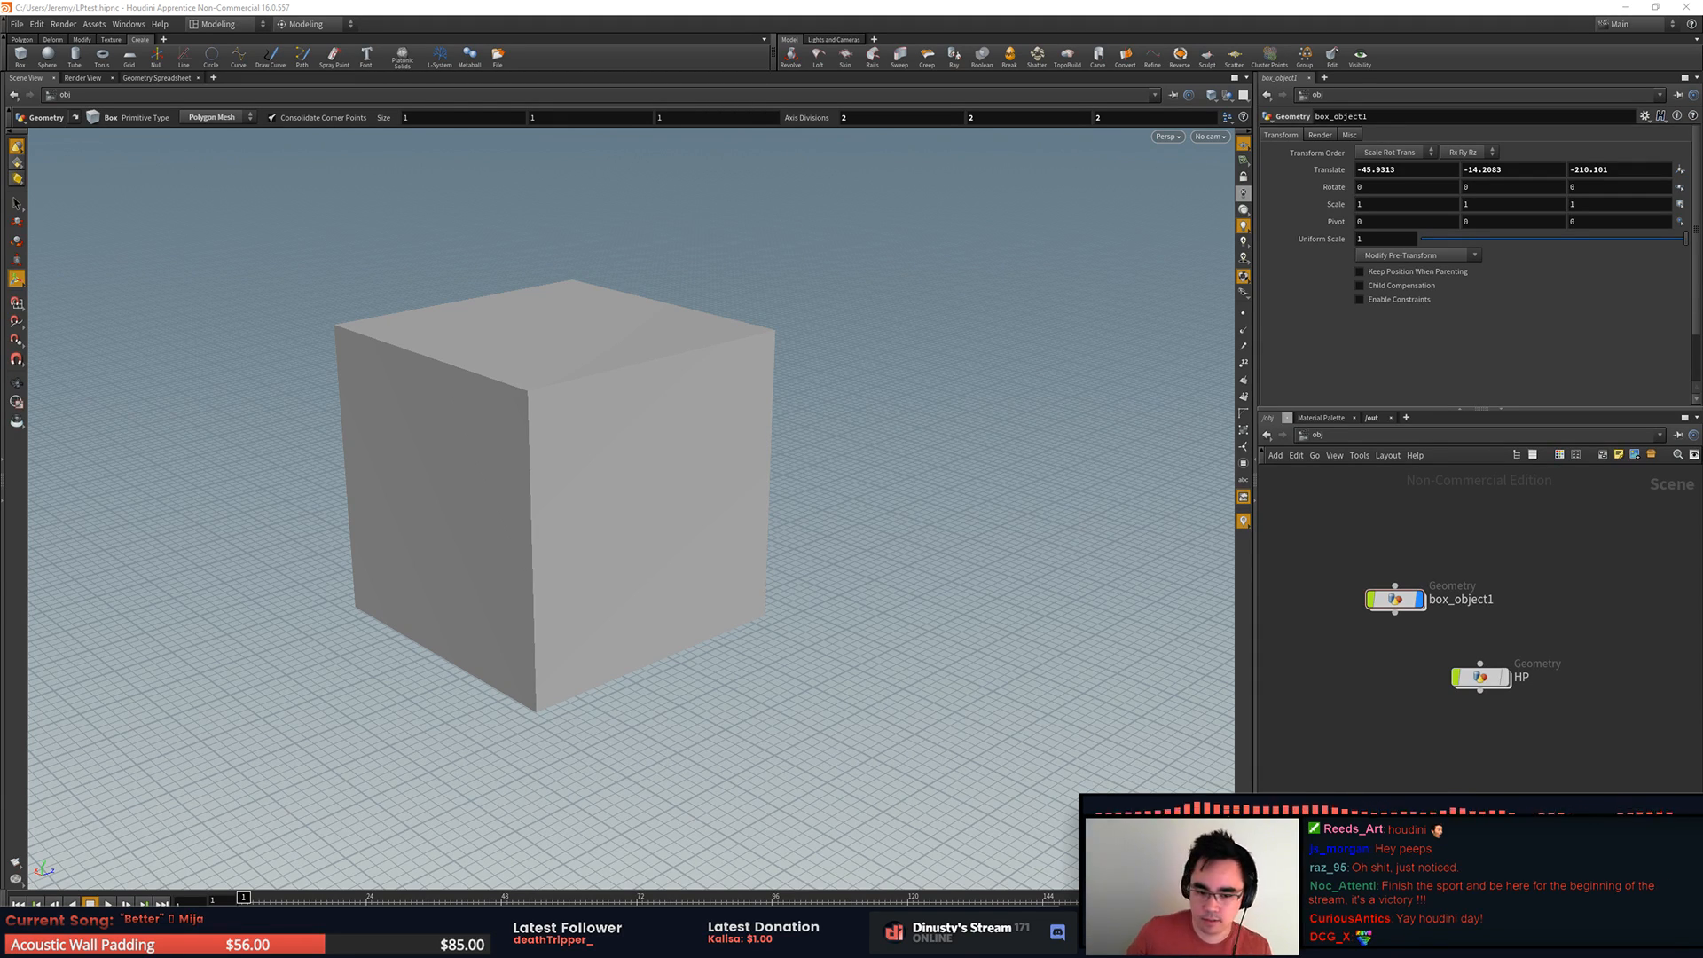
Step: Examine the box from several angles while alternating its display between wireframe and shaded
mouse_move(1034, 407)
left_mouse_down("alt")
mouse_move(1023, 418)
mouse_move(1030, 388)
left_mouse_up("alt")
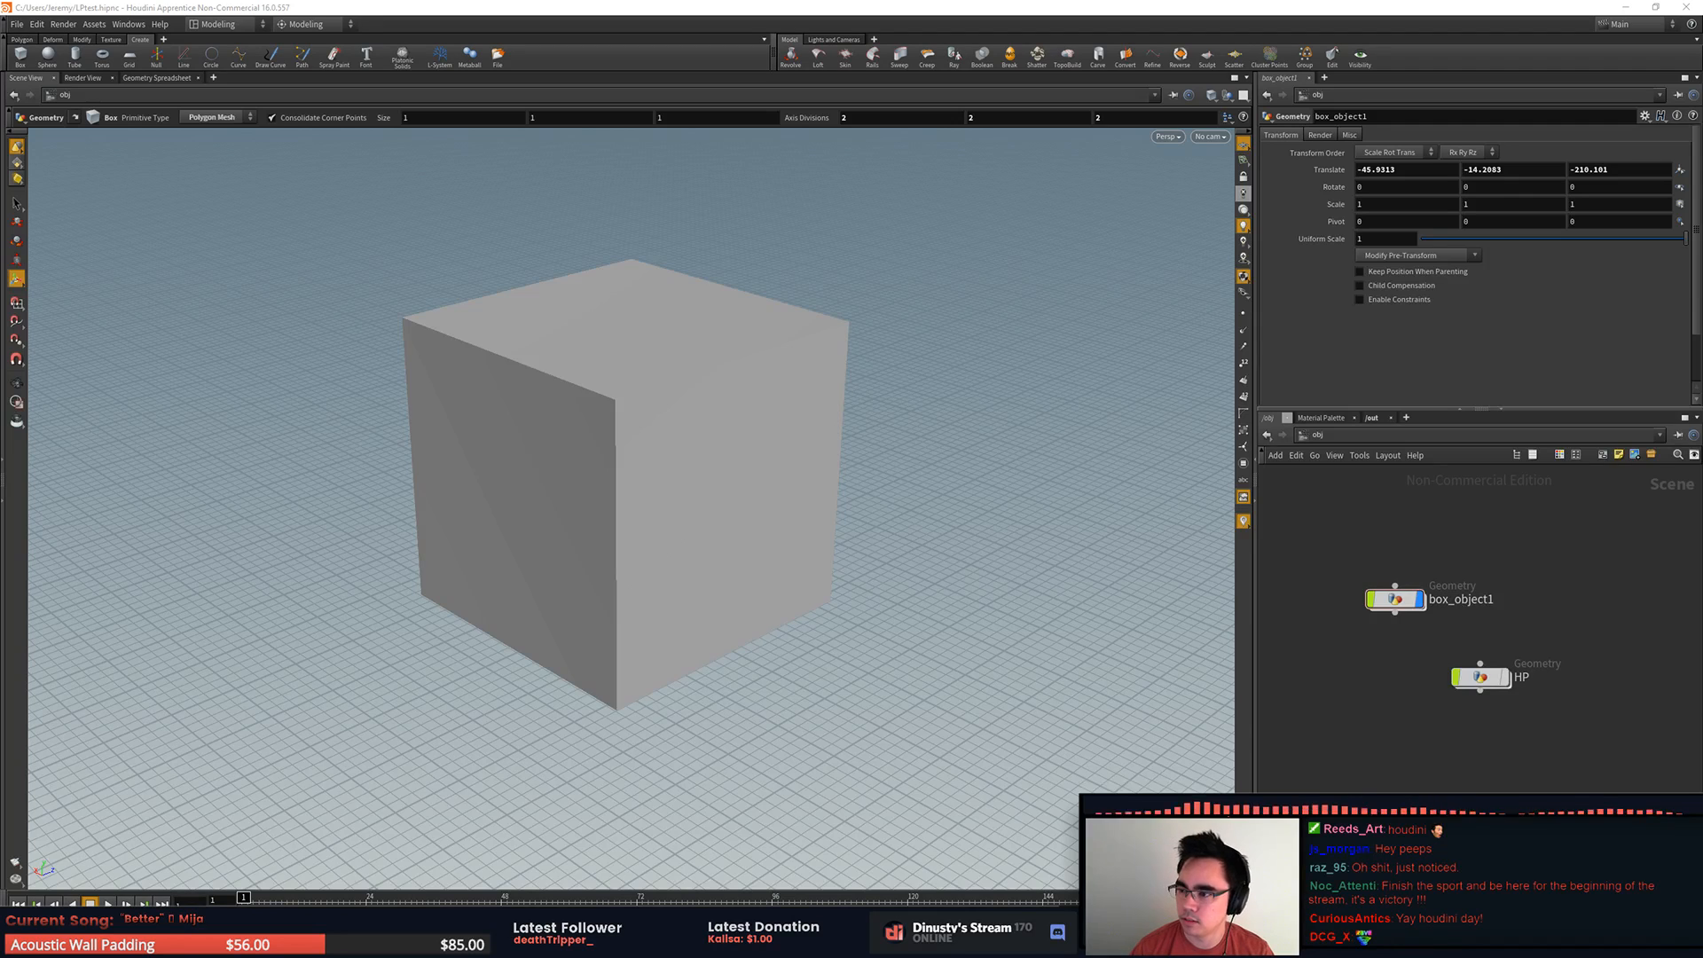
left_click_drag(1113, 265, 1097, 248)
left_click_drag(979, 287, 1032, 269)
mouse_move(970, 337)
left_mouse_down("alt")
mouse_move(938, 338)
mouse_move(1003, 289)
mouse_move(970, 314)
mouse_move(969, 346)
mouse_move(1034, 334)
mouse_move(920, 285)
mouse_move(1040, 338)
left_mouse_up("alt")
key("w")
key("w")
key("w")
key("w")
key("w")
key("w")
key("w")
key("w")
key("w")
key("w")
key("w")
key("w")
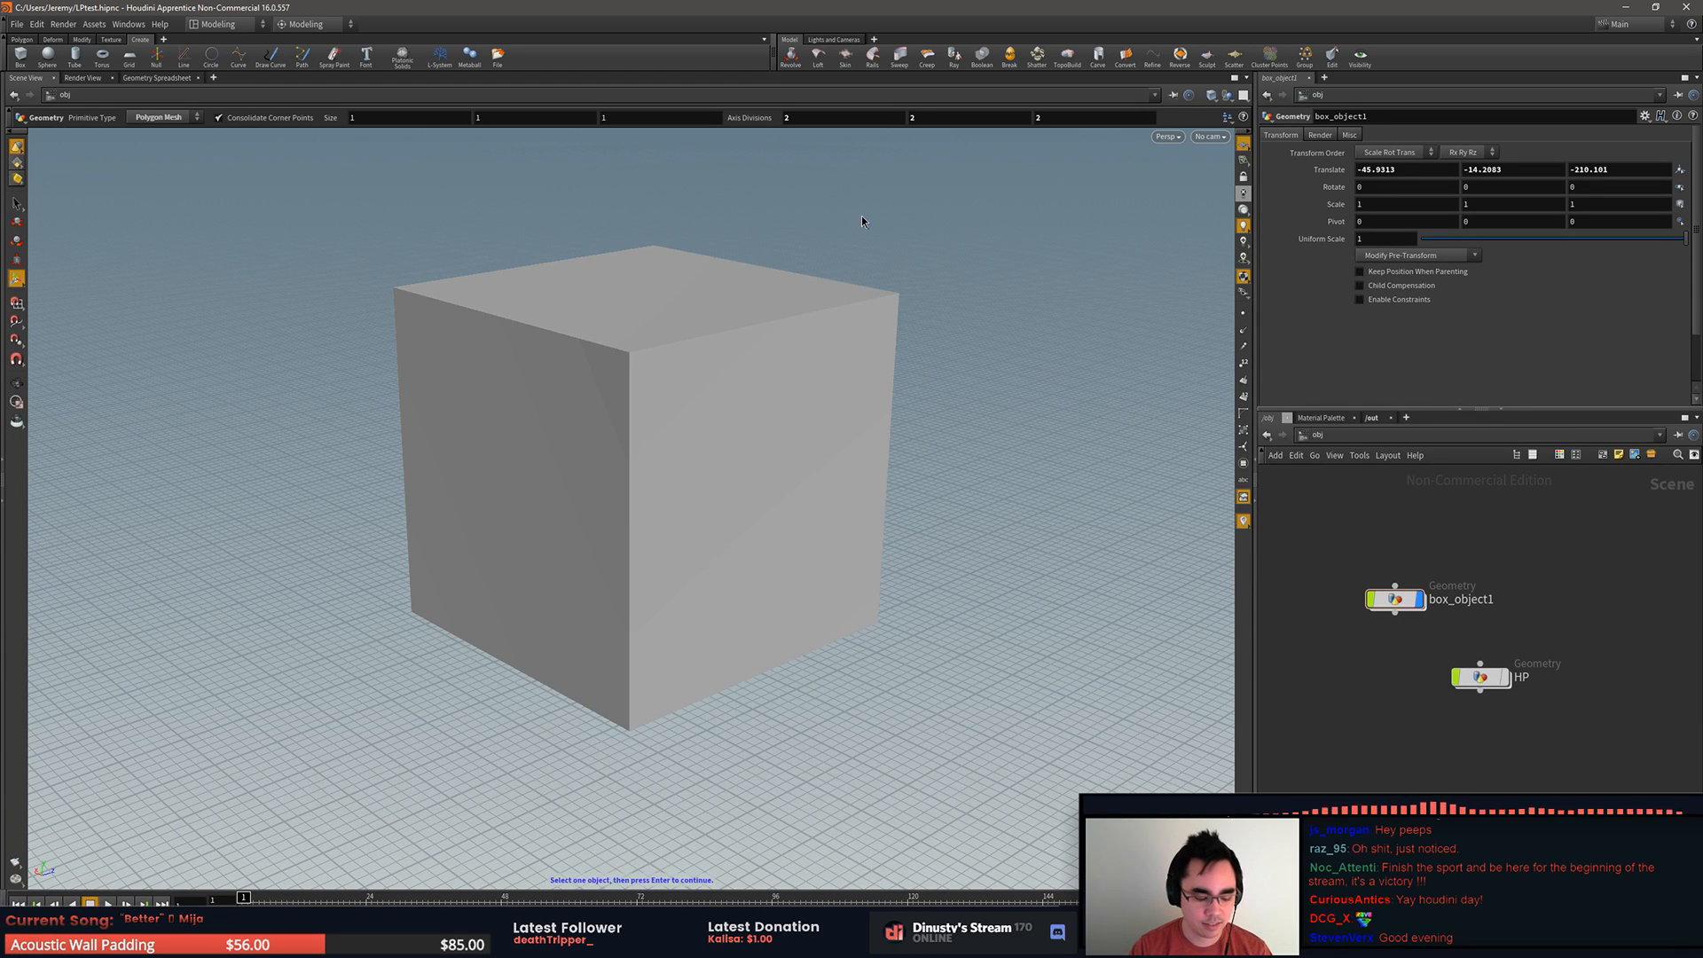
key("w")
key("w")
key("w")
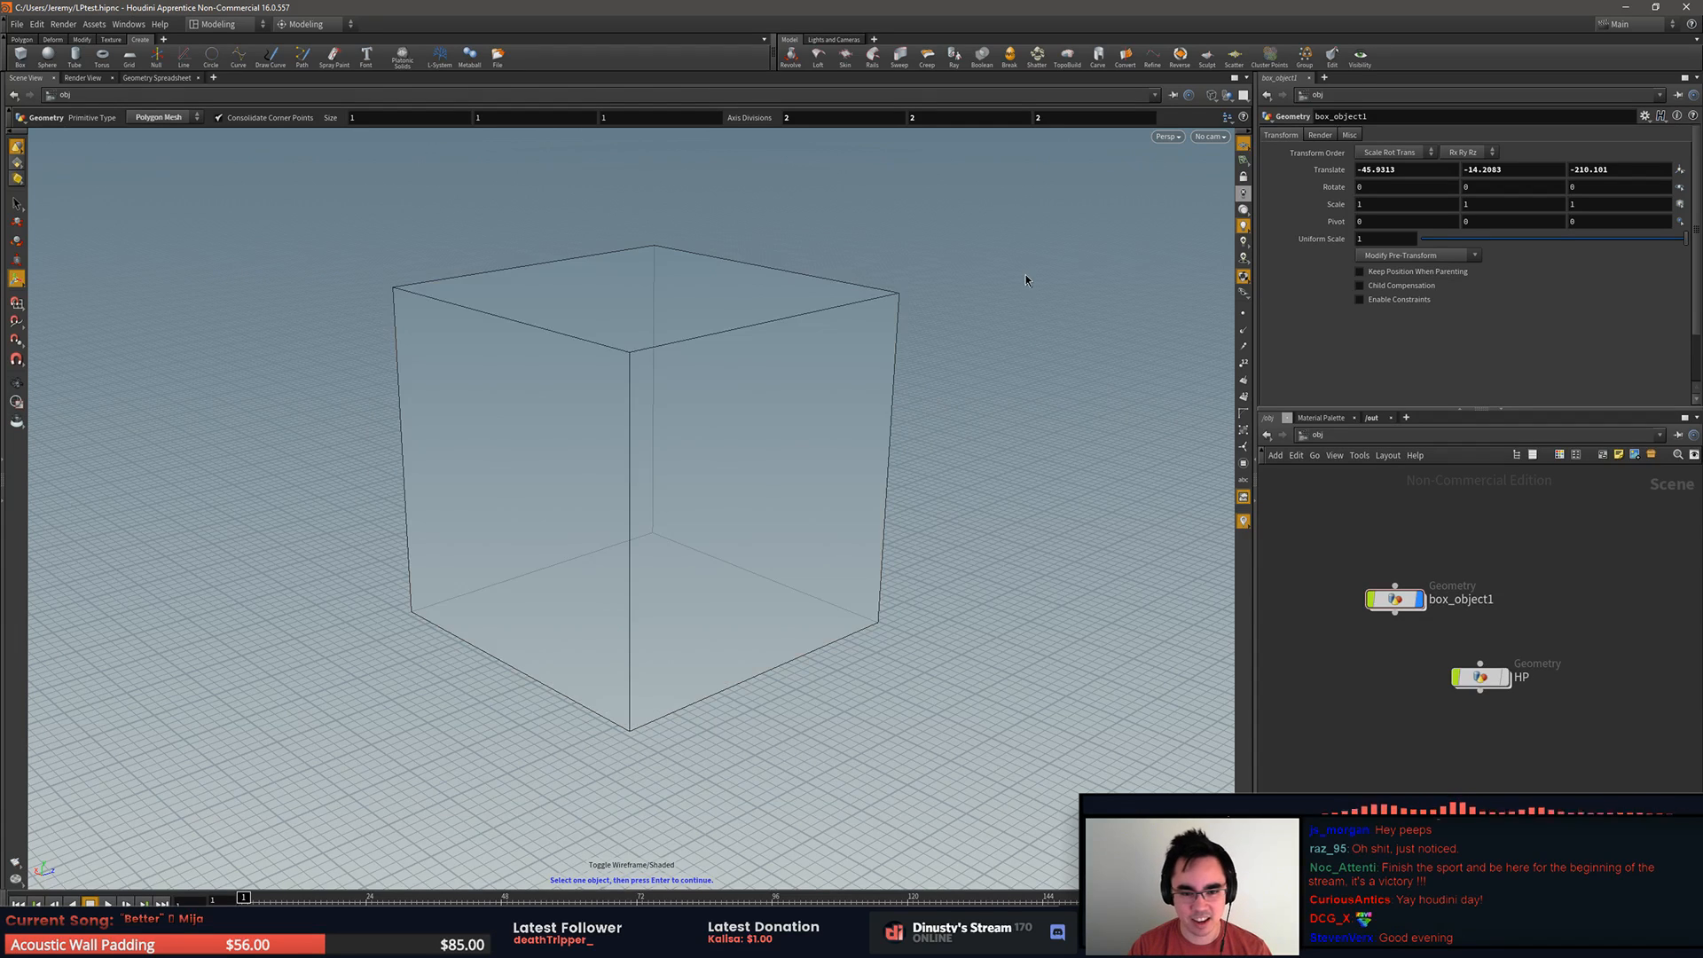
key("w")
key("w")
key("w")
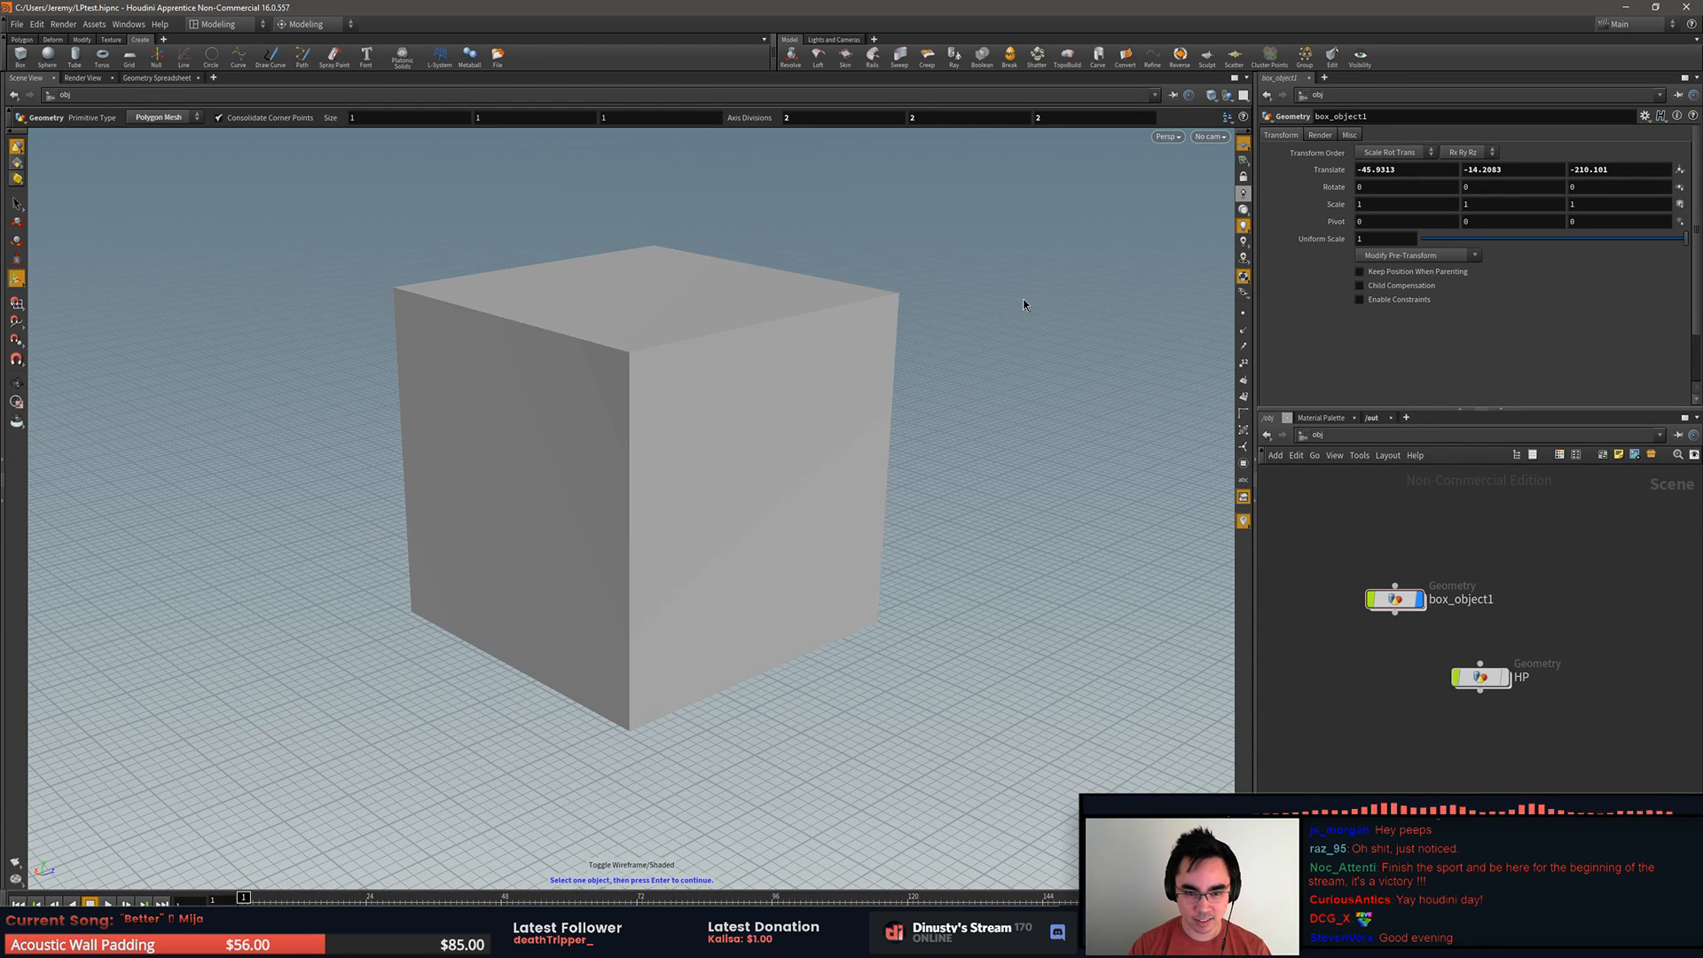
key("Escape")
mouse_move(1029, 369)
left_mouse_down()
mouse_move(1045, 376)
mouse_move(1008, 350)
left_mouse_up()
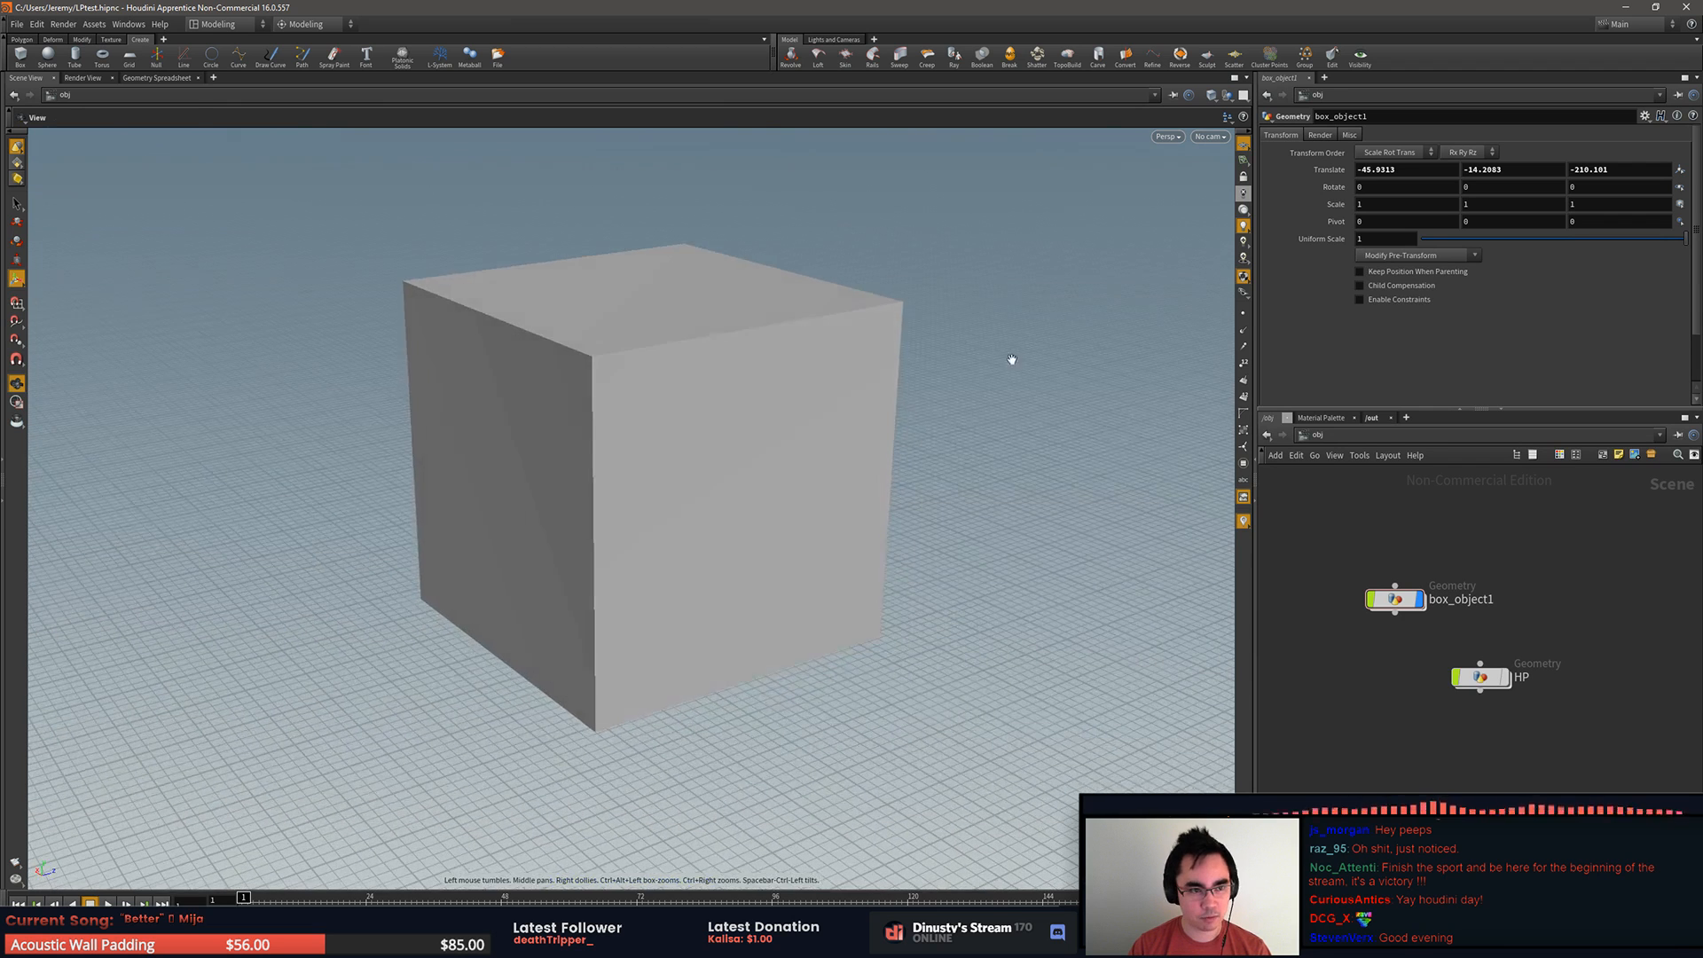
key("w")
key("w")
key("w")
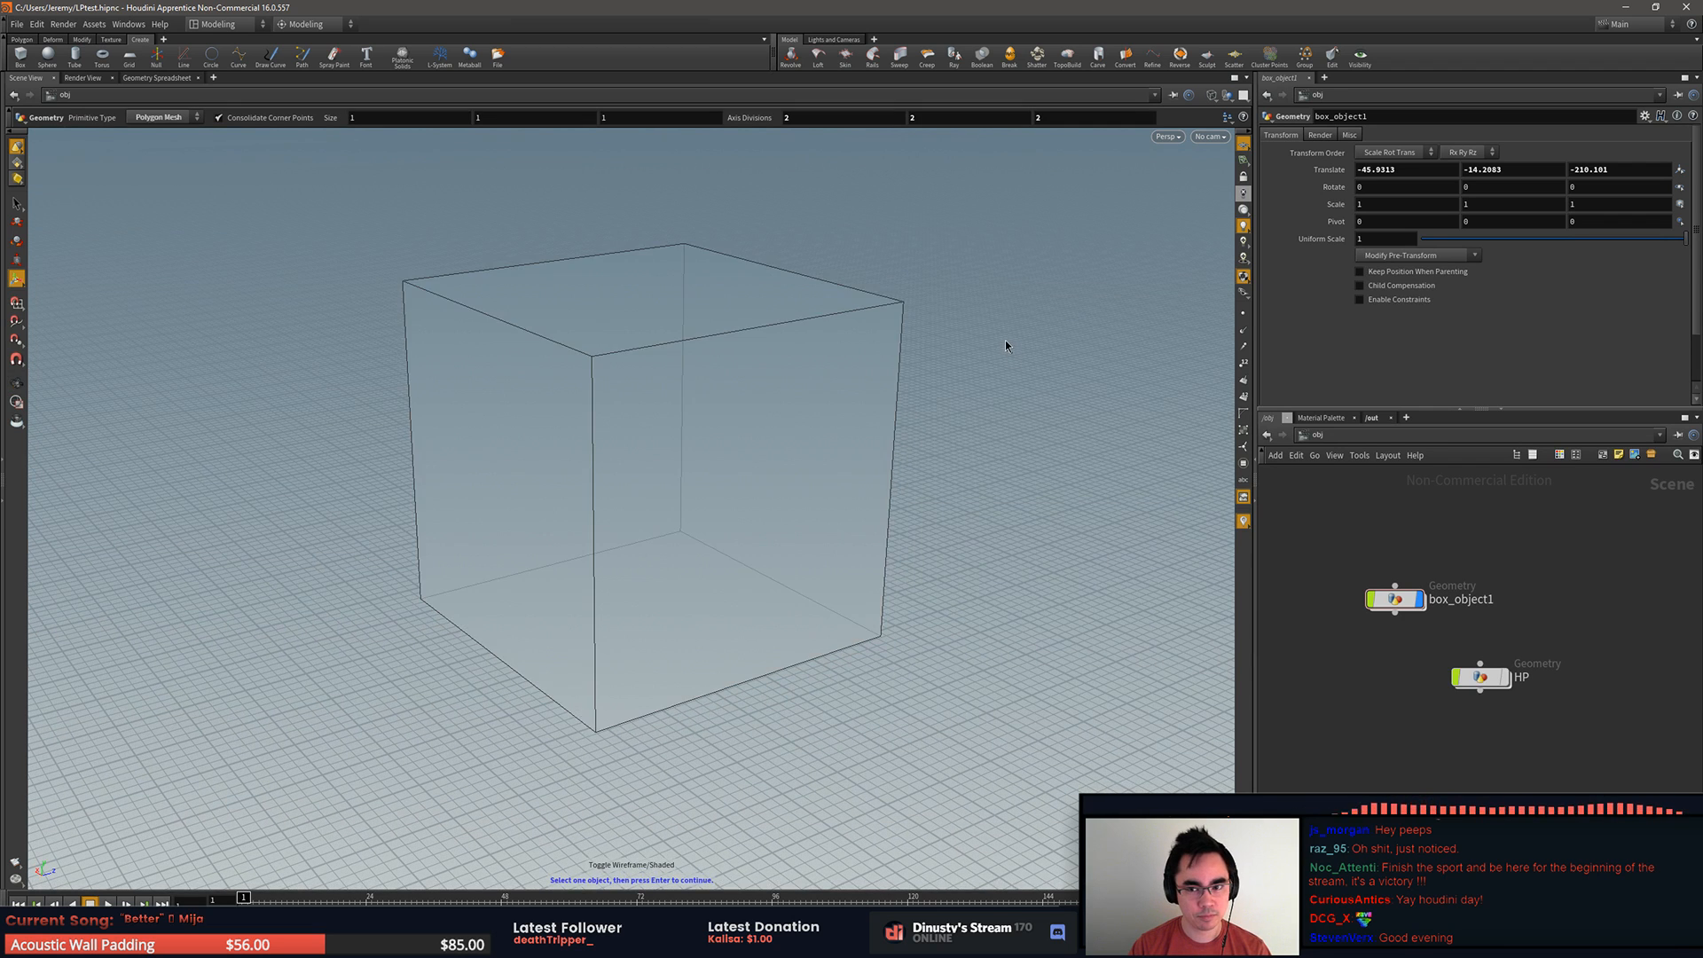
key("w")
Step: Select the box_object1 node in the object network and delete it from the scene
left_click(1211, 95)
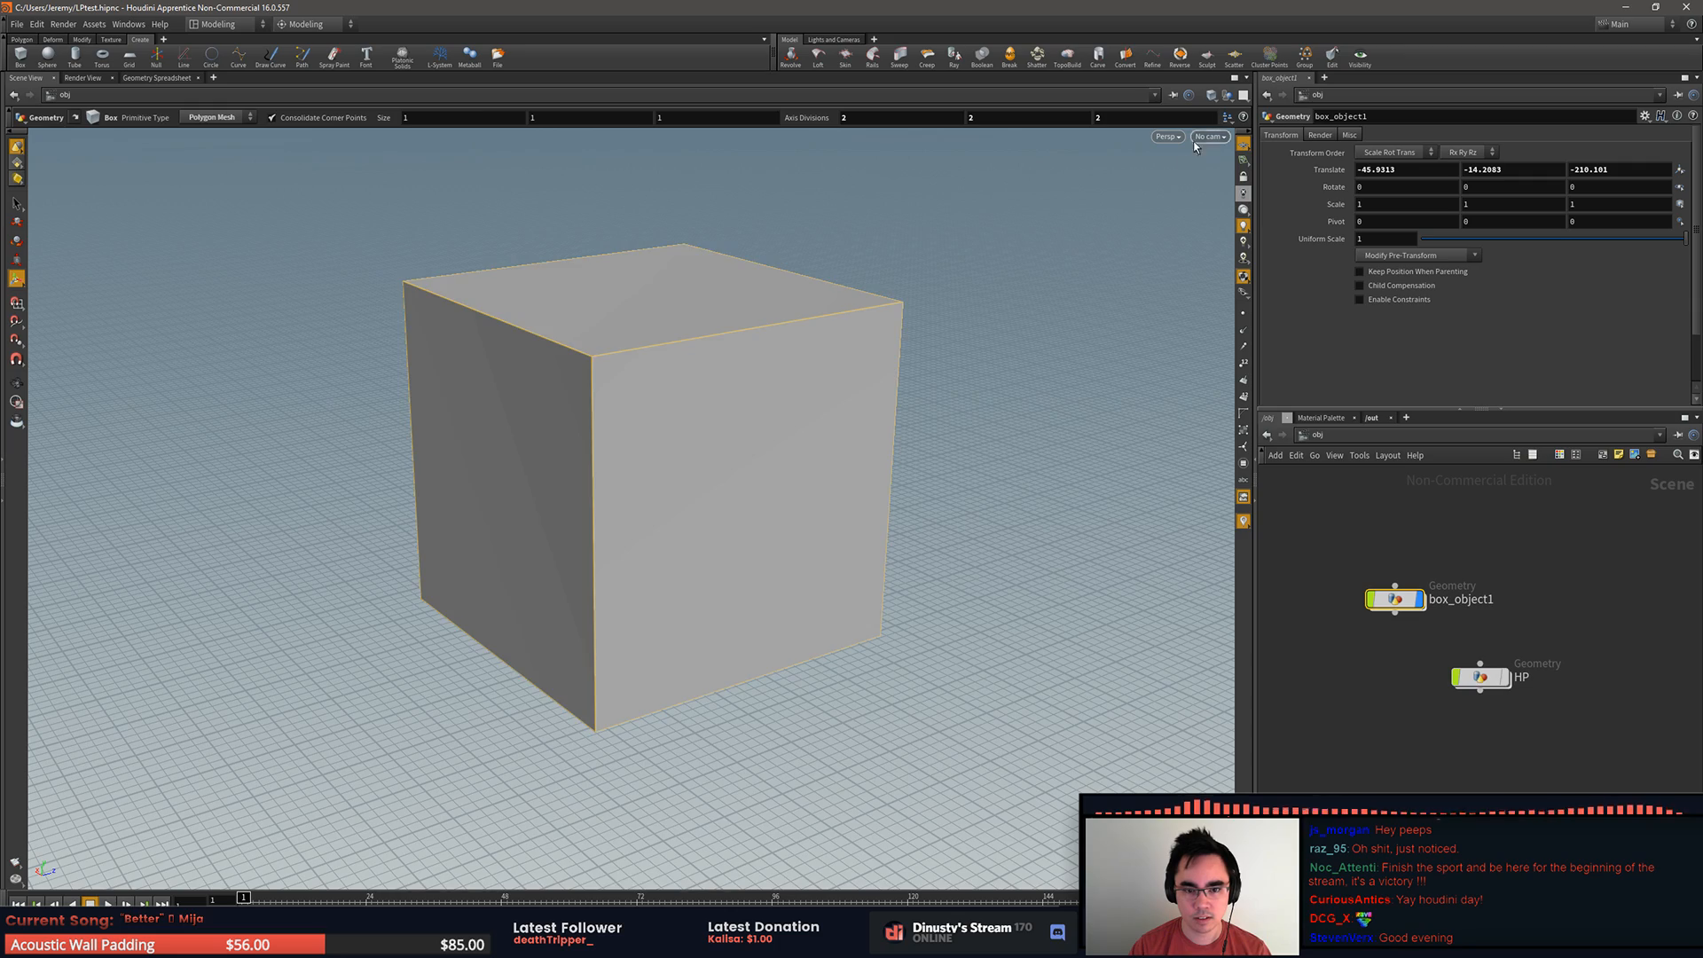
left_click_drag(1133, 223, 992, 437)
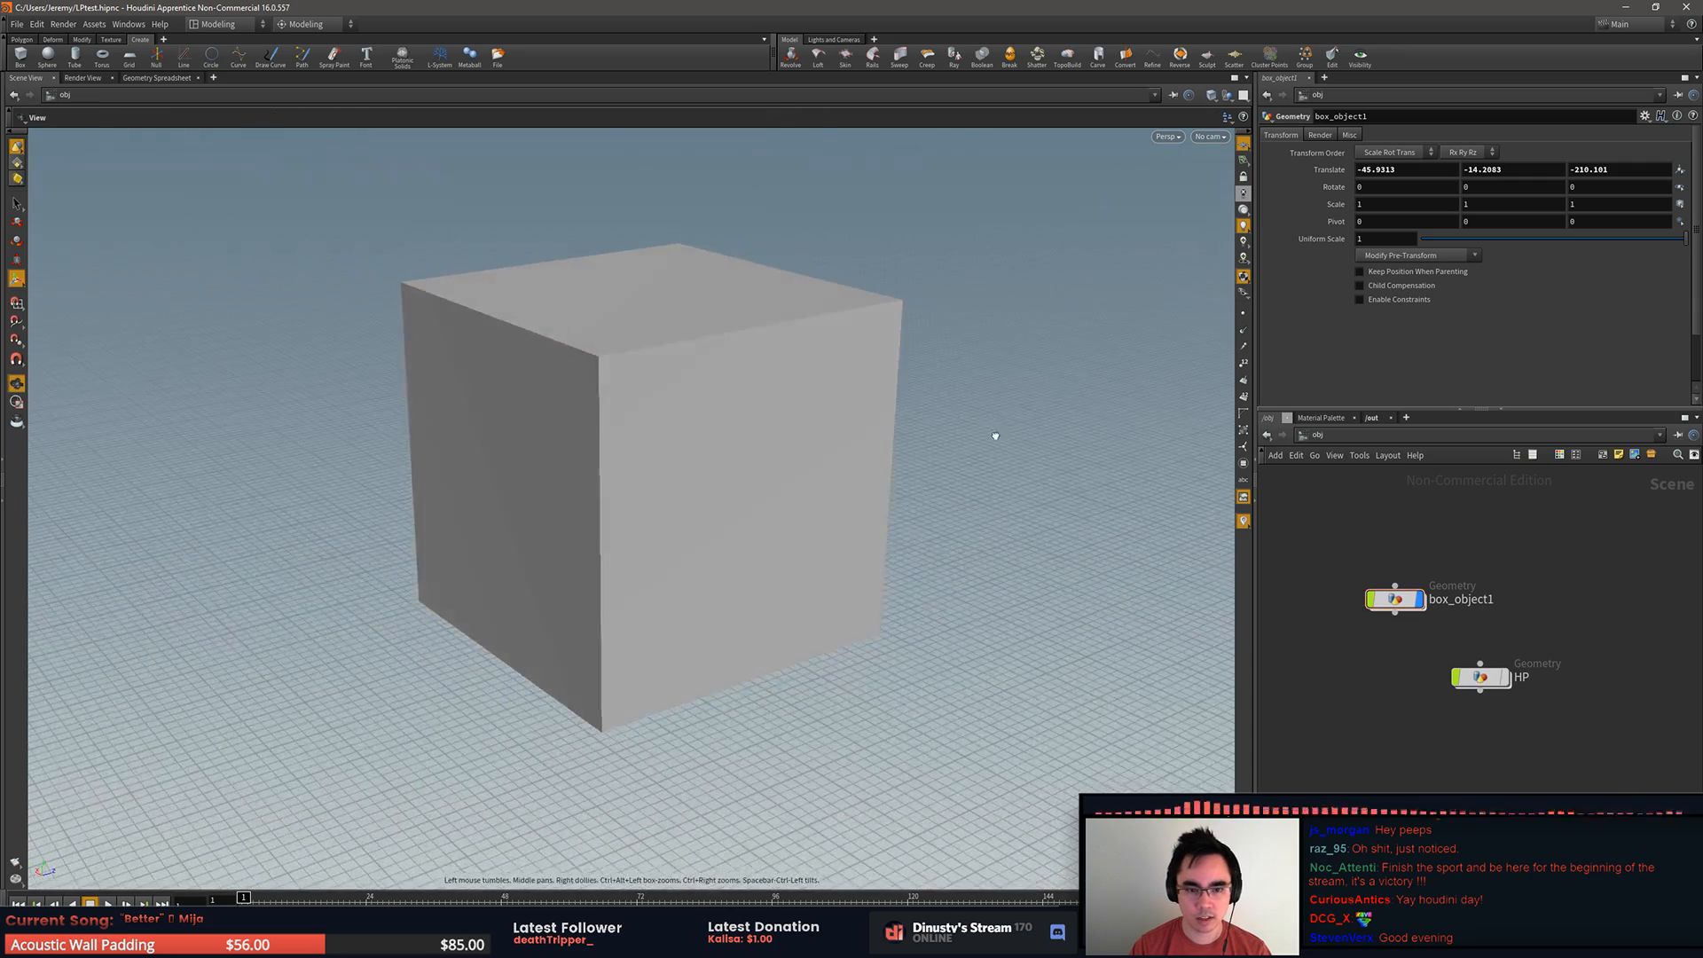
left_click(887, 382)
mouse_move(1054, 376)
left_mouse_down("alt")
mouse_move(1021, 375)
mouse_move(1047, 384)
left_mouse_up("alt")
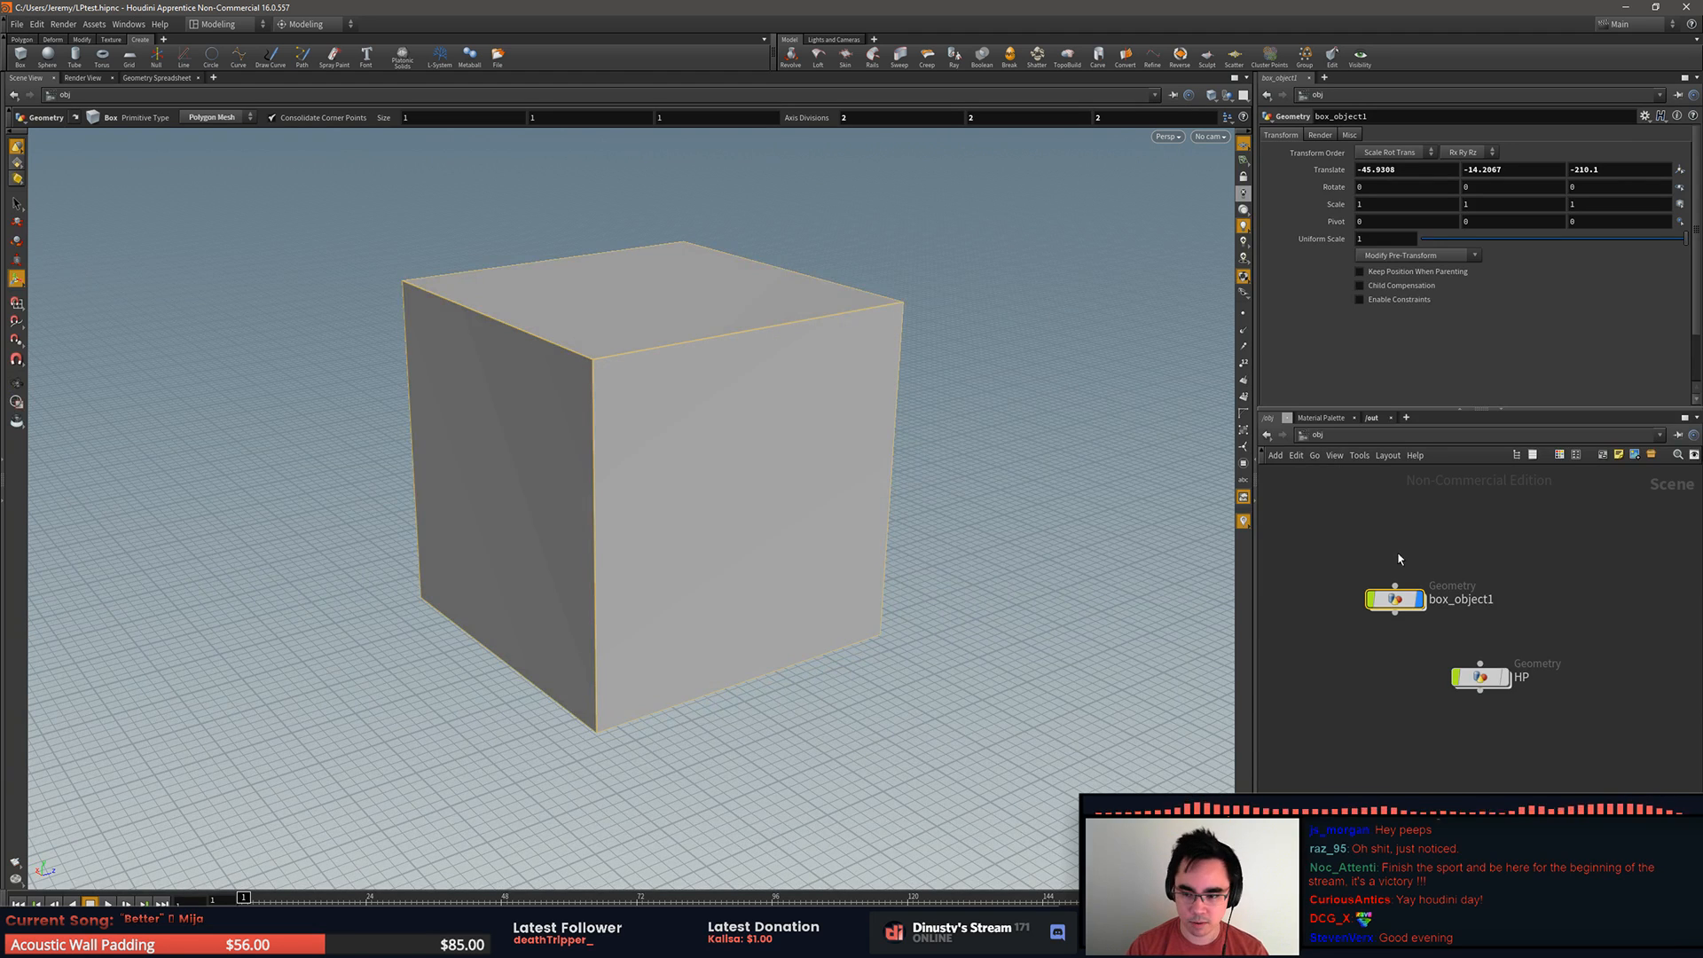
left_click_drag(1394, 601, 1381, 521)
left_click(1453, 586)
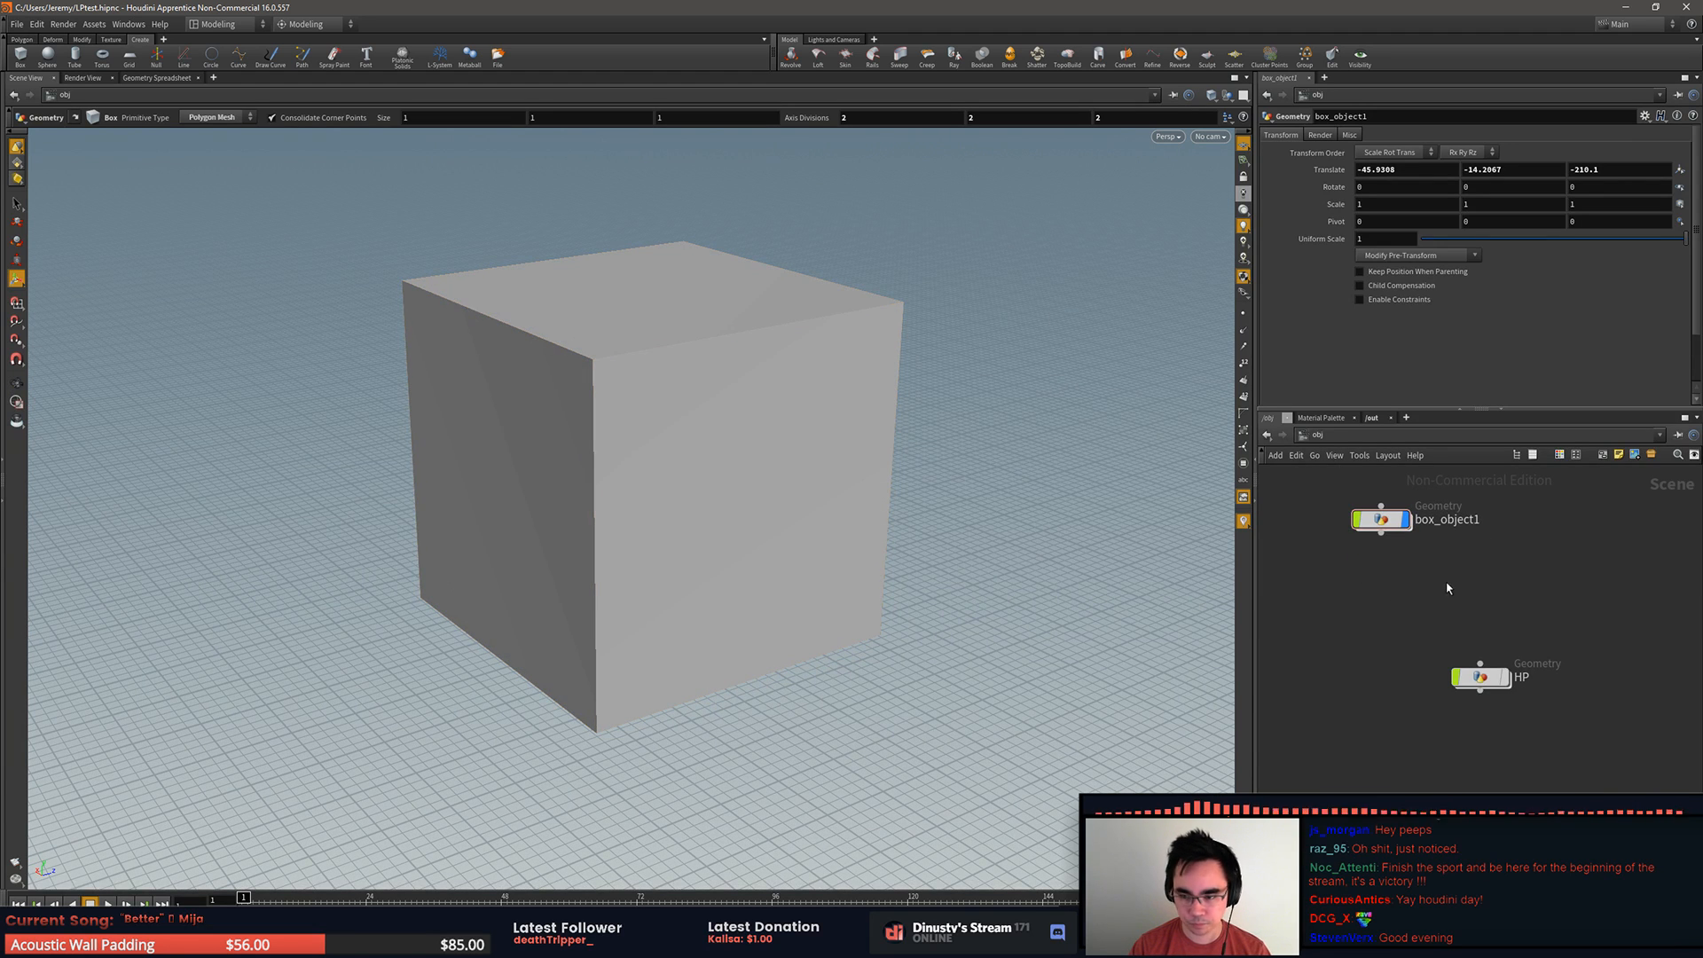
left_click(1381, 522)
left_click_drag(1341, 594, 1360, 563)
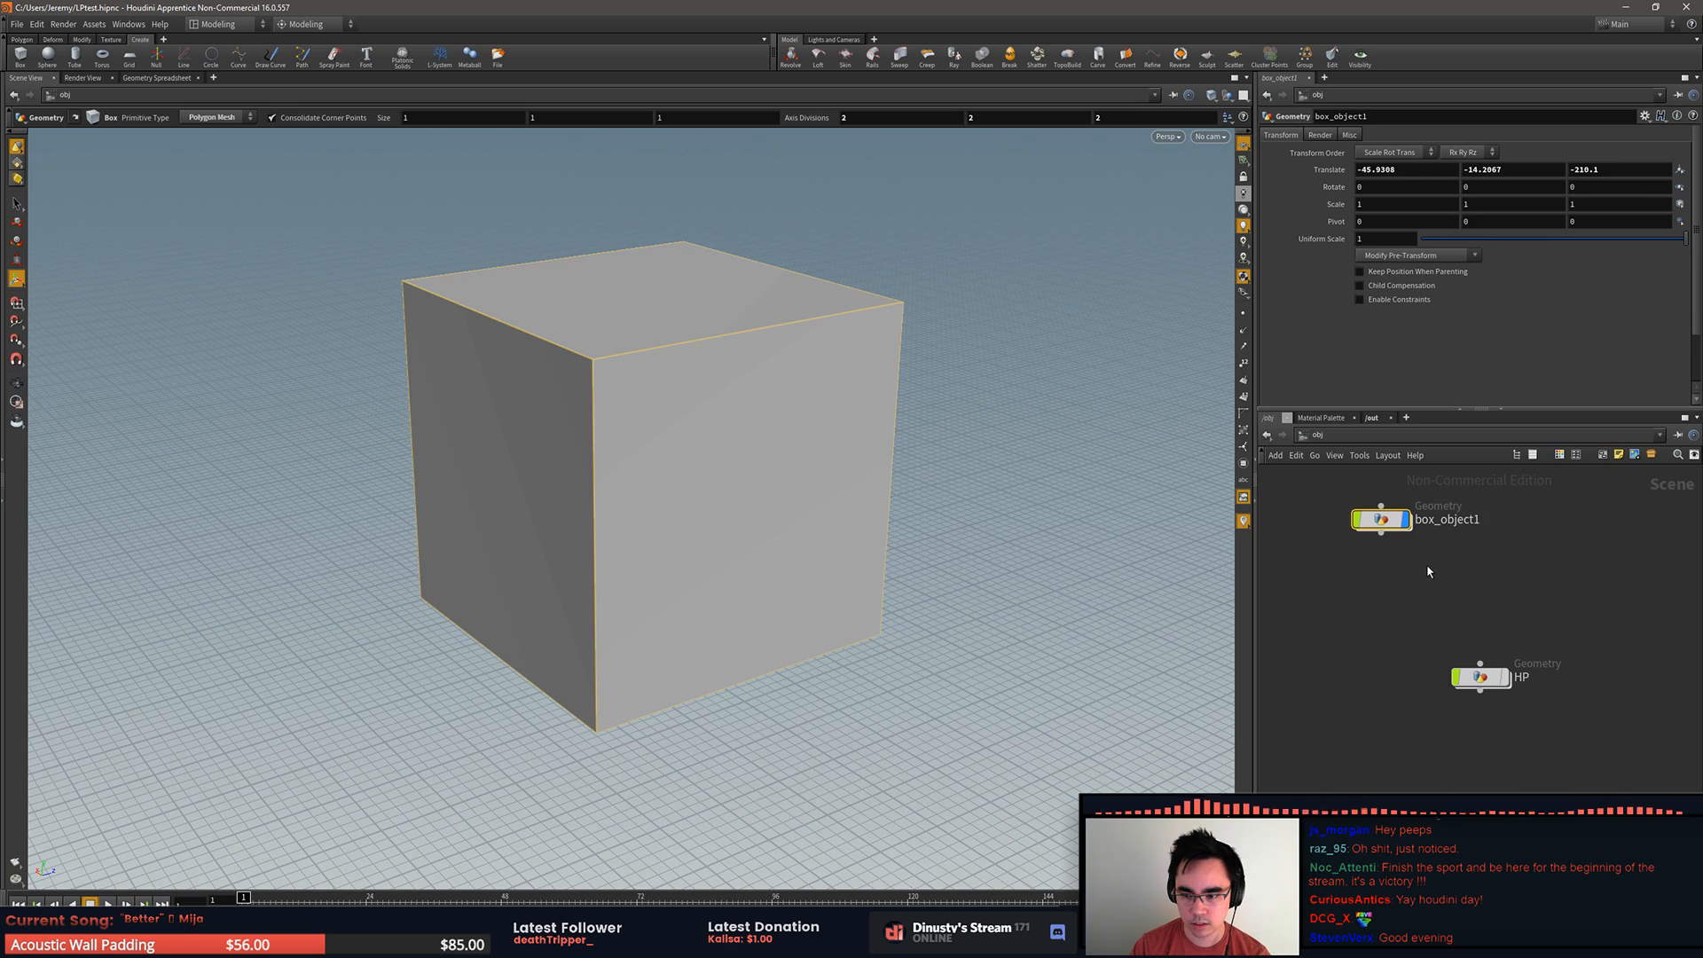
key("Delete")
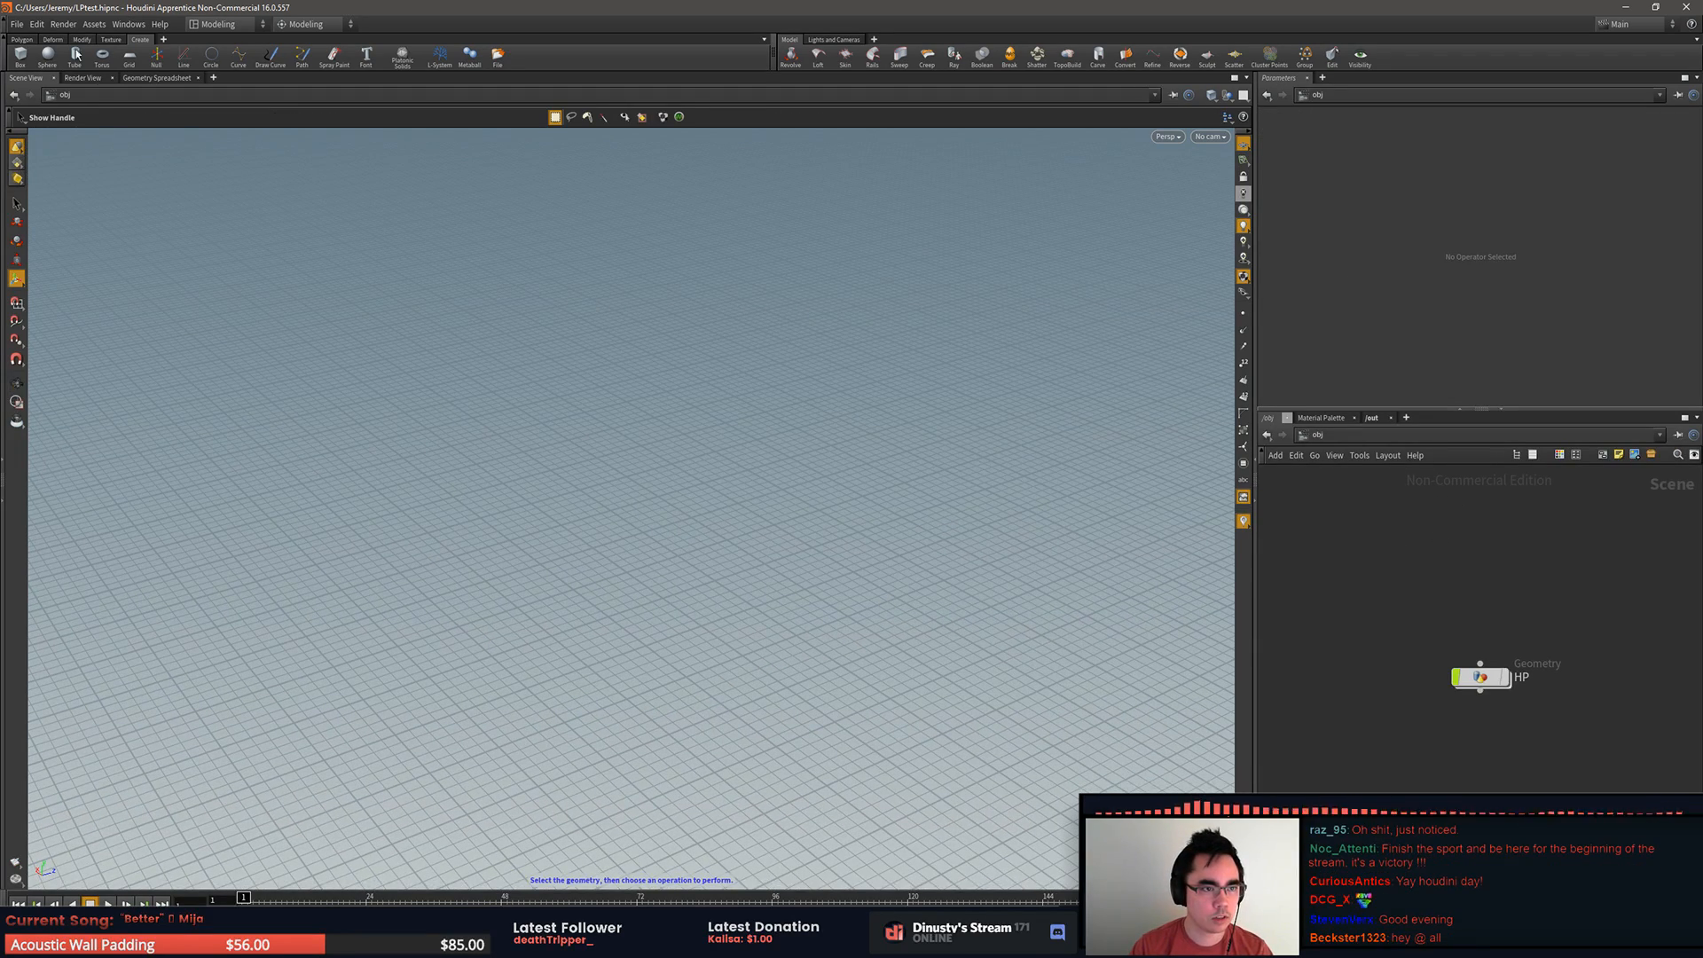
Step: Create a new polygon mesh box in the scene at about X 86, Y -37, Z -161
left_click(20, 55)
left_click(645, 559)
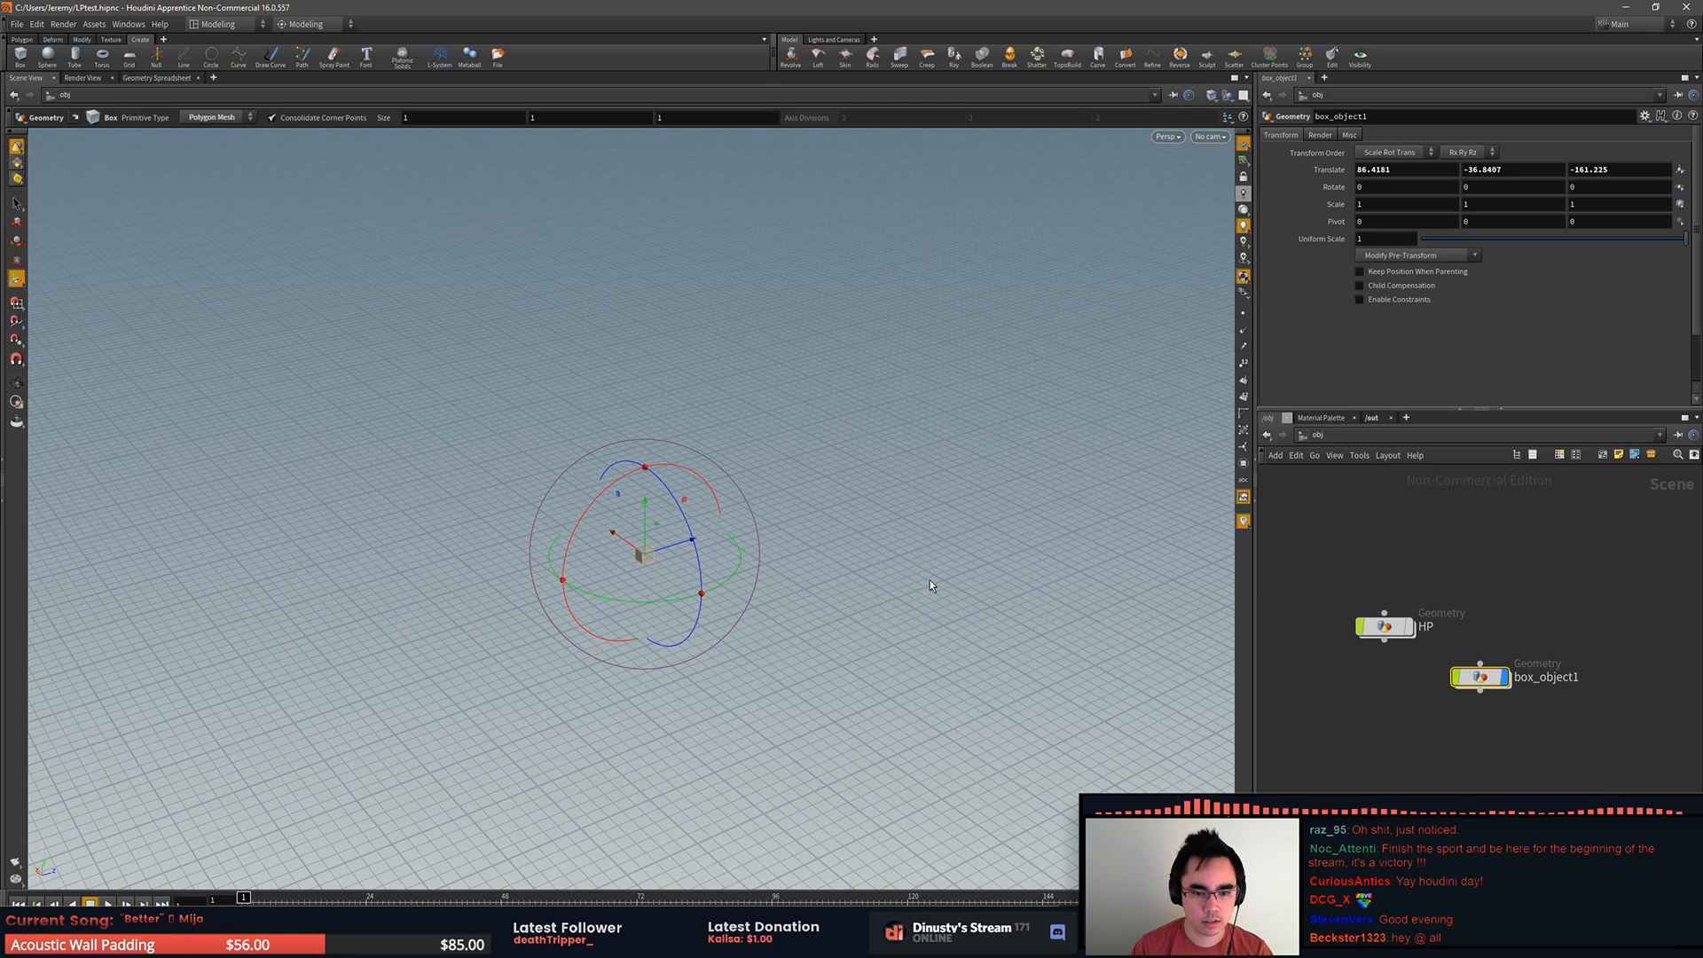
middle_click_drag(816, 481, 814, 515, "alt")
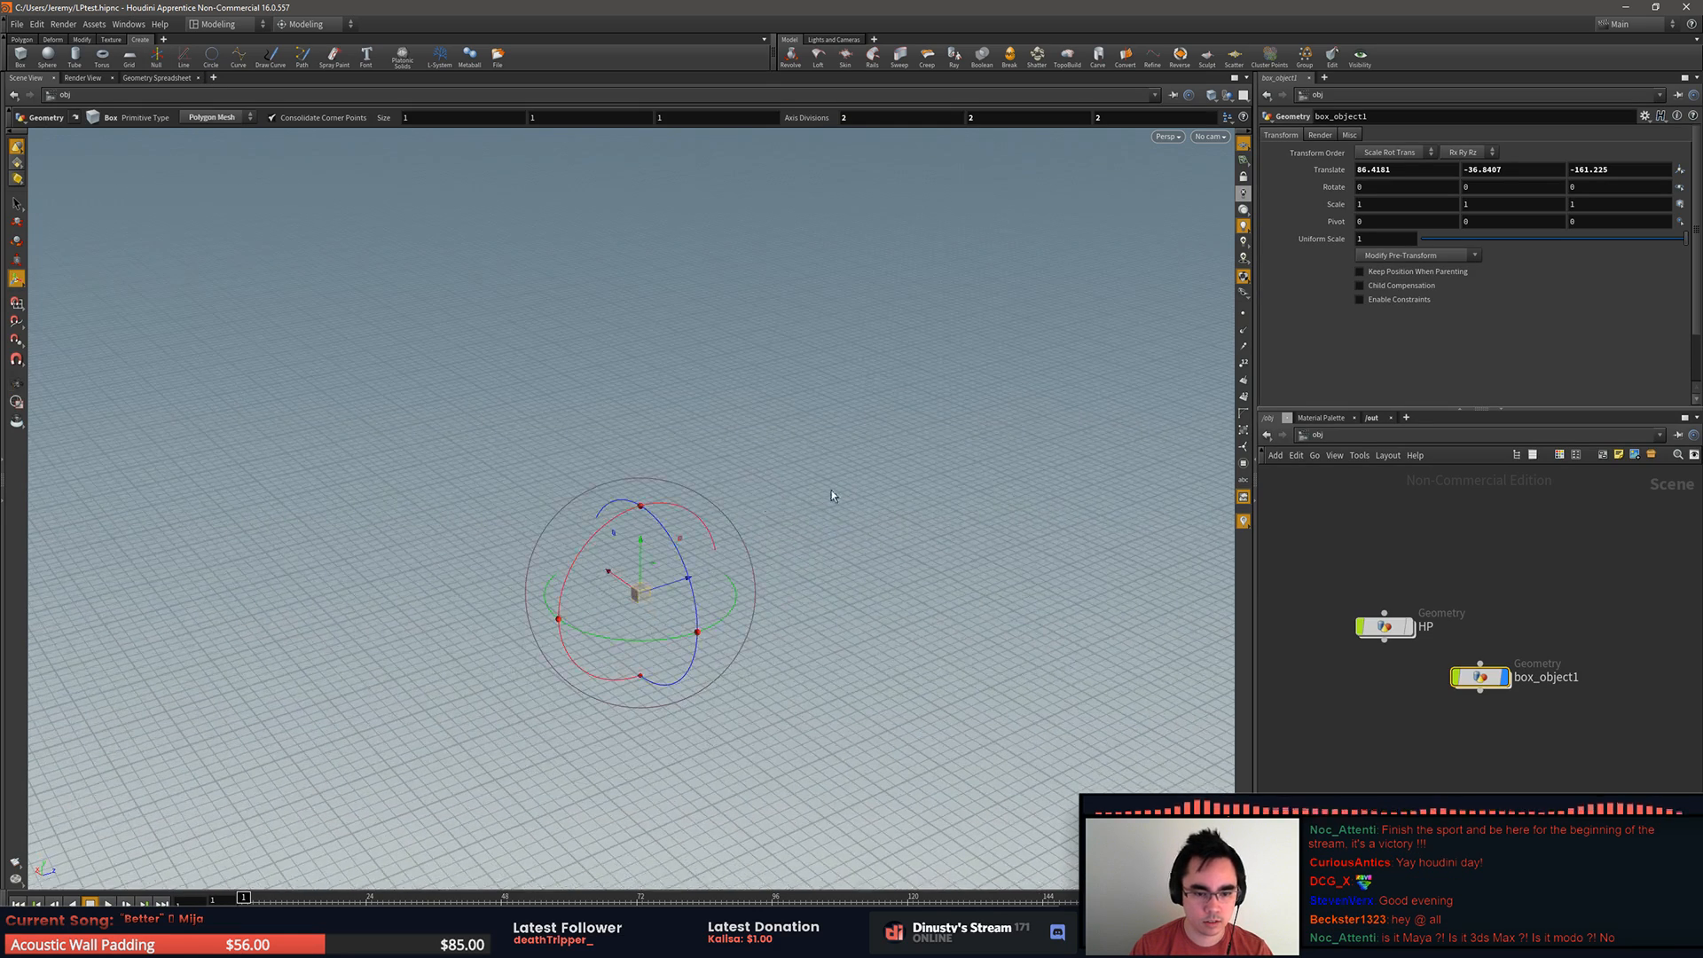
Step: Frame the new box in the viewport and move the HP node higher above box_object1 in the network
left_click(1384, 626)
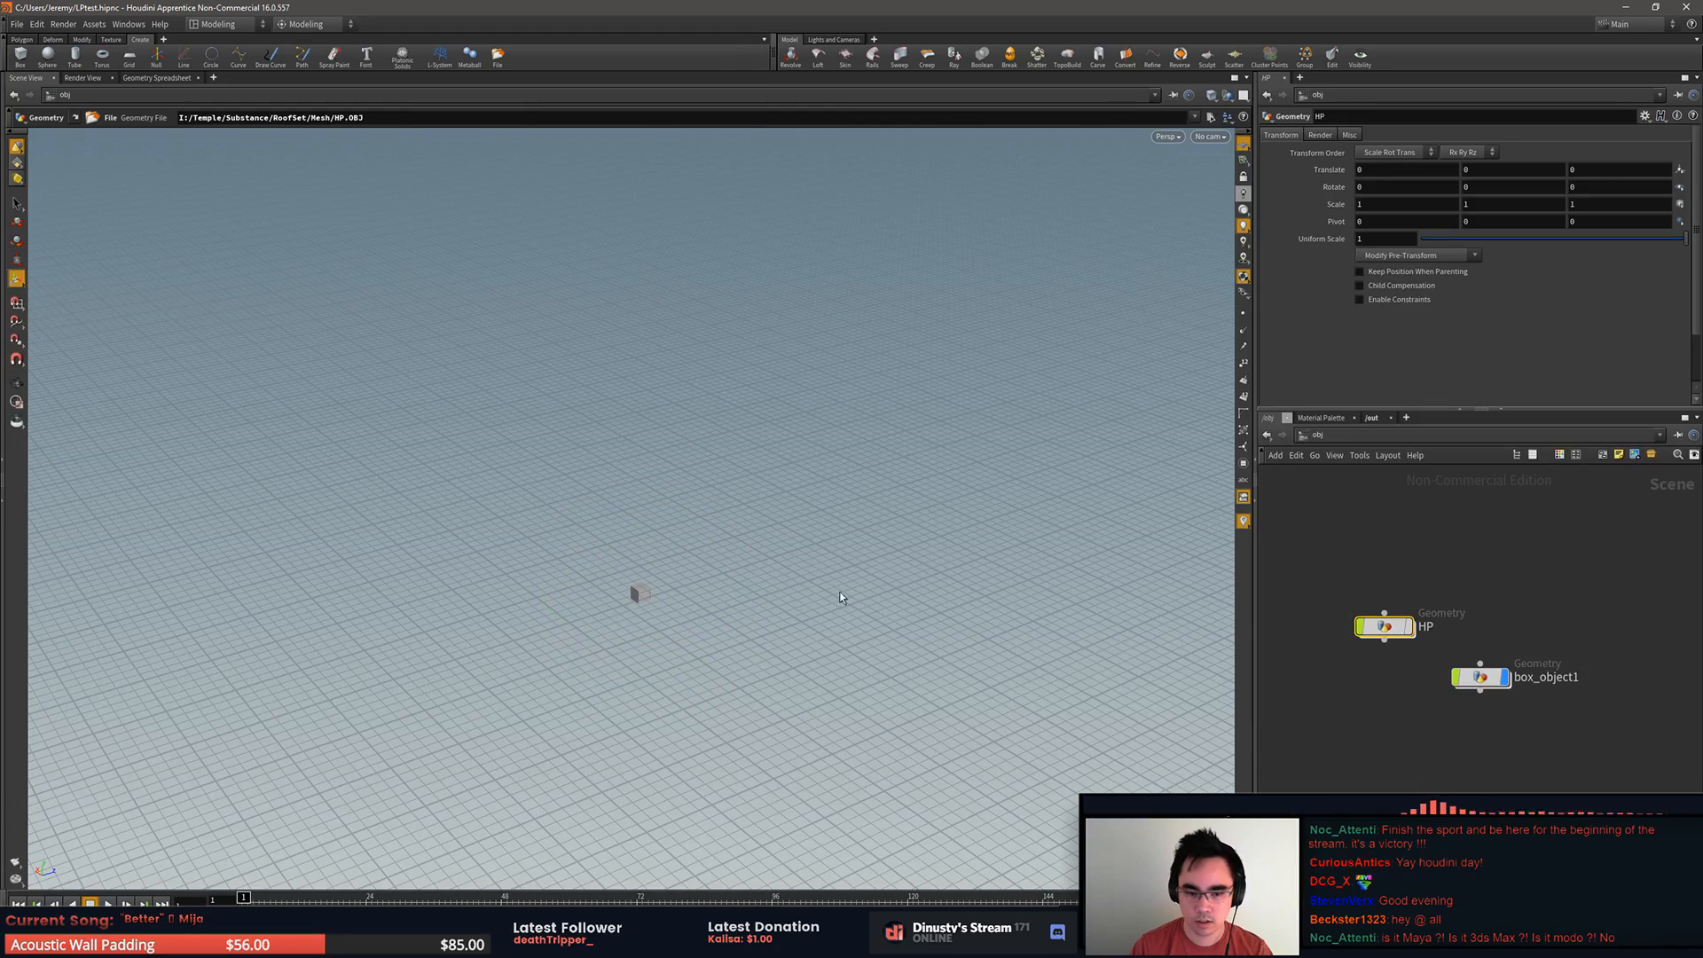
left_click(638, 594)
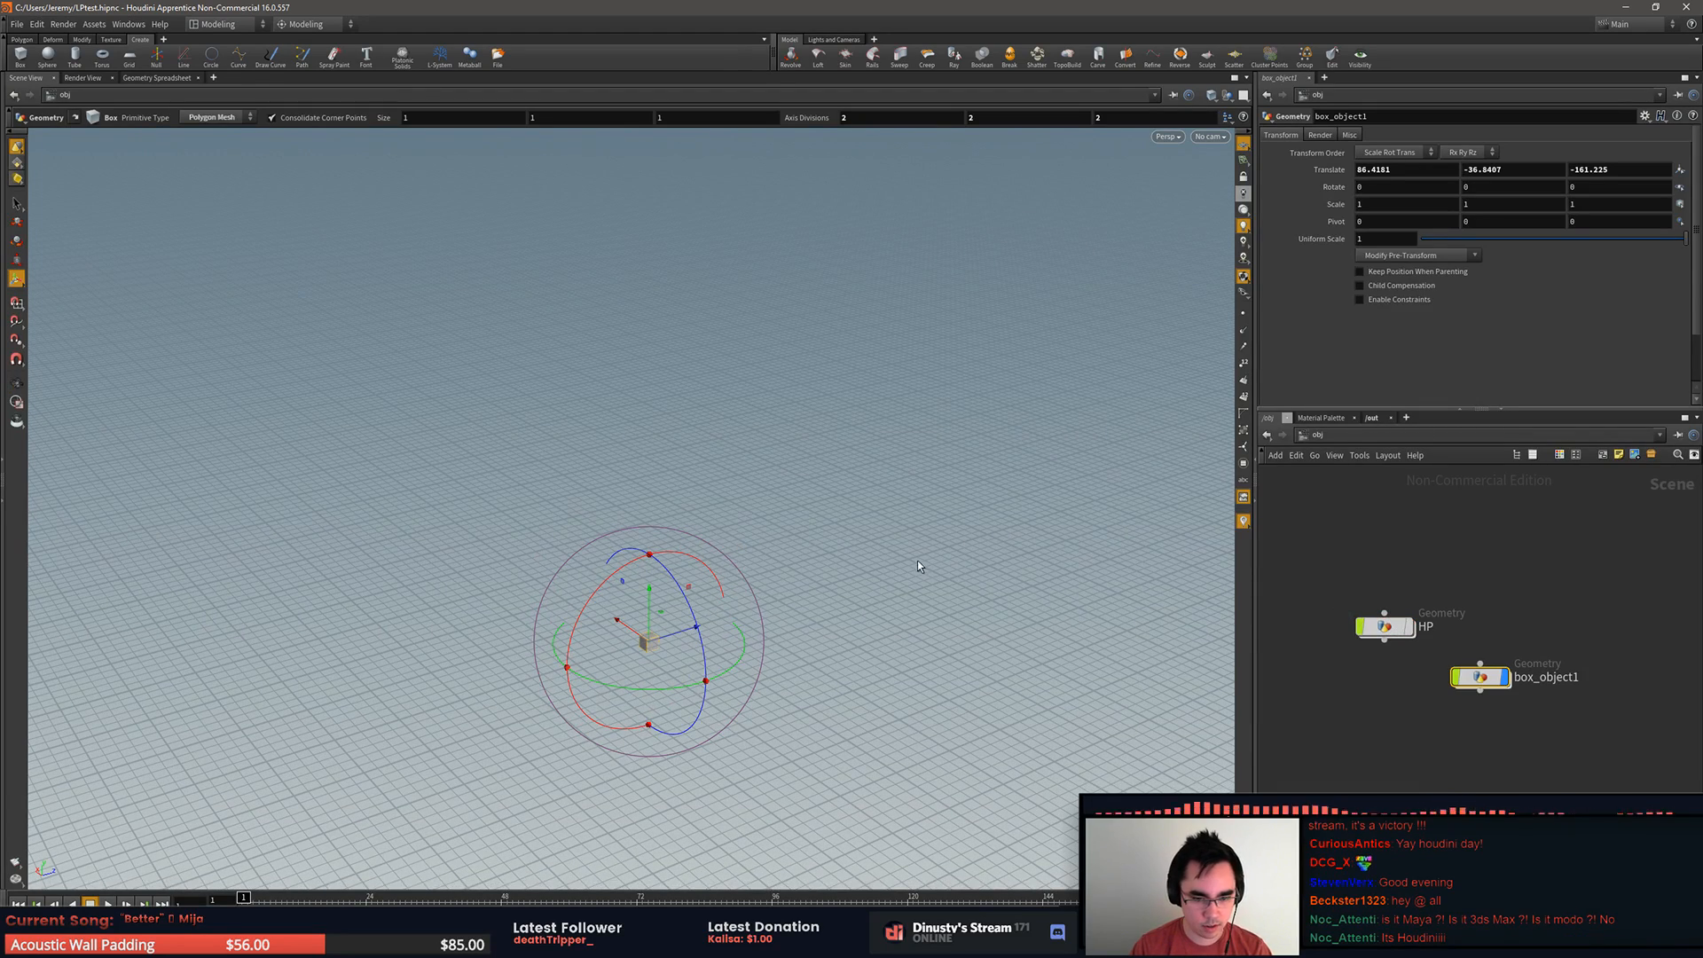
key("f")
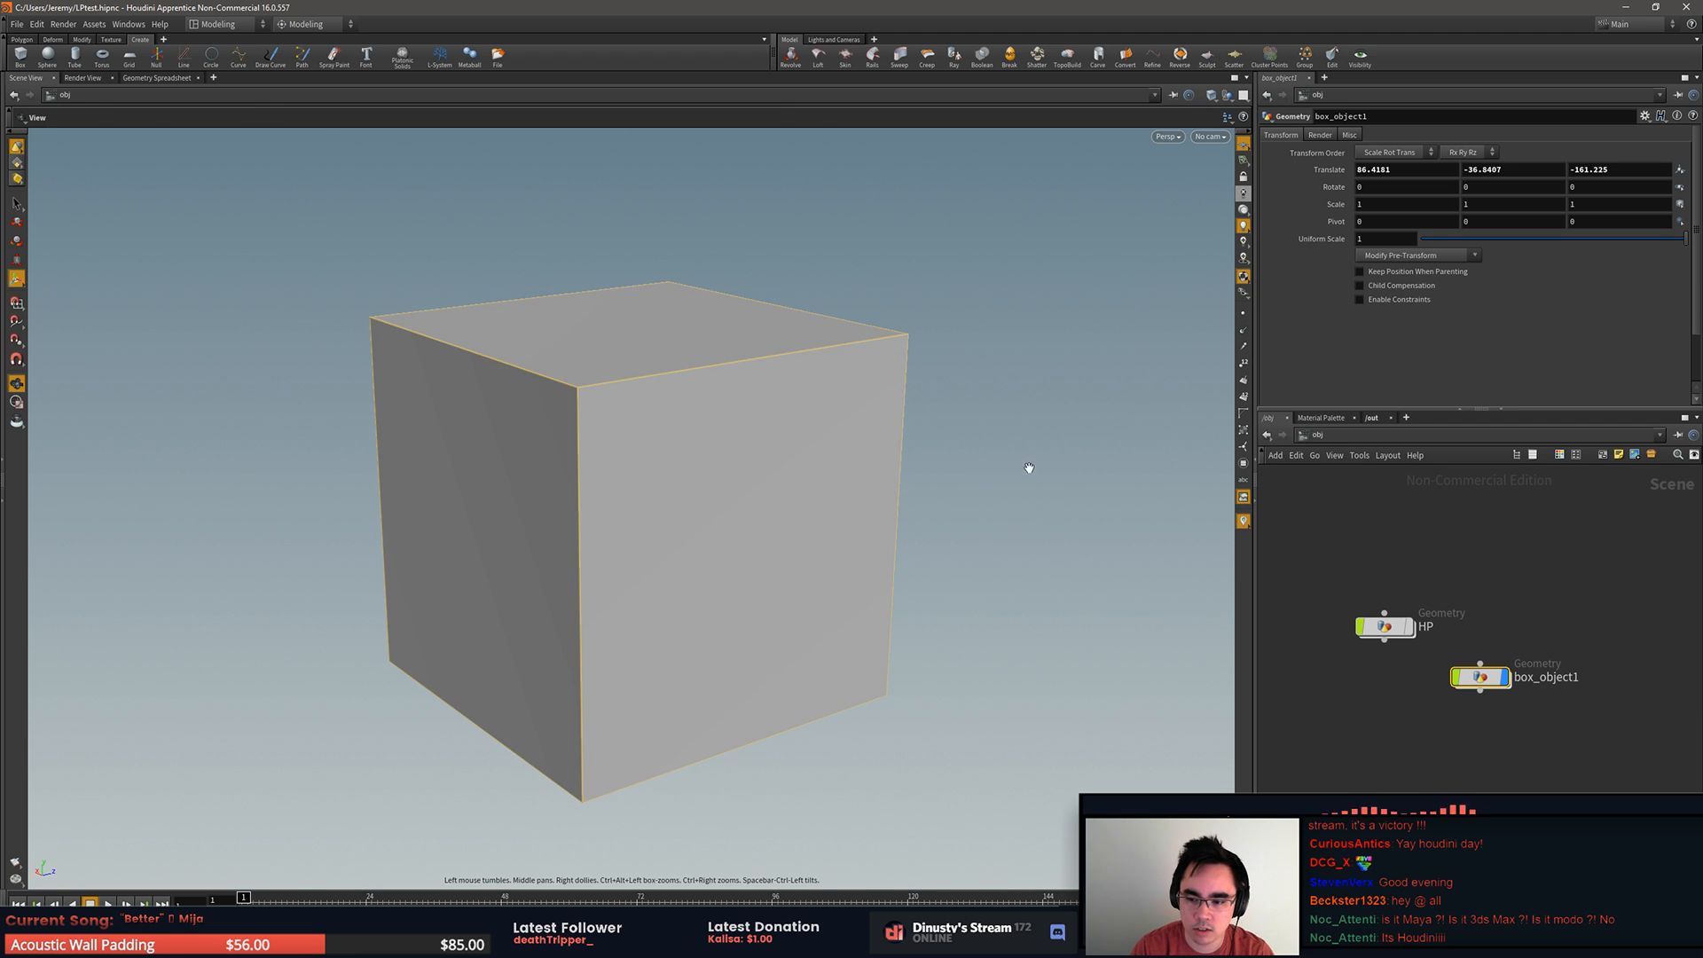
left_click_drag(1365, 626, 1361, 547)
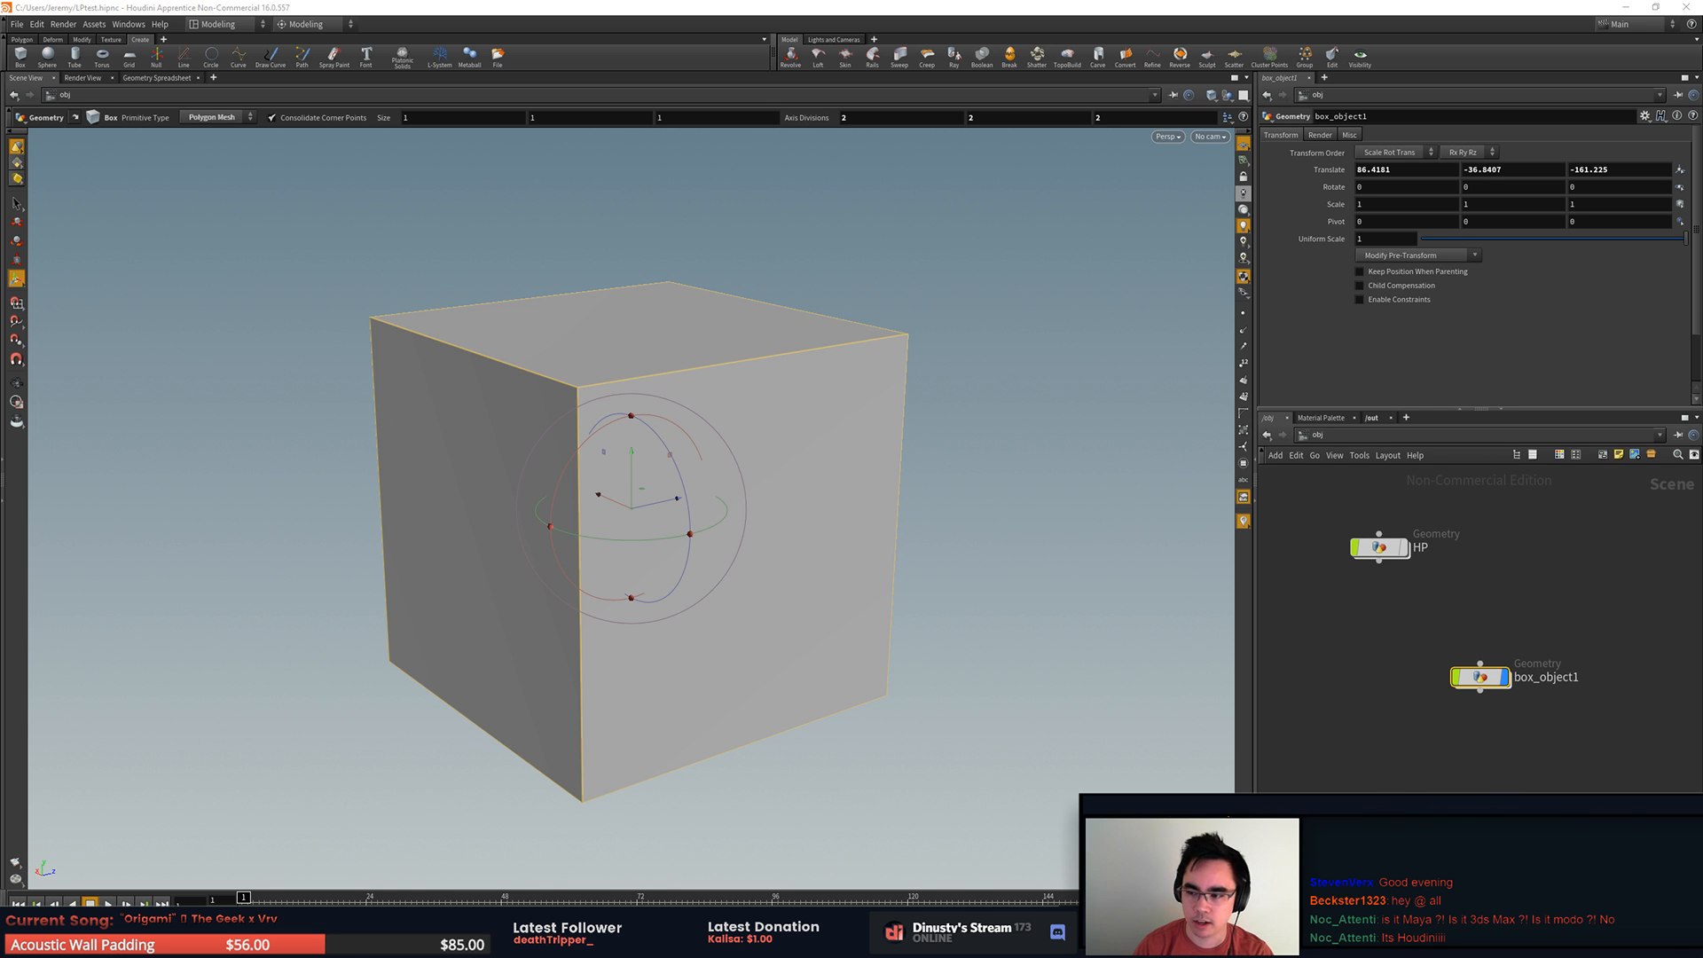
Step: Switch to MODO and close the floating Seneca Script window
key("alt+Tab")
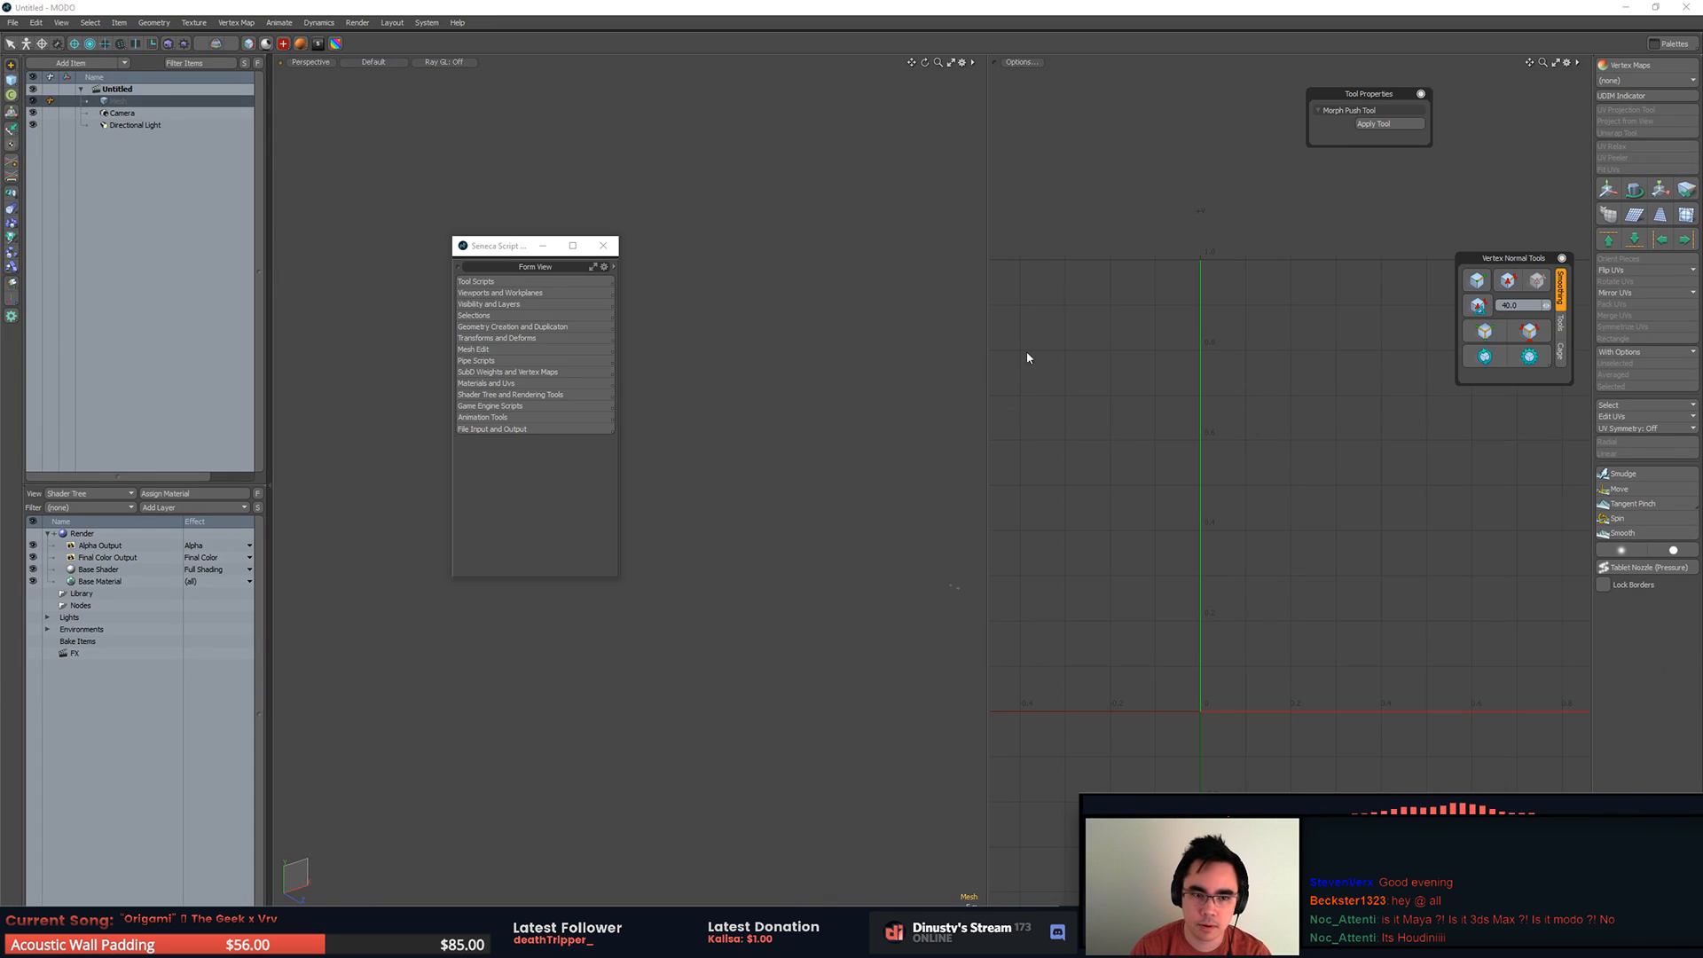
left_click(603, 245)
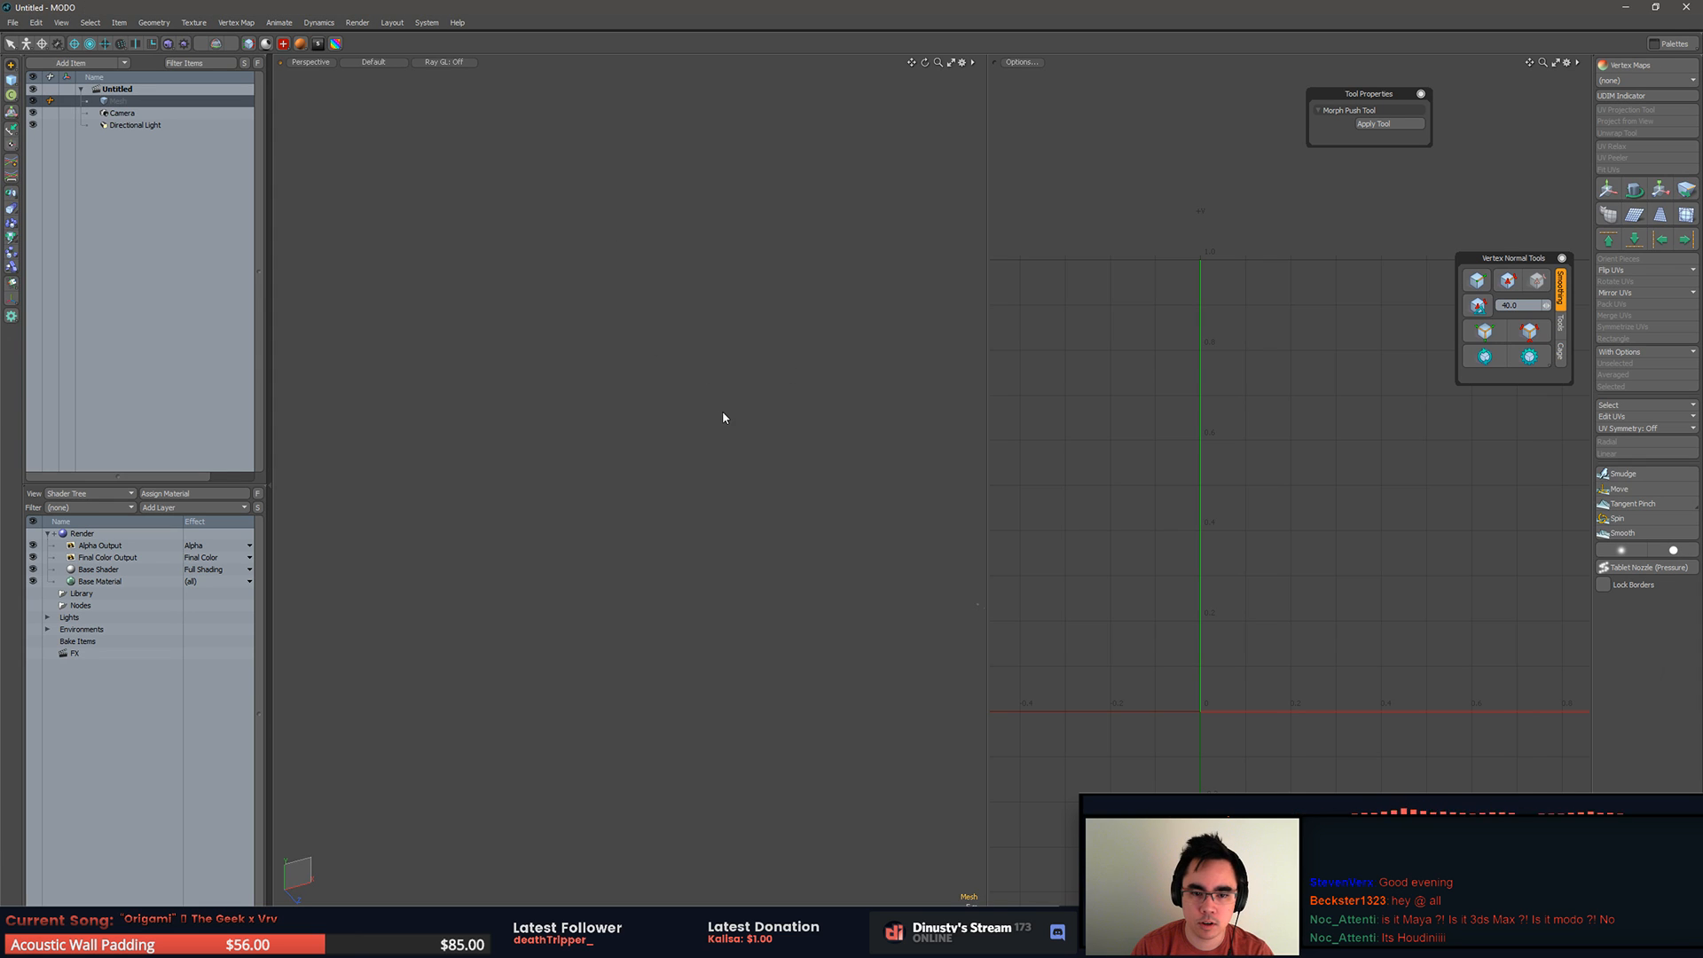
key("ctrl+Tab")
left_click(810, 407)
key("ctrl+space")
left_click(901, 403)
key("ctrl+Tab")
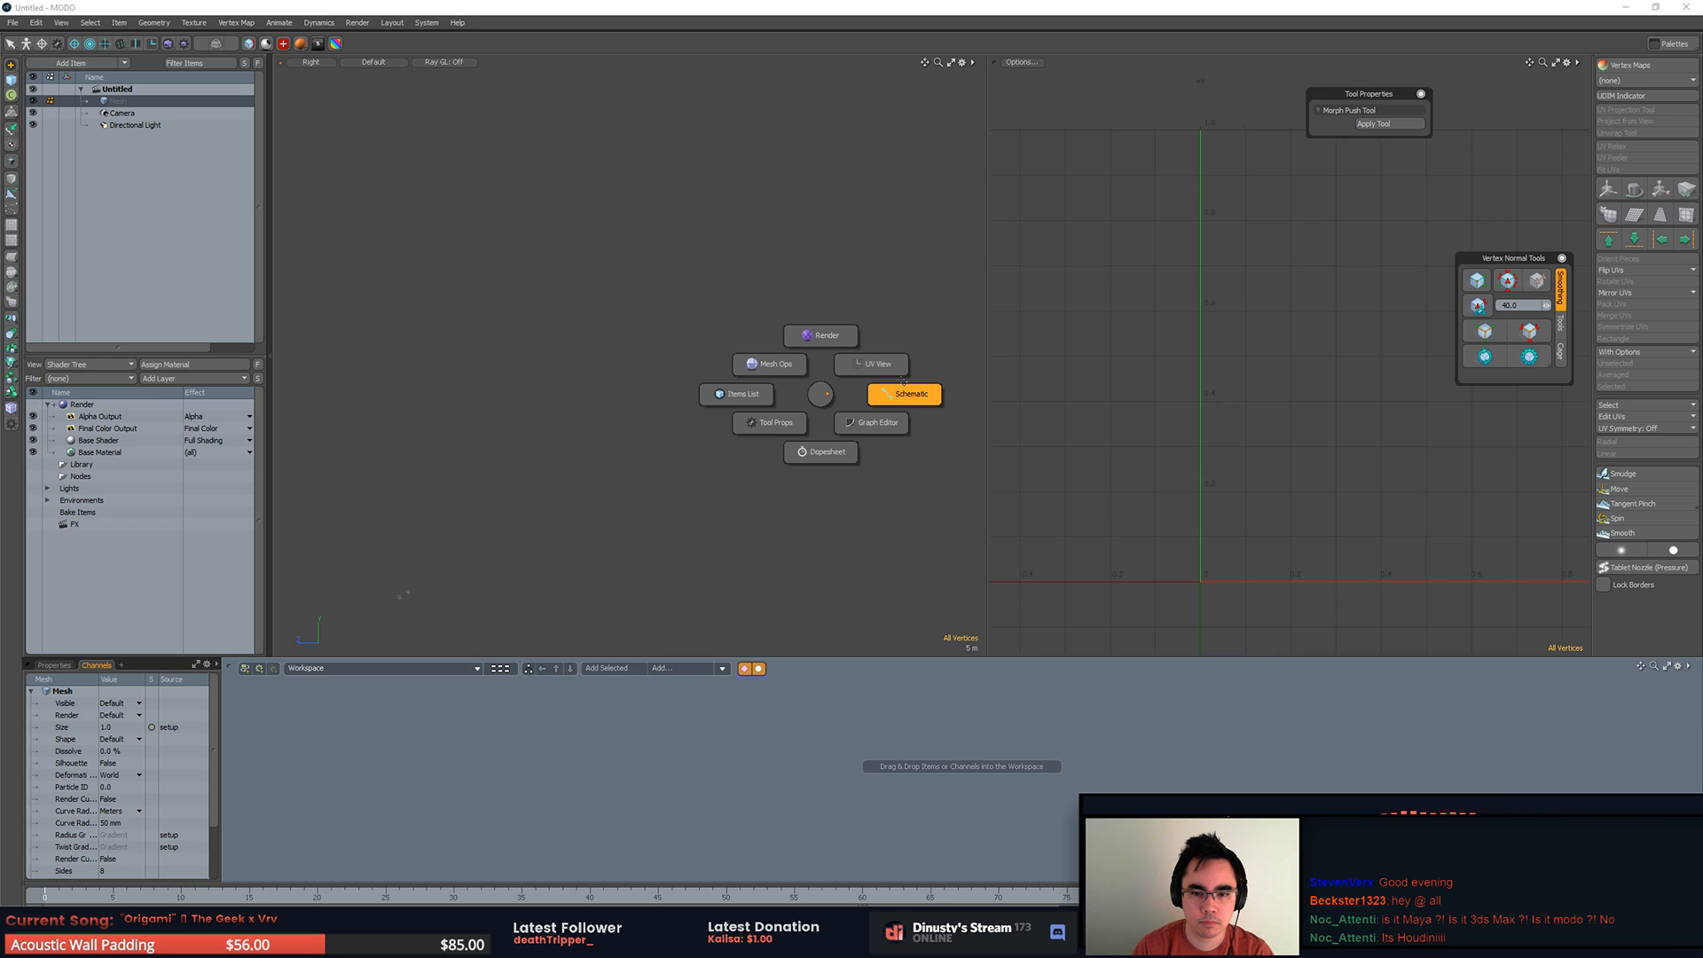
left_click(904, 400)
Step: Hide the UV view and set the remaining 3D viewport to Perspective
key("ctrl+Tab")
left_click(900, 363)
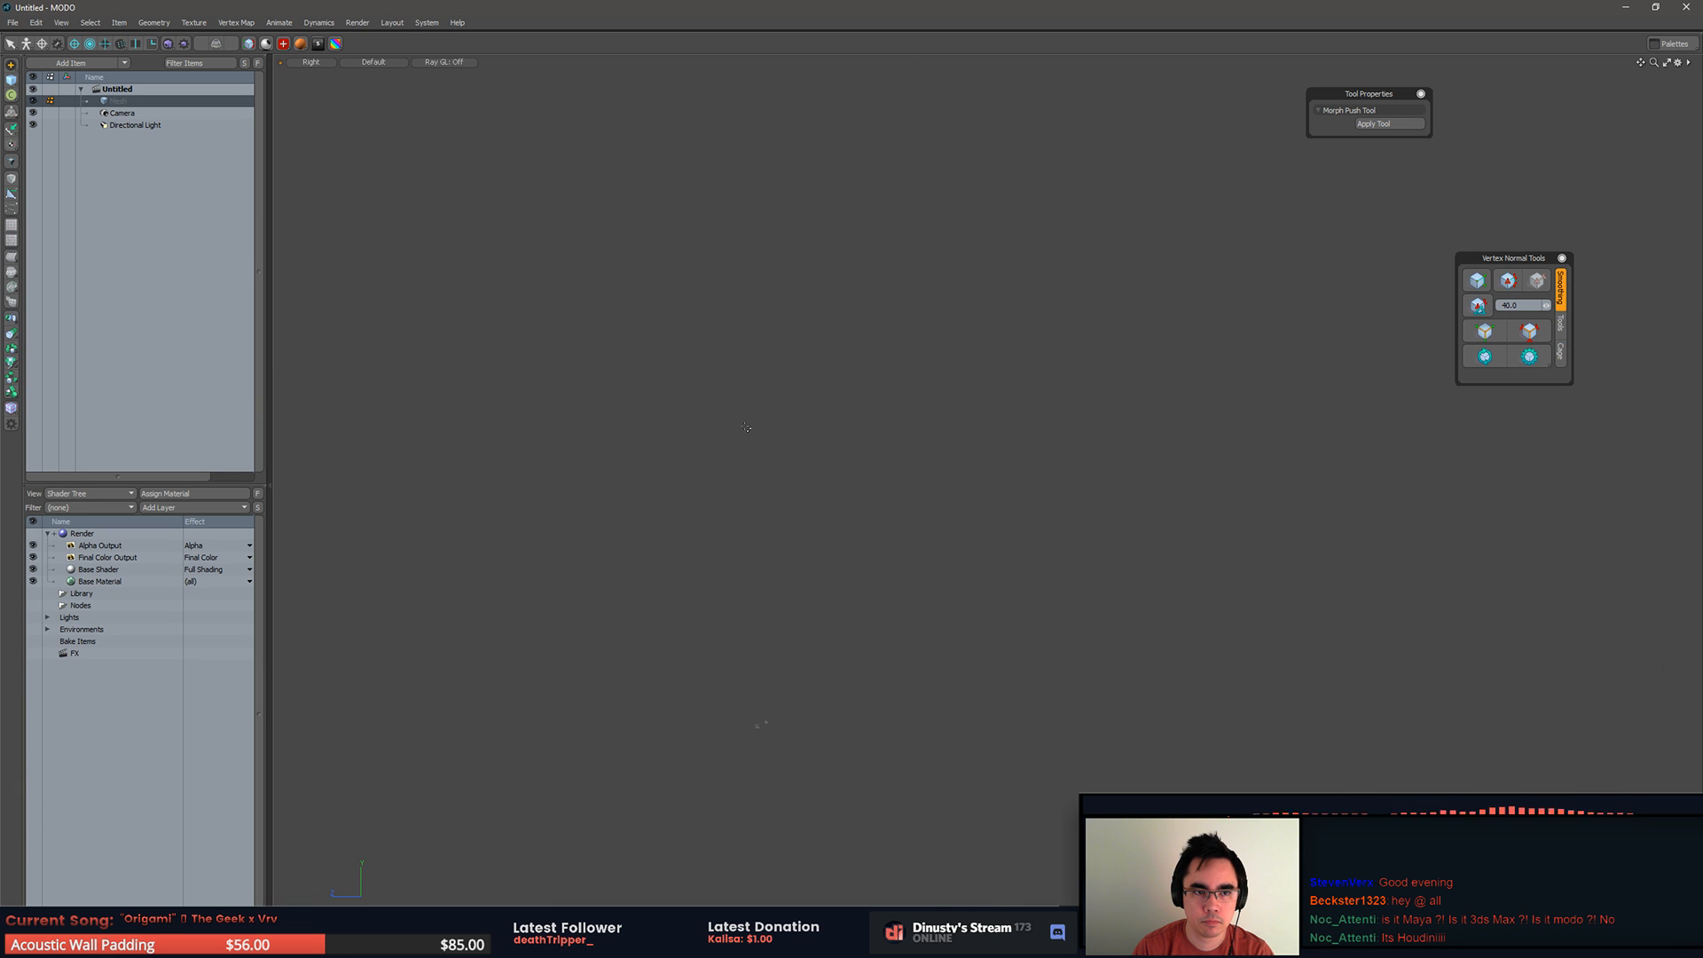
left_click(310, 62)
left_click(326, 89)
key("alt+space")
left_click(784, 471)
left_click_drag(790, 474, 802, 439, "alt")
Step: Add a cube primitive to the mesh item and frame it in the viewport
left_click(149, 101)
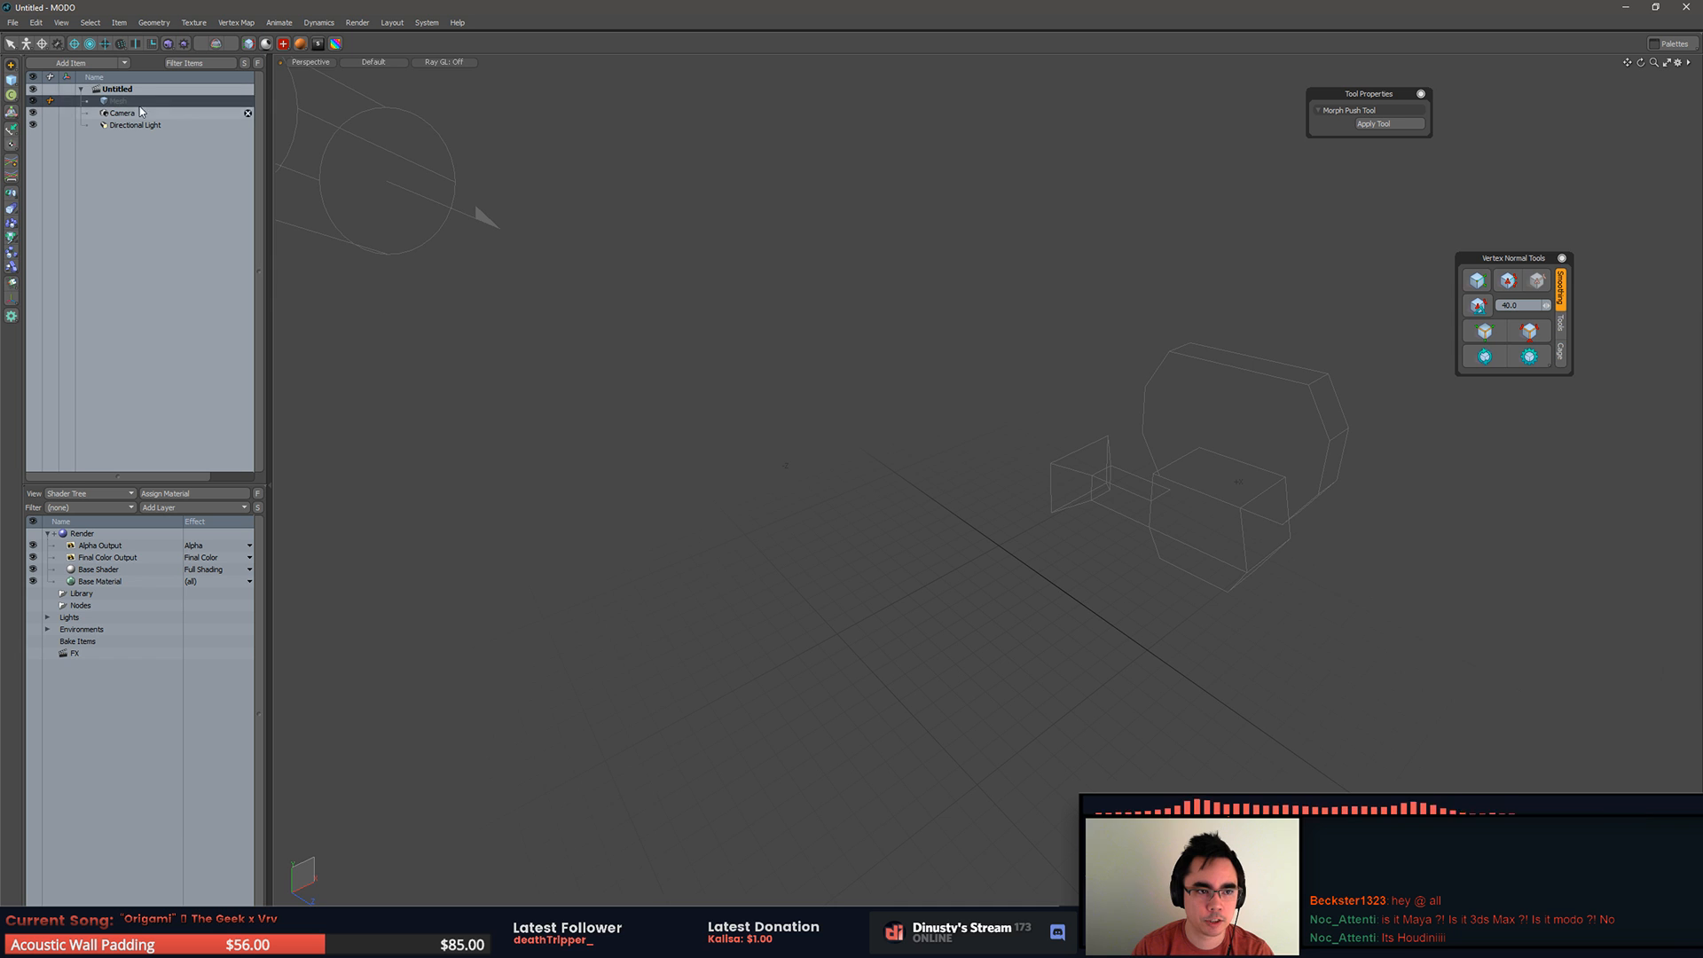
left_click(10, 81)
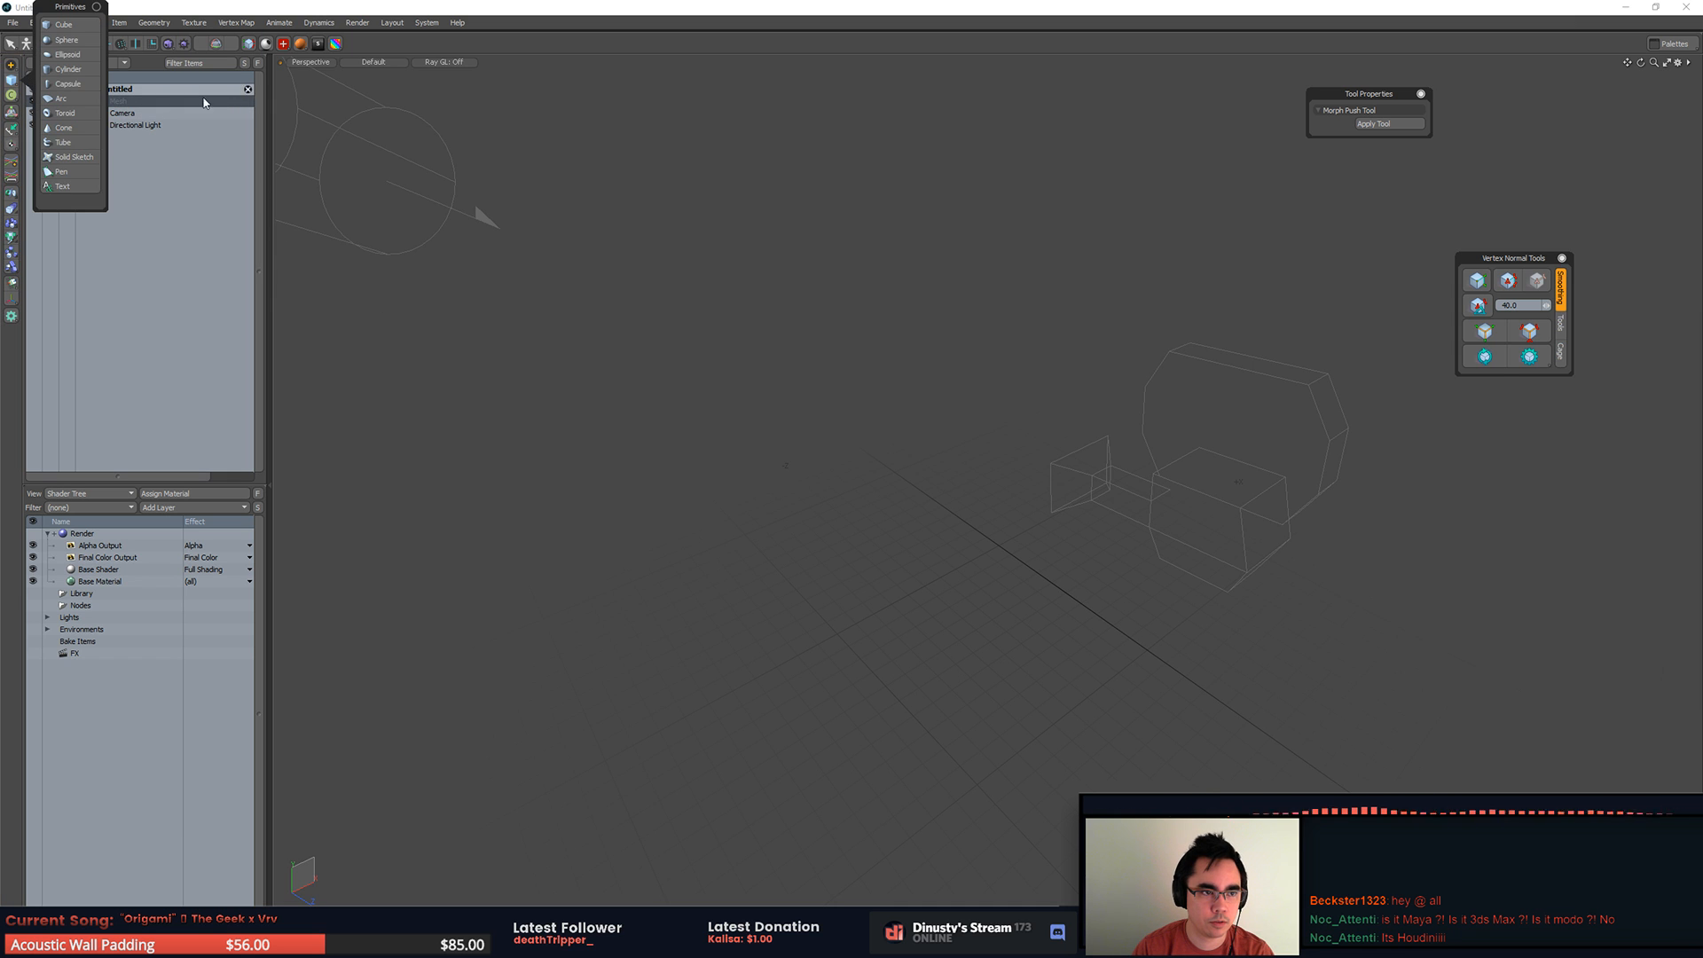
left_click(67, 26)
mouse_move(950, 535)
left_mouse_down("ctrl")
mouse_move(1065, 579)
mouse_move(1175, 693)
mouse_move(909, 617)
left_mouse_up("ctrl")
key("space")
key("a")
left_click_drag(550, 417, 621, 388, "alt")
Step: Switch back to Houdini, open the HP object's network to view its nodes, and return to the obj level
key("alt+Tab")
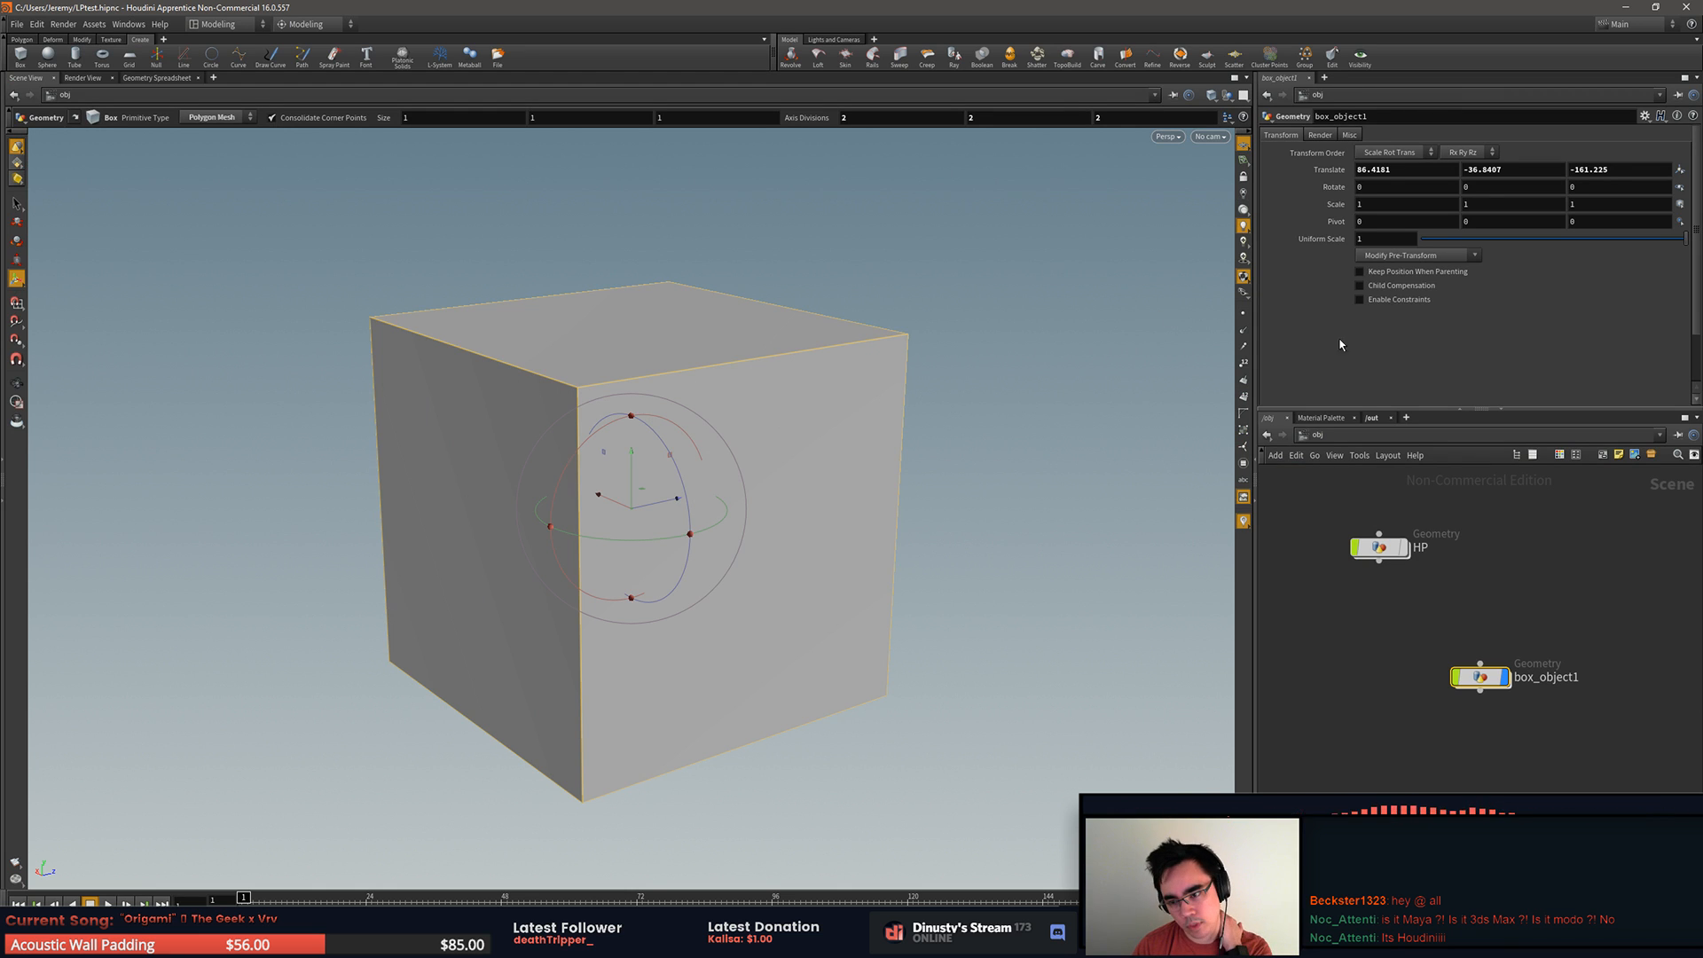
left_click_drag(1384, 549, 1367, 532)
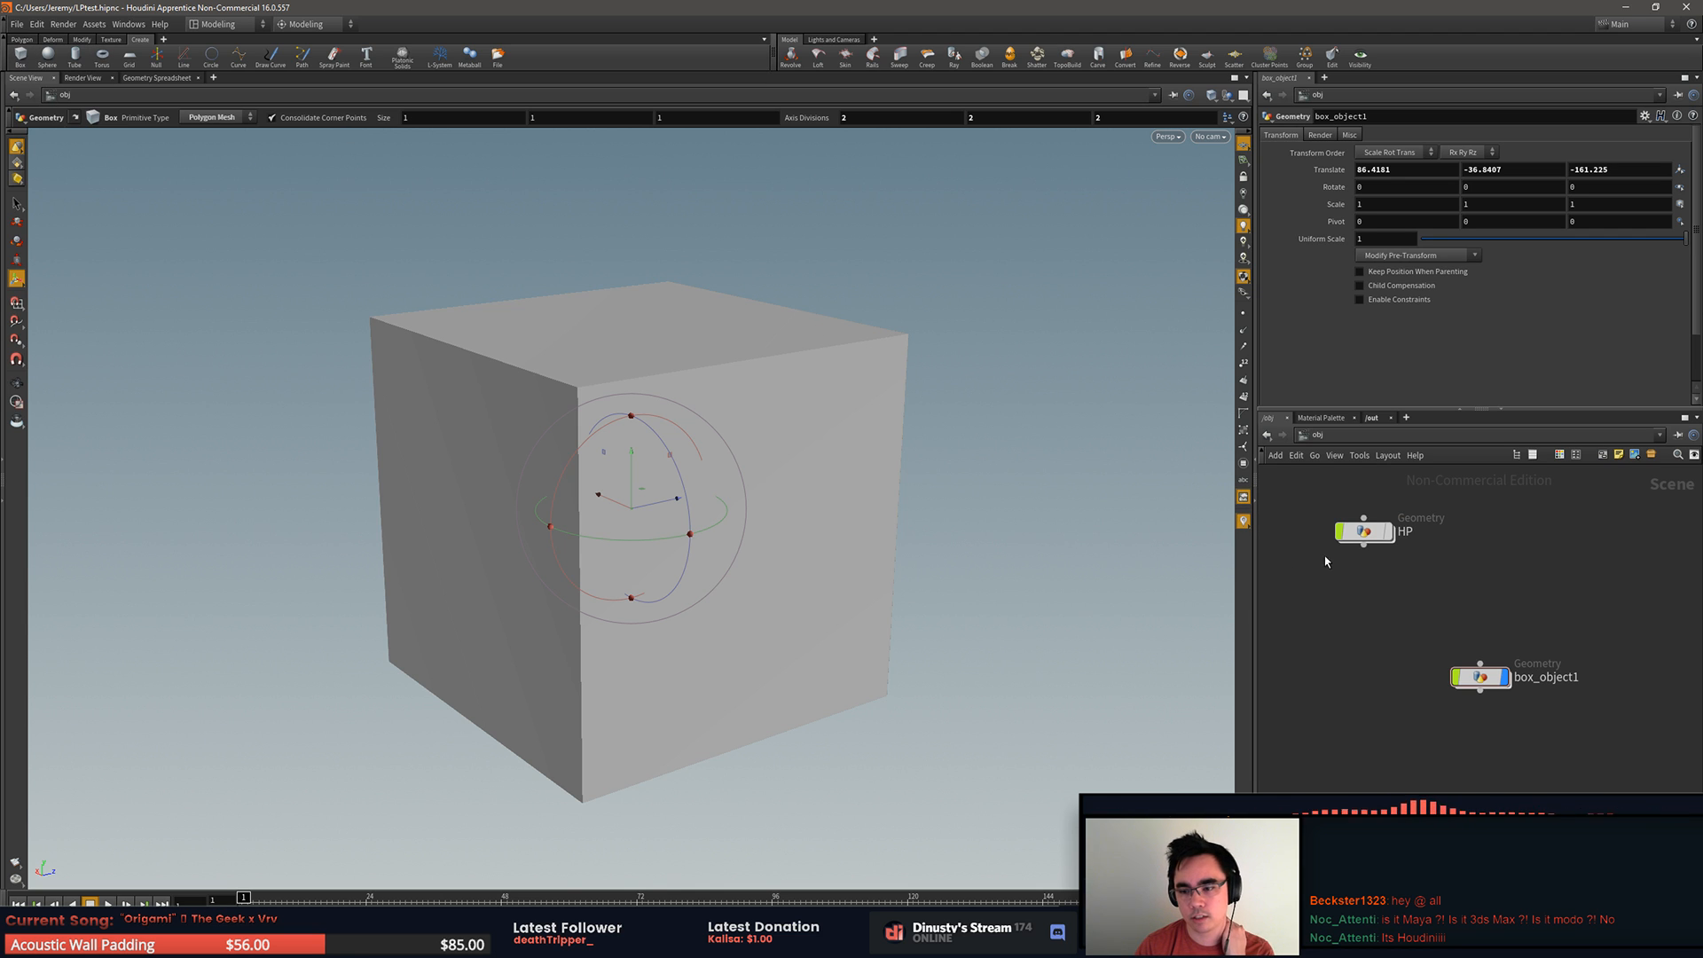
left_click(1364, 530)
double_click(1366, 531)
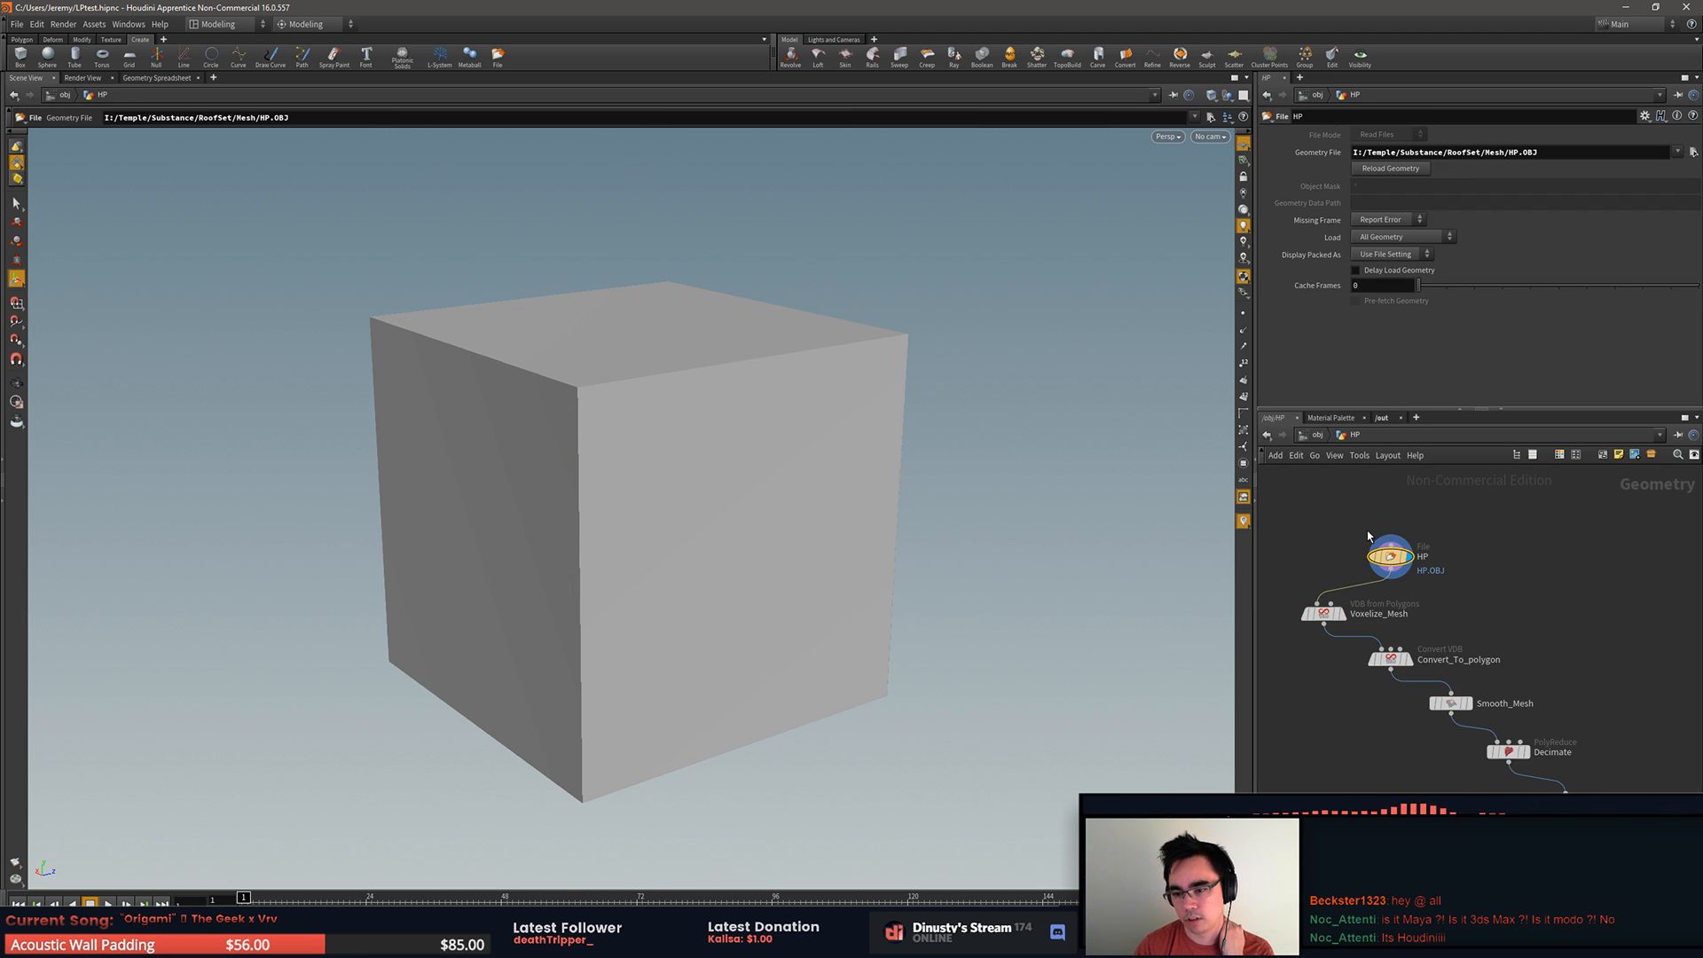
left_click(1320, 436)
Step: Move the box_object1 node beneath the HP node and open its geometry network containing box1
left_click_drag(1483, 684, 1391, 619)
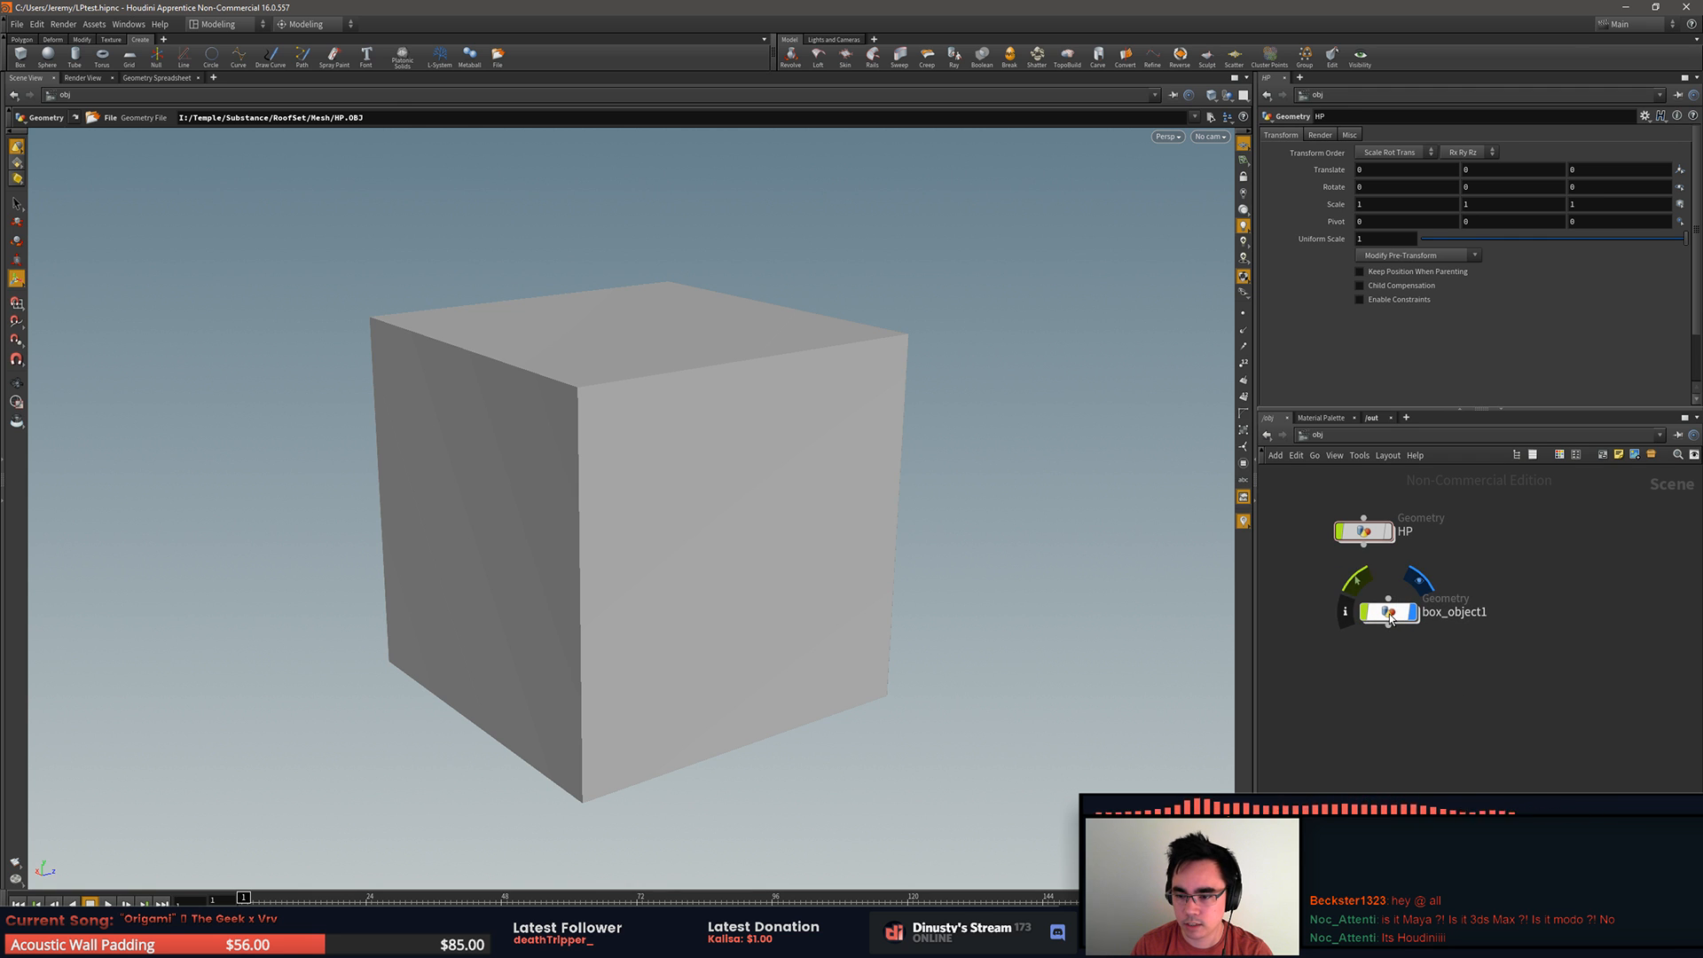
double_click(1390, 616)
left_click_drag(907, 514, 950, 562, "alt")
left_click_drag(1475, 674, 1392, 535)
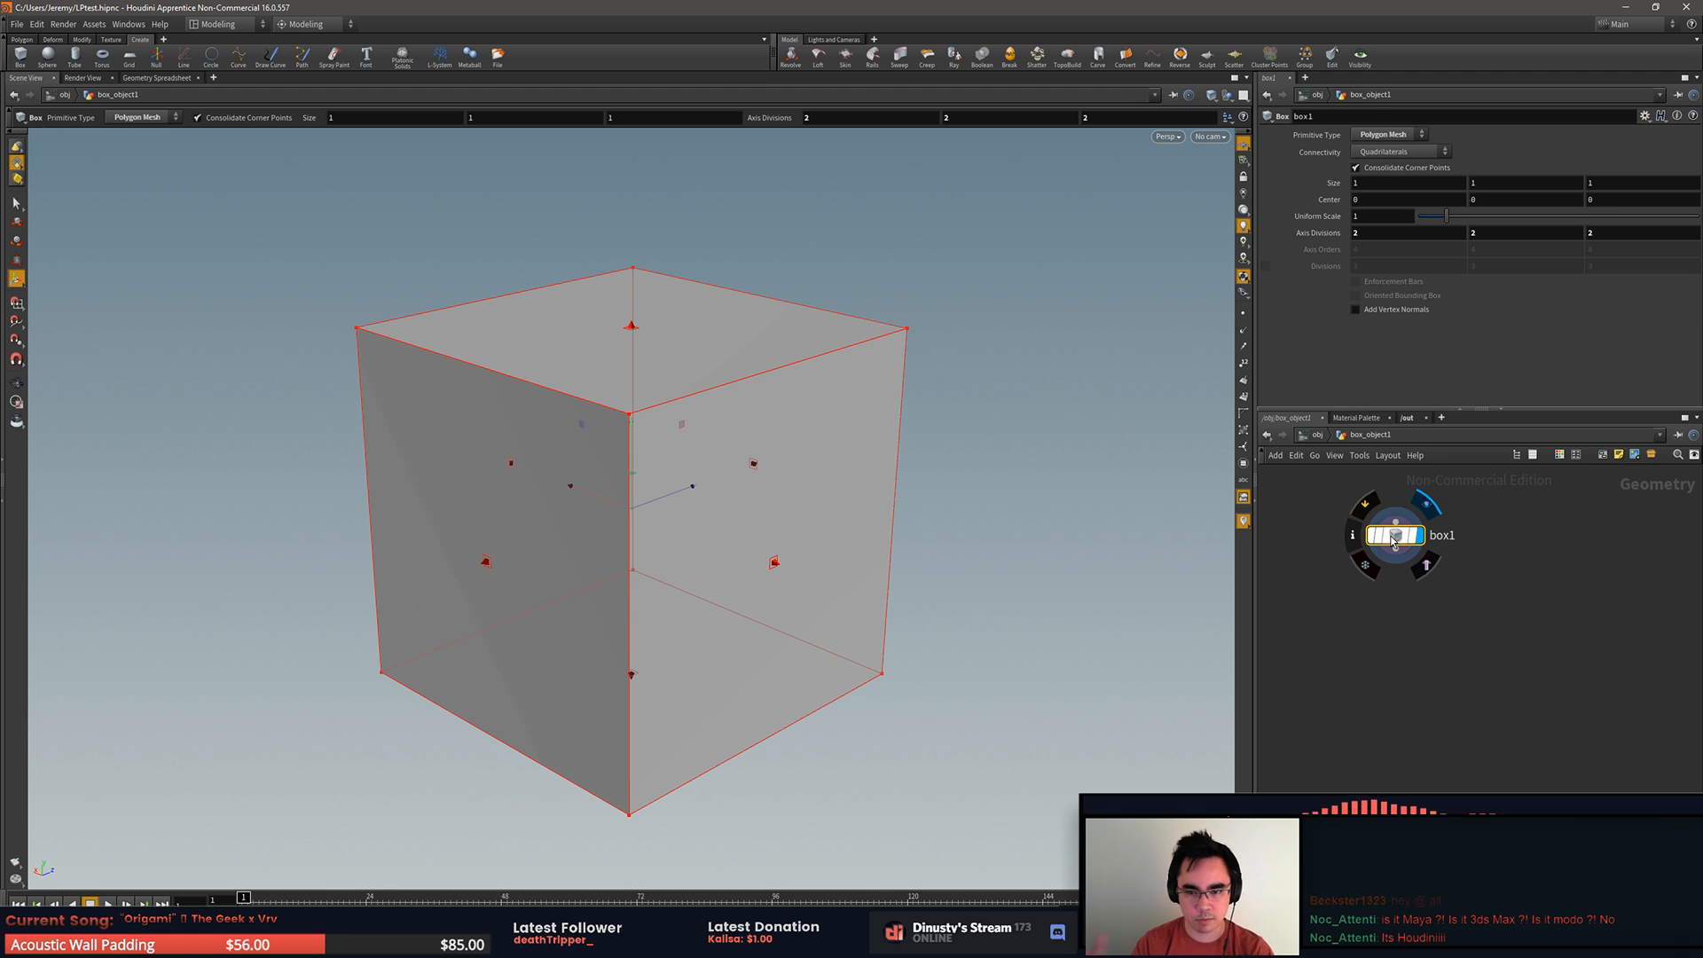
left_click_drag(1139, 351, 1106, 536, "alt")
mouse_move(1441, 539)
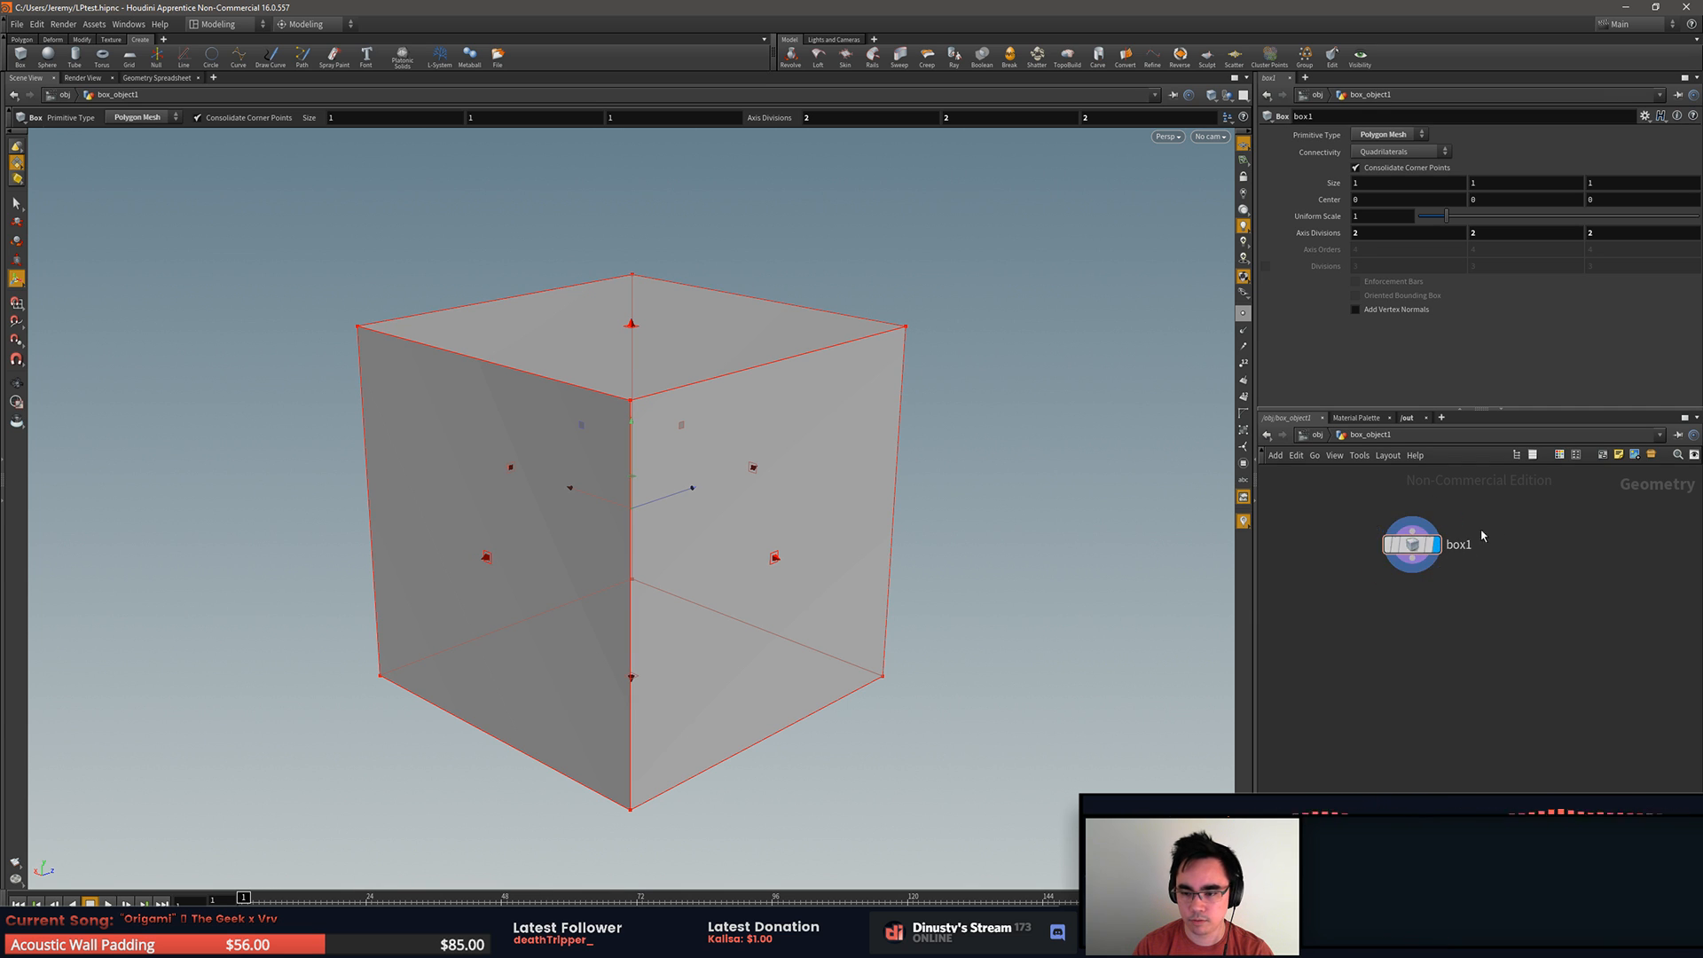
Step: Add a PolyBevel node below box1 and connect box1's output to its first input
scroll(1426, 619, "down", 1)
key("Tab")
left_click(1433, 625)
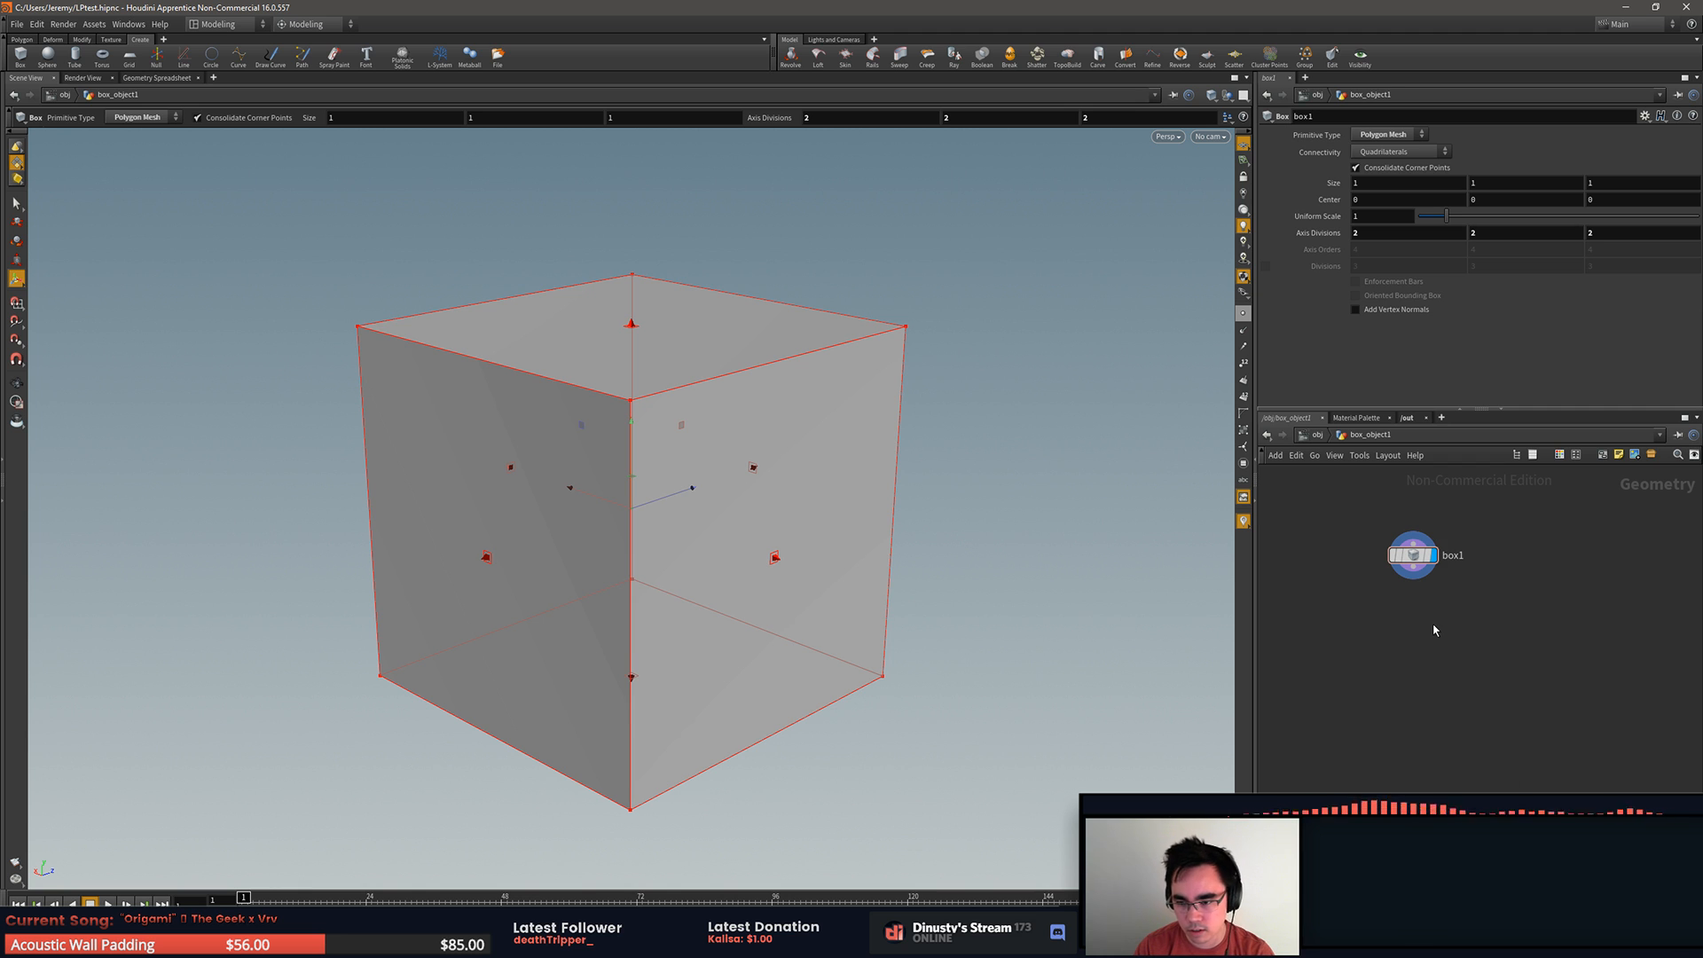
key("Tab")
type("bev")
key("Return")
left_click(1434, 629)
mouse_move(1454, 636)
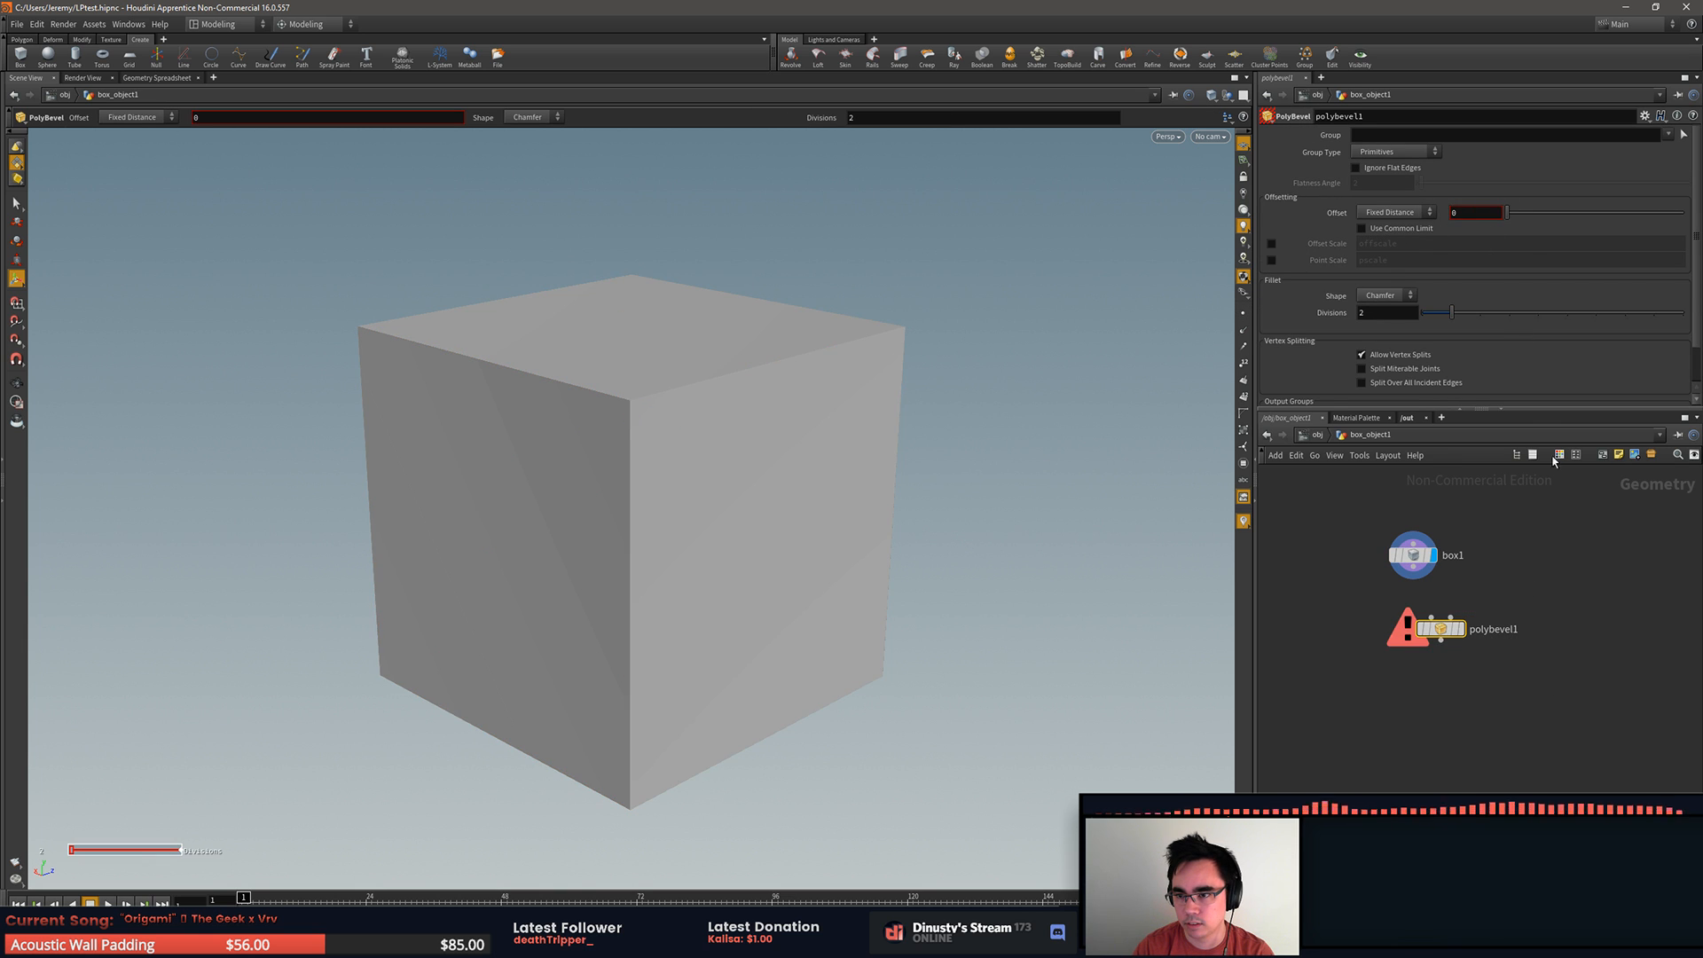
left_click_drag(1417, 571, 1431, 619)
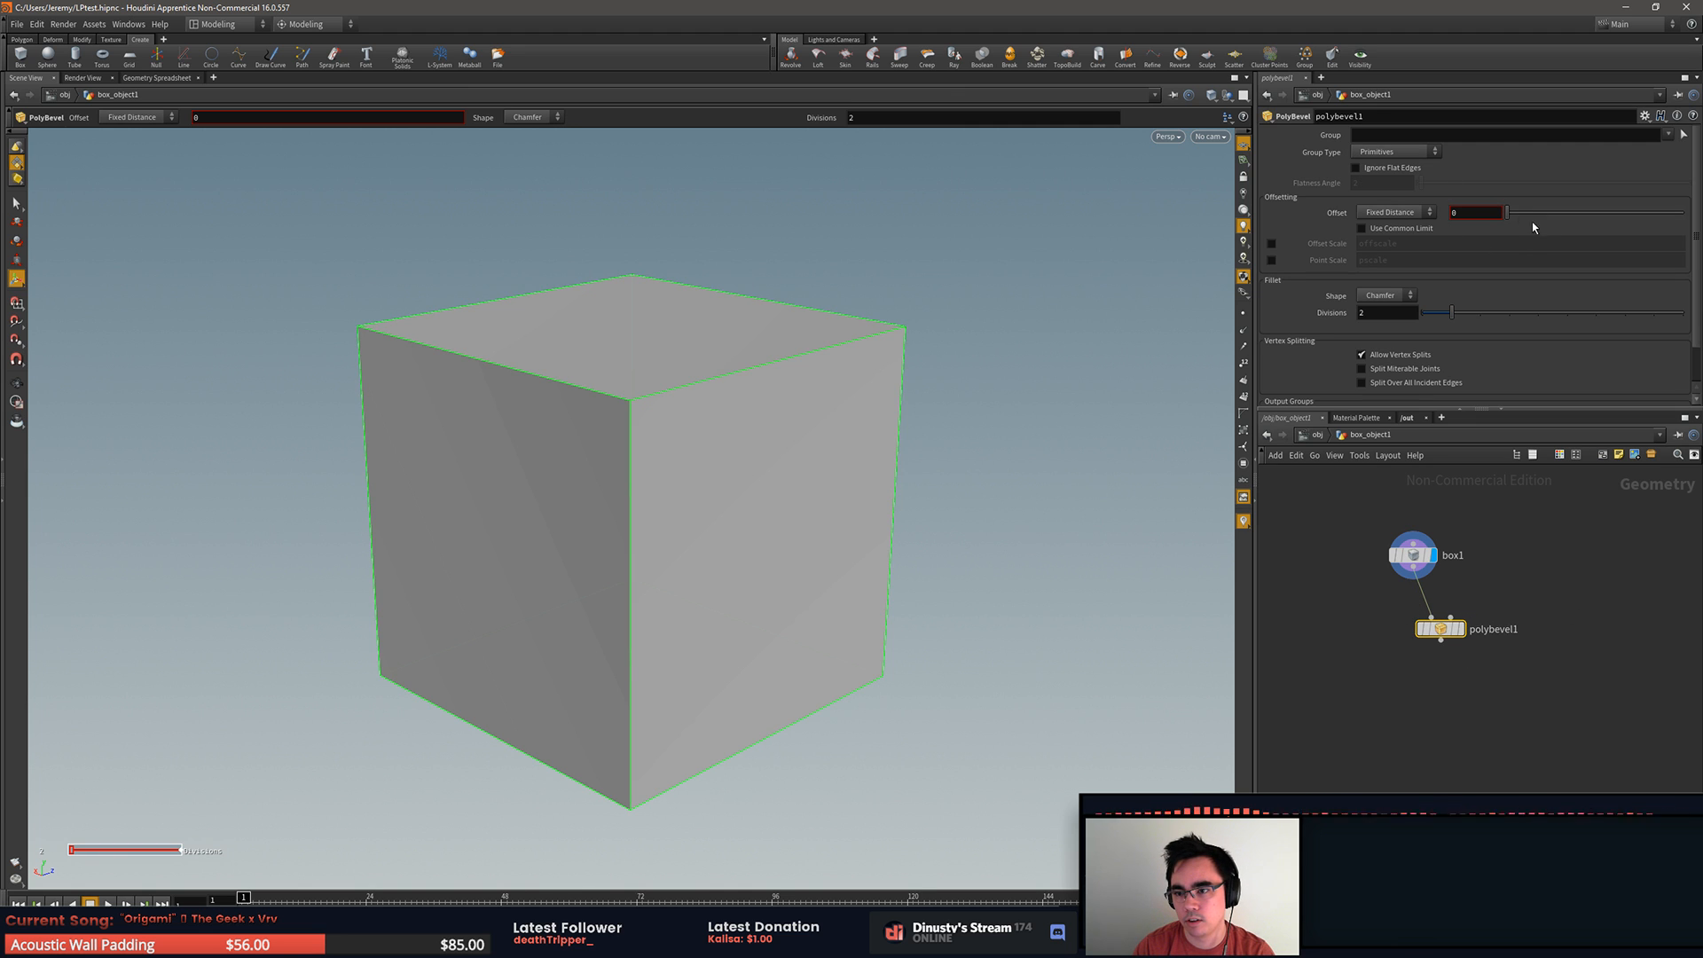
Step: Set the PolyBevel's fixed-distance offset to 0.045 and inspect the bevelled box edges
left_click_drag(1507, 213, 1515, 215)
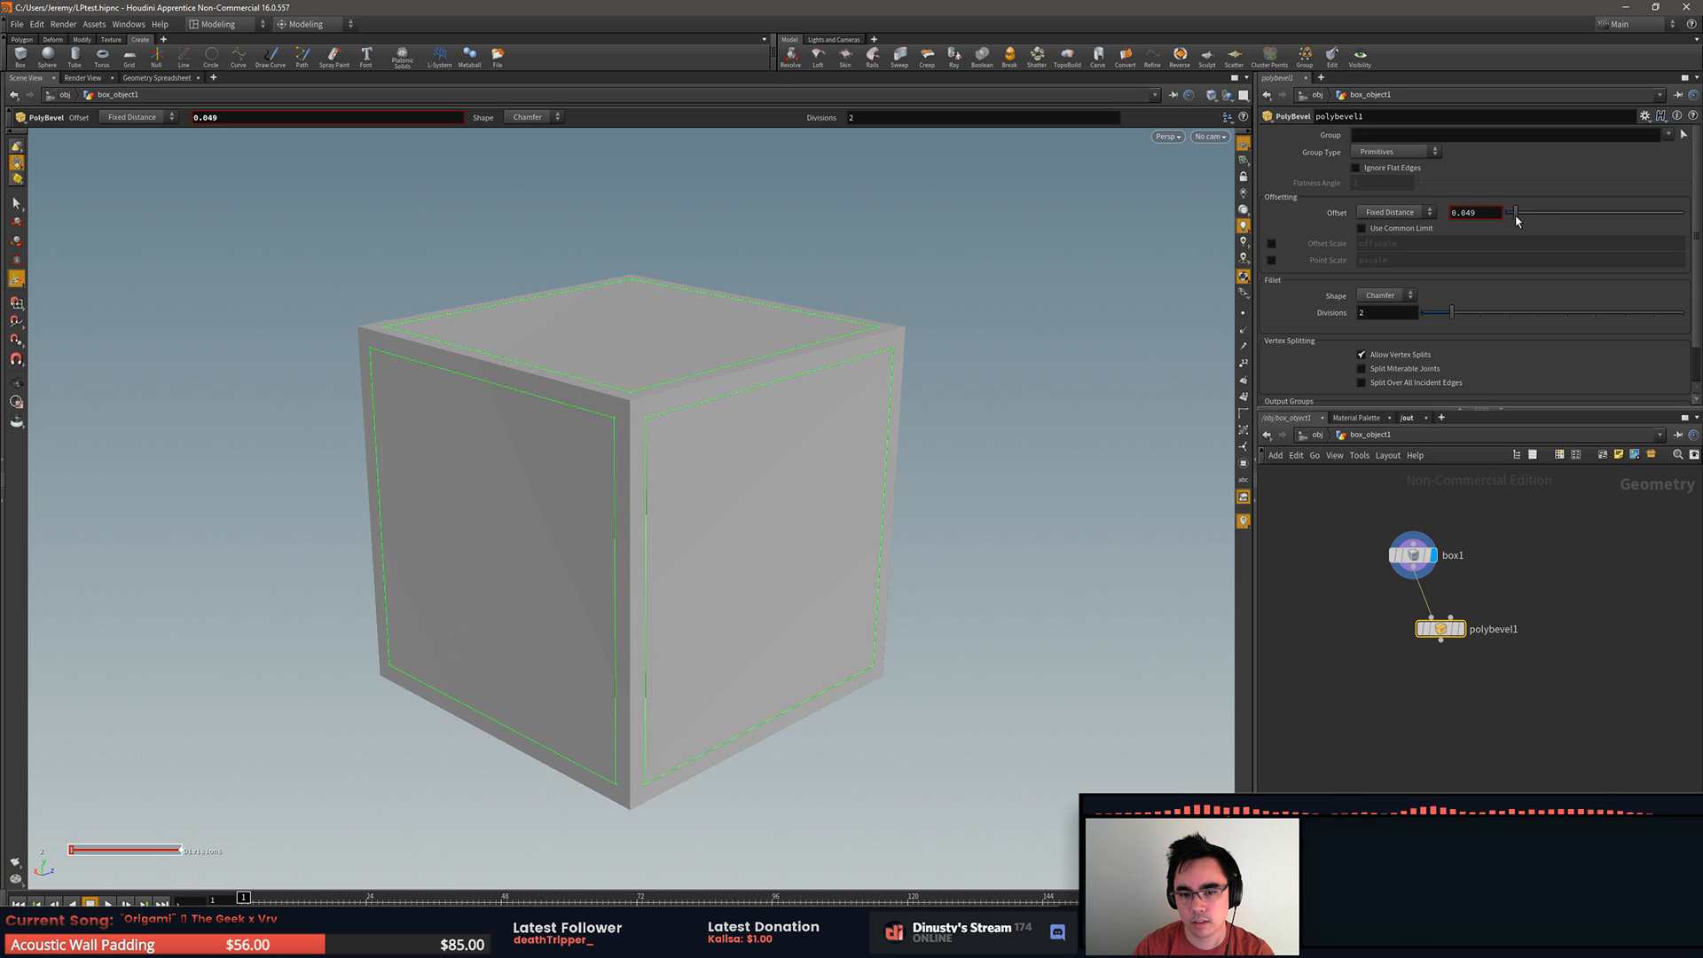
key("s")
left_click_drag(985, 427, 932, 450, "alt")
right_click_drag(931, 451, 859, 444, "alt")
middle_click_drag(860, 444, 861, 403, "alt")
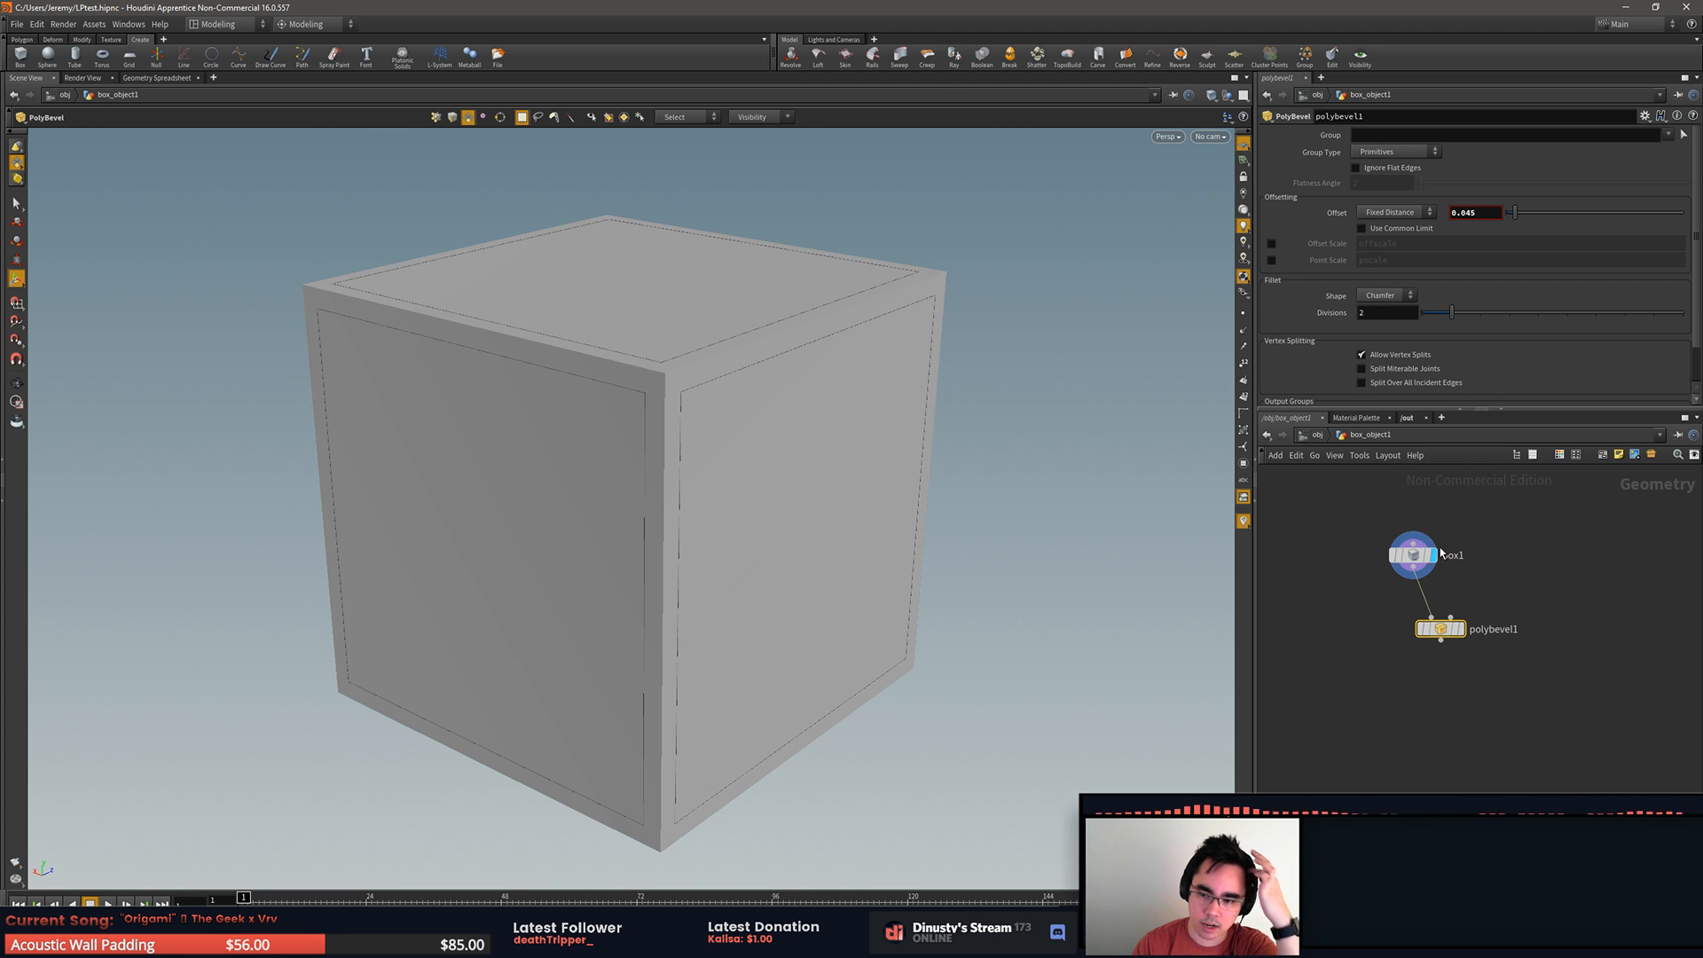
Step: Display the polybevel1 result and compare its parameters with those of the box1 node
left_click(1459, 629)
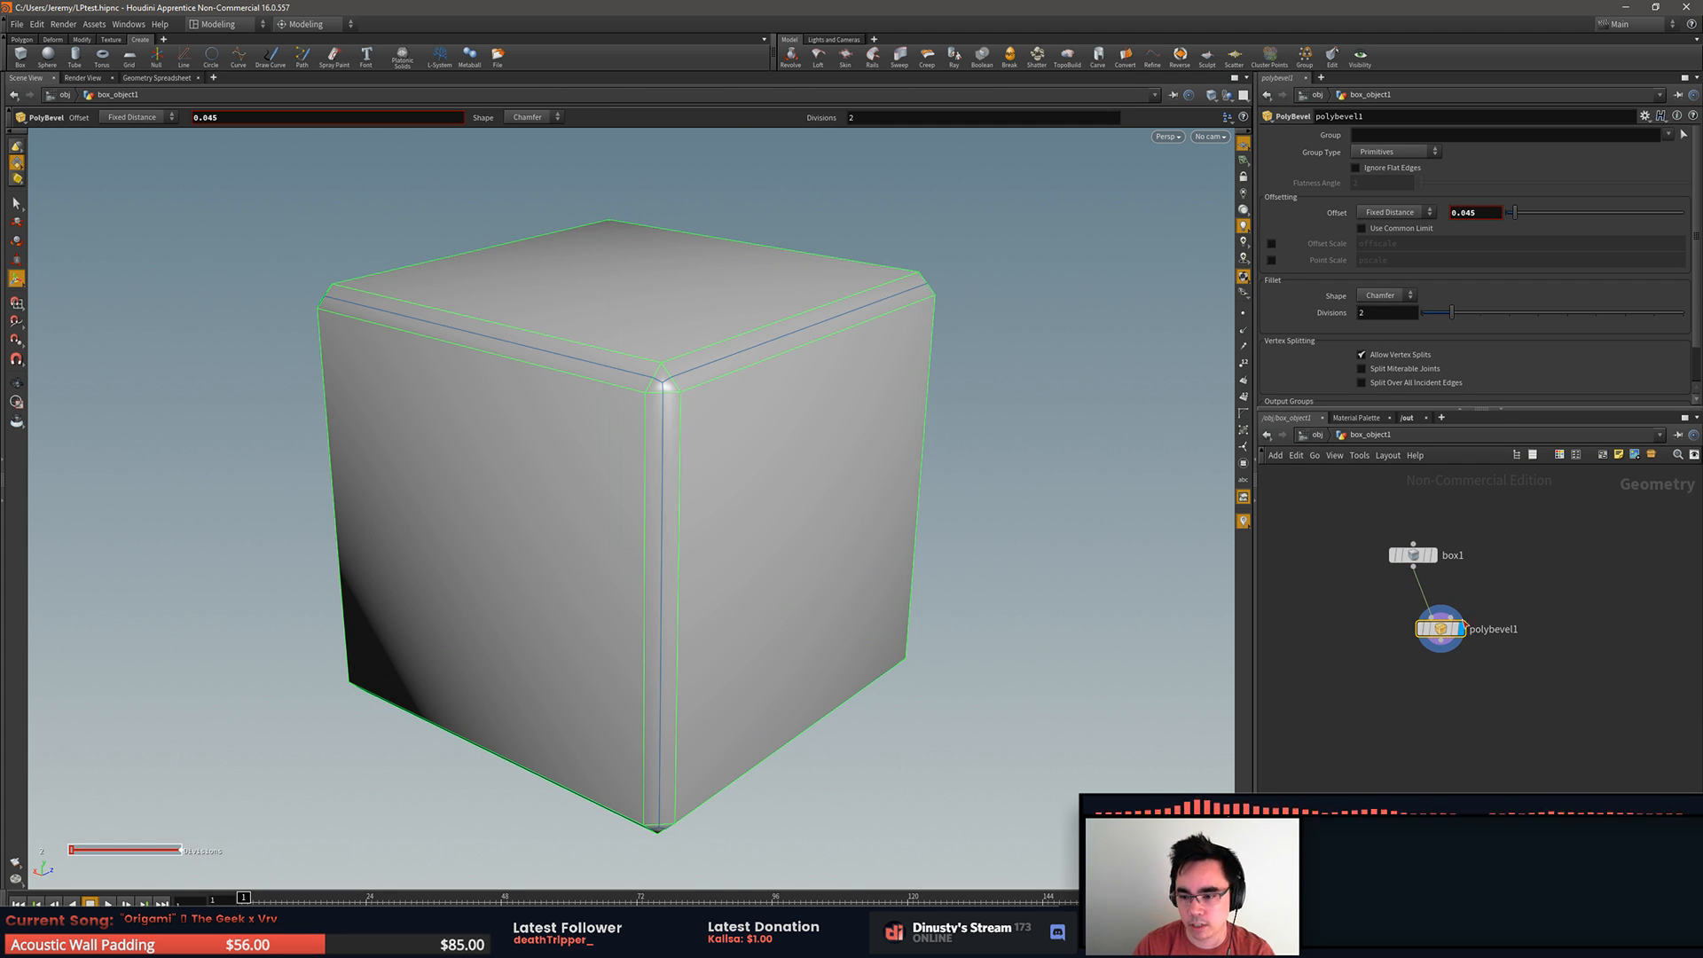
left_click_drag(989, 550, 791, 574, "alt")
left_click(1439, 632)
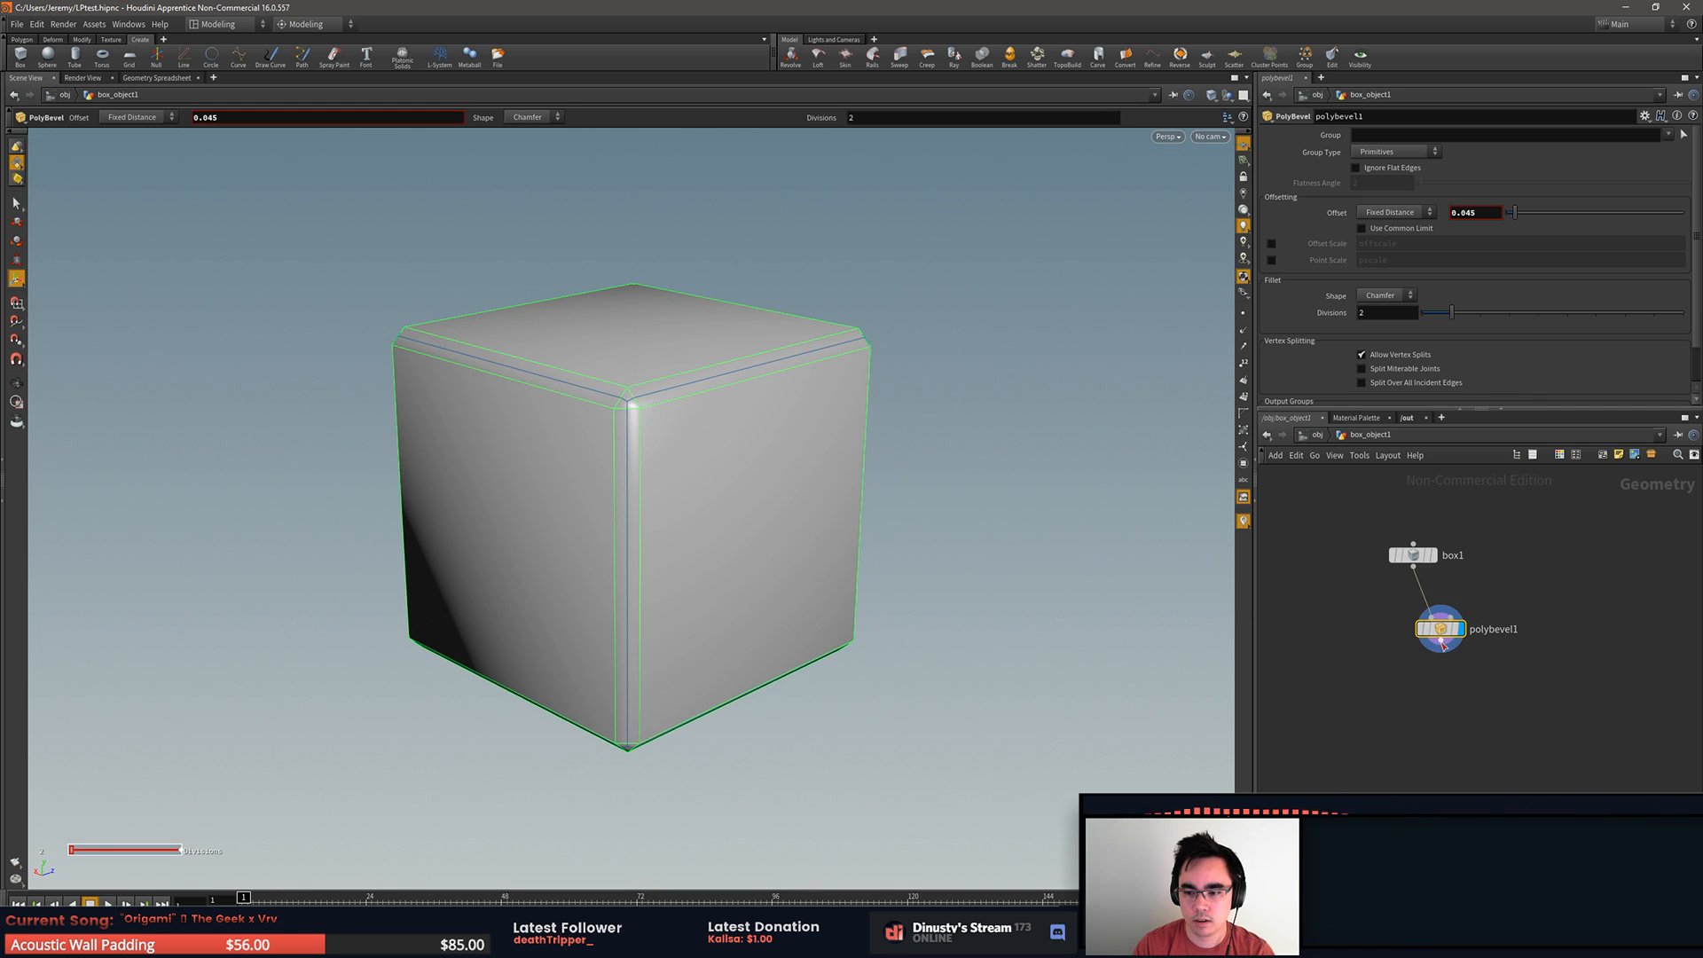
left_click(1413, 554)
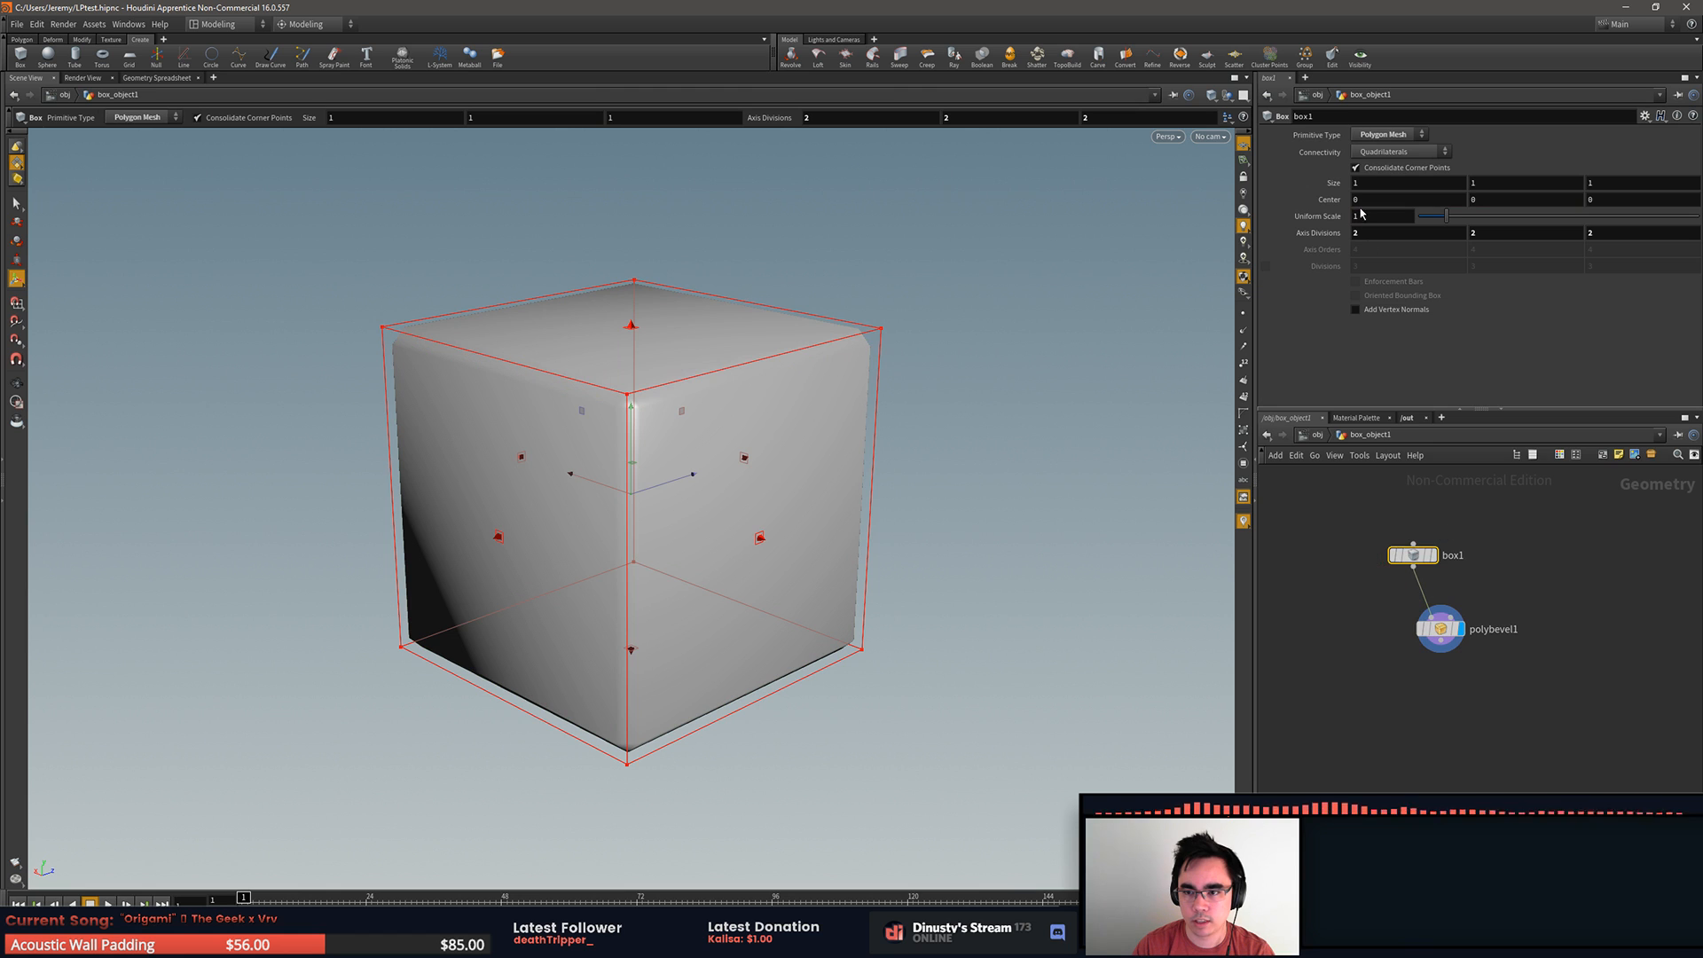
left_click(1439, 626)
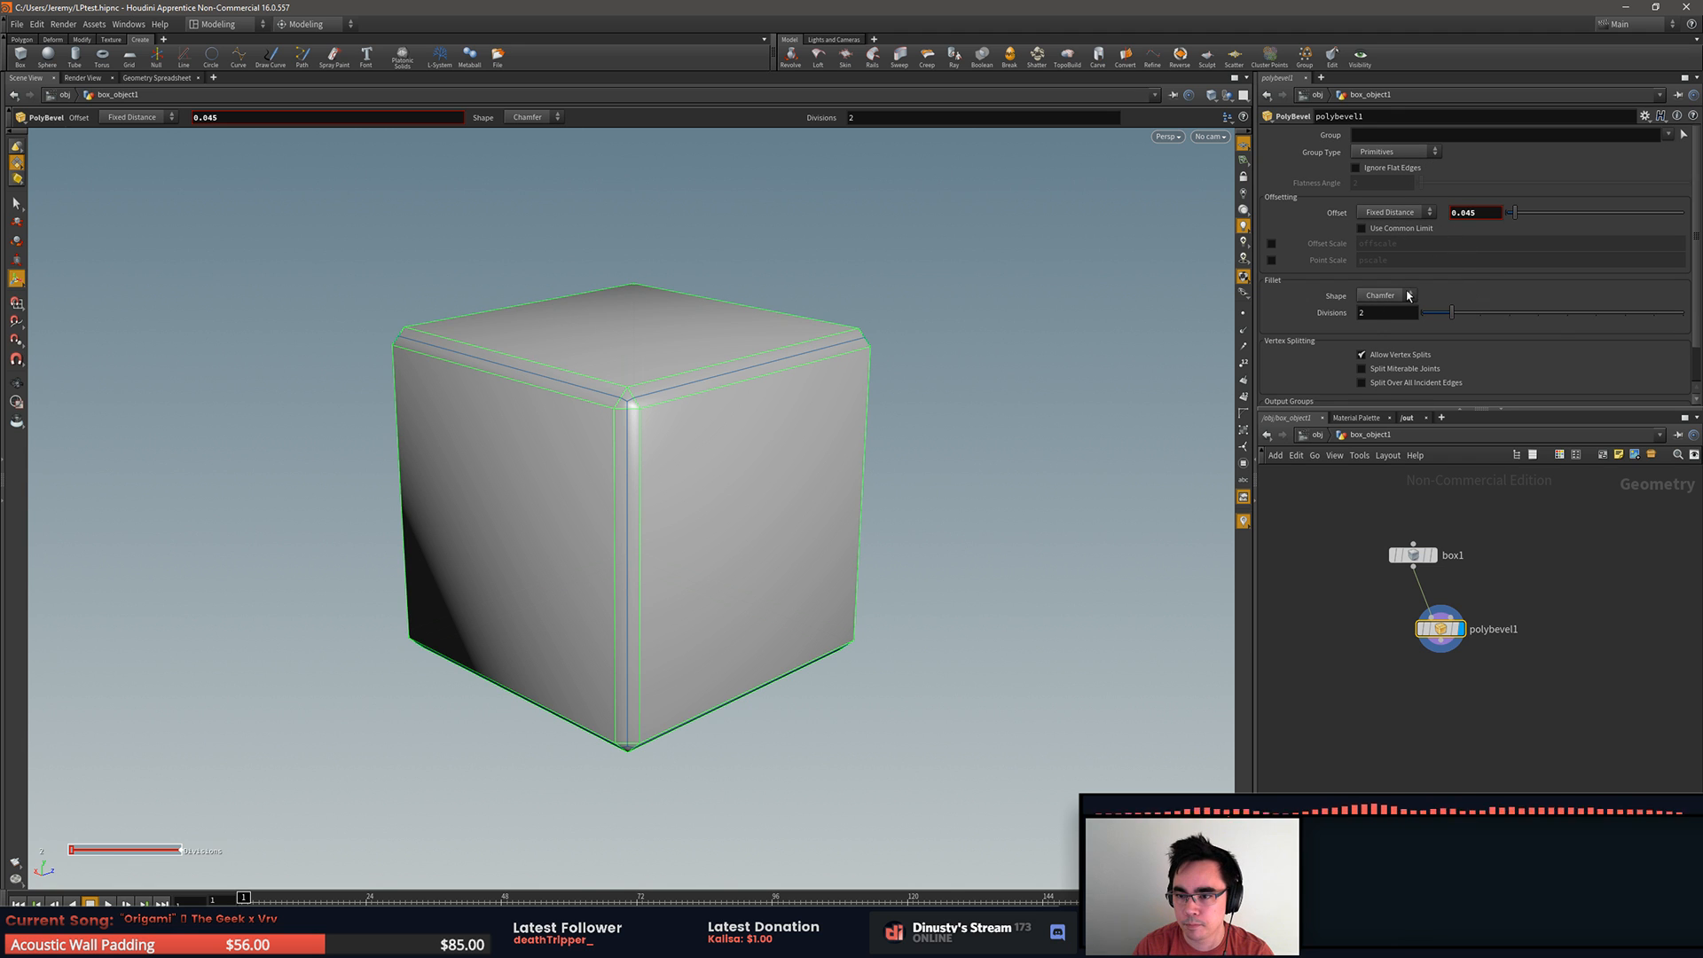
Step: Set the PolyBevel's fillet shape to Round with 3 divisions
left_click(1381, 295)
left_click(1391, 362)
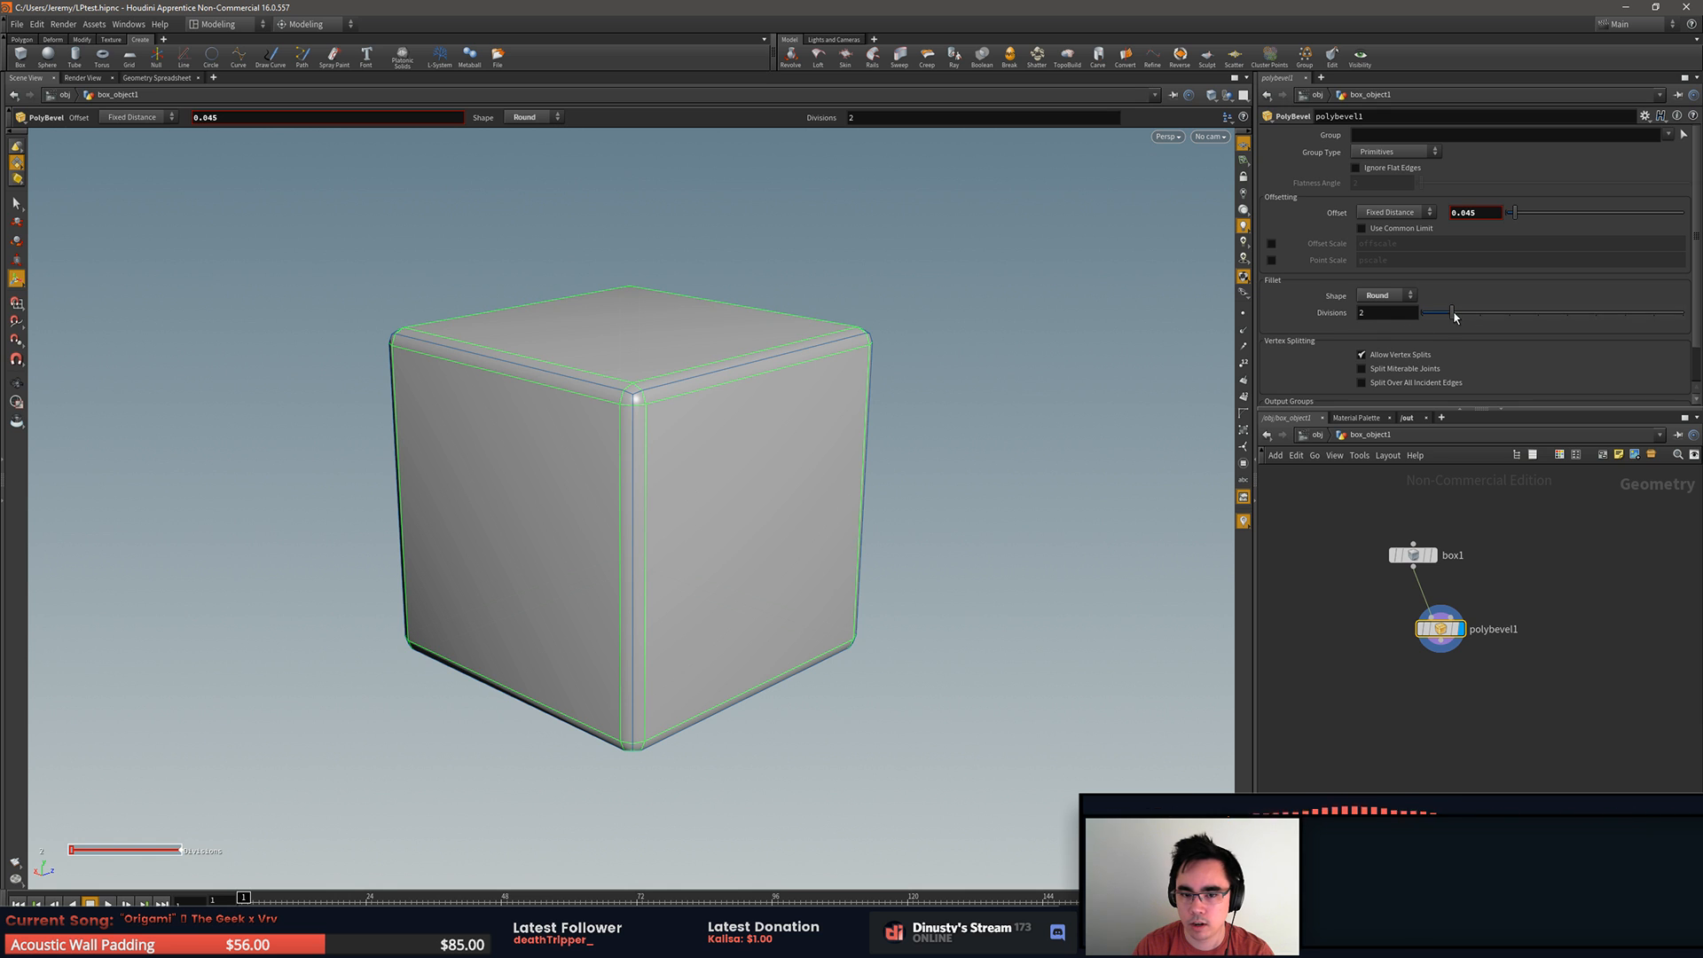
left_click_drag(1452, 315, 1480, 317)
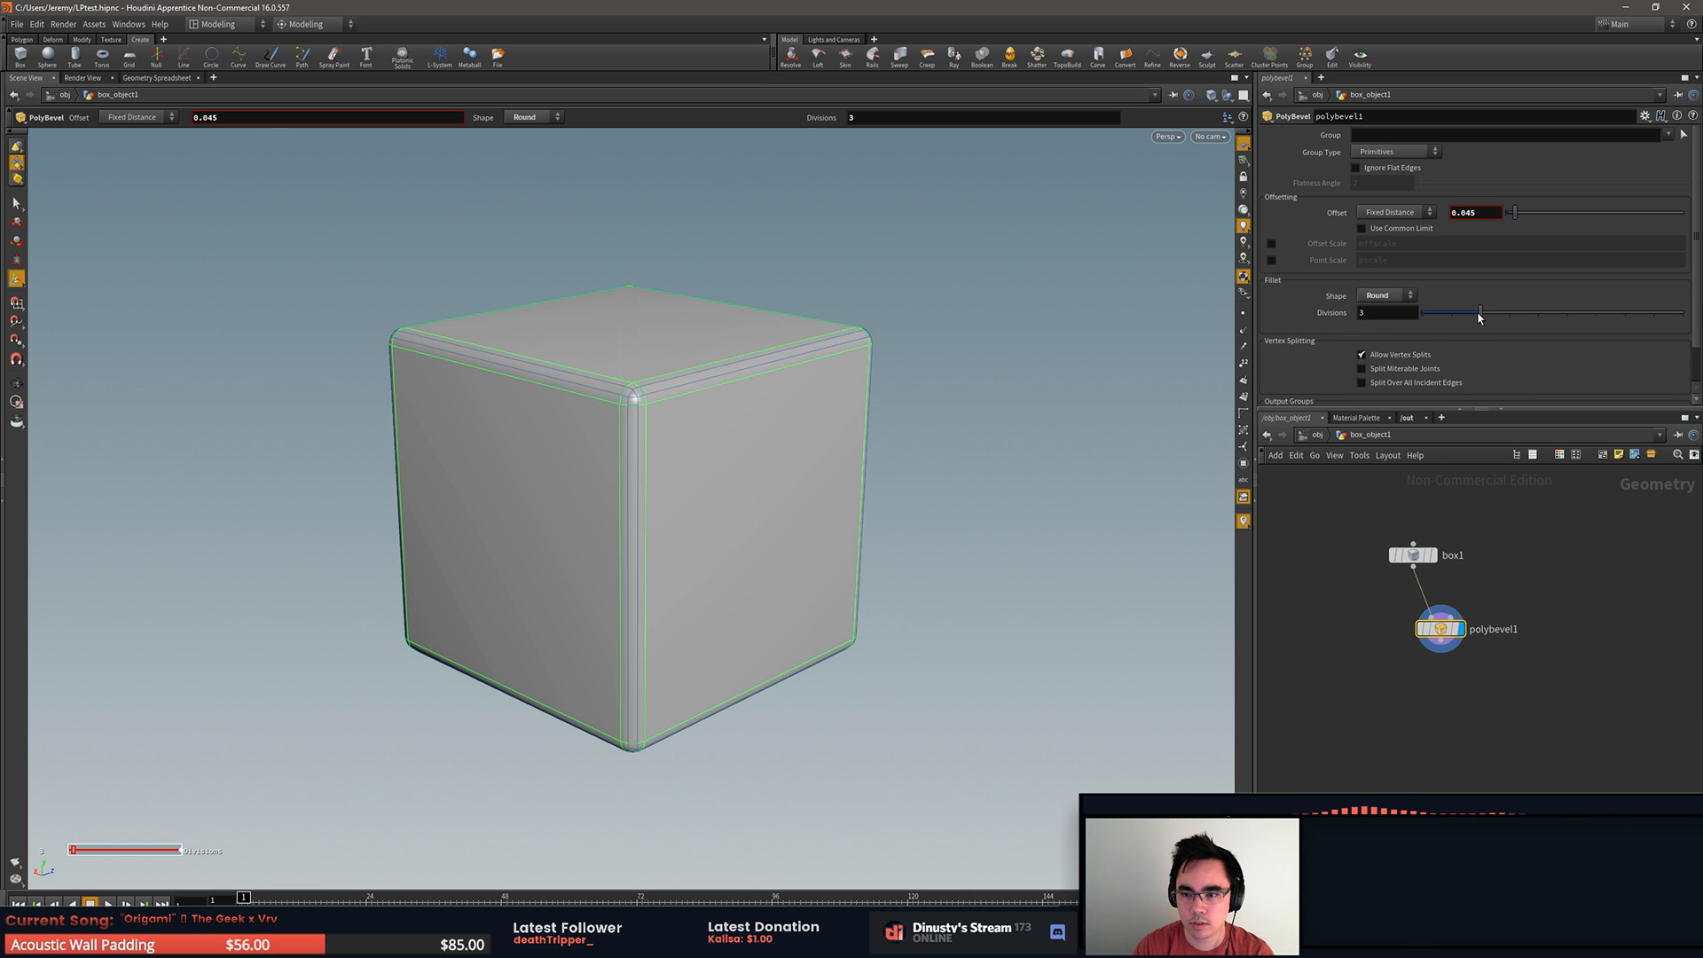
left_click(1038, 380)
mouse_move(1011, 379)
left_mouse_down("alt")
mouse_move(977, 365)
mouse_move(998, 380)
left_mouse_up("alt")
Step: Set the PolyBevel's offset to 0.03 and check the rounded box with and without the wireframe overlay
left_click_drag(1516, 219, 1513, 220)
double_click(853, 430)
left_click(1009, 417)
mouse_move(974, 443)
left_mouse_down()
mouse_move(992, 445)
mouse_move(967, 445)
left_mouse_up()
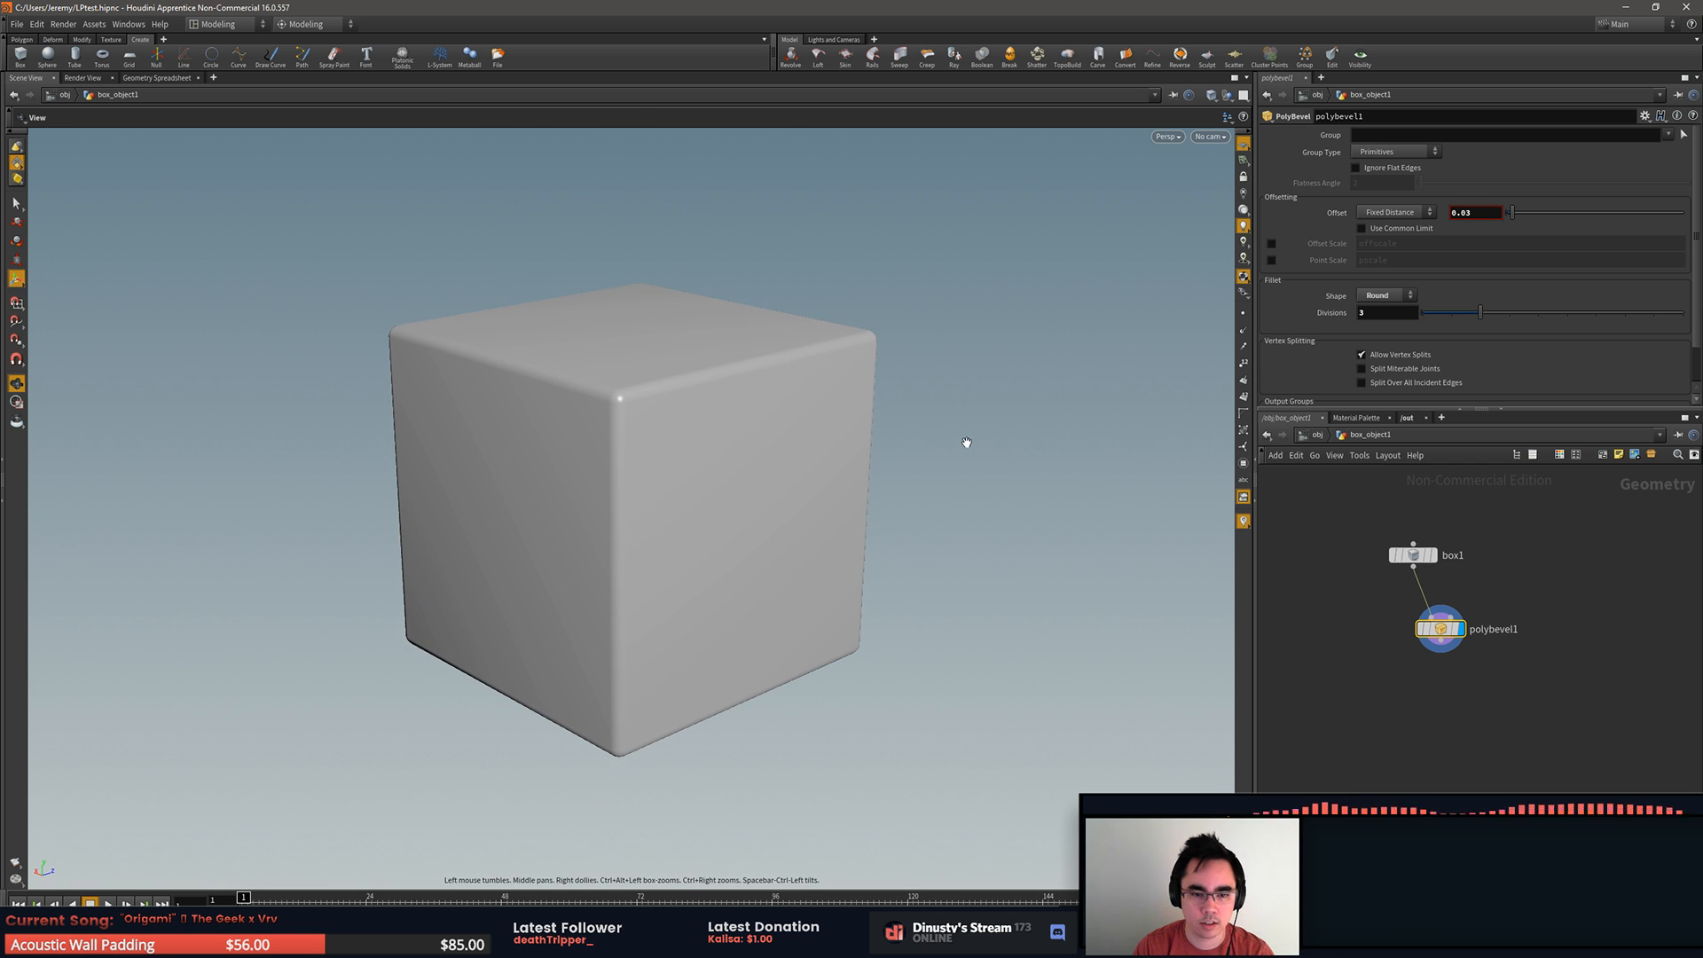
key("shift+w")
key("shift+w")
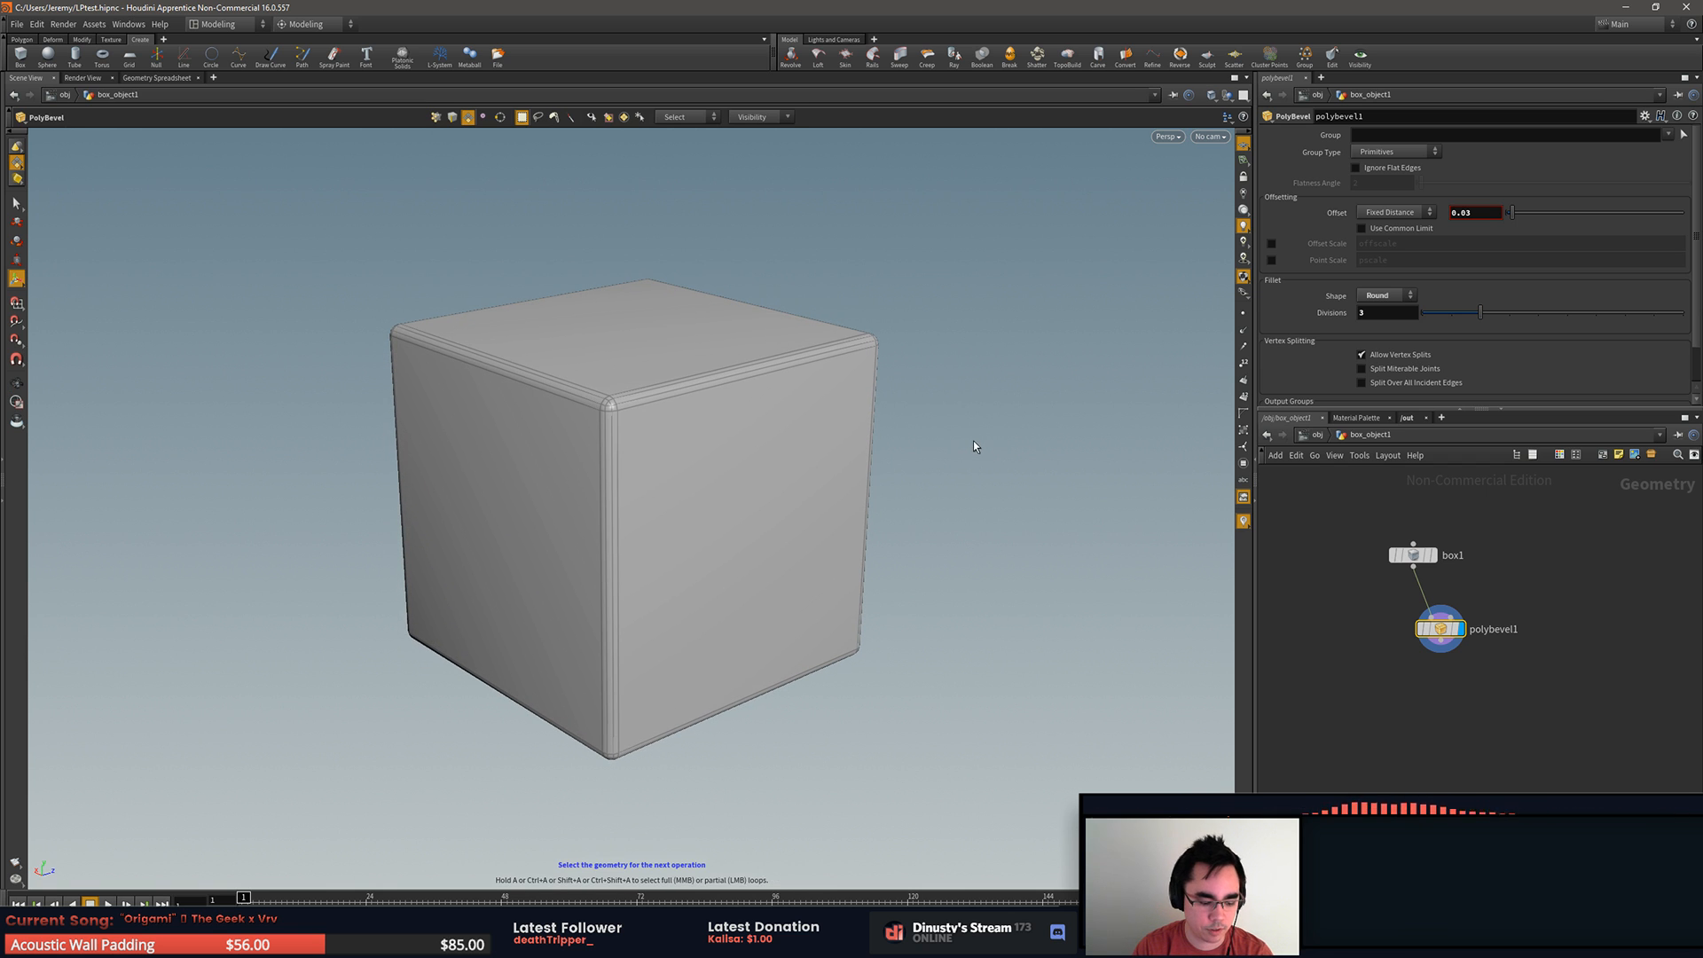
key("shift+w")
mouse_move(988, 429)
left_mouse_down()
mouse_move(1011, 440)
mouse_move(988, 434)
left_mouse_up()
Step: Align polybevel1 beneath box1, then start a Move edit on the box's upper front-right edge to insert an Edit node between them
left_click_drag(1462, 637, 1434, 661)
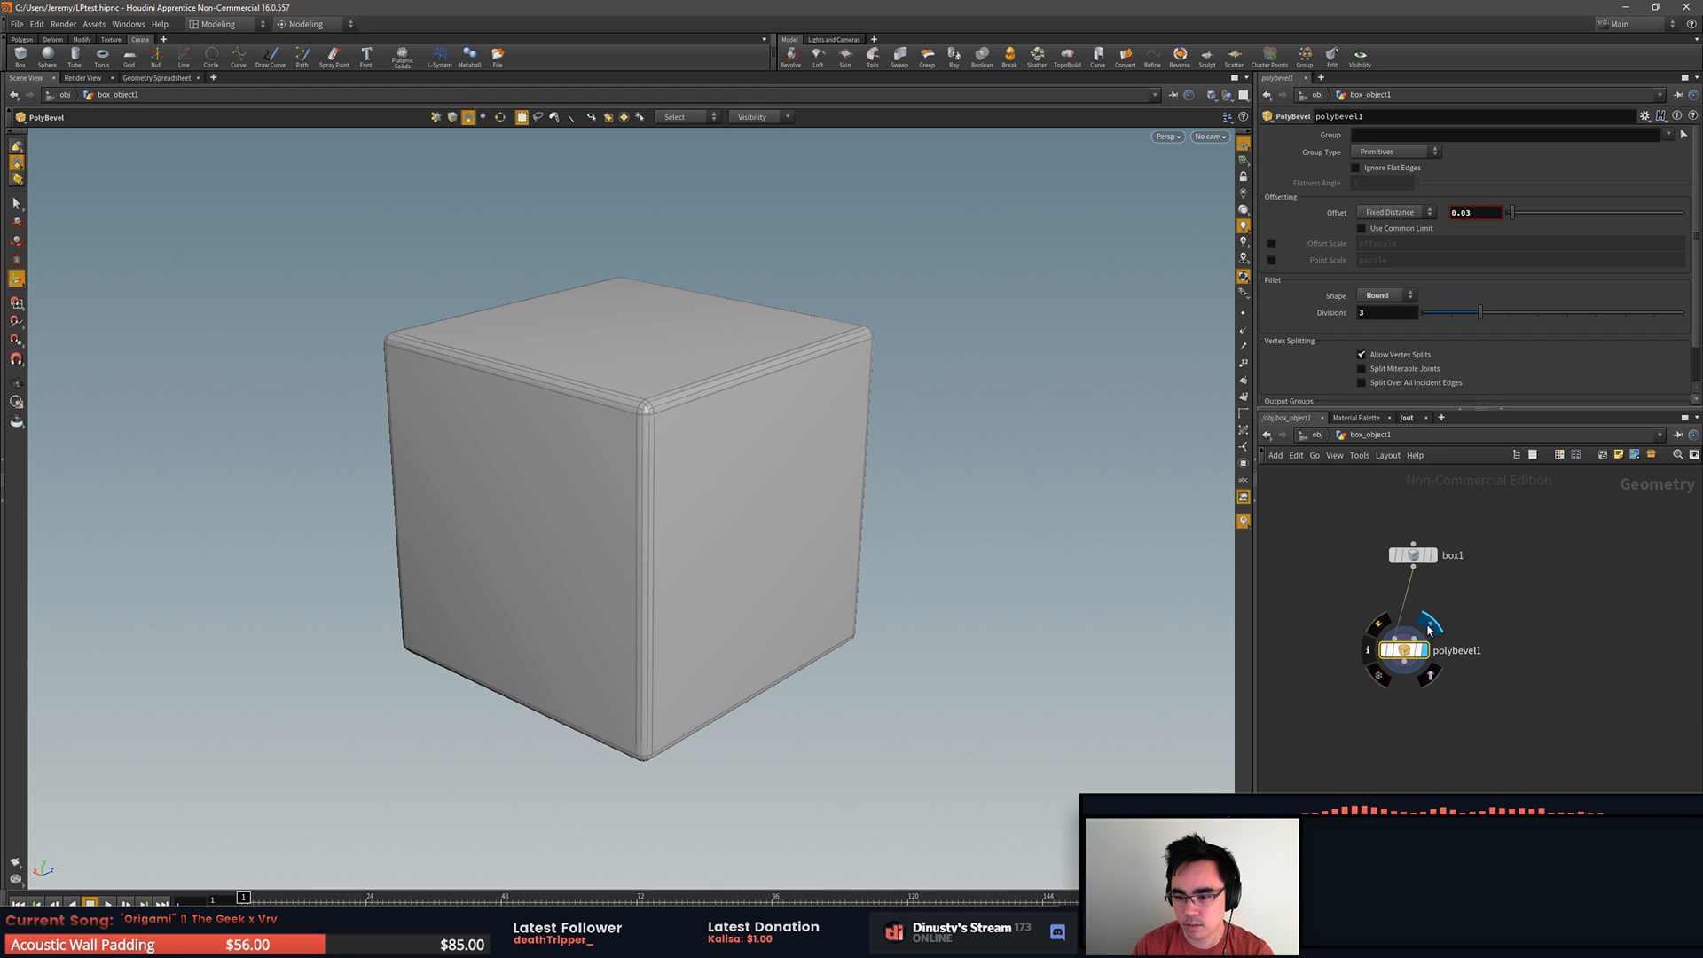
left_click(1419, 555)
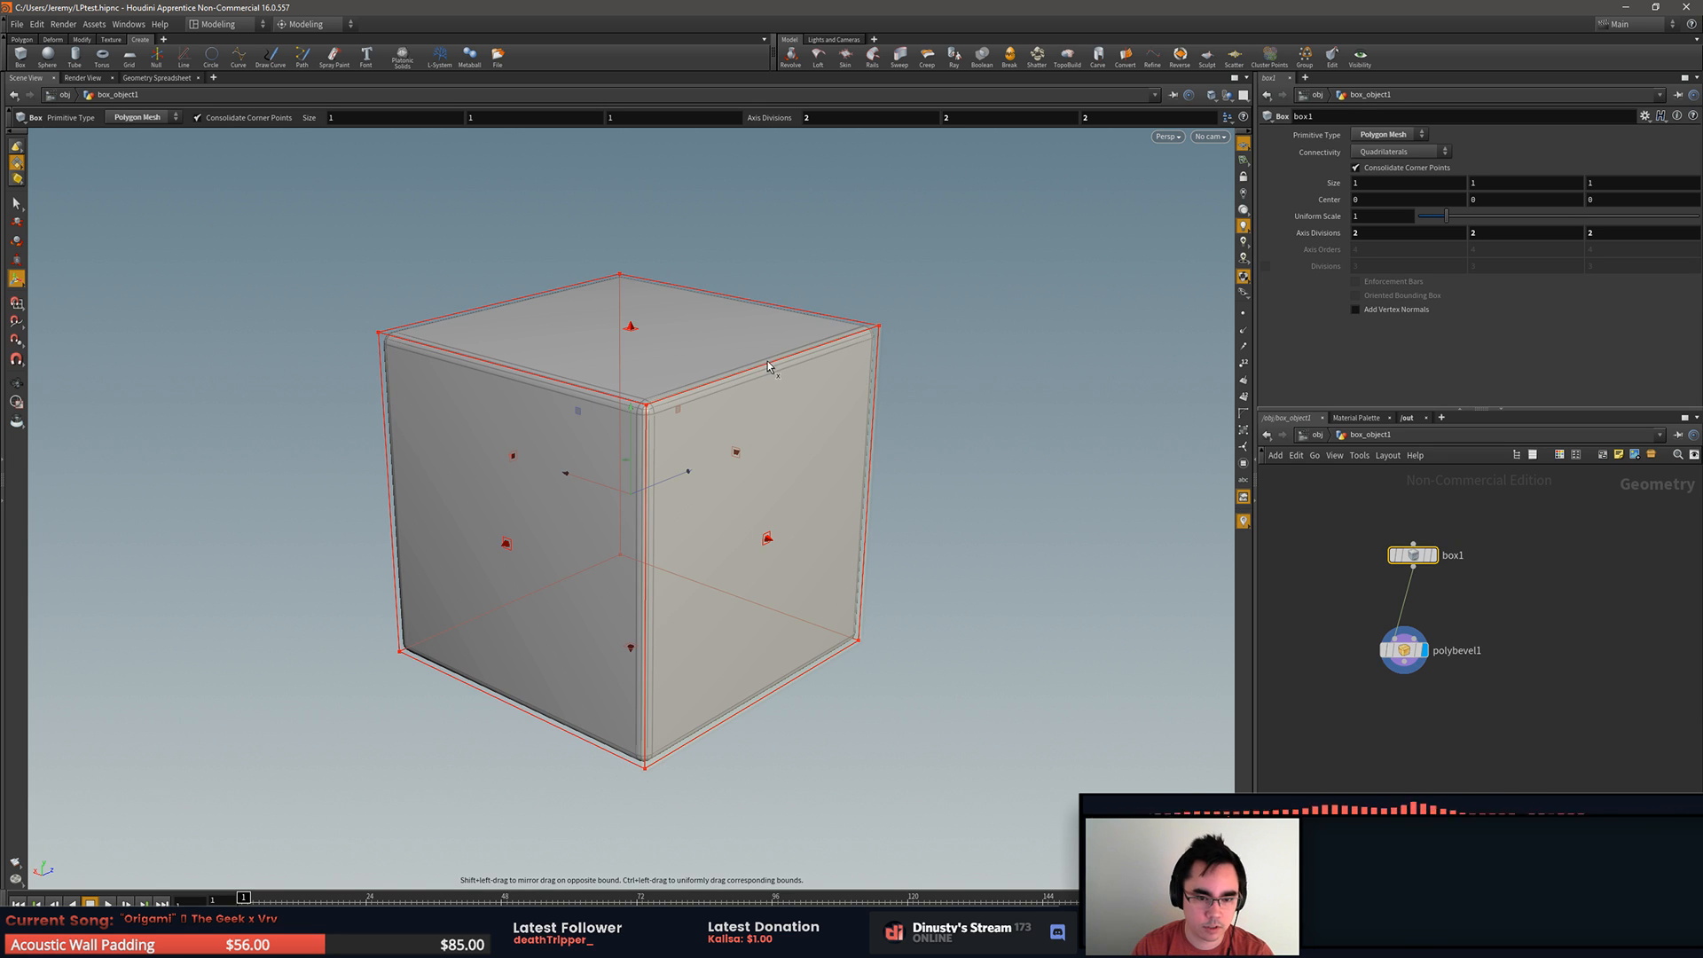
key("e")
left_click(866, 408)
key("r")
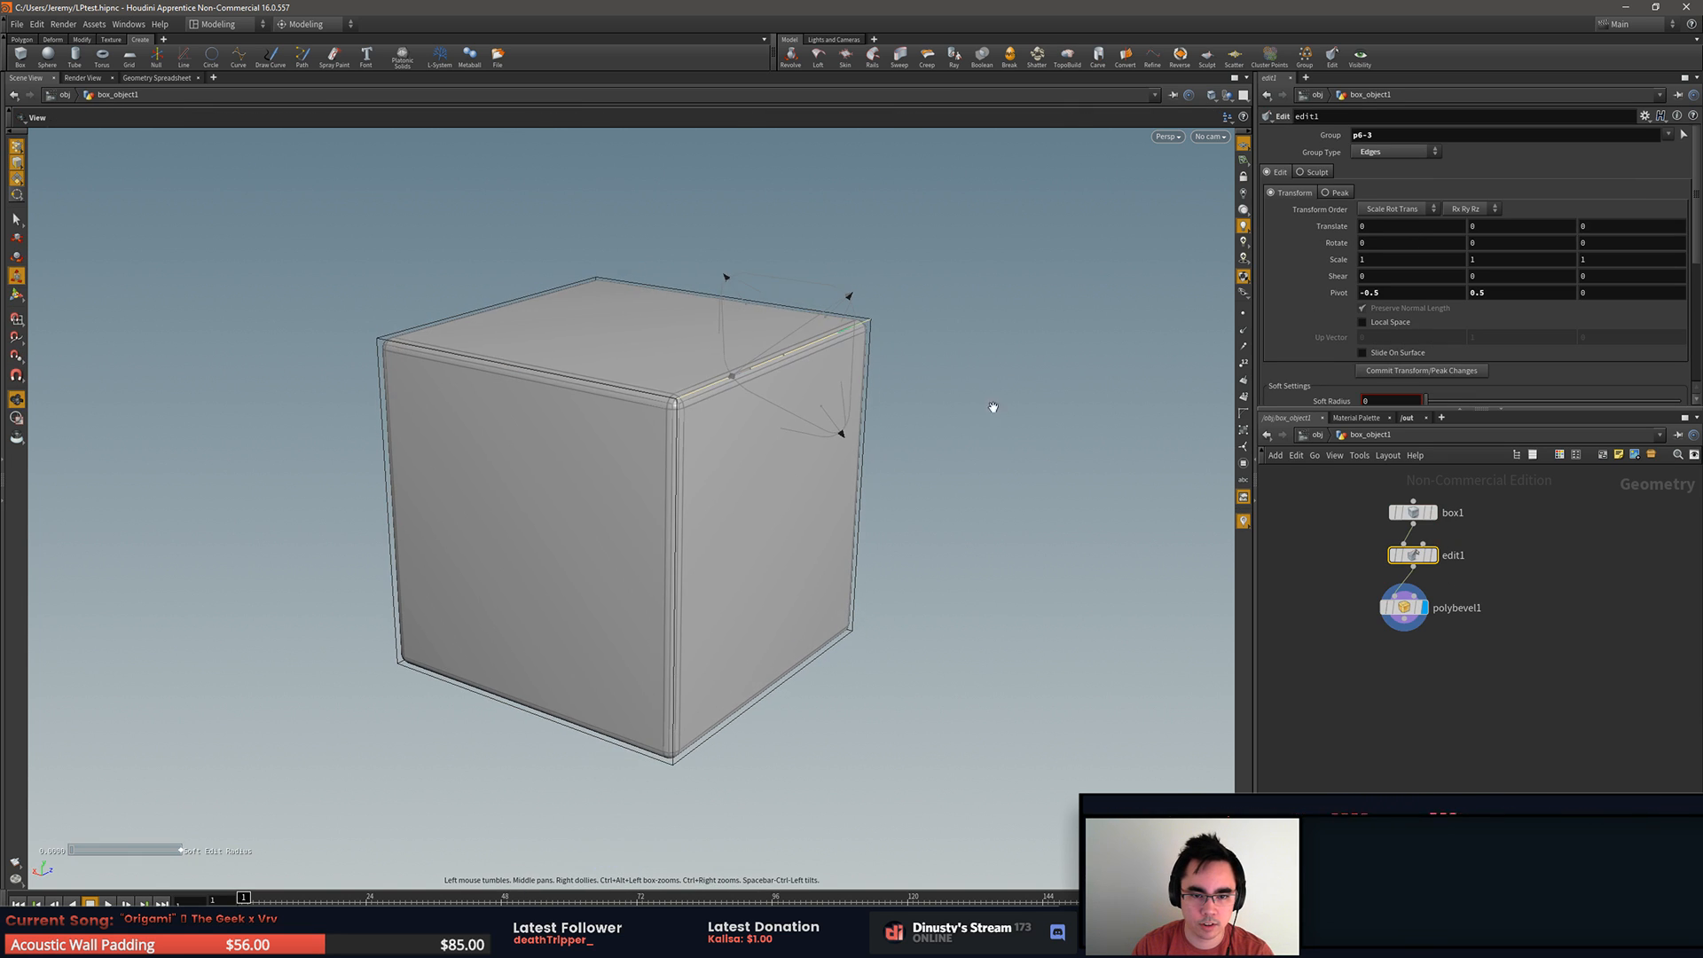
key("t")
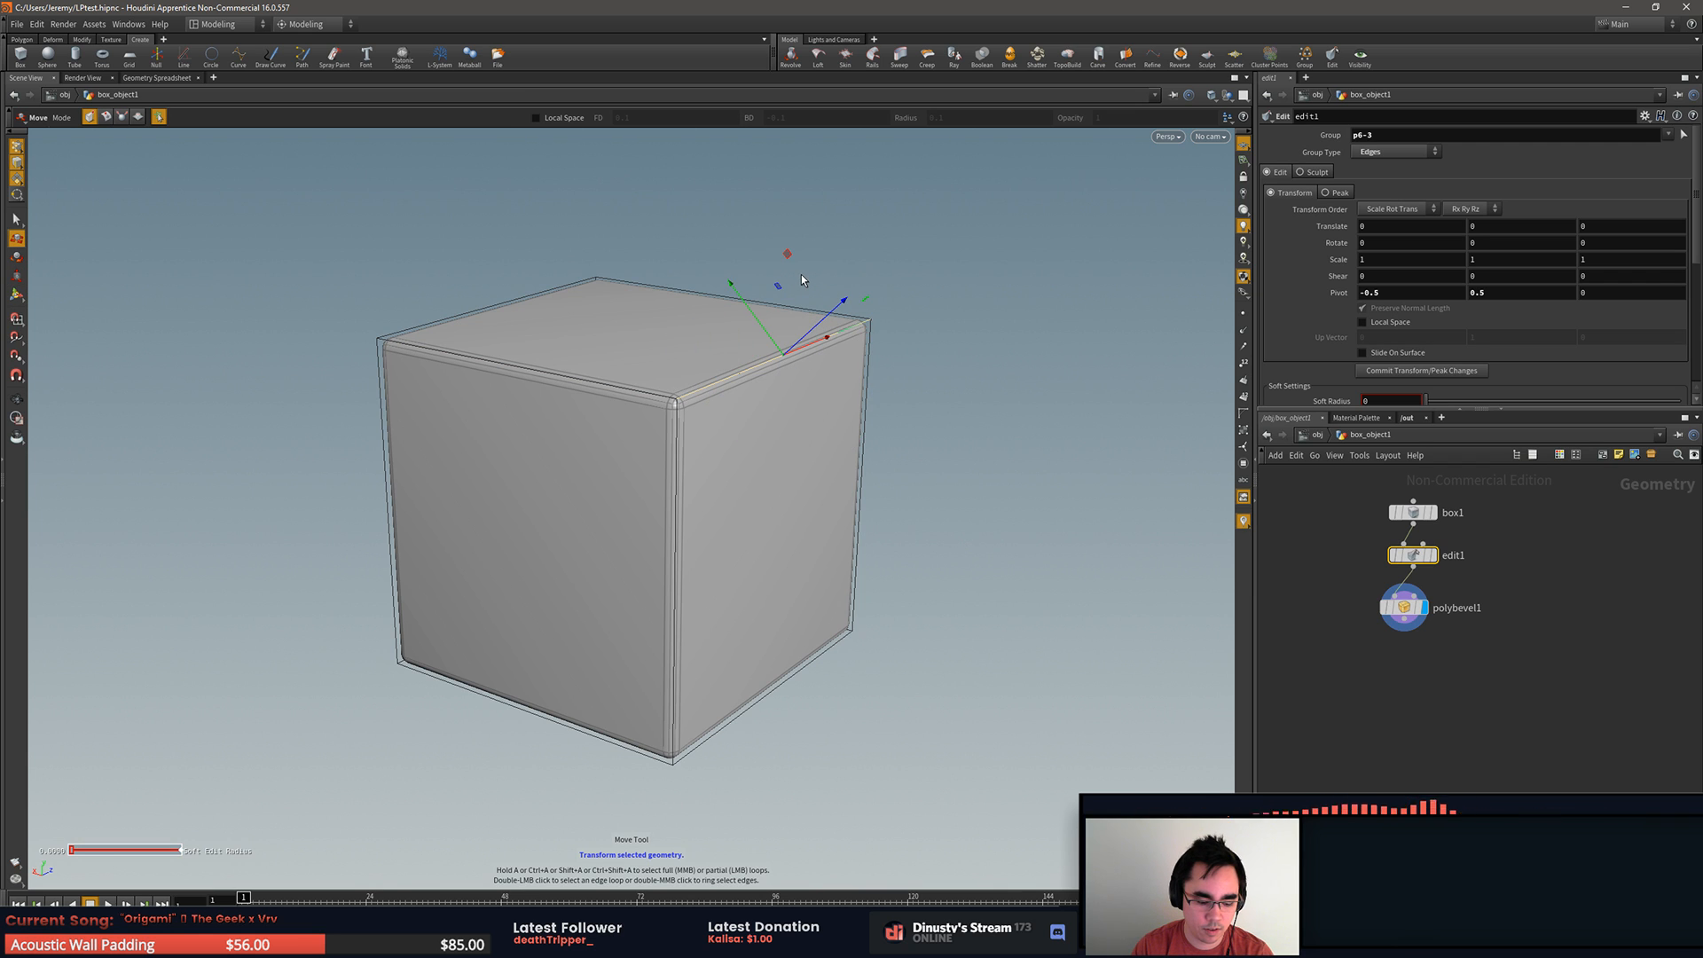
Step: Switch the edge's handle between move, rotate and scale, try moving the edge, and undo that move
key("r")
key("r")
key("e")
key("r")
key("t")
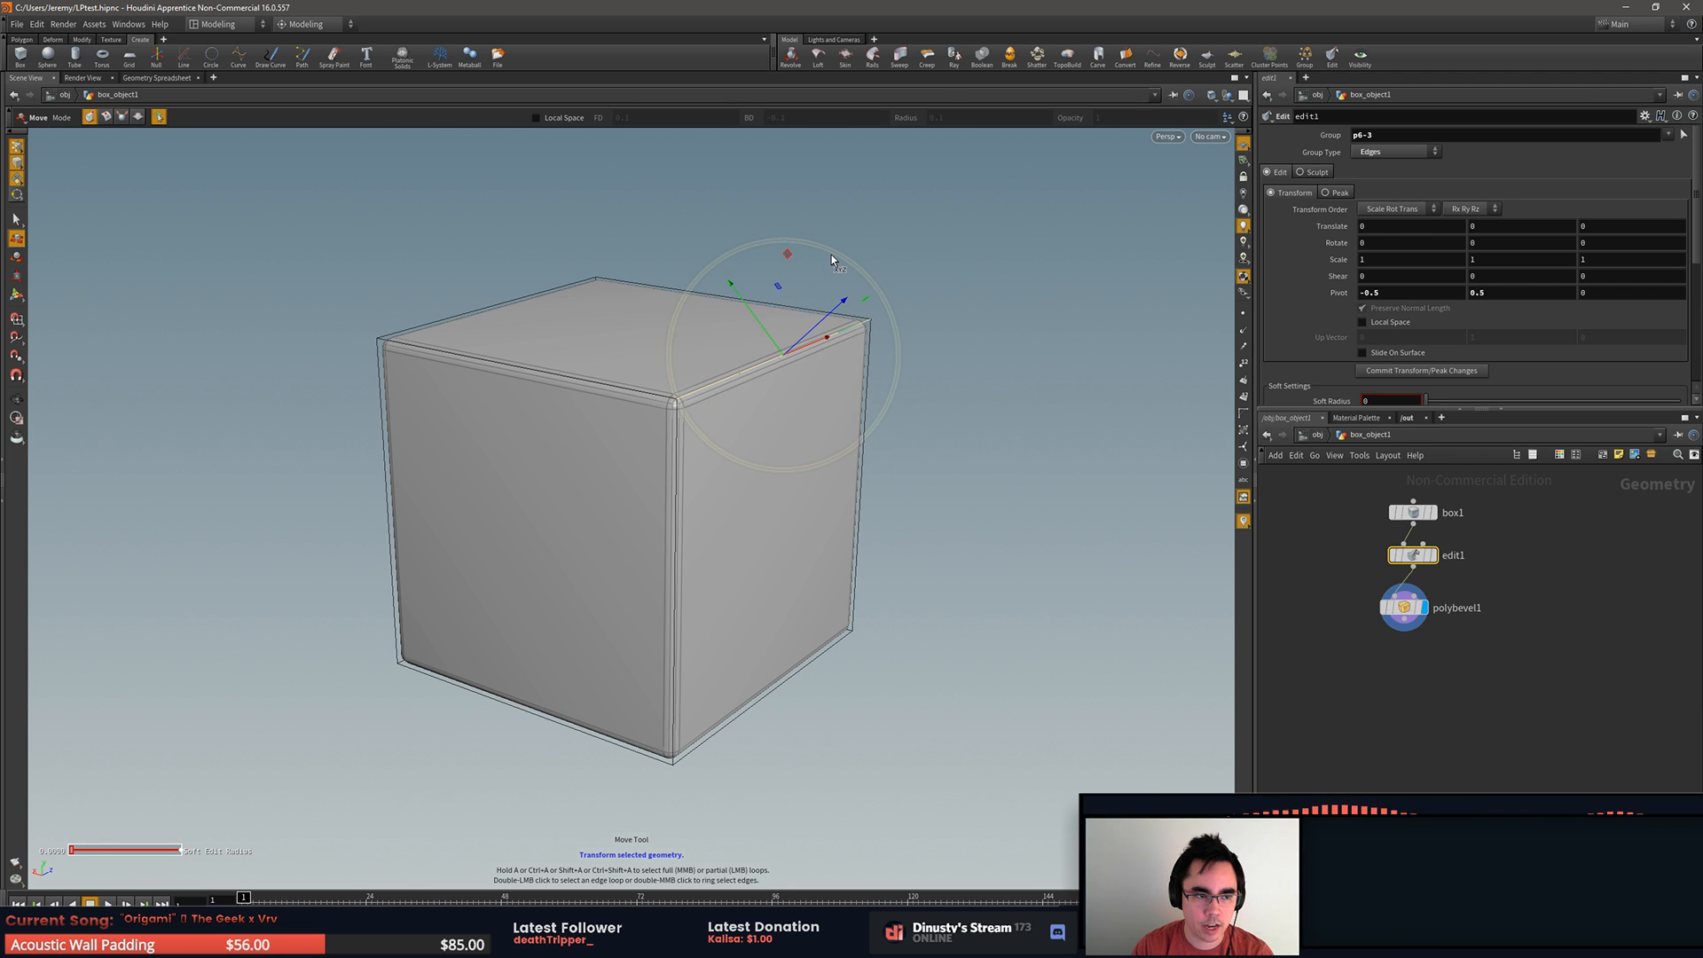
key("e")
key("r")
key("t")
mouse_move(787, 258)
left_mouse_down()
mouse_move(847, 312)
mouse_move(657, 312)
mouse_move(743, 255)
mouse_move(764, 146)
mouse_move(843, 228)
mouse_move(790, 257)
mouse_move(823, 340)
mouse_move(745, 289)
mouse_move(764, 213)
mouse_move(772, 243)
left_mouse_up()
key("ctrl+z")
left_click_drag(957, 307, 921, 321, "alt")
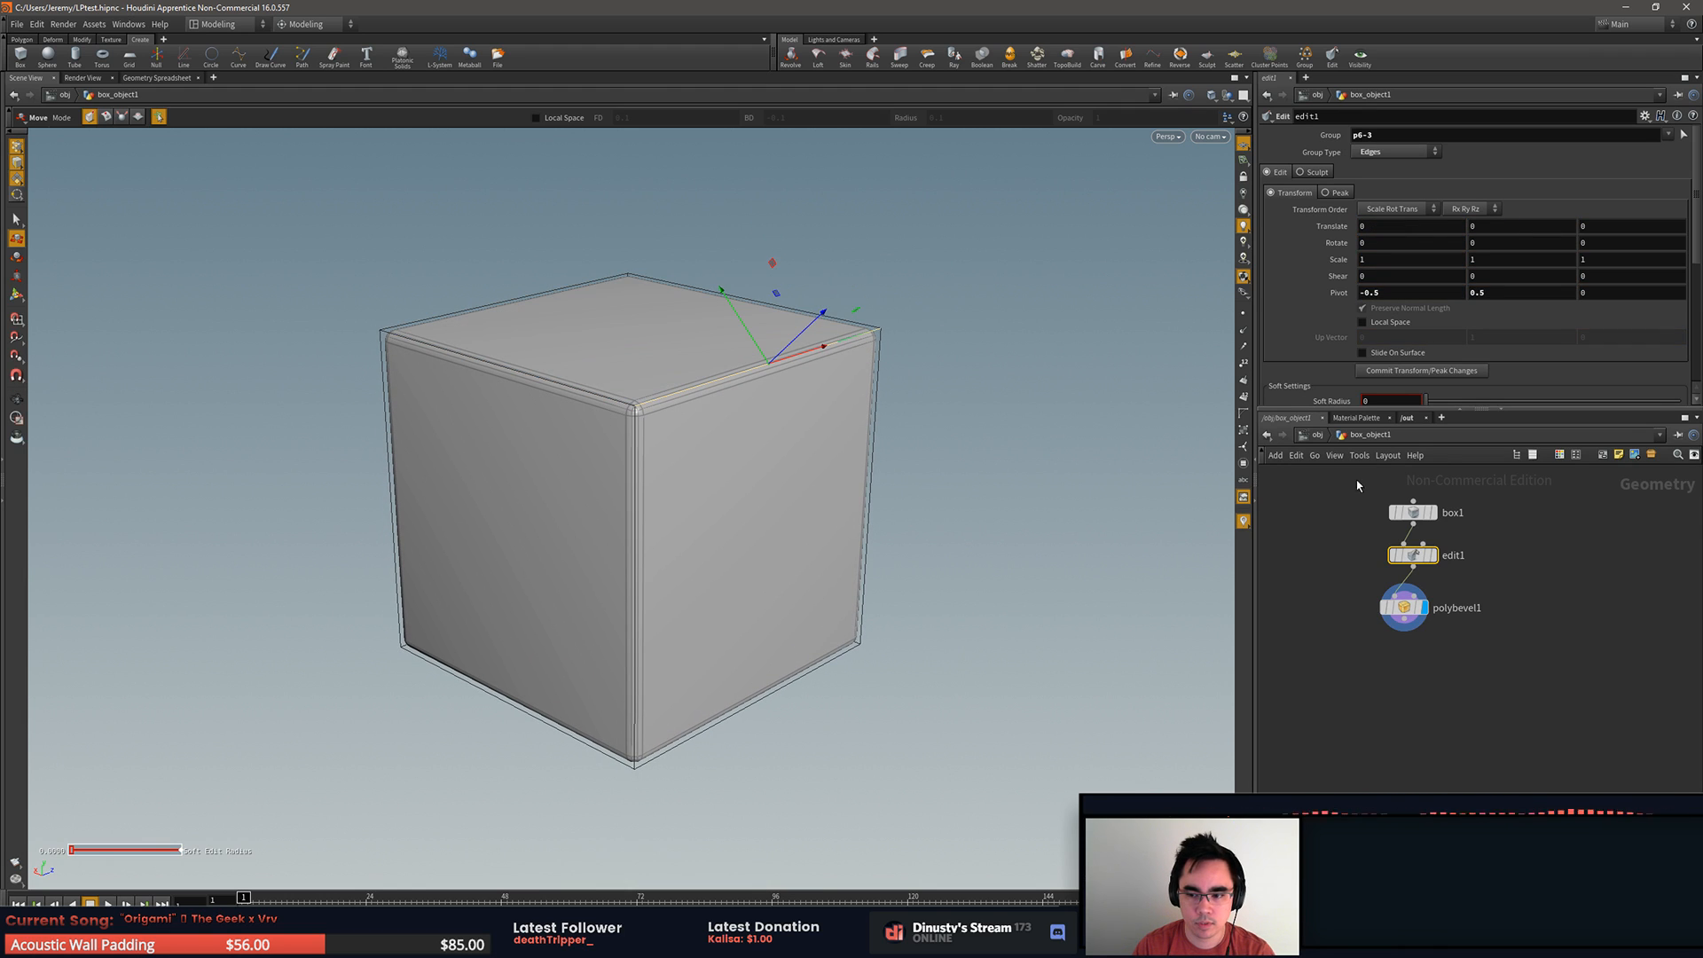
Step: Delete the edit1 node between box1 and polybevel1, keeping the two nodes connected
left_click_drag(1040, 422, 1072, 426, "alt")
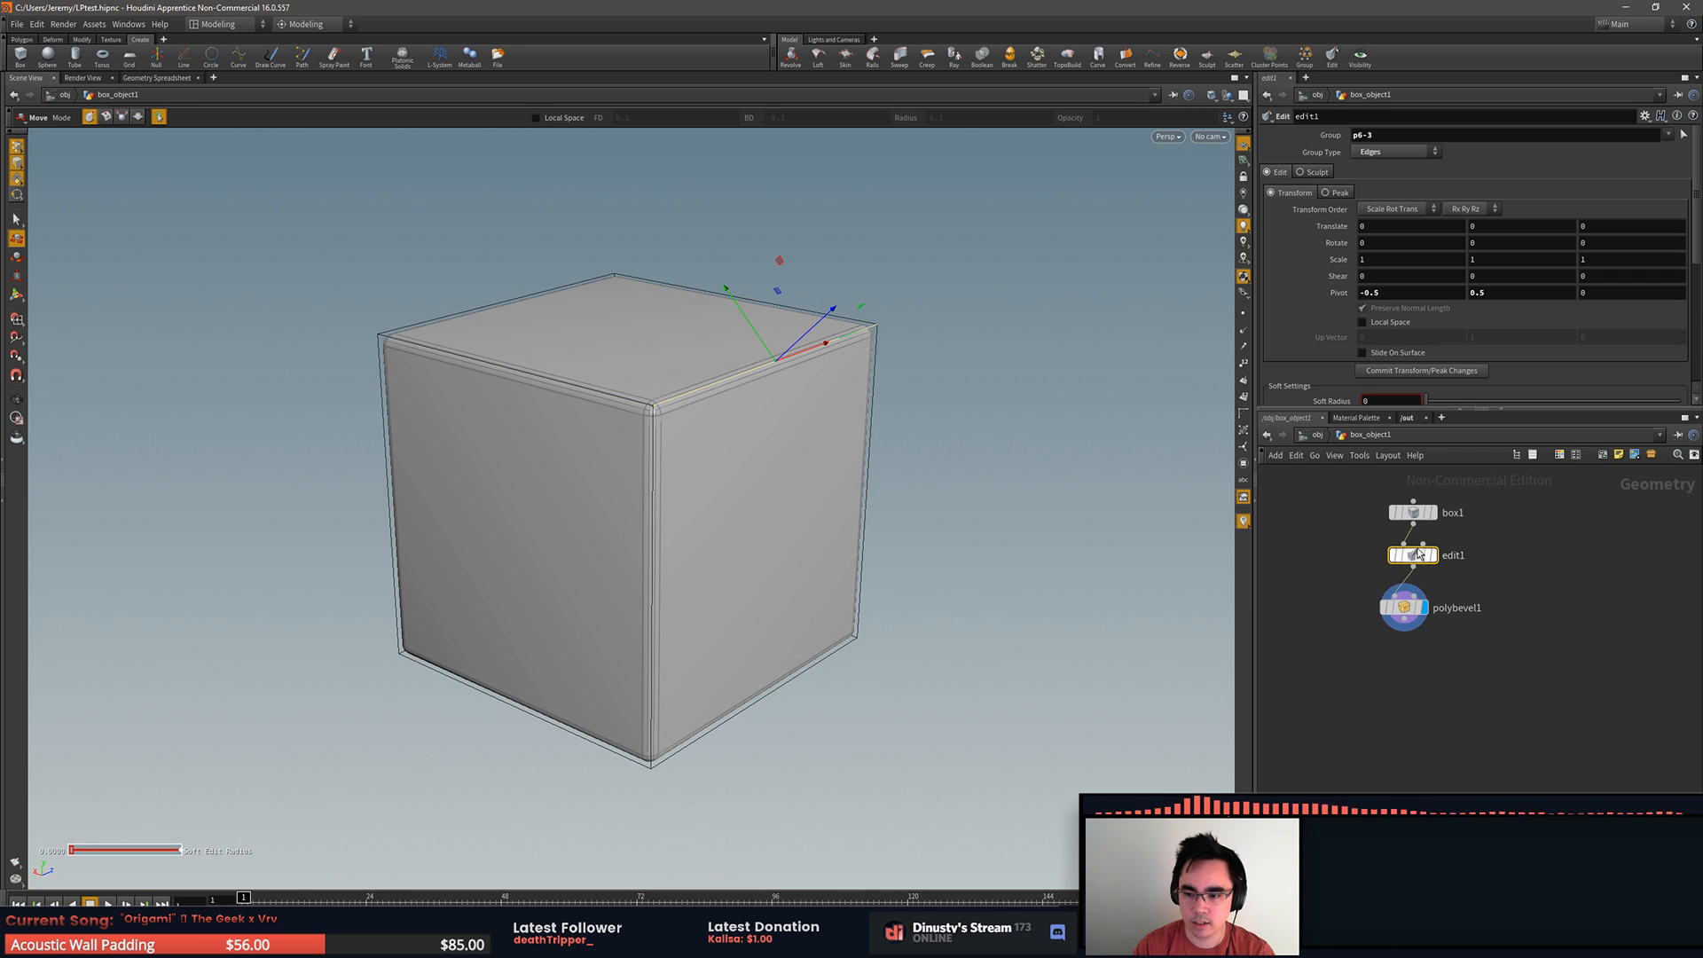
mouse_move(1413, 556)
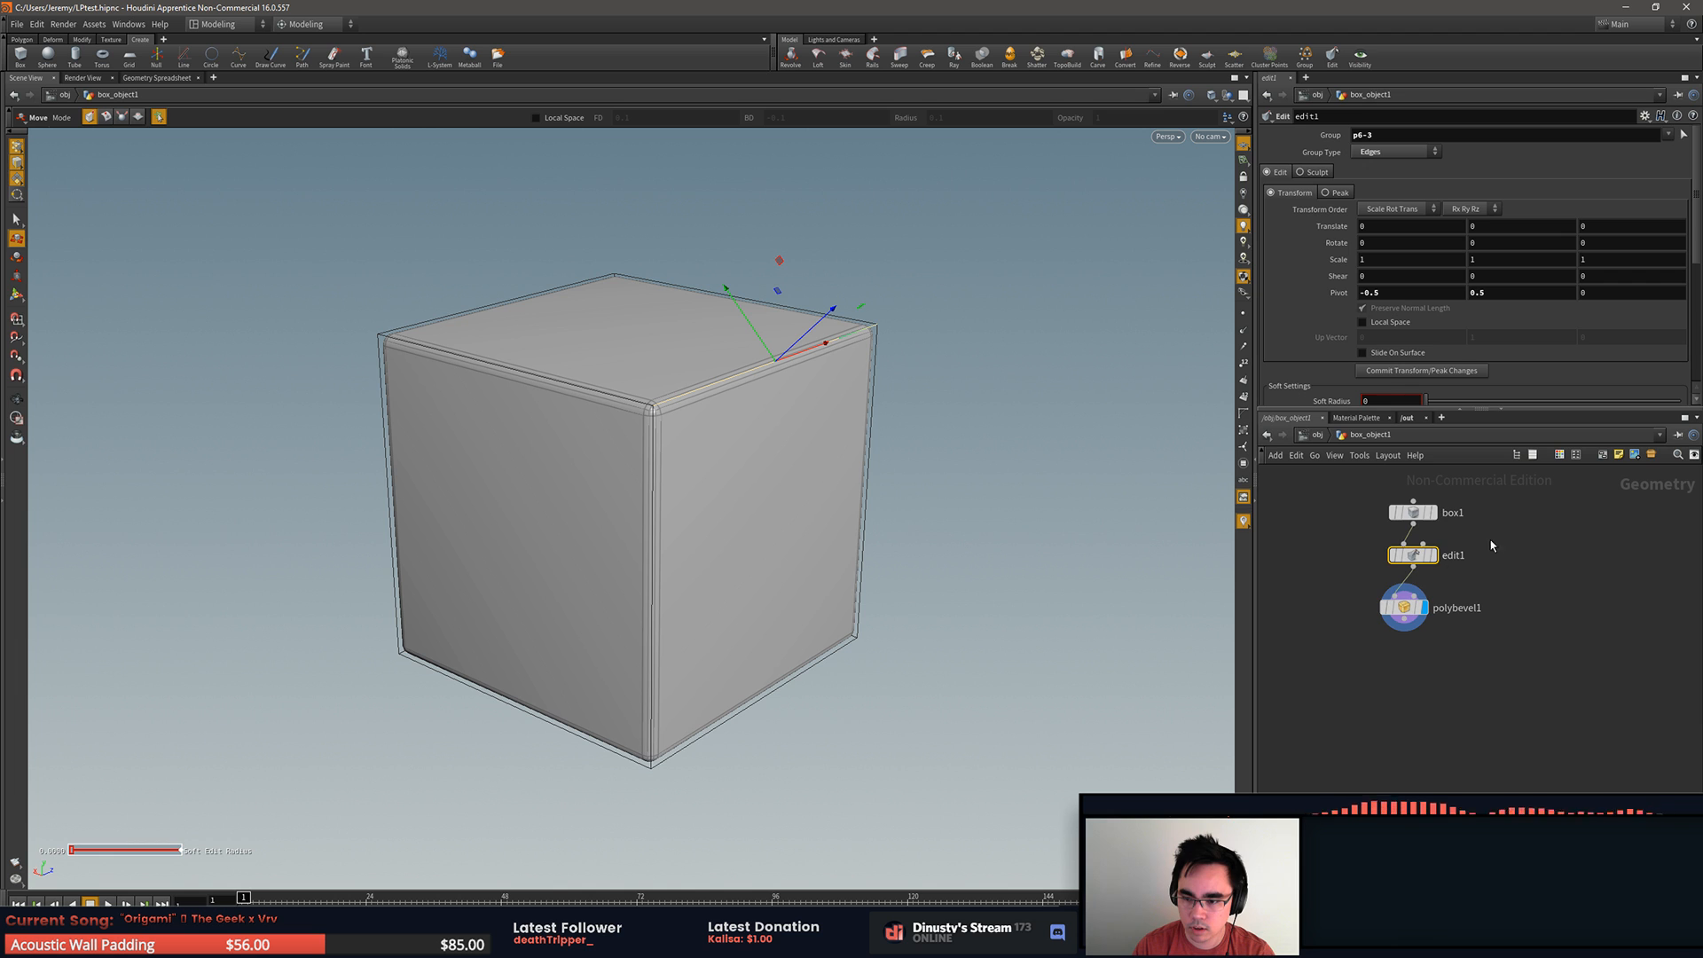
key("Delete")
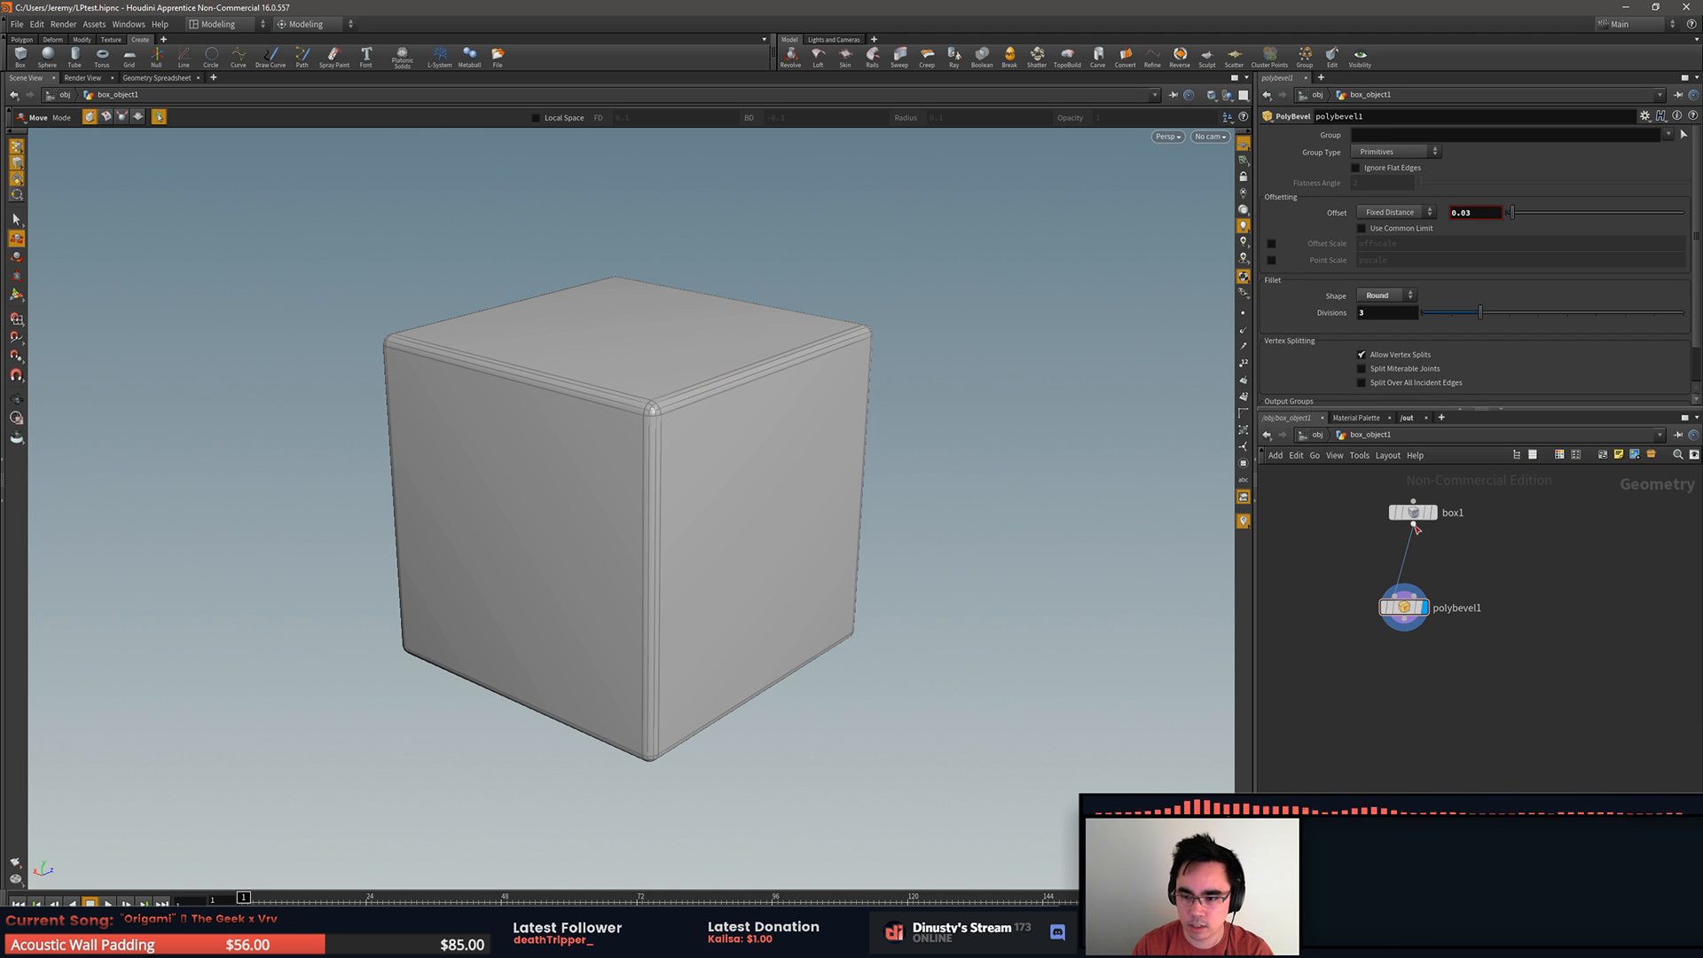
left_click(1402, 562)
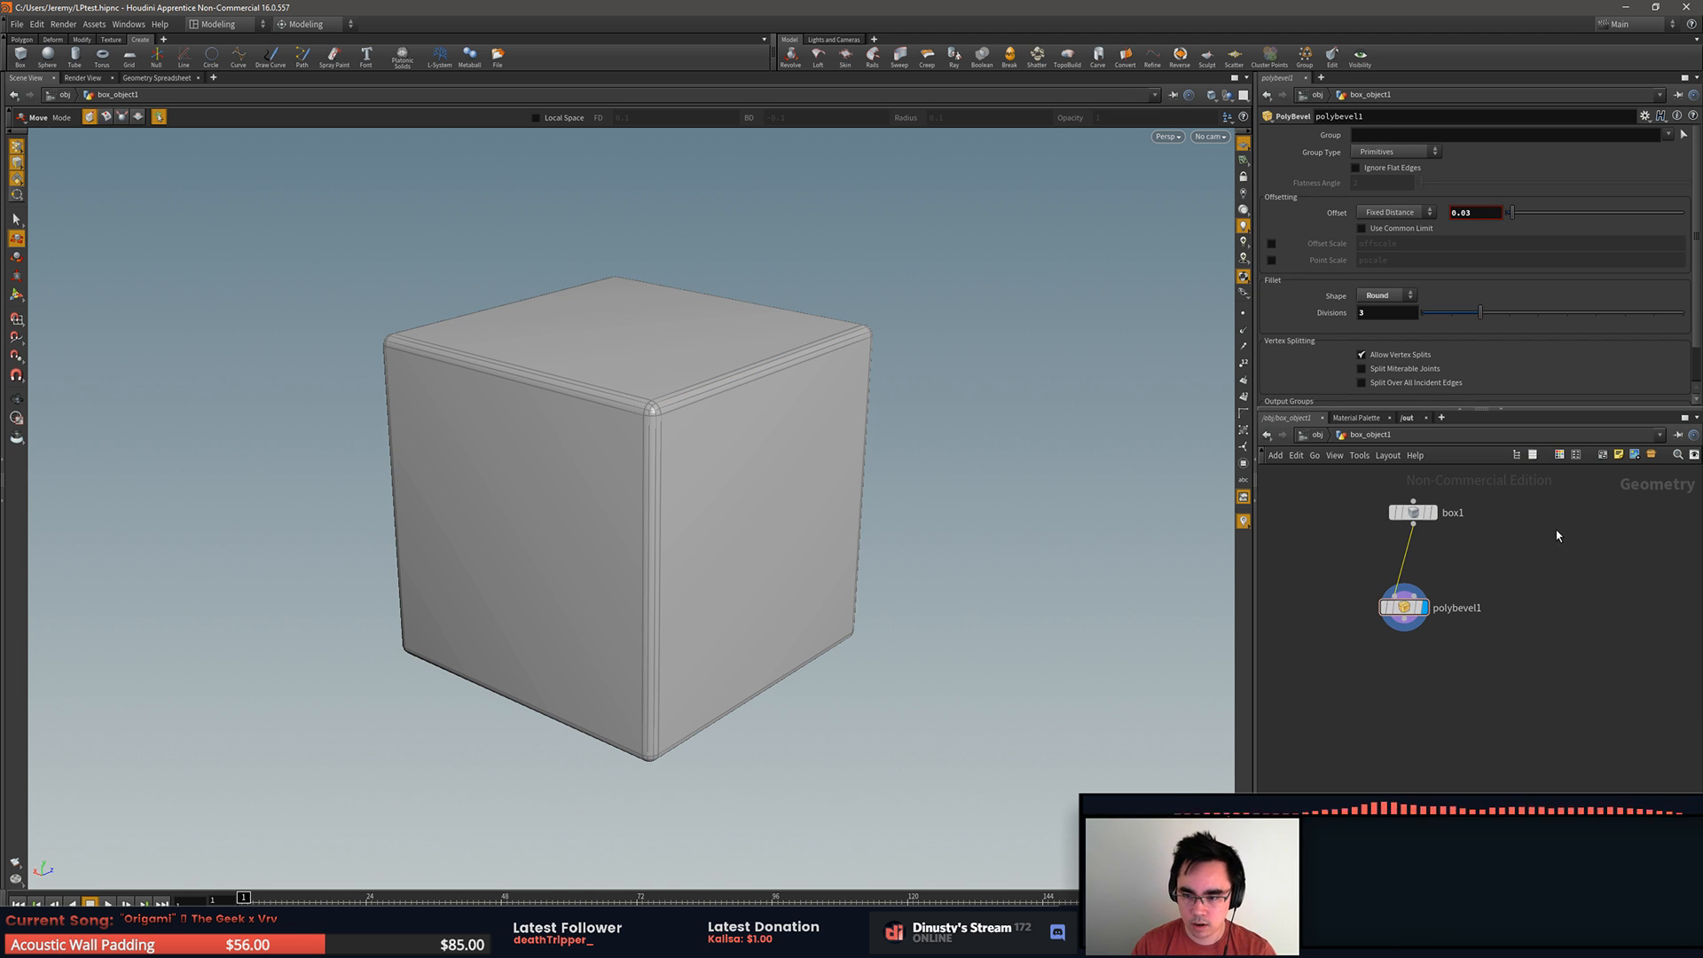
left_click(1511, 530)
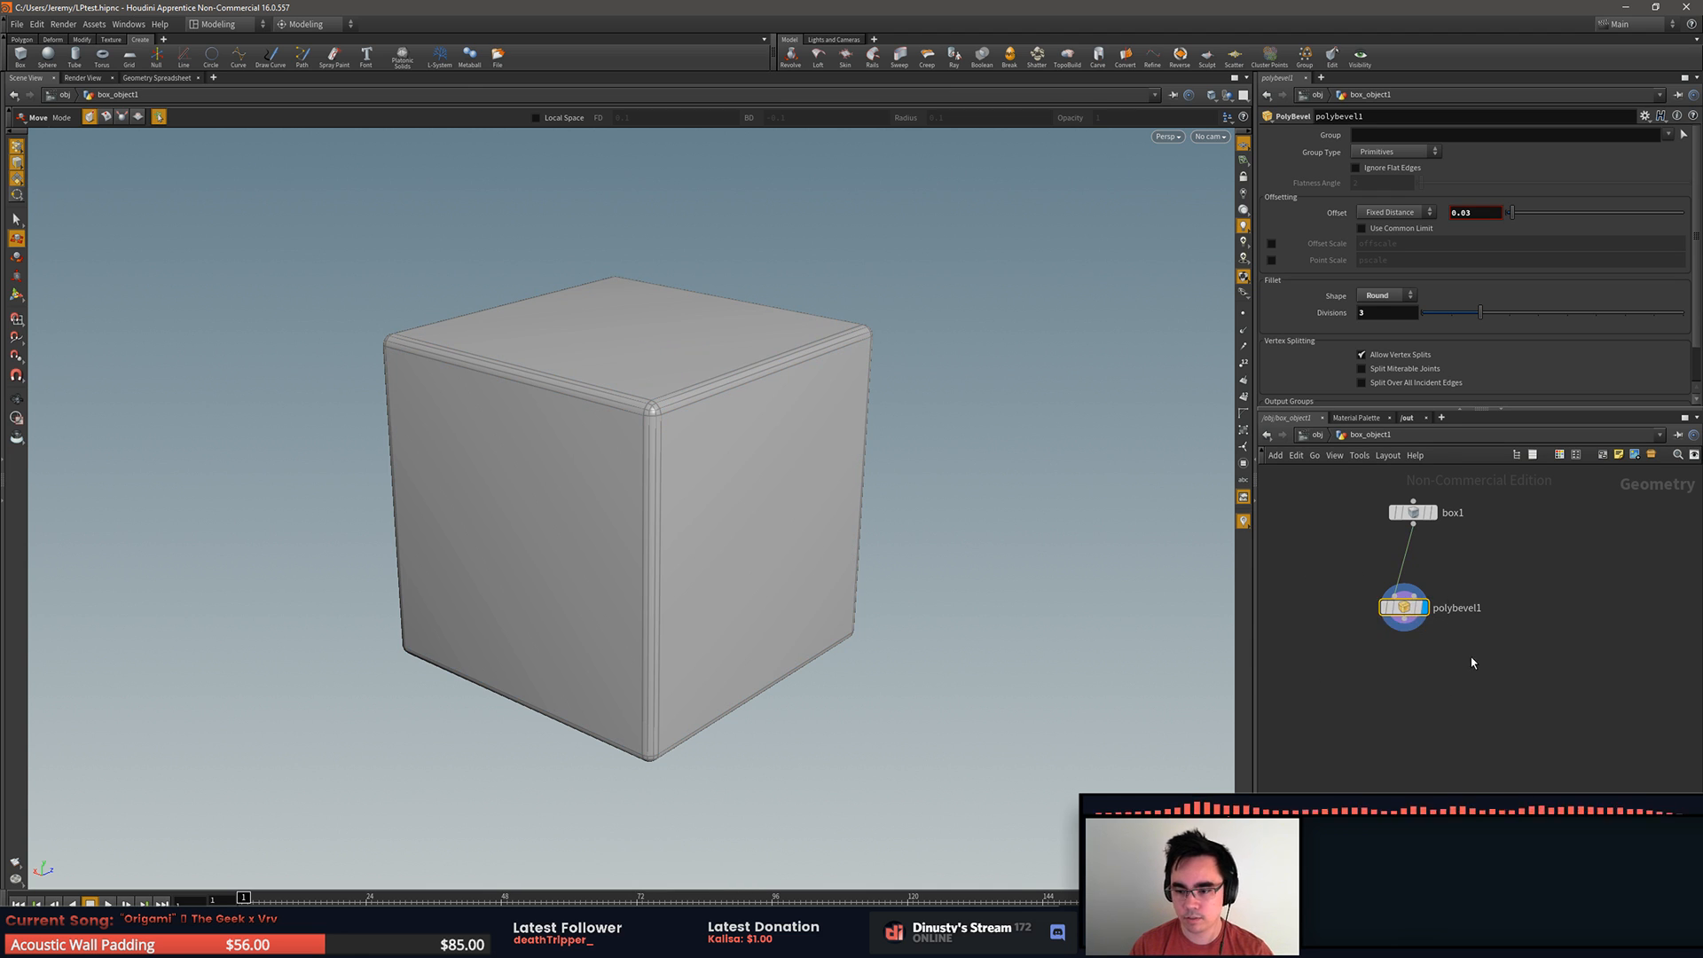
Step: Delete the polybevel1 node so that only box1 remains in the network
key("Delete")
left_click_drag(1400, 566, 1384, 658)
key("Delete")
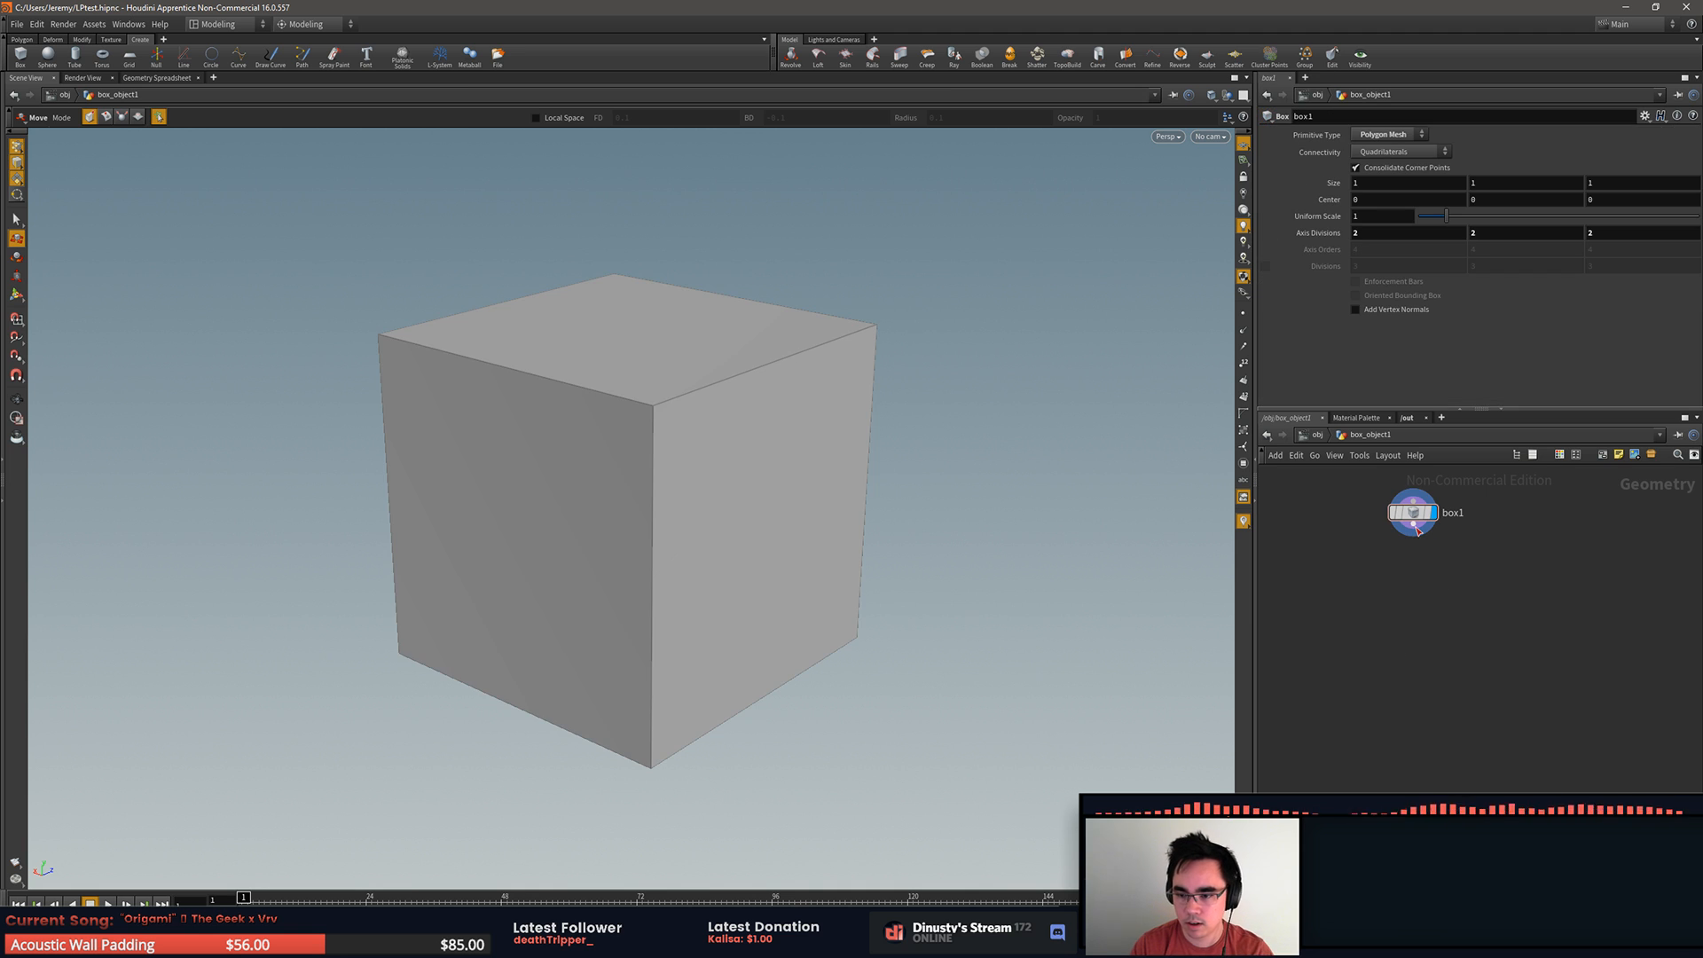
Step: Try the component selection modes inside box_object1, then pick the box's upper front-right edge for moving to add an Edit node after box1
key("s")
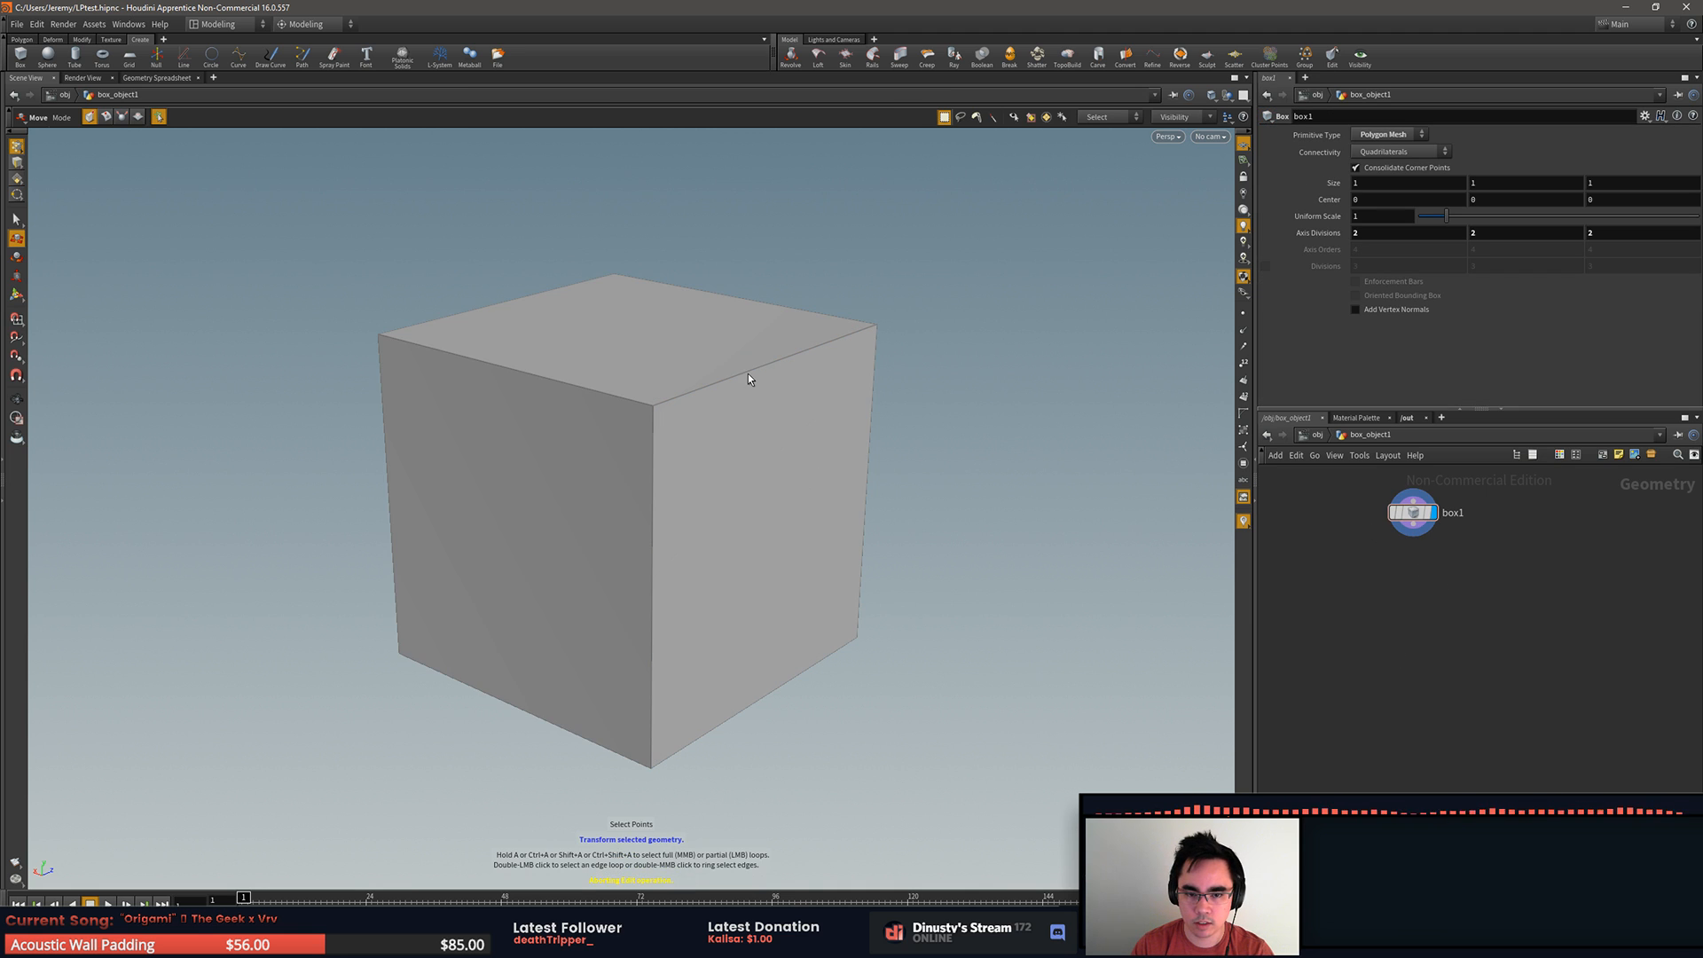
key("4")
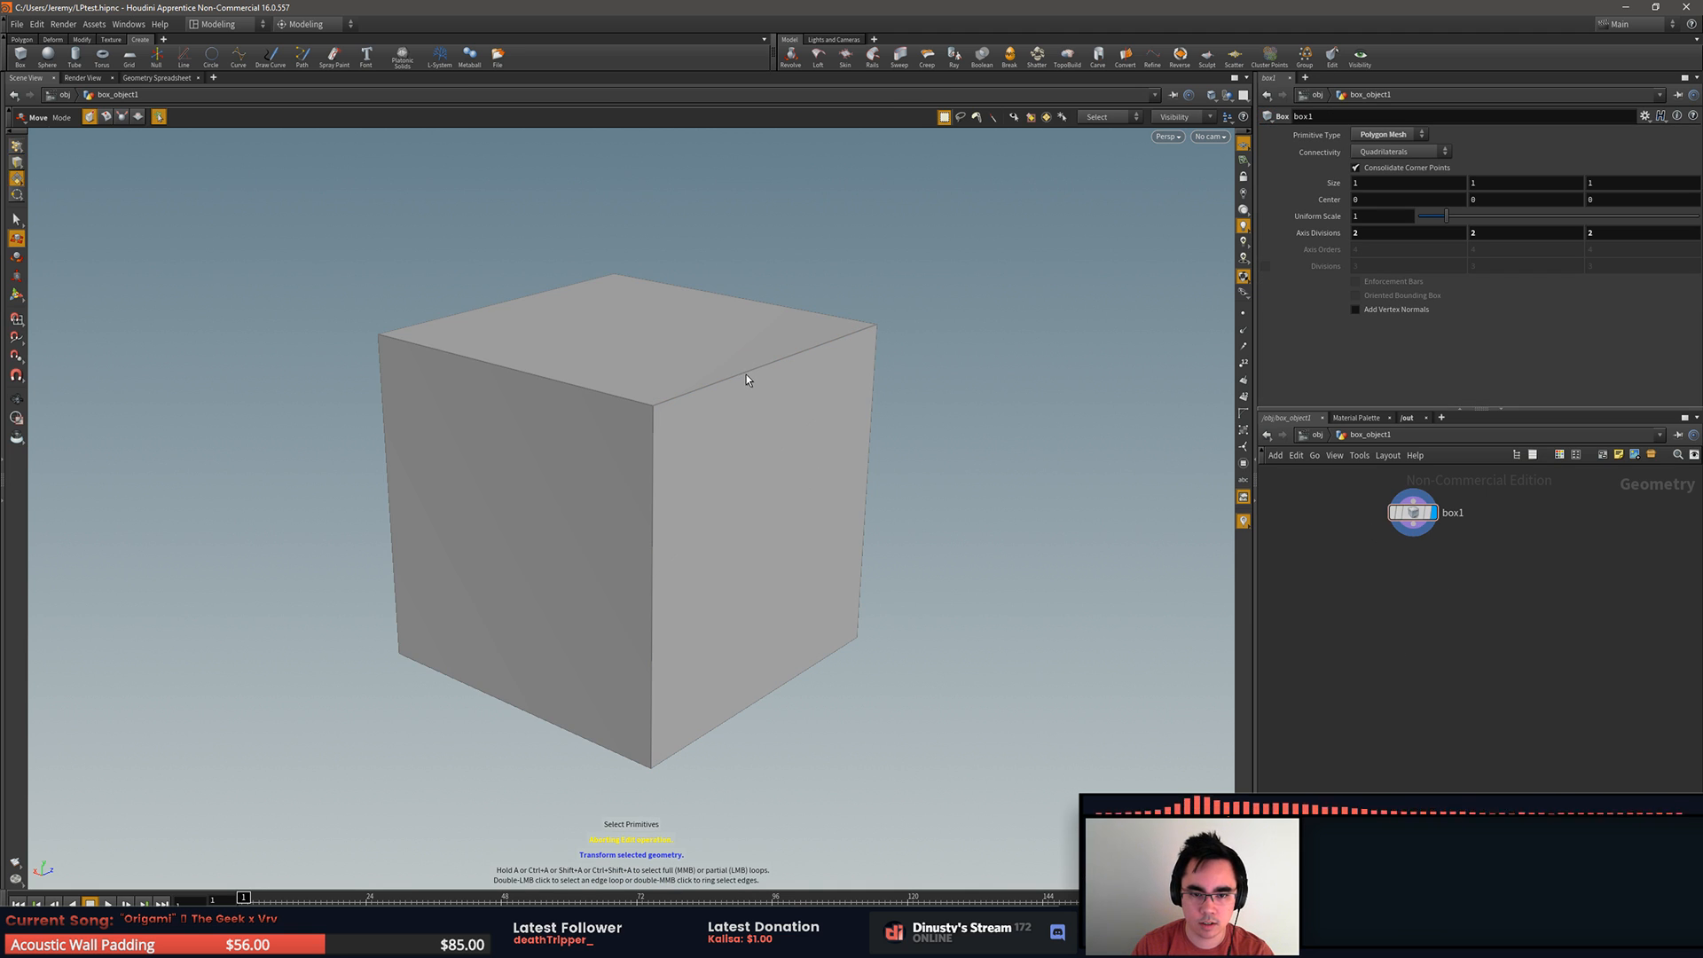
key("1")
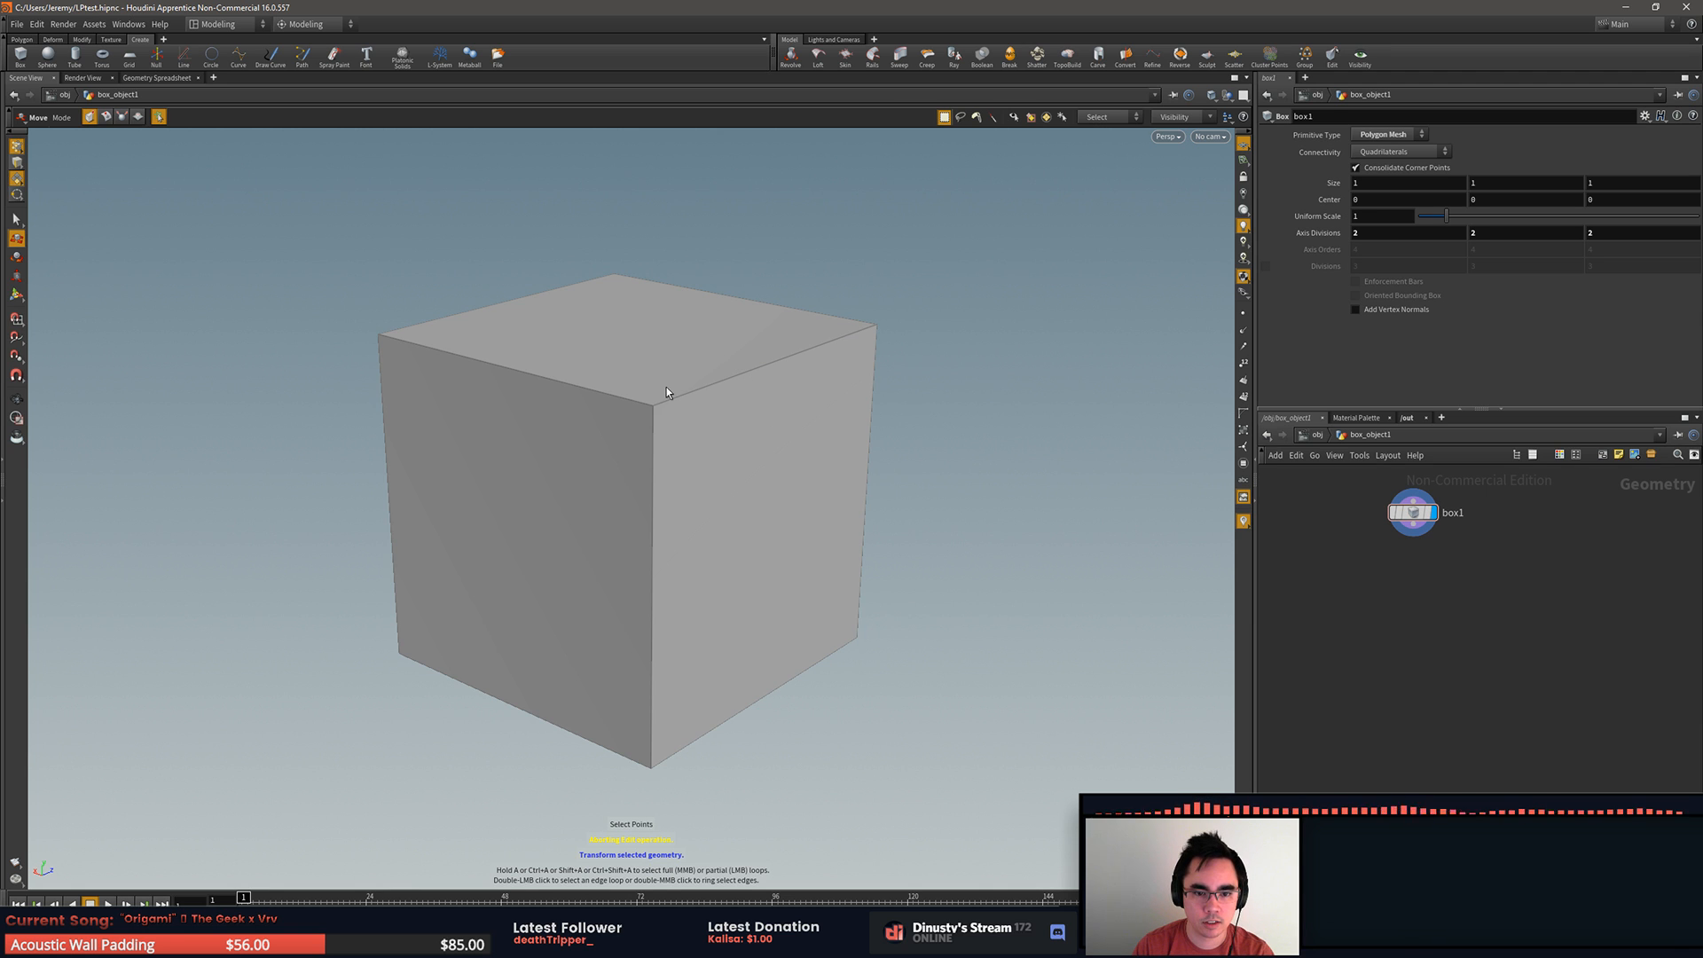
key("1")
mouse_move(712, 379)
left_mouse_down()
mouse_move(733, 399)
mouse_move(712, 373)
left_mouse_up()
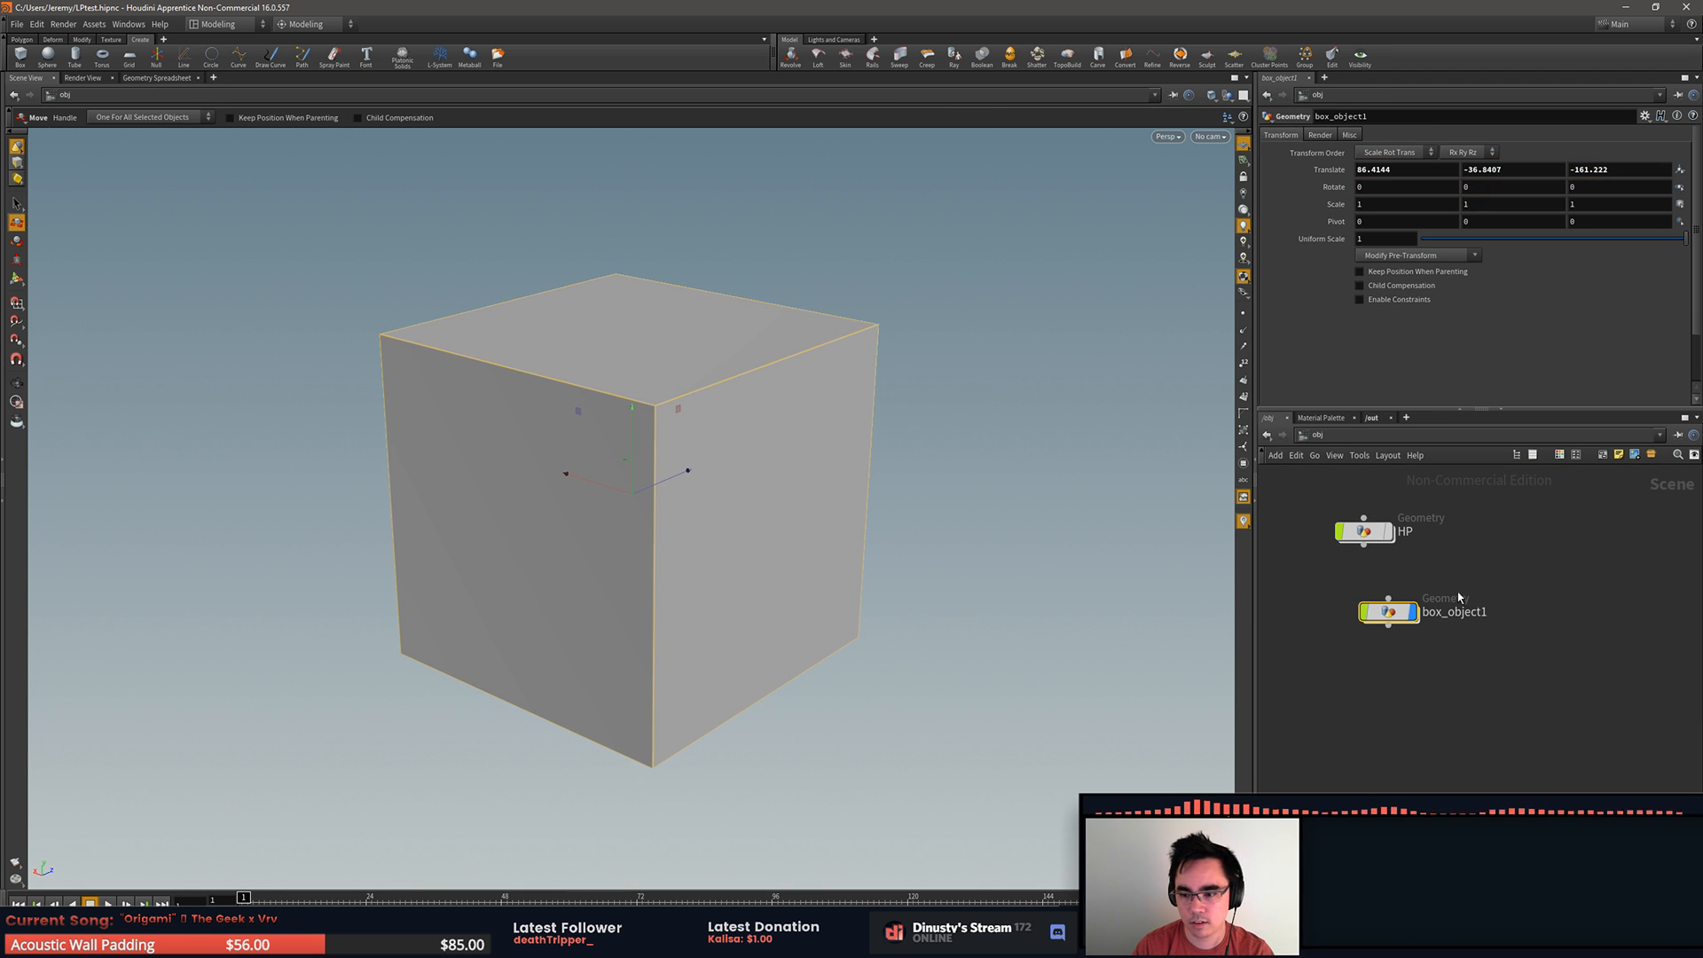
double_click(1390, 612)
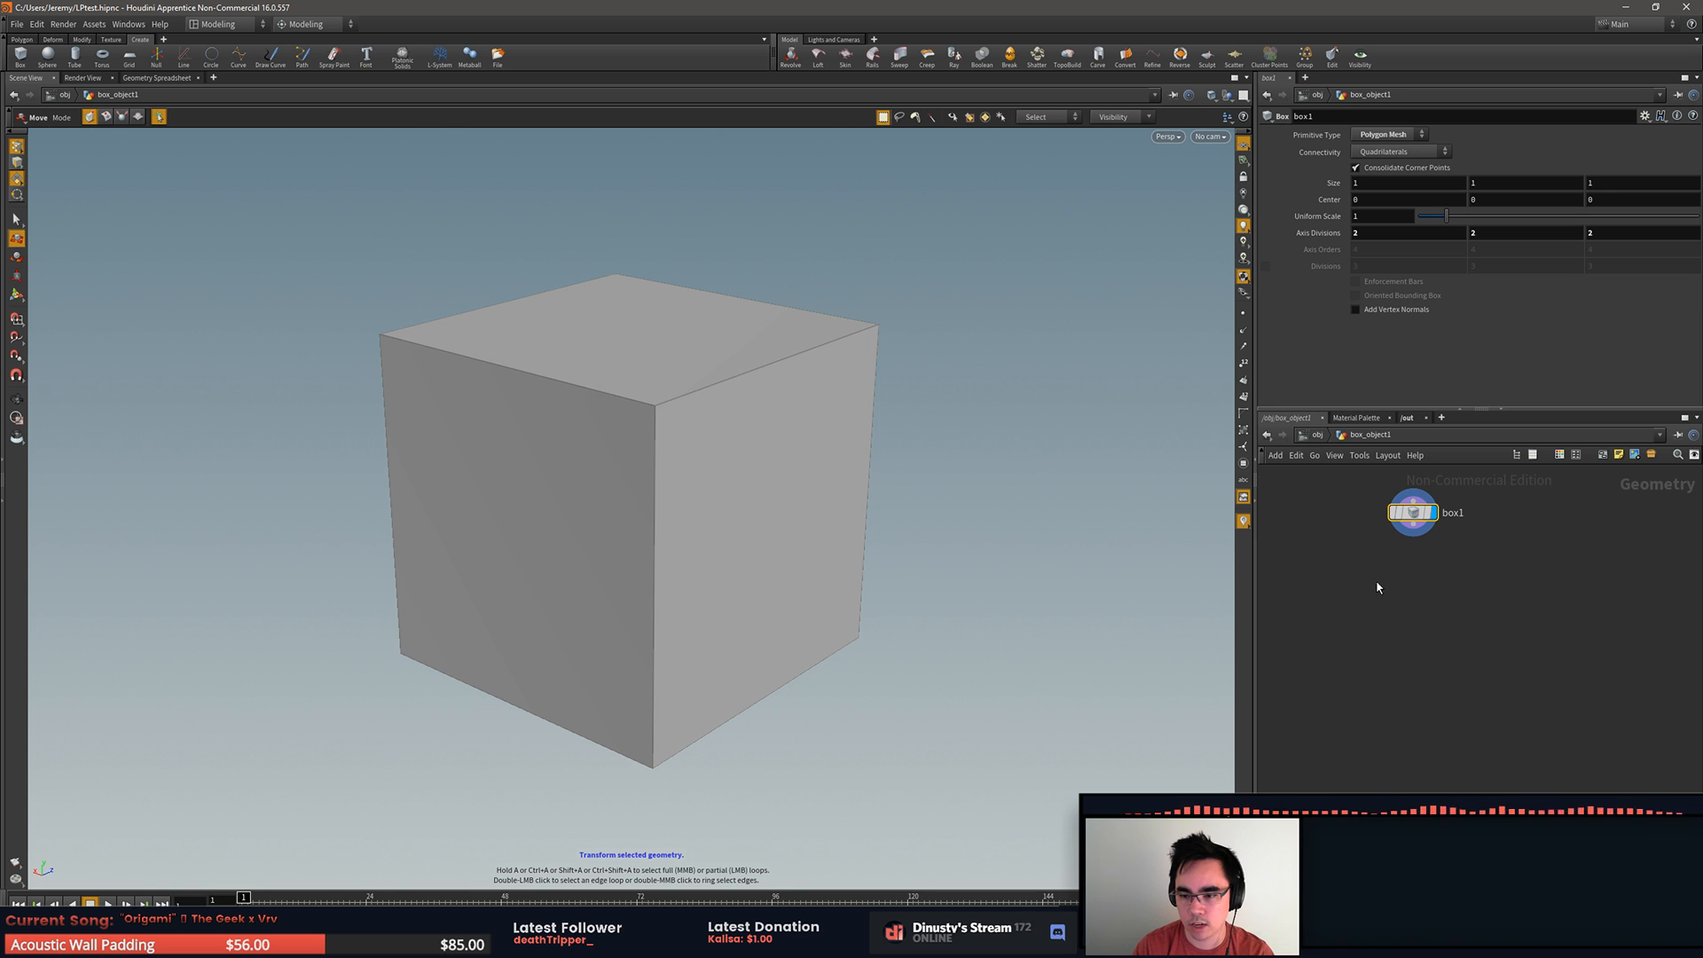
left_click(716, 389)
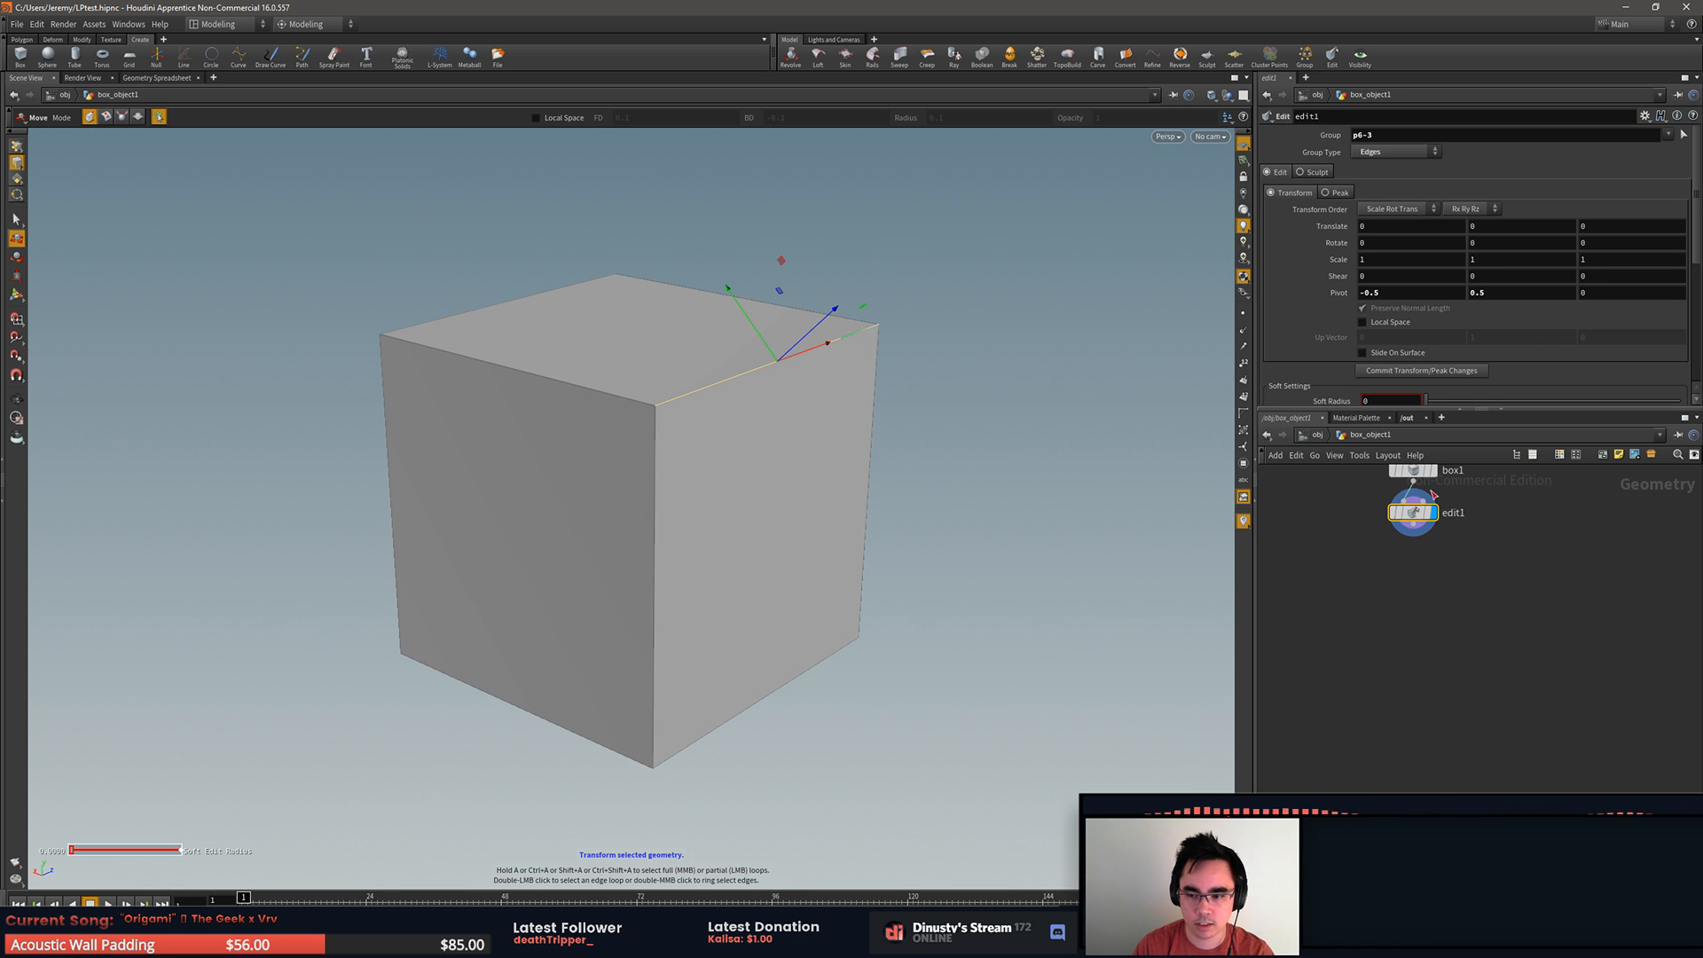
mouse_move(1424, 512)
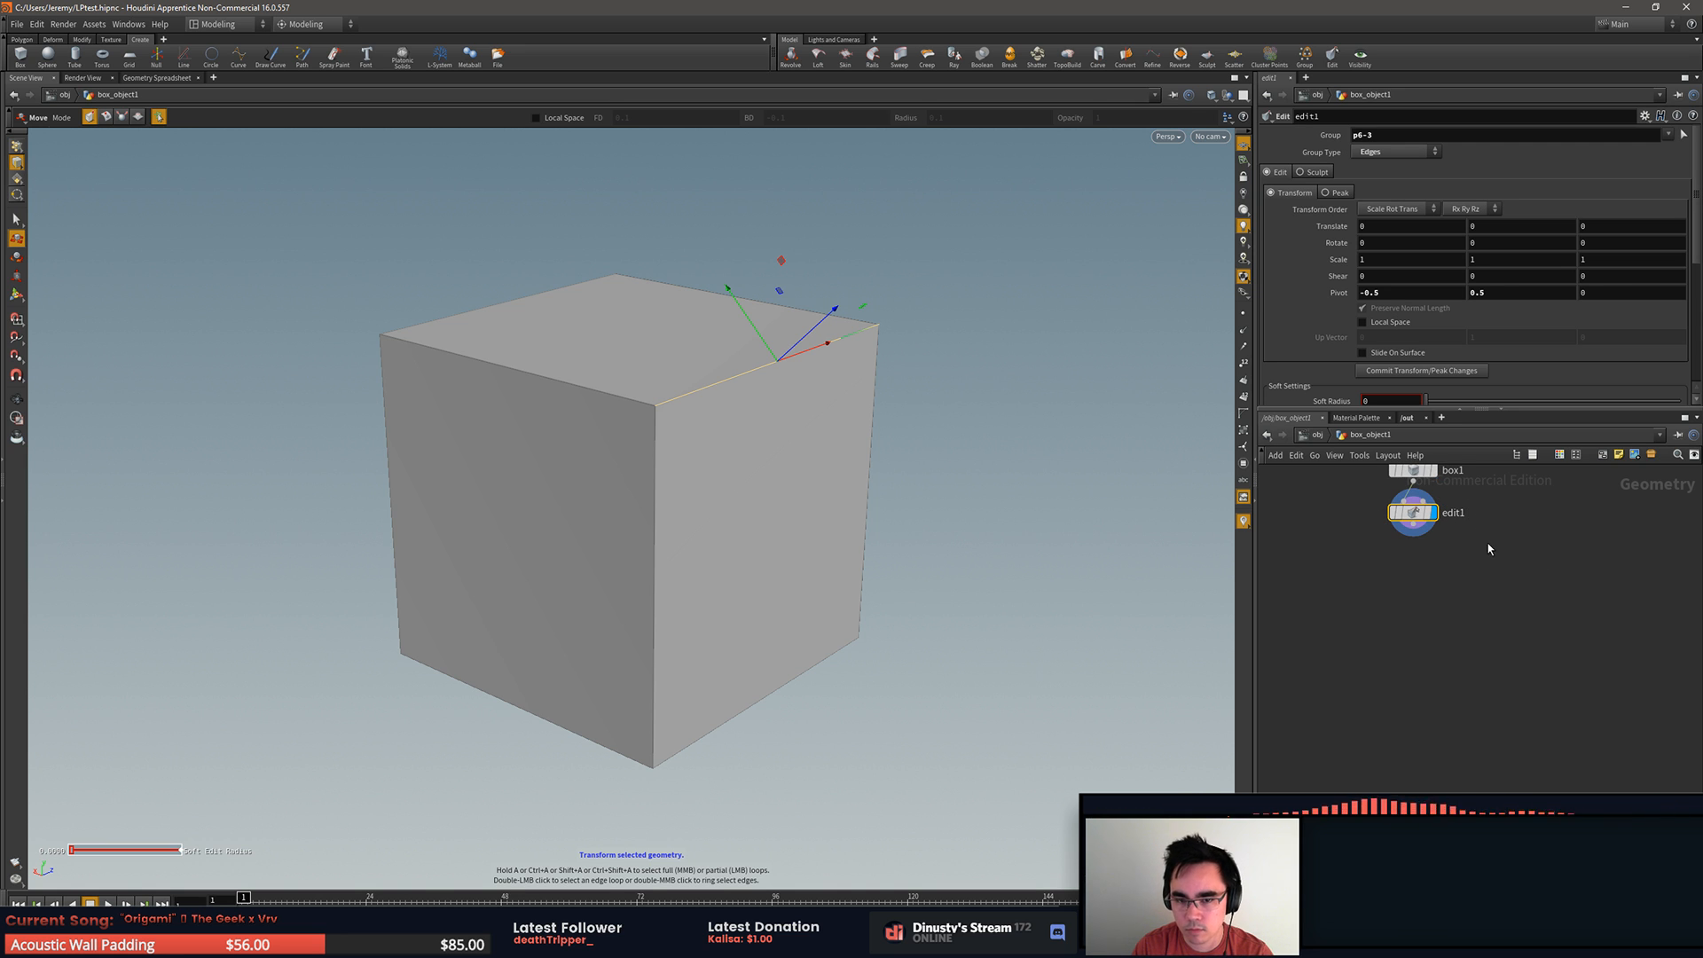
left_click_drag(1049, 481, 1046, 474, "alt")
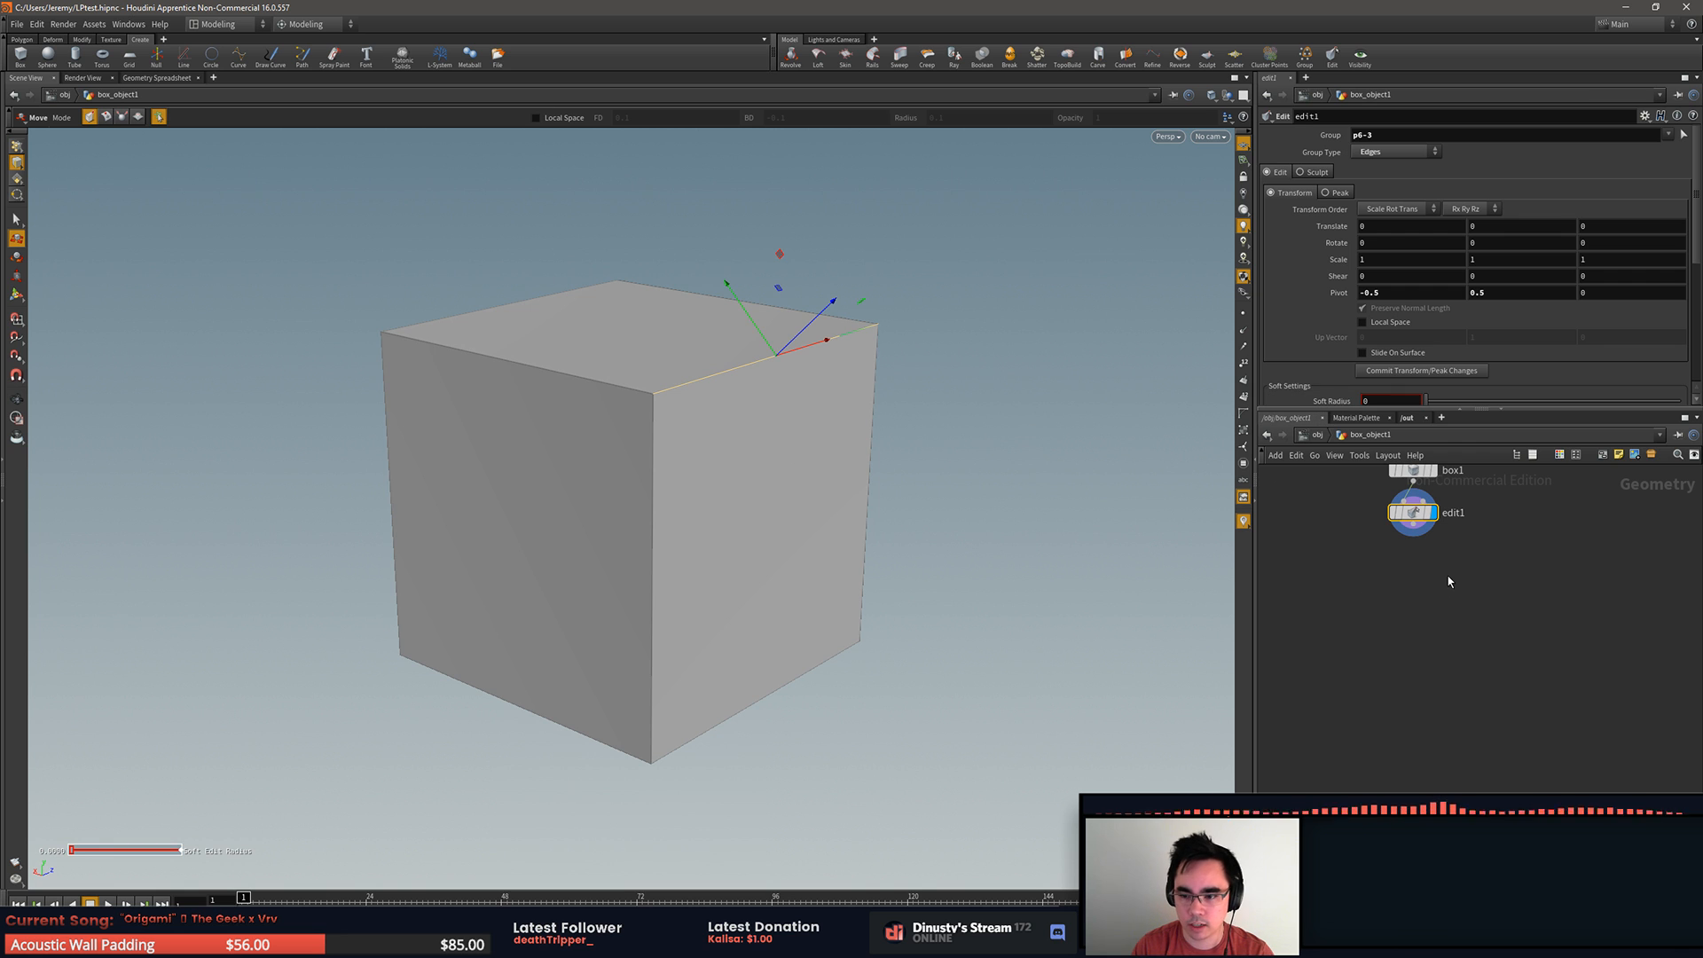
Step: Add a PolyBevel node below edit1, connect edit1's output to its first input, and display its result
key("Tab")
type("beve")
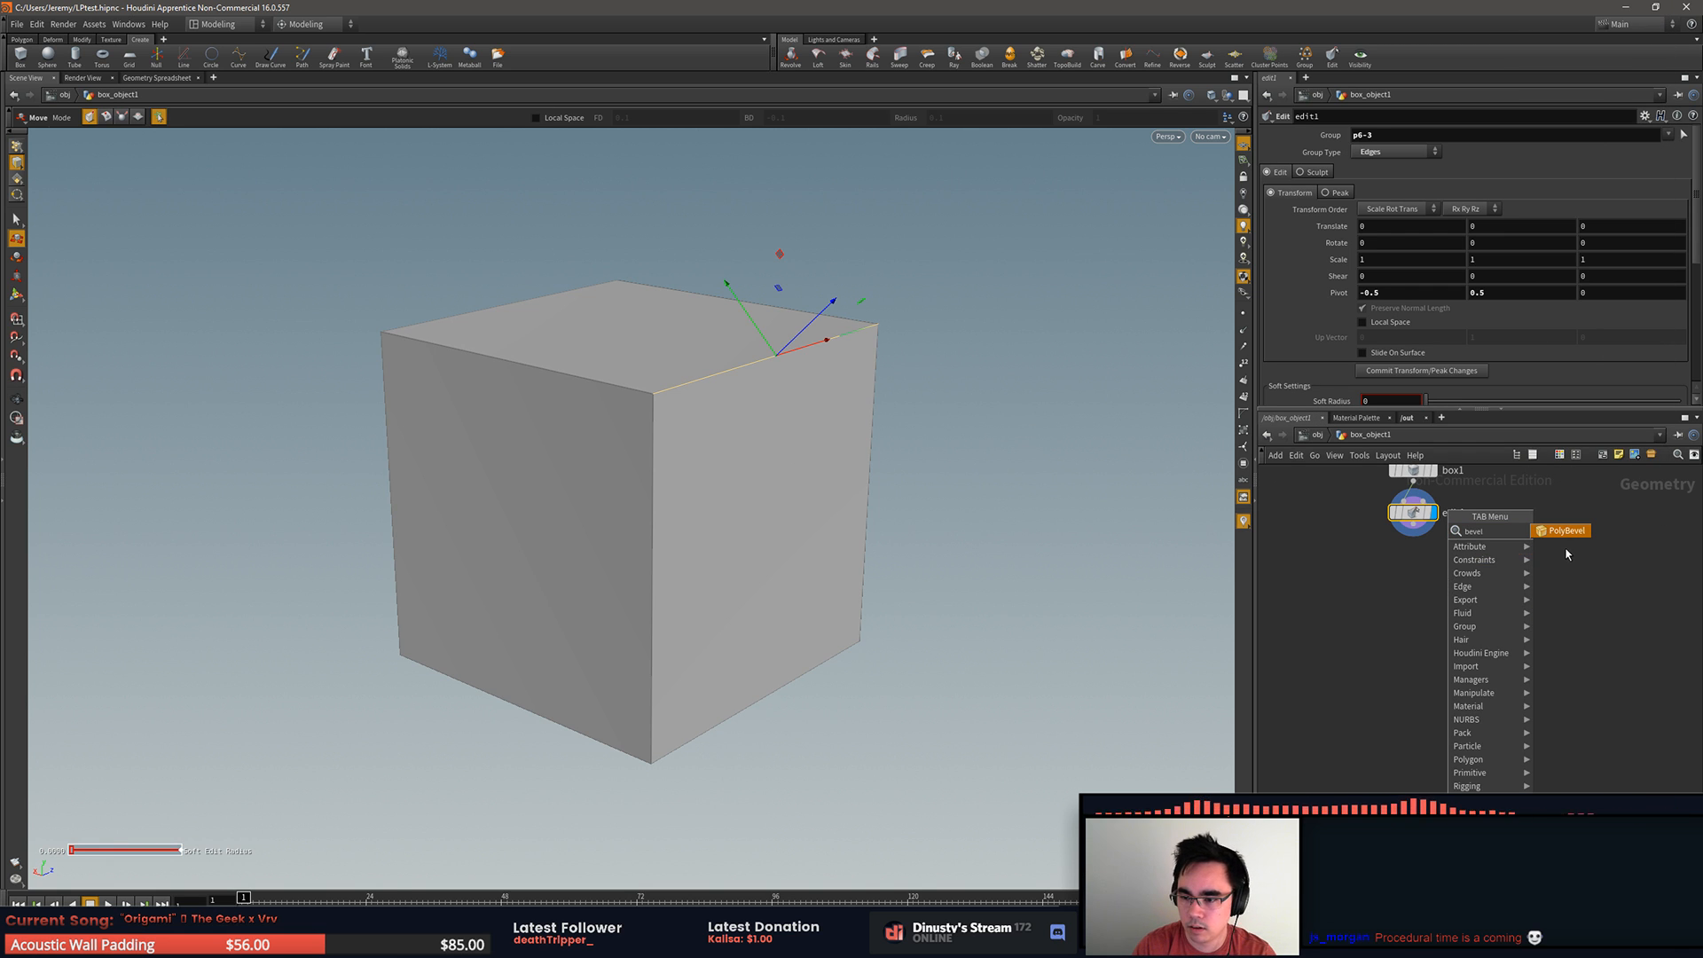
left_click(1563, 530)
left_click(1412, 582)
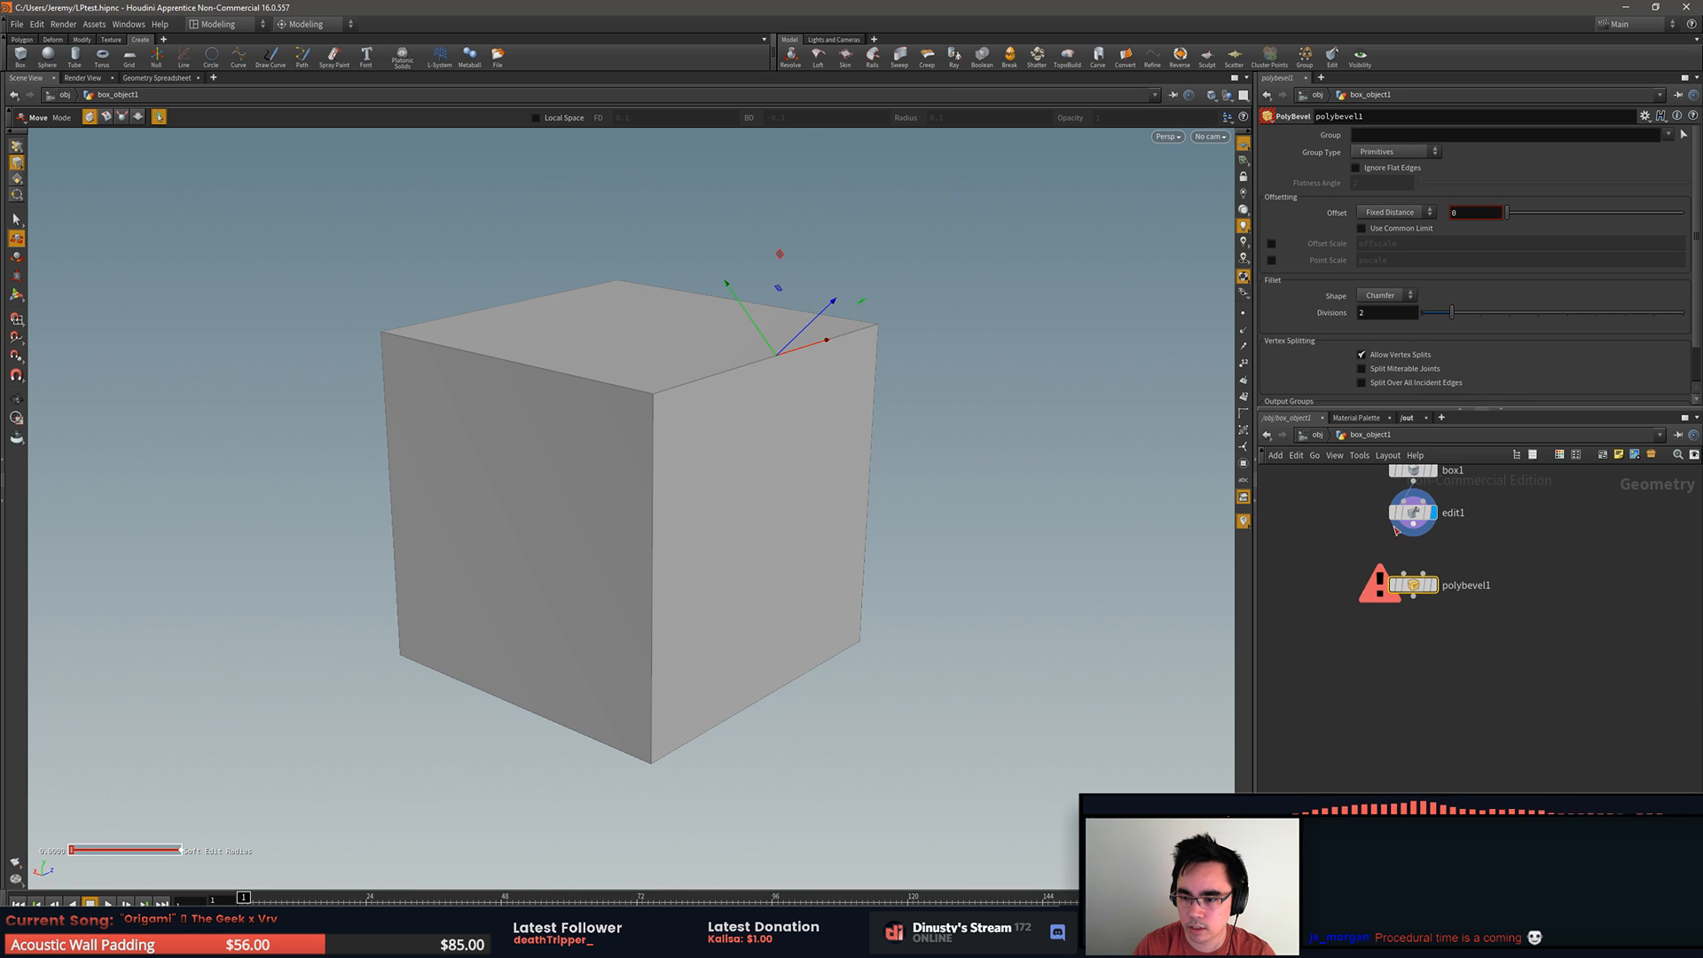
left_click_drag(1414, 531, 1413, 575)
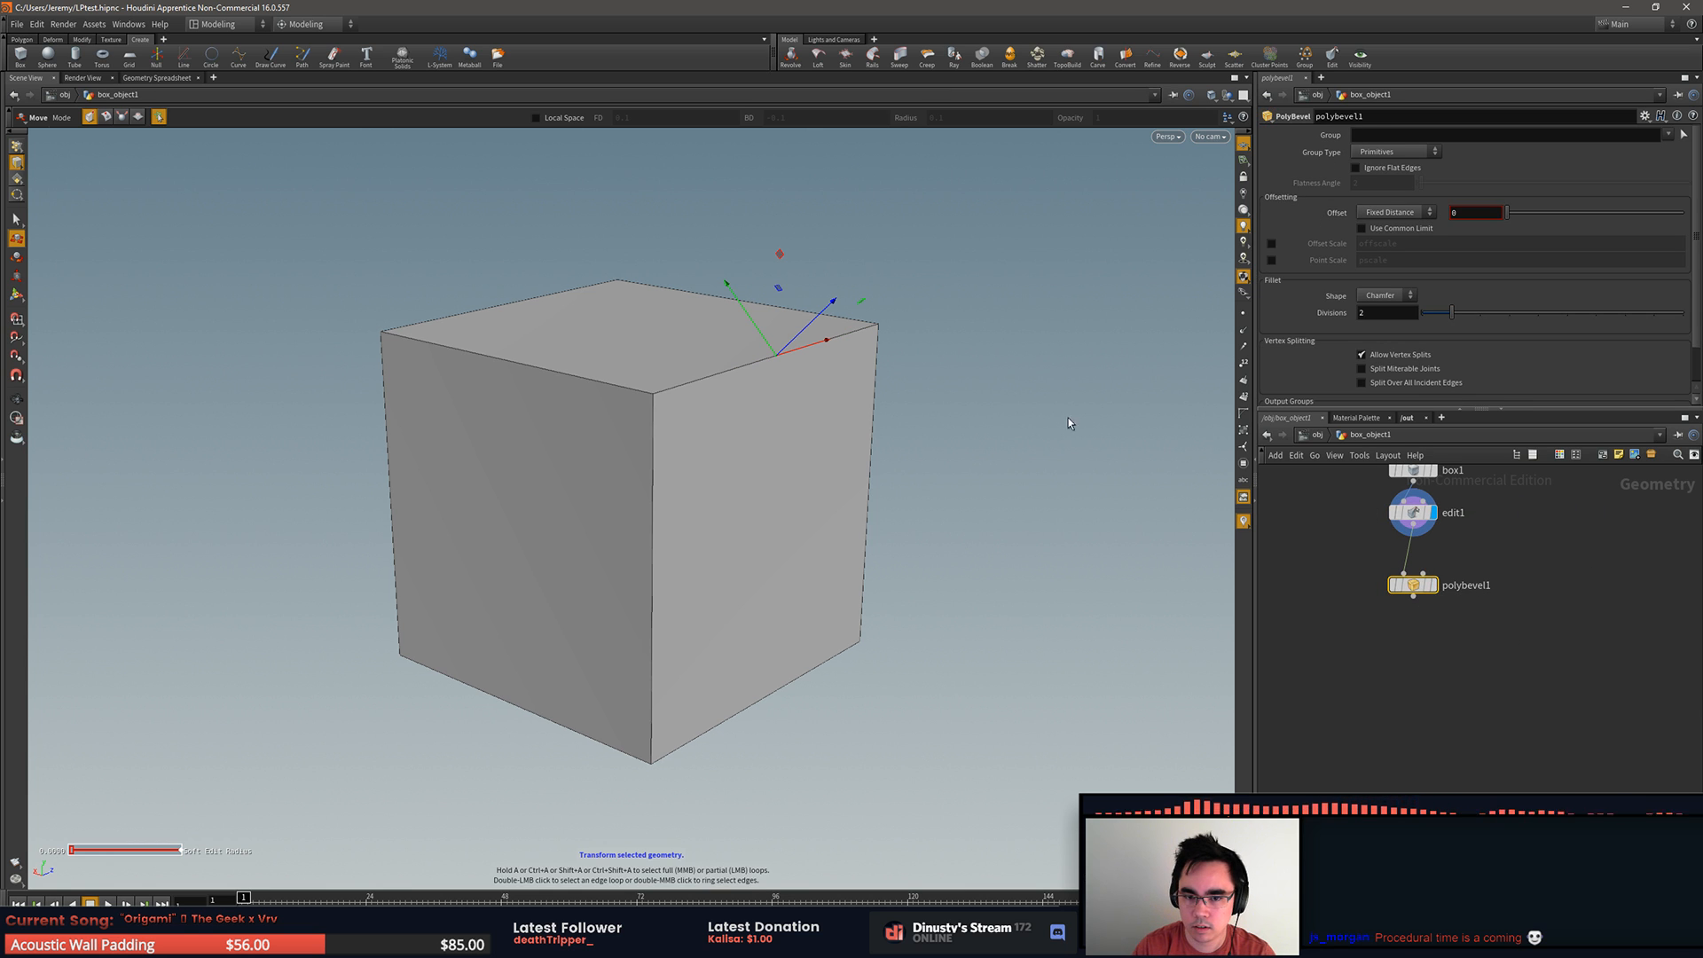
left_click(1438, 560)
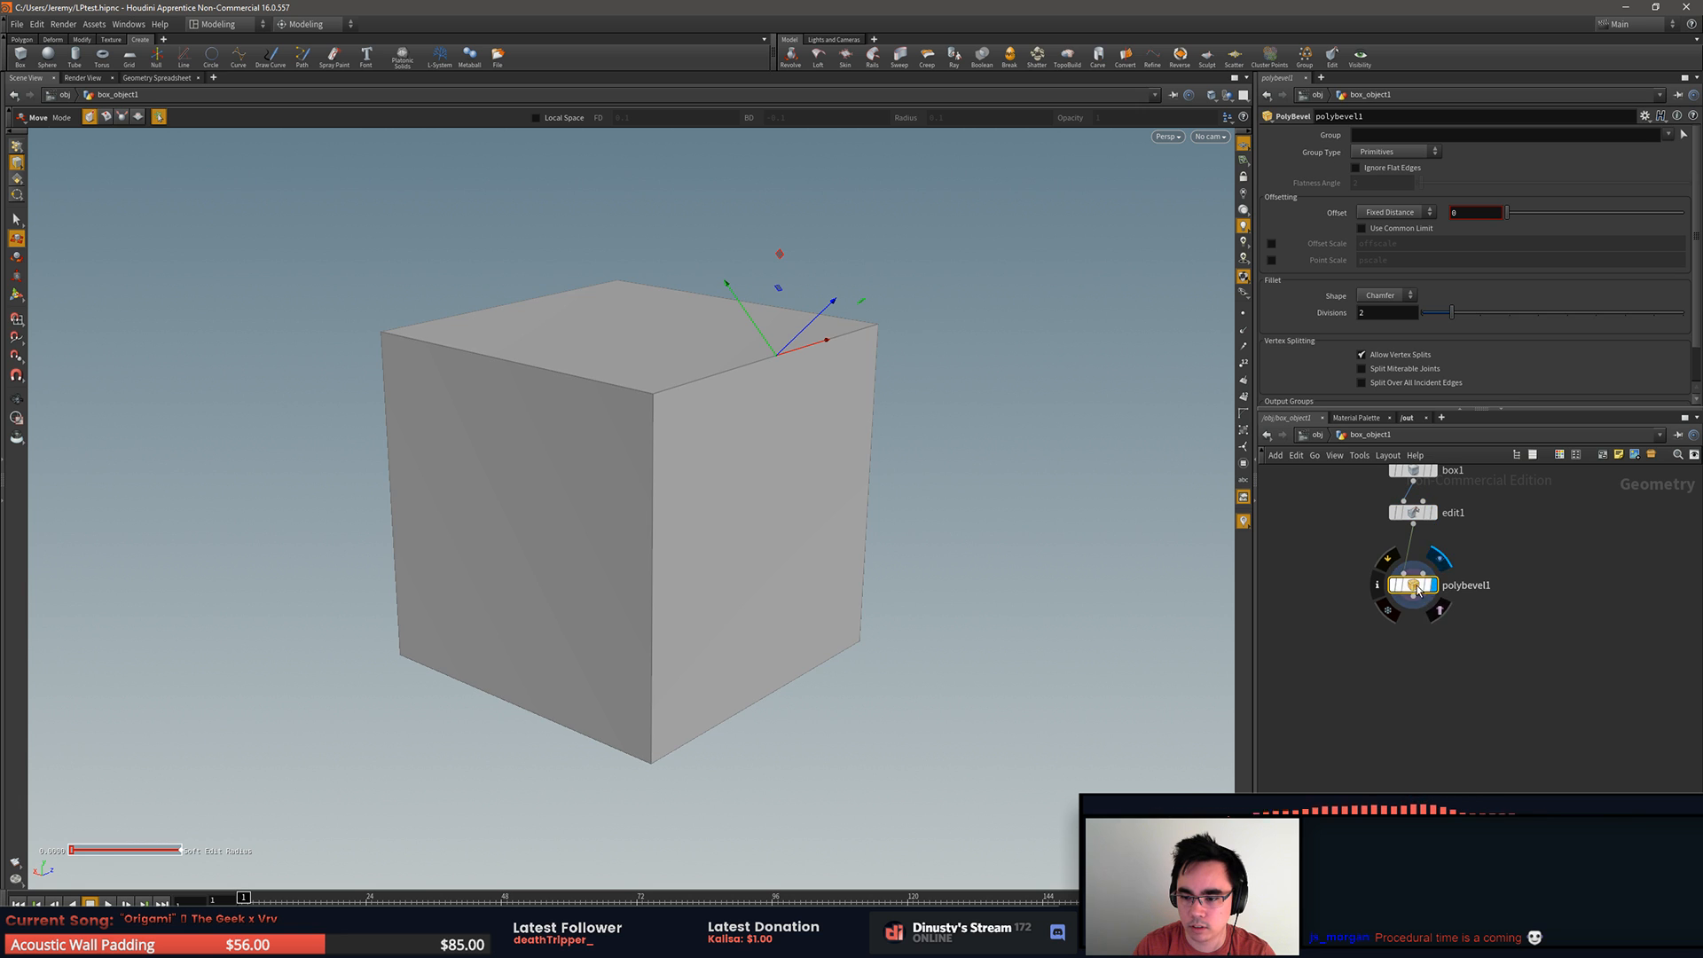
Step: Try an offset on the new PolyBevel, undo it, and delete the edit1 node
left_click_drag(1510, 215, 1522, 227)
key("ctrl+z")
left_click(1432, 511)
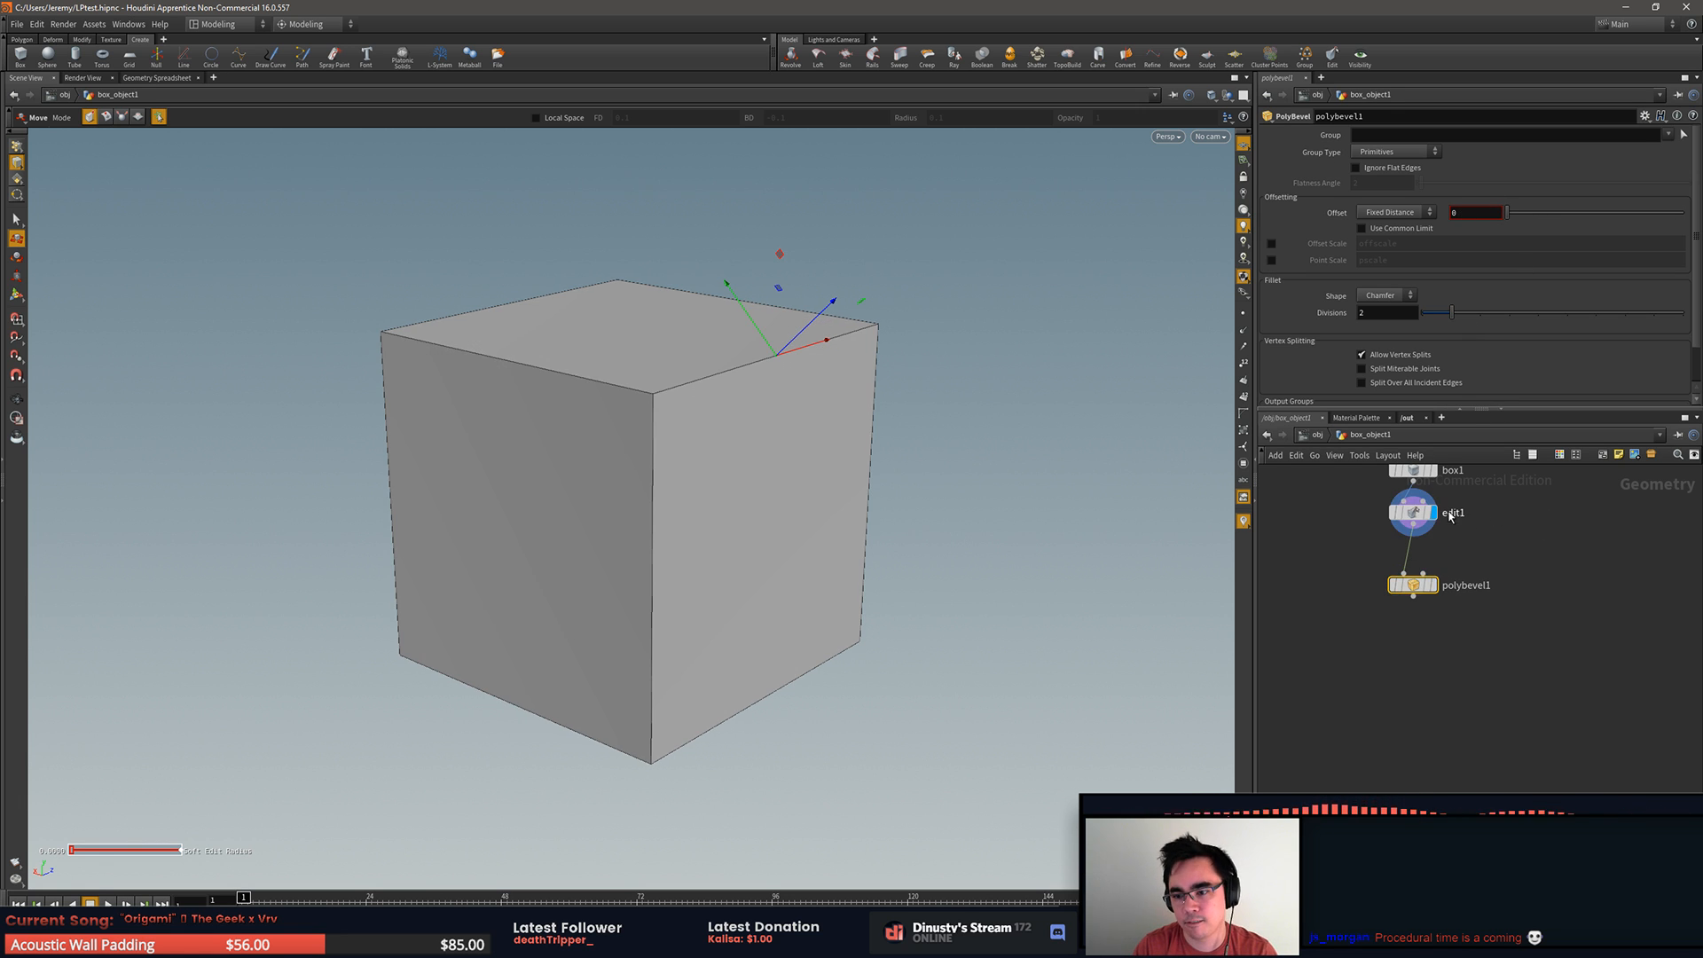
left_click(1414, 516)
key("Delete")
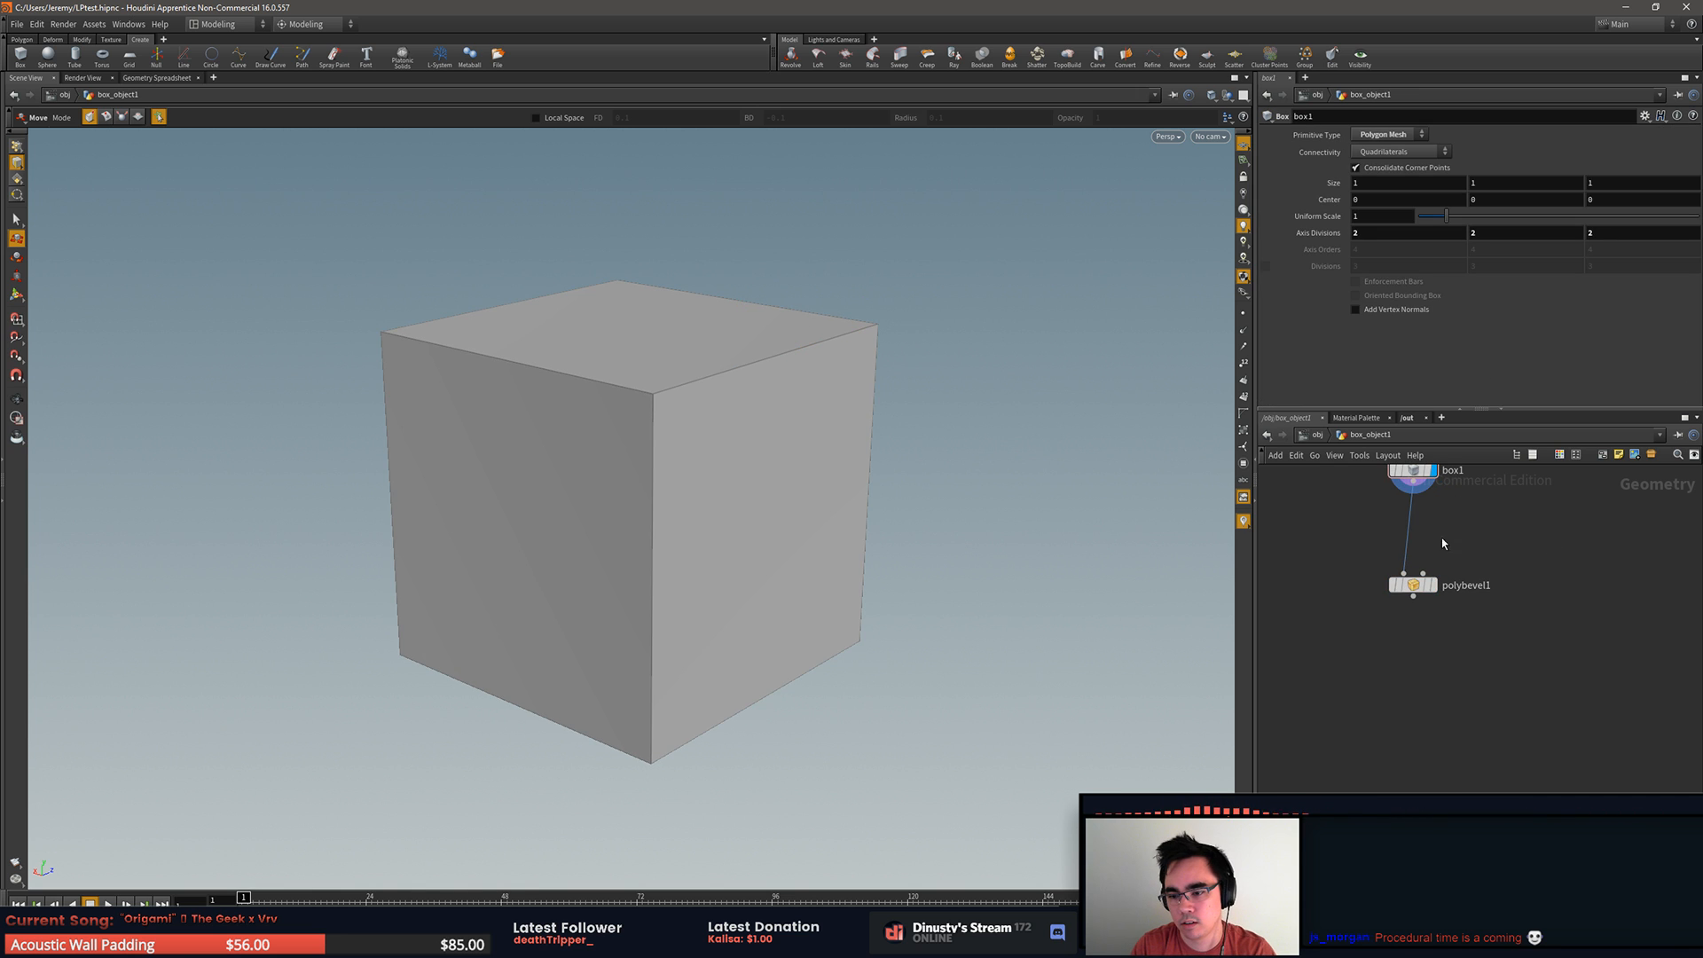
Step: Try an offset on the PolyBevel connected directly to box1, and delete the polybevel1 node
left_click(1413, 584)
left_click_drag(1512, 226, 1523, 227)
key("Delete")
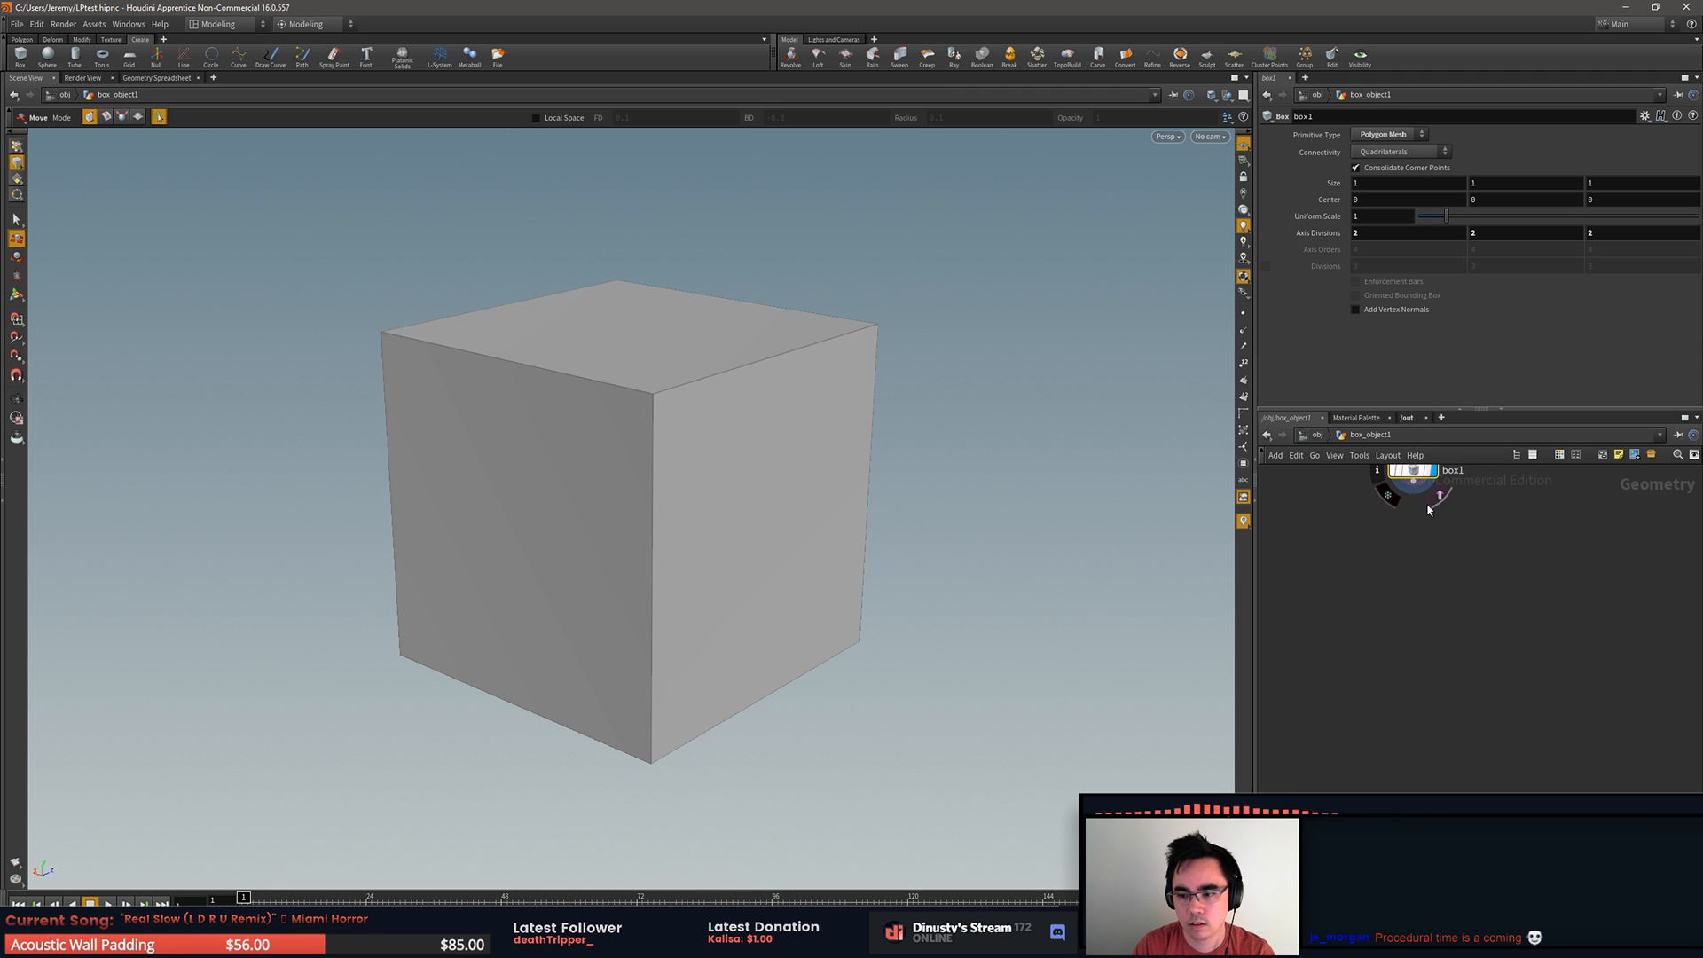
Step: Try moving the box's upper front-right edge through an Edit node, look up the bevel node, and delete the edit1 node
left_click(757, 364)
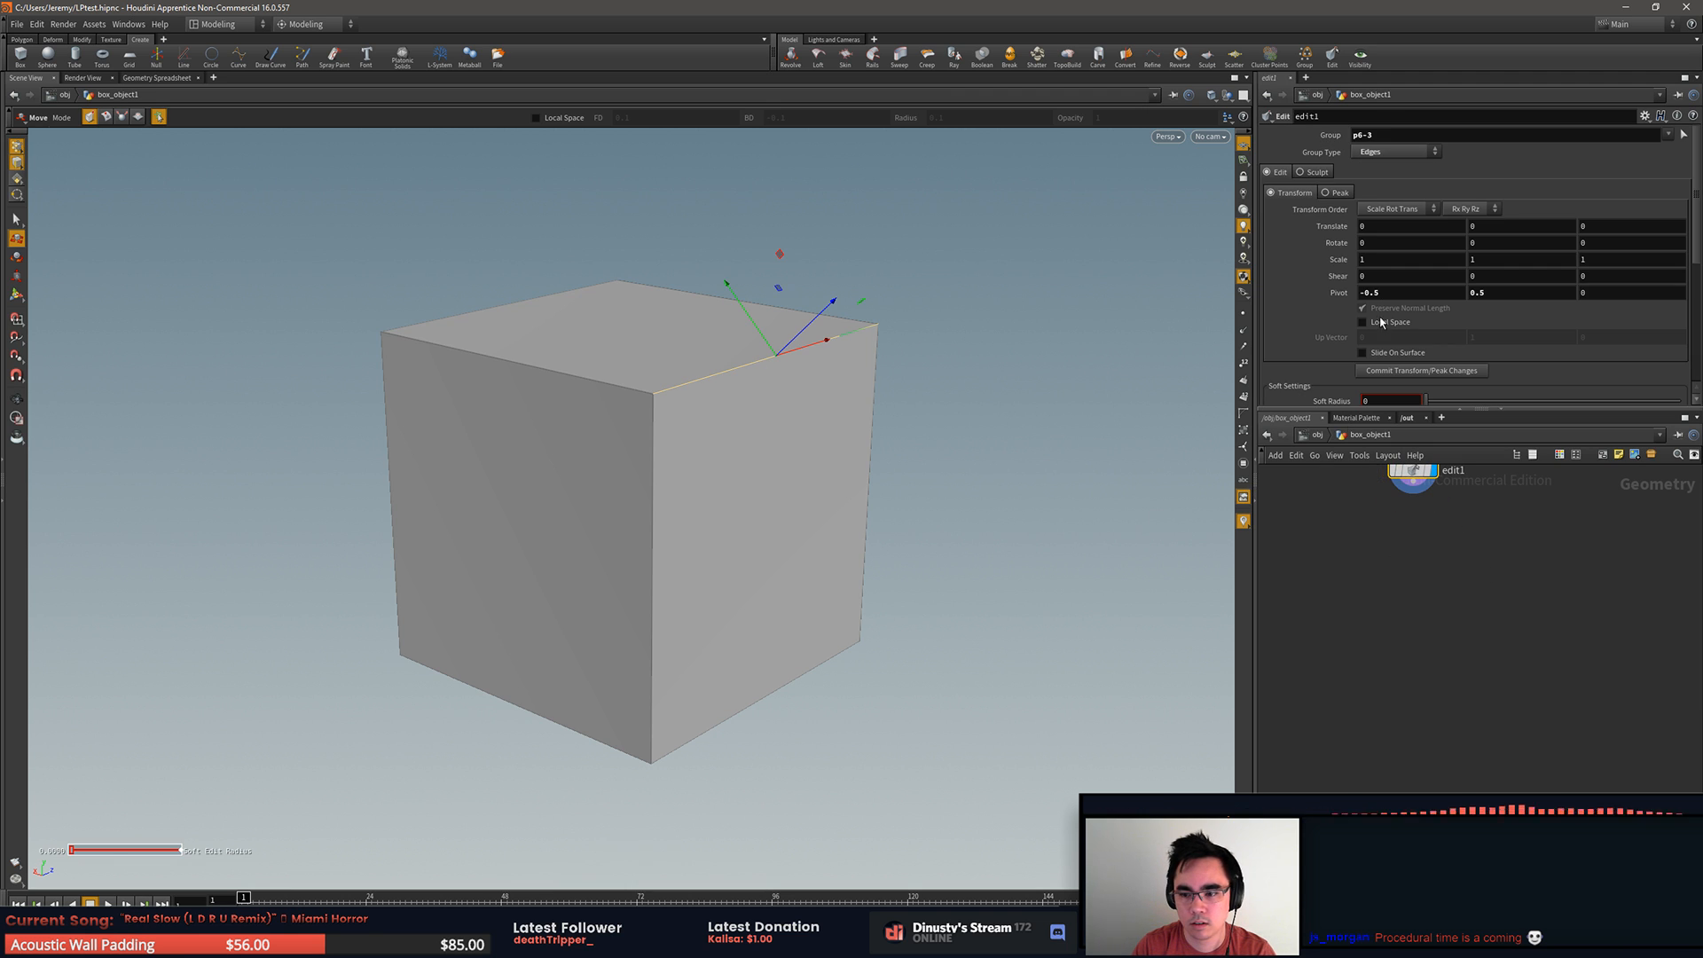
scroll(1493, 520, "down", 3)
middle_click_drag(1485, 530, 1474, 643)
scroll(1473, 643, "up", 3)
scroll(1459, 647, "up", 2)
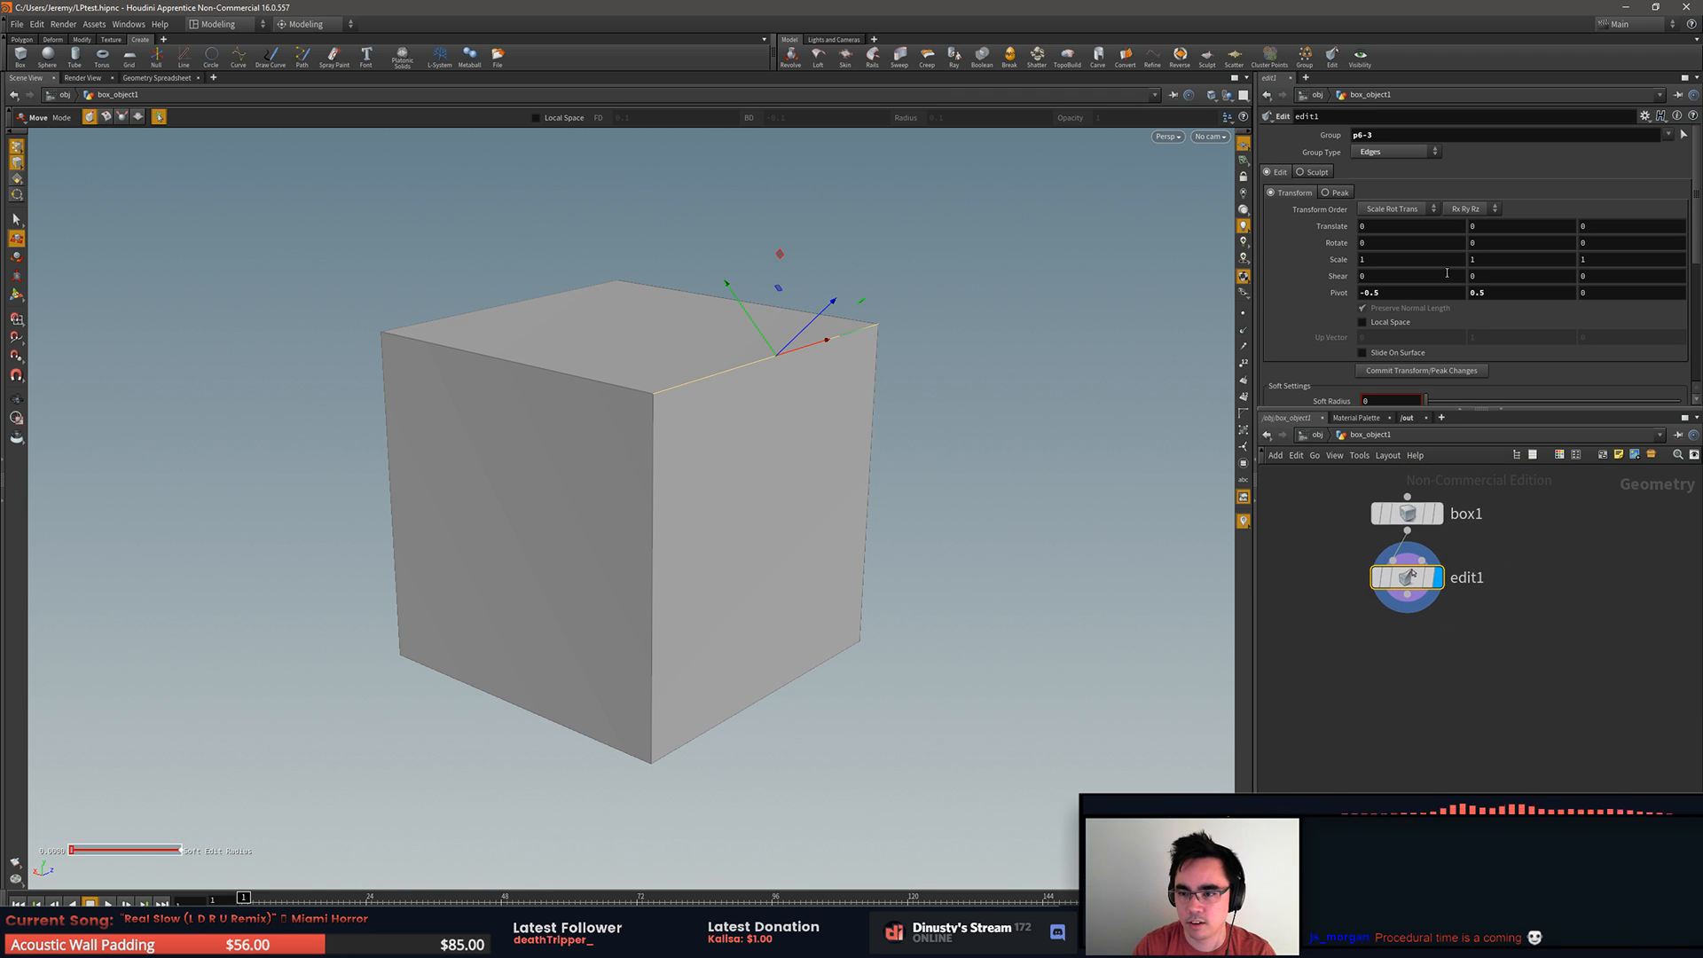
key("Tab")
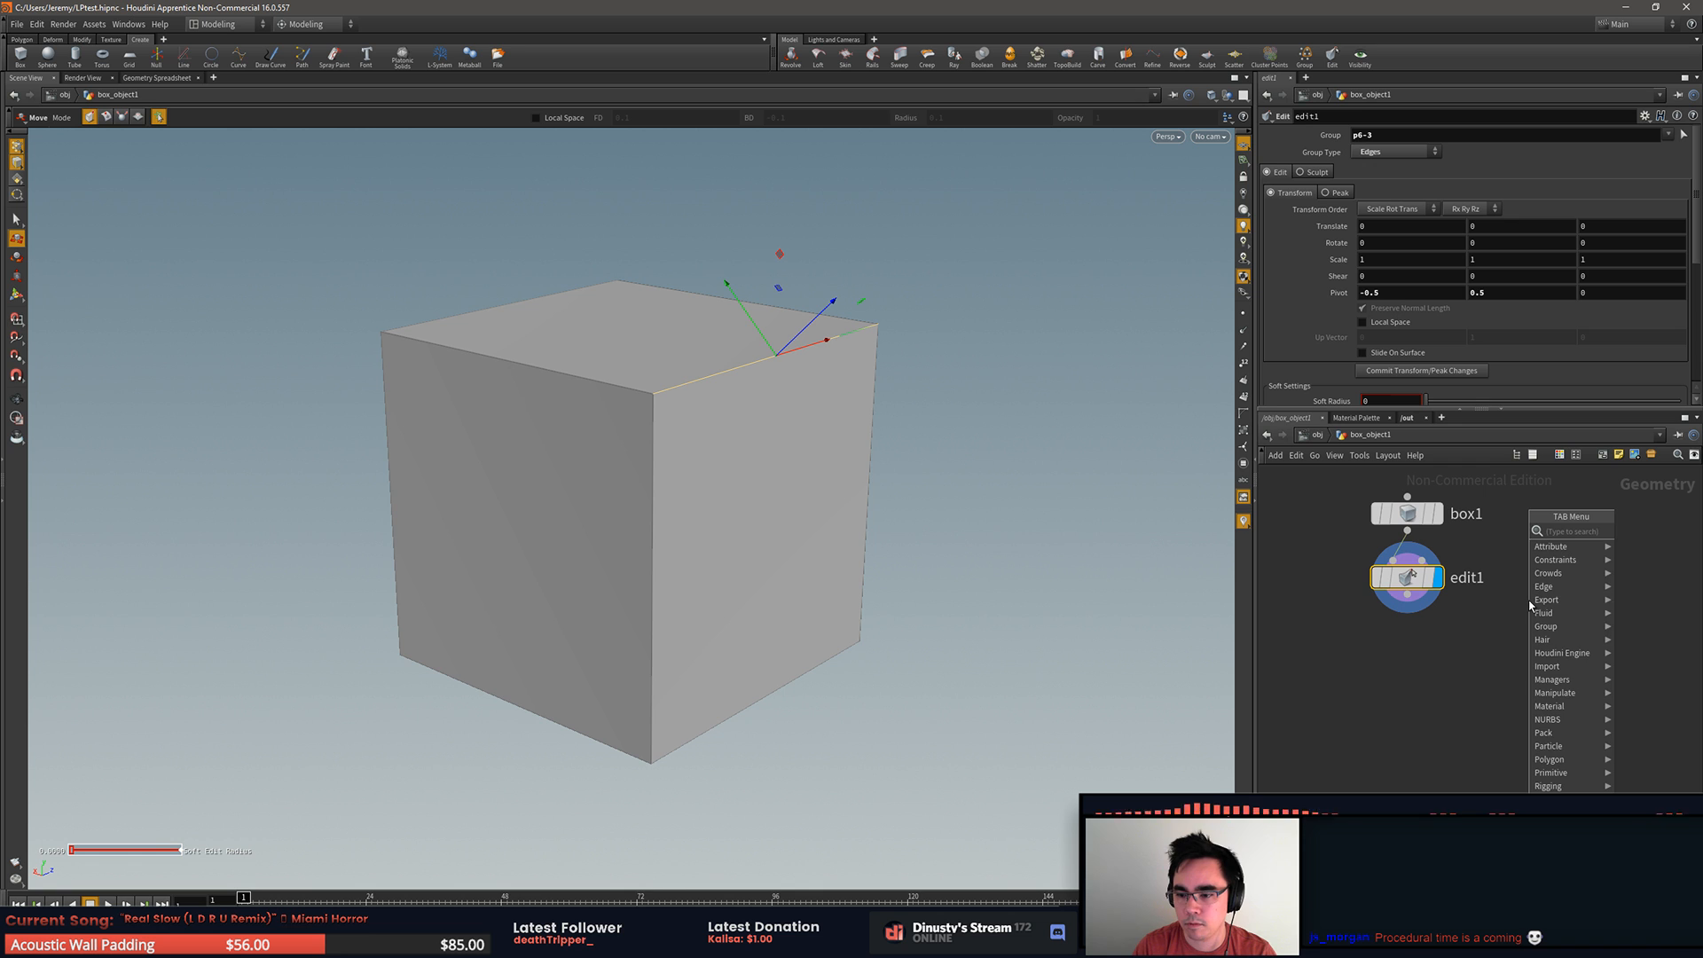
mouse_move(1535, 588)
type("bevel")
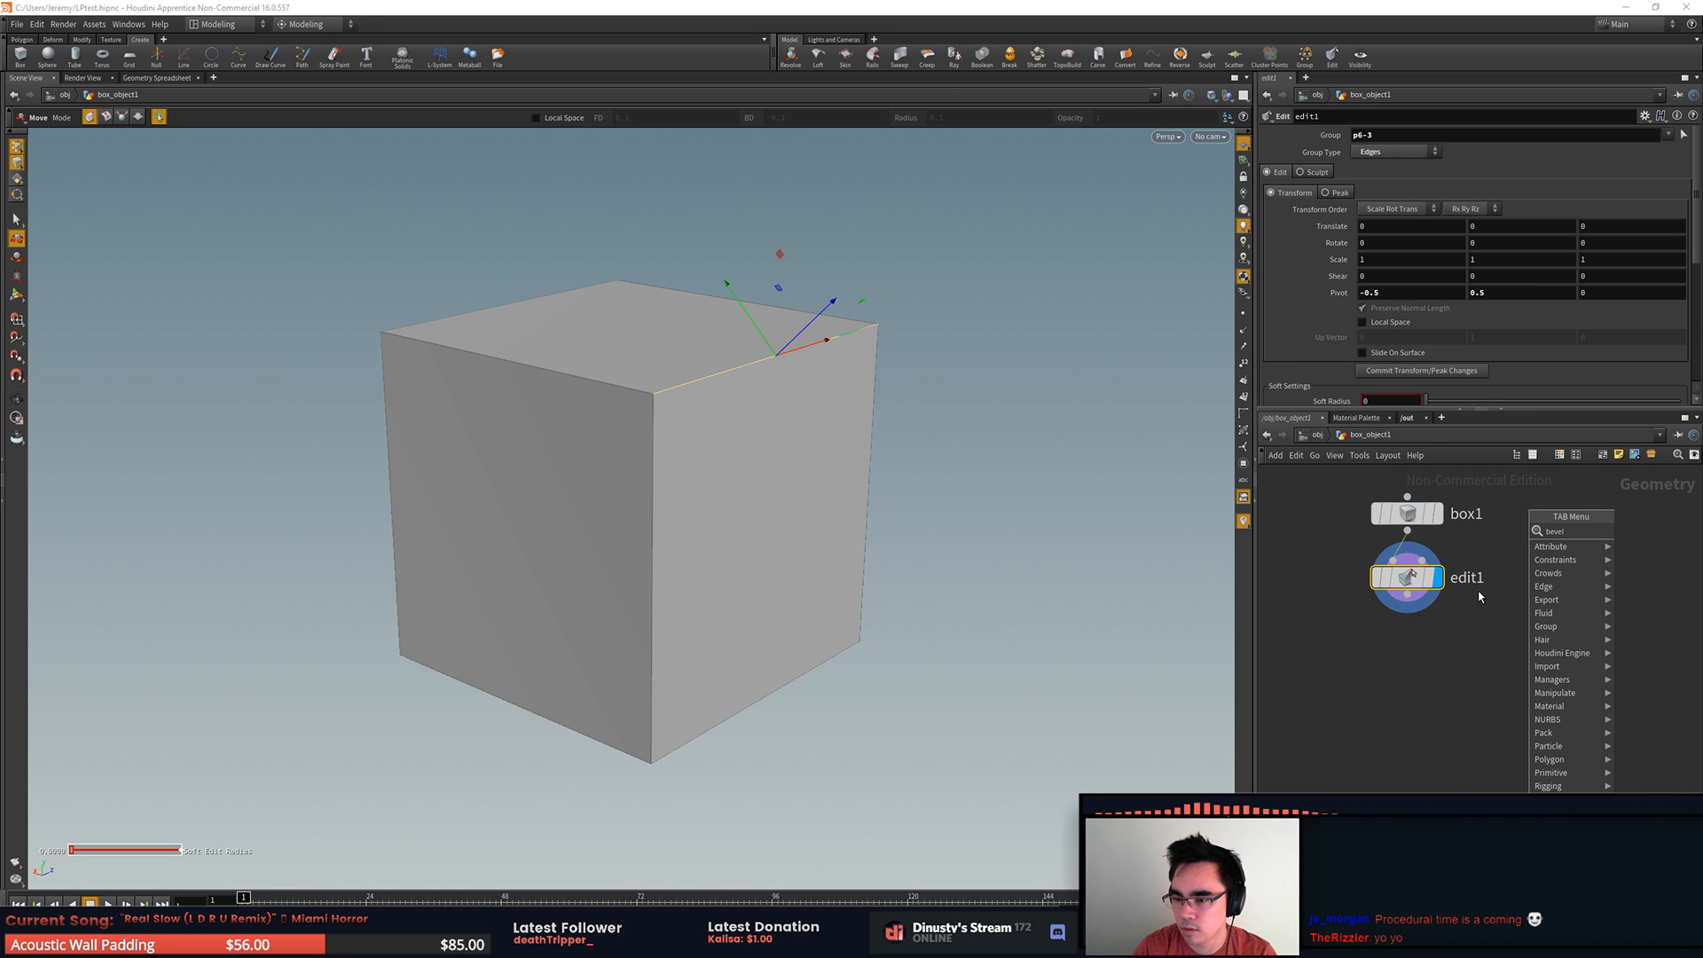
left_click_drag(1422, 579, 1410, 582)
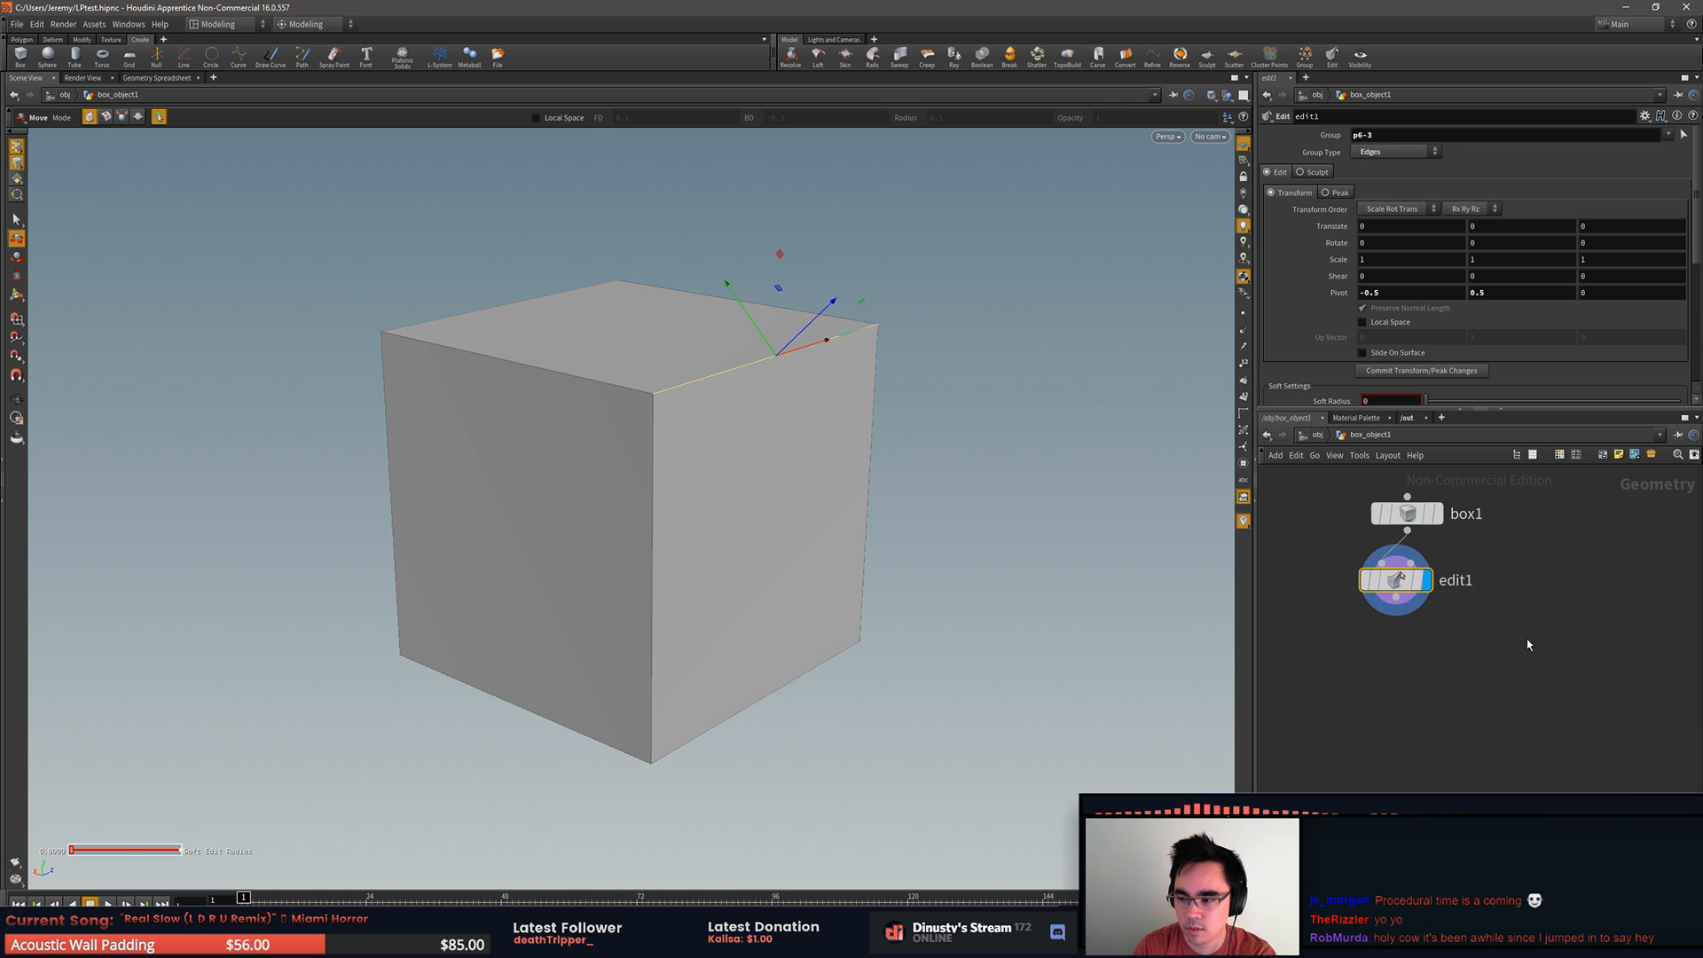
key("Delete")
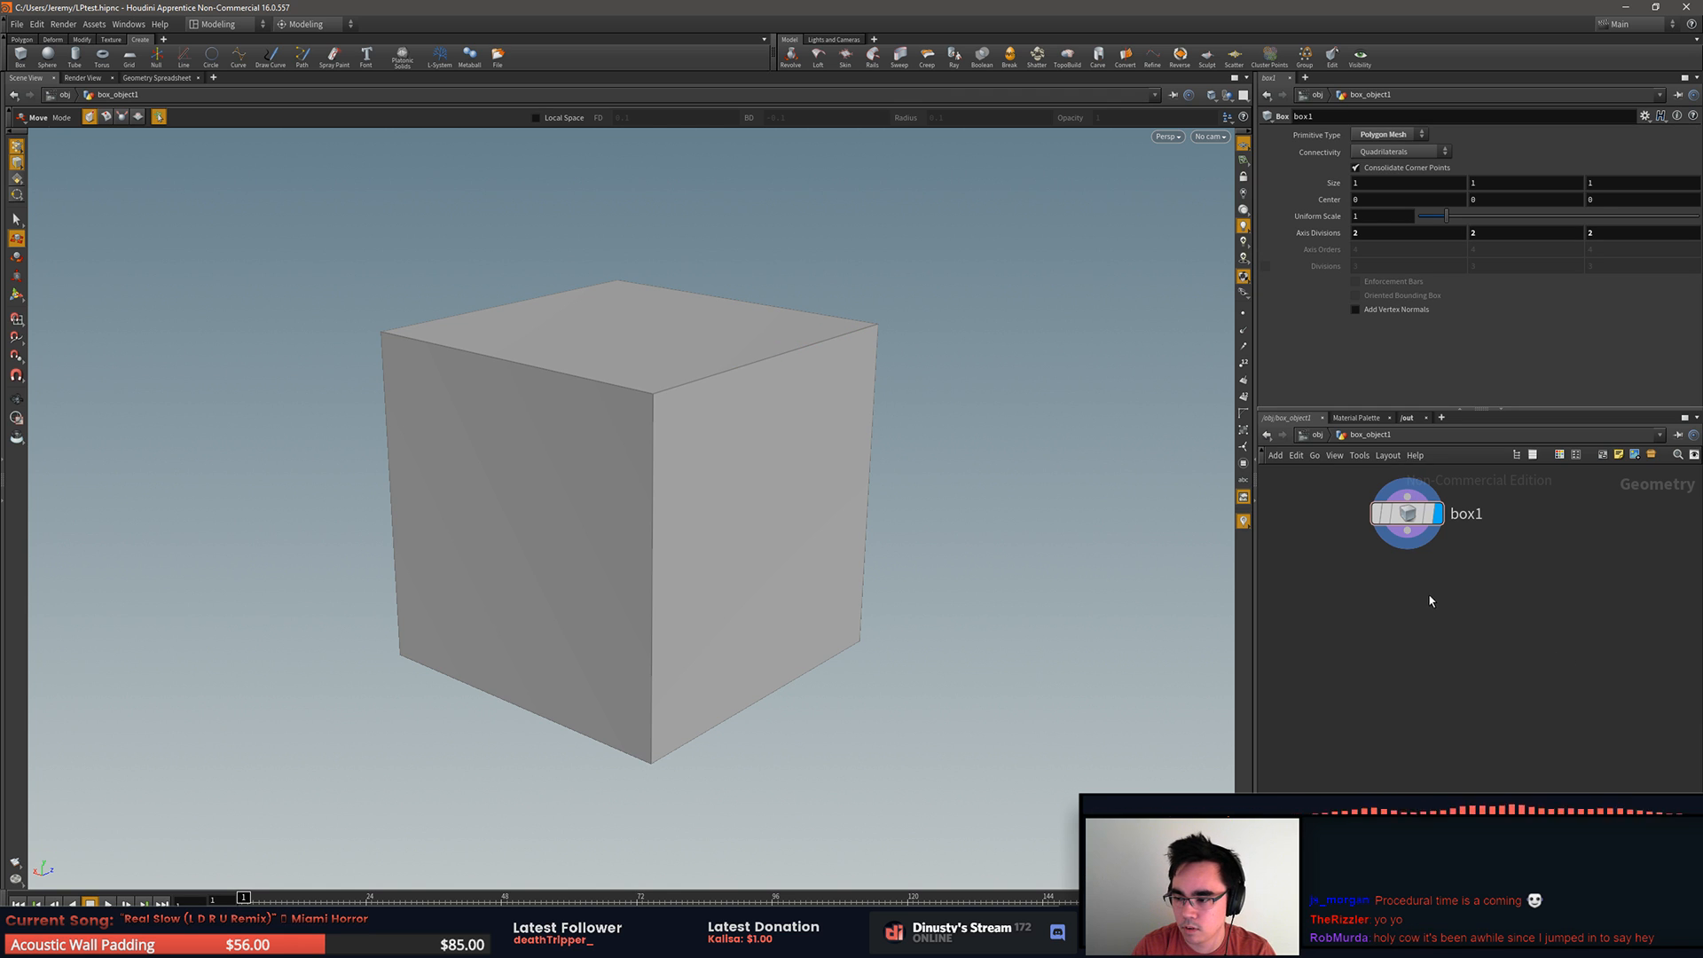
key("Tab")
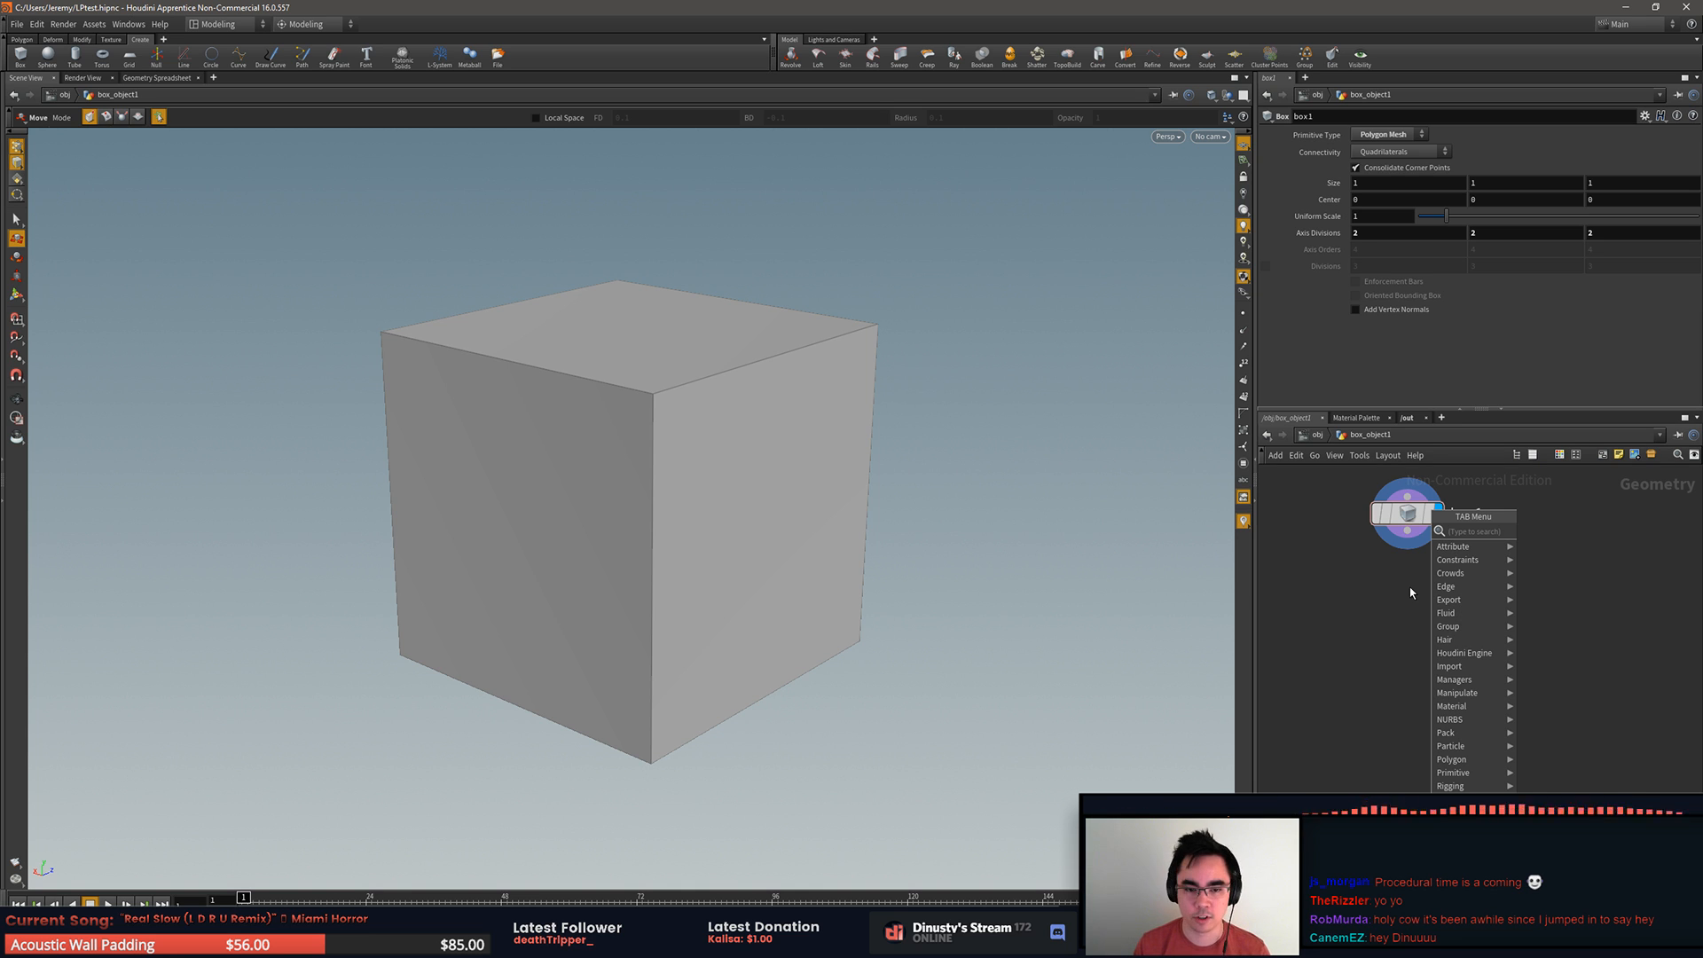
key("Escape")
scroll(1472, 524, "down", 2)
scroll(1476, 558, "up", 3)
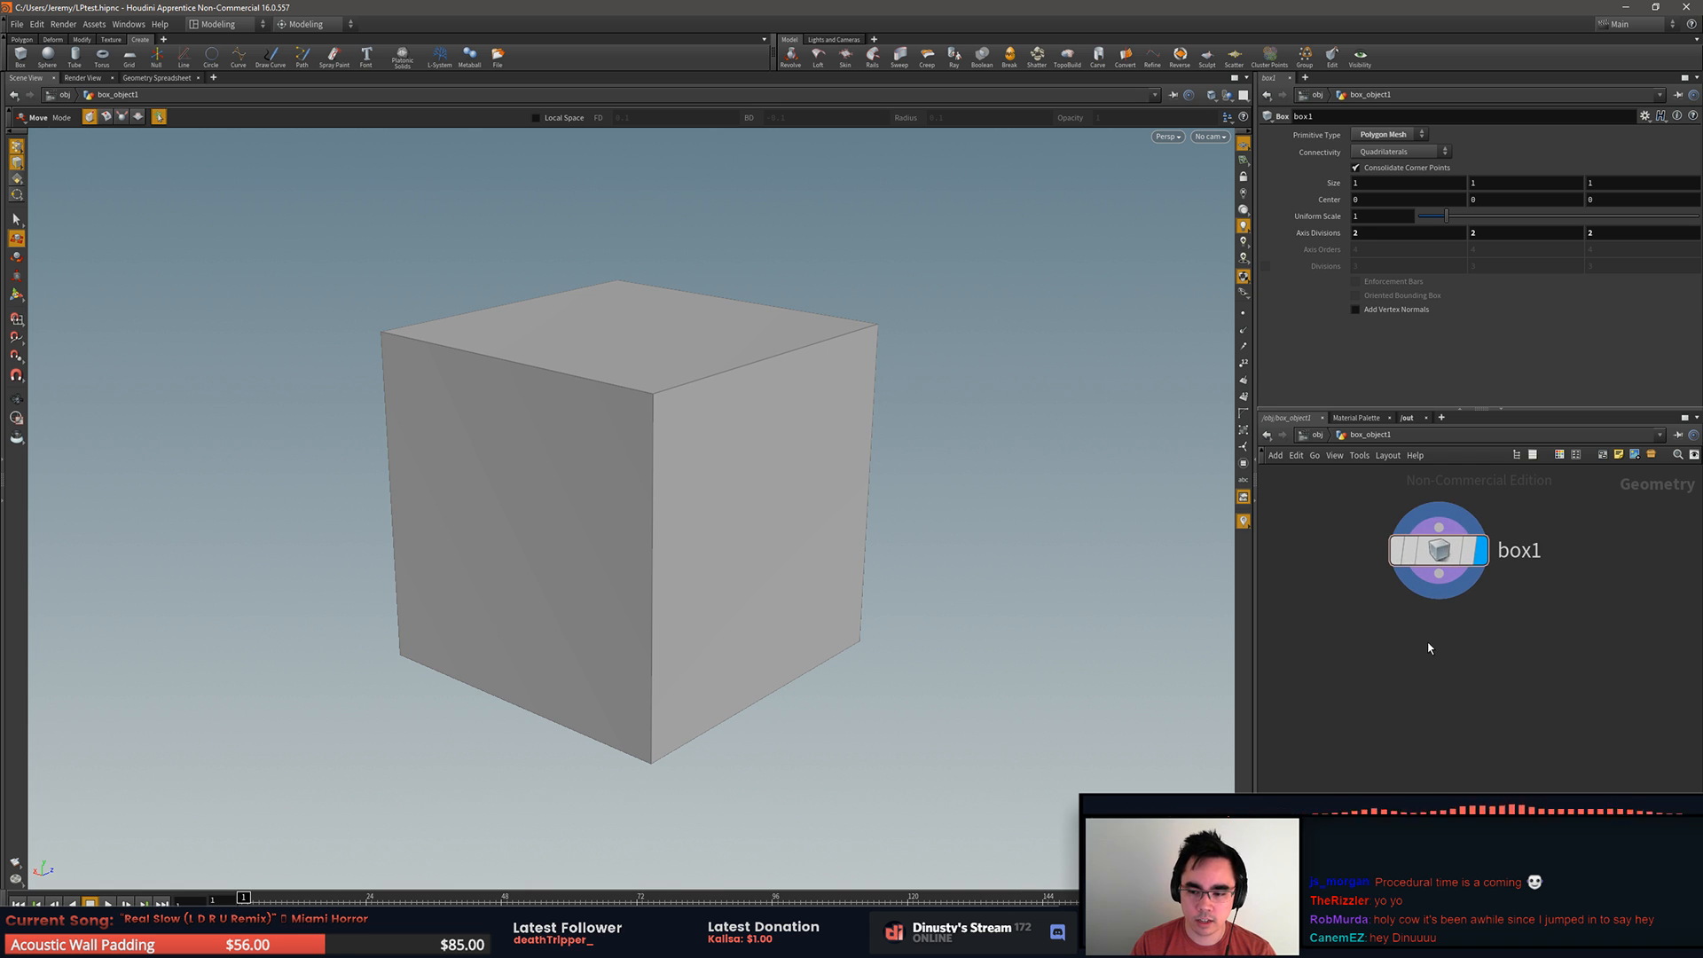
scroll(1429, 648, "down", 2)
key("Tab")
key("Escape")
Step: Add a PolyBevel node below box1 and connect box1's output to its first input
key("Tab")
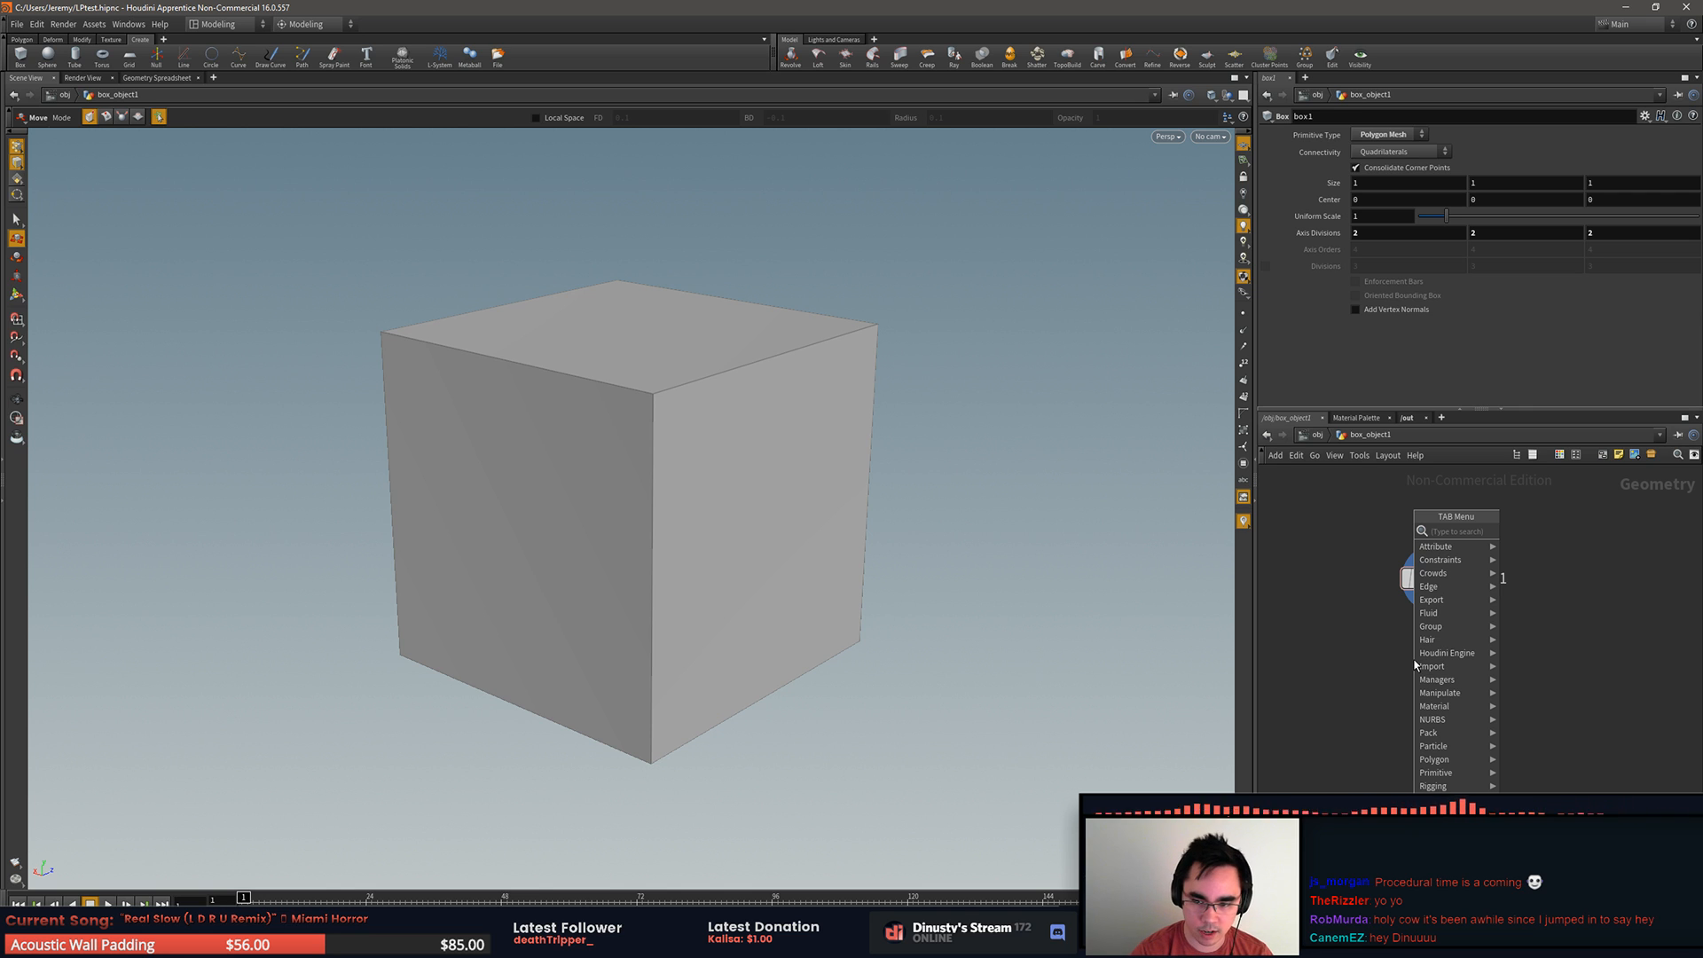
type("be")
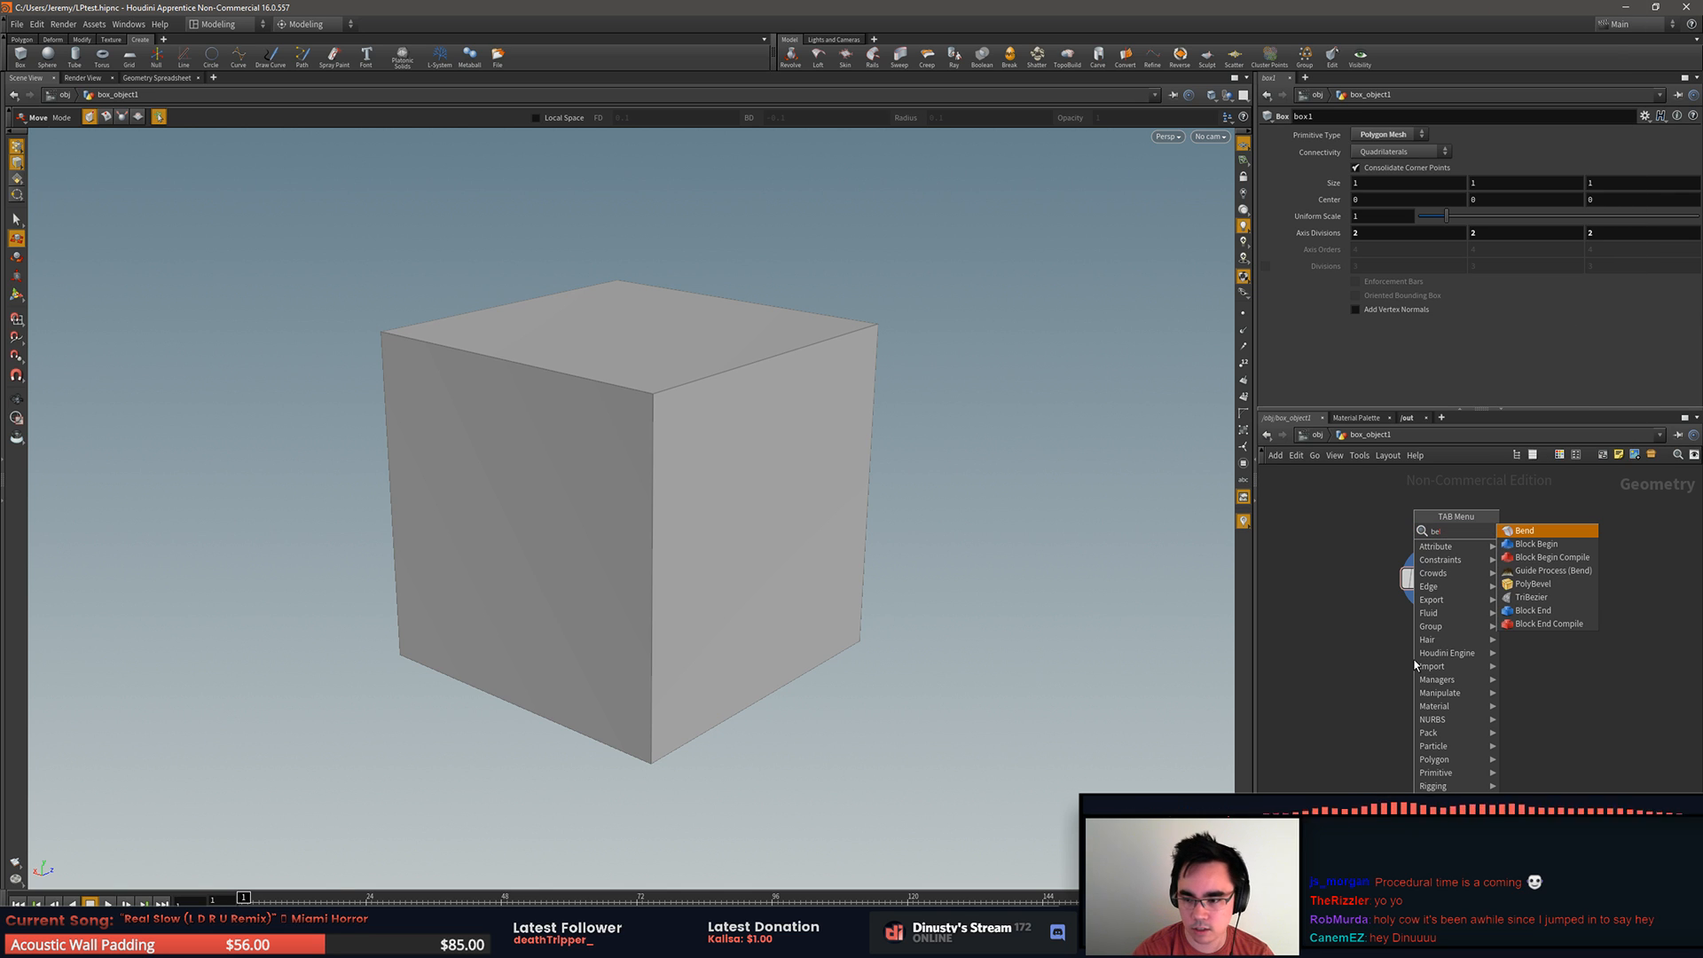
left_click(1532, 583)
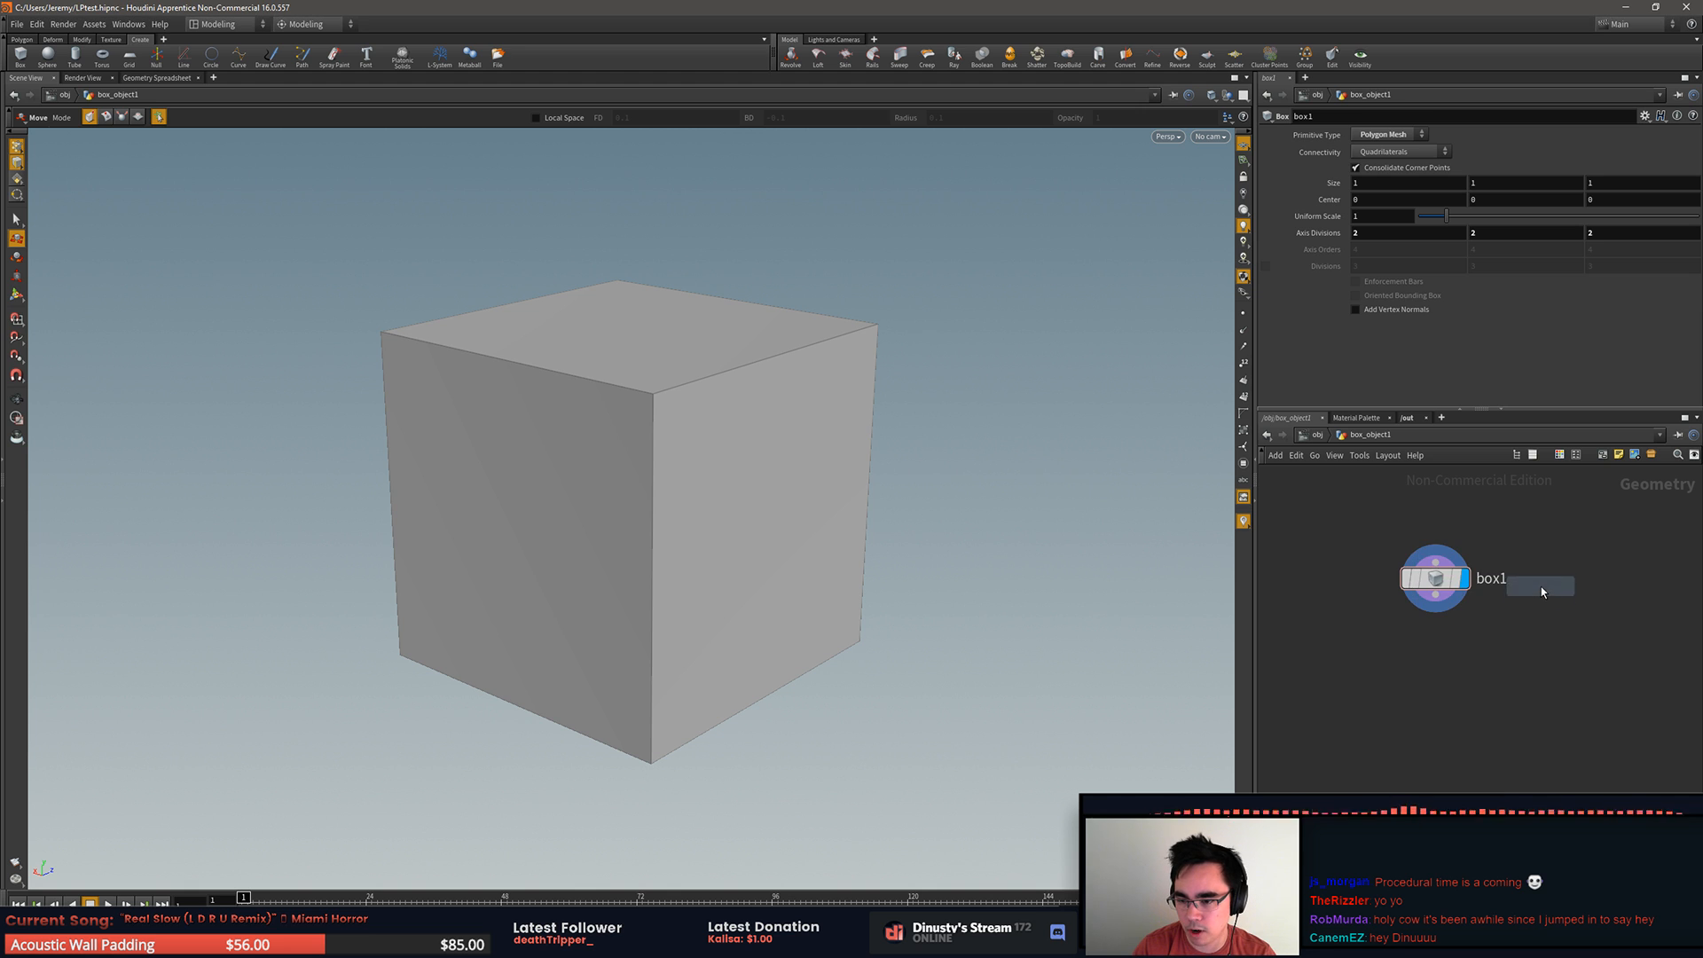
left_click(1451, 674)
left_click_drag(1436, 596, 1449, 674)
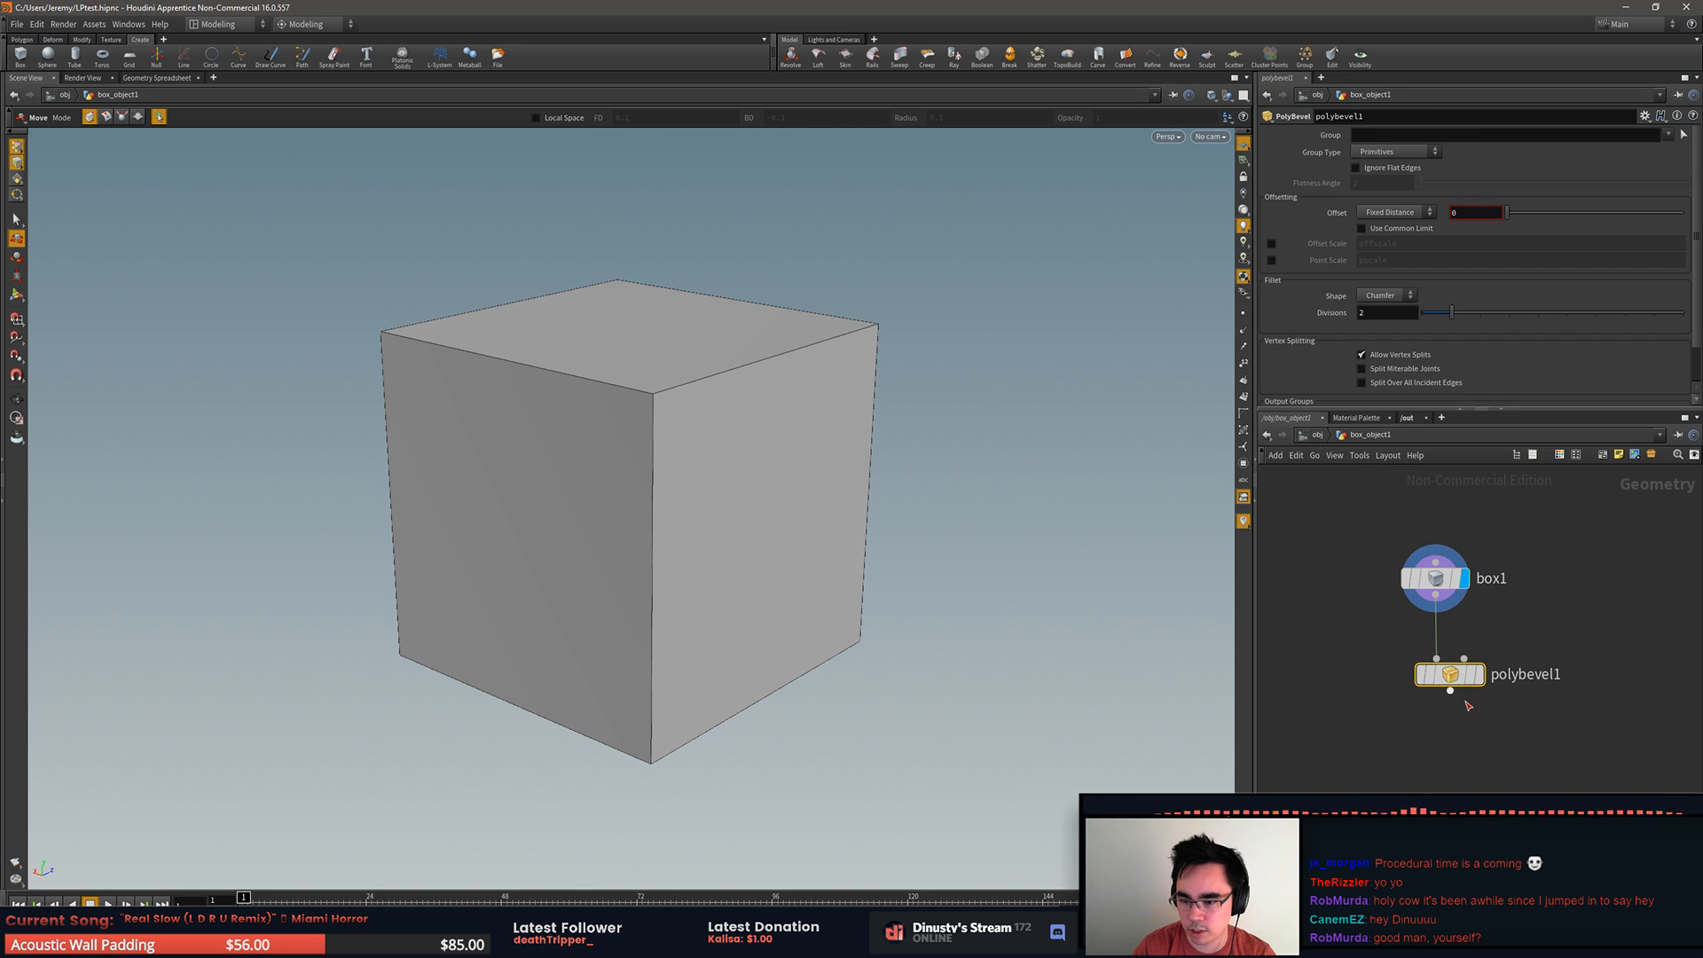
Step: Give polybevel1 a Round fillet with 3 divisions and an offset of about 0.042, display its result, and move box1 farther above it
left_click(1394, 295)
left_click(1395, 371)
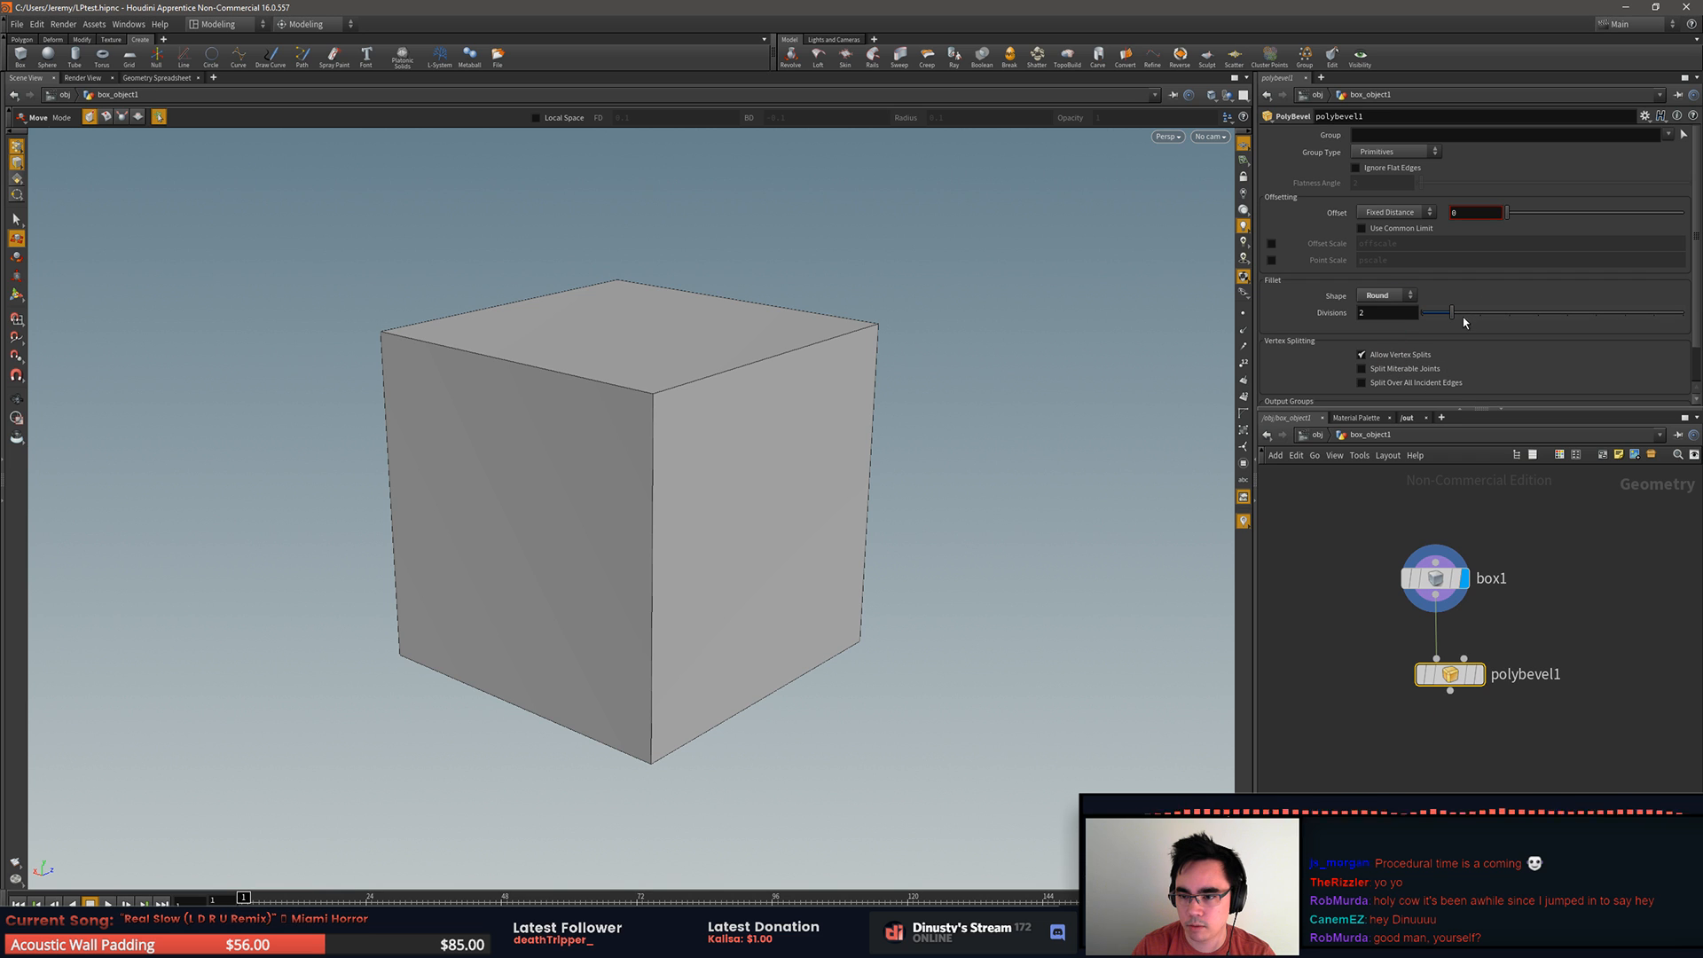
left_click_drag(1462, 319, 1474, 319)
mouse_move(1511, 216)
left_mouse_down()
mouse_move(1543, 216)
mouse_move(1519, 217)
left_mouse_up()
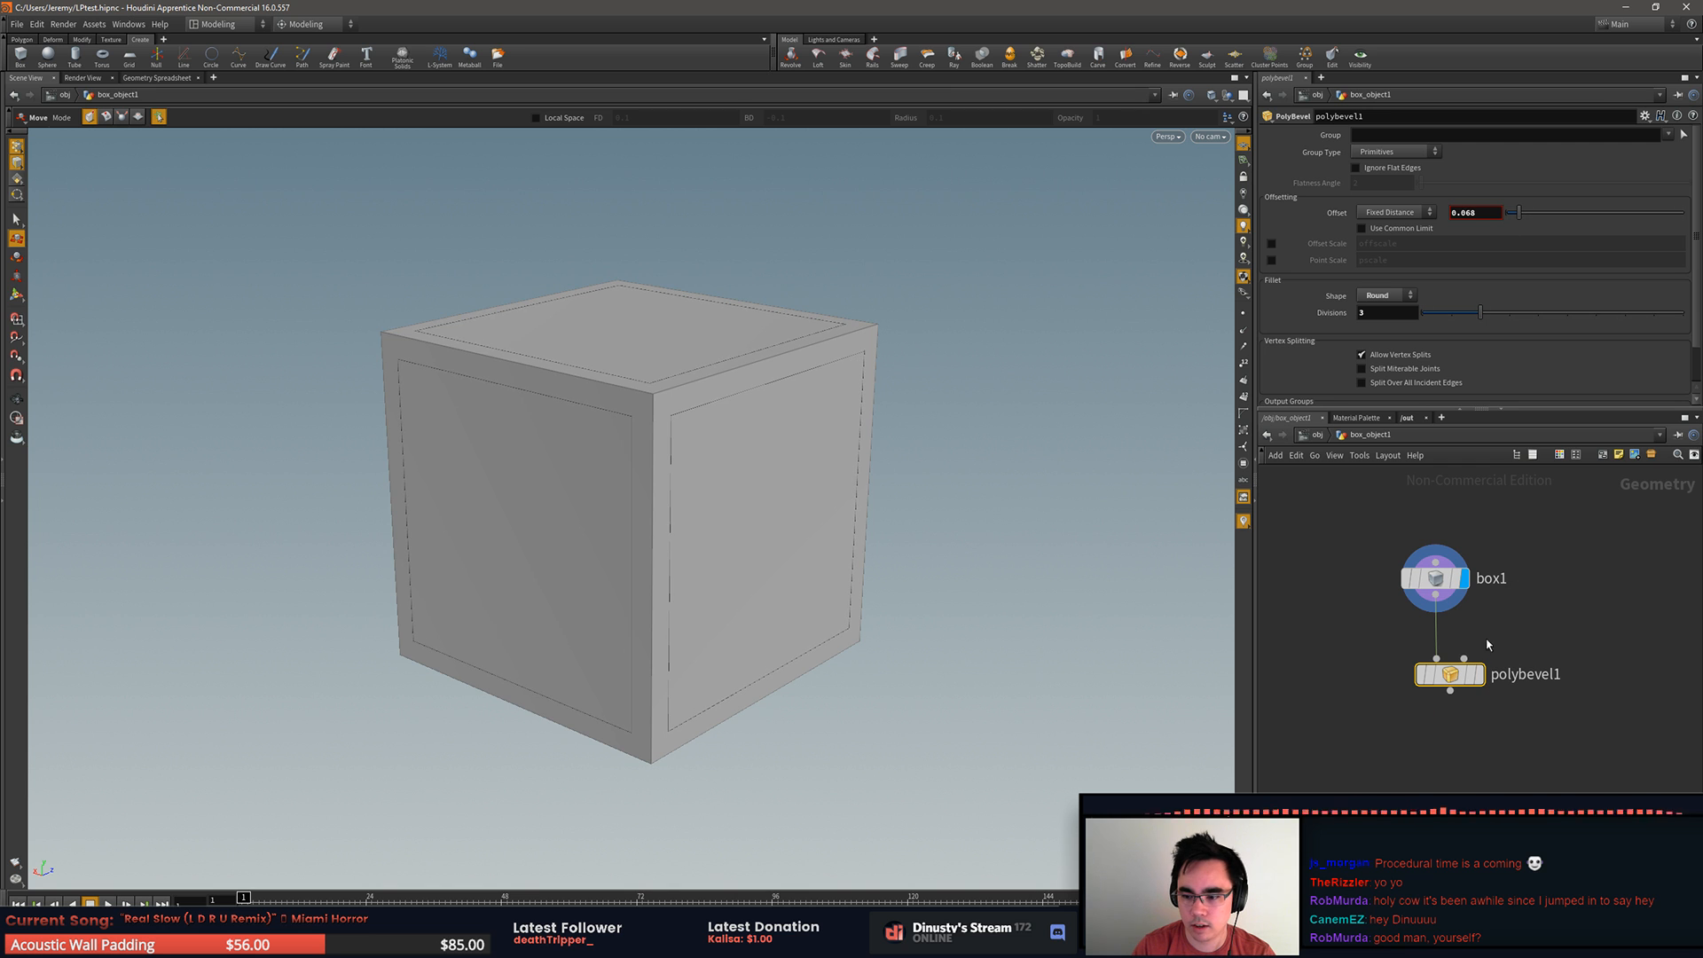
left_click(1480, 676)
left_click_drag(1530, 212, 1515, 212)
left_click_drag(1435, 578, 1432, 511)
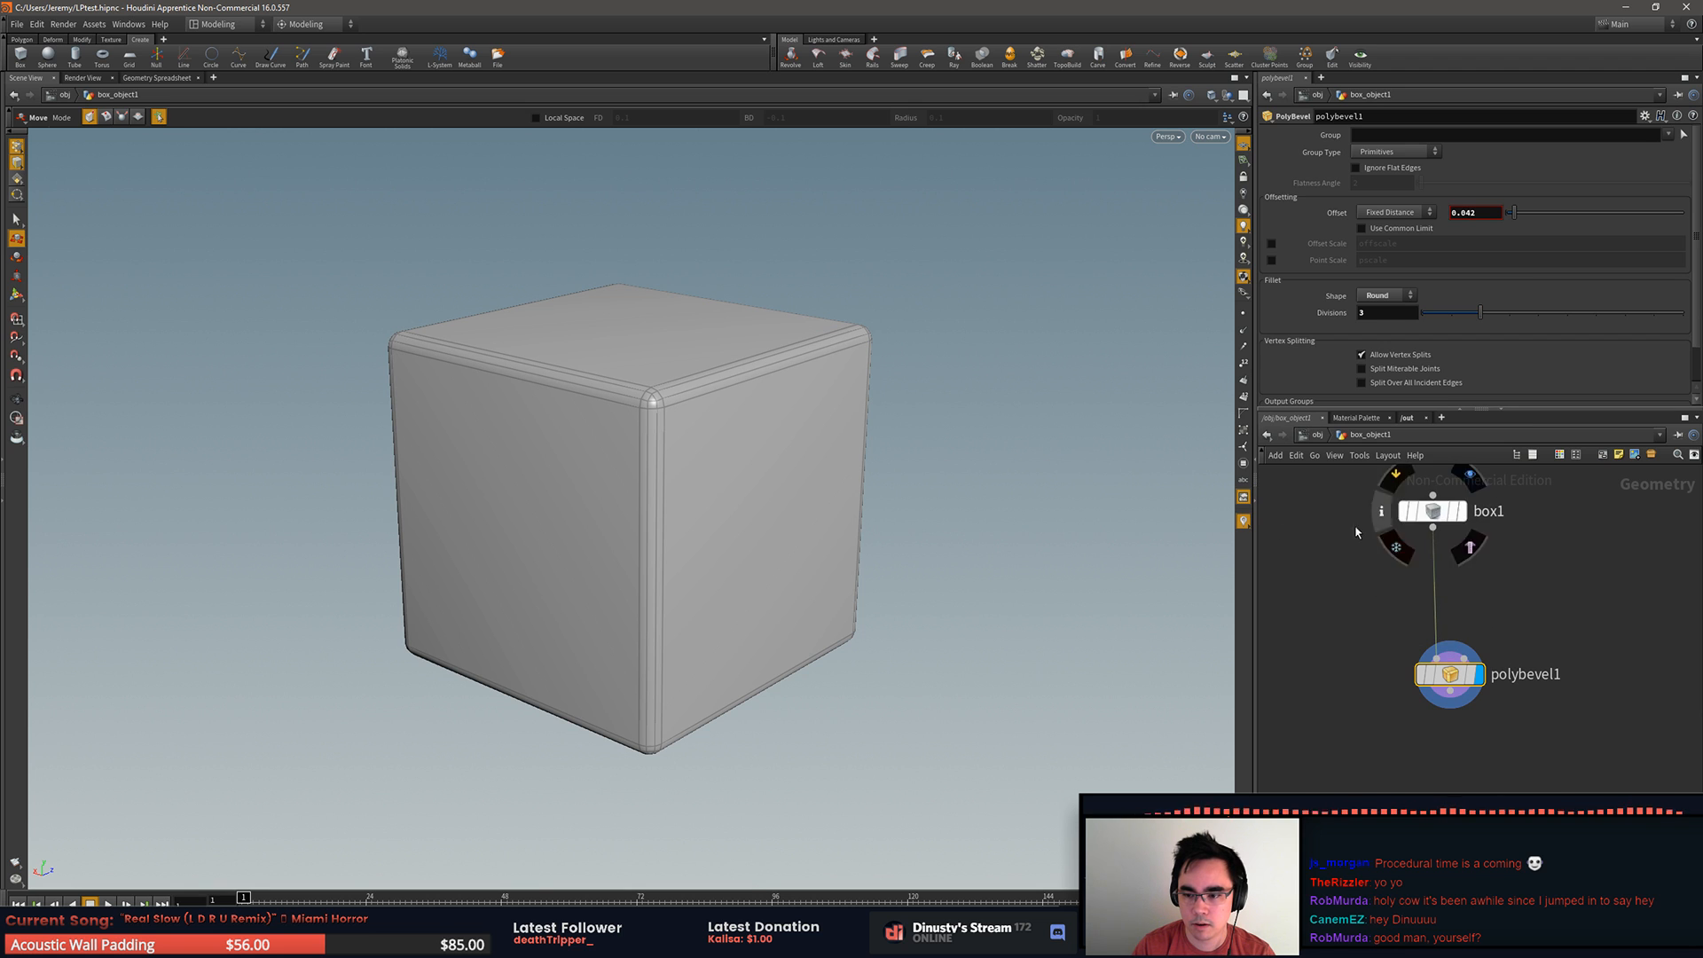
Step: Try picking the beveled box's front-right face for moving to add an Edit node after polybevel1, and delete that node
key("4")
left_click(784, 495)
left_click_drag(1049, 550, 1032, 548, "alt")
scroll(1590, 577, "down", 1)
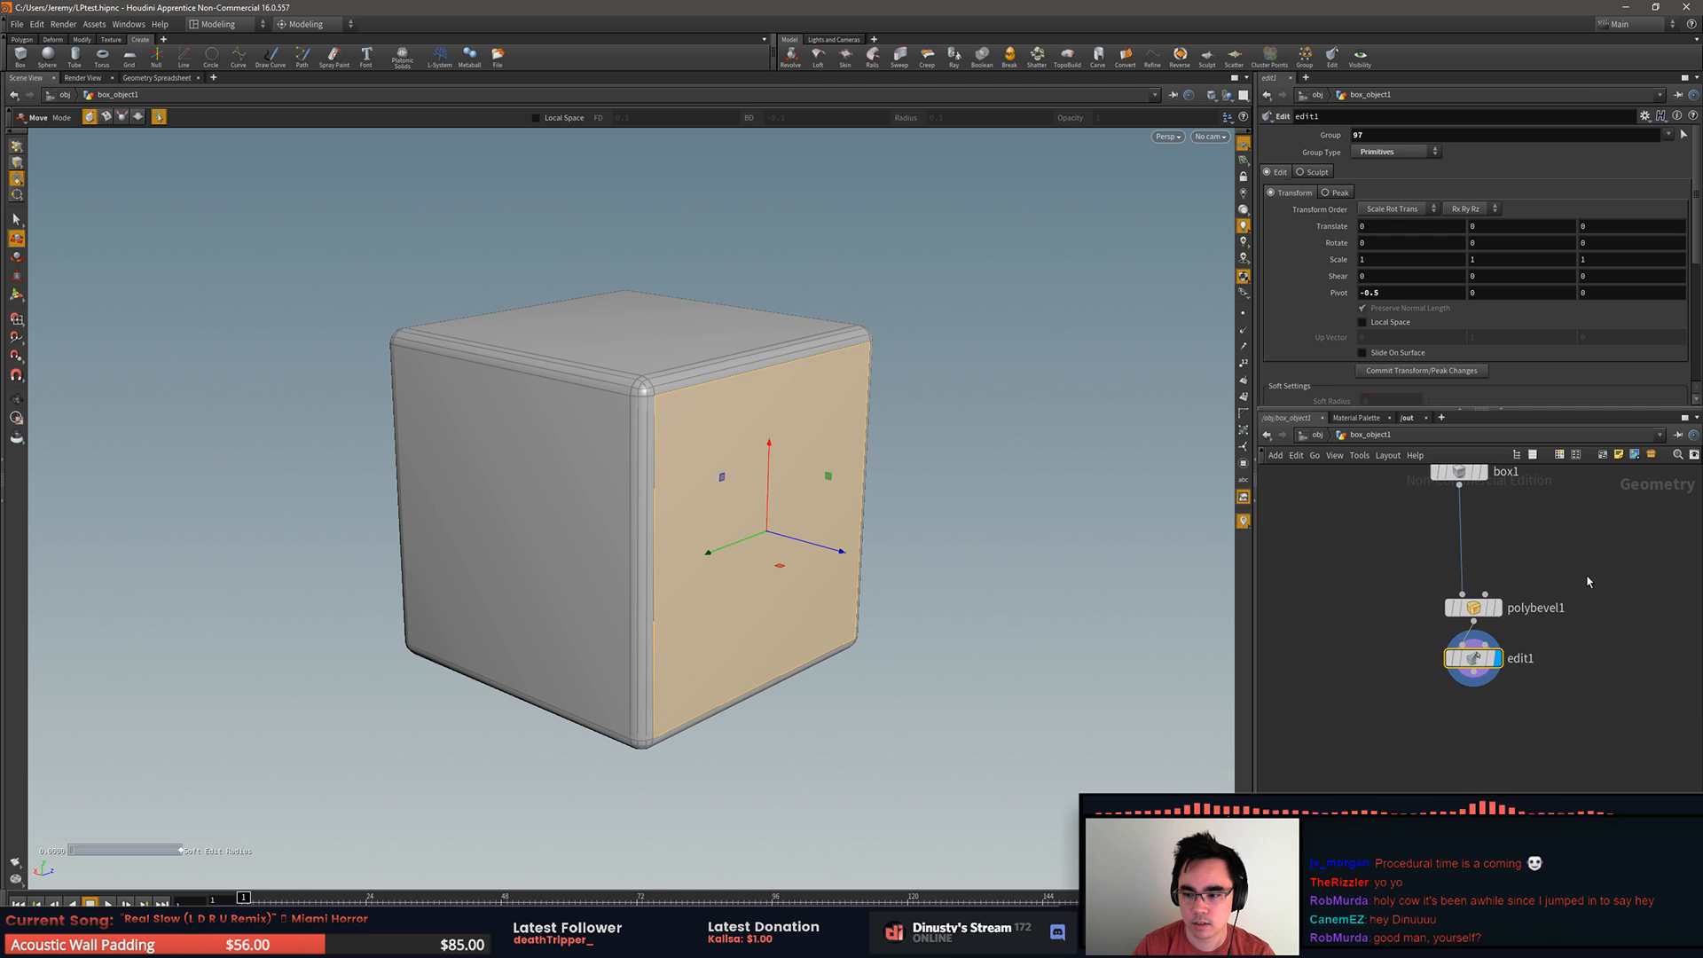
key("Delete")
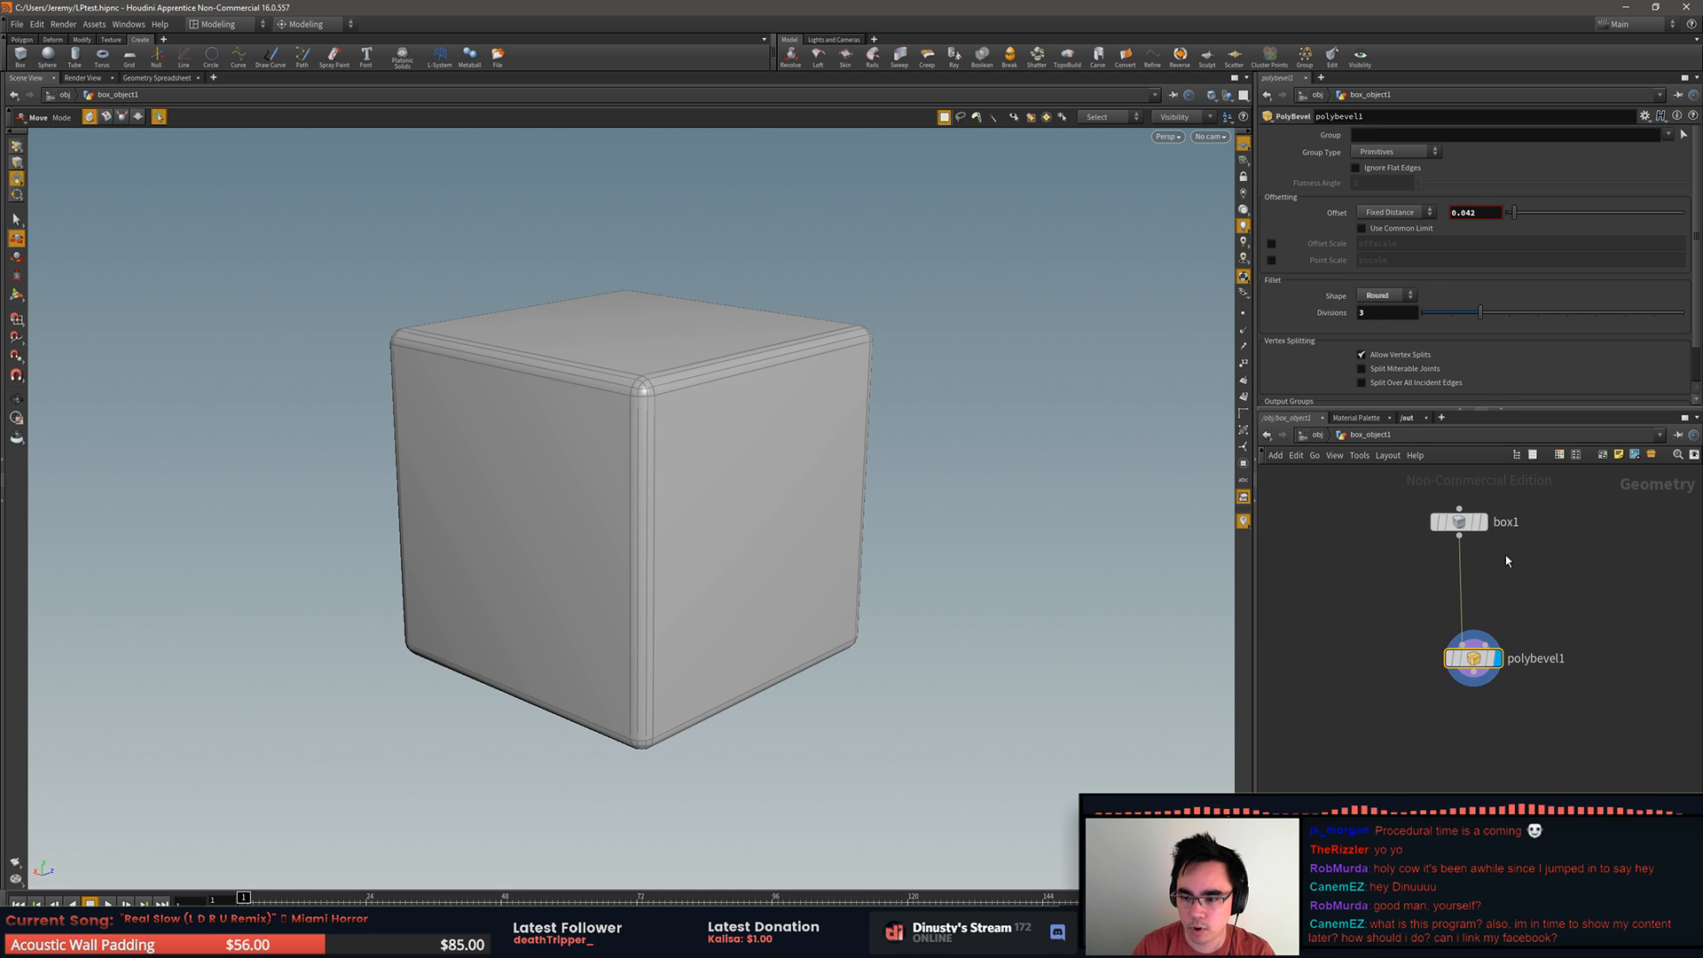
Step: With box1 selected, try inserting an Edit node before polybevel1 by picking the front-right face, and bring up the radial polygon tools
left_click(1461, 523)
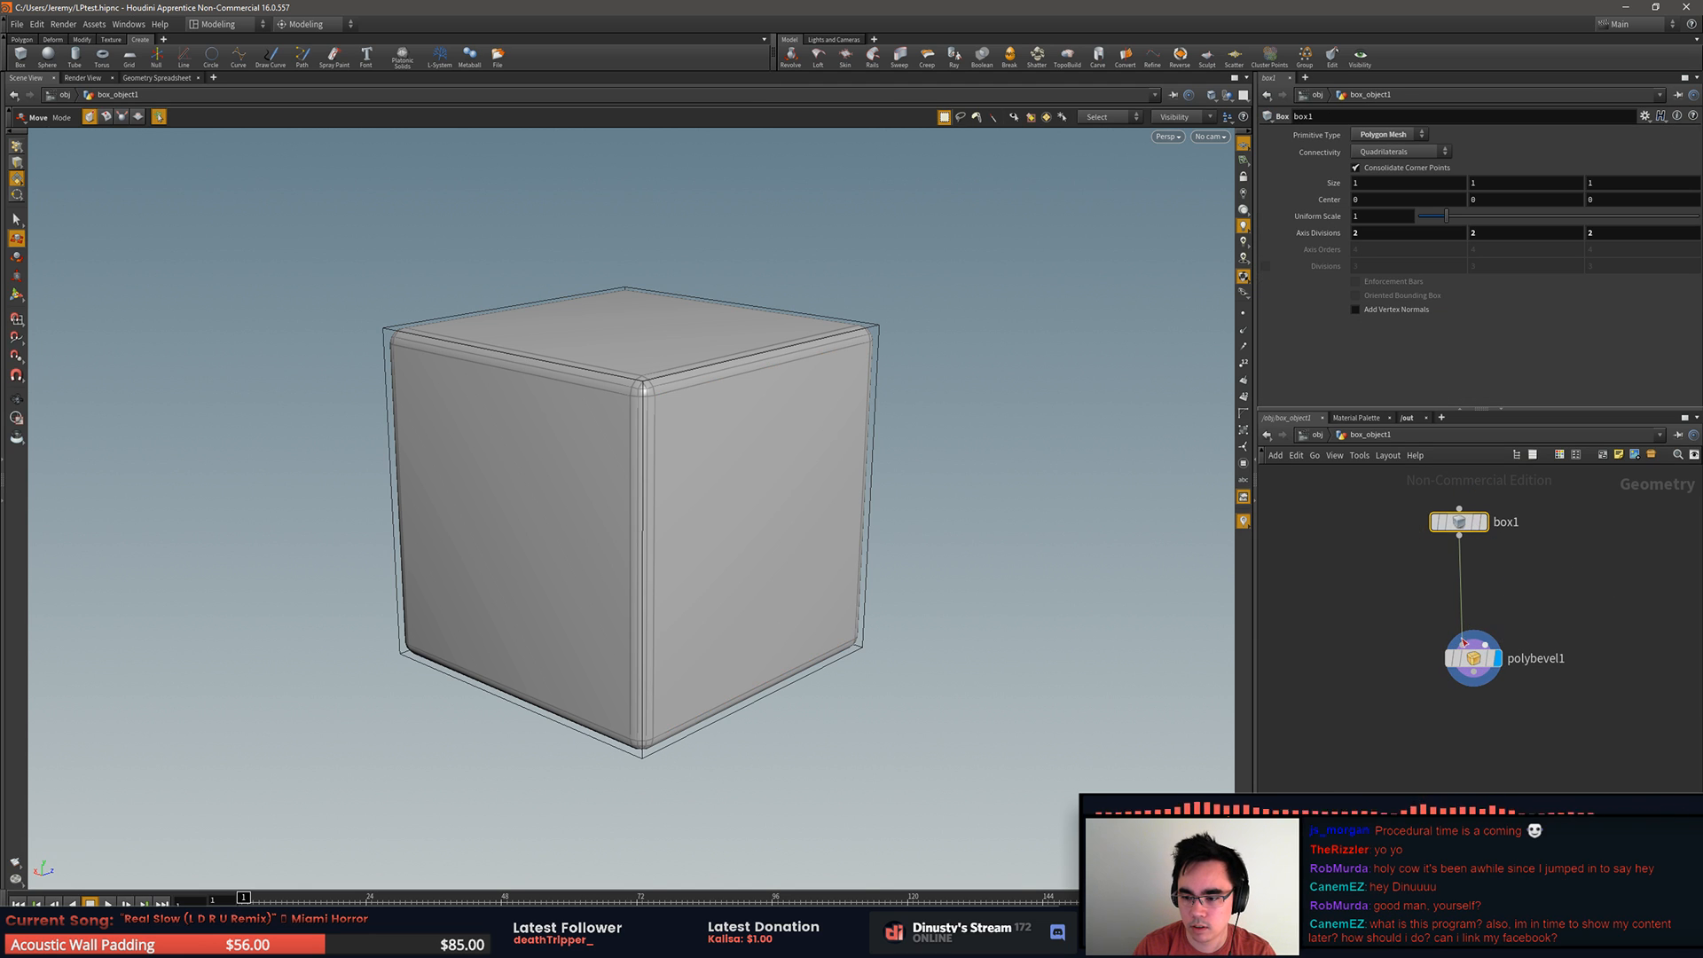
left_click(788, 476)
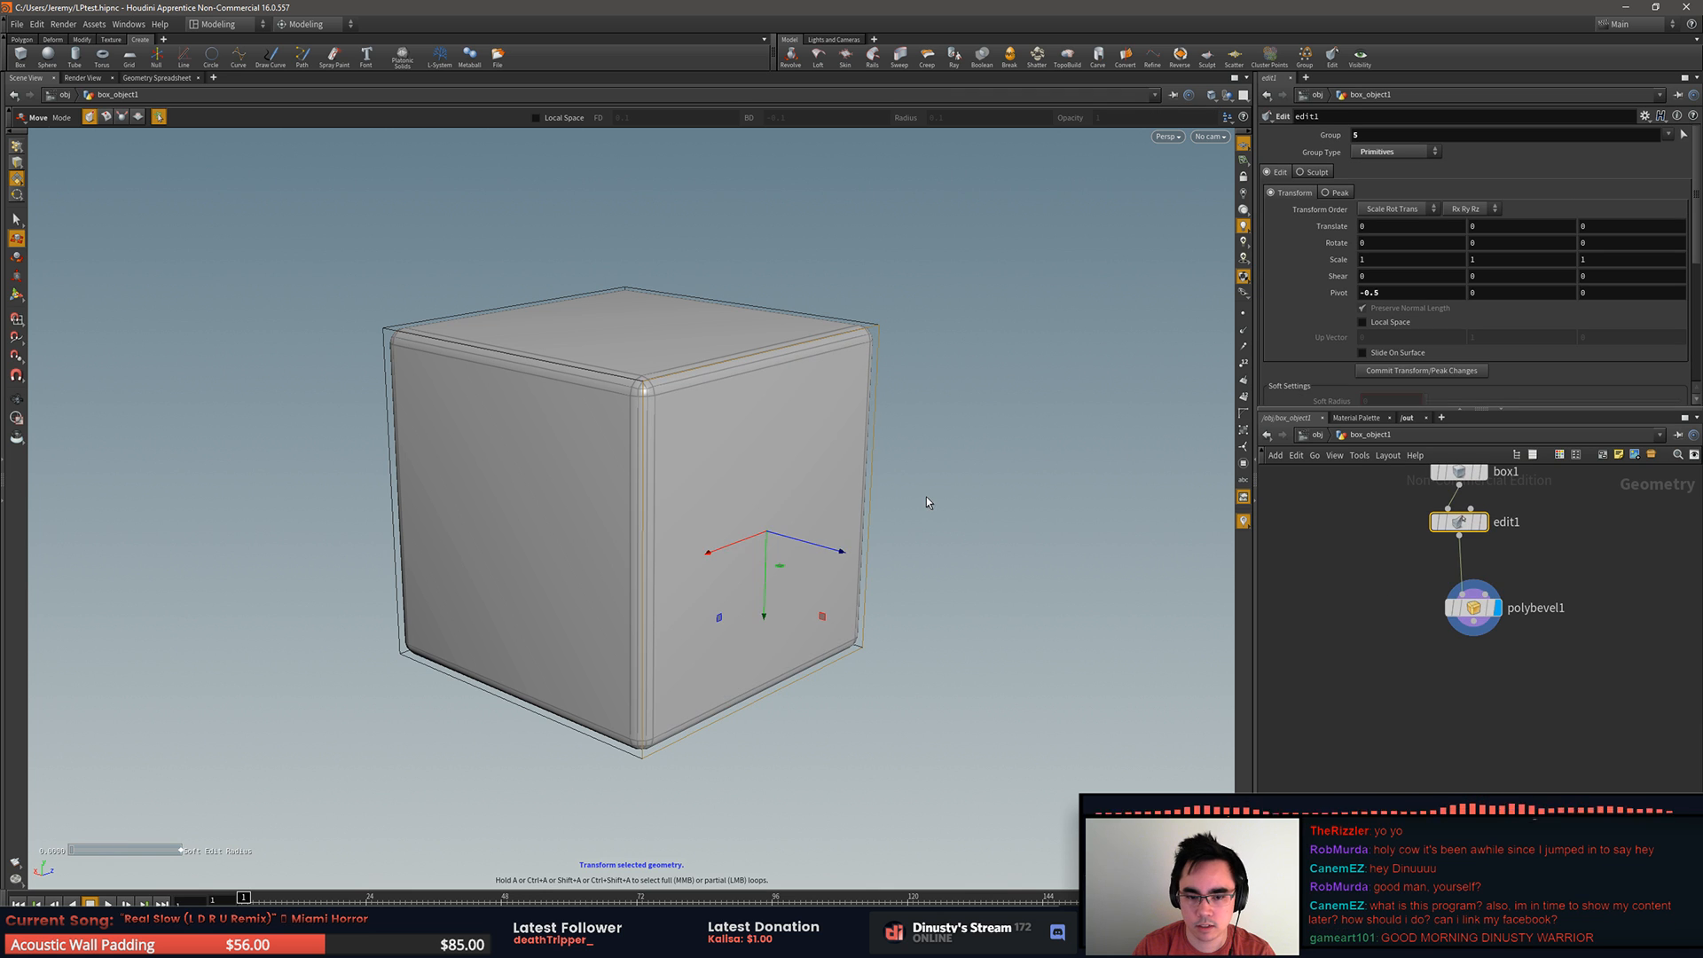
key("c")
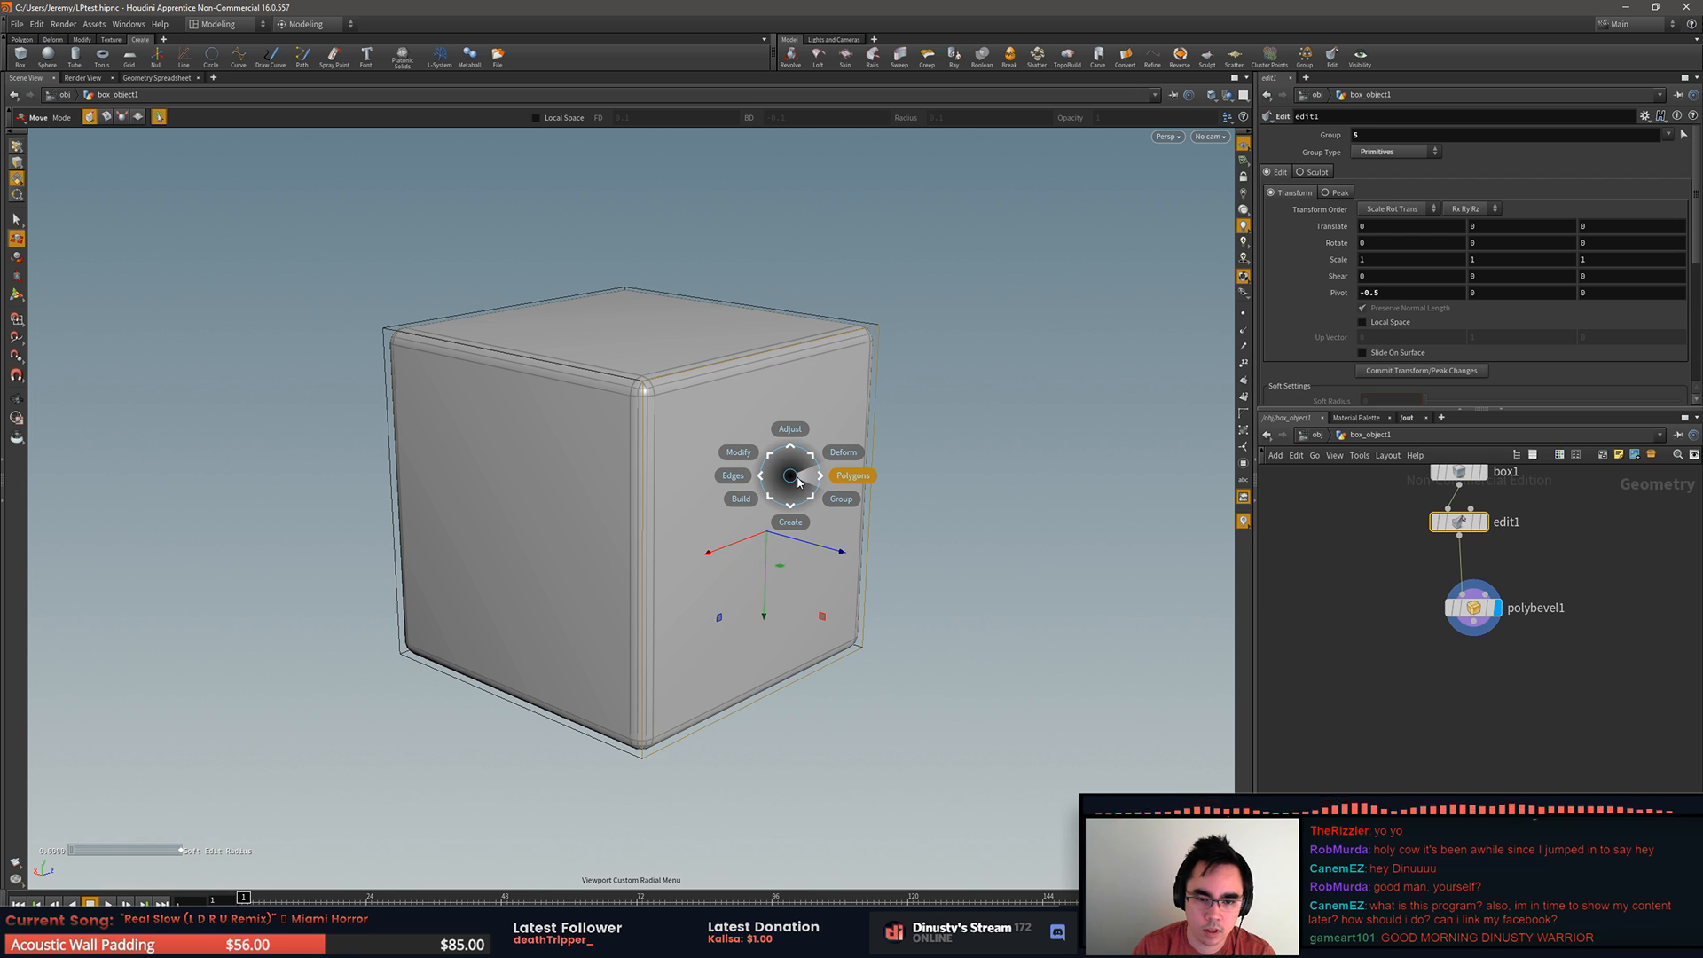
left_click(840, 480)
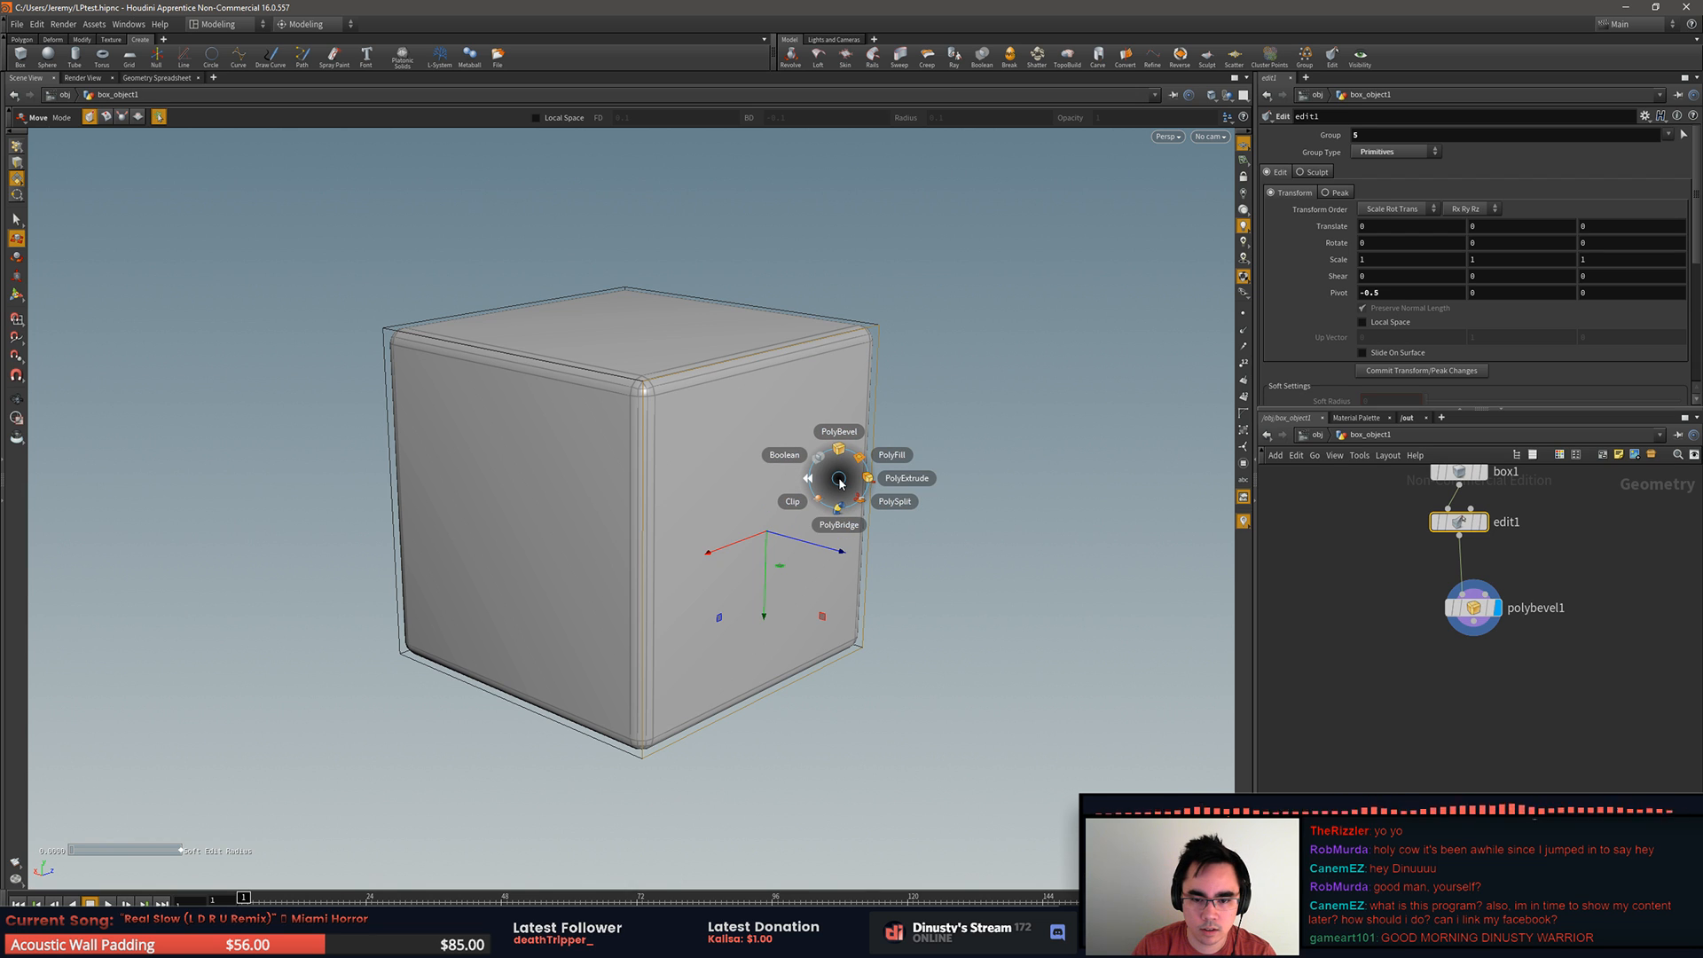
key("c")
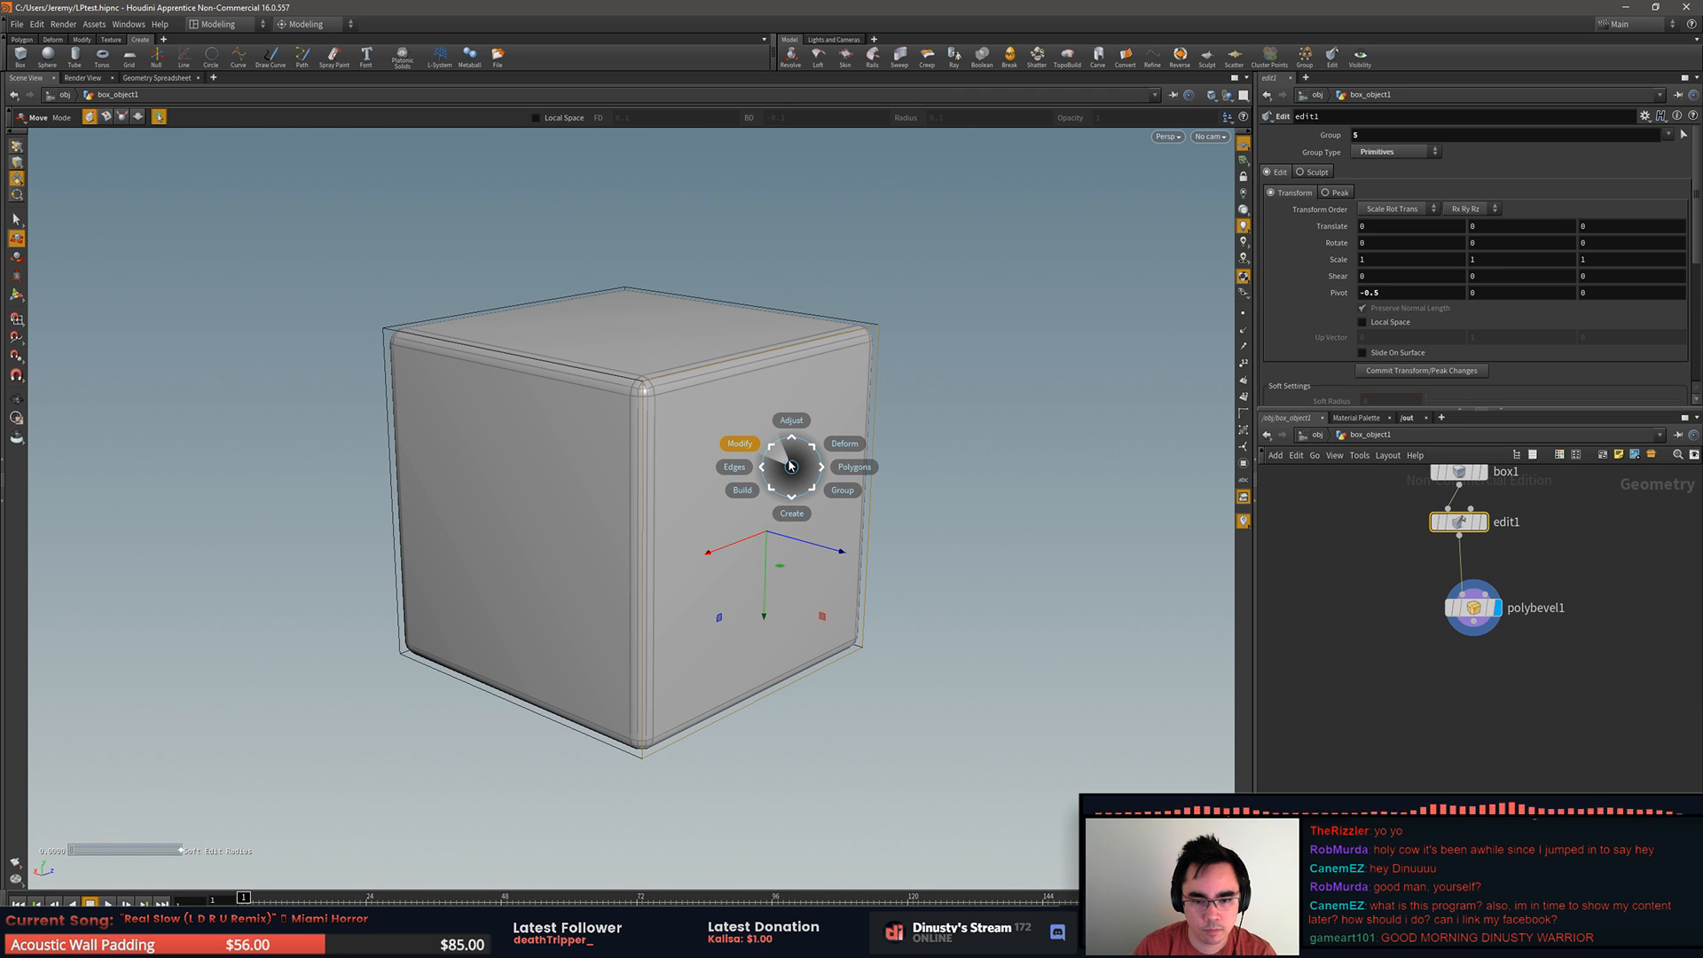
left_click(842, 470)
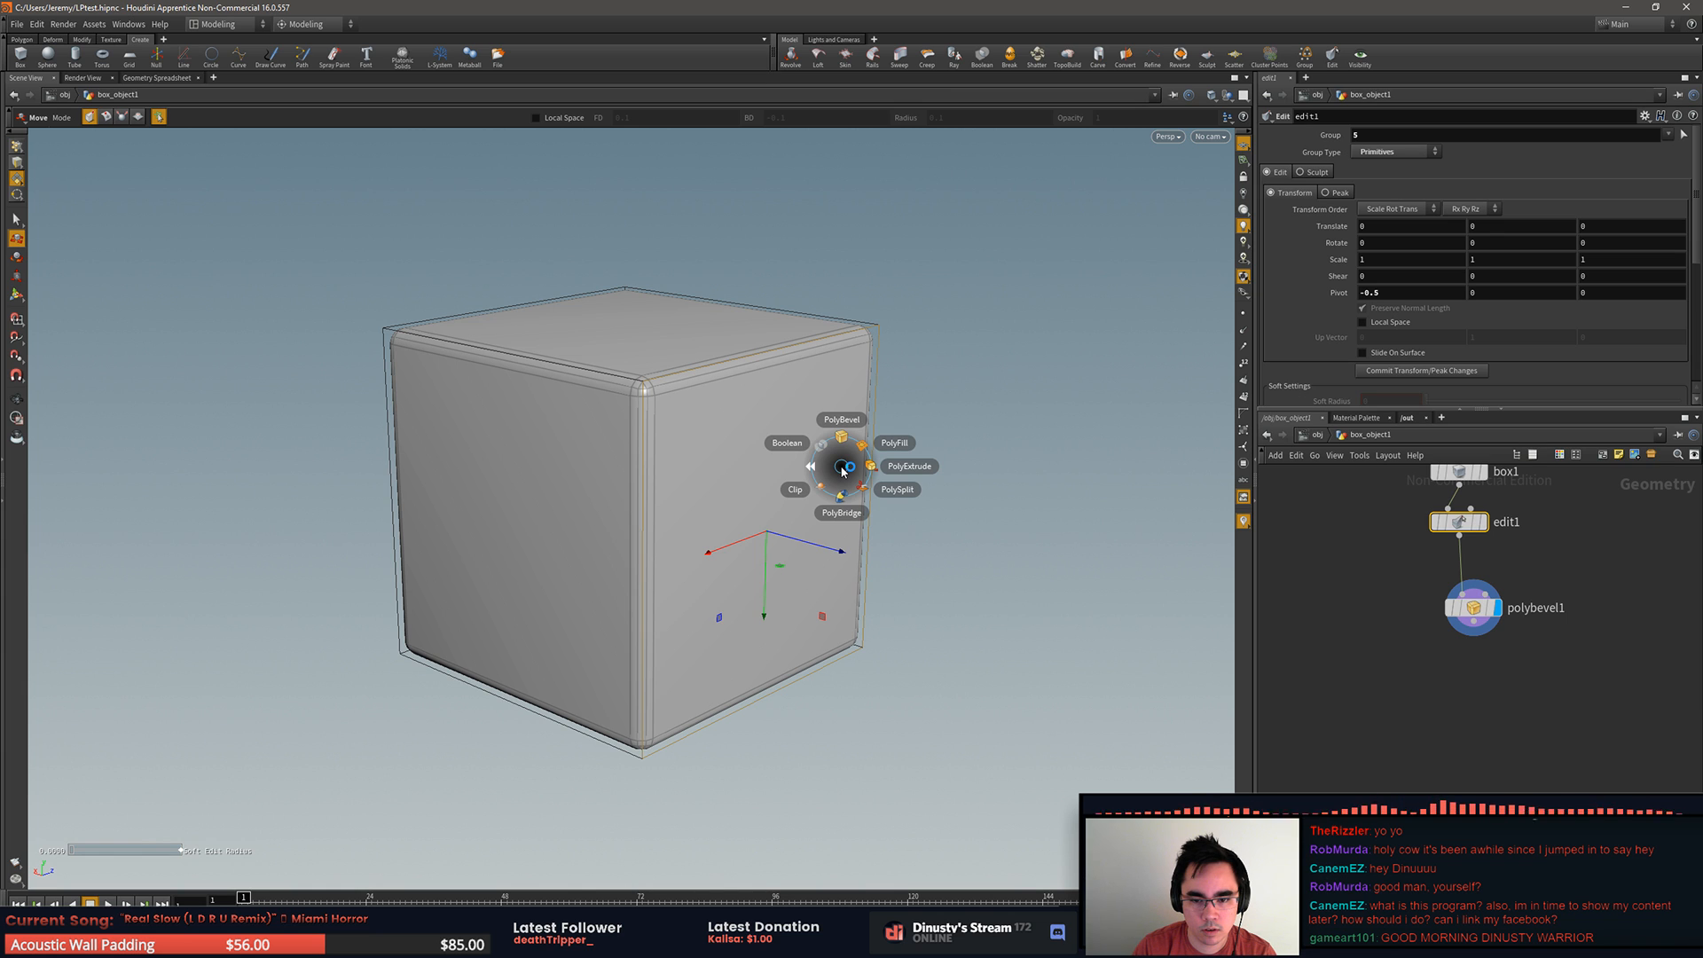
left_click(887, 468)
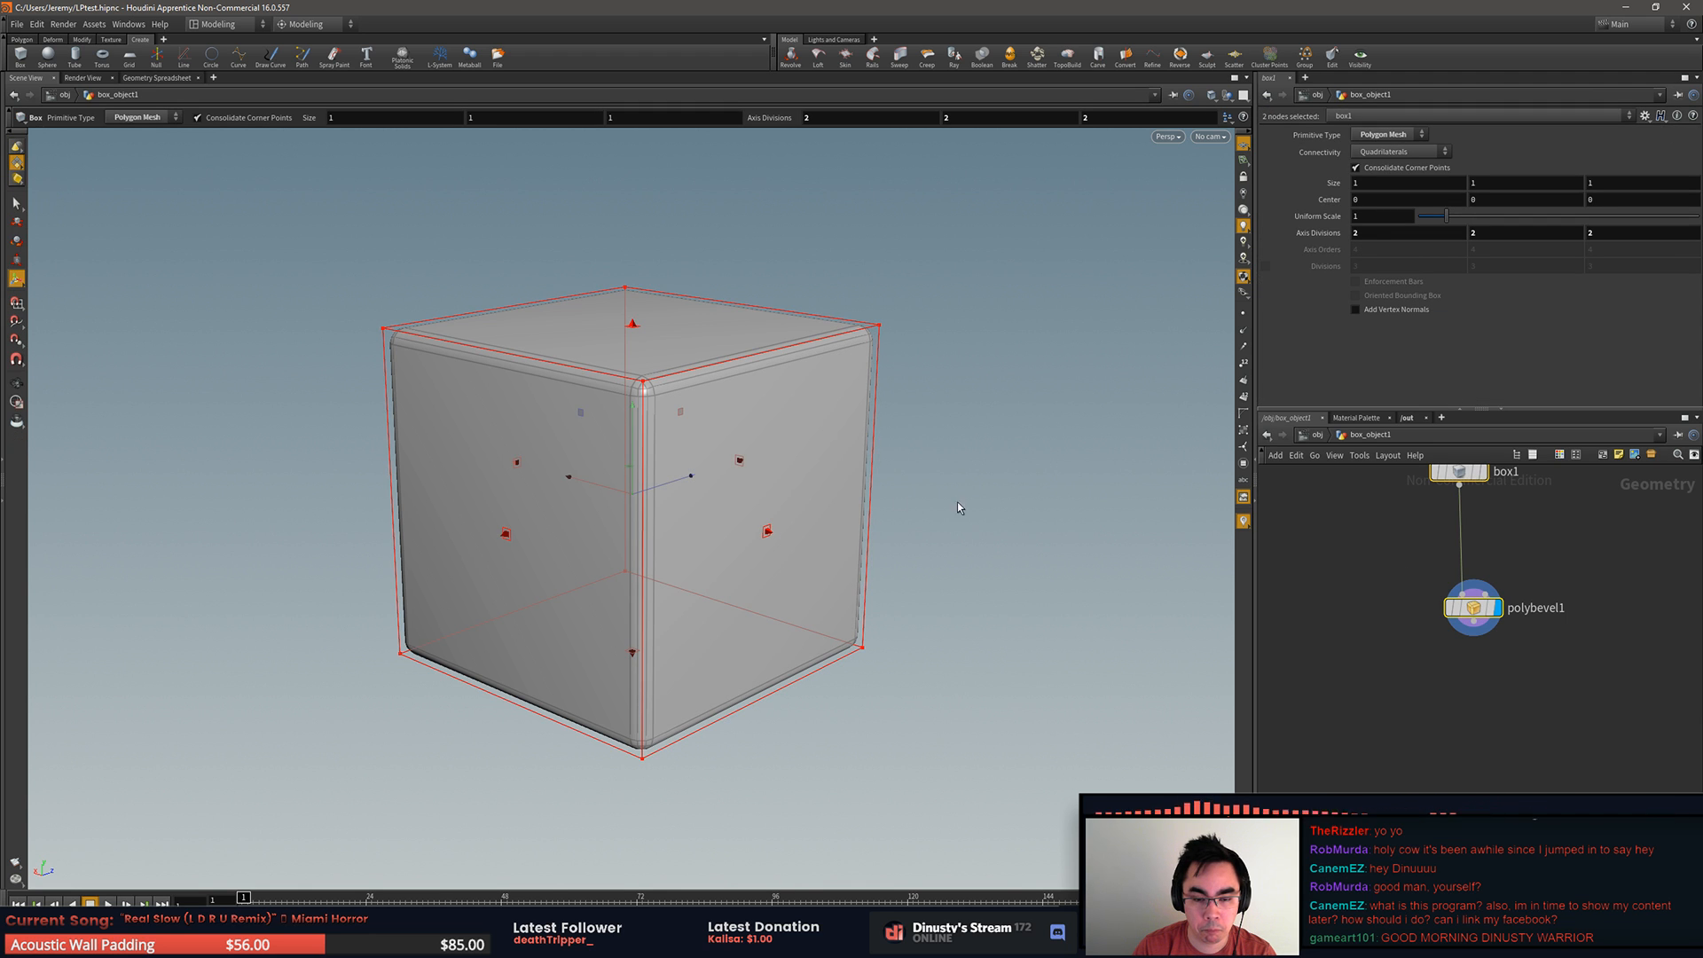
Step: Resize box1 with its face handles to about 0.81 × 1 × 0.80, keeping polybevel1 as the displayed result
left_click_drag(767, 530, 688, 527)
mouse_move(663, 406)
left_mouse_down()
mouse_move(795, 491)
mouse_move(674, 385)
left_mouse_up()
left_click_drag(740, 439, 758, 529)
left_click_drag(504, 509, 545, 516)
Step: View the beveled box in the Front viewport and return to the Perspective viewport
key("space")
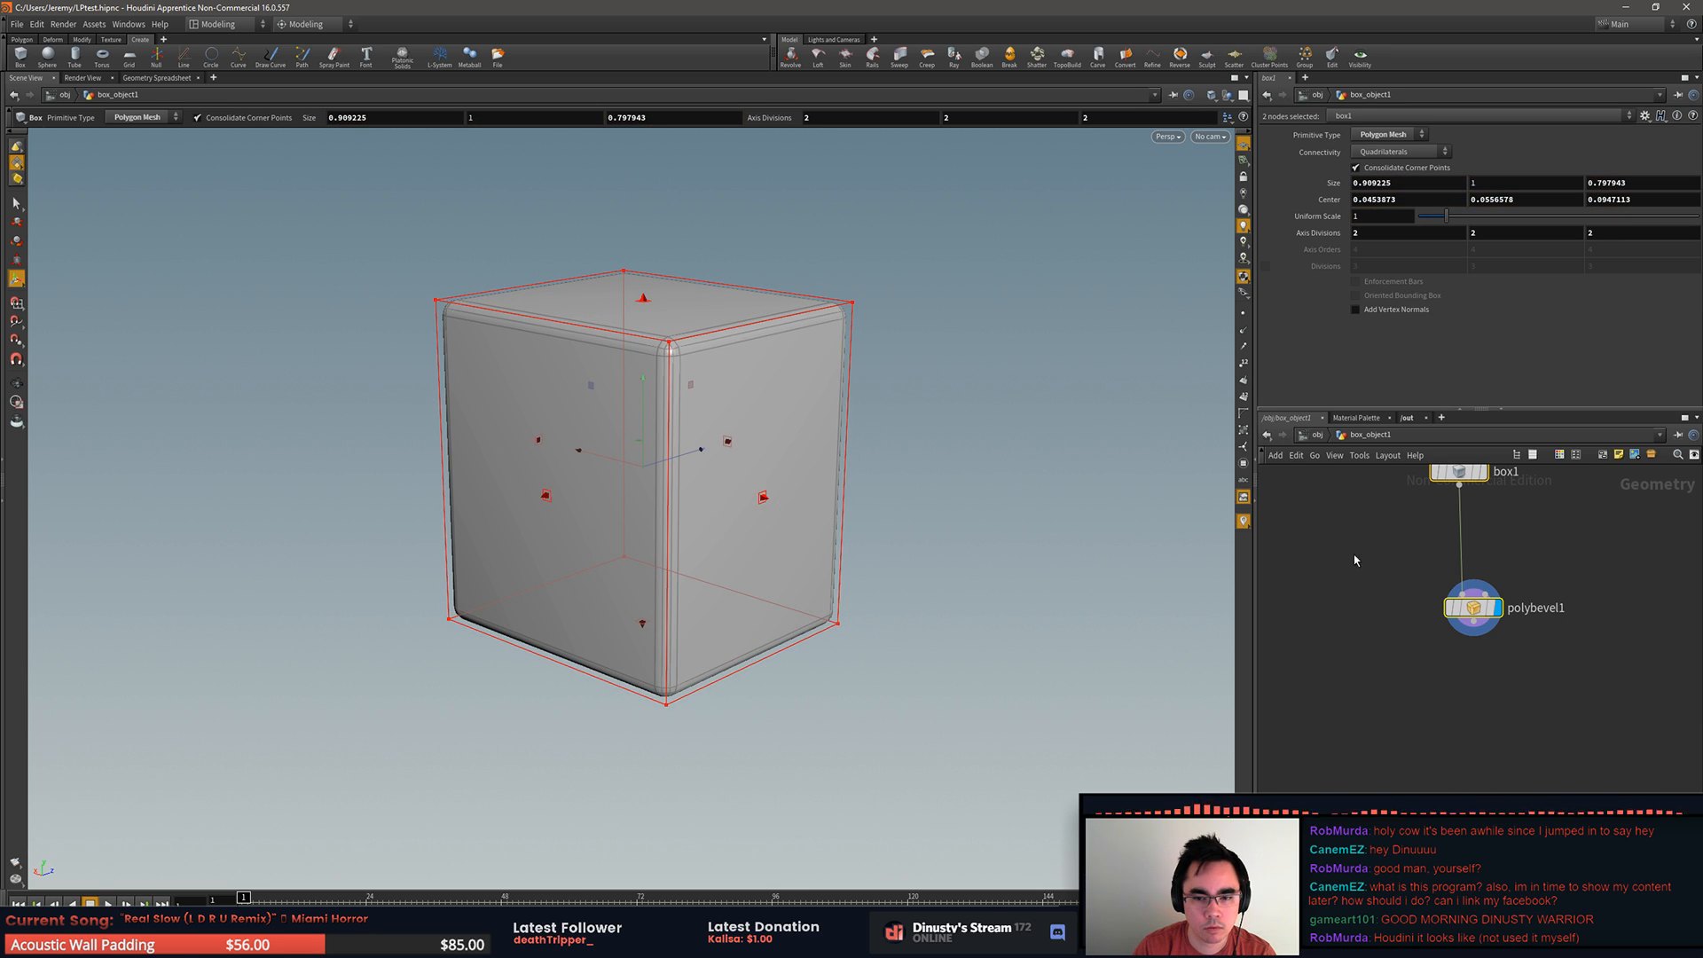
key("space")
key("3")
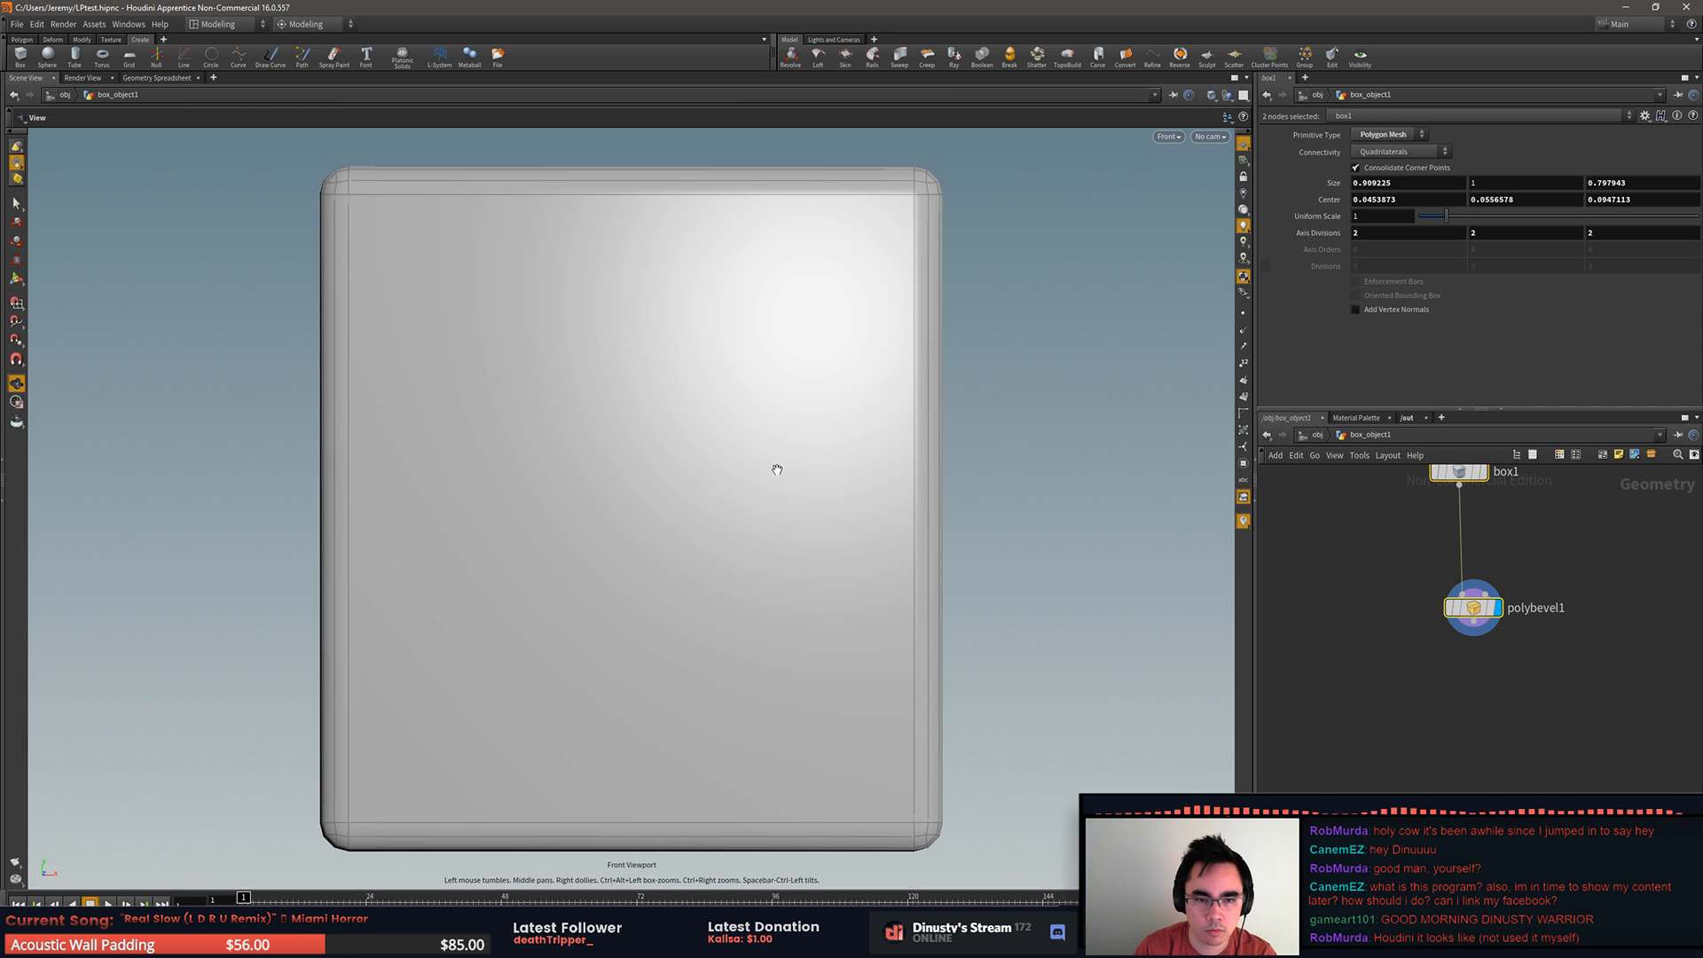
key("3")
key("3")
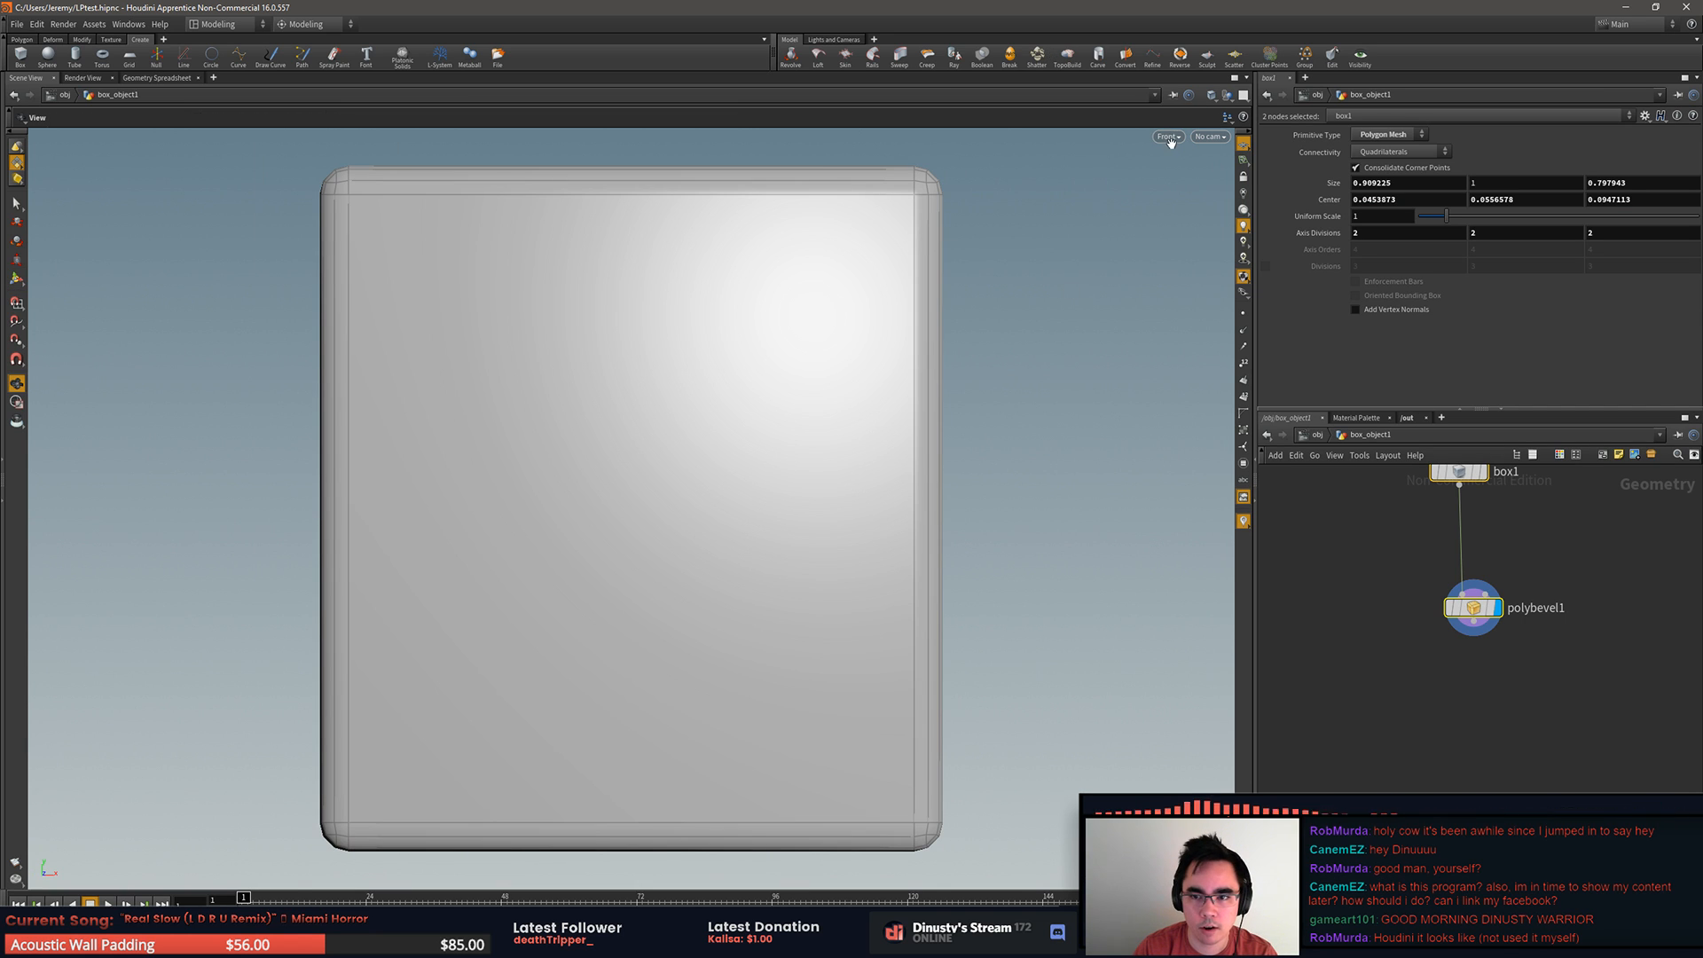
left_click(1169, 137)
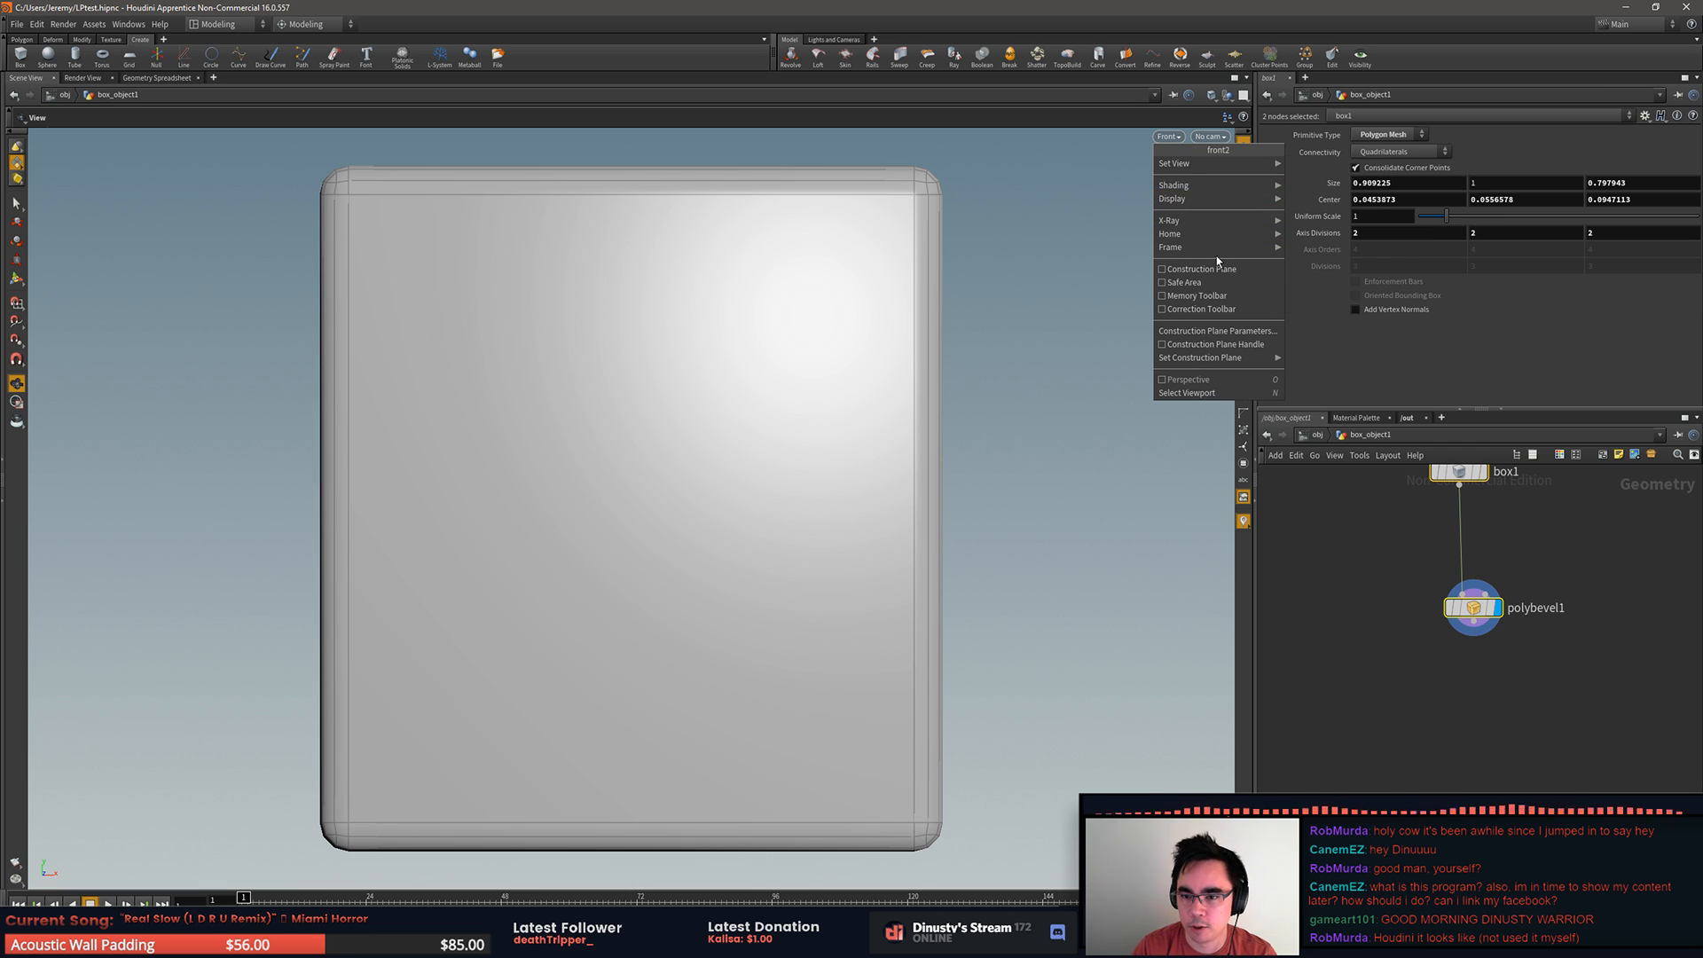
mouse_move(1236, 173)
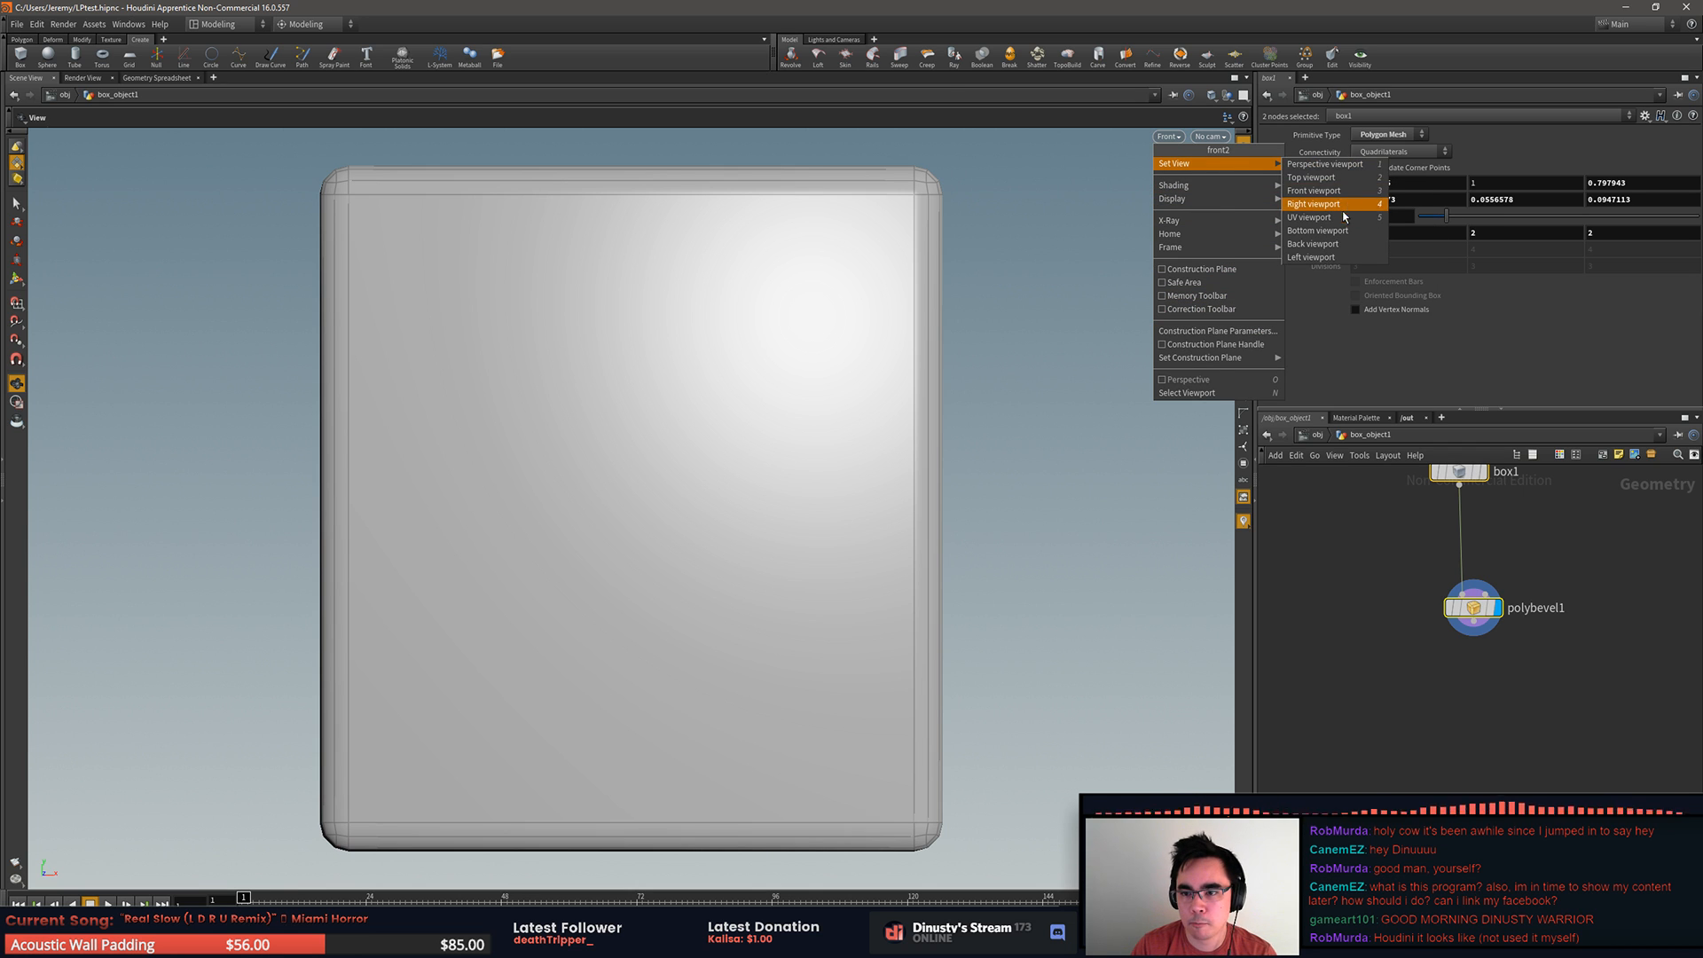
left_click(1324, 164)
left_click_drag(995, 386, 728, 448, "alt")
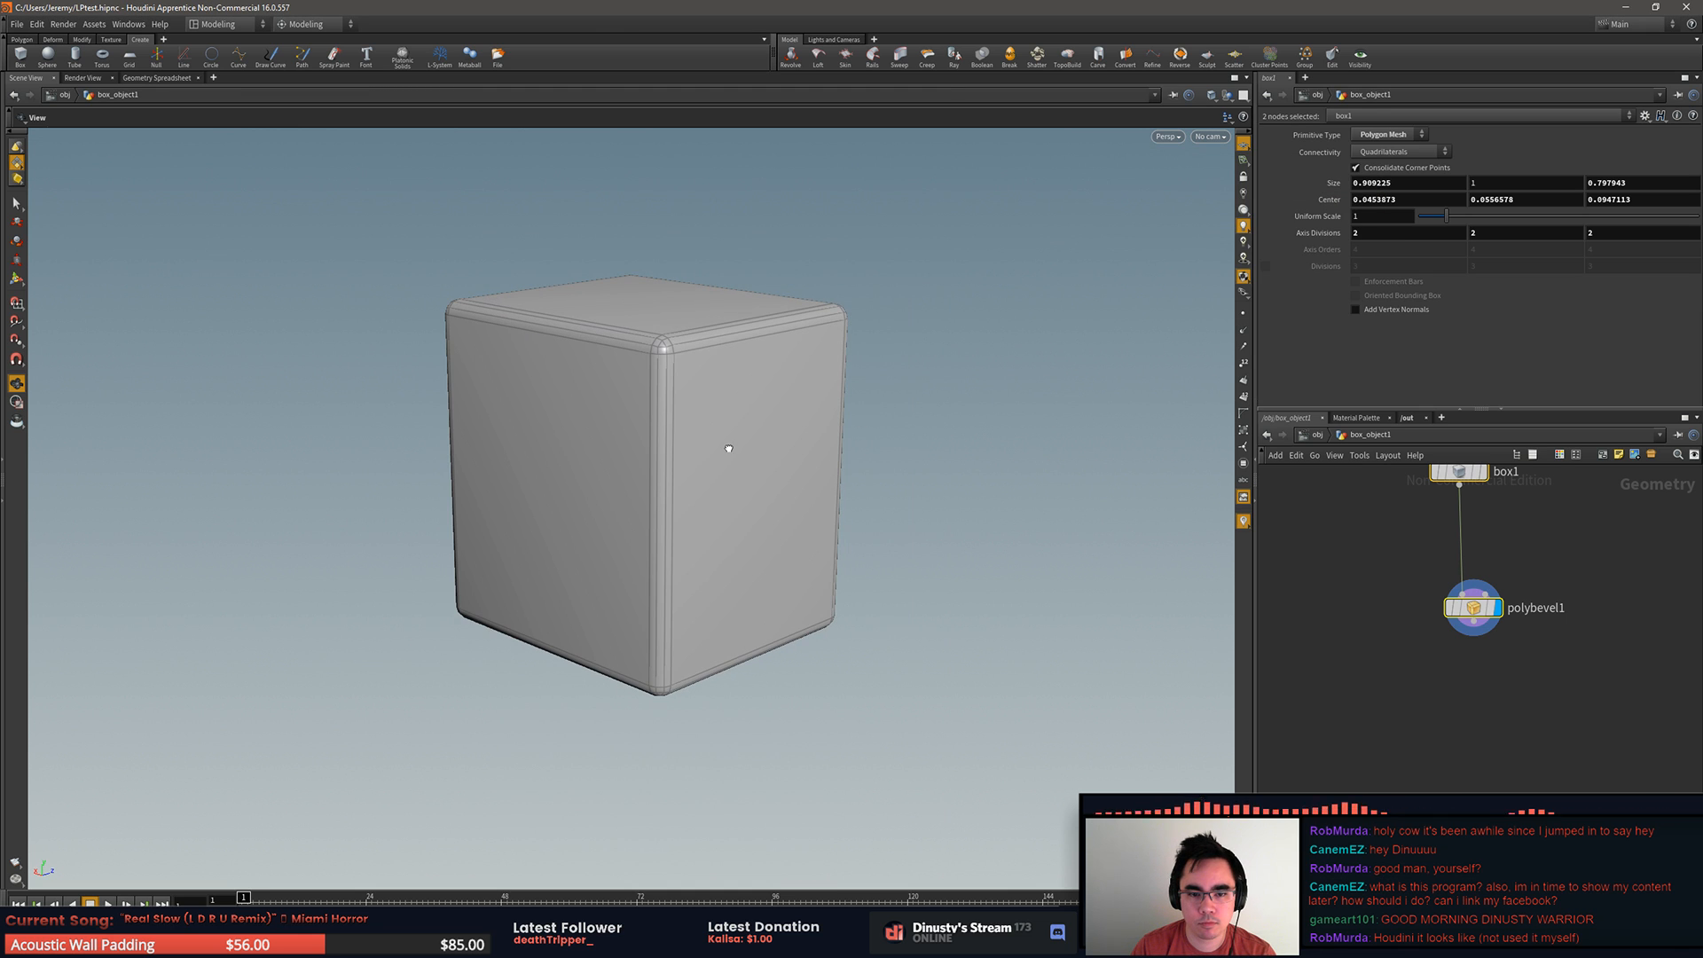
Step: Switch to the UV viewport and return to the Perspective viewport
key("space+5")
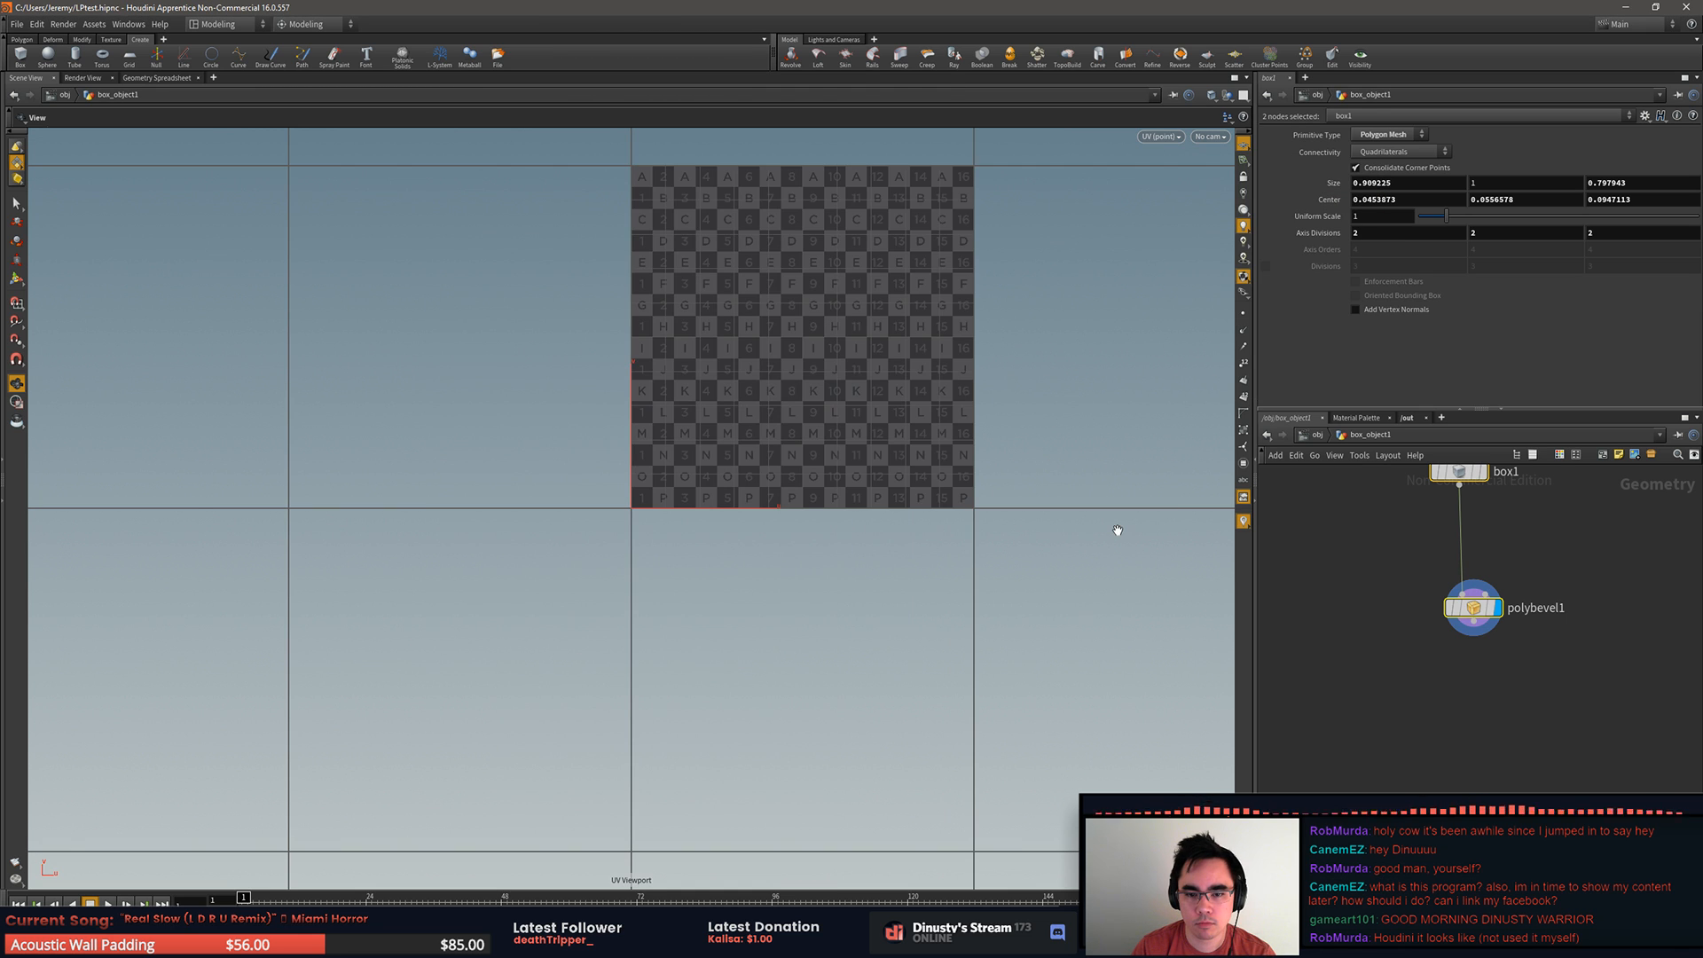
left_click(1180, 137)
mouse_move(1184, 166)
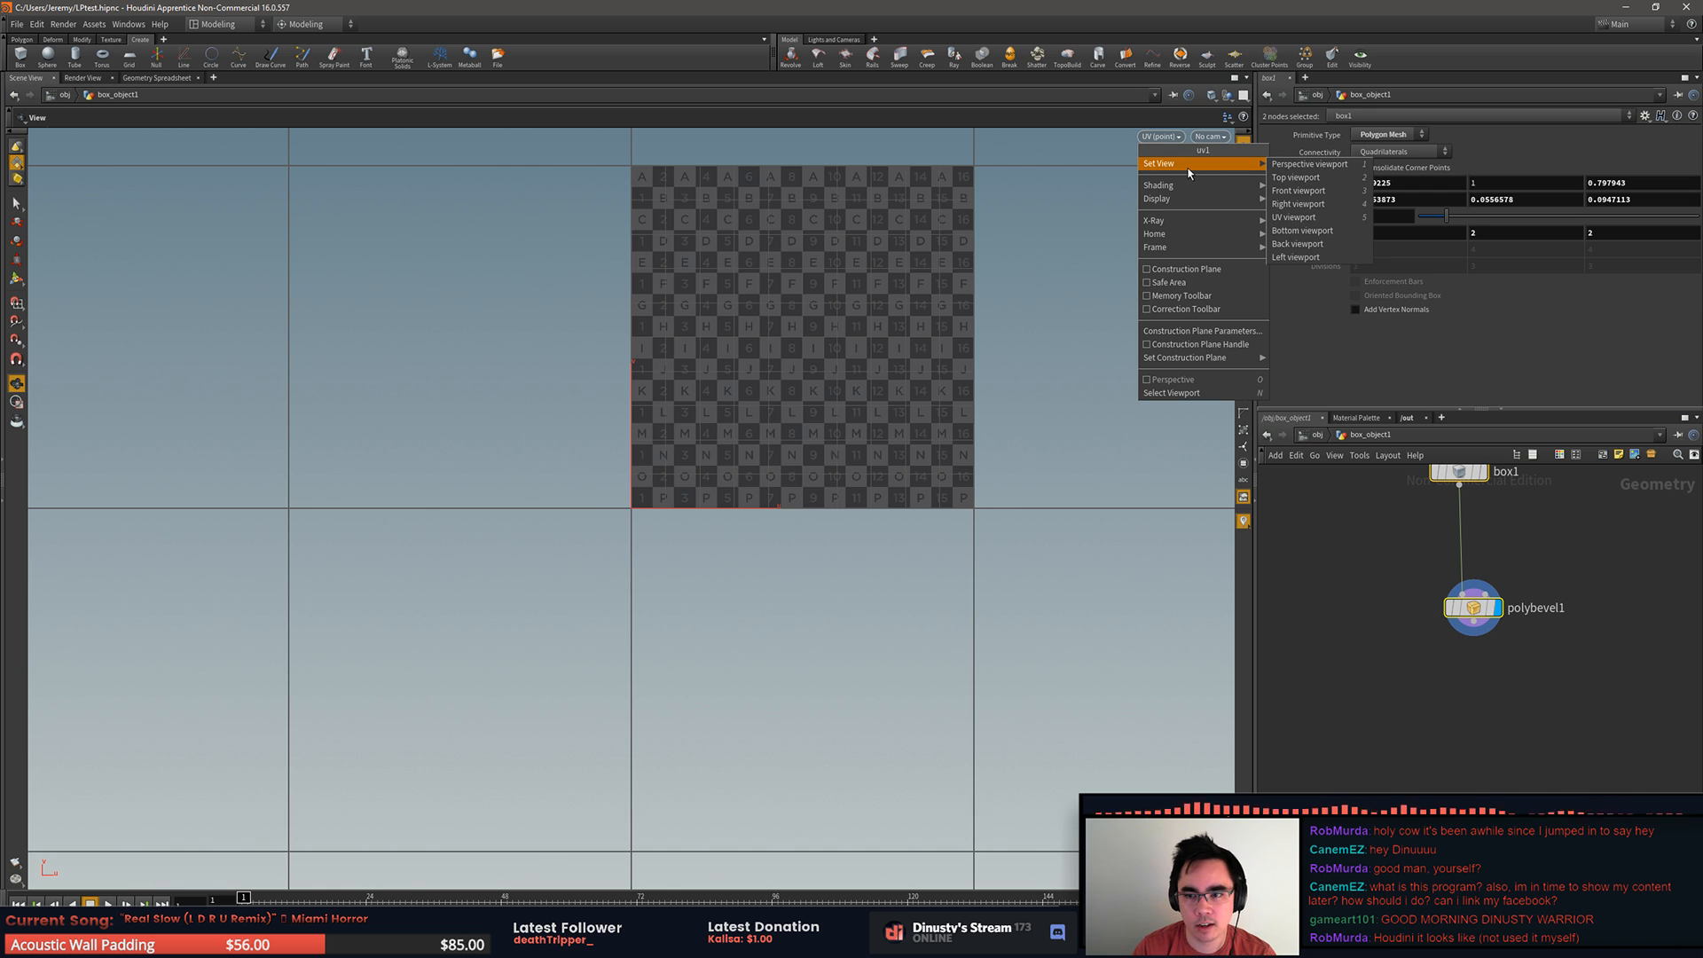
left_click(1320, 169)
Step: Go up to the obj level and delete the box_object1 geometry node
left_click(1377, 576)
middle_click_drag(1404, 507, 1352, 592)
left_click(1435, 573)
left_click(1458, 583)
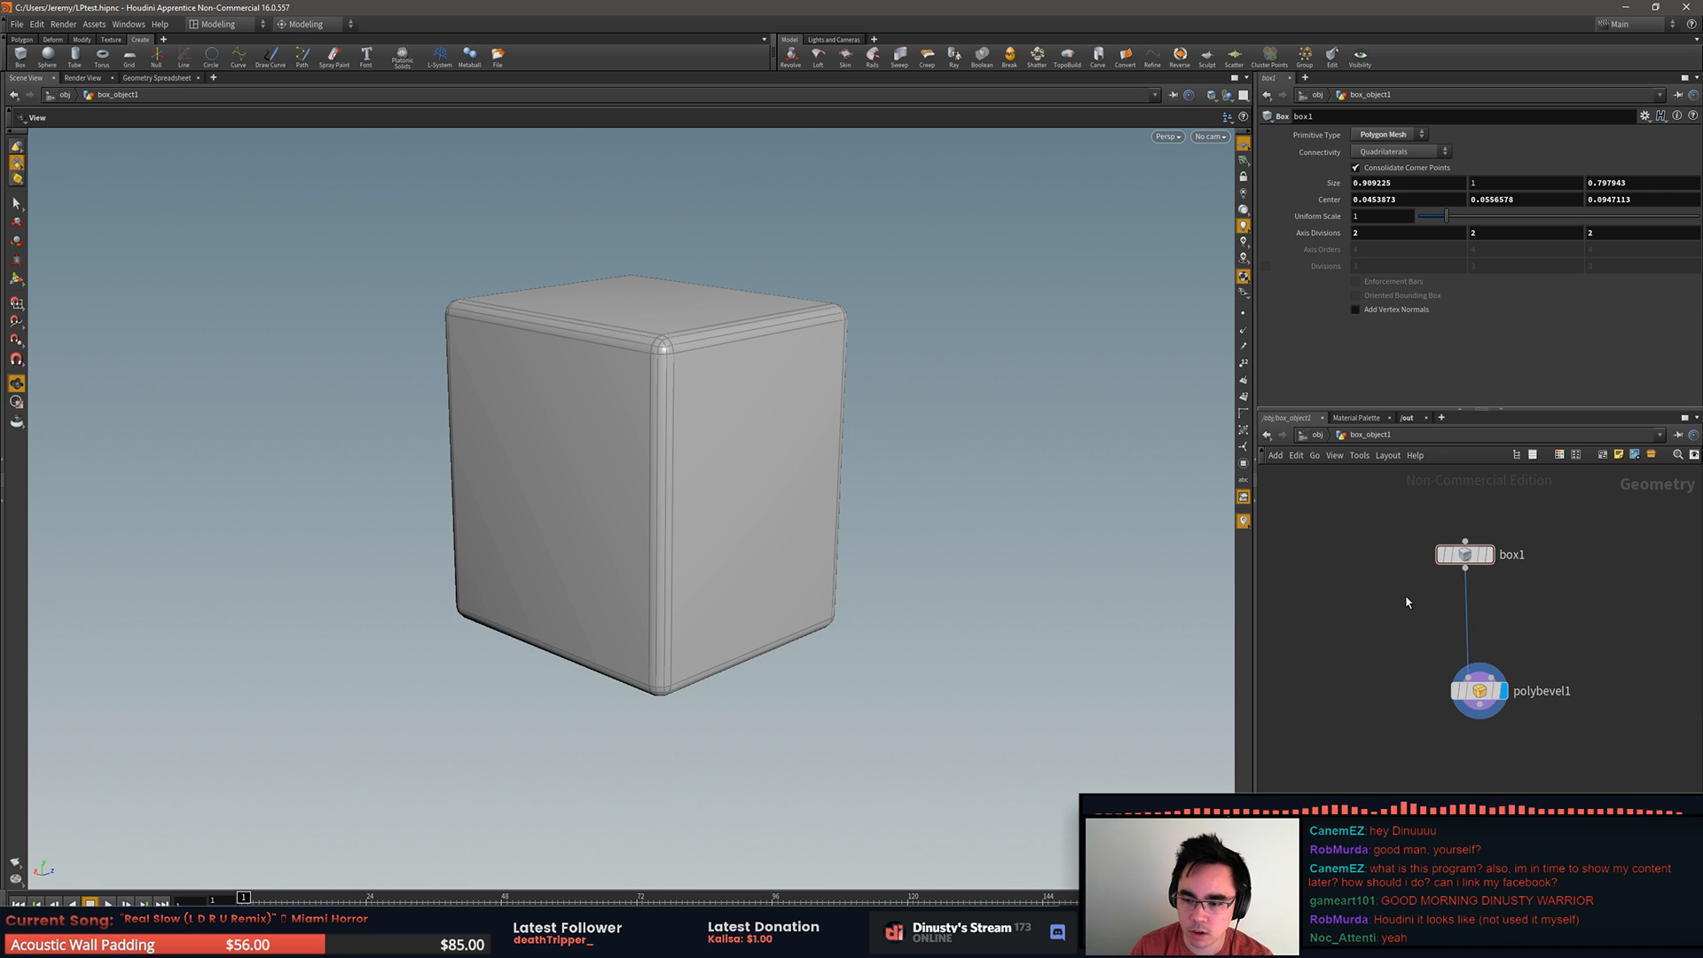
left_click(1322, 434)
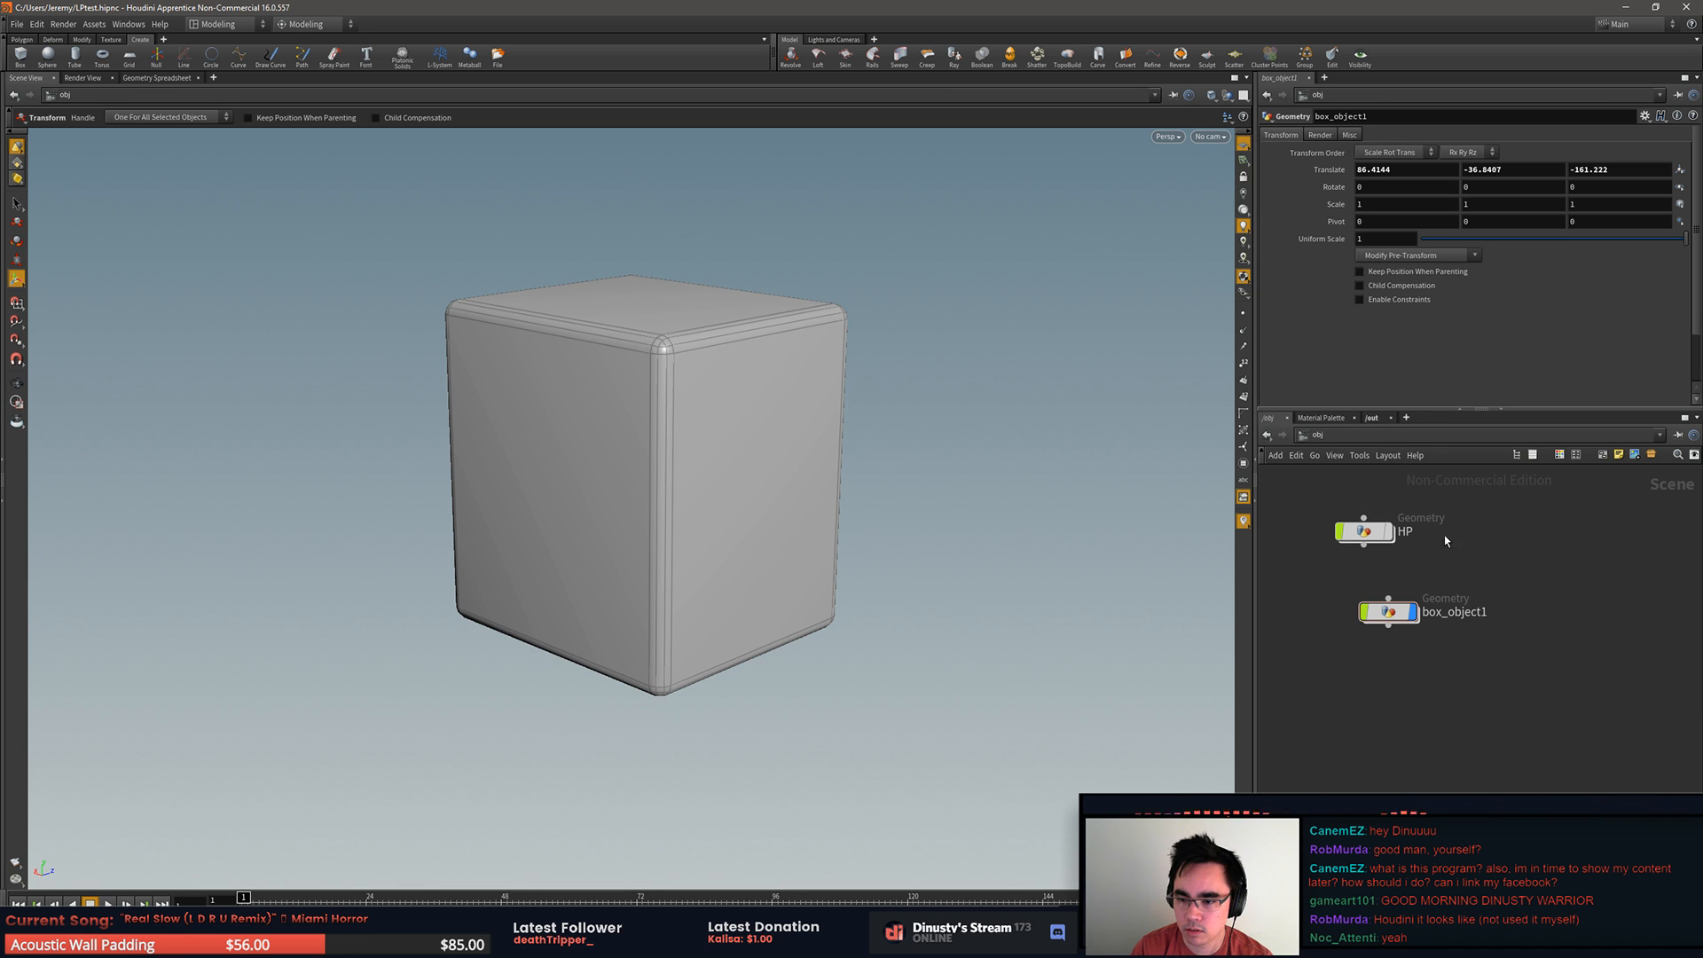
left_click(1388, 611)
key("Delete")
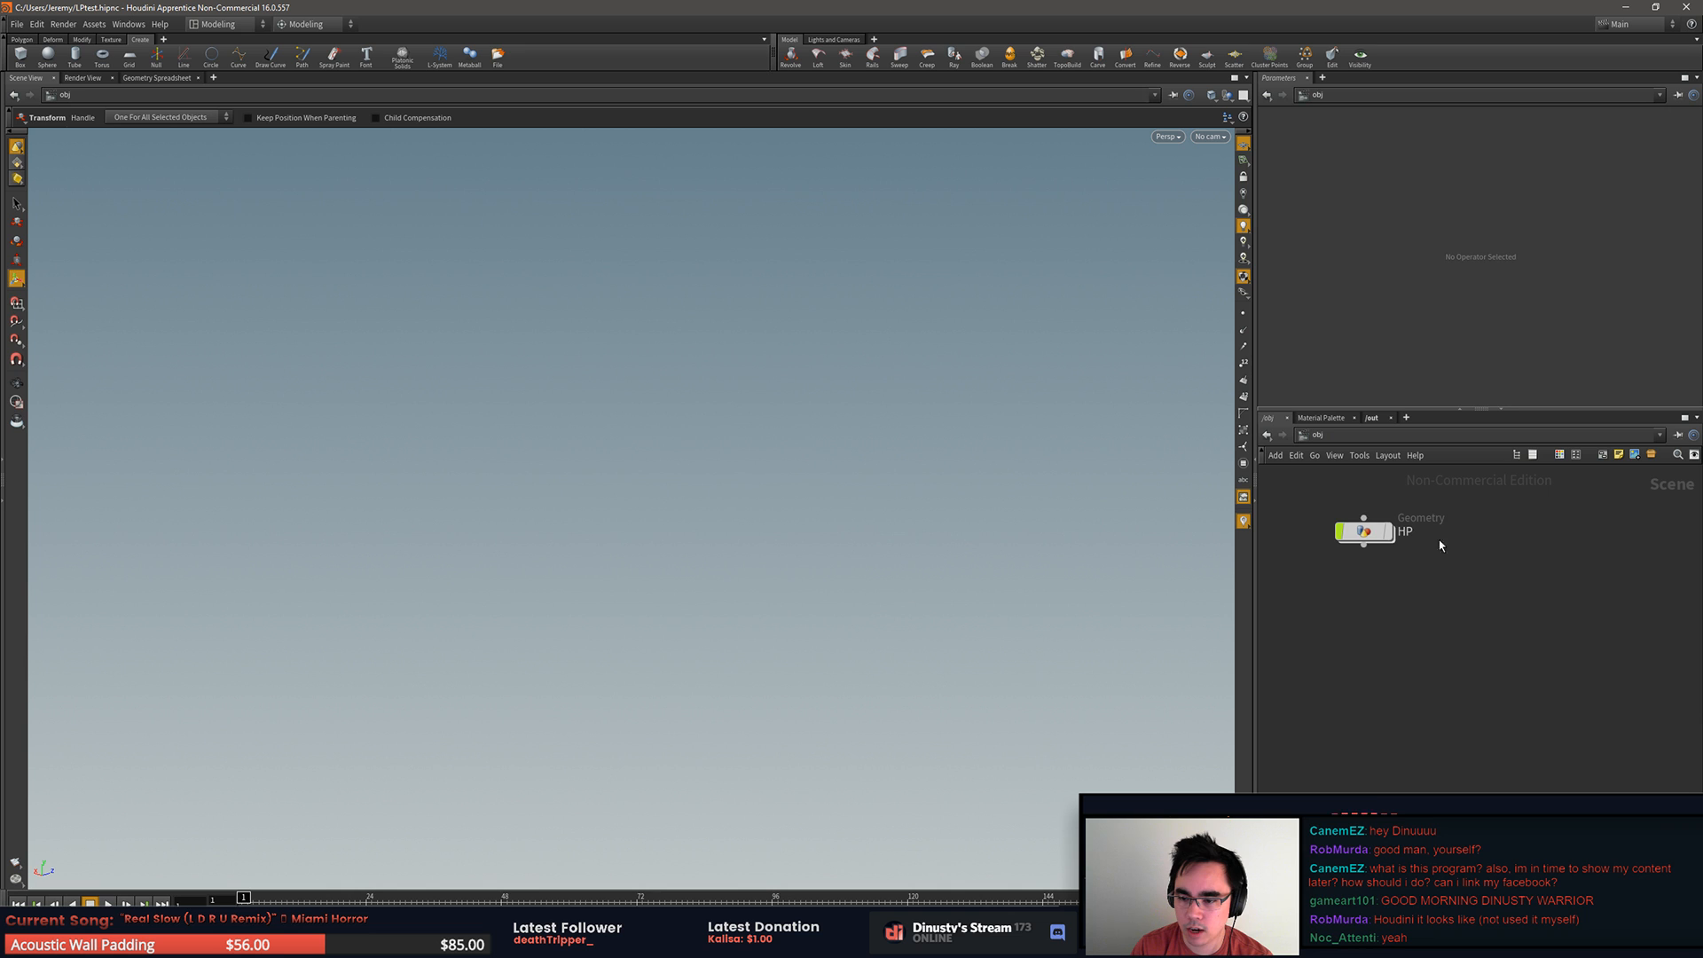
Step: Enter the HP geometry node's network and frame the imported HP.OBJ mesh in the viewport
double_click(1364, 532)
mouse_move(1411, 561)
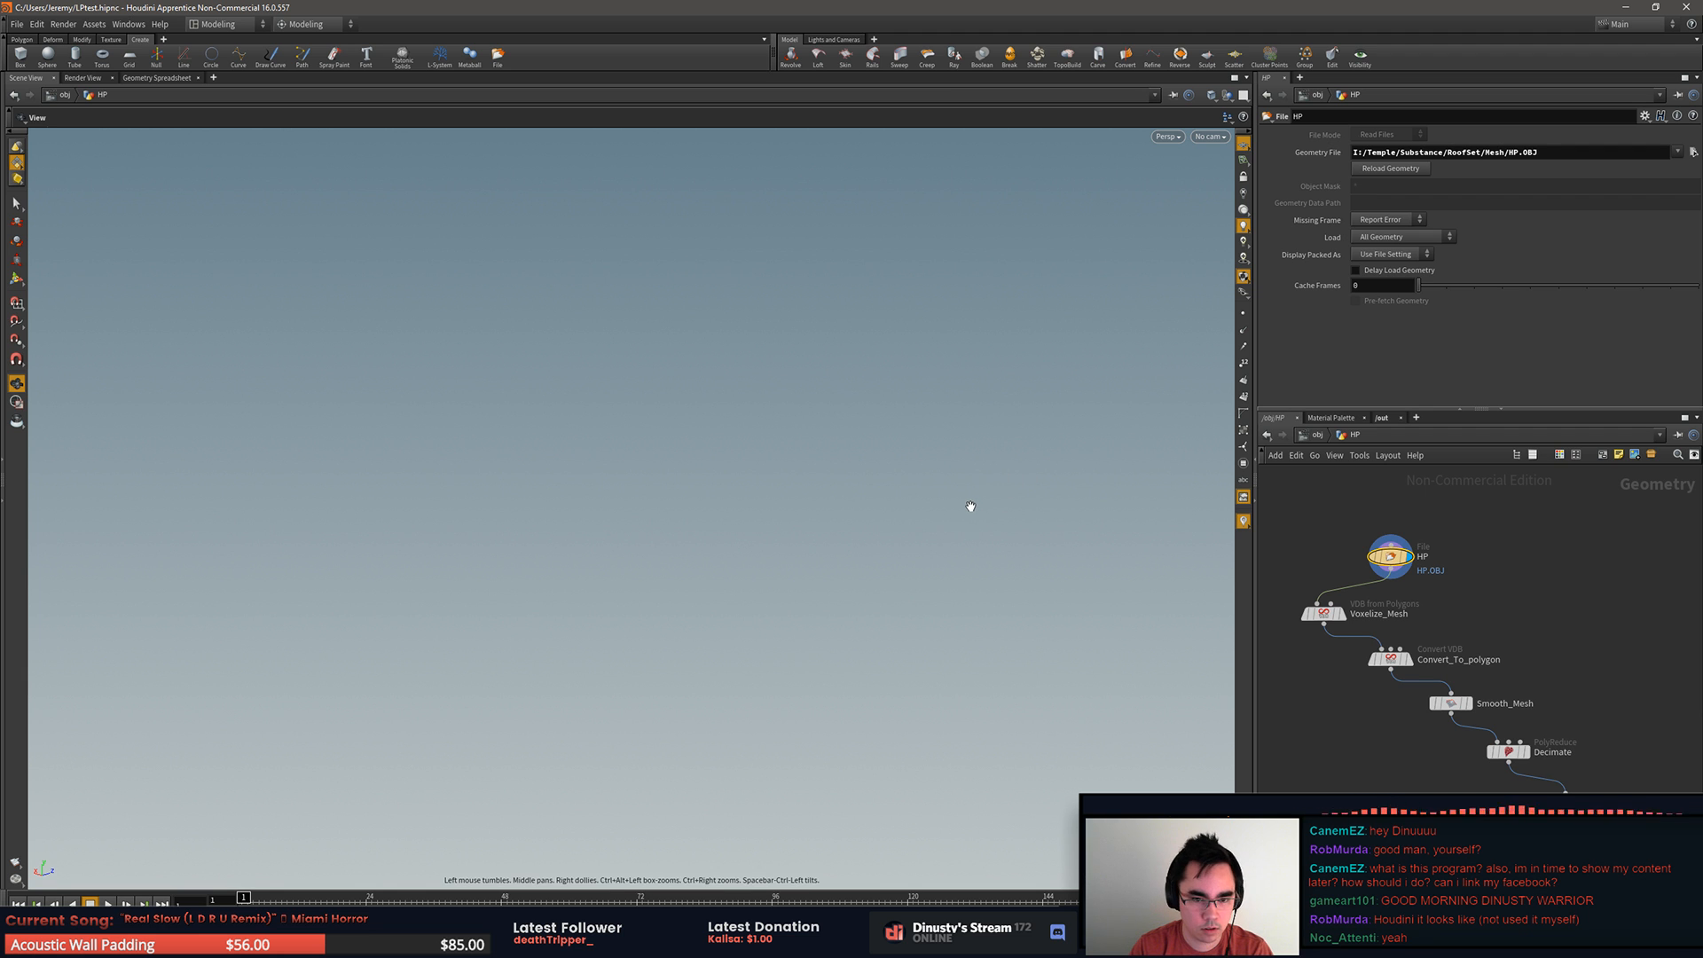
key("space+g")
Step: Examine the imported high-poly roof mesh from several angles, including a close look at its dense wireframe
left_click_drag(893, 591, 1213, 590)
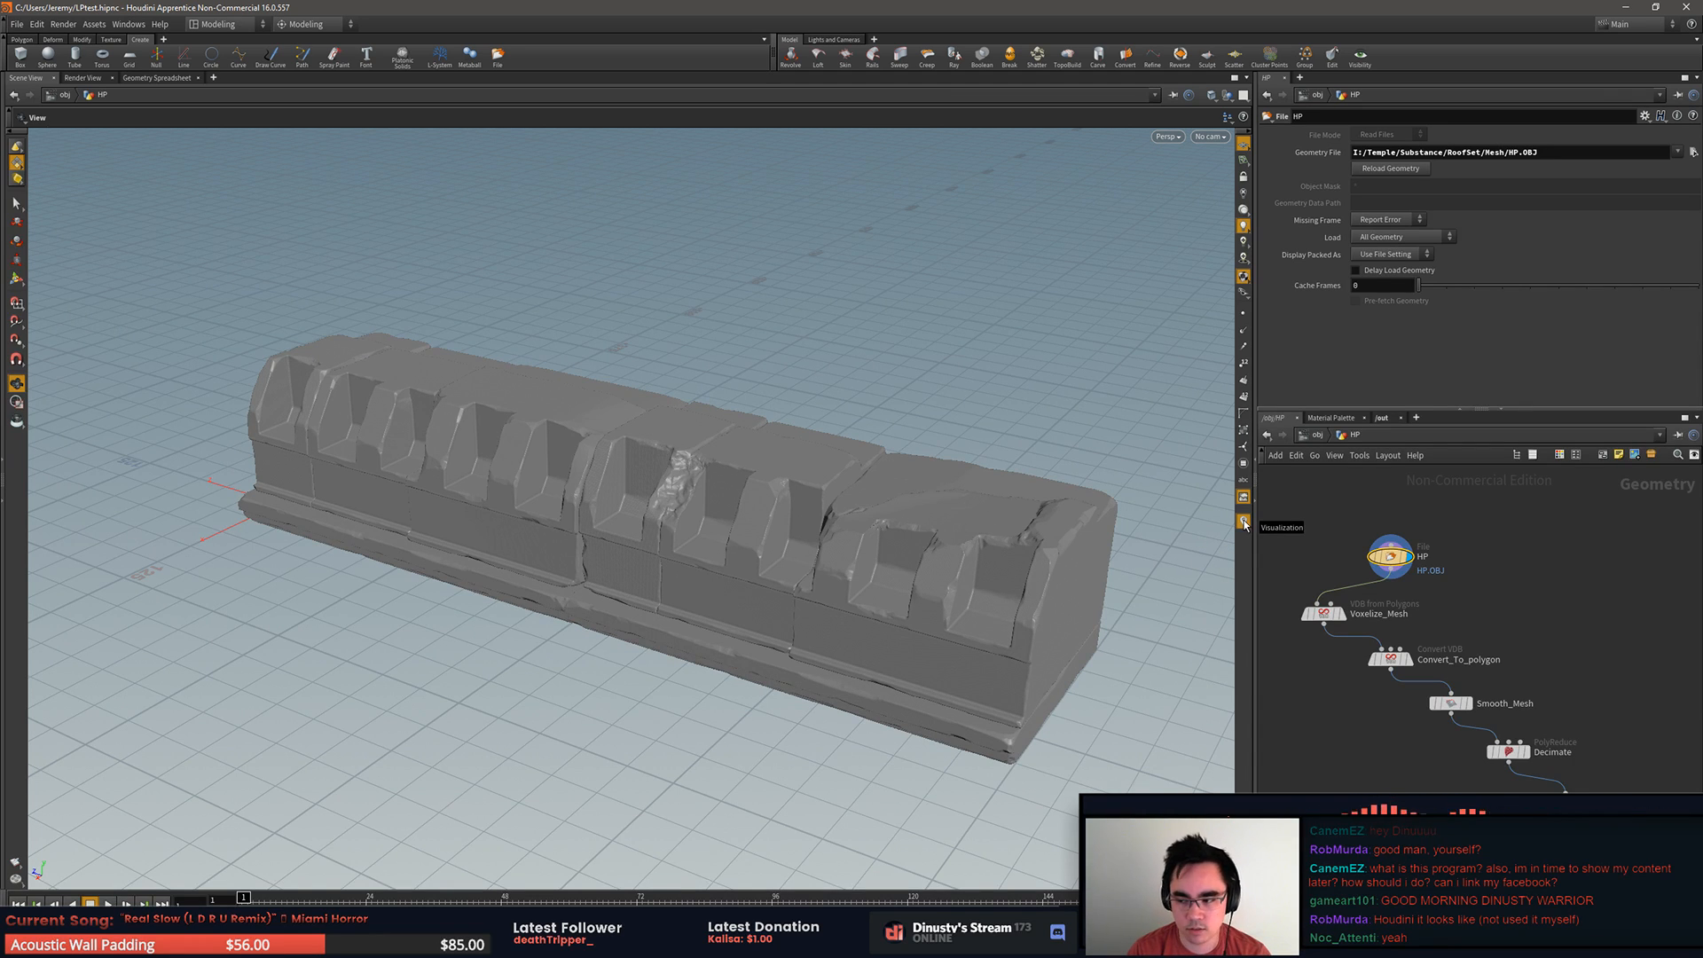
left_click_drag(928, 384, 1053, 429)
right_click_drag(517, 667, 1632, 816)
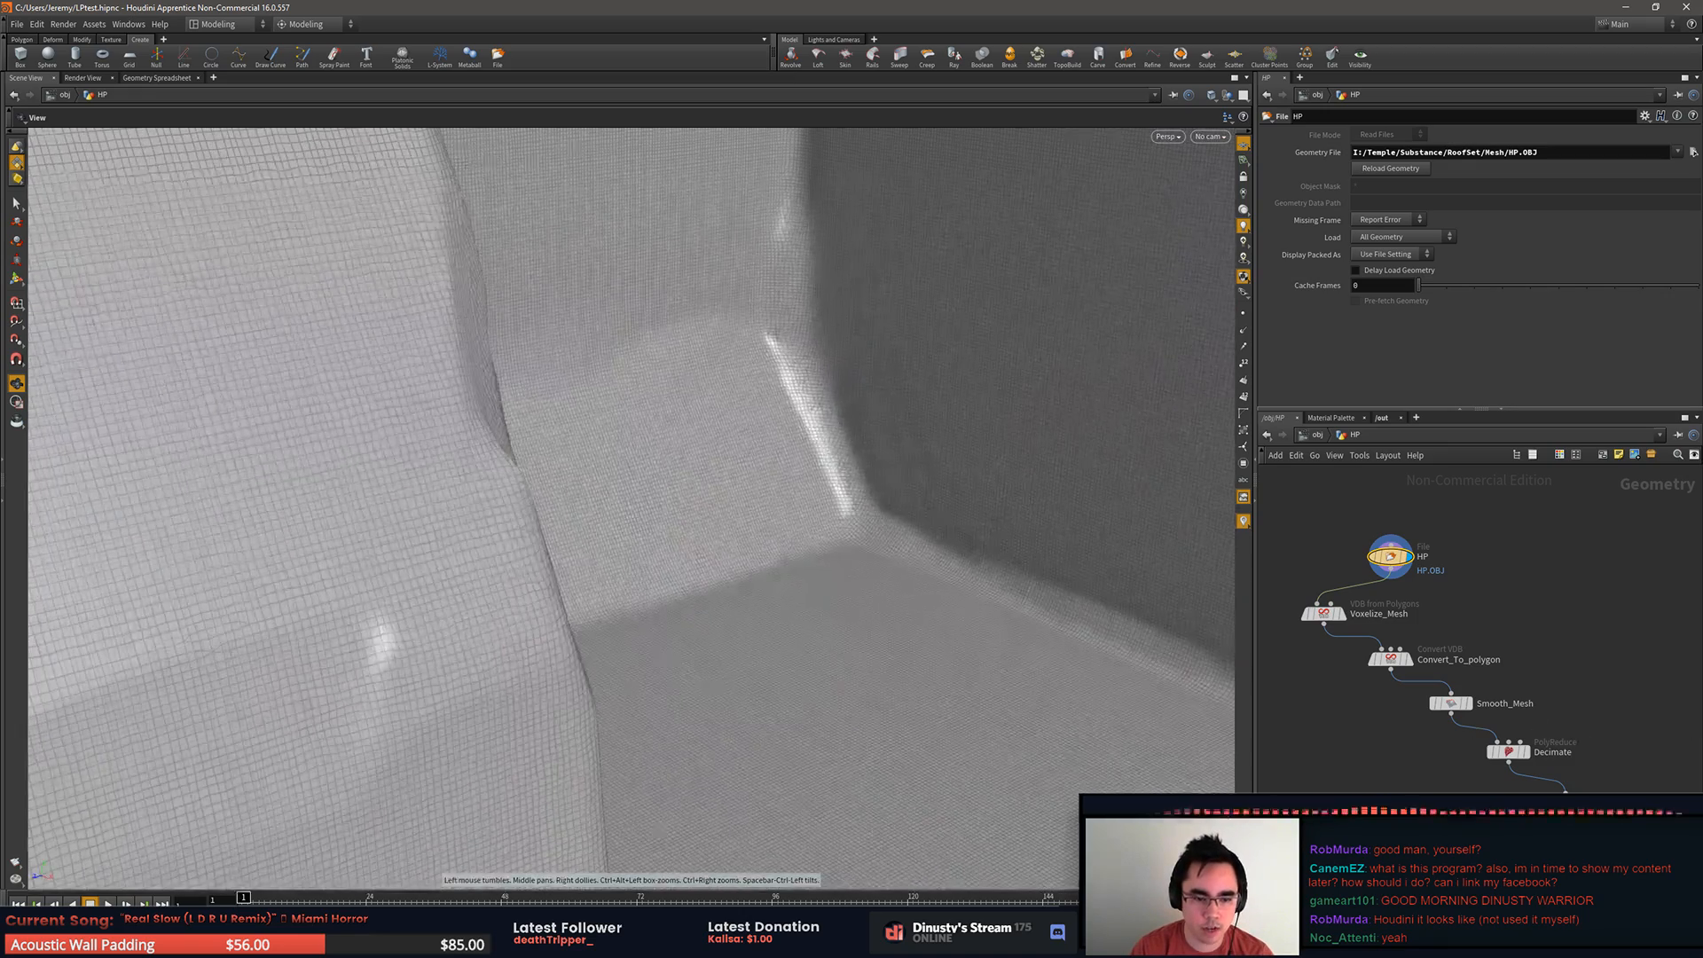
right_click_drag(1699, 745, 374, 626)
left_click_drag(711, 692, 816, 656)
middle_click_drag(816, 656, 810, 650)
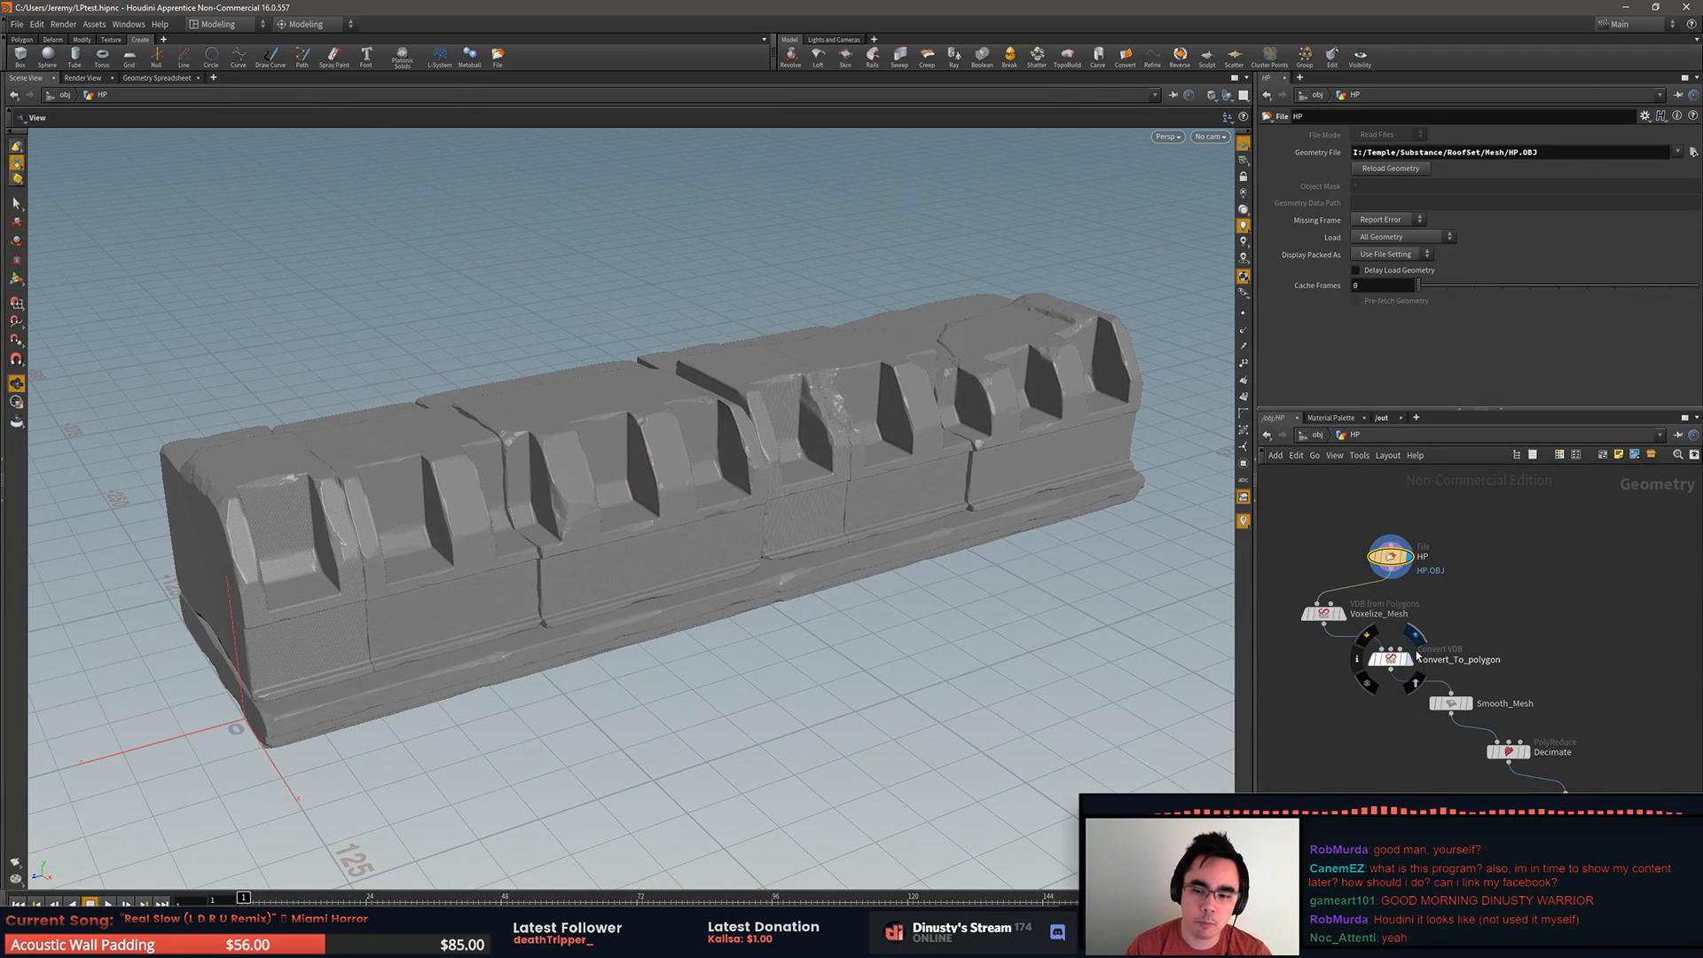
left_click_drag(905, 678, 901, 668)
middle_click_drag(901, 669, 837, 664)
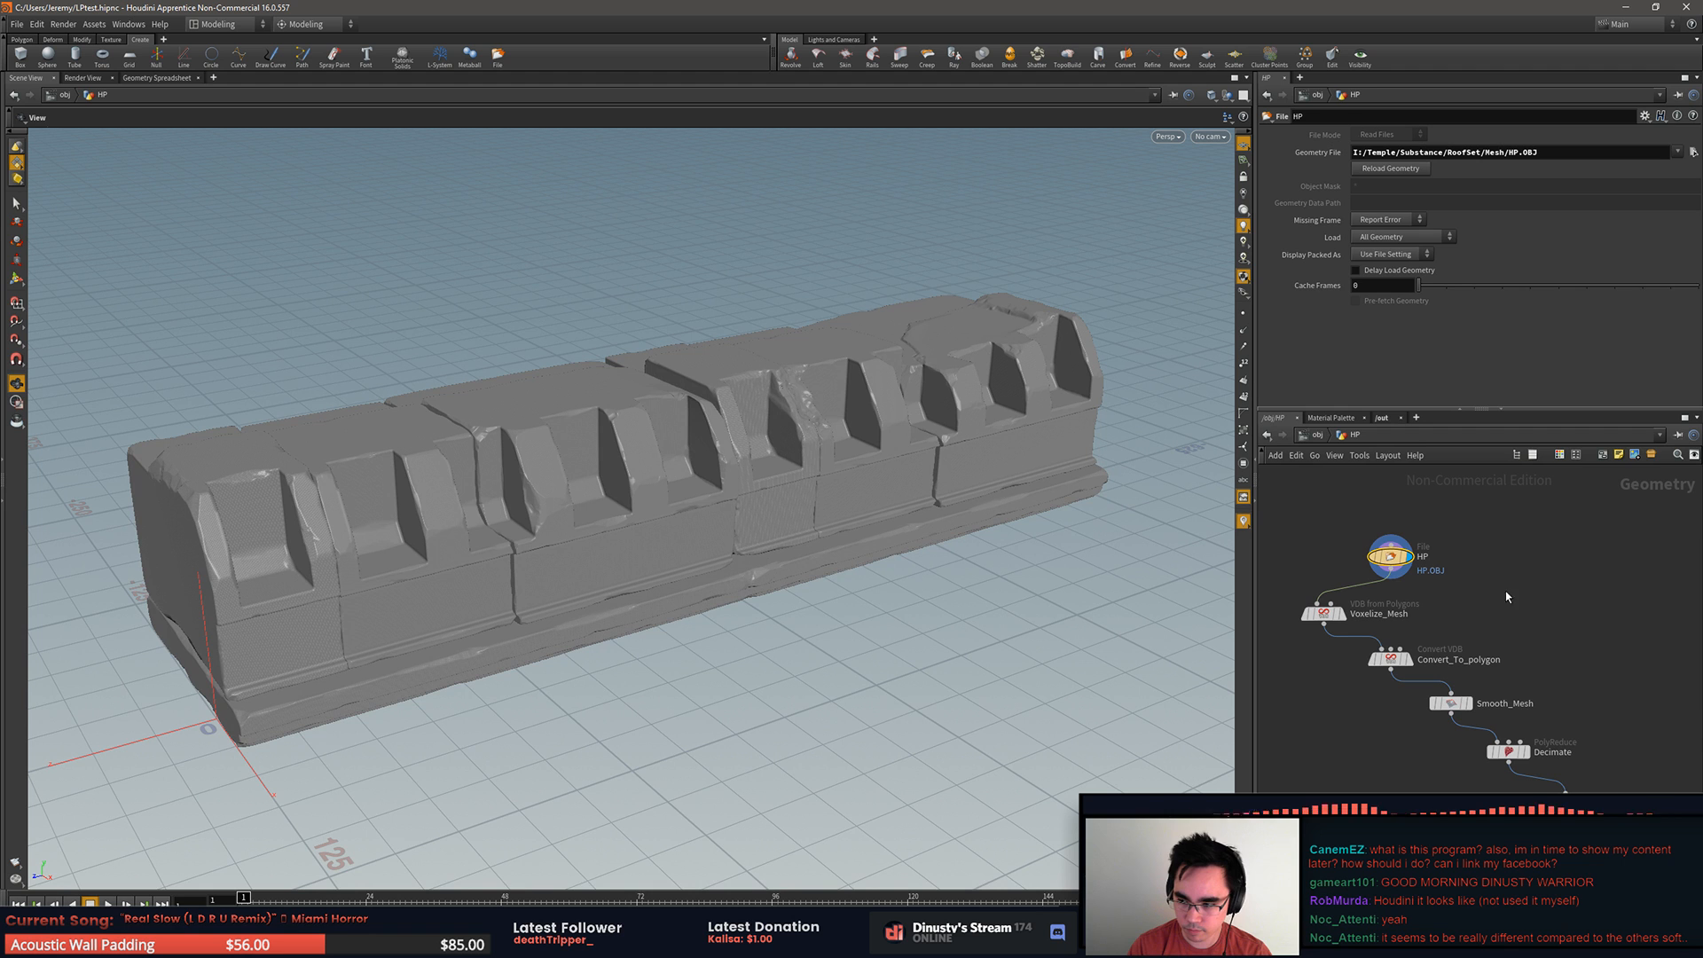
left_click_drag(1026, 672, 1003, 661)
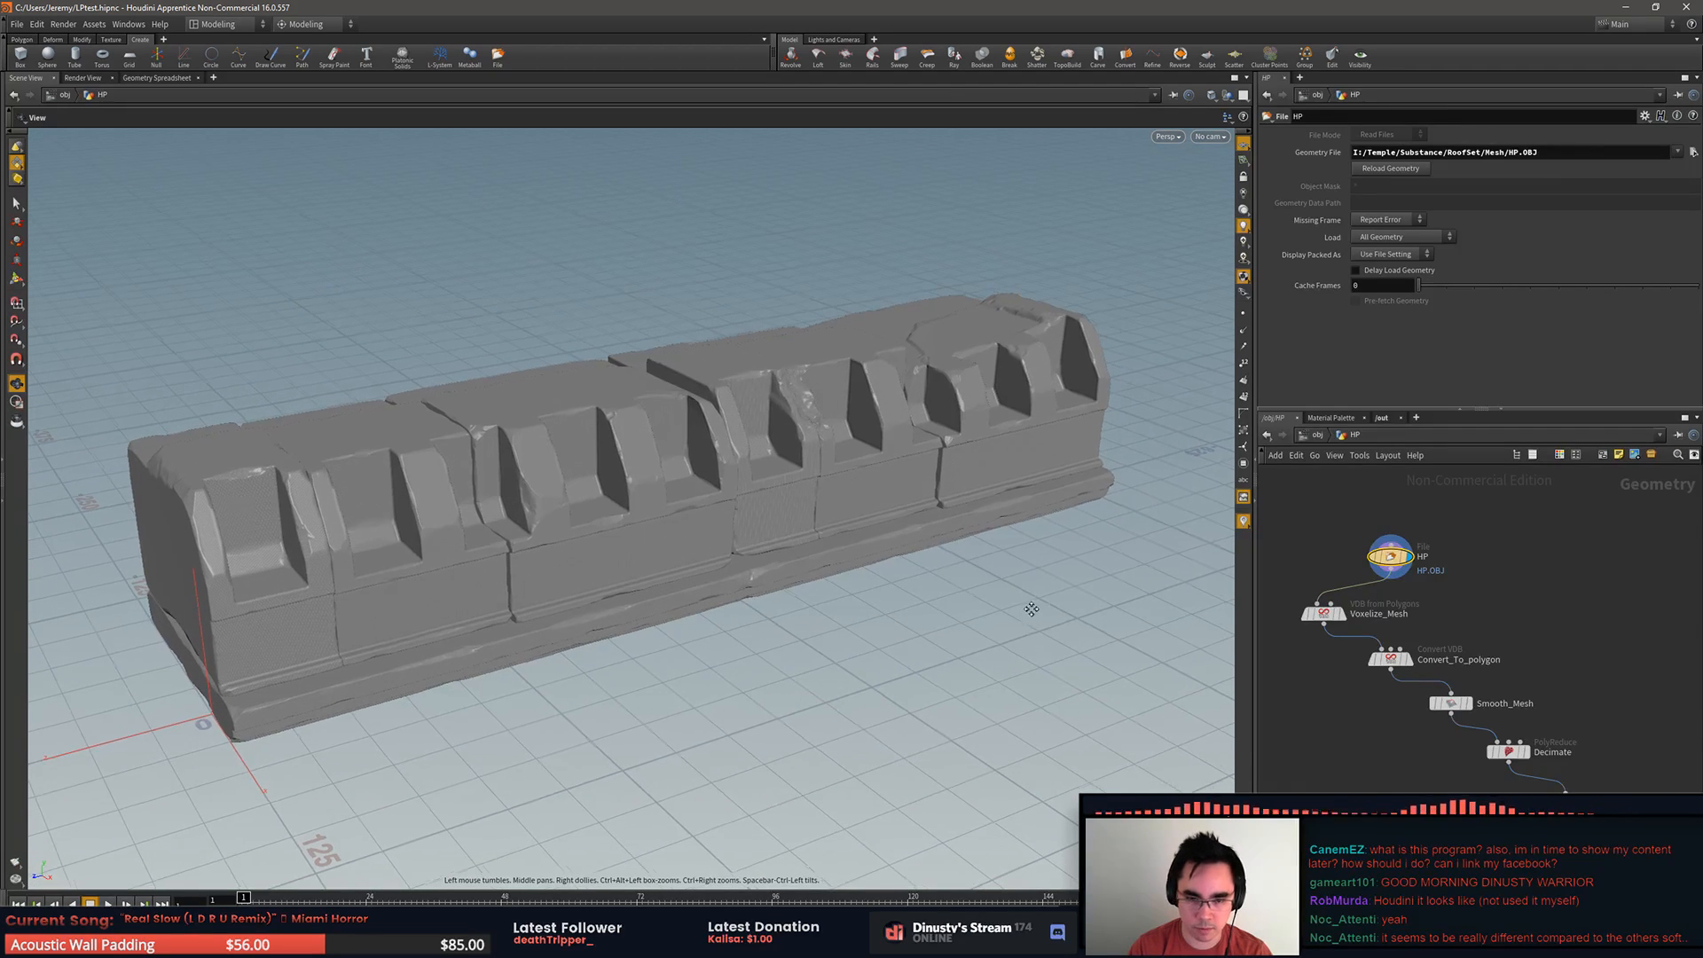
middle_click_drag(1029, 613, 1042, 597)
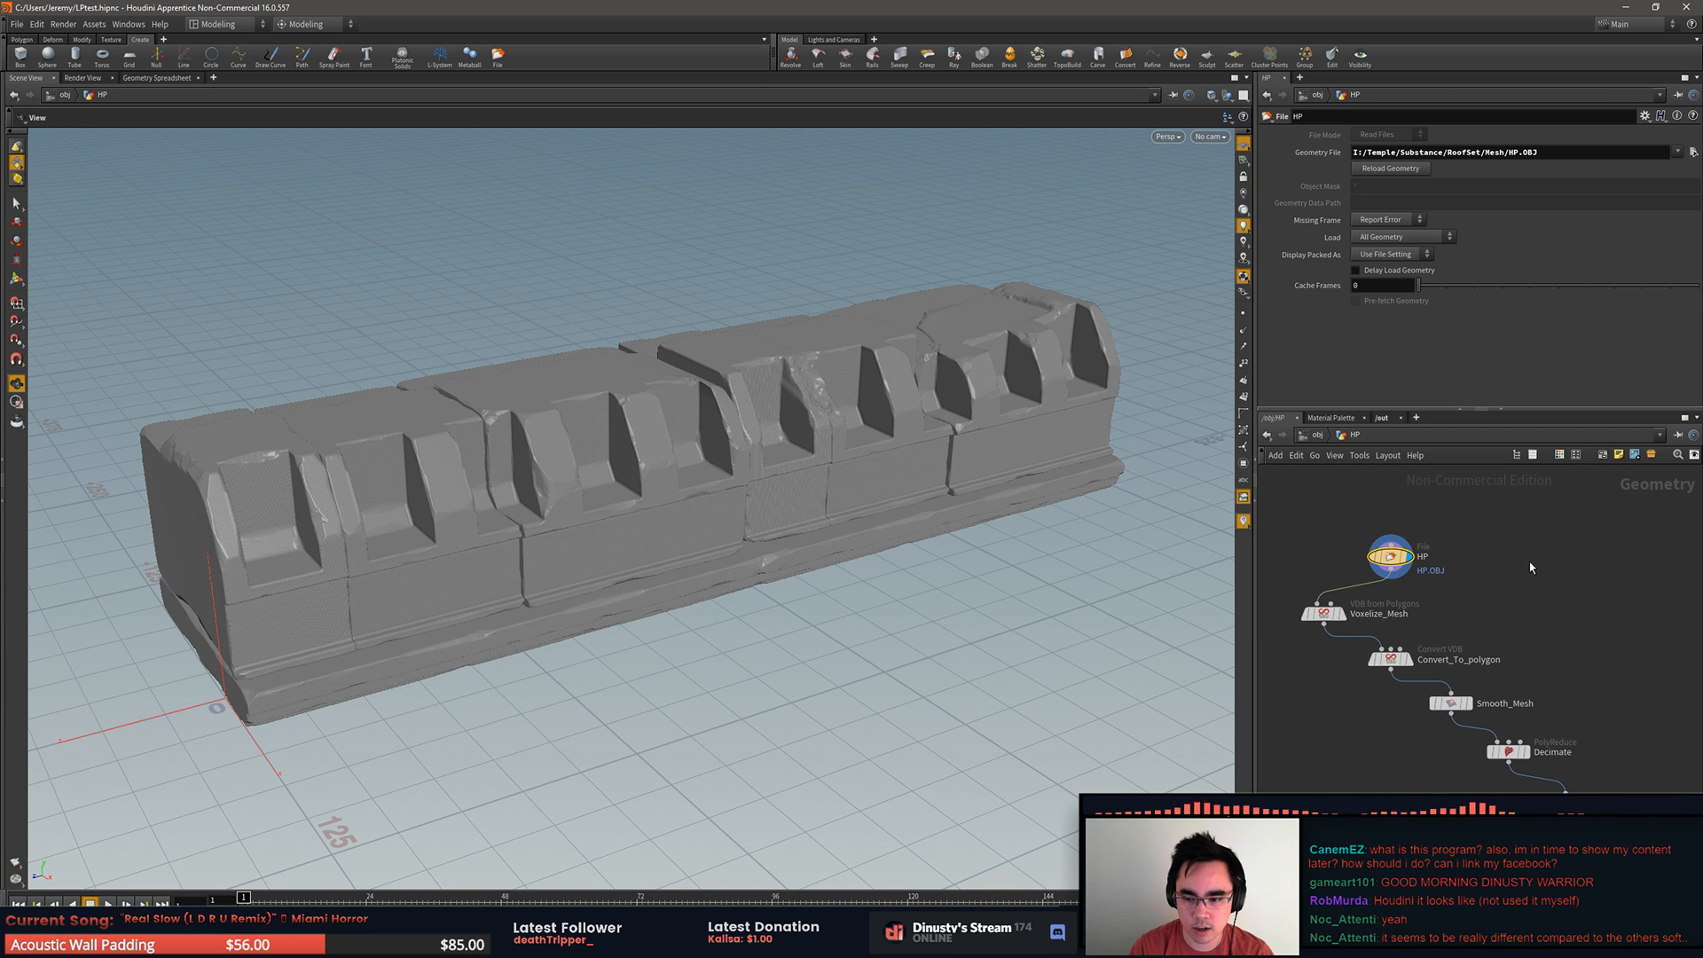
left_click_drag(760, 668, 798, 654)
Step: Display the Voxelize_Mesh node's result and examine the voxelized surface around the end of the roof piece
left_click(1348, 591)
left_click_drag(991, 645, 888, 654)
middle_click_drag(888, 654, 1286, 610)
right_click_drag(785, 701, 781, 562)
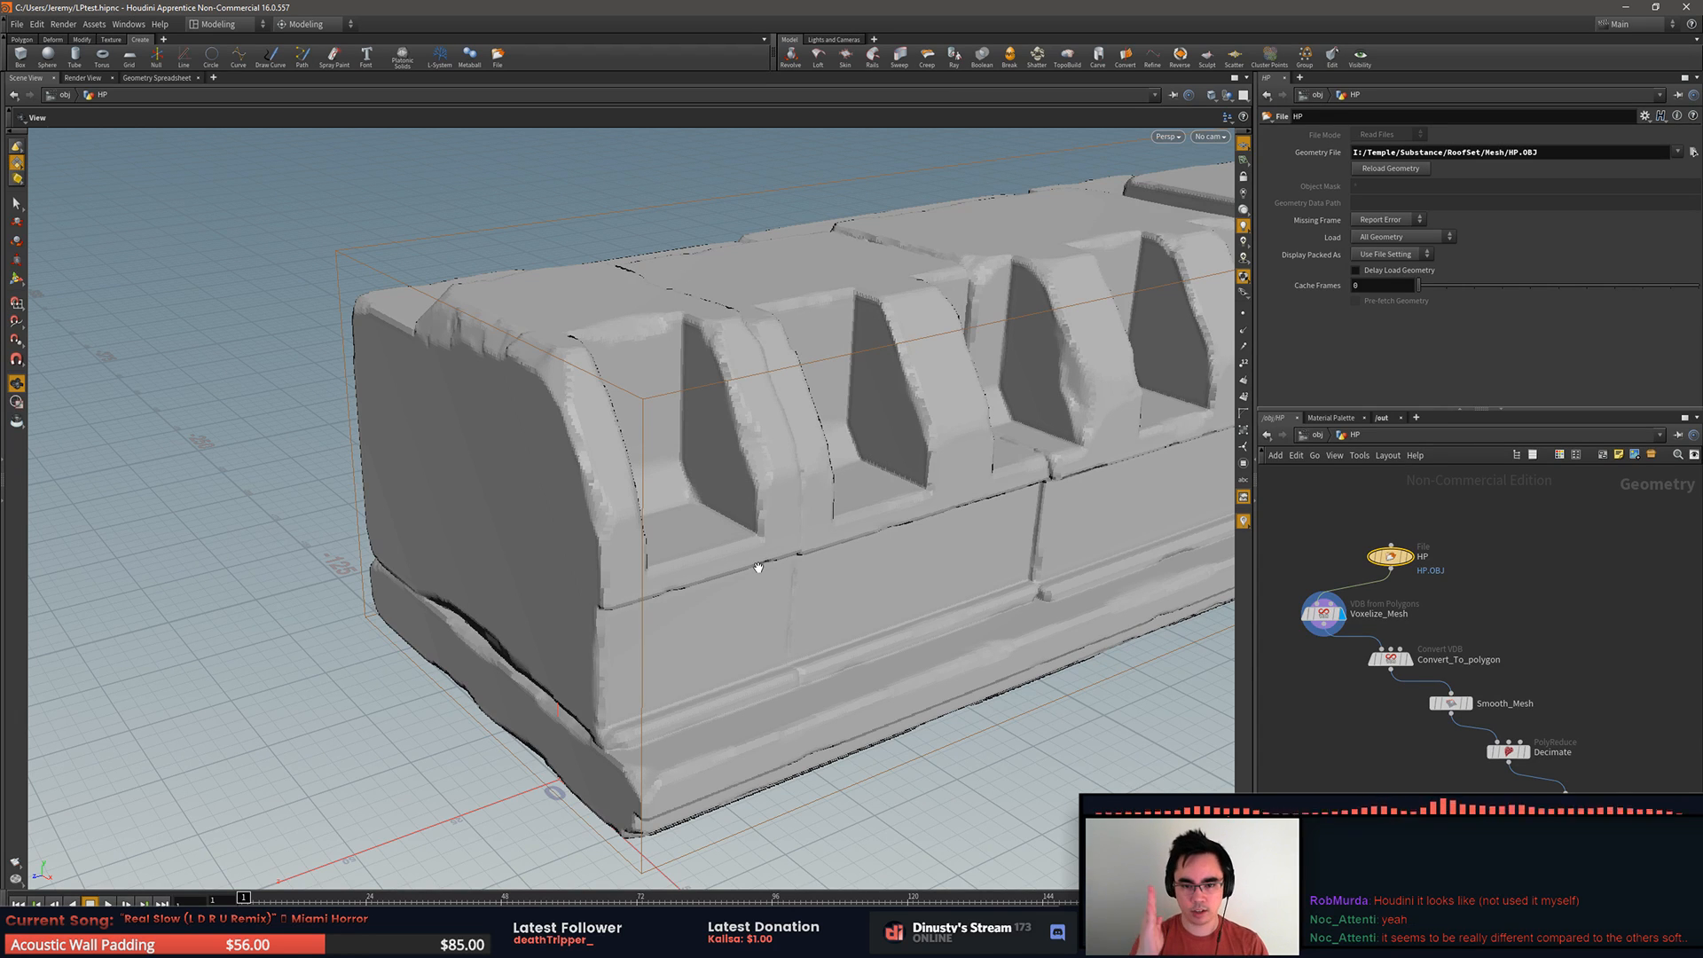
left_click_drag(552, 434, 663, 439)
right_click_drag(663, 438, 1046, 540)
left_click_drag(1046, 540, 872, 499)
middle_click_drag(872, 500, 913, 517)
left_click_drag(913, 517, 211, 387)
right_click_drag(621, 476, 794, 506)
left_click_drag(795, 506, 798, 499)
middle_click_drag(798, 500, 520, 529)
left_click_drag(546, 529, 539, 456)
left_click_drag(650, 407, 988, 612)
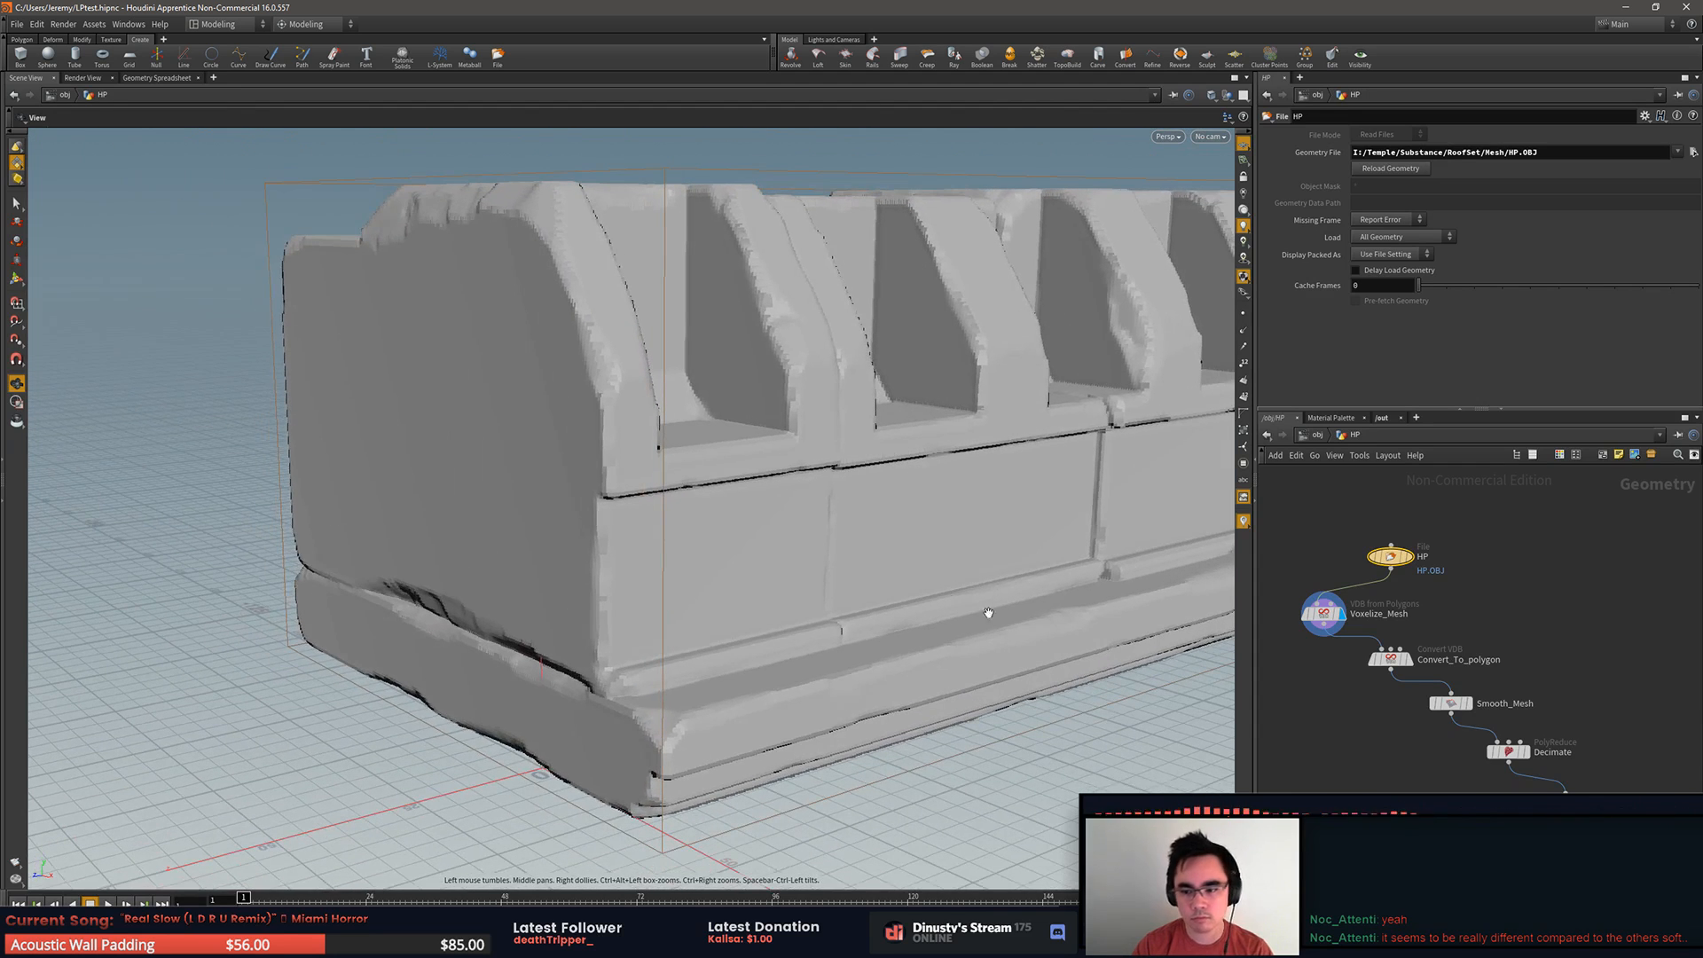
Step: Set the Voxelize_Mesh node's Voxel Size to 0.8 and check the coarser surface along the block's edges
left_click(1345, 618)
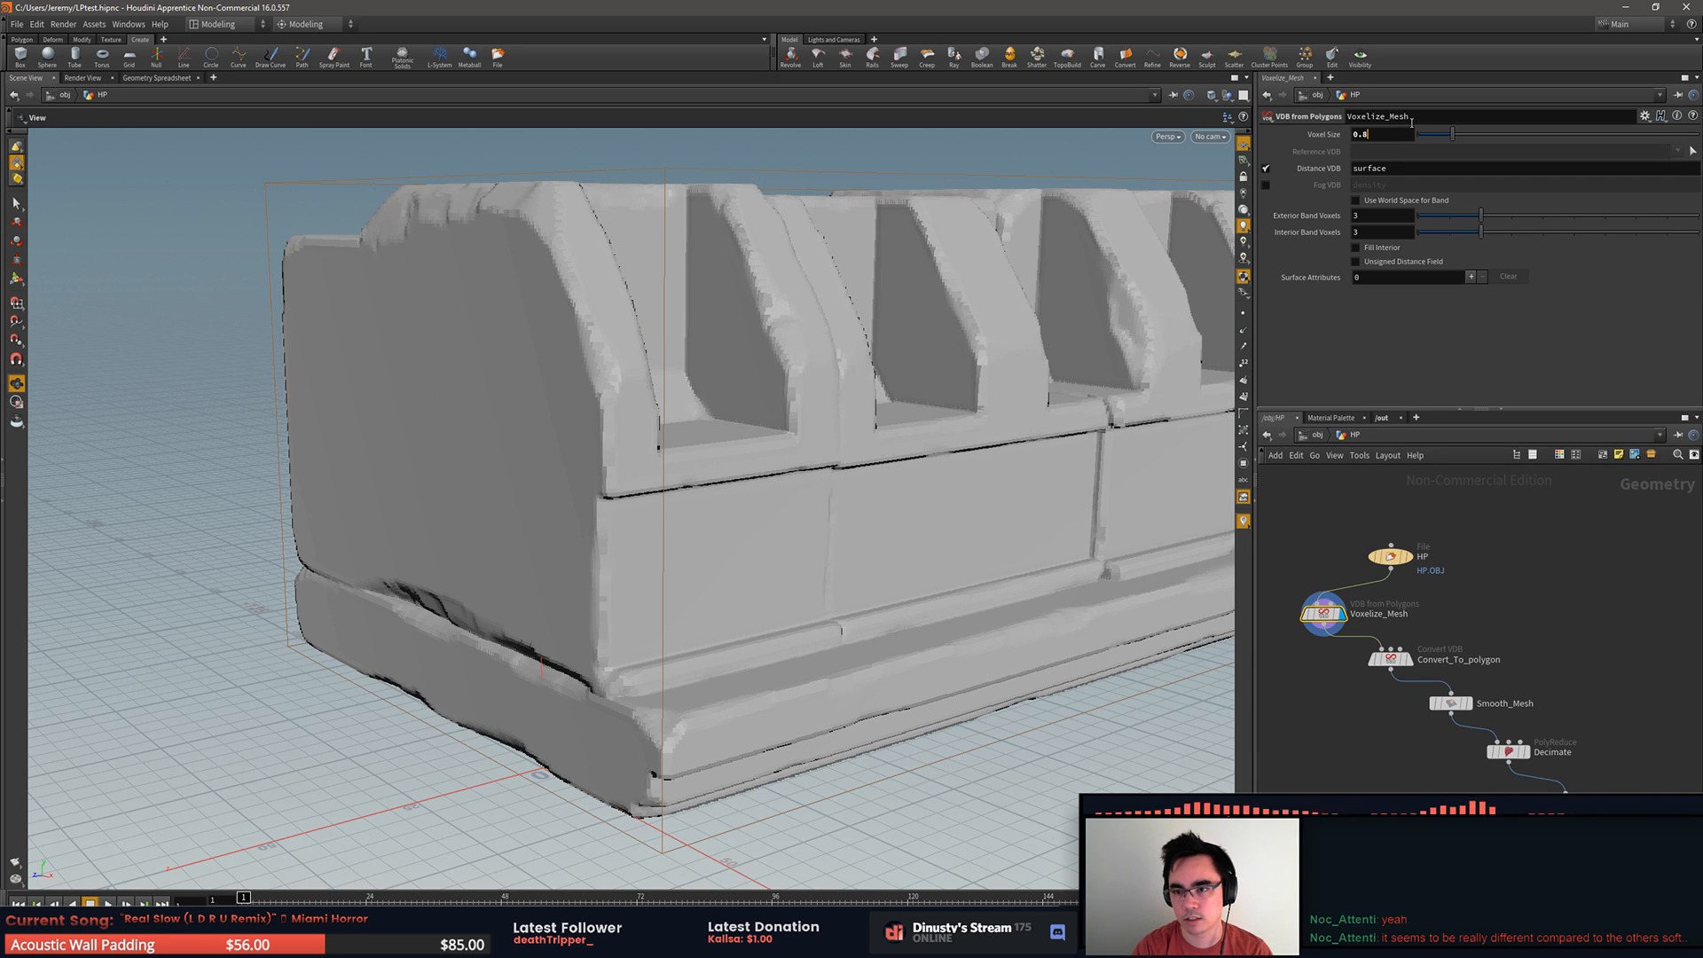
key("Return")
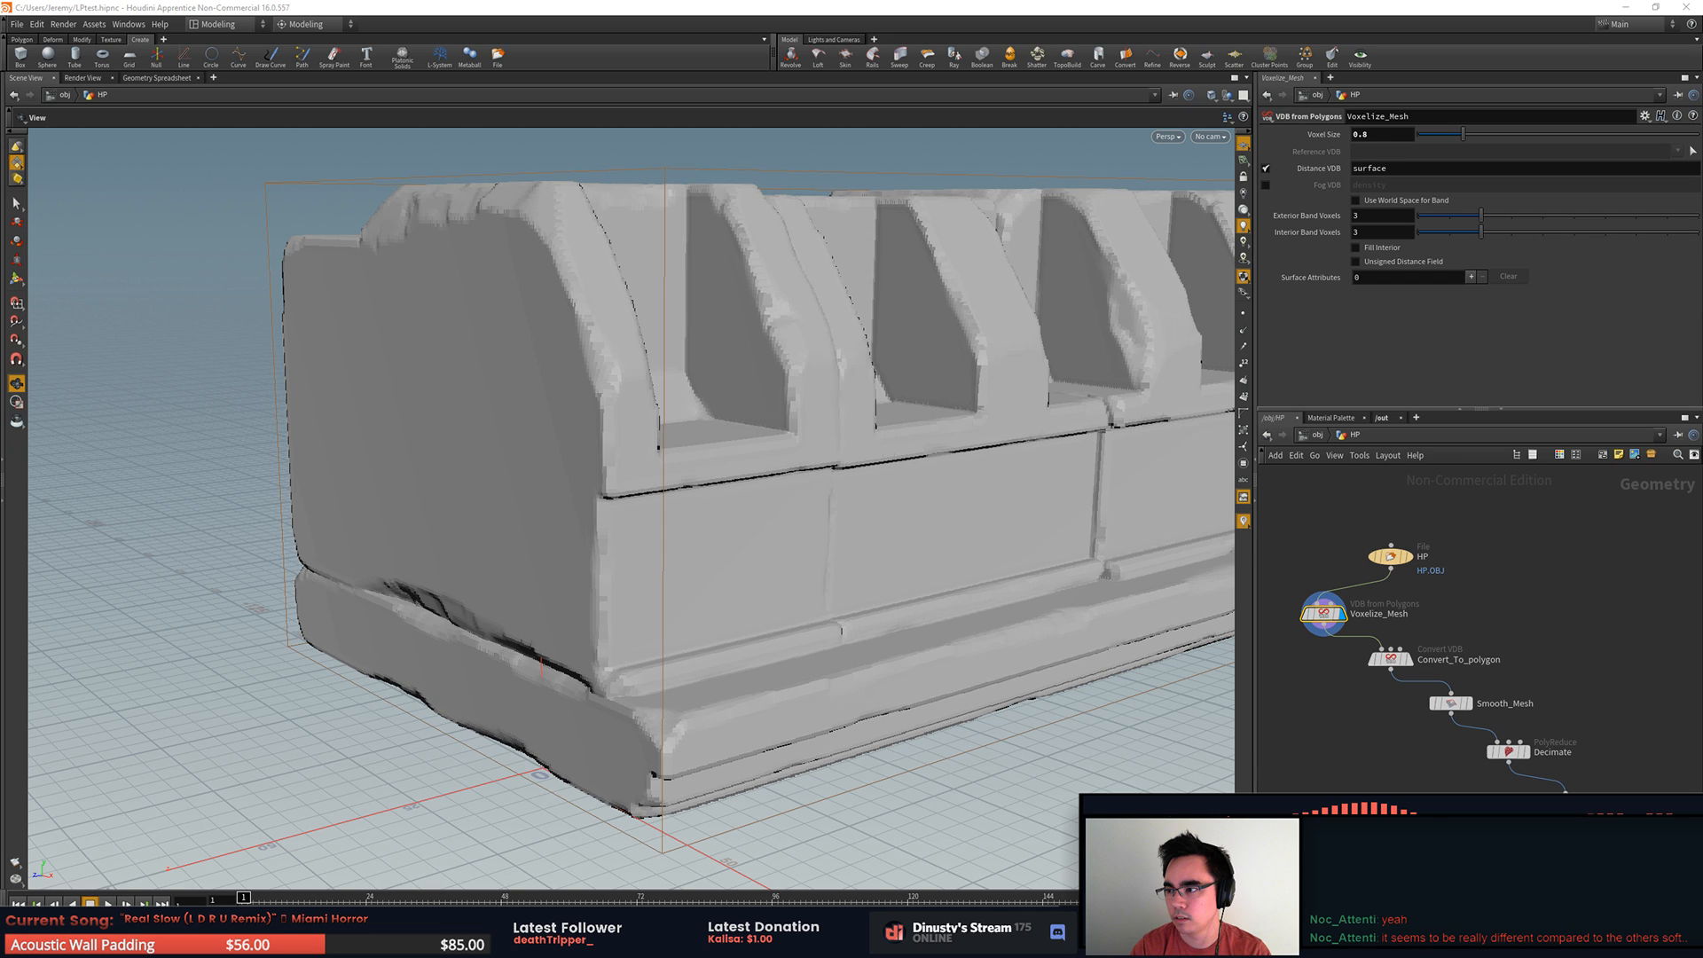
left_click_drag(834, 443, 745, 523)
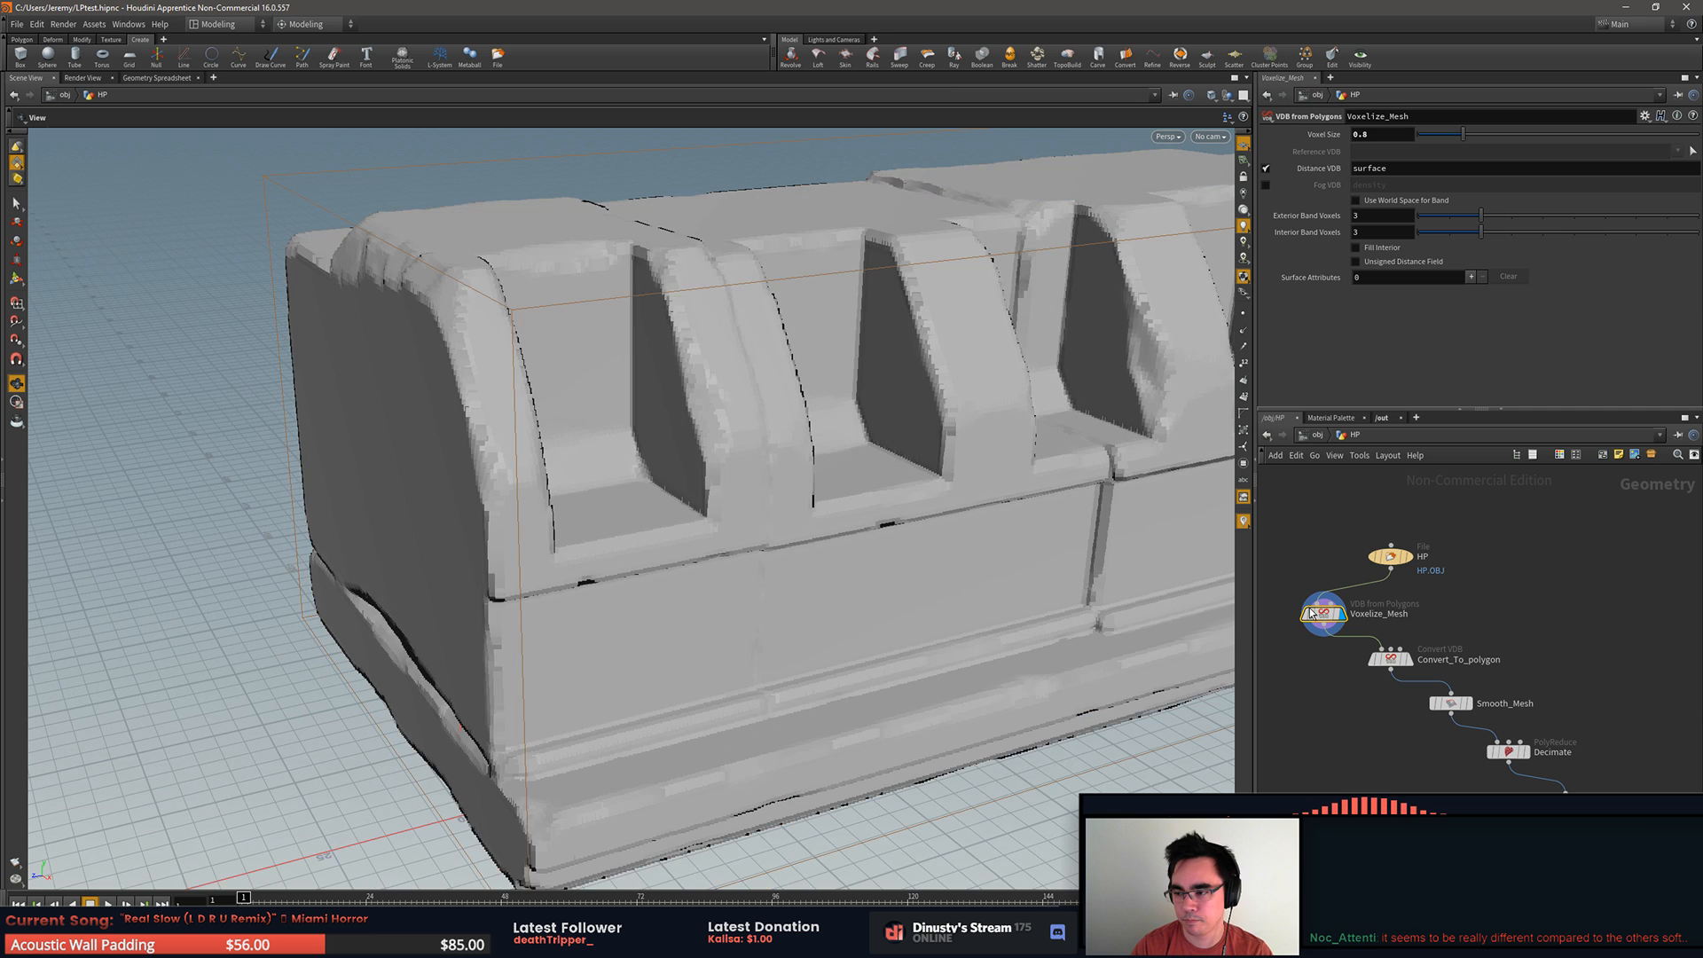
left_click_drag(887, 621, 1046, 632)
right_click_drag(1046, 632, 701, 564)
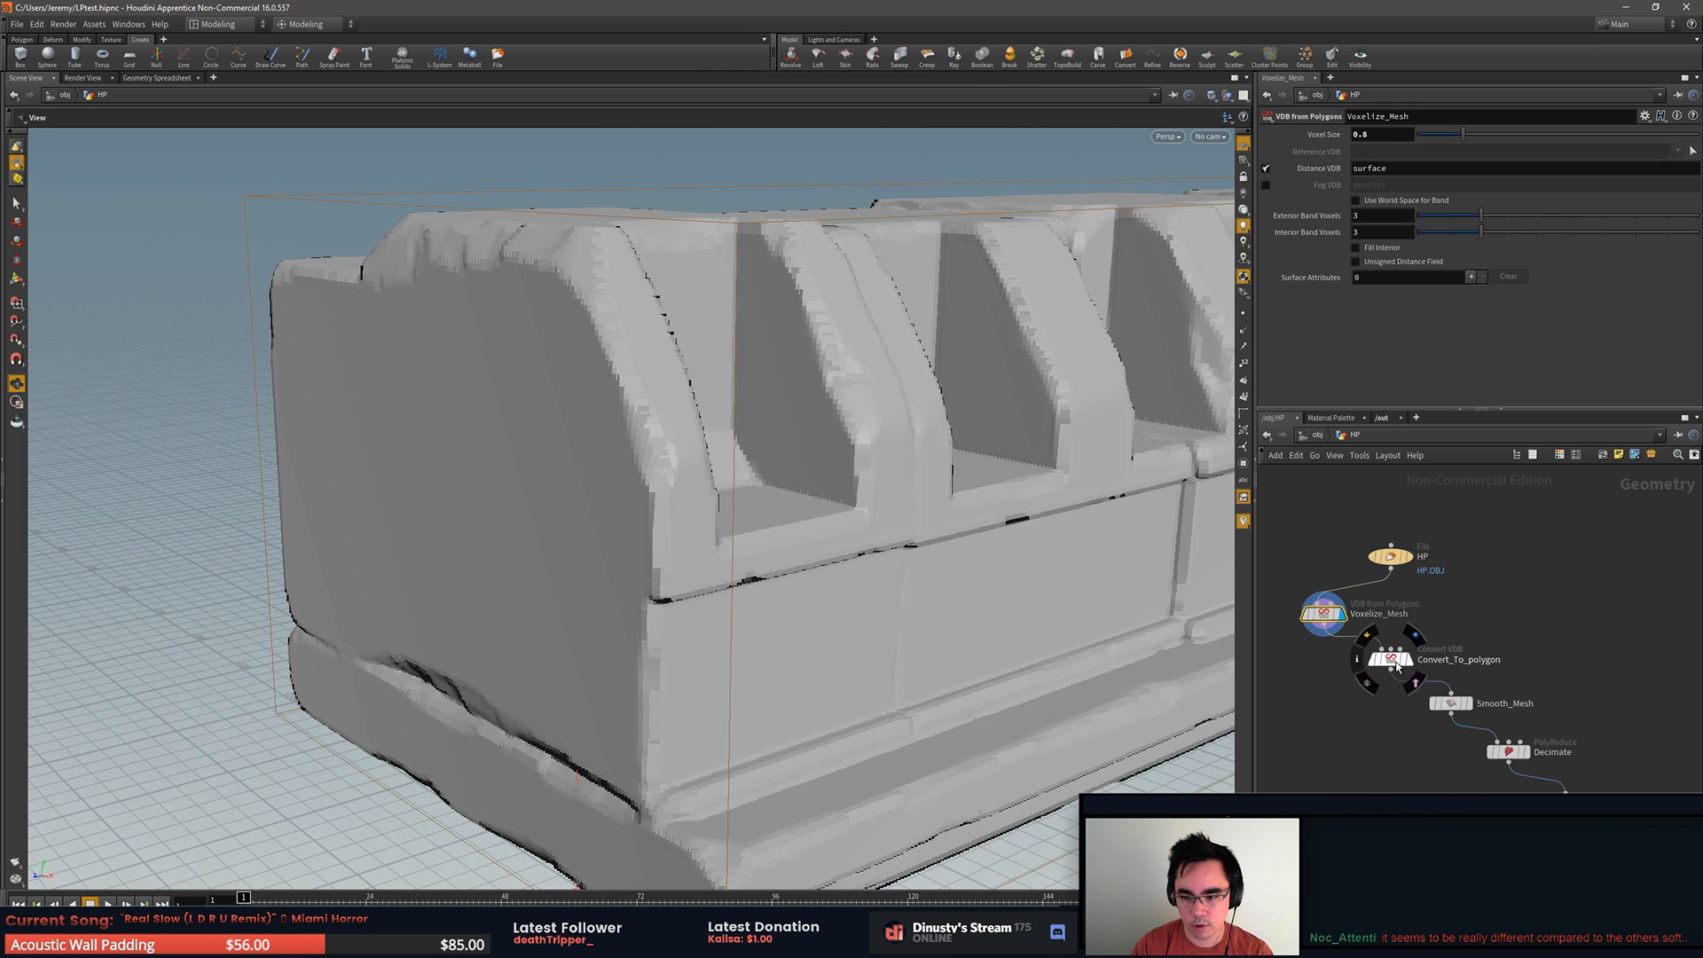
Step: Display the Convert_To_polygon node's result and examine the polygon grid around the lower corner and ledges
mouse_move(1331, 624)
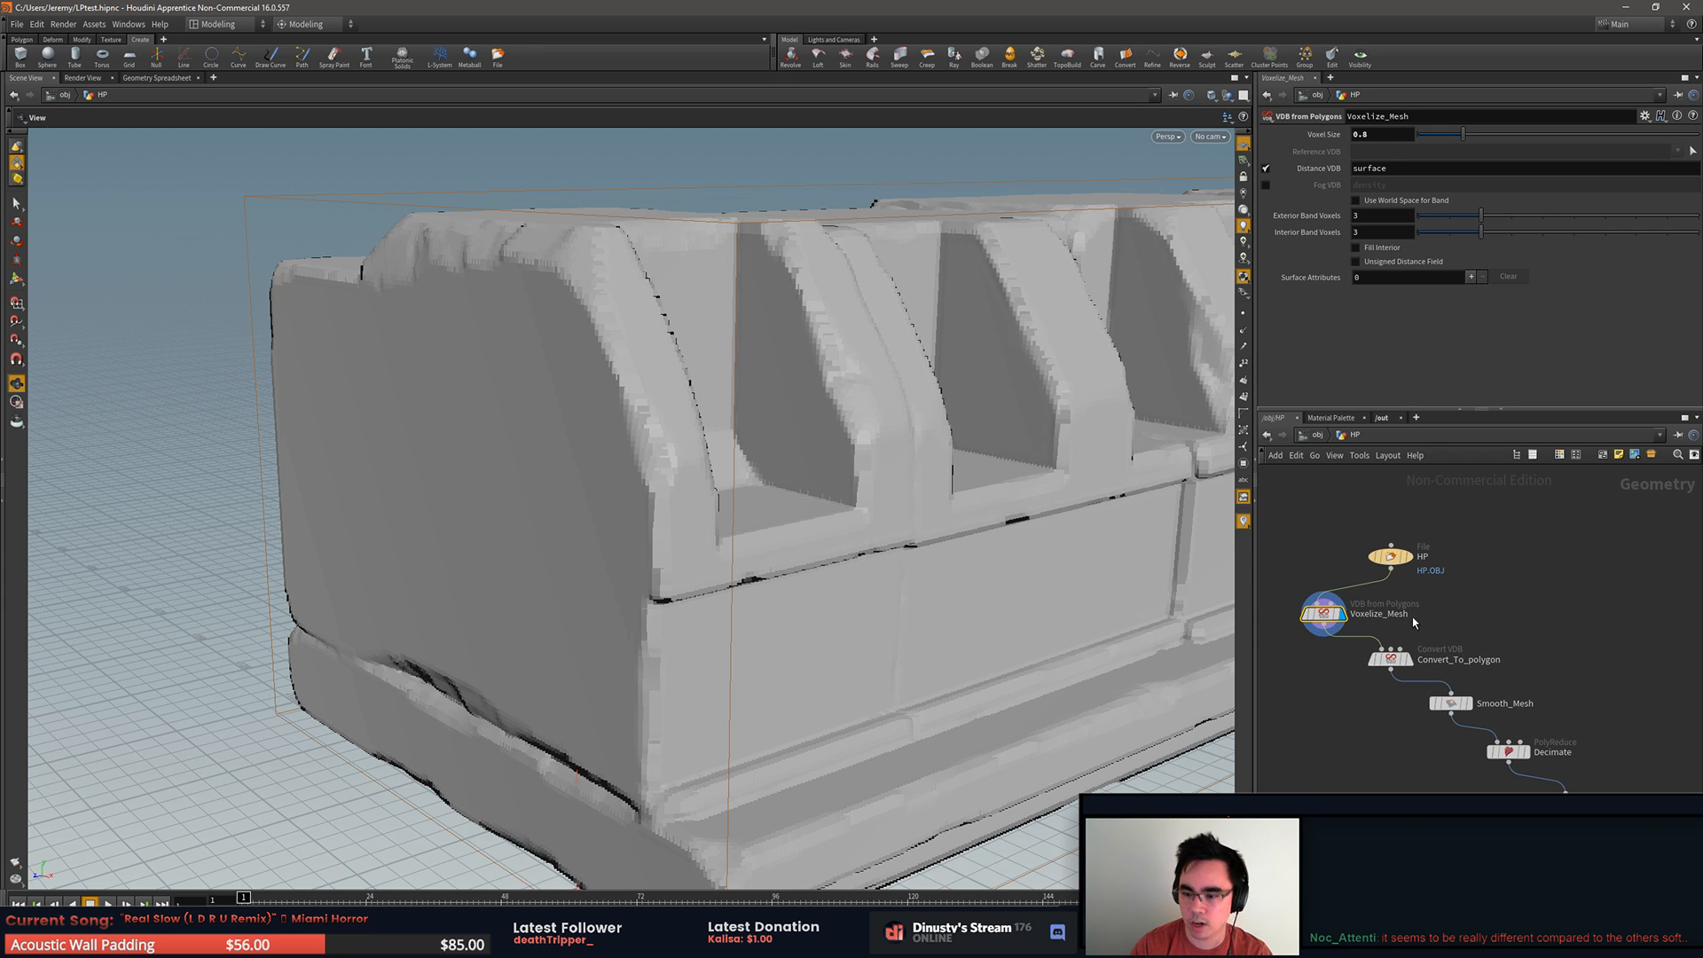
mouse_move(1391, 658)
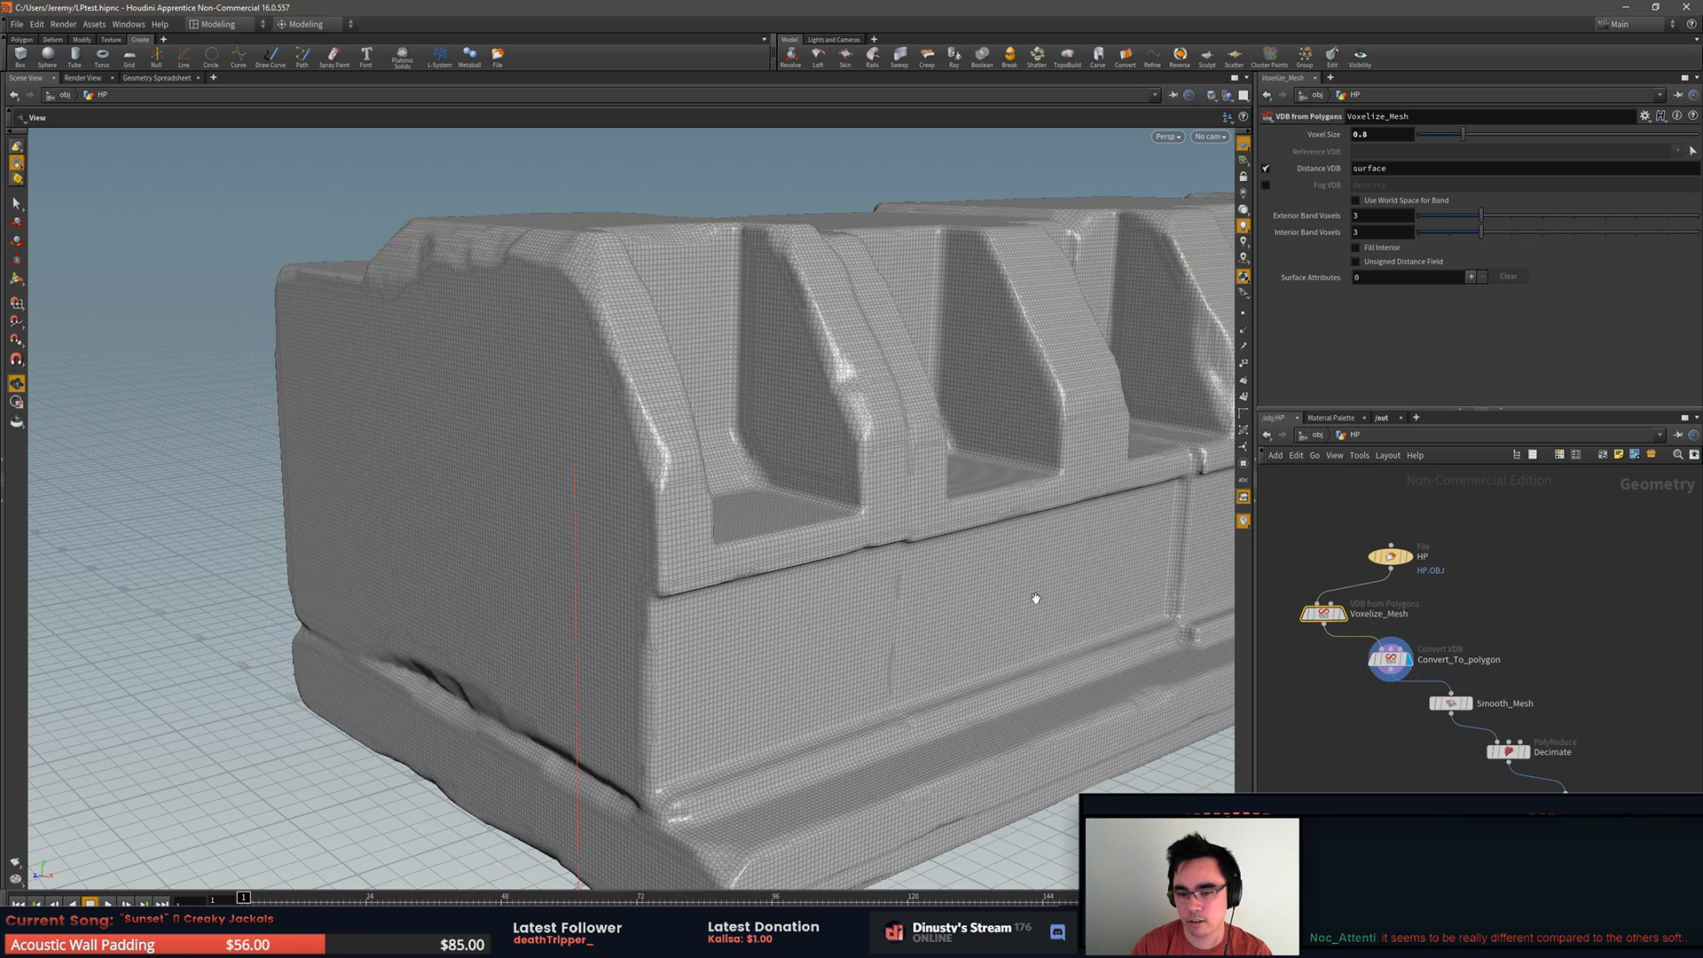
left_click_drag(980, 610, 943, 613)
right_click_drag(943, 614, 814, 578)
left_click_drag(813, 577, 943, 612)
middle_click_drag(943, 612, 639, 558)
right_click_drag(639, 559, 1129, 703)
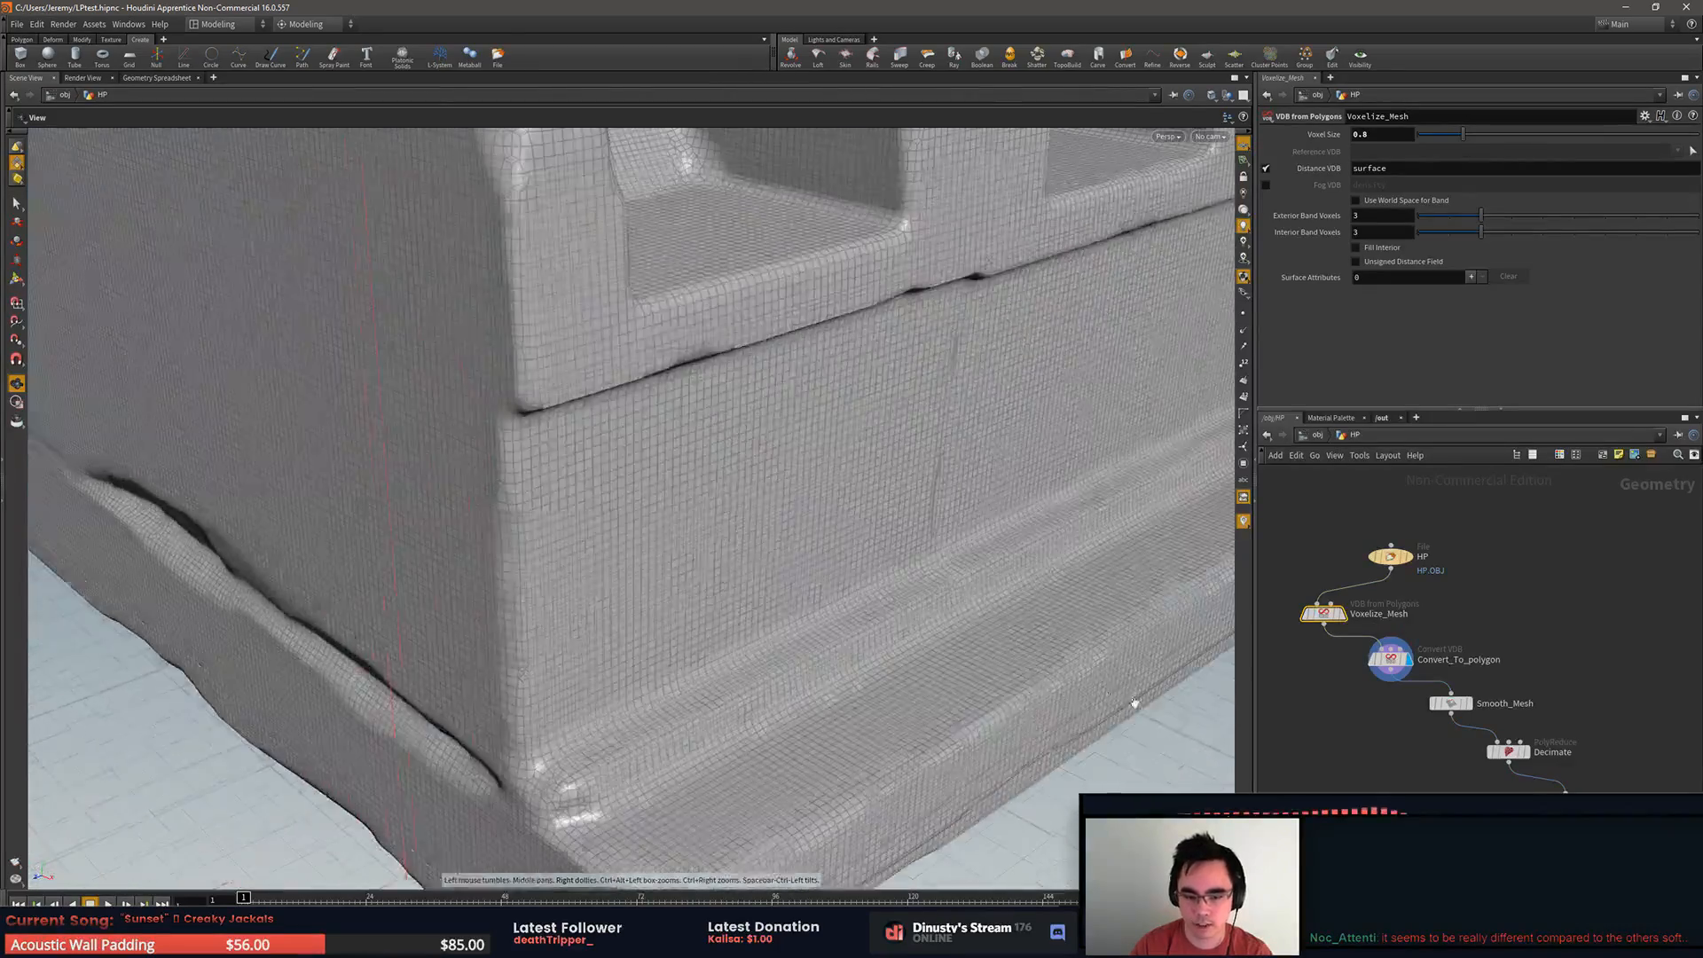
left_click_drag(1129, 704, 1023, 635)
middle_click_drag(1023, 635, 705, 570)
right_click_drag(706, 570, 742, 568)
left_click_drag(741, 567, 847, 584)
right_click_drag(848, 584, 676, 555)
middle_click_drag(677, 555, 938, 604)
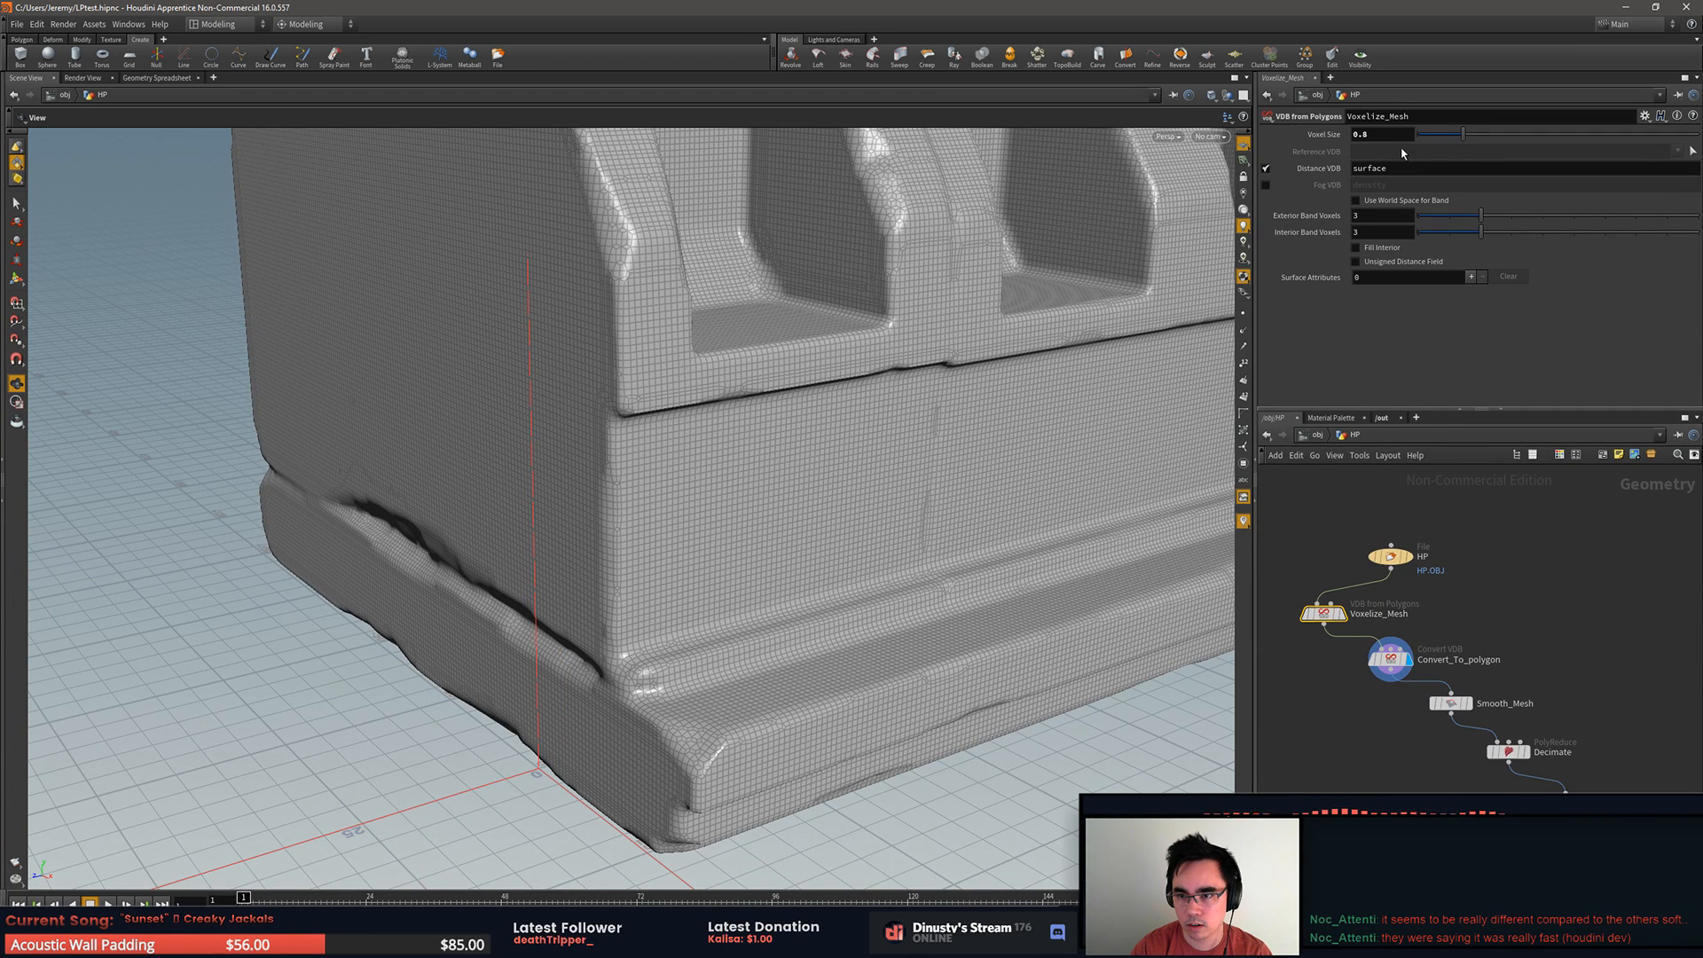
Step: Display the Smooth_Mesh node's result and examine the smoothed edges and recesses along the roof piece
left_click(1387, 709)
left_click_drag(1065, 653, 1062, 637)
mouse_move(1452, 714)
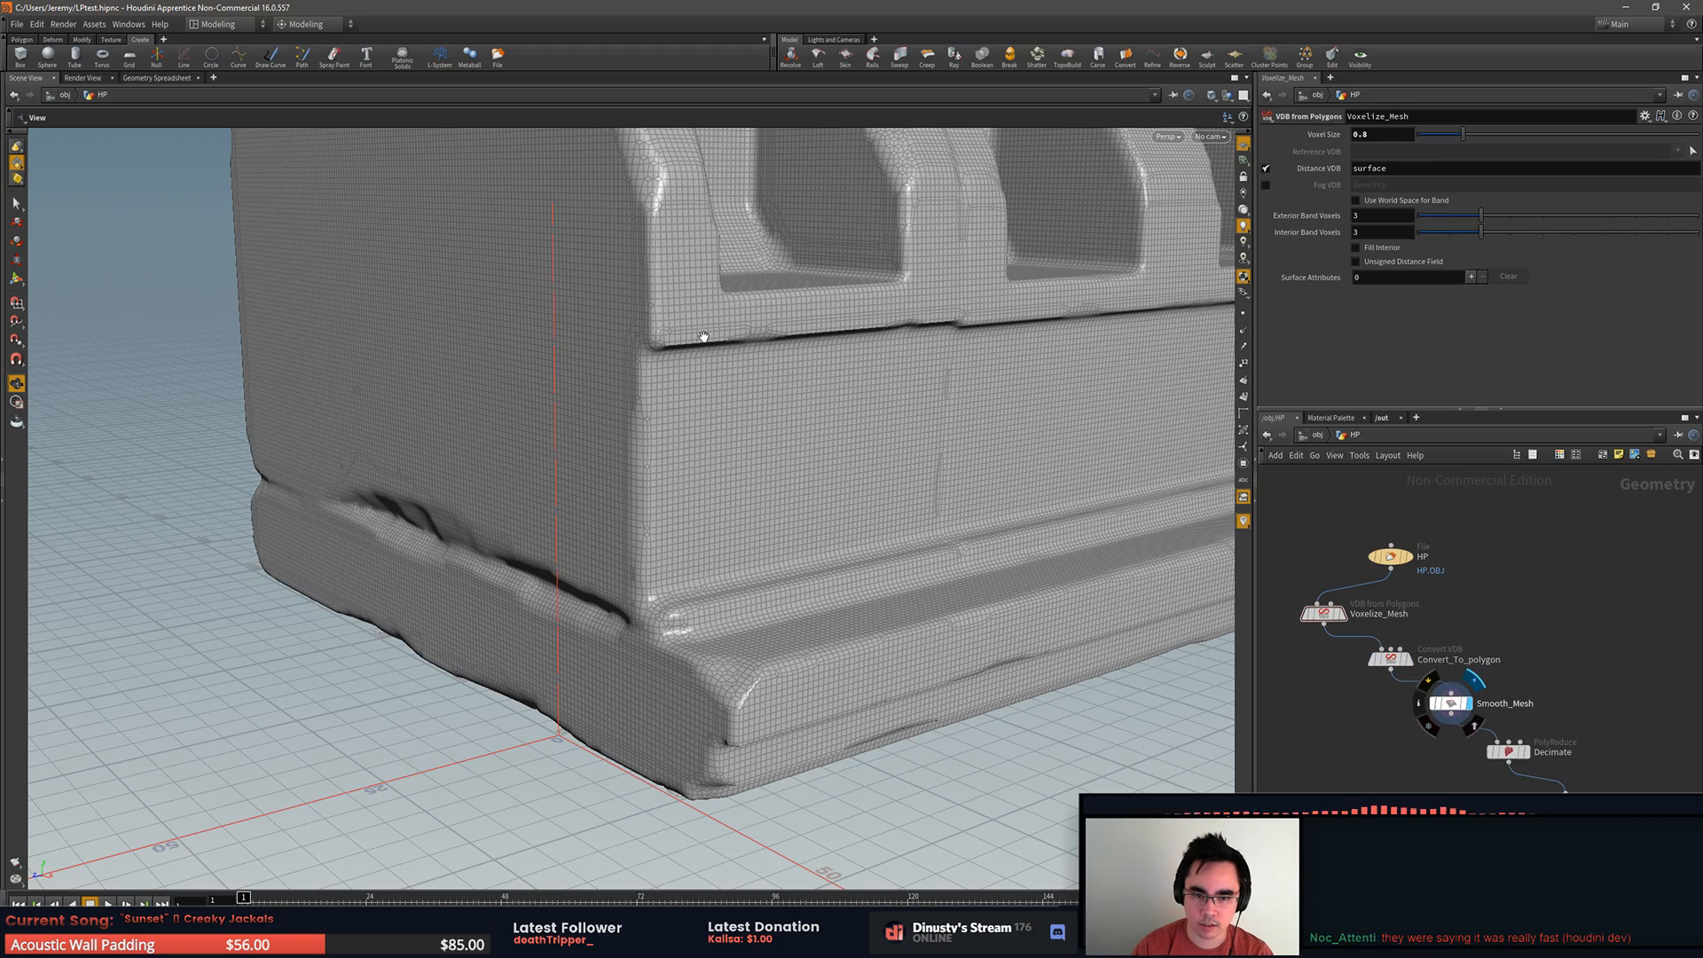
left_click_drag(840, 647, 920, 653)
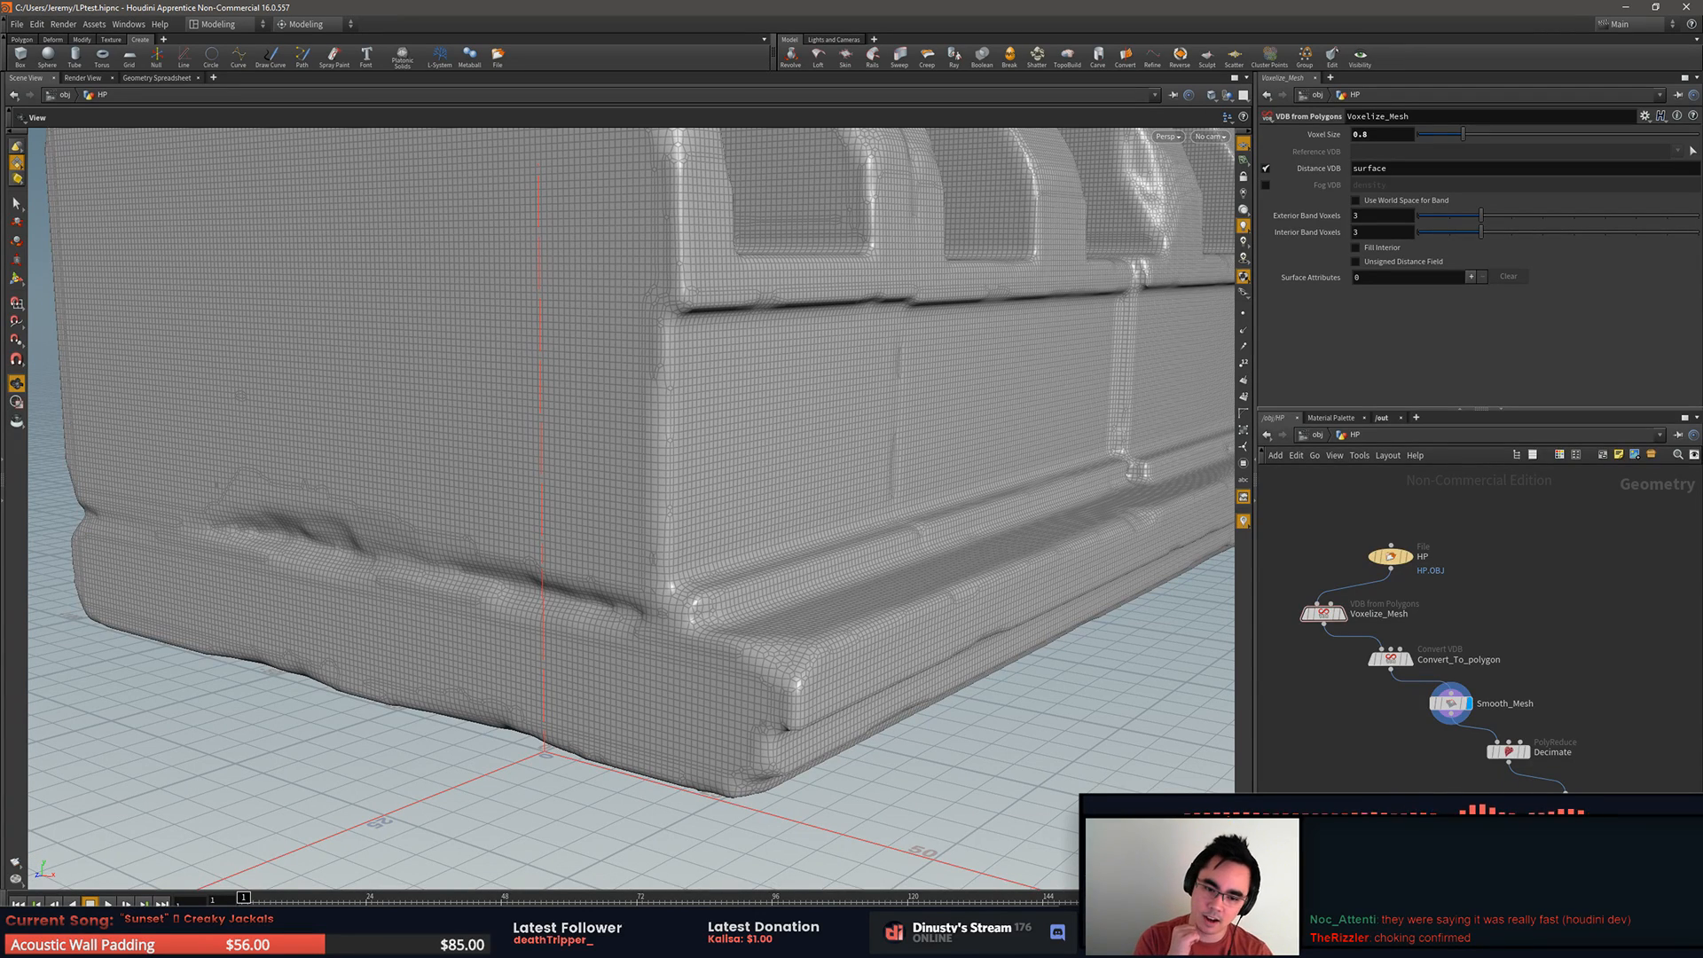
left_click_drag(426, 555, 666, 523)
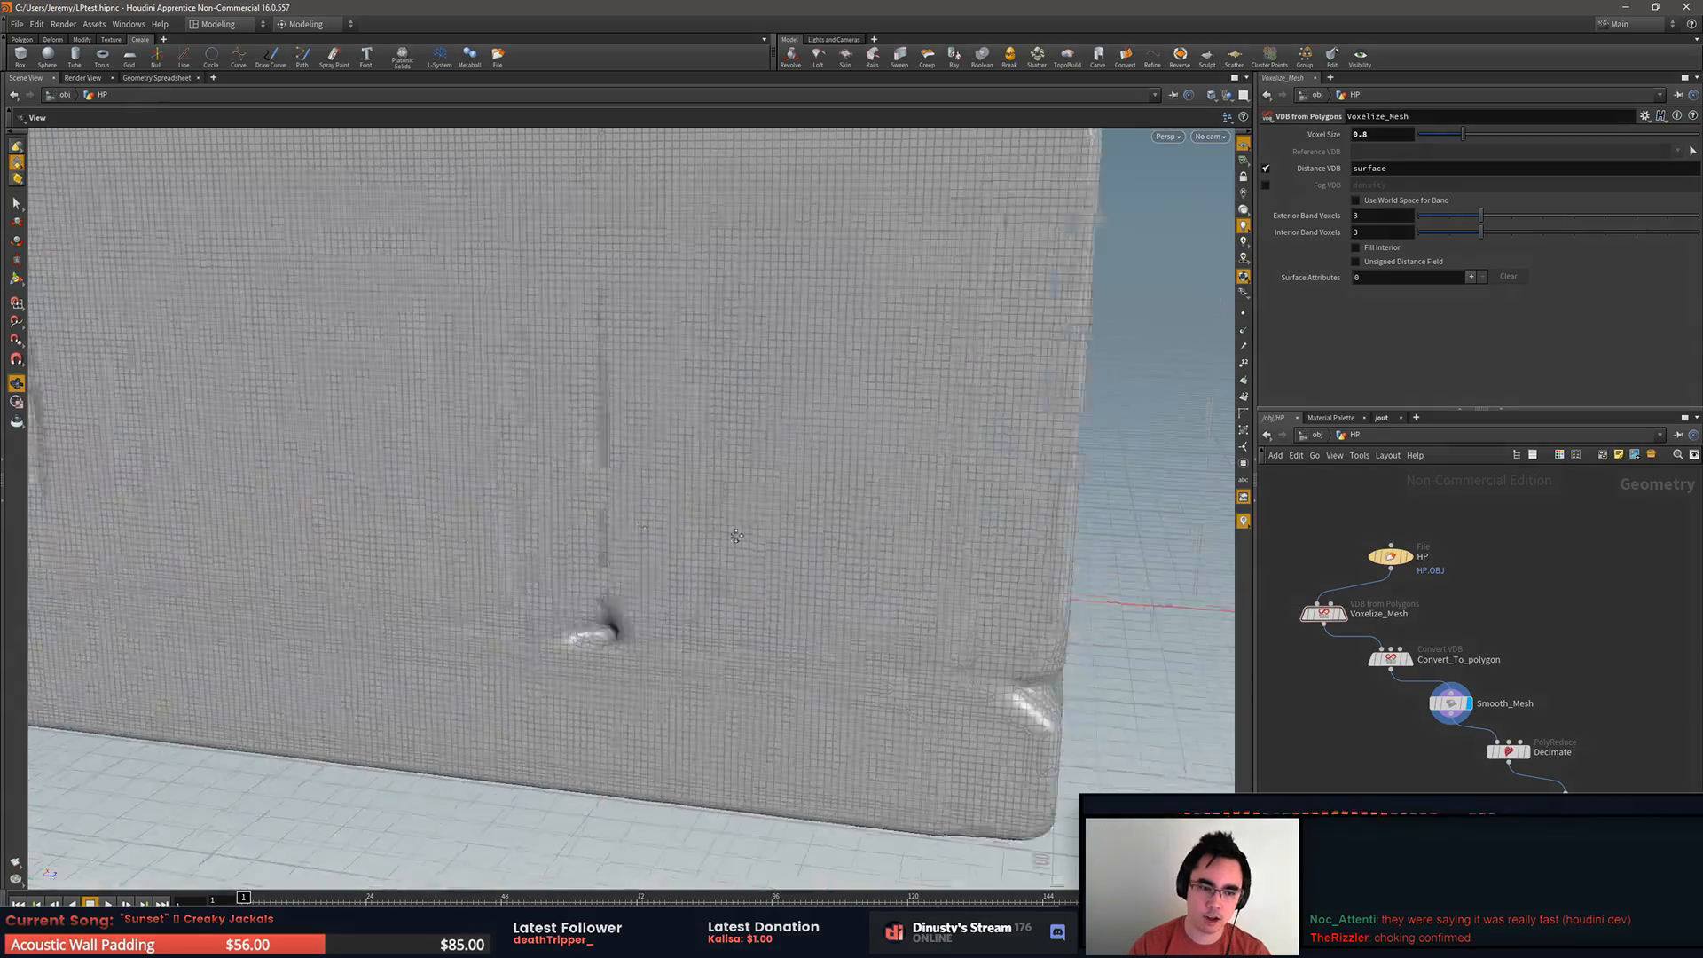
right_click_drag(665, 524, 245, 453)
left_click_drag(245, 454, 980, 487)
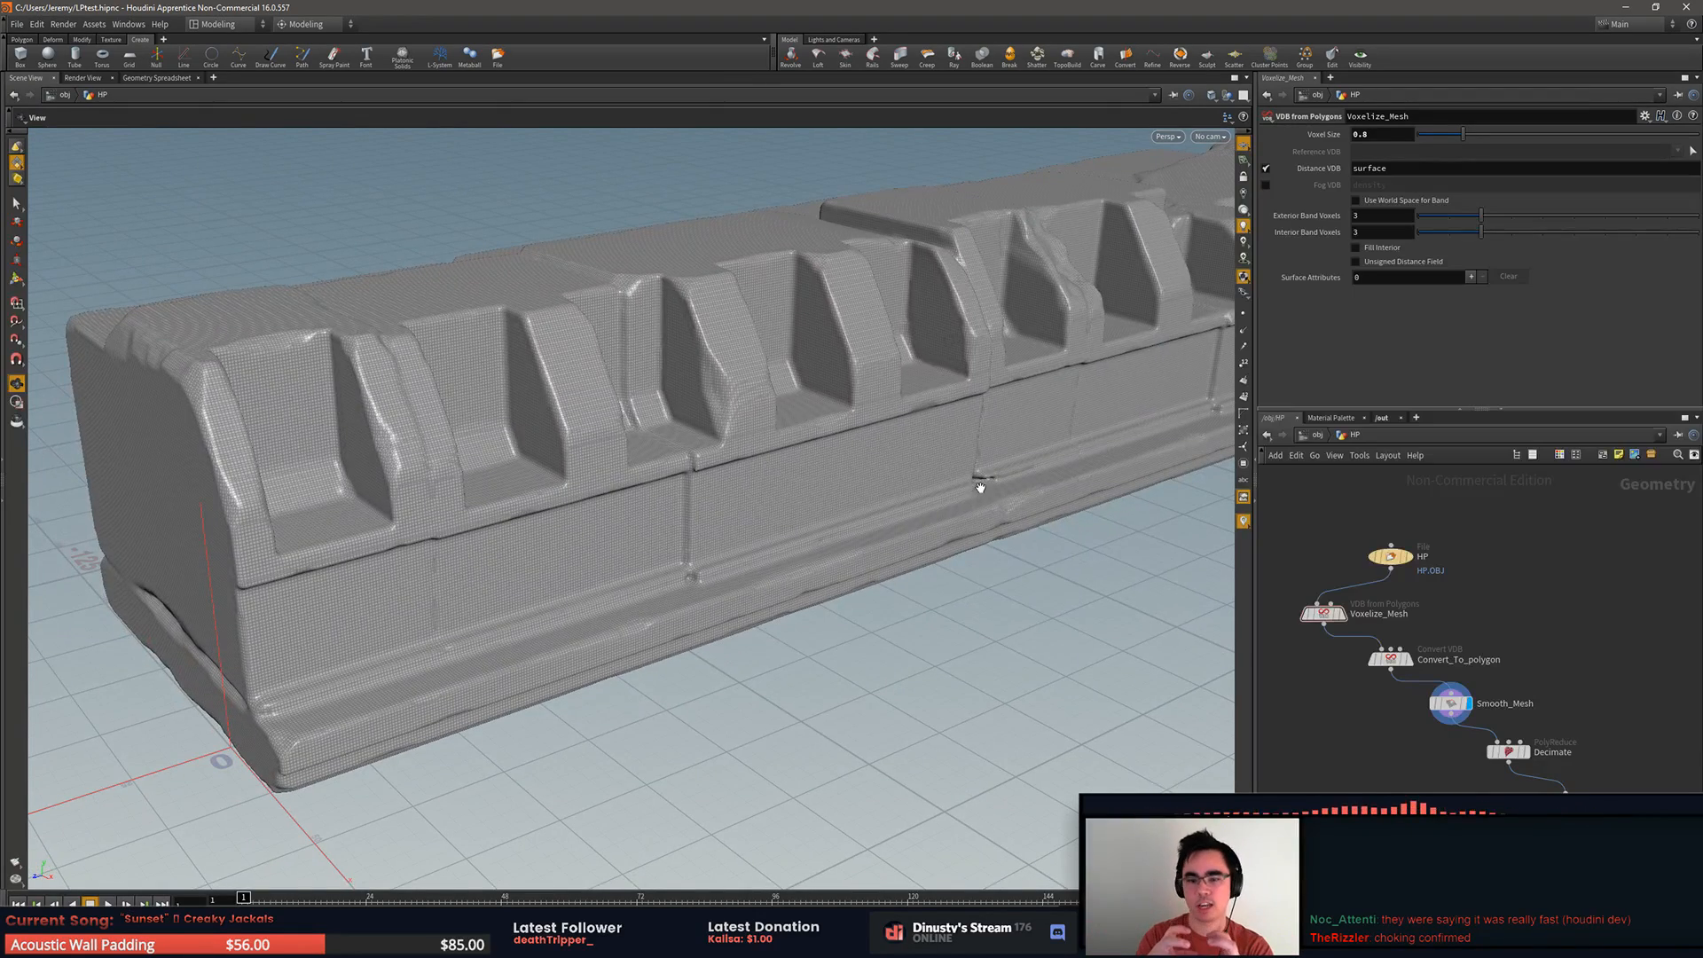
left_click_drag(859, 460, 1019, 487)
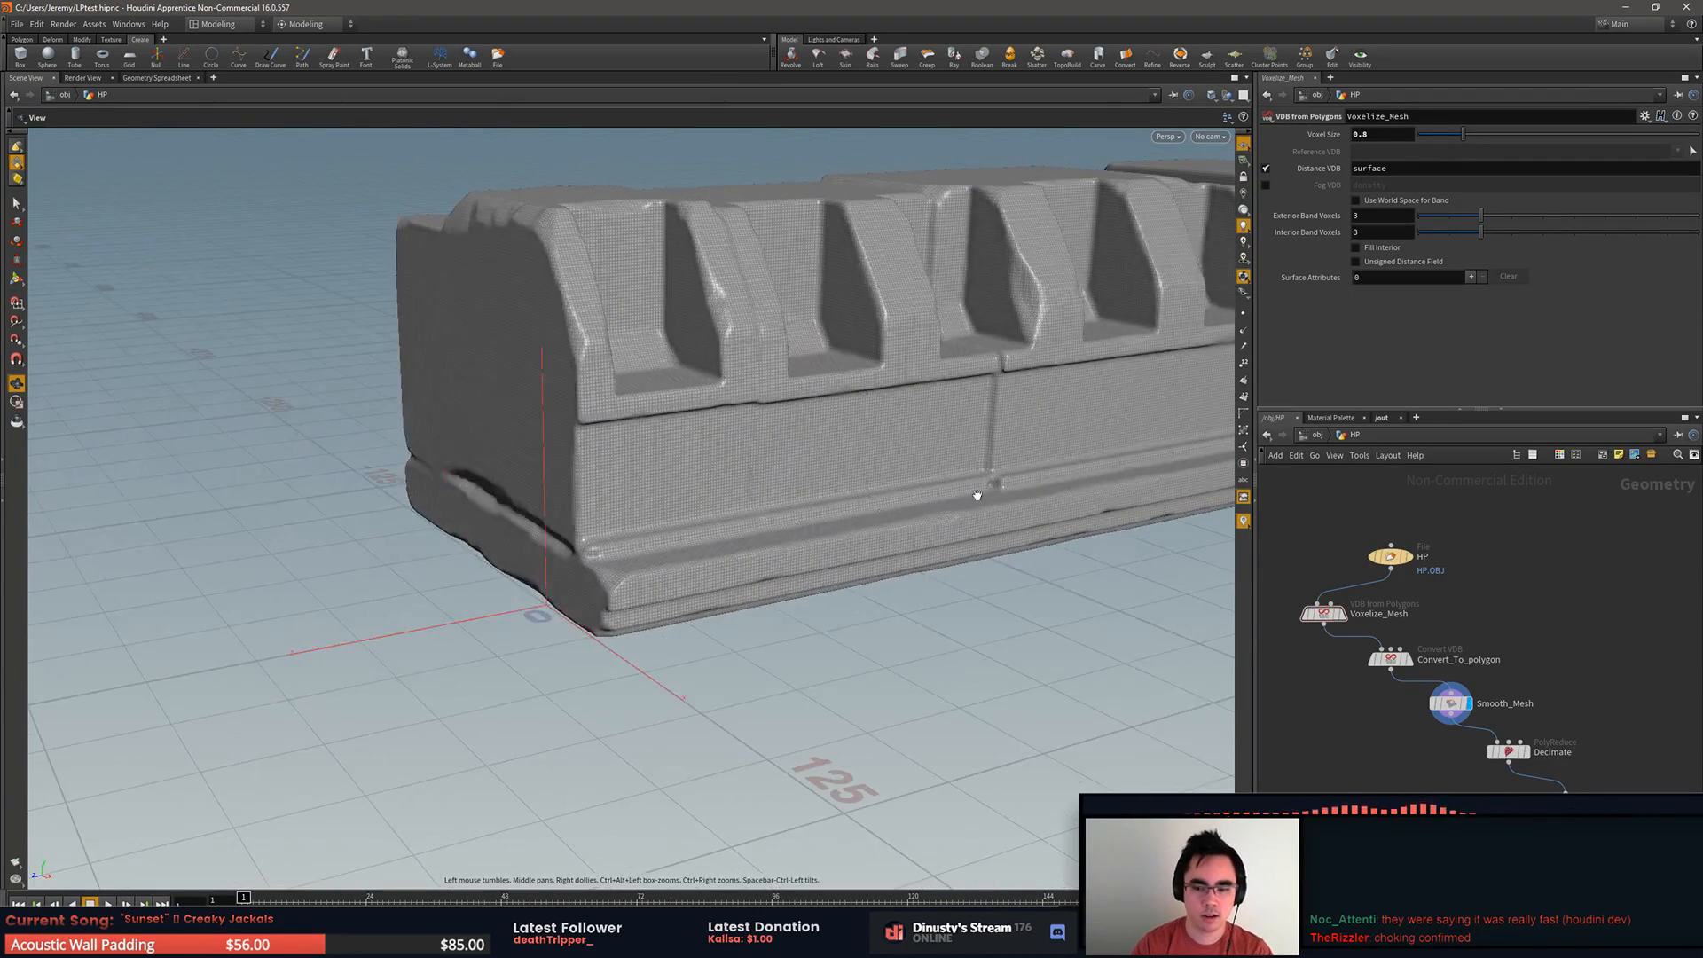
Step: Select the Decimate PolyReduce node, display its result and inspect the triangulated low-poly mesh from both ends
left_click(1510, 753)
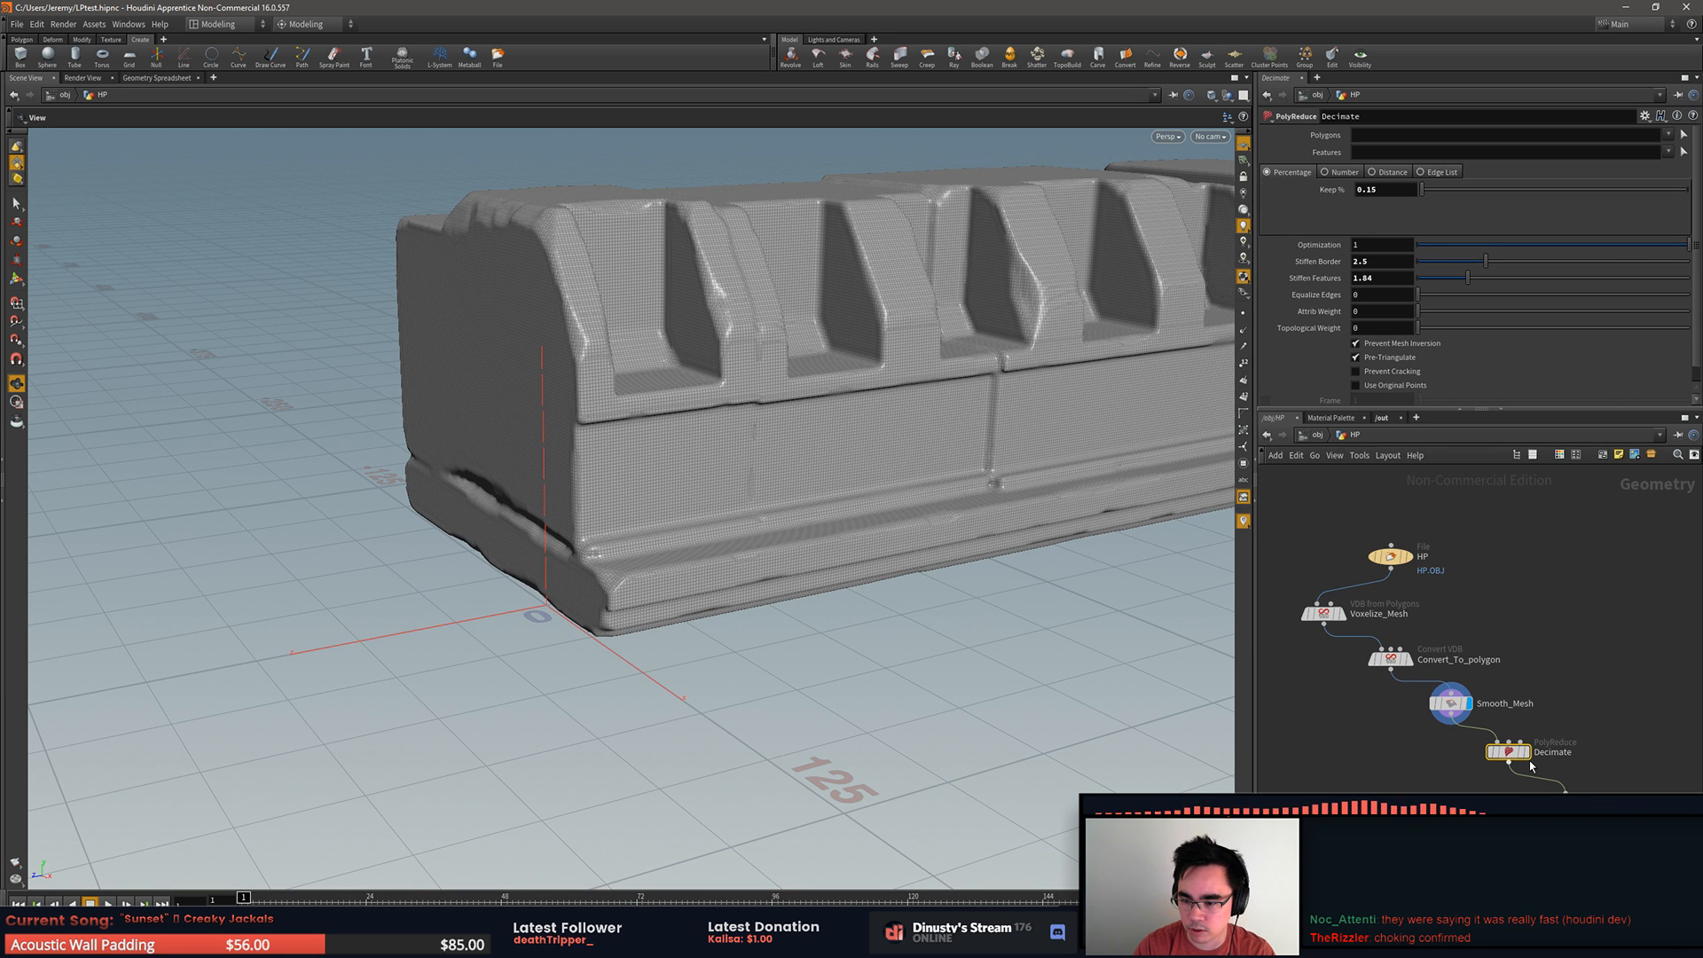
left_click_drag(924, 477, 985, 493)
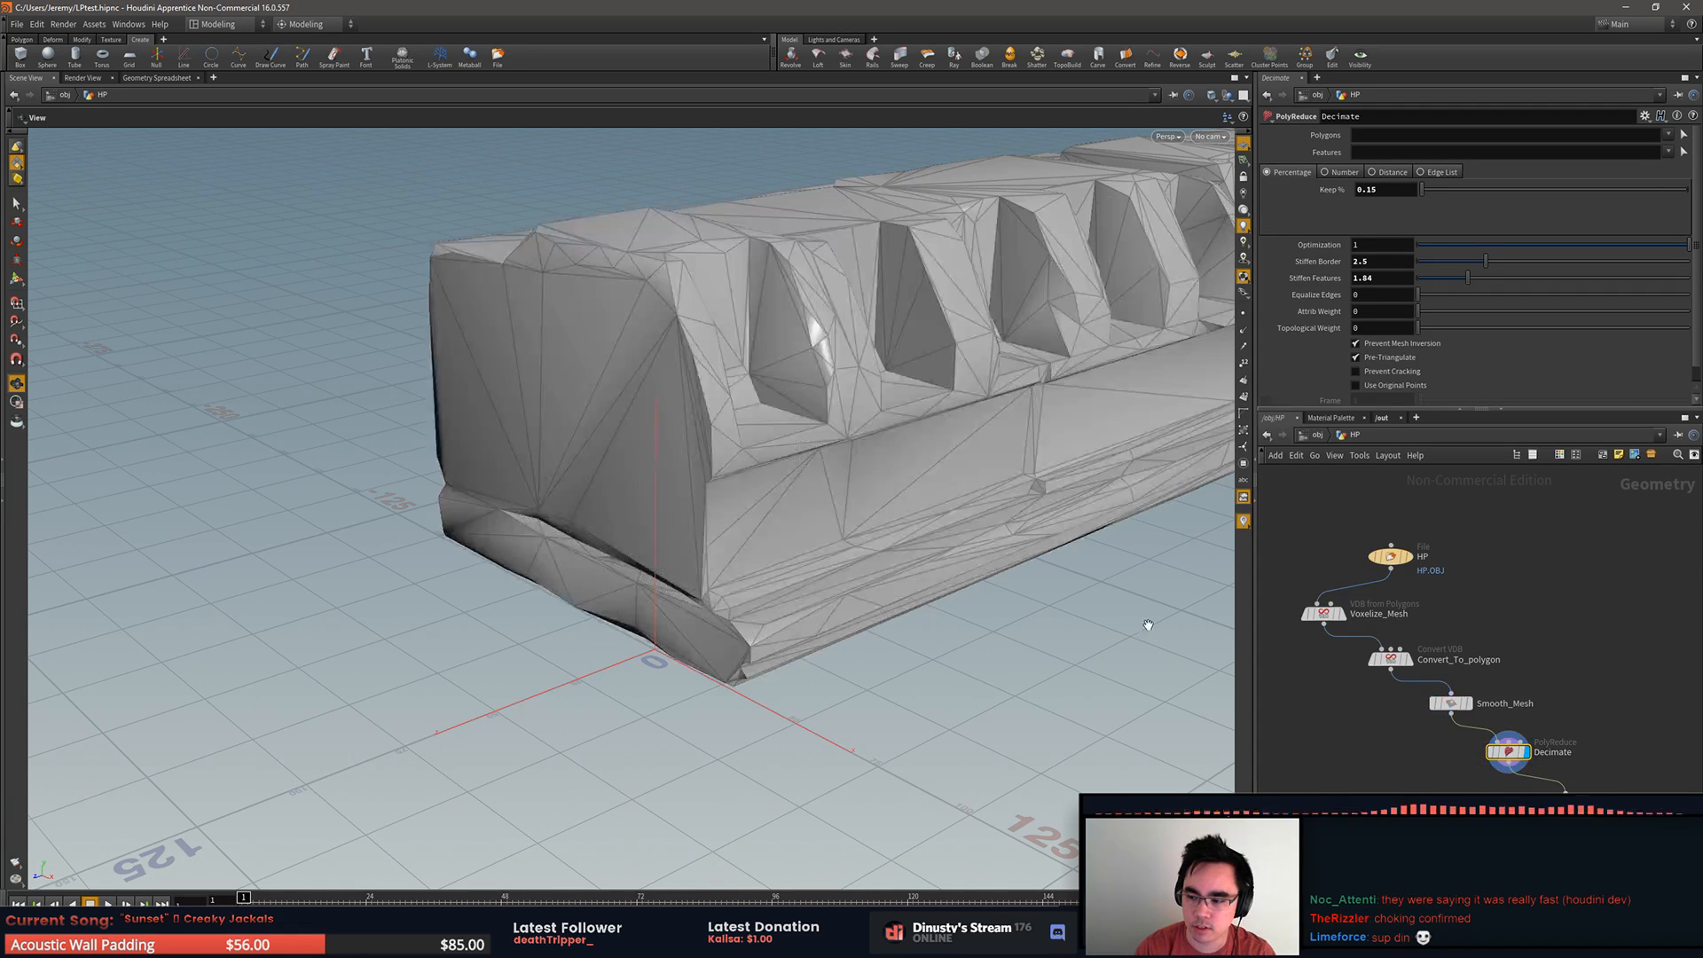
left_click_drag(1089, 609, 771, 567)
left_click_drag(1017, 355, 1027, 342)
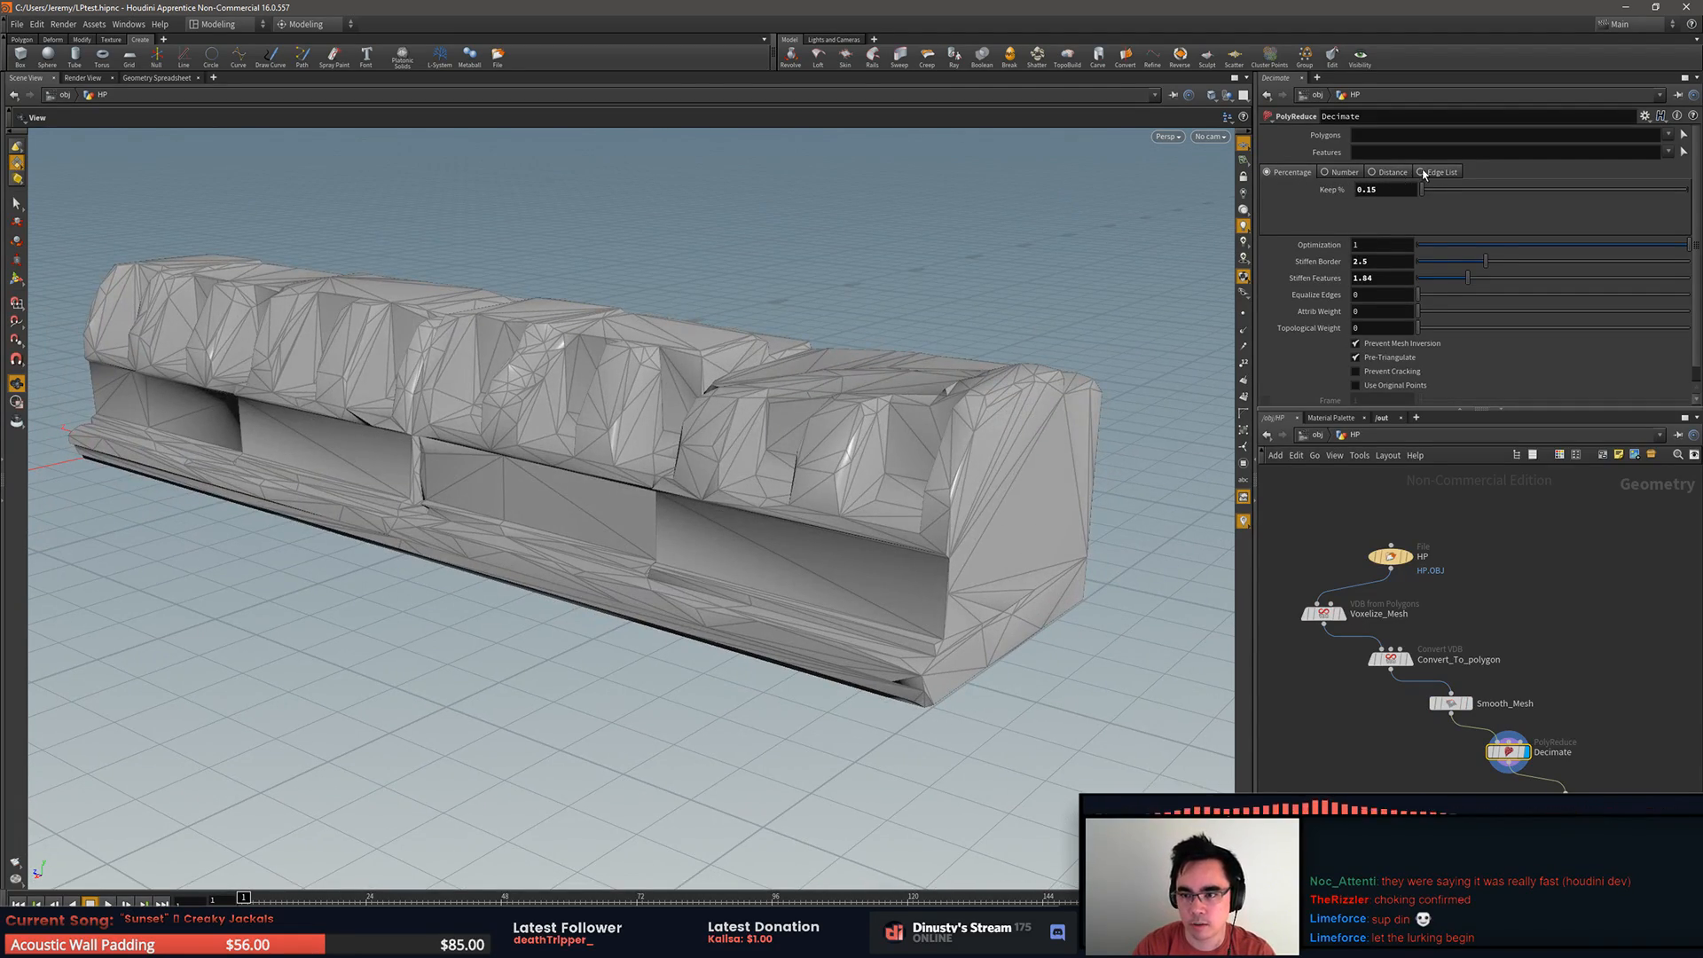
left_click_drag(913, 398, 1184, 463)
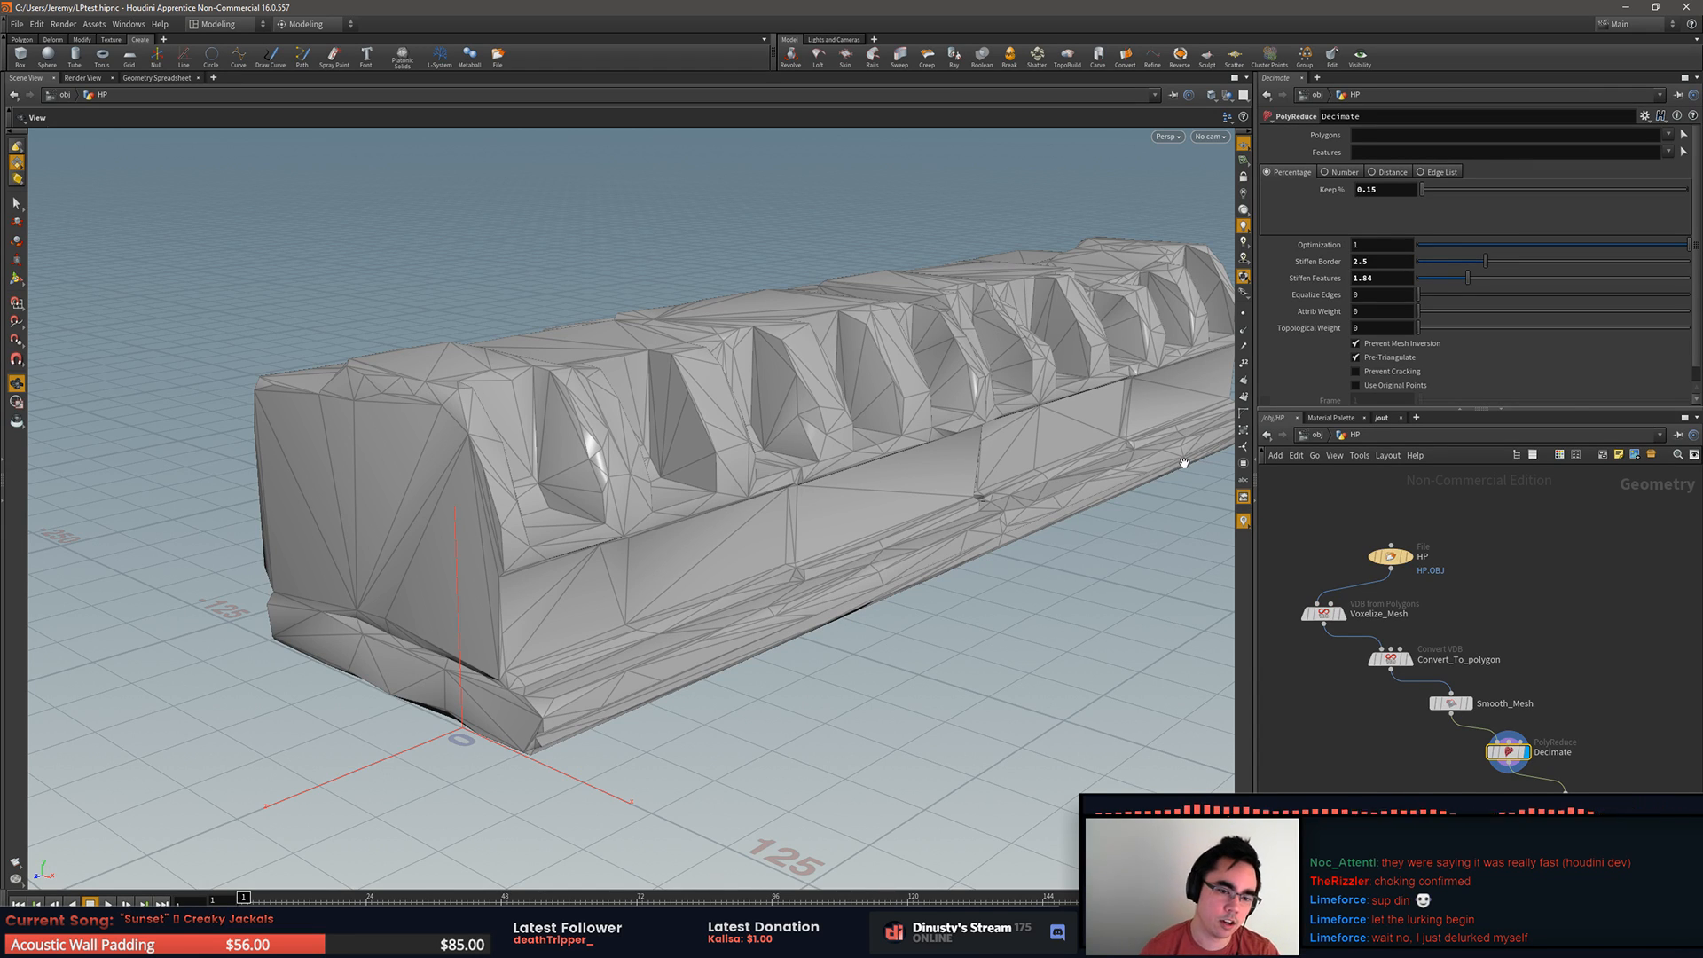
left_click_drag(1184, 463, 1076, 459)
Step: Display the Normalize node, view its parameters, and compare its shading with the Decimate node's result
scroll(1518, 723, "up", 5)
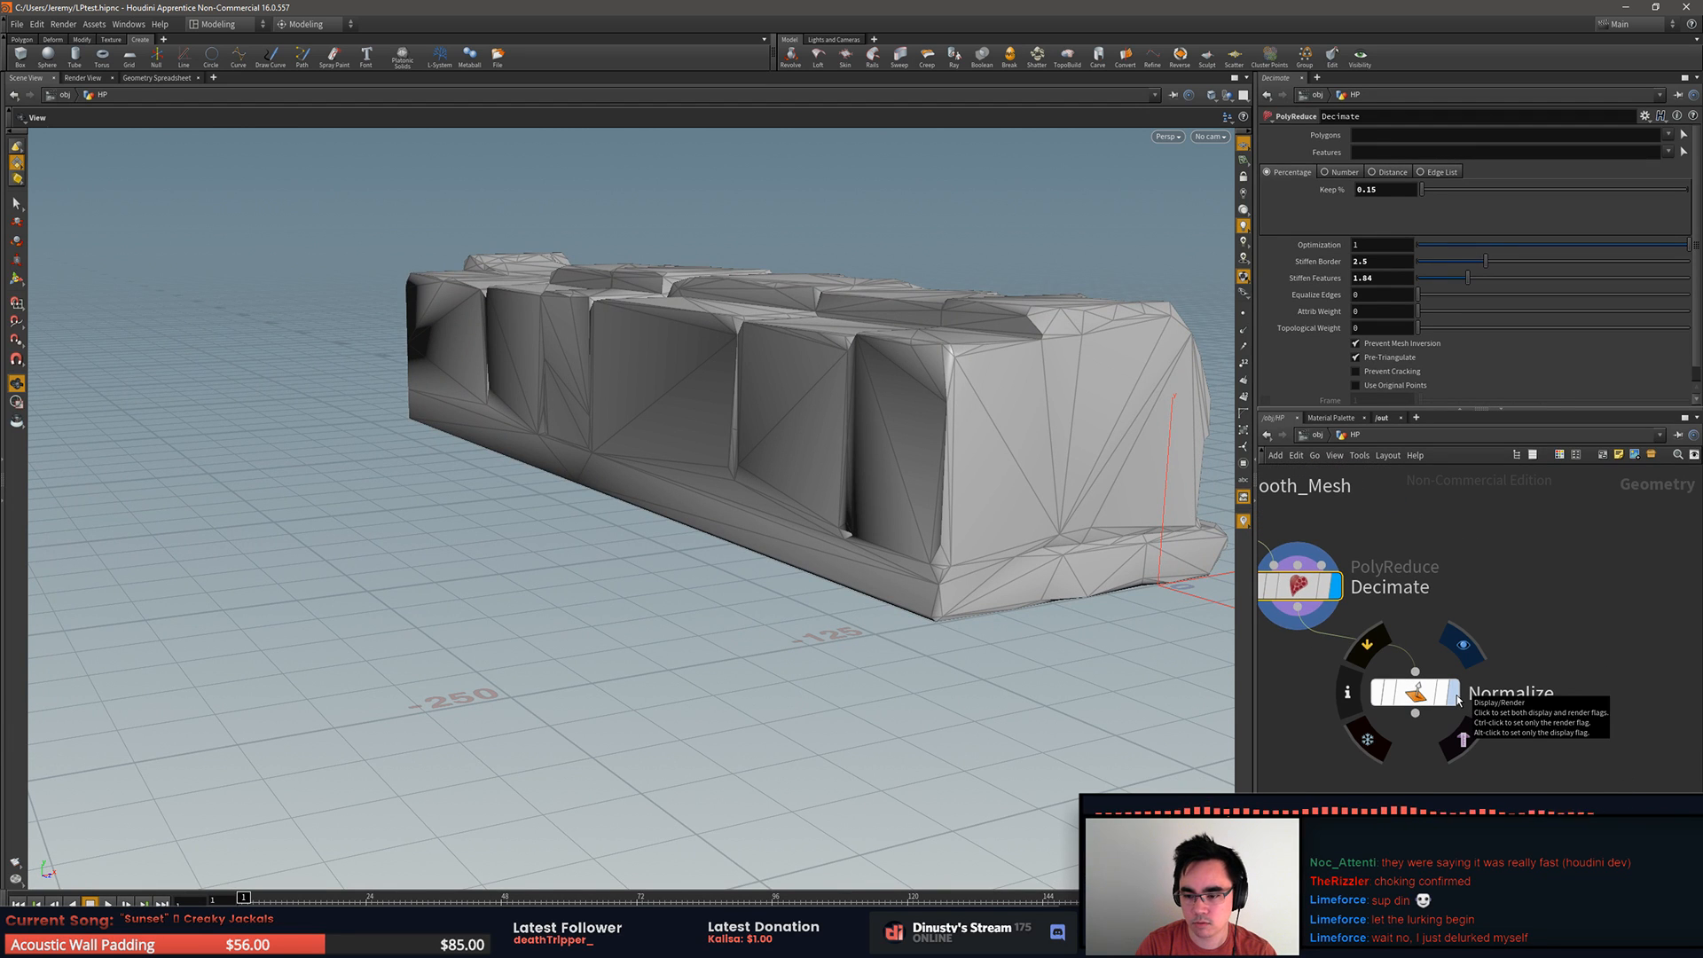
left_click(1455, 693)
left_click_drag(1141, 695, 890, 695)
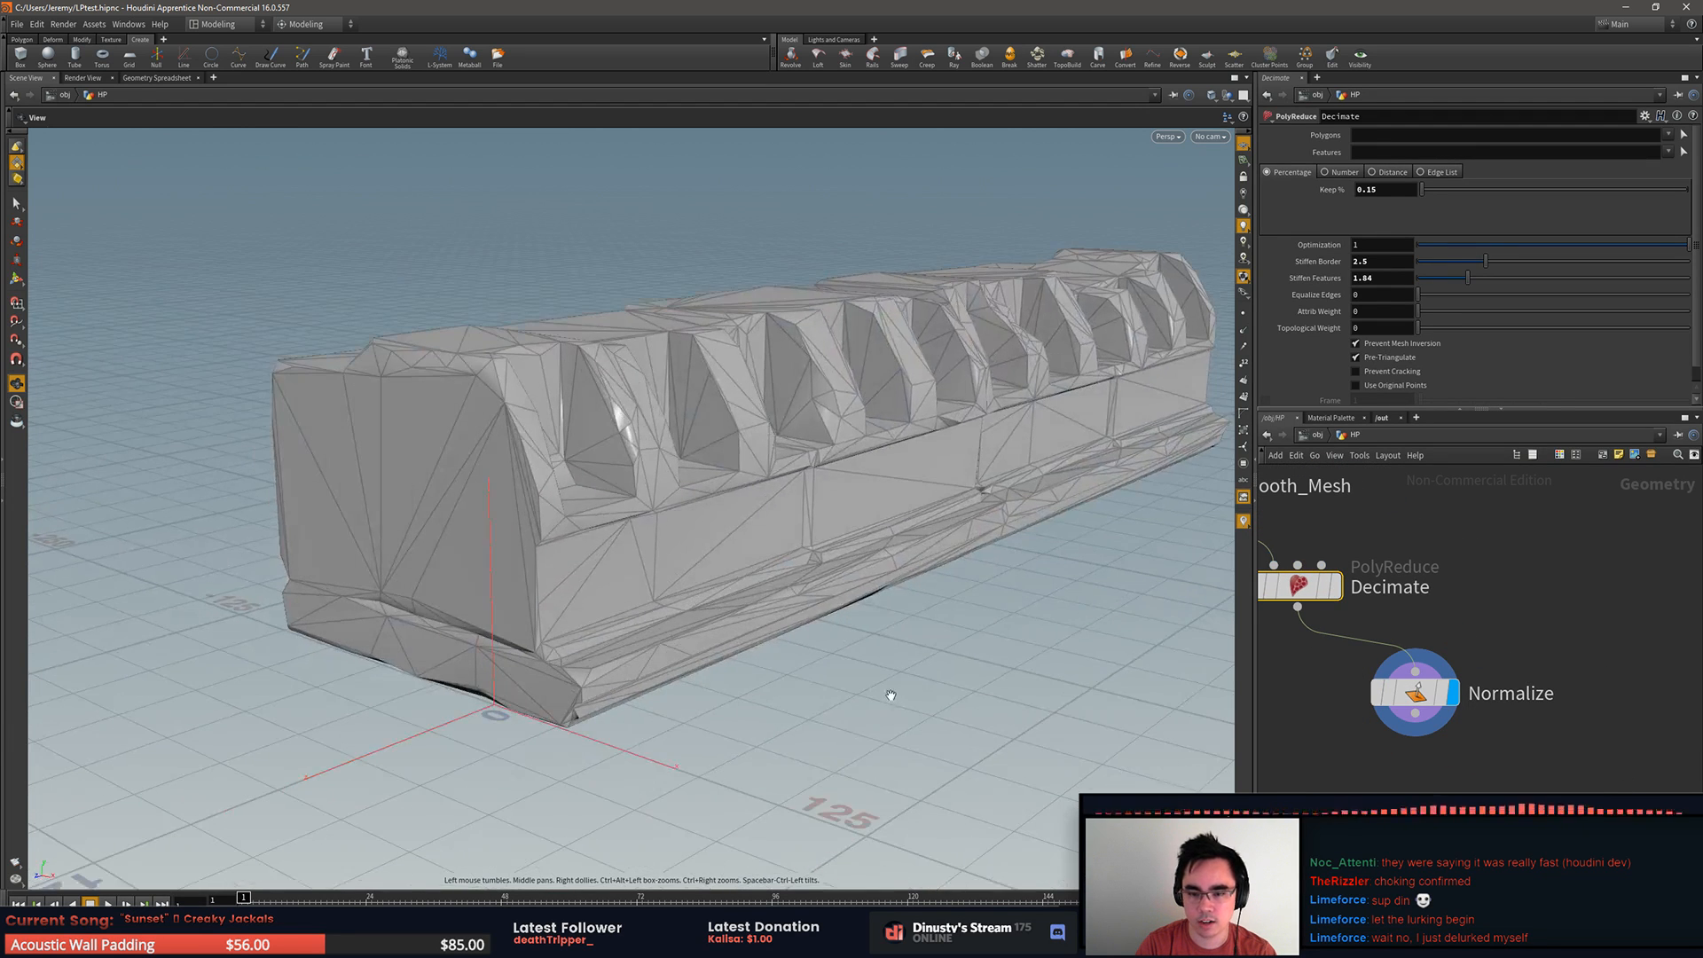
left_click(1412, 693)
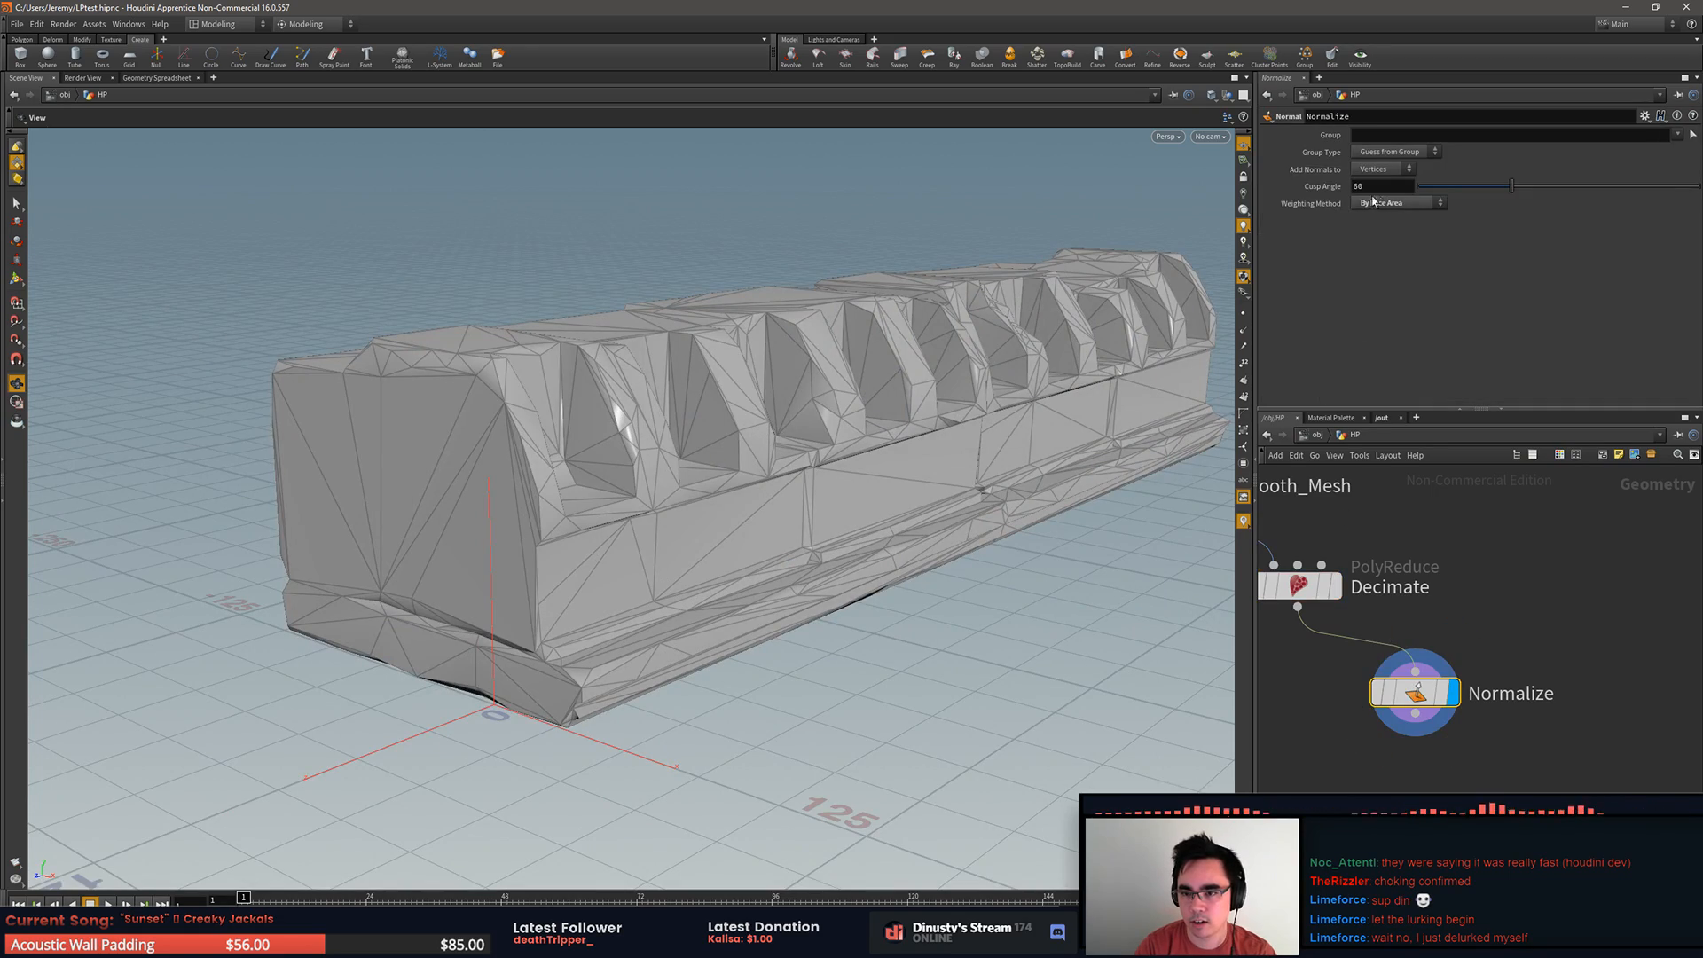
left_click_drag(1120, 487, 703, 483)
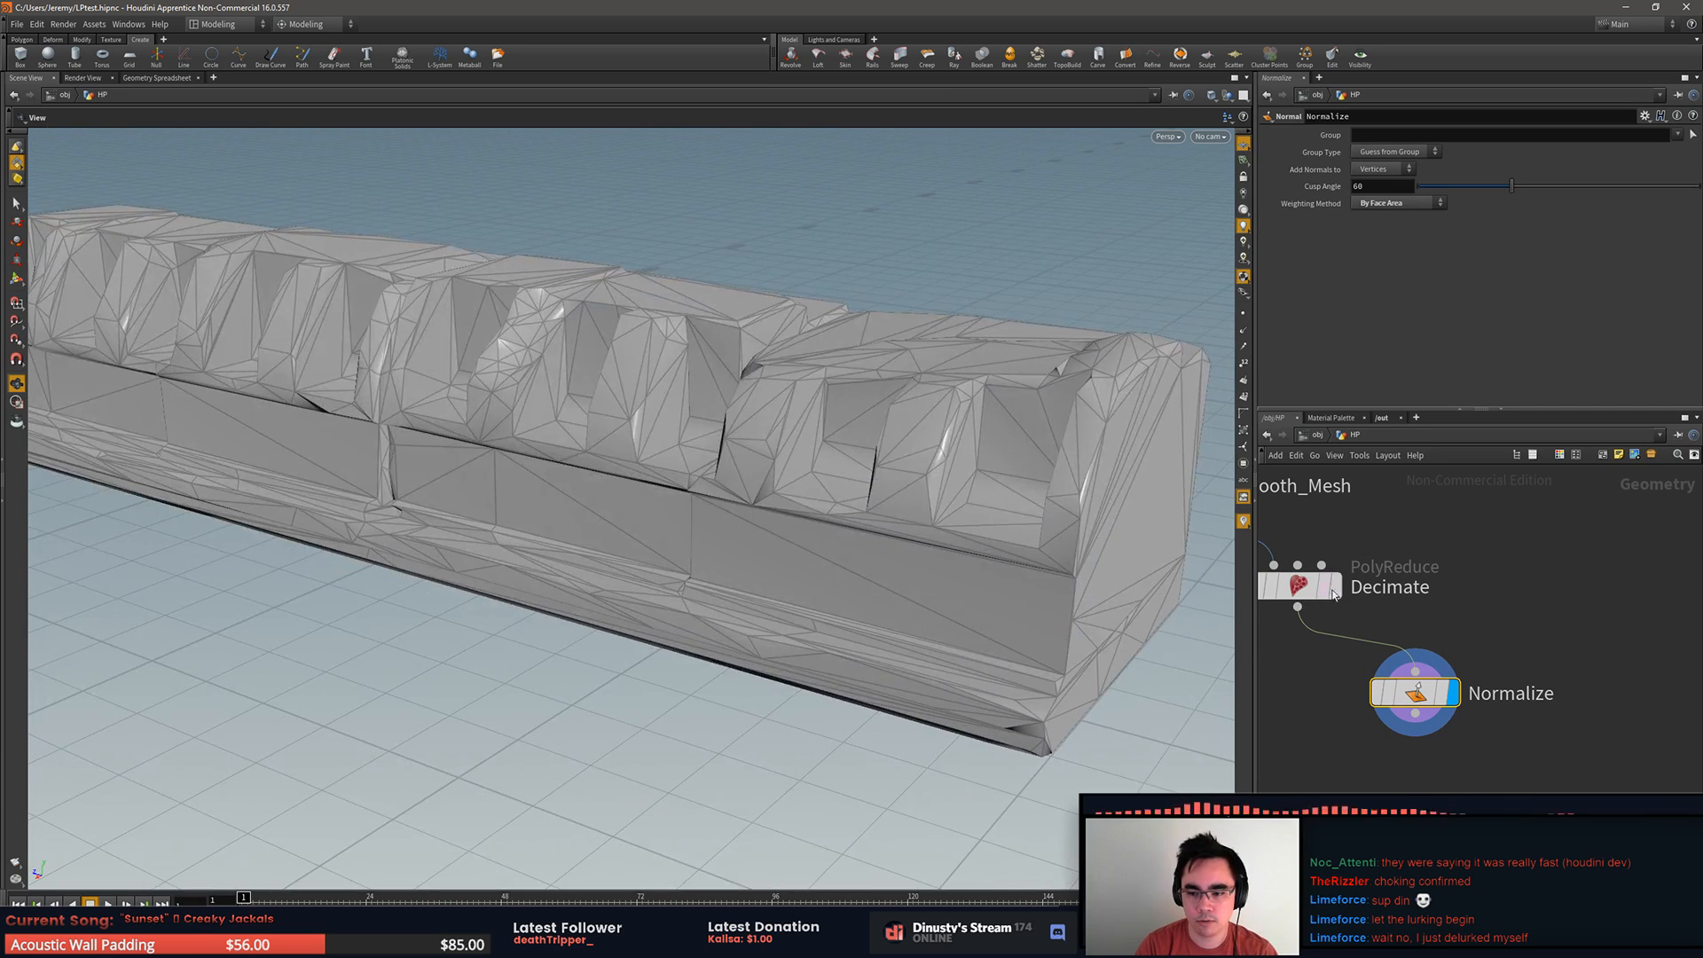
left_click(1329, 590)
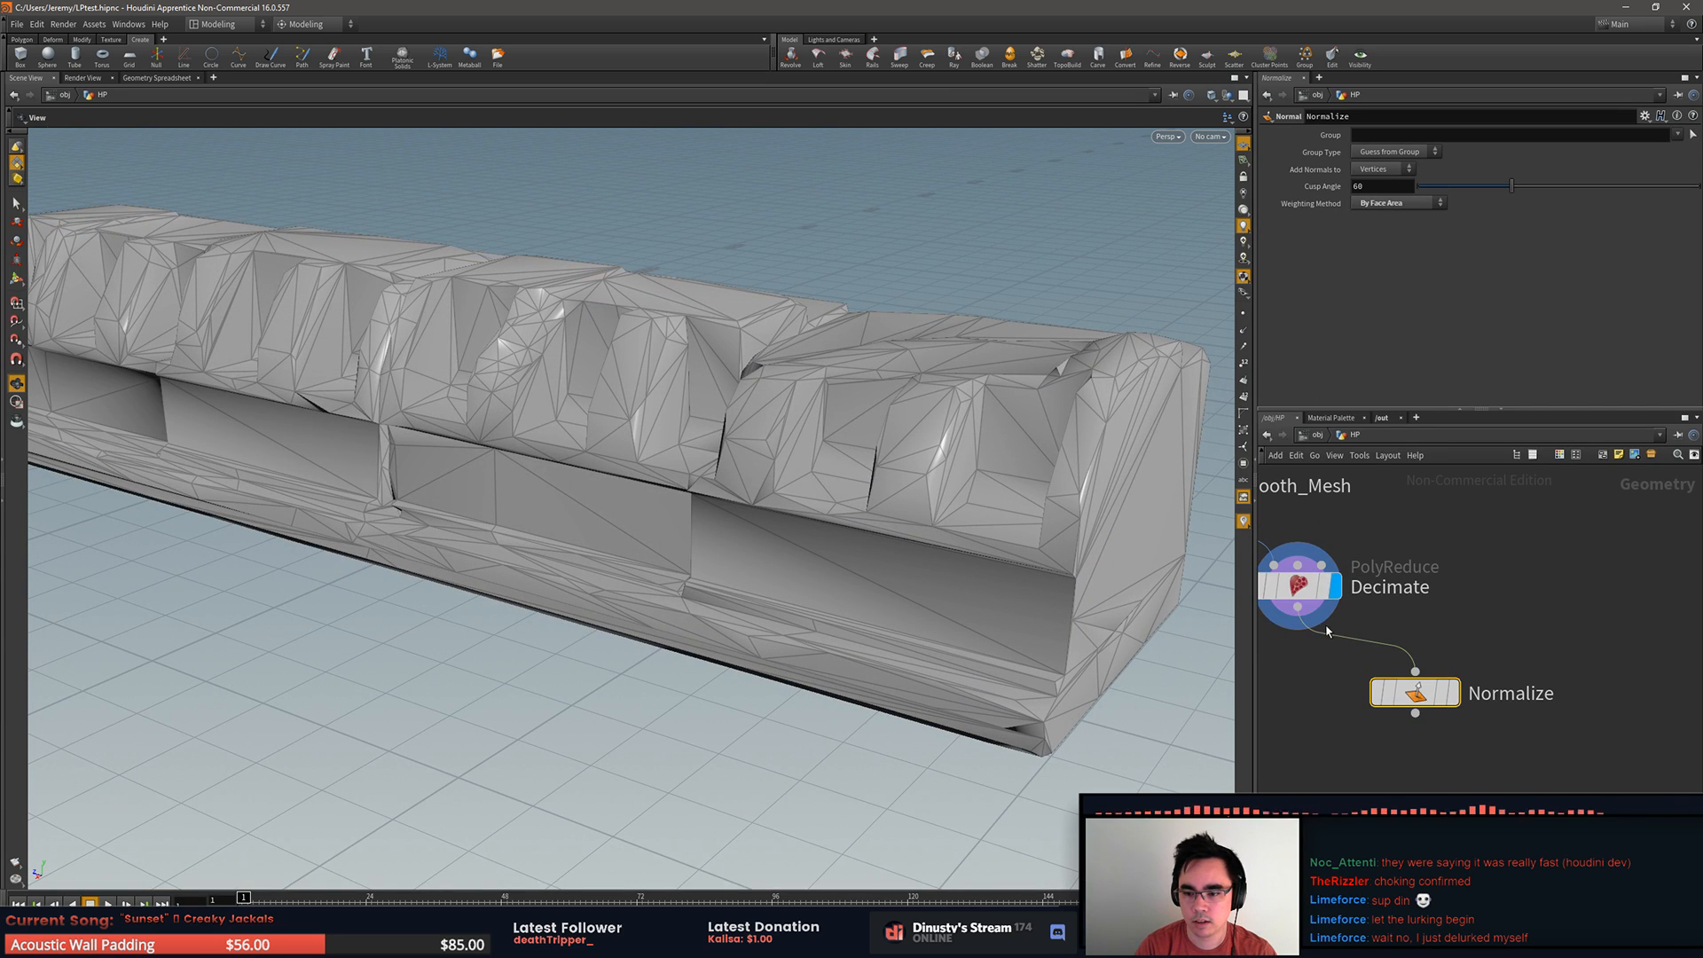
Step: Set the Decimate node's Keep % to 0.2 and display the mesh through the Normalize node
left_click(1296, 588)
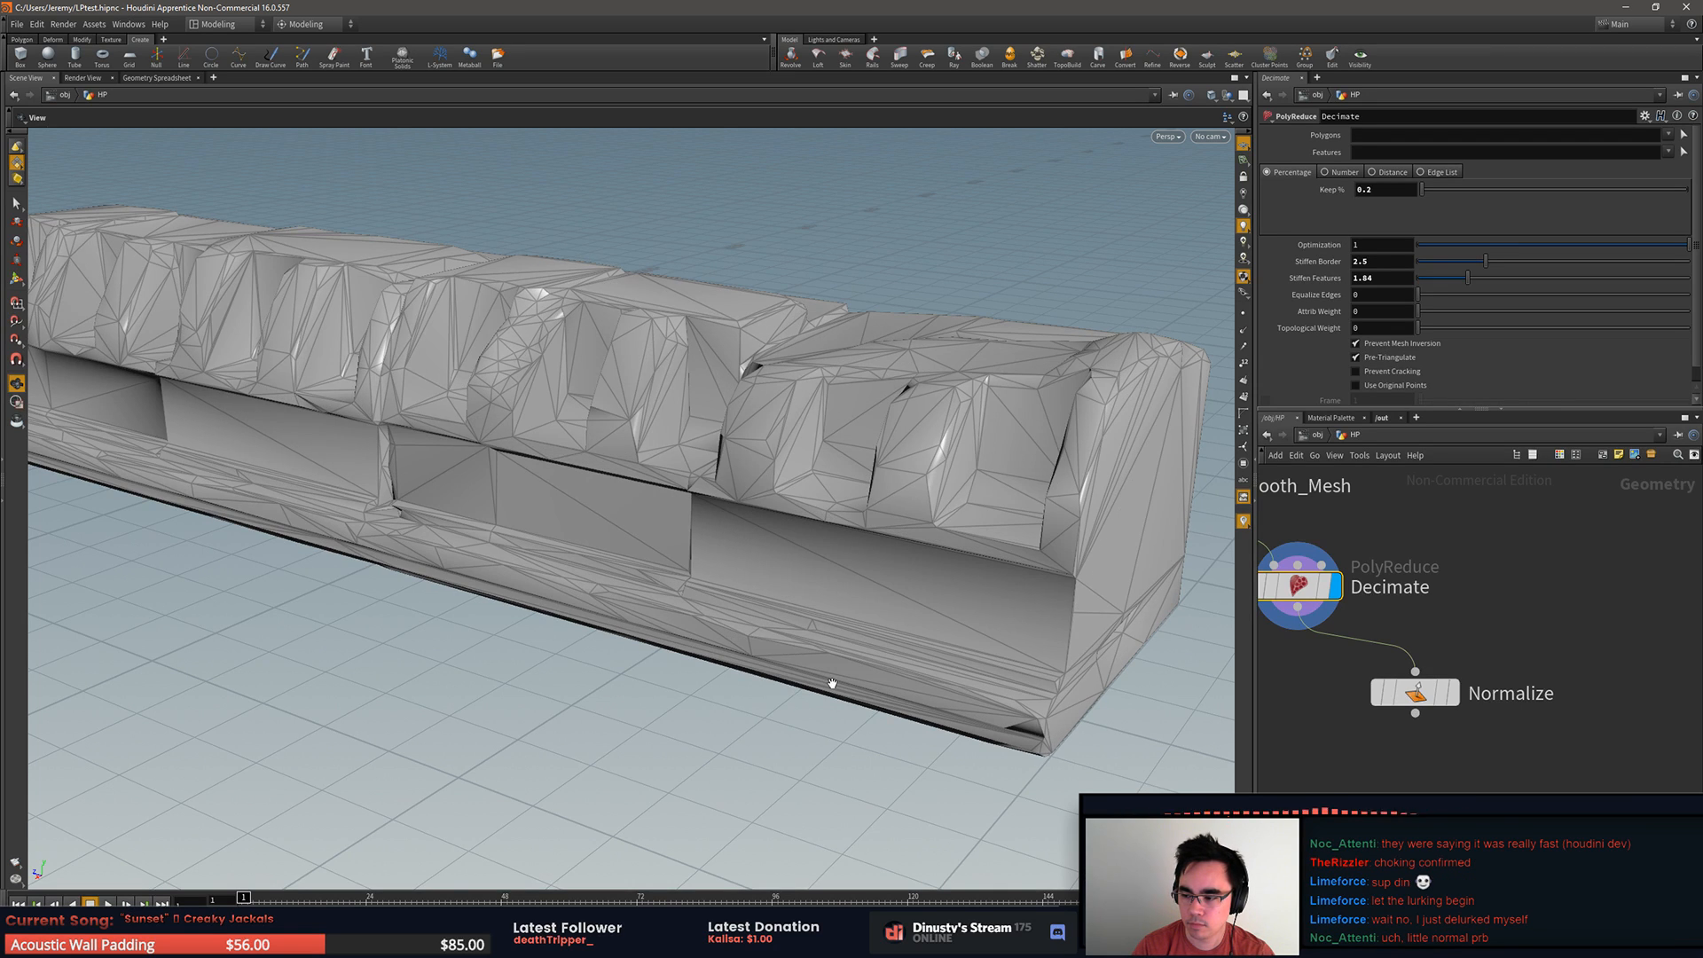
left_click(1453, 693)
left_click_drag(732, 624, 979, 557)
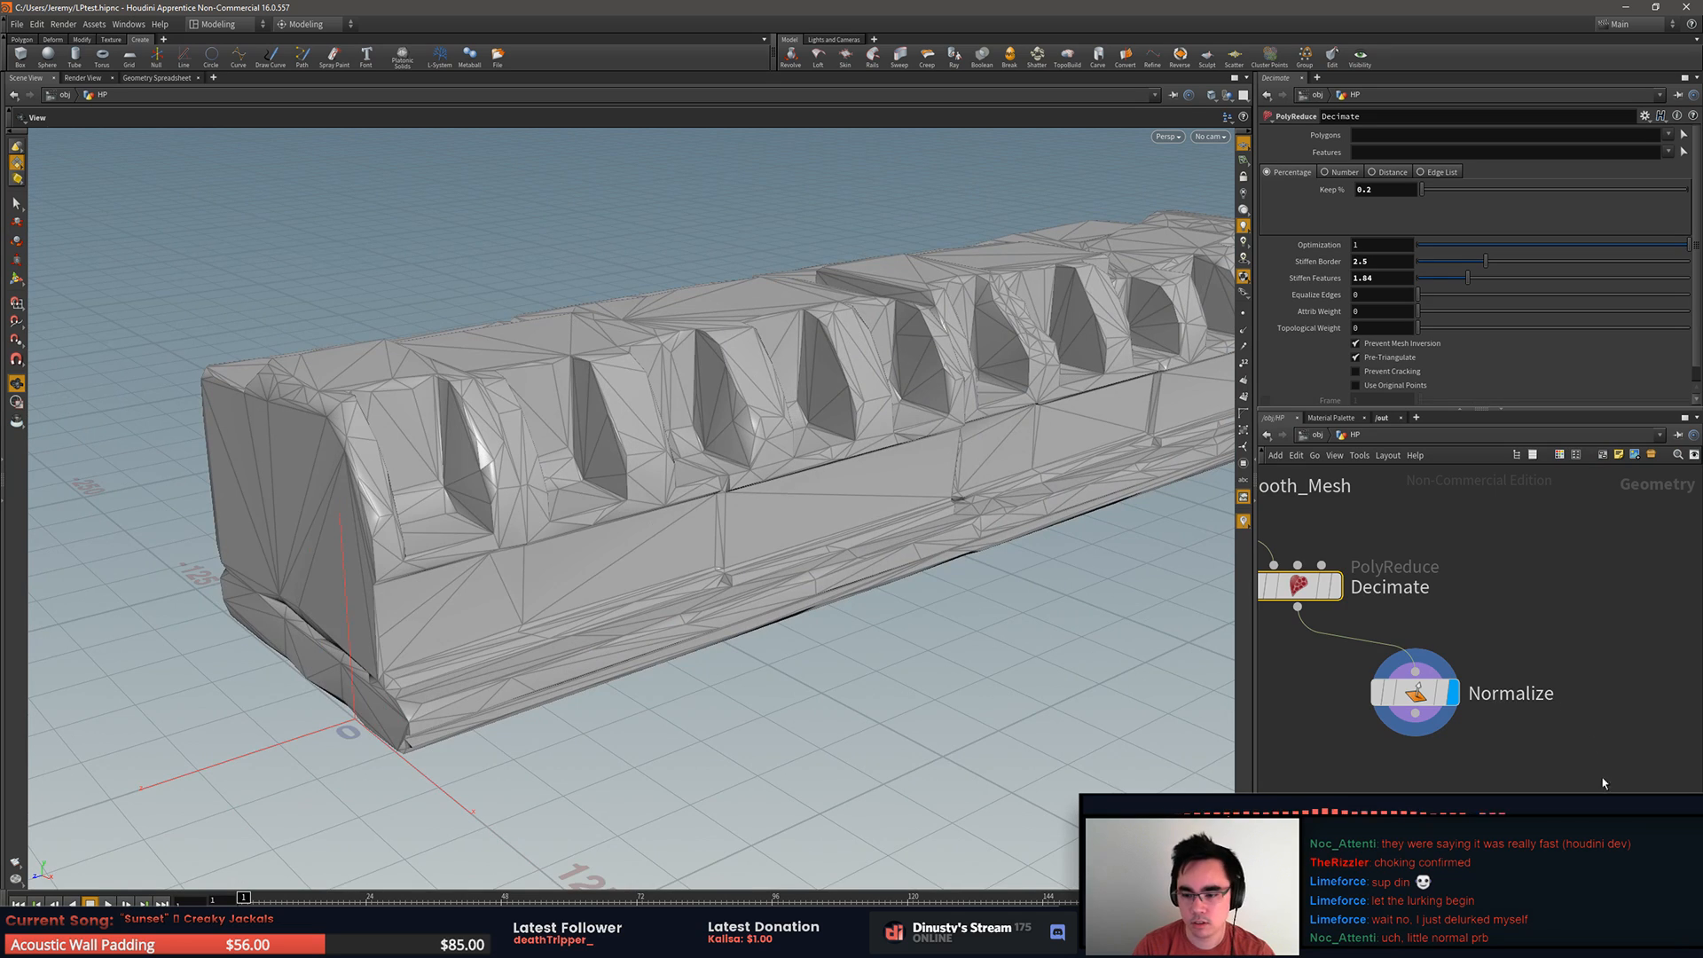
Step: Add a UV Unwrap node below the Normalize node and connect Normalize's output to its first input
middle_click_drag(1508, 772, 1513, 702)
key("Tab")
type("uv")
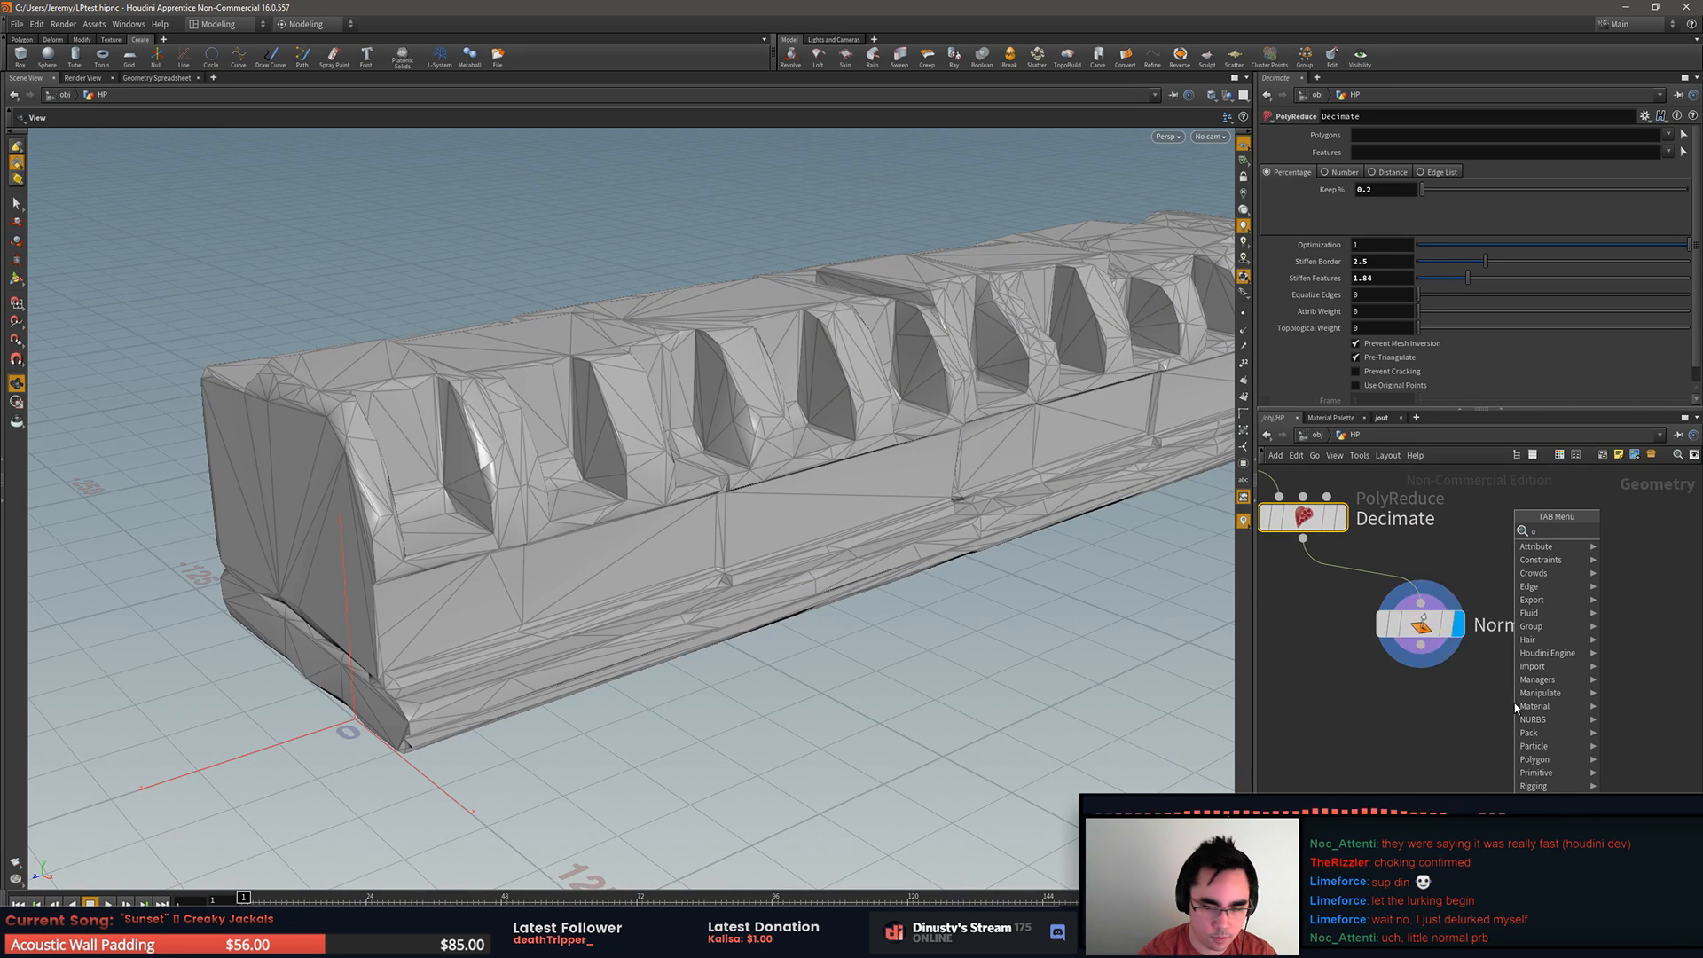
key("Down")
key("Down")
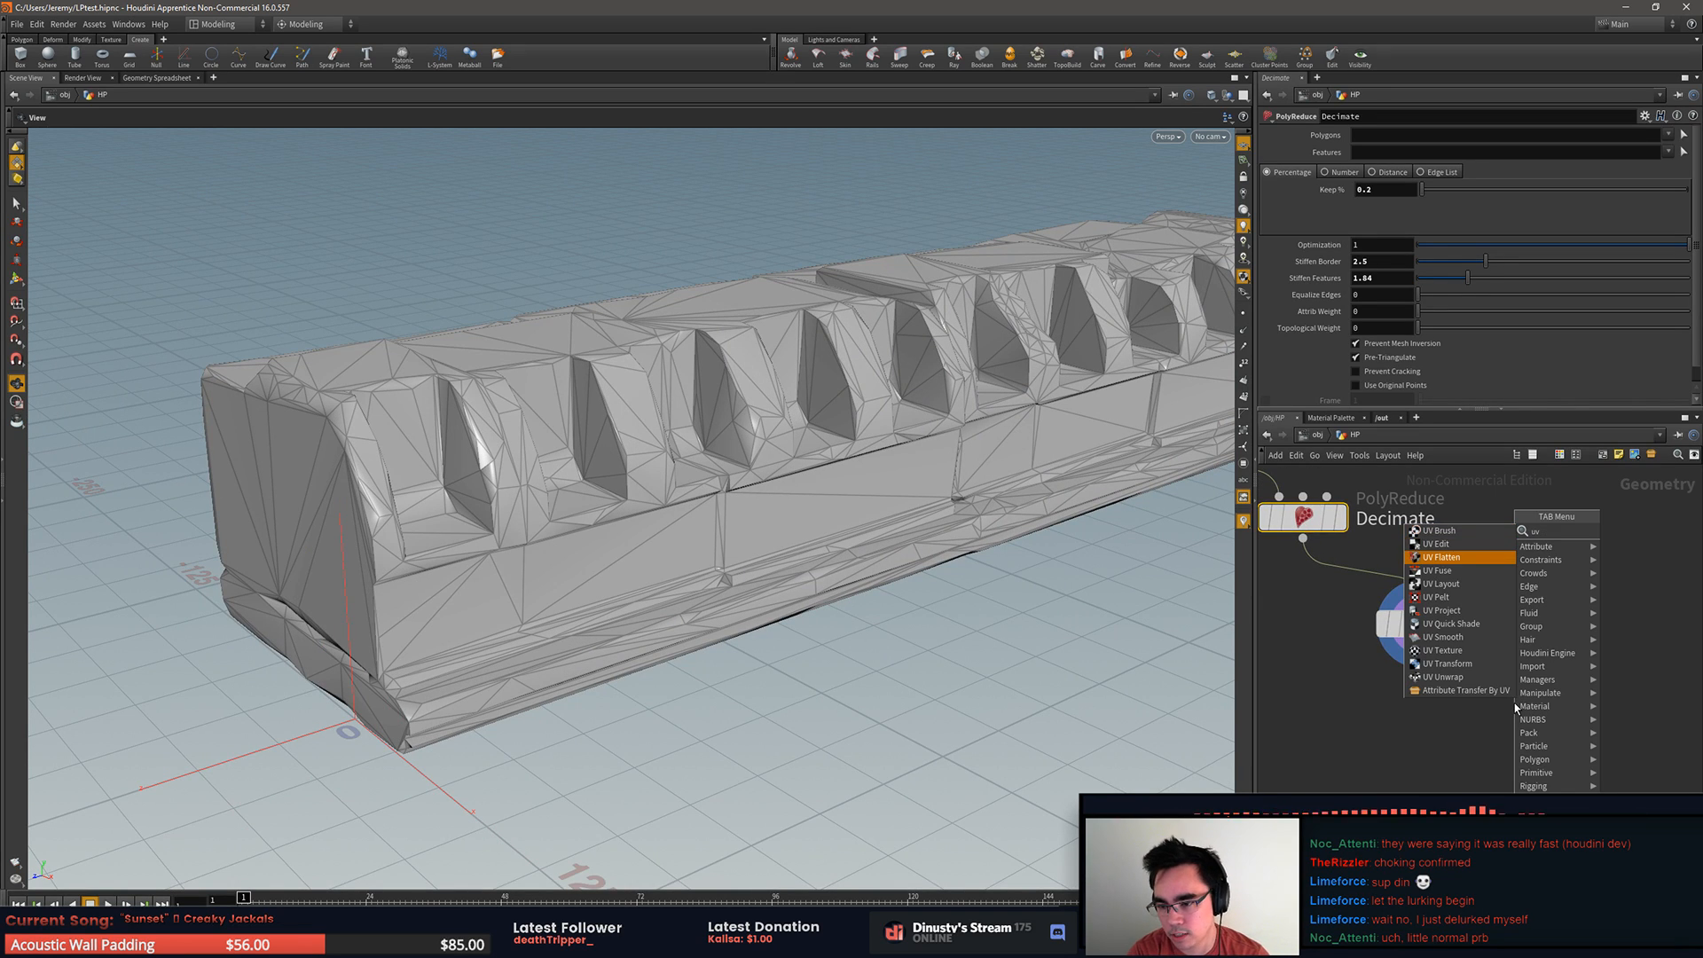
key("Down")
key("Down")
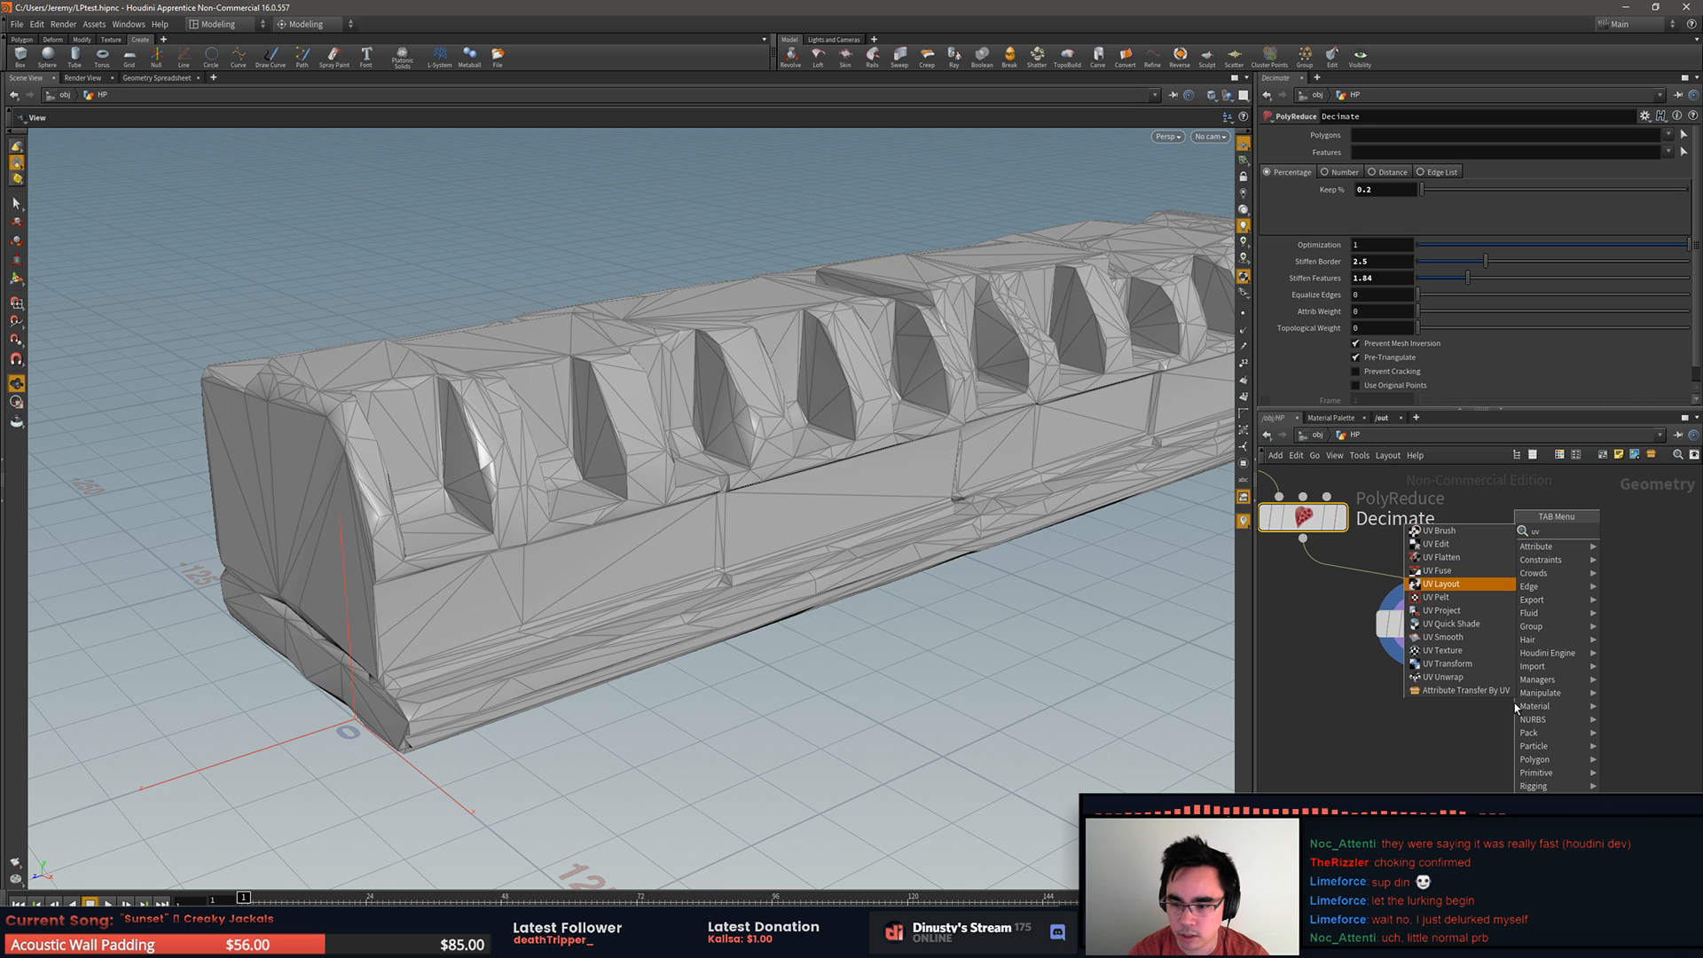
key("Down")
key("Down")
key("Down")
key("Down")
key("Down")
key("Down")
key("Down")
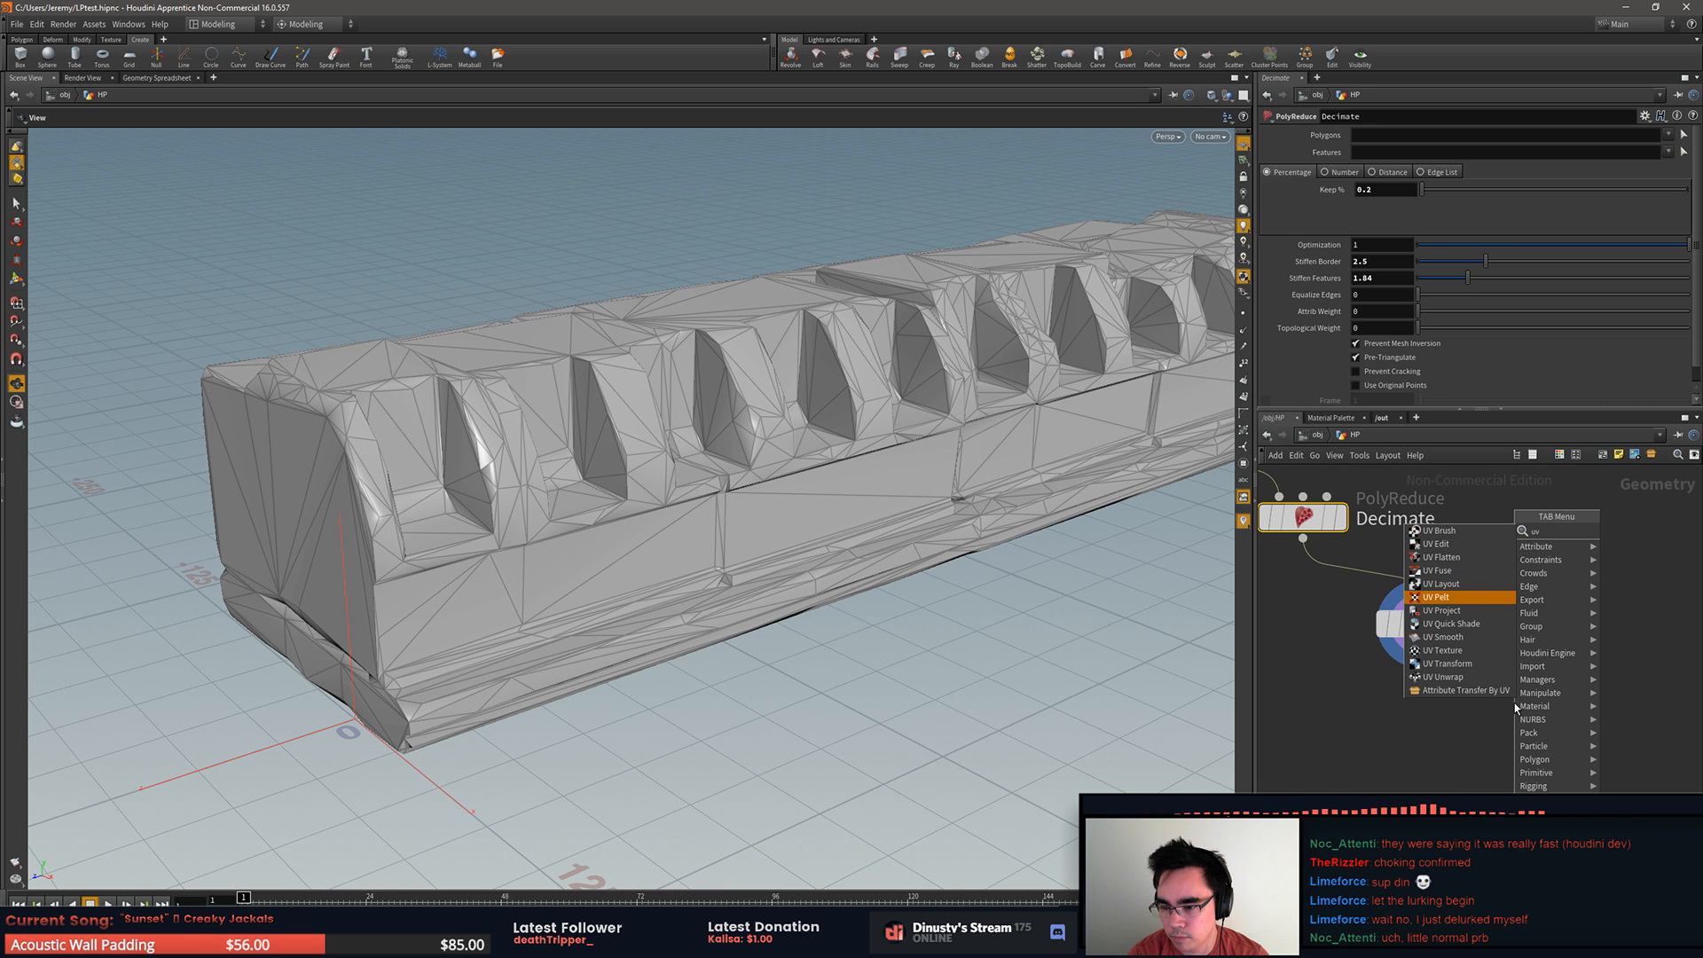
key("Escape")
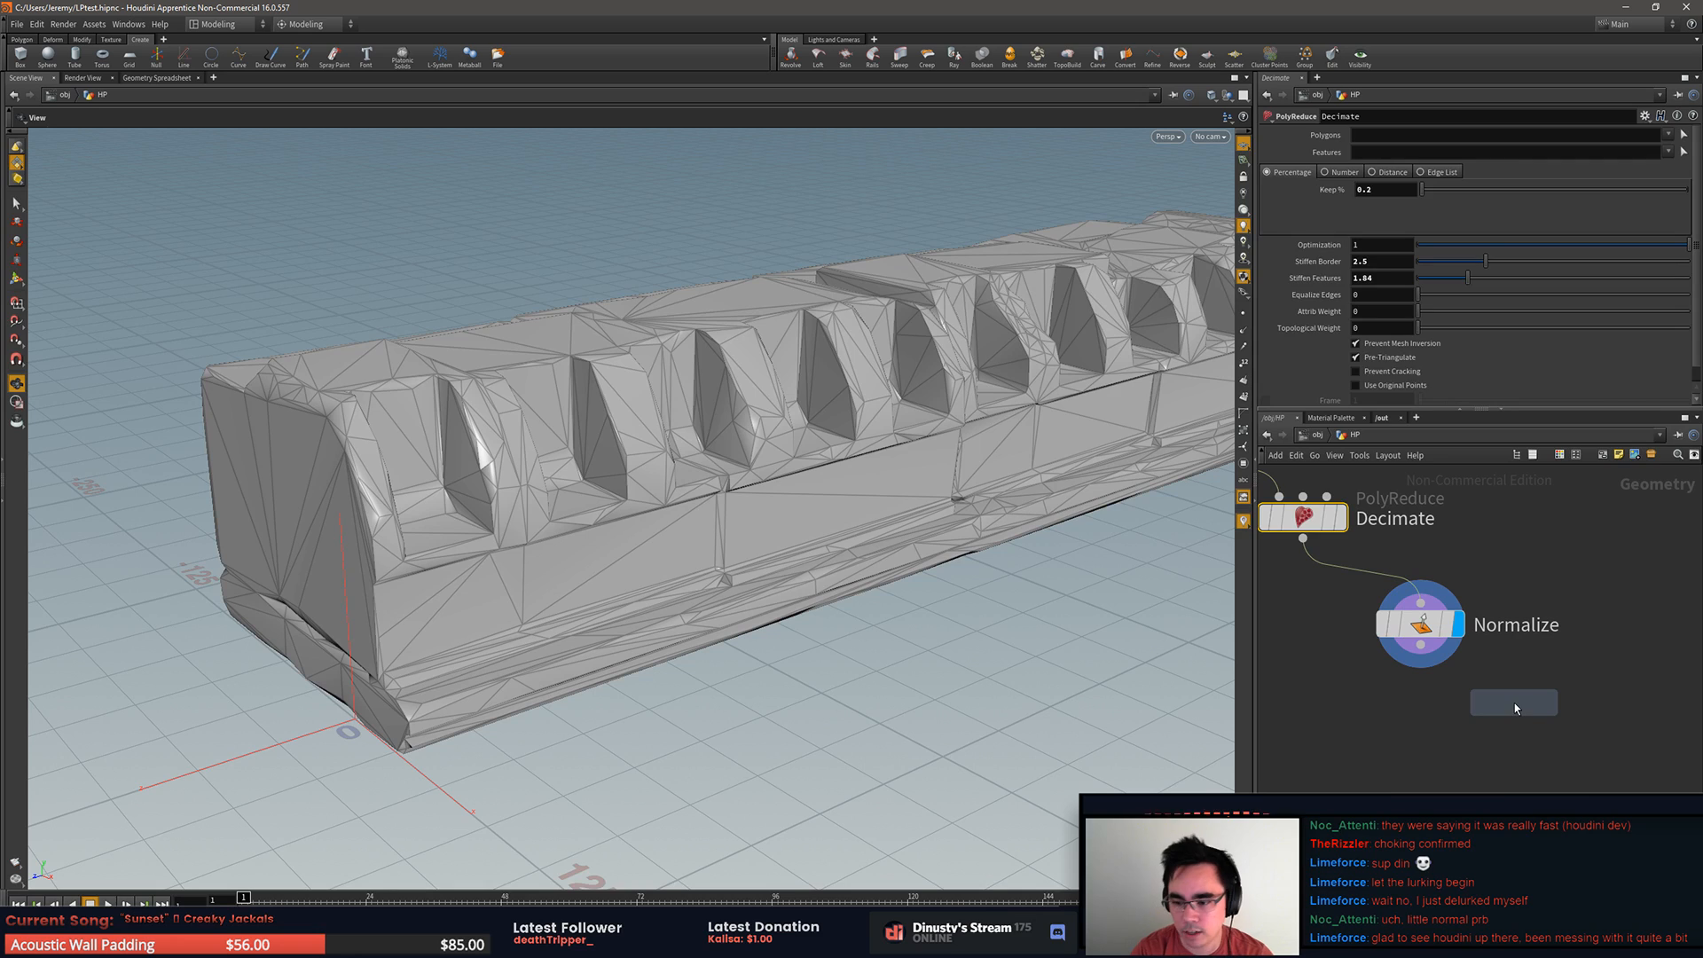
left_click(1458, 716)
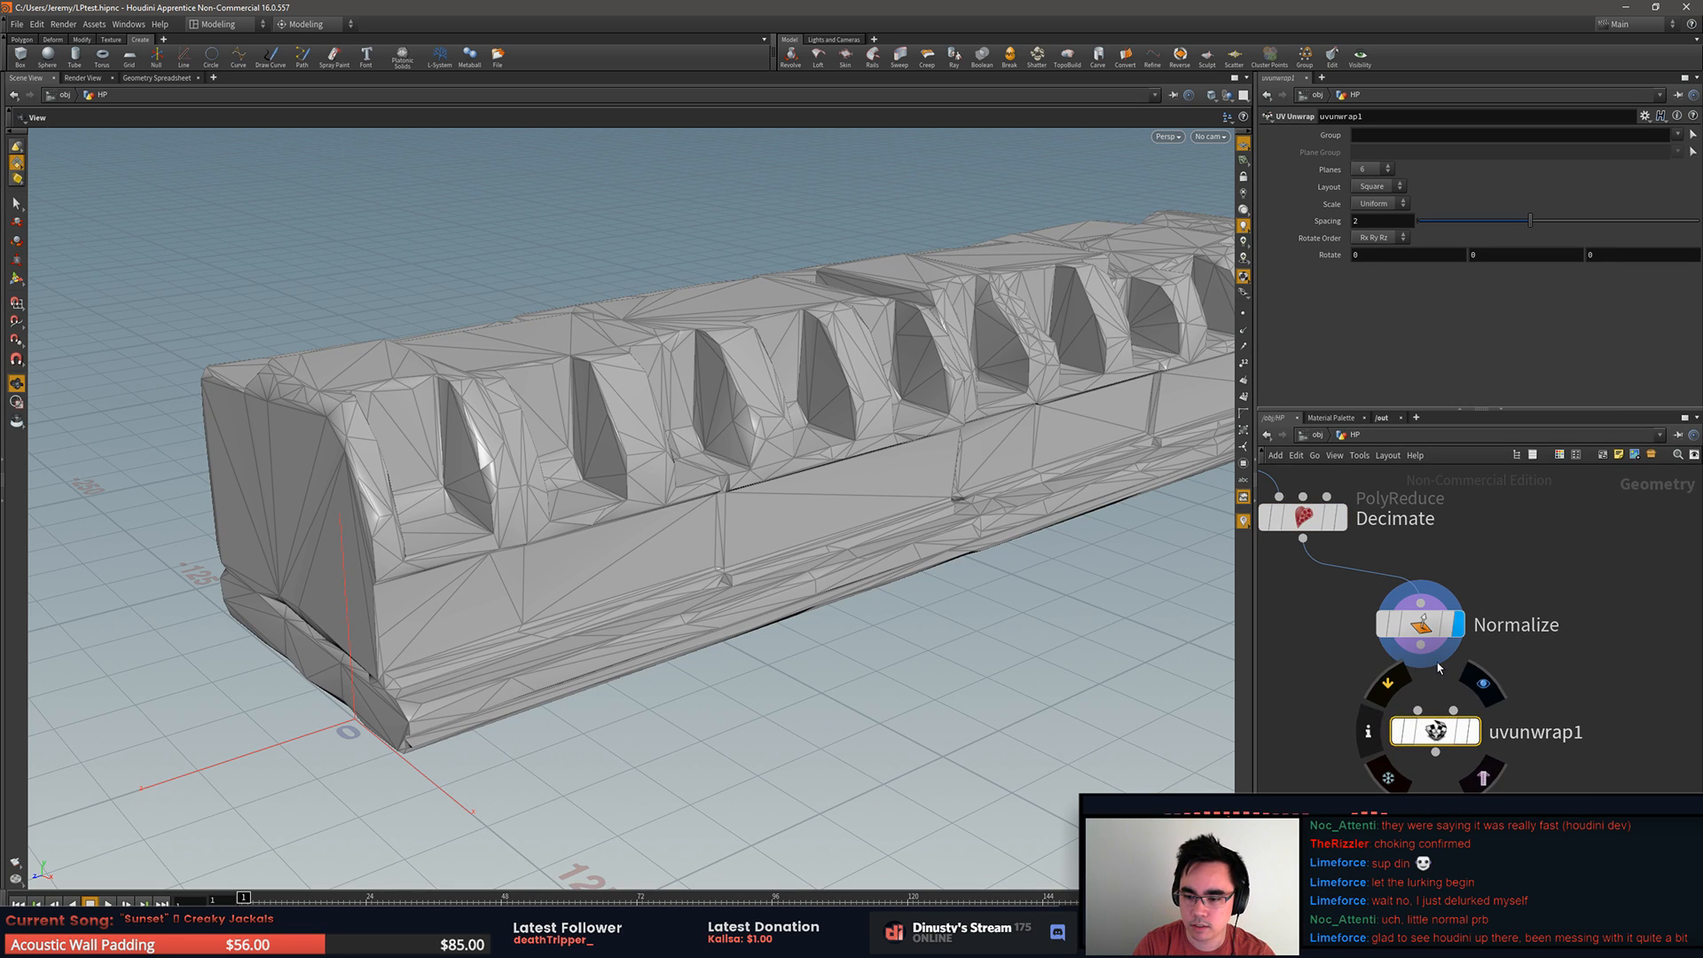
left_click_drag(1420, 645, 1418, 711)
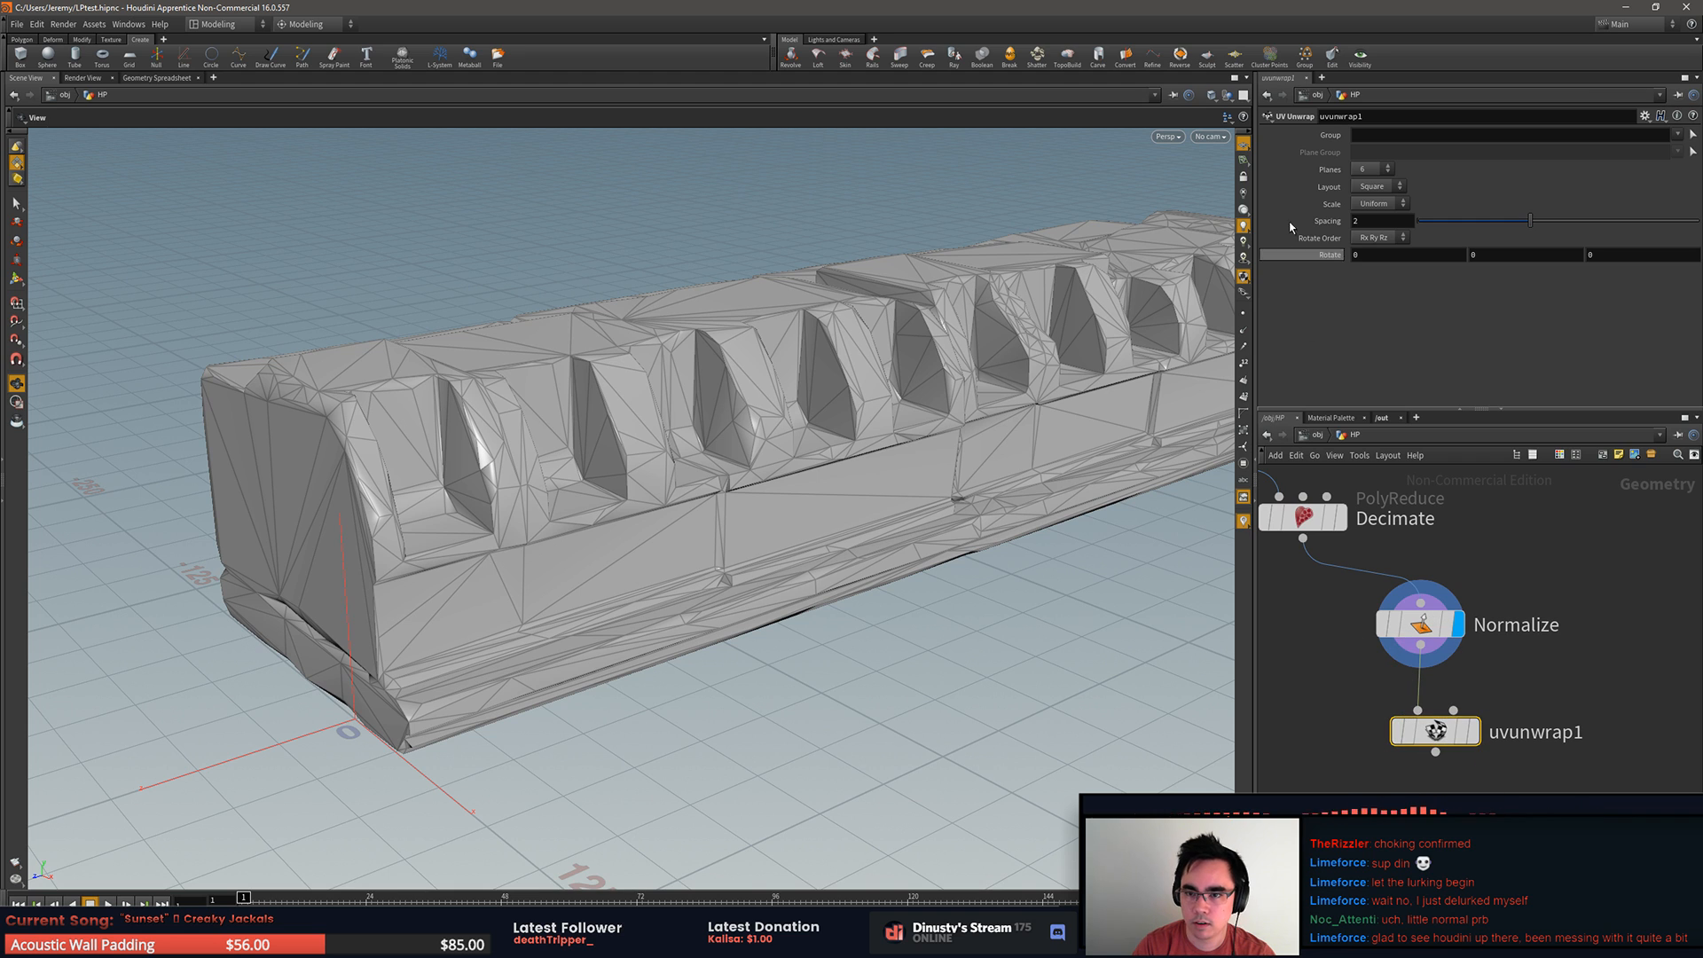
Step: Switch the viewport to the UV view and display the UV Unwrap node's result
left_click(1226, 116)
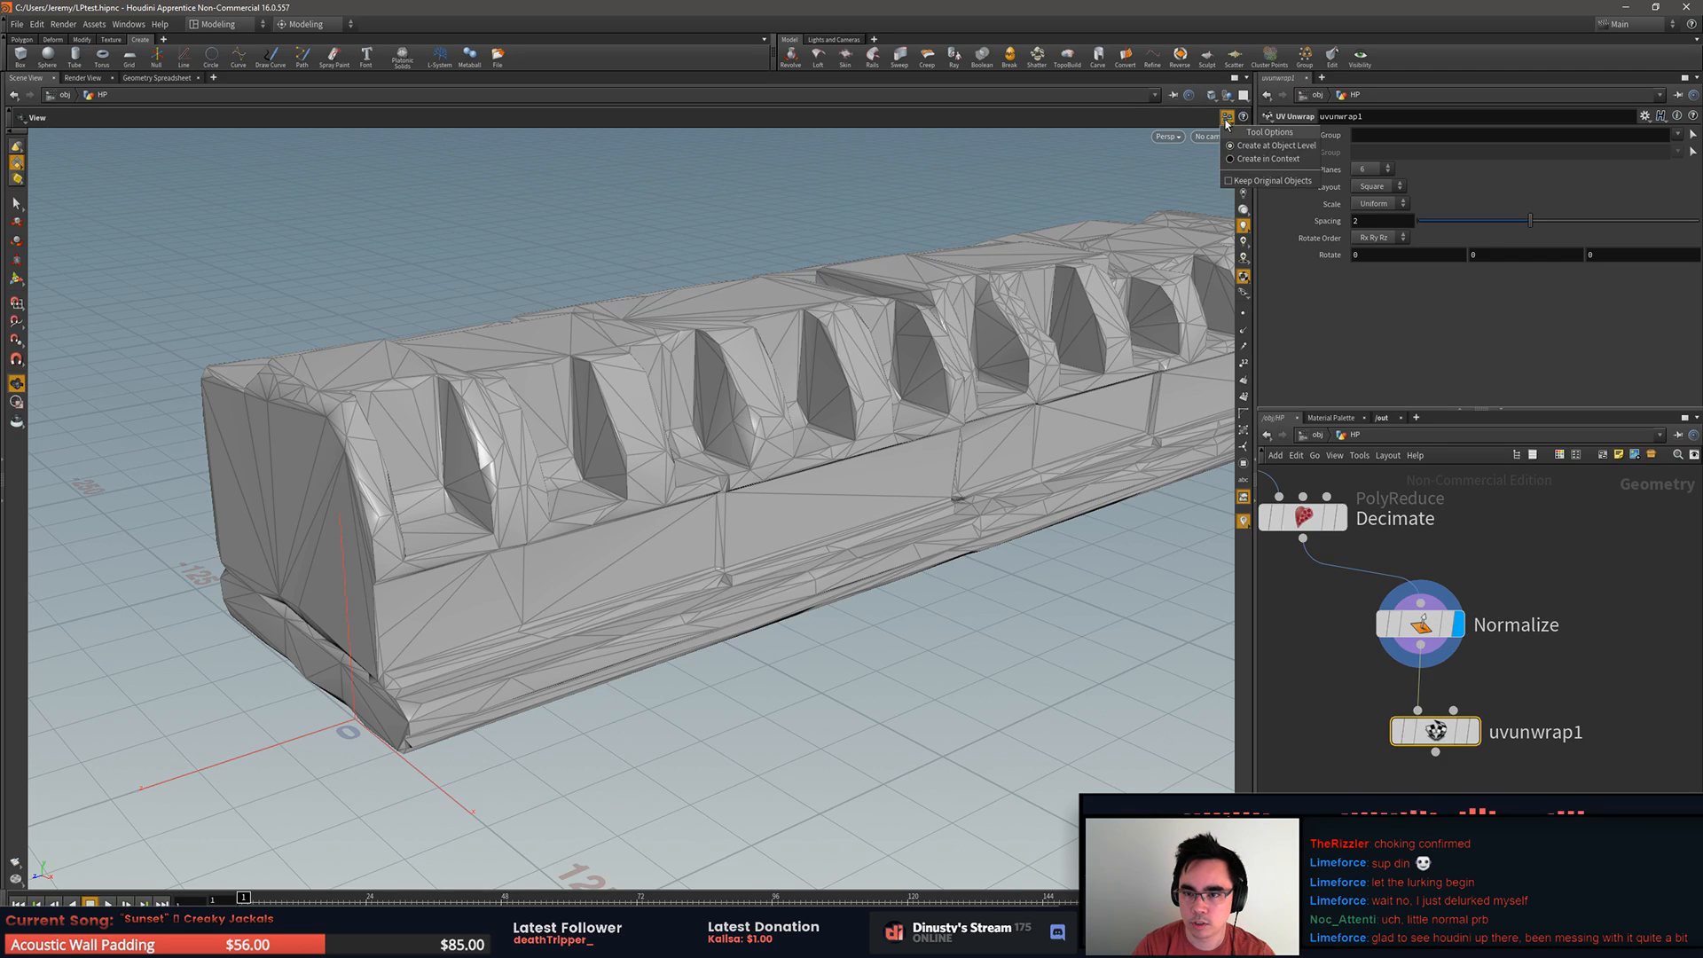
left_click(1208, 135)
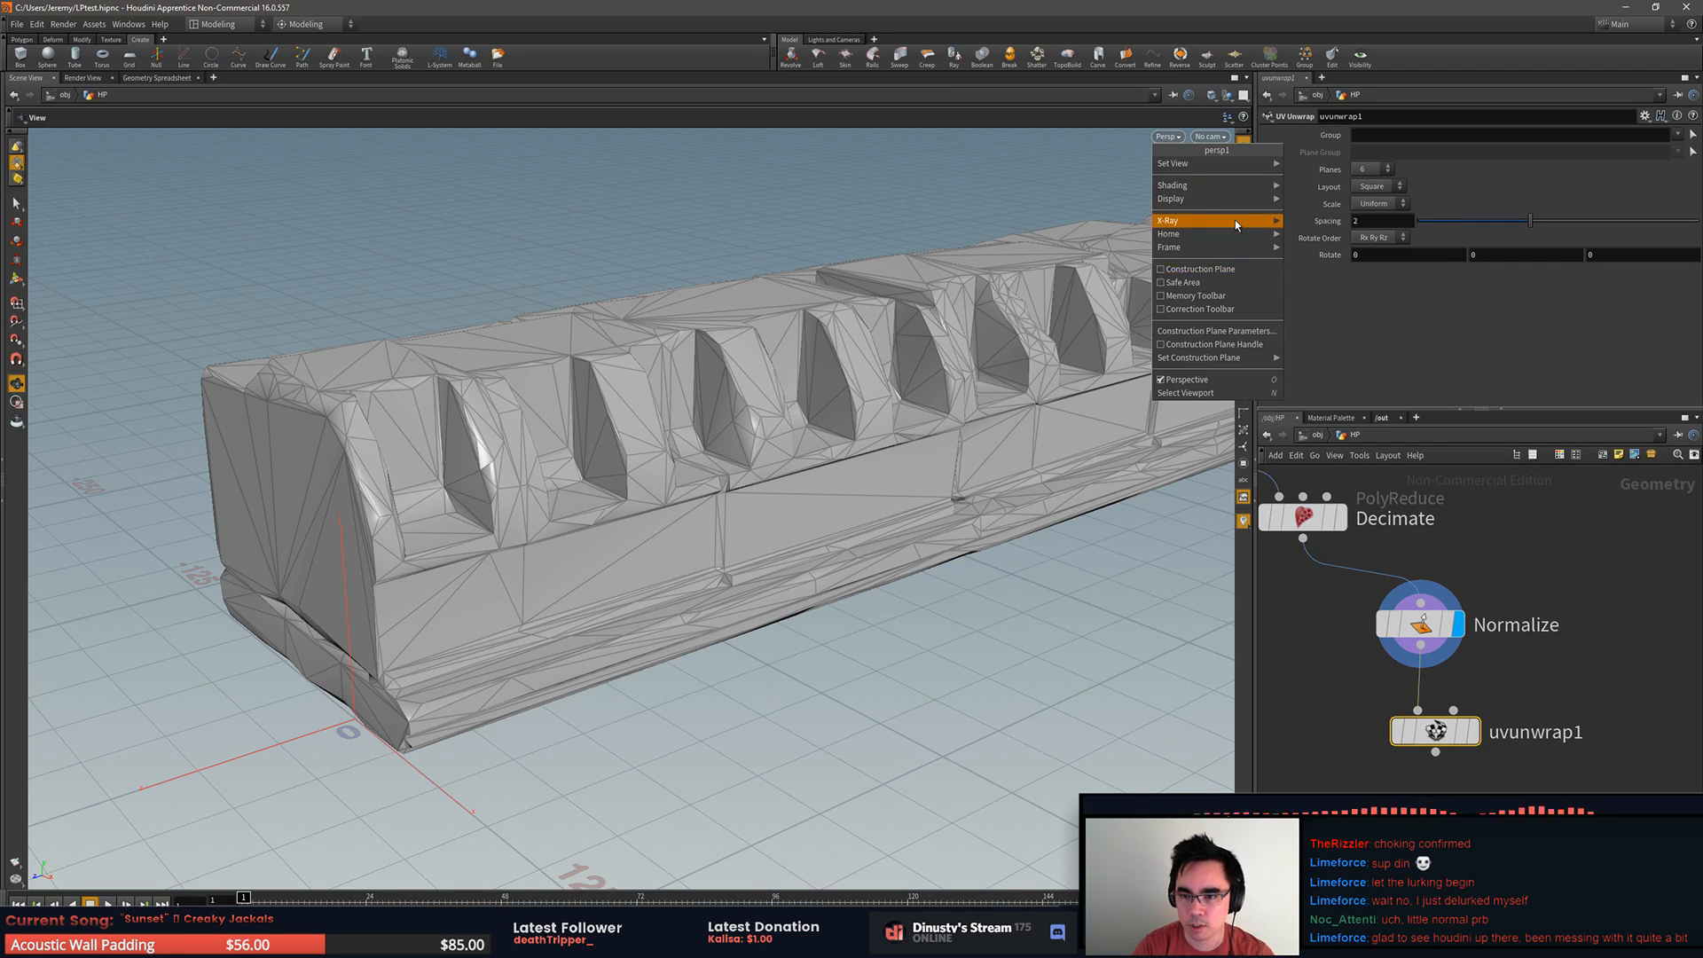
mouse_move(1238, 165)
left_click(1322, 217)
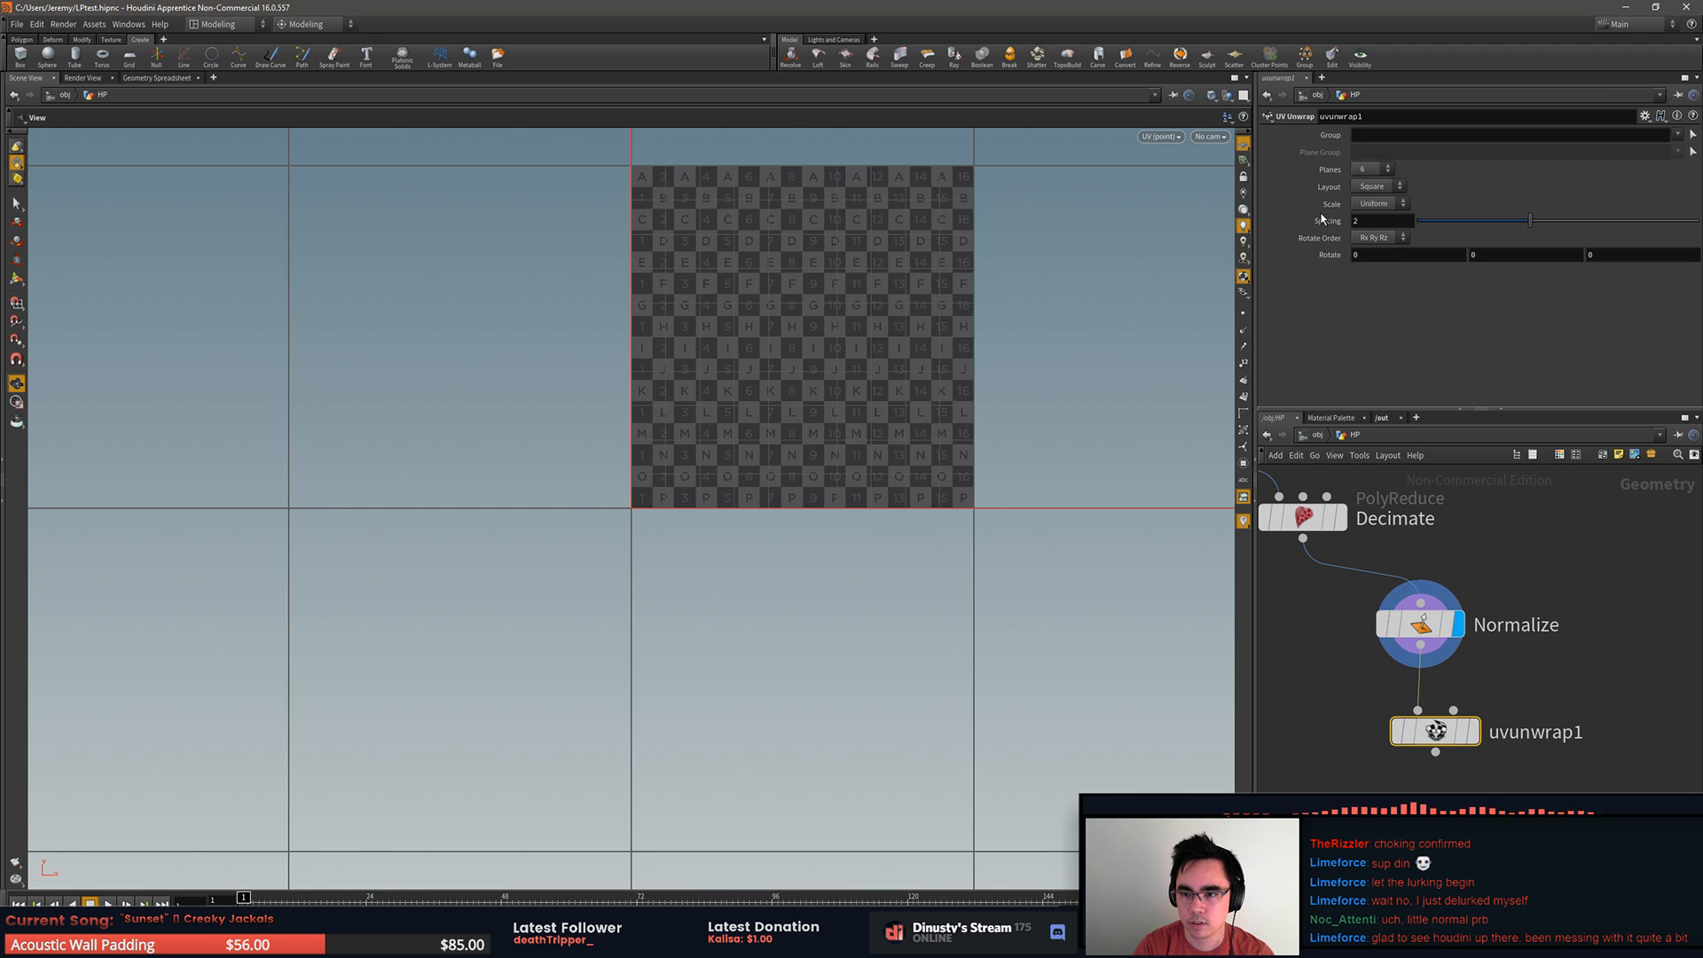
left_click(1478, 725)
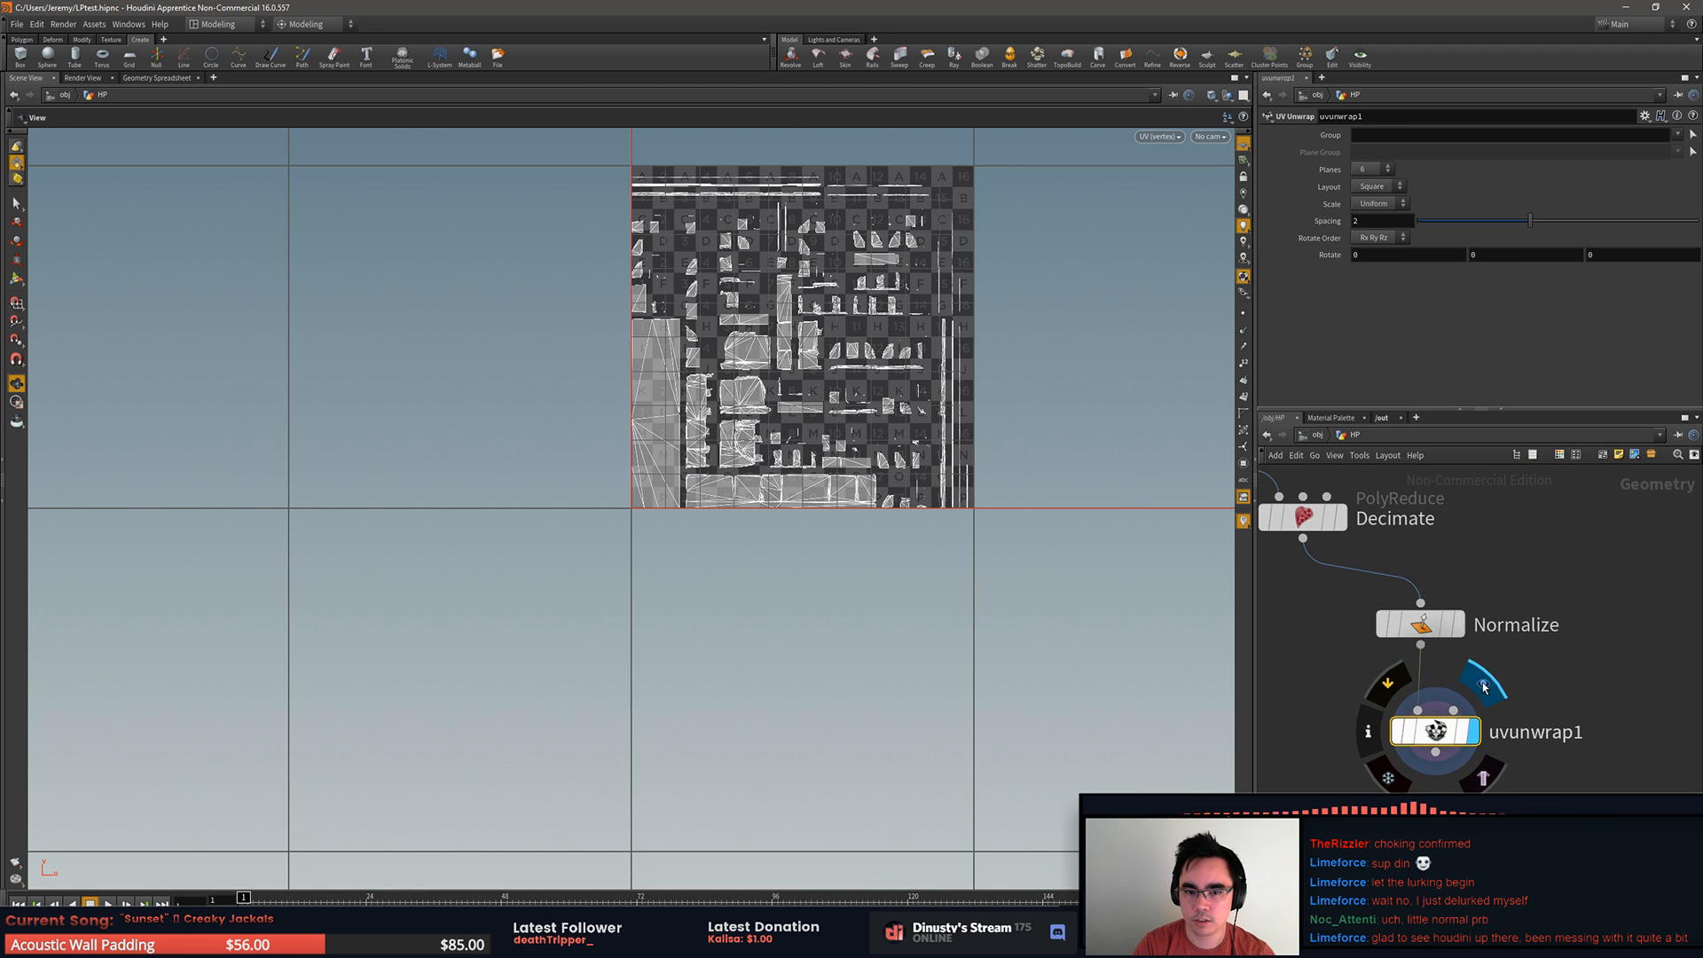
Step: Examine the unwrapped UV islands and how they are packed in the UV square
scroll(1194, 347, "up", 2)
right_click_drag(1194, 347, 1212, 344)
middle_click_drag(1102, 320, 1012, 575)
right_click_drag(1011, 575, 1144, 539)
middle_click_drag(1095, 520, 1015, 437)
right_click_drag(1015, 437, 1164, 504)
middle_click_drag(1164, 504, 1164, 526)
right_click_drag(1164, 526, 1202, 532)
mouse_move(1442, 745)
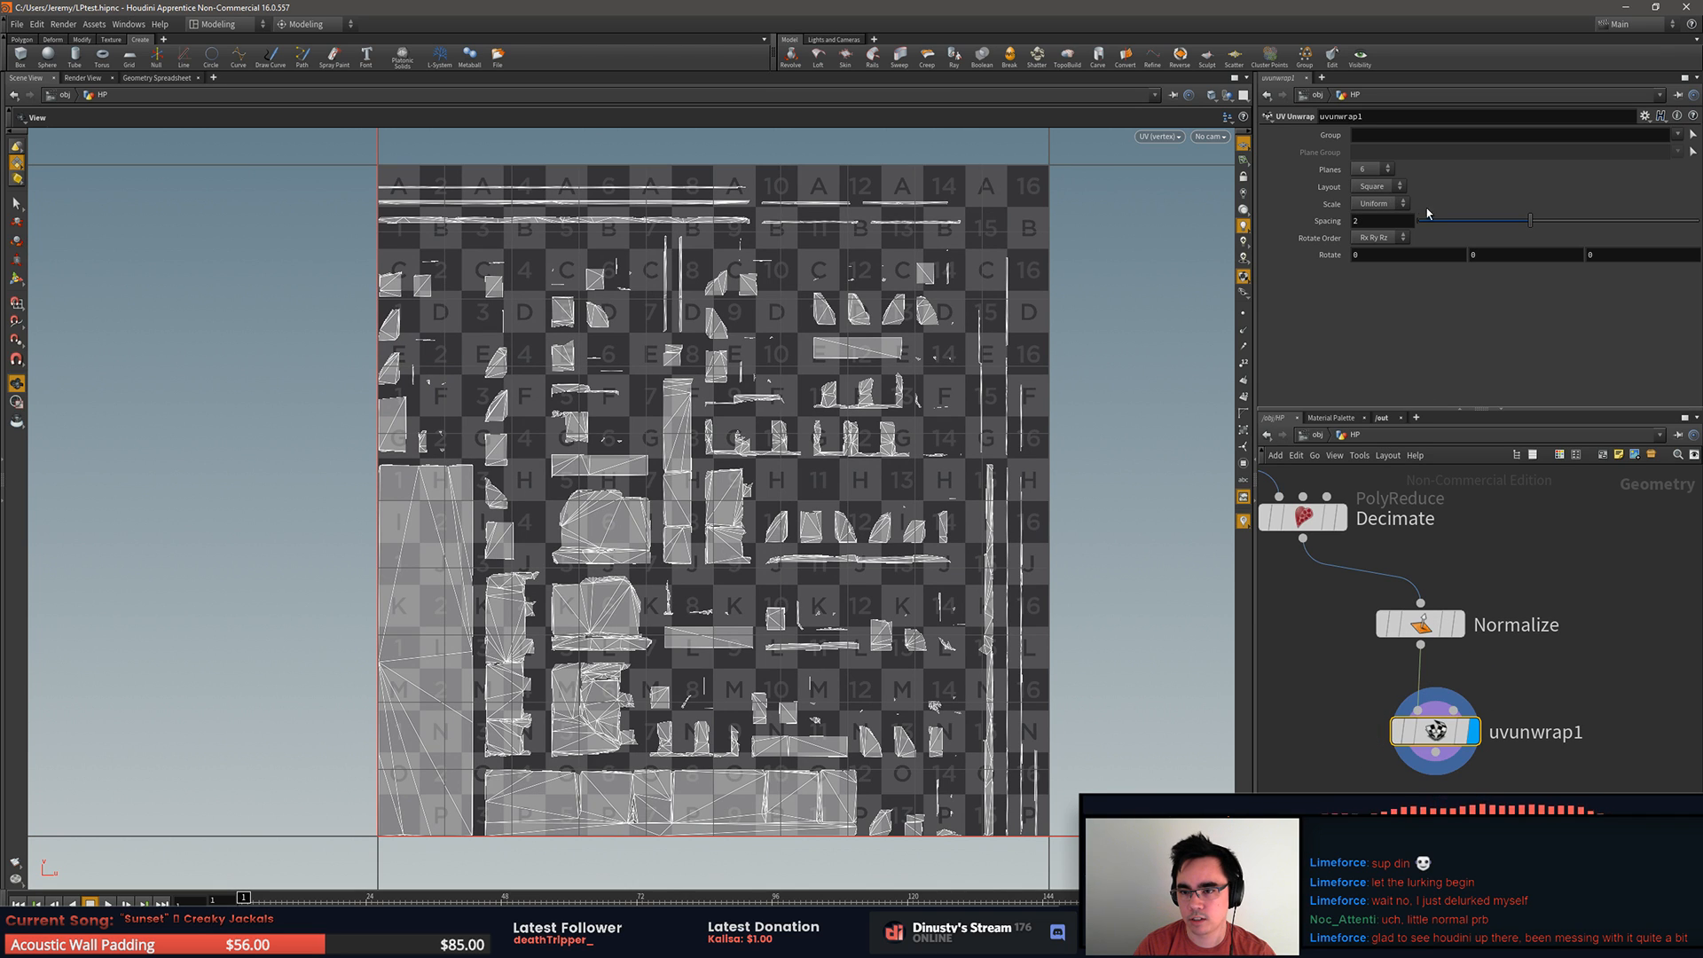
Step: Try 4 and 8 planes on the UV Unwrap node and restore 6 planes
left_click(1389, 169)
left_click(1384, 174)
left_click(1386, 170)
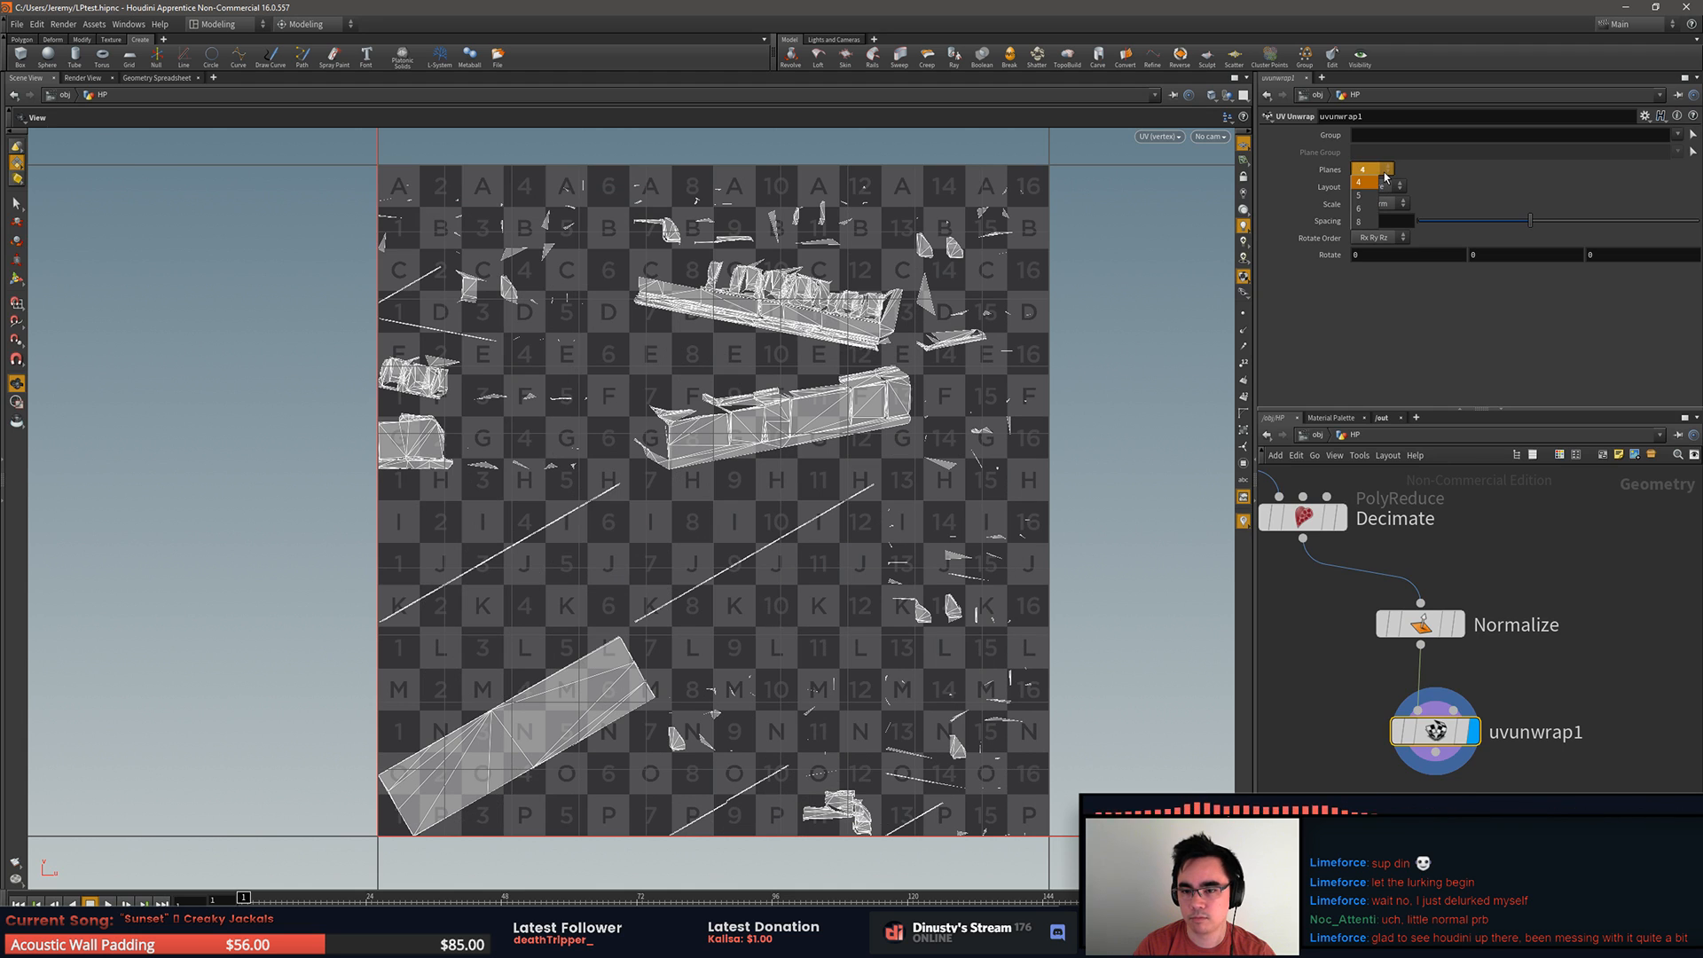
left_click(1384, 217)
left_click(1389, 170)
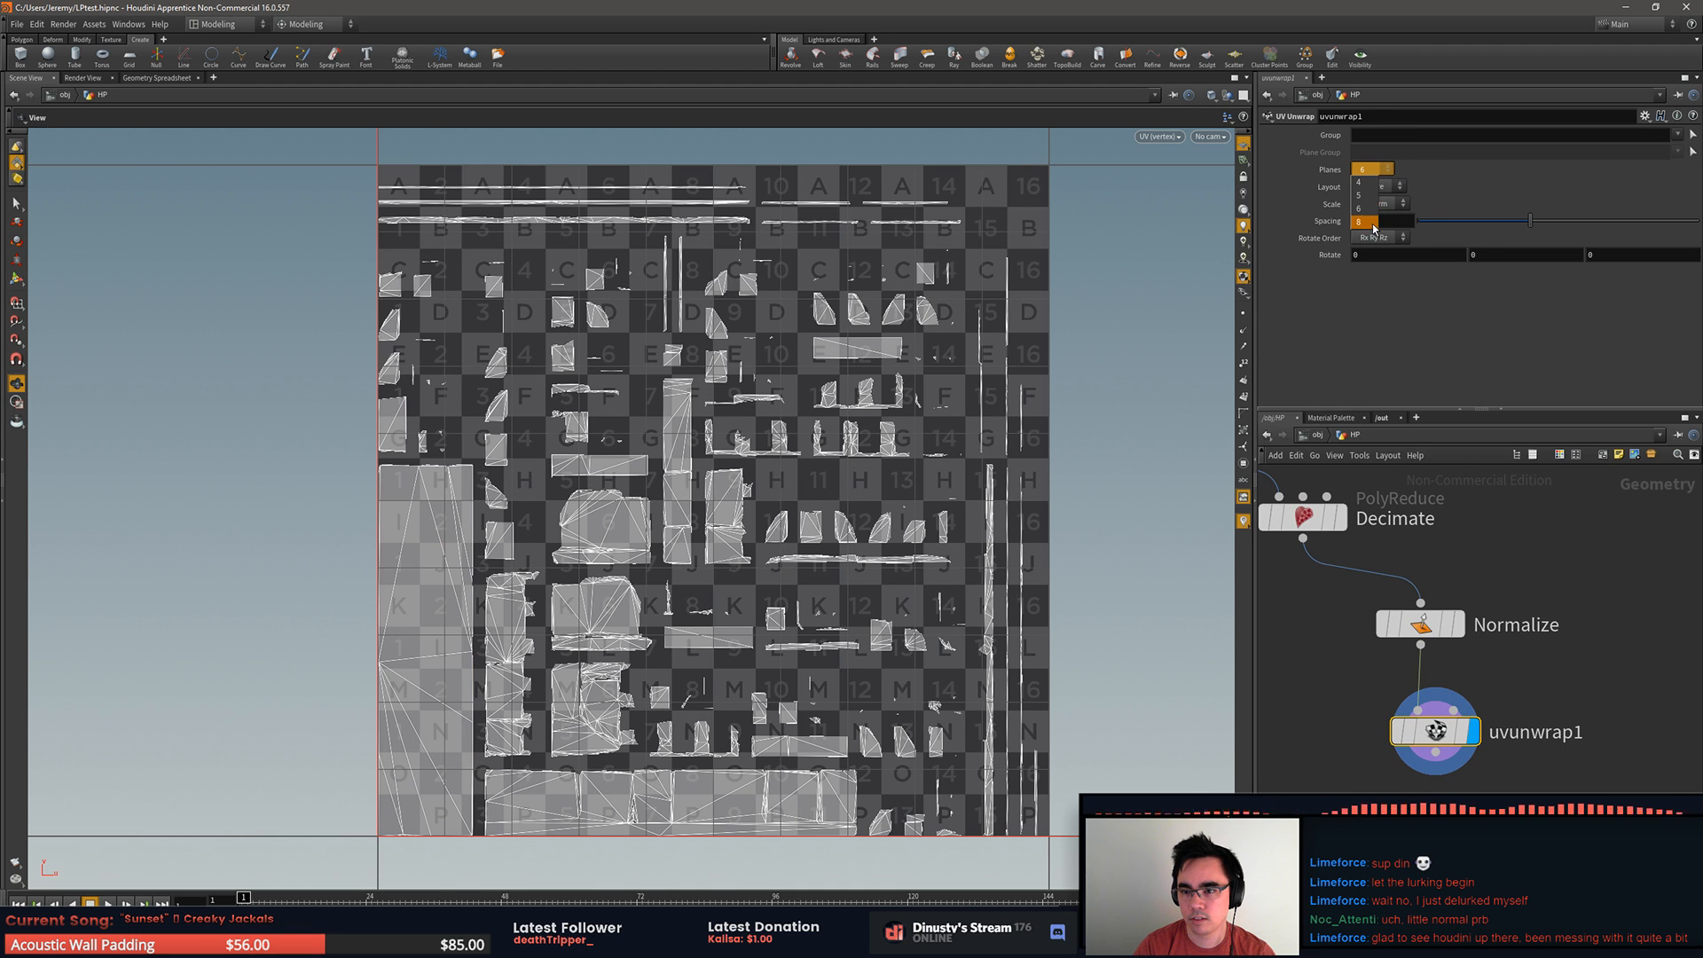
left_click(1371, 225)
left_click(1386, 169)
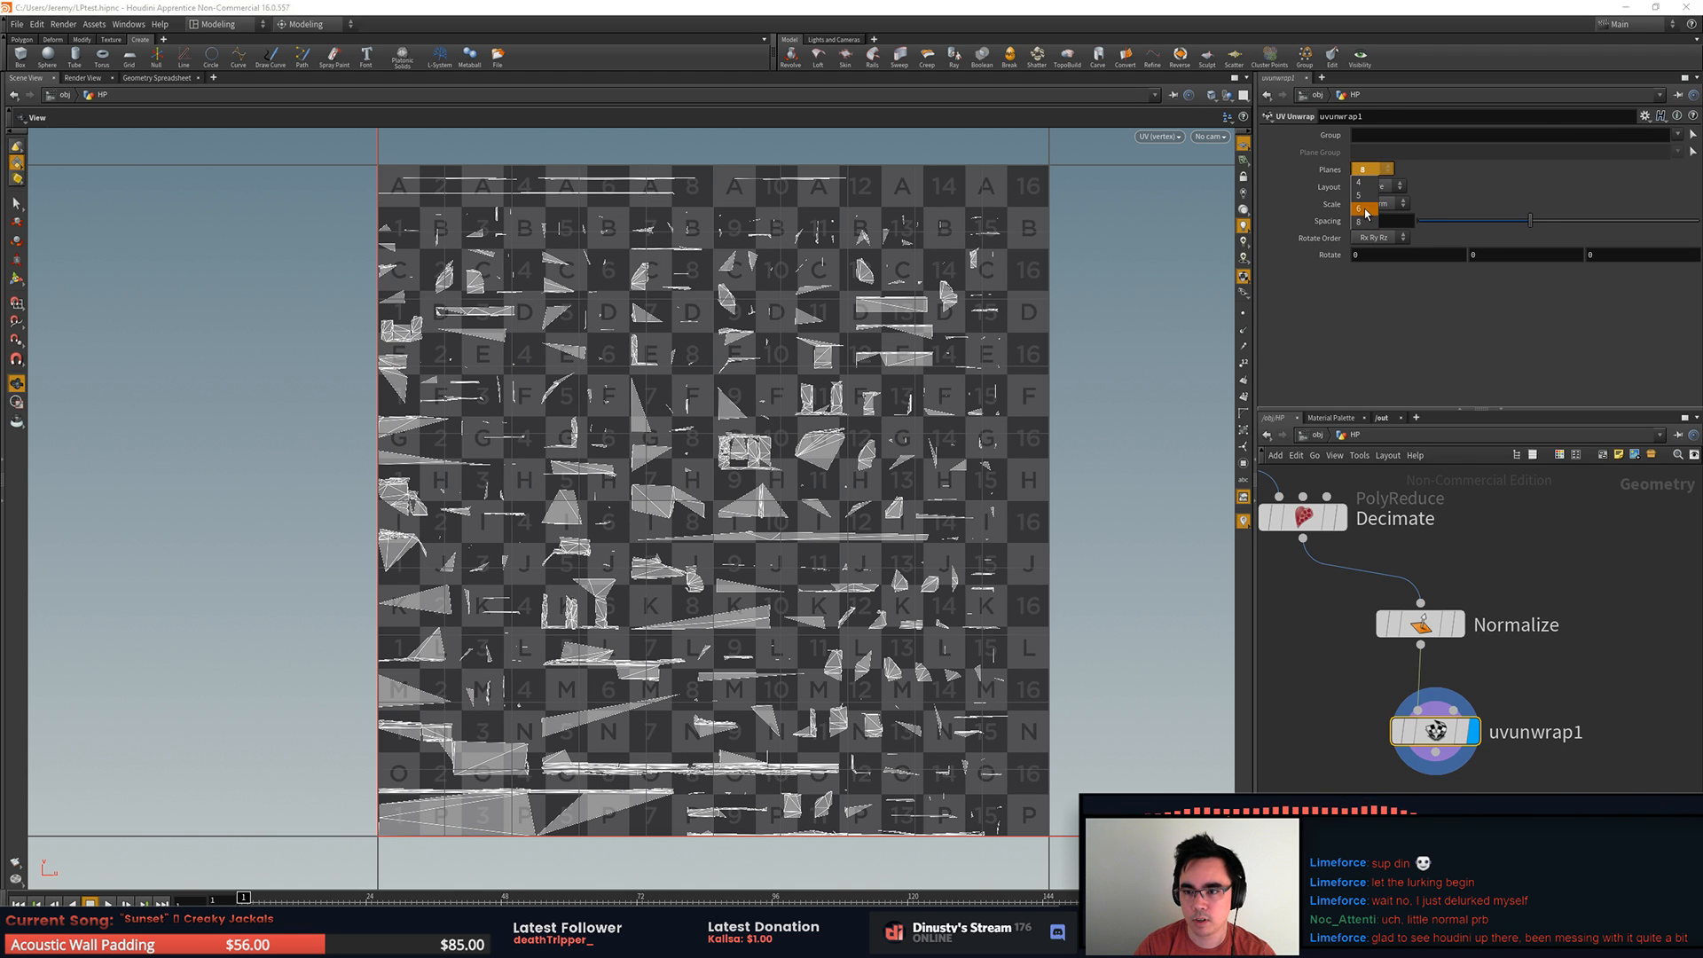
left_click(1368, 213)
Step: Keep the UV Unwrap node's Square layout and Uniform scale, and set its Spacing to 0.27
left_click(1396, 187)
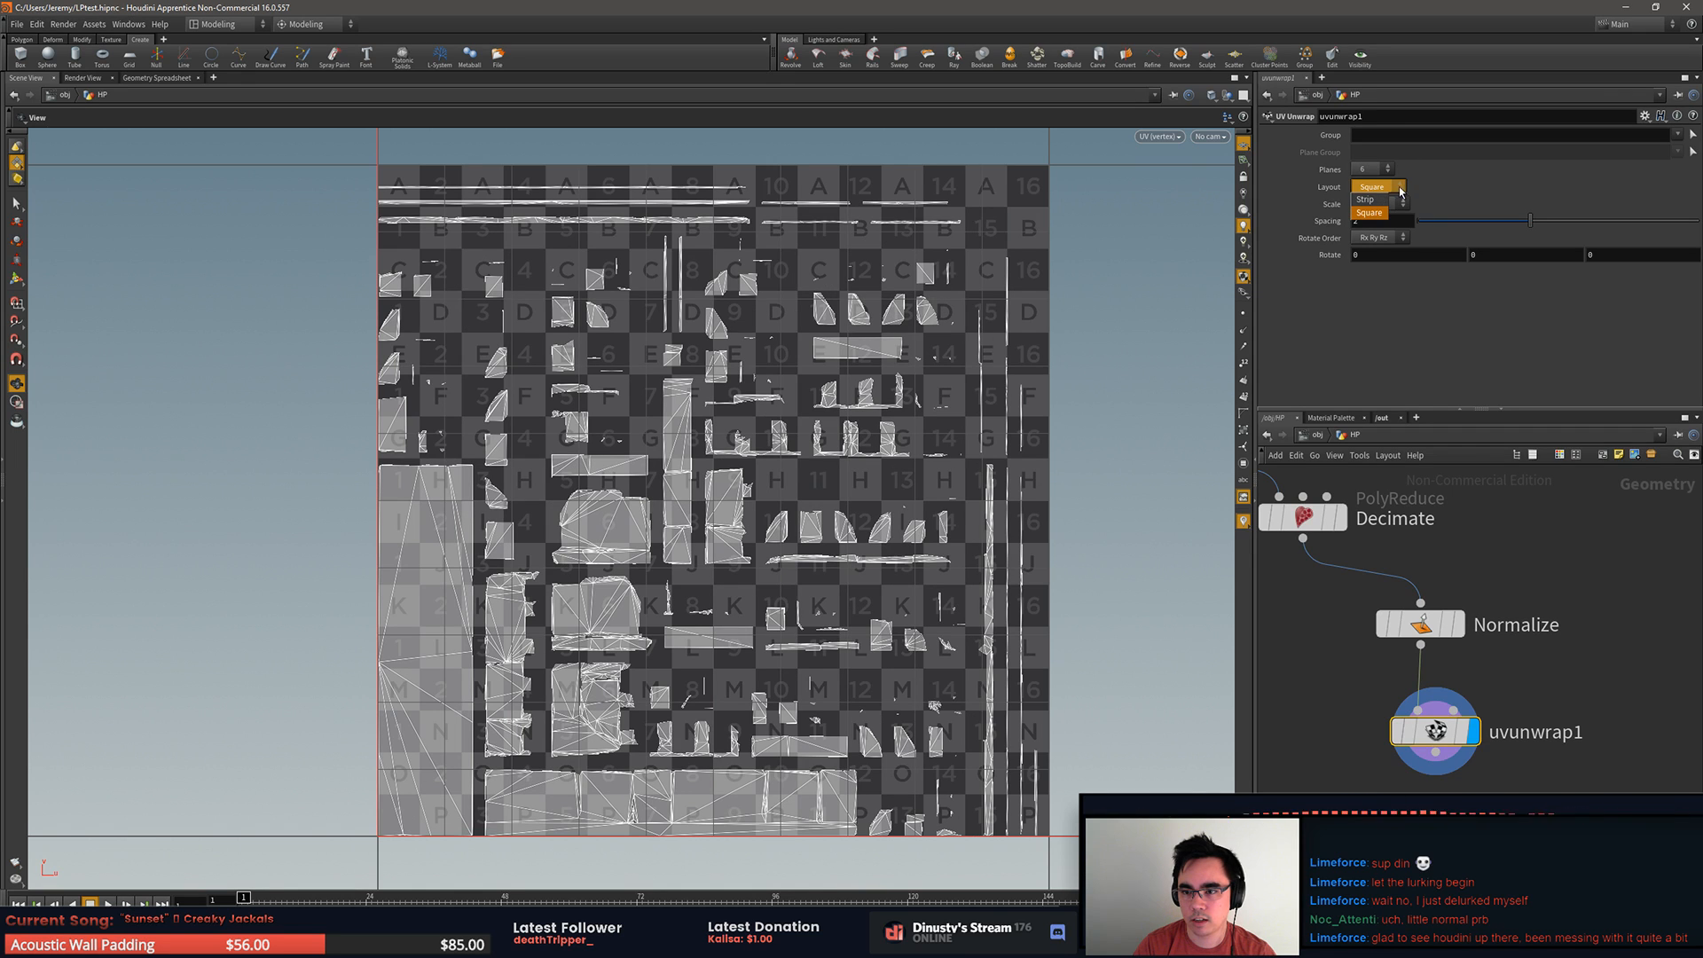
left_click(1426, 235)
left_click(1395, 206)
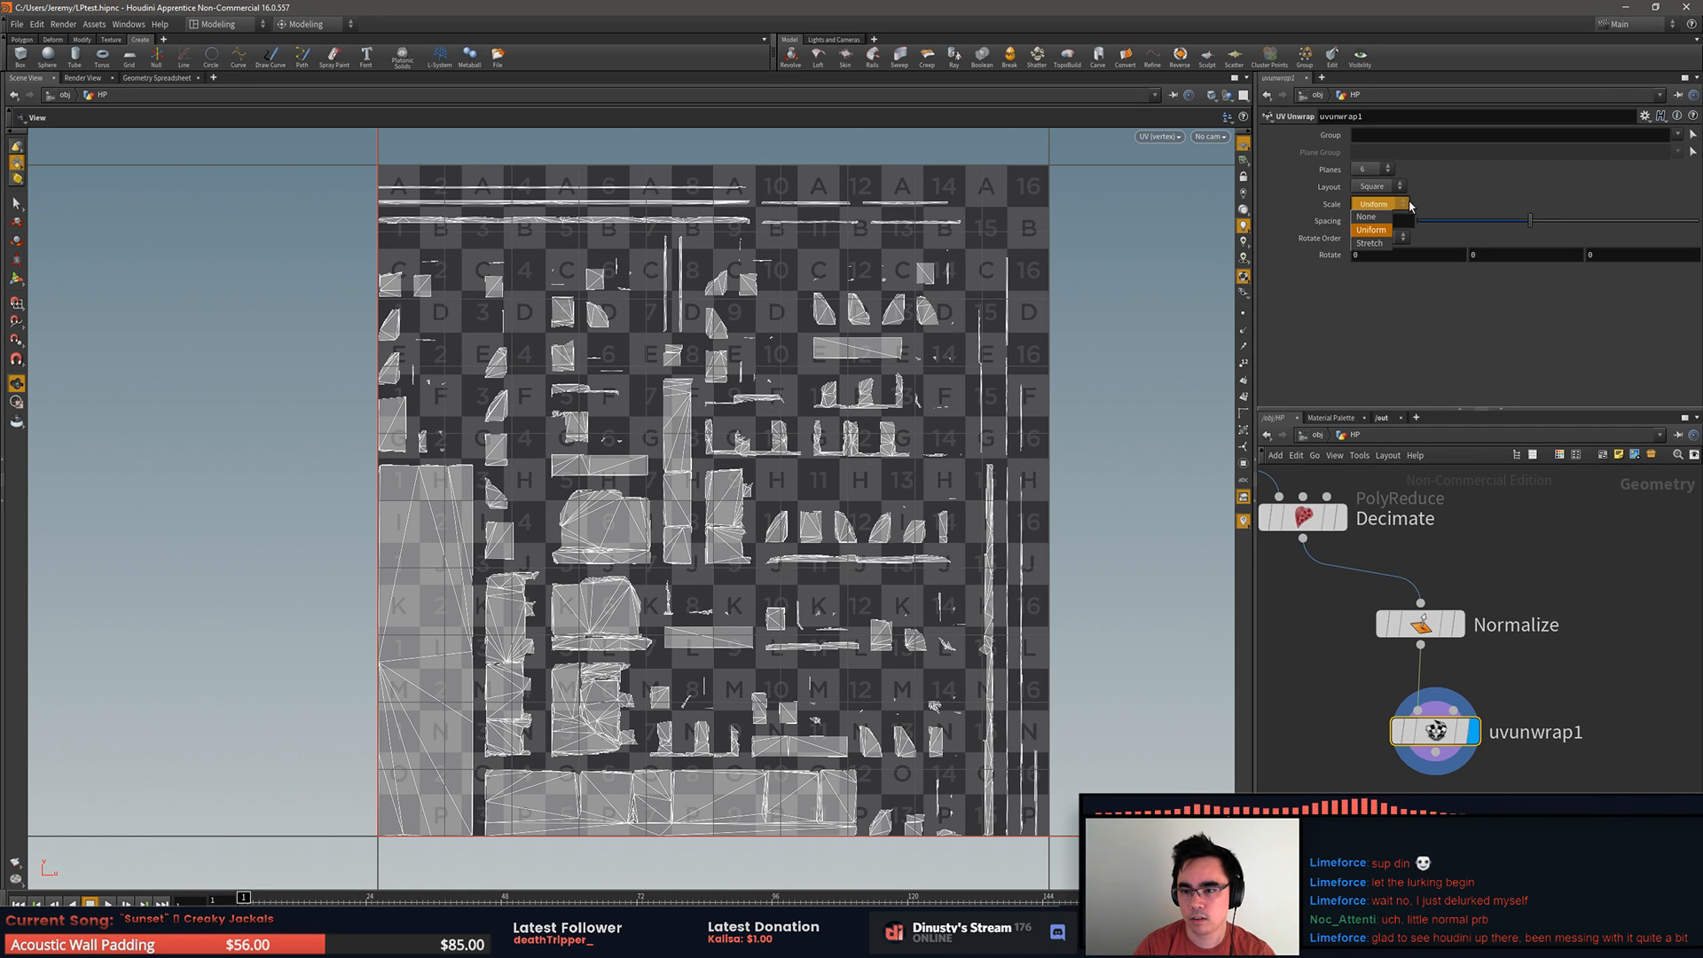
left_click(1372, 229)
left_click_drag(1531, 220, 1437, 234)
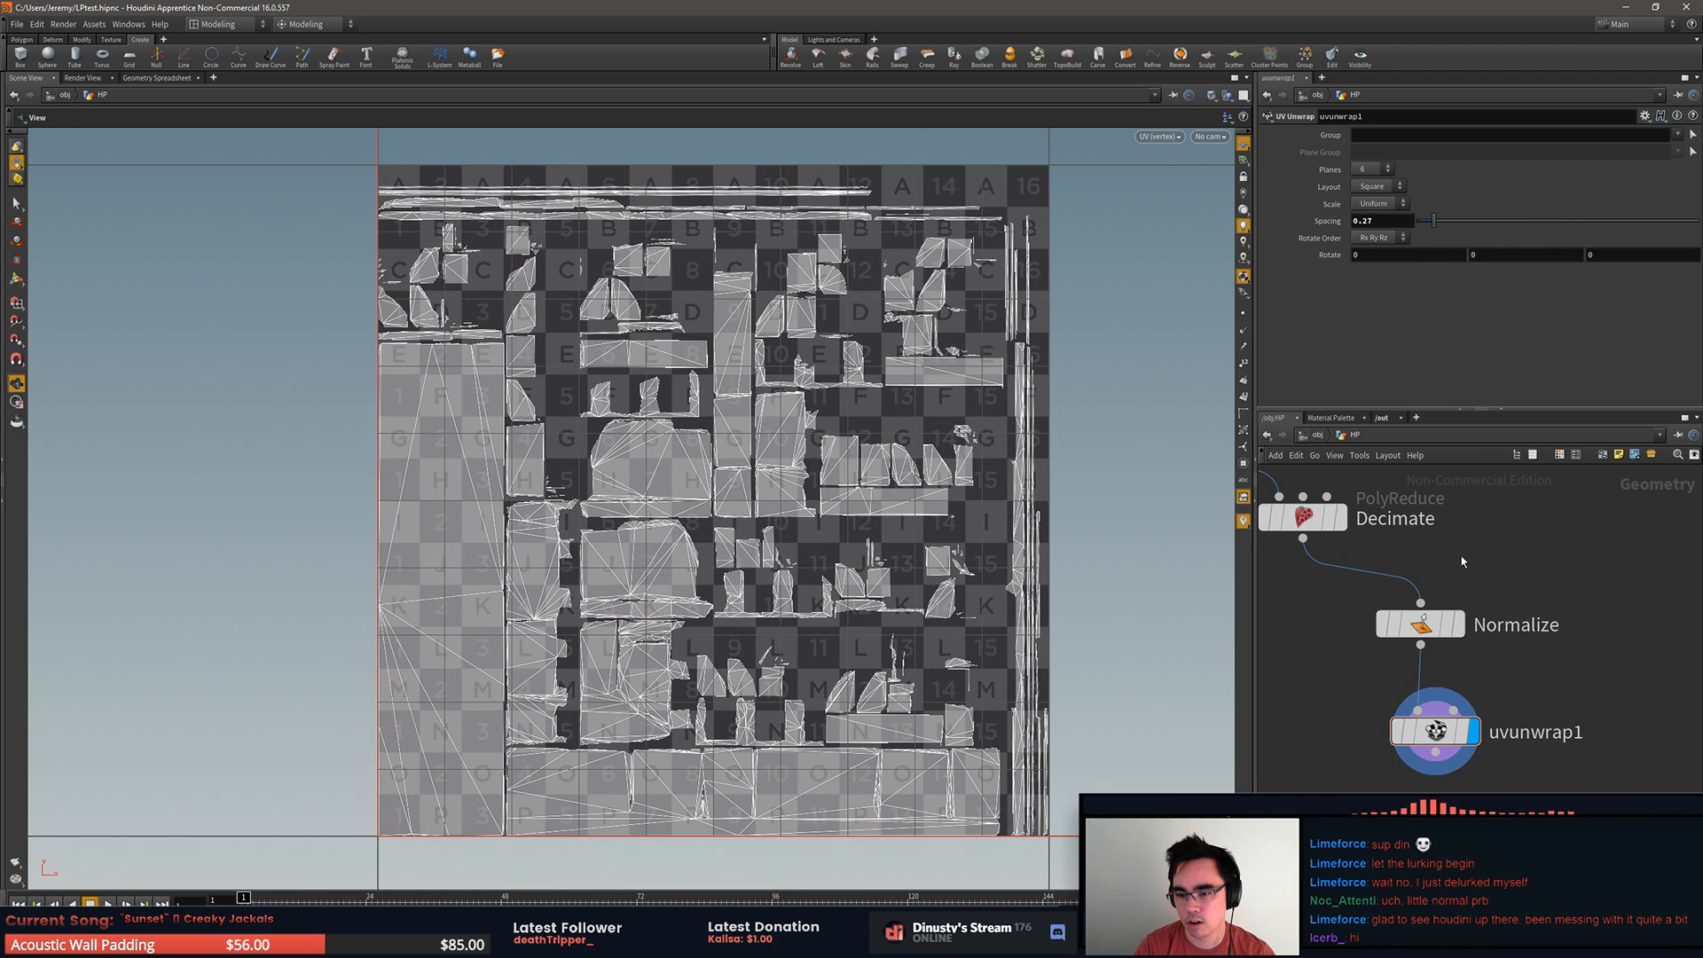
Step: Return the viewport to the perspective view and show the node chain from the HP file node down to Normalize
left_click(1158, 136)
mouse_move(1180, 164)
left_click(1306, 164)
left_click_drag(1091, 532, 816, 525)
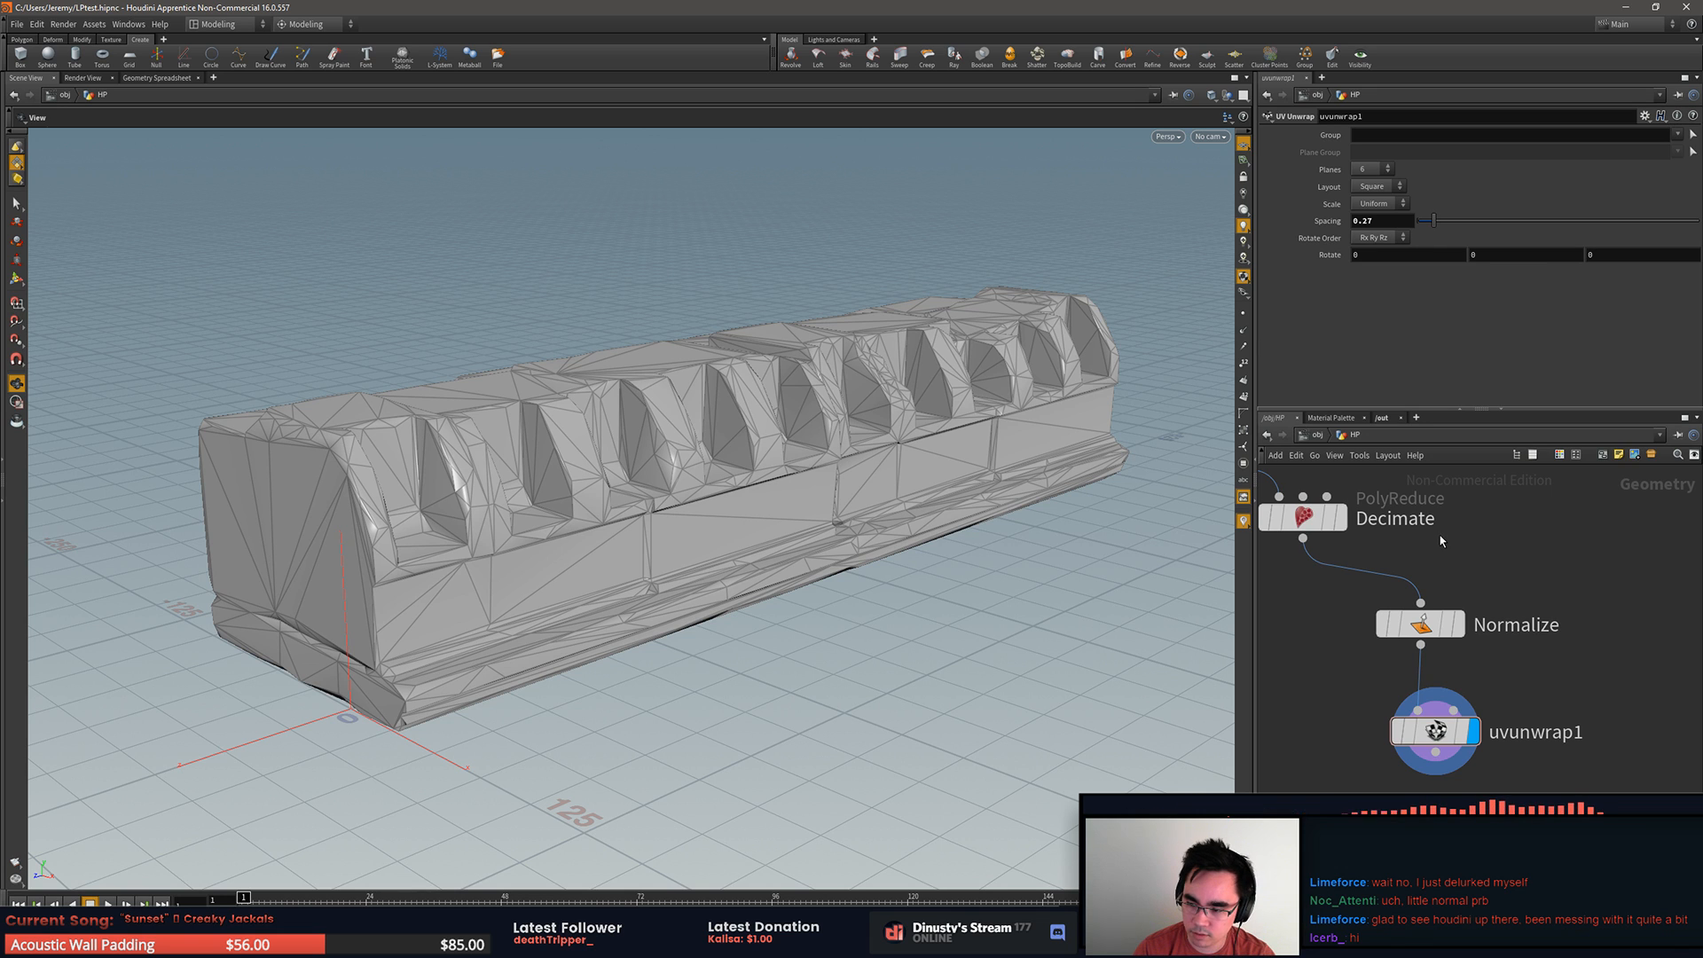
middle_click_drag(1321, 610, 1454, 724)
scroll(1411, 705, "down", 5)
scroll(1447, 727, "down", 2)
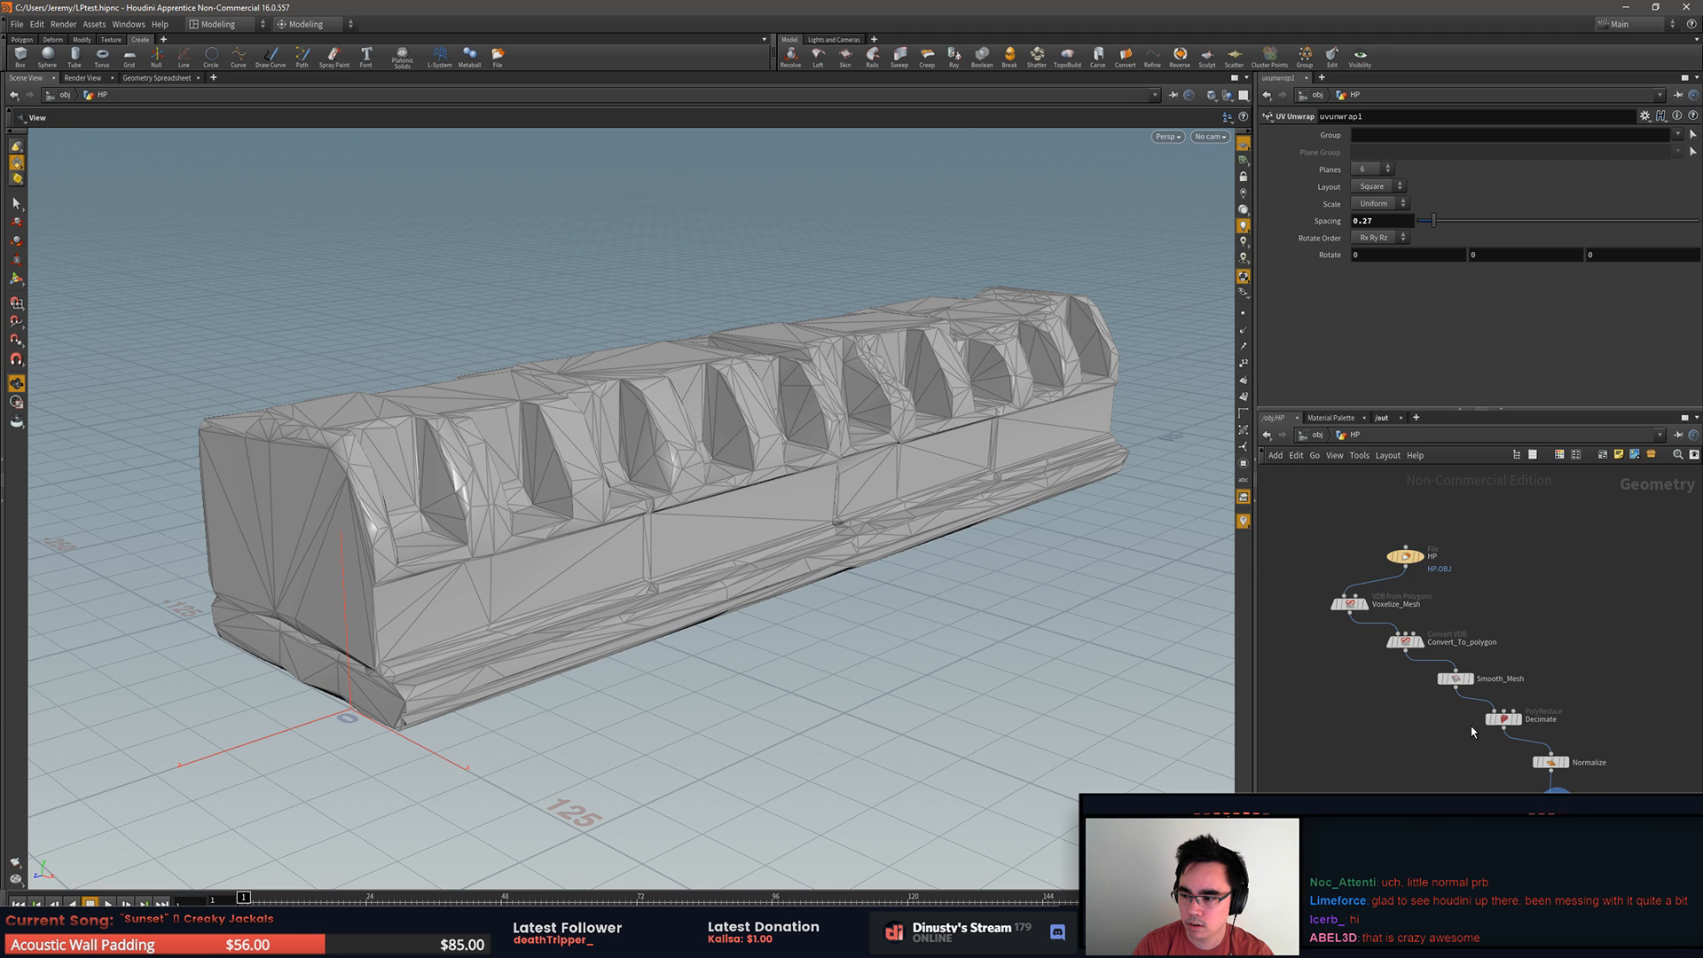
left_click_drag(1169, 748, 1137, 730)
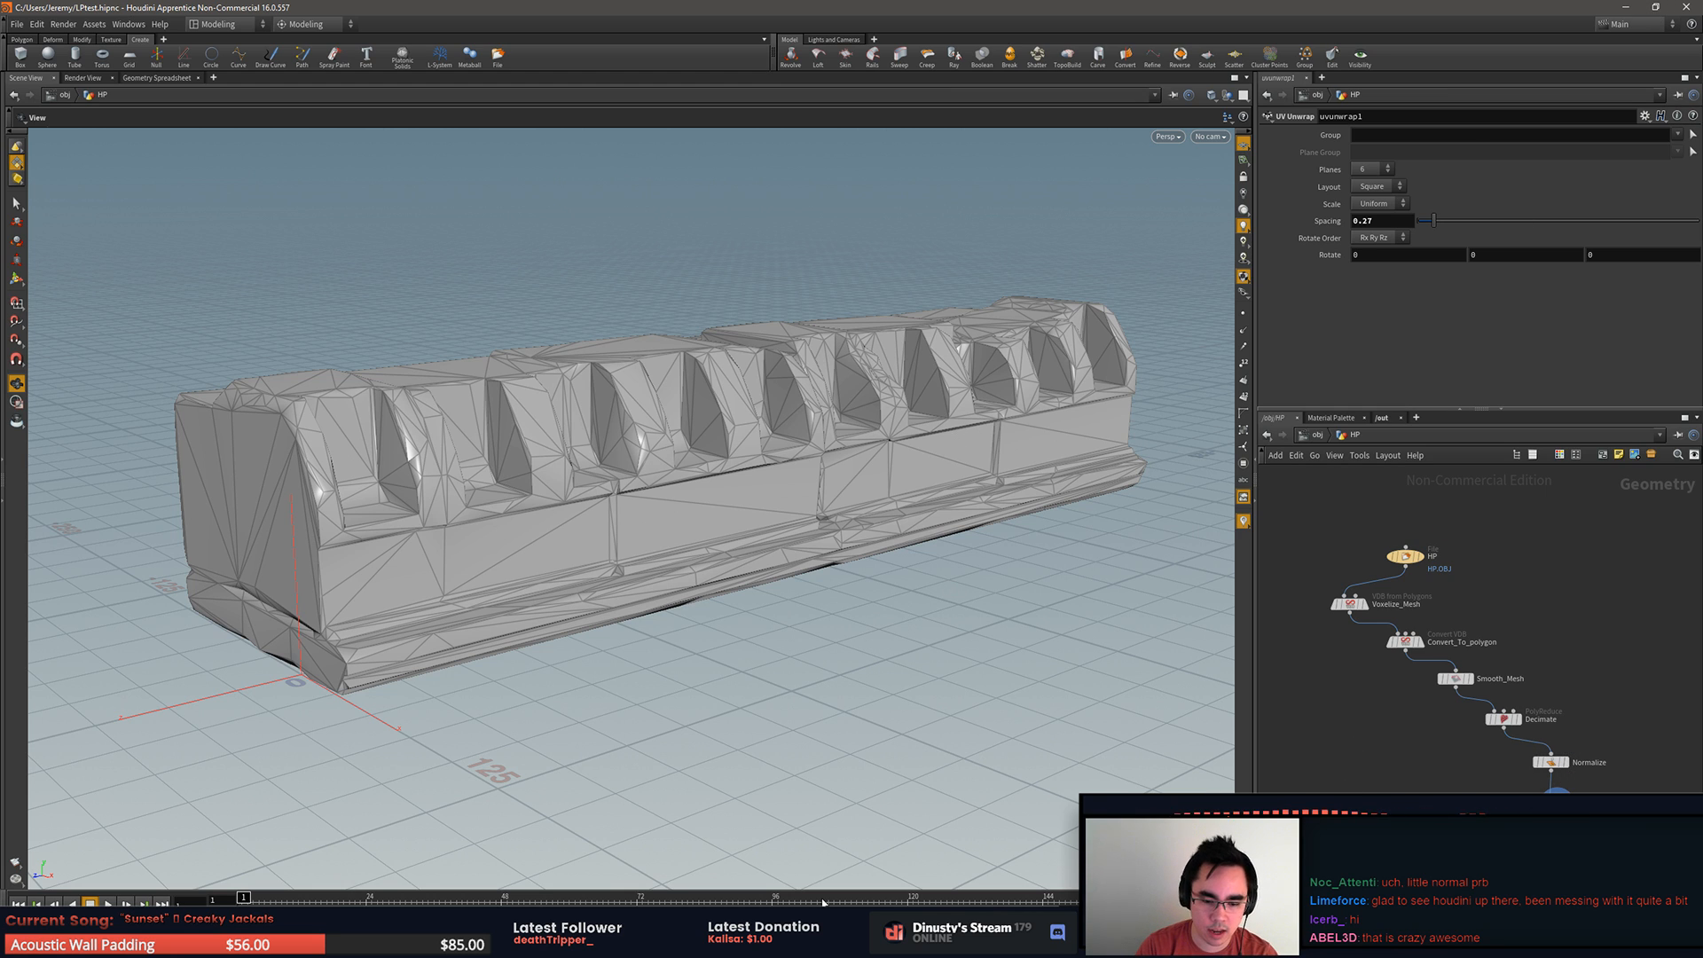
Step: Close Houdini and save the changes to LPtest.hipnc on exit
key("alt+Tab")
key("alt+Tab")
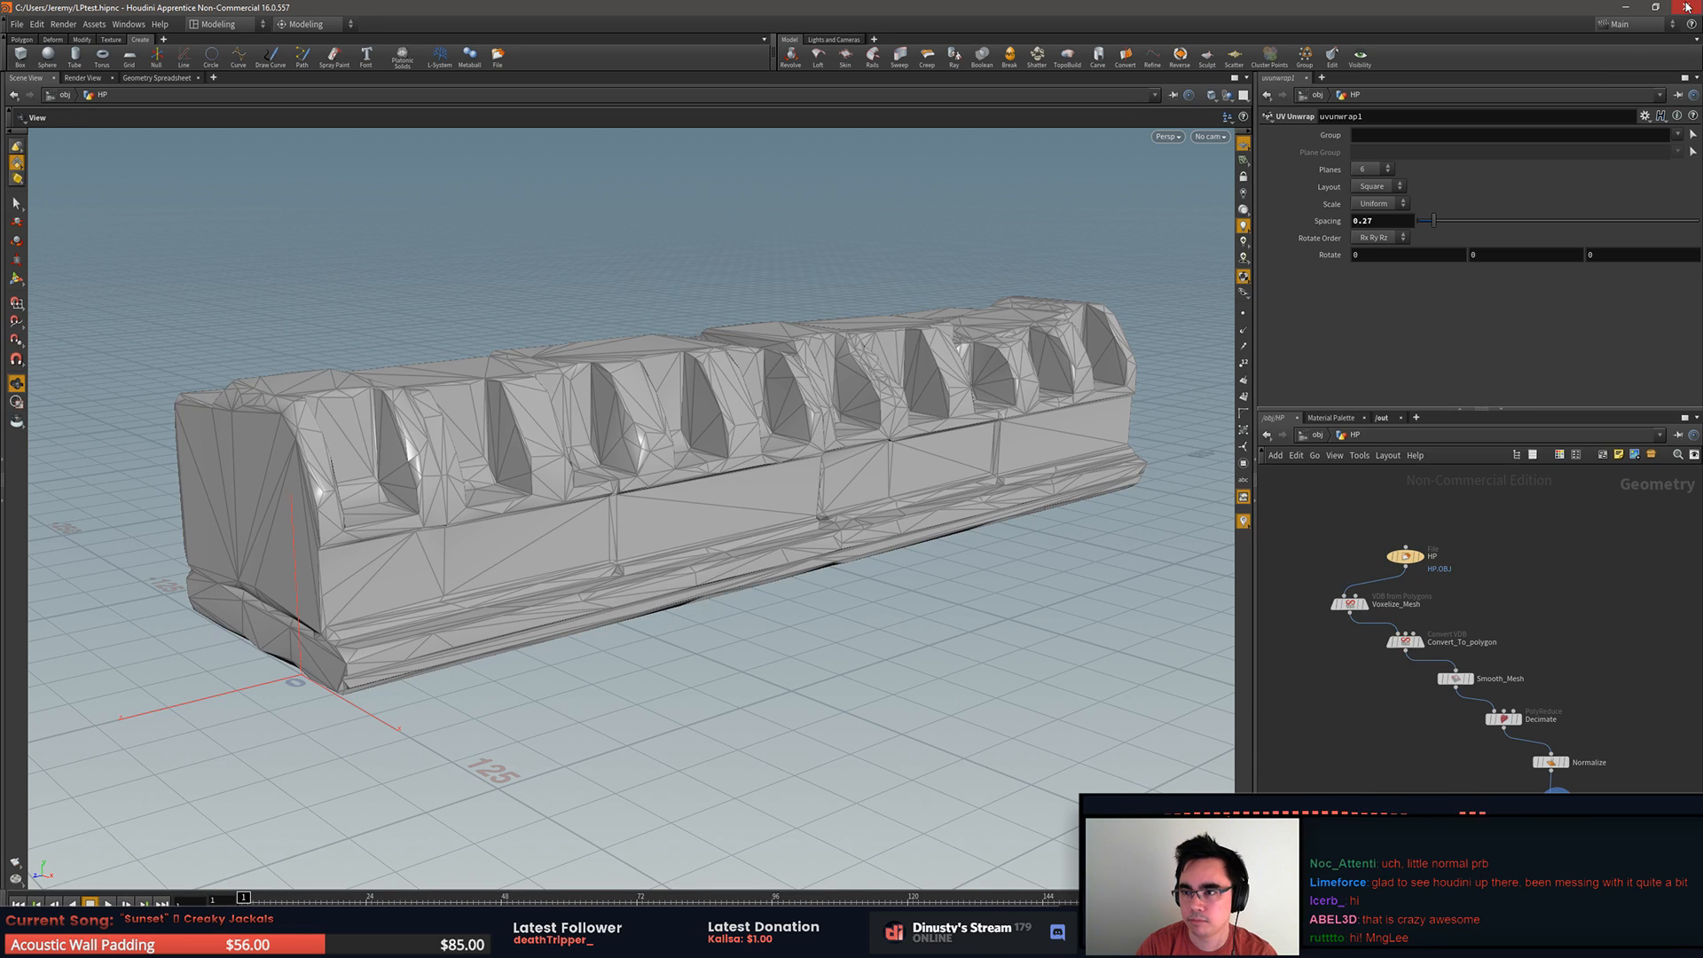
left_click(1687, 7)
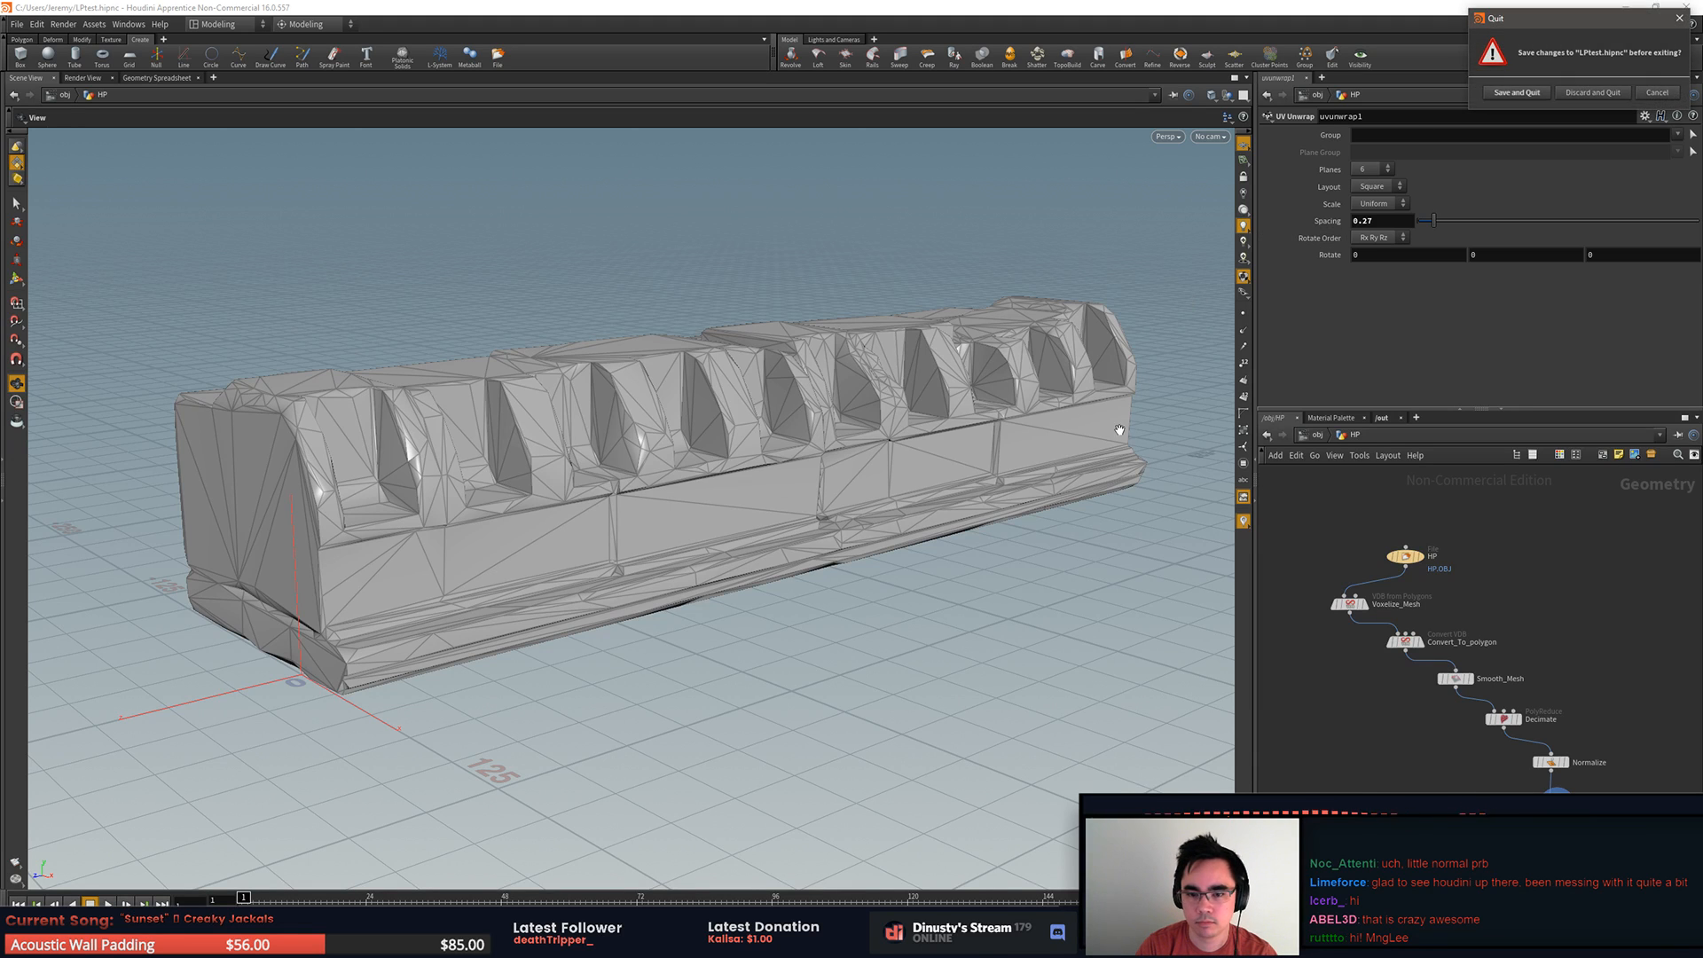
left_click(1490, 99)
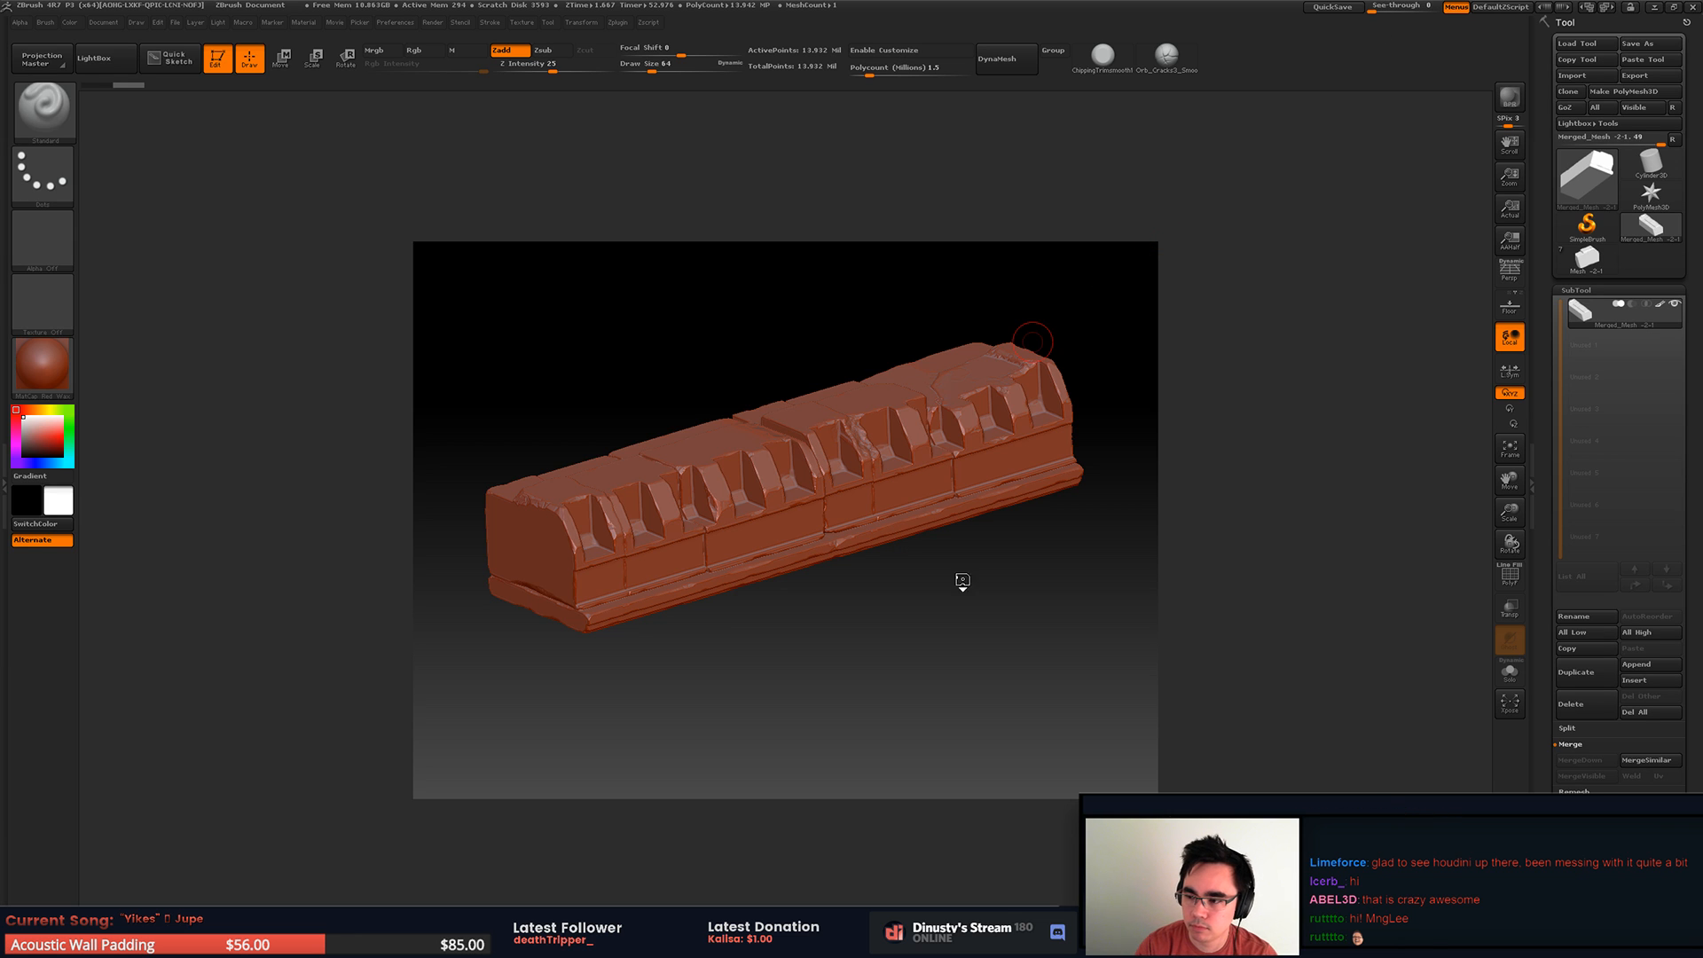
Step: Turn on perspective display in ZBrush and inspect the sculpted roof piece from its end and front
left_click_drag(1096, 712, 1064, 603)
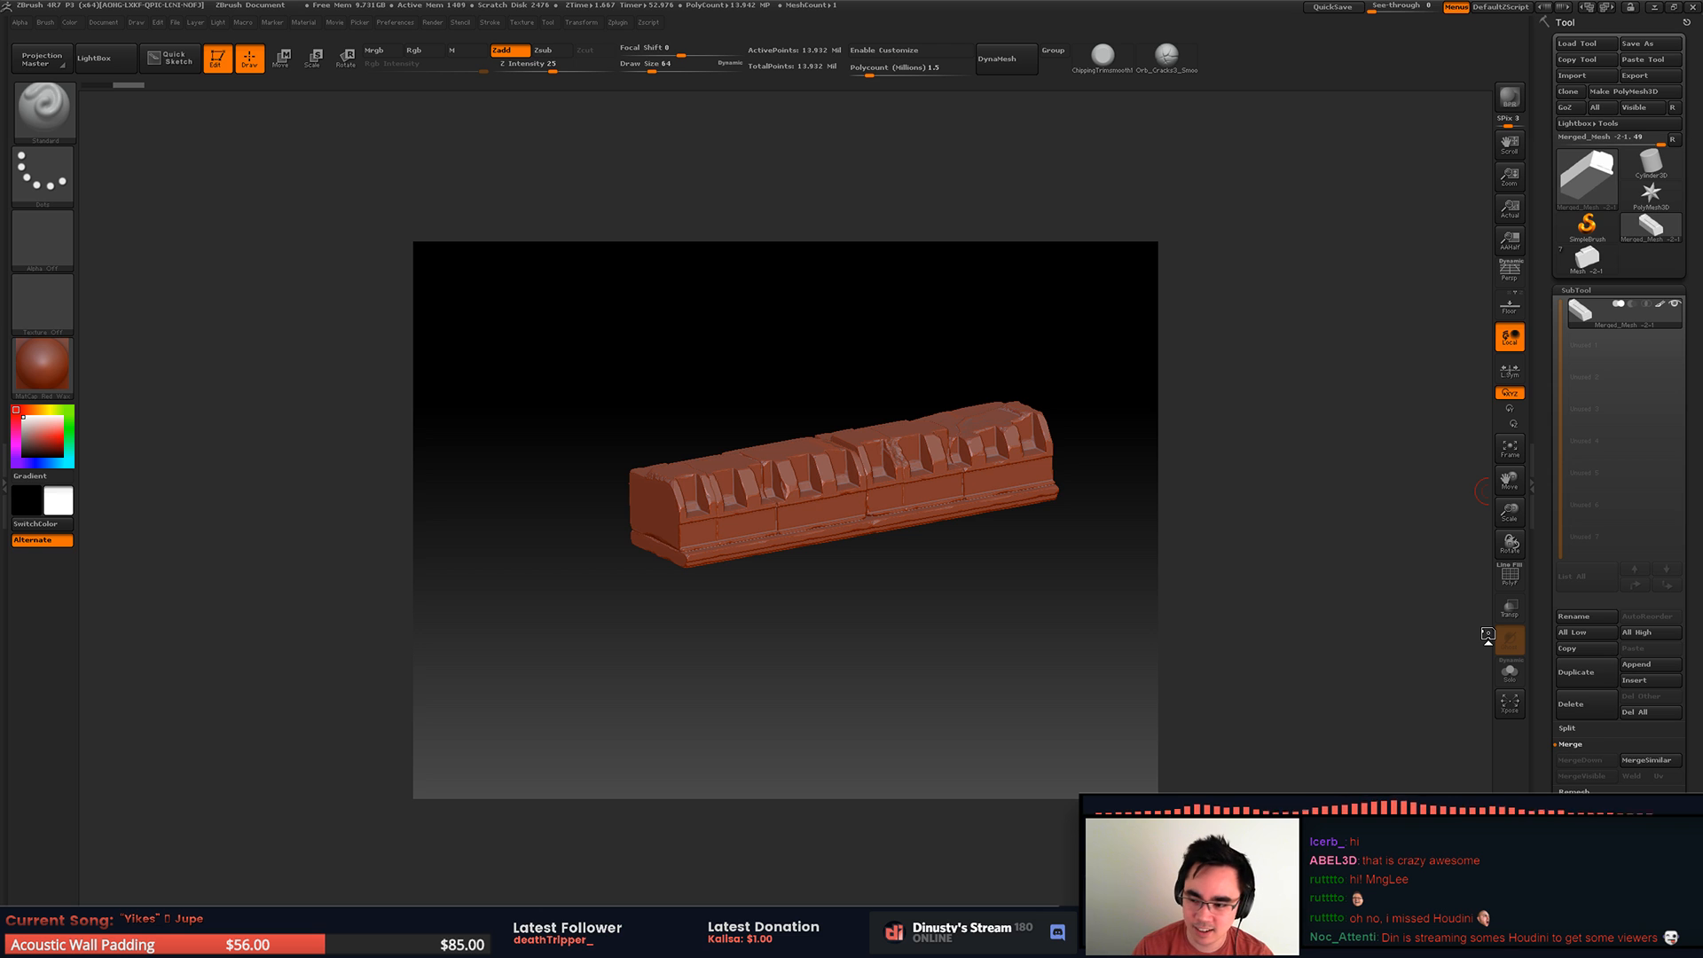
left_click_drag(1216, 563, 1108, 617)
key("p")
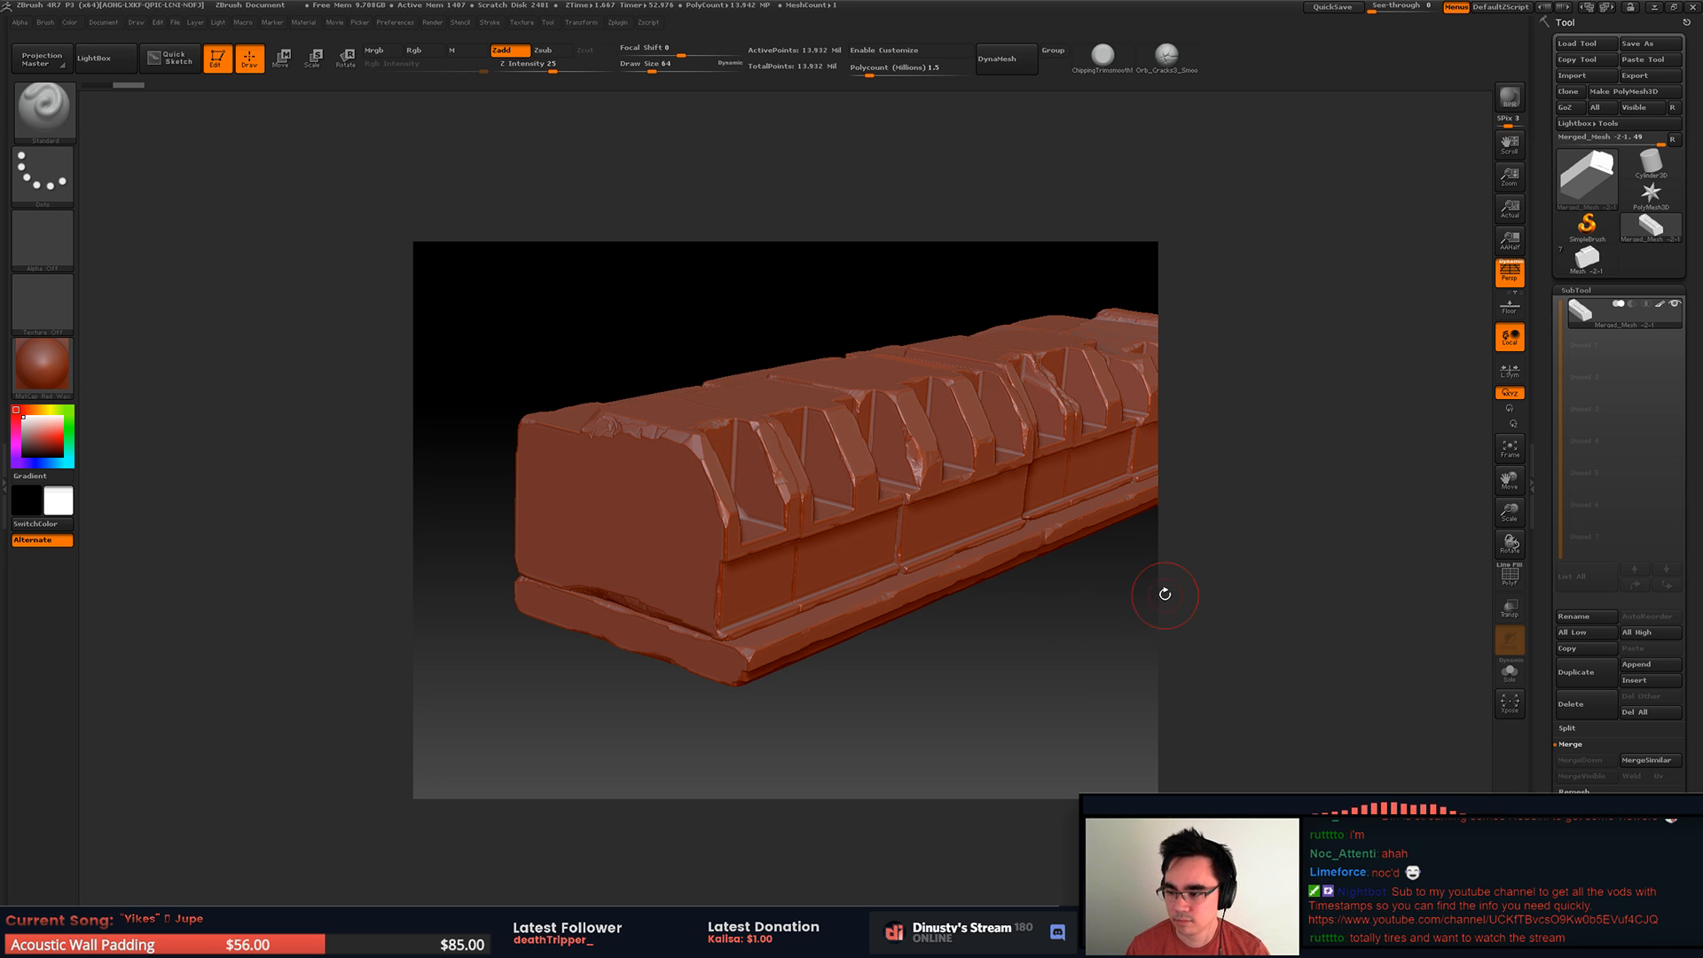
left_click_drag(1129, 589, 1138, 488, "alt")
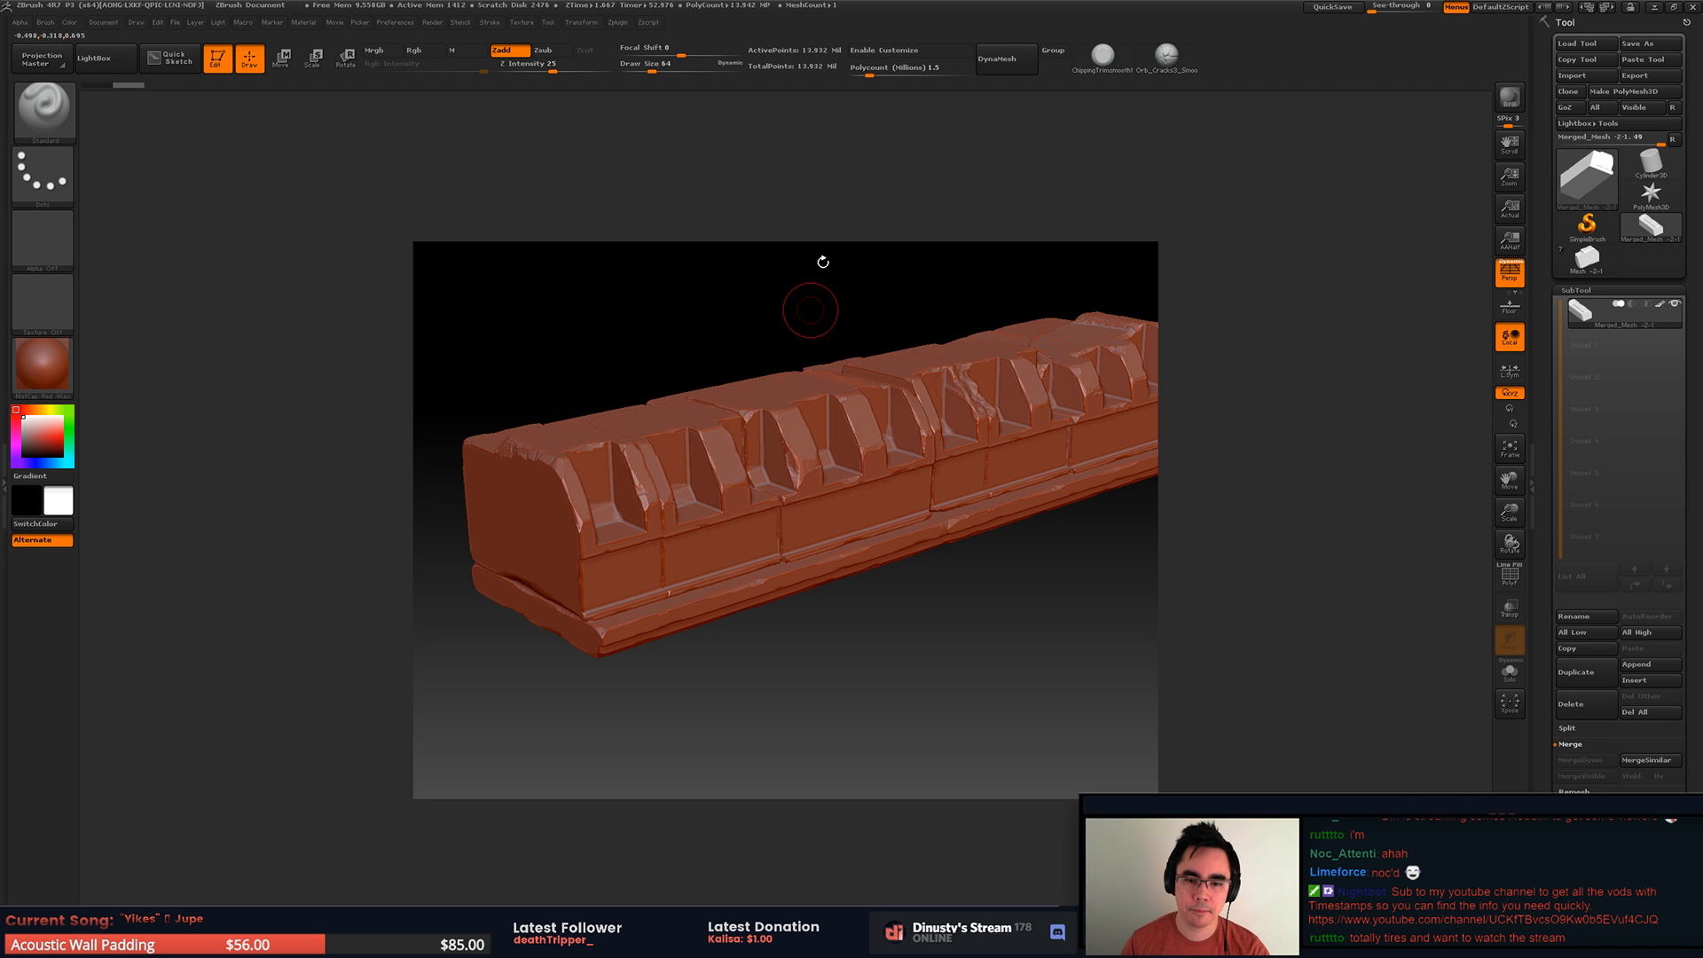
left_click_drag(916, 615, 1071, 764)
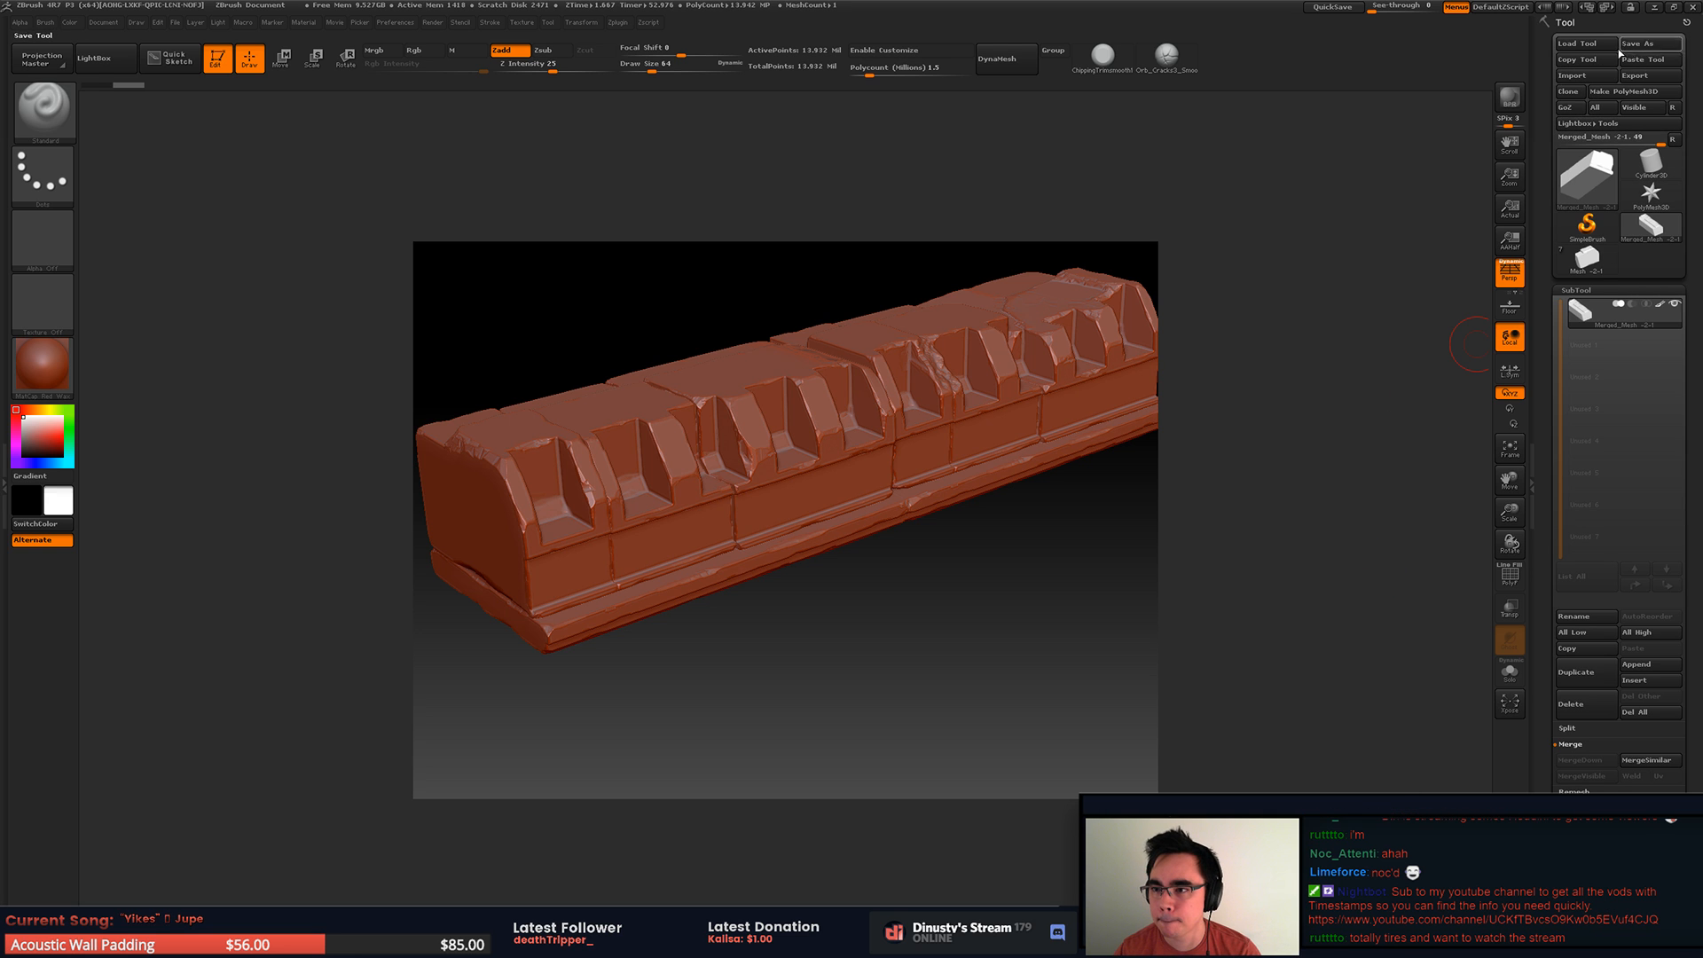
left_click(217, 107)
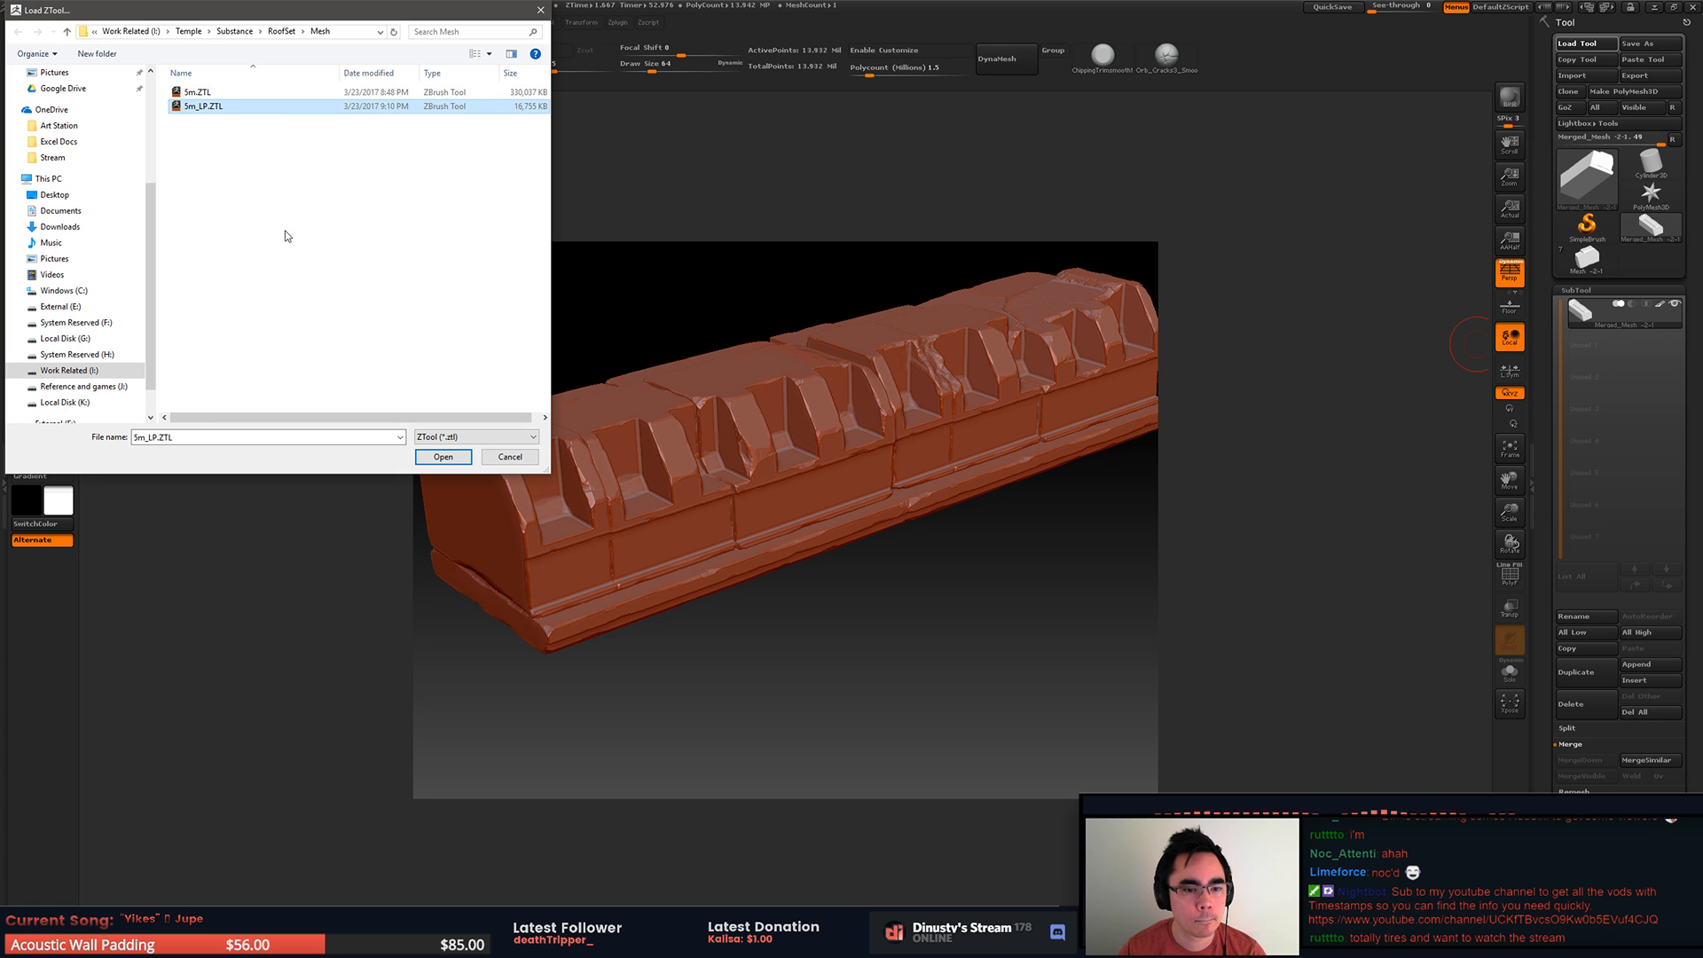
left_click(522, 460)
left_click_drag(960, 560, 1067, 522, "alt")
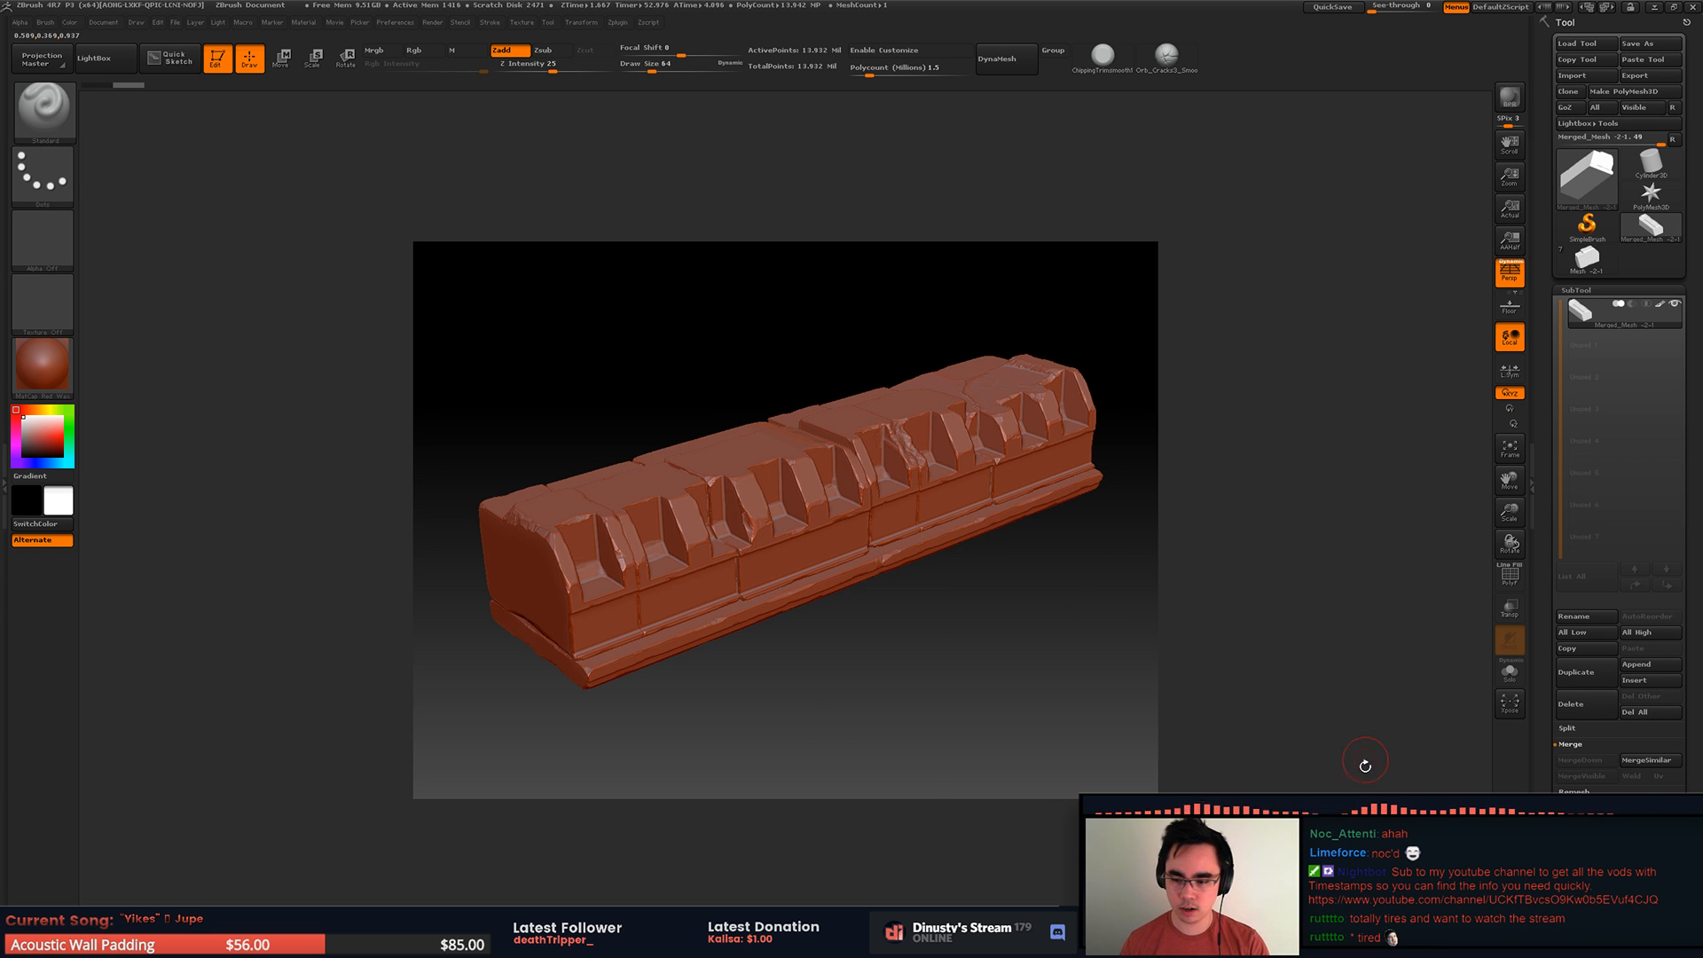
left_click_drag(1058, 689, 1050, 639)
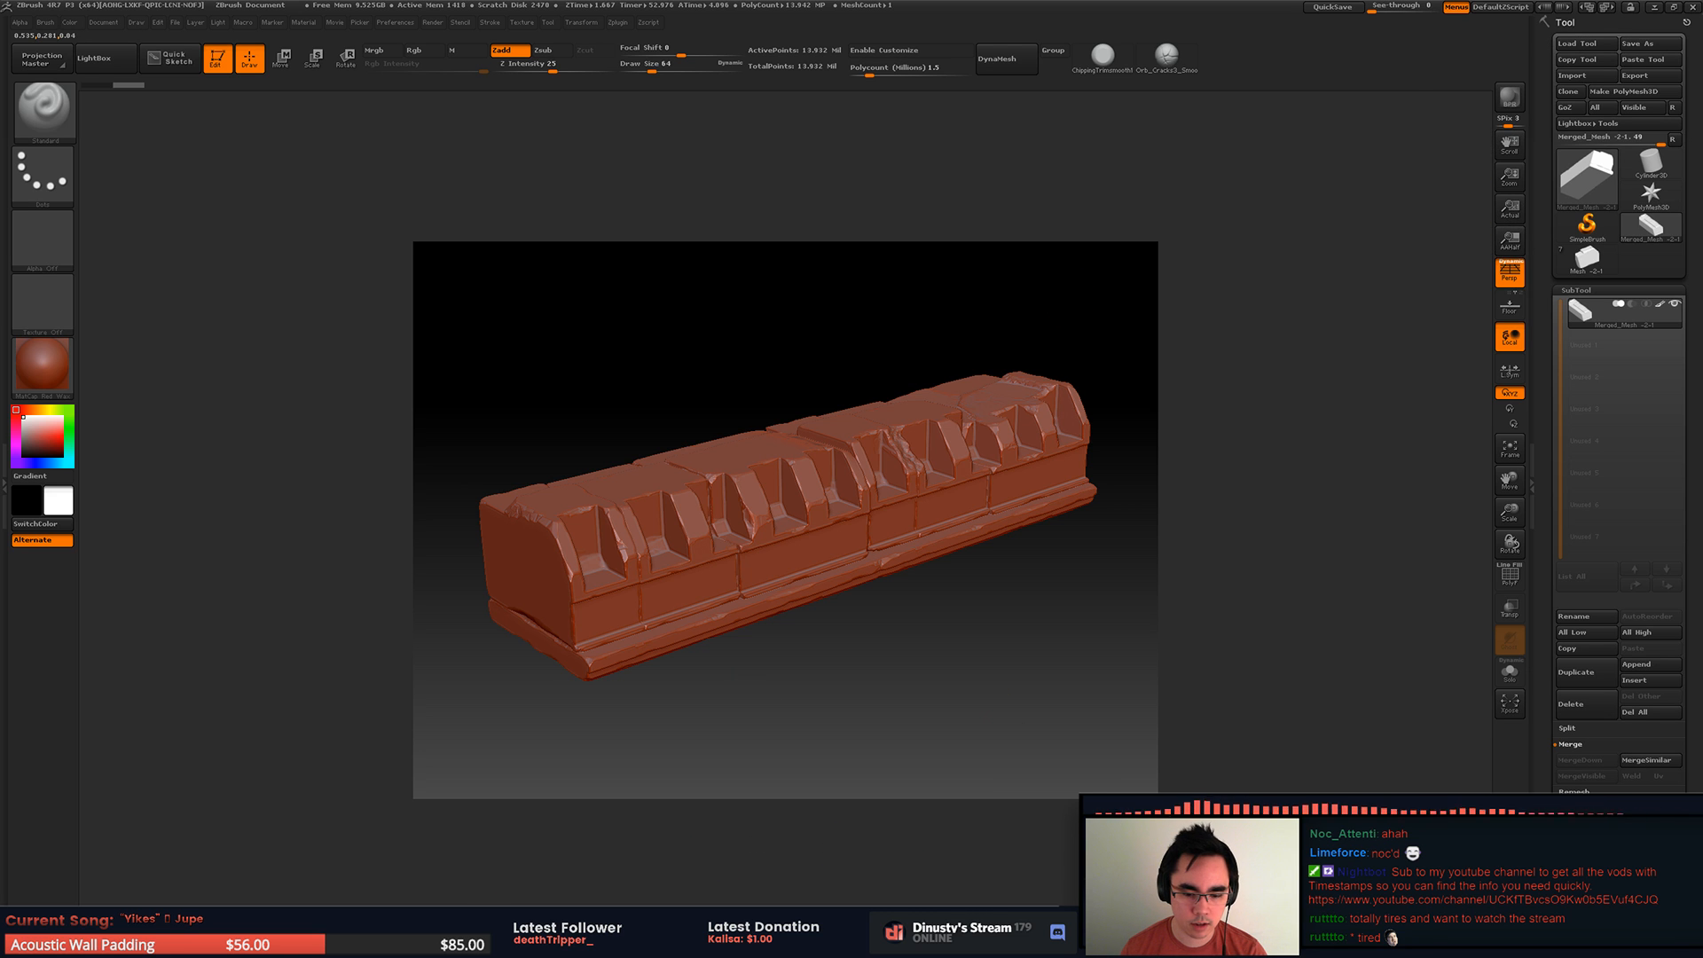
Step: Switch to MODO and close the untitled cube scene without saving it
key("alt+Tab")
left_click_drag(720, 781, 608, 641, "alt")
scroll(663, 620, "down", 4)
right_click(123, 91)
left_click(129, 142)
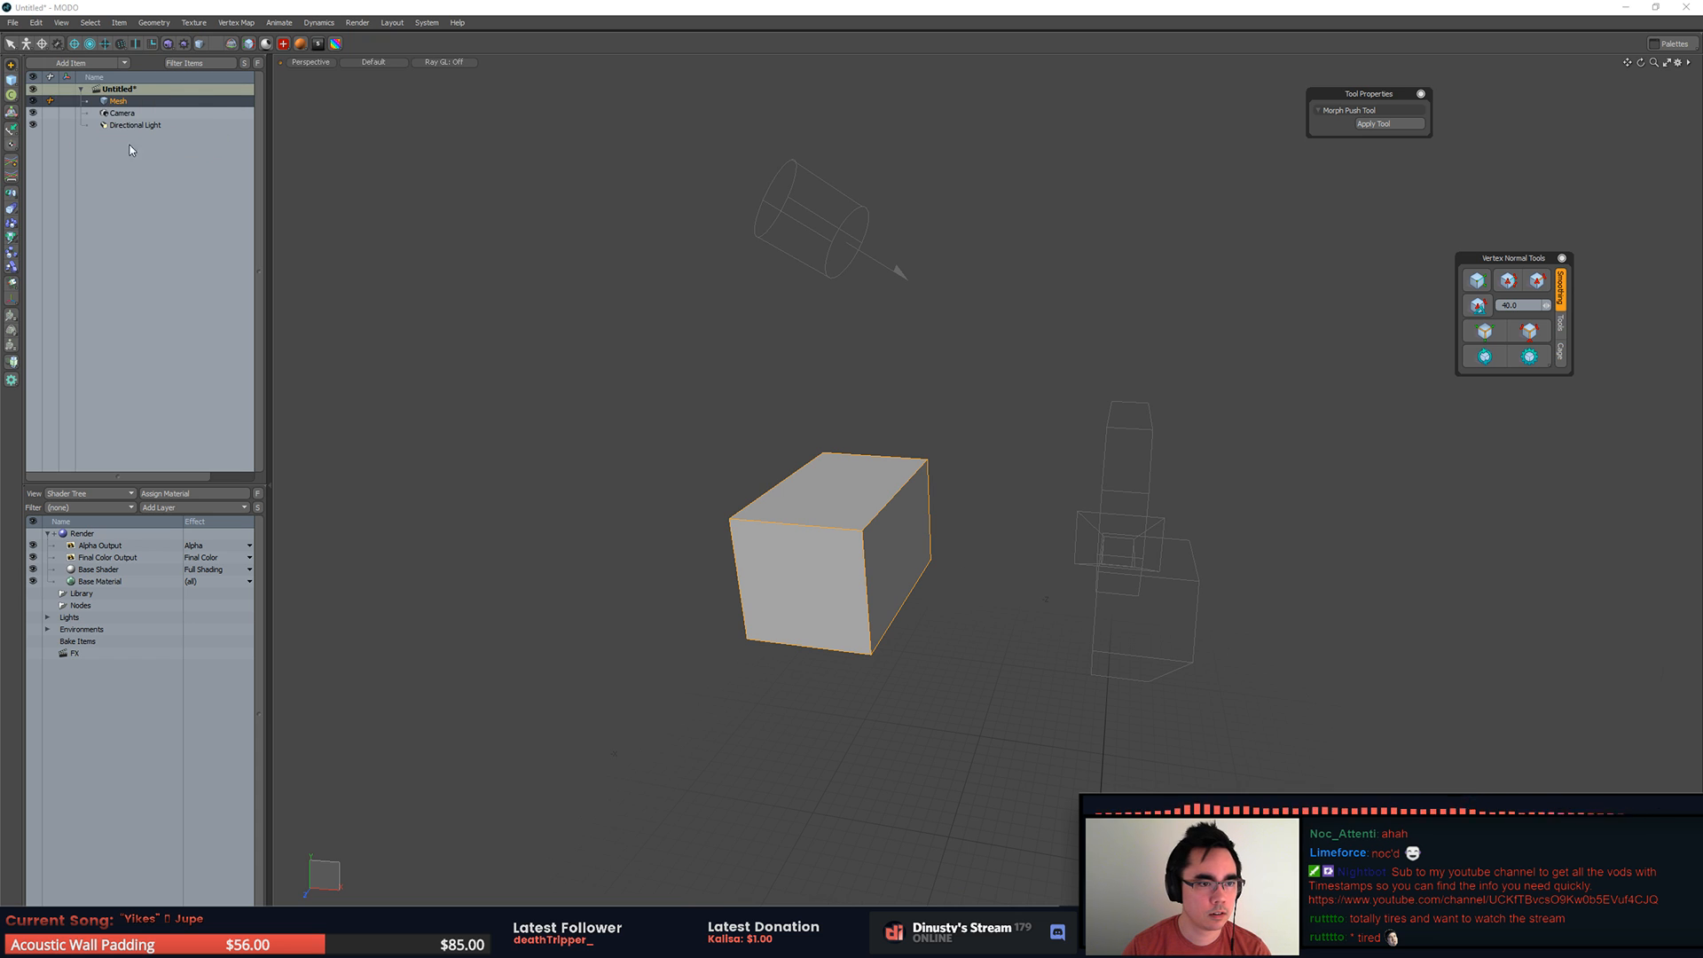
left_click(922, 455)
Step: Open RoofTrim_Corner.fbx from the RoofSet folder and view the corner piece from its trim side
left_click(13, 22)
mouse_move(53, 84)
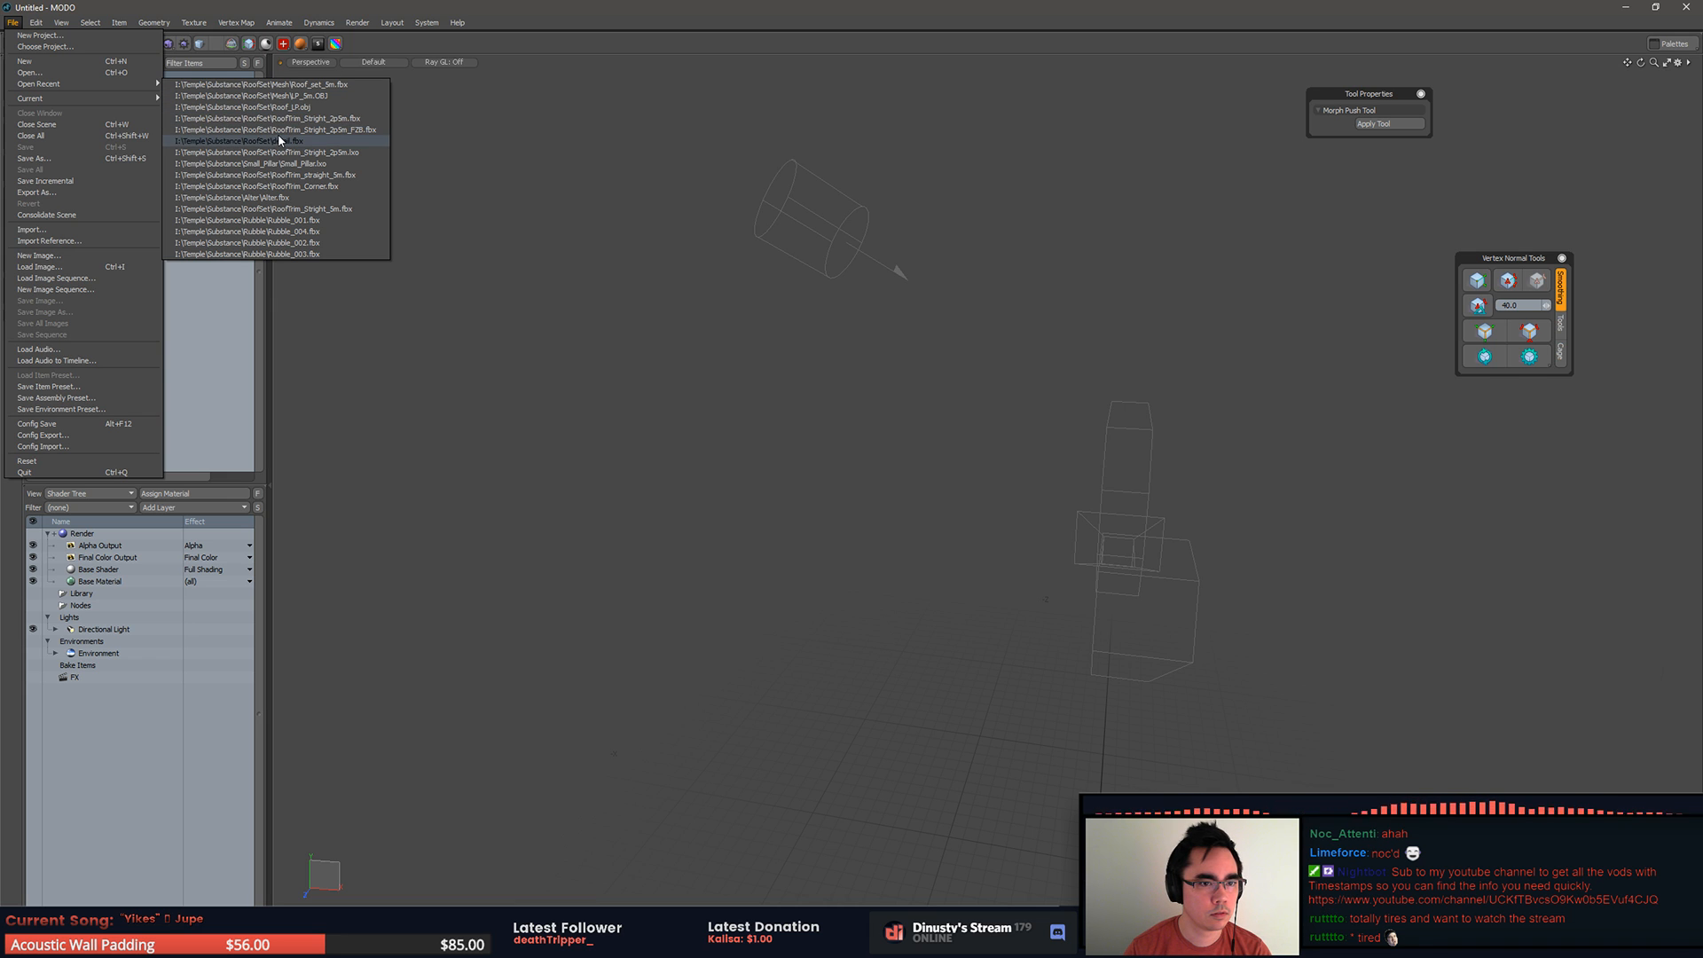
left_click(29, 72)
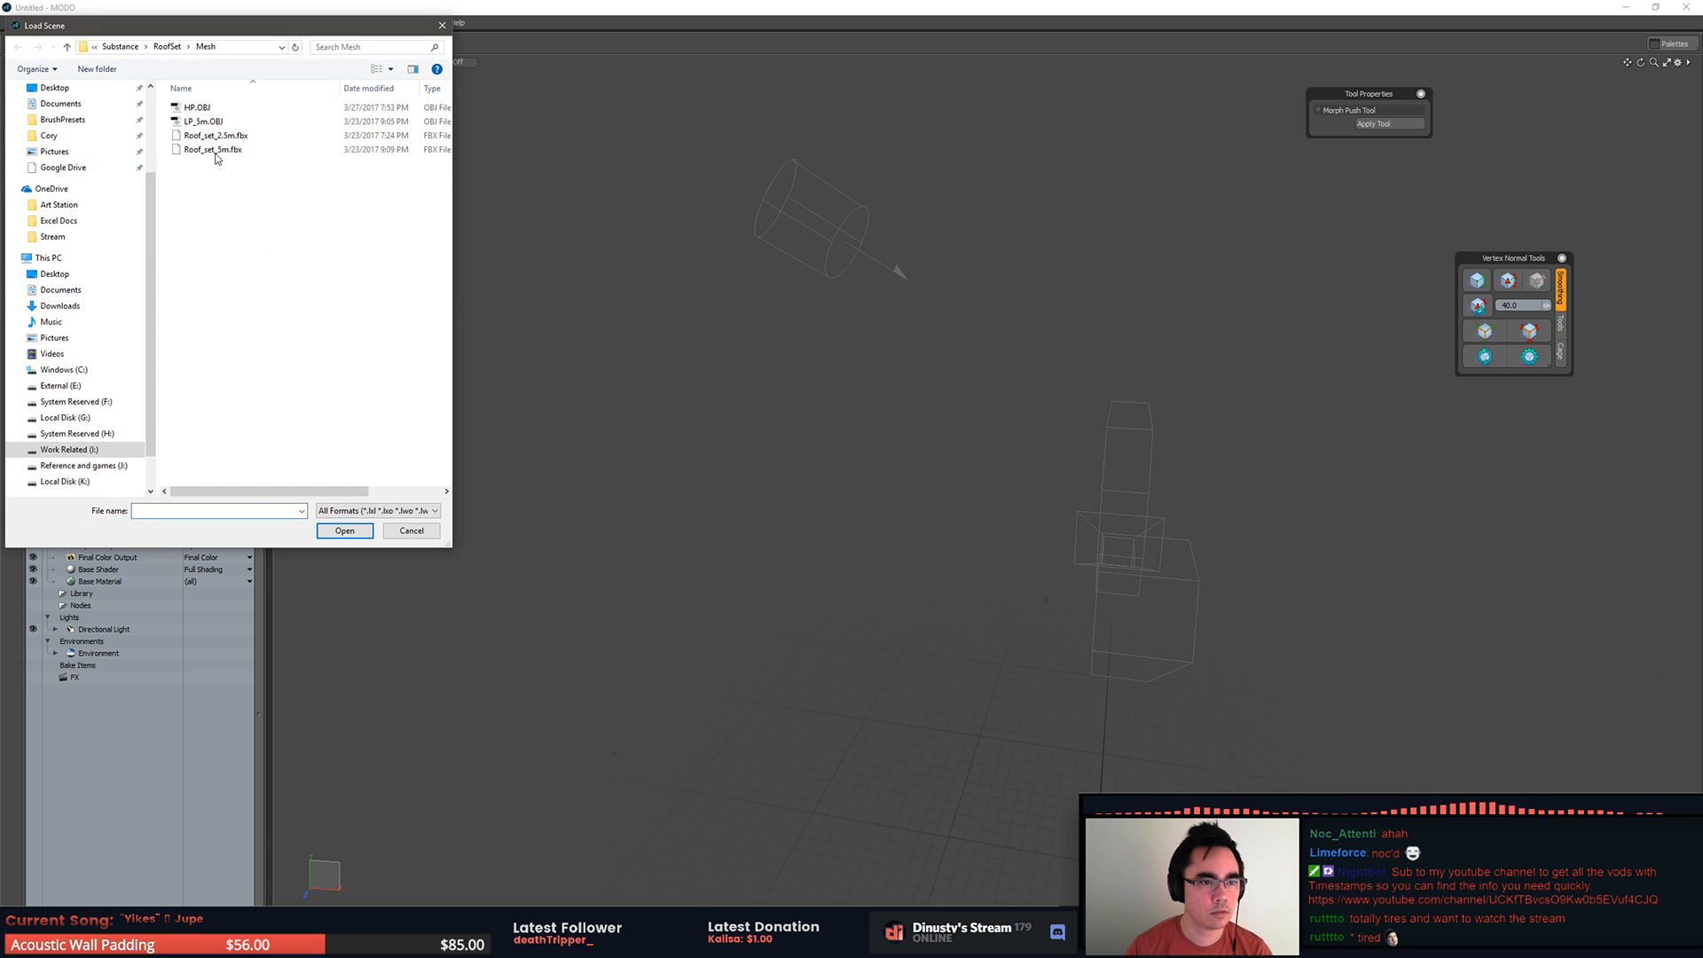
left_click(216, 136)
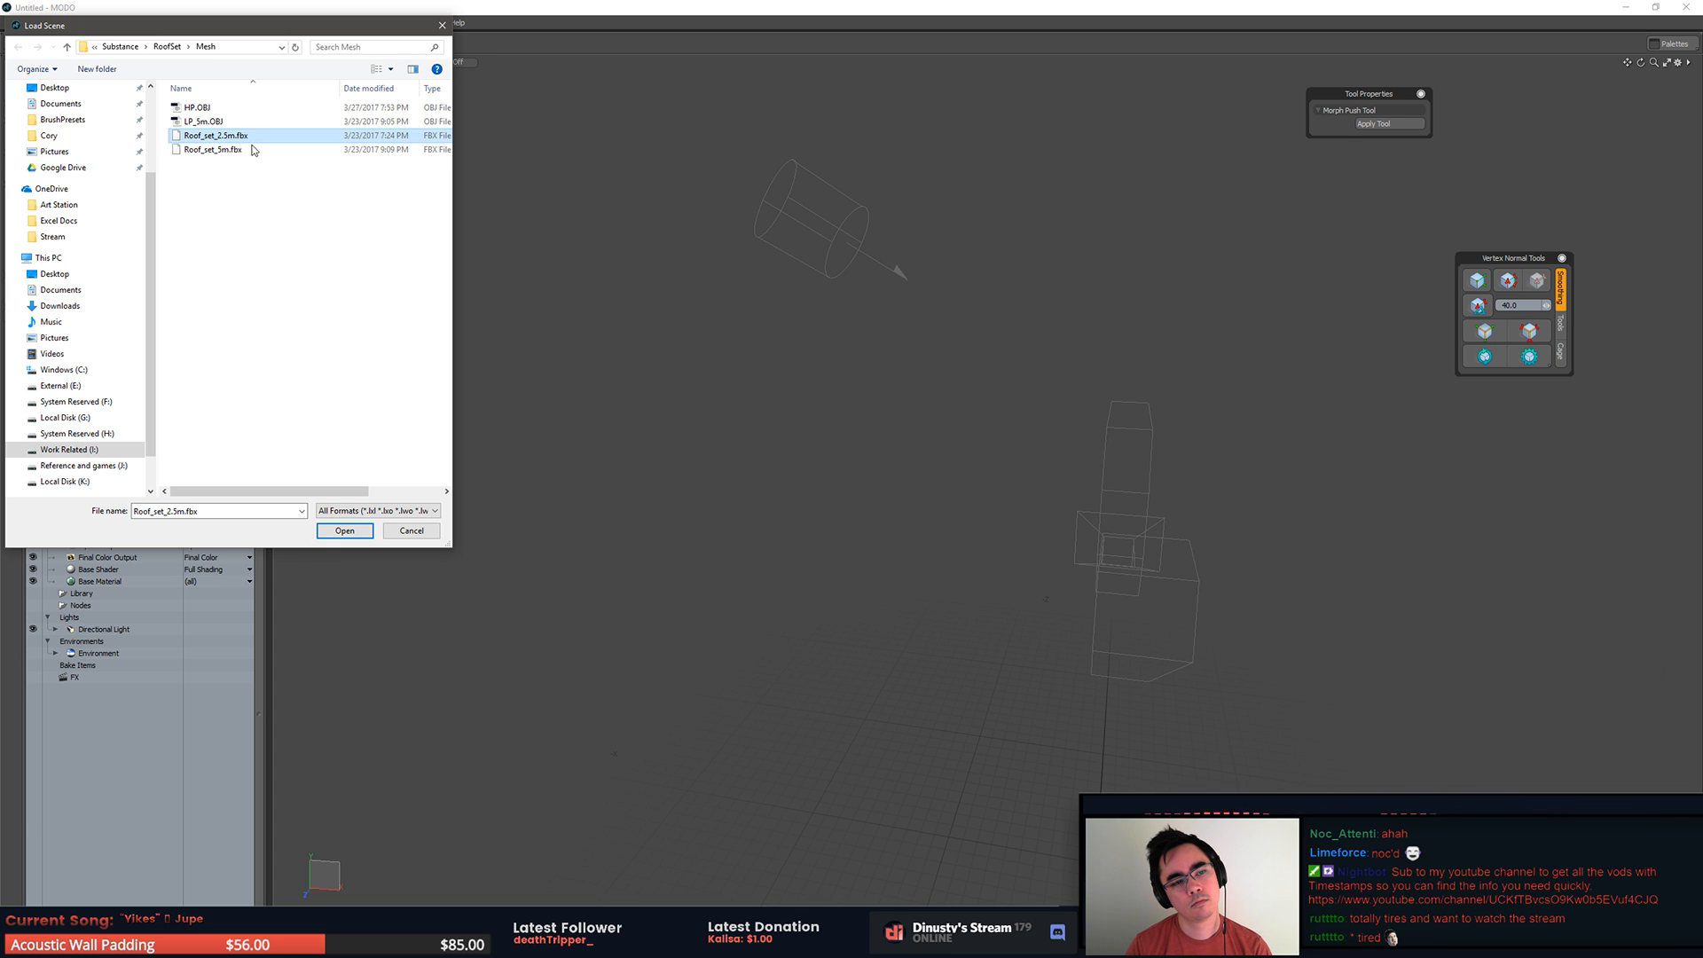
left_click(253, 184)
left_click(168, 47)
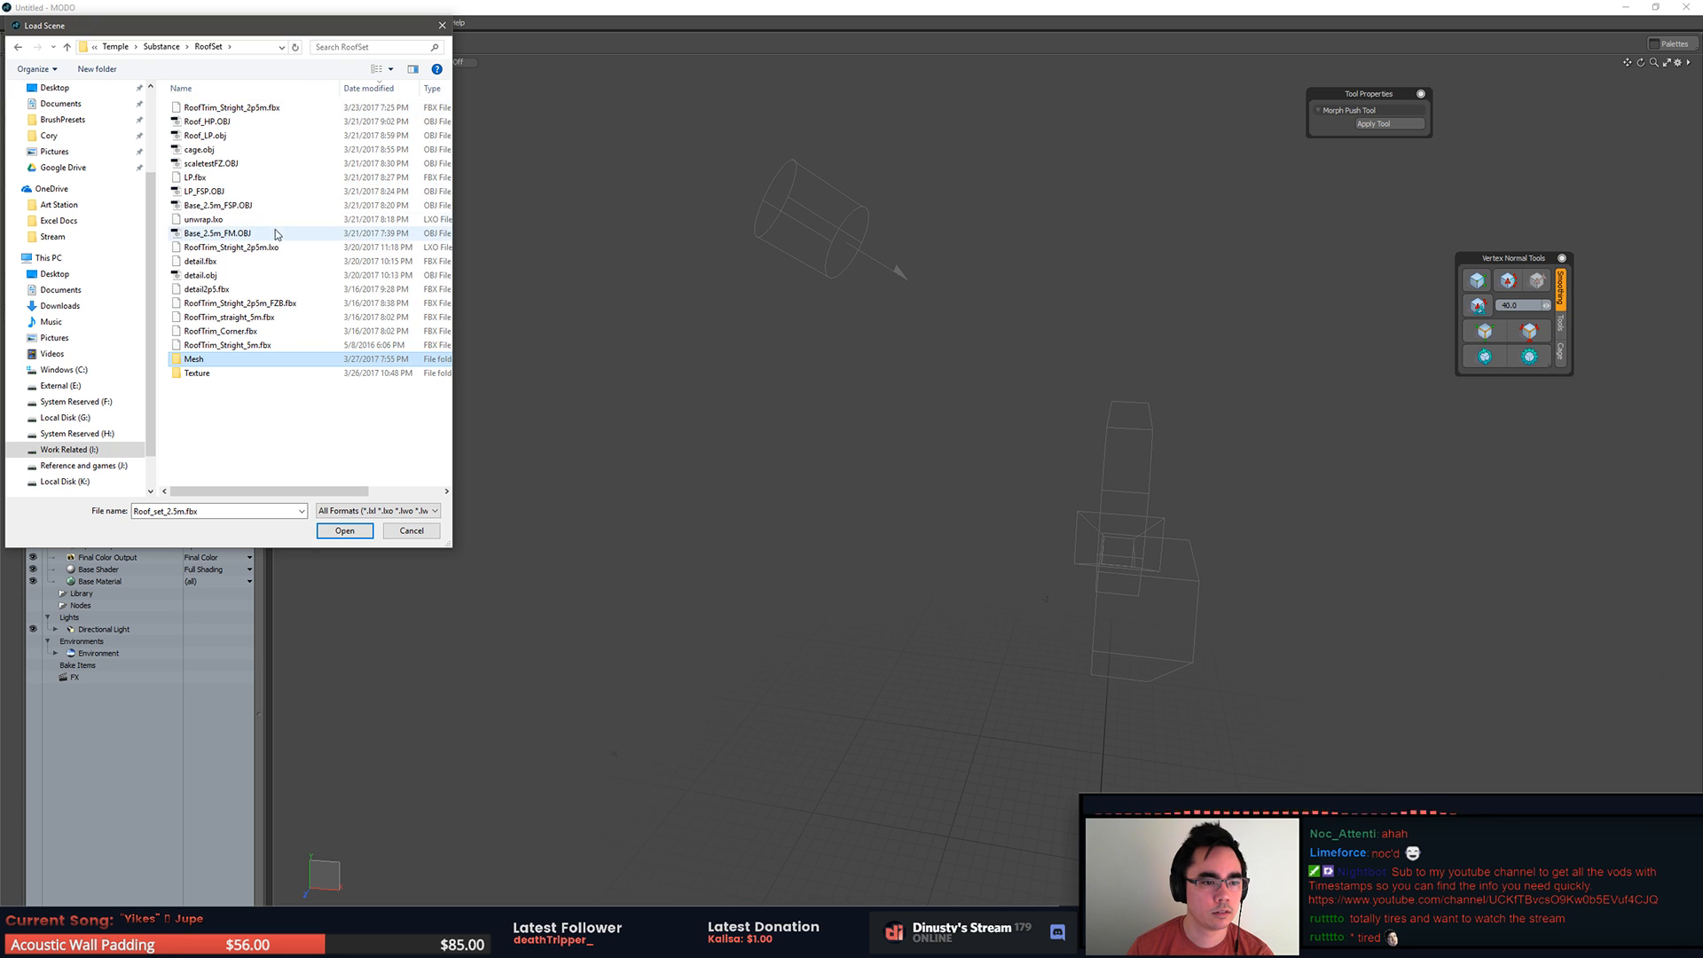
double_click(255, 331)
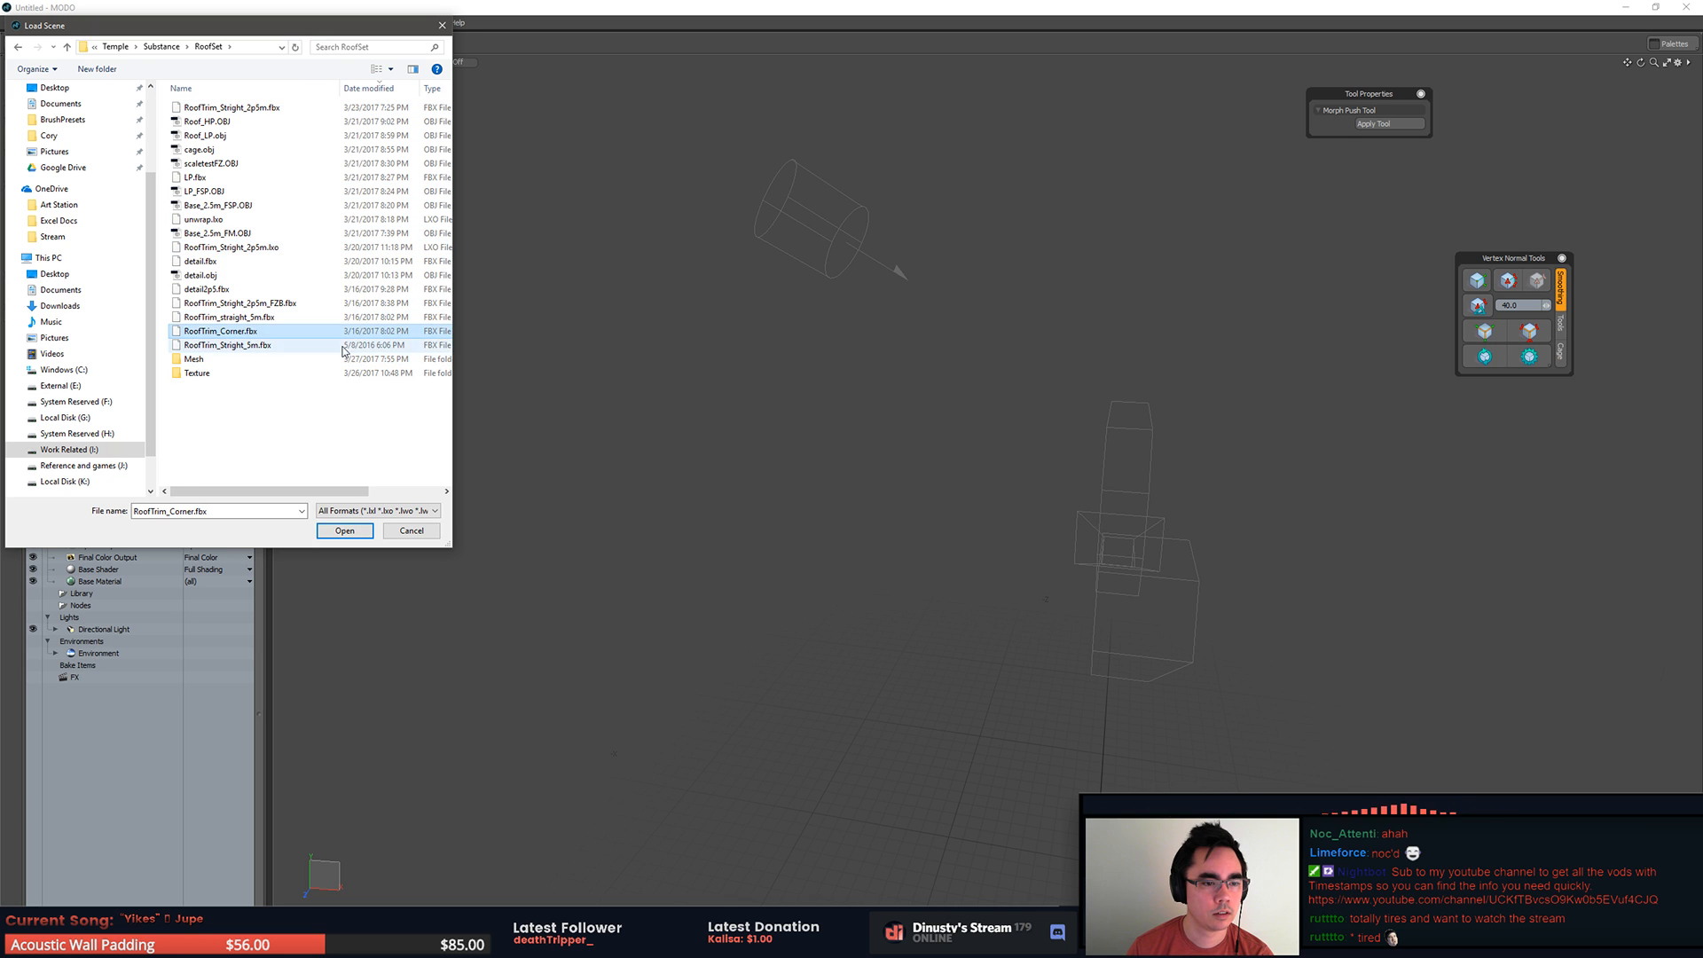
left_click(1003, 350)
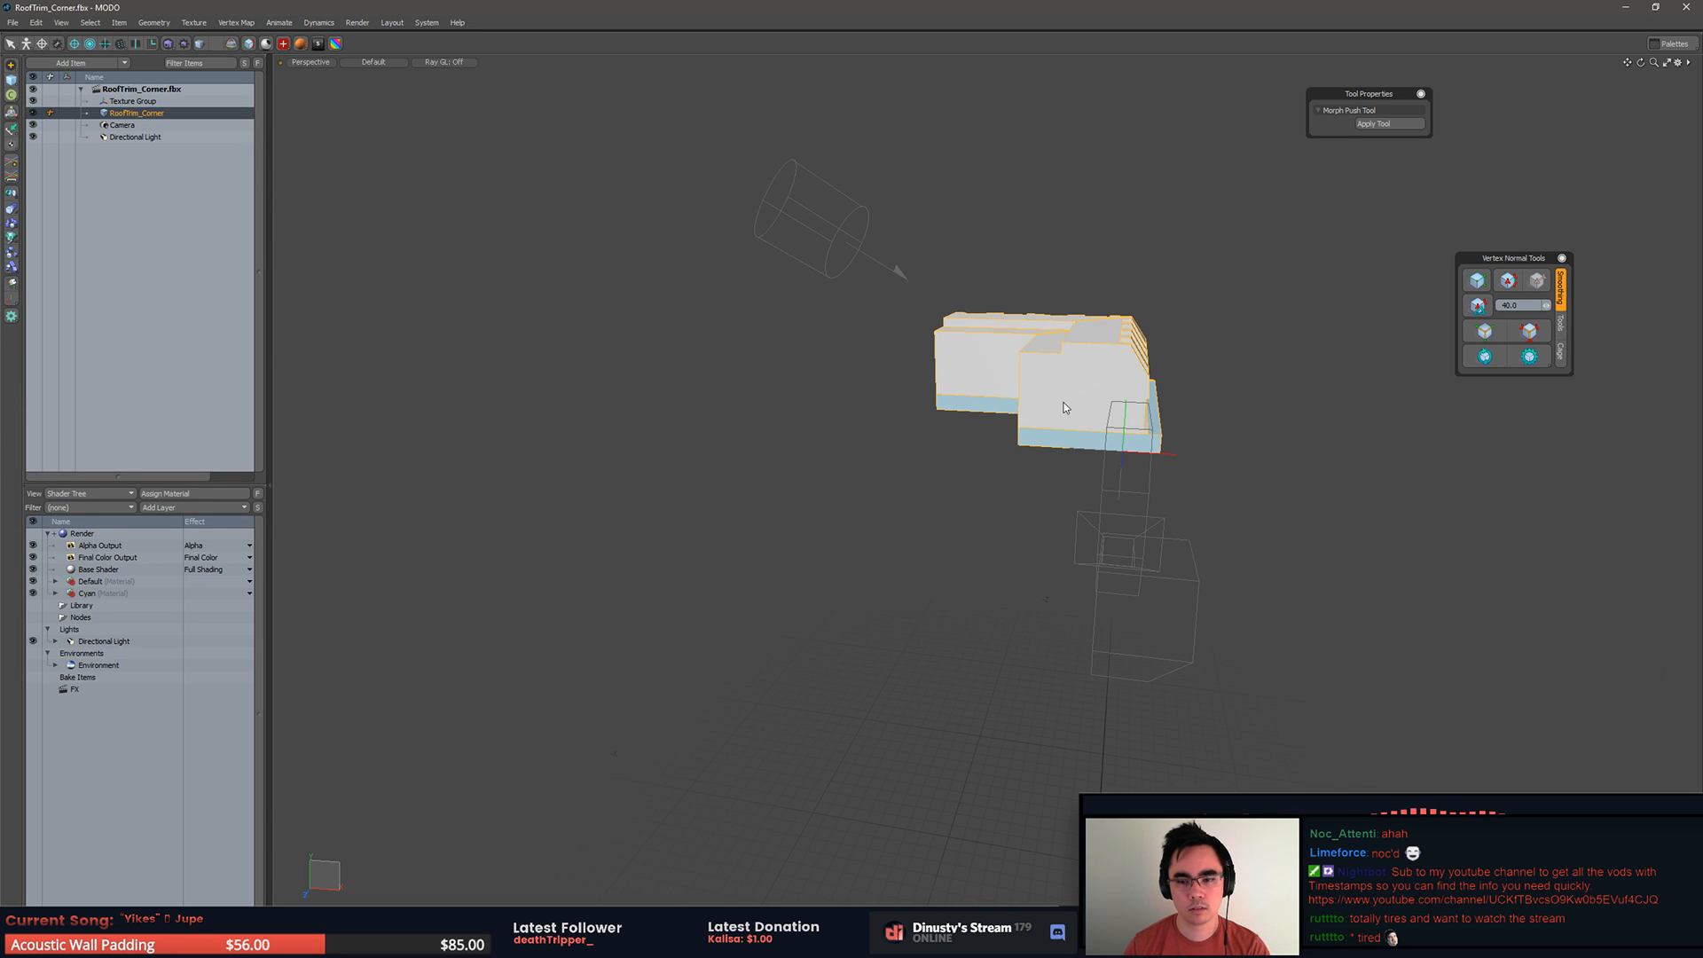
scroll(940, 497, "down", 5)
left_click_drag(1112, 502, 1015, 449, "alt")
mouse_move(1015, 449)
left_mouse_down("ctrl+alt")
mouse_move(1131, 412)
mouse_move(985, 492)
mouse_move(1014, 479)
left_mouse_up("ctrl+alt")
Step: Import Roof_LP.obj from the RoofSet folder into the corner piece scene
left_click(13, 22)
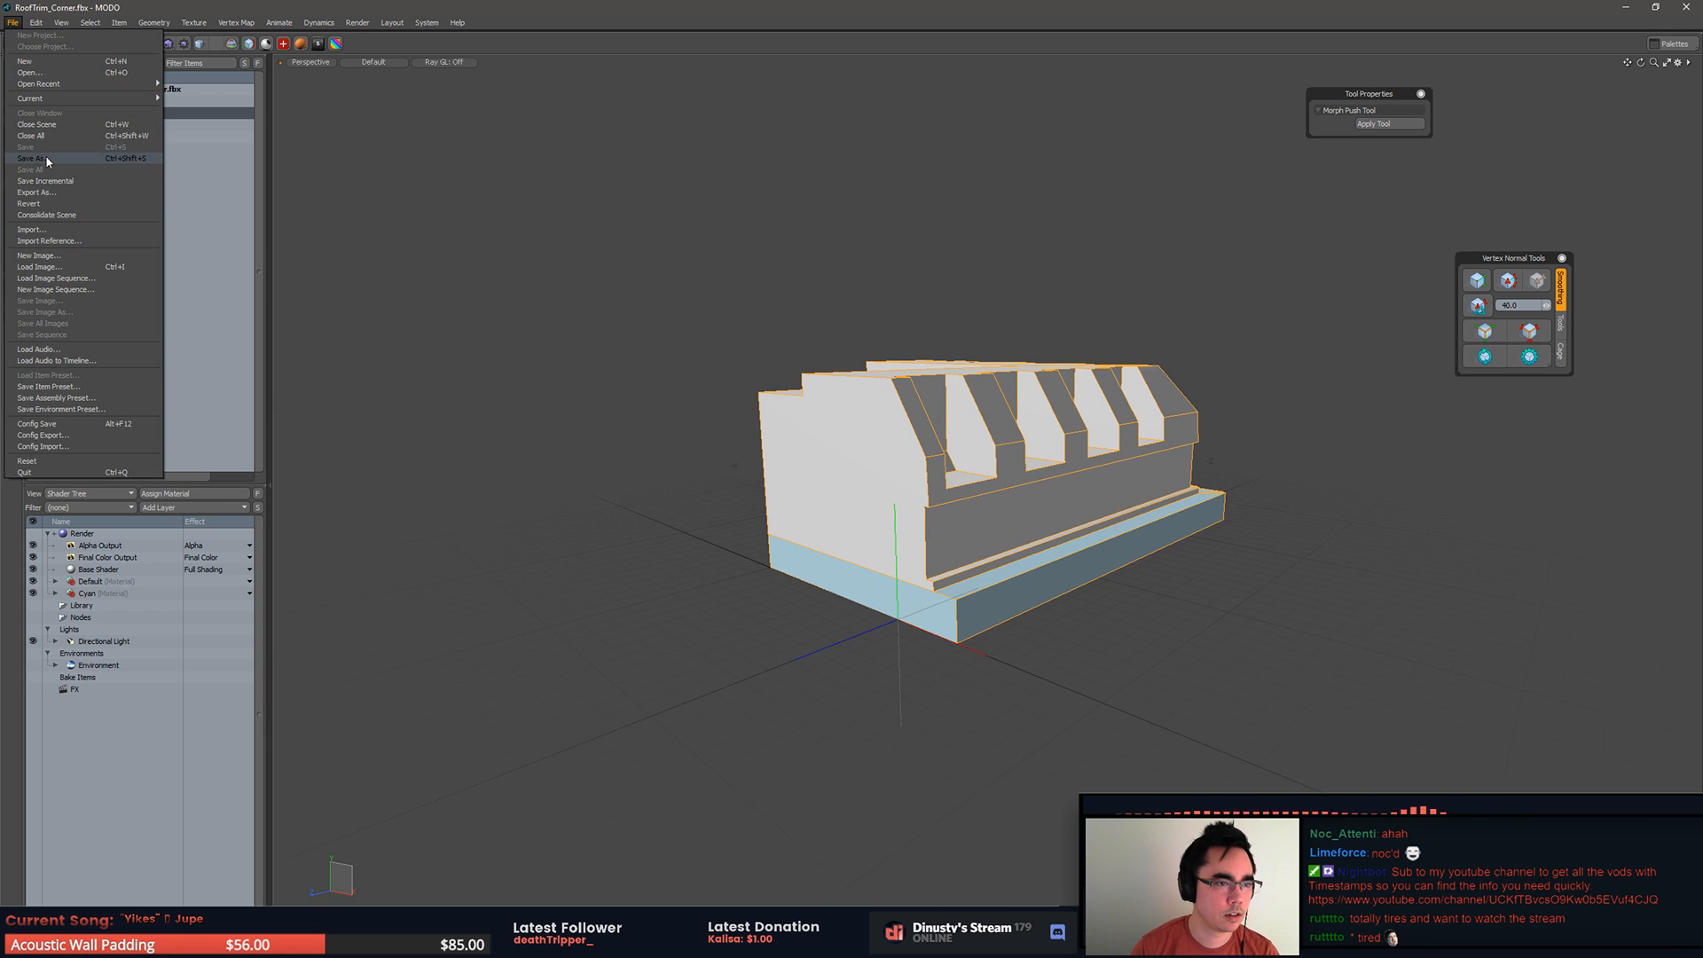
left_click(89, 230)
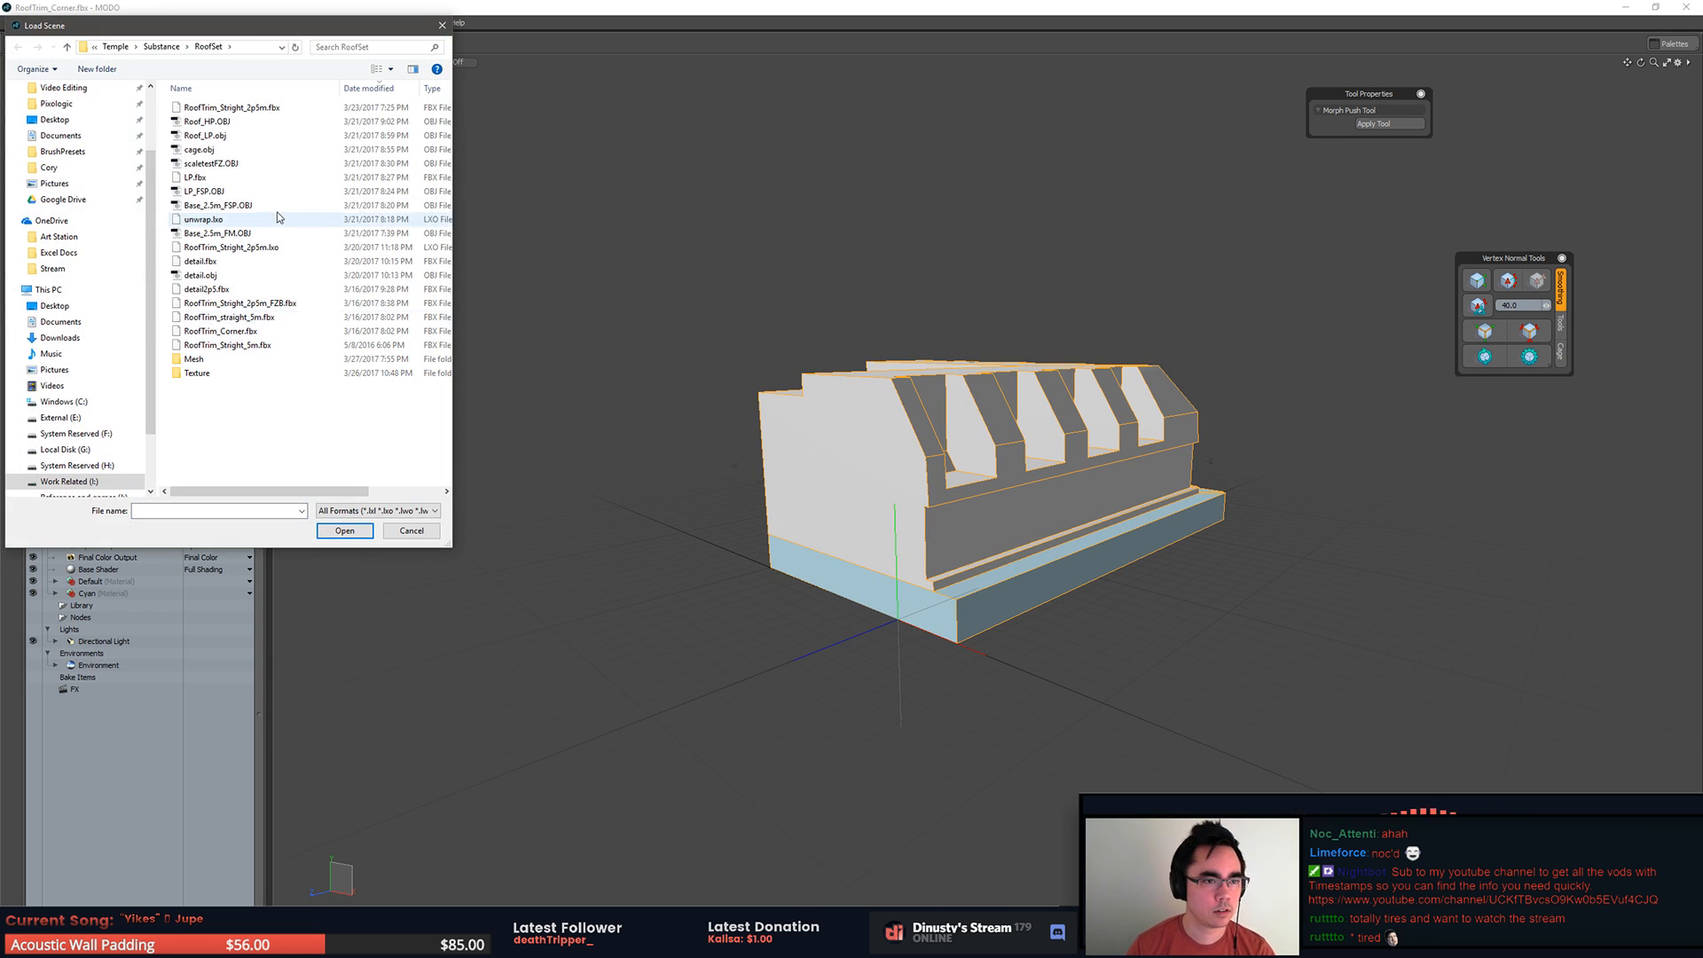
double_click(236, 137)
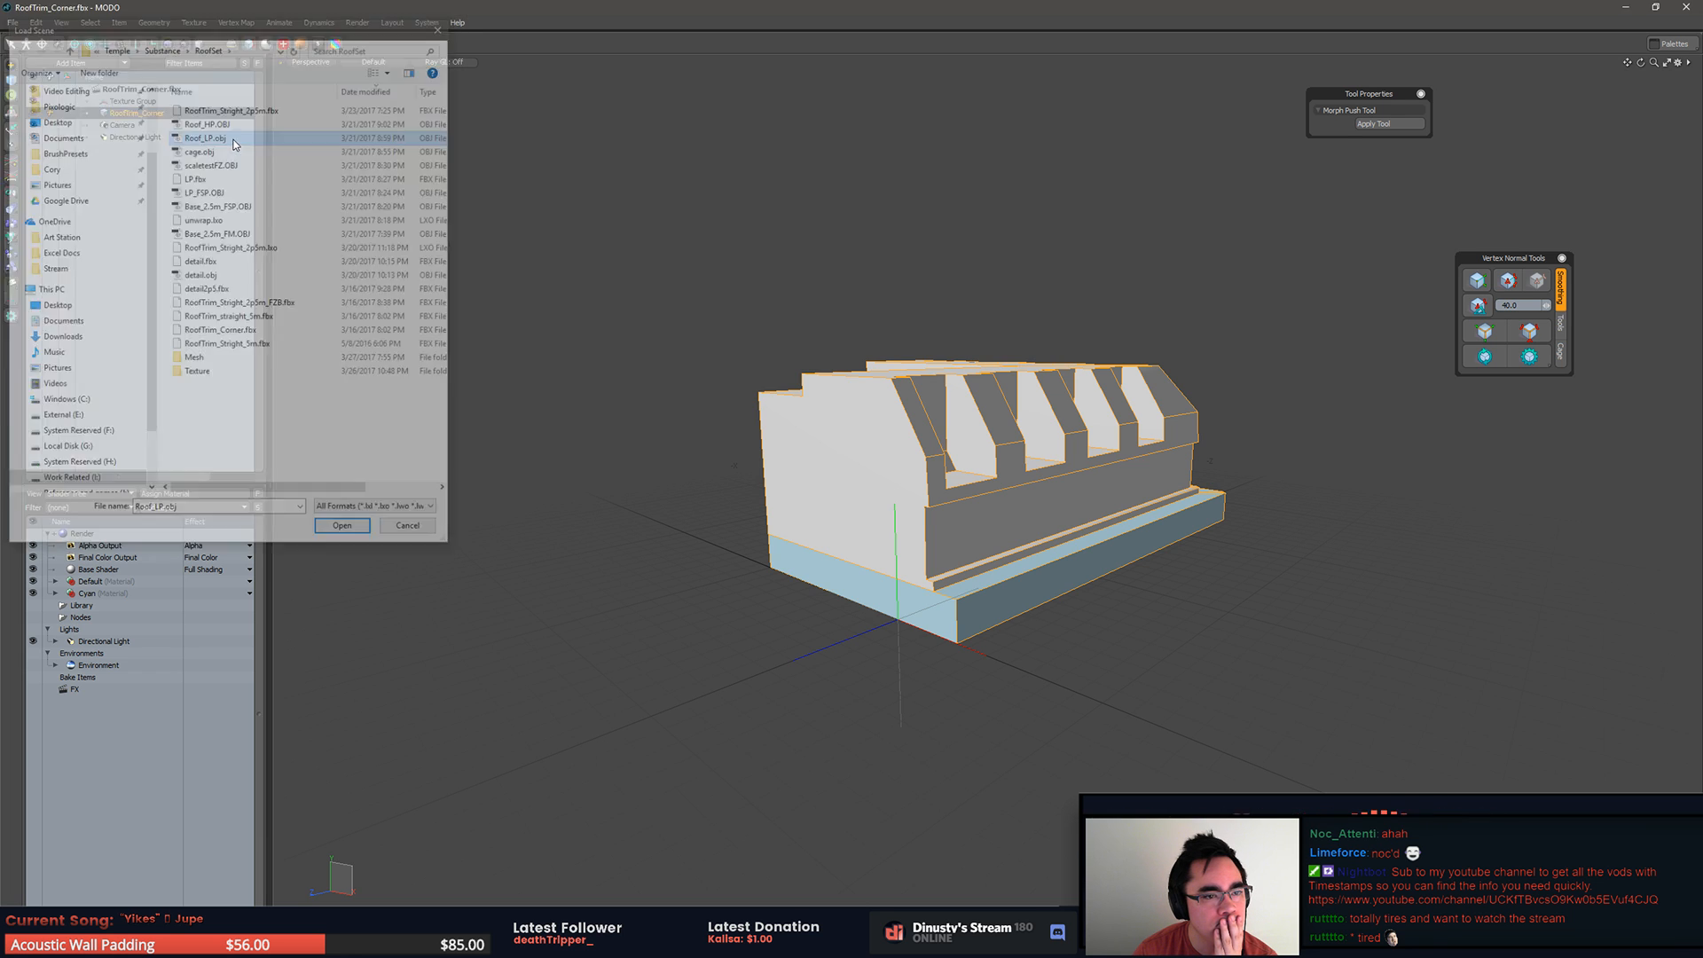
left_click(952, 447)
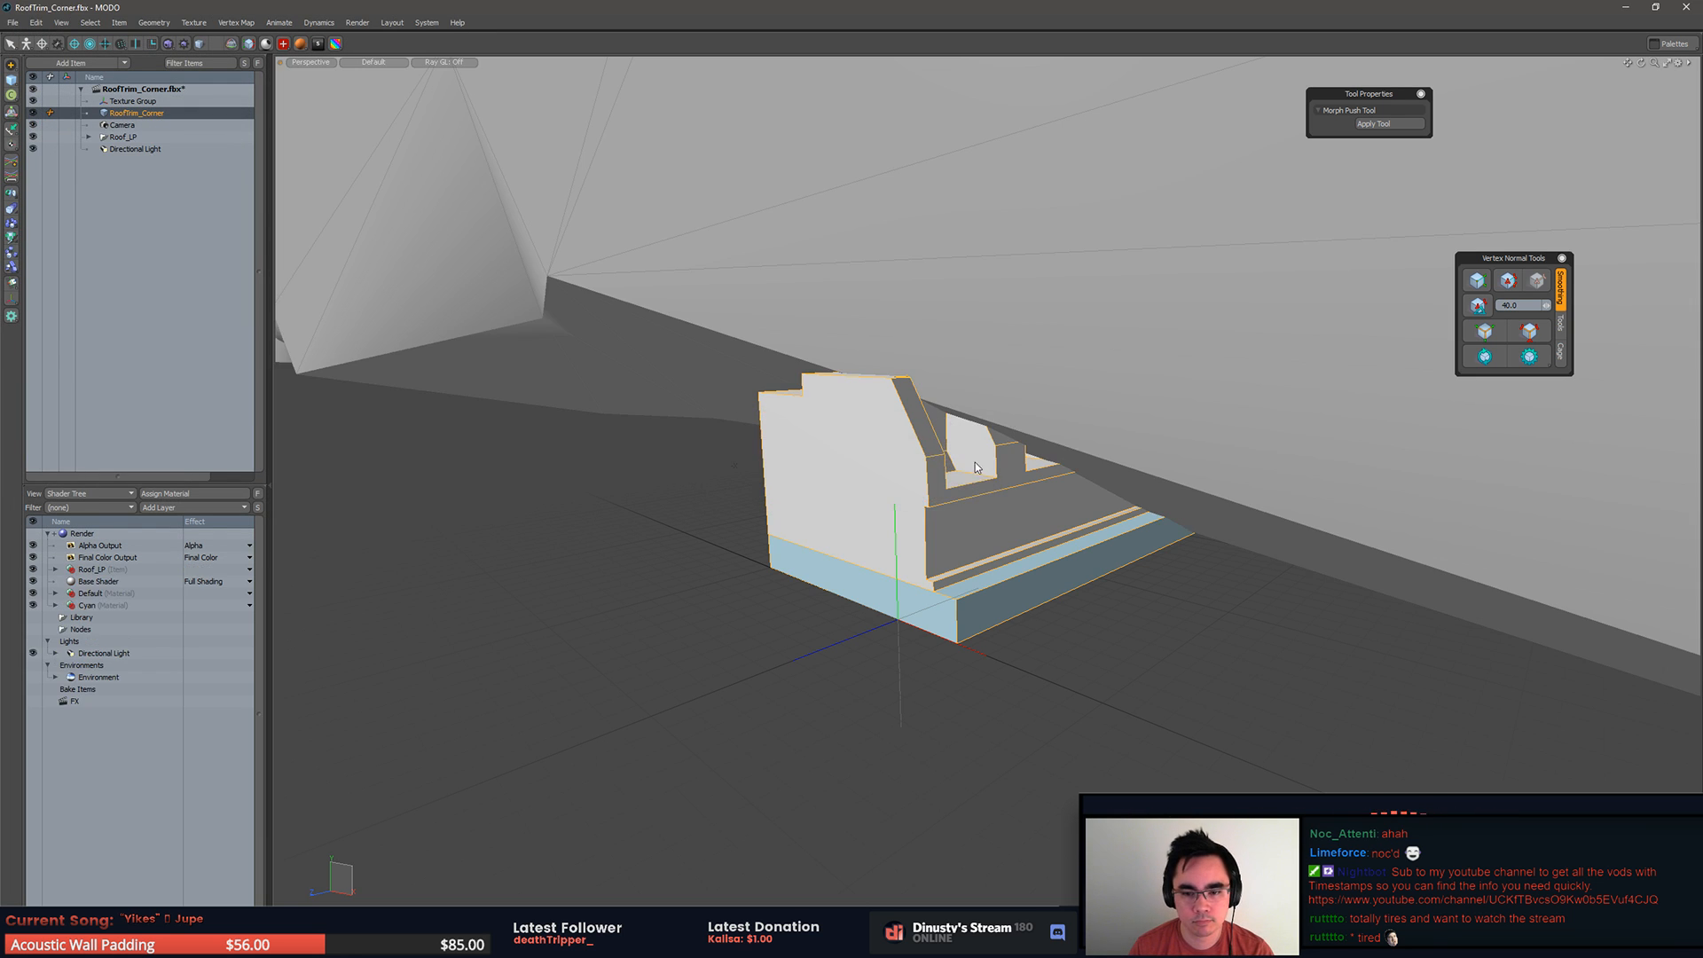
left_click_drag(981, 470, 672, 424, "ctrl+alt")
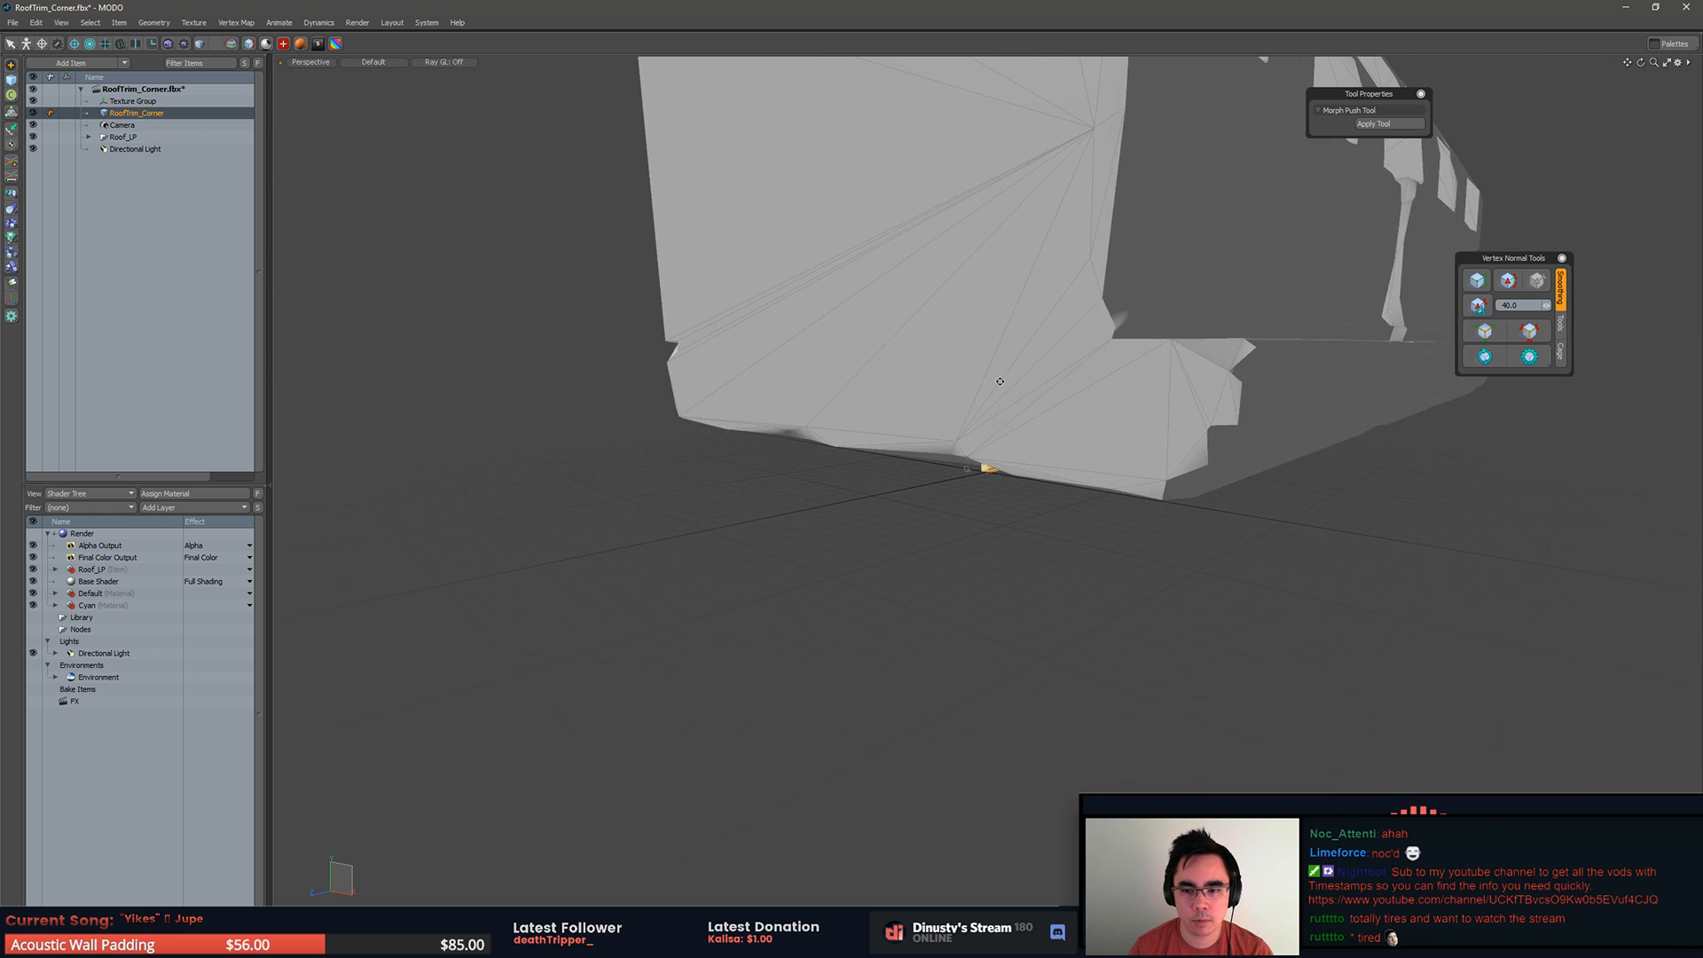
left_click_drag(927, 381, 957, 421, "alt")
Step: Try to scale the whole Roof_LP mesh about the world origin with grid snapping on
left_click(1011, 414)
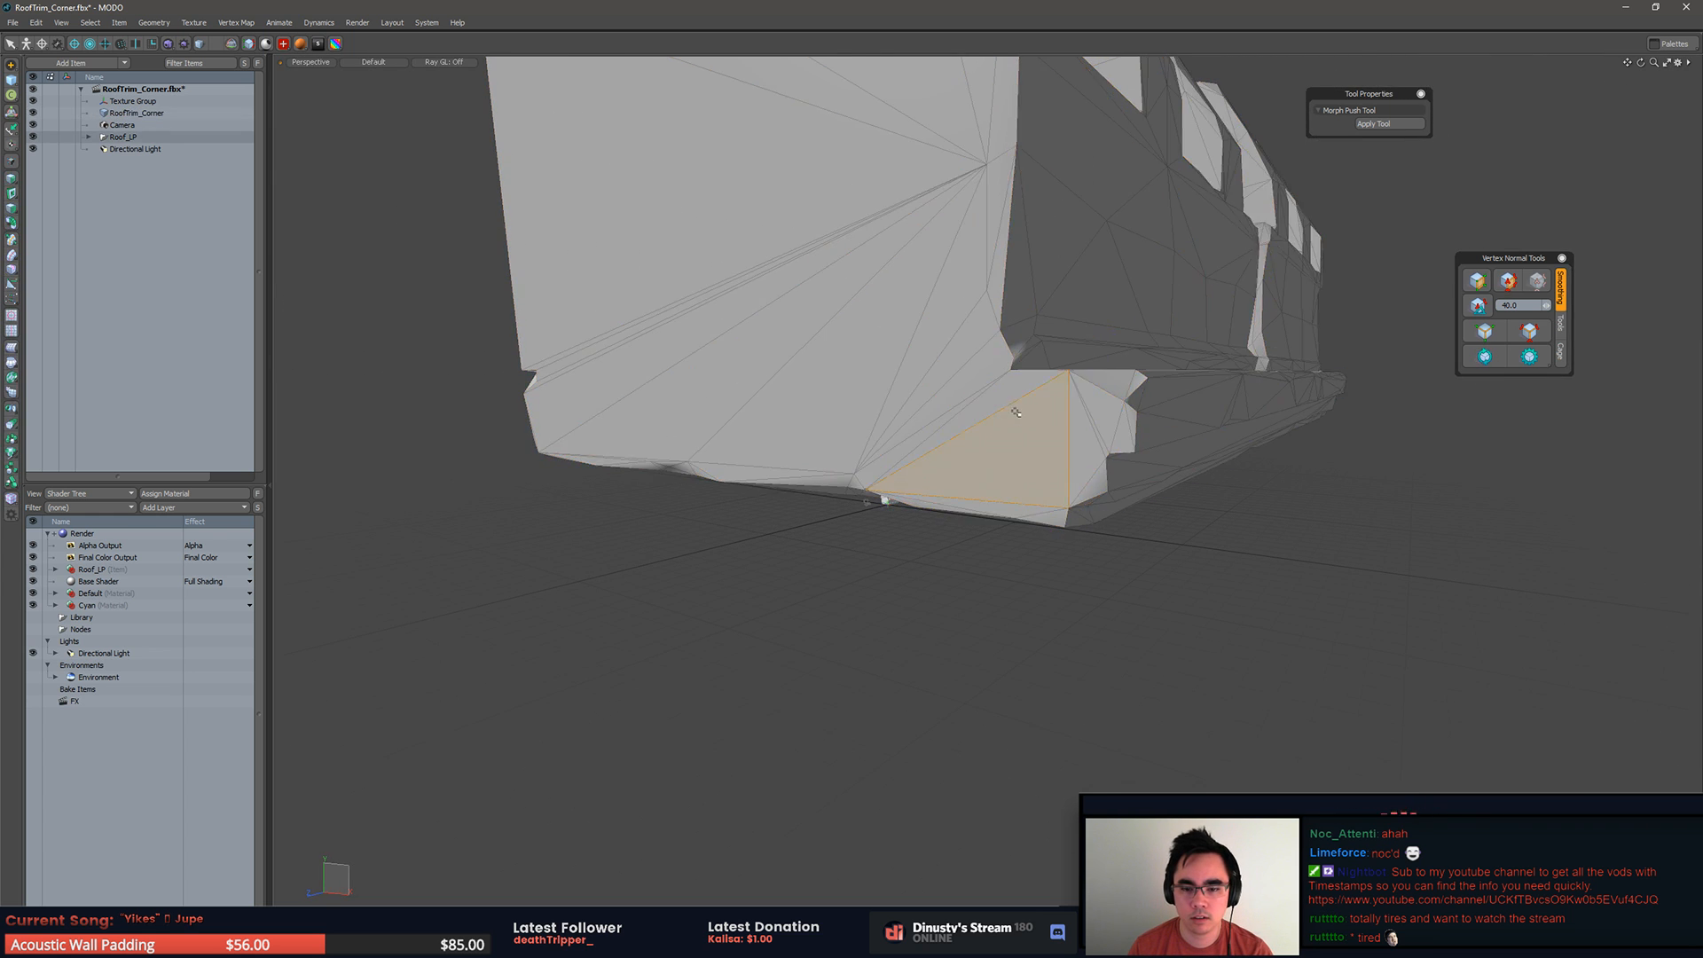
key("r")
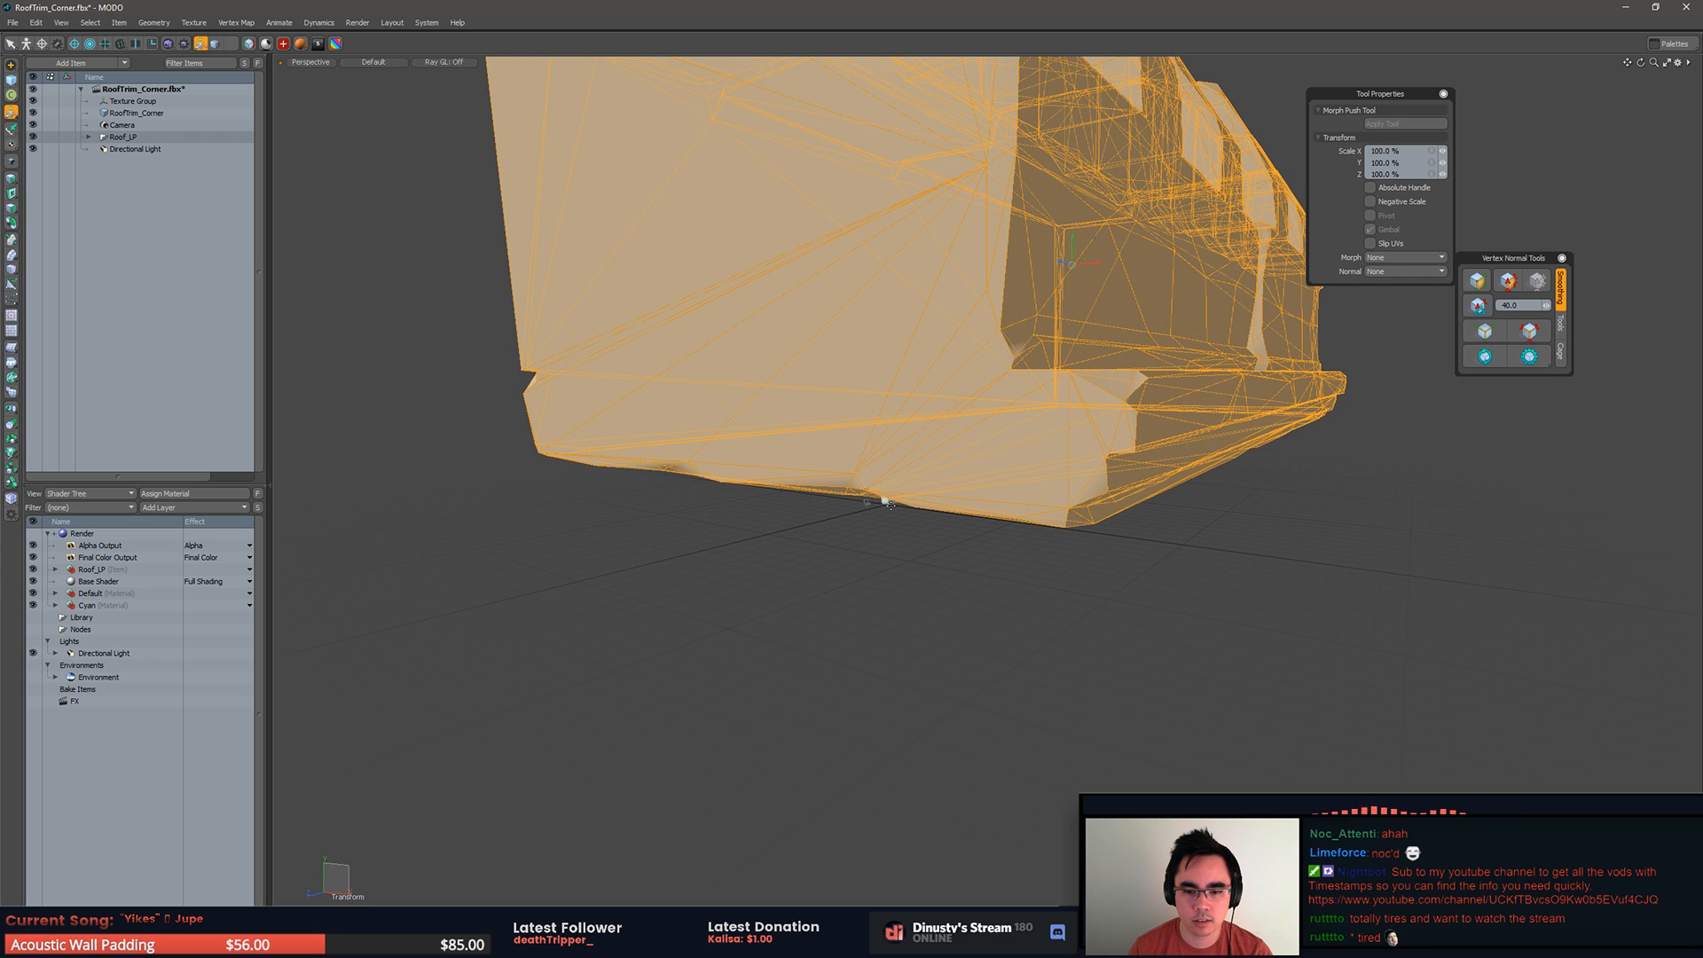
left_click_drag(894, 523, 925, 475, "ctrl+alt")
key("x")
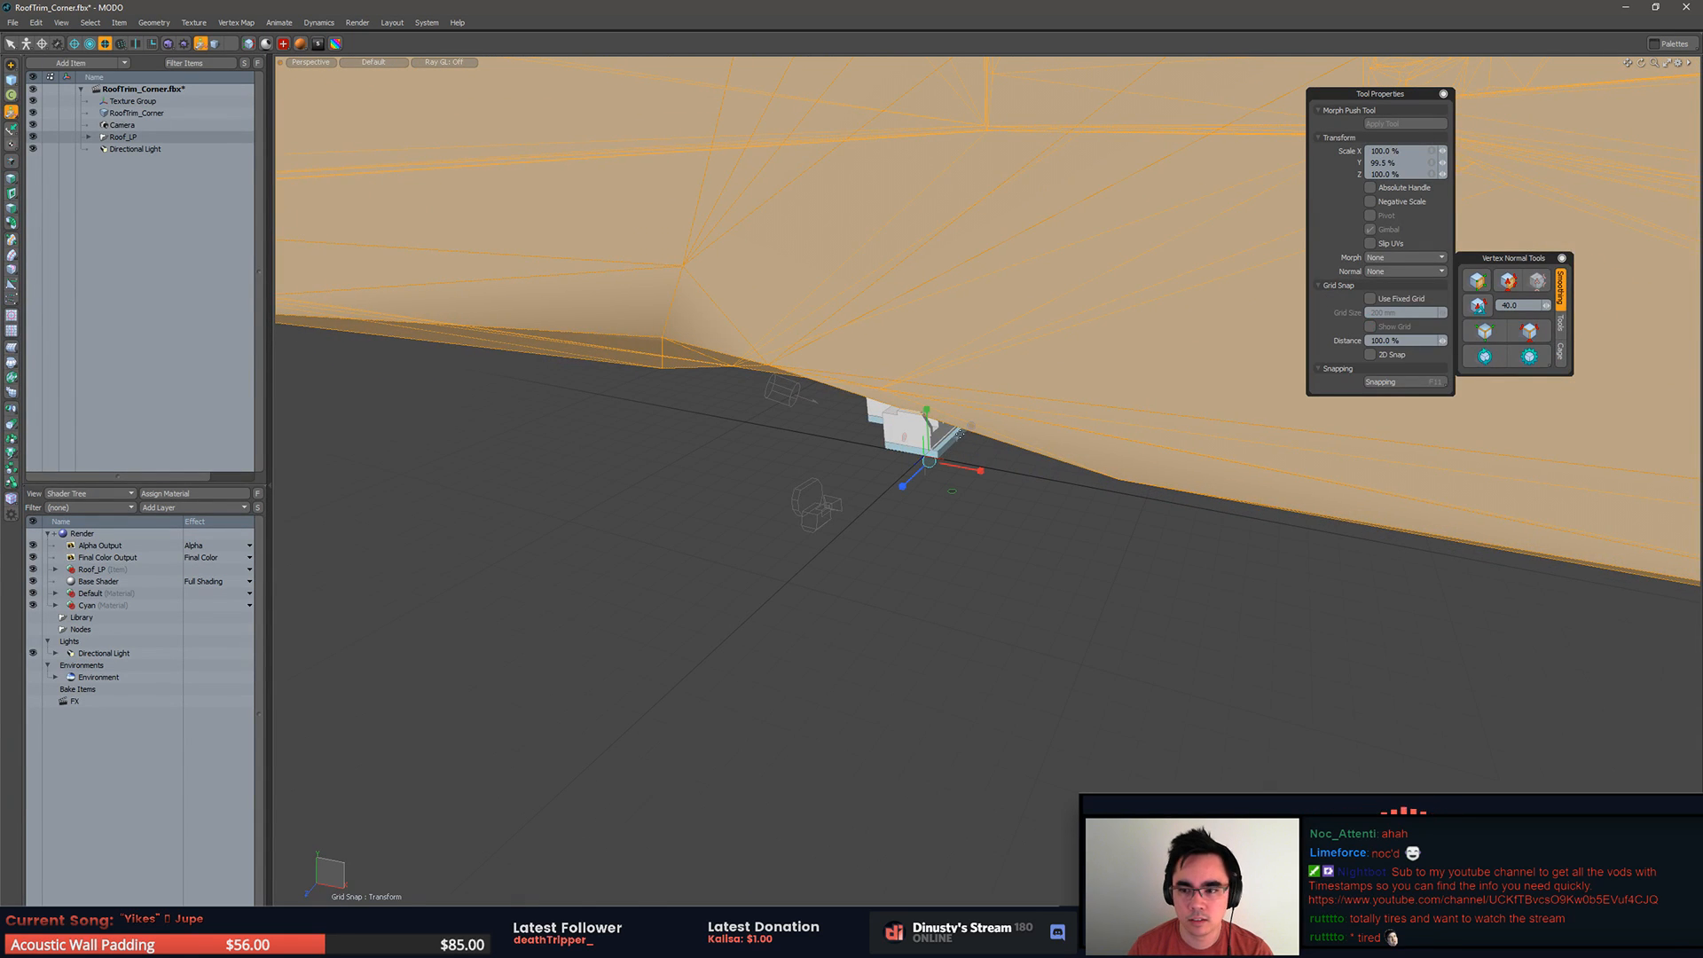
key("alt+x")
left_click(915, 595)
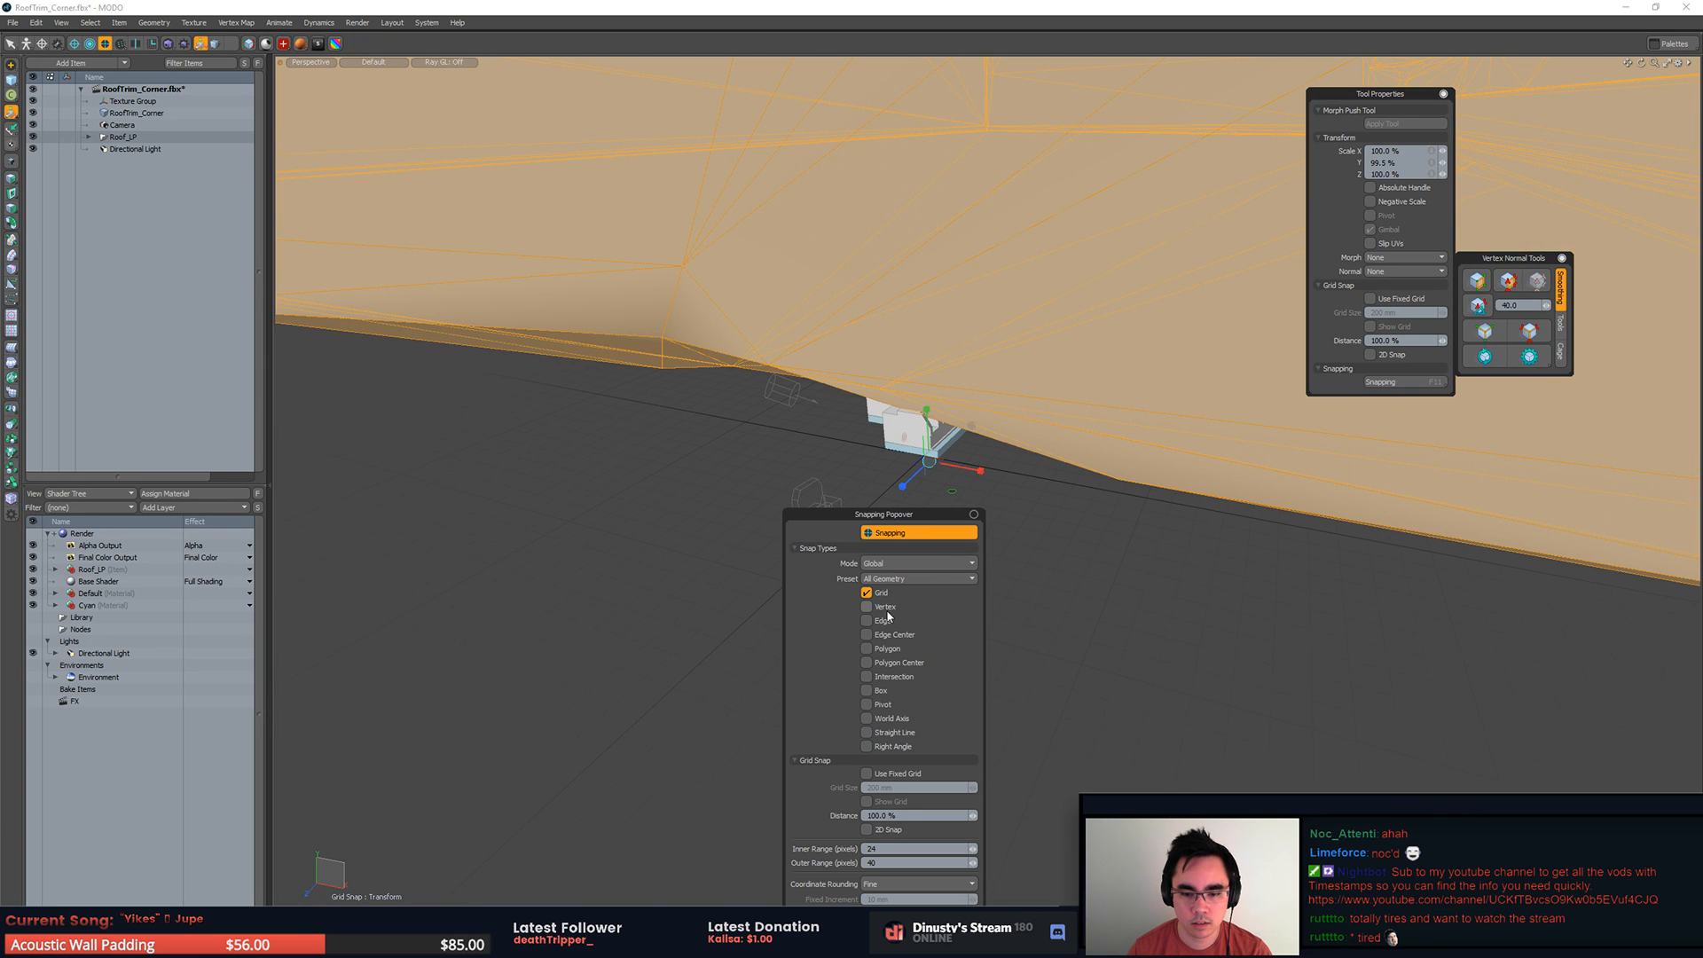
left_click_drag(945, 472, 1106, 465)
scroll(932, 458, "up", 5)
key("ctrl+z")
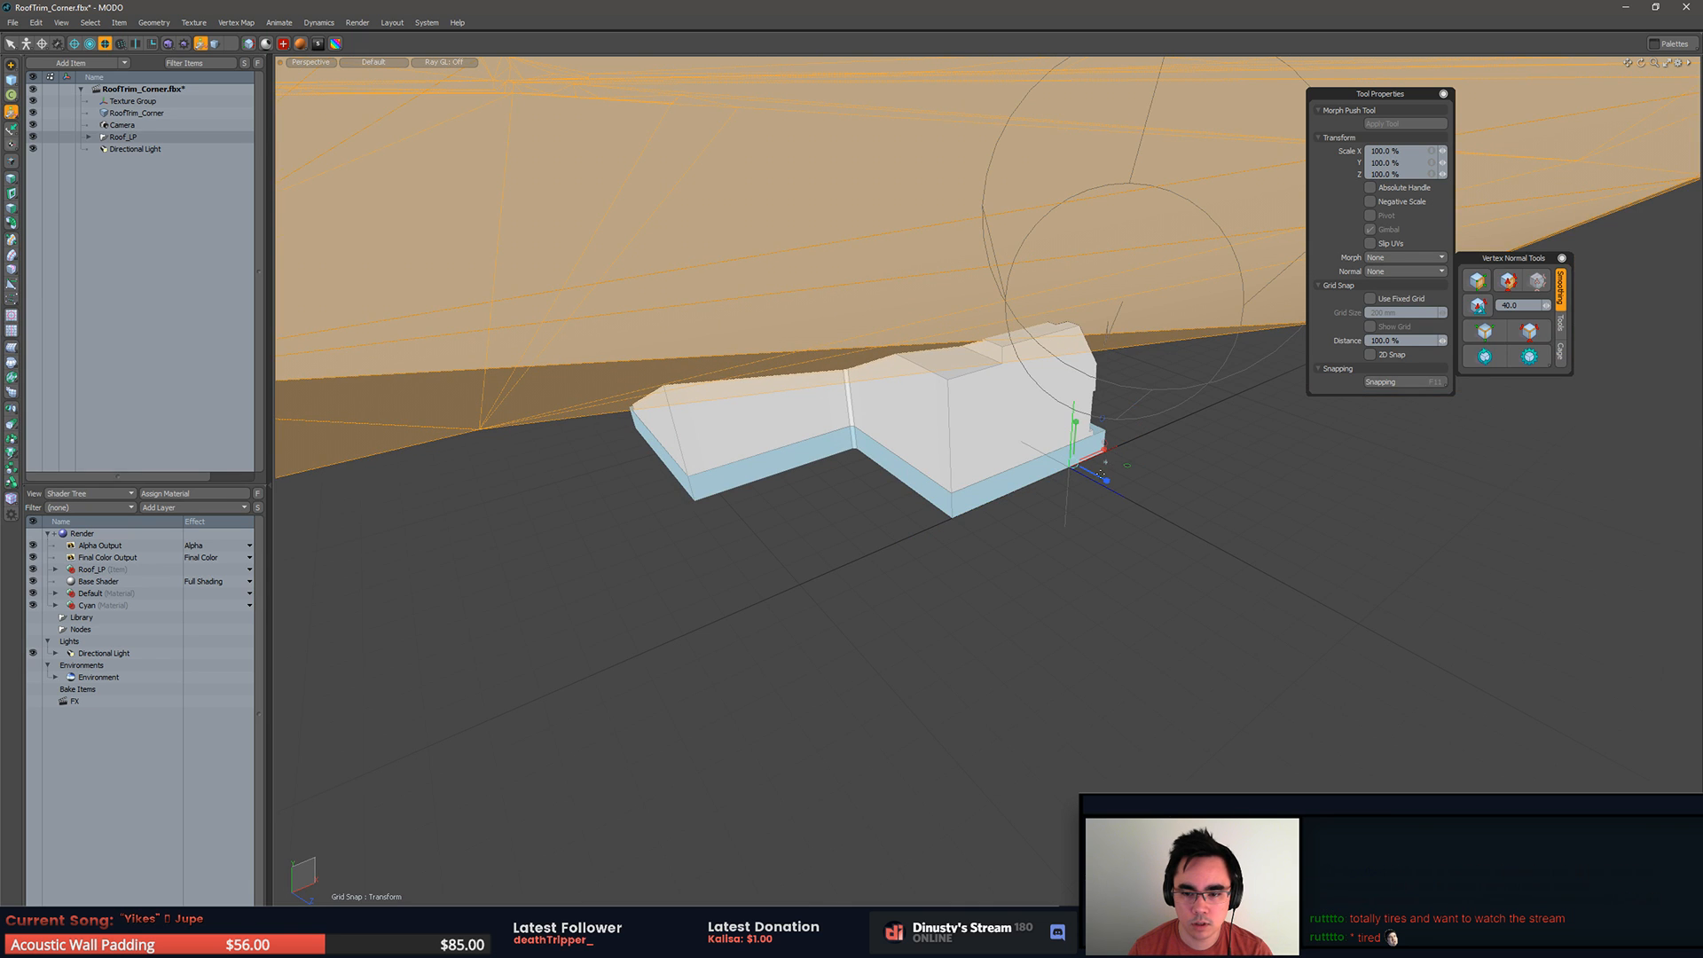
Step: Turn off grid snapping and switch from scaling to moving the Roof_LP mesh
key("F11")
left_click(1078, 428)
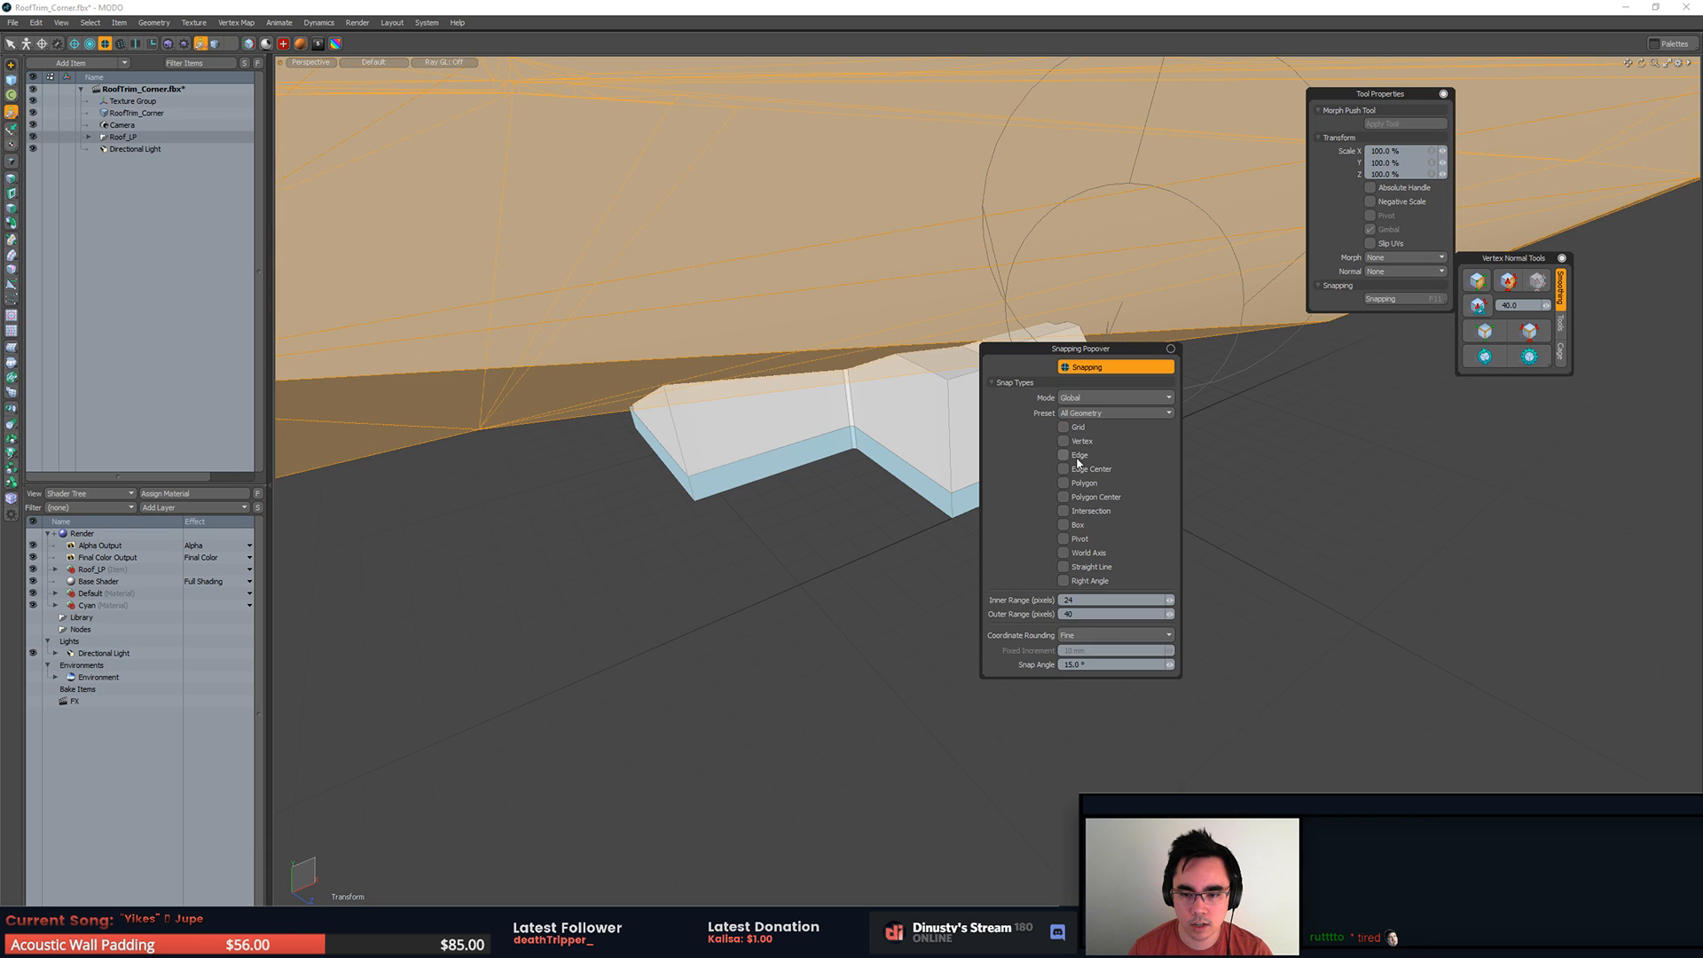
left_click(894, 539)
left_click_drag(896, 540, 1013, 520, "alt")
left_click(1121, 422)
key("q")
left_click_drag(1125, 451, 936, 471, "alt")
key("x")
key("w")
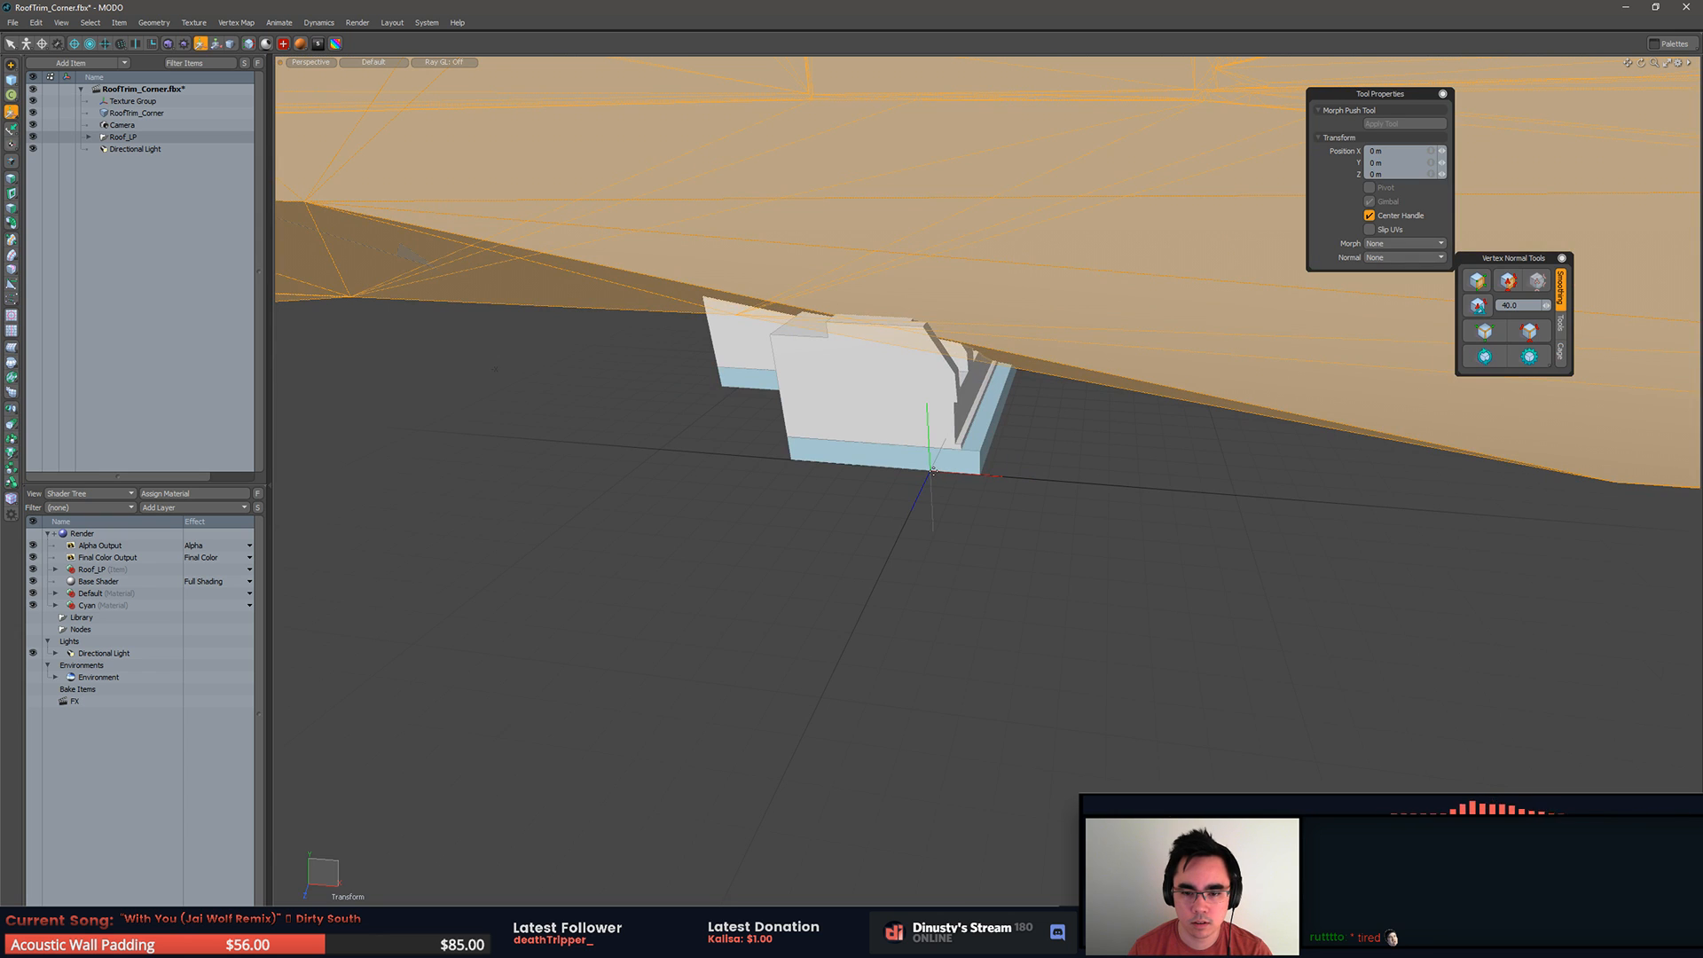
Step: Try to place Roof_LP's move handle at the world origin using the automatic action center with snapping on
key("alt+a")
left_click(1019, 471)
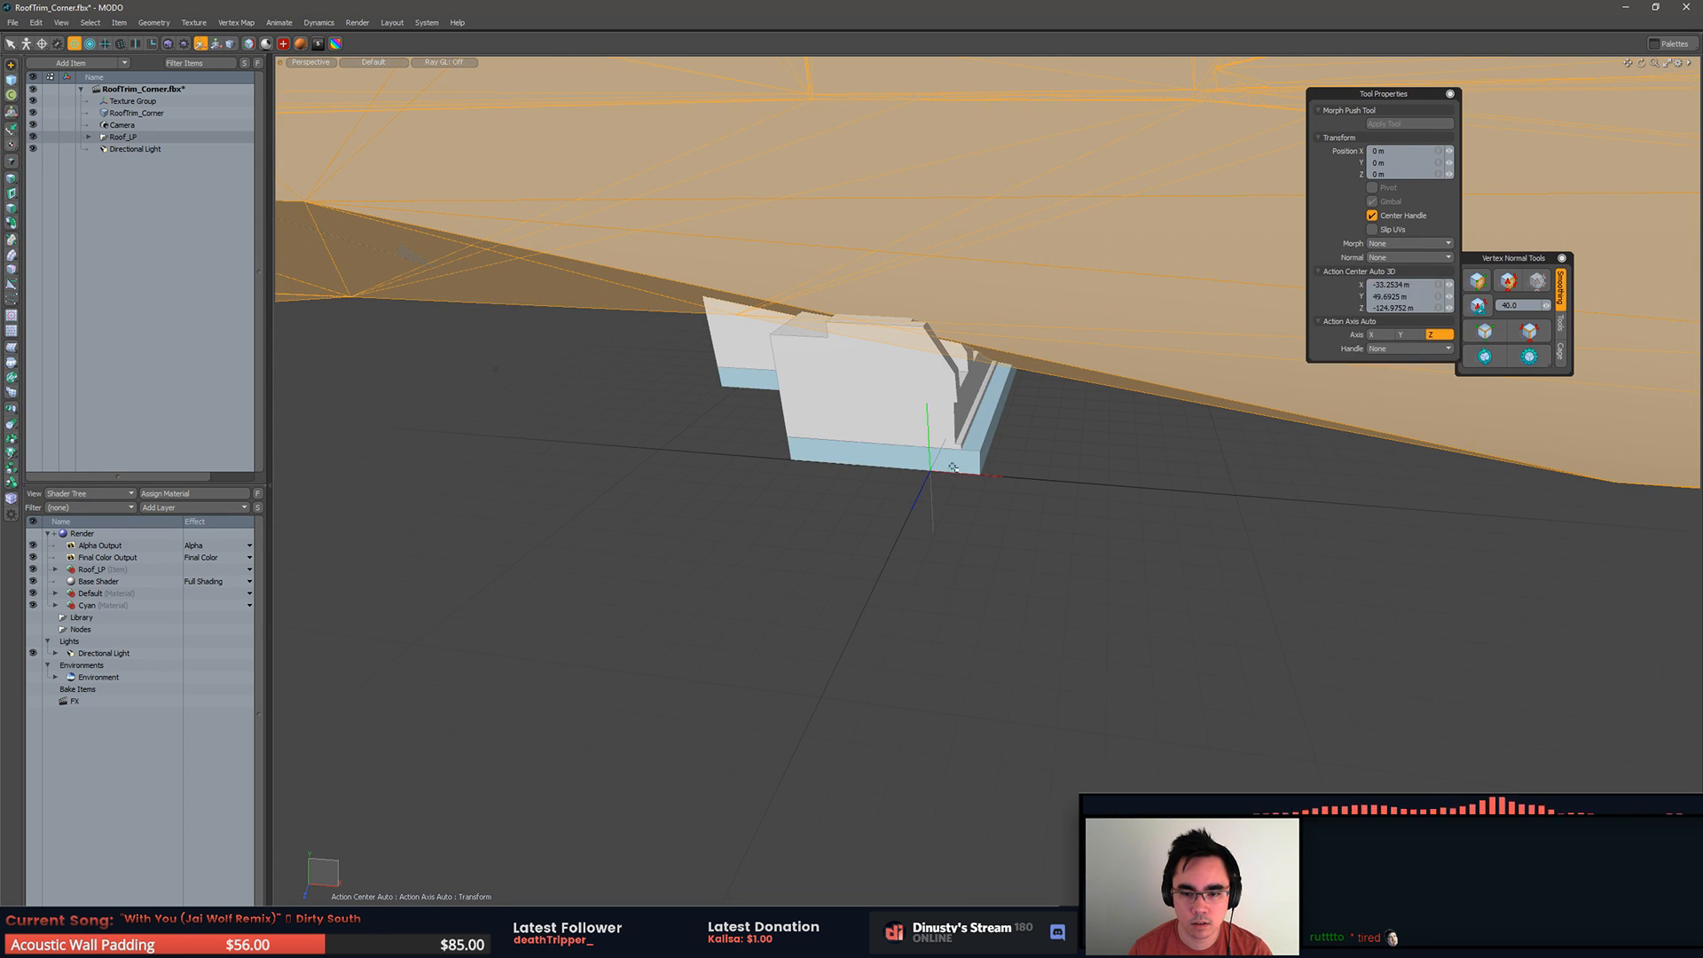
key("x")
left_click_drag(958, 495, 874, 433, "alt")
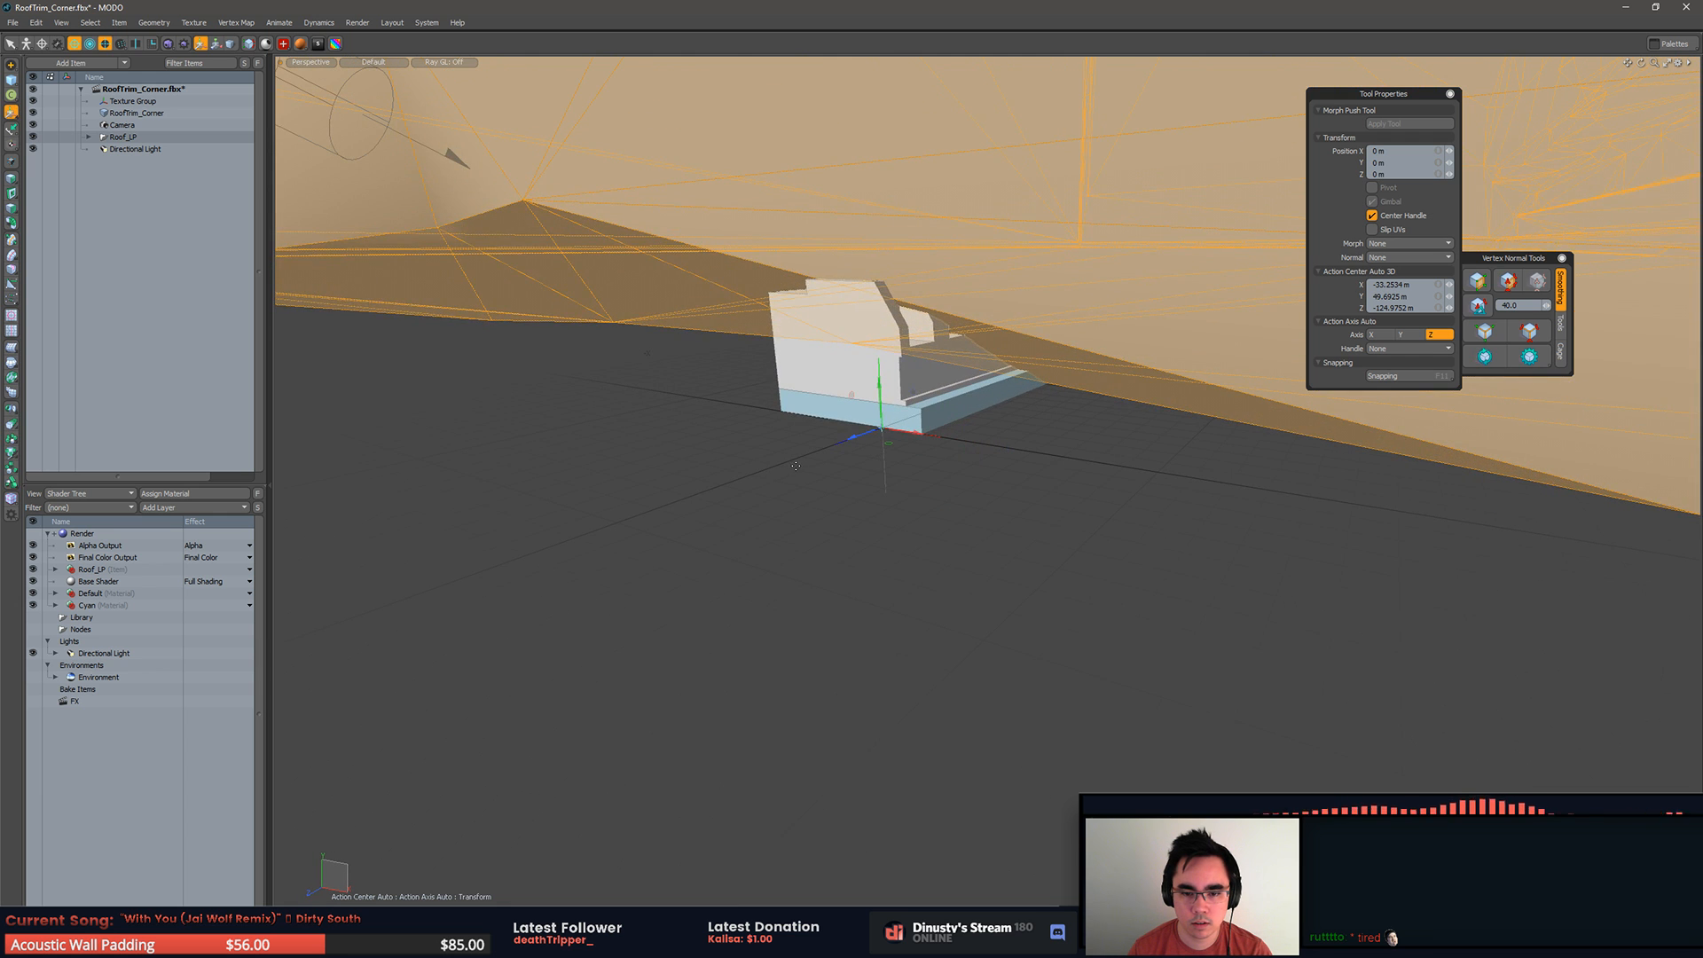
left_click_drag(815, 486, 891, 670, "alt")
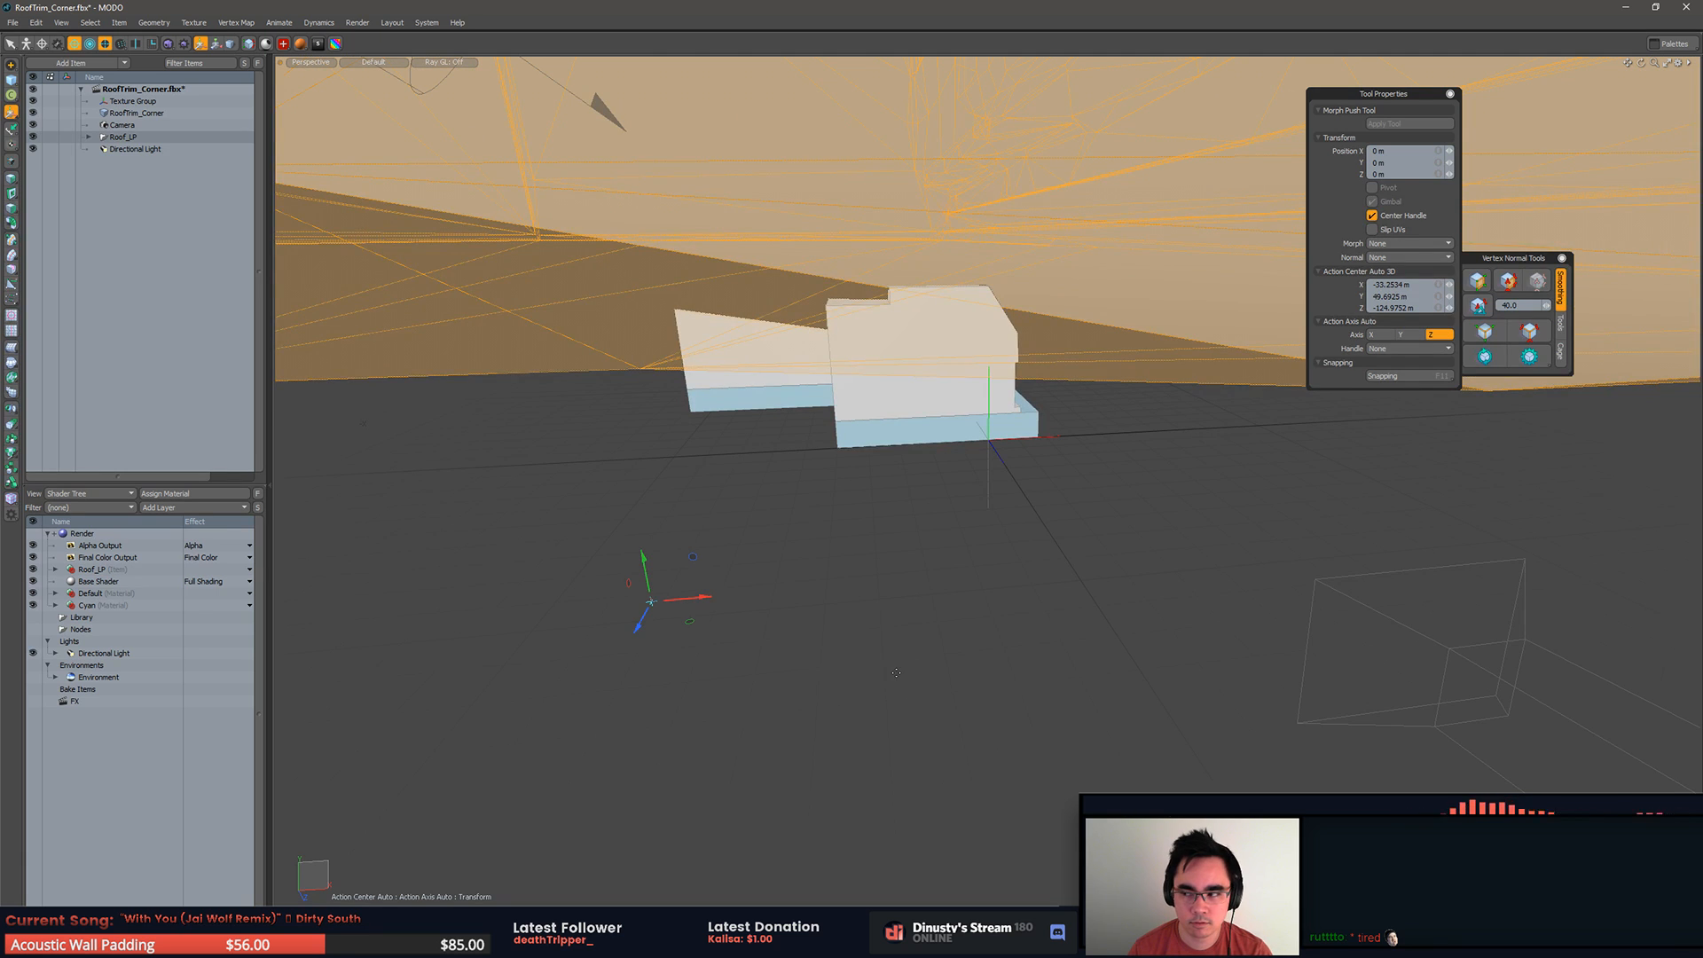
key("q")
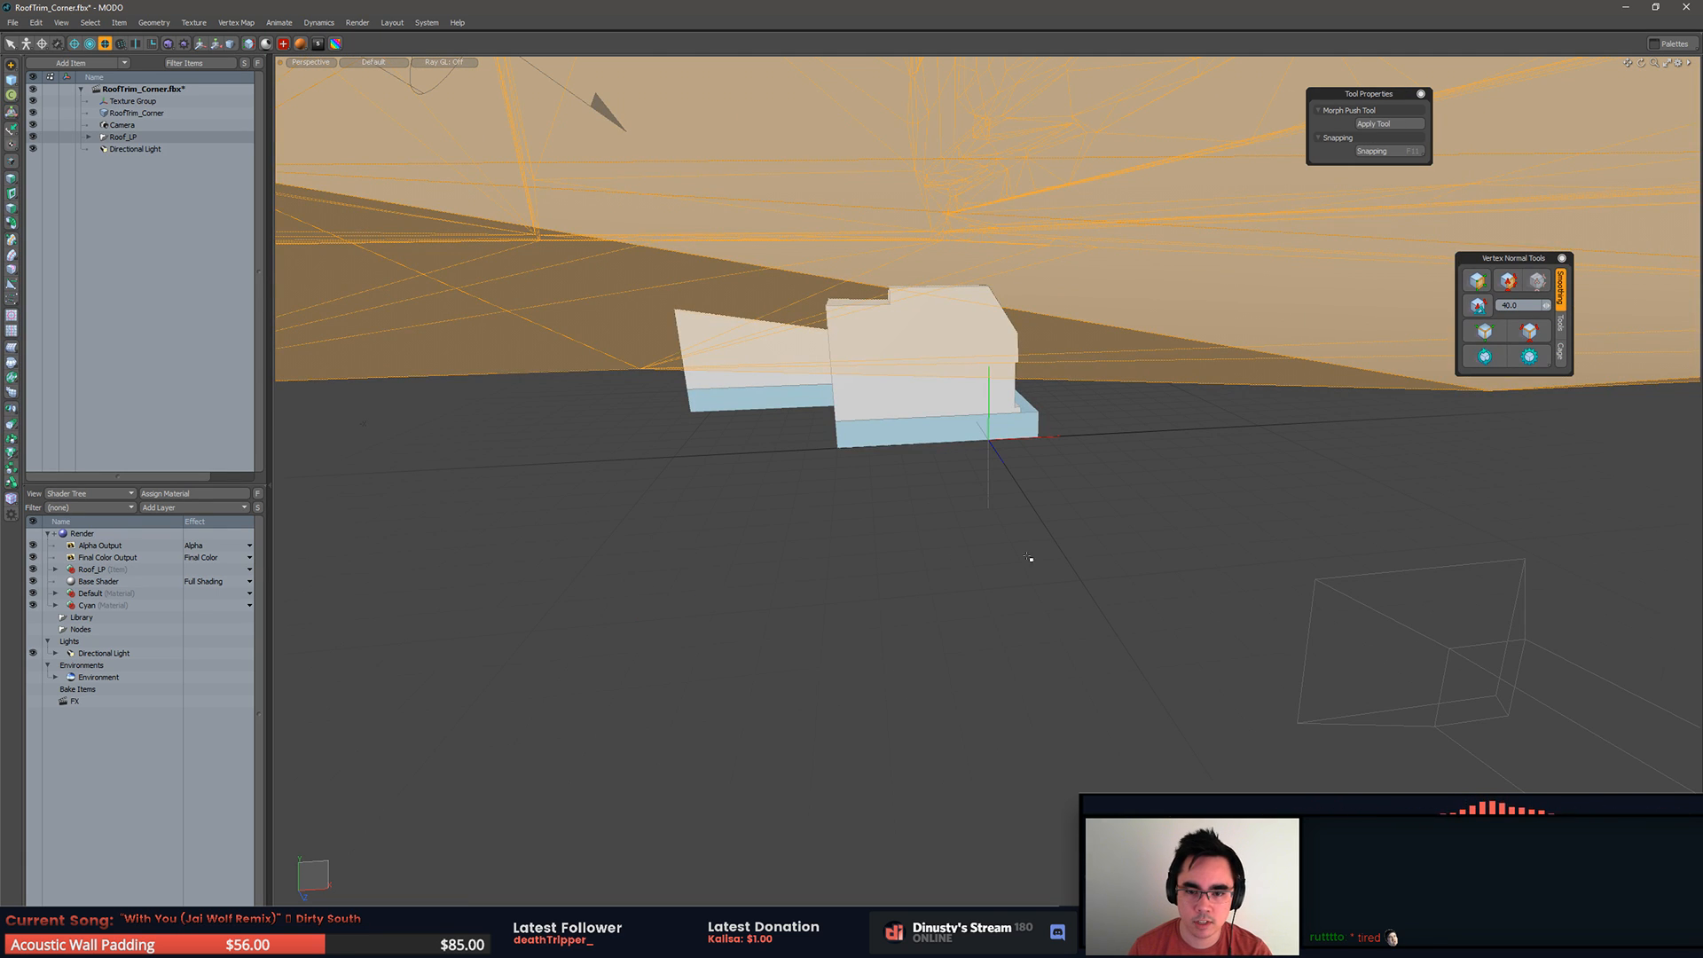
Step: Clear the polygon selection, restart the Move tool on Roof_LP and hide RoofTrim_Corner
left_click(1030, 574)
key("w")
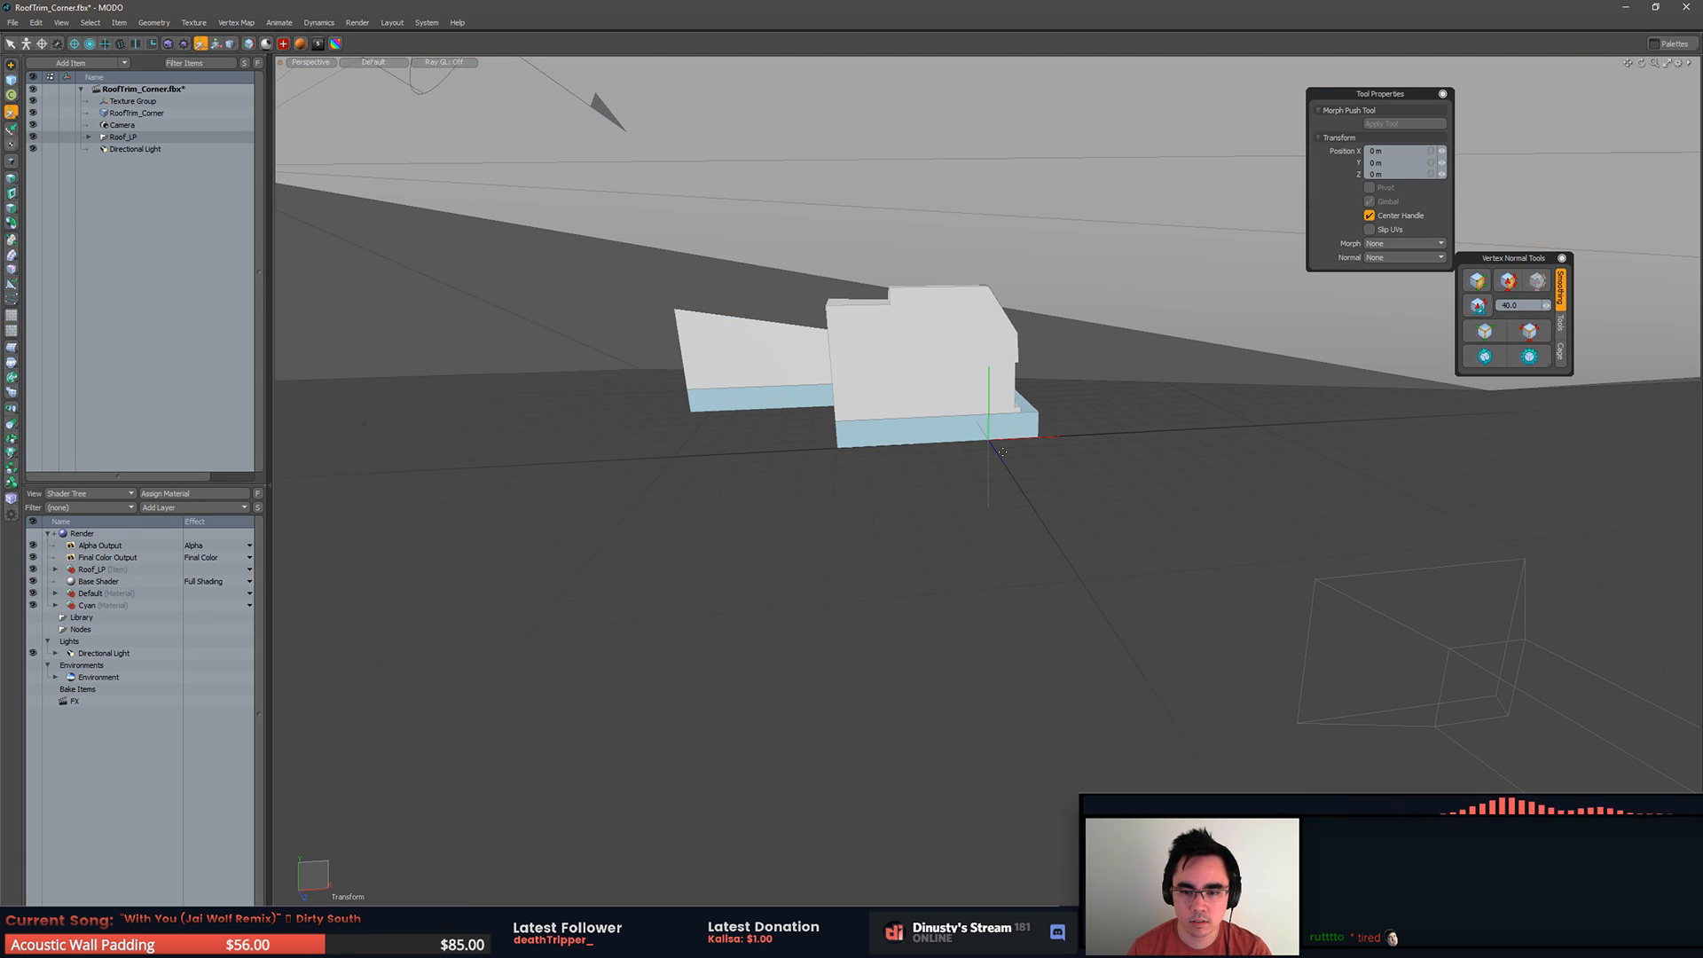
left_click_drag(1030, 509, 922, 503, "alt")
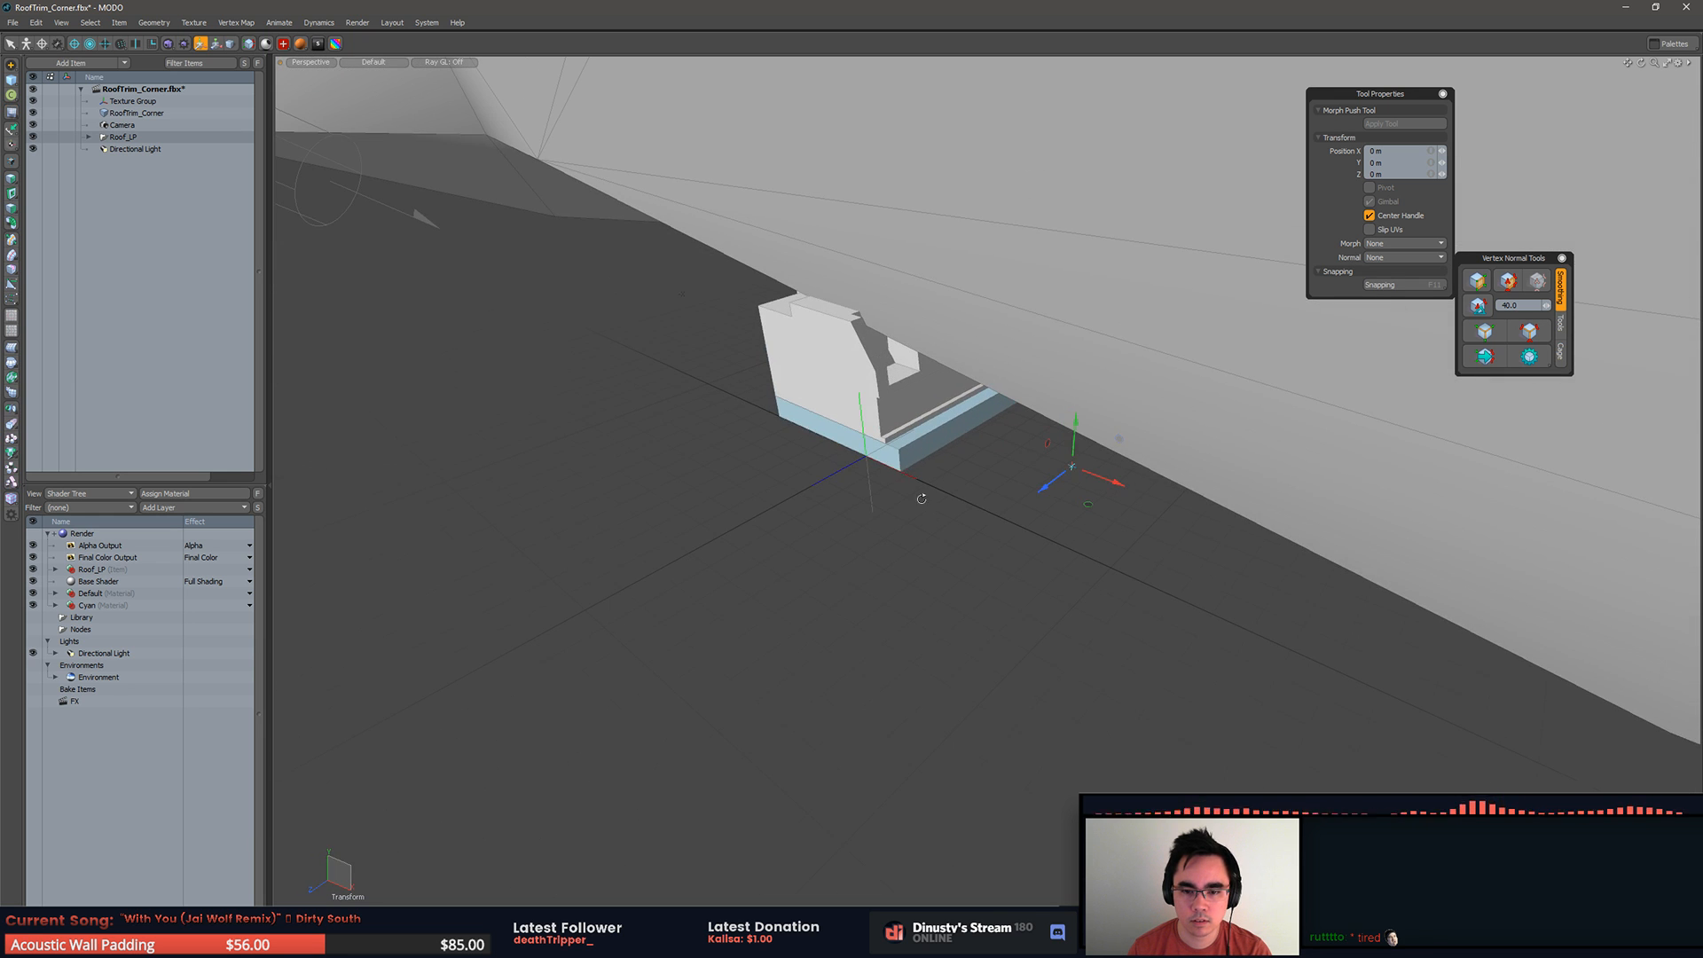
left_click(33, 113)
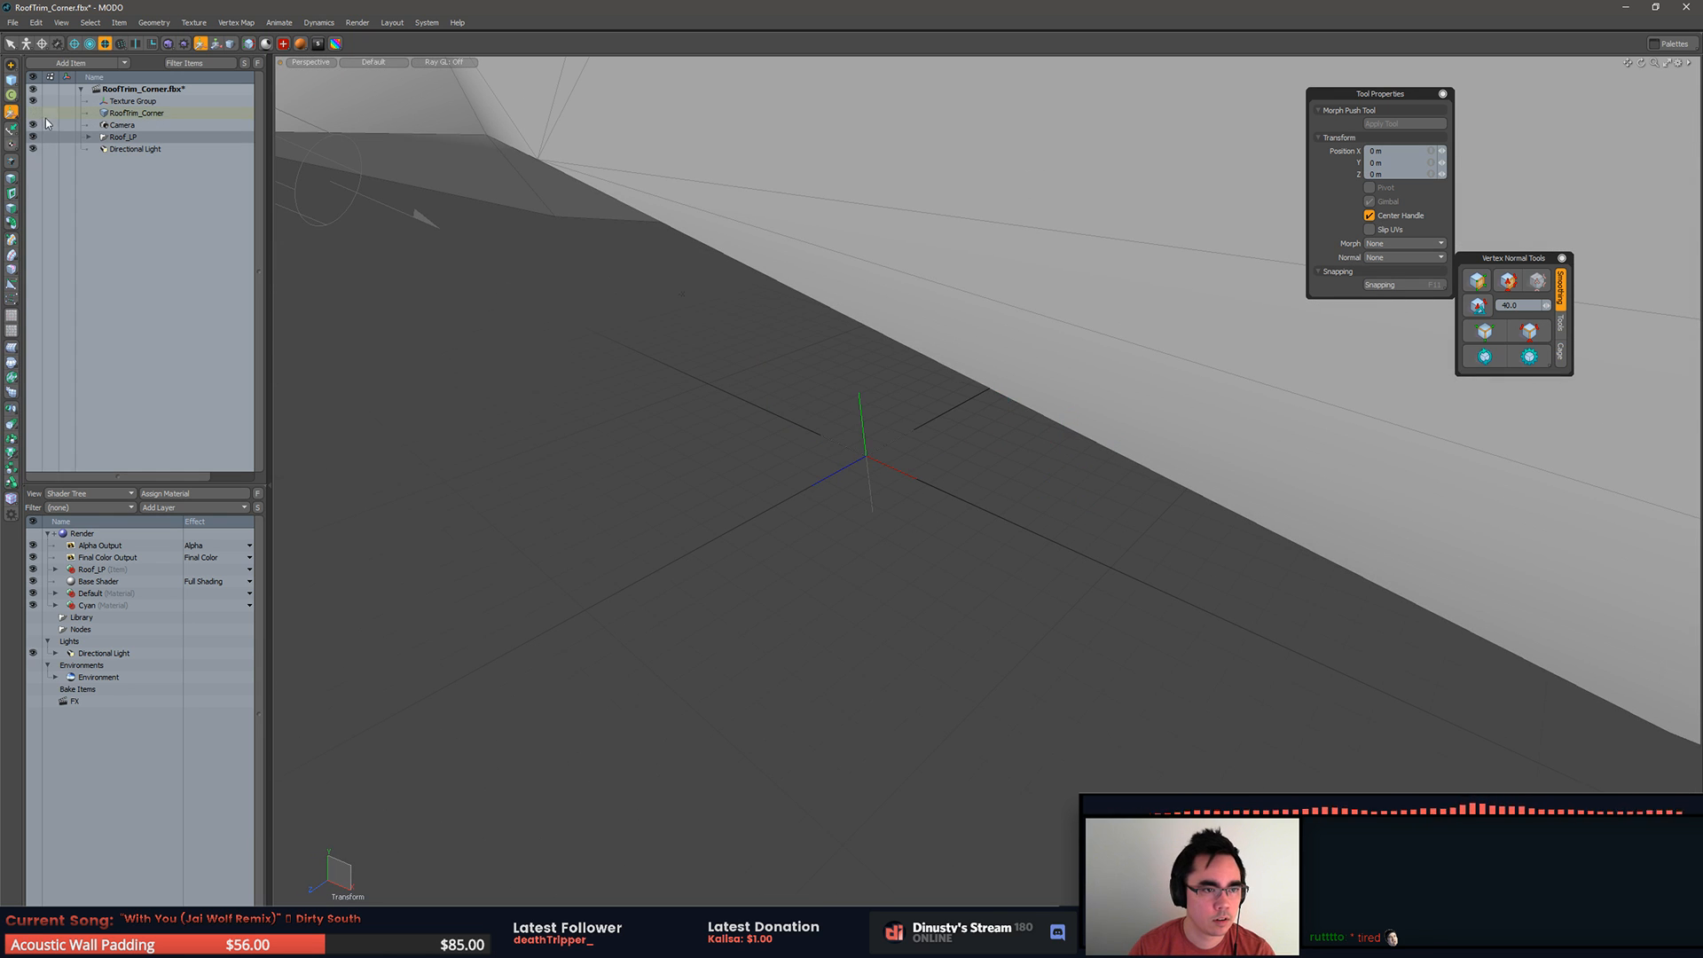
scroll(966, 457, "up", 10)
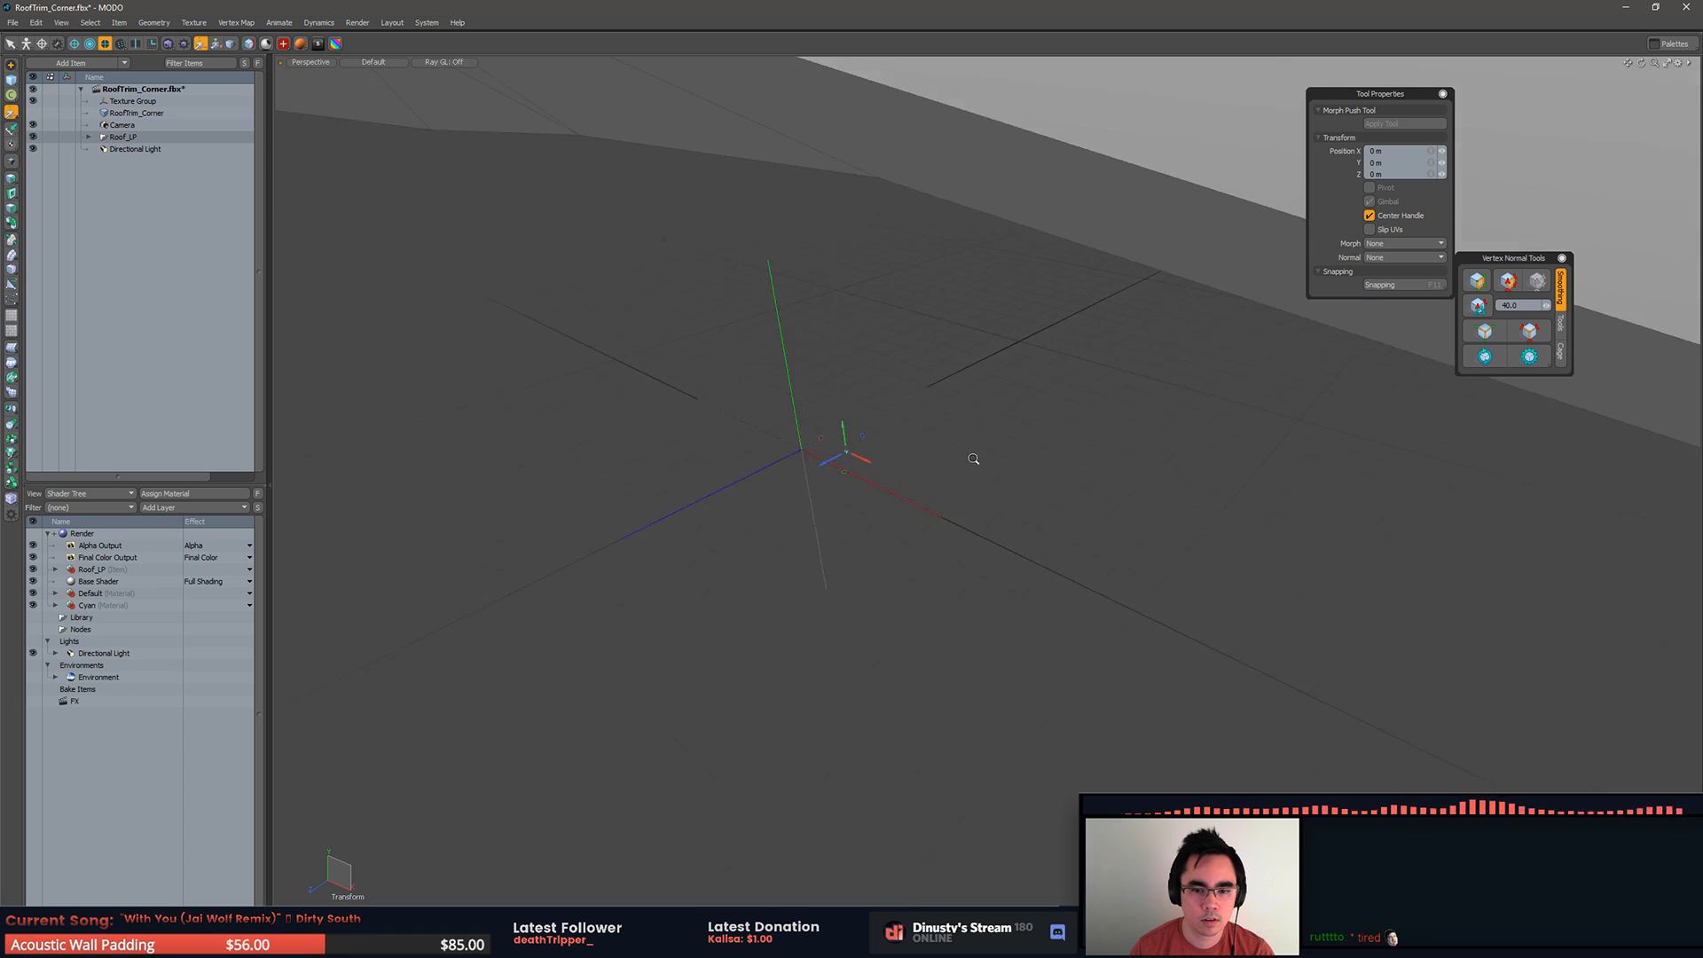
mouse_move(1019, 460)
left_mouse_down("alt")
mouse_move(1061, 474)
mouse_move(971, 450)
mouse_move(1024, 471)
left_mouse_up("alt")
Step: Turn grid snapping back on and place the Roof_LP move handle at the world origin
key("F11")
left_click(1068, 556)
left_click(1262, 492)
left_click_drag(1139, 452, 893, 507, "alt")
left_click(708, 456)
key("a")
left_click_drag(708, 457, 874, 168, "alt")
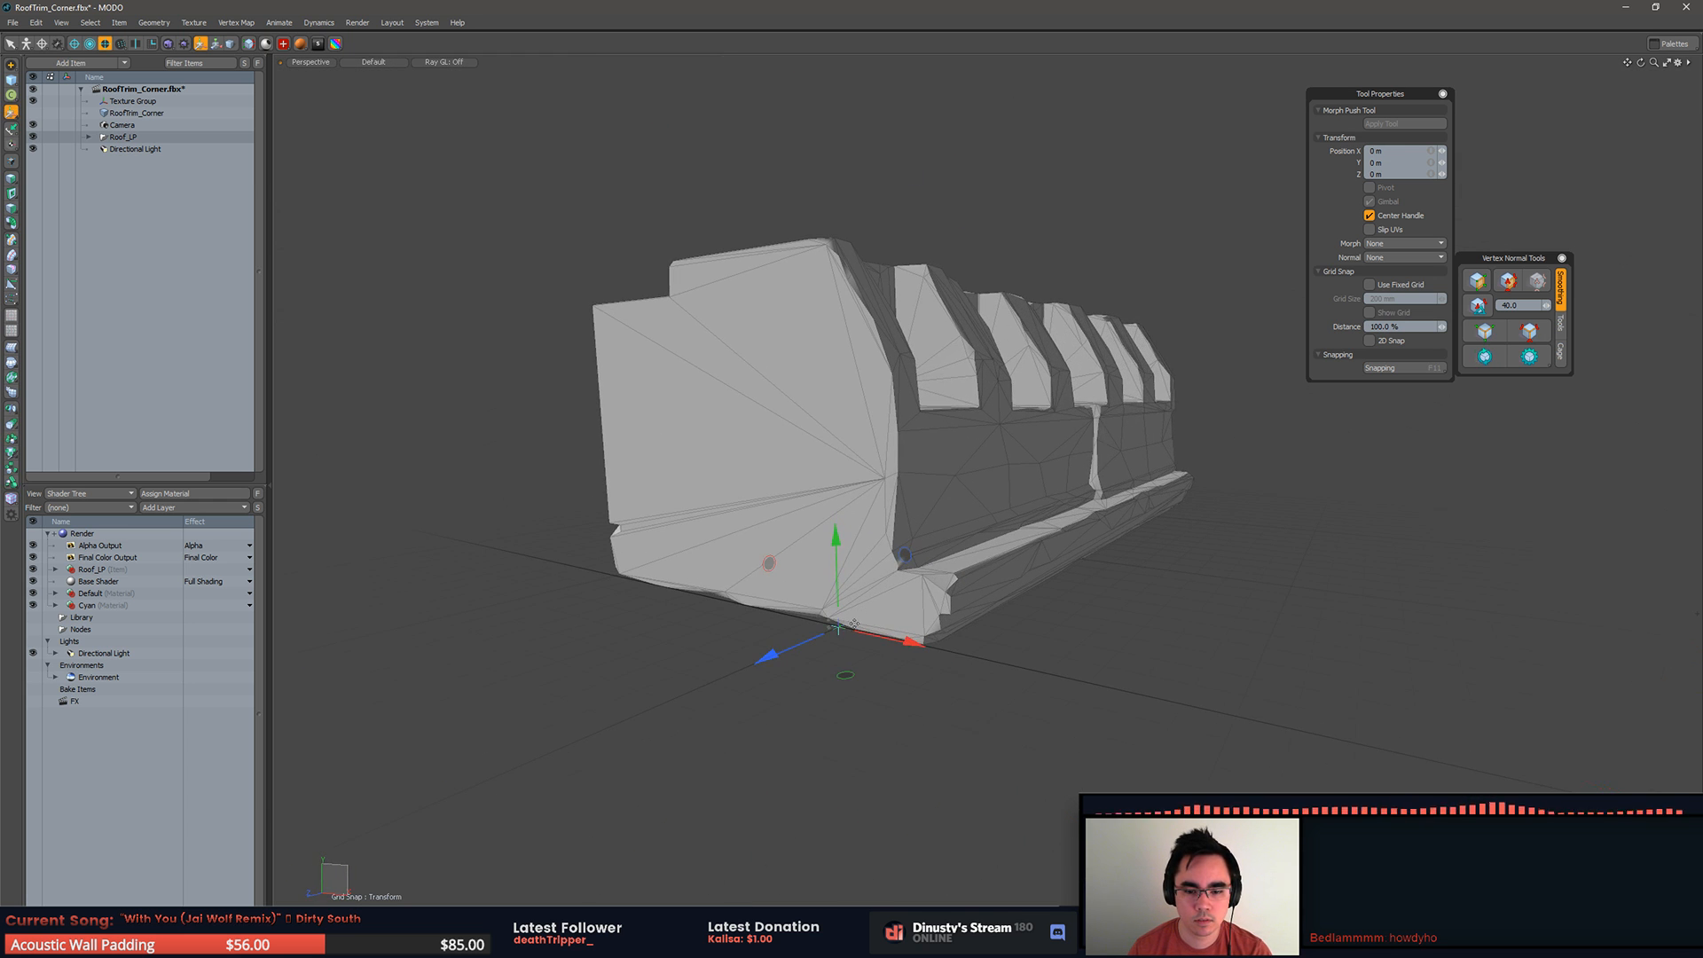
Step: Scale the oversized Roof_LP mesh down a first time and make RoofTrim_Corner visible again
key("r")
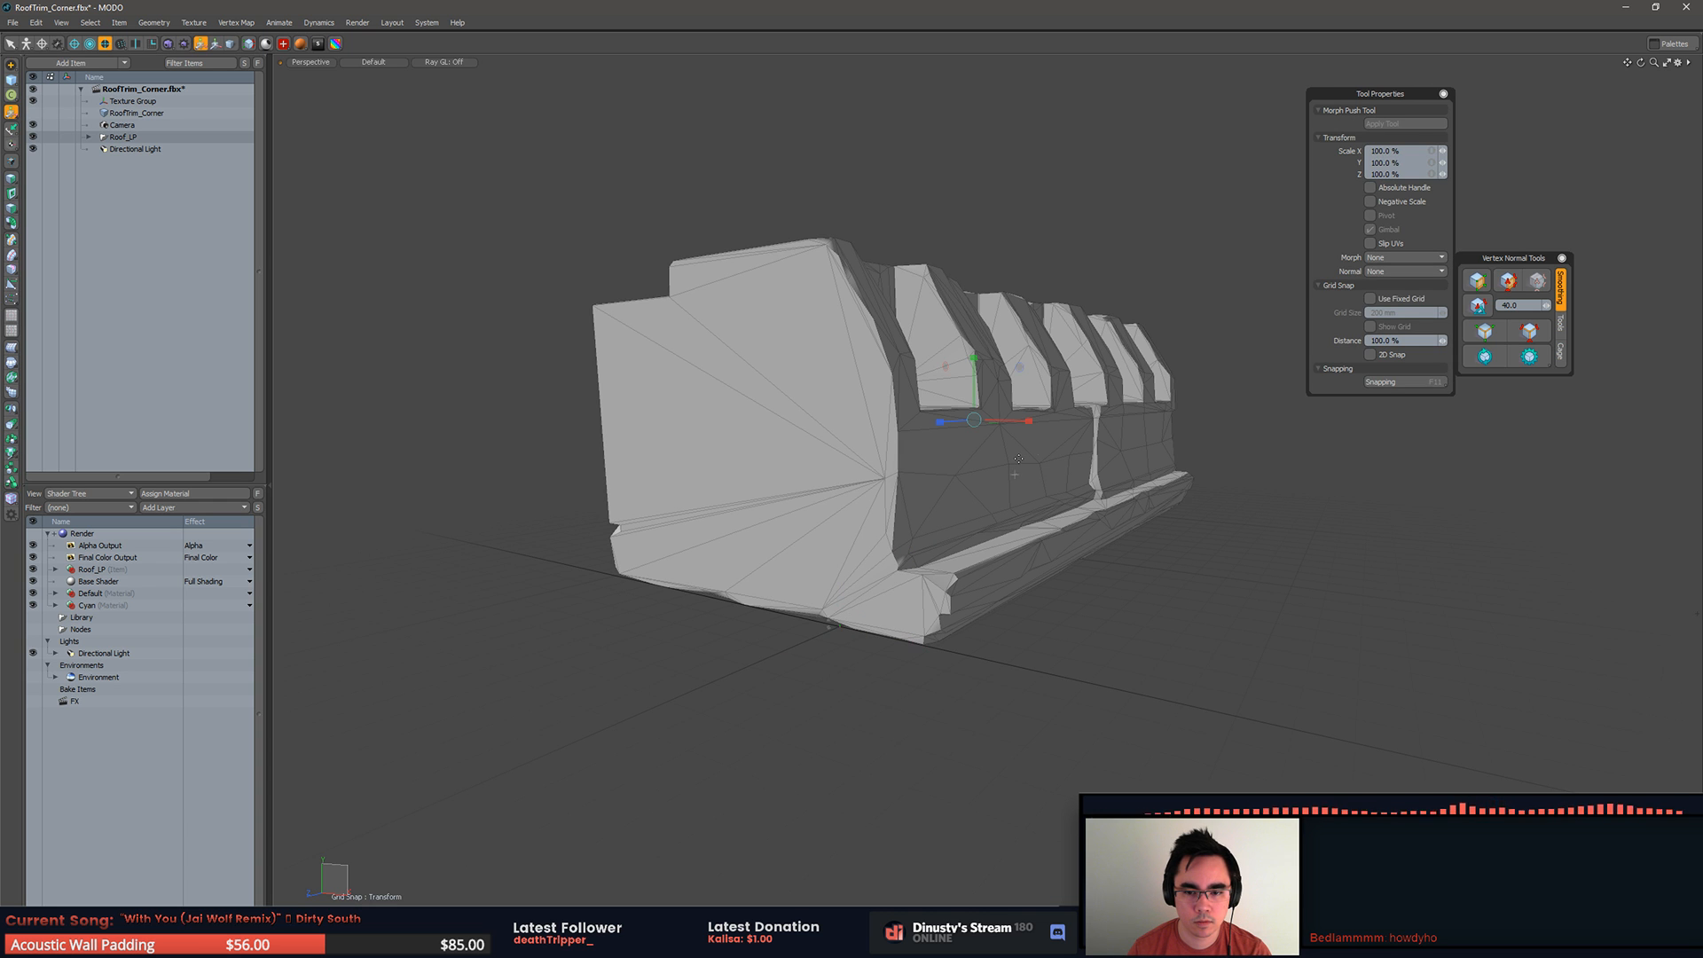
scroll(840, 629, "up", 10)
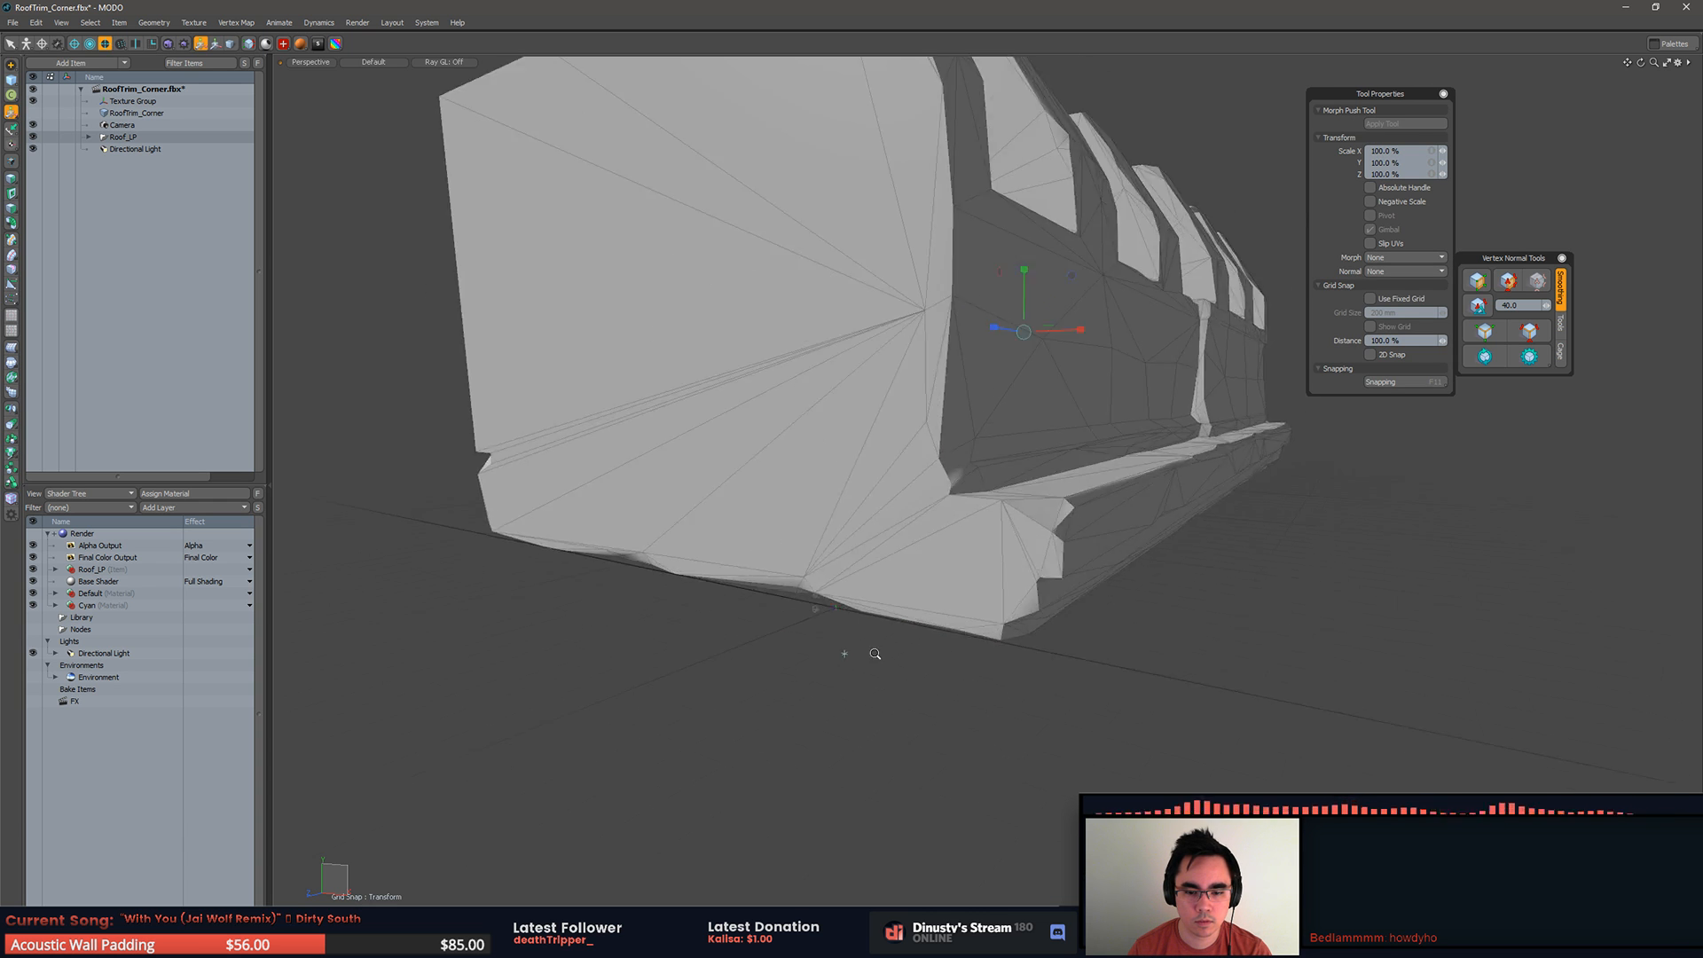
key("space")
left_click_drag(984, 628, 866, 580, "alt")
key("r")
left_click(34, 113)
key("r")
left_click_drag(677, 331, 693, 417, "alt")
mouse_move(801, 479)
left_mouse_down("ctrl+alt")
mouse_move(661, 484)
mouse_move(803, 466)
left_mouse_up("ctrl+alt")
mouse_move(803, 466)
left_mouse_down("alt")
mouse_move(798, 449)
mouse_move(816, 454)
left_mouse_up("alt")
key("q")
Step: Move Roof_LP to the world origin, about 52.3 m in X, 46.7 m in Y and 101.7 m in Z
key("w")
left_click_drag(1018, 437, 738, 353)
key("shift+a")
left_click_drag(808, 406, 692, 403, "alt")
left_click_drag(692, 404, 780, 414, "ctrl+alt")
left_click_drag(958, 413, 637, 357)
key("KP_2")
left_click_drag(815, 452, 447, 492, "alt+shift")
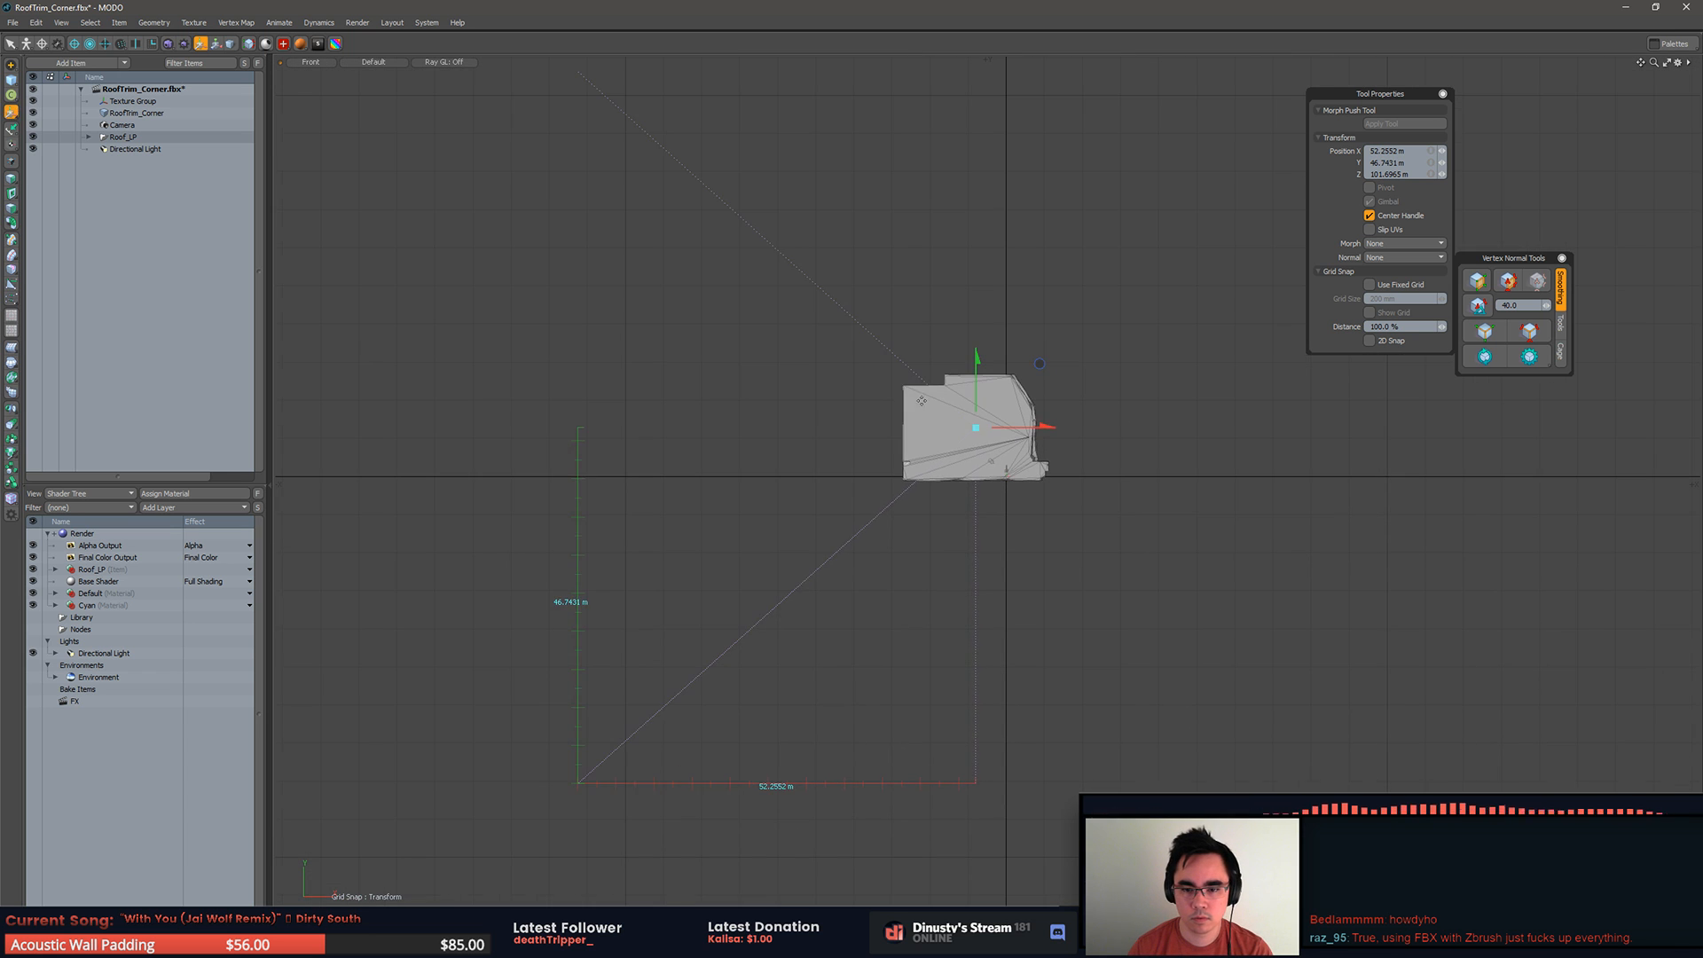
Step: Scale Roof_LP down further toward the size of RoofTrim_Corner and move it close to that piece
key("space")
key("r")
left_click_drag(984, 435, 935, 409)
key("w")
left_click_drag(1040, 367, 1070, 402)
key("period")
key("shift+a")
left_click_drag(552, 411, 1070, 466, "alt")
Step: Lower the Roof_LP mesh by about 0.7 m to bring it down to RoofTrim_Corner's base
key("r")
key("space")
key("r")
key("w")
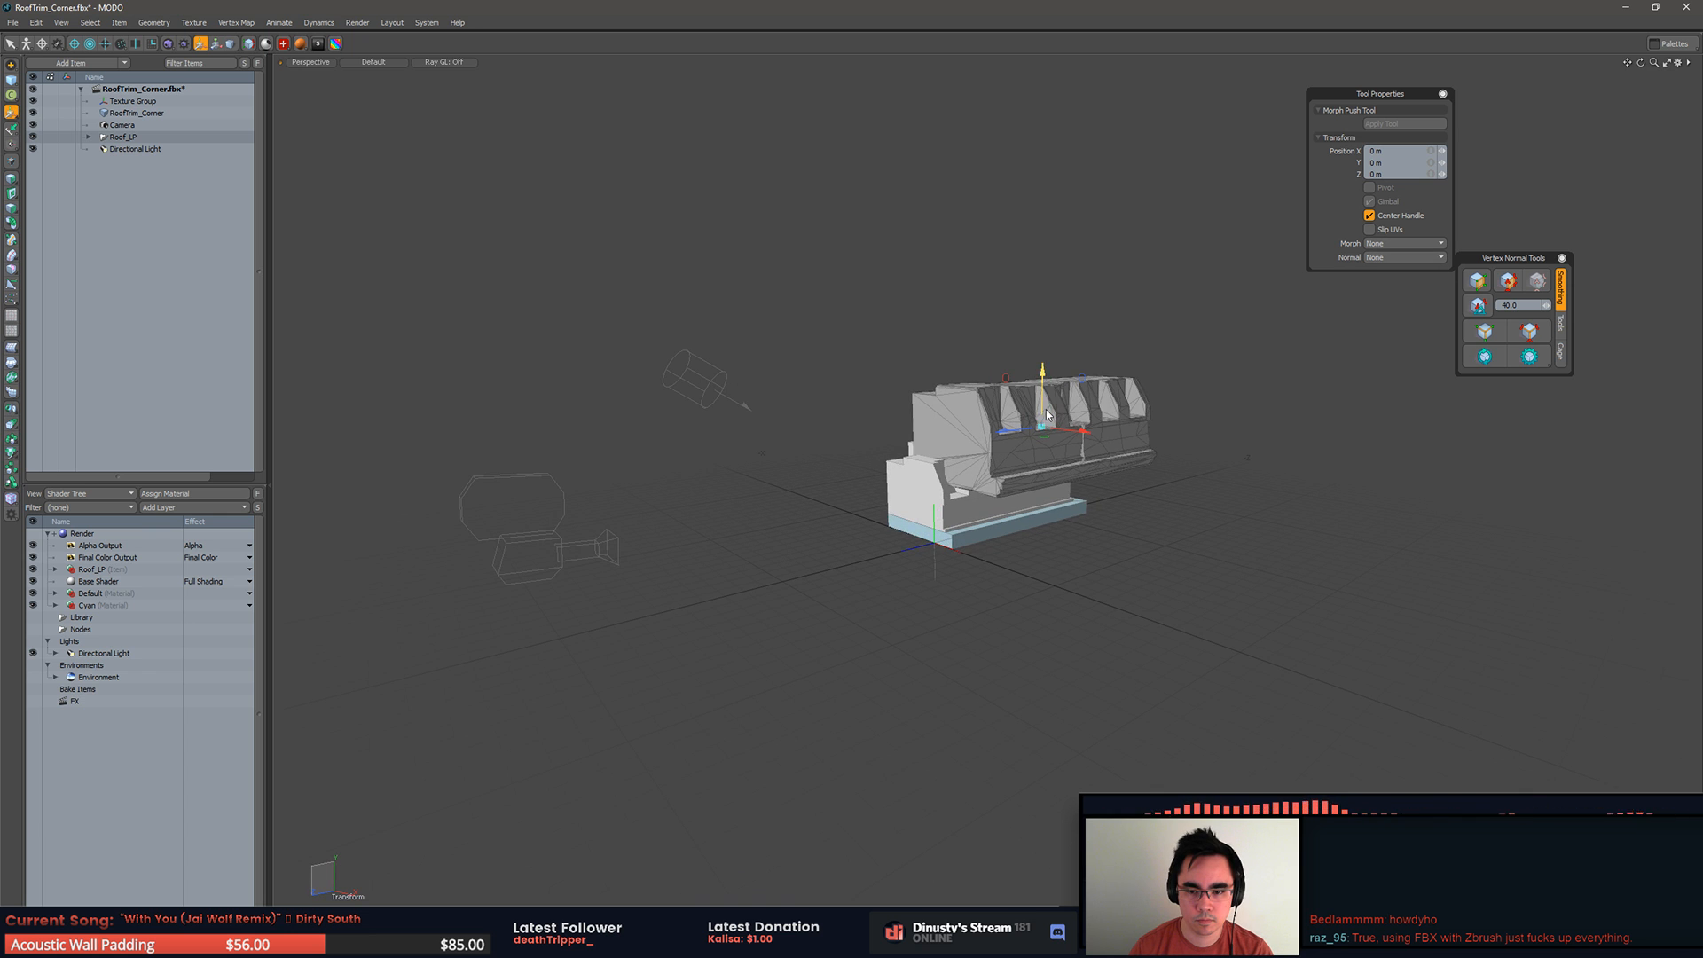
left_click_drag(1043, 380, 1042, 433)
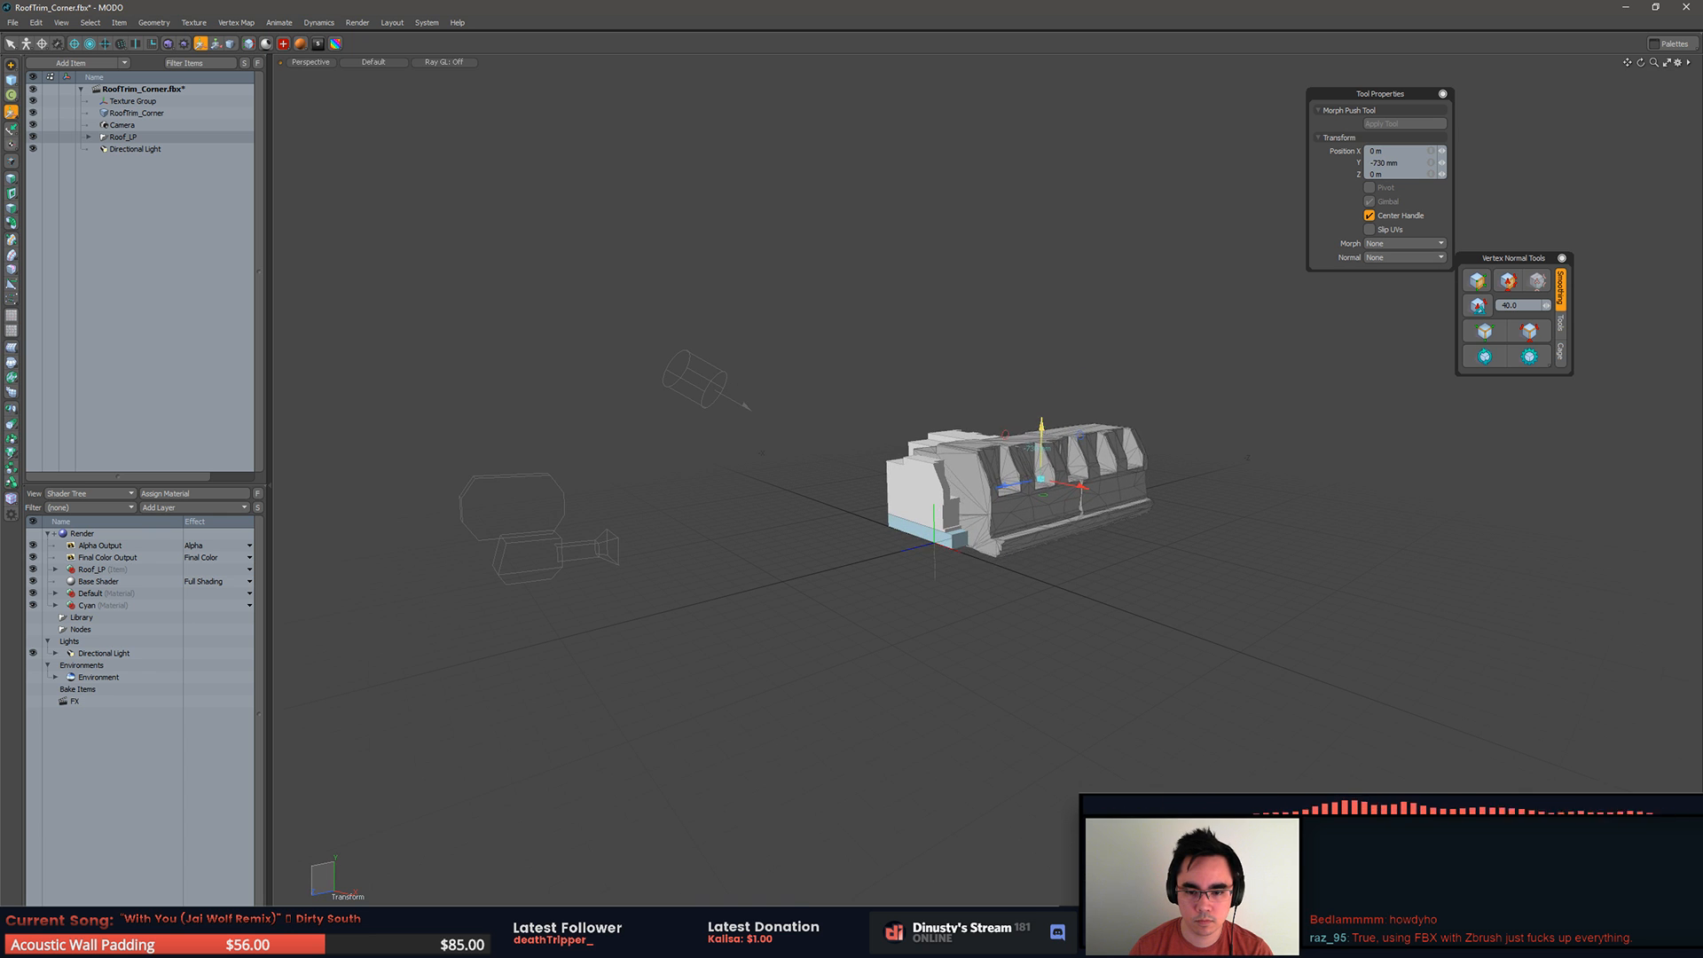
Step: Adjust Roof_LP's scale and slide it alongside RoofTrim_Corner for a size comparison
key("shift+a")
key("r")
left_click_drag(1037, 502, 239, 627, "alt")
key("w")
left_click_drag(701, 592, 657, 592, "alt")
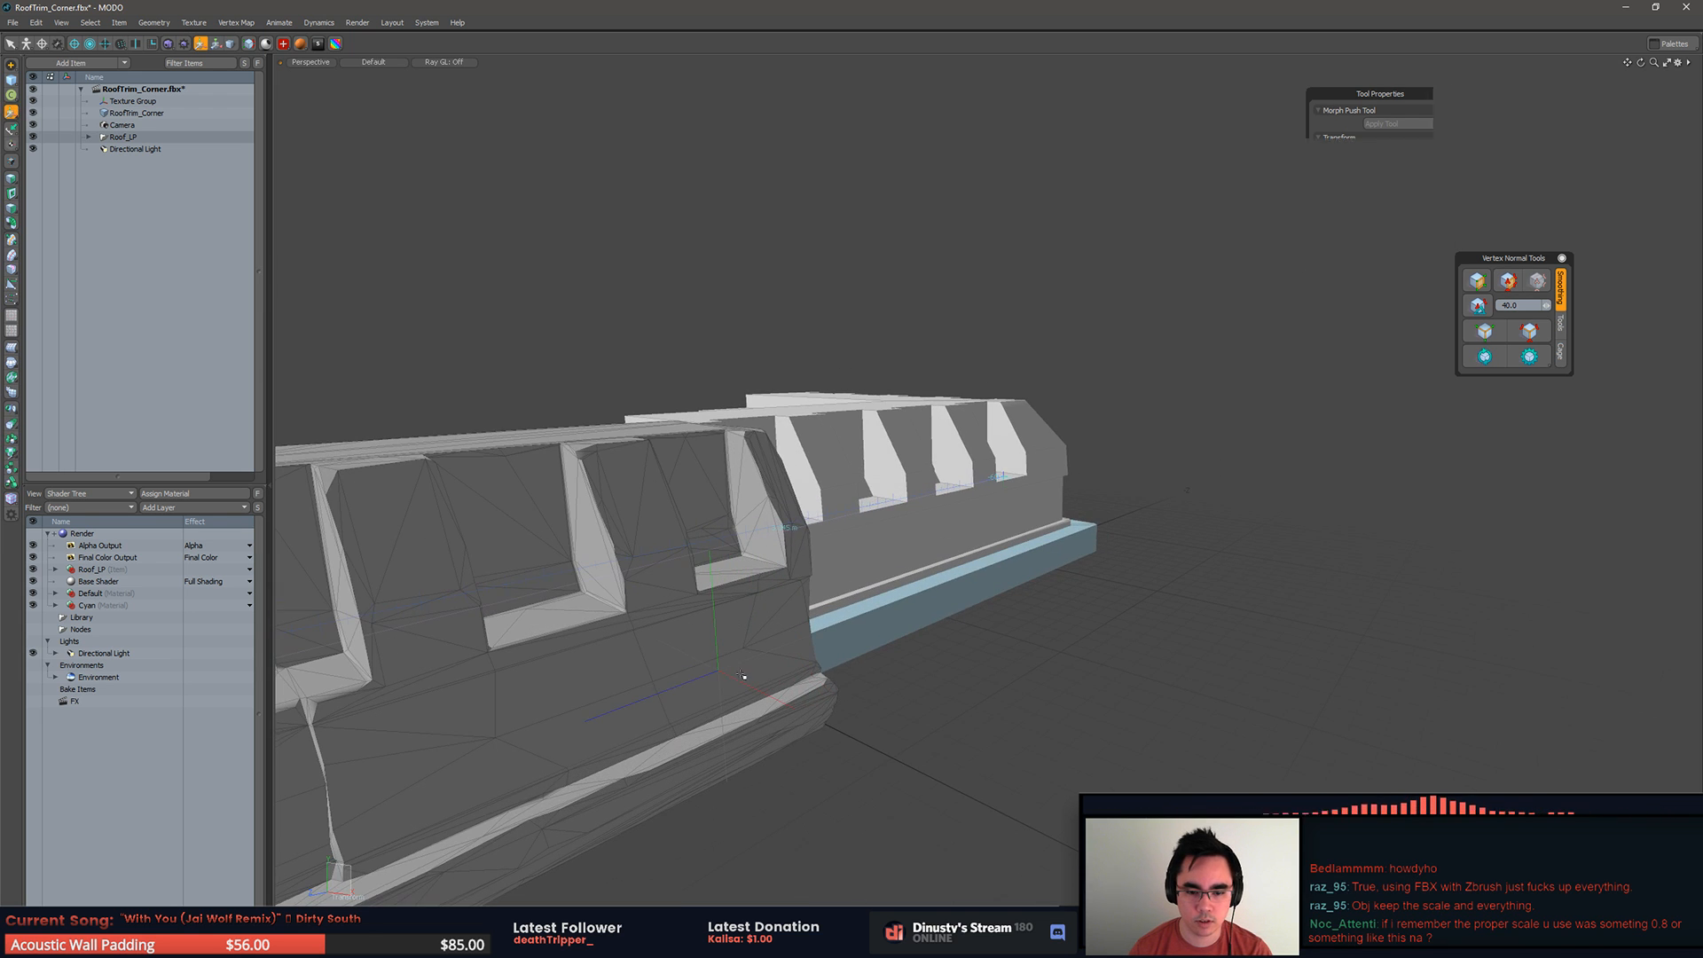
Step: Try to align the end of Roof_LP more closely with the trim of RoofTrim_Corner
key("q")
key("w")
left_click_drag(778, 700, 695, 658)
left_click_drag(914, 631, 730, 593, "alt")
left_click_drag(847, 517, 947, 442)
Step: Undo the last two adjustments to the Roof_LP mesh, redoing them briefly to compare
key("ctrl+z")
key("ctrl+z")
key("ctrl+shift+z")
key("ctrl+z")
key("ctrl+shift+z")
key("ctrl+z")
Step: Add one loop slice at 78% through the blue base of RoofTrim_Corner
key("q")
key("5")
left_click(1067, 511)
key("3")
key("2")
key("alt+c")
mouse_move(1203, 542)
left_mouse_down("alt")
mouse_move(1236, 545)
mouse_move(1221, 543)
left_mouse_up("alt")
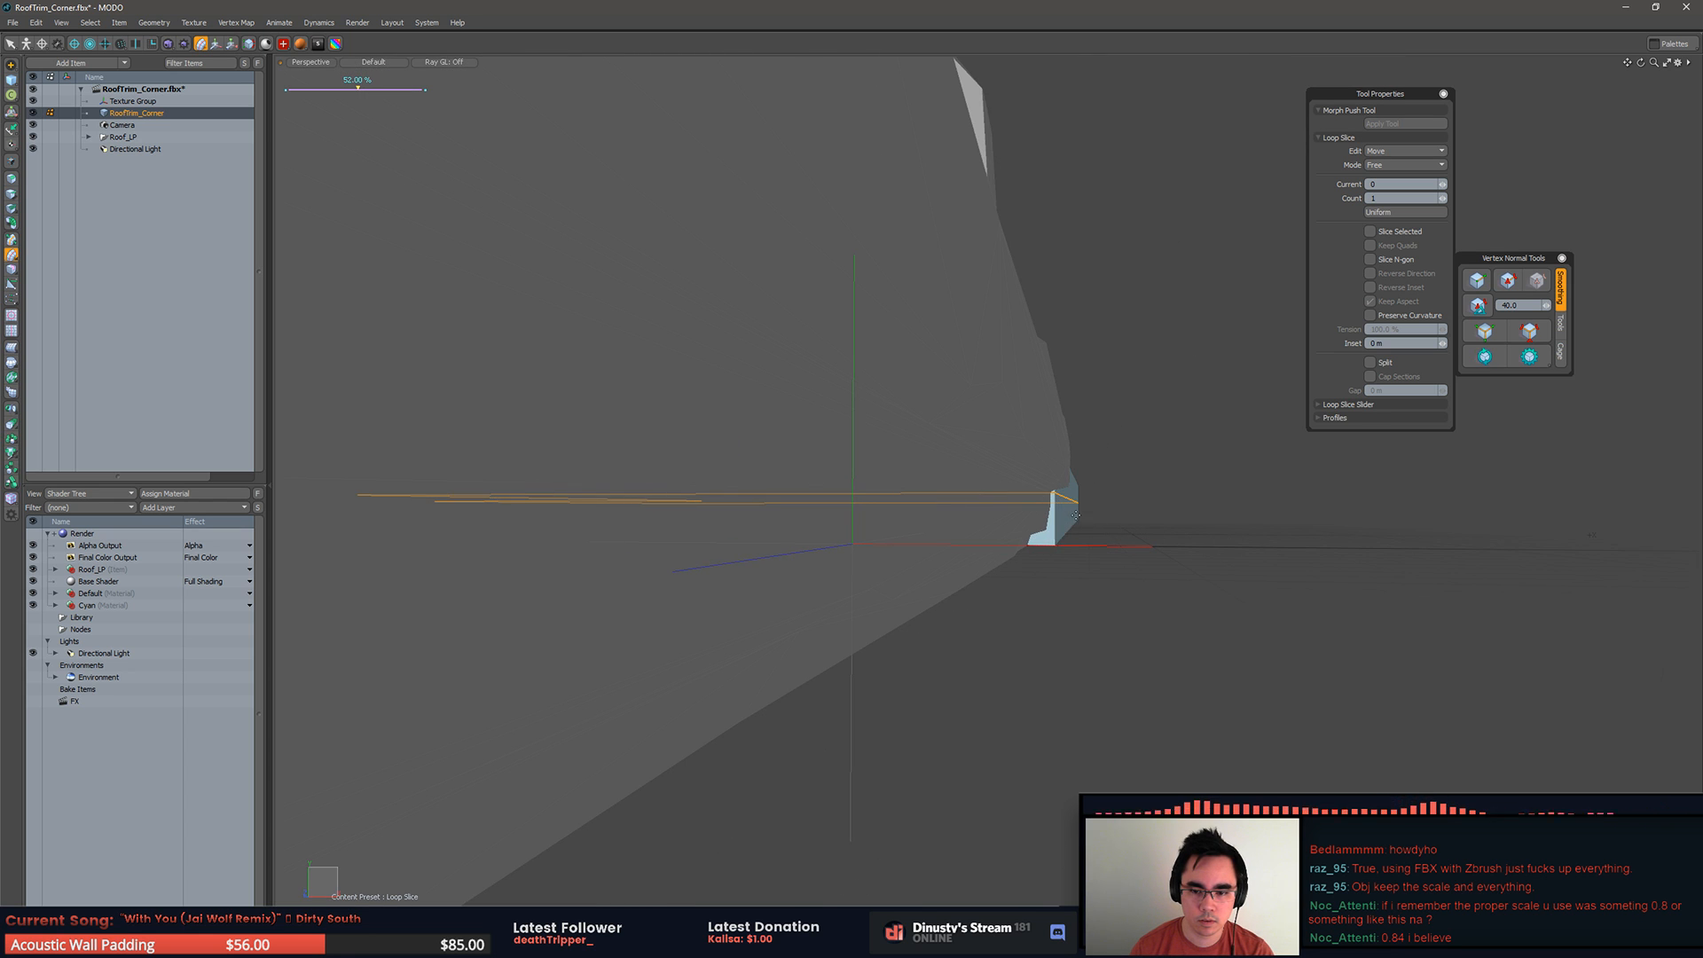
key("q")
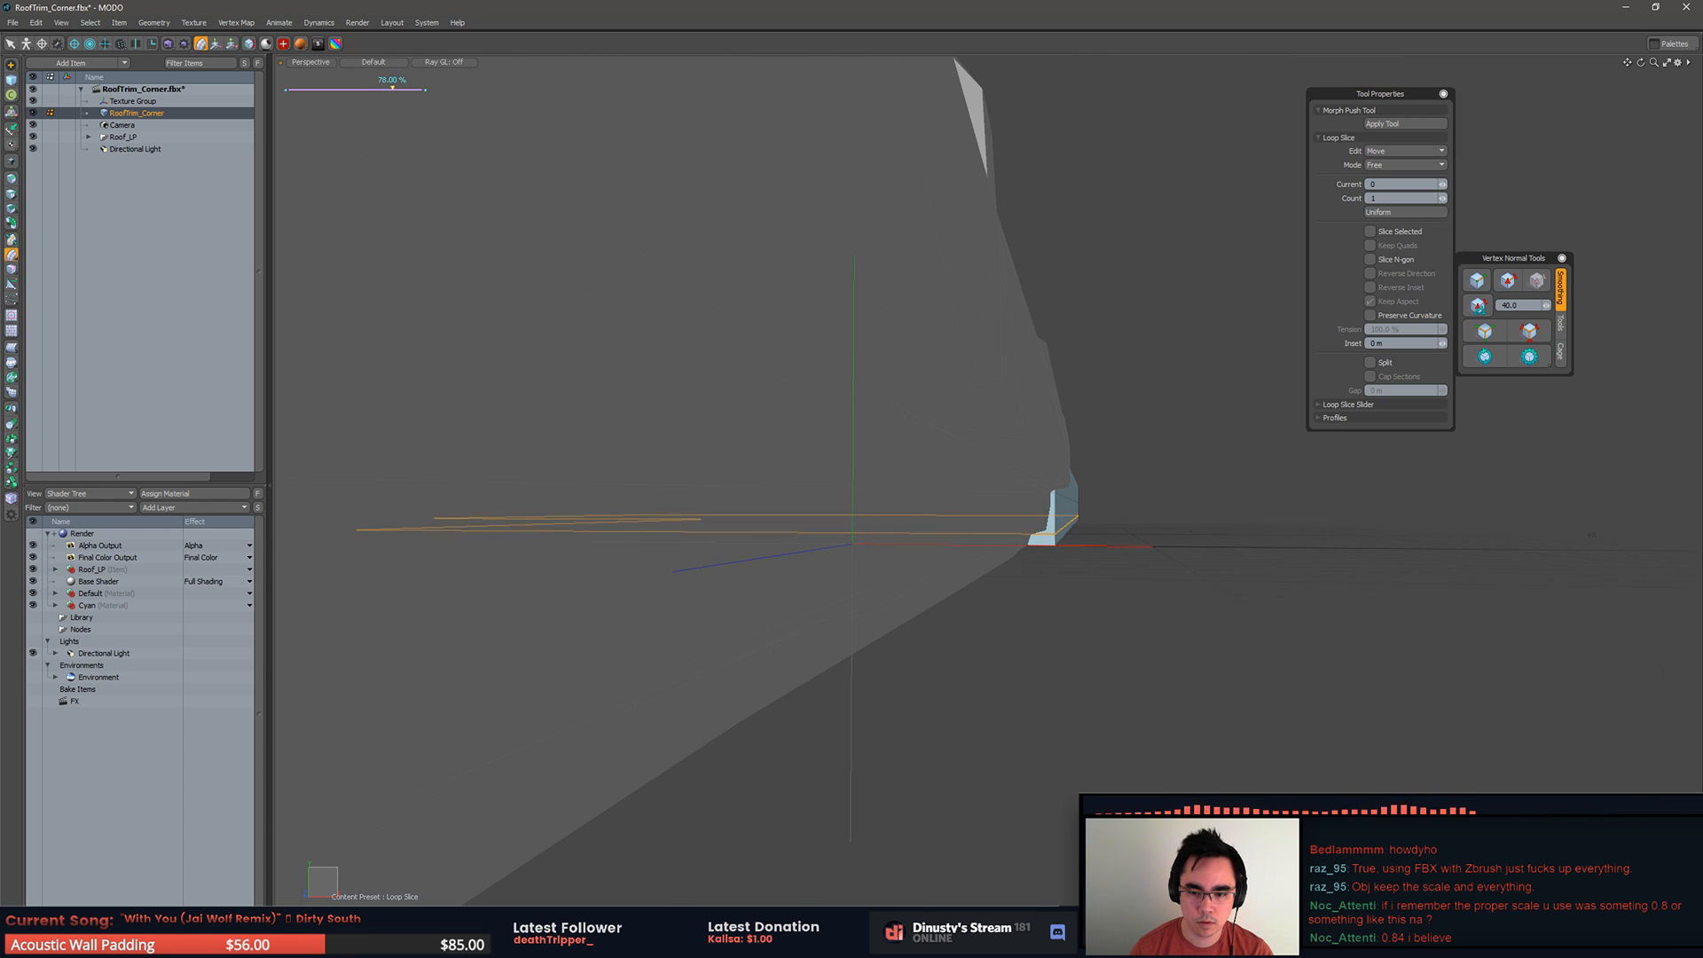
Step: Examine how the blue base of RoofTrim_Corner lines up with the trim of Roof_LP from several angles
key("q")
left_click(1199, 542)
left_click_drag(1198, 544, 1179, 476, "alt")
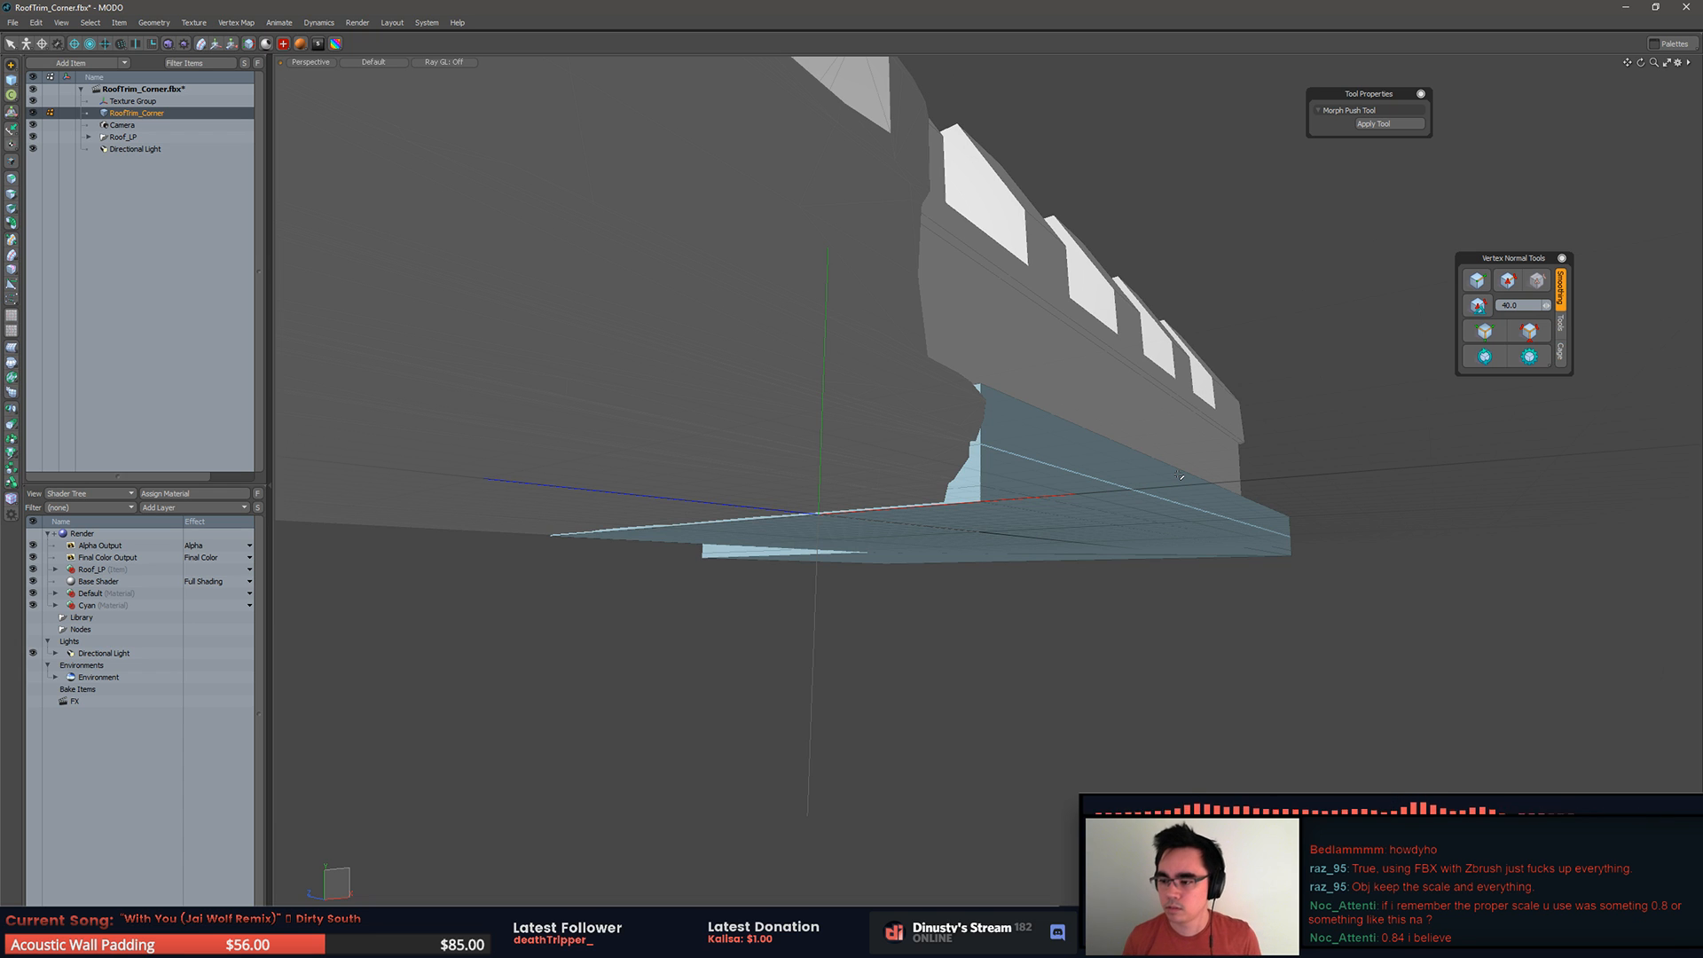
left_click_drag(1077, 382, 841, 542, "alt")
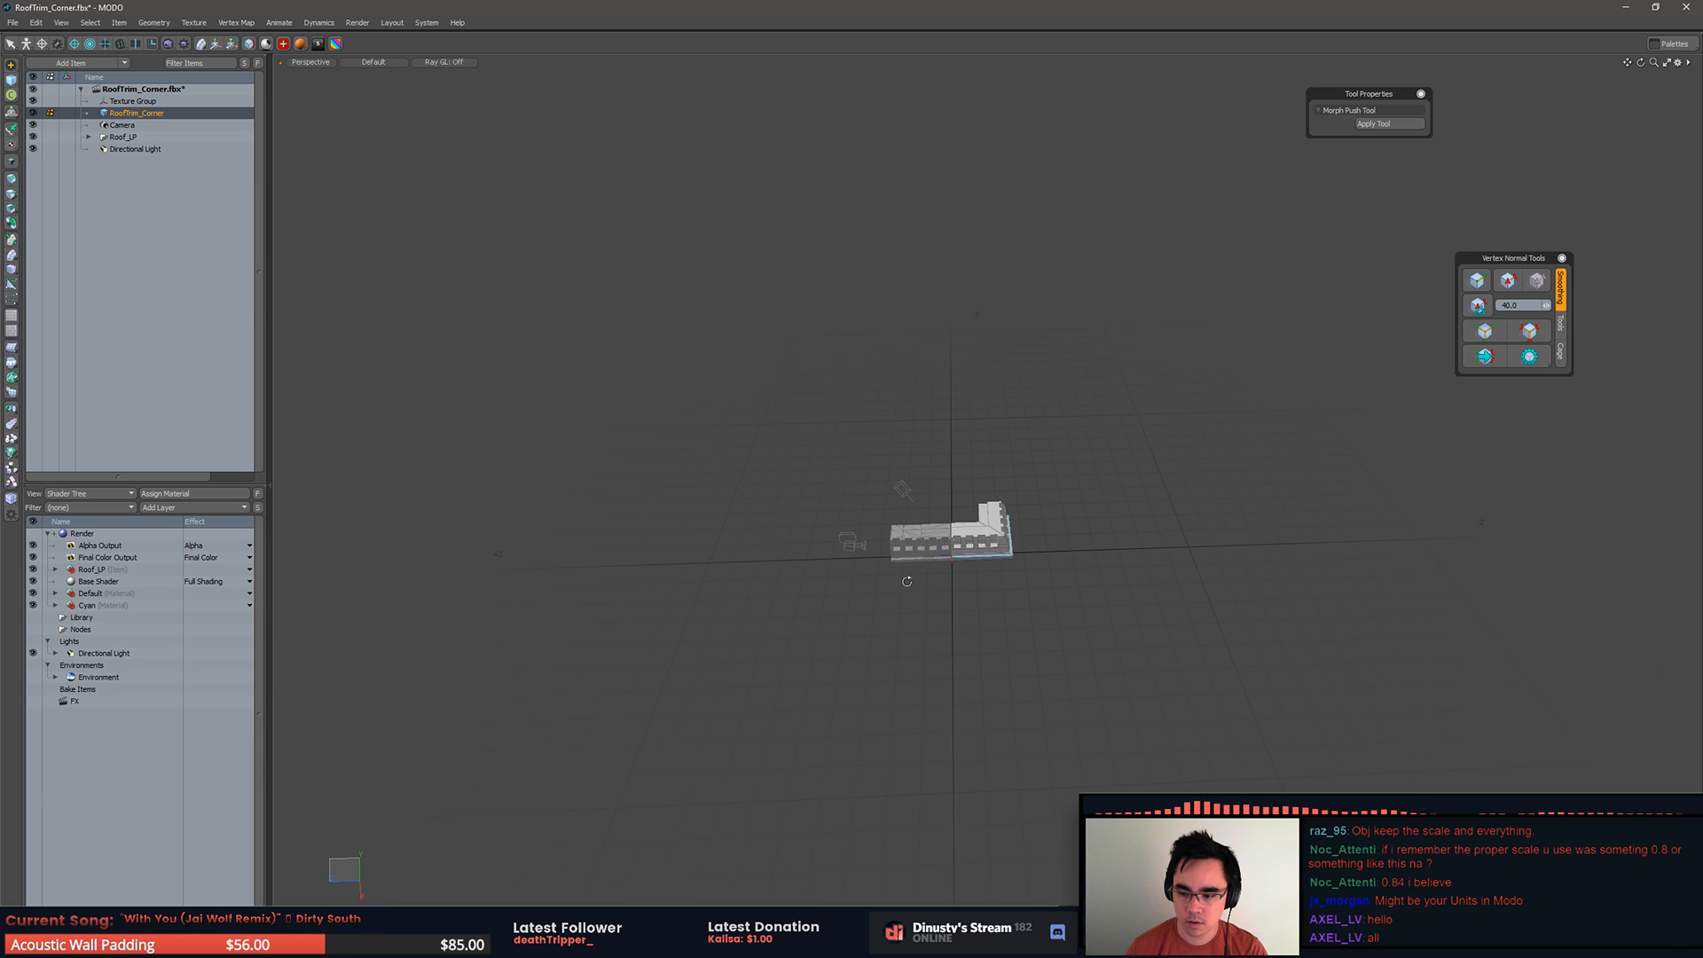
left_click_drag(958, 569, 1147, 578, "ctrl+alt")
left_click_drag(970, 532, 959, 469, "alt+shift")
left_click_drag(942, 541, 888, 548, "alt")
left_click(889, 548)
Step: Update the vertex normals and rotate the directional light so it illuminates the trim side of both roof meshes
left_click(1484, 356)
left_click(1362, 369)
left_click_drag(1287, 394, 1144, 434, "alt")
left_click_drag(727, 385, 695, 363, "alt")
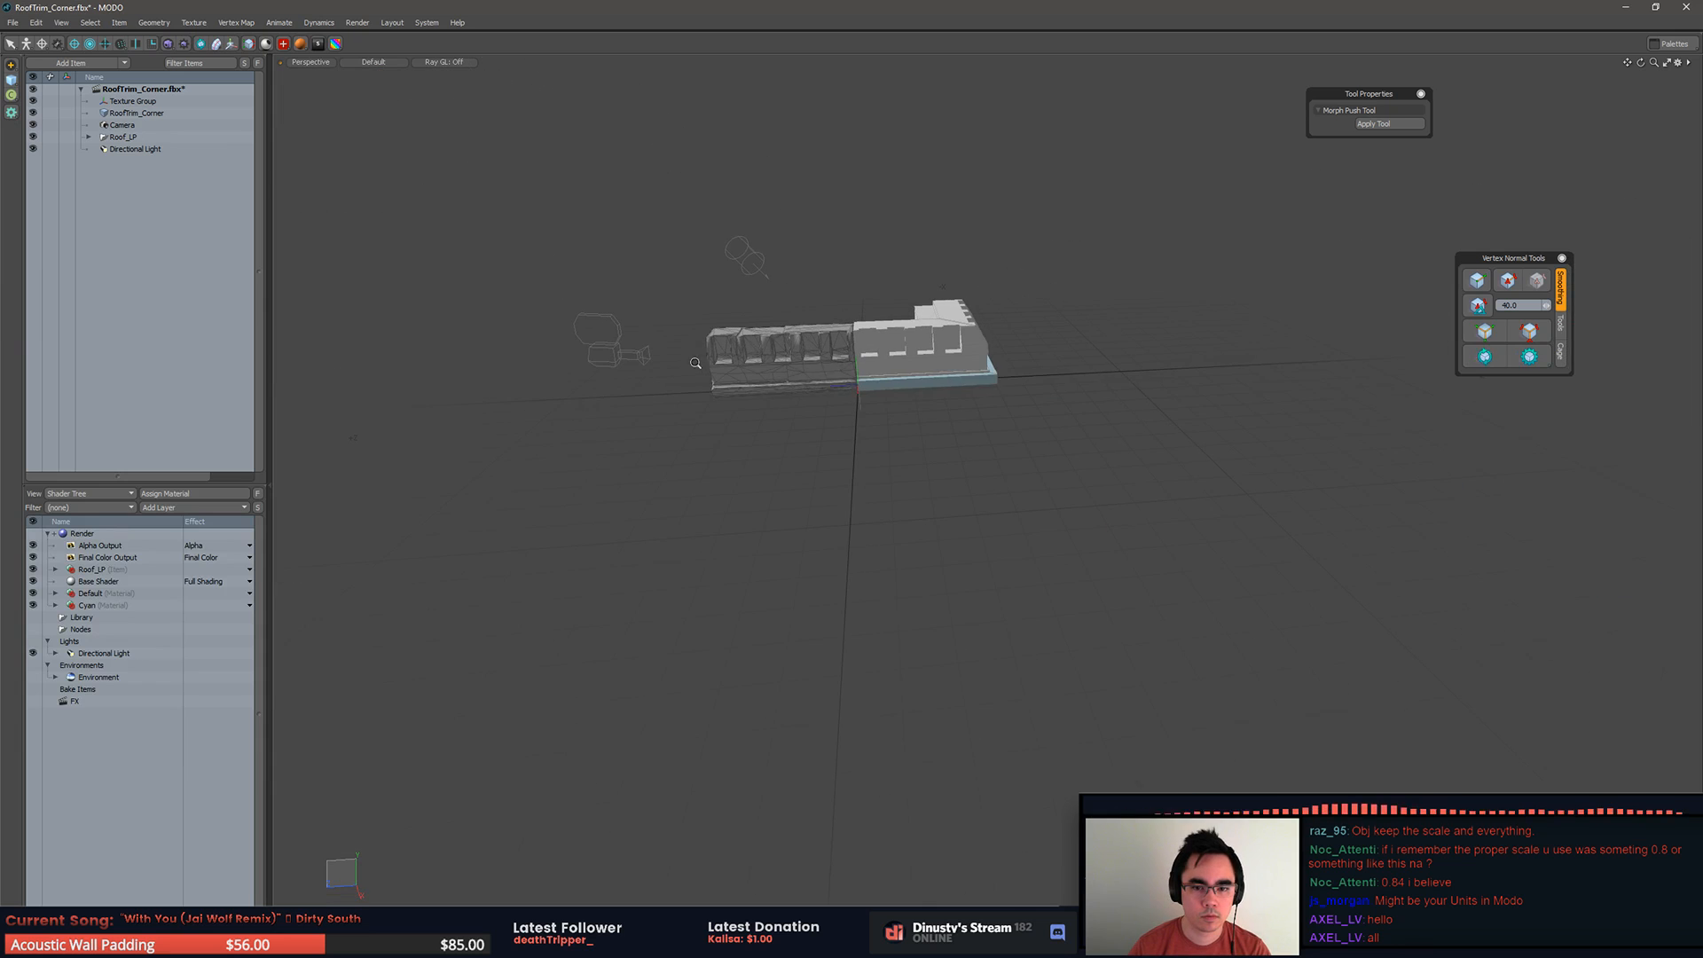
left_click(754, 260)
left_click_drag(751, 267, 1000, 412)
key("space")
left_click(1011, 239)
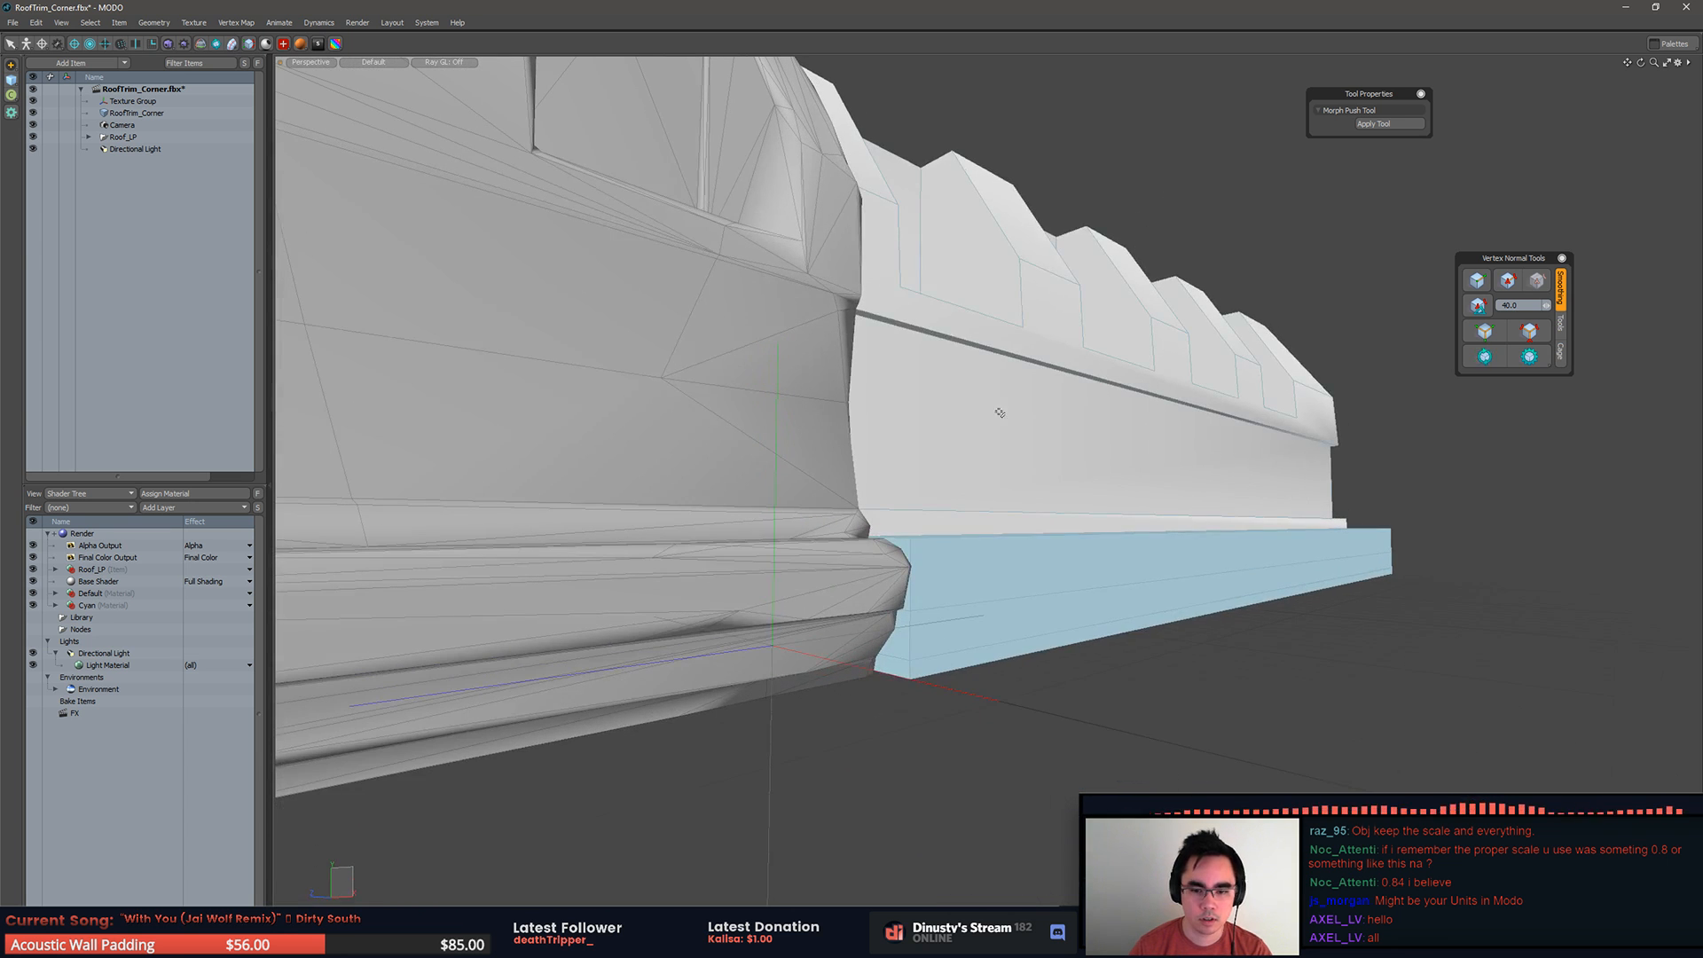
Step: Delete the end-cap faces of RoofTrim_Corner's blue base where it meets Roof_LP
left_click(970, 632)
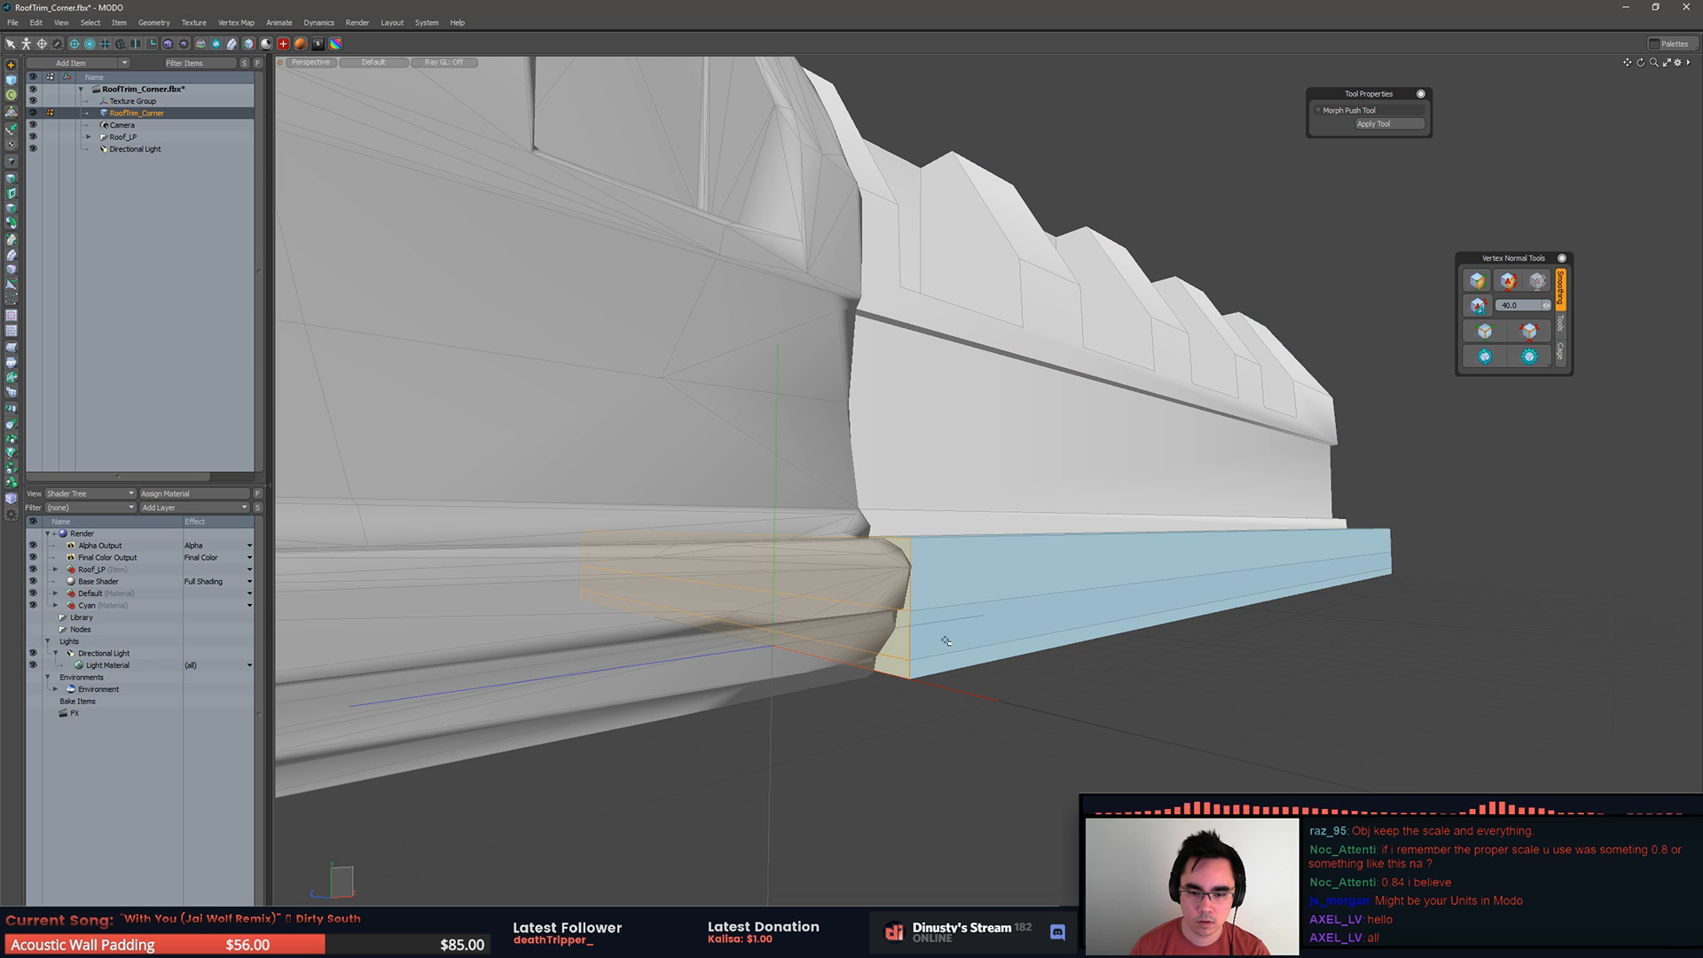
left_click(1142, 601)
left_click_drag(1142, 601, 319, 622, "alt")
key("Delete")
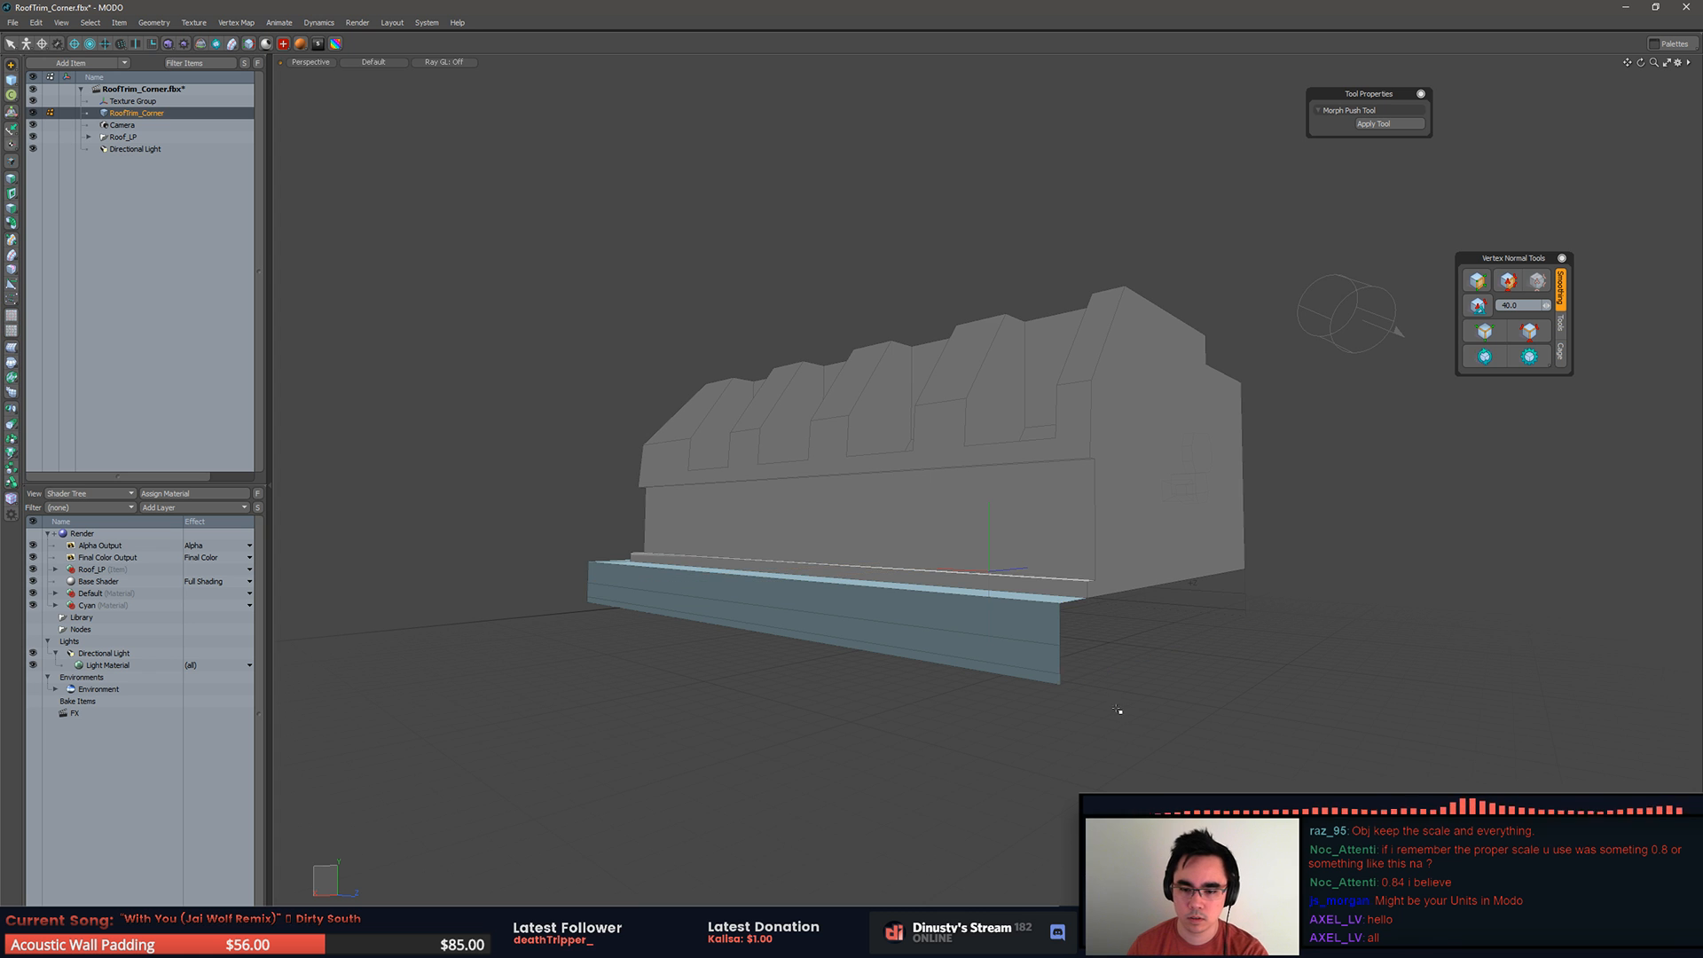
Step: Undo the underside selection so the lower strips of the blue base are selected again
left_click_drag(843, 663, 1182, 520, "alt")
left_click(1194, 509)
key("shift+Up")
key("shift+Up")
key("ctrl+z")
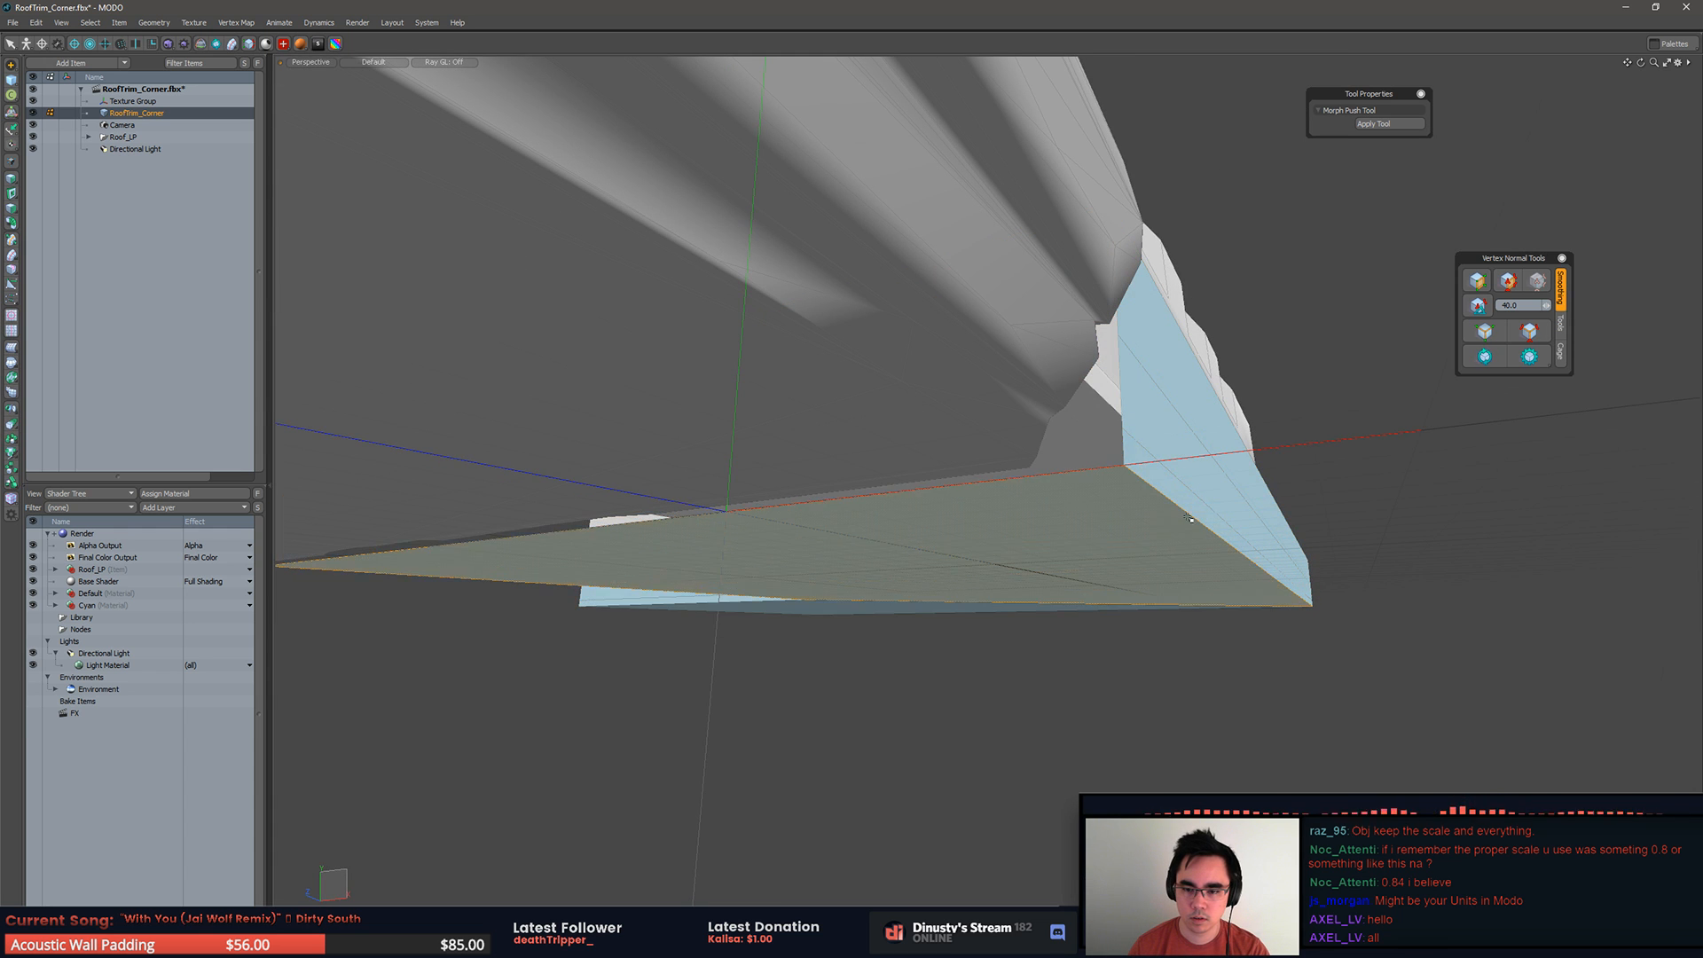
key("ctrl+z")
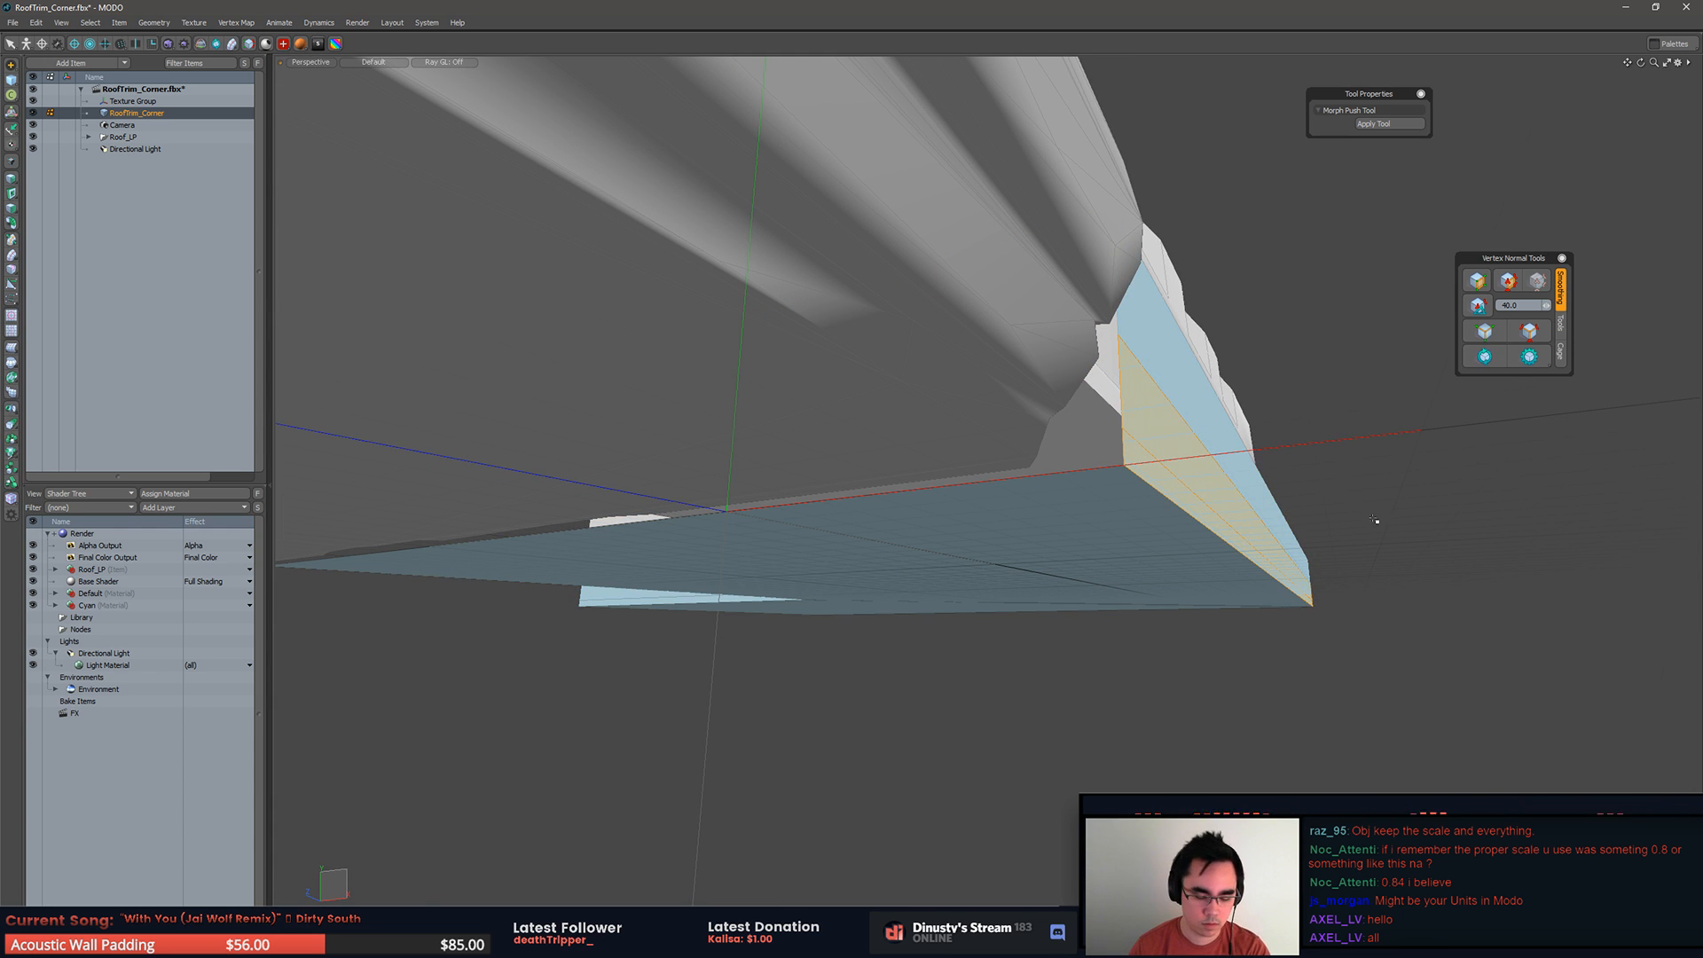
Step: Bevel the lower strips of the blue base inward with a shift of -14 mm
key("b")
key("space")
left_click_drag(1322, 563, 1125, 557, "alt")
left_click(959, 570, "shift")
left_click(955, 559, "shift")
left_click_drag(655, 523, 1125, 530, "alt")
key("b")
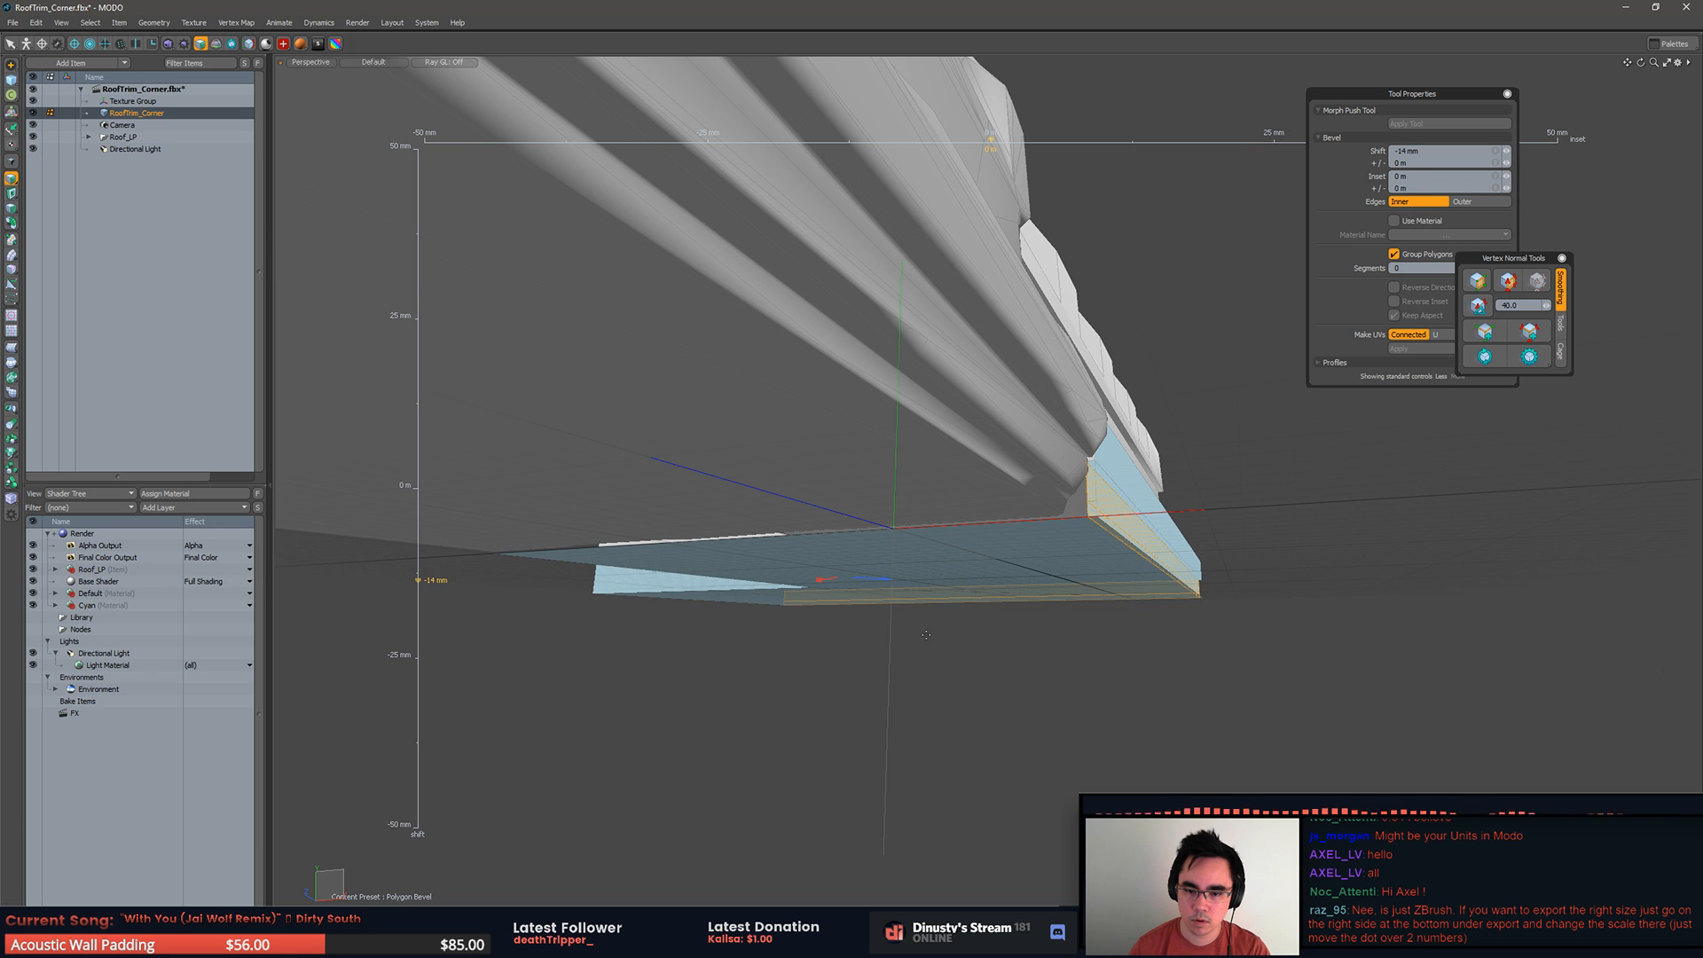
left_click_drag(1278, 519, 1190, 574, "alt")
key("space")
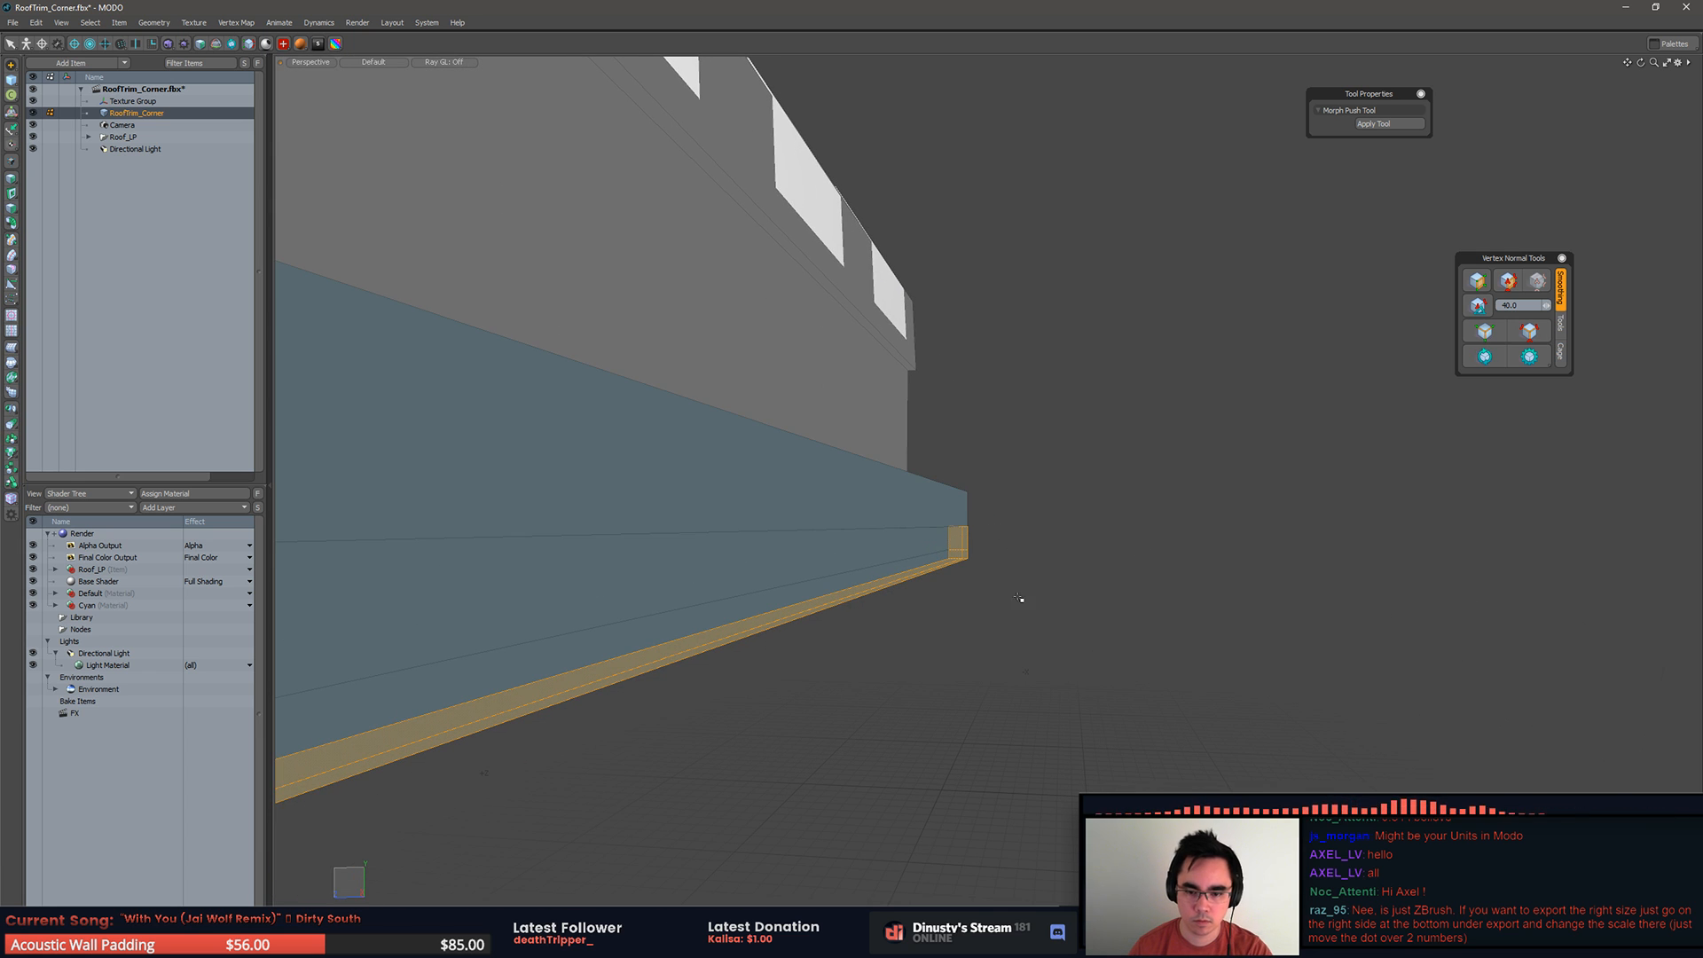
Step: Delete the leftover bevel faces on the base and shift its lower strip 34 mm along X
key("Delete")
left_click_drag(1031, 587, 942, 568, "alt")
left_click_drag(1247, 533, 1134, 556, "alt")
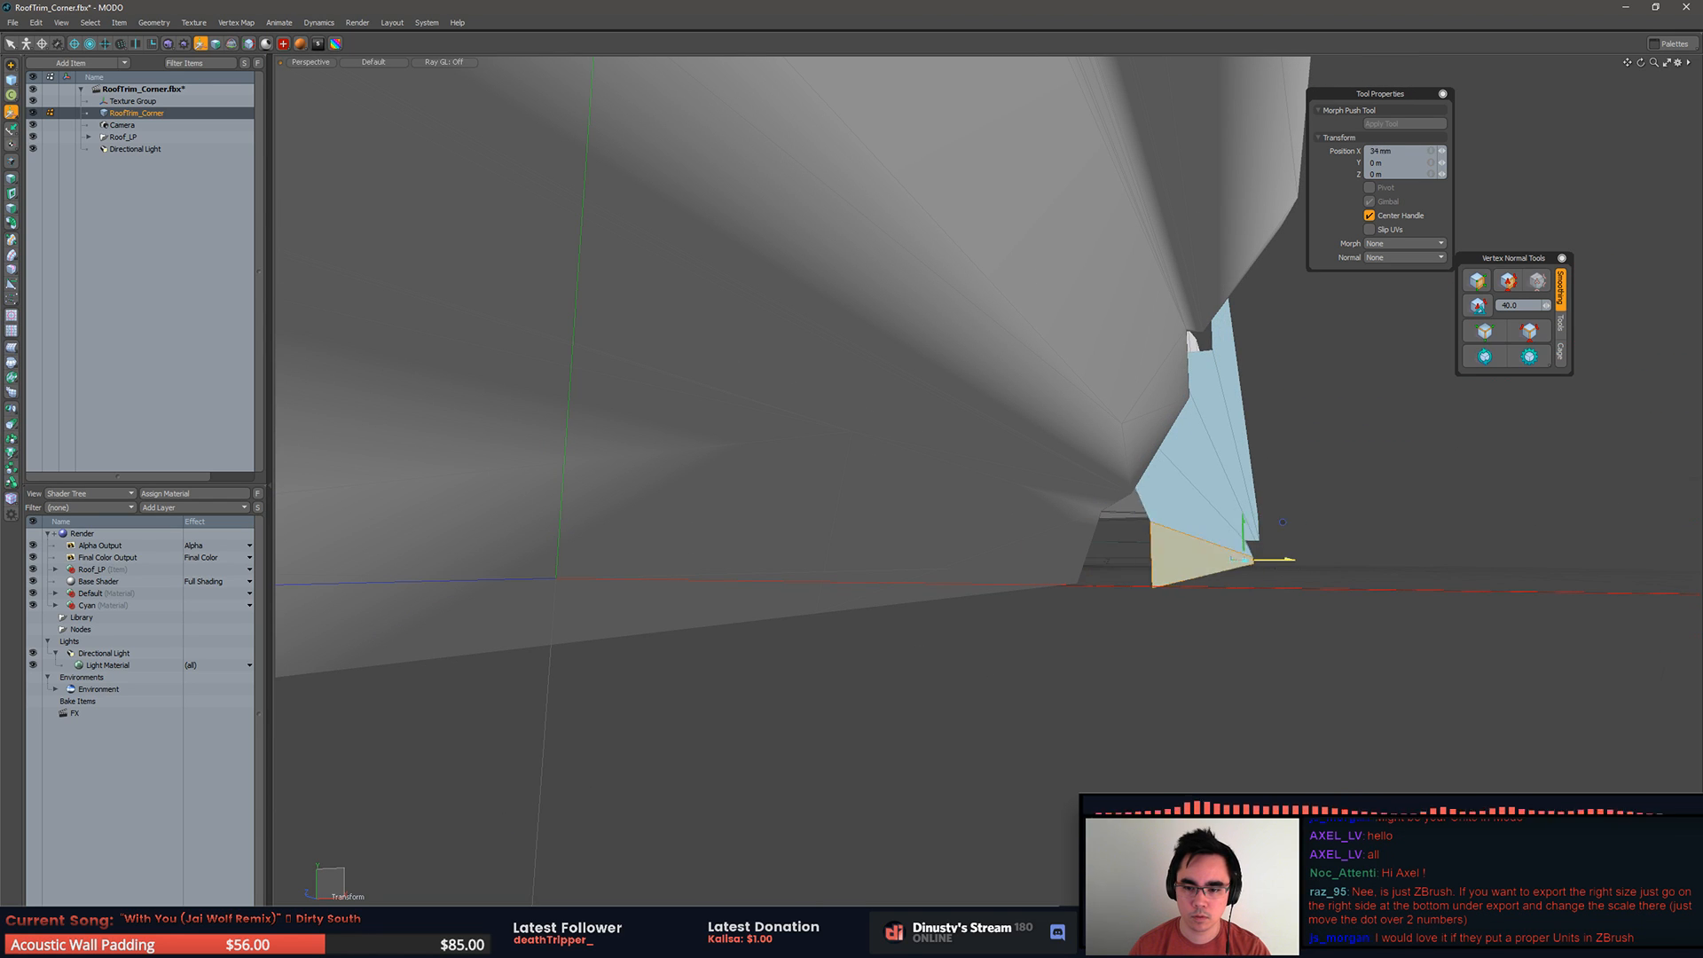
left_click_drag(1303, 575, 1269, 542, "alt")
Step: Undo the bevel, the face deletions and the move made on the blue base
key("u")
key("5")
left_click(1487, 432)
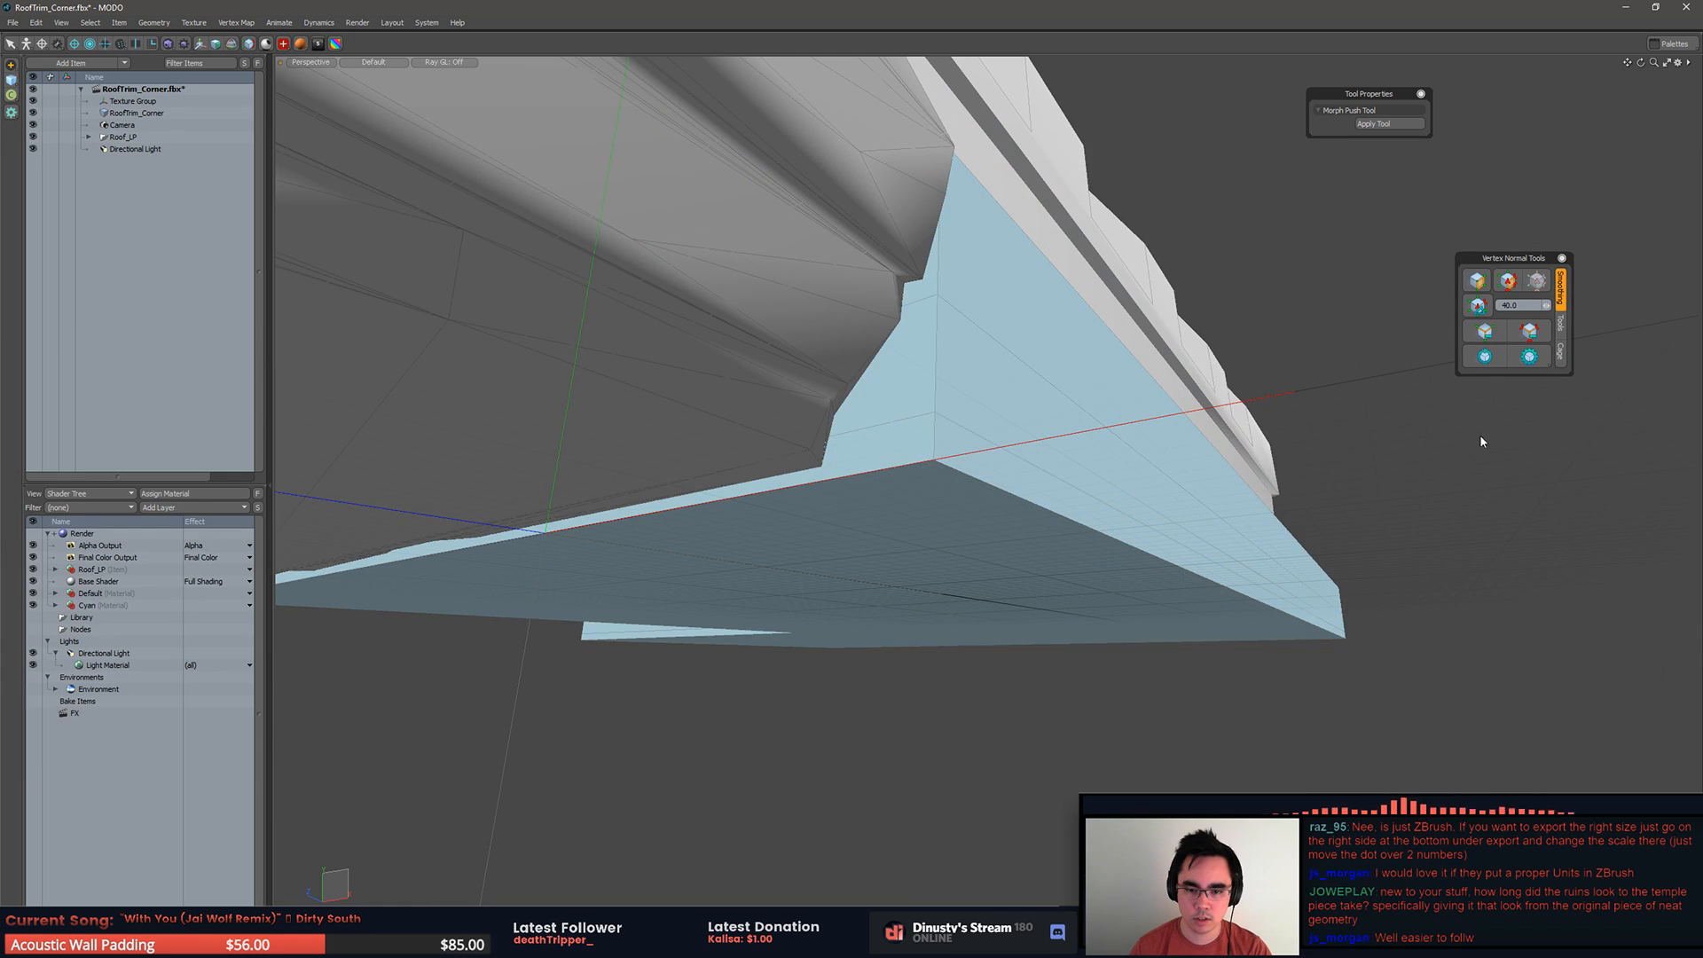
key("ctrl+shift+z")
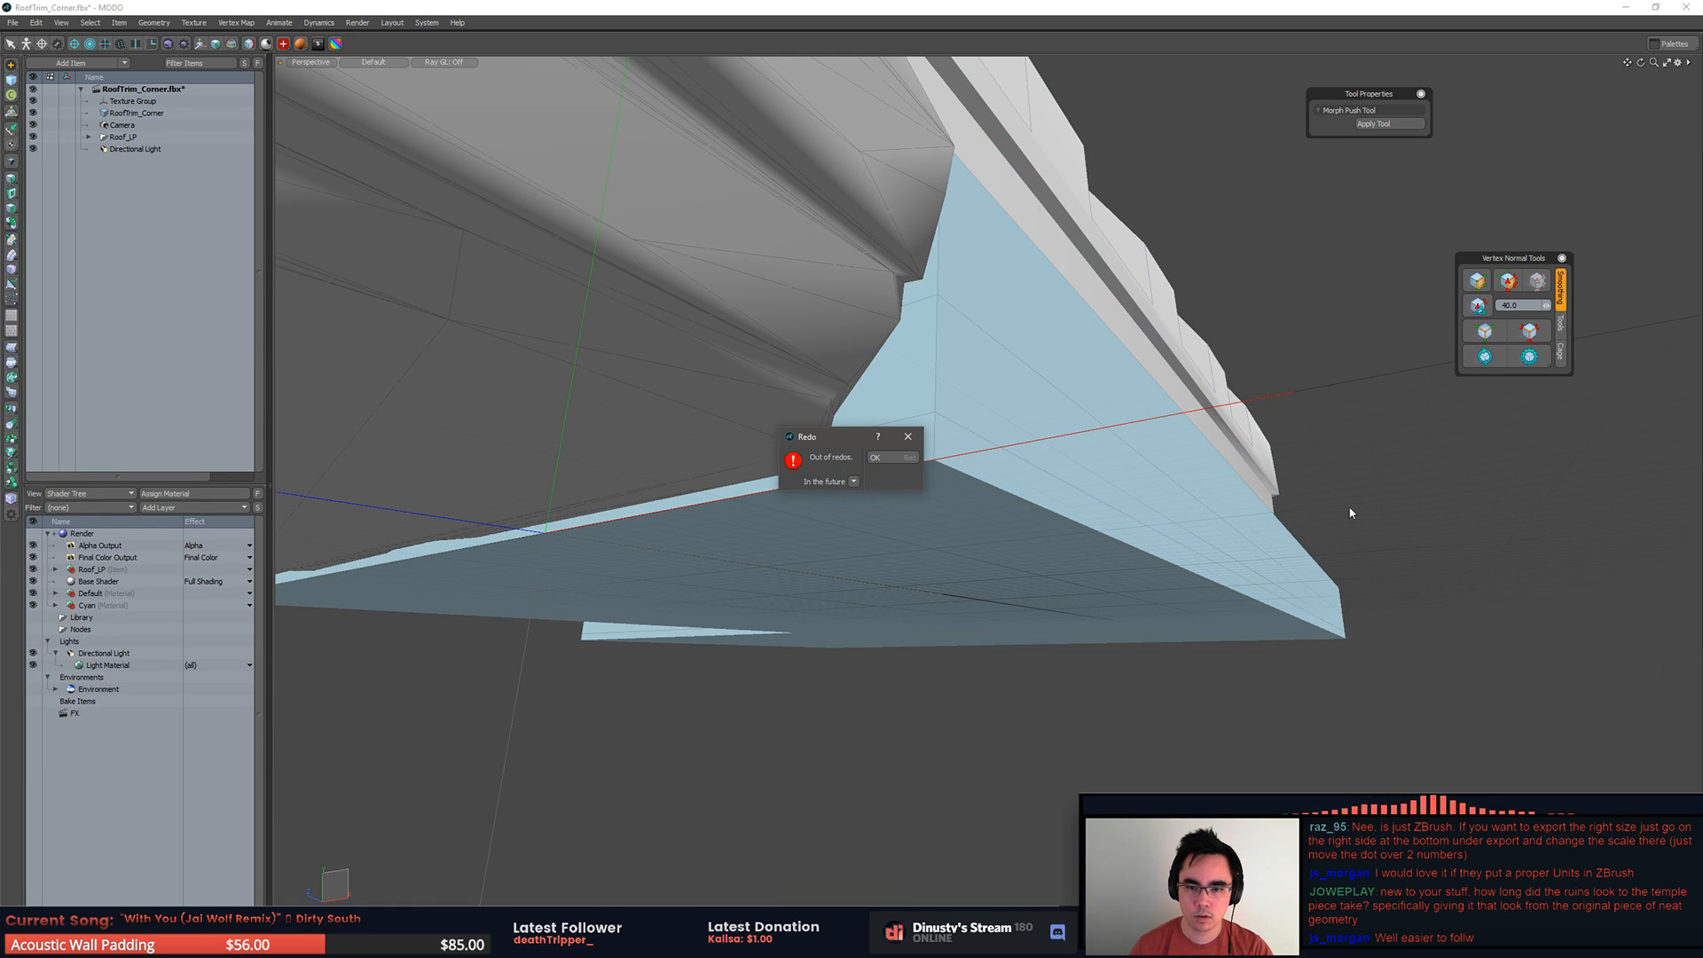
key("Return")
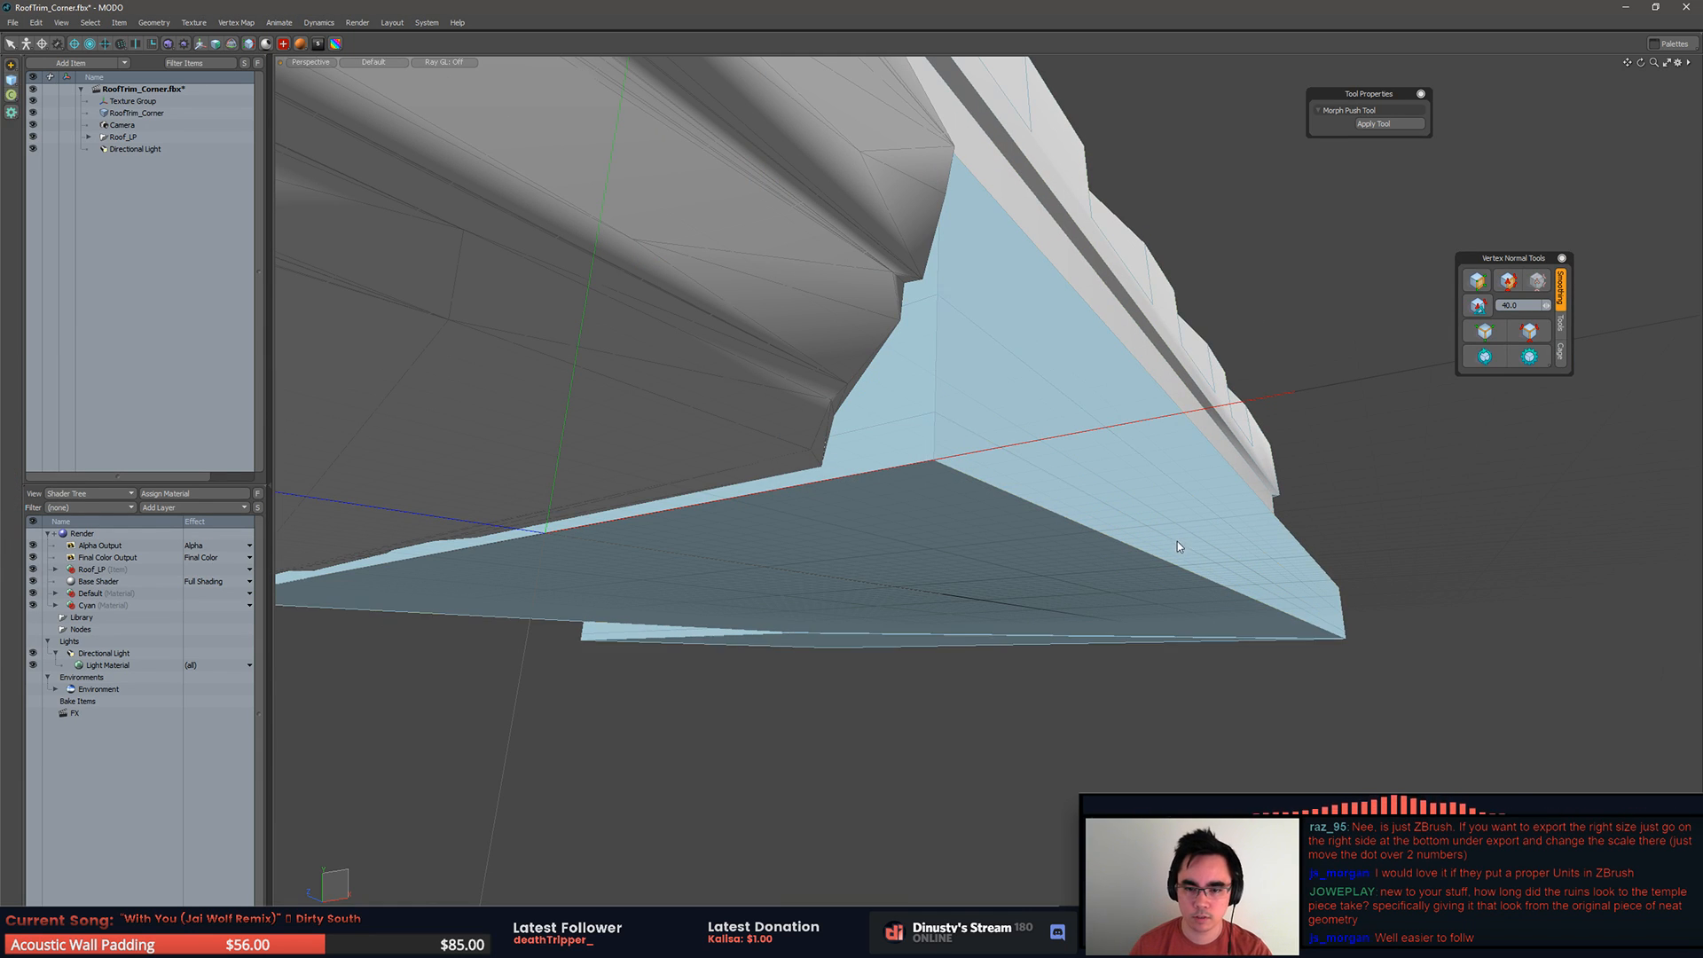
Step: Delete the underside and end-cap faces of RoofTrim_Corner's blue base
left_click(1179, 540)
key("3")
left_click_drag(1365, 614, 1131, 583, "alt")
left_click(1241, 559, "shift")
key("l")
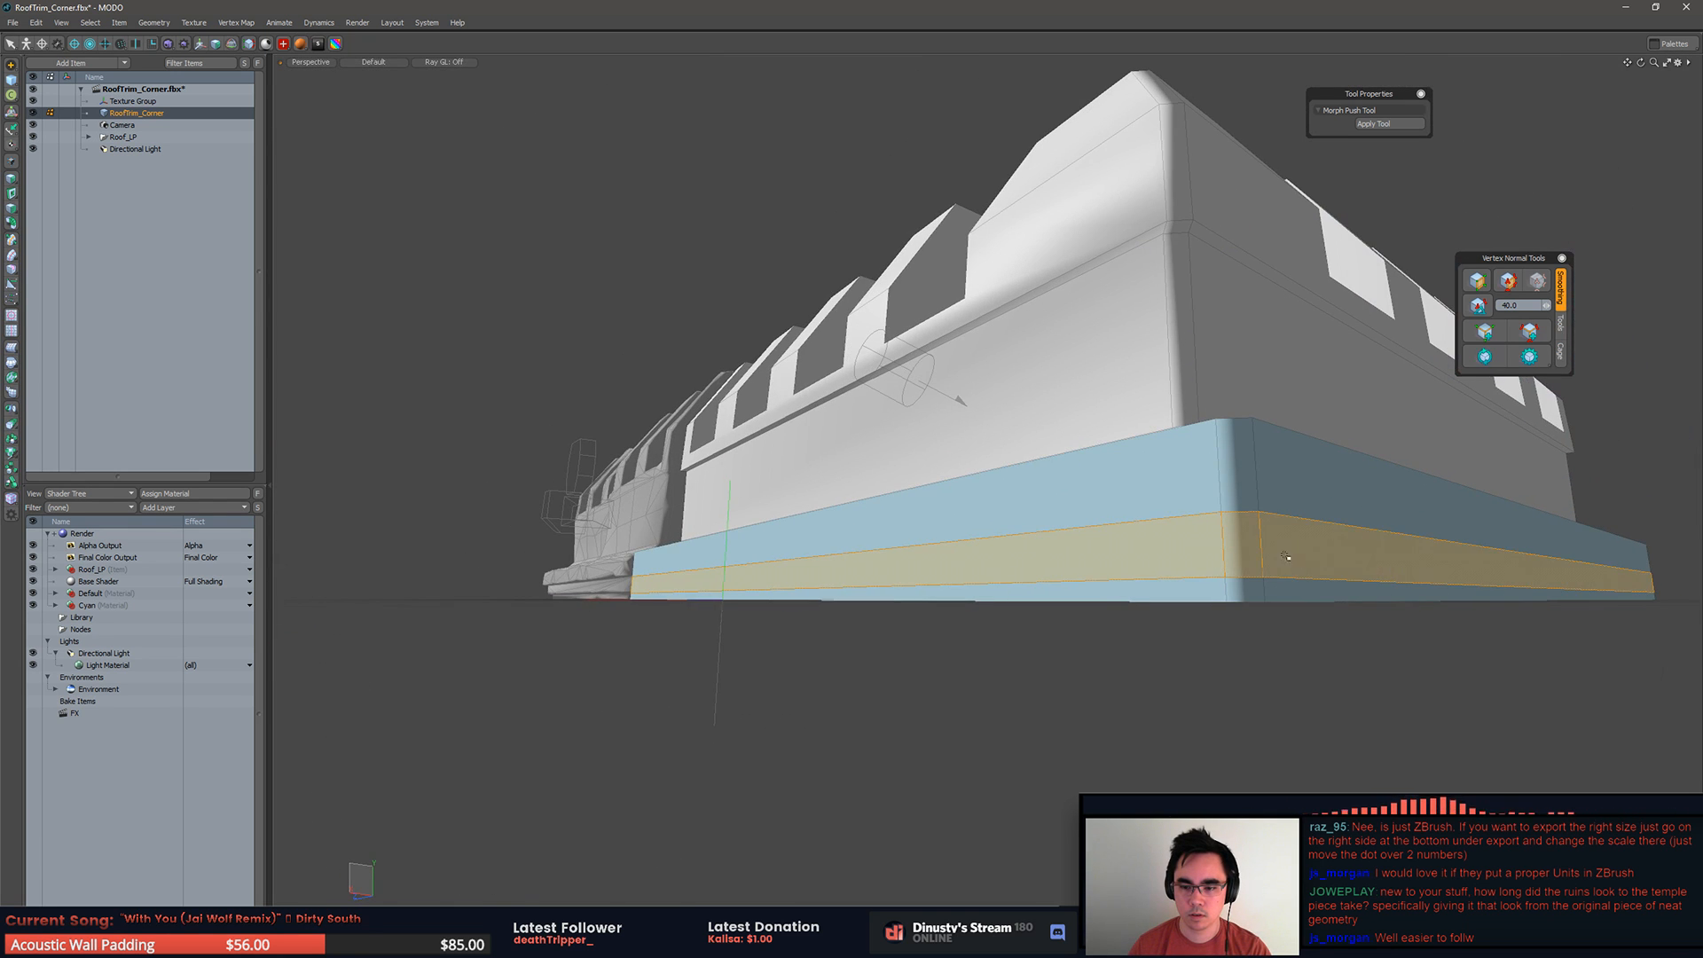
left_click_drag(1248, 604, 1186, 562, "alt")
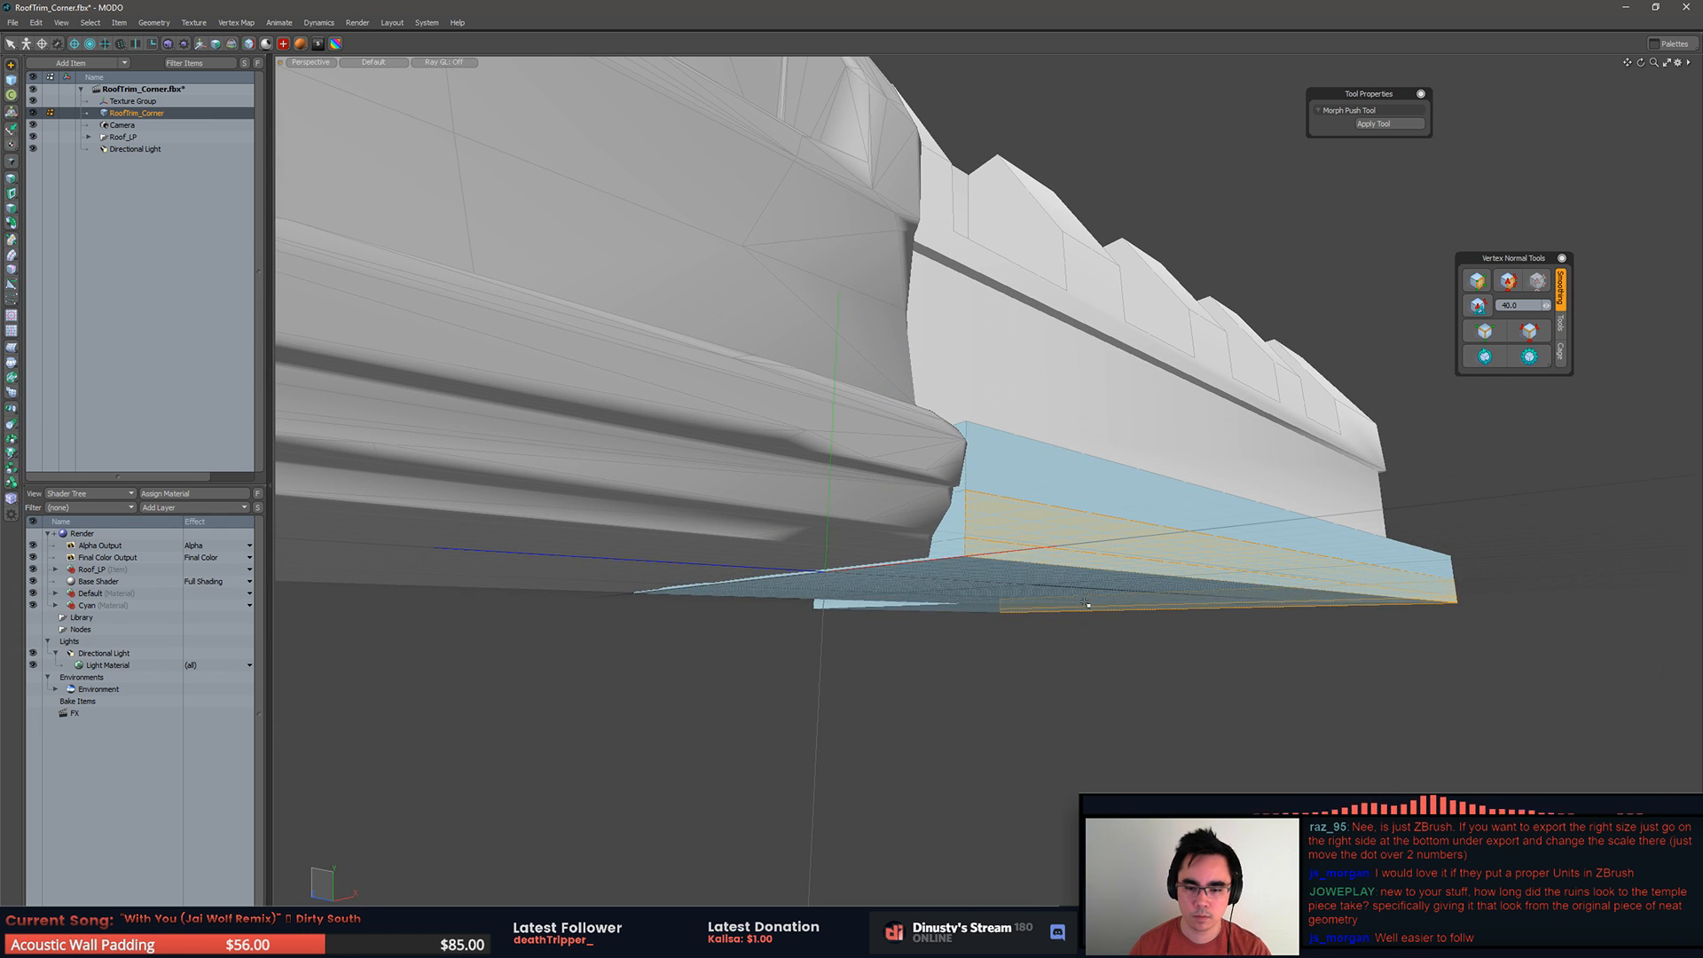
left_click_drag(942, 574, 1046, 517, "alt")
key("Delete")
Step: Bevel the two lower strips of the blue base inward together with a shift of -20 mm
left_click_drag(674, 568, 1324, 444, "alt")
key("a")
left_click_drag(1240, 537, 1299, 561, "alt")
left_click_drag(1238, 617, 1283, 590, "alt")
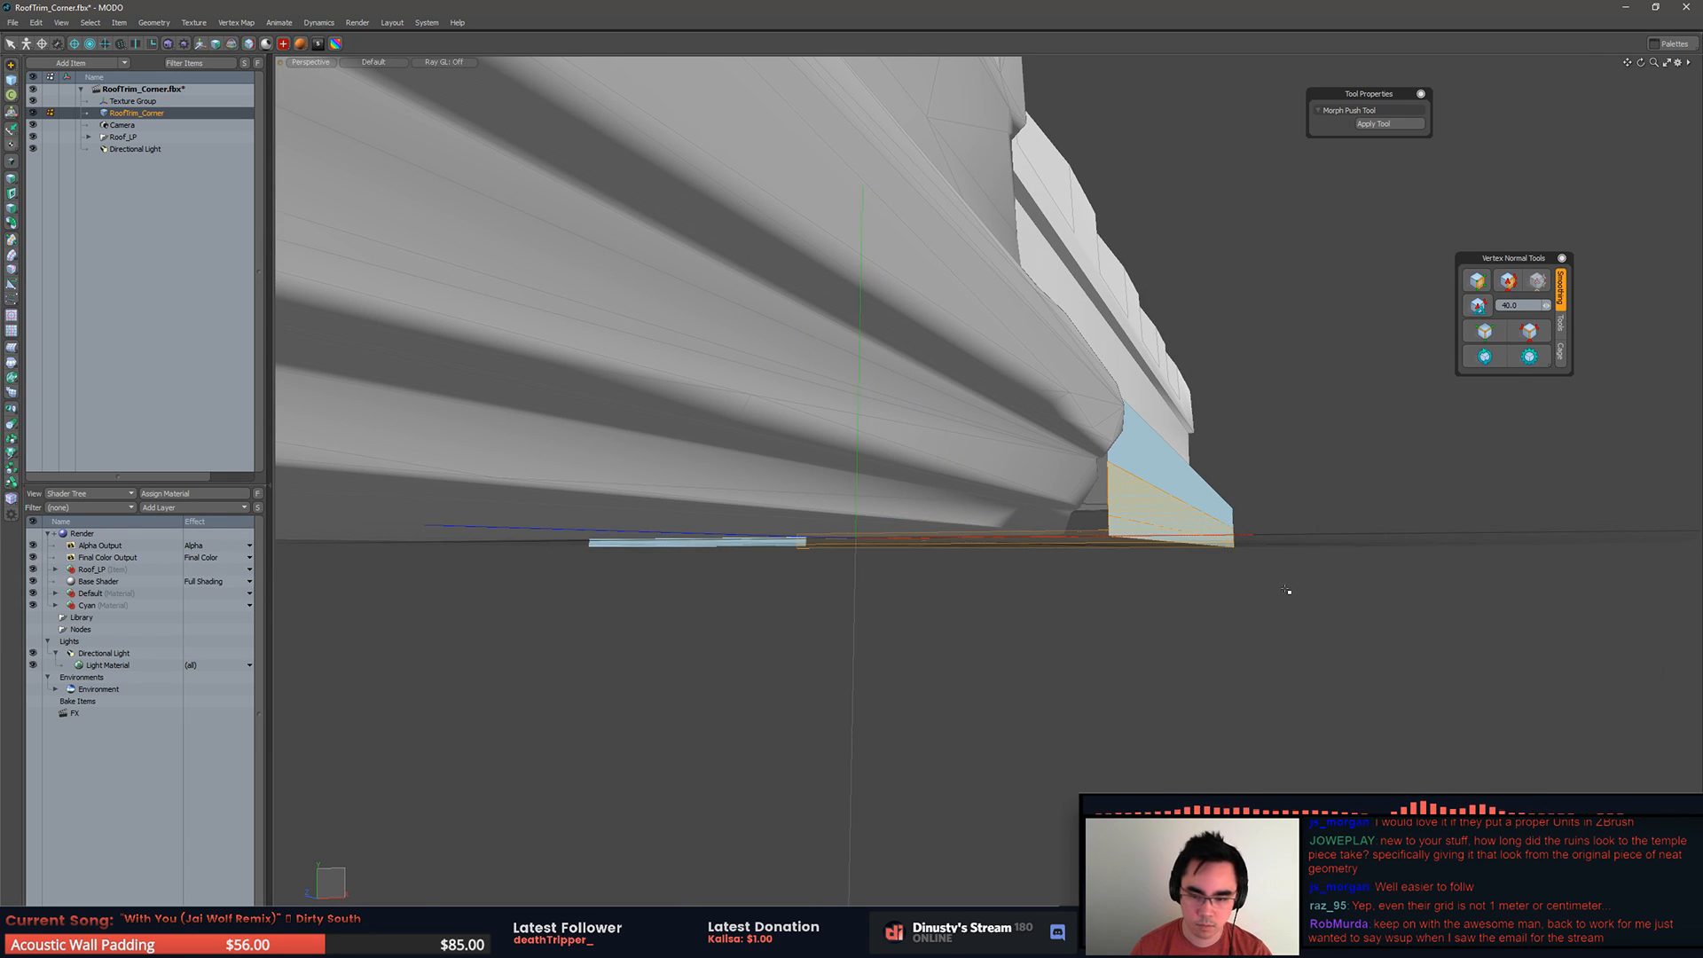
key("b")
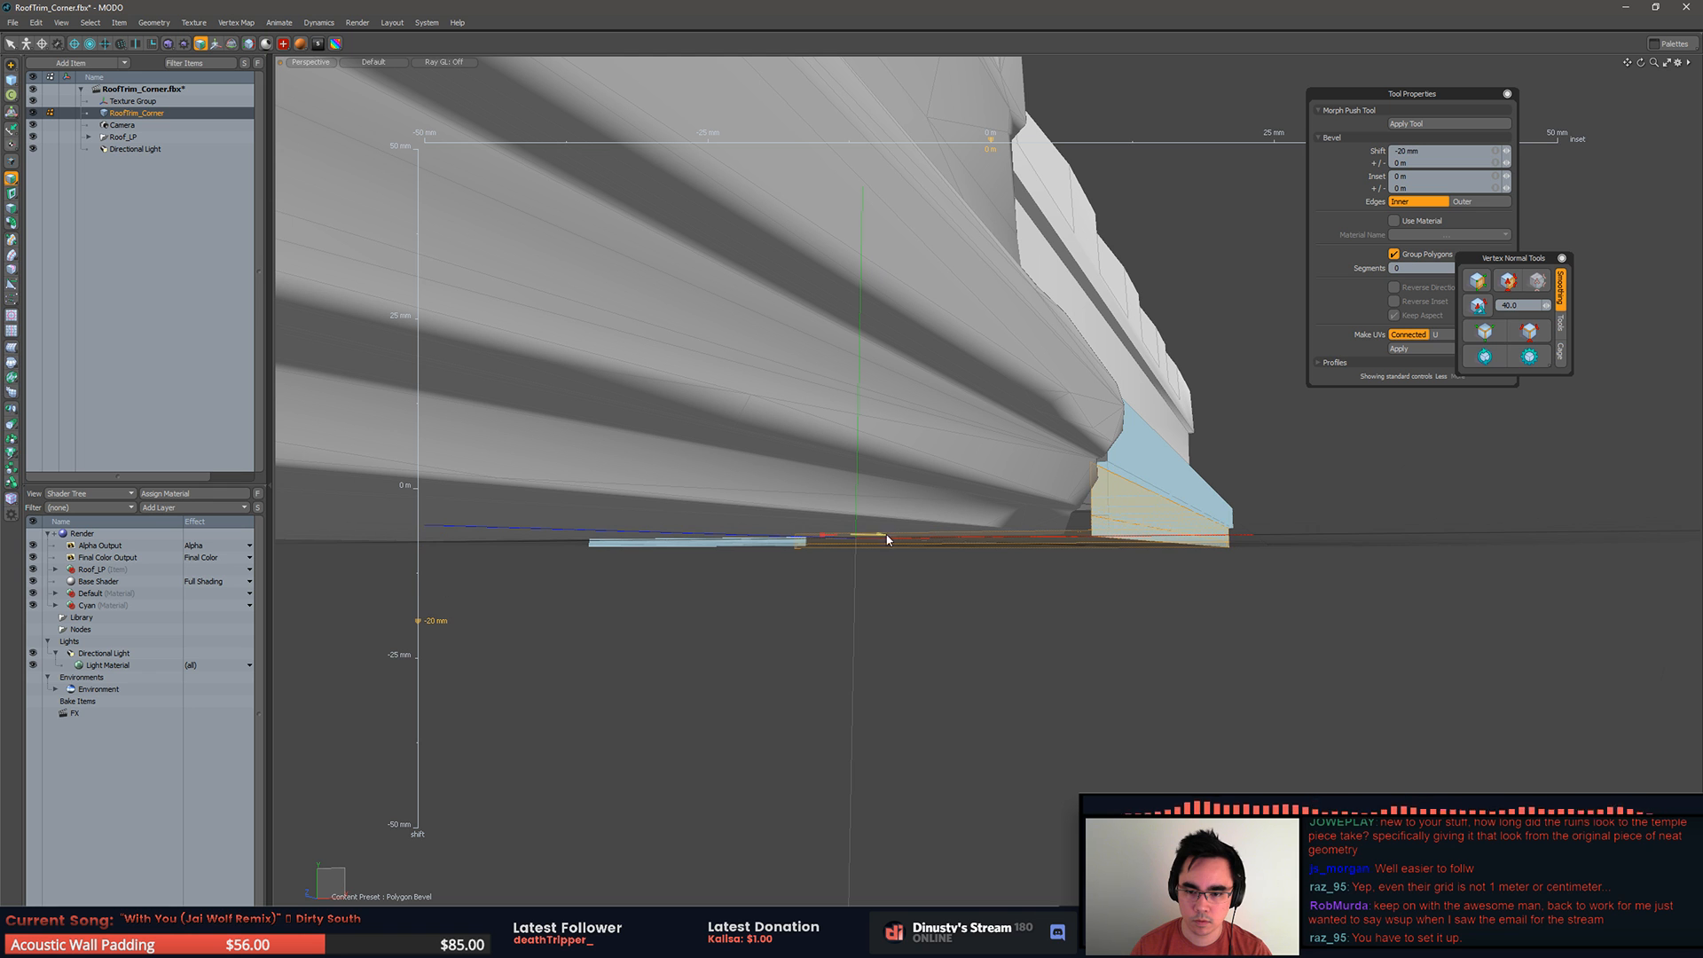
key("space")
Step: Bevel only the lowest strip of the blue base inward by about 20 mm to form a second step
left_click_drag(1125, 534, 1481, 528, "alt")
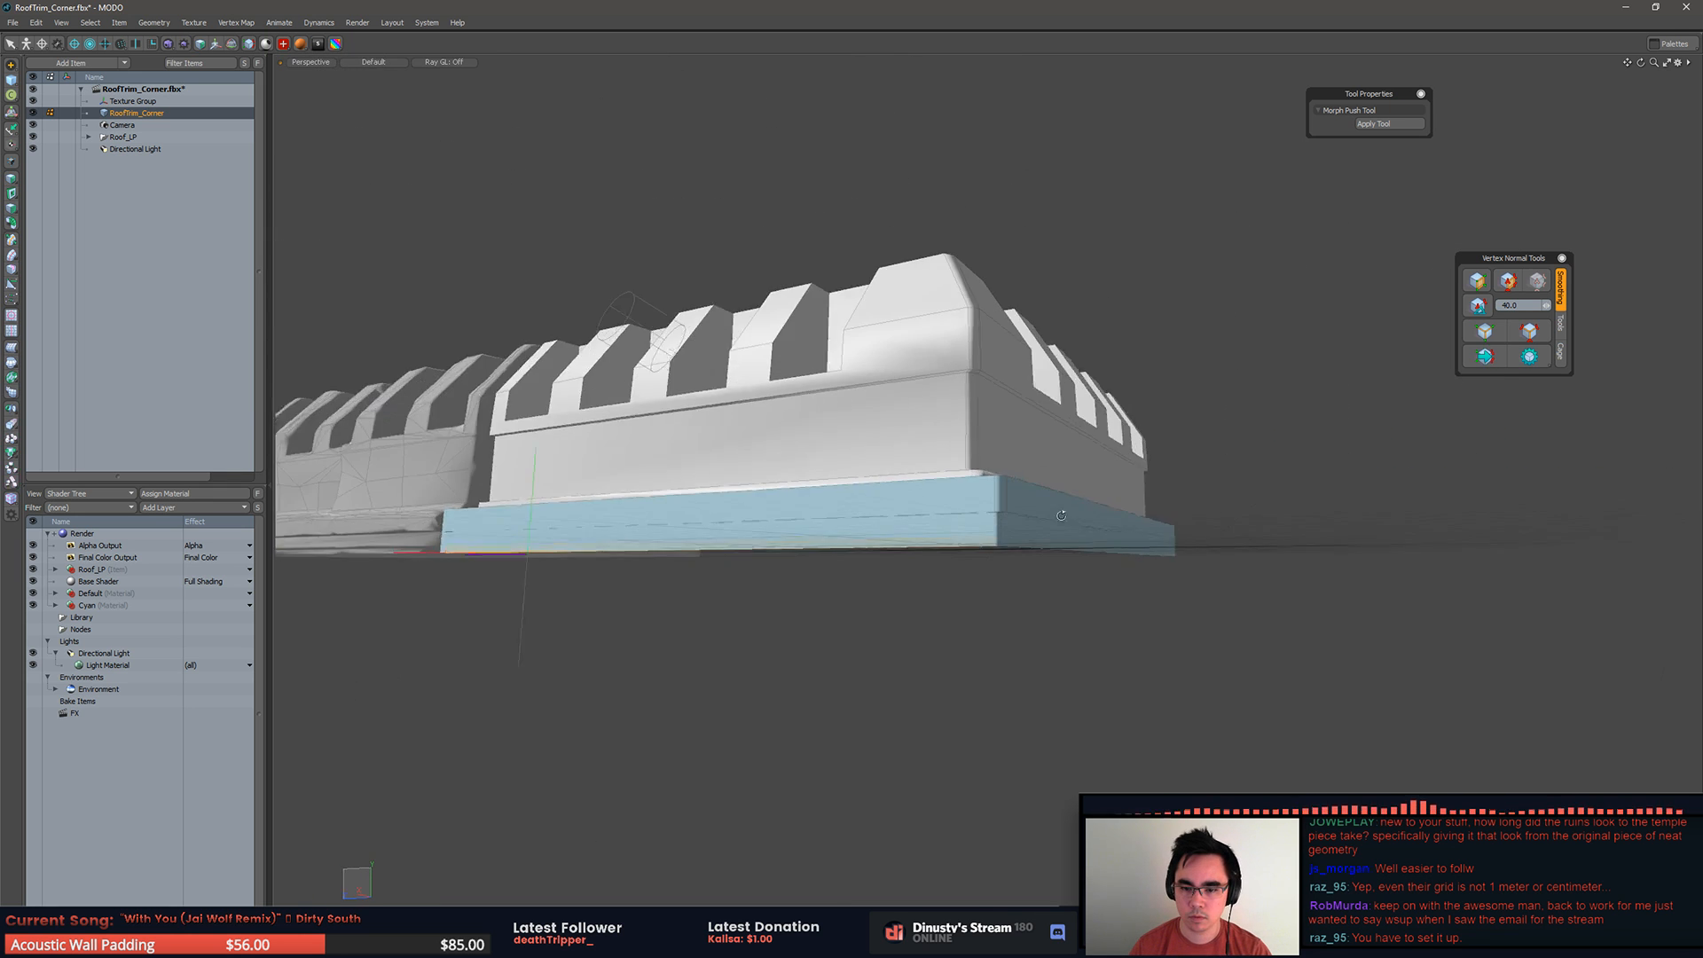
scroll(1033, 532, "up", 8)
left_click_drag(534, 651, 1146, 509)
key("Delete")
scroll(805, 576, "down", 6)
scroll(1072, 484, "up", 4)
key("b")
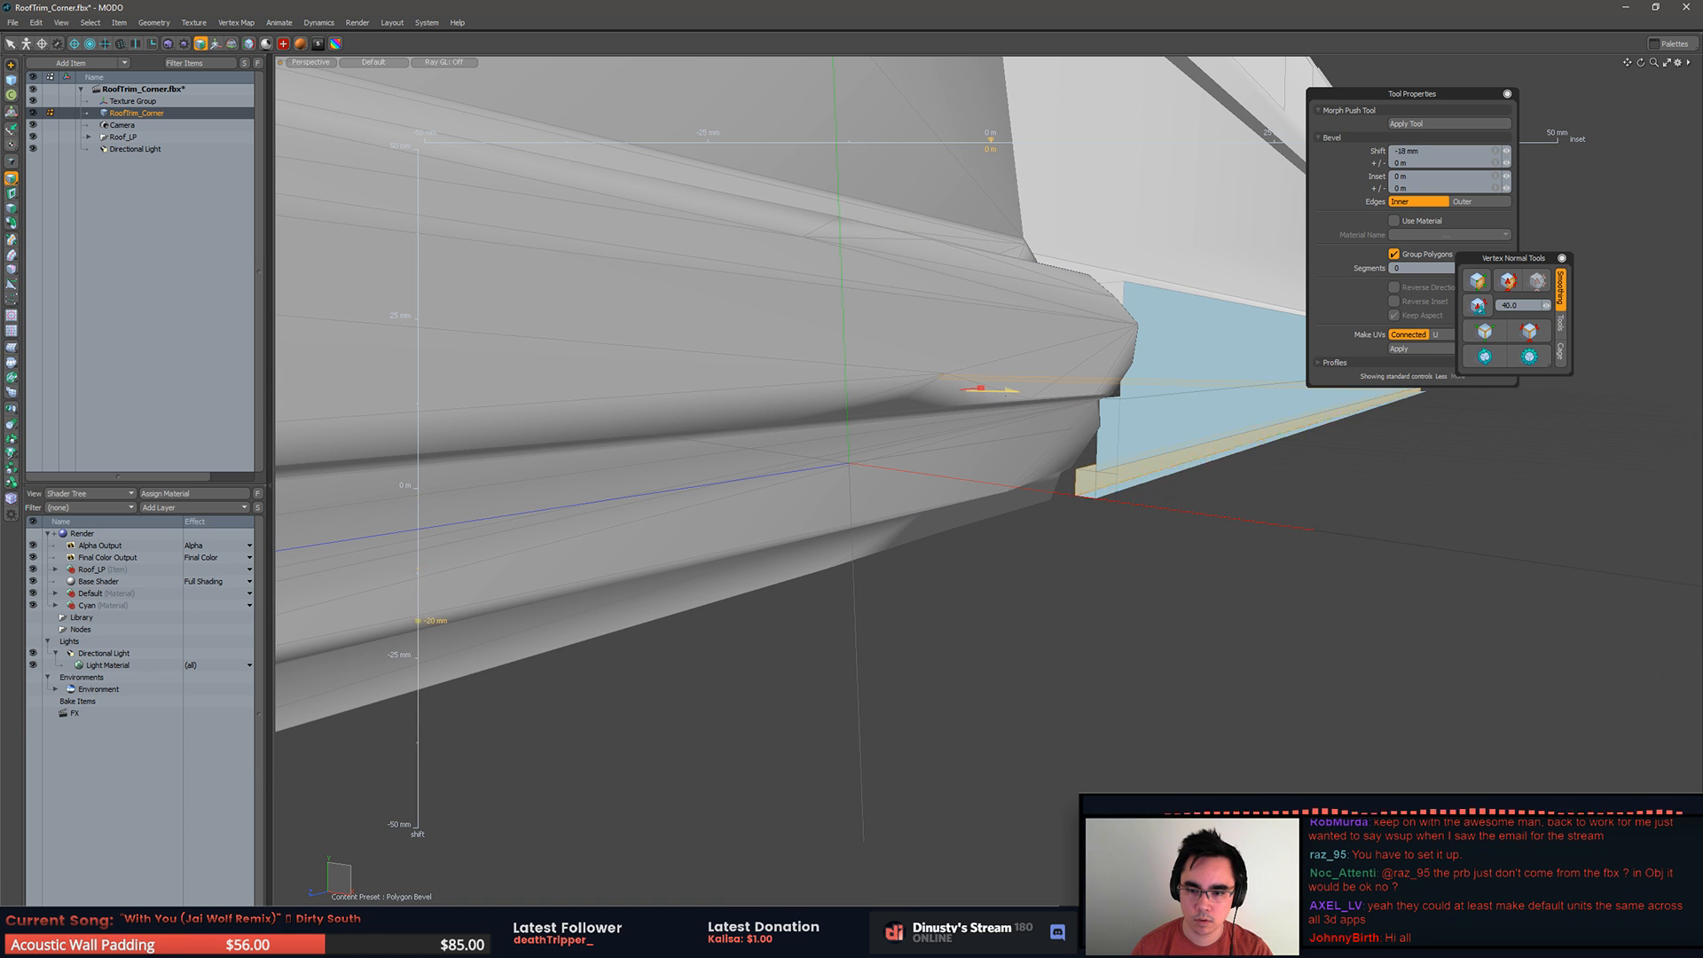
left_click_drag(1128, 428, 674, 408, "alt")
key("q")
Step: Delete the leftover bevel faces at the ends and along the underside of the stepped base
scroll(904, 460, "up", 4)
left_click_drag(905, 460, 1026, 460, "alt+shift")
left_click(980, 618, "shift")
left_click_drag(980, 618, 883, 679, "alt+shift")
scroll(1317, 288, "up", 3)
left_click_drag(1317, 289, 1112, 456, "alt+shift")
key("bracketright")
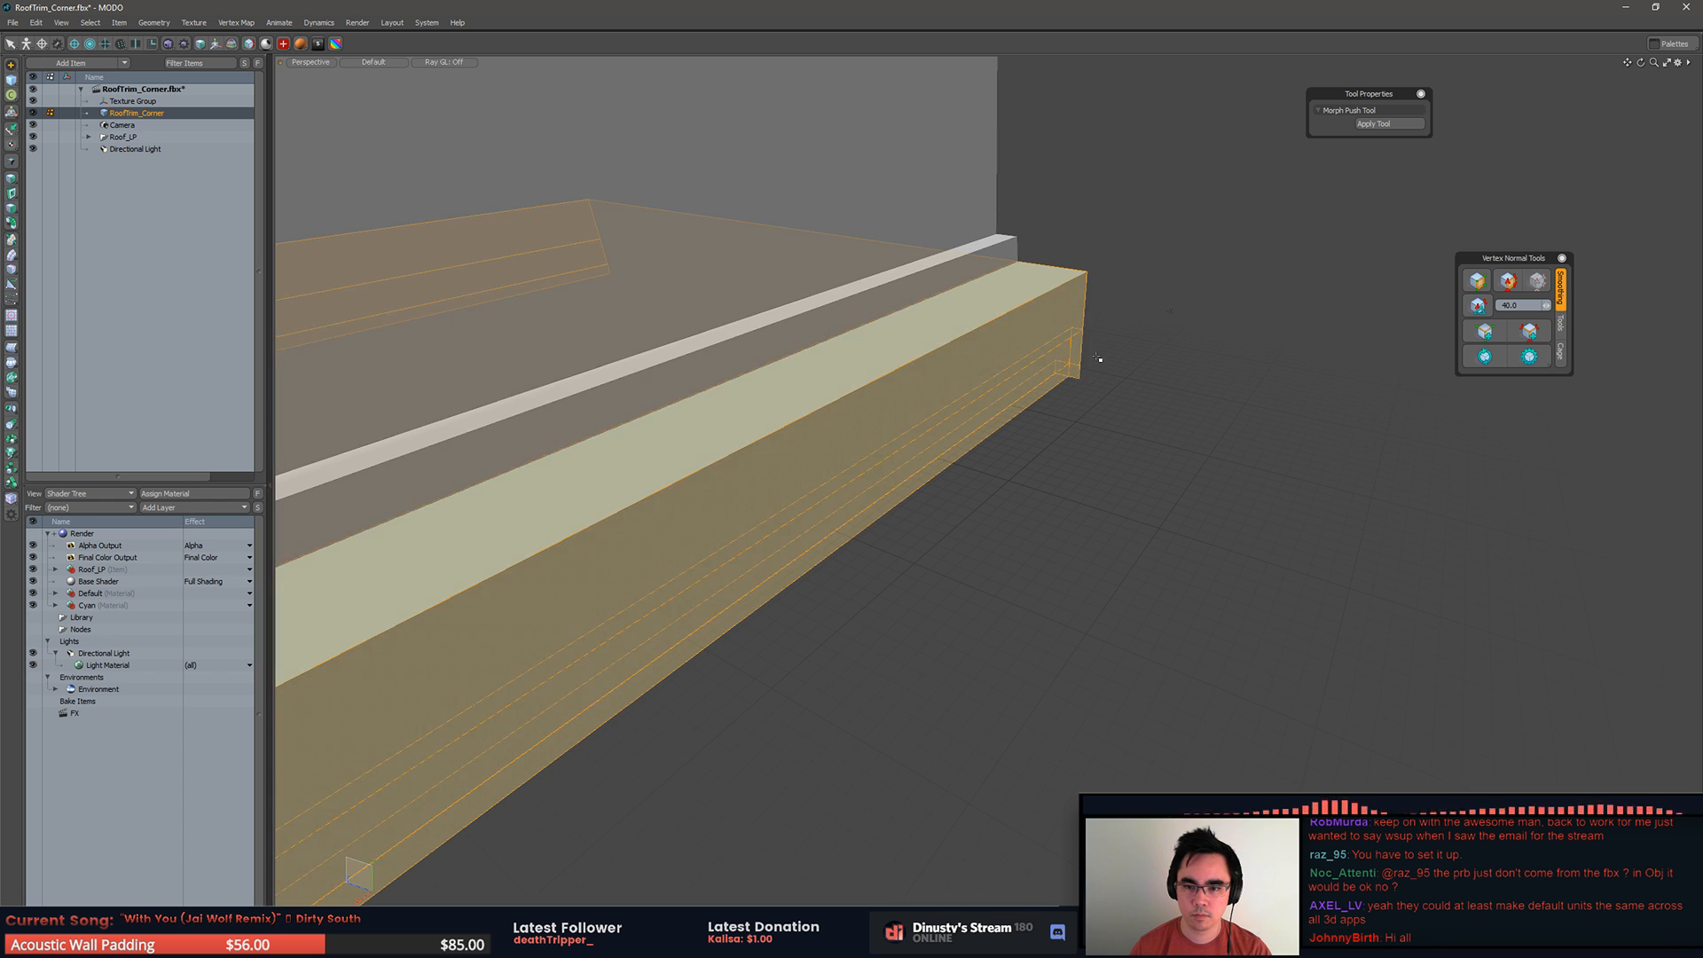
key("ctrl+z")
scroll(1147, 394, "down", 5)
left_click_drag(1103, 464, 971, 664, "alt")
scroll(967, 394, "up", 5)
left_click_drag(1122, 602, 973, 639, "alt")
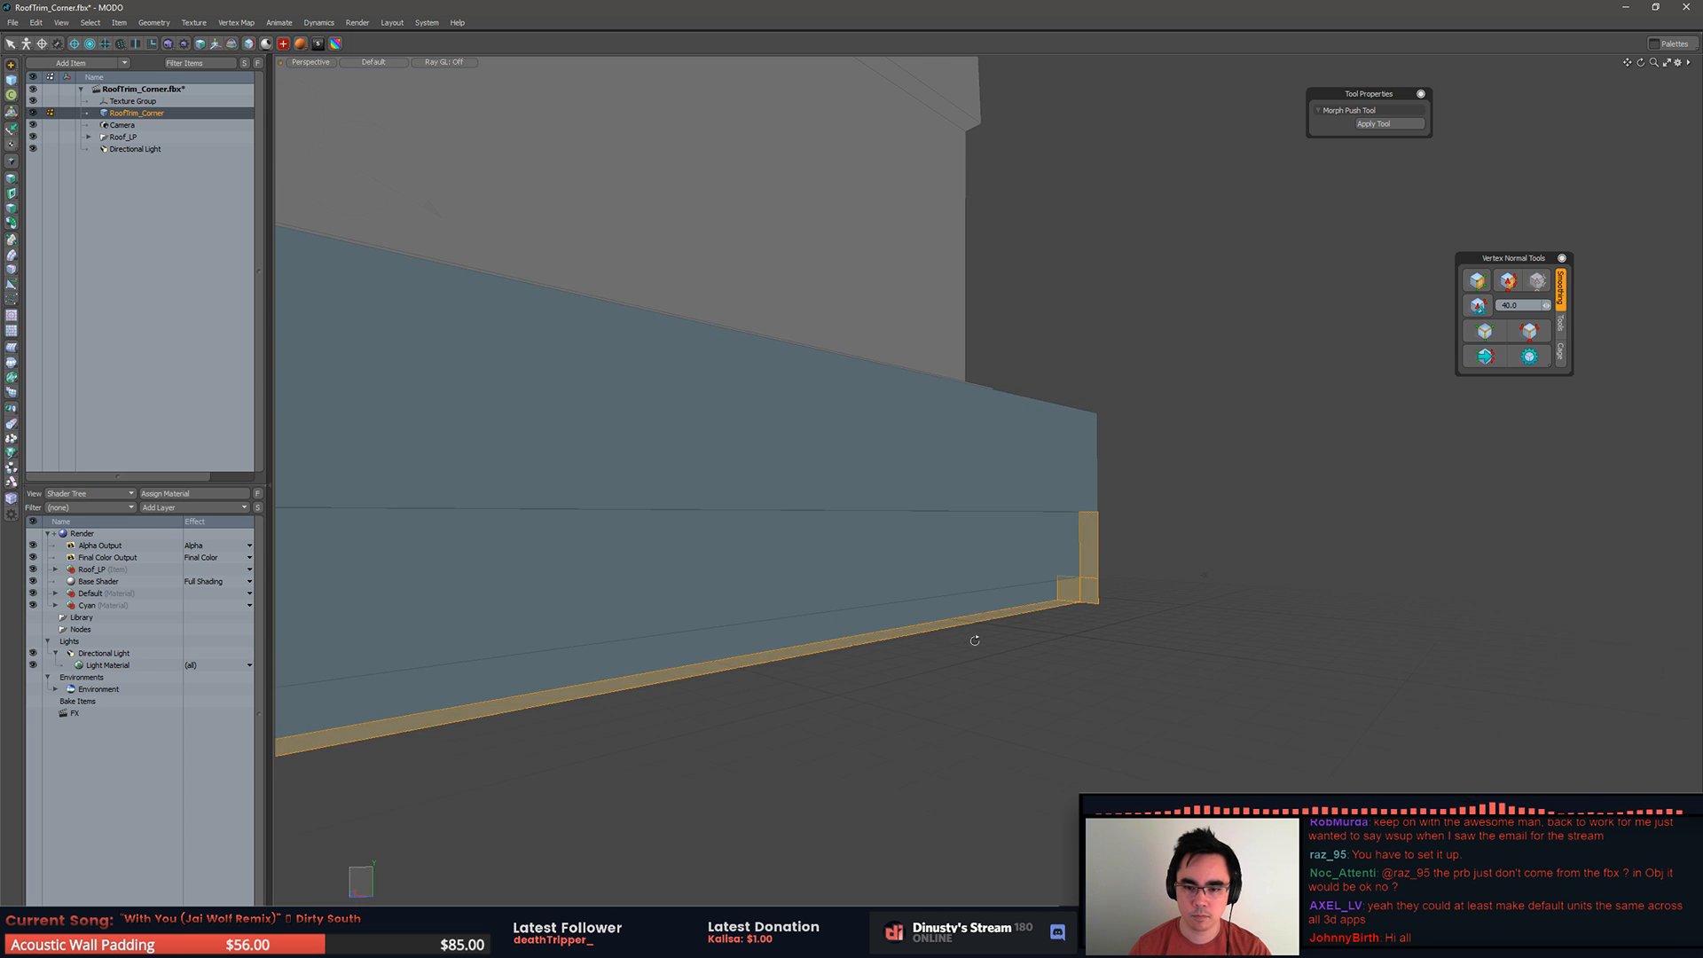
key("Delete")
Step: Isolate the blue stepped base by hiding the remaining polygons of RoofTrim_Corner
scroll(1049, 555, "down", 5)
left_click_drag(1049, 555, 1096, 427, "alt")
key("1")
scroll(812, 546, "up", 8)
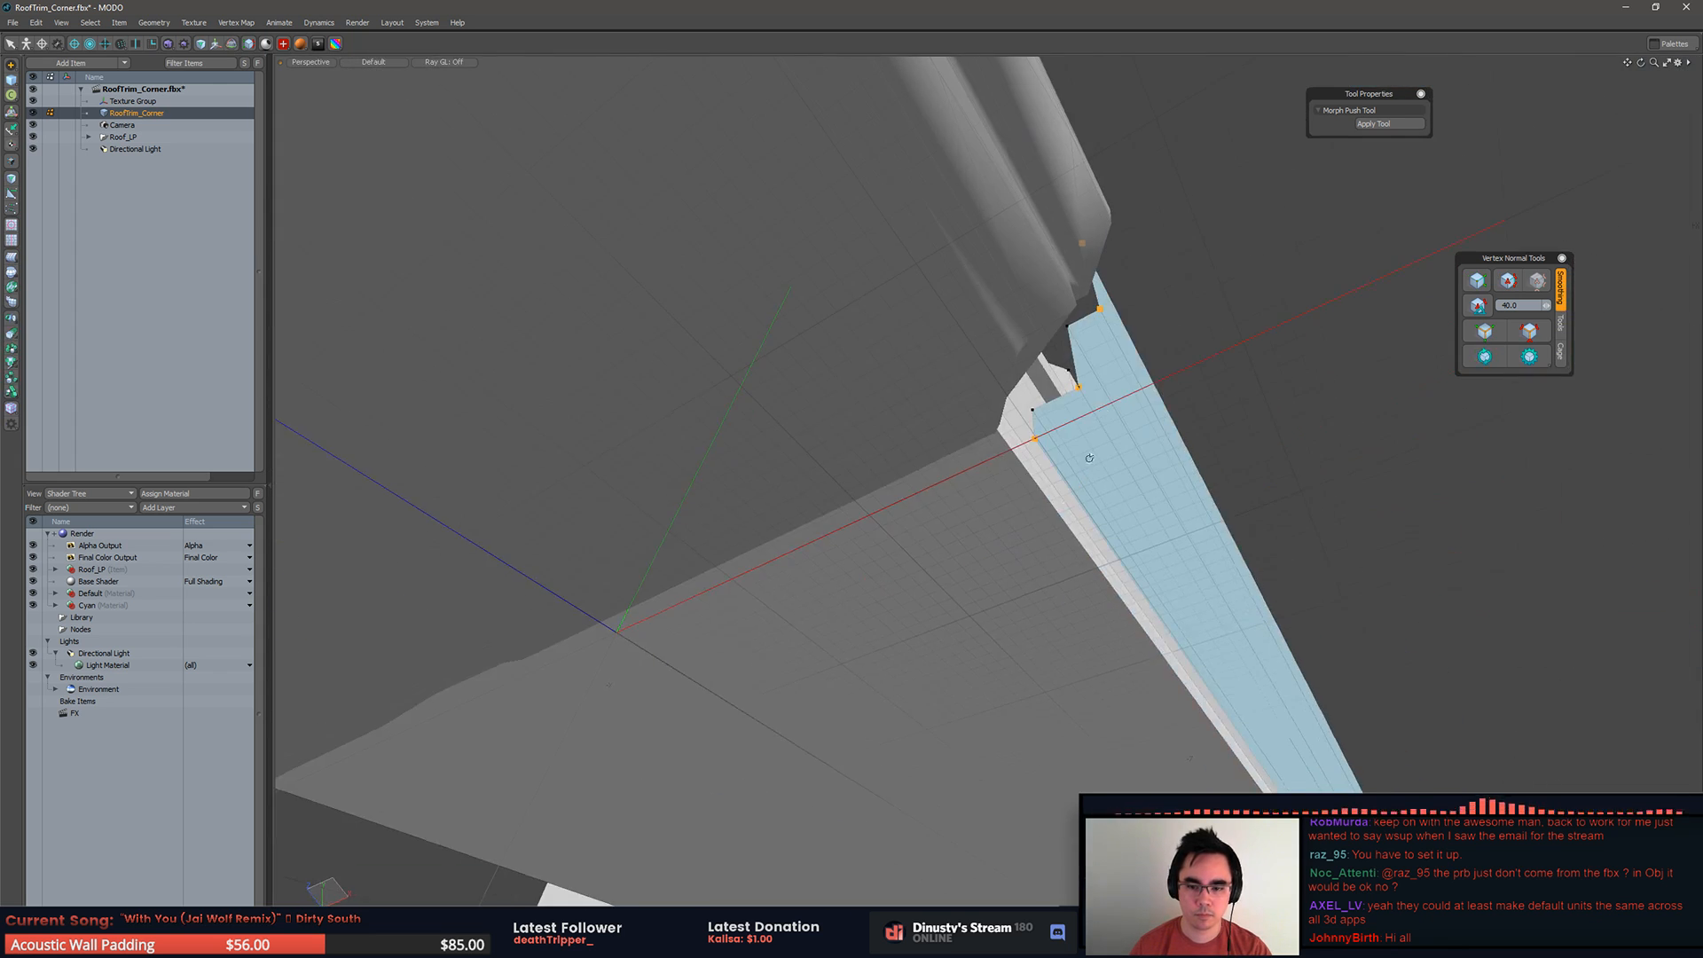
left_click_drag(1098, 560, 1266, 523, "alt")
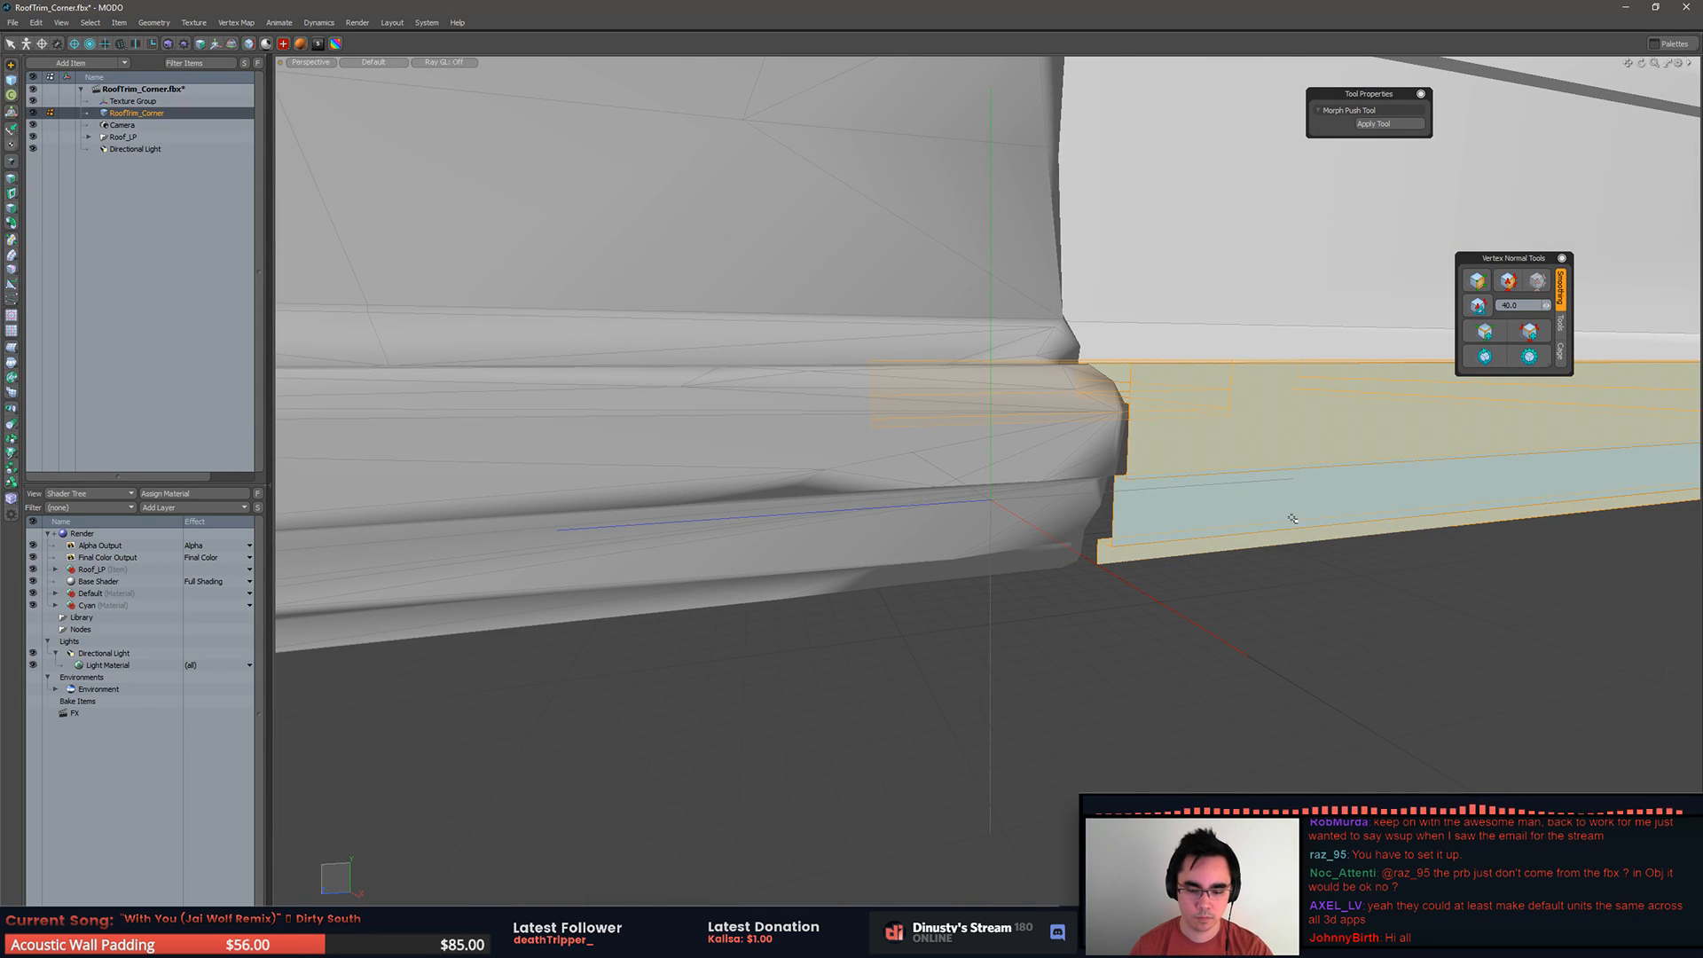
key("shift+h")
Step: Delete the Roof_LP mesh from the scene
left_click(1047, 514)
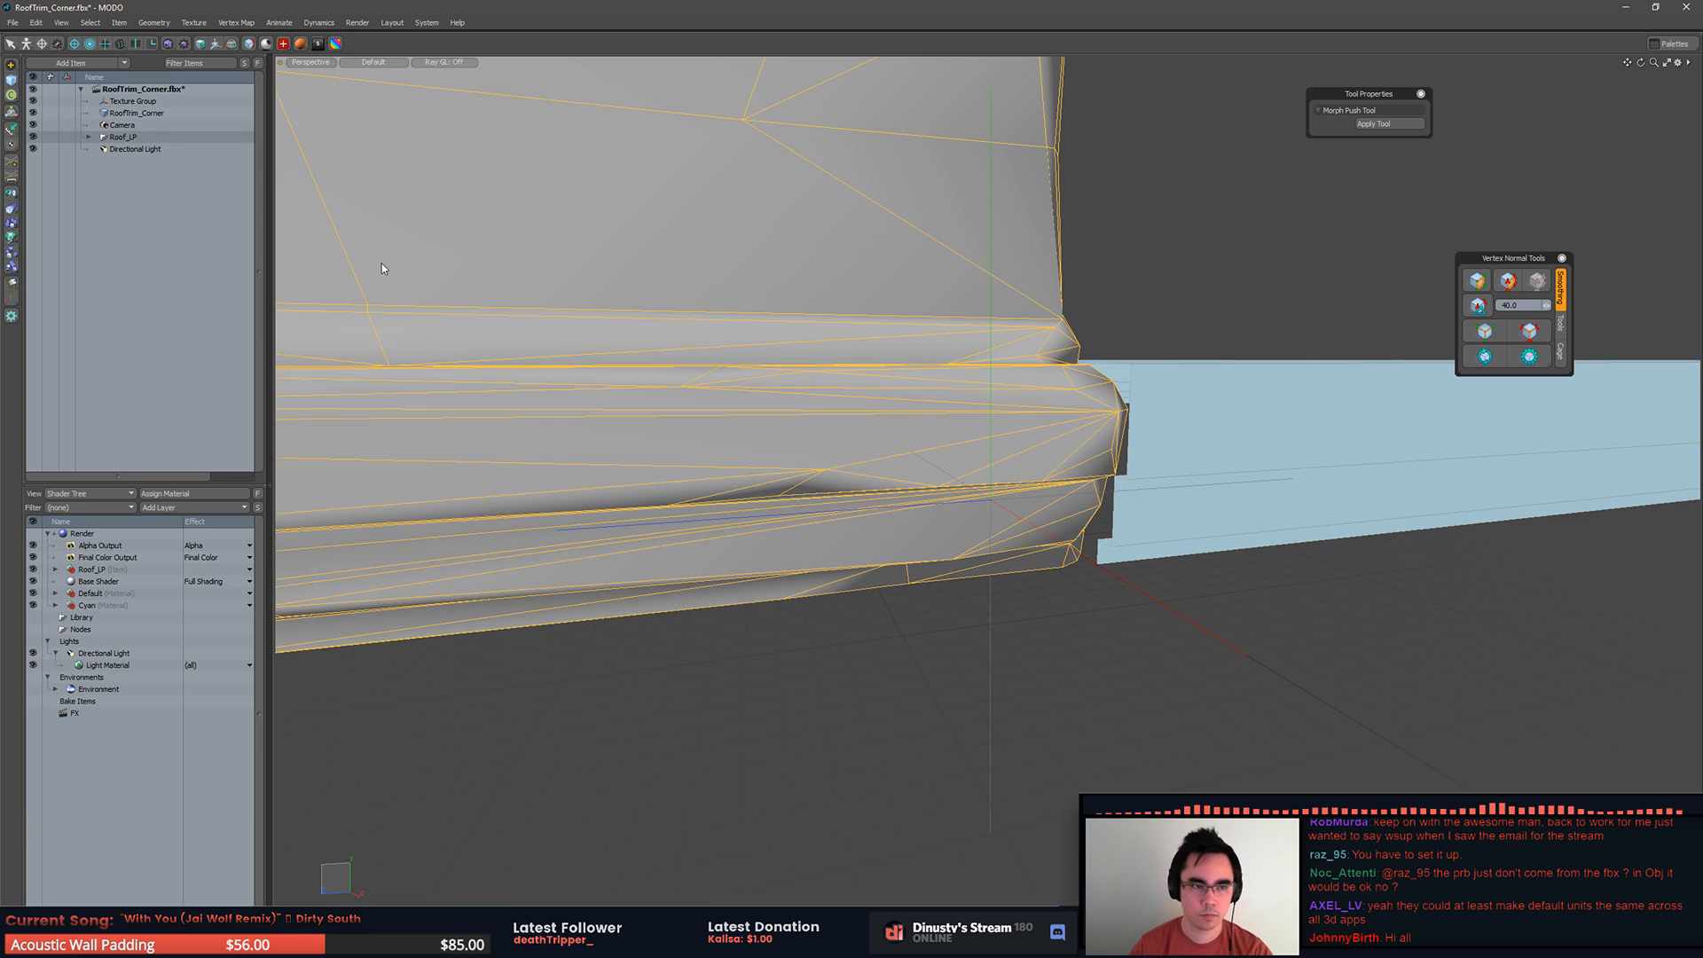
key("Delete")
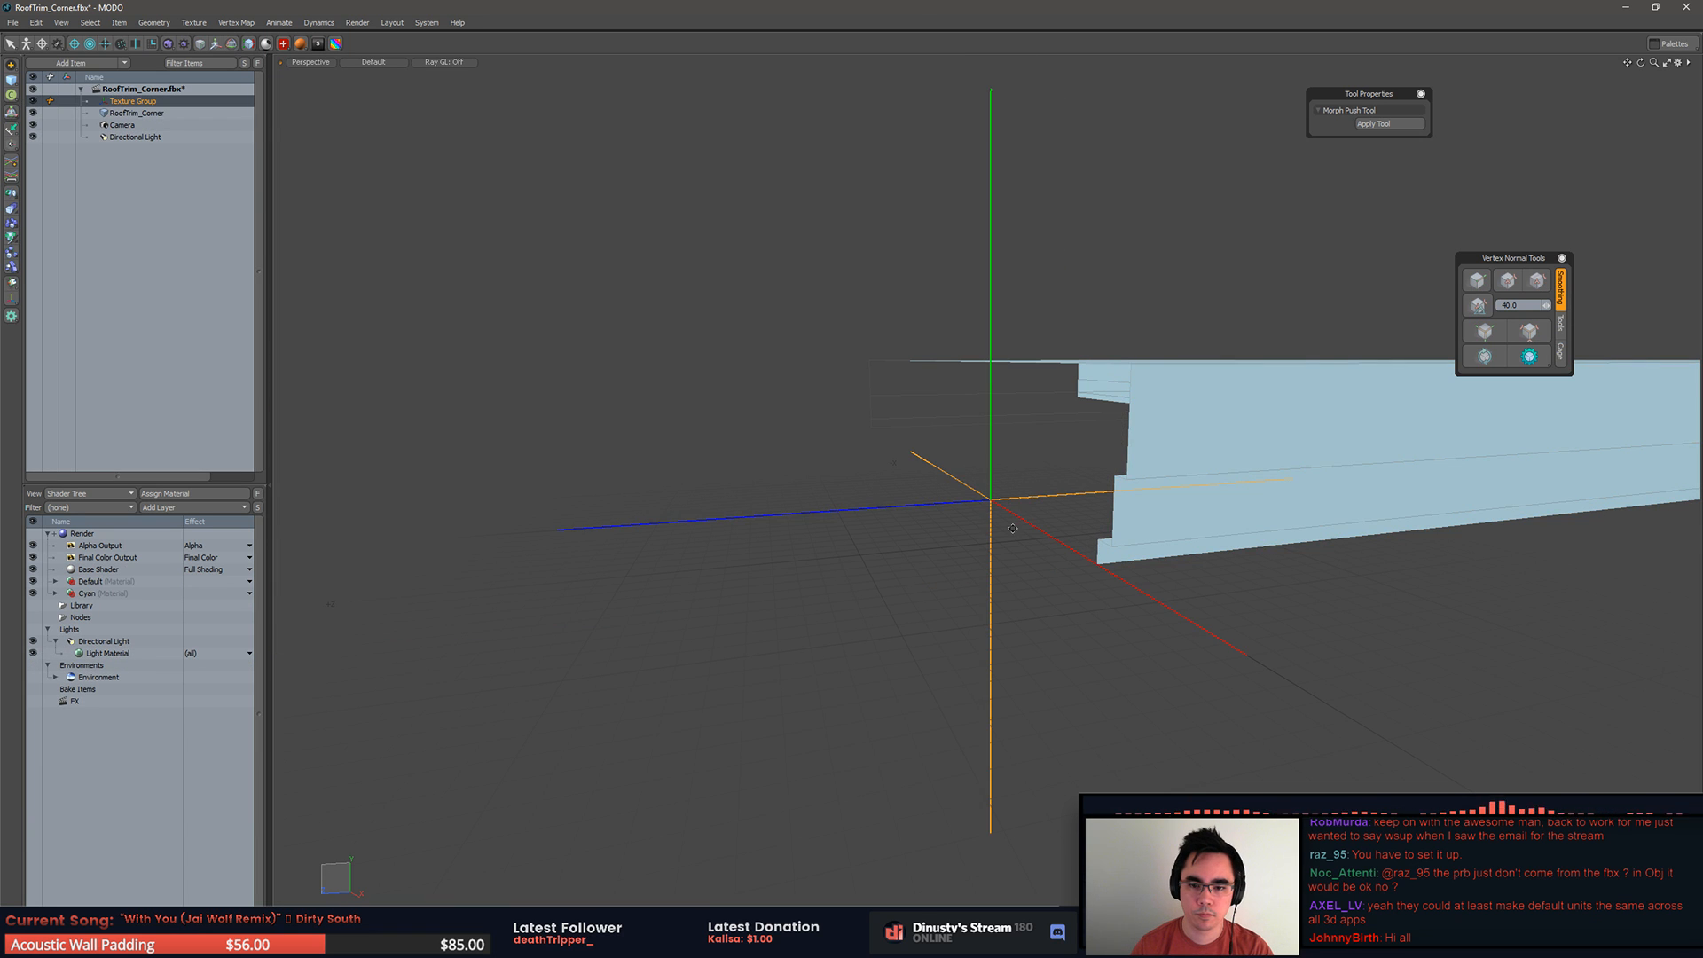
left_click_drag(1026, 548, 1123, 455, "alt")
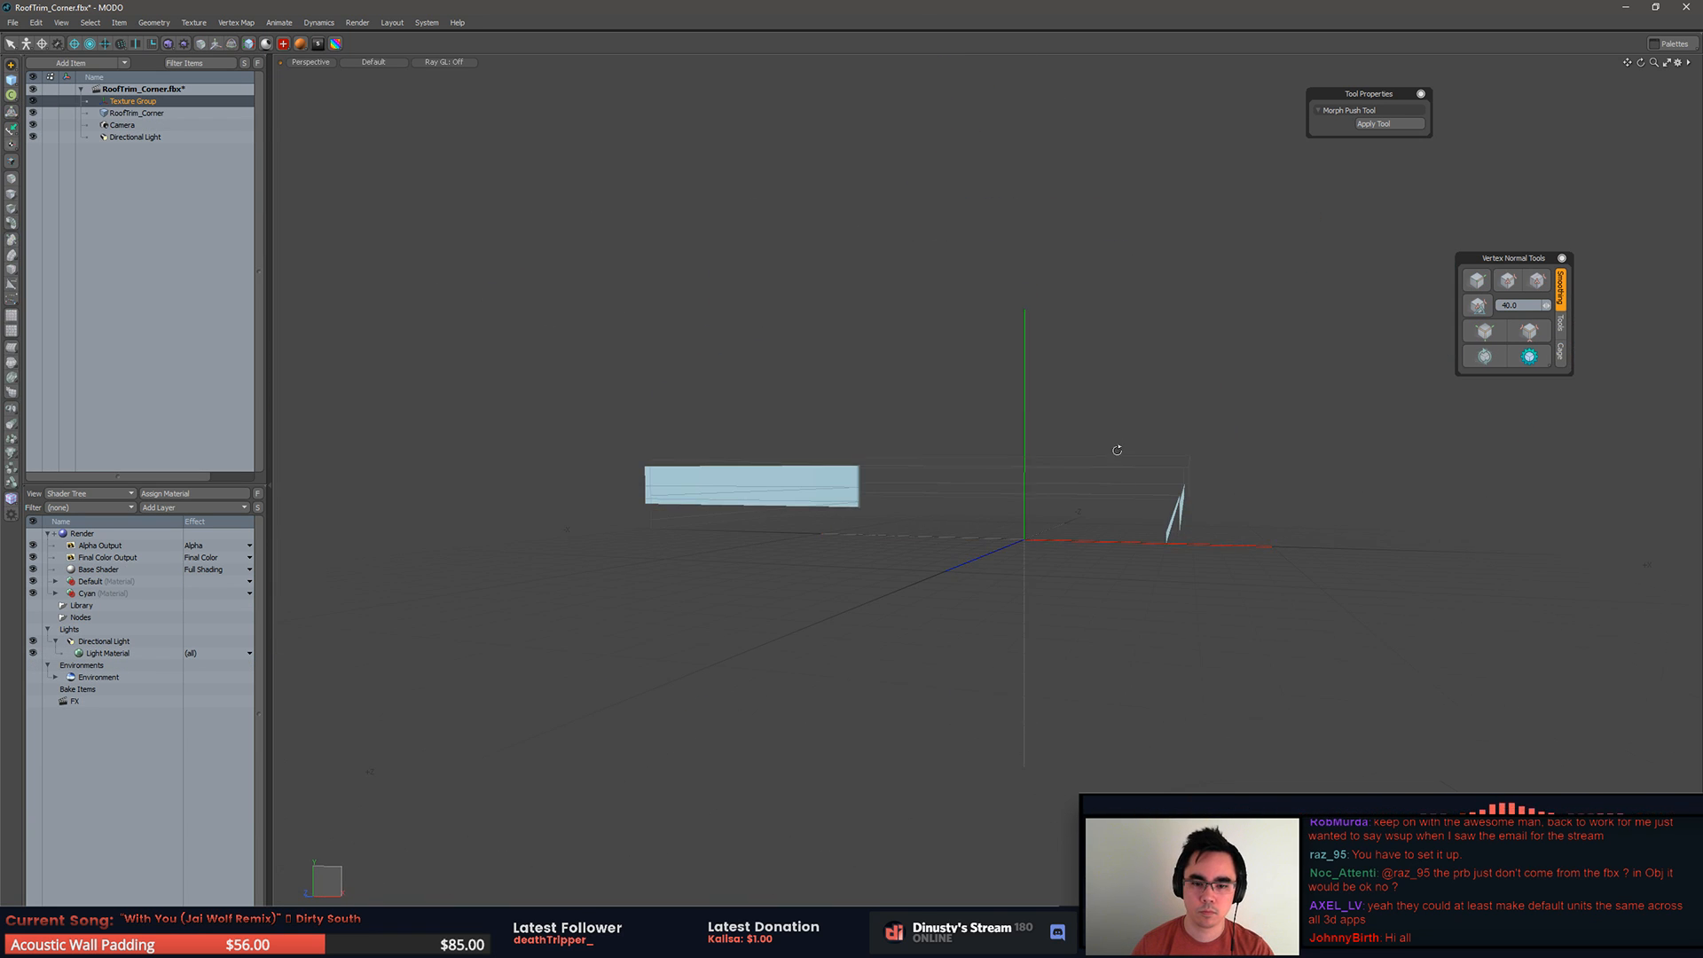
key("a")
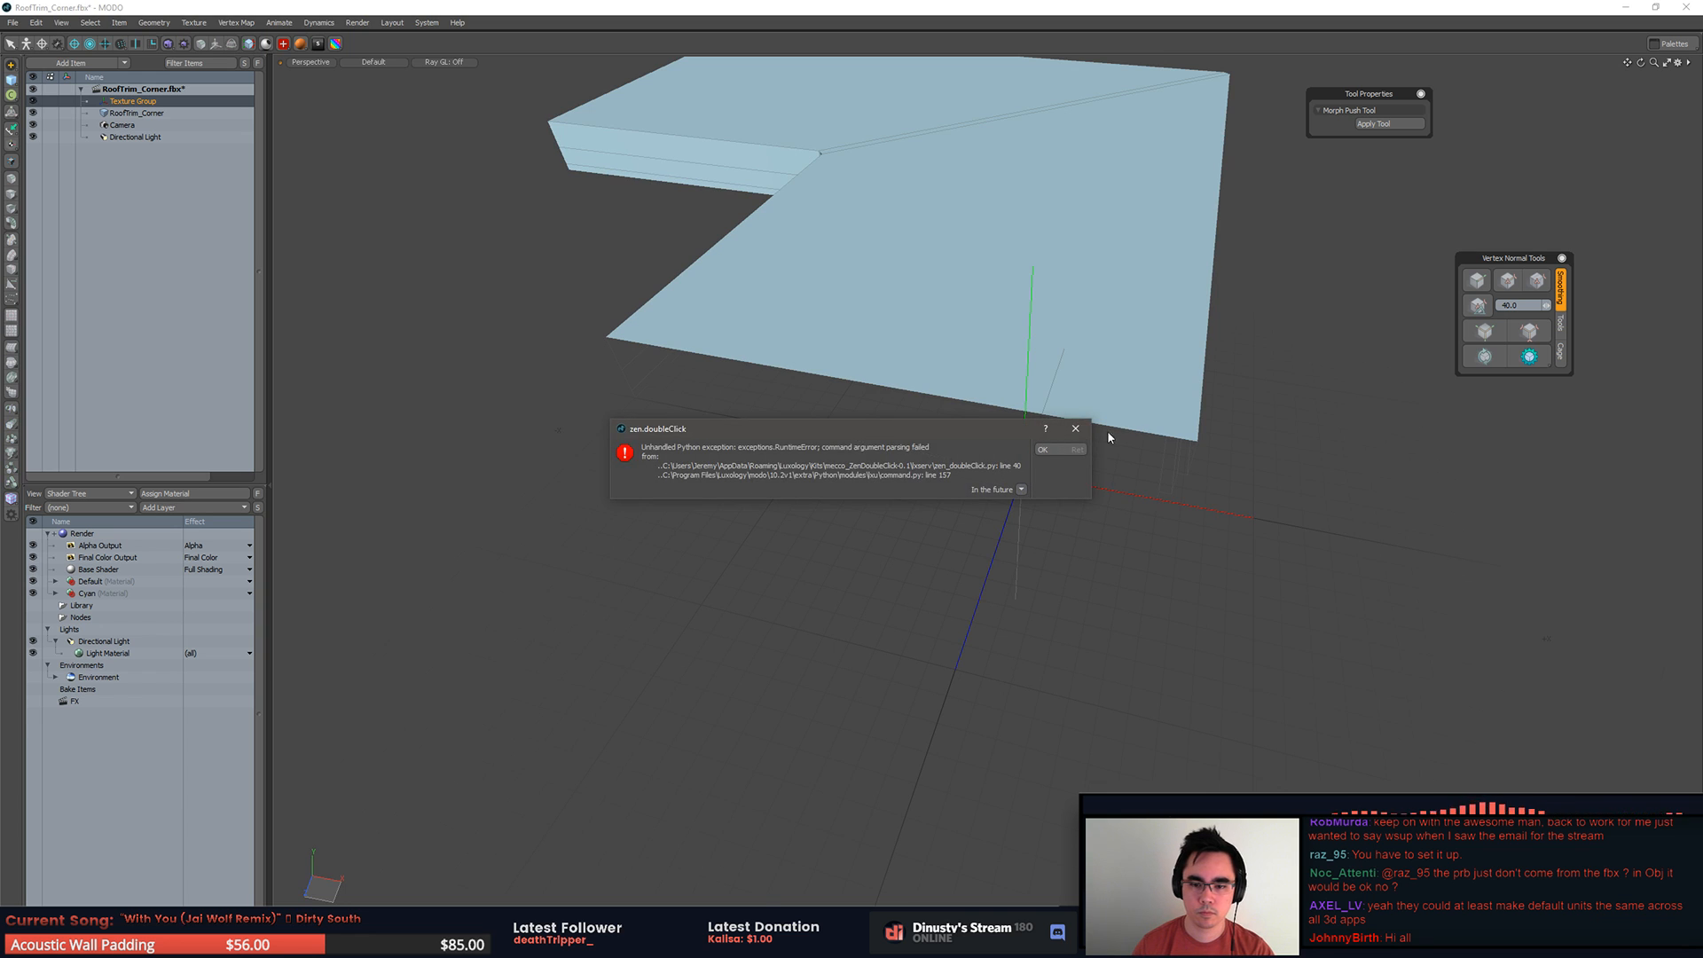
key("Return")
Step: Rebuild the underside of RoofTrim_Corner's base as a single polygon through its bottom corner vertices
left_click(1114, 426)
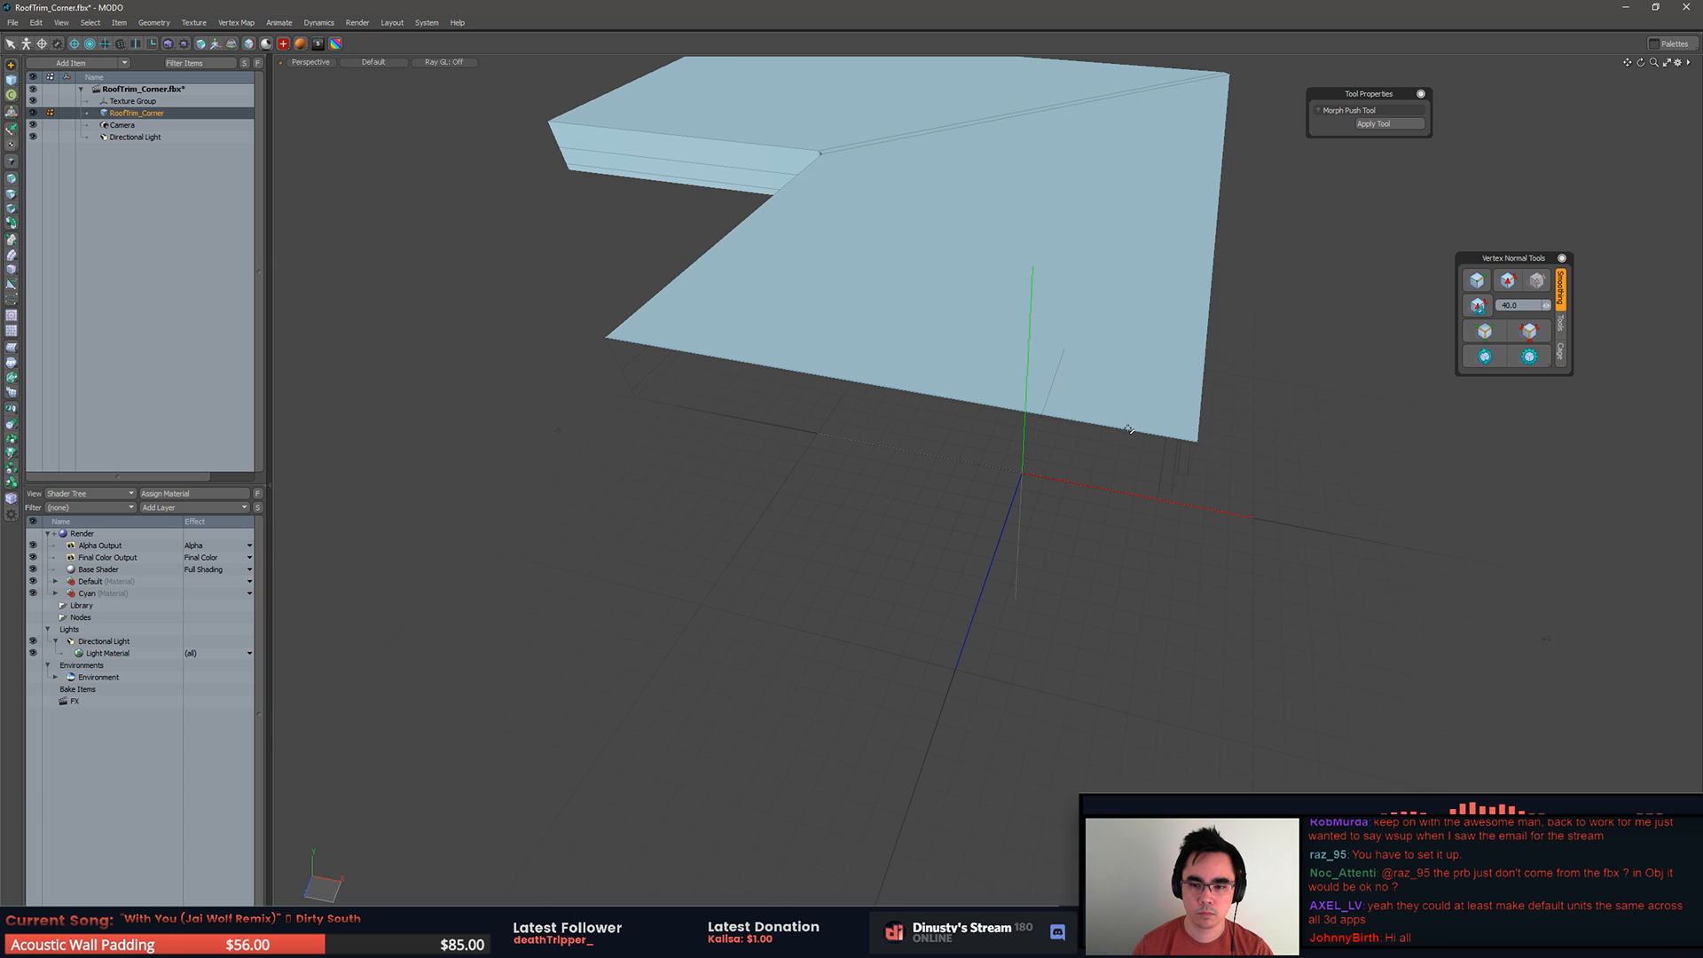
left_click_drag(1226, 449, 1237, 400, "alt")
left_click_drag(1216, 390, 1269, 333, "alt")
key("1")
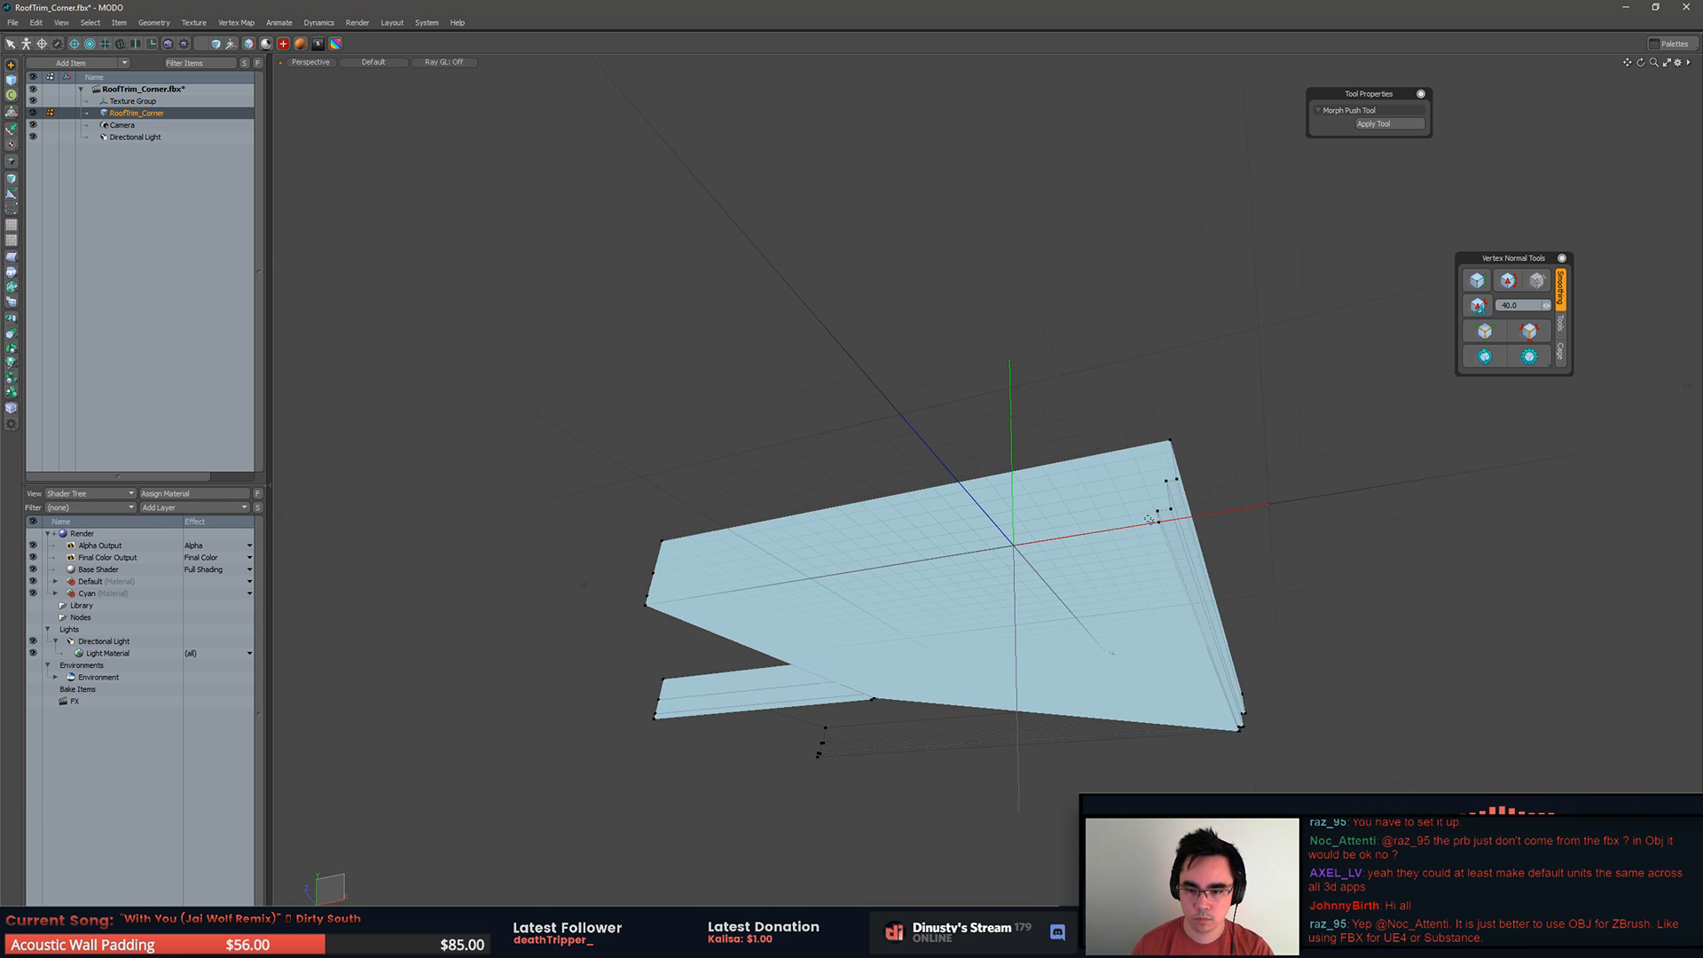
key("shift+s")
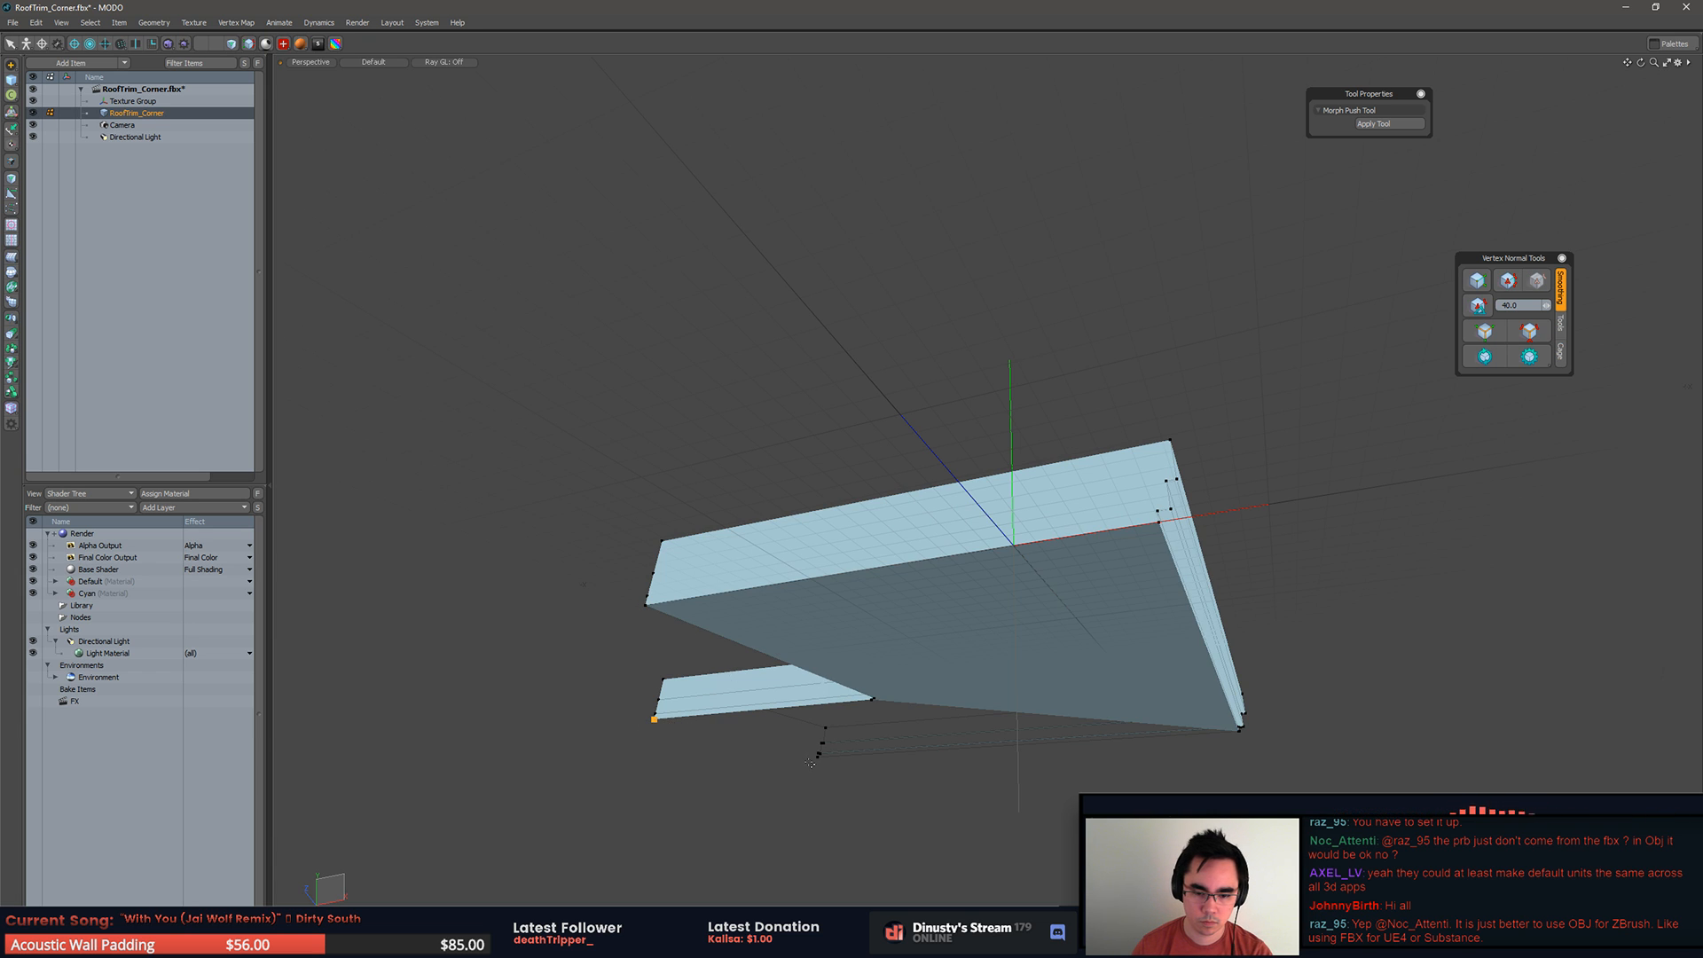
key("3")
left_click(925, 716)
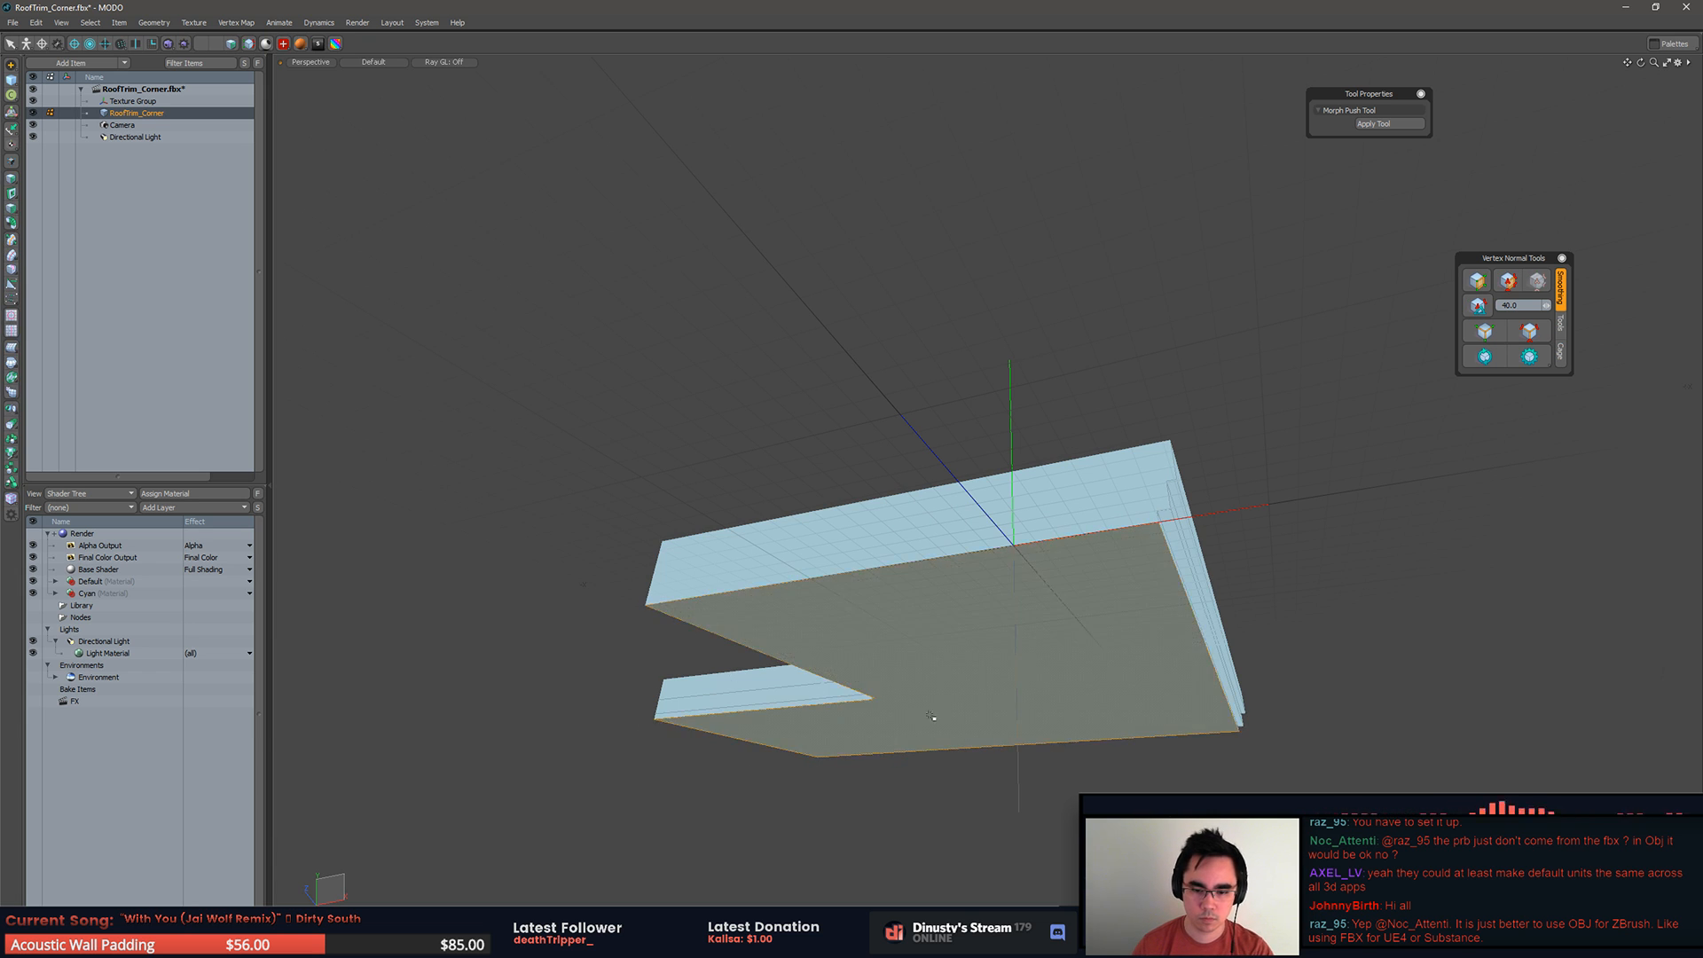
Step: Remove the two horizontal edges on the base's inner wall and reapply the vertex normals with a 40 degree smoothing angle
left_click_drag(1256, 582, 1018, 586, "alt")
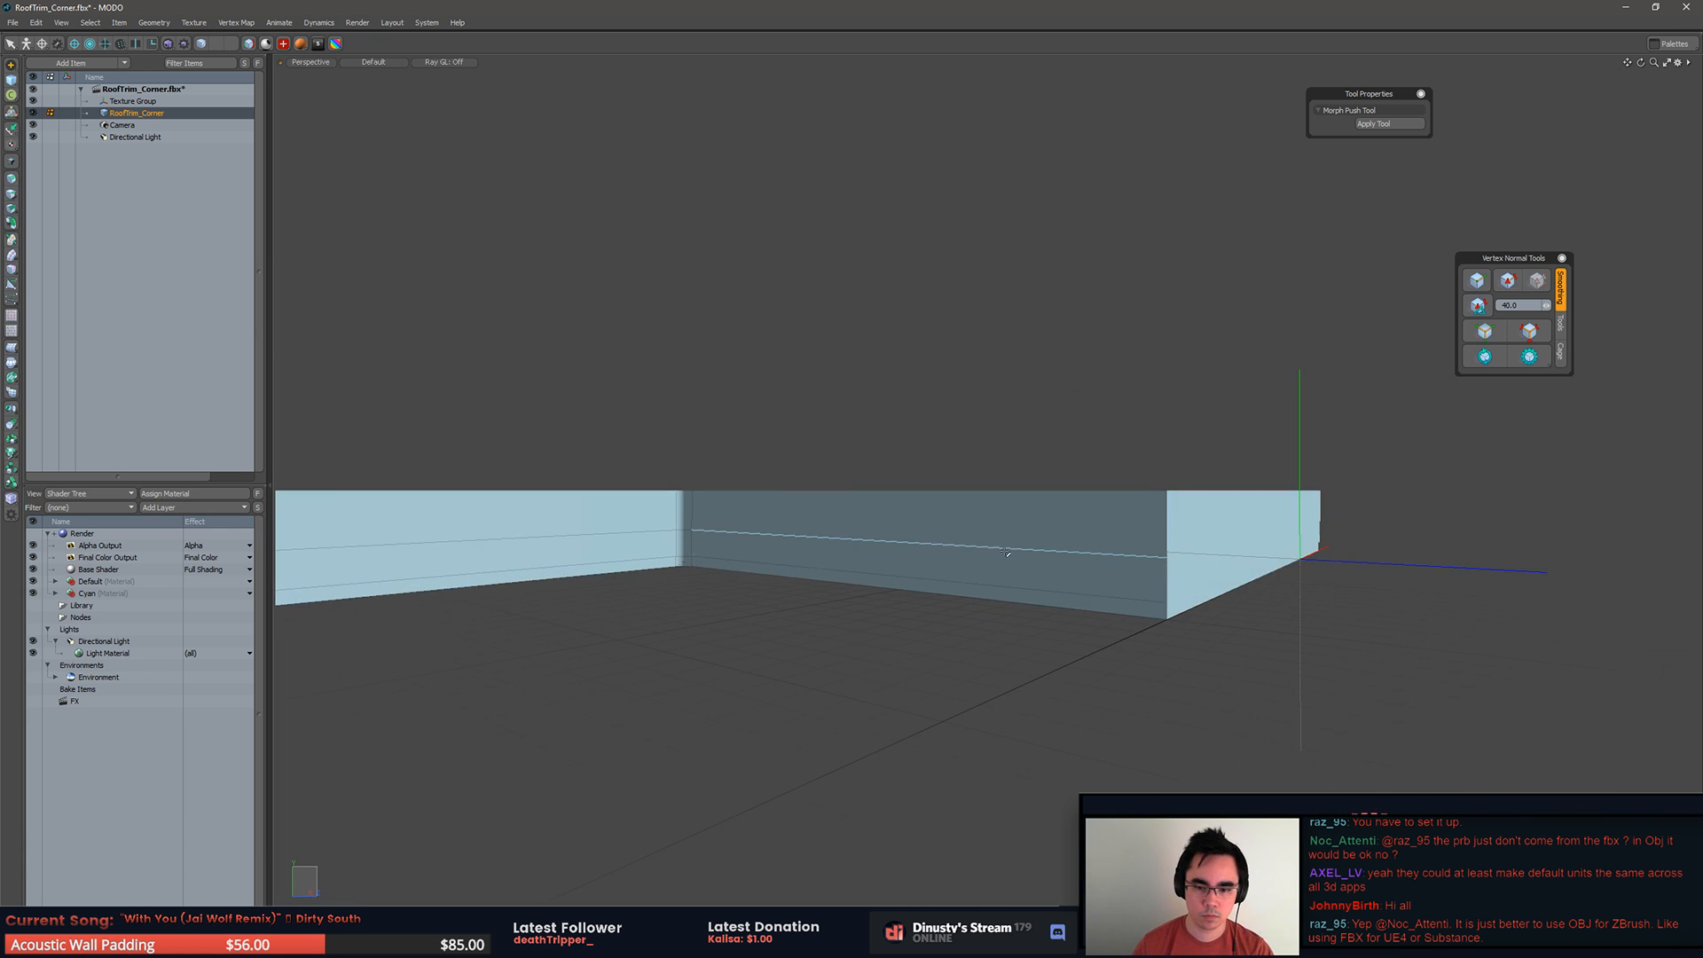
left_click(1019, 479)
left_click_drag(913, 635, 550, 636, "alt")
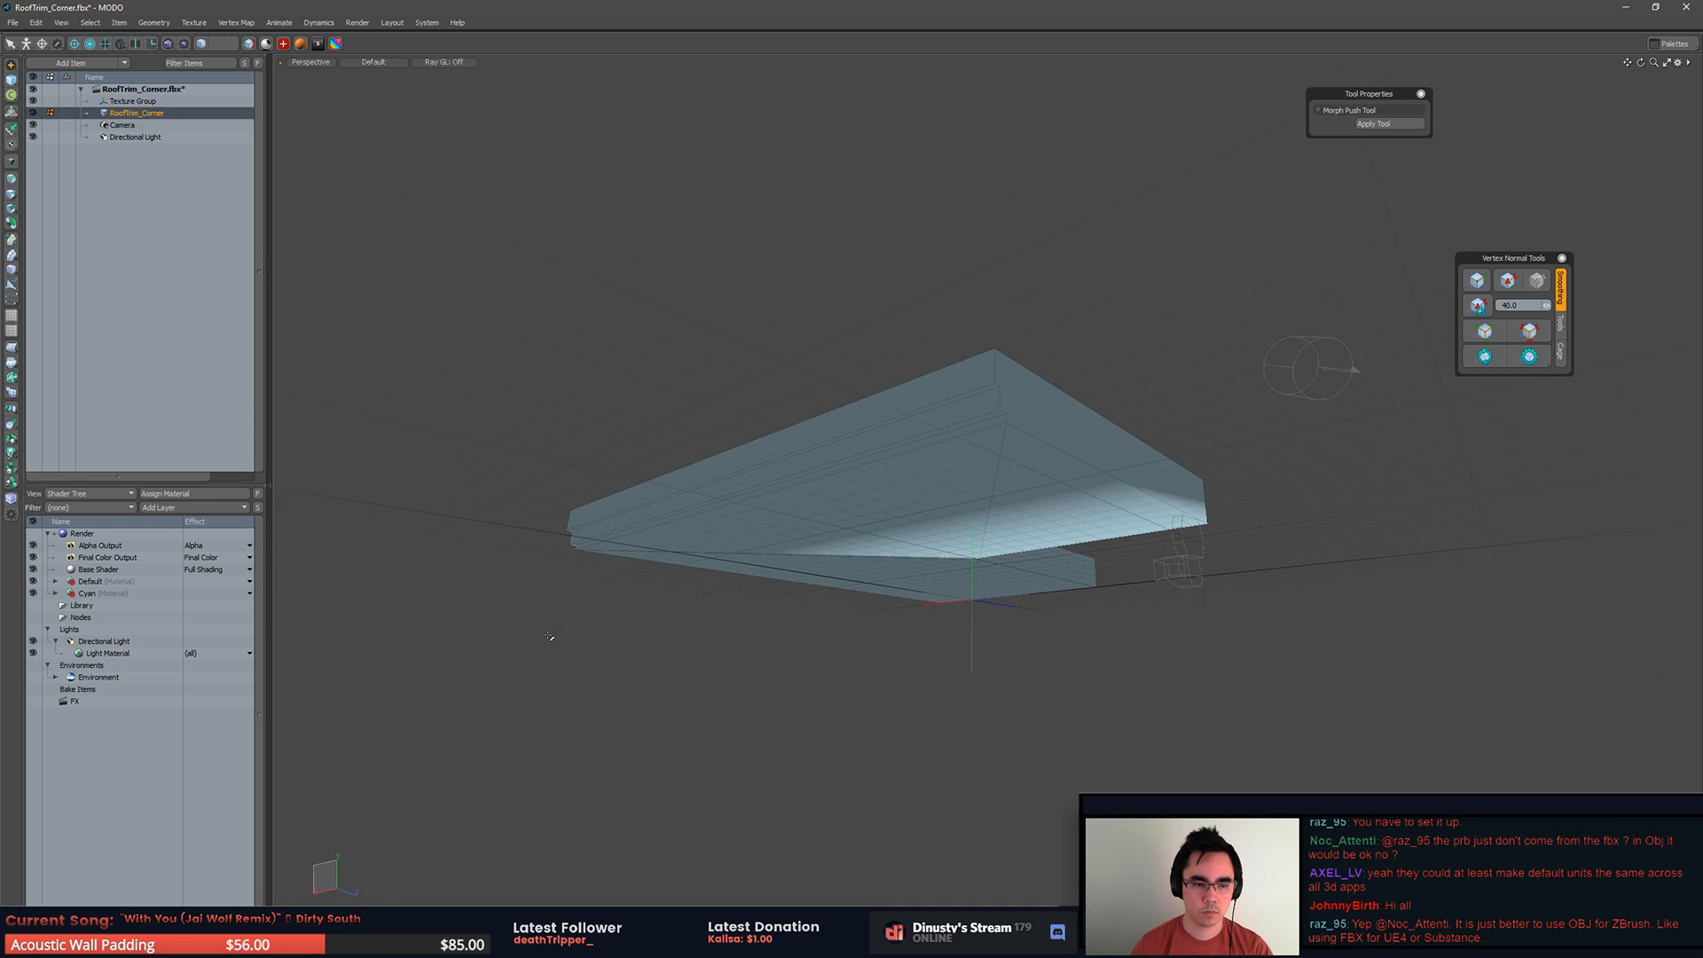
left_click(1486, 364)
left_click(1479, 307)
scroll(1072, 537, "down", 2)
left_click_drag(1061, 538, 1319, 555, "alt")
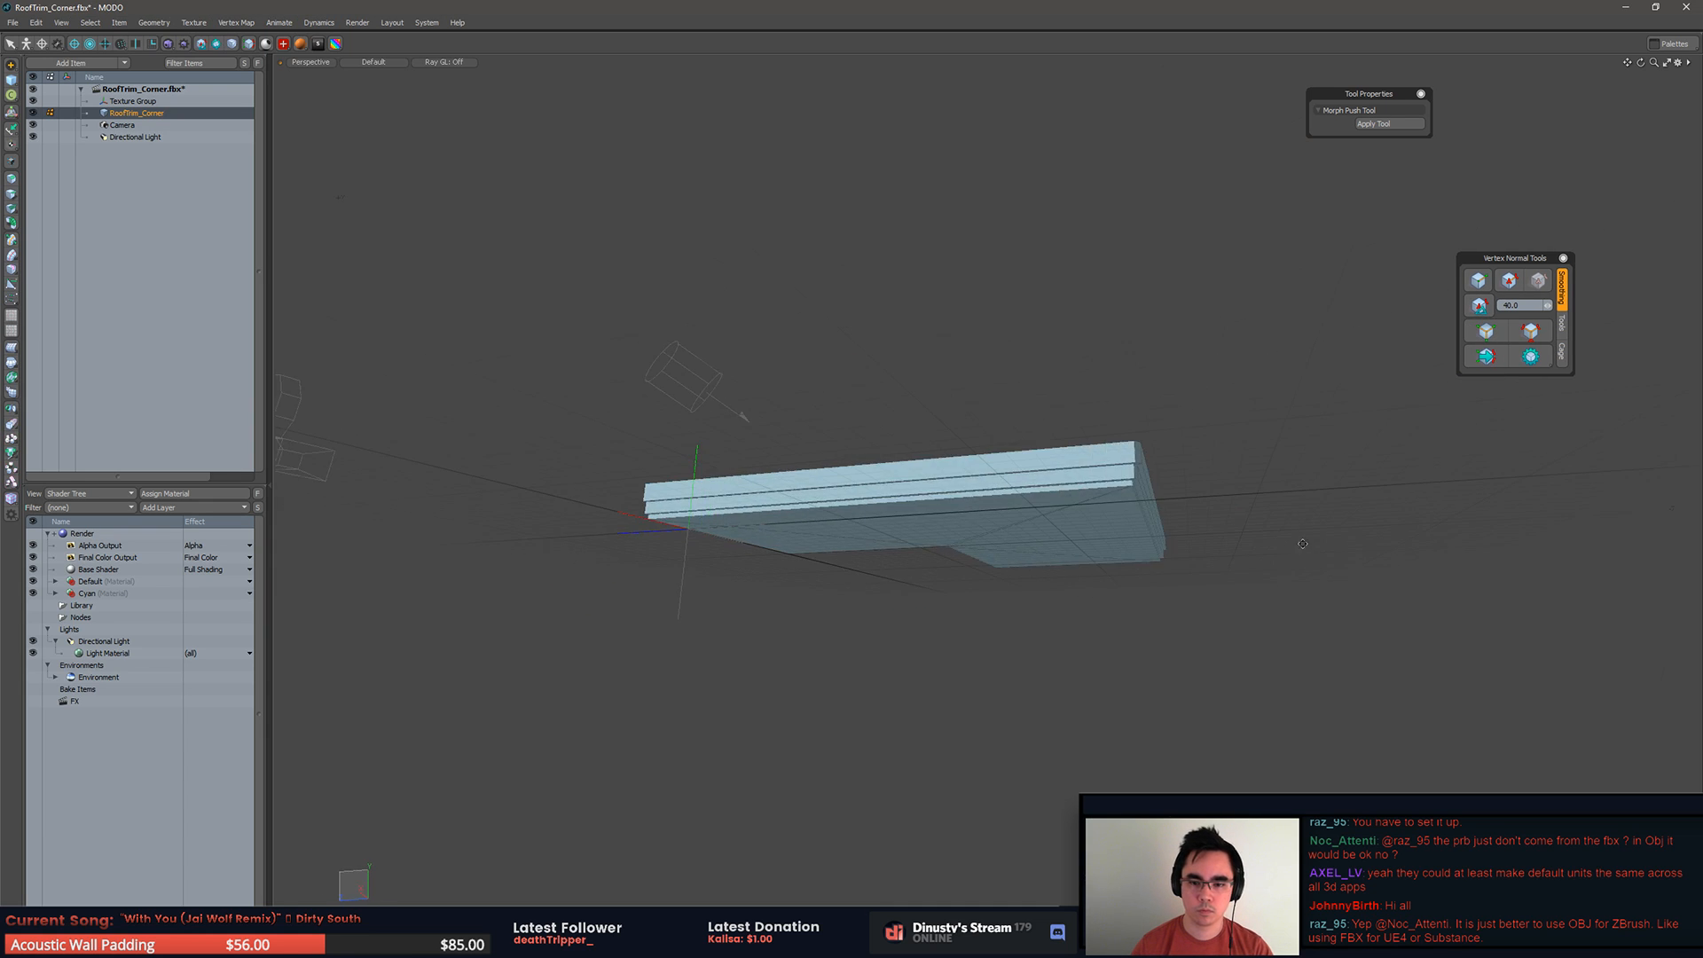
Step: Align the vertices at the base's lowest stepped corner by scaling them to 0% in X and Z
scroll(1197, 522, "up", 4)
left_click_drag(1204, 497, 1366, 450, "alt")
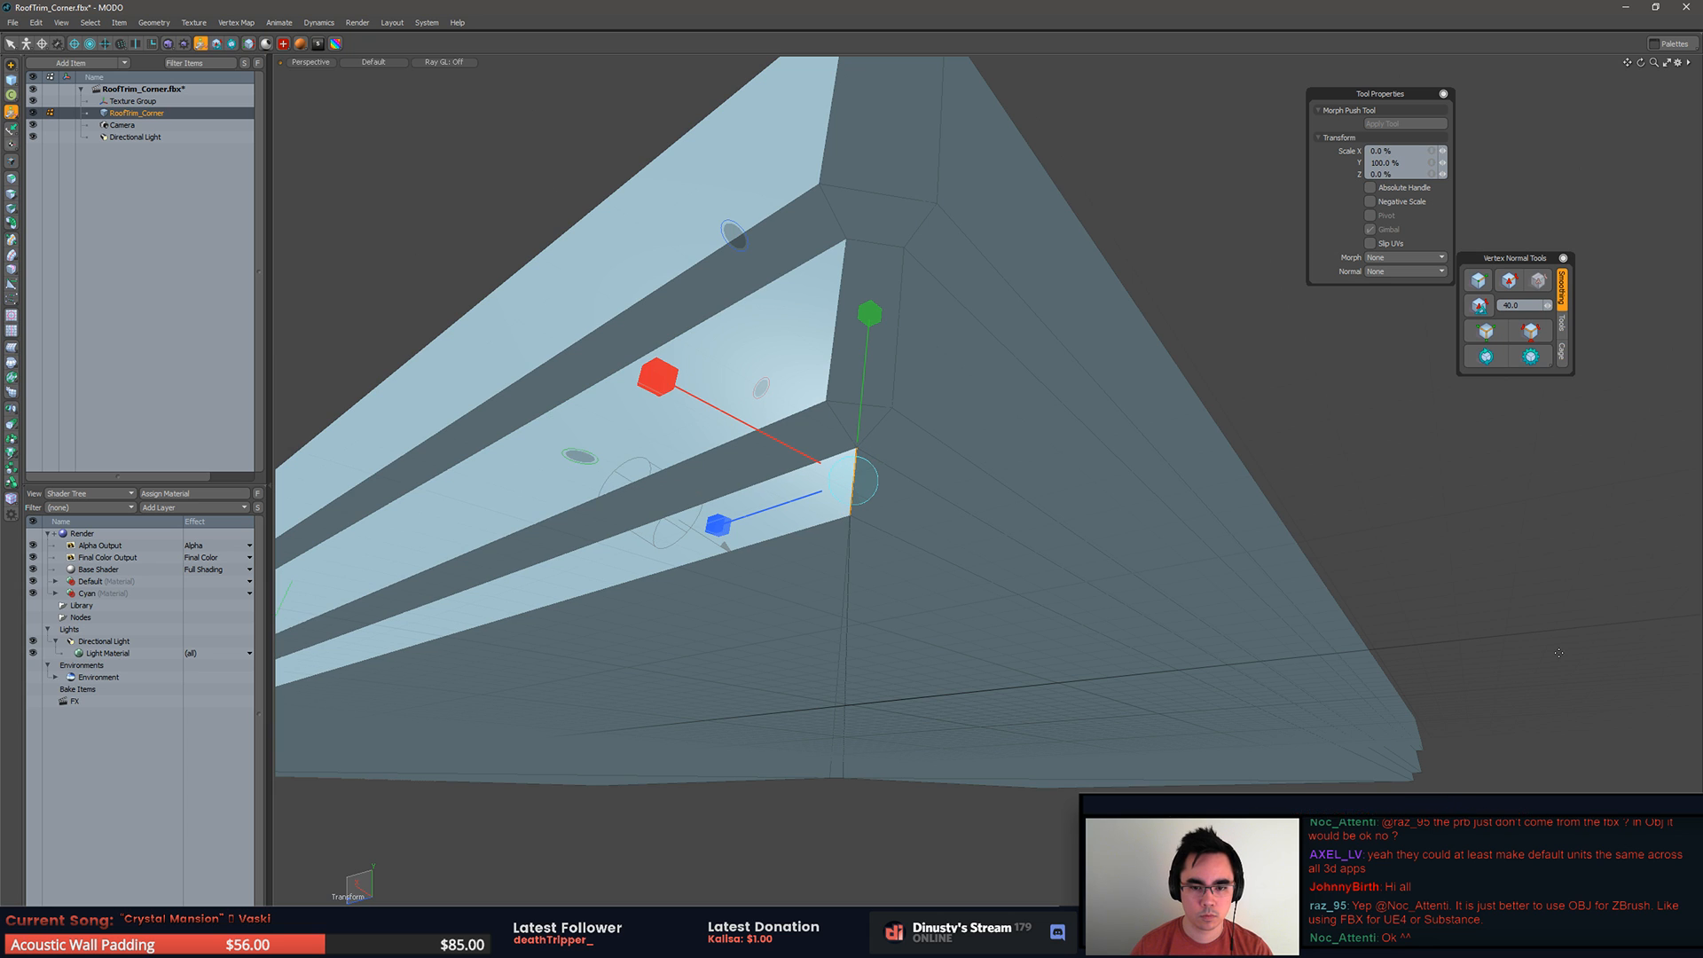
key("space")
key("1")
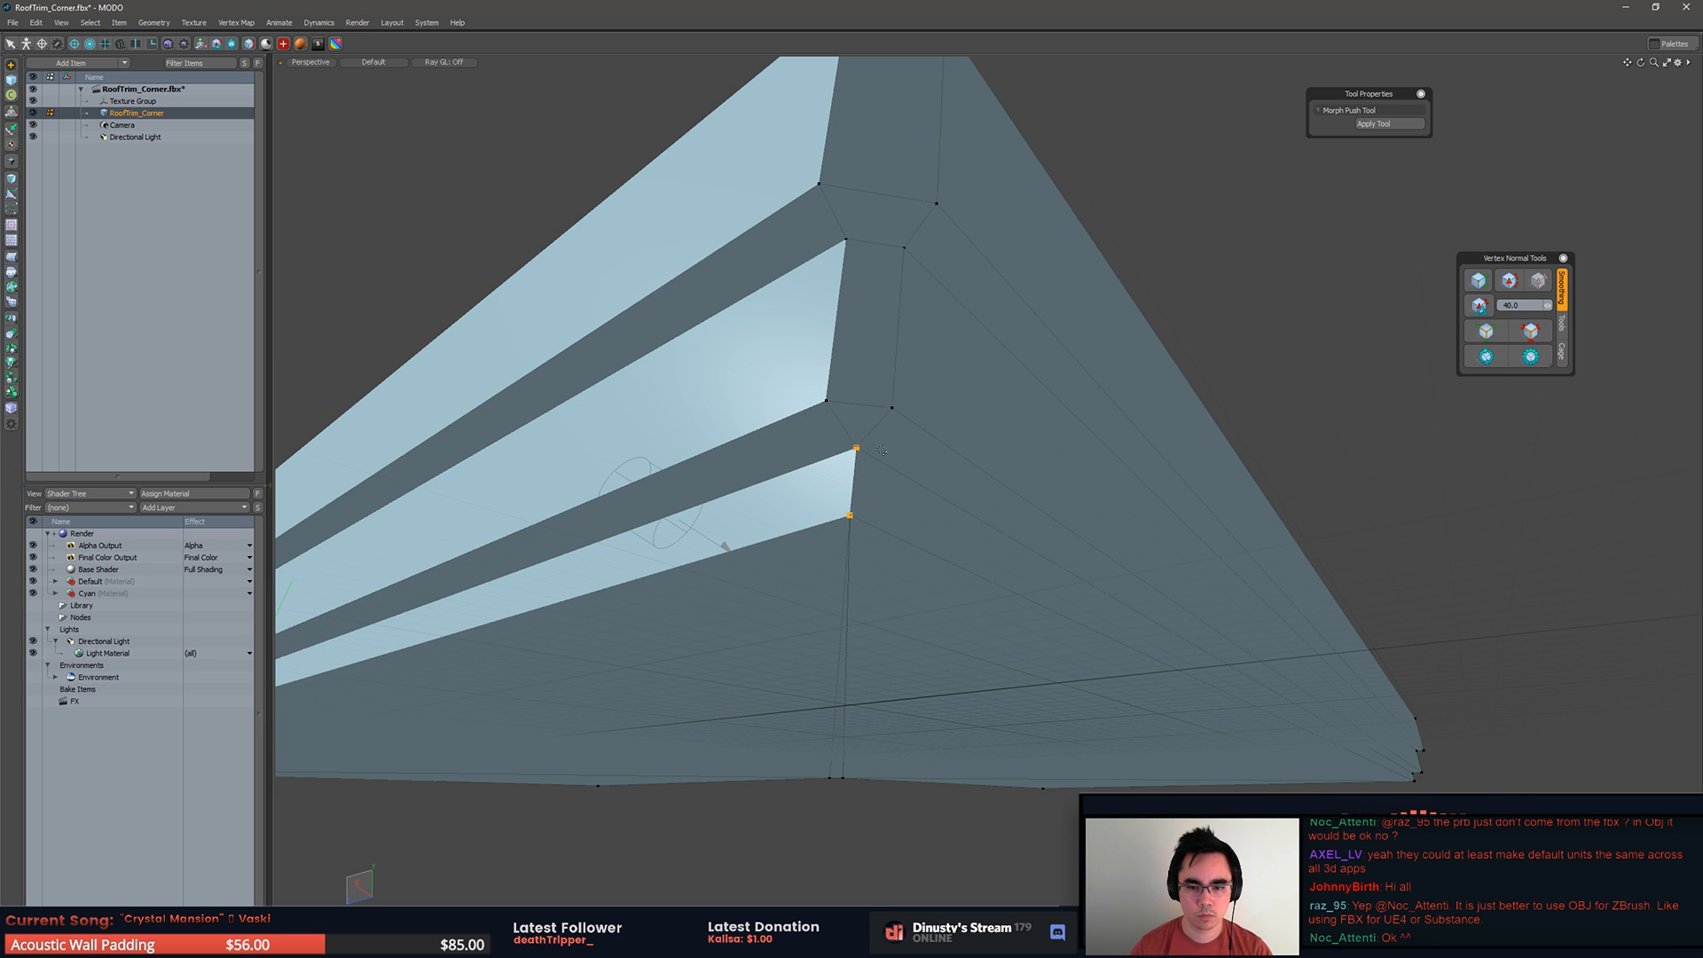
left_click(11, 210)
key("space")
Step: Unhide all polygons of RoofTrim_Corner and clear the item selection
left_click_drag(1100, 496, 1366, 550, "alt")
left_click_drag(1366, 550, 1272, 610, "ctrl+alt")
key("u")
left_click_drag(1330, 541, 1408, 518, "ctrl+alt")
key("5")
left_click(1408, 518)
key("3")
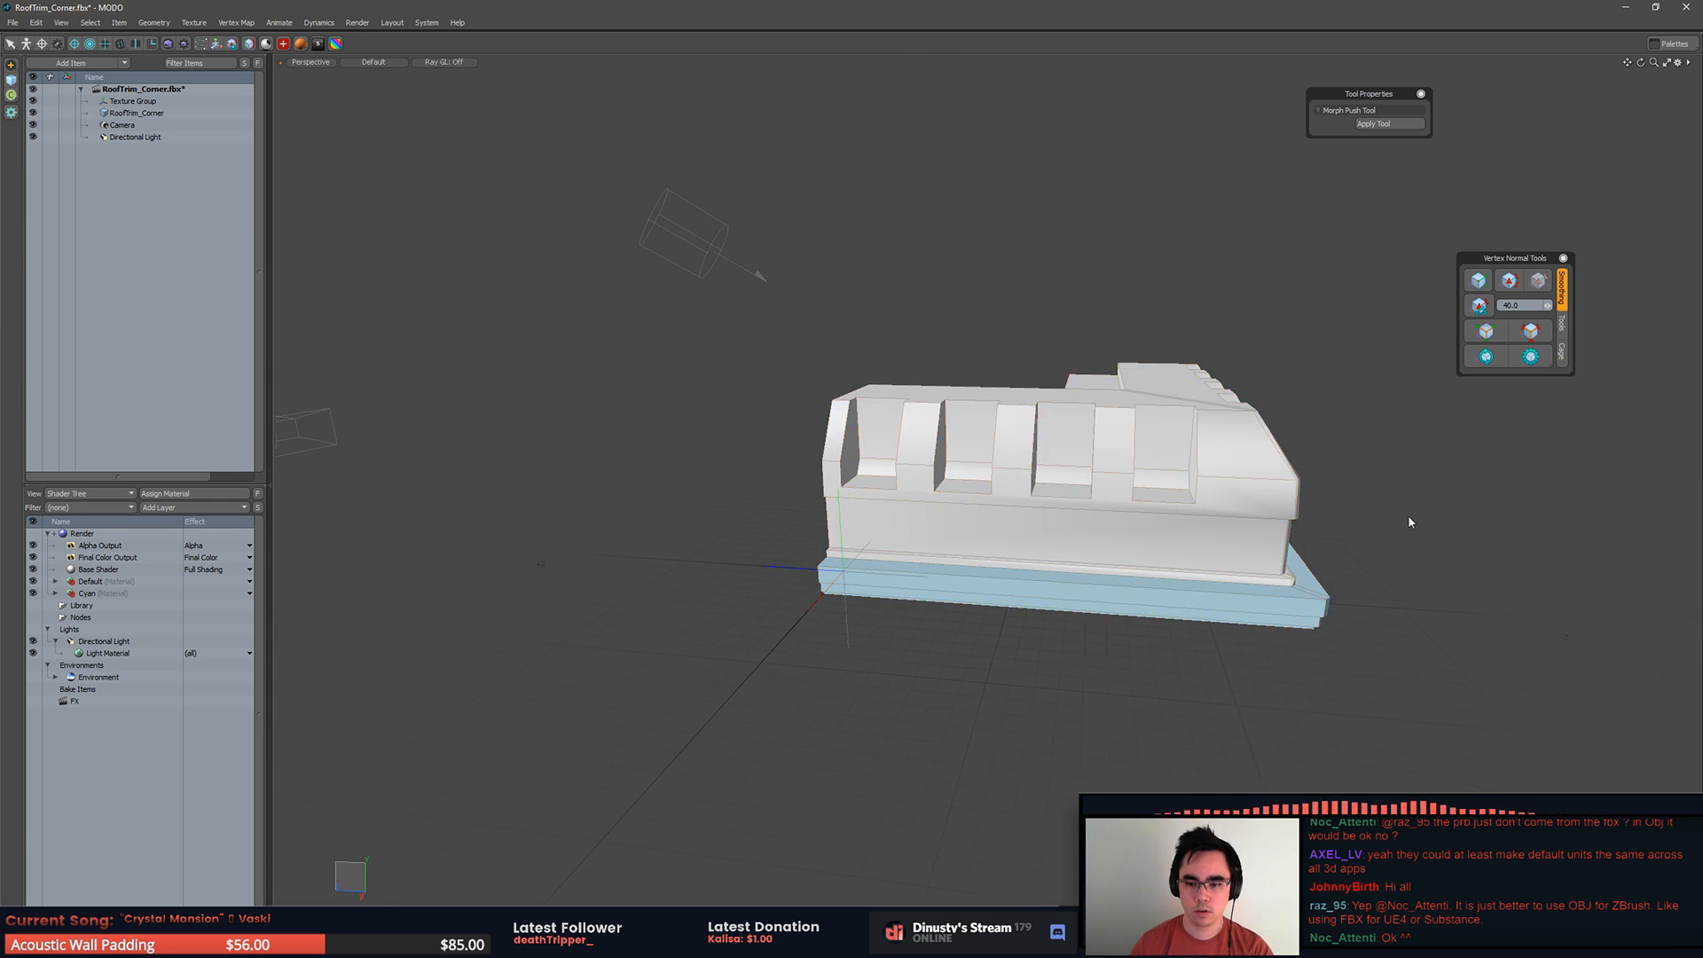
Step: Slice the blue base vertically across one leg with Split and Cap Sections enabled
left_click_drag(1402, 595, 1376, 651, "alt")
key("bracketright")
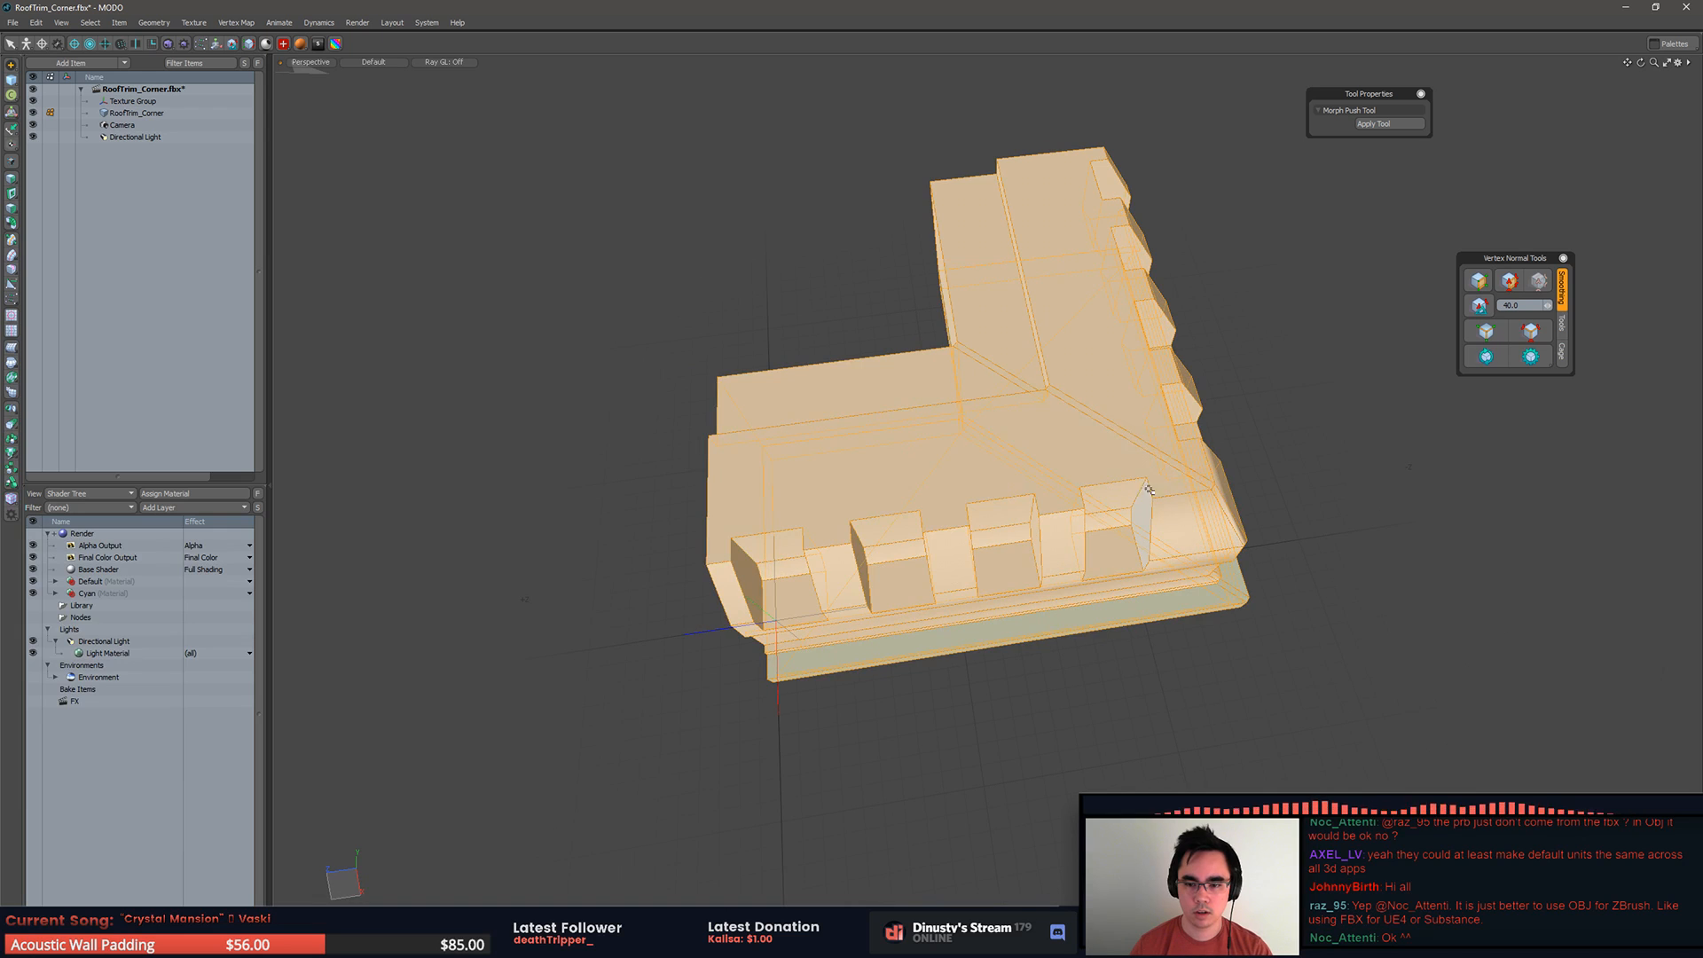
left_click_drag(1156, 487, 1000, 547, "alt")
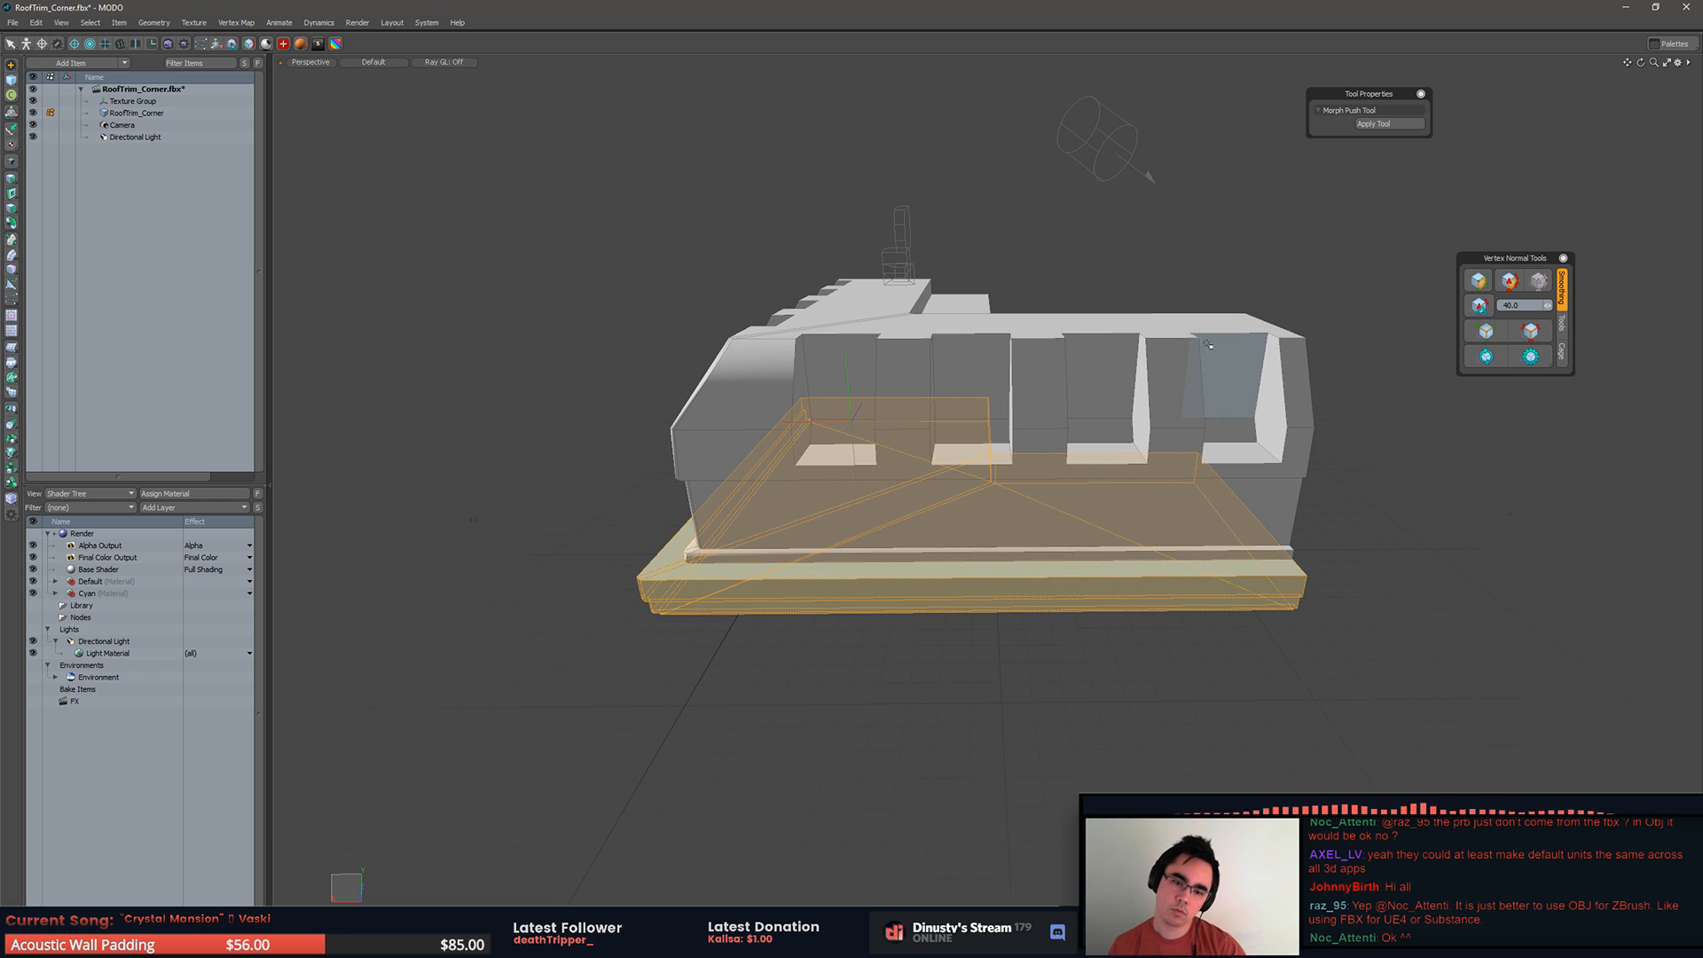
key("shift+c")
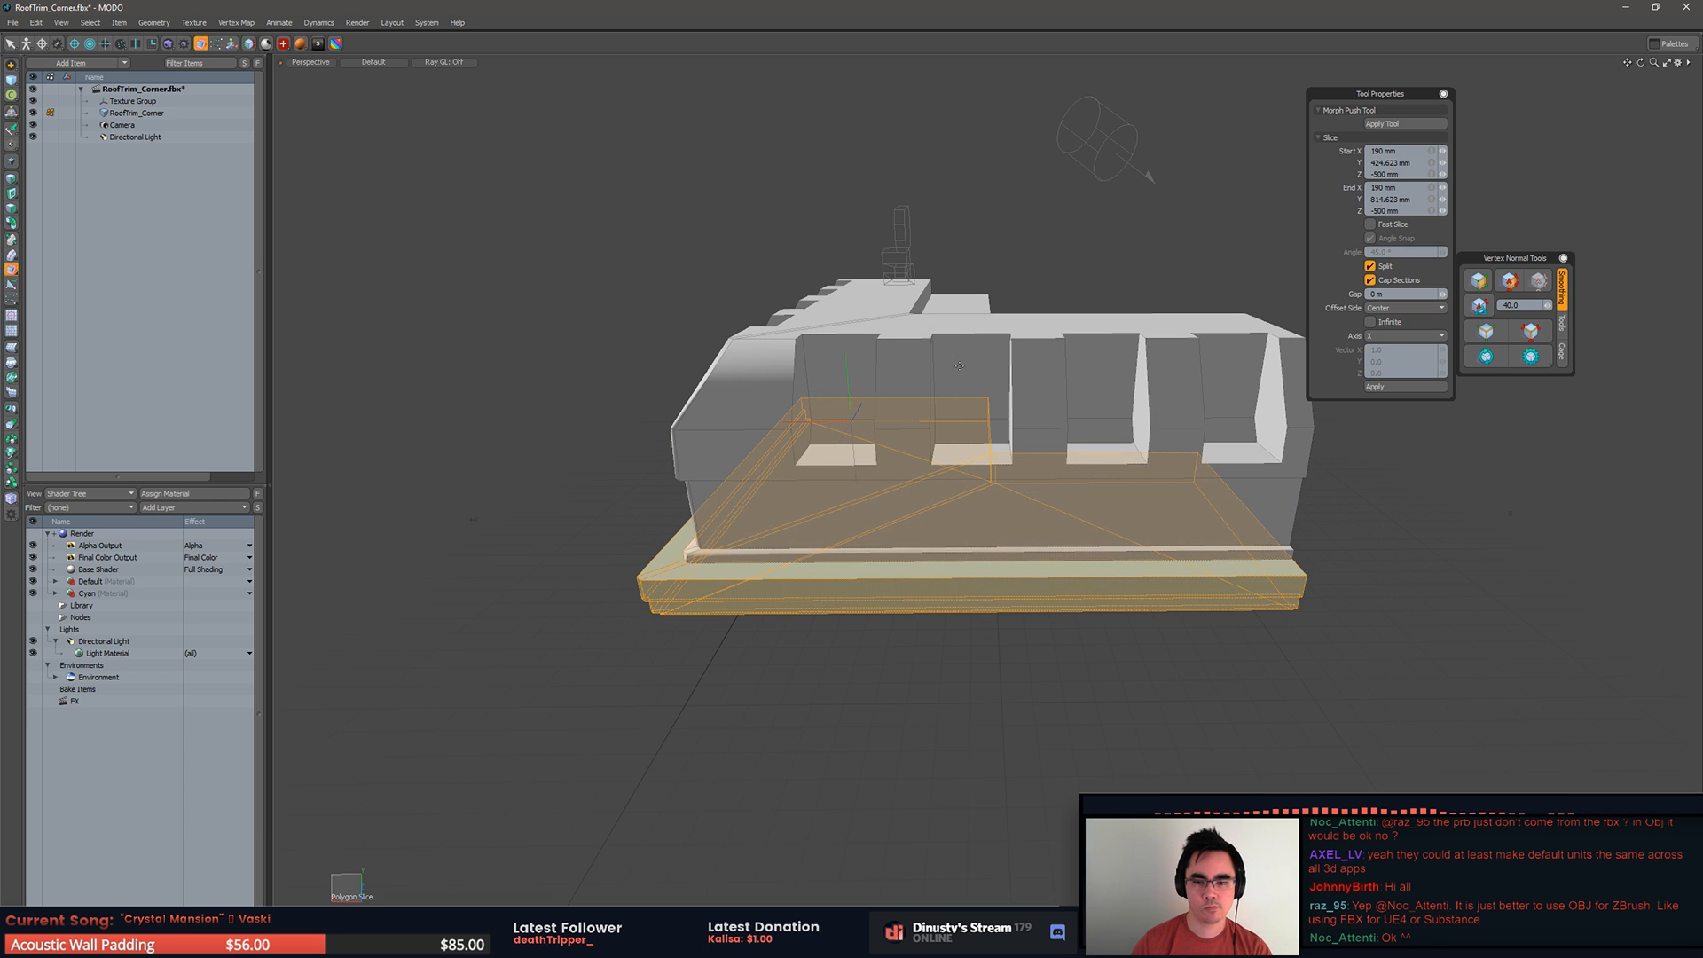
left_click_drag(929, 204, 925, 728)
left_click_drag(937, 590, 1234, 422, "alt")
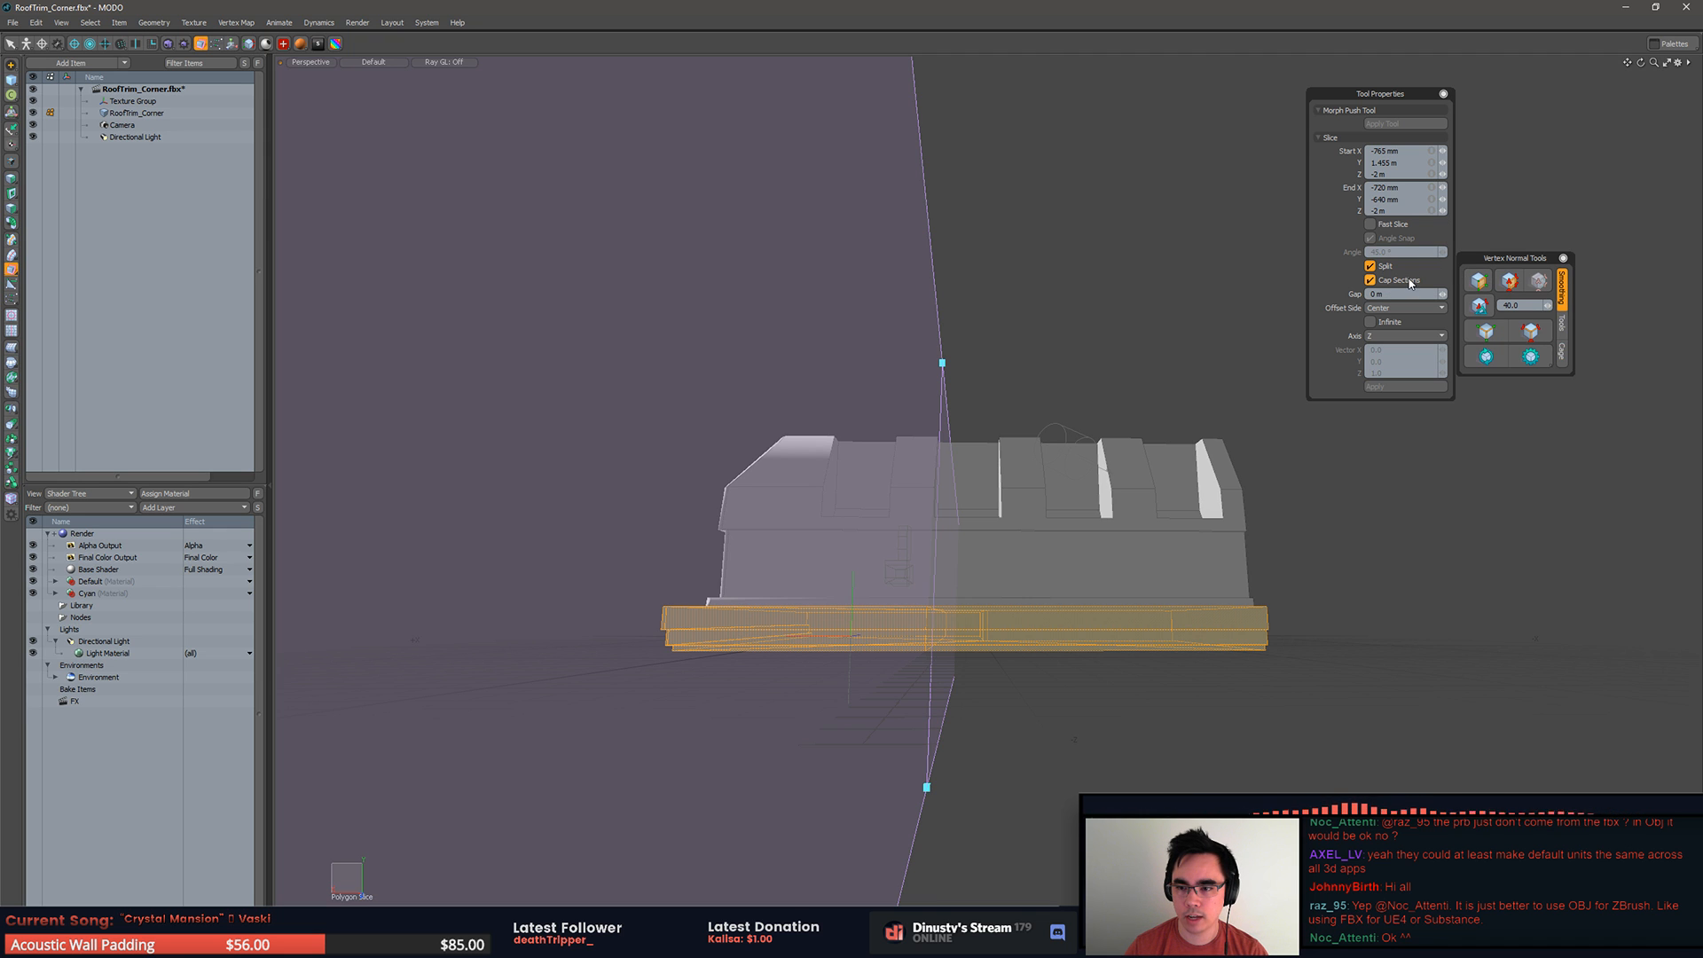
key("q")
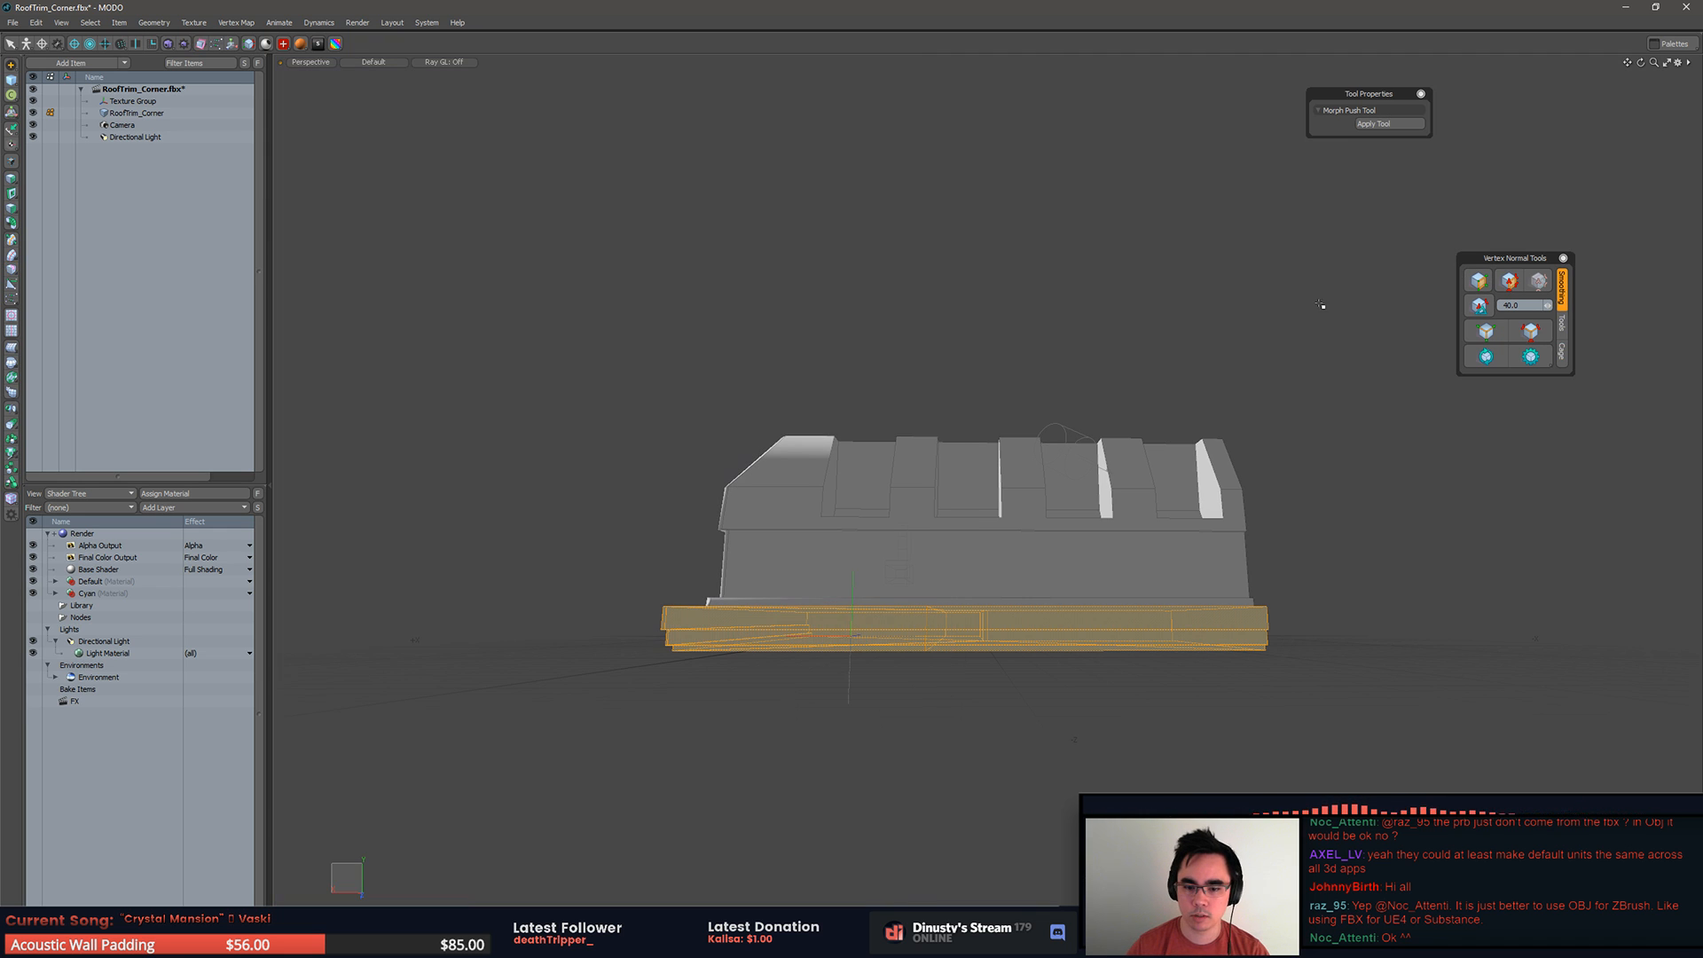
Step: Hide the upper body of RoofTrim_Corner, keeping both halves of the sliced base in view
double_click(962, 499)
key("ctrl+space")
left_click_drag(1133, 395, 1149, 399, "alt")
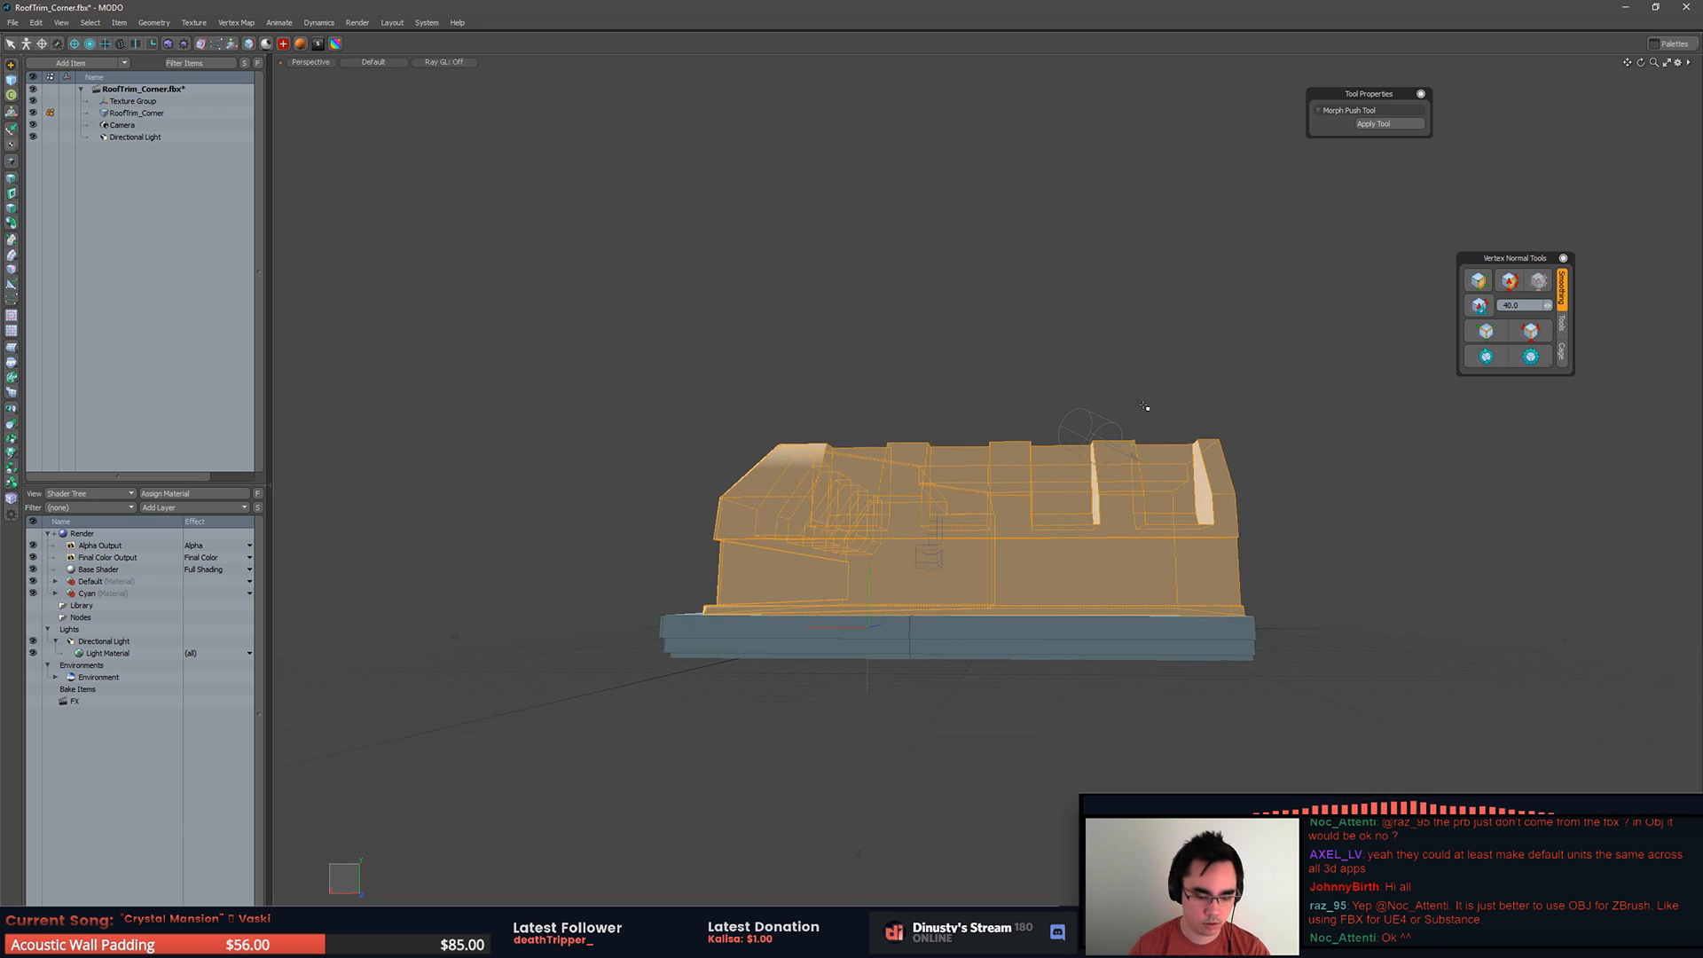
key("Delete")
double_click(1036, 621)
mouse_move(1089, 552)
left_mouse_down("alt")
mouse_move(1092, 579)
mouse_move(1162, 524)
mouse_move(1161, 577)
mouse_move(1220, 497)
mouse_move(1078, 507)
left_mouse_up("alt")
scroll(1129, 564, "up", 4)
key("Delete")
key("ctrl+z")
Step: Straighten the base's cut by scaling all vertices along the slice to 0% in X
key("1")
mouse_move(981, 402)
right_mouse_down()
mouse_move(940, 397)
mouse_move(971, 780)
right_mouse_up()
mouse_move(1083, 507)
left_mouse_down("alt")
mouse_move(1304, 521)
mouse_move(1327, 505)
mouse_move(1214, 522)
mouse_move(1007, 612)
left_mouse_up("alt")
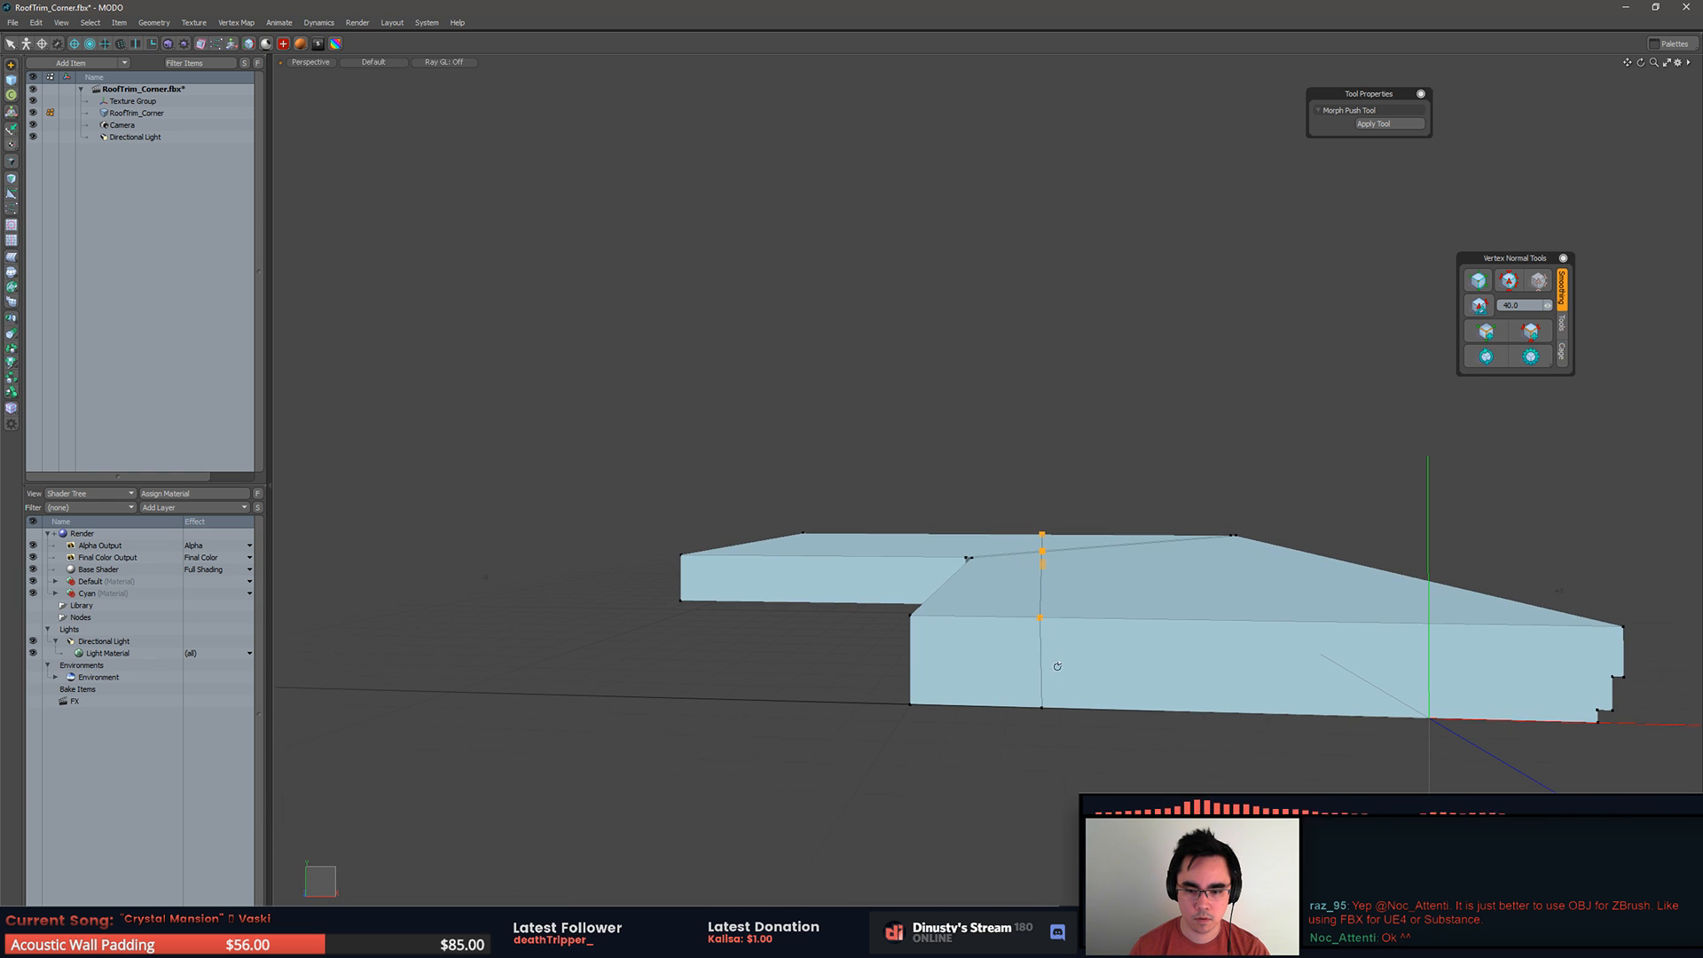
right_click_drag(1053, 492, 1054, 788)
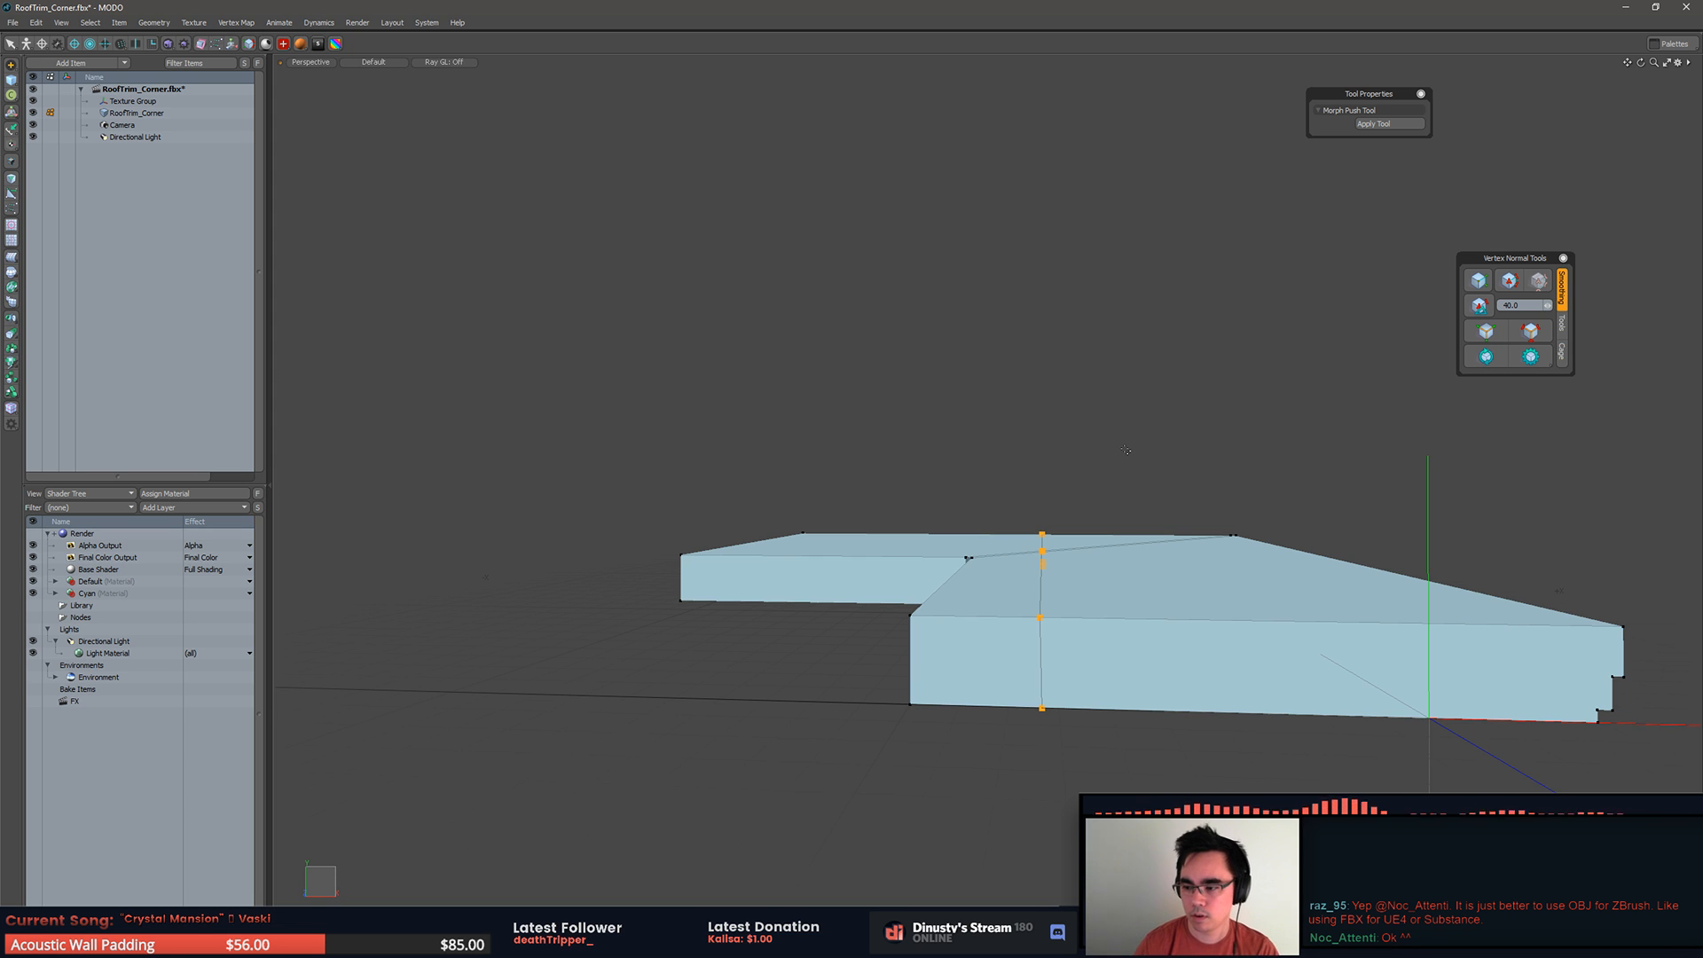
middle_click_drag(1119, 825, 1011, 784)
left_click_drag(1019, 786, 1027, 787, "alt")
key("r")
left_click_drag(1108, 585, 409, 550)
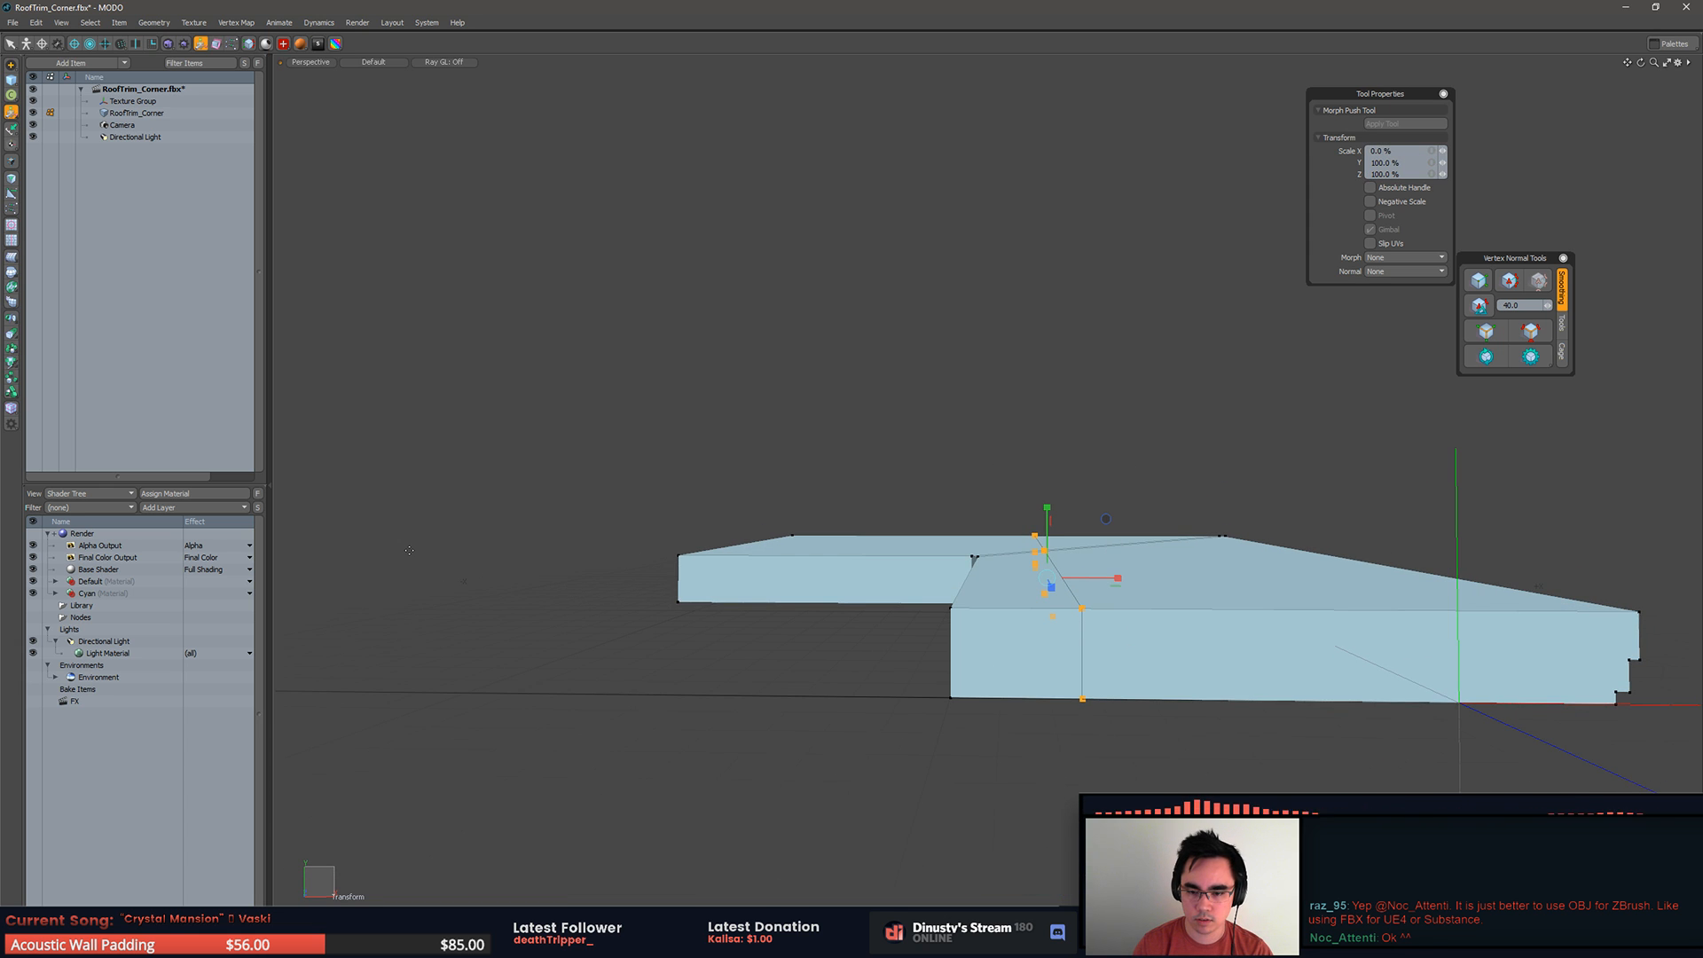
left_click_drag(810, 470, 770, 483, "alt")
key("q")
Step: Triangulate the top polygons of the base's two halves
left_click(1018, 451)
left_click_drag(1018, 451, 1020, 530, "alt")
key("2")
key("3")
left_click(1007, 552)
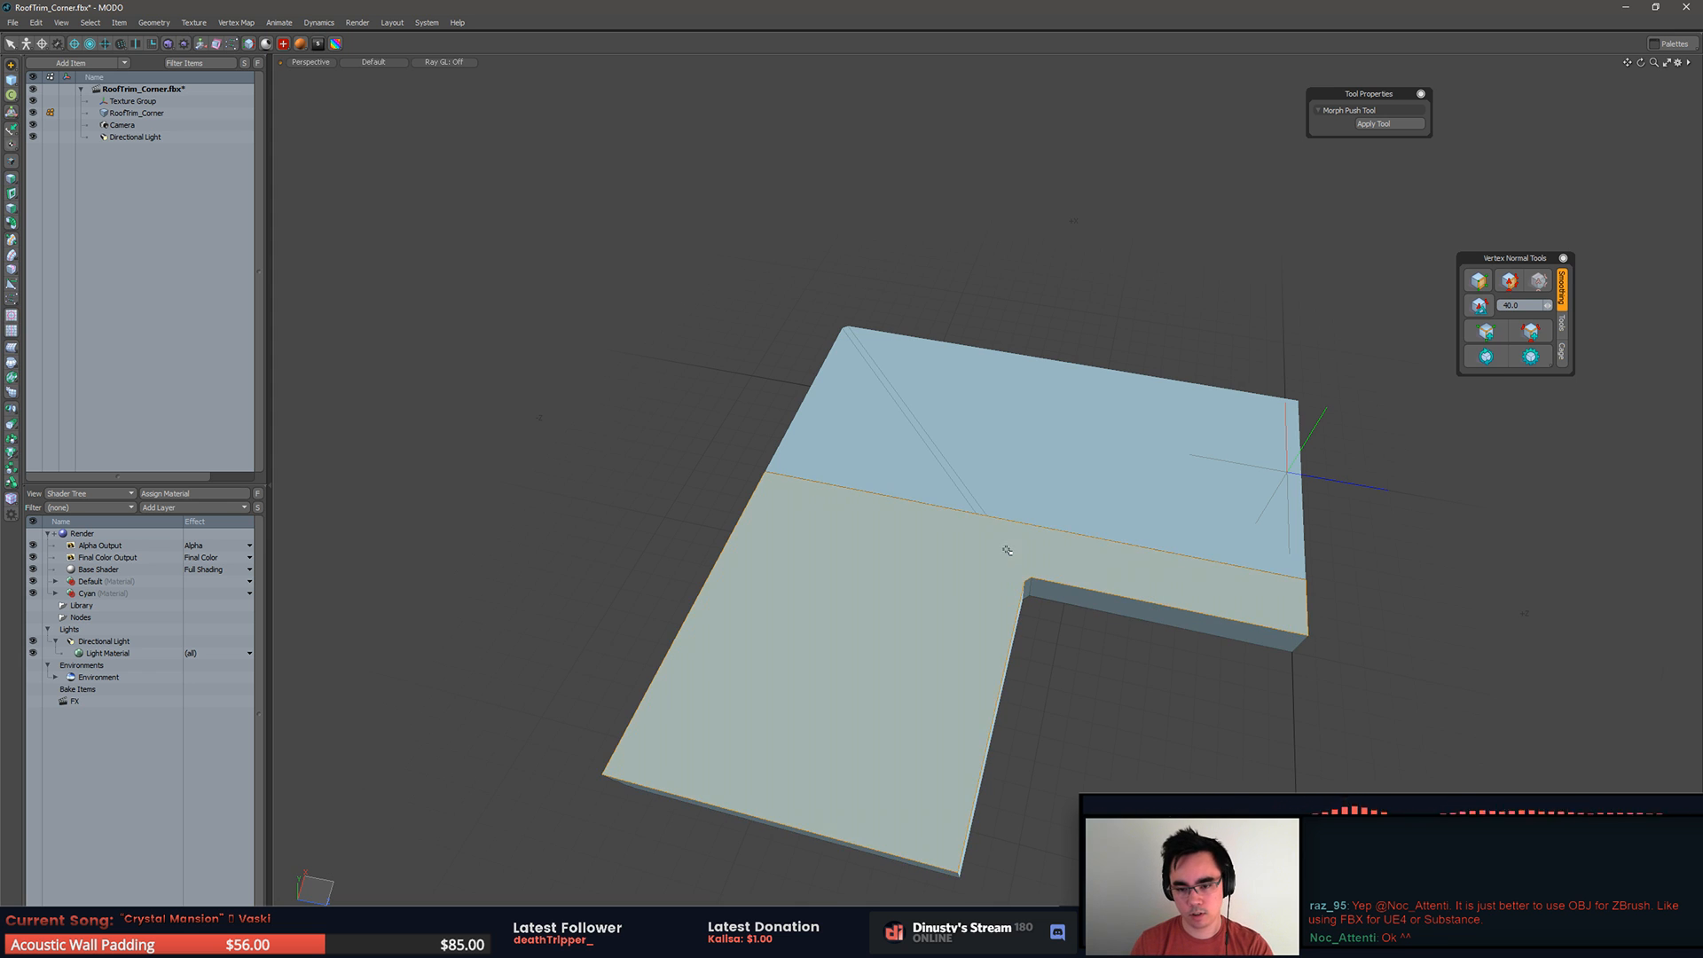
left_click_drag(1000, 458, 948, 489, "alt")
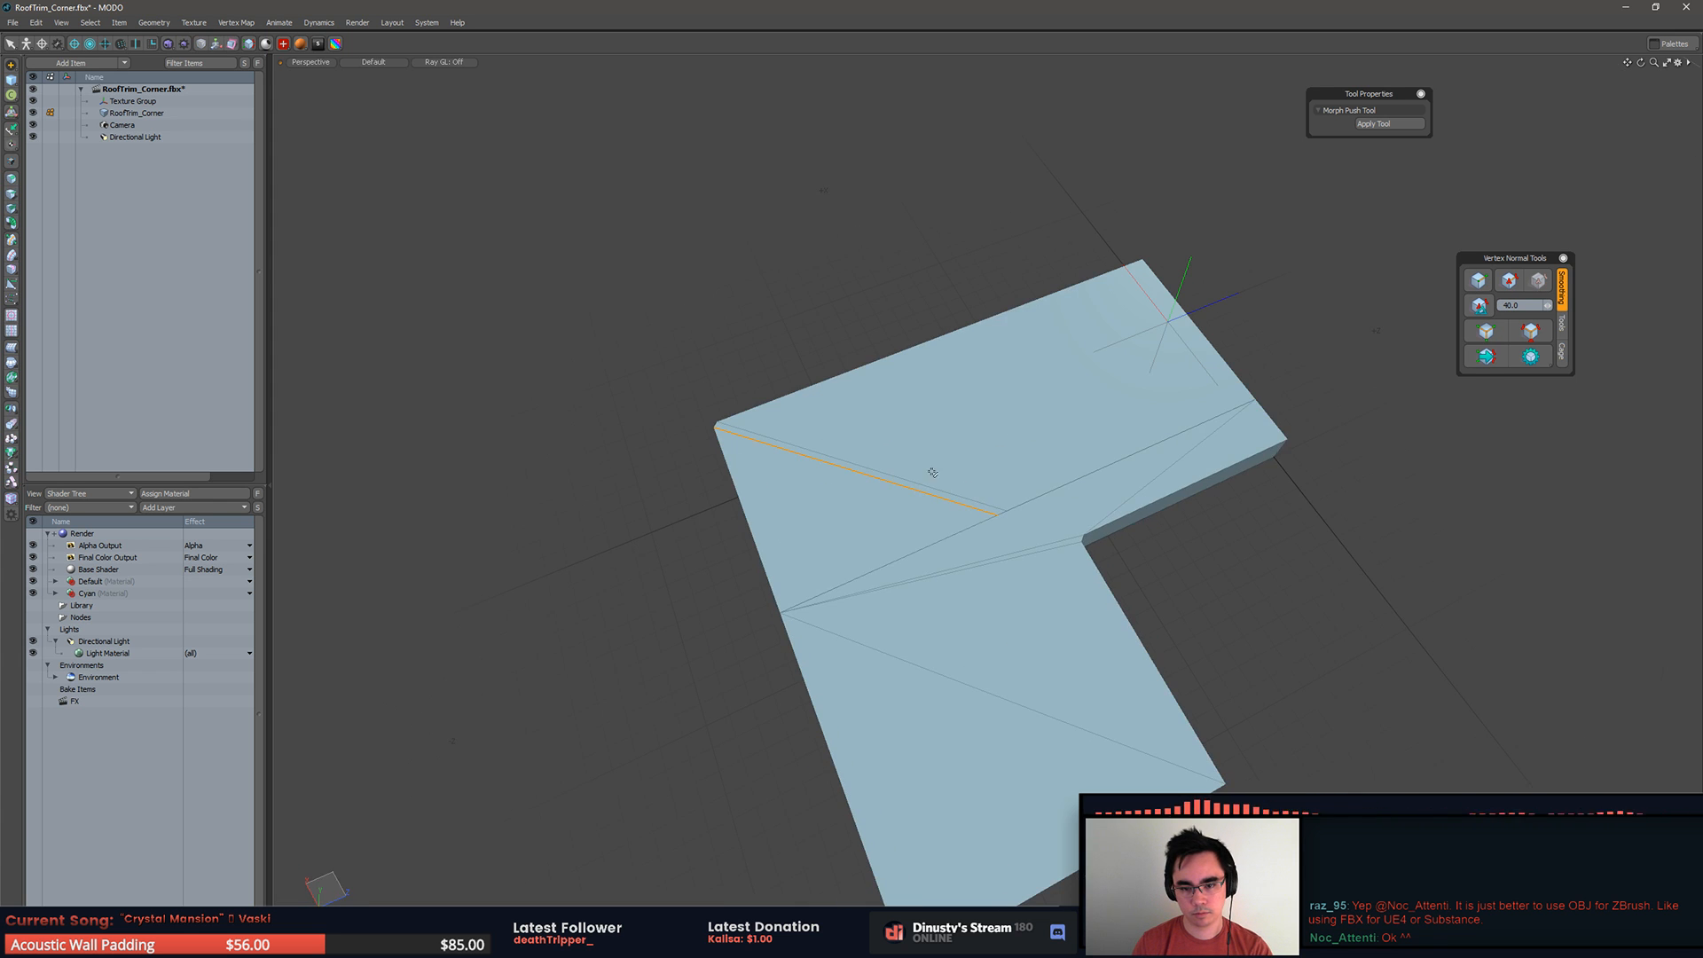
Step: Triangulate the underside polygons of the base's two halves
left_click(1307, 564)
left_click_drag(1308, 564, 1352, 365, "alt")
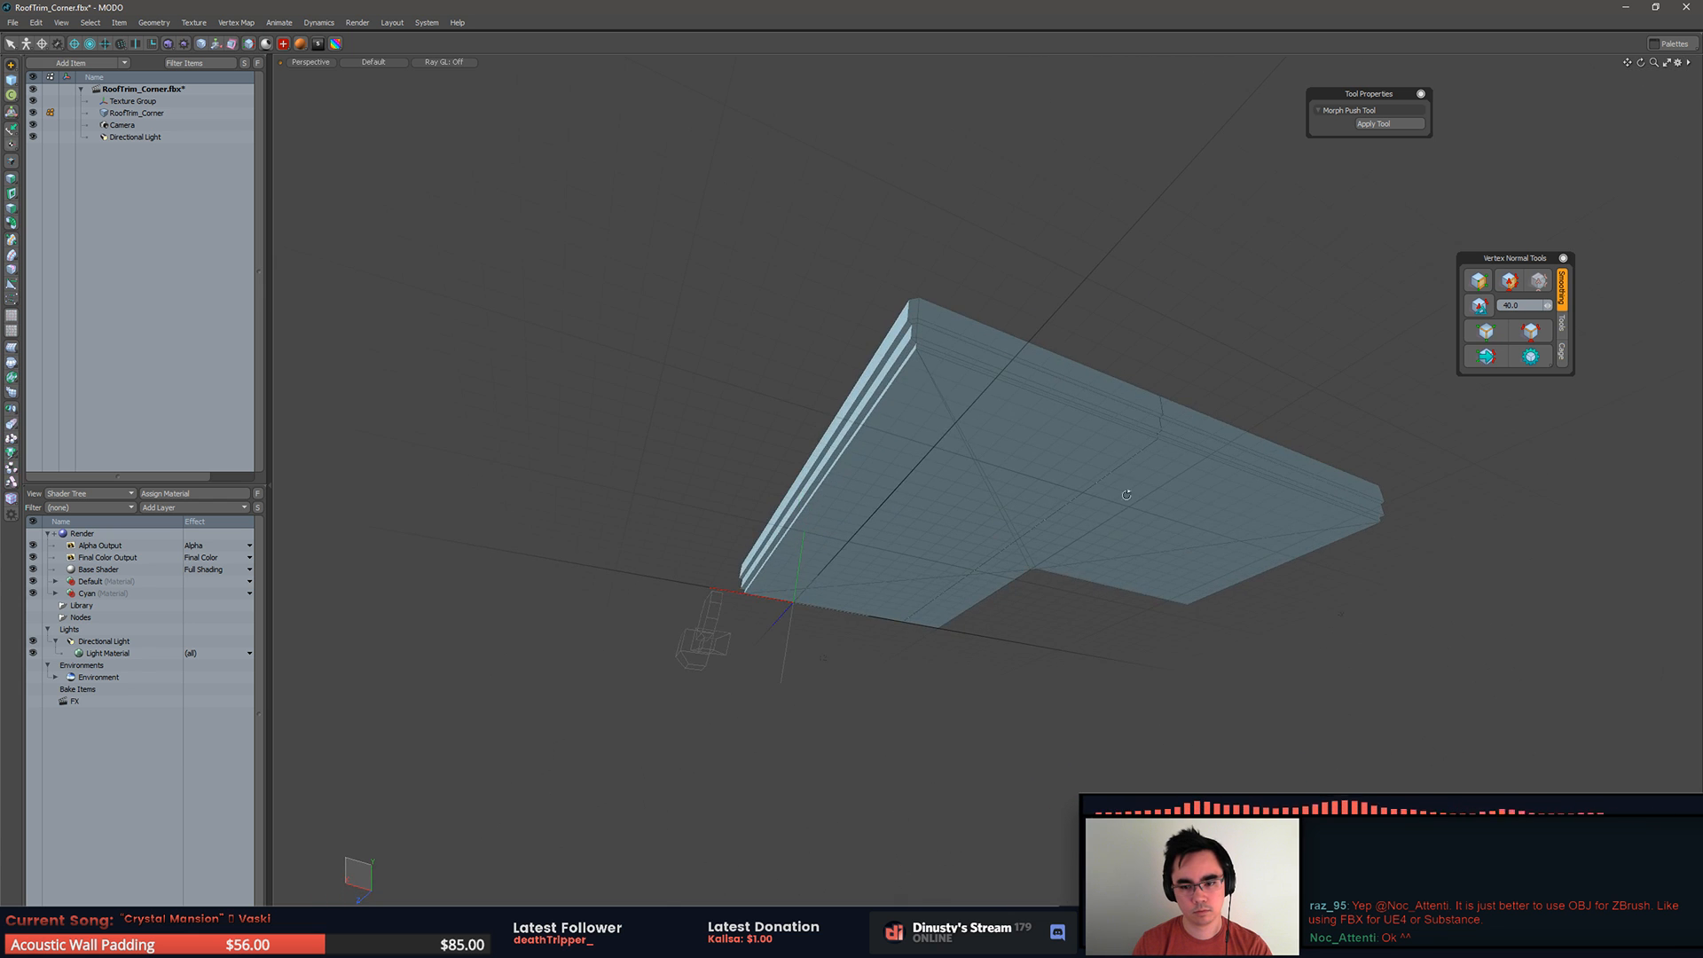
left_click_drag(1132, 480, 986, 524, "alt")
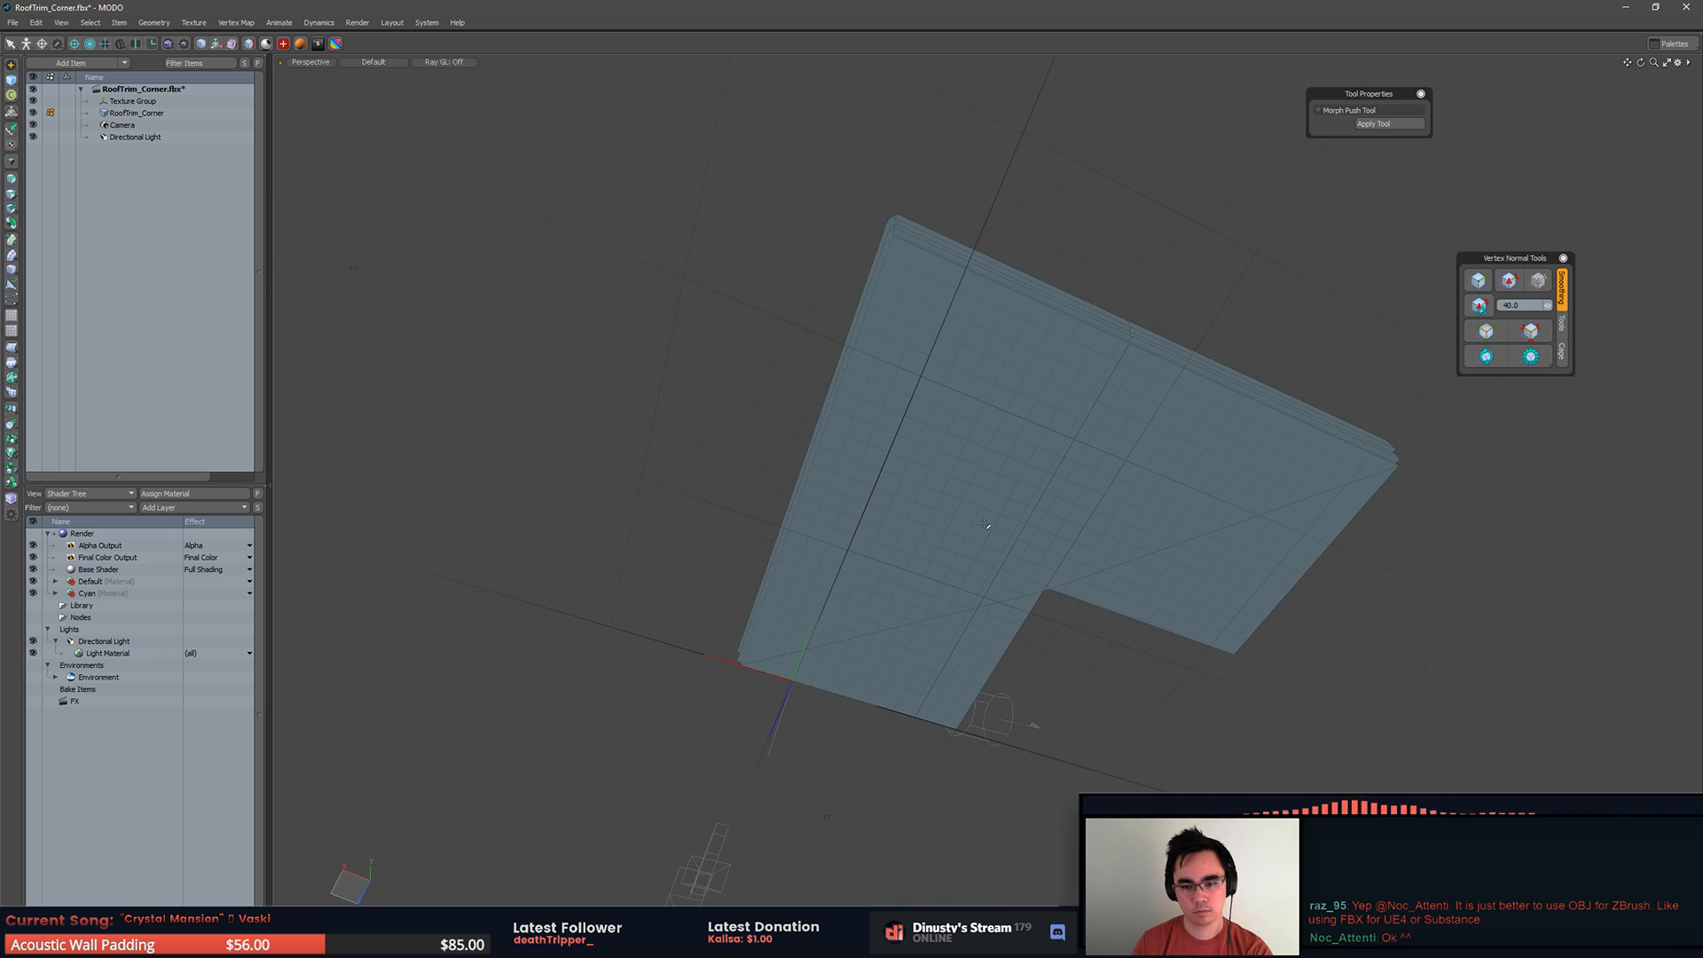
left_click(1055, 519)
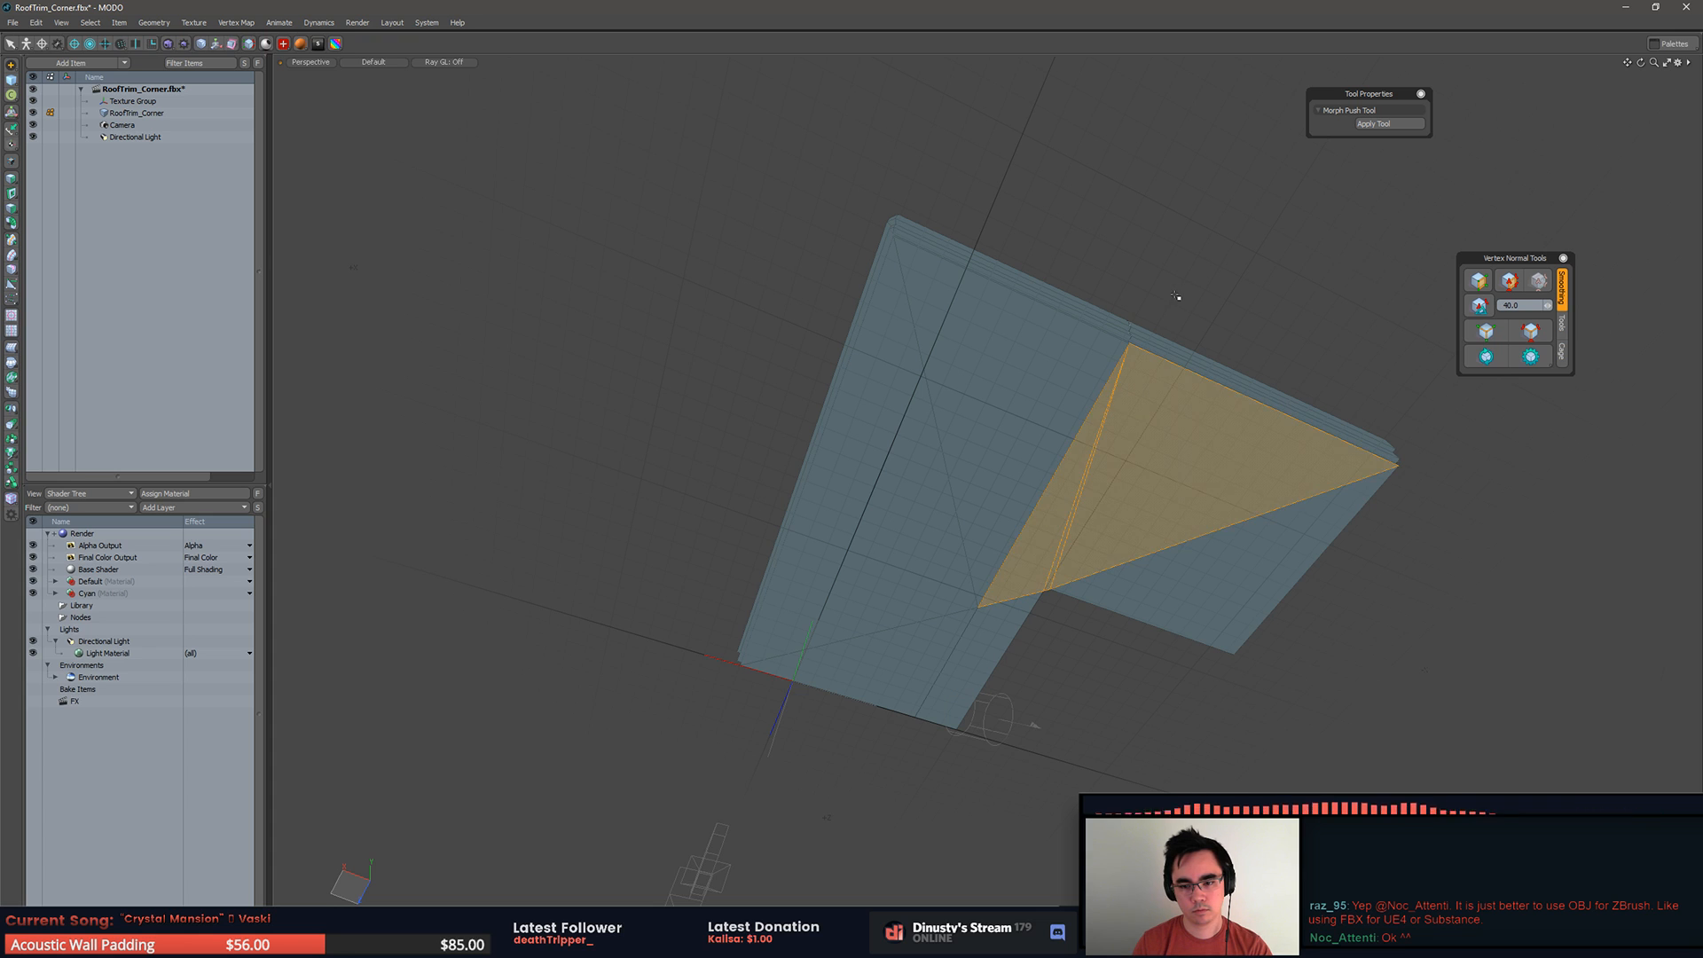
left_click_drag(1102, 395, 1009, 518, "alt")
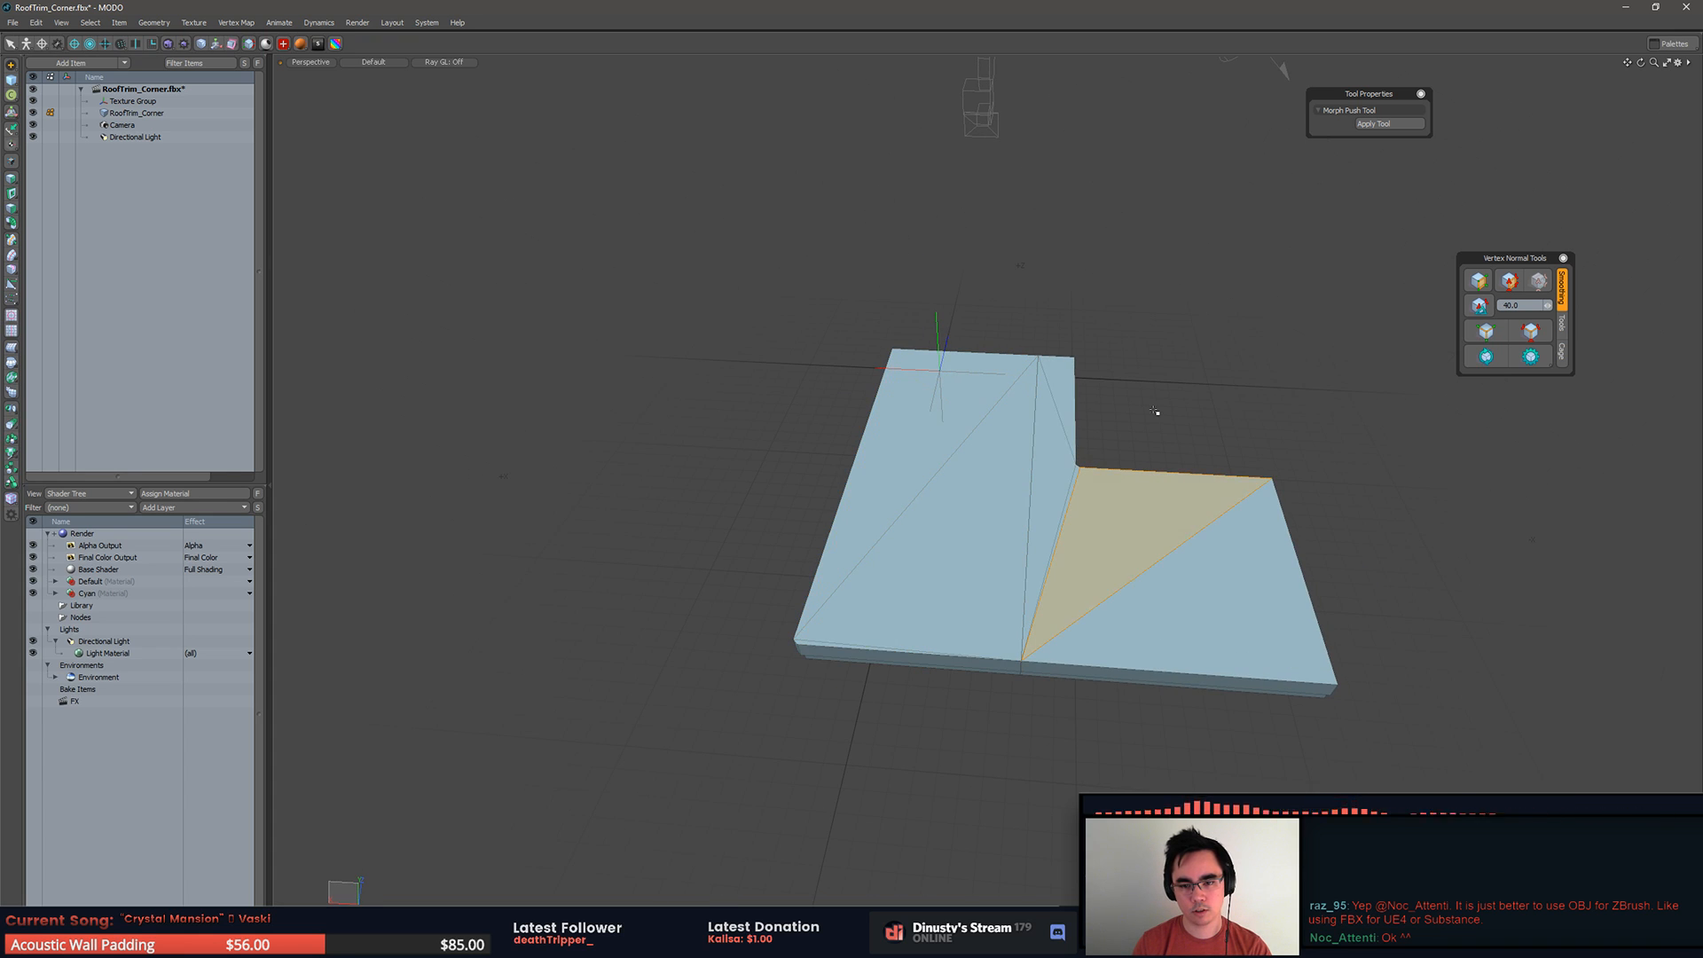
Step: Unhide the upper body and slice it vertically across the same leg with Split and Cap Sections enabled
key("5")
key("3")
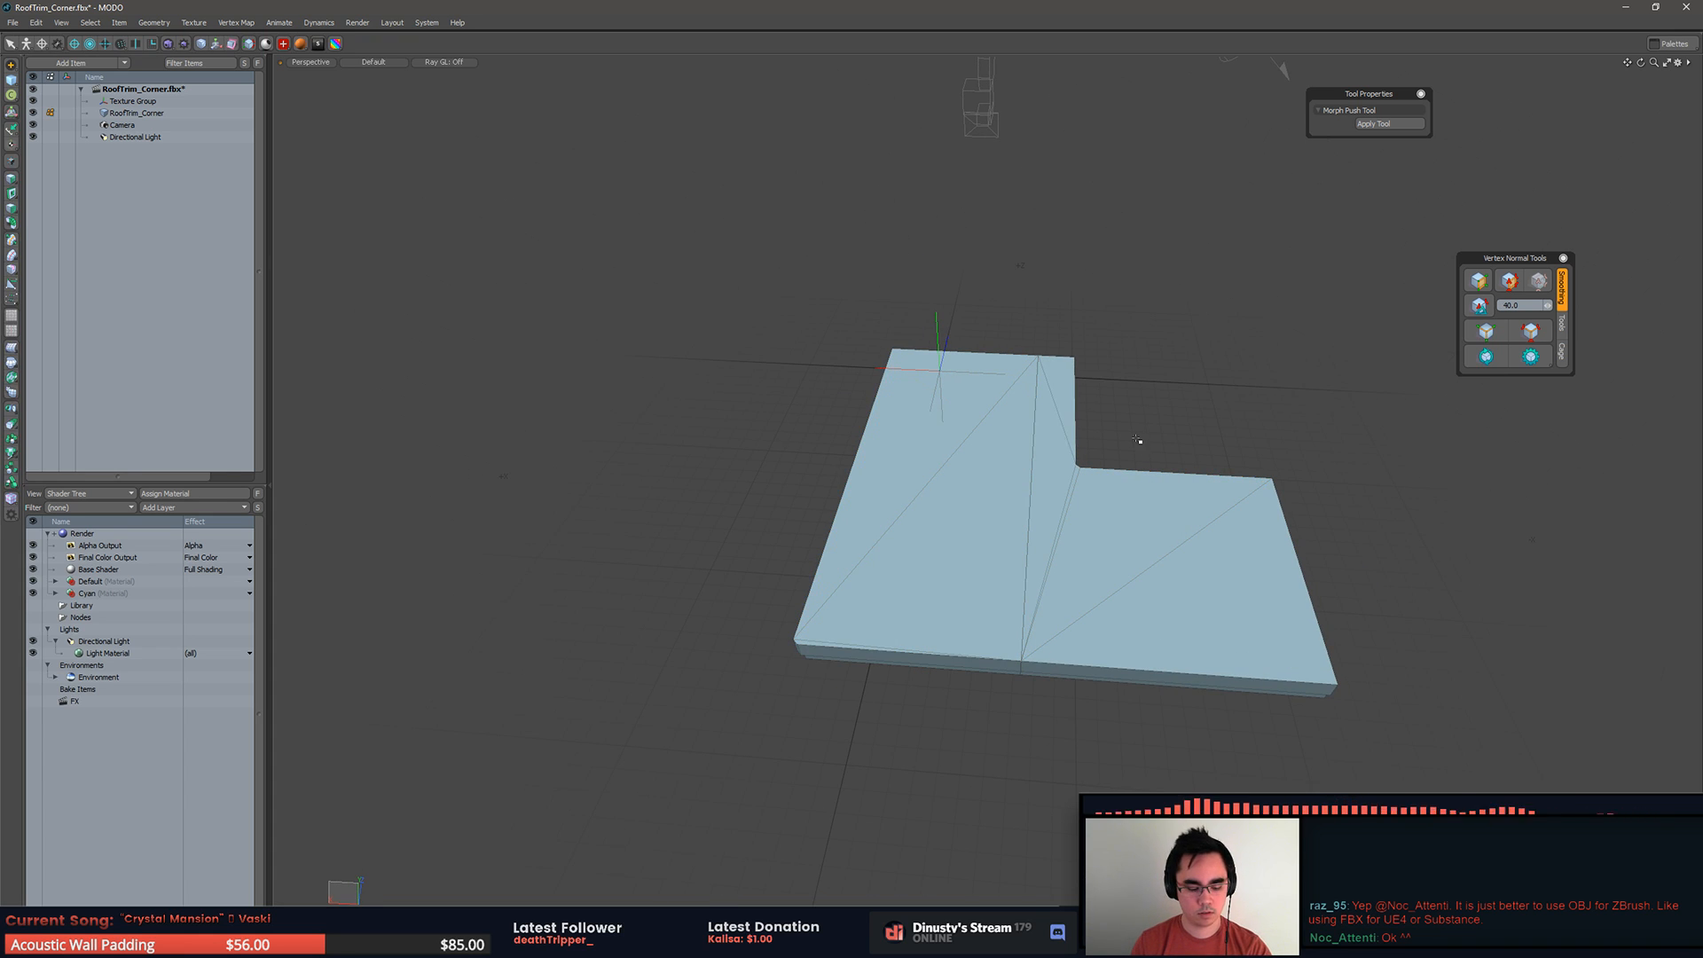
key("u")
double_click(1116, 465)
left_click_drag(1117, 462, 1019, 424, "alt")
key("shift+c")
left_click_drag(1009, 332, 995, 669)
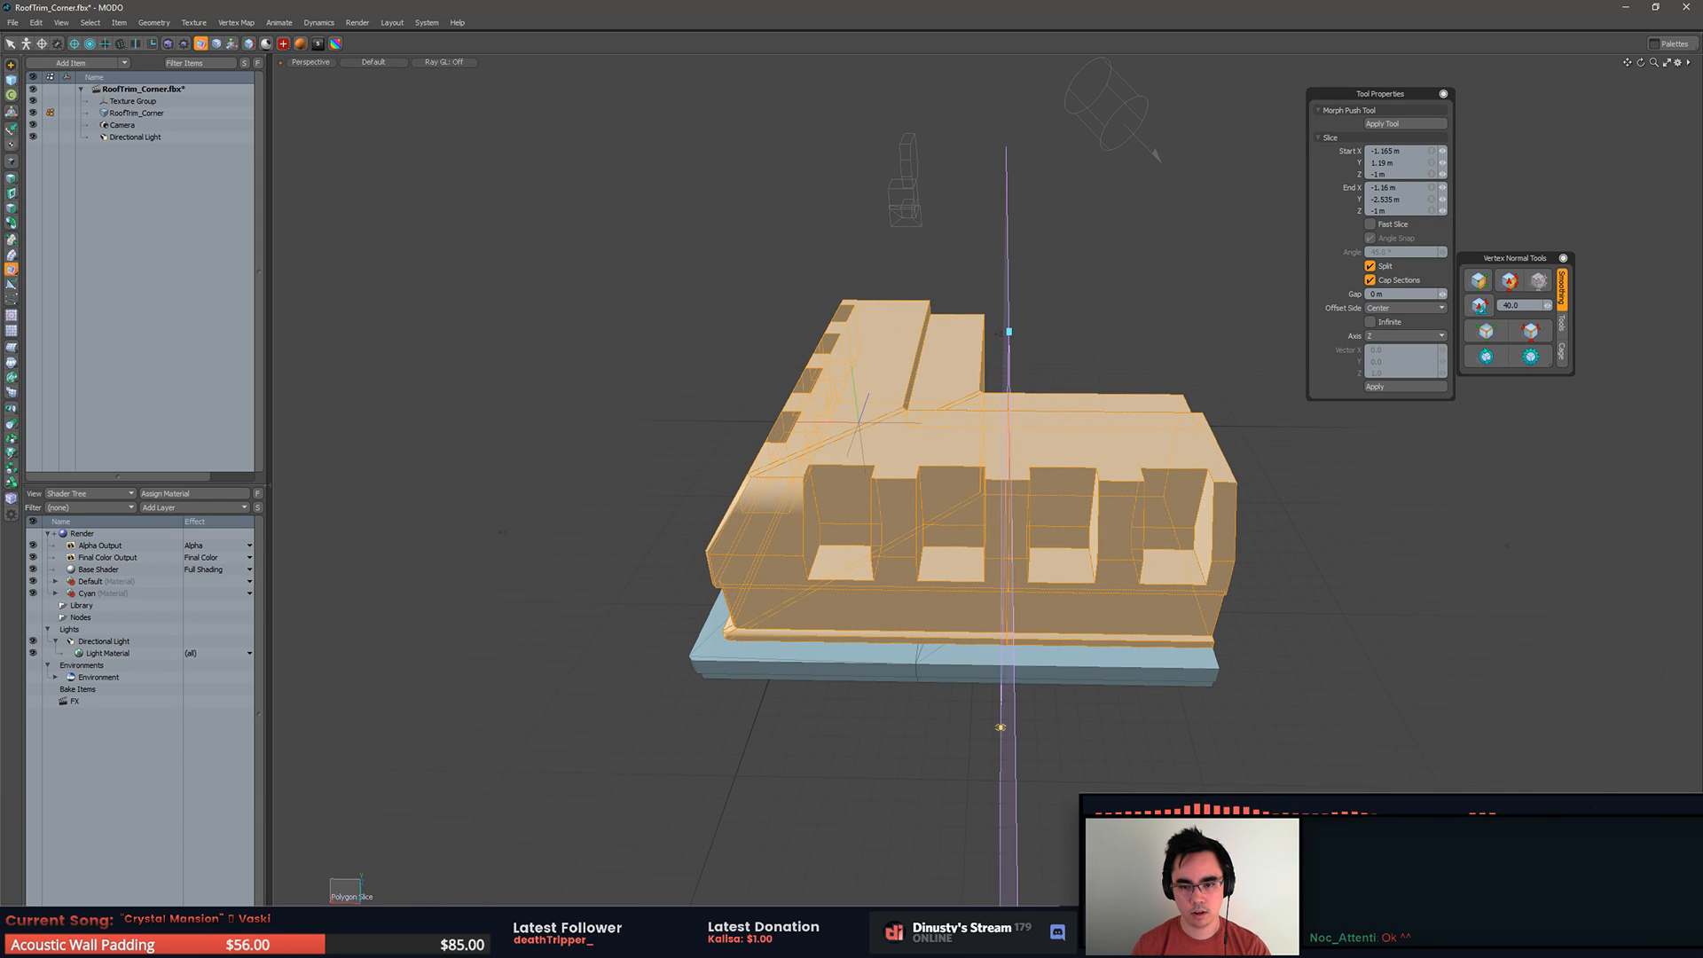
key("space")
Step: Straighten the upper body's cut by scaling its slice vertices to 0% in X from the top view
left_click_drag(1001, 789, 1010, 832, "alt")
key("1")
left_click_drag(1061, 474, 1049, 449, "alt")
key("KP_2")
key("KP_2")
key("KP_3")
key("KP_1")
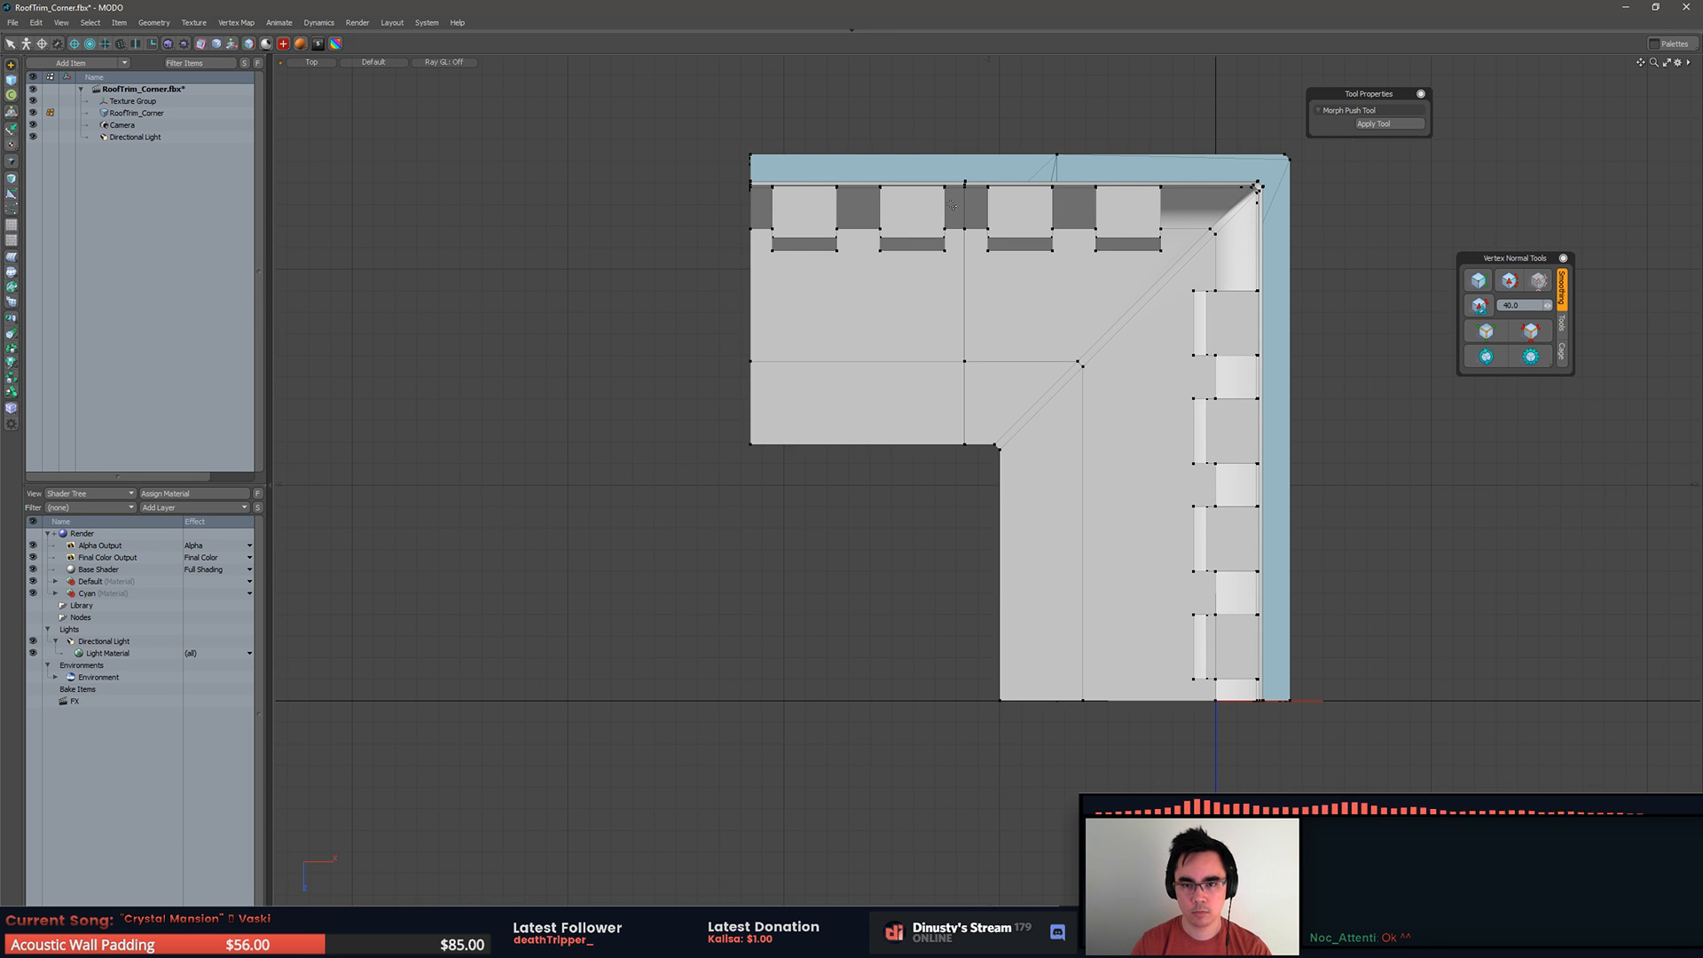
right_click_drag(973, 489, 973, 489)
key("r")
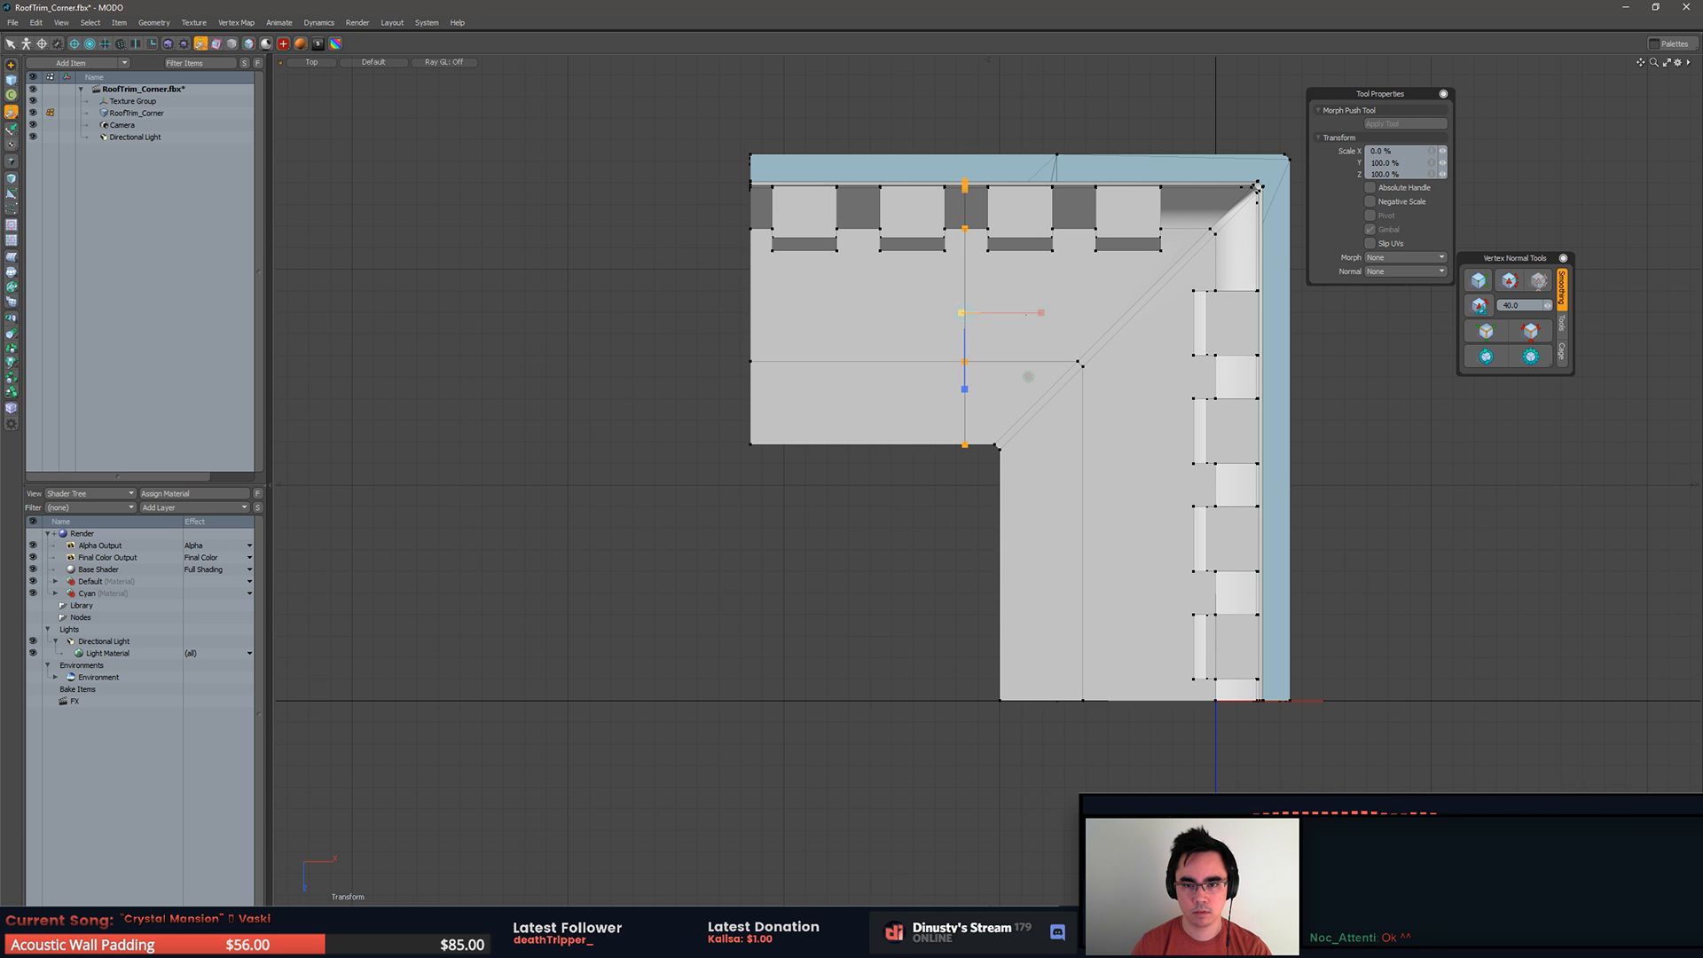
key("q")
key("KP_Decimal")
Step: Hide the outer half of the sliced upper body to expose the cap on the remaining half
left_click_drag(1031, 303, 976, 306, "alt")
key("3")
key("Escape")
double_click(1133, 326)
key("Delete")
left_click_drag(1174, 294, 1022, 474, "alt")
Step: Try to triangulate the exposed cap polygon of the upper body, then undo it
left_click(1022, 474)
key("shift+t")
left_click_drag(1257, 412, 1029, 521, "alt")
key("ctrl+z")
Step: Split the exposed cap polygon between its step and ledge vertices and its lower inner corner
key("1")
left_click(724, 589)
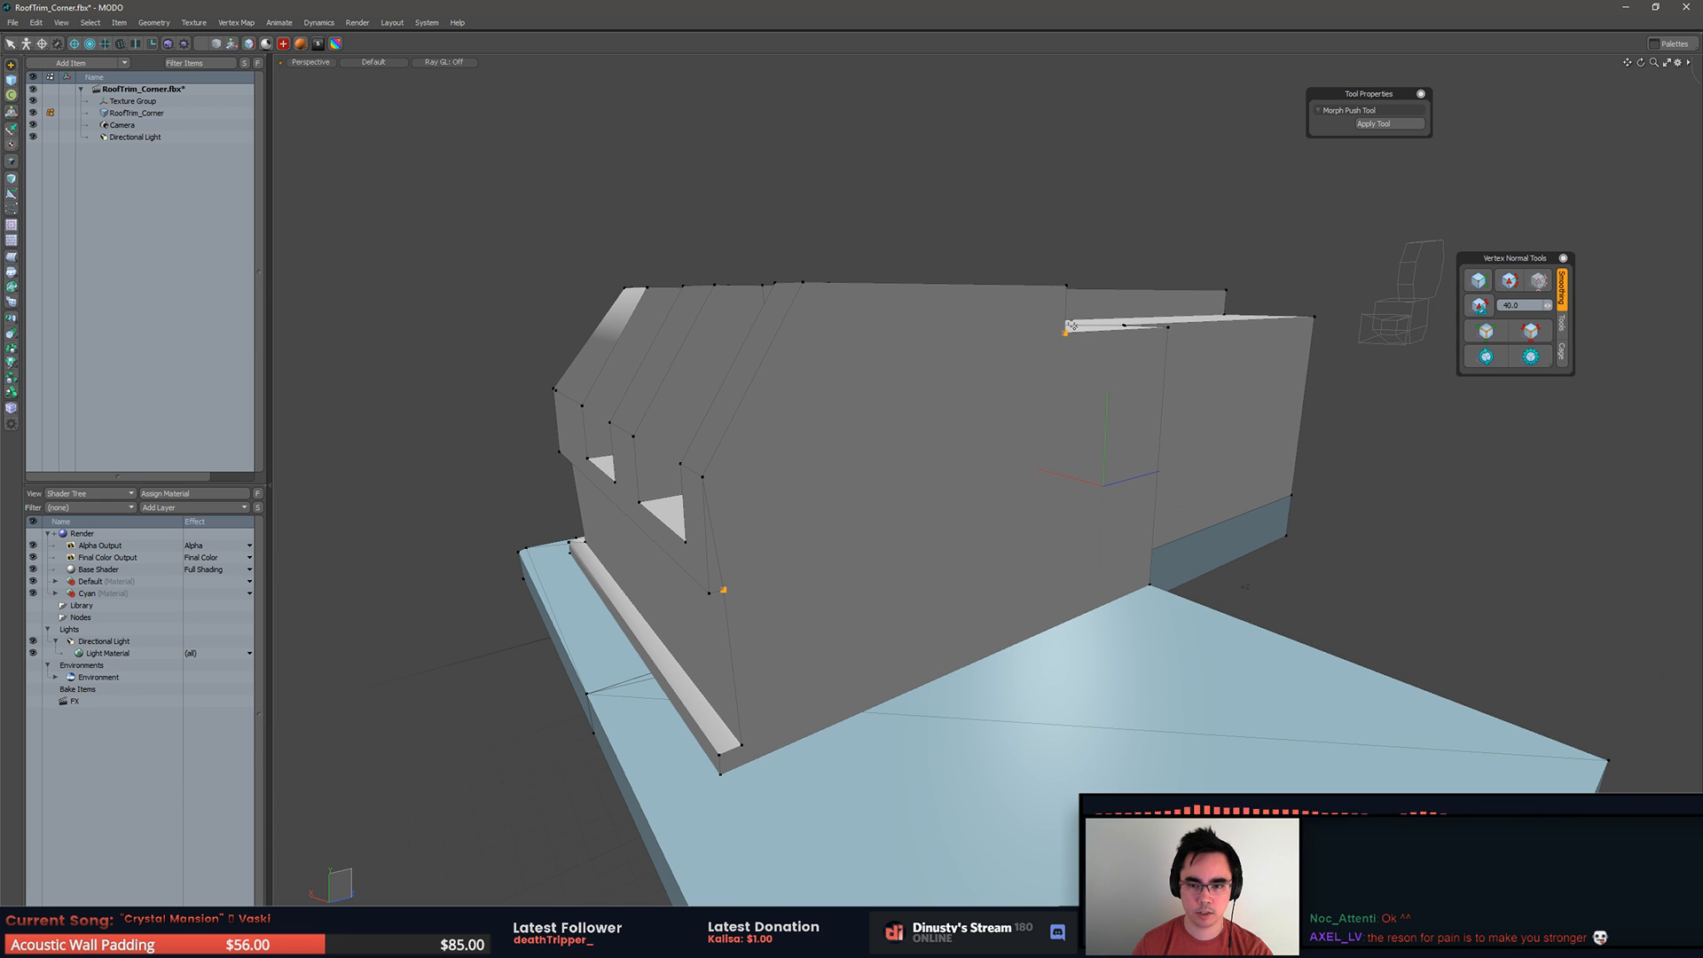
key("3")
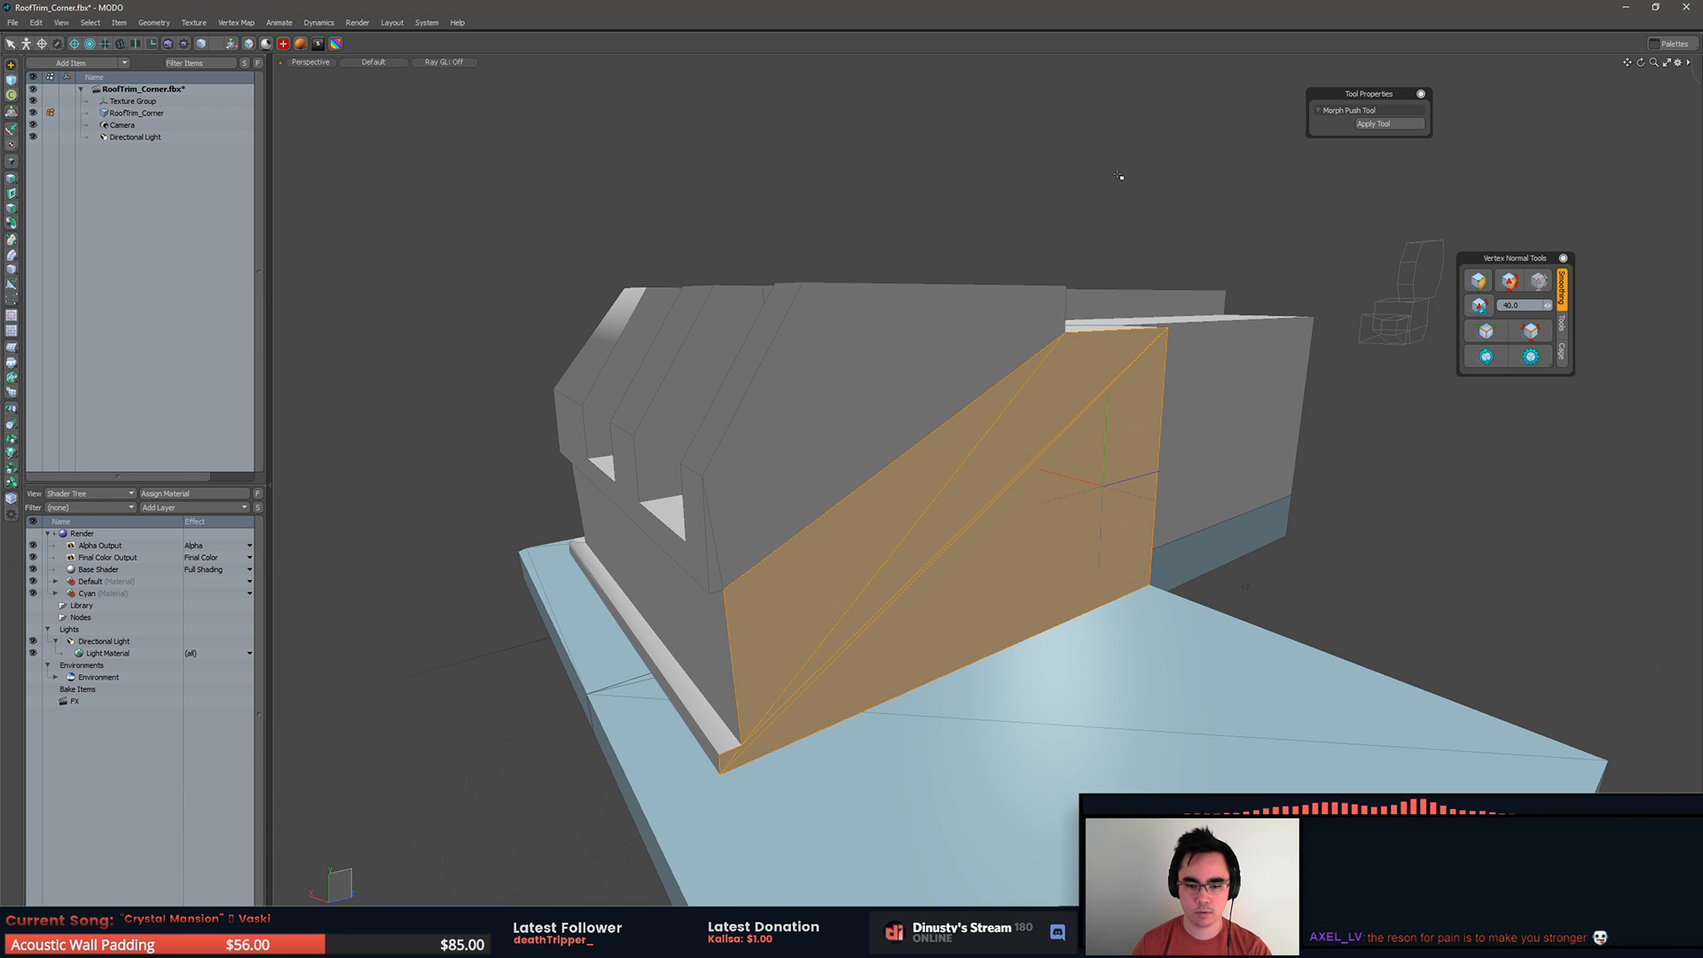
key("1")
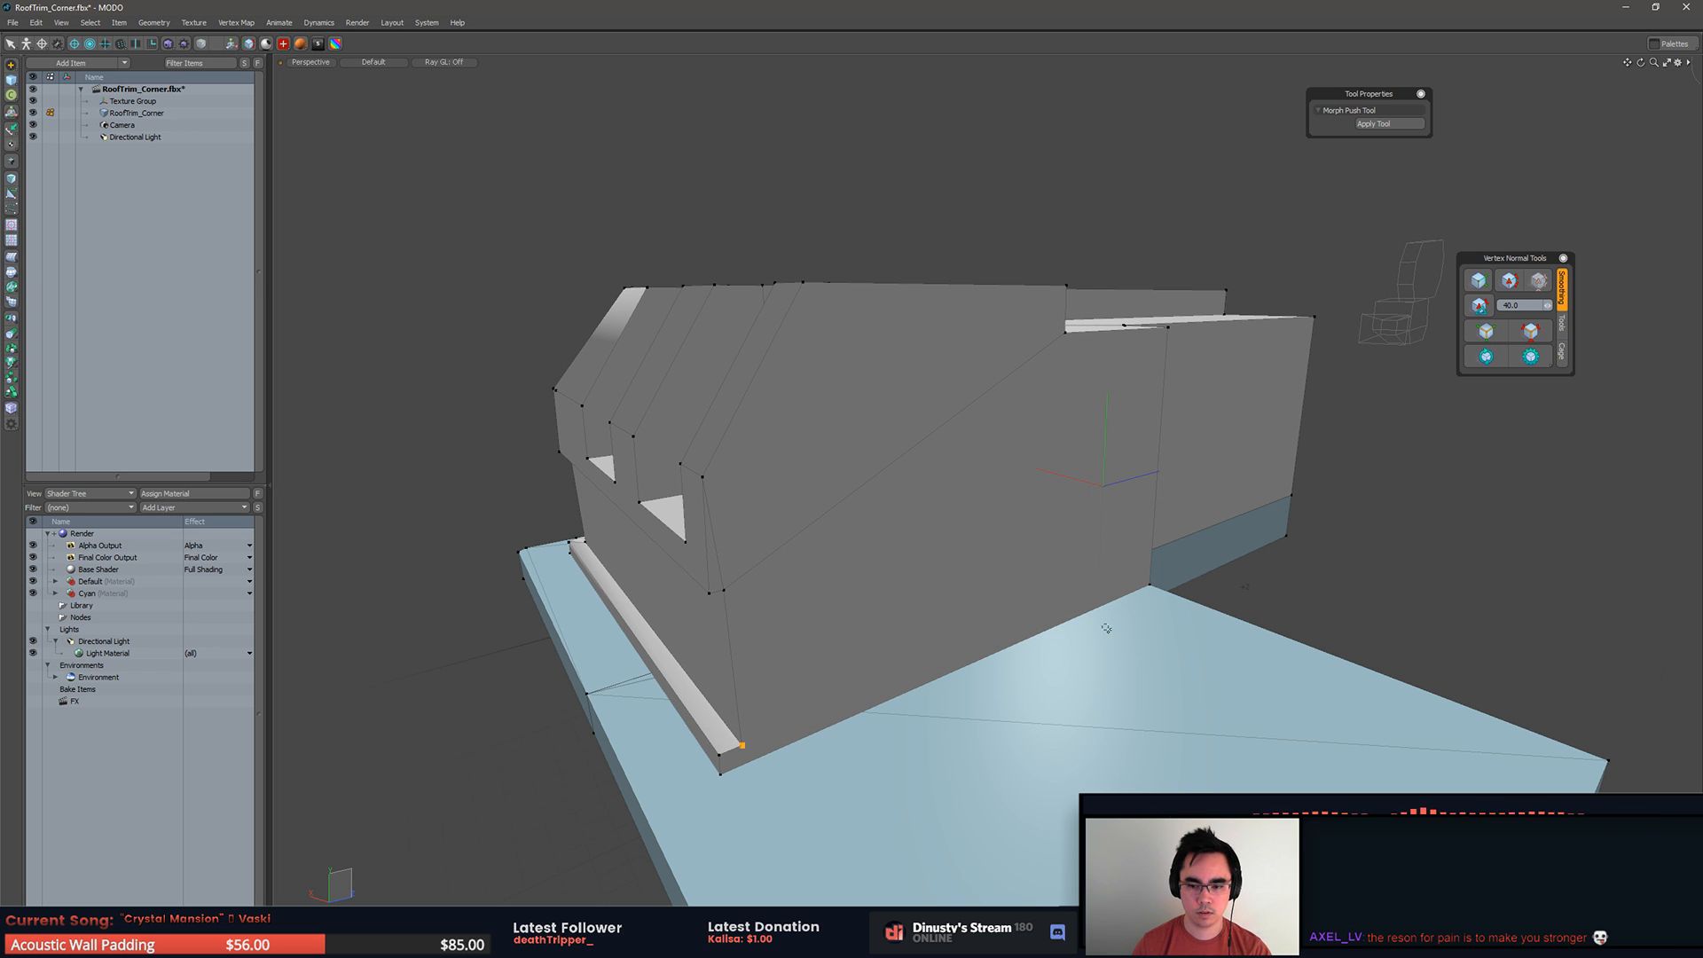
key("3")
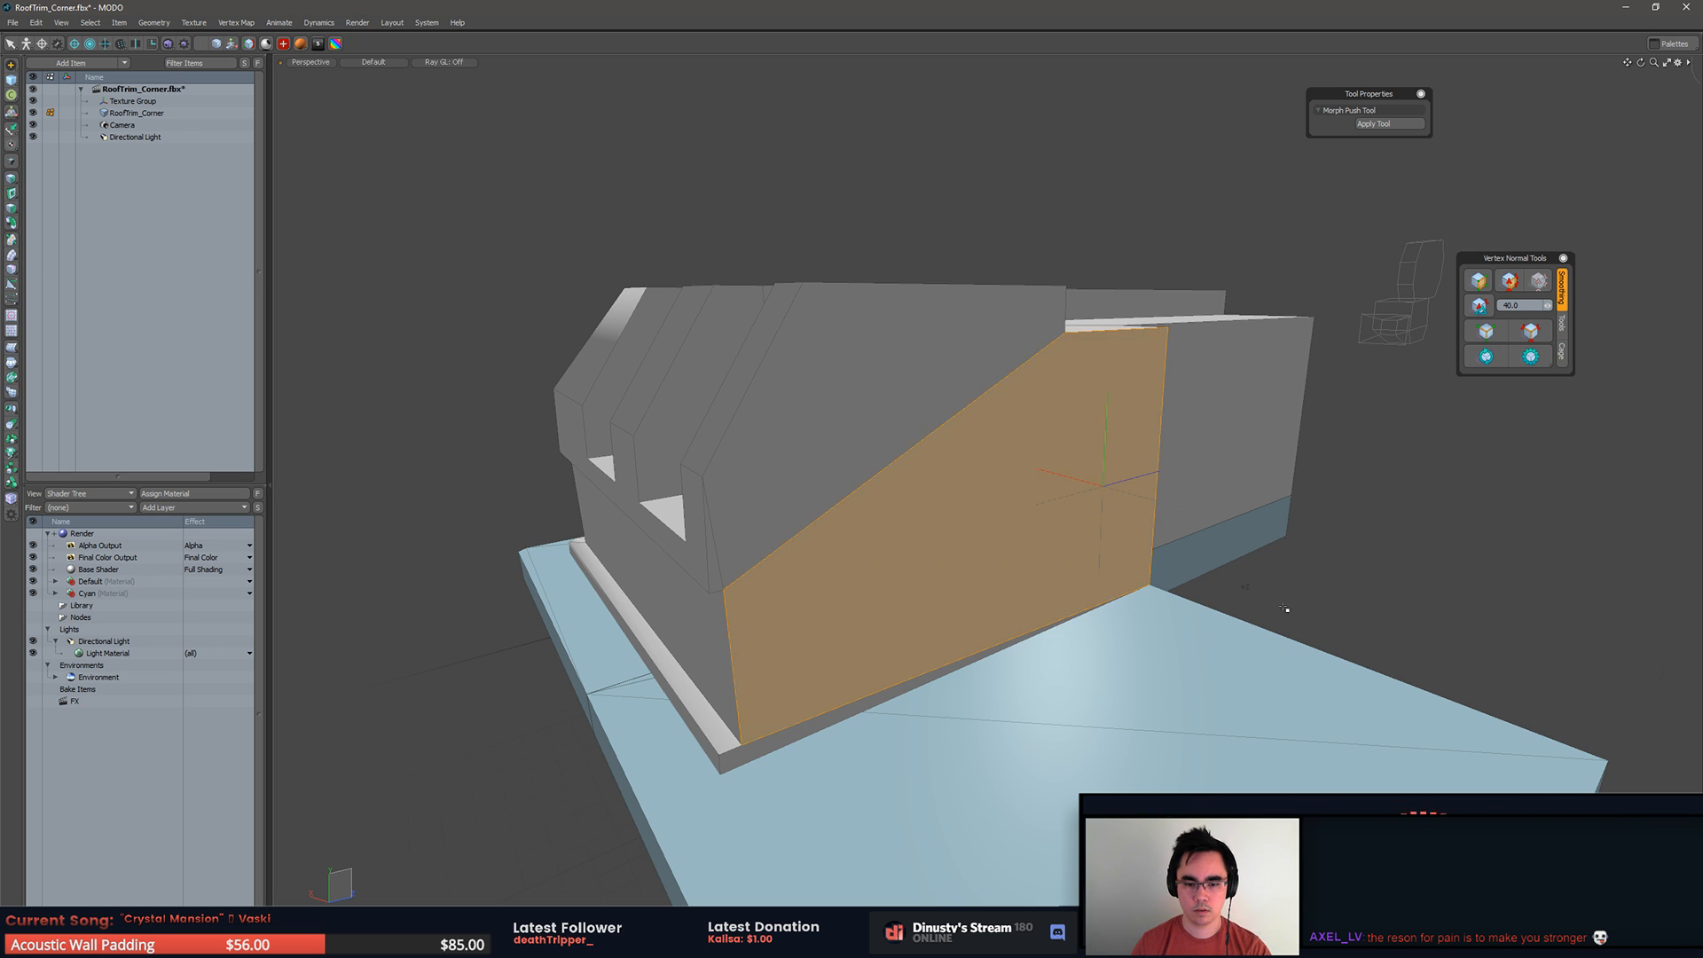
key("1")
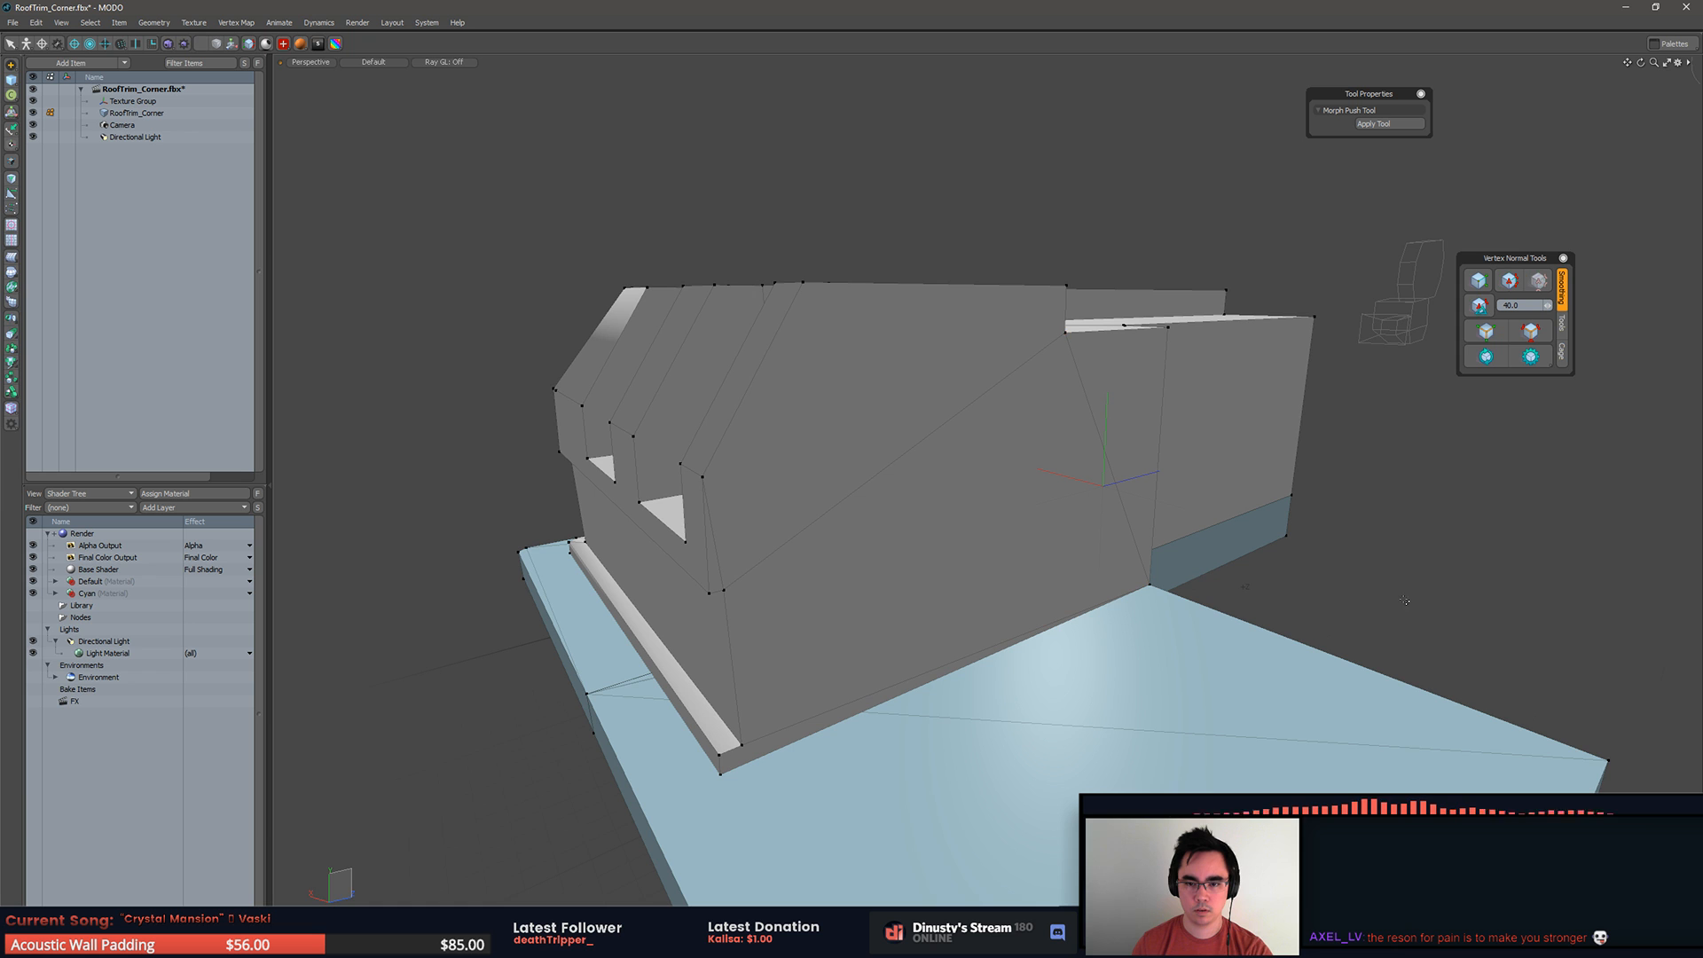
left_click(1405, 600)
Step: Triangulate the upper part of the split cap and continue dividing its lower strip at the small ledge's vertices
key("3")
left_click(825, 406)
key("shift+t")
left_click(1399, 635)
left_click_drag(1399, 635, 1184, 527, "alt")
double_click(988, 498)
key("1")
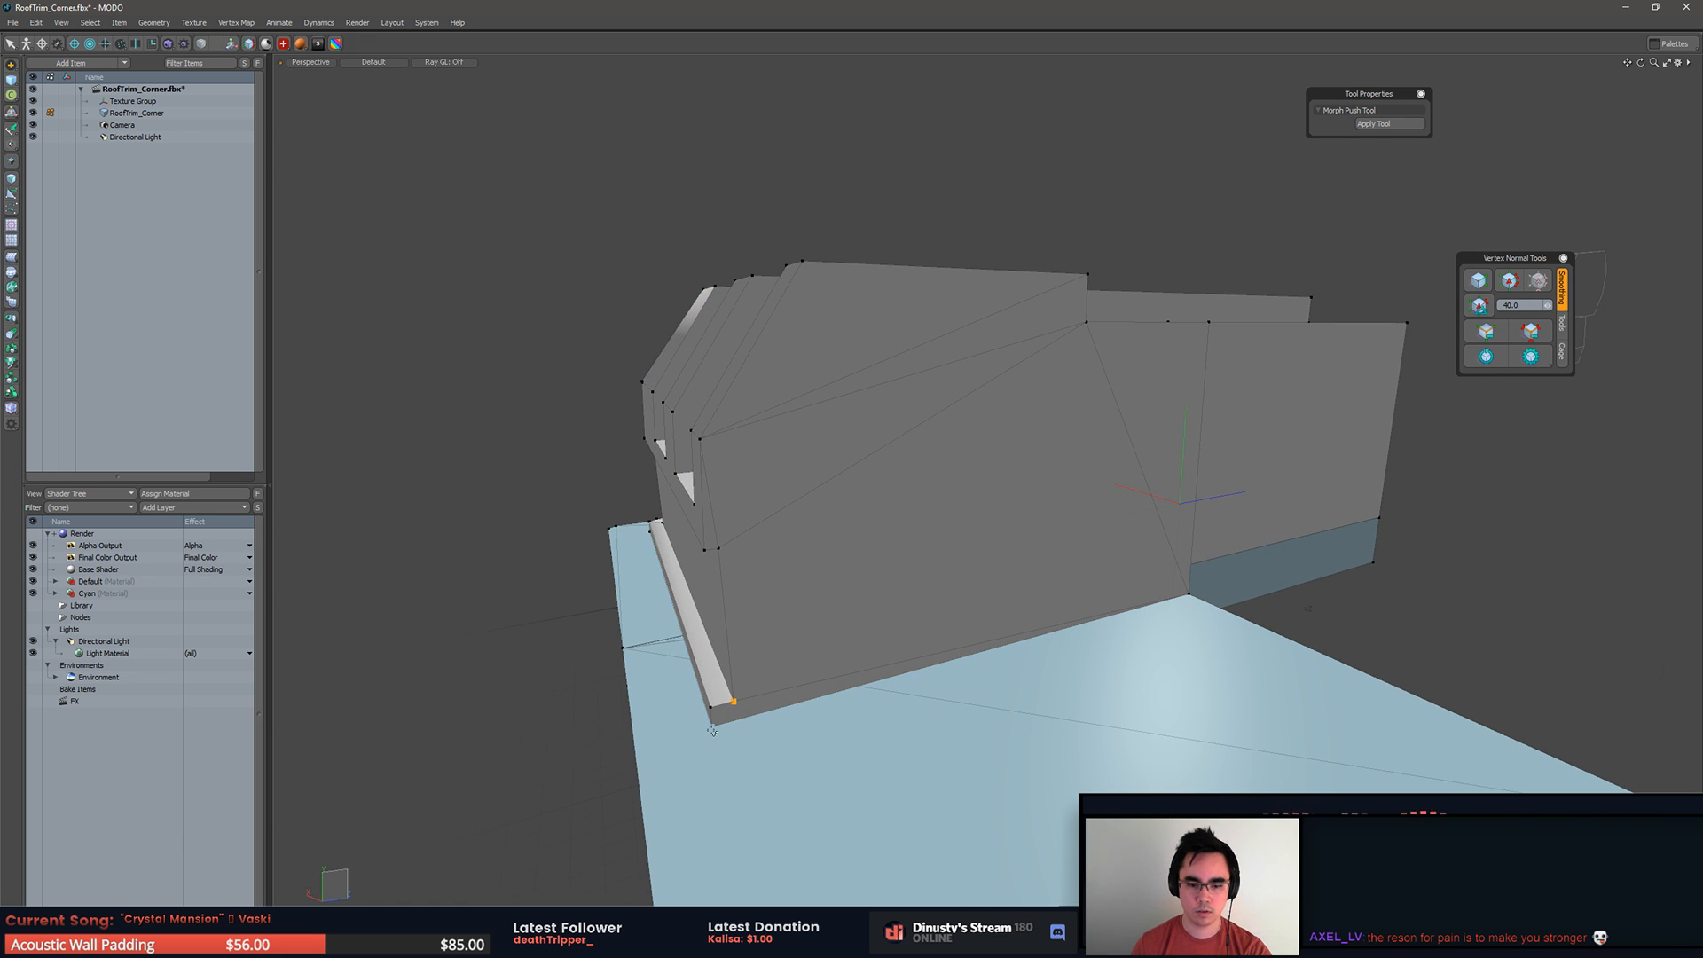
key("3")
Step: Split the matching cap polygon on the other half of the upper body through its step, ledge and lower corner vertices
left_click_drag(1399, 621, 1487, 356, "alt")
left_click_drag(912, 473, 1115, 489, "alt")
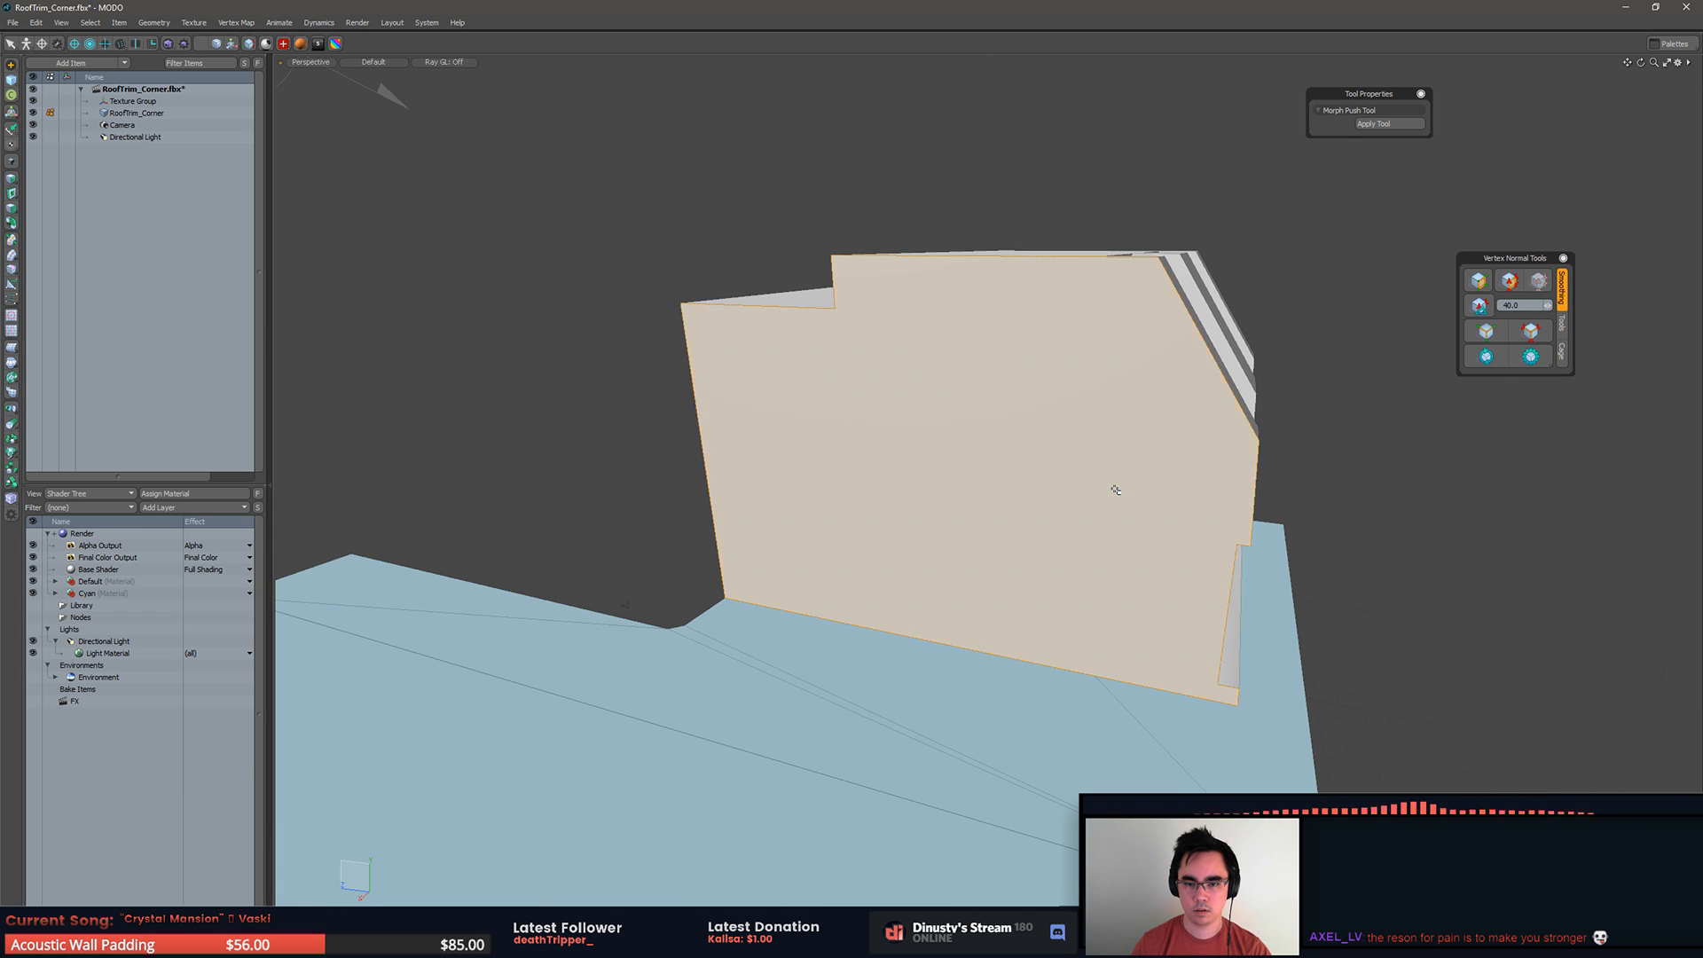
key("1")
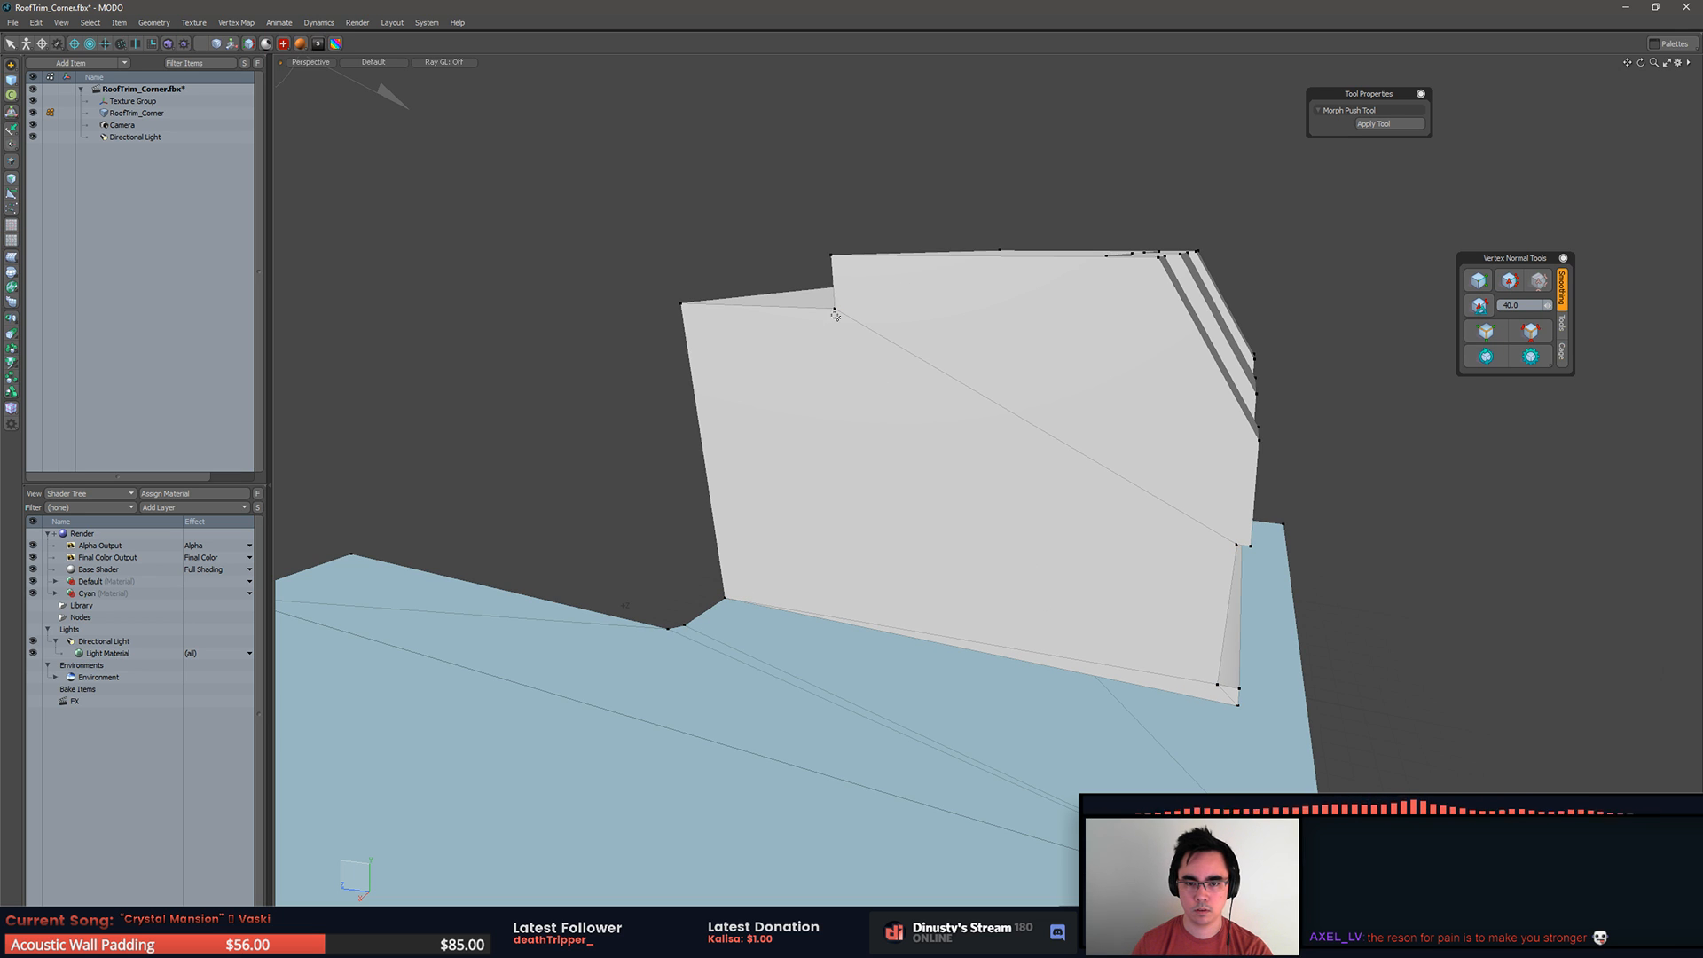
key("3")
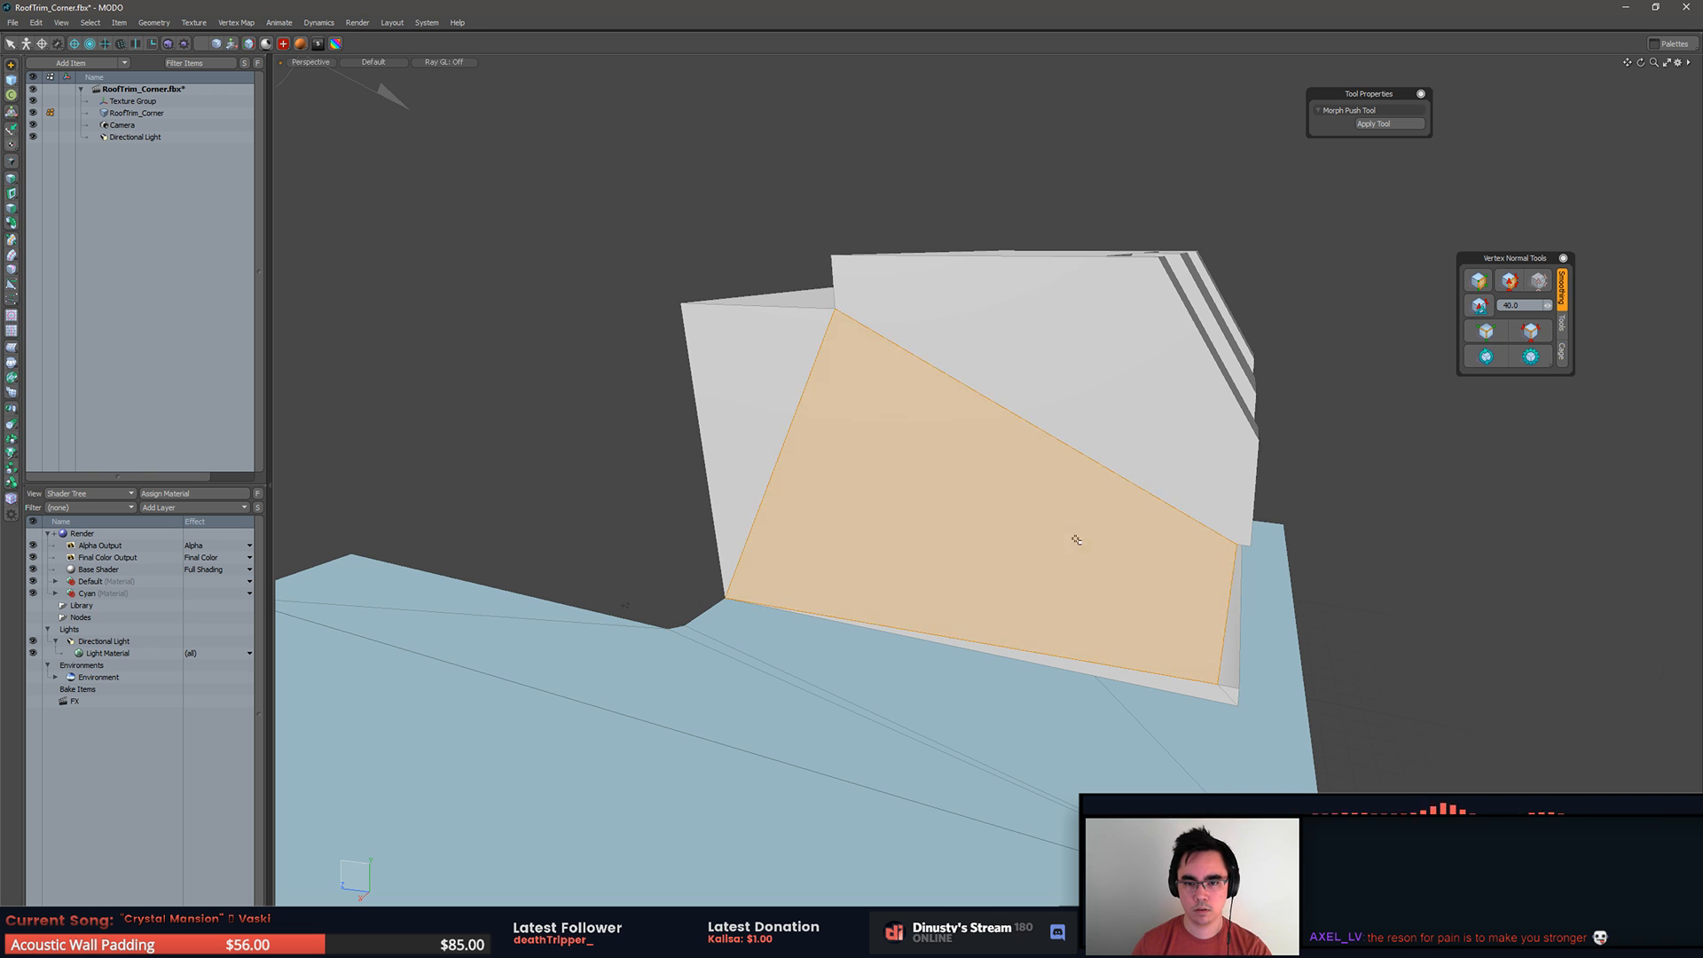
left_click_drag(1427, 422, 1388, 504, "alt")
key("ctrl+z")
key("ctrl+z")
key("1")
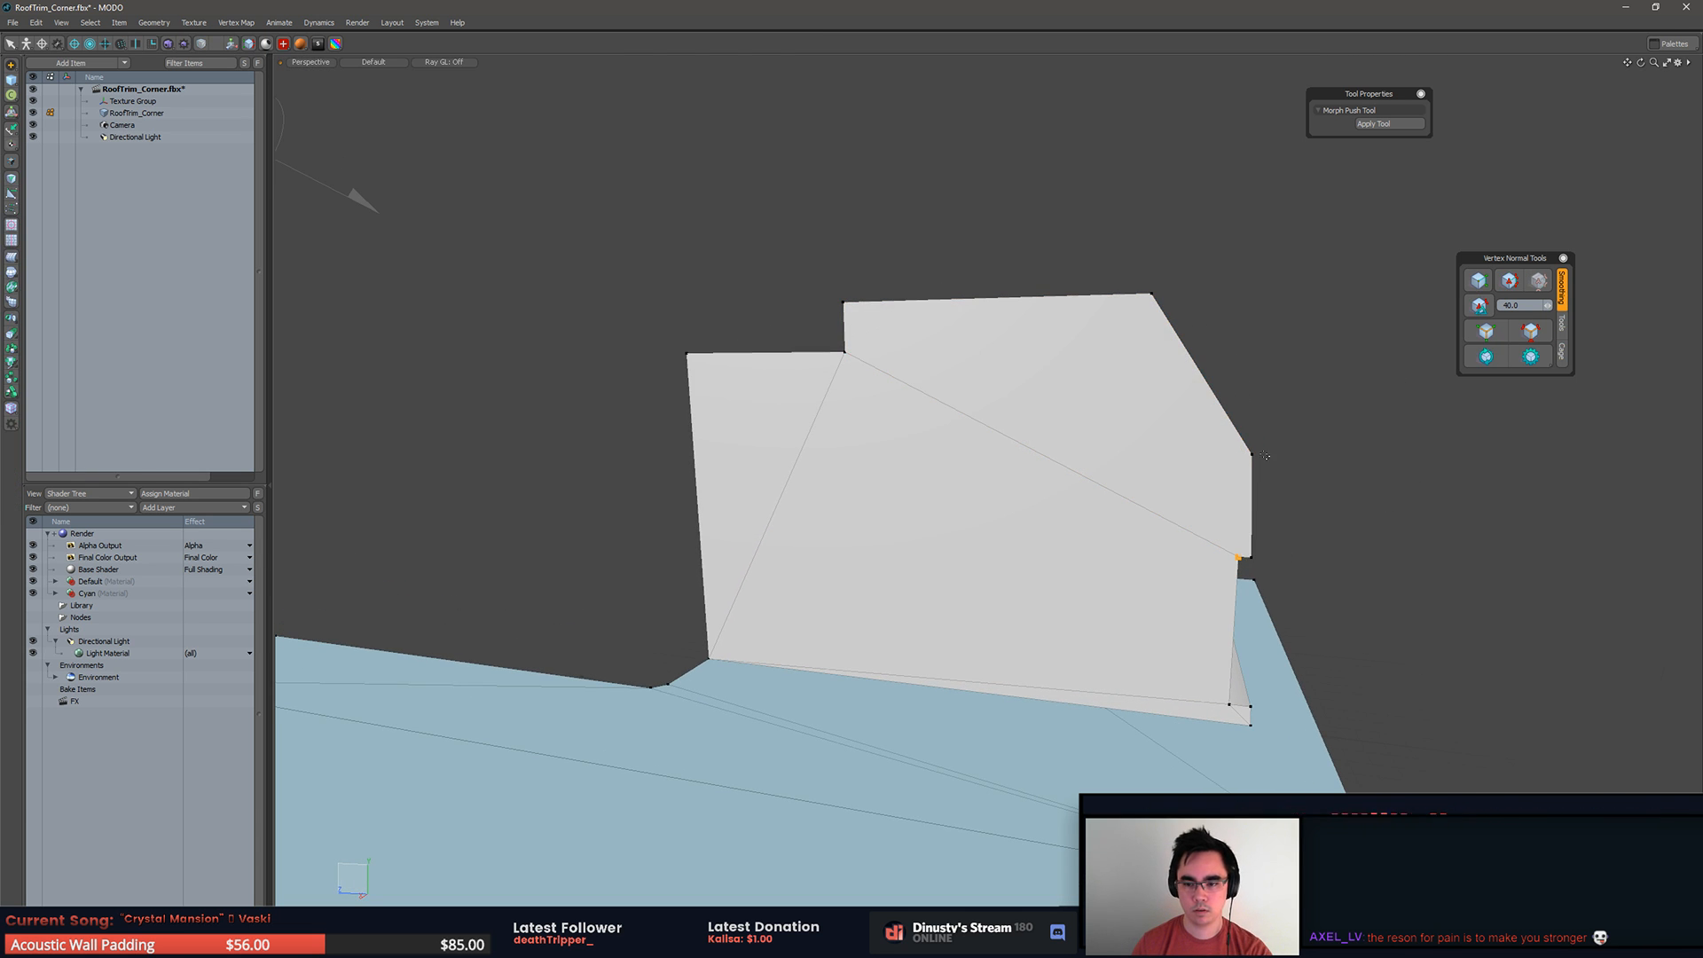
key("3")
double_click(1216, 465)
left_click_drag(1361, 481, 878, 514, "alt")
Step: Unhide all polygons and check the sliced base and upper body pieces from several angles
key("u")
left_click_drag(1065, 524, 1192, 581, "alt")
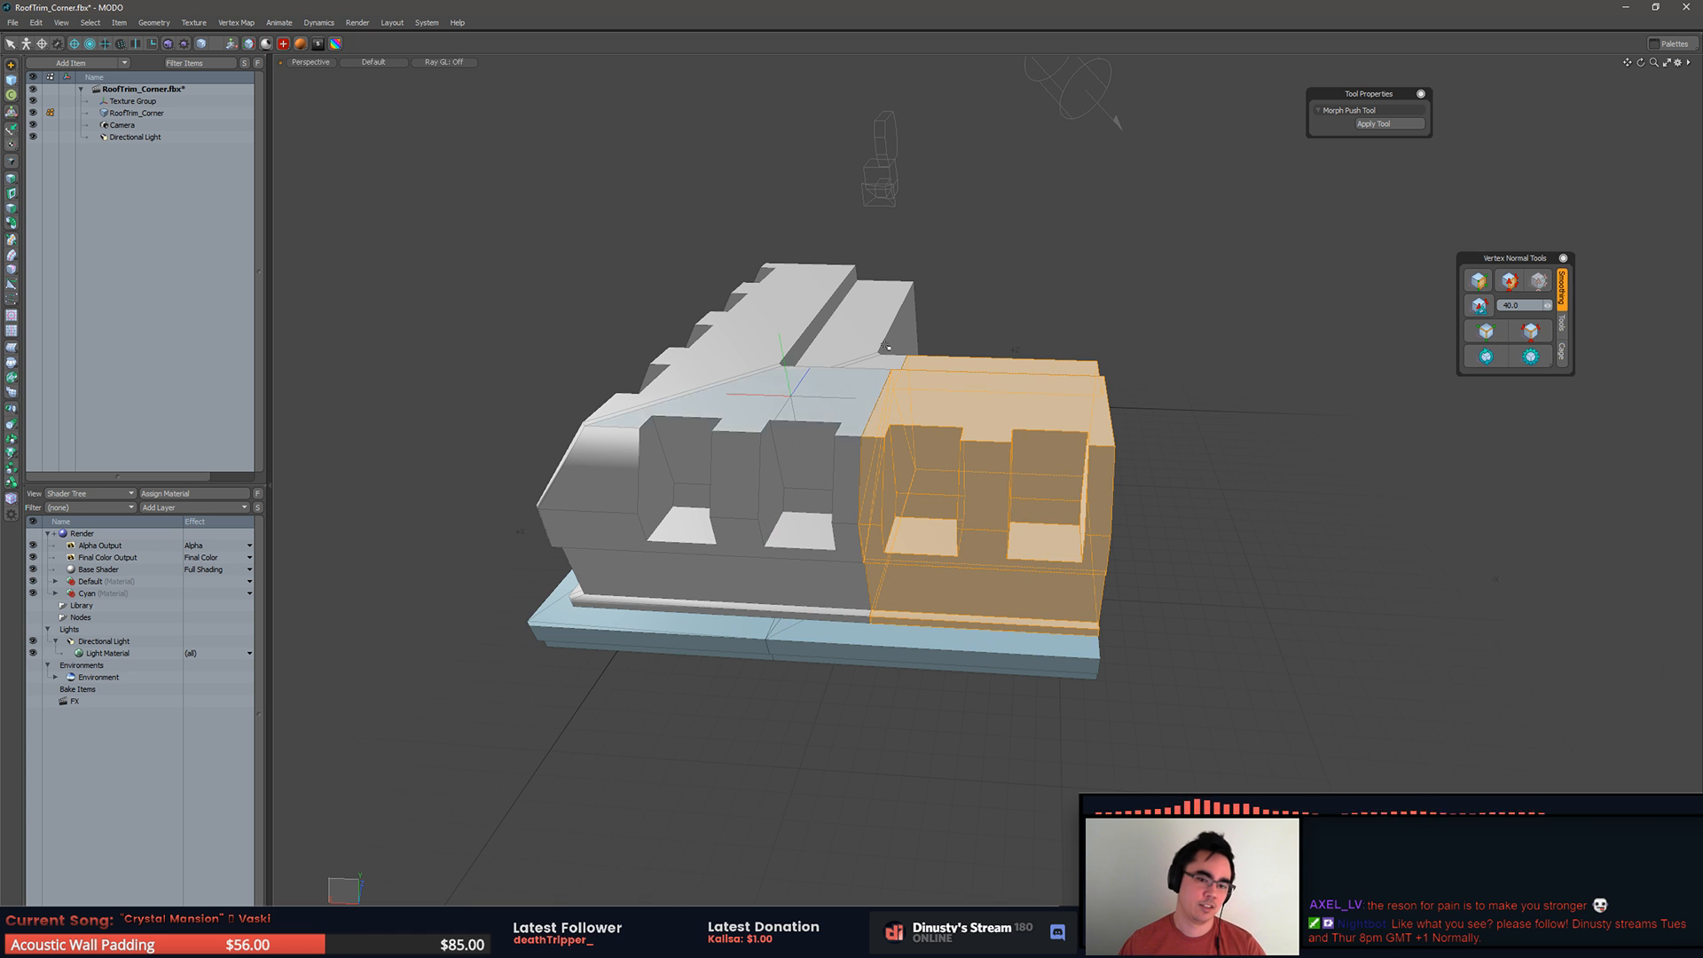
left_click(1228, 499)
left_click_drag(1172, 494, 1104, 614, "alt")
left_click(1073, 462)
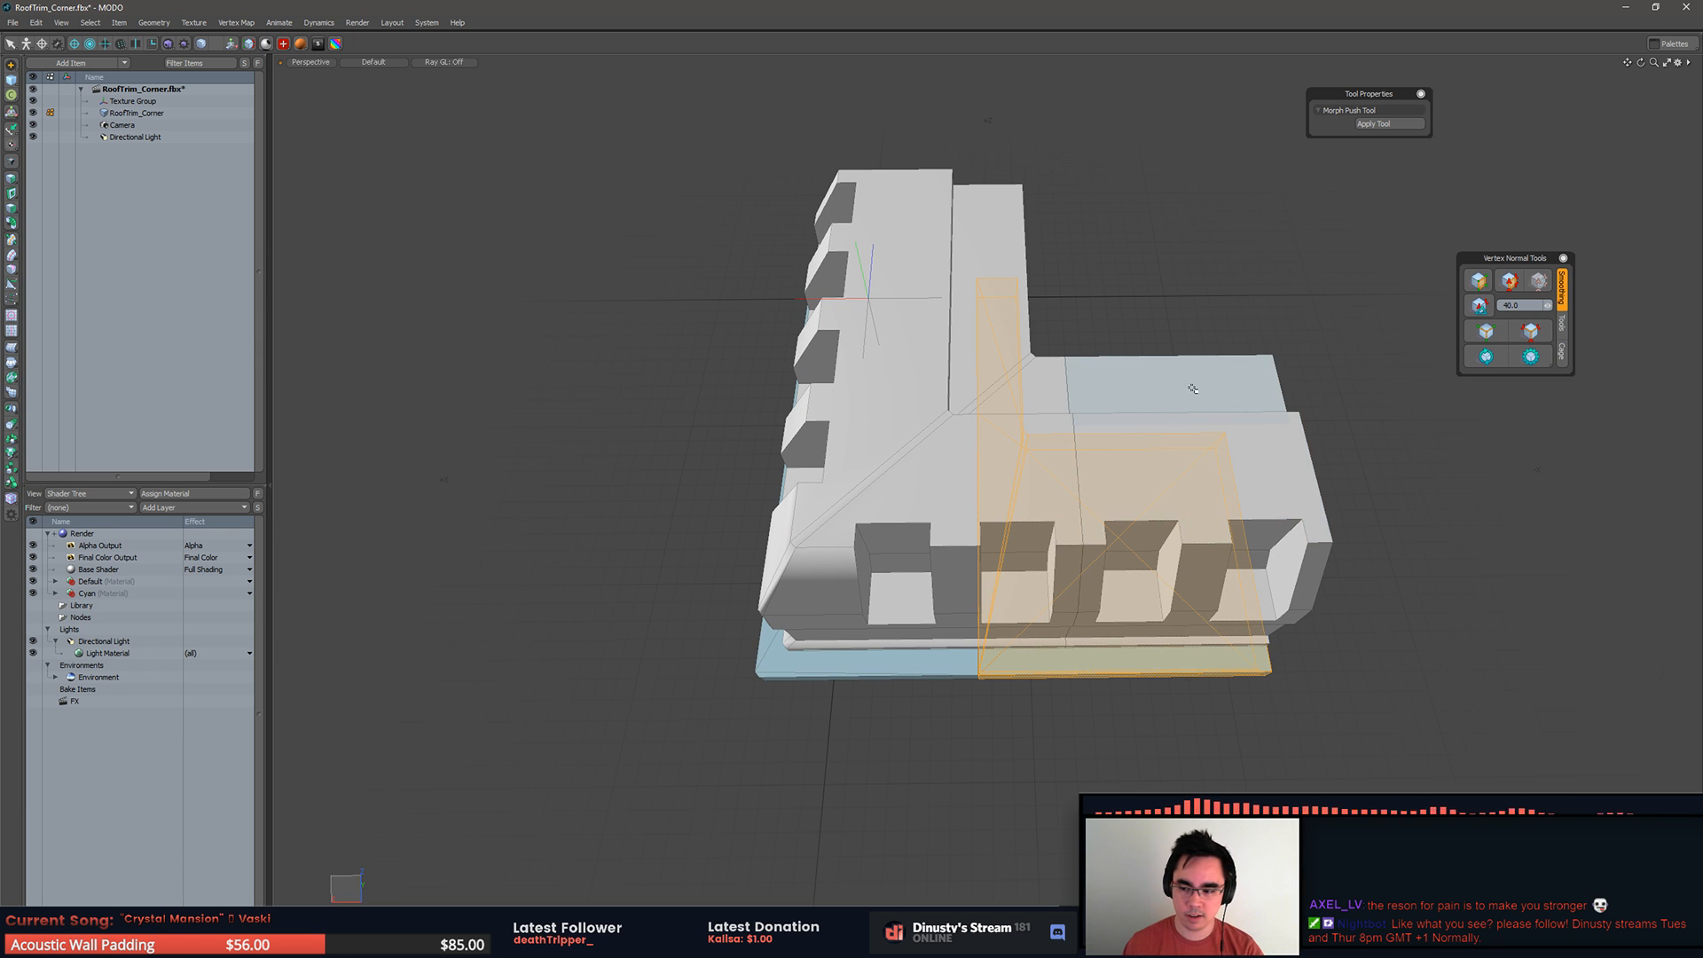
left_click_drag(1164, 550, 1242, 435, "alt")
left_click(1362, 403)
left_click_drag(1362, 403, 1333, 350, "ctrl+alt")
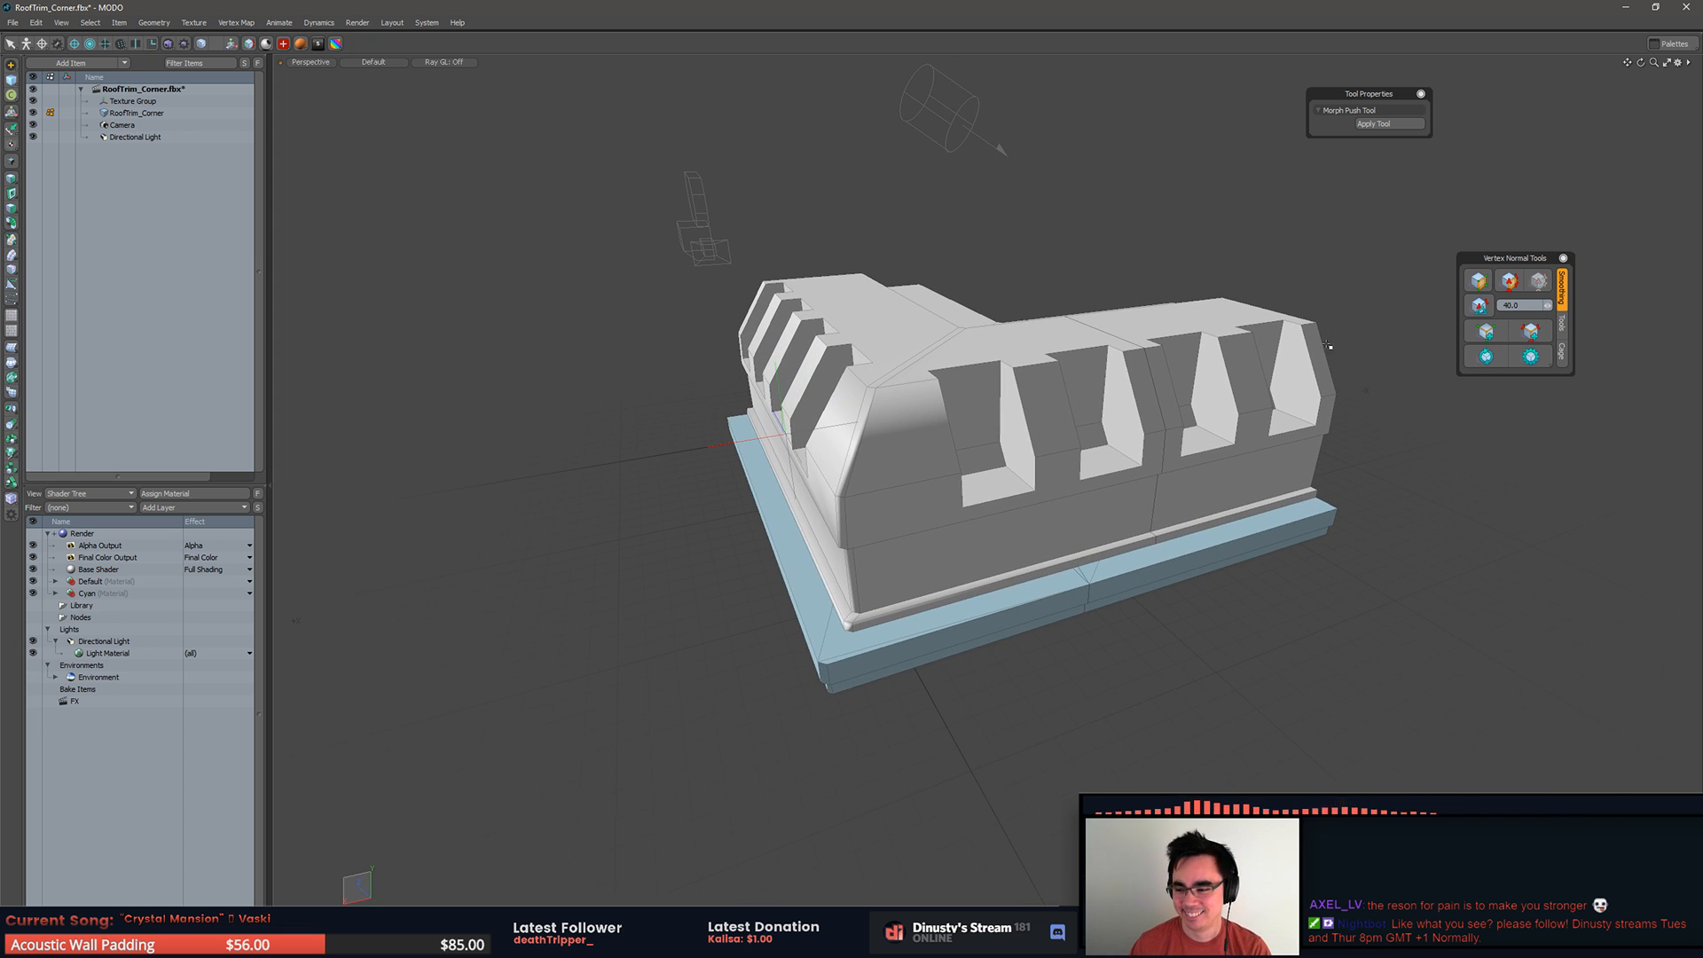
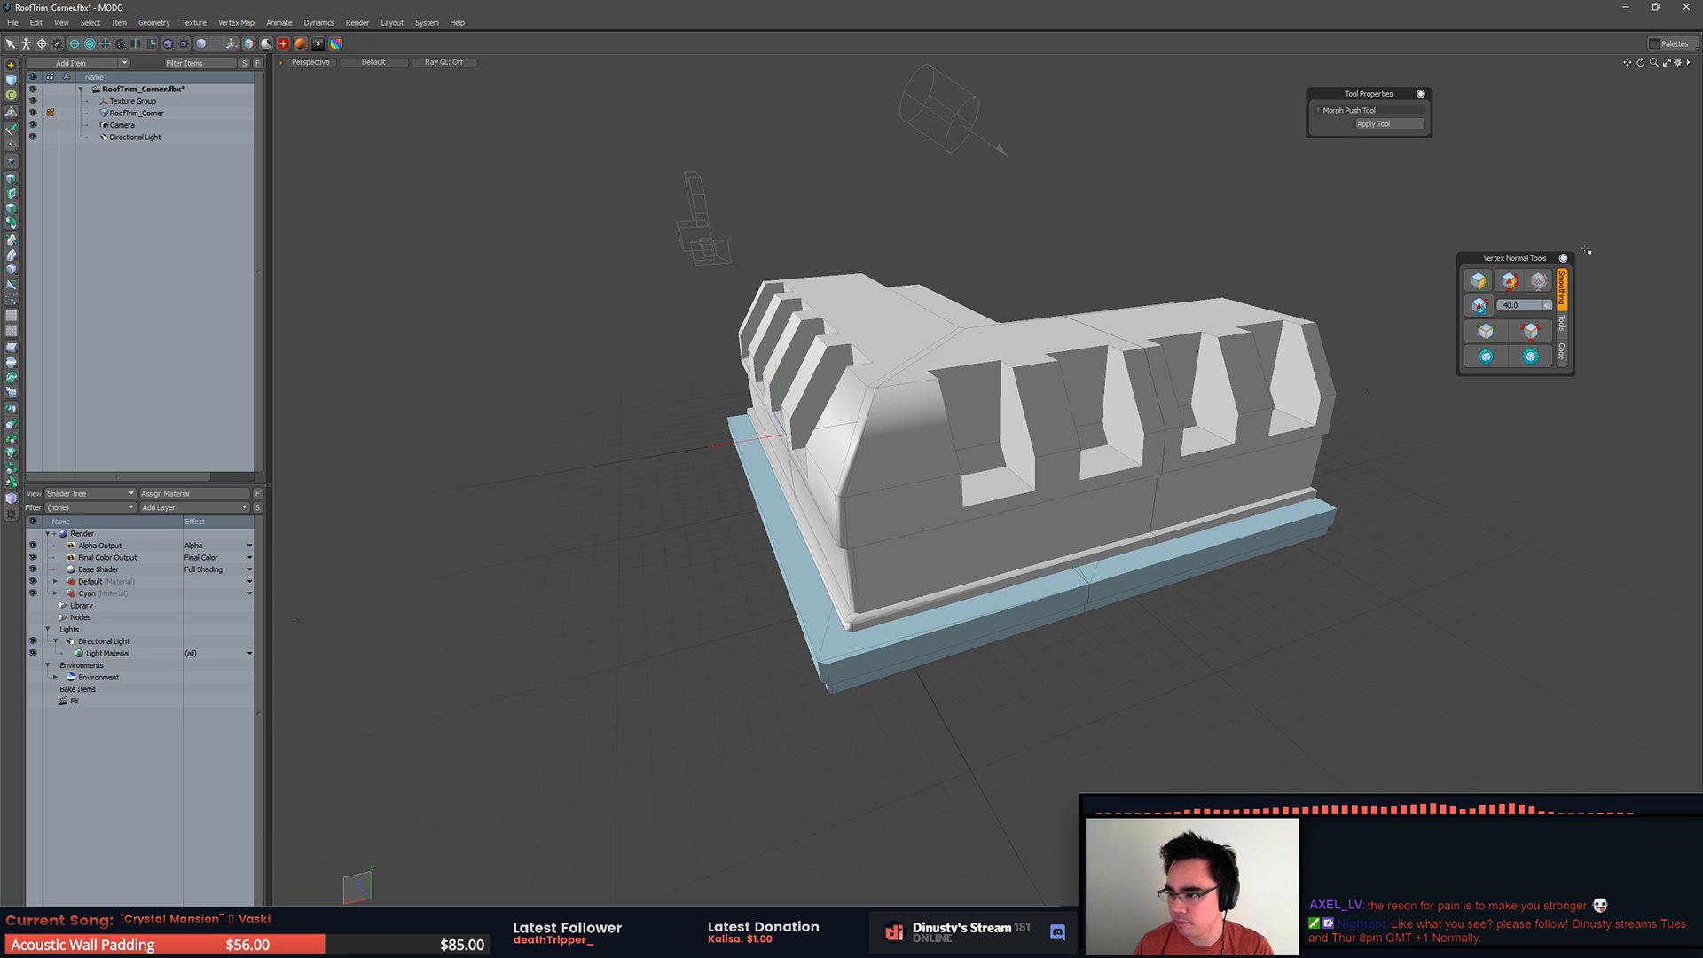
Step: Check which base and upper body sections are connected by selecting them and viewing the corner from above and below
middle_click_drag(873, 381, 1099, 608)
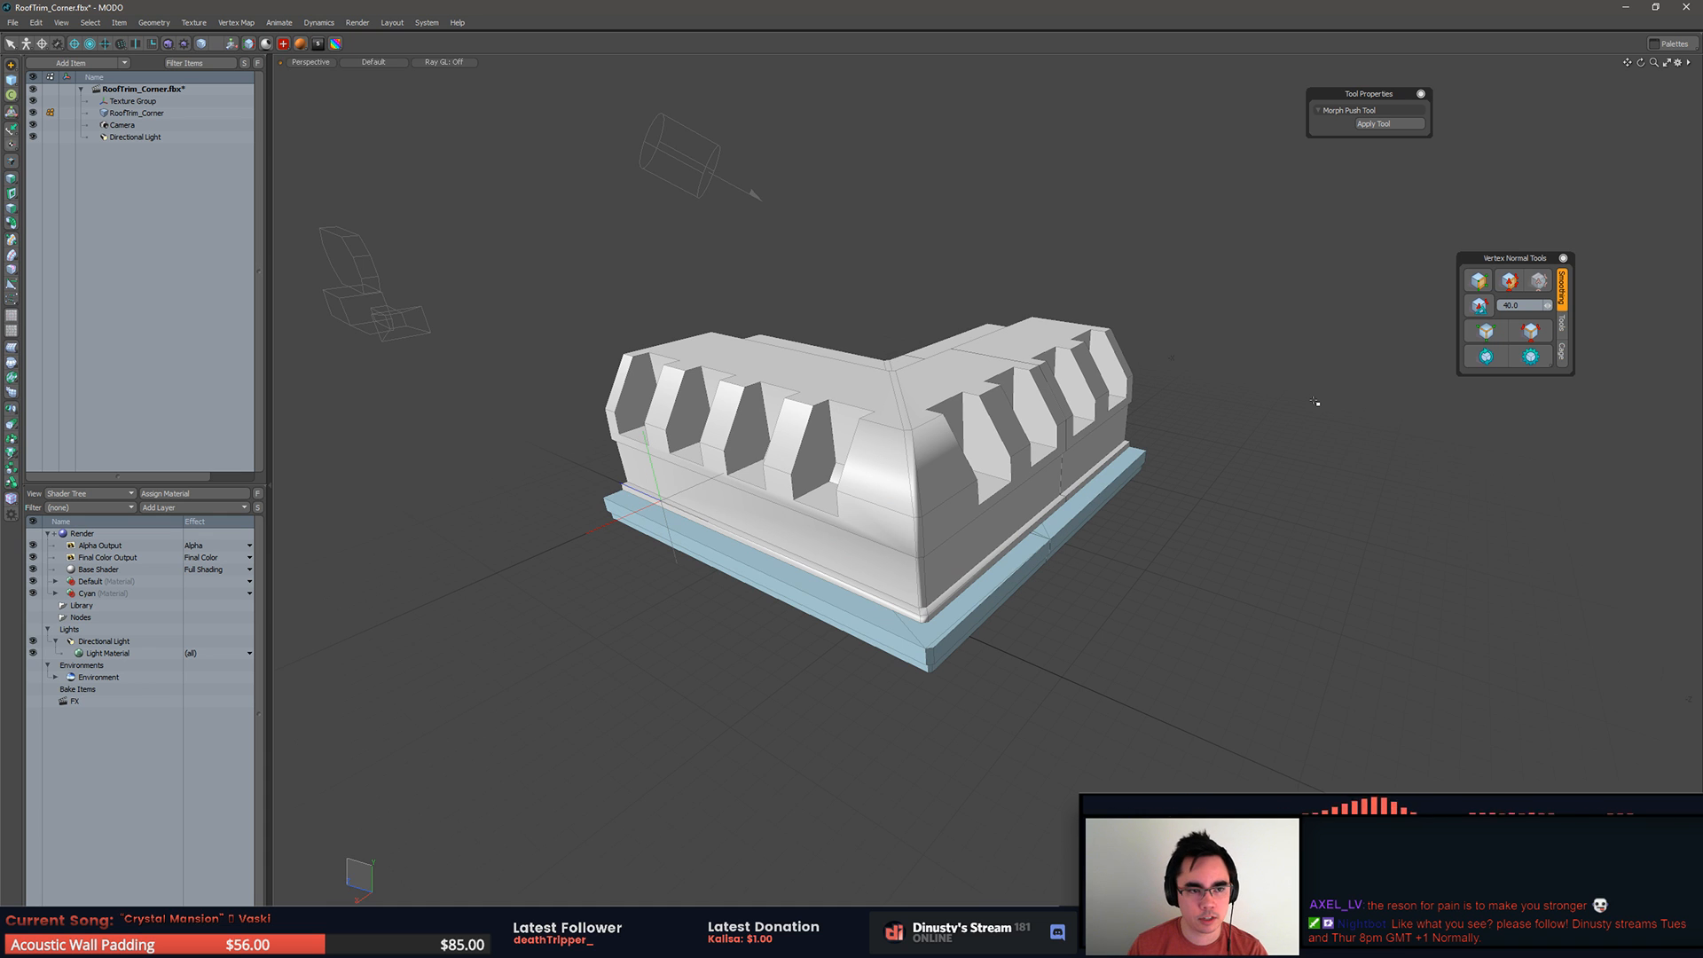
middle_click_drag(1108, 519, 1180, 504)
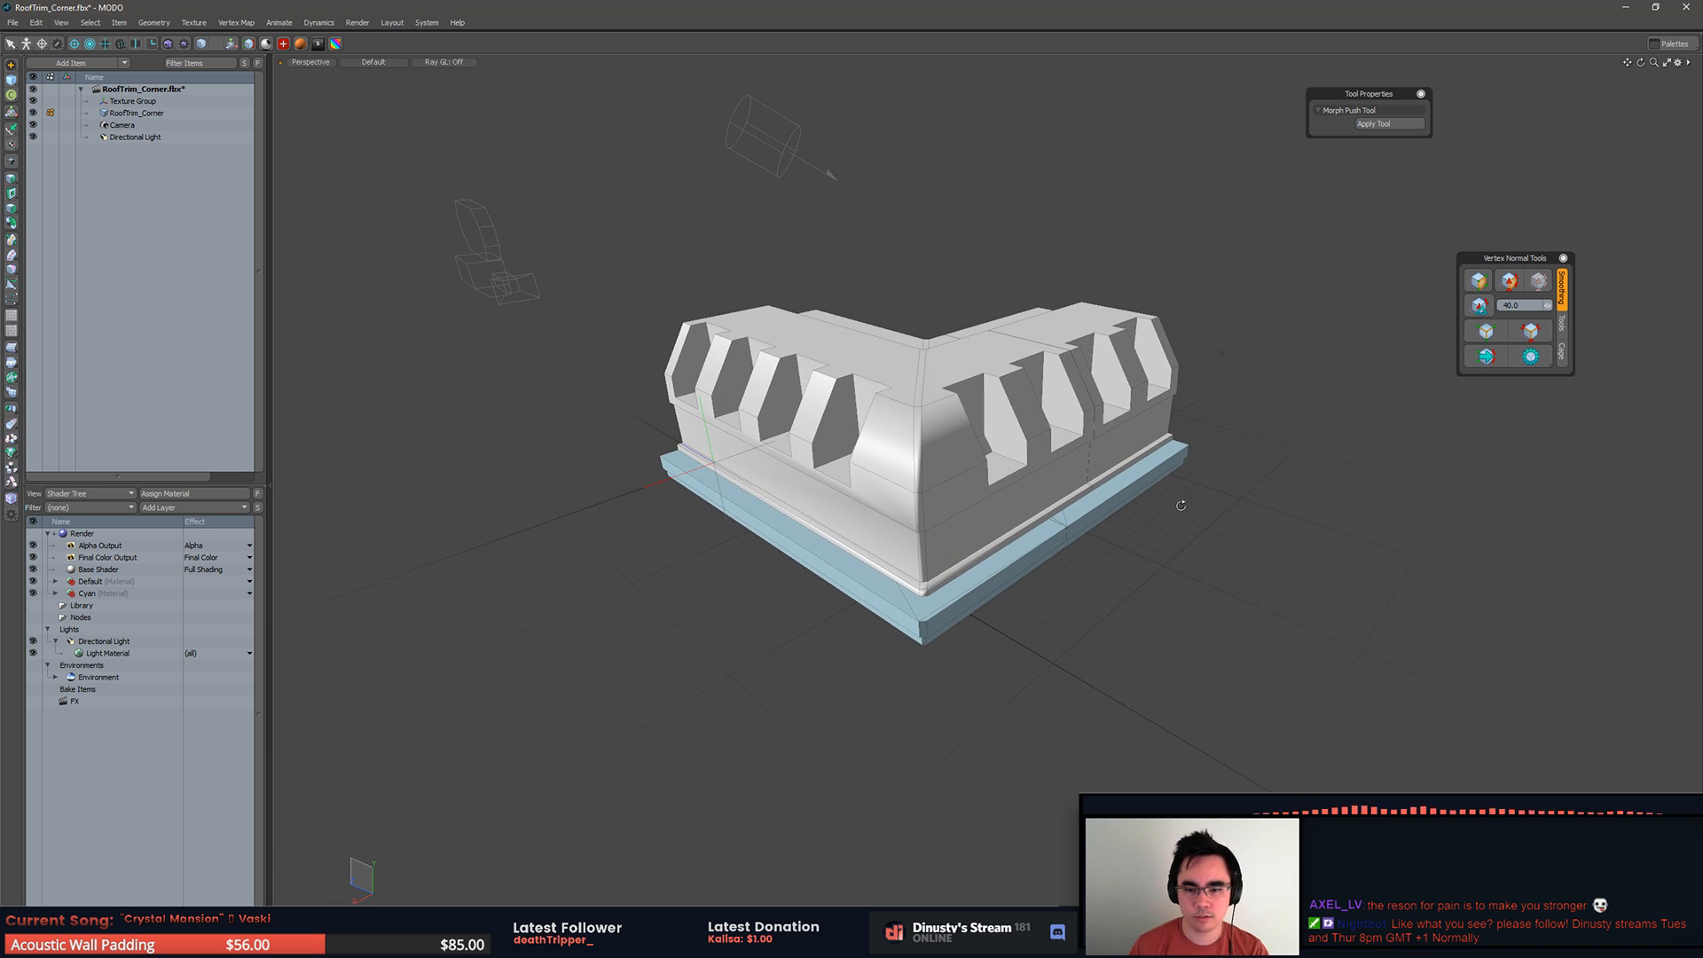
left_click(1005, 531)
key("3")
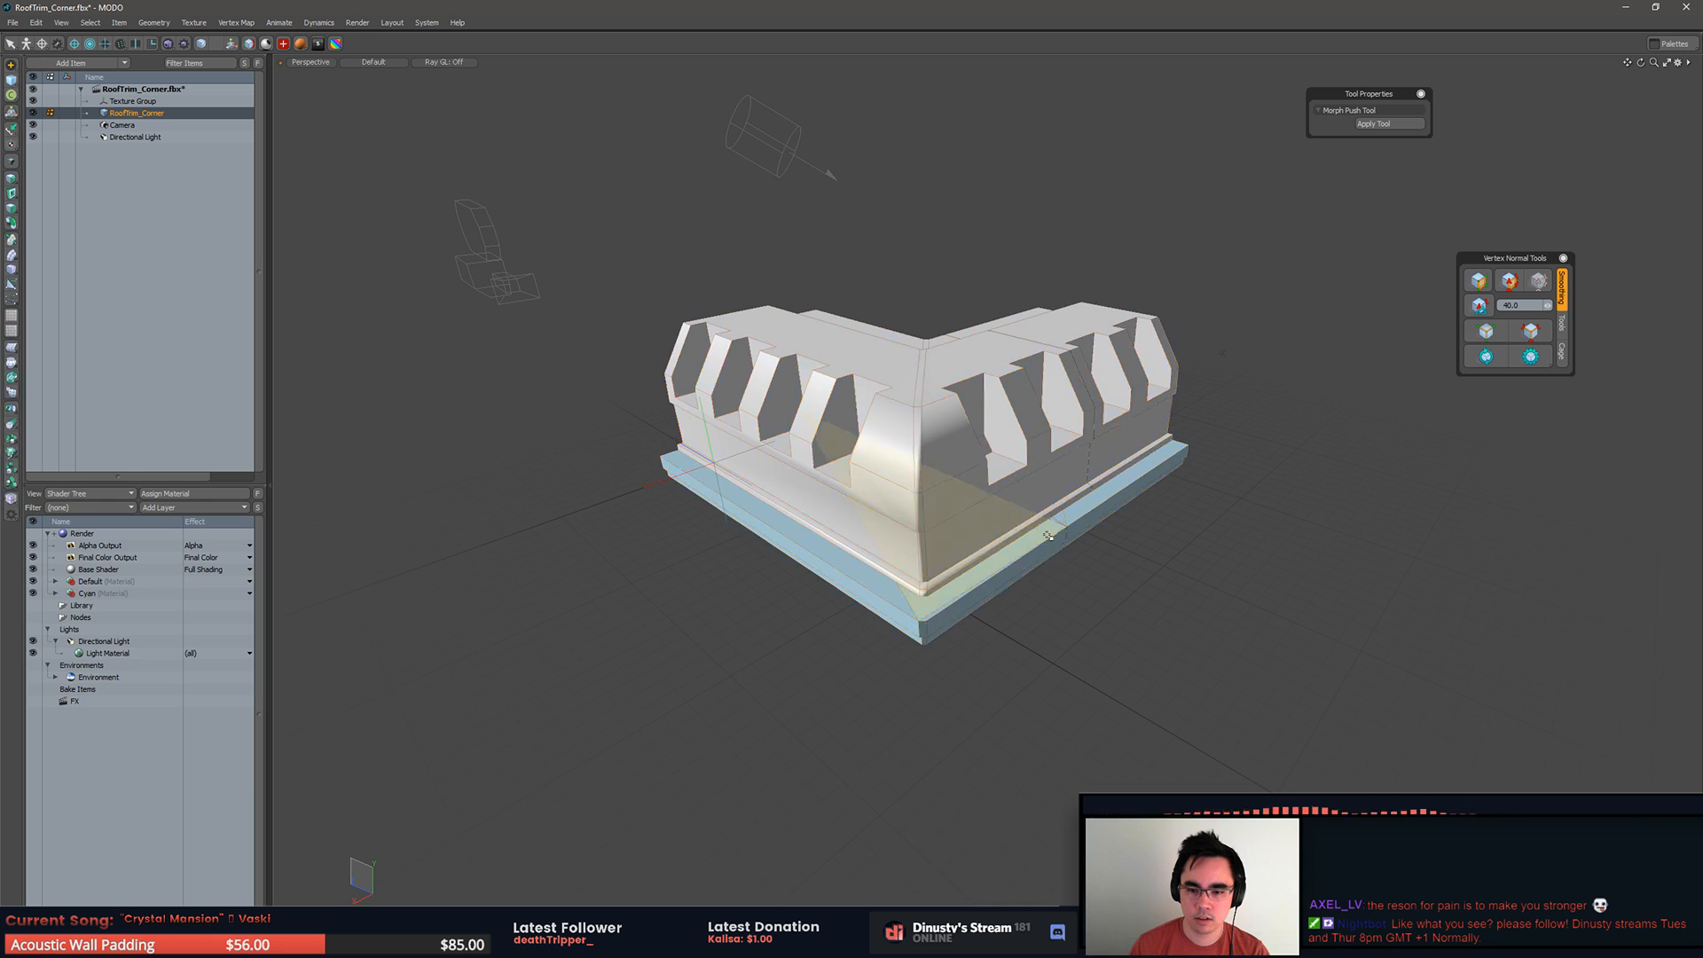
double_click(1047, 542)
double_click(1075, 519, "shift")
double_click(1049, 499, "shift")
double_click(1144, 417, "shift")
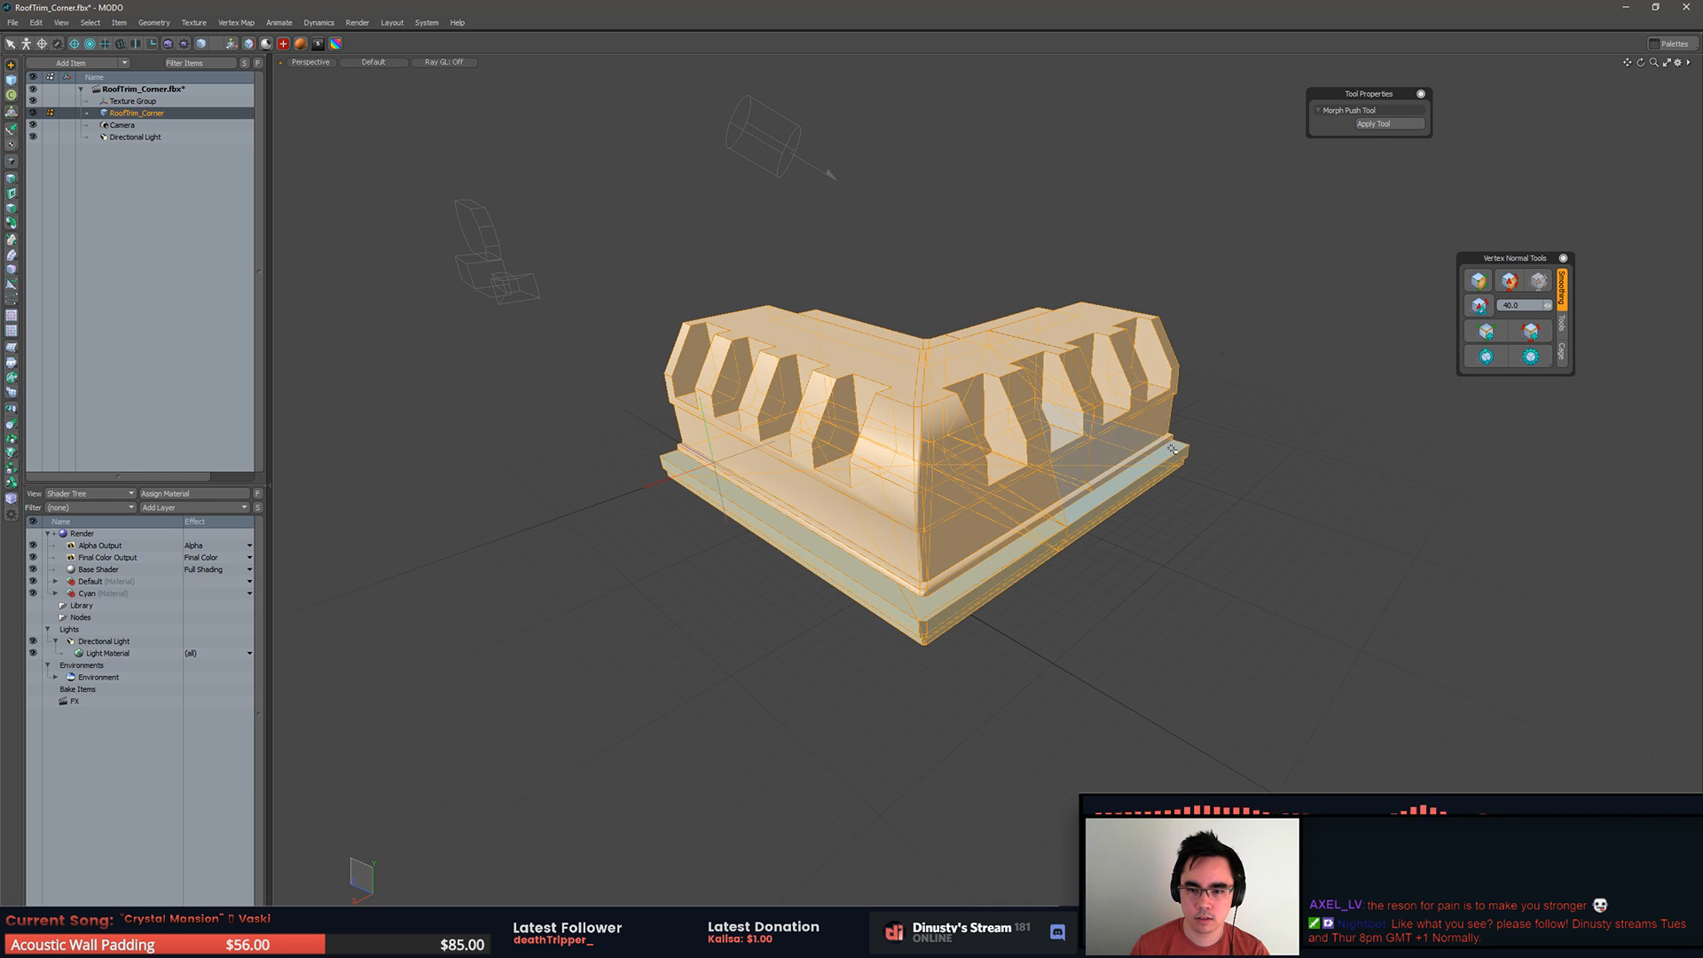
left_click(1229, 498)
left_click_drag(1237, 564, 1264, 436, "alt")
key("5")
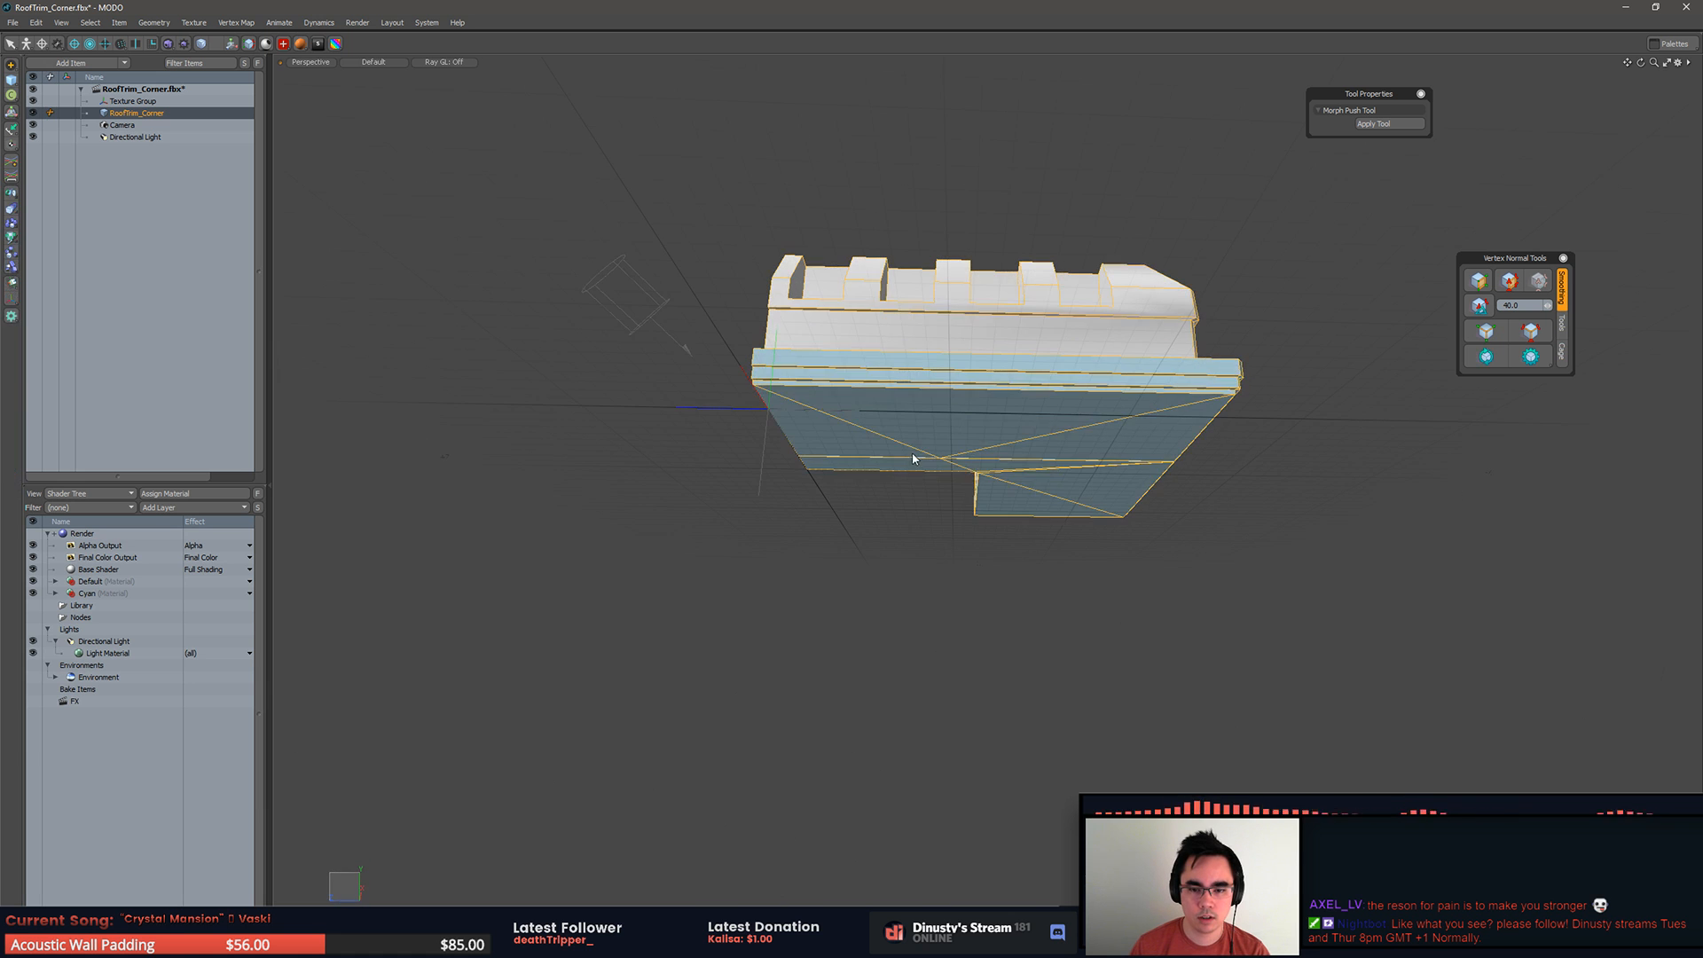
Step: Isolate the long rectangular slab of the base and inspect its underside and top
key("3")
double_click(909, 451)
left_click_drag(936, 460, 1020, 421, "alt")
key("2")
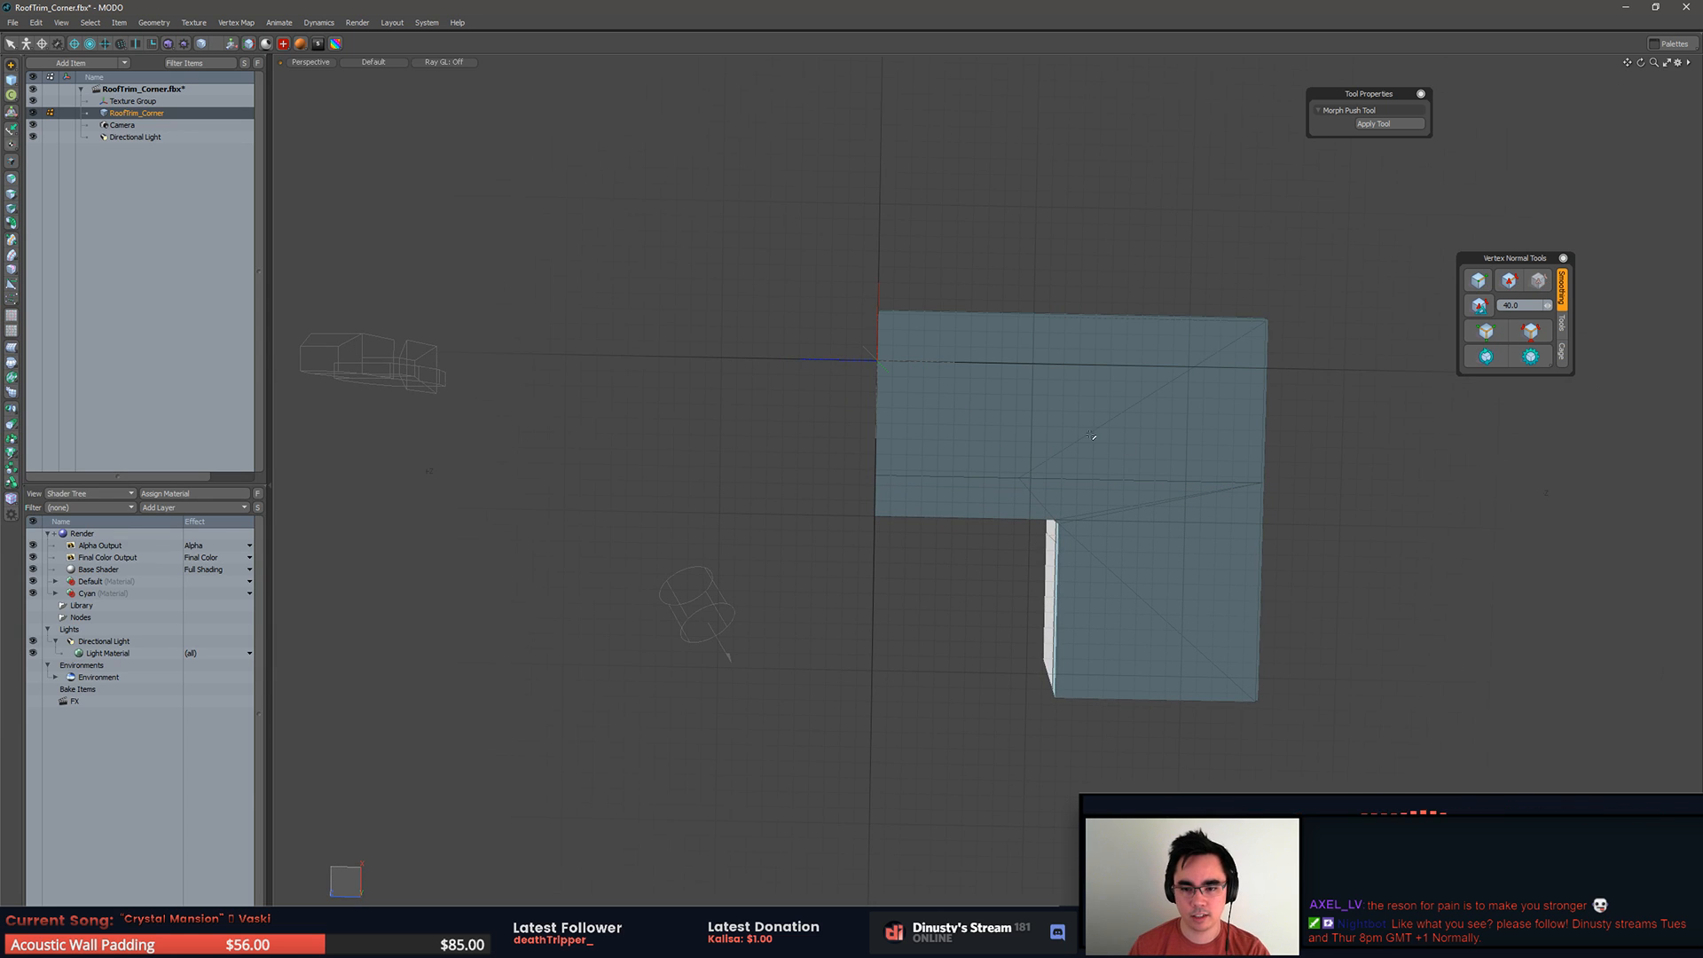
key("3")
left_click(1060, 426)
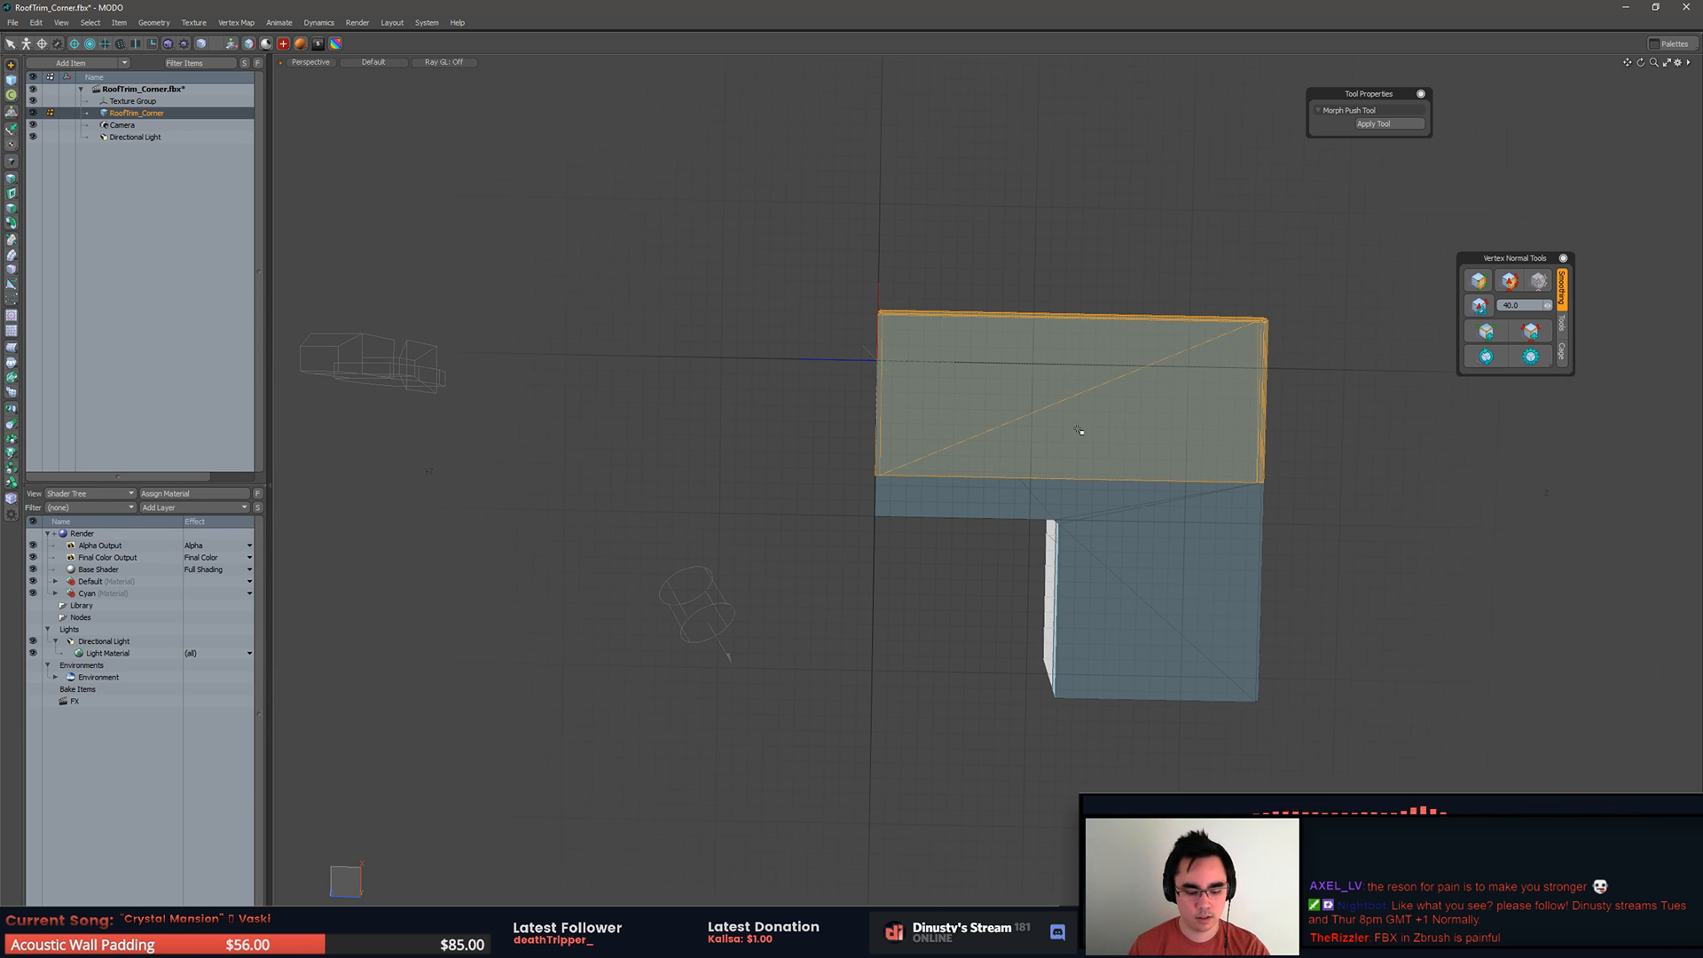
key("shift+h")
left_click_drag(1088, 431, 1055, 701, "alt")
key("2")
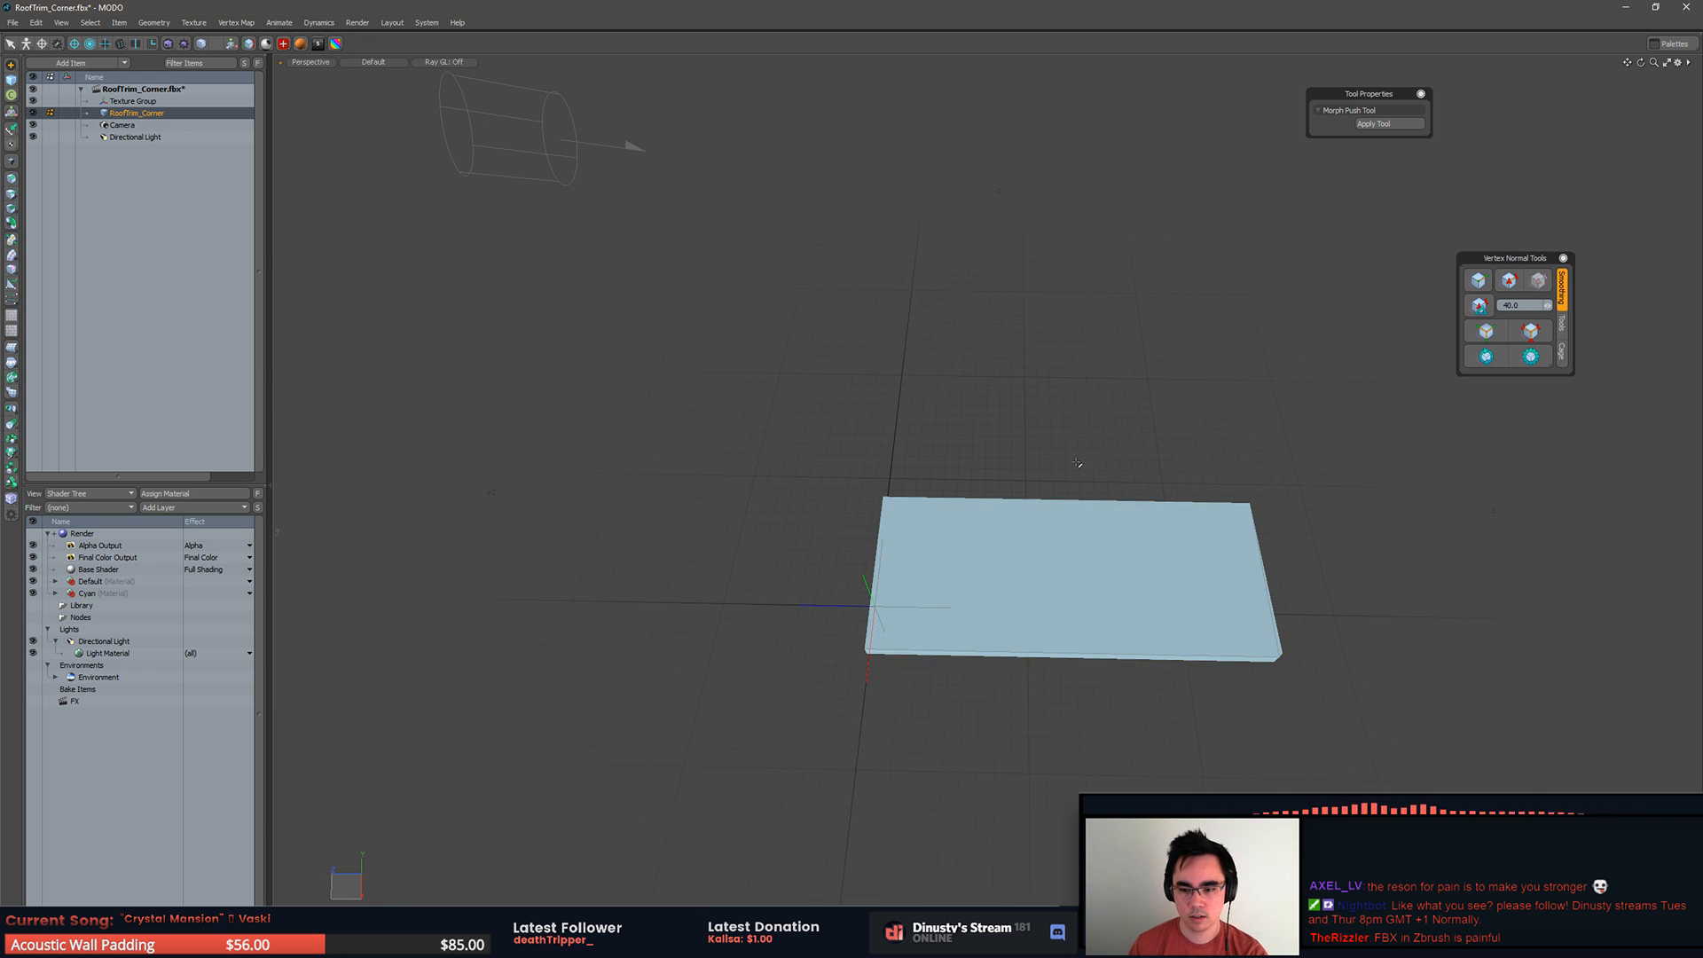
left_click_drag(970, 612, 957, 257, "alt")
Step: Unhide the rest of the mesh, slice the long base slab crosswise near its outer end and scale the new cut's vertices
double_click(1007, 538)
key("u")
key("shift+c")
key("q")
key("1")
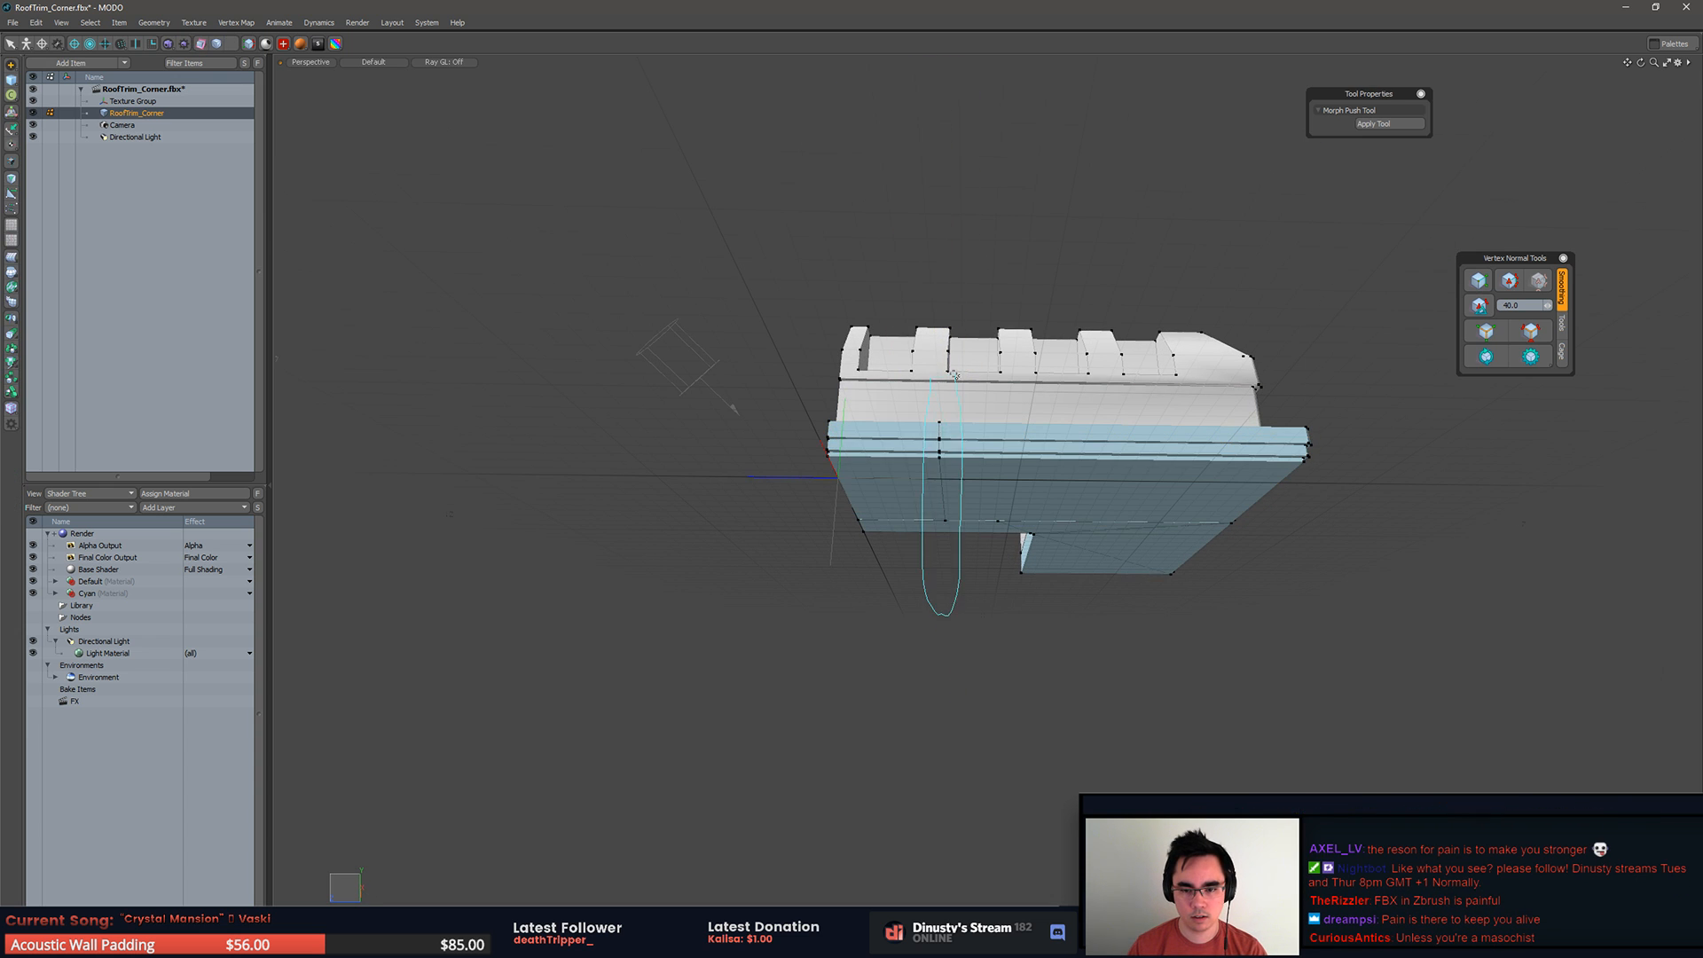
key("r")
key("q")
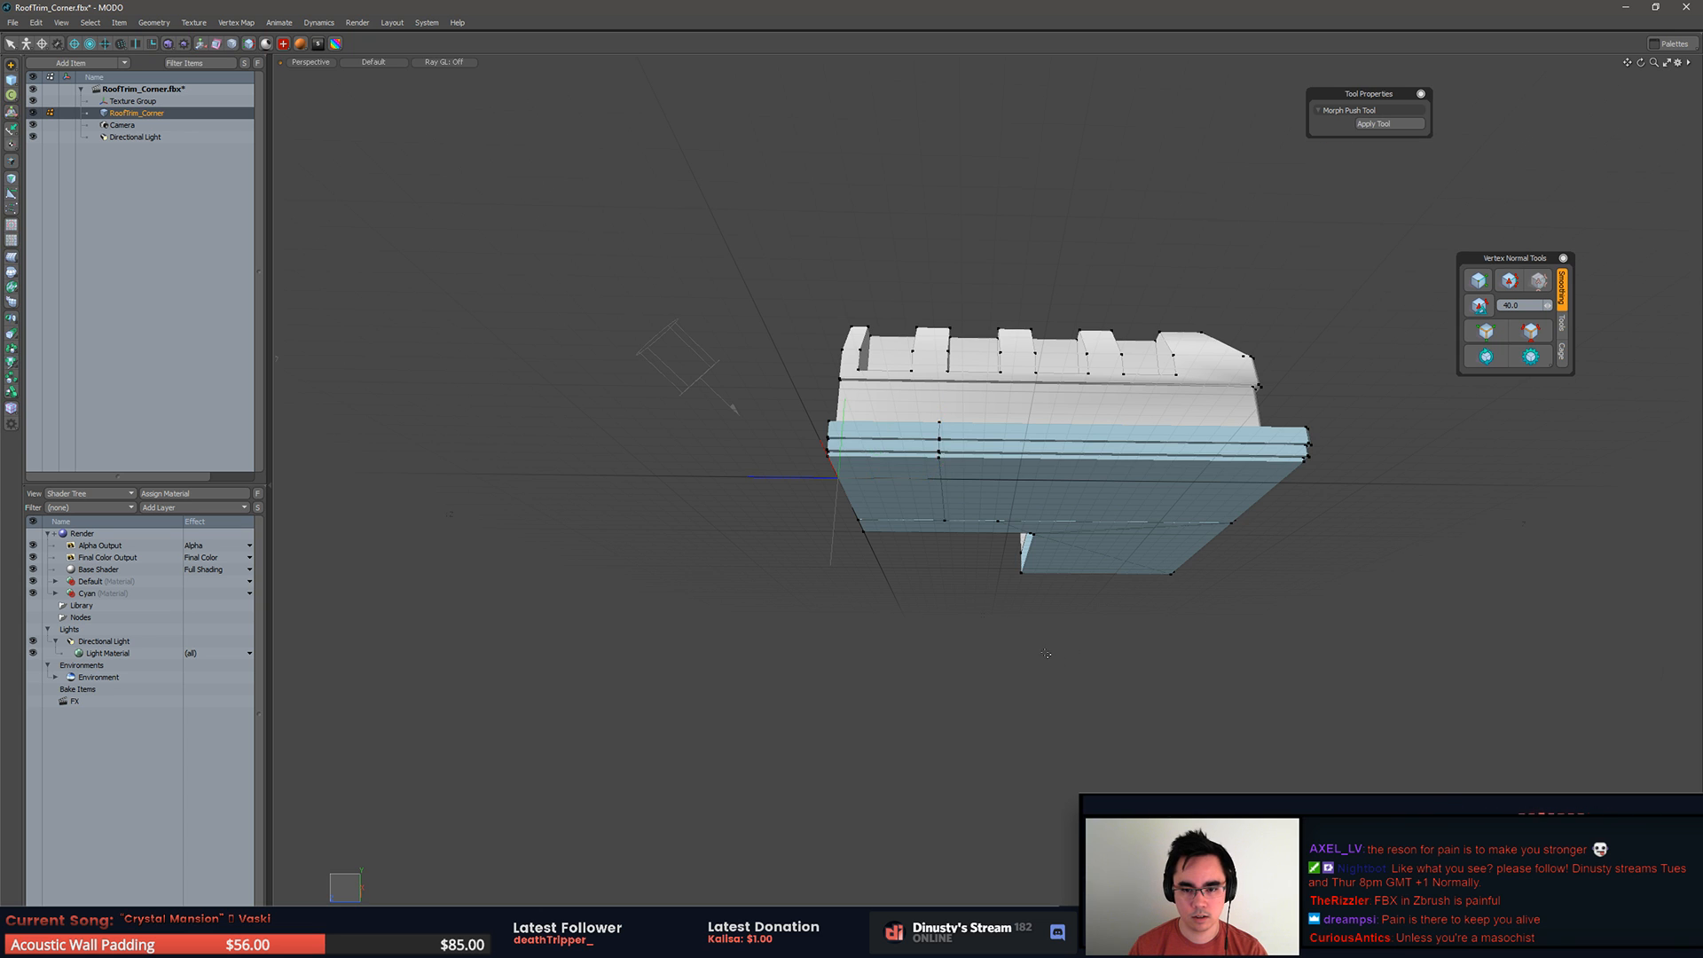
Step: Examine the new base cut and the surrounding body polygons from several angles, selecting parts to check them
key("3")
key("l")
left_click_drag(897, 447, 920, 589)
left_click(937, 630)
scroll(858, 493, "up", 2)
mouse_move(858, 493)
left_mouse_down("alt")
mouse_move(864, 509)
mouse_move(848, 504)
left_mouse_up("alt")
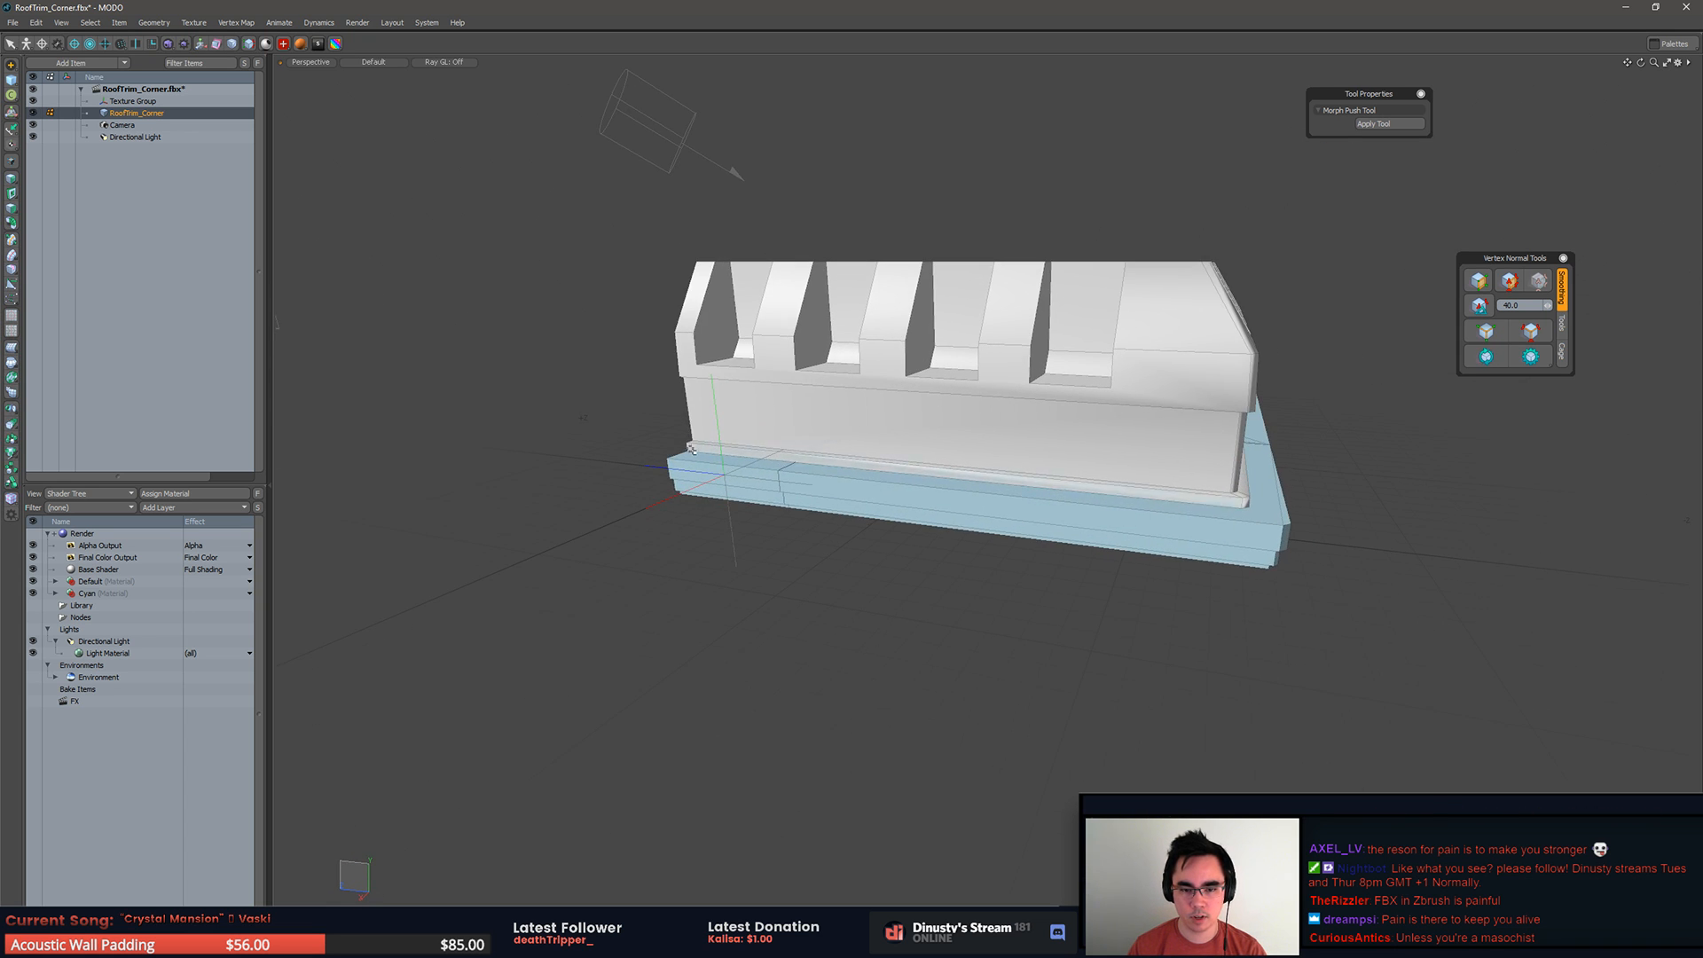
left_click_drag(985, 514, 894, 509, "alt")
mouse_move(1144, 477)
left_mouse_down("alt")
mouse_move(1076, 471)
mouse_move(1093, 435)
mouse_move(1160, 503)
mouse_move(1281, 525)
mouse_move(1082, 571)
mouse_move(1071, 612)
left_mouse_up("alt")
double_click(1093, 436)
left_click(1184, 557)
left_click(1201, 567)
key("3")
mouse_move(824, 217)
right_mouse_down()
mouse_move(941, 670)
mouse_move(931, 211)
right_mouse_up()
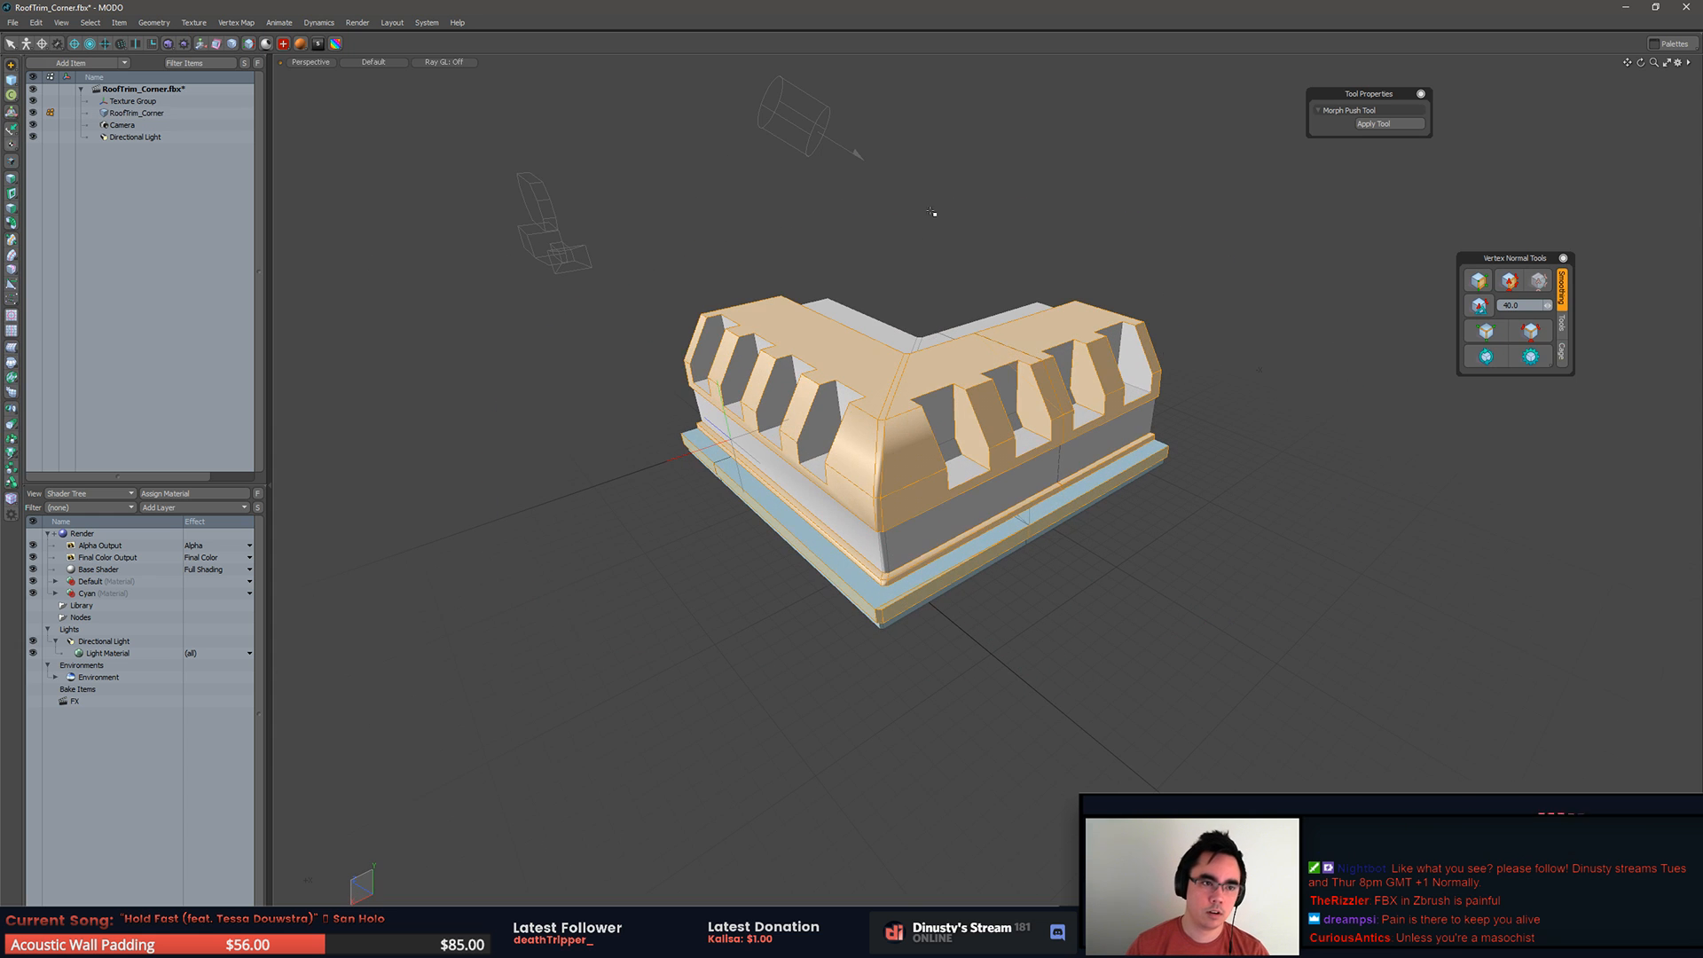
left_click(169, 113)
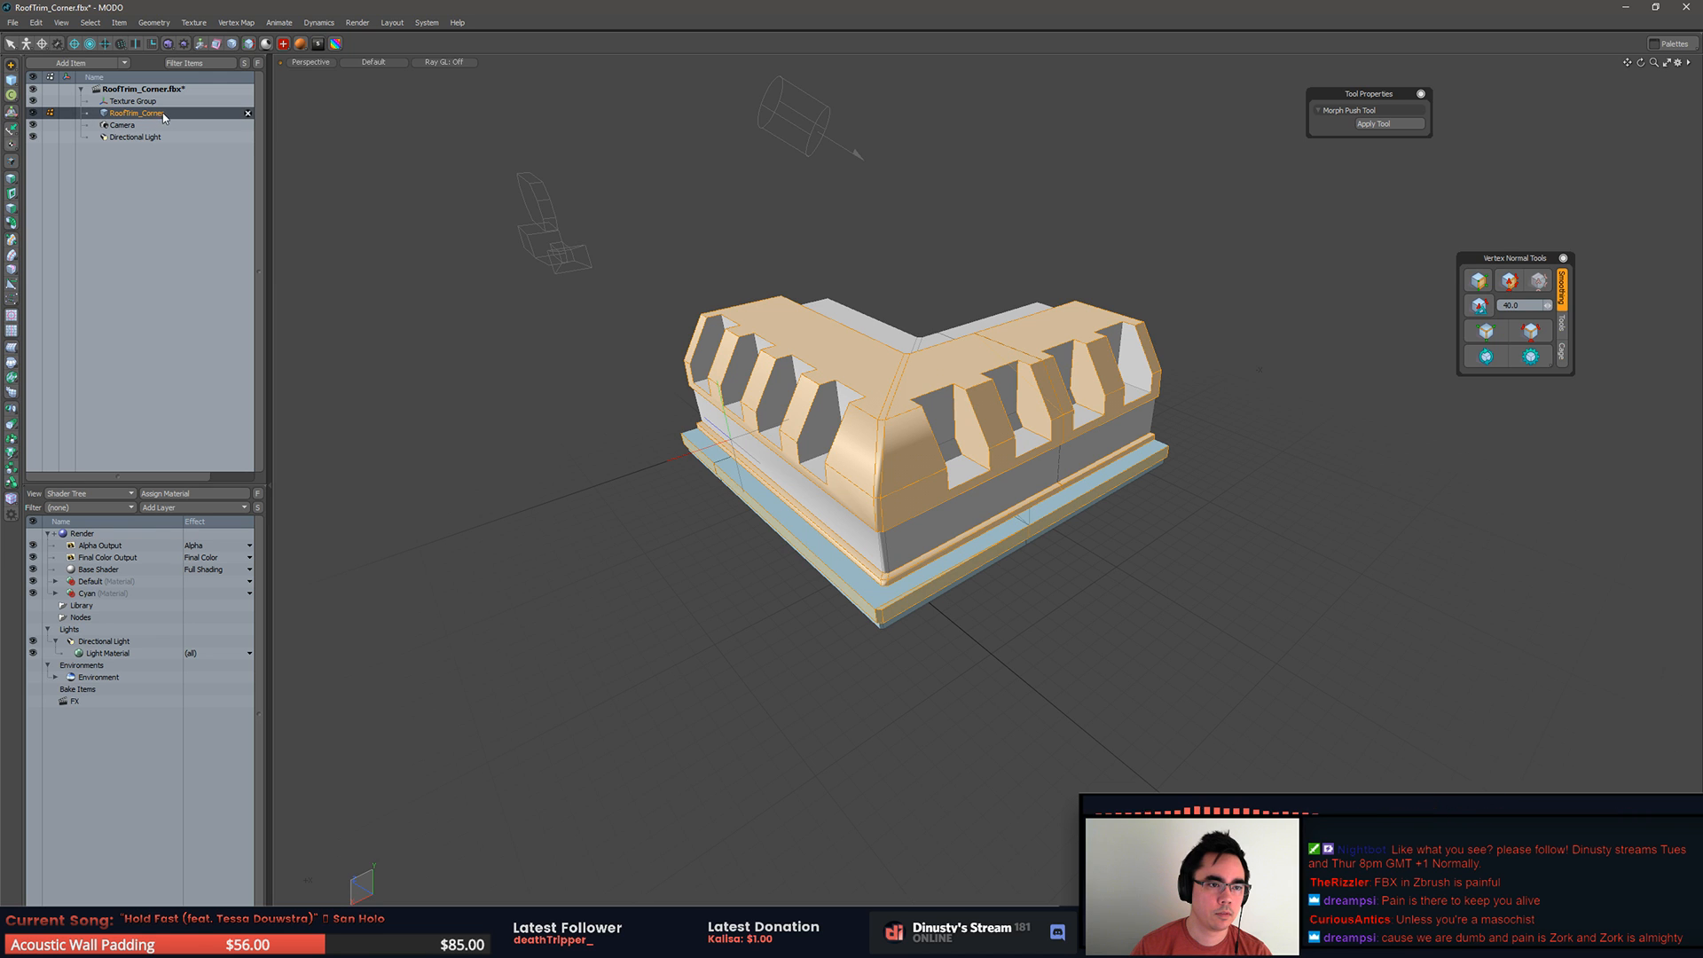
right_click(154, 118)
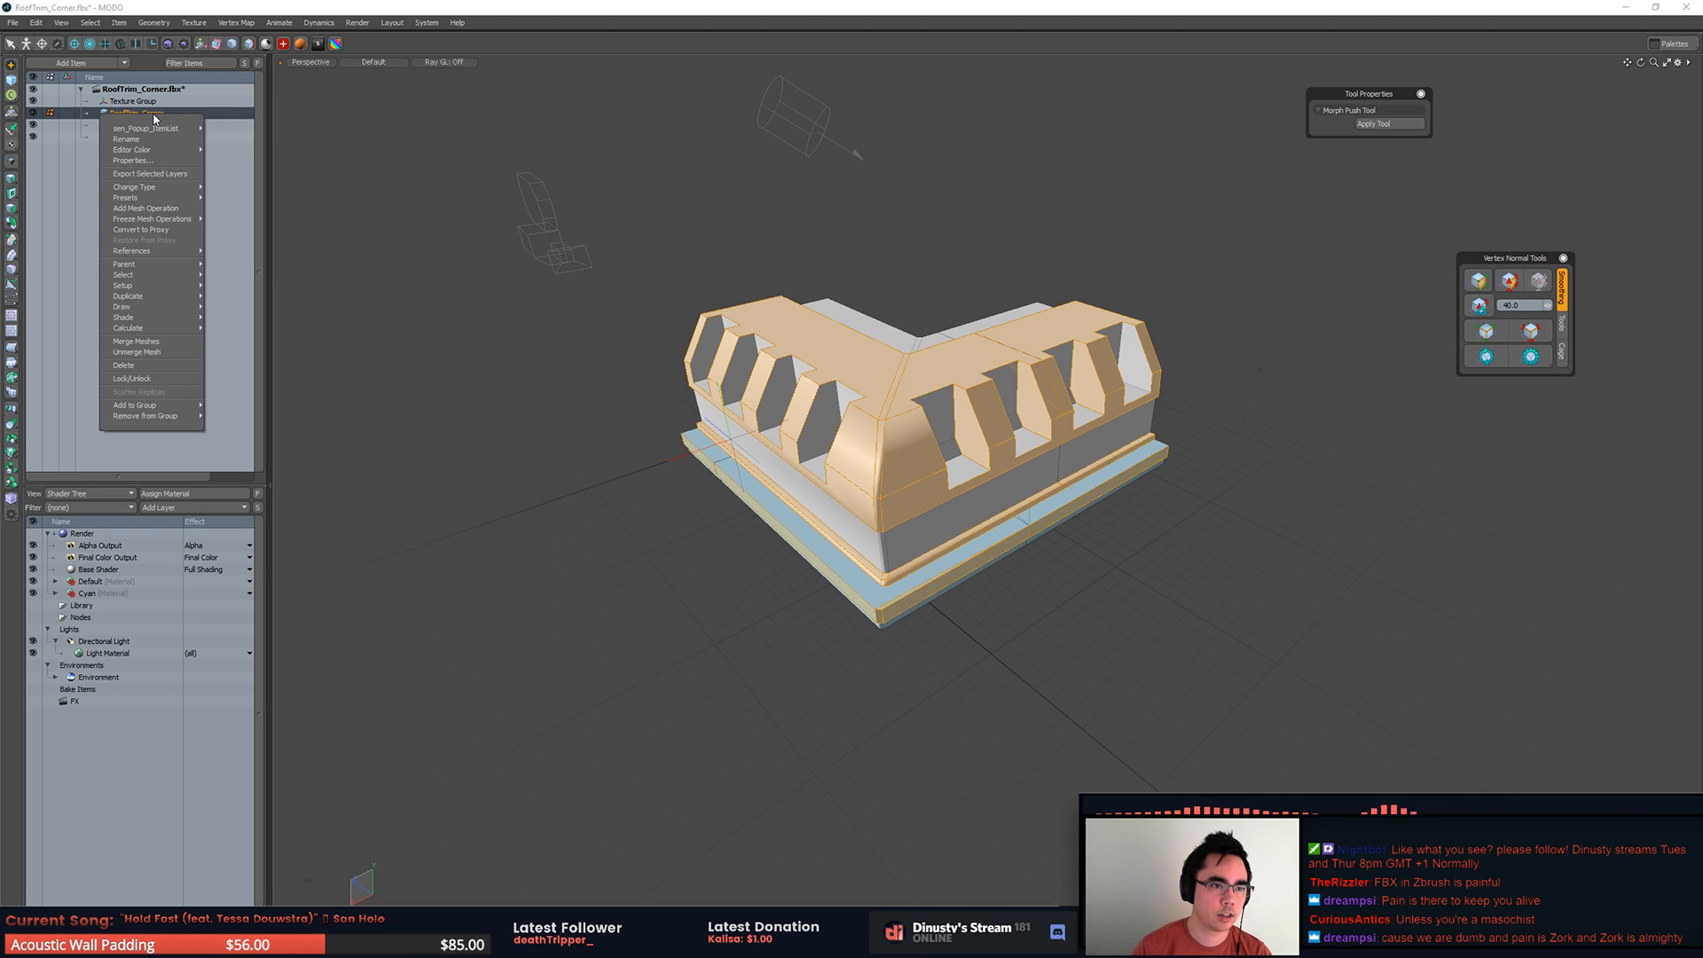
left_click(151, 174)
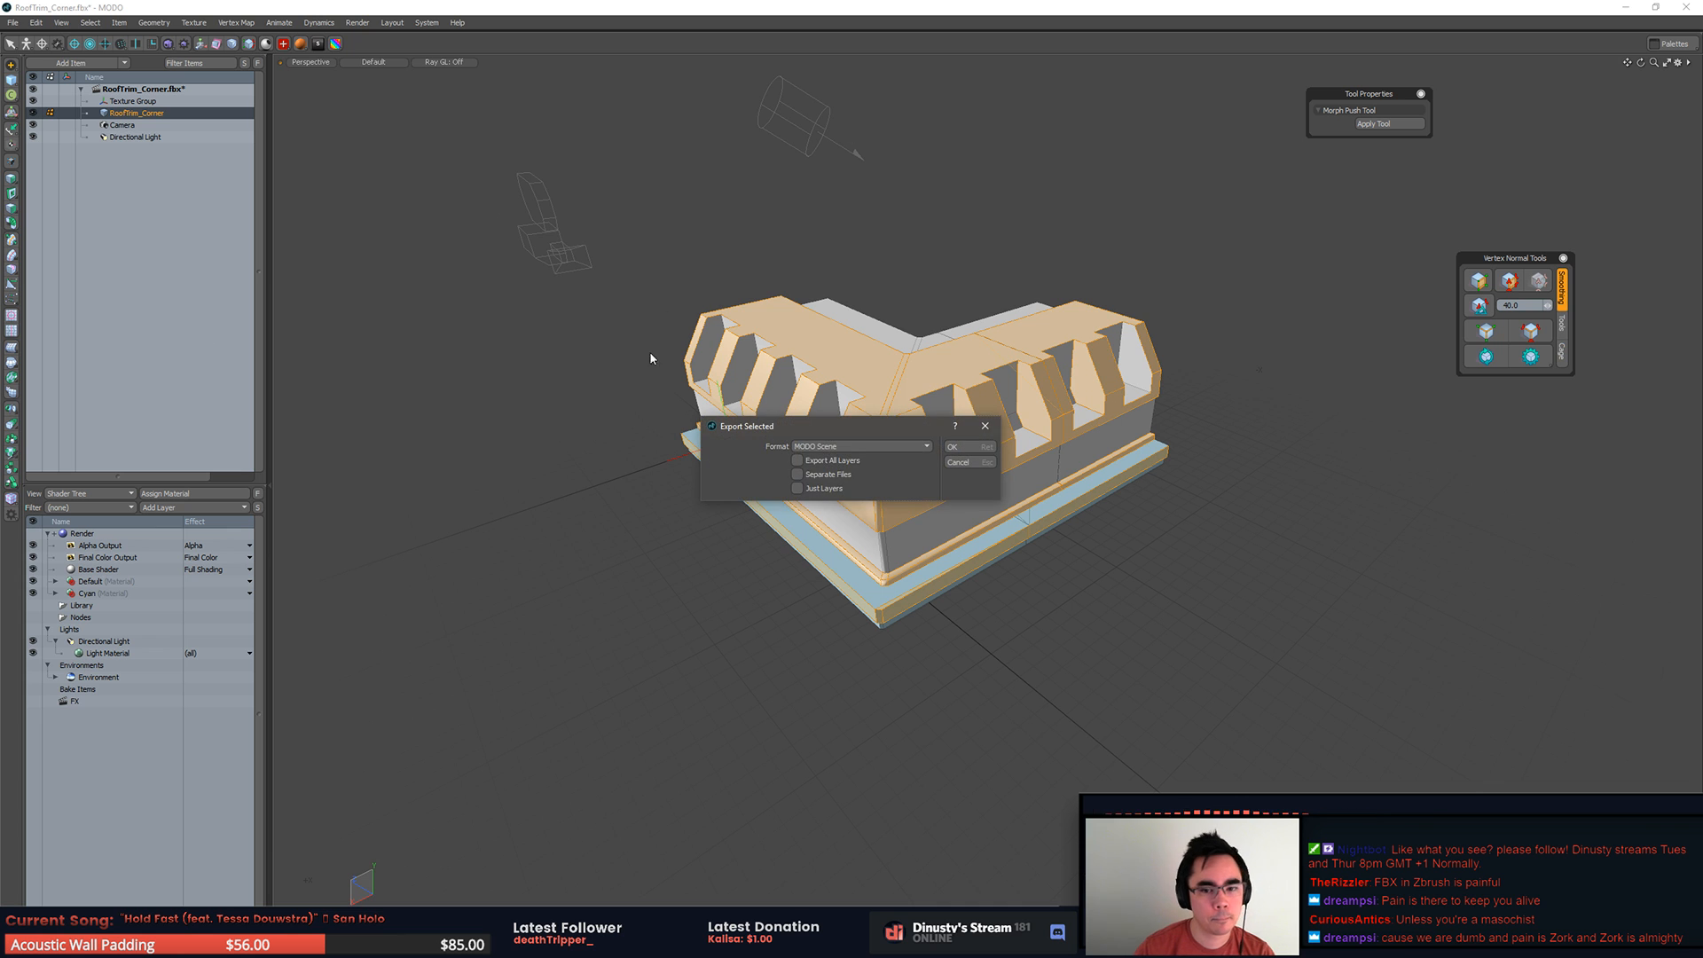
left_click(891, 447)
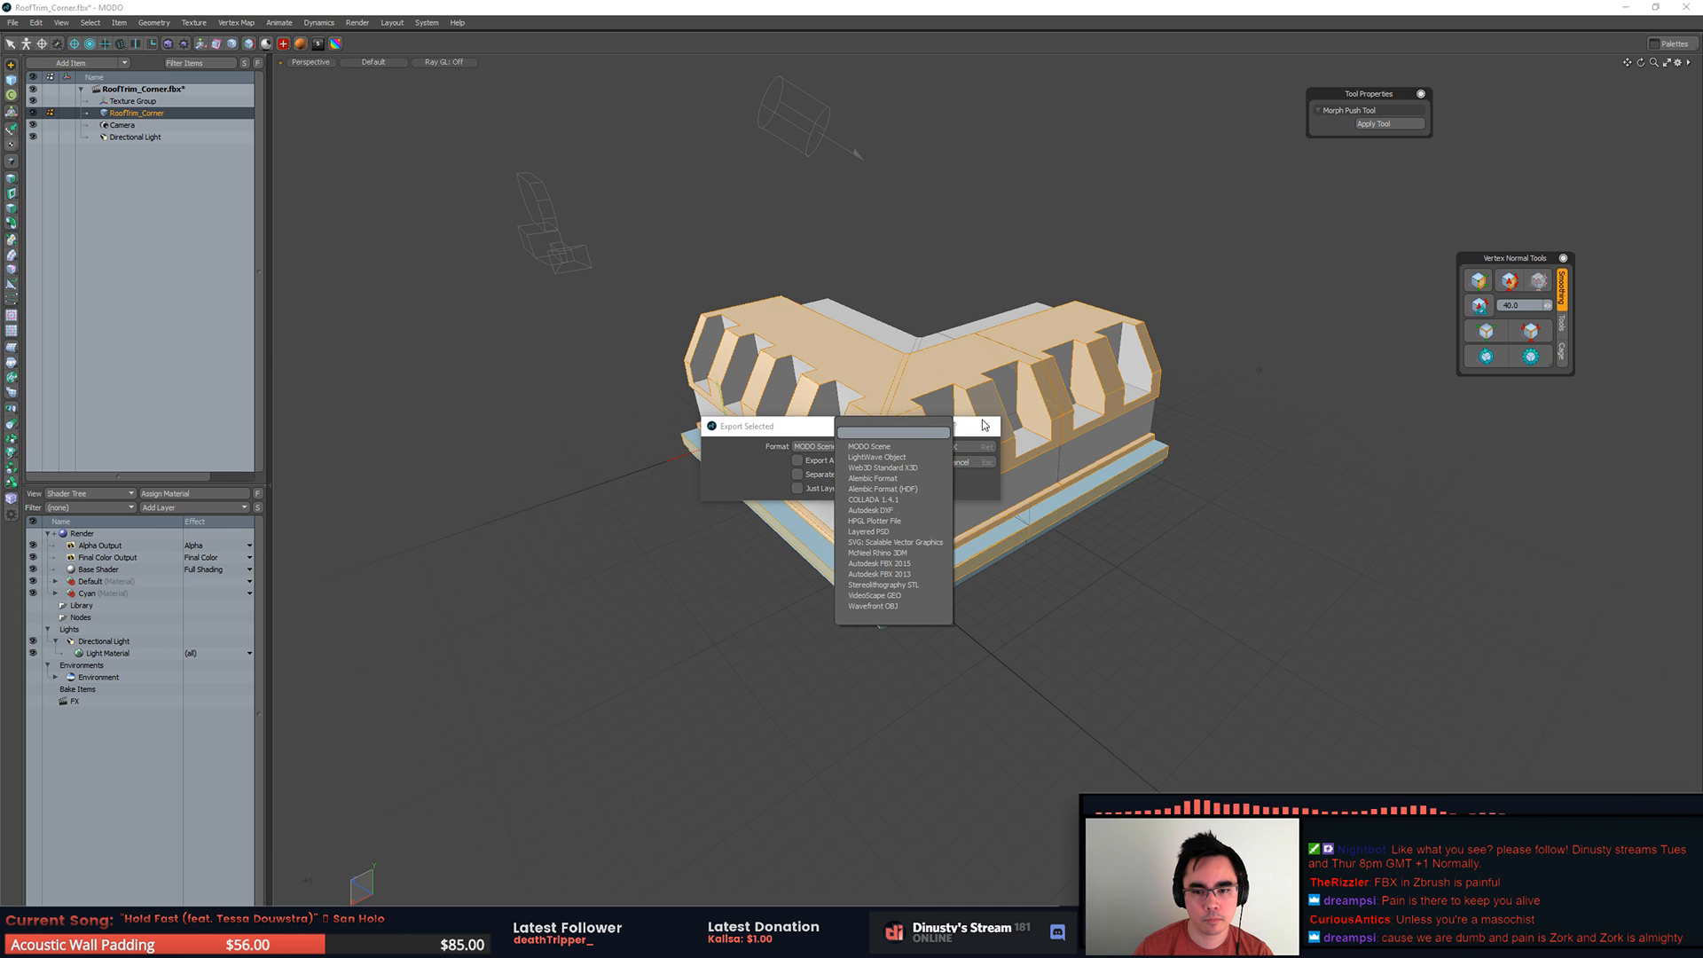
left_click(985, 466)
left_click(984, 465)
left_click(1108, 551)
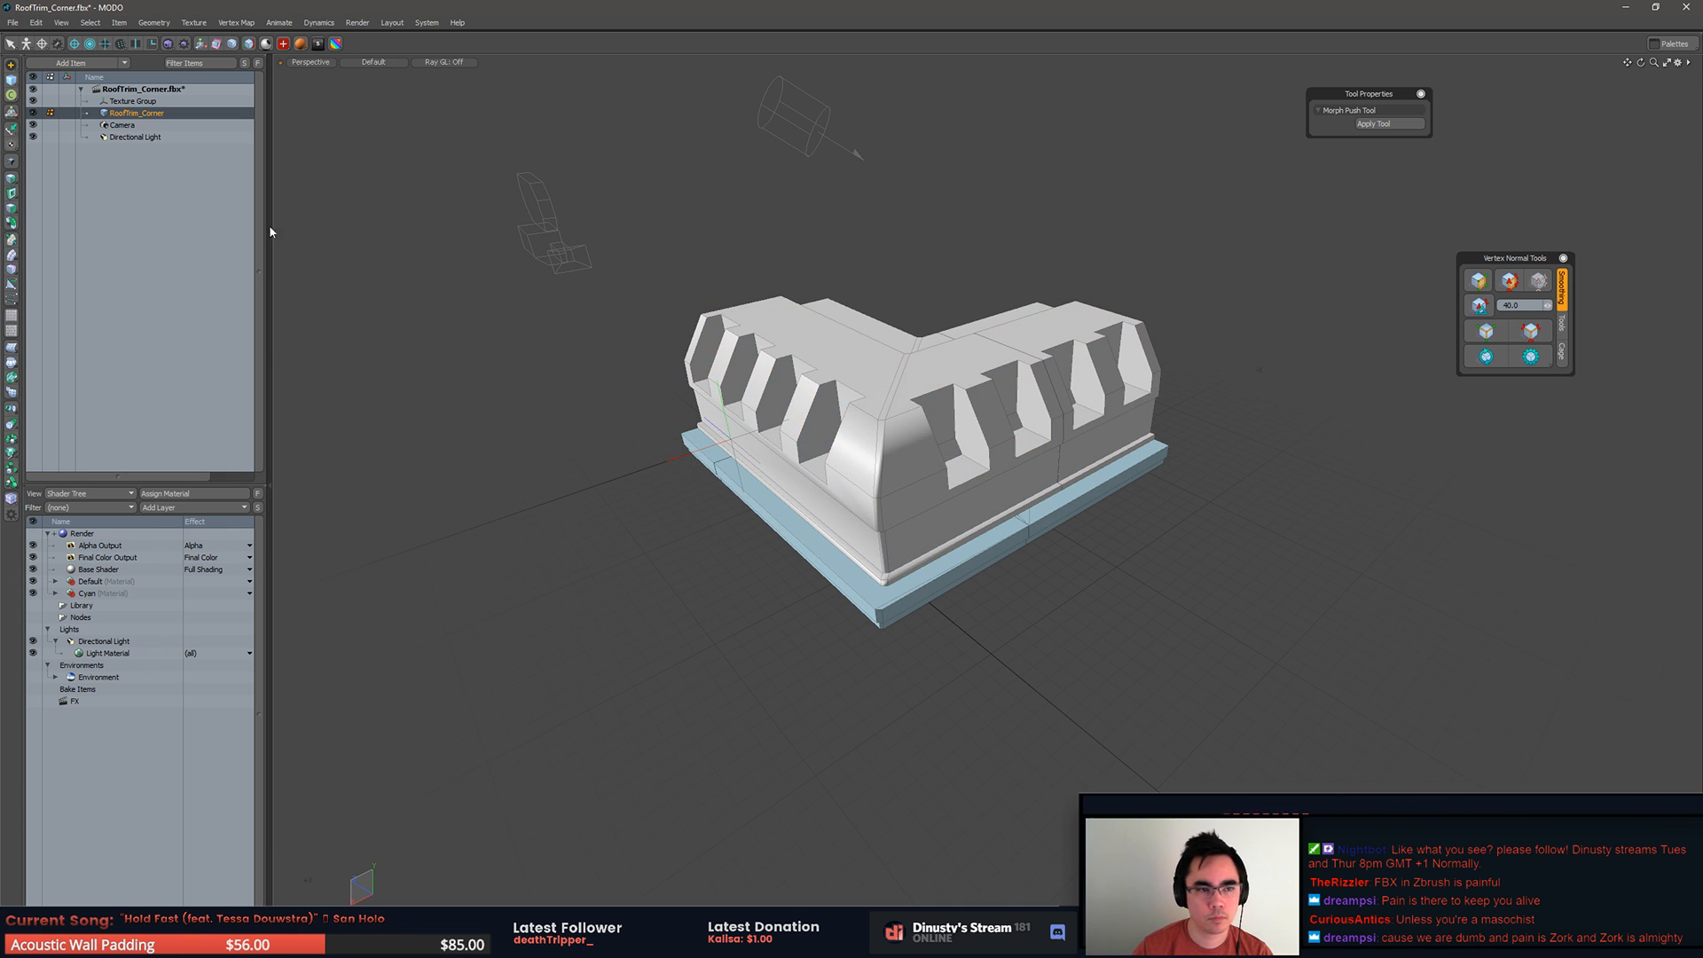
Step: Export the RoofTrim_Corner layer as a Wavefront OBJ named corner_FZB.obj in the RoofSet folder
right_click(137, 114)
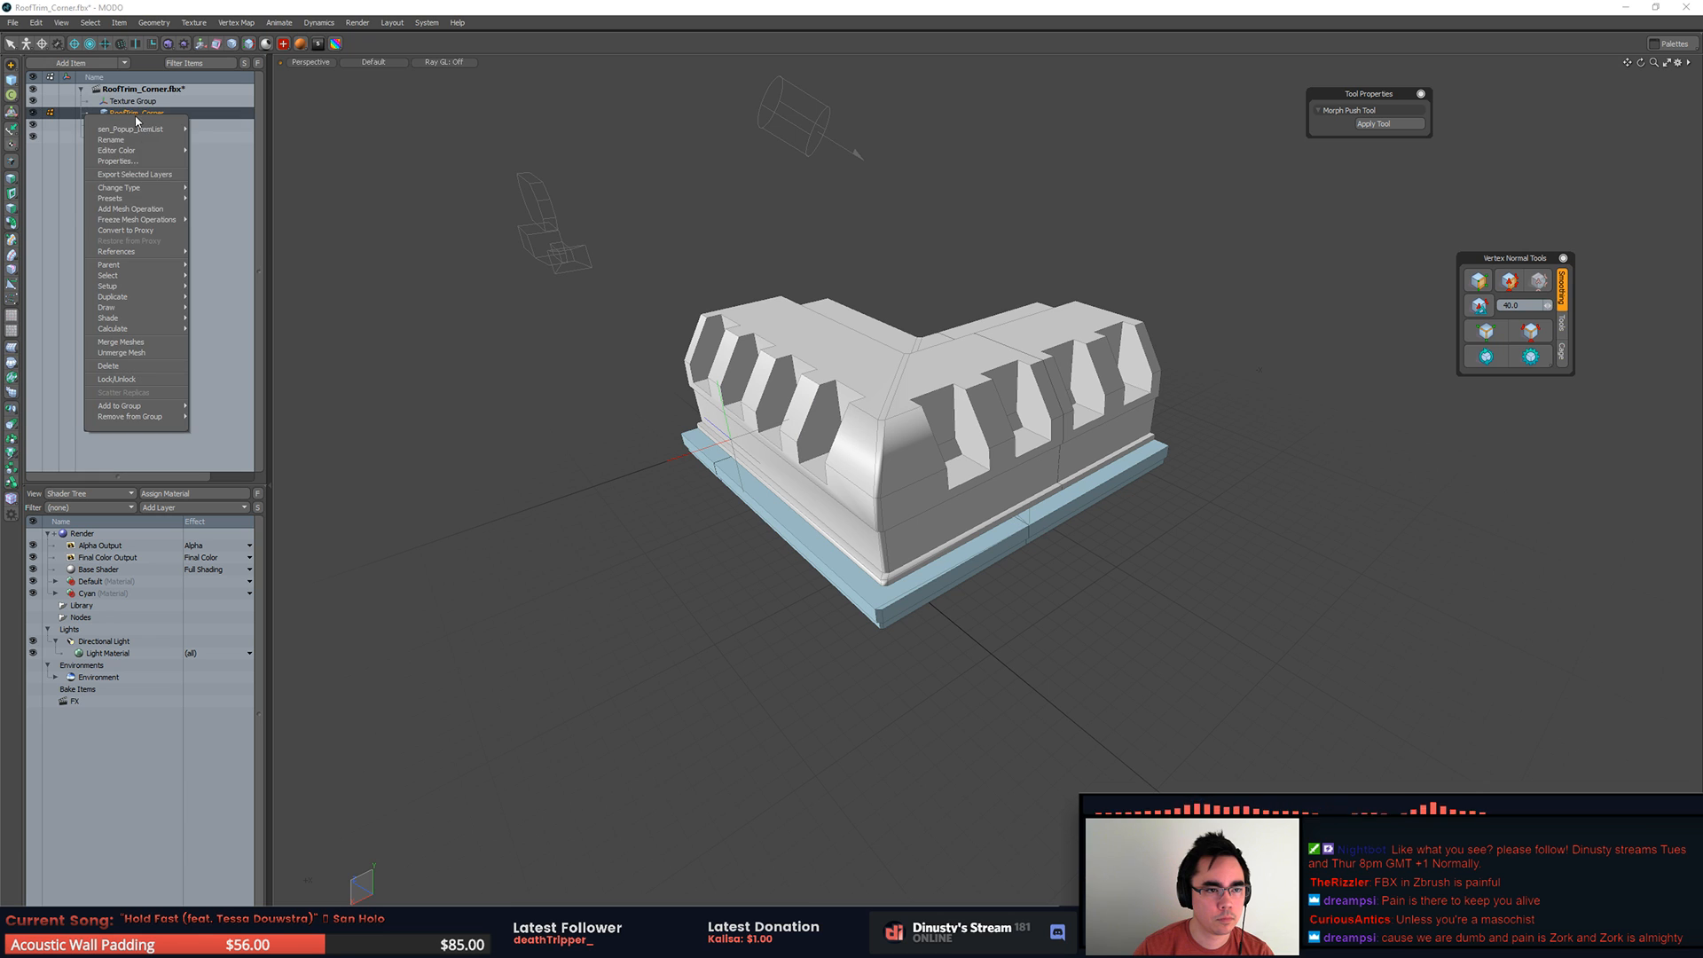
left_click(153, 174)
left_click(850, 446)
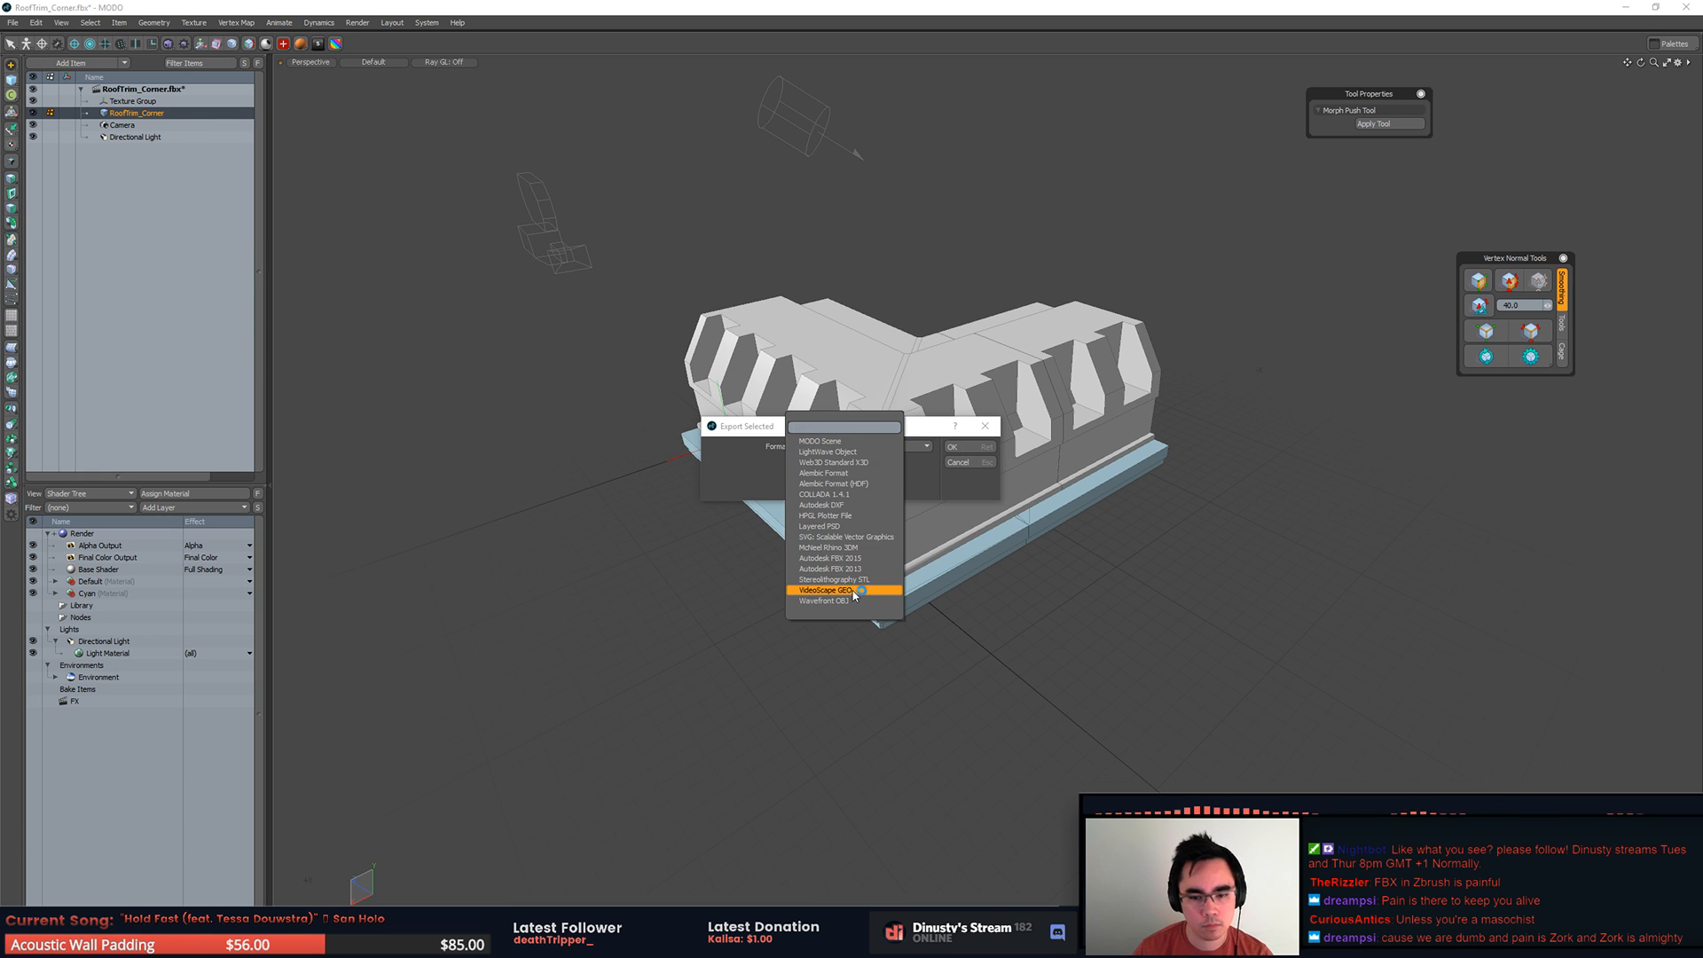
left_click(851, 601)
key("Return")
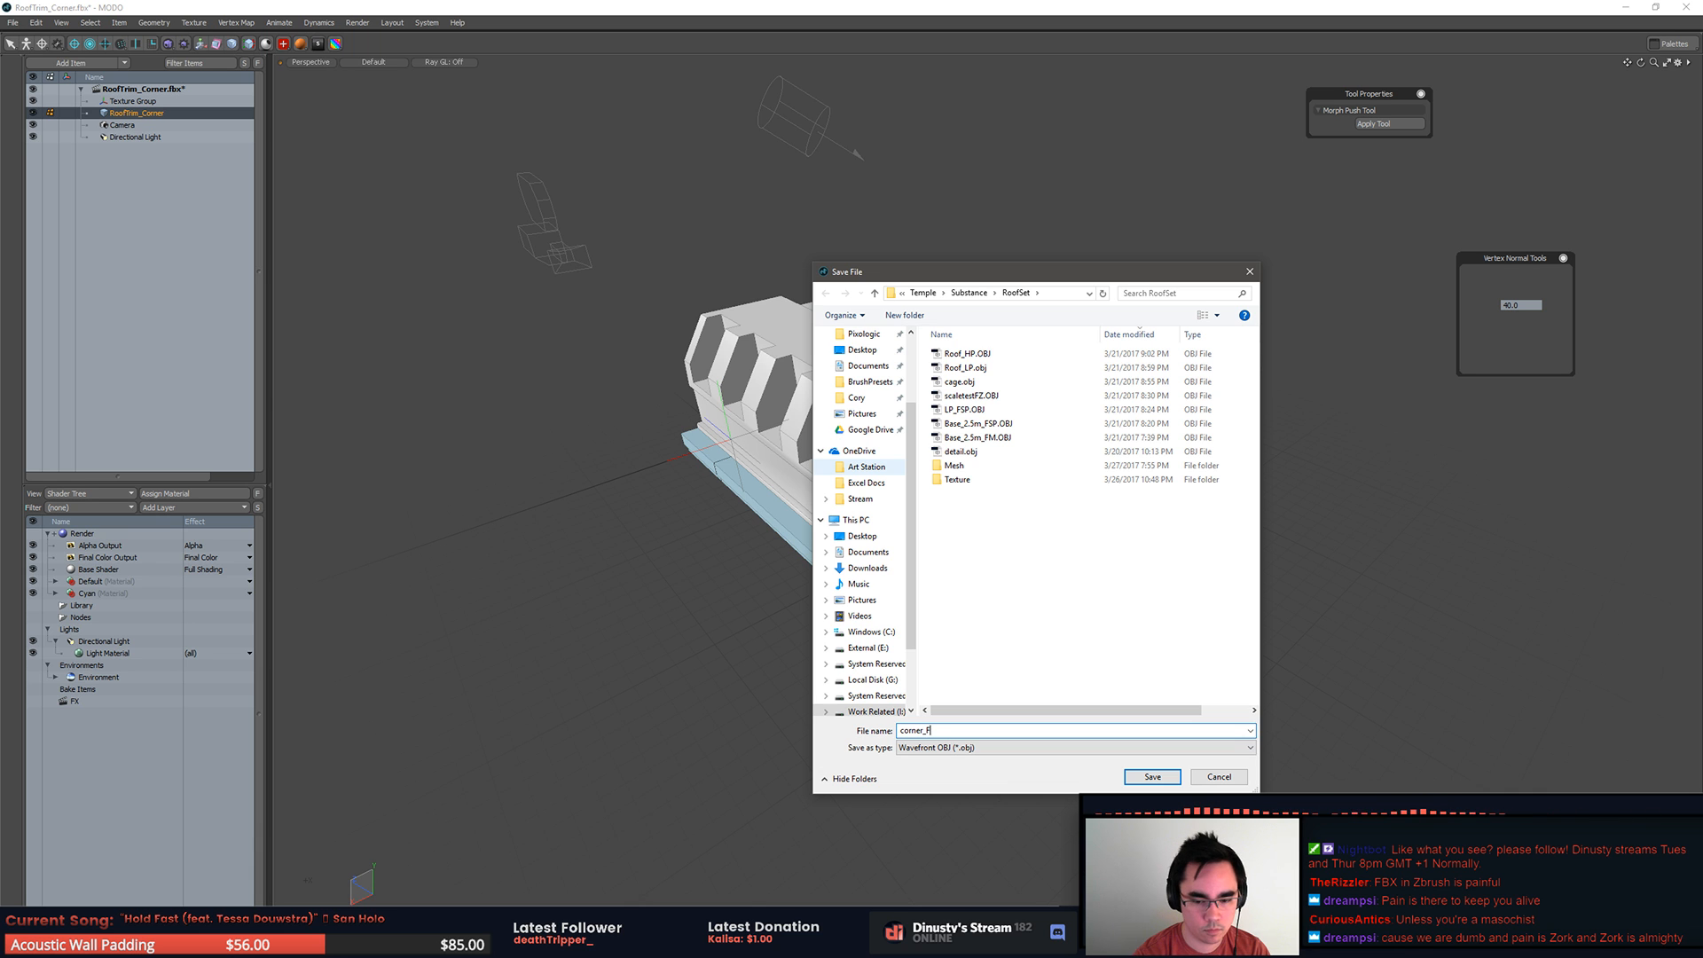
key("Return")
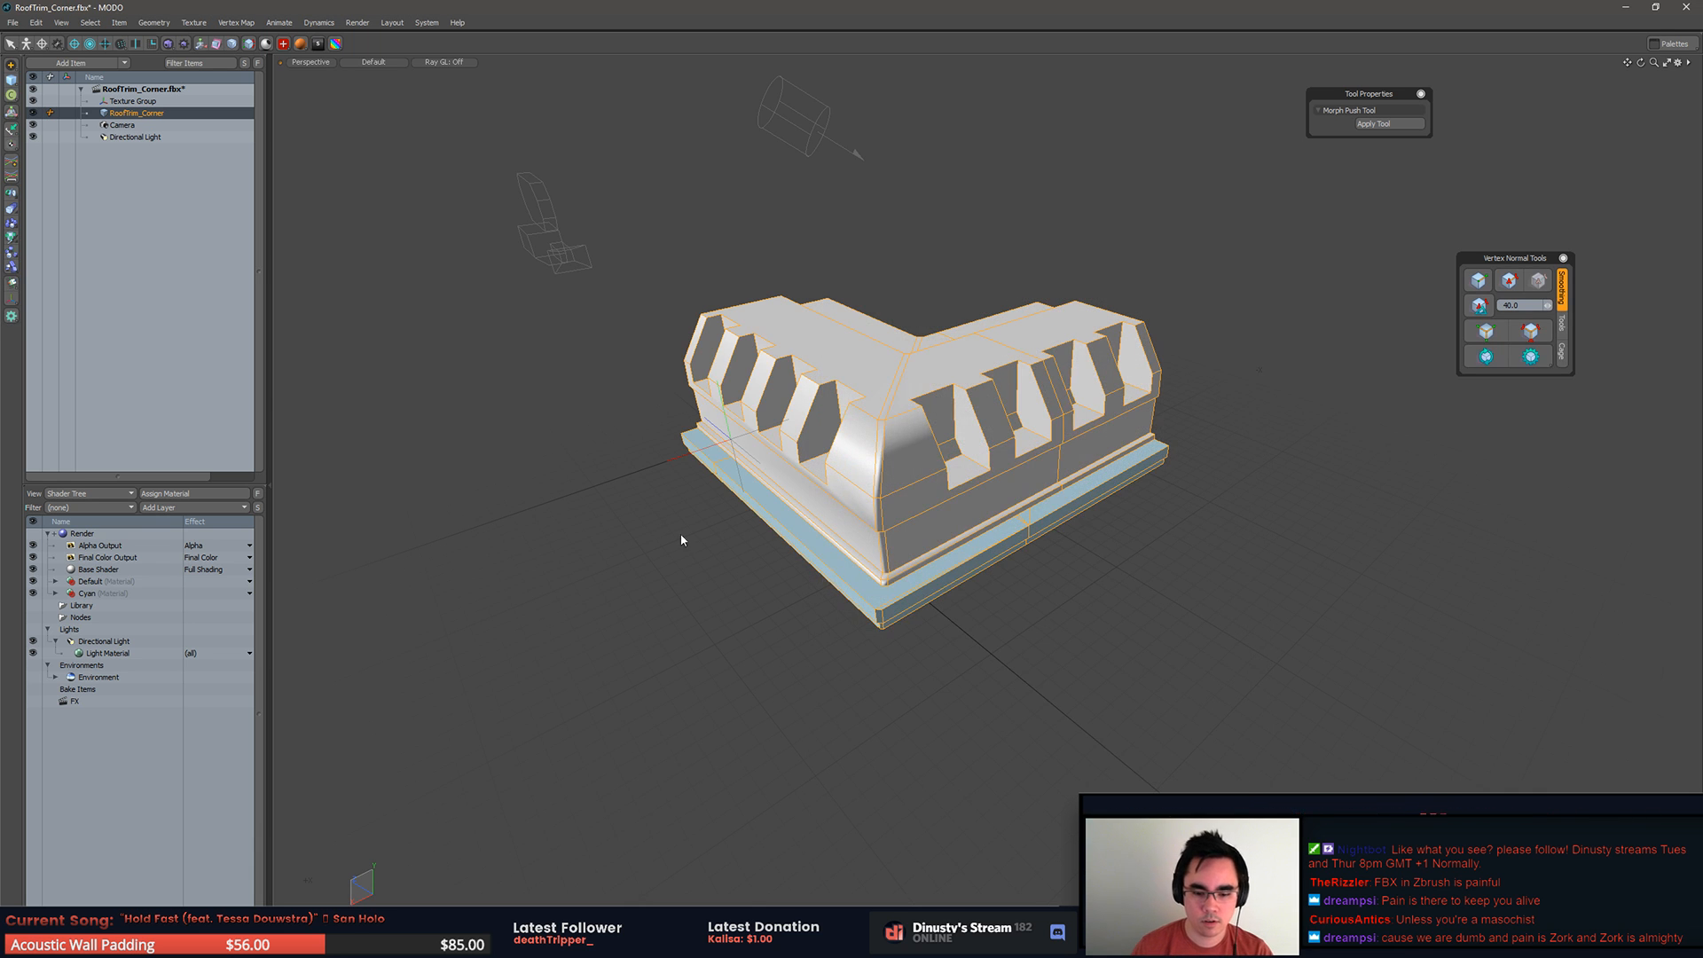
Step: Switch to ZBrush, load the Cylinder3D tool and import corner_FZB.obj from the RoofSet folder over it
left_click(770, 728)
left_click(266, 938)
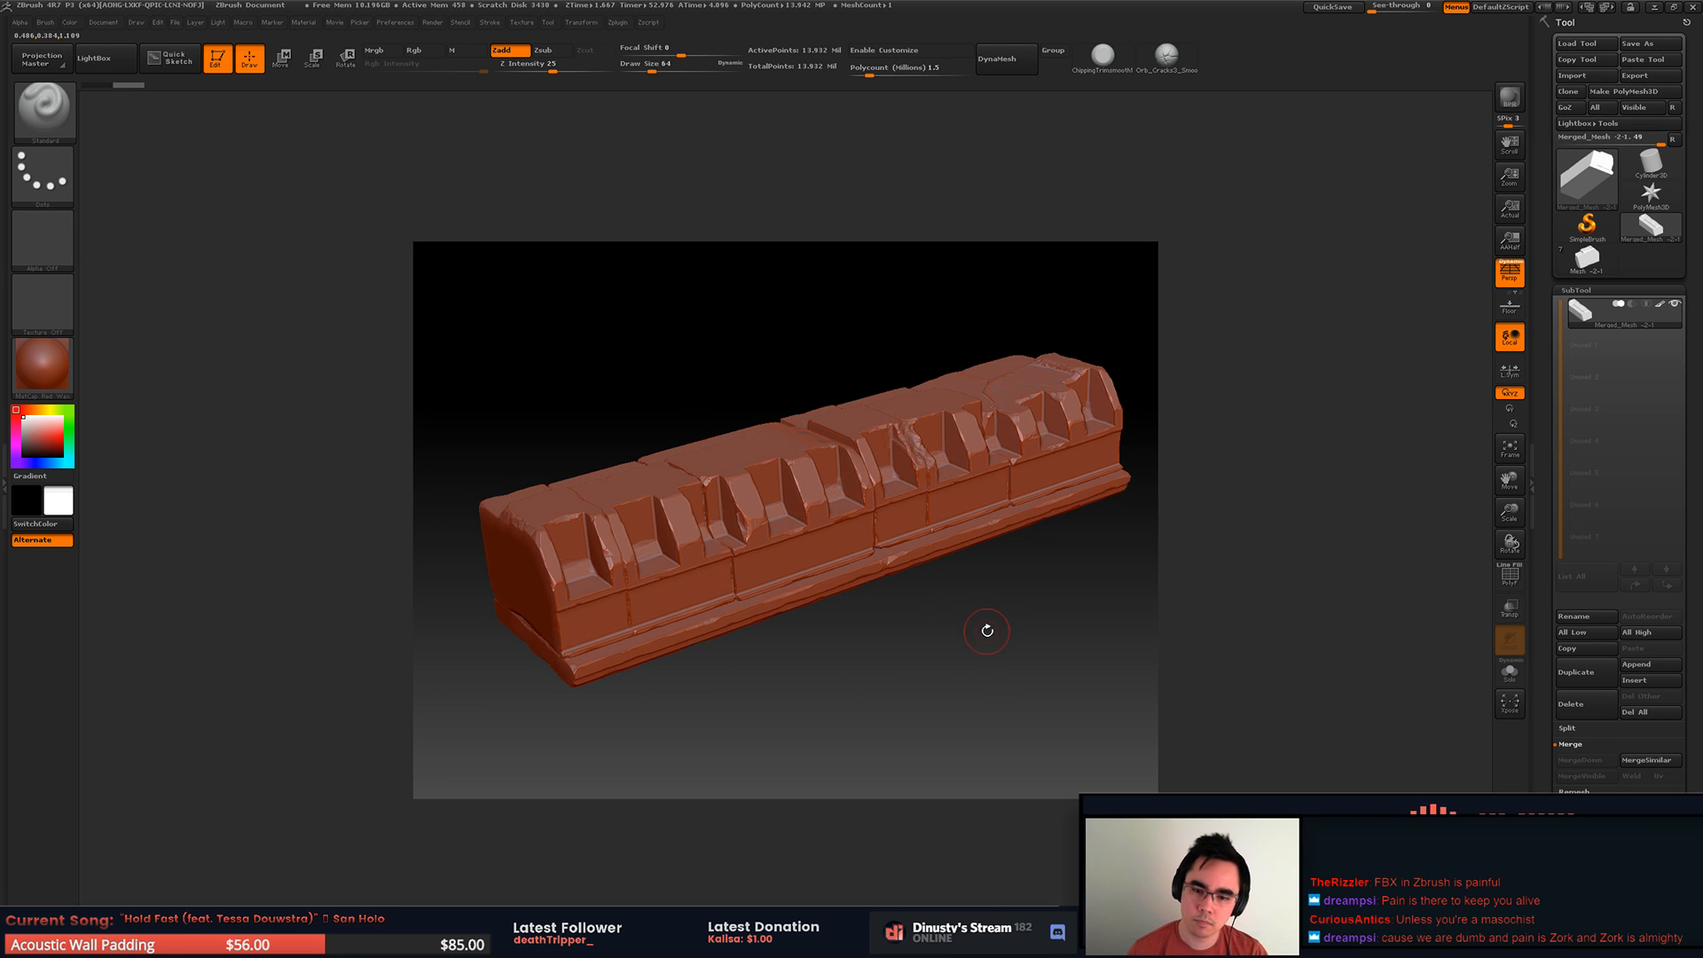
left_click(1651, 163)
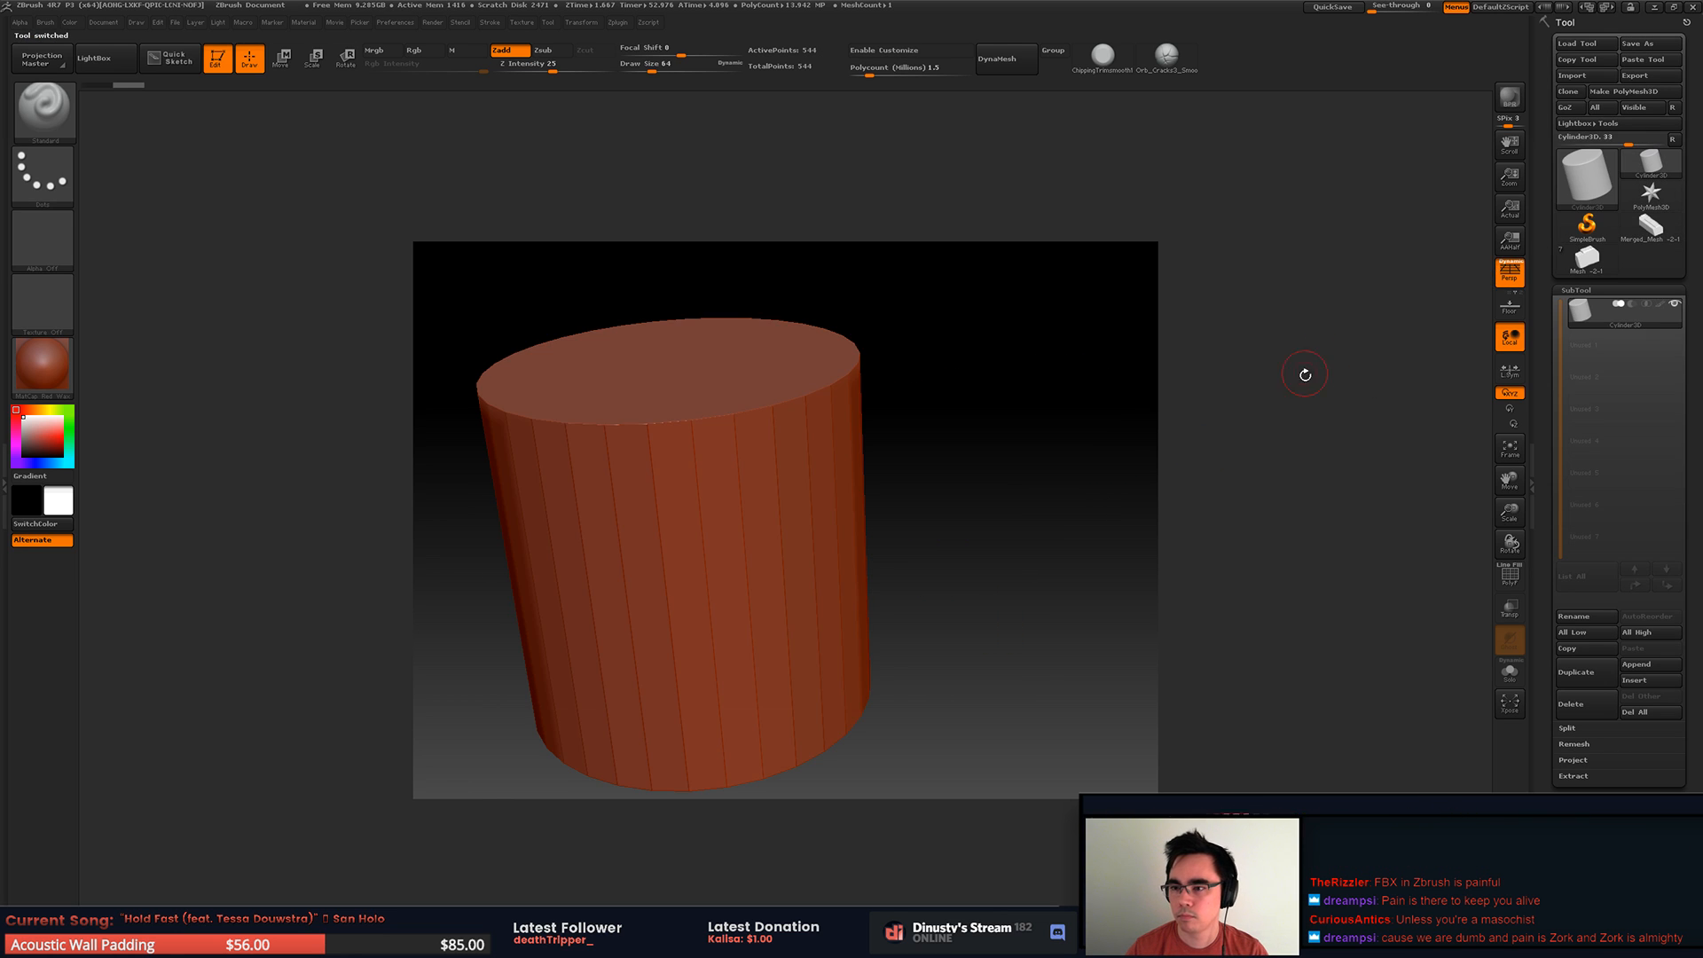
left_click_drag(984, 509, 1047, 479)
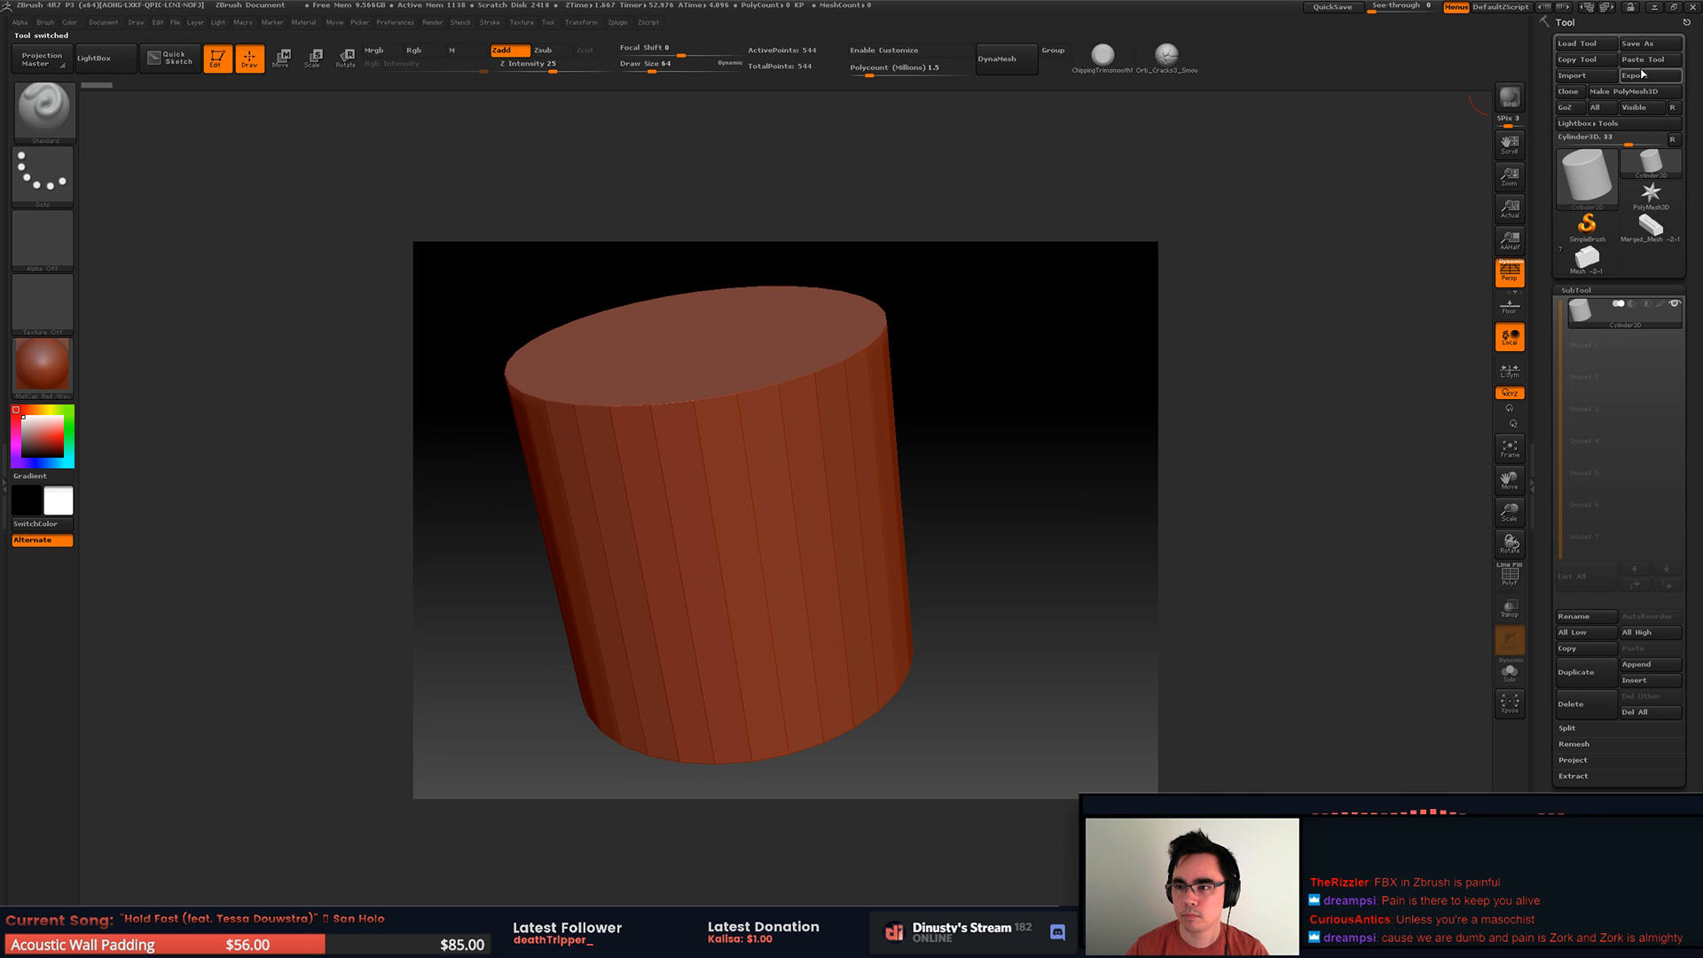
left_click(1573, 77)
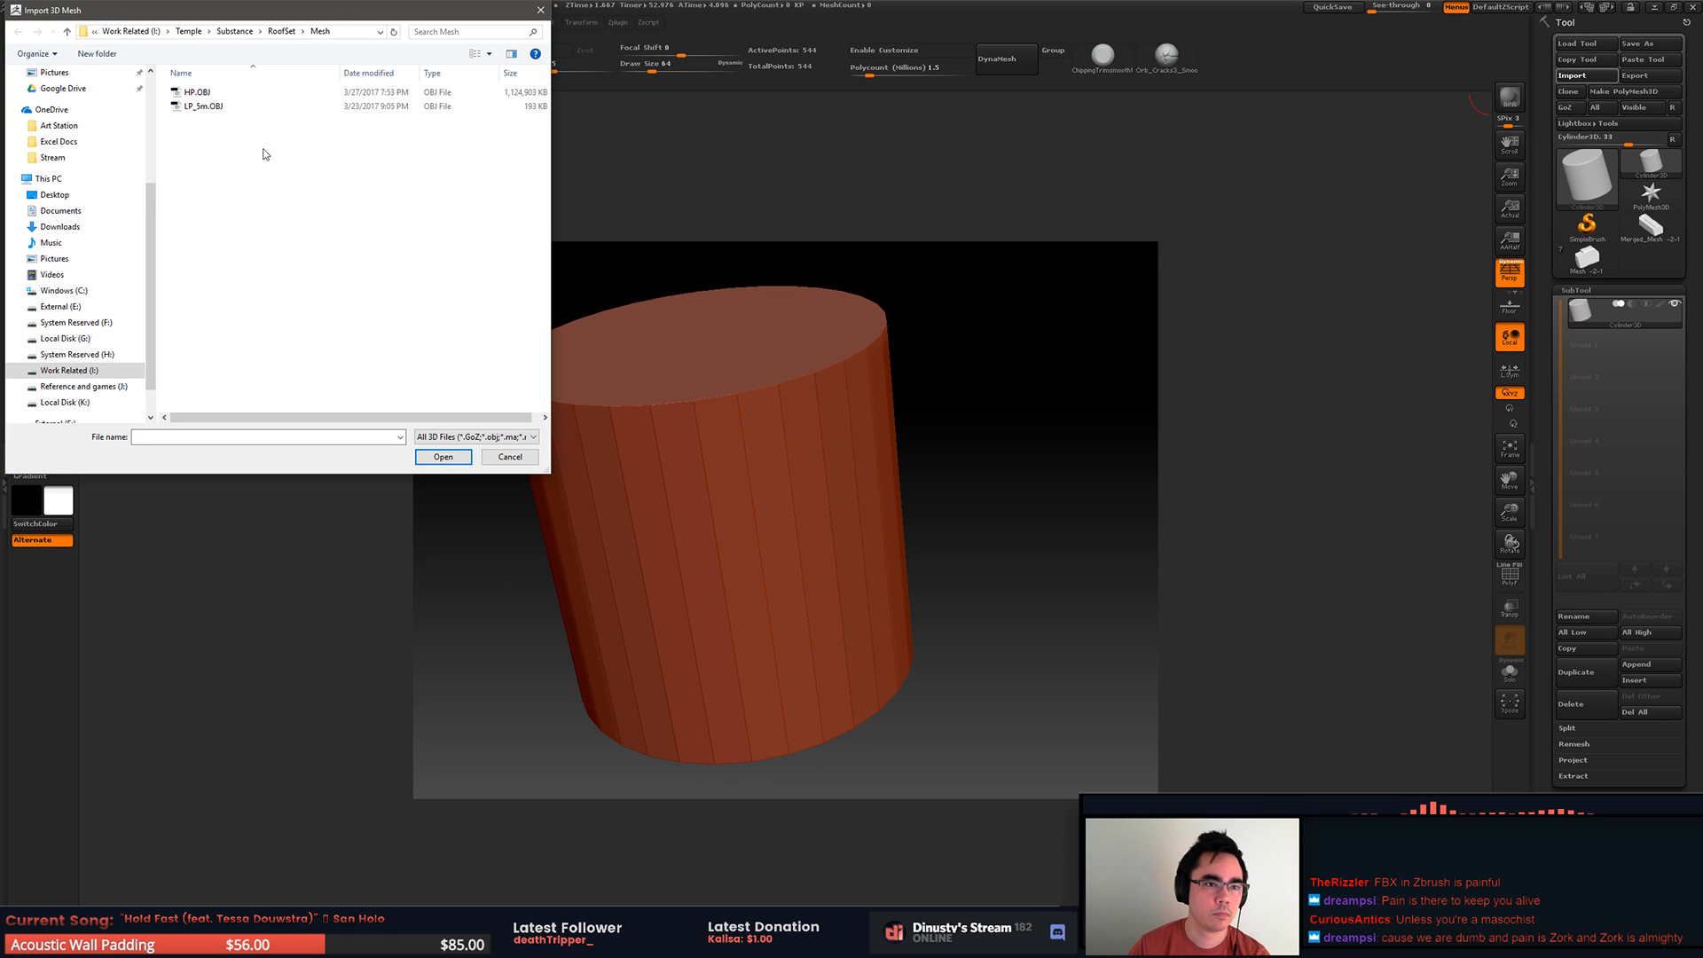
left_click(282, 35)
double_click(211, 94)
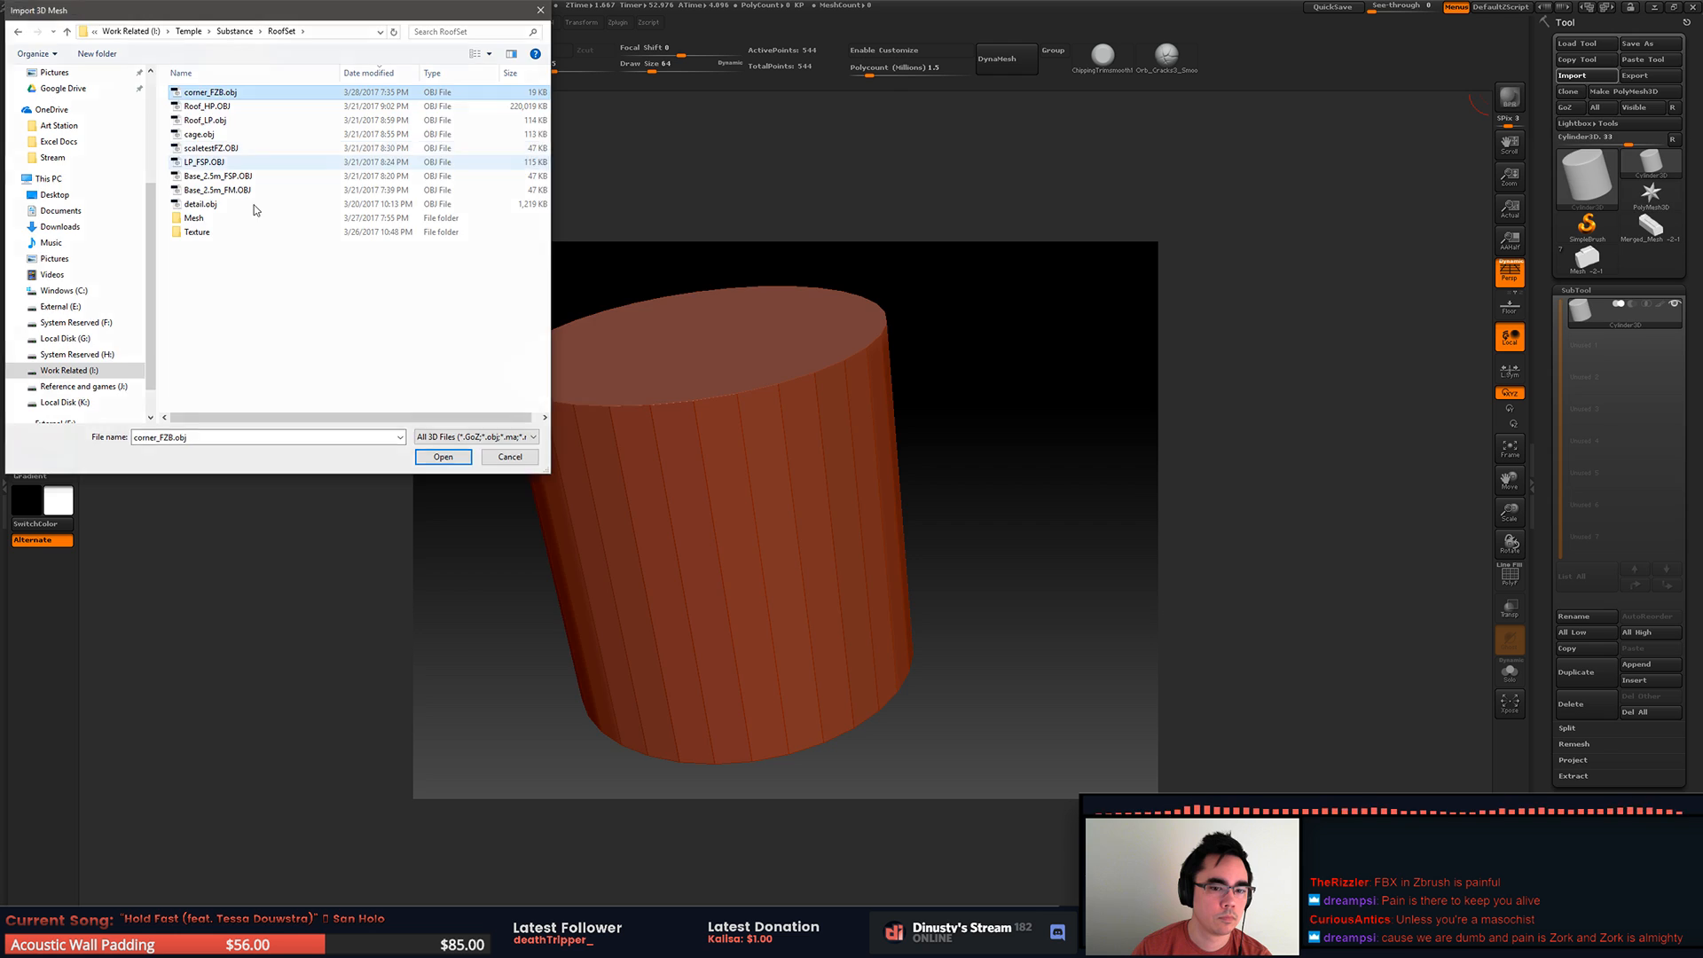
left_click(1623, 103)
left_click_drag(966, 441, 1073, 471)
Step: Switch back to MODO and triangulate the corner mesh
key("alt+Tab")
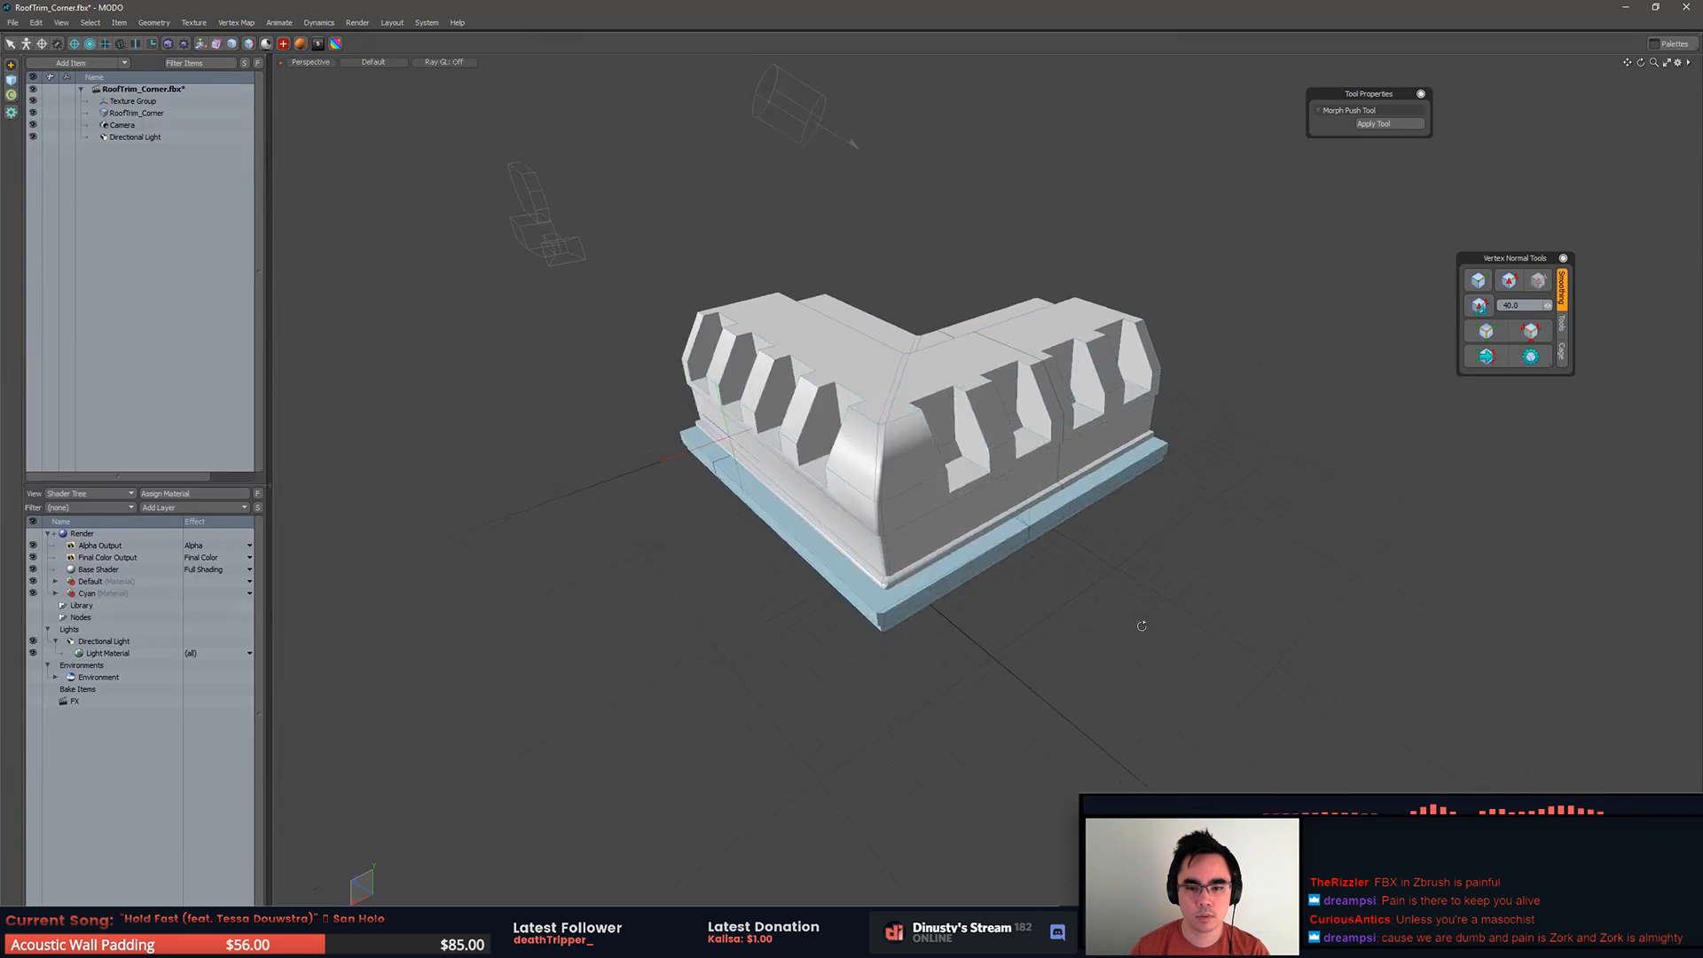
key("shift+t")
left_click(1206, 449)
left_click_drag(1215, 451, 1203, 488, "alt")
left_click_drag(1233, 412, 1167, 415, "ctrl+alt")
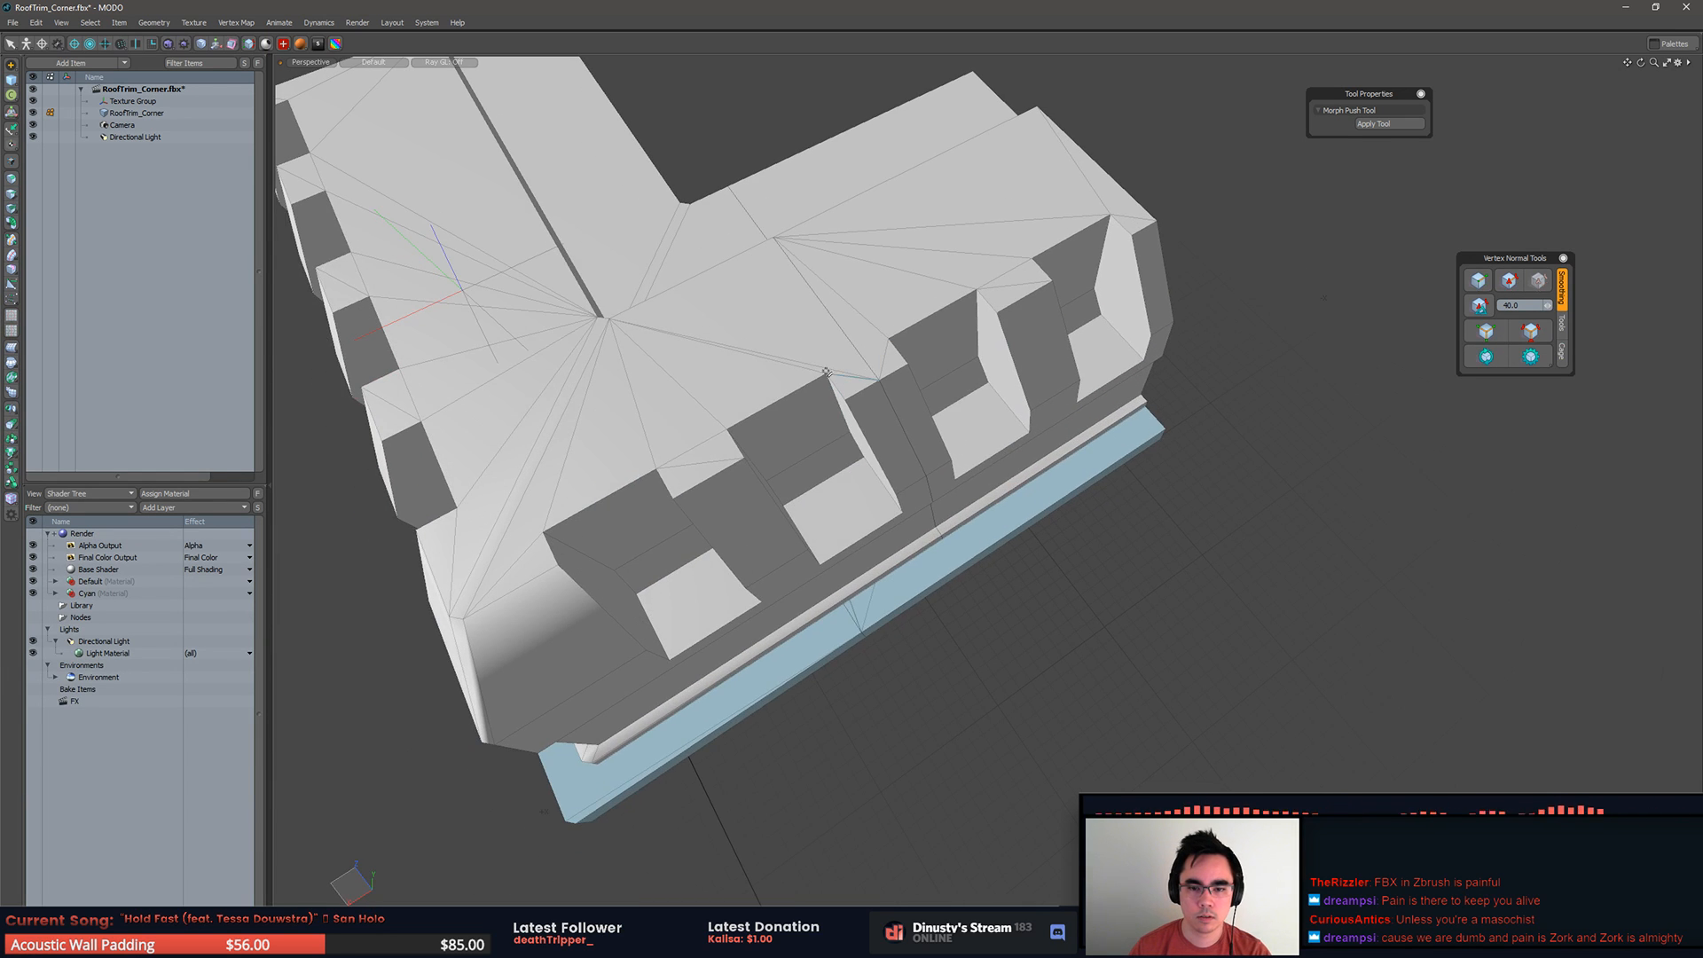
Step: Examine the top and underside of the corner, checking the base polygons and the edges at the inner corner
key("1")
left_click(1356, 404)
left_click_drag(1355, 404, 1123, 402, "ctrl+alt")
key("5")
left_click(1127, 405)
key("3")
left_click(1139, 410)
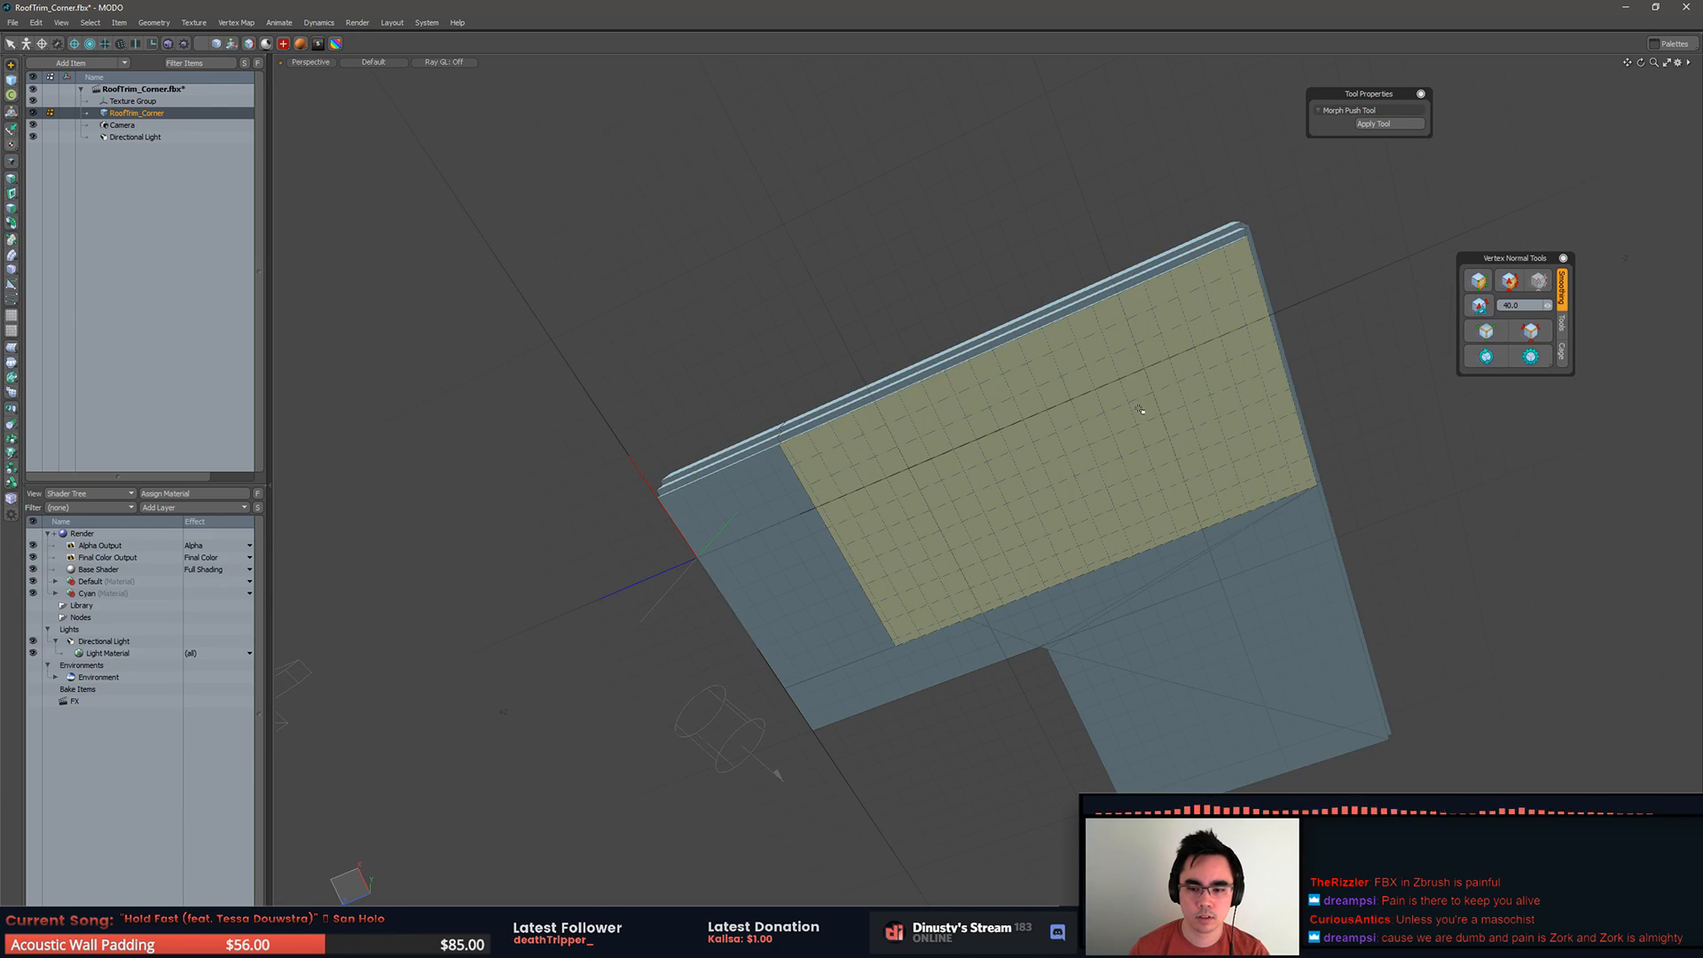
left_click(1357, 433)
key("2")
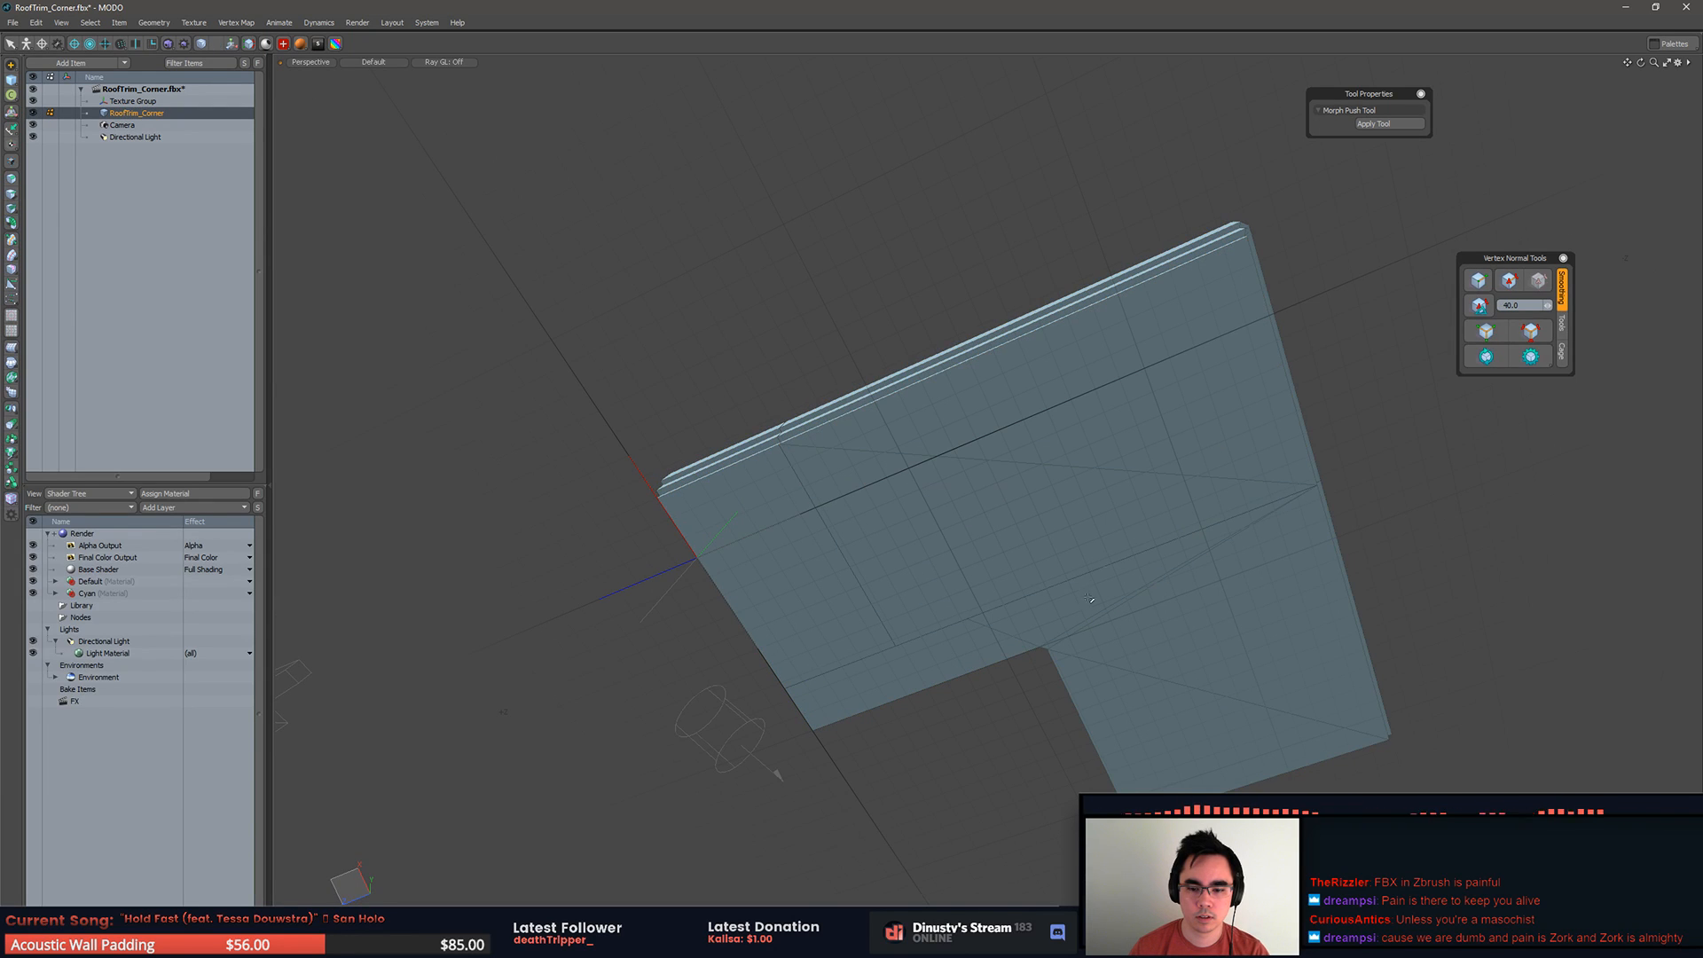
left_click(1036, 629)
left_click(1395, 534)
left_click_drag(1395, 534, 1380, 481, "alt")
Step: Triangulate the polygons again after checking the base edges, and review the whole corner
key("2")
left_click_drag(951, 483, 1071, 594, "alt")
key("3")
key("shift+t")
left_click(1277, 592)
left_click_drag(1277, 593, 1039, 505, "alt")
left_click(1017, 488)
key("shift+t")
left_click(1163, 505)
left_click_drag(1163, 506, 1396, 510, "alt")
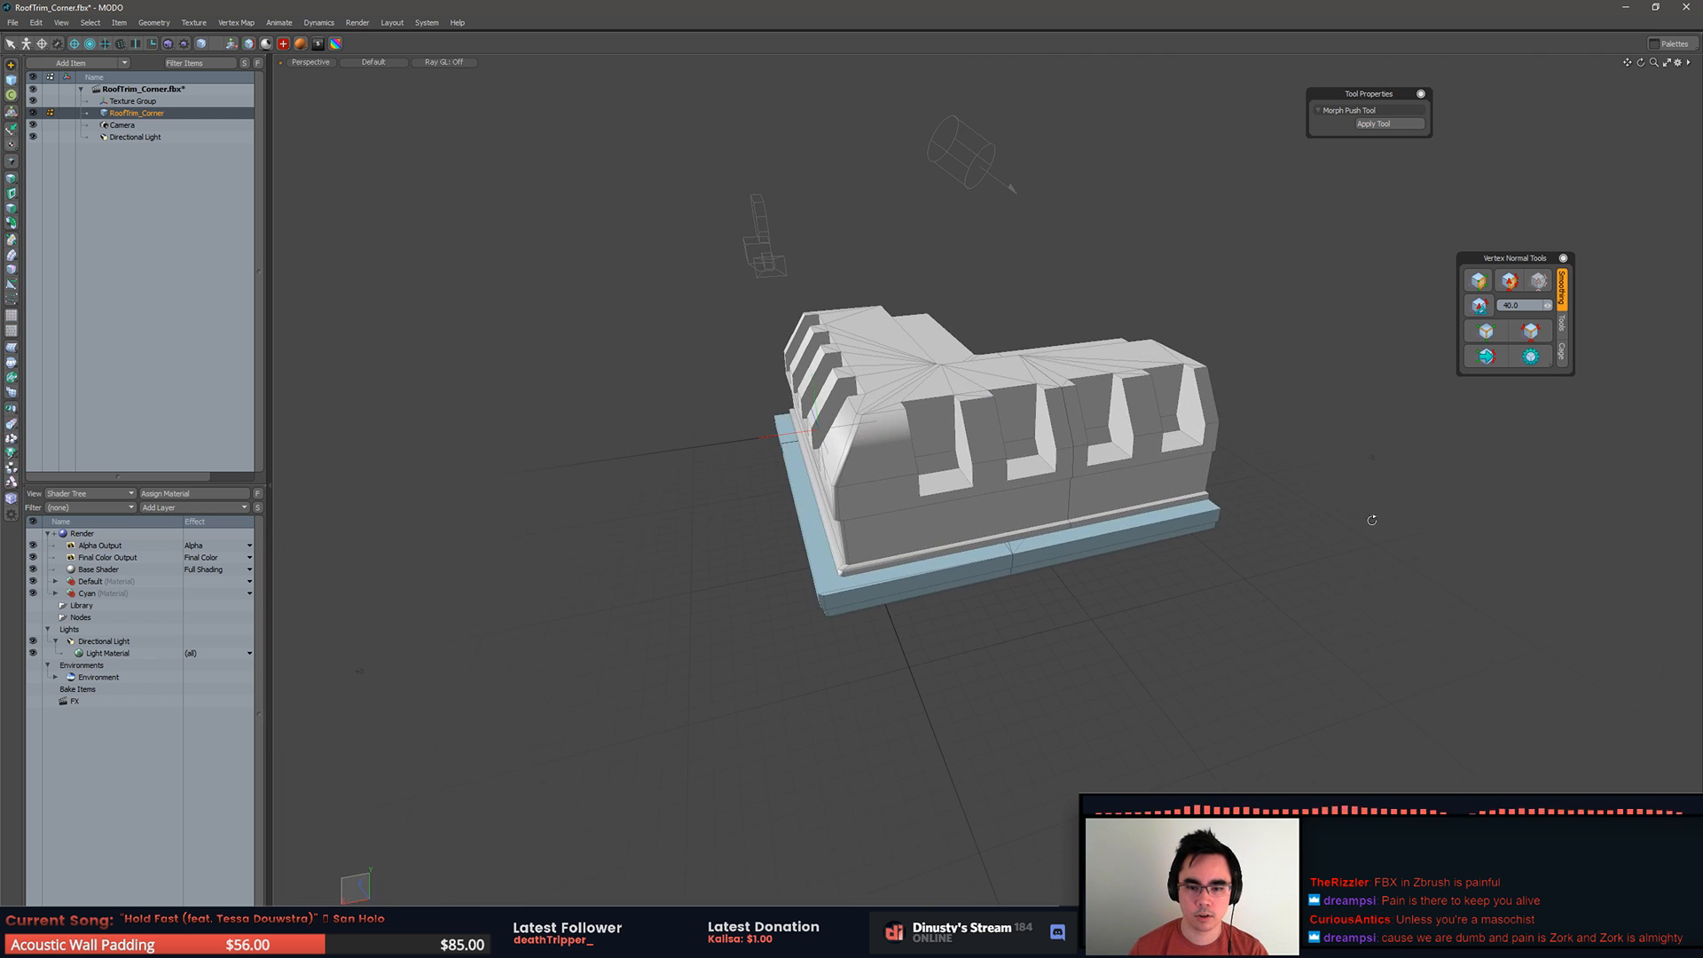
Step: Export the triangulated RoofTrim_Corner layer as OBJ, overwriting corner_FZB.obj, and switch to ZBrush
right_click(116, 116)
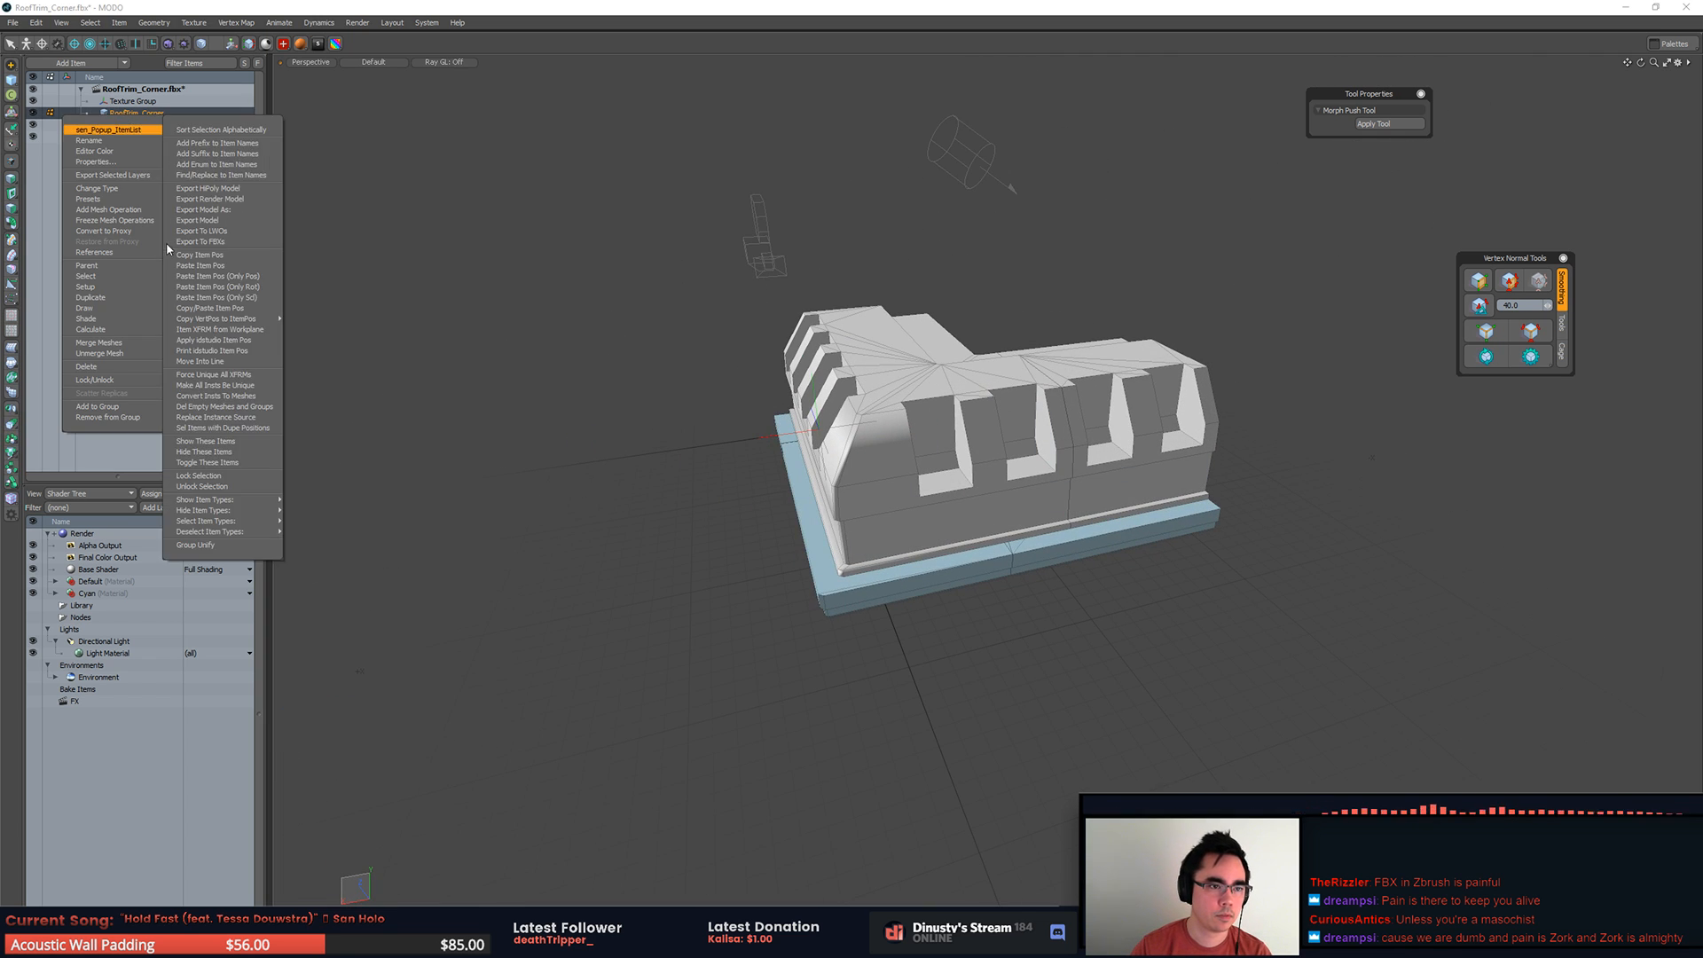
left_click(125, 177)
left_click(962, 447)
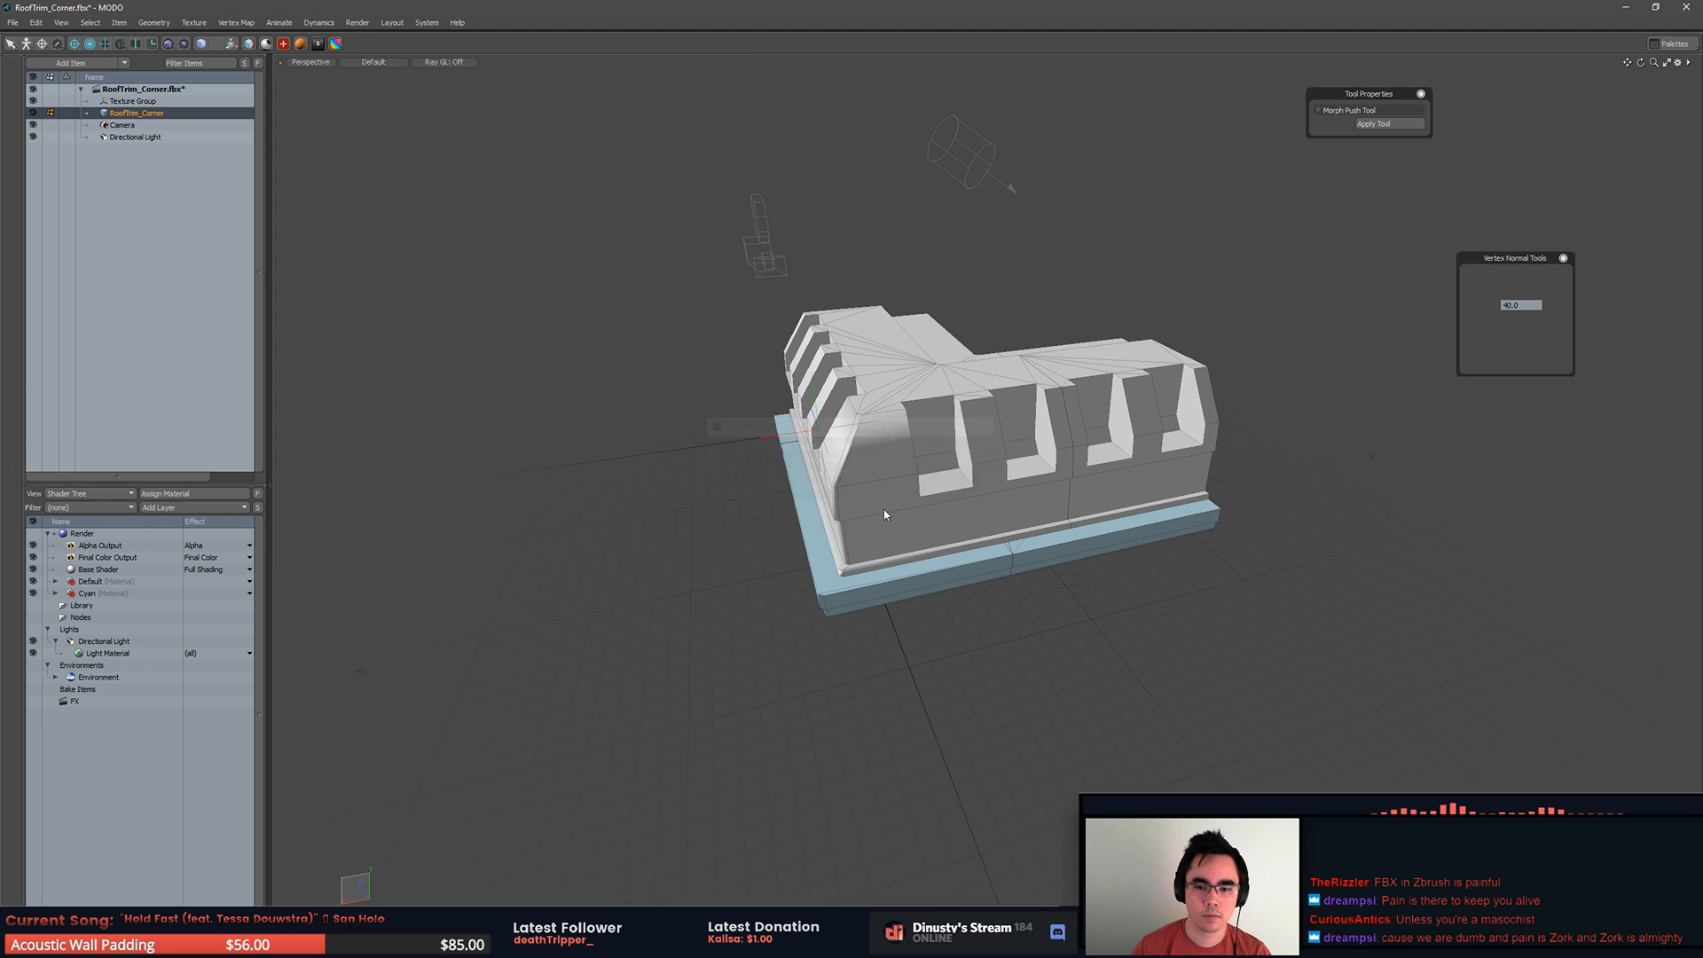
left_click(989, 354)
double_click(989, 359)
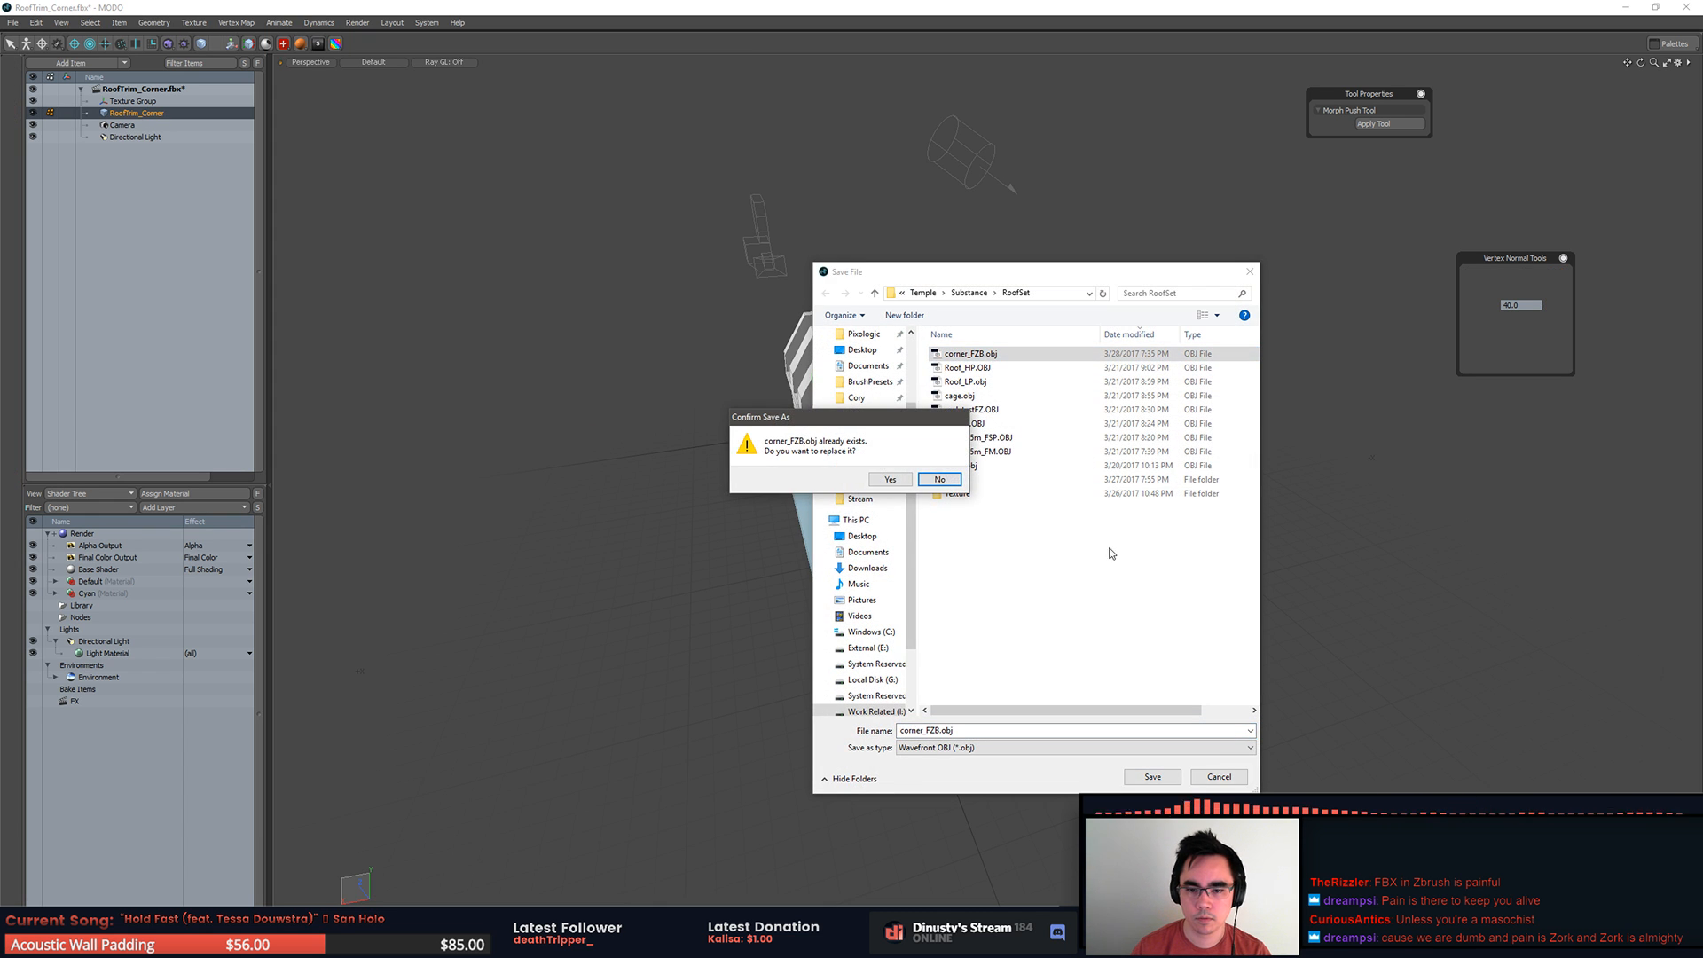
left_click(889, 480)
key("alt+Tab")
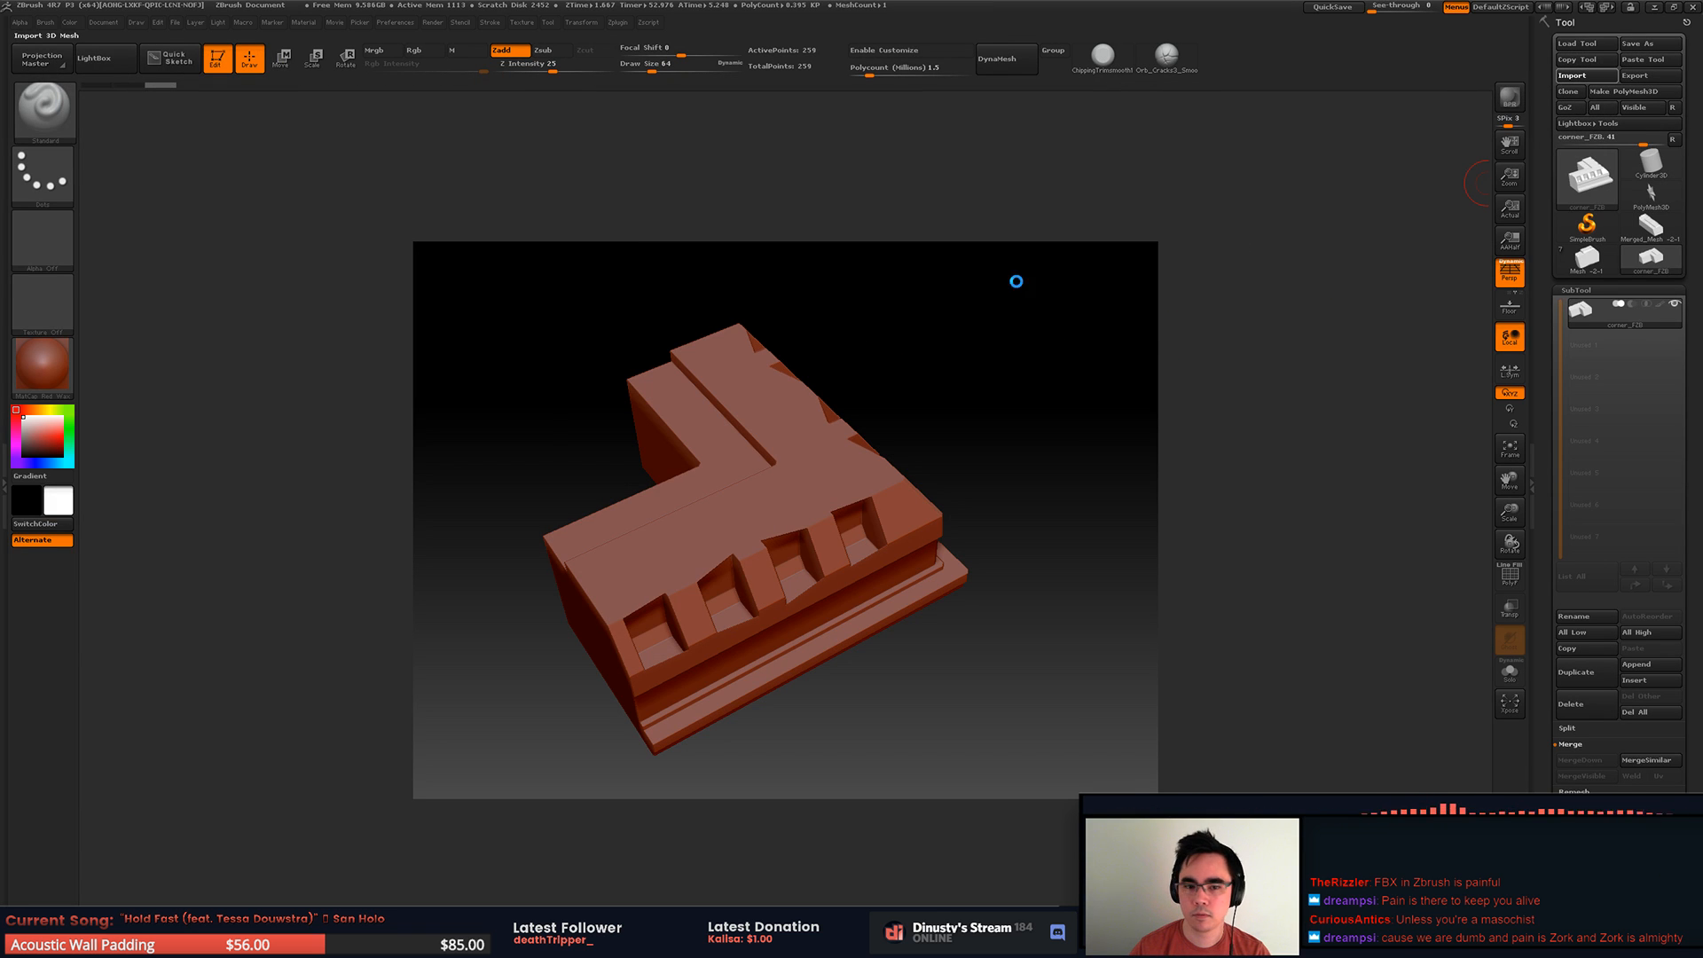
Step: Import corner_FZB.obj, splitting its nonstandard polygons into symmetrical triangles only, and look at the mesh from the side
left_click(237, 93)
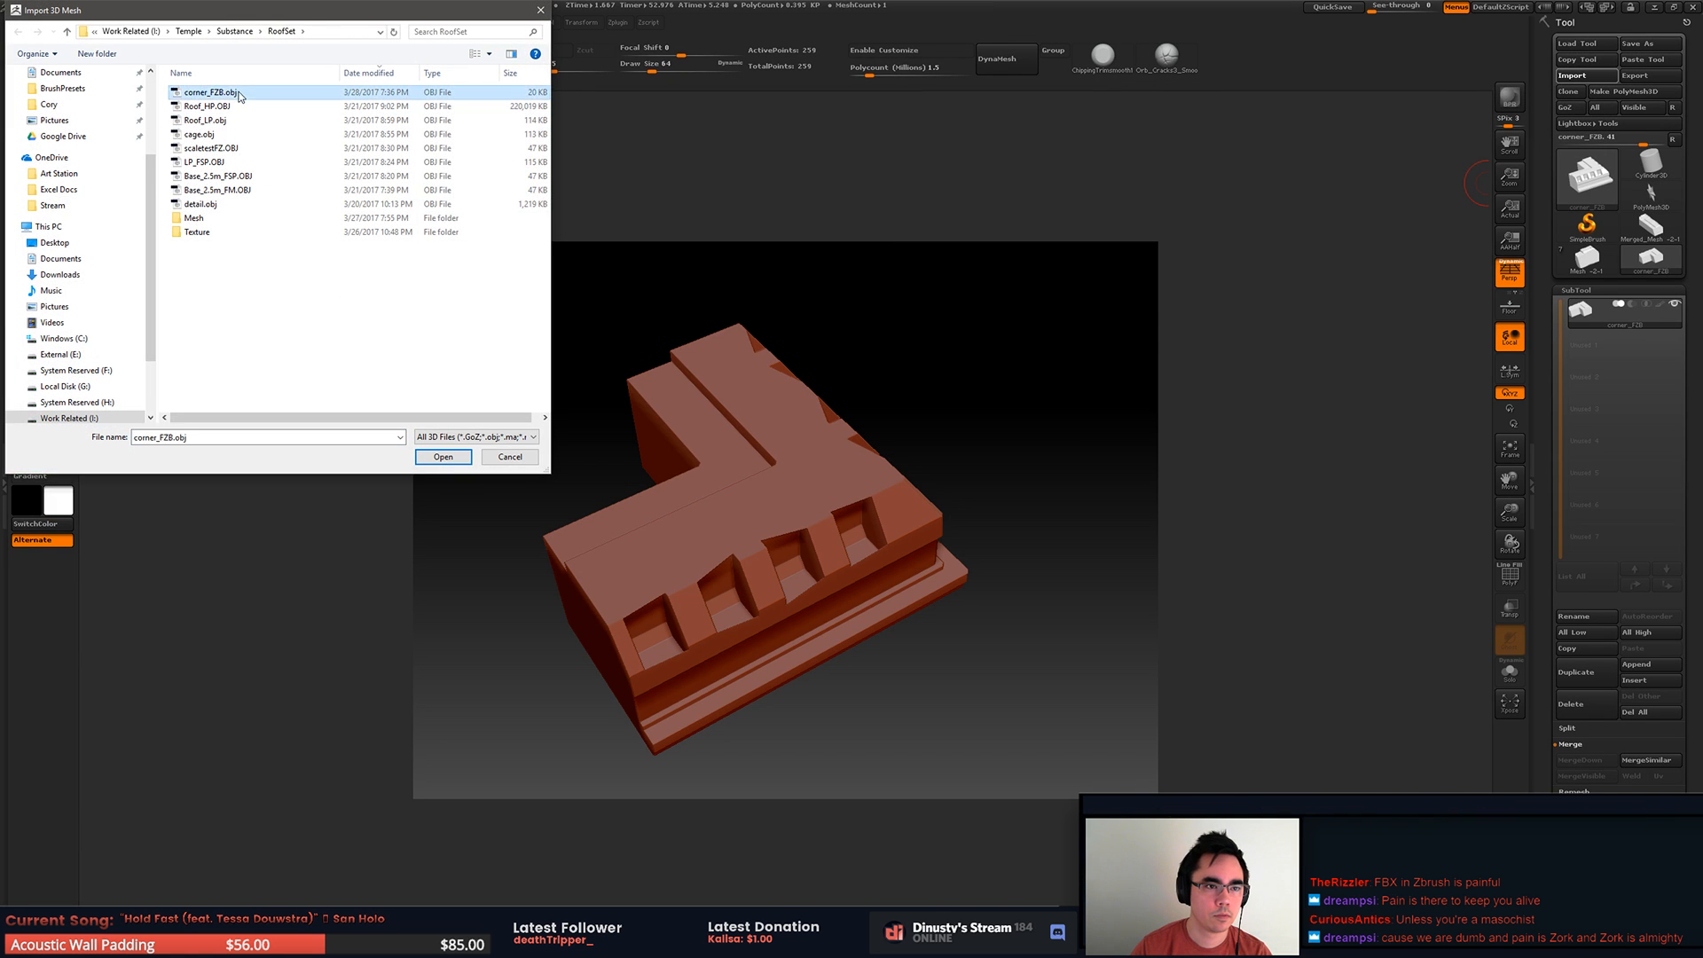
double_click(238, 93)
left_click(1623, 101)
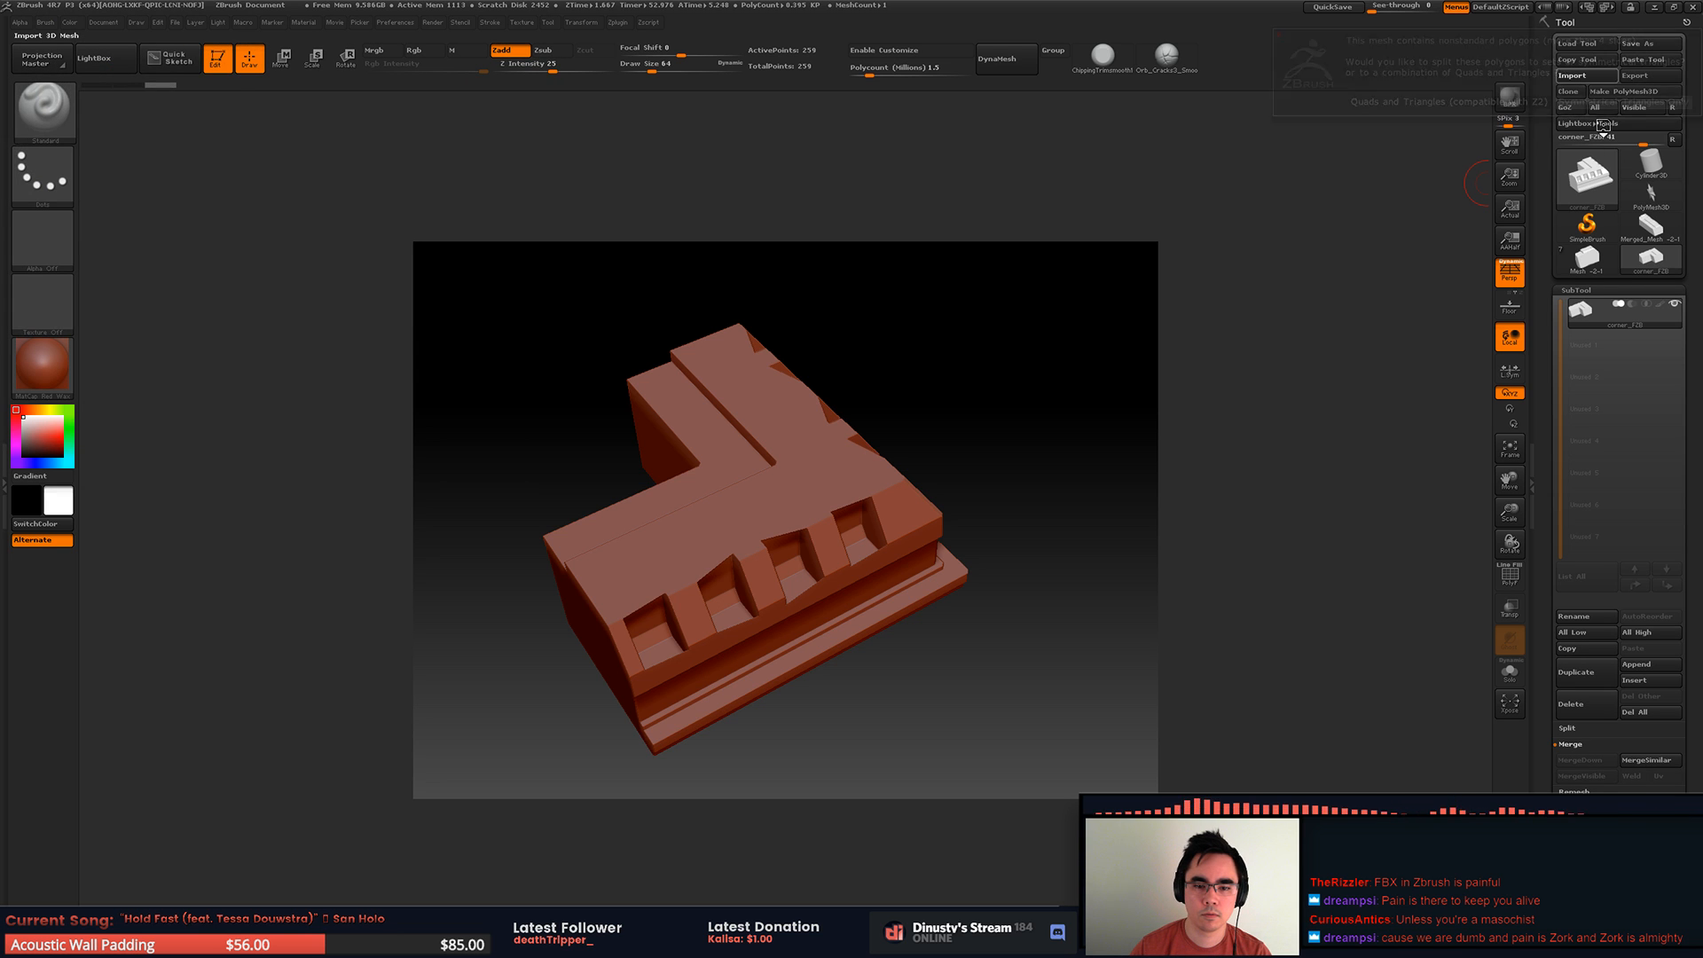
left_click_drag(1063, 555, 1047, 491)
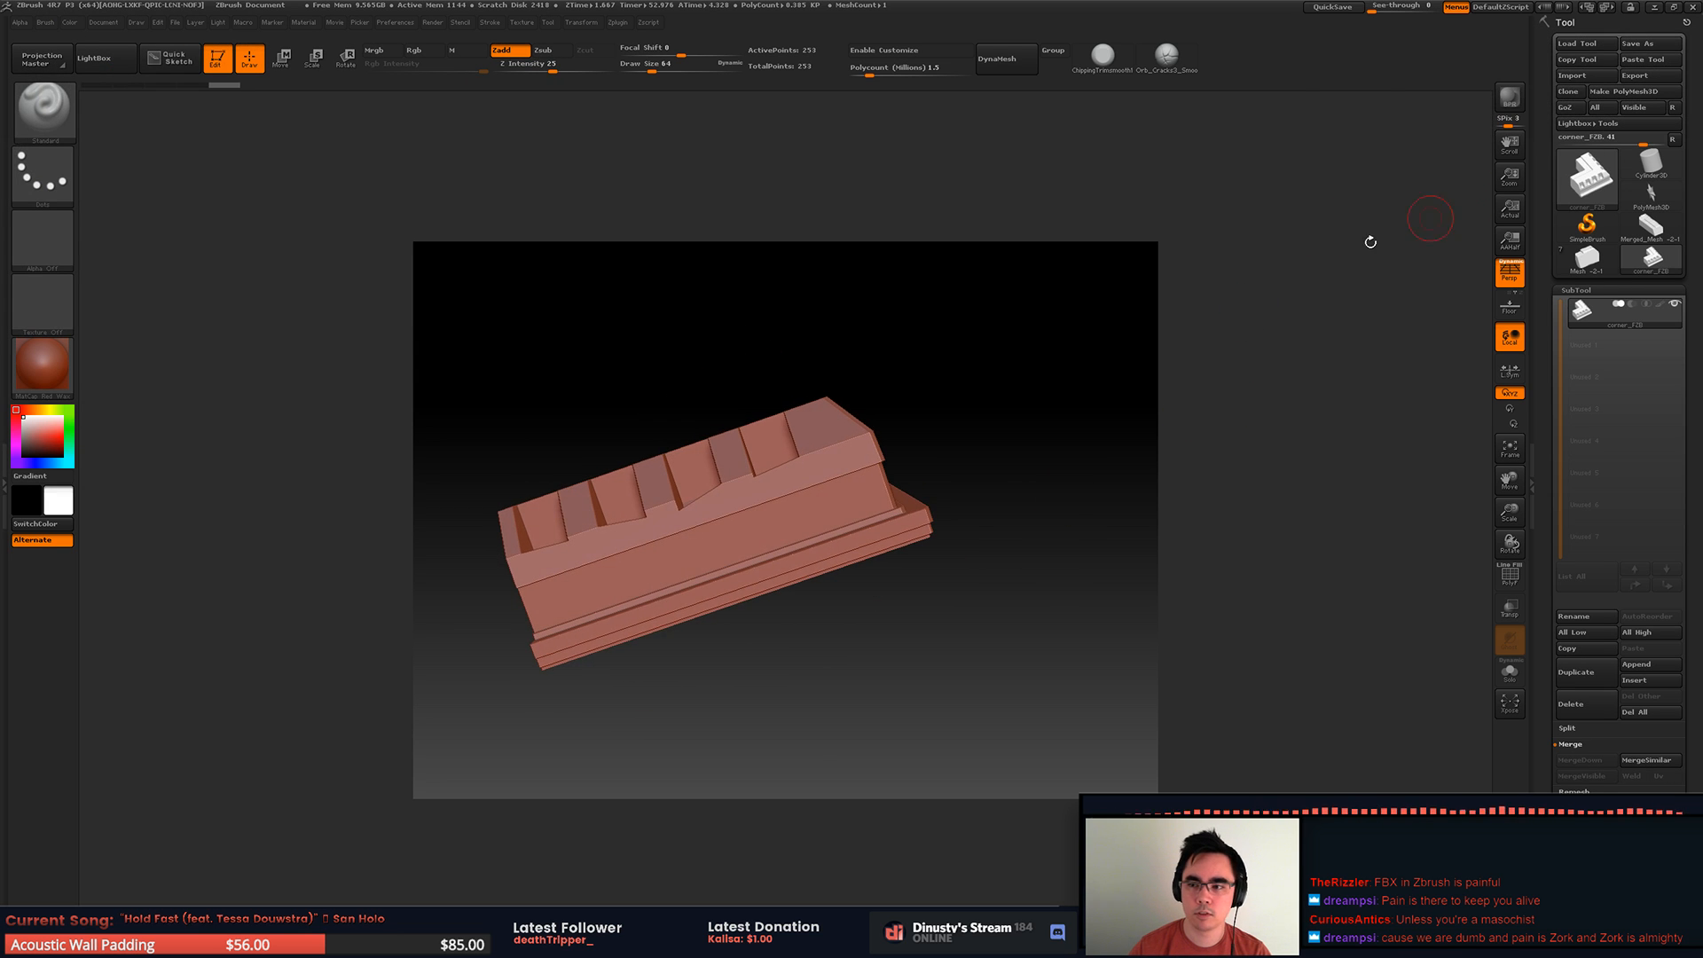
Step: Switch to MODO, rework polygons along the corner piece's sides in polygon mode, and review the whole mesh
key("alt+Tab")
left_click_drag(917, 532, 981, 502, "alt")
key("3")
left_click(923, 495)
left_click(1221, 452)
left_click_drag(1219, 452, 1007, 455, "alt")
left_click(945, 473)
left_click(1117, 460)
left_click(1334, 452)
left_click_drag(1334, 453, 1446, 422, "alt")
left_click_drag(1255, 475, 1233, 530, "alt")
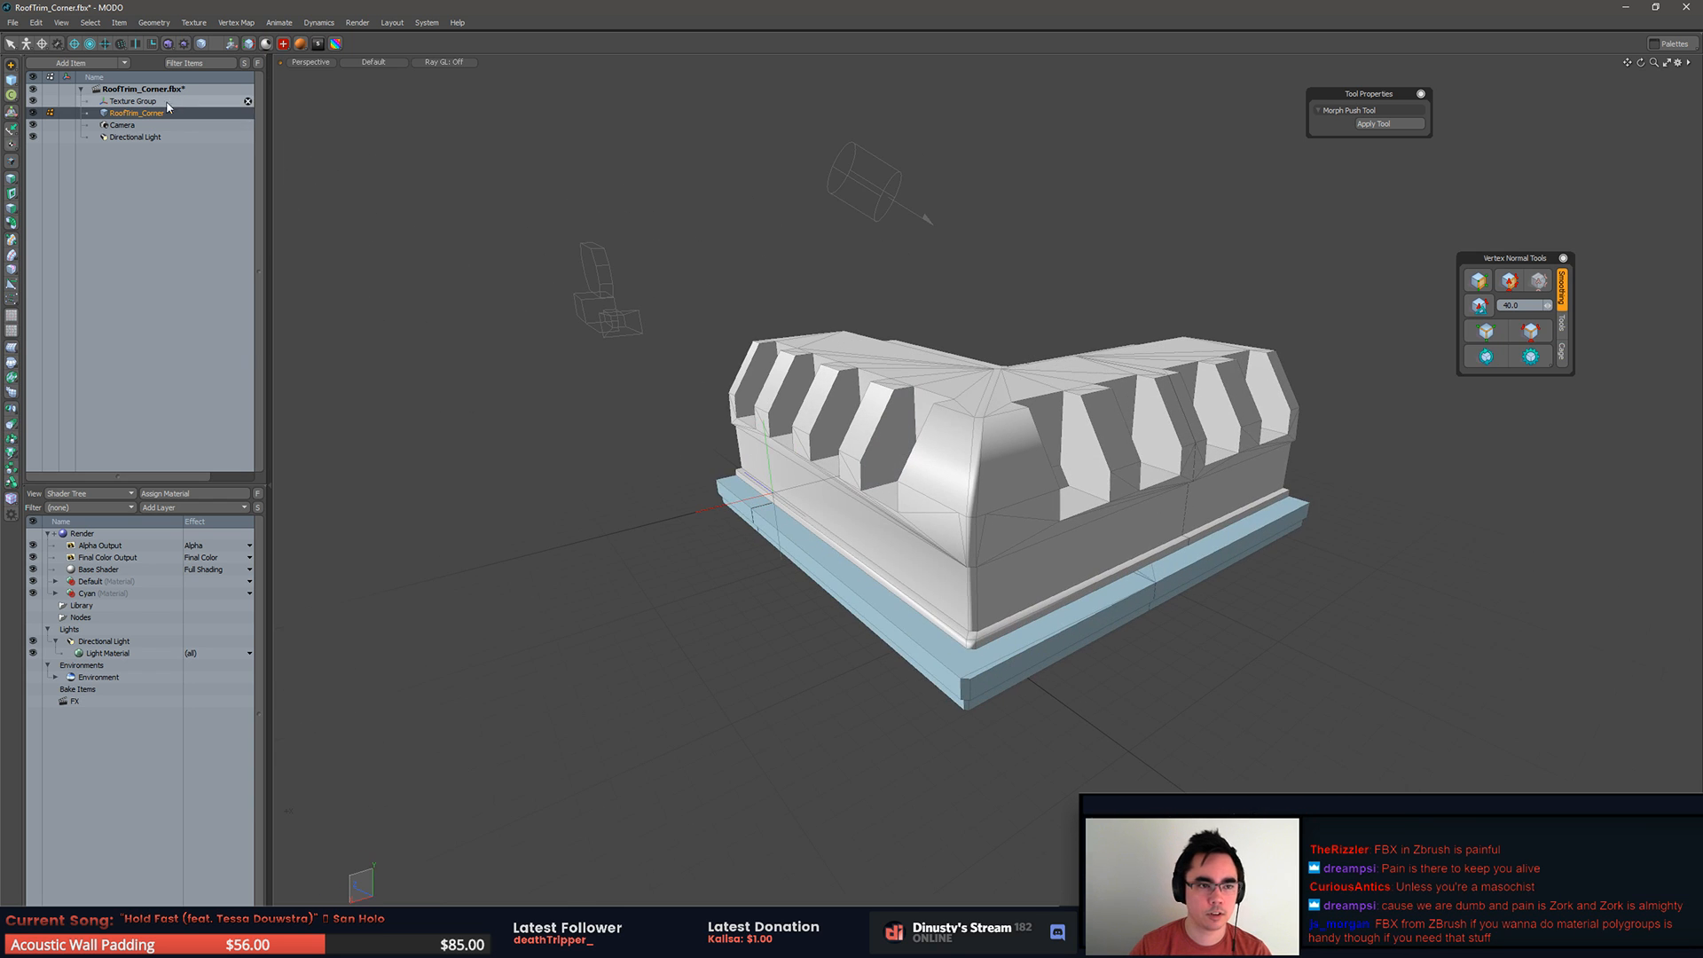
Step: Export the RoofTrim_Corner layer as OBJ, overwriting corner_FZB.obj, and switch to ZBrush
right_click(106, 113)
left_click(155, 173)
left_click(969, 449)
double_click(982, 355)
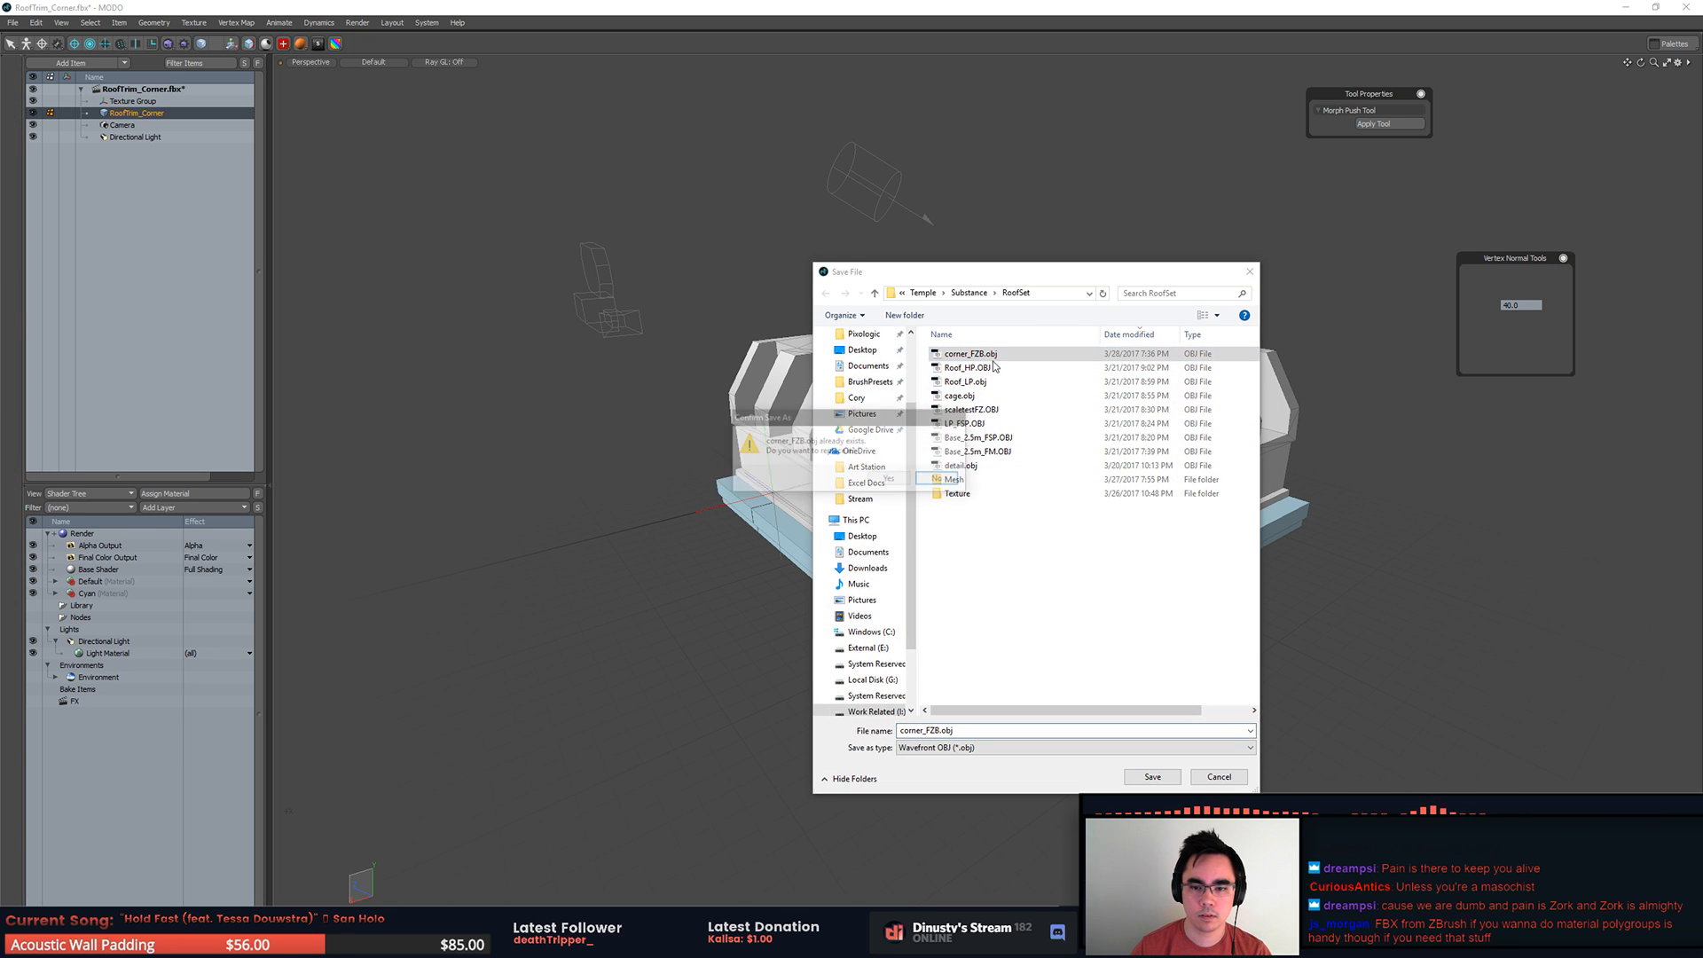
left_click(888, 479)
key("alt+Tab")
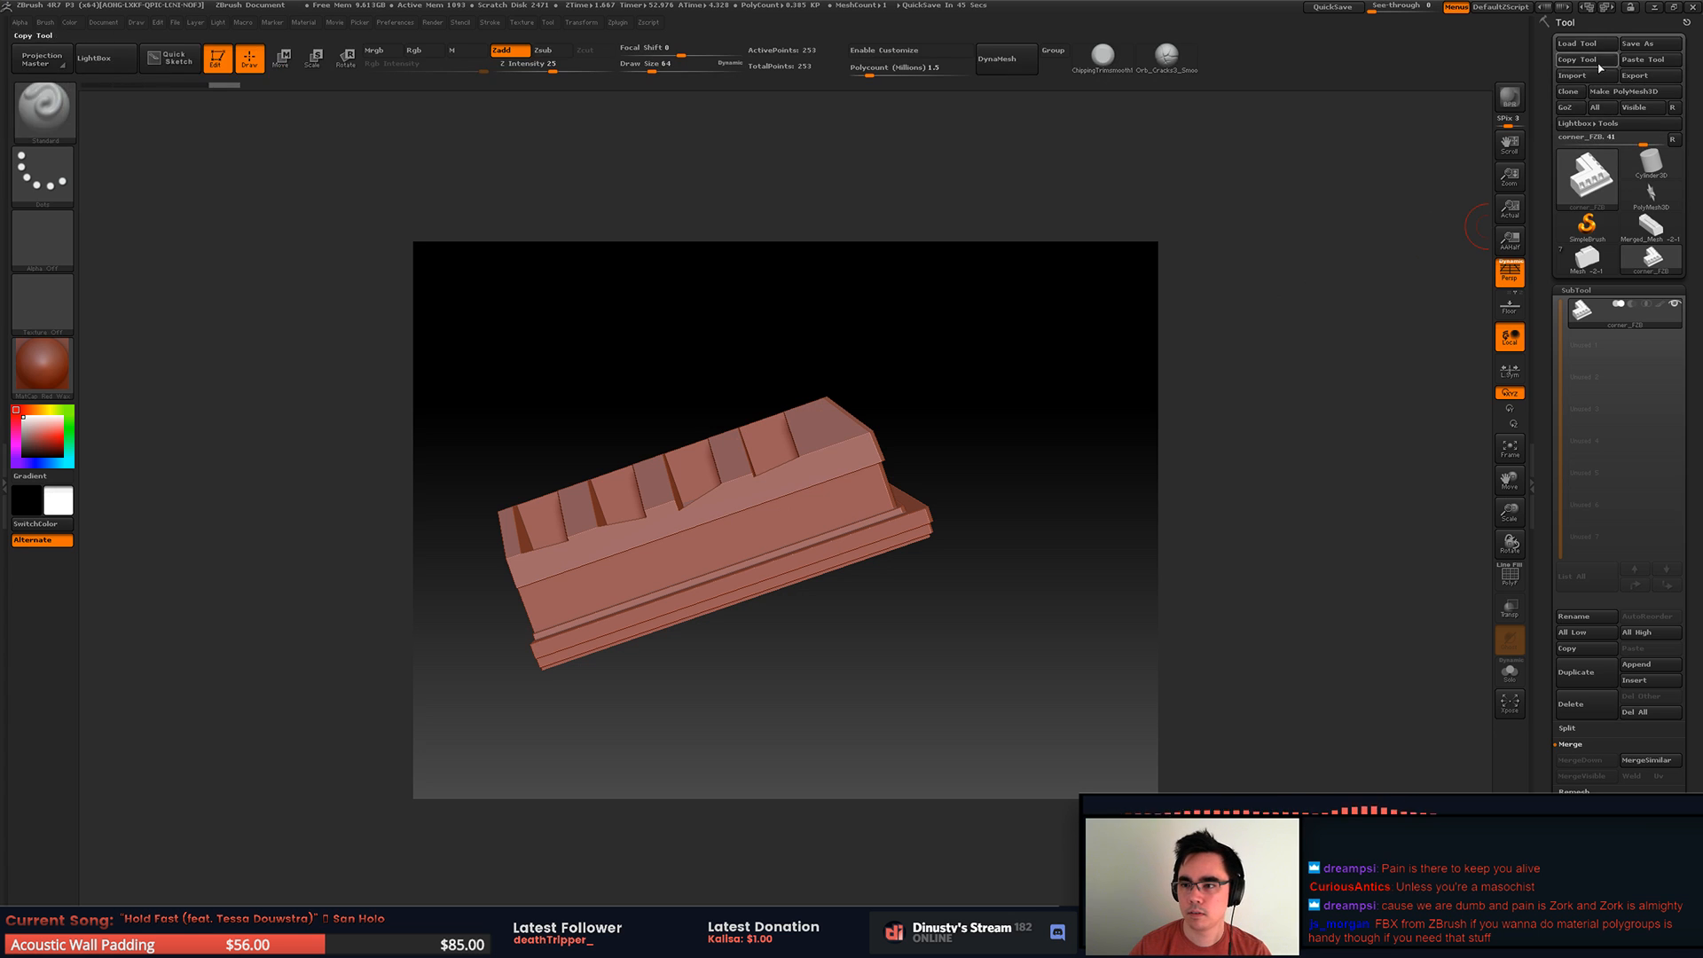
Step: Import corner_FZB.obj with its nonstandard polygons split into symmetrical triangles only, and check the wireframe from the front corner
left_click(1597, 75)
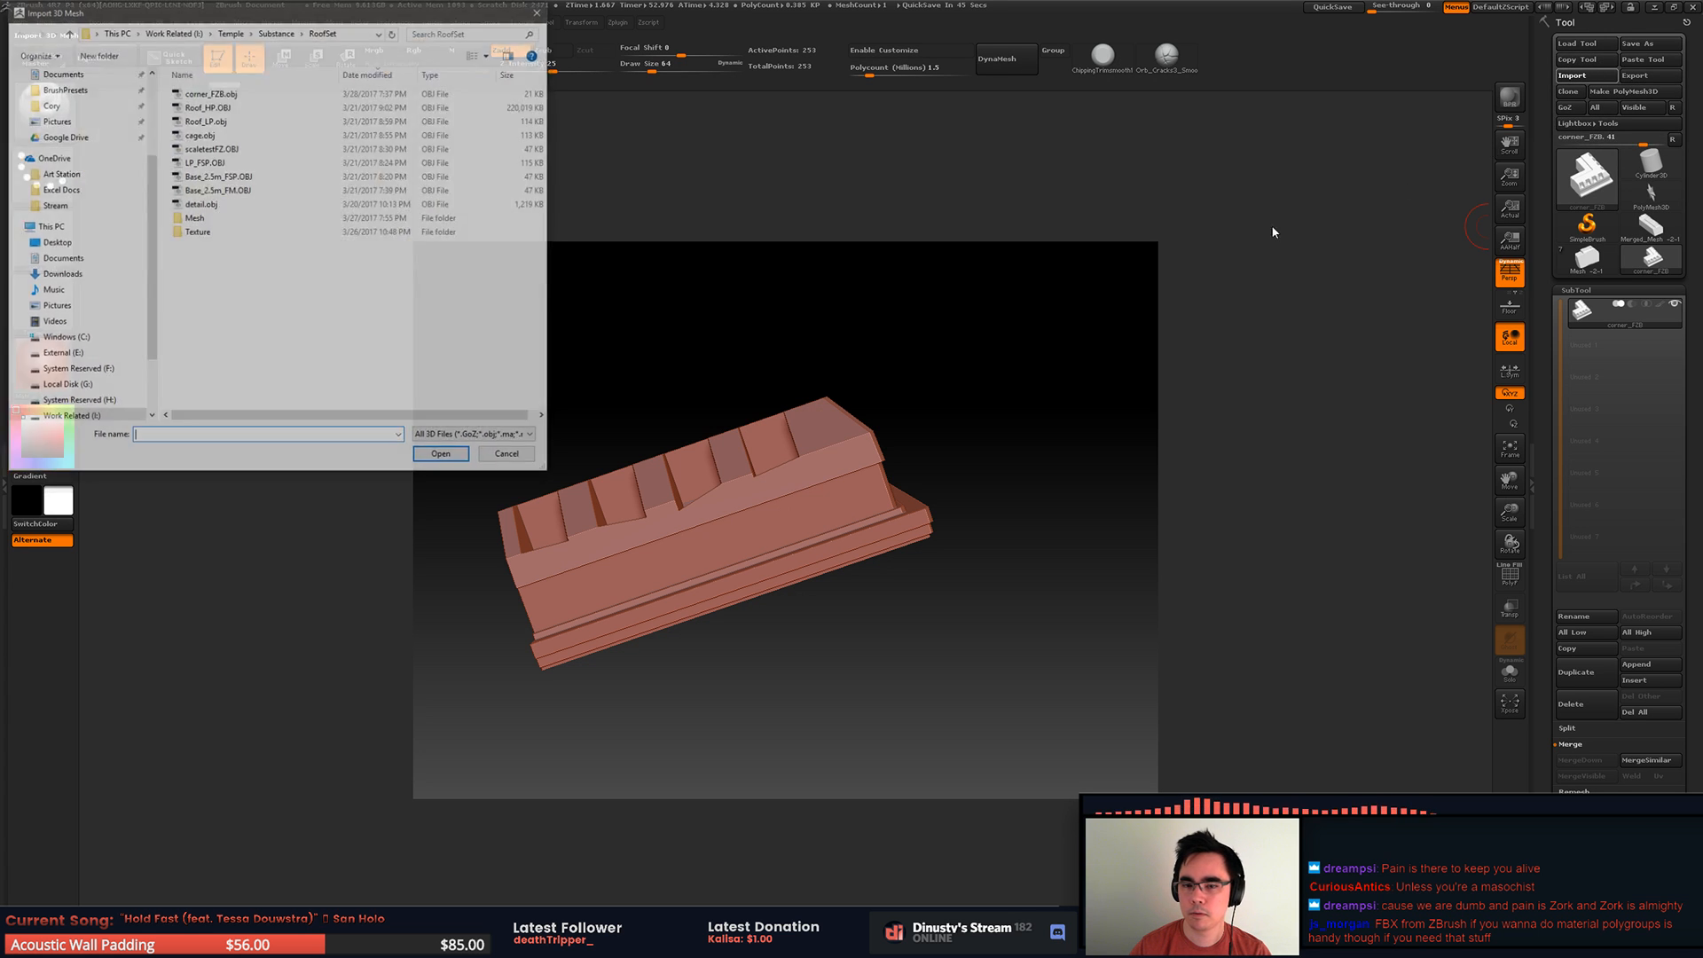
double_click(296, 100)
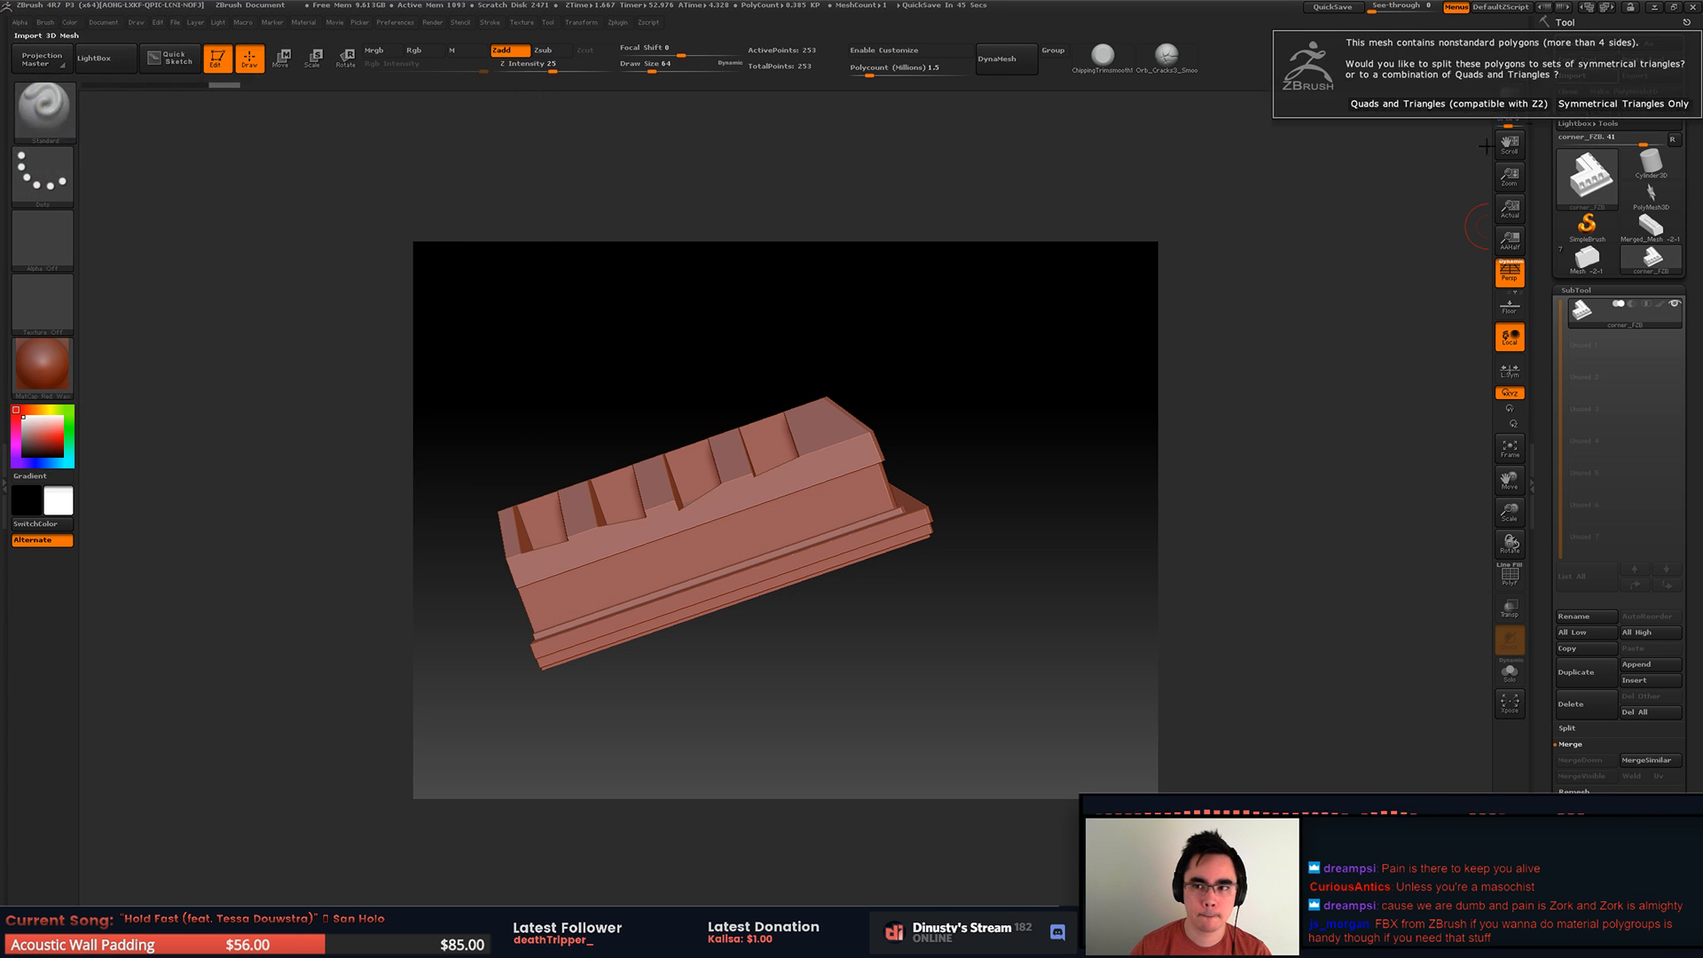
left_click(1623, 103)
left_click_drag(1022, 603, 1095, 597)
key("shift+f")
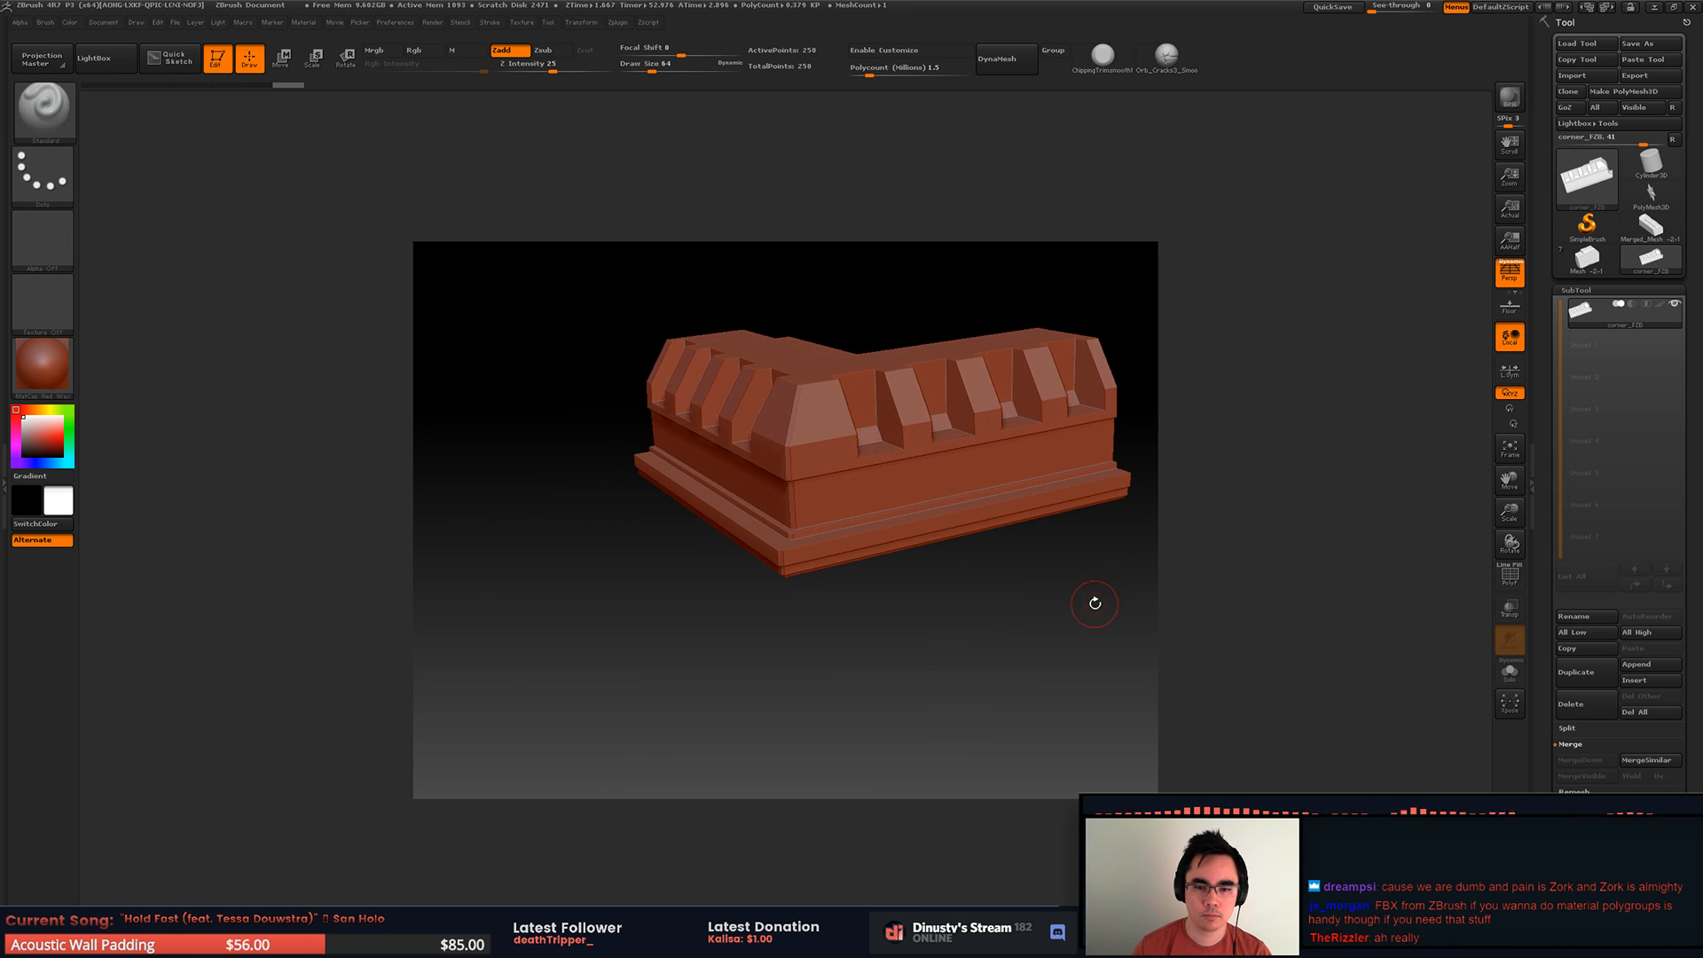
key("shift+f")
Step: Split the imported corner mesh into separate subtools with Split To Parts
scroll(1579, 714, "down", 1)
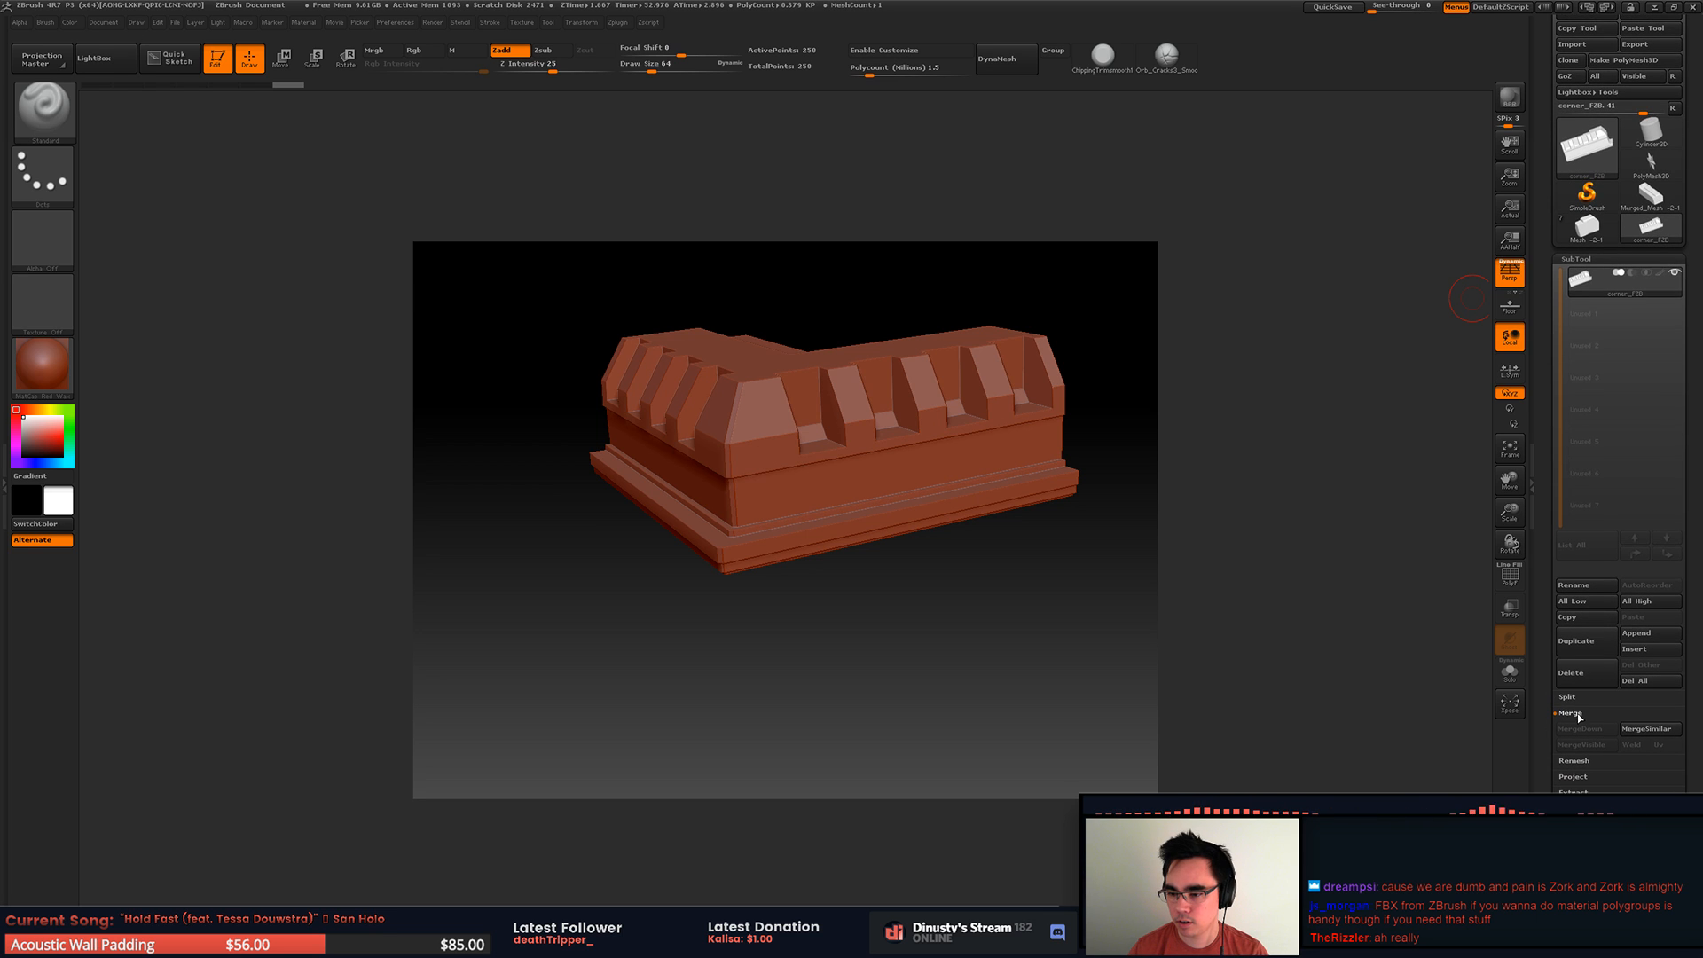
left_click(1567, 697)
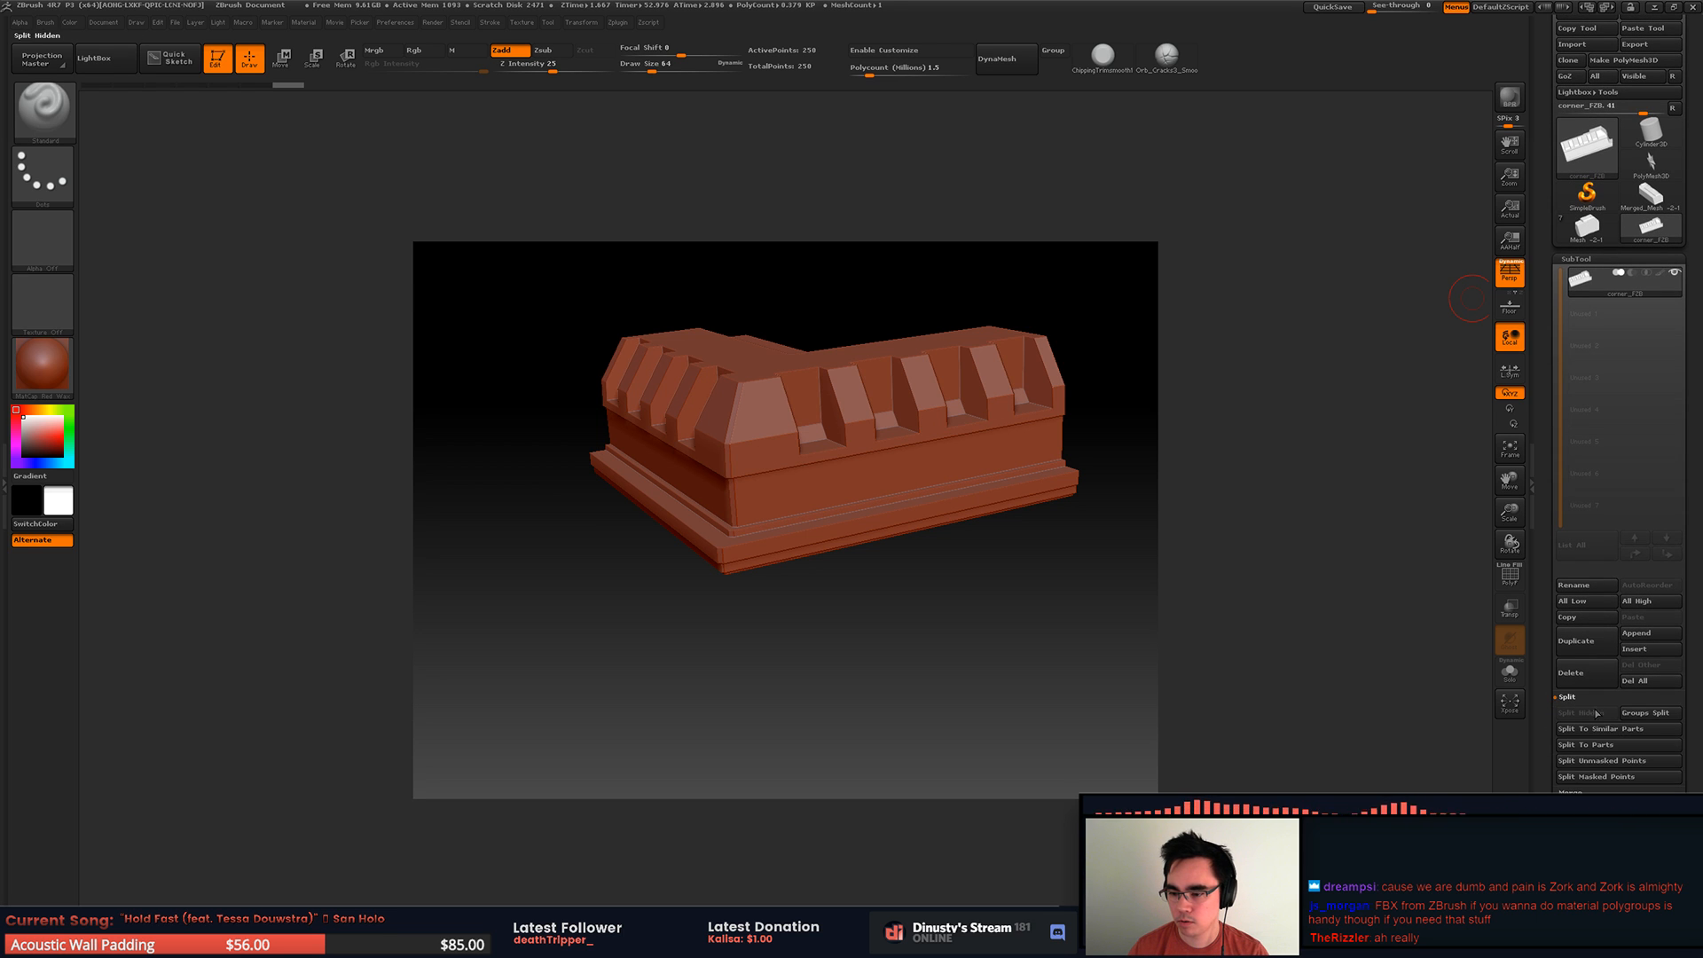
left_click(1631, 745)
left_click(1462, 775)
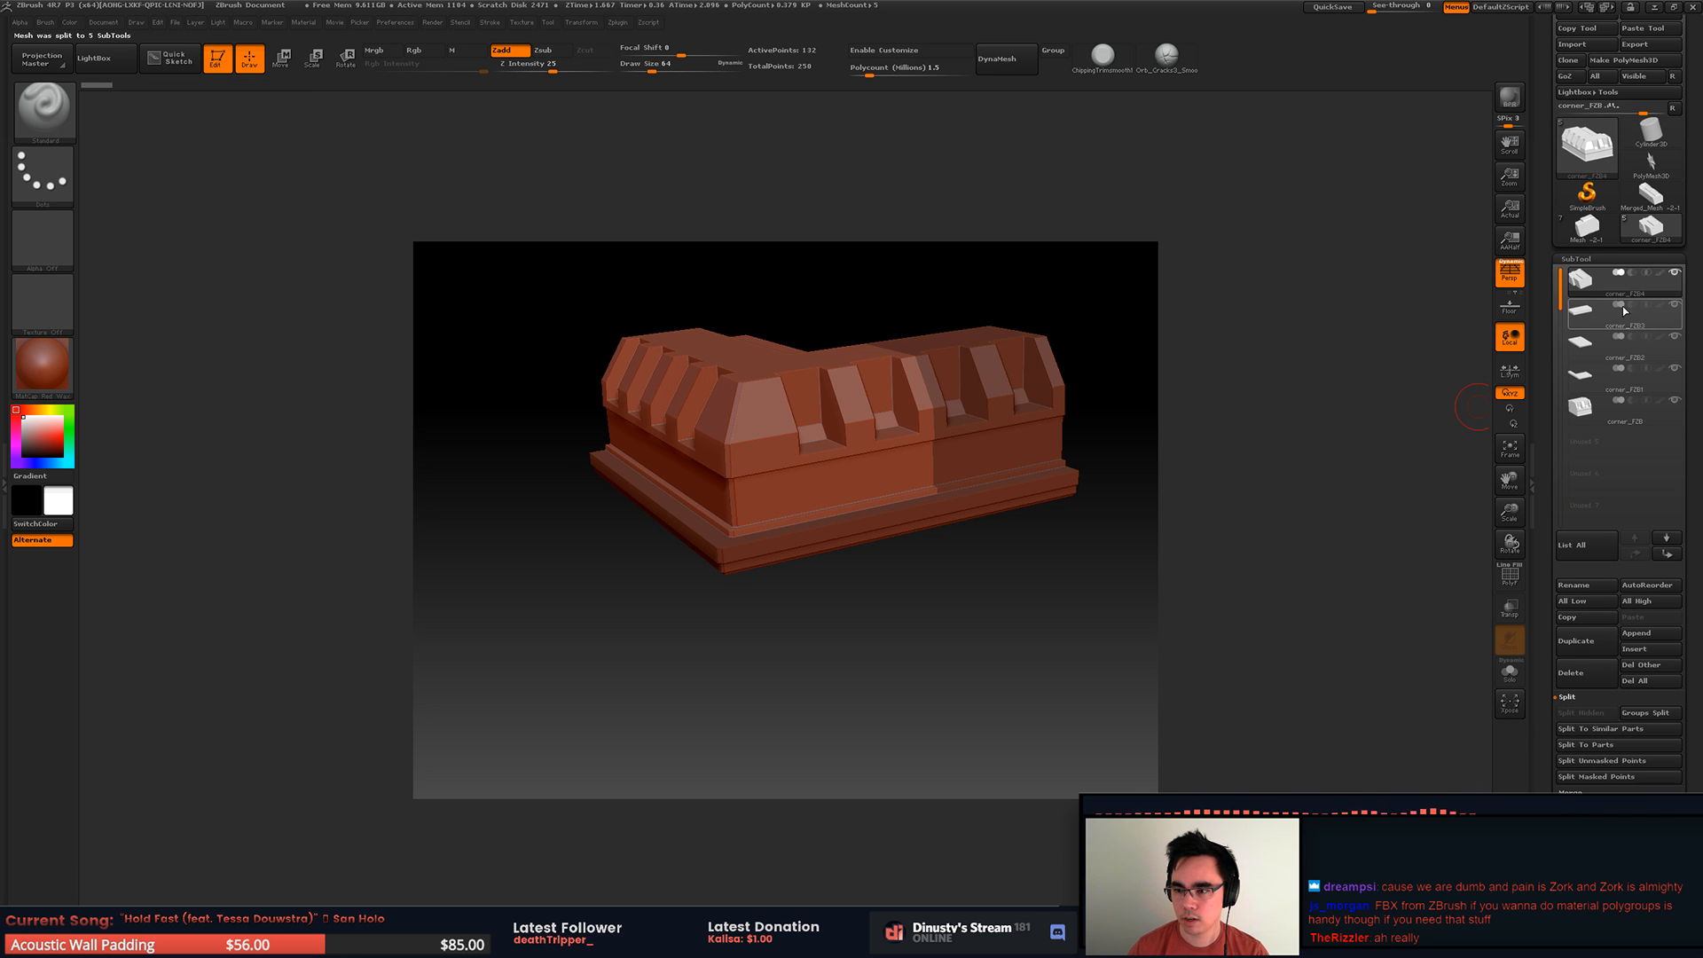
Step: Look through the split pieces and move the corner_FZB subtool to the top of the subtool list
left_click(1583, 310)
mouse_move(1581, 337)
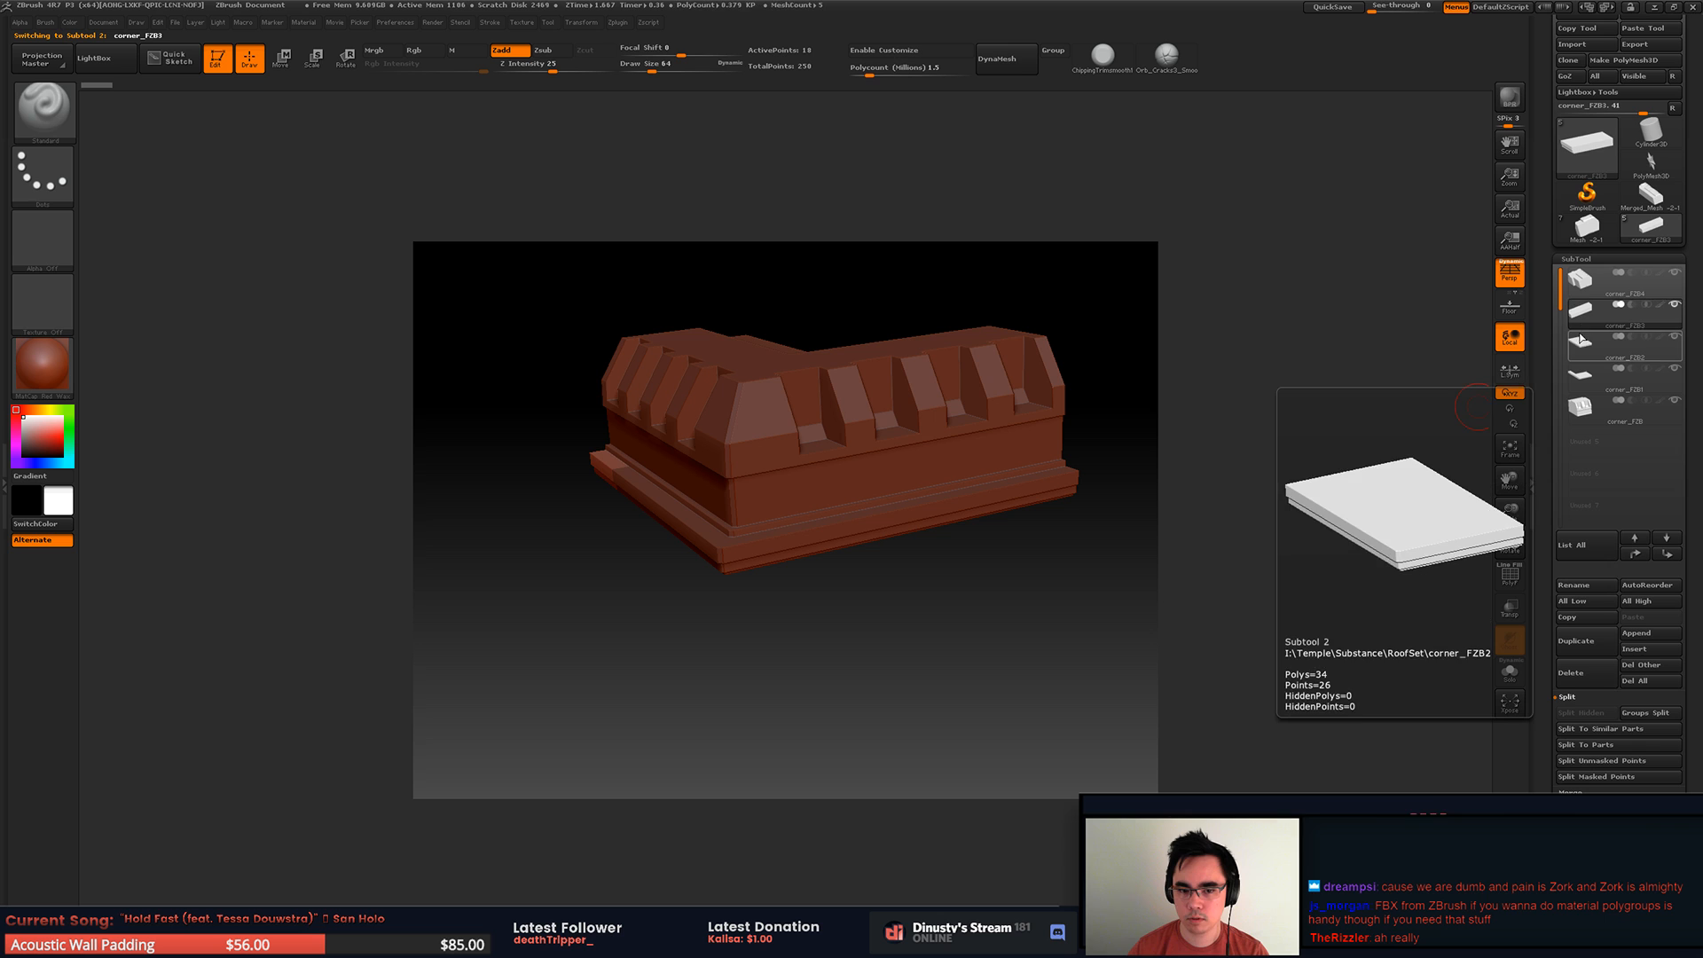
left_click(1584, 413)
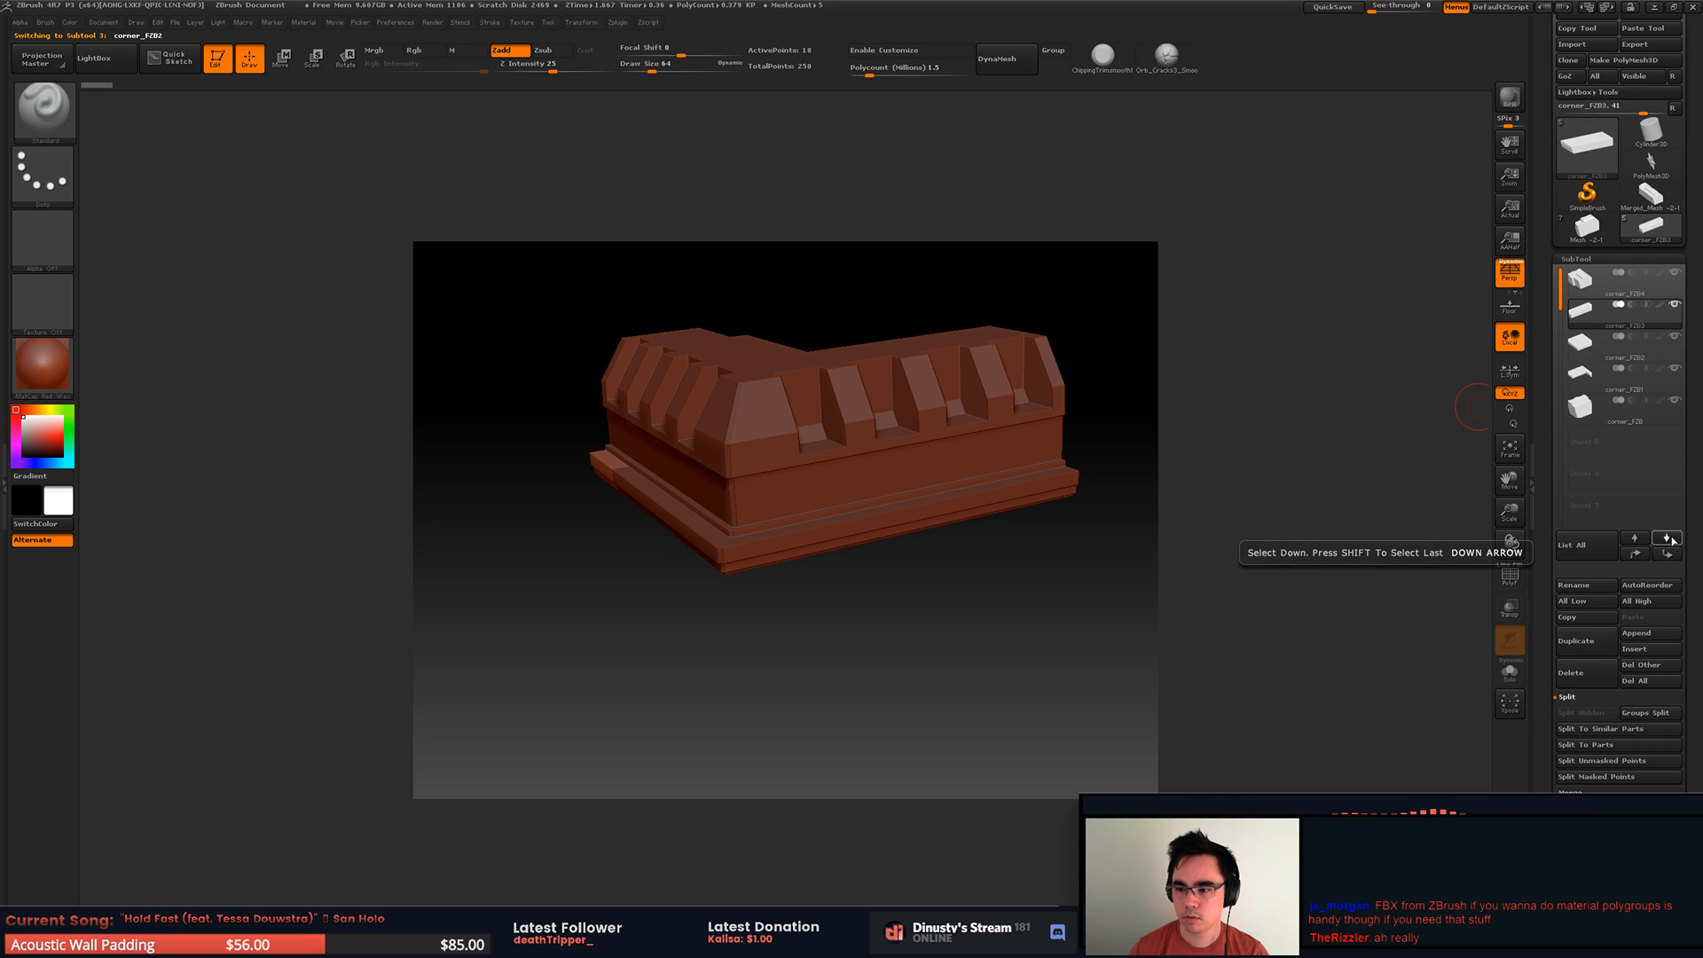
left_click(1635, 555)
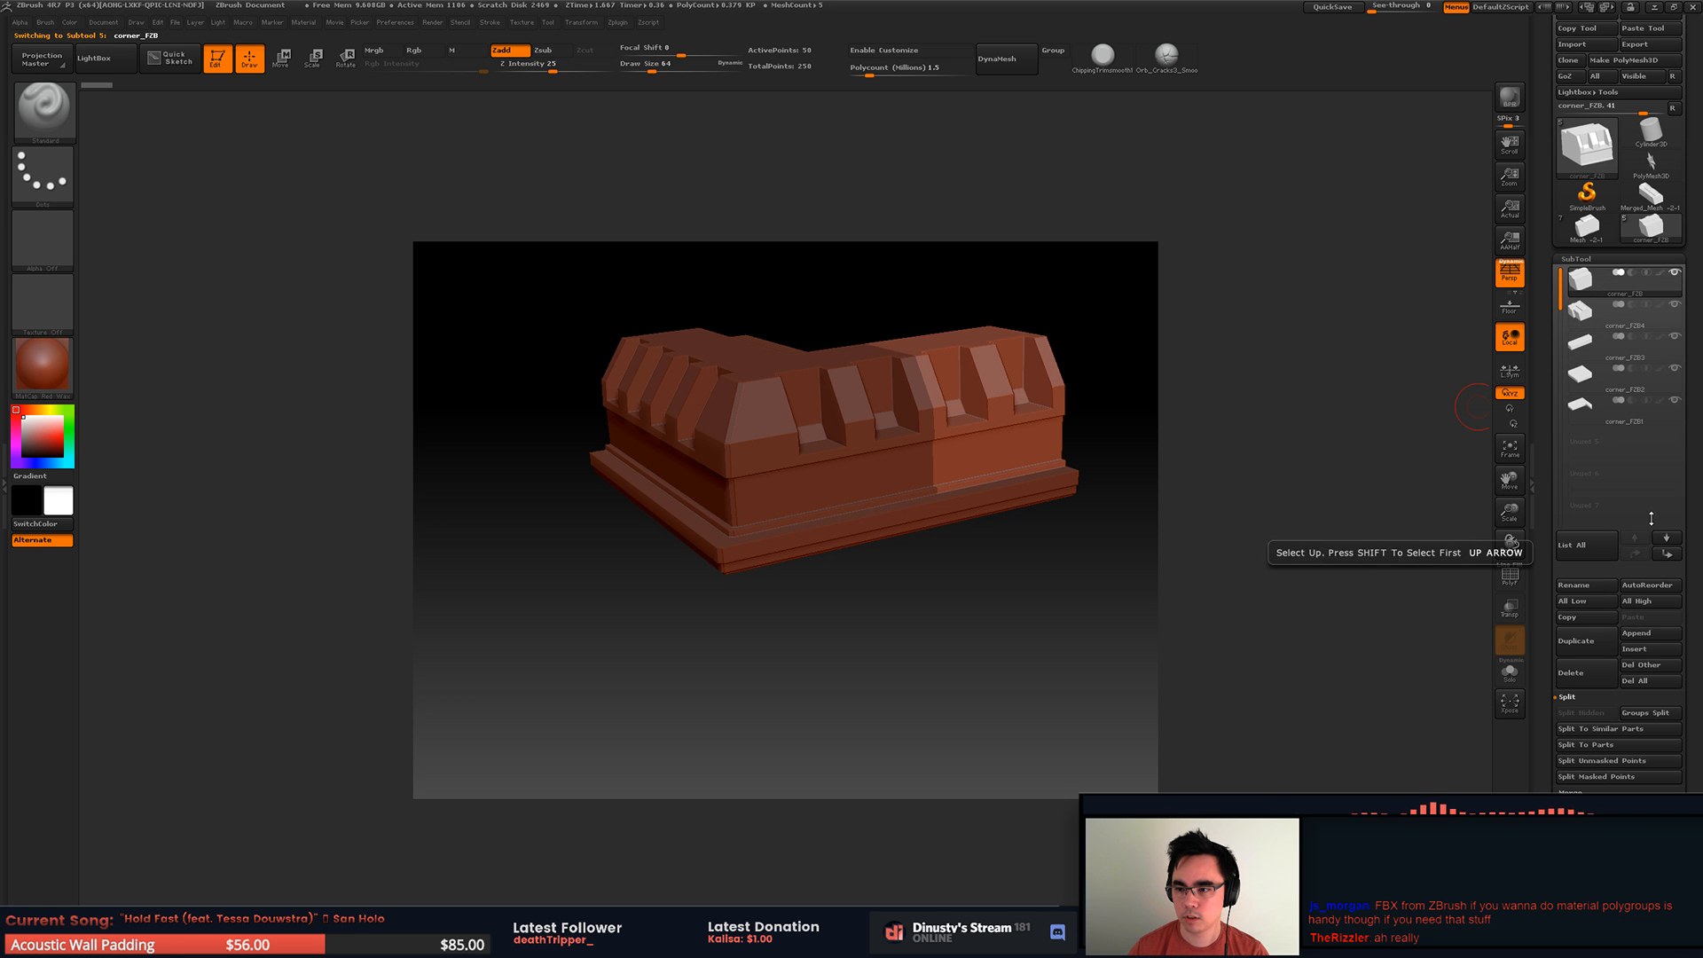
Step: Give the corner_FZB4 piece a new polygroup with GroupVisible and turn on the polyframe display
left_click_drag(1250, 513, 1014, 608)
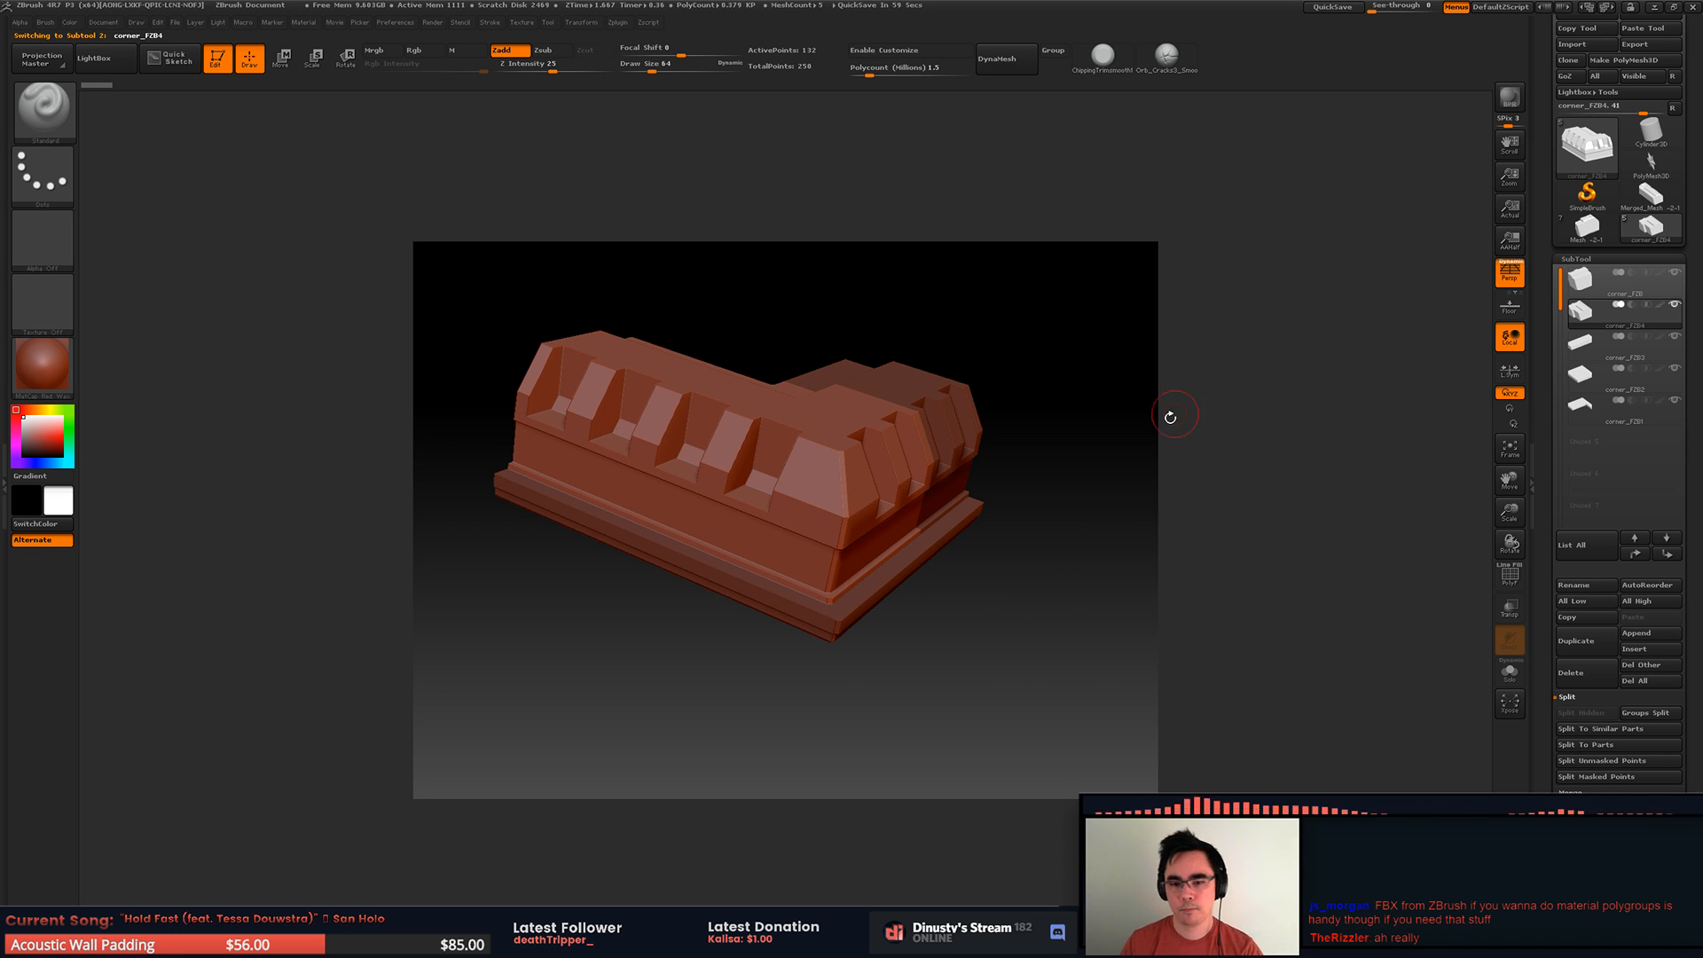
left_click_drag(1073, 567, 1081, 562)
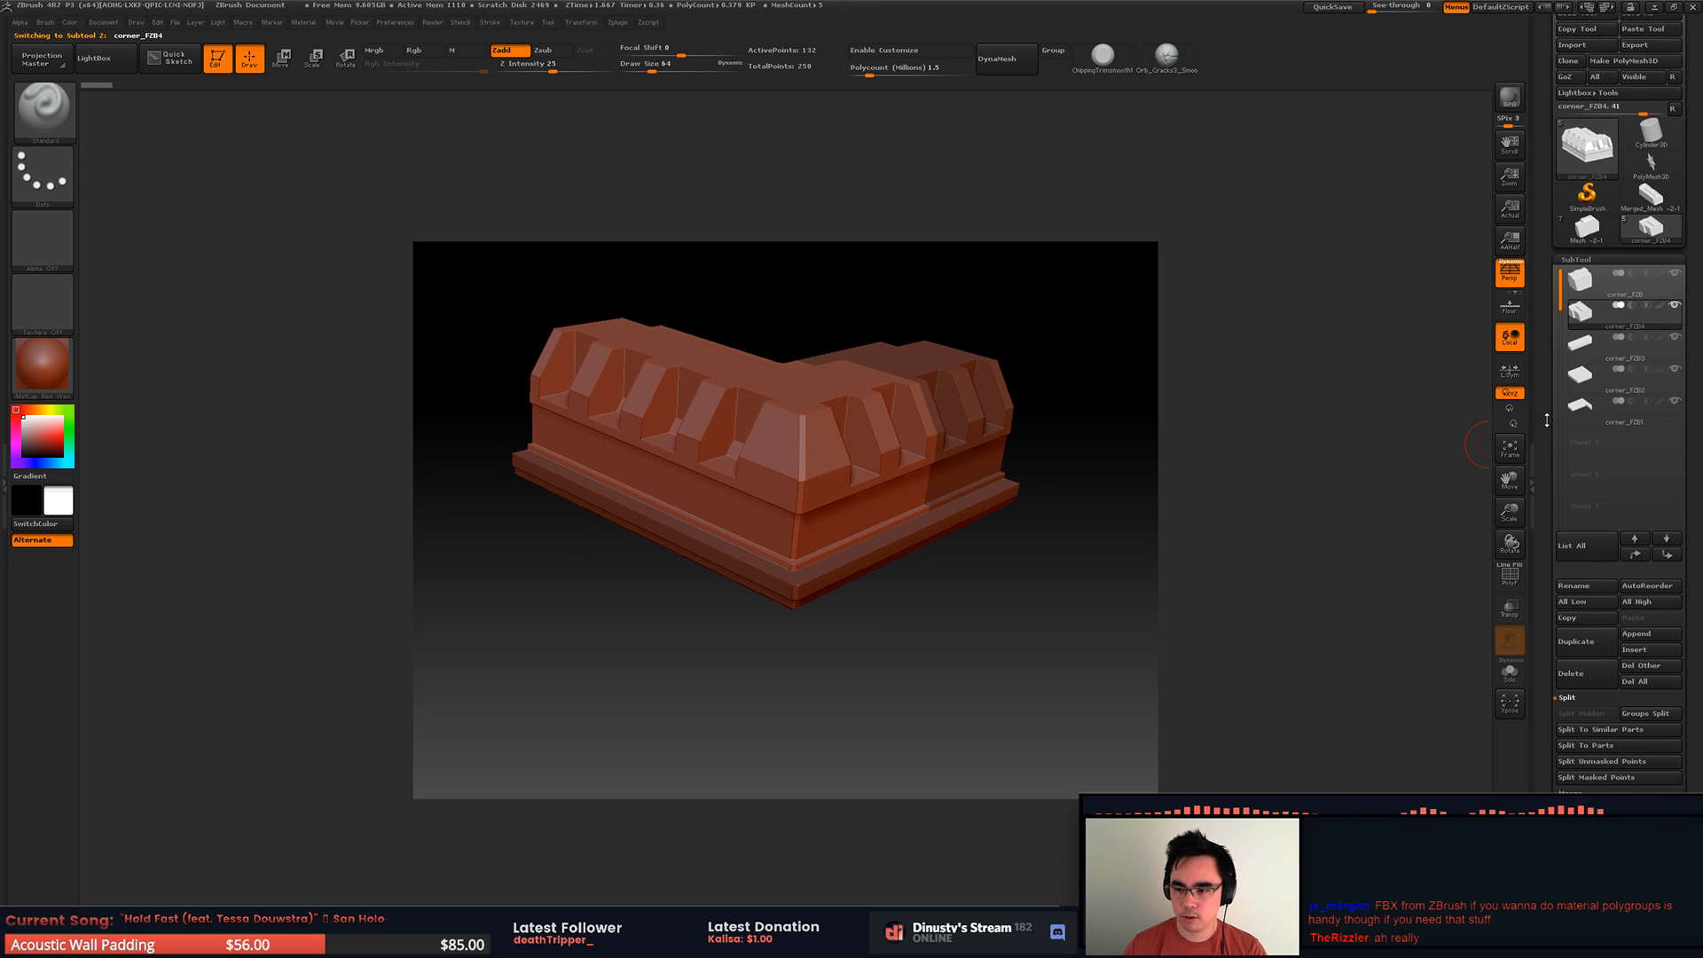
scroll(1558, 483, "down", 6)
scroll(1558, 483, "up", 2)
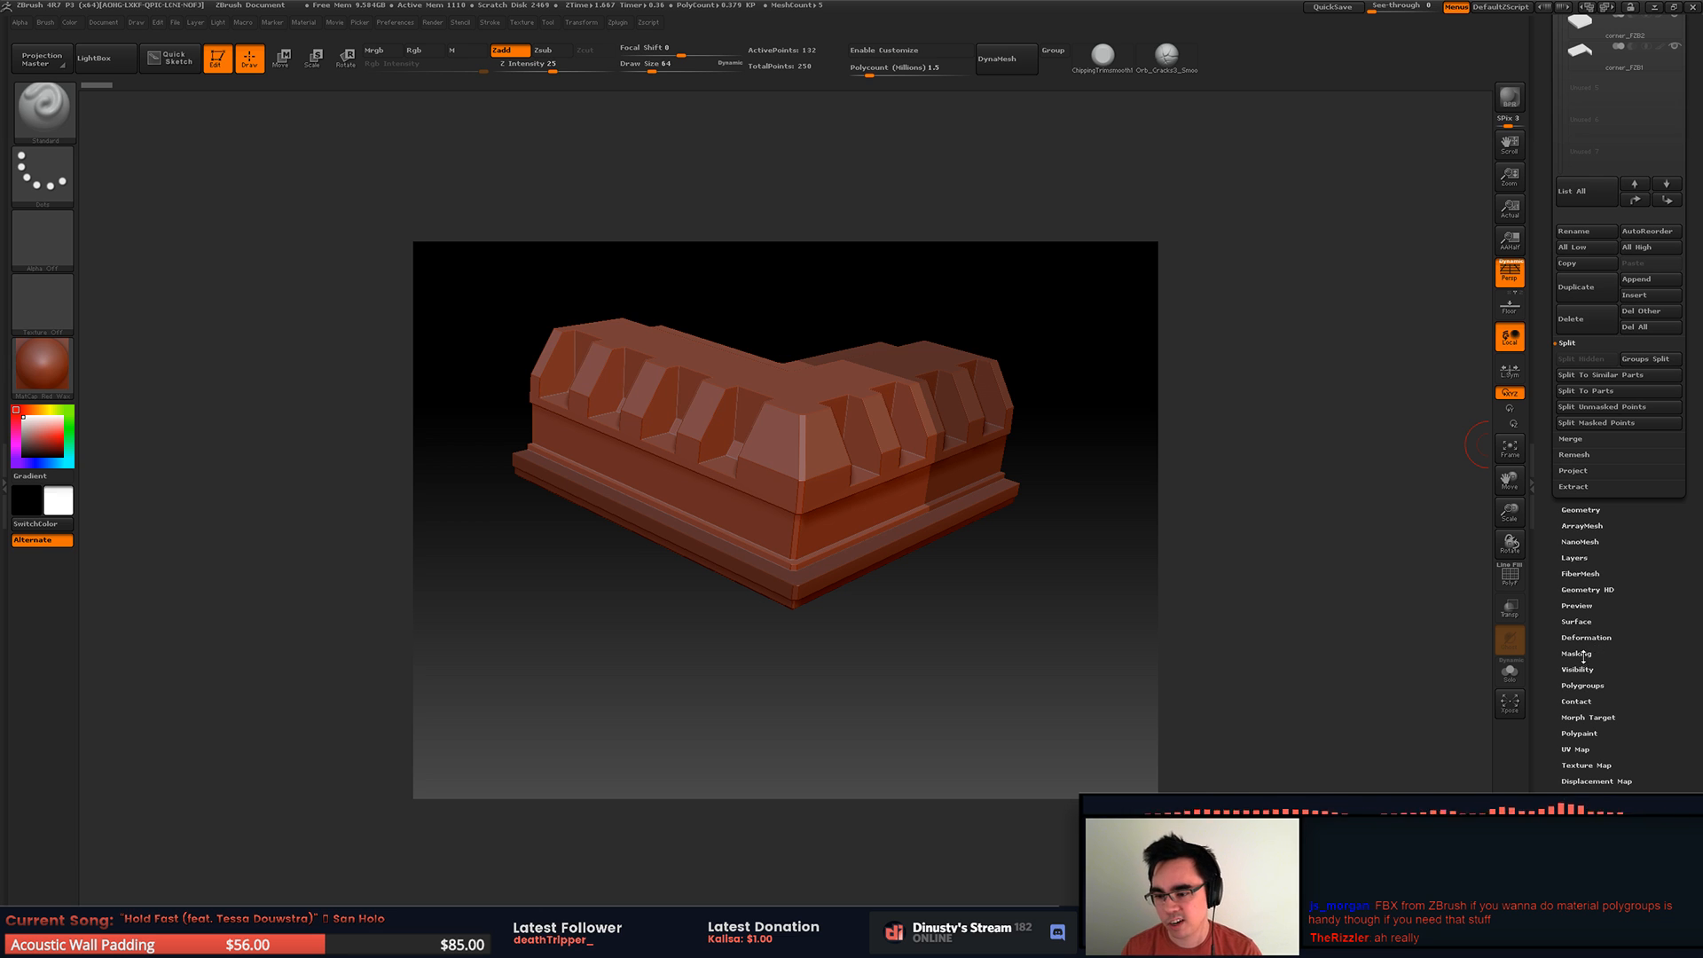
left_click(1584, 684)
scroll(1627, 669, "up", 1)
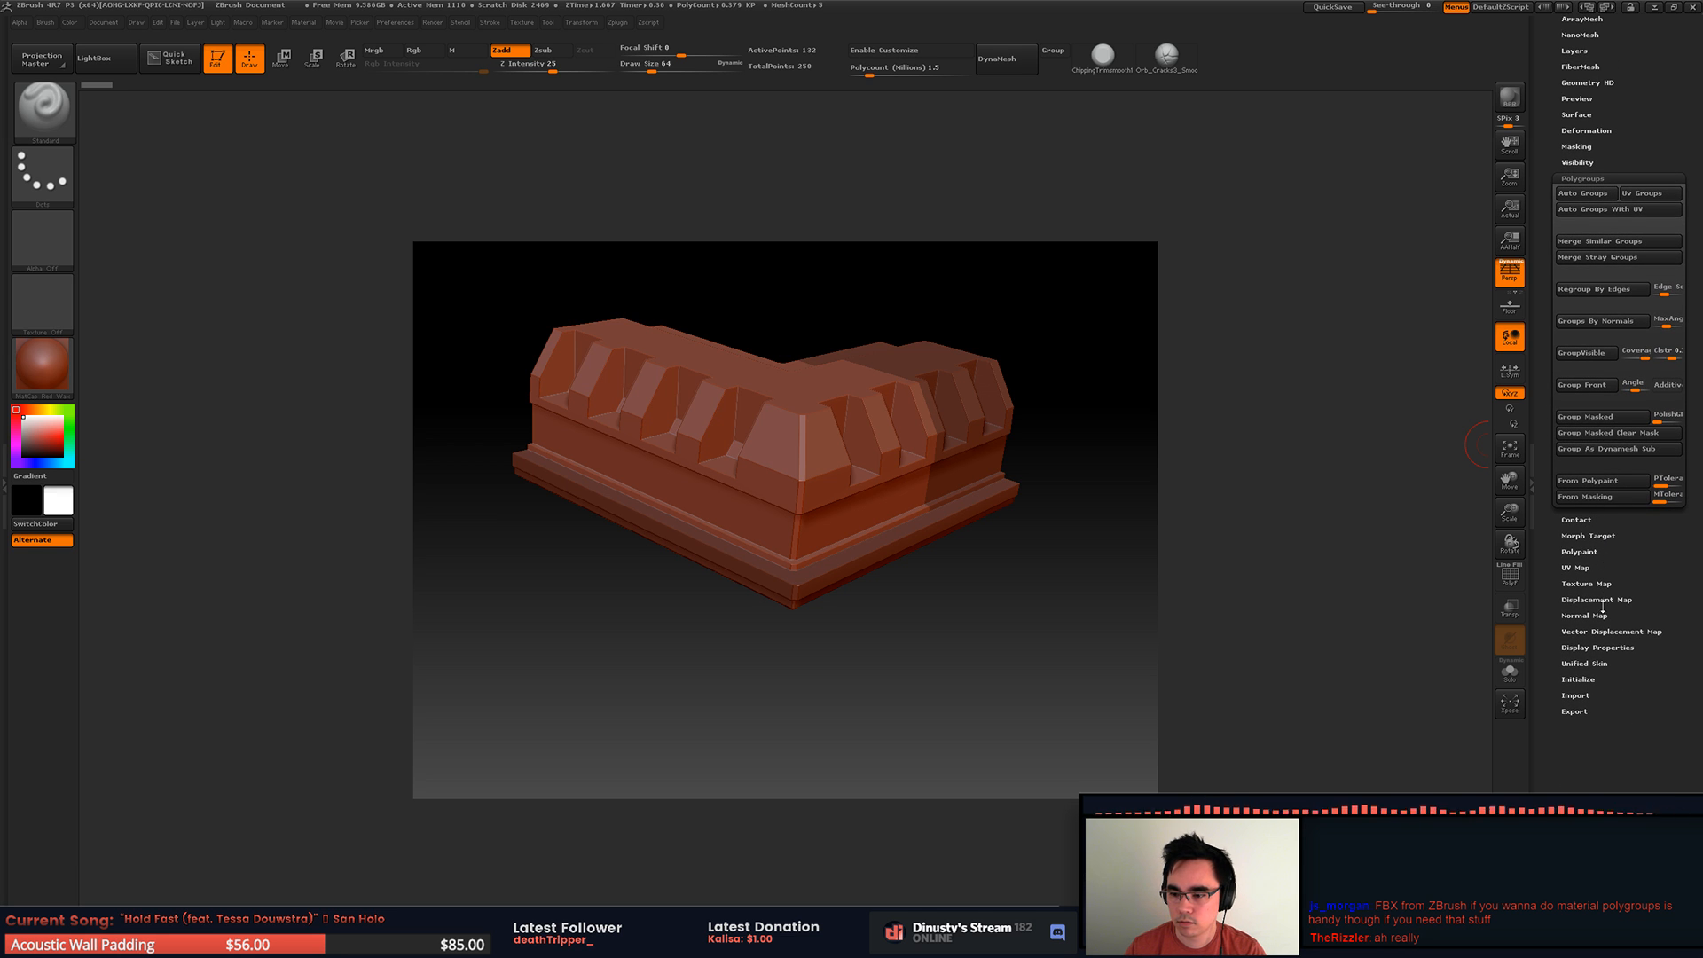
scroll(1557, 587, "up", 2)
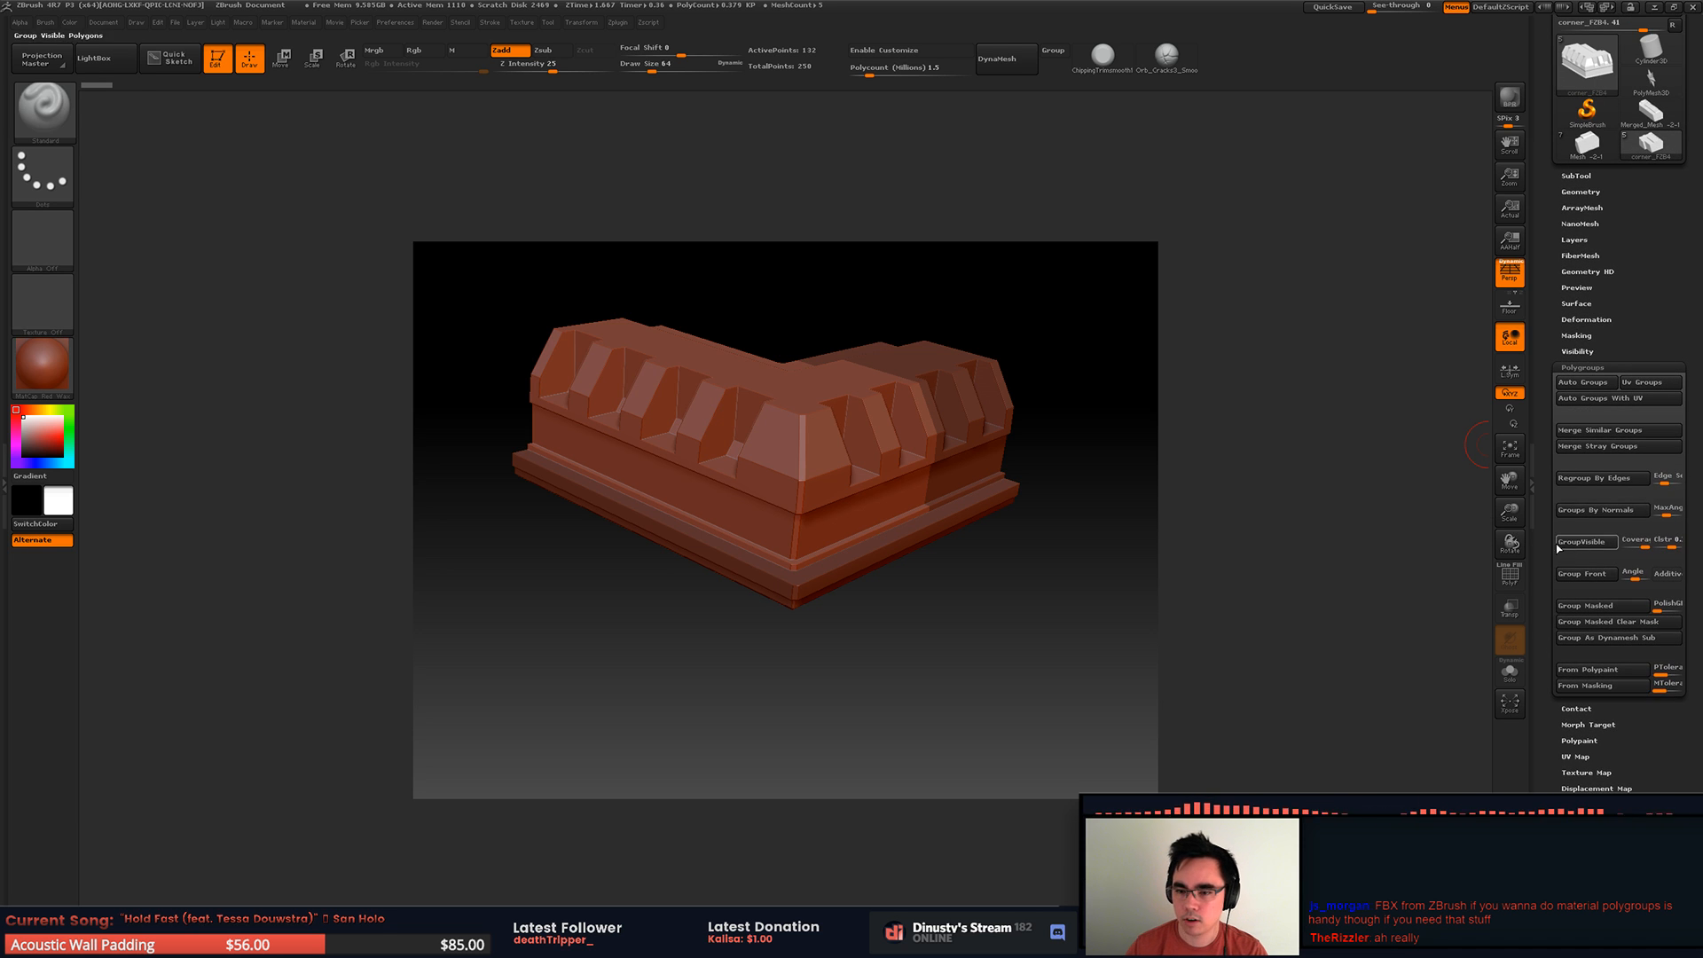
key("shift+f")
key("shift+f")
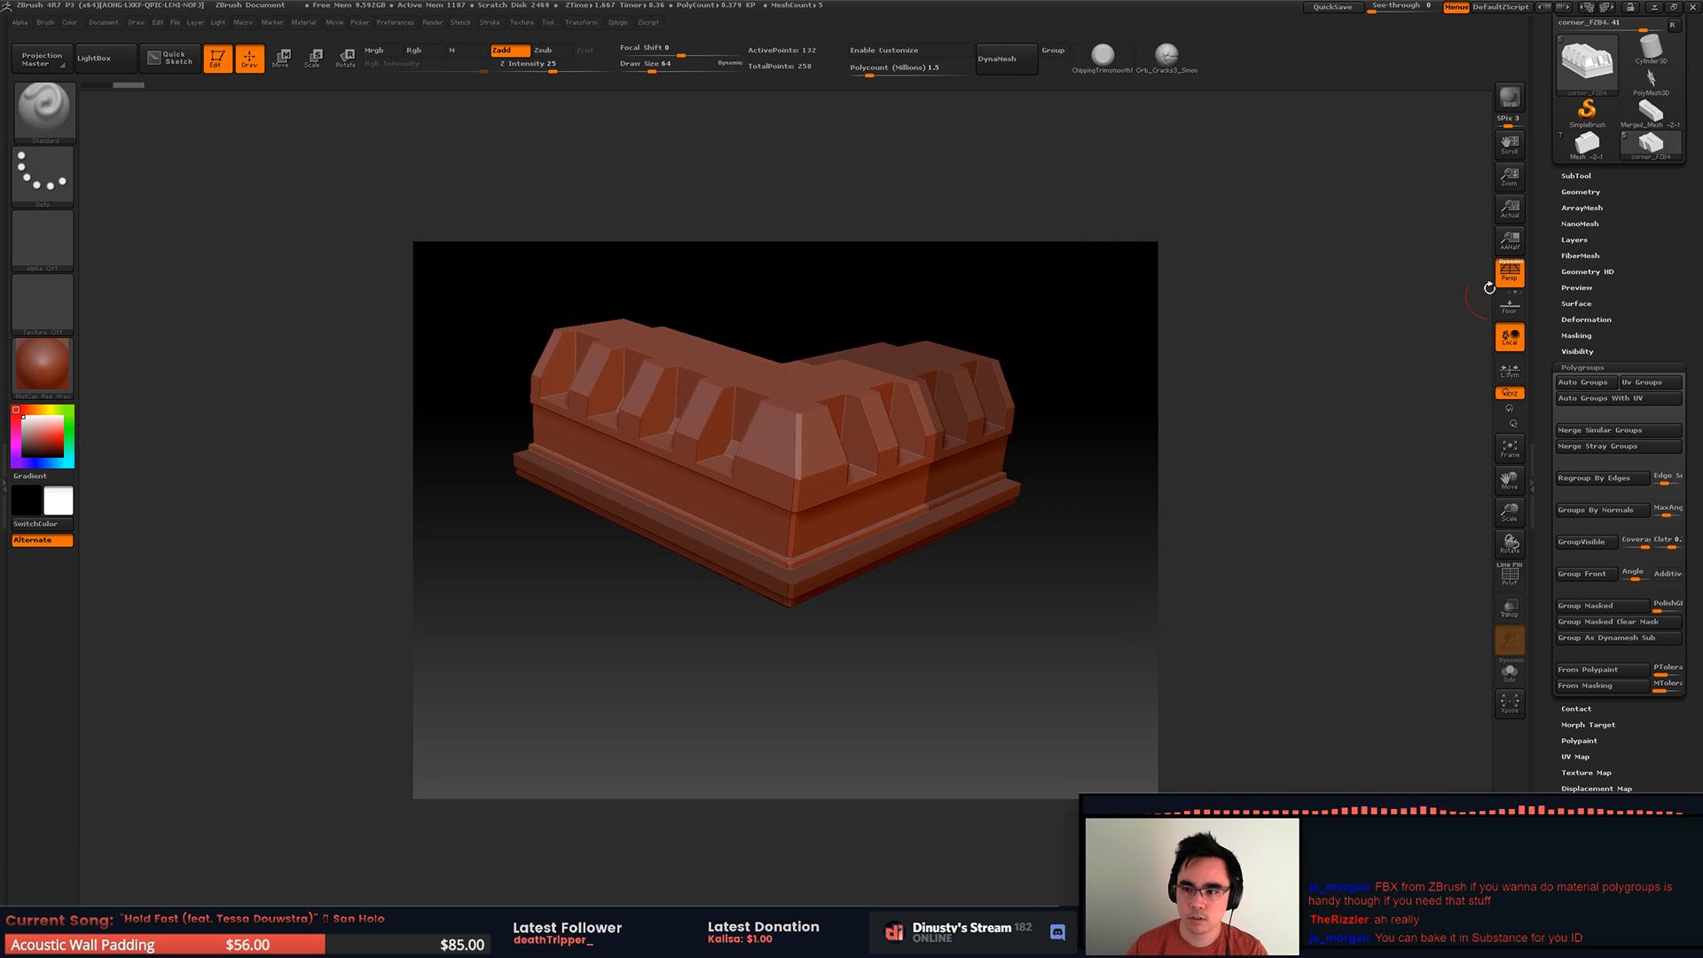
left_click(1577, 176)
key("shift+f")
Step: Step through the split subtools with the polyframe on, examining each piece's mesh and polygroup
left_click(1586, 258)
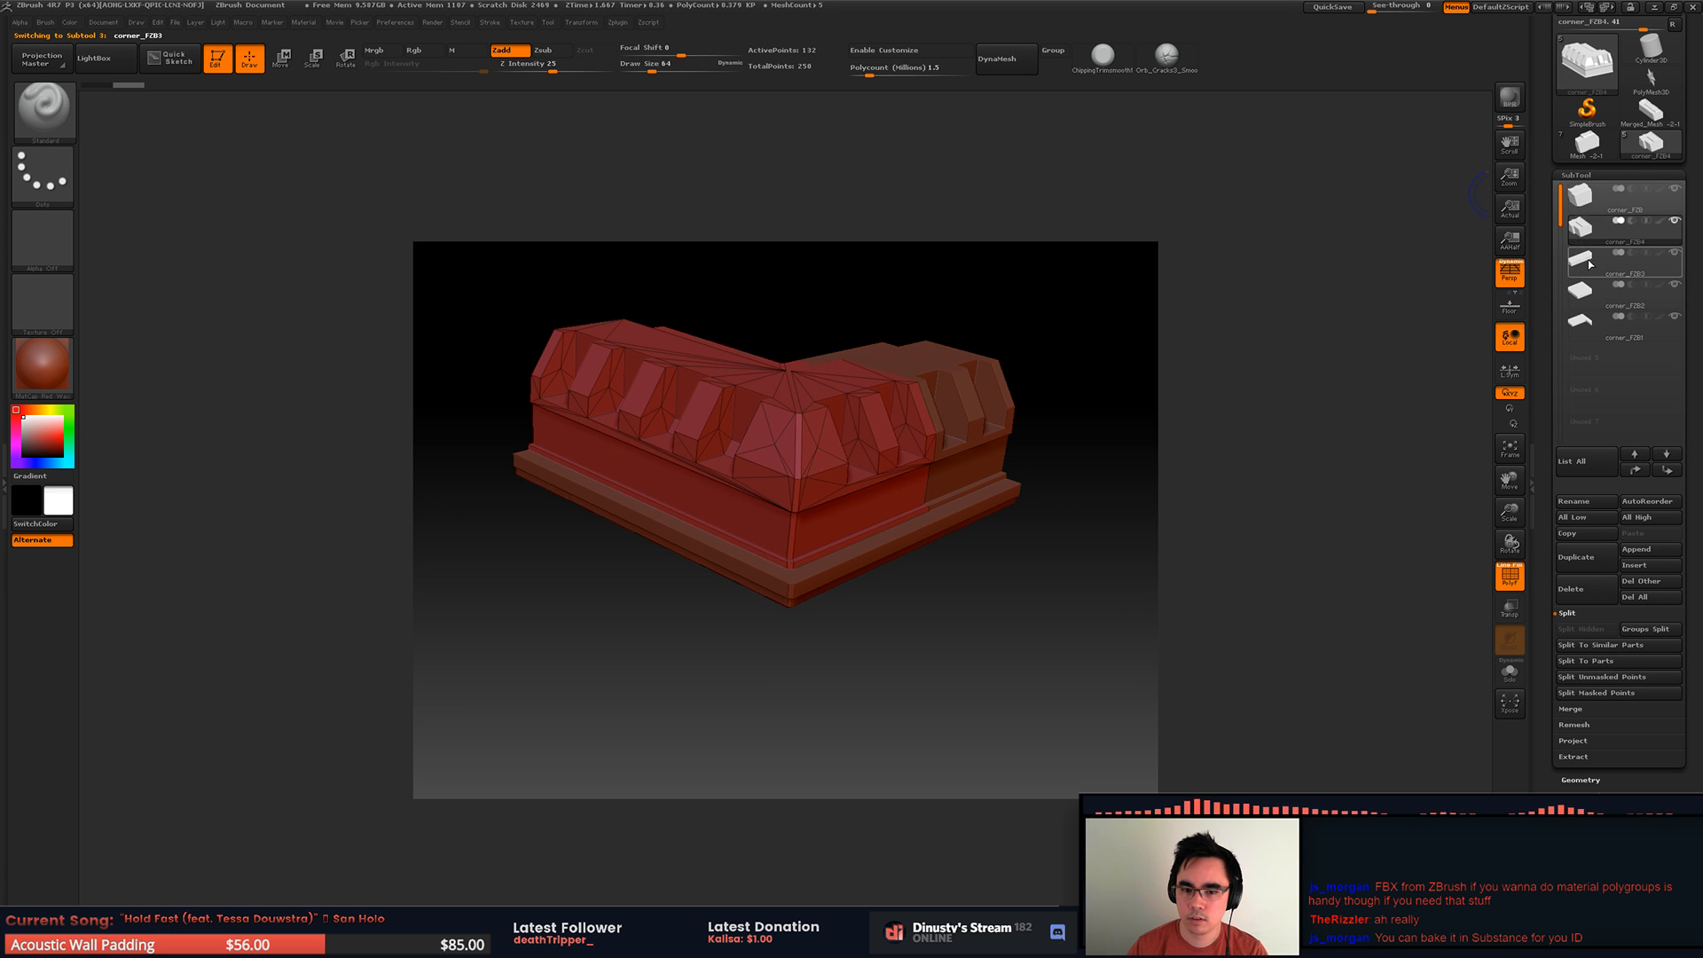
left_click(1590, 229)
left_click(1587, 198)
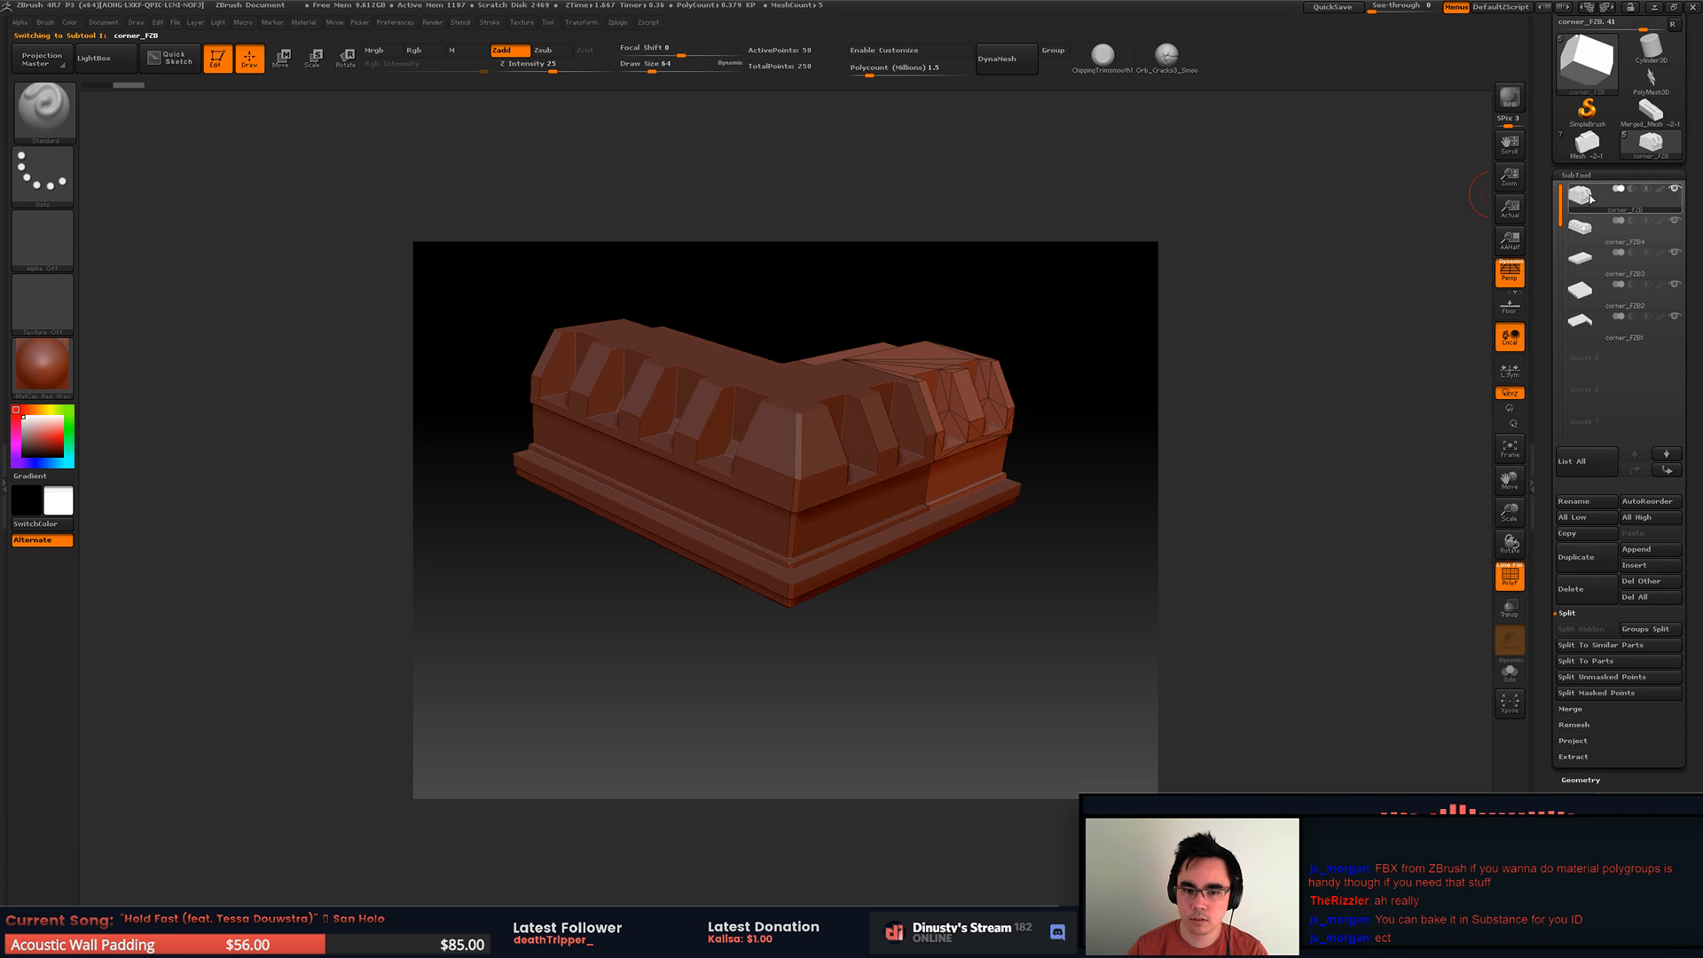
key("Down")
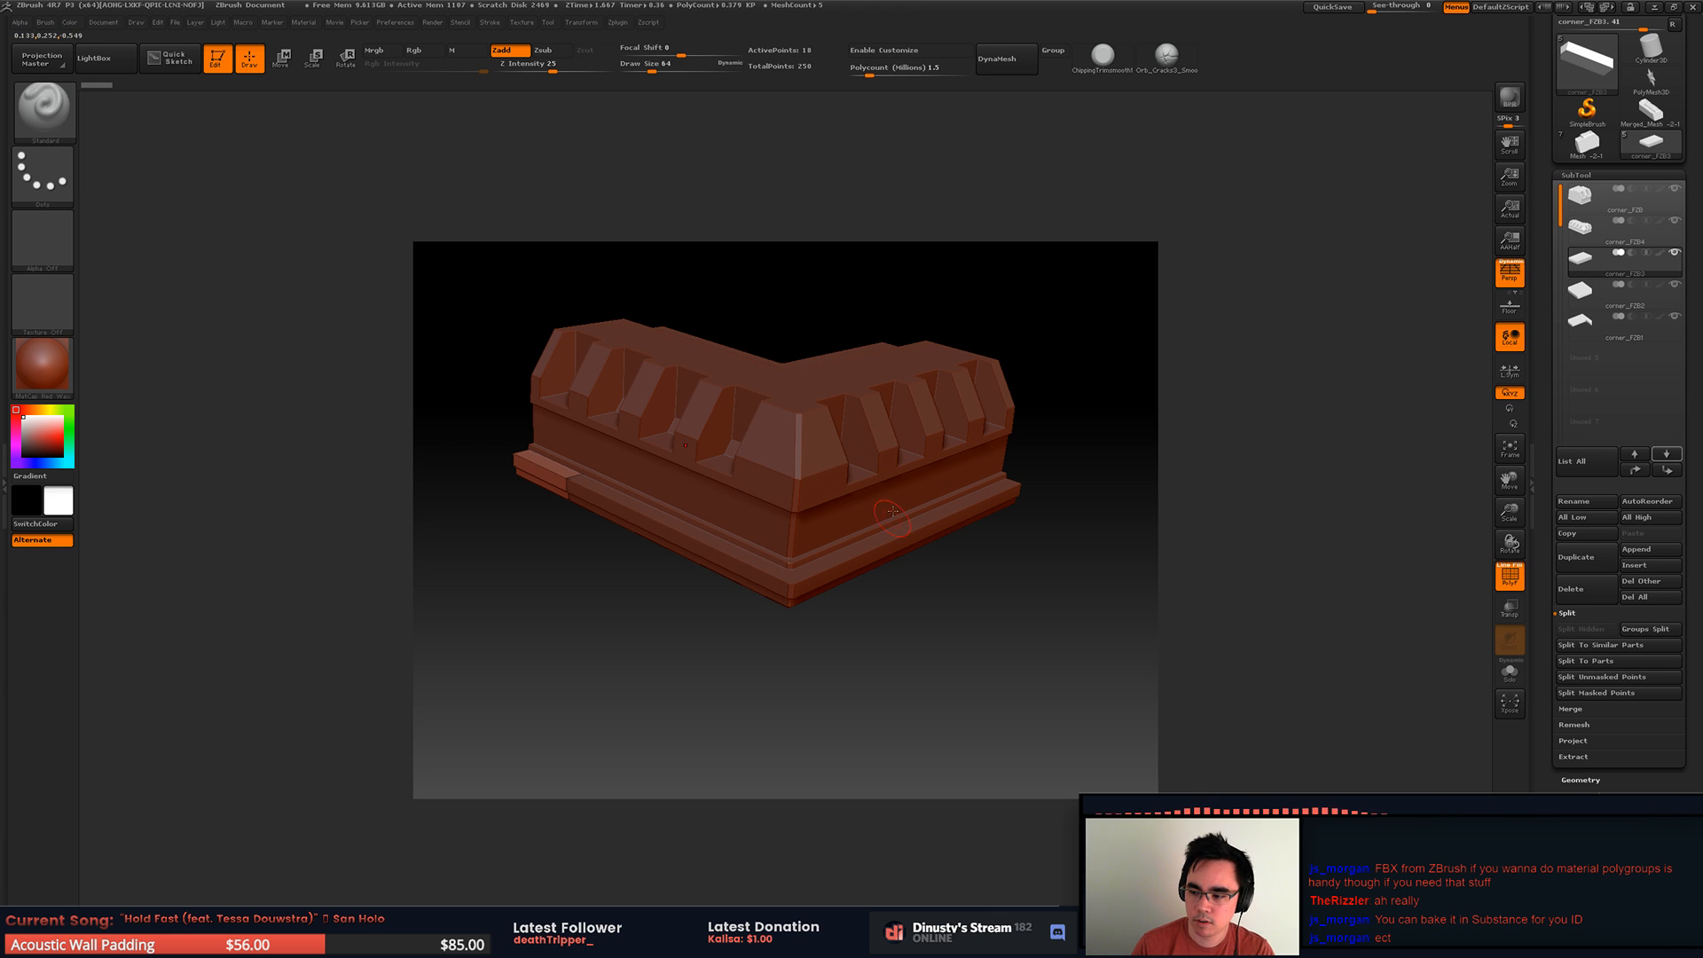
left_click_drag(1004, 543, 1022, 612)
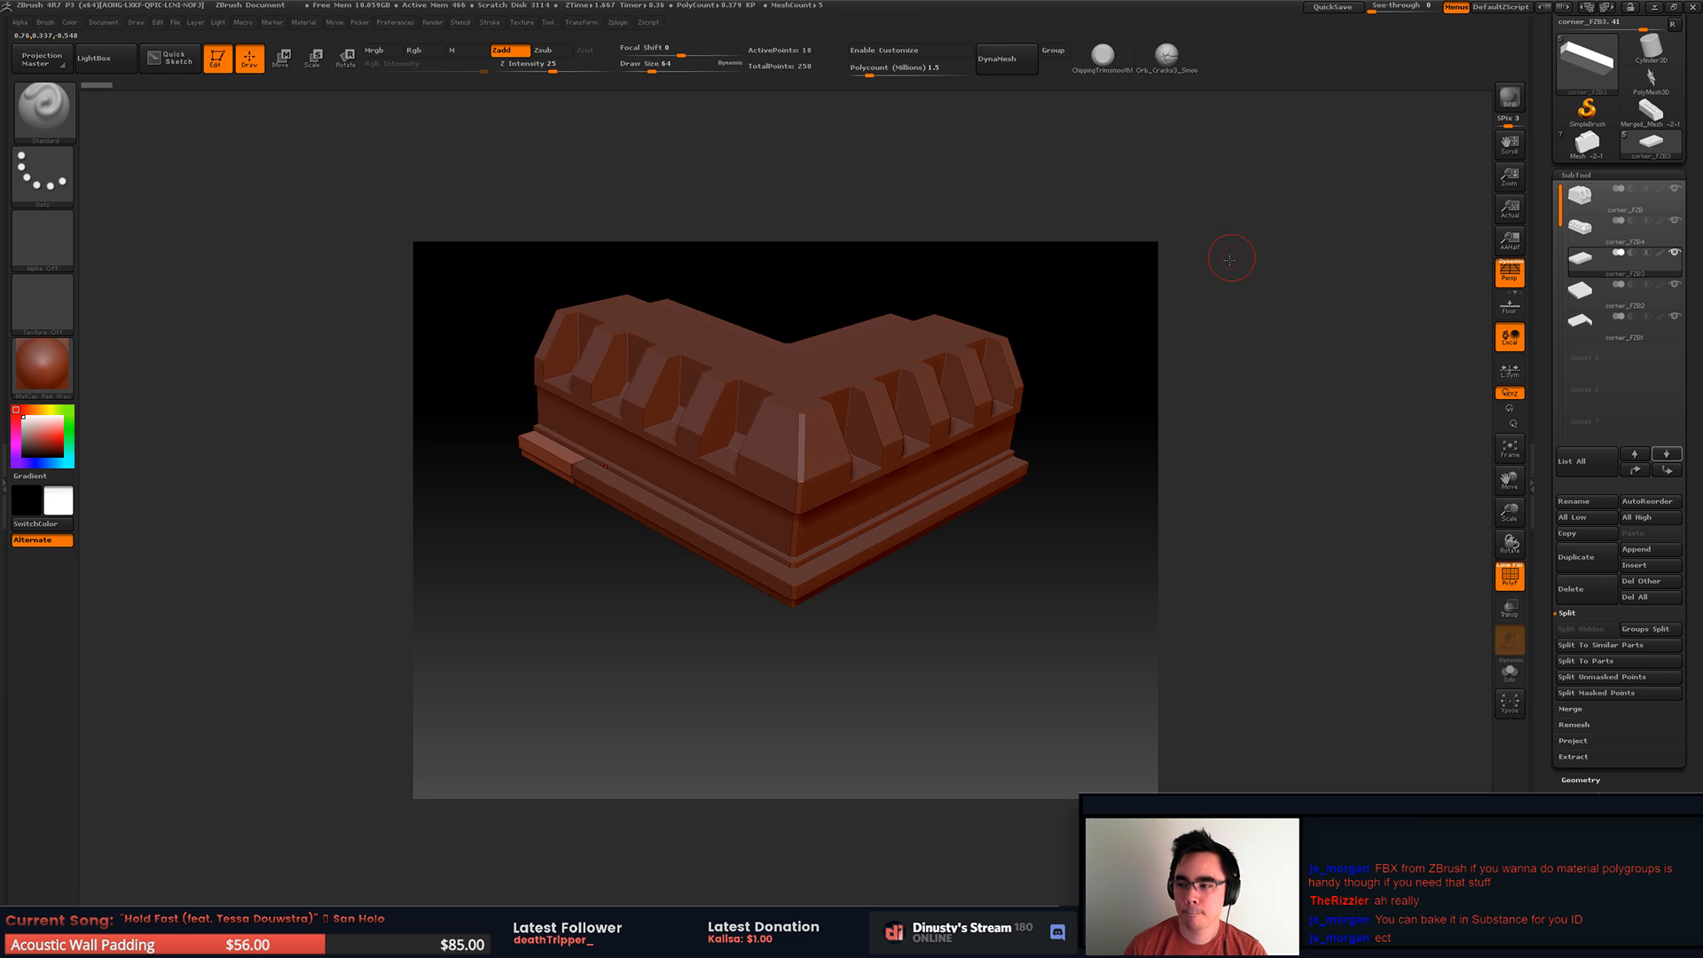
left_click_drag(1234, 260, 1227, 264, "alt")
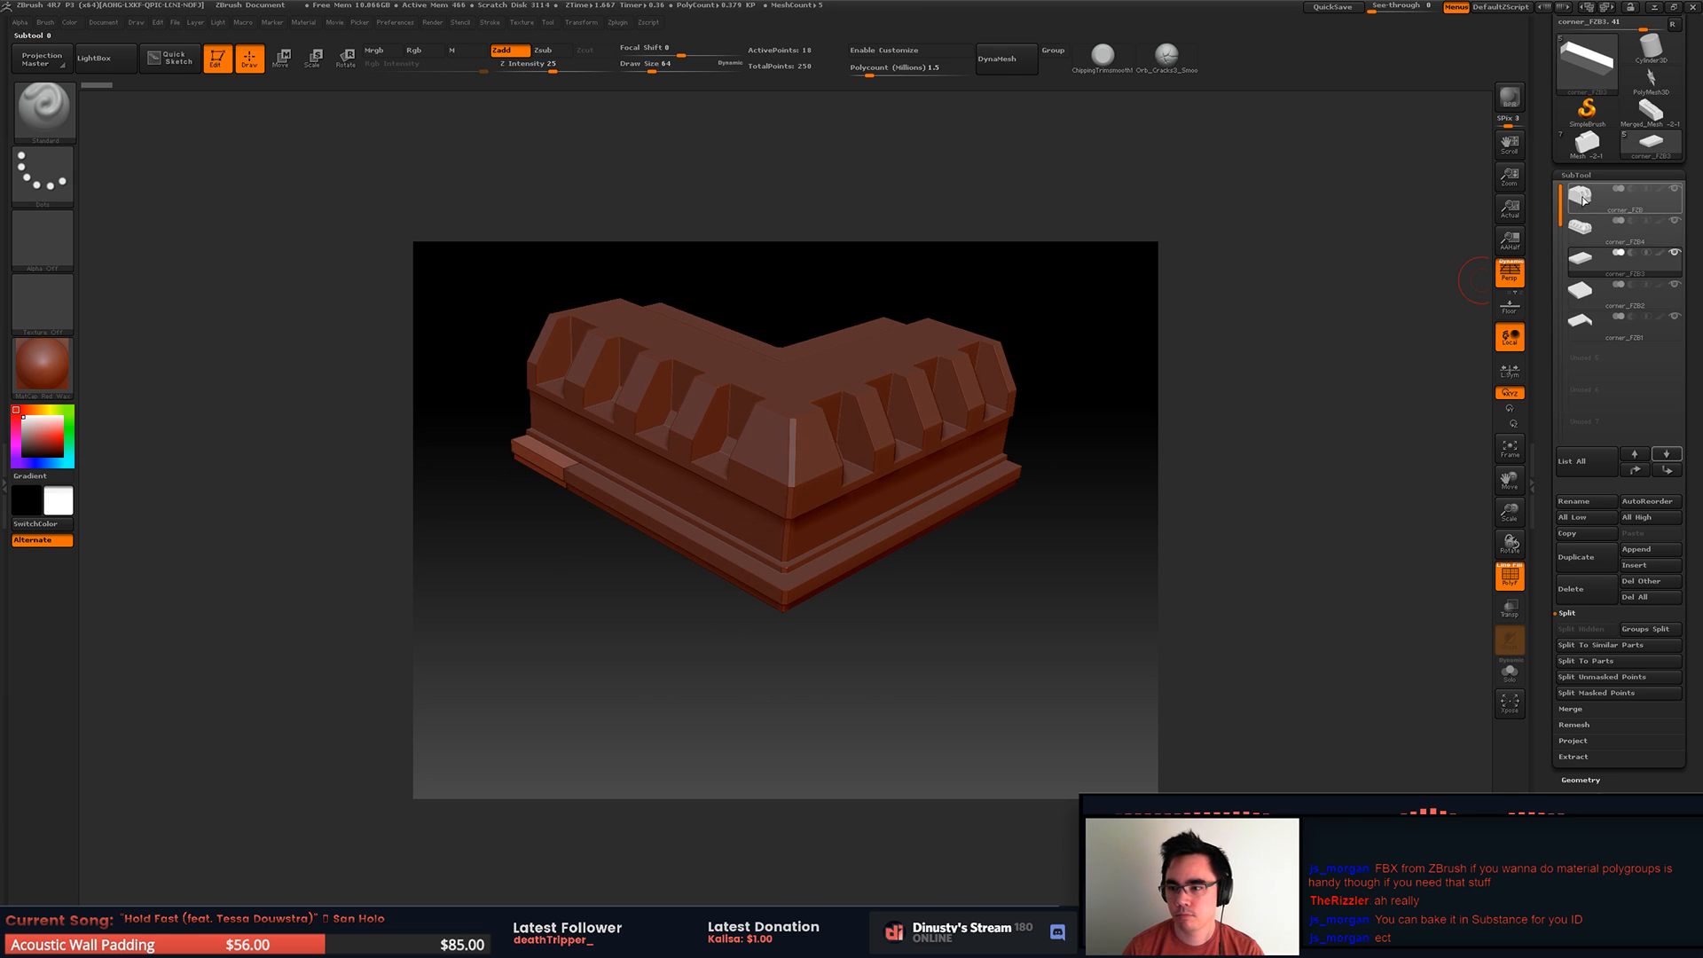
Step: Select the corner_FZB subtool and assign it a new polygroup with GroupVisible
left_click(1583, 202)
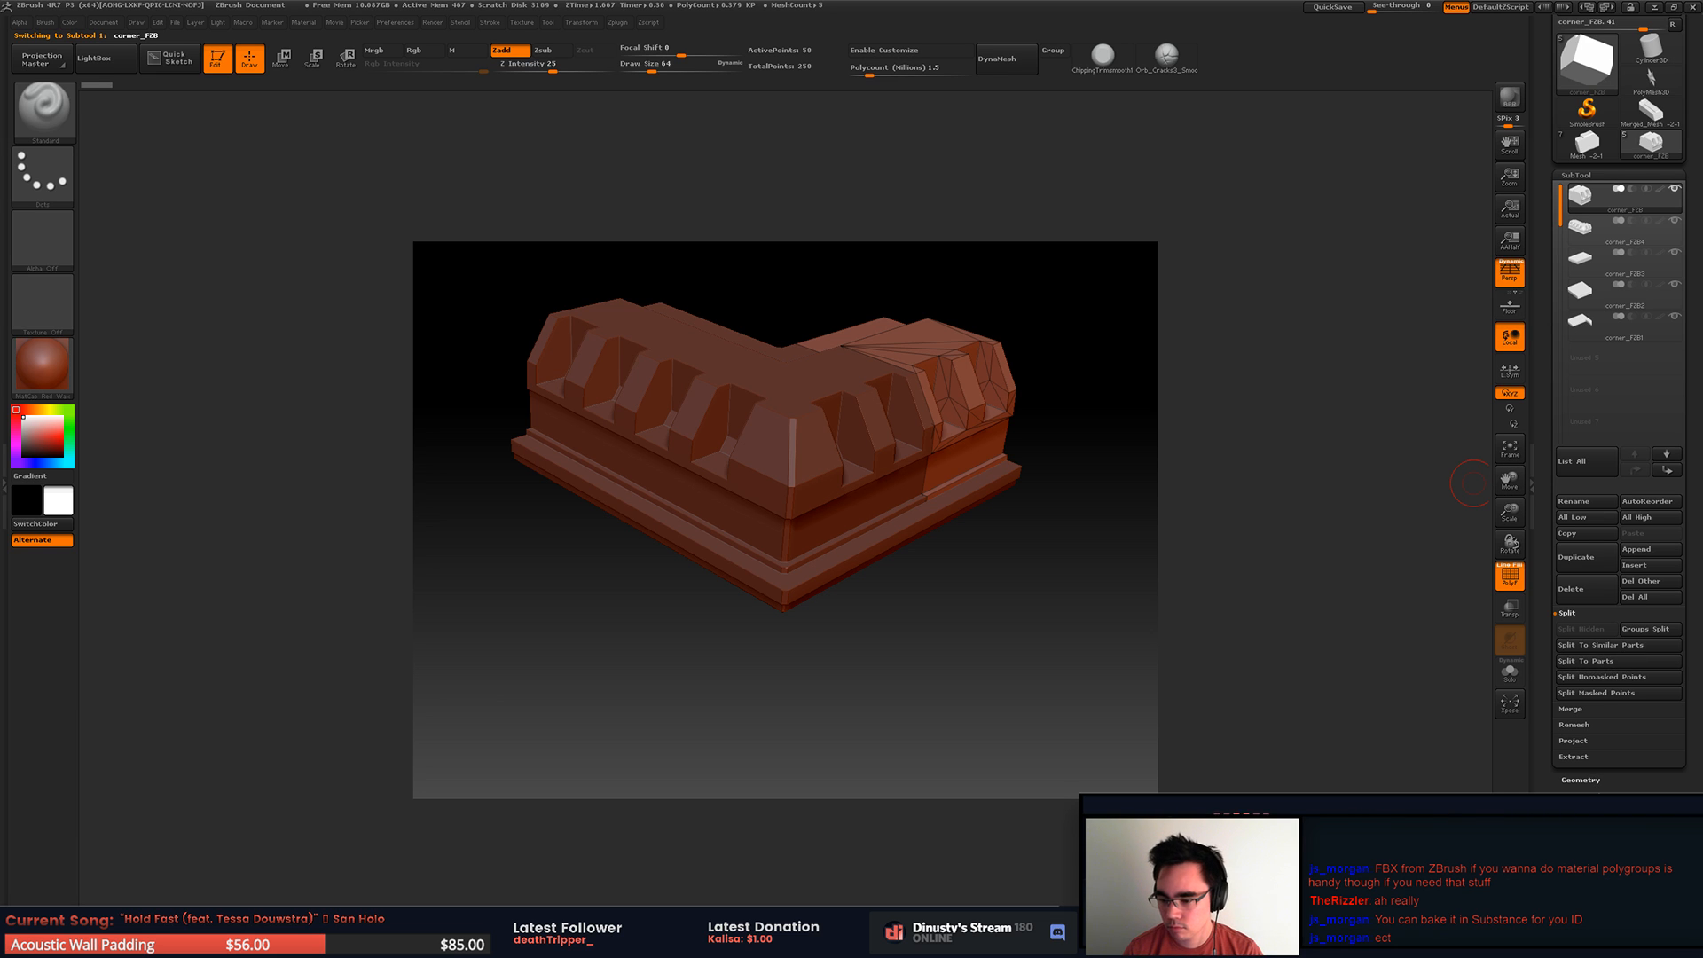
scroll(1597, 748, "down", 3)
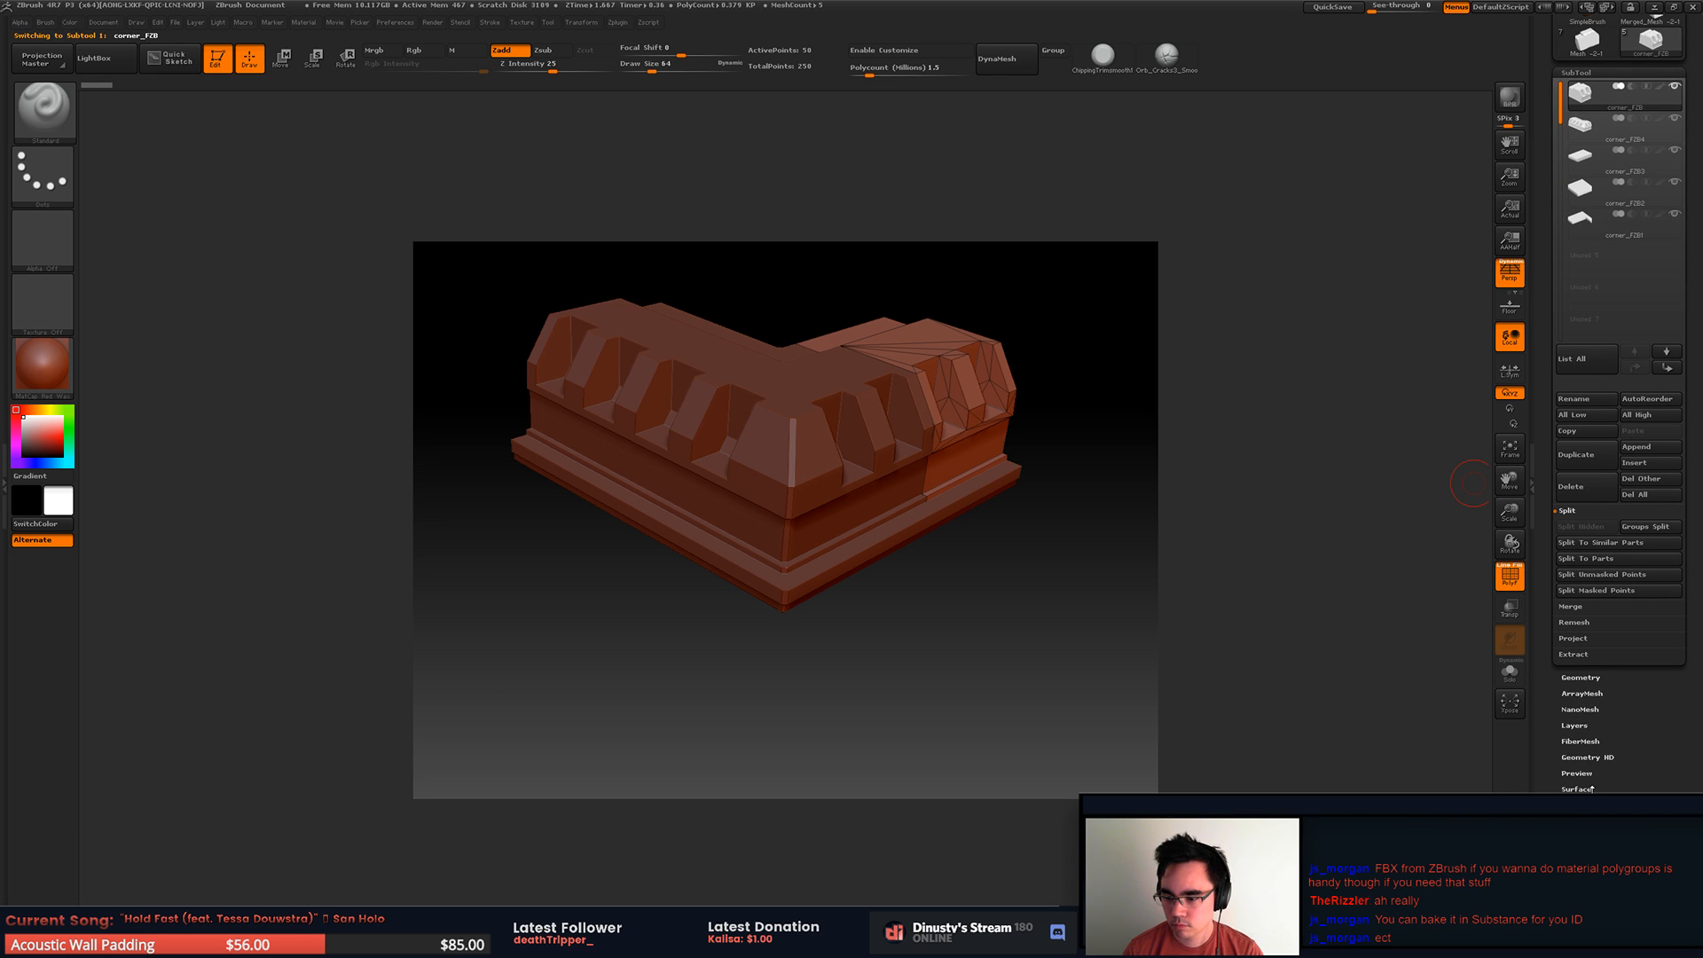
left_click(1582, 854)
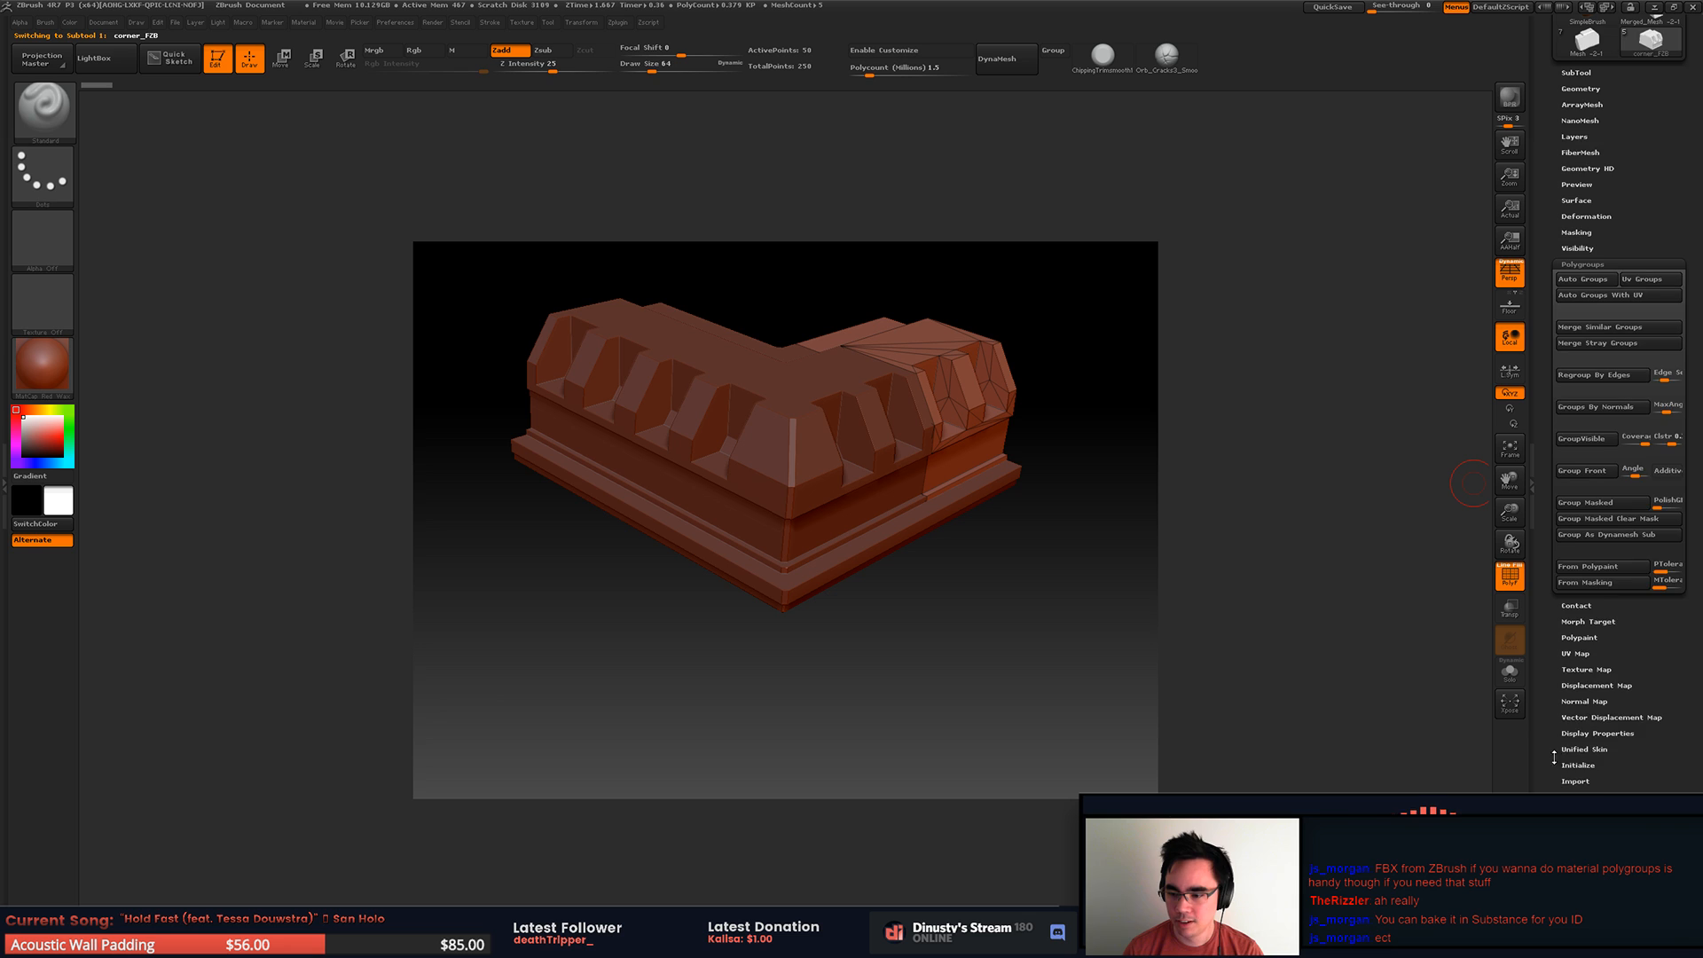
left_click_drag(1689, 550, 1688, 680)
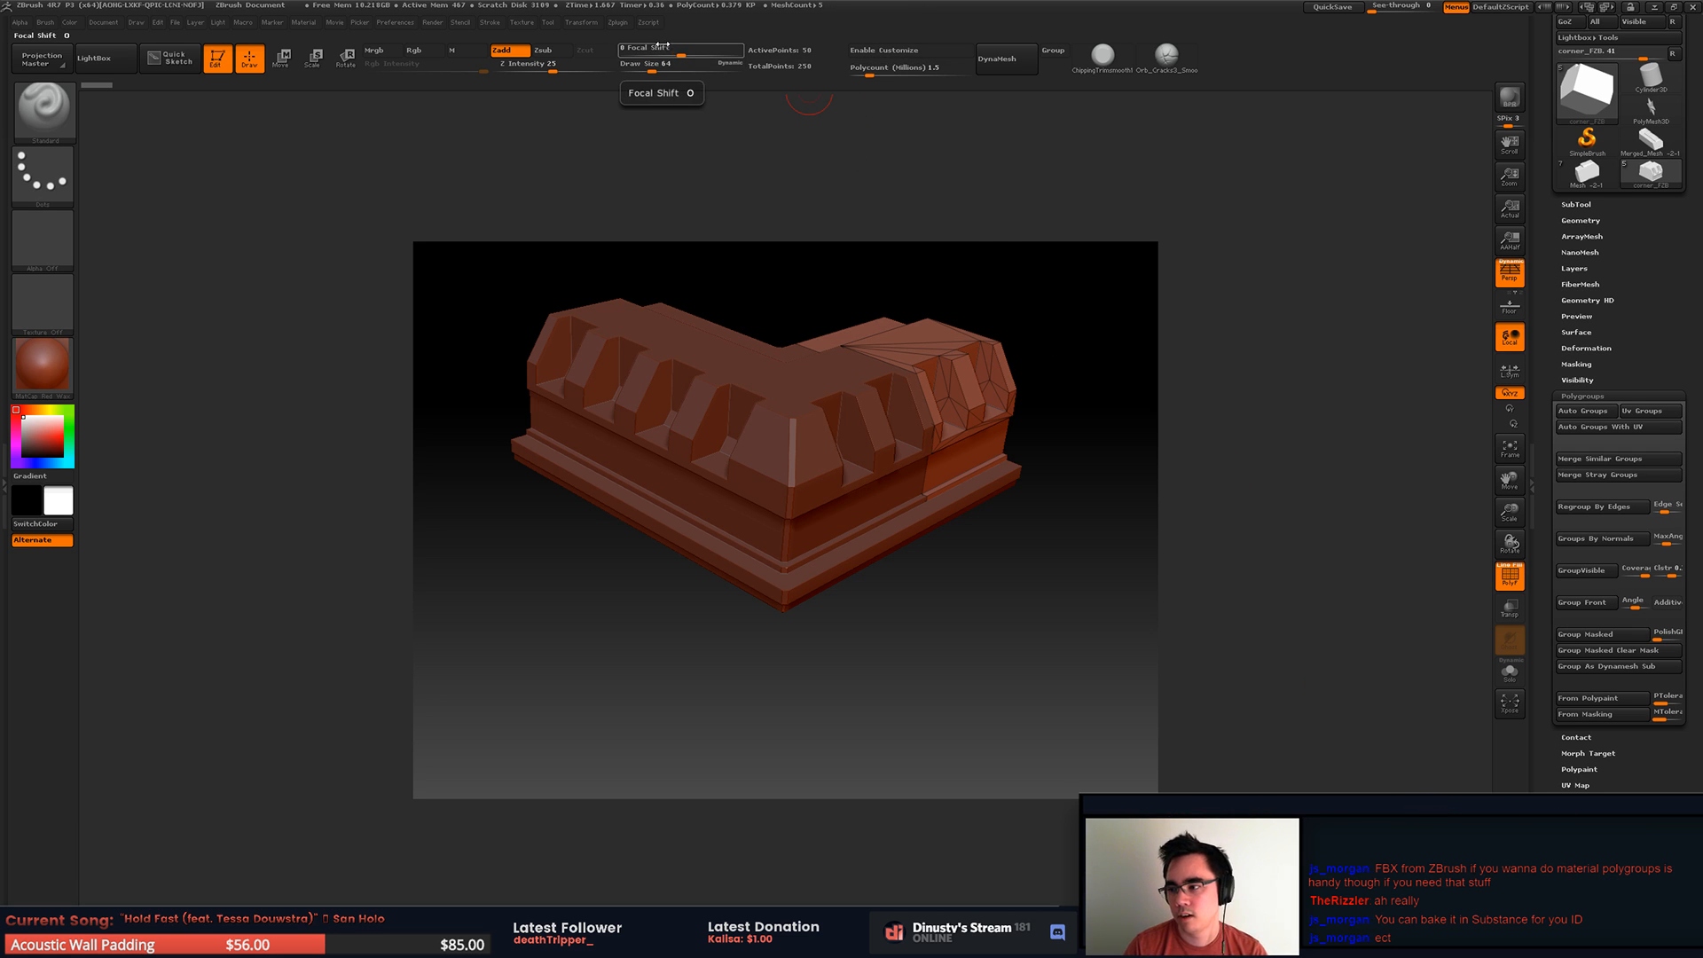
mouse_move(1586, 89)
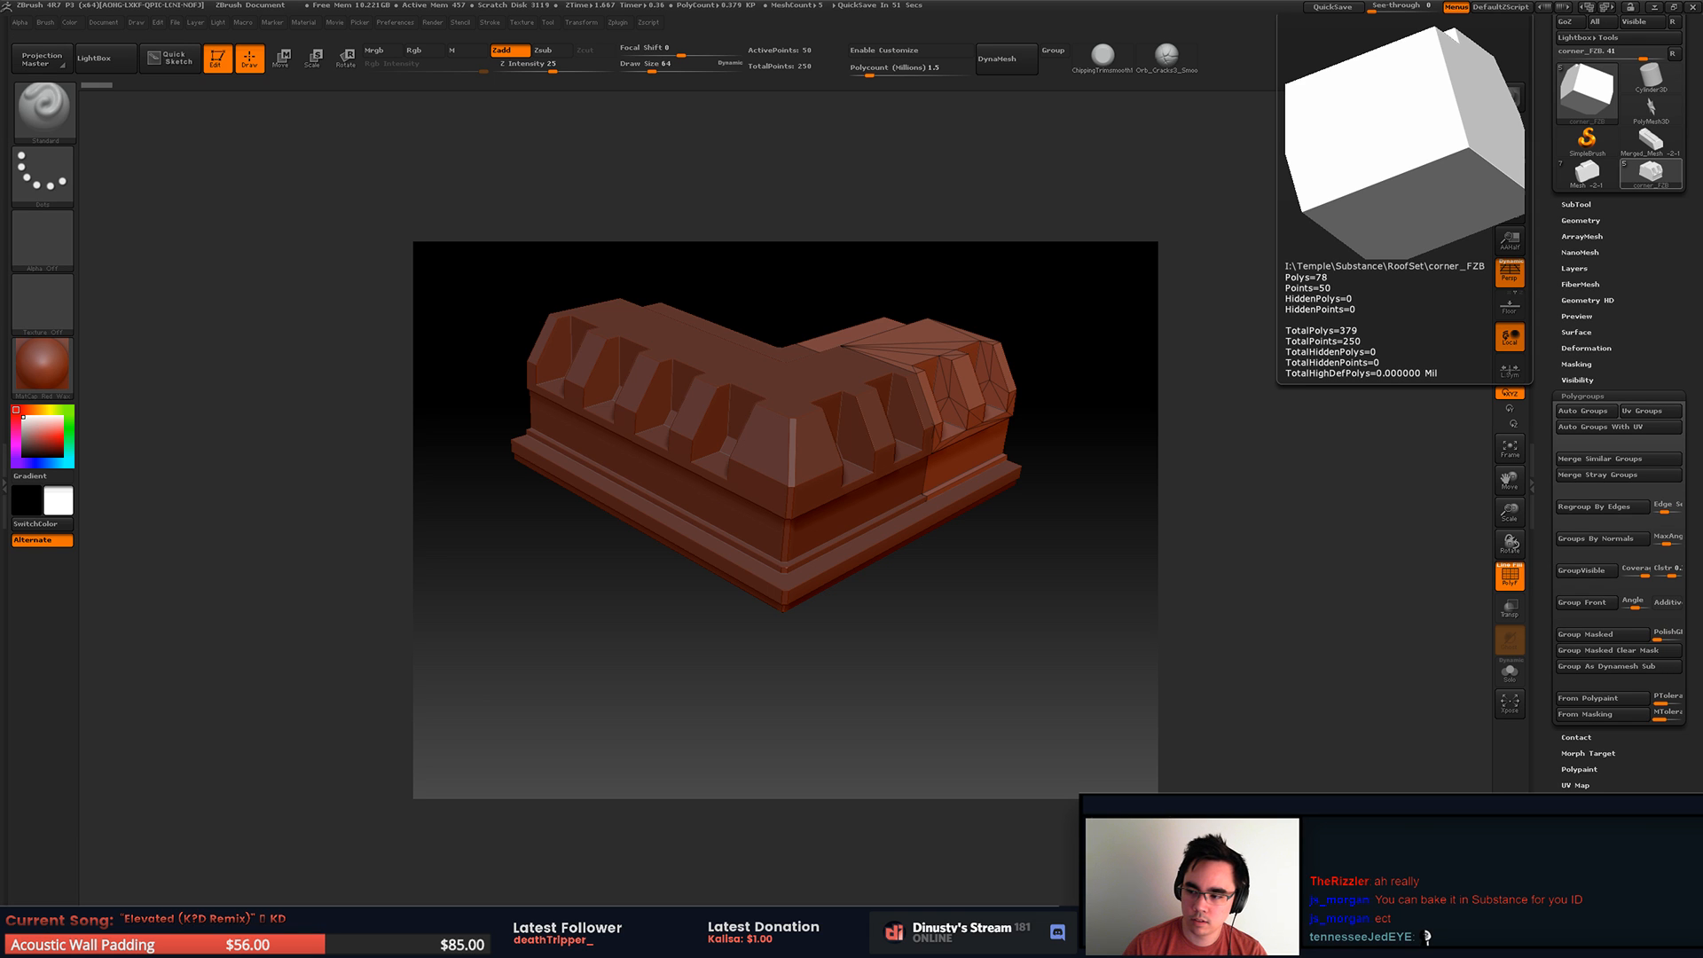
left_click_drag(1029, 589, 1061, 613)
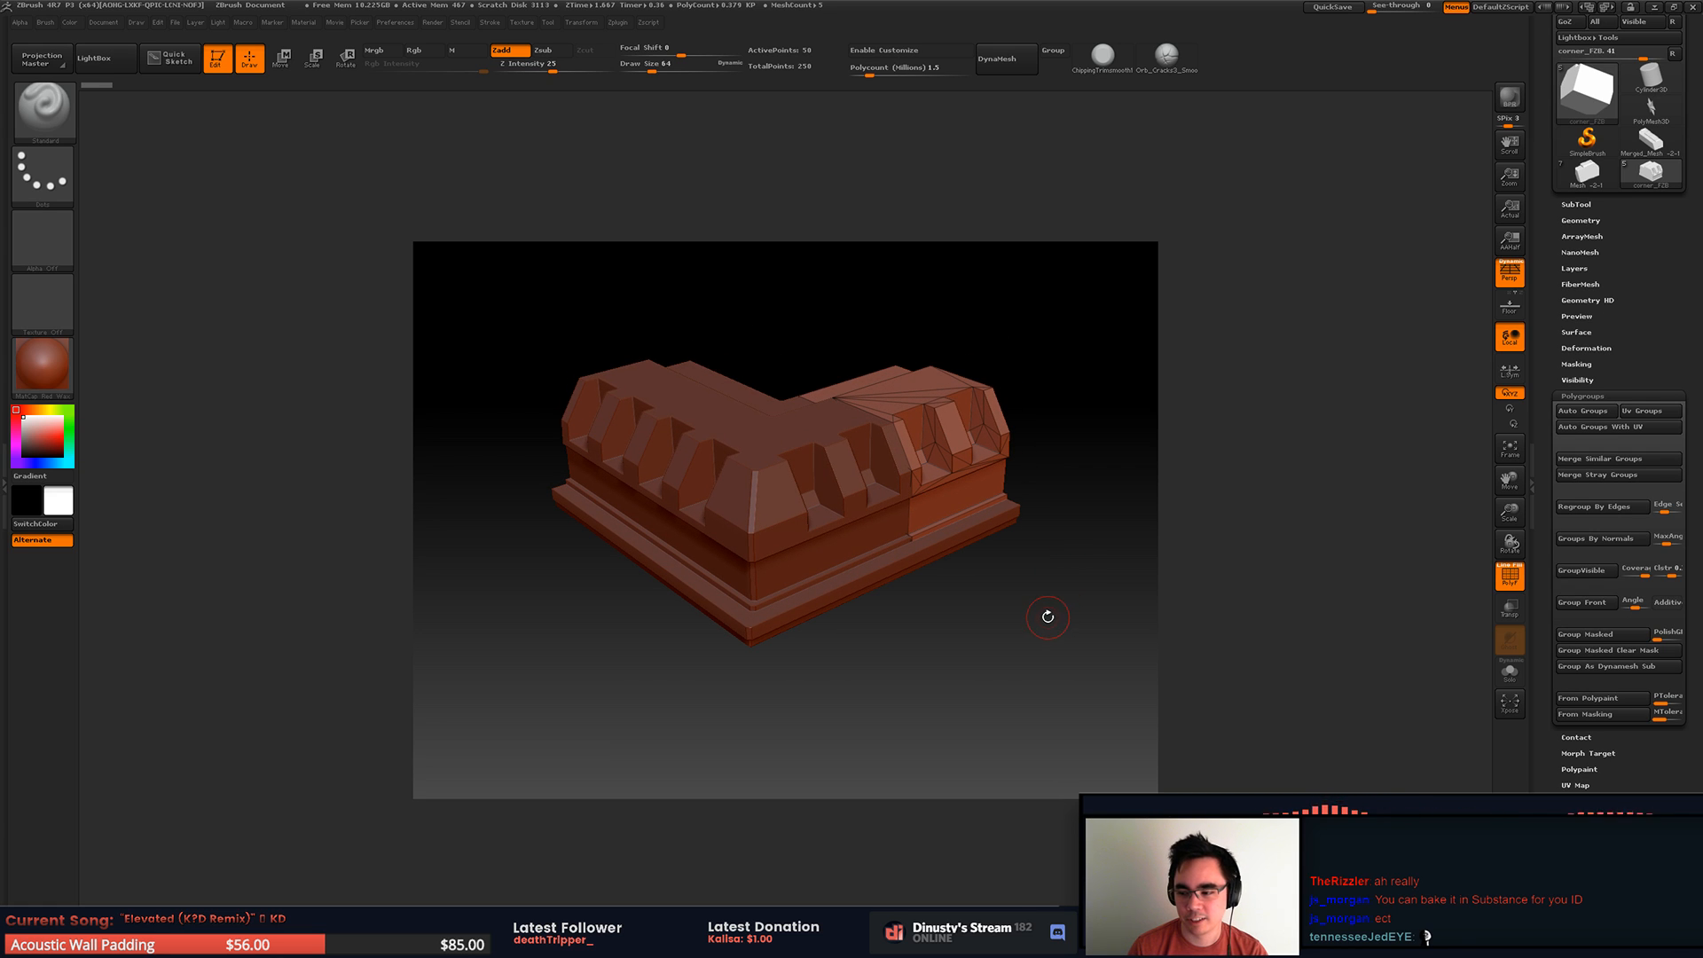
left_click_drag(1039, 632, 1035, 608)
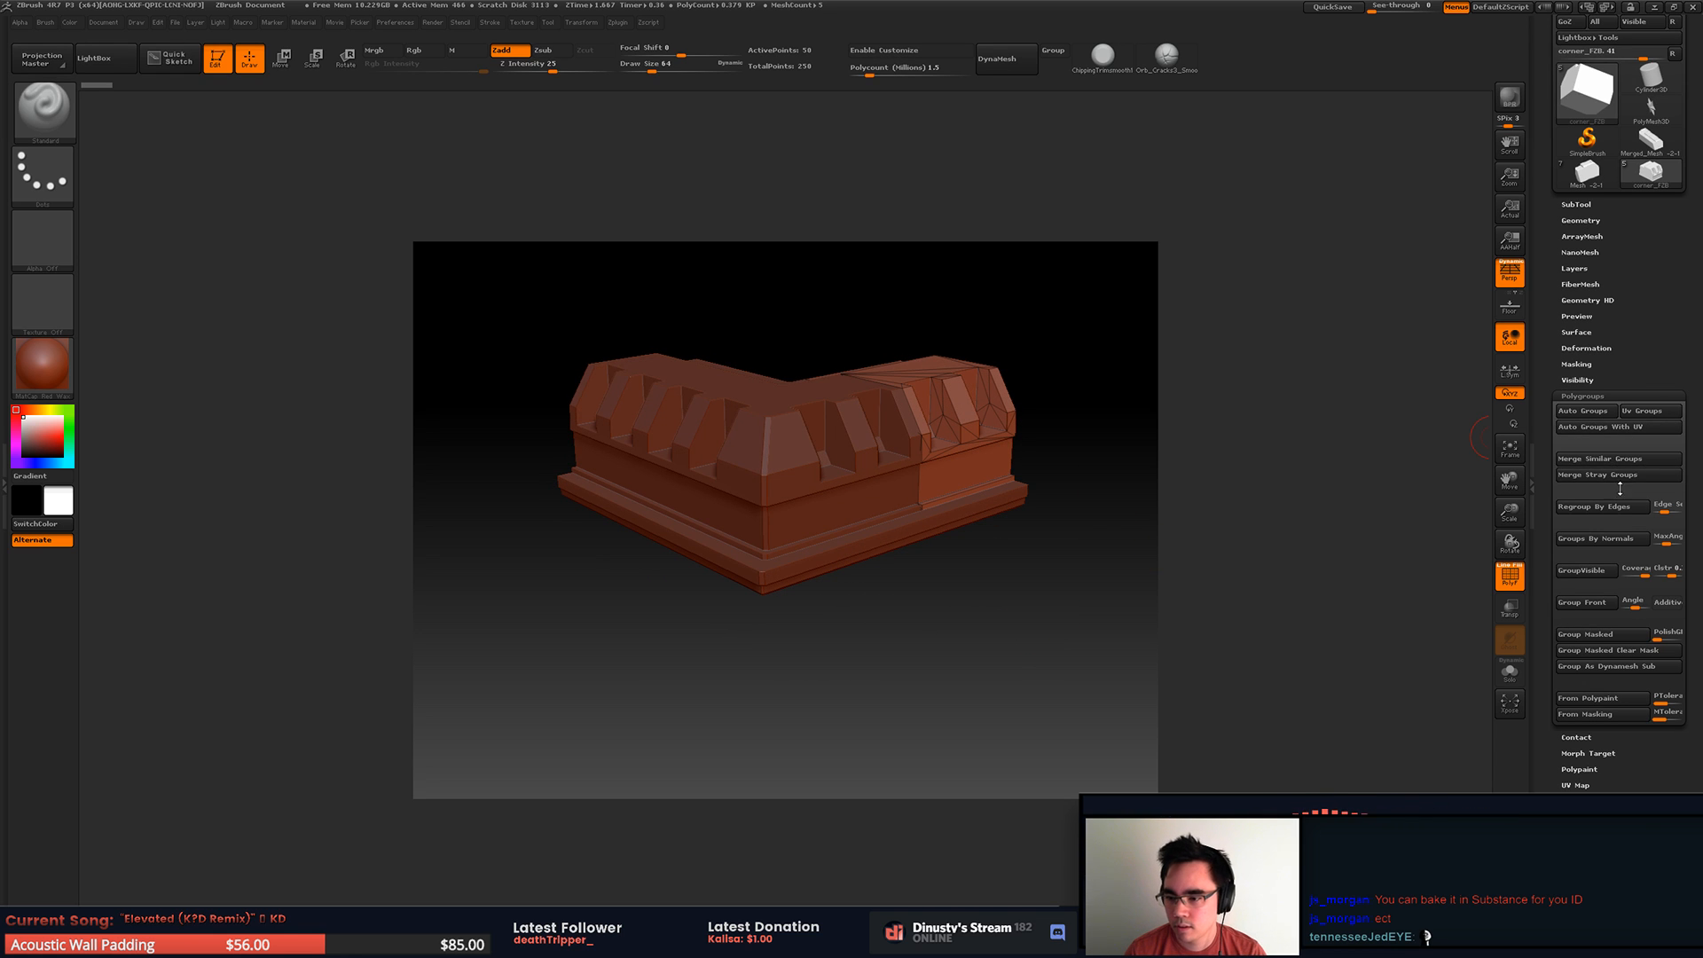
left_click(1607, 573)
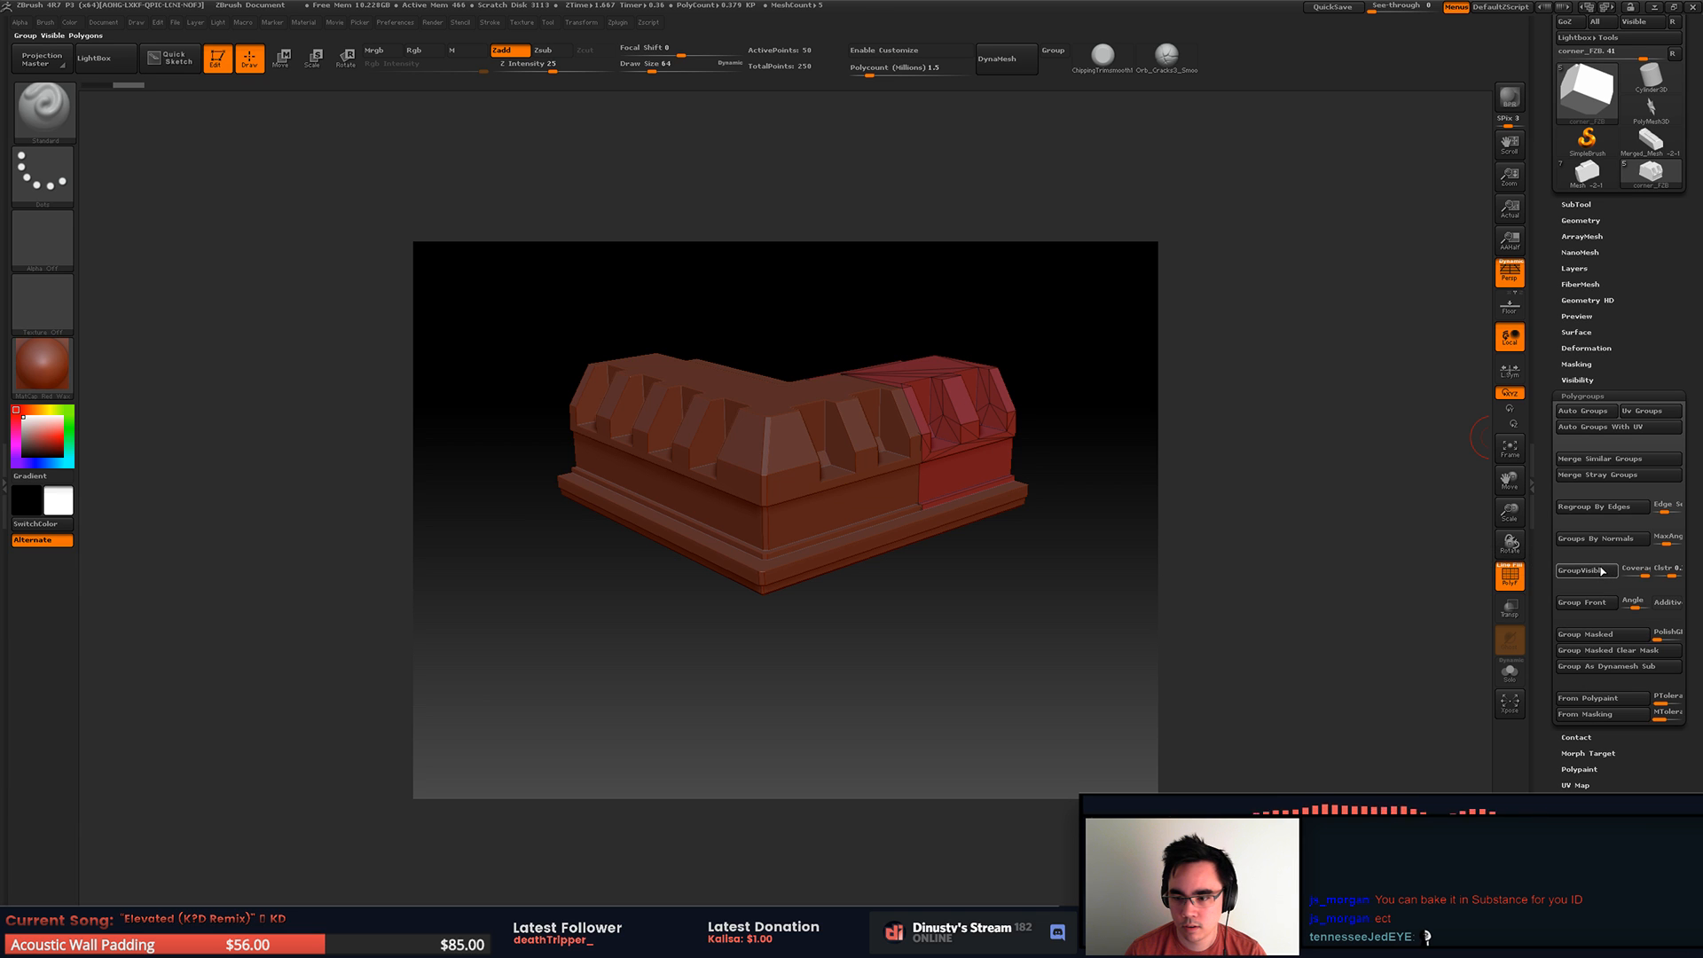
Step: Merge all the split corner pieces into the single corner_FZB subtool with repeated MergeDown operations
left_click(1576, 204)
left_click(1586, 258)
left_click(1601, 293)
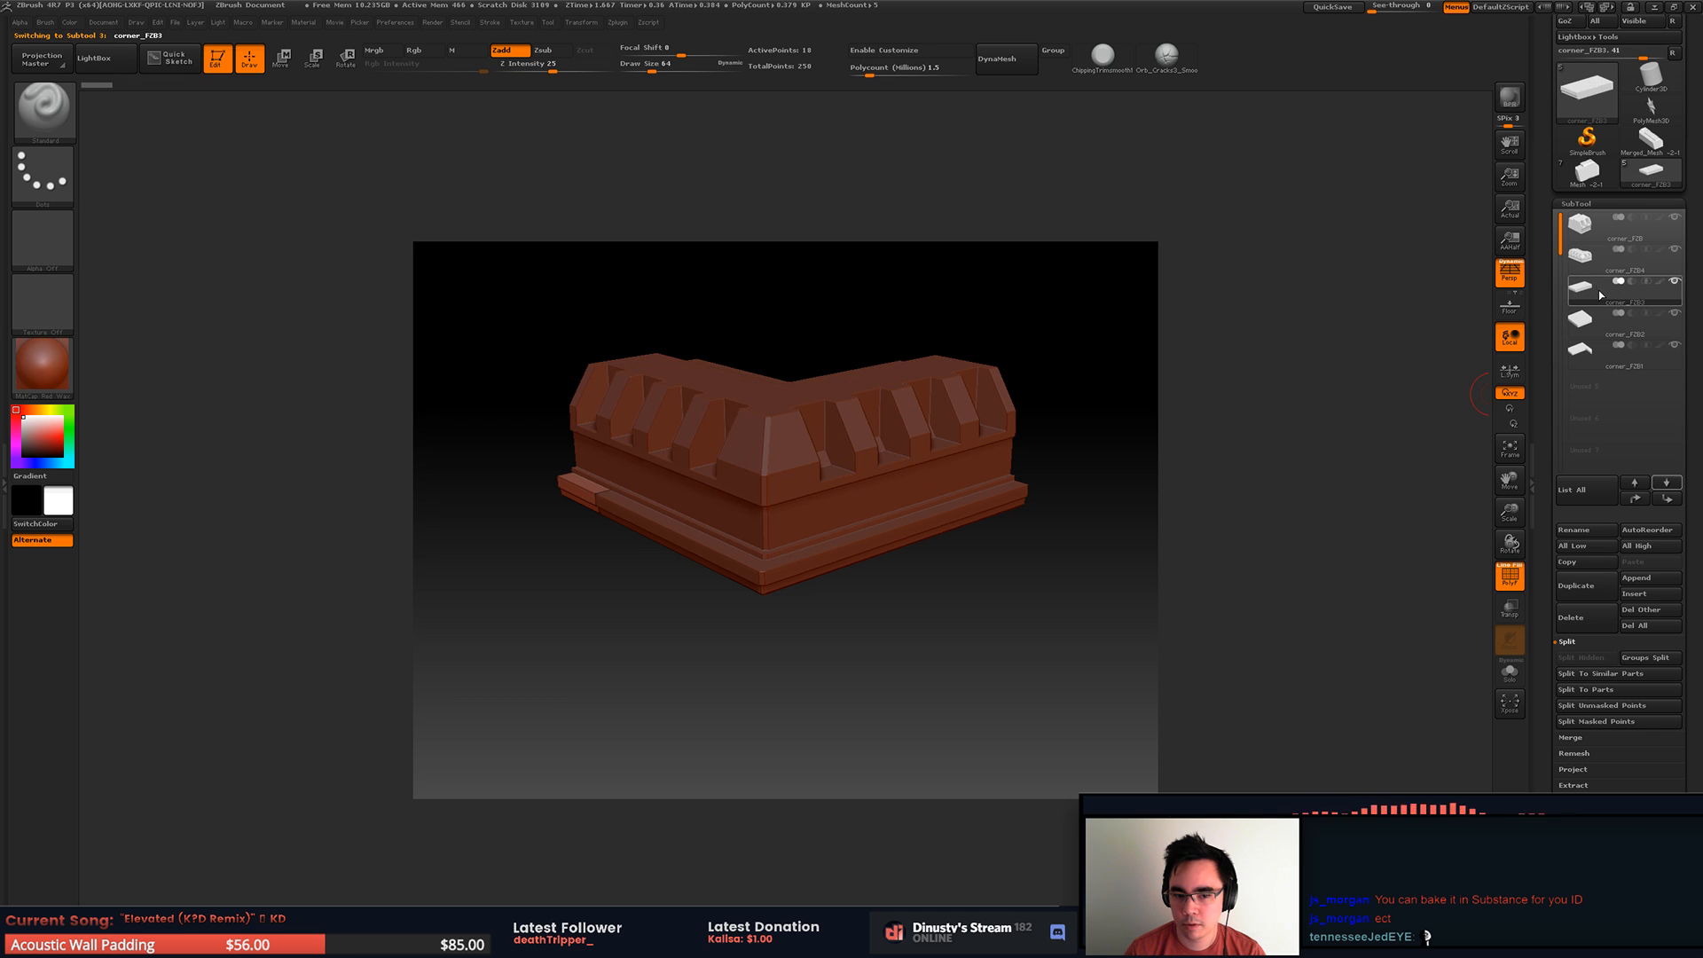
left_click(1595, 229)
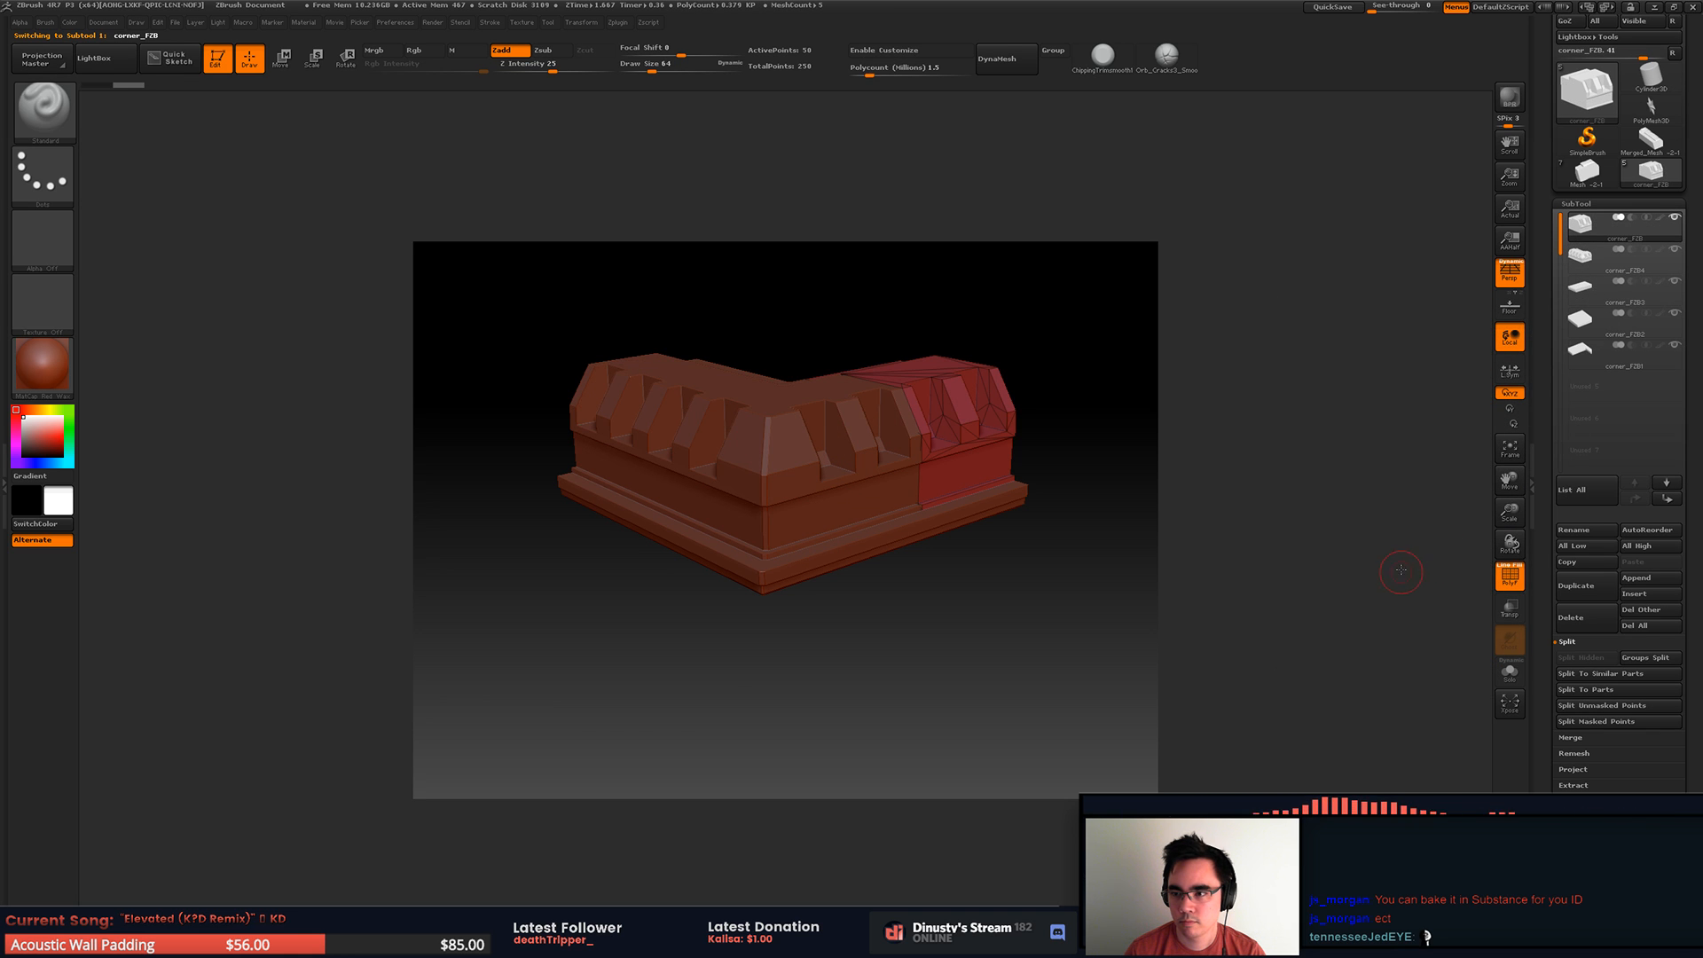
left_click_drag(1406, 575, 1437, 445)
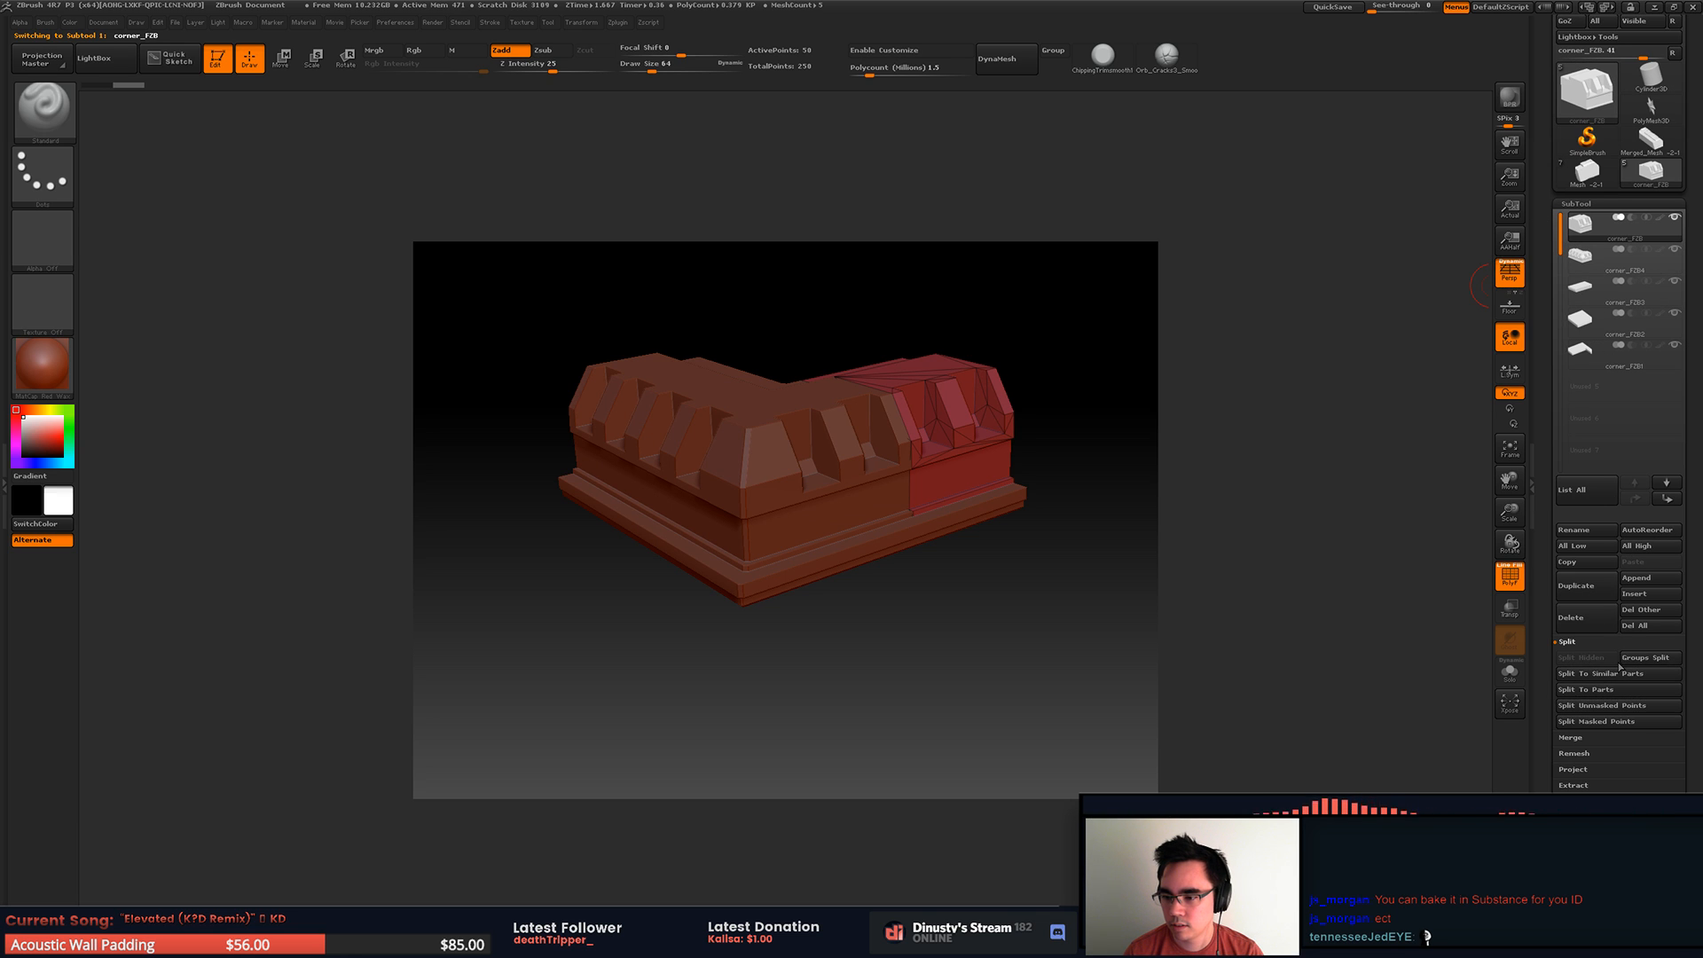
left_click(1573, 737)
left_click(1601, 677)
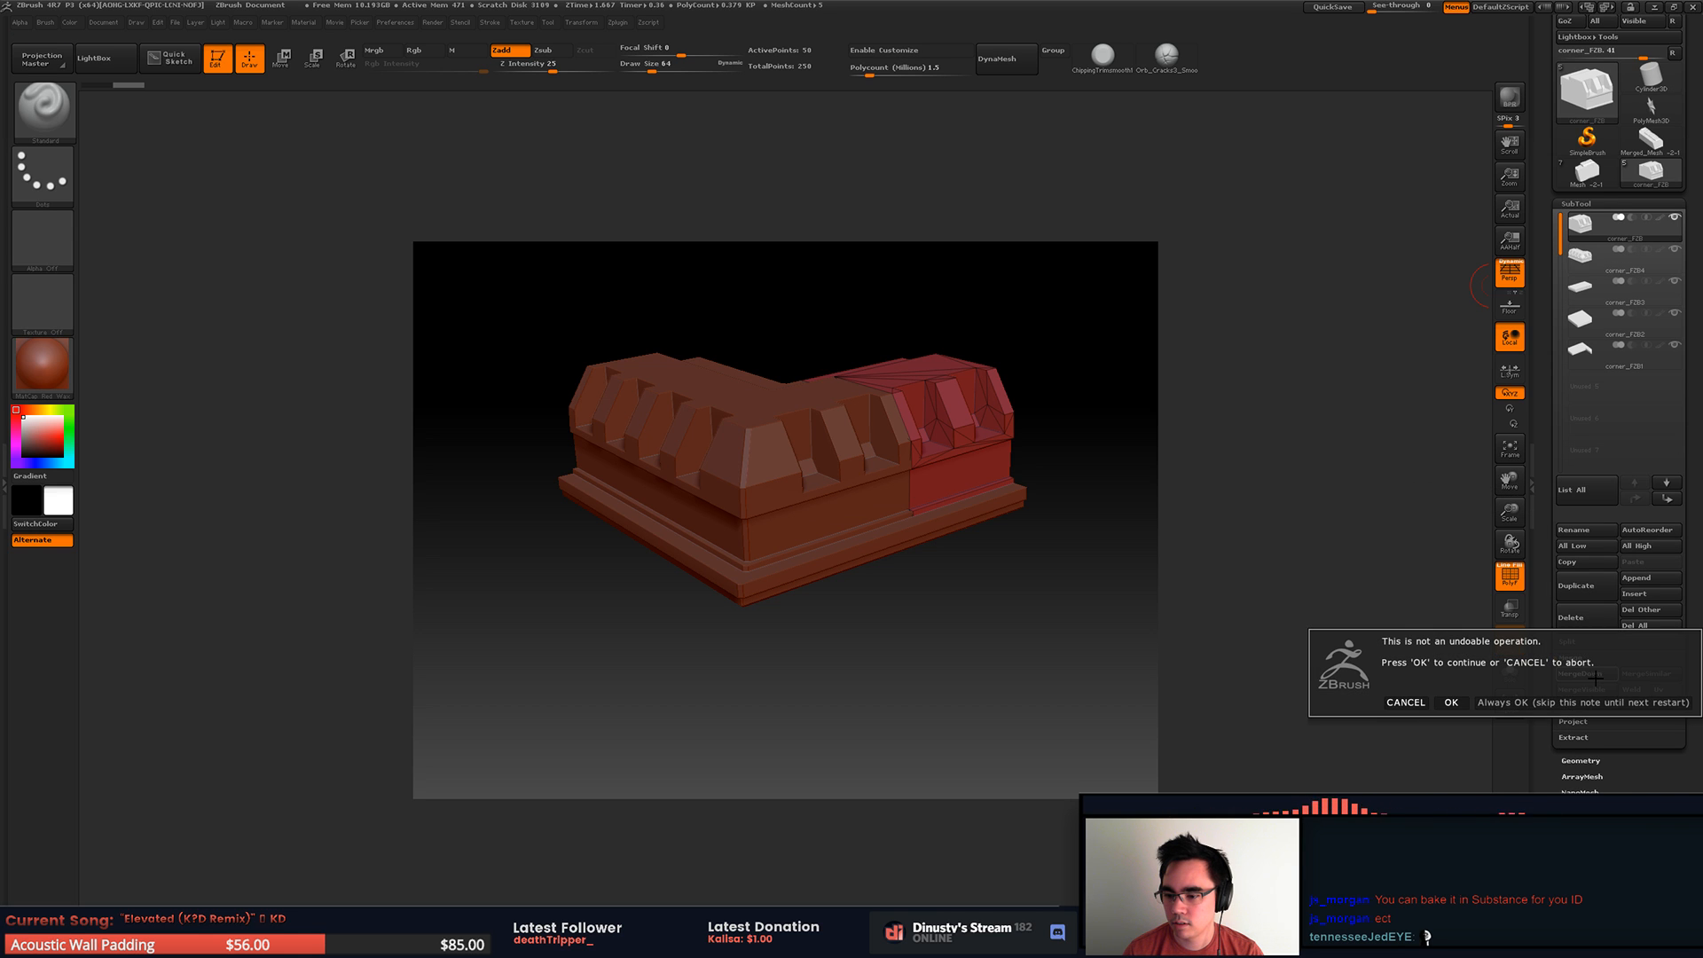
left_click(1452, 699)
left_click(1584, 675)
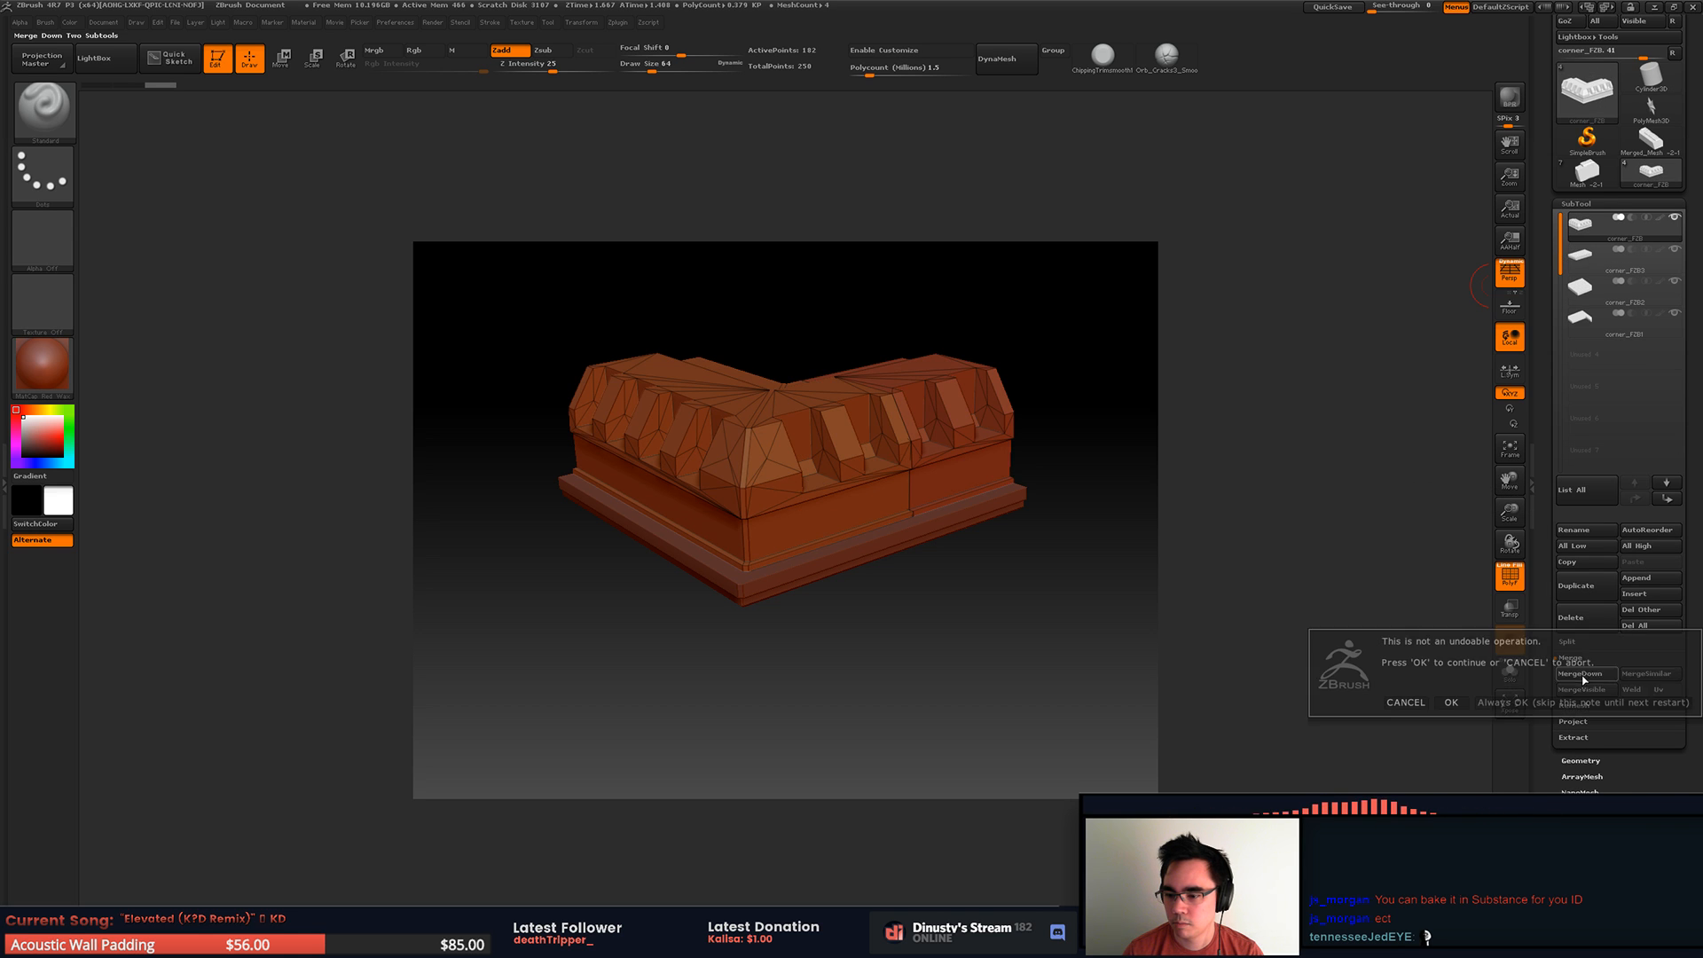
left_click(1586, 697)
left_click(1587, 678)
left_click(1588, 678)
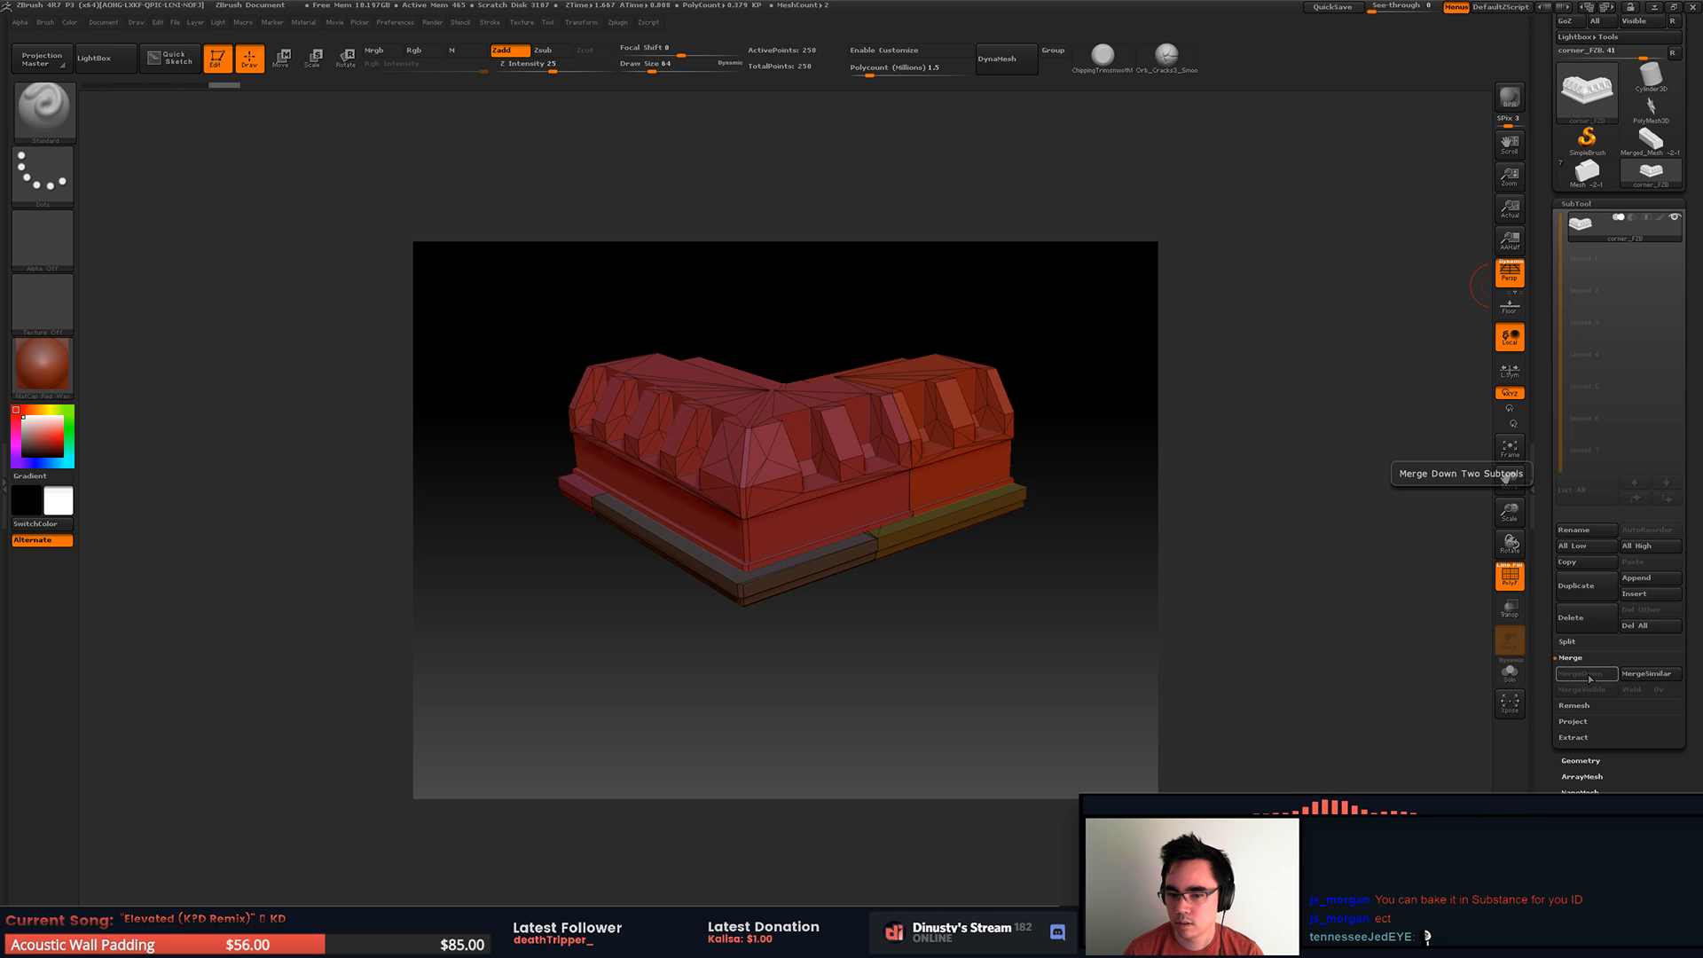
mouse_move(1100, 638)
left_mouse_down()
mouse_move(1083, 600)
mouse_move(1107, 631)
mouse_move(1056, 616)
mouse_move(1094, 608)
mouse_move(1127, 636)
mouse_move(1254, 484)
left_mouse_up()
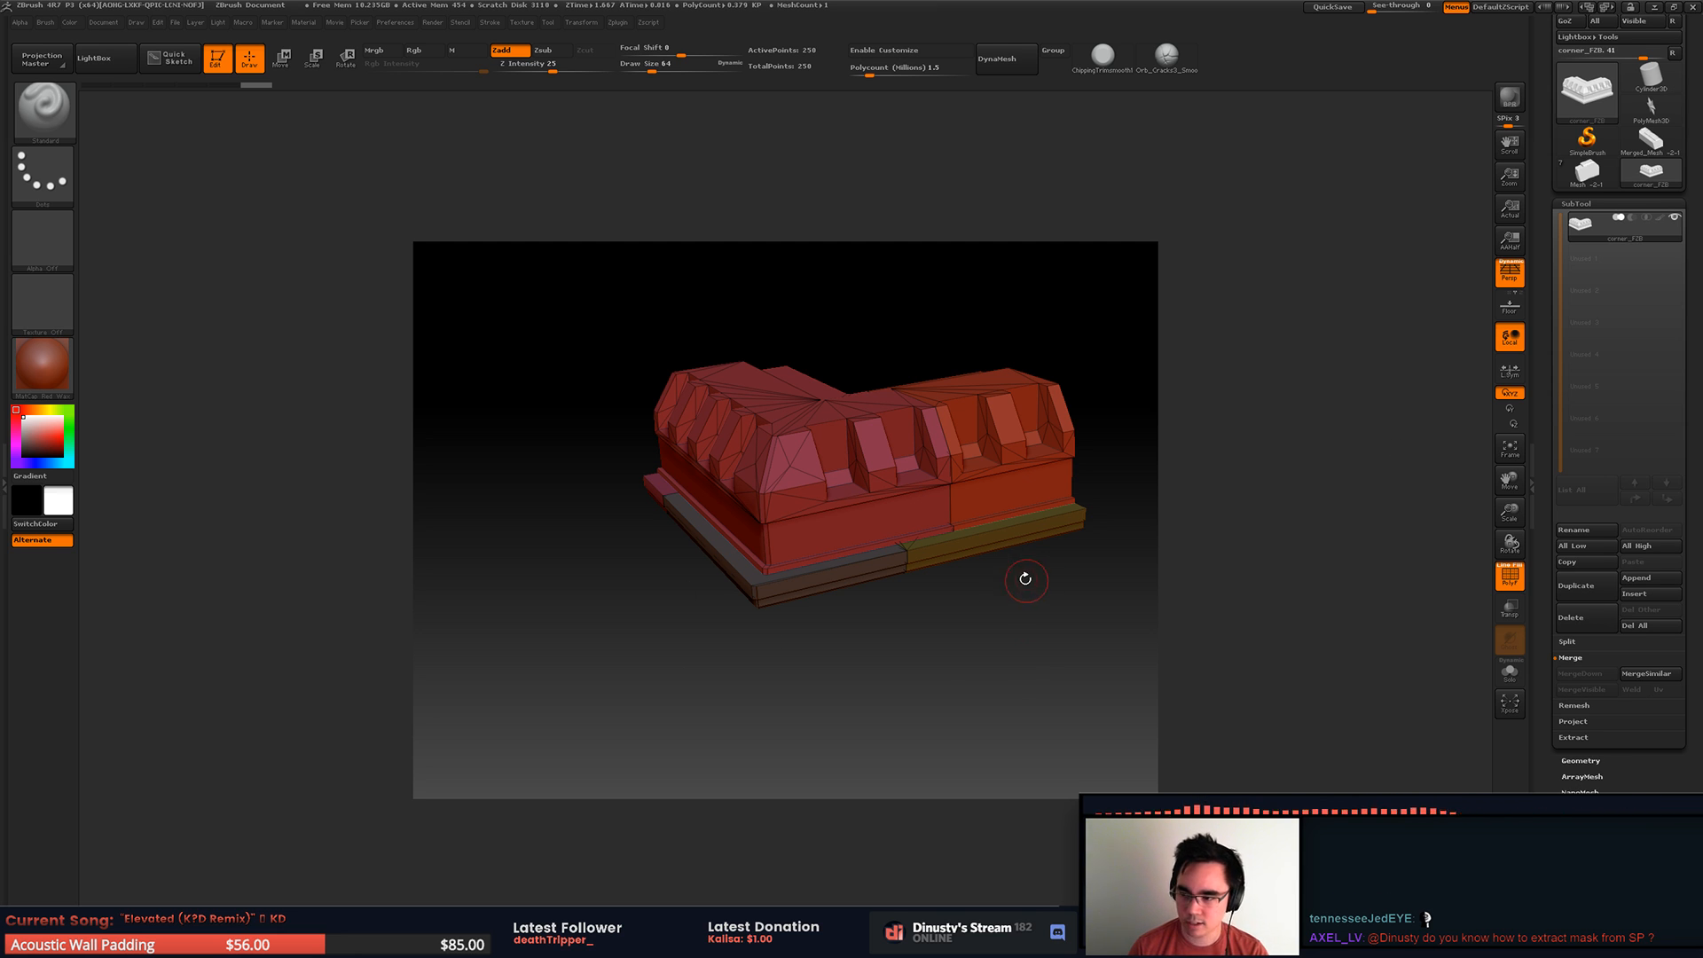
mouse_move(1015, 612)
left_mouse_down()
mouse_move(1022, 630)
mouse_move(1038, 604)
mouse_move(1024, 654)
mouse_move(1014, 642)
mouse_move(1061, 604)
mouse_move(1040, 598)
left_mouse_up()
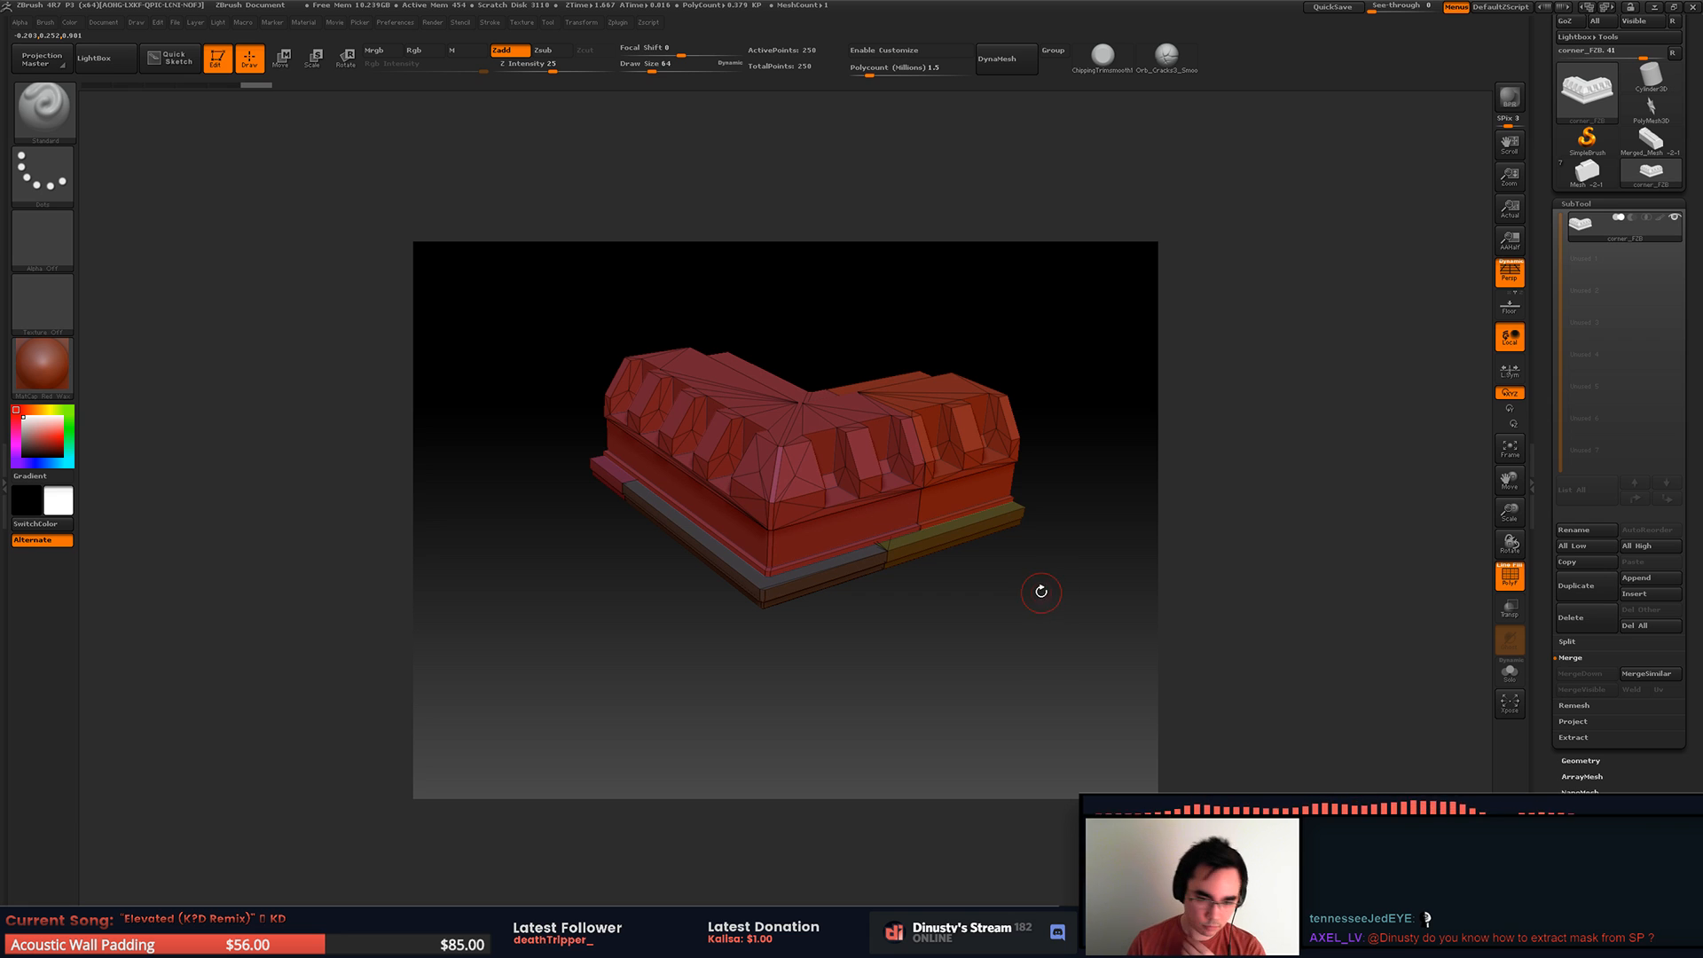
left_click_drag(1027, 586, 1125, 567)
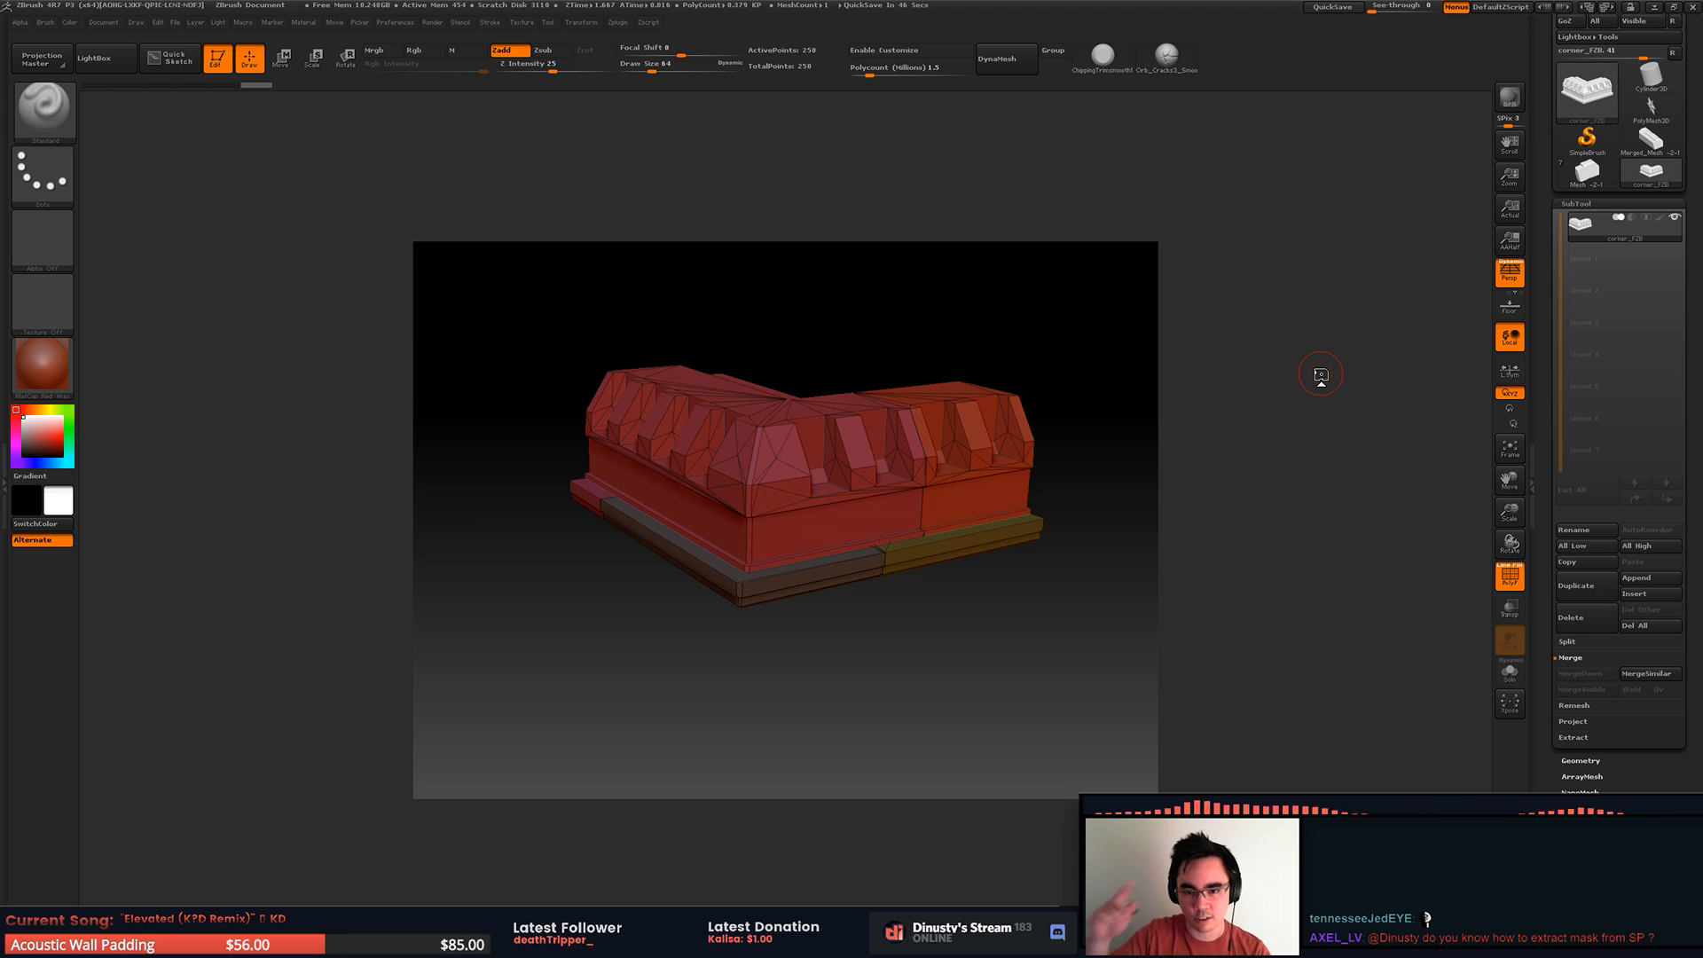
left_click_drag(943, 612, 1054, 605)
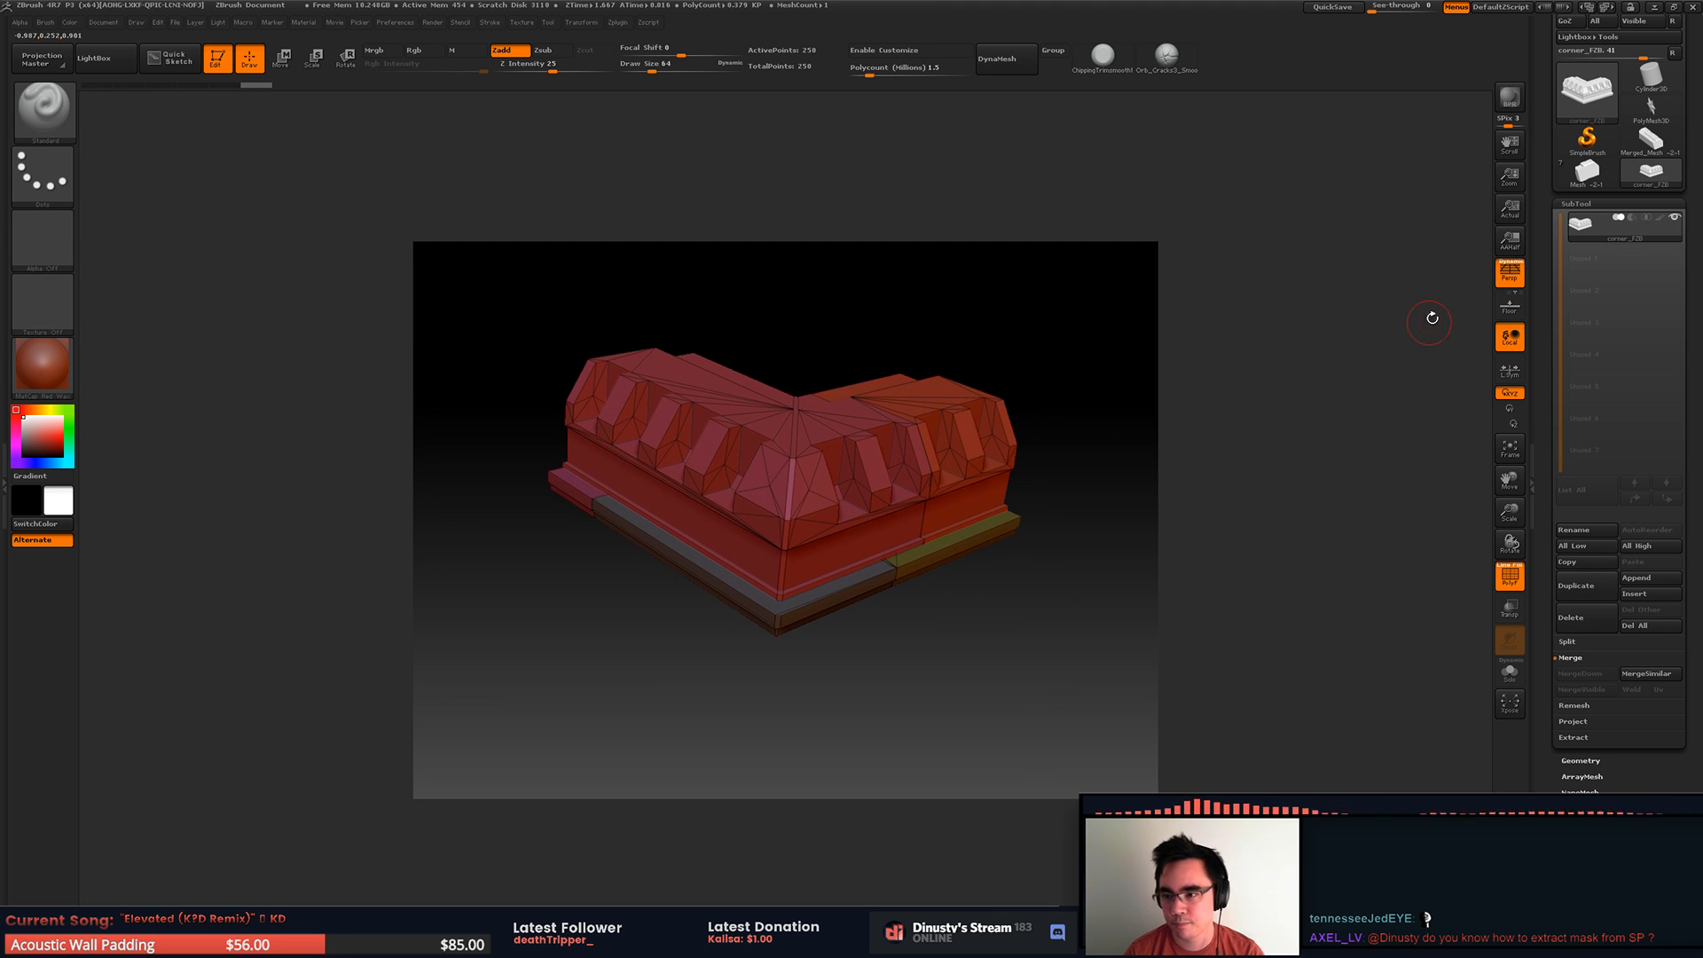
left_click_drag(1075, 525, 1039, 561)
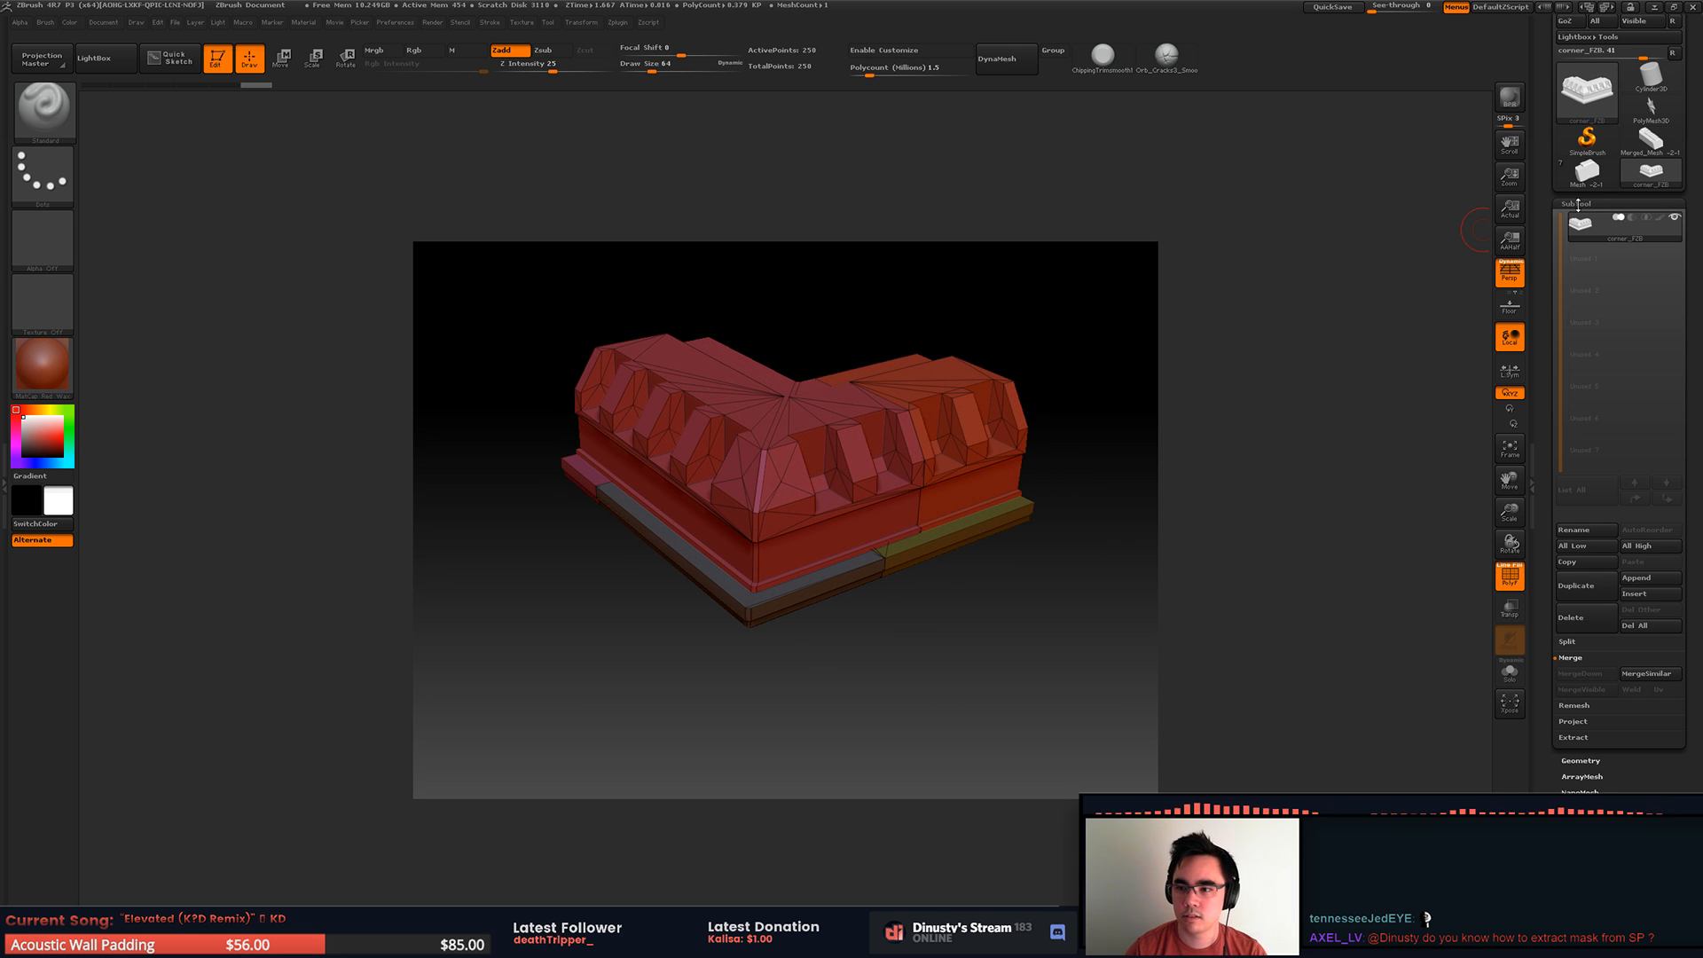
Step: Dock the Zplugin palette in the left tray with its DynaMesh Master section expanded
left_click(1576, 204)
left_click(617, 23)
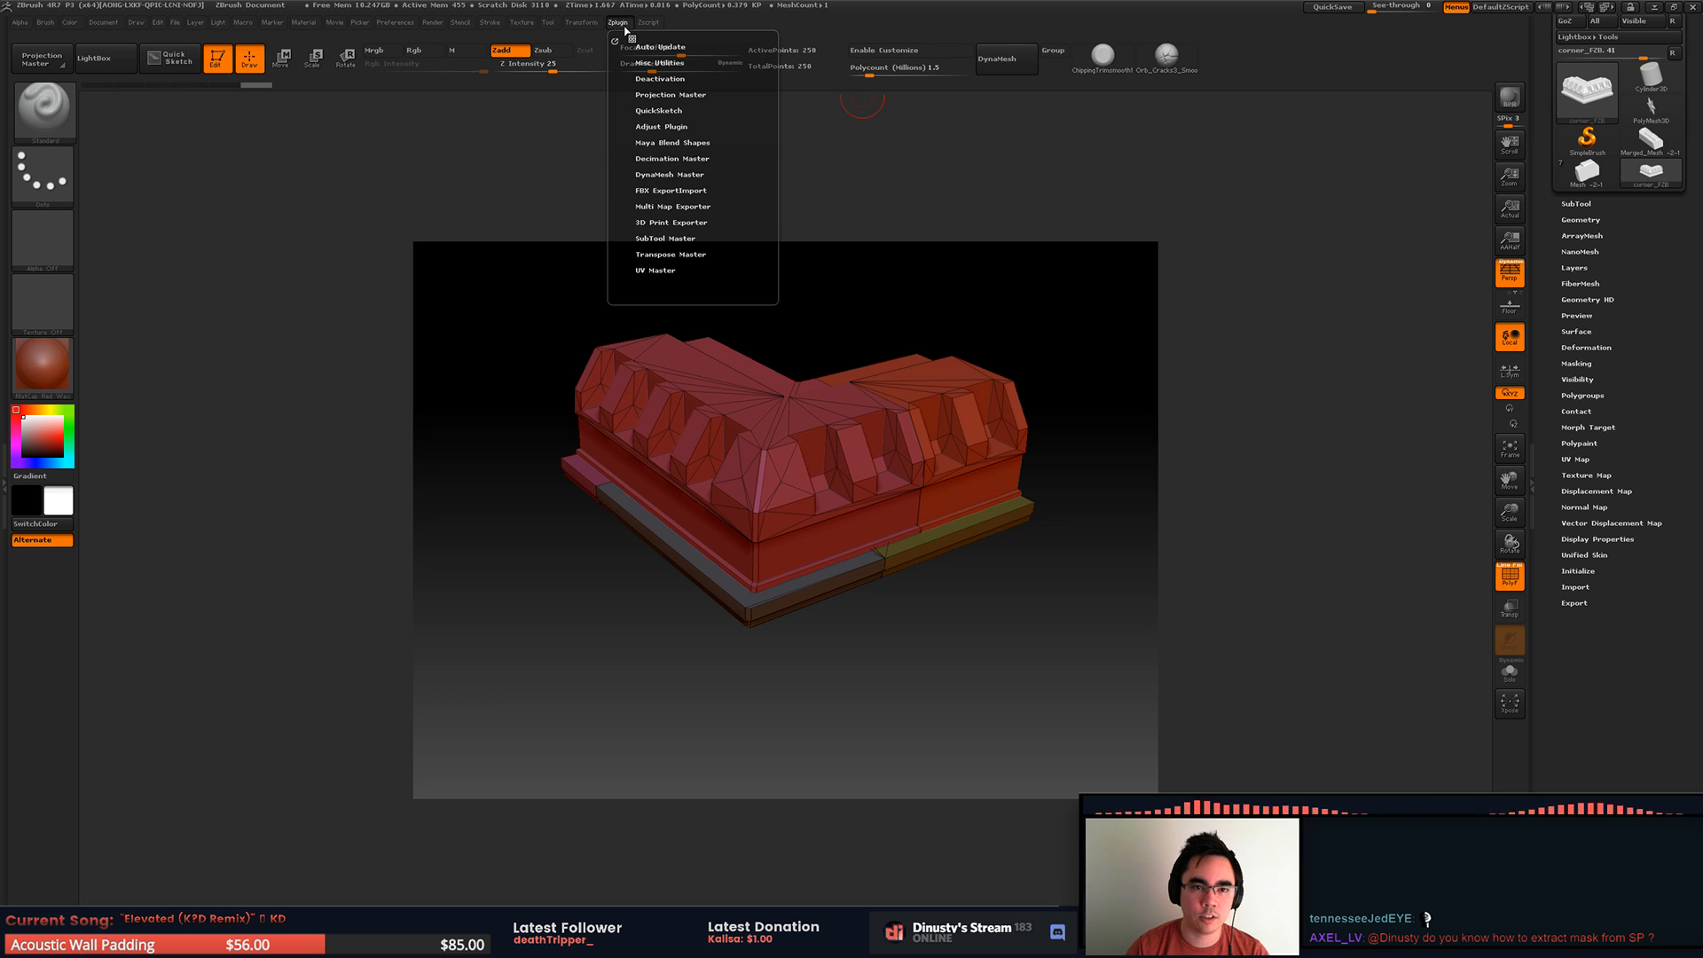
left_click(690, 175)
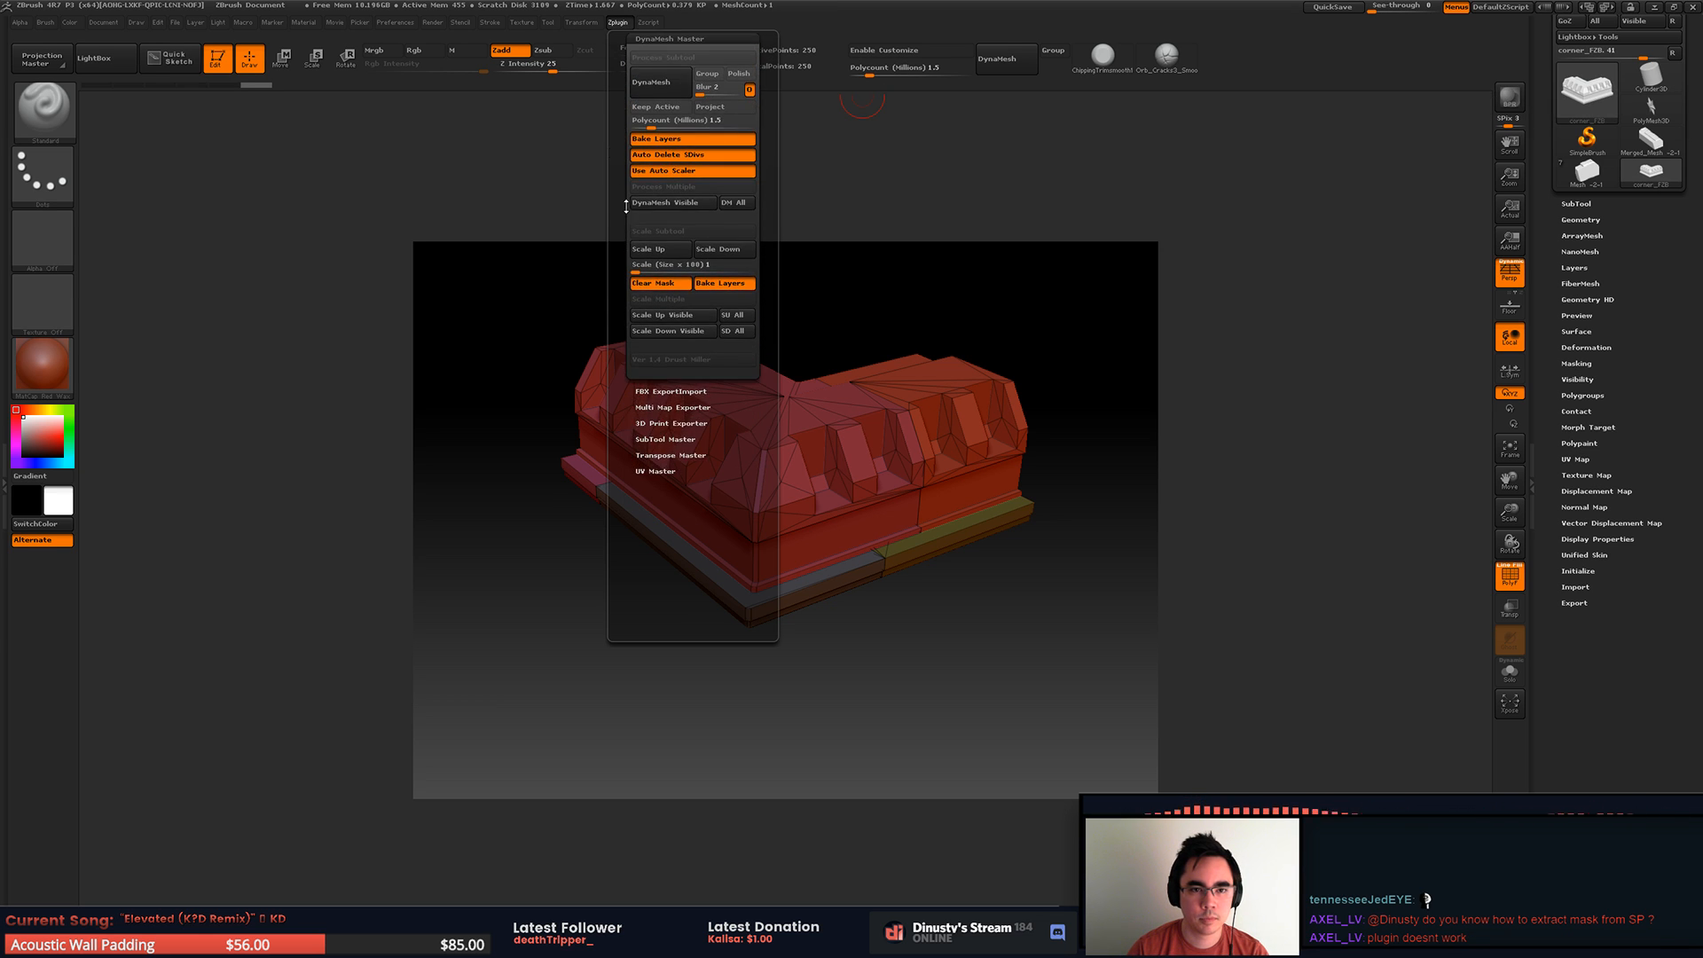
left_click(4, 197)
left_click(748, 22)
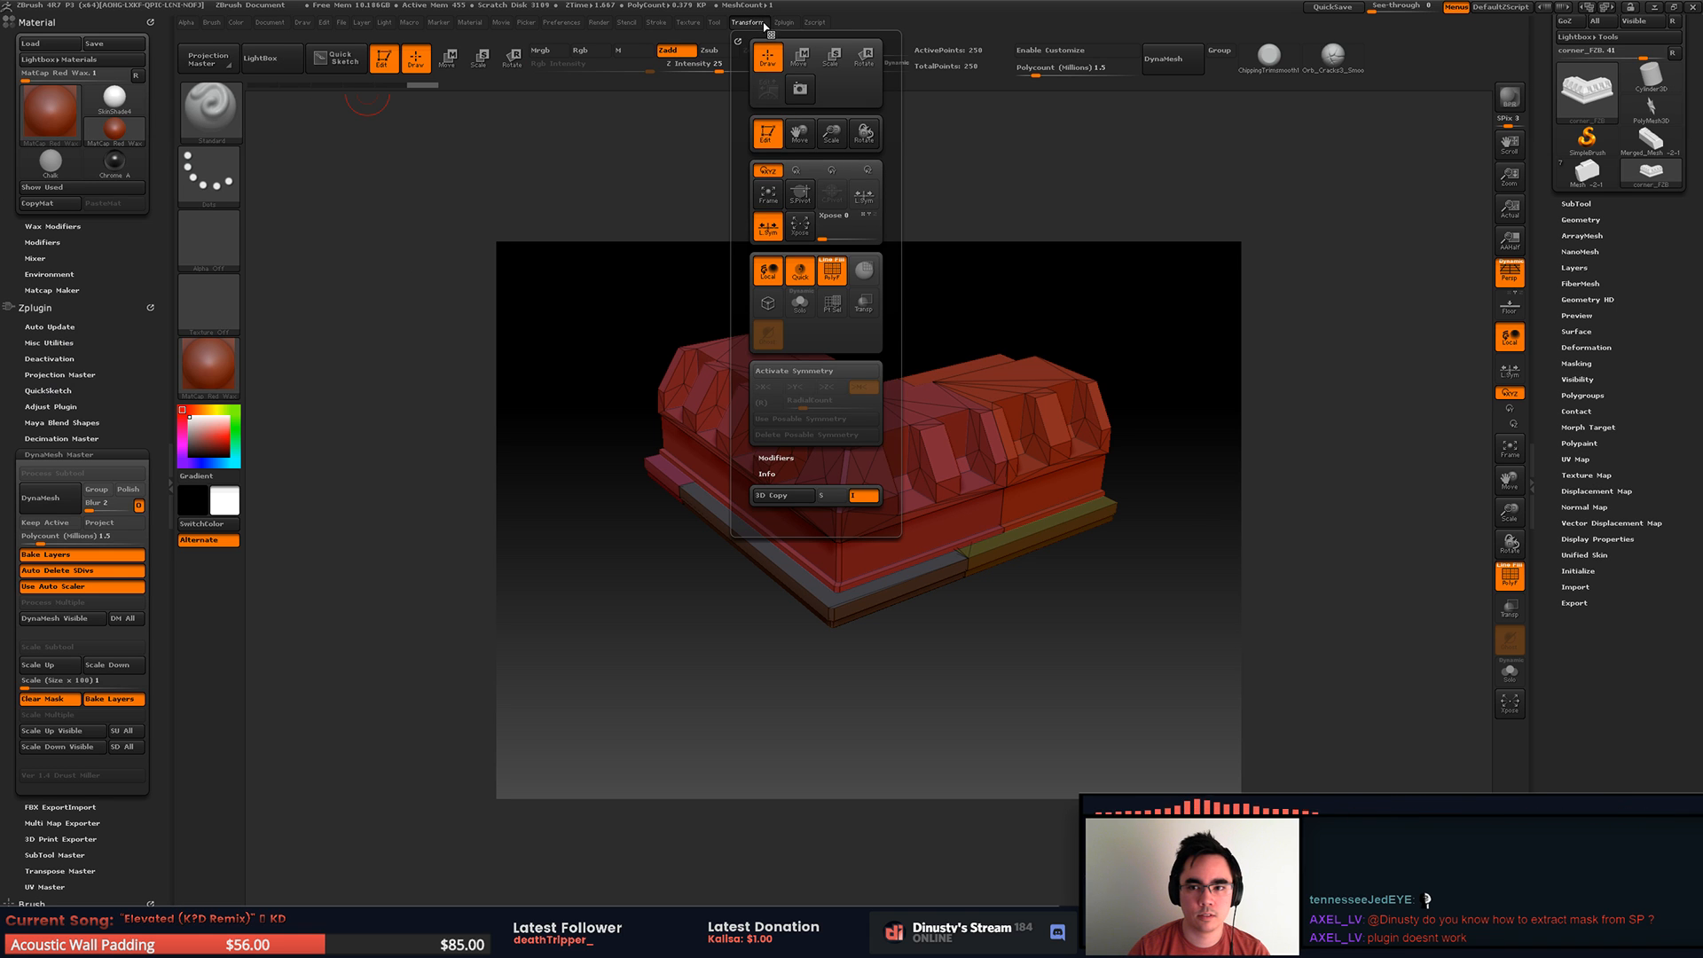
mouse_move(788, 27)
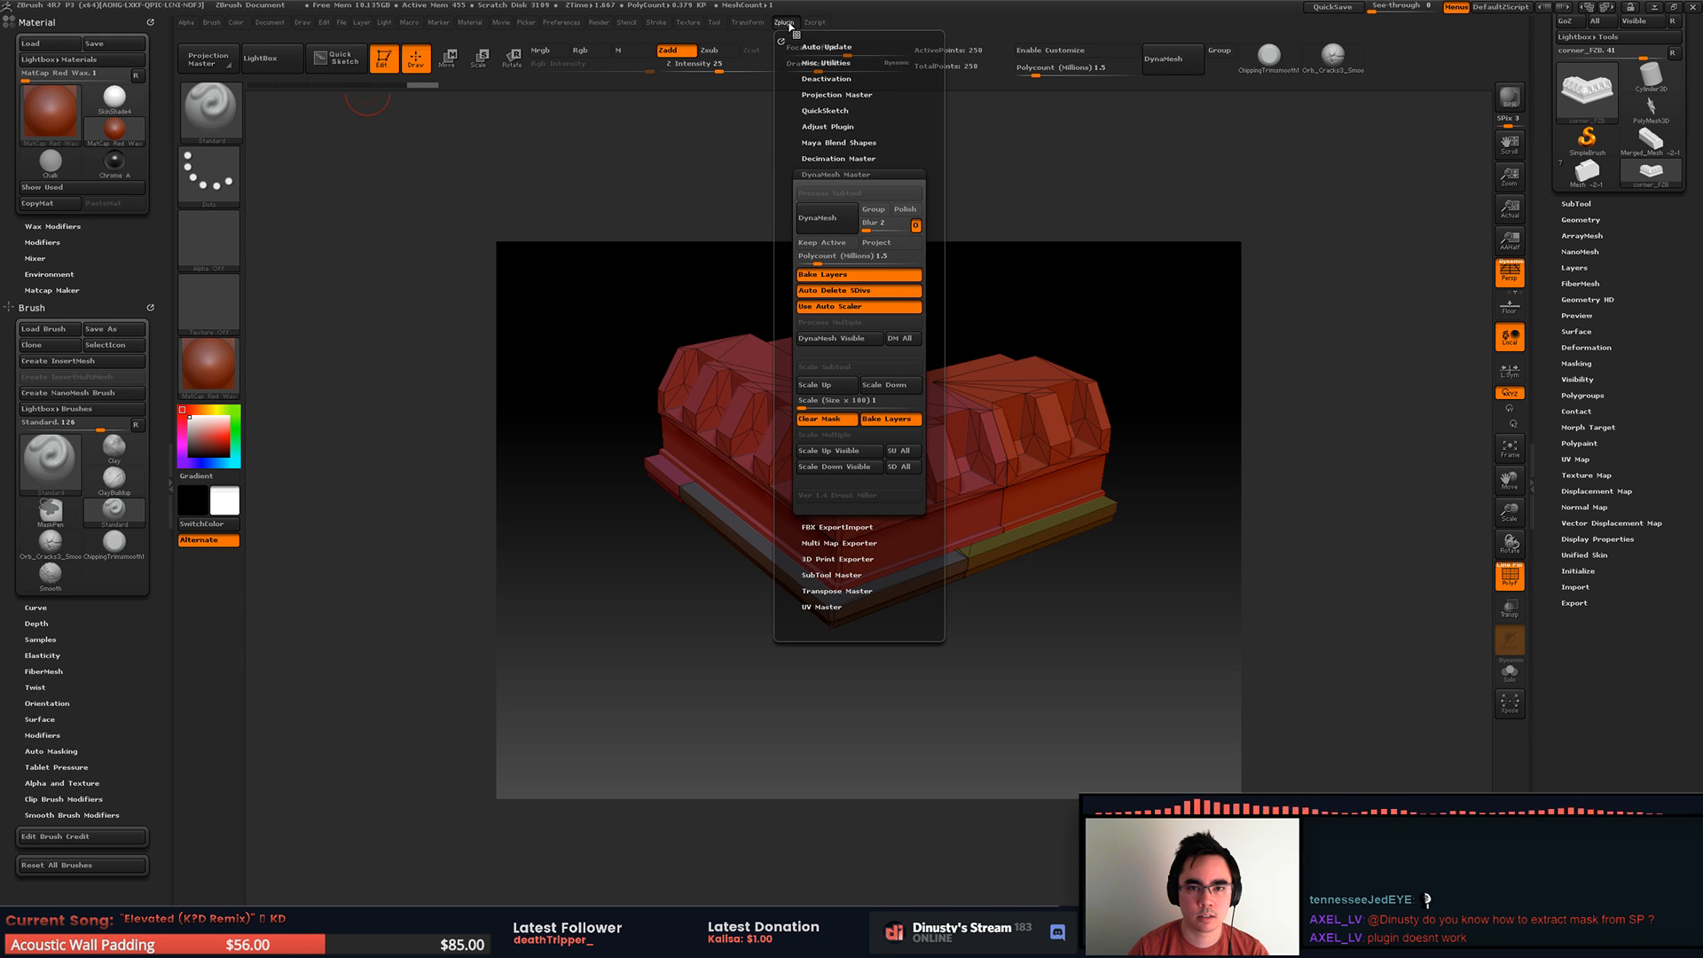
left_click_drag(779, 40, 88, 46)
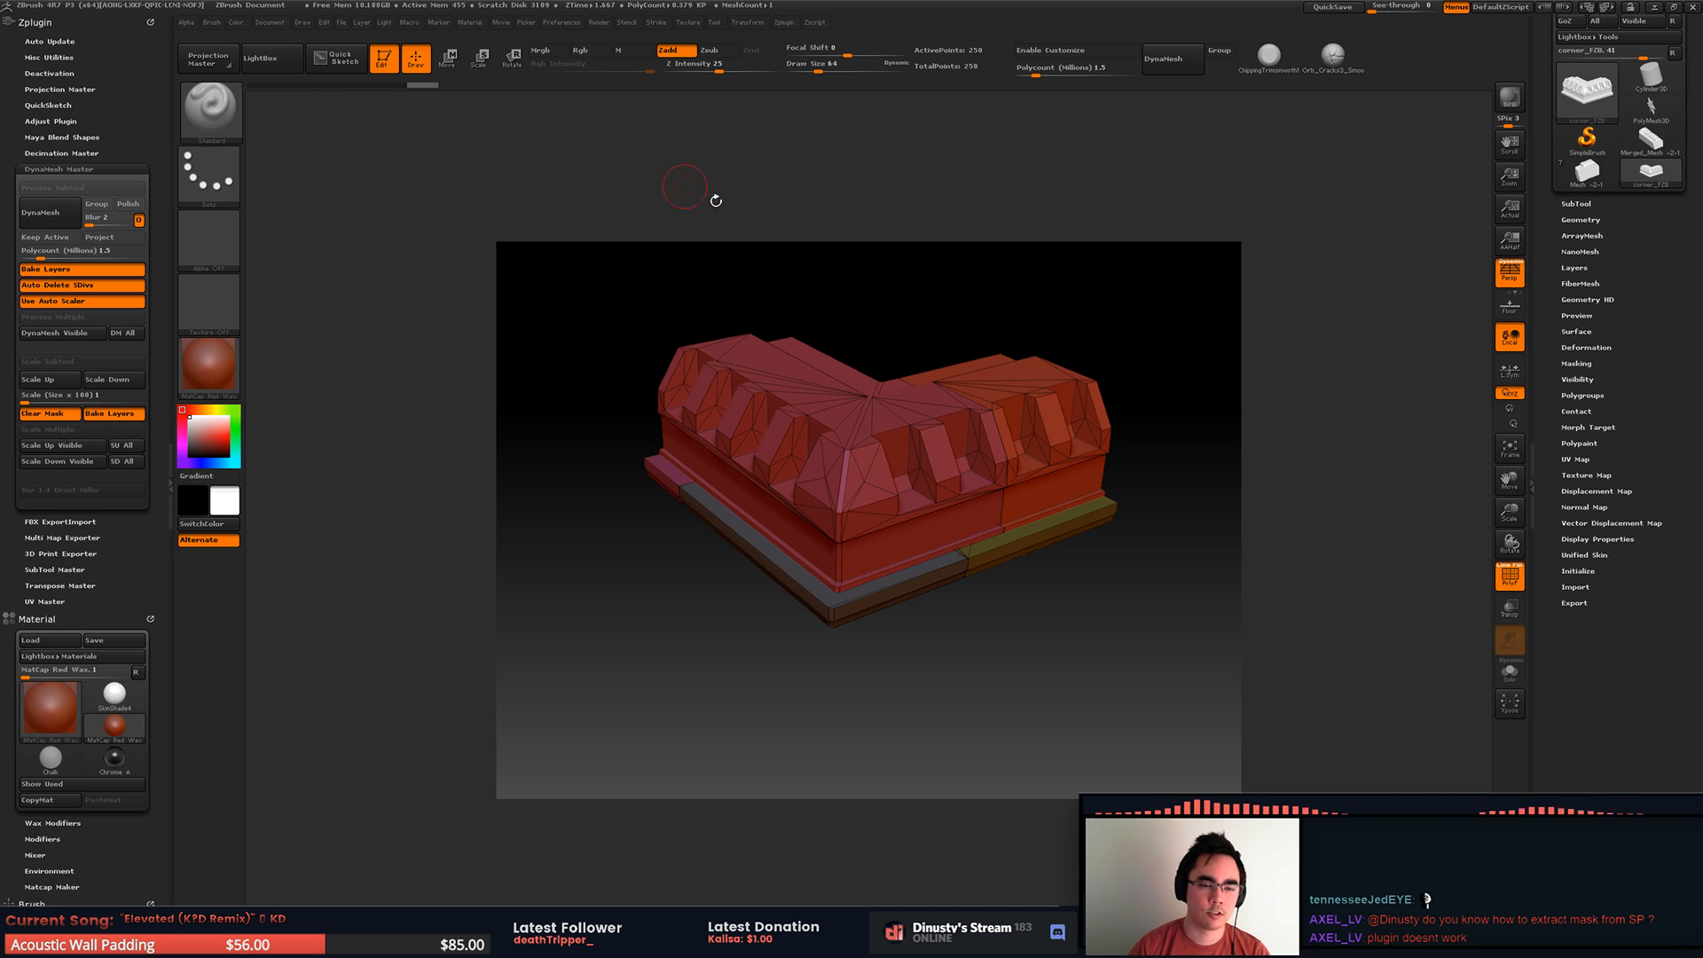
Step: Split the merged corner_FZB subtool into separate subtools by polygroup with Groups Split
left_click_drag(828, 331, 850, 360, "alt")
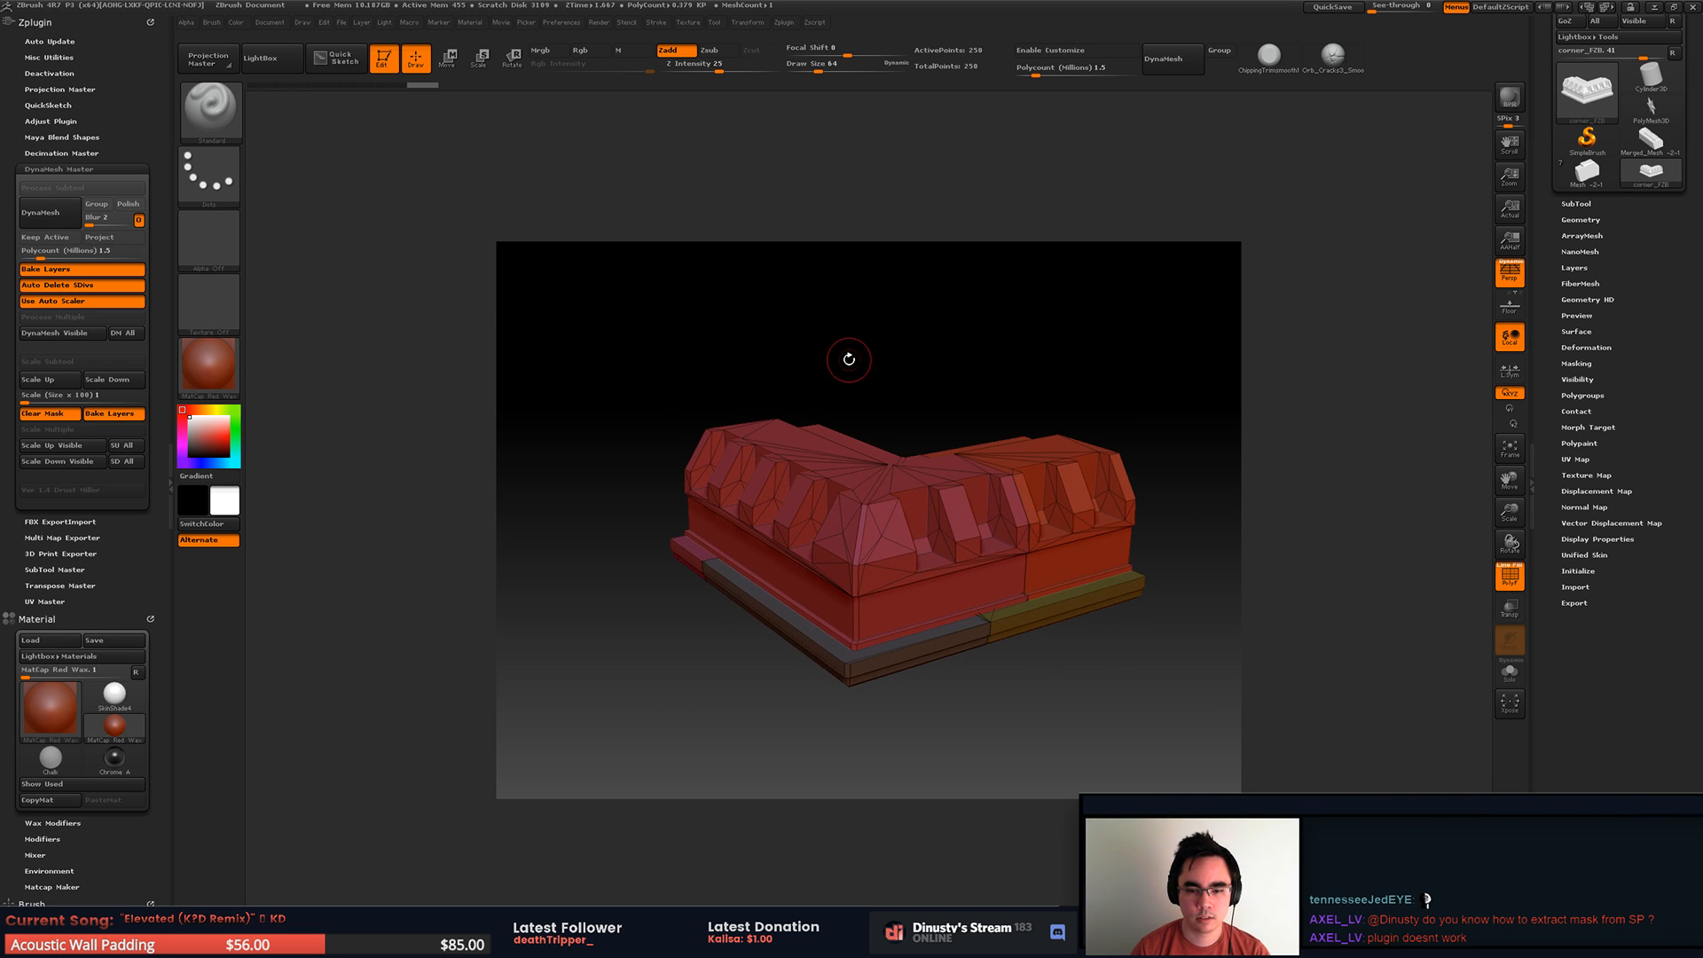
left_click_drag(977, 342, 1018, 306, "alt")
left_click(1577, 204)
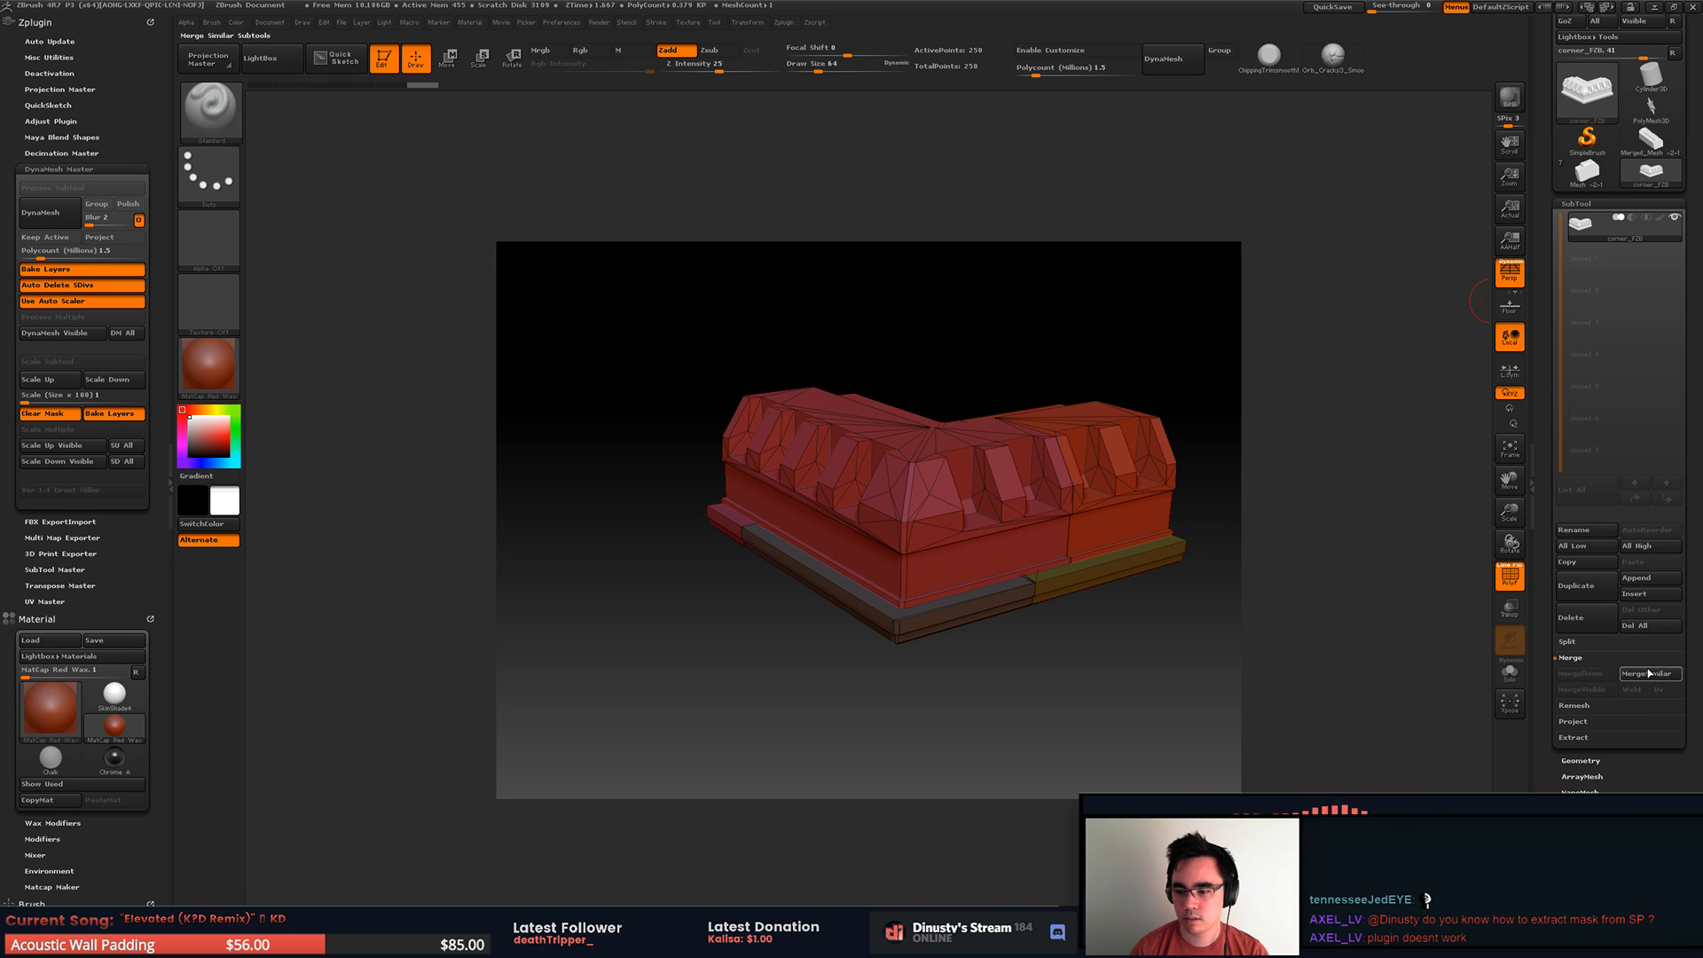
left_click(1567, 642)
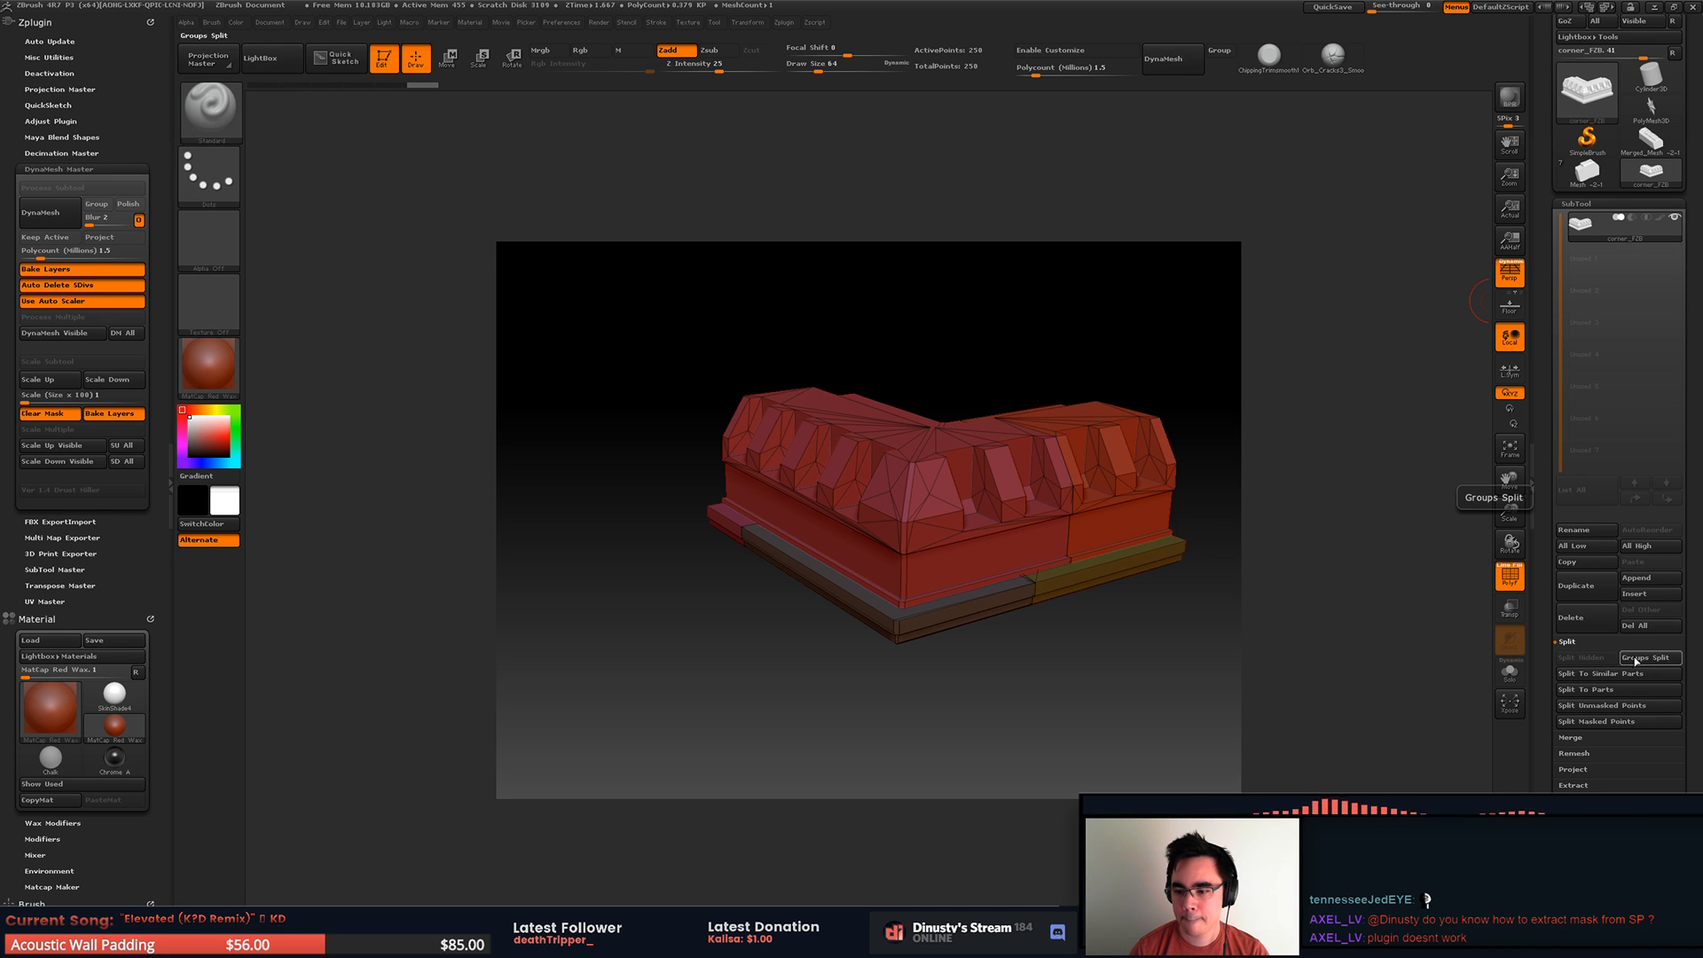
left_click(1639, 661)
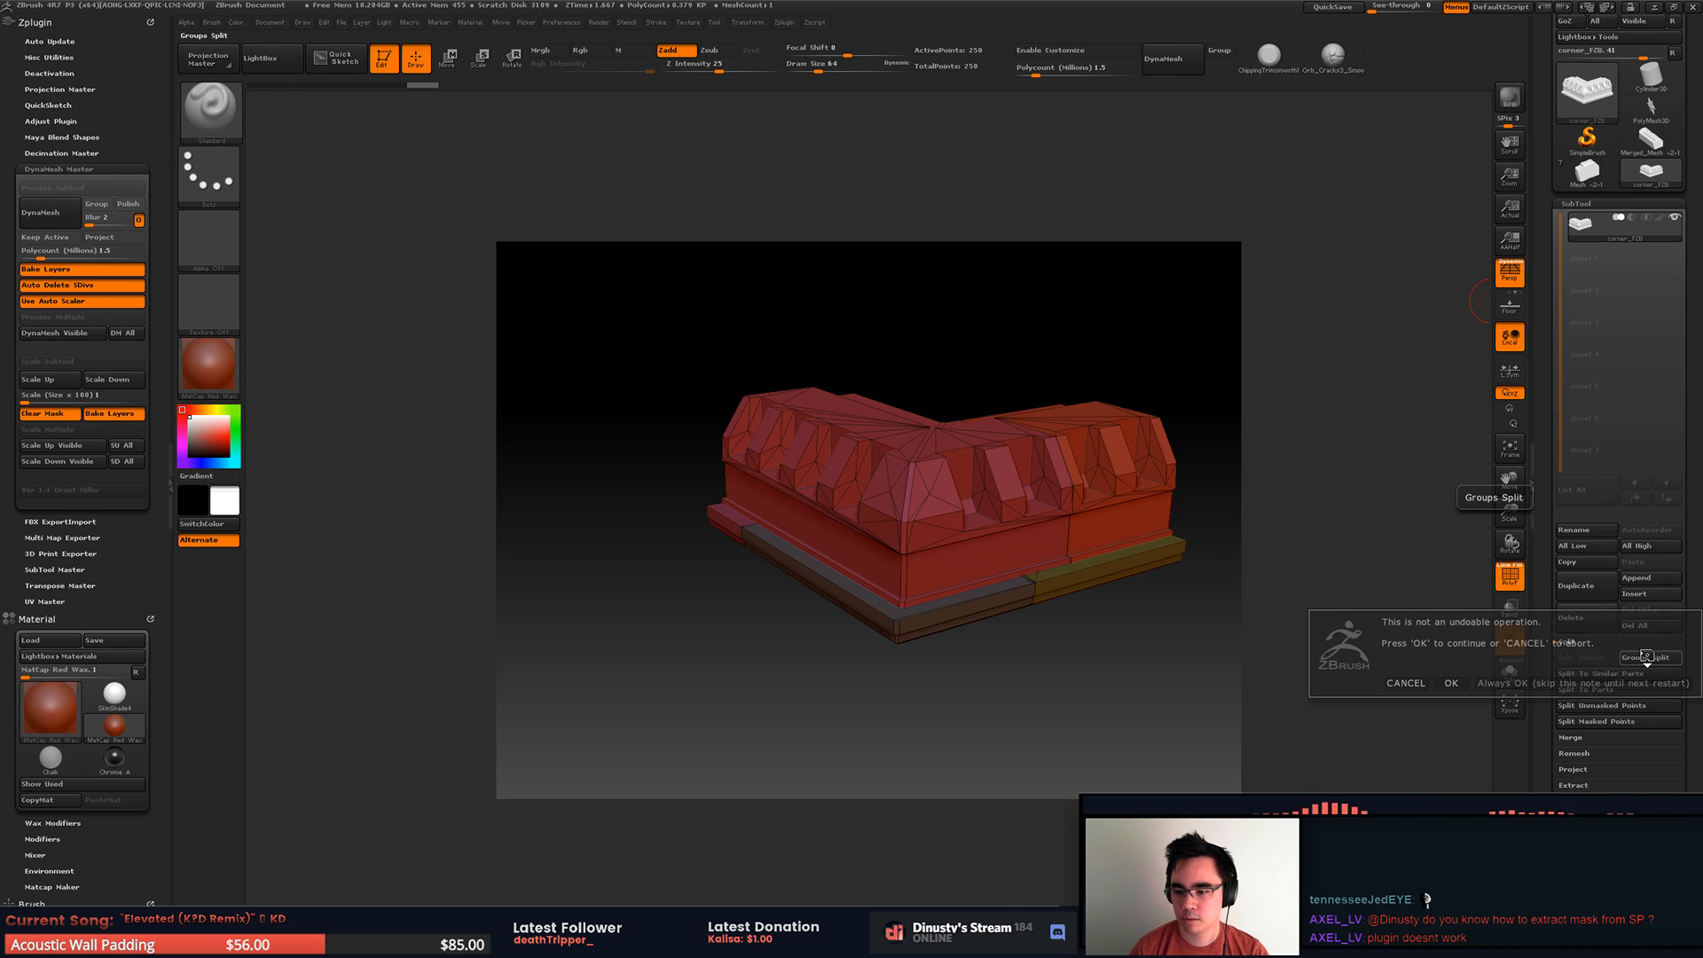
left_click(1468, 685)
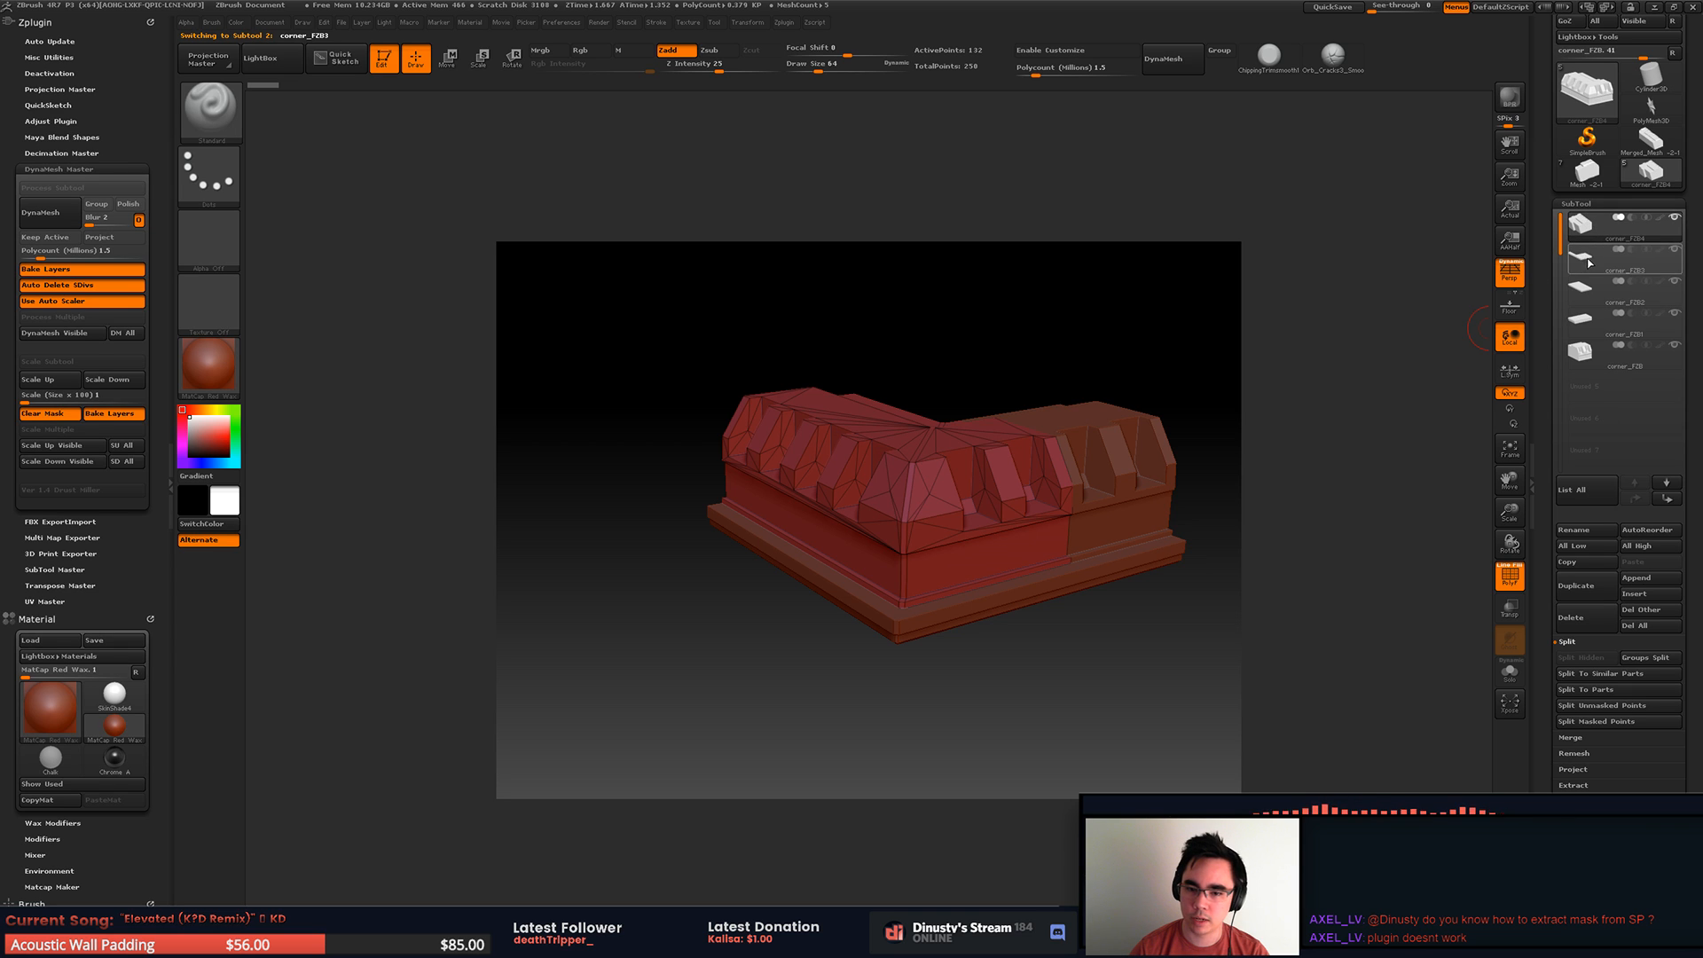
Step: Set DynaMesh Master to a 1 million polycount with blur 0 and DynaMesh all the subtools
left_click(1586, 291)
left_click(1583, 226)
left_click_drag(1235, 479, 1217, 380)
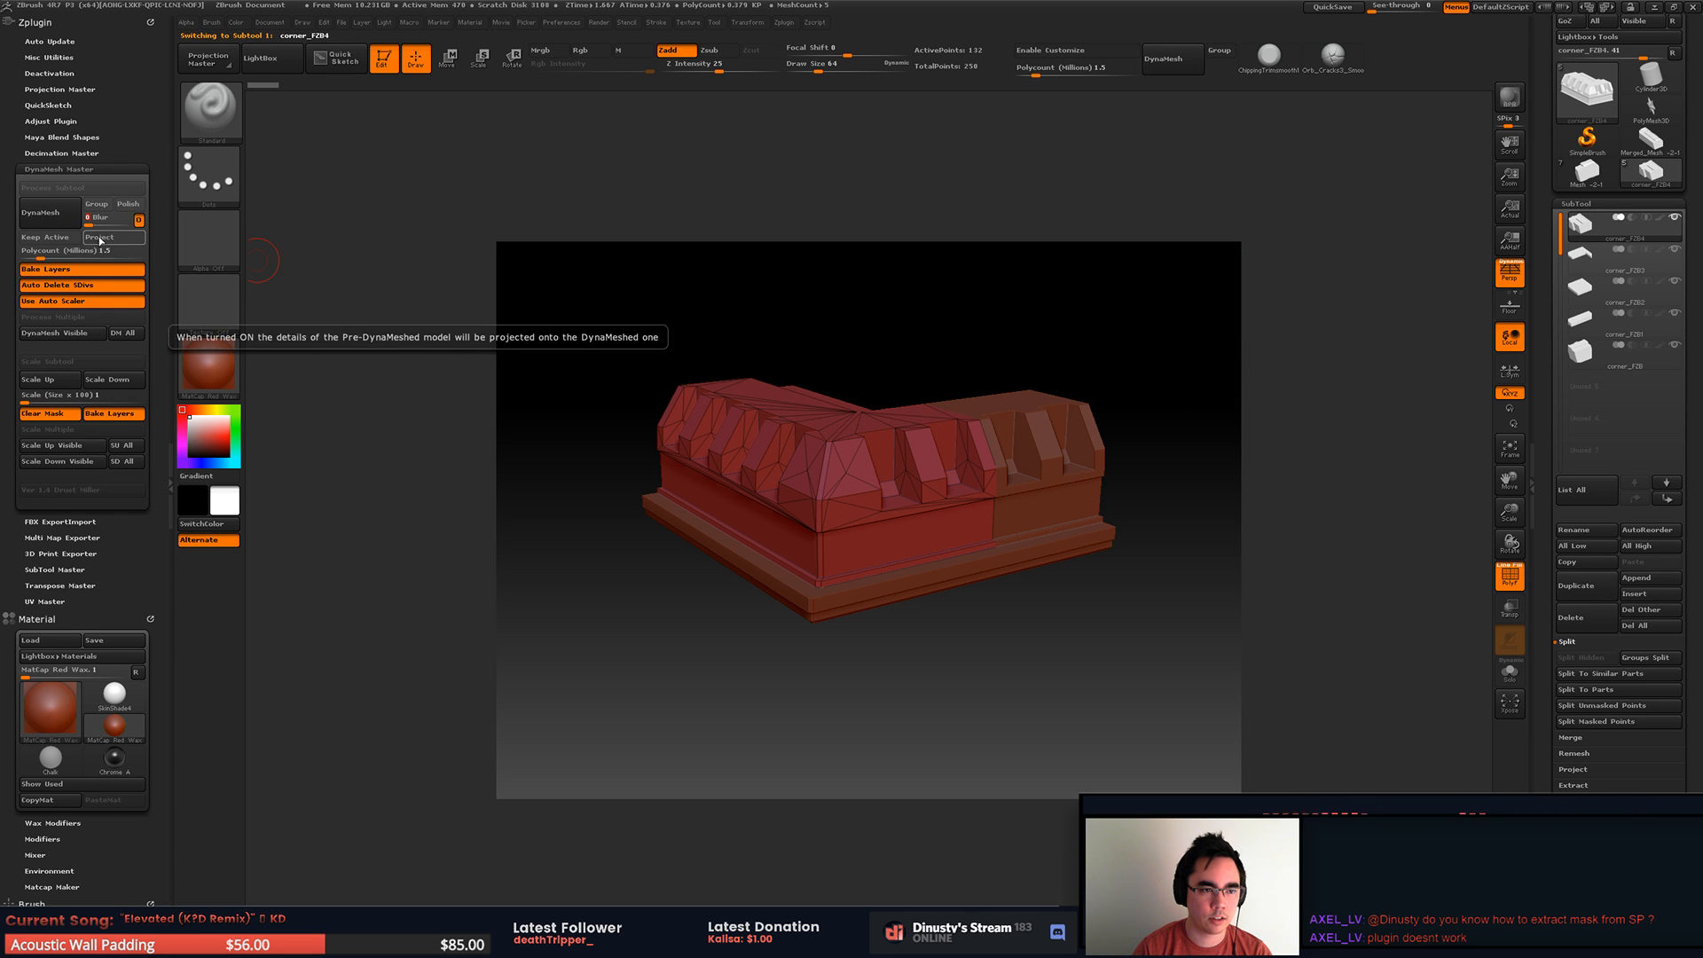
left_click(39, 253)
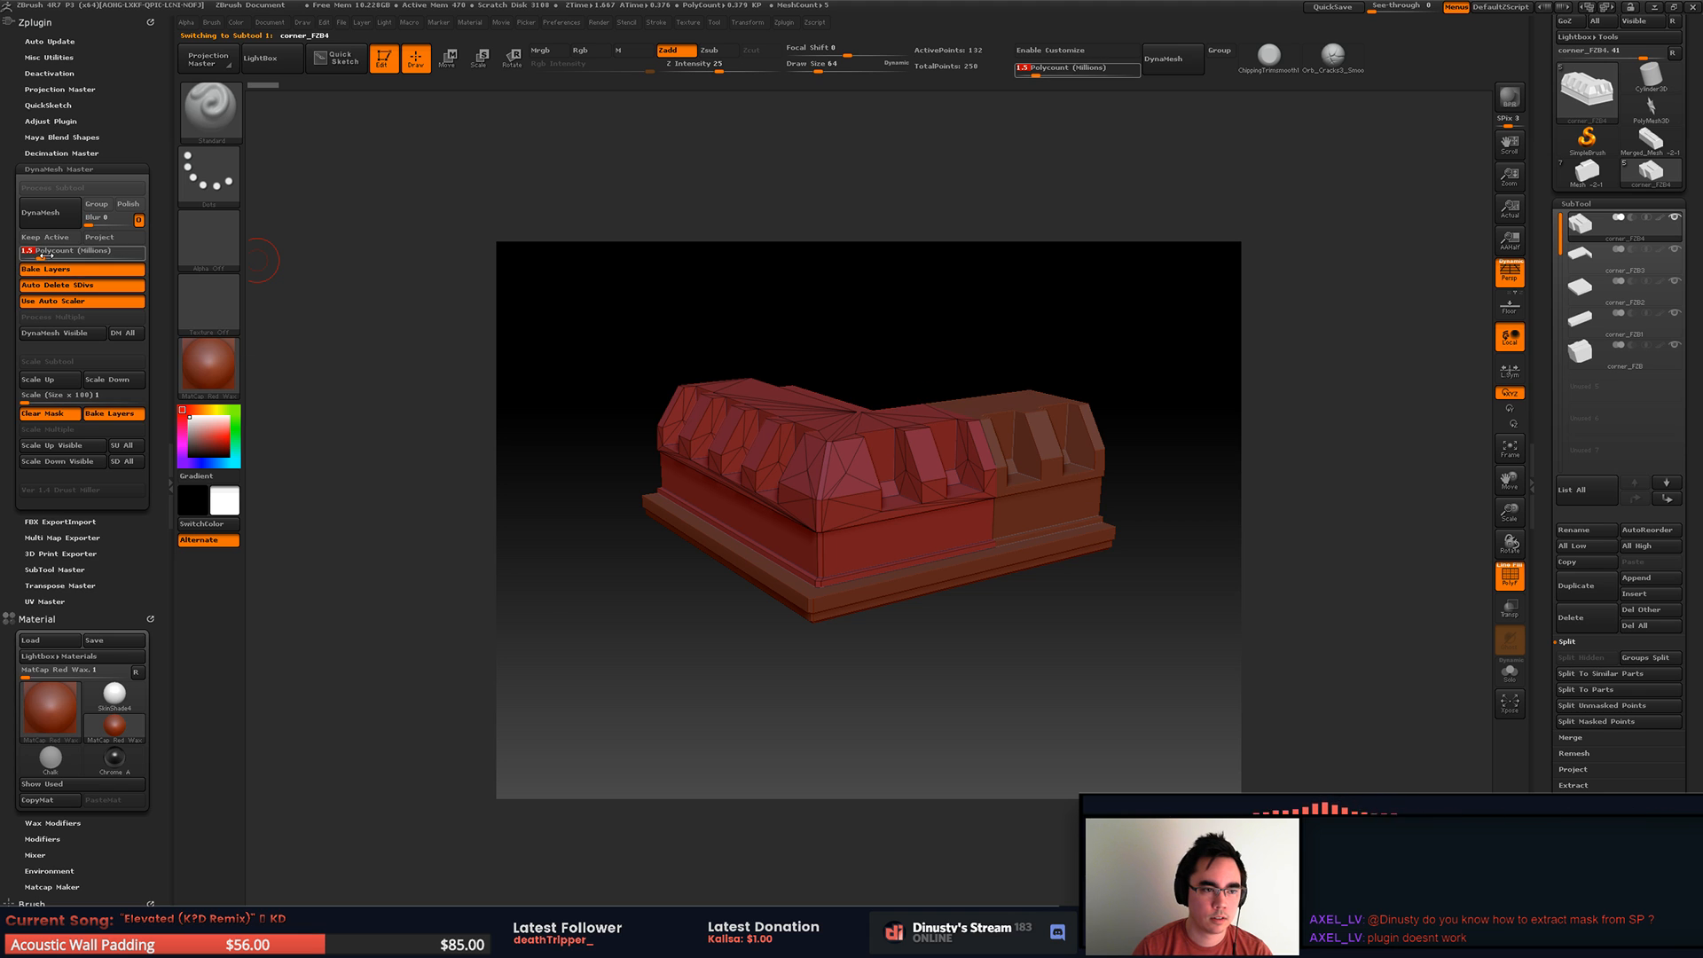
type("1")
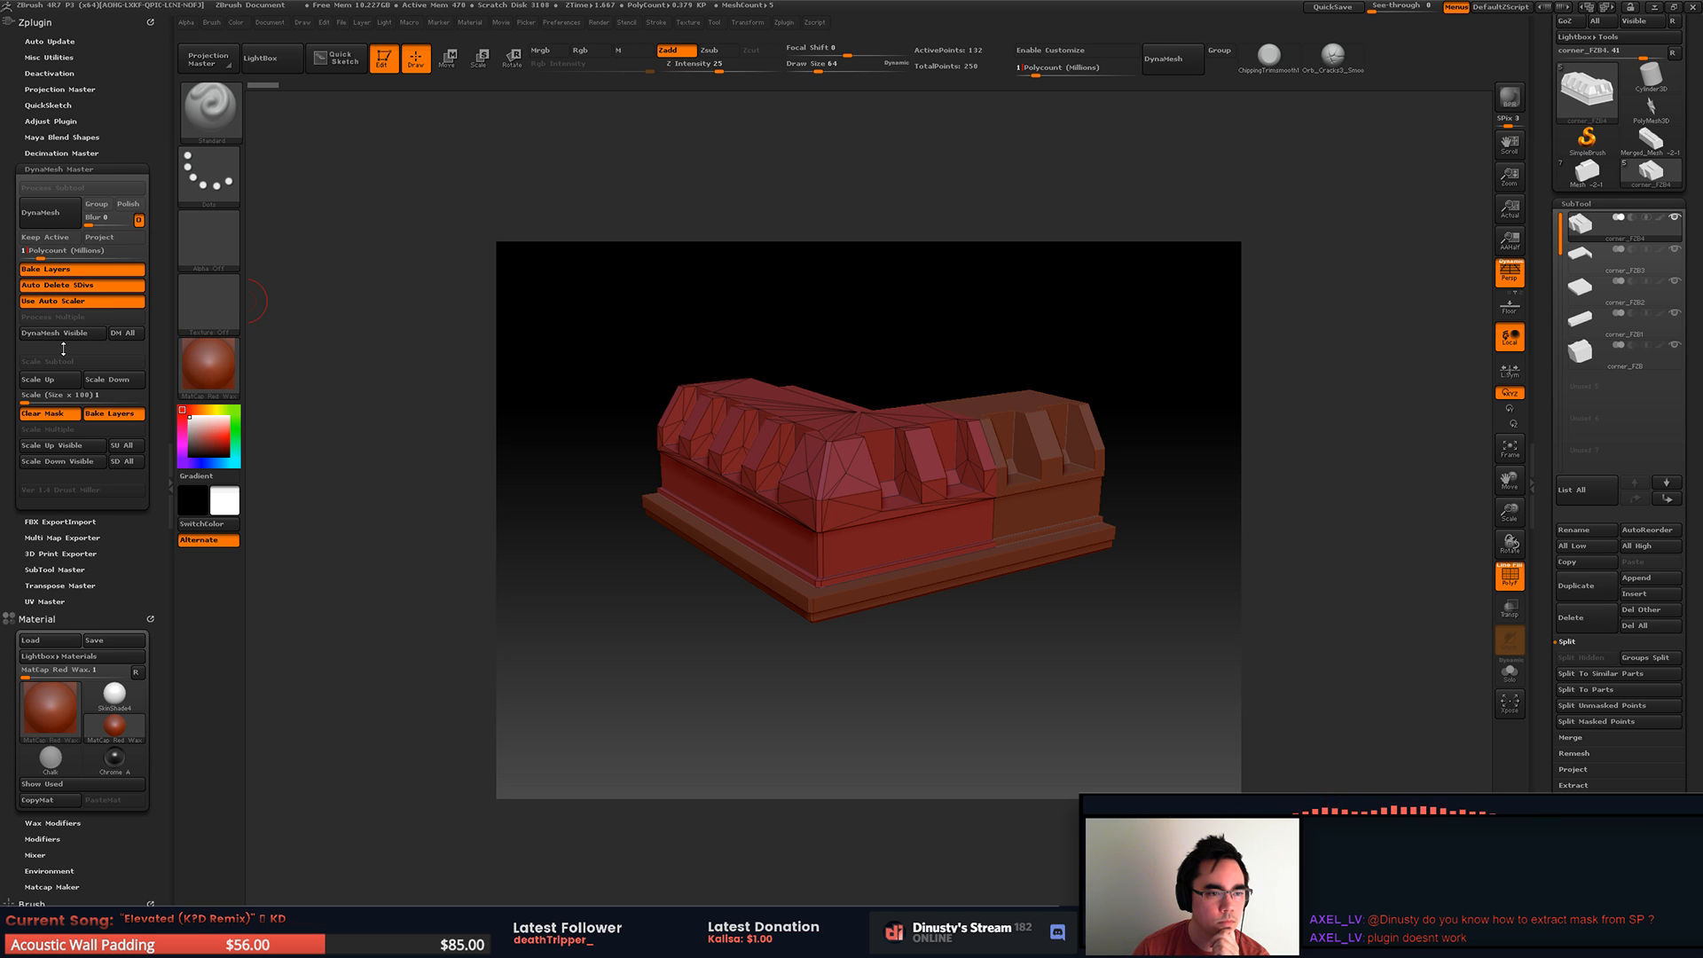
left_click(127, 336)
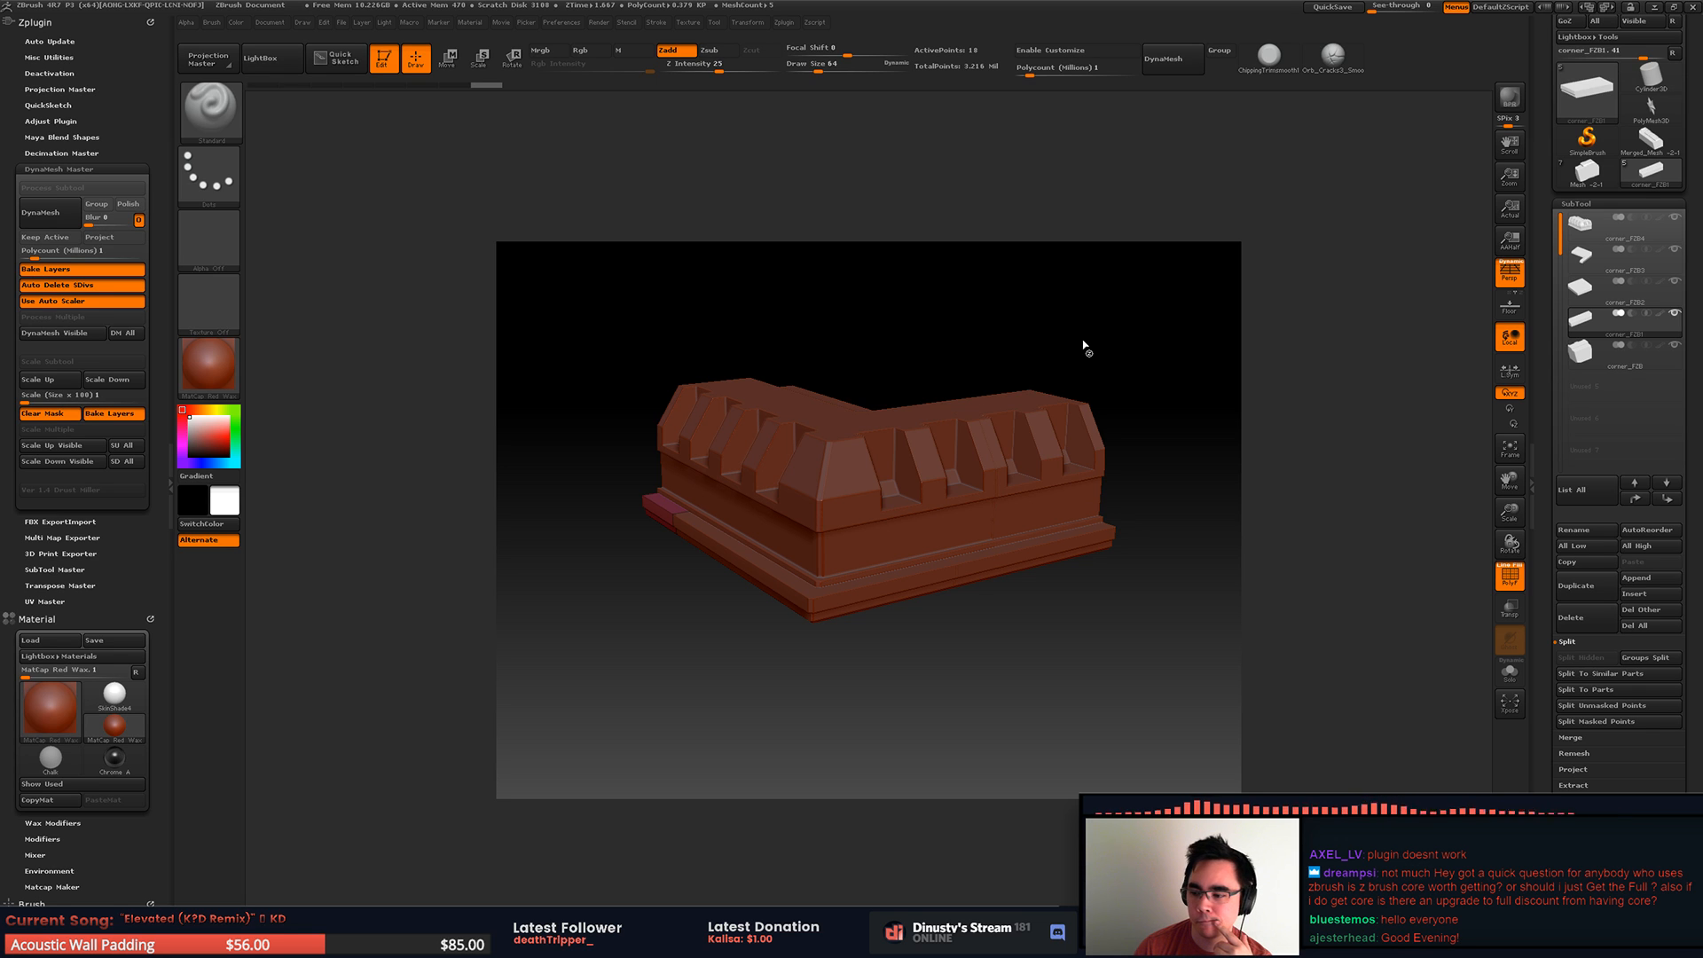
key("Down")
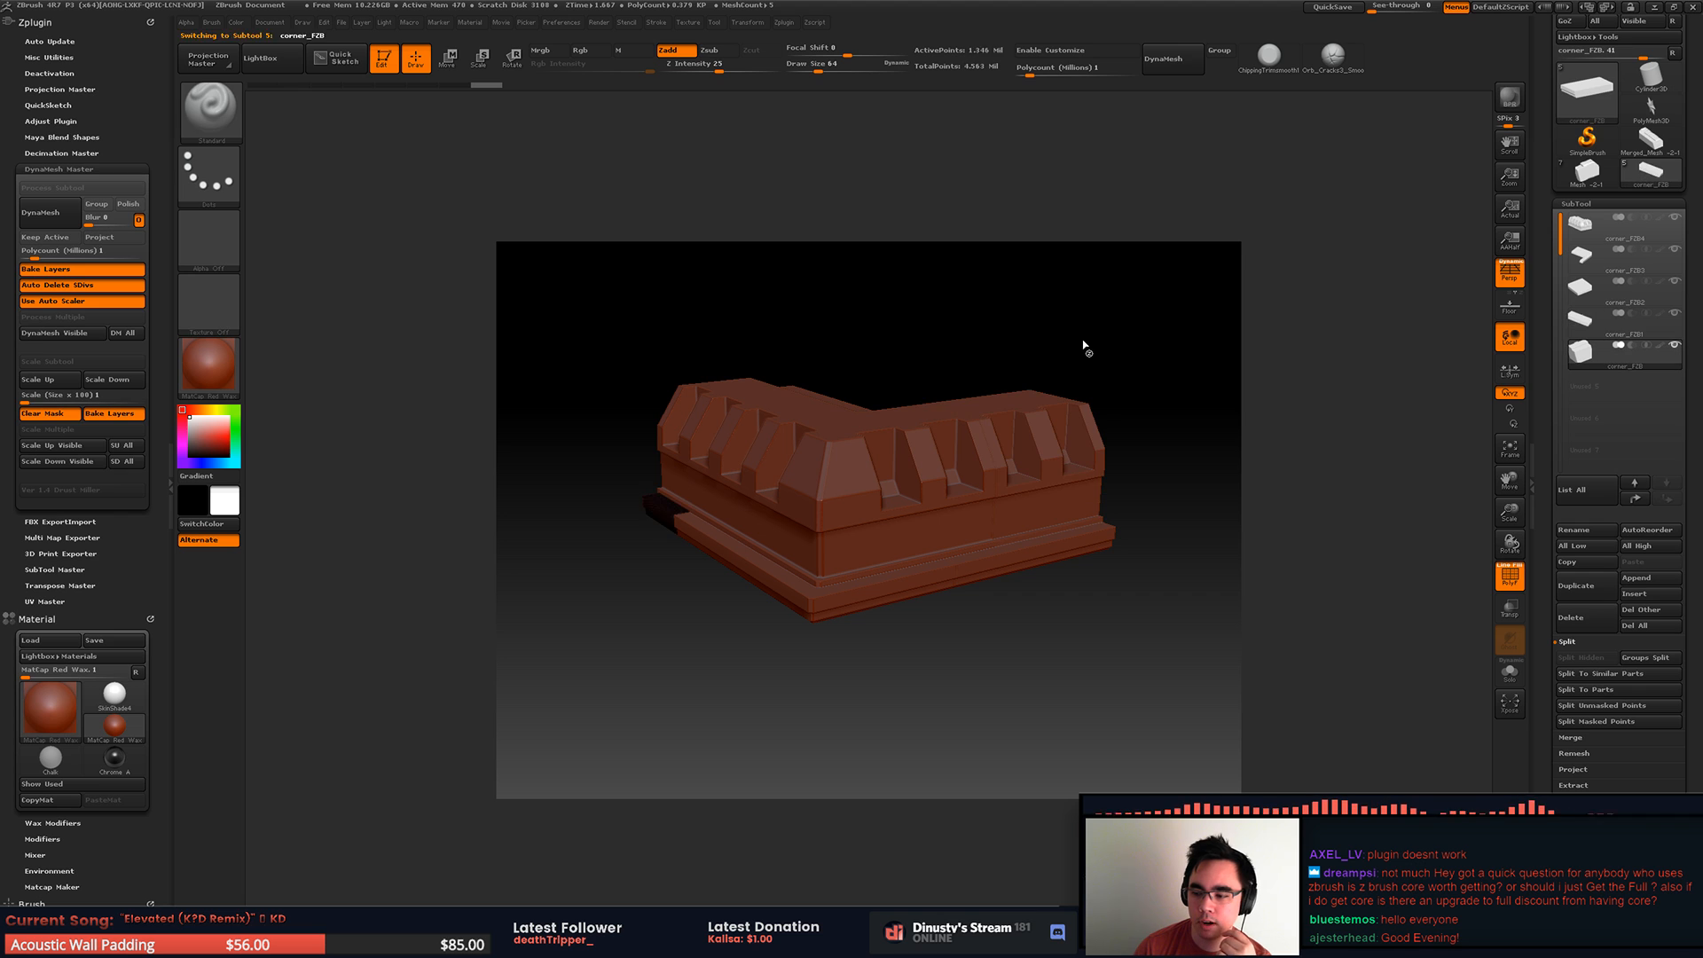
key("Down")
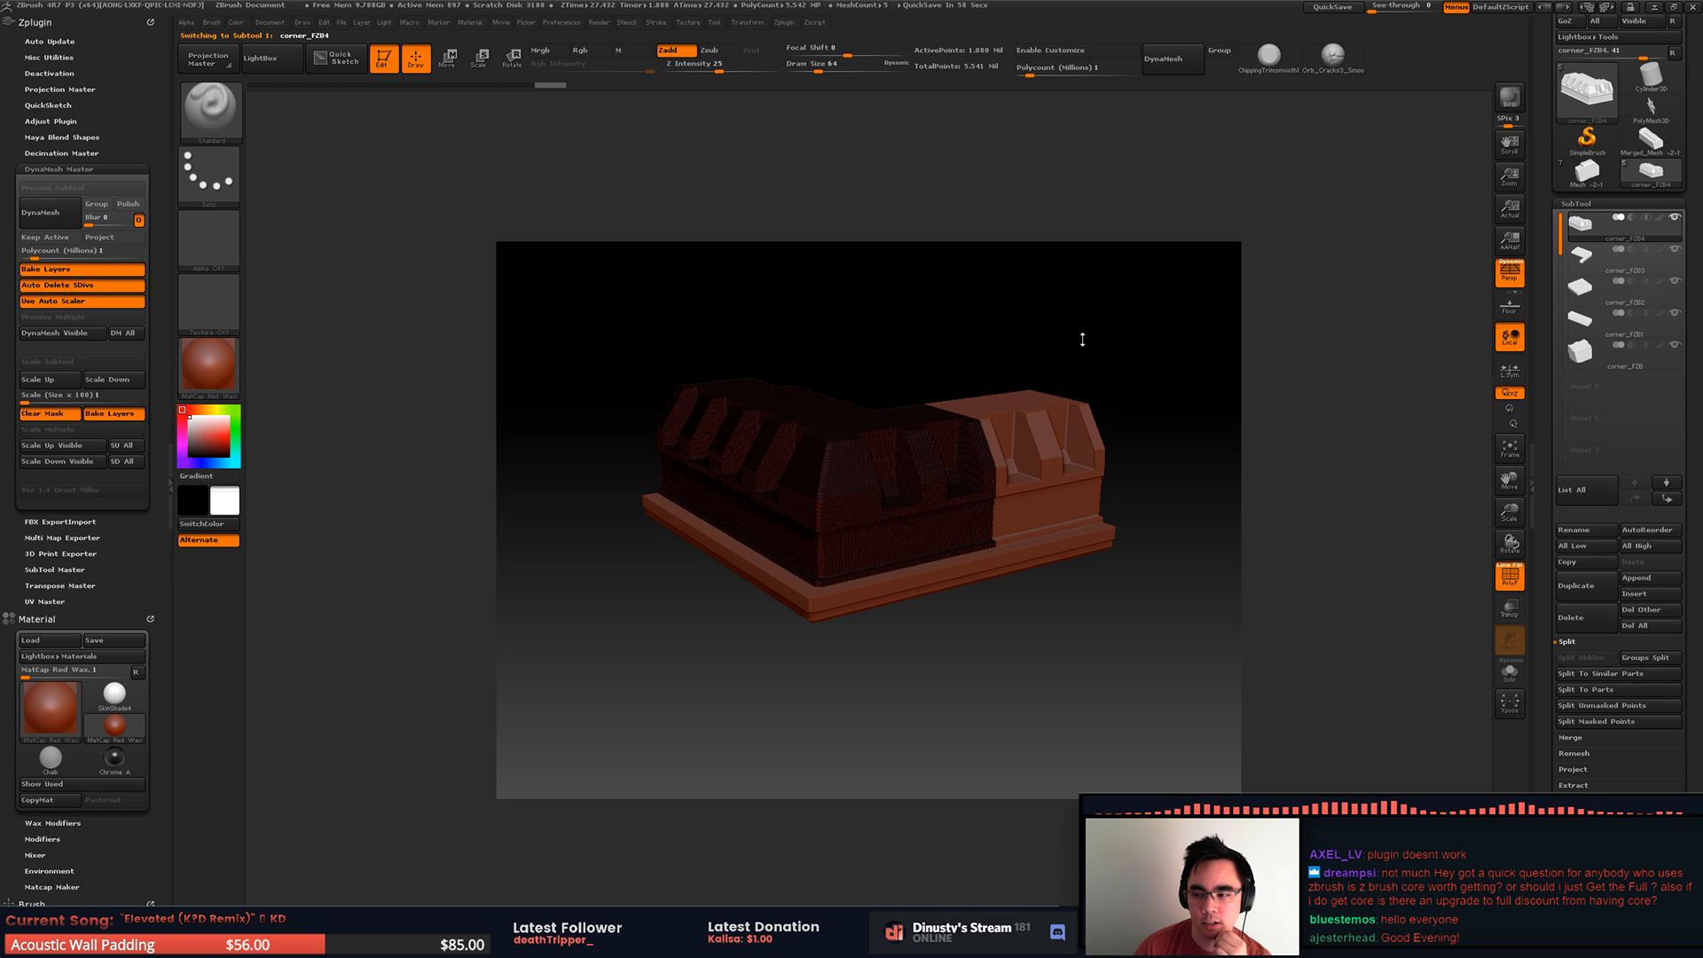
Step: Create a new document filling the workspace, redraw the corner model on it in Edit mode and show the polyframe
left_click_drag(1042, 309, 887, 398)
key("shift+f")
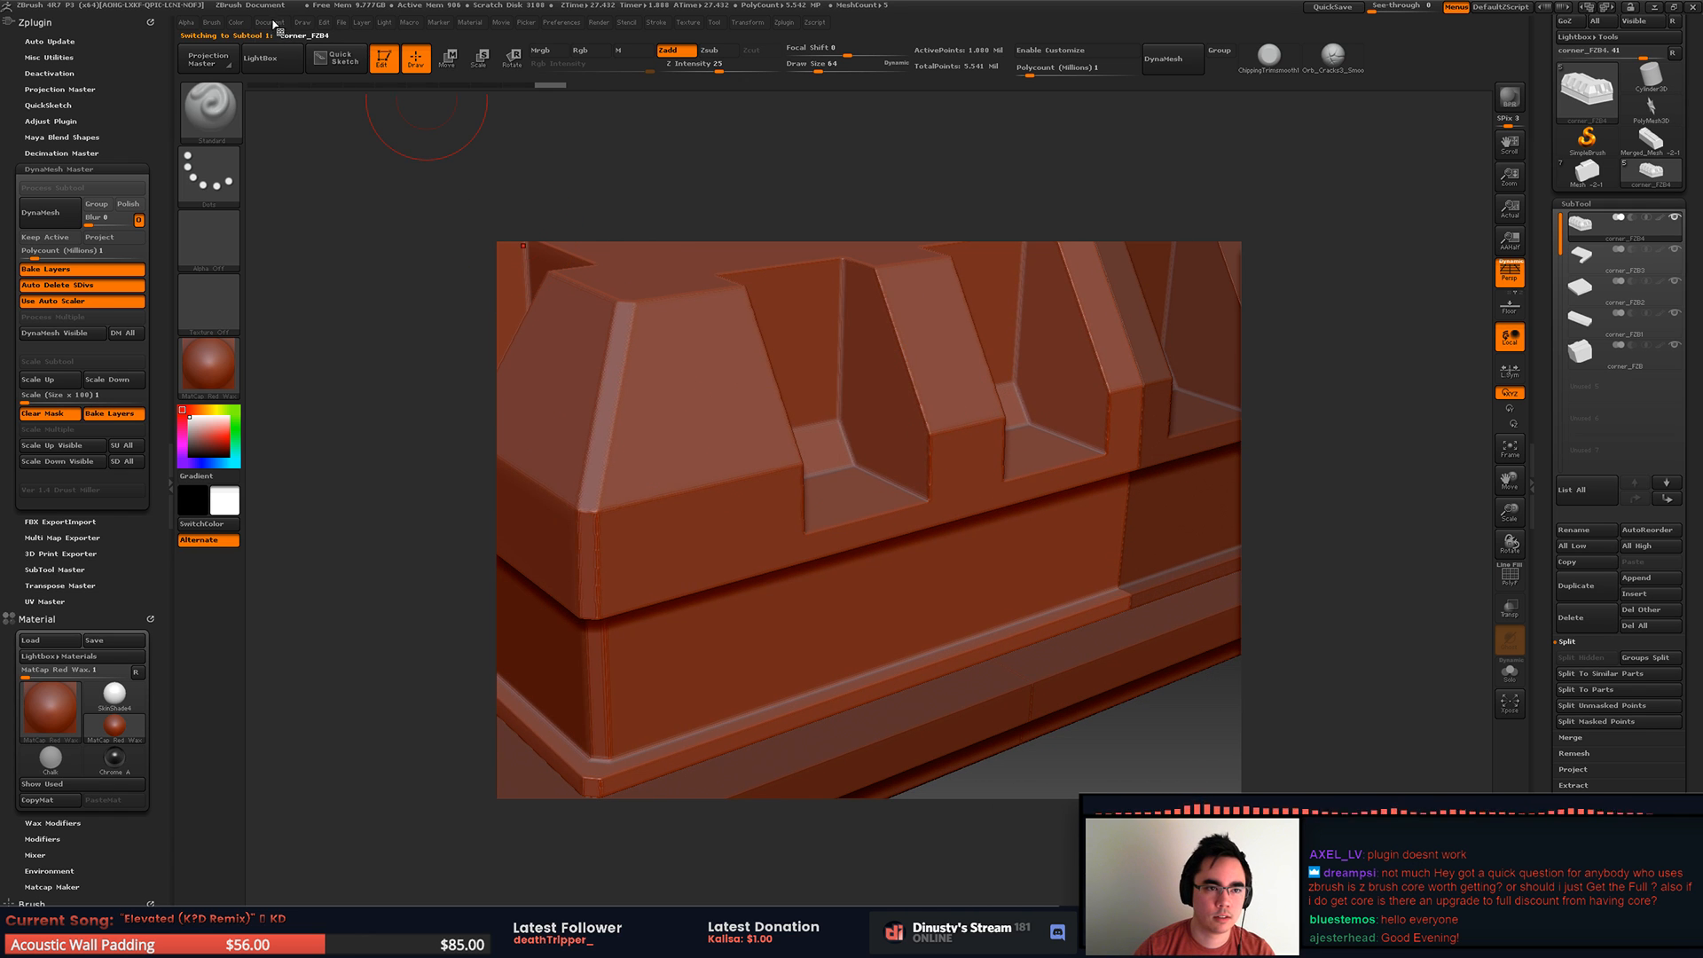
left_click(212, 22)
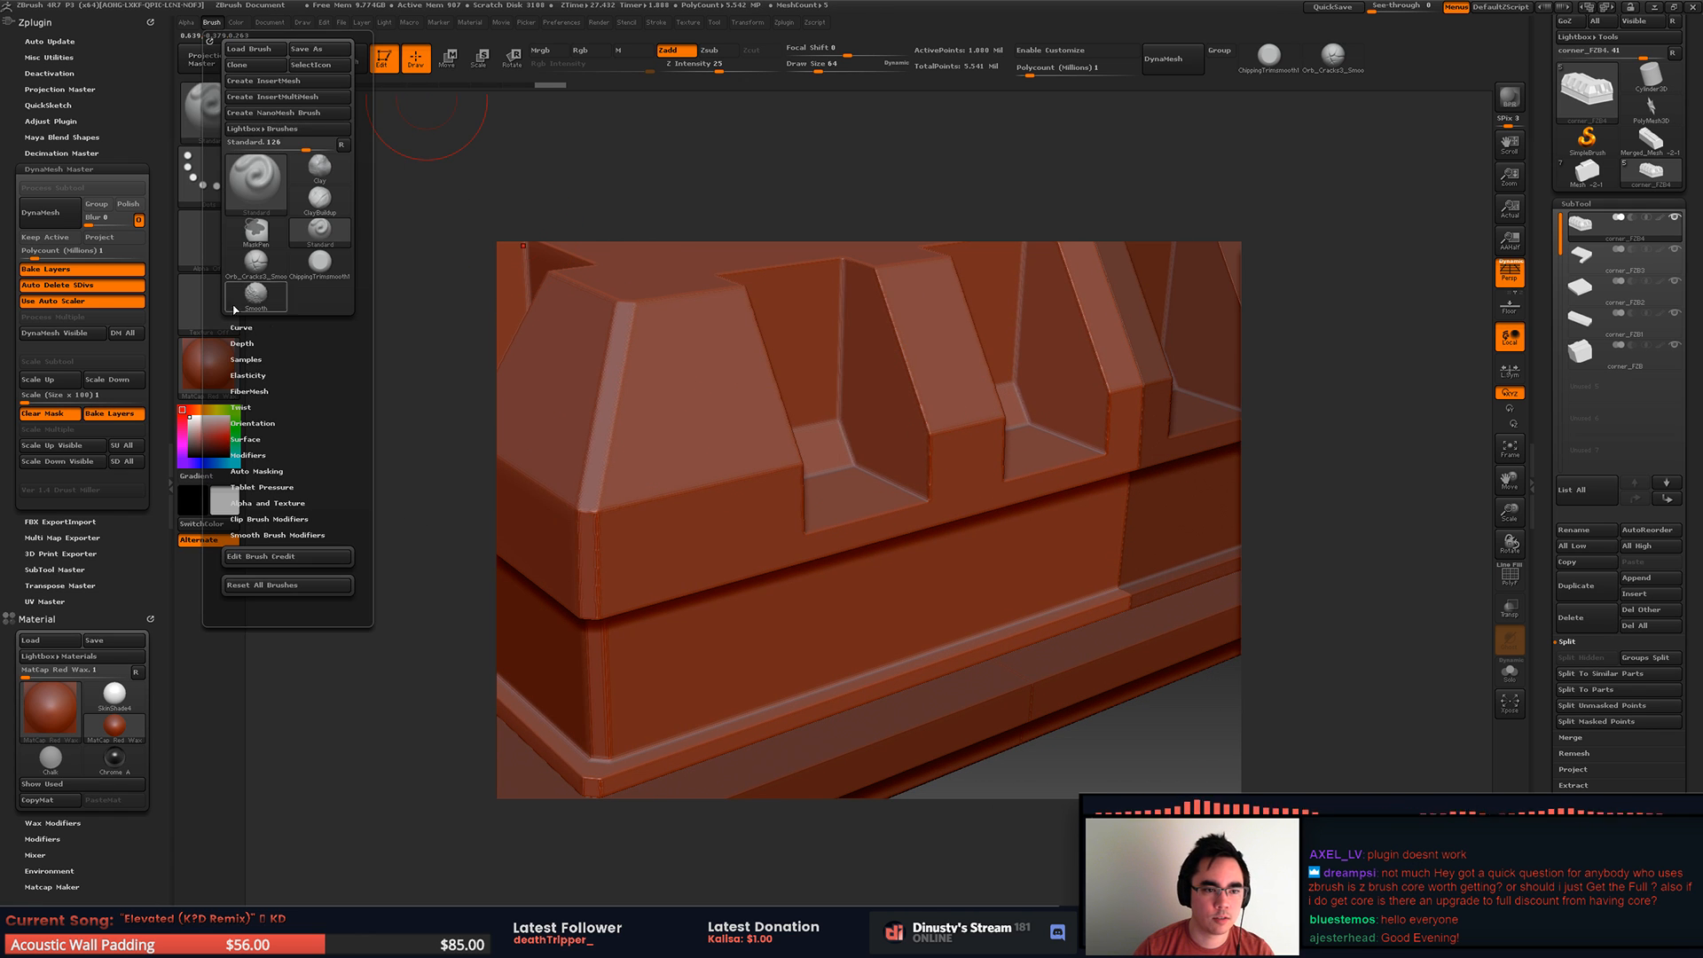
left_click(270, 22)
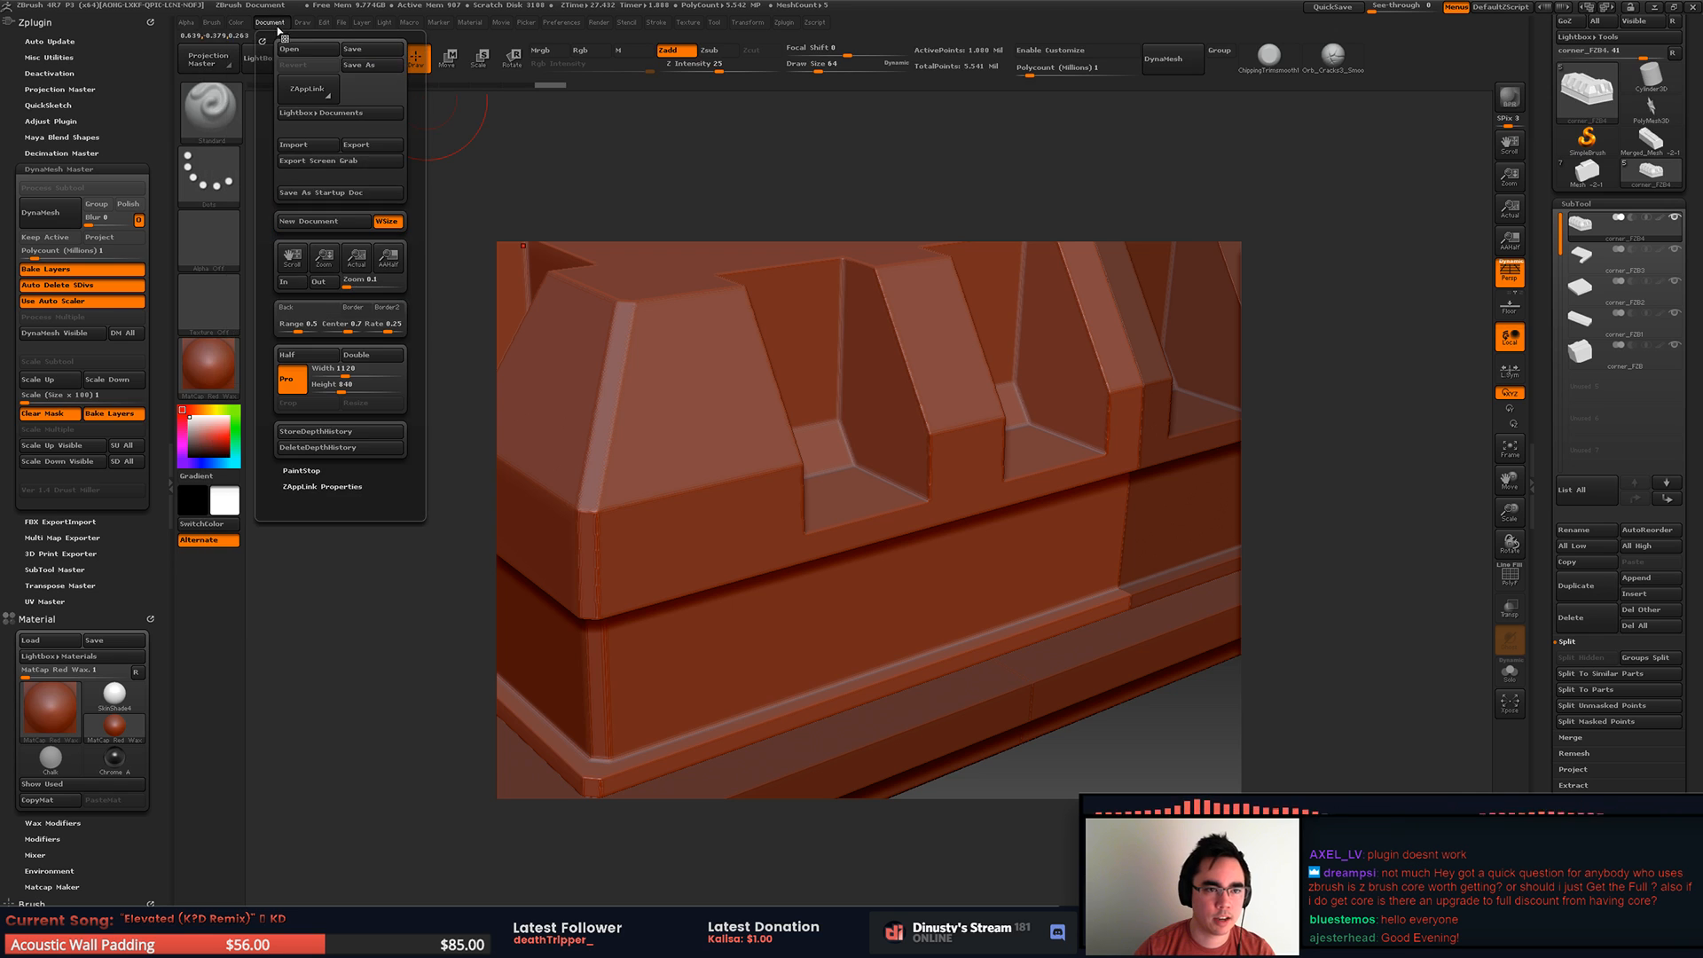
left_click(320, 222)
left_click(829, 525)
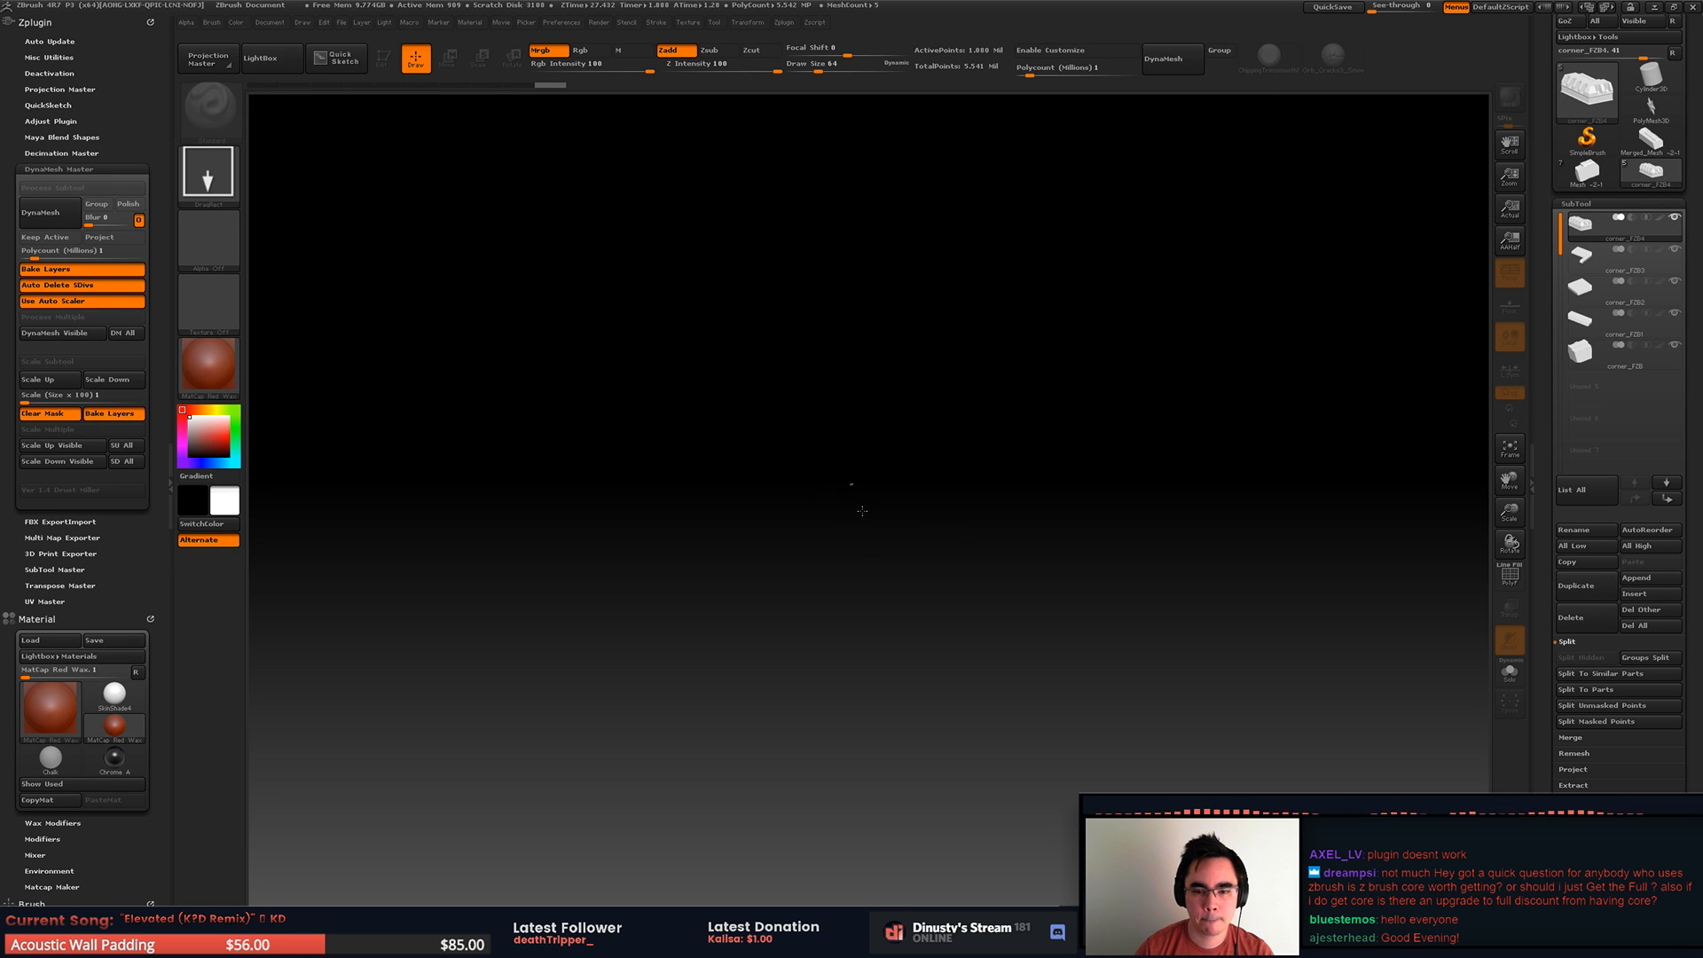
left_click_drag(853, 492, 994, 568)
key("t")
mouse_move(1118, 571)
left_mouse_down()
mouse_move(1030, 617)
mouse_move(1061, 582)
mouse_move(1140, 597)
mouse_move(962, 599)
mouse_move(1050, 675)
left_mouse_up()
key("shift+f")
Step: Step through the roof and base pieces on the model, examining each one's DynaMesh wireframe
left_click(948, 649, "alt")
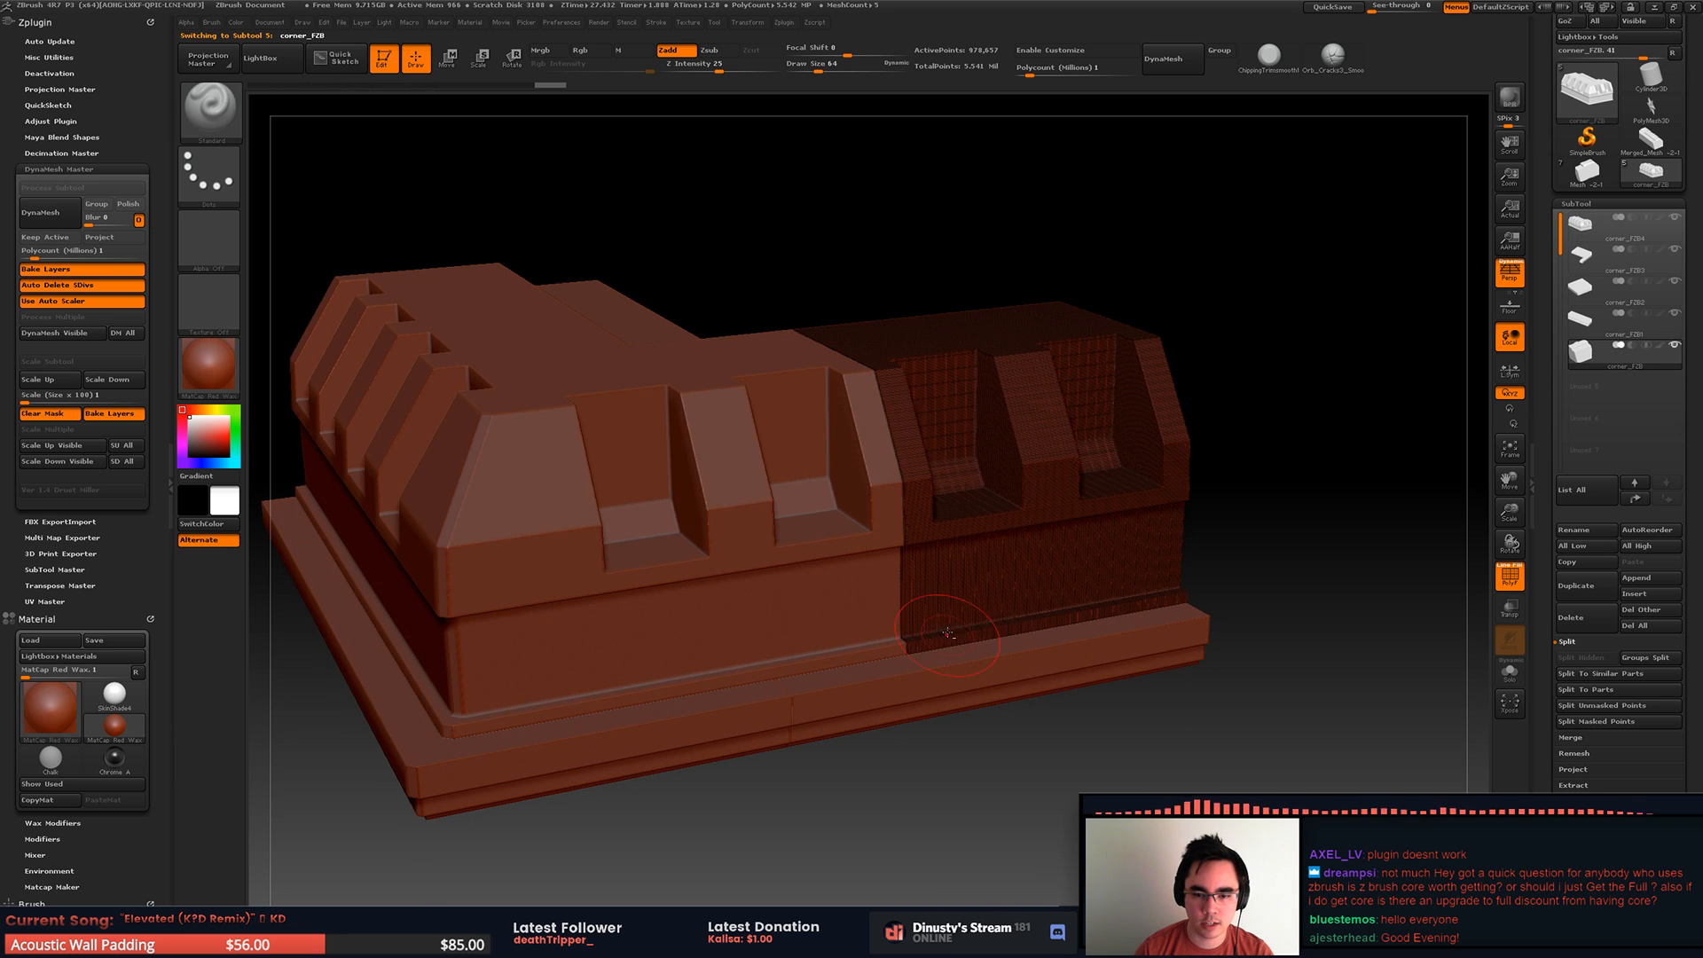
left_click(925, 711, "alt")
left_click(738, 733, "alt")
left_click_drag(737, 783, 852, 661)
left_click(372, 499, "alt")
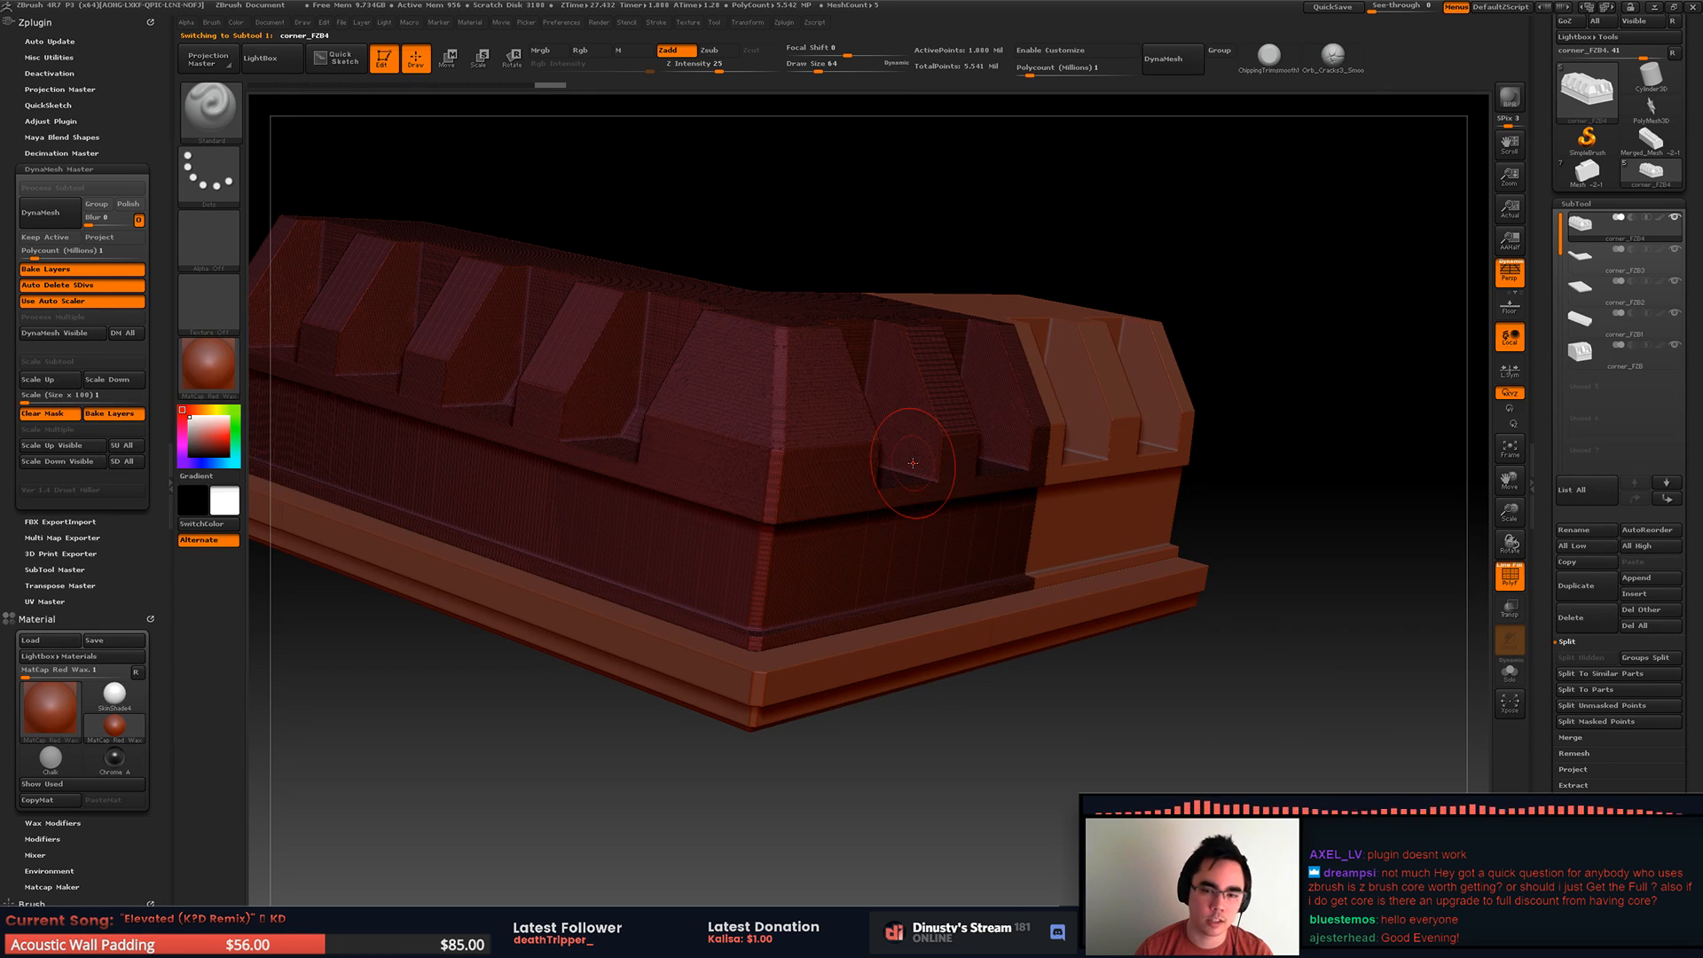
left_click_drag(1281, 373, 1262, 434)
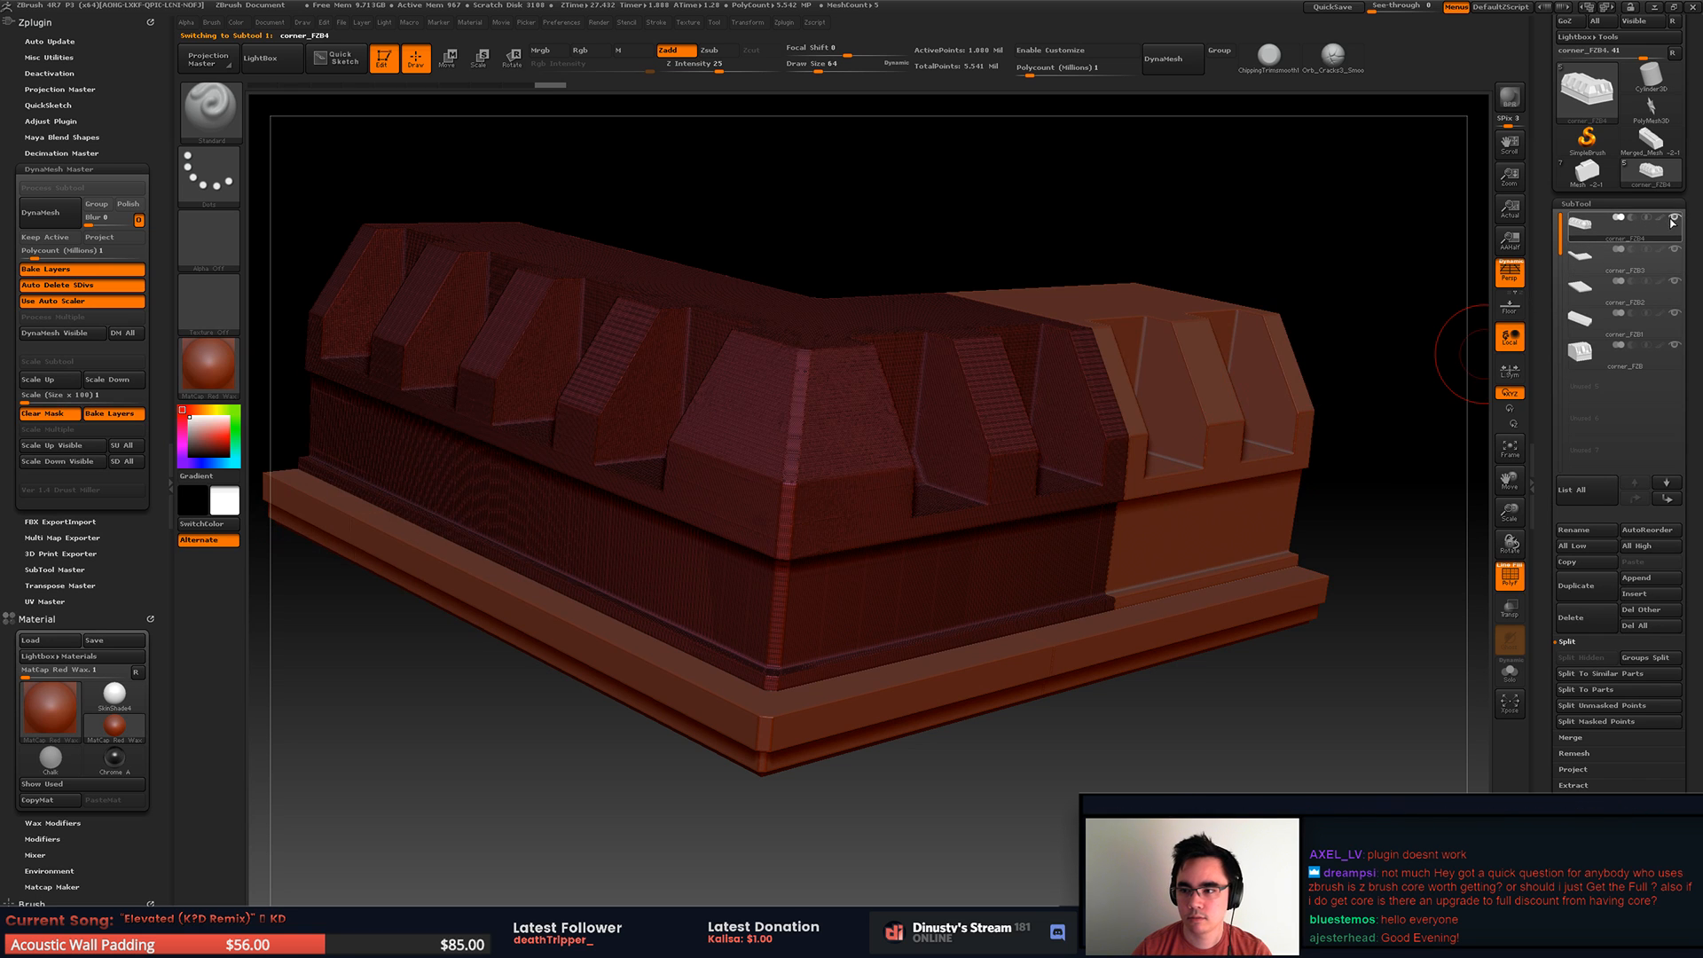
Step: Isolate the corner_FZB4 piece by hiding the other subtools and turn off the polyframe
left_click(1675, 218)
right_click_drag(1067, 503, 1366, 484)
key("shift+f")
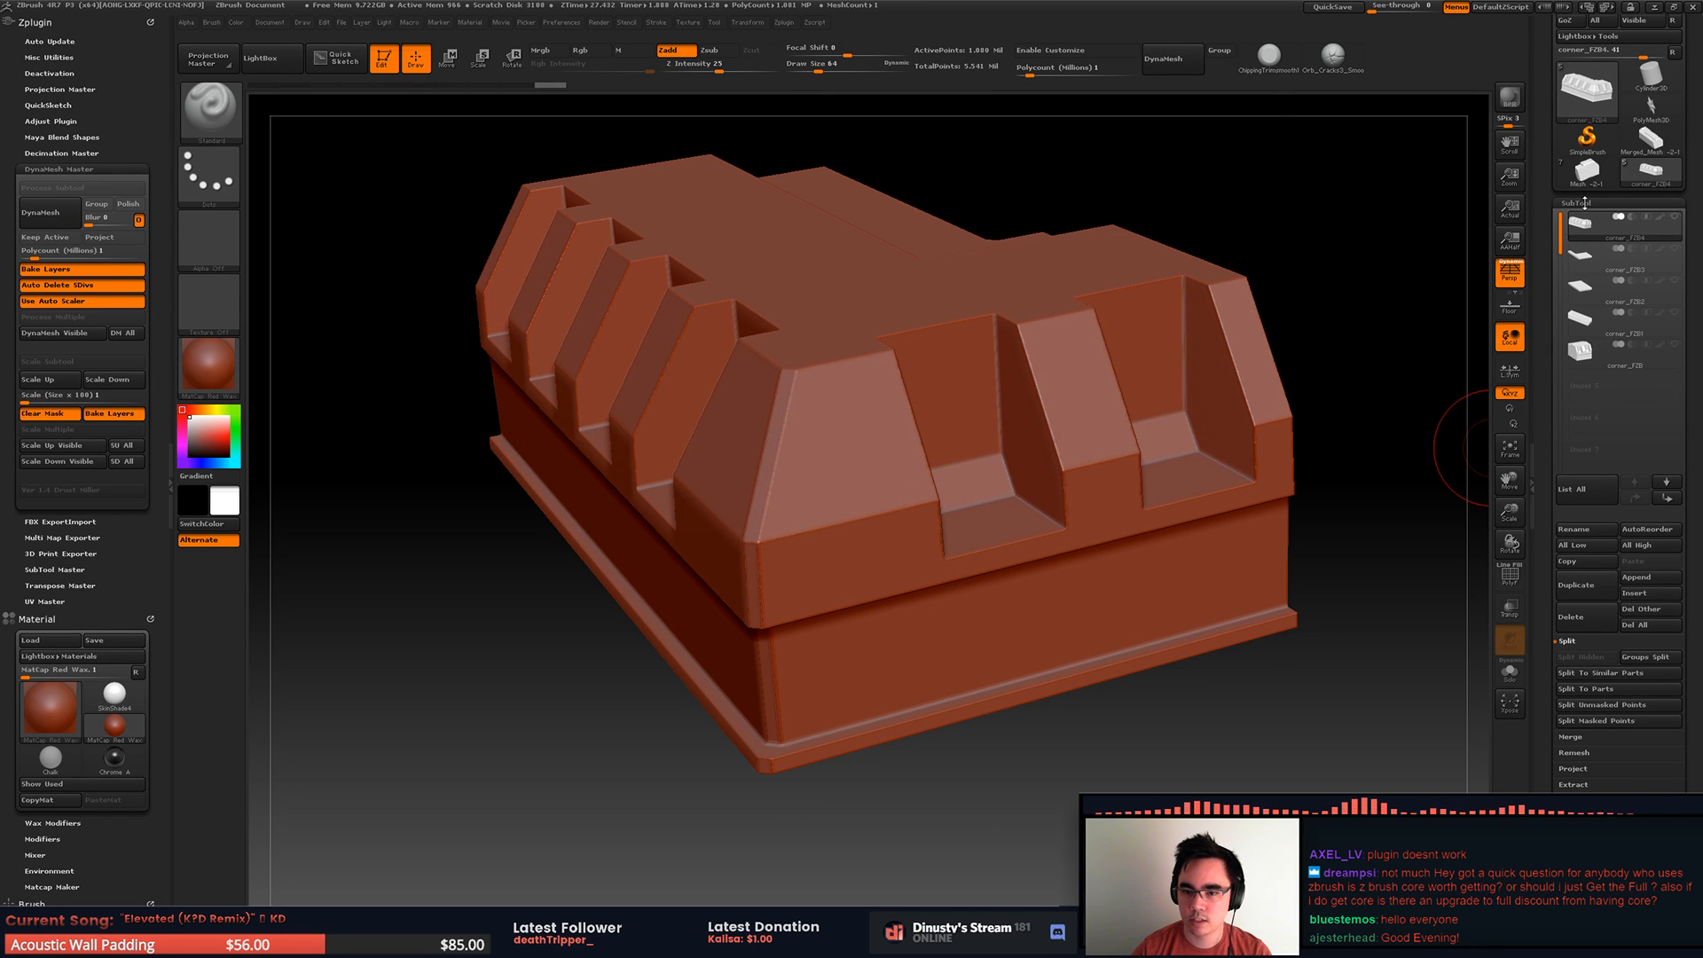
Step: Soften the edges of the corner_FZB4 piece with a light Polish deformation and collapse the plugin tray
mouse_move(1648, 184)
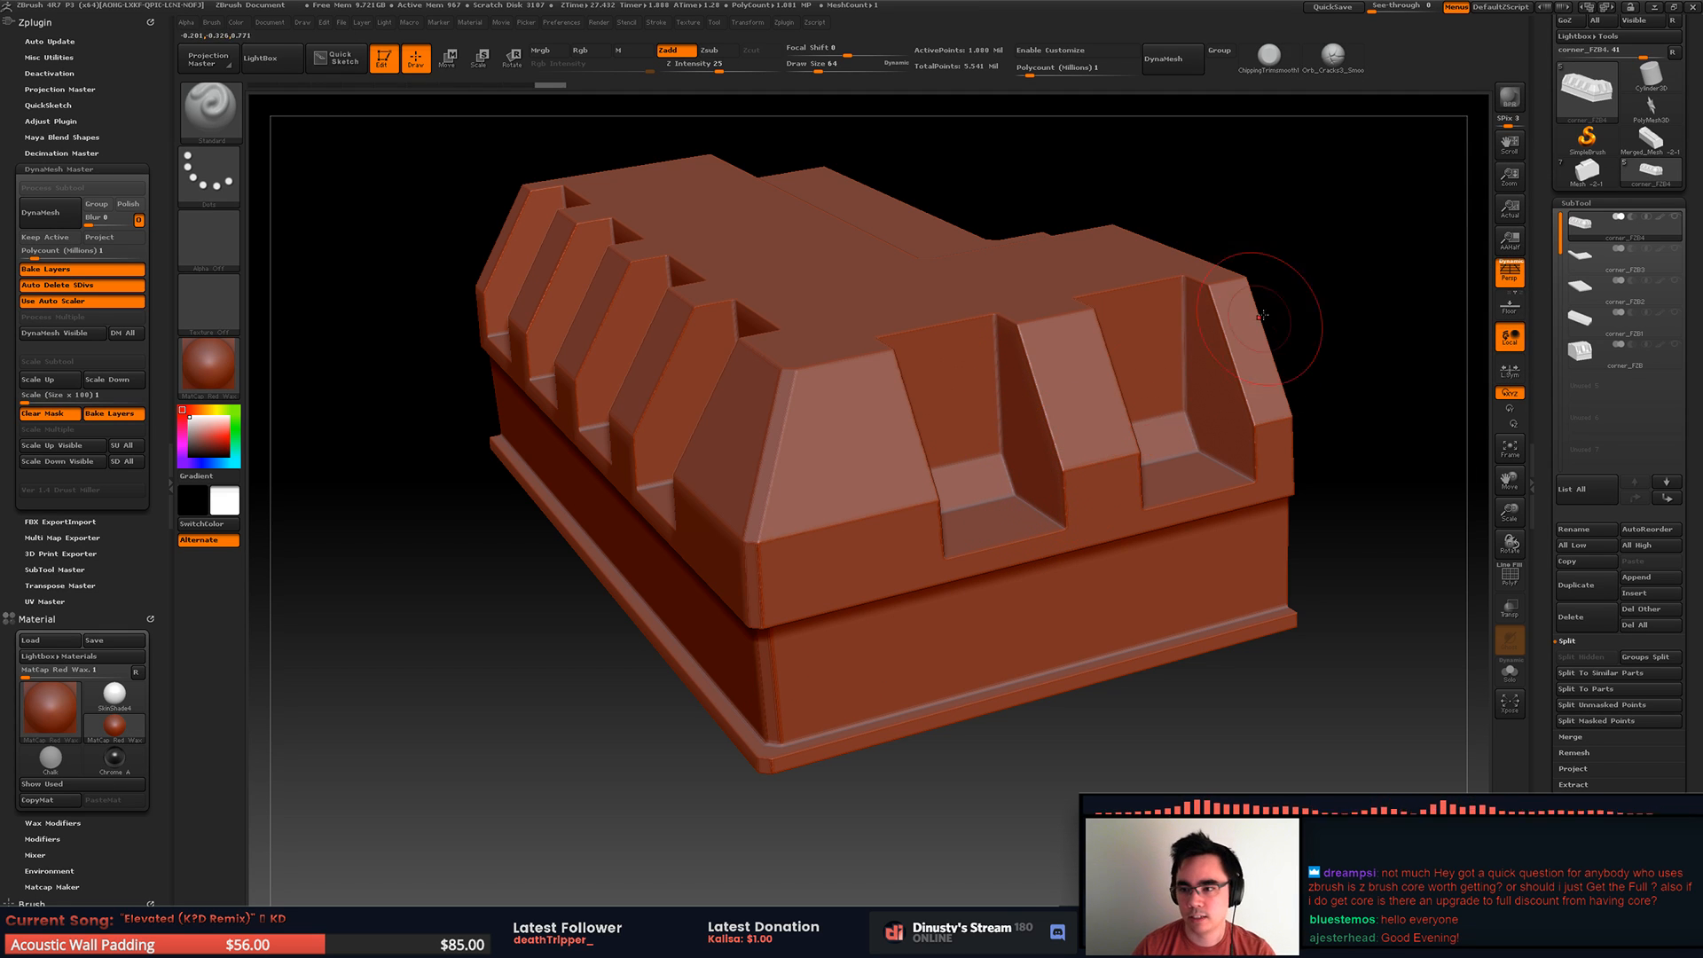
left_click(1586, 202)
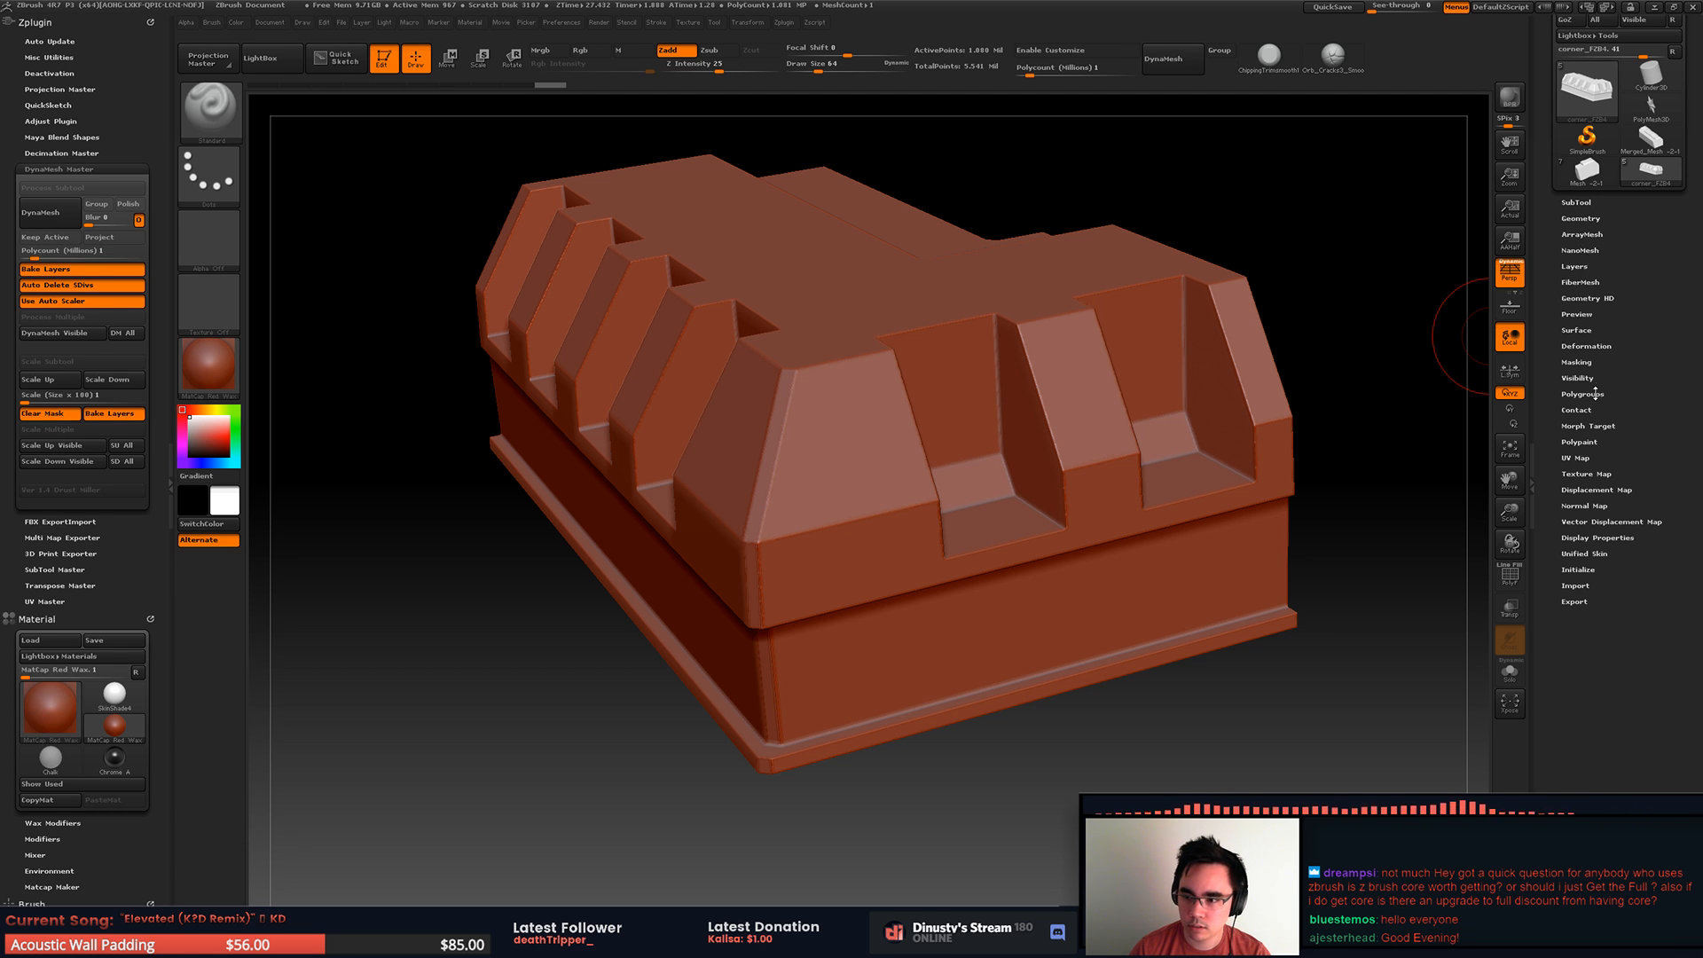
left_click(1587, 343)
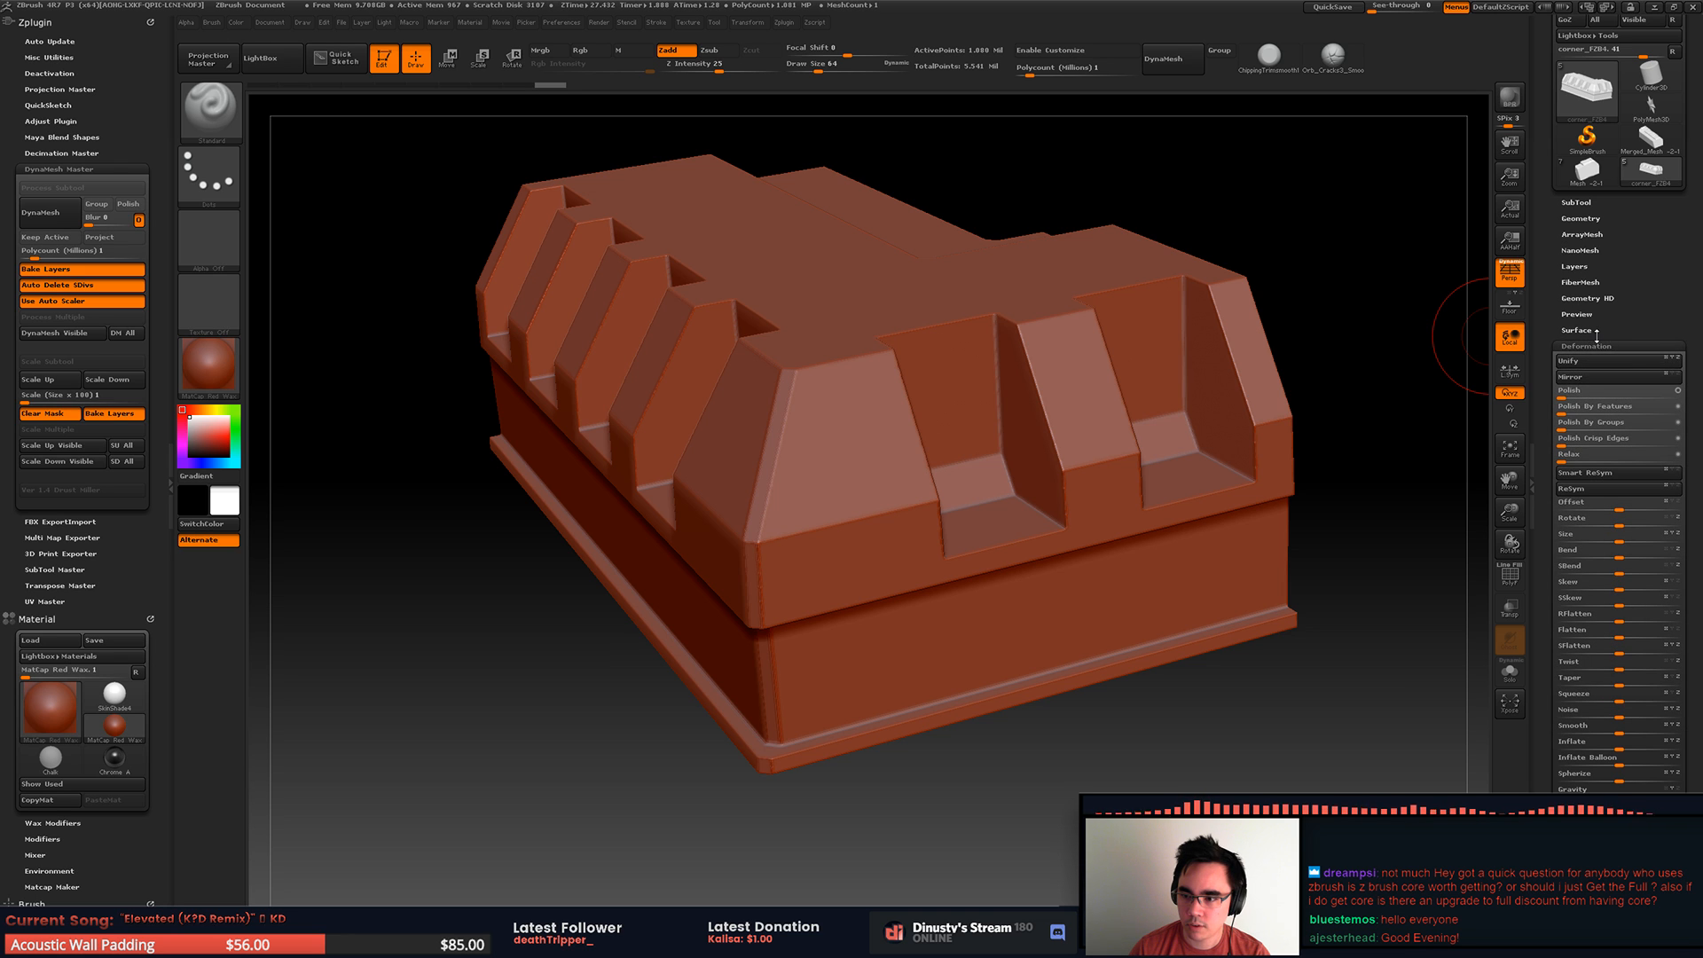
left_click_drag(1563, 397, 1590, 401)
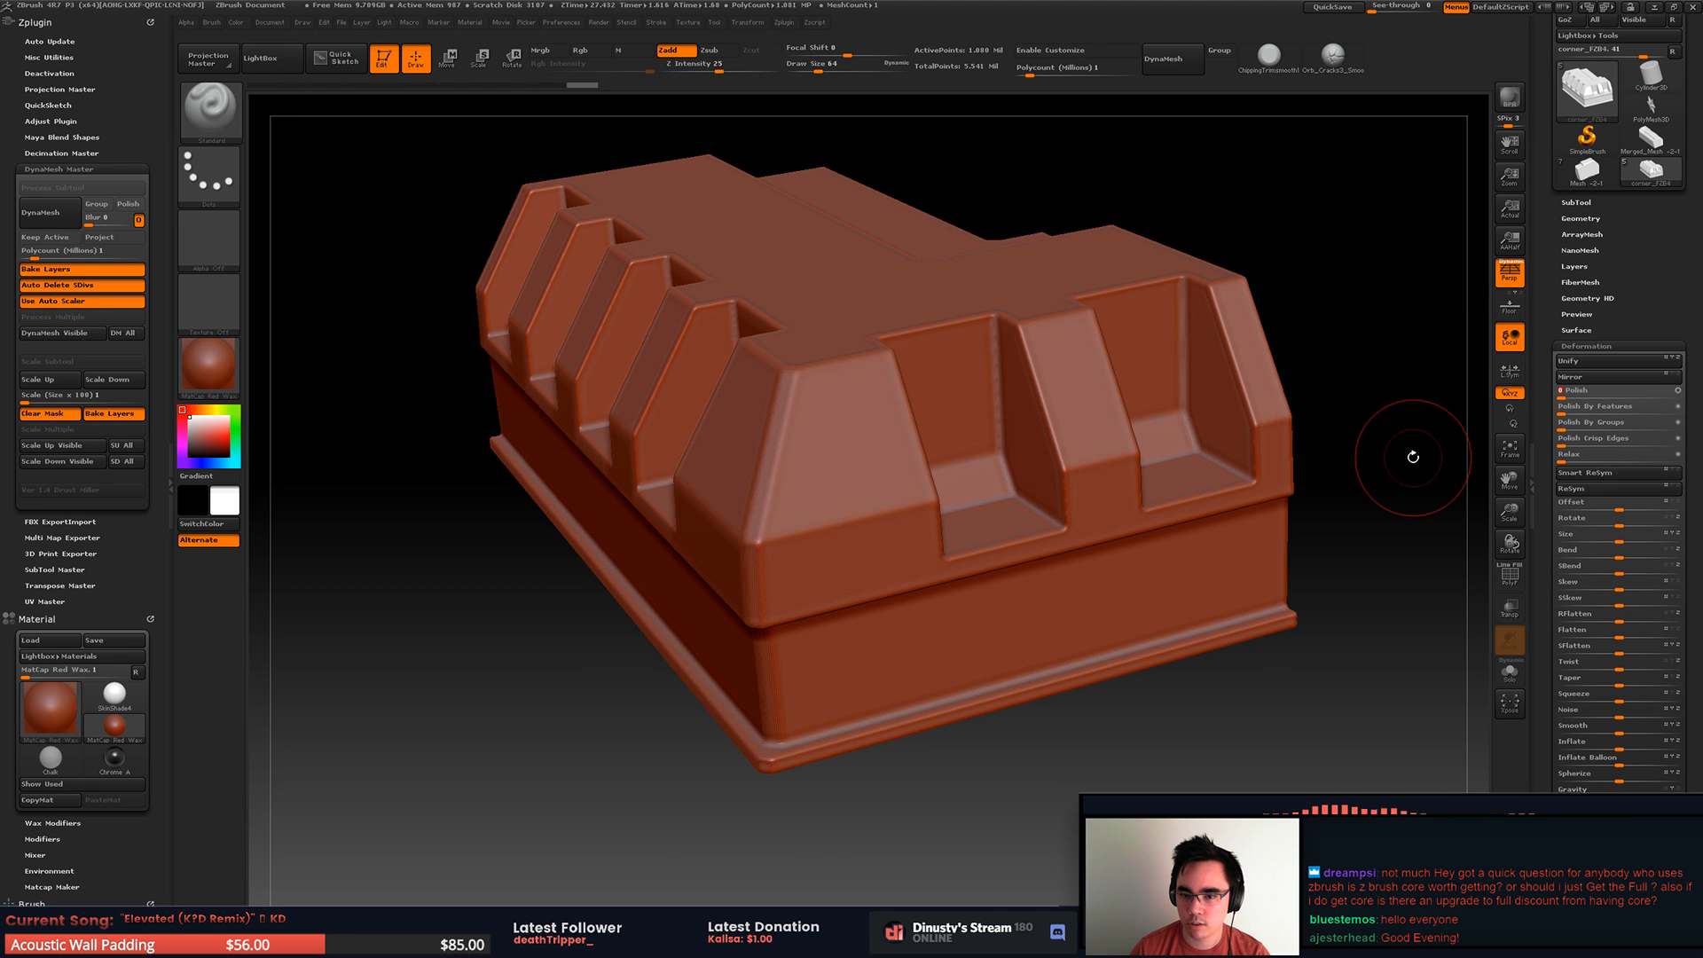
left_click_drag(1364, 416, 1334, 452)
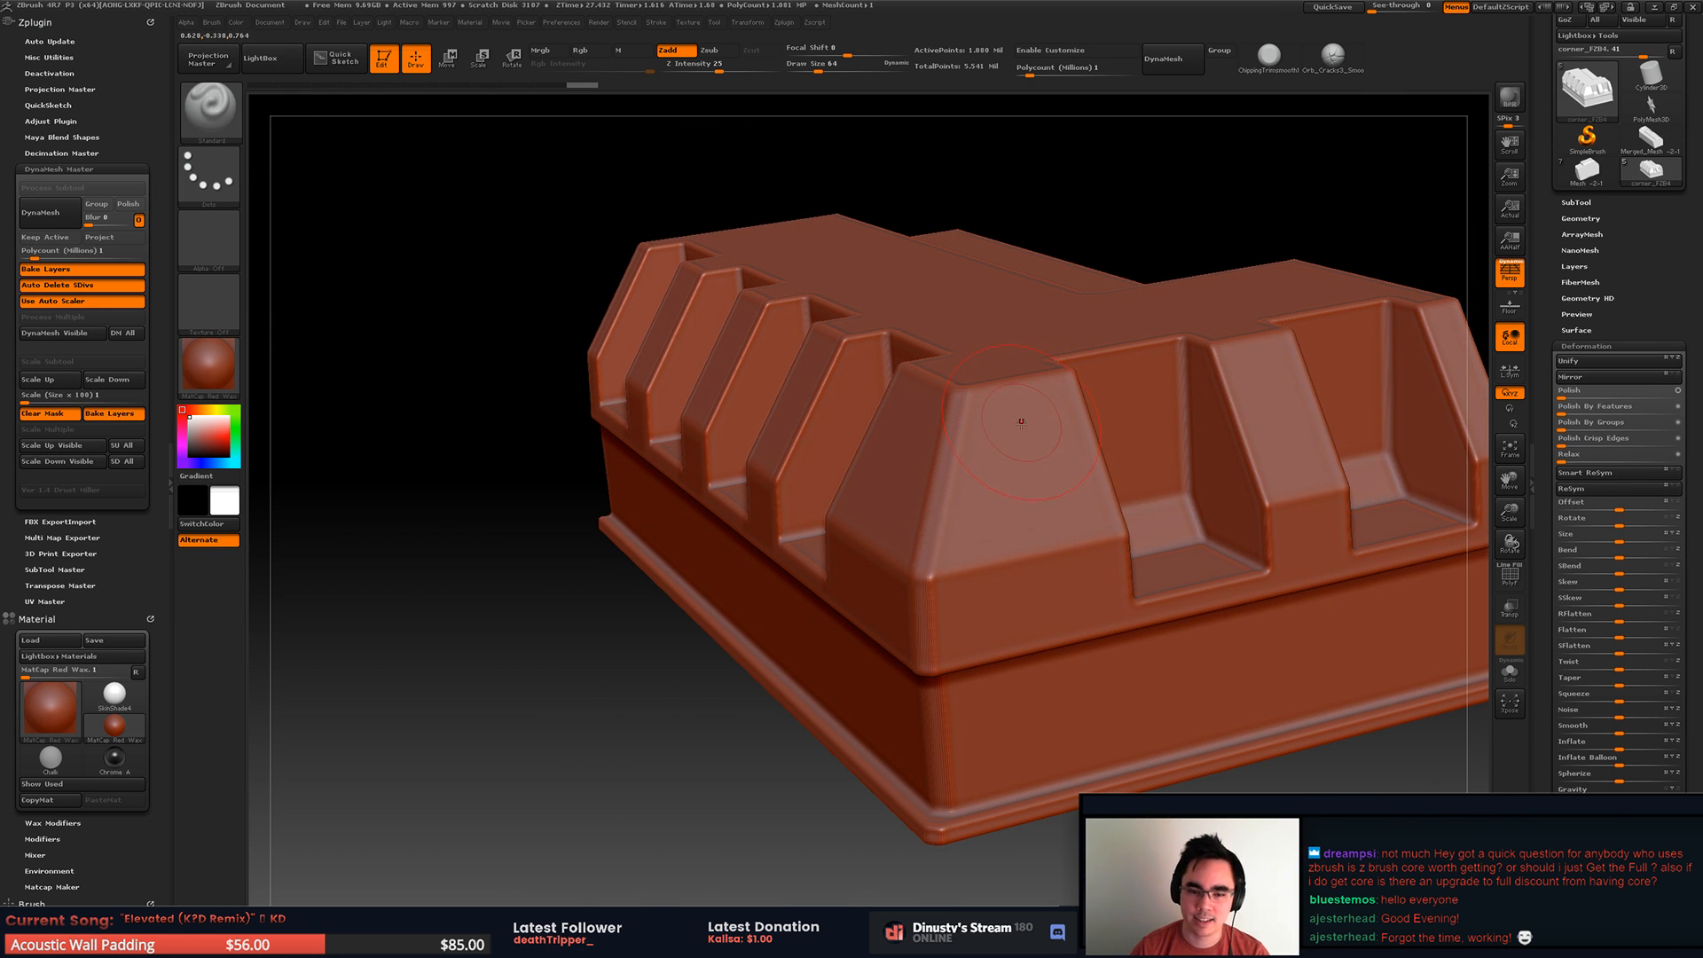
right_click_drag(1052, 345, 646, 528, "alt")
left_click(170, 347)
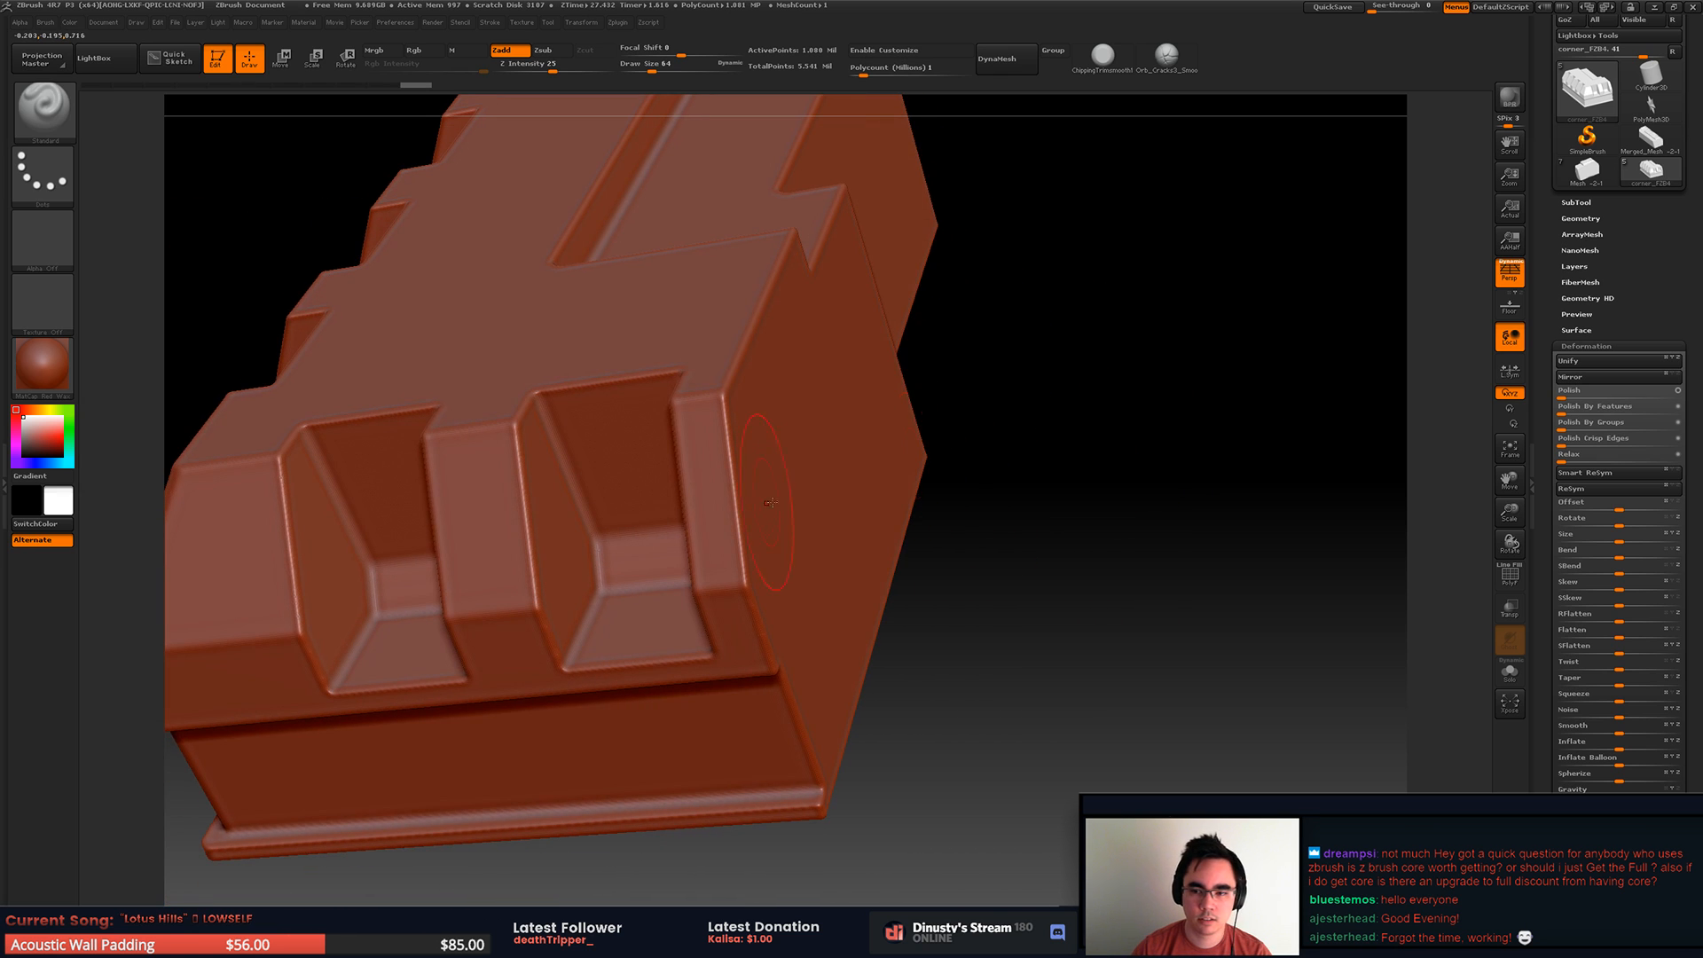
Step: Move the corner_FZB subtool directly below corner_FZB4 in the list and show both pieces together
left_click(1581, 203)
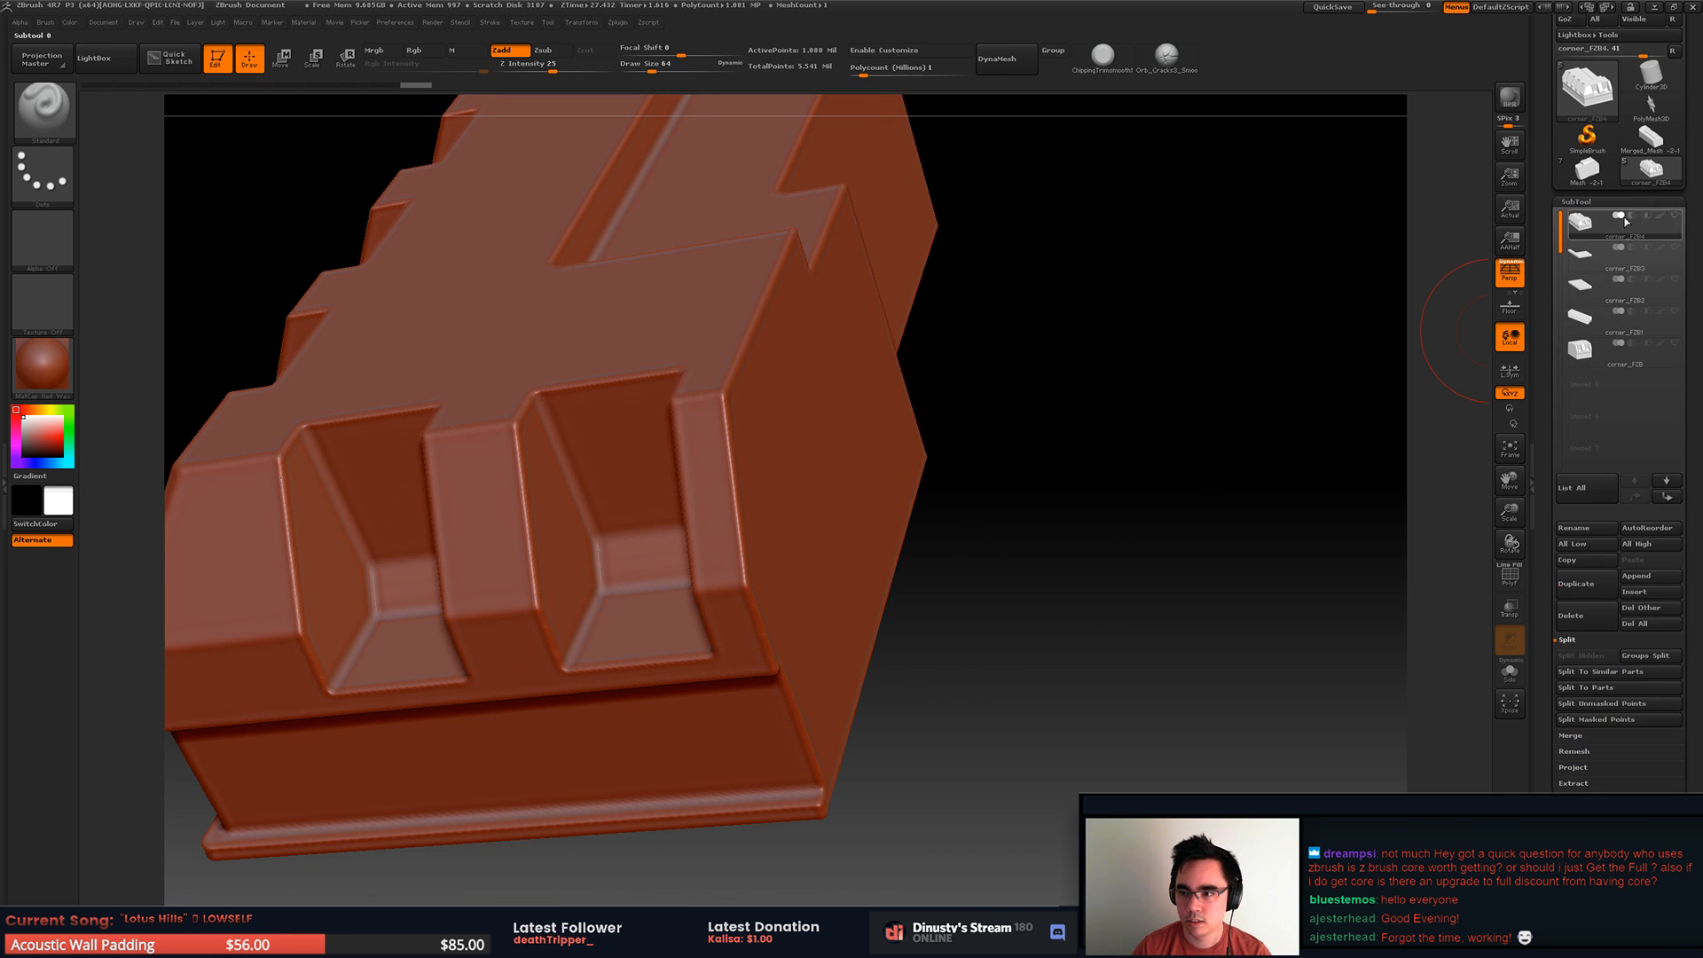
mouse_move(1676, 249)
left_click(1580, 255)
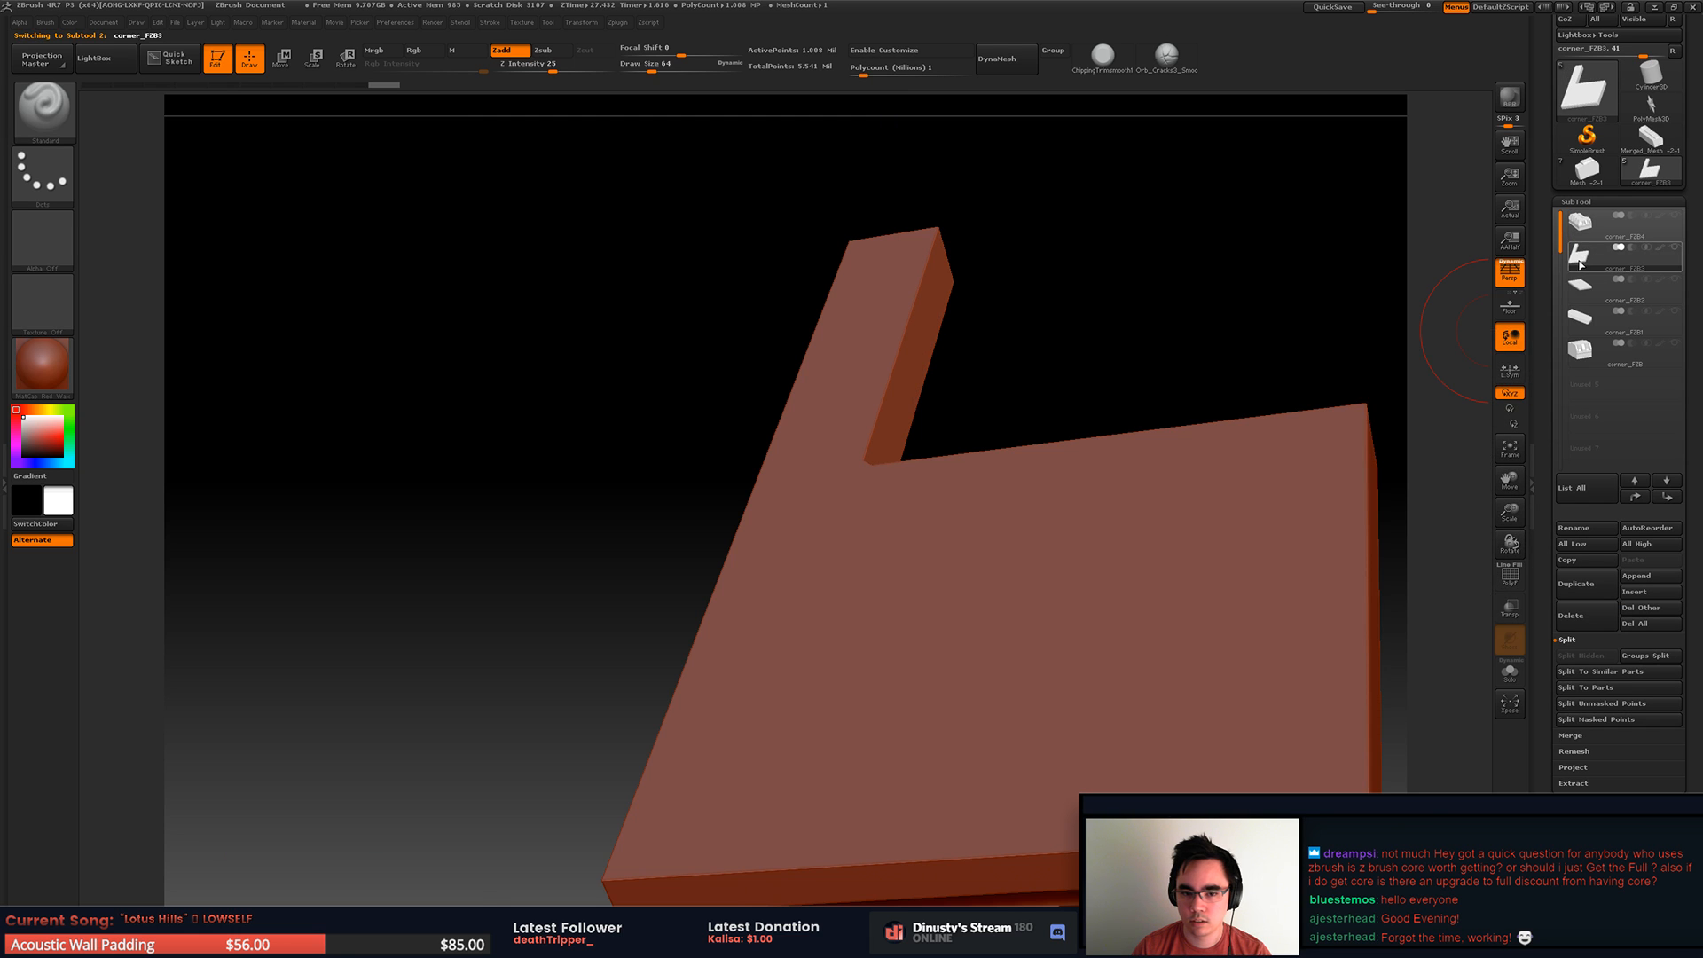
left_click(1581, 348)
left_click(1637, 495)
left_click(1637, 496)
left_click(1638, 496)
left_click(1675, 217)
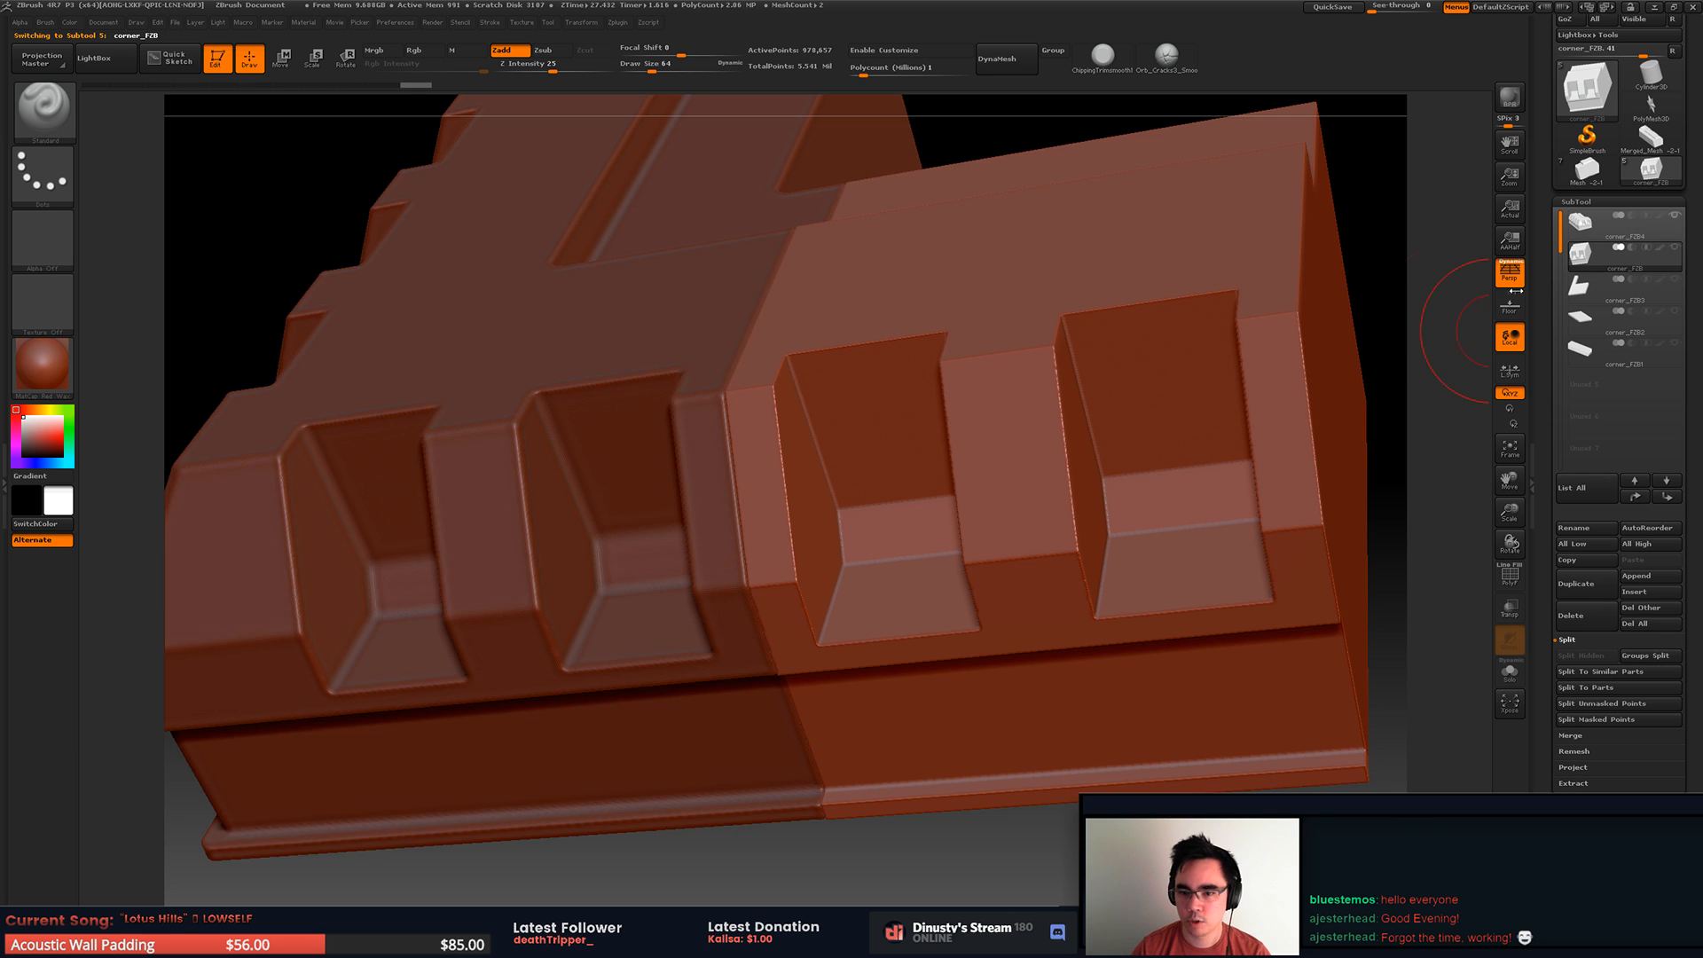
right_click_drag(675, 514, 820, 491)
left_click(776, 485, "alt")
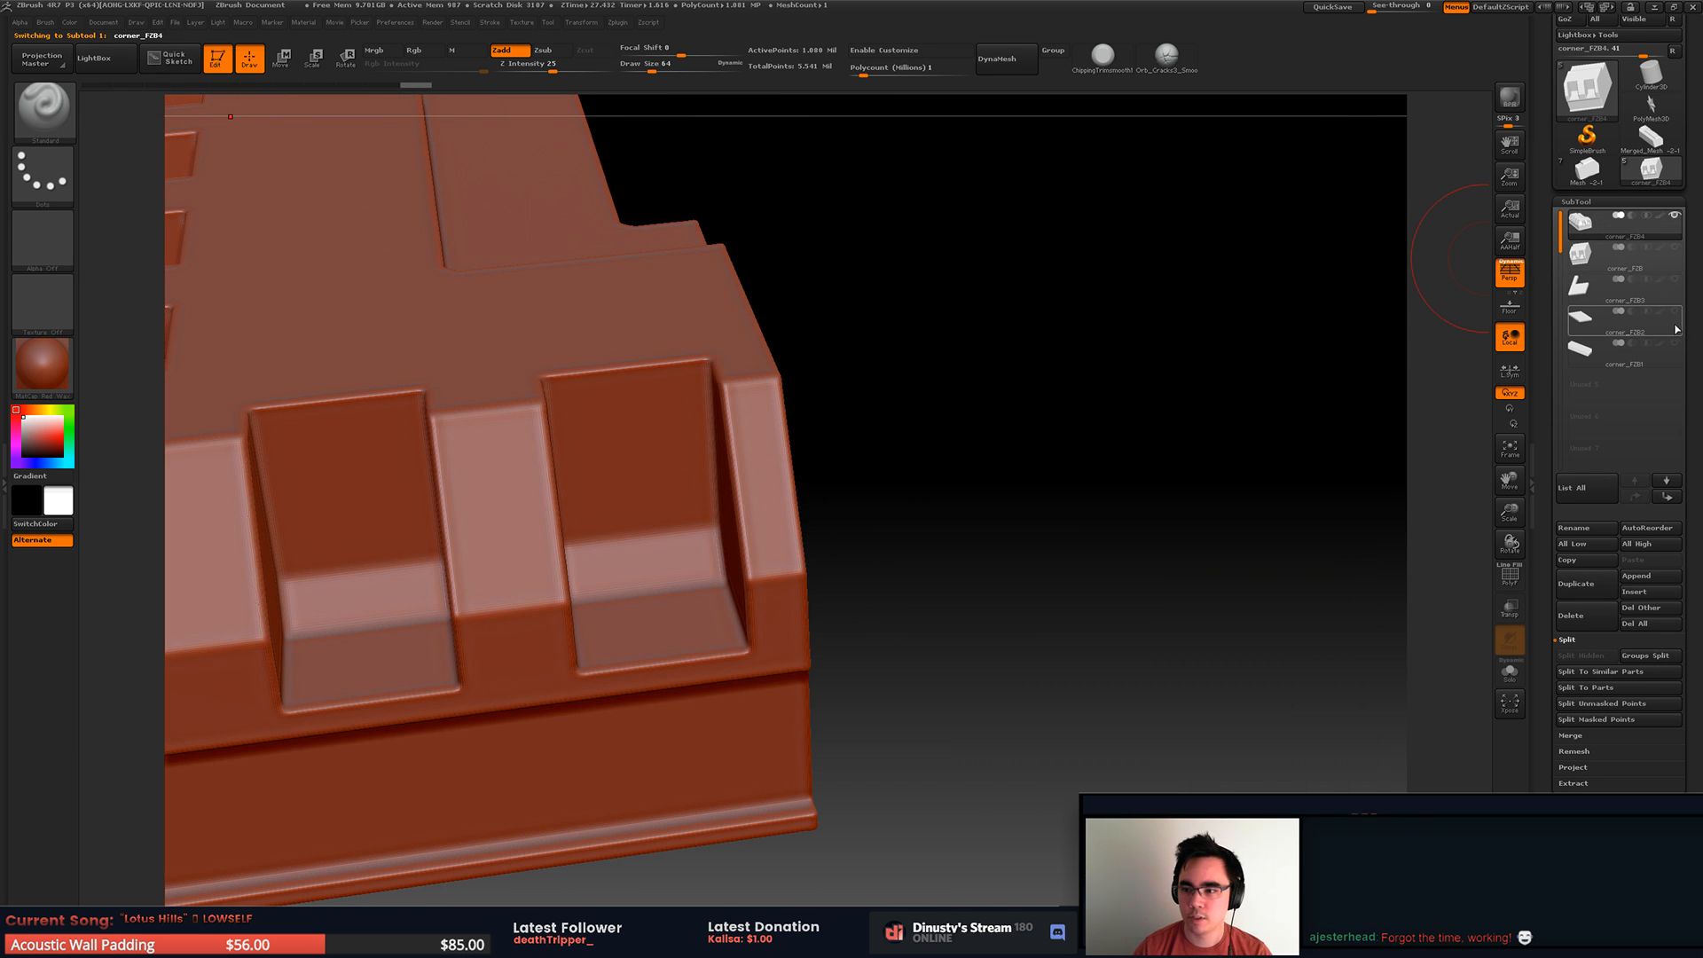
left_click(1675, 248)
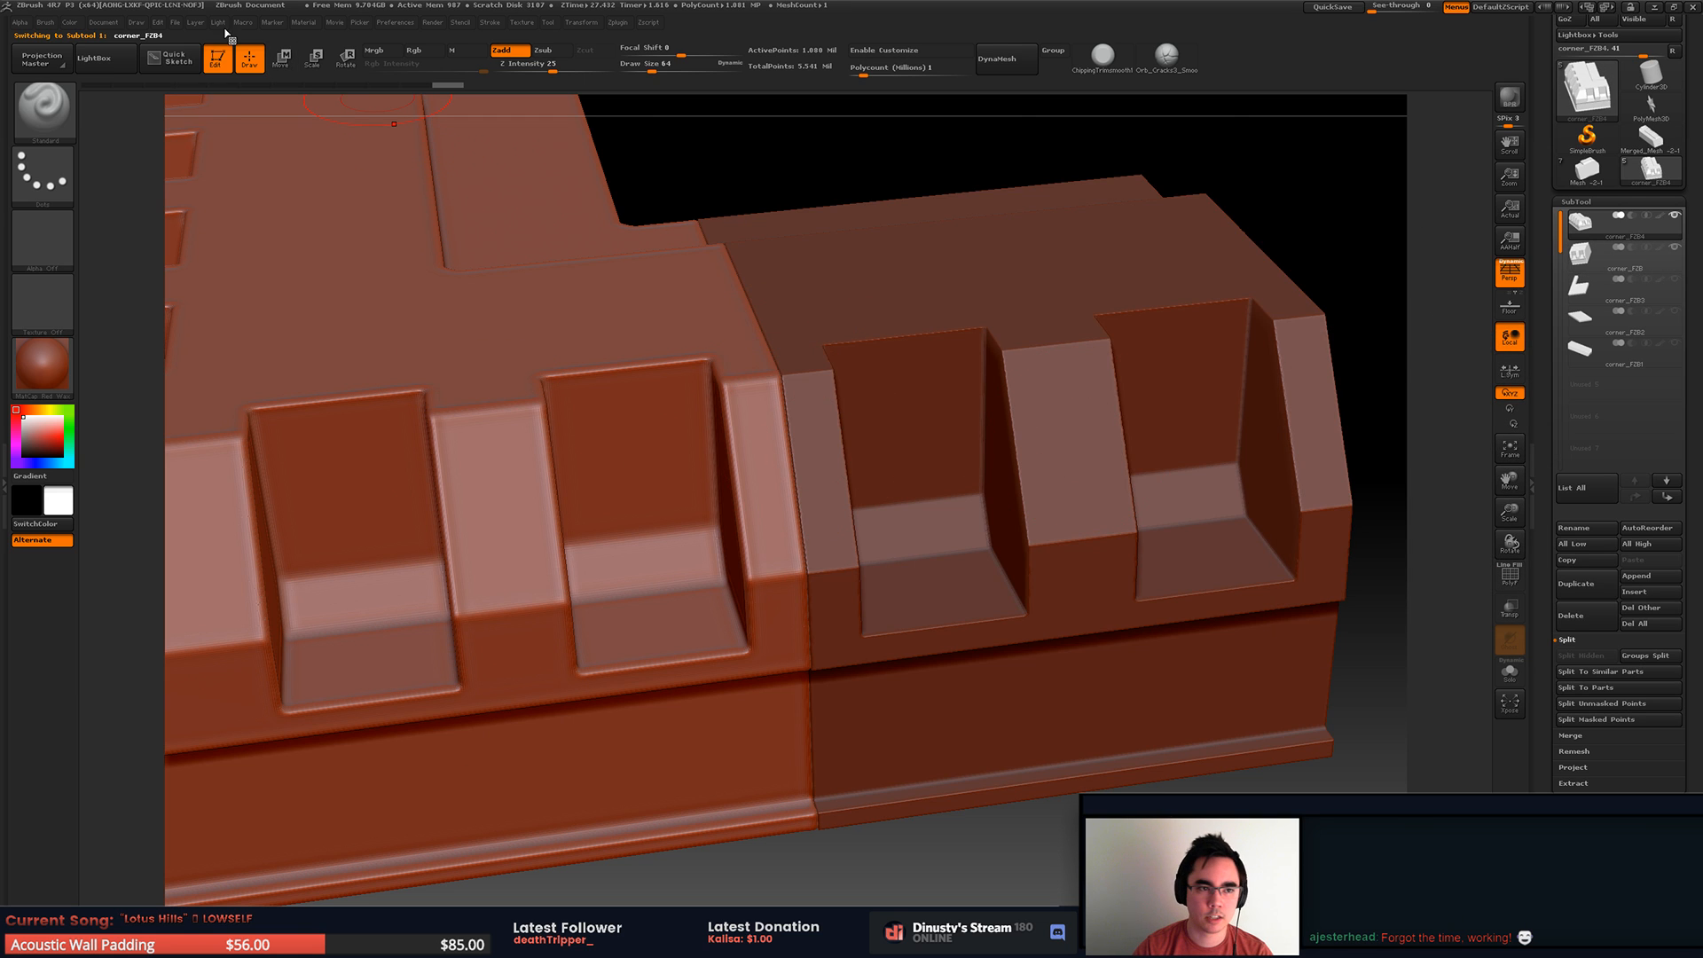
Step: Fill the corner_FZB4 and corner_FZB pieces each with white using FillObject
mouse_move(72, 25)
left_click(114, 307)
left_click(1053, 201, "alt")
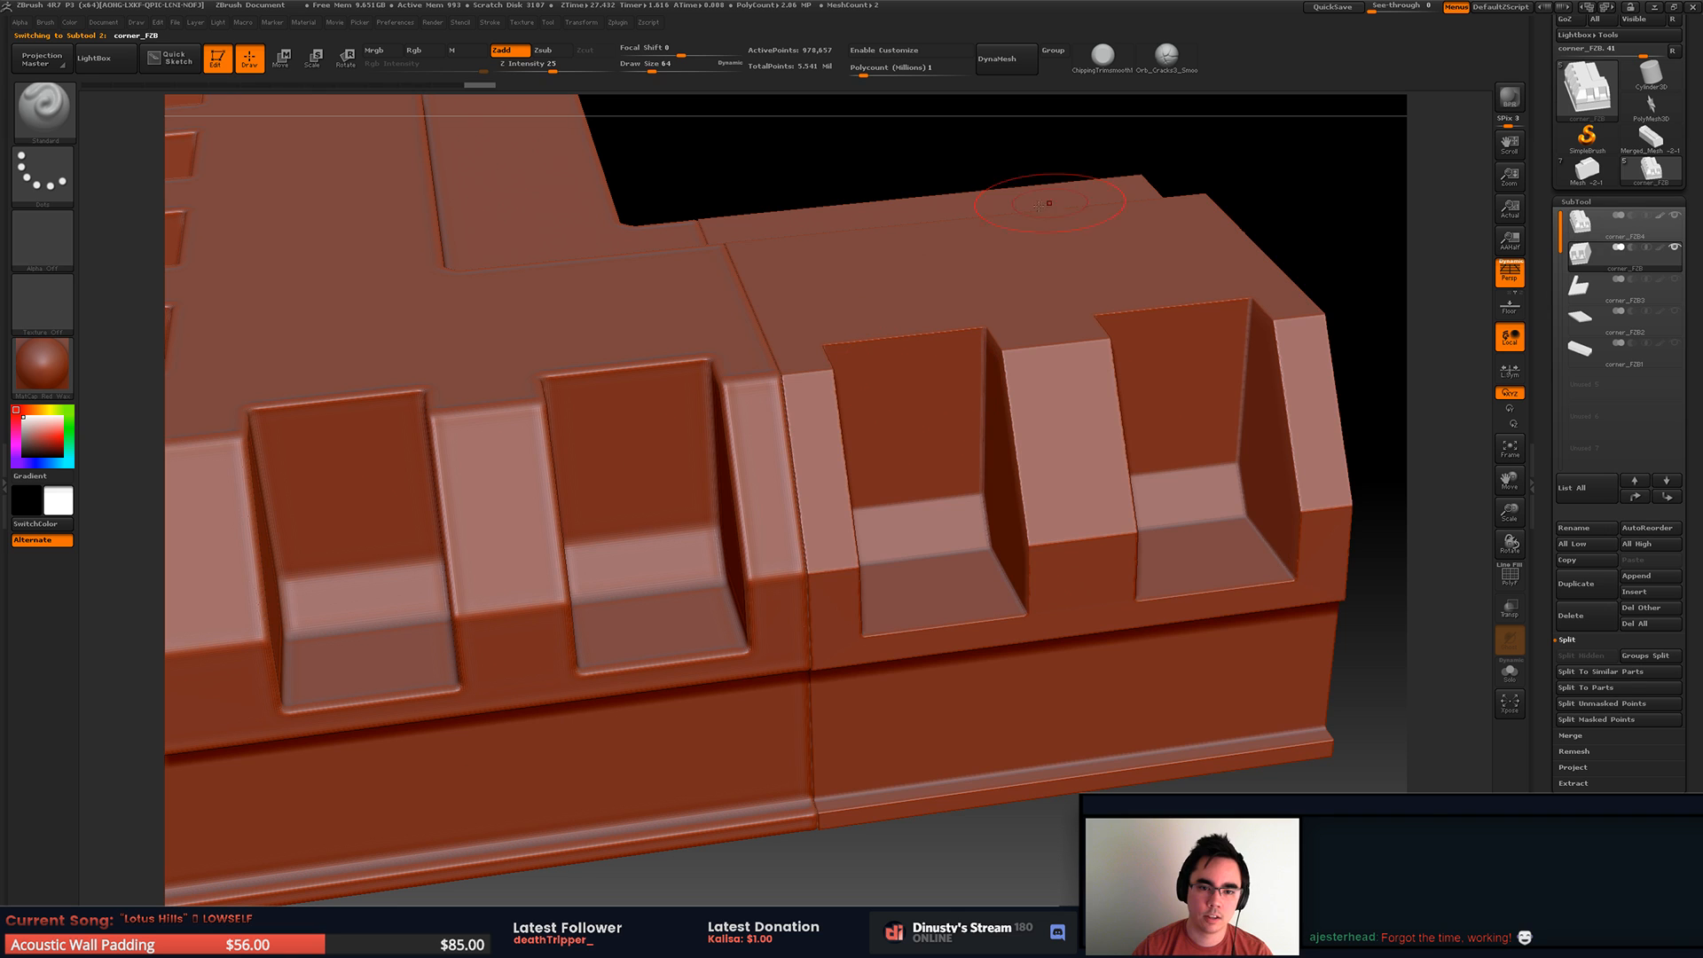
left_click(69, 22)
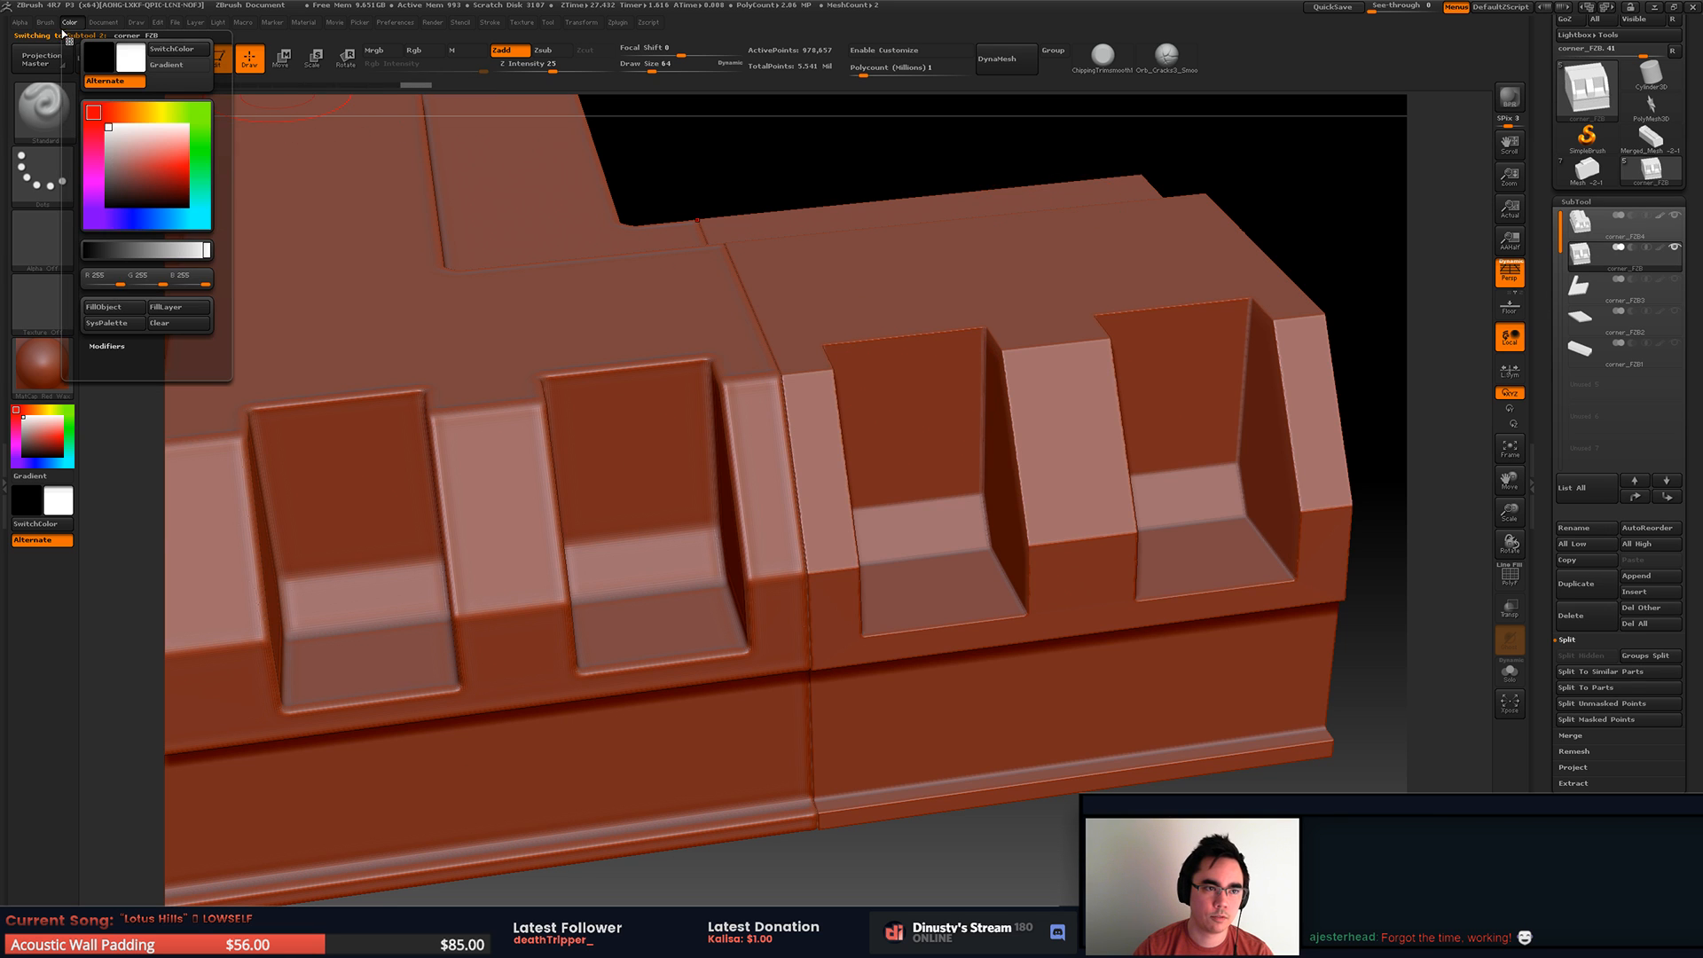
left_click(106, 310)
mouse_move(727, 107)
left_mouse_down()
mouse_move(576, 63)
mouse_move(767, 133)
left_mouse_up()
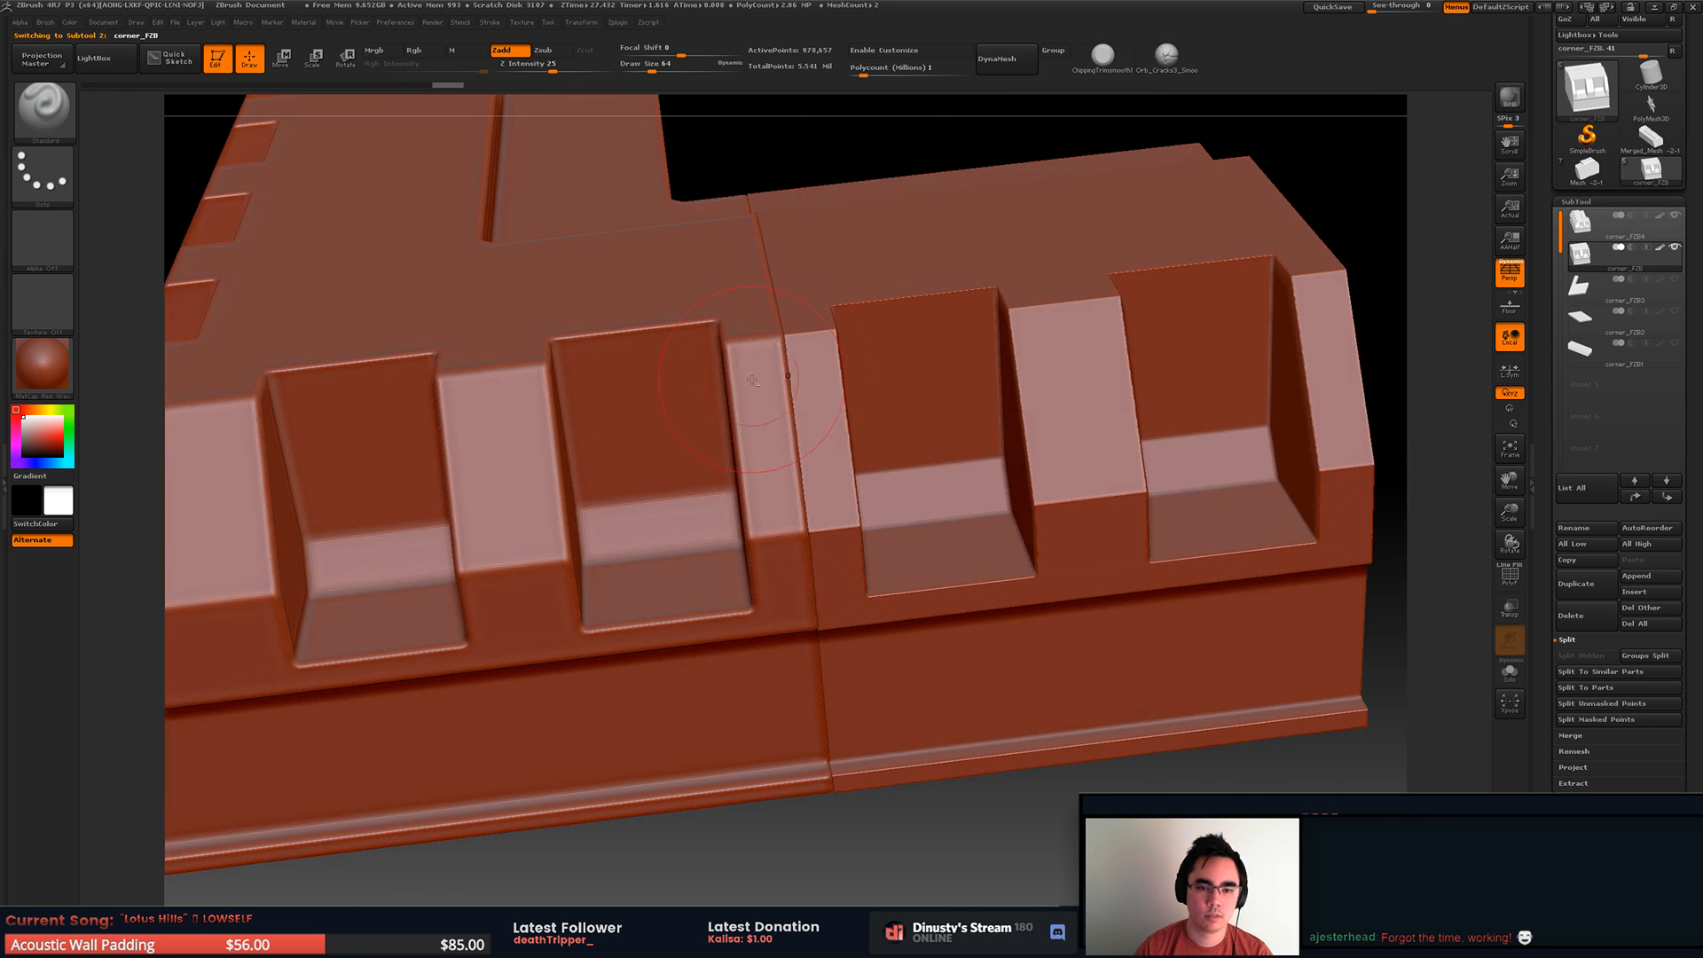
left_click(833, 353, "alt")
left_click(776, 350, "alt")
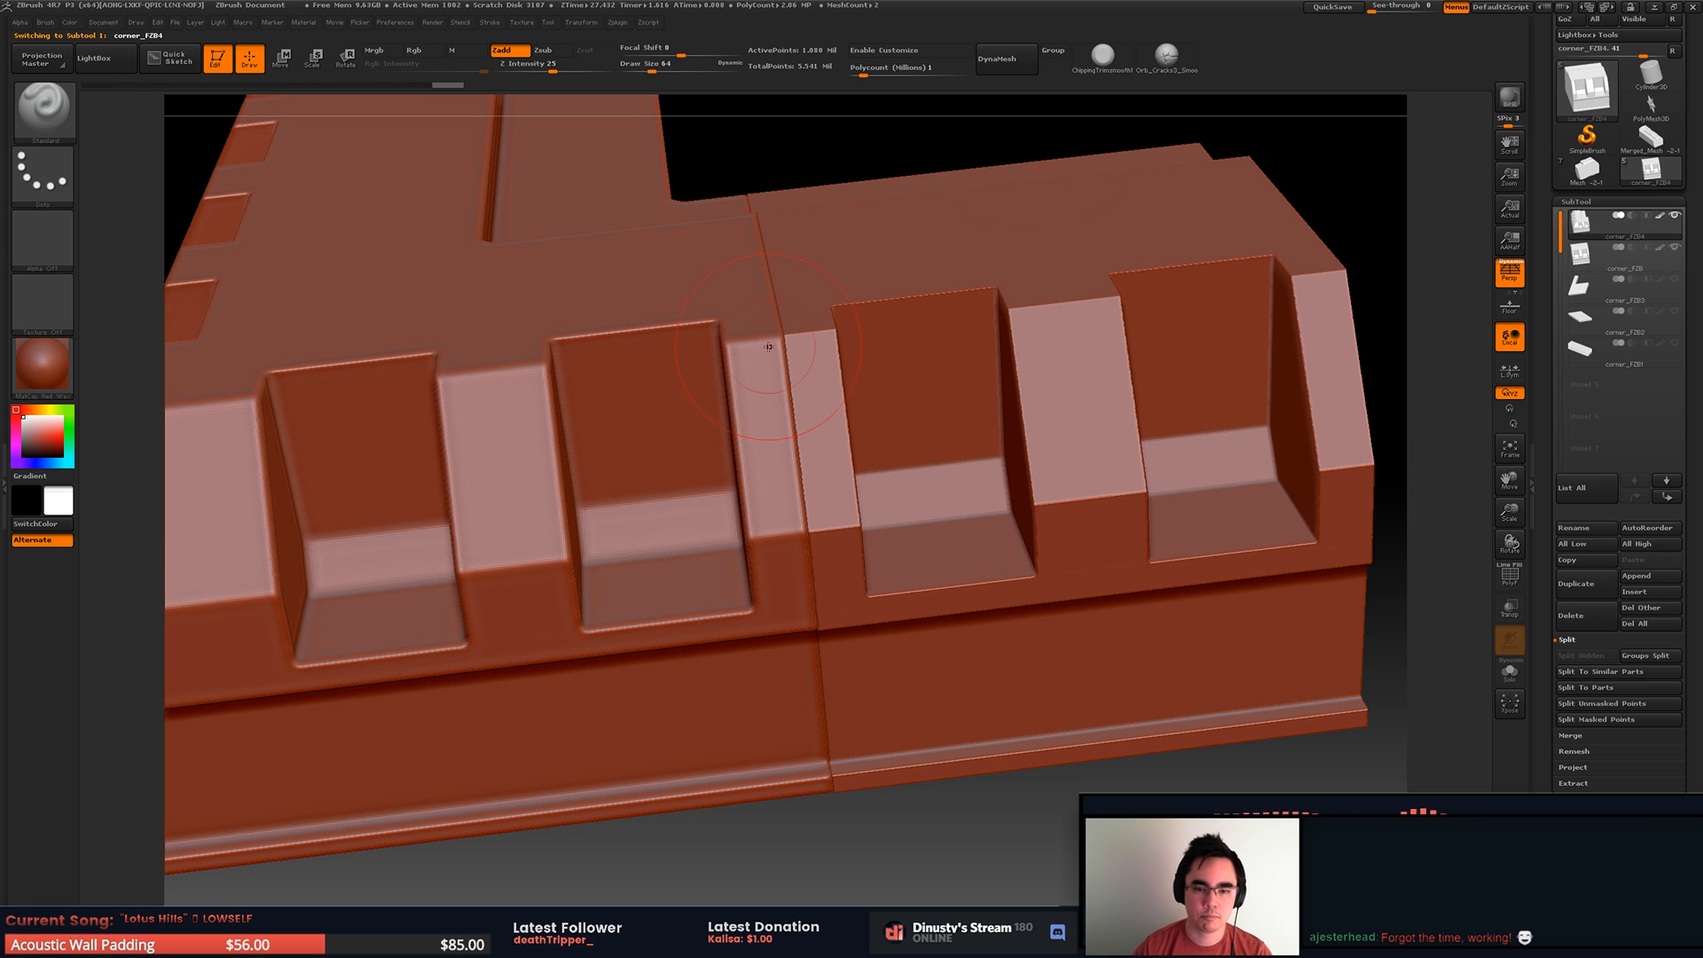
right_click_drag(989, 327, 1132, 209)
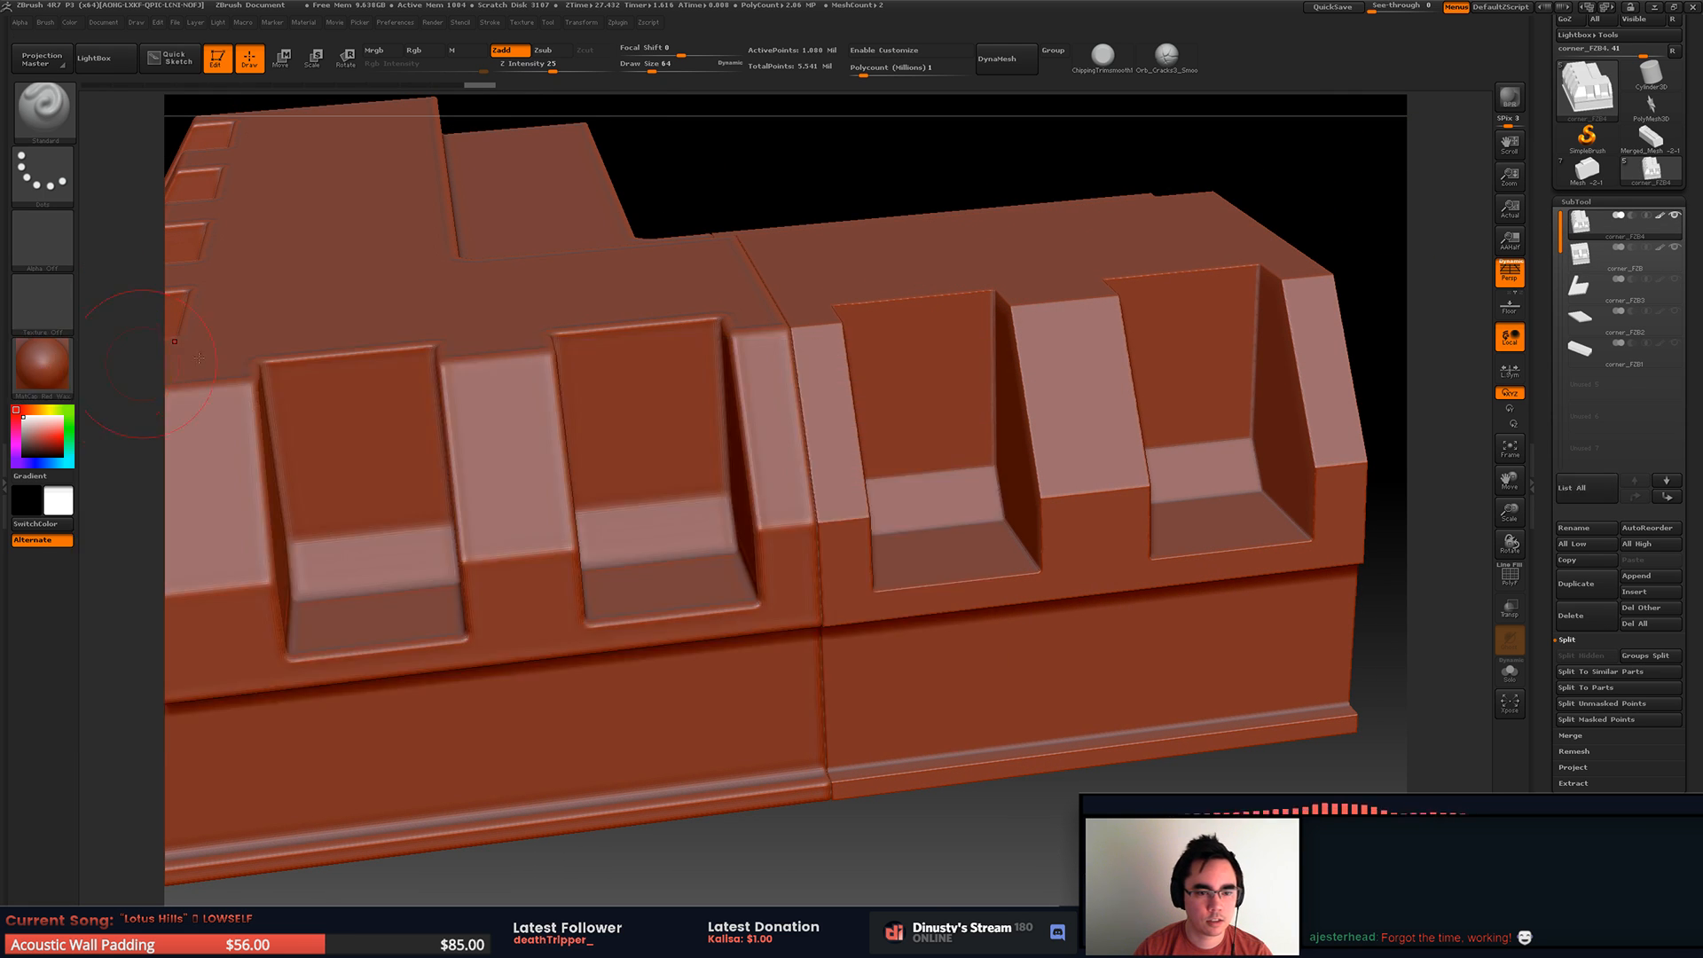
Step: Switch the material to MatCap Gray and make corner_FZB the active piece
left_click(44, 367)
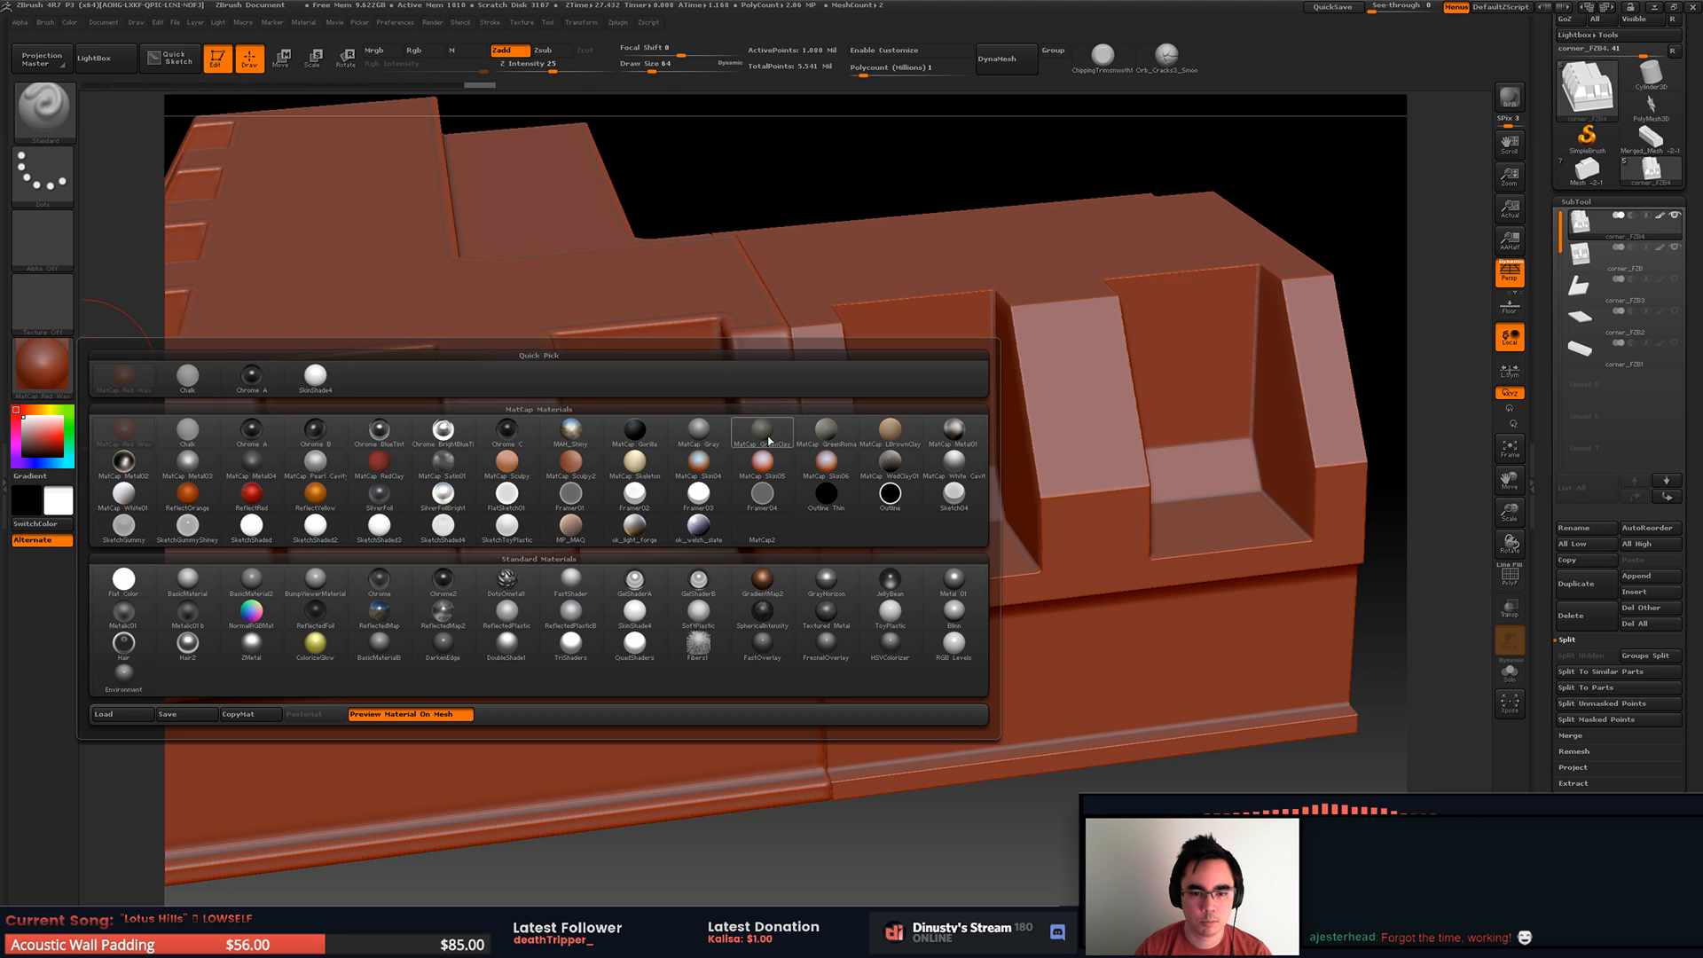
left_click(715, 435)
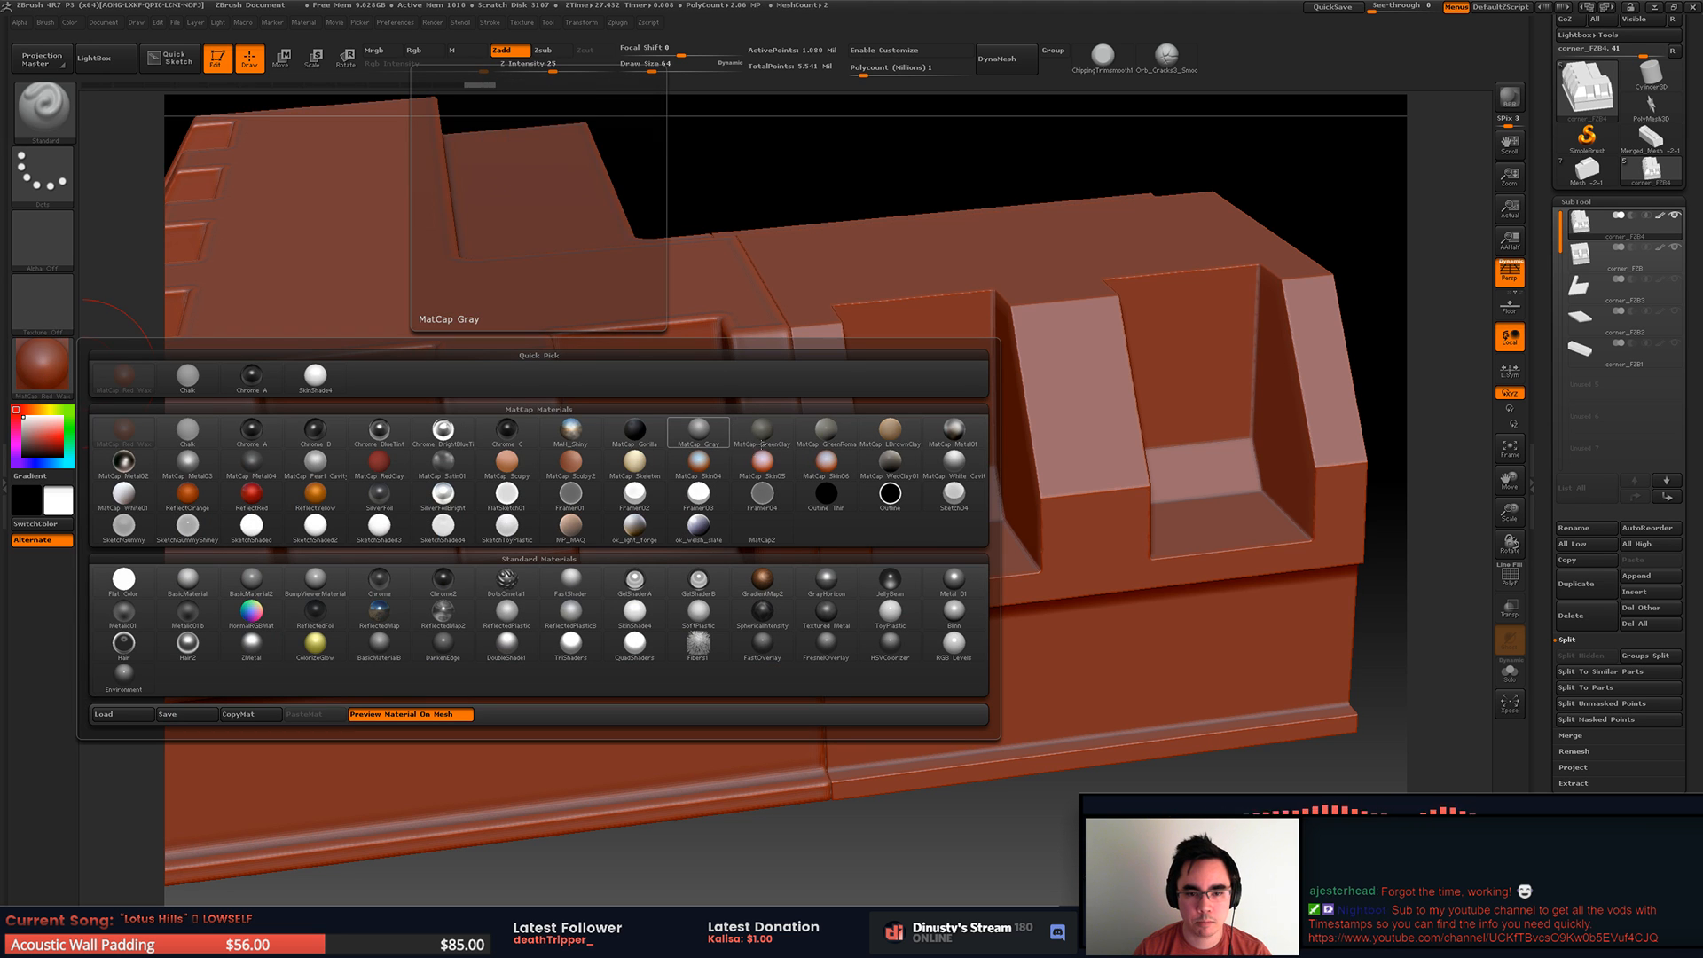
right_click_drag(1040, 328, 873, 328, "ctrl")
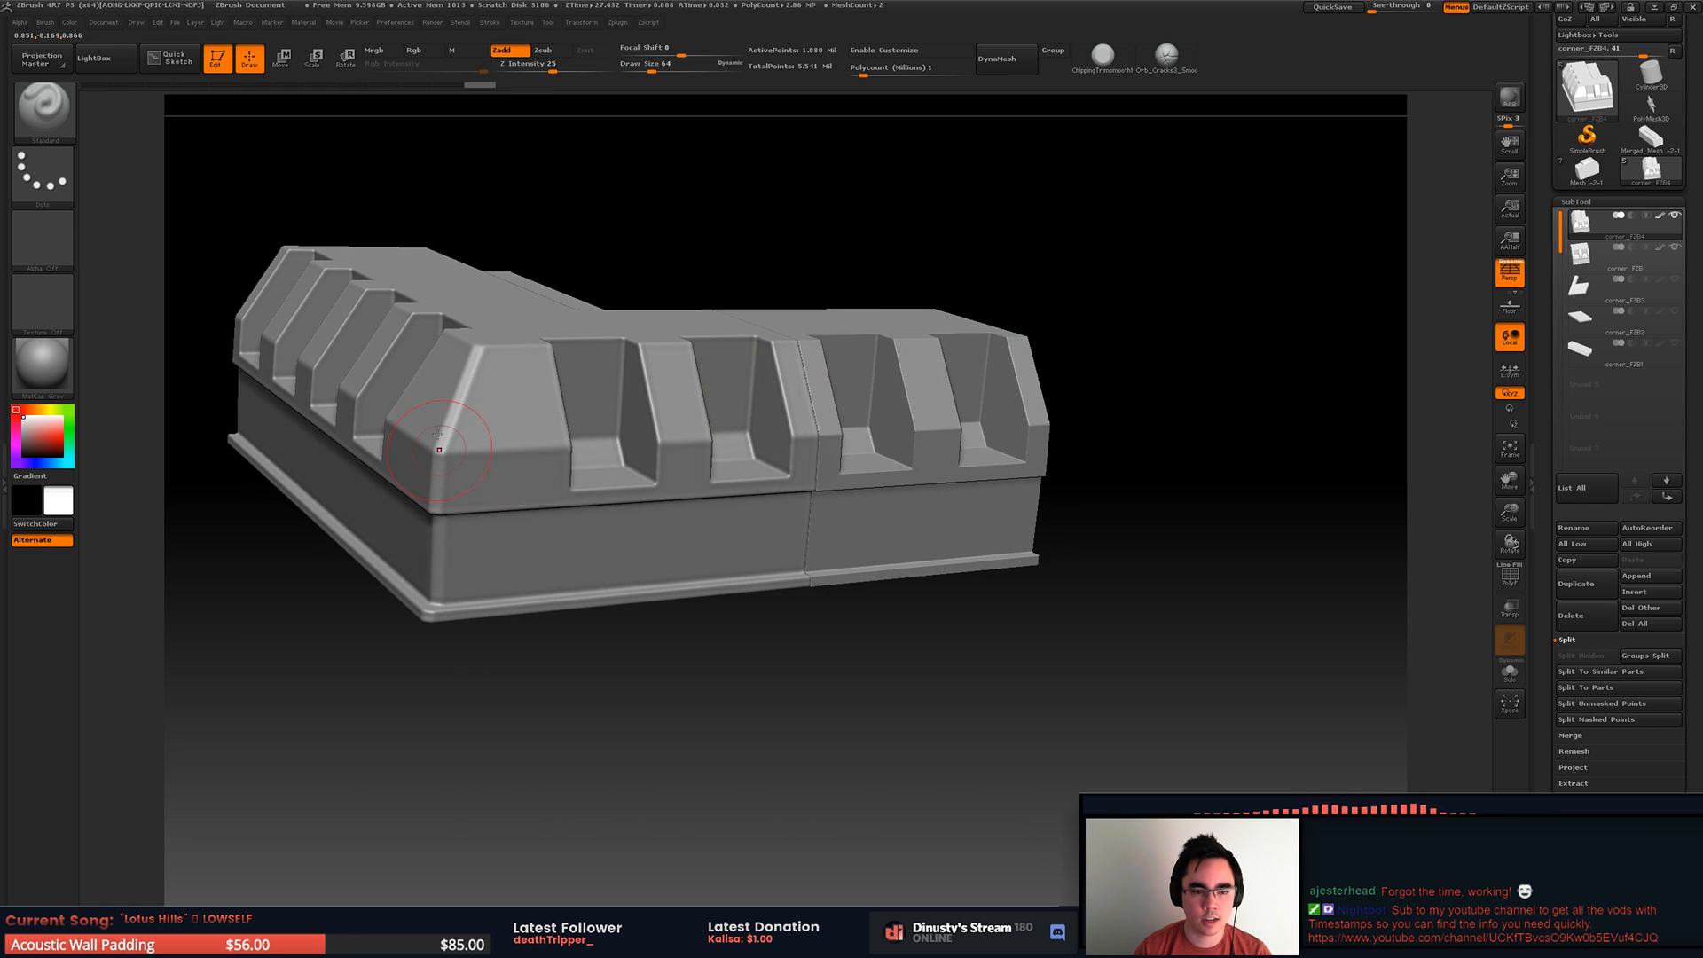
right_click_drag(581, 404, 894, 402)
left_click(927, 422, "alt")
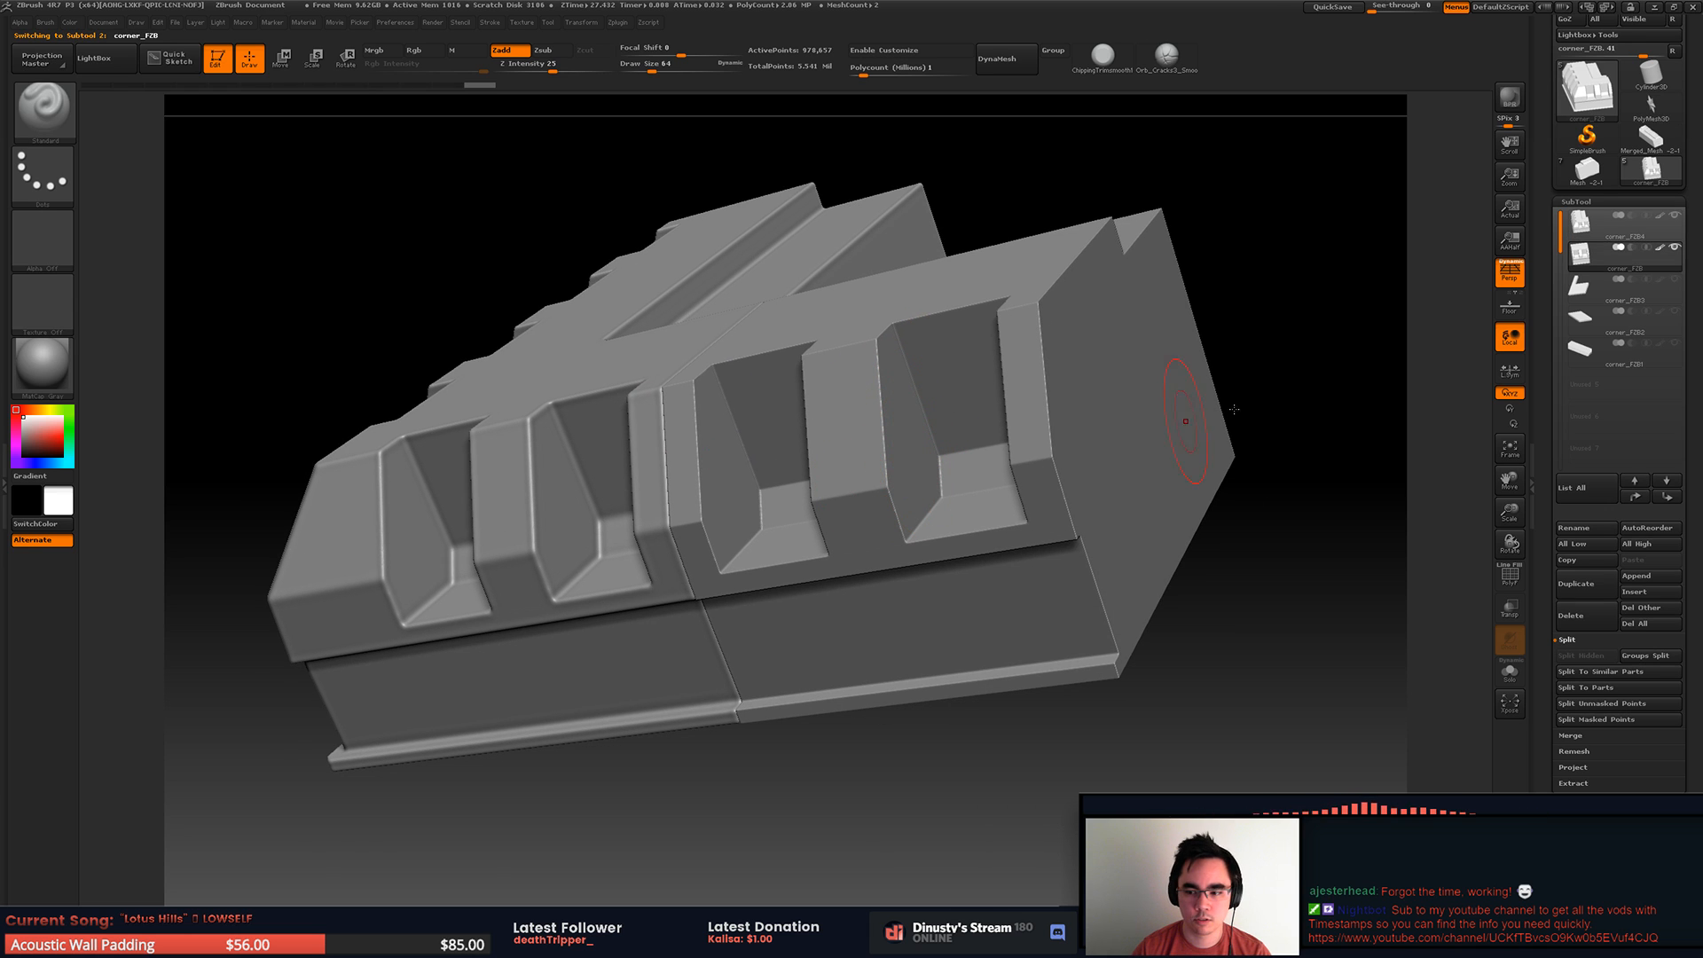
left_click(1579, 202)
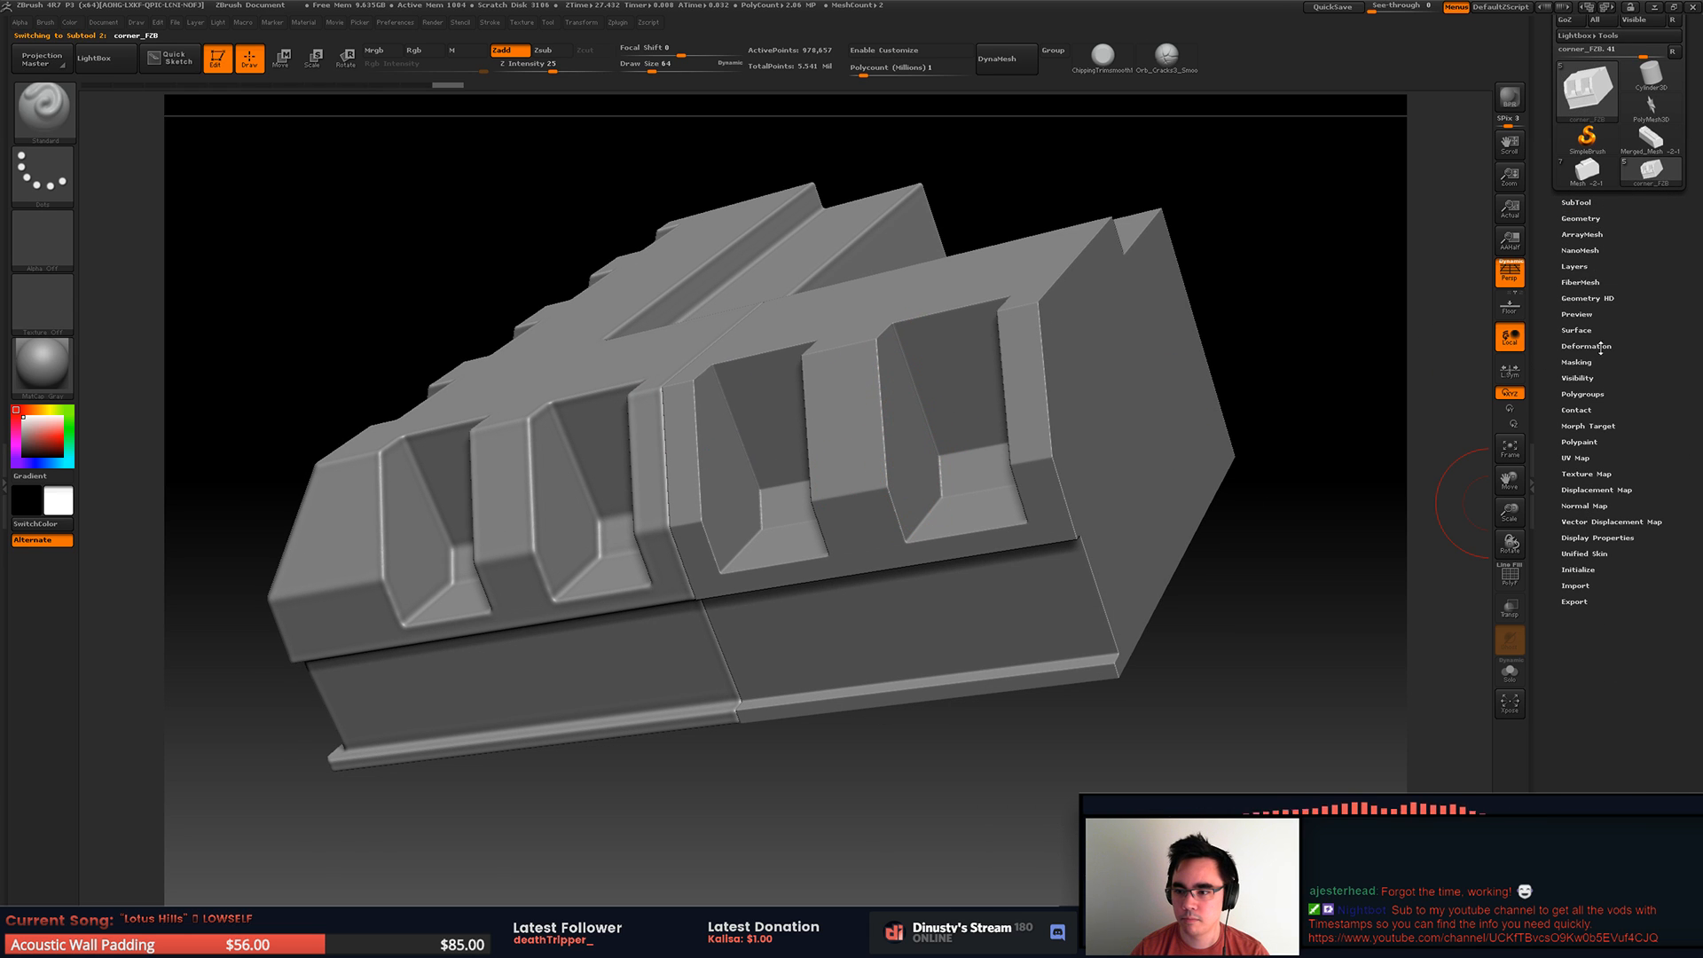
left_click(1597, 347)
left_click(1597, 347)
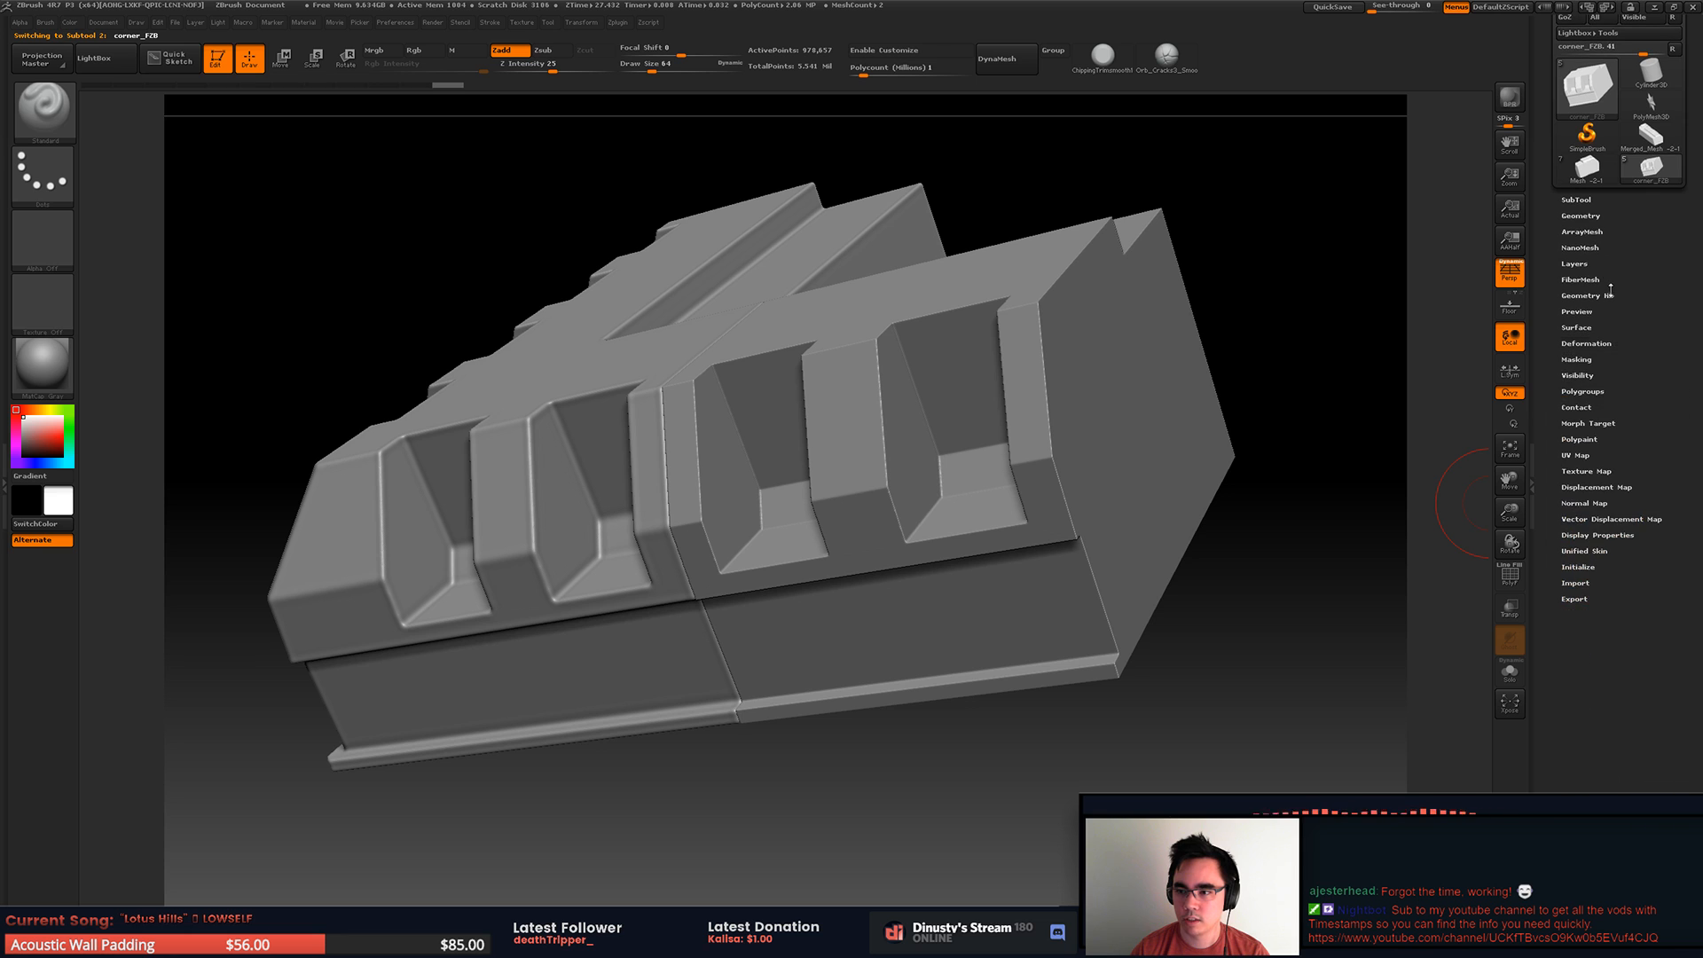
left_click(1591, 200)
left_click(1590, 201)
left_click(1589, 200)
left_click(1590, 199)
left_click(1592, 200)
left_click(1602, 201)
left_click(1597, 200)
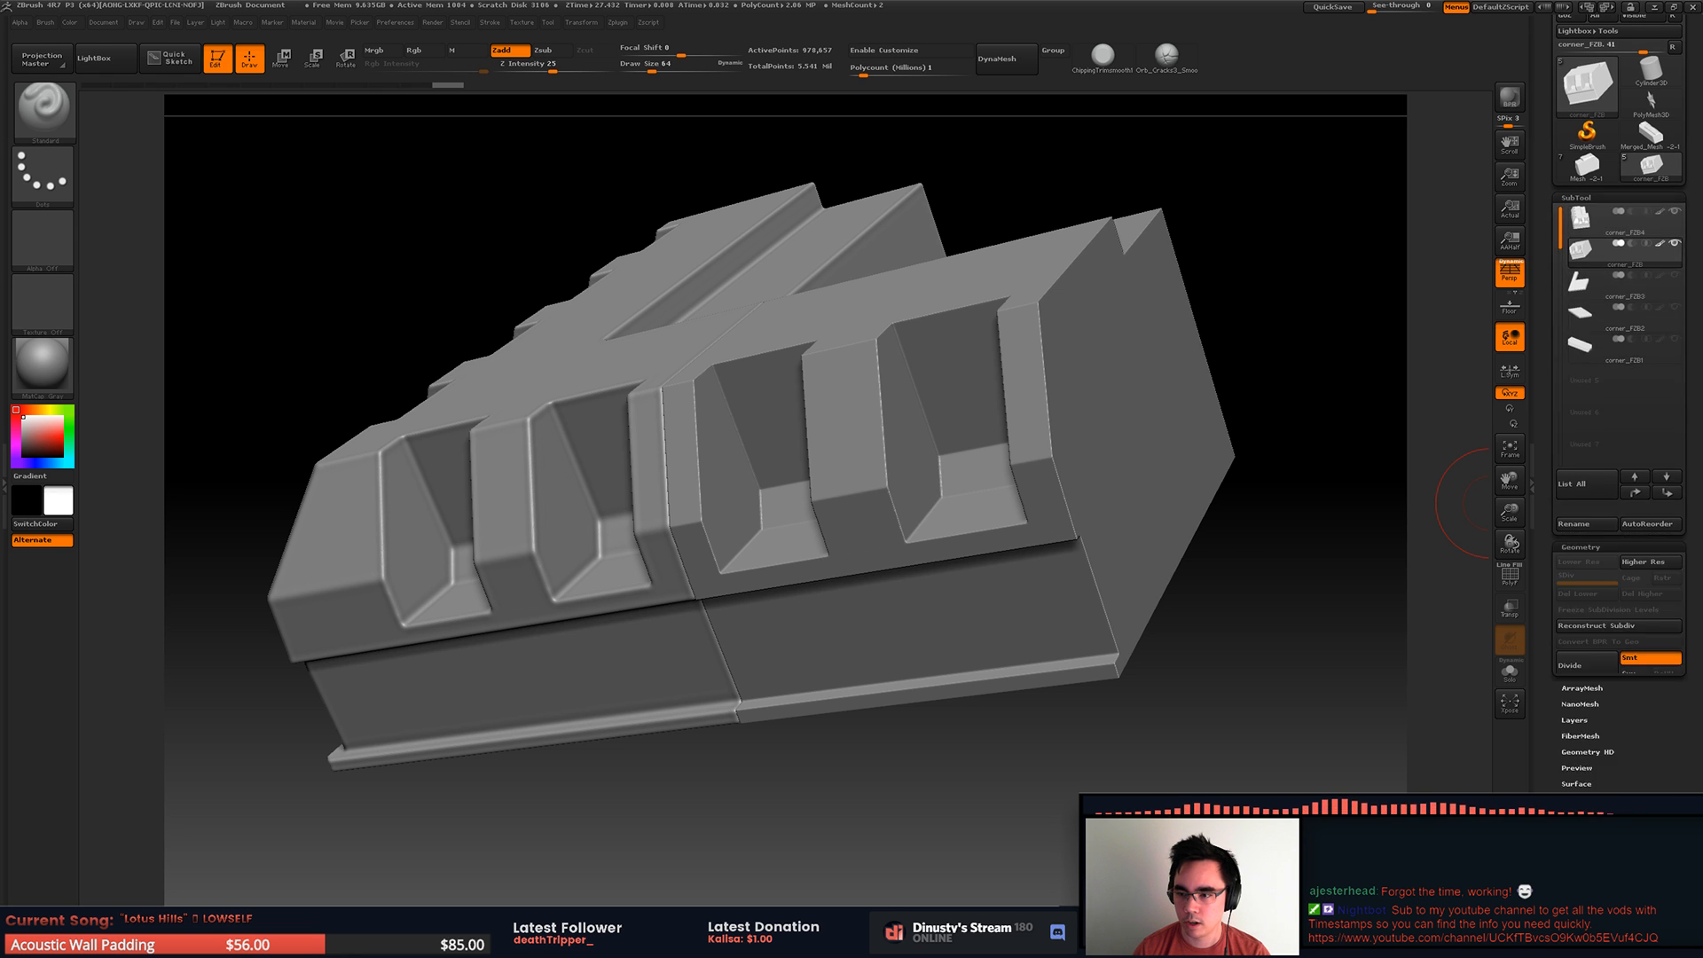
left_click(1572, 199)
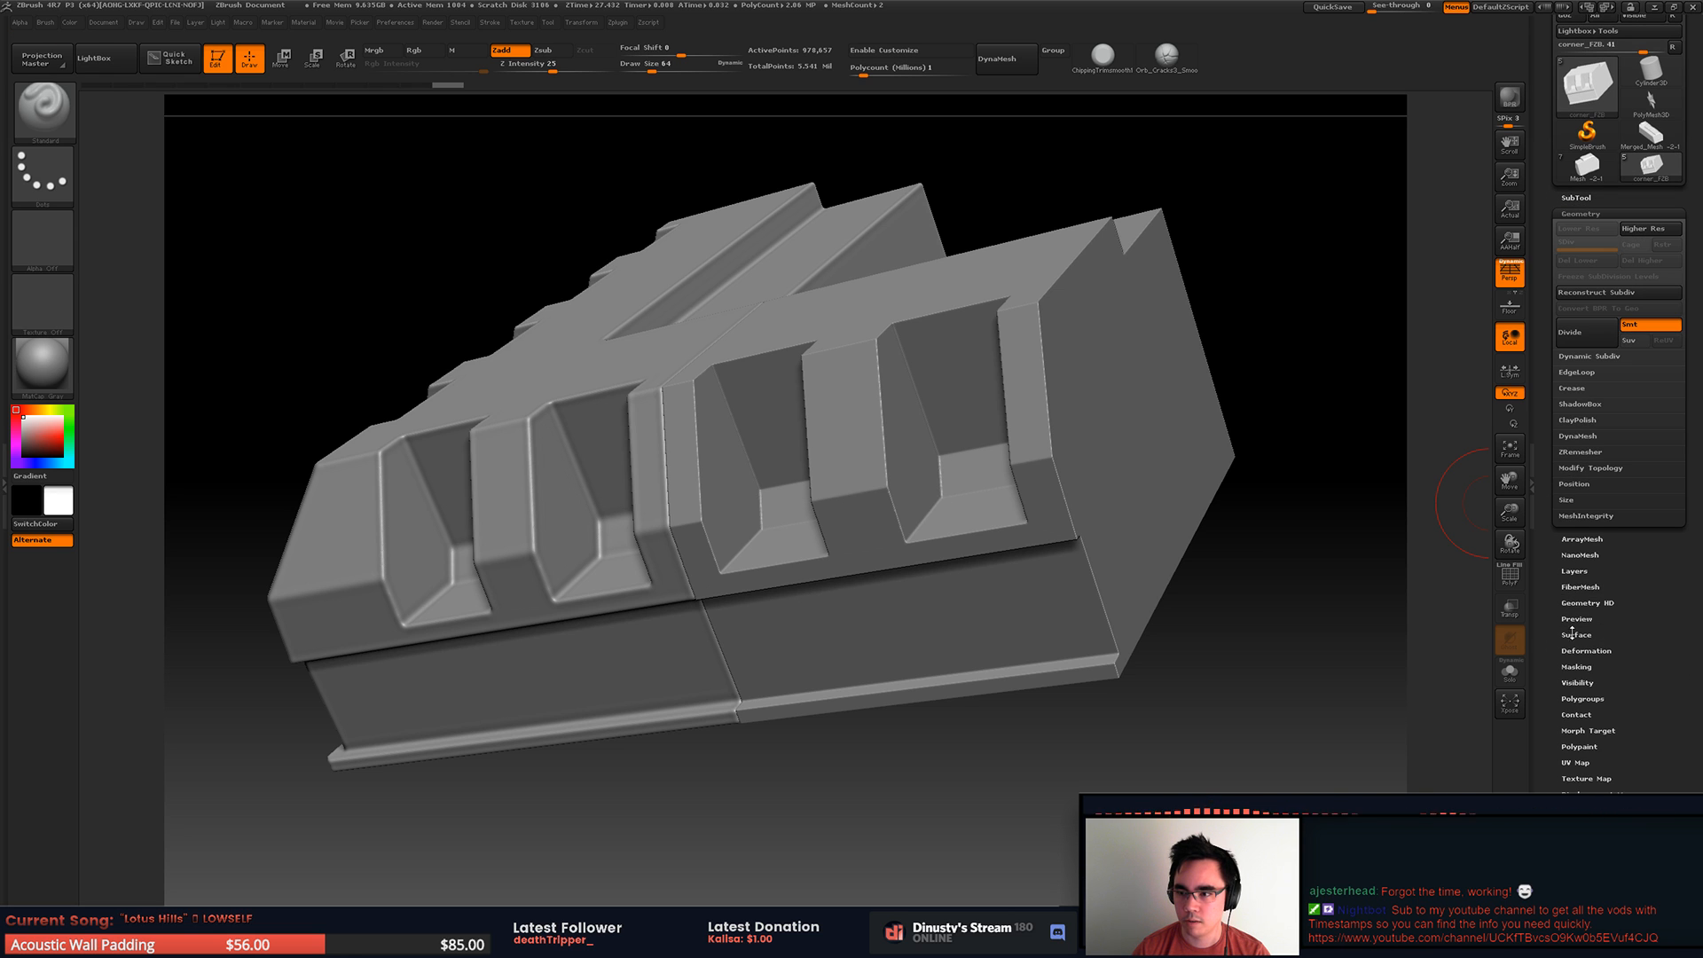
left_click(1583, 214)
left_click(1576, 198)
Step: Open the Deformation settings alongside the SubTool list and soften the edges of corner_FZB with a light Polish
key("shift")
left_click_drag(1689, 727, 1690, 696)
left_click(1586, 900, "shift")
mouse_move(1690, 444)
left_mouse_down()
mouse_move(1690, 690)
mouse_move(1690, 461)
left_mouse_up()
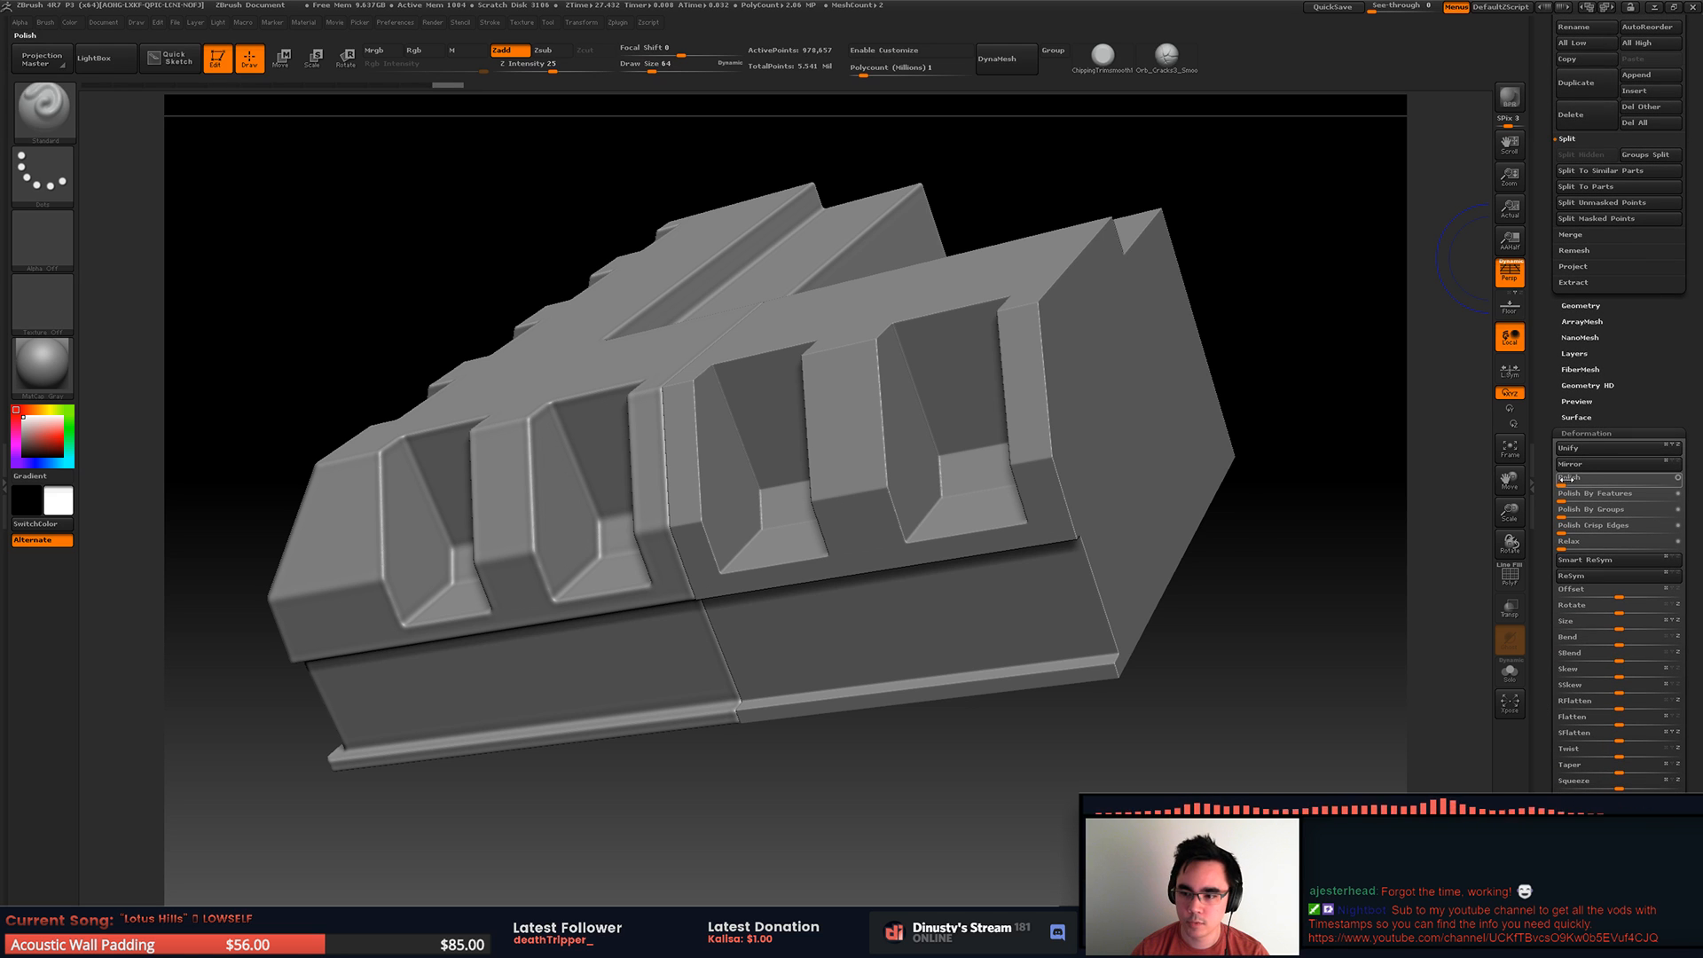
left_click_drag(1568, 483, 1586, 484)
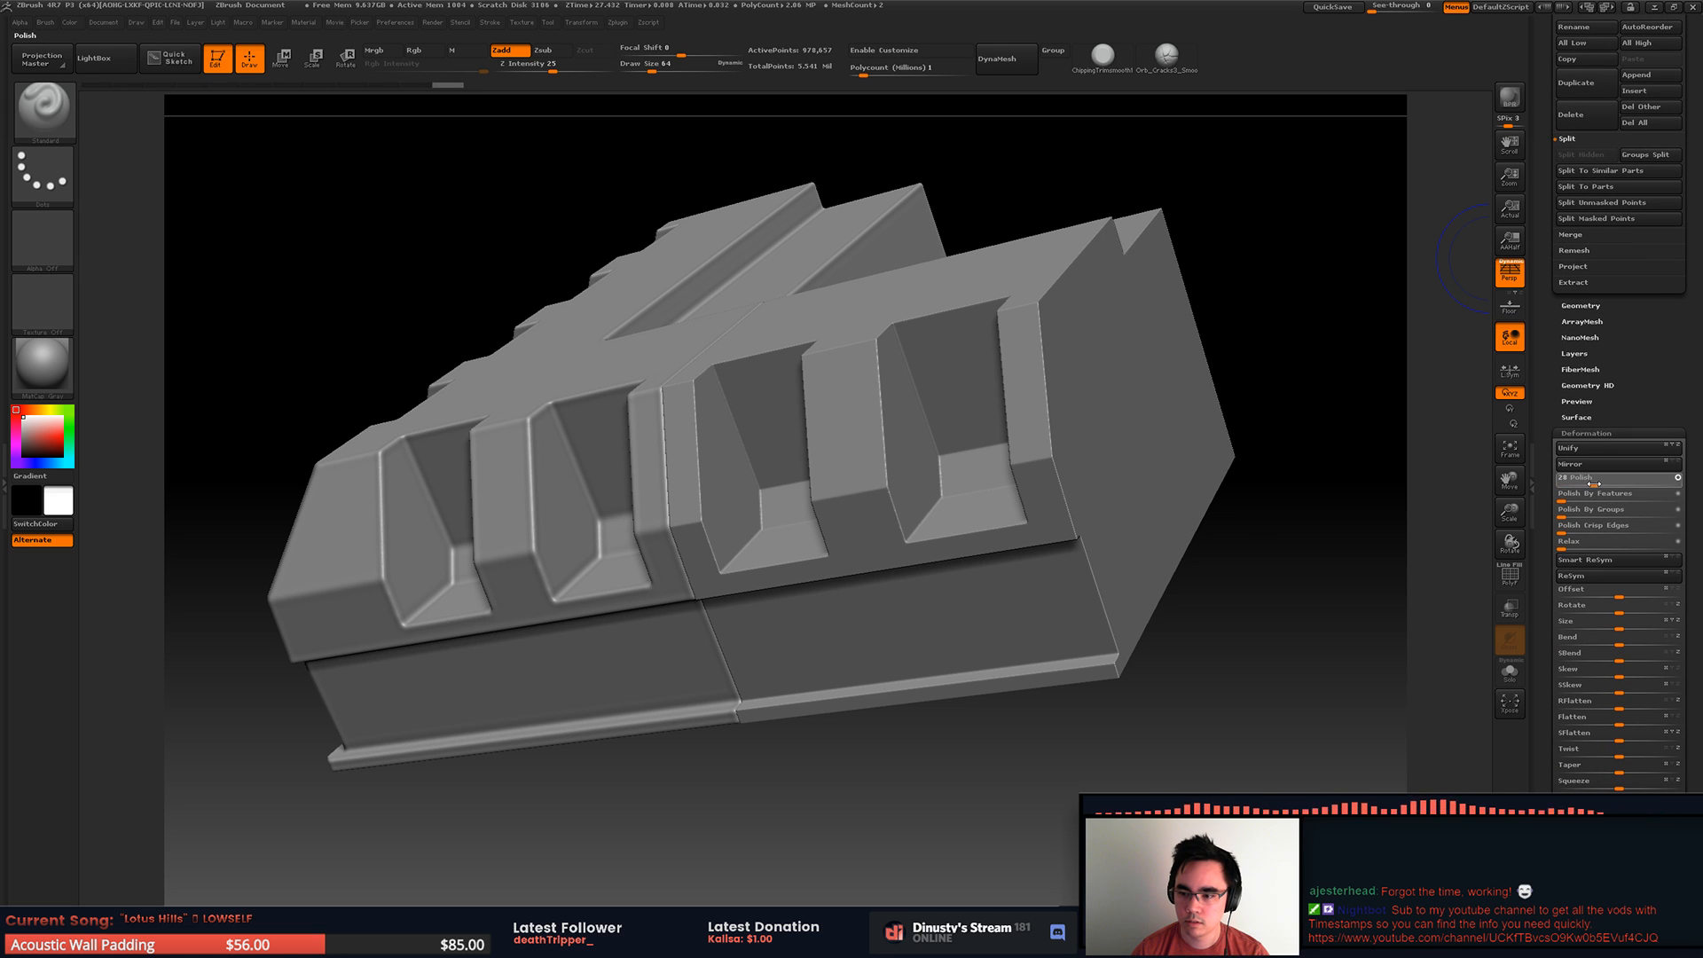
left_click_drag(1275, 387, 1250, 501)
right_click_drag(1178, 517, 1097, 382)
right_click_drag(985, 497, 1175, 521, "alt")
right_click_drag(1178, 381, 1462, 194, "alt")
right_click_drag(1155, 379, 1184, 401)
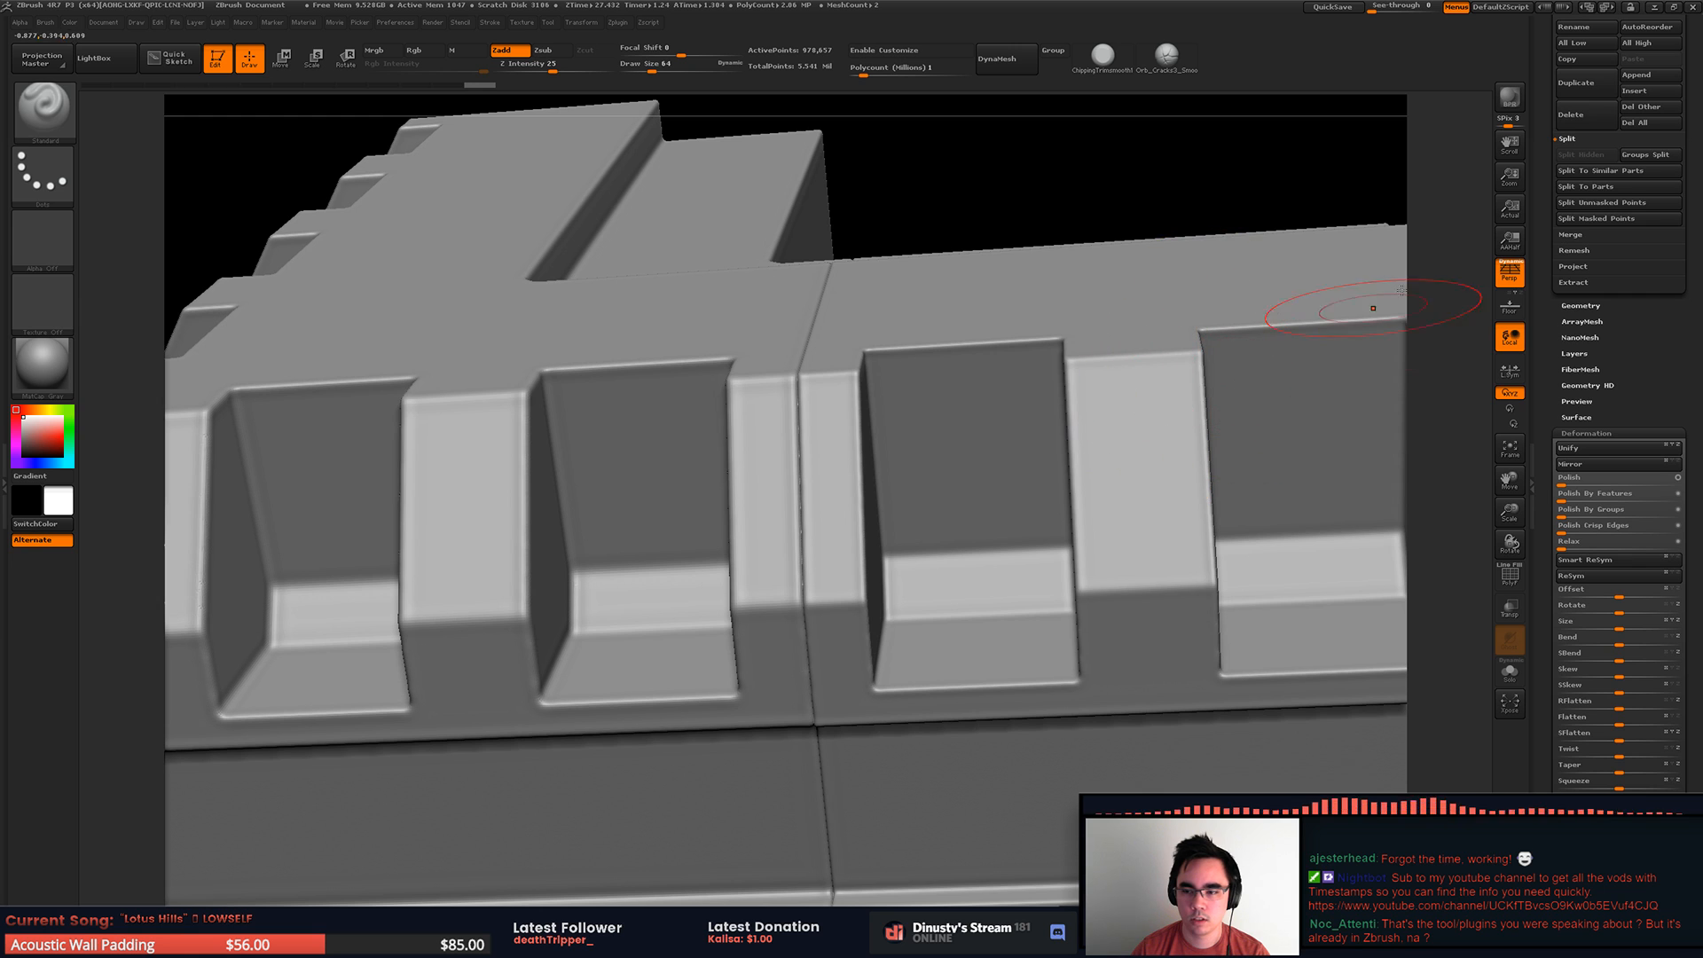
Step: Choose the custom trim smooth brush, reduce its draw size to 33 and isolate the corner_FZB piece
left_click(1103, 55)
key("space")
mouse_move(1018, 381)
right_mouse_down()
mouse_move(1002, 422)
mouse_move(1056, 457)
right_mouse_up()
key("space")
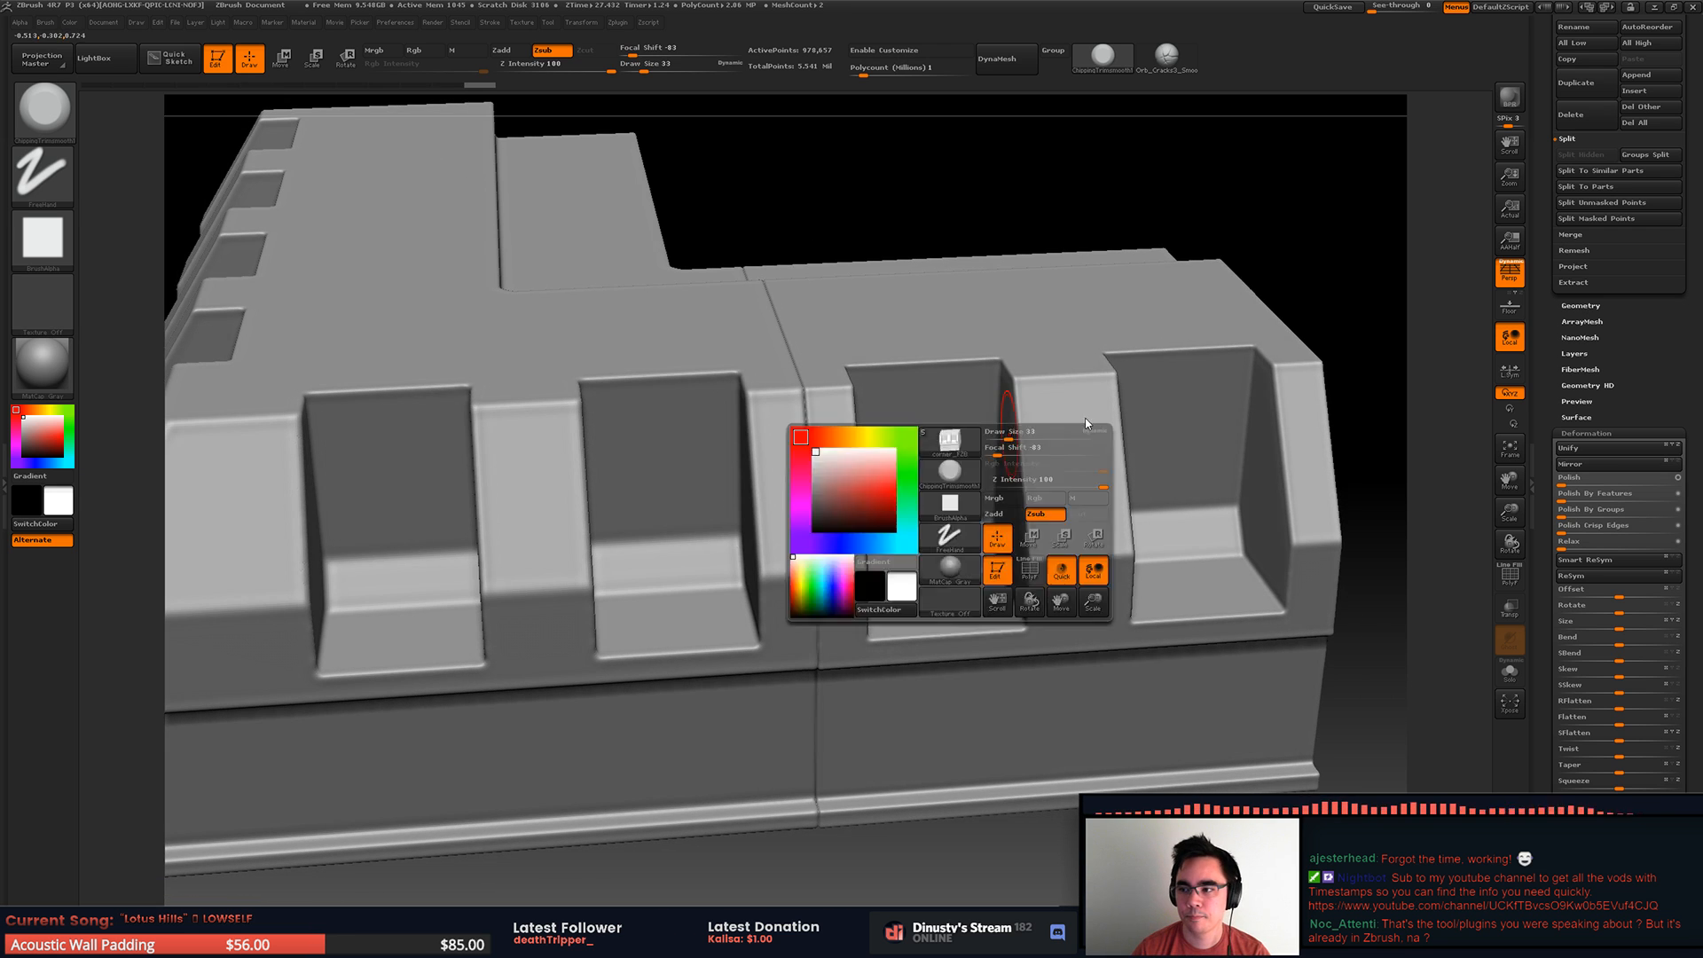
left_click_drag(1543, 266, 1560, 467)
left_click(1675, 337)
Step: Try to trim a dent into the upper part of the end rib's outer edge on corner_FZB
mouse_move(834, 412)
right_mouse_down()
mouse_move(928, 401)
mouse_move(876, 399)
right_mouse_up()
left_click_drag(864, 402, 862, 371)
right_click_drag(863, 374, 898, 416)
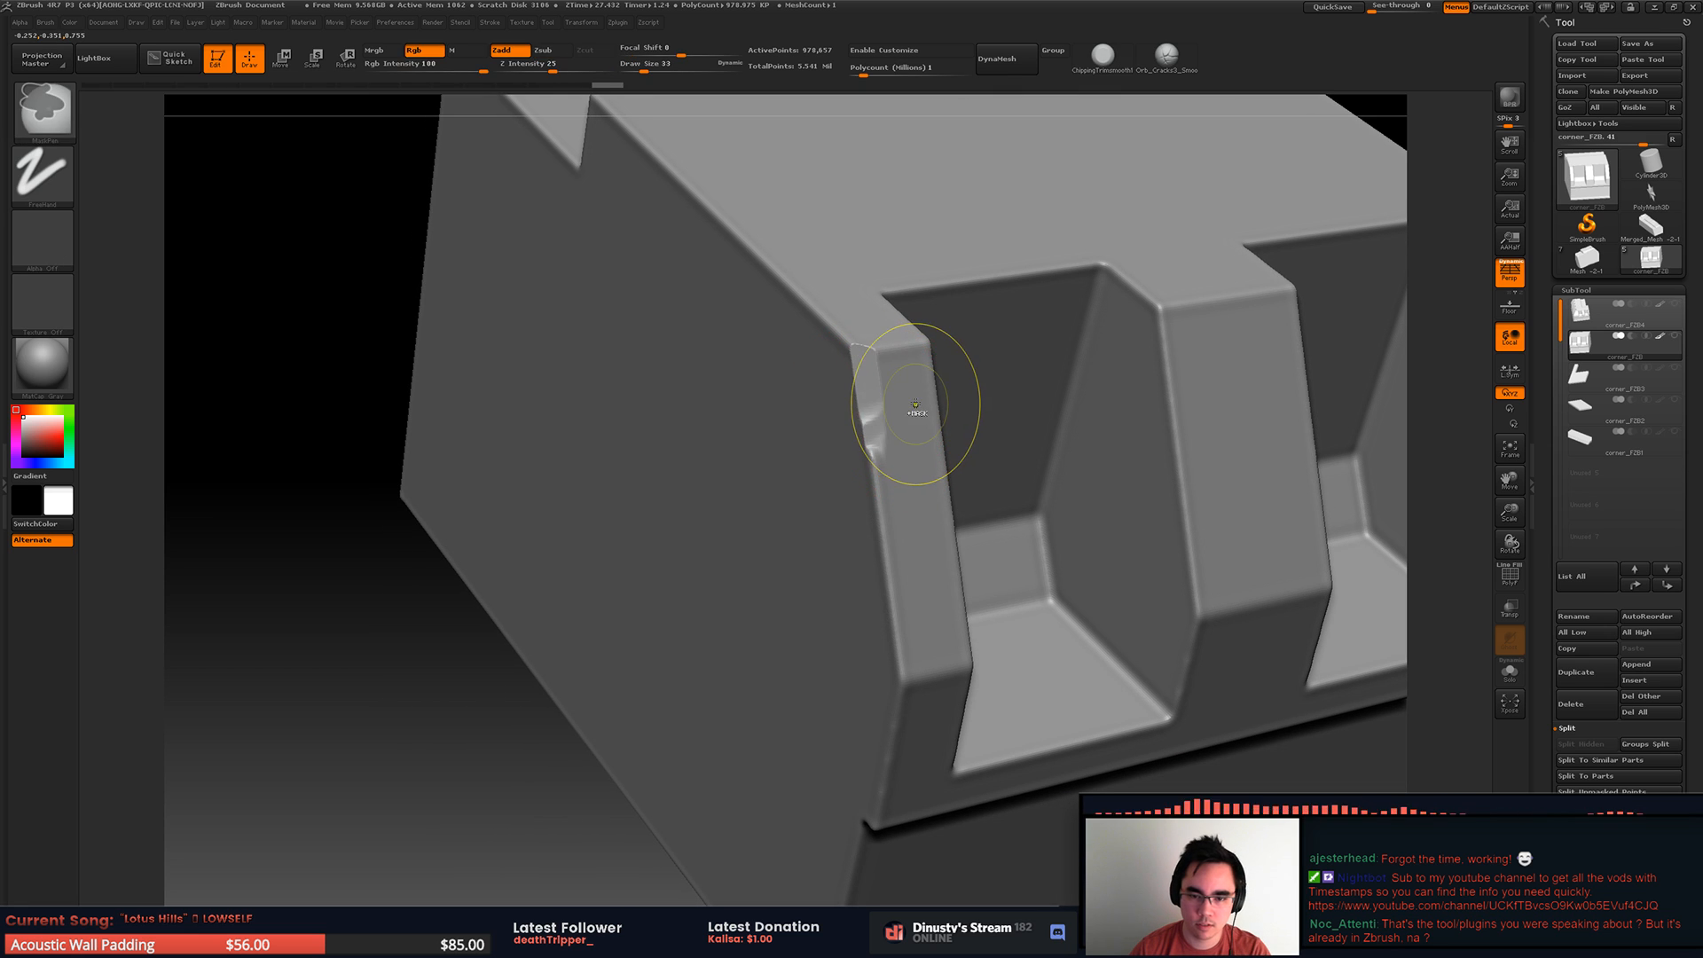
Step: Reduce the trim brush's draw size, set its Z Intensity to 45 and chip the end rib's top corner
key("space")
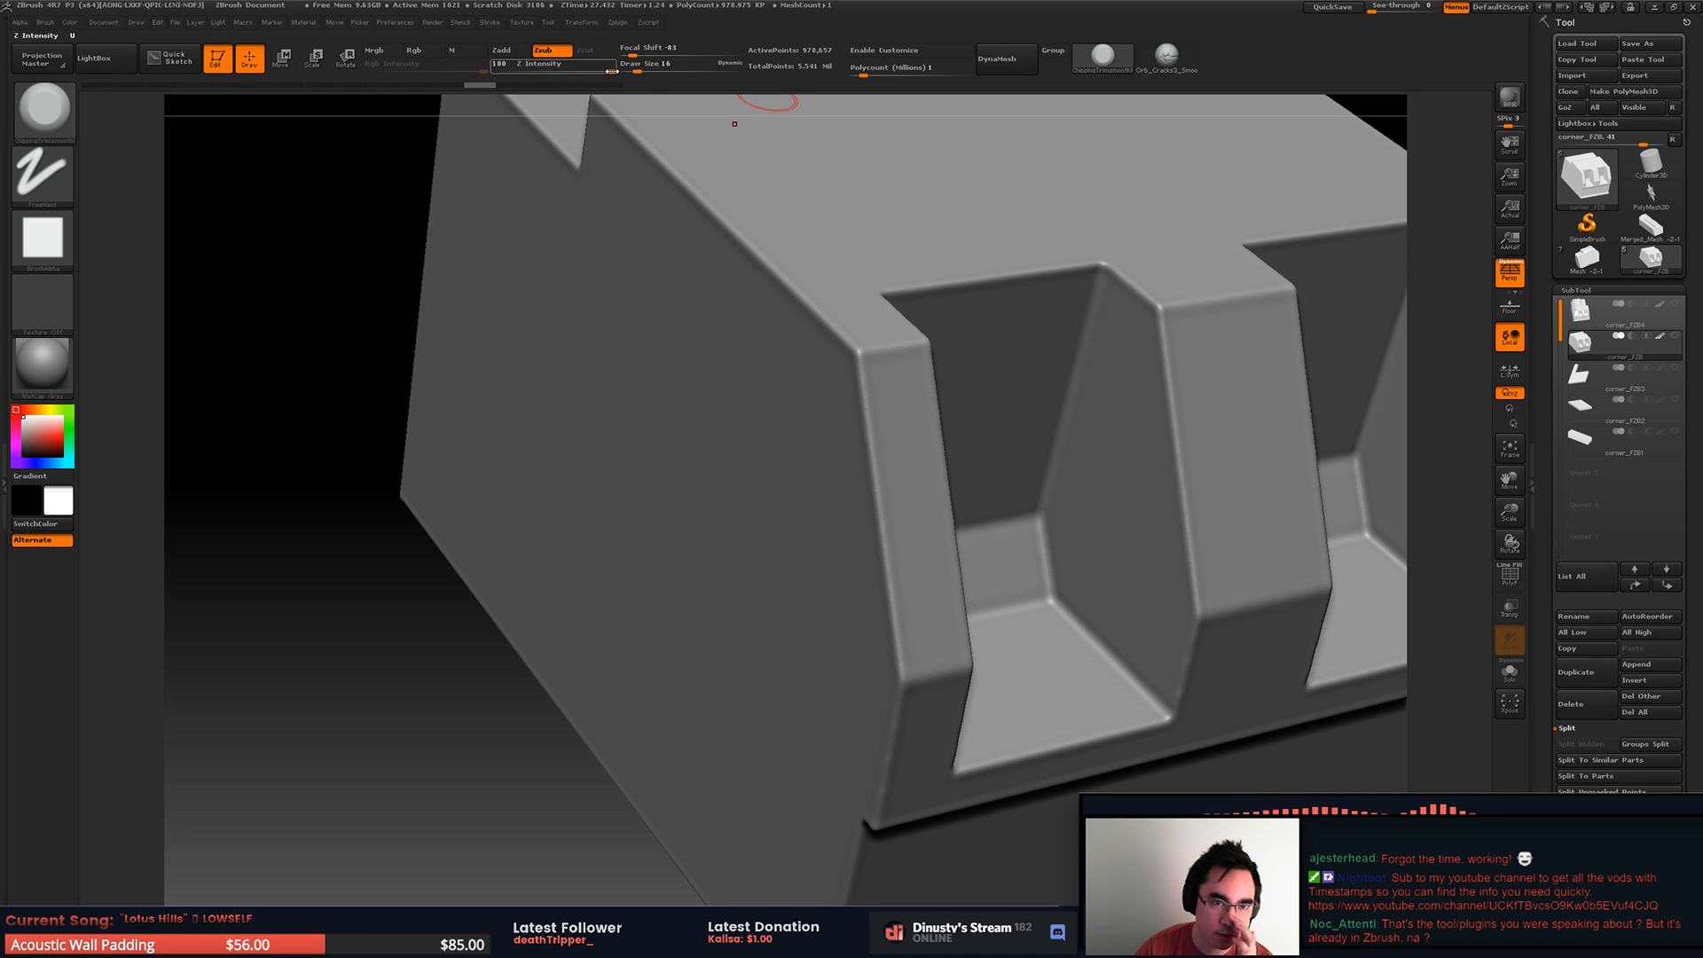
left_click_drag(612, 70, 572, 70)
key("space")
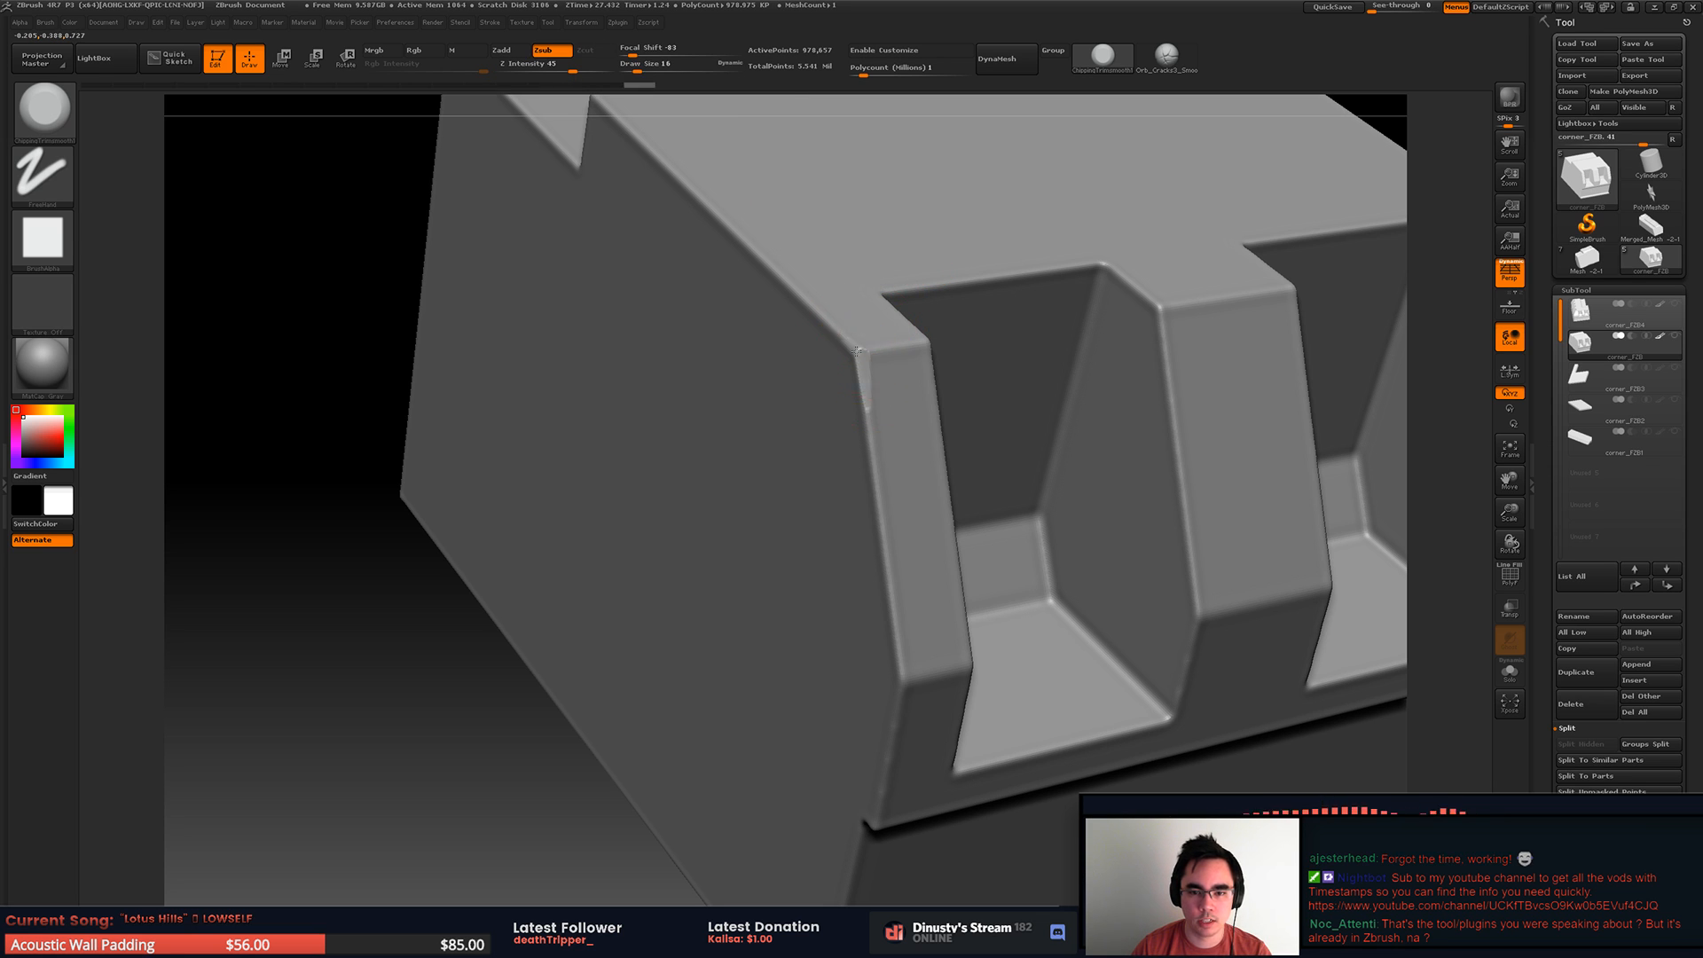
left_click_drag(863, 344, 858, 323)
right_click_drag(874, 289, 878, 400, "alt")
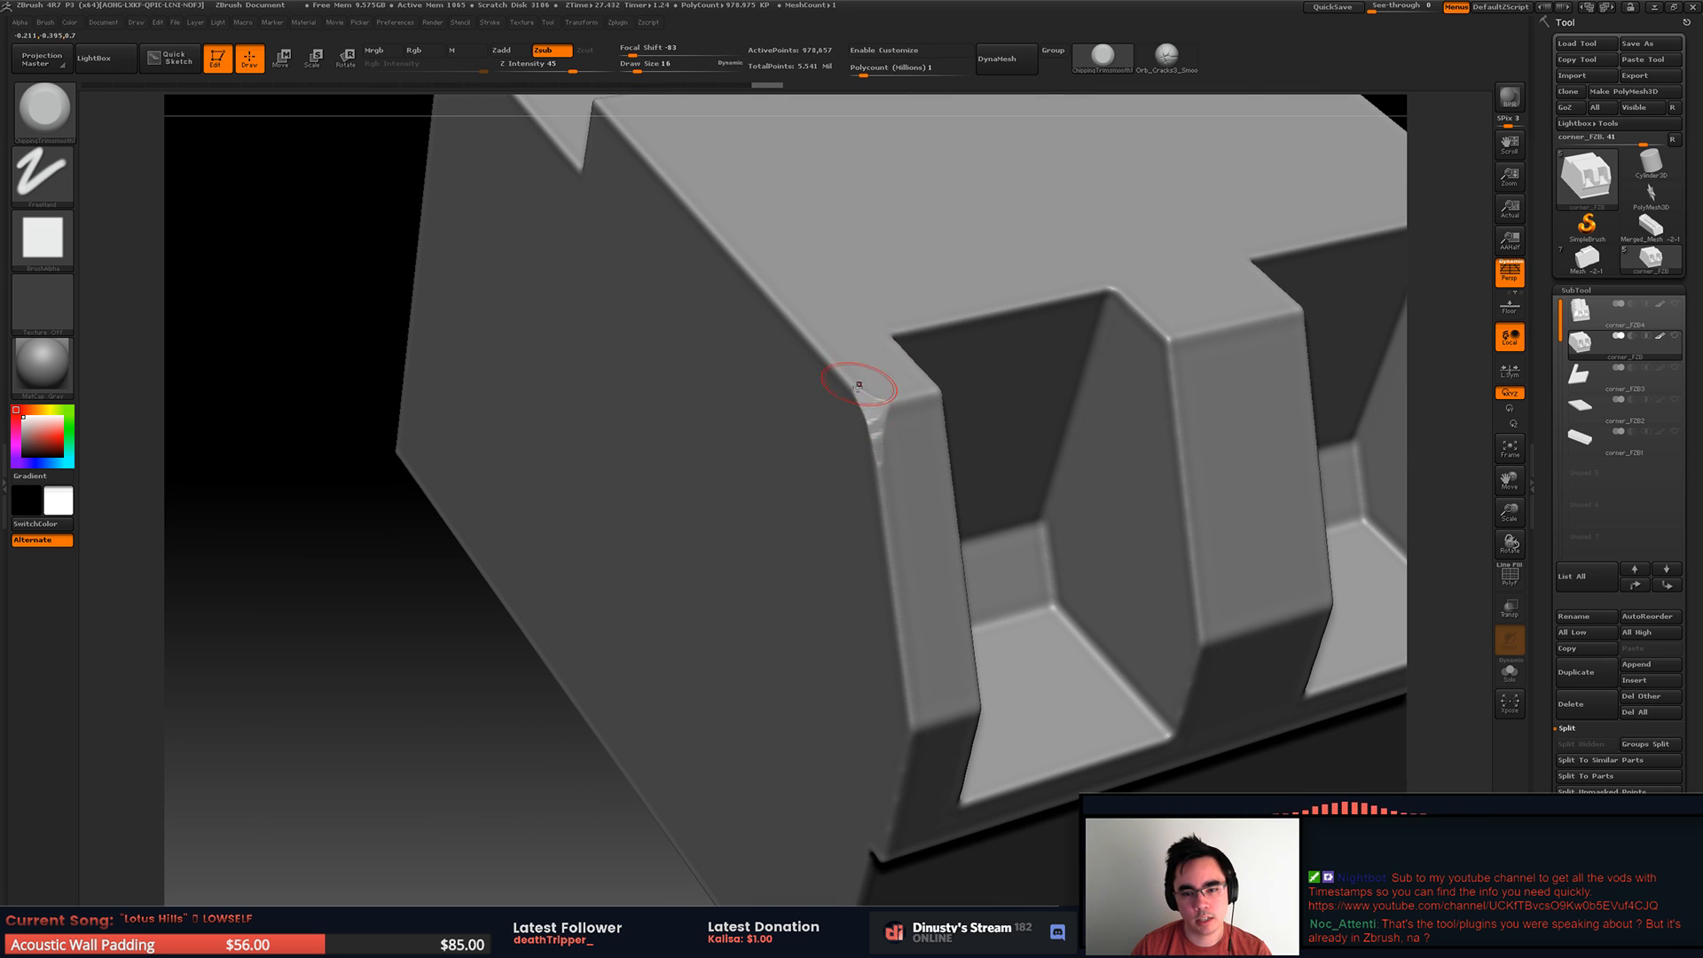
left_click_drag(871, 452, 871, 445)
right_click_drag(887, 523, 873, 415, "alt")
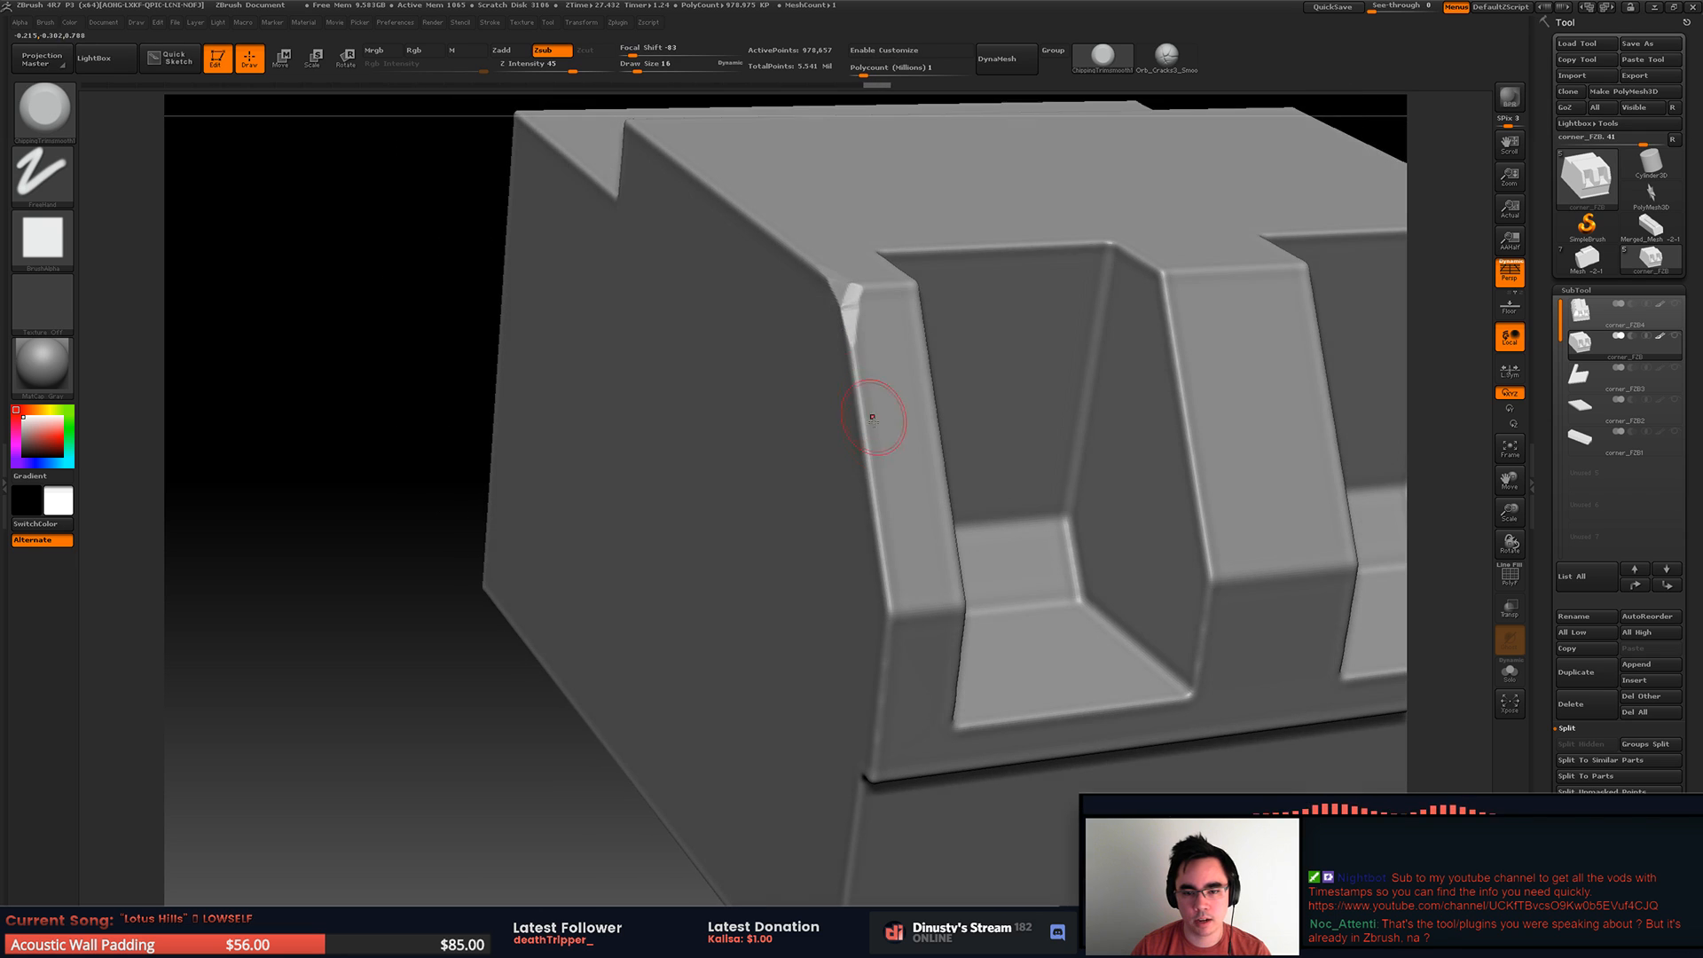
Step: Continue trimming irregular chips down the sloped outer edge of the end rib
left_click_drag(865, 455, 871, 483)
mouse_move(876, 488)
right_mouse_down("alt")
mouse_move(841, 374)
mouse_move(843, 410)
right_mouse_up("alt")
left_click_drag(821, 350, 832, 452)
mouse_move(848, 440)
right_mouse_down("alt")
mouse_move(844, 301)
mouse_move(858, 376)
right_mouse_up("alt")
Step: Set the trim brush's Z Intensity to 51 and chip the end rib's outer edge around its lower bend
left_click(578, 68)
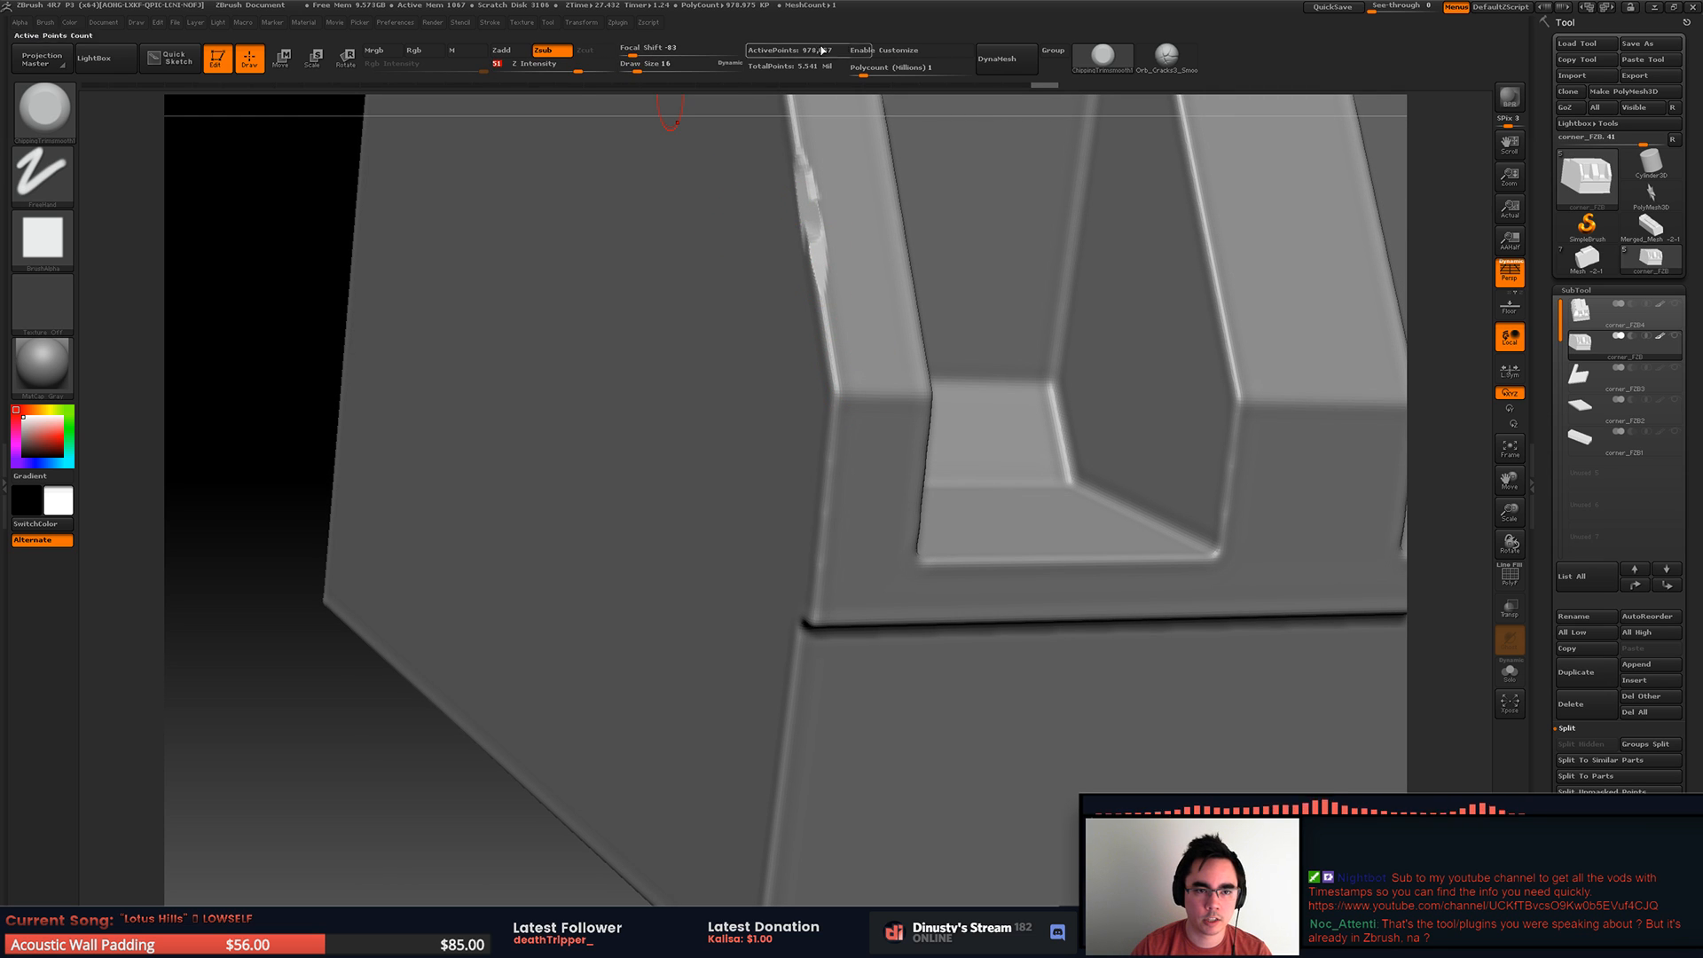
key("space")
left_click_drag(887, 408, 867, 408)
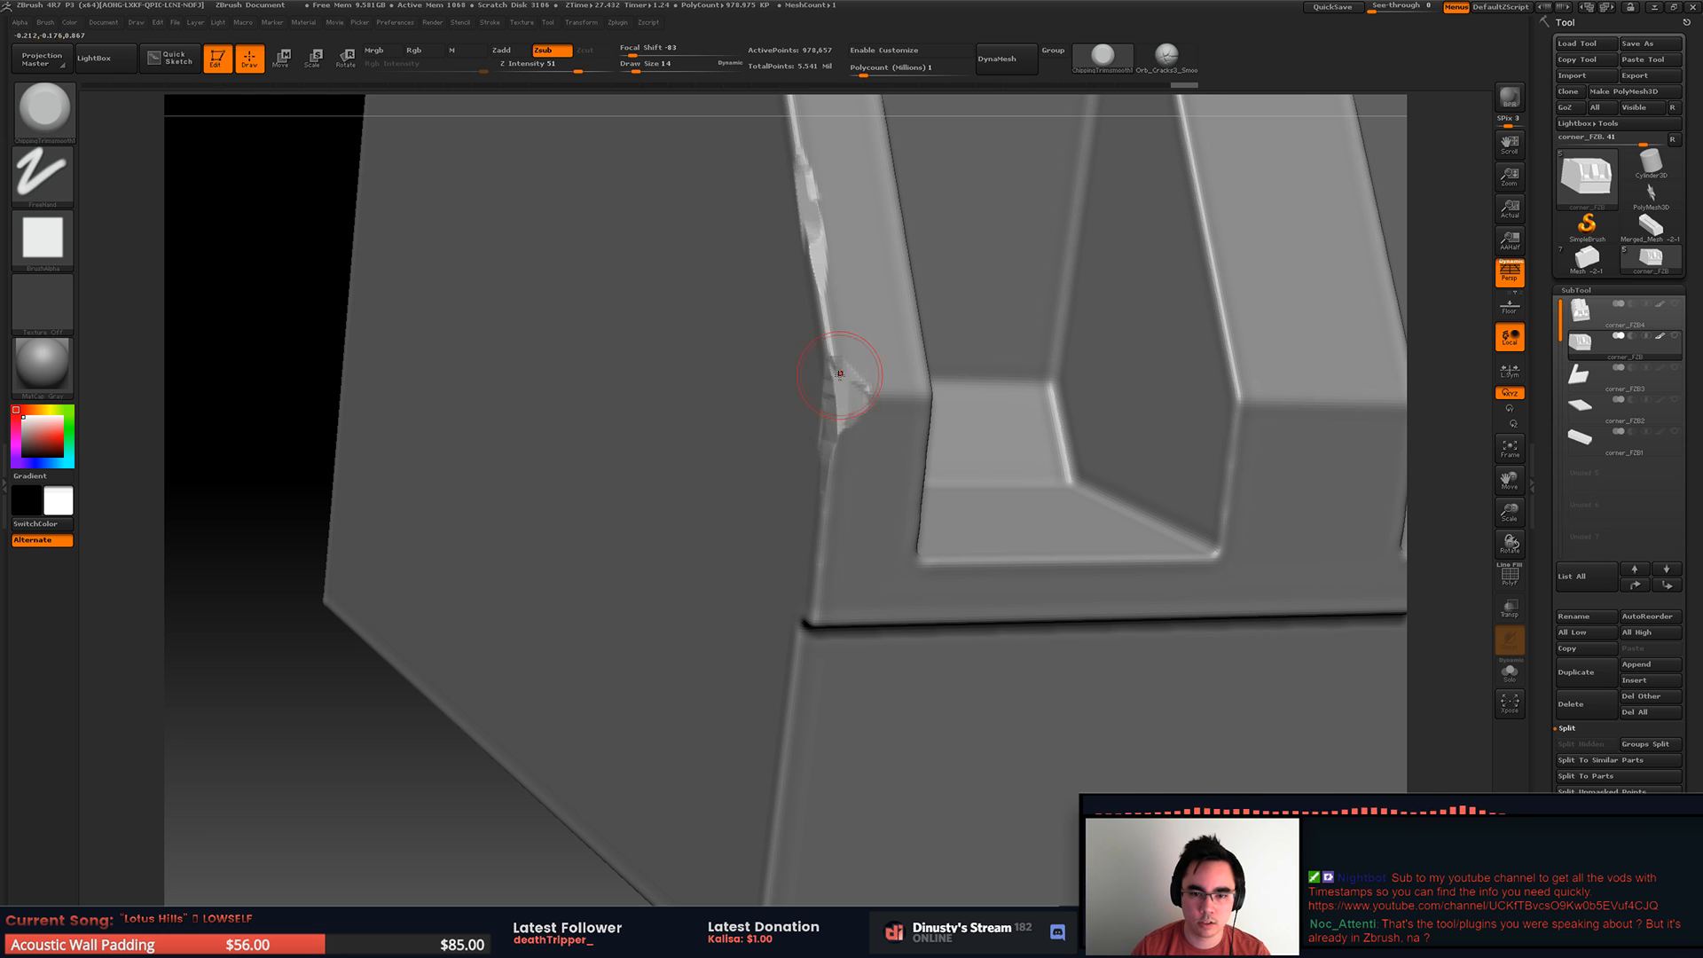
right_click_drag(831, 420, 842, 398)
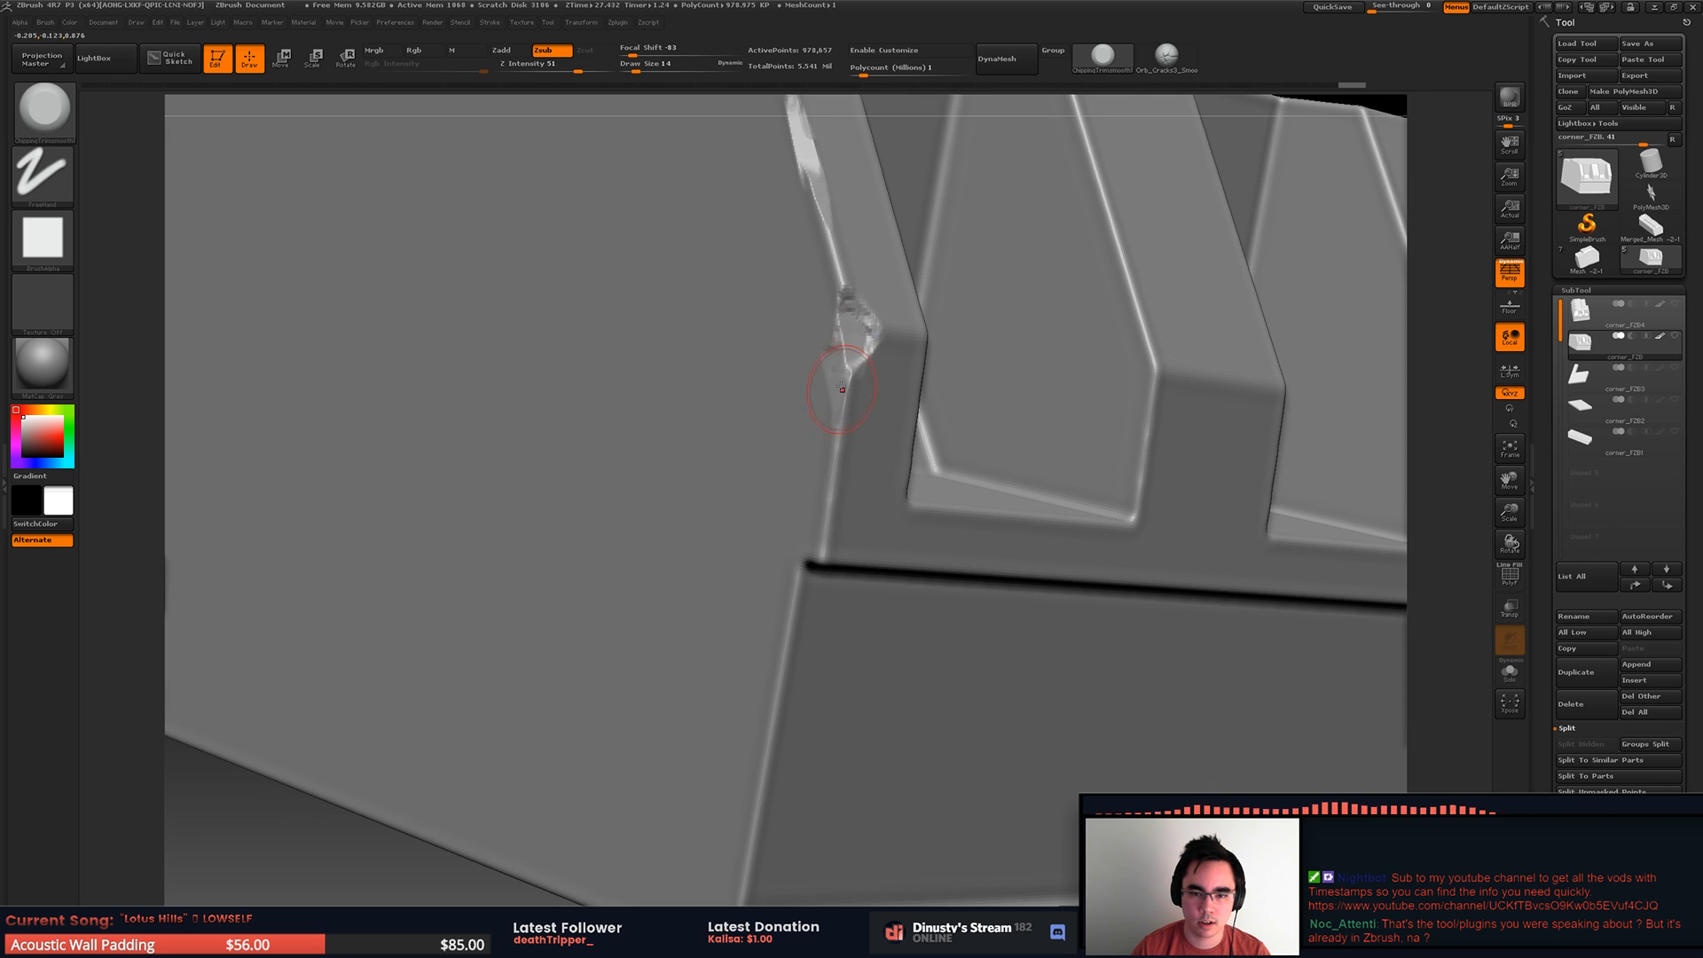
mouse_move(829, 466)
right_mouse_down()
mouse_move(780, 369)
mouse_move(775, 382)
mouse_move(812, 327)
mouse_move(847, 393)
mouse_move(922, 356)
mouse_move(833, 390)
mouse_move(862, 367)
right_mouse_up()
mouse_move(919, 418)
right_mouse_down("ctrl")
mouse_move(1019, 407)
mouse_move(1140, 437)
mouse_move(1057, 299)
mouse_move(999, 400)
mouse_move(1062, 354)
mouse_move(1034, 401)
mouse_move(1119, 369)
mouse_move(993, 384)
mouse_move(1091, 364)
mouse_move(1056, 334)
mouse_move(1120, 350)
mouse_move(1011, 315)
mouse_move(1040, 330)
mouse_move(855, 327)
mouse_move(844, 369)
right_mouse_up("ctrl")
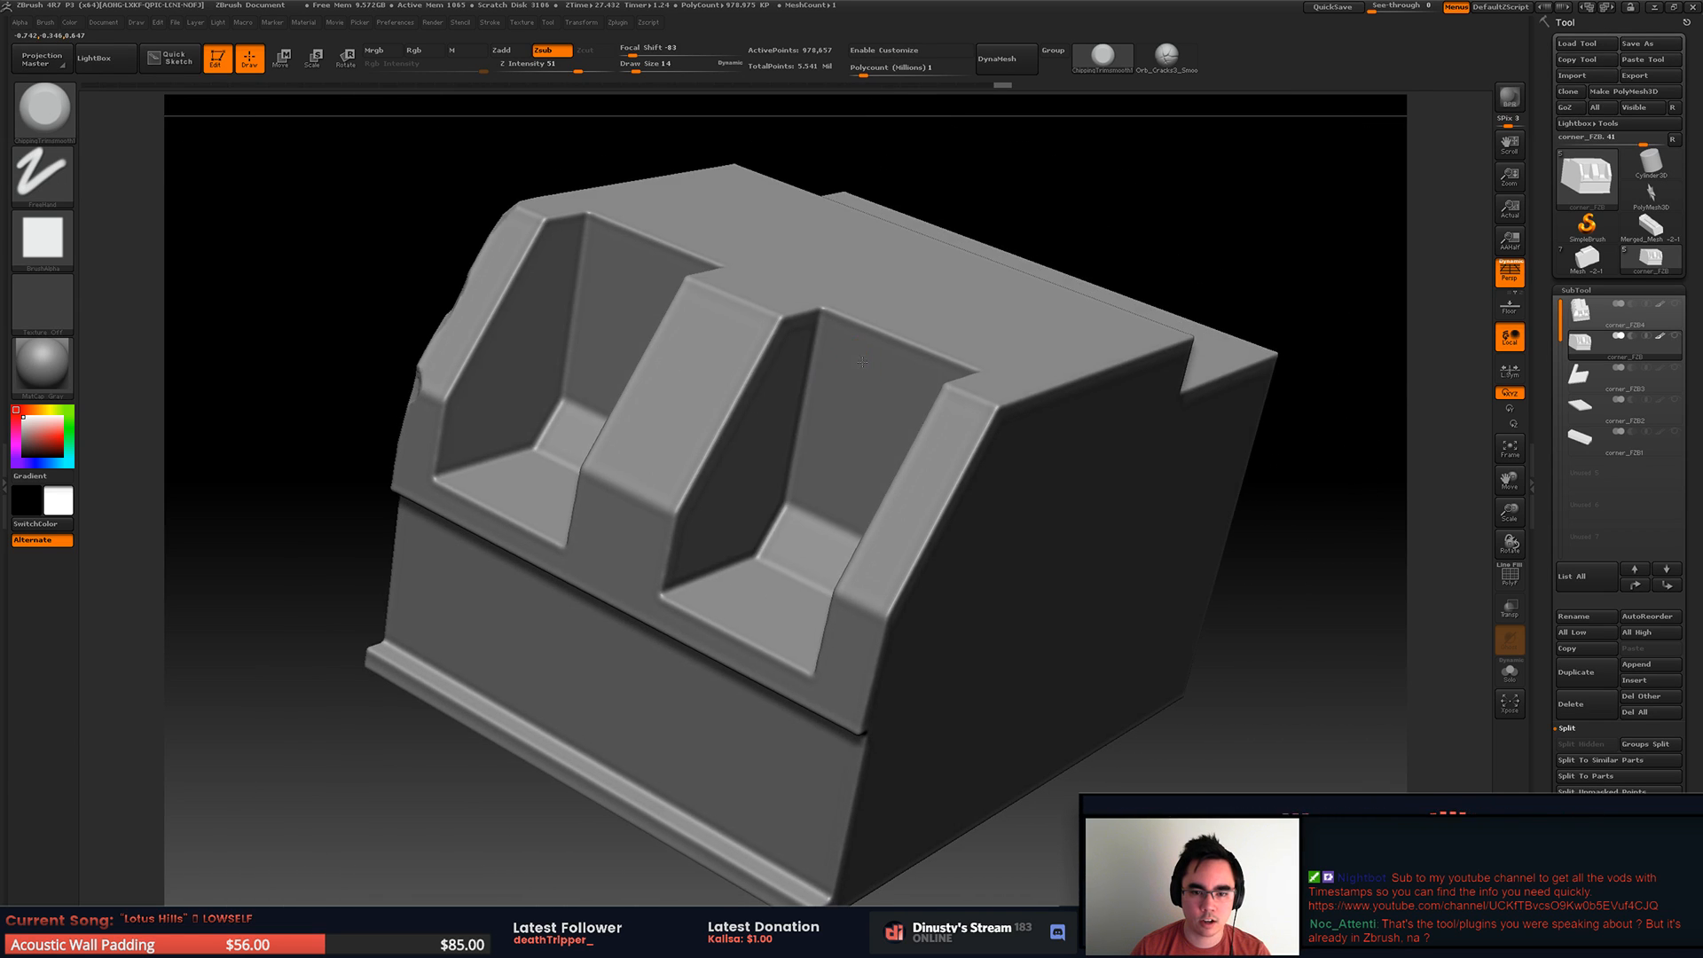
Step: Isolate the end rib with its neighbouring recess and start chipping the rib's sloped recess-side edge
key("space")
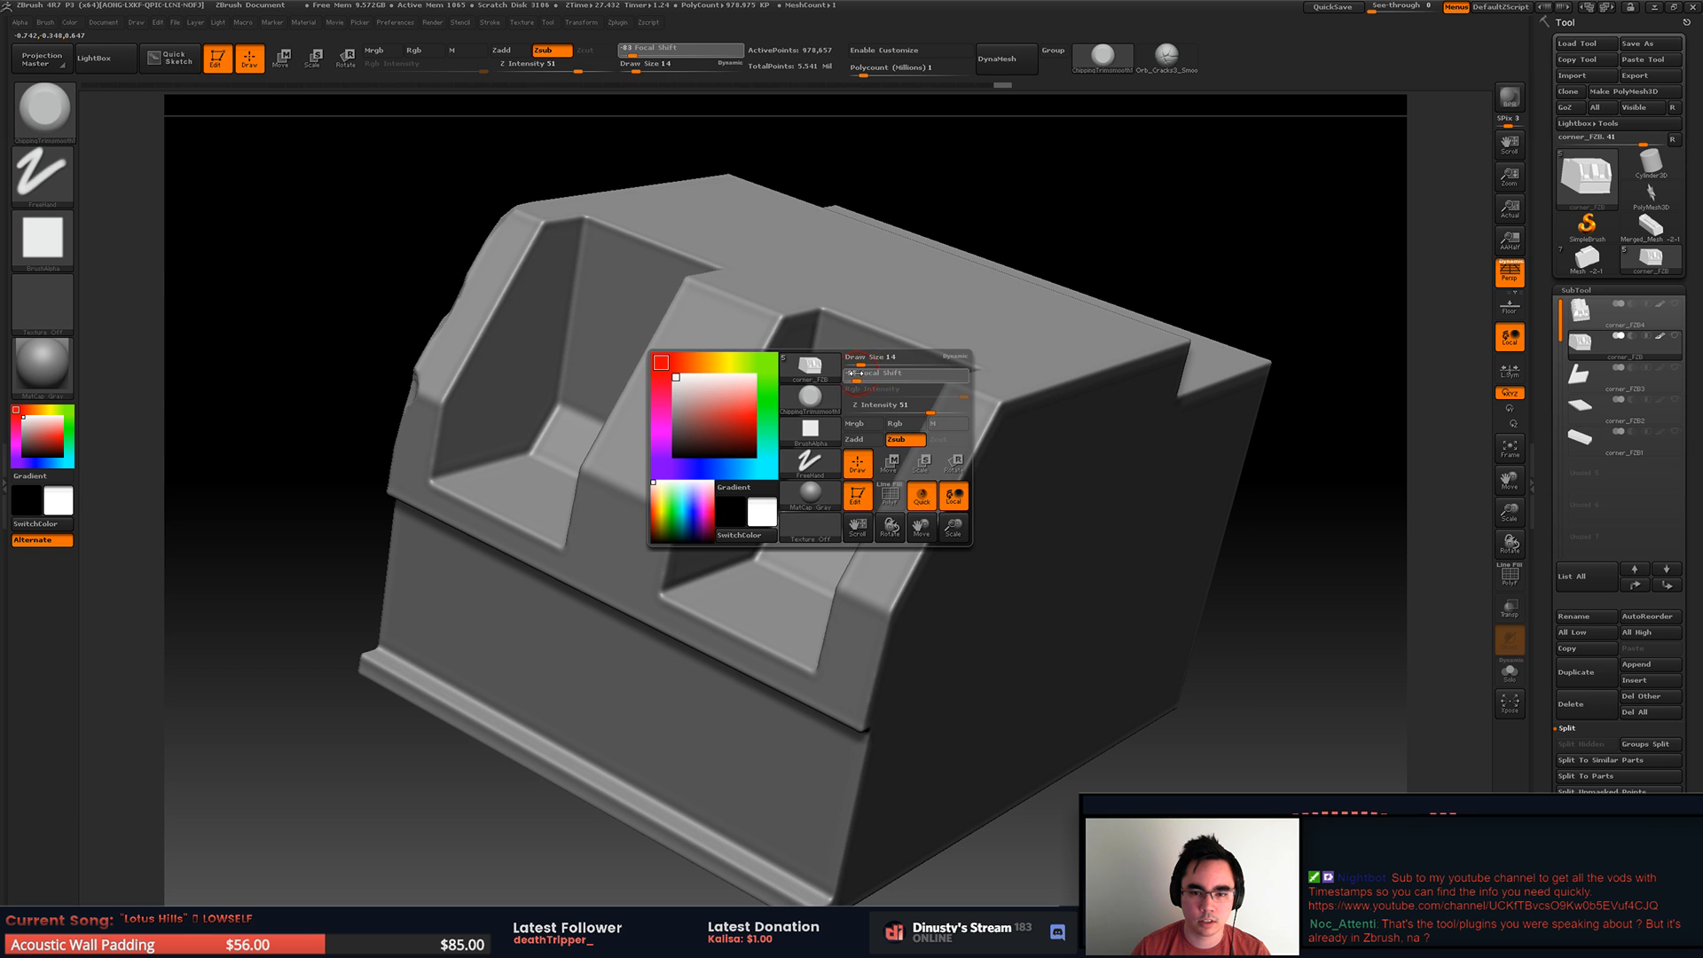
right_click_drag(845, 306, 898, 268, "alt")
mouse_move(856, 366)
right_mouse_down("alt")
mouse_move(923, 354)
mouse_move(882, 361)
right_mouse_up("alt")
left_click_drag(628, 243, 879, 540, "ctrl+shift")
right_click_drag(846, 430, 874, 499)
right_click_drag(873, 498, 835, 428)
right_click_drag(836, 428, 850, 446, "ctrl")
mouse_move(810, 468)
left_mouse_down()
mouse_move(801, 495)
mouse_move(805, 465)
left_mouse_up()
right_click_drag(858, 450, 890, 352)
Step: Adjust the trim brush's draw size and carry the chips along the end rib's recess-side edge to its top corner
key("space")
mouse_move(979, 286)
left_mouse_down()
mouse_move(967, 238)
mouse_move(1010, 217)
left_mouse_up()
key("space")
left_click_drag(987, 252, 1039, 196)
left_click_drag(1031, 202, 996, 223)
mouse_move(975, 269)
right_mouse_down("ctrl")
mouse_move(950, 219)
mouse_move(862, 341)
right_mouse_up("ctrl")
left_click_drag(925, 317, 874, 346)
right_click_drag(895, 341, 825, 320)
left_click_drag(809, 335, 839, 322)
key("s")
mouse_move(839, 322)
right_mouse_down()
mouse_move(926, 348)
mouse_move(882, 311)
mouse_move(939, 328)
mouse_move(935, 274)
mouse_move(911, 365)
mouse_move(994, 275)
right_mouse_up()
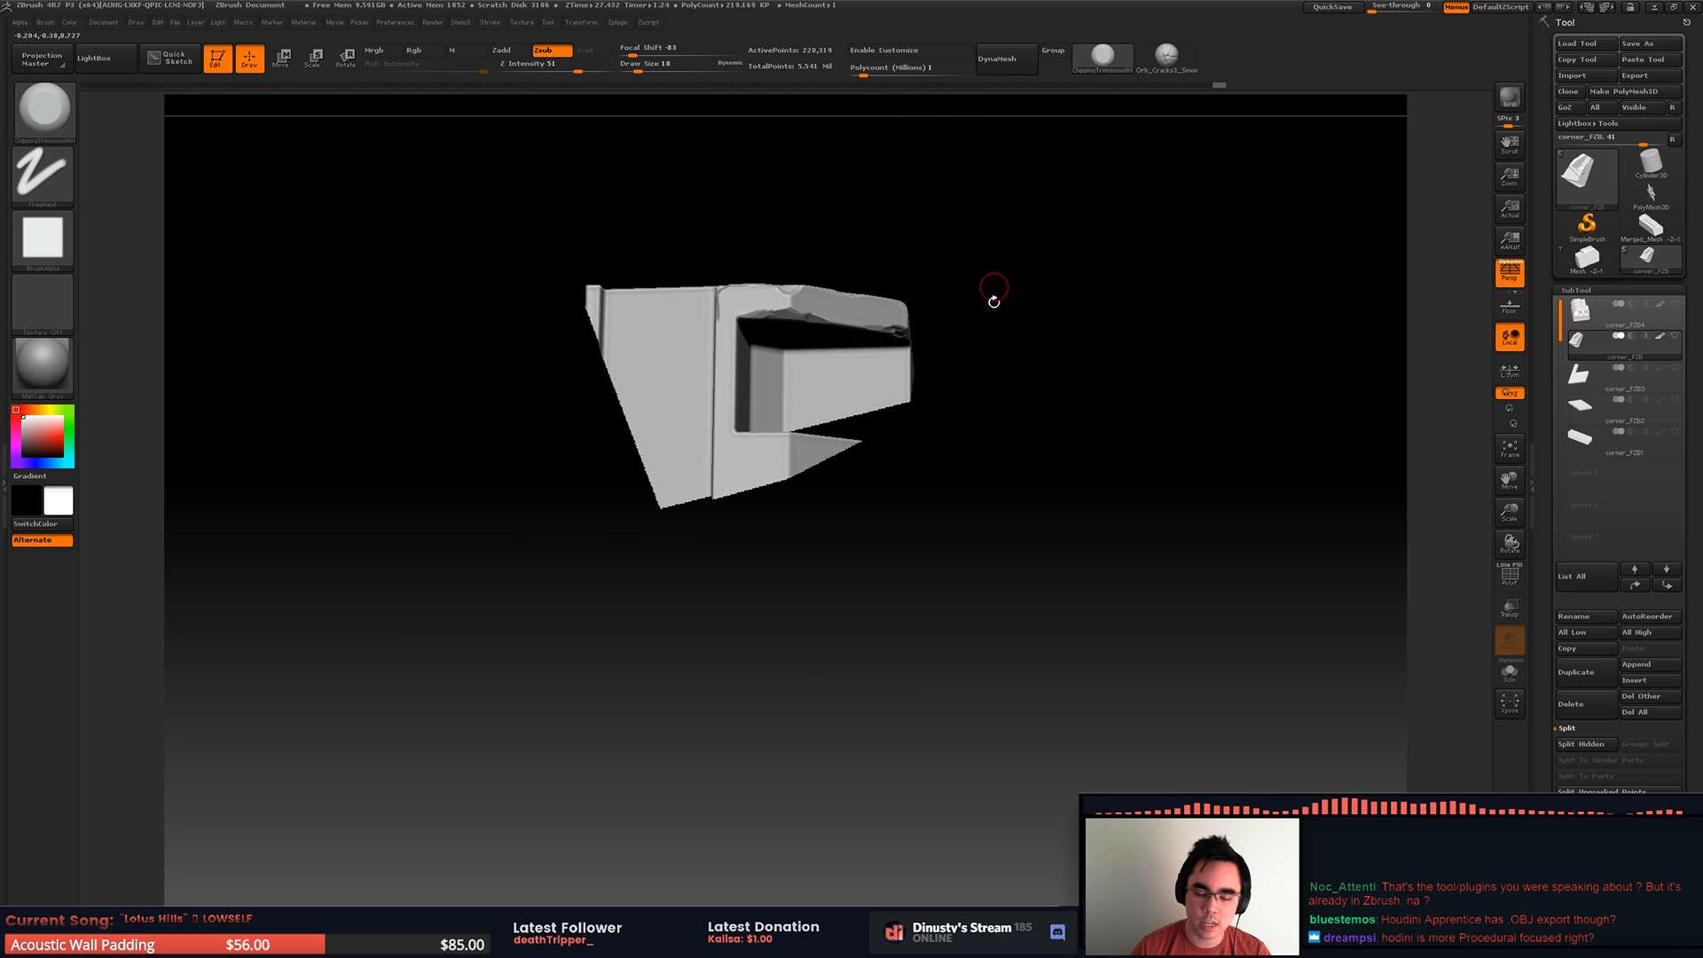
Step: Trim chips into the first recess's front lip and the ledge edge just below it
right_click_drag(871, 378, 910, 379)
right_click_drag(627, 358, 885, 337, "alt")
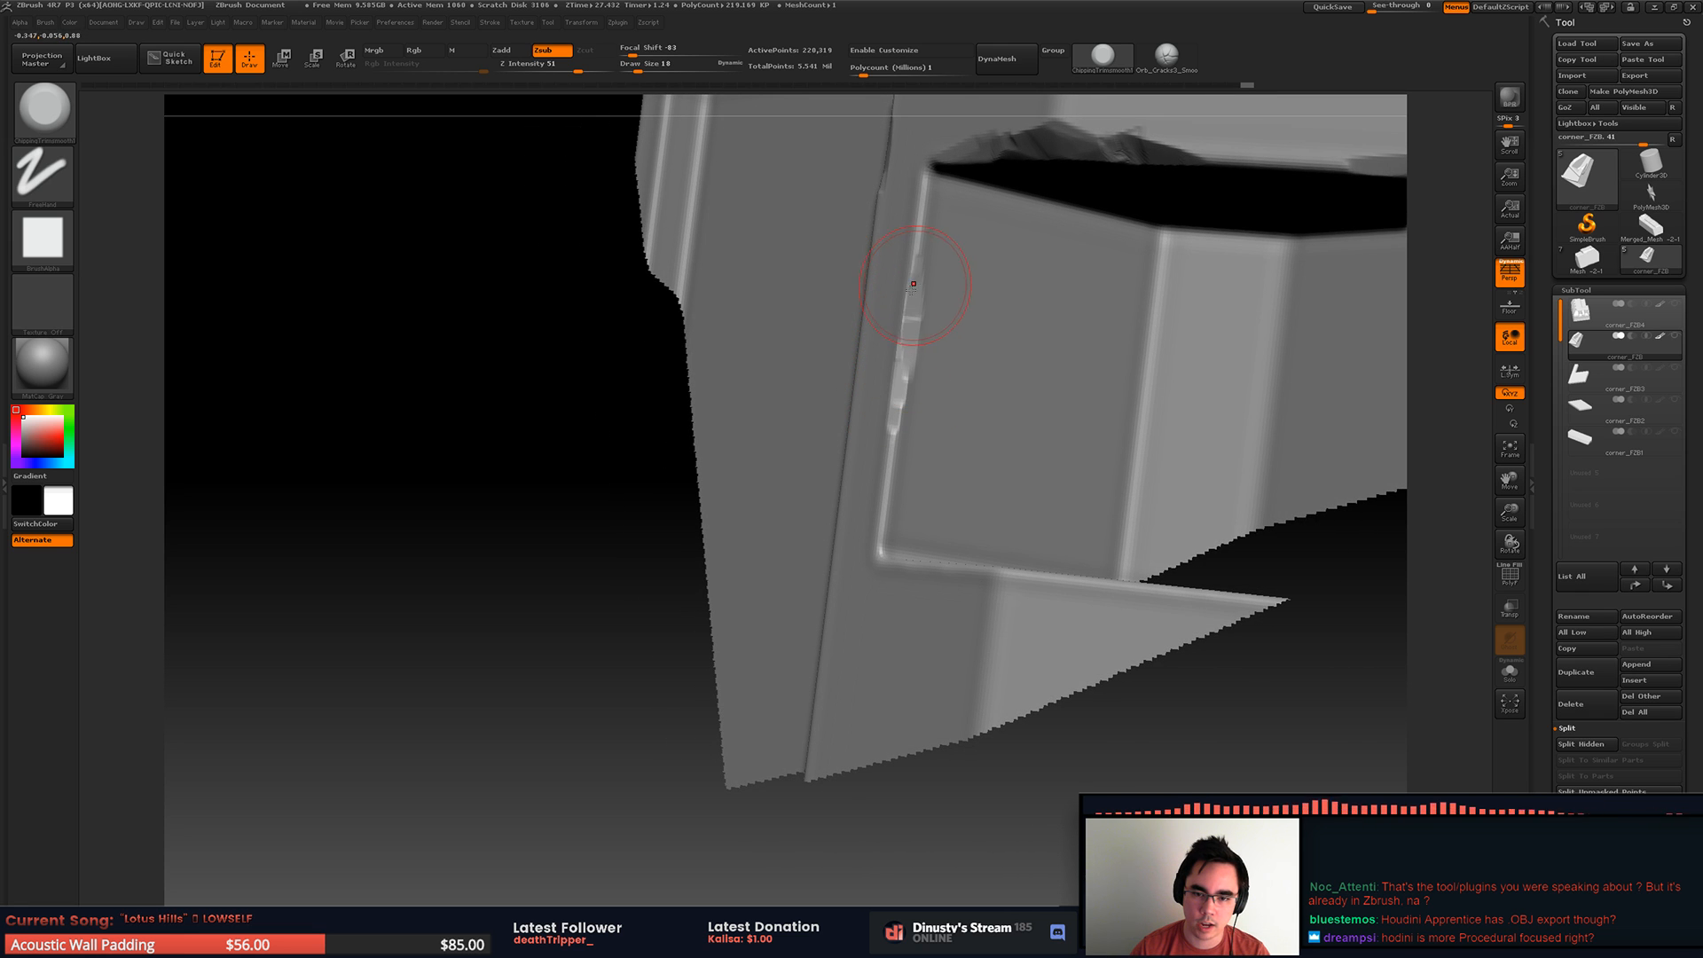
right_click_drag(885, 446, 838, 467)
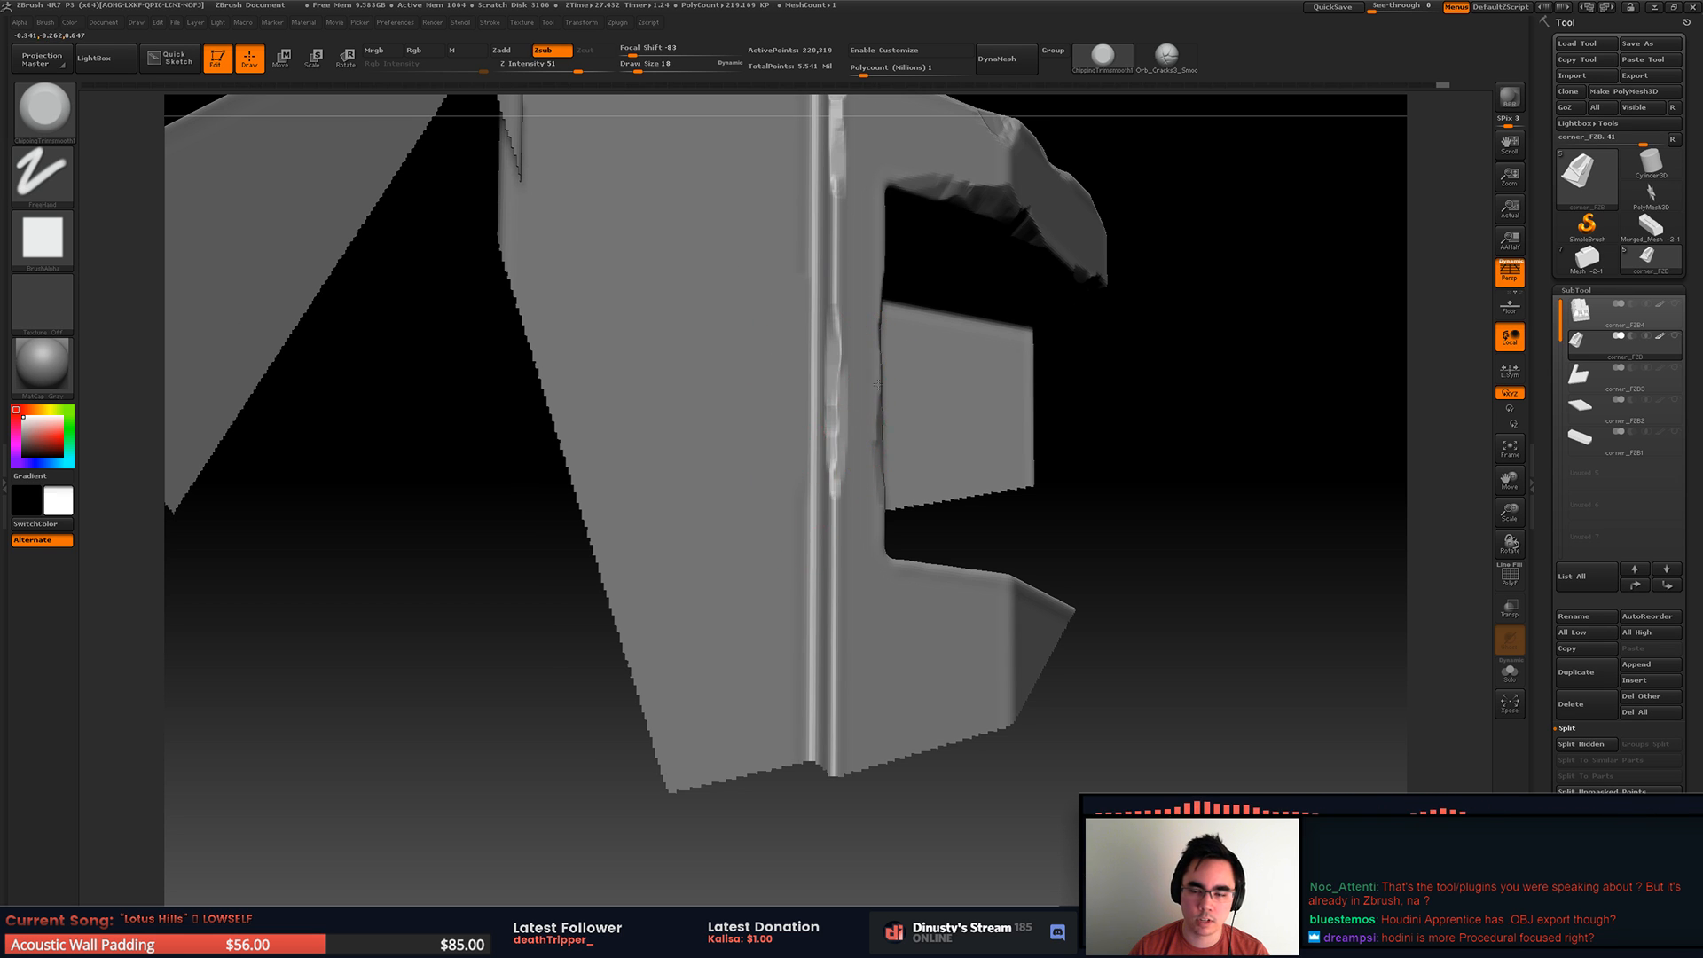
right_click_drag(902, 390, 927, 224, "ctrl")
right_click_drag(981, 361, 865, 393)
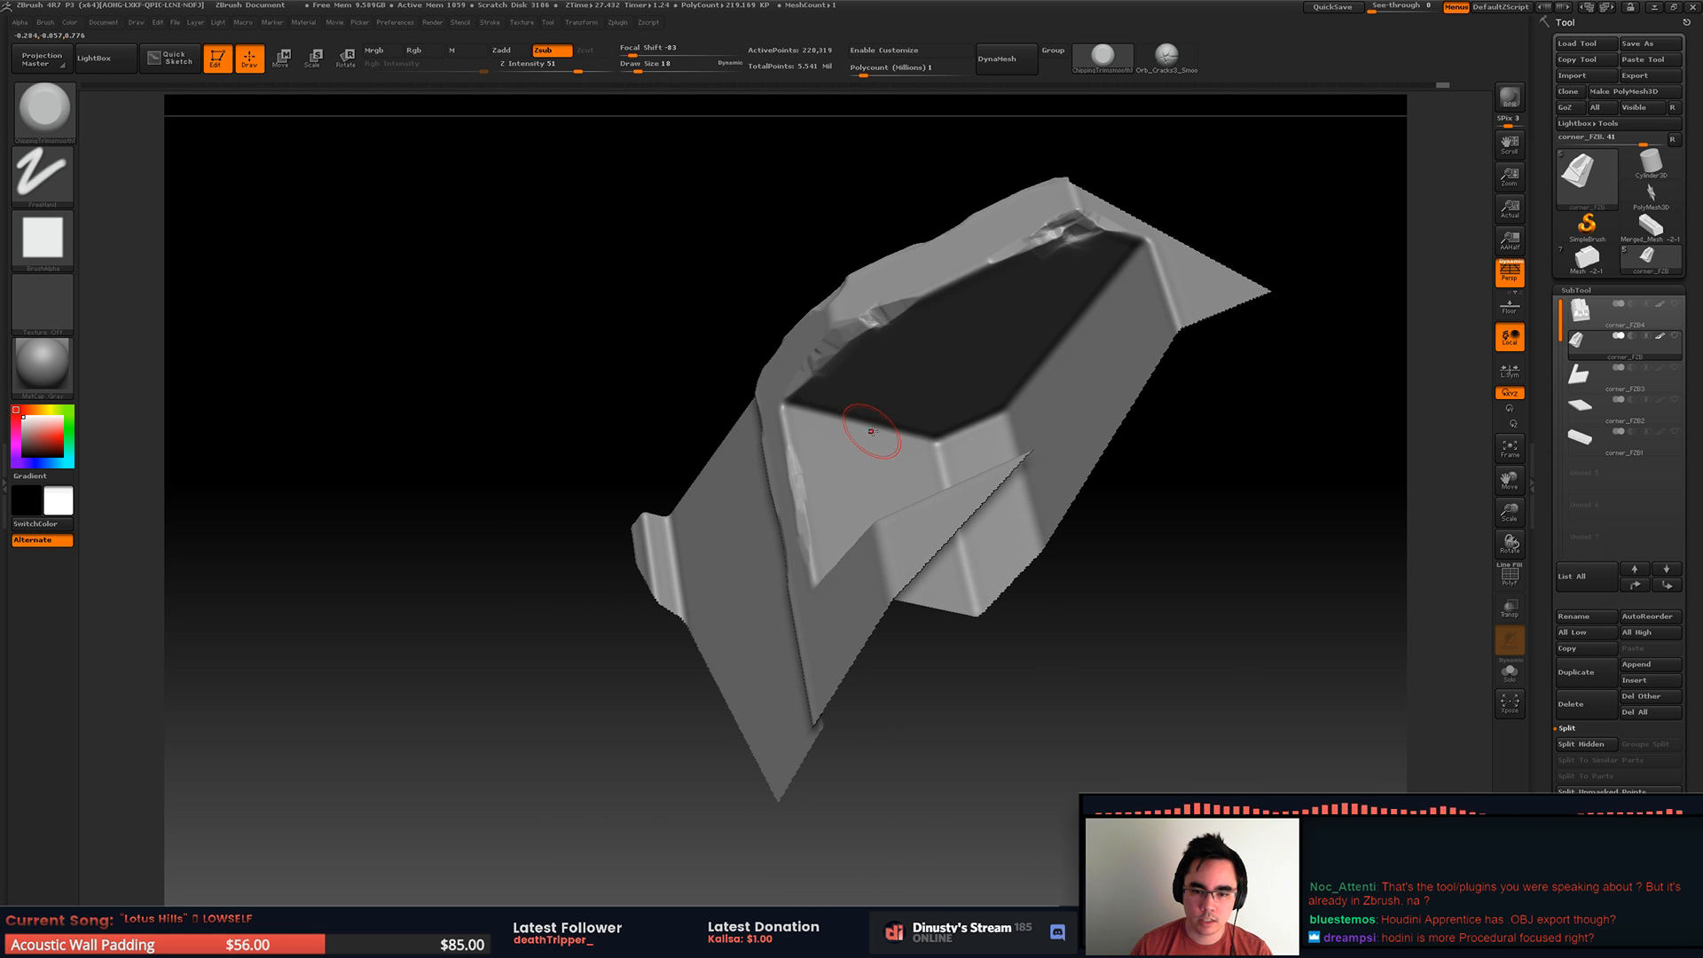
Step: Chip the vertical corner edge of the lower wall beneath the ledge, comparing the last stroke through undo and redo
right_click_drag(1064, 422, 770, 537, "alt")
right_click_drag(828, 430, 849, 466, "ctrl")
left_click_drag(850, 432, 855, 426)
key("ctrl+z")
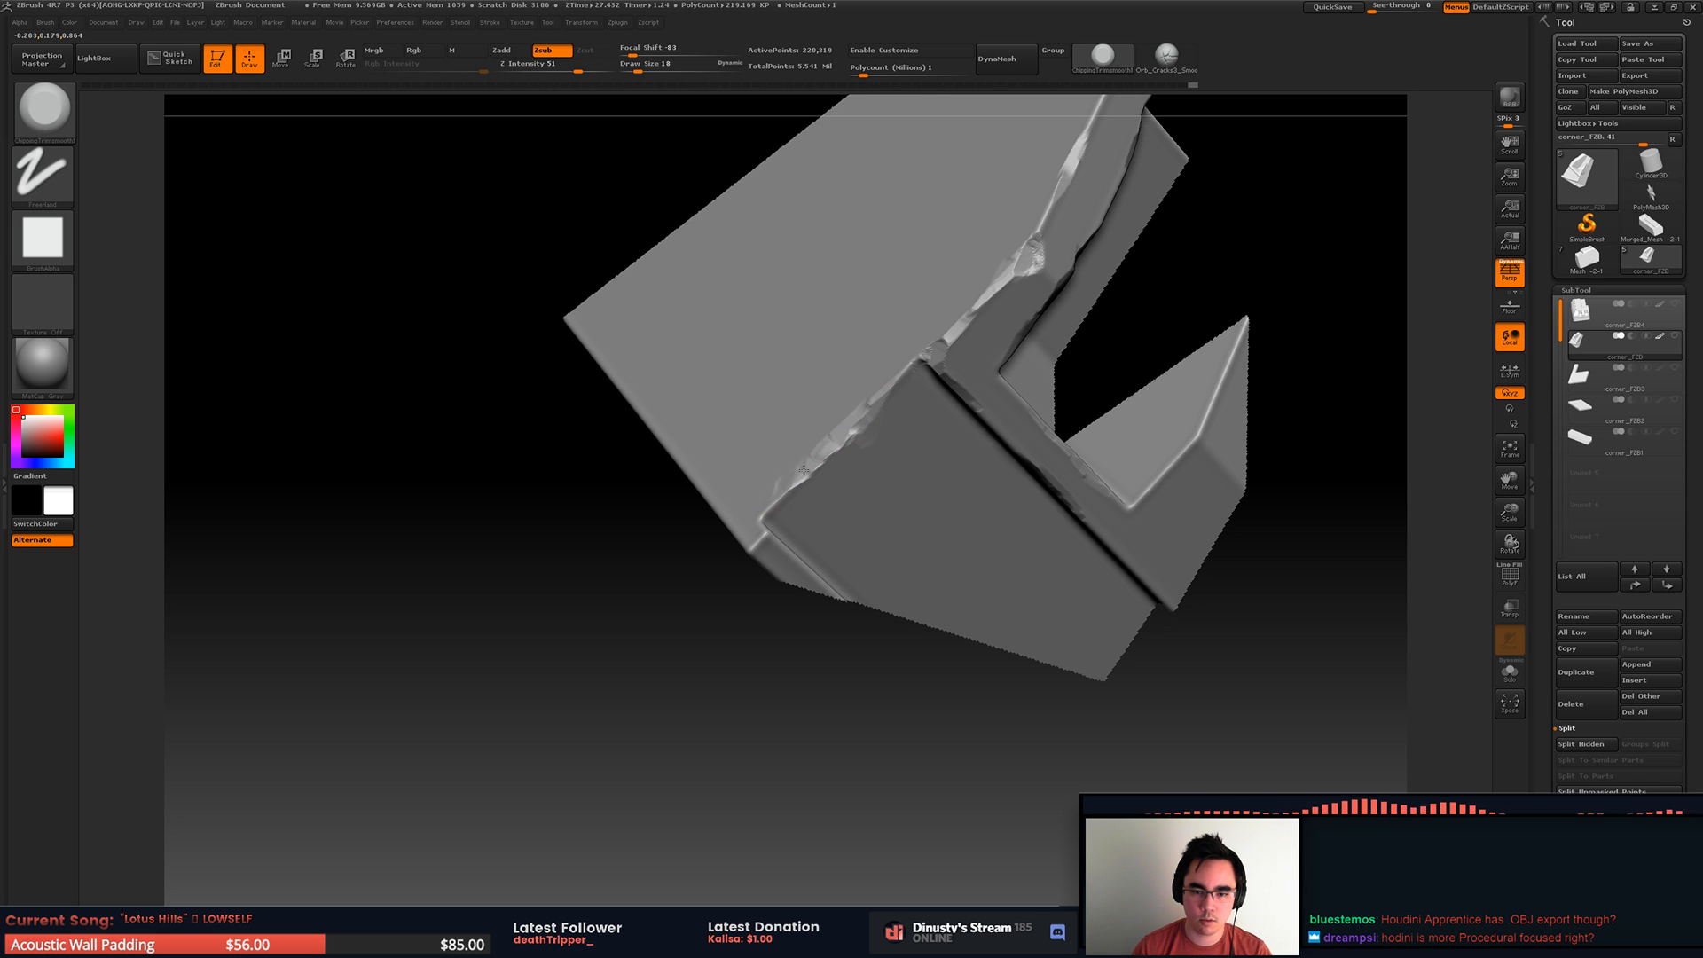
key("ctrl+shift+z")
key("ctrl+shift+z")
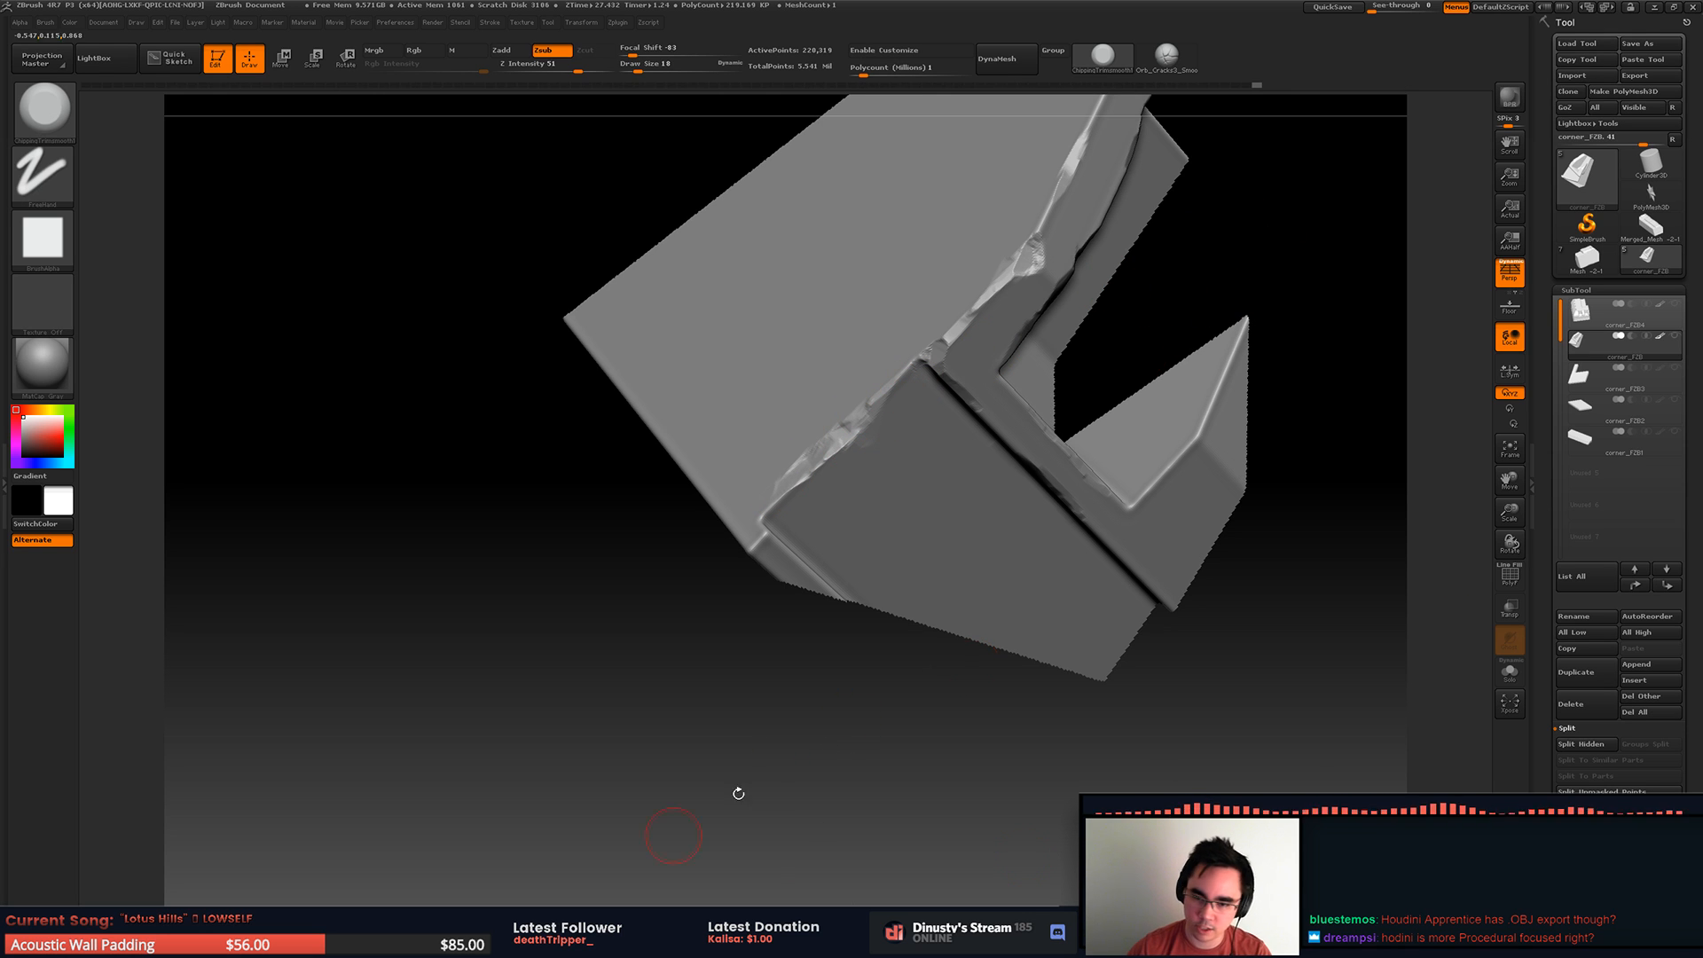
mouse_move(1026, 716)
left_mouse_down()
mouse_move(931, 426)
mouse_move(870, 407)
mouse_move(889, 513)
mouse_move(906, 511)
mouse_move(761, 503)
left_mouse_up()
mouse_move(769, 679)
left_mouse_down("alt")
mouse_move(695, 507)
mouse_move(837, 604)
mouse_move(911, 559)
mouse_move(923, 517)
left_mouse_up("alt")
Step: Reveal the whole piece, isolate the middle rib section and chip the rib's top corner, sloped edges and lower bend
left_click(899, 607, "ctrl+shift")
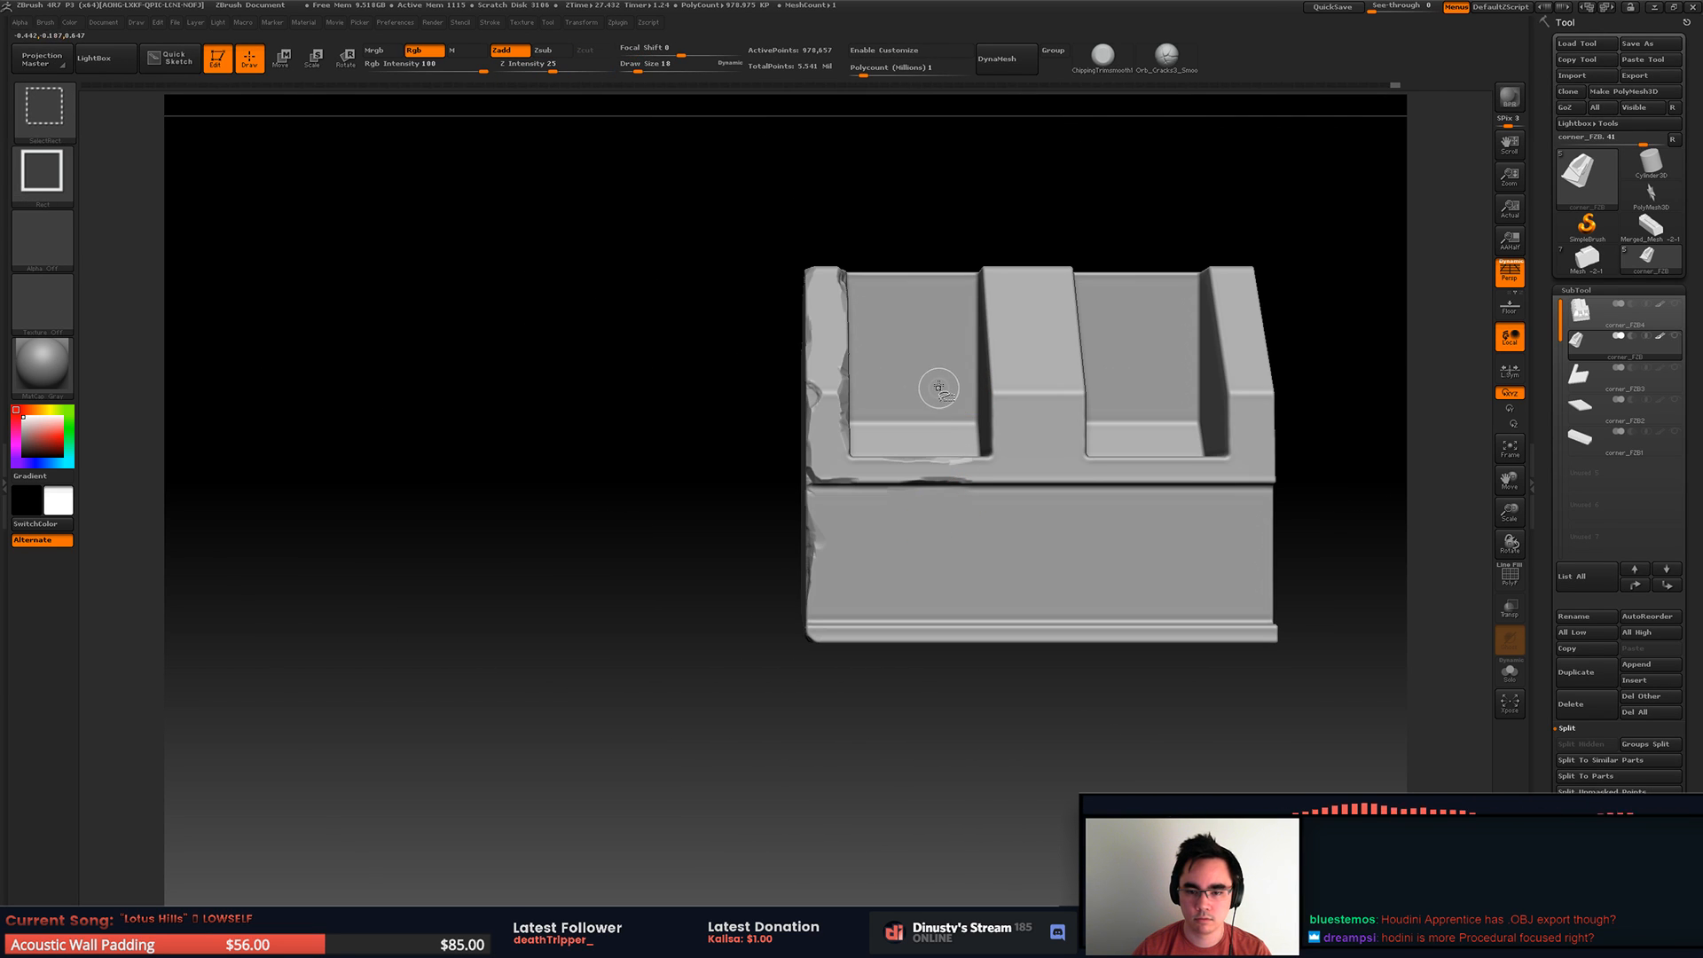
left_click_drag(855, 205, 1151, 438, "ctrl+shift")
mouse_move(1053, 244)
left_mouse_down()
mouse_move(1060, 450)
mouse_move(899, 337)
left_mouse_up()
left_click_drag(898, 236, 899, 252)
mouse_move(912, 225)
left_mouse_down()
mouse_move(903, 260)
mouse_move(898, 241)
left_mouse_up()
right_click_drag(922, 249, 859, 278)
left_click_drag(859, 278, 886, 282)
mouse_move(953, 301)
right_mouse_down()
mouse_move(919, 228)
mouse_move(878, 232)
mouse_move(883, 478)
right_mouse_up()
left_click_drag(873, 434, 911, 471)
right_click_drag(933, 456, 907, 497)
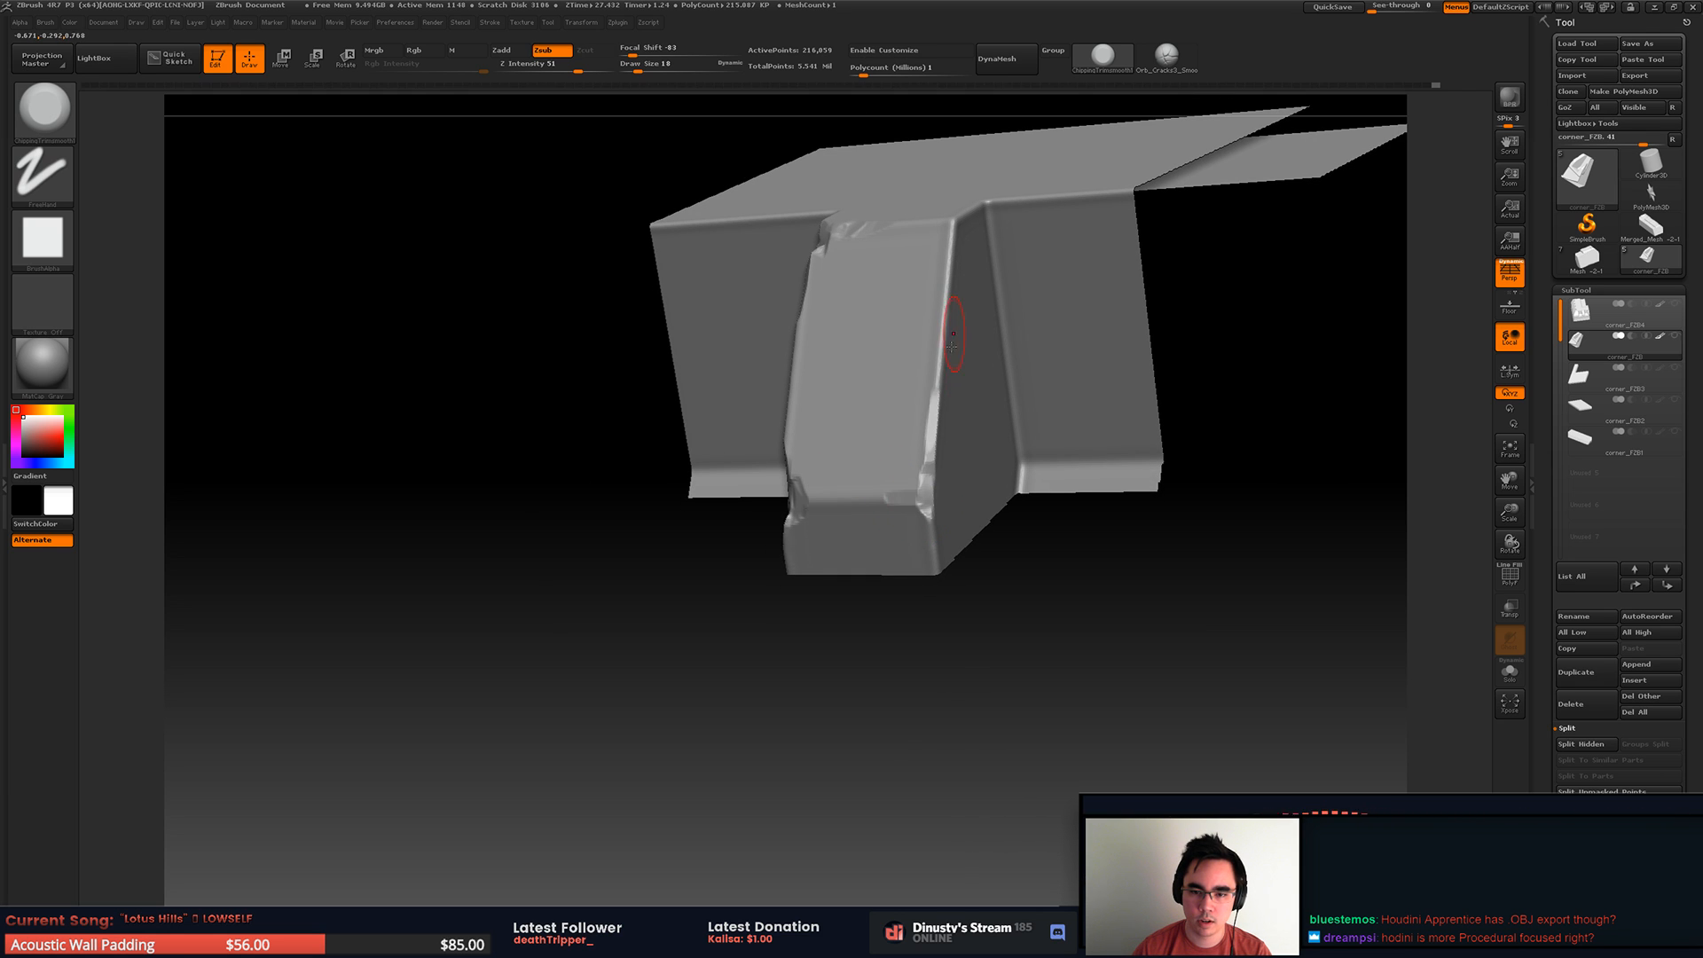
Step: Chip the upper part of the middle rib's second side edge and the top edges of both adjoining recesses
right_click_drag(952, 329, 927, 311)
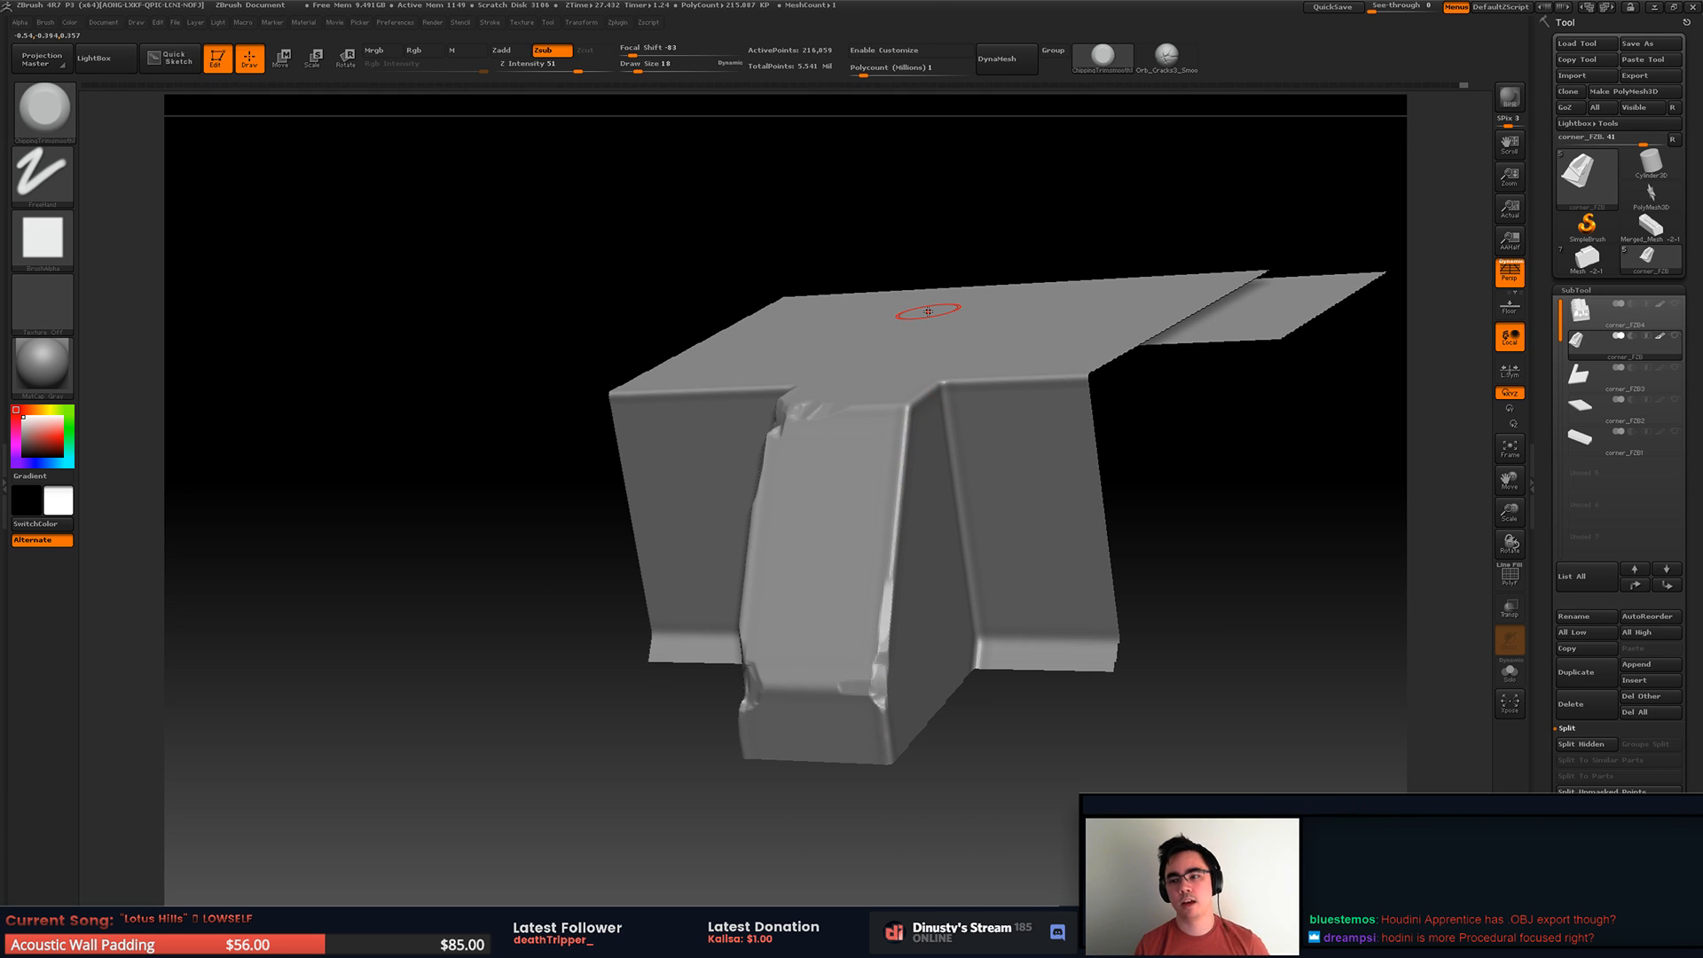
right_click_drag(893, 358, 889, 405)
right_click_drag(833, 490, 902, 395)
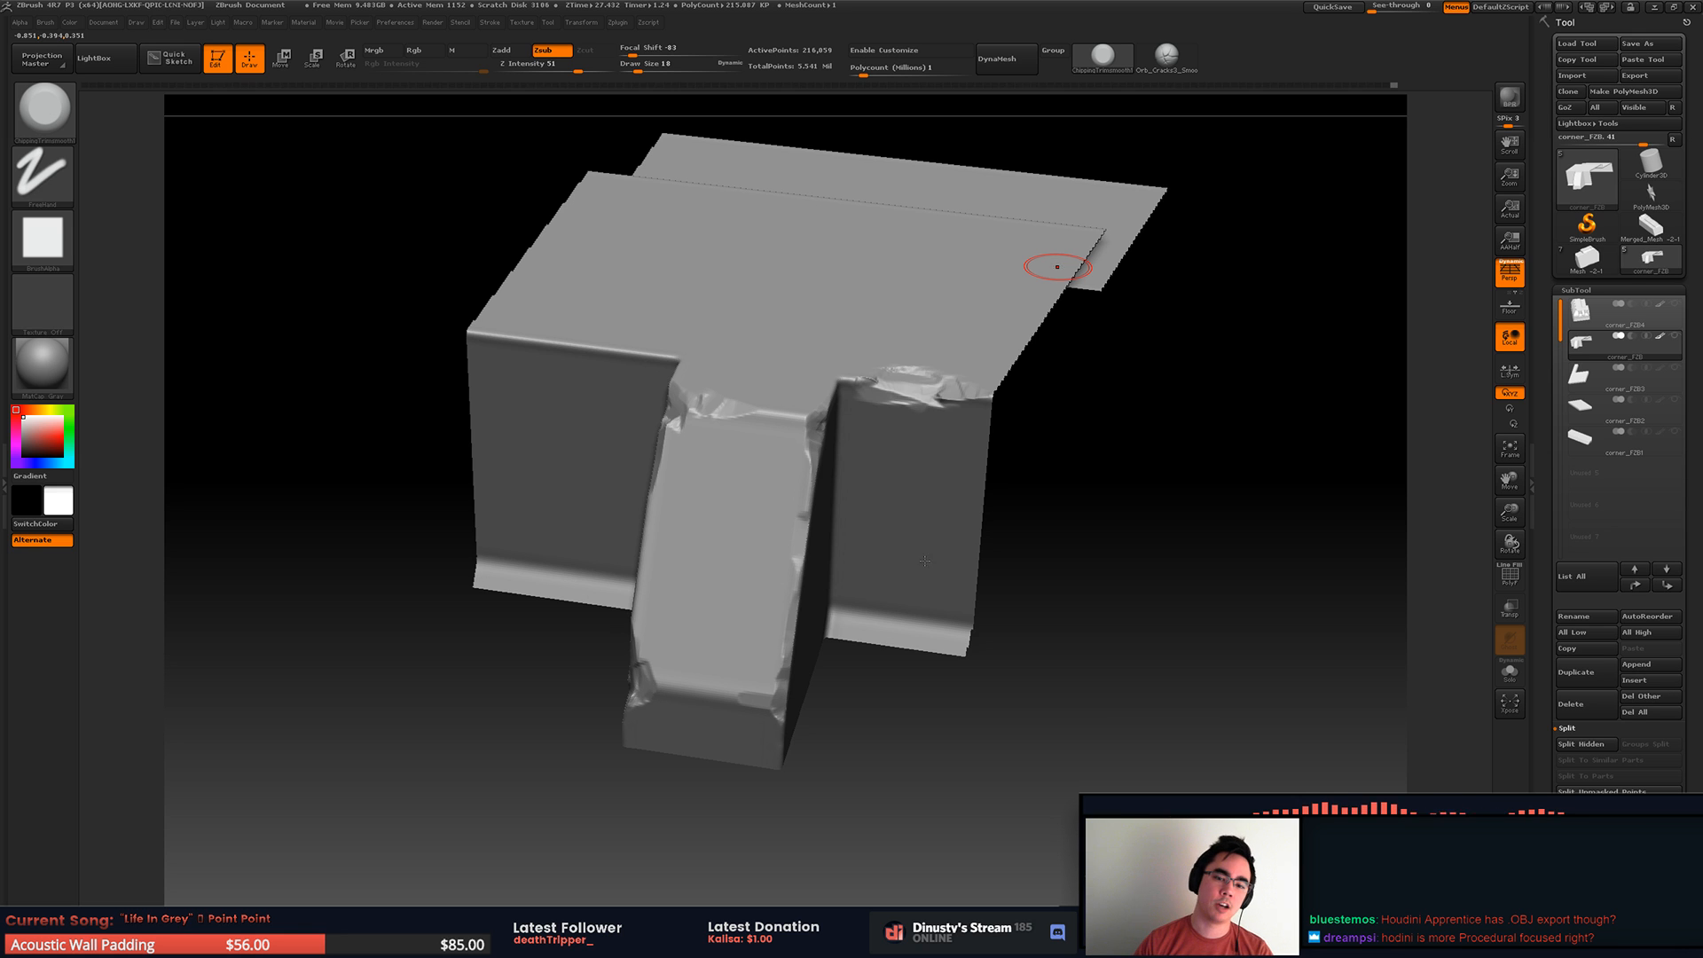
mouse_move(785, 428)
right_mouse_down("alt")
mouse_move(823, 451)
mouse_move(842, 514)
mouse_move(821, 506)
right_mouse_up("alt")
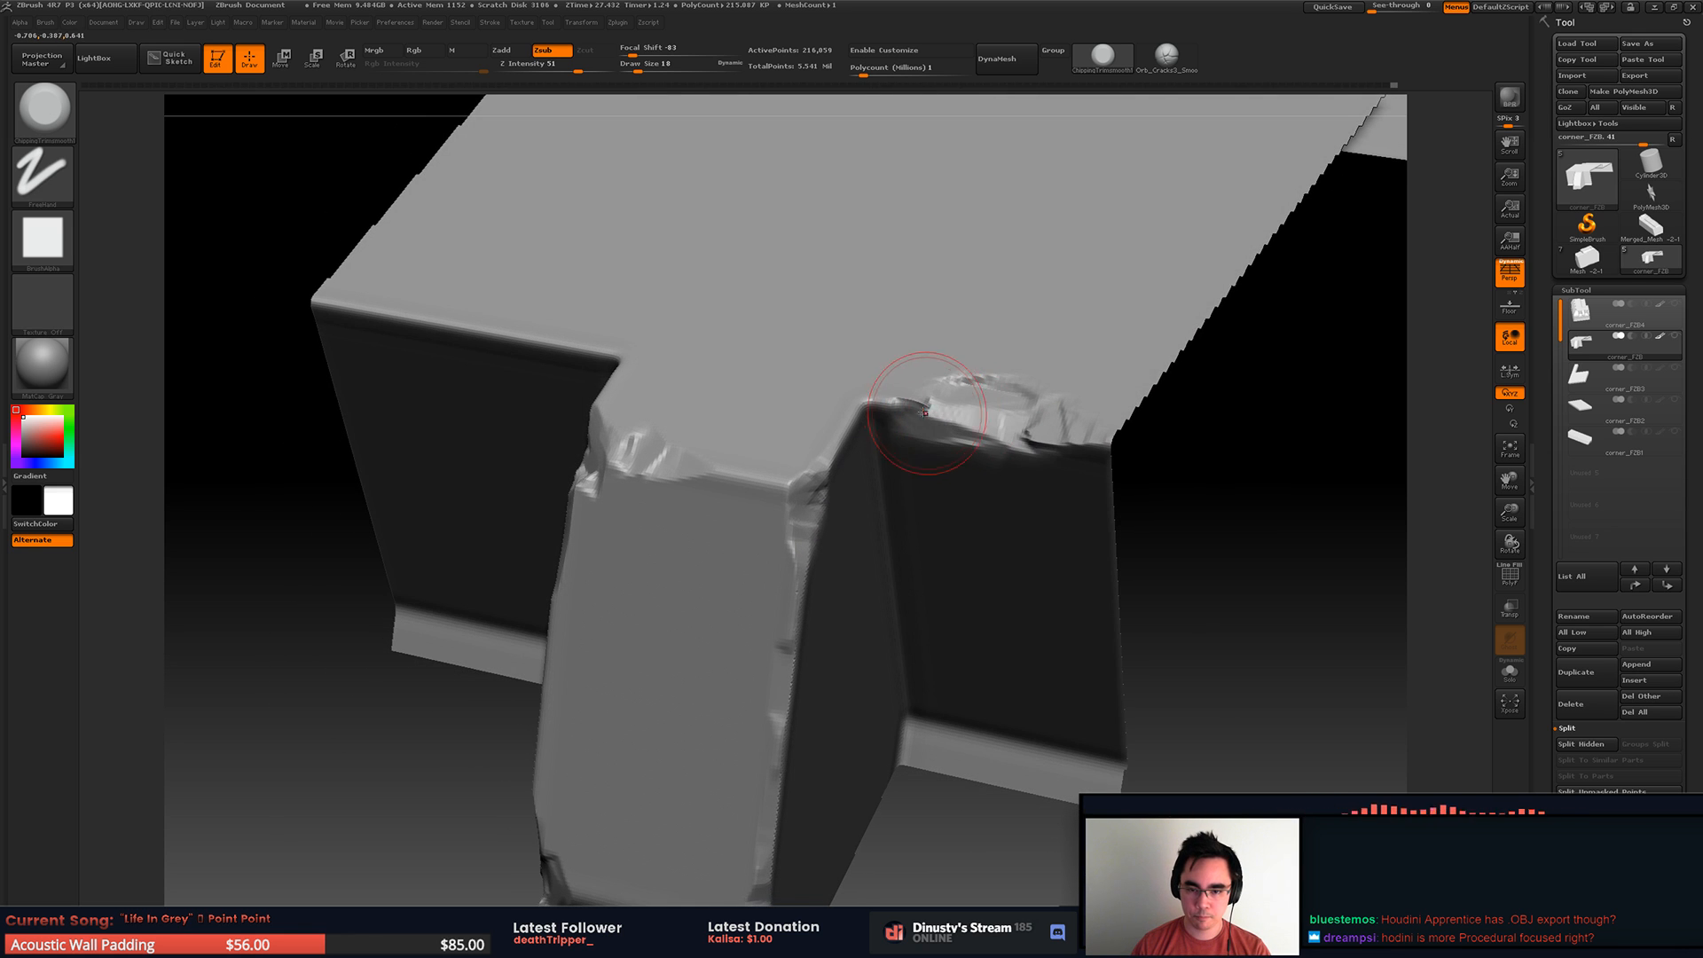
right_click_drag(736, 430, 1107, 391, "alt")
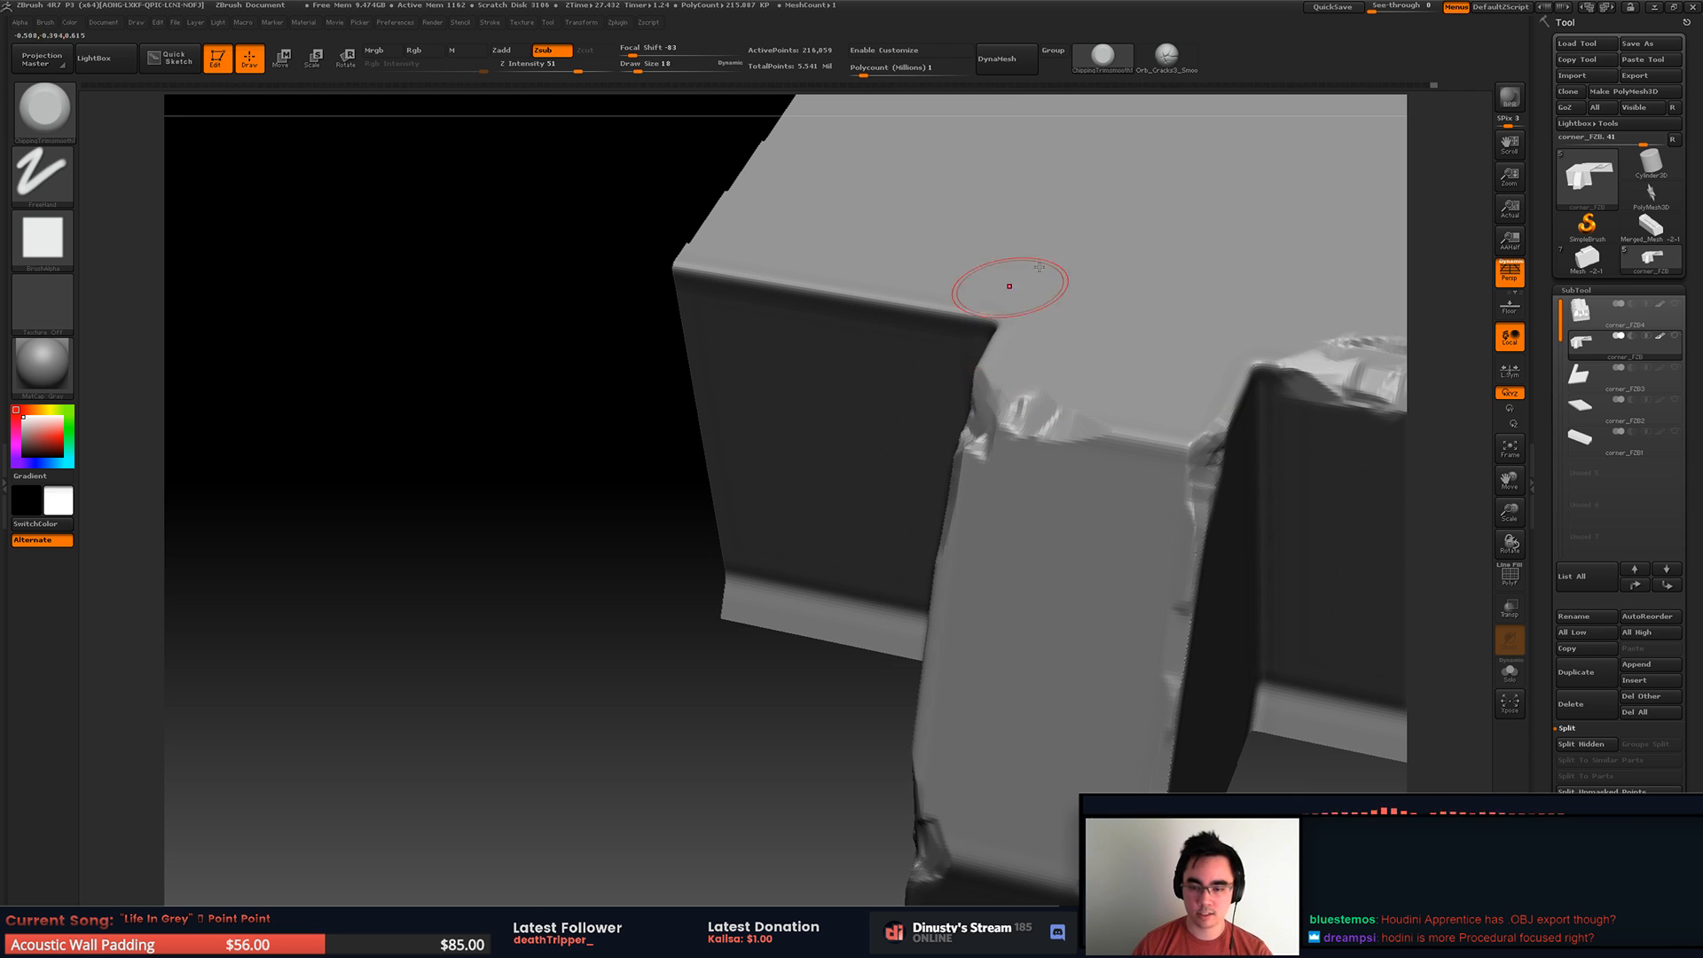
mouse_move(594, 377)
right_mouse_down()
mouse_move(617, 433)
mouse_move(568, 416)
mouse_move(647, 442)
right_mouse_up()
left_click_drag(629, 445, 747, 468)
mouse_move(748, 468)
right_mouse_down("ctrl")
mouse_move(723, 355)
mouse_move(852, 394)
mouse_move(796, 440)
right_mouse_up("ctrl")
Step: Try to trim a broad cut along the middle rib's sloped side edge with draw size 44
key("space")
left_click_drag(849, 469, 869, 467)
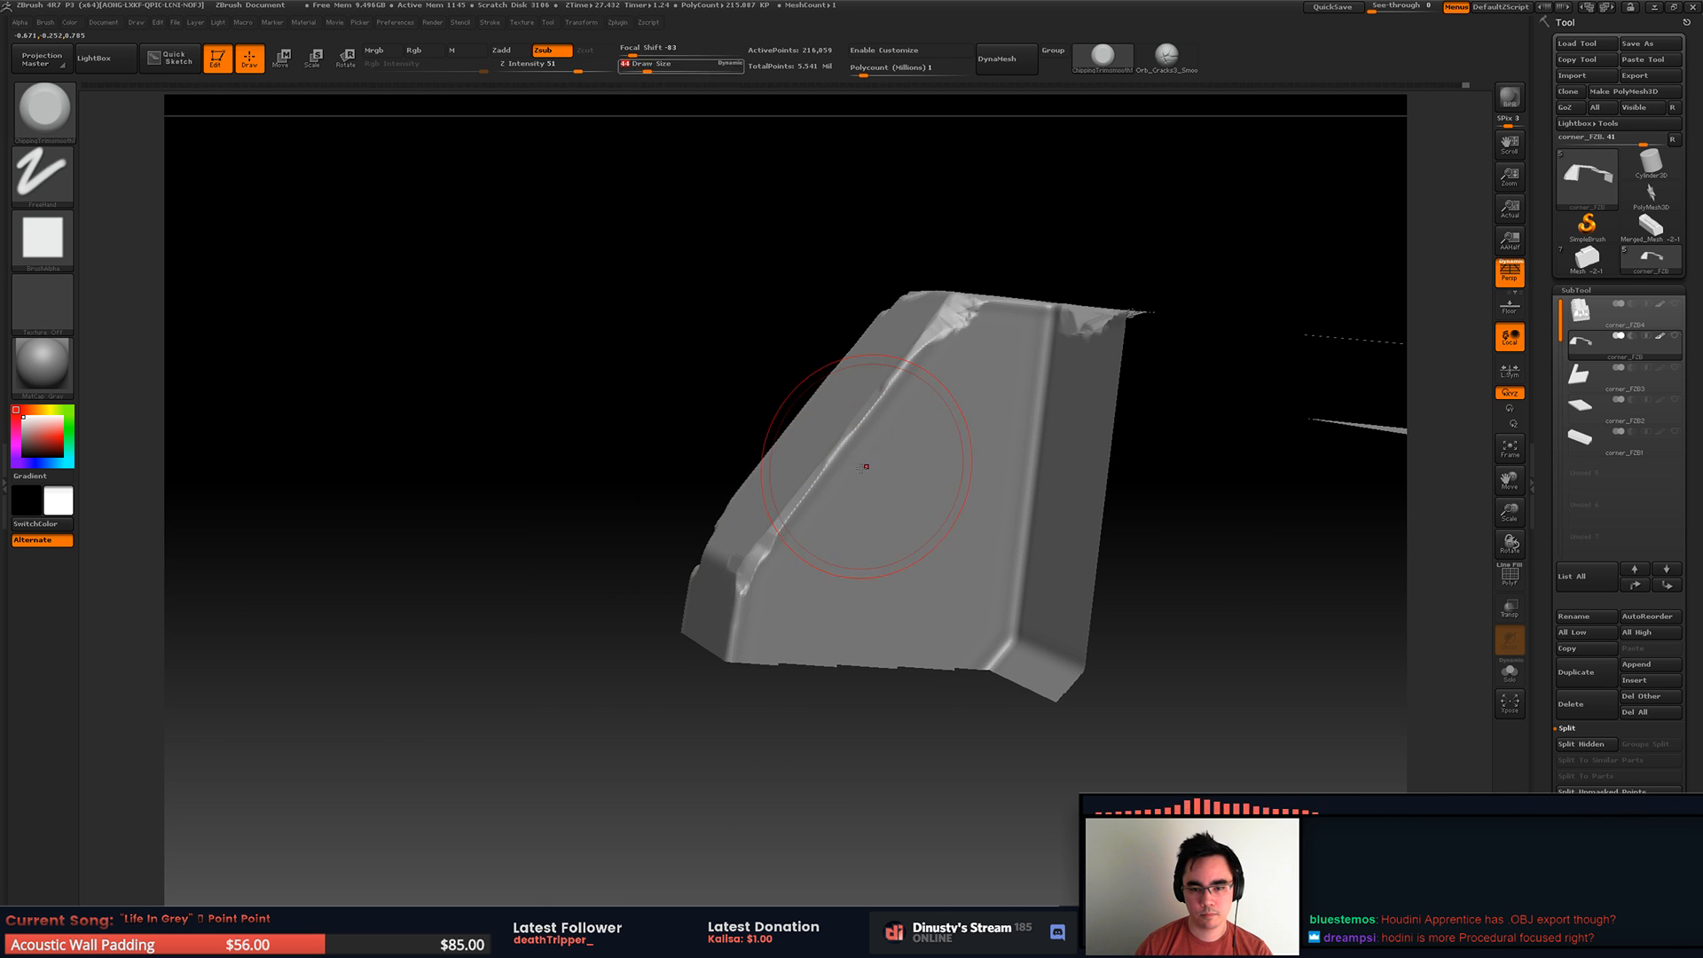
left_click_drag(788, 528, 888, 407)
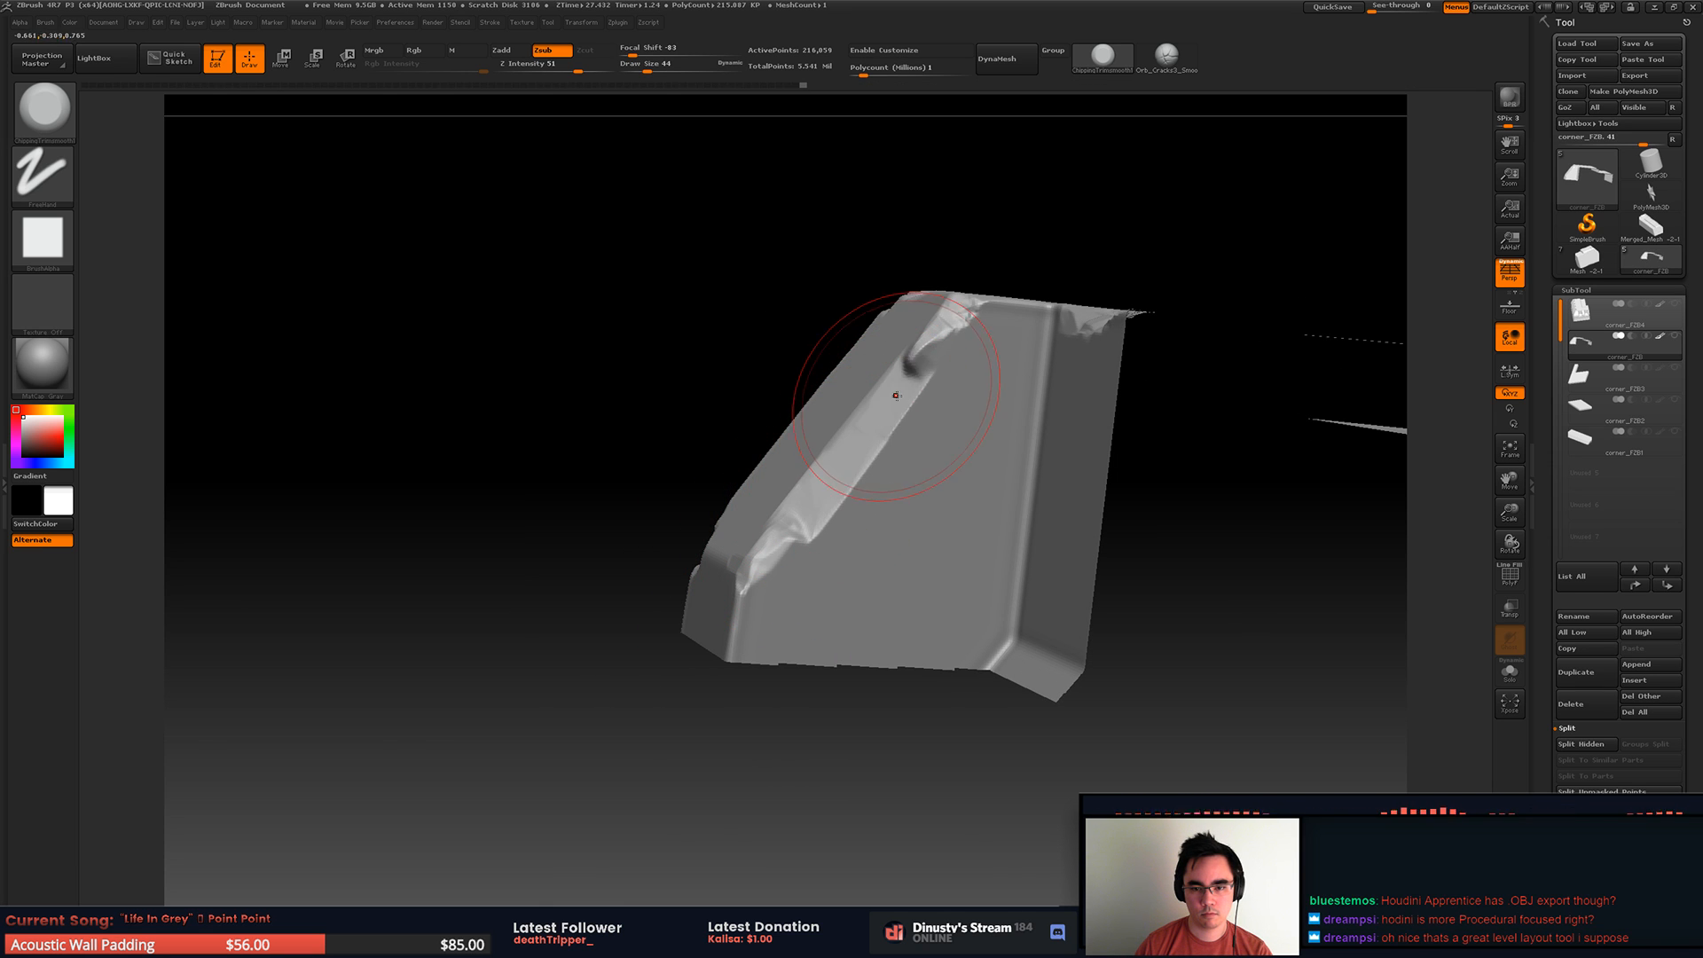
mouse_move(992, 359)
right_mouse_down()
mouse_move(875, 342)
mouse_move(1026, 418)
right_mouse_up()
key("ctrl")
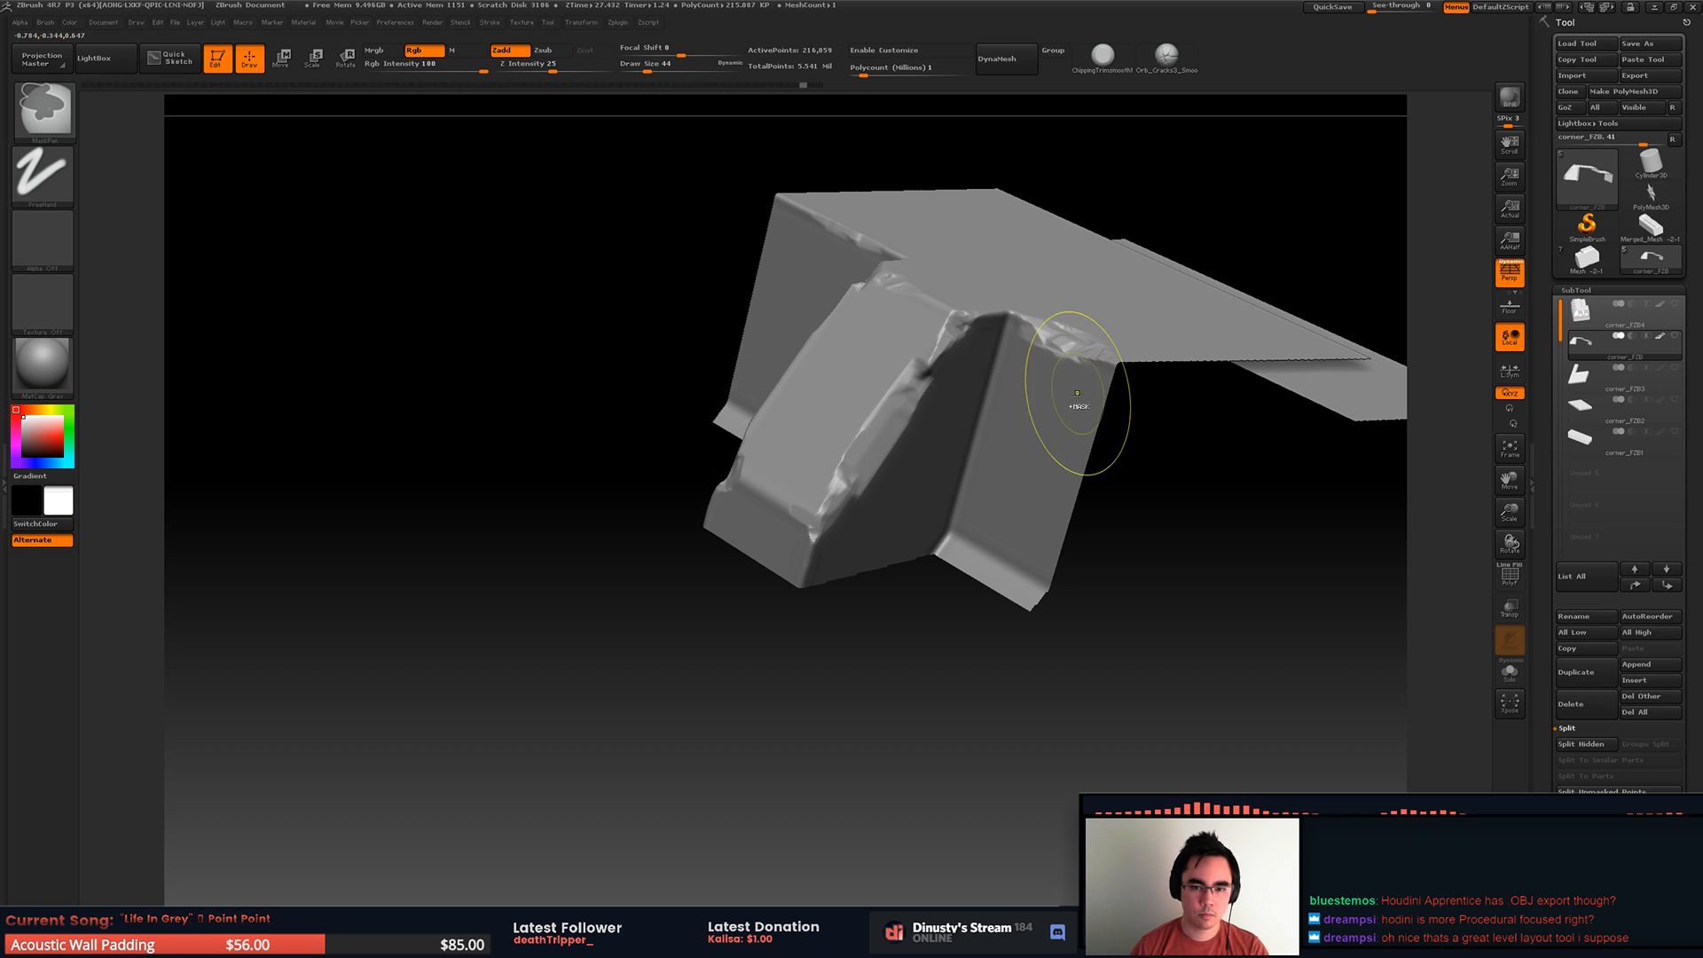
Step: Set the trim brush's draw size to 20 and trim smaller chips along the middle rib's sloped side edge
key("space")
left_click_drag(876, 421, 867, 421)
key("ctrl")
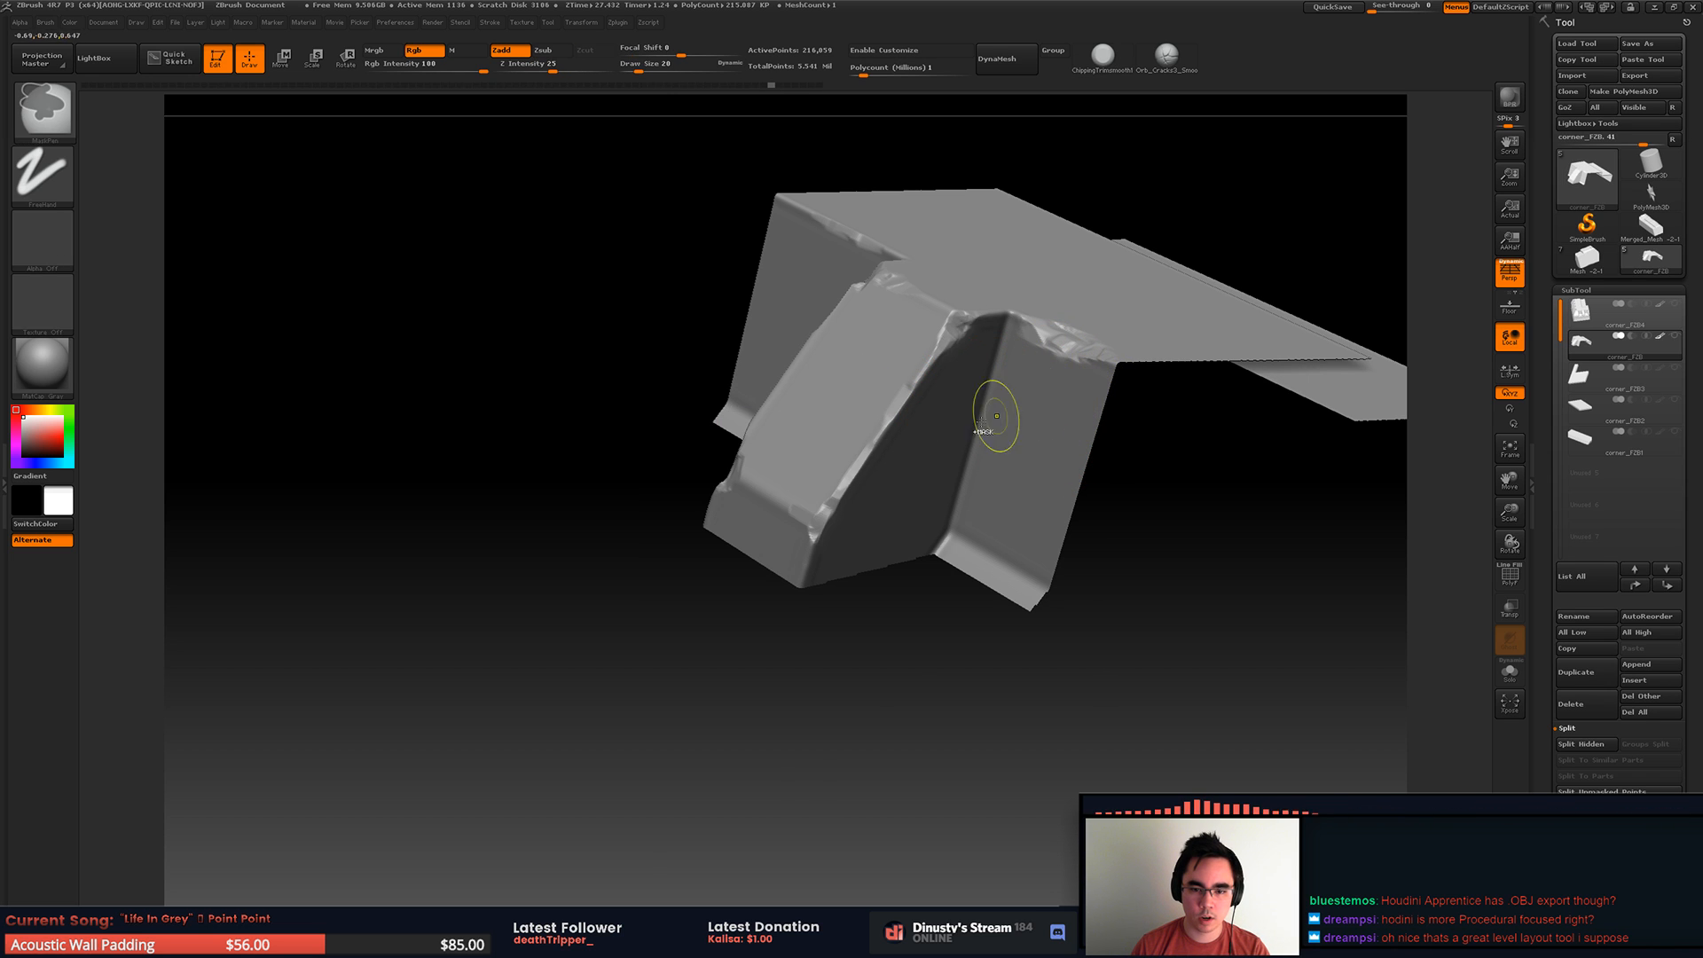
mouse_move(866, 458)
right_mouse_down()
mouse_move(909, 435)
mouse_move(877, 422)
right_mouse_up()
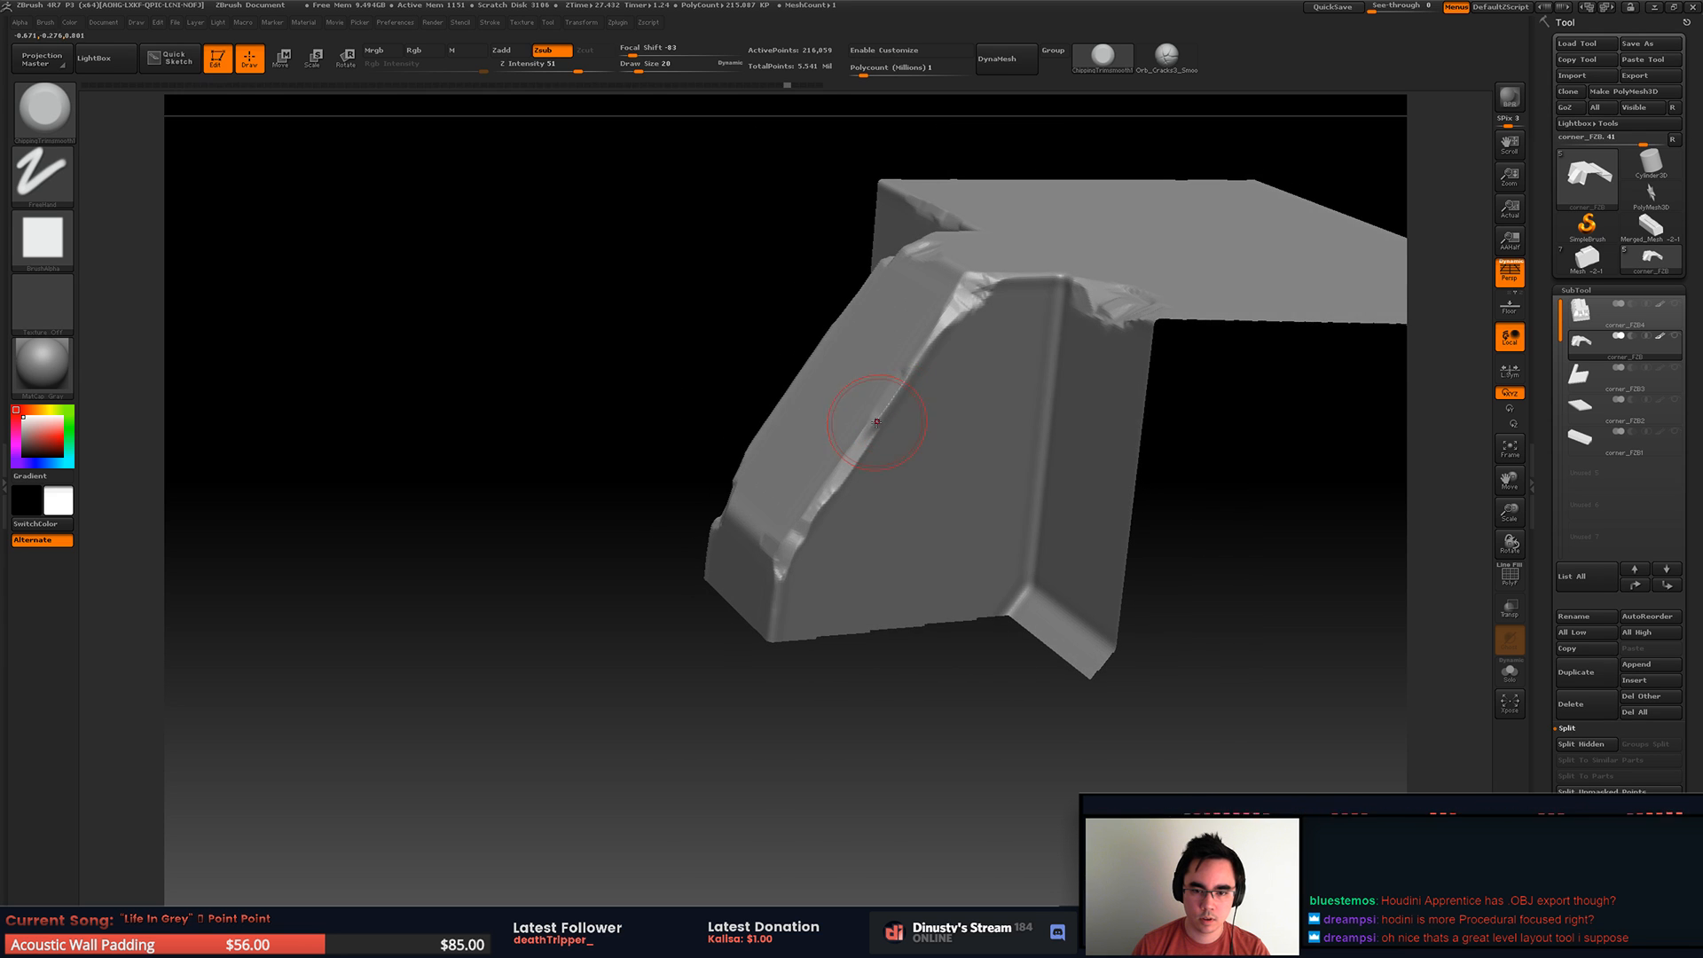
right_click_drag(973, 315, 813, 448)
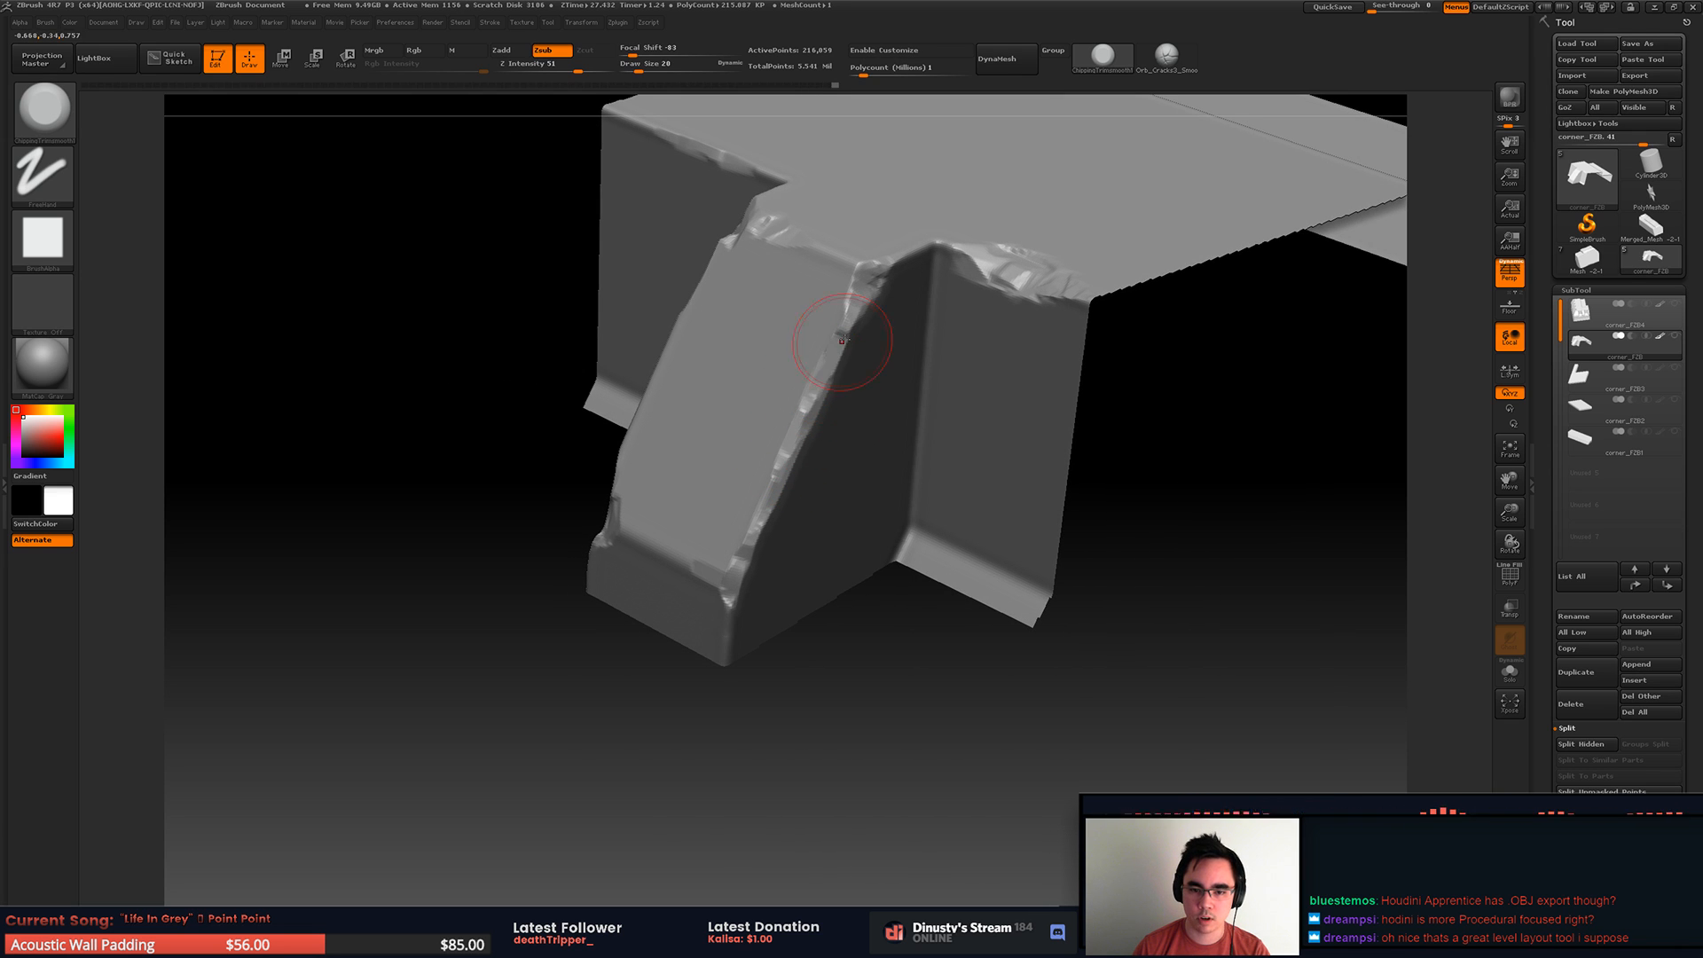
Step: Refine the chips down the middle rib's side edge and wear down its lower bend edge
key("ctrl")
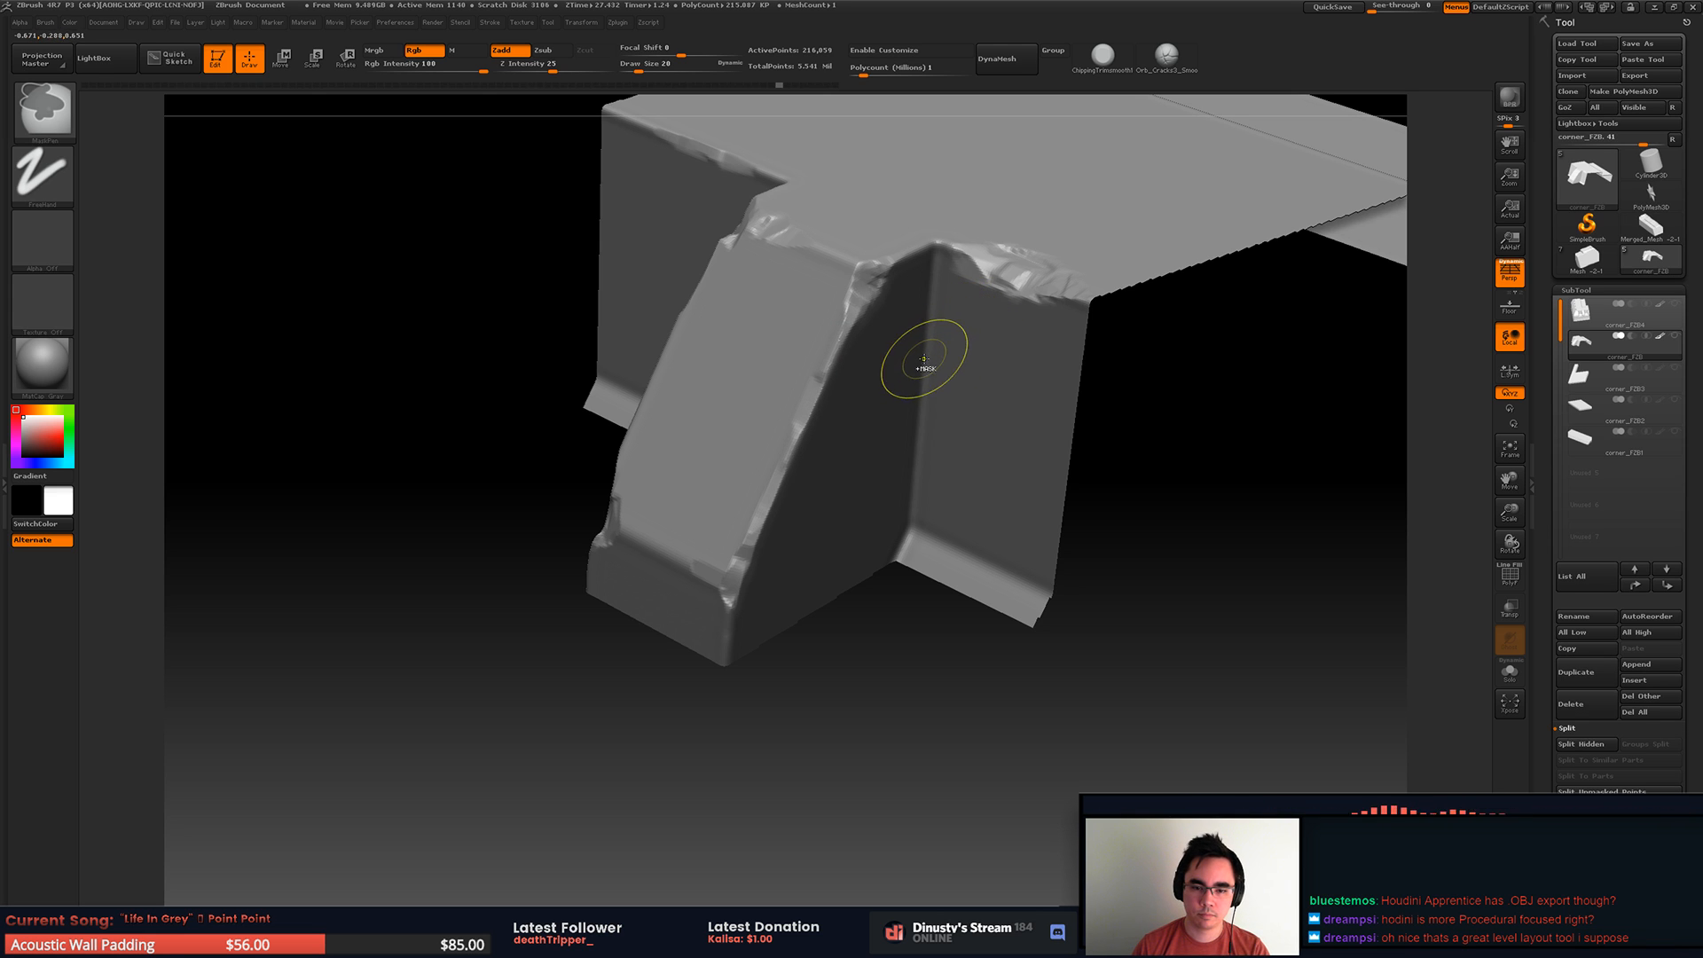
key("ctrl+shift")
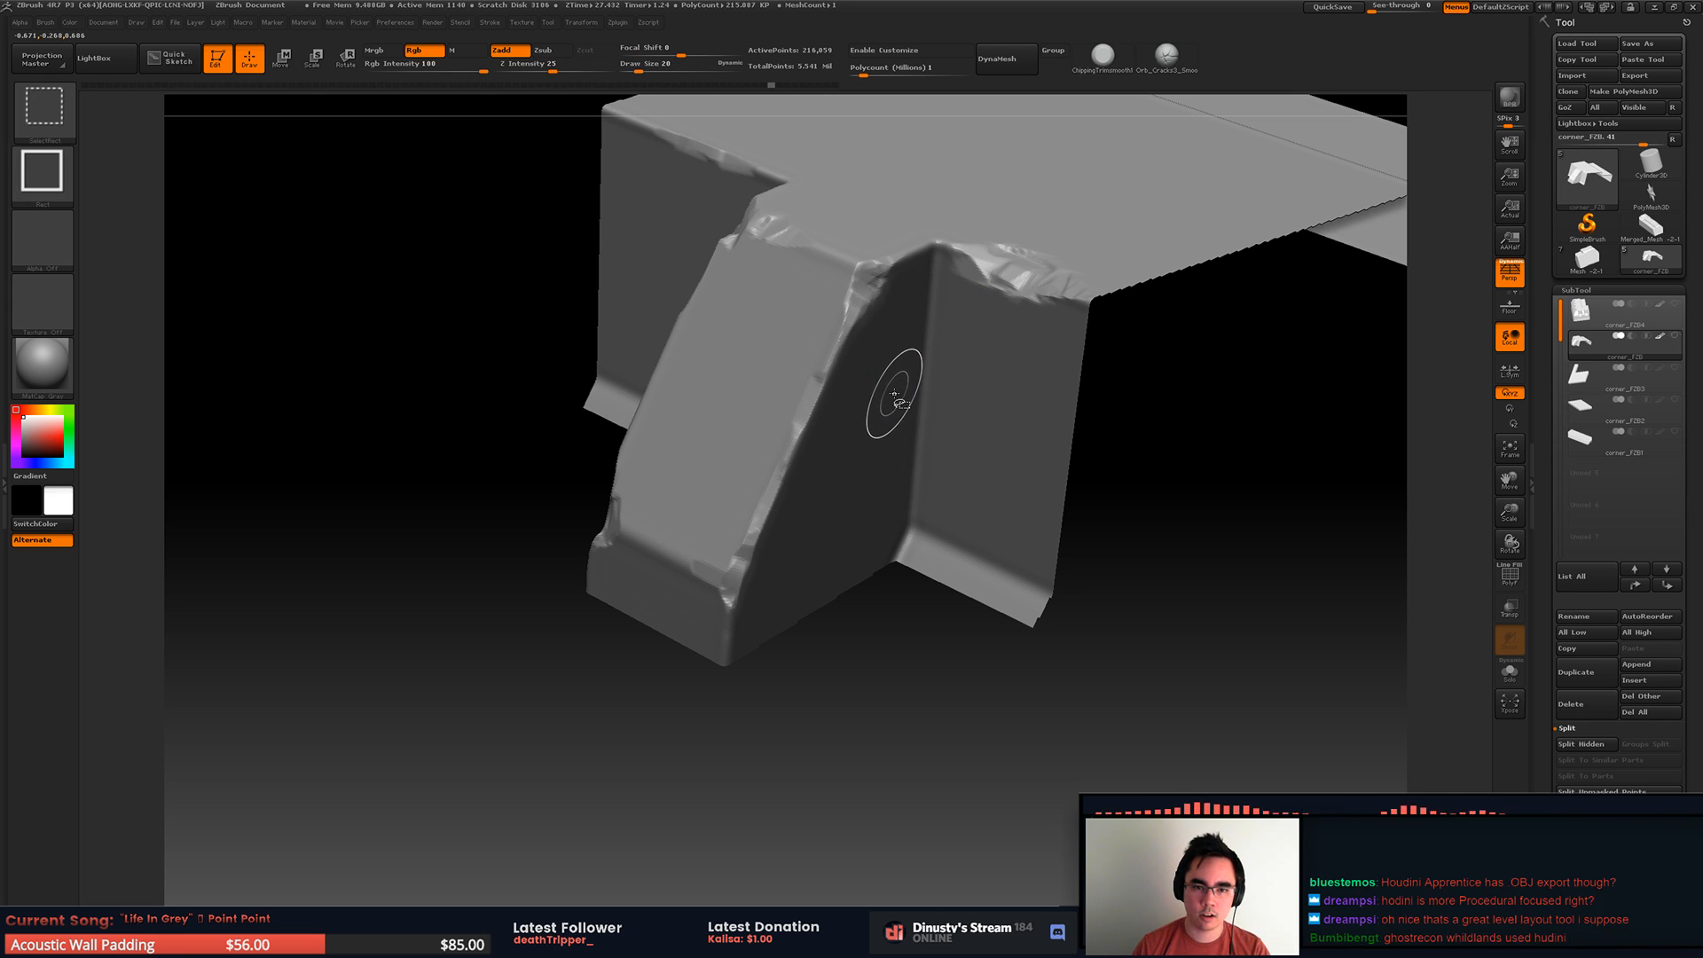
key("ctrl")
right_click_drag(902, 394, 910, 448)
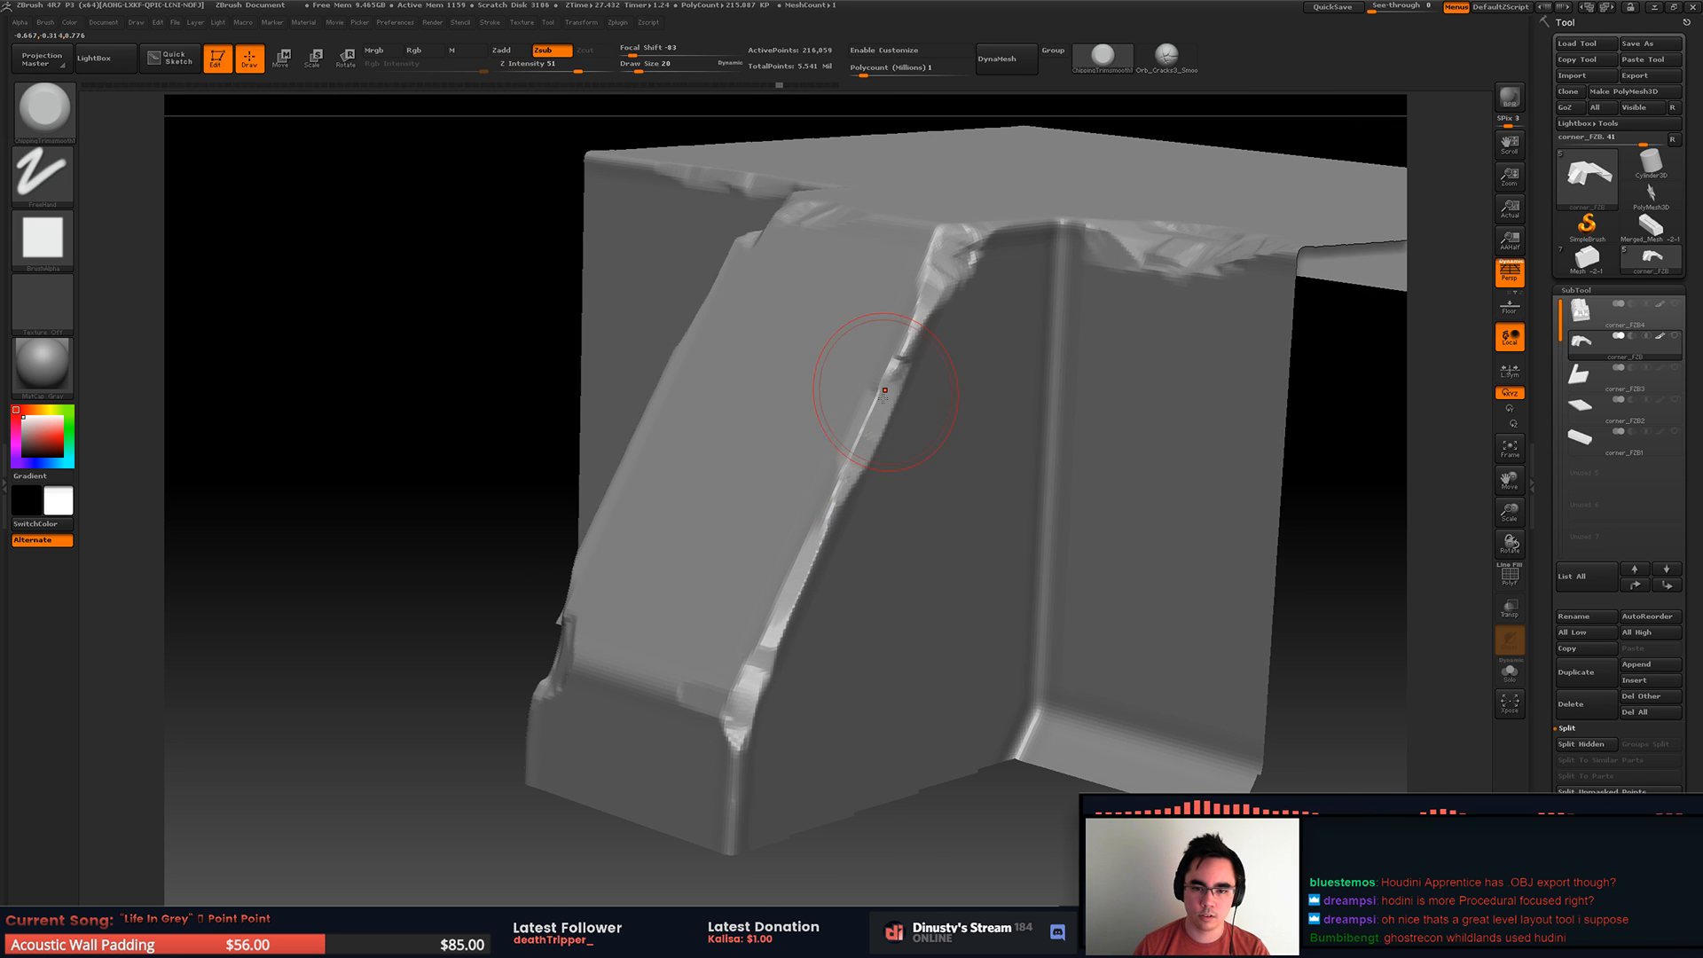
right_click_drag(923, 329, 801, 435, "ctrl")
right_click_drag(884, 504, 880, 543)
right_click_drag(892, 468, 1091, 519)
Step: Reveal the whole piece, isolate its lower middle front section and chip the second recess's front lip
left_click(1131, 549, "ctrl+shift")
mouse_move(996, 369)
right_mouse_down()
mouse_move(976, 475)
mouse_move(785, 337)
mouse_move(888, 382)
mouse_move(878, 361)
mouse_move(976, 338)
mouse_move(890, 435)
right_mouse_up()
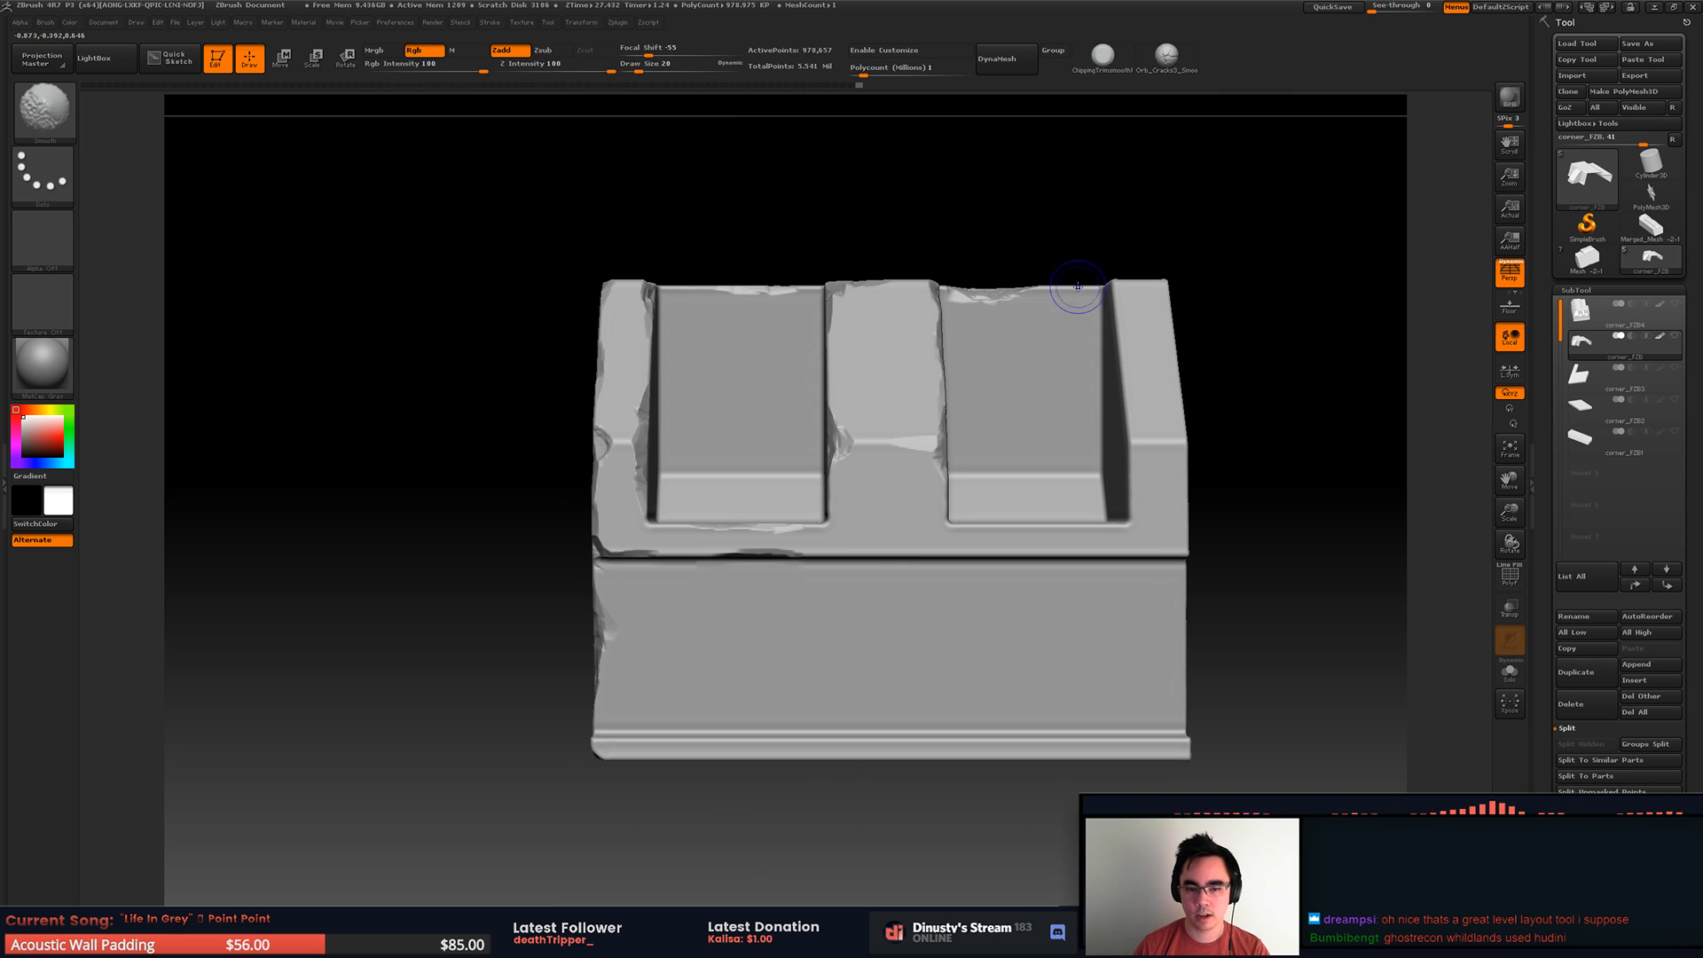
left_click_drag(731, 430, 1084, 595, "ctrl+shift")
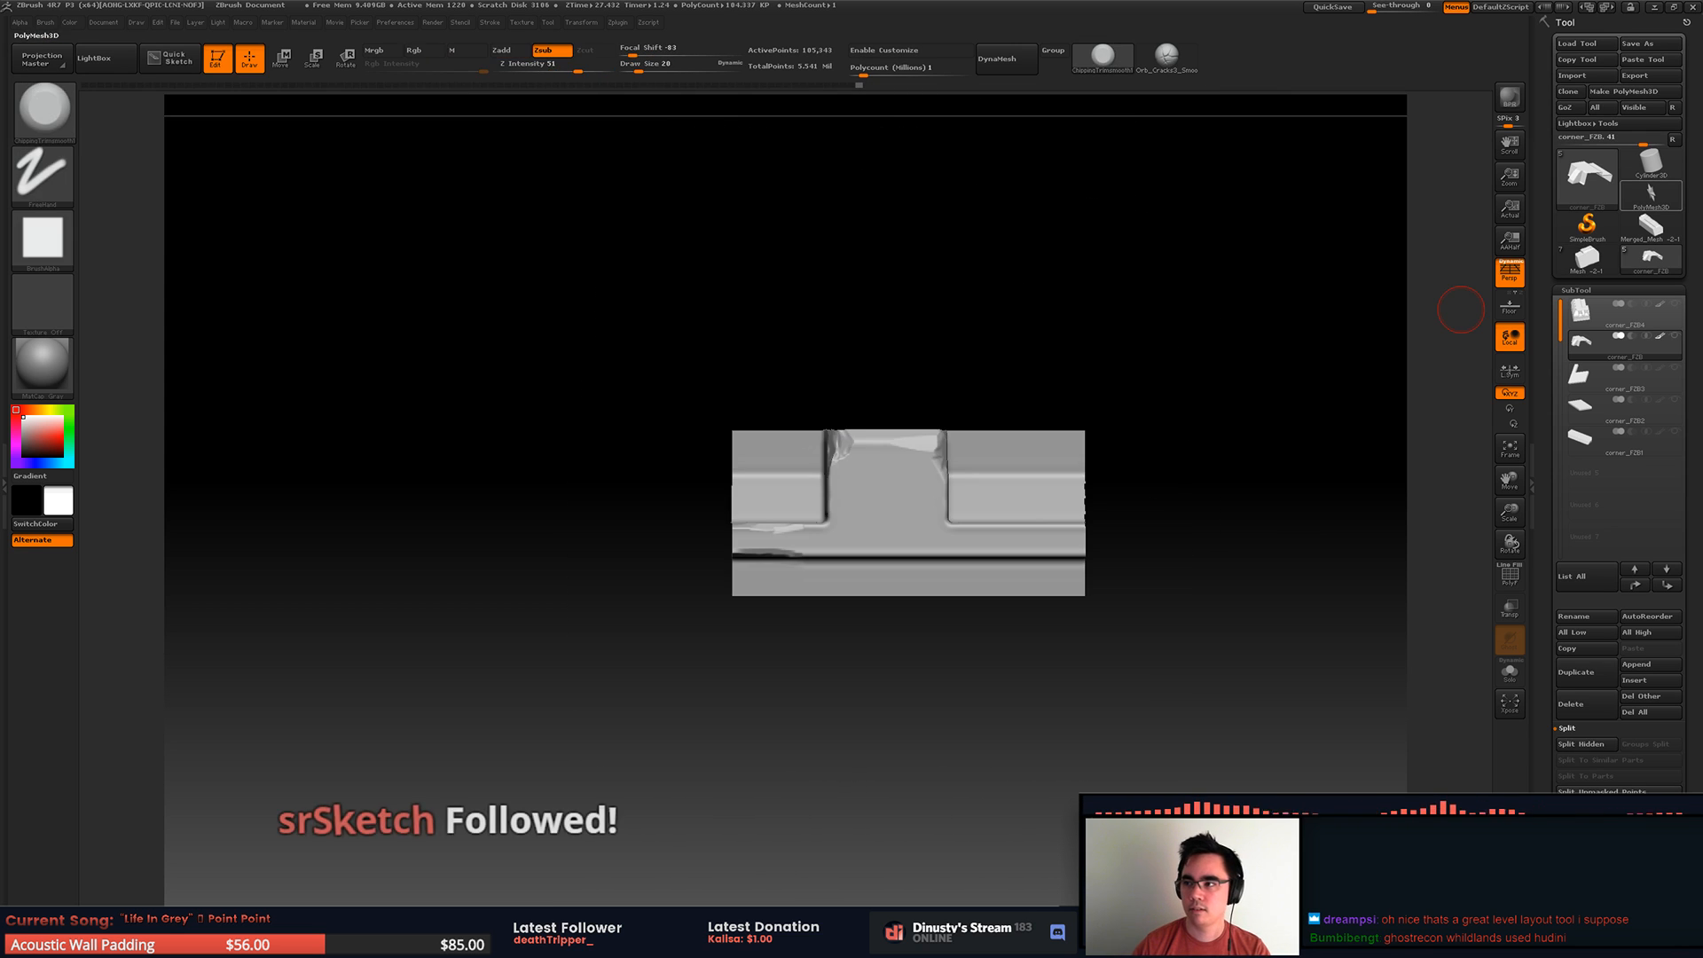
right_click_drag(853, 463, 820, 536)
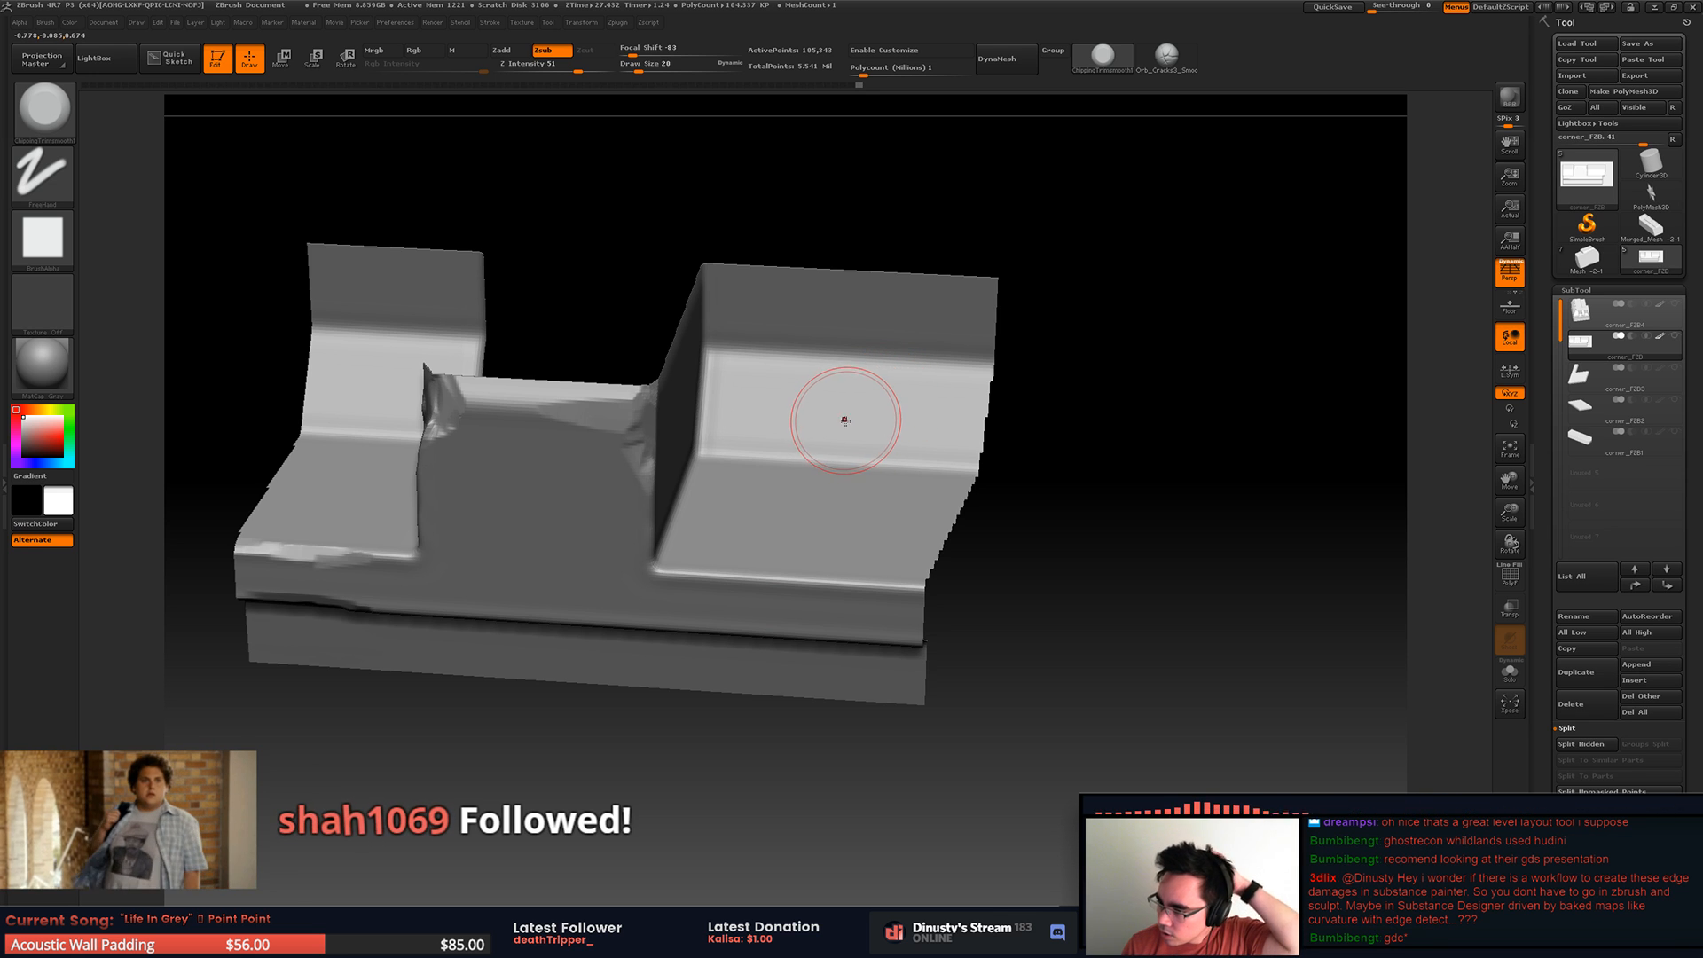
right_click_drag(851, 430, 895, 421, "alt")
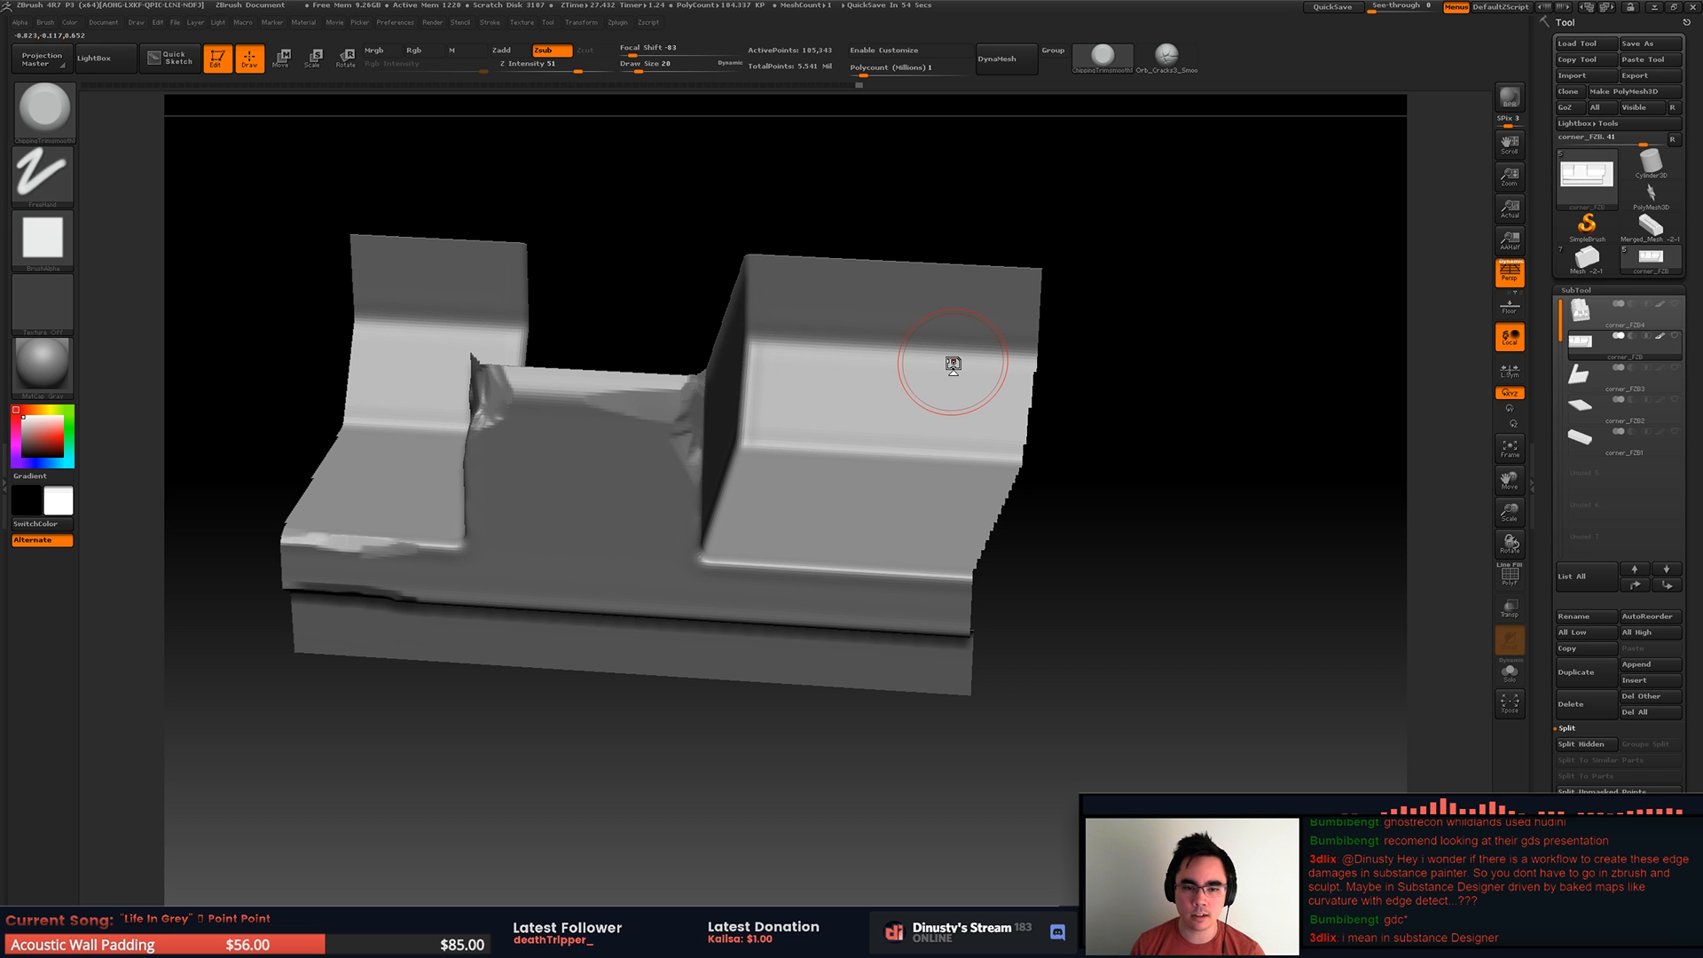
right_click_drag(842, 436, 759, 519)
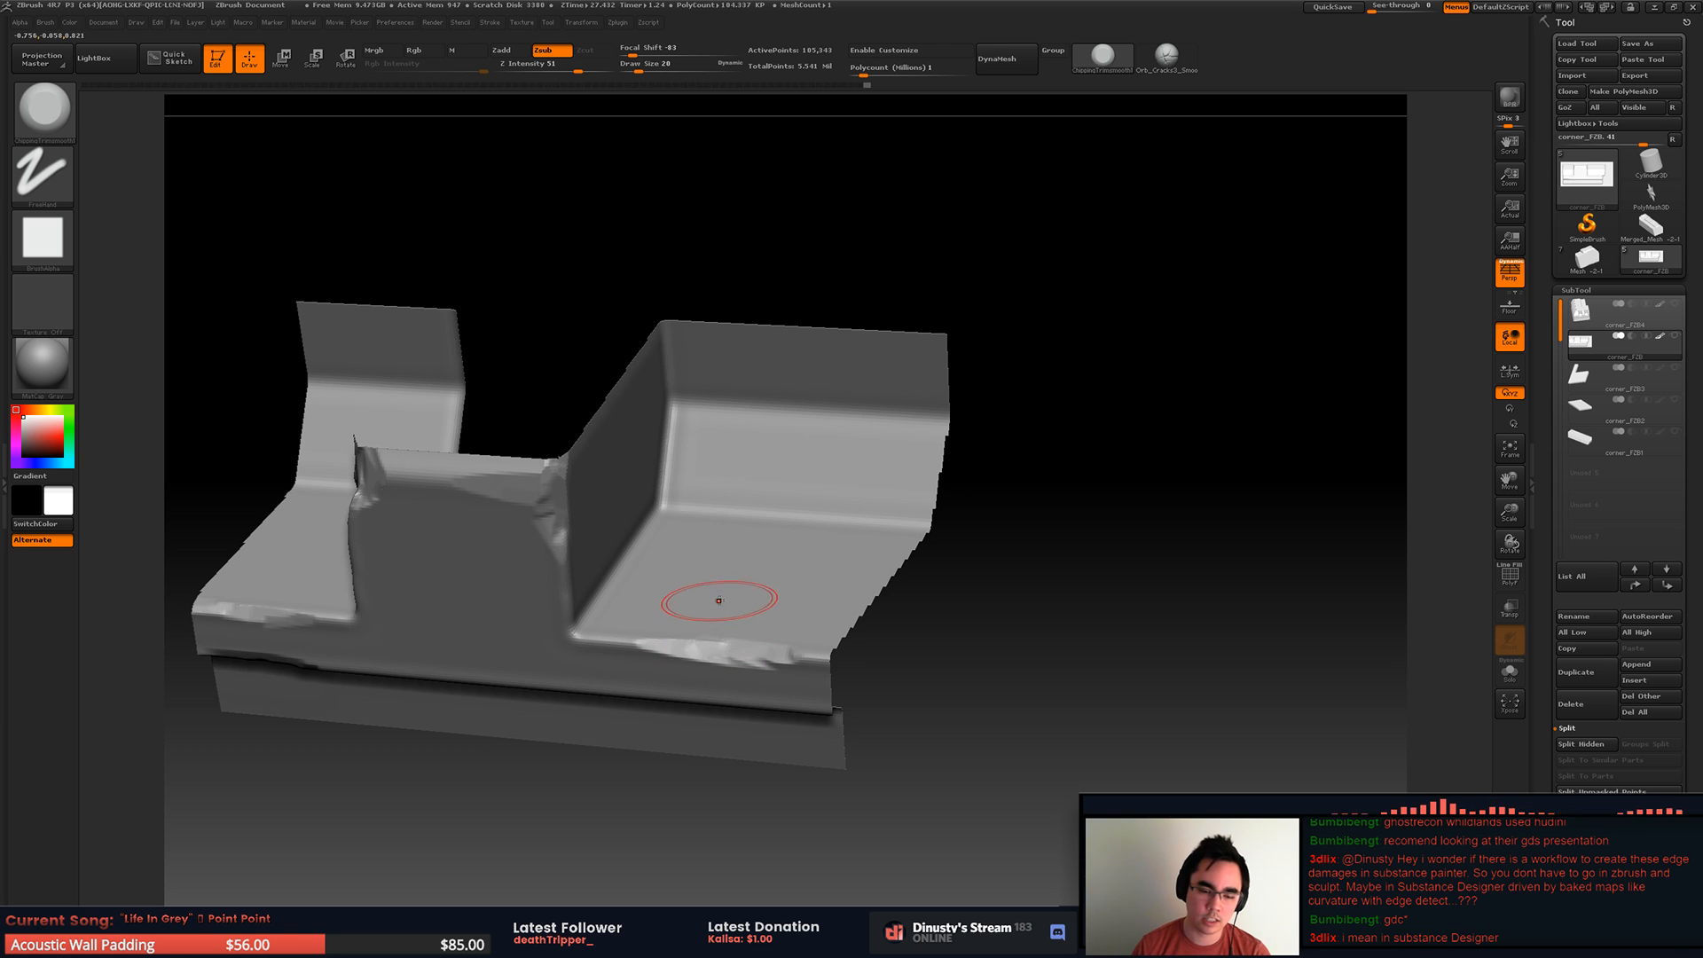
Step: Reveal the whole piece, isolate the opposite end rib's lower section and chip the rib's recess-side edge at the bend
key("ctrl")
mouse_move(917, 535)
right_mouse_down()
mouse_move(969, 495)
mouse_move(780, 540)
mouse_move(810, 511)
right_mouse_up()
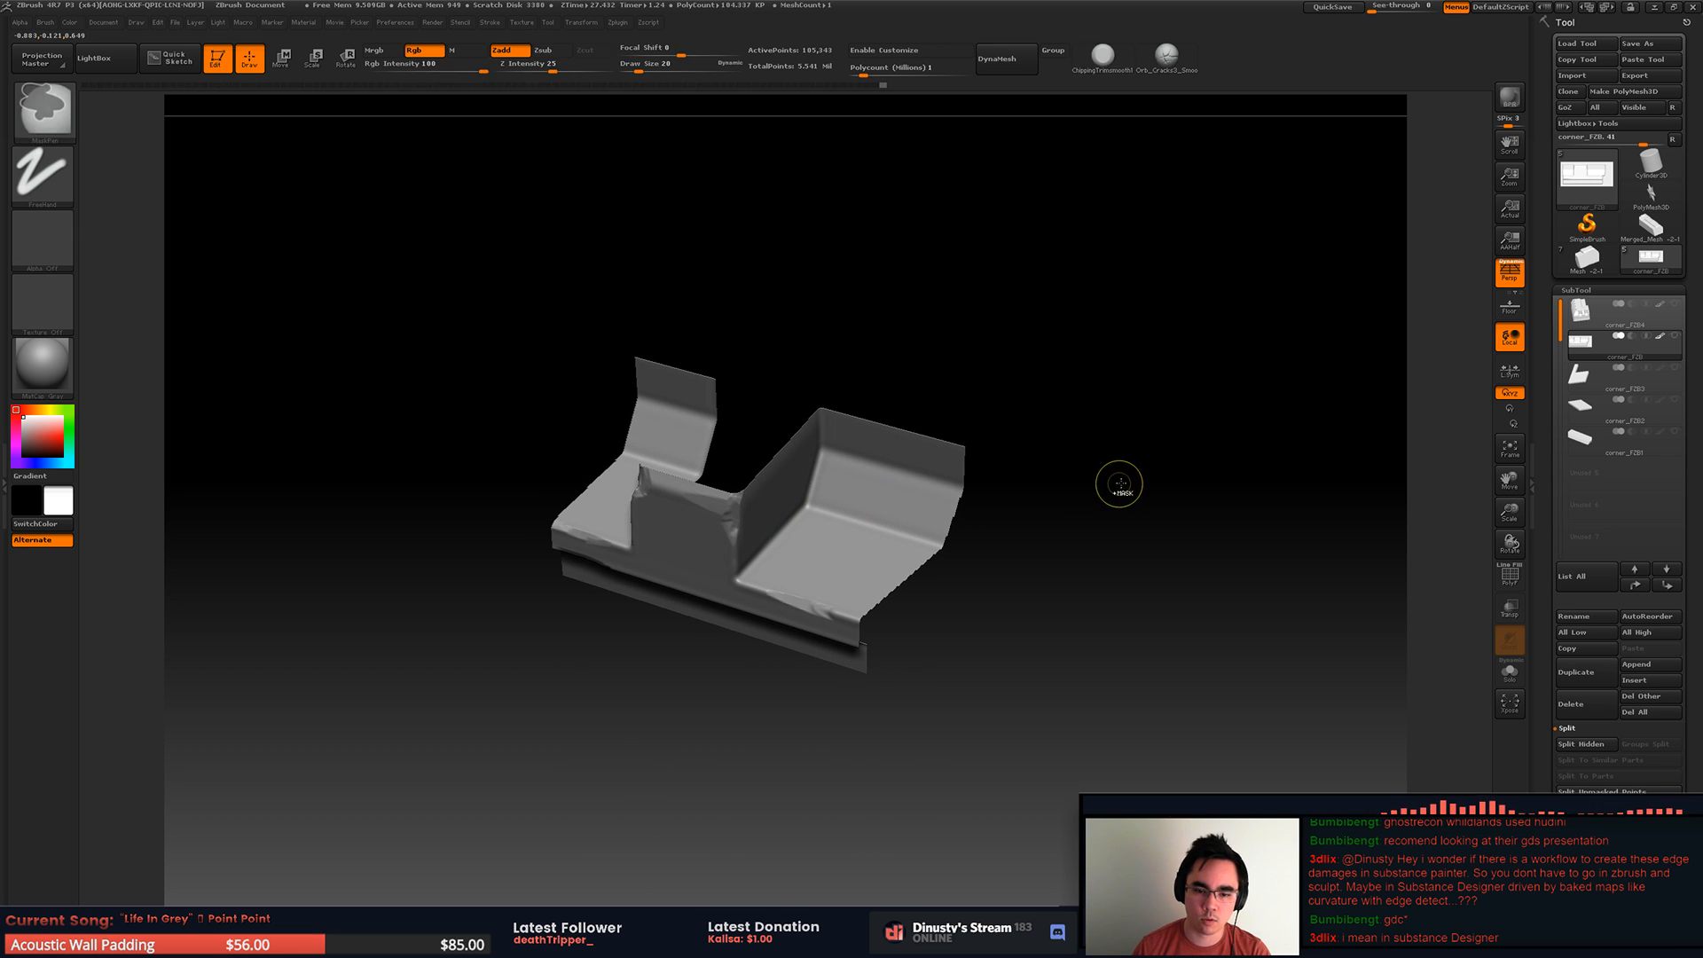
left_click(1125, 502, "ctrl+shift")
right_click_drag(994, 489, 961, 460, "ctrl")
left_click_drag(900, 494, 1075, 652, "ctrl+shift")
mouse_move(923, 517)
right_mouse_down("alt")
mouse_move(1040, 566)
mouse_move(974, 572)
right_mouse_up("alt")
right_click_drag(974, 572, 969, 647, "ctrl")
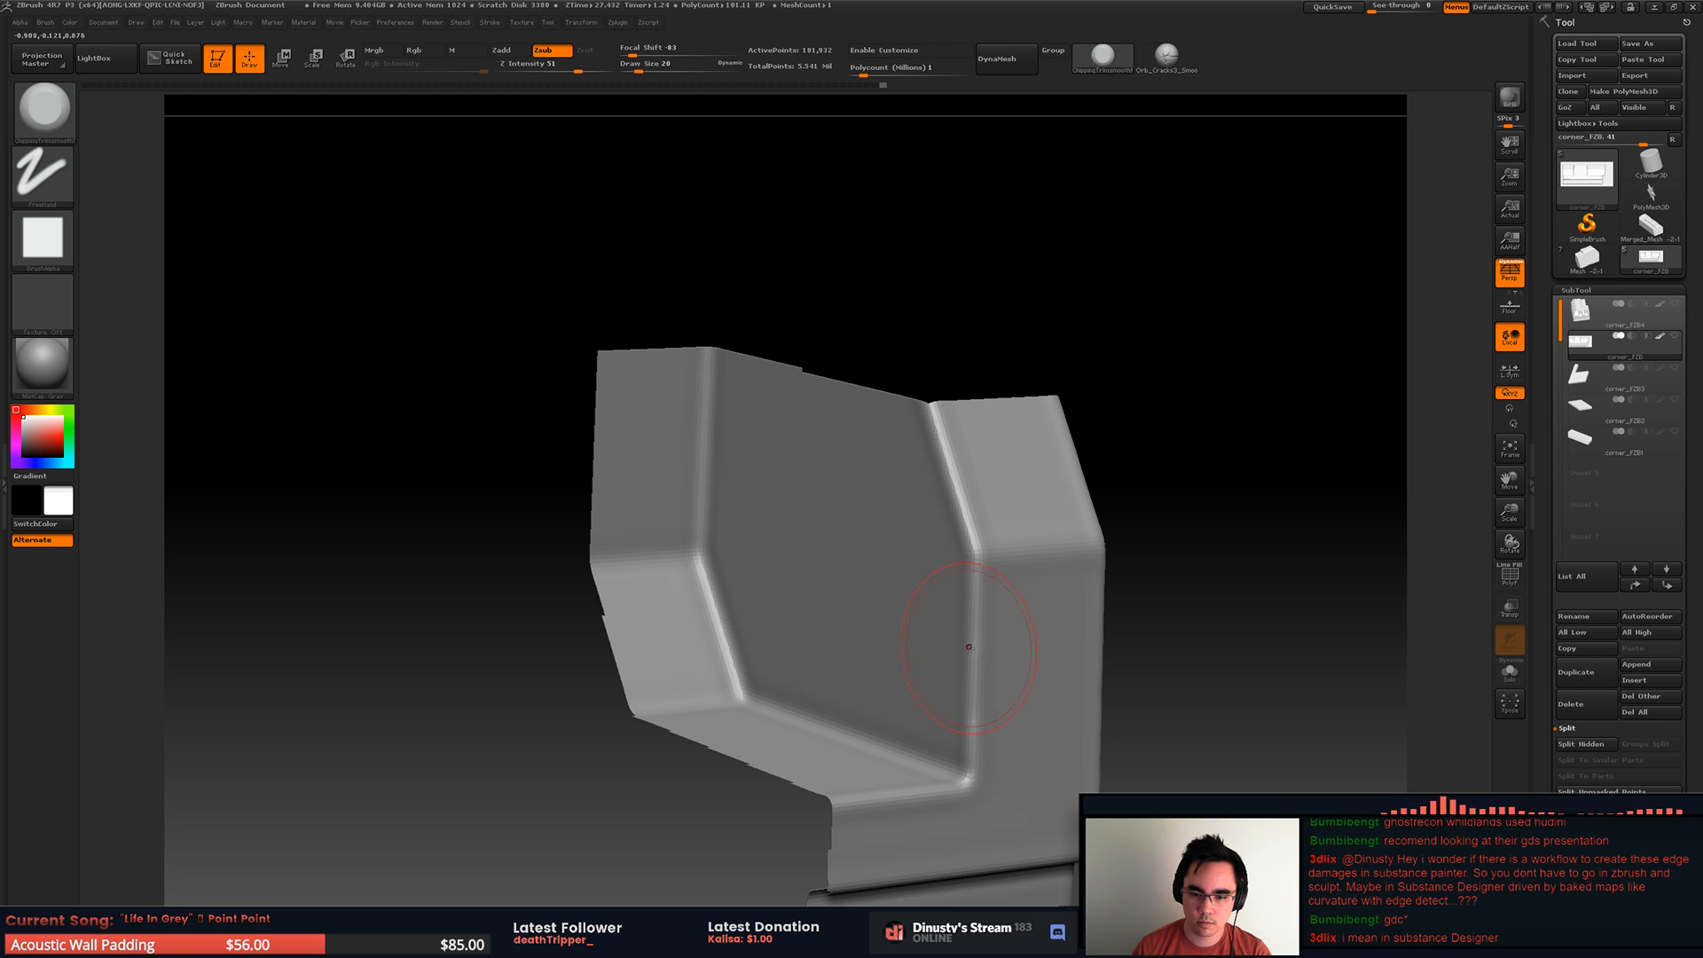
mouse_move(1008, 494)
right_mouse_down()
mouse_move(863, 494)
mouse_move(955, 508)
mouse_move(732, 496)
right_mouse_up()
Step: Isolate the opposite end rib's lower section and chip its outer side edge around the bend, then reveal the whole piece
left_click_drag(590, 281, 1211, 904, "ctrl+shift")
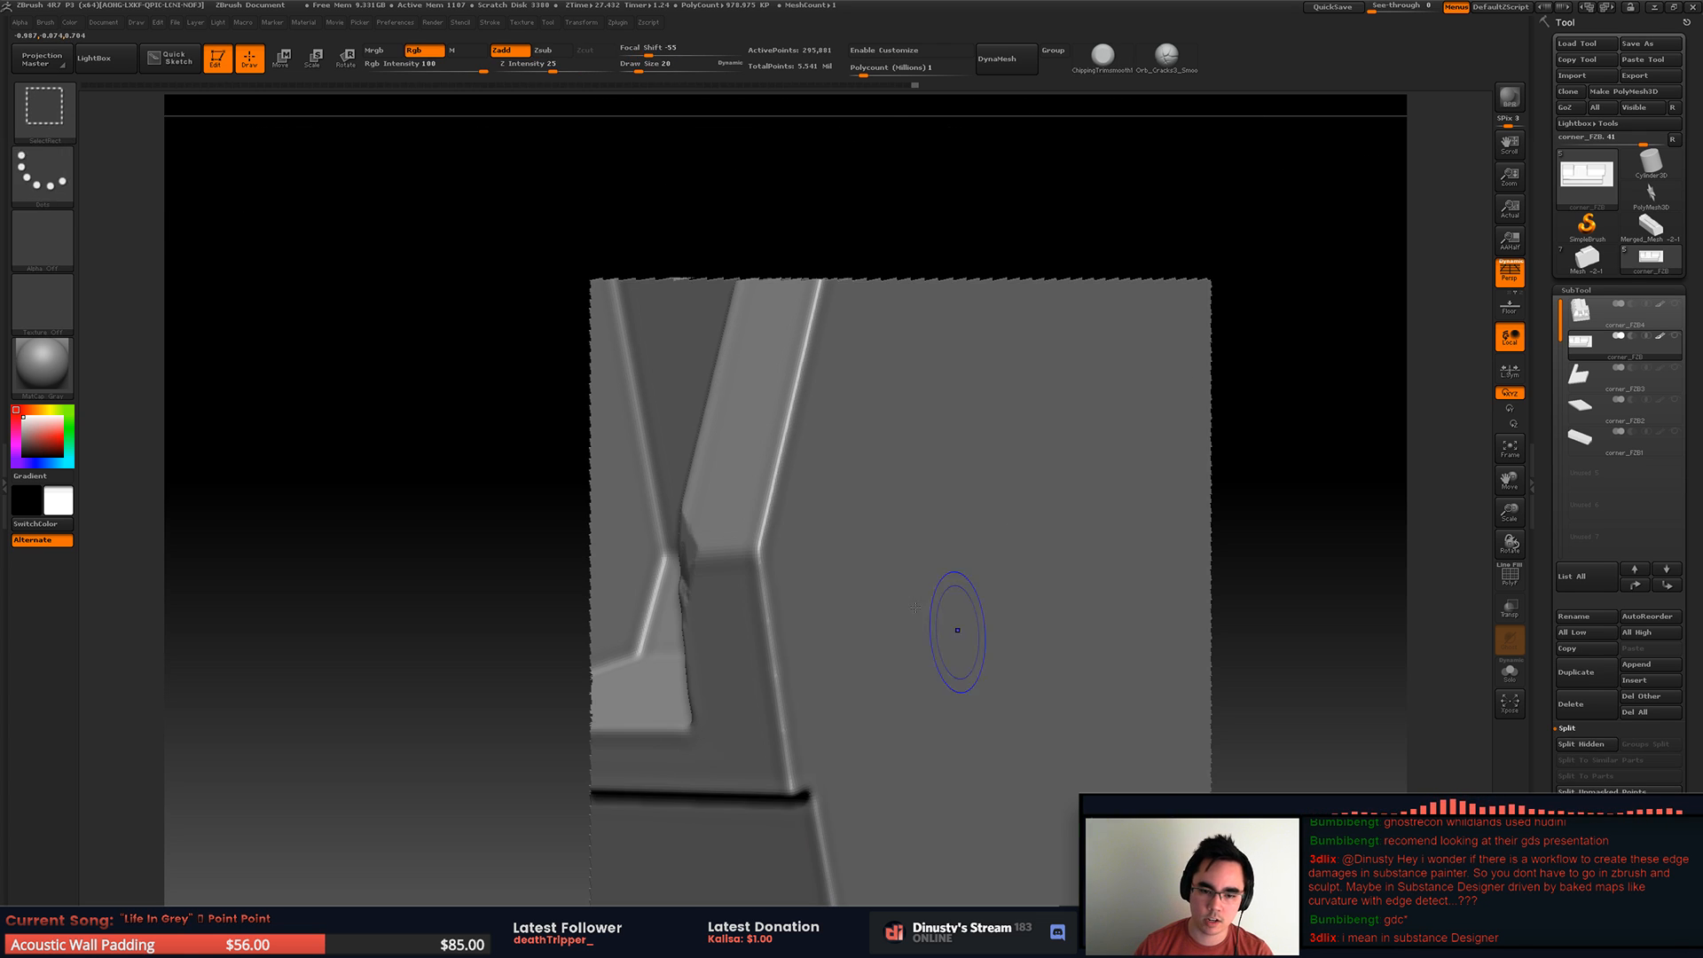
mouse_move(763, 607)
right_mouse_down()
mouse_move(811, 626)
mouse_move(810, 494)
mouse_move(838, 579)
mouse_move(852, 552)
mouse_move(960, 532)
right_mouse_up()
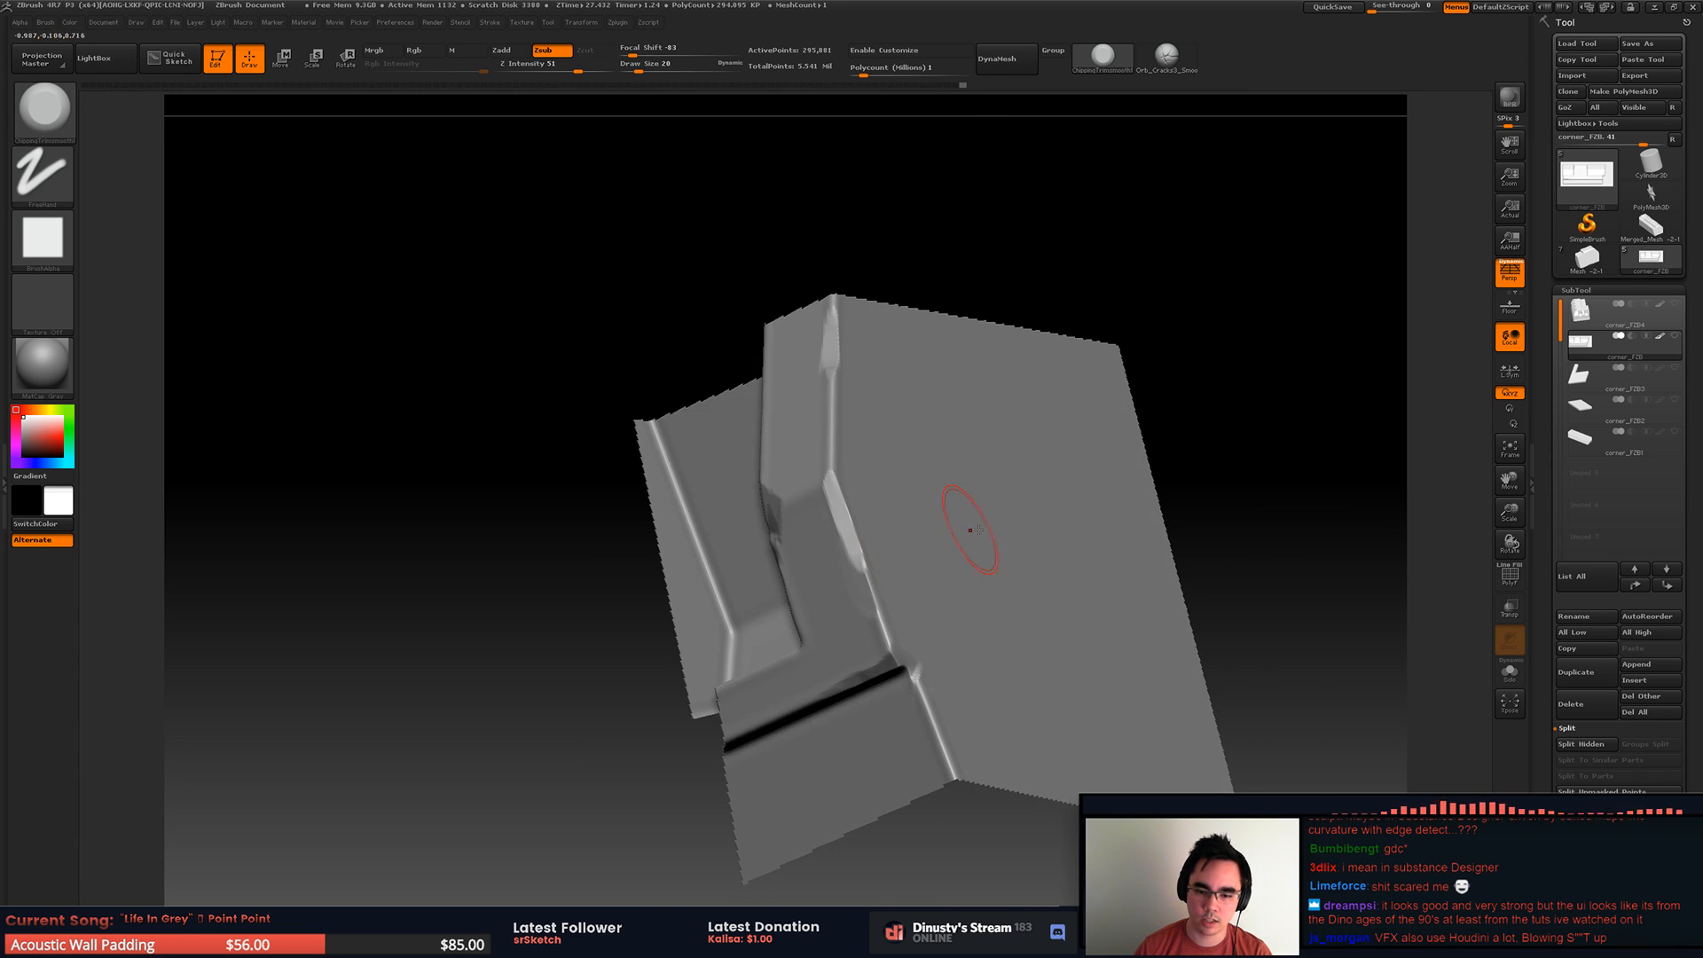
mouse_move(1084, 570)
right_mouse_down("alt")
mouse_move(1019, 485)
mouse_move(1247, 506)
mouse_move(1037, 515)
mouse_move(1016, 426)
mouse_move(1026, 556)
mouse_move(1158, 379)
right_mouse_up("alt")
left_click(1262, 523, "ctrl+shift")
Step: Isolate the area around the same rib's bend and trim chips along its outer side edge below and above the bend
mouse_move(1093, 485)
right_mouse_down("alt")
mouse_move(1060, 589)
mouse_move(1061, 498)
right_mouse_up("alt")
mouse_move(939, 313)
left_mouse_down("ctrl+shift")
mouse_move(1172, 553)
mouse_move(1056, 436)
left_mouse_up("ctrl+shift")
left_click(1082, 470, "ctrl+shift")
left_click_drag(924, 310, 1177, 605, "ctrl+shift")
right_click_drag(1019, 524, 1109, 568, "alt")
mouse_move(1109, 568)
right_mouse_down()
mouse_move(1089, 502)
mouse_move(1101, 524)
right_mouse_up()
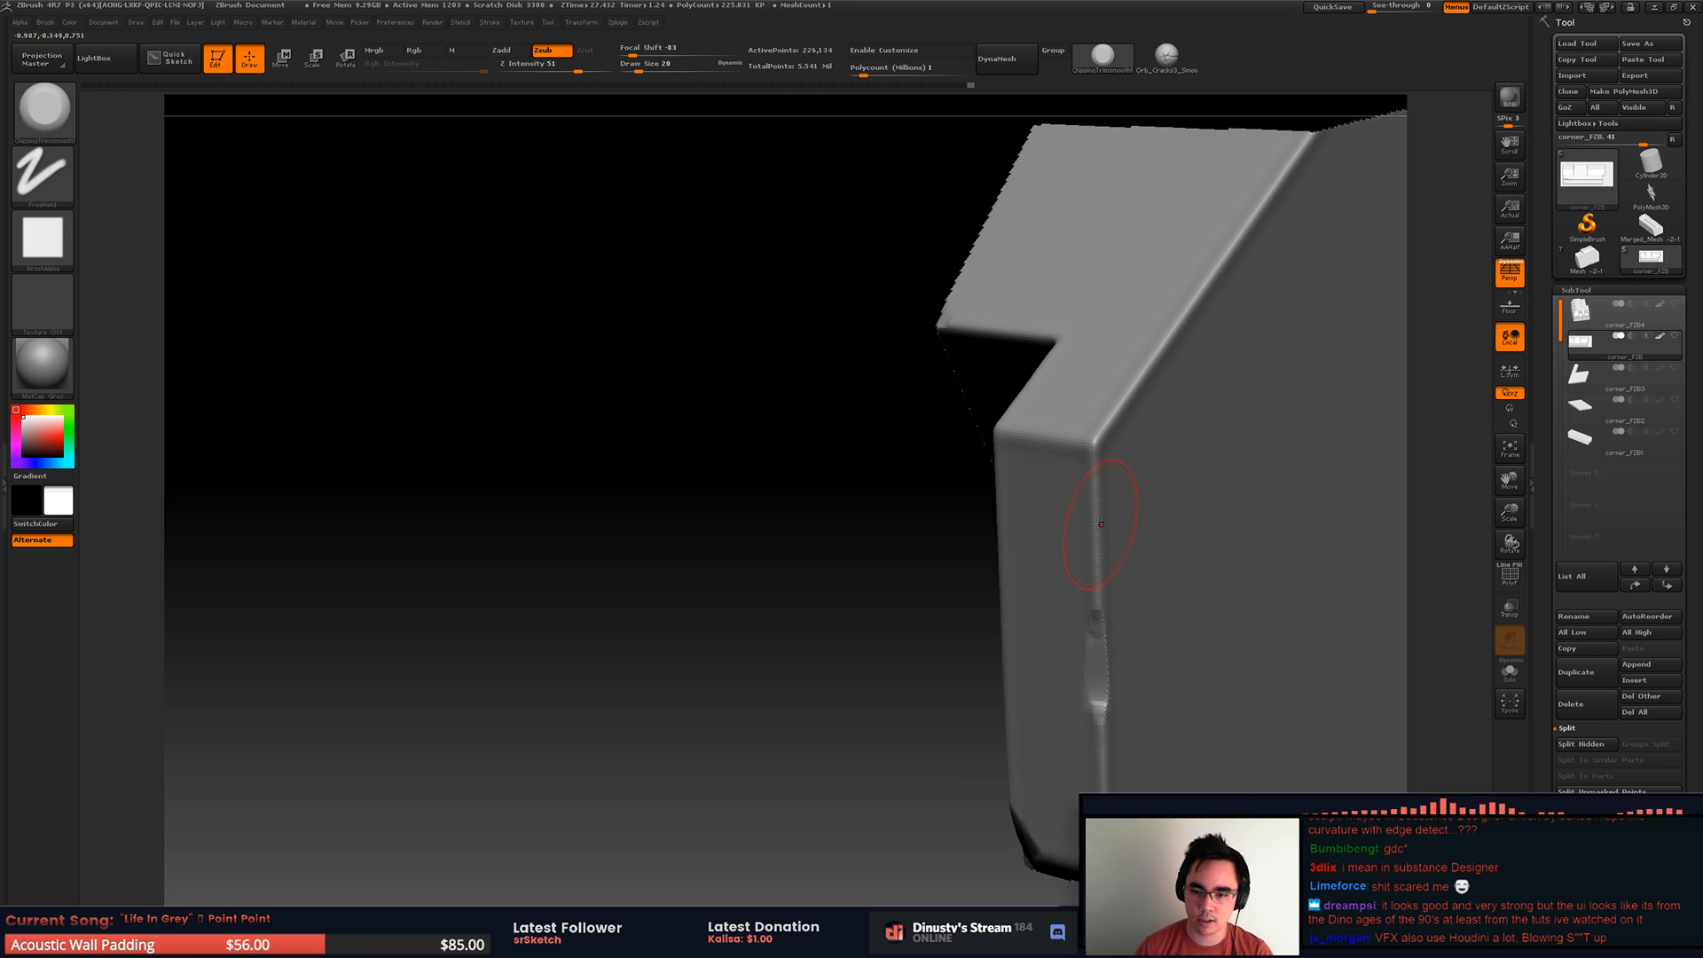
left_click_drag(1109, 430, 1154, 355)
mouse_move(1184, 341)
right_mouse_down()
mouse_move(1136, 399)
mouse_move(929, 492)
right_mouse_up()
left_click_drag(836, 561, 791, 631)
right_click_drag(803, 643, 820, 555, "alt")
left_click_drag(833, 570, 816, 608)
mouse_move(829, 551)
right_mouse_down()
mouse_move(810, 589)
mouse_move(762, 524)
mouse_move(793, 505)
mouse_move(709, 523)
right_mouse_up()
Step: Reveal the whole piece, isolate the bottom ledge strip and start chipping its front edge, undoing the last stroke
left_click(1131, 495, "ctrl+shift")
right_click_drag(1020, 496, 981, 384)
mouse_move(772, 665)
right_mouse_down("alt")
mouse_move(924, 429)
mouse_move(886, 566)
mouse_move(933, 651)
mouse_move(760, 684)
right_mouse_up("alt")
left_click_drag(373, 684, 1190, 896, "ctrl+shift")
right_click_drag(1029, 705, 1074, 744)
left_click_drag(1058, 738, 1062, 744)
right_click_drag(896, 745, 1153, 606, "alt")
left_click_drag(1087, 629, 1193, 603)
right_click_drag(1242, 564, 997, 628, "alt")
key("ctrl+z")
Step: Set the trim brush's draw size to 17 and chip the isolated ledge's front edge along its length
key("space")
left_click_drag(859, 654, 844, 647)
left_click_drag(779, 696, 764, 700)
key("space")
left_click_drag(787, 683, 688, 712)
left_click_drag(998, 636, 913, 655)
right_click_drag(953, 621, 990, 444)
mouse_move(687, 737)
right_mouse_down("alt")
mouse_move(837, 612)
mouse_move(805, 583)
right_mouse_up("alt")
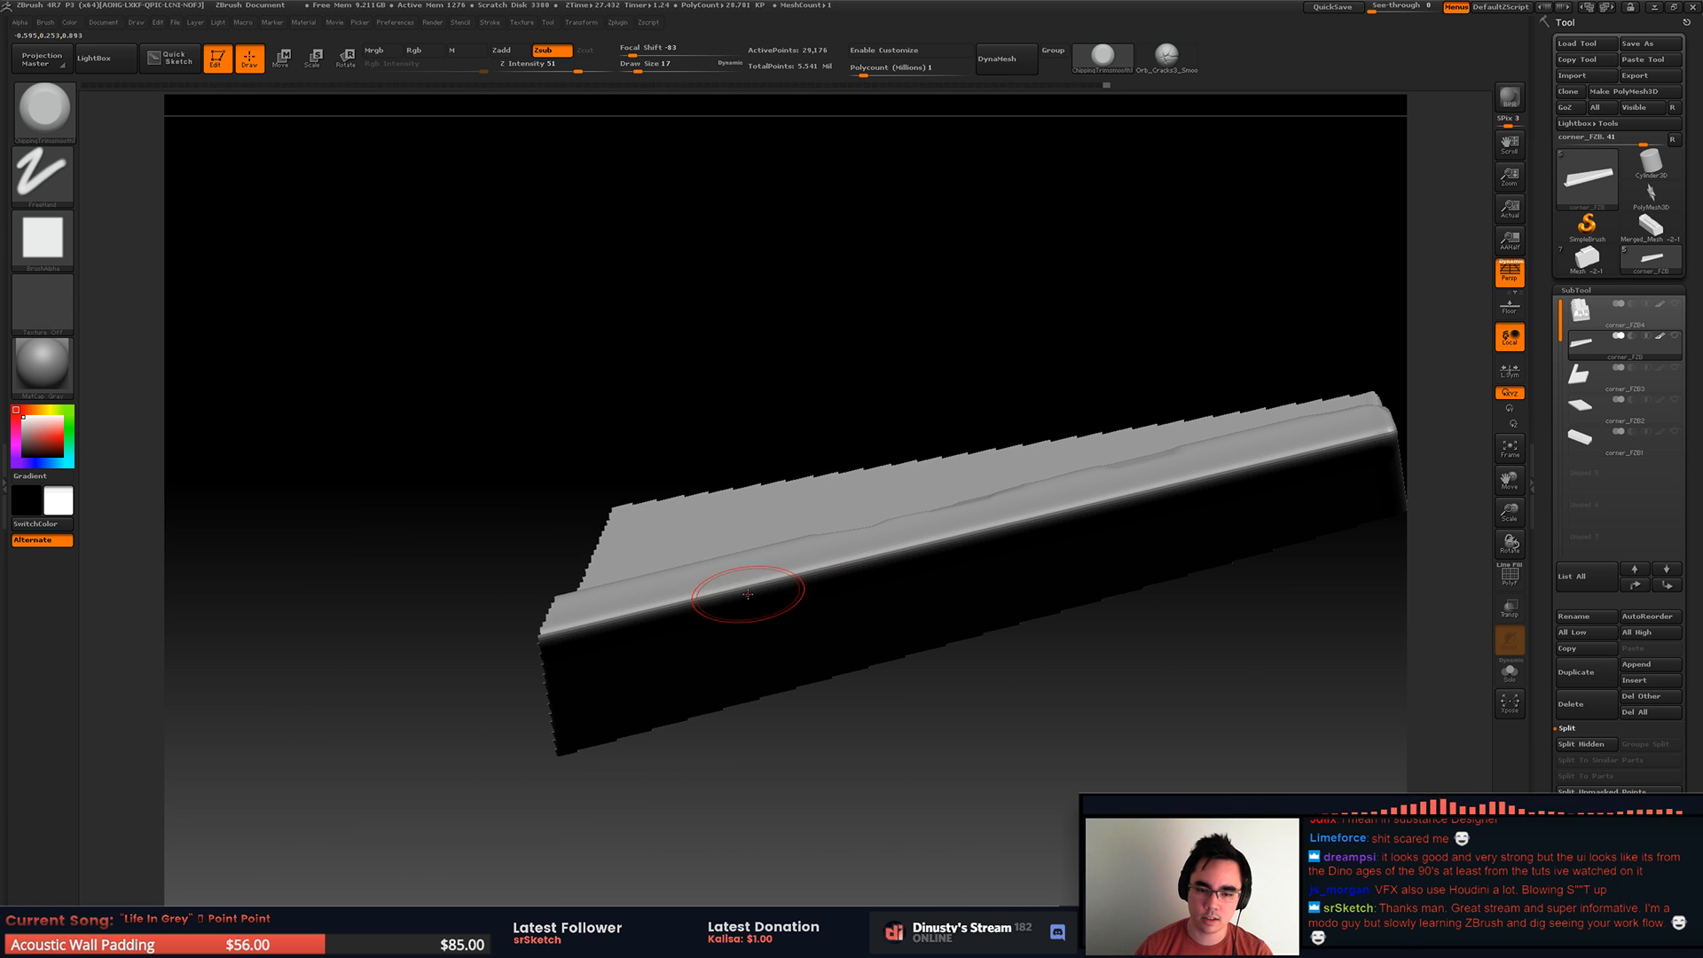
left_click_drag(702, 595, 861, 560)
right_click_drag(946, 536, 822, 633)
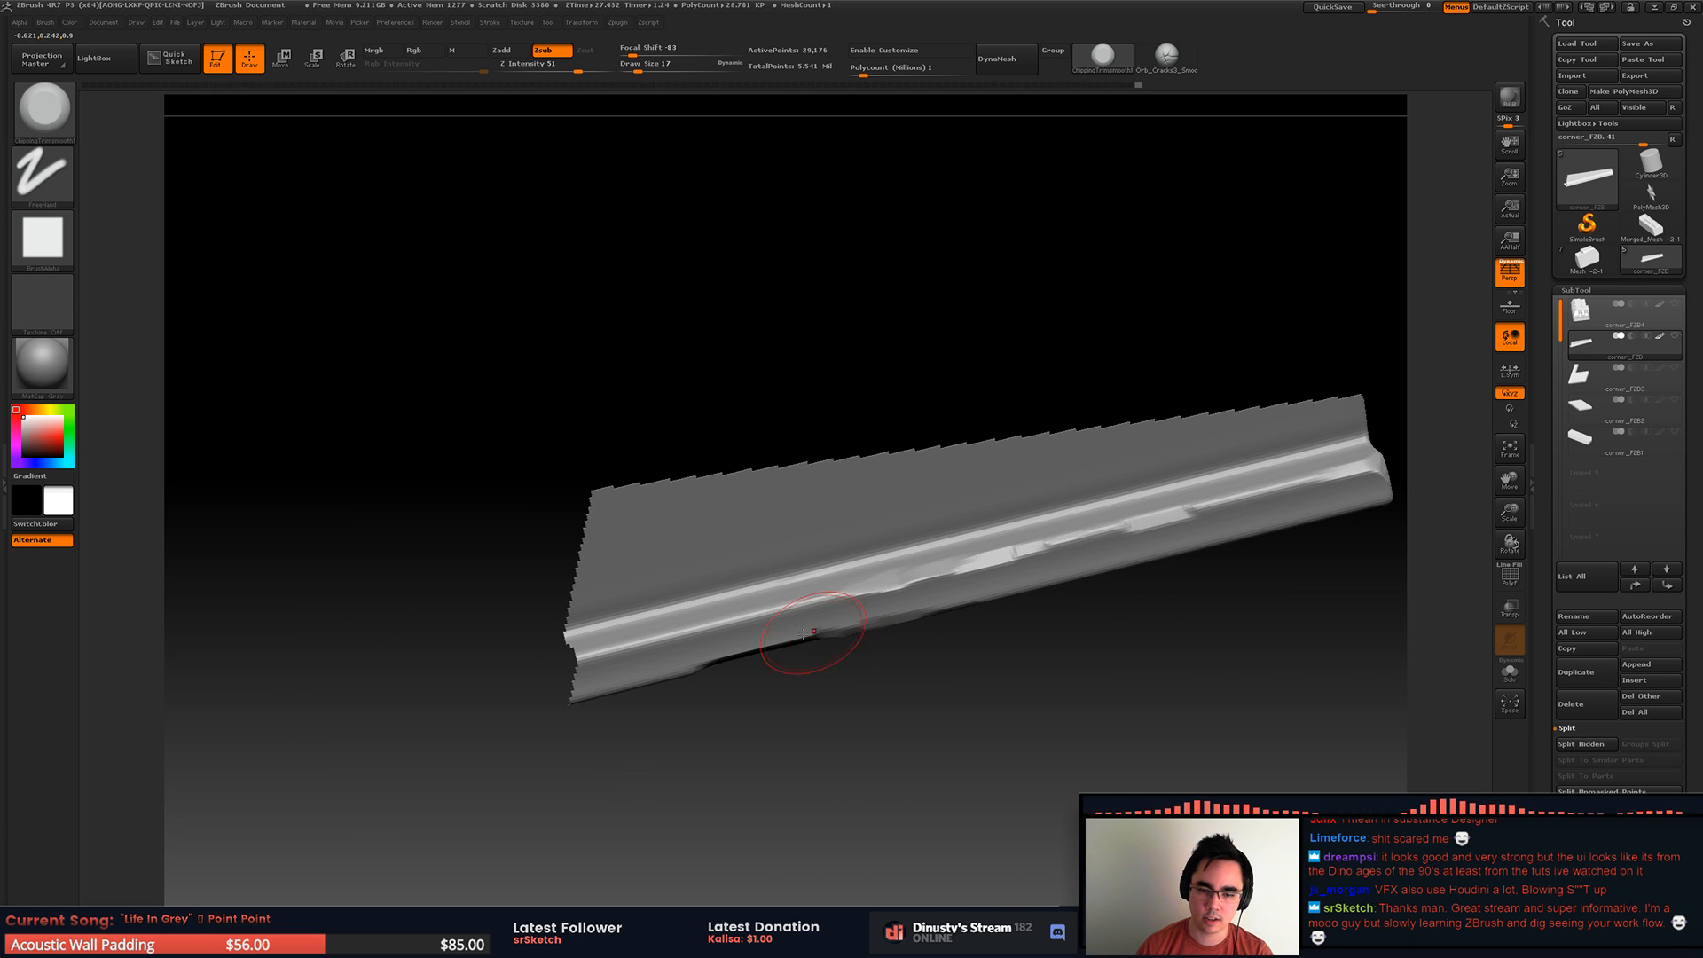
Step: Reveal the whole piece, isolate the ledge's other end and chip its lower front edge, undoing one misplaced stroke
left_click(940, 715, "ctrl+shift")
right_click_drag(754, 737, 1286, 484, "alt")
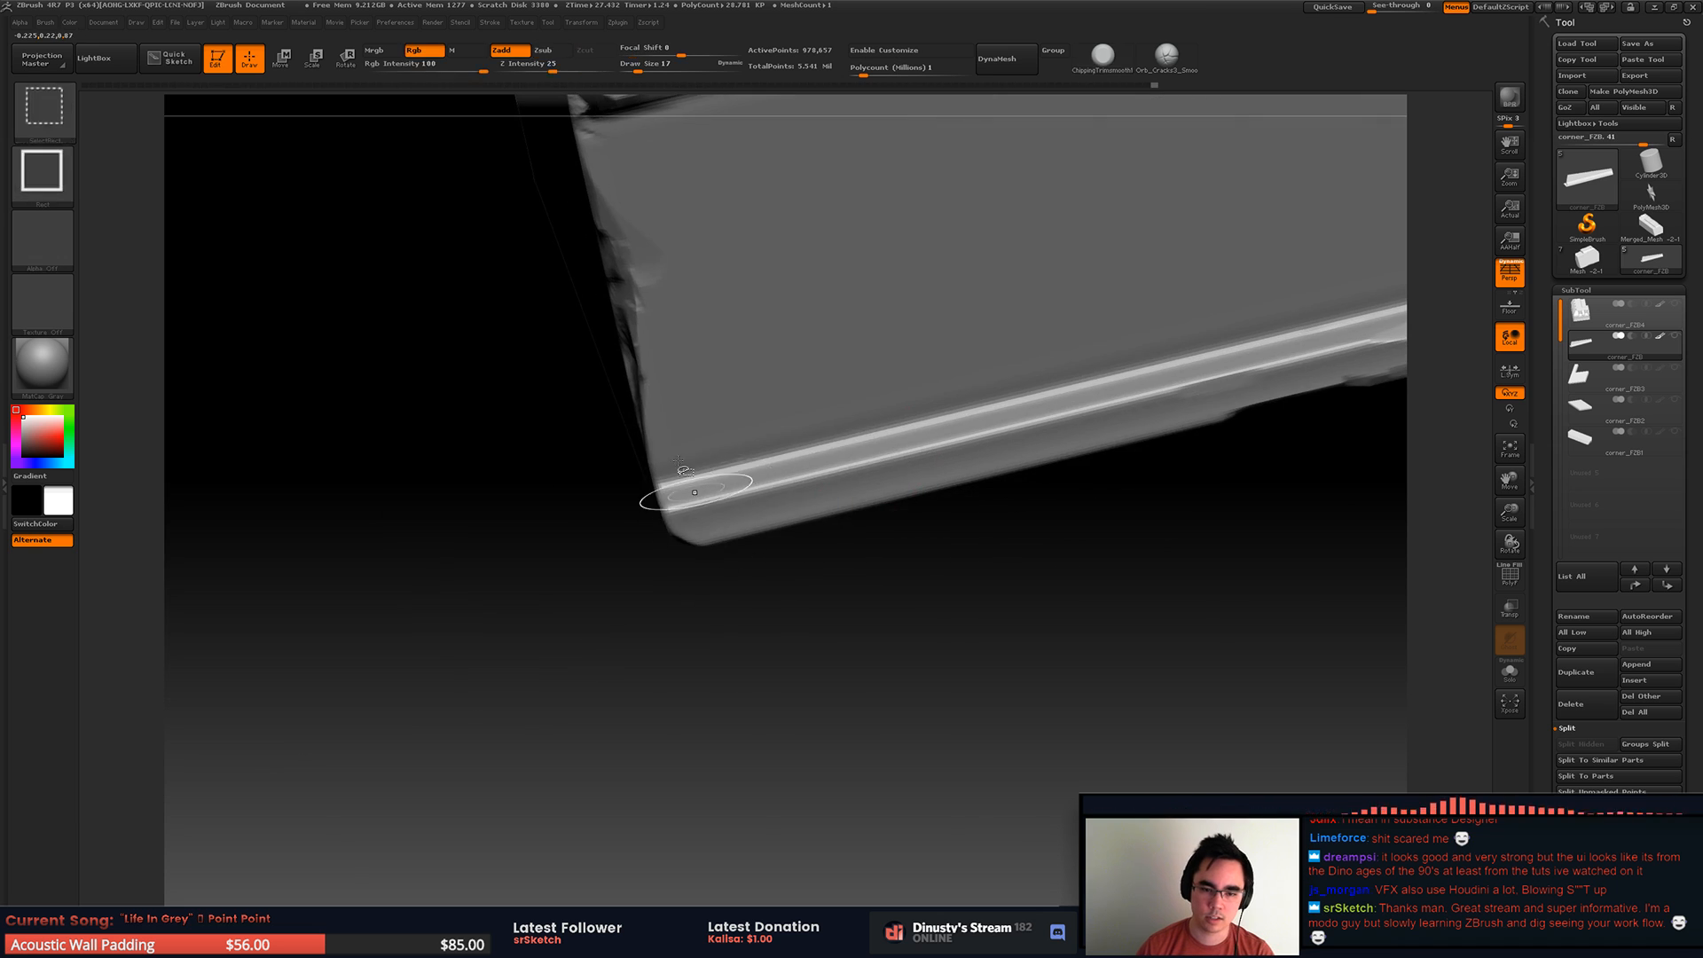
left_click_drag(665, 387, 1252, 586, "ctrl+shift")
right_click_drag(1142, 581, 940, 483)
left_click_drag(889, 454, 838, 471)
mouse_move(838, 471)
right_mouse_down()
mouse_move(870, 435)
mouse_move(834, 491)
mouse_move(852, 501)
right_mouse_up()
key("ctrl+z")
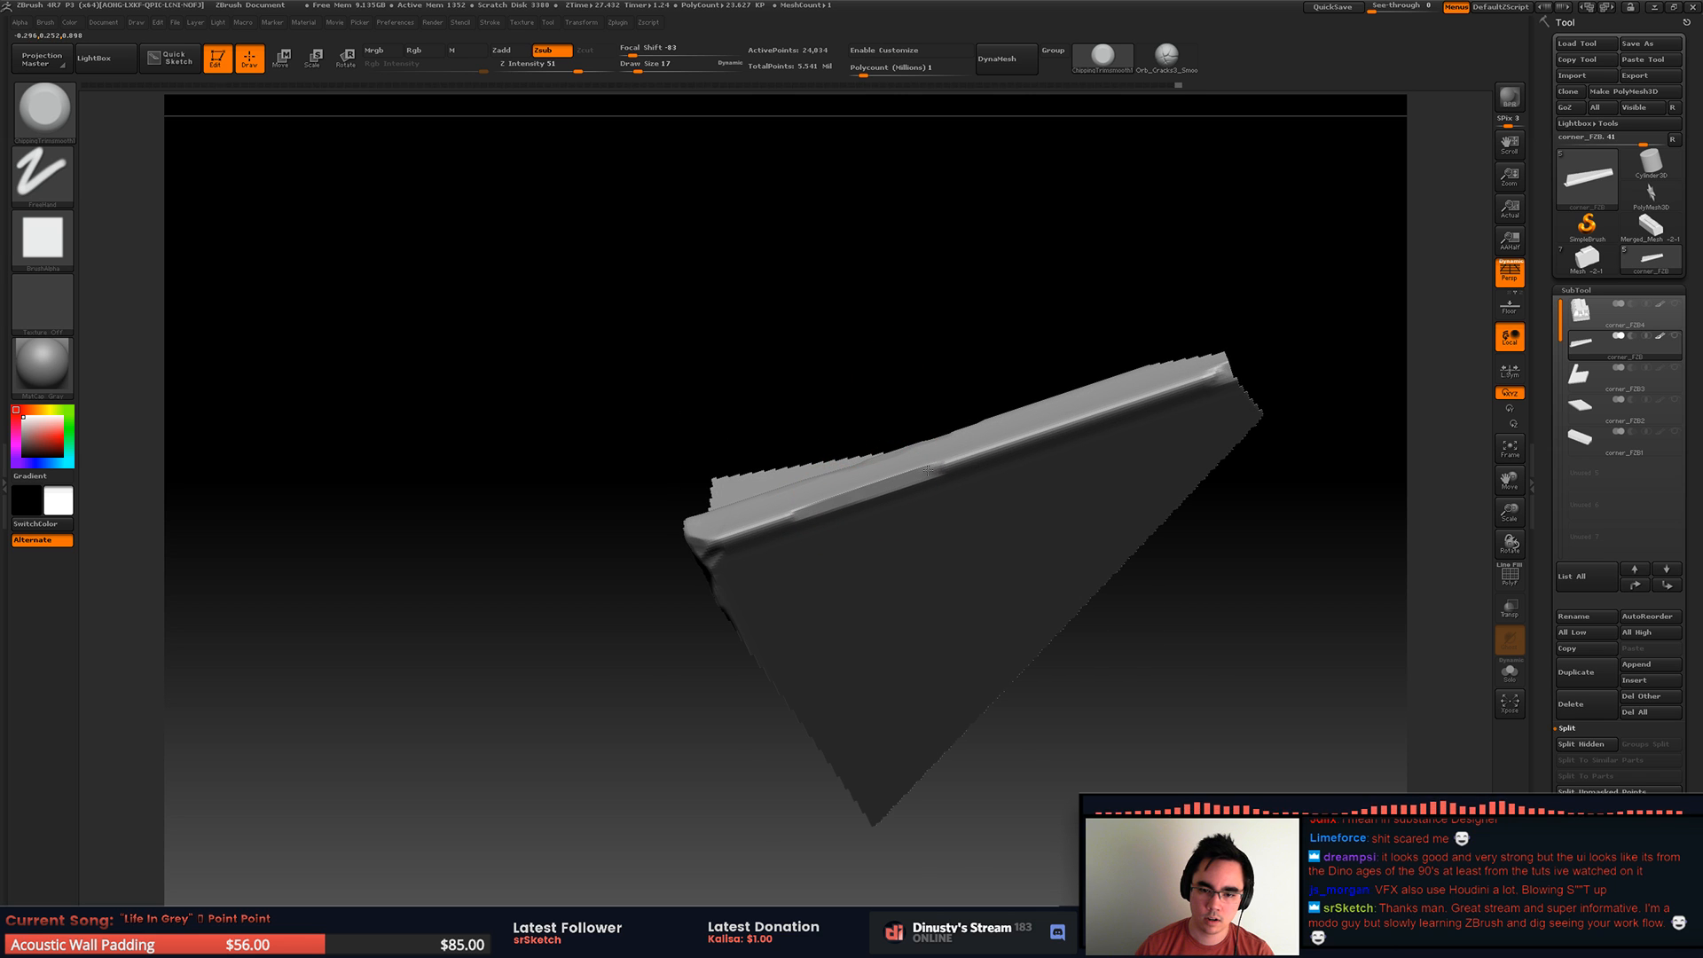
right_click_drag(1052, 418, 887, 505, "ctrl")
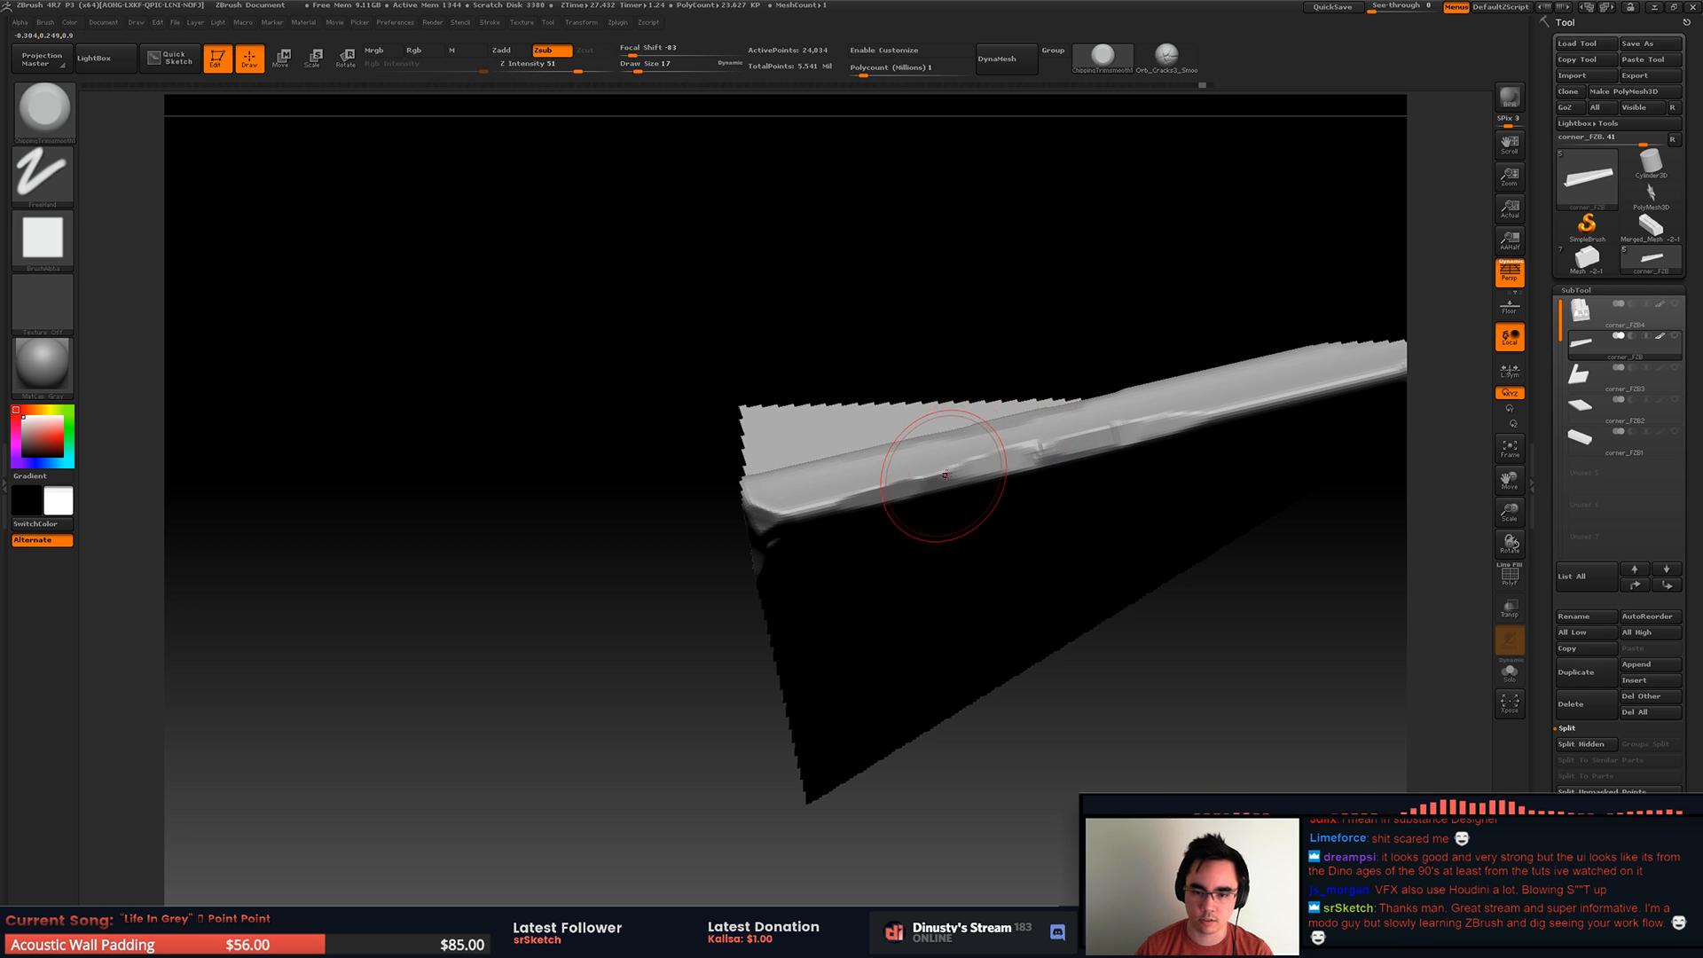
left_click_drag(868, 491, 785, 519)
mouse_move(785, 519)
right_mouse_down()
mouse_move(939, 634)
mouse_move(940, 593)
mouse_move(721, 521)
mouse_move(754, 470)
mouse_move(896, 523)
mouse_move(940, 493)
right_mouse_up()
Step: Reveal the whole piece and work over the heavily chipped bottom corner of the lower wall with a larger trim brush
left_click(940, 633, "ctrl+shift")
right_click_drag(982, 432, 1029, 460, "ctrl")
right_click_drag(749, 644, 931, 554)
left_click_drag(806, 582, 732, 591)
right_click_drag(1026, 497, 878, 486, "ctrl")
mouse_move(878, 486)
right_mouse_down()
mouse_move(843, 532)
mouse_move(921, 497)
mouse_move(933, 550)
mouse_move(977, 530)
right_mouse_up()
key("space")
left_click_drag(947, 524, 909, 497)
key("space")
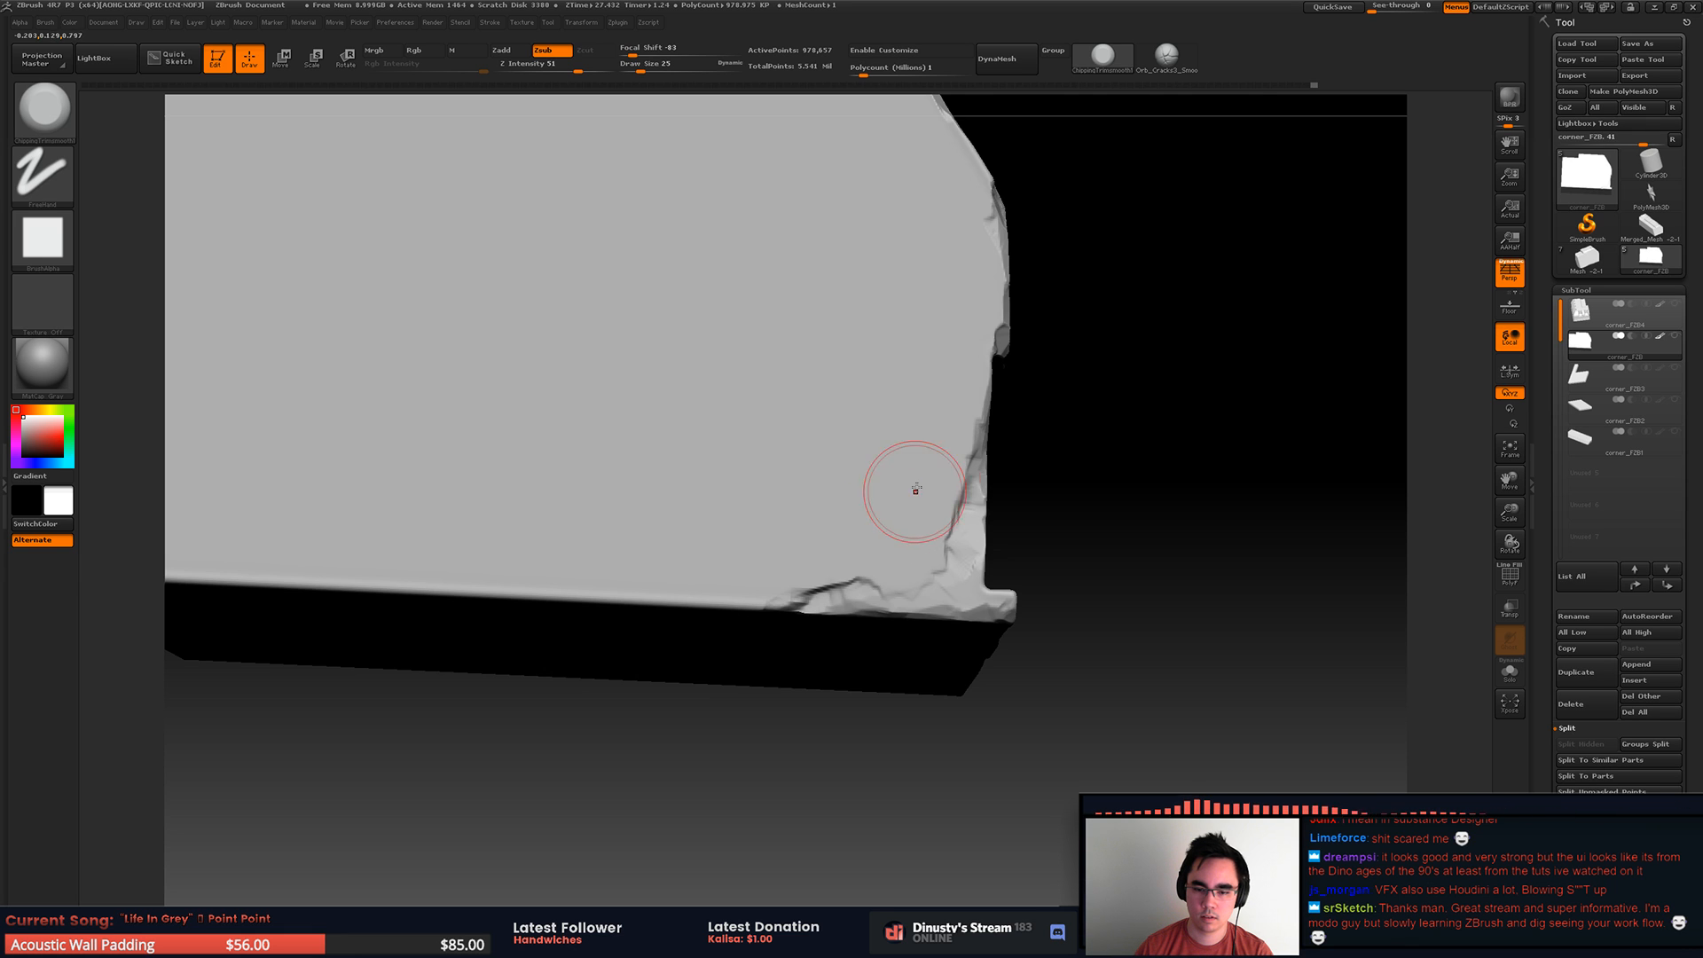
right_click_drag(915, 558, 953, 595)
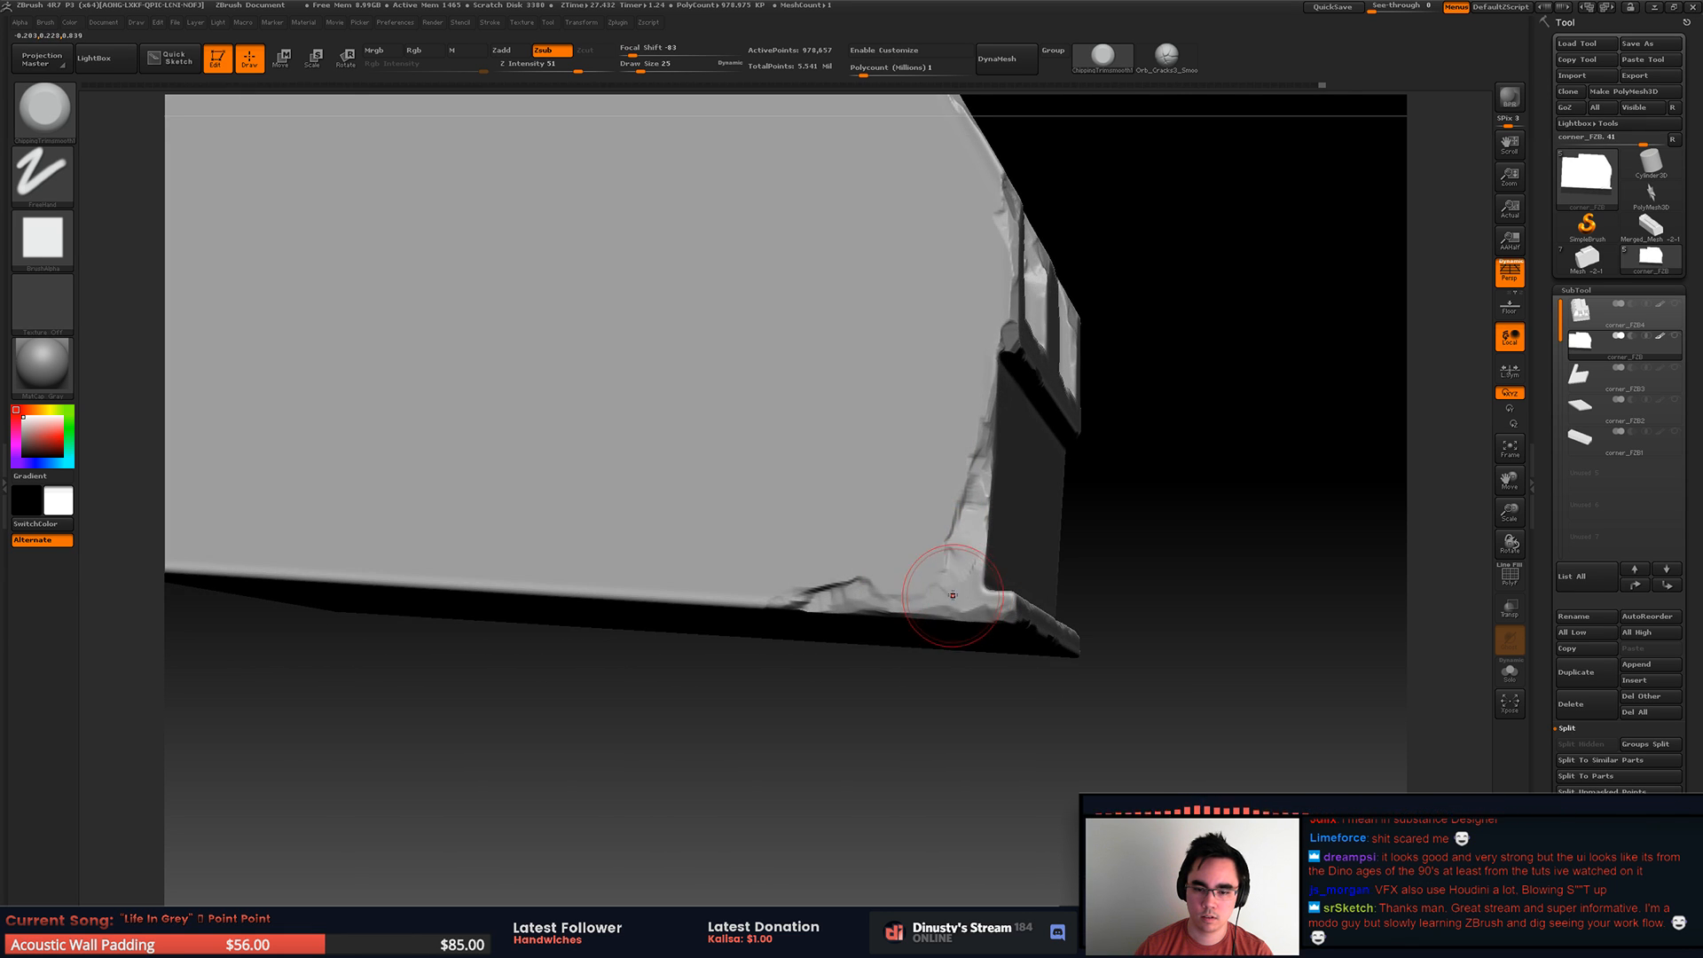
Step: Set the trim brush's draw size to 14 and refine the damage at the lower wall's bottom corner
key("space")
left_click_drag(974, 582, 960, 584)
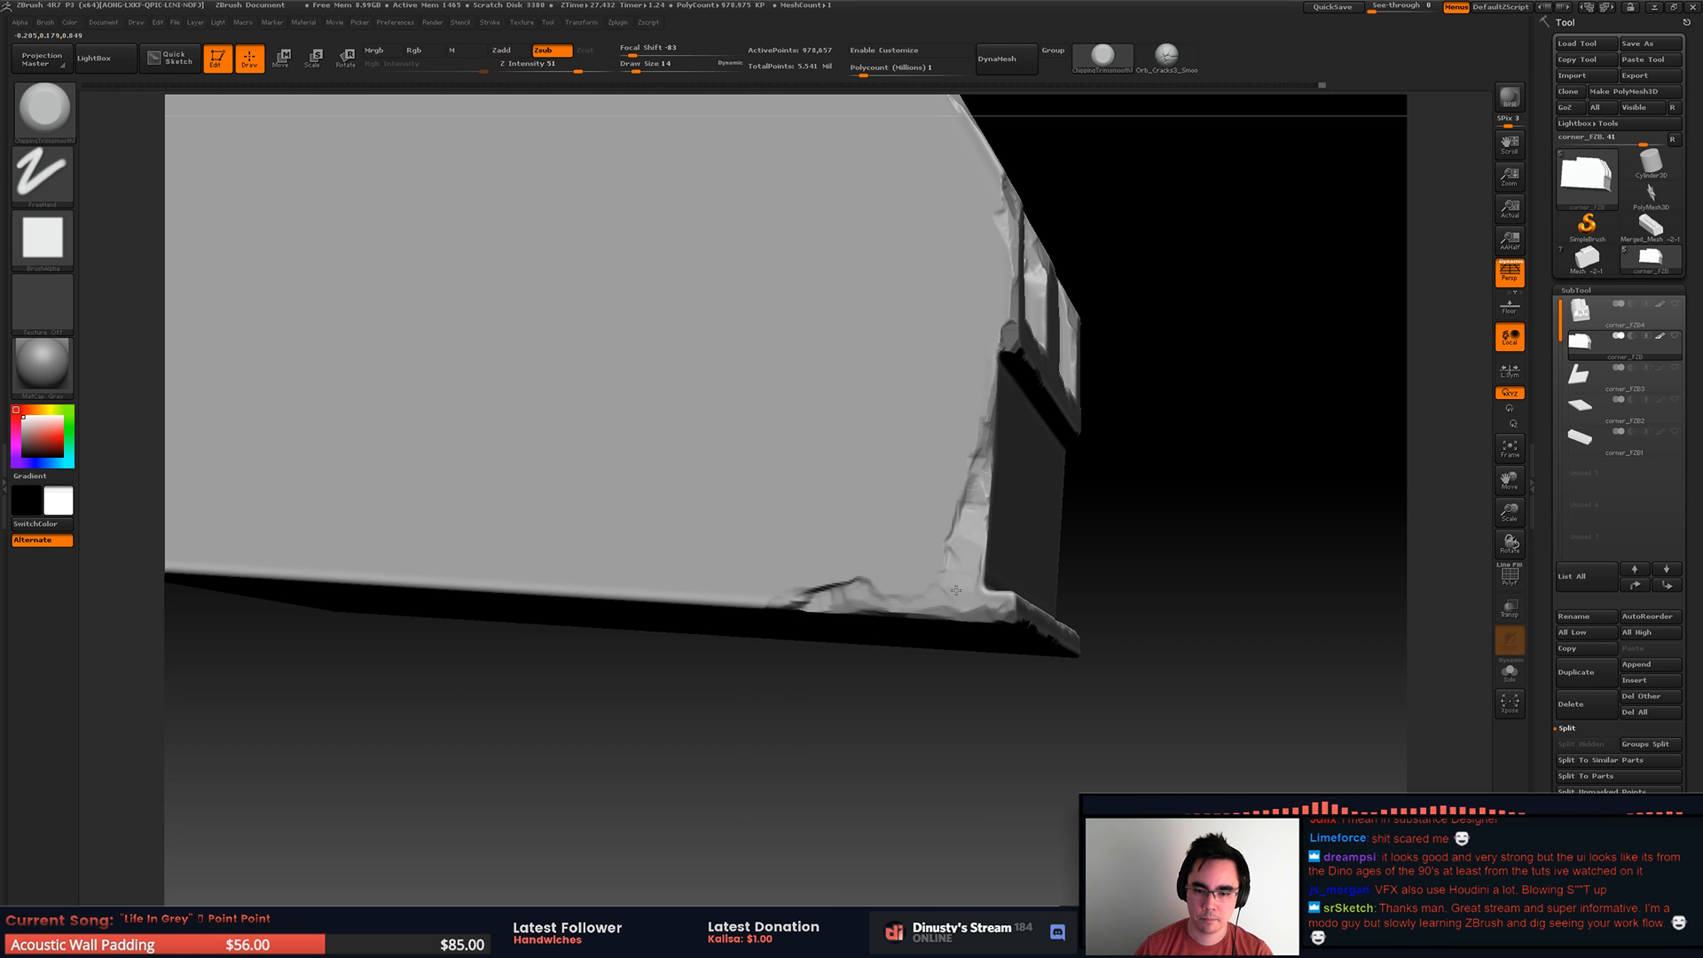
mouse_move(956, 571)
right_mouse_down()
mouse_move(874, 568)
mouse_move(995, 524)
mouse_move(1033, 575)
right_mouse_up()
right_click_drag(1034, 574, 986, 568)
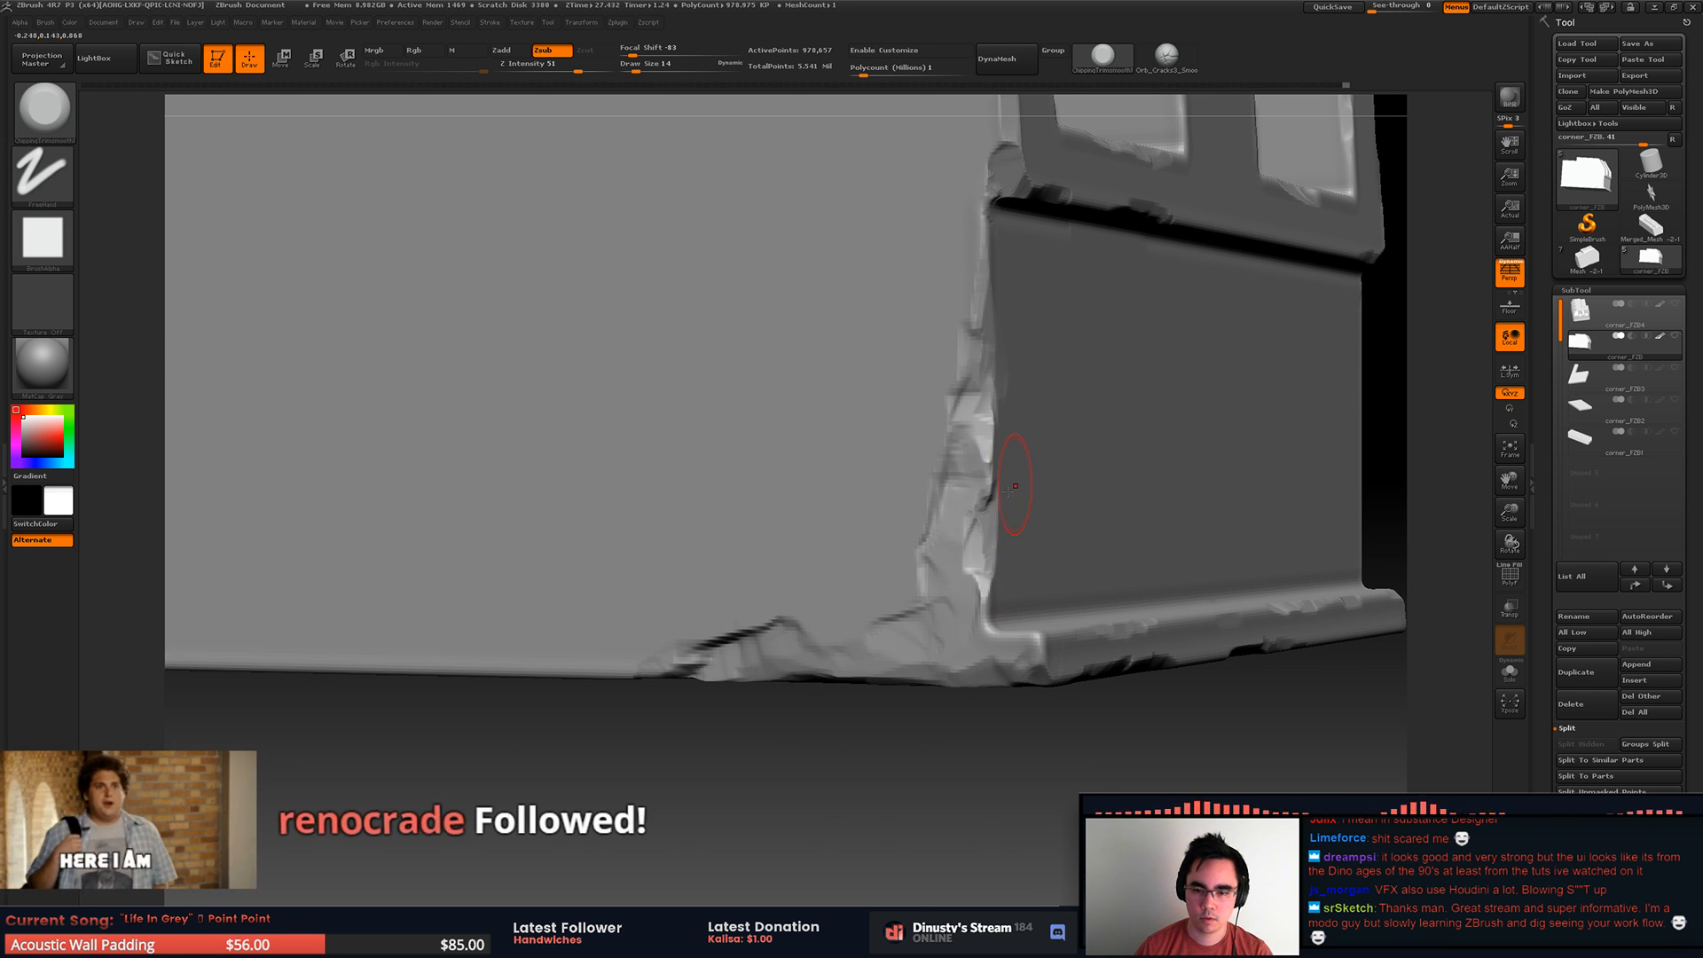
Step: Set the trim brush's draw size to 31 and chip the vertical corner edge at the lower wall's opposite end
key("f")
mouse_move(1065, 413)
right_mouse_down("alt")
mouse_move(894, 479)
mouse_move(993, 460)
mouse_move(905, 497)
mouse_move(927, 543)
right_mouse_up("alt")
mouse_move(927, 543)
right_mouse_down()
mouse_move(863, 534)
mouse_move(913, 573)
right_mouse_up()
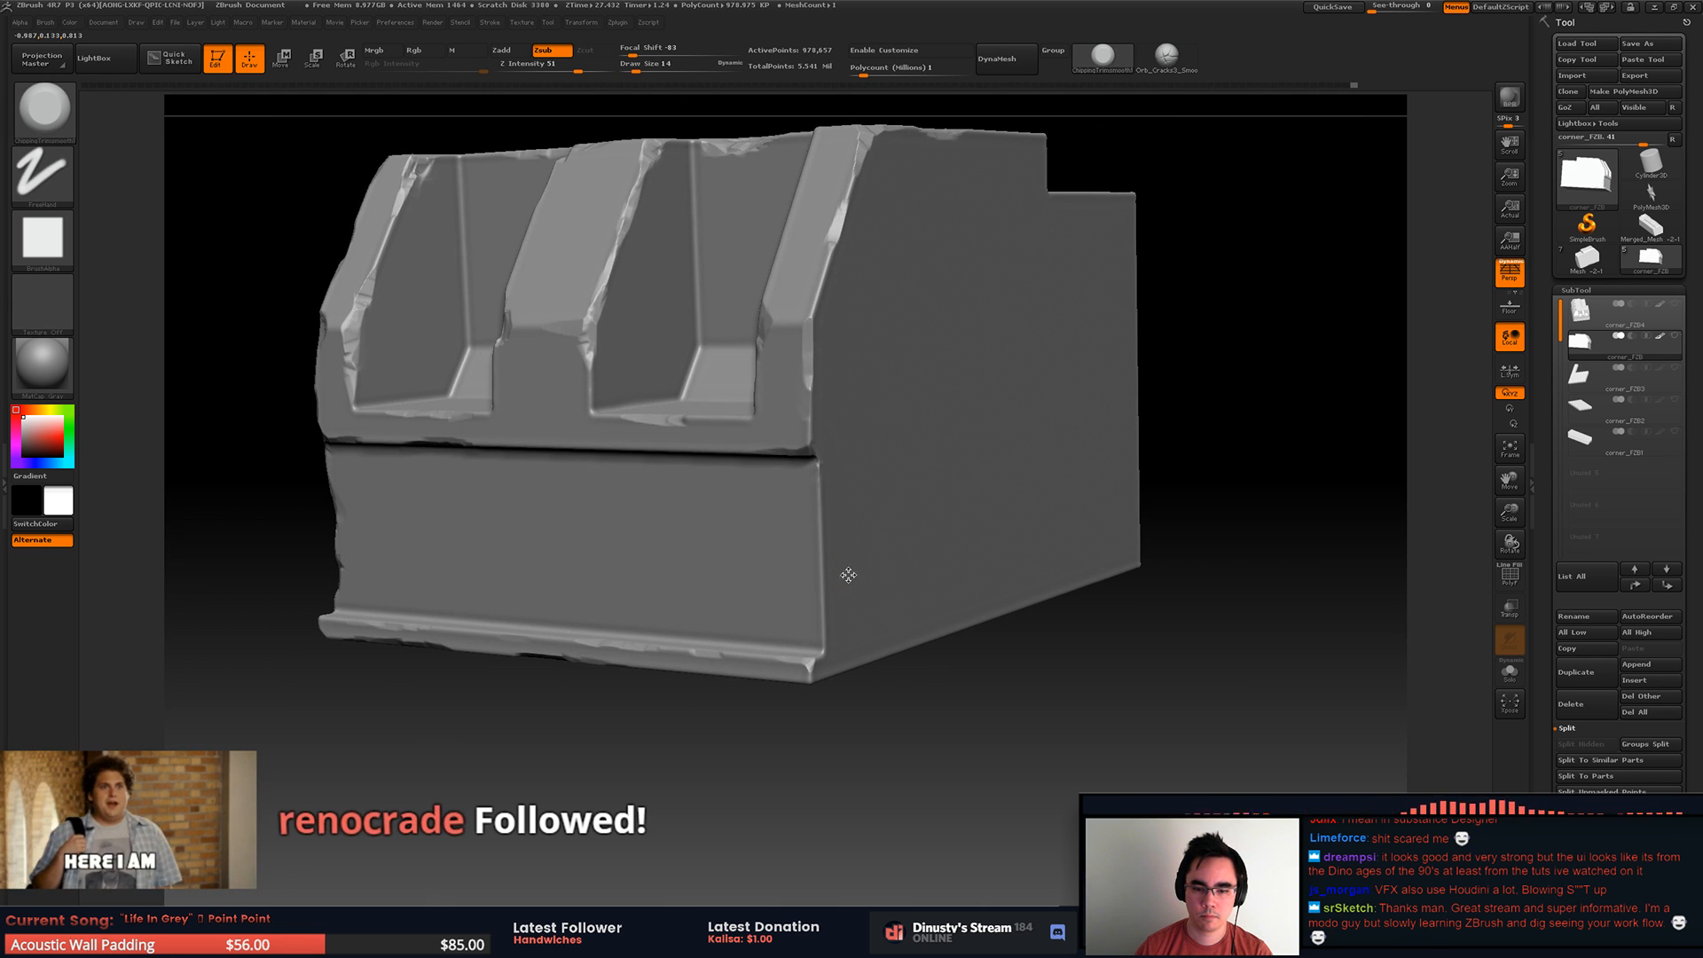
key("space")
left_click_drag(852, 568, 864, 565)
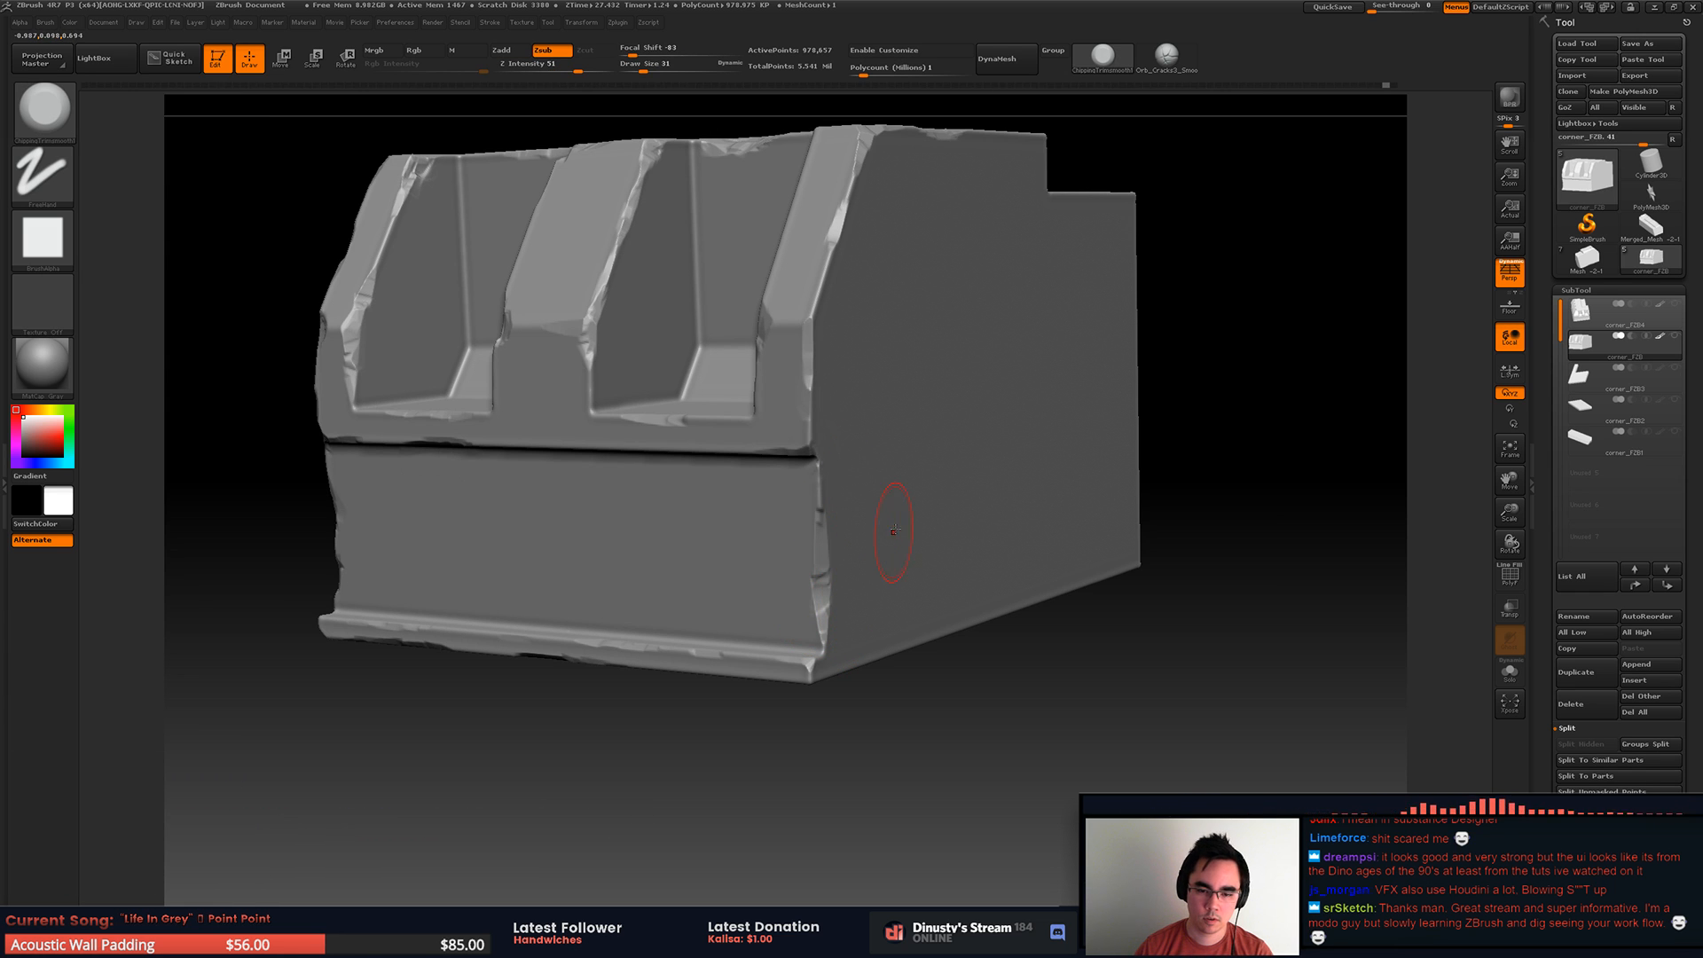
mouse_move(900, 539)
right_mouse_down()
mouse_move(907, 572)
mouse_move(912, 536)
mouse_move(921, 565)
right_mouse_up()
key("ctrl+space")
right_click_drag(922, 565, 961, 498, "alt")
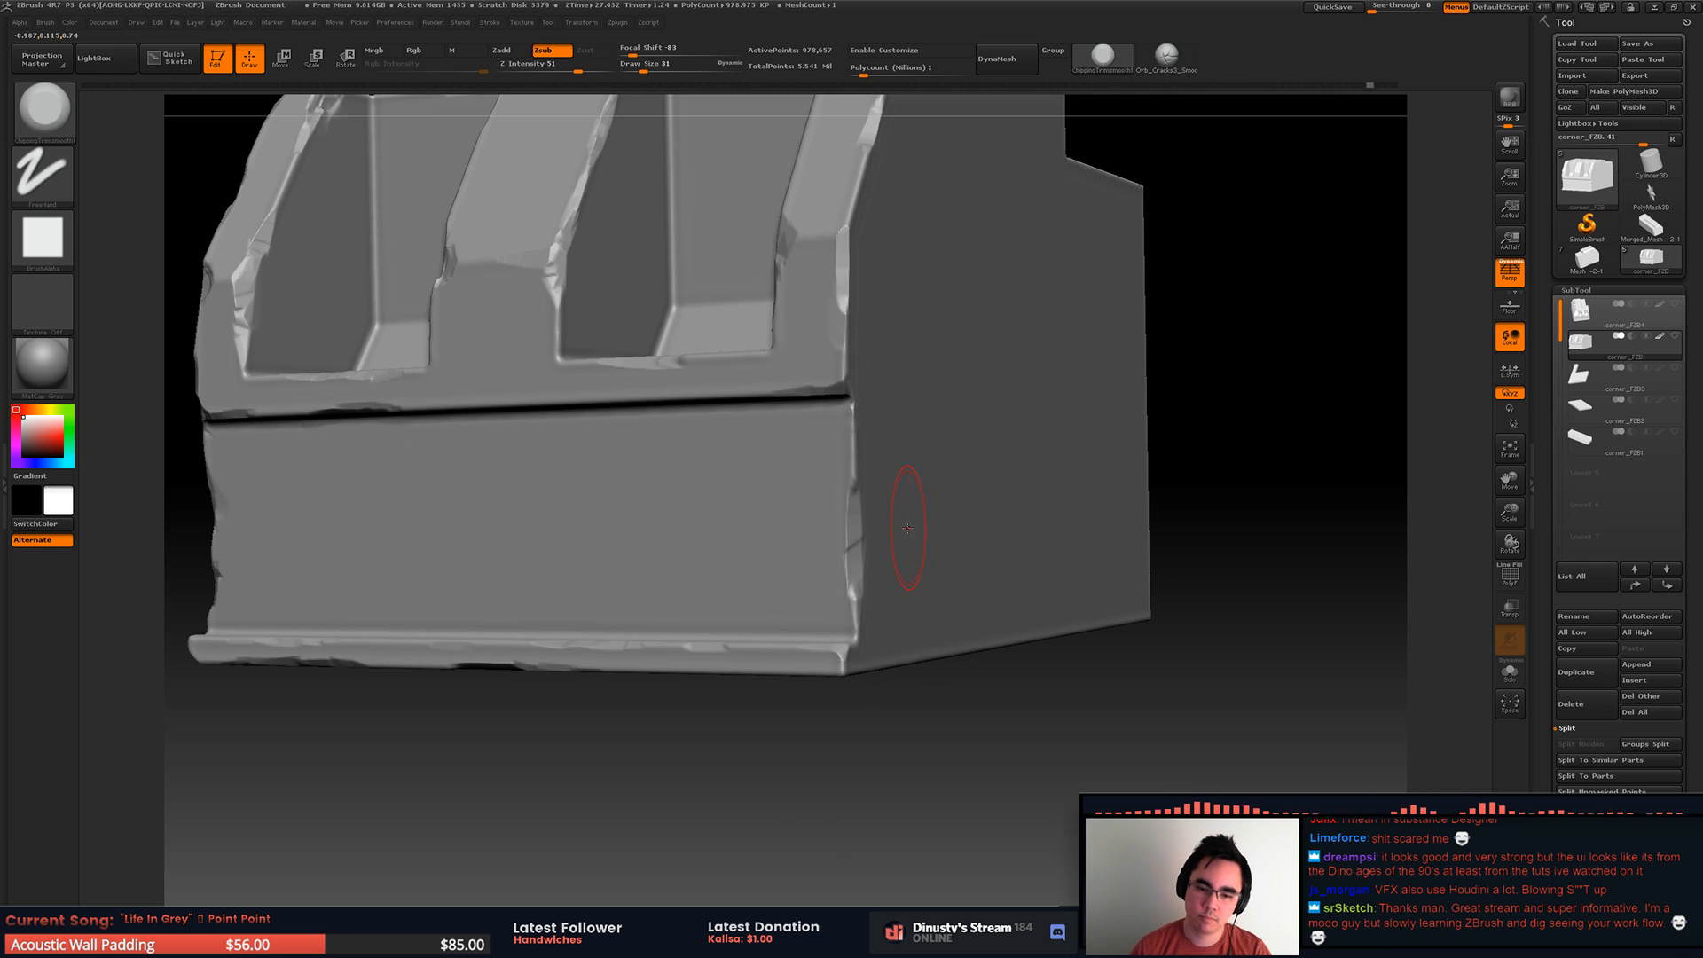
Step: Set the trim brush's draw size to 20 and break up the lower wall's vertical corner edge with smaller chips
right_click_drag(909, 527, 876, 479)
key("space")
mouse_move(855, 504)
left_mouse_down()
mouse_move(873, 508)
mouse_move(858, 504)
left_mouse_up()
left_click_drag(859, 603, 854, 410)
right_click_drag(859, 479, 855, 529, "ctrl")
key("space")
left_click(855, 534)
left_click_drag(833, 541, 835, 492)
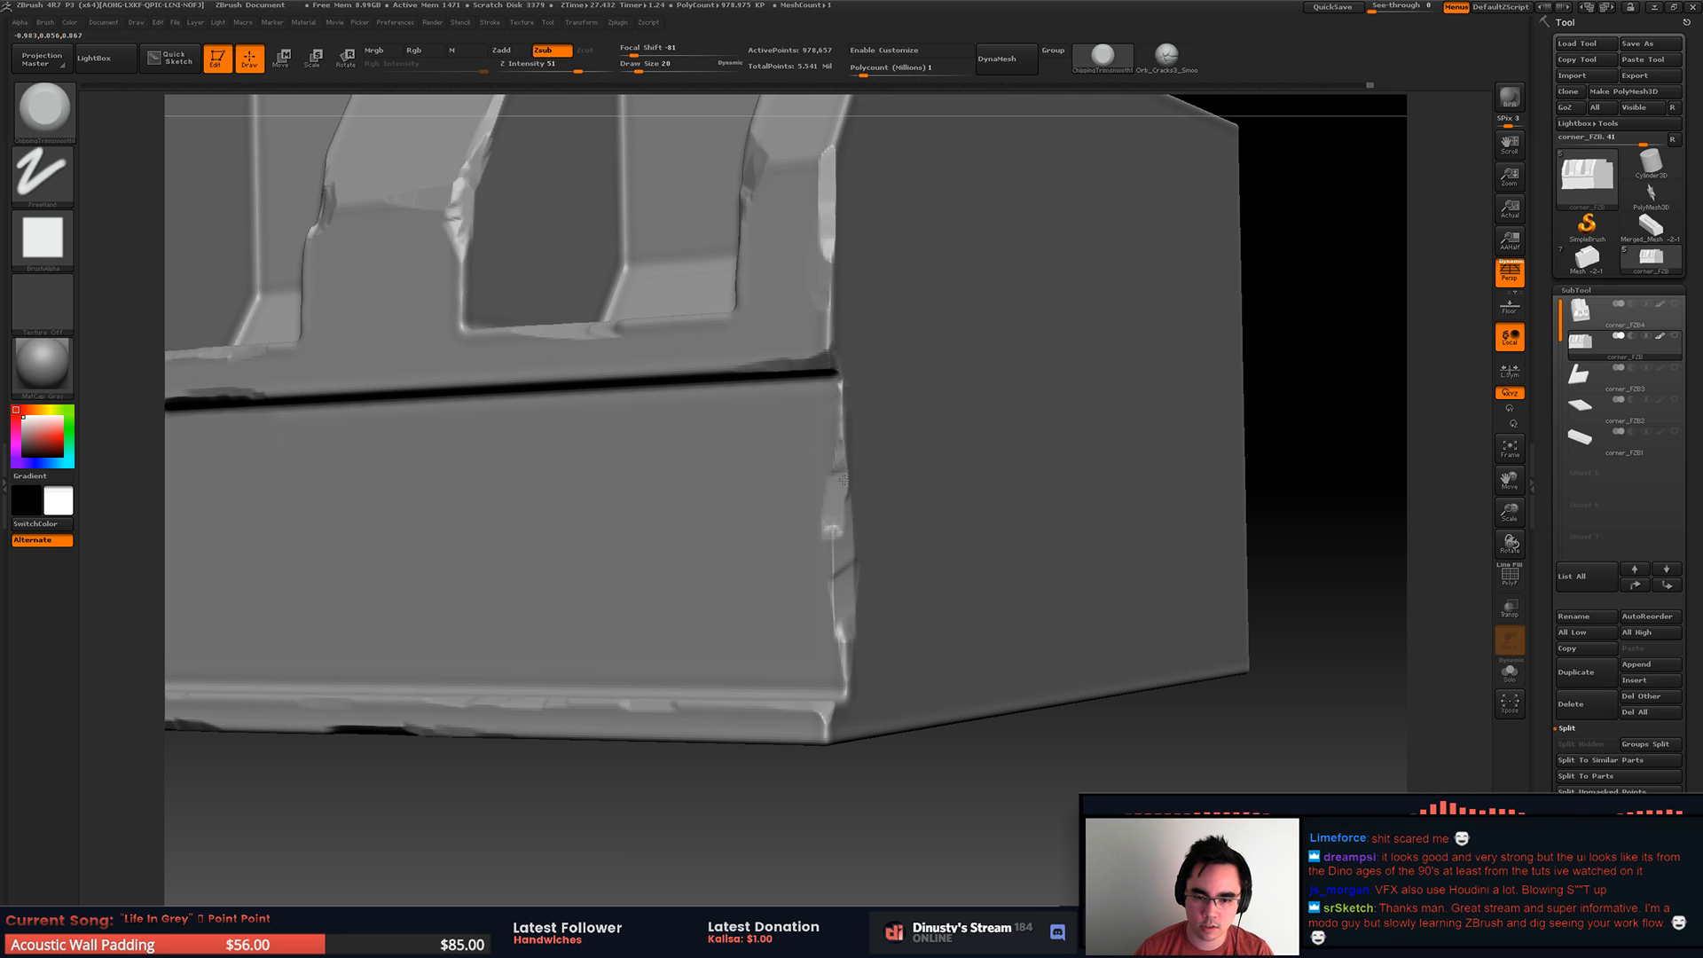
right_click_drag(851, 656, 885, 562)
key("ctrl")
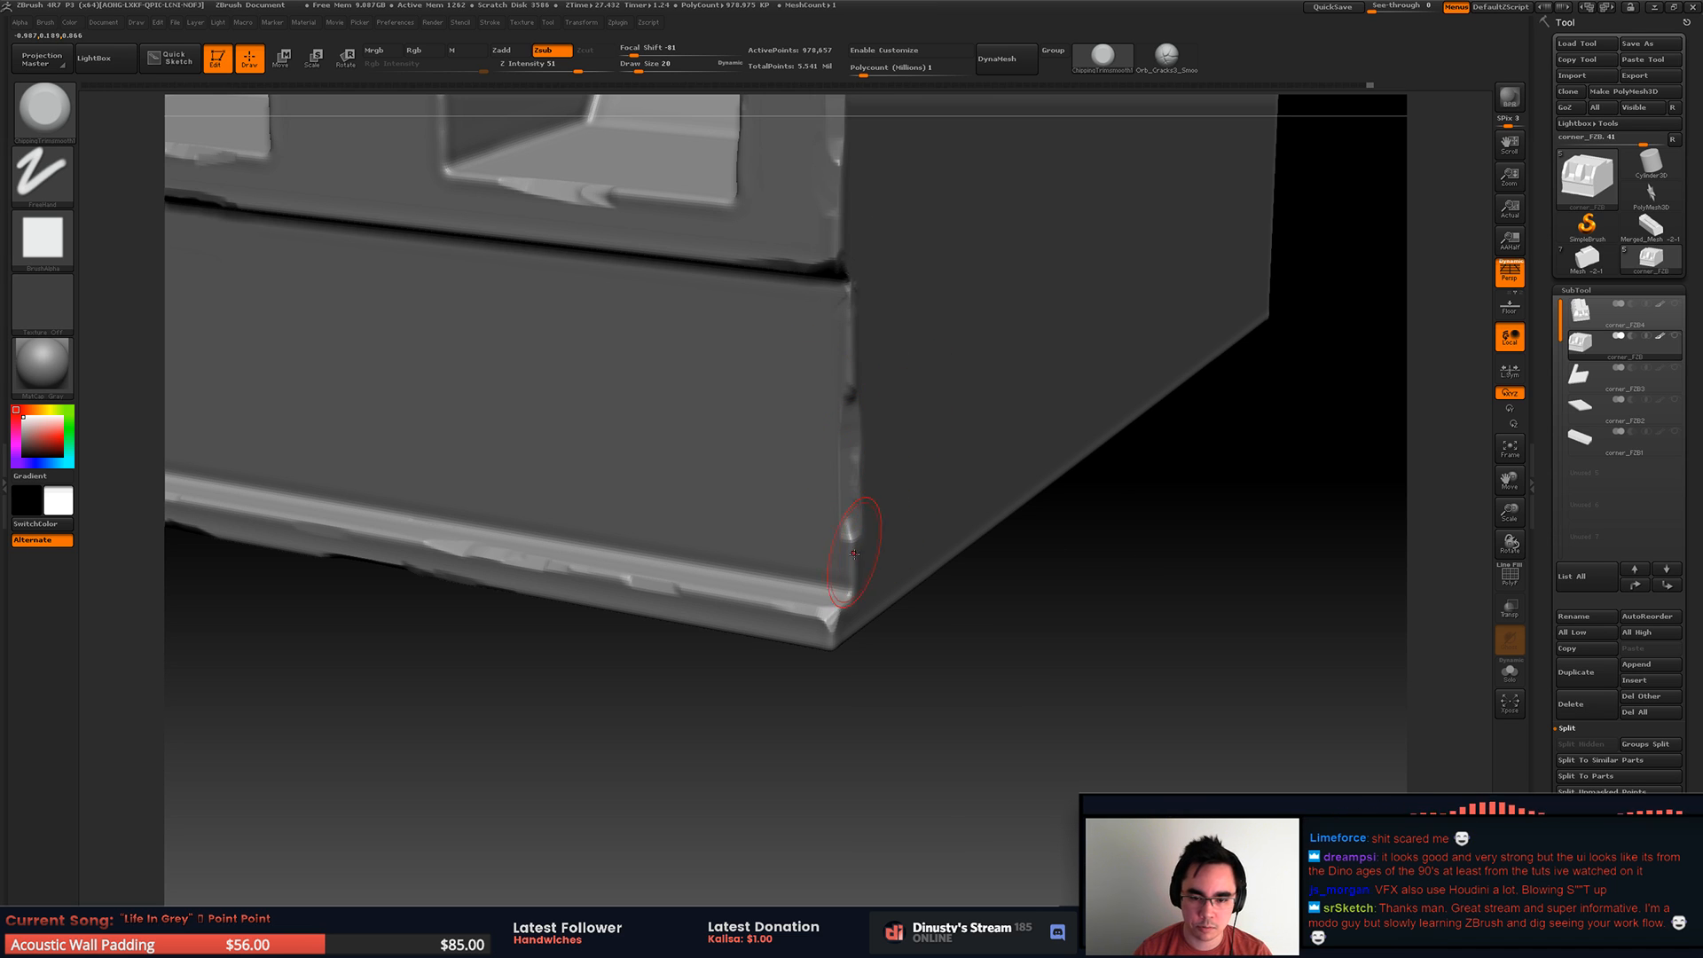
Step: Chip the bottom of the wall's vertical corner edge and wear down the adjoining ledge corner
mouse_move(871, 479)
right_mouse_down()
mouse_move(852, 407)
mouse_move(871, 443)
mouse_move(883, 422)
mouse_move(834, 472)
mouse_move(839, 608)
mouse_move(848, 550)
right_mouse_up()
right_click_drag(848, 637, 858, 620)
left_click_drag(847, 603, 835, 617, "shift")
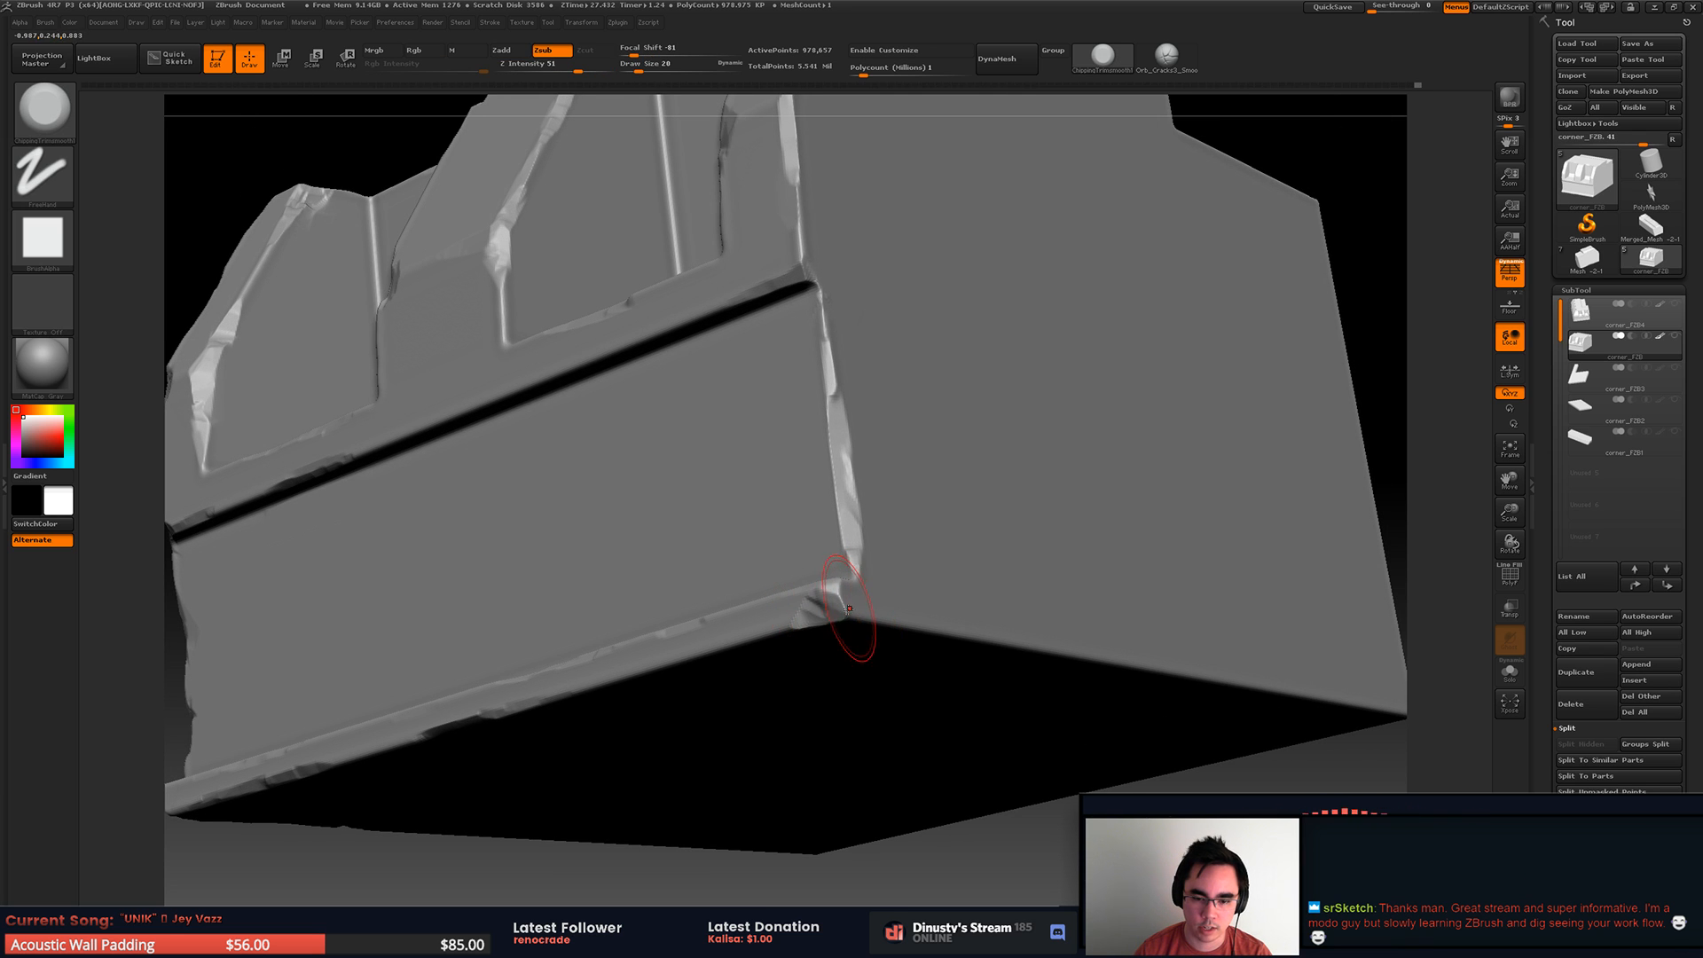
right_click_drag(753, 626, 914, 641)
mouse_move(843, 597)
right_mouse_down()
mouse_move(905, 577)
mouse_move(851, 487)
mouse_move(833, 512)
mouse_move(823, 347)
mouse_move(814, 442)
mouse_move(786, 451)
mouse_move(780, 388)
mouse_move(746, 501)
mouse_move(777, 510)
mouse_move(778, 490)
mouse_move(712, 506)
mouse_move(683, 400)
right_mouse_up()
Step: Extend the chips along the second recess's upper edge where it meets the top face
mouse_move(683, 399)
right_mouse_down()
mouse_move(734, 396)
mouse_move(742, 437)
mouse_move(801, 490)
mouse_move(798, 540)
right_mouse_up()
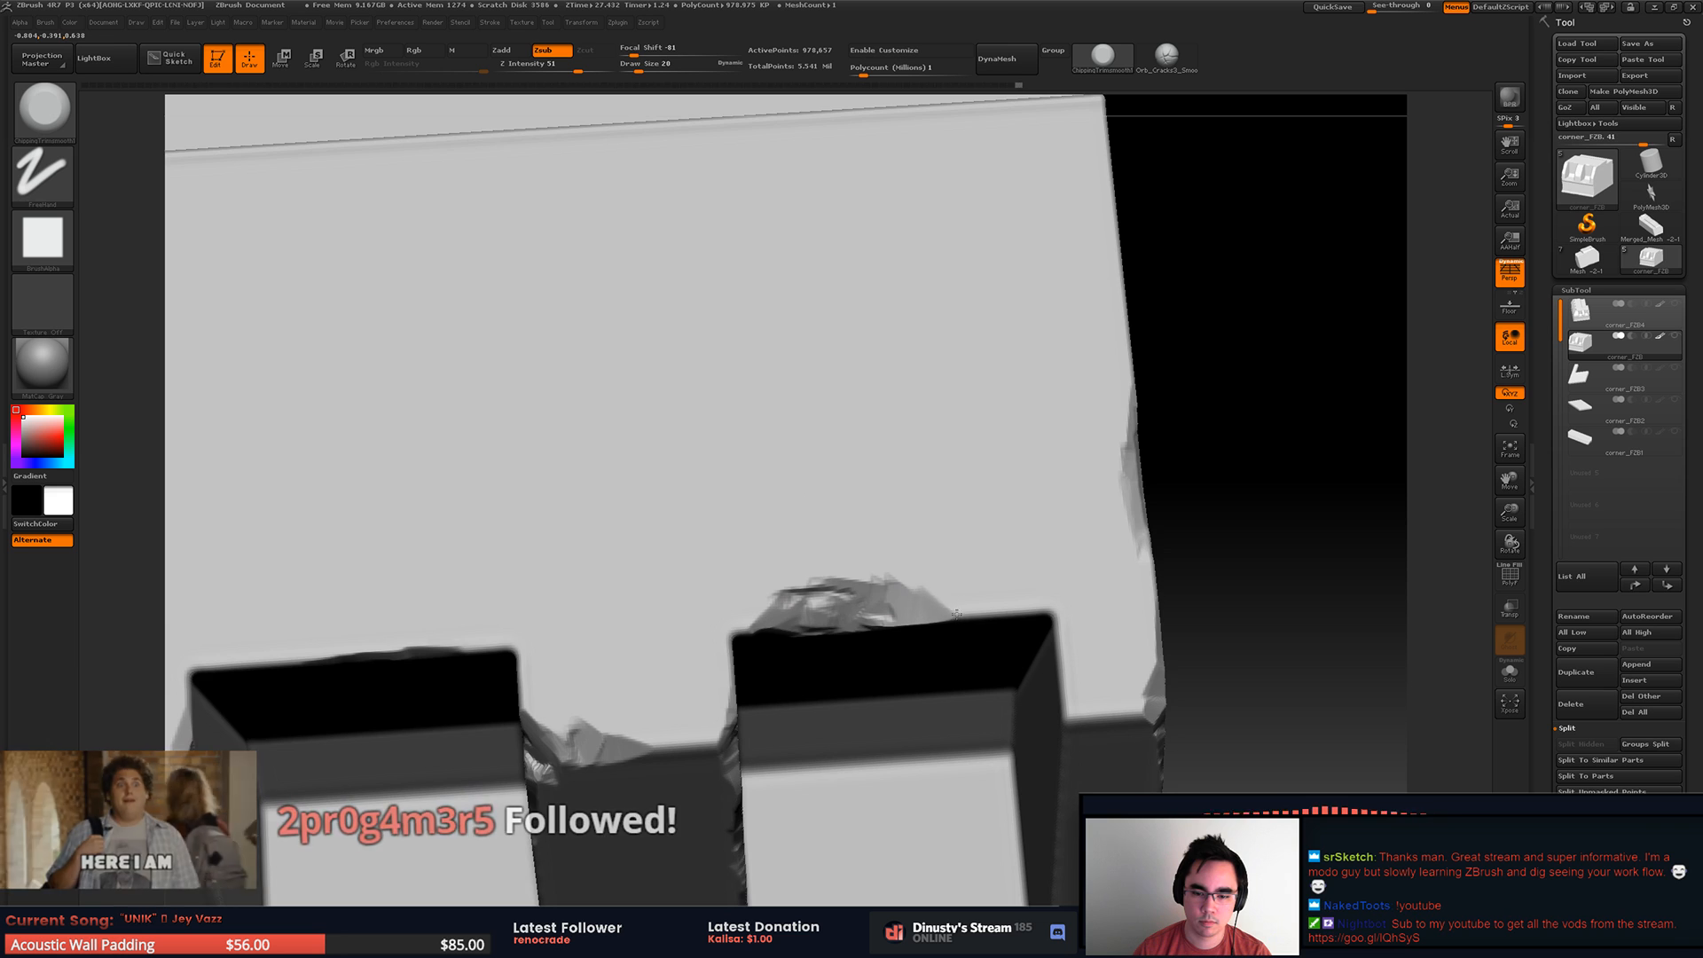
right_click_drag(993, 494, 987, 574)
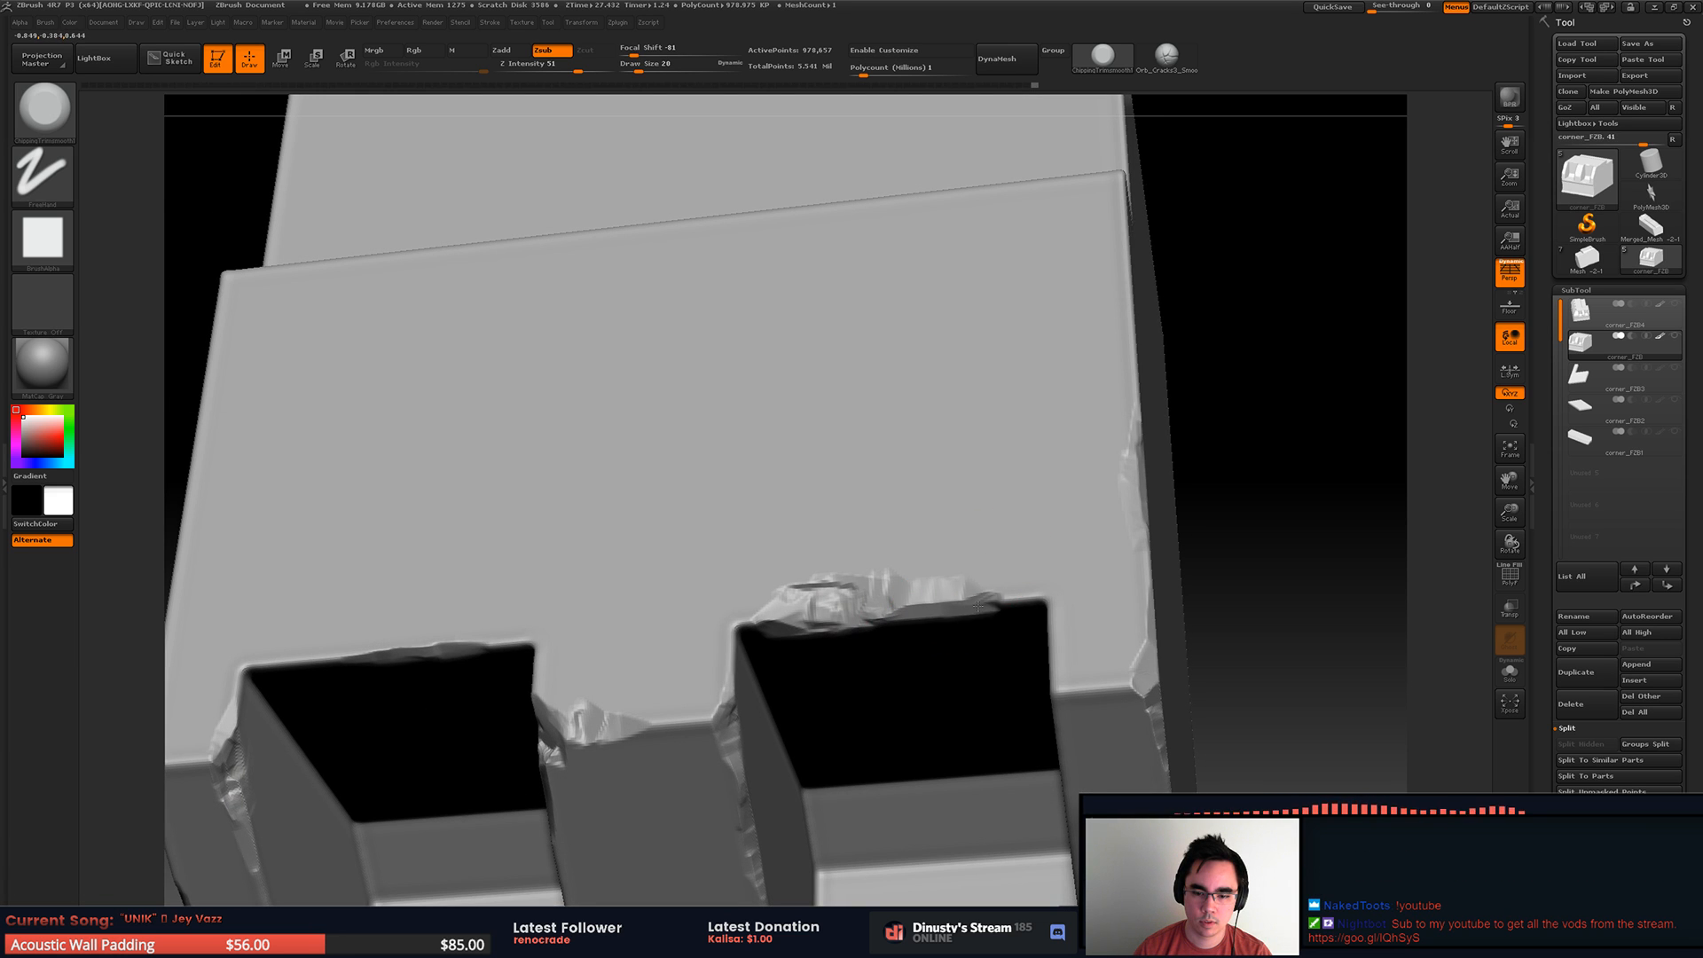
right_click_drag(1006, 606, 918, 415)
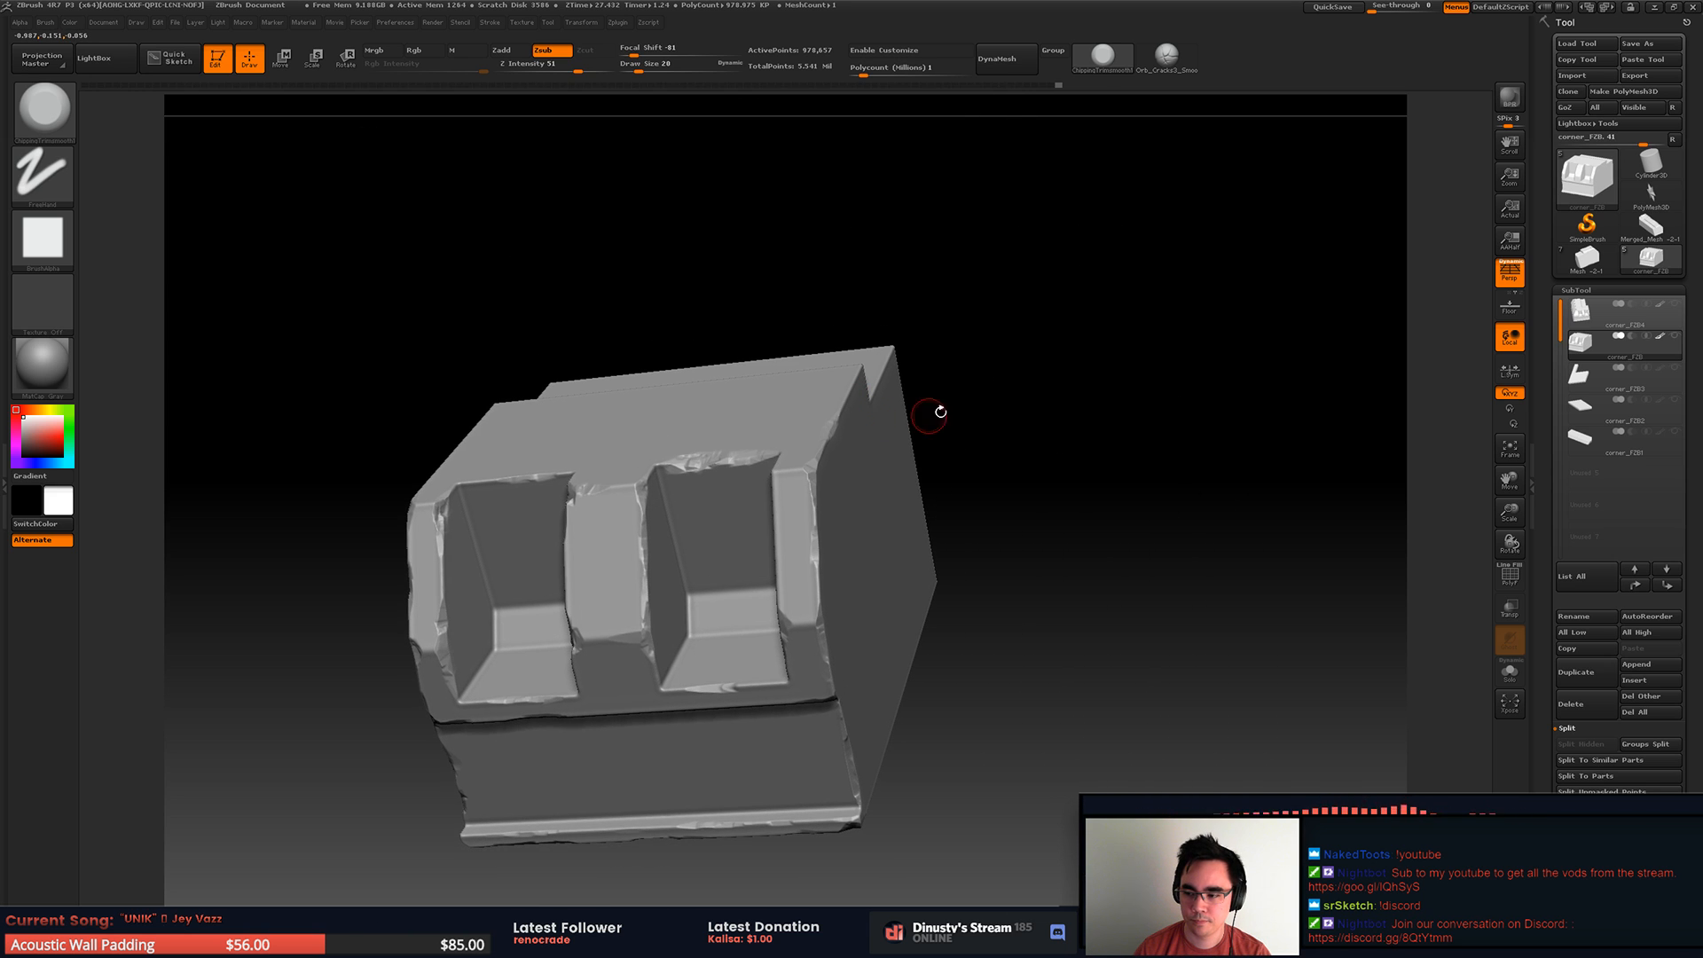
right_click_drag(979, 492, 851, 506)
Step: Isolate the piece's upper section and start chipping the top step's edge near its outer corner
left_click_drag(662, 304, 923, 543, "ctrl+shift")
key("f")
mouse_move(934, 481)
right_mouse_down()
mouse_move(931, 450)
mouse_move(785, 685)
mouse_move(768, 682)
right_mouse_up()
key("space")
left_click_drag(815, 606, 825, 607)
mouse_move(850, 490)
left_mouse_down()
mouse_move(723, 617)
mouse_move(758, 625)
mouse_move(754, 652)
mouse_move(729, 625)
mouse_move(779, 593)
left_mouse_up()
right_click_drag(807, 539, 788, 569)
mouse_move(787, 596)
left_mouse_down()
mouse_move(817, 521)
mouse_move(746, 647)
mouse_move(621, 646)
left_mouse_up()
Step: Resize the trim brush and chip the top face's side edge next to the step corner
key("space")
right_click_drag(621, 646, 694, 628)
mouse_move(690, 628)
left_mouse_down()
mouse_move(609, 644)
mouse_move(630, 648)
mouse_move(591, 628)
left_mouse_up()
mouse_move(597, 632)
right_mouse_down()
mouse_move(642, 572)
mouse_move(682, 560)
mouse_move(700, 612)
right_mouse_up()
right_click_drag(701, 612, 728, 646, "ctrl")
mouse_move(654, 688)
left_mouse_down()
mouse_move(641, 677)
mouse_move(671, 705)
left_mouse_up()
right_click_drag(735, 646, 701, 648)
Step: Set the trim brush's draw size to 8, refine the step corner's damage and carry small chips along the step edge
key("space")
left_click_drag(701, 647, 684, 678)
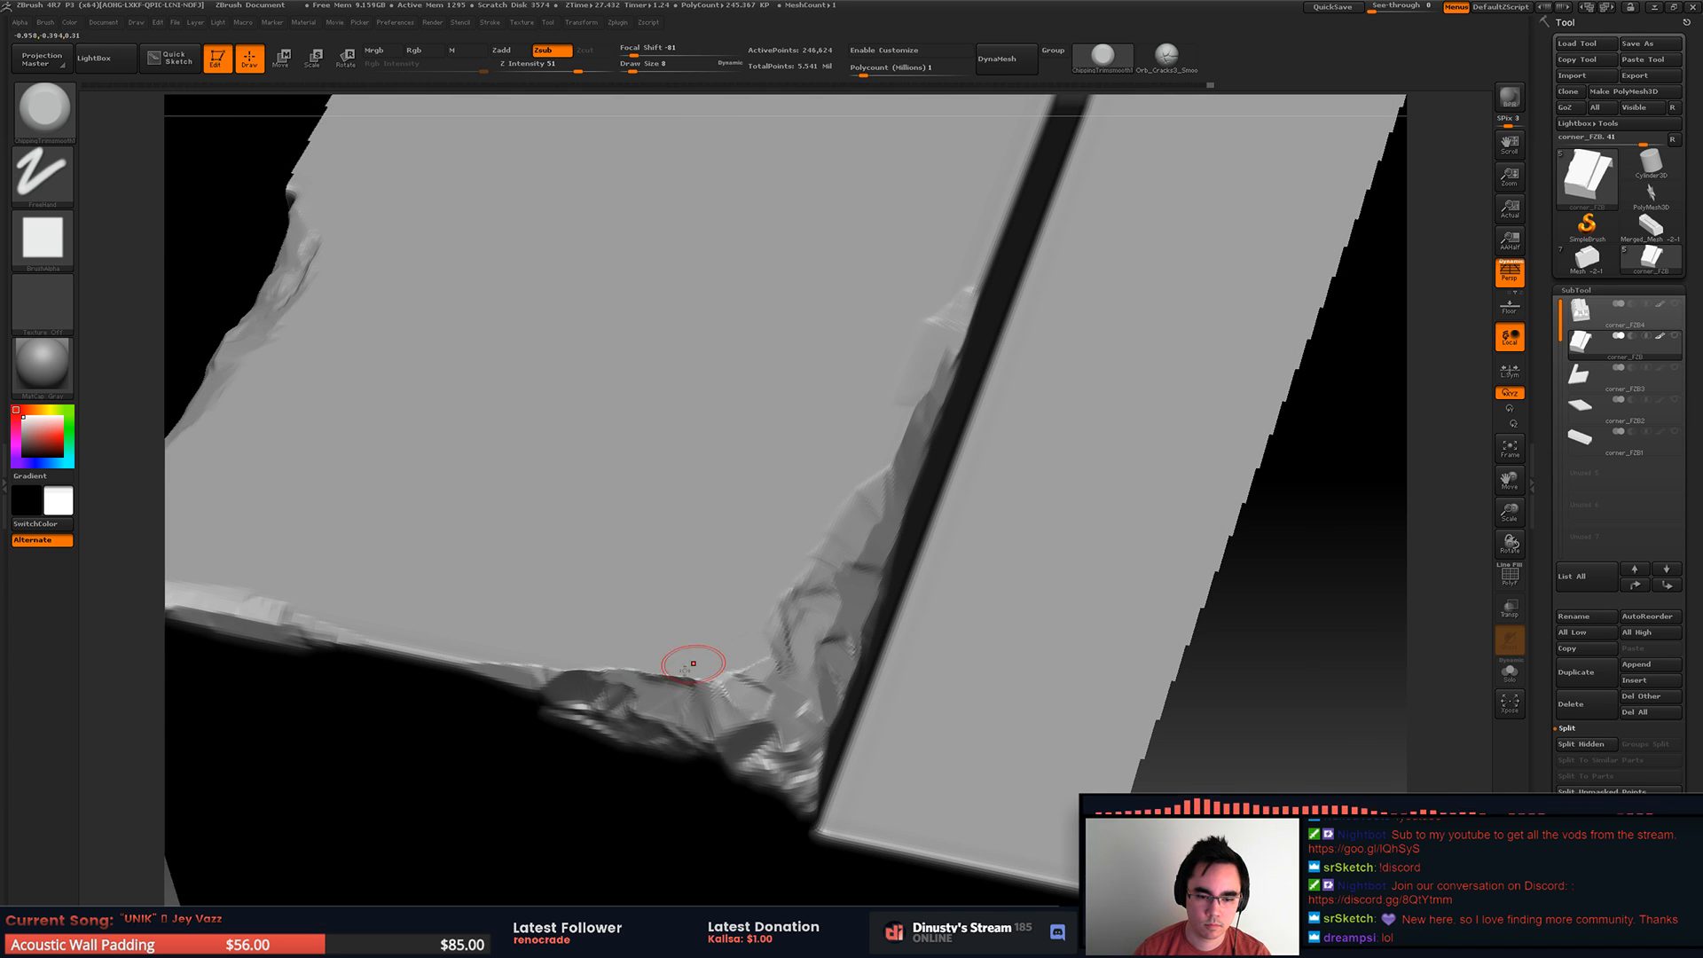
right_click_drag(754, 676, 851, 554)
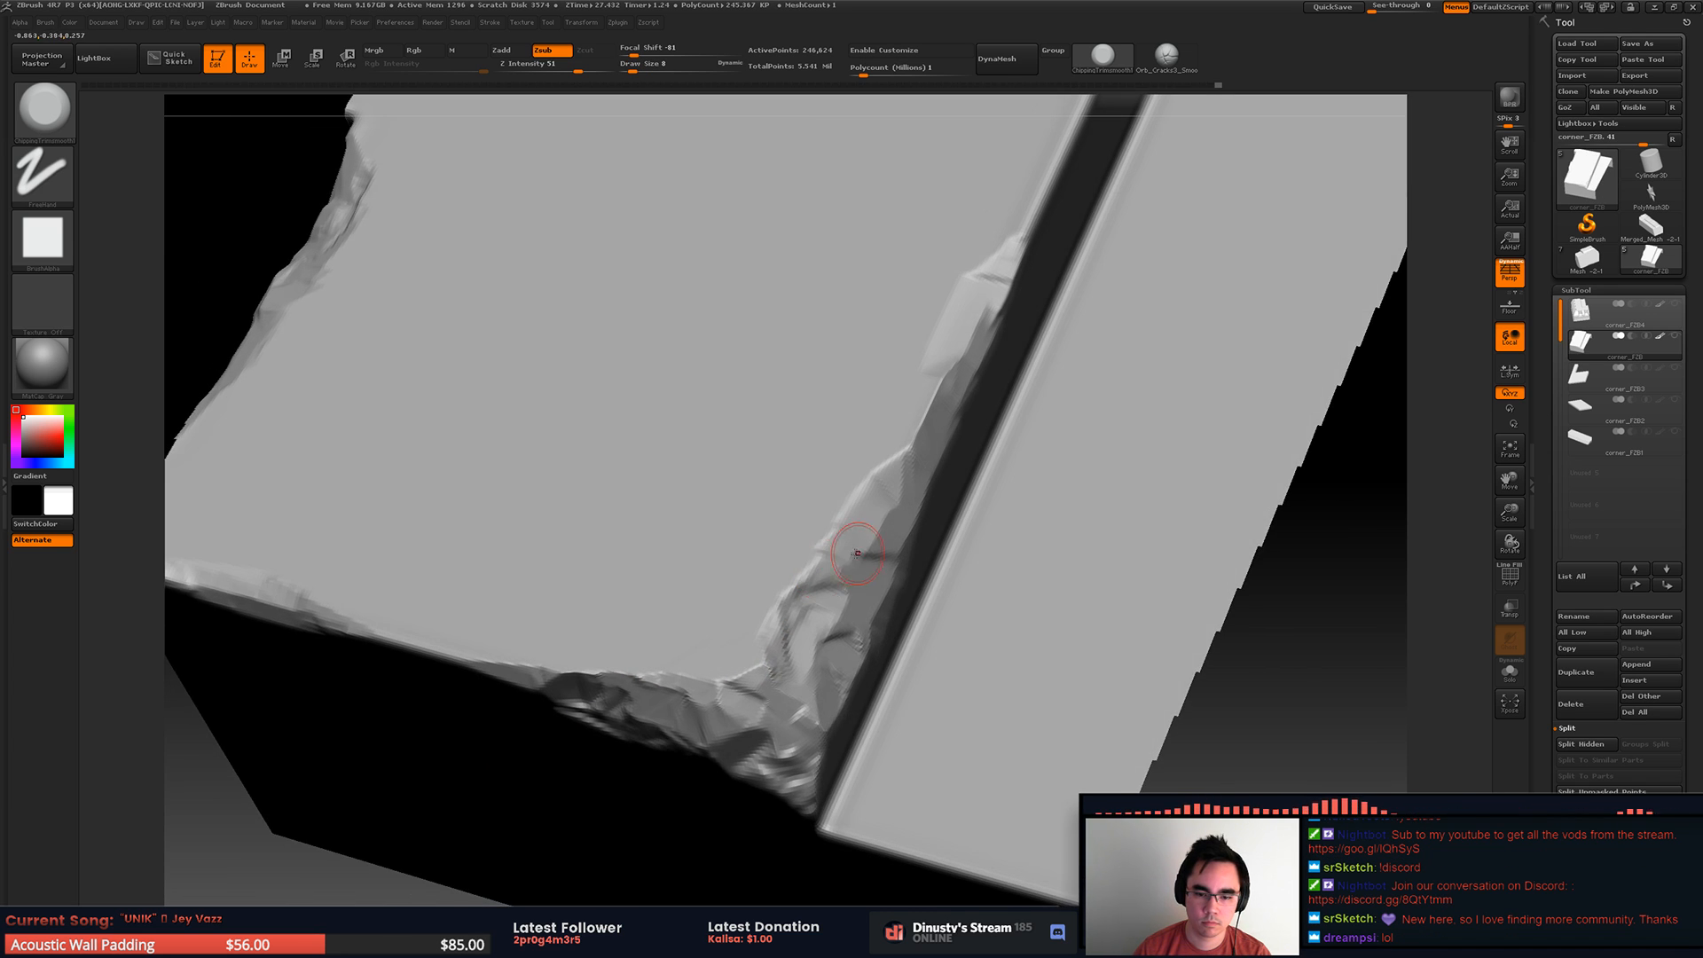
left_click_drag(843, 543, 920, 425)
mouse_move(906, 454)
right_mouse_down()
mouse_move(857, 519)
mouse_move(872, 519)
right_mouse_up()
right_click_drag(954, 324, 933, 378)
left_click_drag(920, 442, 976, 342)
mouse_move(983, 344)
right_mouse_down("alt")
mouse_move(958, 346)
mouse_move(977, 303)
right_mouse_up("alt")
right_click_drag(1073, 244, 937, 407, "alt")
Step: Set the trim brush's draw size to 10 and chip further along the step's upper edge, undoing one misplaced stroke
key("space")
mouse_move(935, 419)
left_mouse_down()
mouse_move(949, 418)
mouse_move(947, 349)
left_mouse_up()
mouse_move(1038, 294)
right_mouse_down("alt")
mouse_move(824, 410)
mouse_move(977, 388)
mouse_move(943, 473)
mouse_move(924, 441)
mouse_move(935, 388)
mouse_move(1053, 397)
right_mouse_up("alt")
mouse_move(614, 369)
left_mouse_down()
mouse_move(499, 352)
mouse_move(595, 376)
mouse_move(517, 346)
left_mouse_up()
key("ctrl+z")
right_click_drag(637, 413, 514, 461, "alt")
right_click_drag(722, 372, 599, 467, "alt")
mouse_move(600, 467)
right_mouse_down()
mouse_move(605, 486)
mouse_move(563, 482)
mouse_move(704, 407)
right_mouse_up()
Step: Isolate a small middle section of the top step and trim shallow chips along its upper edge
mouse_move(621, 315)
left_mouse_down("ctrl+shift")
mouse_move(917, 536)
mouse_move(858, 554)
left_mouse_up("ctrl+shift")
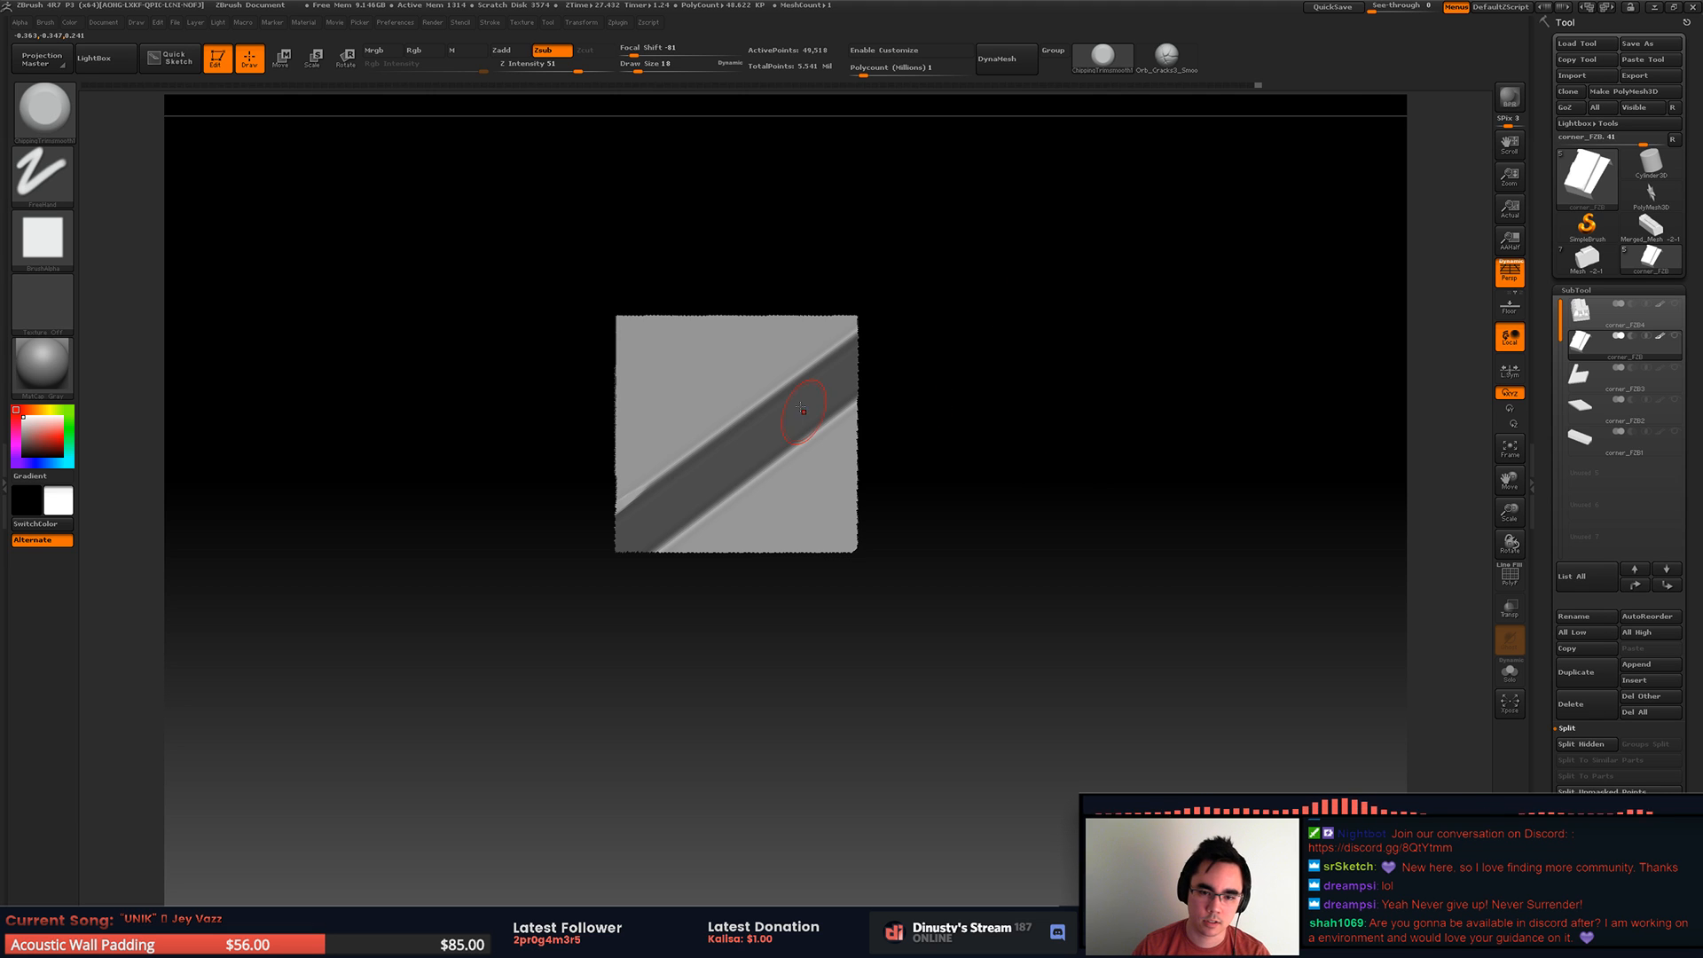
right_click_drag(823, 437, 754, 452, "ctrl")
mouse_move(704, 420)
left_mouse_down()
mouse_move(781, 359)
mouse_move(664, 439)
mouse_move(871, 297)
left_mouse_up()
left_click_drag(664, 442, 913, 273)
right_click_drag(896, 297, 767, 344, "ctrl")
mouse_move(767, 344)
right_mouse_down("alt")
mouse_move(777, 378)
mouse_move(928, 244)
right_mouse_up("alt")
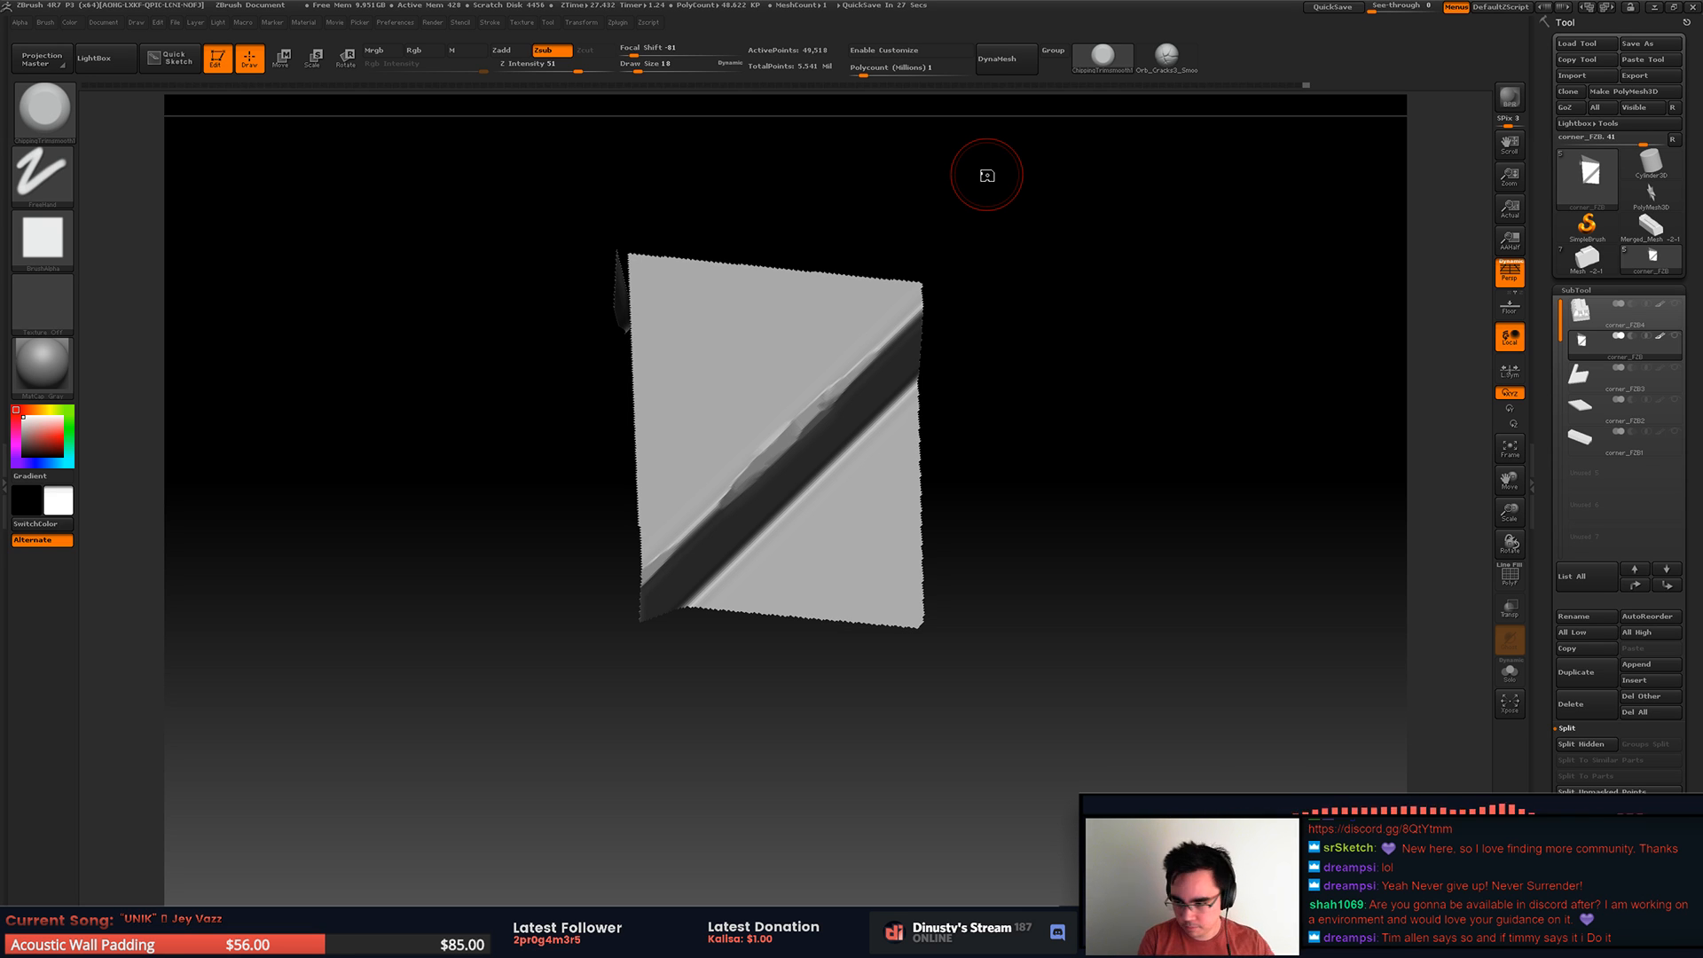
Step: Reveal the whole piece, isolate the step's far half and carve a deeper cluster of chips into its upper edge
left_click_drag(1080, 338, 865, 433)
left_click(1019, 471, "ctrl+shift")
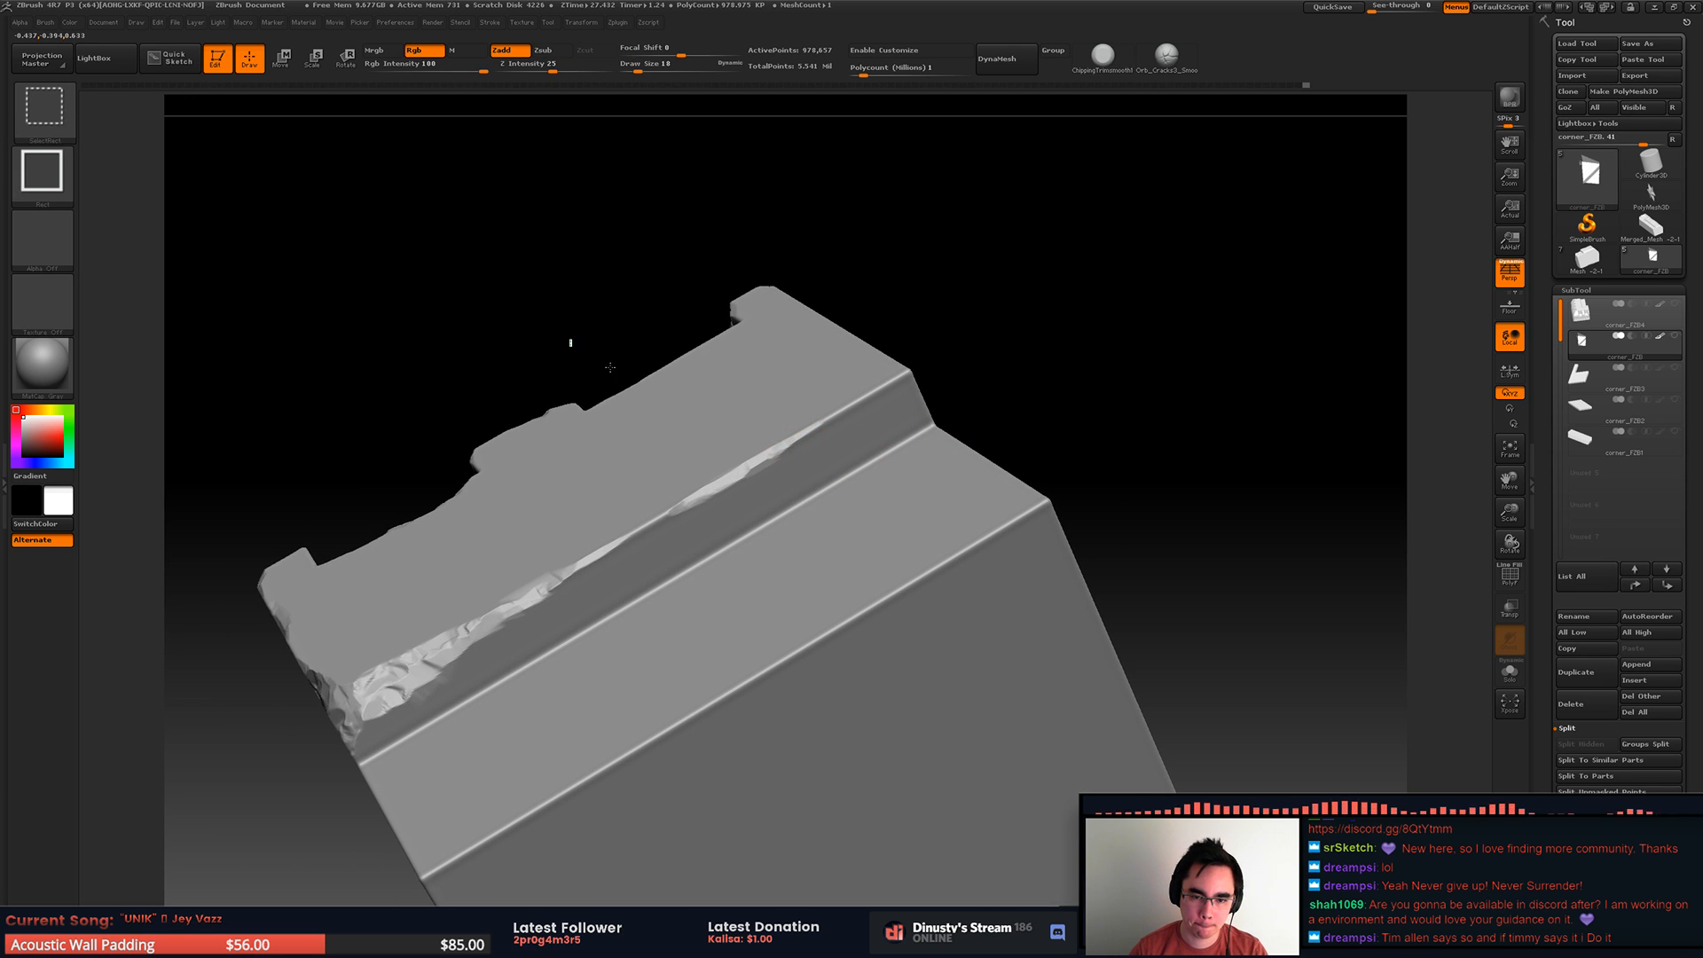
left_click_drag(570, 339, 1067, 611, "ctrl+shift")
right_click_drag(837, 397, 847, 482)
left_click_drag(768, 499, 896, 413)
mouse_move(821, 463)
left_mouse_down()
mouse_move(800, 477)
mouse_move(769, 464)
left_mouse_up()
right_click_drag(780, 437, 783, 504)
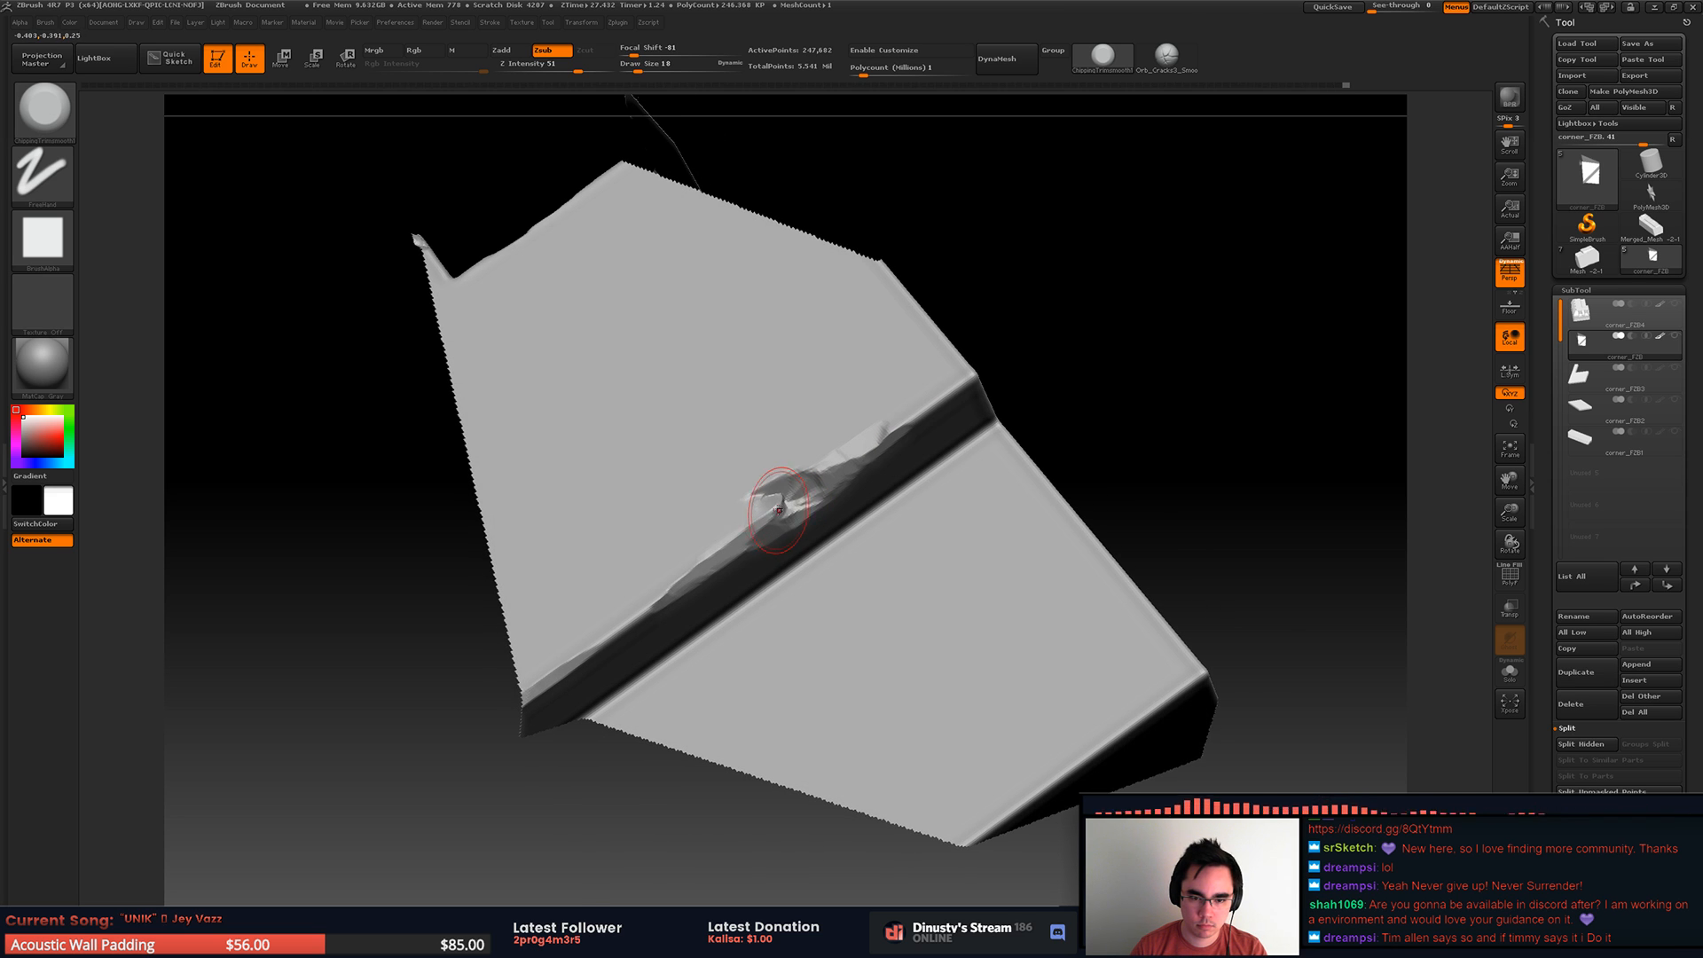
mouse_move(760, 516)
left_mouse_down()
mouse_move(906, 421)
mouse_move(857, 438)
mouse_move(923, 418)
left_mouse_up()
mouse_move(933, 411)
right_mouse_down()
mouse_move(924, 379)
mouse_move(926, 416)
right_mouse_up()
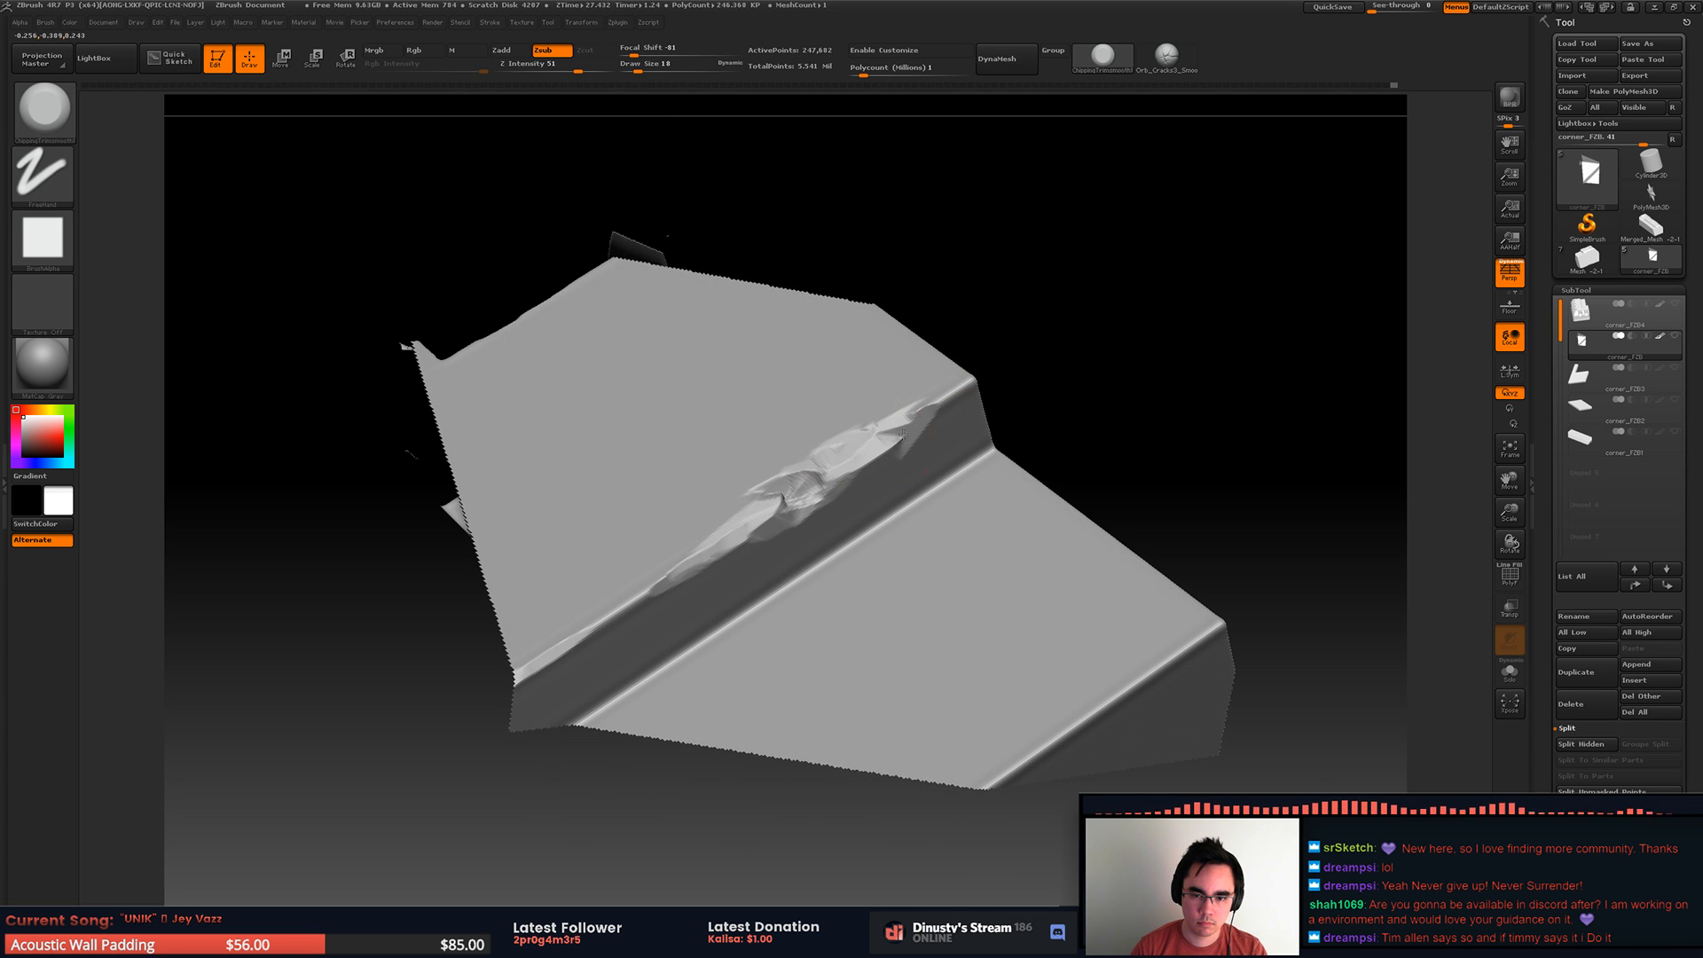
Step: Reveal the whole piece and refine the chips on the far half of the step's upper edge
left_click(1119, 368, "ctrl+shift")
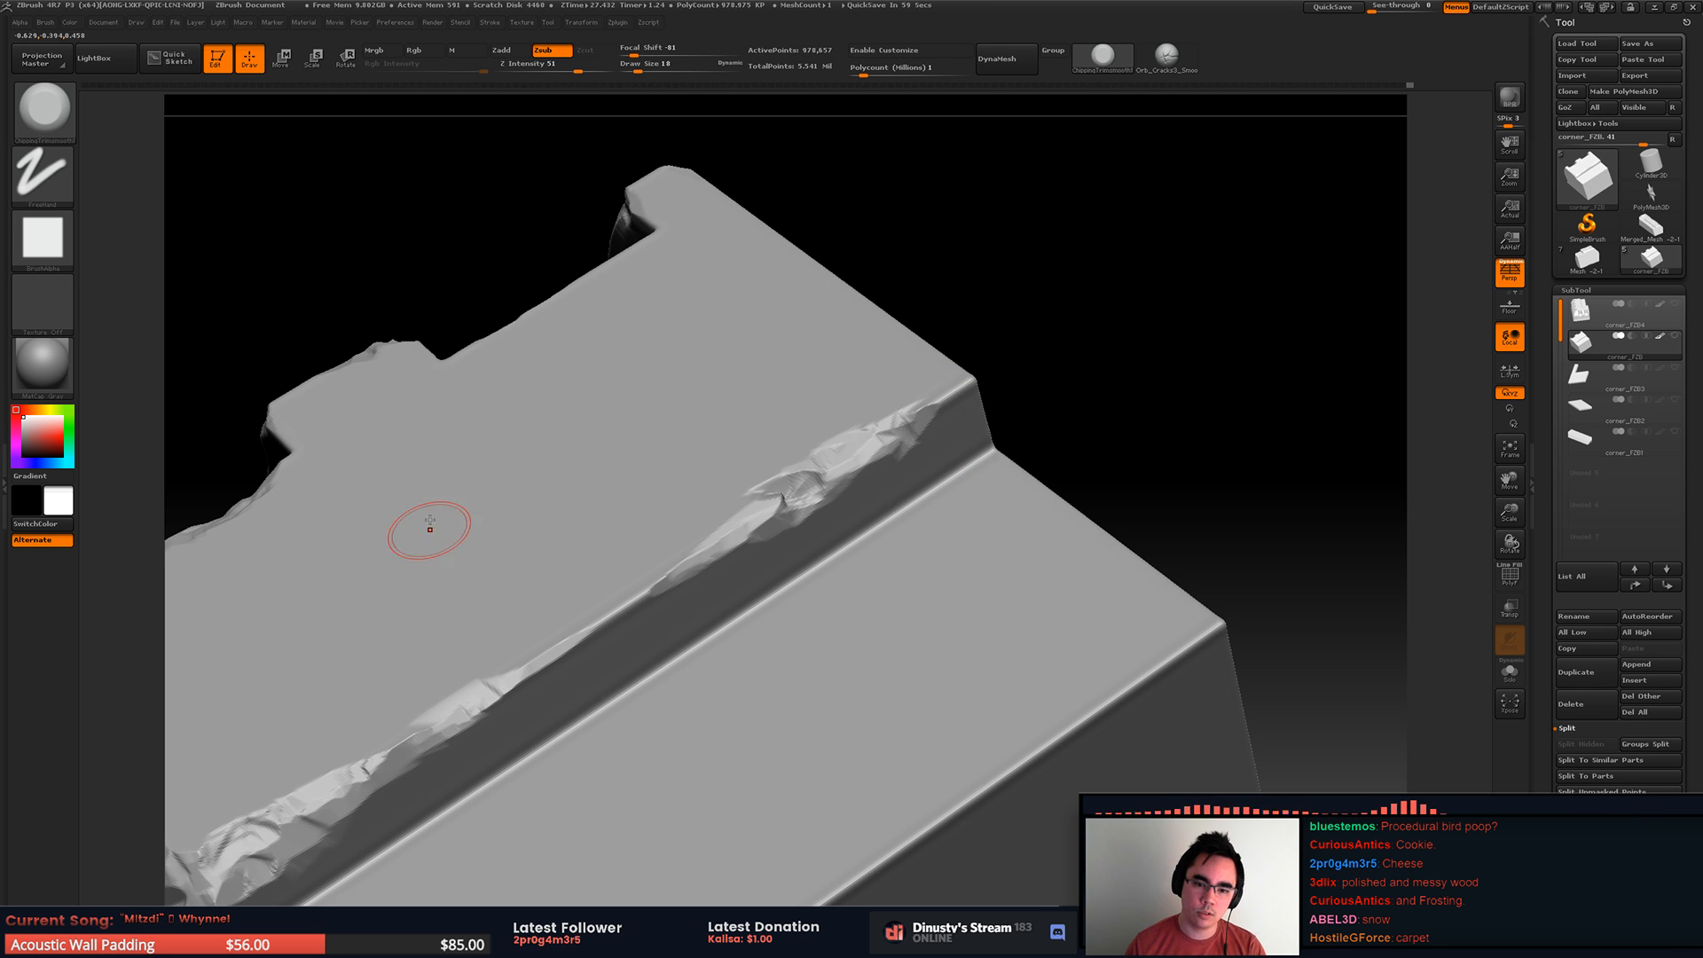
mouse_move(759, 503)
right_mouse_down()
mouse_move(692, 555)
mouse_move(723, 503)
right_mouse_up()
left_click_drag(733, 490, 786, 453)
right_click_drag(749, 481, 743, 451, "alt")
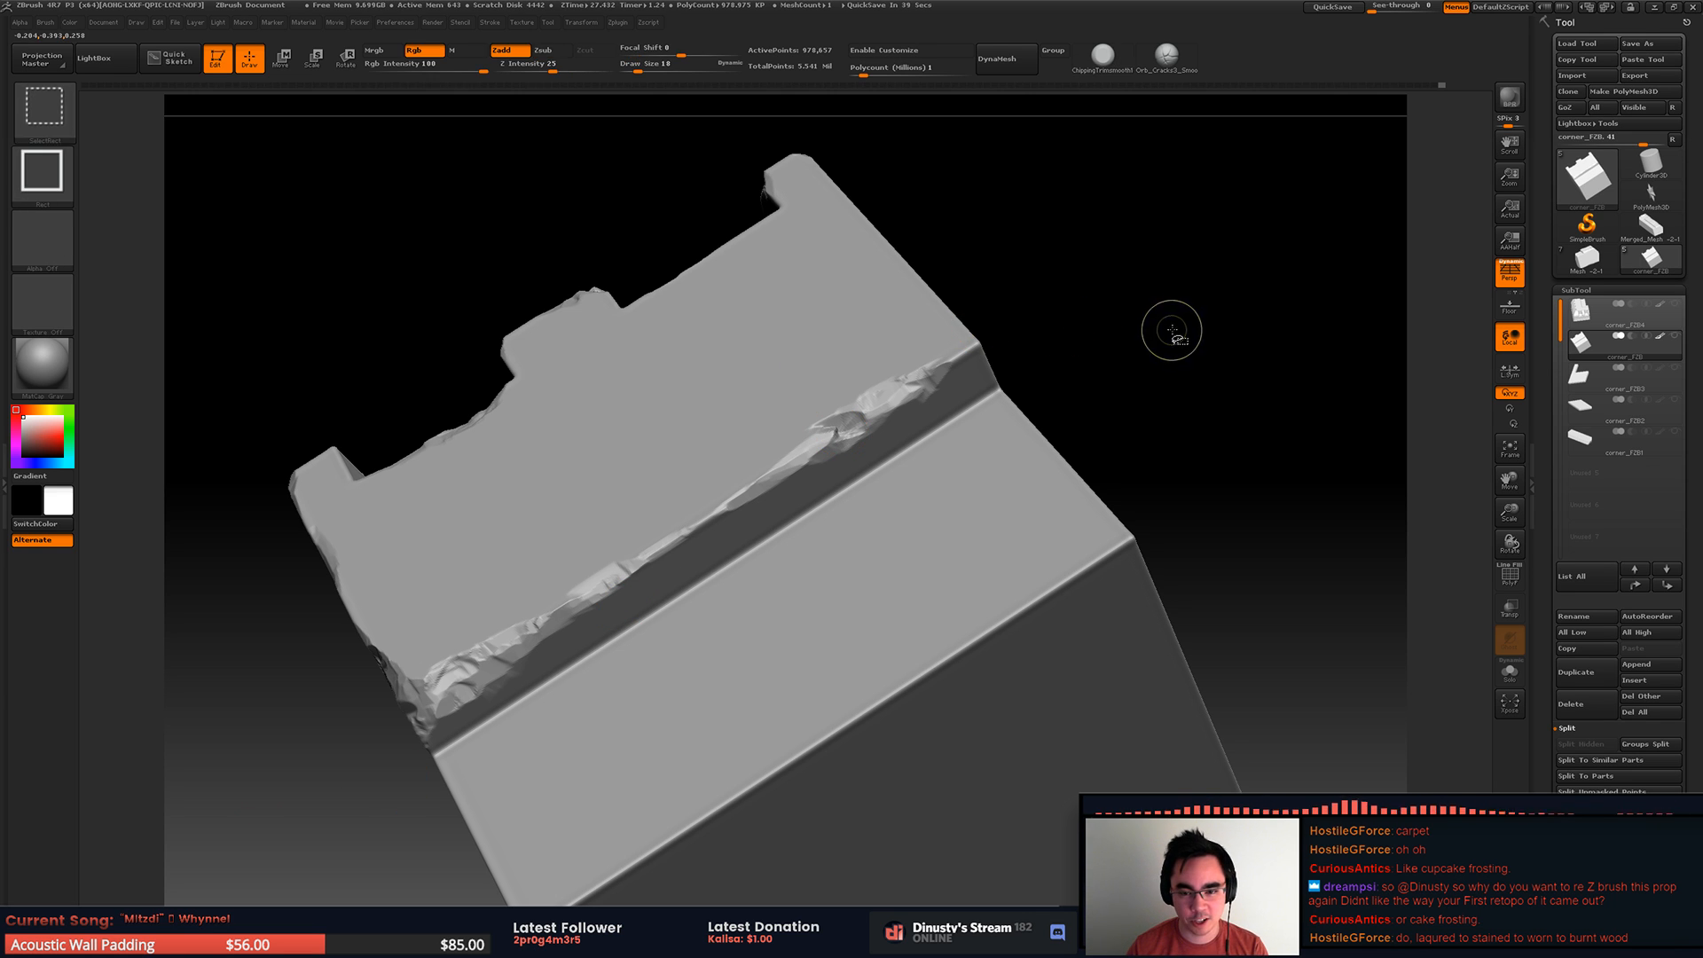
Step: Chip the far end corner of the step's upper edge and the start of the adjoining side edge
left_click_drag(1011, 330, 1034, 380, "alt")
mouse_move(1034, 379)
right_mouse_down()
mouse_move(1069, 426)
mouse_move(998, 474)
right_mouse_up()
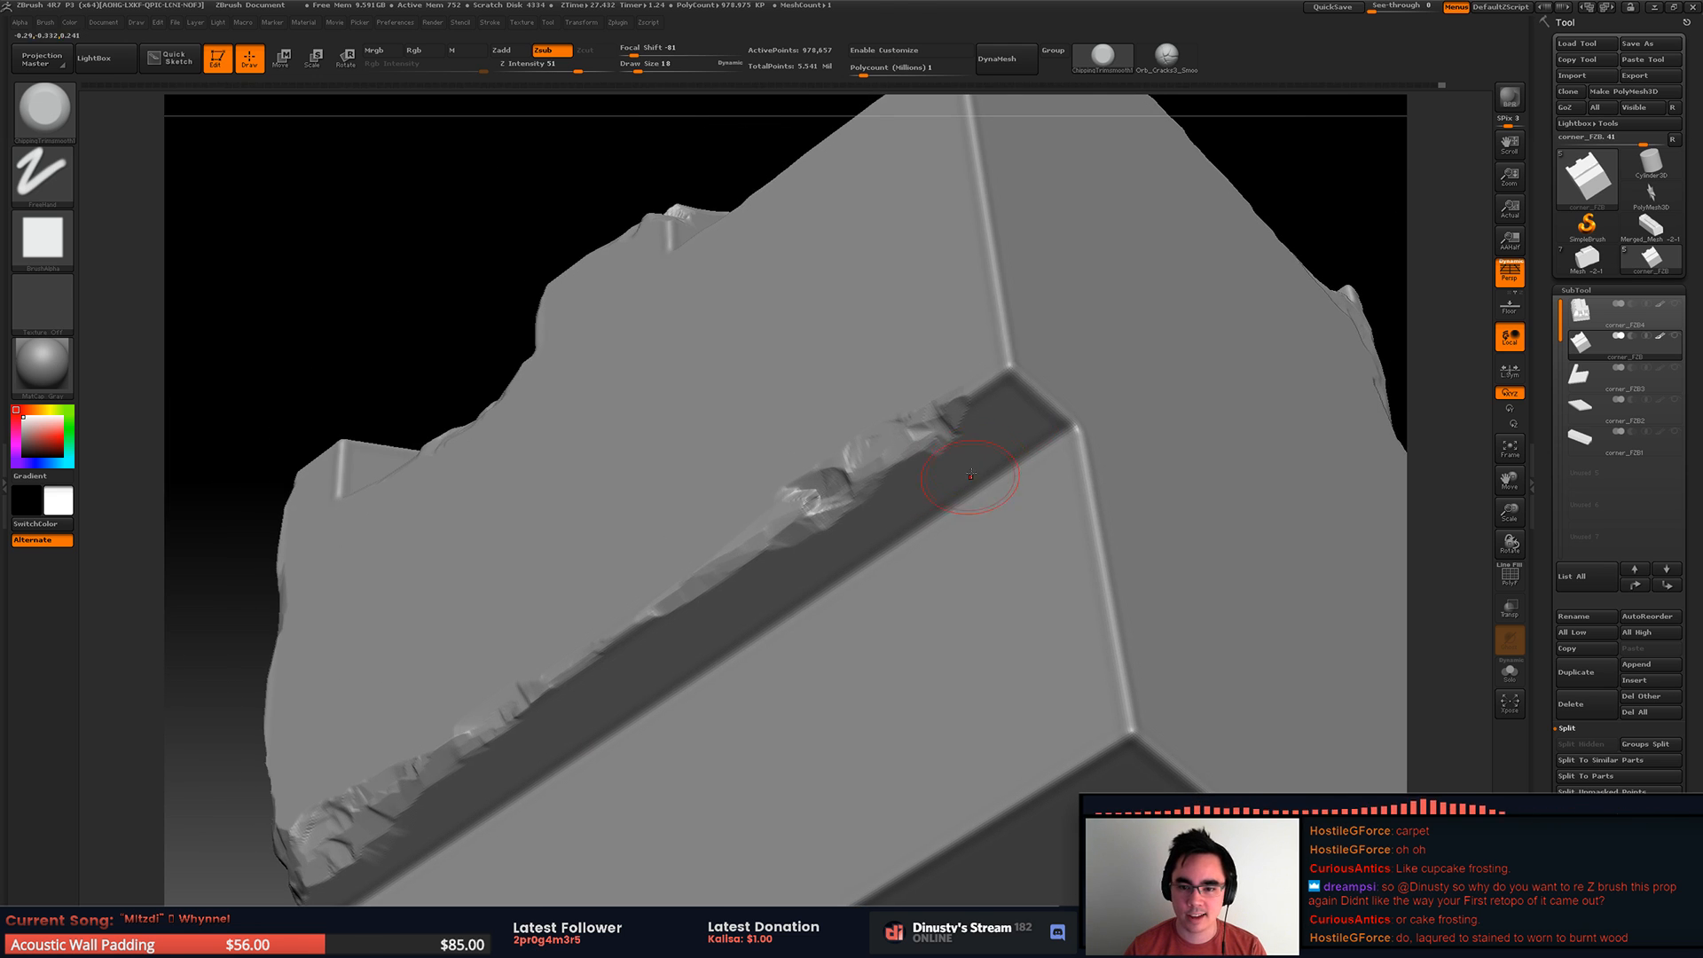
left_click_drag(1026, 384, 1000, 314)
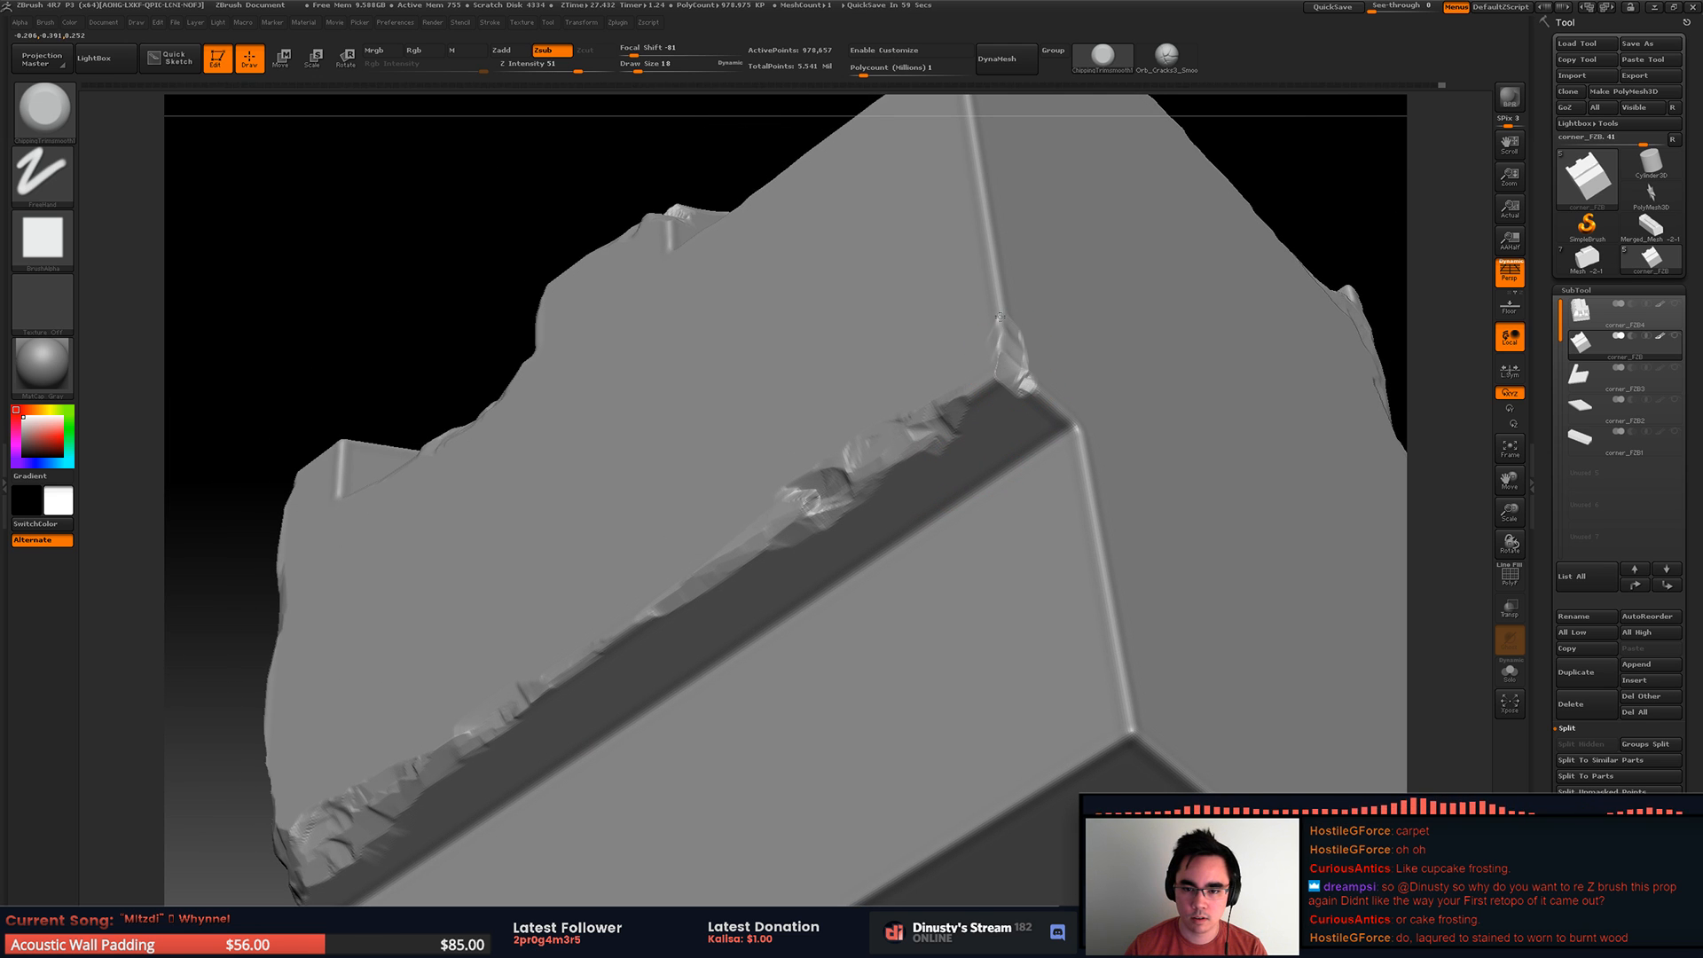
left_click_drag(996, 373, 1007, 339)
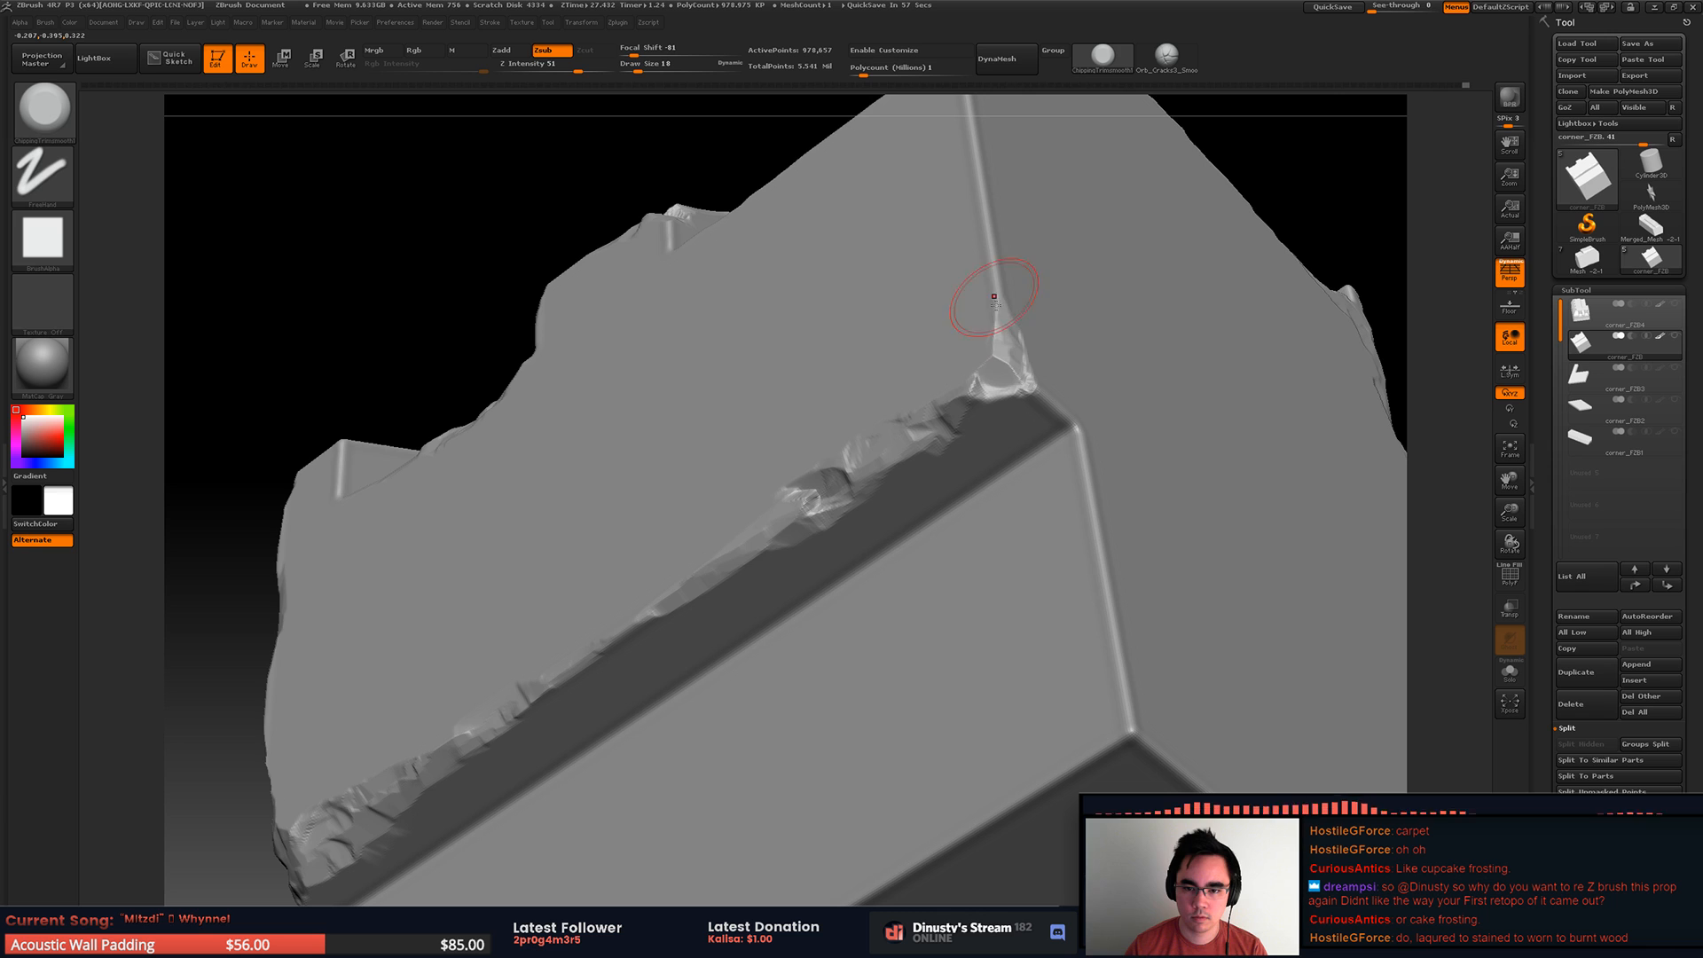
mouse_move(1007, 282)
right_mouse_down("ctrl")
mouse_move(956, 300)
mouse_move(1045, 216)
right_mouse_up("ctrl")
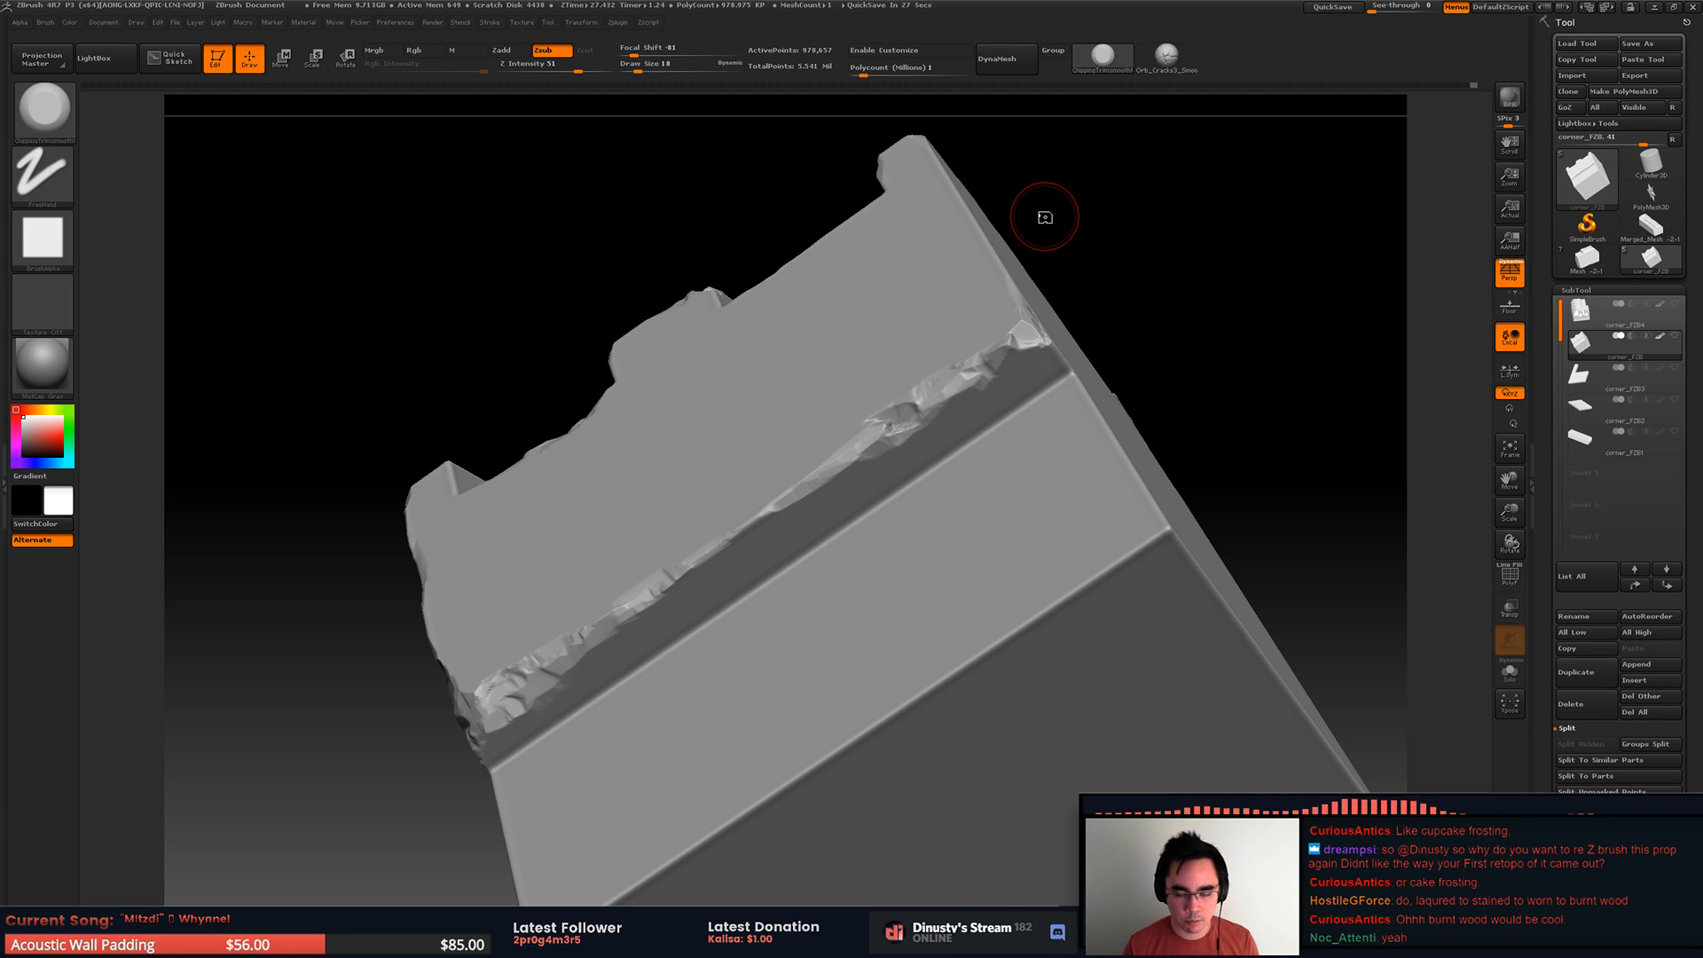
Step: Trim the side edge beside the chipped end corner of the top step and undo the last stroke
right_click_drag(989, 289, 973, 488)
left_click_drag(973, 489, 993, 525)
right_click_drag(985, 487, 1003, 494, "ctrl")
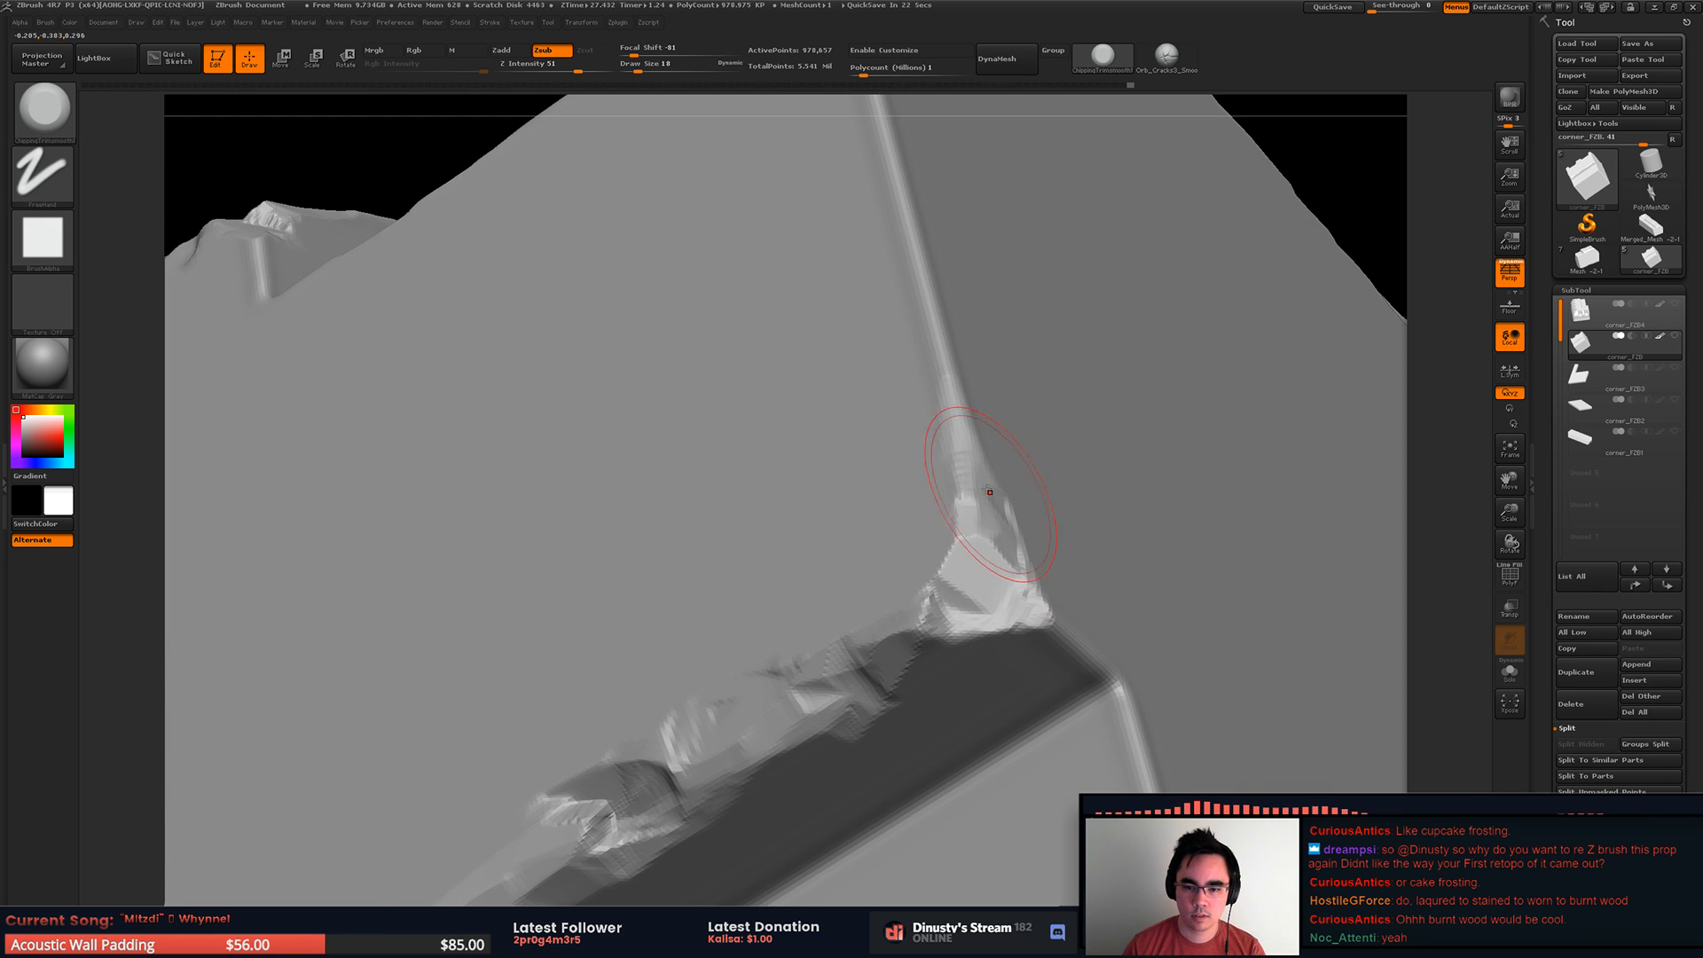
mouse_move(966, 417)
right_mouse_down()
mouse_move(945, 483)
mouse_move(906, 426)
mouse_move(821, 367)
mouse_move(893, 412)
right_mouse_up()
mouse_move(873, 393)
left_mouse_down()
mouse_move(851, 351)
mouse_move(887, 439)
mouse_move(872, 406)
left_mouse_up()
mouse_move(876, 297)
right_mouse_down("ctrl")
mouse_move(792, 238)
mouse_move(907, 286)
right_mouse_up("ctrl")
key("ctrl+z")
mouse_move(962, 364)
right_mouse_down()
mouse_move(909, 352)
mouse_move(1063, 374)
mouse_move(836, 449)
right_mouse_up()
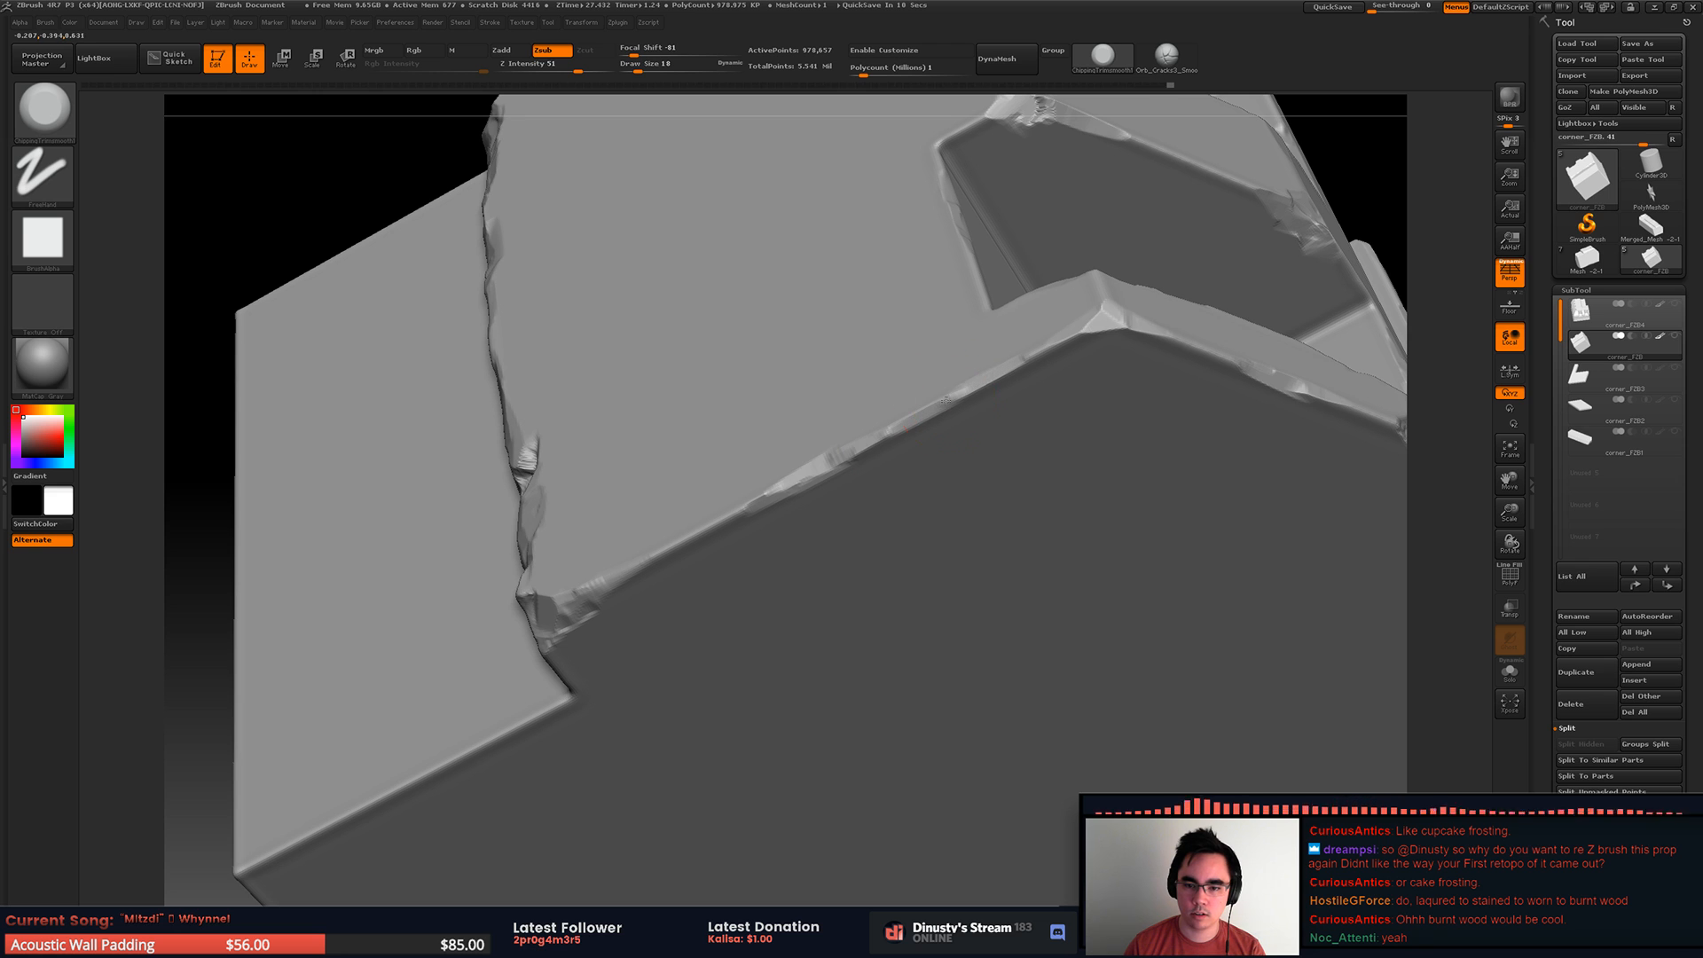
Step: Isolate the stepped section and carve a chip into the end corner and adjoining long edge of its lower tread
right_click_drag(734, 513, 807, 461, "ctrl")
left_click_drag(430, 246, 789, 537, "ctrl+shift")
right_click_drag(557, 364, 577, 361)
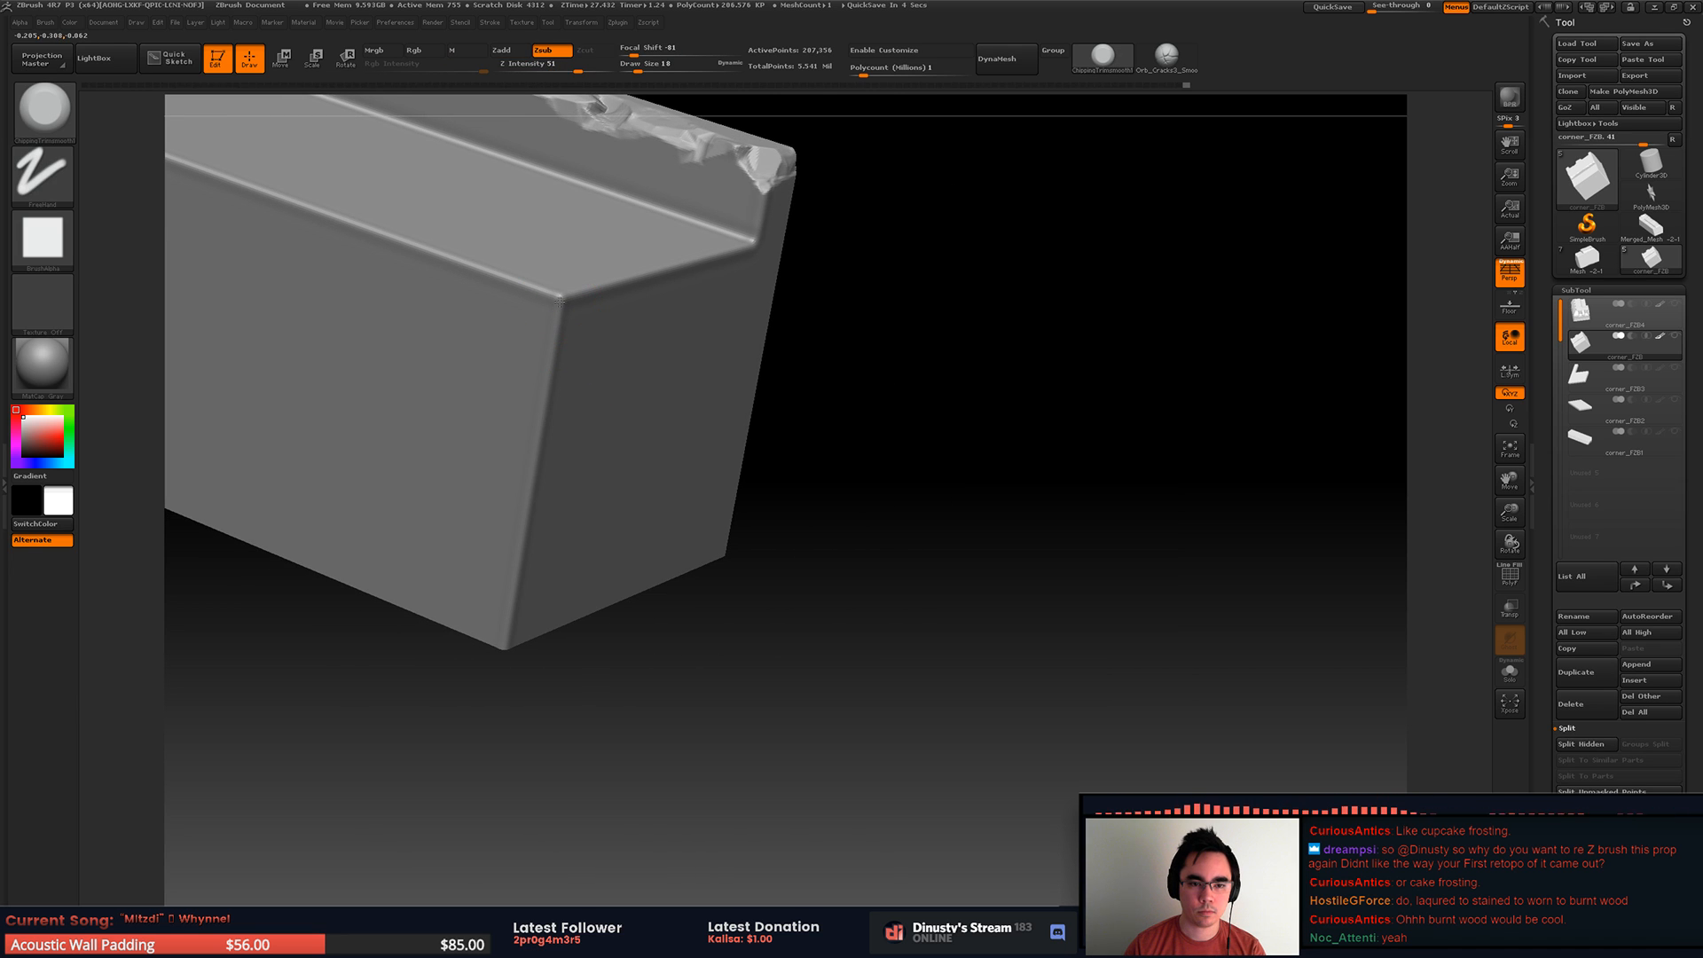
mouse_move(564, 293)
right_mouse_down("alt")
mouse_move(711, 343)
mouse_move(729, 373)
right_mouse_up("alt")
left_click_drag(716, 328, 680, 321)
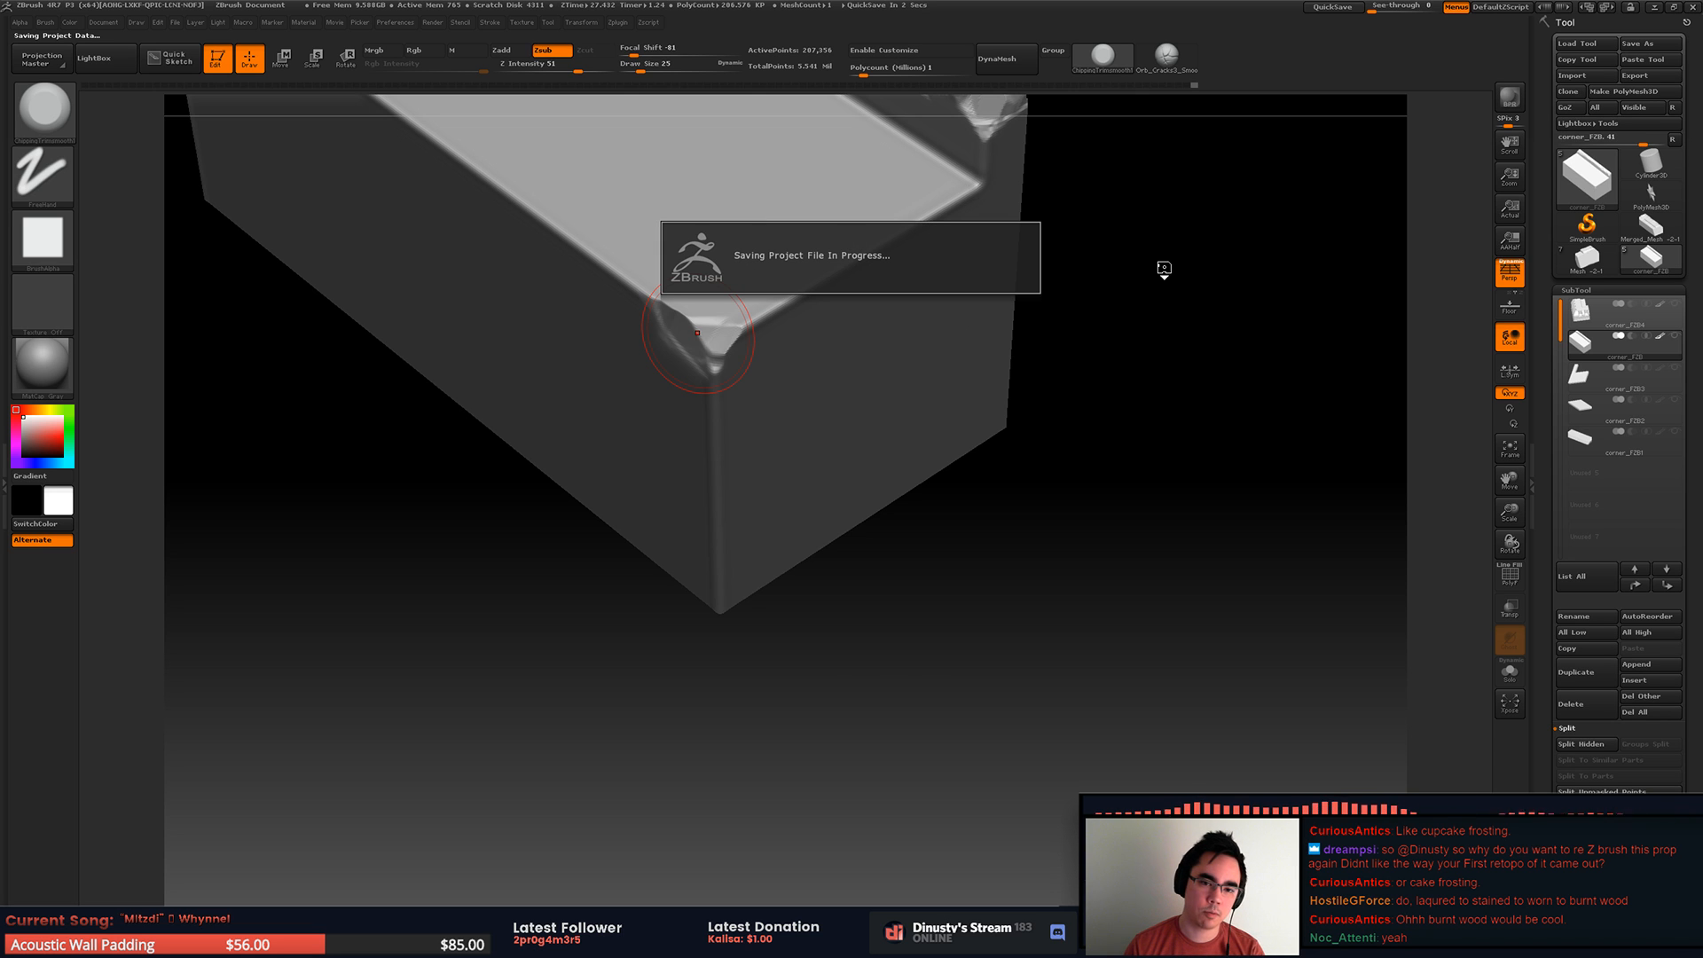
mouse_move(479, 321)
right_mouse_down()
mouse_move(722, 380)
mouse_move(703, 449)
right_mouse_up()
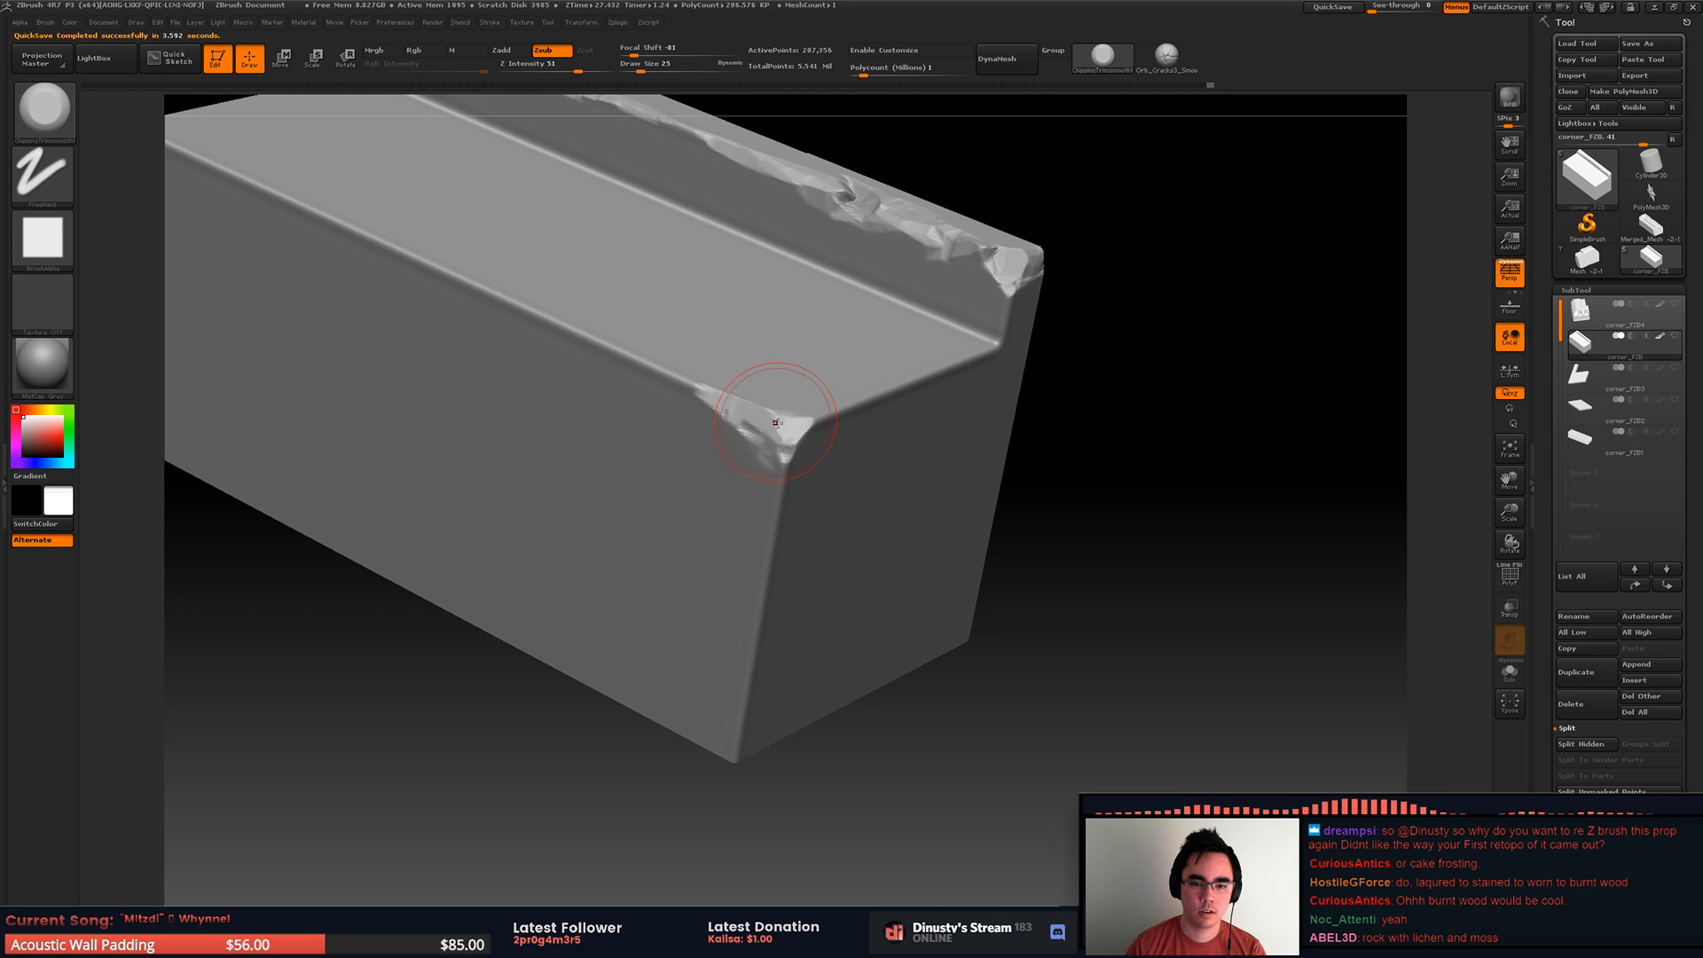
right_click_drag(703, 369, 829, 406)
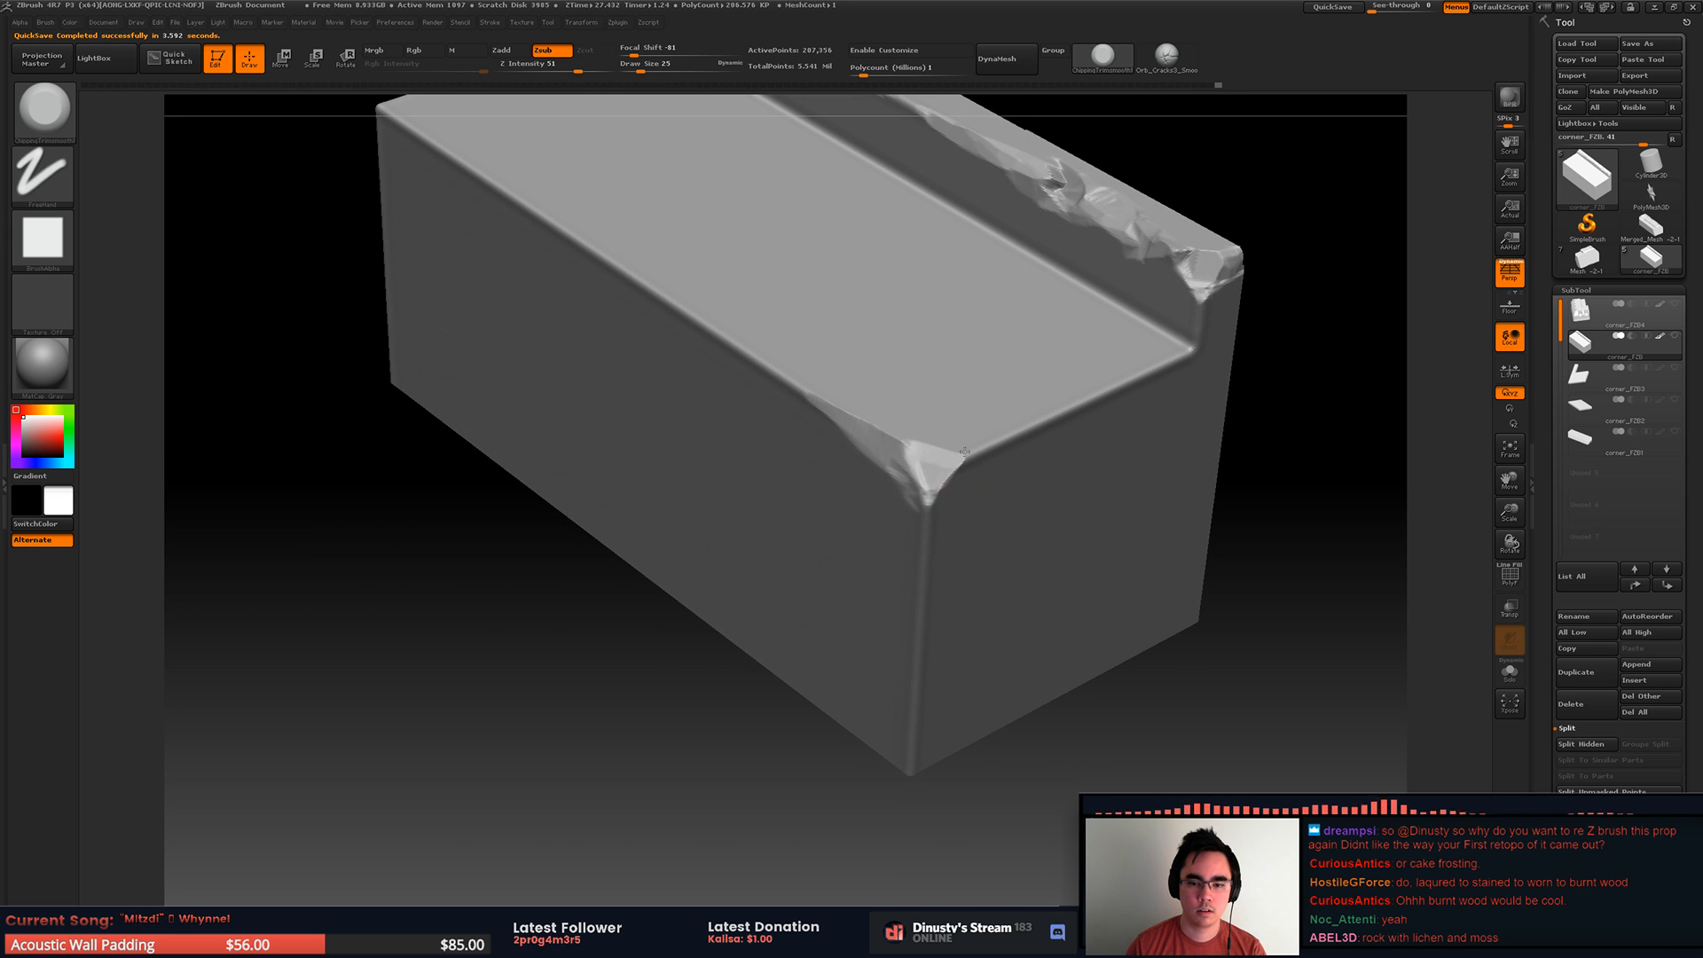
Step: Save the project as corner in the RoofSet folder
key("ctrl+s")
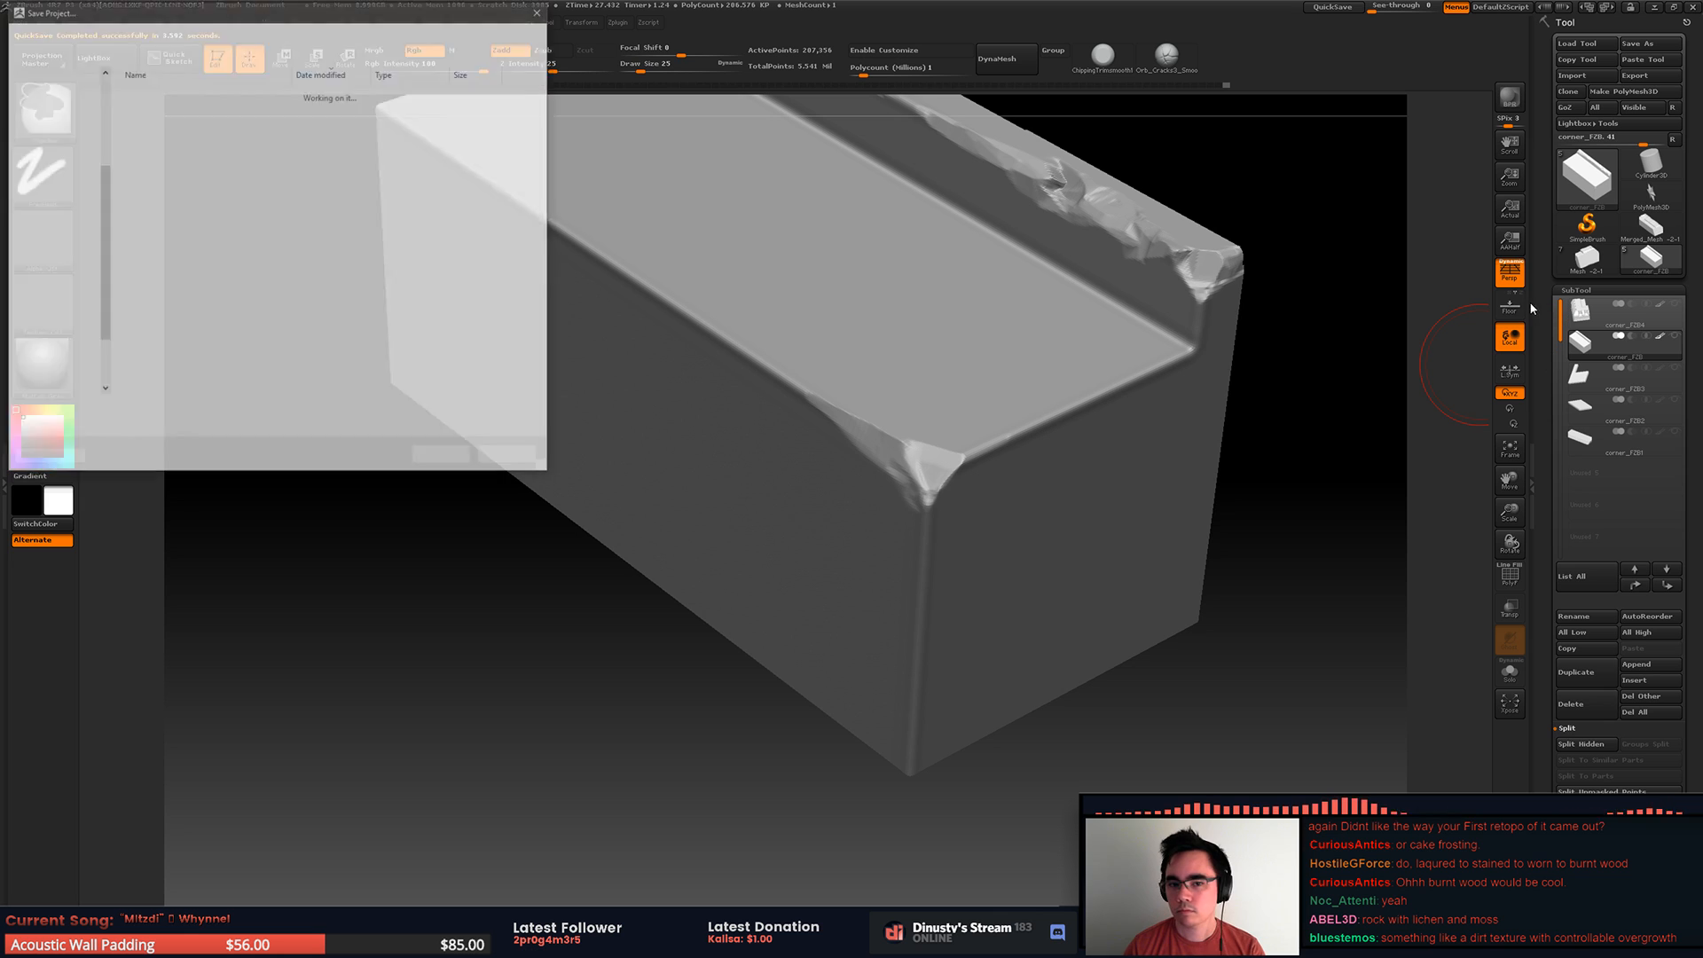
double_click(190, 409)
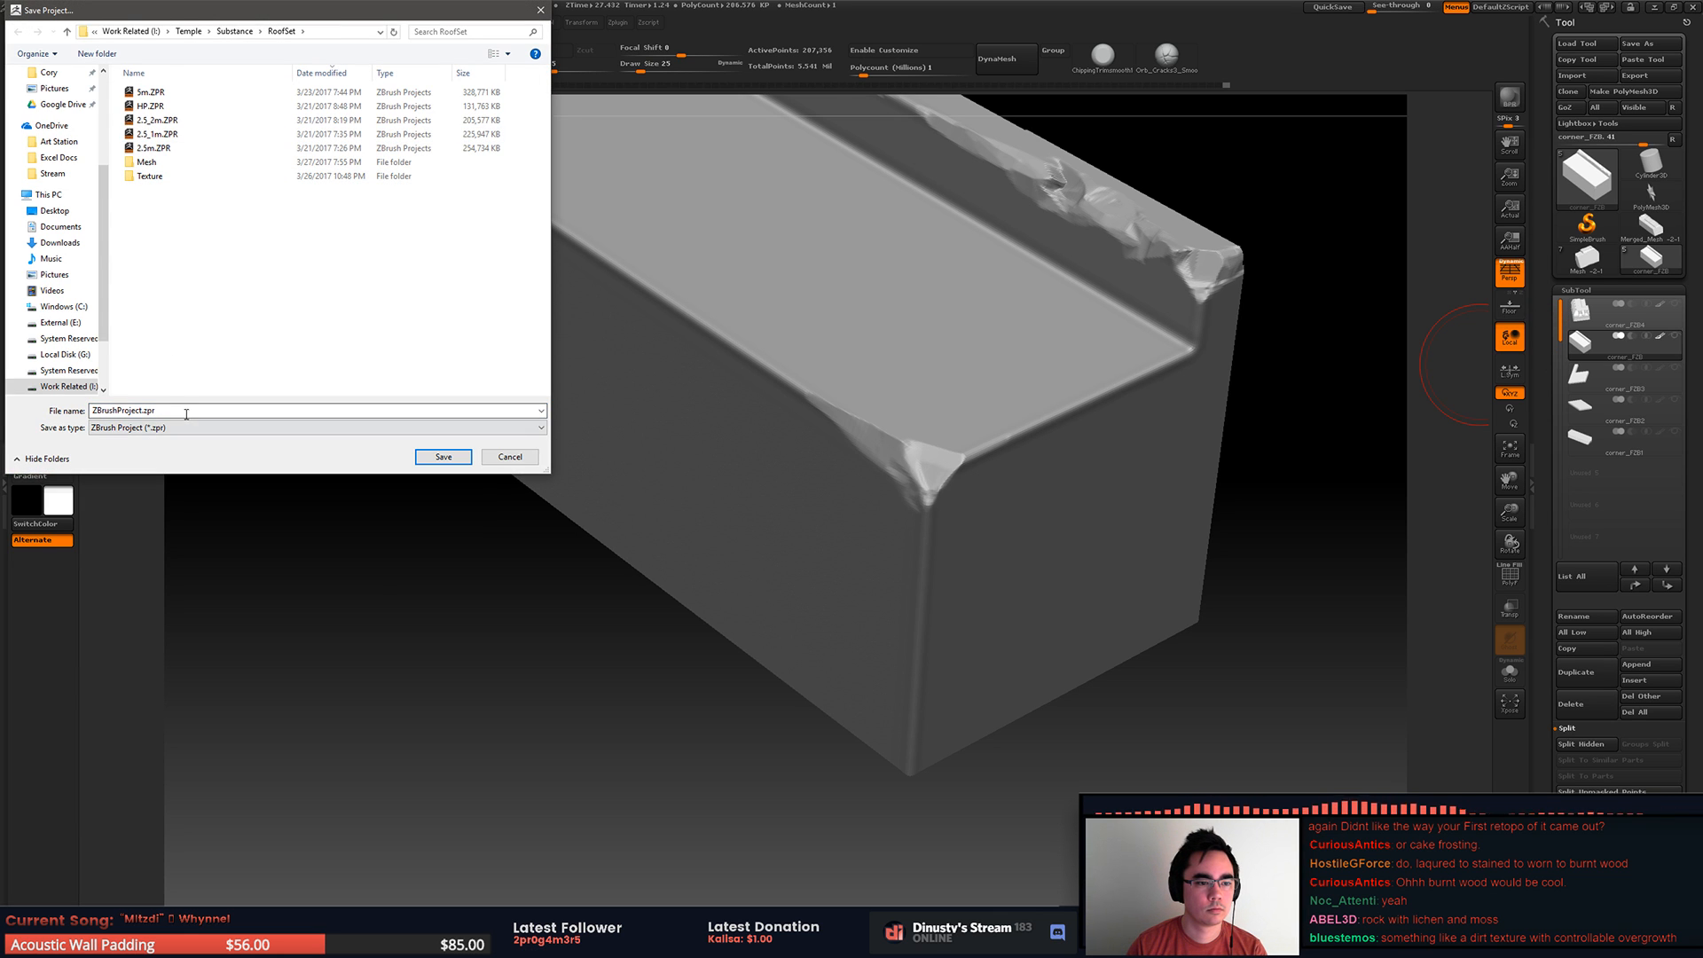
type("cornre")
key("BackSpace")
key("BackSpace")
type("er")
key("Return")
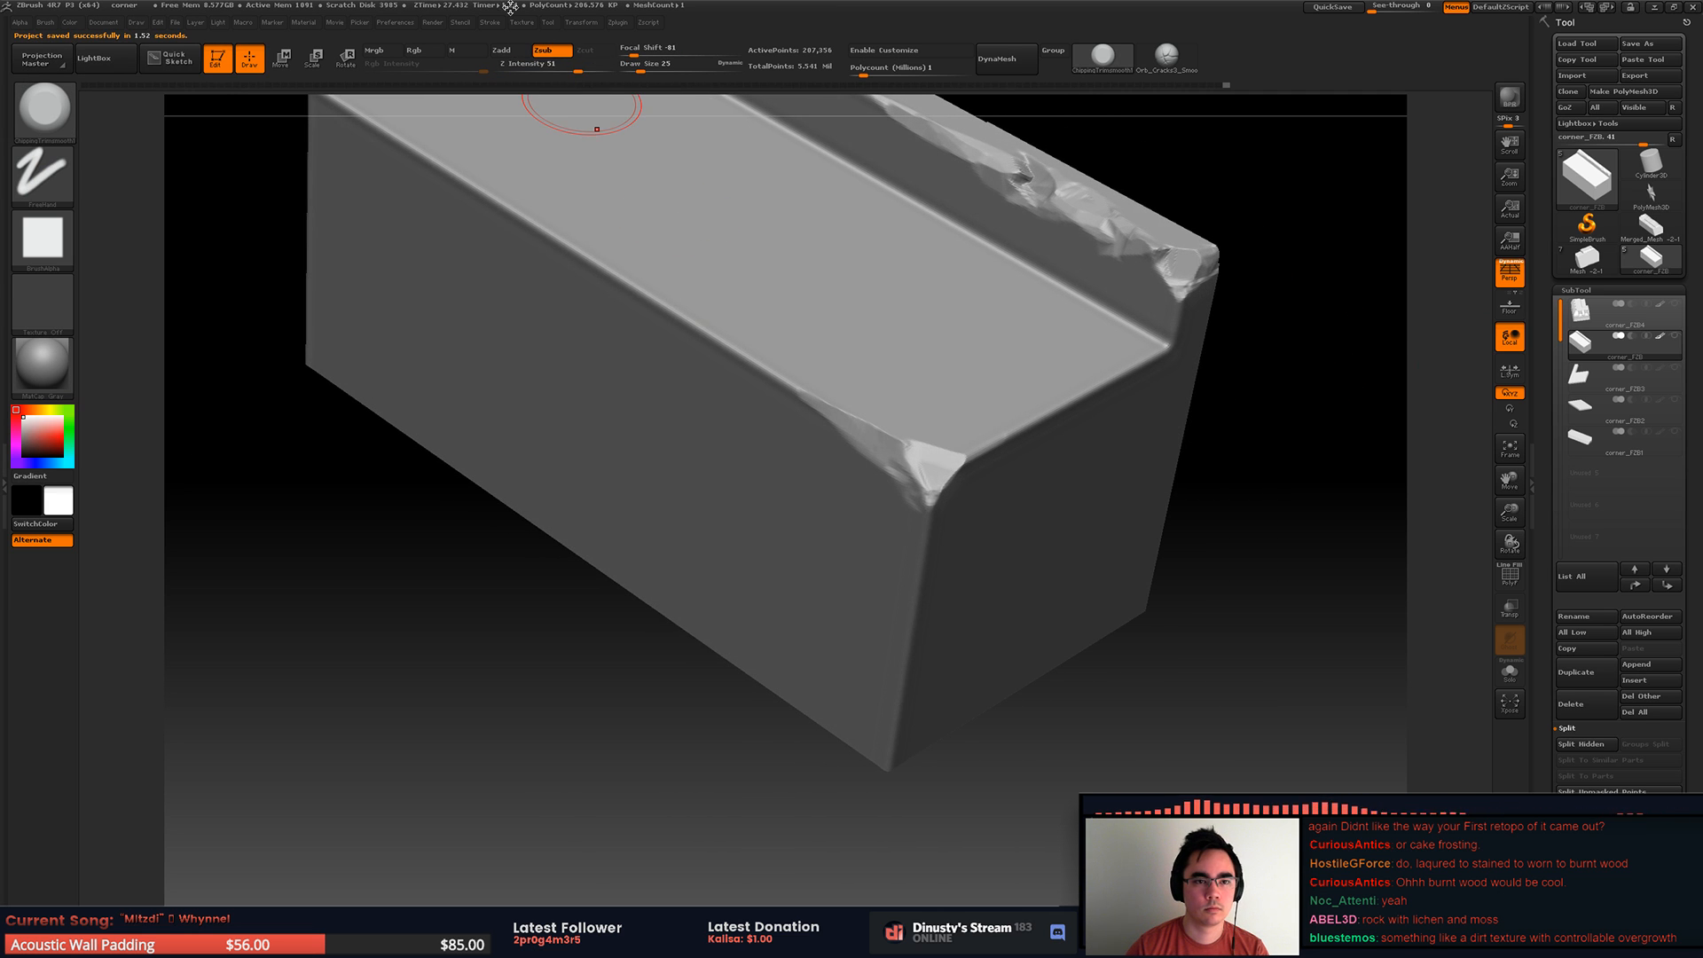
Step: Delete all stored QuickSave project files through the QuickSave preferences
mouse_move(619, 28)
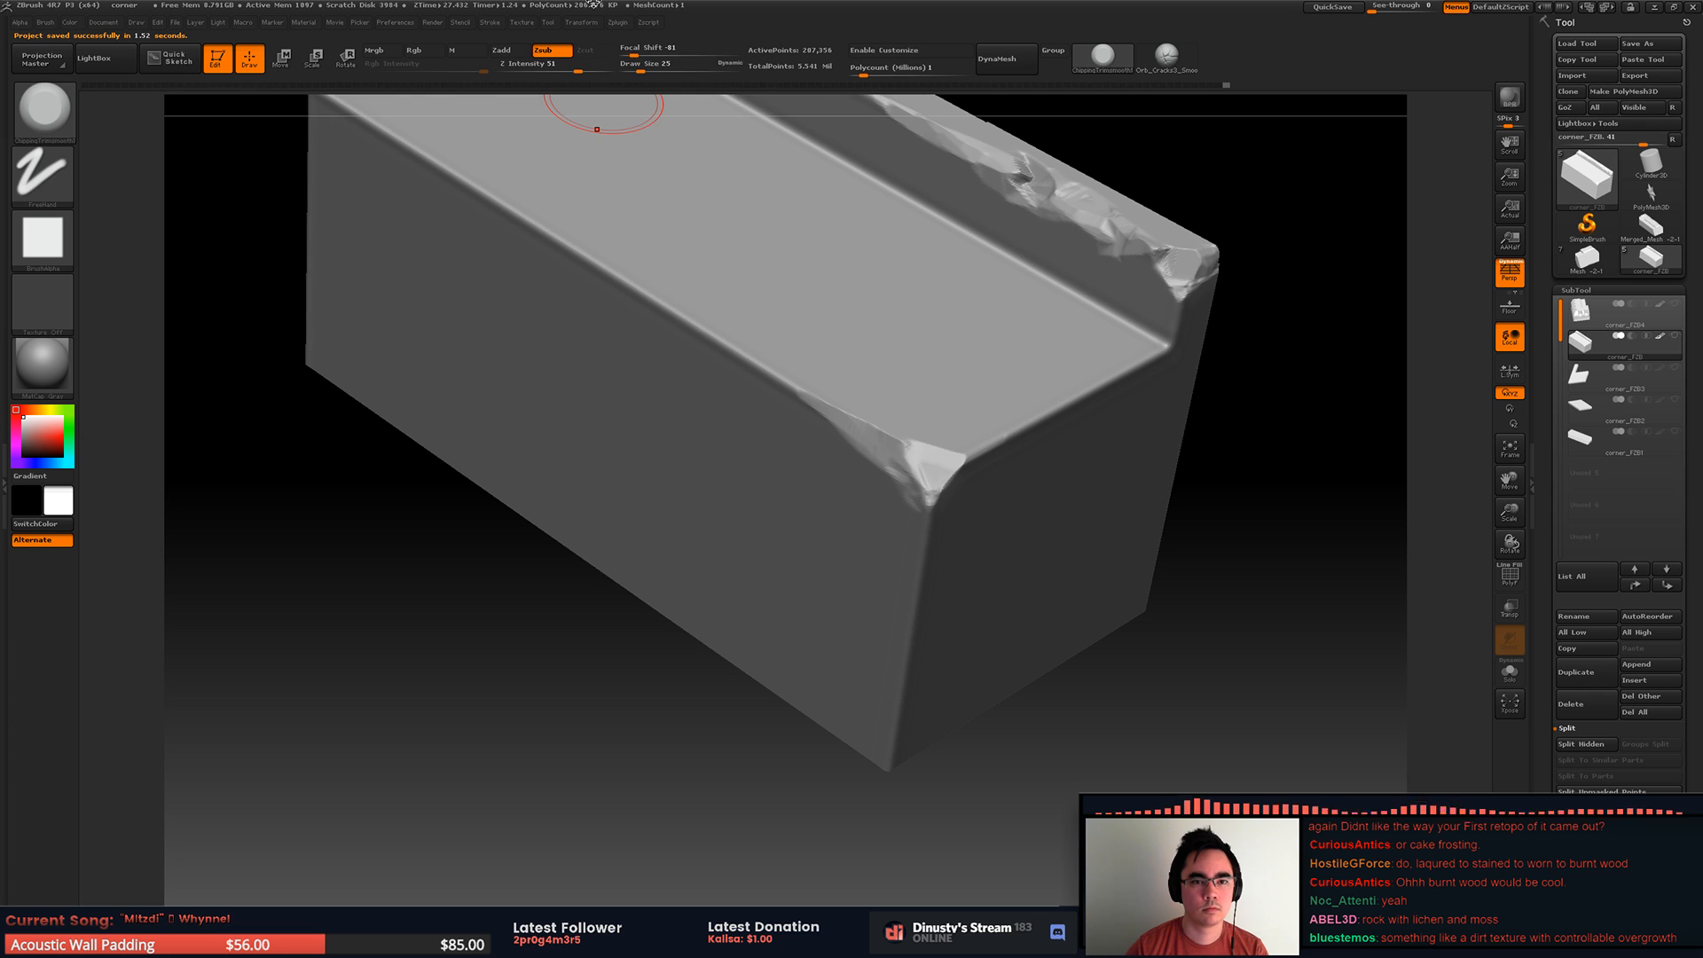
mouse_move(396, 23)
left_click(433, 75)
left_click(434, 71)
left_click(434, 68)
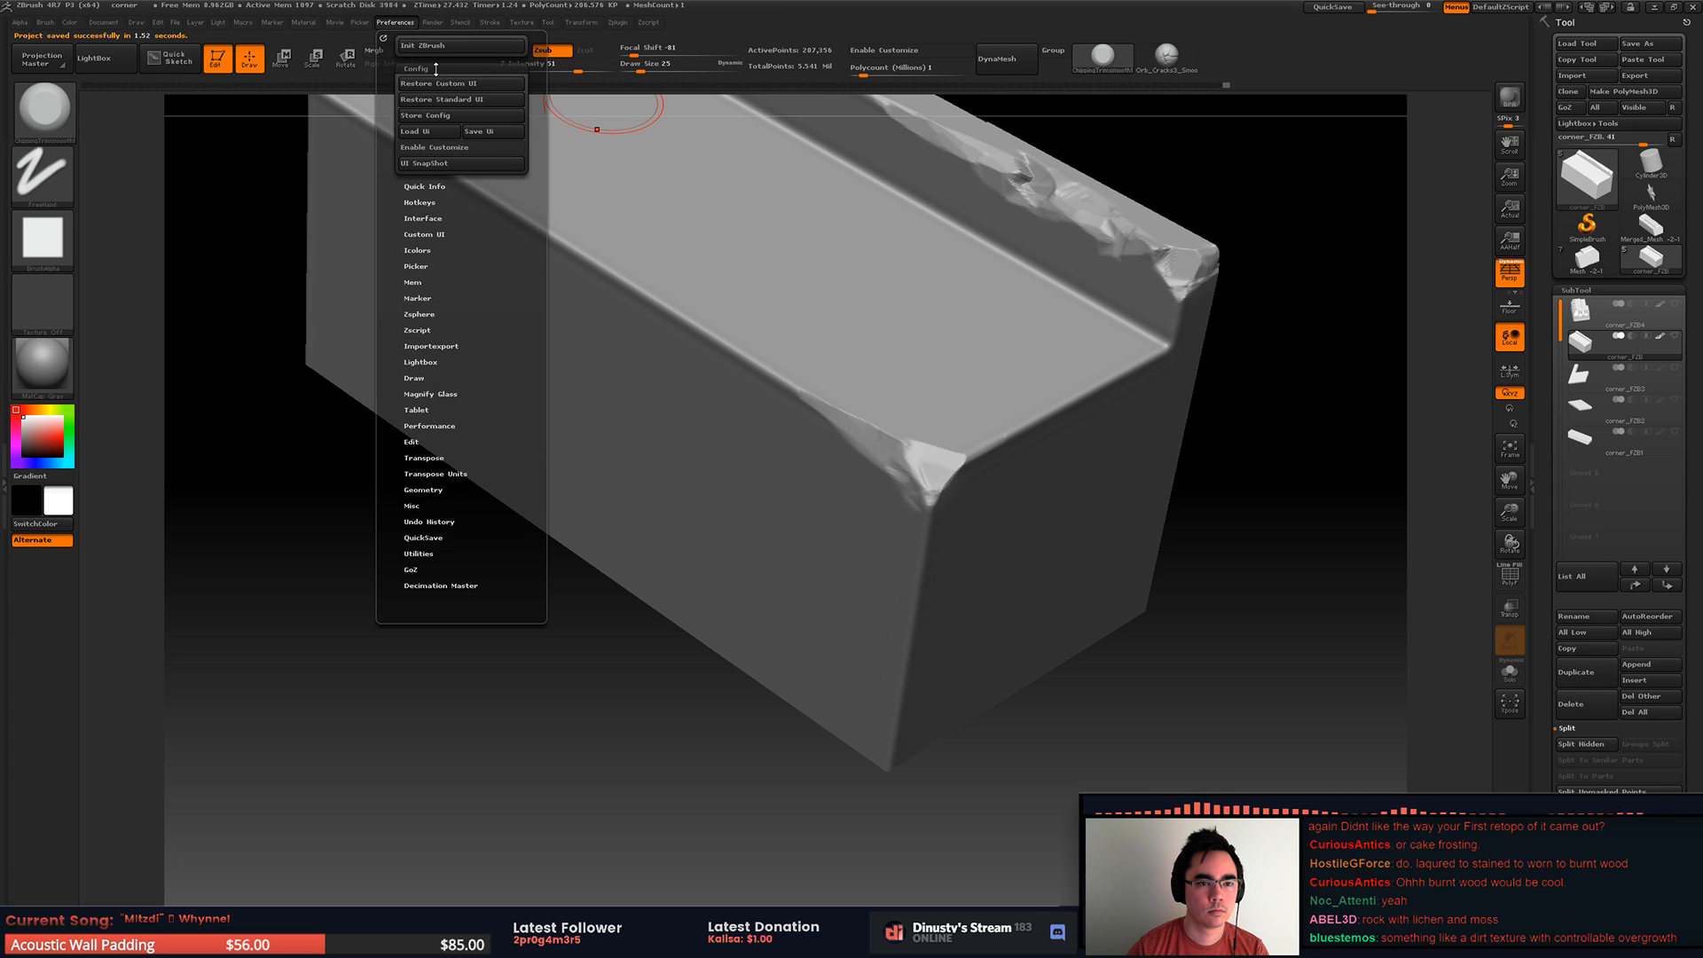
left_click(437, 68)
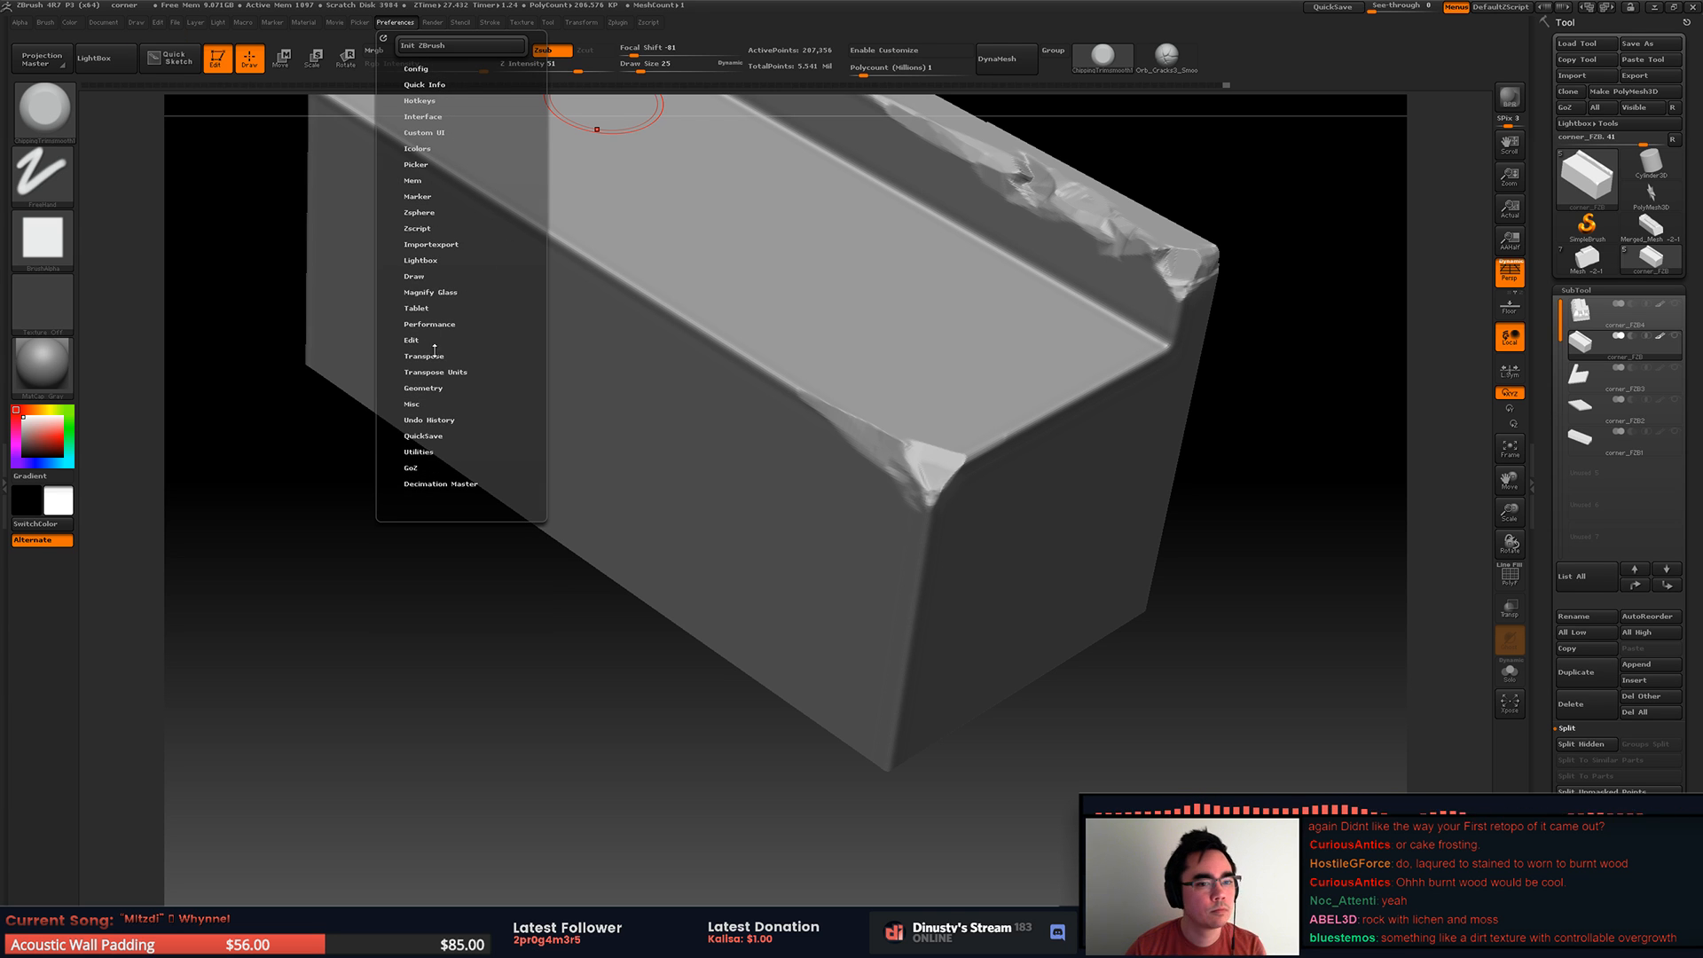
left_click(437, 436)
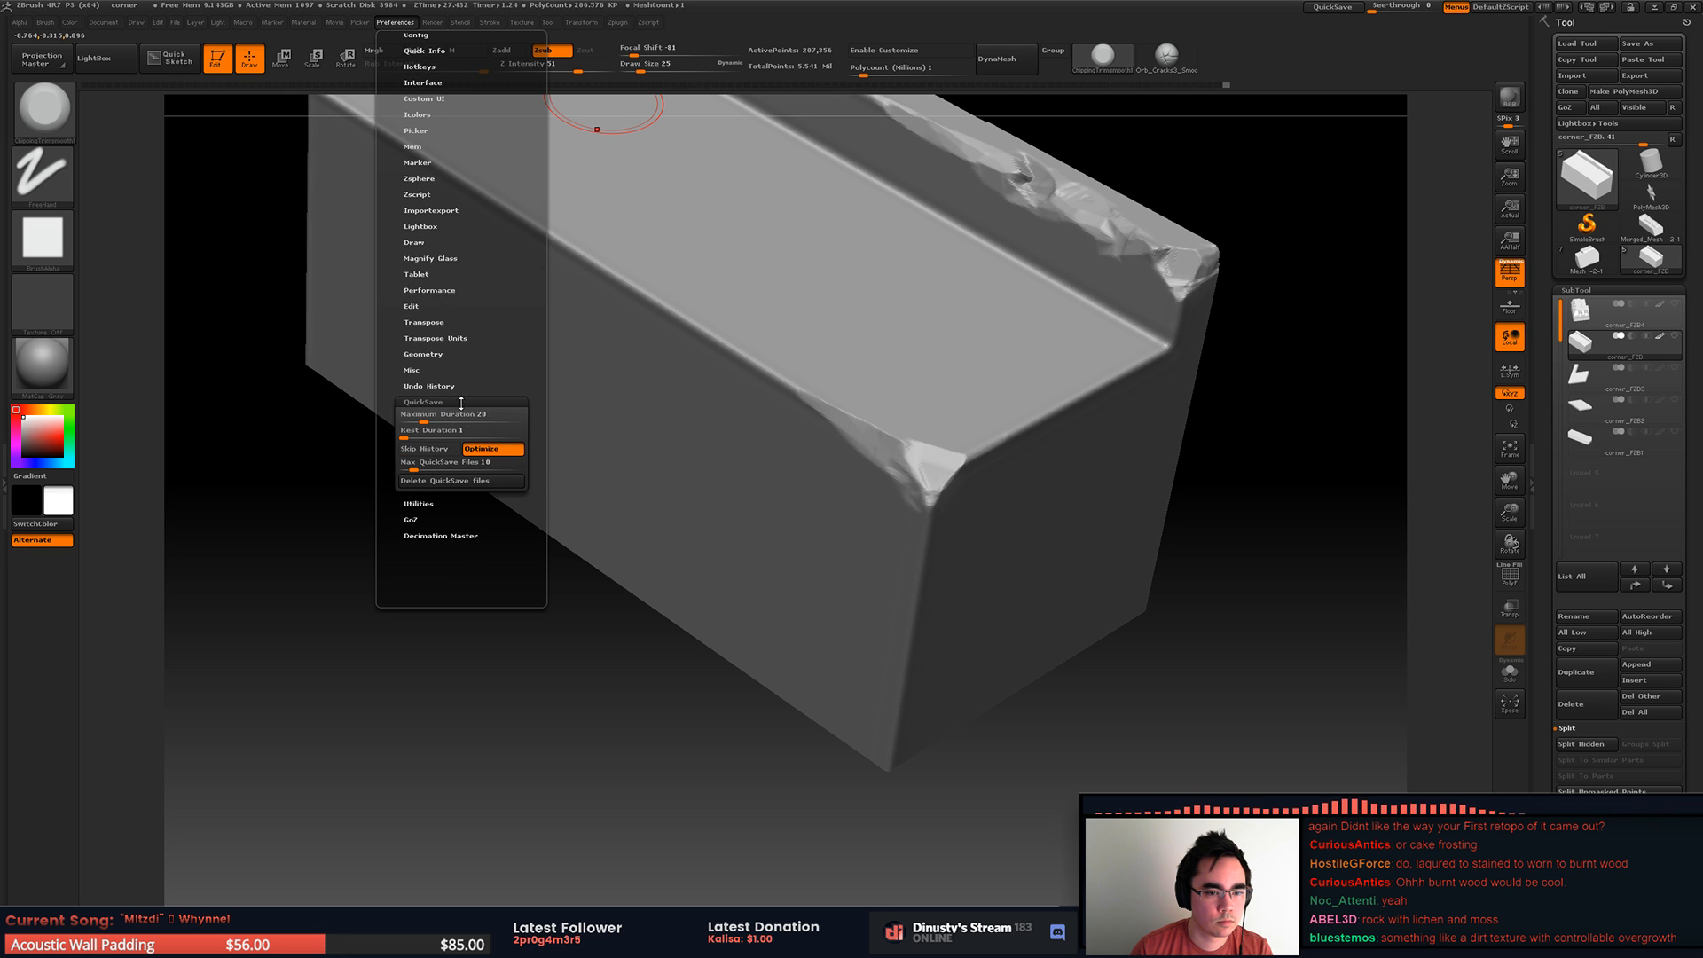
left_click(461, 480)
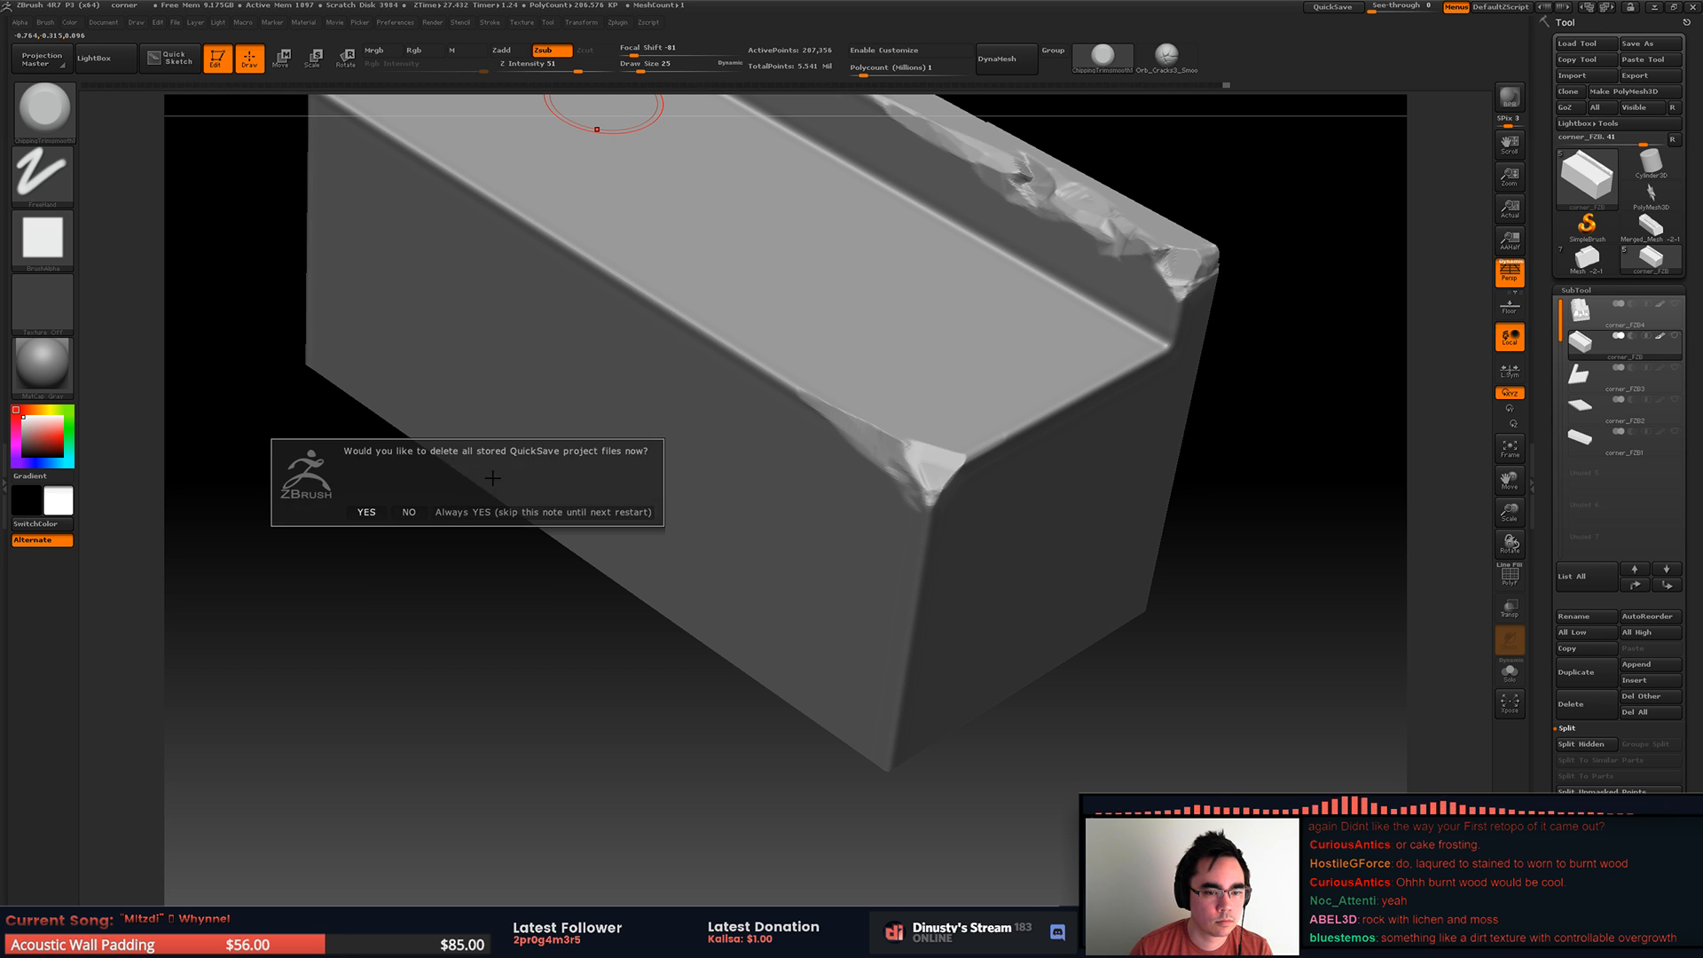
left_click(367, 512)
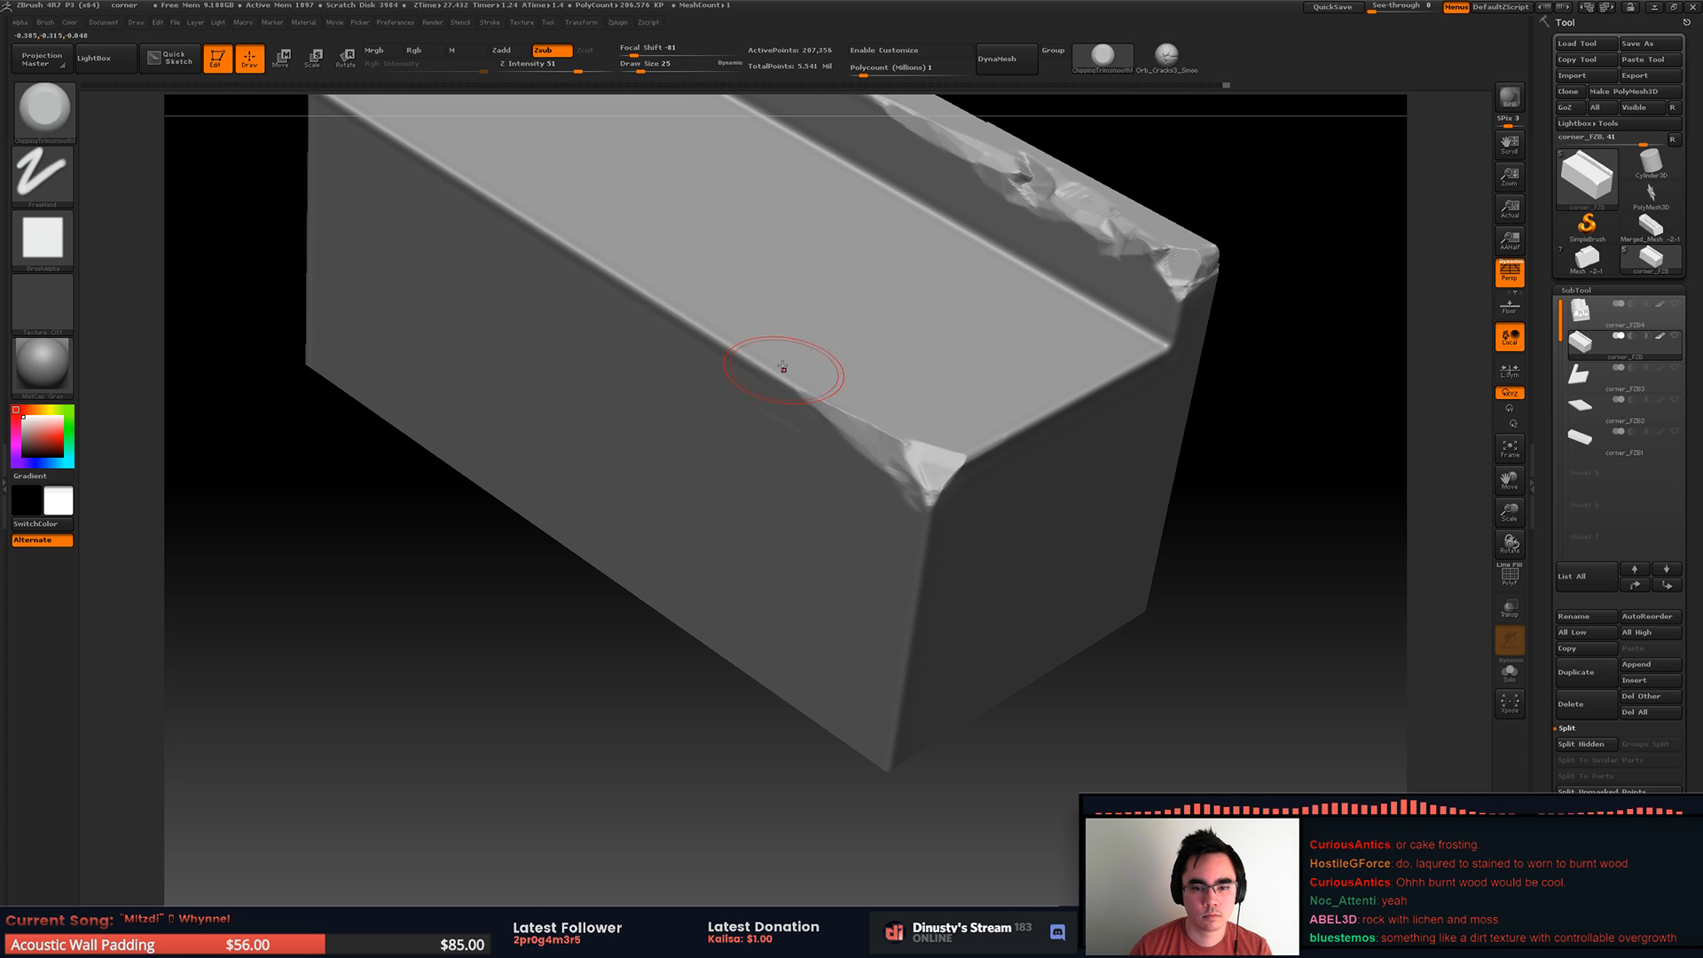
Step: Customize the interface by adding the Delete QuickSave Files command to the top shelf, and leave customize mode
right_click_drag(754, 318, 793, 349, "alt")
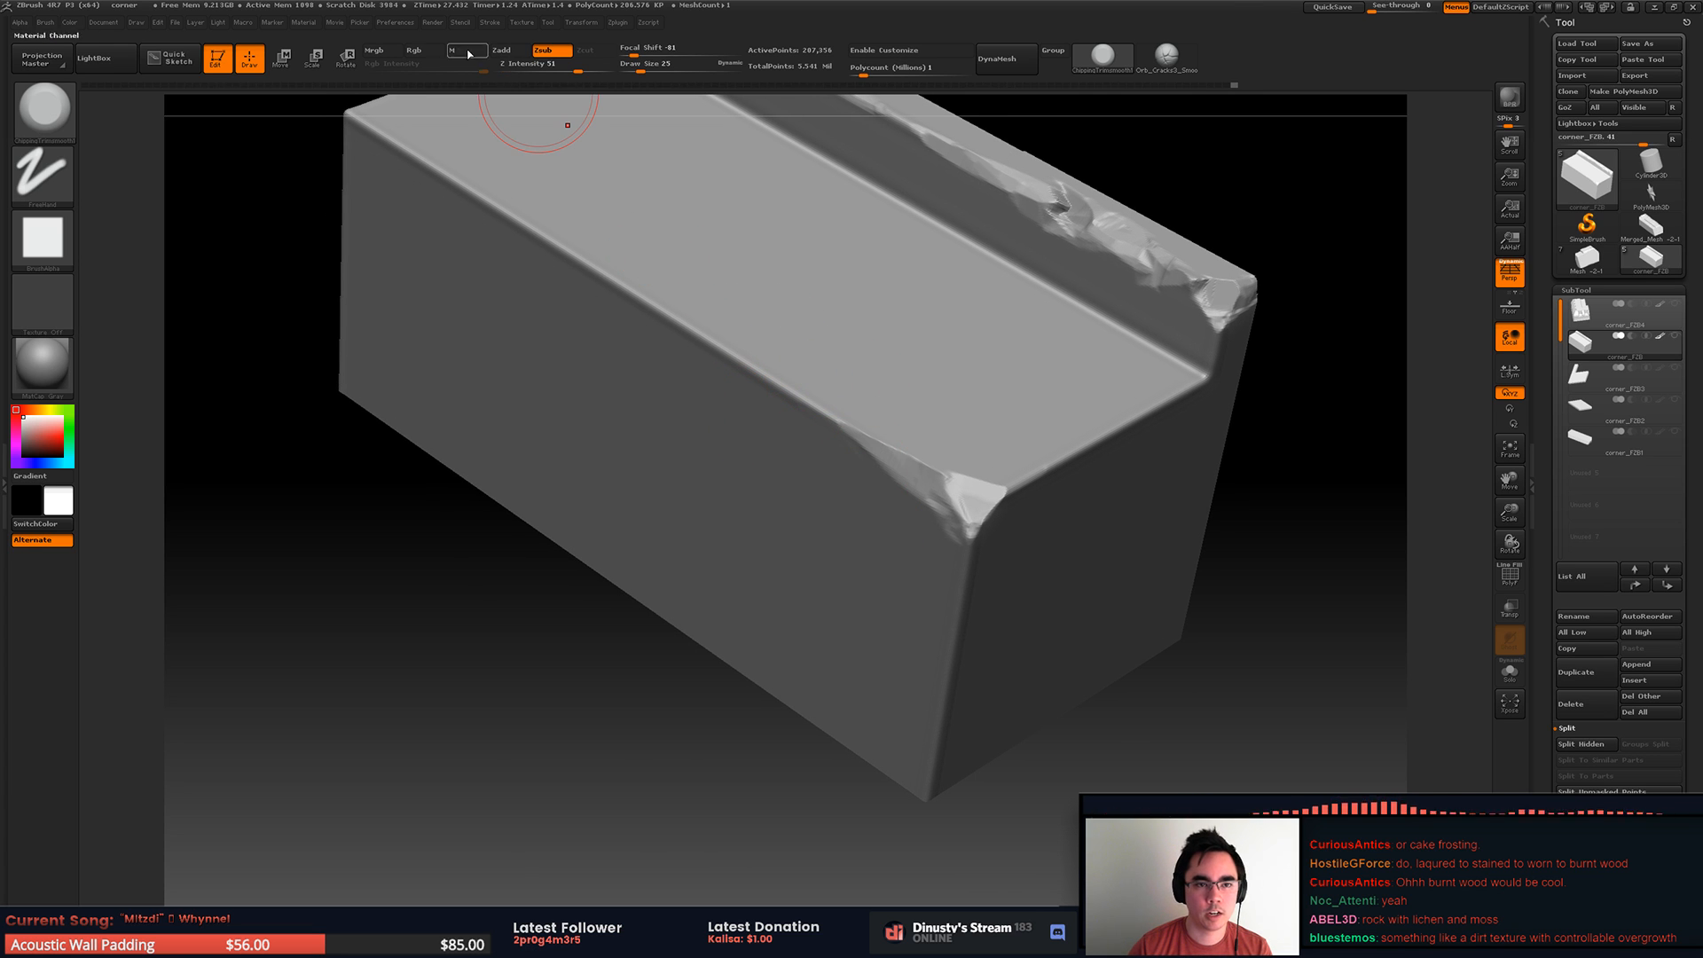
left_click(887, 55)
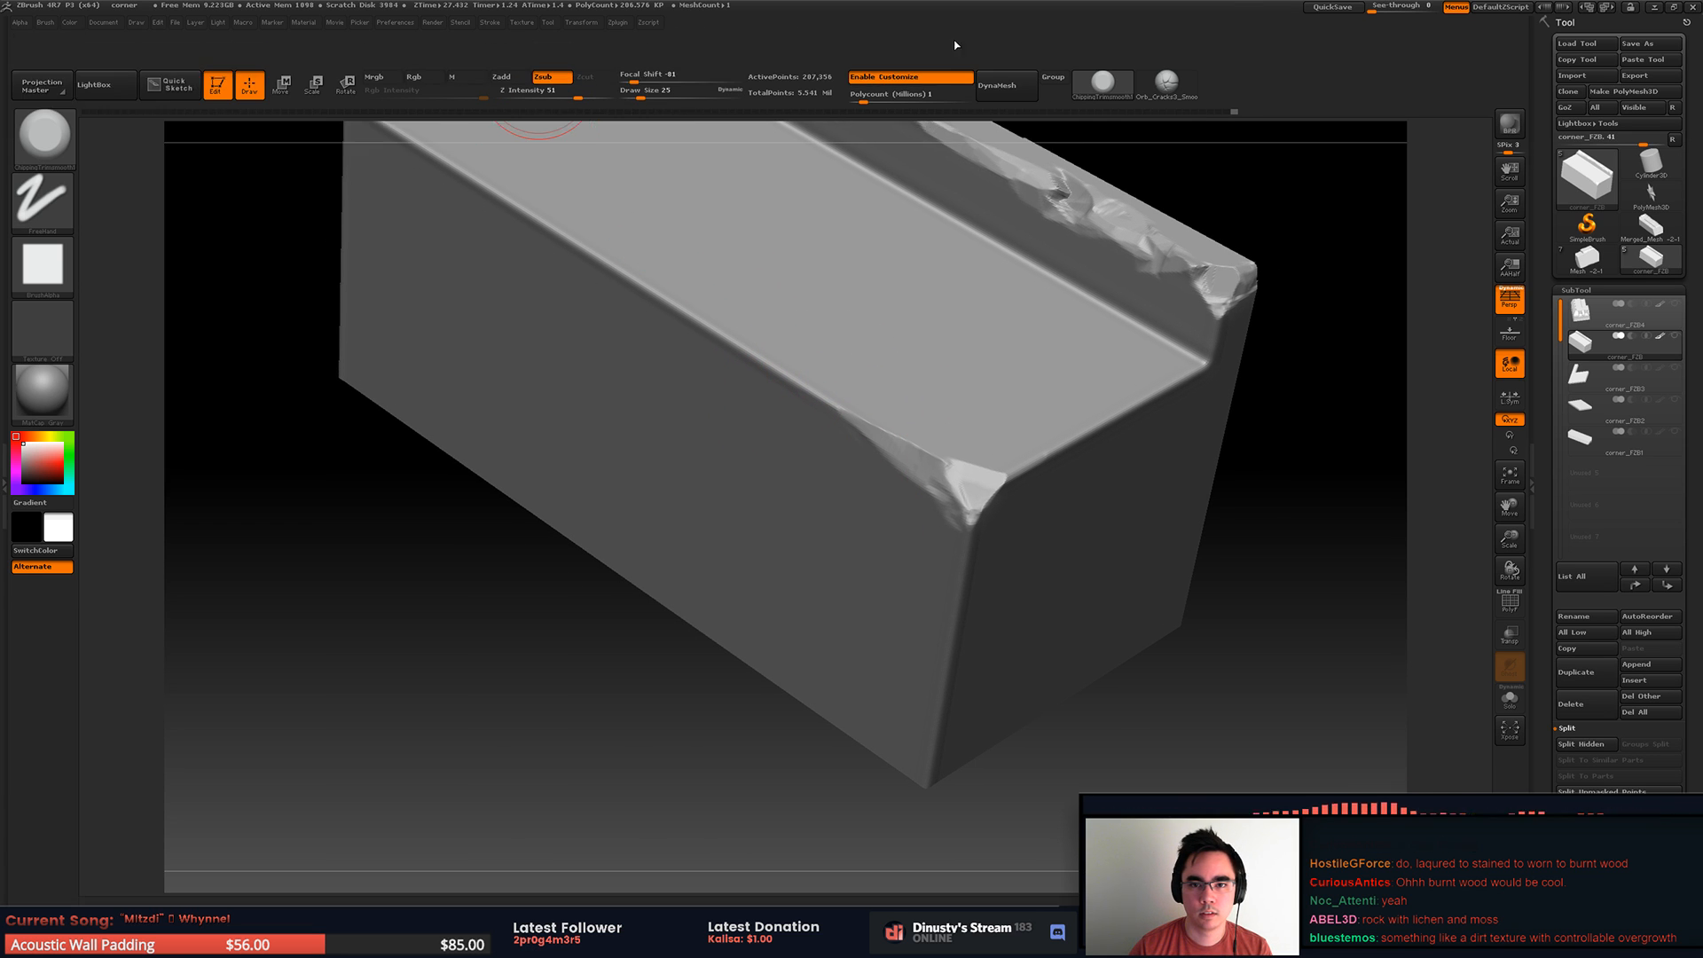
left_click(396, 22)
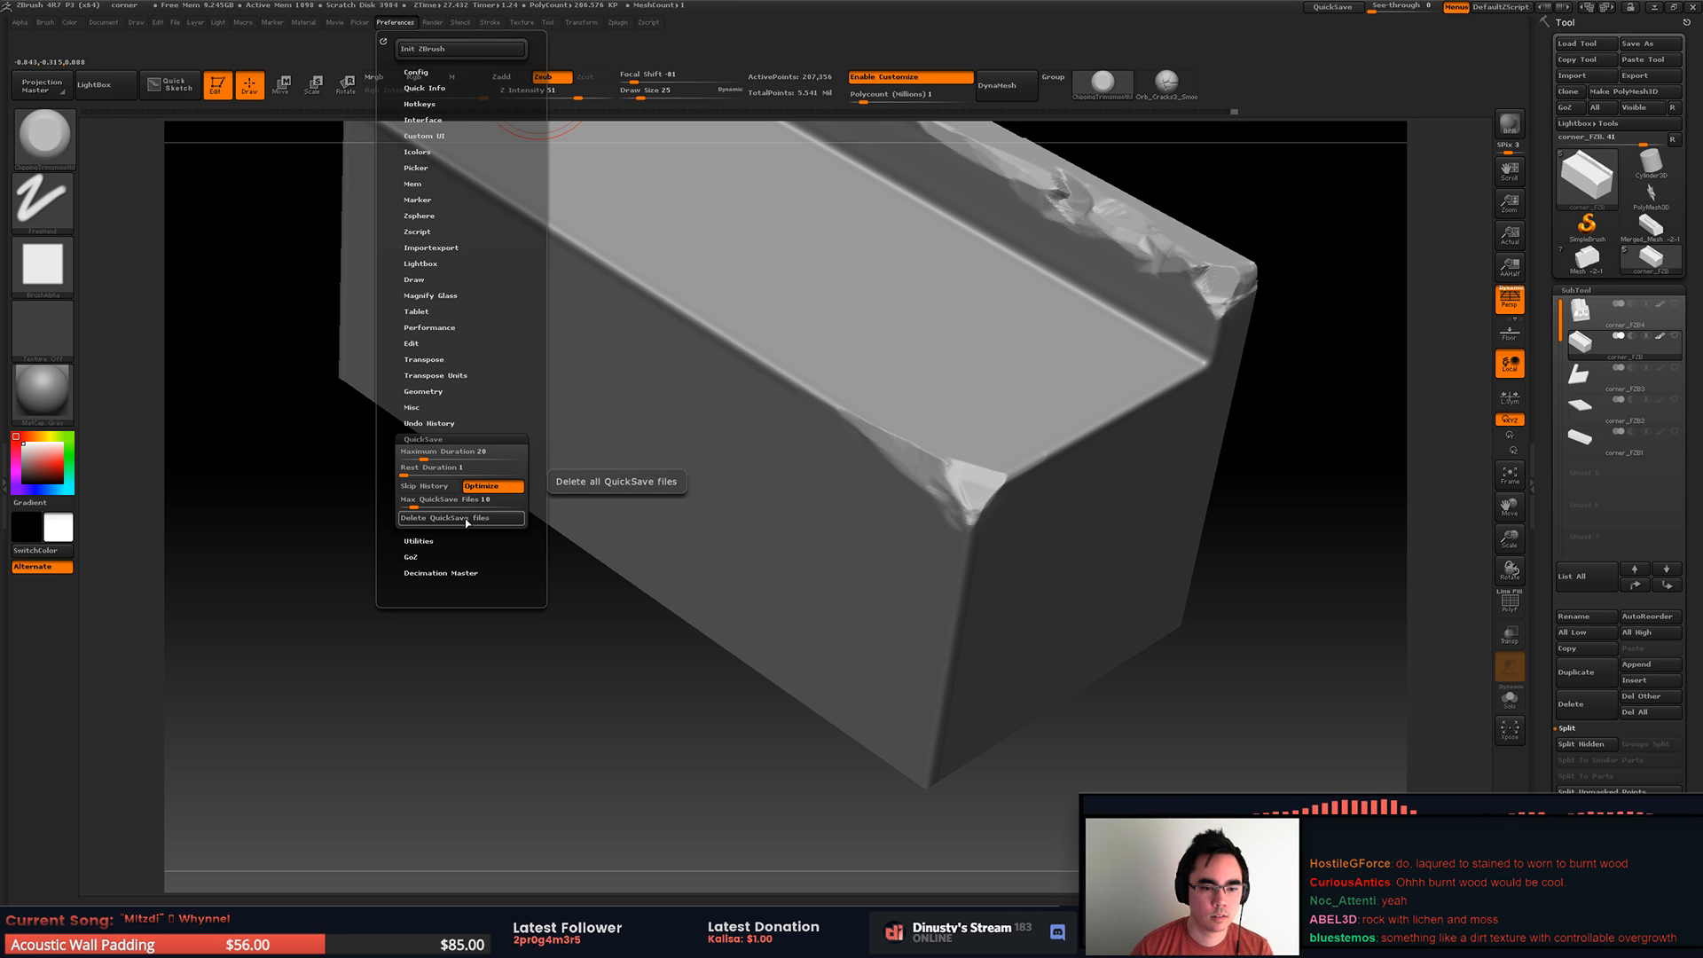
key("ctrl")
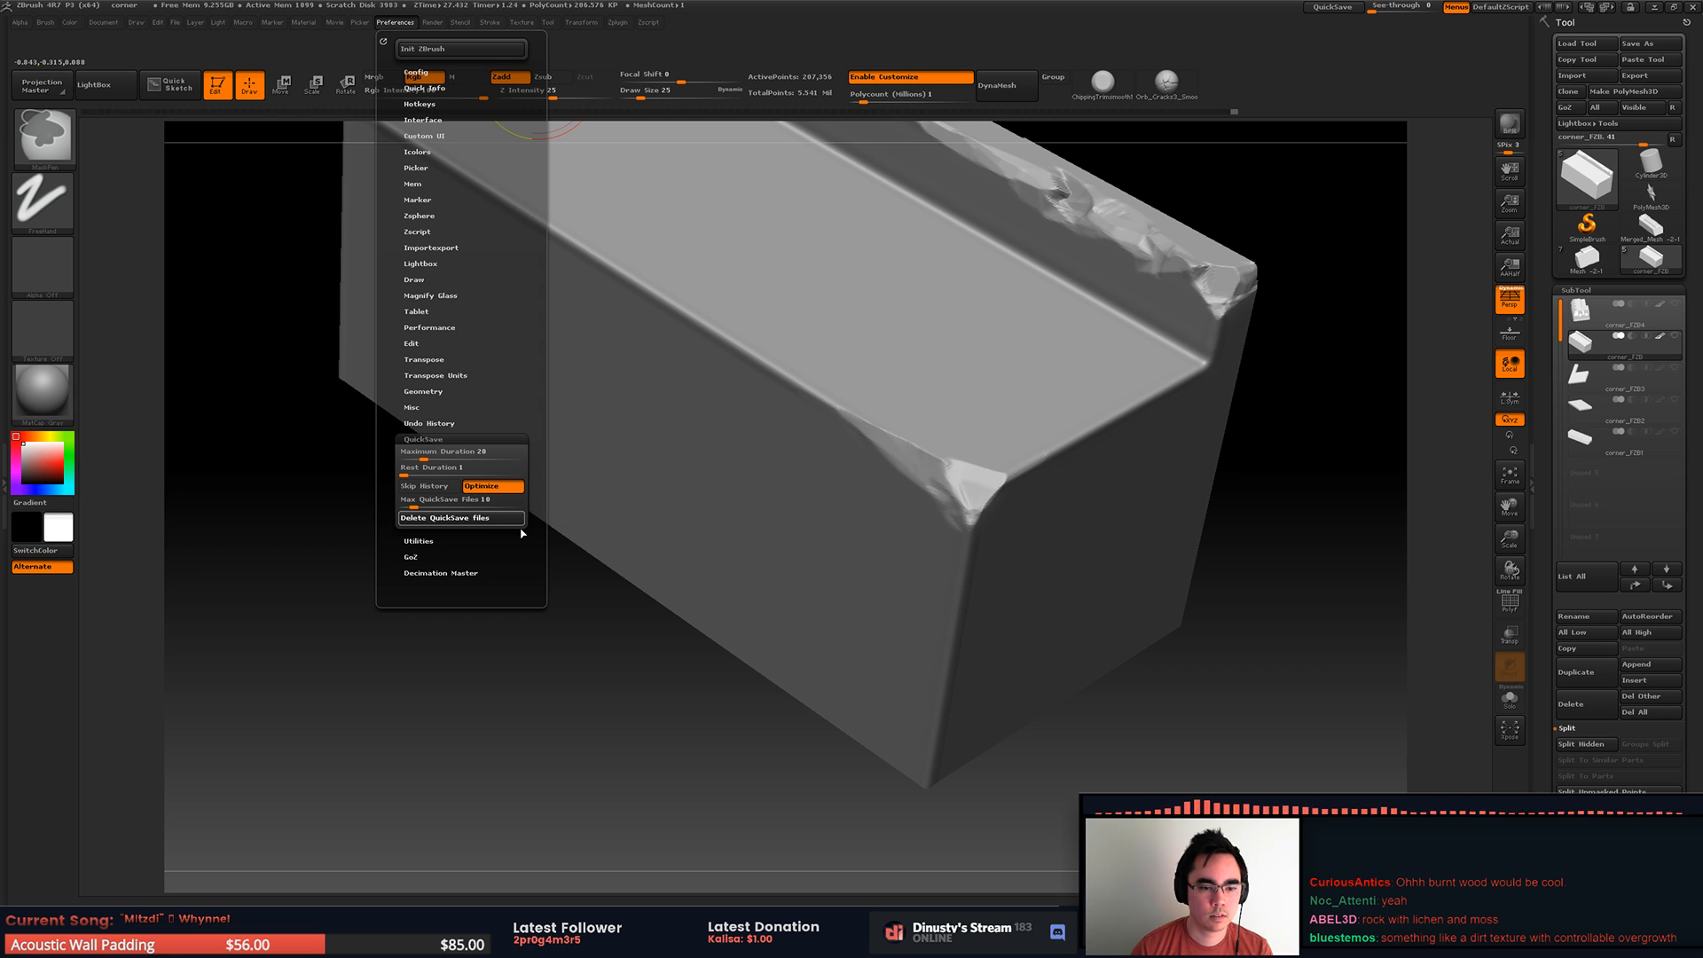
left_click(396, 23)
key("ctrl")
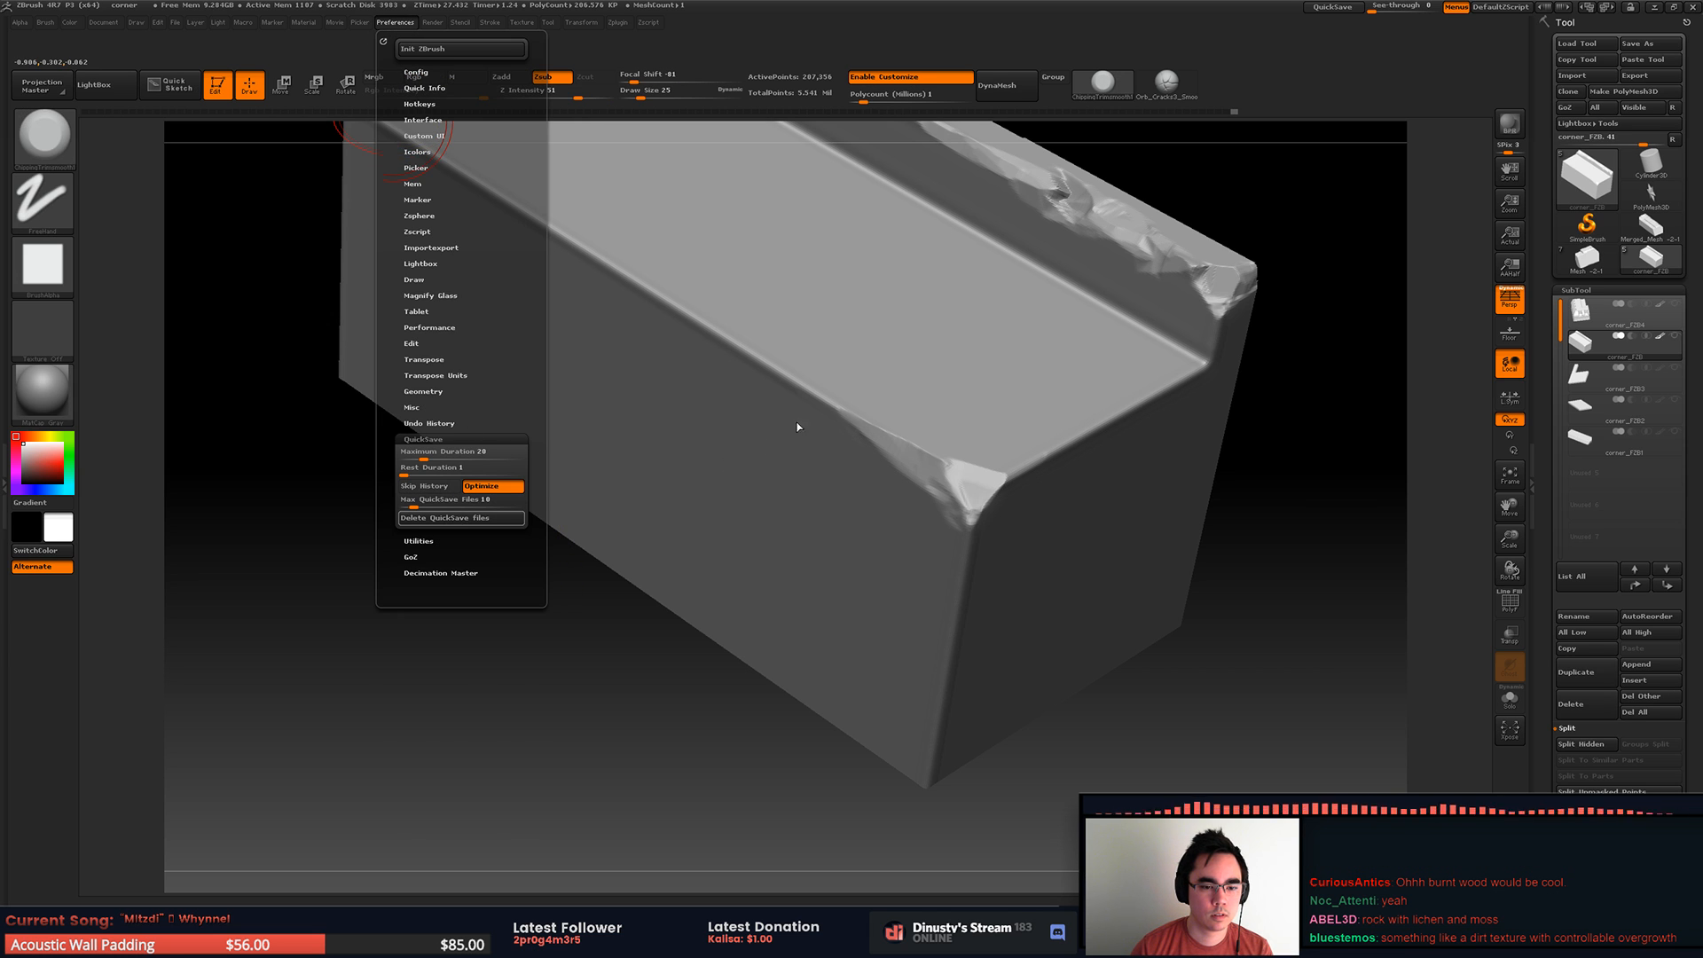
mouse_move(482, 524)
left_mouse_down("ctrl+alt")
mouse_move(621, 486)
mouse_move(847, 384)
mouse_move(1287, 80)
mouse_move(1488, 78)
left_mouse_up("ctrl+alt")
right_click_drag(1021, 299, 1020, 276)
left_click(922, 78)
Step: Run Delete QuickSave Files from the shelf and accept with Always YES, skipping the note until the next restart
right_click_drag(874, 358, 829, 391, "alt")
left_click(1450, 55)
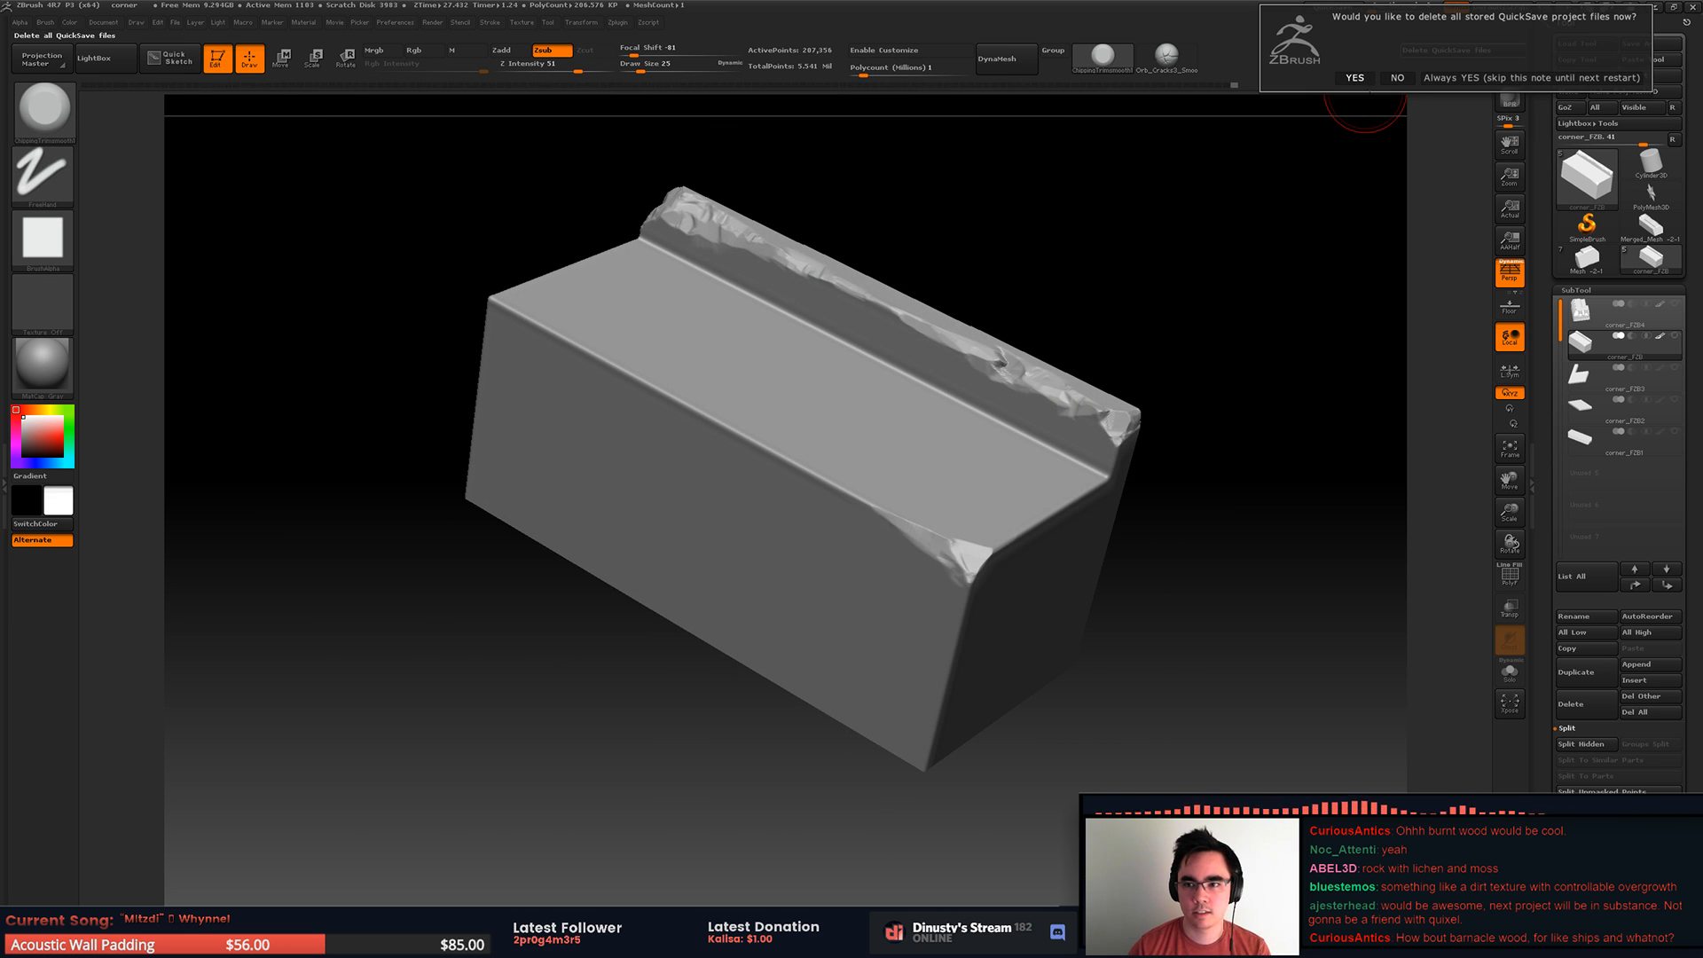
left_click(1455, 78)
Step: Chip the middle of the lower tread's long outer edge and trim its short end edge
right_click_drag(816, 374, 891, 396, "alt")
left_click_drag(681, 454, 712, 472)
right_click_drag(806, 476, 878, 486)
mouse_move(734, 453)
left_mouse_down()
mouse_move(661, 418)
mouse_move(787, 483)
left_mouse_up()
mouse_move(1004, 440)
right_mouse_down("alt")
mouse_move(725, 406)
mouse_move(817, 494)
right_mouse_up("alt")
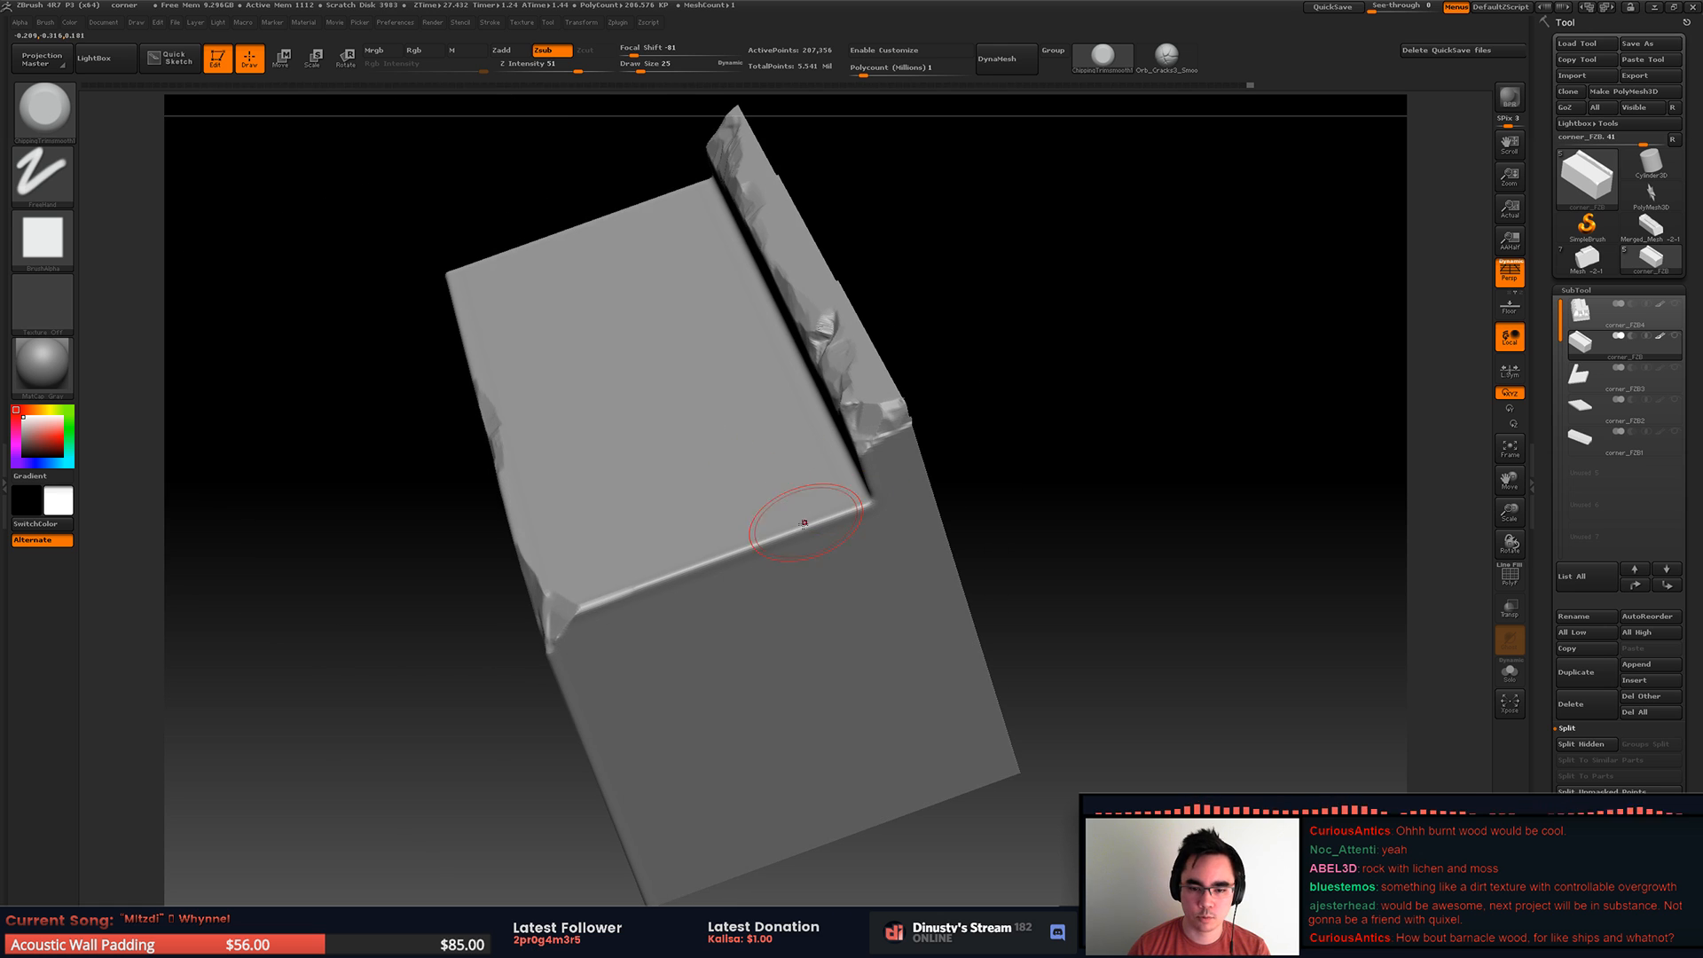
left_click_drag(773, 539, 810, 521)
mouse_move(781, 507)
right_mouse_down("alt")
mouse_move(848, 438)
mouse_move(824, 417)
right_mouse_up("alt")
mouse_move(825, 417)
right_mouse_down()
mouse_move(791, 494)
mouse_move(921, 451)
mouse_move(913, 494)
mouse_move(1143, 443)
right_mouse_up()
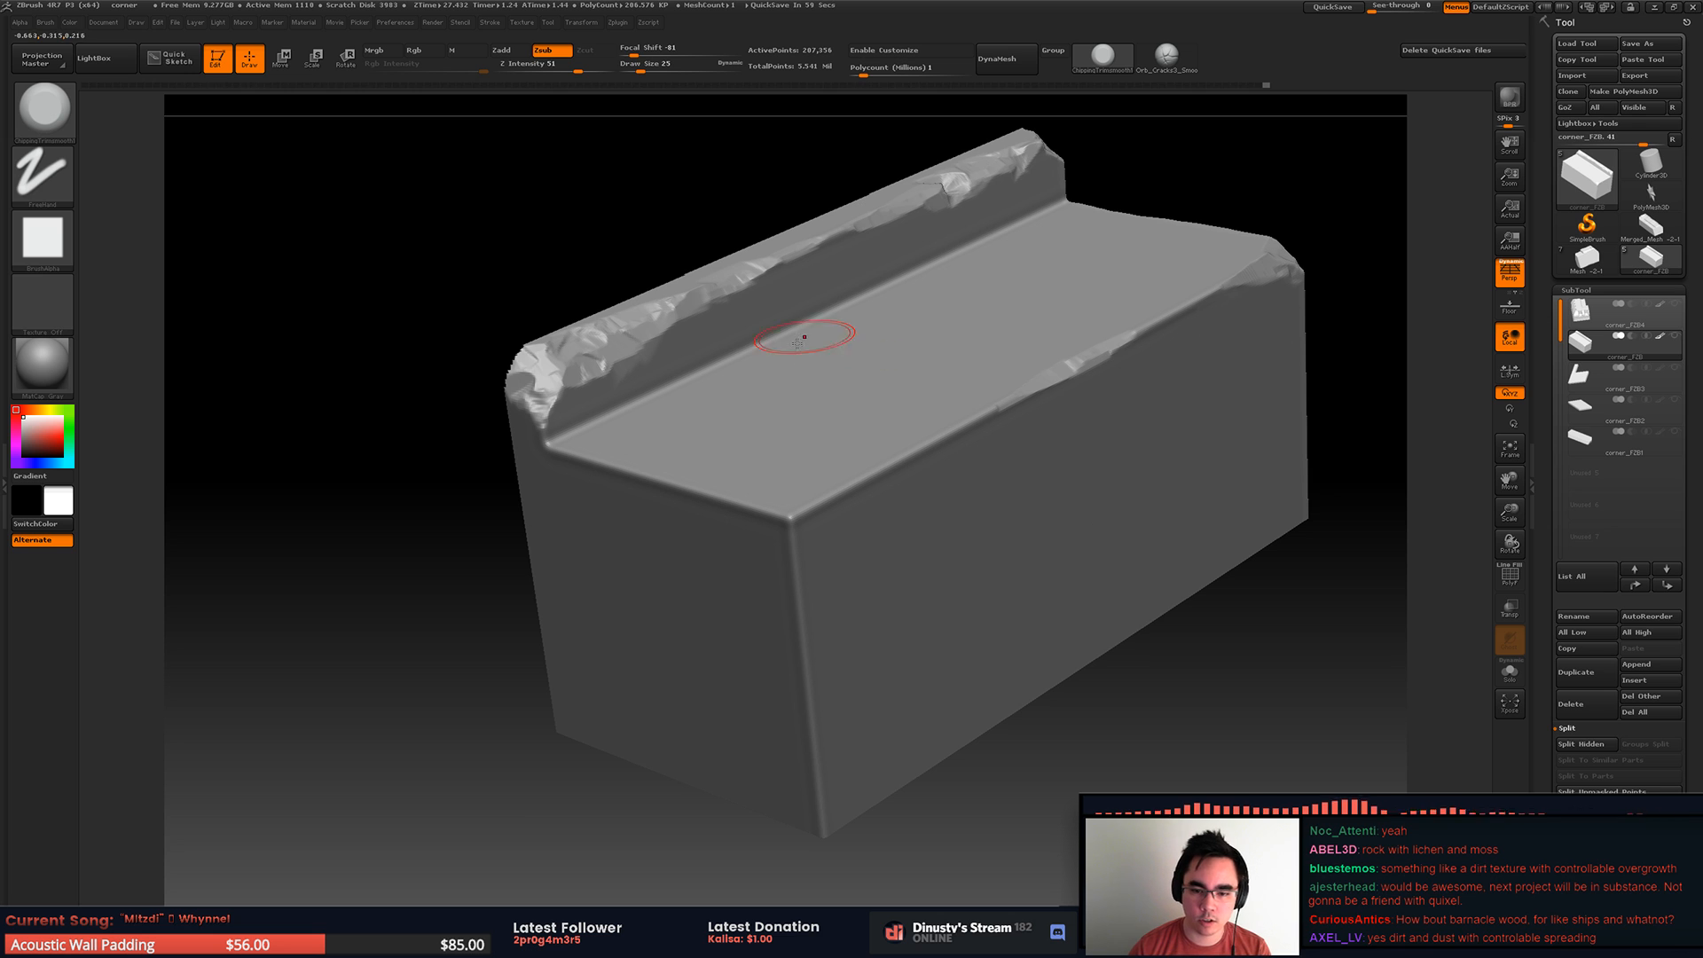
Step: Chip the lower tread's opposite outer corner and add small chips along the short edge beside it
mouse_move(844, 437)
right_mouse_down("alt")
mouse_move(892, 443)
mouse_move(823, 539)
right_mouse_up("alt")
mouse_move(789, 534)
left_mouse_down()
mouse_move(790, 554)
mouse_move(770, 530)
left_mouse_up()
left_click_drag(794, 536, 859, 495)
right_click_drag(825, 477, 824, 512)
mouse_move(790, 552)
left_mouse_down()
mouse_move(680, 505)
mouse_move(715, 492)
mouse_move(633, 480)
mouse_move(709, 513)
left_mouse_up()
key("space")
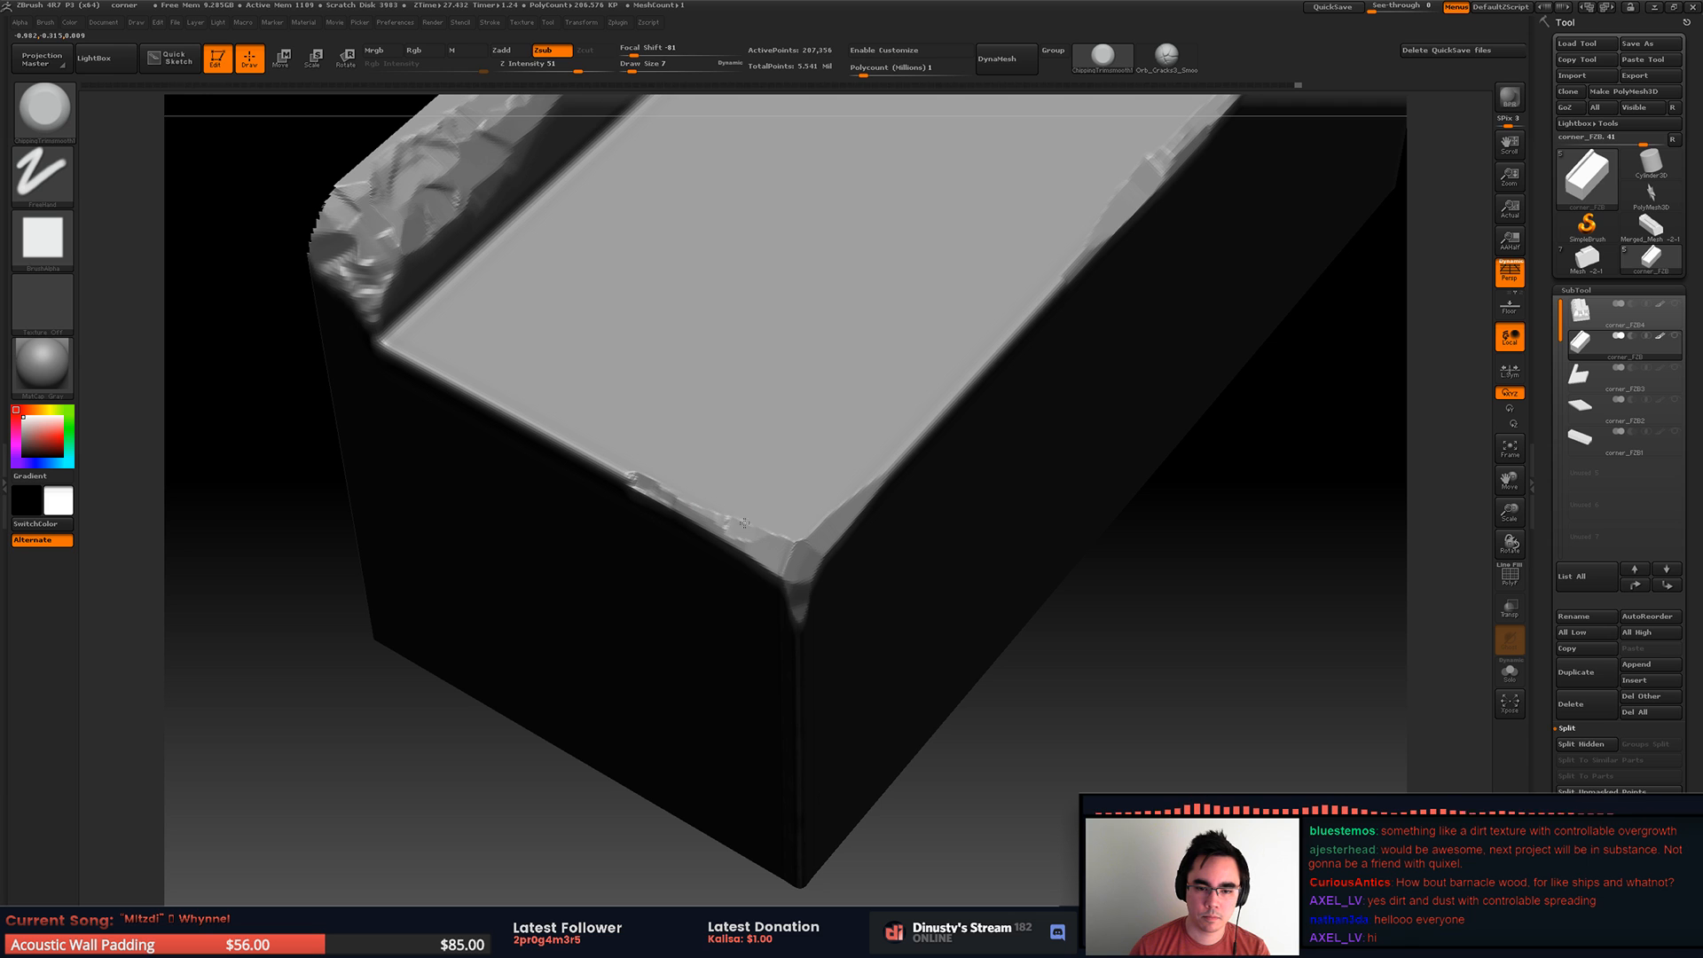
left_click_drag(837, 506, 889, 462)
key("space")
mouse_move(889, 451)
right_mouse_down()
mouse_move(784, 418)
mouse_move(755, 434)
right_mouse_up()
right_click_drag(812, 547, 802, 484)
Step: Undo a stray stroke at the lower tread's chipped corner and trim further around its adjoining edges with a resized brush
key("space")
left_click_drag(803, 485, 820, 719)
key("ctrl+z")
key("space")
right_click_drag(820, 719, 710, 429)
right_click_drag(768, 471, 743, 505)
key("s")
left_click_drag(744, 570, 757, 570)
left_click_drag(764, 657, 786, 675)
right_click_drag(868, 550, 887, 479, "ctrl")
Step: Reveal the whole piece and trim the wall's vertical side edge below the end rib
left_click(1008, 439, "ctrl+shift")
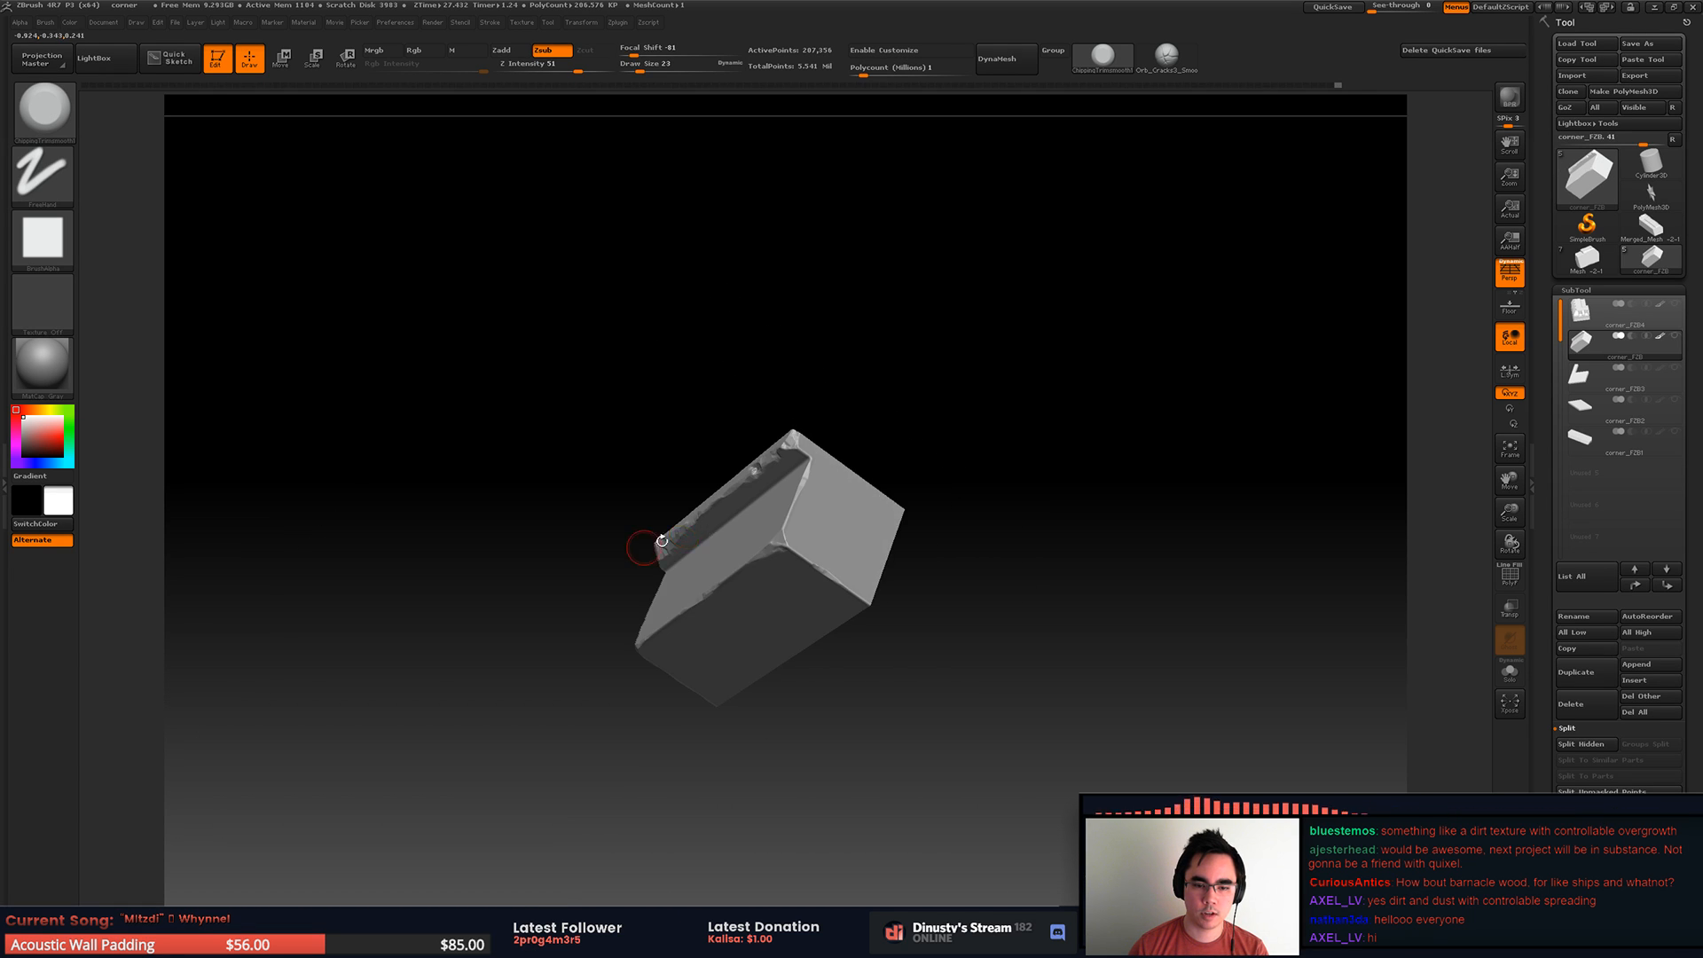
mouse_move(1008, 446)
right_mouse_down("ctrl")
mouse_move(1004, 400)
mouse_move(887, 522)
mouse_move(996, 434)
mouse_move(867, 334)
mouse_move(924, 366)
right_mouse_up("ctrl")
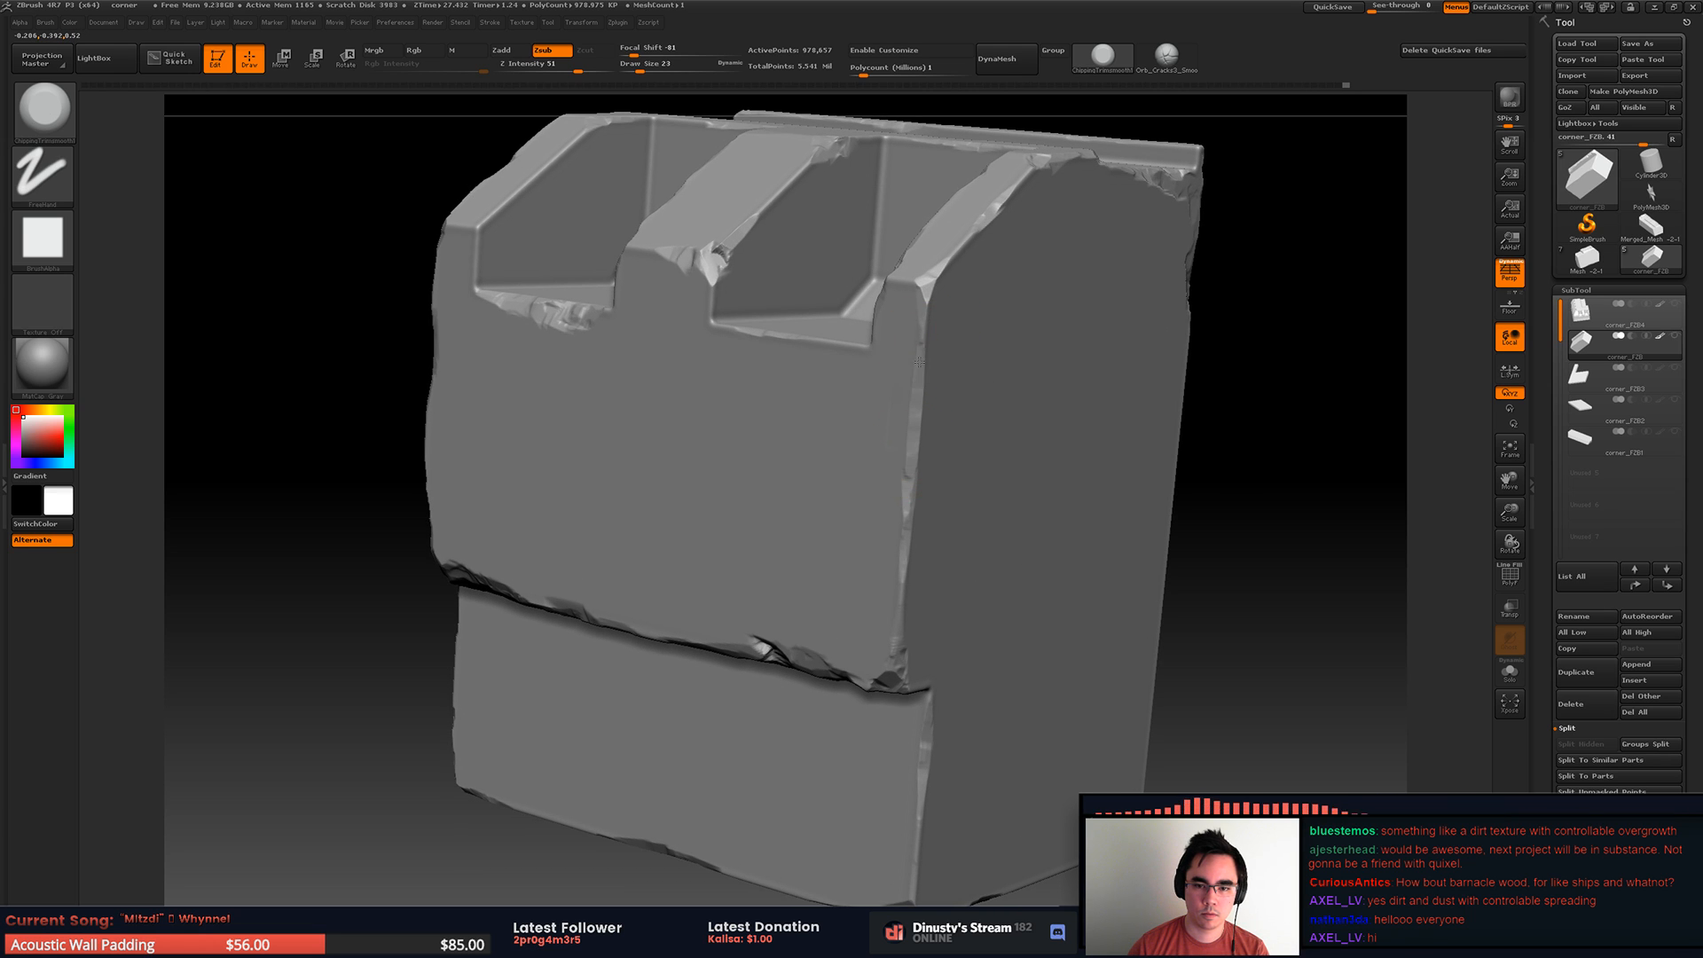
mouse_move(912, 356)
left_mouse_down()
mouse_move(914, 461)
mouse_move(912, 408)
left_mouse_up()
right_click_drag(962, 285, 927, 306)
mouse_move(927, 306)
right_mouse_down("ctrl")
mouse_move(874, 297)
mouse_move(908, 279)
right_mouse_up("ctrl")
left_click_drag(1027, 343, 1022, 359)
right_click_drag(1032, 401, 874, 348)
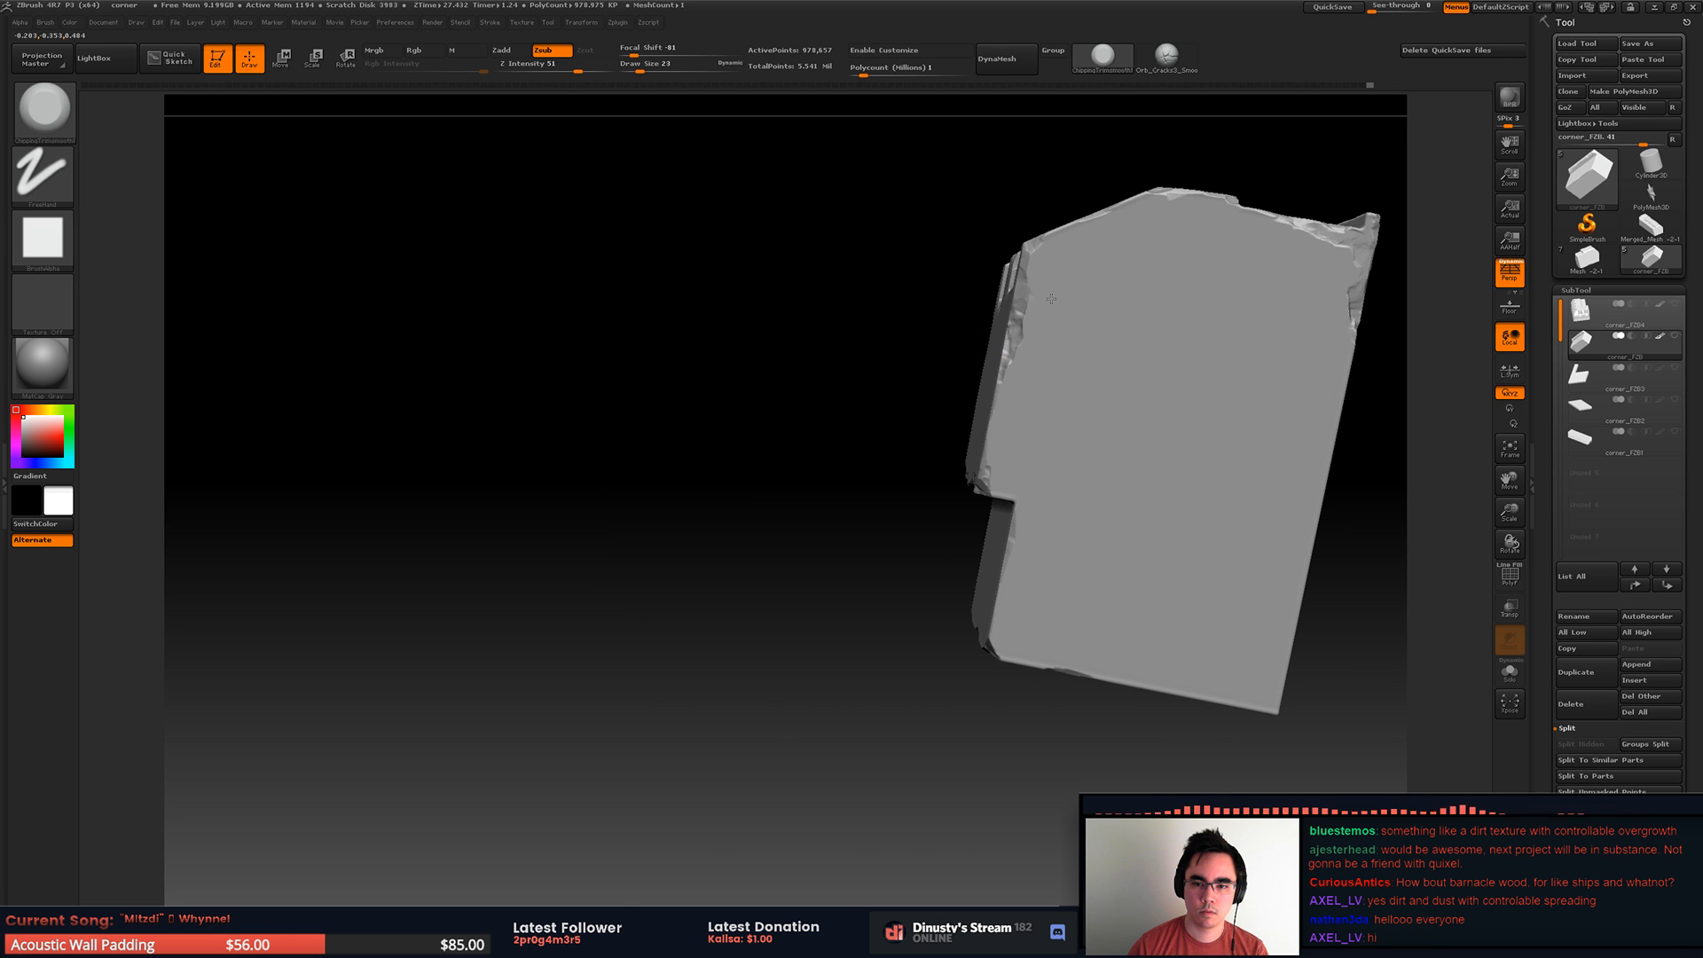
right_click_drag(1160, 228, 864, 358)
right_click_drag(1208, 280, 1258, 232, "alt")
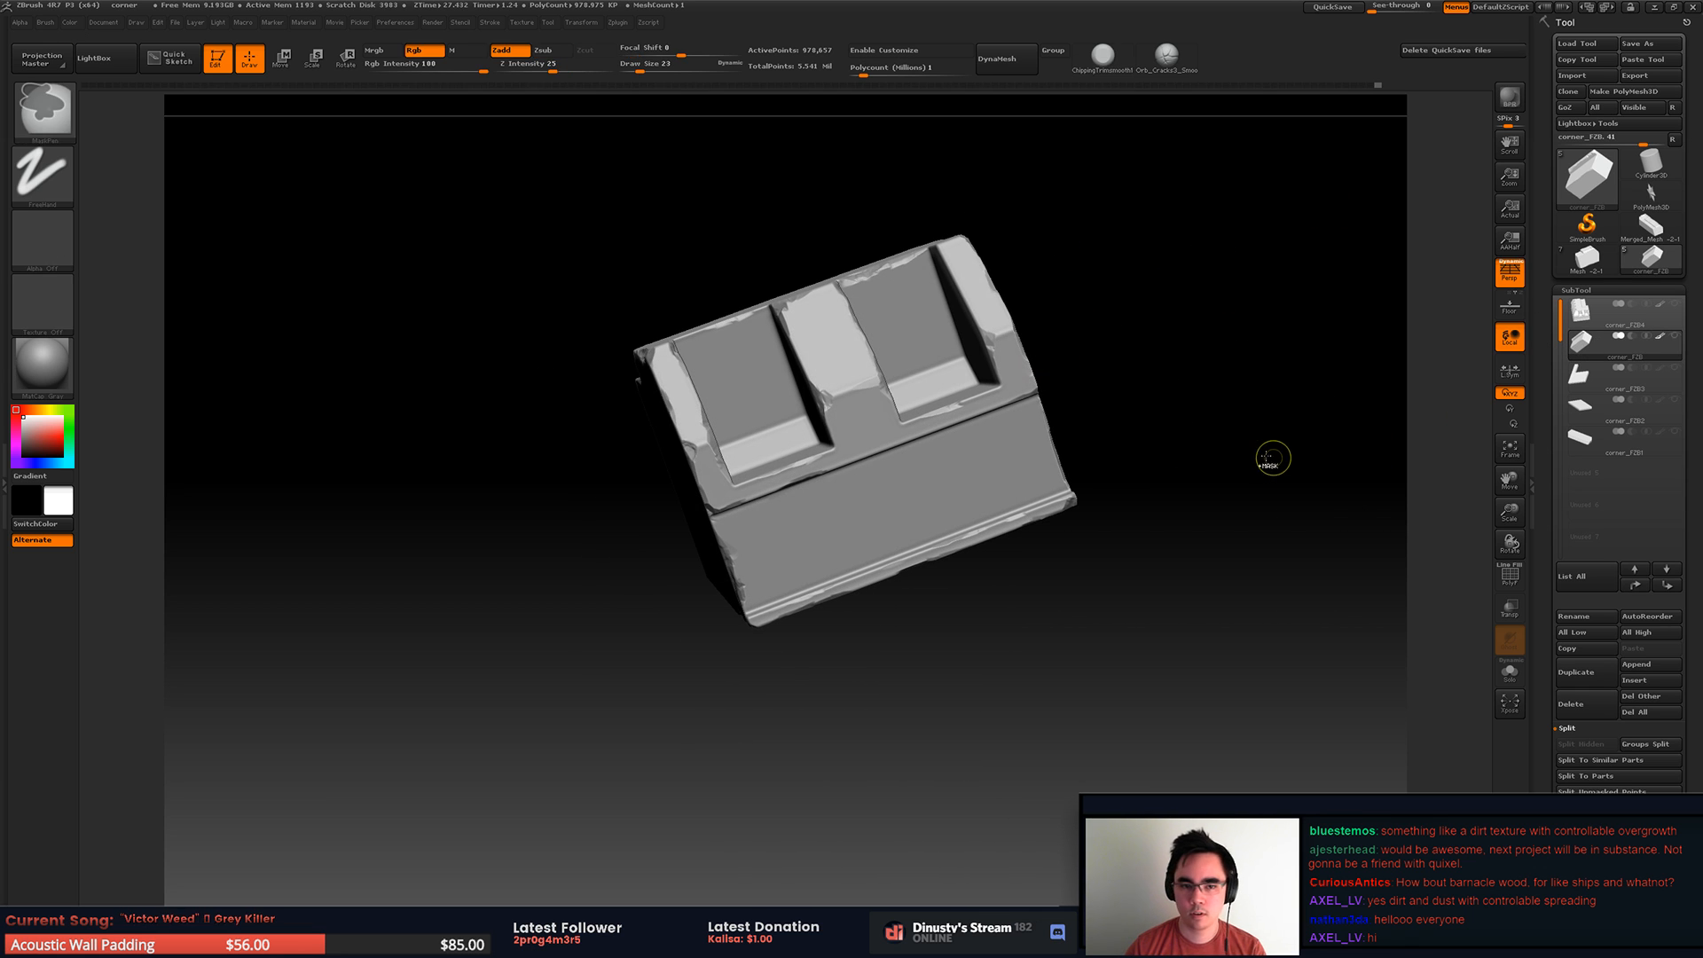
key("ctrl+s")
left_click(209, 93)
double_click(209, 92)
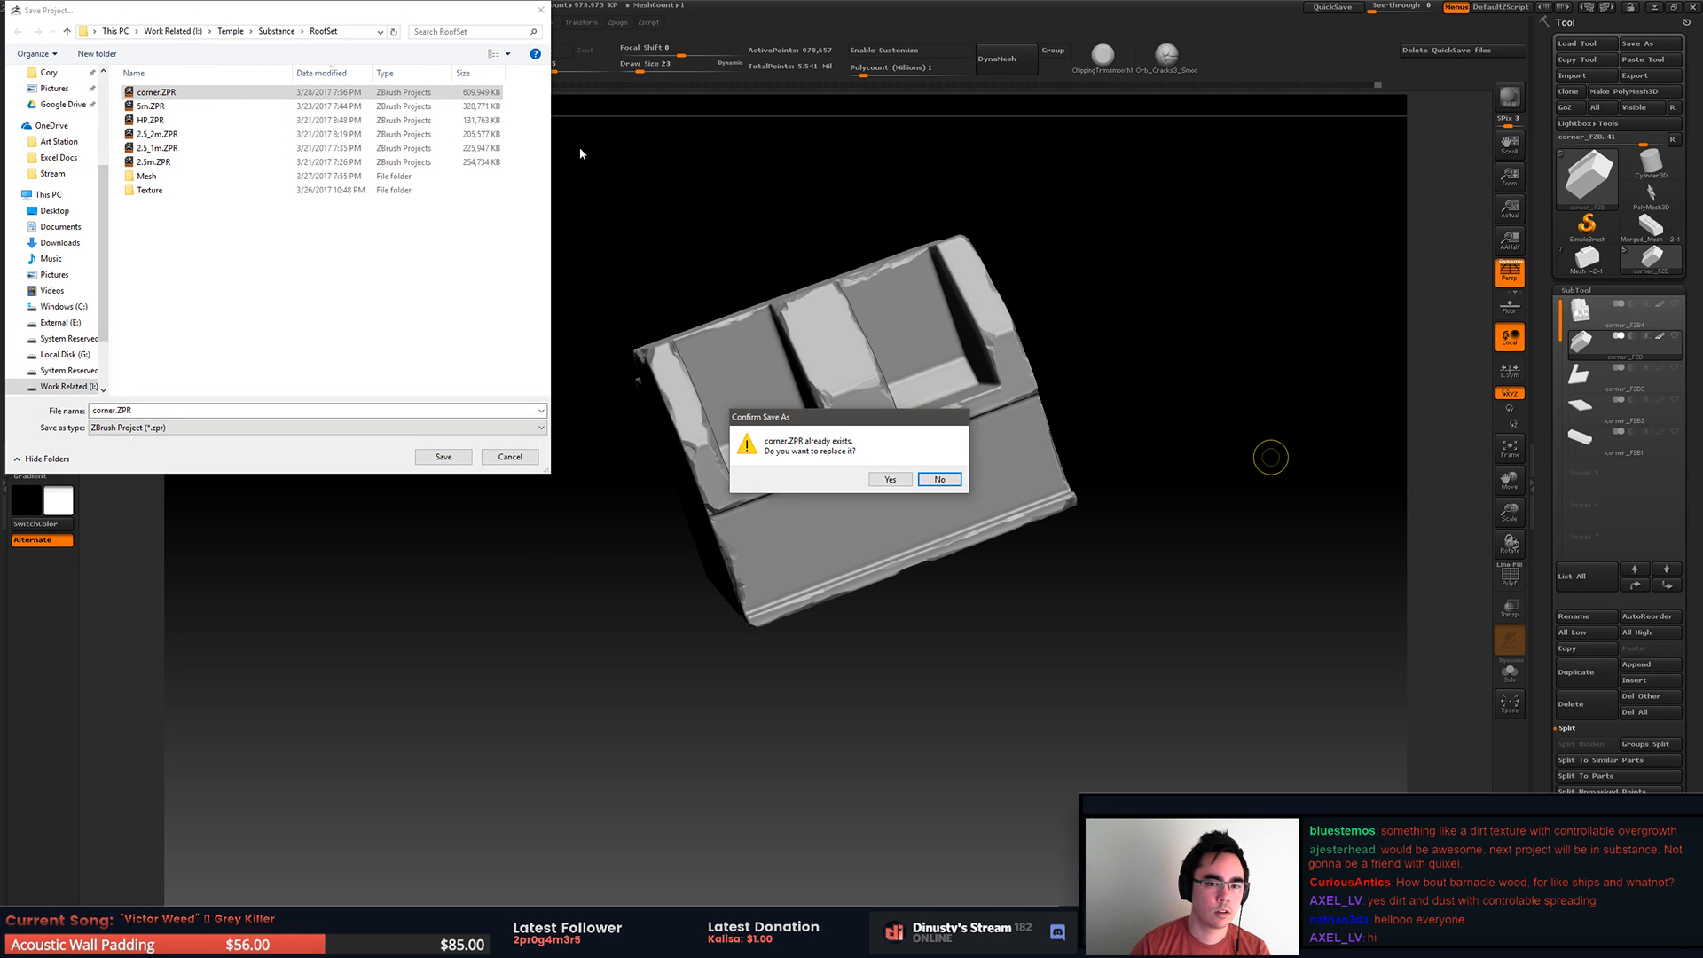
left_click(947, 480)
left_click(510, 457)
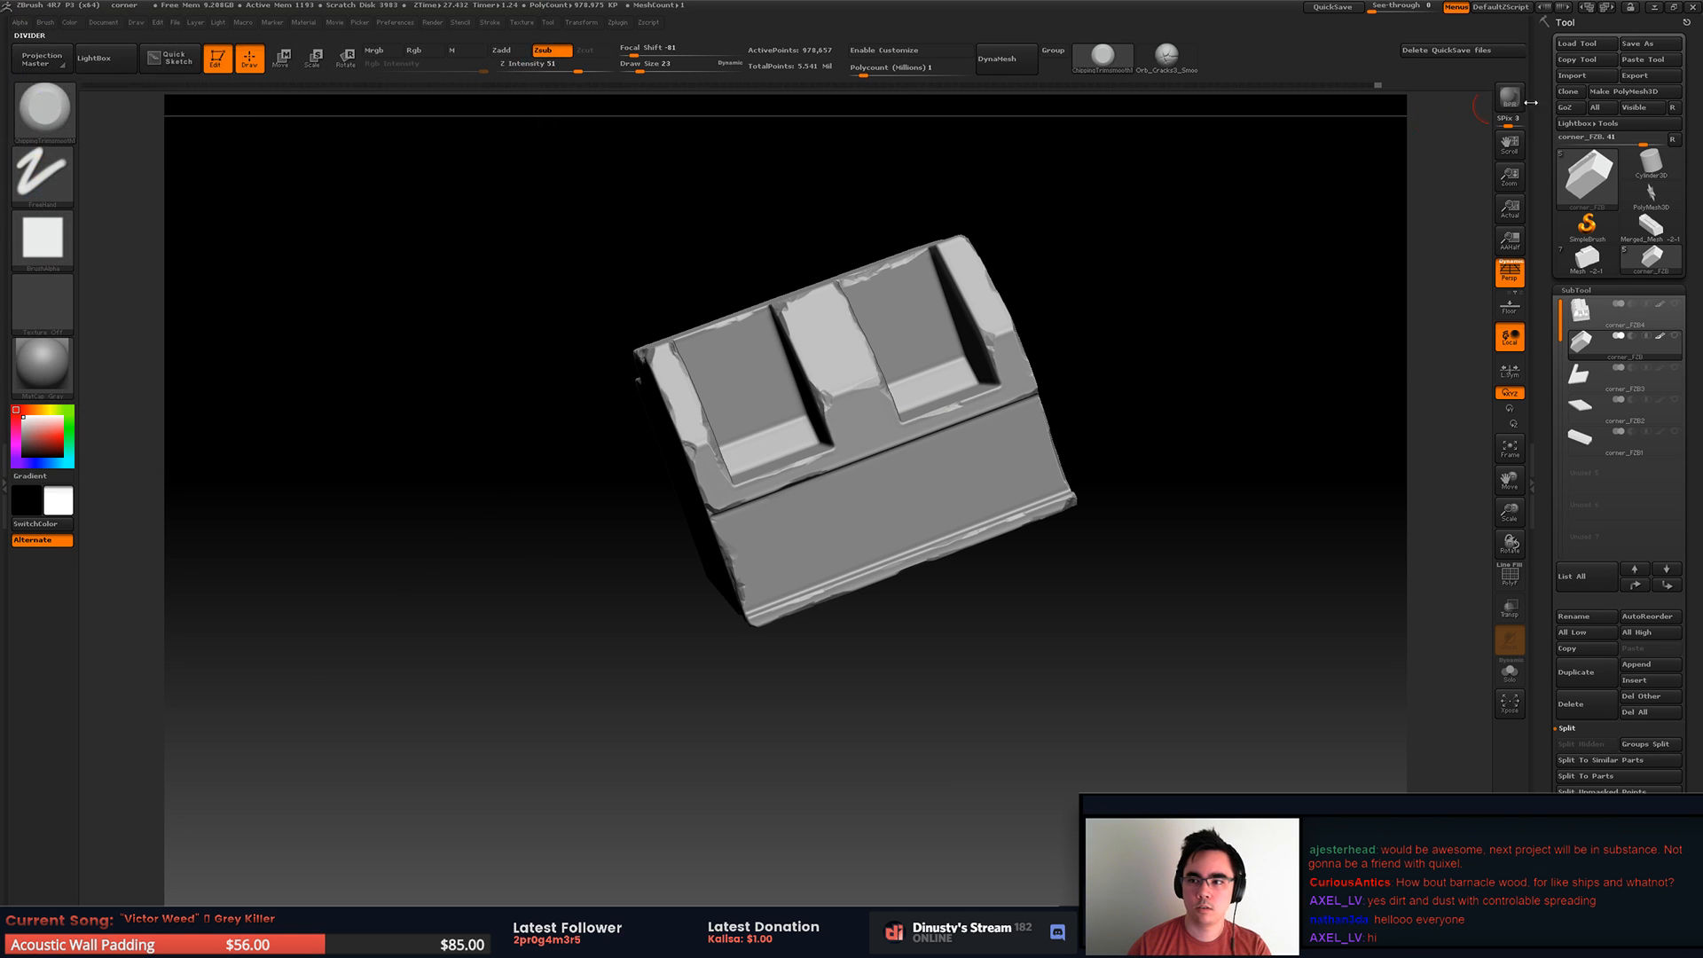
Step: Save the sculpted tool as corner_FZB4.ztl in the RoofSet folder
left_click(1643, 43)
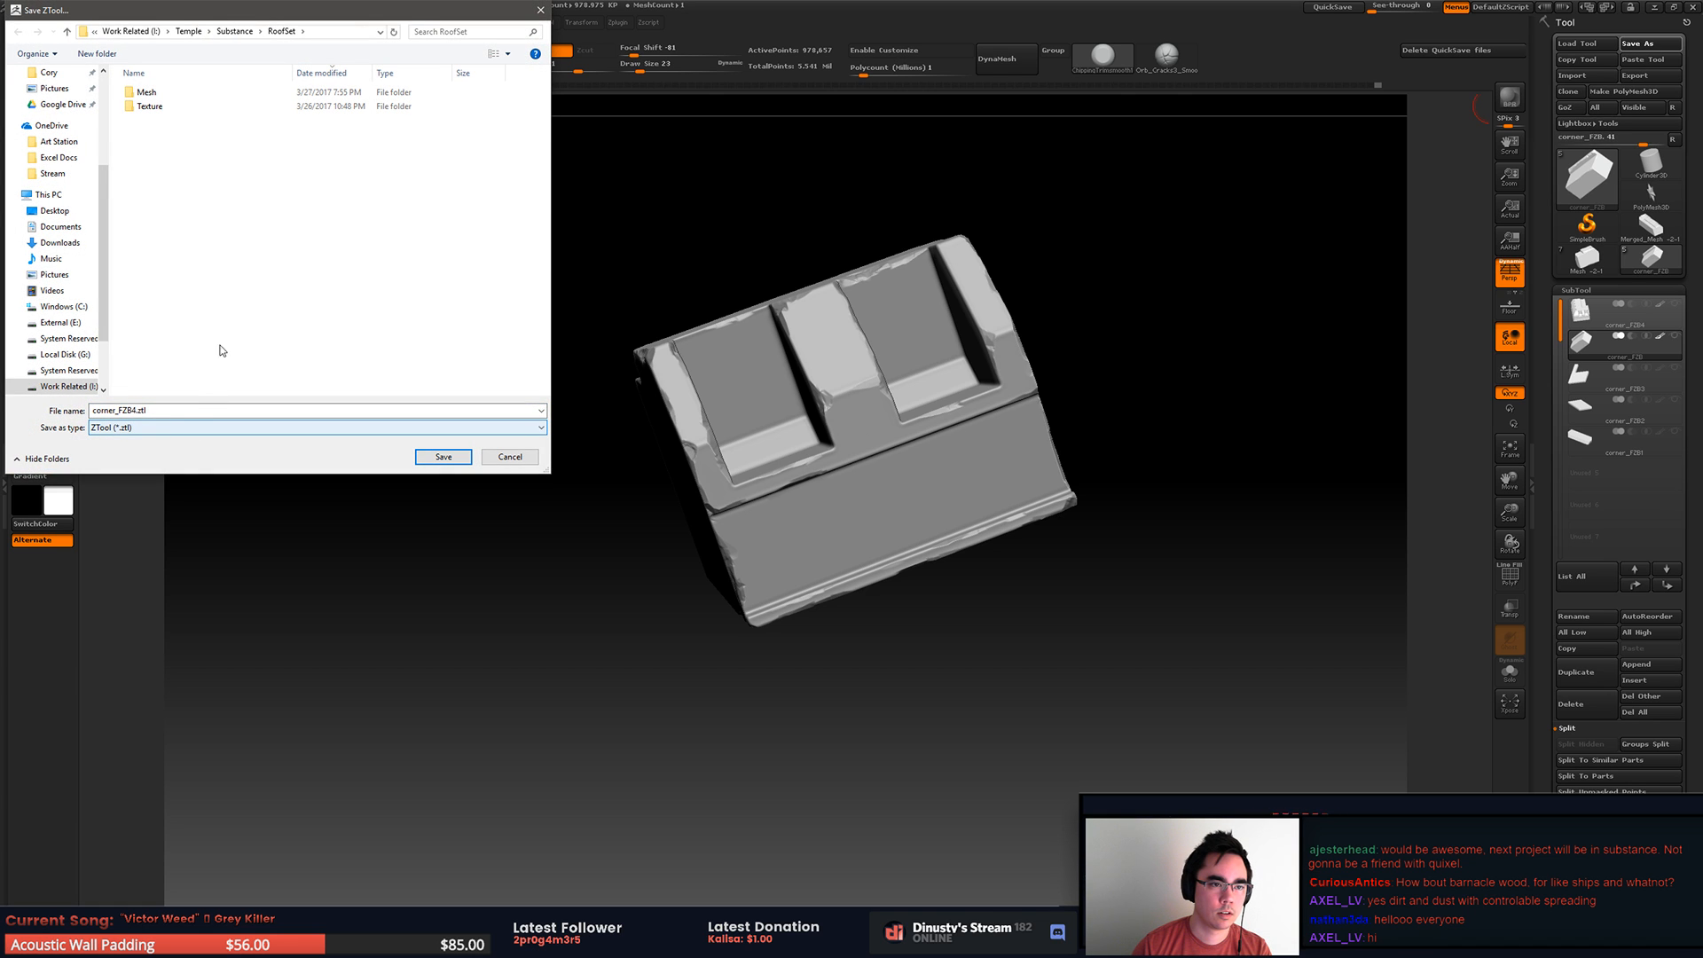
left_click(444, 457)
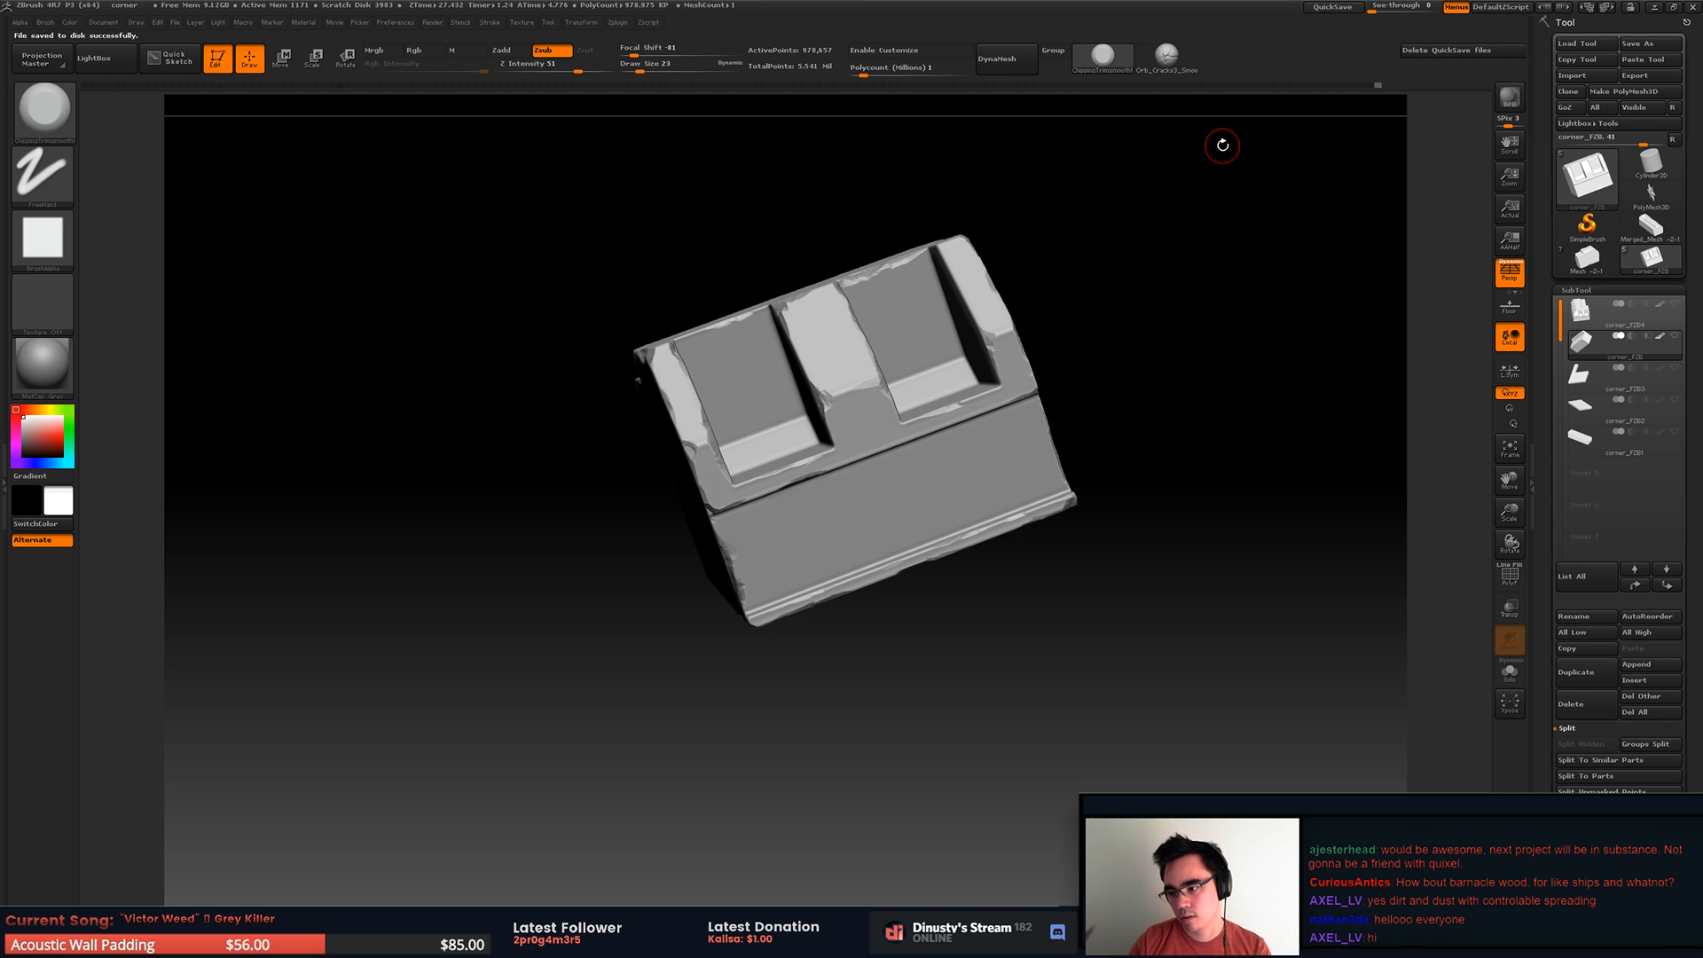
left_click_drag(1091, 463, 1012, 490, "alt")
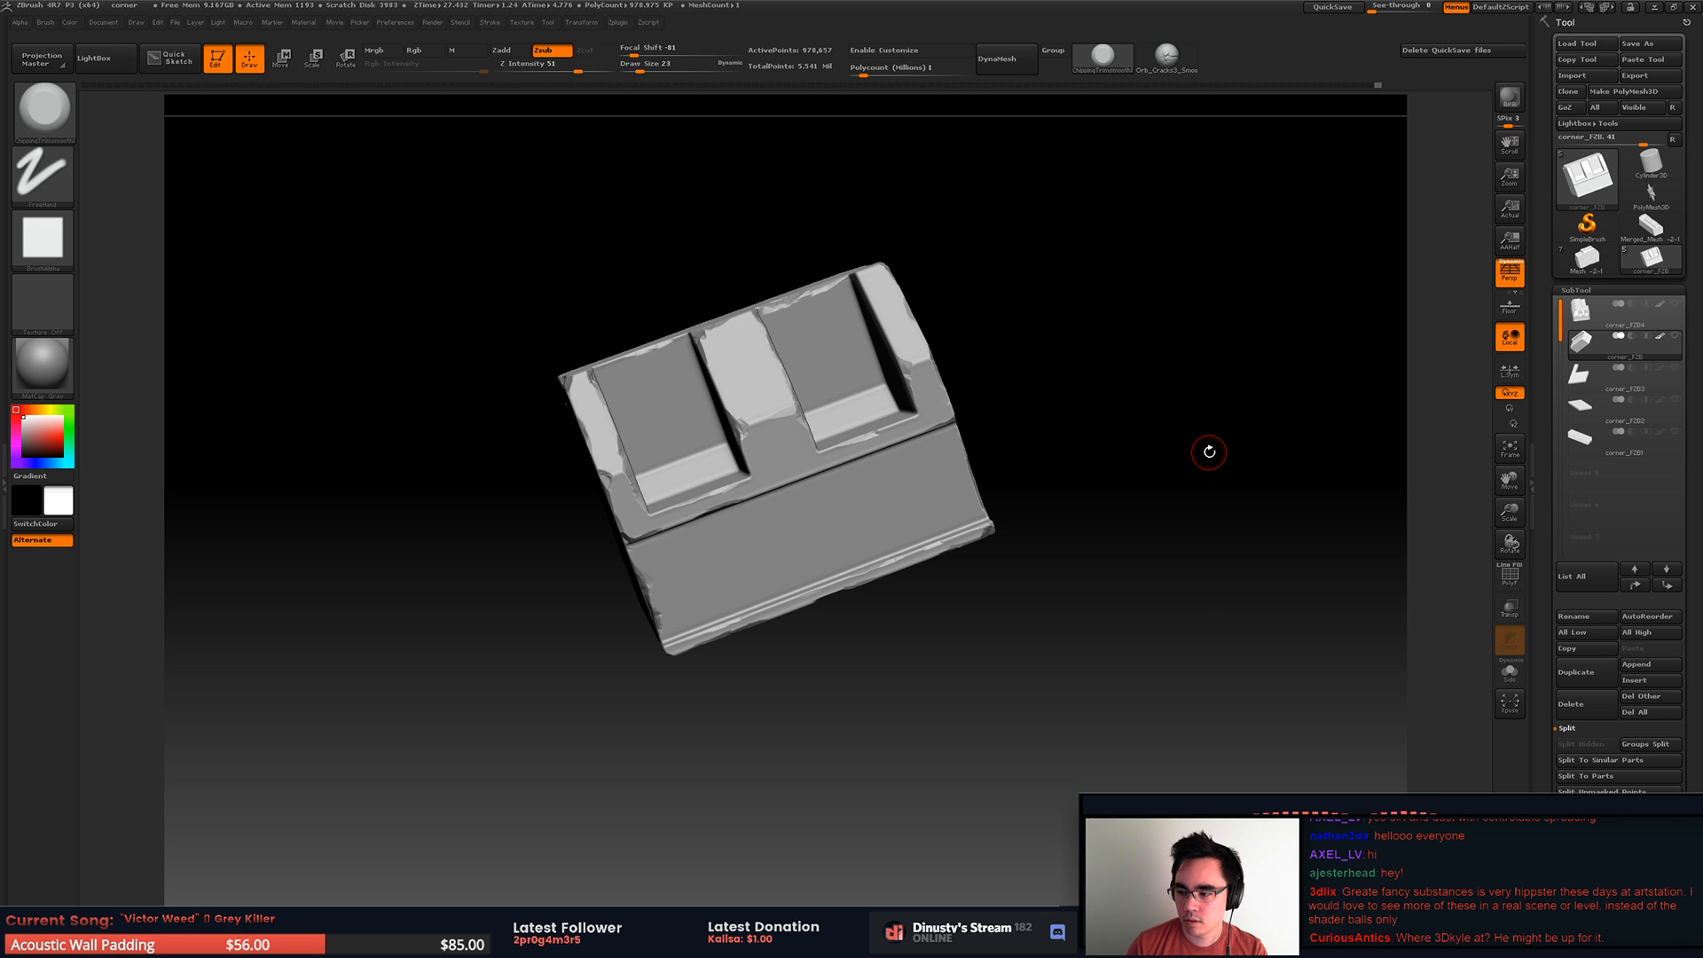
mouse_move(1208, 446)
left_mouse_down()
mouse_move(1188, 435)
mouse_move(1162, 494)
mouse_move(1193, 433)
mouse_move(1201, 464)
mouse_move(1220, 465)
mouse_move(1146, 538)
left_mouse_up()
mouse_move(1154, 479)
left_mouse_down()
mouse_move(1159, 407)
mouse_move(1148, 494)
mouse_move(1133, 449)
mouse_move(1254, 376)
left_mouse_up()
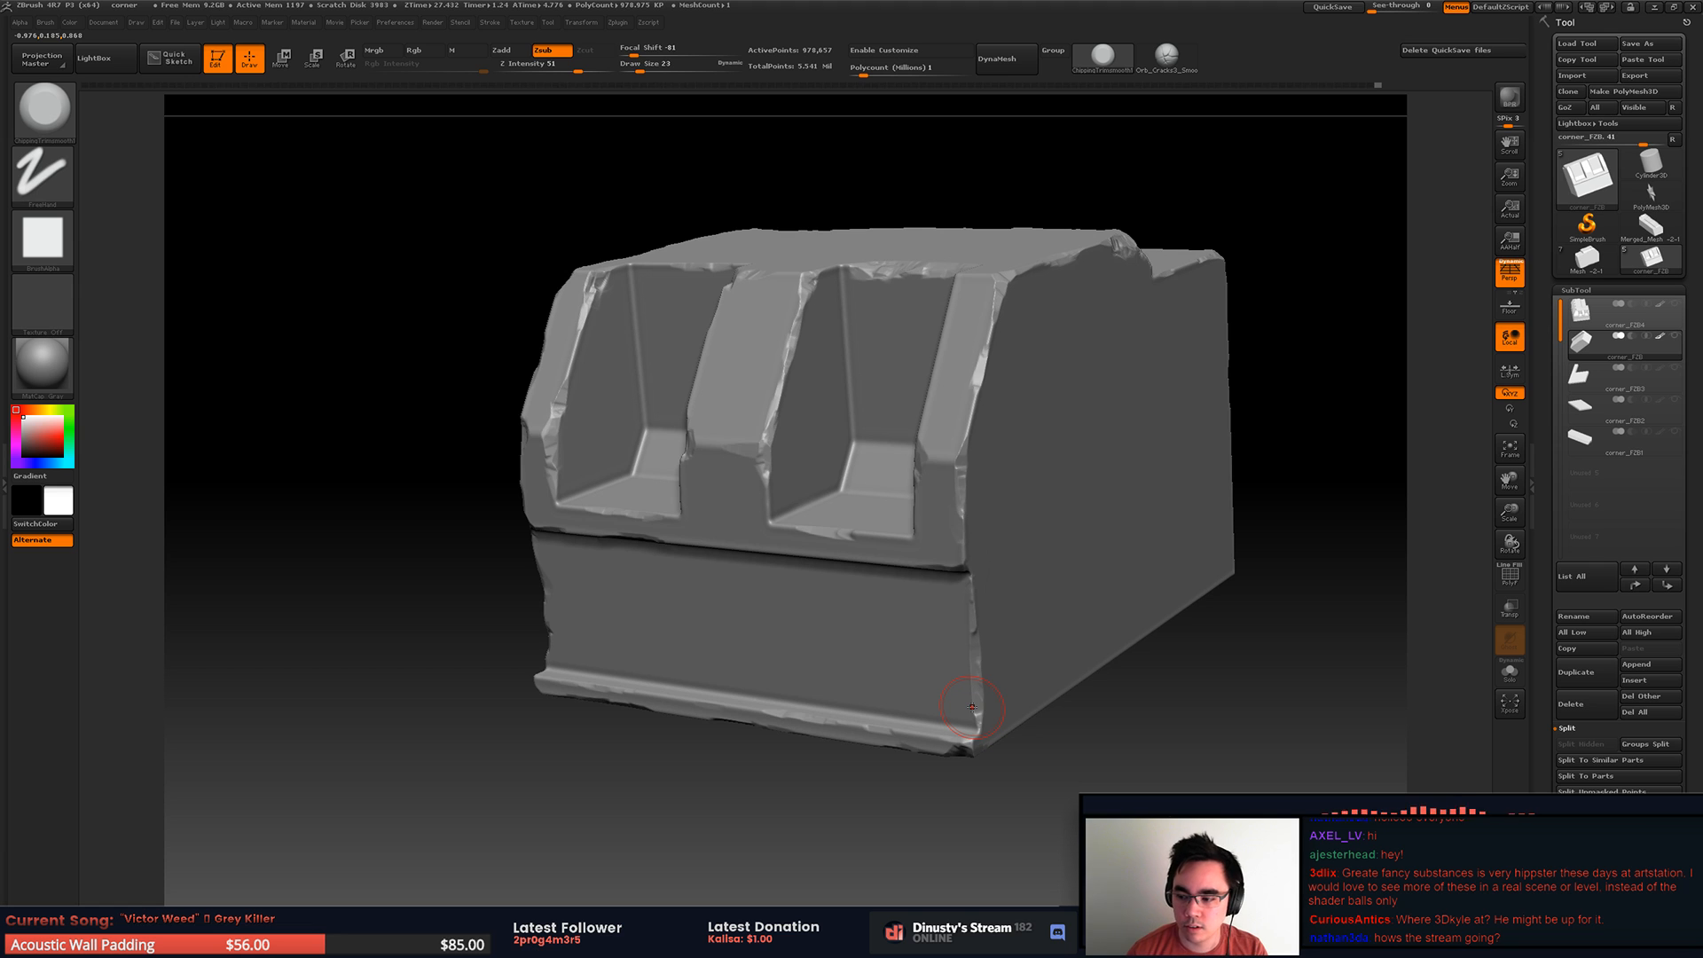
mouse_move(1043, 381)
right_mouse_down("alt")
mouse_move(1100, 437)
mouse_move(1077, 438)
mouse_move(1145, 461)
right_mouse_up("alt")
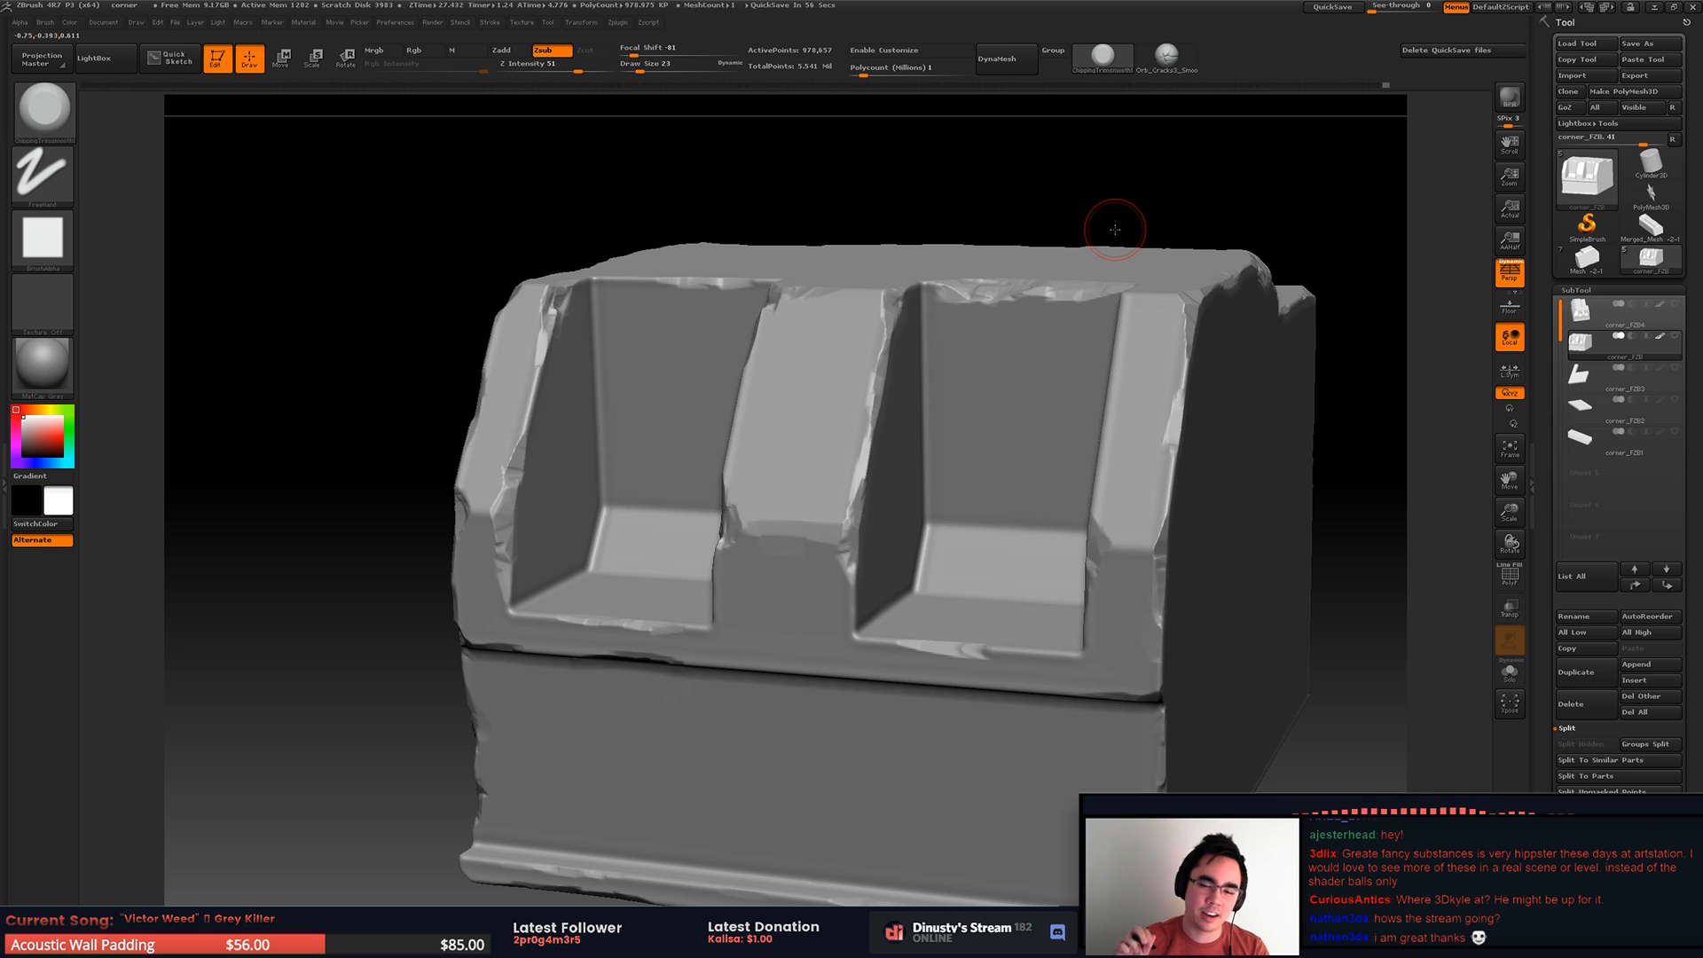
Step: Review the worn edges from several angles and make the corner_FZB4 subtool active for sculpting
left_click_drag(1116, 229, 825, 502)
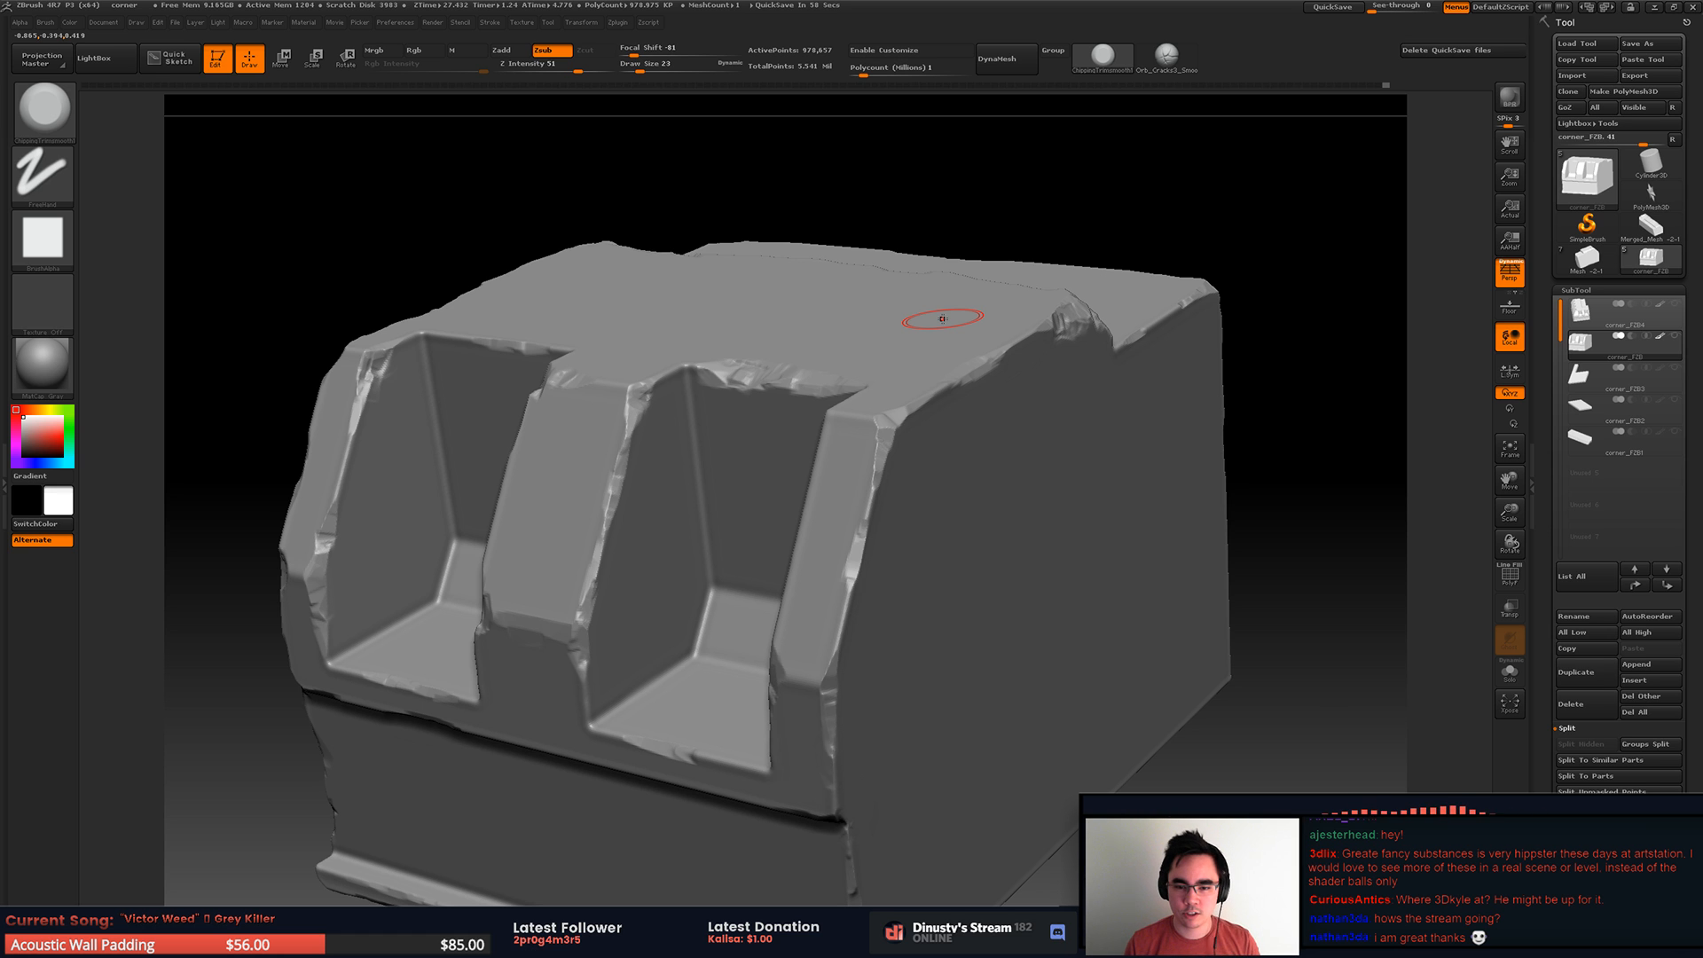
right_click_drag(910, 445, 982, 386)
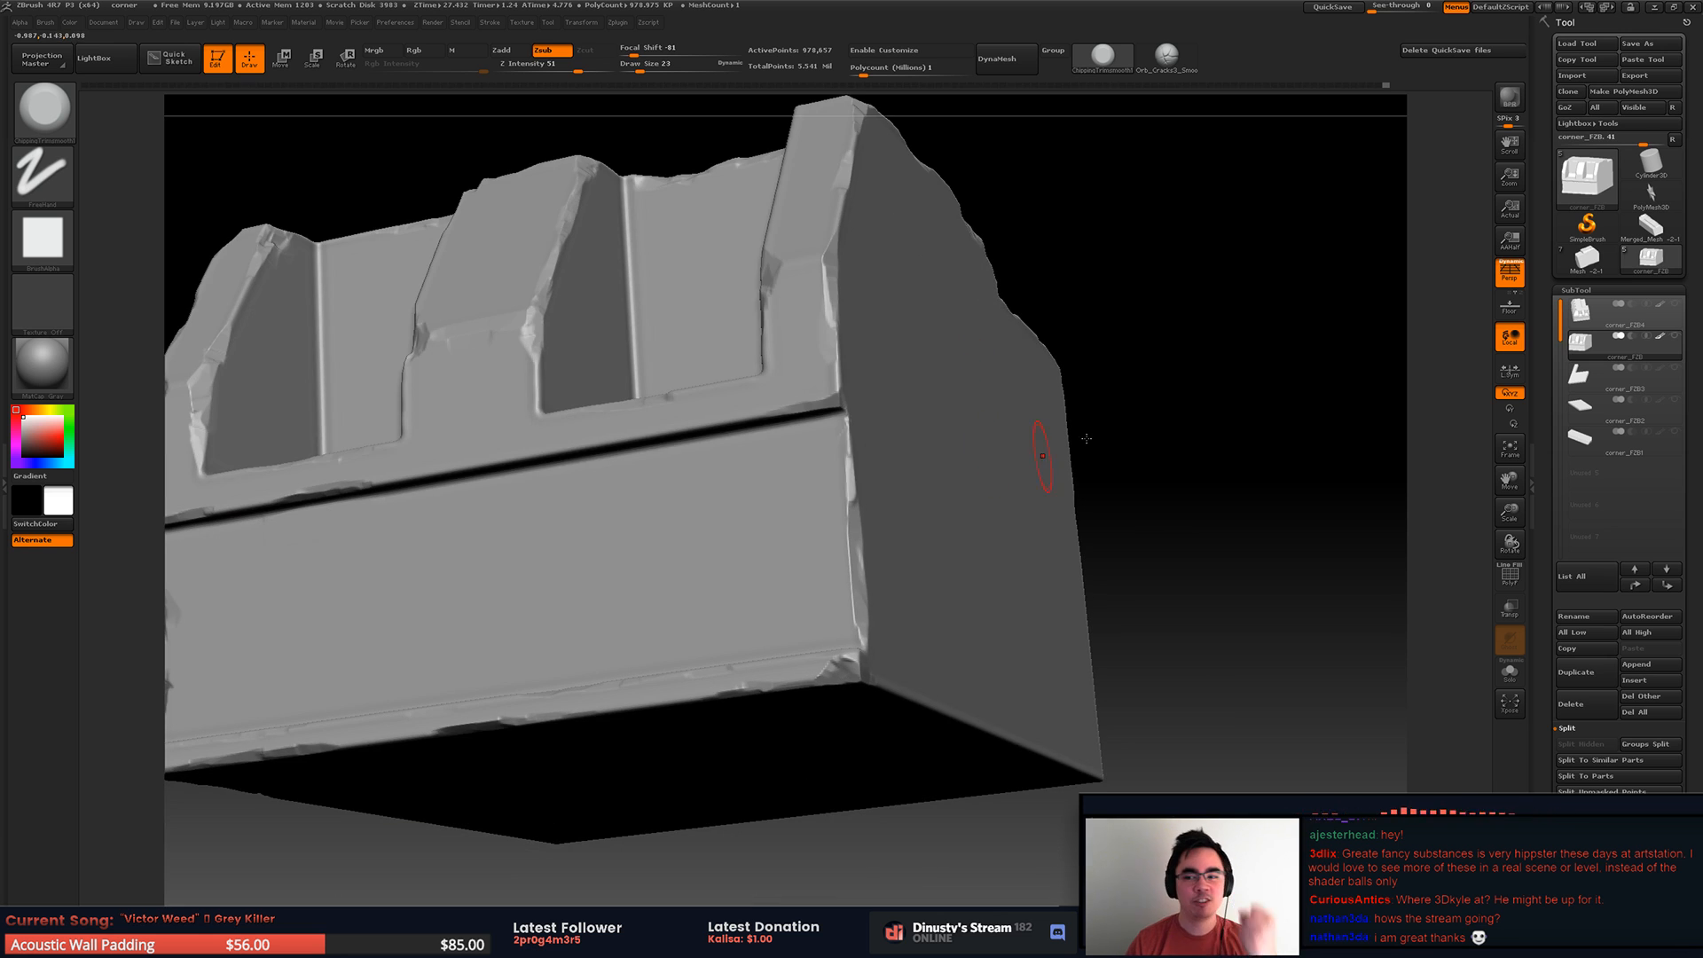
left_click_drag(1283, 440, 1261, 483)
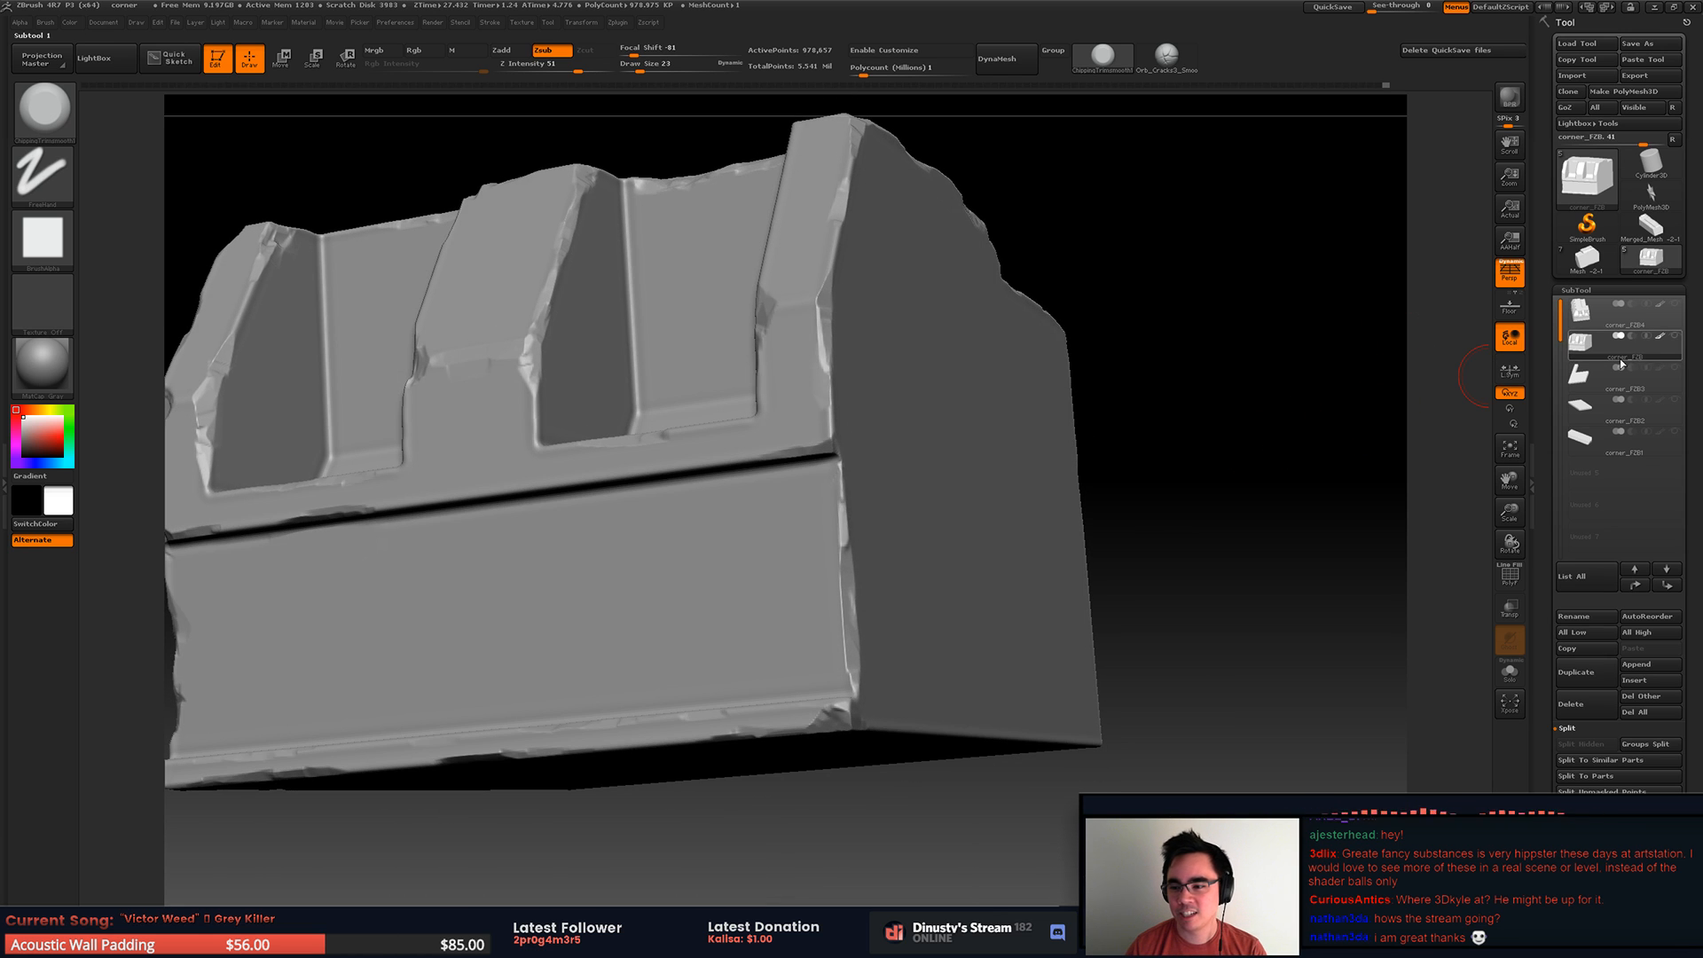
left_click(1597, 314)
Step: Try trimming chips into the outer upper corner of the end rib and along its adjoining roof edge
mouse_move(1054, 525)
right_mouse_down()
mouse_move(923, 479)
mouse_move(768, 535)
mouse_move(785, 567)
mouse_move(810, 381)
mouse_move(817, 429)
right_mouse_up()
mouse_move(745, 449)
left_mouse_down()
mouse_move(733, 484)
mouse_move(753, 411)
left_mouse_up()
right_click_drag(787, 342, 701, 457)
mouse_move(701, 457)
left_mouse_down()
mouse_move(776, 355)
mouse_move(701, 433)
mouse_move(788, 339)
left_mouse_up()
mouse_move(809, 321)
right_mouse_down()
mouse_move(869, 363)
mouse_move(798, 390)
right_mouse_up()
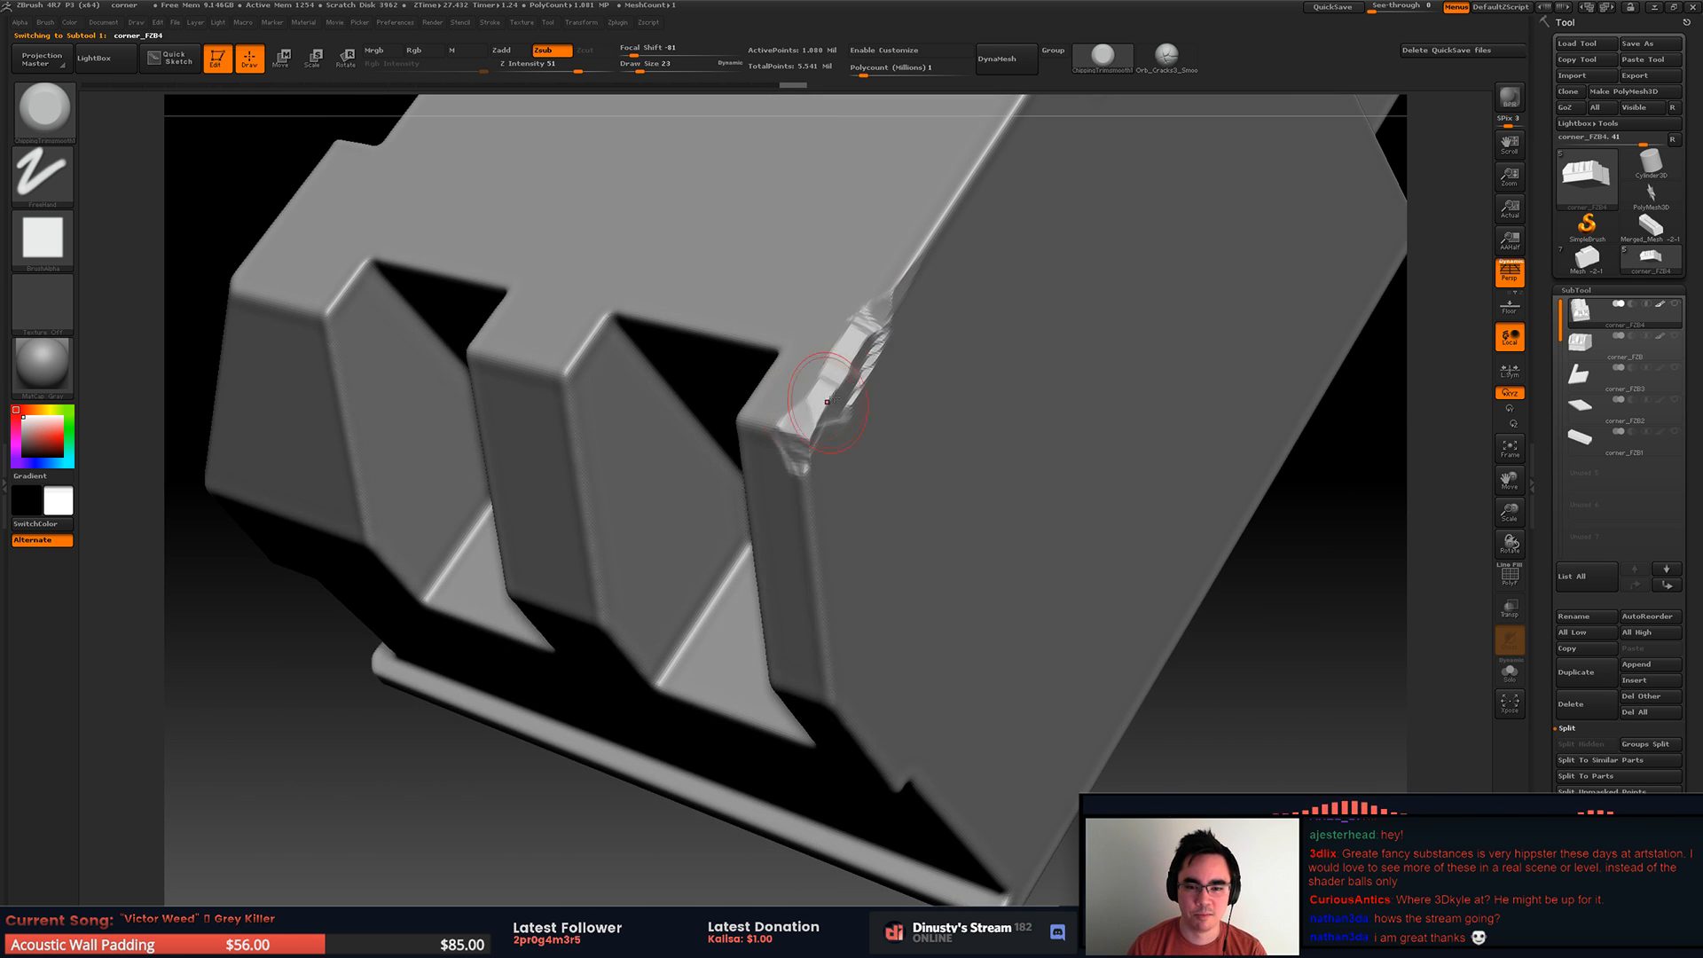
Step: Undo the trial trim strokes on the end rib's upper corner
key("ctrl+z")
key("ctrl+z")
key("ctrl+z")
key("ctrl+z")
key("ctrl+z")
key("ctrl+z")
key("ctrl+z")
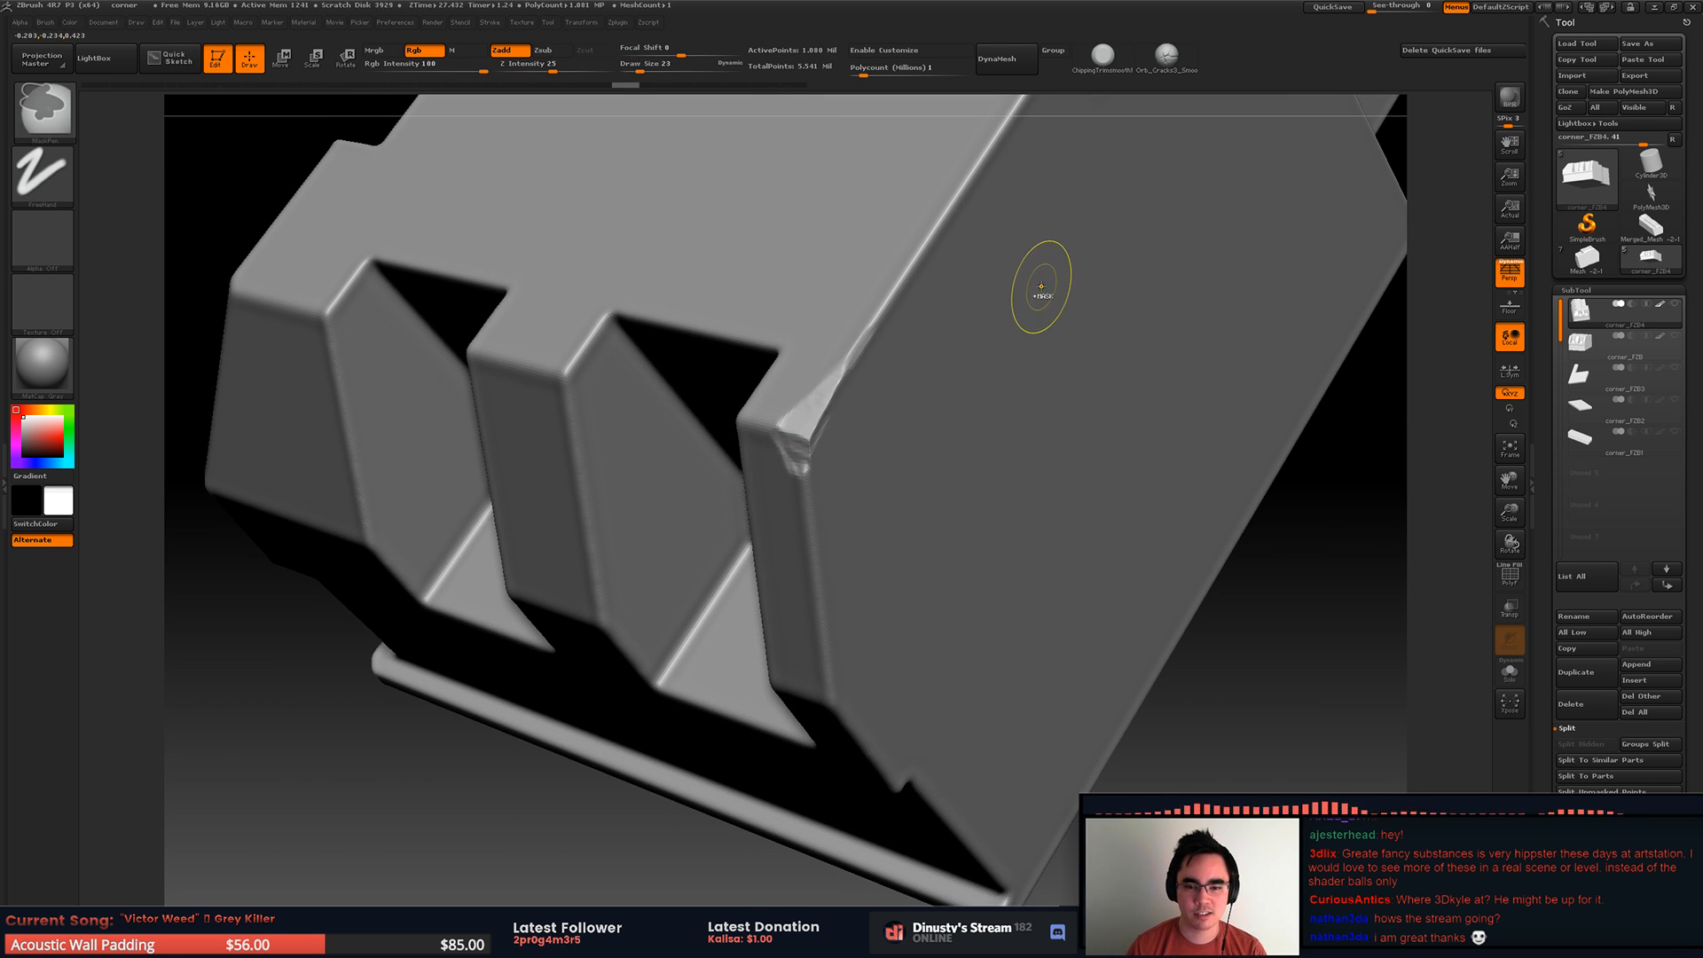
key("ctrl+z")
Step: Isolate the section around the block's outer corner by hiding the rest, and set the brush's draw size to 51
right_click_drag(1019, 323, 802, 349, "ctrl")
right_click_drag(865, 286, 823, 432, "alt")
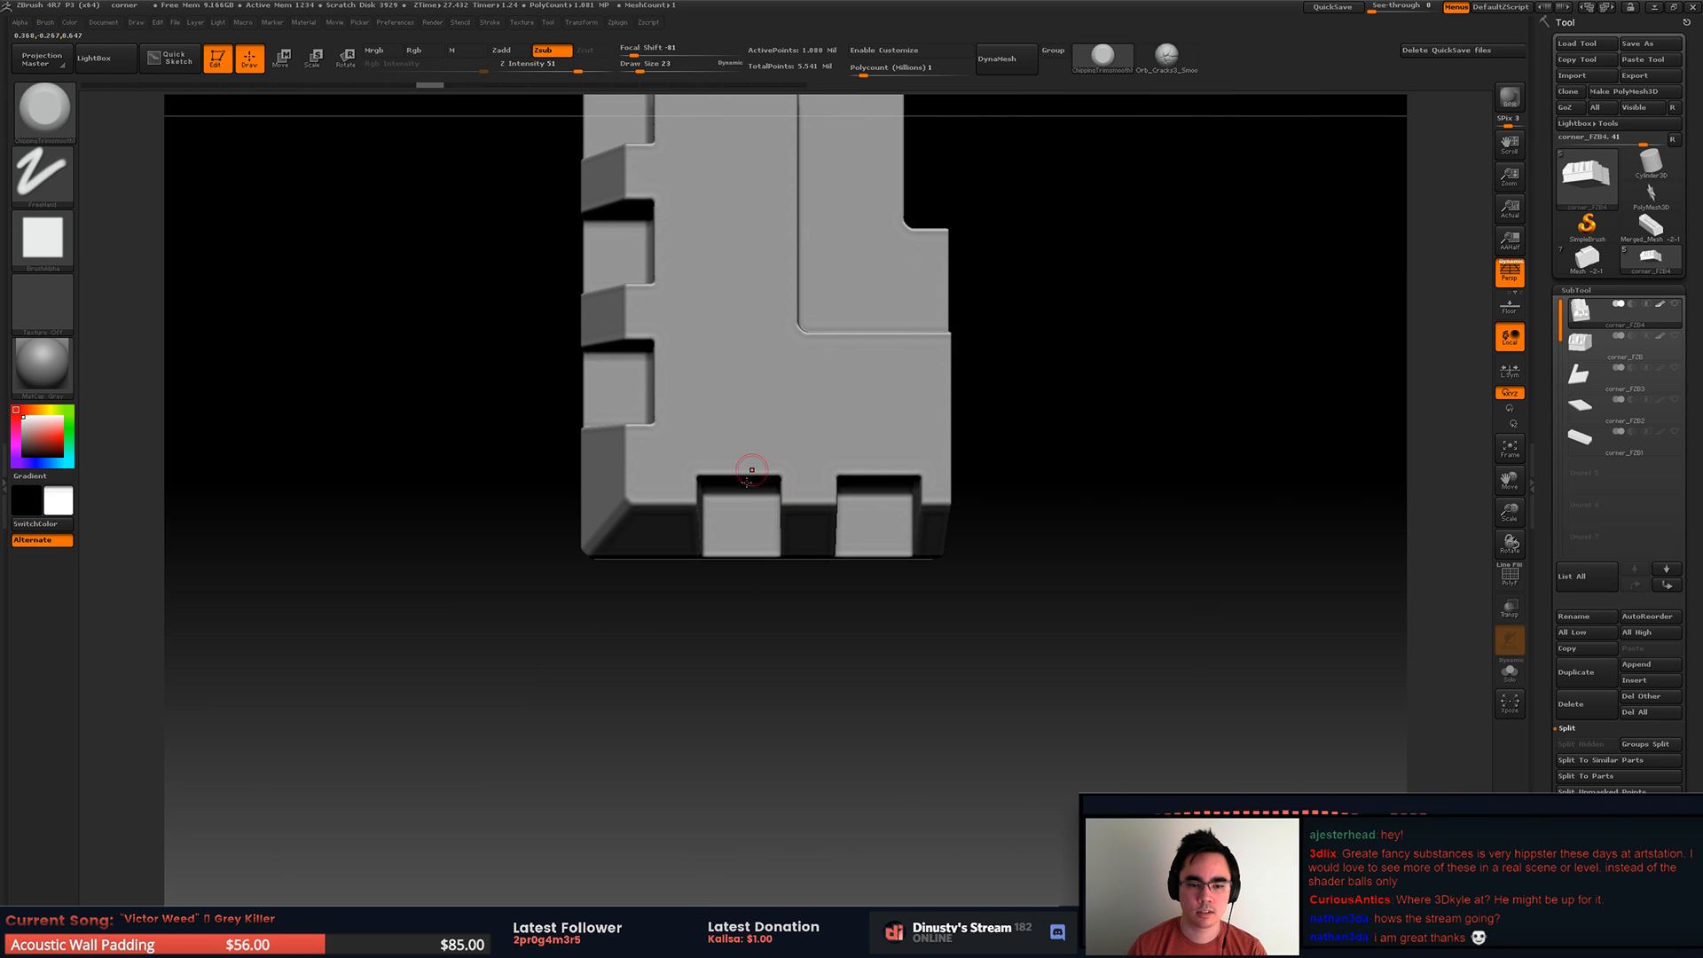
key("ctrl+shift")
left_click_drag(471, 369, 893, 684, "ctrl+shift")
left_click_drag(568, 497, 608, 555)
mouse_move(626, 562)
right_mouse_down()
mouse_move(741, 544)
mouse_move(927, 373)
mouse_move(801, 459)
right_mouse_up()
key("s")
left_click_drag(801, 459, 809, 461)
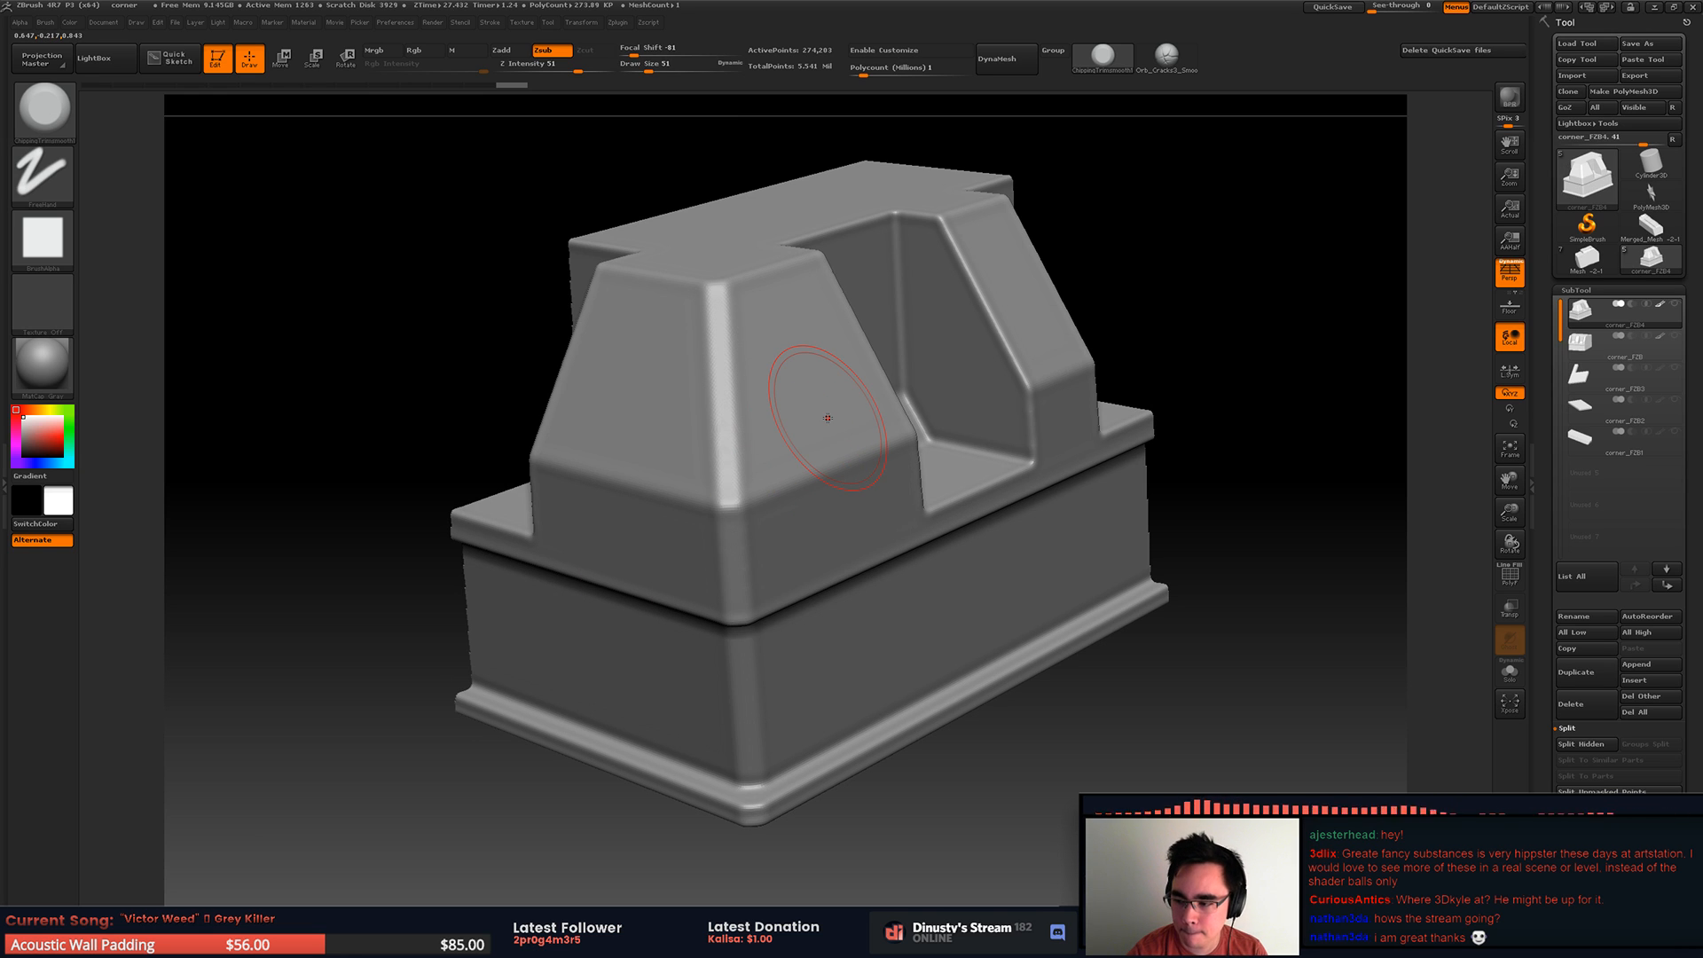
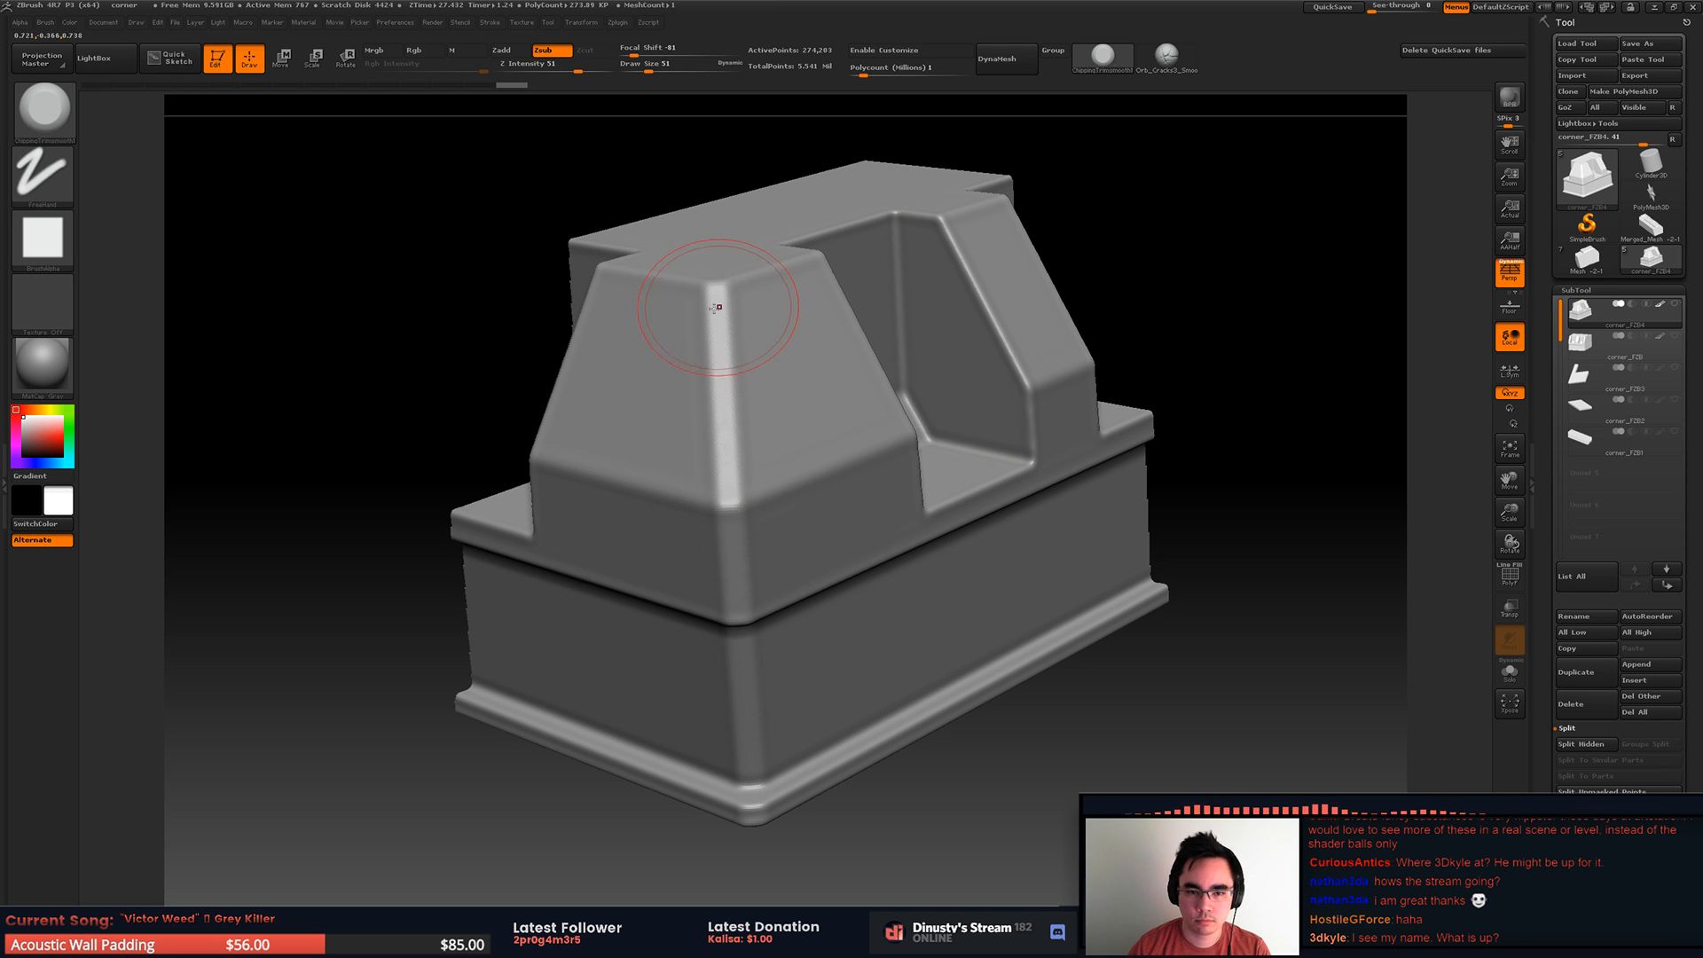
Step: Try trimming a broad worn surface down the full sloped outer corner edge of the end block
key("space")
mouse_move(747, 507)
left_mouse_down()
mouse_move(734, 561)
mouse_move(745, 514)
mouse_move(704, 295)
left_mouse_up()
mouse_move(704, 295)
right_mouse_down()
mouse_move(729, 368)
mouse_move(745, 350)
right_mouse_up()
key("ctrl+z")
left_click_drag(765, 510, 729, 288)
right_click_drag(840, 253, 738, 325)
left_click_drag(737, 324, 722, 291)
mouse_move(726, 292)
right_mouse_down()
mouse_move(752, 244)
mouse_move(737, 275)
right_mouse_up()
key("space")
left_click_drag(727, 267, 712, 266)
mouse_move(733, 254)
left_mouse_down()
mouse_move(694, 263)
mouse_move(664, 362)
left_mouse_up()
right_click_drag(703, 393, 717, 298)
mouse_move(716, 298)
left_mouse_down()
mouse_move(694, 258)
mouse_move(718, 258)
mouse_move(765, 362)
left_mouse_up()
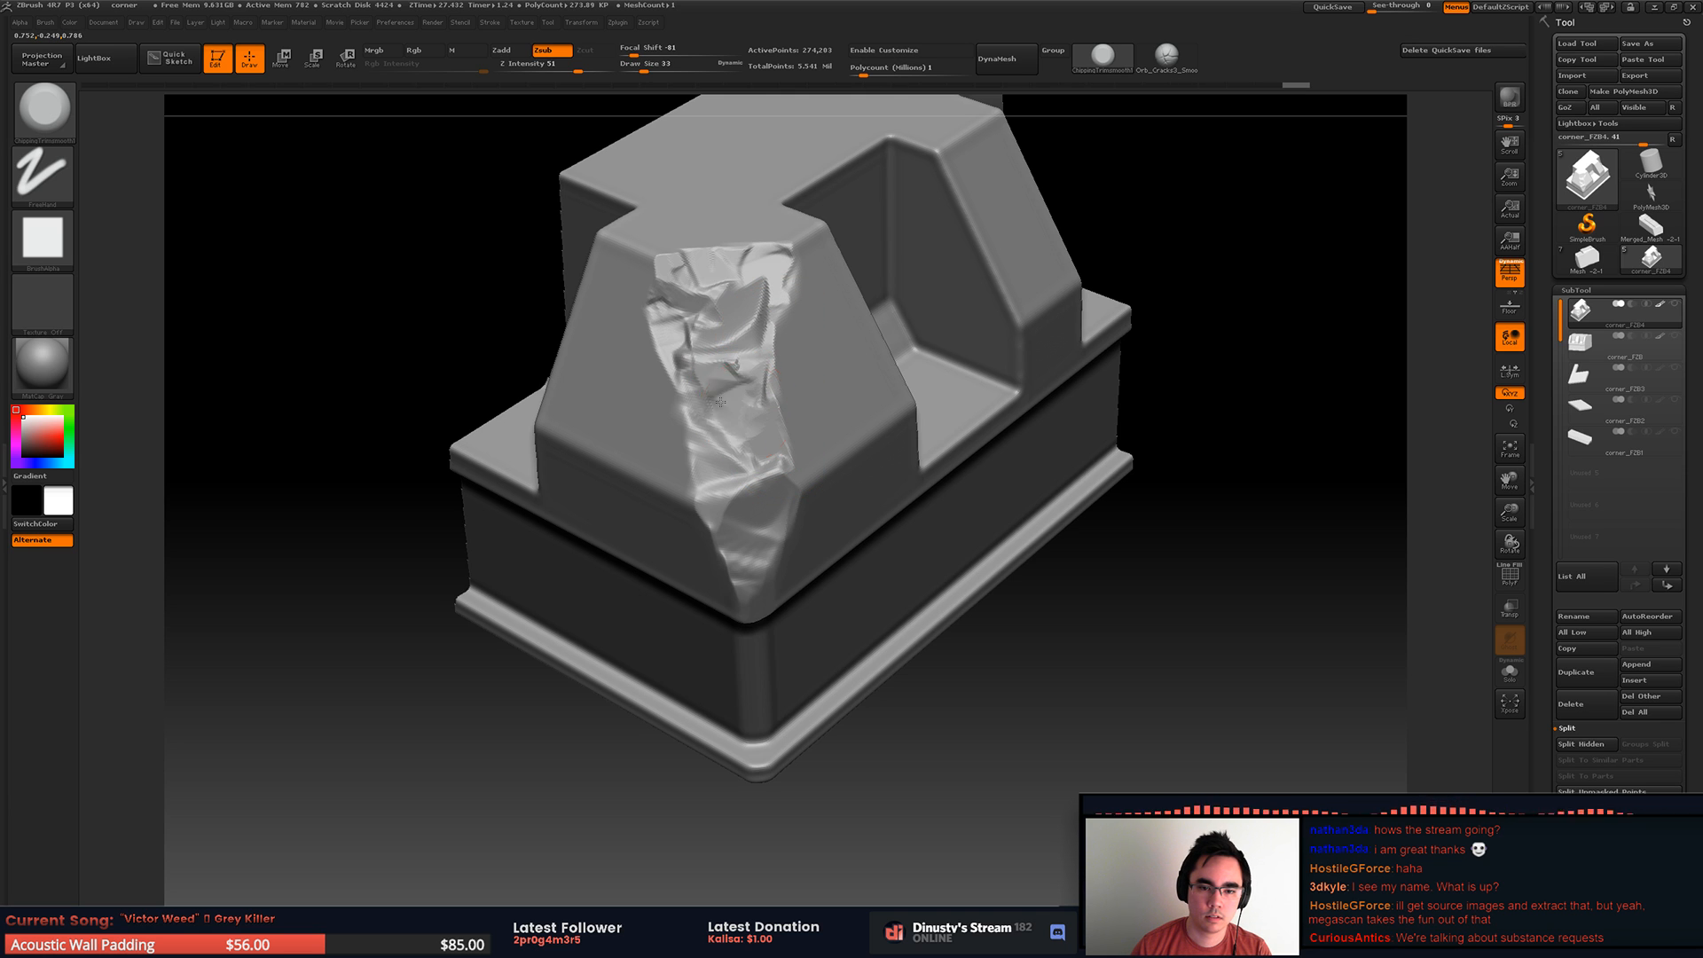
Step: Try widening the trimmed damage across both faces beside the outer corner edge
mouse_move(745, 457)
left_mouse_down()
mouse_move(723, 328)
mouse_move(791, 396)
left_mouse_up()
left_click_drag(673, 413, 738, 493)
right_click_drag(678, 537, 736, 499)
key("space")
mouse_move(736, 501)
left_mouse_down()
mouse_move(720, 507)
mouse_move(682, 410)
mouse_move(715, 465)
mouse_move(720, 410)
left_mouse_up()
key("ctrl+z")
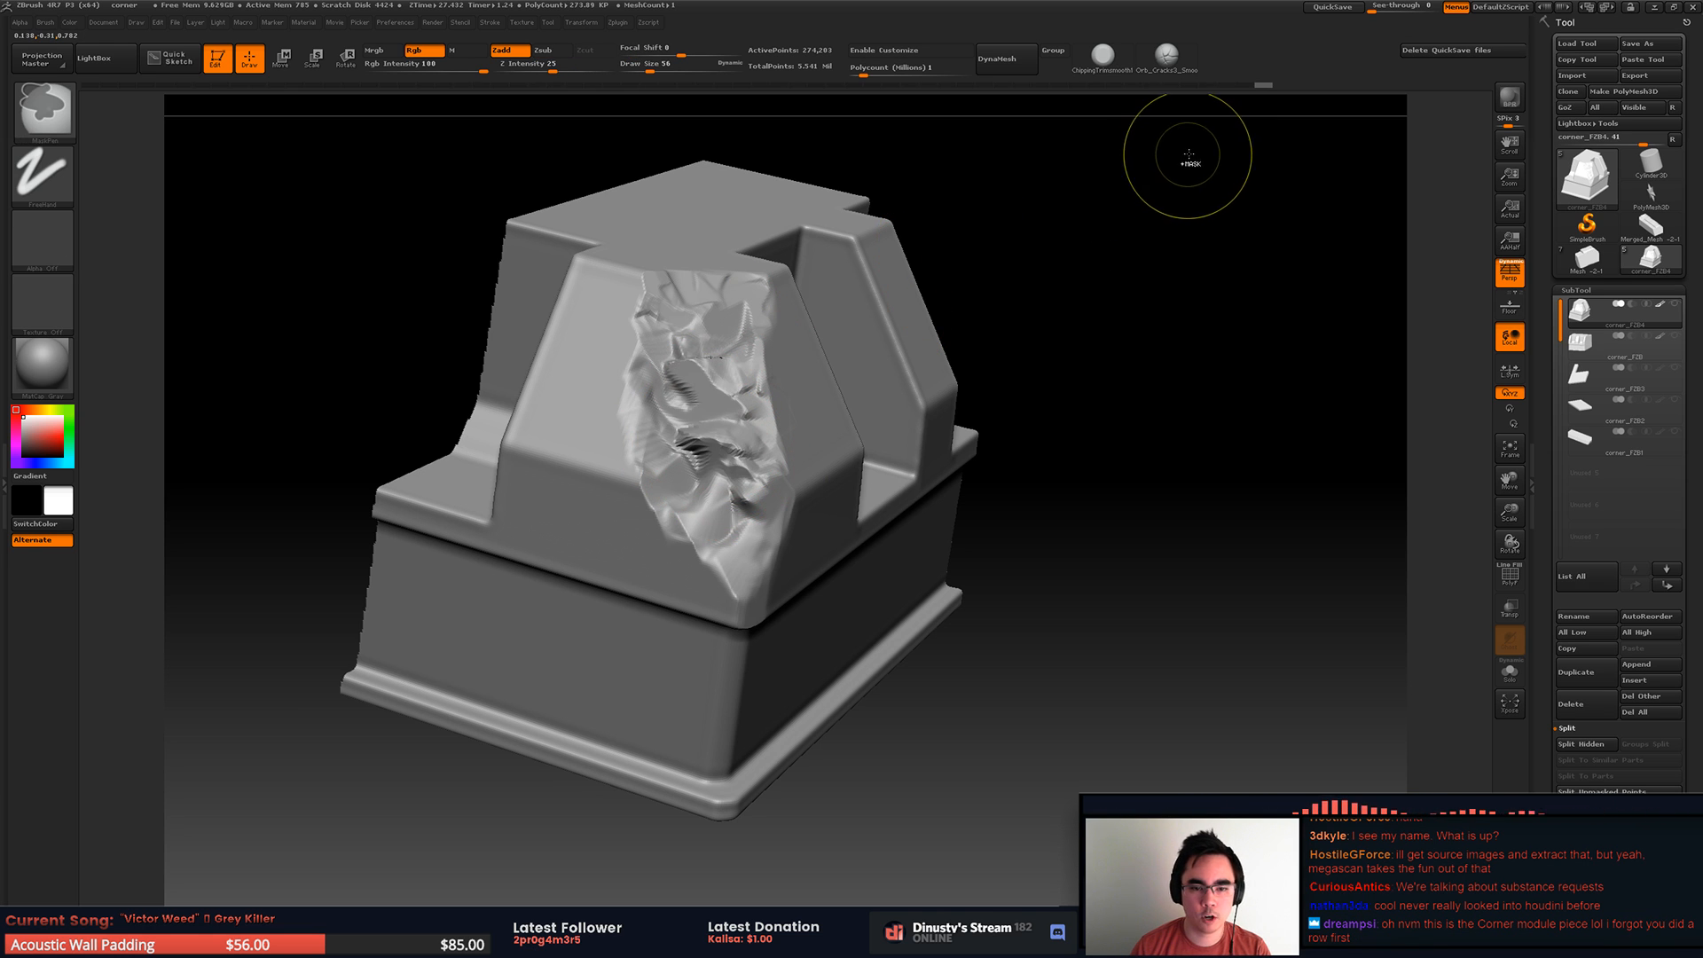
Step: Roll back all of the trial trimming on the outer corner edge
key("ctrl+z")
key("ctrl+z")
key("ctrl+z")
key("ctrl+z")
key("ctrl+z")
key("ctrl+z")
key("ctrl+z")
key("ctrl+z")
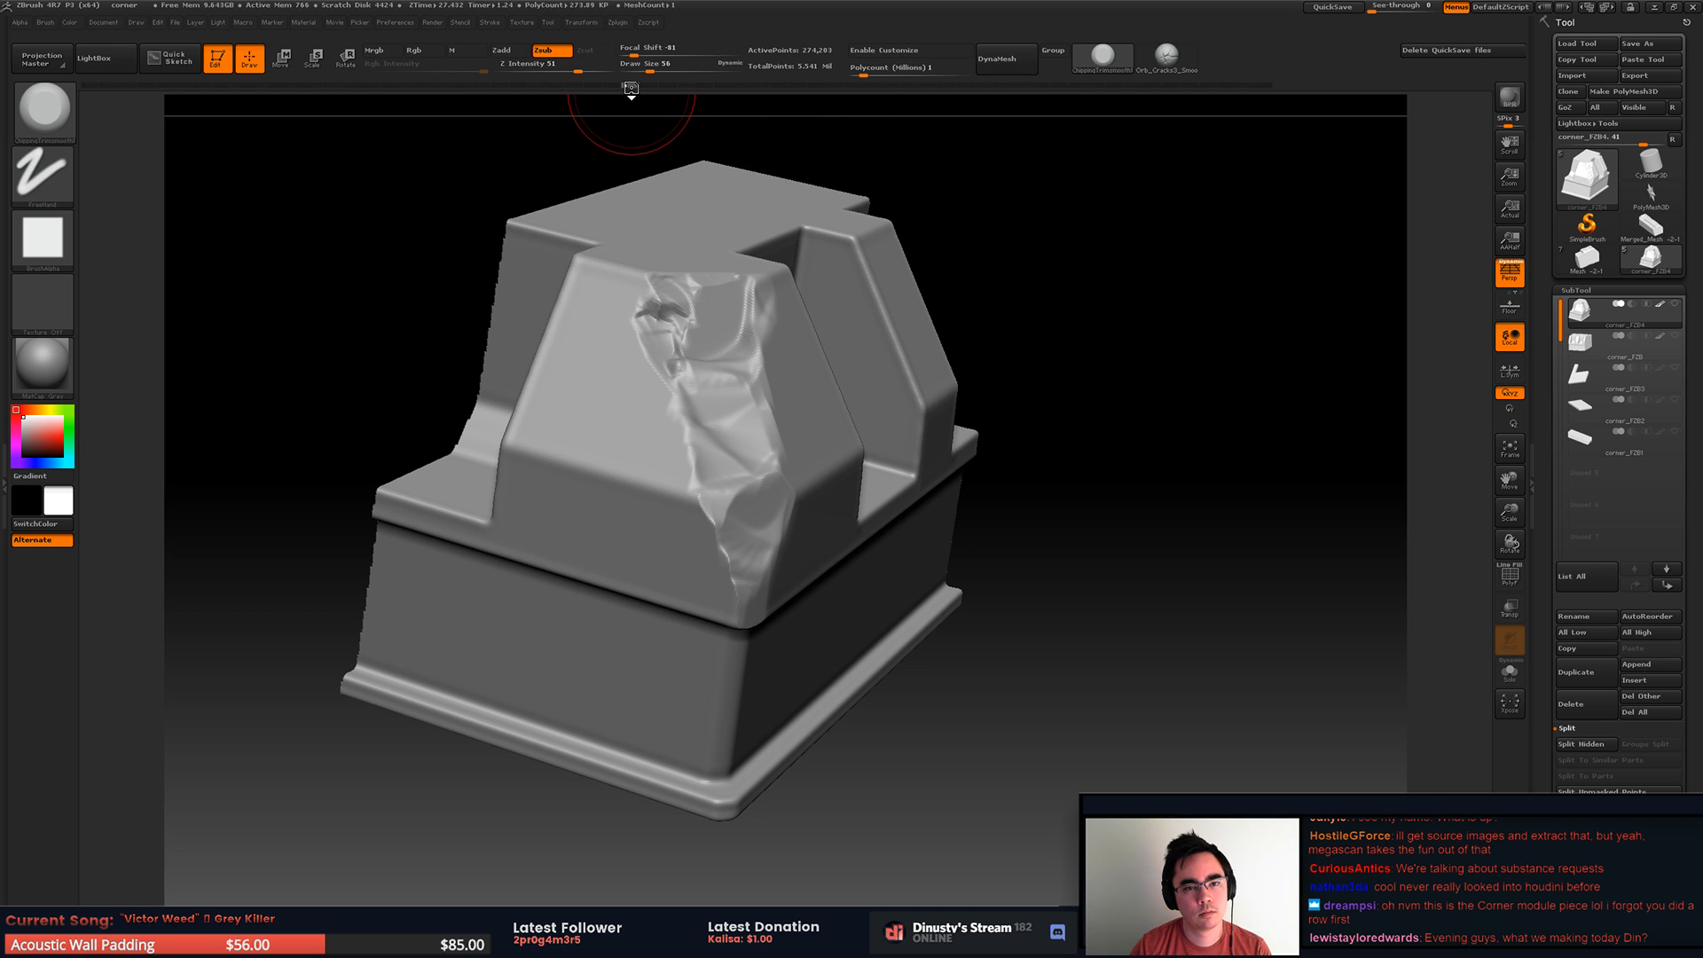
left_click_drag(630, 89, 388, 89)
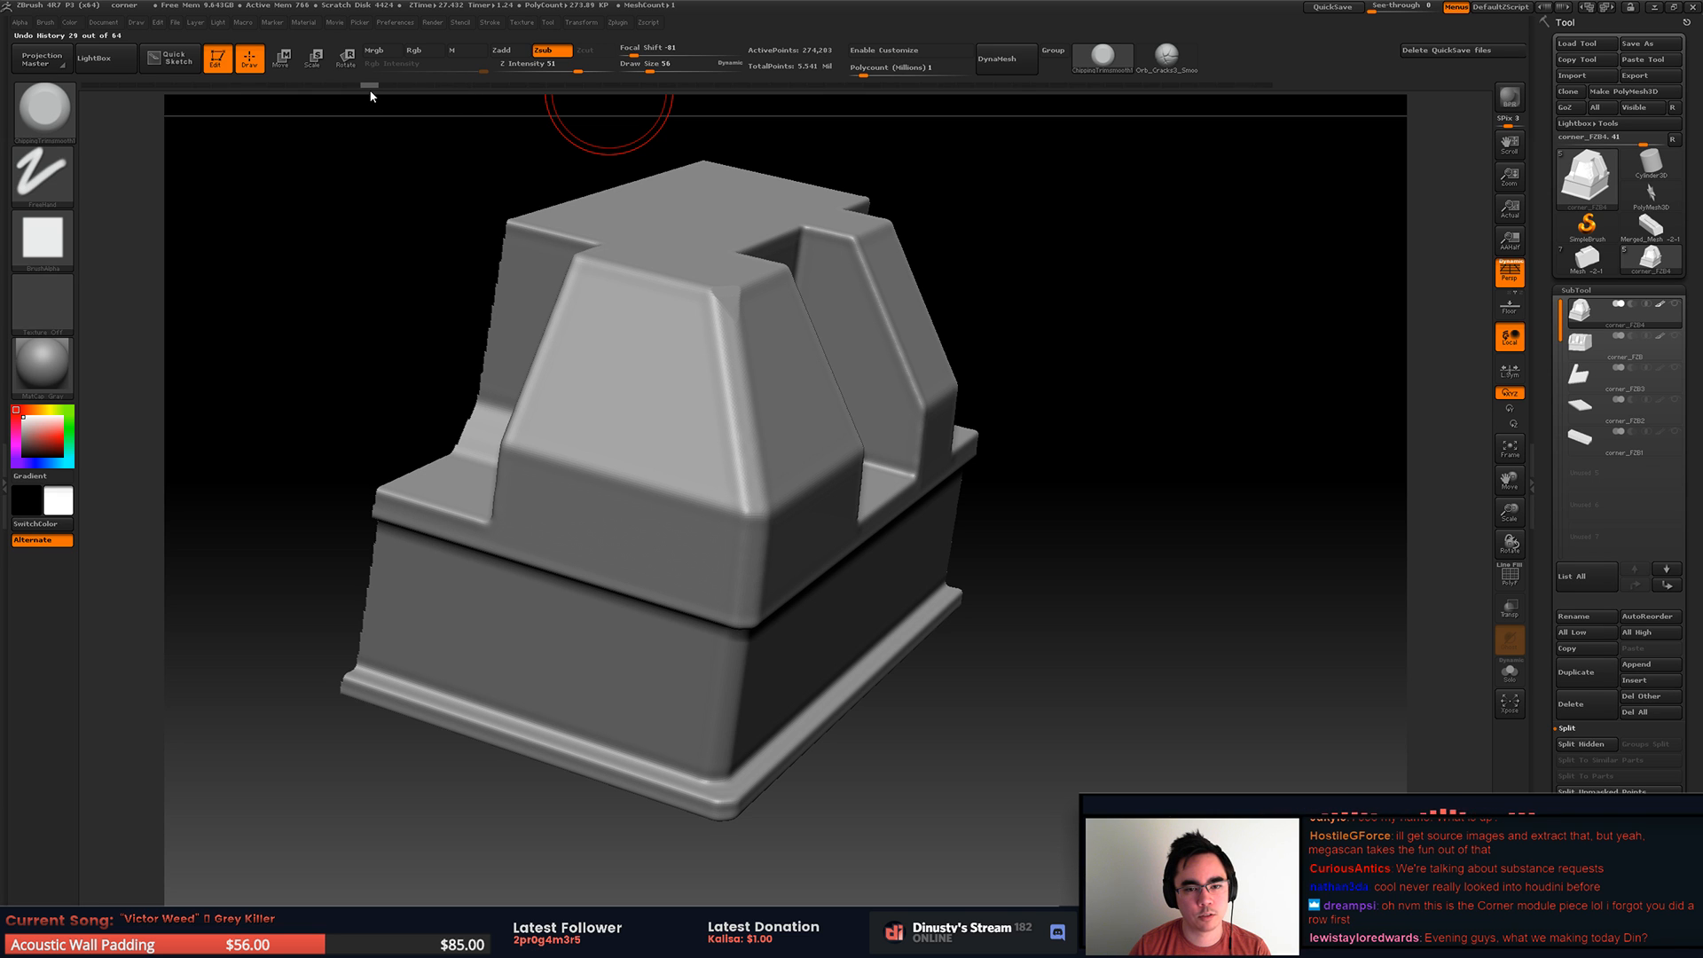
Step: Trim a first chip at the outer corner's lower bend, accepting removal of the newer undo entries
left_click(757, 510)
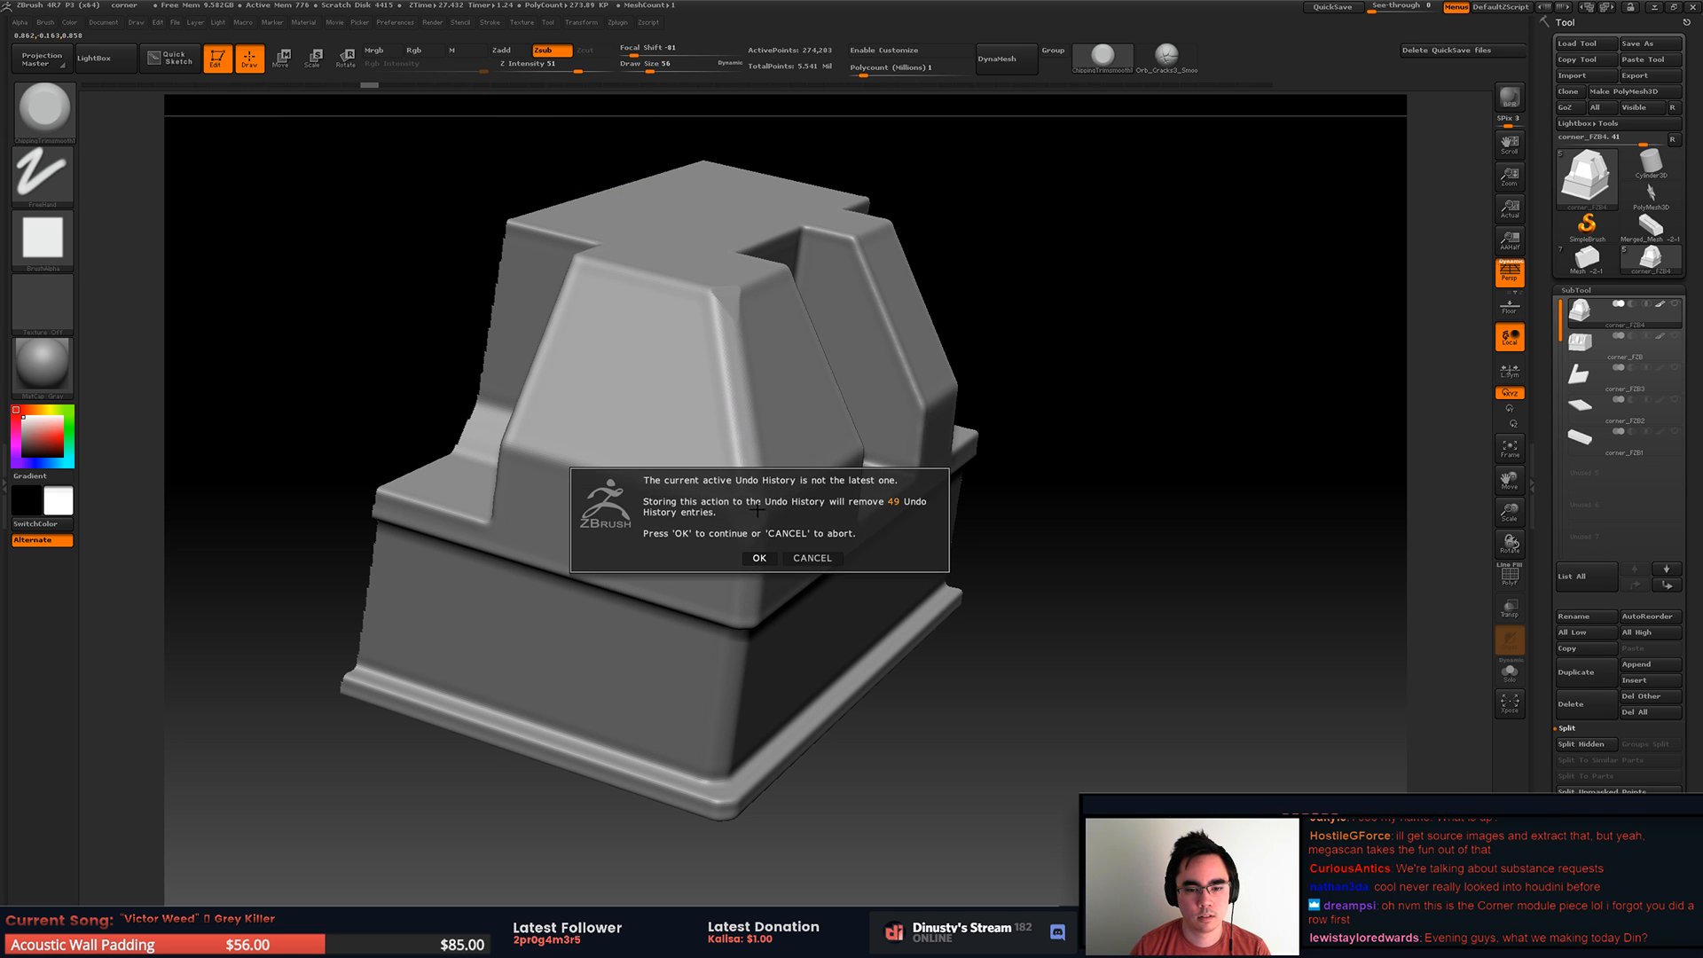
left_click(760, 558)
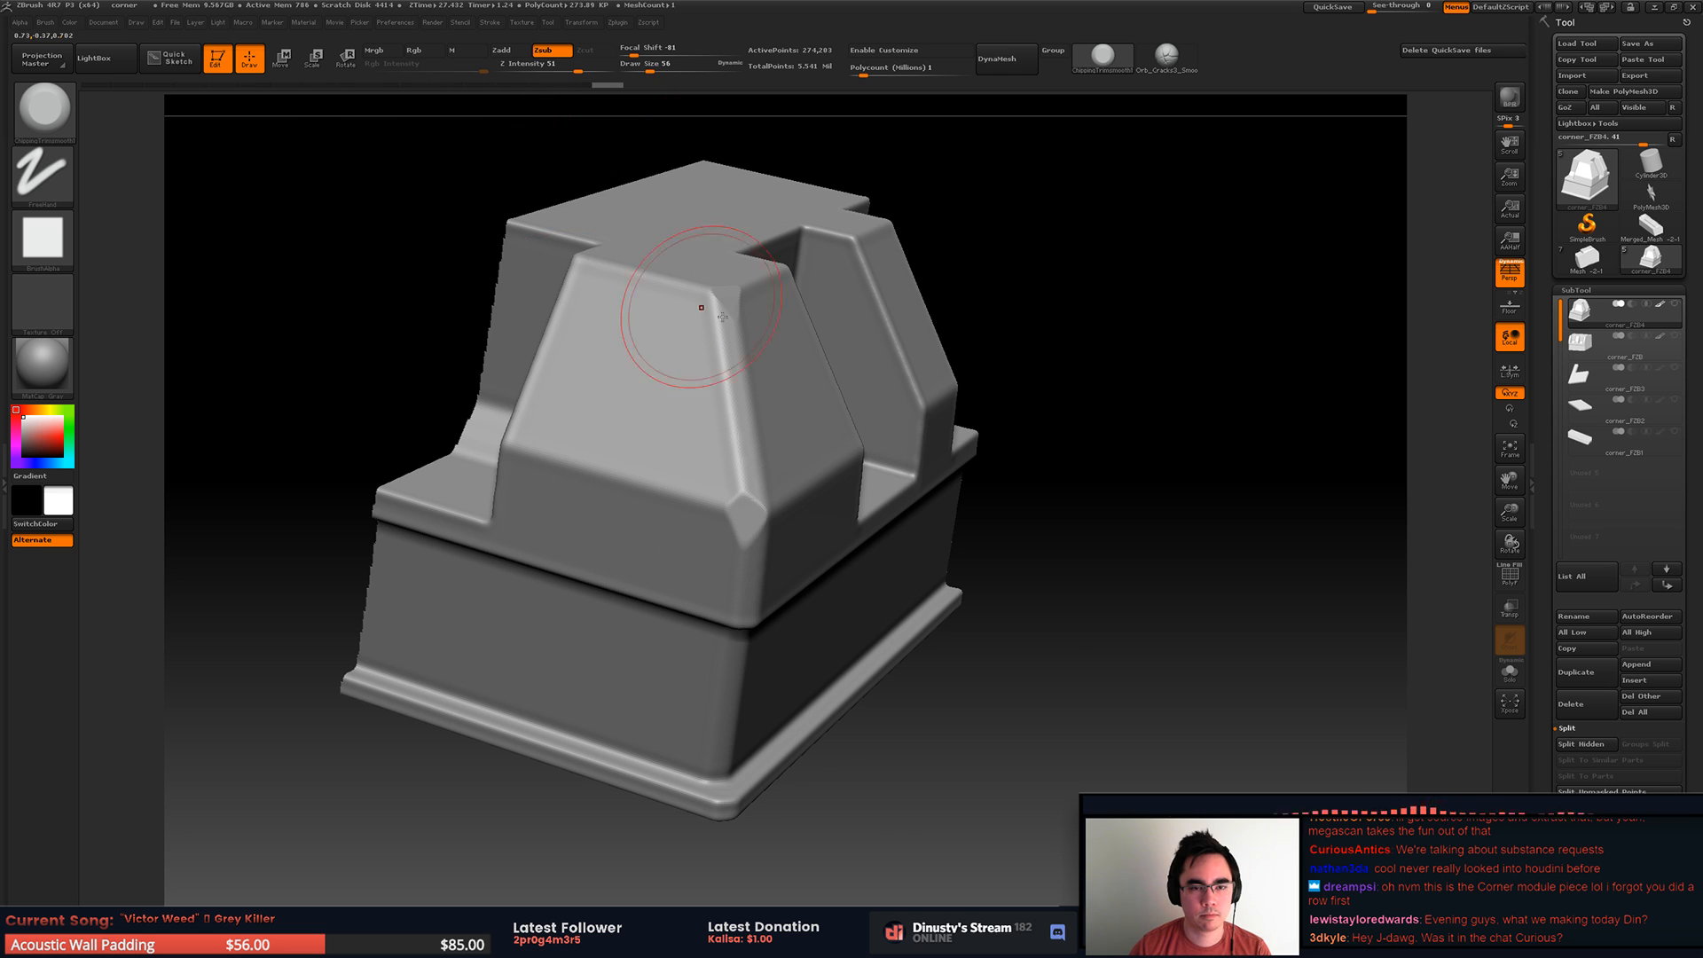
Step: Try trimming broad strokes across both faces of the outer corner and roll them back
right_click_drag(688, 301, 581, 306)
left_click_drag(728, 390, 719, 559)
mouse_move(720, 541)
left_mouse_down()
mouse_move(720, 311)
mouse_move(732, 373)
left_mouse_up()
left_click_drag(729, 434, 750, 528)
mouse_move(705, 408)
left_mouse_down()
mouse_move(687, 510)
mouse_move(745, 457)
mouse_move(842, 462)
left_mouse_up()
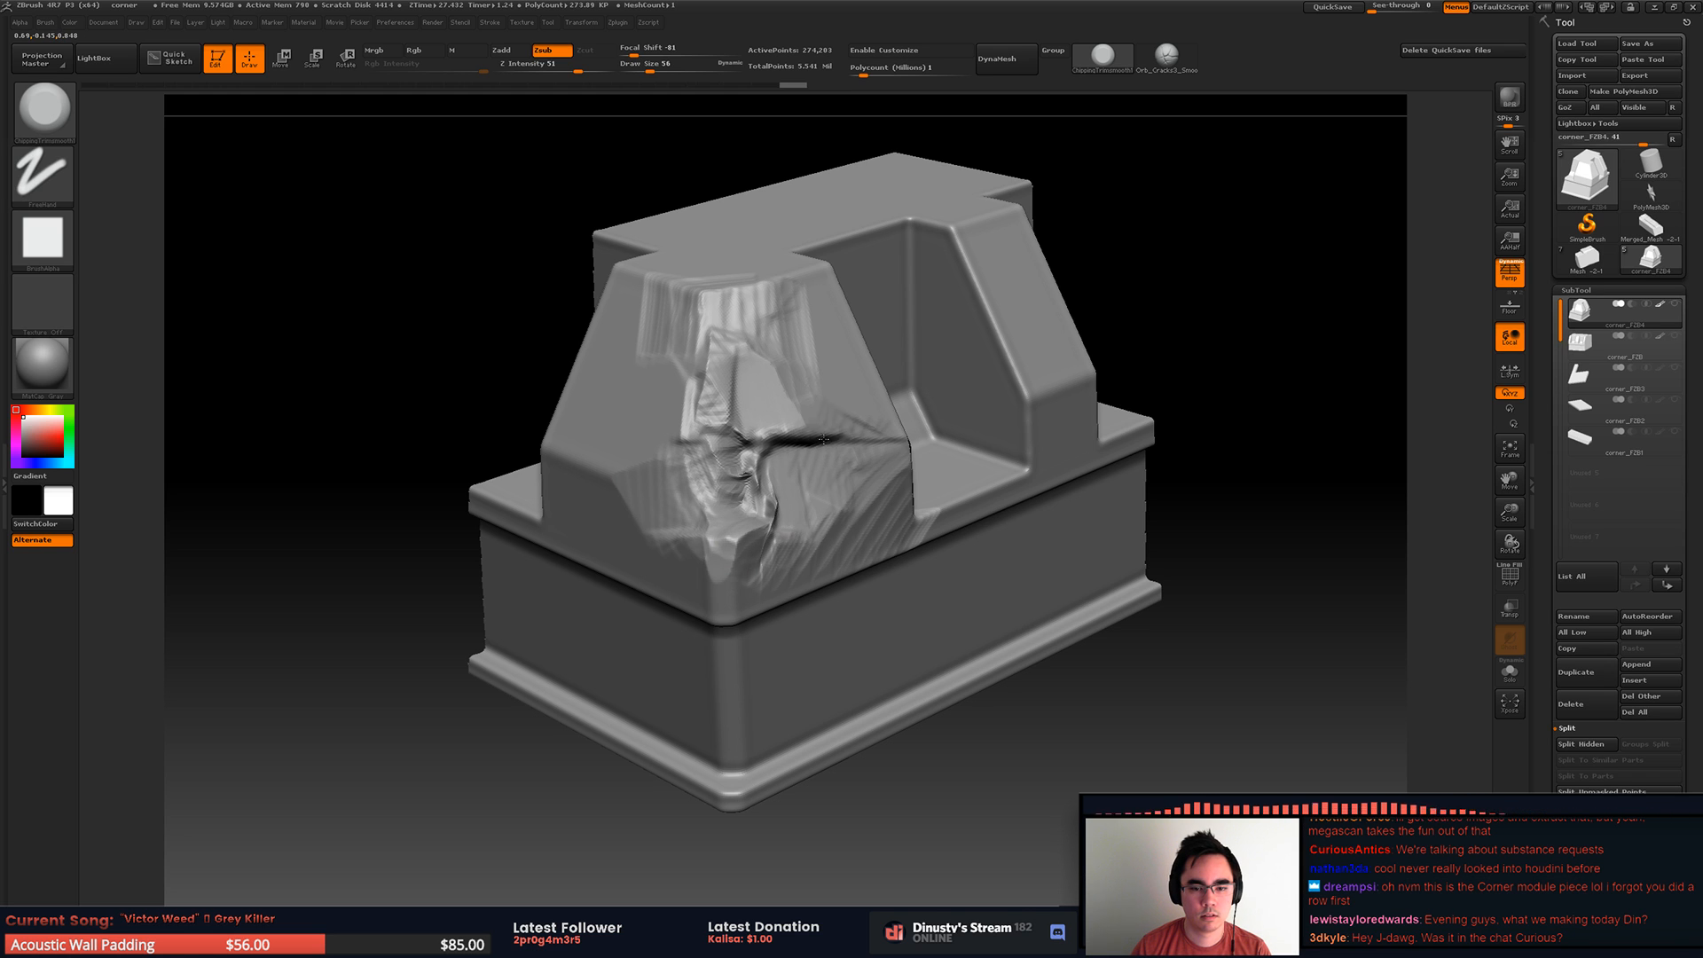
mouse_move(793, 84)
left_mouse_down()
mouse_move(581, 103)
mouse_move(597, 100)
left_mouse_up()
Step: Trim more chips into the outer corner's lower bend and start one on the top corner
left_click_drag(724, 516, 811, 618)
mouse_move(737, 507)
left_mouse_down()
mouse_move(731, 529)
mouse_move(711, 489)
left_mouse_up()
right_click_drag(714, 320, 710, 265)
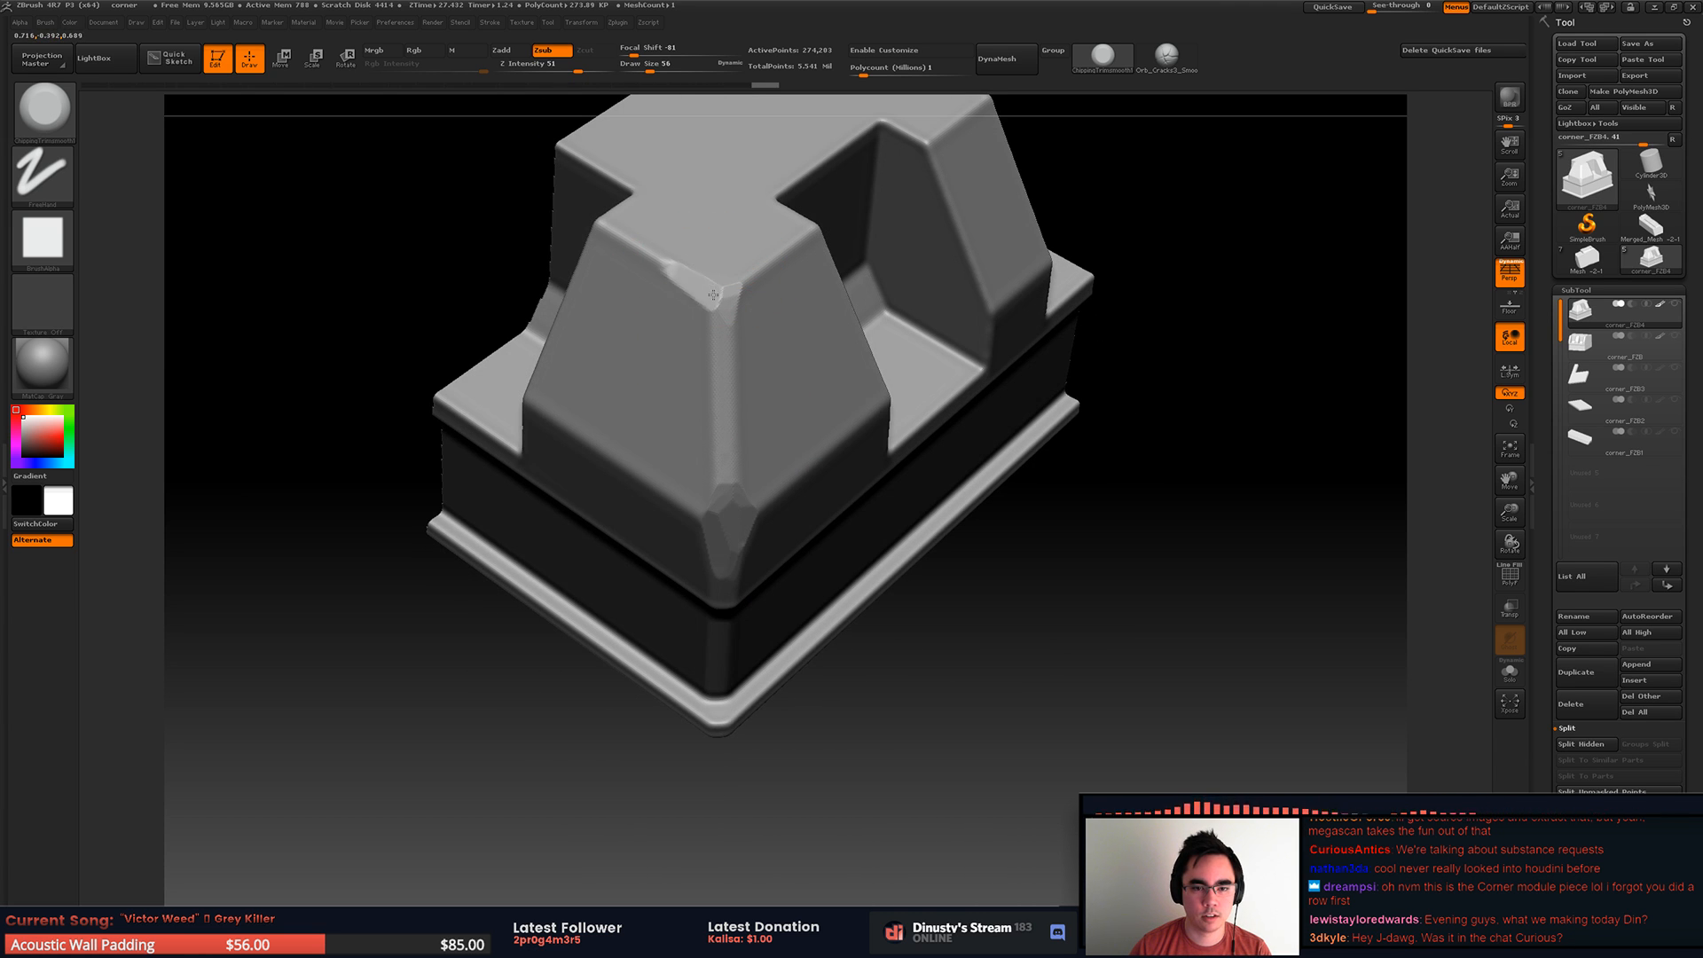
Step: Trim flat chips around the top corner point and along the adjoining top edge
left_click_drag(712, 293, 691, 282)
left_click_drag(726, 297, 724, 334)
right_click_drag(724, 315, 688, 303)
left_click_drag(643, 253, 697, 306)
left_click_drag(667, 282, 714, 327)
mouse_move(682, 273)
left_mouse_down()
mouse_move(715, 324)
mouse_move(733, 303)
mouse_move(705, 304)
left_mouse_up()
Step: Trim the sloped corner edge between the top corner and the lower bend, using a draw size of 41
key("space")
mouse_move(712, 281)
right_mouse_down()
mouse_move(703, 266)
mouse_move(757, 324)
mouse_move(718, 497)
right_mouse_up()
mouse_move(719, 497)
left_mouse_down()
mouse_move(699, 506)
mouse_move(724, 493)
left_mouse_up()
key("space")
key("ctrl+z")
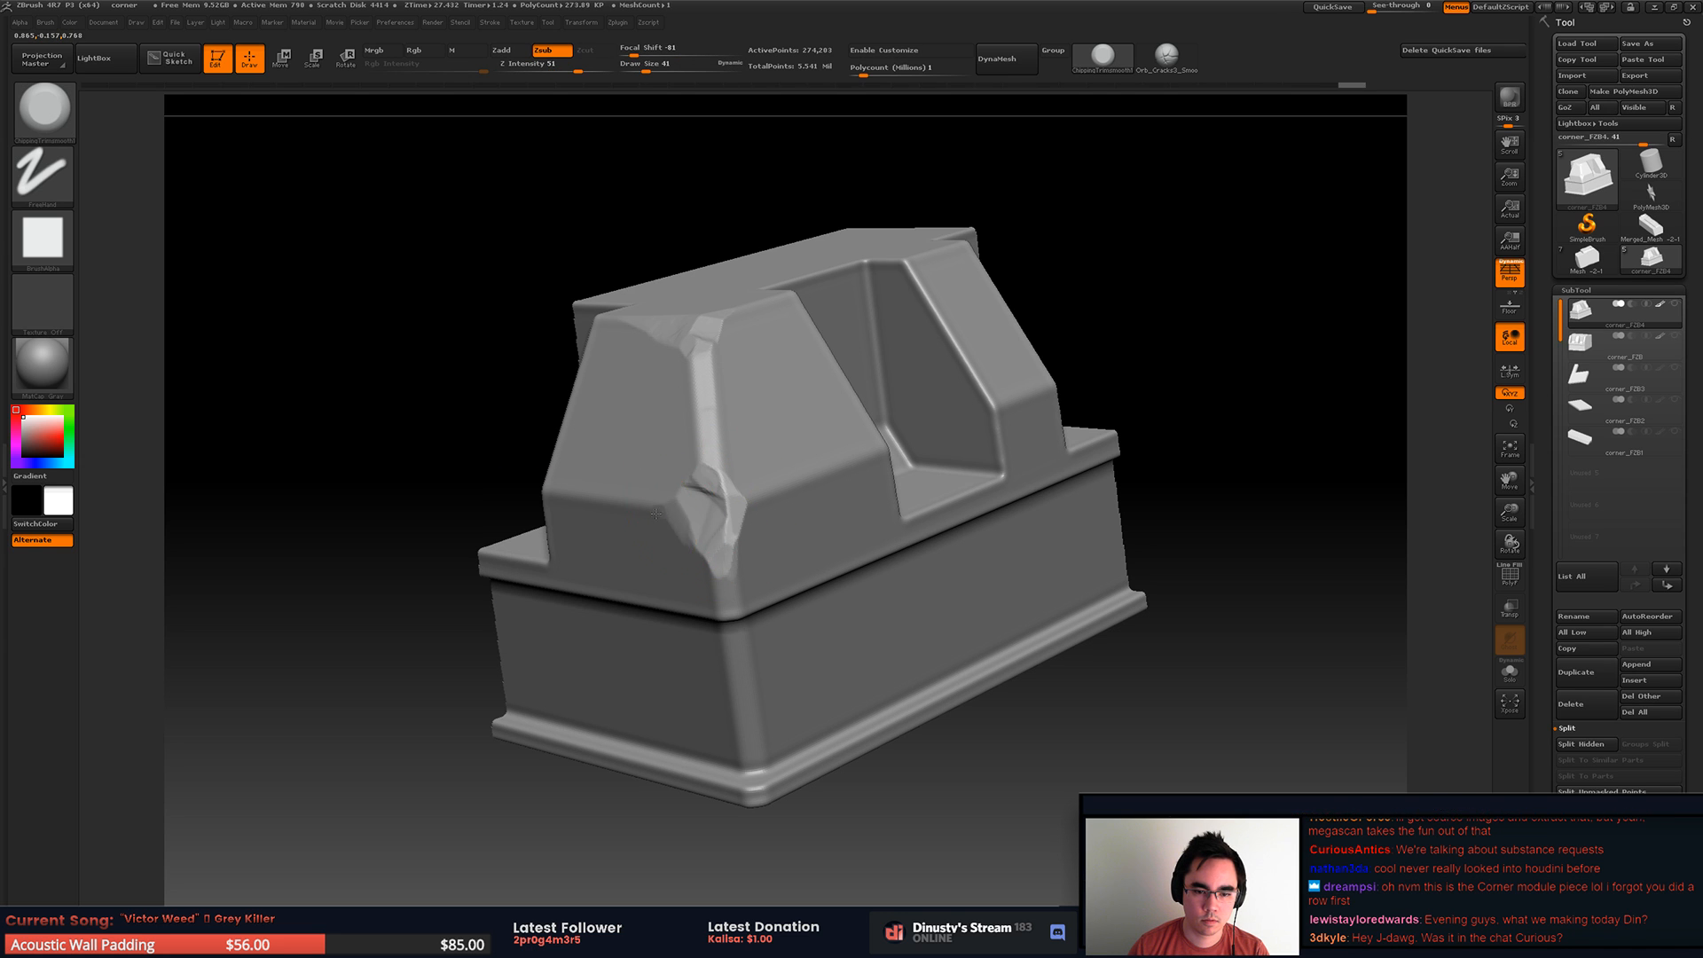
Step: Carve a deeper broken area into the outer corner's lower bend, undoing the last unwanted strokes
right_click_drag(700, 535, 765, 541)
left_click_drag(729, 496, 742, 548)
right_click_drag(754, 537, 701, 525)
left_click_drag(716, 484, 765, 511)
right_click_drag(813, 501, 783, 486)
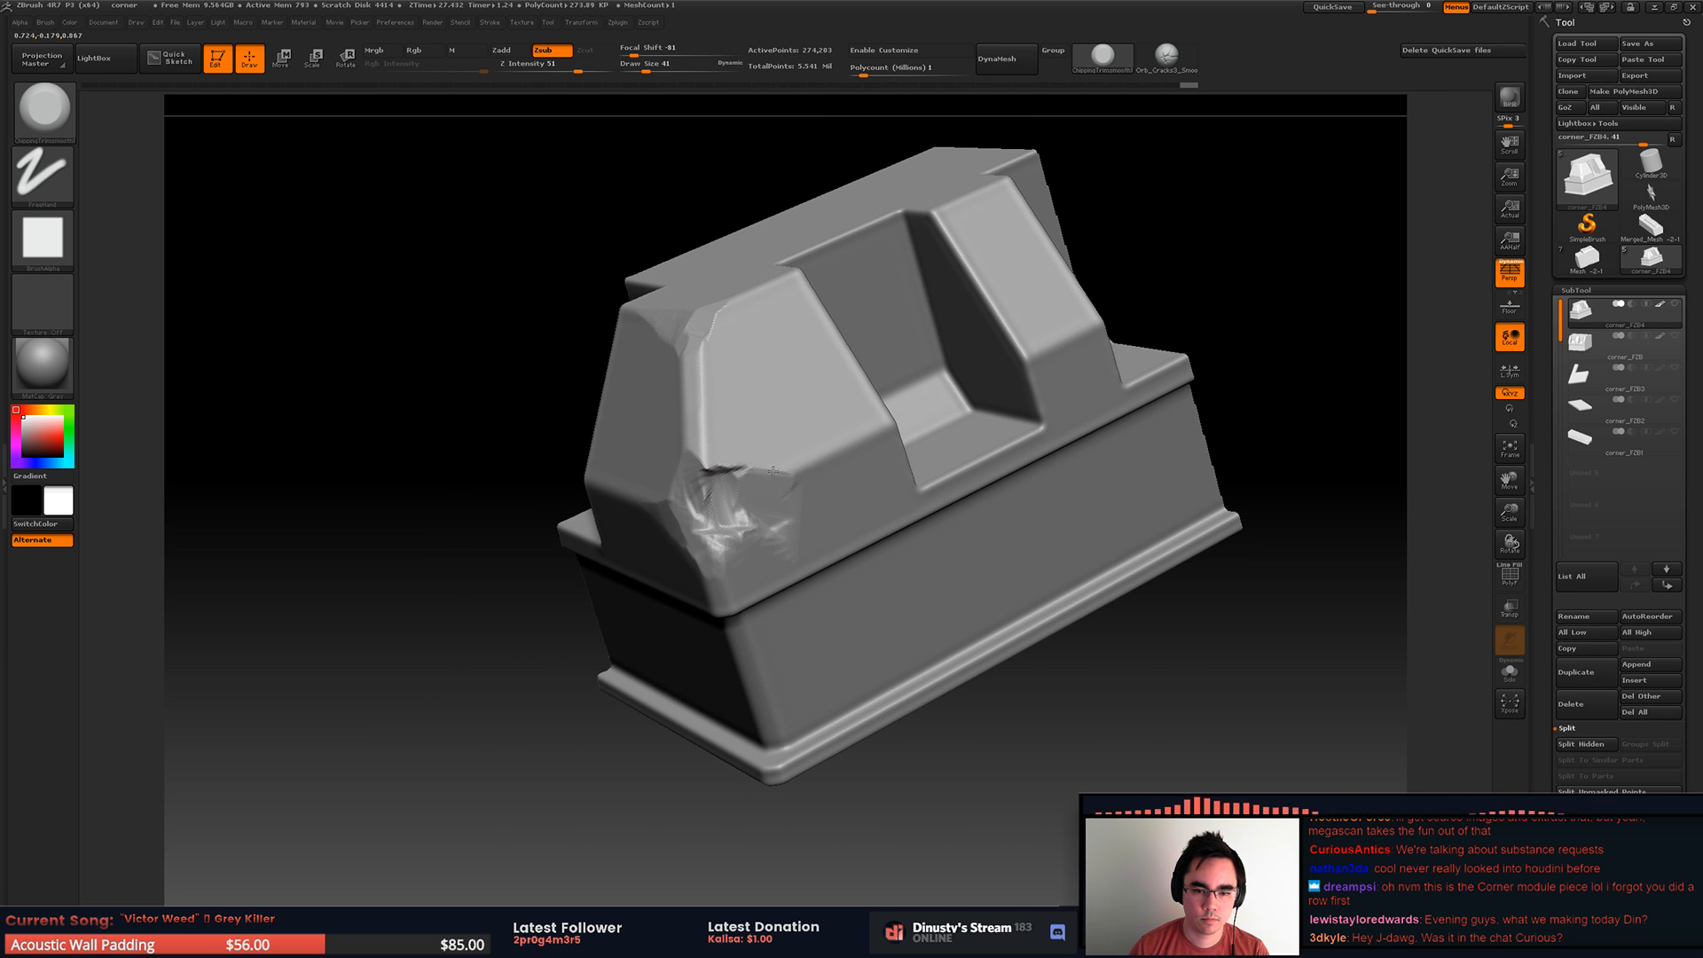
mouse_move(790, 542)
left_mouse_down()
mouse_move(792, 517)
mouse_move(729, 538)
left_mouse_up()
right_click_drag(727, 538, 695, 439)
right_click_drag(766, 340, 806, 443)
mouse_move(743, 489)
left_mouse_down()
mouse_move(671, 536)
mouse_move(690, 524)
mouse_move(694, 568)
mouse_move(699, 538)
mouse_move(672, 552)
left_mouse_up()
key("ctrl+z")
key("ctrl+z")
Step: Trim the broken area further at the lower bend with a draw size of 37
right_click_drag(709, 576, 752, 484)
mouse_move(679, 568)
left_mouse_down()
mouse_move(652, 532)
mouse_move(661, 603)
mouse_move(652, 577)
mouse_move(570, 566)
left_mouse_up()
key("space")
mouse_move(573, 566)
left_mouse_down()
mouse_move(612, 562)
mouse_move(655, 605)
mouse_move(682, 546)
mouse_move(723, 636)
left_mouse_up()
right_click_drag(722, 572, 785, 303)
Step: Mask the broken area at the lower bend and invert the mask
mouse_move(705, 390)
left_mouse_down("ctrl")
mouse_move(798, 408)
mouse_move(687, 446)
mouse_move(621, 417)
mouse_move(779, 460)
left_mouse_up("ctrl")
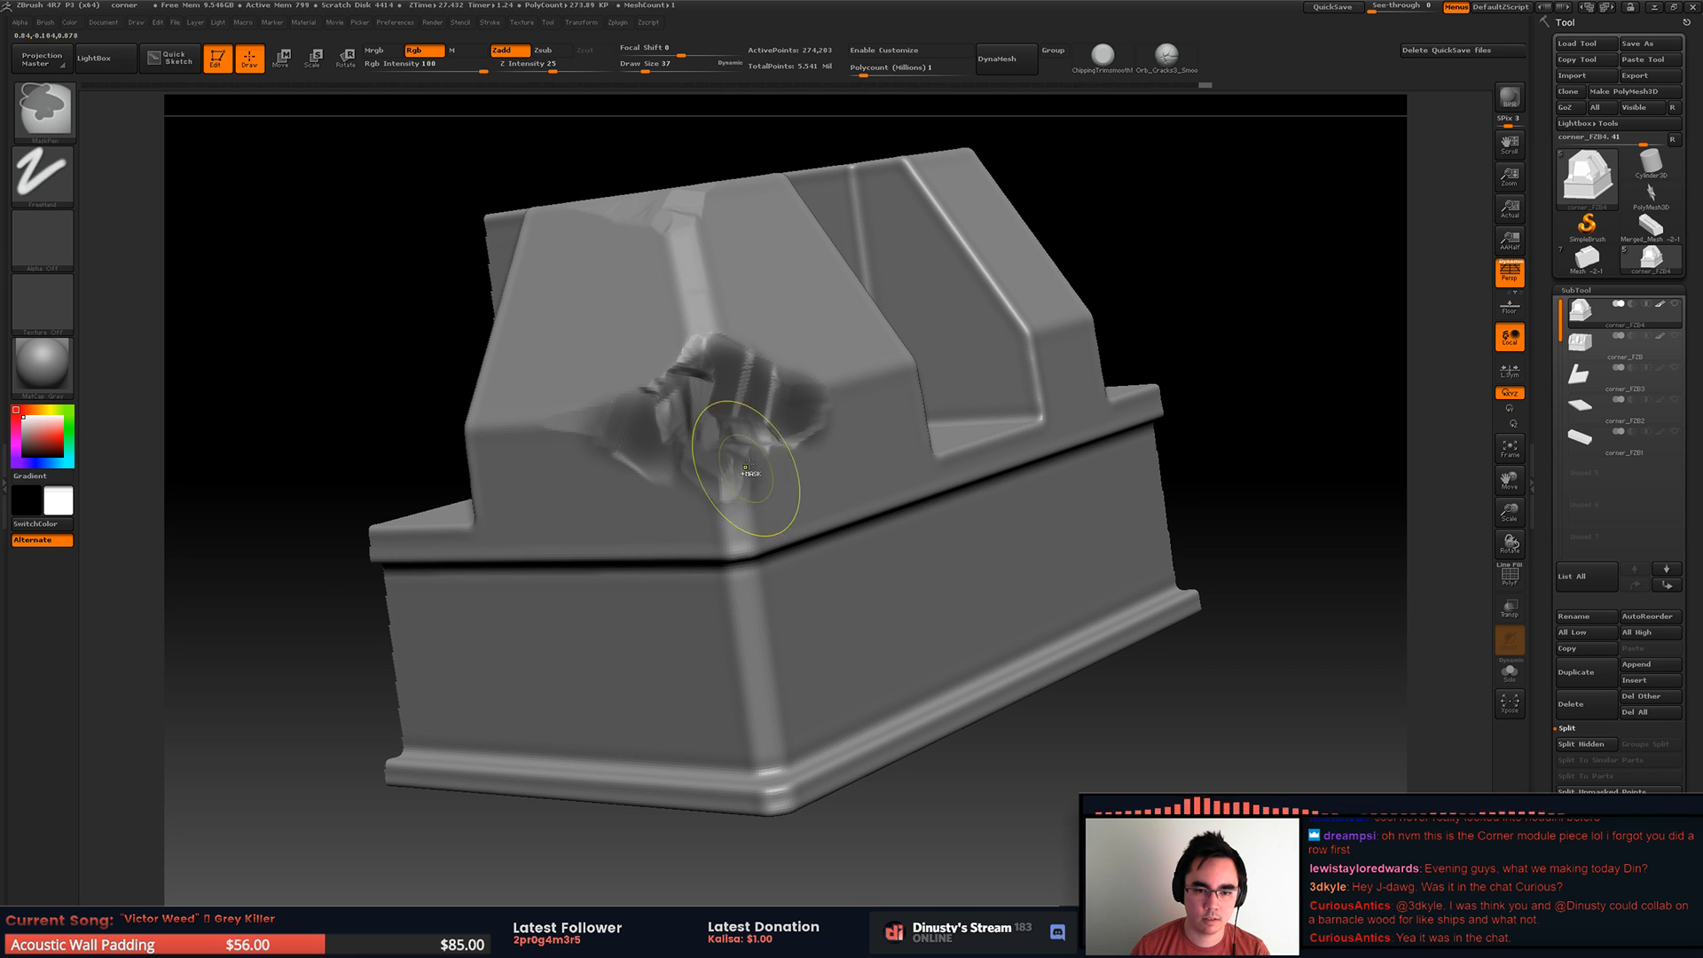
left_click(1236, 278, "ctrl")
left_click_drag(1265, 248, 1233, 268)
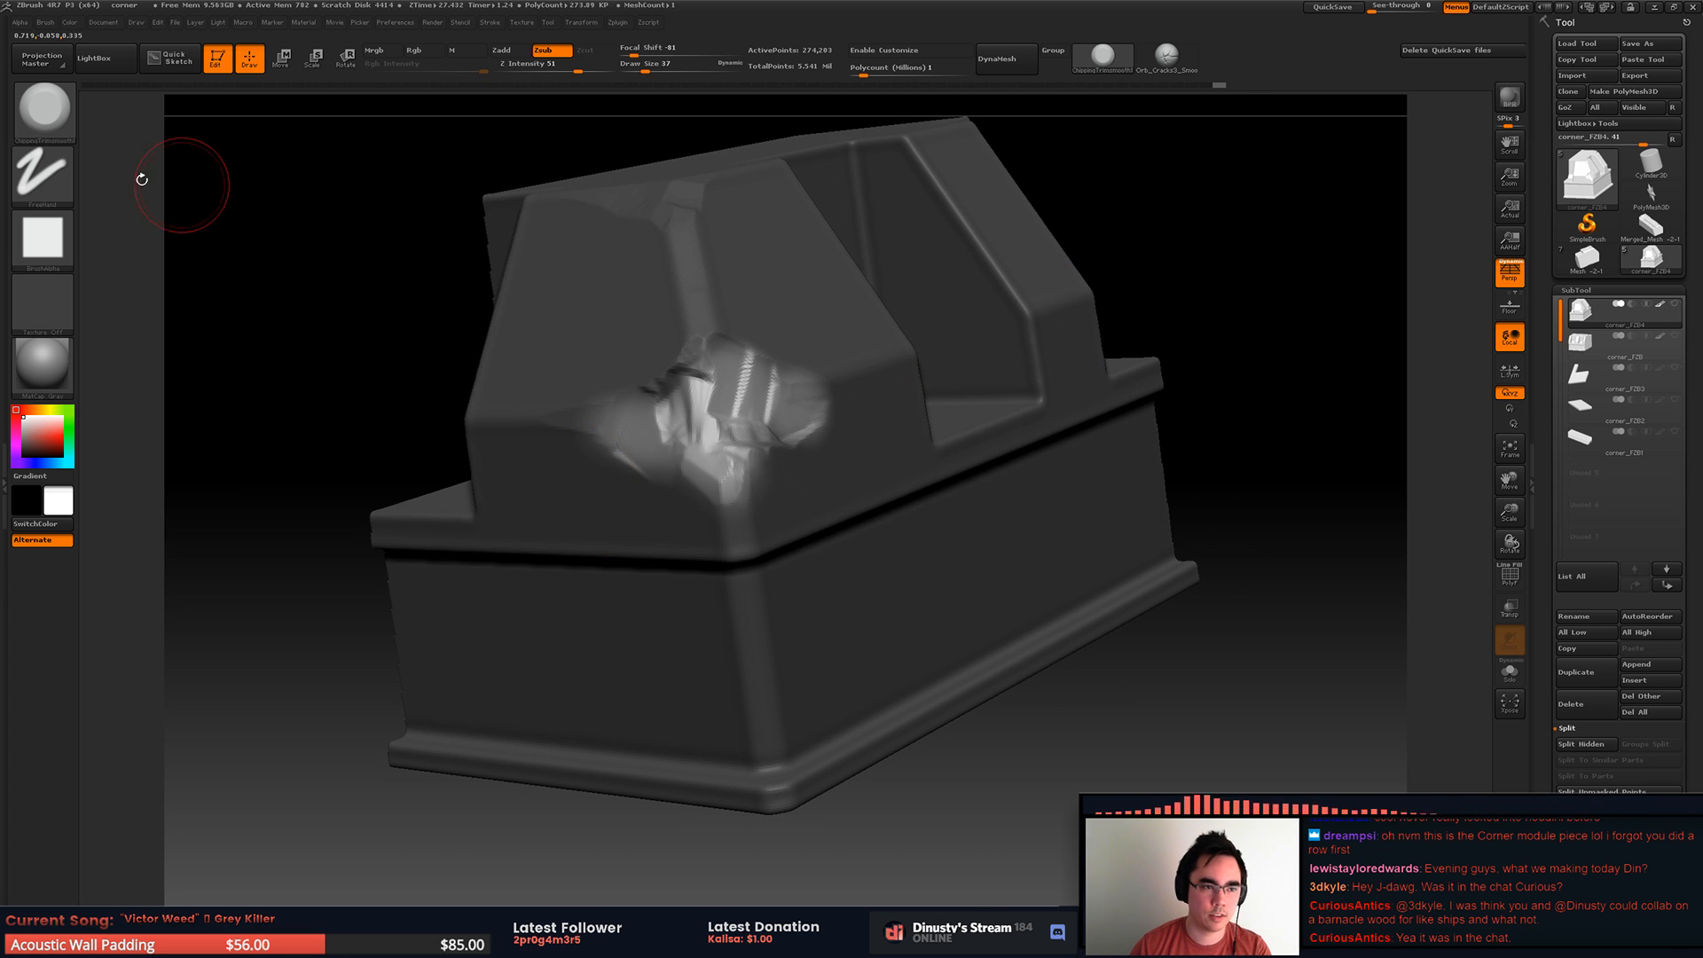
Step: Choose the Orb_Rock_Noise brush, set its draw size to 104 and raise its Z intensity
left_click(75, 118)
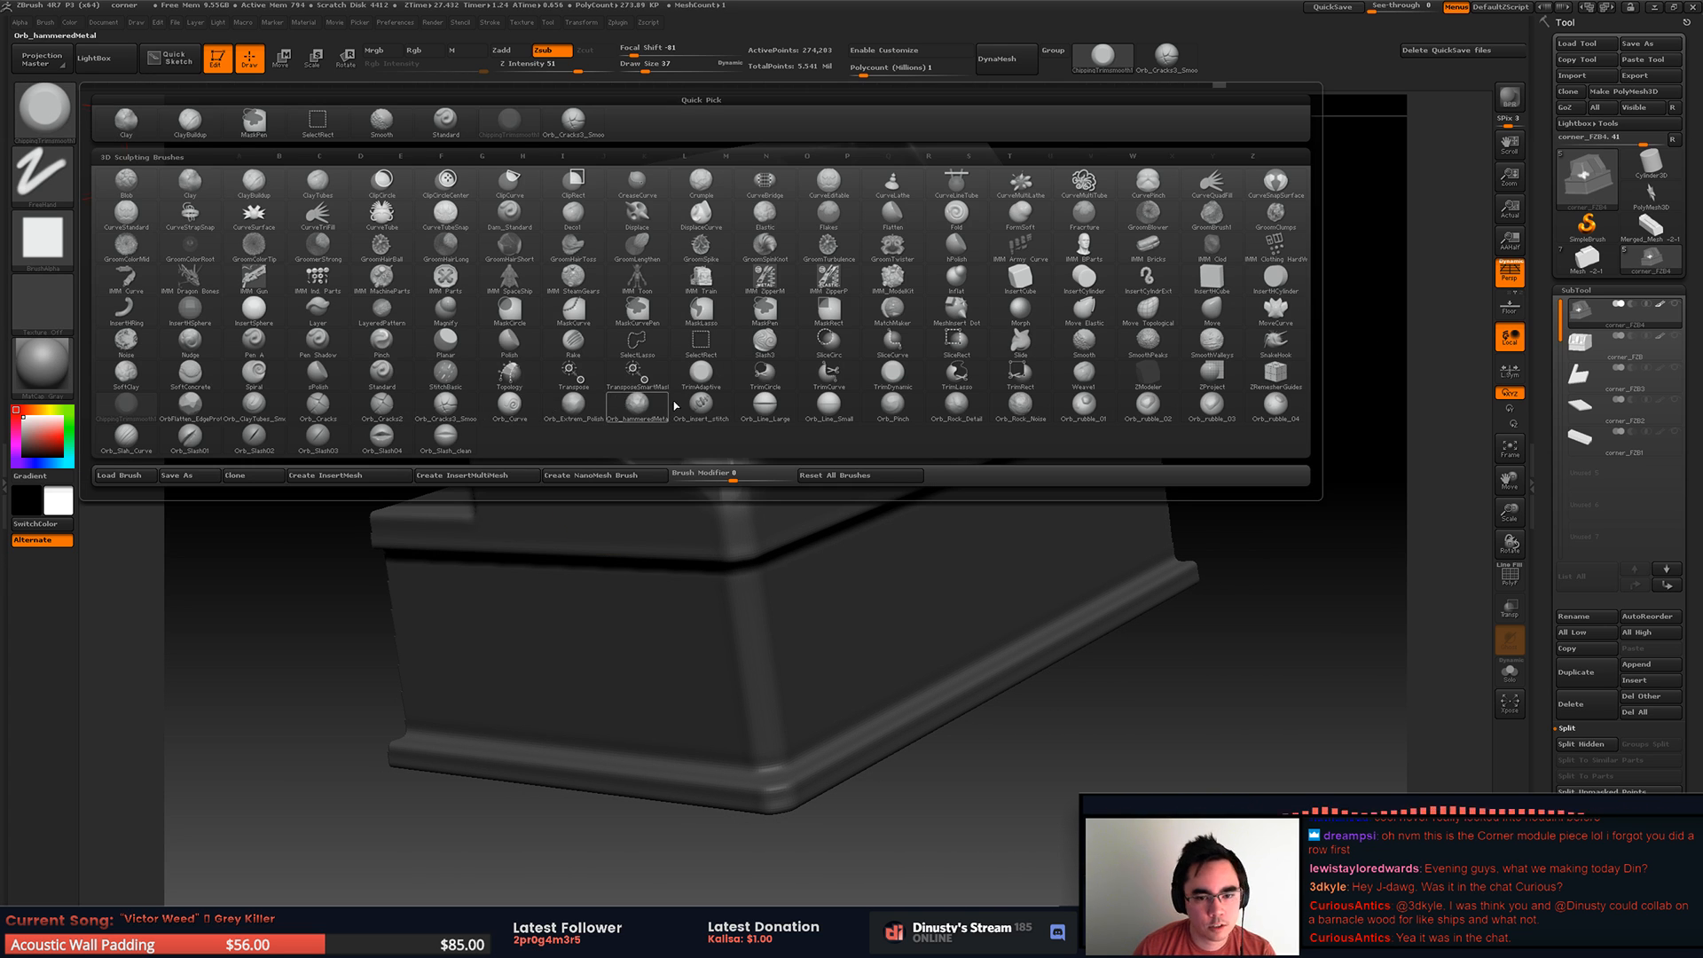
left_click(1047, 412)
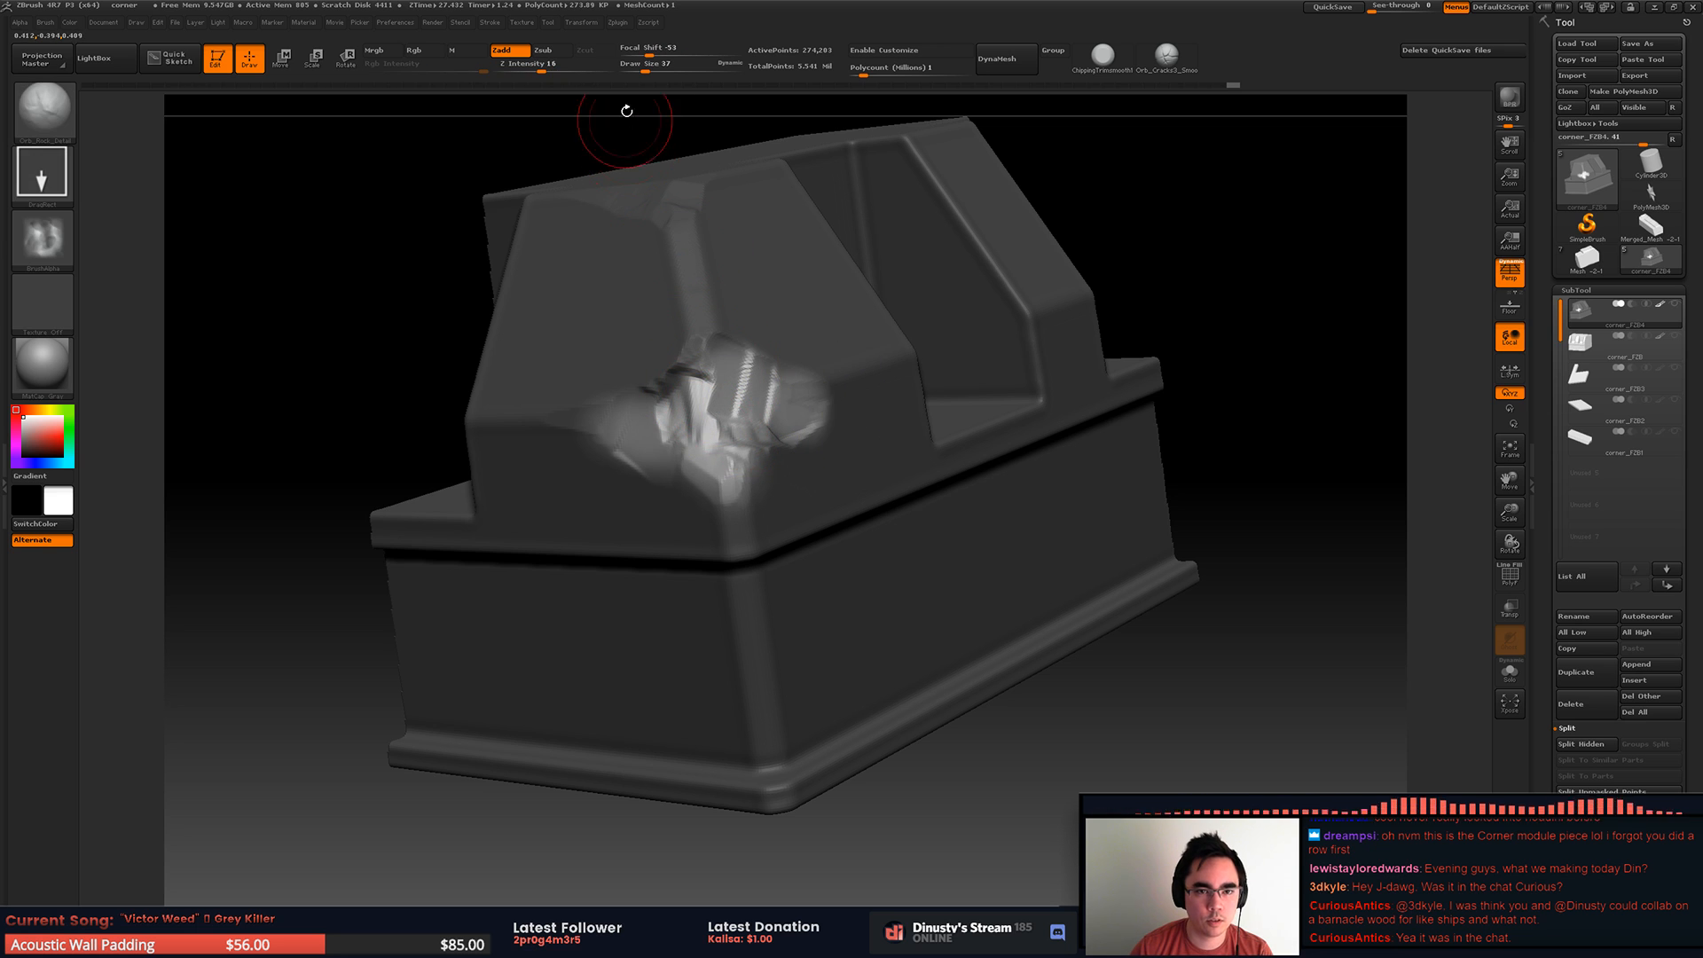
mouse_move(657, 67)
left_mouse_down()
mouse_move(688, 67)
mouse_move(659, 67)
left_mouse_up()
left_click_drag(542, 68, 567, 68)
Step: Try applying rock noise to the broken corner, undo it and clear the mask
left_click_drag(720, 428, 977, 453)
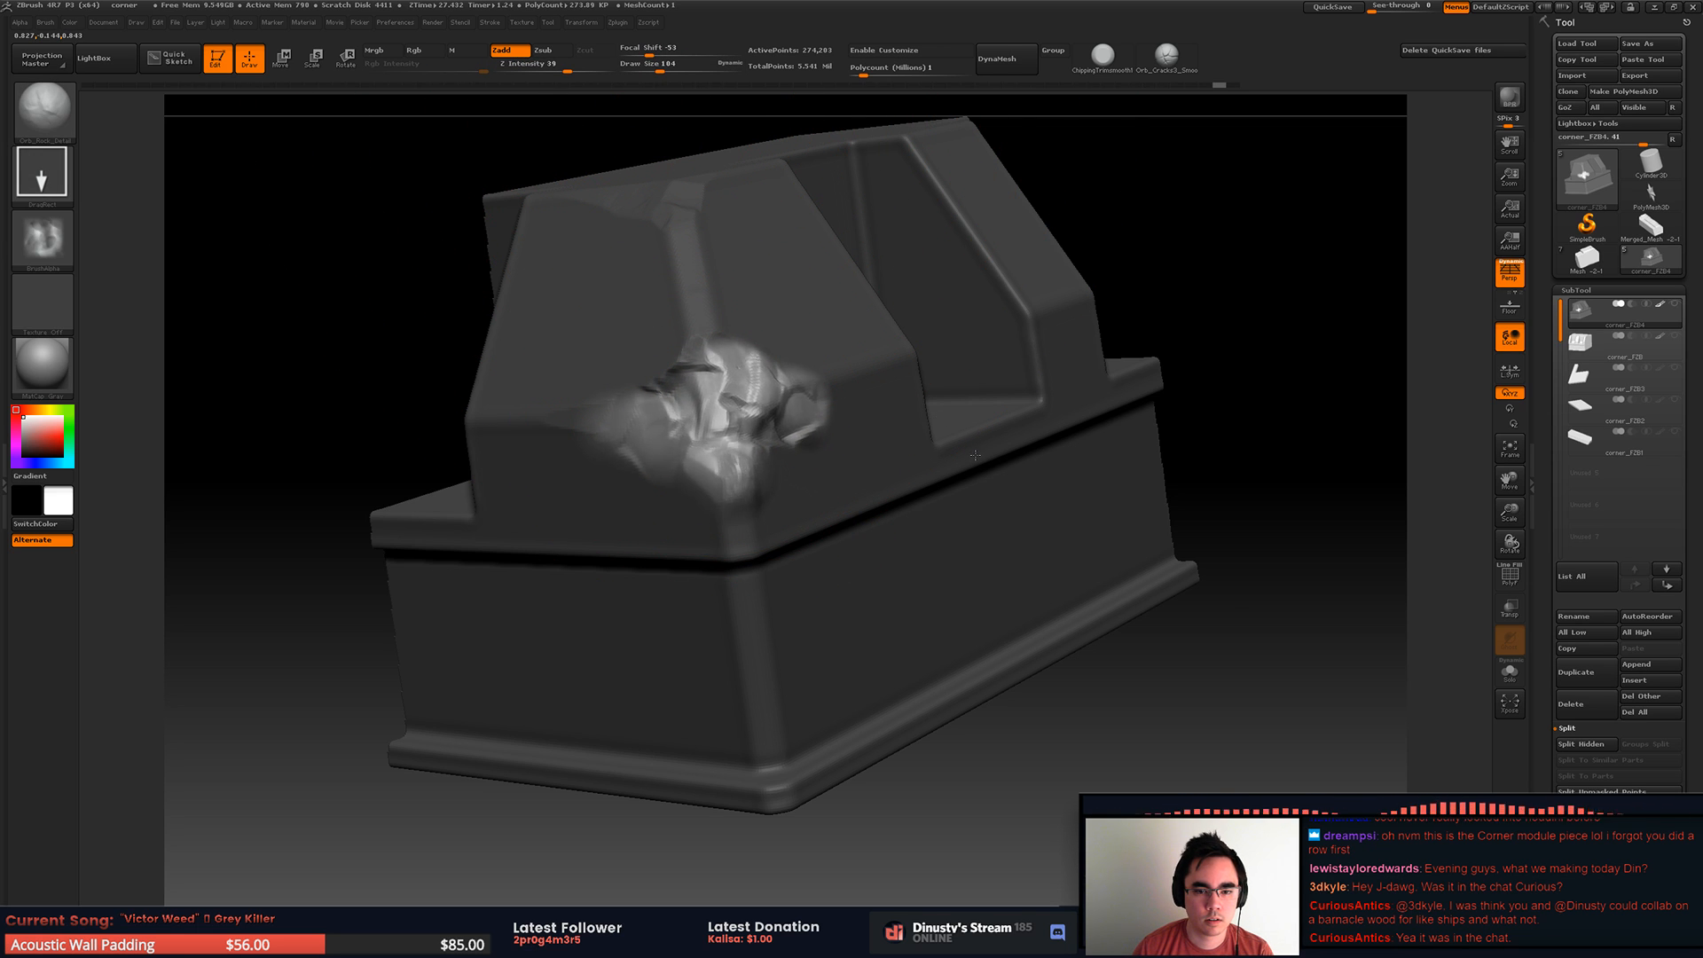
key("ctrl+z")
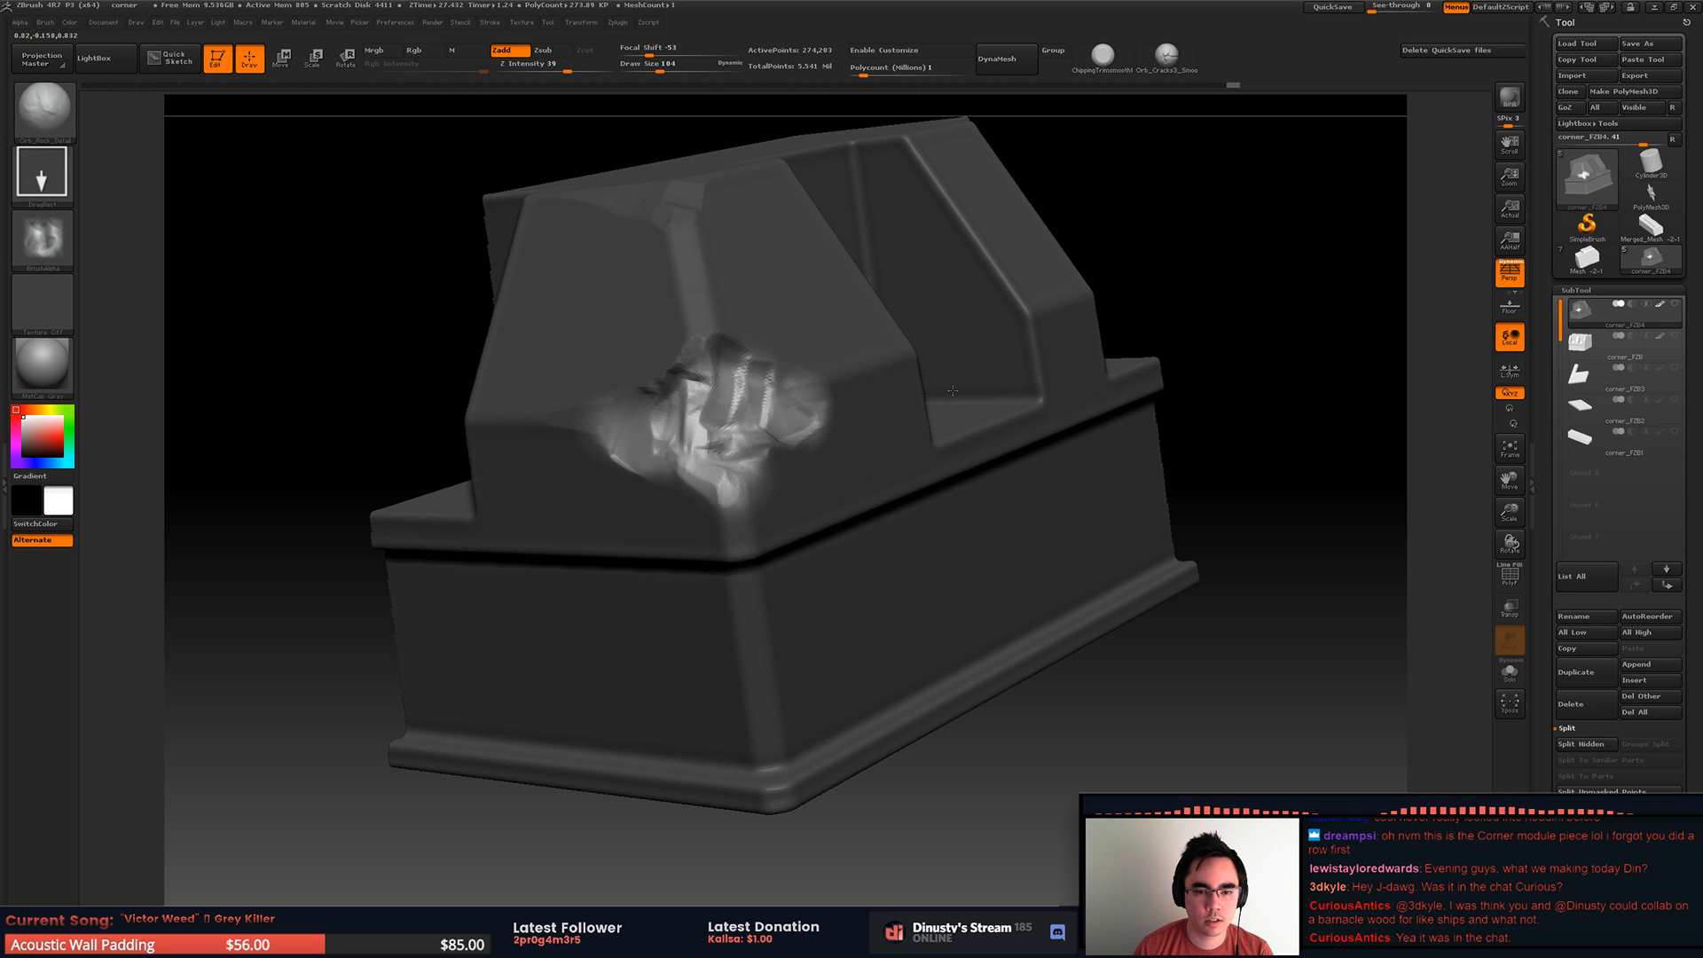
mouse_move(1281, 305)
left_mouse_down()
mouse_move(1045, 416)
mouse_move(1131, 321)
left_mouse_up()
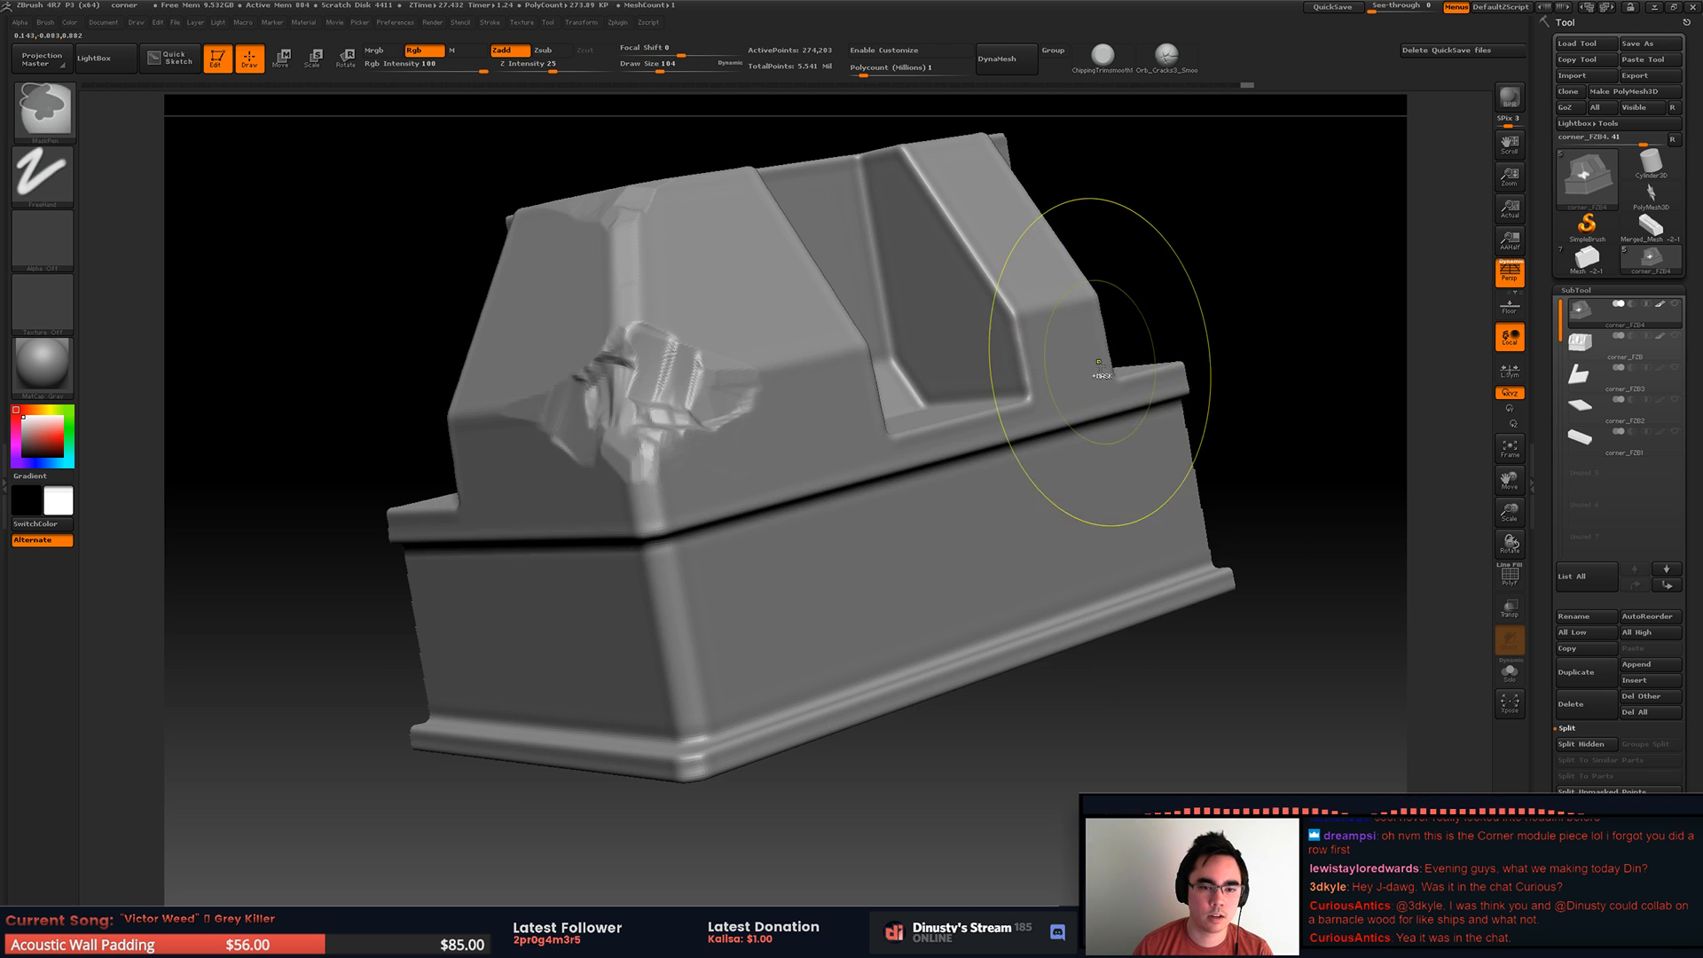
Step: Try applying unmasked rock noise to the broken corner at a smaller draw size and undo it
key("space")
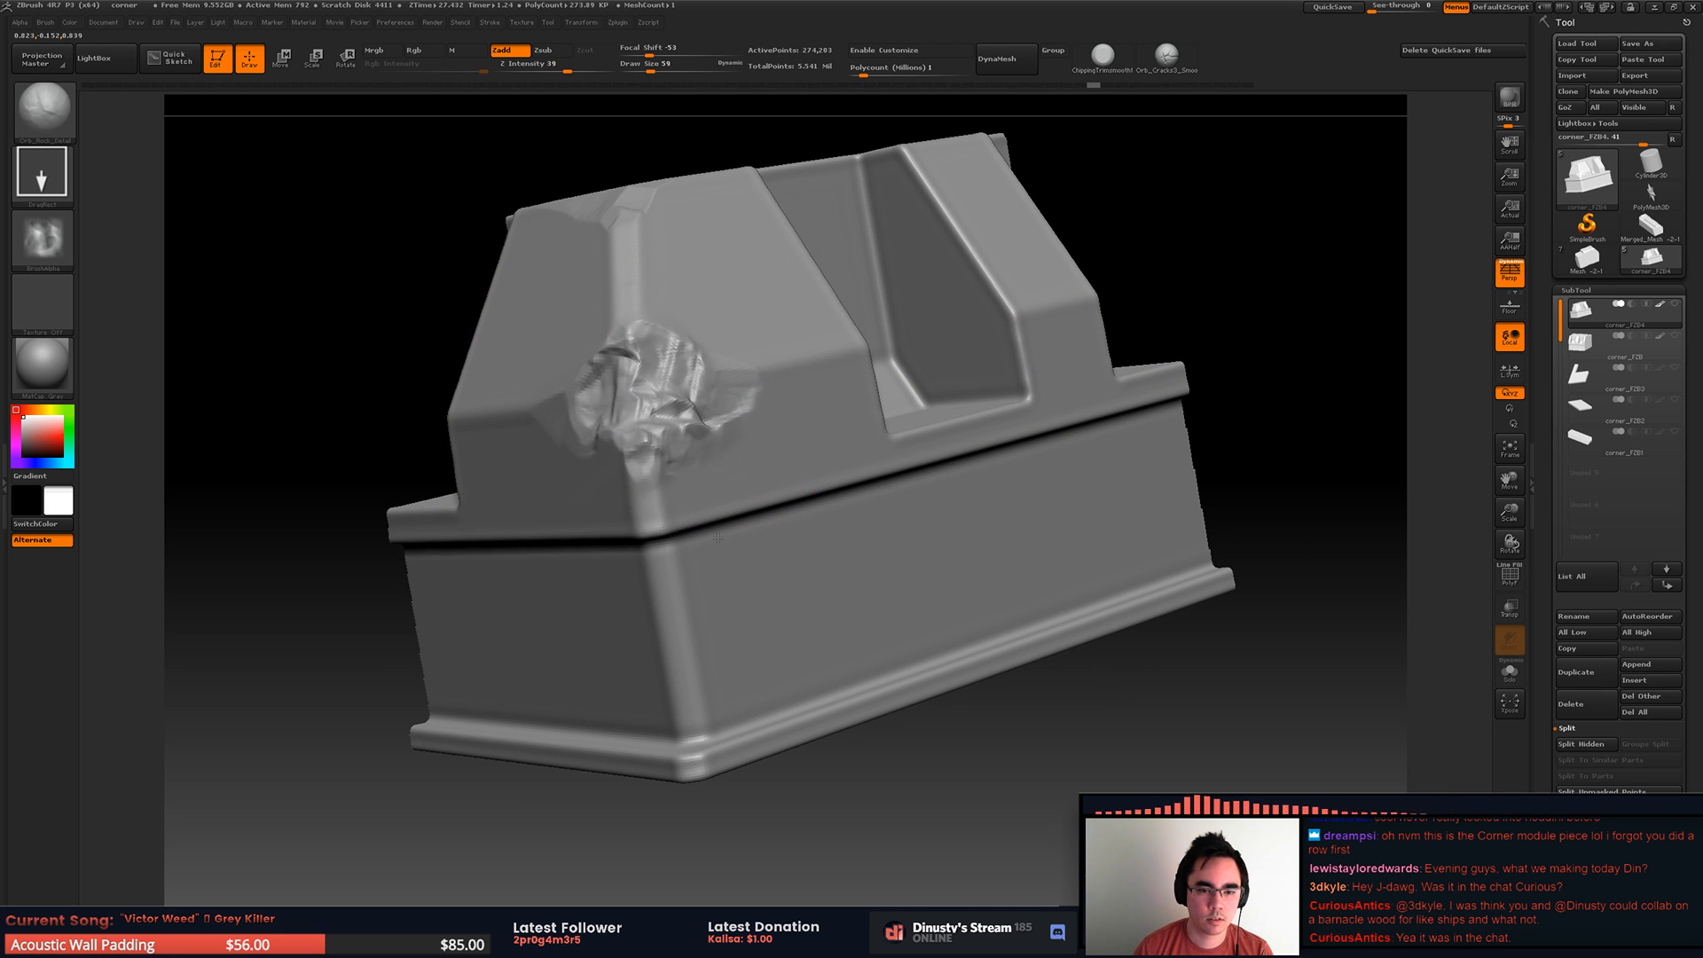
key("ctrl+z")
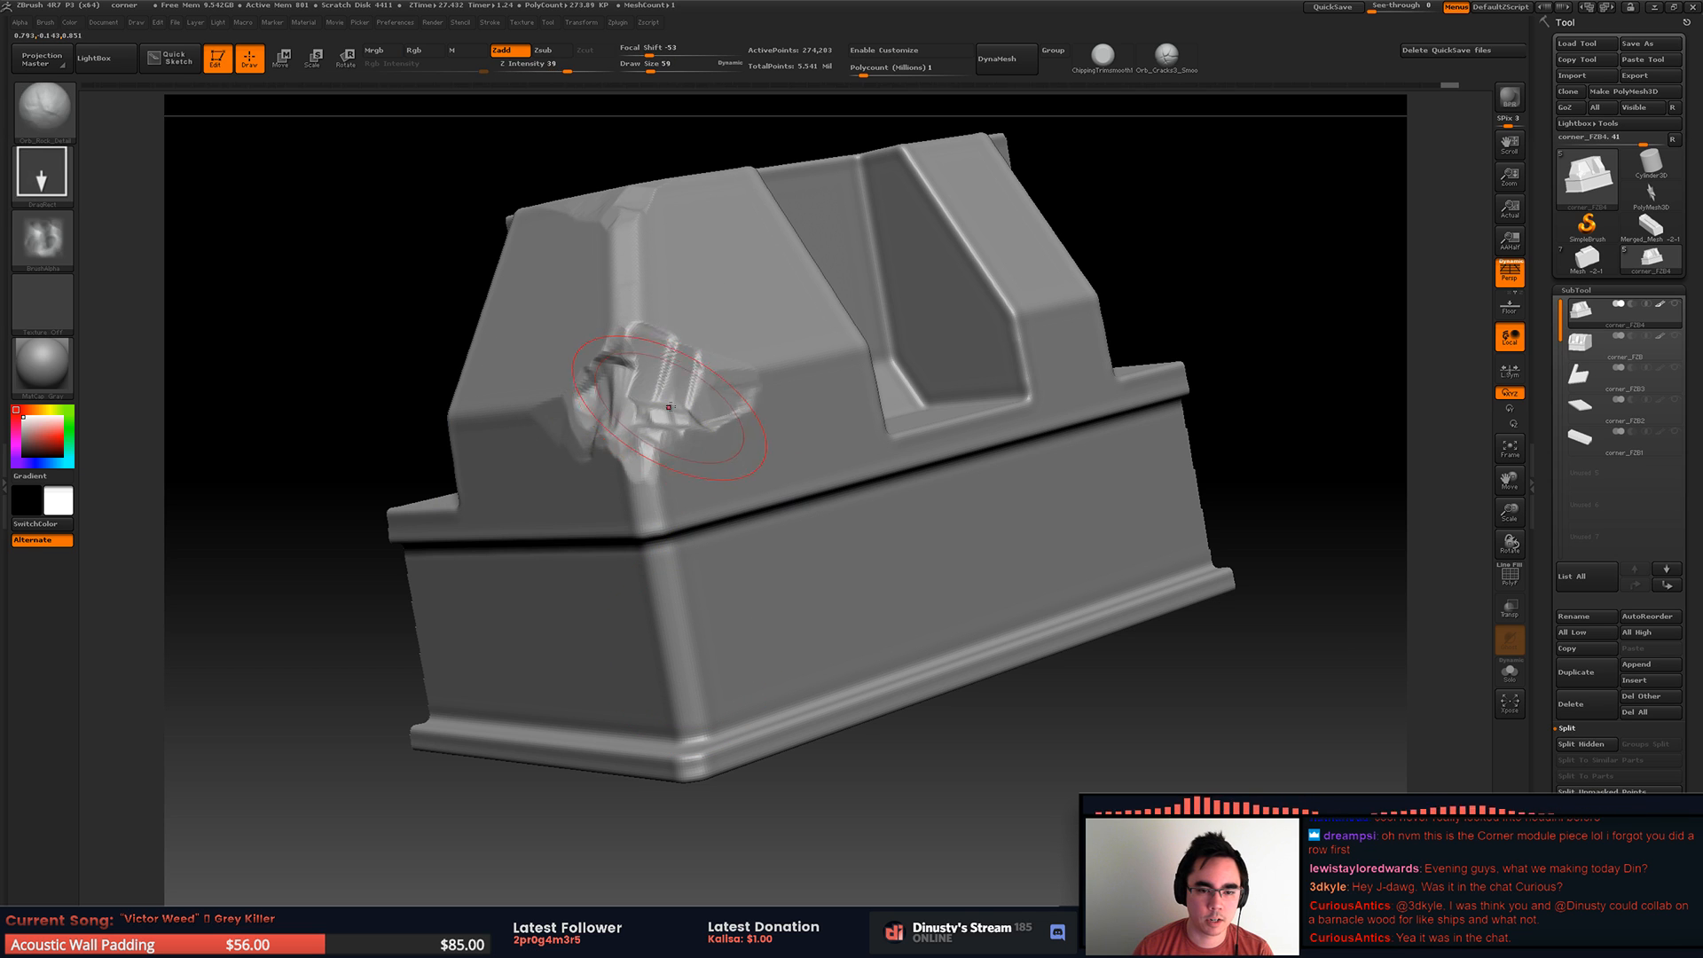
key("ctrl+z")
left_click_drag(666, 384, 813, 354)
key("ctrl+z")
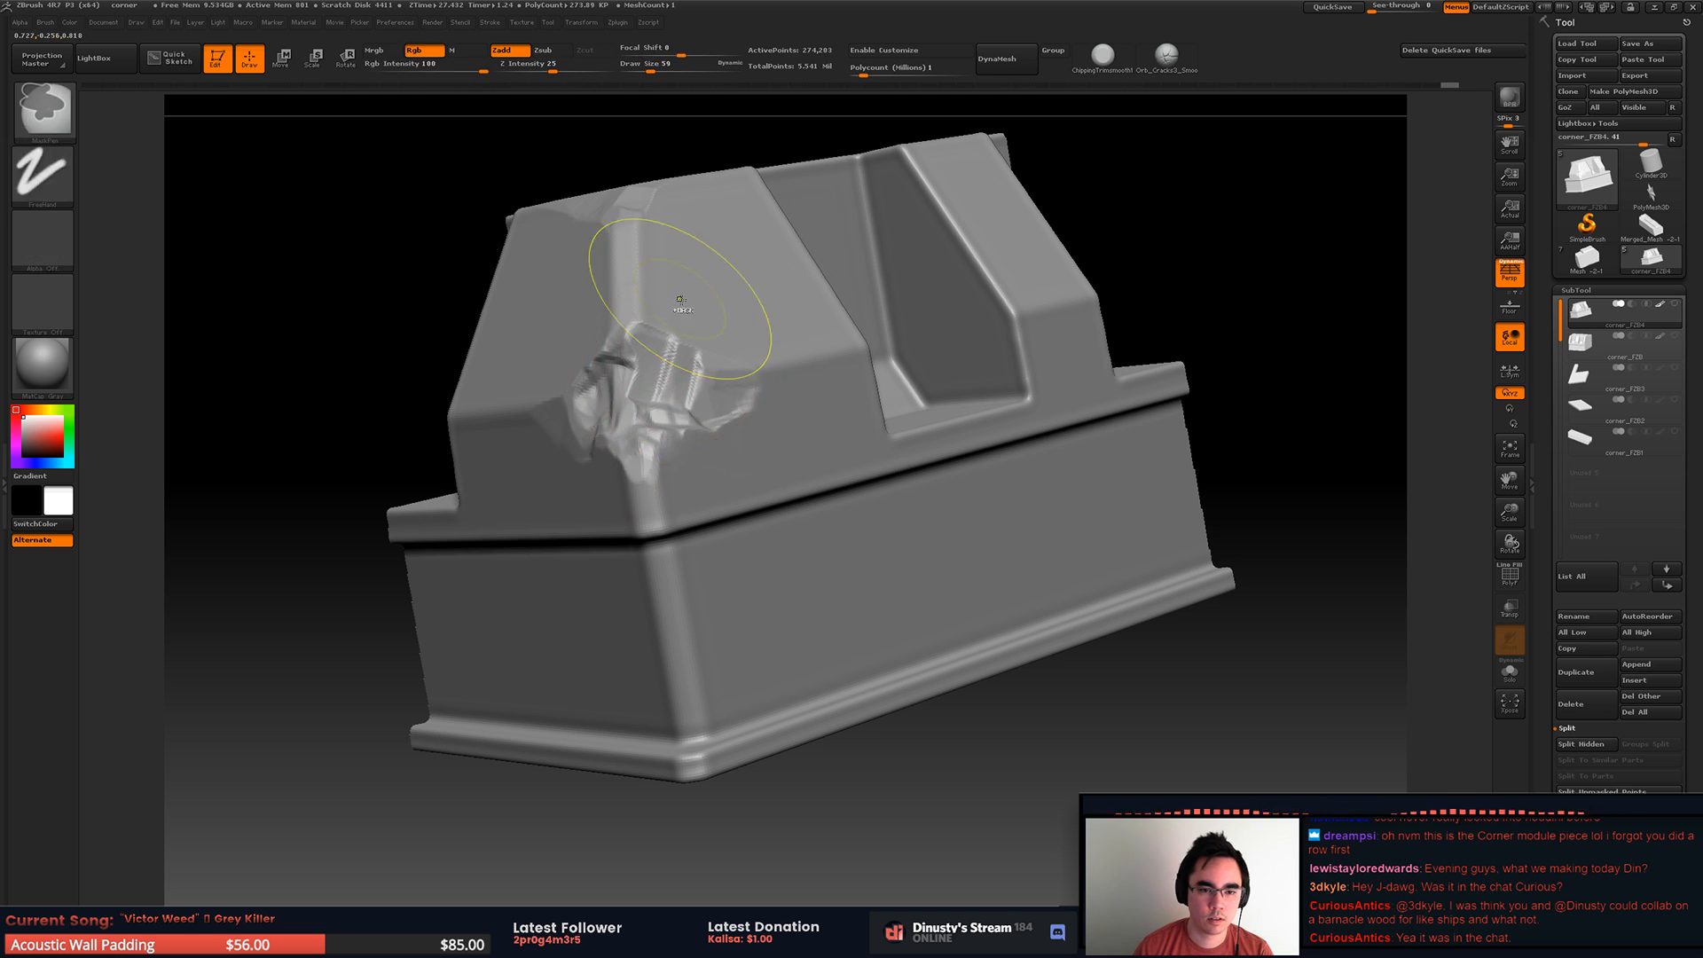
Step: Paint a mask over the broken corner area with a draw size of 14, keeping the isolated section visible
key("space")
mouse_move(628, 344)
left_mouse_down("ctrl")
mouse_move(741, 380)
mouse_move(646, 417)
mouse_move(626, 460)
mouse_move(589, 426)
mouse_move(581, 386)
mouse_move(625, 377)
mouse_move(657, 407)
left_mouse_up("ctrl")
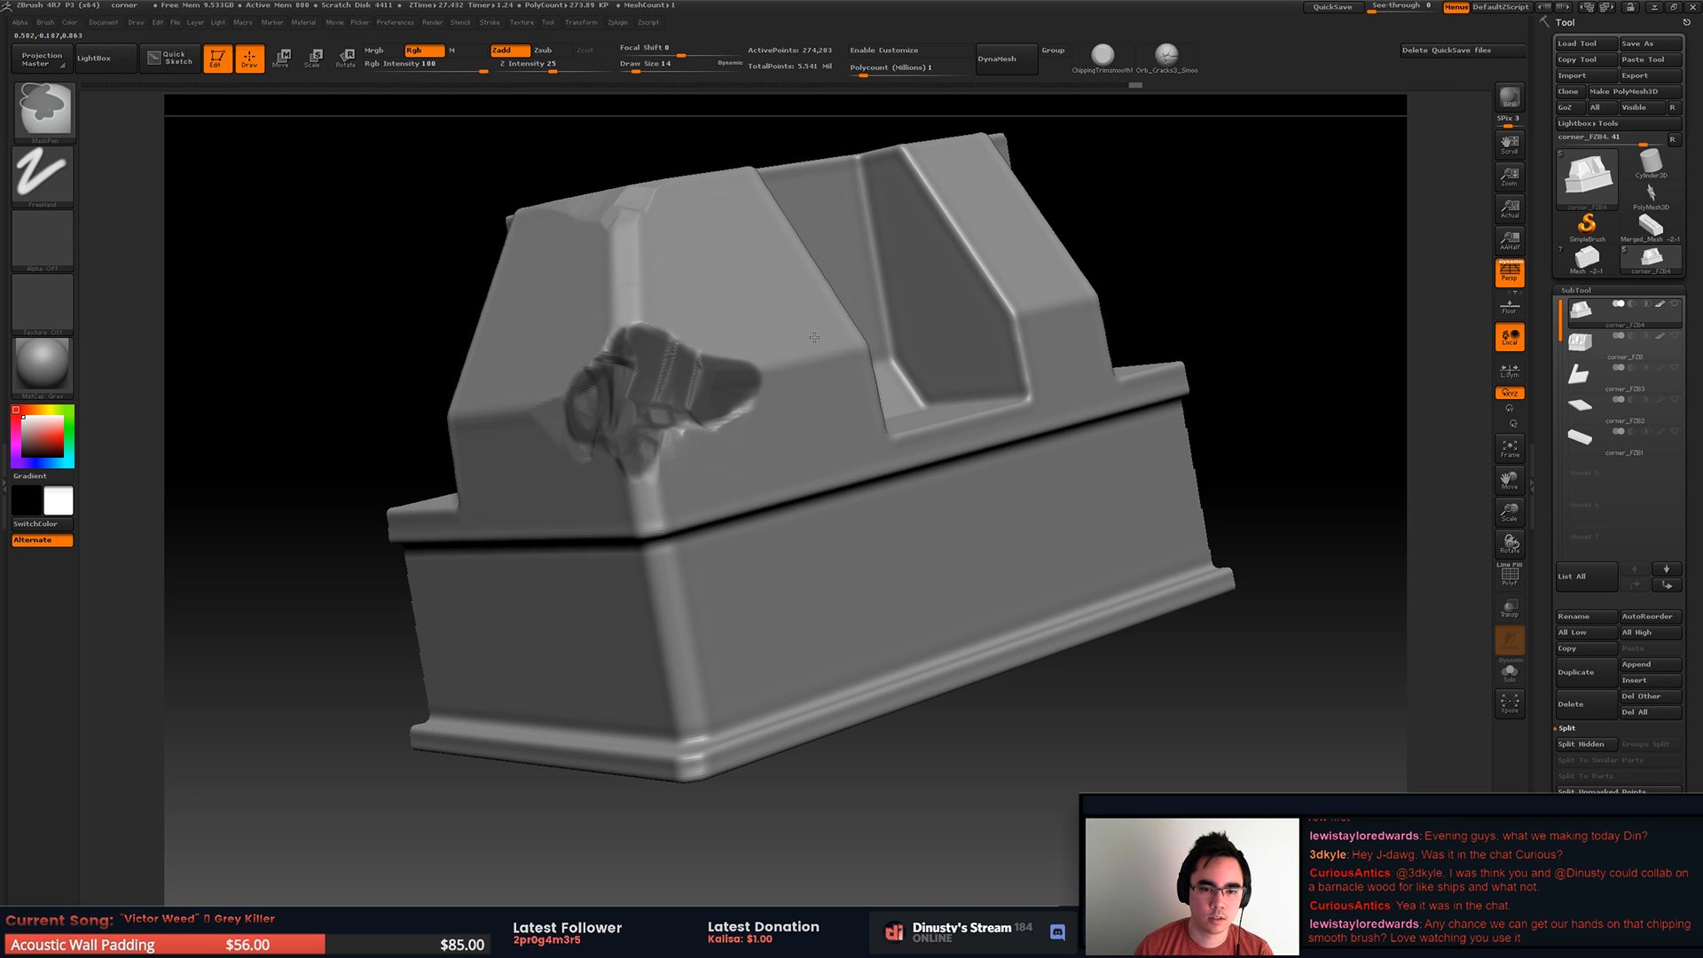
left_click(814, 388, "ctrl+shift")
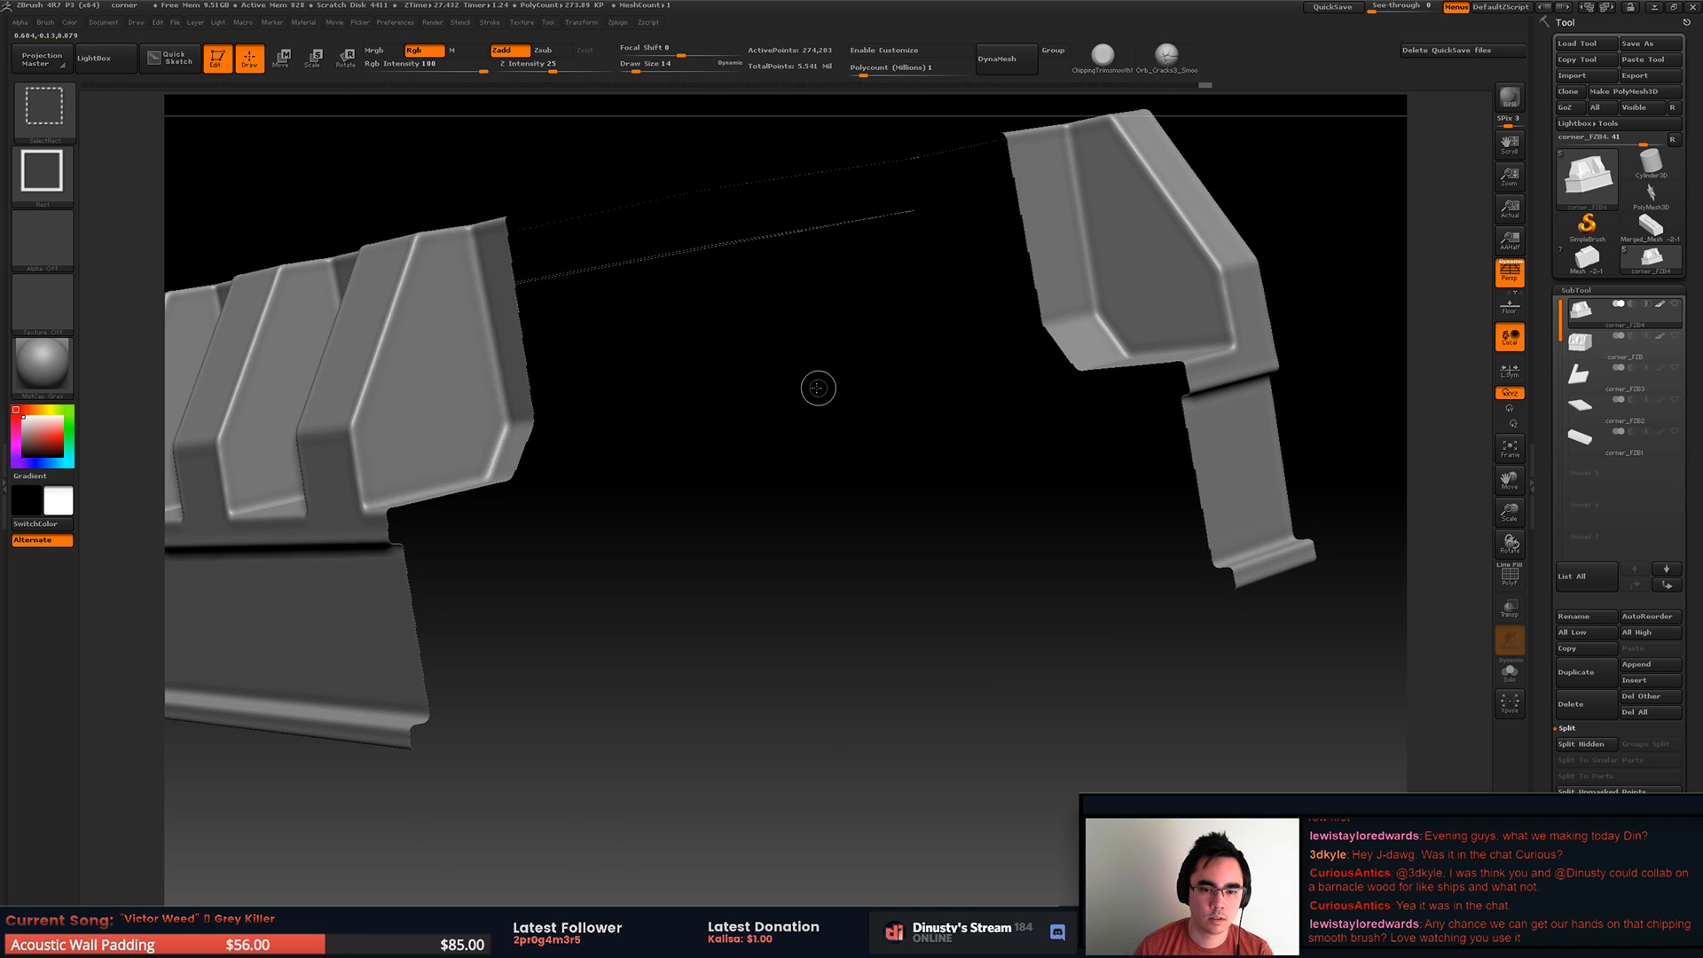
left_click(827, 387, "ctrl+alt+shift")
left_click_drag(827, 385, 830, 388, "ctrl+shift")
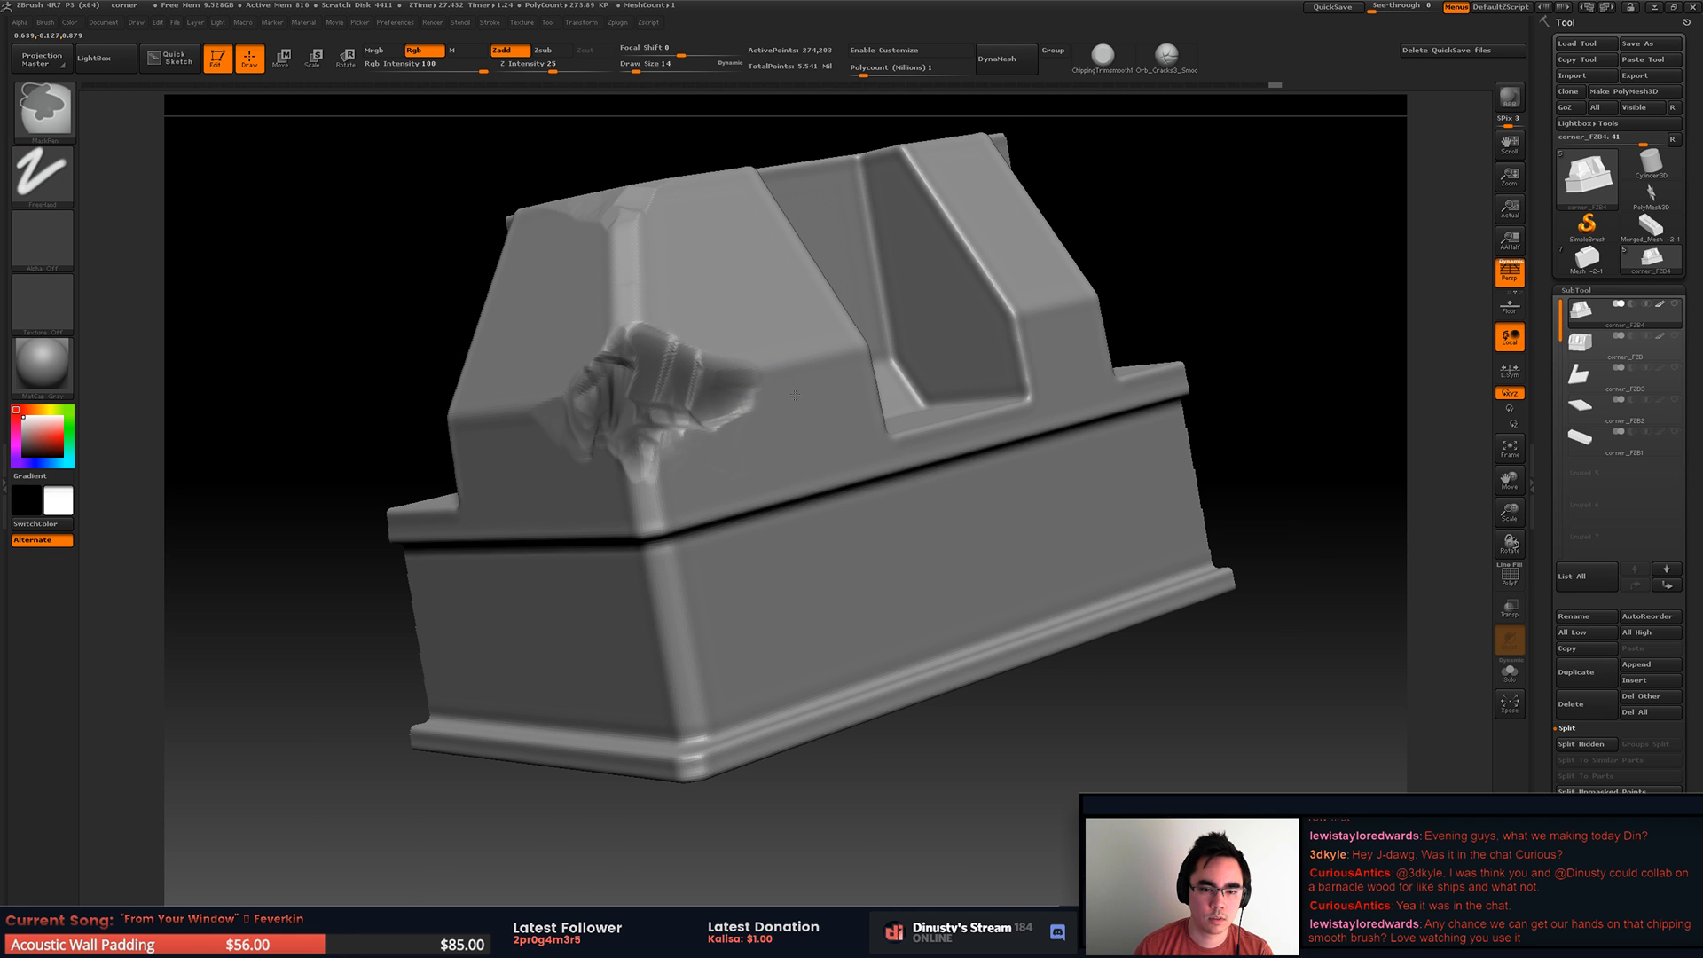
Step: Undo the recent mask strokes on the broken corner
right_click_drag(806, 319, 804, 377)
key("ctrl+z")
key("ctrl+z")
key("ctrl+z")
key("ctrl+z")
key("ctrl+z")
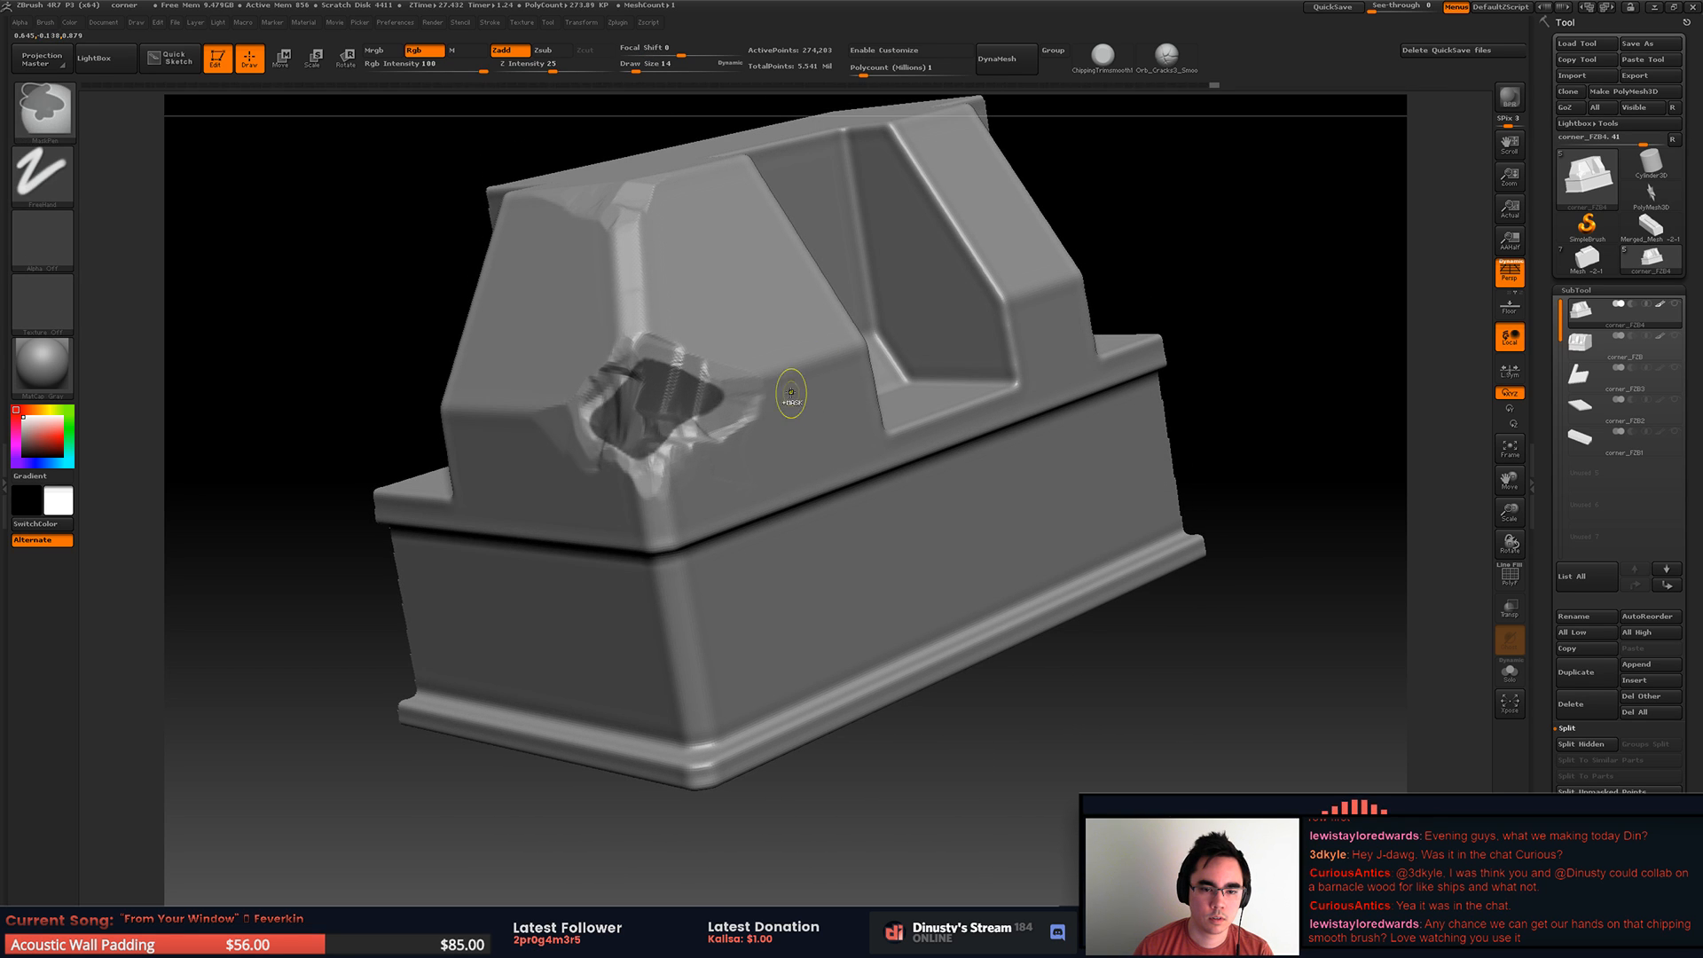
Step: Paint the mask over the whole broken area at the lower bend and invert it
left_click_drag(750, 399, 642, 454, "ctrl")
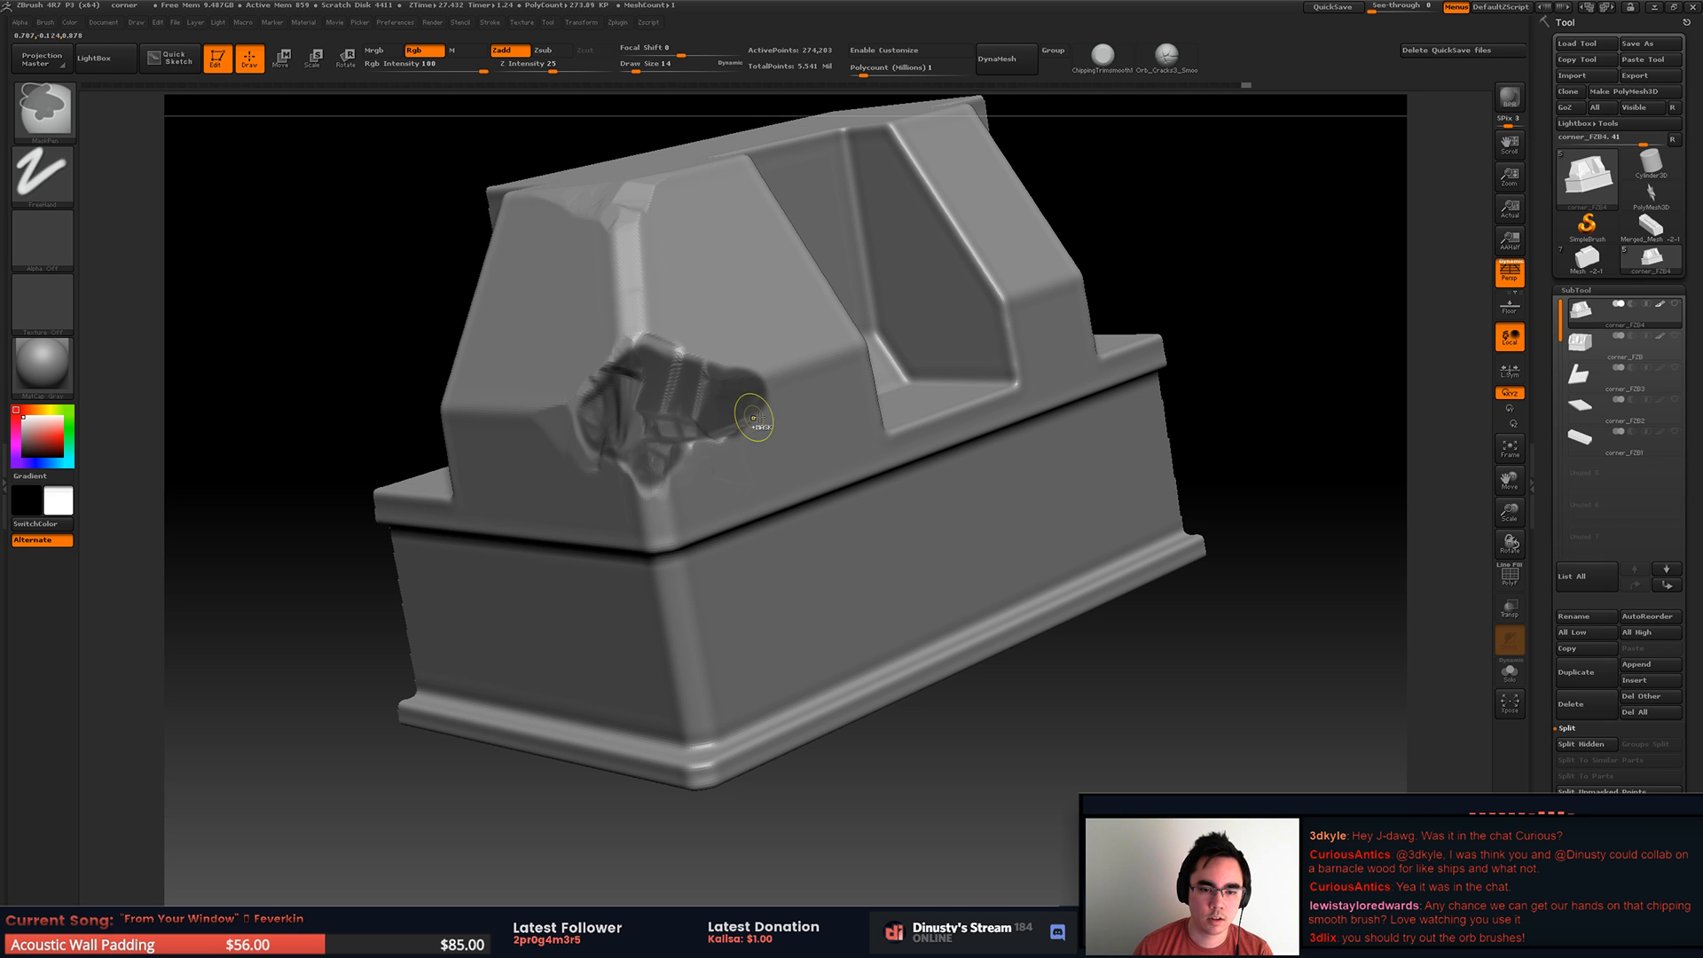
right_click_drag(825, 399, 832, 420)
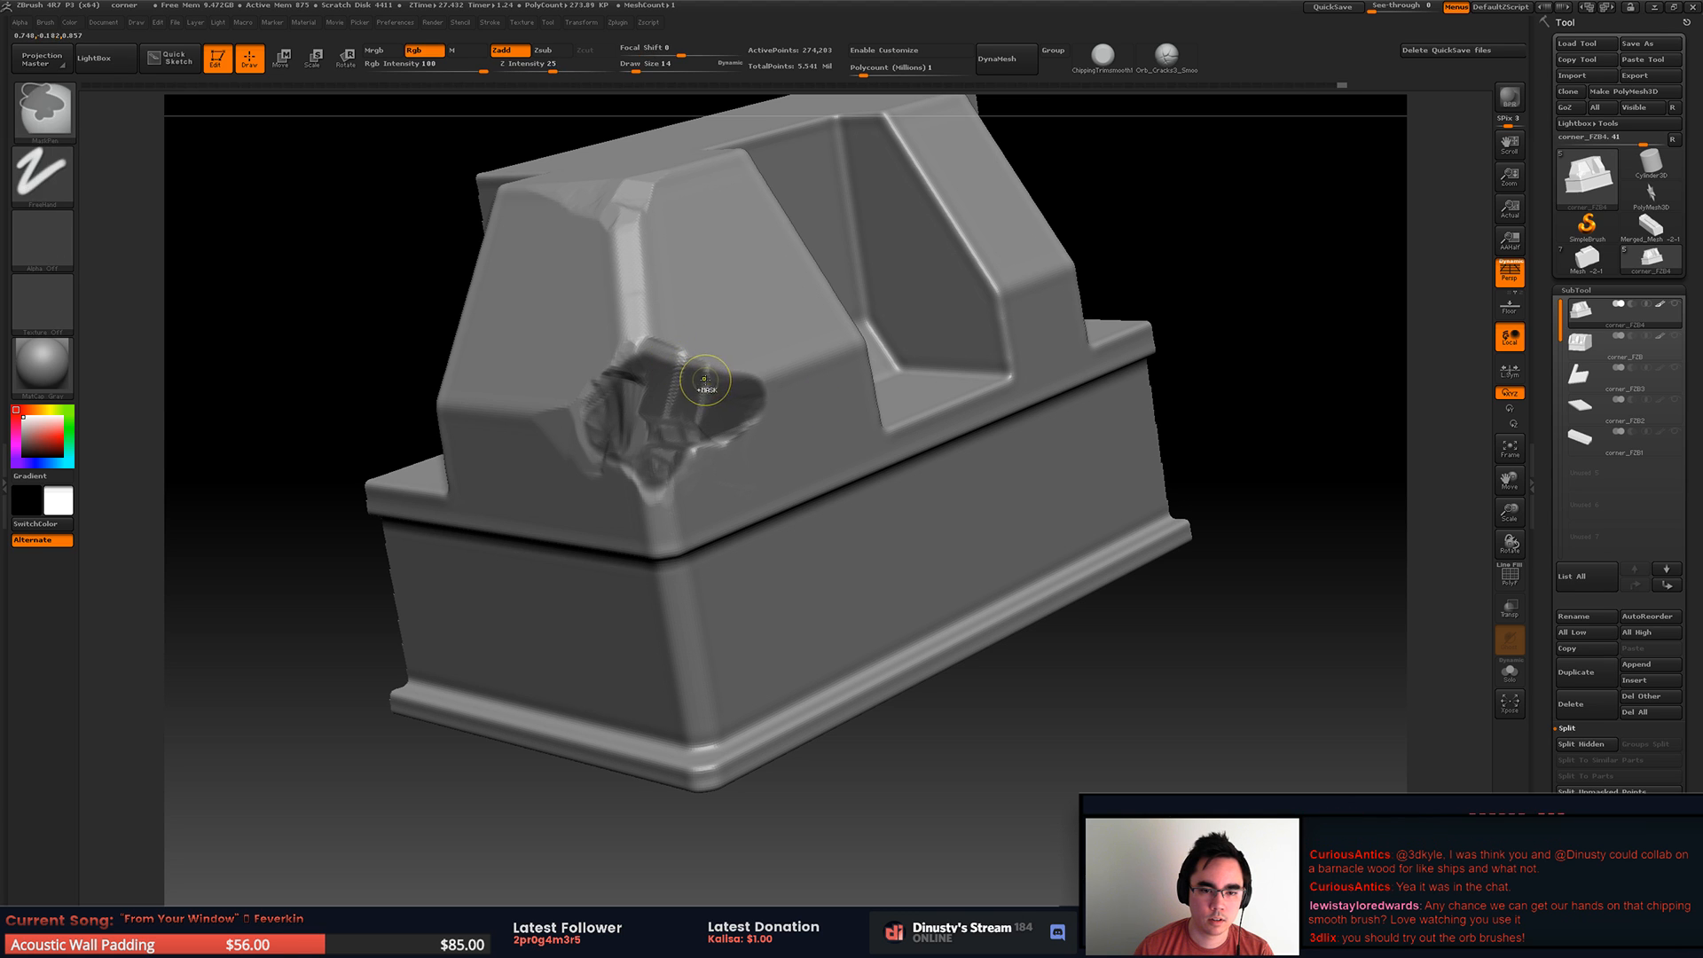
right_click_drag(796, 333, 745, 333)
left_click_drag(697, 342, 634, 342, "ctrl")
right_click_drag(656, 344, 727, 353)
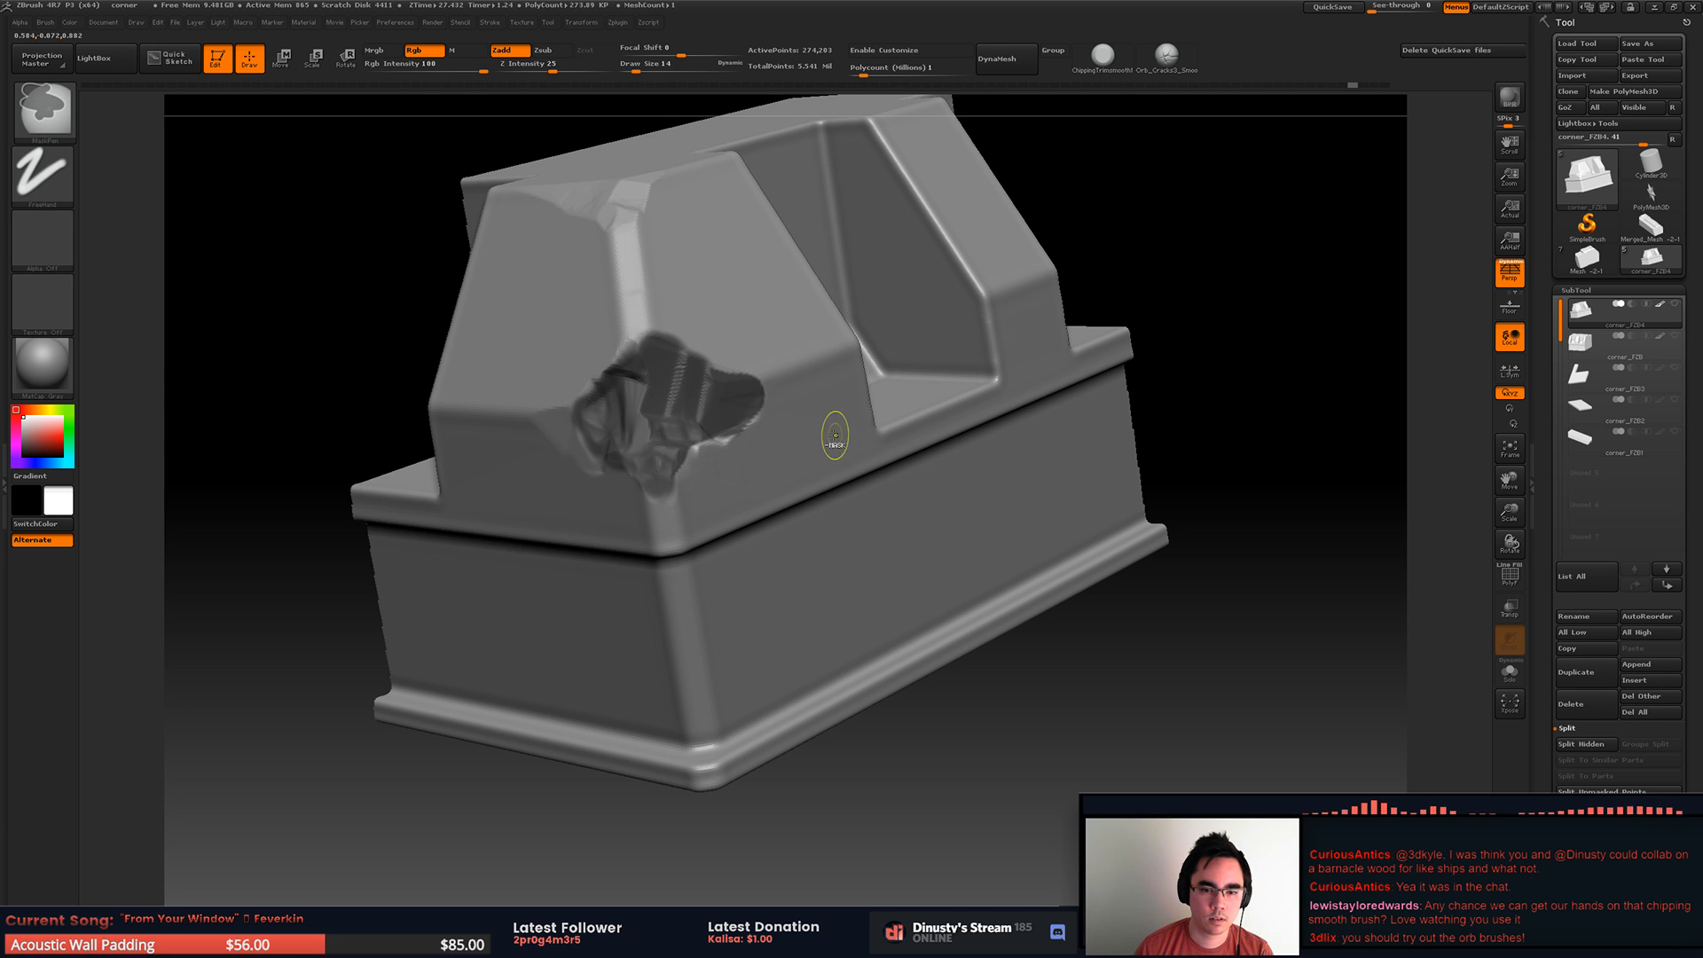
mouse_move(753, 444)
right_mouse_down()
mouse_move(719, 443)
mouse_move(759, 449)
right_mouse_up()
right_click(756, 450)
left_click(1064, 256, "ctrl")
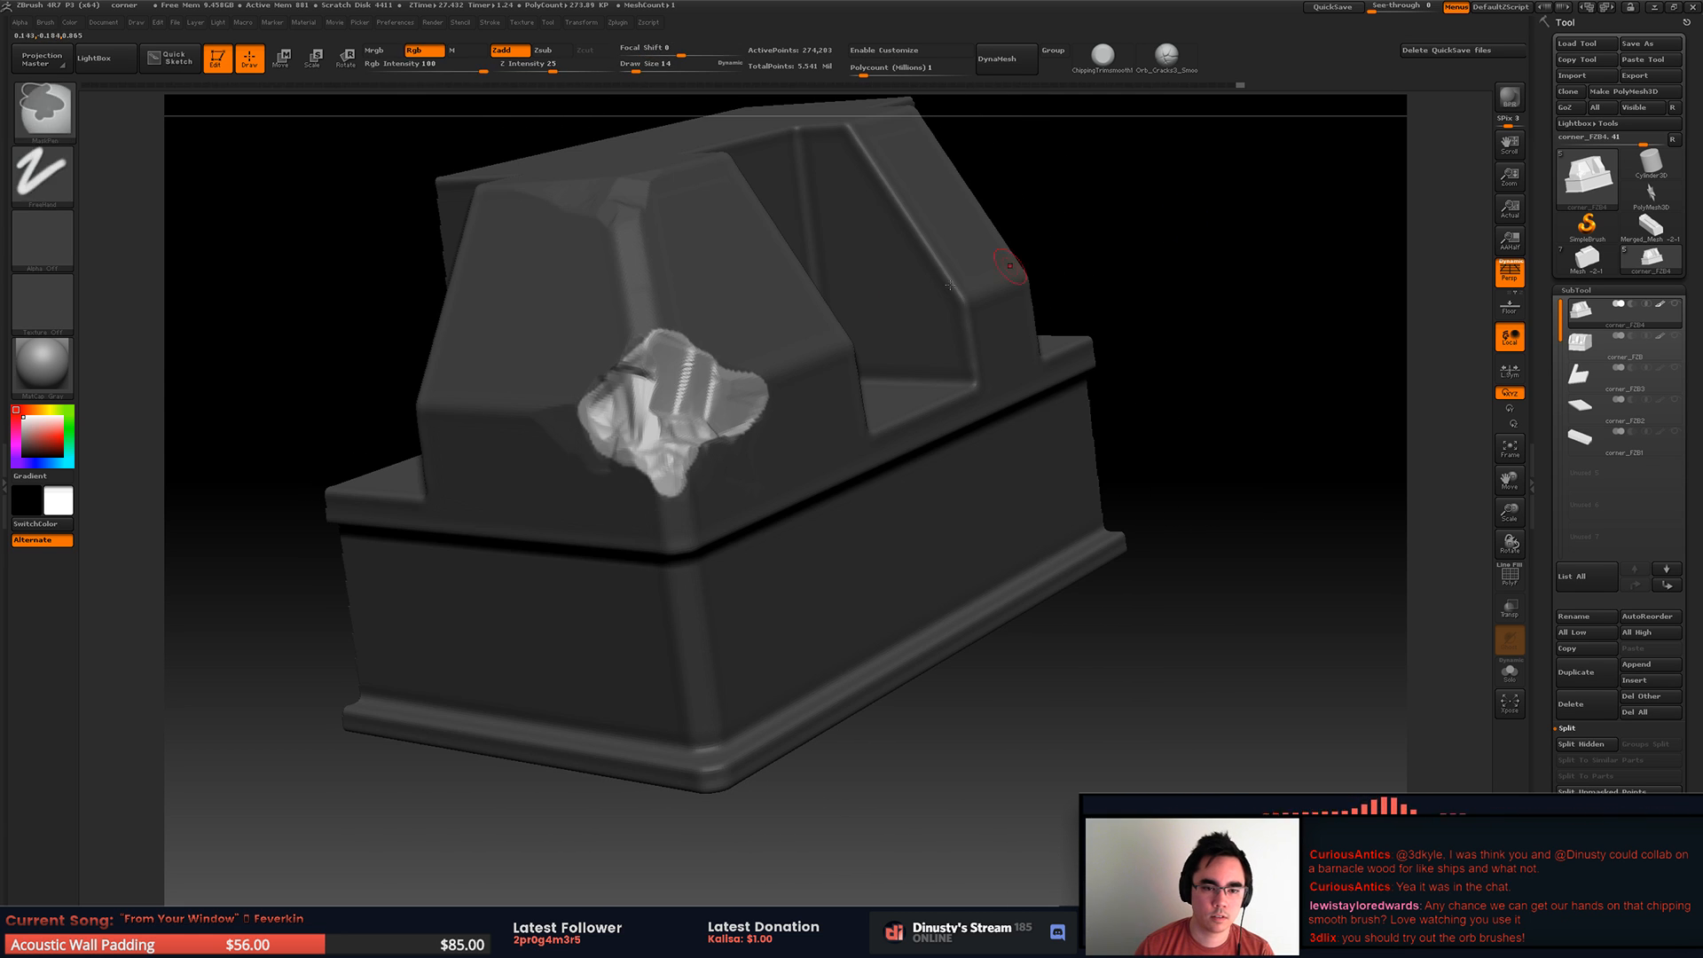
Step: Sculpt rock noise detail into the unmasked broken area, undoing the unwanted strokes
mouse_move(870, 327)
right_mouse_down()
mouse_move(919, 289)
mouse_move(919, 314)
right_mouse_up()
left_click(918, 289, "ctrl")
key("ctrl+z")
key("ctrl+z")
key("ctrl+shift+z")
left_click_drag(836, 362, 823, 376)
key("ctrl+z")
left_click_drag(699, 386, 771, 412)
mouse_move(652, 426)
left_mouse_down()
mouse_move(876, 434)
mouse_move(819, 441)
left_mouse_up()
key("ctrl+z")
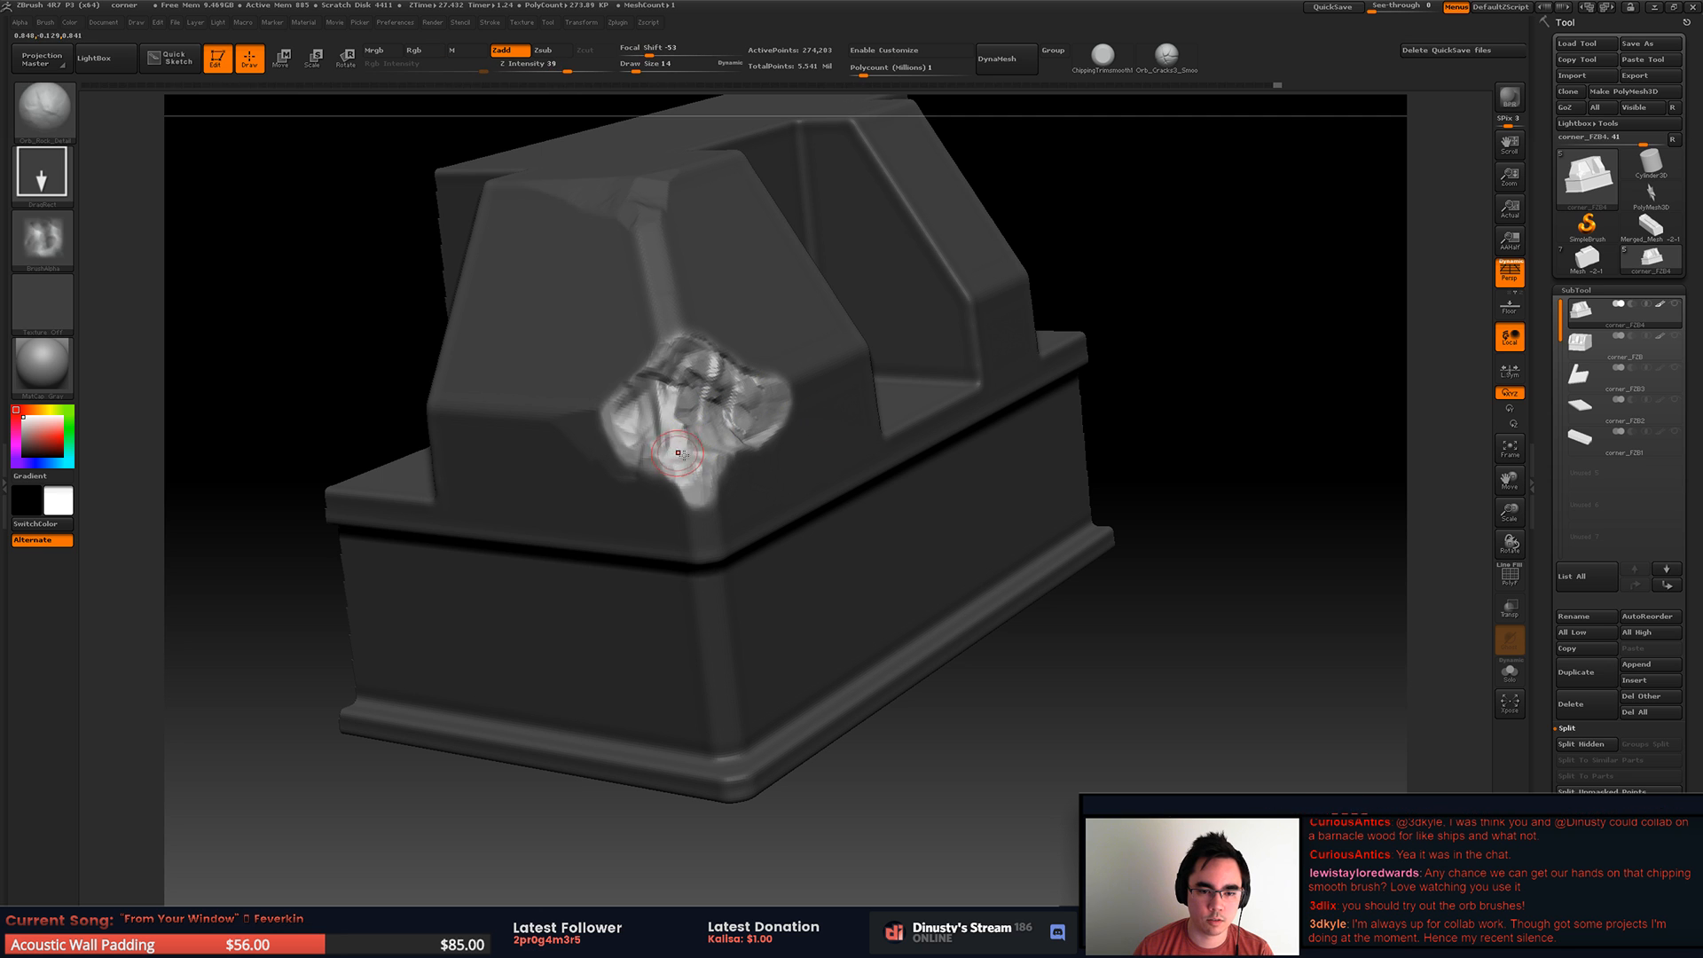
Step: Clear the mask surrounding the rock-textured broken corner
left_click_drag(1166, 306, 1198, 331, "ctrl")
right_click_drag(1197, 330, 1148, 310)
right_click_drag(830, 362, 674, 321)
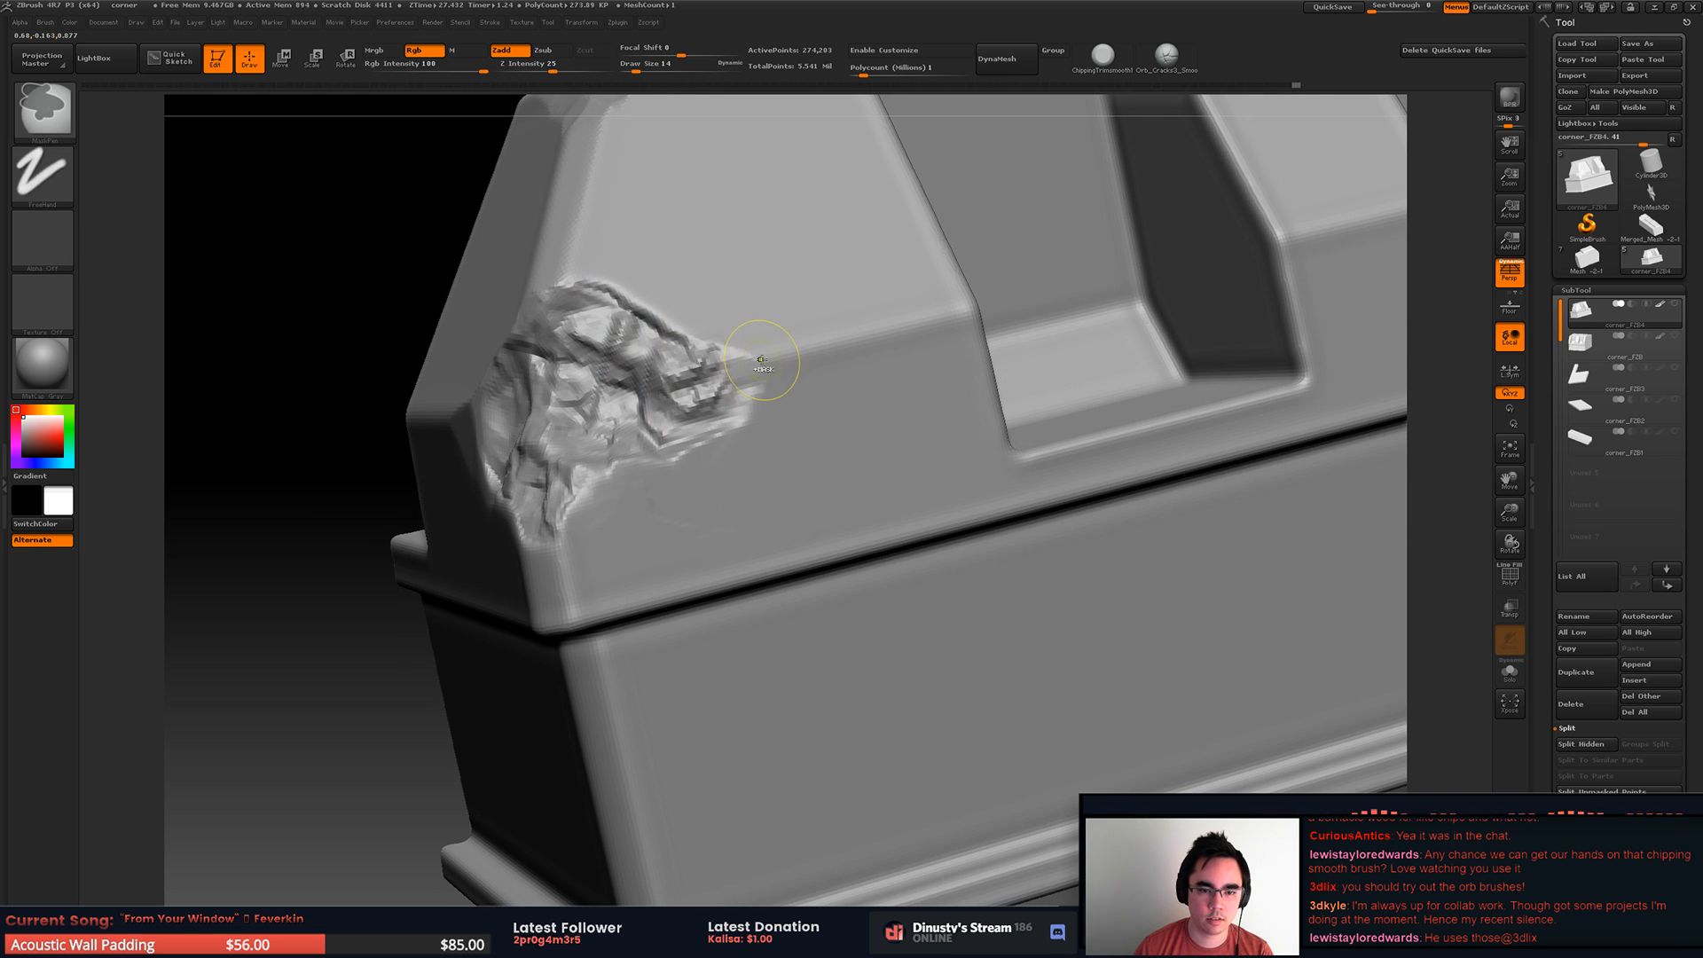
Step: Switch to the chipping trim brush at draw size 18 and trim the break's upper rim along the ridge
left_click(1075, 64)
mouse_move(586, 335)
left_mouse_down()
mouse_move(639, 315)
mouse_move(678, 390)
mouse_move(697, 375)
left_mouse_up()
key("space")
left_click(699, 358)
key("ctrl+z")
key("ctrl+z")
key("space")
left_click(791, 355)
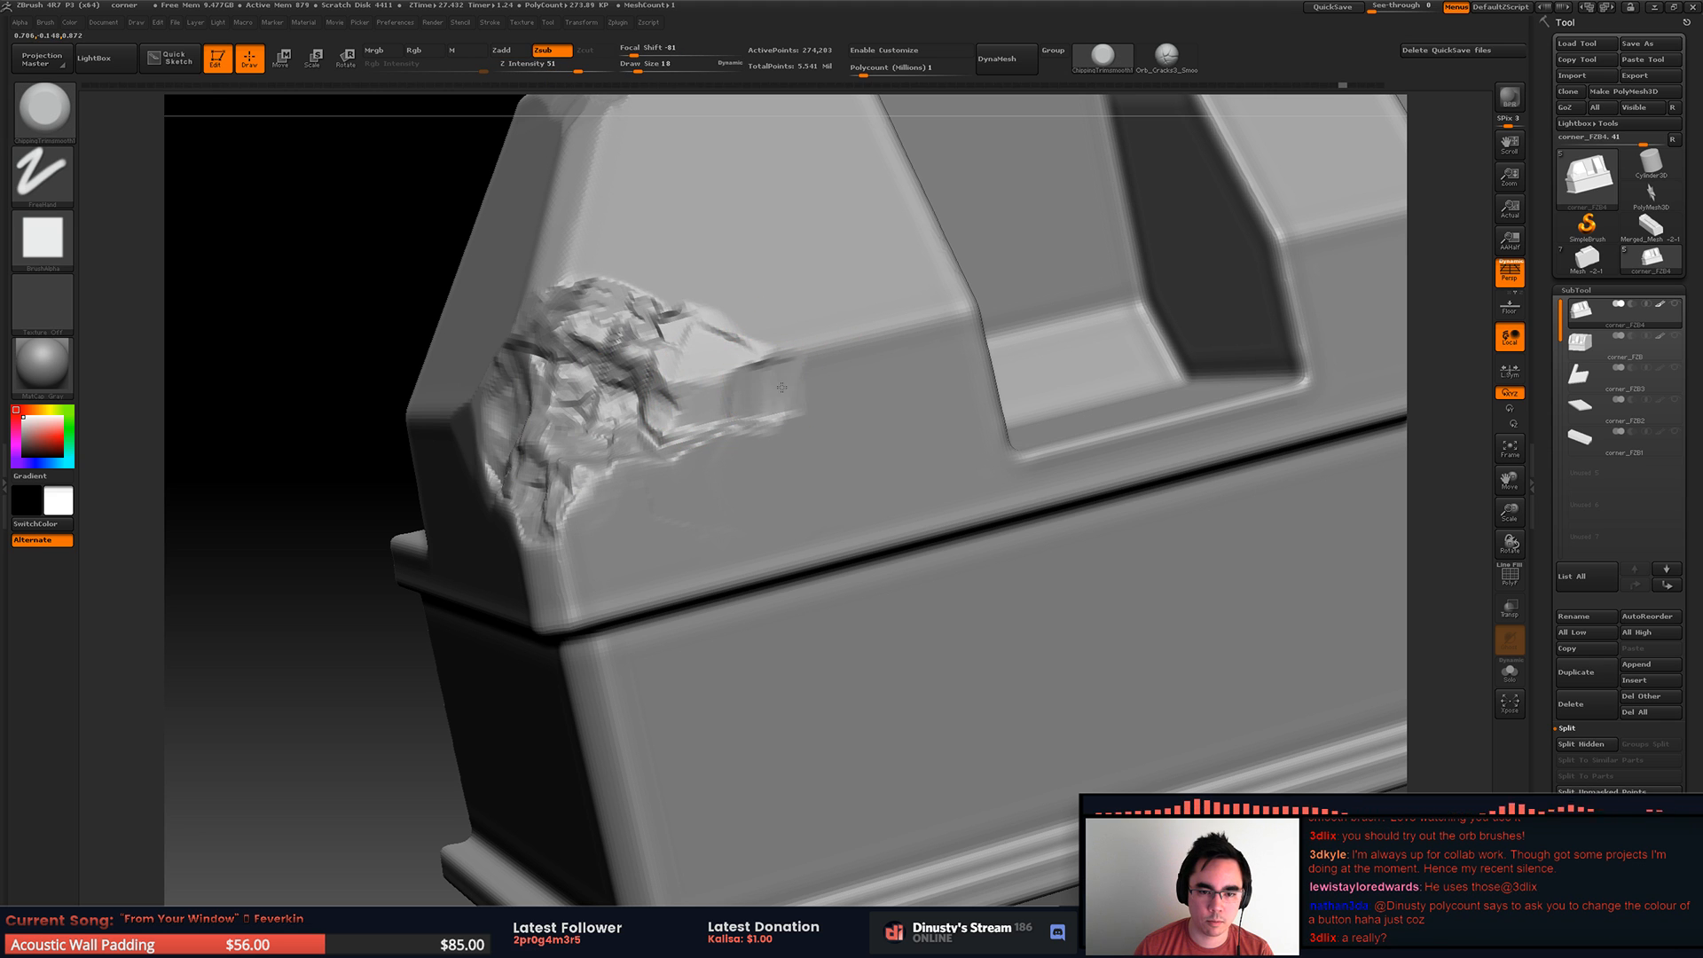
Step: Trim the ridge beside the break and flatten parts of the rocky surface inside it
right_click_drag(784, 367, 896, 348)
mouse_move(628, 361)
left_mouse_down()
mouse_move(533, 424)
mouse_move(603, 431)
left_mouse_up()
key("space")
left_click(577, 403)
key("ctrl")
Step: Chip the horizontal ridge from the broken corner toward the recess, undoing the last stroke
mouse_move(886, 329)
right_mouse_down("ctrl")
mouse_move(763, 363)
mouse_move(756, 345)
mouse_move(812, 266)
mouse_move(781, 293)
right_mouse_up("ctrl")
left_click_drag(811, 315, 829, 332)
mouse_move(834, 310)
right_mouse_down("ctrl")
mouse_move(891, 364)
mouse_move(842, 354)
right_mouse_up("ctrl")
mouse_move(770, 332)
left_mouse_down()
mouse_move(699, 332)
mouse_move(774, 366)
left_mouse_up()
key("ctrl+z")
Step: Chip the ridge's end where it meets the recess edge, undoing the last unwanted strokes
key("space")
left_click_drag(842, 285, 890, 301)
right_click_drag(890, 302, 878, 222)
mouse_move(879, 221)
right_mouse_down()
mouse_move(837, 285)
mouse_move(855, 278)
mouse_move(802, 275)
right_mouse_up()
right_click_drag(802, 275, 790, 319, "ctrl")
mouse_move(720, 293)
left_mouse_down()
mouse_move(584, 338)
mouse_move(557, 379)
mouse_move(607, 360)
mouse_move(569, 371)
mouse_move(602, 317)
mouse_move(657, 305)
mouse_move(619, 330)
mouse_move(532, 326)
left_mouse_up()
key("ctrl+z")
Step: Enlarge the brush and trim chips up the sloped edge bordering the recess, undoing an unwanted stroke
key("ctrl+z")
right_click_drag(536, 331, 585, 331)
key("bracketright")
key("bracketright")
left_click_drag(509, 353, 472, 227)
key("space")
left_click_drag(473, 222, 501, 317)
key("ctrl+z")
left_click_drag(466, 216, 454, 183)
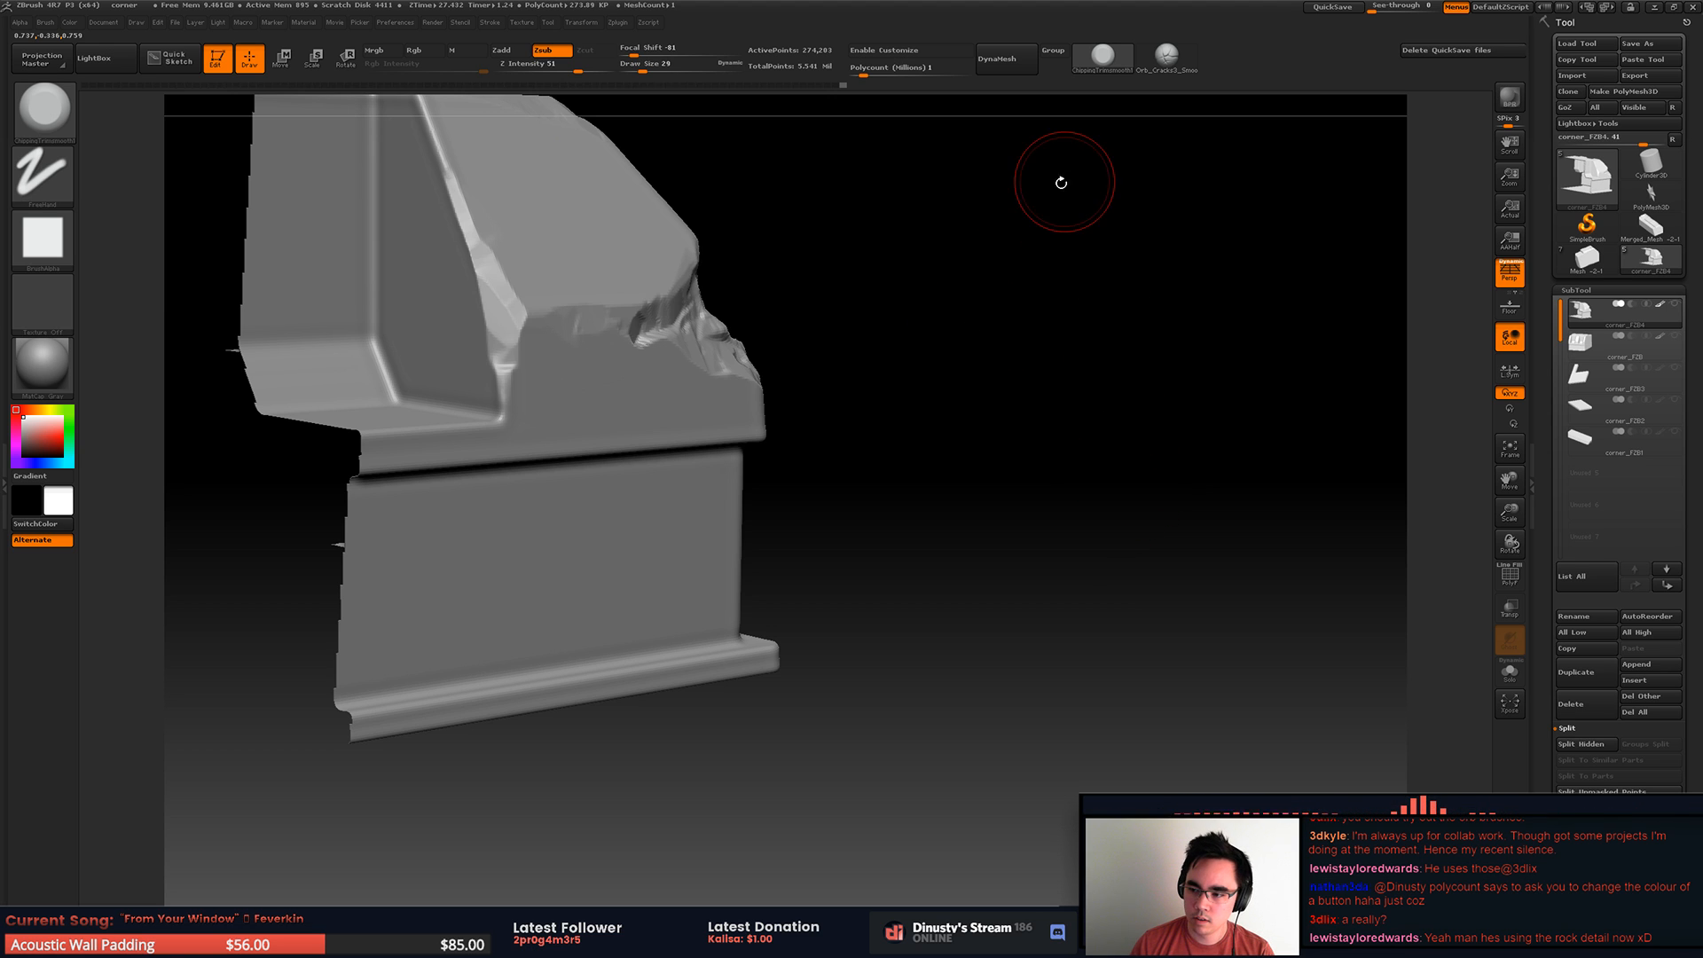
Step: Review the broken corner, chipped ridge and recess edge from several angles
mouse_move(870, 376)
left_mouse_down()
mouse_move(942, 396)
mouse_move(881, 381)
left_mouse_up()
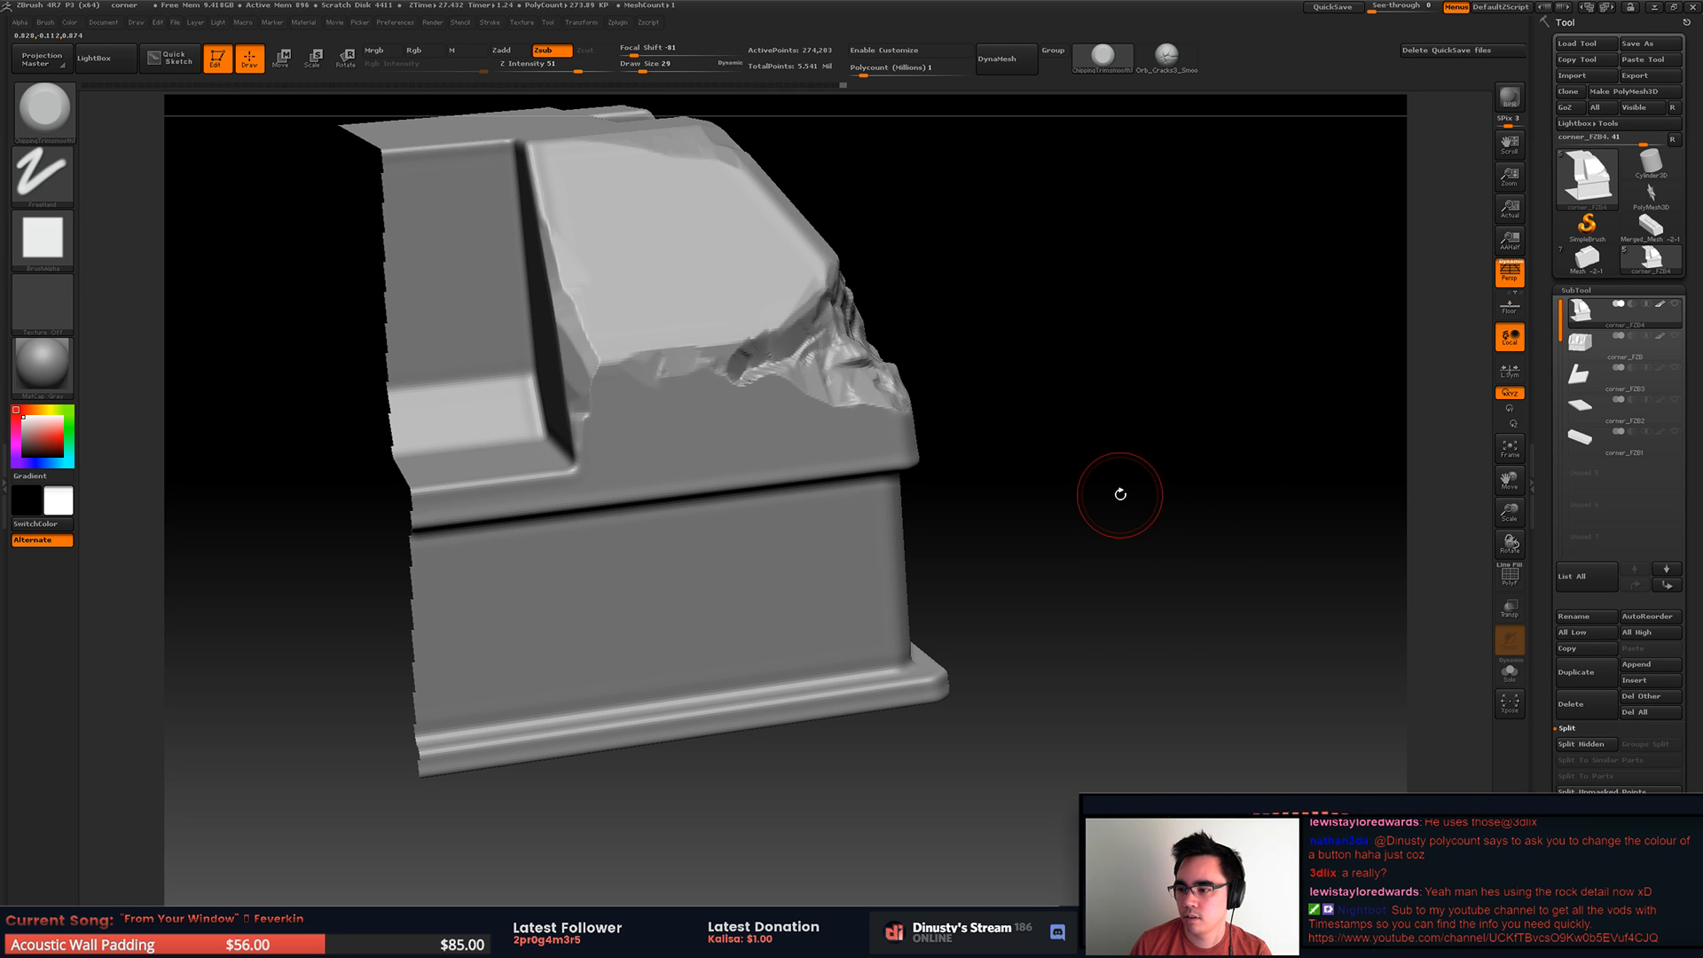
mouse_move(1100, 444)
left_mouse_down()
mouse_move(1080, 512)
mouse_move(1056, 461)
left_mouse_up()
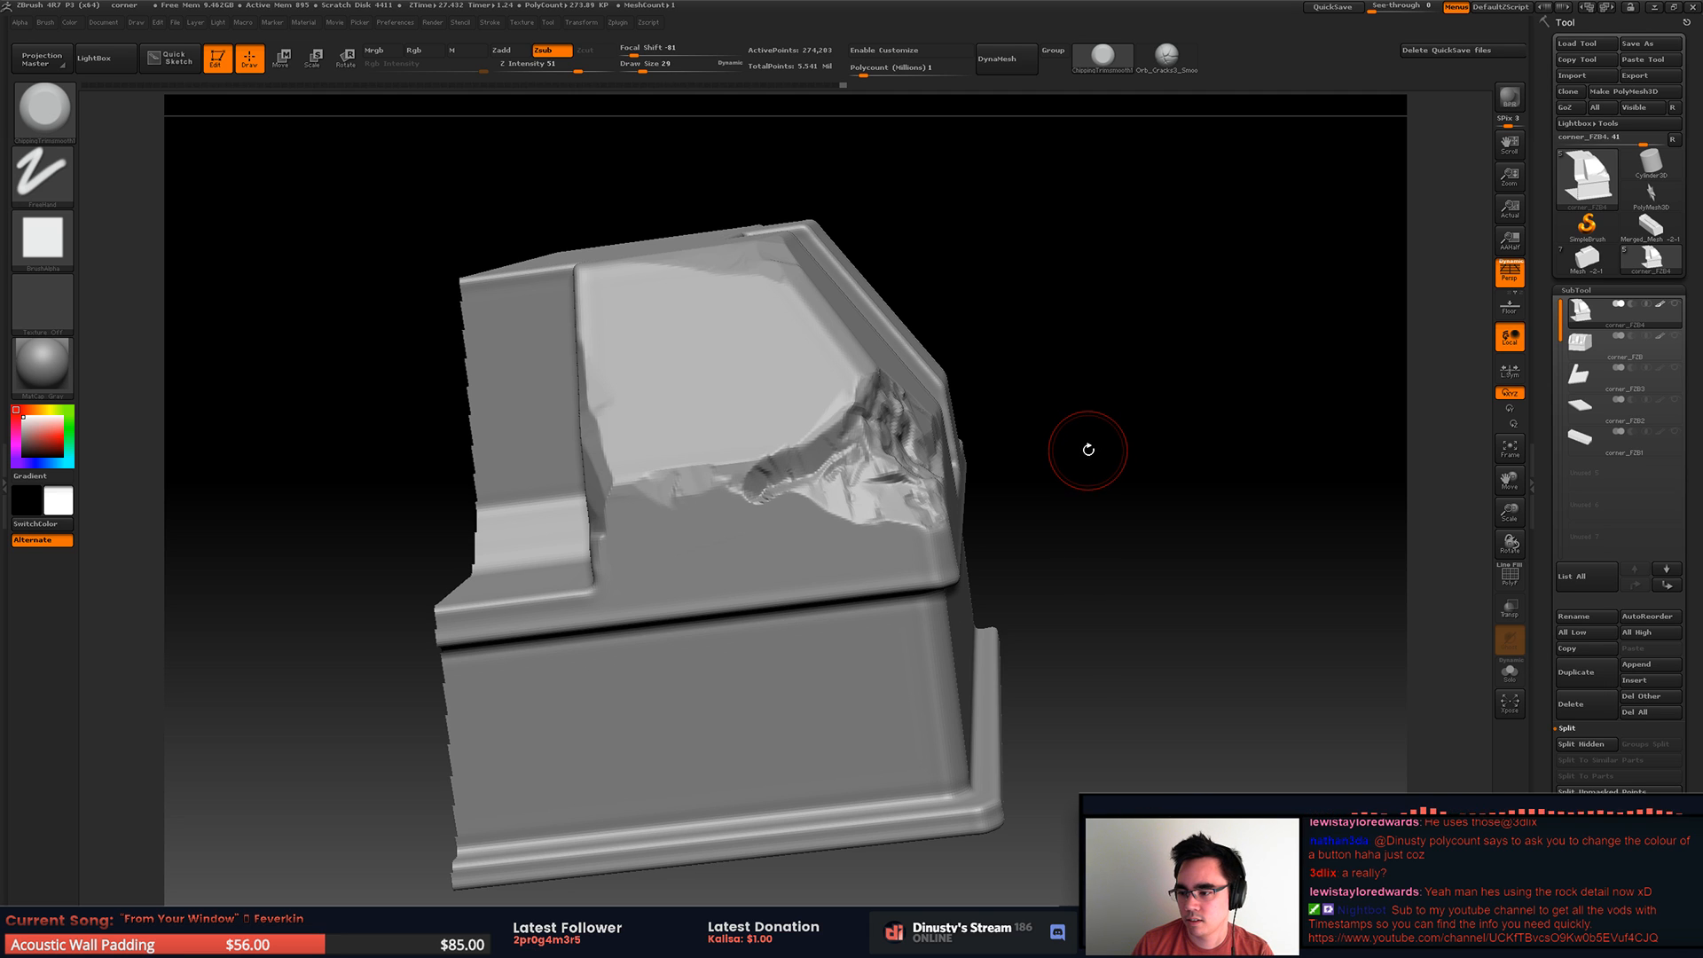
left_click_drag(1141, 388, 1160, 345)
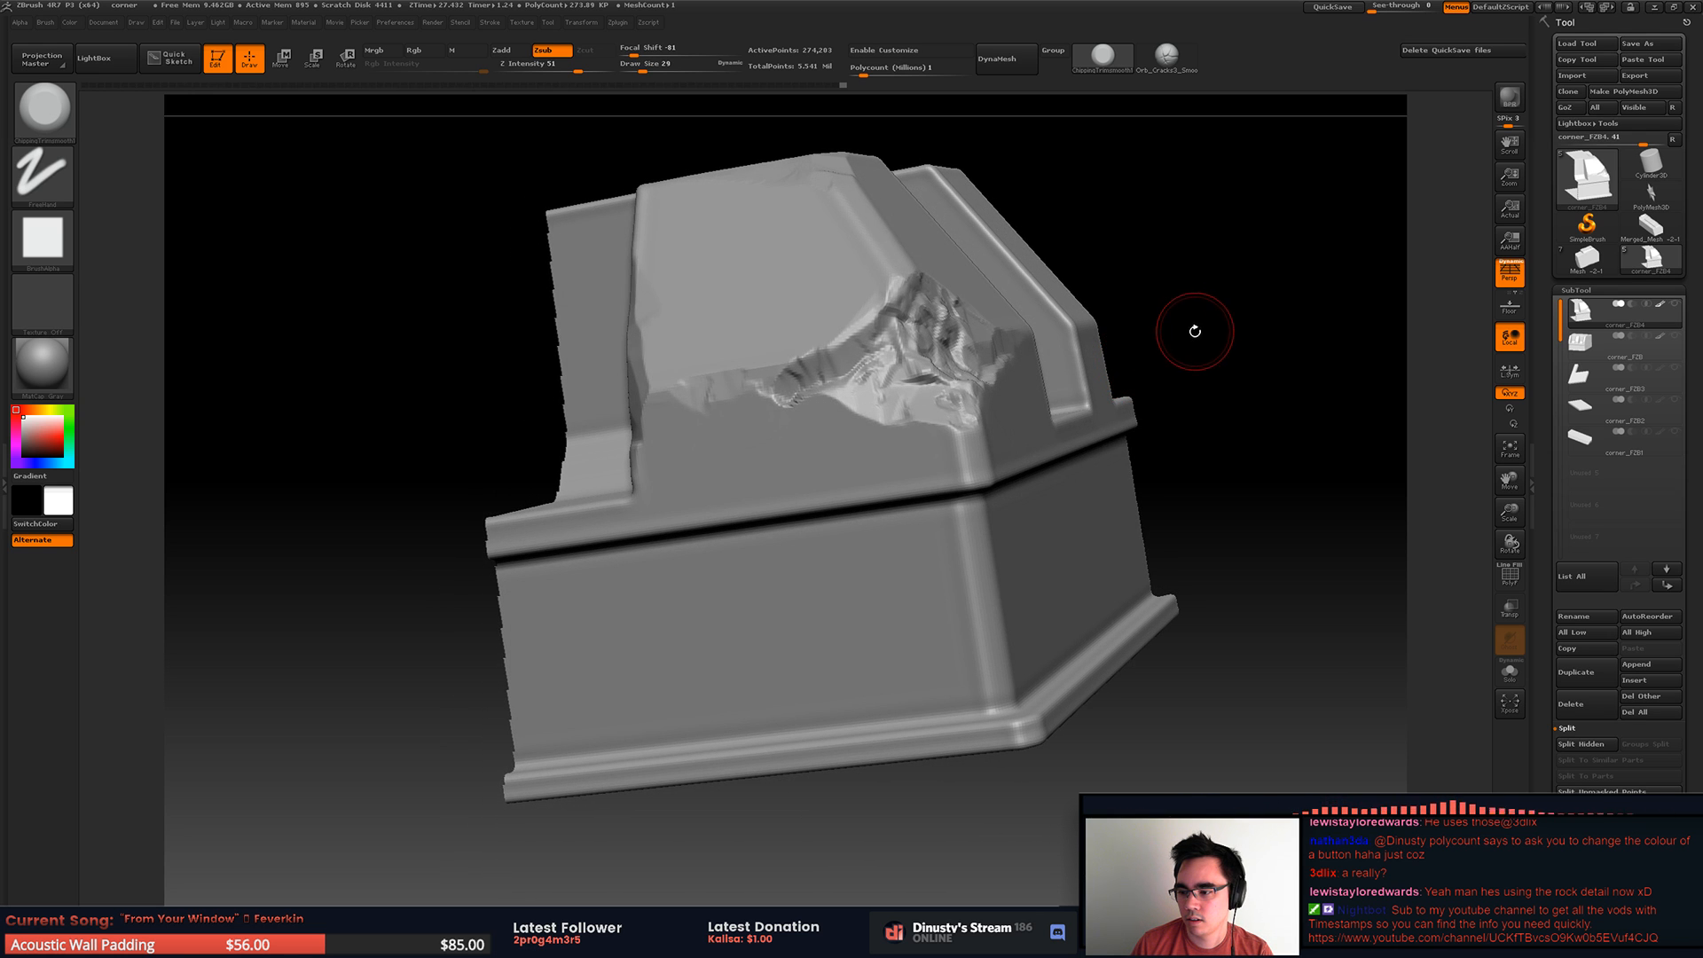
Step: Trim the ridge between the broken corner and the recess with a smaller brush, undoing the first stroke
left_click_drag(1153, 381, 1274, 393)
mouse_move(791, 391)
left_mouse_down()
mouse_move(715, 427)
mouse_move(754, 387)
mouse_move(701, 417)
left_mouse_up()
key("ctrl+z")
key("space")
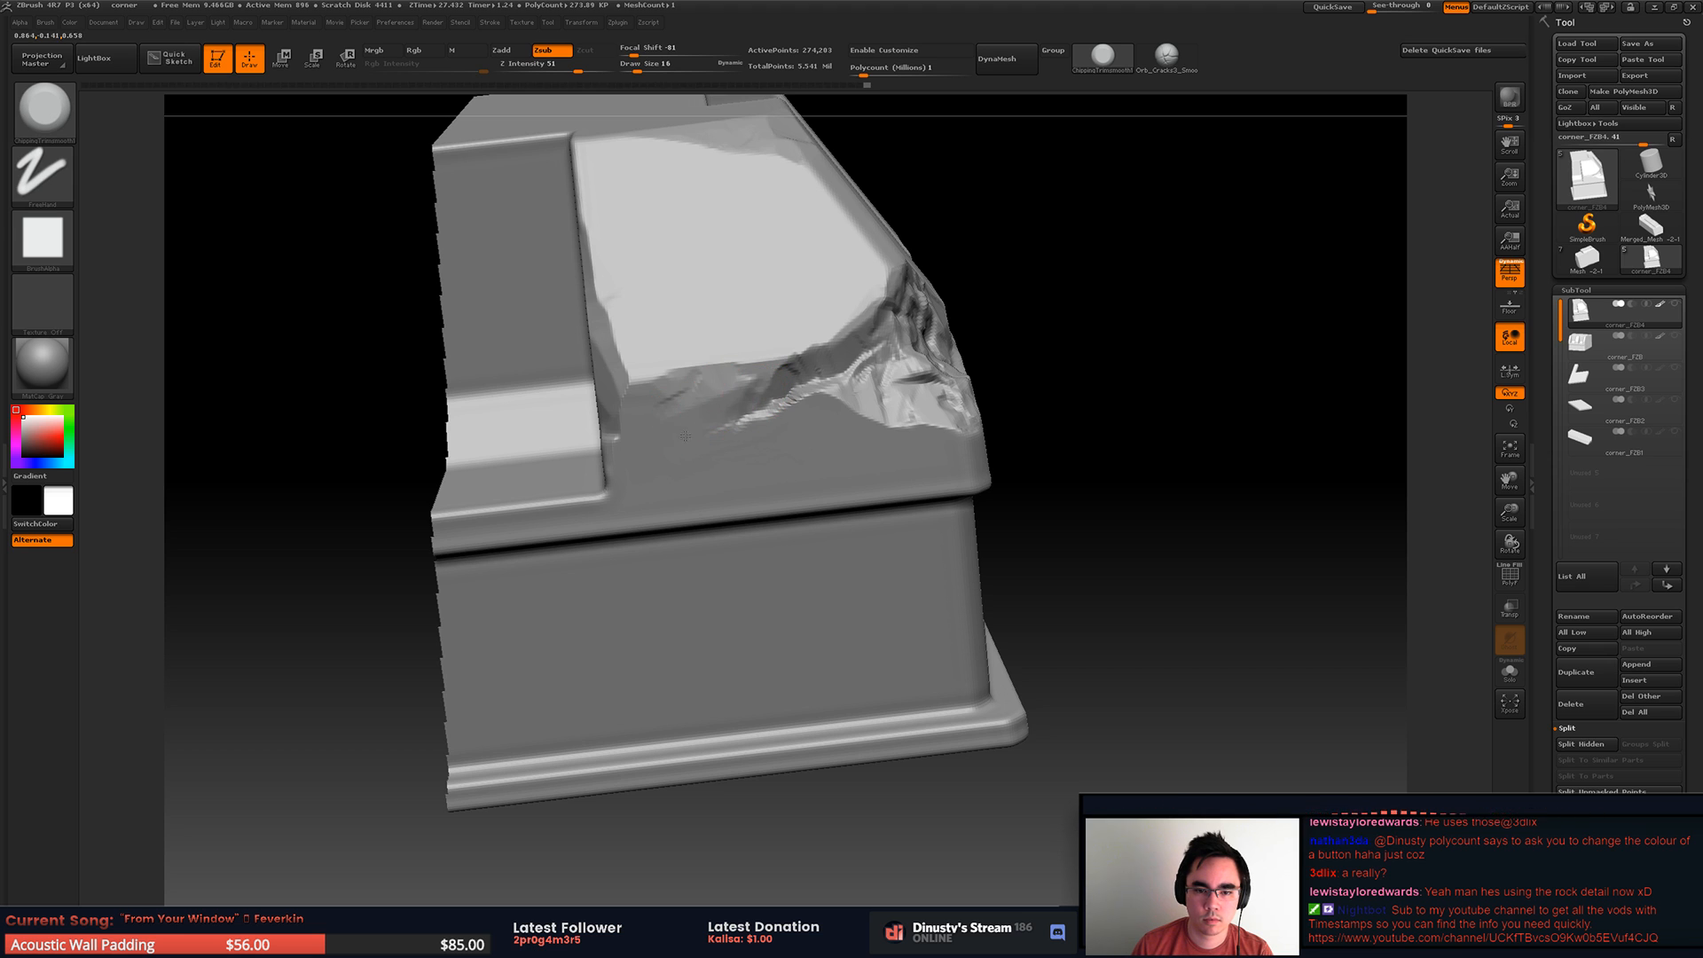
key("space")
mouse_move(731, 455)
left_mouse_down()
mouse_move(702, 430)
mouse_move(723, 399)
left_mouse_up()
Step: Set the trim brush's draw size to 17 while checking the chipped ridge from the side and below
mouse_move(917, 403)
right_mouse_down("ctrl")
mouse_move(687, 395)
mouse_move(843, 380)
mouse_move(803, 383)
right_mouse_up("ctrl")
right_click_drag(803, 383, 859, 386, "ctrl")
key("space")
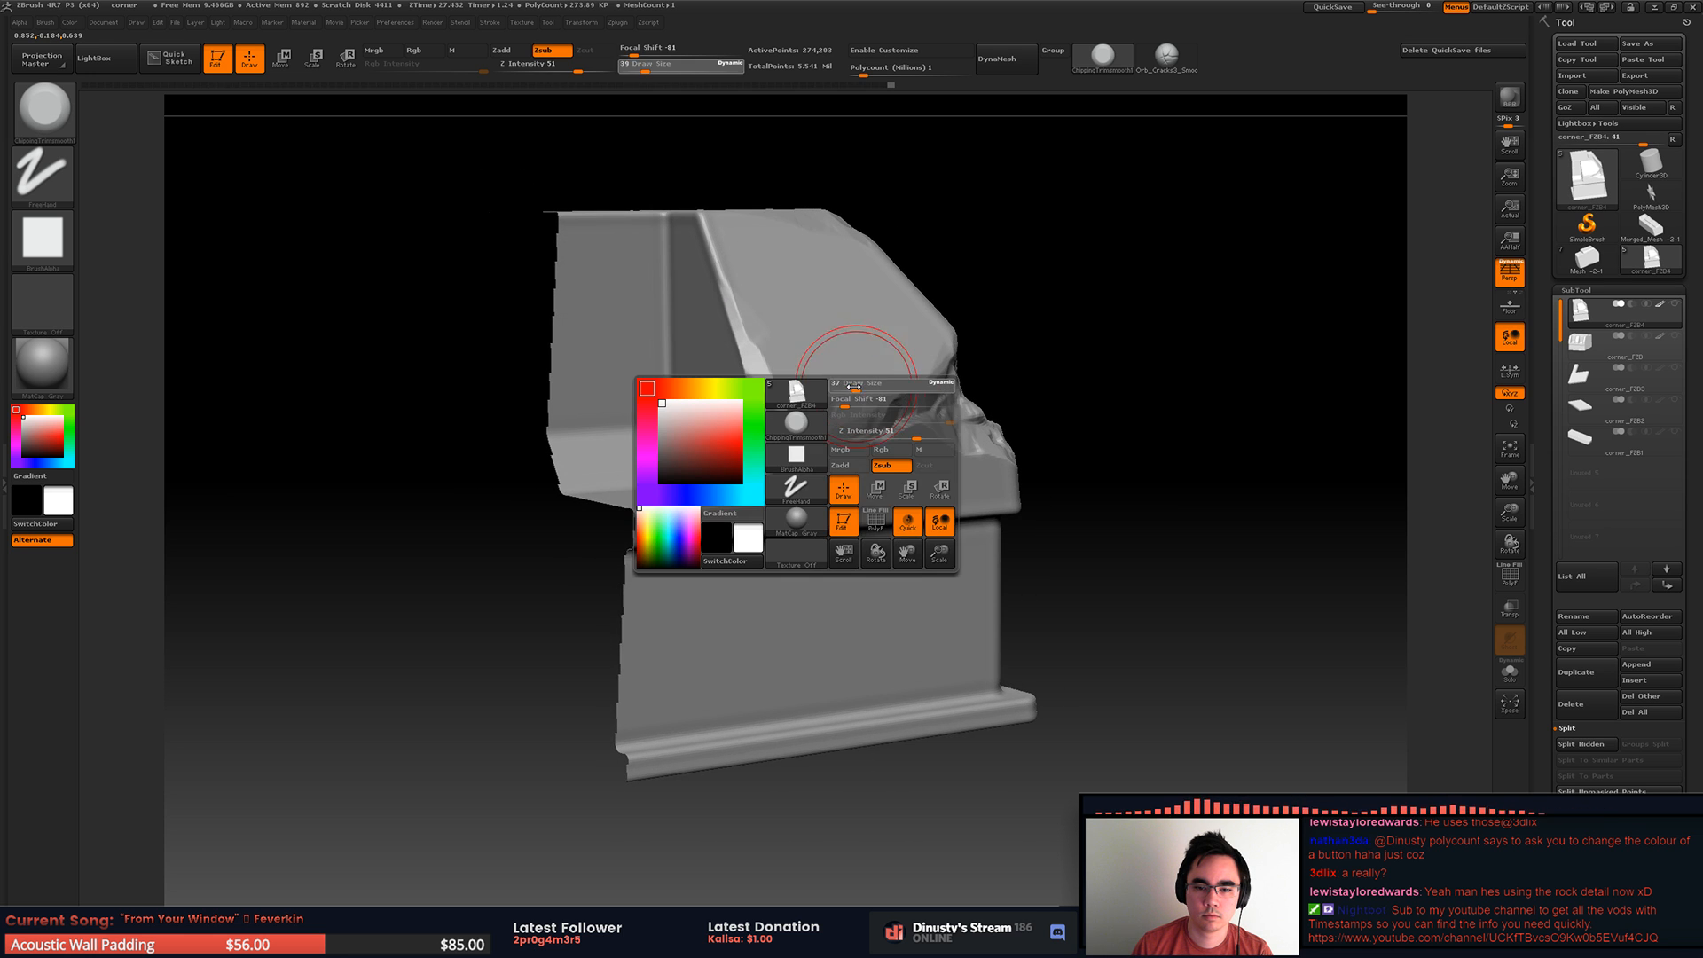
left_click_drag(858, 386, 854, 391)
mouse_move(855, 392)
right_mouse_down()
mouse_move(821, 456)
mouse_move(781, 444)
mouse_move(828, 429)
right_mouse_up()
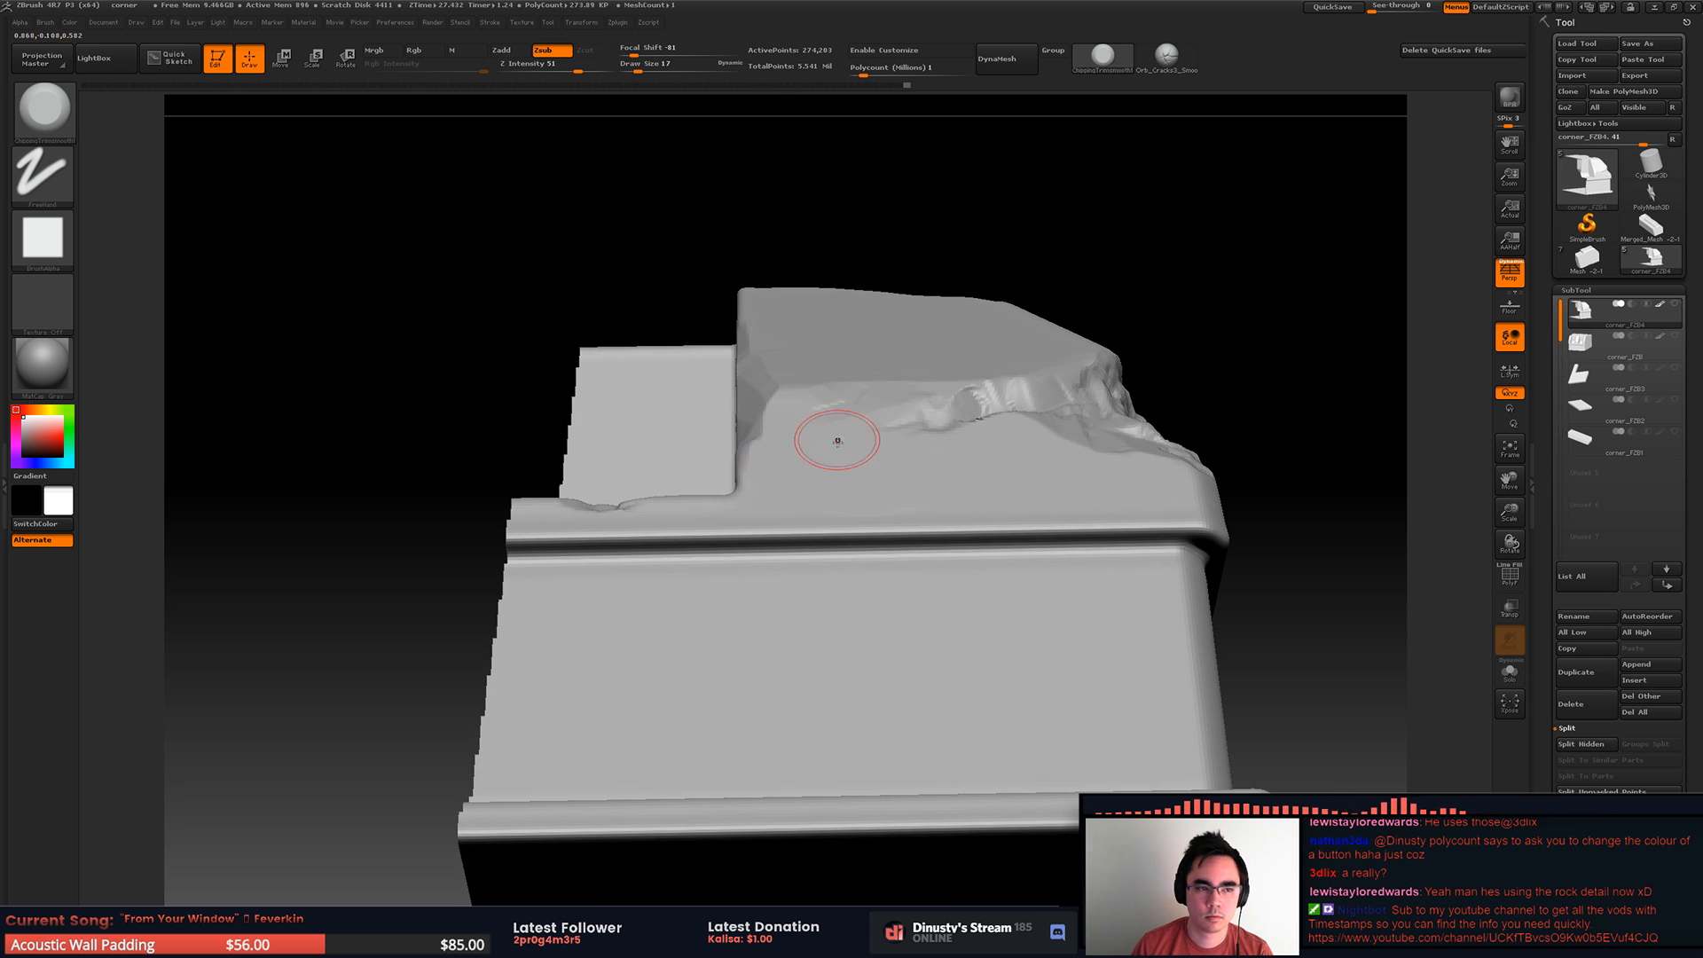
Step: Switch to the Orb_Rock_Detail brush and try it on the lower wall, undoing the test strokes
left_click(46, 128)
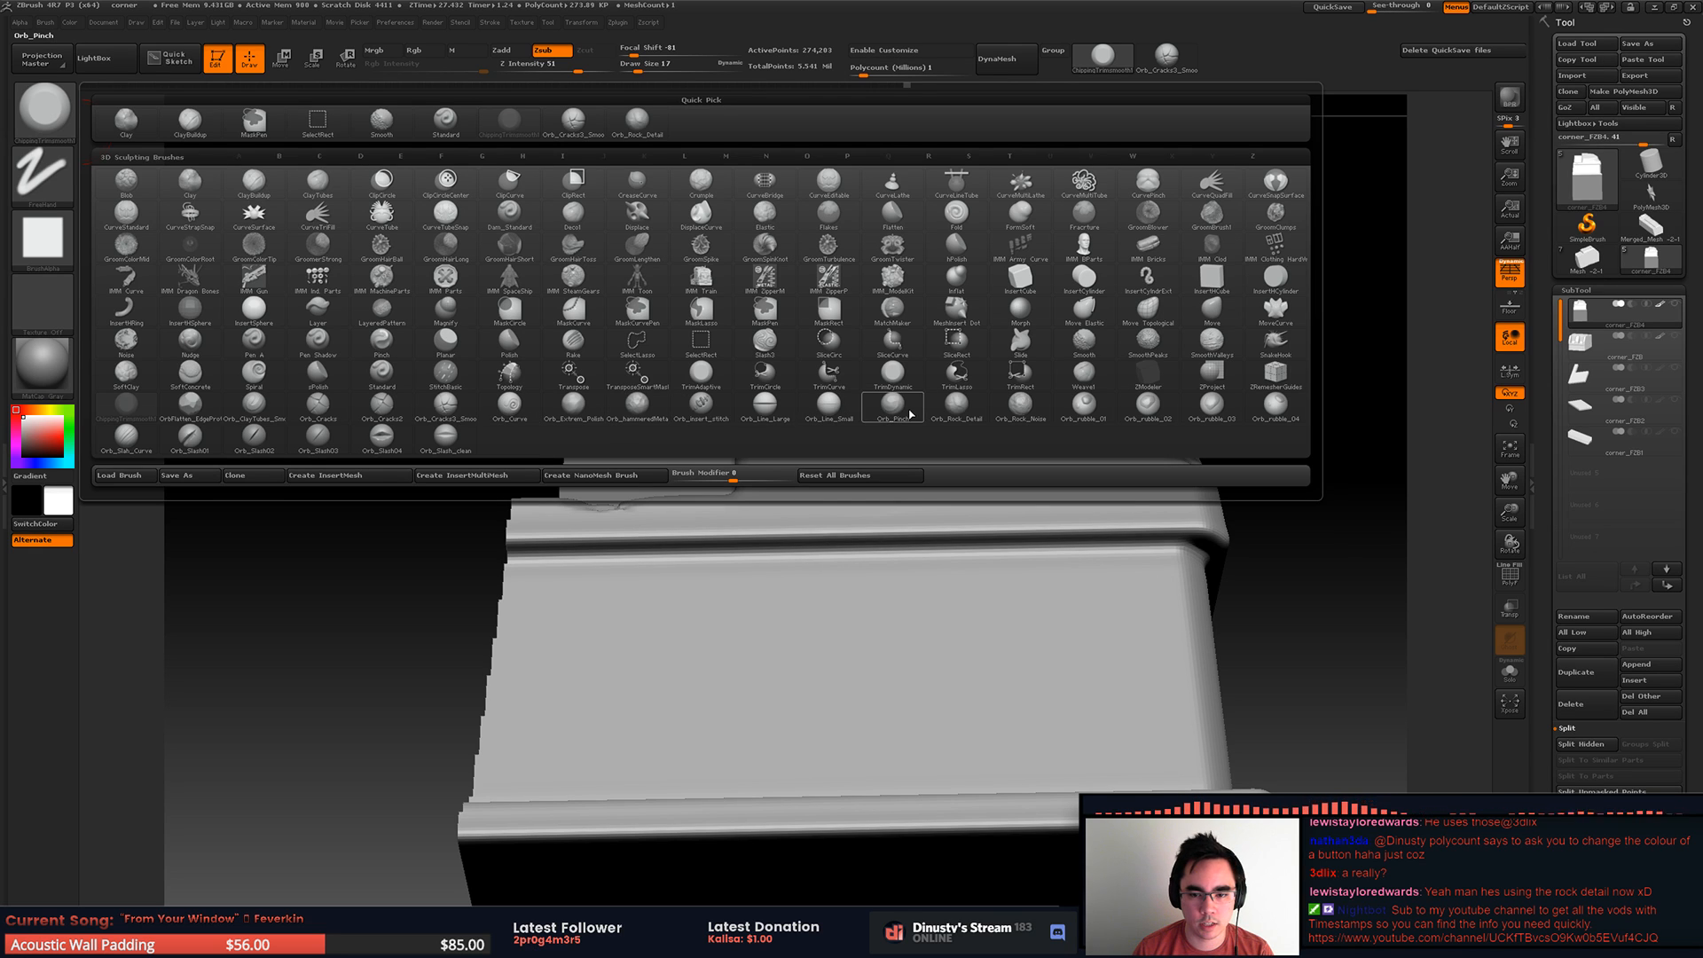
left_click(665, 131)
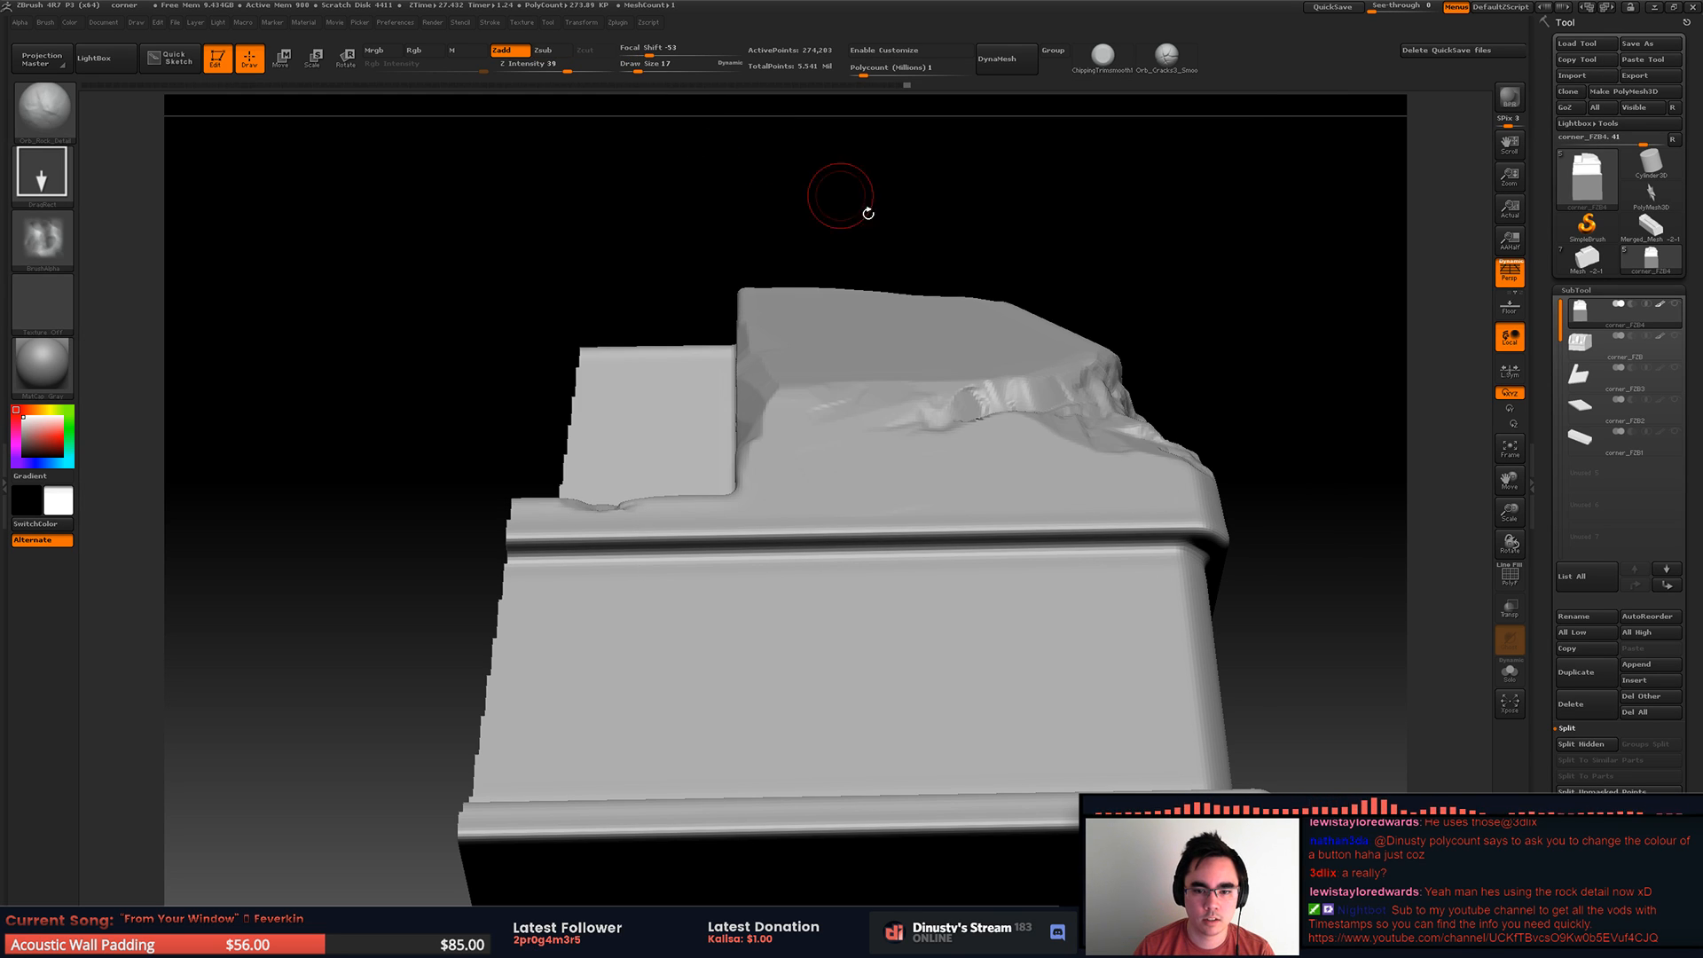
mouse_move(874, 654)
left_mouse_down()
mouse_move(1232, 590)
mouse_move(1224, 532)
mouse_move(1197, 541)
left_mouse_up()
key("ctrl+z")
left_click_drag(1065, 642, 1232, 727)
left_click_drag(1144, 768, 1055, 561)
key("ctrl+z")
left_click_drag(1002, 763, 1038, 767)
left_click_drag(1041, 635, 1198, 639)
key("ctrl+z")
mouse_move(1236, 577)
left_mouse_down()
mouse_move(974, 518)
mouse_move(1040, 522)
mouse_move(1039, 488)
mouse_move(1048, 510)
mouse_move(1062, 497)
mouse_move(1054, 515)
mouse_move(1106, 437)
left_mouse_up()
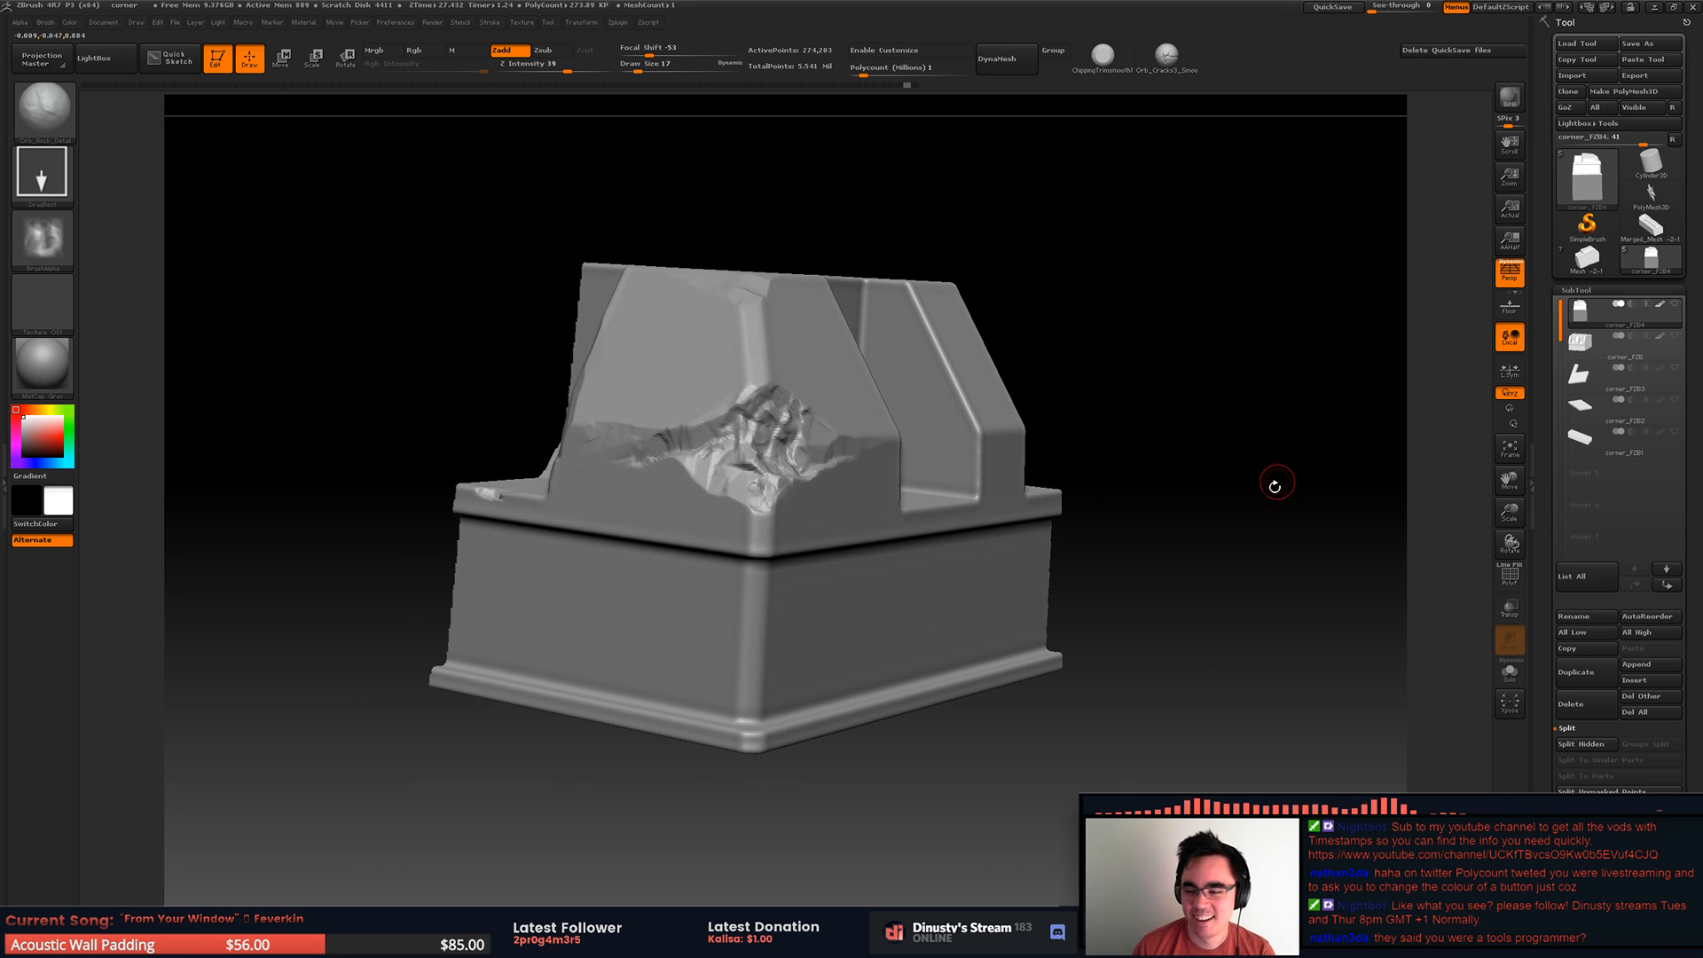
Step: Enable interface customization and examine the UI options in the Interface preferences
left_click(618, 24)
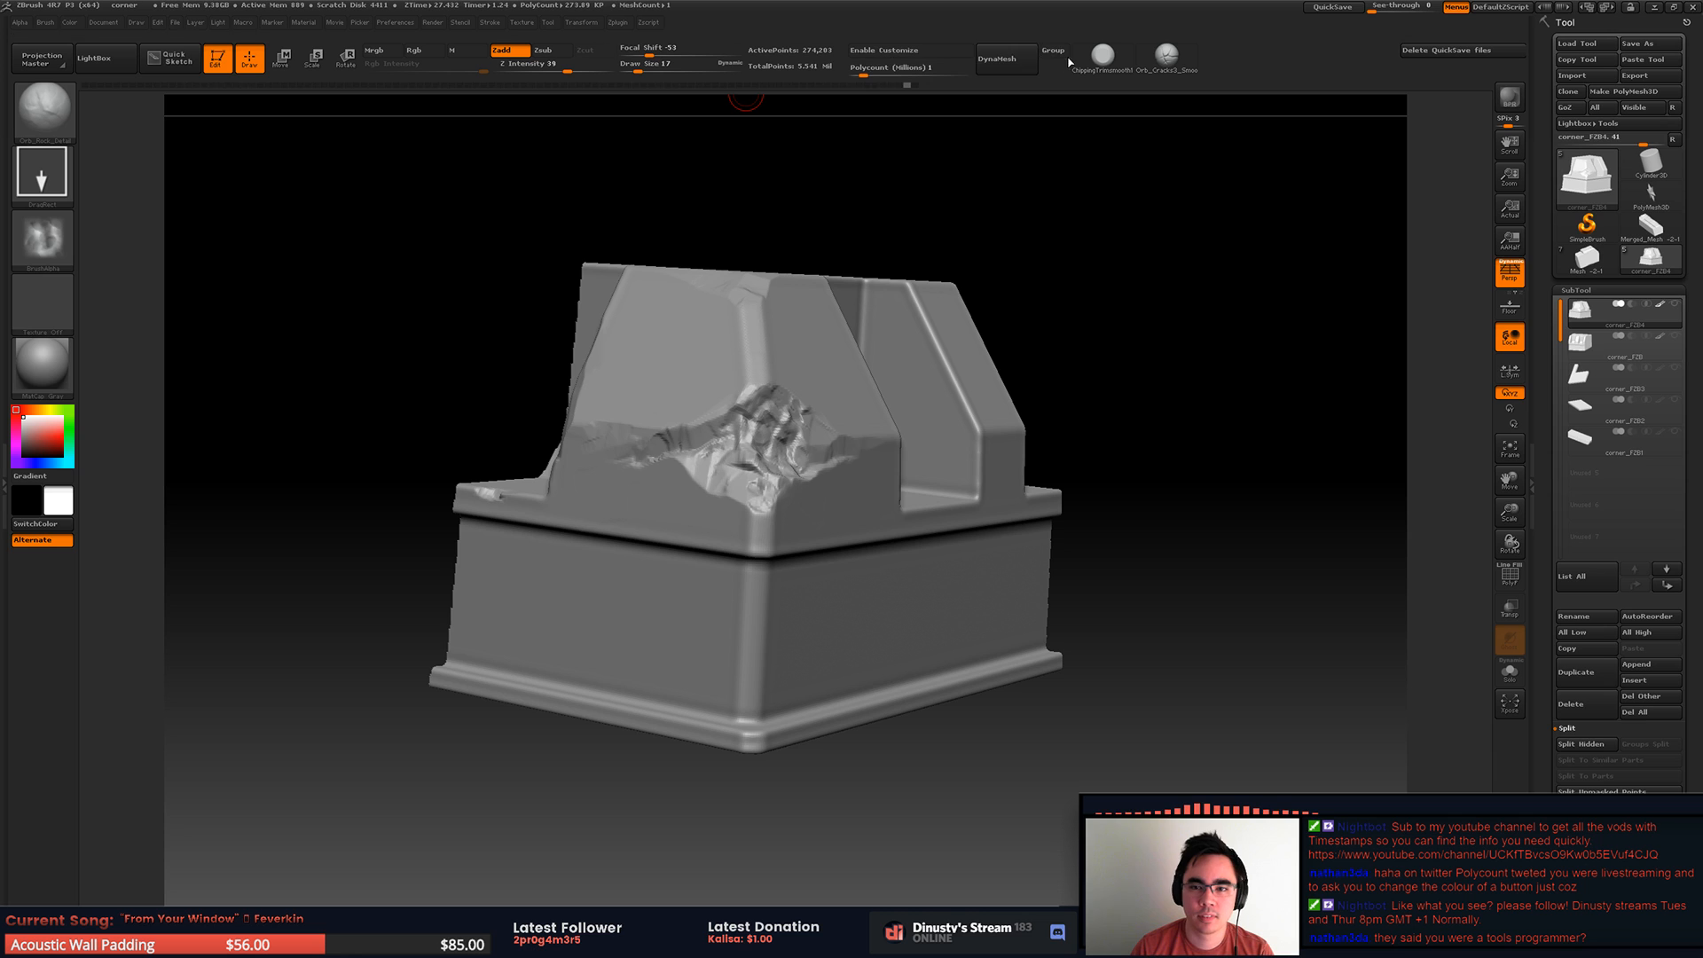
left_click(912, 51)
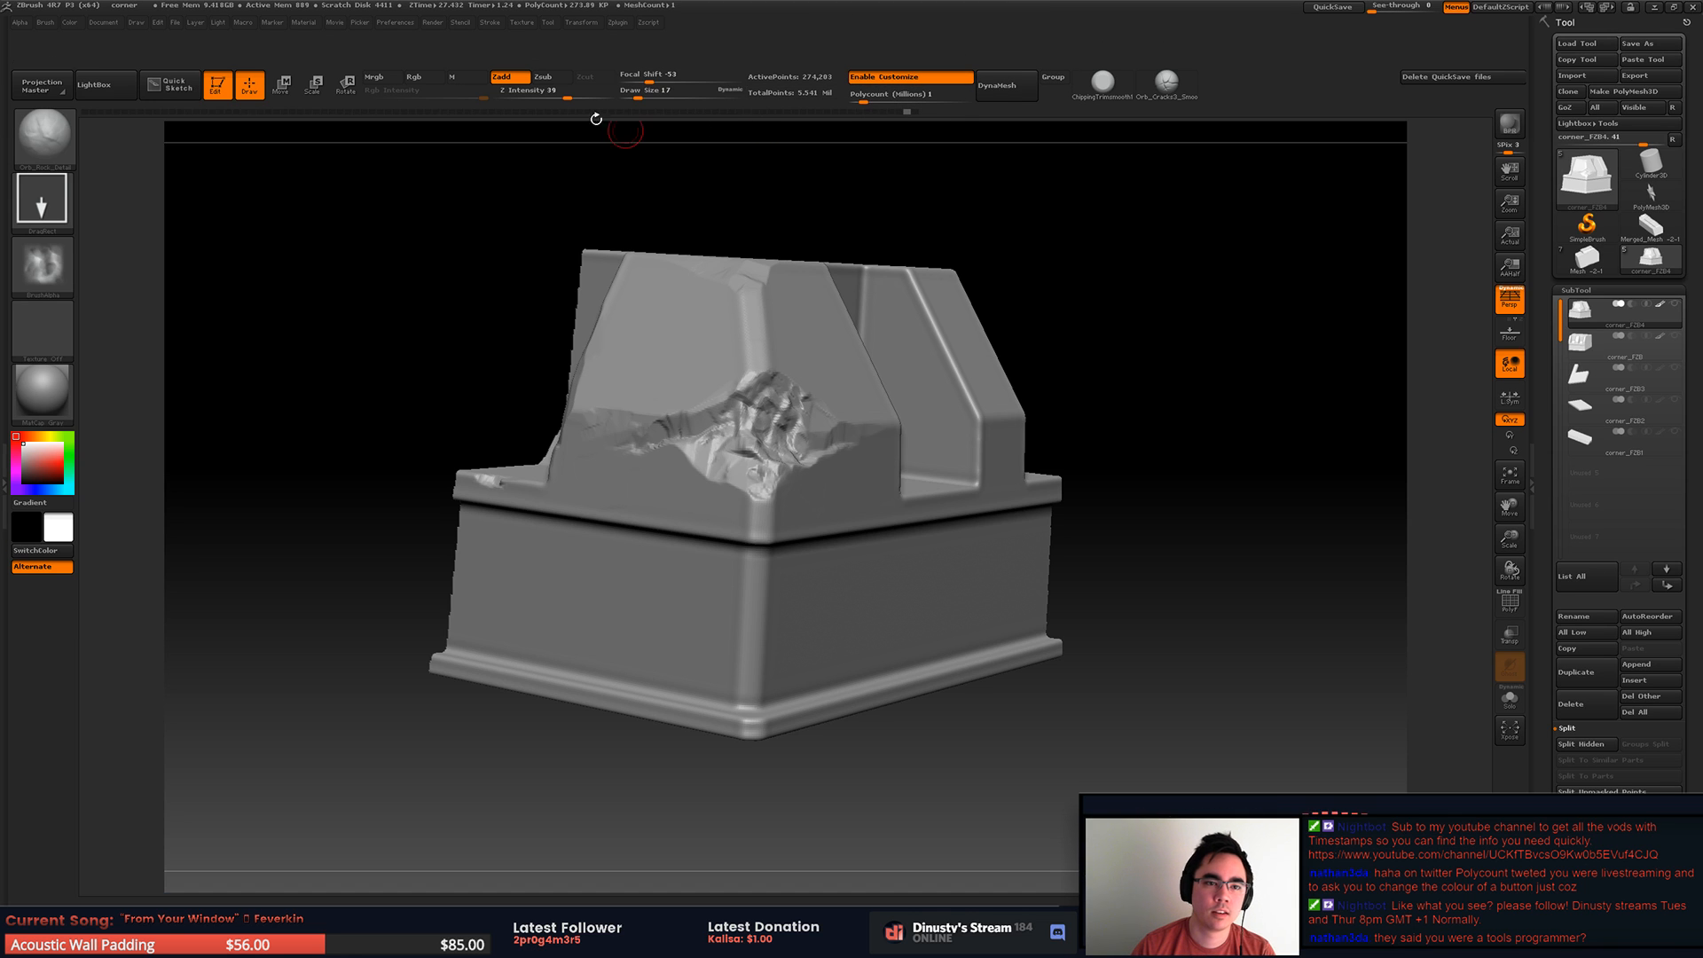
left_click(433, 26)
mouse_move(401, 26)
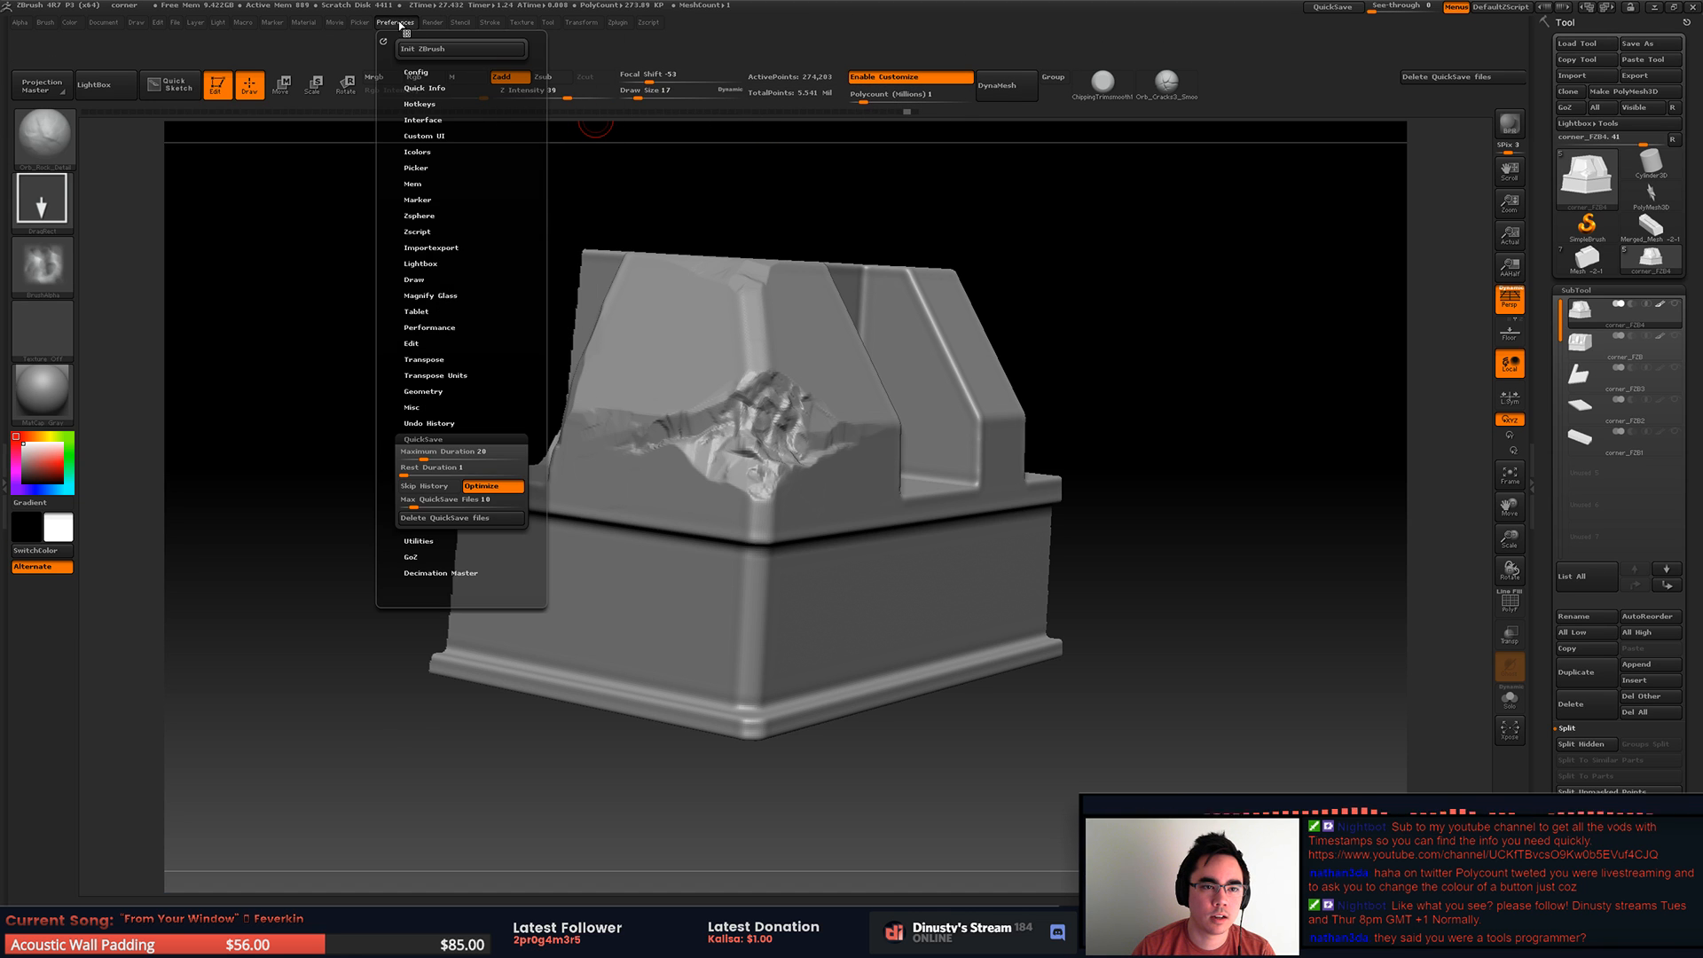
left_click(437, 120)
left_click(443, 120)
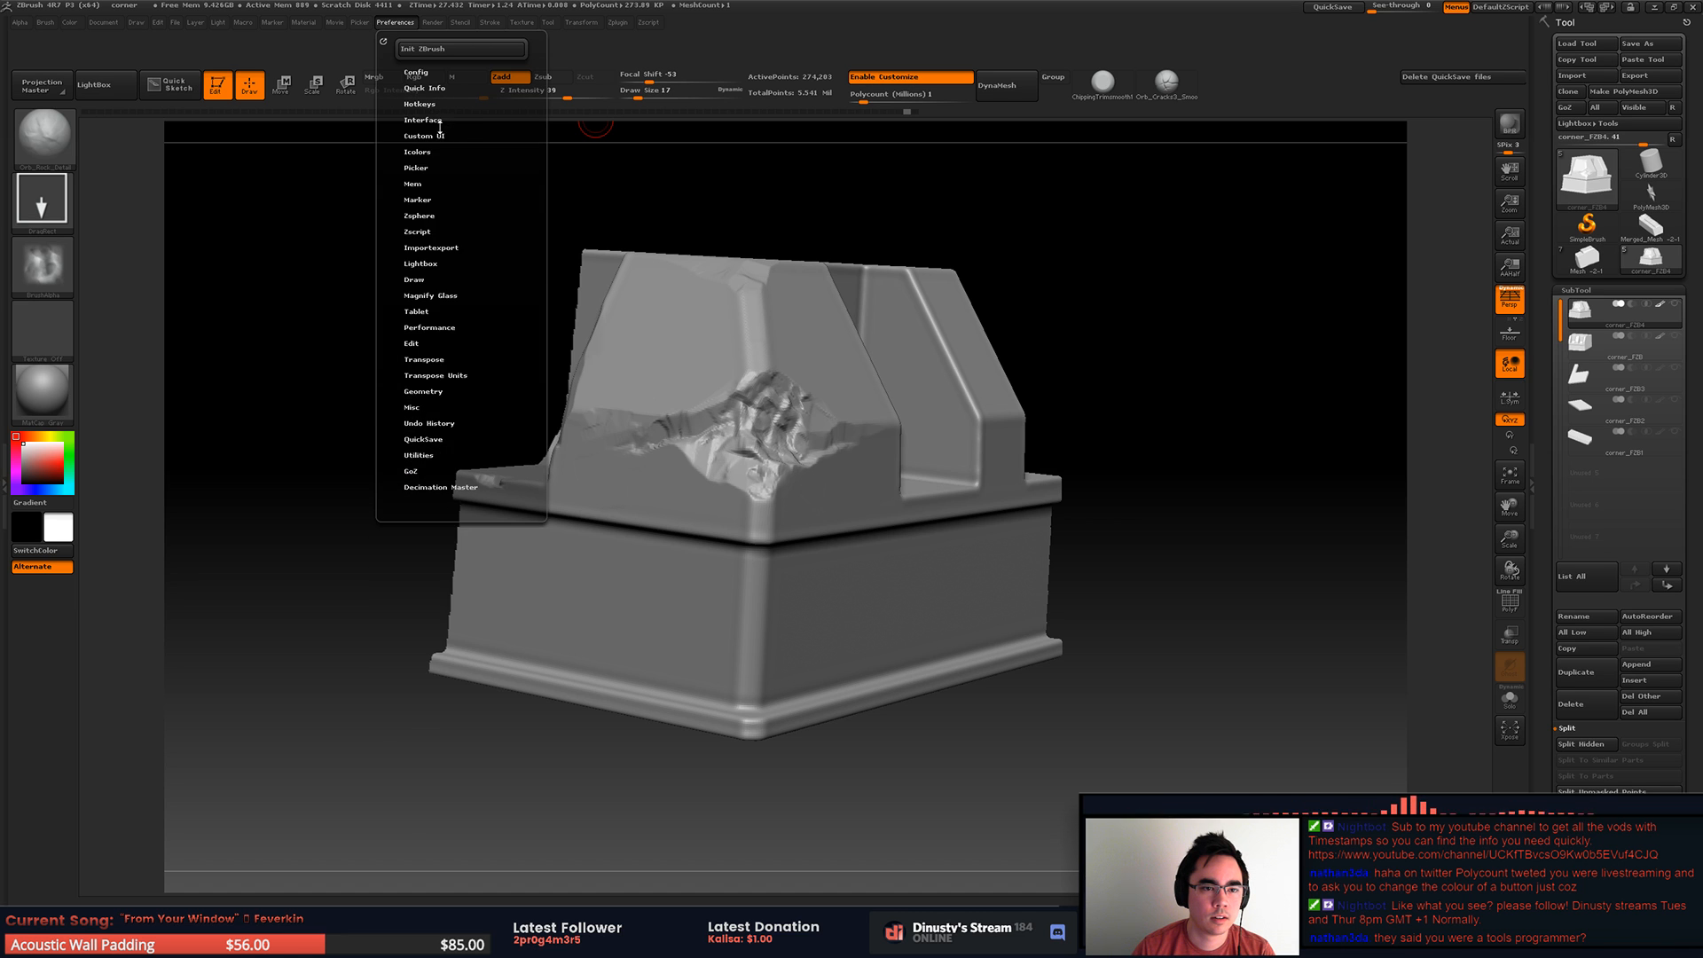
left_click(438, 121)
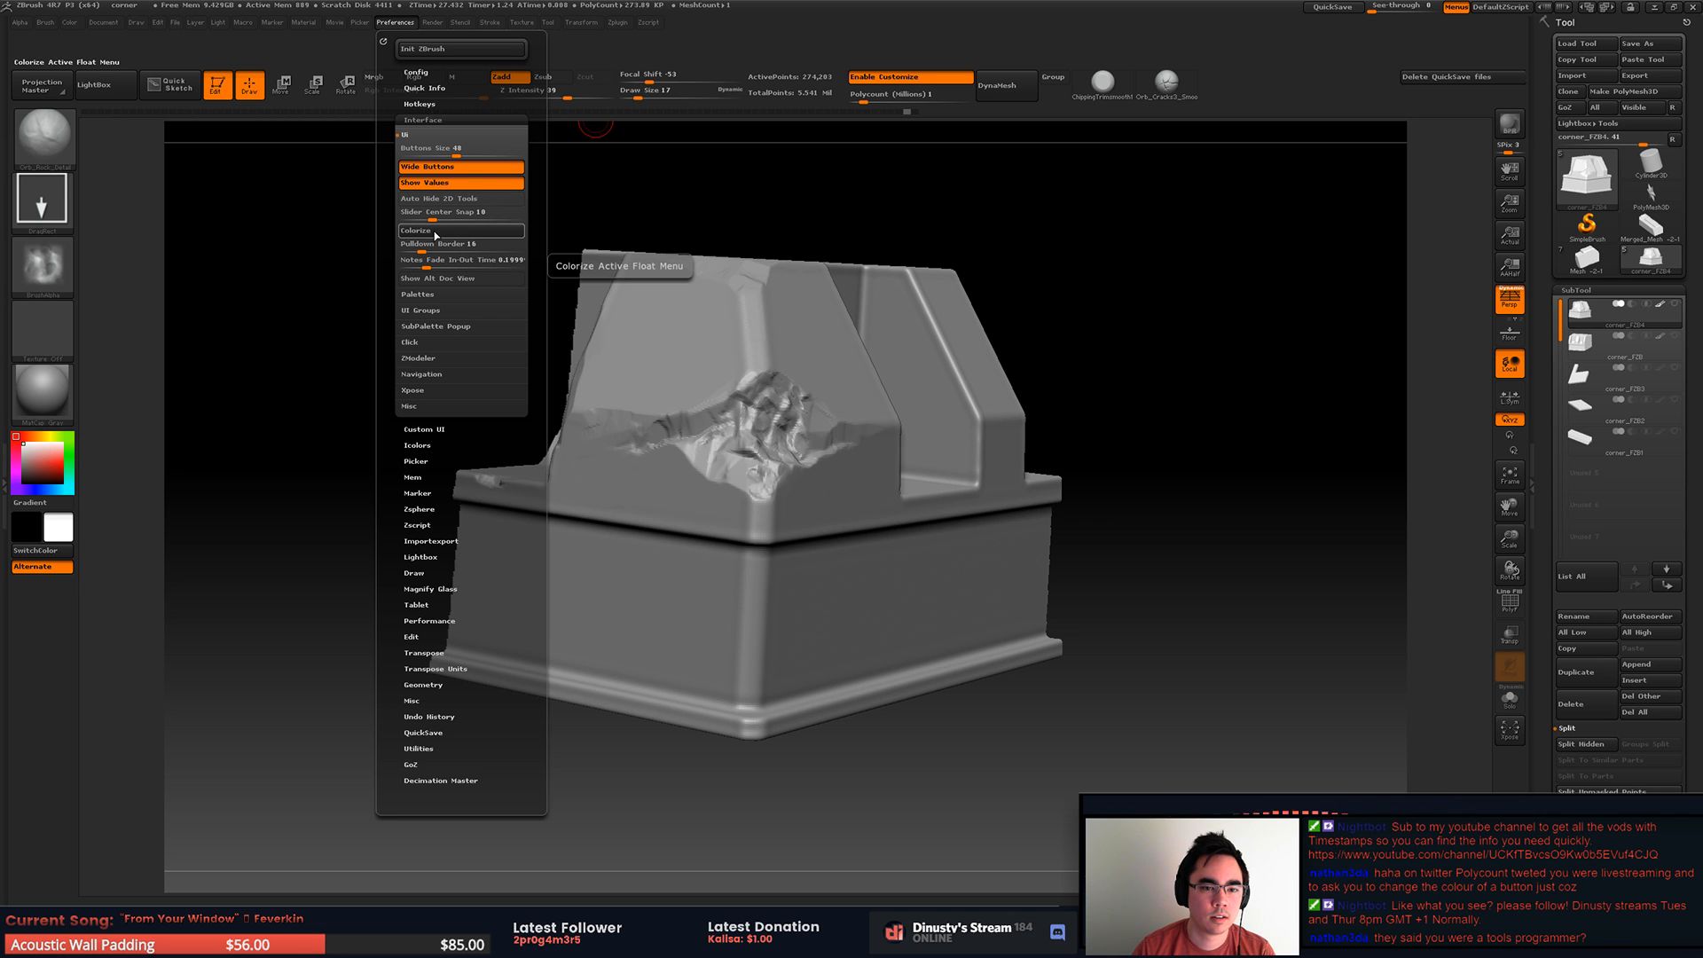
left_click(407, 135)
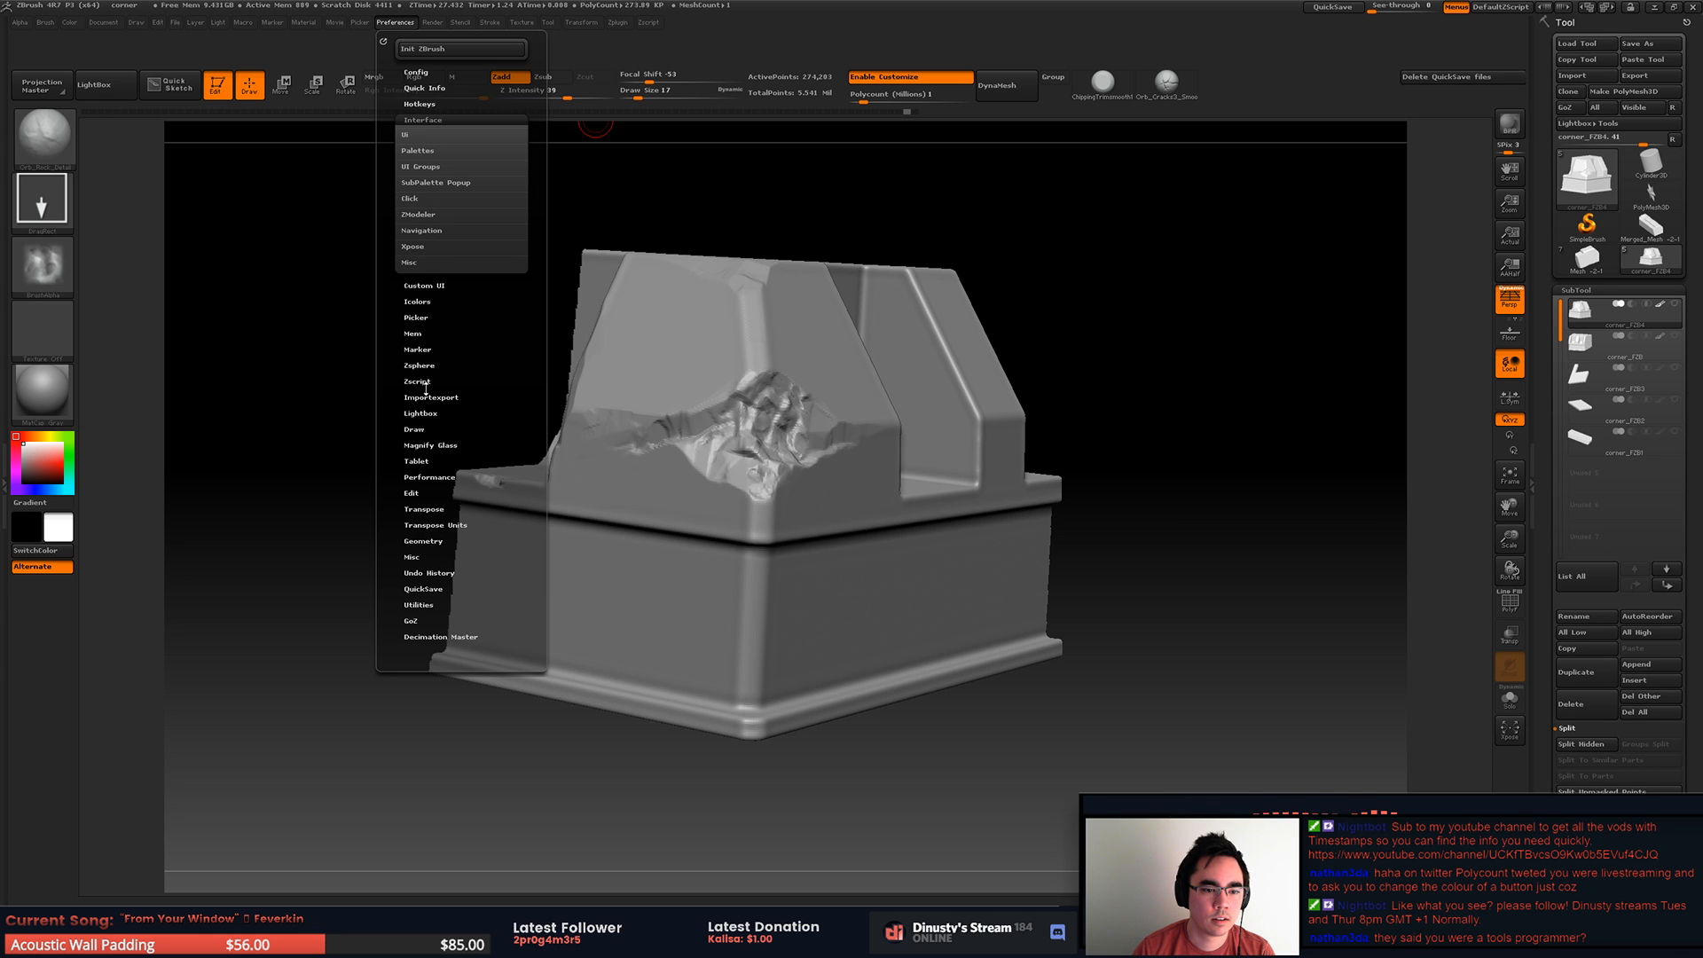
Step: Search the Custom UI, Interface and Color settings for a way to change button colours
left_click(423, 120)
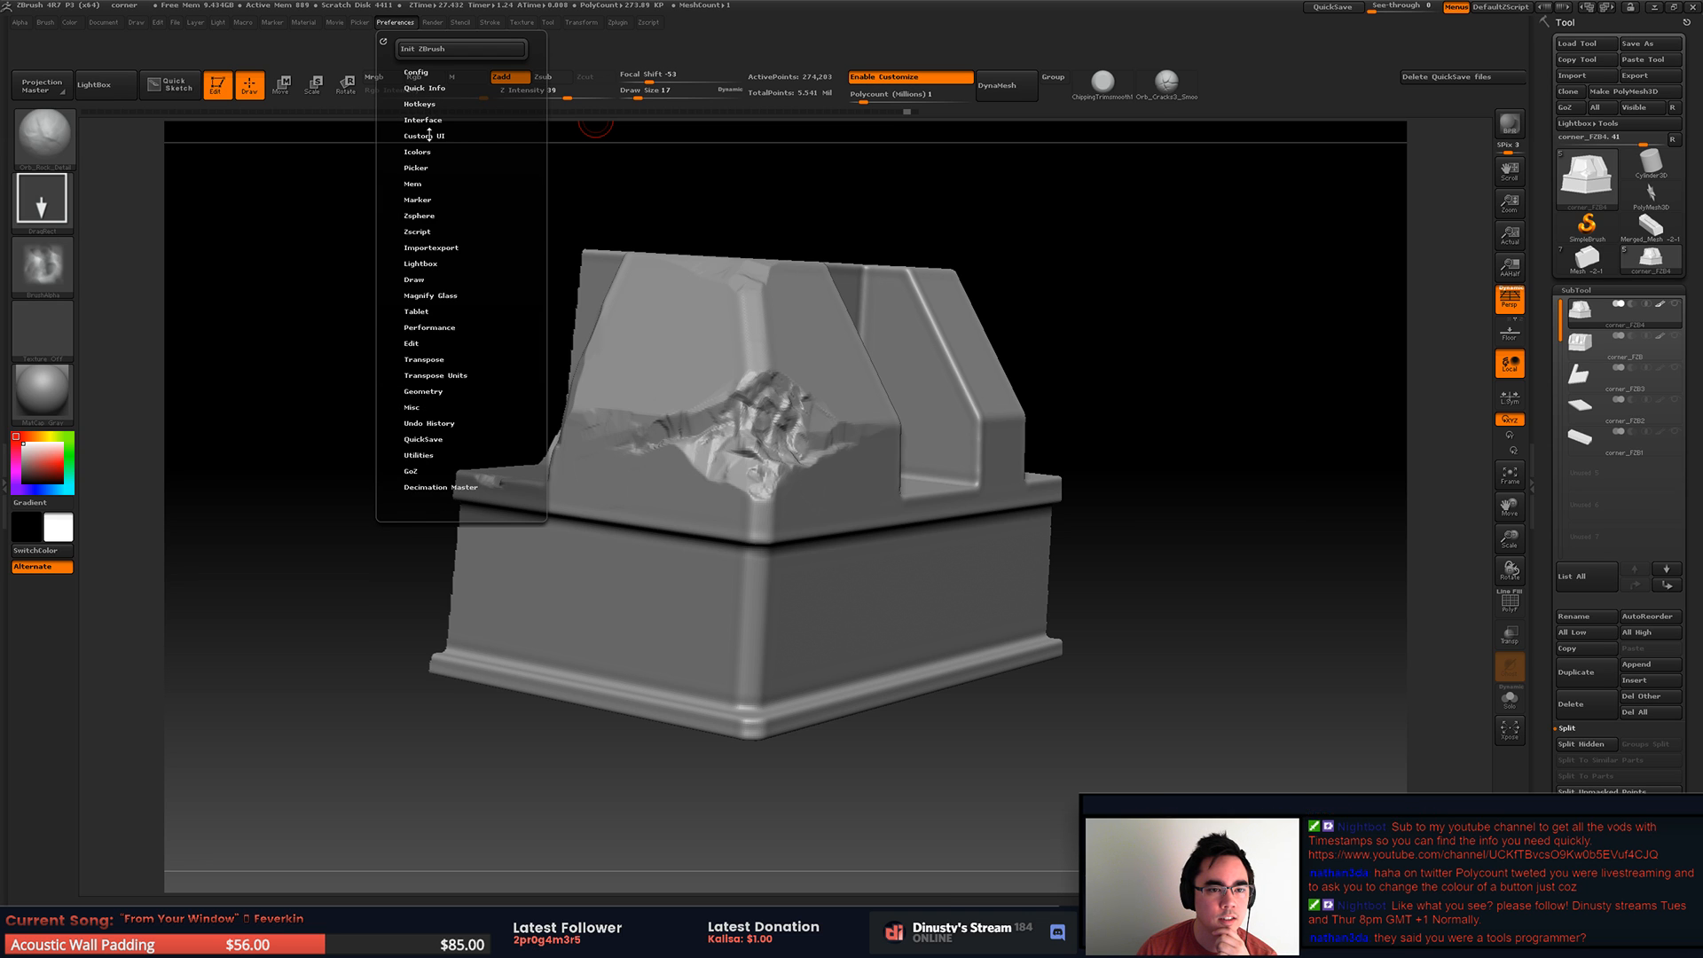
left_click(431, 135)
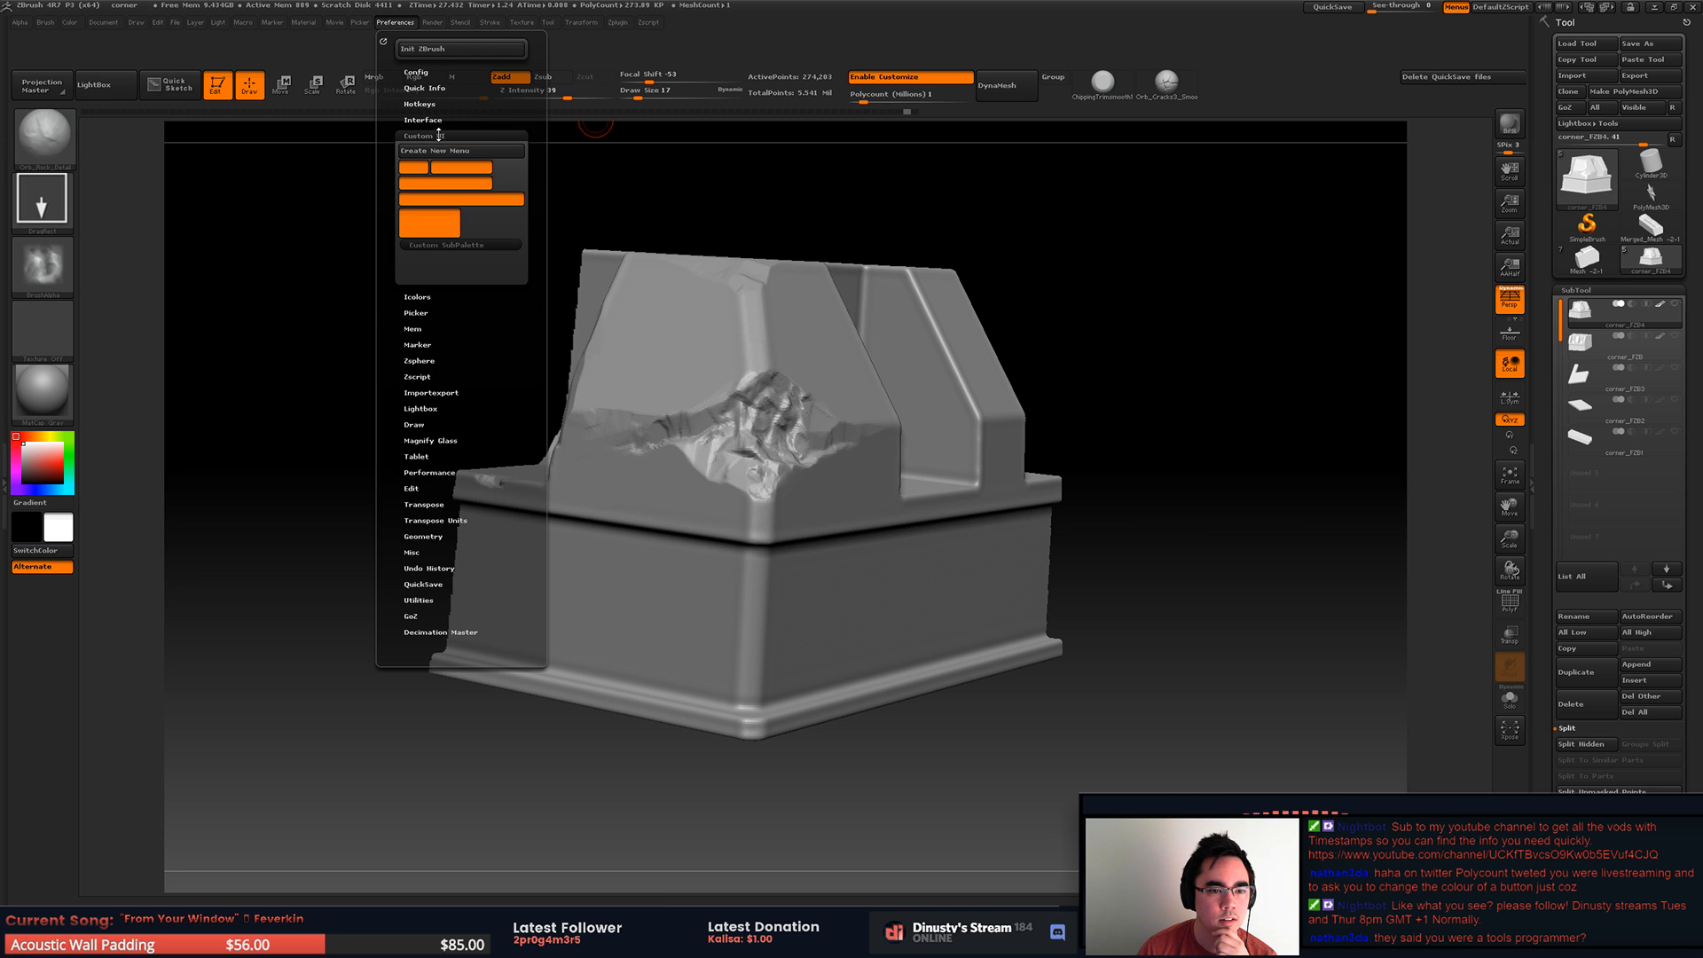
left_click(438, 134)
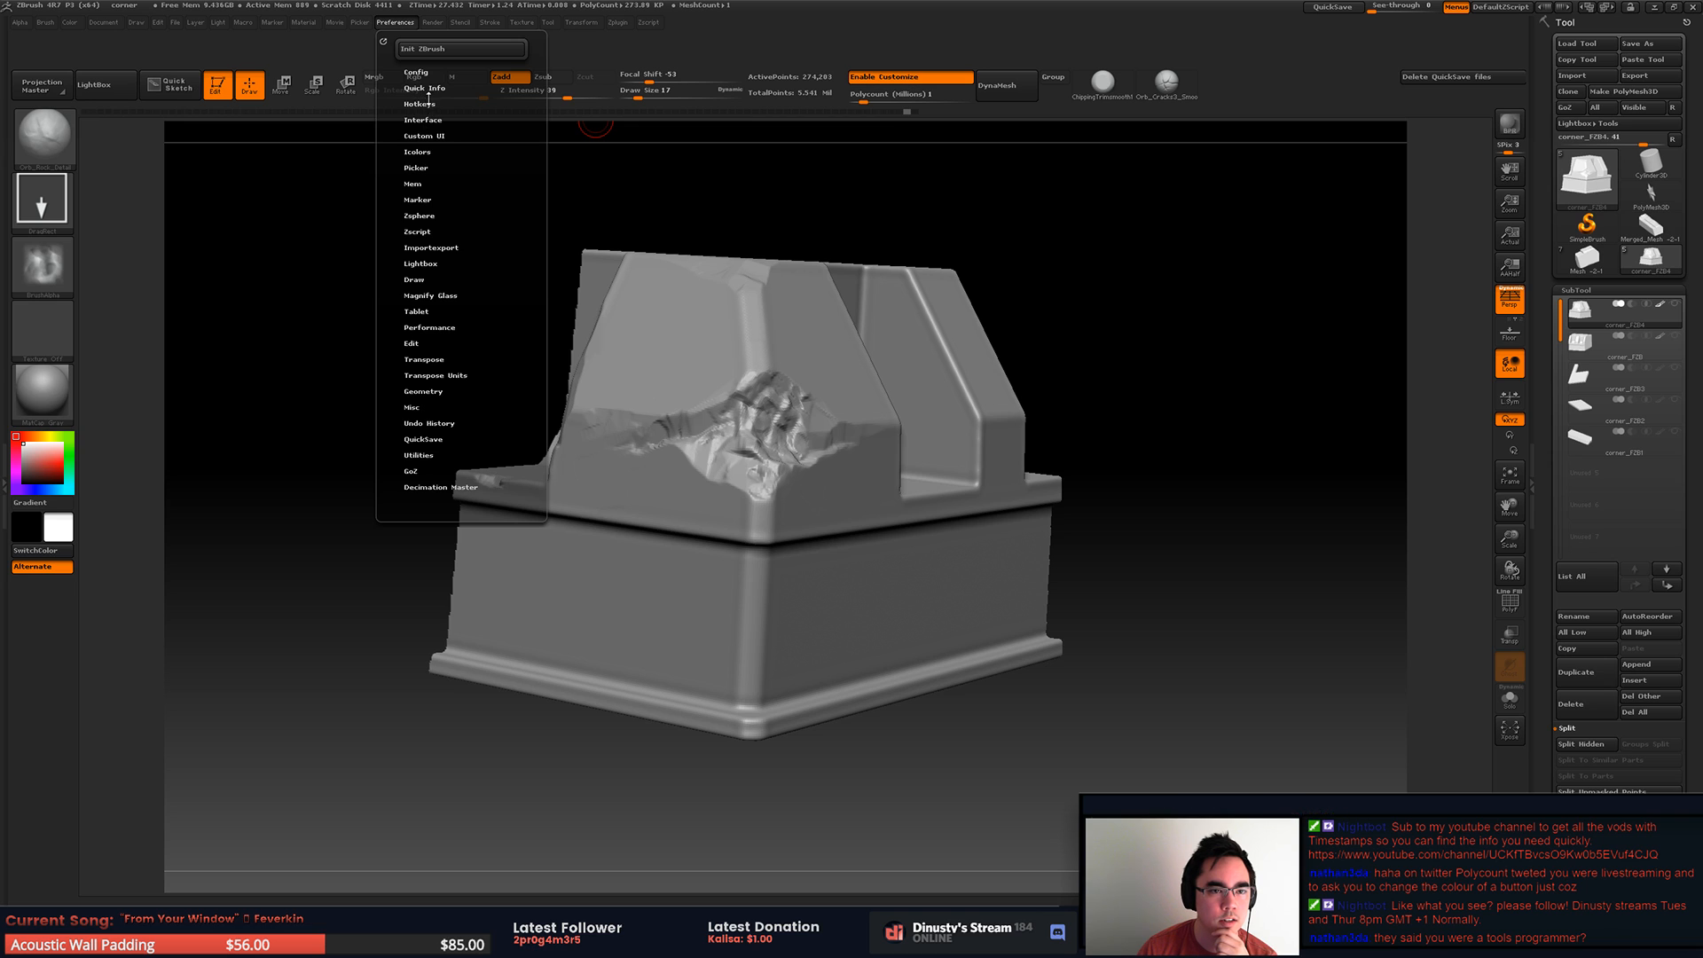
left_click(432, 119)
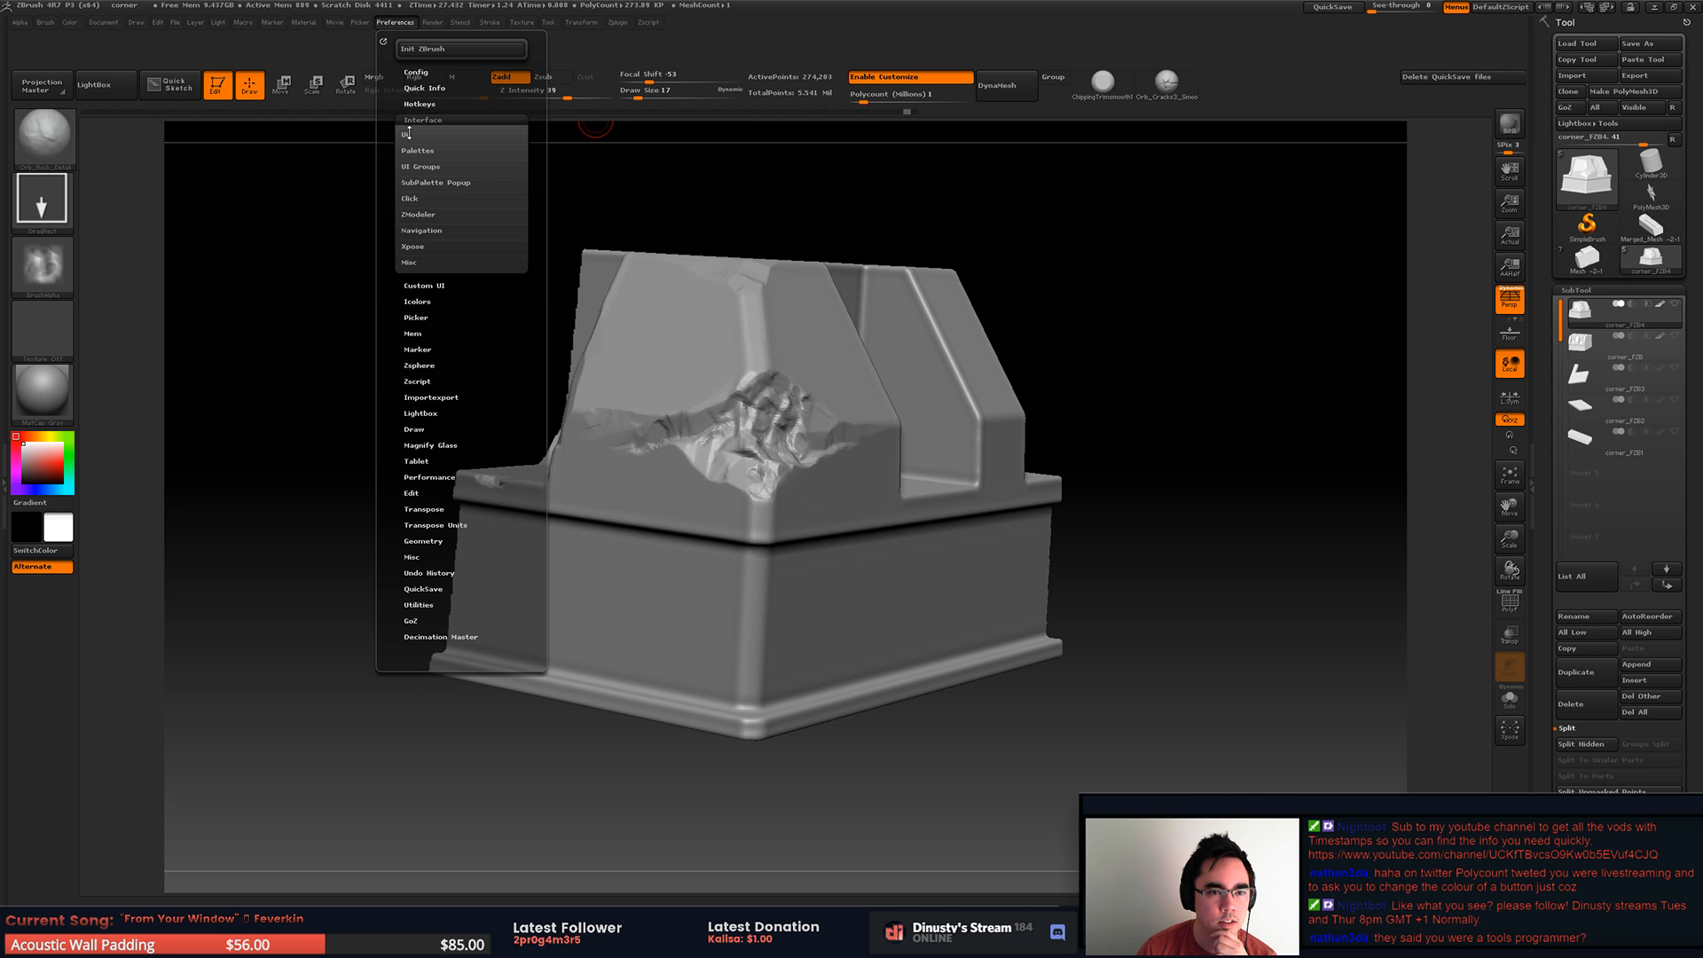
left_click(407, 134)
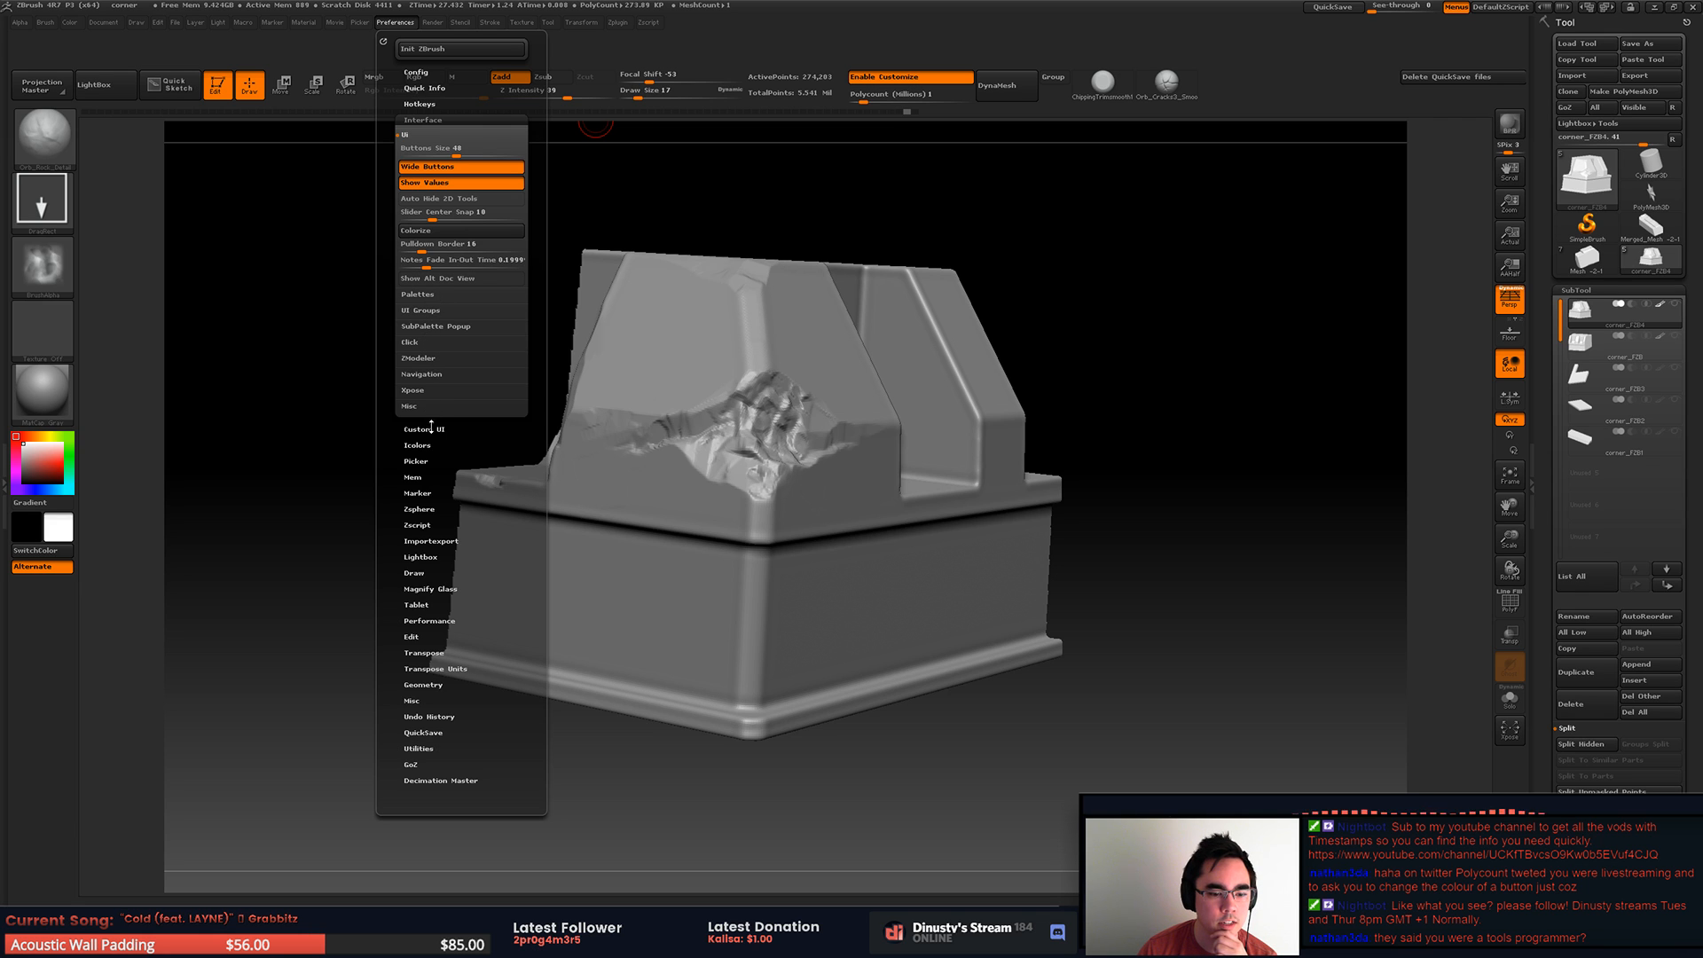
left_click(69, 23)
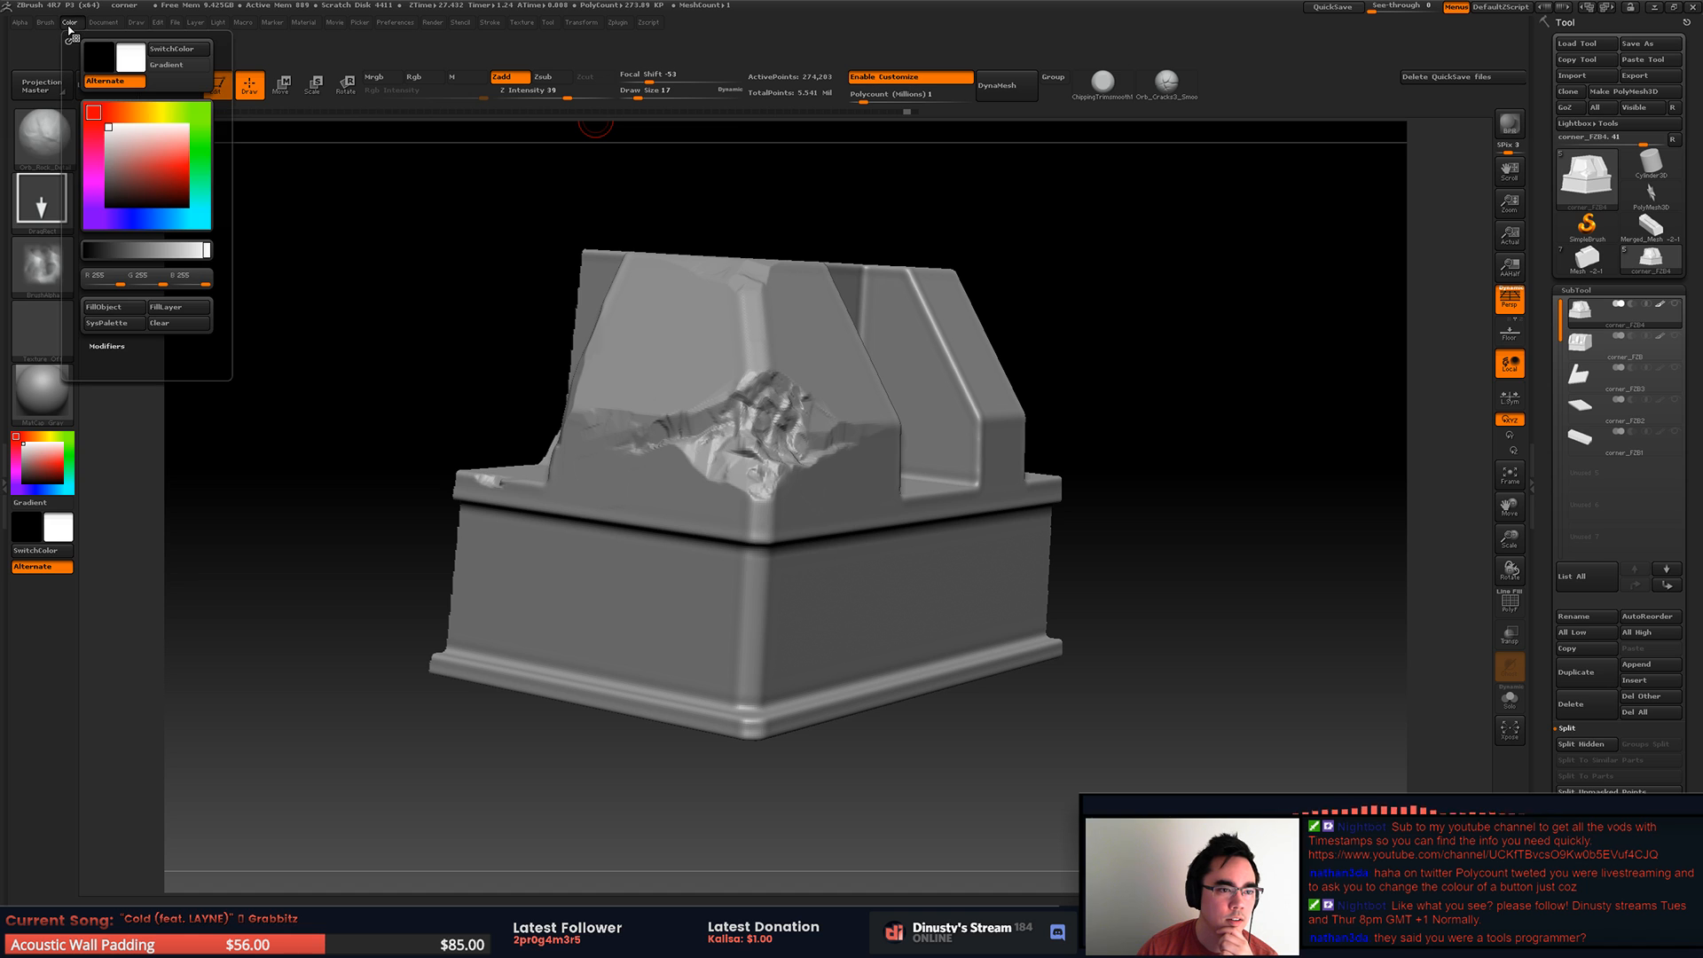
left_click(427, 24)
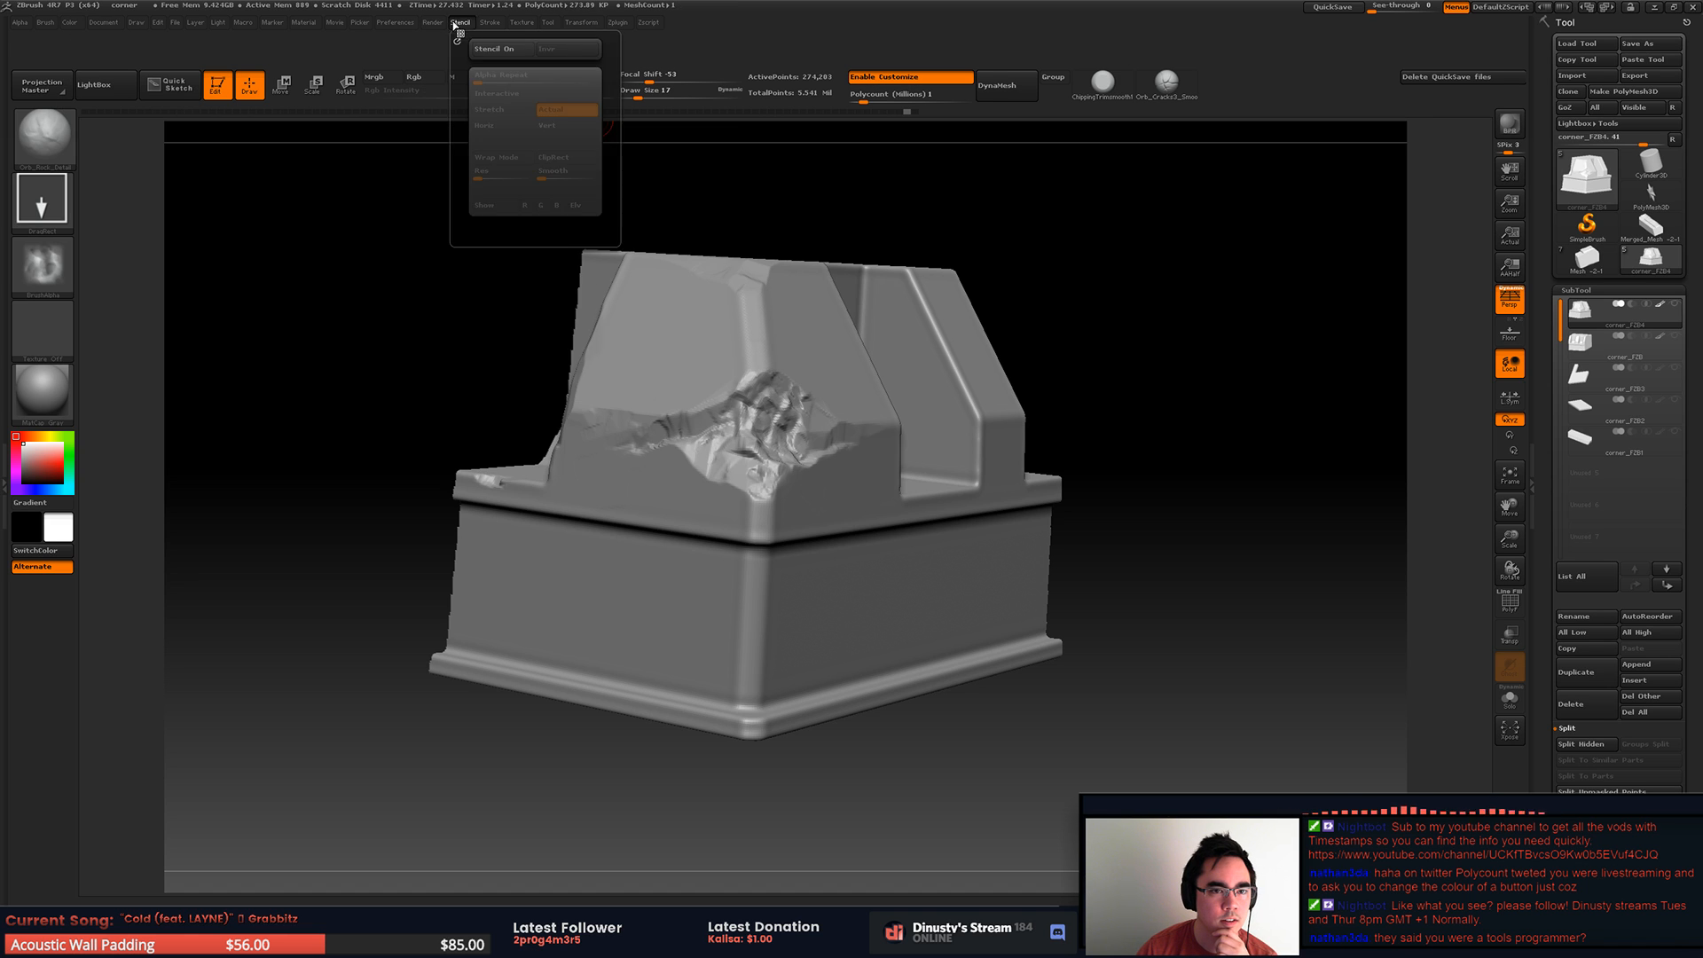
left_click(395, 23)
left_click(428, 120)
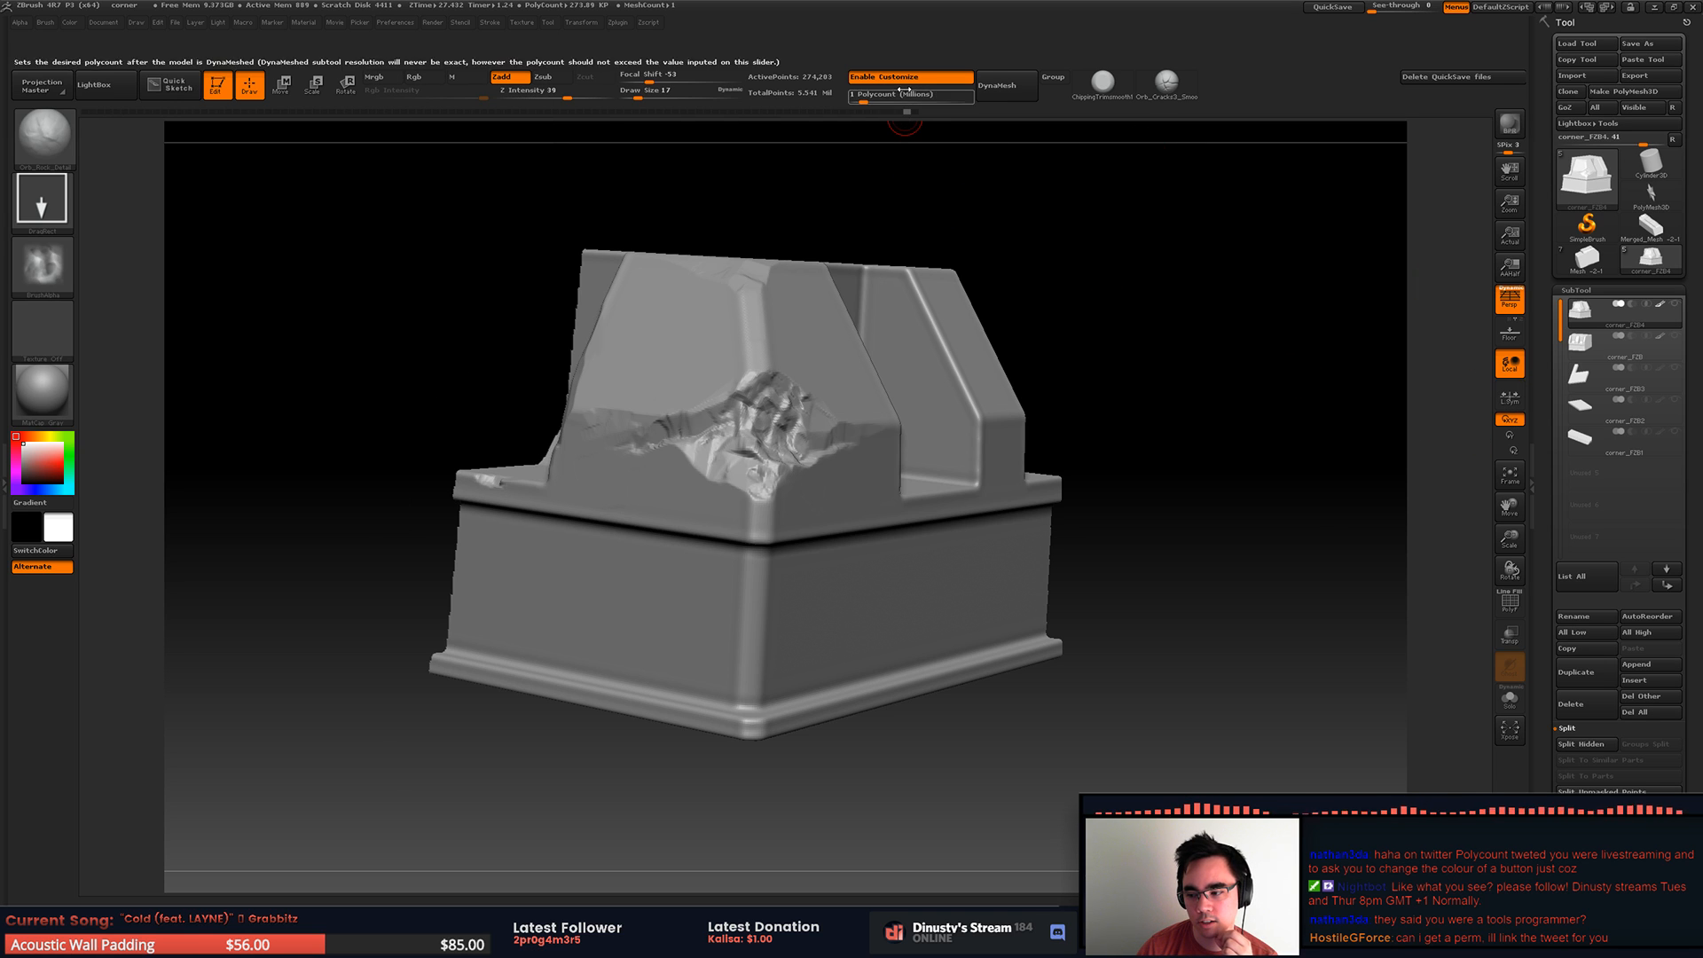
left_click_drag(717, 113, 674, 113)
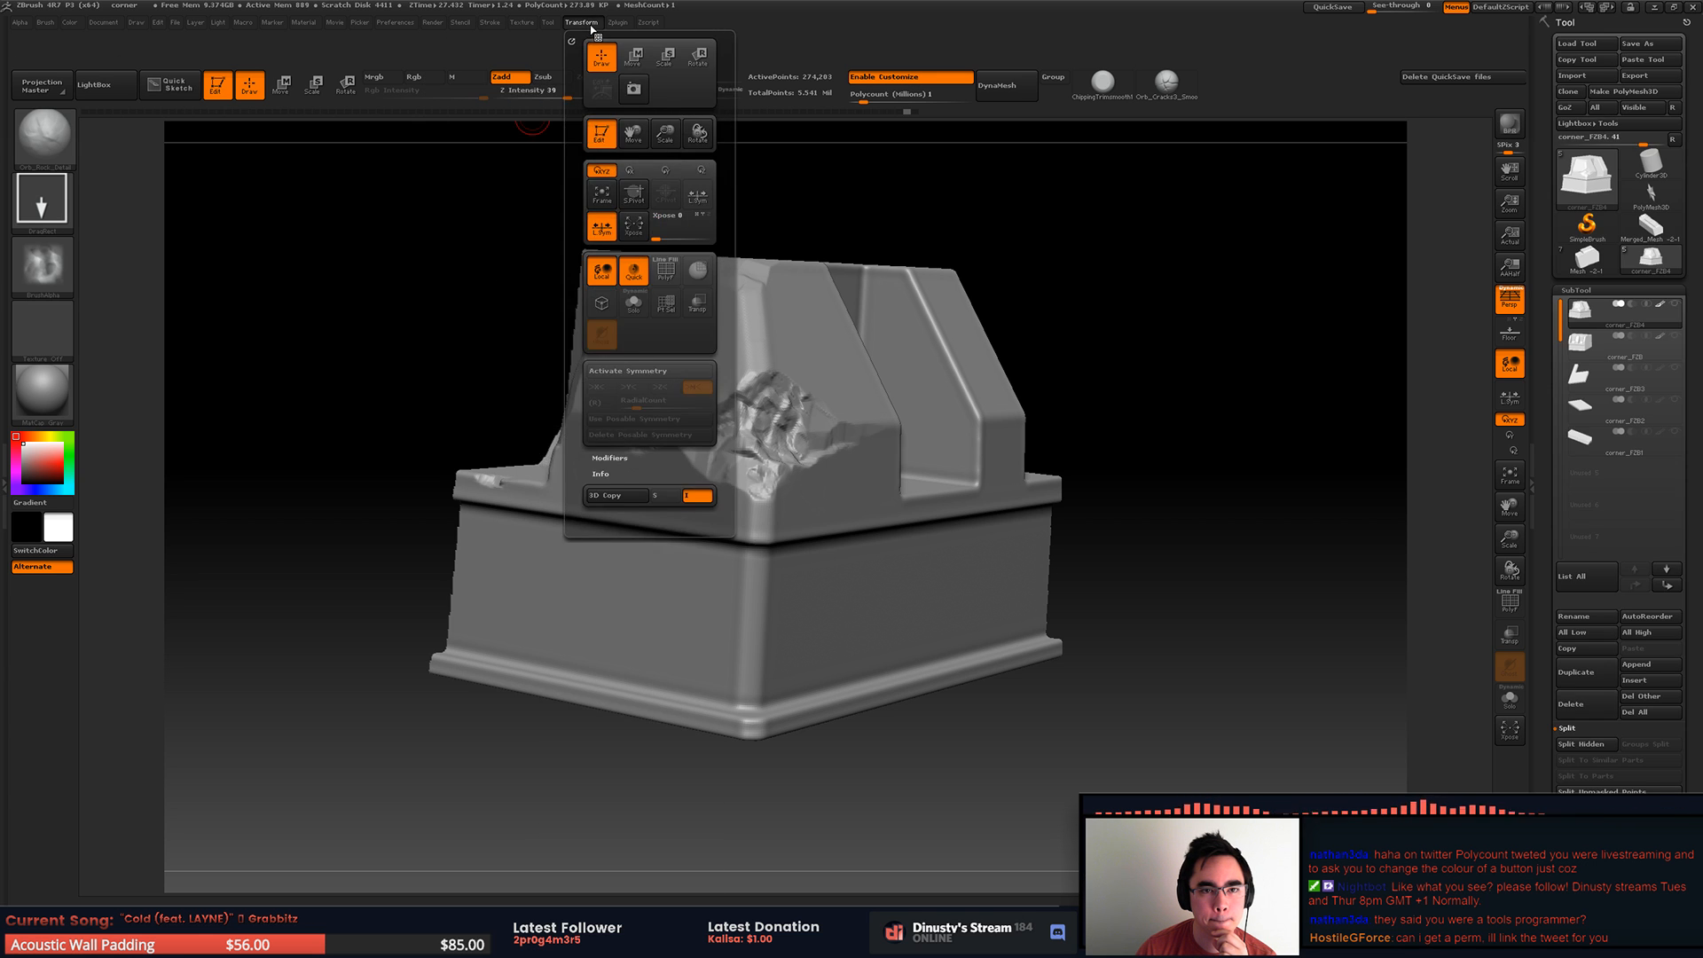
Step: Set the first switch button colour in the Icolors preferences to green
mouse_move(398, 24)
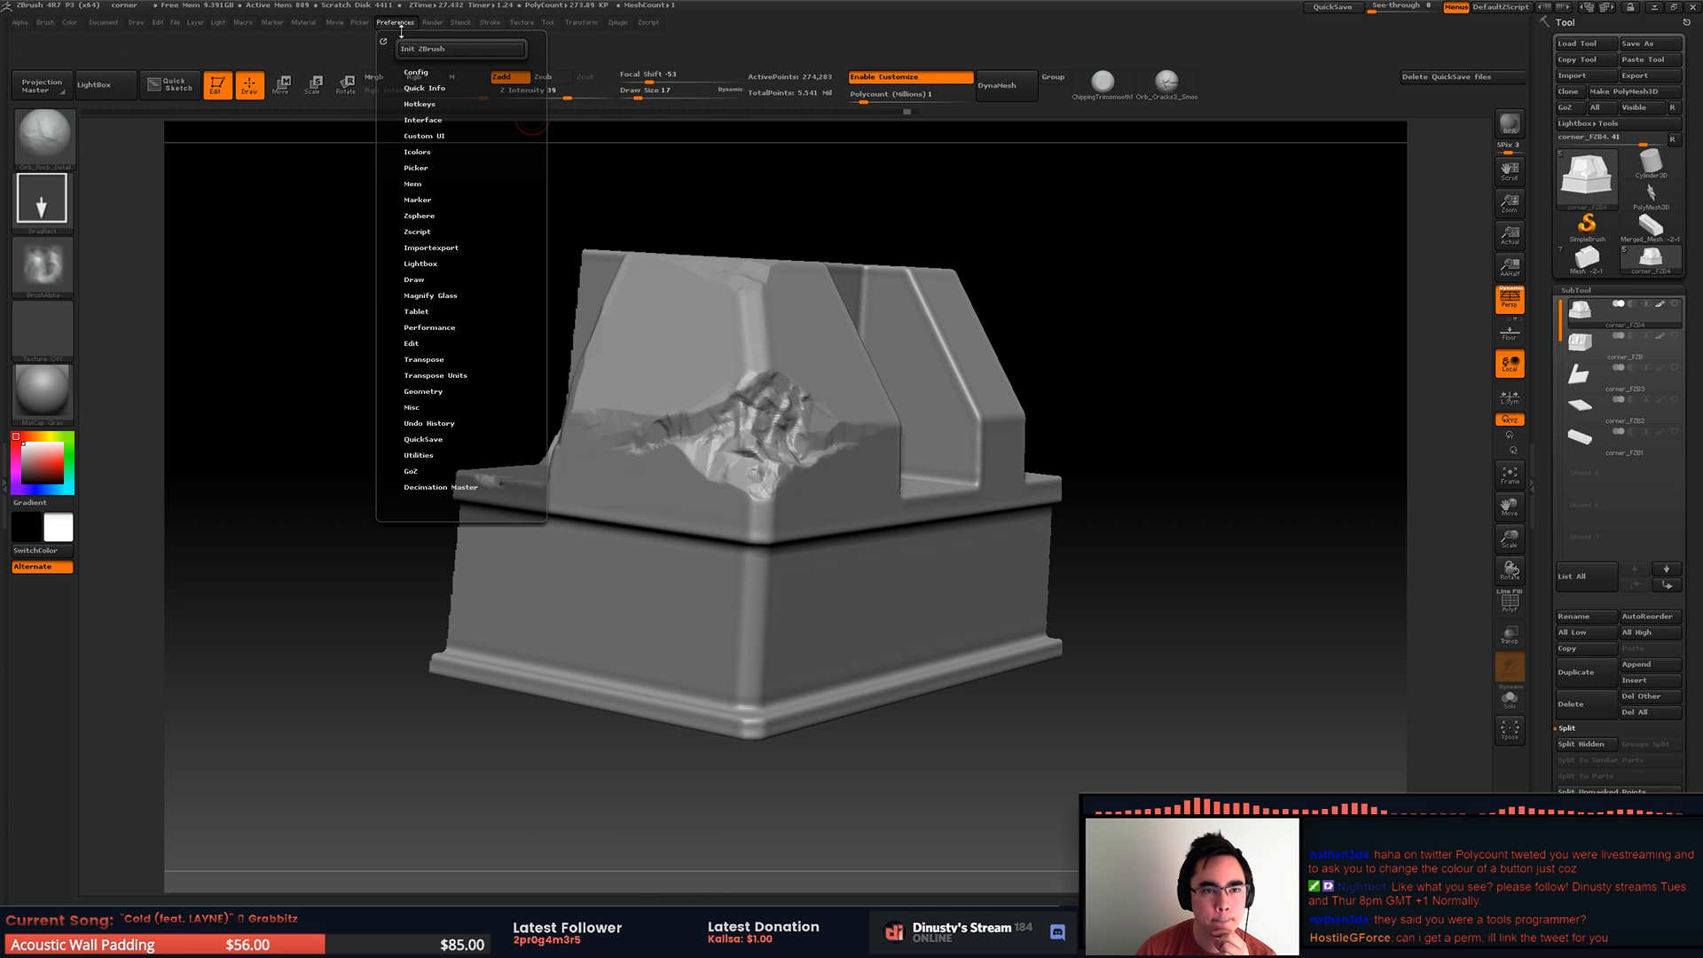
left_click(419, 71)
left_click(424, 71)
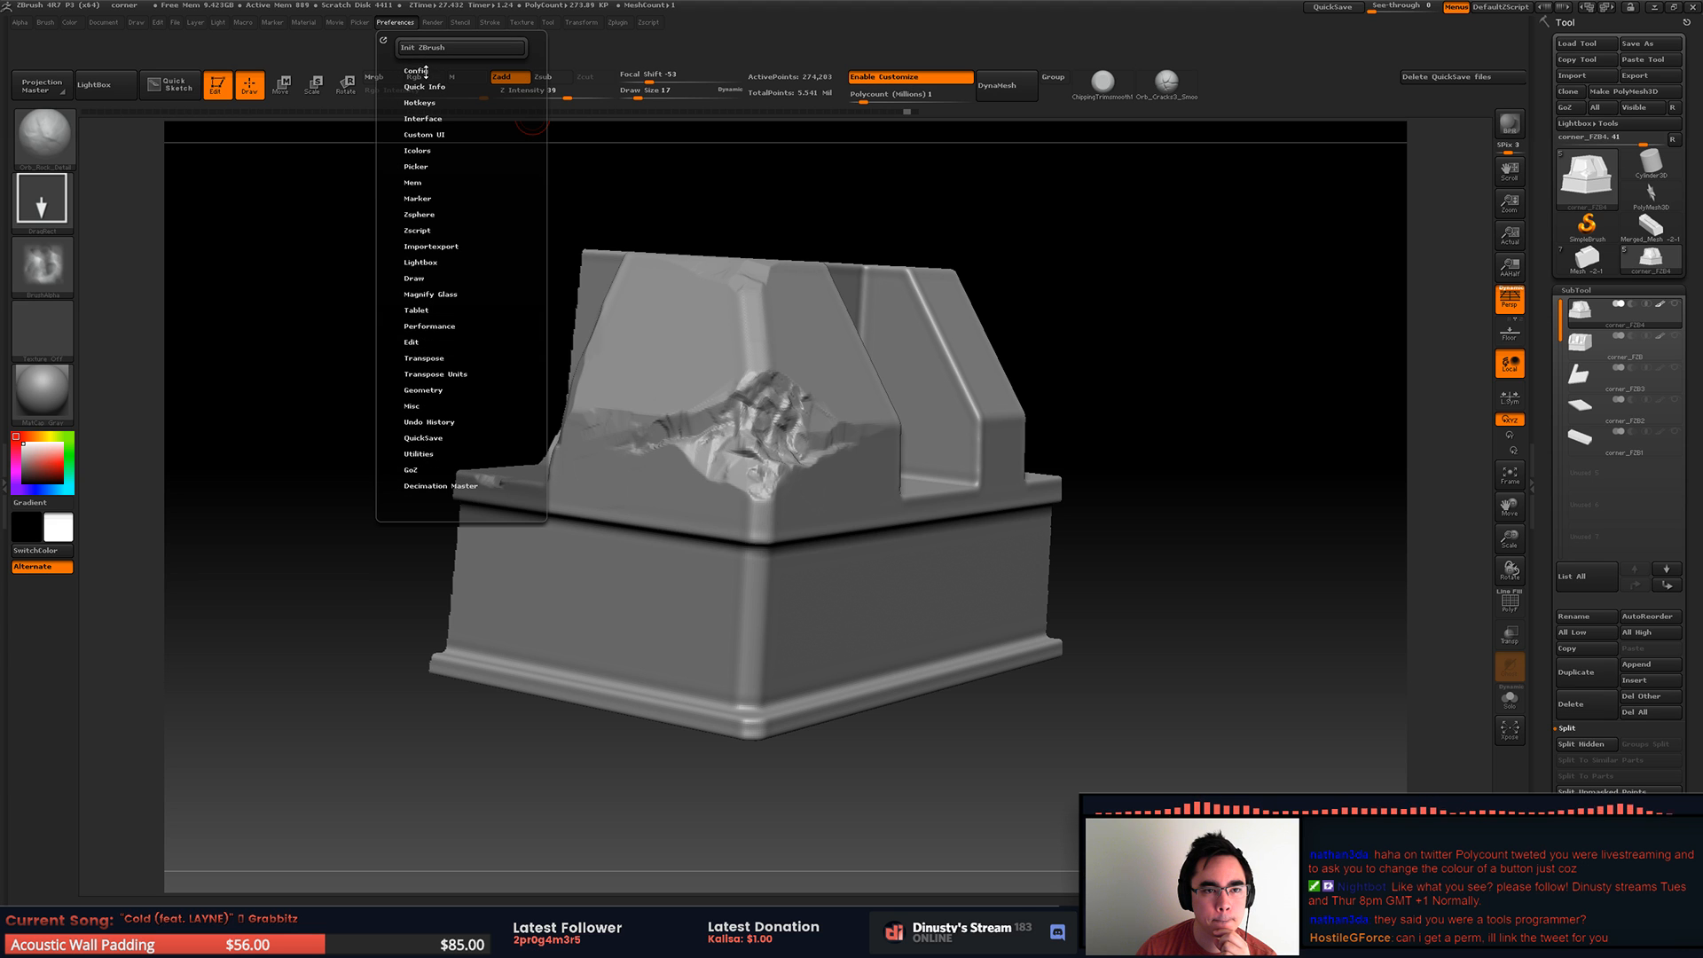
left_click(429, 136)
left_click(428, 135)
left_click(429, 151)
scroll(413, 156, "up", 10)
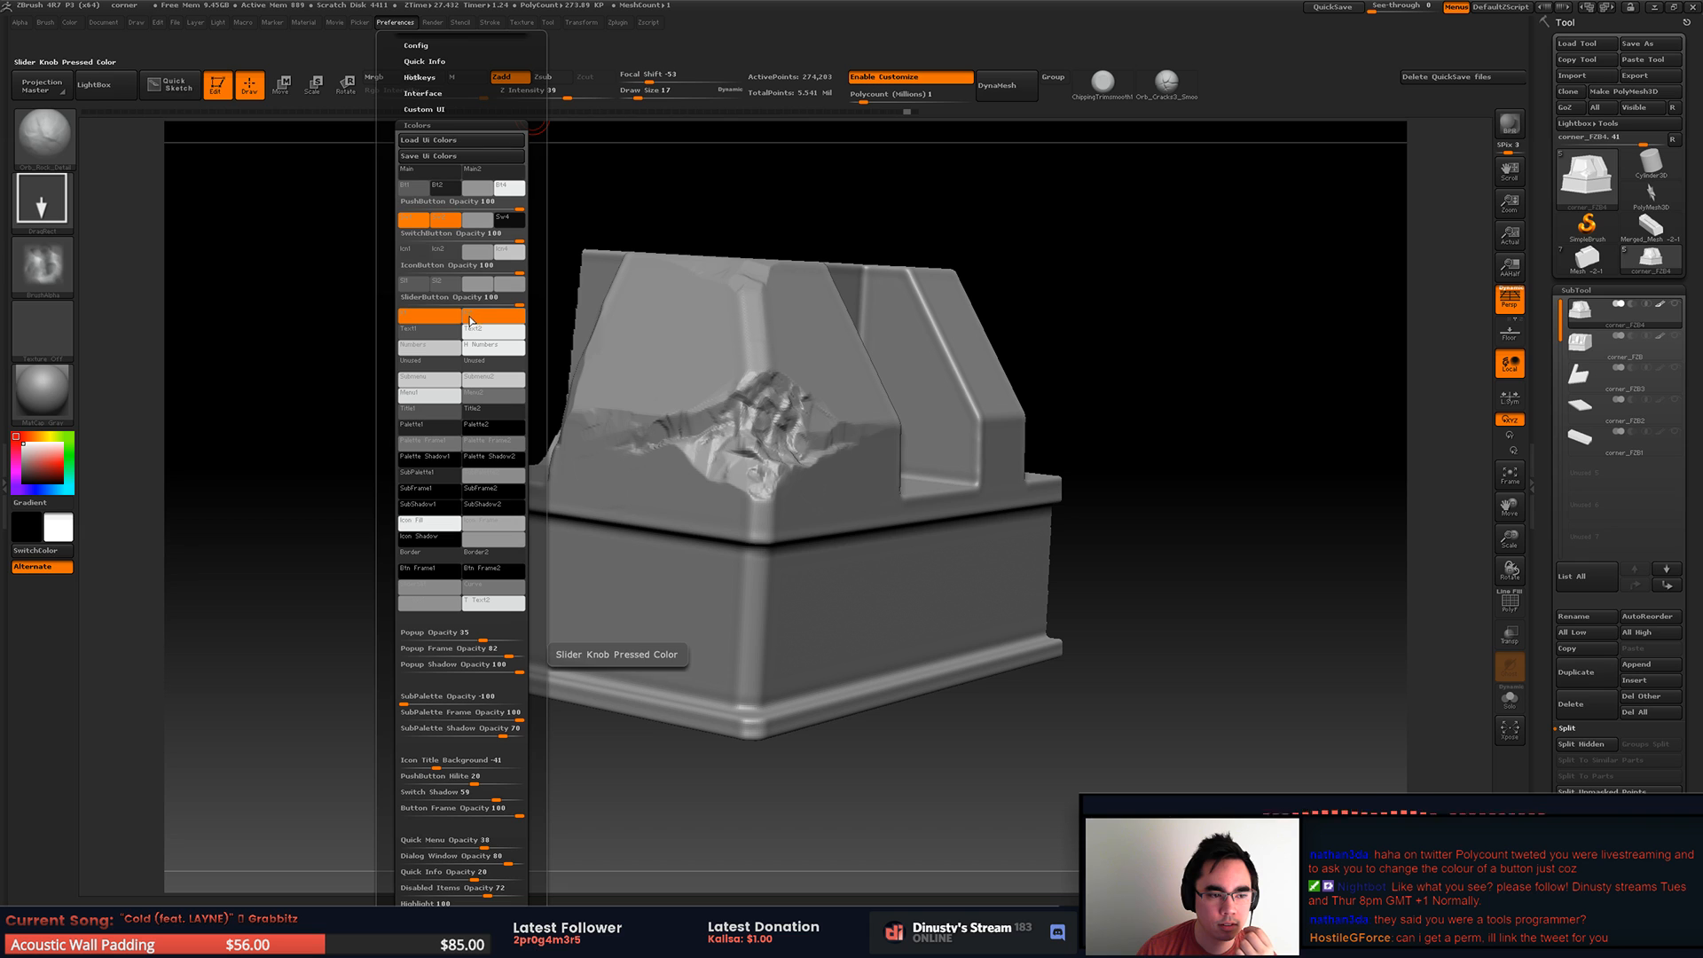
left_click(418, 228)
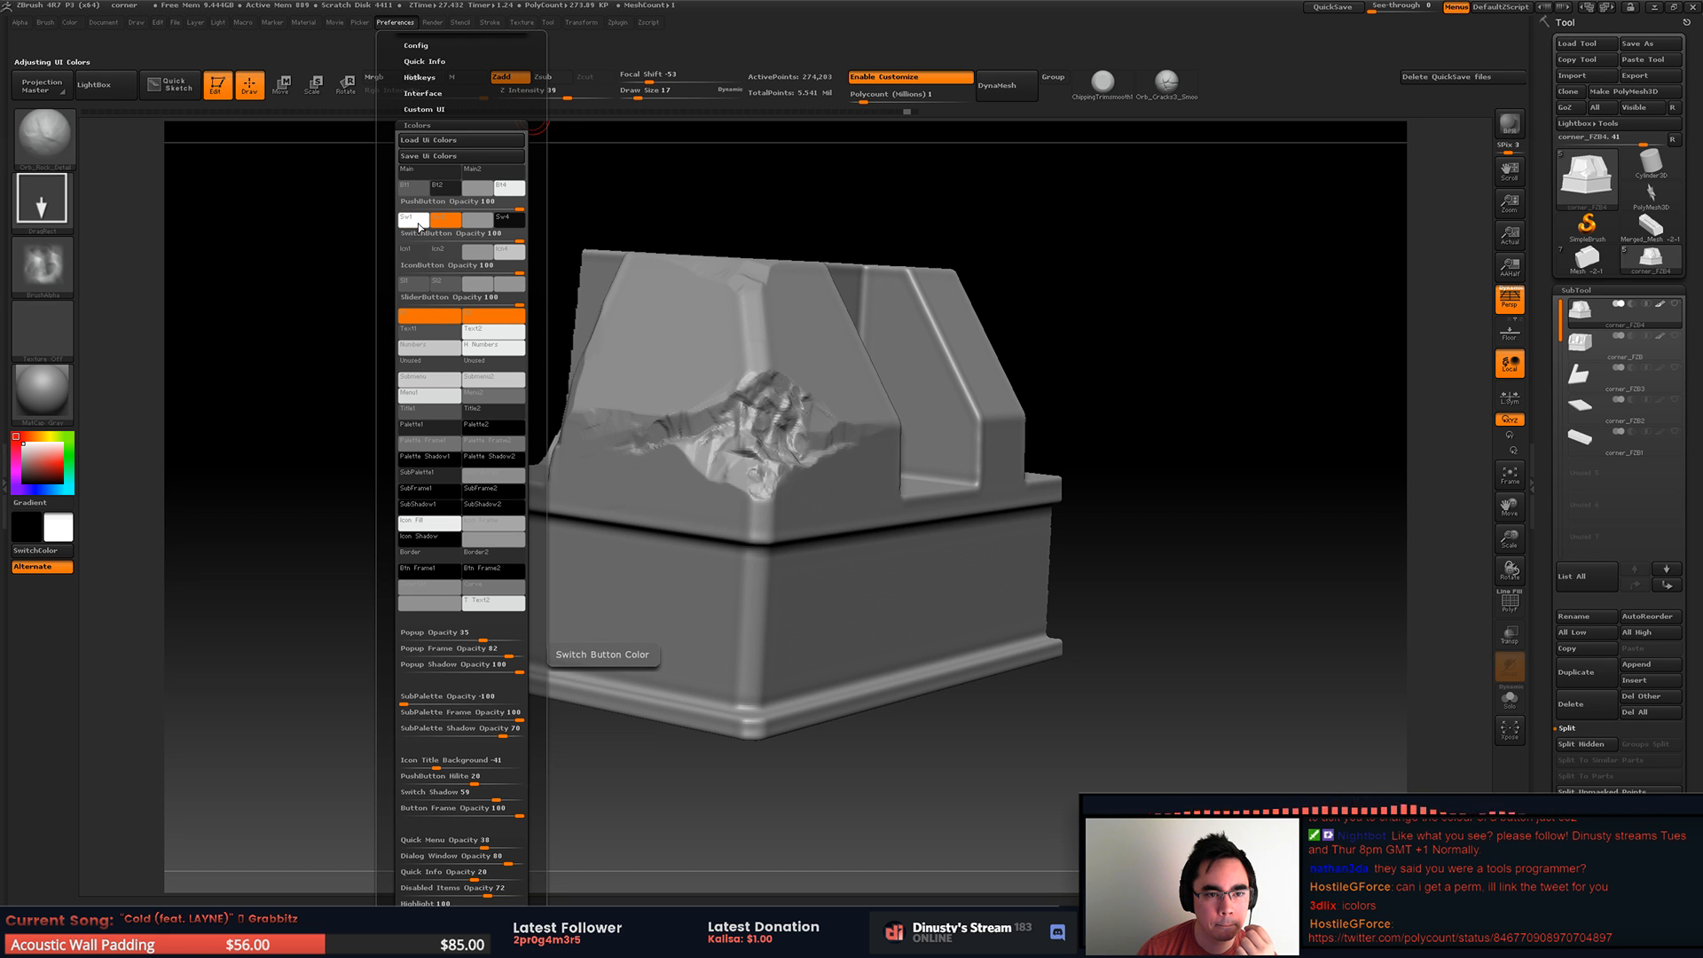
left_click_drag(419, 226, 69, 452)
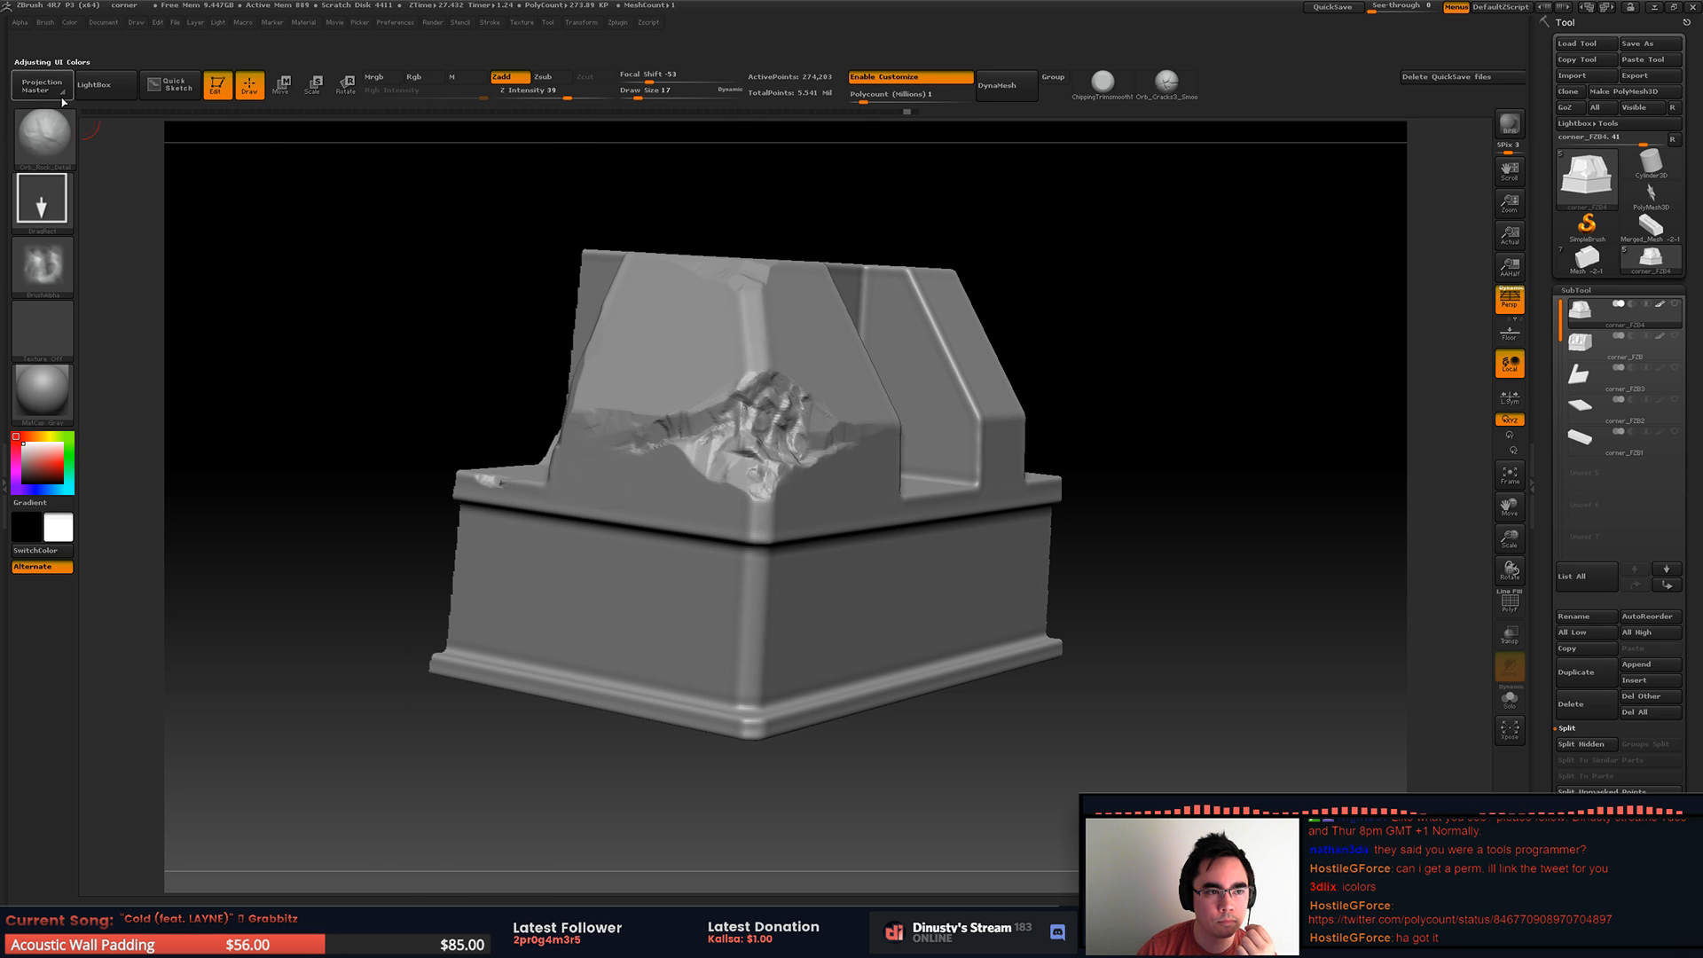
Step: Dock the Preferences palette in the side tray and set the second switch button colour to the same green
left_click(4, 106)
left_click(562, 22)
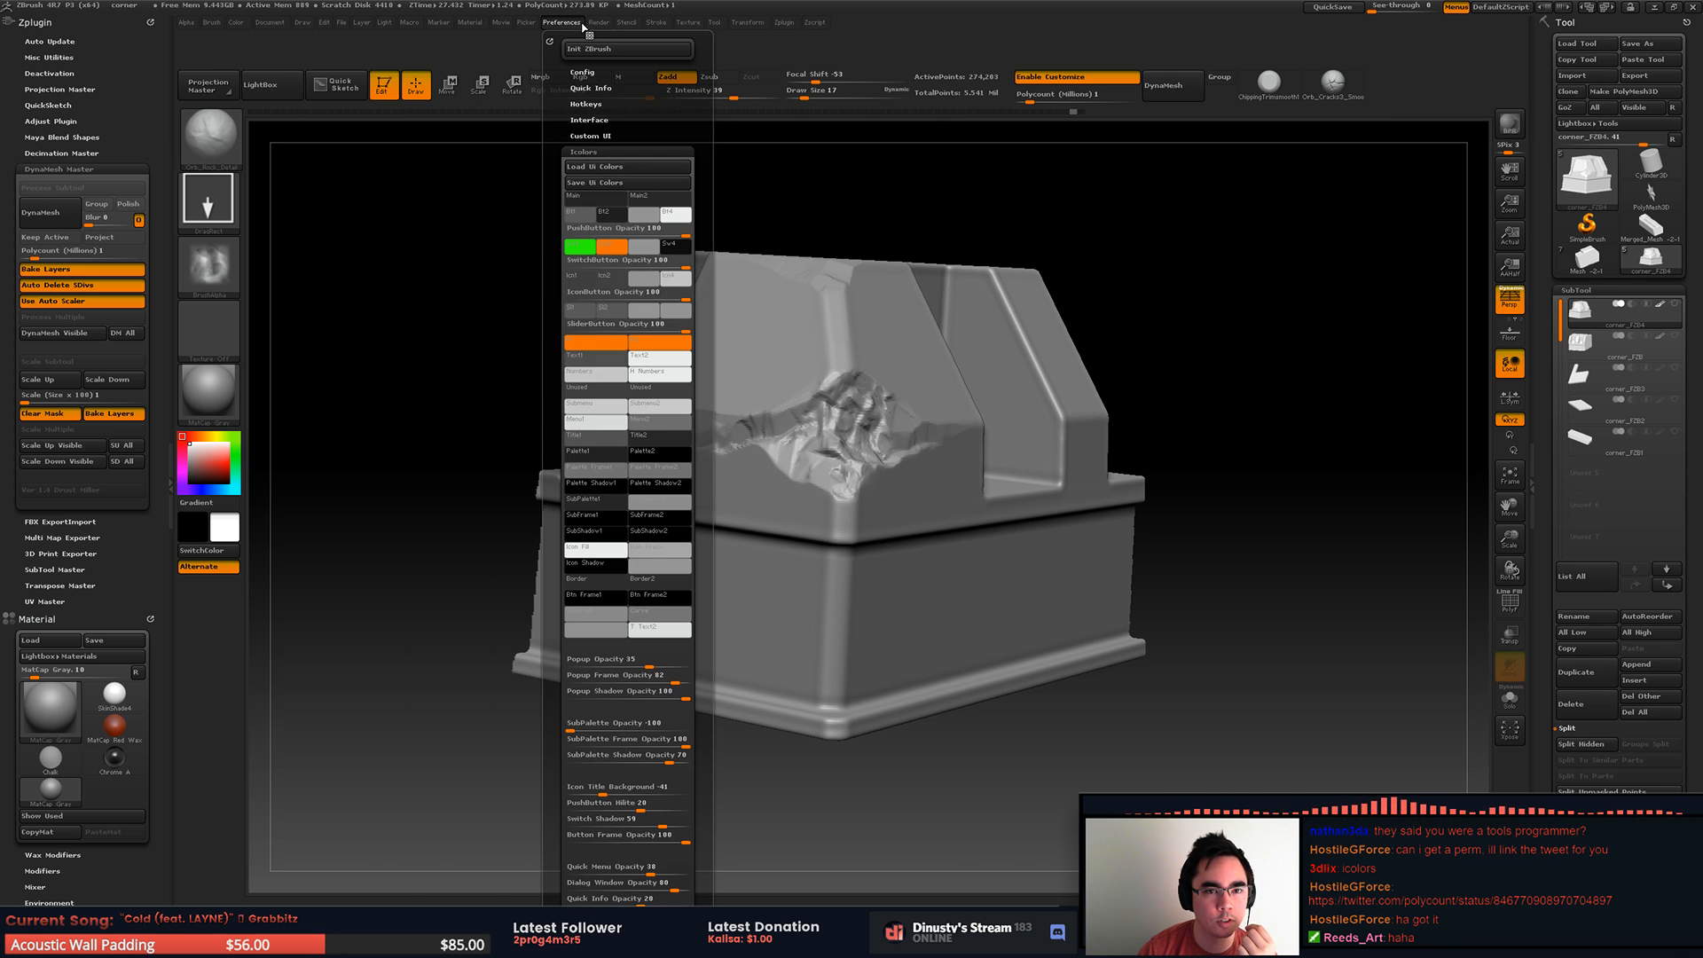
left_click_drag(550, 42, 96, 44)
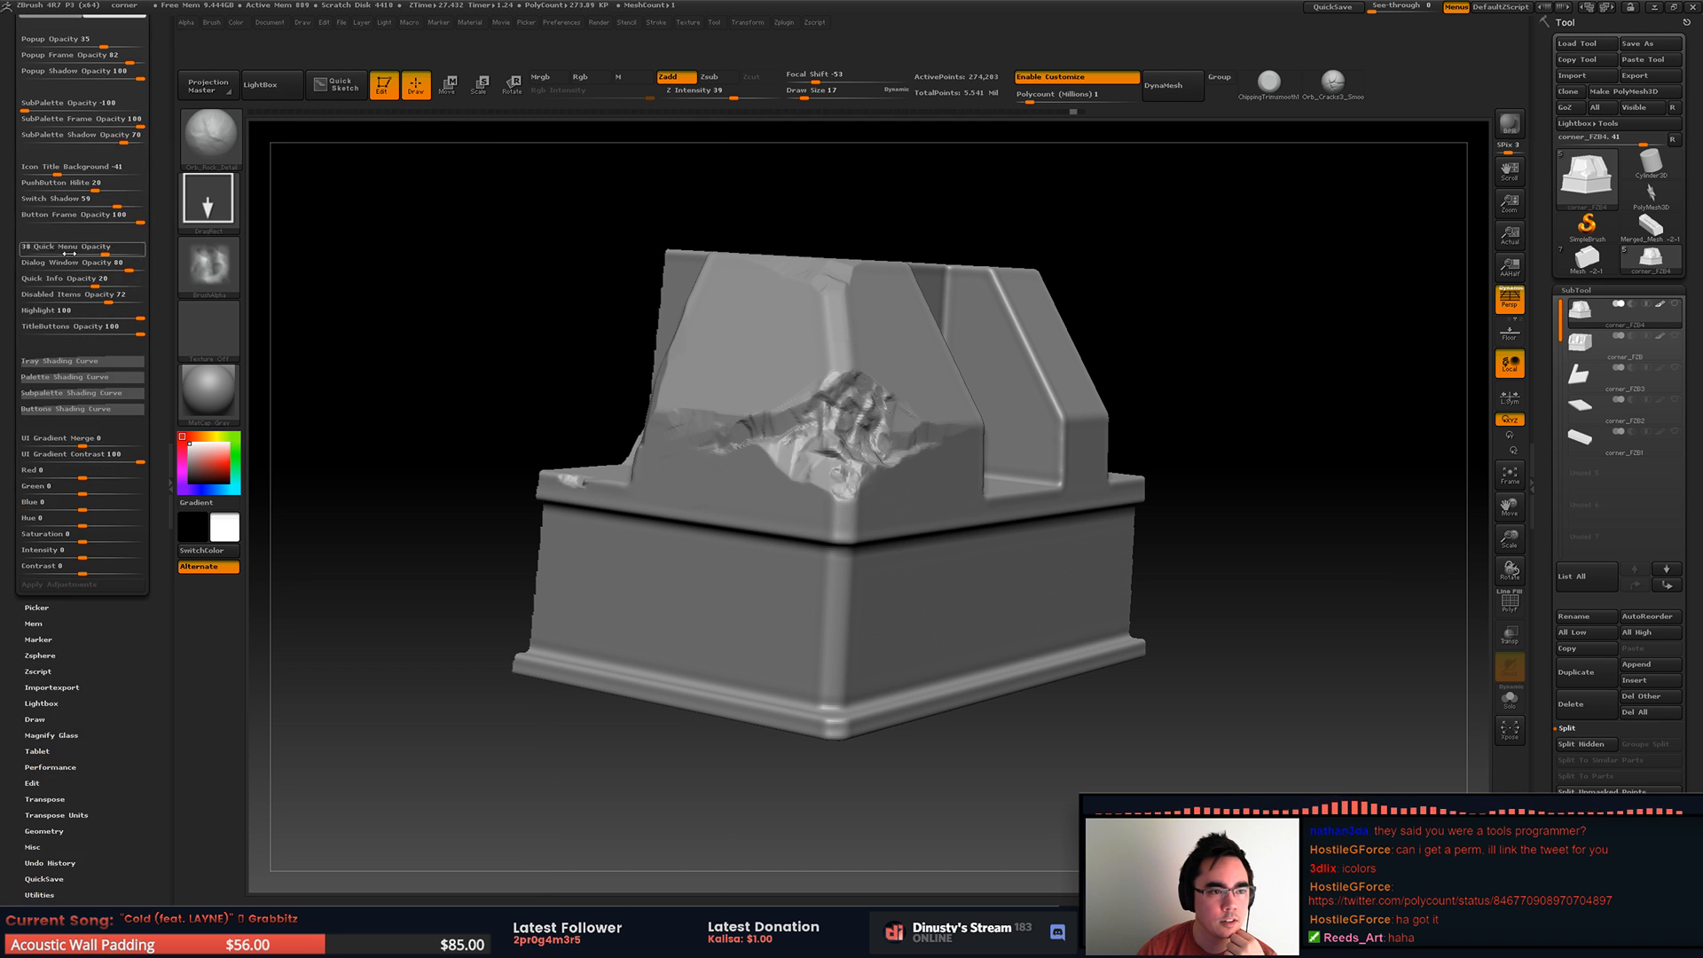
left_click_drag(67, 246, 38, 245)
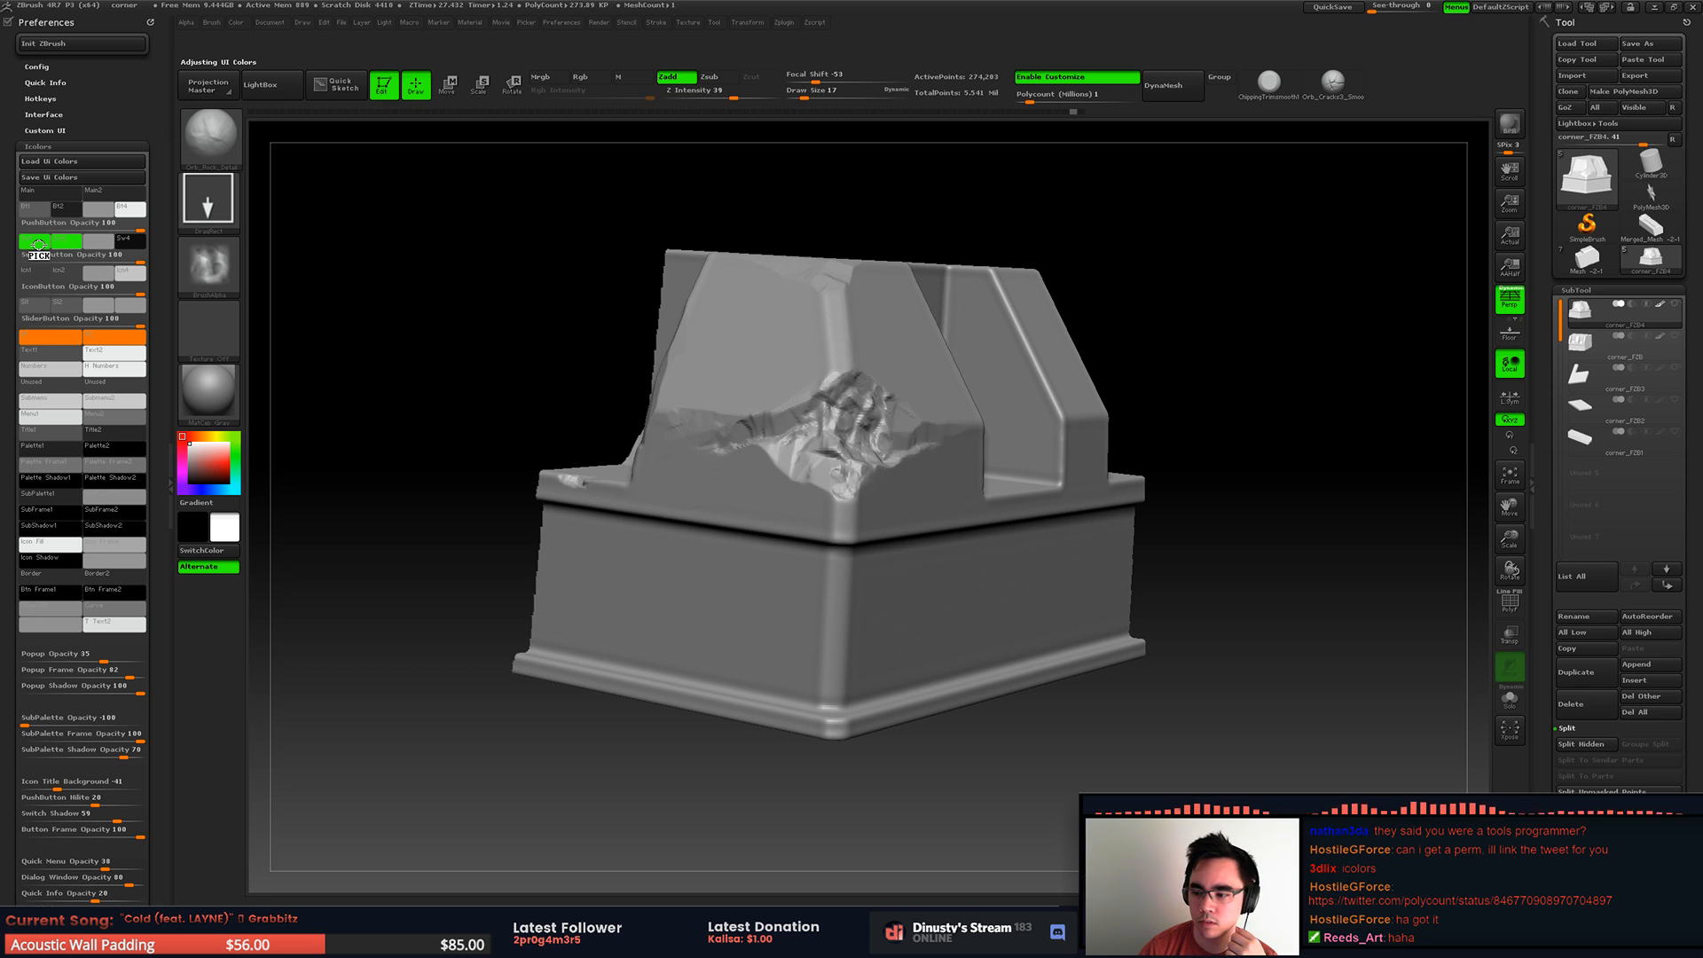
left_click_drag(38, 245, 38, 245)
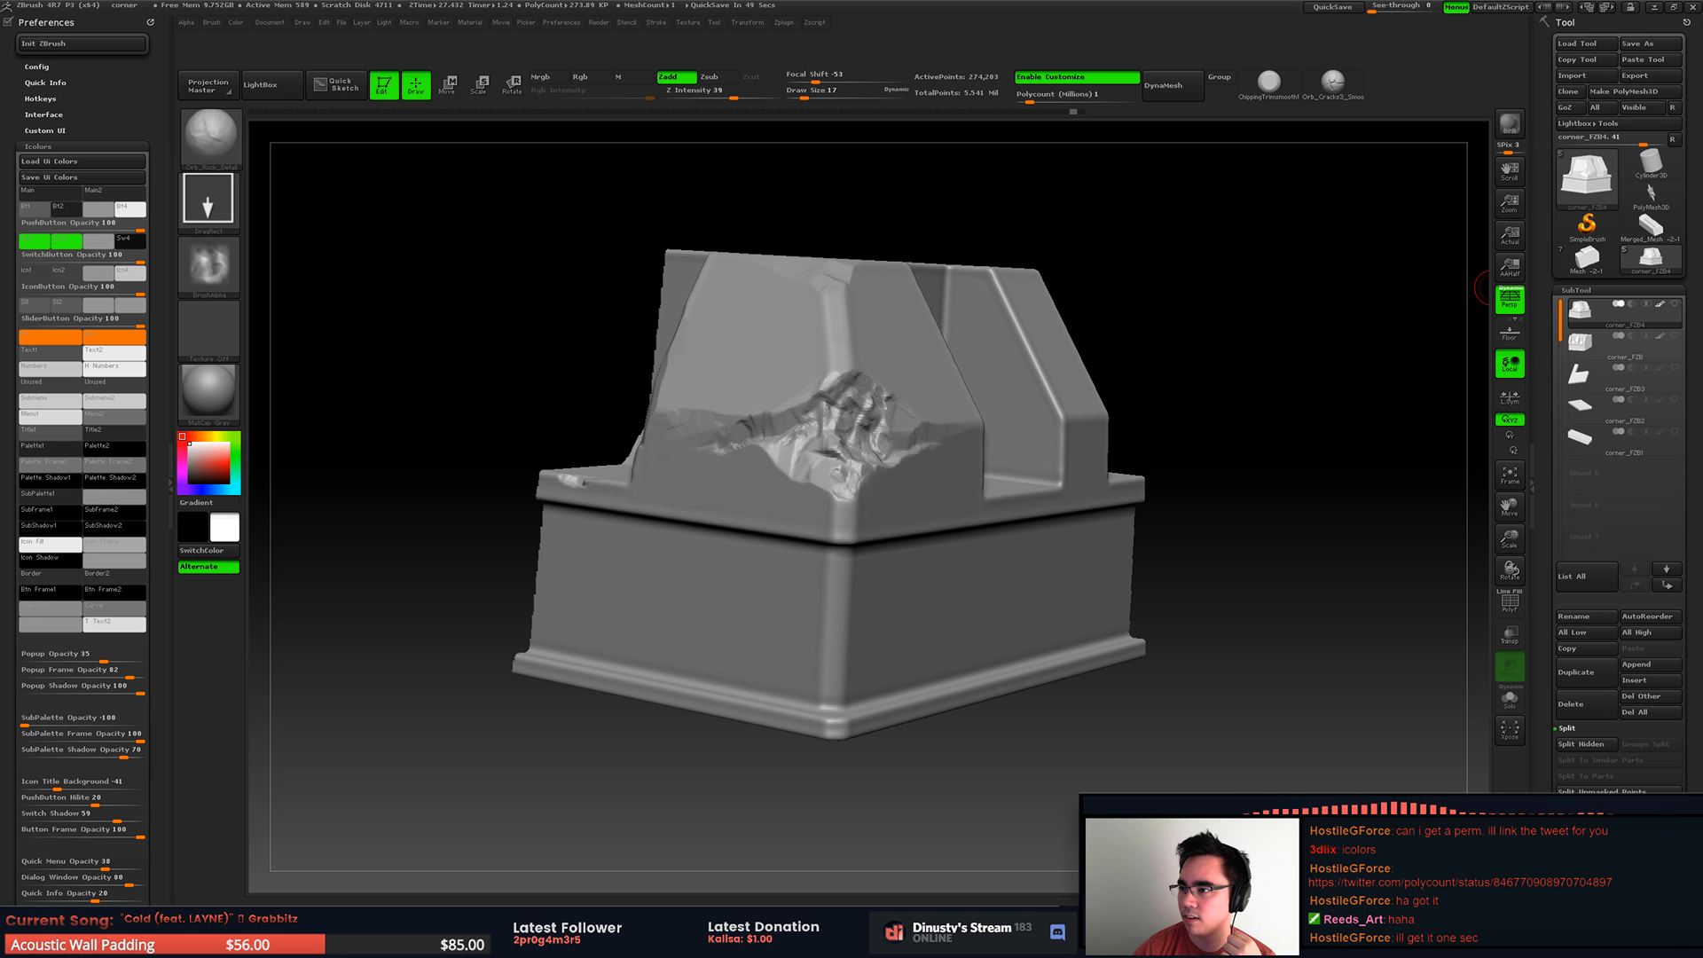
Step: Bring the browser window with the Polycount tweet over the canvas and apply the current colour to the first switch button swatch
left_click_drag(1702, 56, 1109, 140)
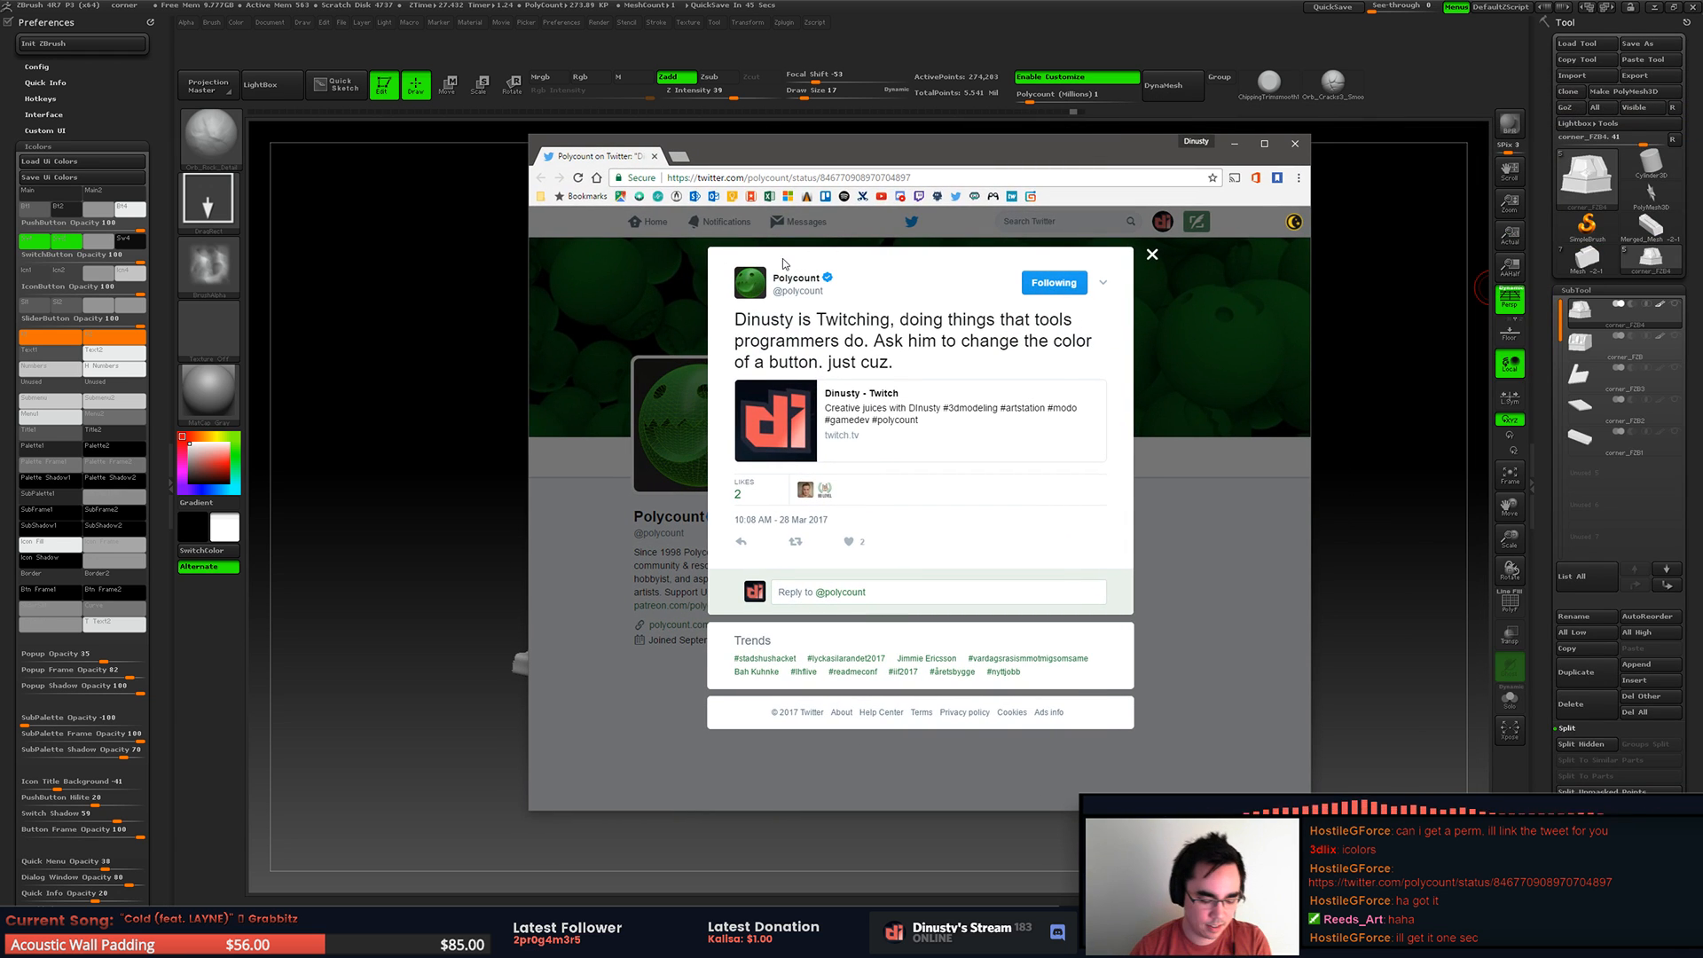
scroll(792, 263, "down", 1)
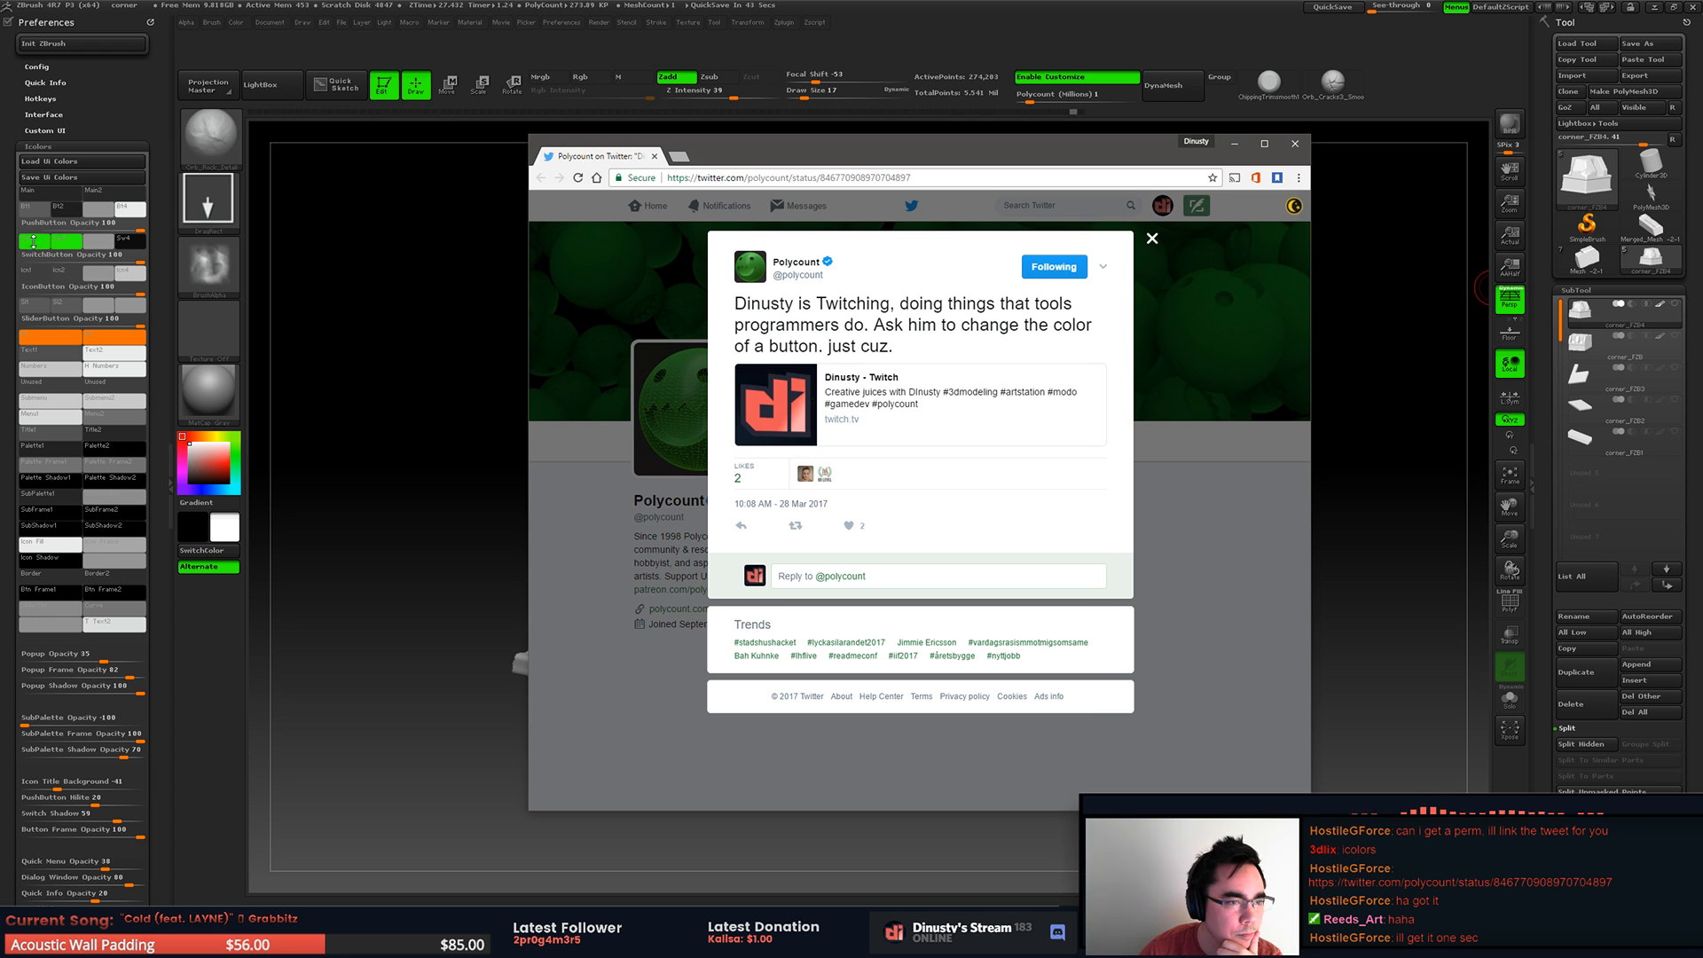
left_click(34, 243)
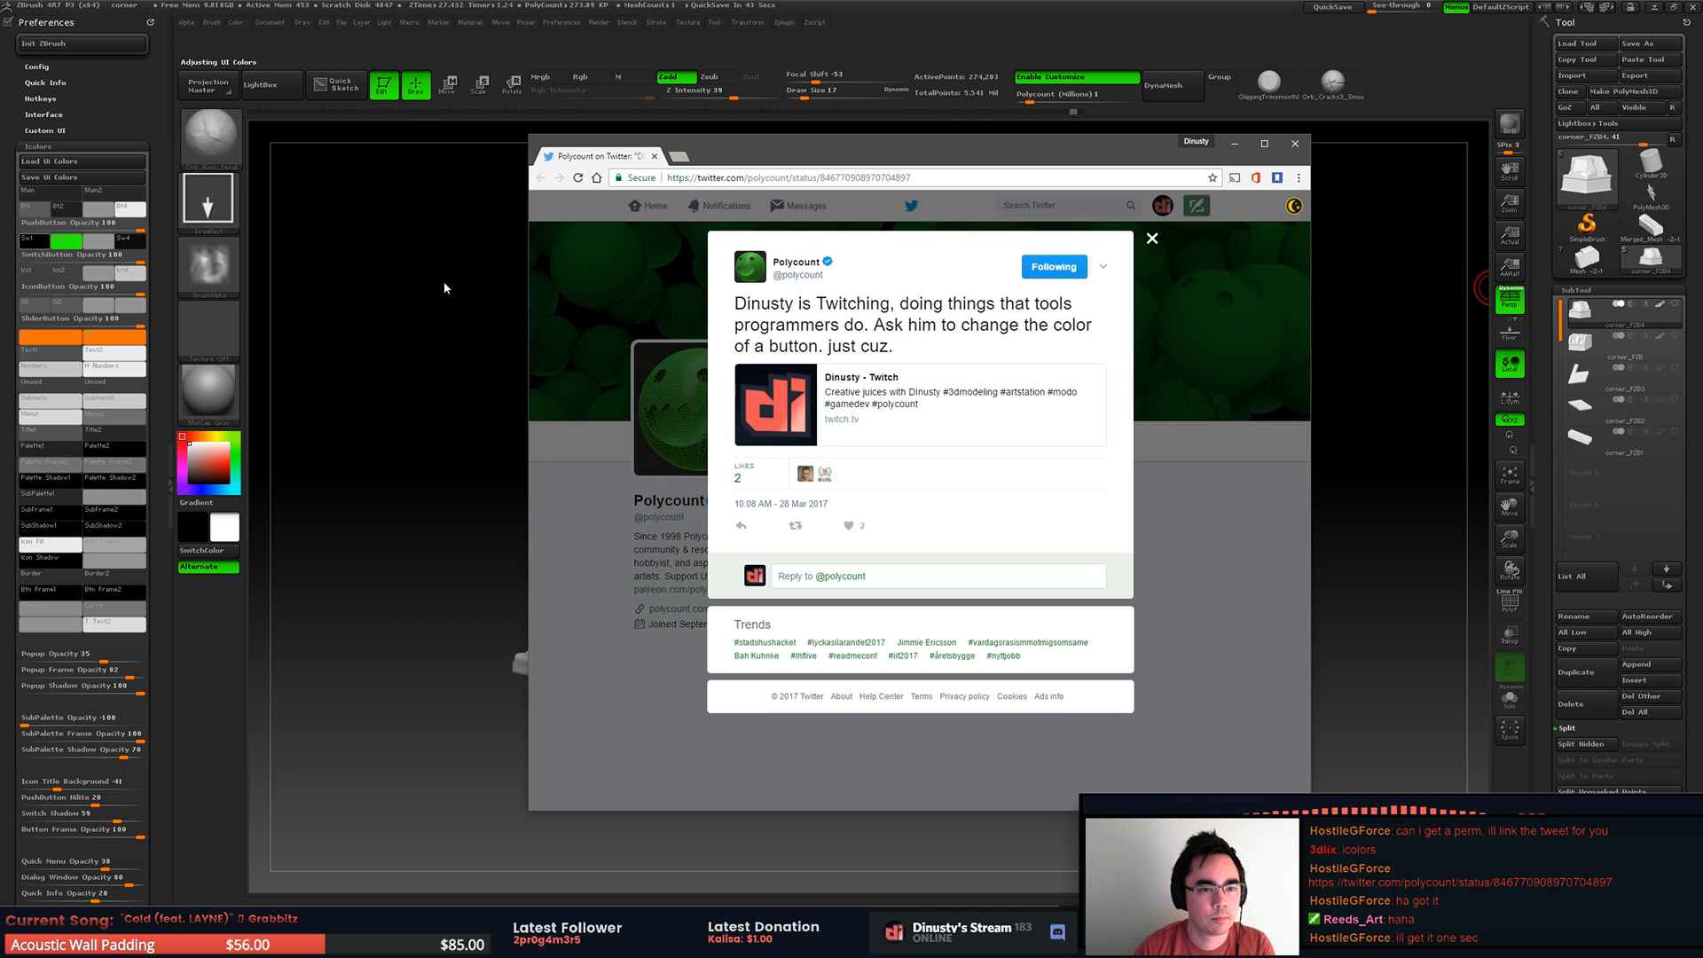
Step: Shrink ZBrush to a floating window showing the Icolors swatches and arrange it beside the browser window with the Polycount tweet
left_click_drag(807, 150, 899, 143)
left_click_drag(1021, 147, 1702, 113)
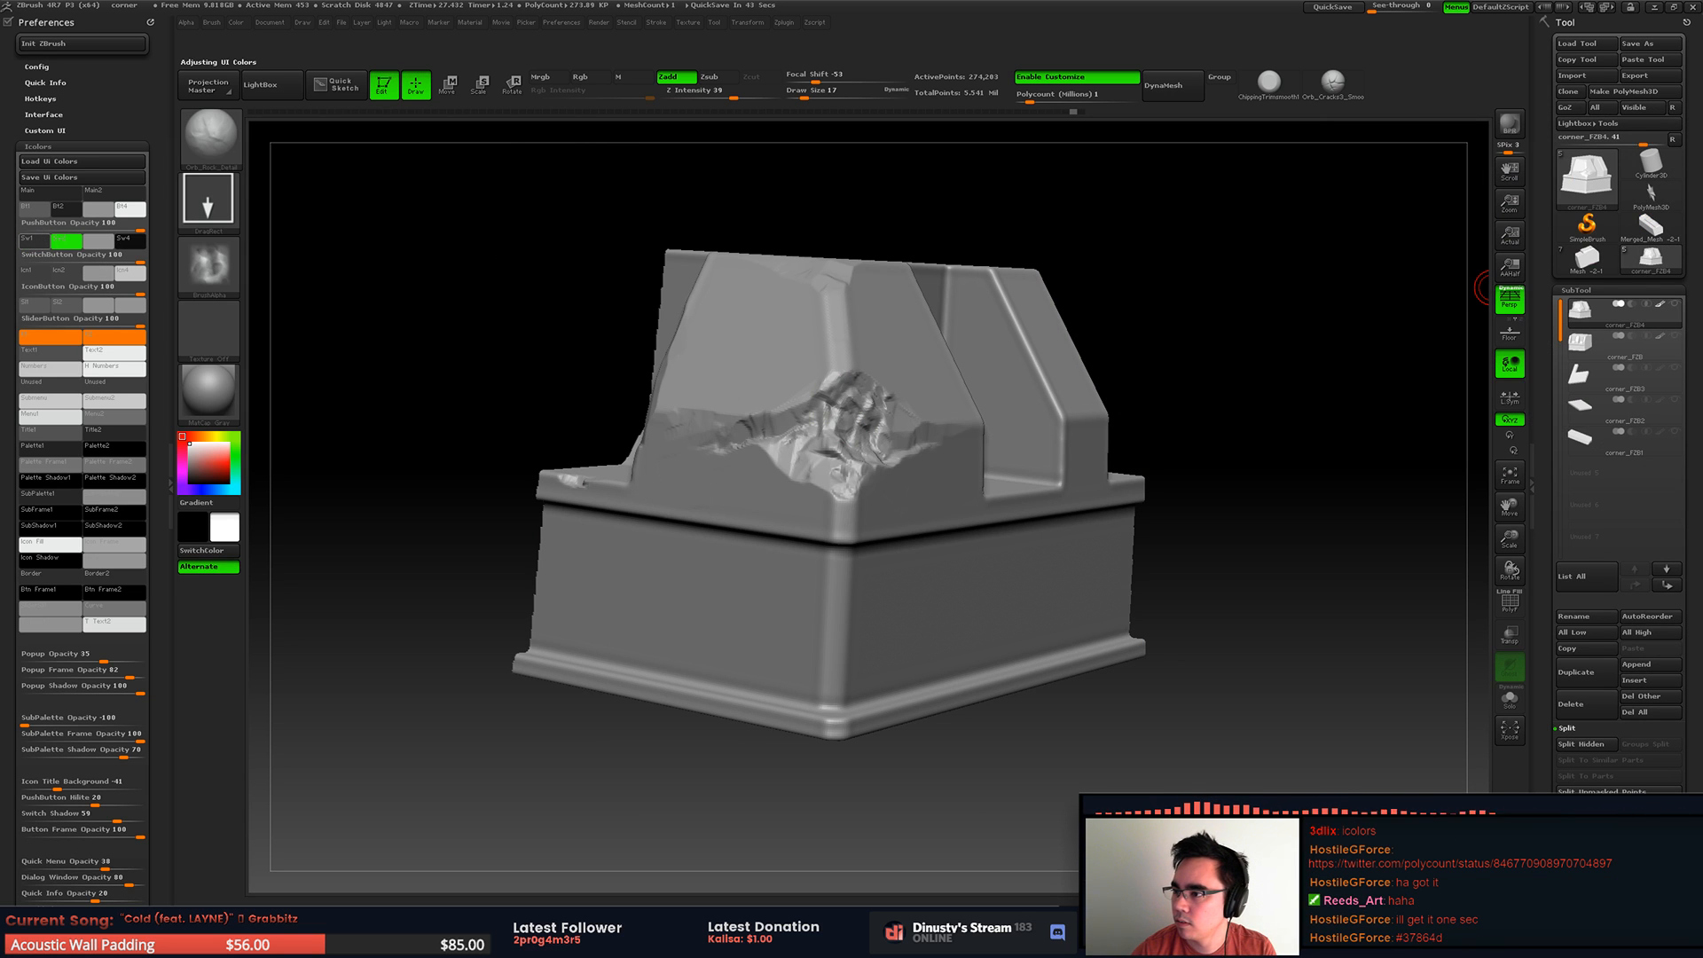
left_click_drag(1702, 67, 1433, 181)
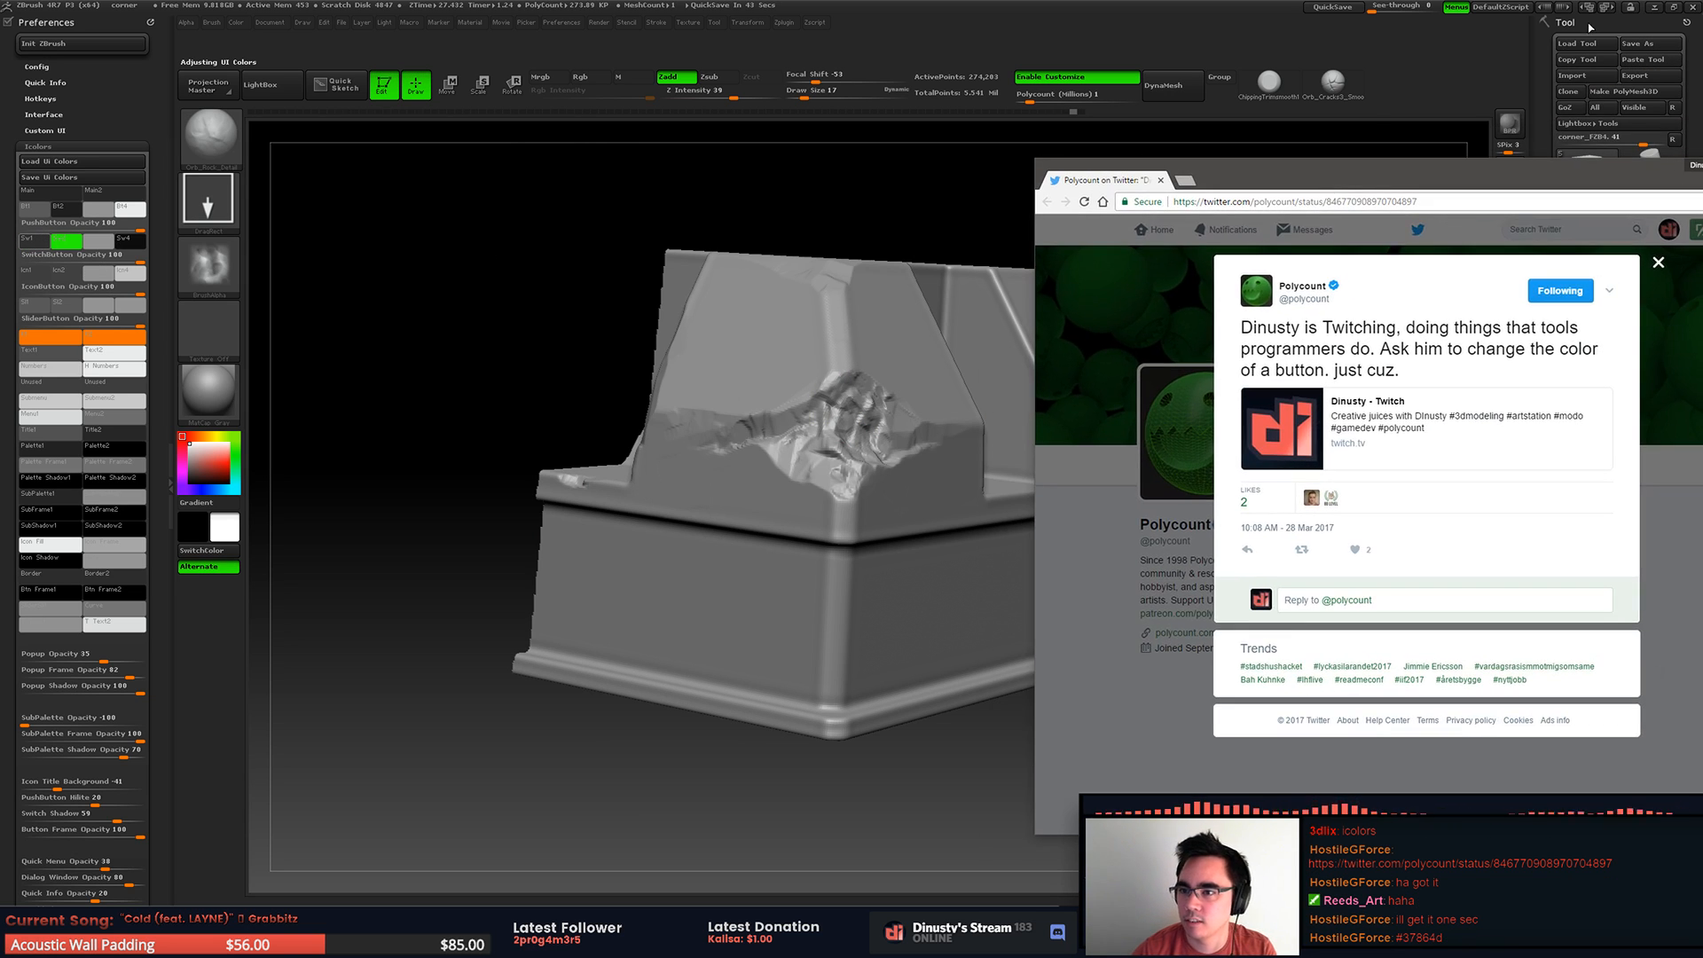
left_click(1674, 11)
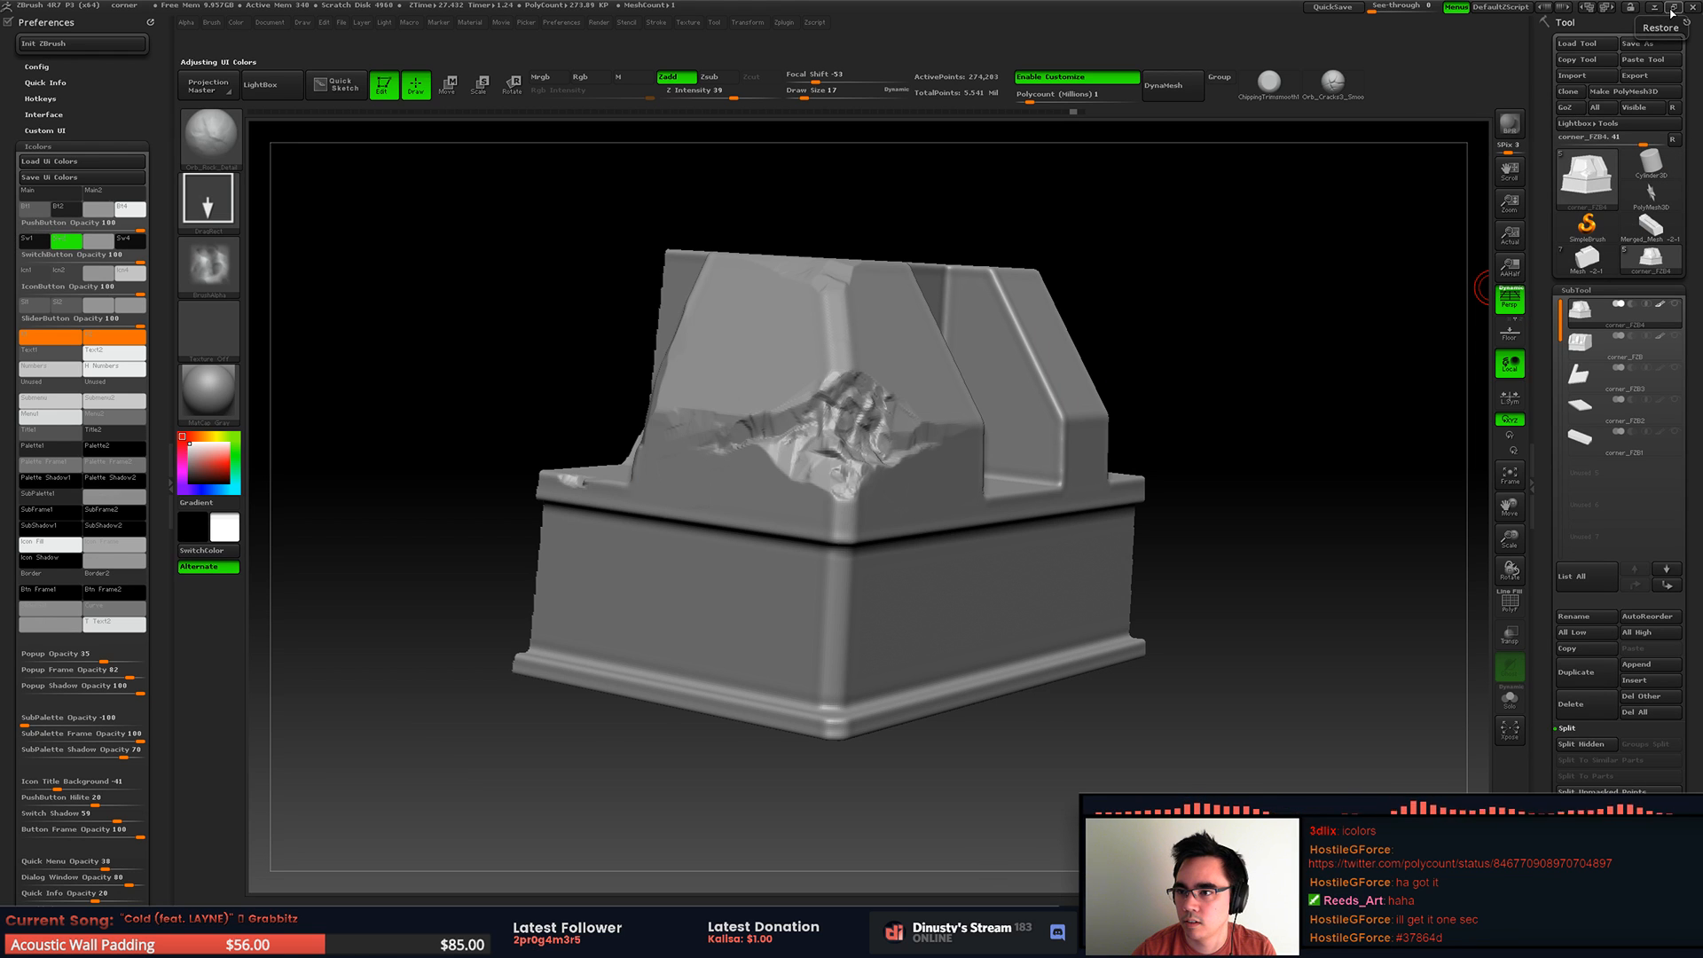
left_click(1674, 11)
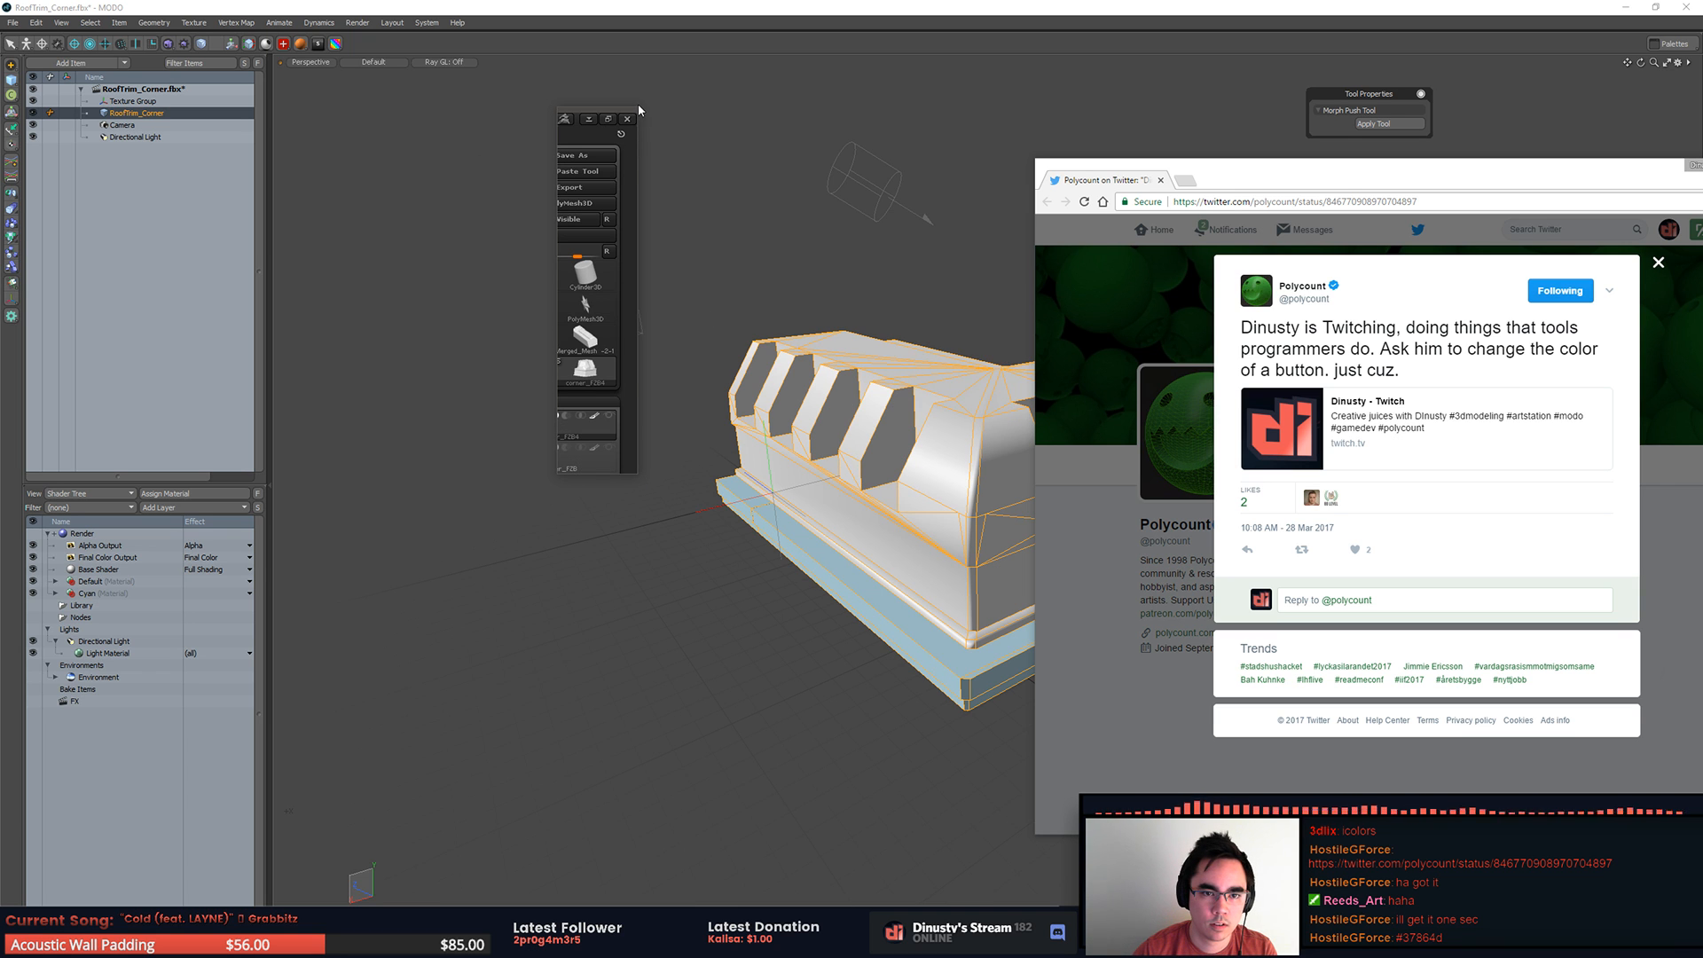
left_click(608, 118)
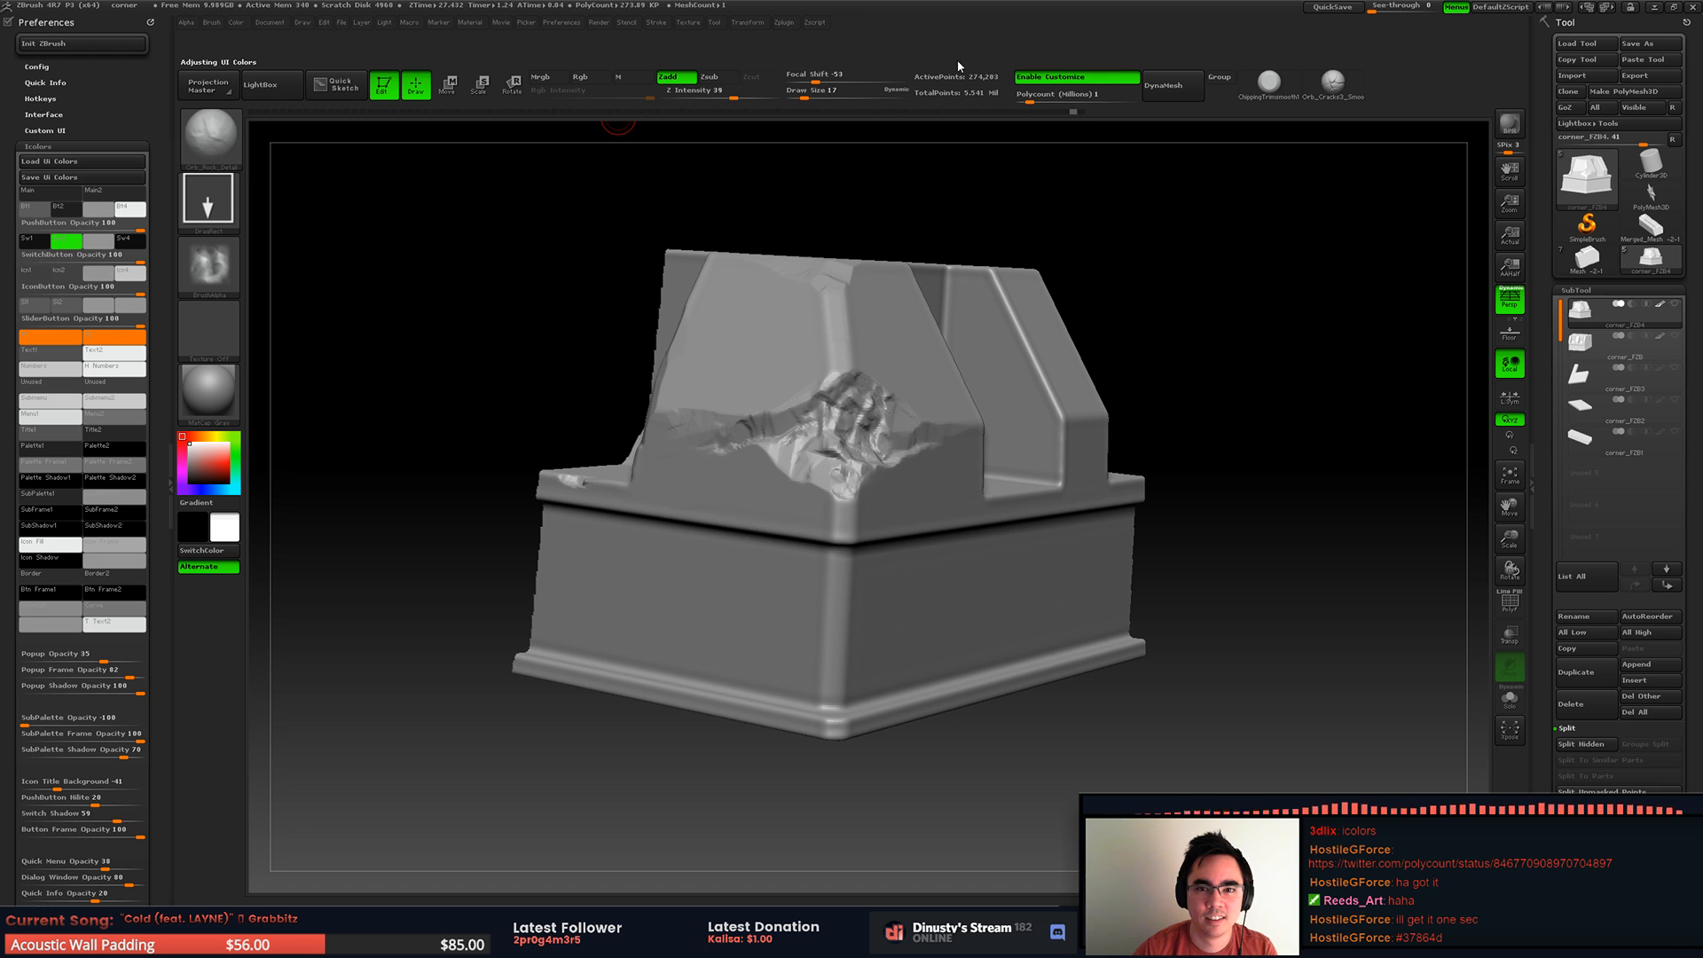
left_click(1674, 9)
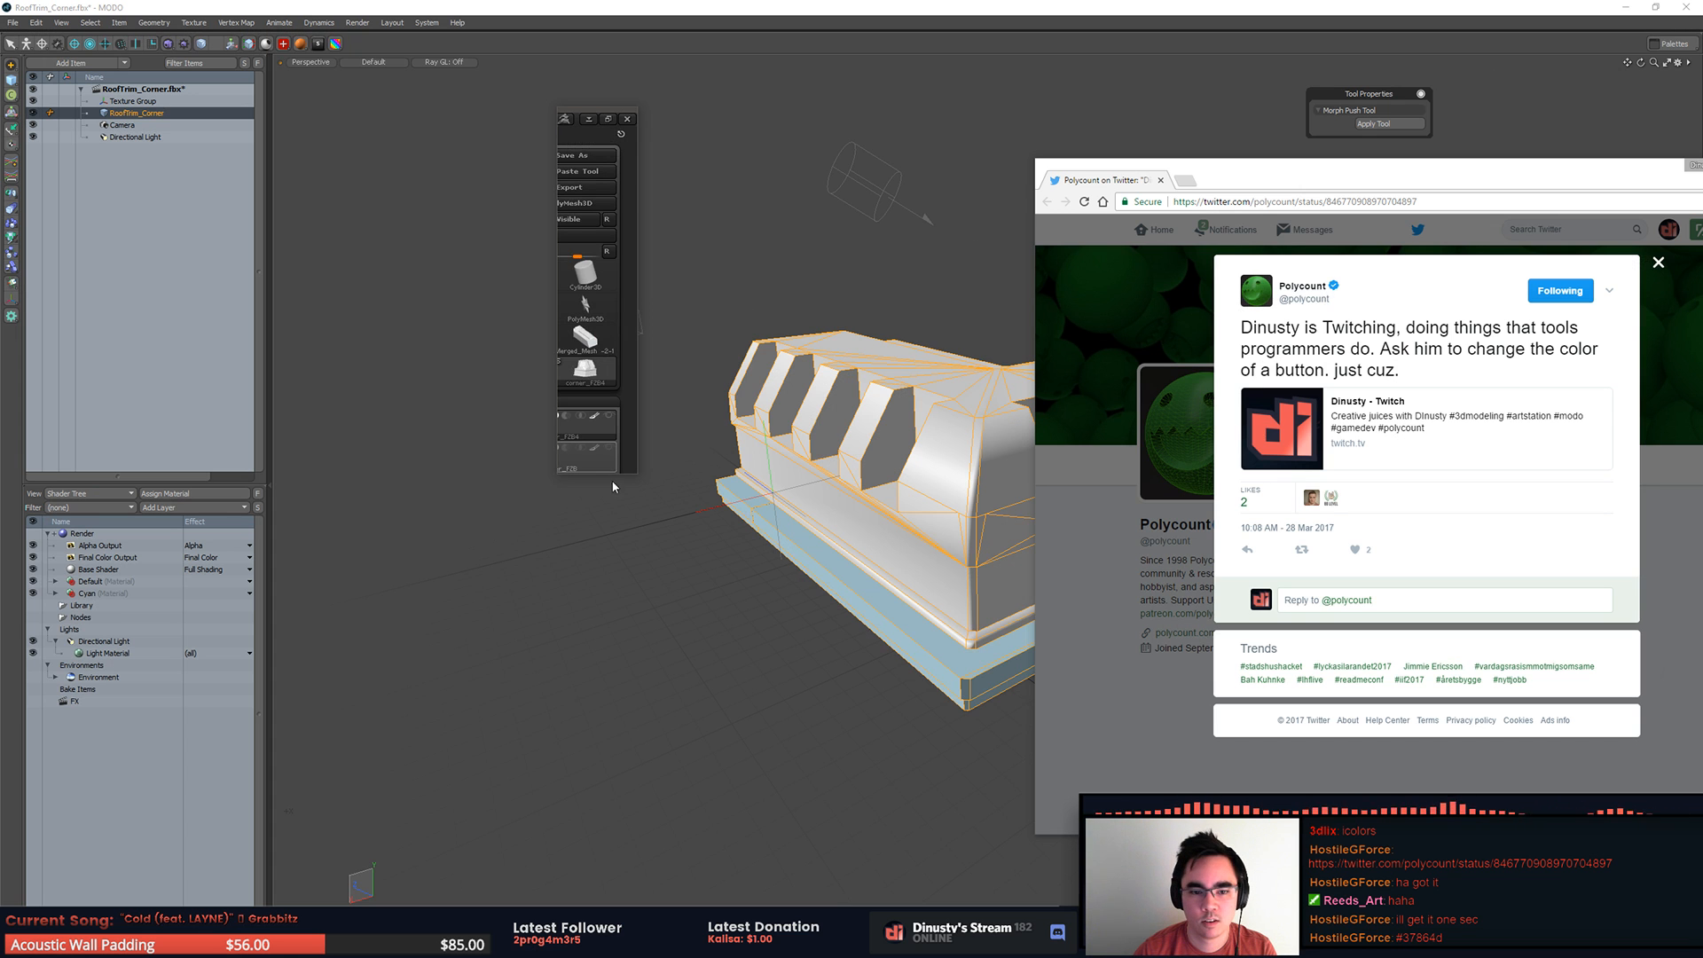
left_click_drag(592, 455, 1261, 301)
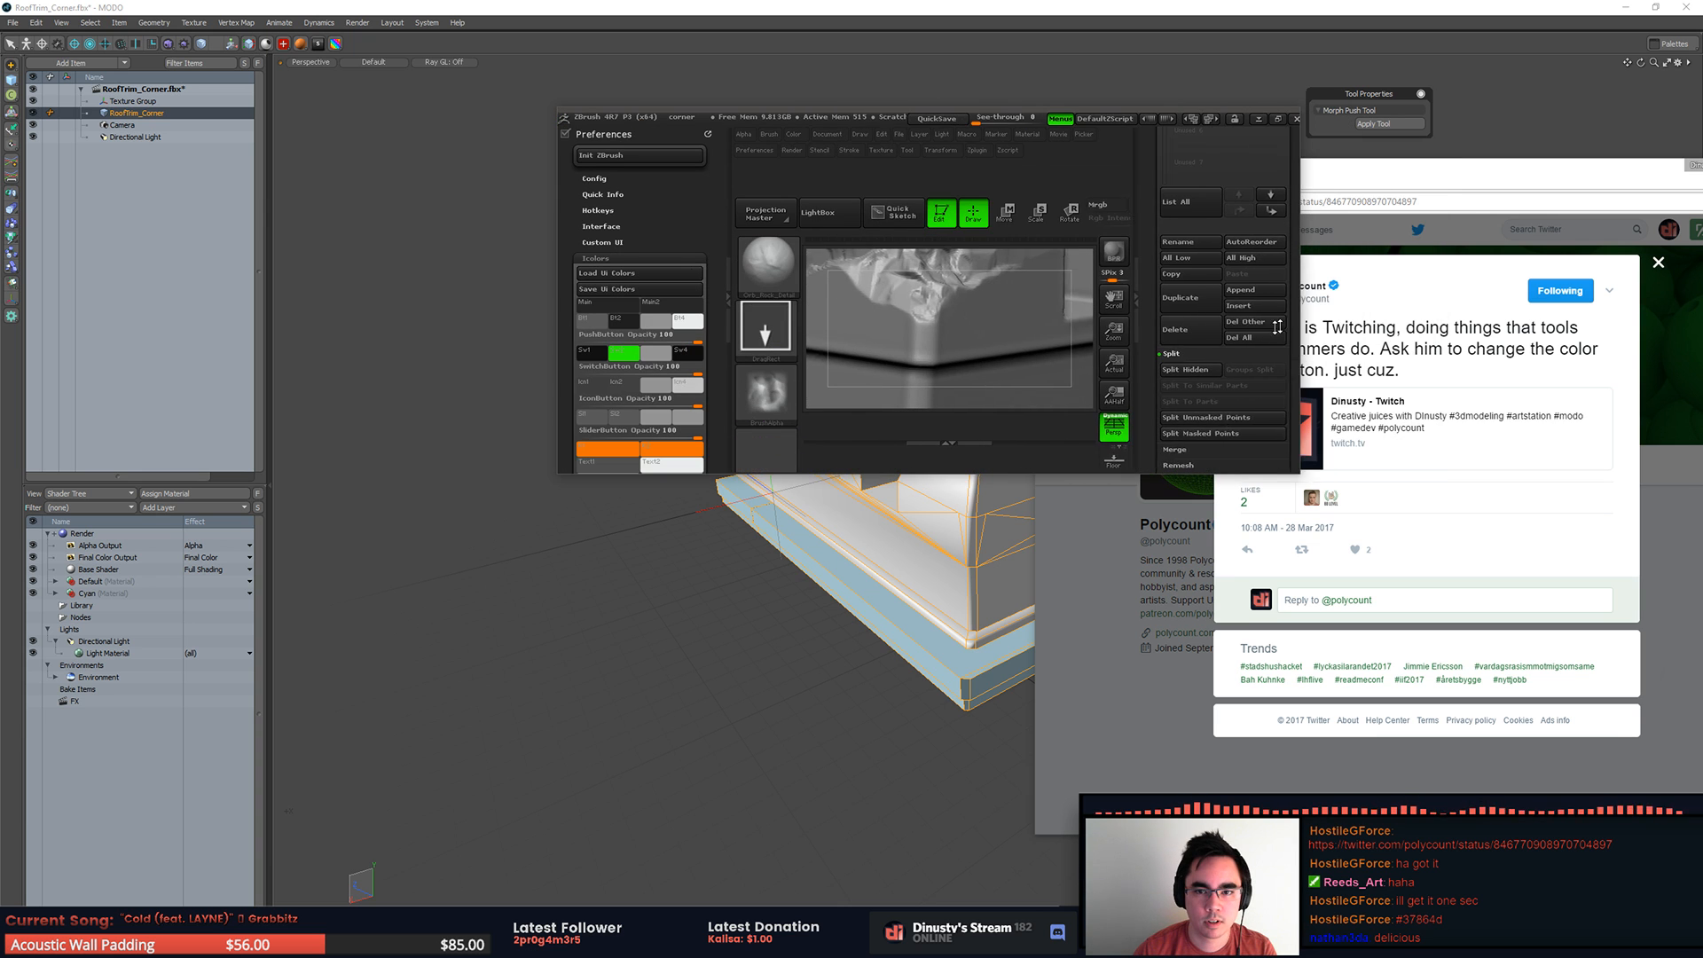
left_click_drag(581, 119, 392, 136)
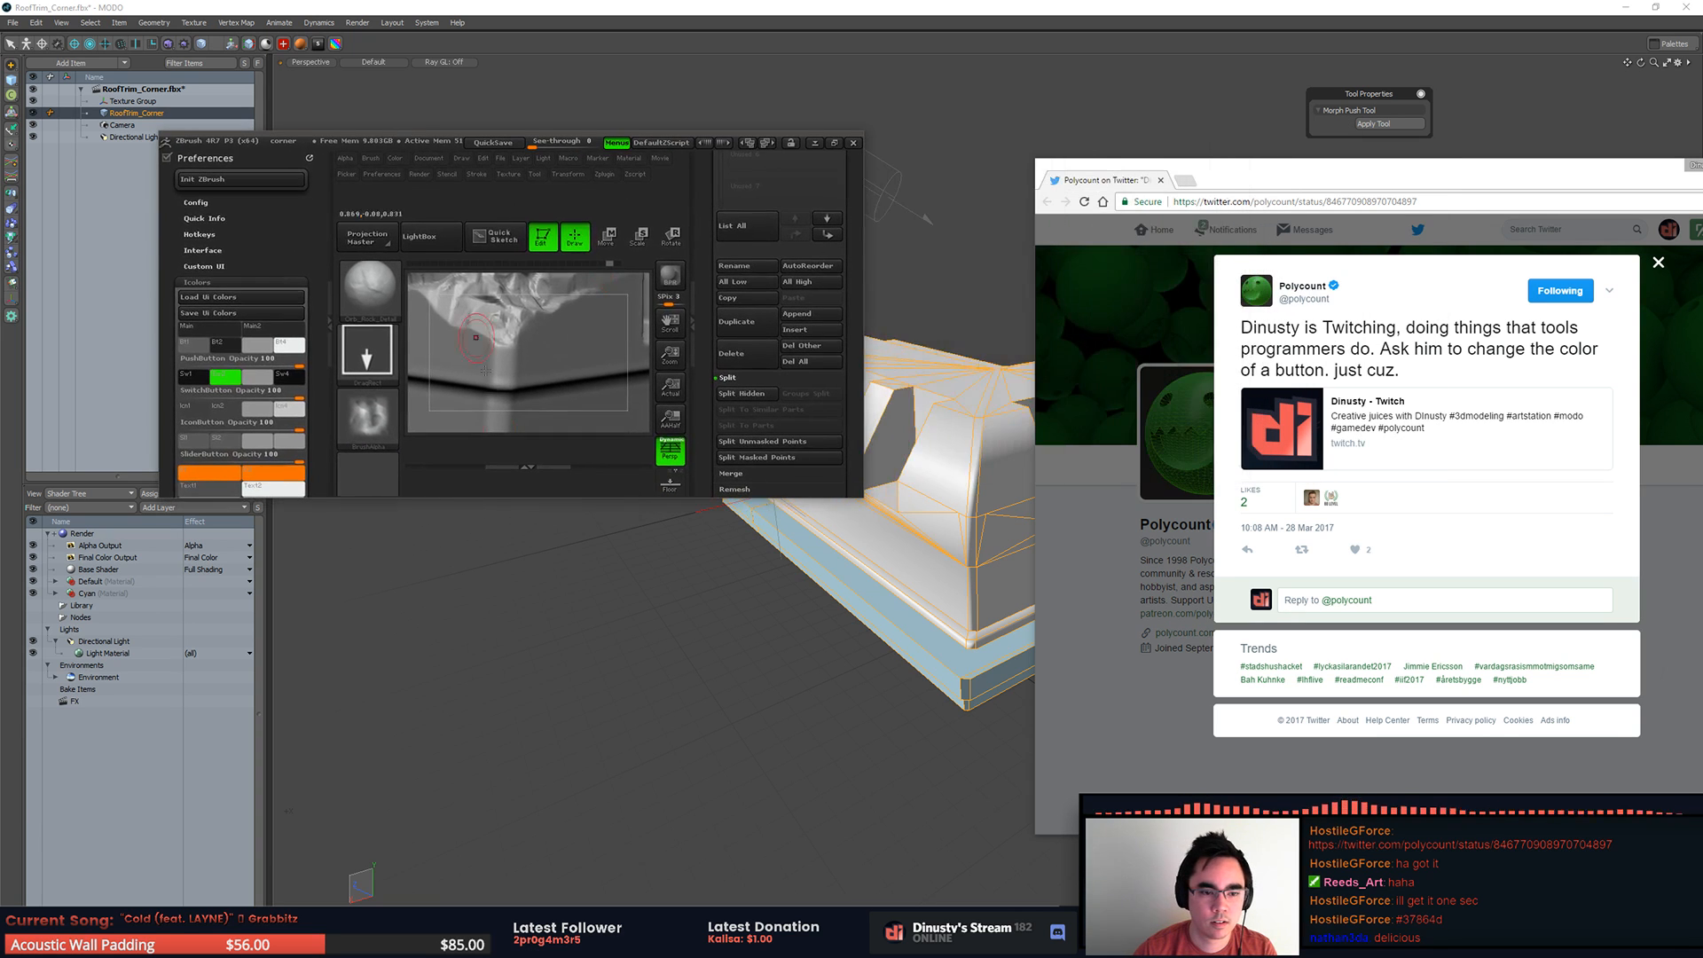
left_click_drag(496, 502, 496, 672)
Step: Close the enlarged tweet and set the first two switch button colours to light and dark greens sampled from the Polycount page
left_click_drag(196, 384, 1203, 301)
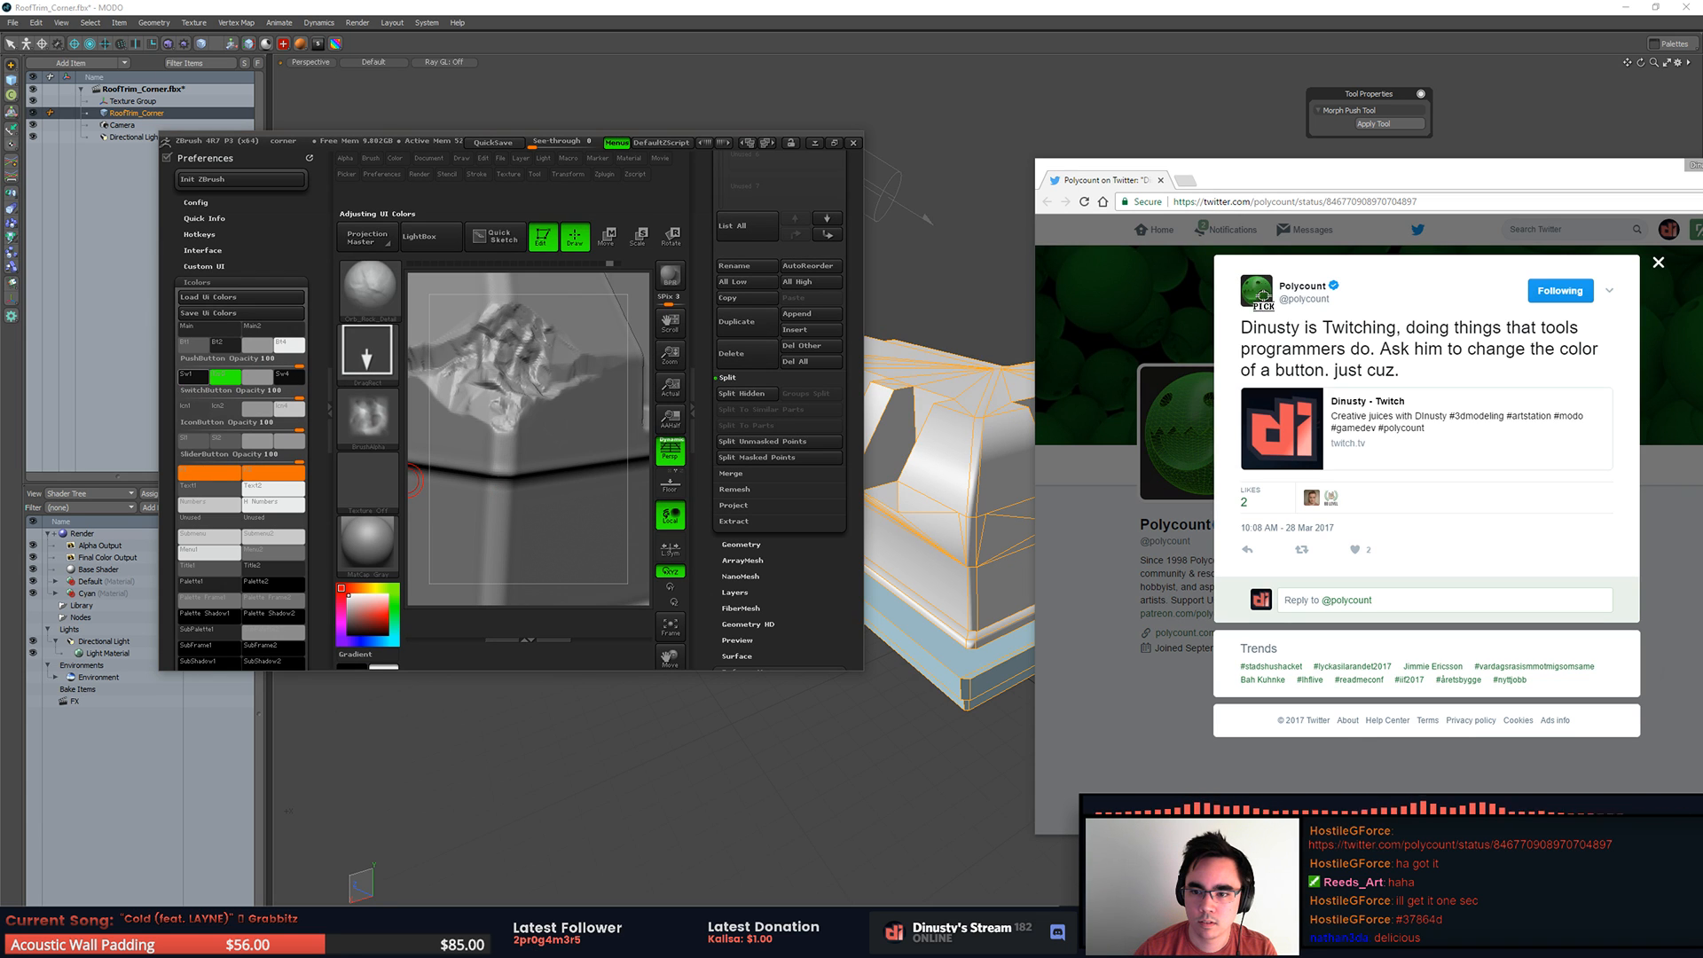
left_click_drag(1265, 291, 1264, 292)
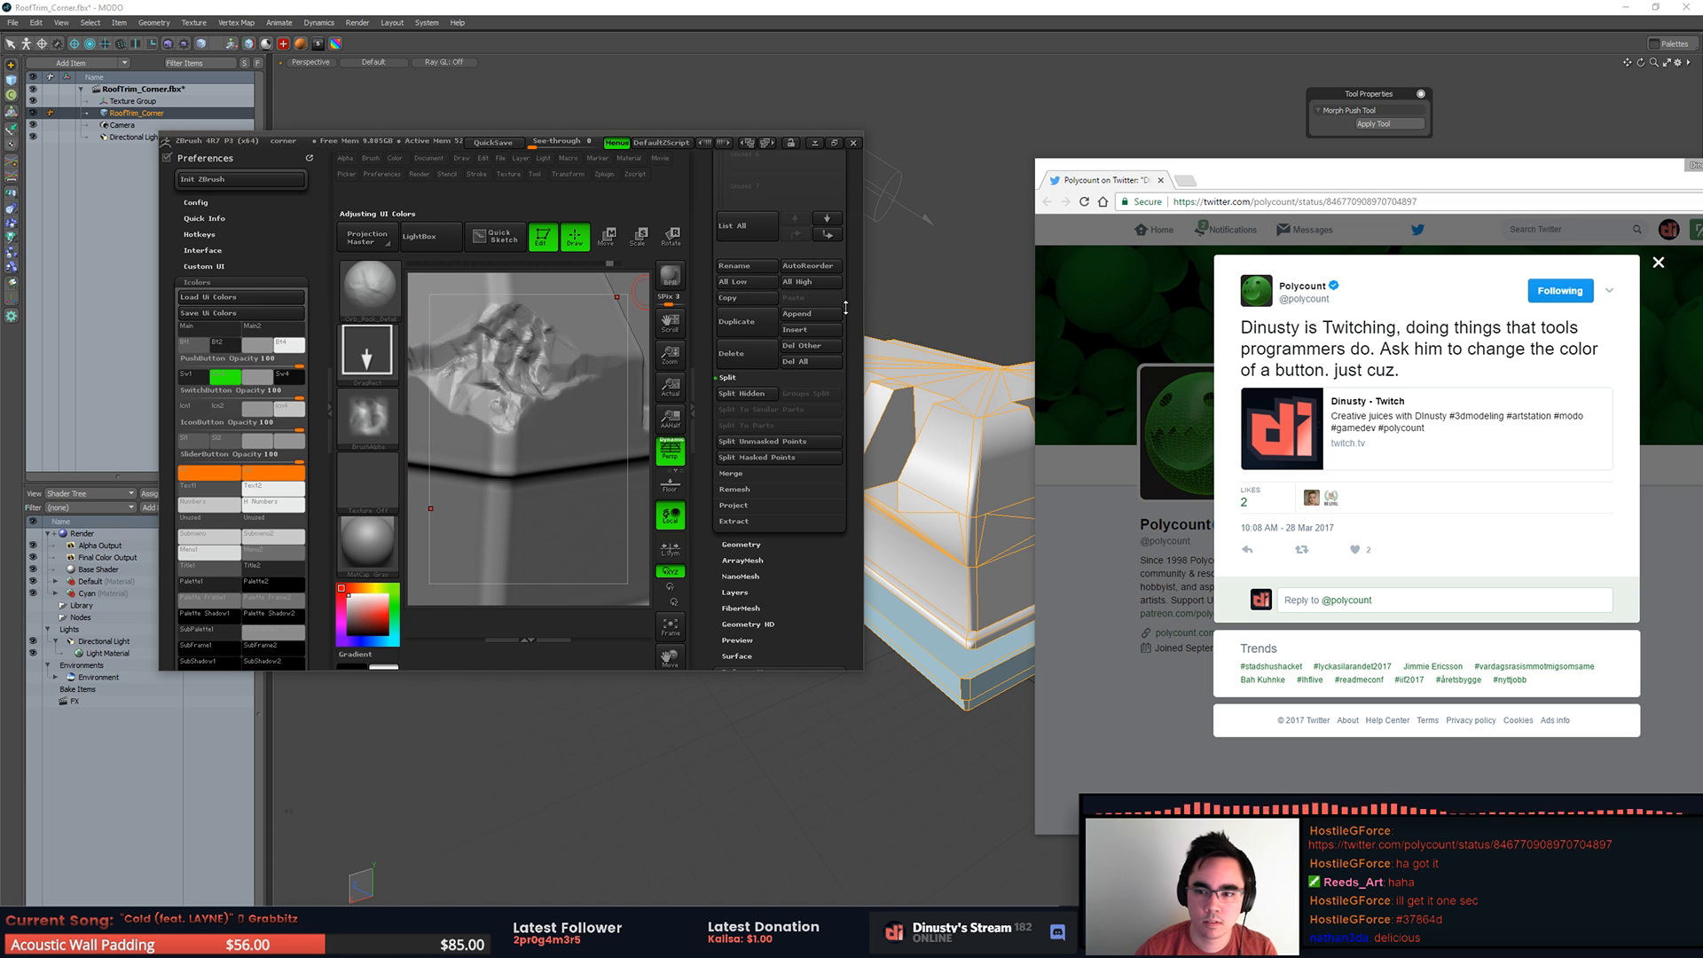
left_click(1192, 300)
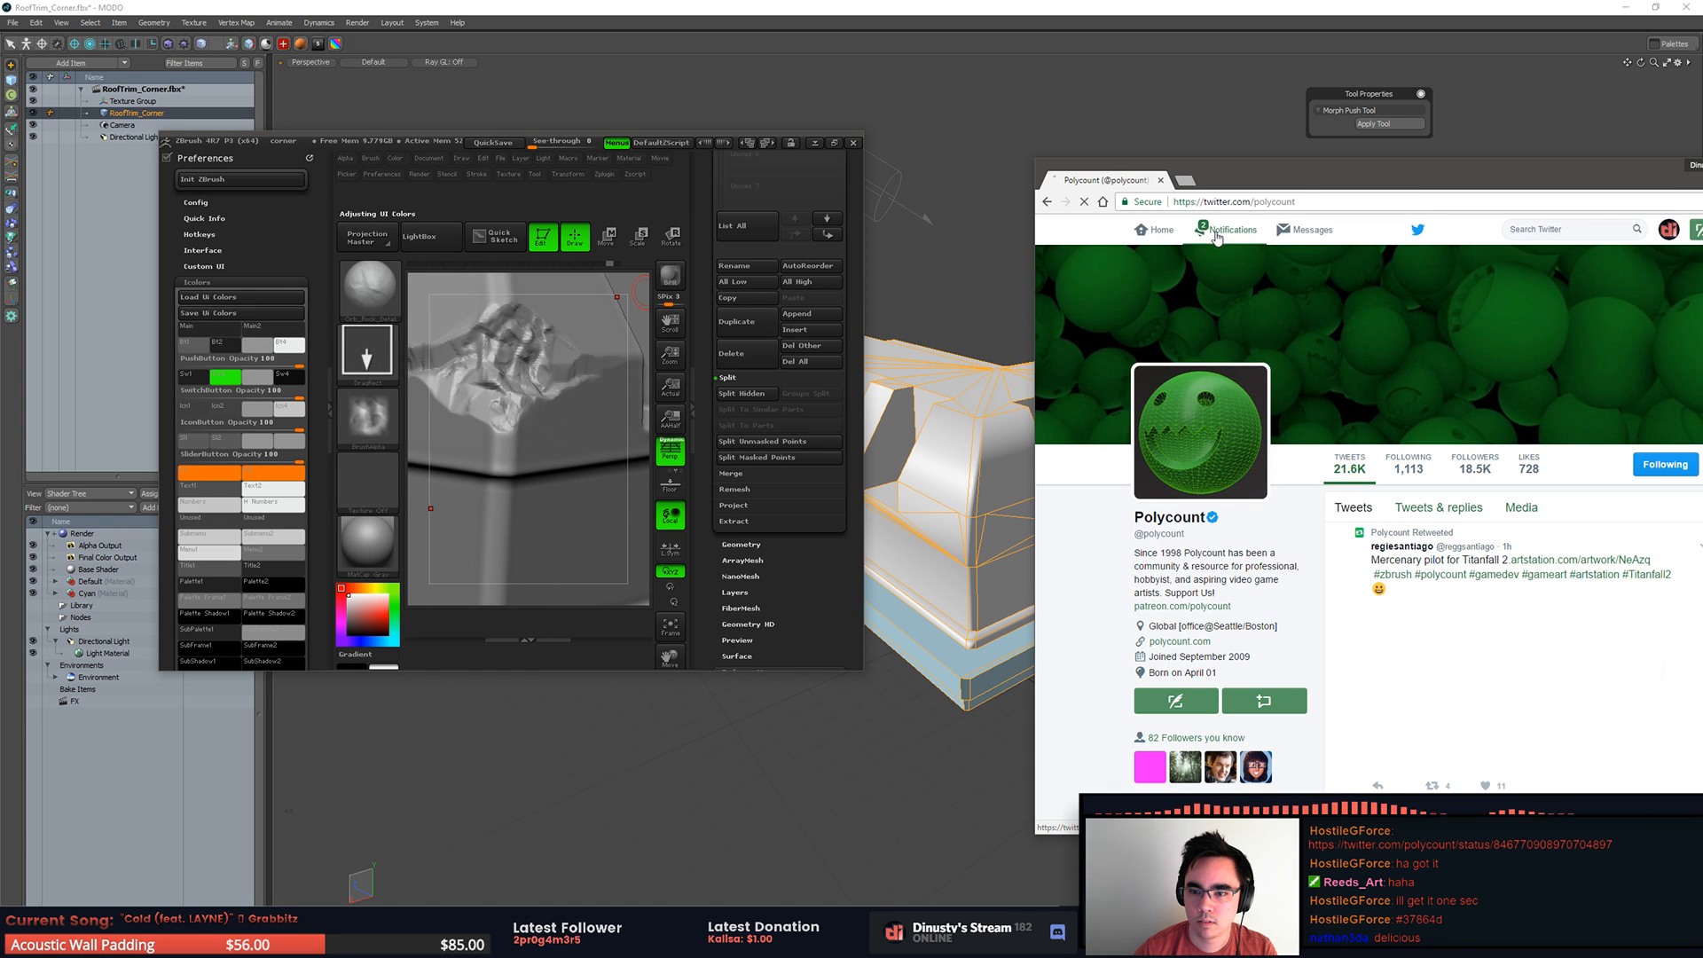
left_click_drag(196, 373, 1089, 512)
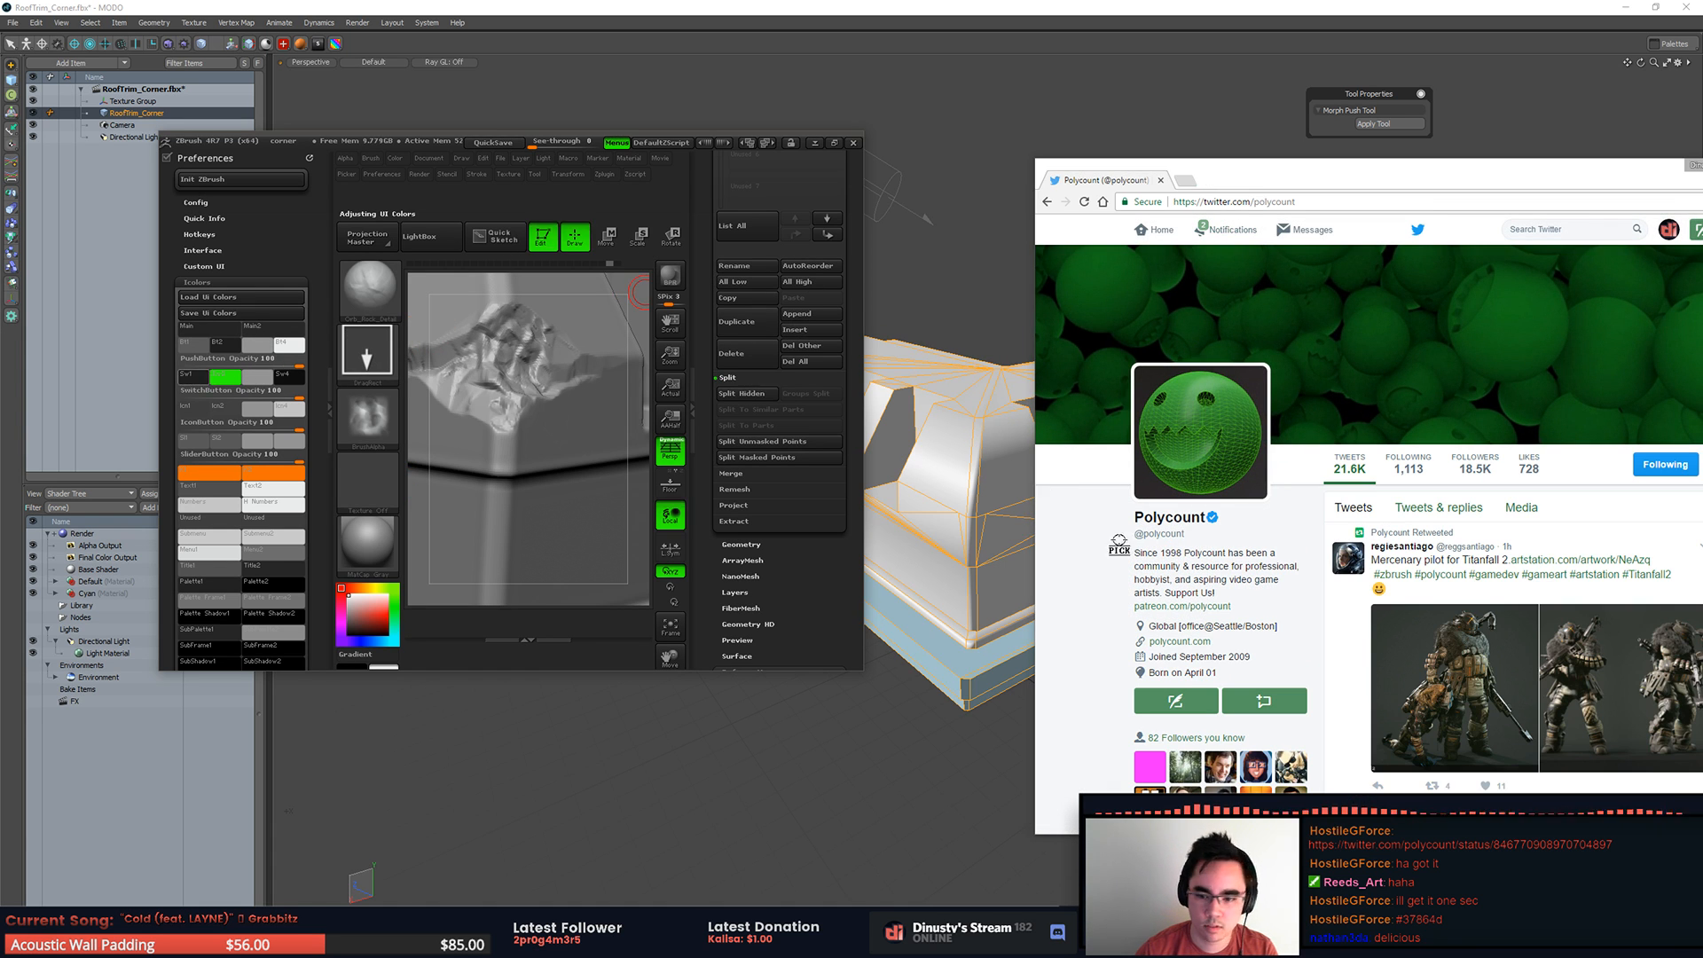
left_click_drag(1186, 707, 1186, 708)
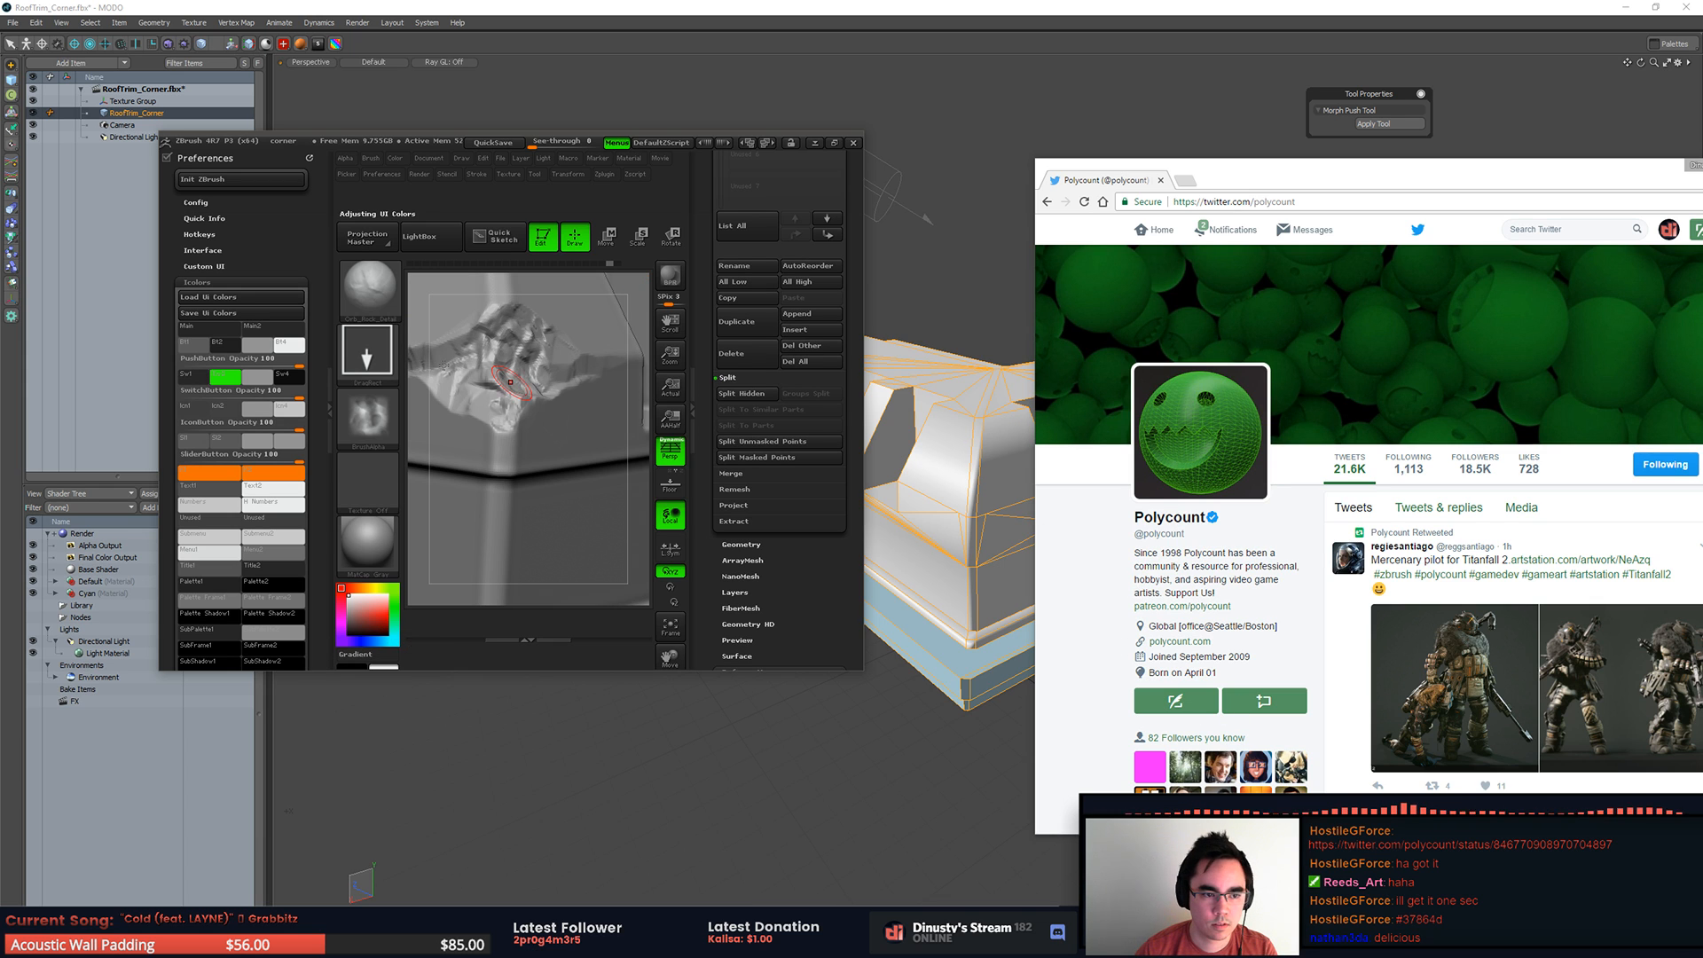
left_click_drag(193, 377, 252, 377)
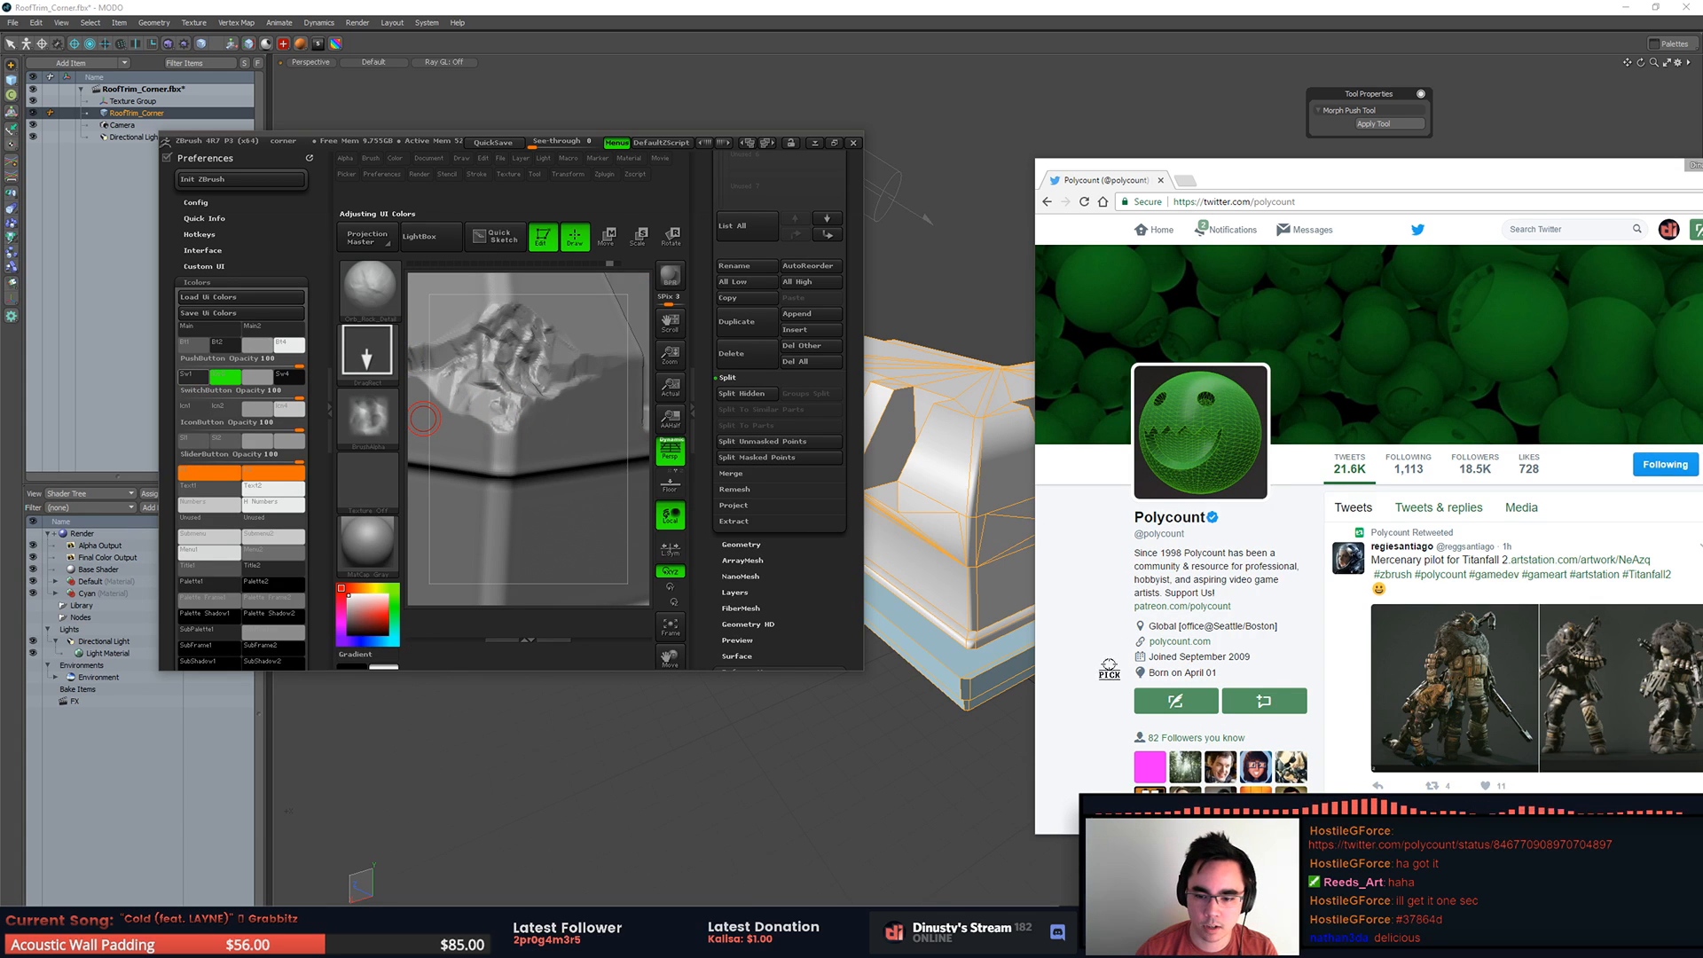
left_click_drag(839, 432, 670, 443)
left_click_drag(1251, 178, 1143, 137)
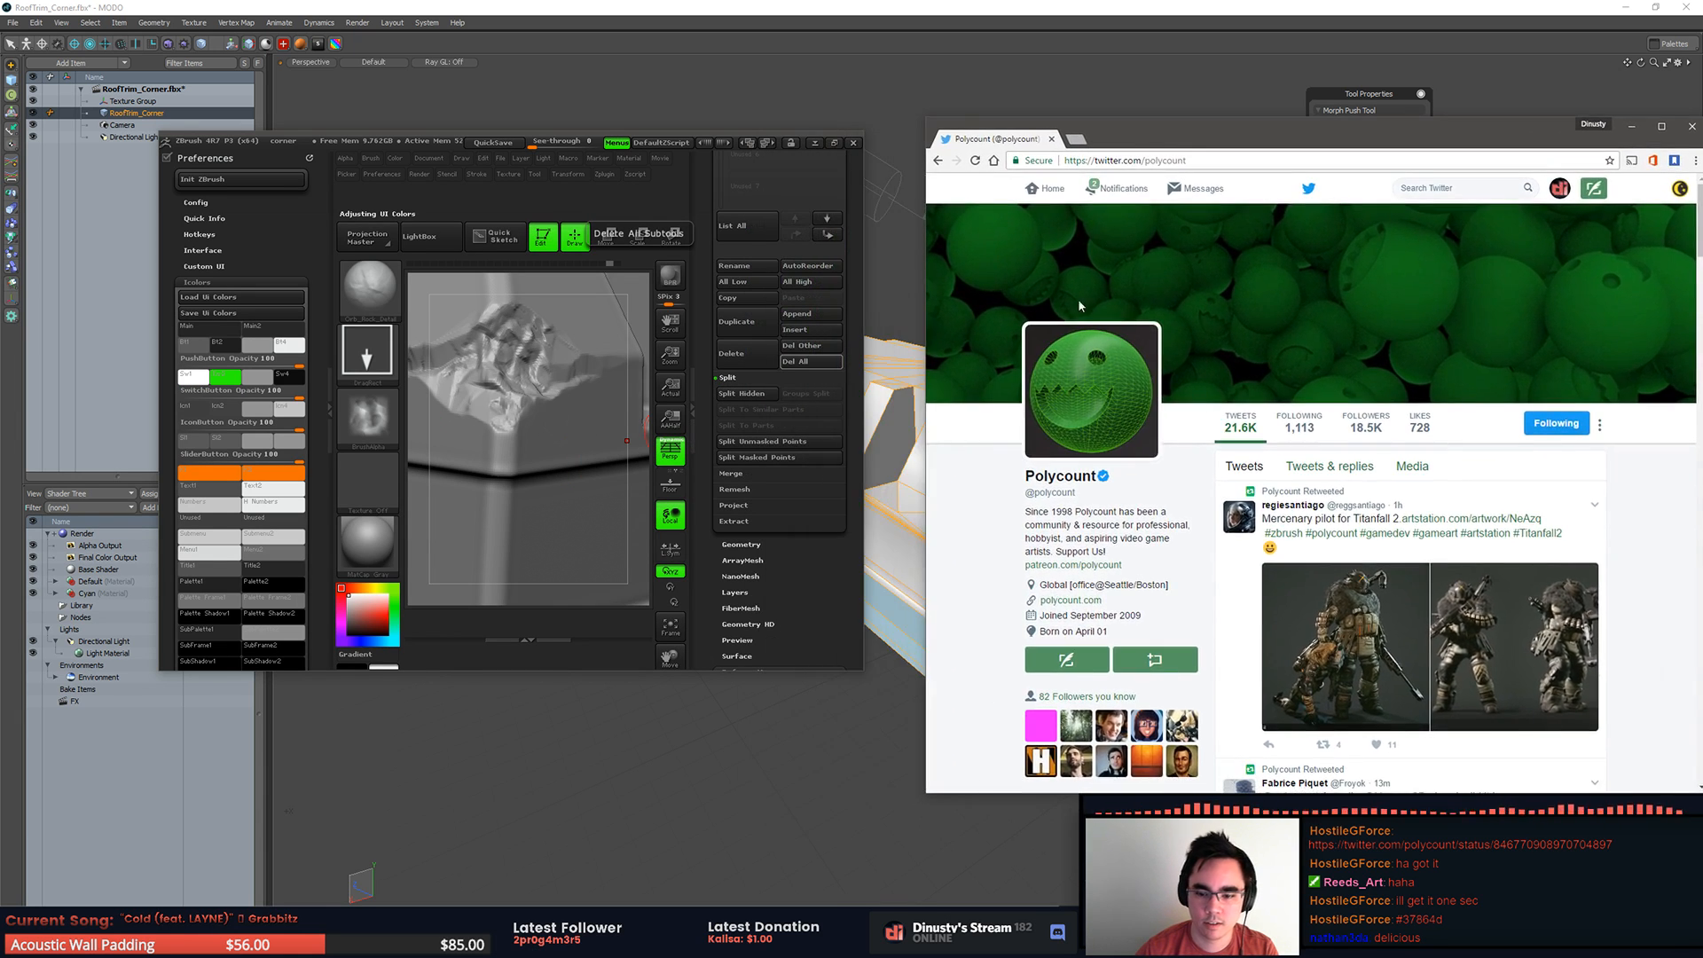
left_click_drag(192, 377, 376, 625)
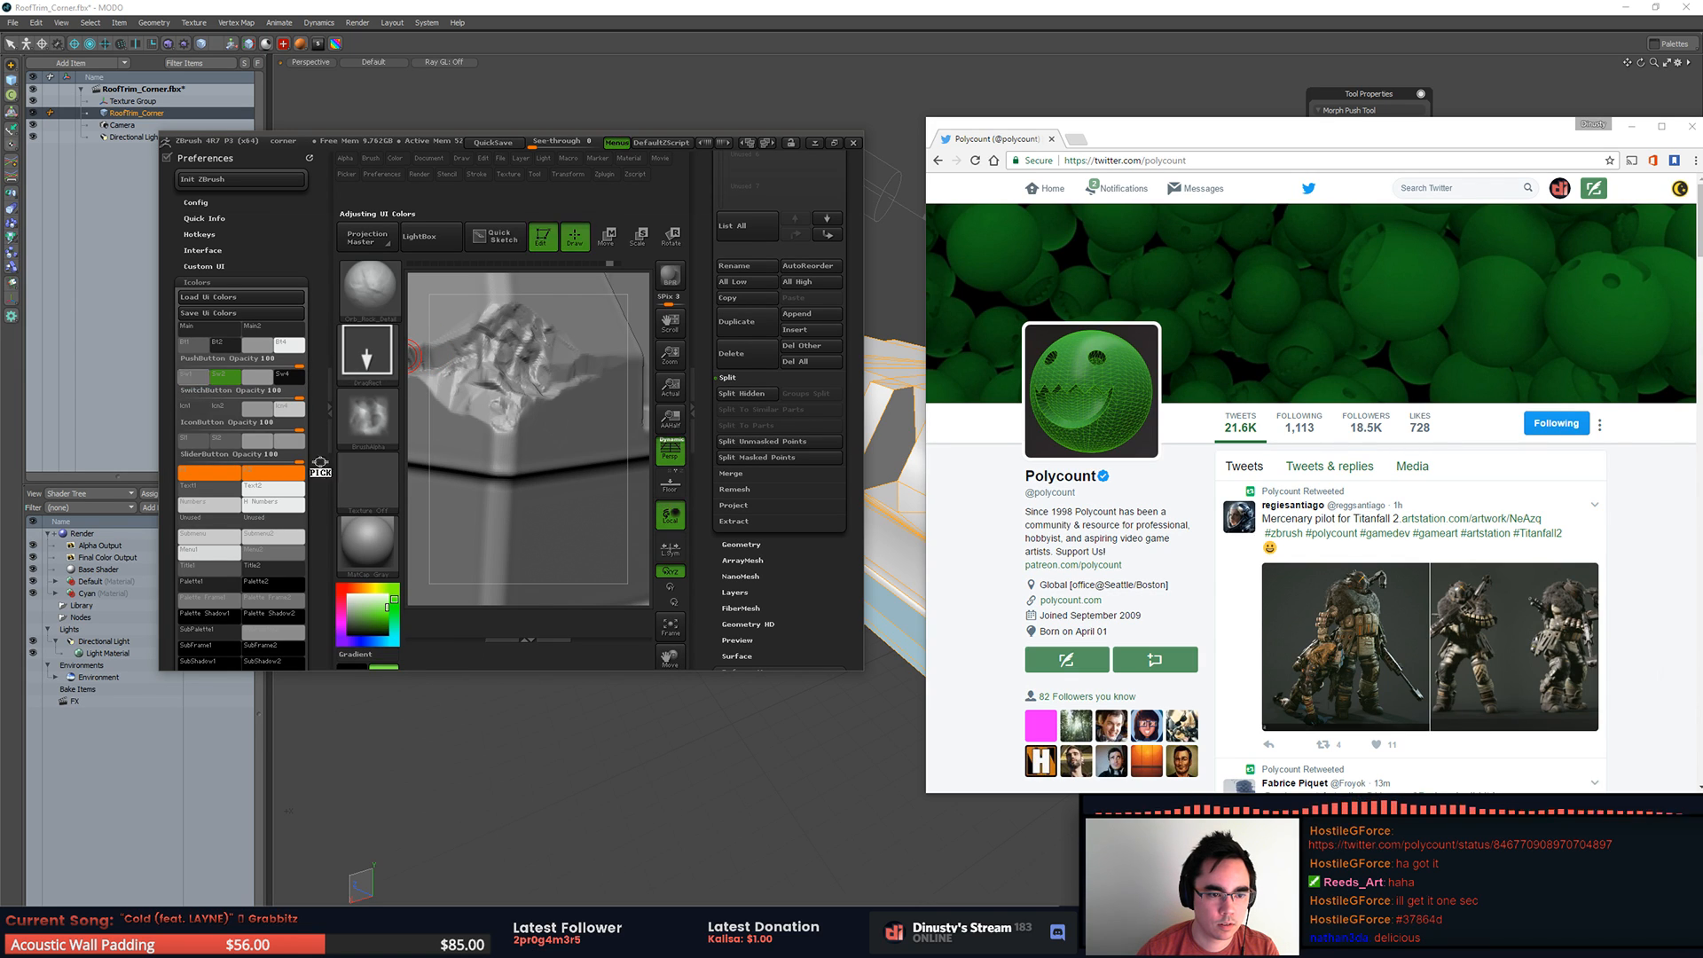
left_click_drag(380, 618, 385, 612)
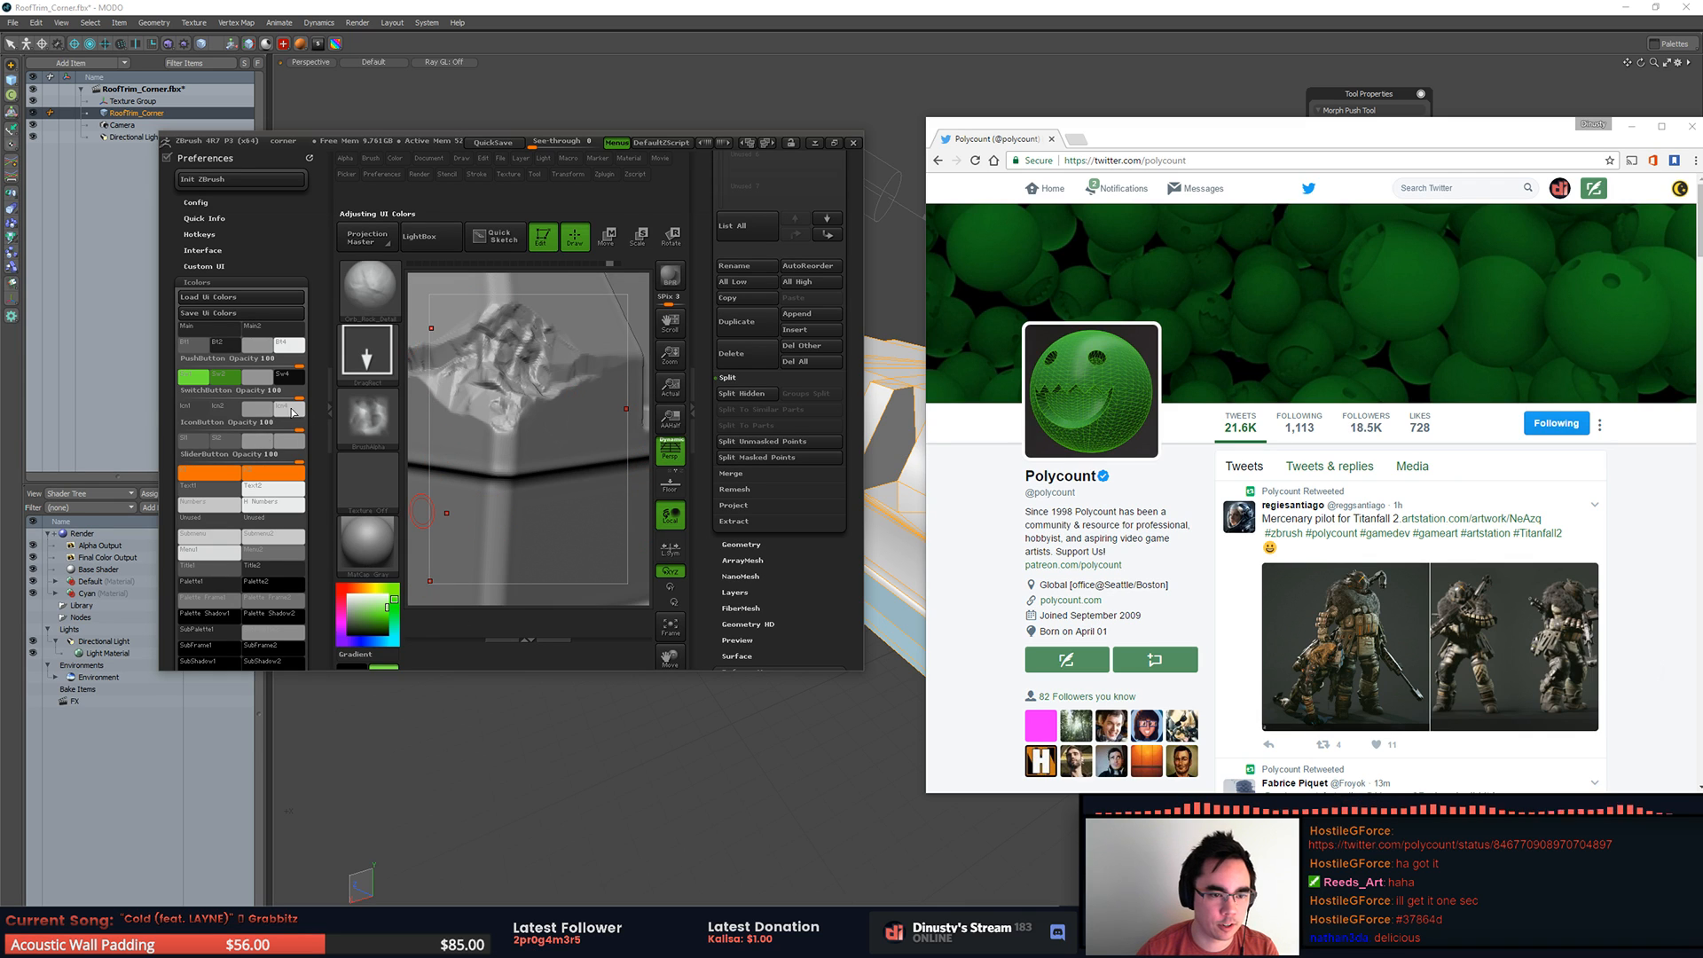
Step: Set the two orange swatches beneath the slider button colours to the switch buttons' light and dark greens
scroll(271, 419, "down", 3)
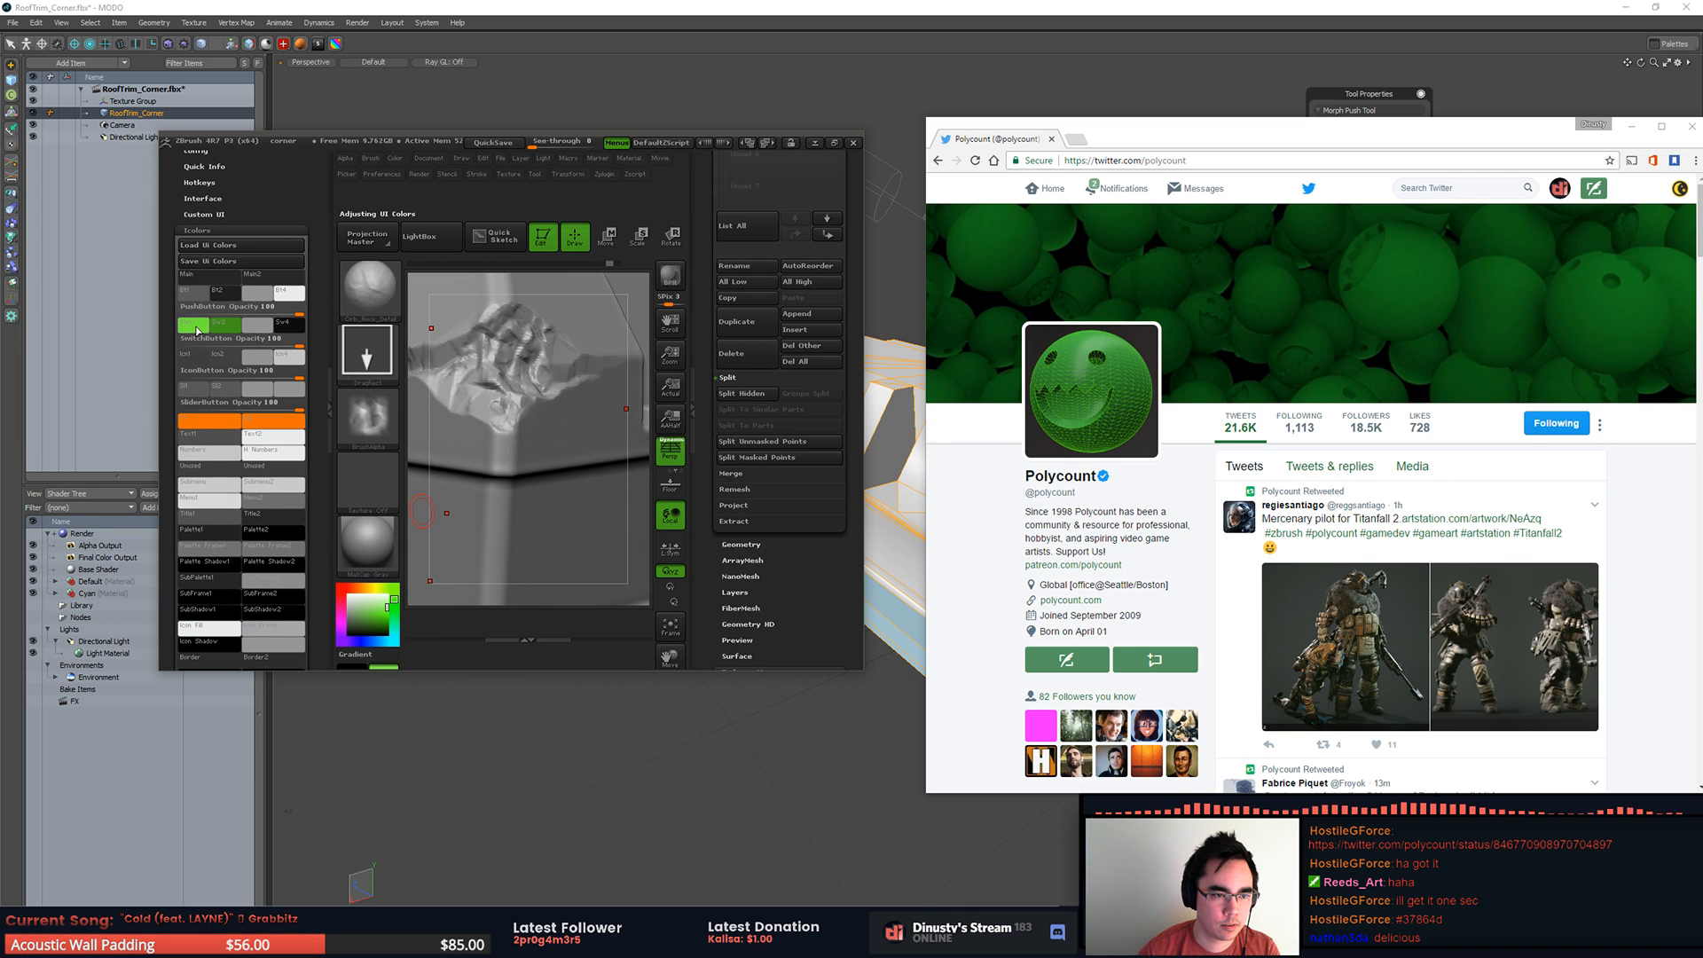
left_click_drag(203, 424, 195, 329)
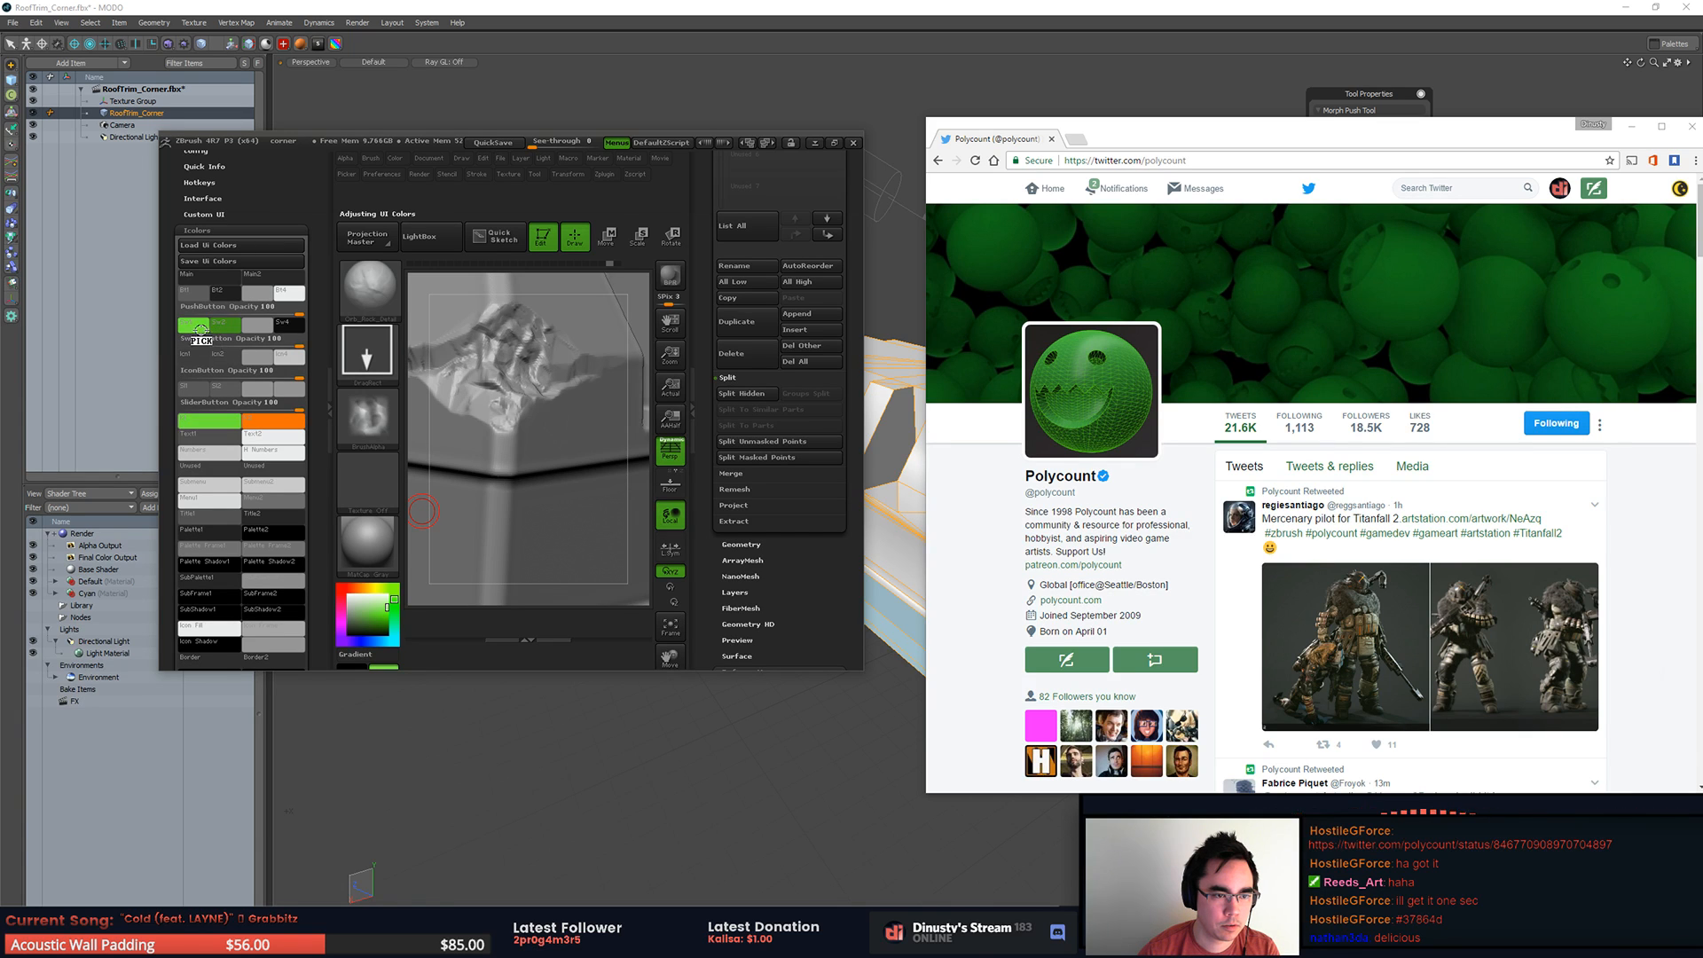
left_click_drag(271, 411, 229, 328)
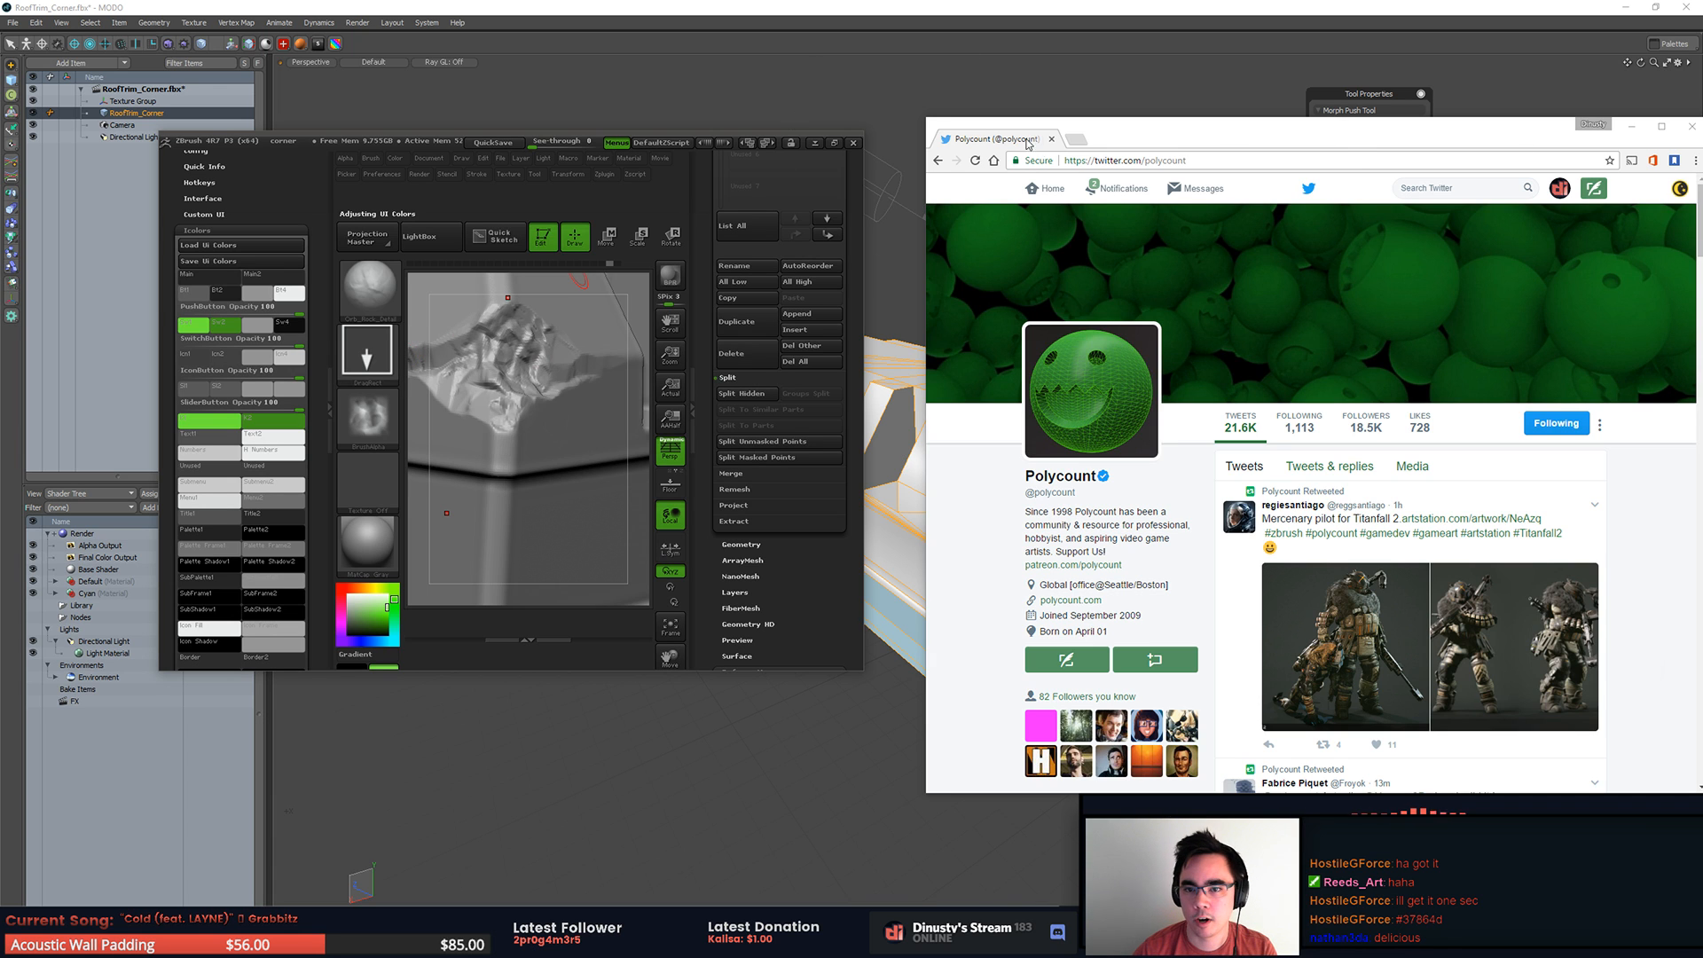
Step: Close the Polycount page and maximize the ZBrush window again
left_click(1052, 140)
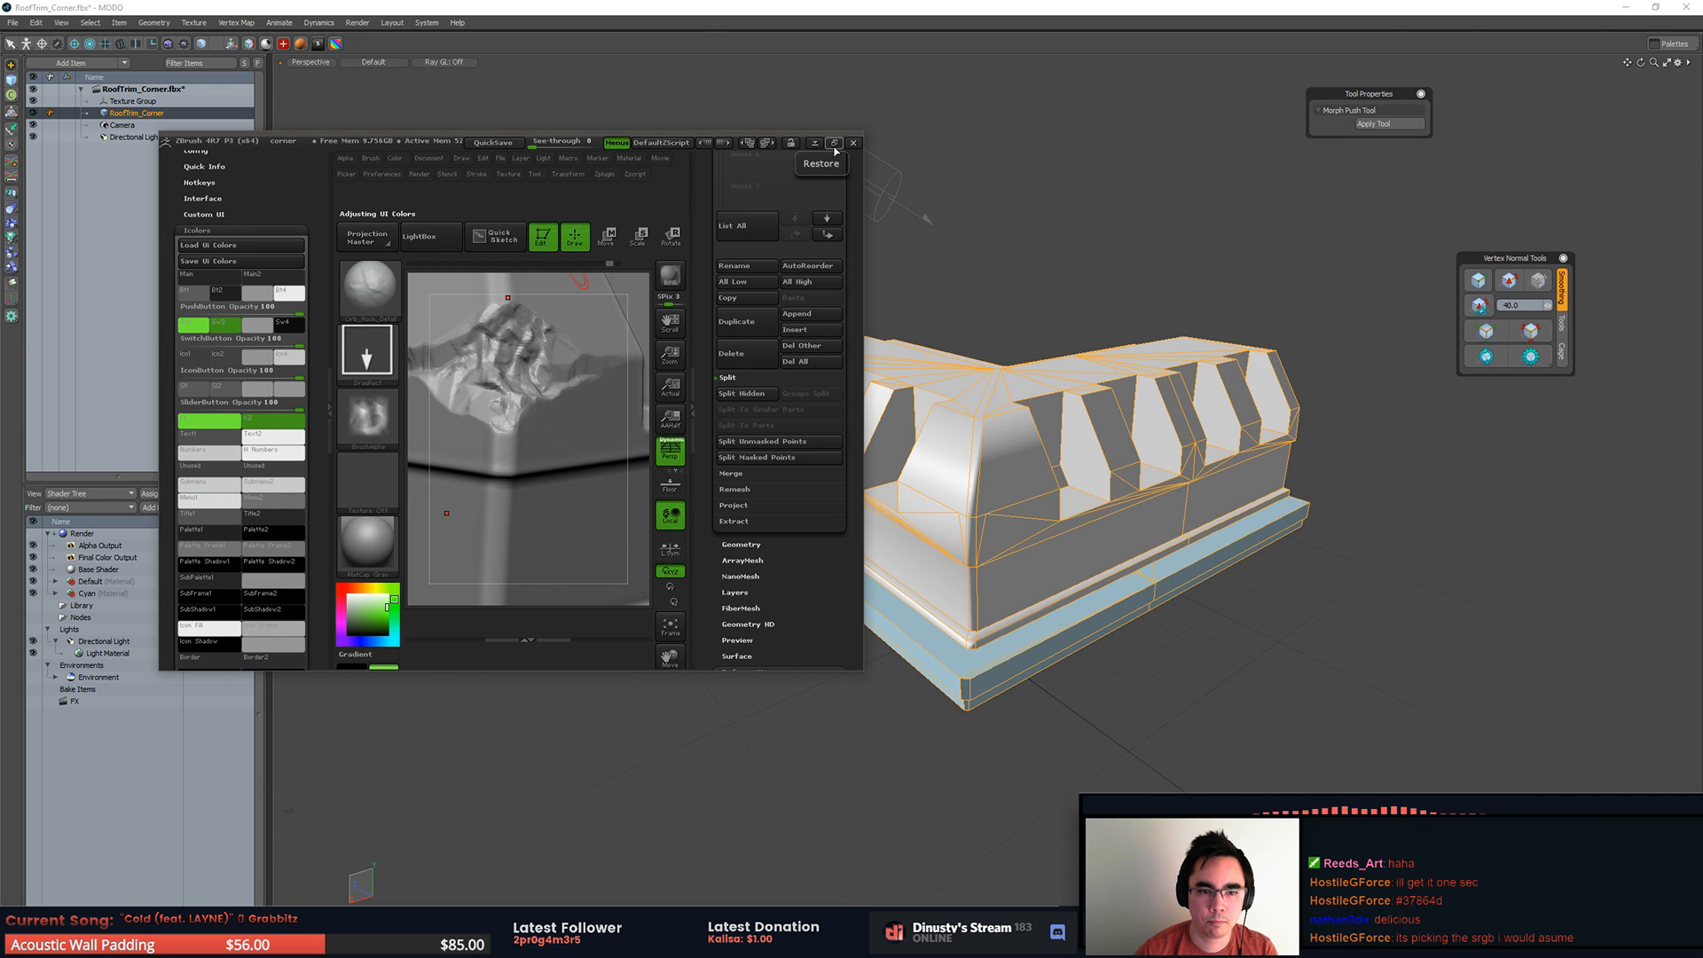
left_click(834, 143)
left_click_drag(1037, 221, 1233, 364)
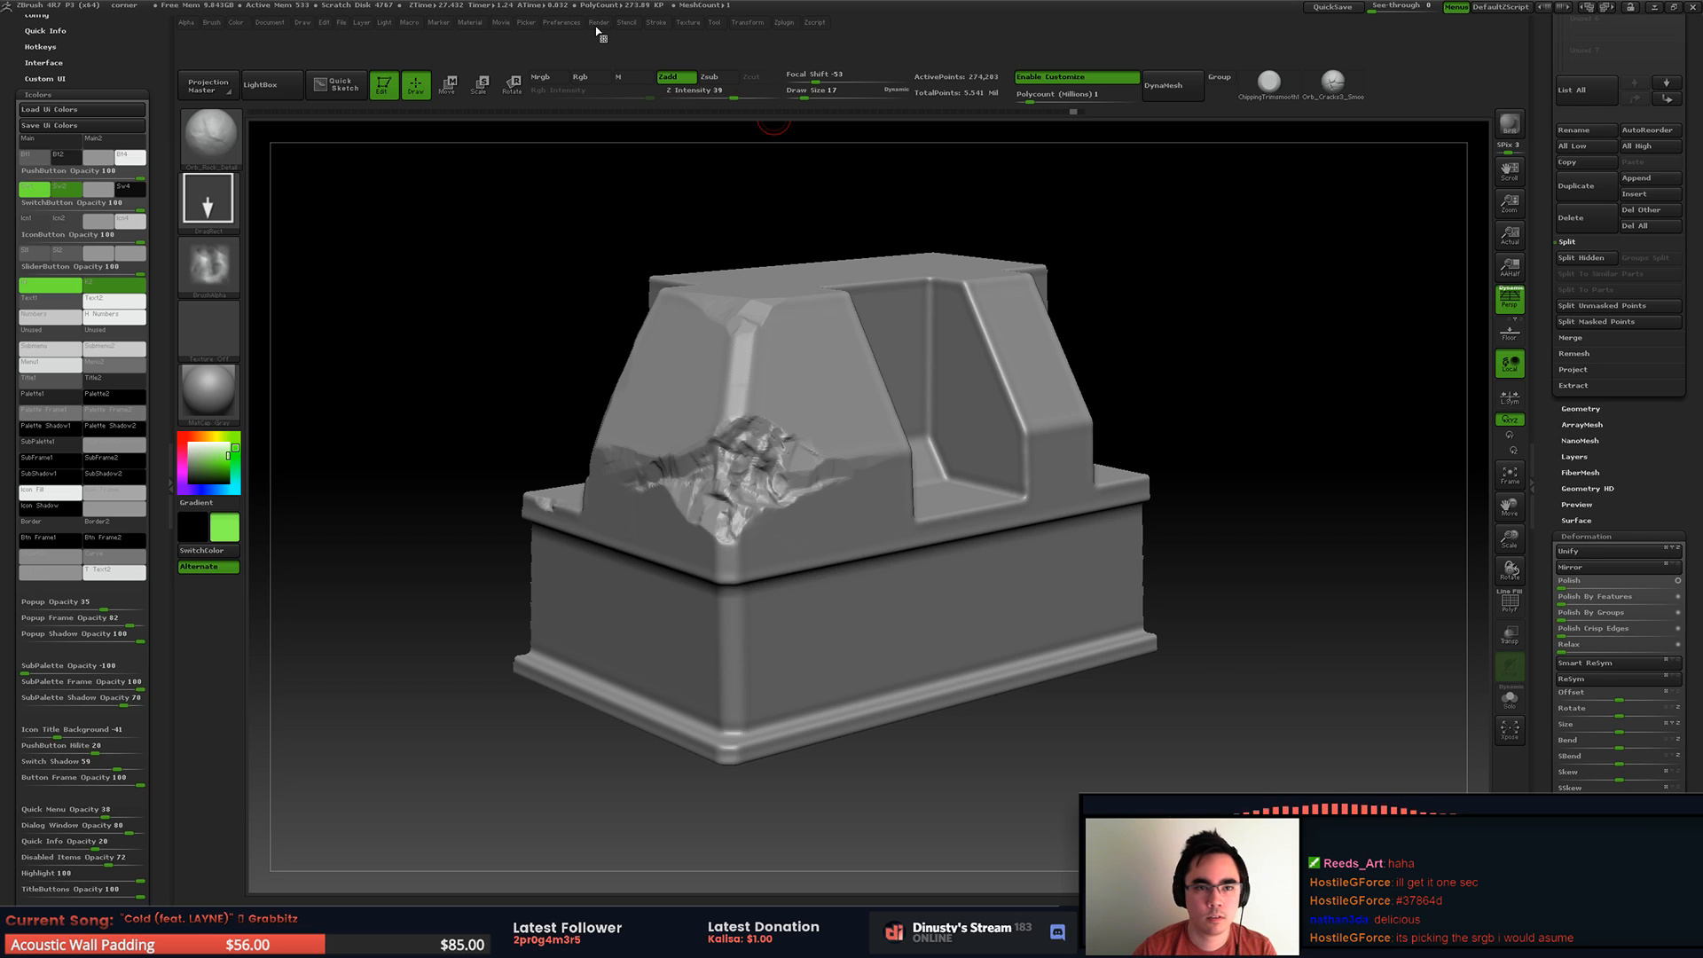
Step: Save the interface colours as the configuration file Colors.cfg
mouse_move(561, 29)
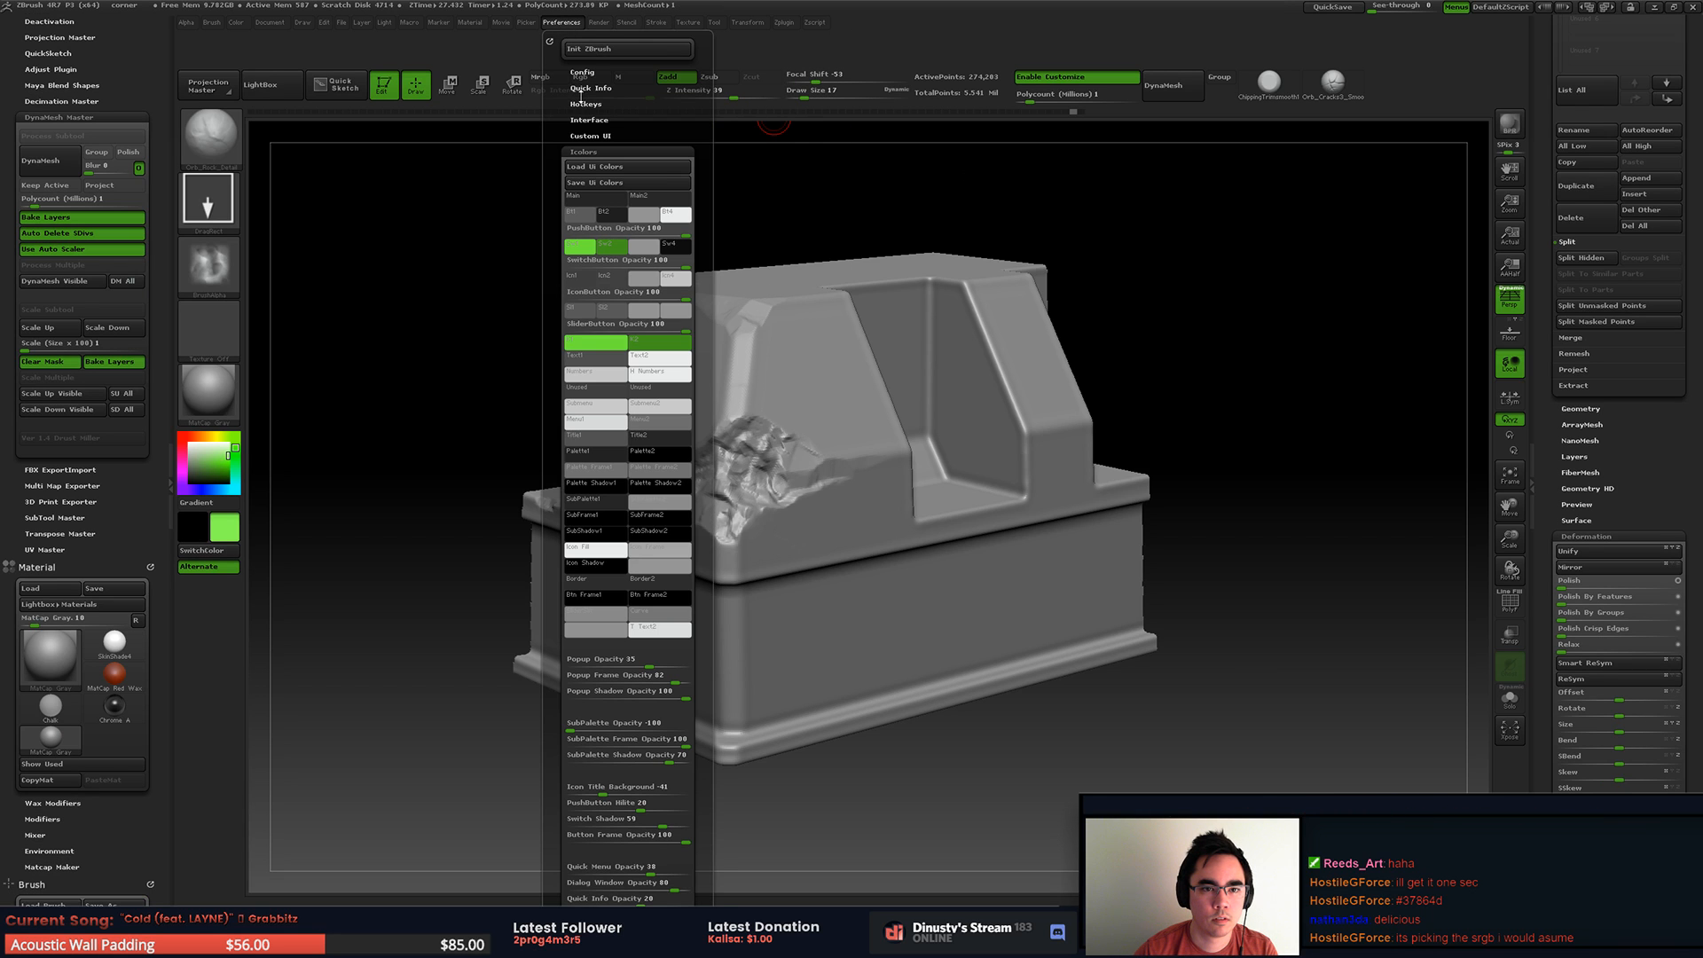
left_click(608, 184)
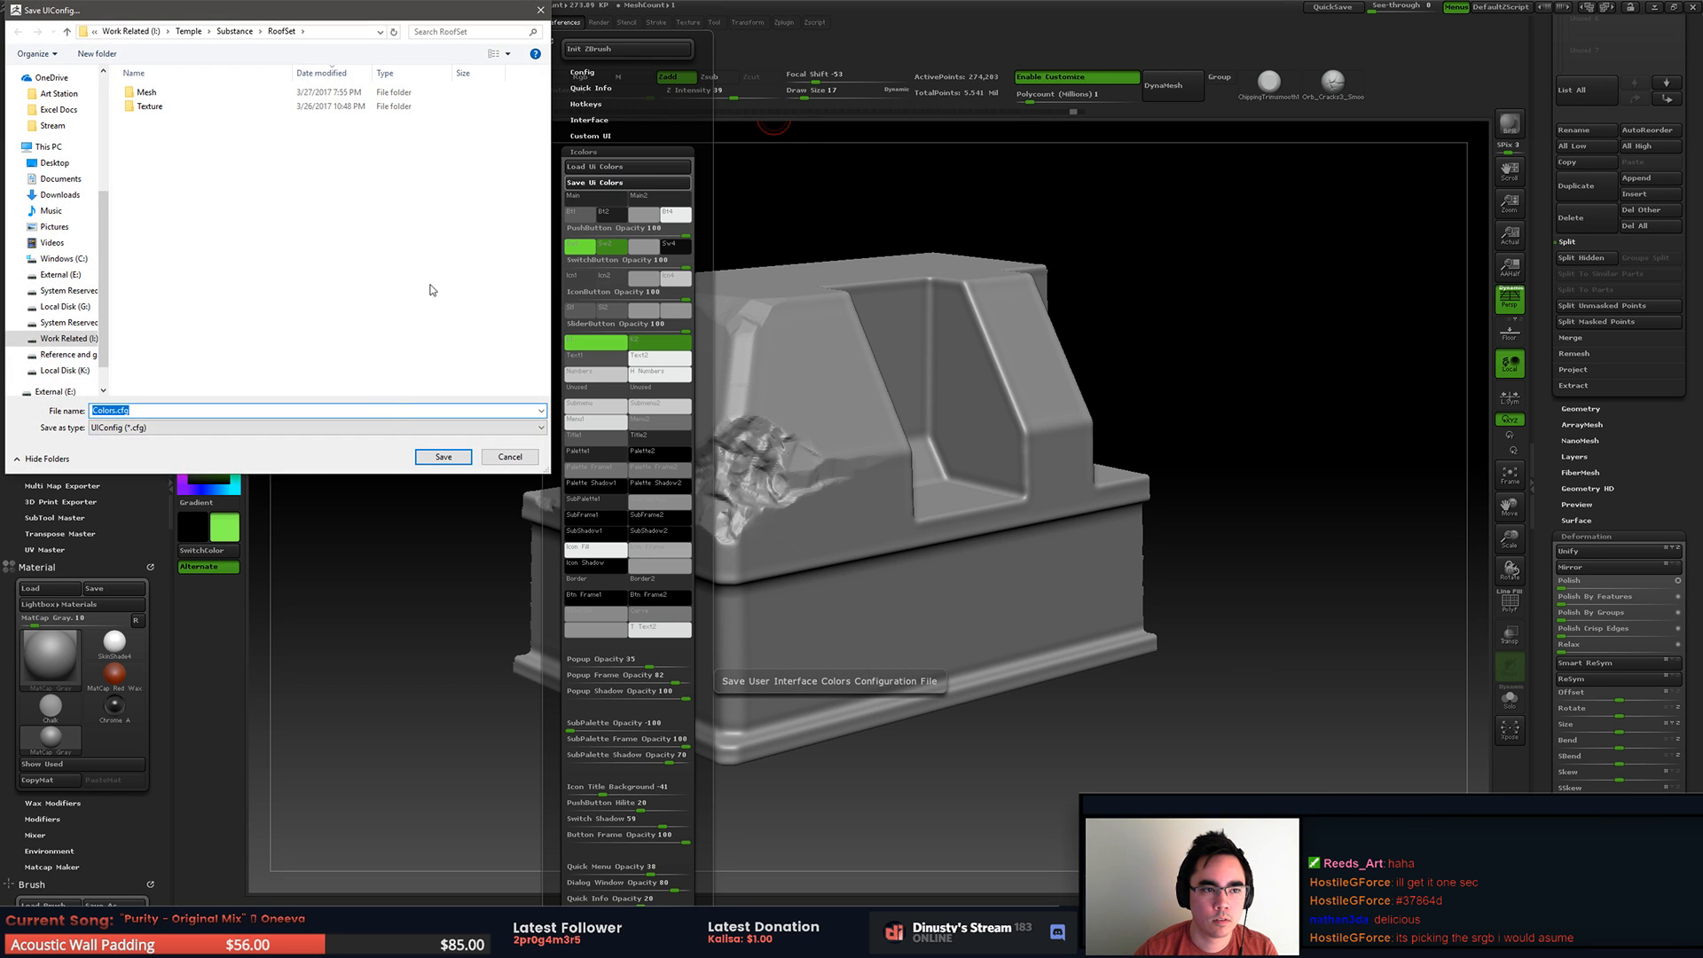
key("Return")
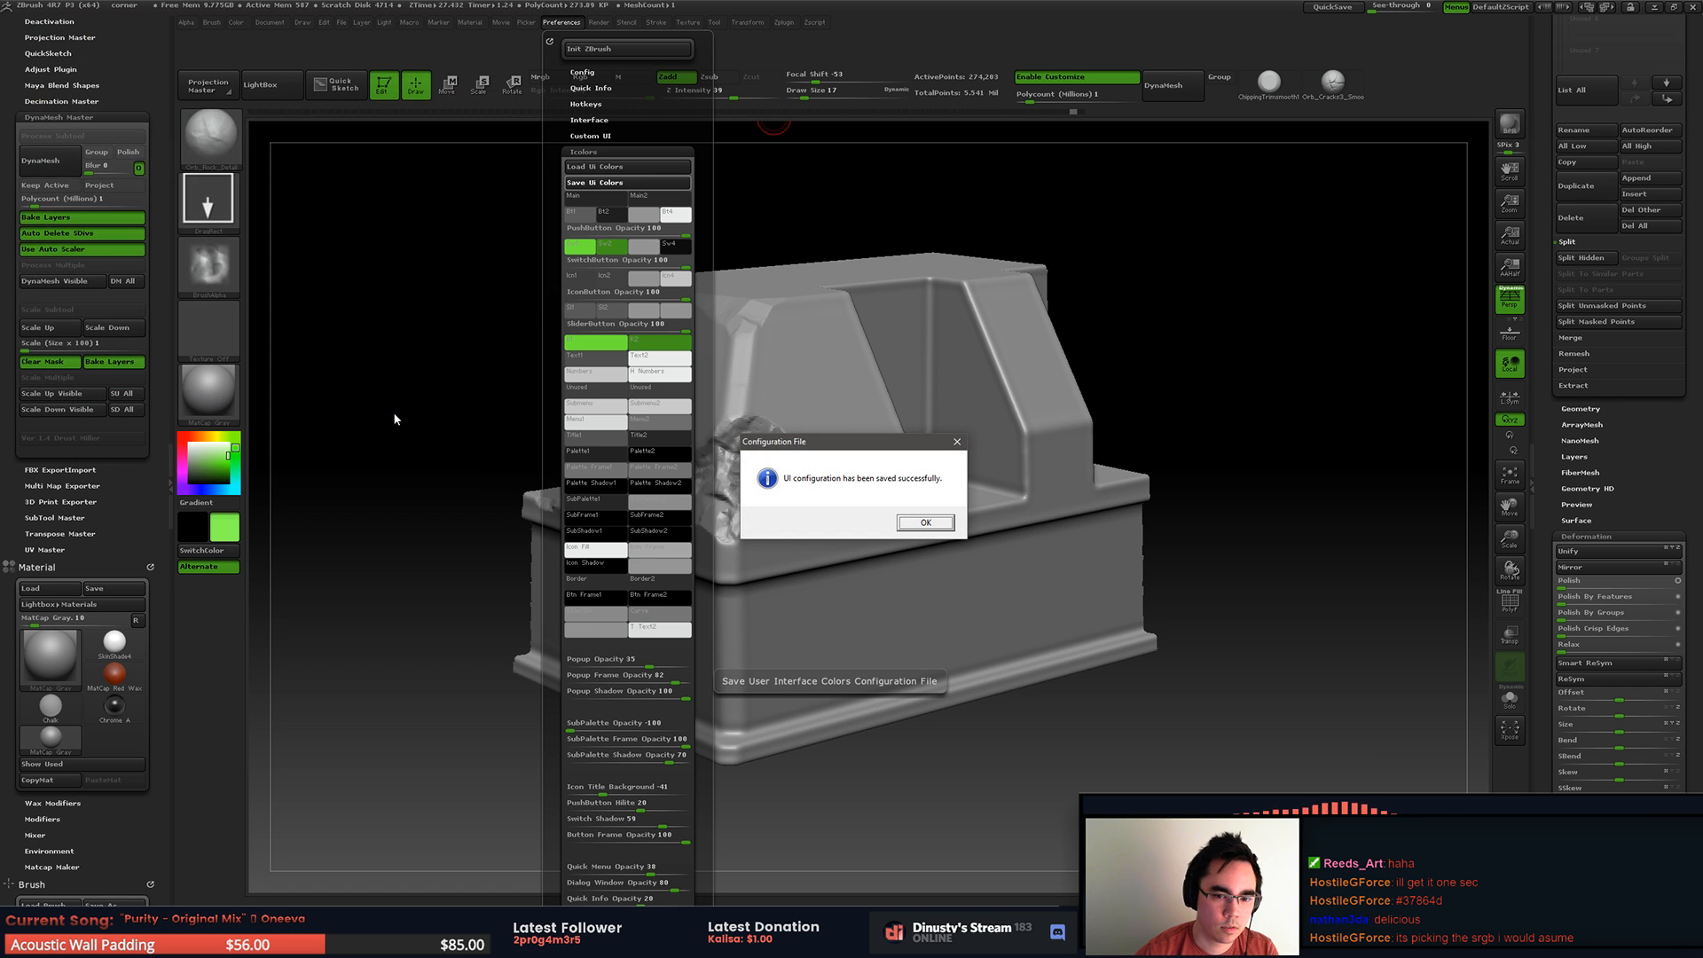
left_click(925, 522)
left_click_drag(897, 162, 1098, 171)
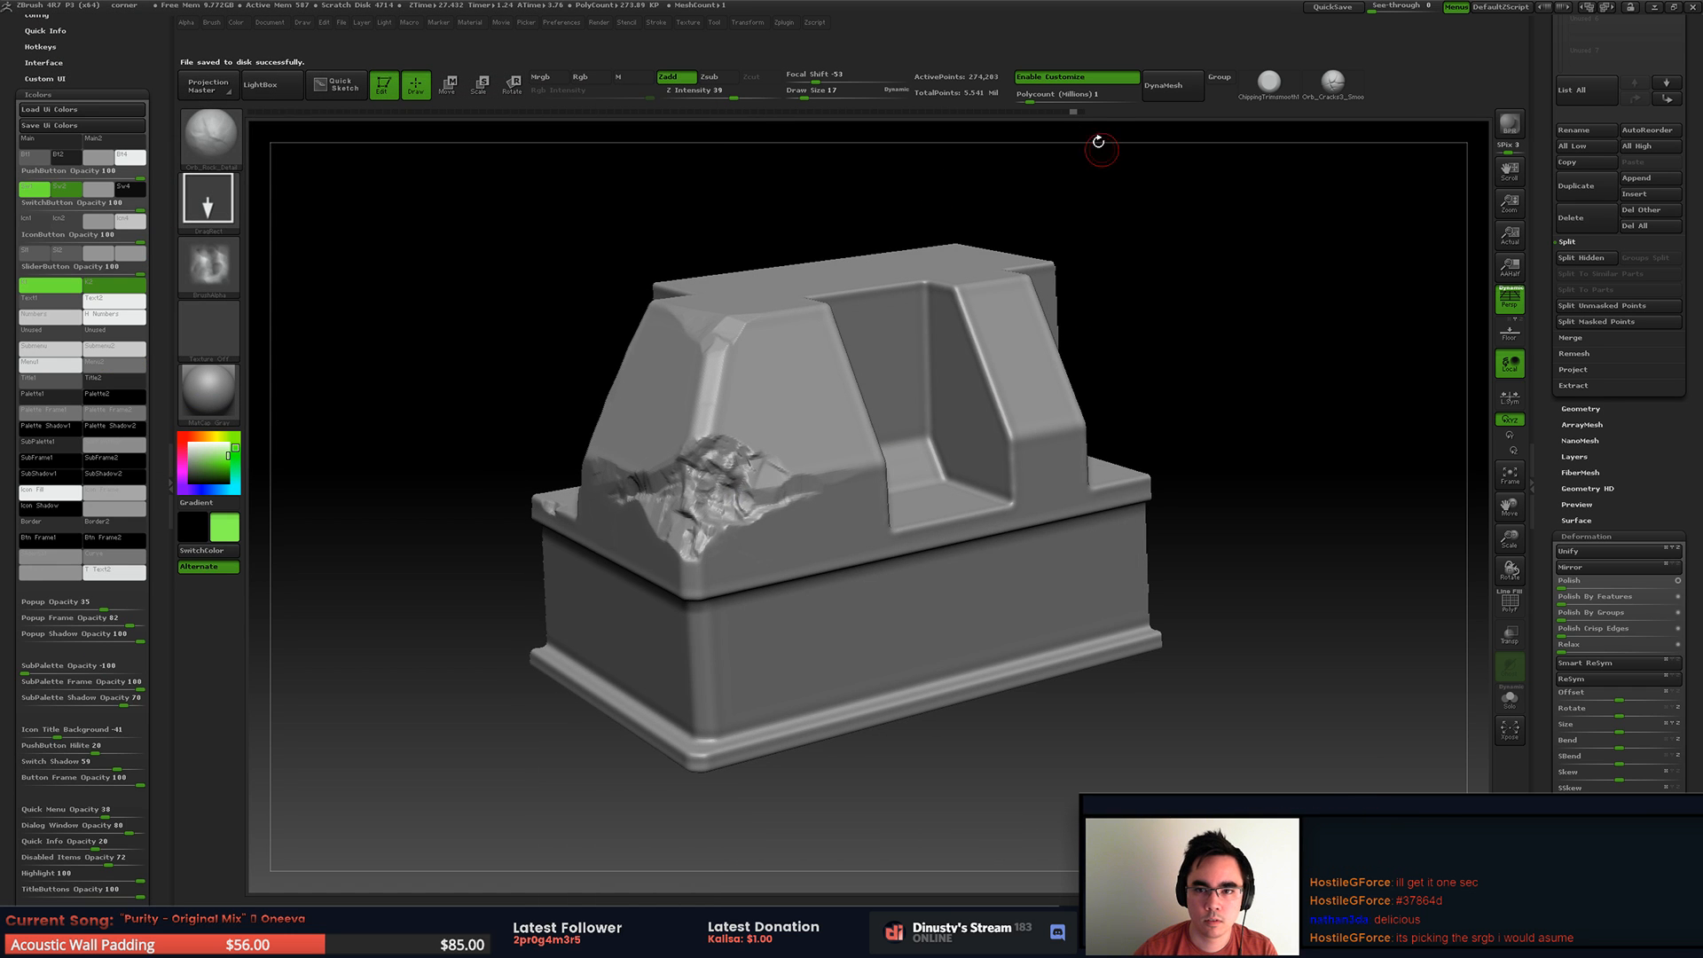
Step: Turn off interface customization and collapse the side tray holding the Preferences palette
left_click(1084, 77)
left_click_drag(1239, 266, 1326, 280, "alt")
left_click(169, 207)
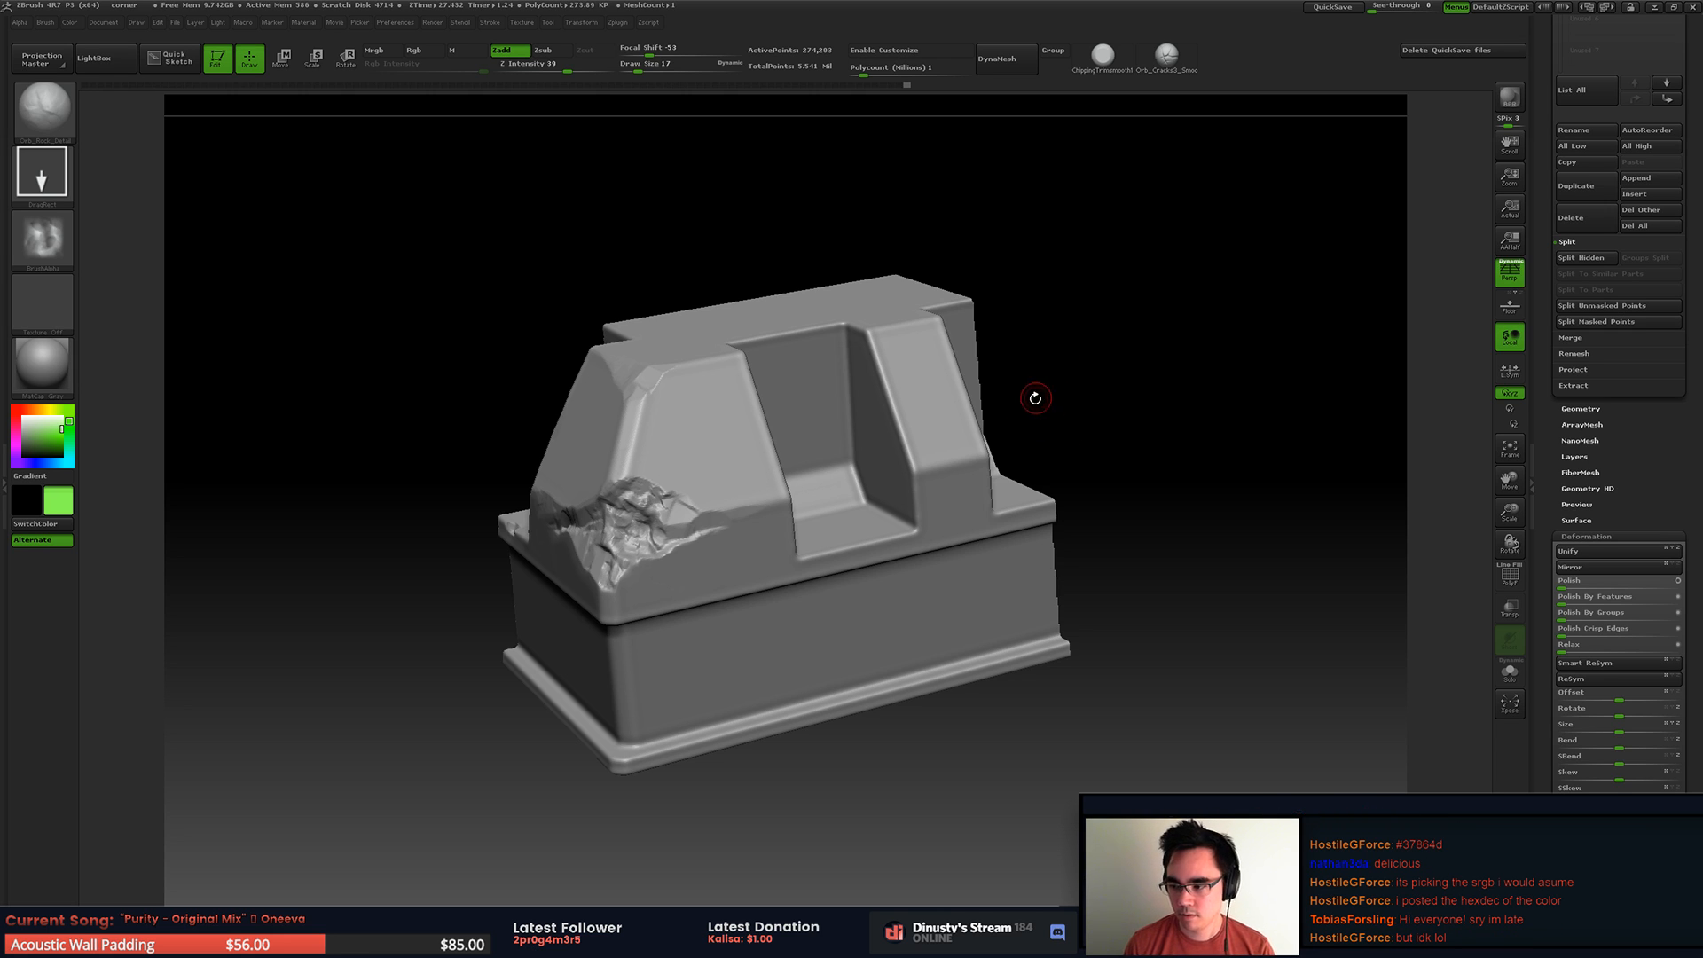
left_click(3, 177)
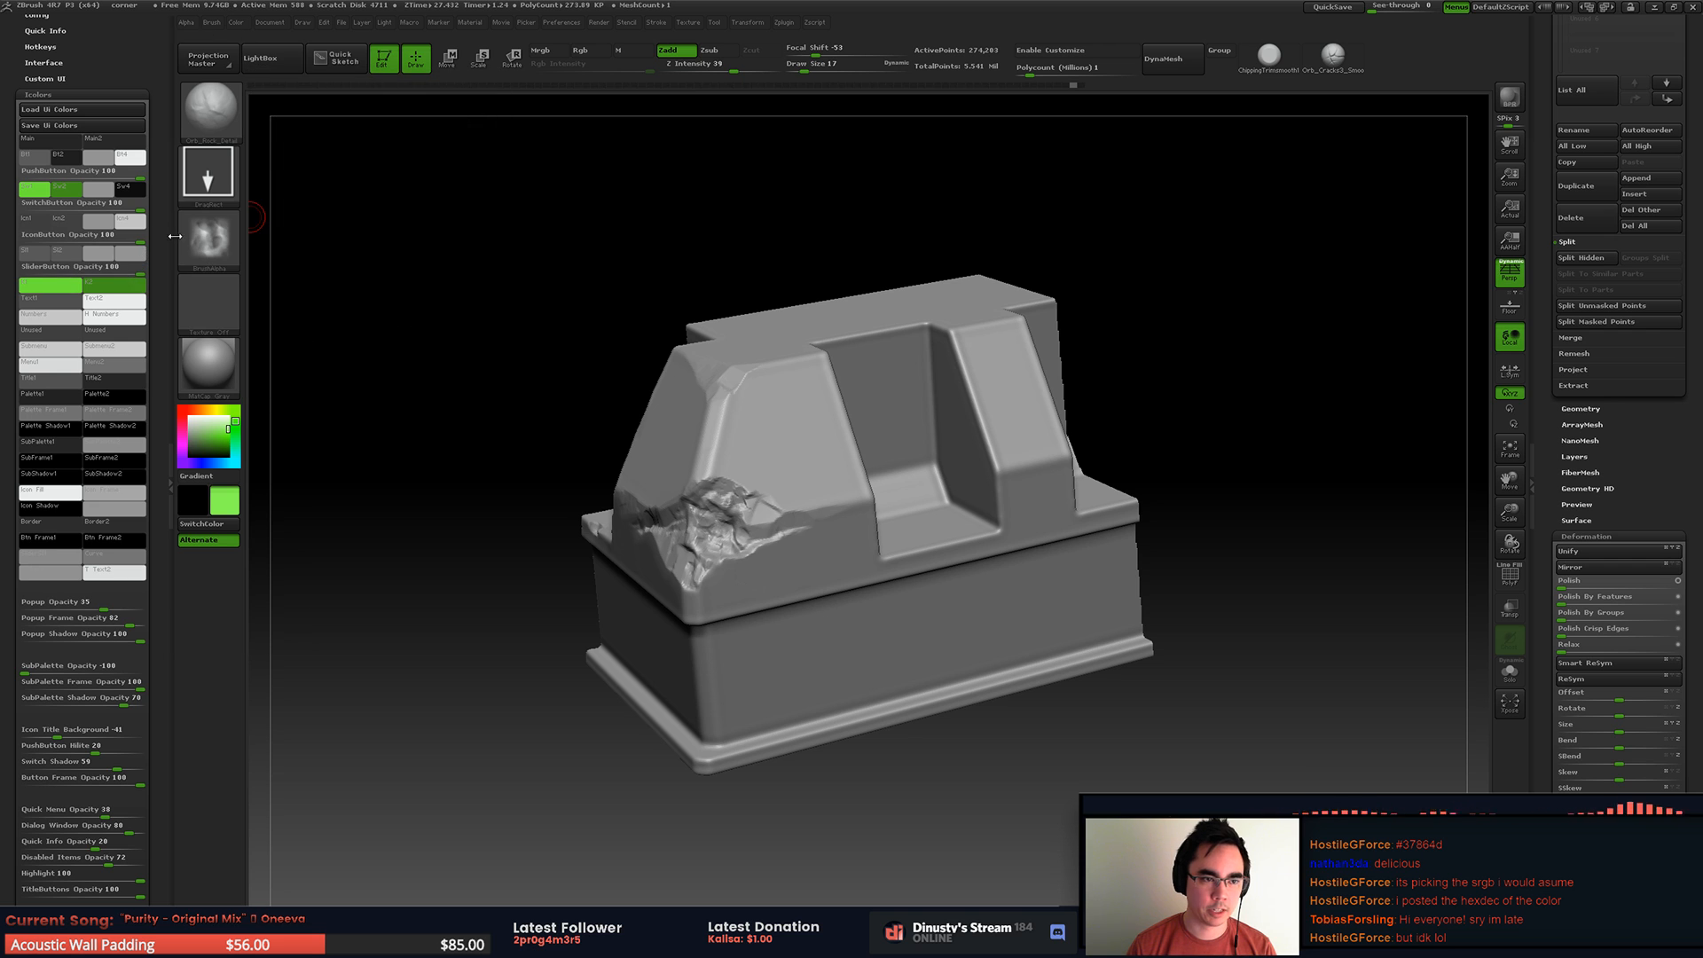
left_click_drag(362, 234, 376, 238)
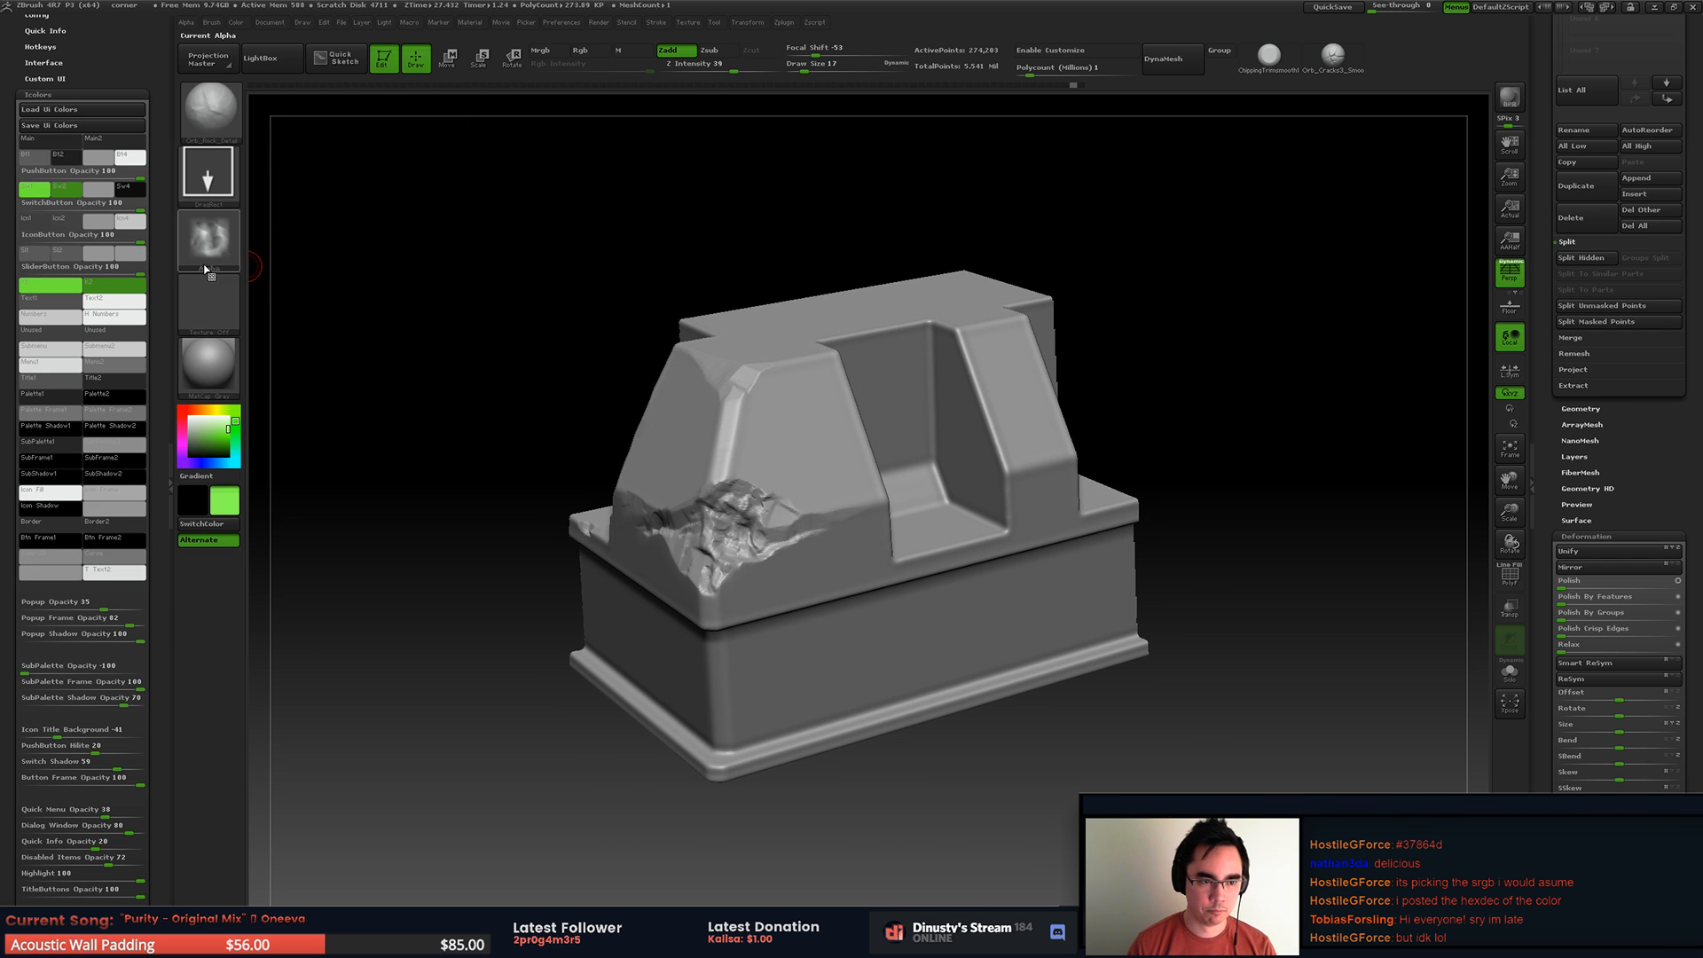
double_click(172, 253)
right_click_drag(742, 426, 785, 390)
left_click_drag(771, 382, 747, 384)
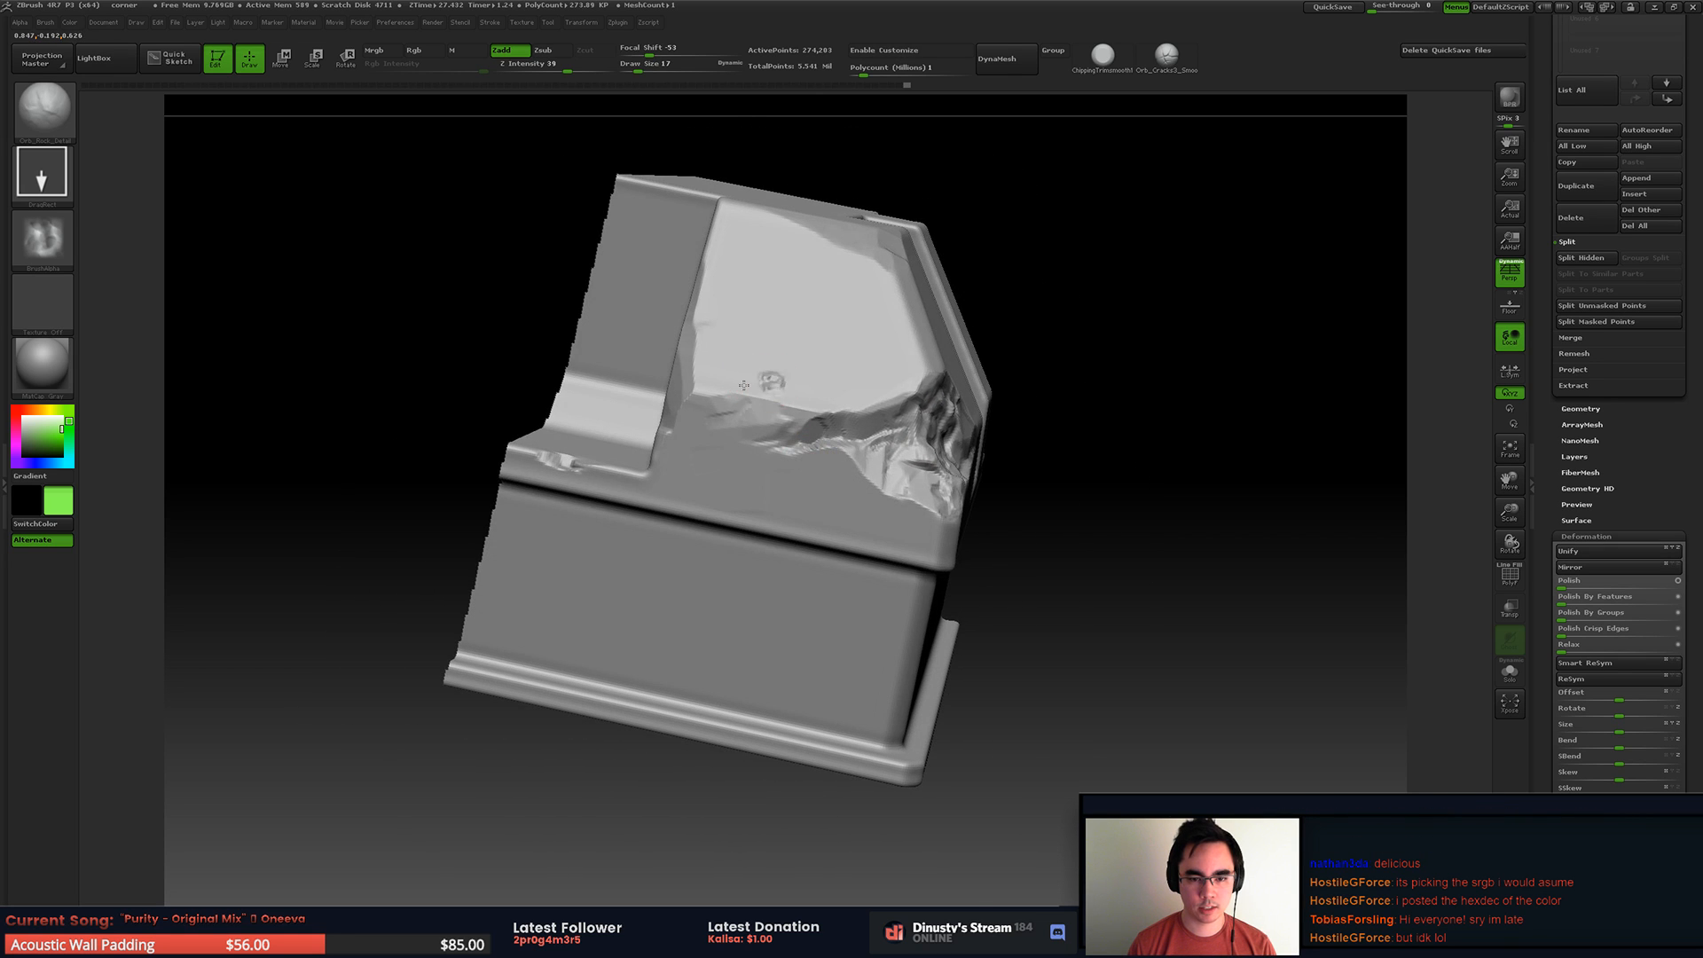
key("ctrl+z")
Step: Switch to the ChippingTrimsmooth brush and chip the upper block's lower rim around the broken corner
left_click(1104, 56)
mouse_move(767, 325)
right_mouse_down("alt")
mouse_move(792, 279)
mouse_move(754, 374)
right_mouse_up("alt")
mouse_move(931, 425)
right_mouse_down()
mouse_move(891, 337)
mouse_move(963, 471)
right_mouse_up()
left_click_drag(912, 487, 725, 540)
right_click_drag(918, 448, 802, 361)
right_click_drag(900, 407, 814, 299)
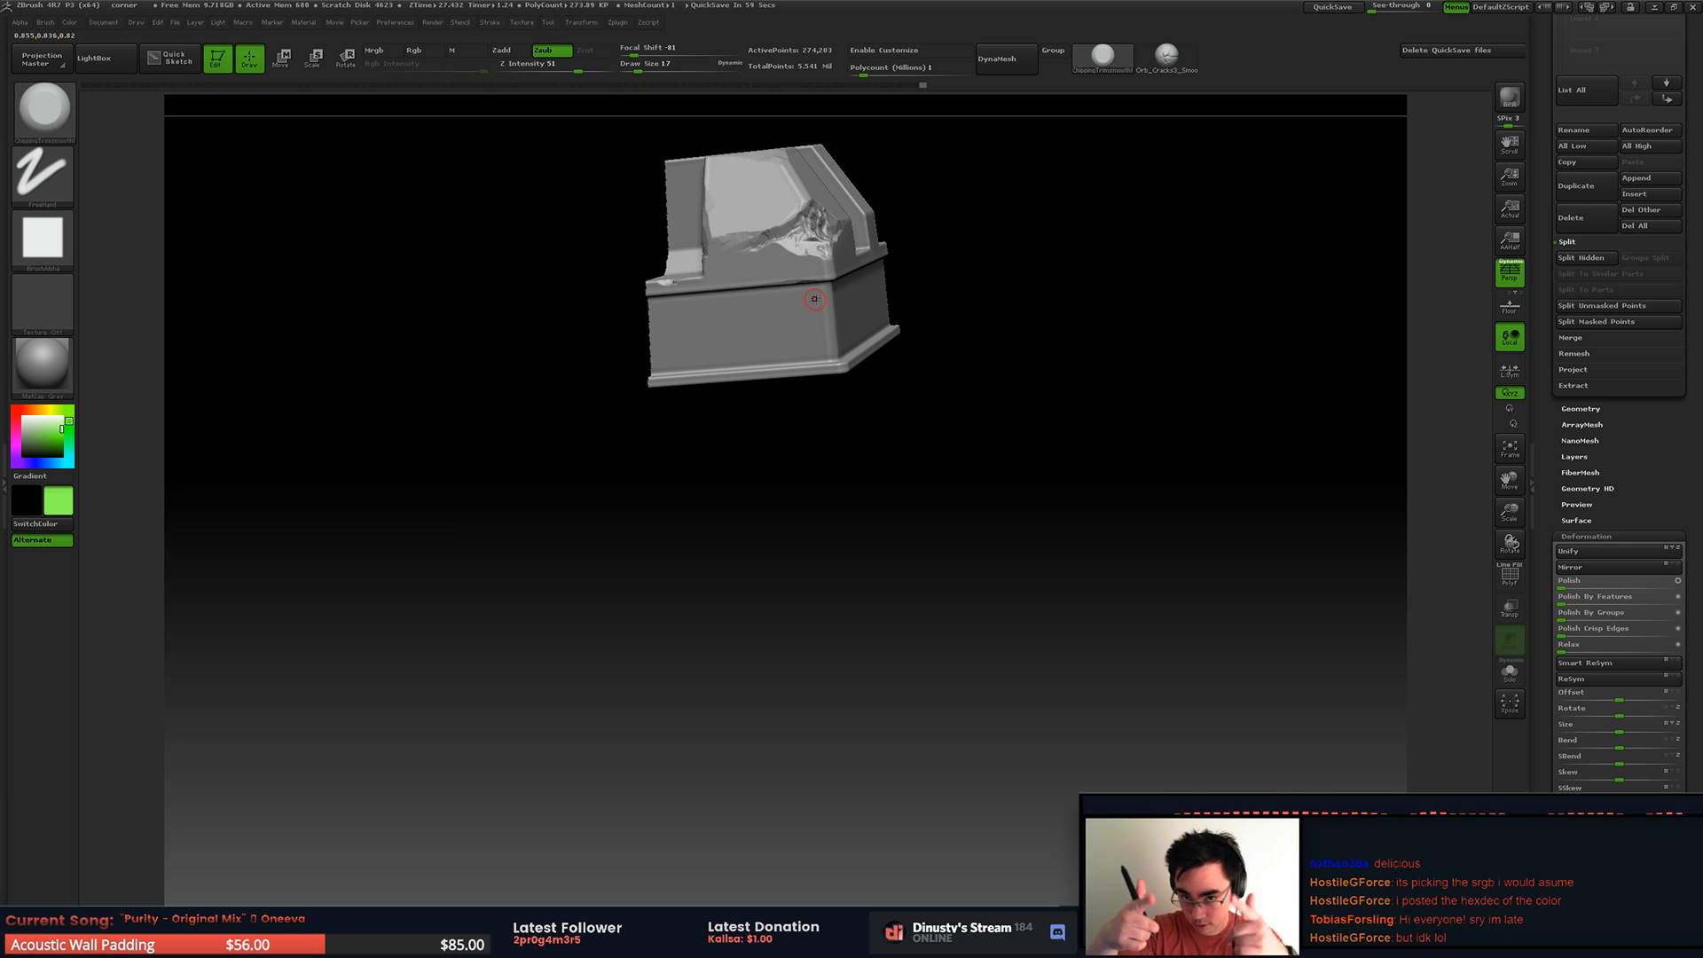
right_click_drag(887, 494, 874, 536)
right_click_drag(874, 536, 905, 445)
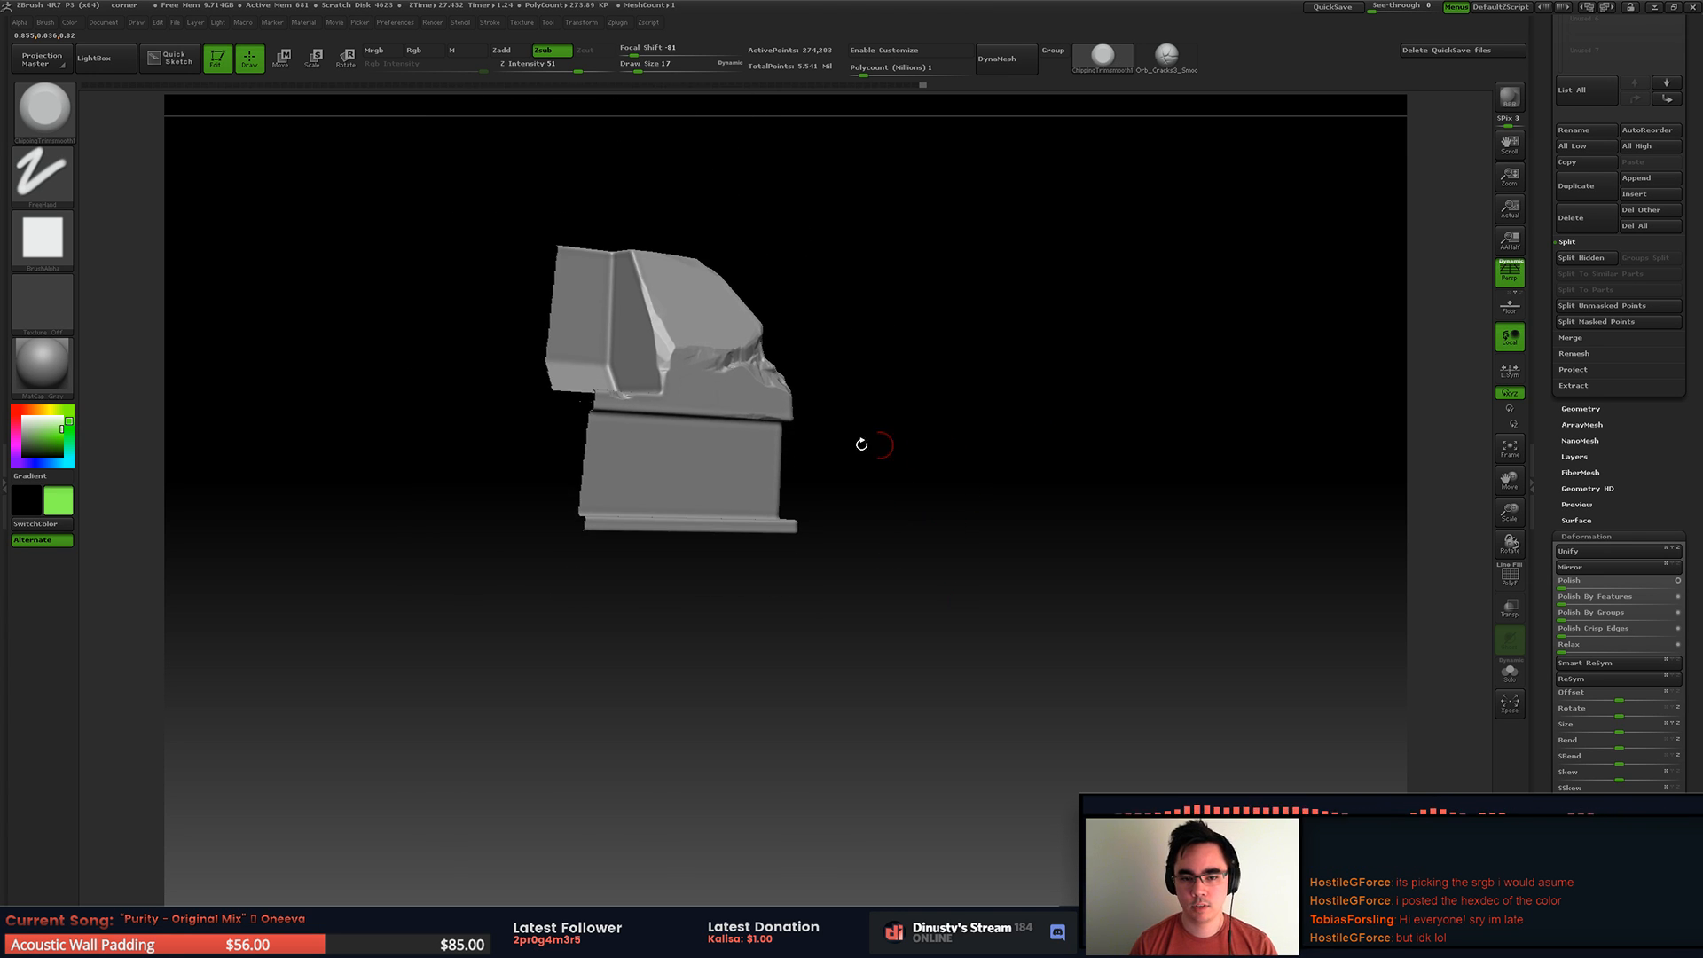
right_click_drag(786, 435, 834, 479)
right_click_drag(834, 479, 873, 522, "ctrl")
right_click_drag(872, 522, 839, 520)
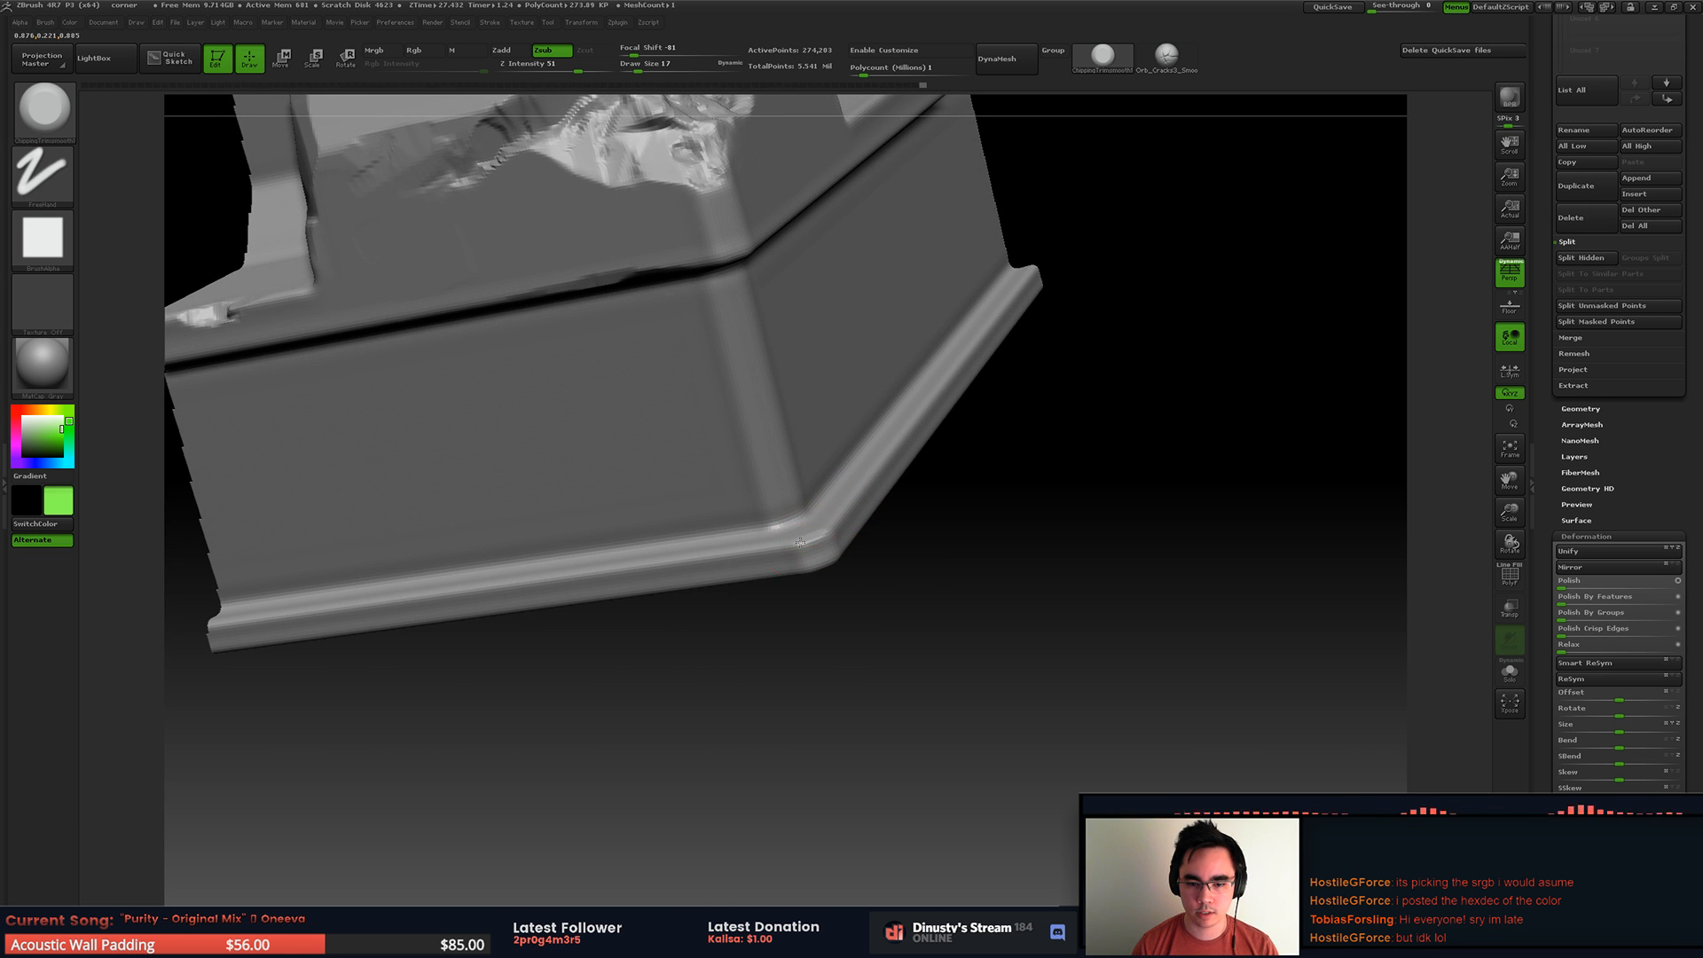
Step: Chip the bottom trim's corner and wear down the base's vertical edge above it, undoing one unwanted stroke
left_click_drag(767, 550, 723, 552)
right_click_drag(779, 513, 774, 452)
mouse_move(773, 452)
right_mouse_down("alt")
mouse_move(785, 603)
mouse_move(812, 568)
right_mouse_up("alt")
key("ctrl+z")
left_click_drag(787, 713, 792, 737)
right_click_drag(820, 708, 804, 728)
left_click_drag(772, 734, 741, 730)
right_click_drag(741, 730, 754, 687)
right_click_drag(754, 687, 710, 621, "ctrl")
right_click_drag(709, 621, 633, 501)
Step: Isolate the corner part of the mesh, set the Draw Size to 27 and carve into the groove below the broken area
mouse_move(428, 258)
left_mouse_down("ctrl+shift")
mouse_move(577, 362)
mouse_move(1048, 876)
left_mouse_up("ctrl+shift")
mouse_move(1048, 876)
right_mouse_down()
mouse_move(940, 683)
mouse_move(775, 633)
right_mouse_up()
key("space")
left_click(832, 540)
mouse_move(832, 540)
left_mouse_down()
mouse_move(844, 598)
mouse_move(820, 572)
left_mouse_up()
mouse_move(762, 590)
right_mouse_down()
mouse_move(847, 601)
mouse_move(755, 530)
right_mouse_up()
key("space")
Step: Carve diagonal chips into the base's flat face just below the groove
mouse_move(825, 448)
left_mouse_down()
mouse_move(696, 497)
mouse_move(727, 489)
left_mouse_up()
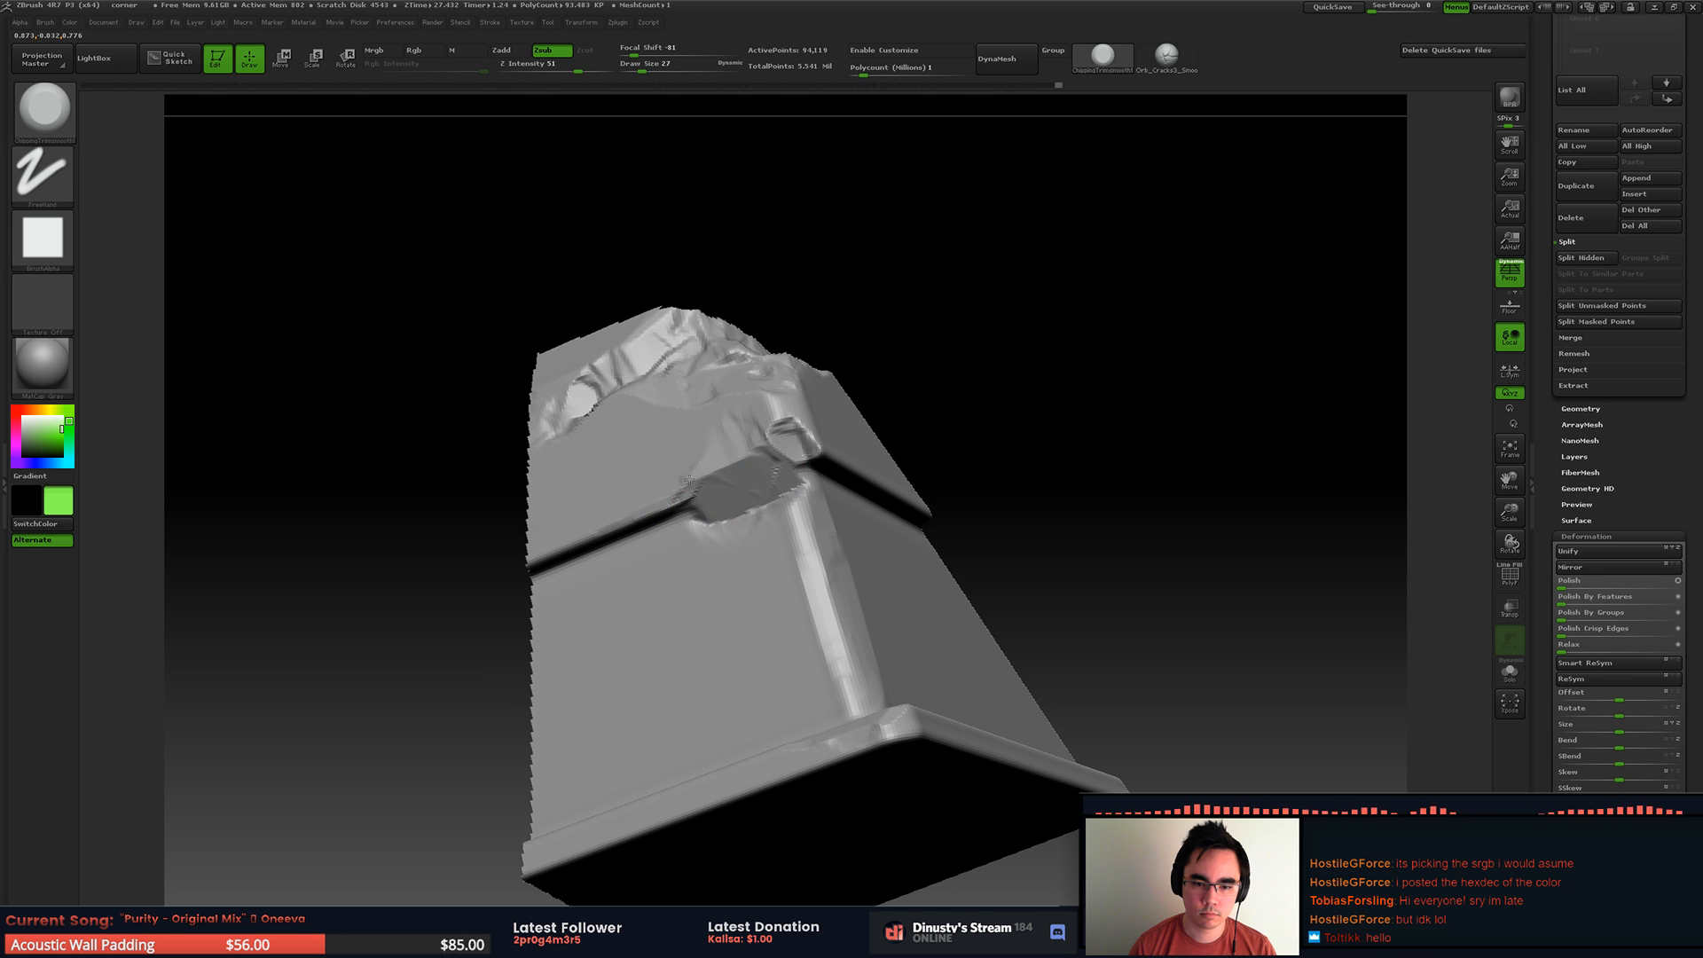
right_click_drag(735, 460, 703, 513)
left_click_drag(714, 543, 674, 645)
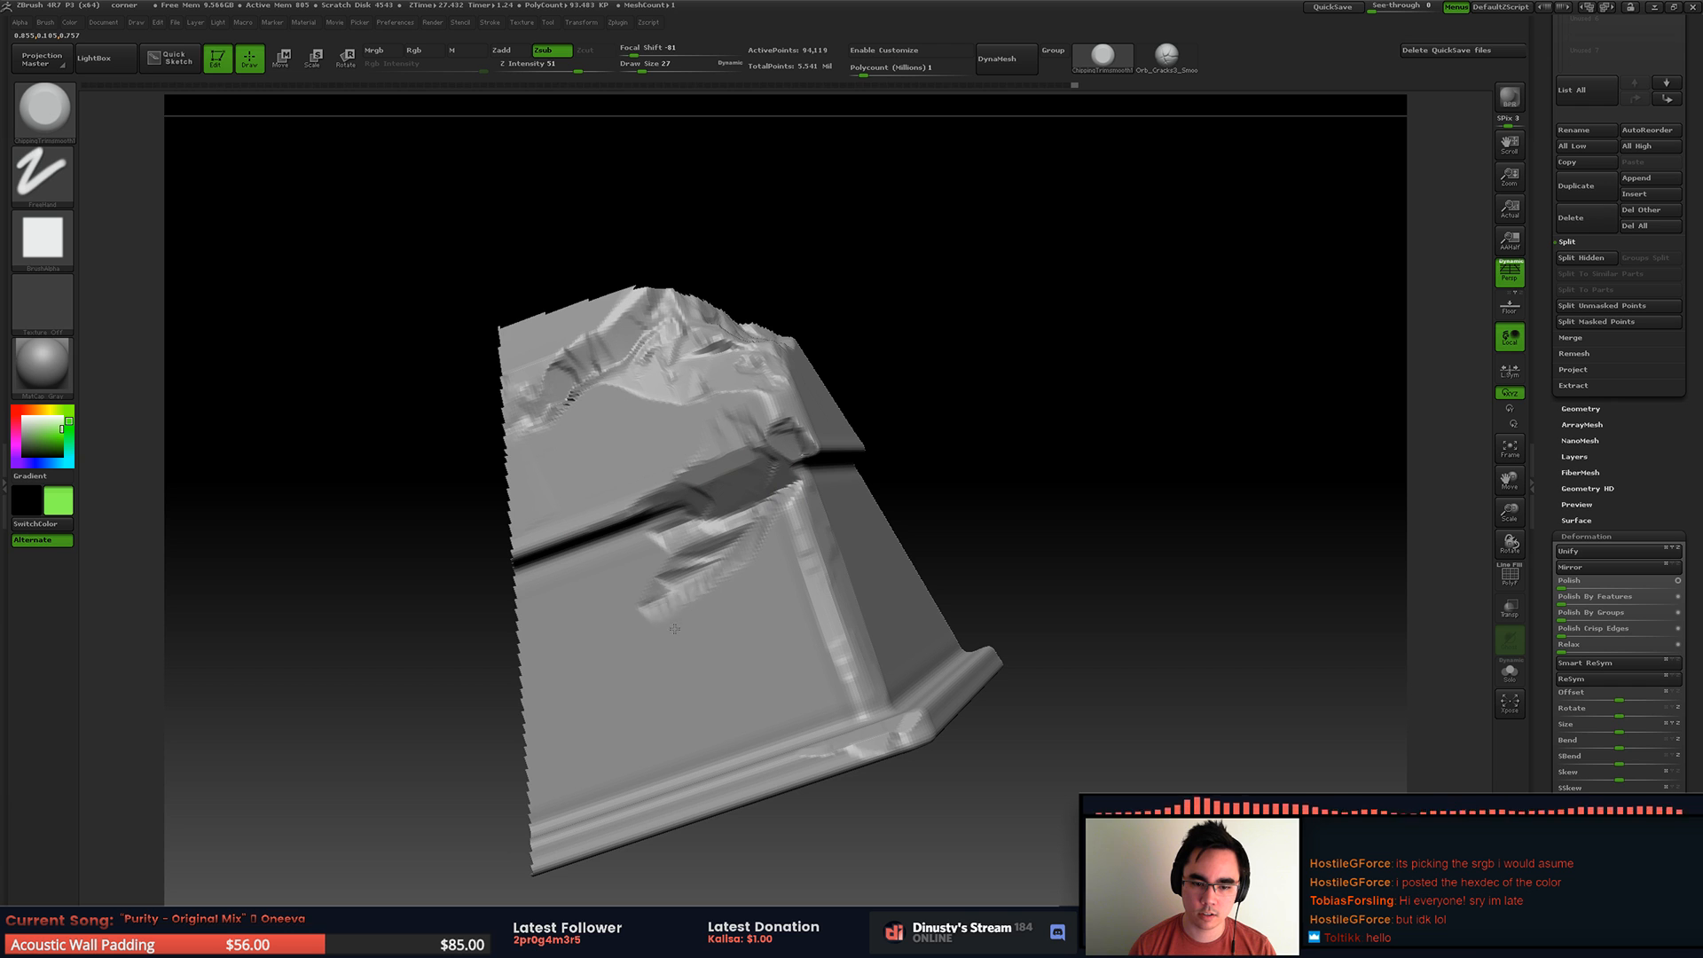
mouse_move(723, 587)
left_mouse_down()
mouse_move(687, 583)
mouse_move(623, 625)
left_mouse_up()
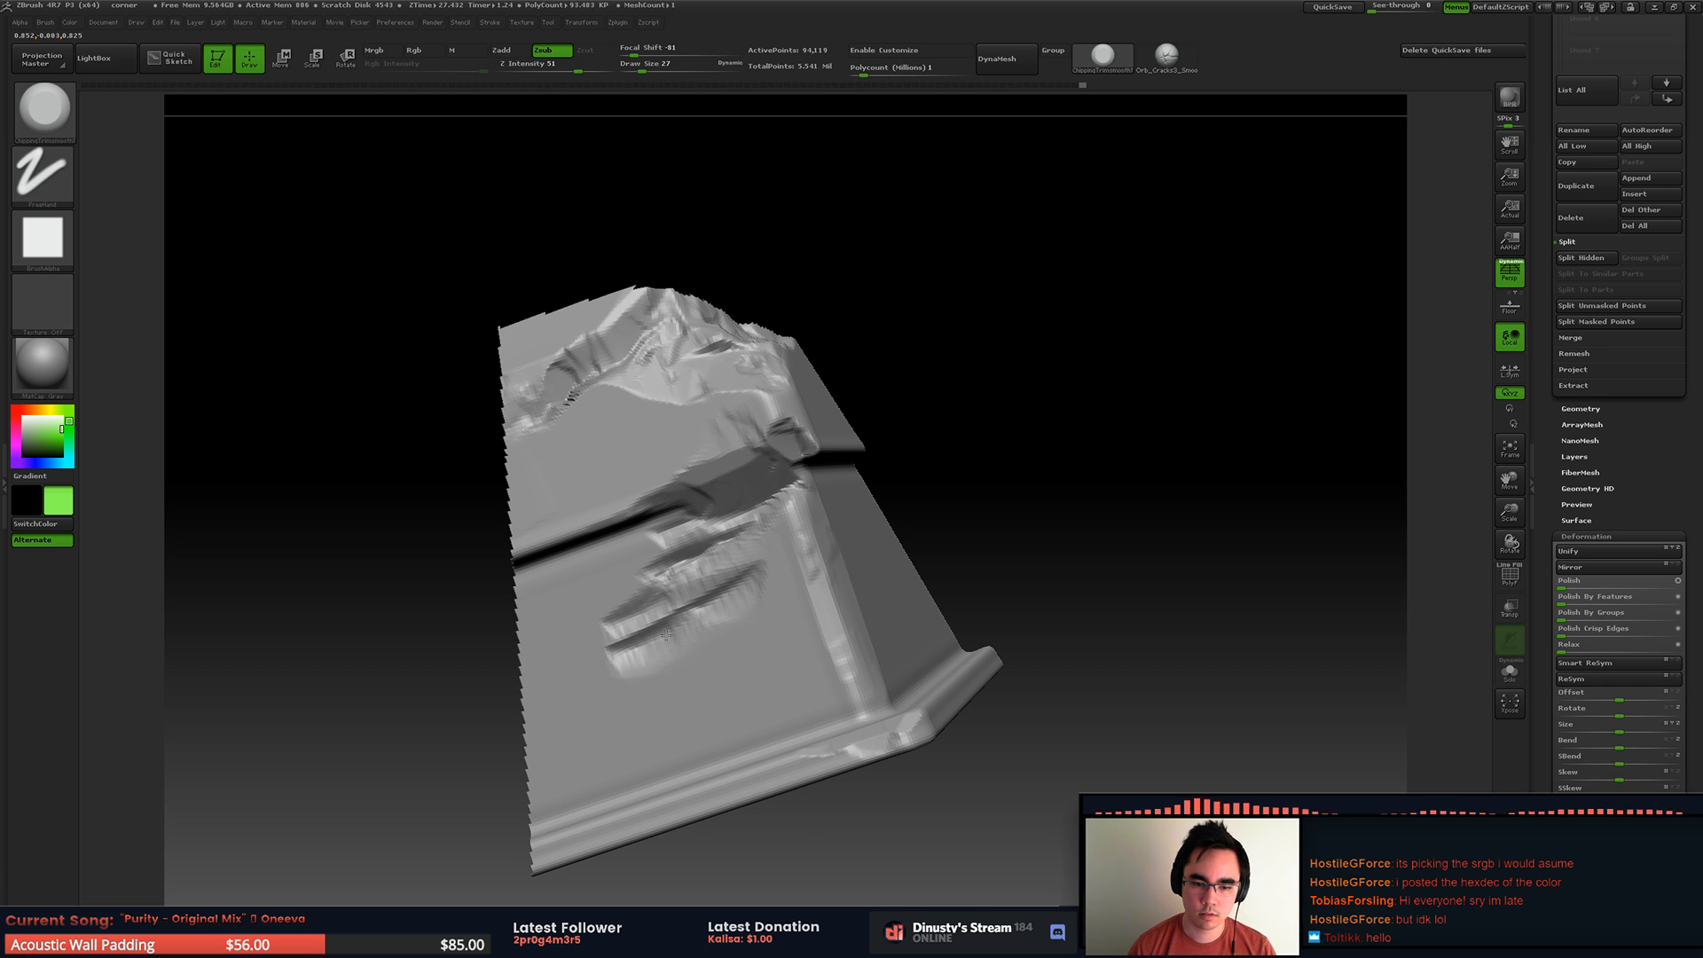
Step: Try broad wear along the base's vertical edge with Draw Size 51, and undo it together with the chips carved below the groove
key("space")
mouse_move(684, 684)
left_mouse_down()
mouse_move(780, 550)
mouse_move(826, 617)
left_mouse_up()
mouse_move(874, 603)
right_mouse_down()
mouse_move(825, 652)
mouse_move(852, 652)
right_mouse_up()
left_click_drag(825, 630, 805, 549)
mouse_move(805, 549)
right_mouse_down()
mouse_move(849, 398)
mouse_move(799, 405)
right_mouse_up()
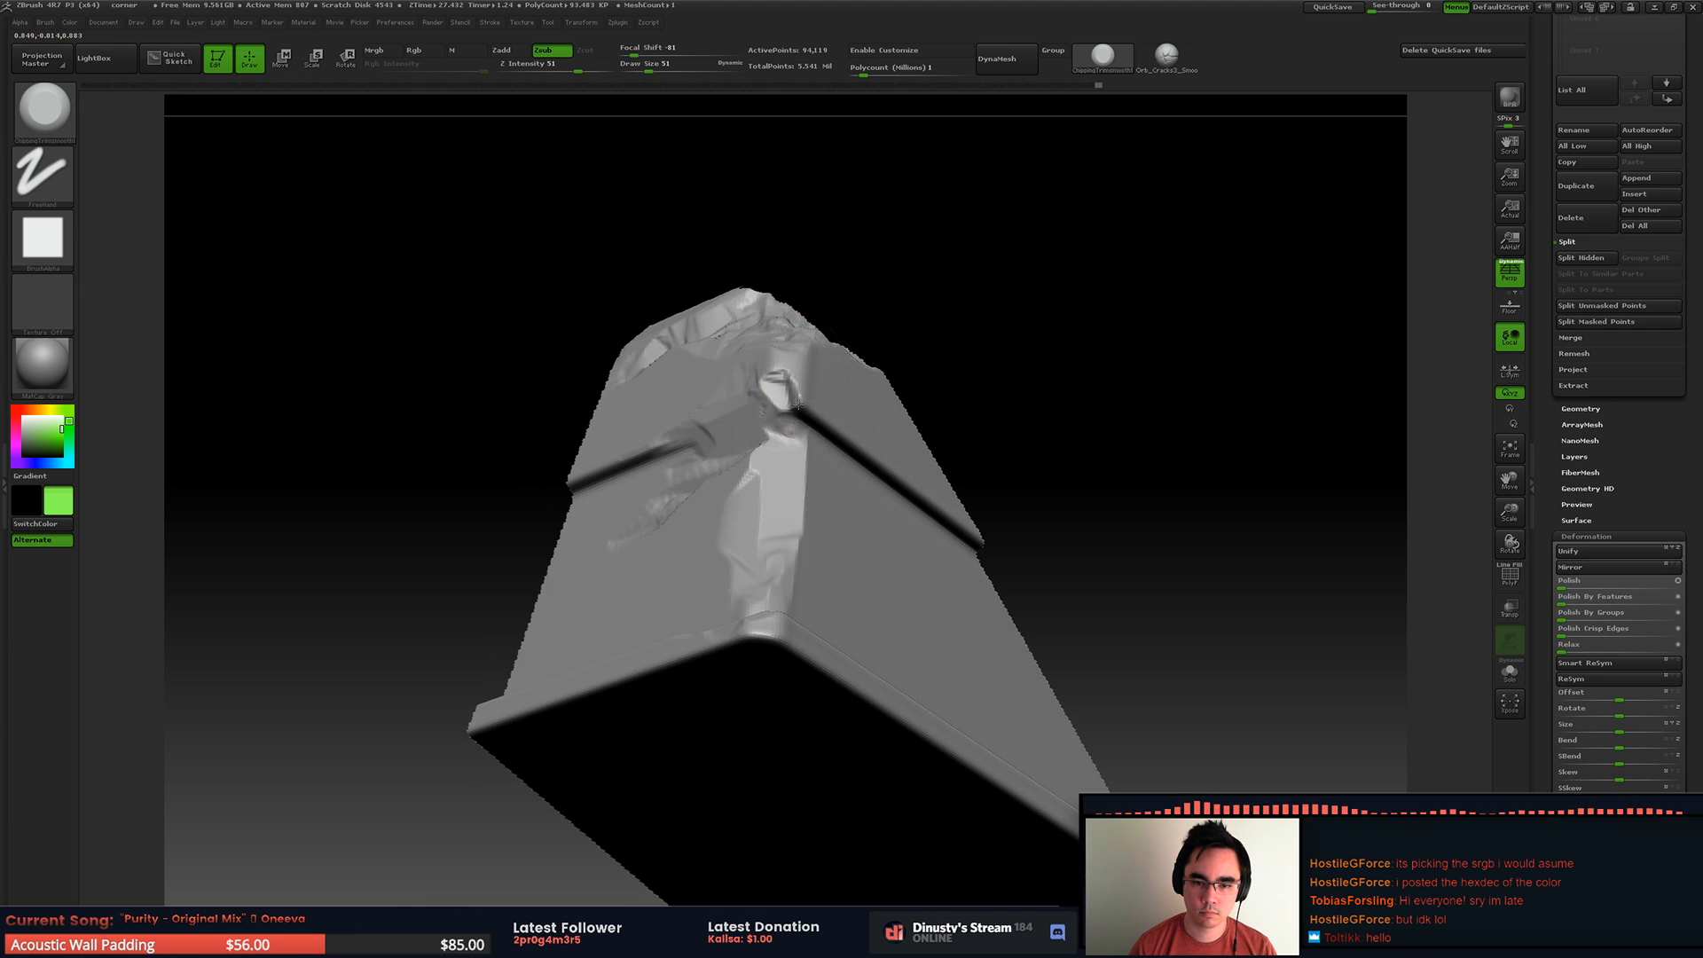
left_click_drag(805, 400, 792, 383)
right_click_drag(847, 359, 917, 399)
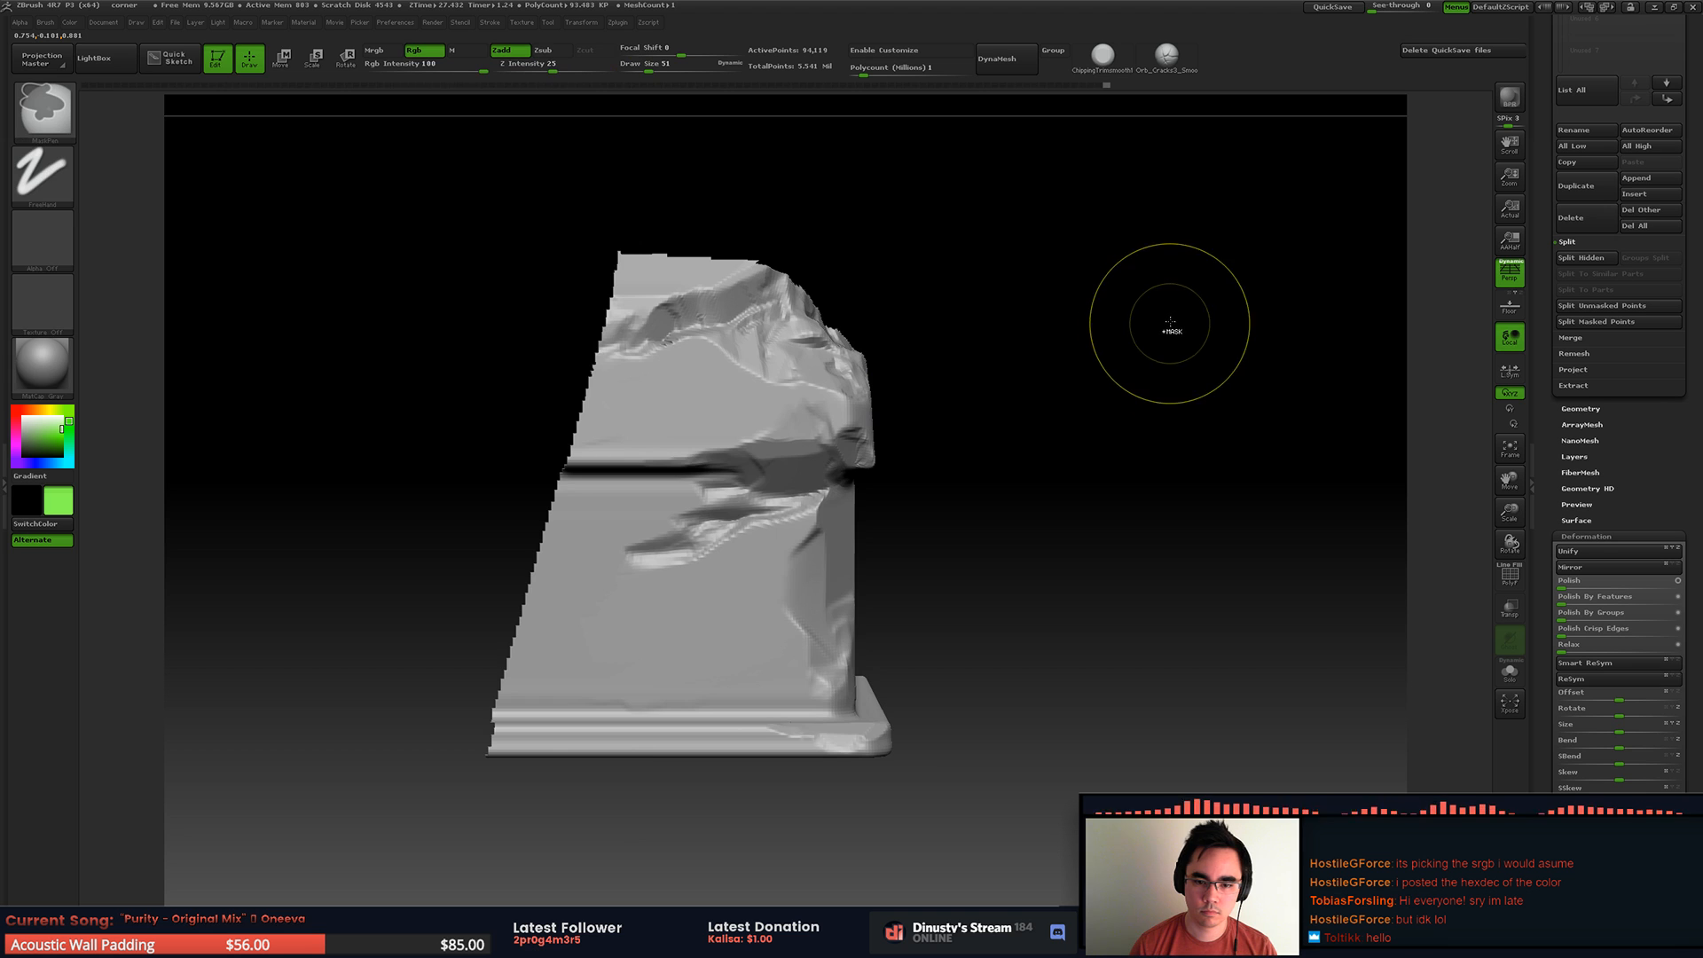
key("ctrl+z")
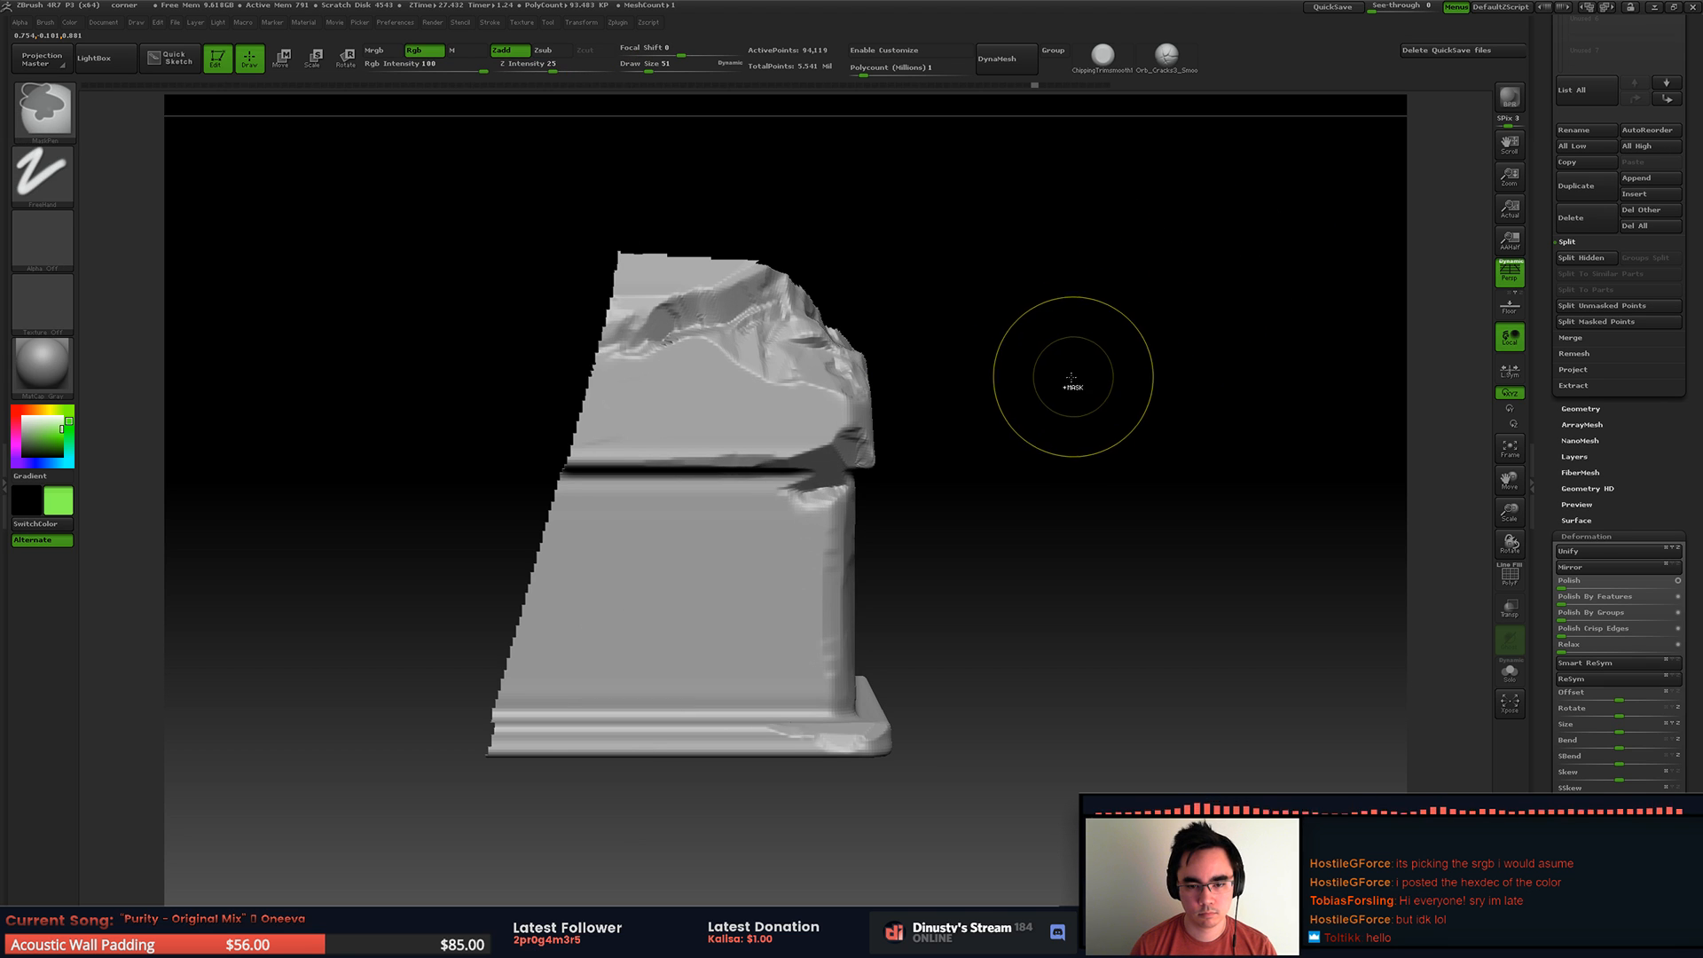
Step: Set the Draw Size to 25 and chip the corner edge directly above and below the groove
mouse_move(1061, 380)
right_mouse_down()
mouse_move(1034, 380)
mouse_move(1050, 364)
right_mouse_up()
right_click_drag(817, 449, 829, 510, "ctrl")
right_click_drag(829, 510, 843, 453)
key("space")
left_click_drag(843, 452, 794, 452)
left_click(807, 473)
left_click(807, 513)
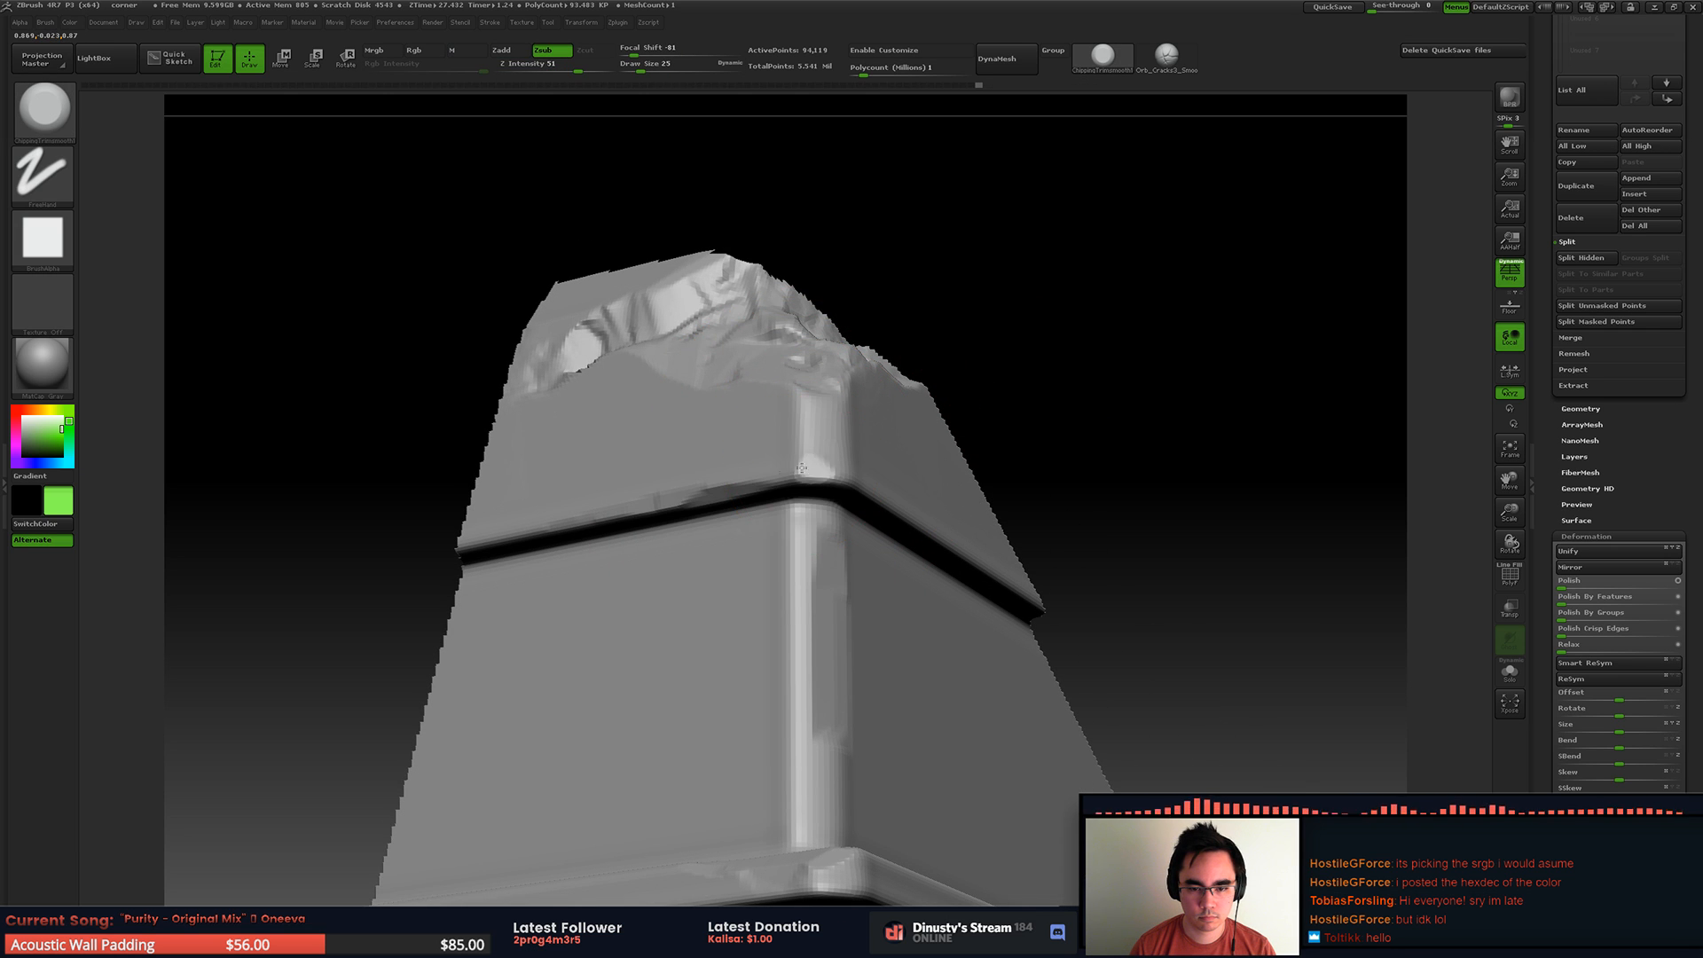
right_click_drag(839, 480, 922, 596)
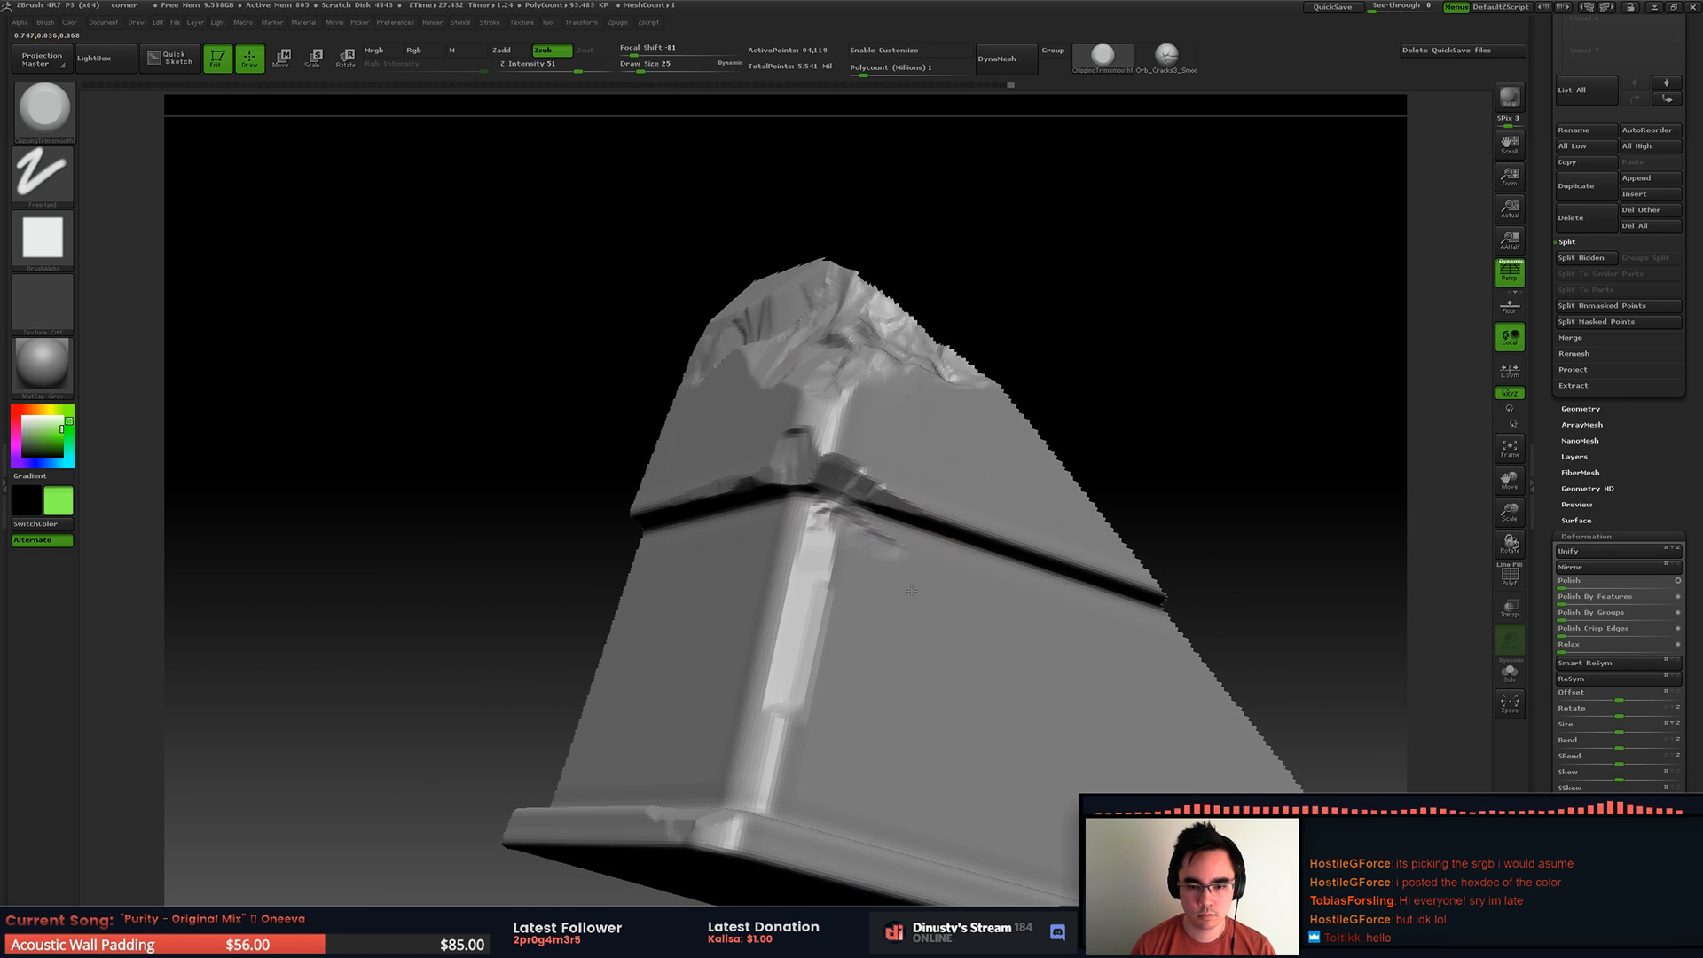
Step: Wear down the base's vertical edge and chip the bottom trim at the corner
left_click_drag(767, 741, 778, 761)
right_click_drag(818, 641, 799, 627)
left_click_drag(754, 590, 770, 611)
mouse_move(798, 572)
right_mouse_down()
mouse_move(809, 540)
mouse_move(785, 509)
right_mouse_up()
left_click_drag(712, 693, 731, 710)
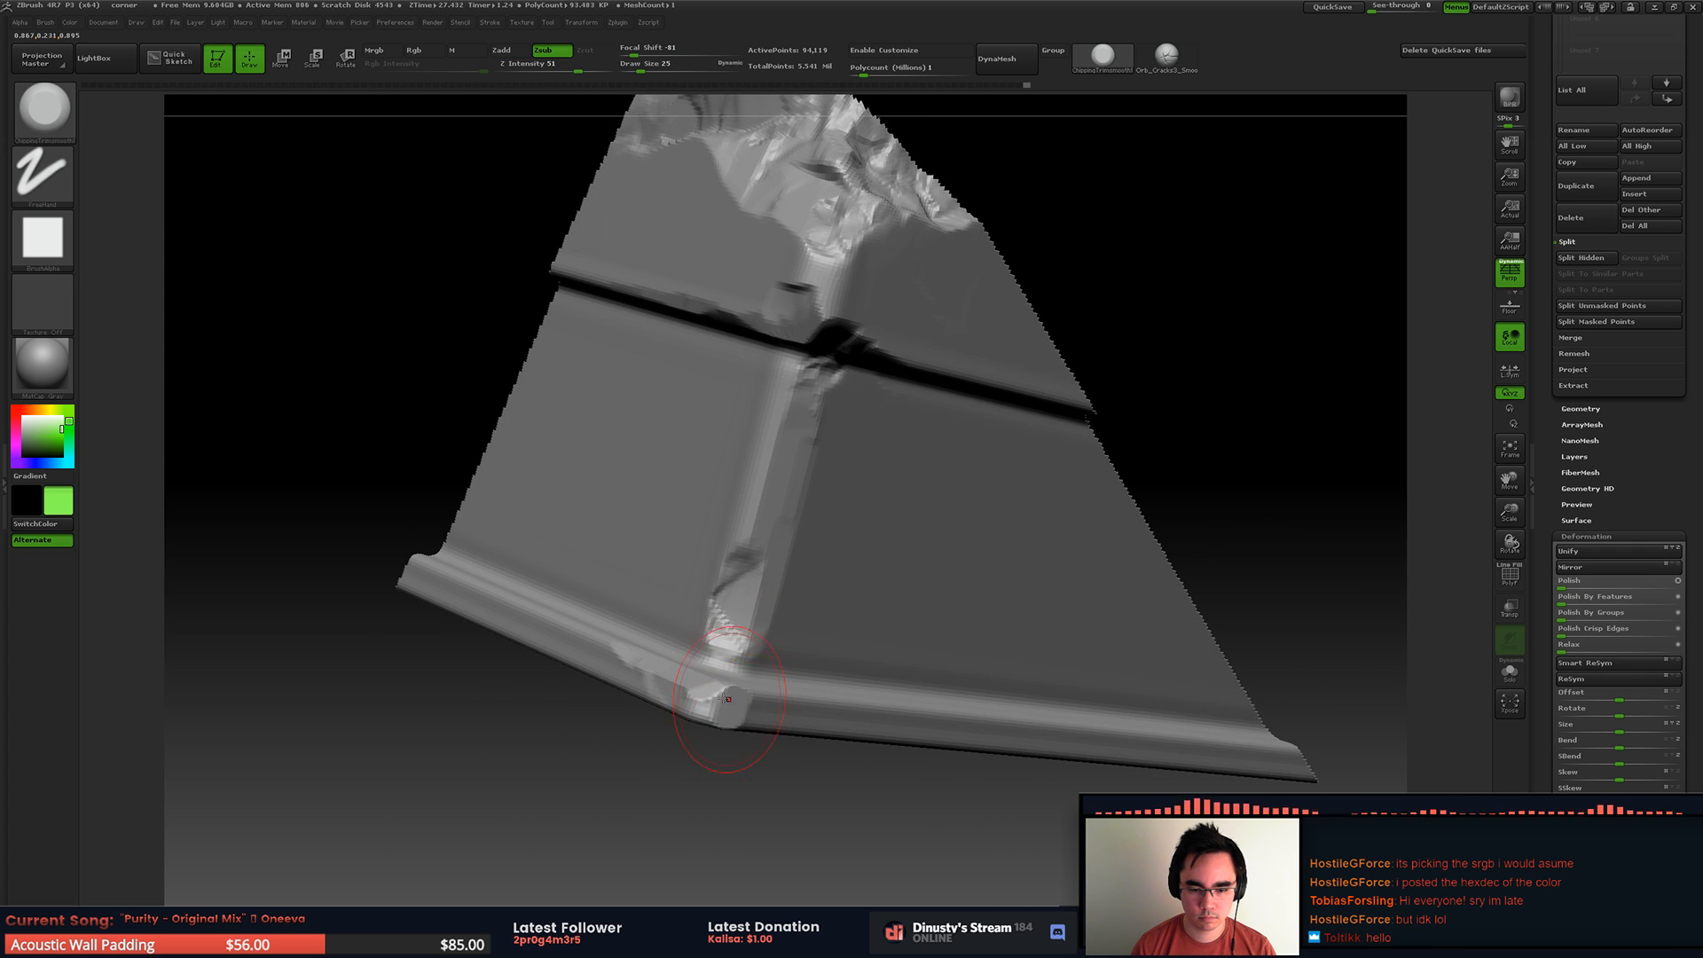
right_click_drag(738, 683, 770, 754)
mouse_move(689, 689)
left_mouse_down()
mouse_move(742, 701)
mouse_move(785, 687)
left_mouse_up()
mouse_move(784, 685)
right_mouse_down("alt")
mouse_move(624, 632)
mouse_move(648, 684)
right_mouse_up("alt")
right_click(648, 684)
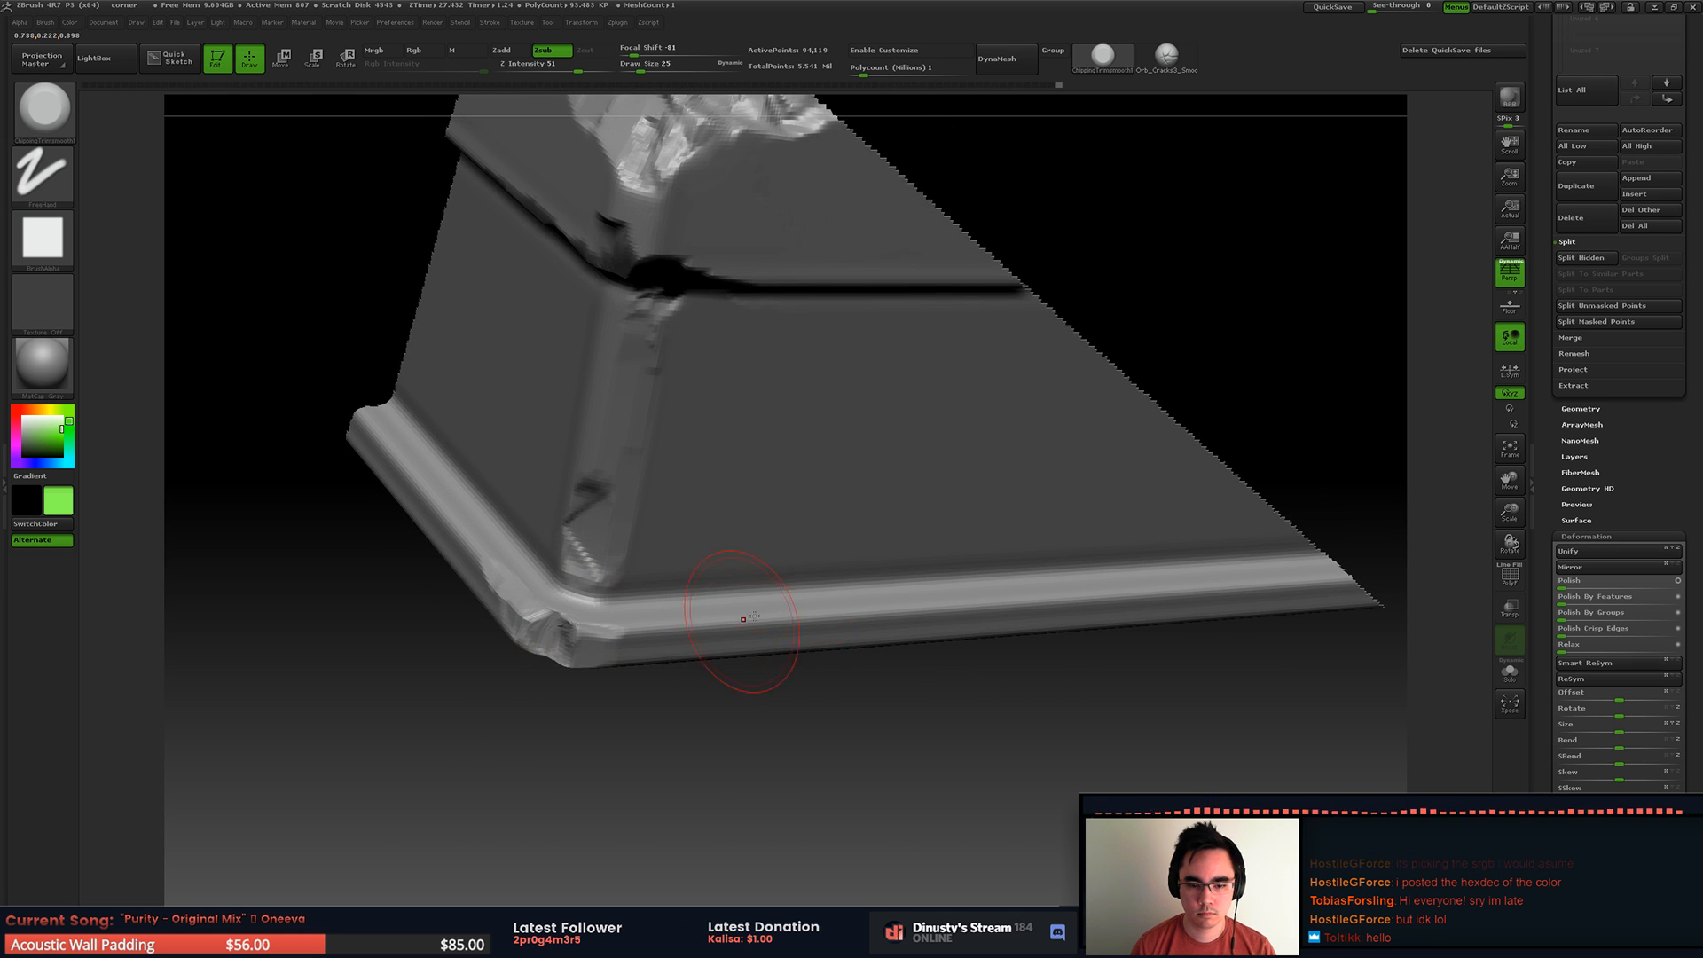
Step: Lightly chip the bottom trim along the adjoining side of the corner
right_click(776, 630)
left_click_drag(777, 630, 742, 621)
left_click_drag(666, 66, 646, 67)
right_click(767, 629)
left_click_drag(767, 630, 762, 616)
mouse_move(847, 614)
right_mouse_down()
mouse_move(789, 623)
mouse_move(772, 654)
mouse_move(696, 601)
mouse_move(811, 539)
right_mouse_up()
mouse_move(812, 539)
right_mouse_down("alt")
mouse_move(772, 647)
mouse_move(729, 578)
right_mouse_up("alt")
right_click_drag(729, 578, 709, 612)
mouse_move(710, 612)
right_mouse_down("alt")
mouse_move(763, 545)
mouse_move(665, 548)
mouse_move(807, 555)
mouse_move(867, 707)
mouse_move(864, 647)
mouse_move(809, 635)
mouse_move(799, 614)
mouse_move(801, 504)
right_mouse_up("alt")
Step: Isolate the lower corner section of the base around its vertical edge, redoing the selection when it hides too much
key("space")
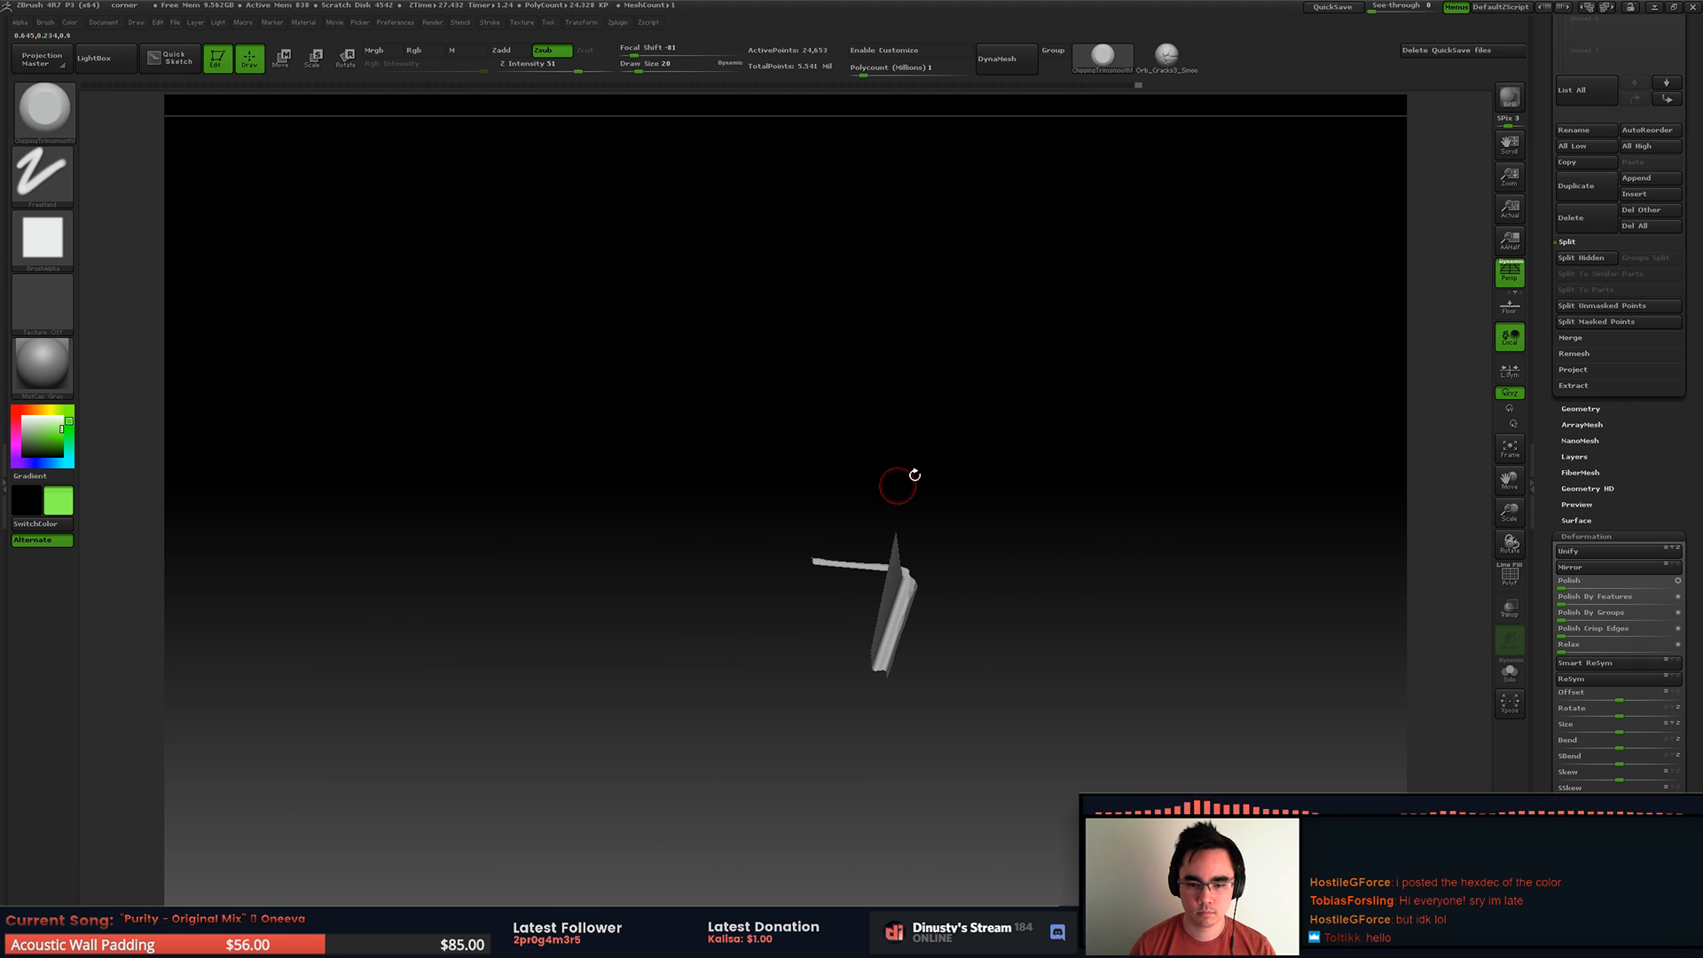
left_click(1037, 510, "ctrl+shift")
right_click_drag(1038, 510, 954, 453)
mouse_move(911, 457)
left_mouse_down("alt")
mouse_move(1000, 475)
mouse_move(852, 479)
mouse_move(795, 461)
left_mouse_up("alt")
mouse_move(498, 351)
left_mouse_down("ctrl+shift")
mouse_move(810, 586)
mouse_move(985, 639)
left_mouse_up("ctrl+shift")
left_click_drag(485, 192, 918, 714, "ctrl+shift")
Step: Set the Draw Size to 37 and break away the lower half of the base's vertical edge
left_click_drag(855, 559, 769, 513)
right_click_drag(769, 513, 765, 476)
key("space")
left_click_drag(766, 475, 776, 475)
left_click_drag(817, 535, 816, 522)
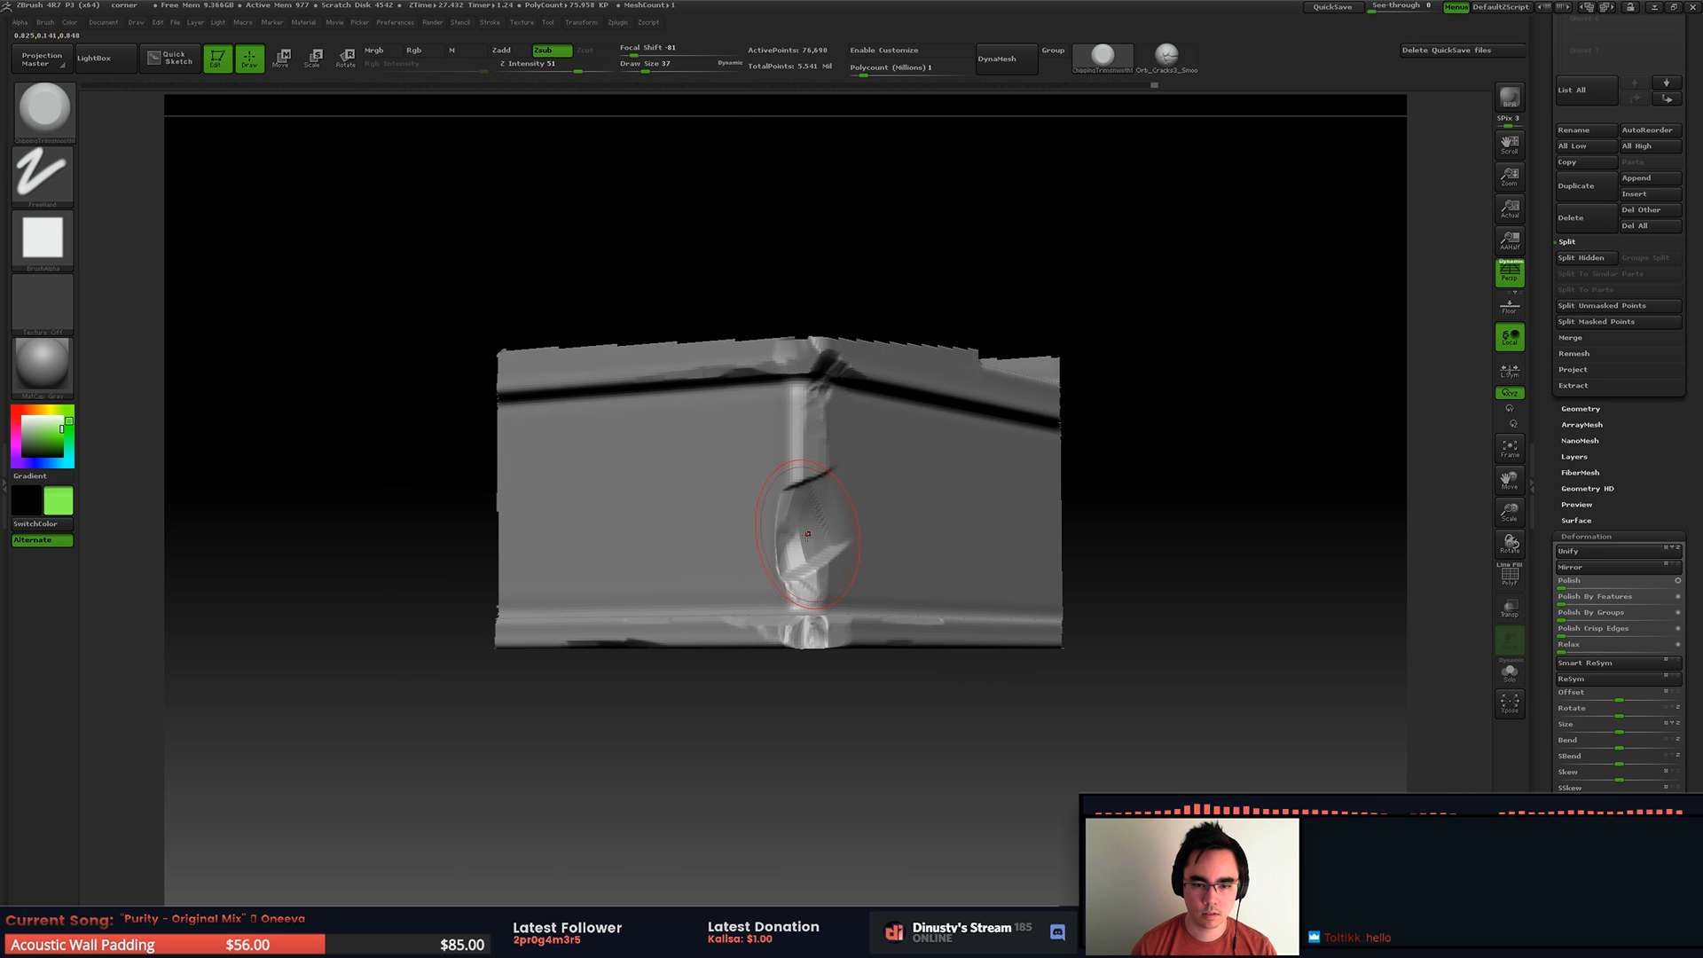
Step: Extend the break diagonally across the left face down to the bottom trim, reducing the Draw Size to 16
right_click_drag(702, 556, 733, 550)
mouse_move(722, 487)
left_mouse_down()
mouse_move(706, 507)
mouse_move(741, 499)
mouse_move(726, 520)
left_mouse_up()
mouse_move(727, 520)
right_mouse_down()
mouse_move(798, 461)
mouse_move(873, 478)
mouse_move(819, 495)
right_mouse_up()
key("space")
key("shift")
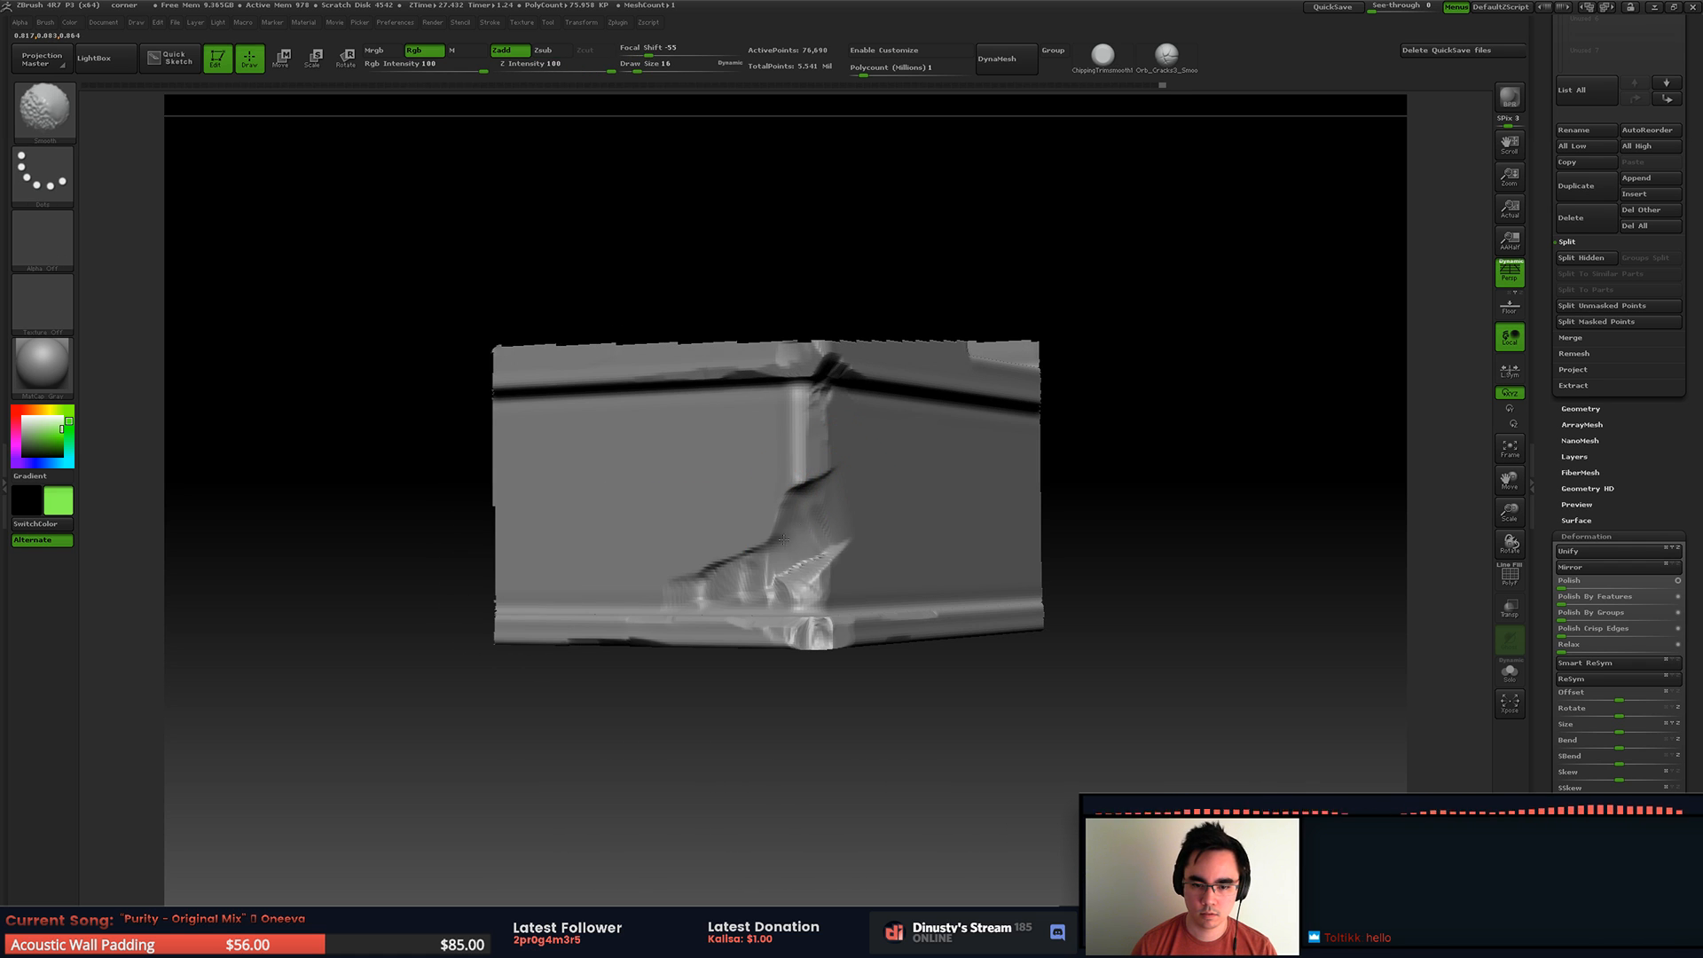
mouse_move(737, 606)
right_mouse_down("ctrl")
mouse_move(815, 575)
mouse_move(799, 621)
right_mouse_up("ctrl")
left_click_drag(798, 620, 803, 590)
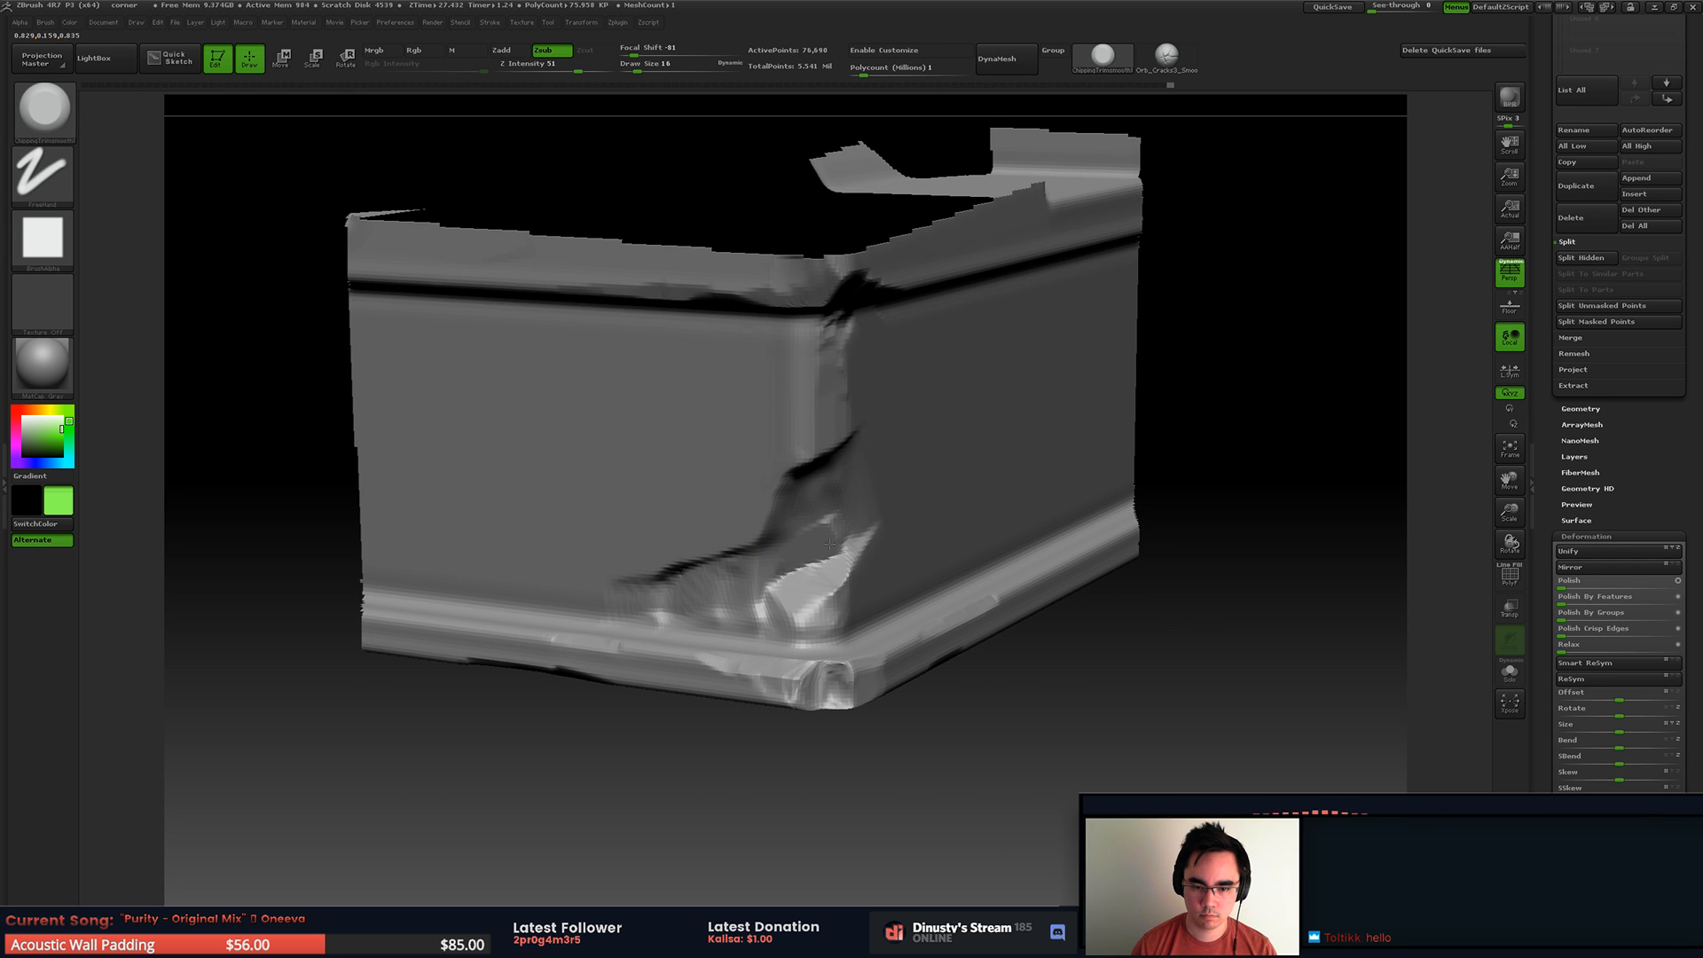
Step: Rework the broken surface on the base's corner, undoing one unwanted stroke
mouse_move(868, 506)
right_mouse_down()
mouse_move(843, 473)
mouse_move(772, 497)
mouse_move(749, 550)
right_mouse_up()
mouse_move(751, 572)
left_mouse_down()
mouse_move(678, 621)
mouse_move(671, 578)
mouse_move(729, 557)
mouse_move(763, 501)
left_mouse_up()
key("ctrl+z")
key("space")
left_click(630, 572)
mouse_move(764, 501)
right_mouse_down()
mouse_move(856, 546)
mouse_move(780, 568)
right_mouse_up()
Step: Carve finer layered facets into the broken part of the base's vertical edge with a smaller brush
key("space")
left_click(832, 477)
left_click_drag(833, 477, 754, 553)
right_click_drag(732, 586, 780, 494)
key("space")
left_click(873, 499)
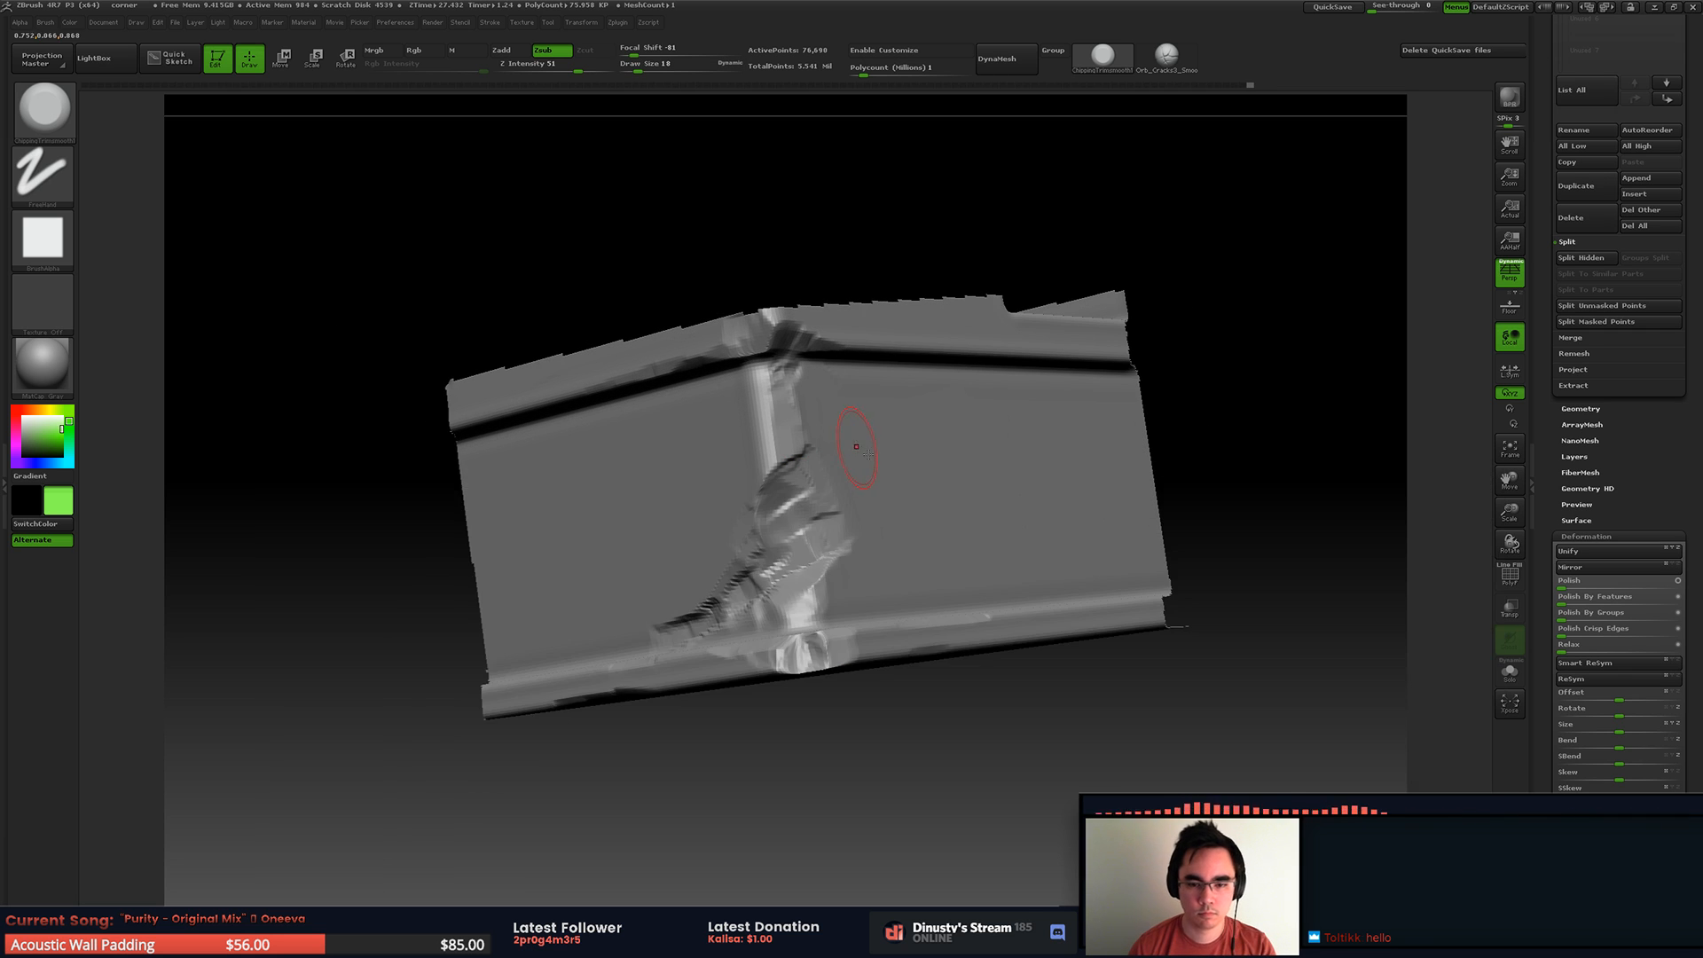
Step: Switch to the Orb_Cracks2_Smooth brush and cut a diagonal crack through the broken edge onto the right face, undoing two test strokes
key("b")
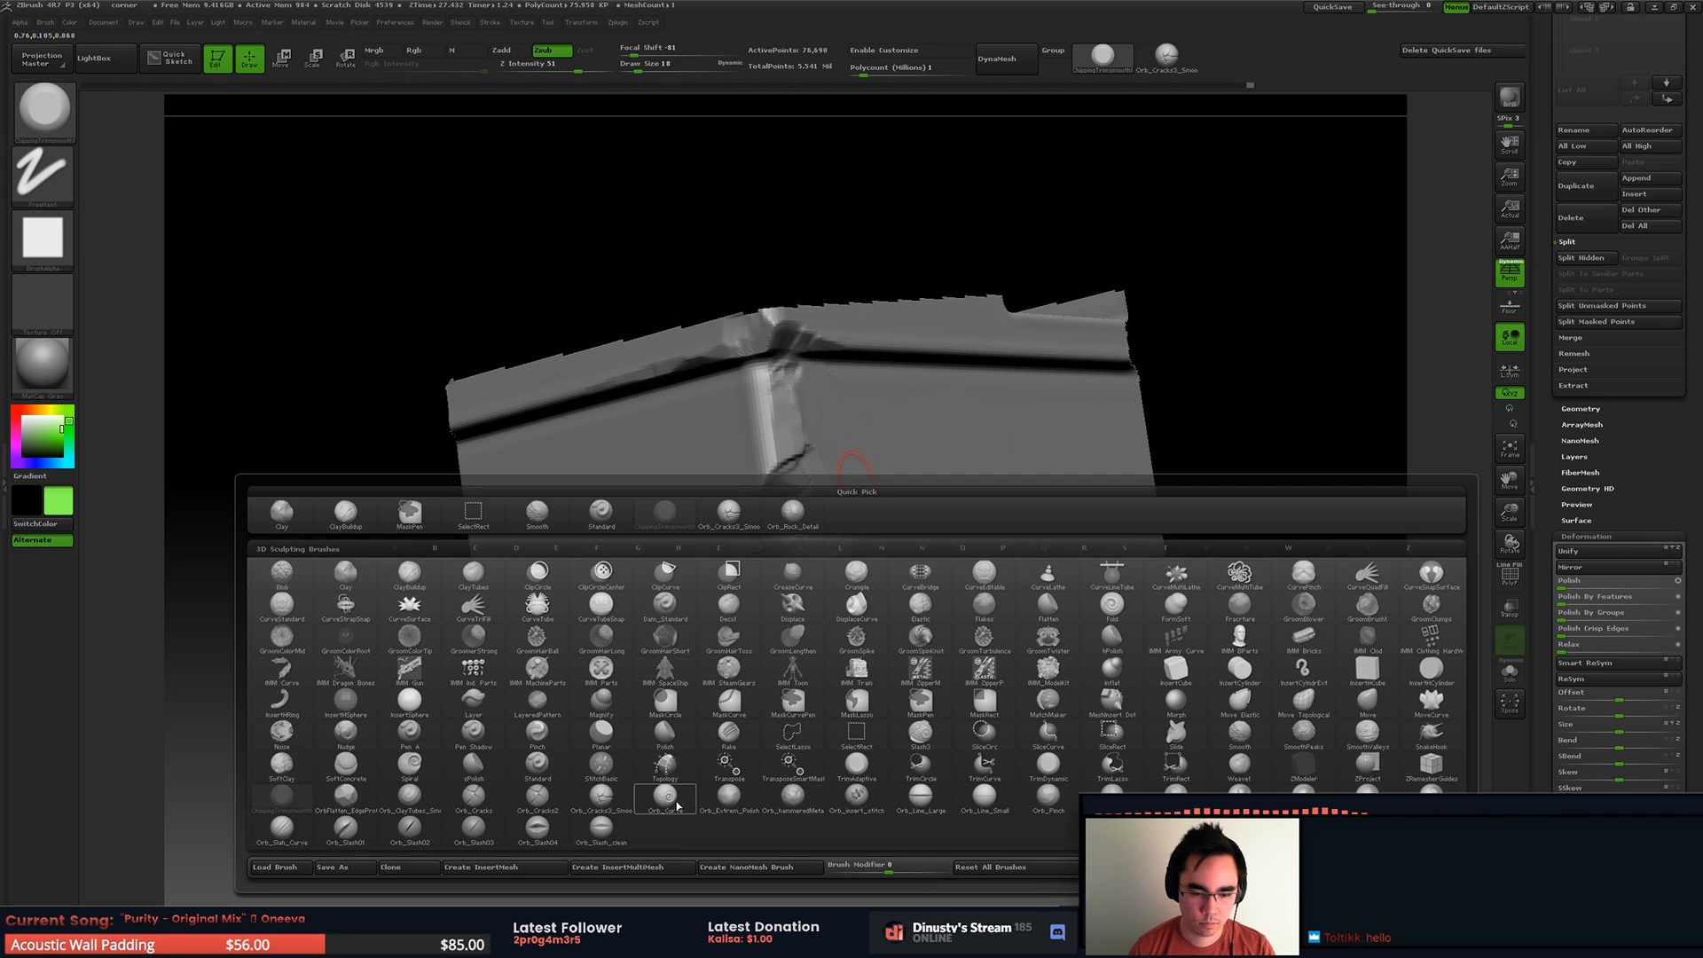
left_click(602, 796)
left_click_drag(767, 573, 876, 473)
key("ctrl+z")
mouse_move(755, 588)
left_mouse_down()
mouse_move(877, 491)
mouse_move(769, 579)
left_mouse_up()
key("ctrl+z")
left_click_drag(878, 468, 765, 579)
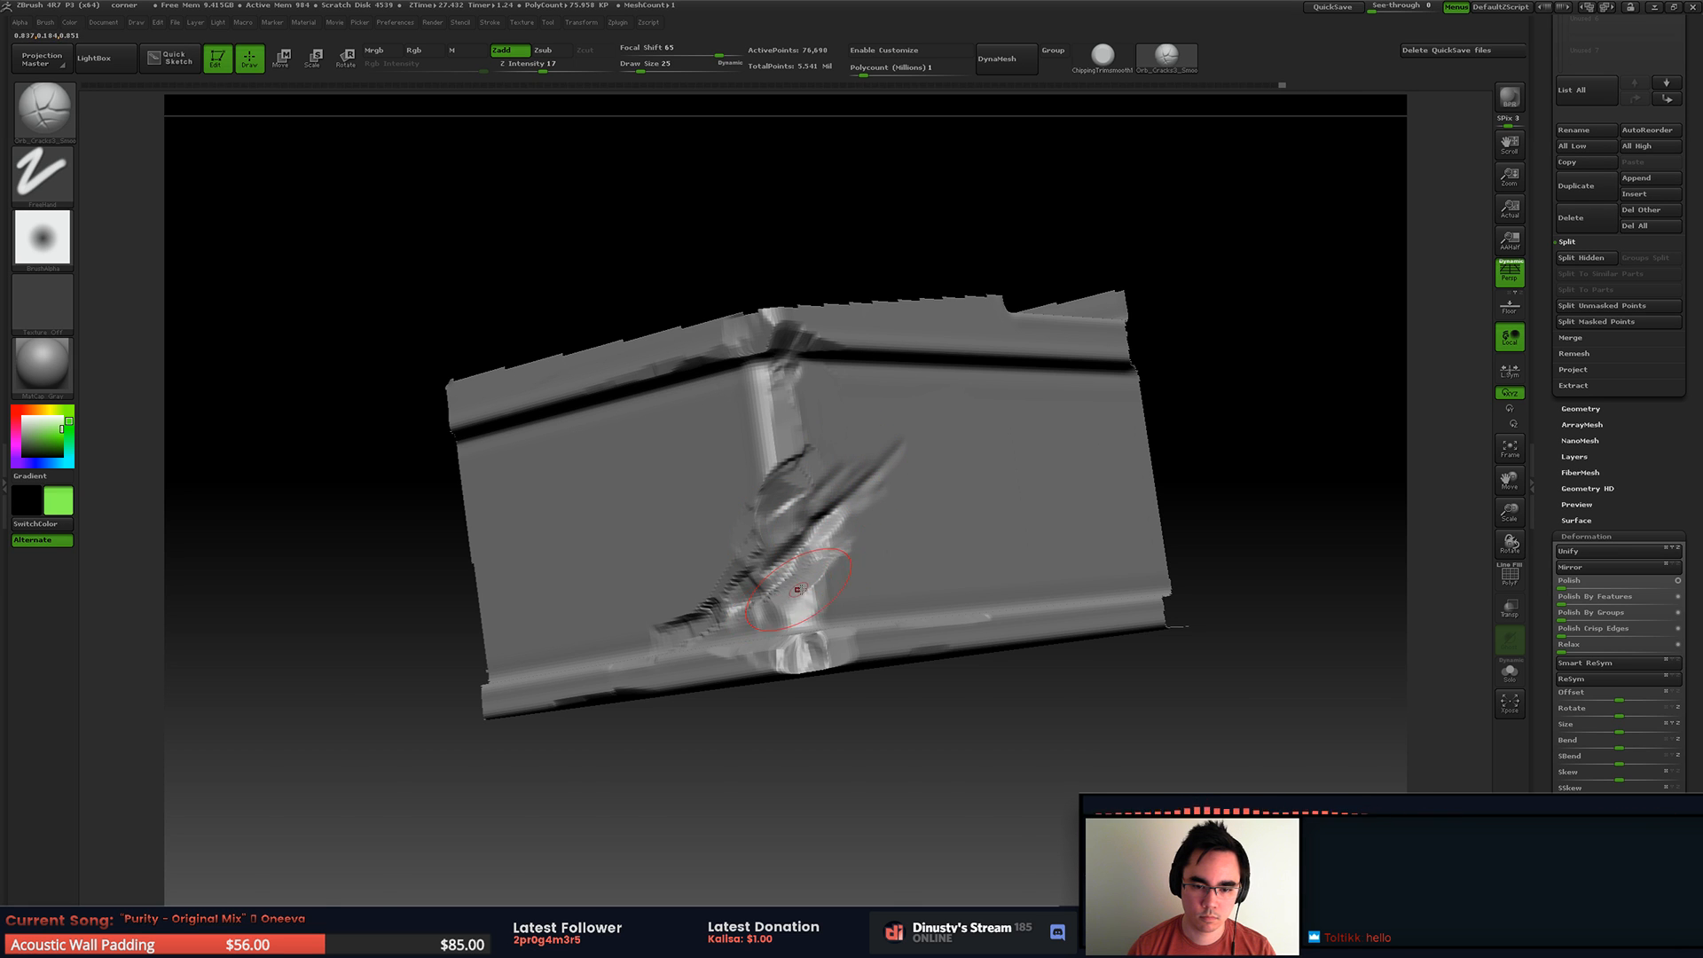
Step: Switch to the ChippingTrimsmooth brush at Draw Size 16 and chip the surface along the crack and the edge above it
key("b")
left_click(656, 575)
key("space")
key("space")
left_click_drag(841, 503, 848, 503)
mouse_move(848, 503)
right_mouse_down("ctrl")
mouse_move(857, 563)
mouse_move(802, 488)
right_mouse_up("ctrl")
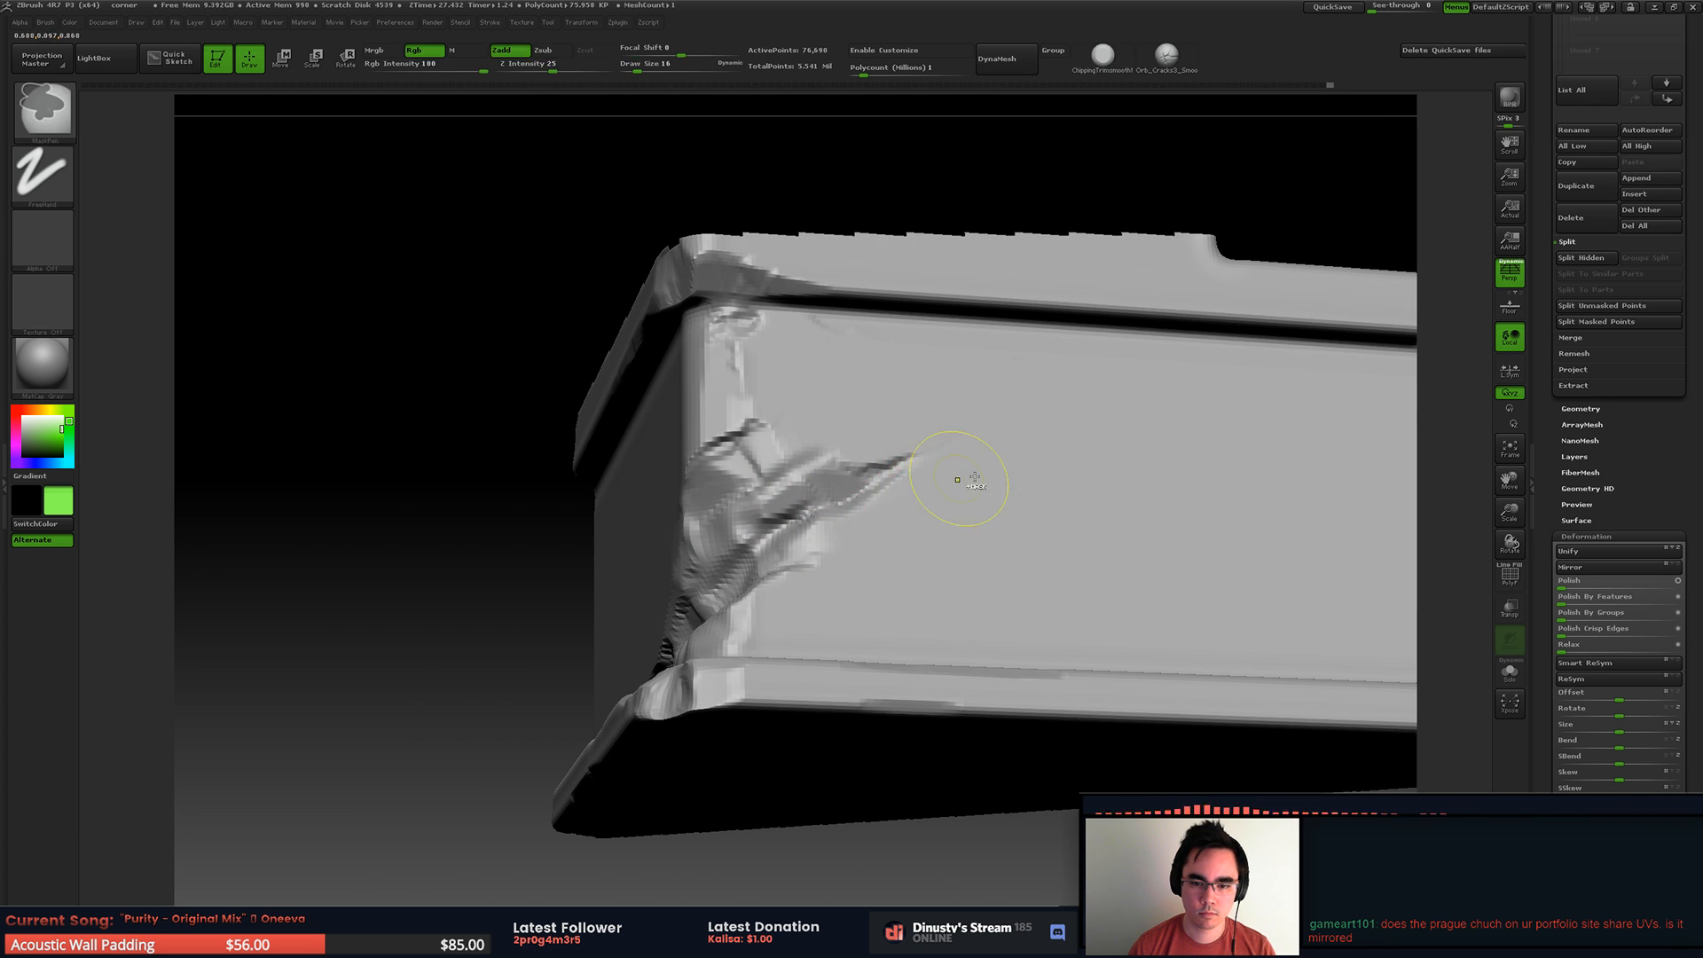
right_click_drag(828, 524, 795, 508)
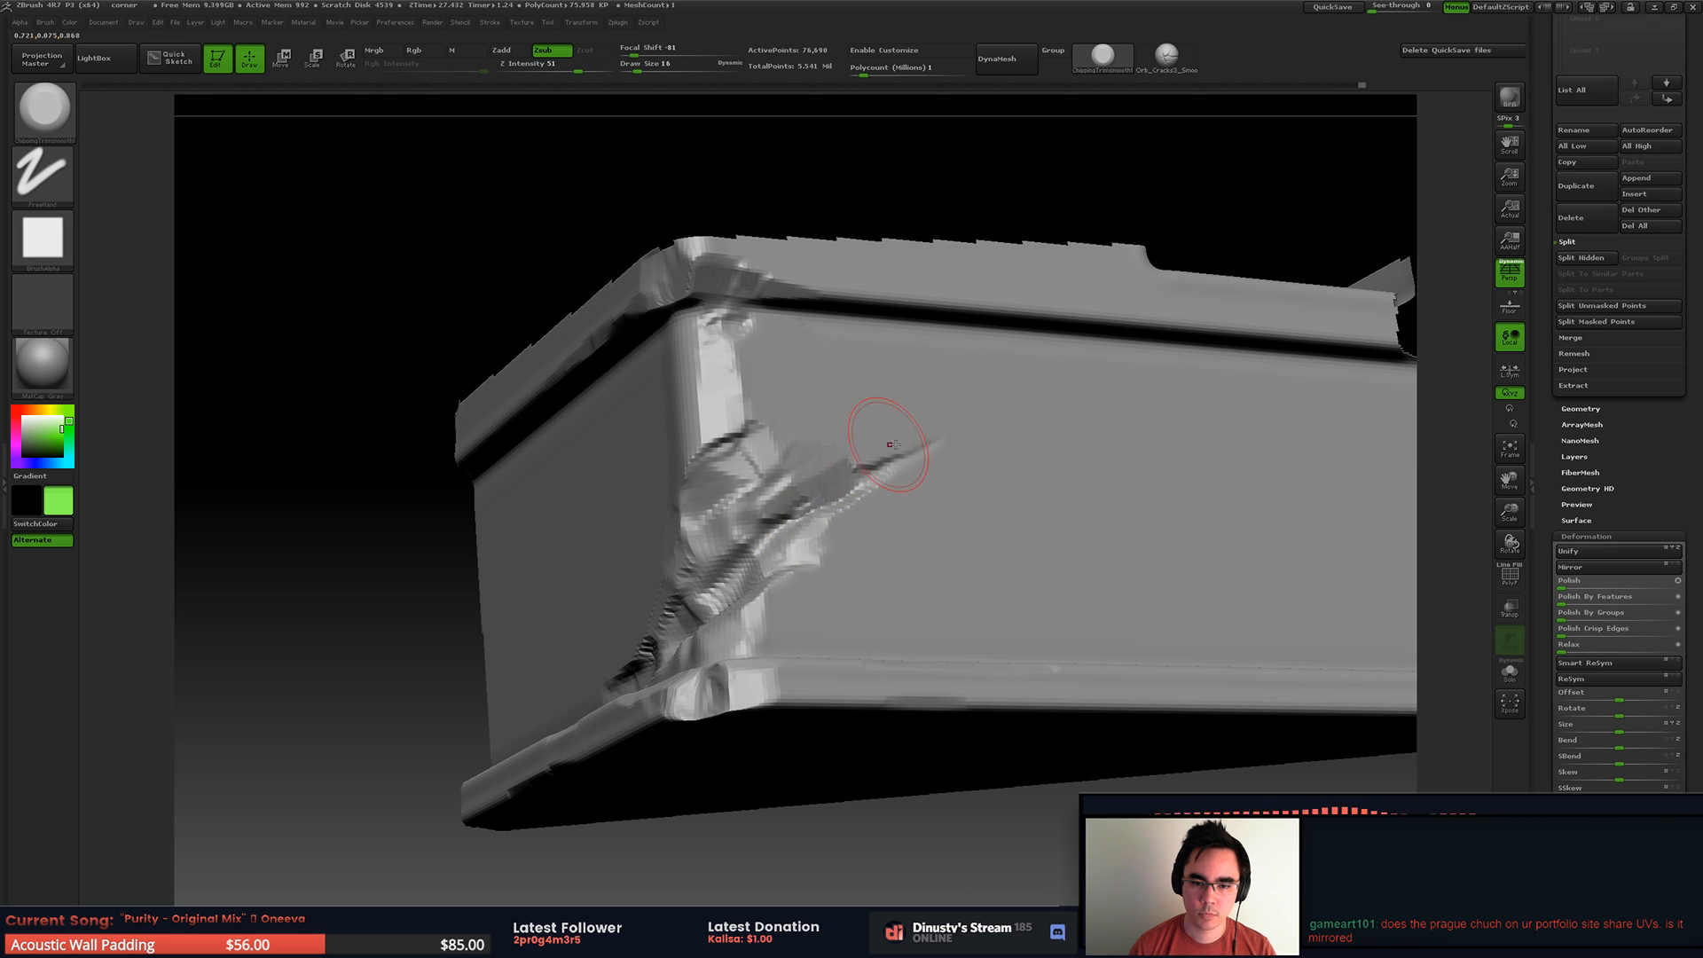
left_click_drag(751, 434, 761, 412)
mouse_move(754, 408)
right_mouse_down("ctrl")
mouse_move(750, 355)
mouse_move(825, 475)
mouse_move(888, 491)
mouse_move(820, 541)
mouse_move(892, 564)
right_mouse_up("ctrl")
Step: Select the Orb_Cracks2_Smooth brush again and continue the crack down across the bottom trim
key("b")
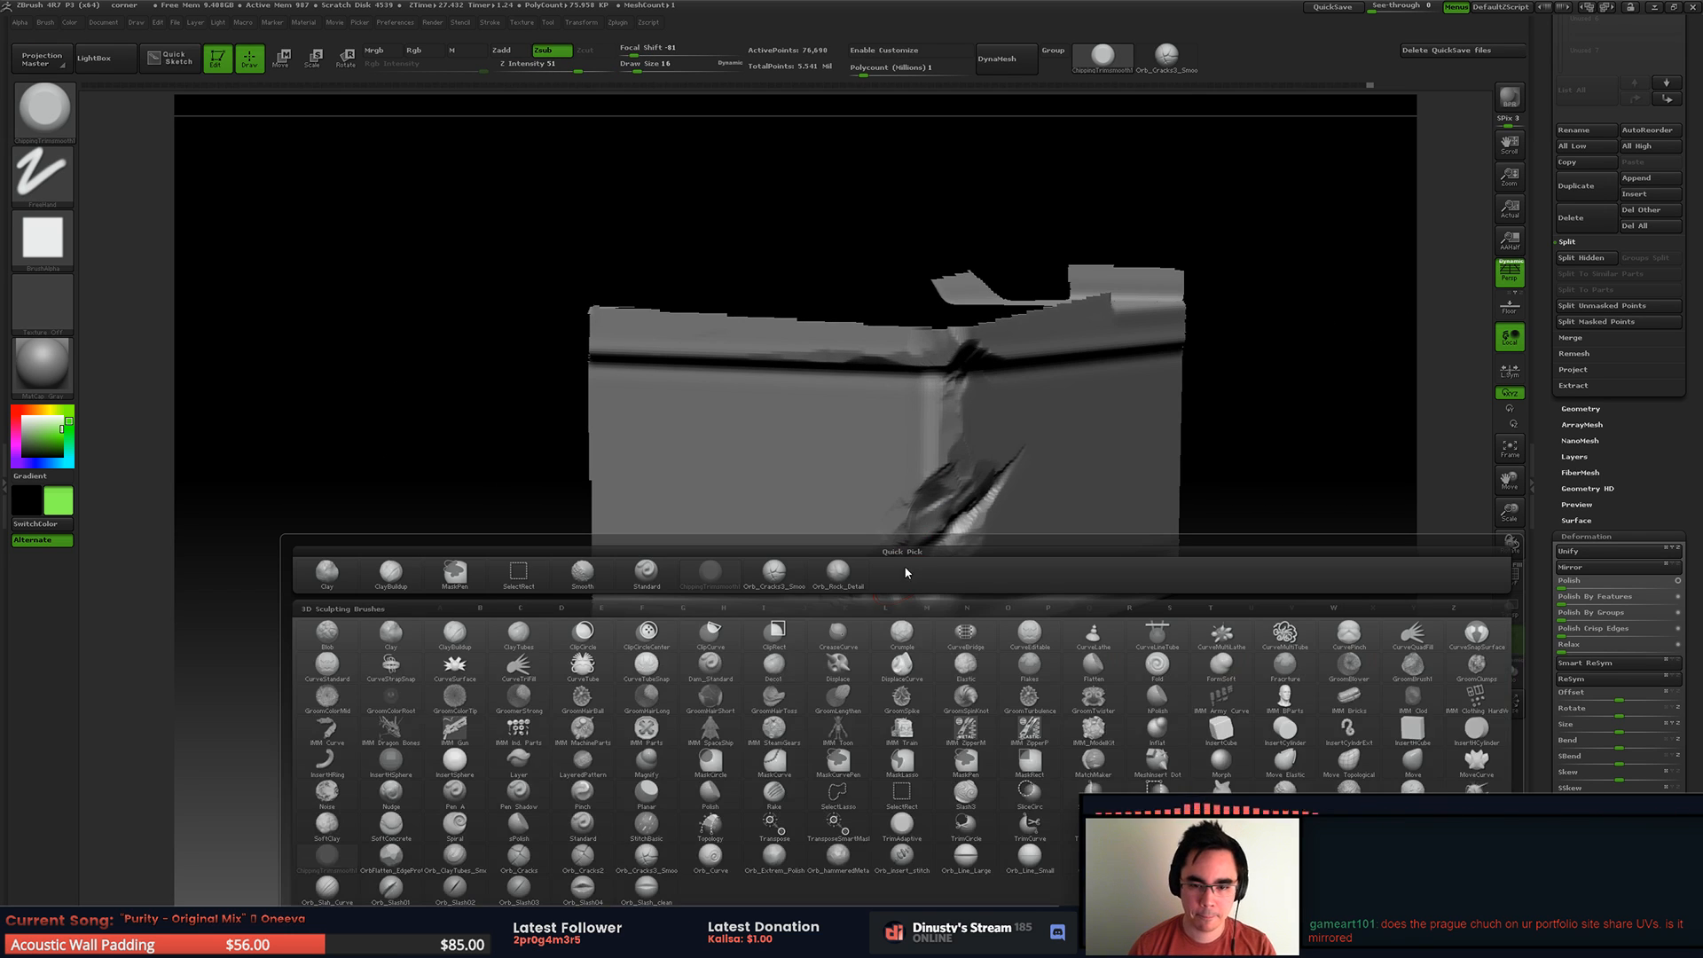
left_click(773, 573)
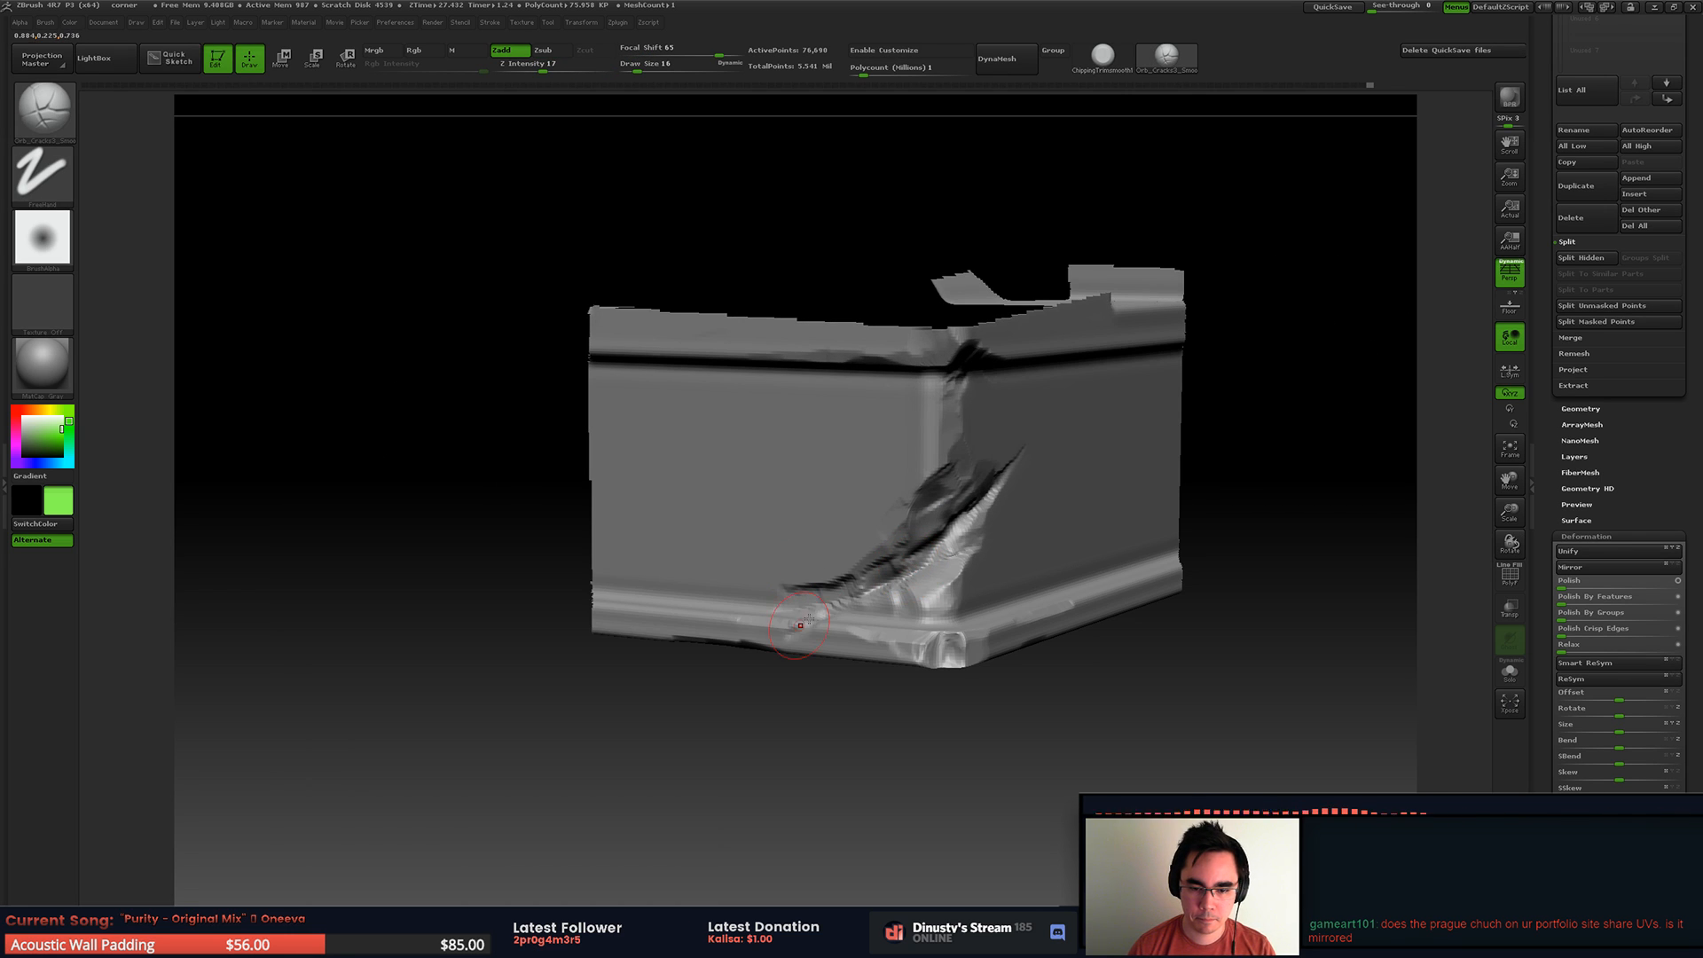
key("b")
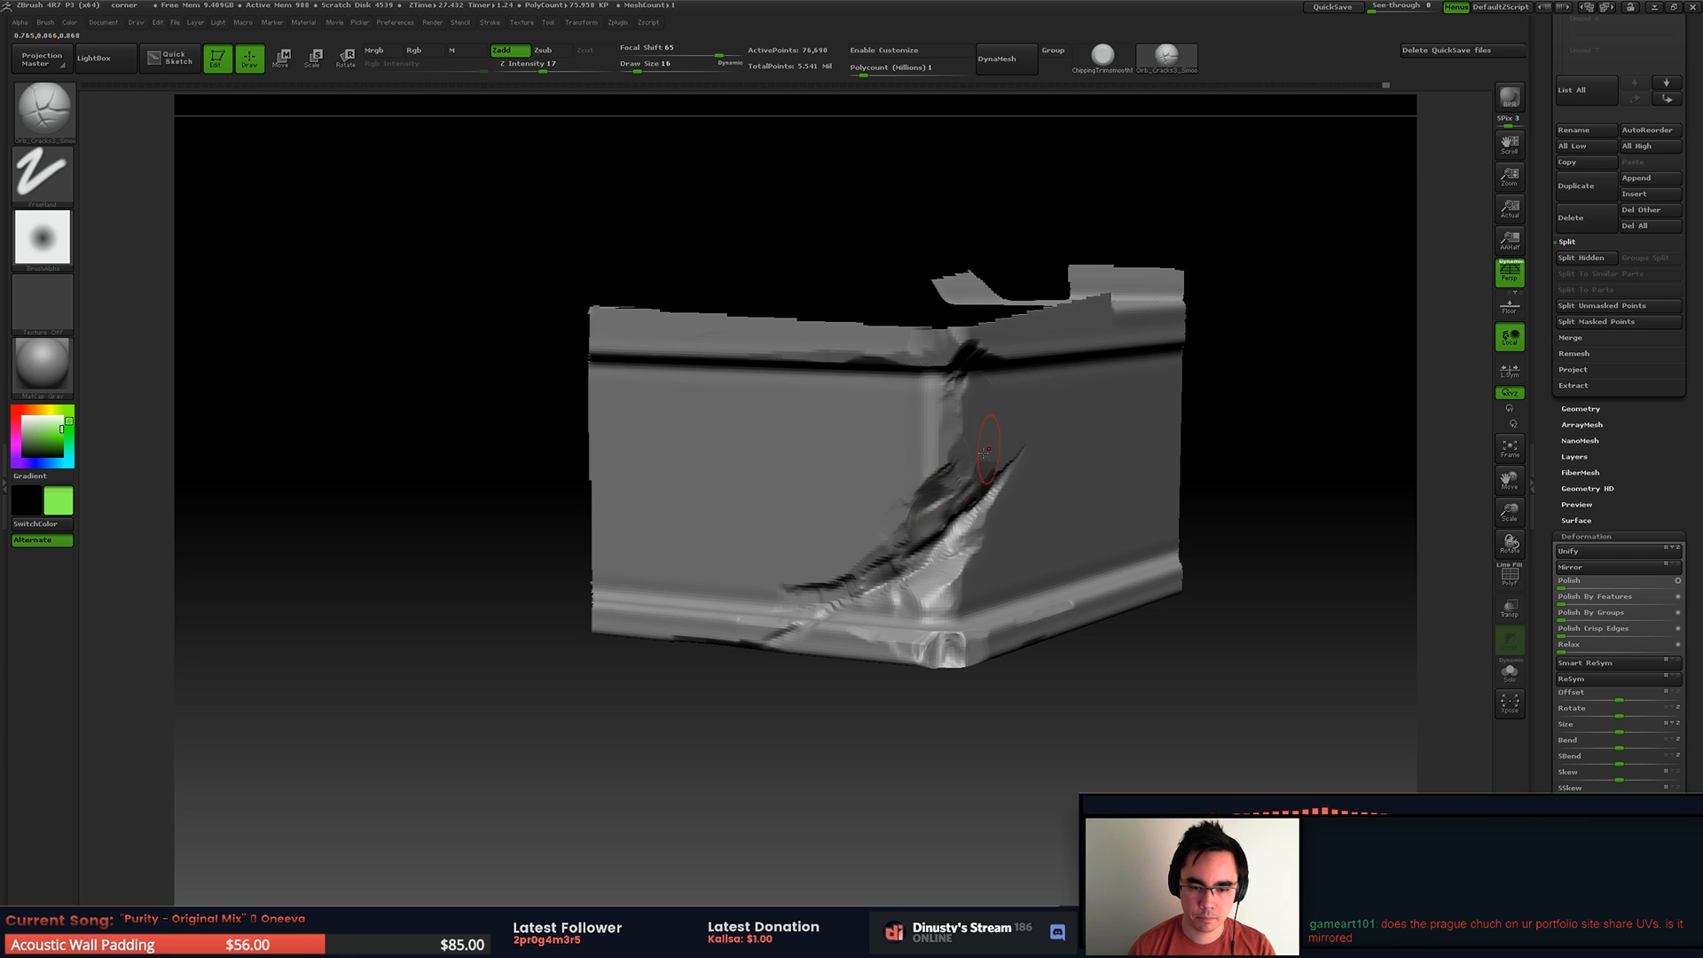
right_click_drag(768, 644, 791, 558)
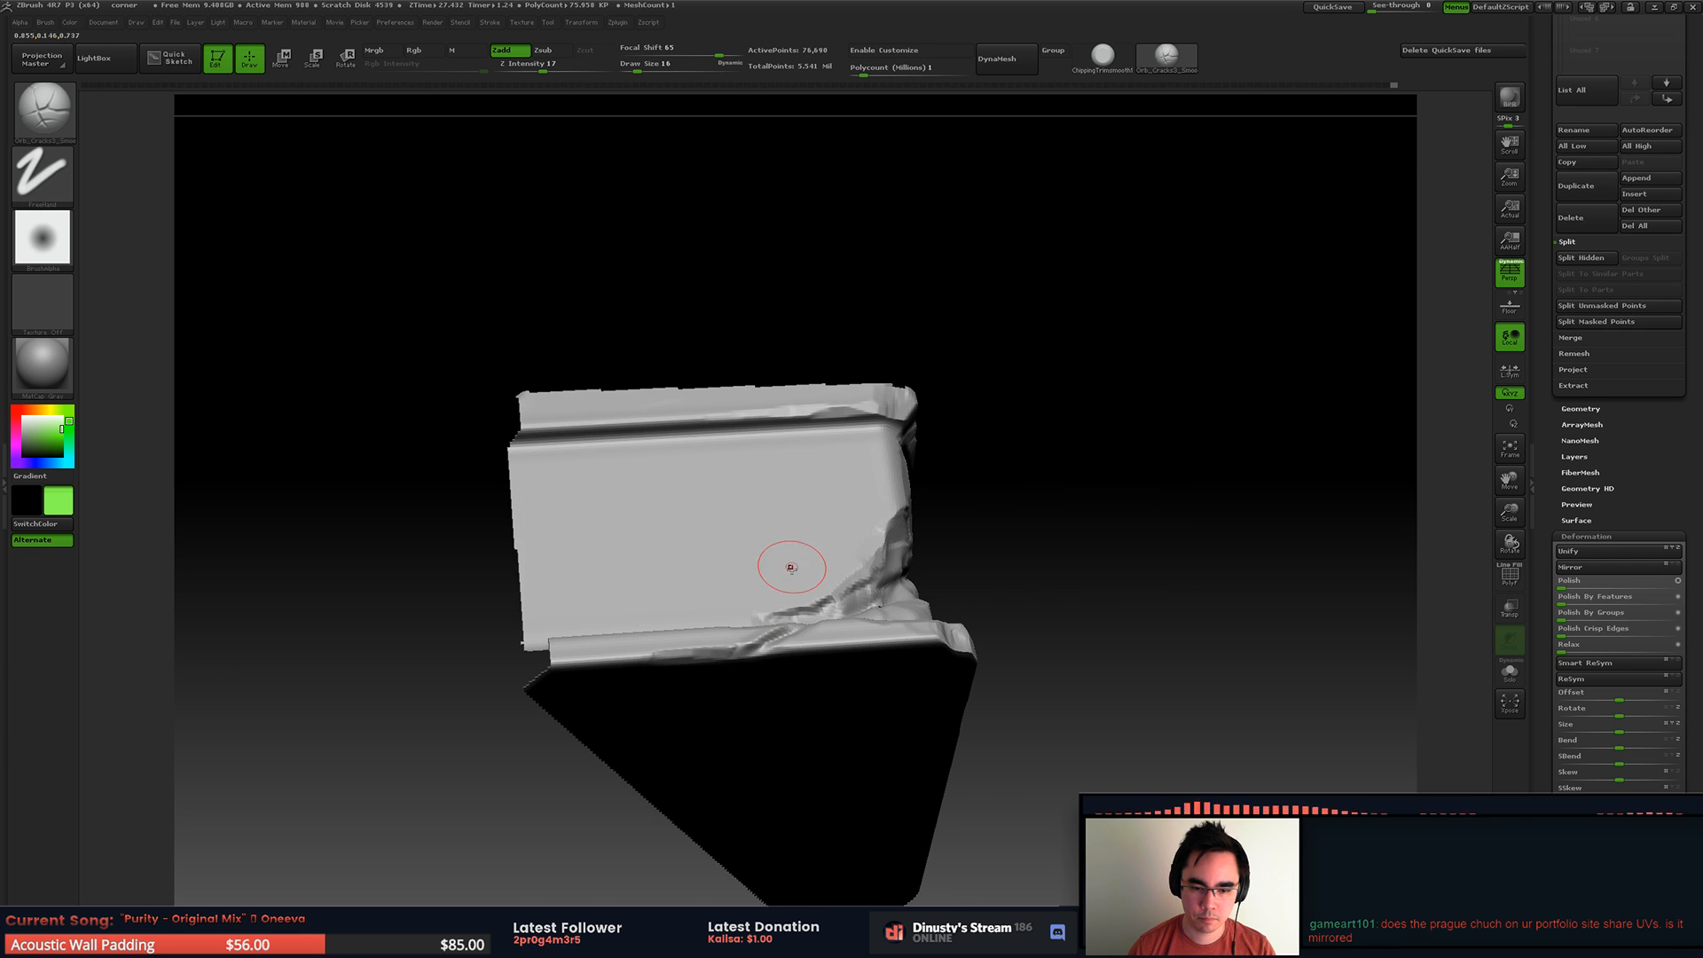
Step: Return to the ChippingTrimsmooth brush and chip the bottom trim where the crack crosses it
key("b")
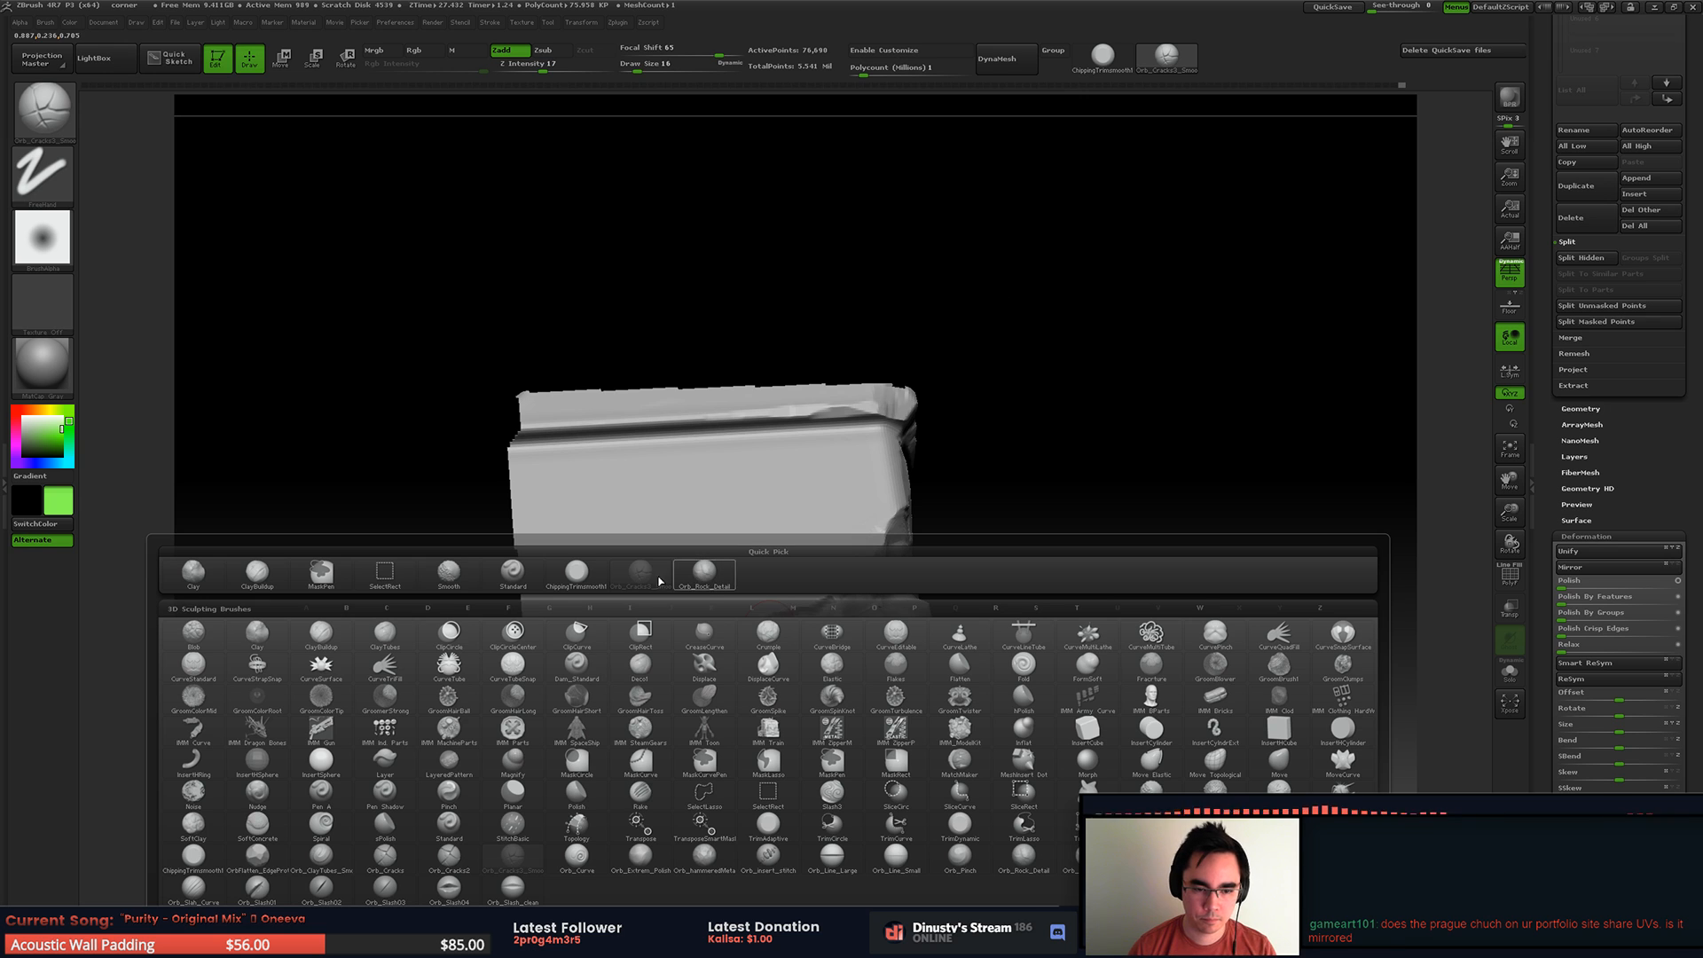
left_click(585, 577)
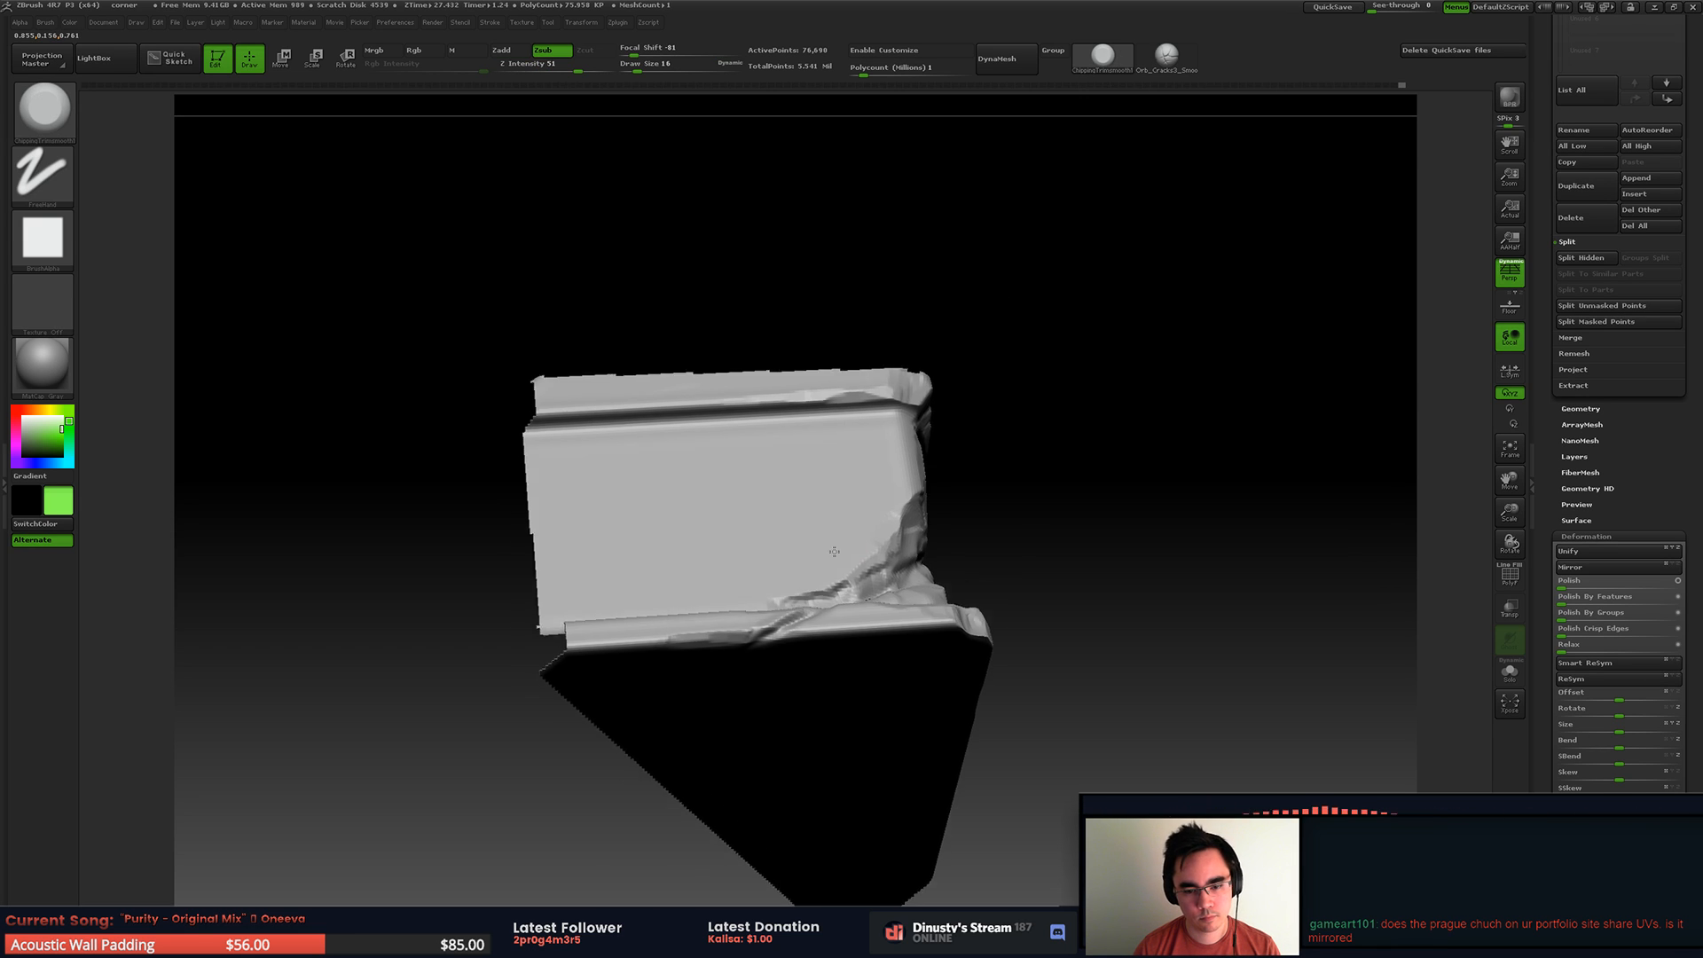
key("f")
right_click_drag(843, 544, 839, 541)
mouse_move(809, 508)
left_mouse_down()
mouse_move(874, 479)
mouse_move(831, 497)
left_mouse_up()
mouse_move(809, 494)
right_mouse_down()
mouse_move(830, 510)
mouse_move(844, 487)
right_mouse_up()
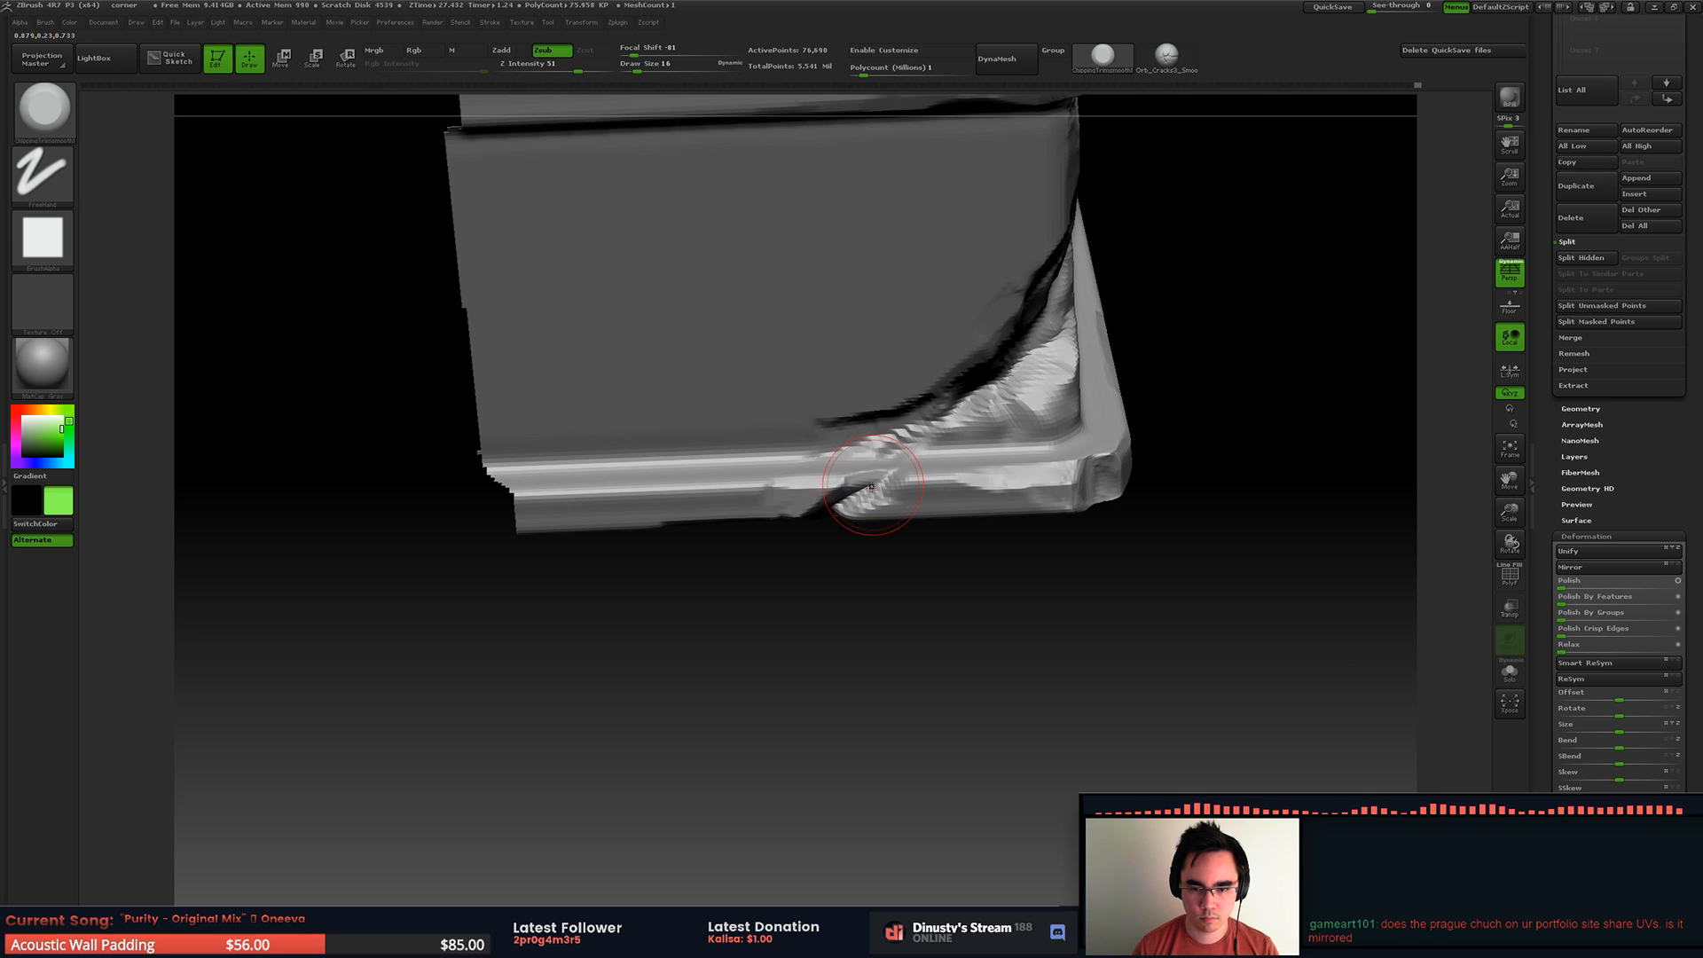
Step: Deepen the notch in the bottom trim from the front and underside, undoing one stroke
right_click_drag(961, 449, 892, 485)
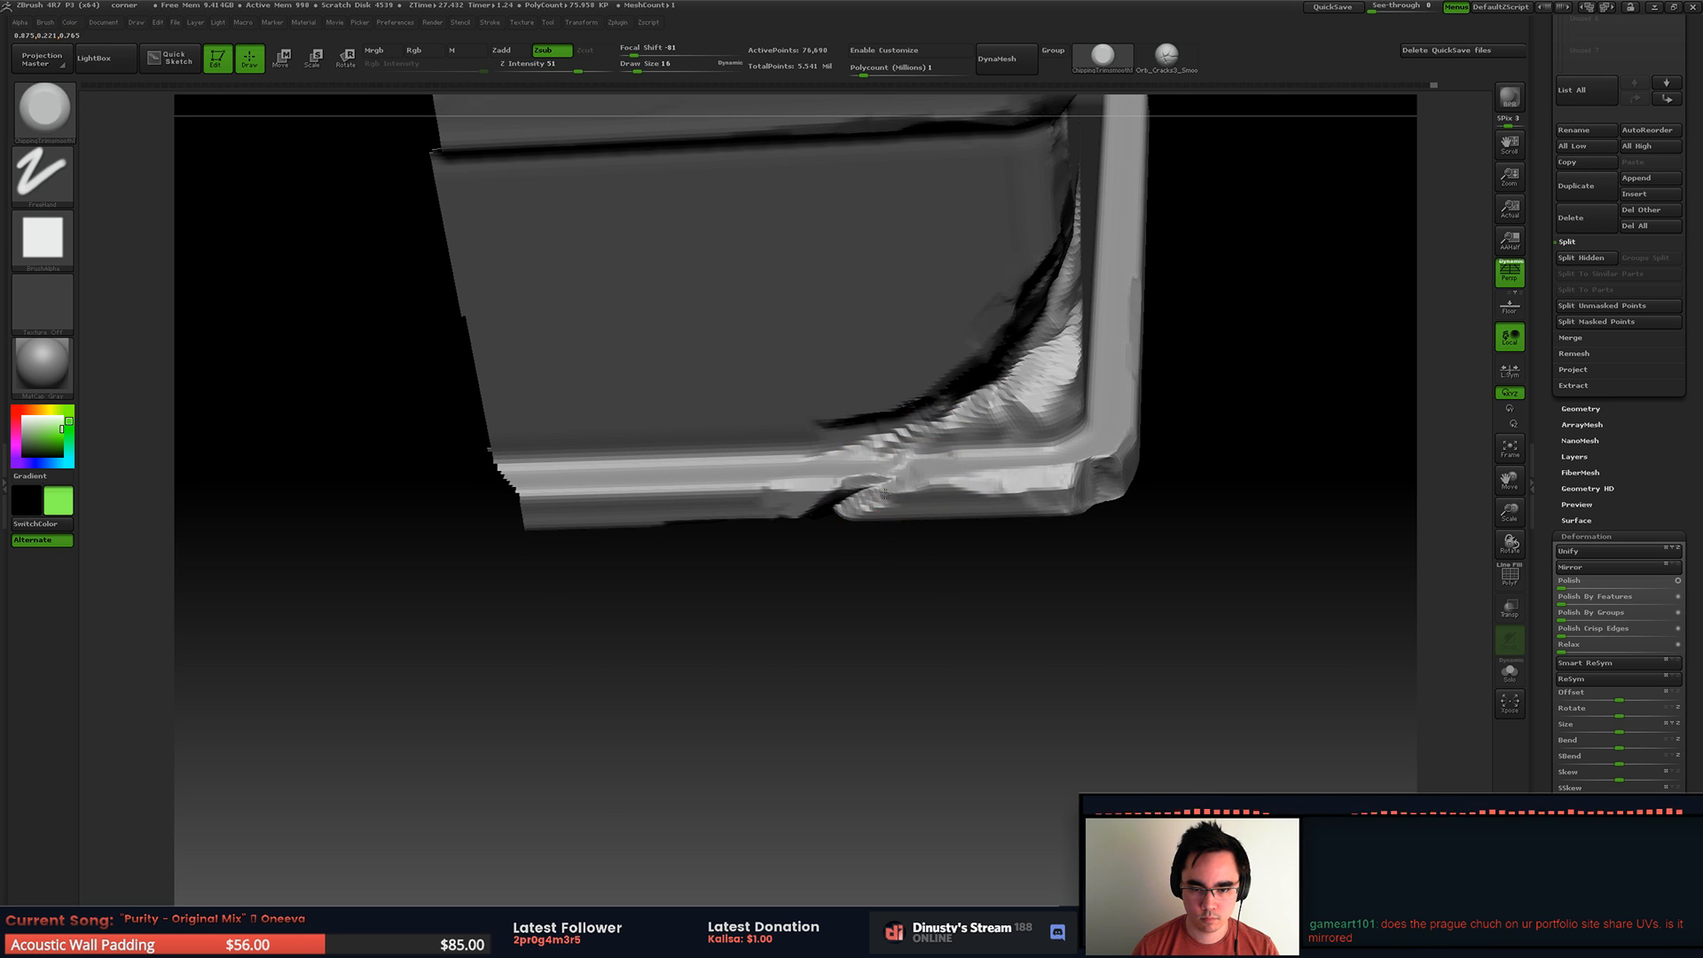
left_click_drag(872, 496, 863, 496)
key("ctrl+z")
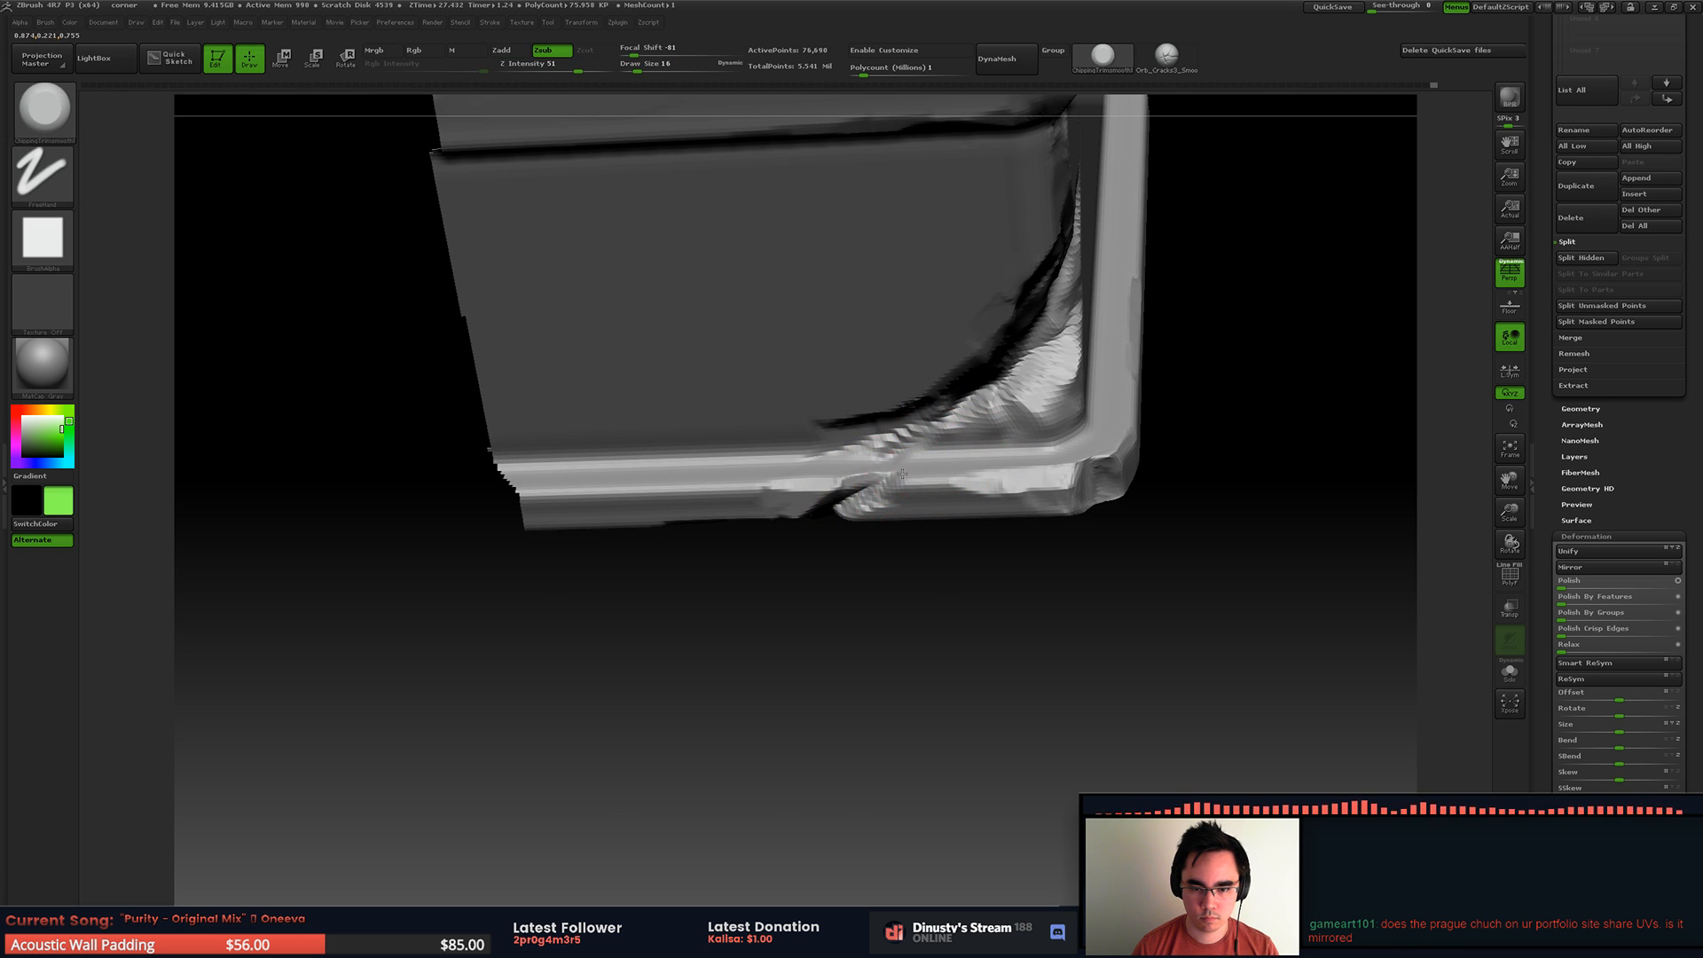
right_click_drag(871, 496, 891, 412)
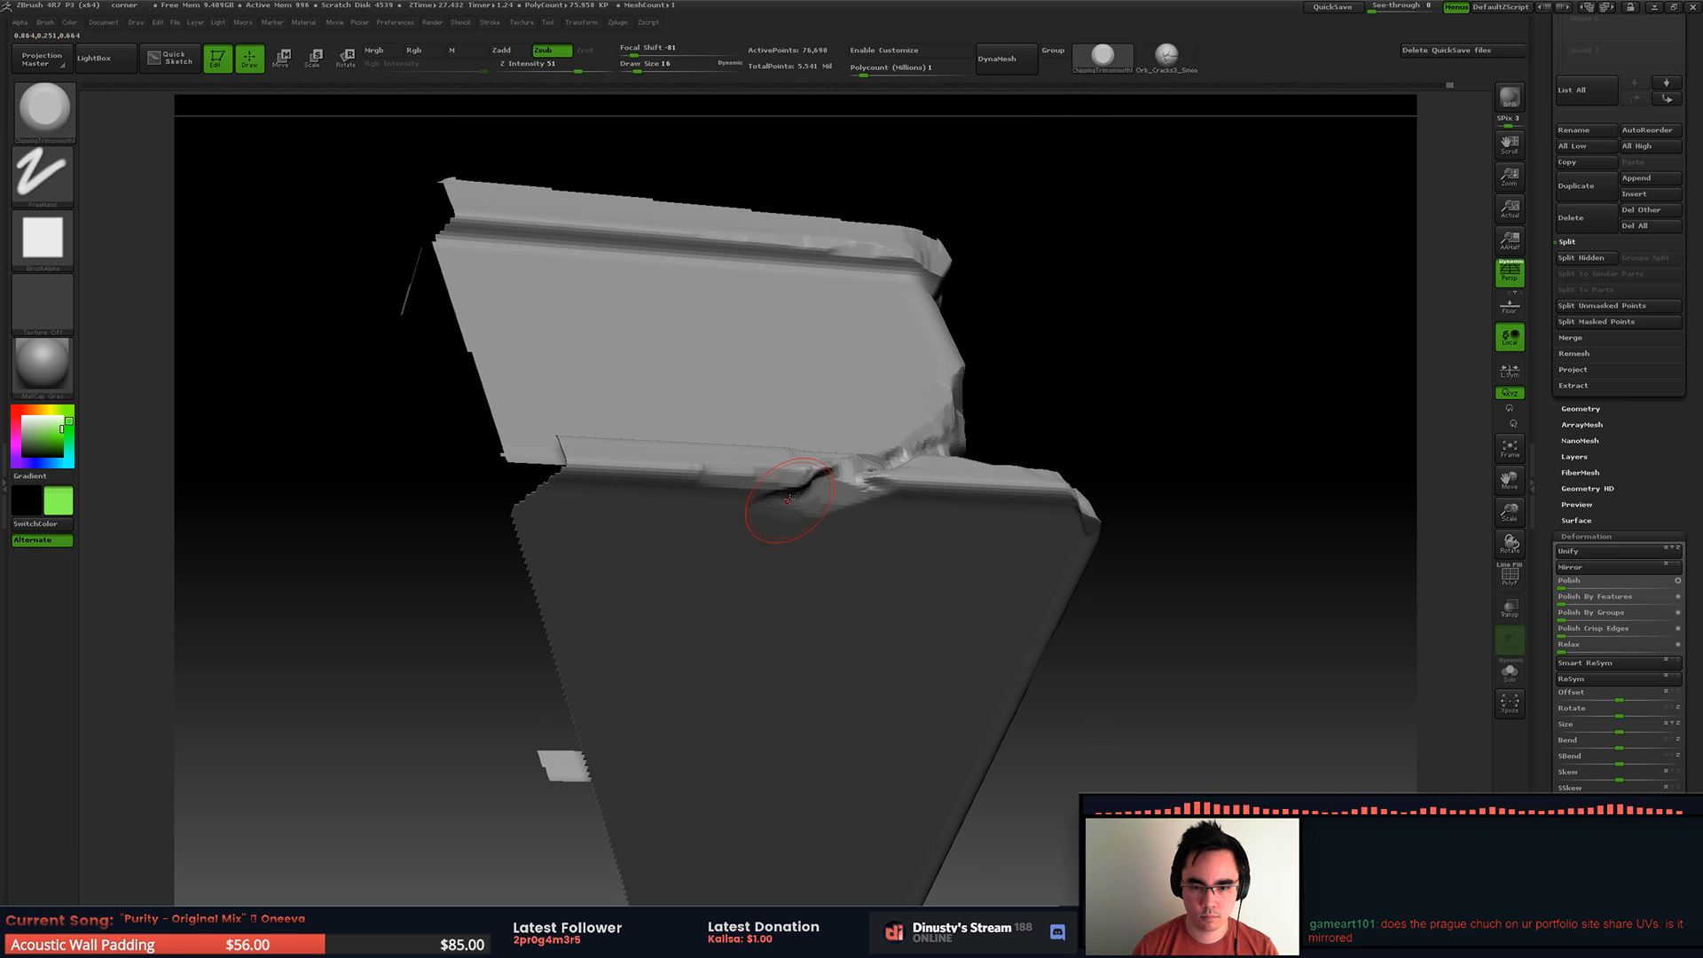
mouse_move(795, 477)
right_mouse_down()
mouse_move(763, 524)
mouse_move(786, 476)
mouse_move(937, 489)
mouse_move(844, 483)
mouse_move(644, 513)
mouse_move(672, 544)
mouse_move(663, 488)
mouse_move(568, 488)
mouse_move(560, 508)
mouse_move(590, 528)
mouse_move(710, 461)
right_mouse_up()
Step: Unhide the whole mesh and review the broken corner from several sides
left_click(809, 514, "ctrl+shift")
left_click(557, 532, "ctrl+shift")
left_click(748, 425, "ctrl+shift")
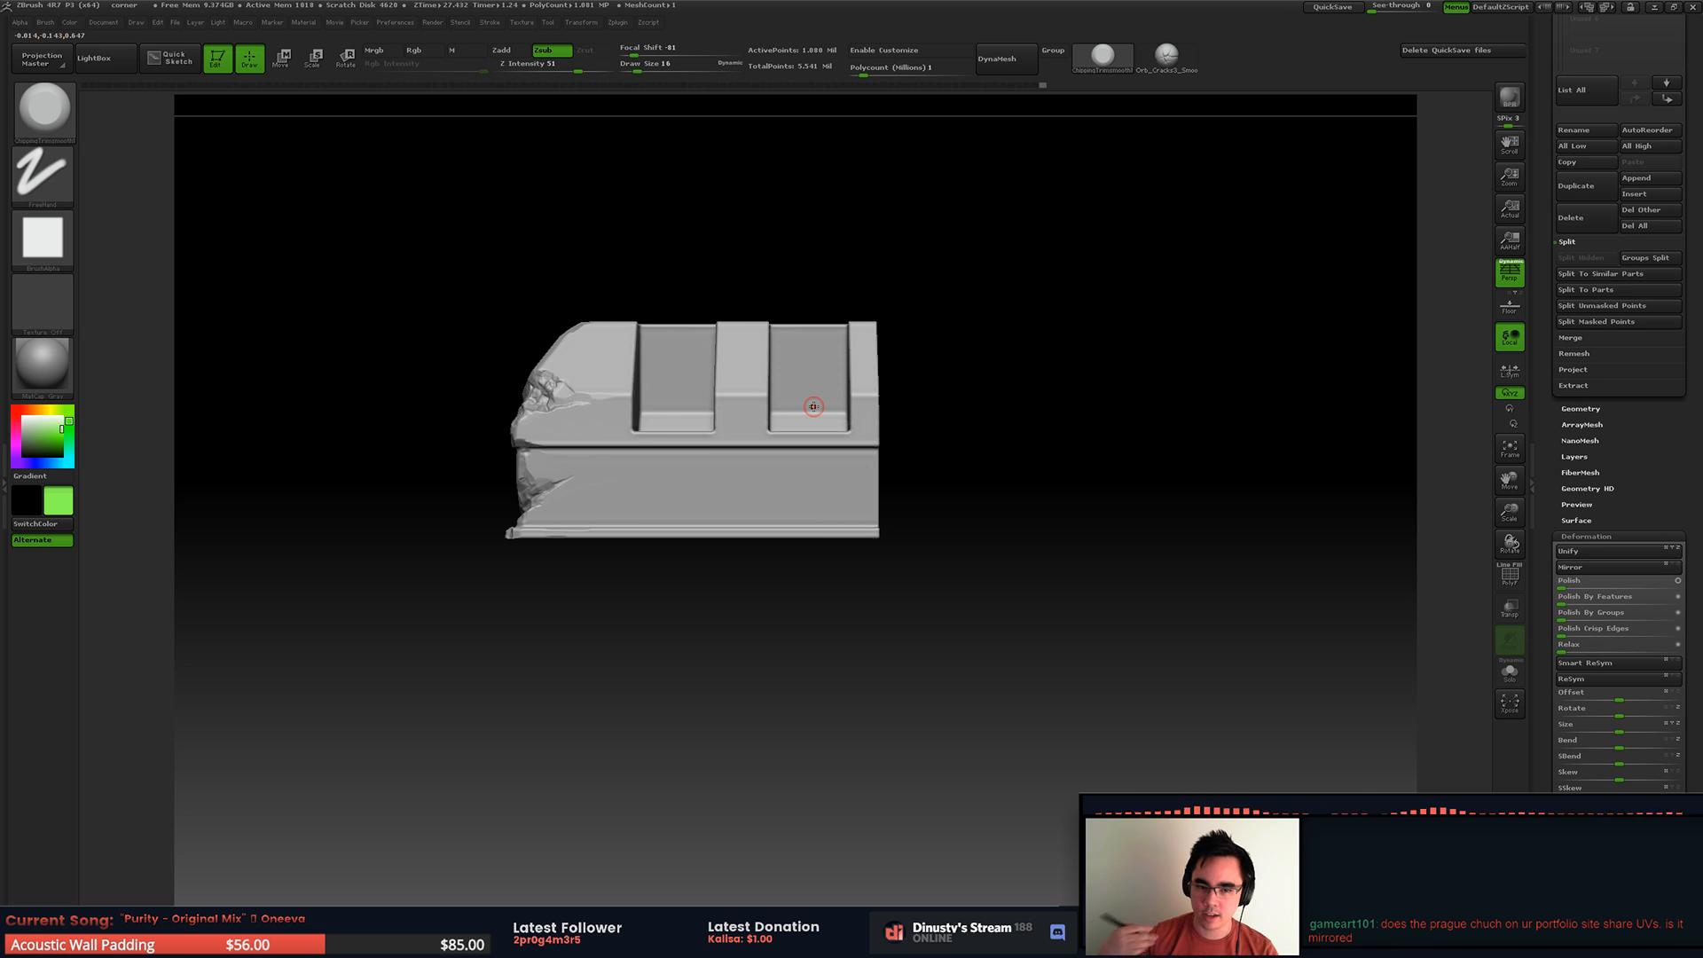
right_click_drag(754, 429, 798, 456, "alt")
right_click_drag(798, 457, 869, 477, "ctrl")
right_click_drag(762, 434, 822, 472)
right_click_drag(821, 473, 1107, 427, "ctrl")
Step: Set the Draw Size to 46 and rework the base's broken corner with broad strokes
key("space")
left_click_drag(1116, 539, 1128, 539)
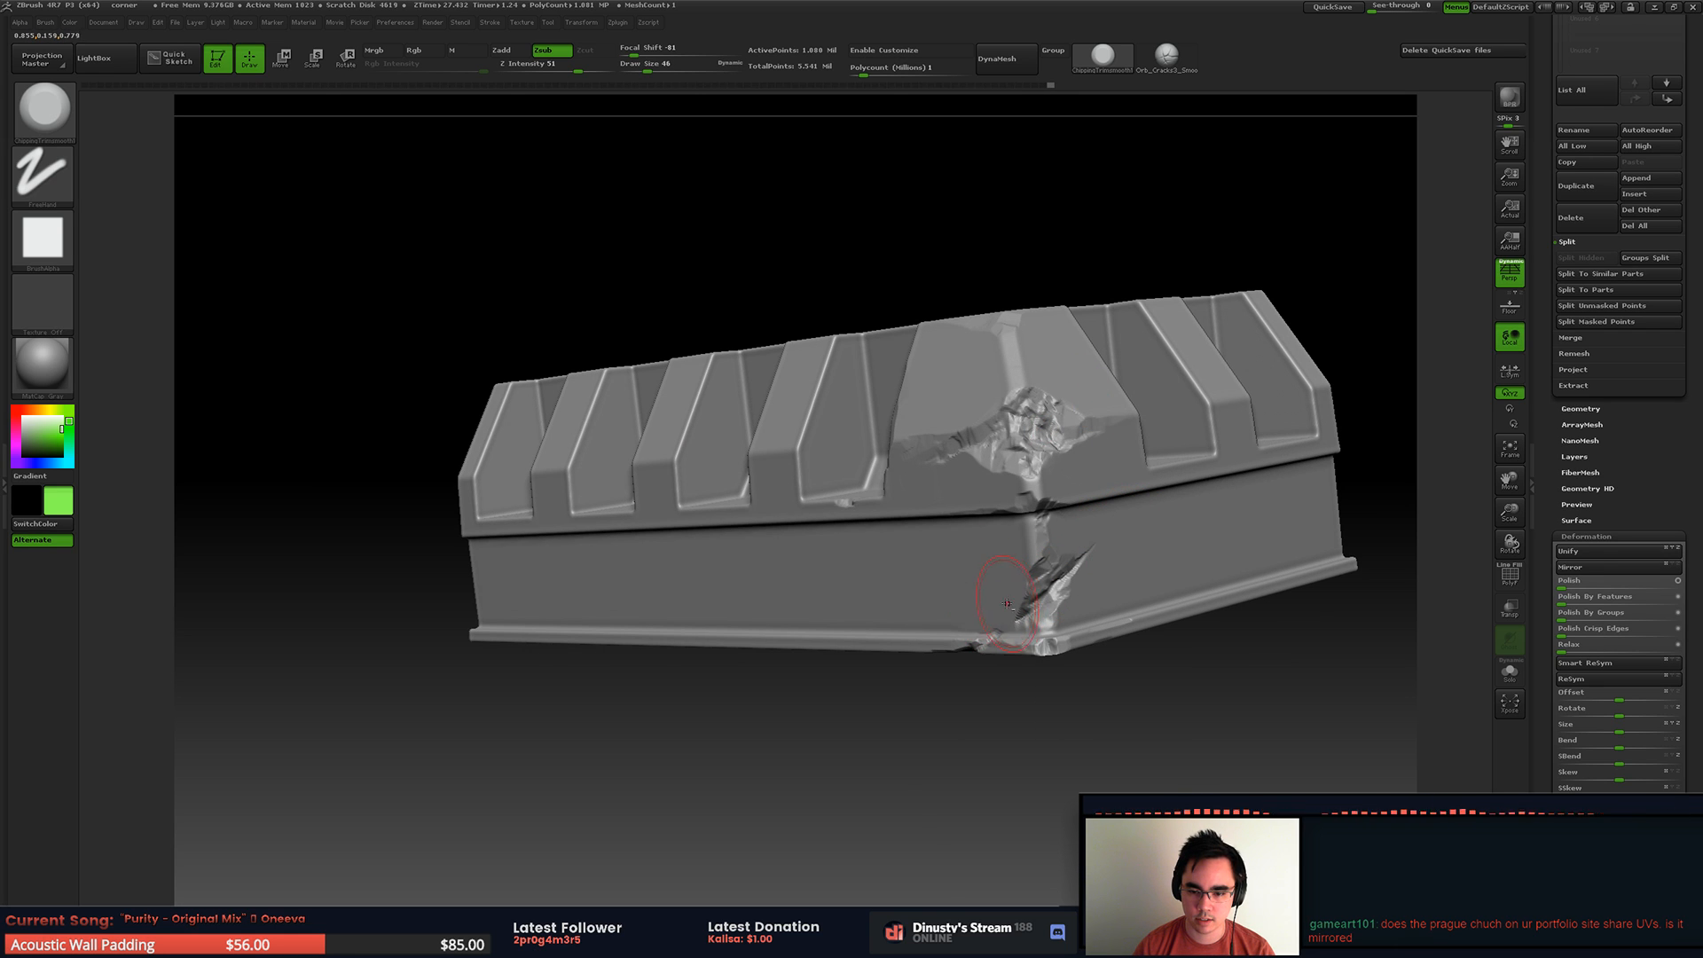
right_click_drag(1008, 588, 1022, 545)
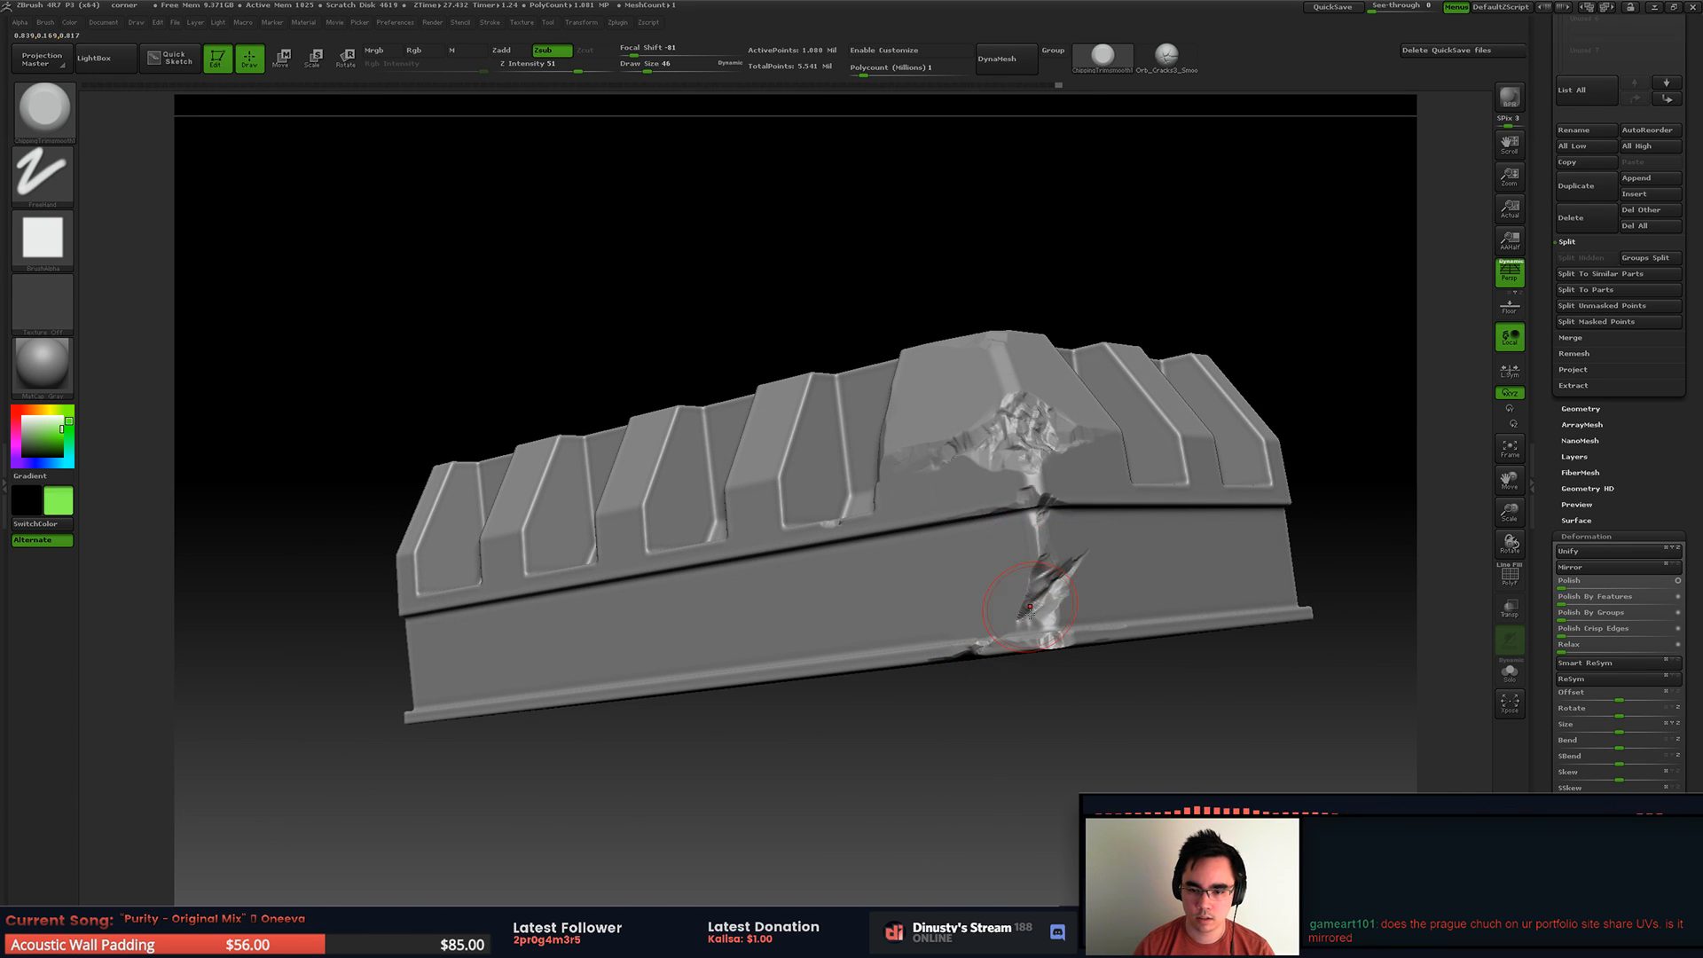
key("space")
left_click_drag(1037, 545, 1118, 636)
key("f")
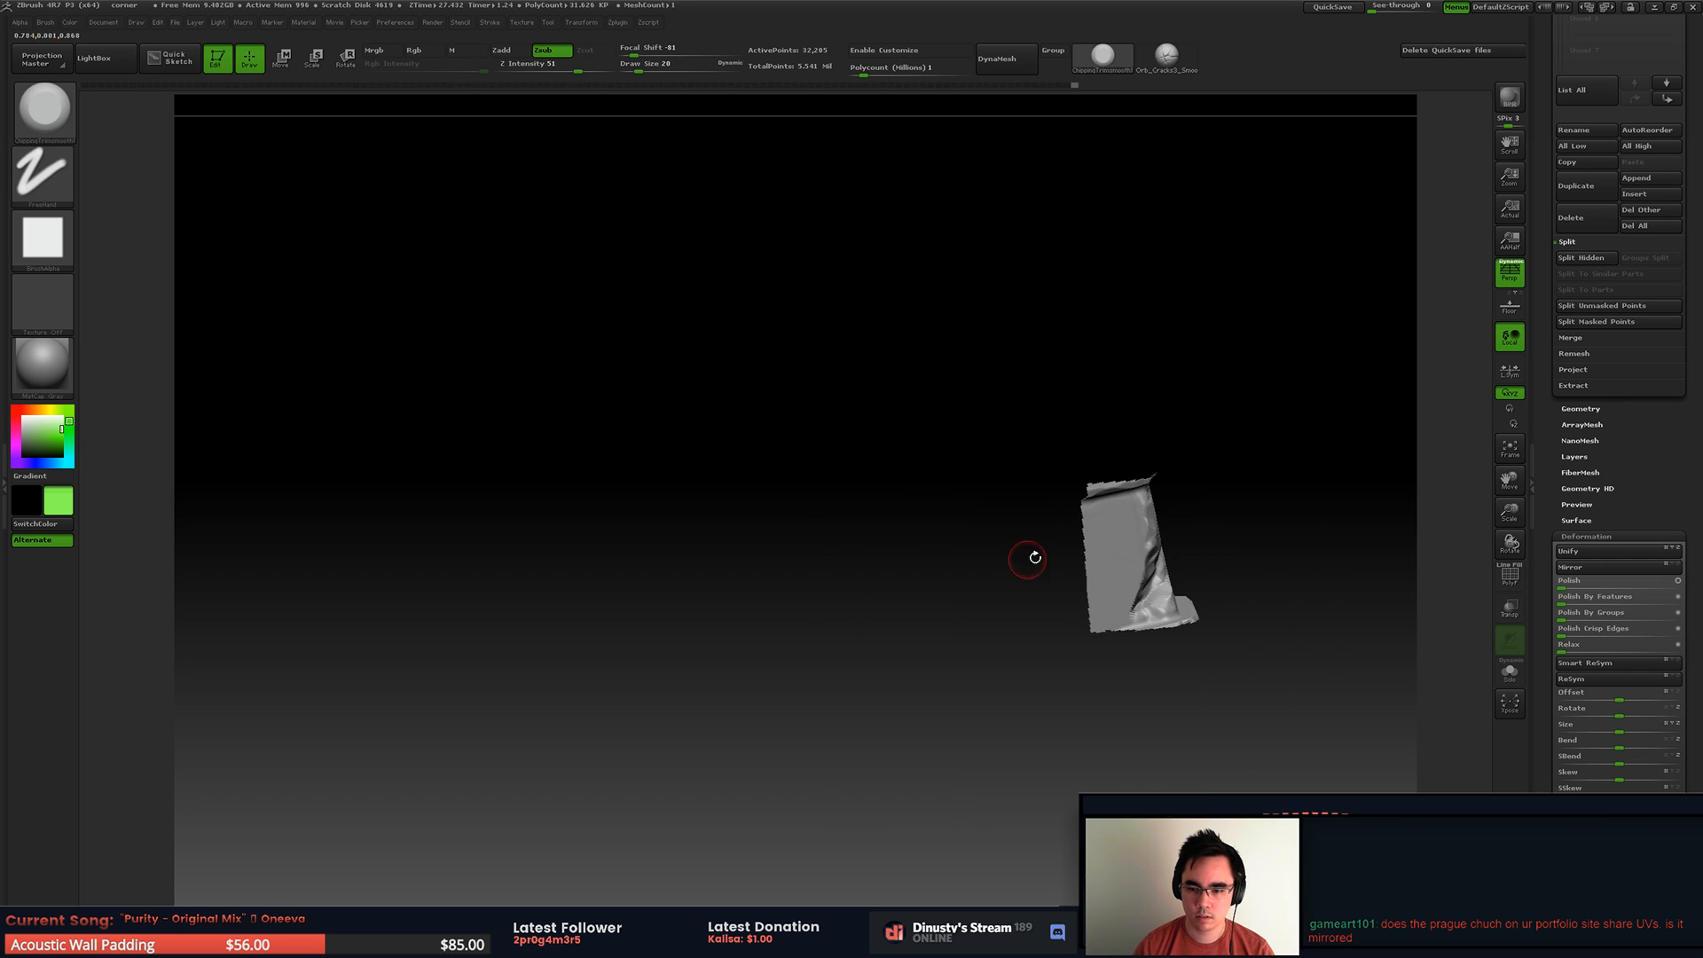
left_click(1008, 559, "ctrl+shift")
key("f")
Step: Isolate the ribbed upper section beside the broken corner and set the Draw Size to 25
mouse_move(1084, 506)
right_mouse_down()
mouse_move(1074, 488)
mouse_move(1095, 510)
mouse_move(1128, 428)
mouse_move(1136, 506)
mouse_move(1186, 469)
mouse_move(1187, 419)
right_mouse_up()
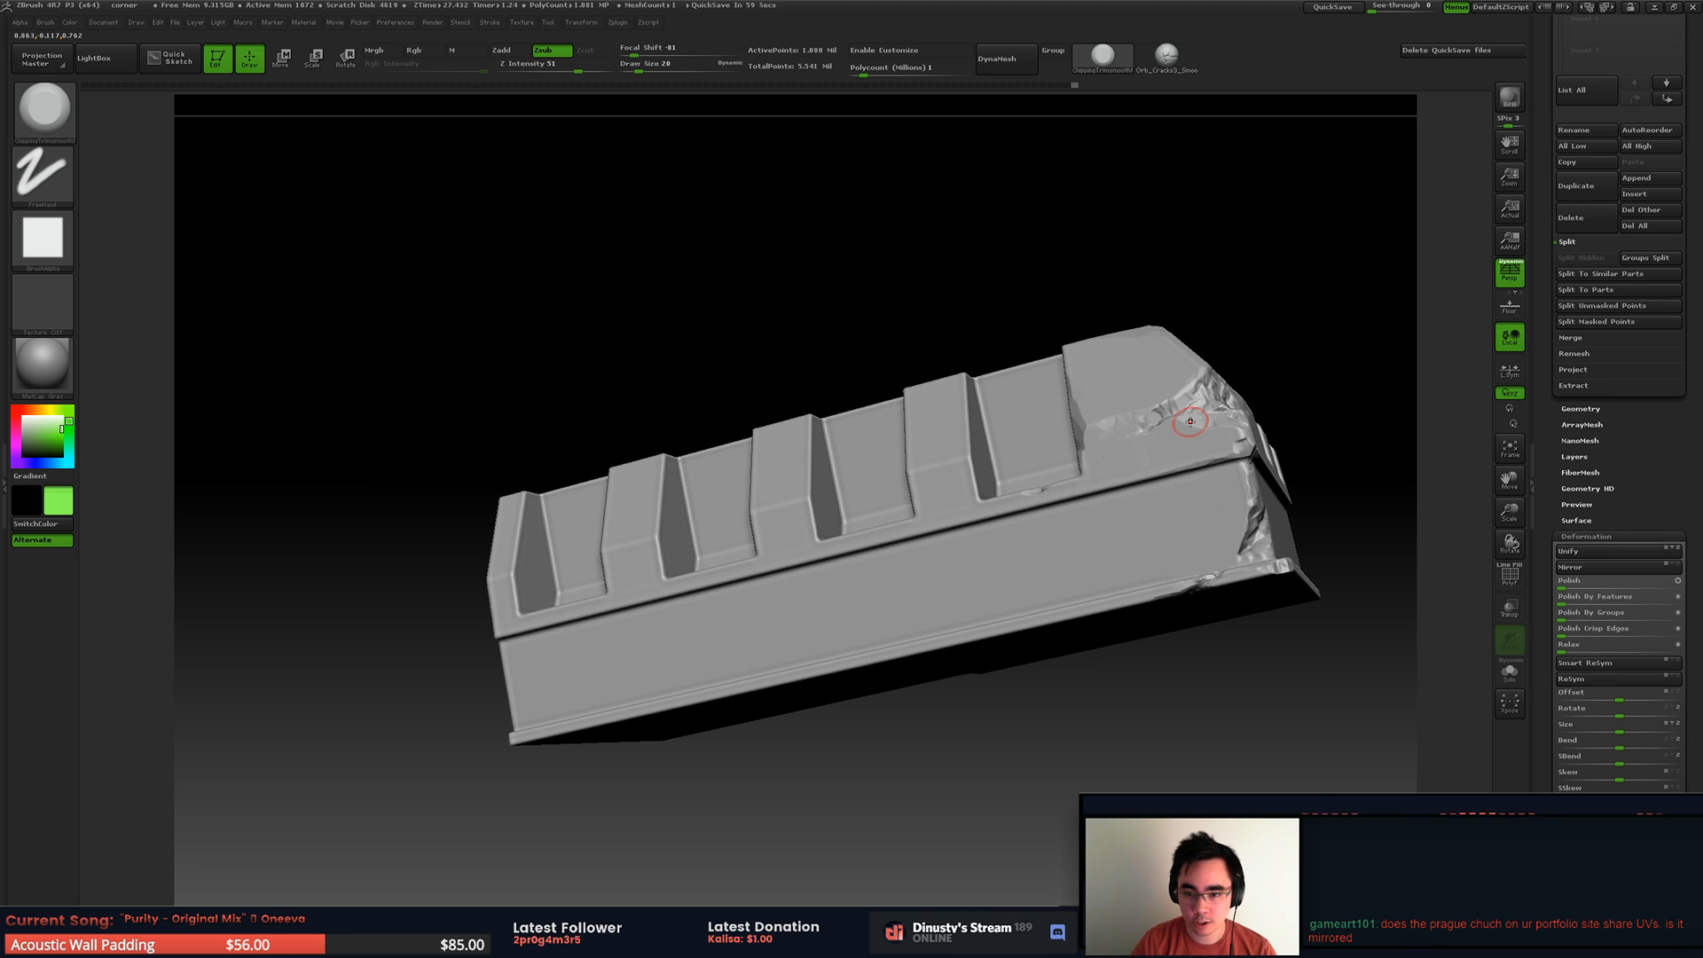
right_click_drag(1075, 494, 955, 455)
left_click_drag(778, 285, 1084, 628, "ctrl+shift")
right_click_drag(872, 515, 987, 552, "ctrl")
mouse_move(986, 552)
right_mouse_down()
mouse_move(860, 456)
mouse_move(786, 468)
mouse_move(920, 433)
mouse_move(946, 382)
mouse_move(978, 406)
right_mouse_up()
key("space")
left_click(943, 437)
Step: Chip the vertical edges and upper corner of the raised rib next to the broken corner
left_click_drag(874, 486, 933, 376)
right_click_drag(947, 355, 917, 405)
left_click_drag(880, 569, 894, 486)
mouse_move(869, 441)
right_mouse_down("alt")
mouse_move(948, 423)
mouse_move(870, 407)
mouse_move(858, 434)
right_mouse_up("alt")
left_click_drag(836, 437, 837, 336)
mouse_move(843, 328)
right_mouse_down()
mouse_move(885, 464)
mouse_move(851, 310)
right_mouse_up()
mouse_move(852, 311)
right_mouse_down("ctrl")
mouse_move(844, 342)
mouse_move(874, 284)
mouse_move(804, 440)
mouse_move(751, 430)
right_mouse_up("ctrl")
mouse_move(743, 371)
left_mouse_down()
mouse_move(721, 429)
mouse_move(720, 364)
mouse_move(794, 377)
left_mouse_up()
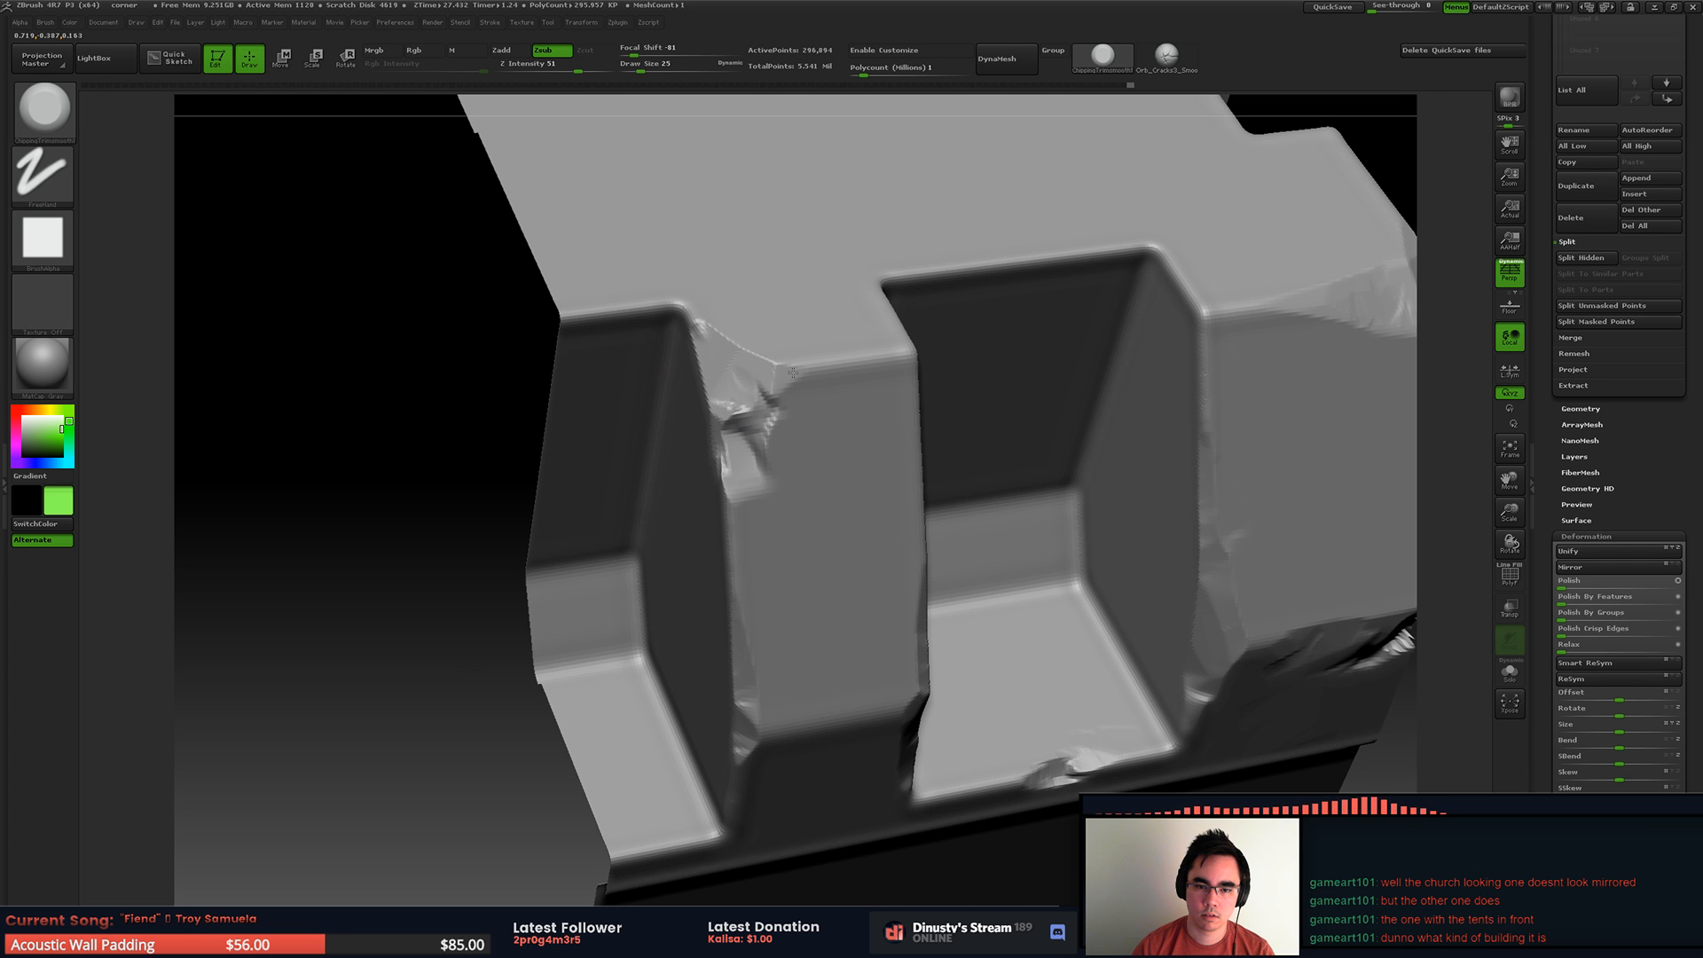
Step: Chip the recess's upper edge and the adjoining rib corner on the isolated upper section
mouse_move(837, 308)
right_mouse_down()
mouse_move(800, 314)
mouse_move(852, 341)
right_mouse_up()
left_click_drag(863, 356, 983, 365)
right_click_drag(983, 365, 1065, 396)
mouse_move(1096, 440)
left_mouse_down()
mouse_move(1102, 479)
mouse_move(1122, 465)
left_mouse_up()
right_click_drag(784, 497, 600, 536)
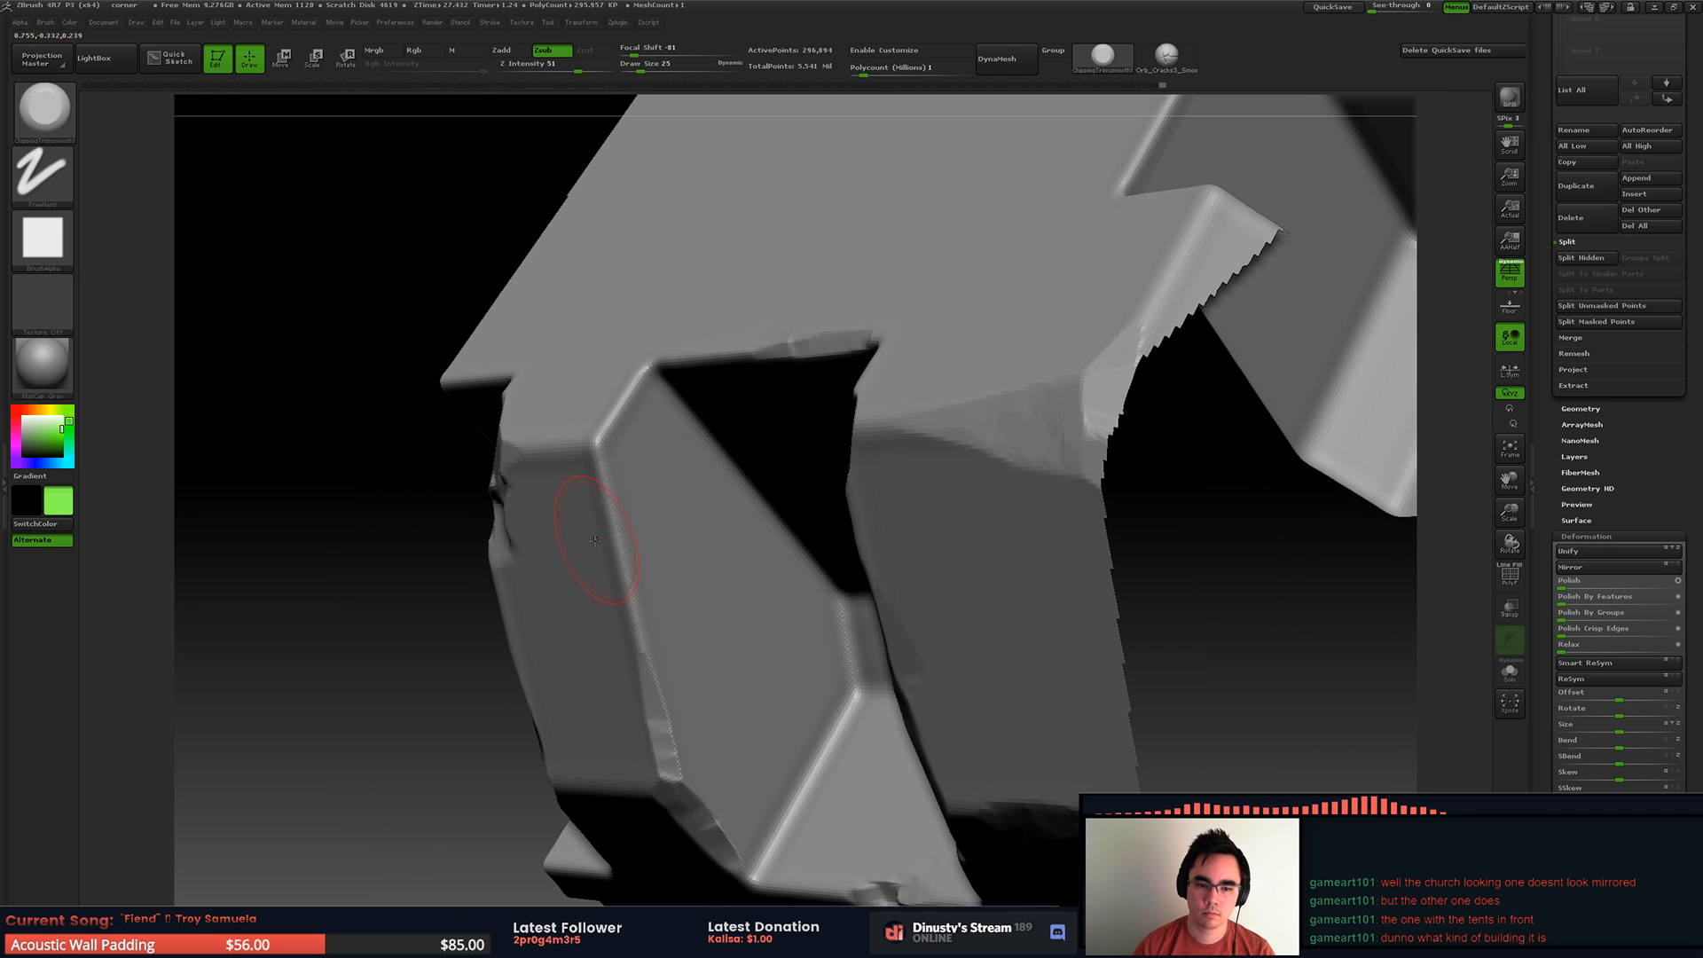
Step: Wear down the next rib's vertical edge and carve a chip into its upper corner
left_click_drag(600, 502, 594, 461)
key("ctrl+z")
left_click_drag(623, 554, 601, 435)
mouse_move(604, 398)
right_mouse_down()
mouse_move(798, 361)
mouse_move(893, 449)
right_mouse_up()
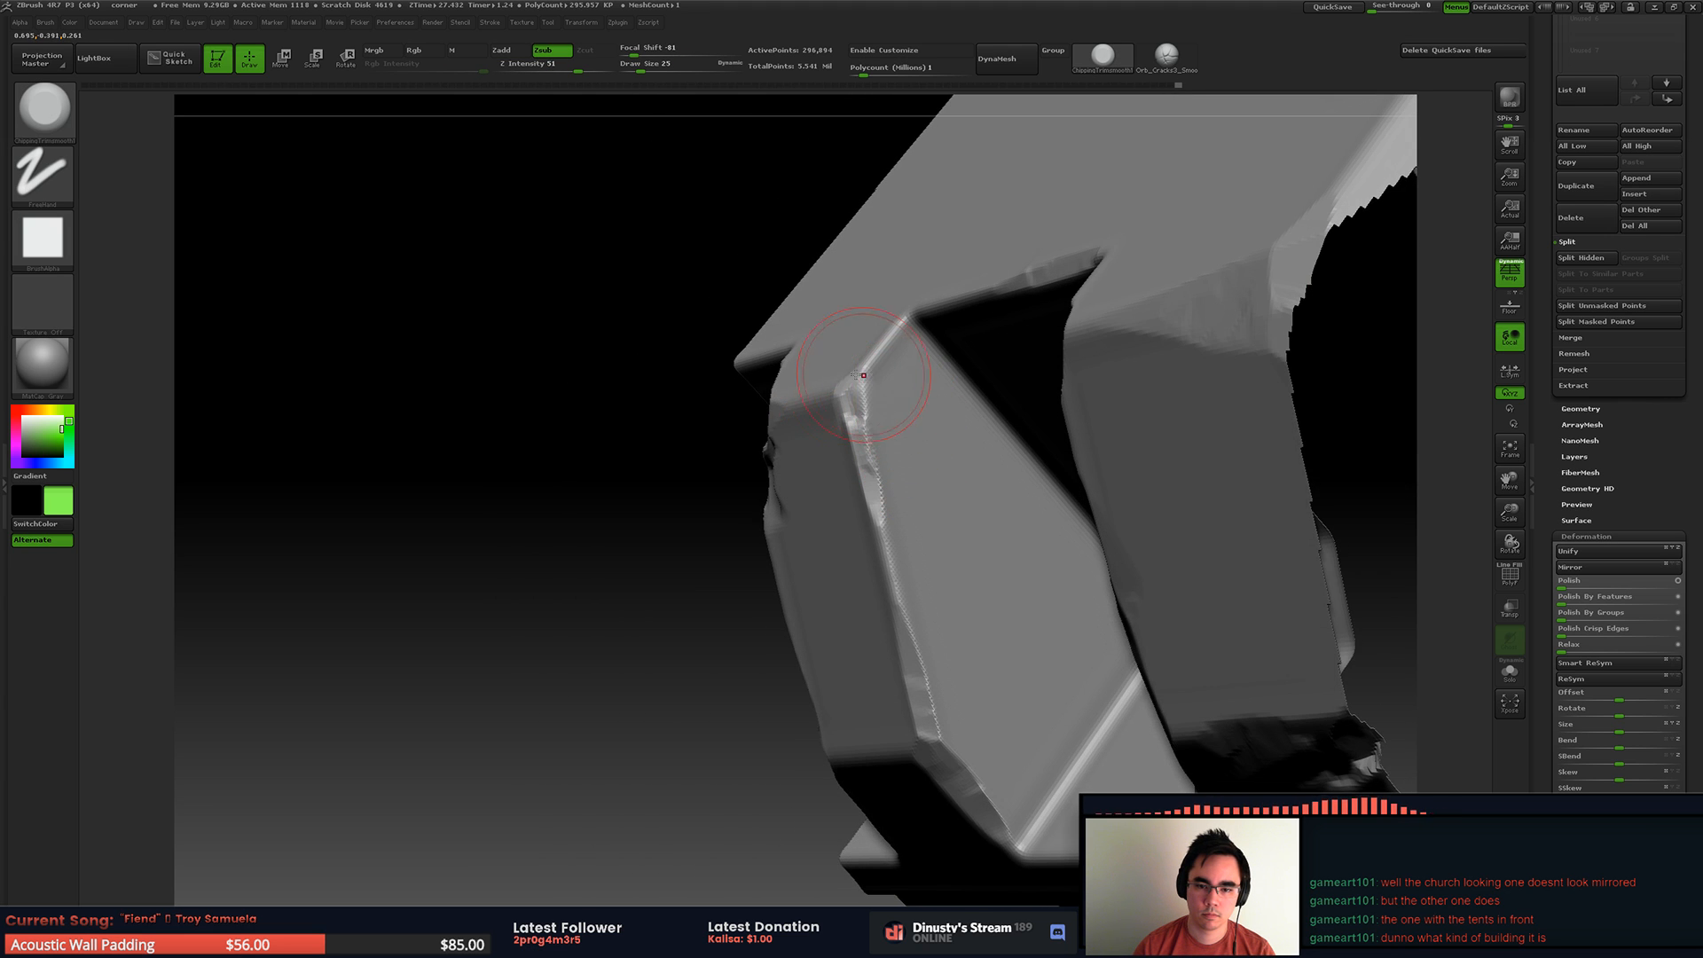
left_click_drag(849, 378, 857, 342)
mouse_move(857, 342)
right_mouse_down()
mouse_move(985, 390)
mouse_move(954, 425)
mouse_move(887, 410)
right_mouse_up()
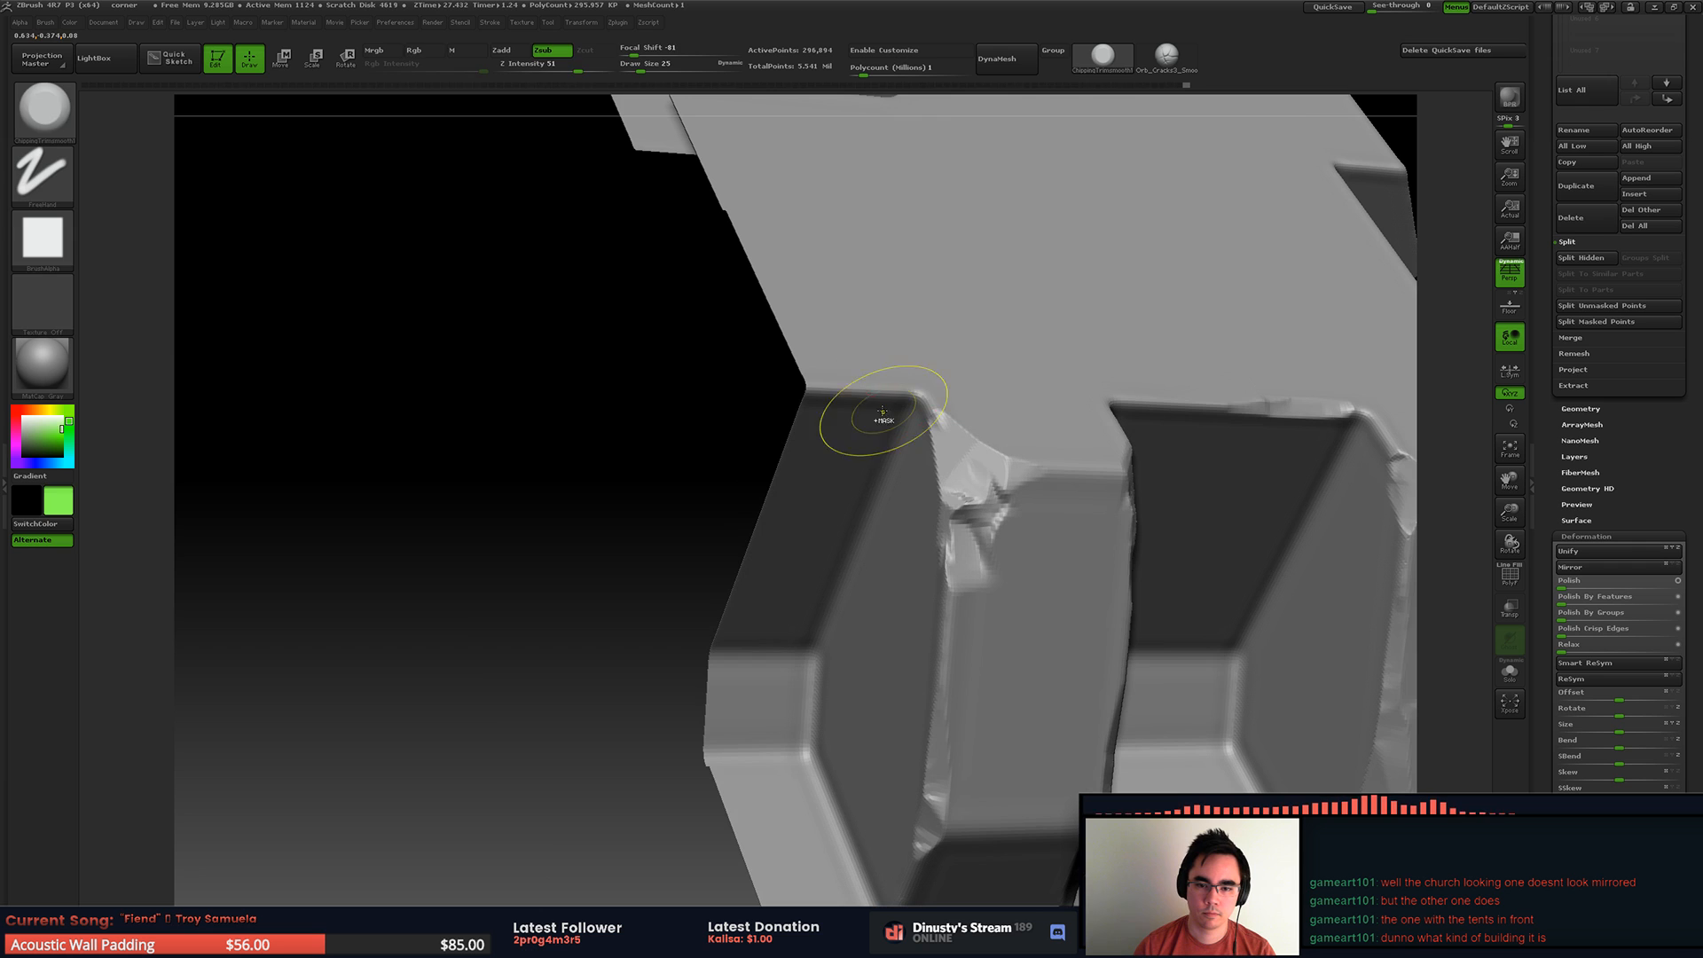
Step: Unhide the mesh and isolate the lower ledge and trim strip in front of the recesses
left_click(646, 467, "ctrl+shift")
right_click_drag(692, 399, 763, 382)
key("f")
left_click_drag(749, 489, 1039, 597, "ctrl+shift")
right_click_drag(966, 555, 940, 563)
right_click_drag(940, 563, 955, 600, "ctrl")
mouse_move(955, 599)
right_mouse_down("ctrl")
mouse_move(965, 635)
mouse_move(887, 426)
right_mouse_up("ctrl")
right_click_drag(887, 426, 863, 358)
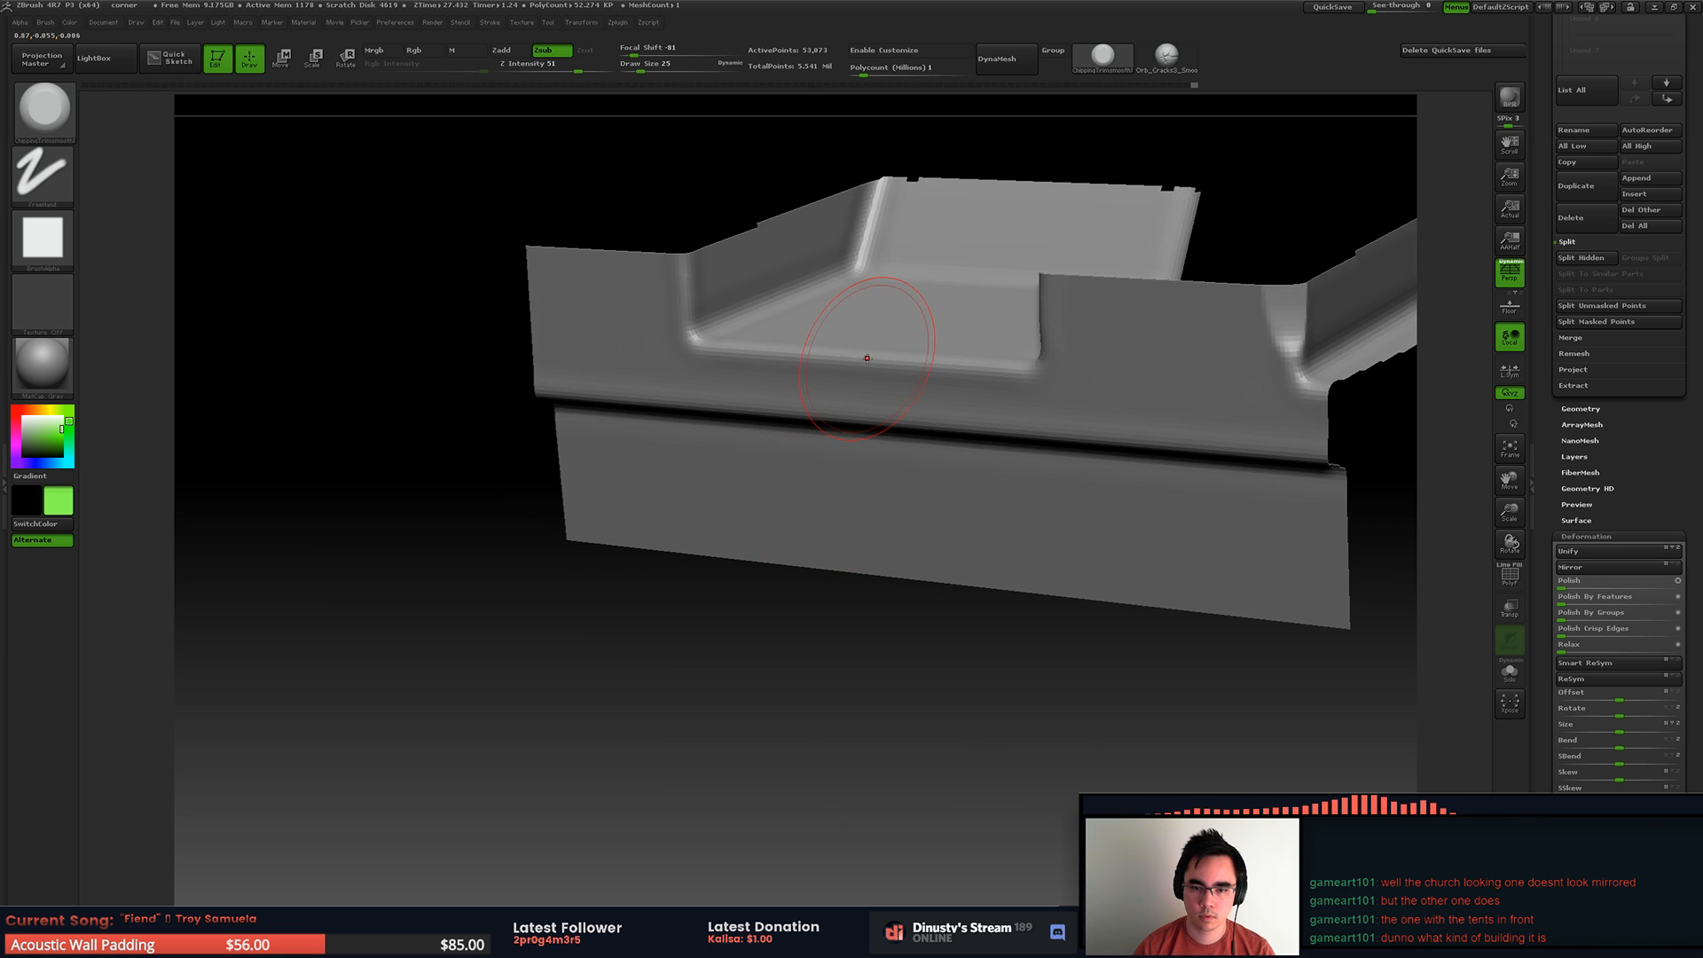
Step: Chip the isolated ledge's front edge below the recesses, adjusting the brush size between strokes
left_click_drag(948, 367, 1020, 366)
mouse_move(1029, 366)
right_mouse_down()
mouse_move(1083, 361)
mouse_move(794, 277)
mouse_move(816, 302)
right_mouse_up()
key("space")
left_click_drag(885, 434, 878, 435)
mouse_move(887, 506)
right_mouse_down()
mouse_move(621, 635)
mouse_move(642, 574)
mouse_move(799, 560)
right_mouse_up()
mouse_move(468, 689)
left_mouse_down("ctrl")
mouse_move(1274, 476)
mouse_move(1298, 453)
left_mouse_up("ctrl")
mouse_move(1224, 464)
right_mouse_down()
mouse_move(1053, 439)
mouse_move(926, 381)
mouse_move(952, 404)
right_mouse_up()
left_click_drag(961, 408, 986, 410)
left_click_drag(1016, 412, 1121, 421)
Step: Extend the wear along the ledge's lower edge, finishing with a finer brush at Draw Size 12
mouse_move(539, 366)
left_mouse_down()
mouse_move(482, 364)
mouse_move(614, 373)
left_mouse_up()
right_click_drag(695, 358, 573, 501, "ctrl")
right_click_drag(638, 520, 684, 323, "alt")
key("ctrl+z")
right_click_drag(855, 352, 896, 417, "alt")
mouse_move(895, 417)
right_mouse_down()
mouse_move(940, 444)
mouse_move(963, 519)
right_mouse_up()
key("space")
left_click_drag(1027, 427, 998, 429)
right_click_drag(939, 418, 435, 427)
Step: Isolate the remaining length of the ledge and trim strip toward the undamaged end
left_click_drag(340, 482, 955, 563, "ctrl+shift")
key("f")
right_click_drag(615, 485, 730, 532)
key("f")
left_click_drag(386, 690, 1251, 536, "ctrl")
key("f")
right_click_drag(717, 520, 766, 527)
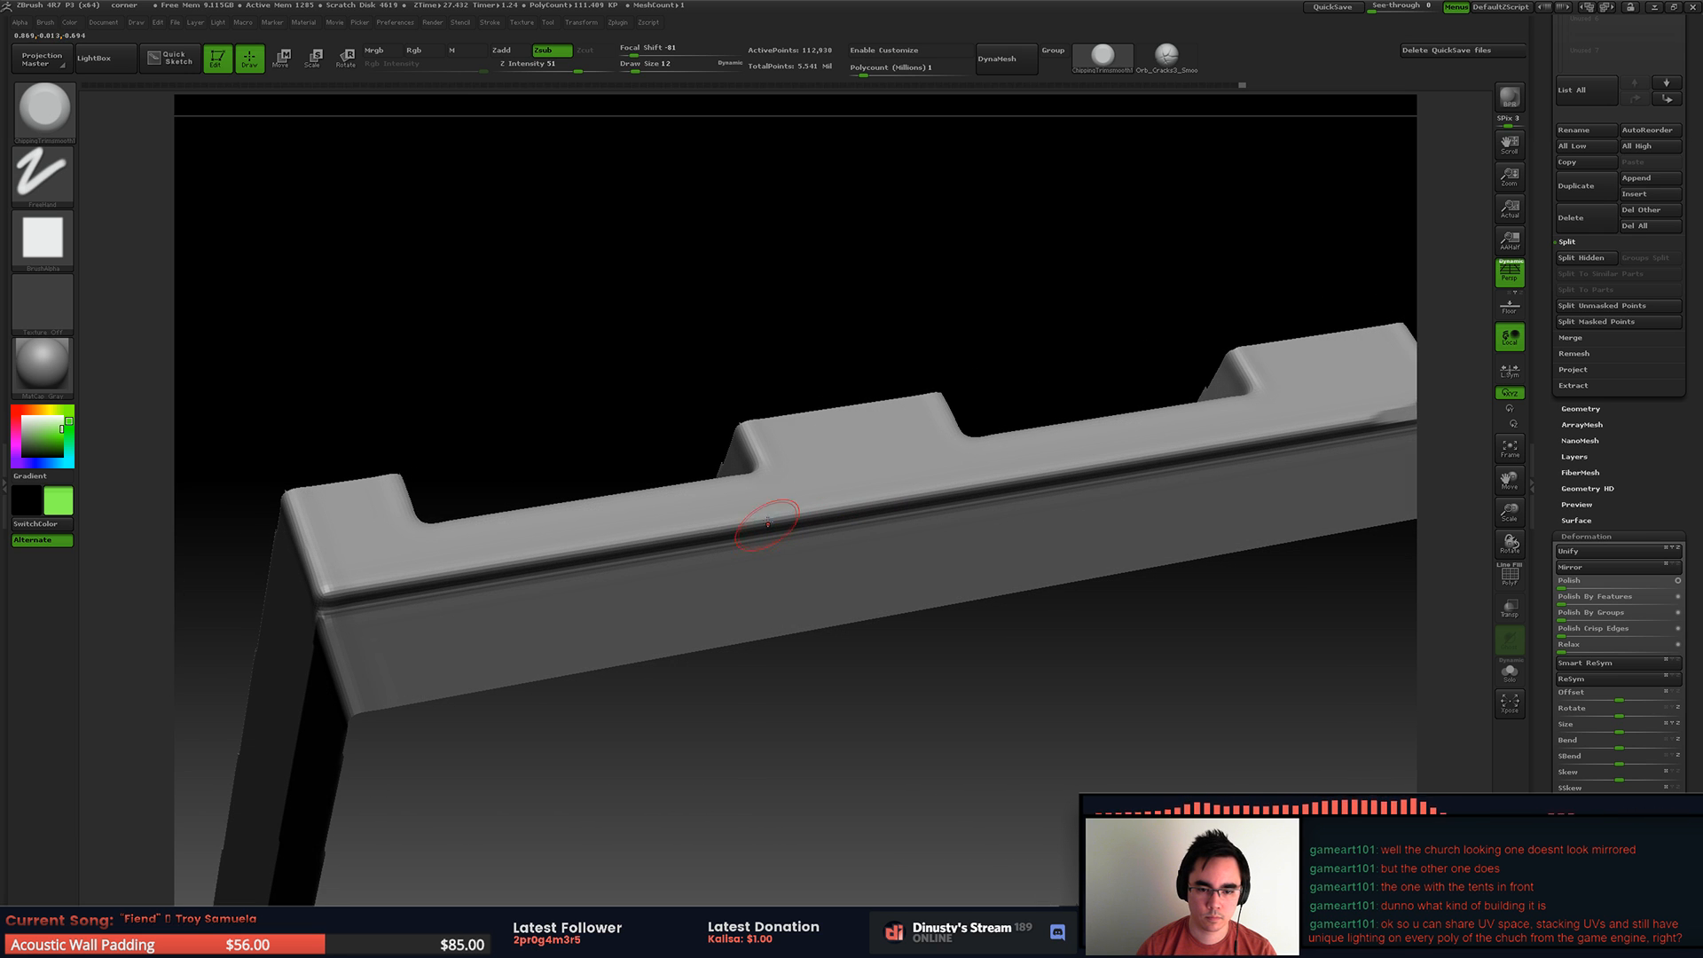
Step: Set the Draw Size to 22 and carve a large chip into the ledge below the end recess
key("space")
left_click_drag(711, 528, 795, 518)
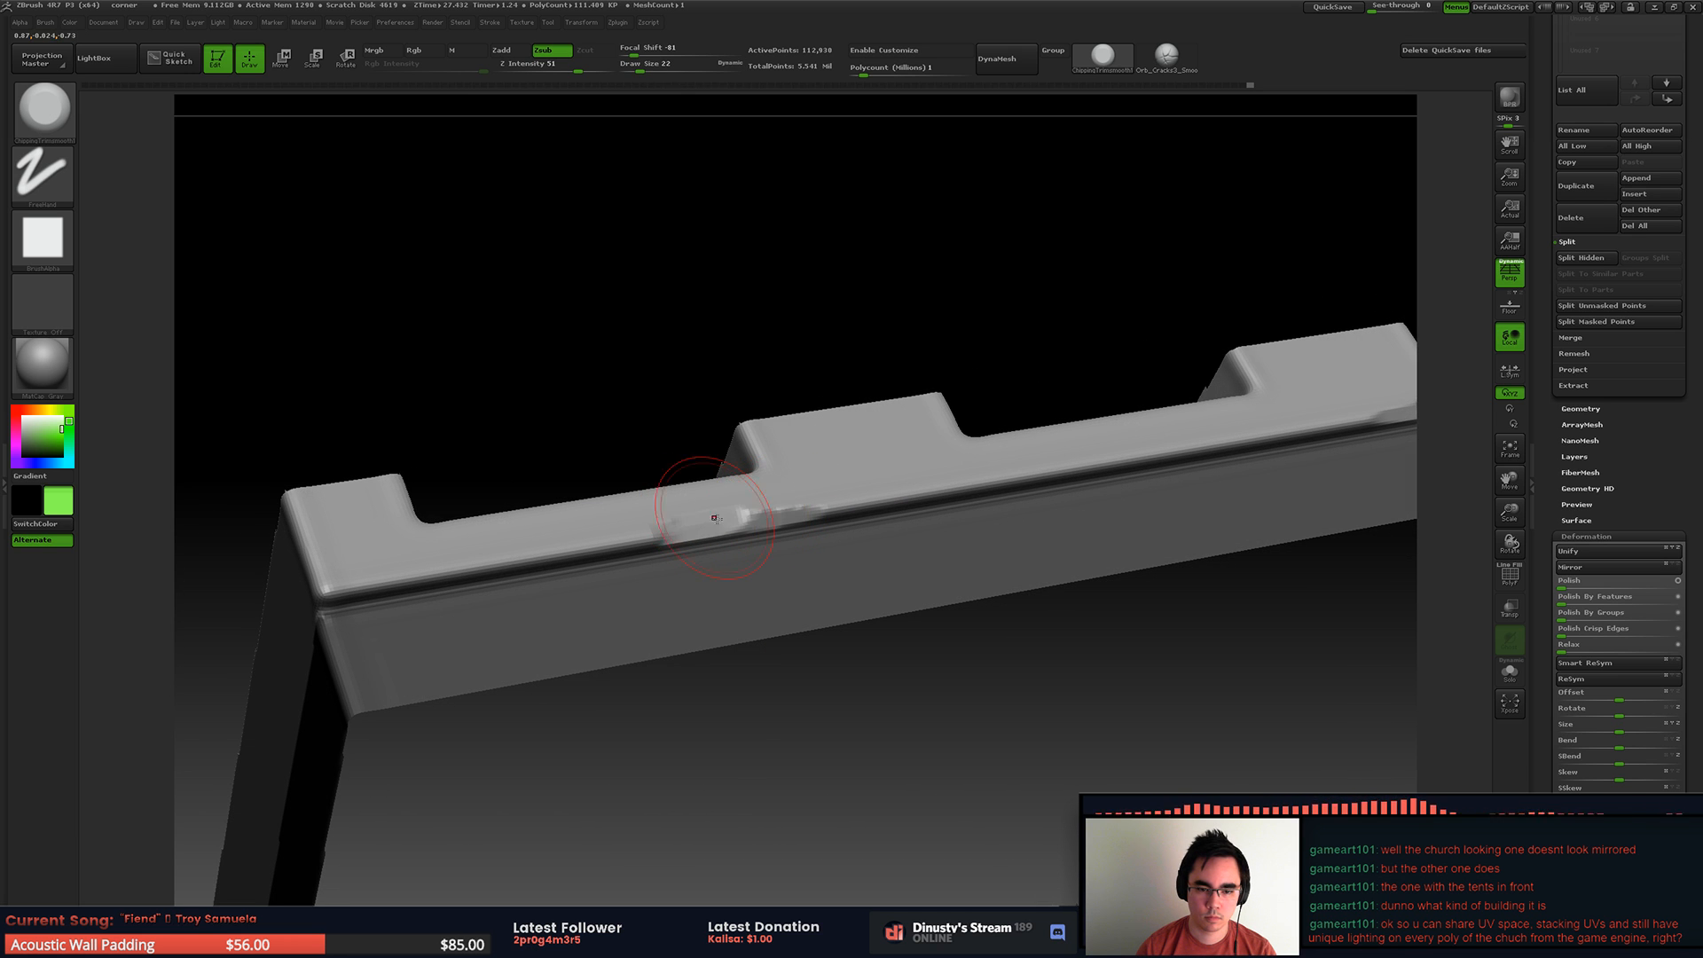
mouse_move(717, 517)
right_mouse_down()
mouse_move(696, 527)
mouse_move(668, 494)
mouse_move(600, 530)
right_mouse_up()
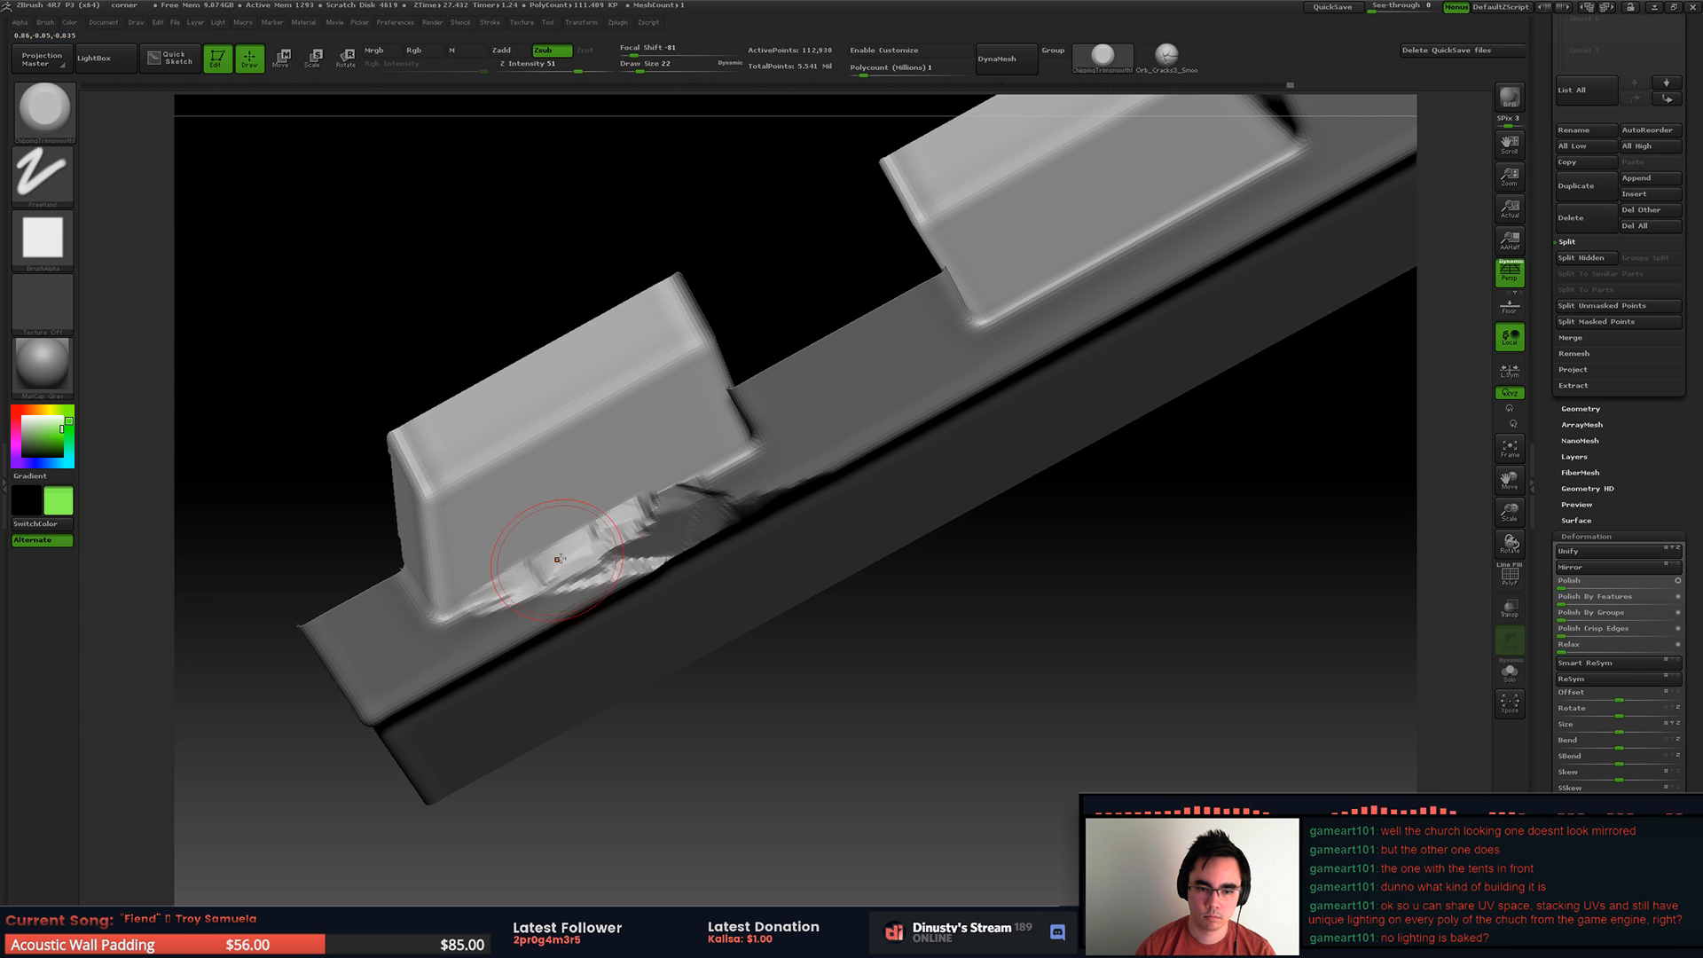
key("ctrl+z")
left_click_drag(609, 541, 607, 547)
mouse_move(599, 532)
right_mouse_down()
mouse_move(566, 572)
mouse_move(544, 524)
mouse_move(851, 600)
right_mouse_up()
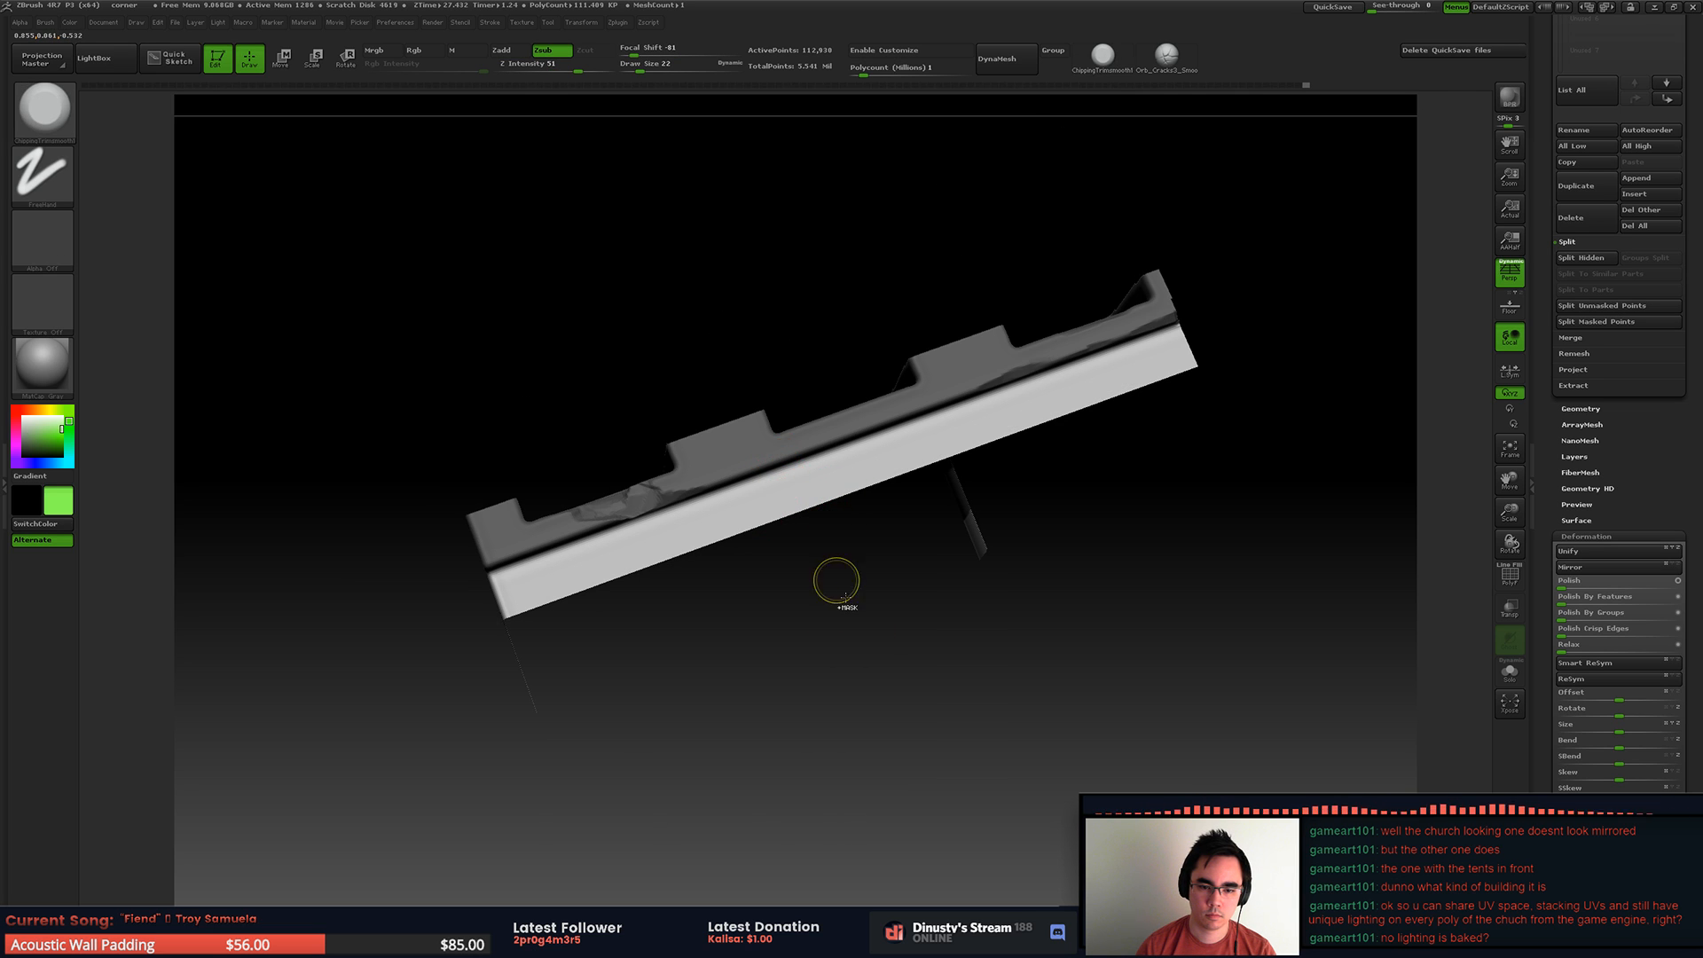
Step: Chip the ledge along the front lip of the middle recess
right_click_drag(901, 597, 833, 483)
mouse_move(972, 535)
right_mouse_down()
mouse_move(863, 479)
mouse_move(867, 498)
mouse_move(805, 422)
right_mouse_up()
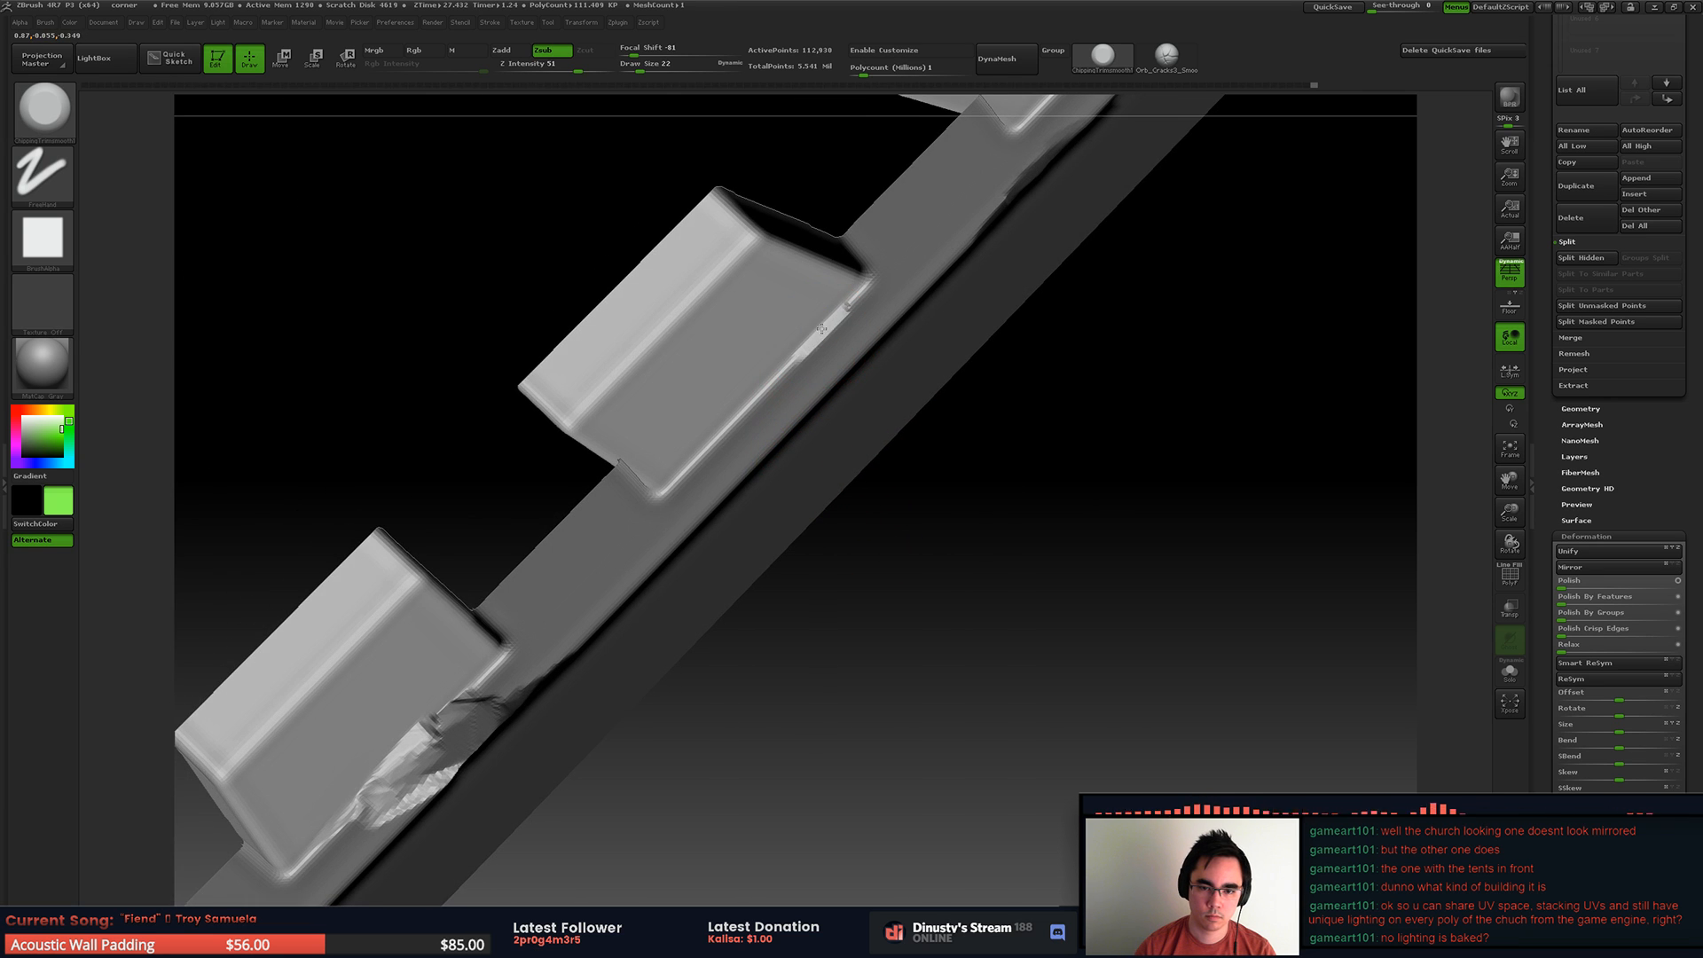
right_click_drag(695, 479, 705, 522)
left_click_drag(705, 522, 773, 457)
mouse_move(980, 279)
right_mouse_down()
mouse_move(992, 263)
mouse_move(765, 494)
right_mouse_up()
Step: Set the Draw Size to 5 and add fine nicks along the ledge's lower edge above the trim
key("space")
left_click_drag(702, 590, 688, 592)
left_click_drag(694, 586, 675, 598)
left_click_drag(605, 663, 581, 683)
mouse_move(327, 837)
right_mouse_down("alt")
mouse_move(546, 595)
mouse_move(730, 461)
right_mouse_up("alt")
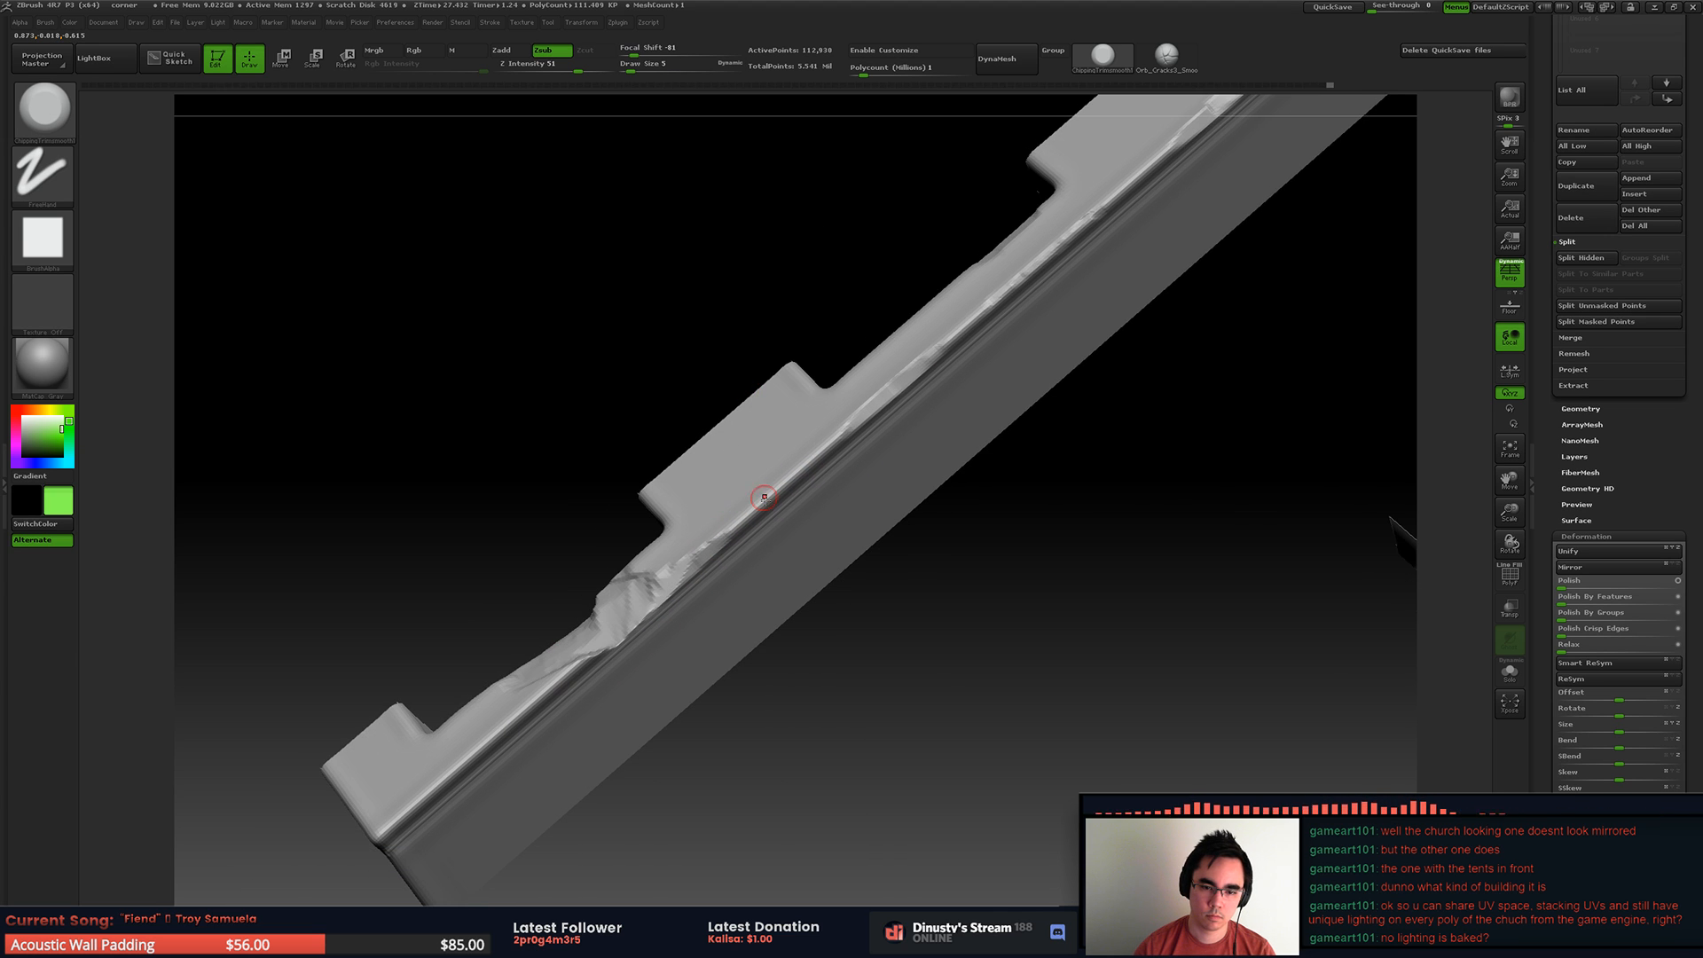
right_click_drag(853, 444, 932, 372, "ctrl")
right_click_drag(931, 373, 720, 433, "alt")
right_click_drag(721, 433, 860, 542, "ctrl")
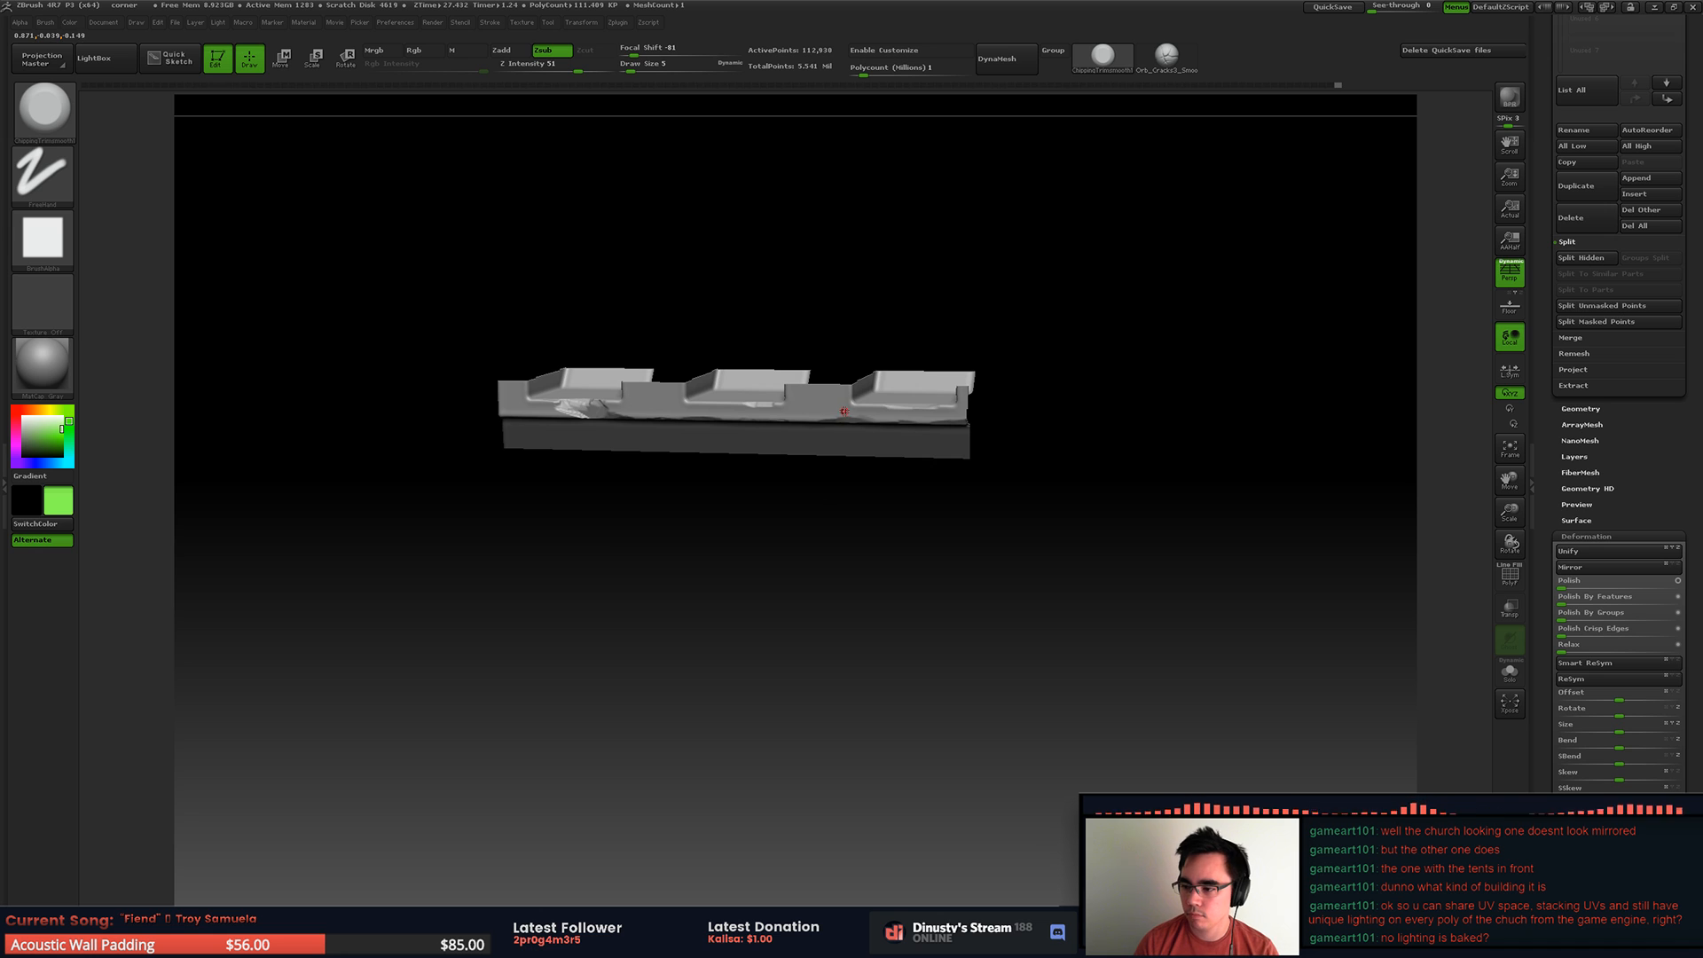
Step: Unhide the mesh and isolate the ribs and recesses together with the top surface and ledge
right_click_drag(767, 446, 915, 288)
left_click(1023, 440, "ctrl+shift")
right_click_drag(1023, 441, 879, 521)
right_click_drag(776, 487, 851, 346)
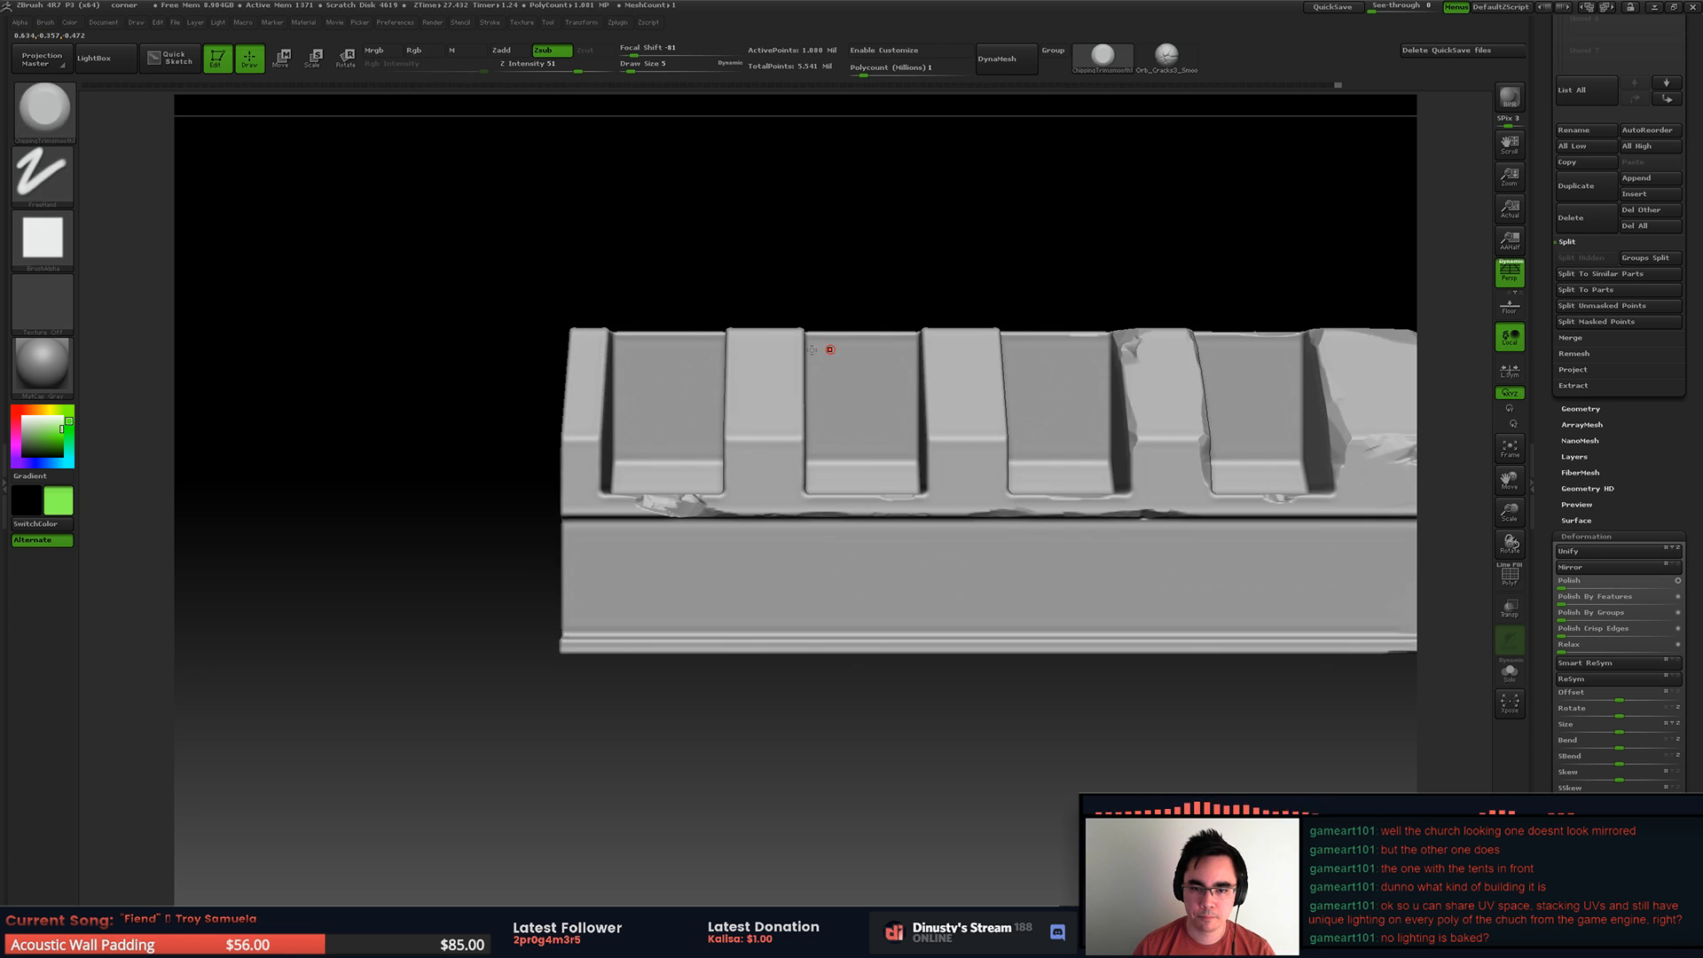
left_click_drag(506, 228, 1060, 466, "ctrl+shift")
right_click_drag(850, 365, 781, 382)
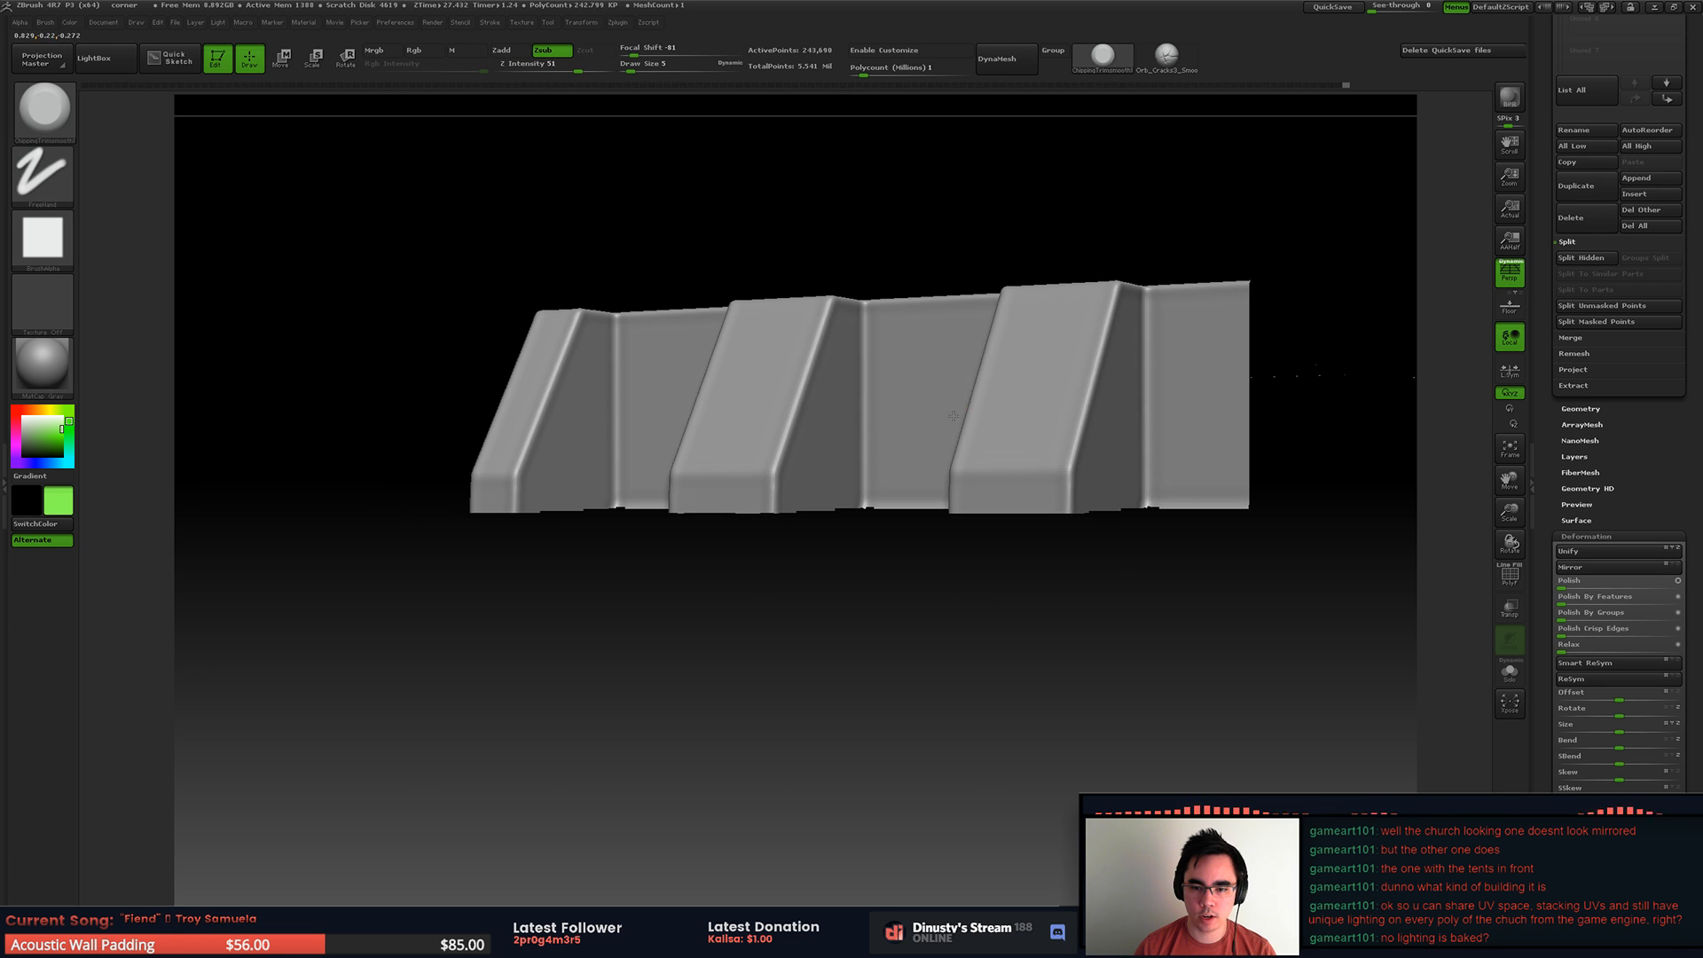
left_click(989, 539, "ctrl+shift")
right_click_drag(984, 426, 710, 383, "alt")
left_click_drag(492, 260, 1168, 566, "ctrl+shift")
right_click_drag(1036, 373, 946, 427)
key("f")
Step: Set the Draw Size to 22 and chip the middle rib's vertical edge, cutting a deep notch halfway down
key("space")
left_click_drag(834, 489, 844, 488)
right_click_drag(826, 482, 827, 510)
mouse_move(828, 510)
right_mouse_down("ctrl")
mouse_move(828, 542)
mouse_move(760, 449)
right_mouse_up("ctrl")
right_click_drag(687, 323, 690, 367)
key("ctrl+z")
left_click_drag(667, 387, 663, 297)
right_click_drag(661, 304, 689, 409)
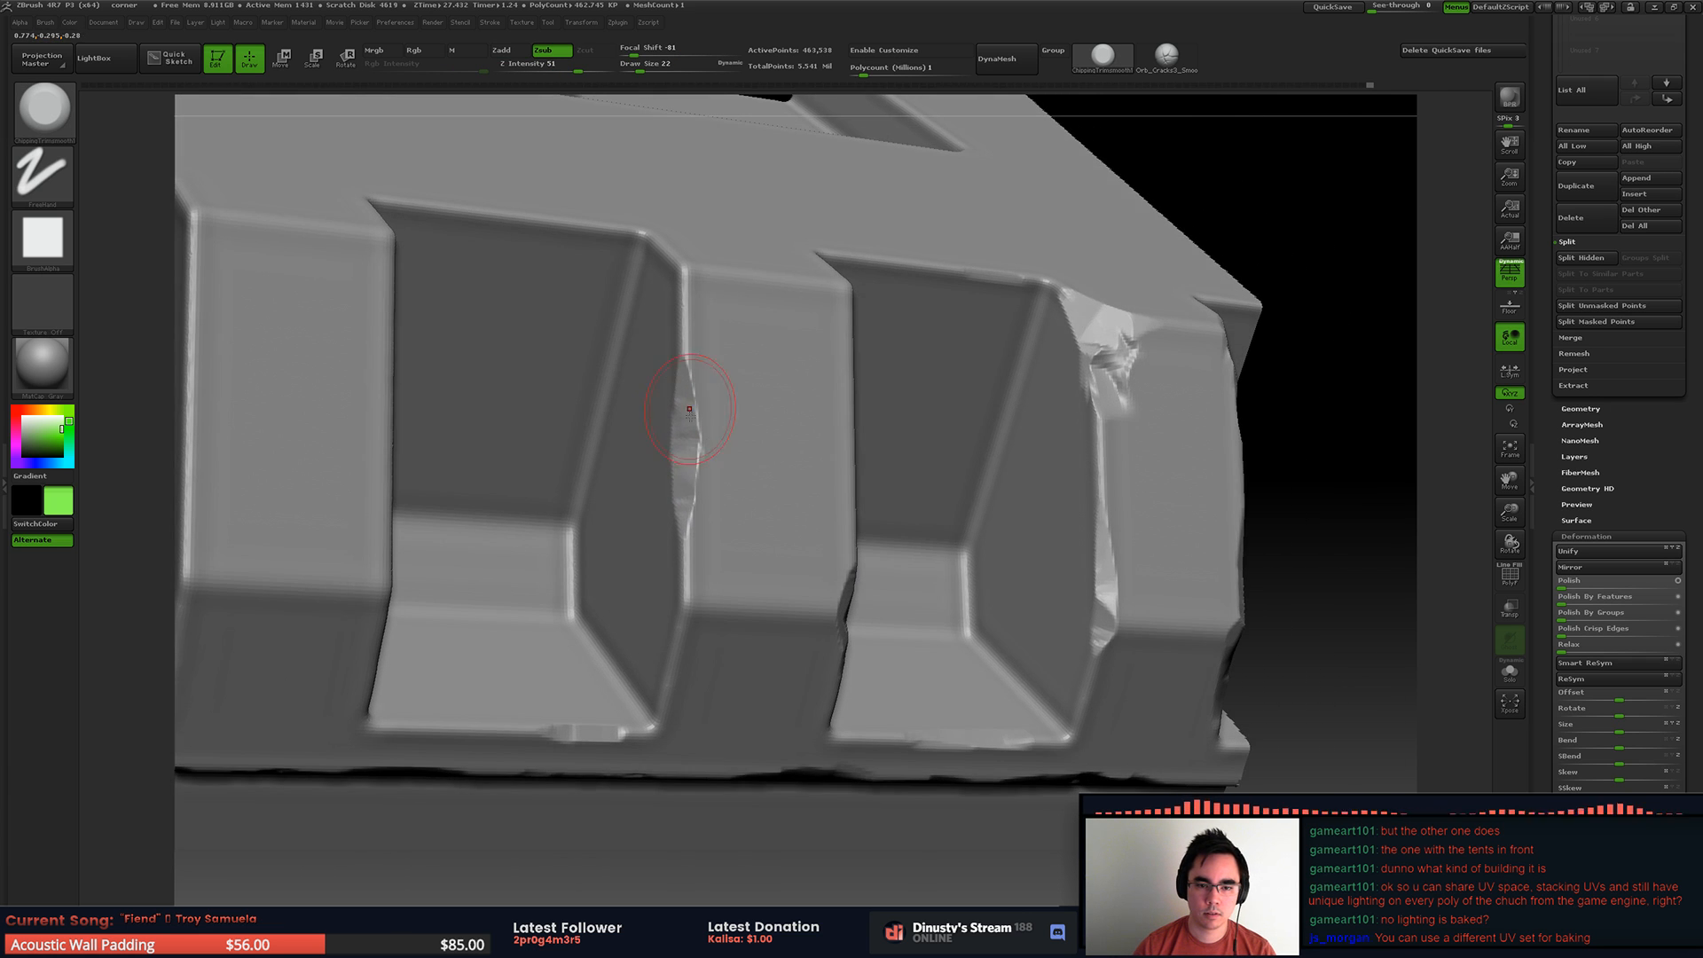
right_click_drag(730, 496, 718, 370)
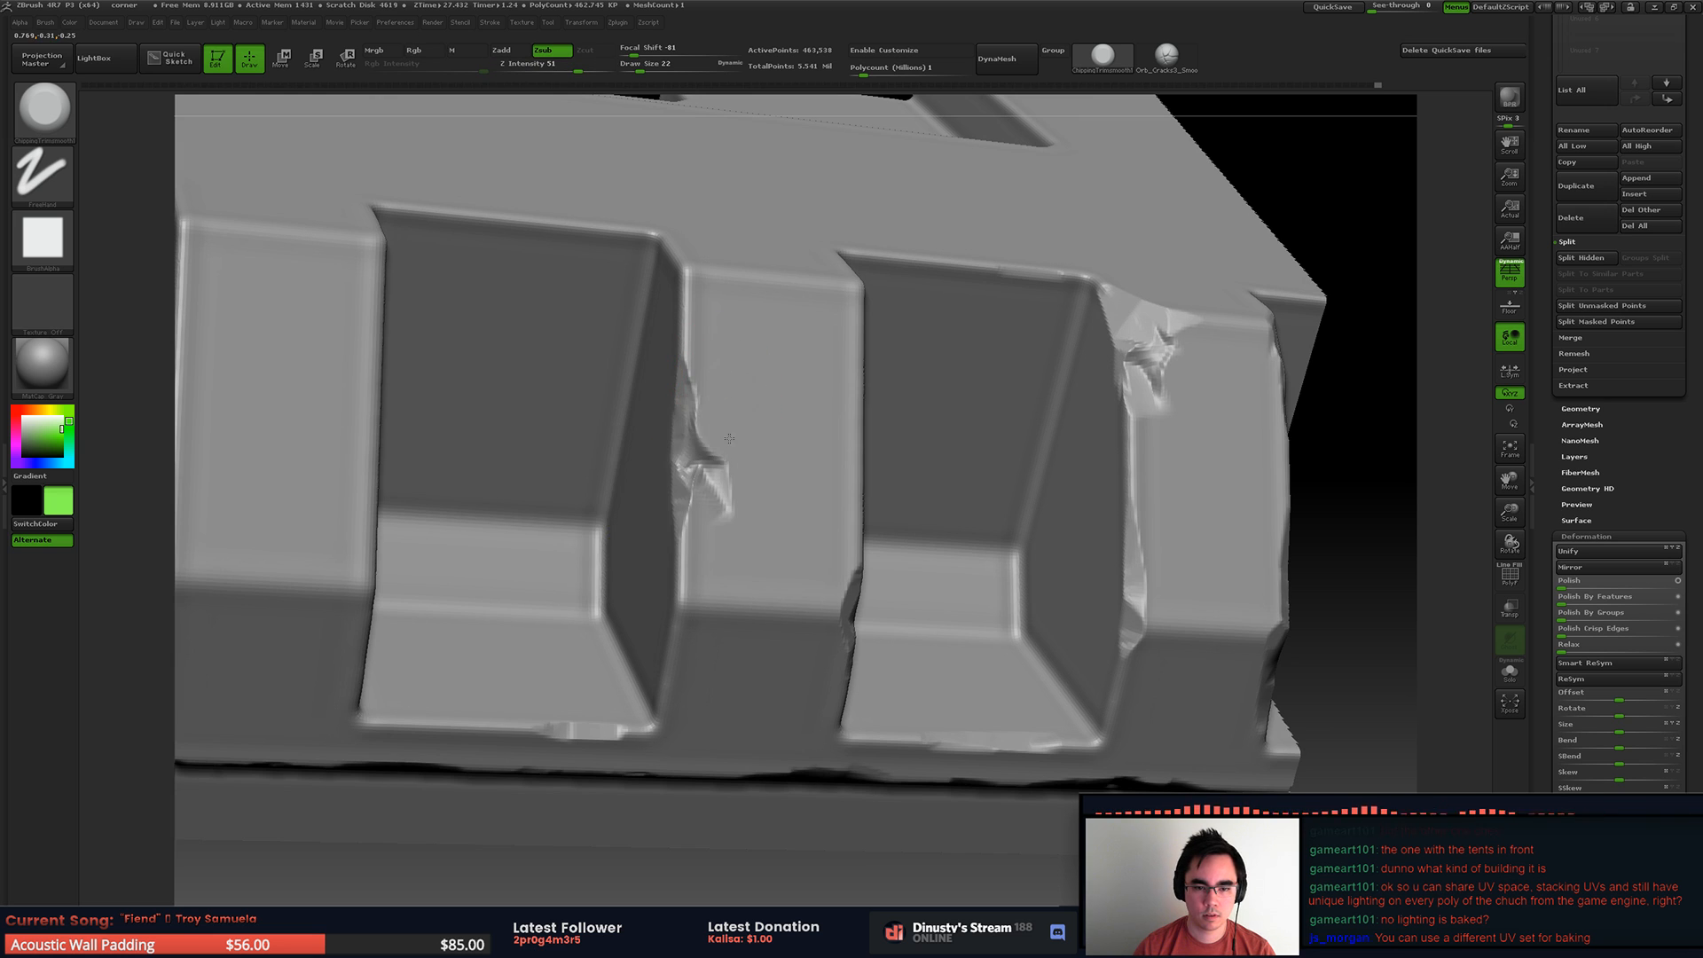
mouse_move(757, 478)
right_mouse_down()
mouse_move(715, 417)
mouse_move(727, 396)
right_mouse_up()
Step: Extend the middle rib's damage upward and chip its upper corner
key("space")
key("space")
mouse_move(722, 413)
left_mouse_down()
mouse_move(688, 351)
mouse_move(684, 266)
left_mouse_up()
mouse_move(685, 252)
right_mouse_down()
mouse_move(692, 293)
mouse_move(727, 283)
right_mouse_up()
left_click_drag(776, 401, 749, 266)
key("space")
left_click_drag(750, 272, 767, 357)
mouse_move(770, 359)
right_mouse_down("ctrl")
mouse_move(722, 311)
mouse_move(892, 305)
mouse_move(945, 282)
mouse_move(913, 221)
mouse_move(932, 250)
mouse_move(949, 224)
right_mouse_up("ctrl")
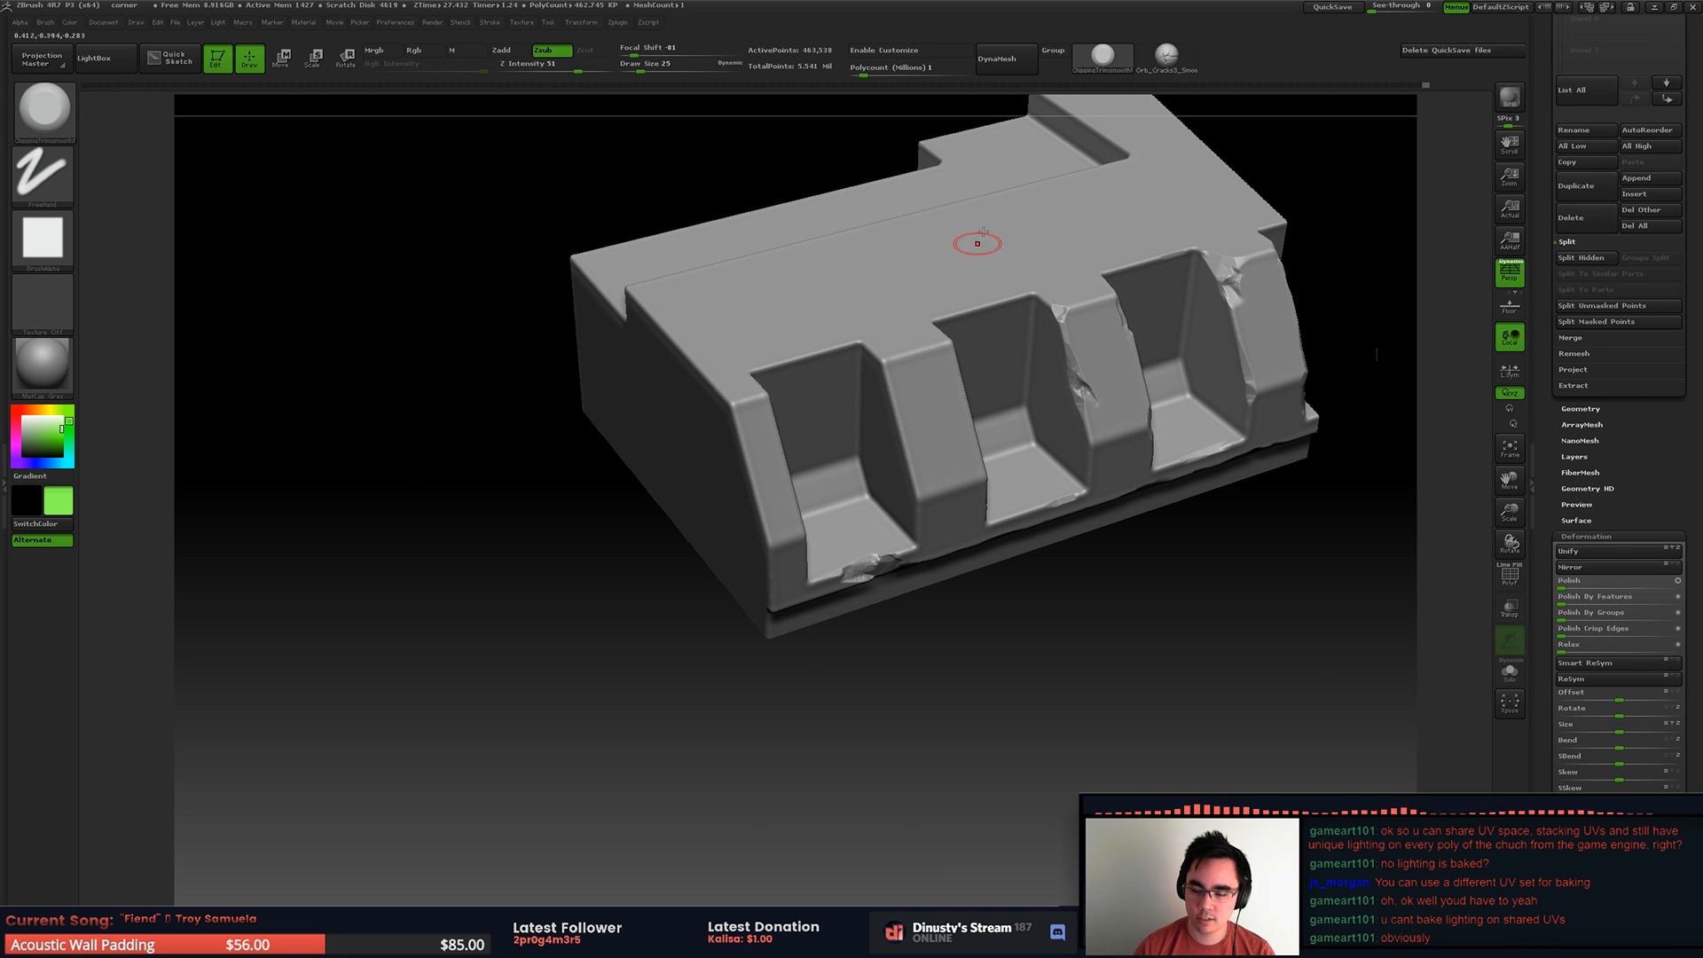
Step: Set the Draw Size to 31 and chip the vertical edge of the rib nearest the end rib
key("space")
left_click_drag(961, 298, 966, 280)
right_click_drag(958, 271, 925, 349, "ctrl")
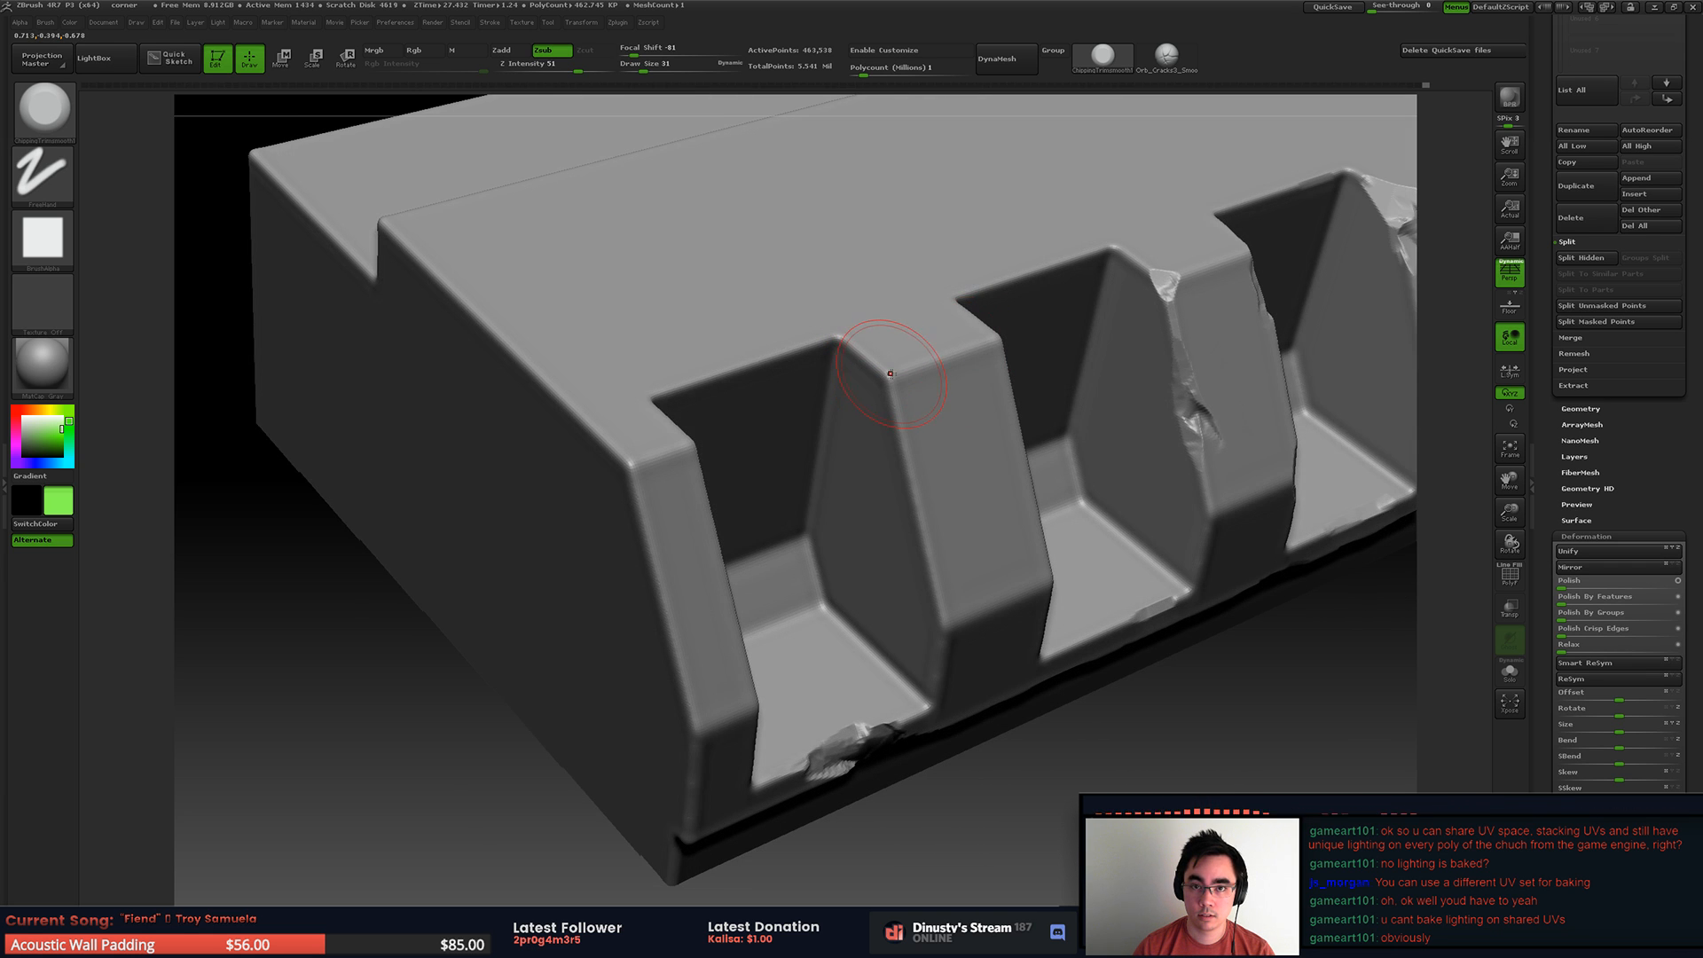
right_click_drag(850, 308, 863, 442)
left_click_drag(864, 441, 882, 446)
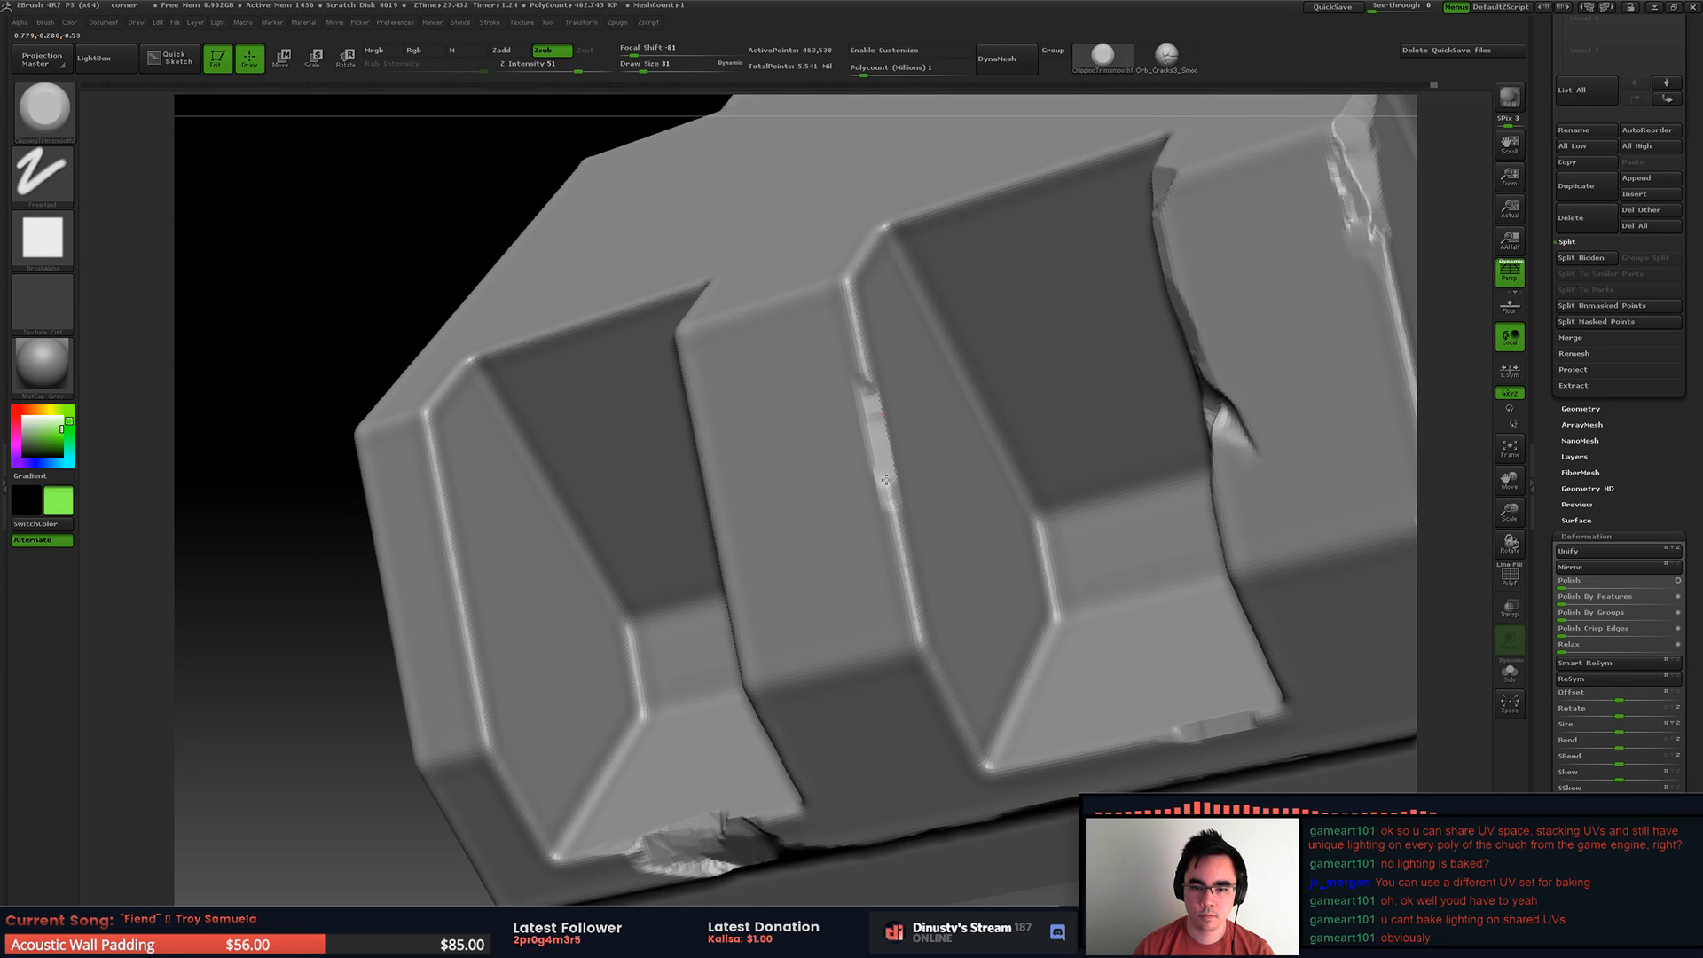
right_click_drag(894, 543, 858, 489)
Step: Break away the lower bend and chip the upper corner of the rib nearest the end rib
mouse_move(901, 612)
left_mouse_down()
mouse_move(942, 692)
mouse_move(900, 525)
left_mouse_up()
mouse_move(937, 477)
right_mouse_down()
mouse_move(940, 450)
mouse_move(967, 543)
right_mouse_up()
left_click_drag(980, 557, 940, 581)
right_click_drag(914, 572, 955, 570)
right_click_drag(837, 649, 1060, 335)
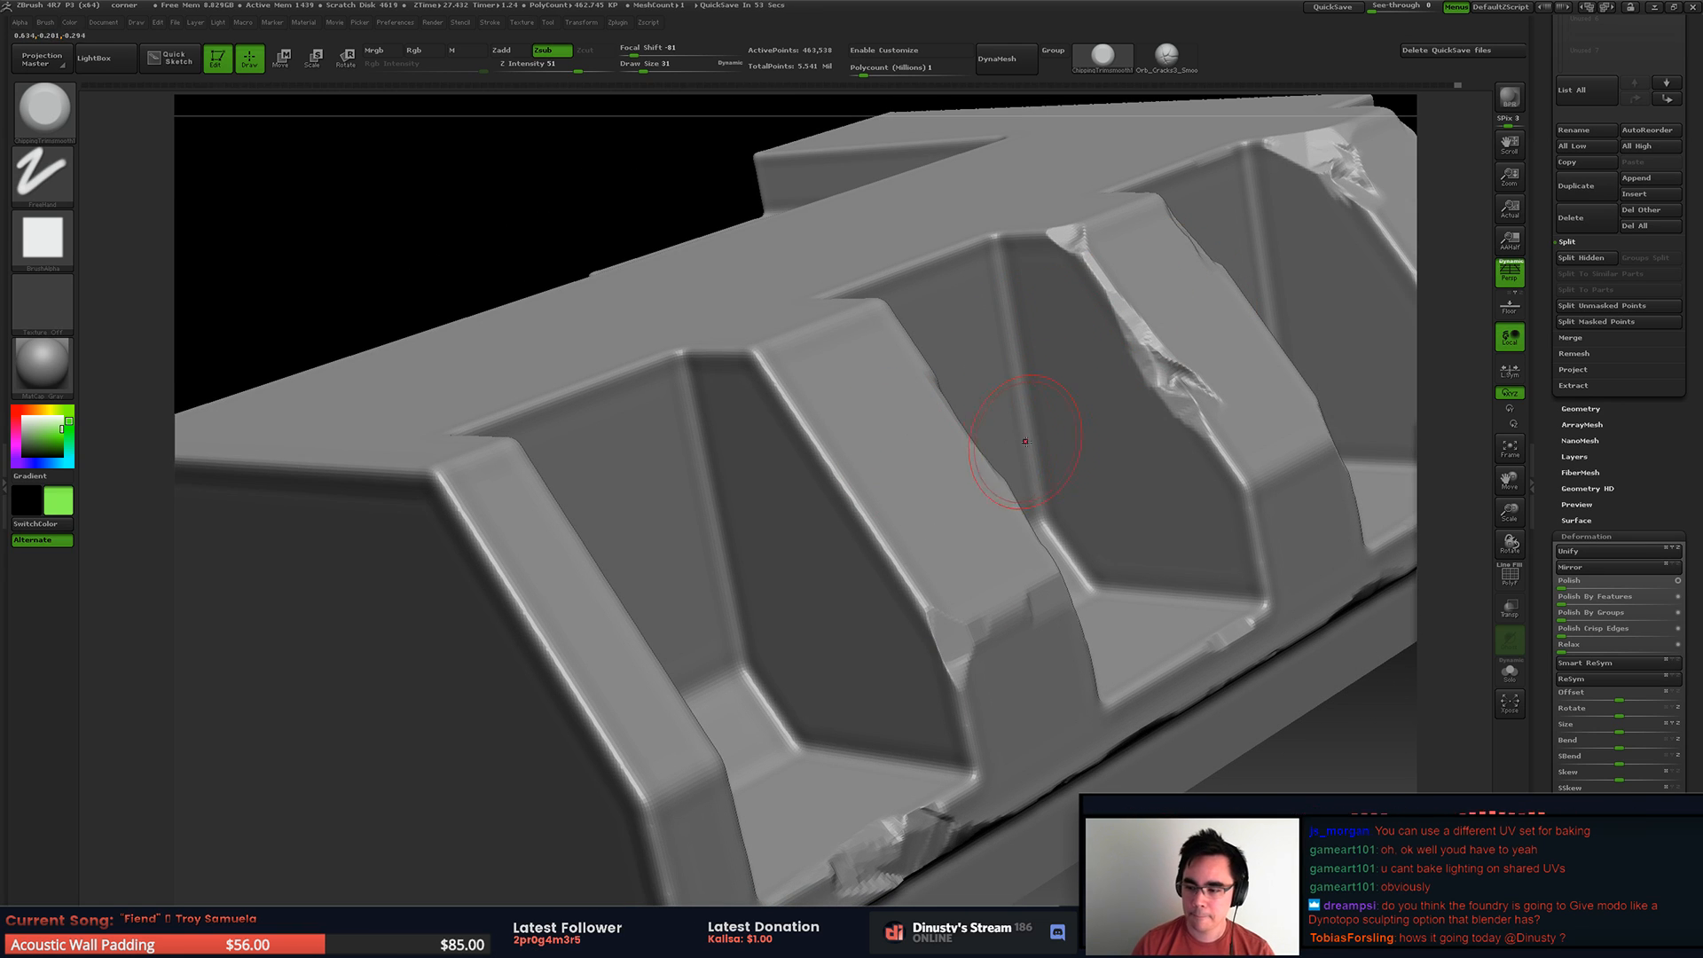
right_click_drag(1008, 437, 980, 435)
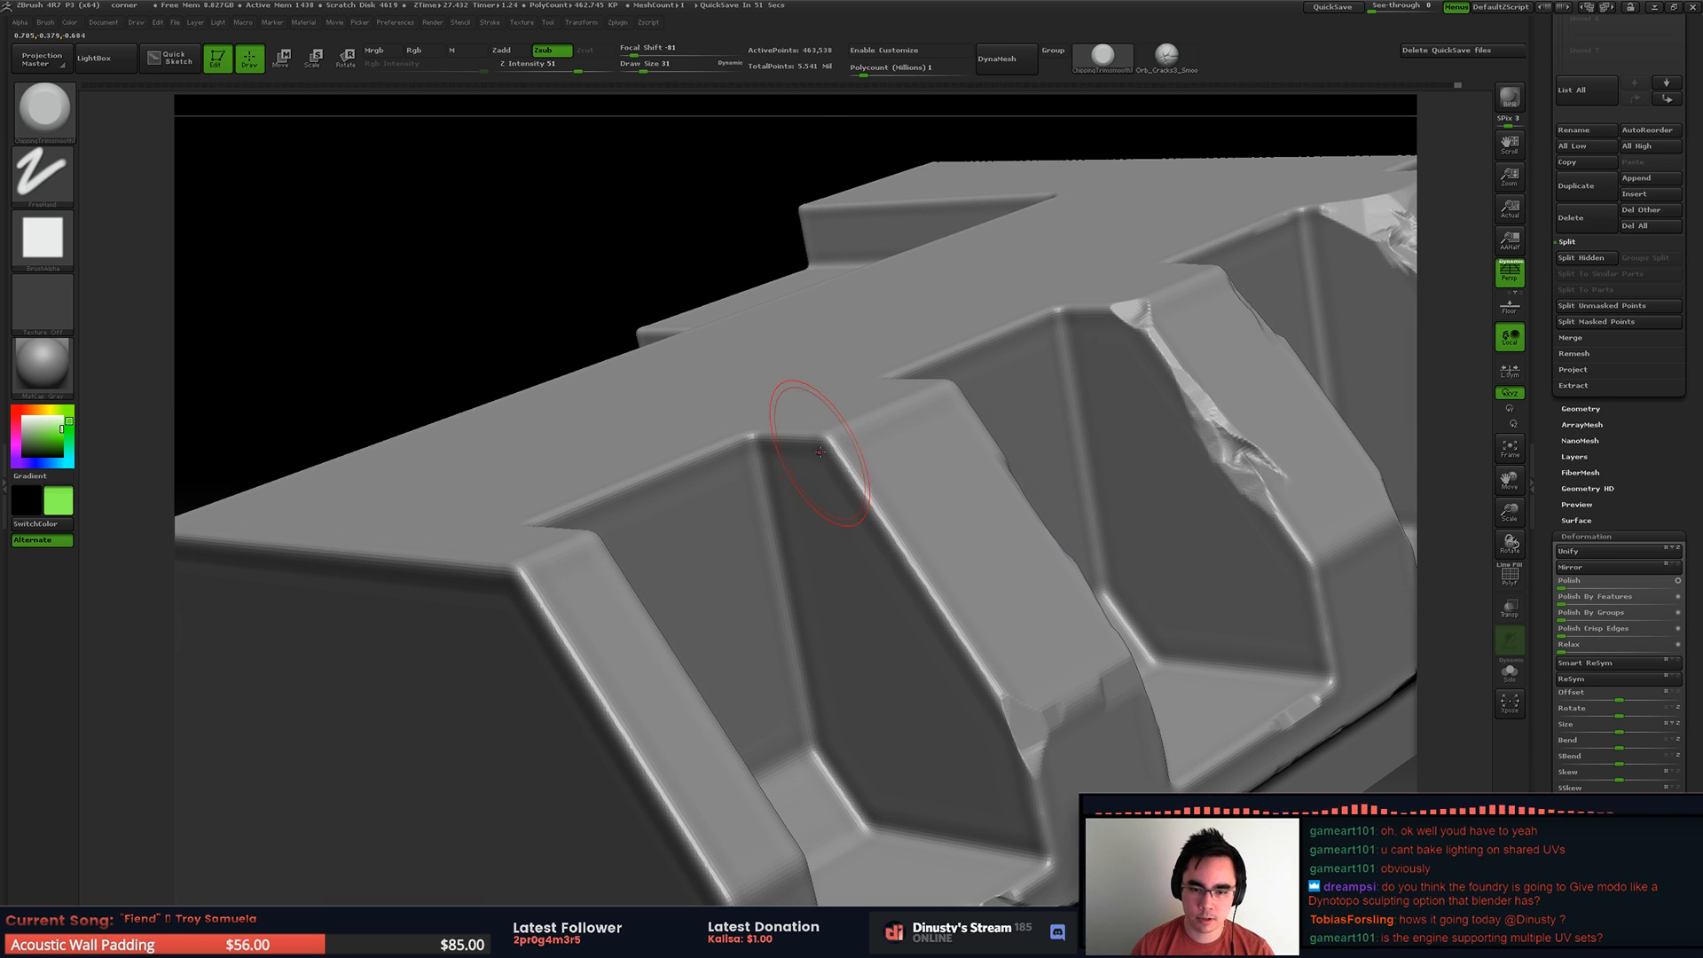
right_click_drag(821, 457, 896, 442)
Step: Set the Draw Size to 23 and chip the end rib's outer edge from its upper corner to the ledge
key("space")
left_click_drag(829, 482, 824, 482)
mouse_move(707, 479)
left_mouse_down()
mouse_move(640, 507)
mouse_move(693, 455)
mouse_move(731, 447)
left_mouse_up()
mouse_move(642, 492)
right_mouse_down("alt")
mouse_move(829, 340)
mouse_move(729, 401)
right_mouse_up("alt")
mouse_move(704, 469)
left_mouse_down()
mouse_move(716, 536)
mouse_move(708, 521)
left_mouse_up()
right_click_drag(707, 507, 794, 484)
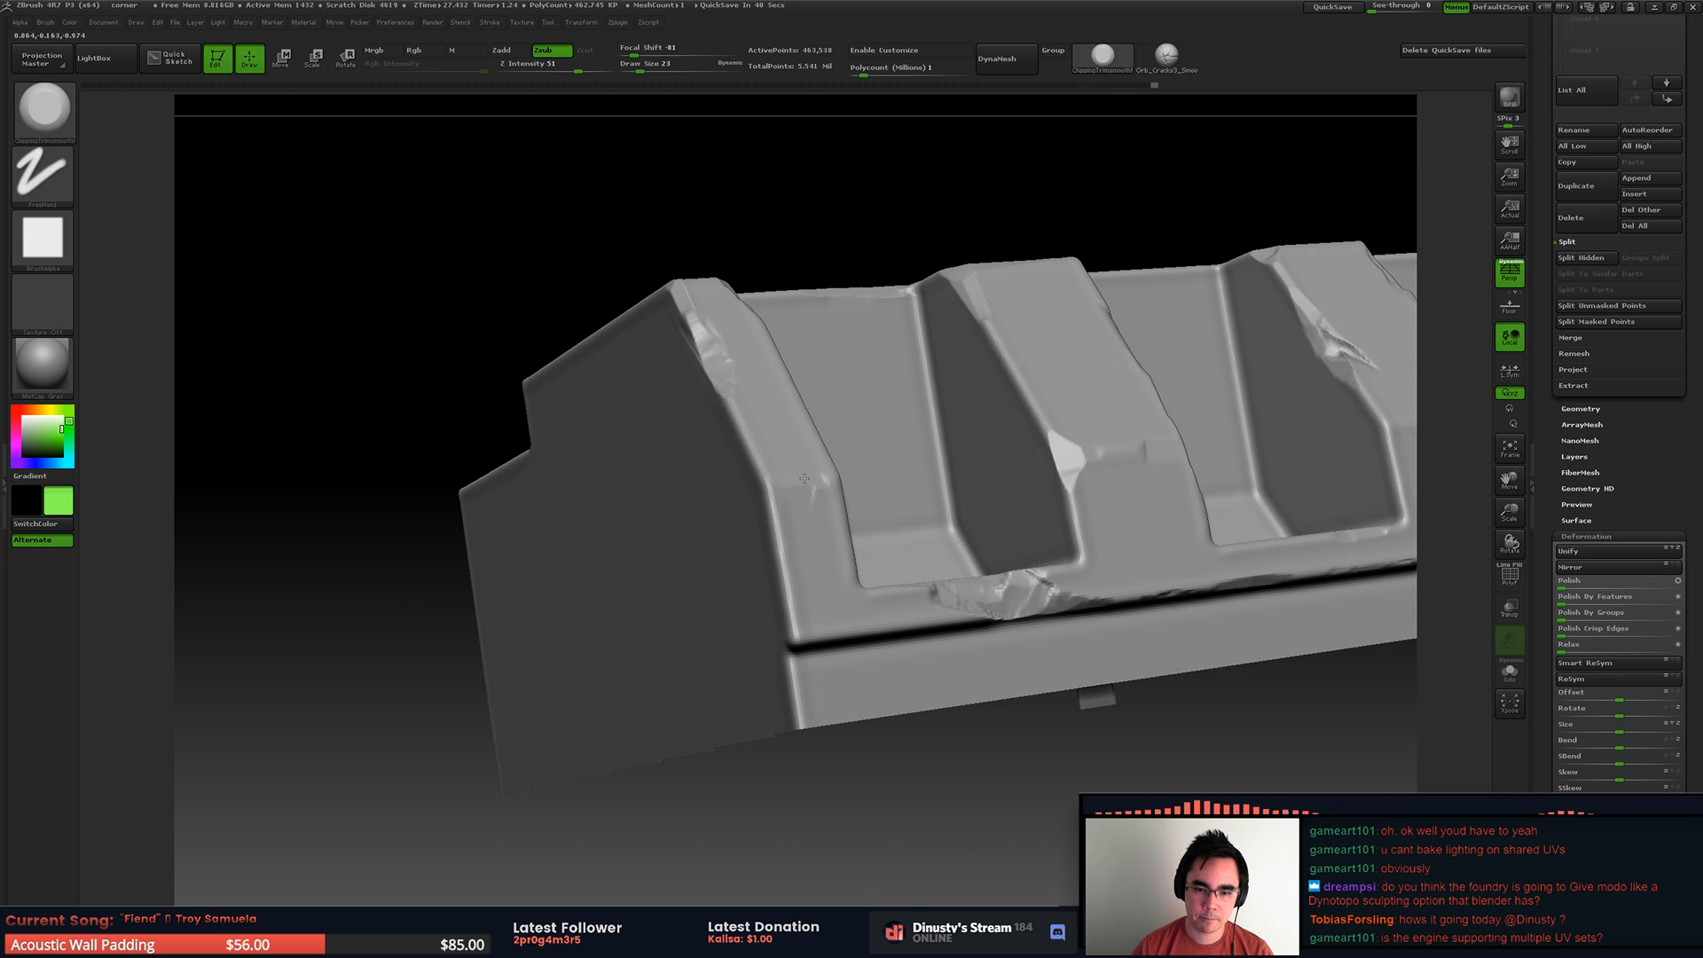
left_click_drag(781, 535, 792, 596)
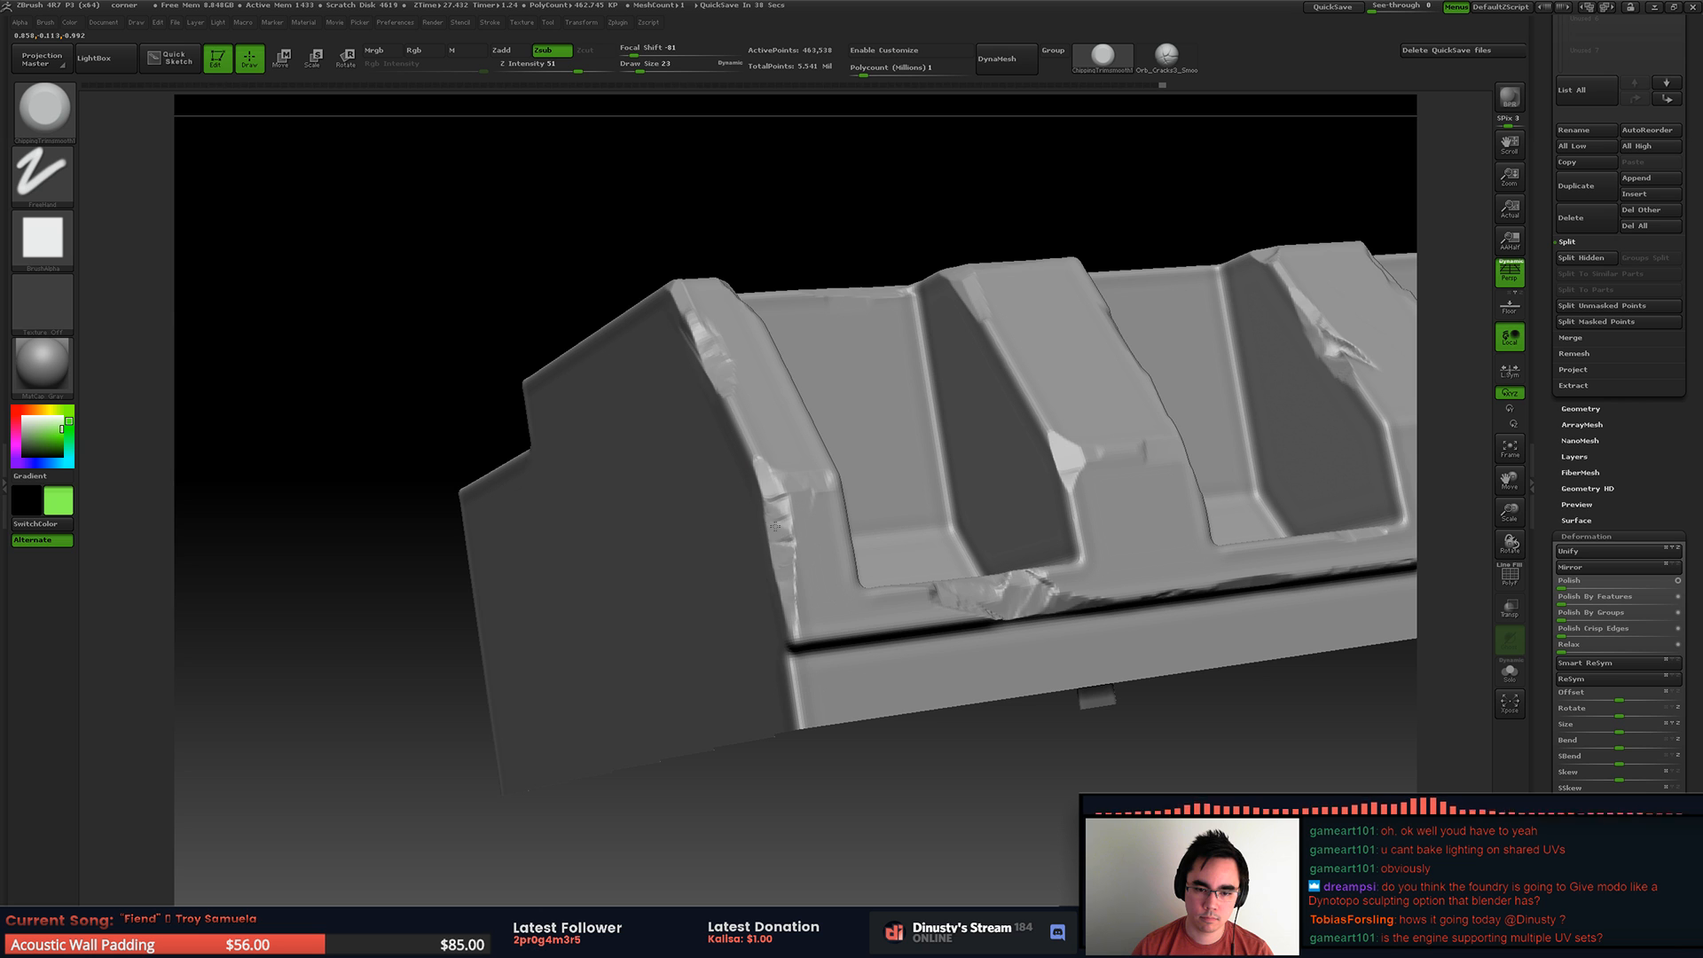
right_click_drag(793, 567, 780, 494)
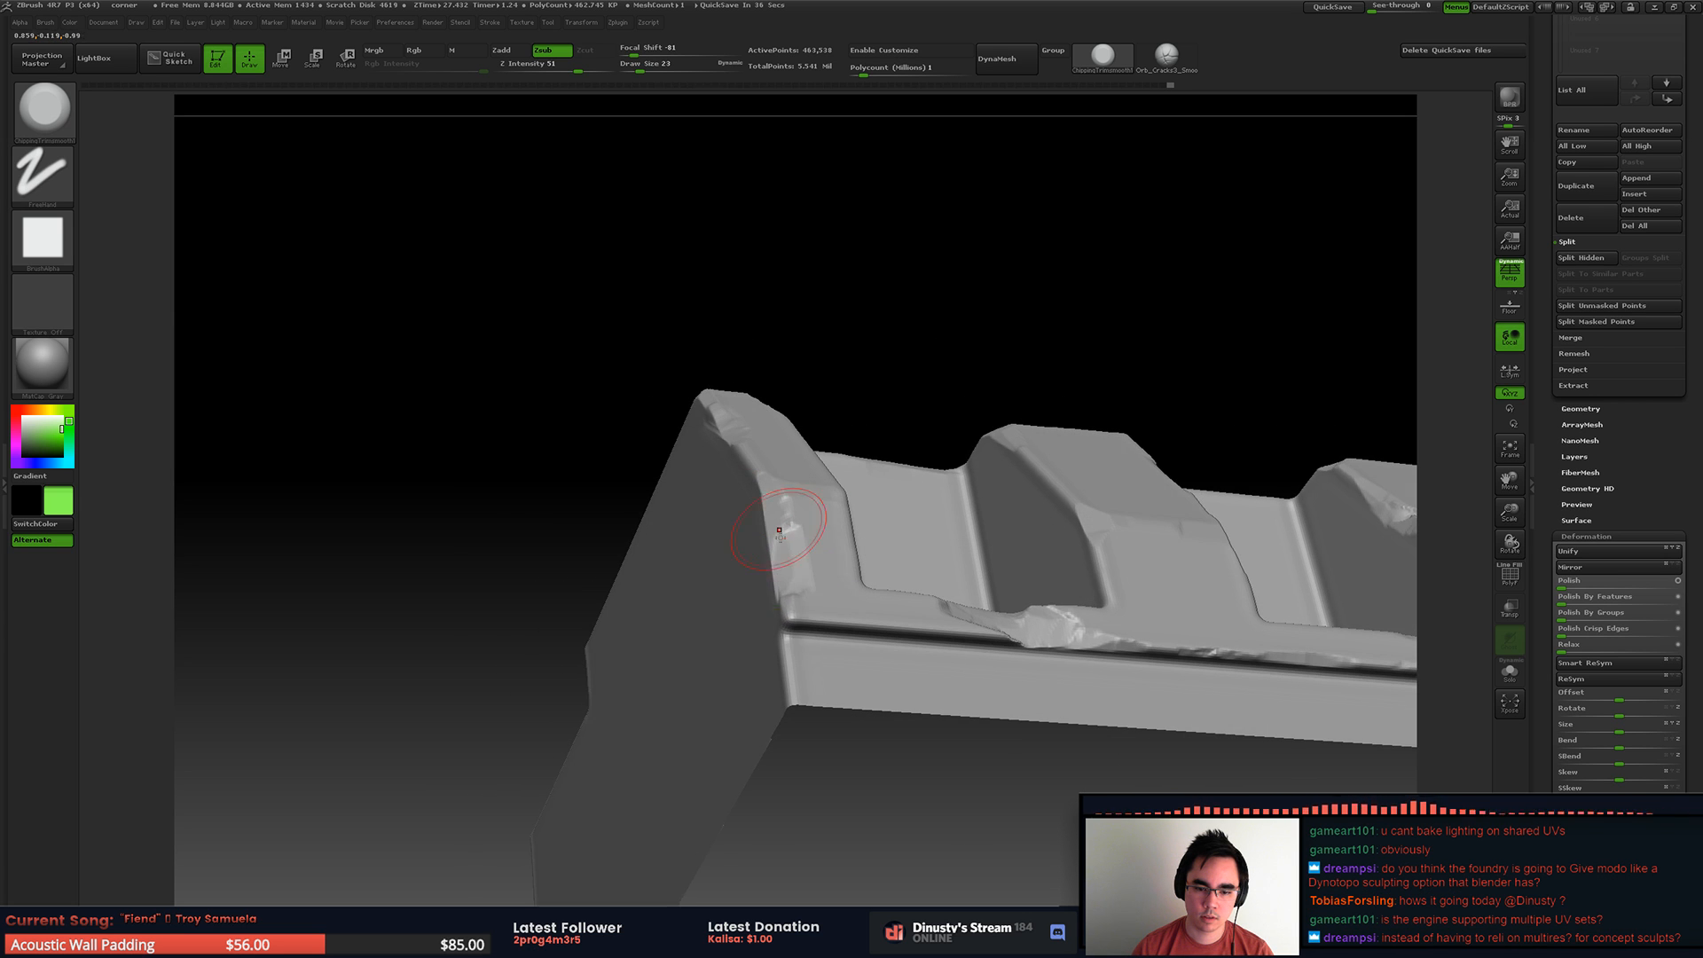
right_click_drag(796, 598, 677, 478)
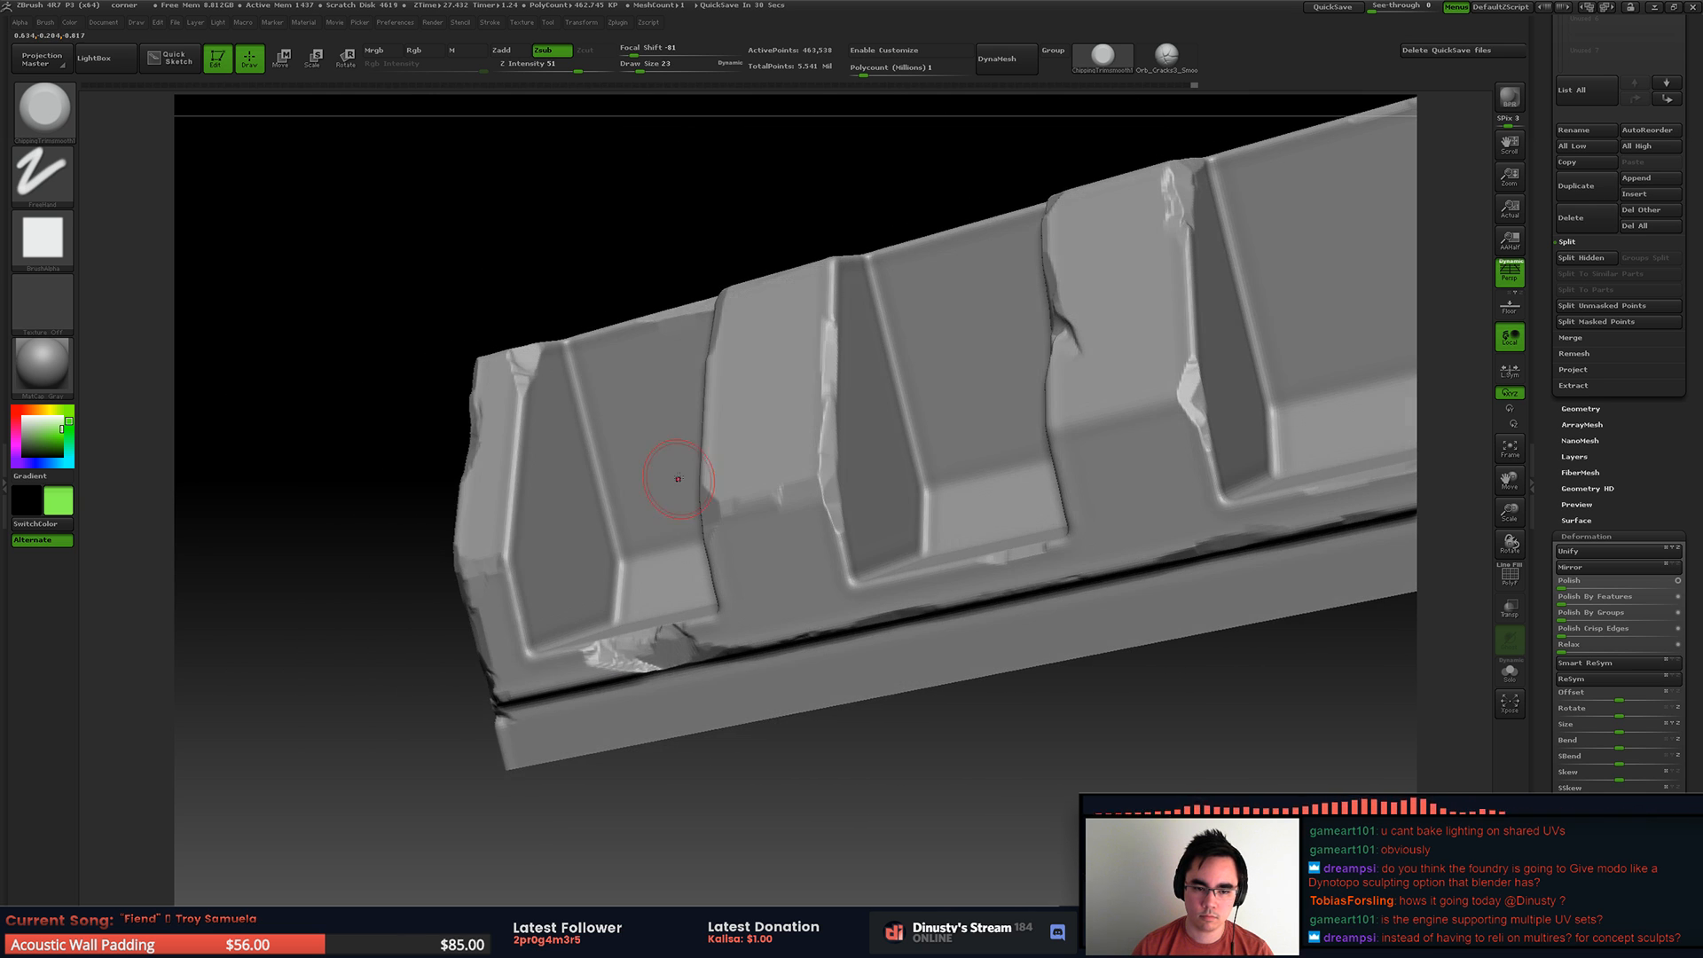
Step: Chip the upper edge of the middle recess
right_click_drag(538, 465, 1014, 268, "ctrl")
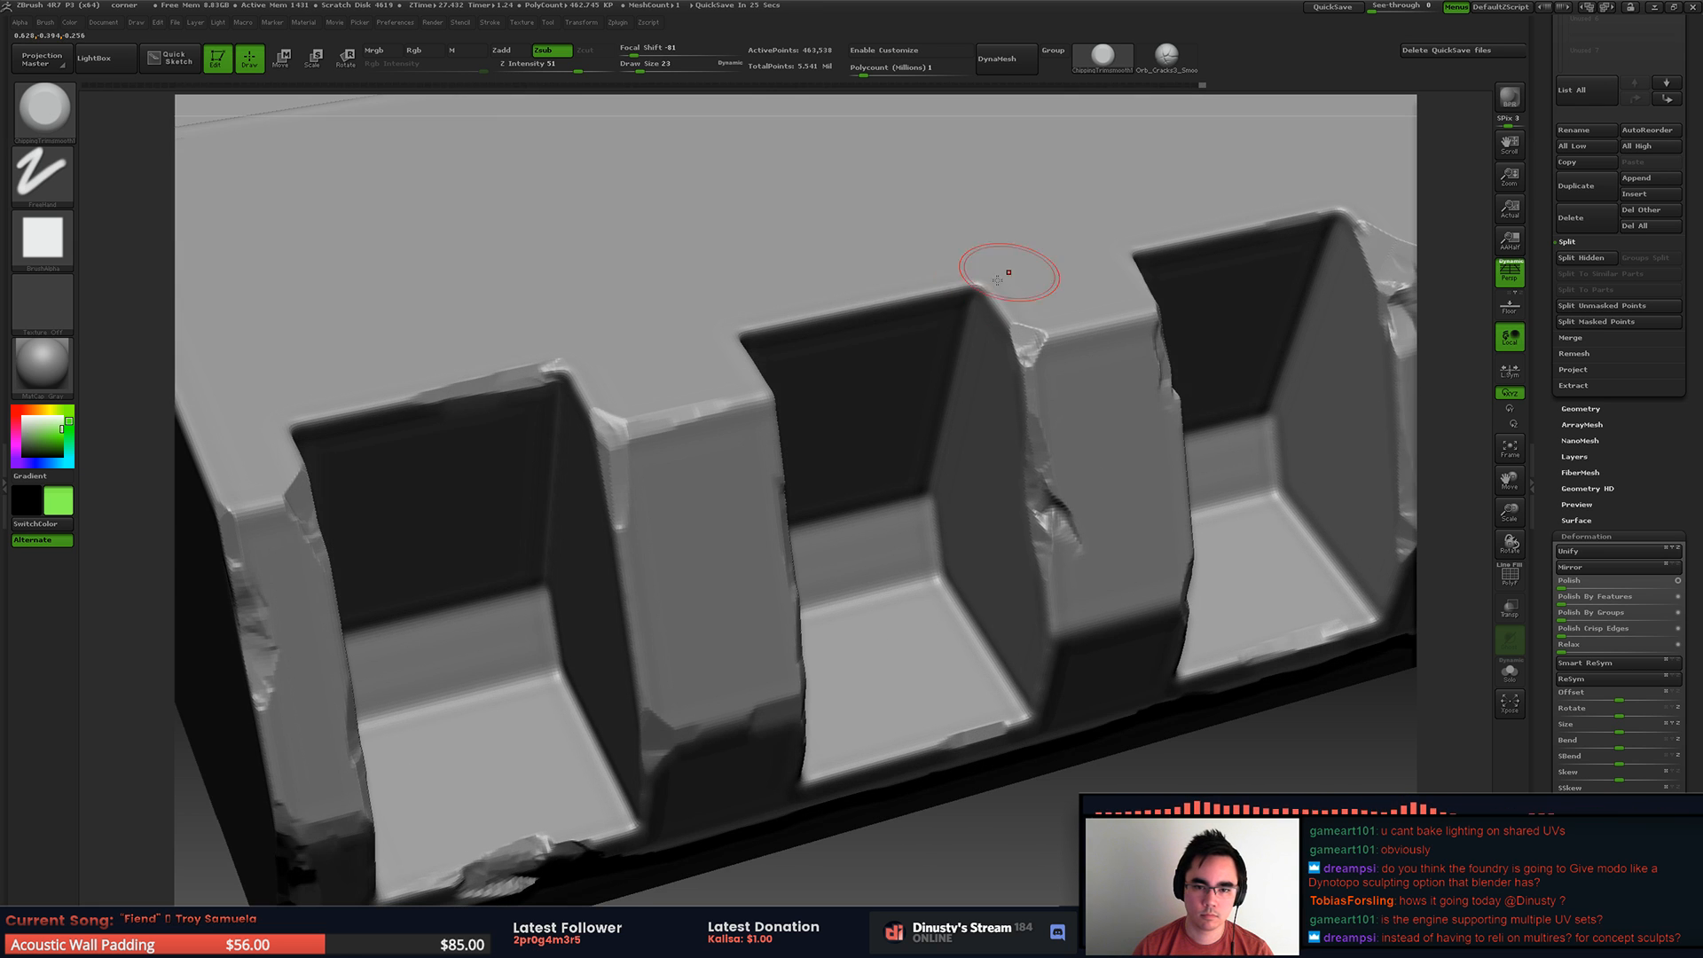
mouse_move(867, 304)
right_mouse_down()
mouse_move(669, 315)
mouse_move(1112, 253)
right_mouse_up()
key("ctrl+z")
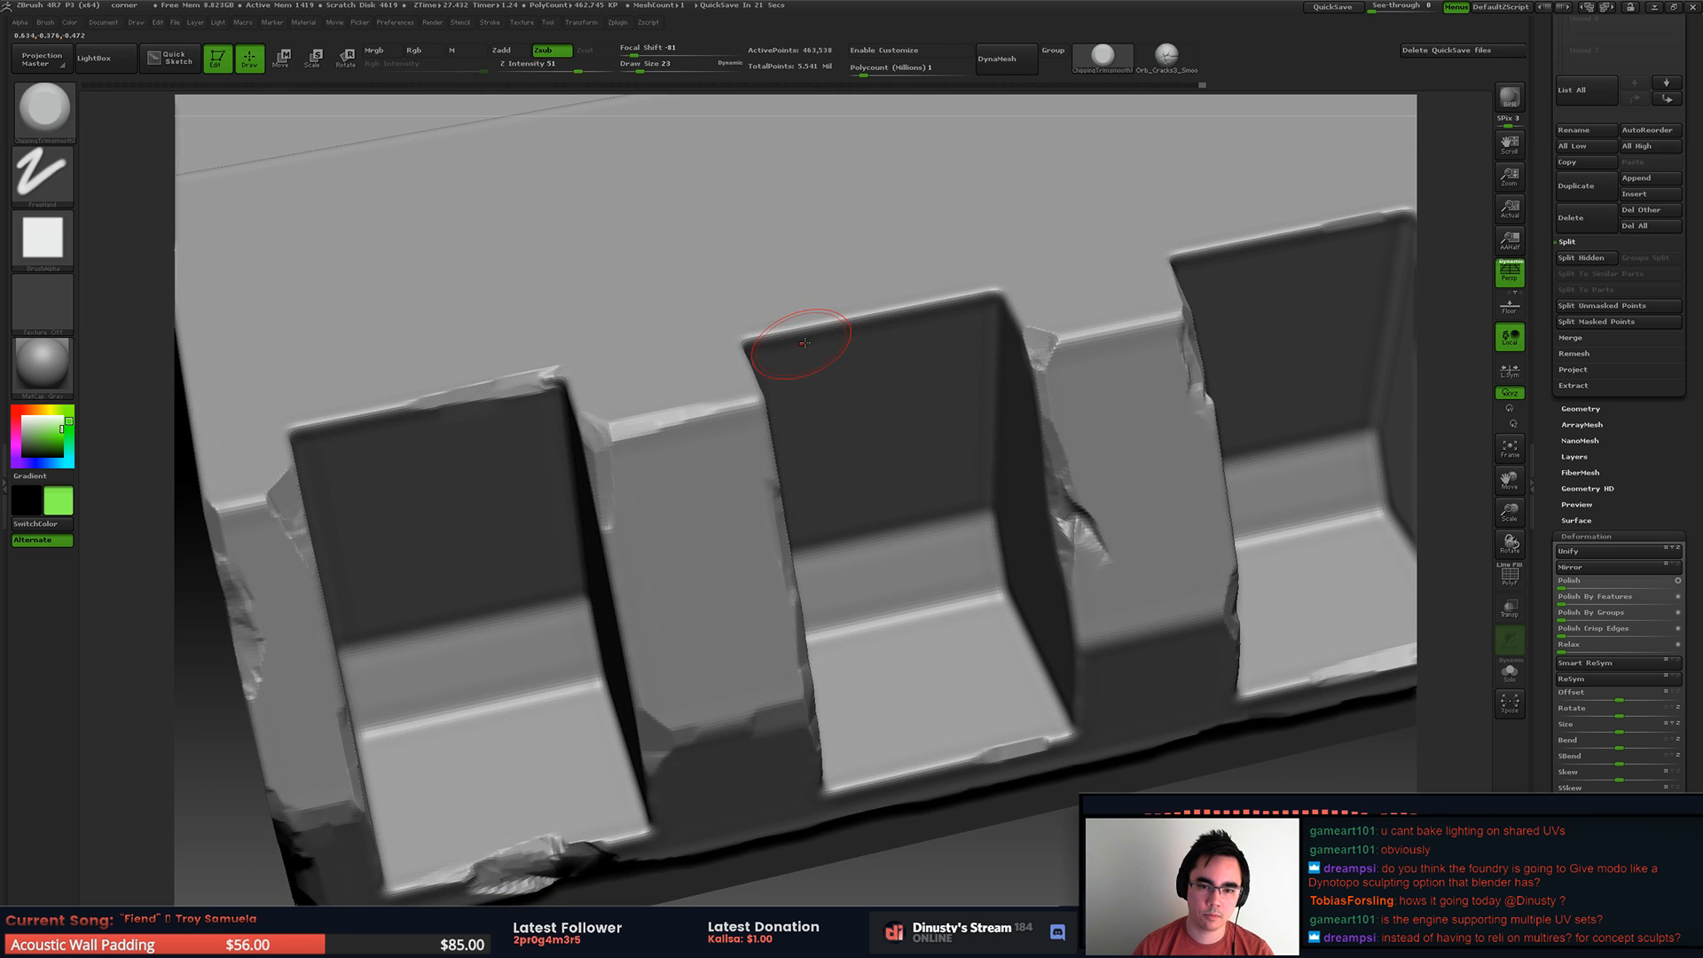
left_click_drag(781, 341, 789, 338)
right_click_drag(889, 314, 841, 346, "alt")
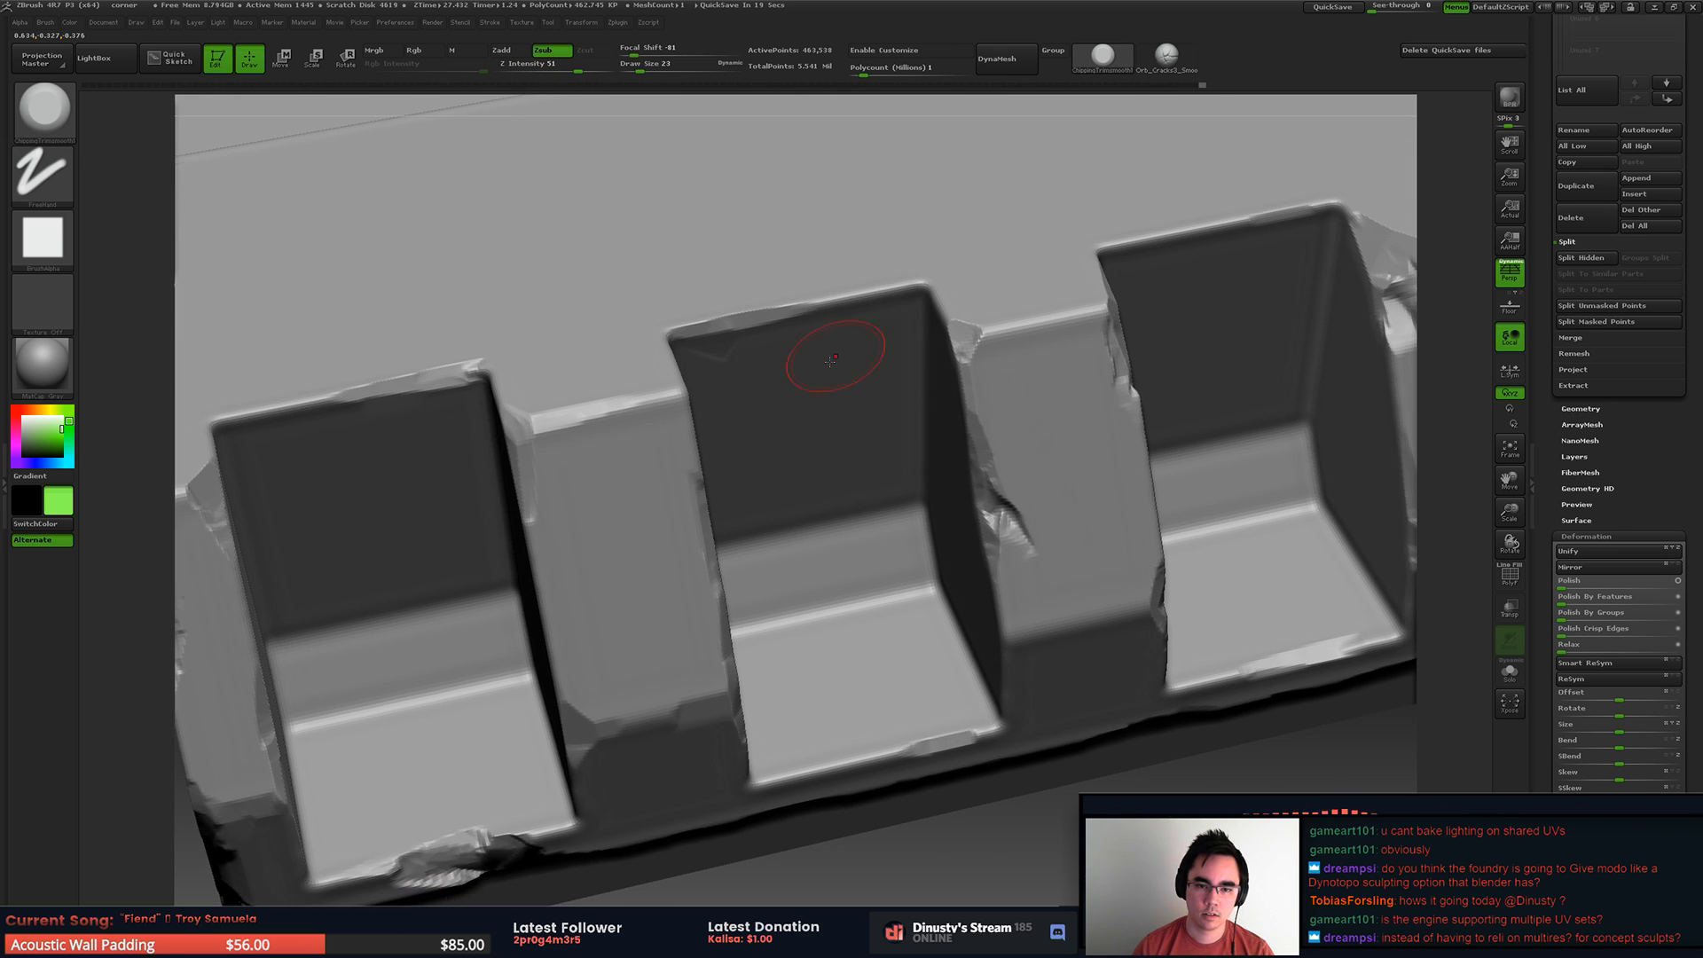
Step: Carve rough chips into the upper edges of the recesses on both sides of the middle one
right_click_drag(1091, 249, 893, 298, "alt")
mouse_move(991, 274)
left_mouse_down()
mouse_move(1015, 268)
mouse_move(1016, 233)
mouse_move(1090, 227)
mouse_move(1002, 248)
left_mouse_up()
mouse_move(1000, 248)
right_mouse_down()
mouse_move(941, 191)
mouse_move(1162, 209)
right_mouse_up()
right_click_drag(923, 209, 976, 220)
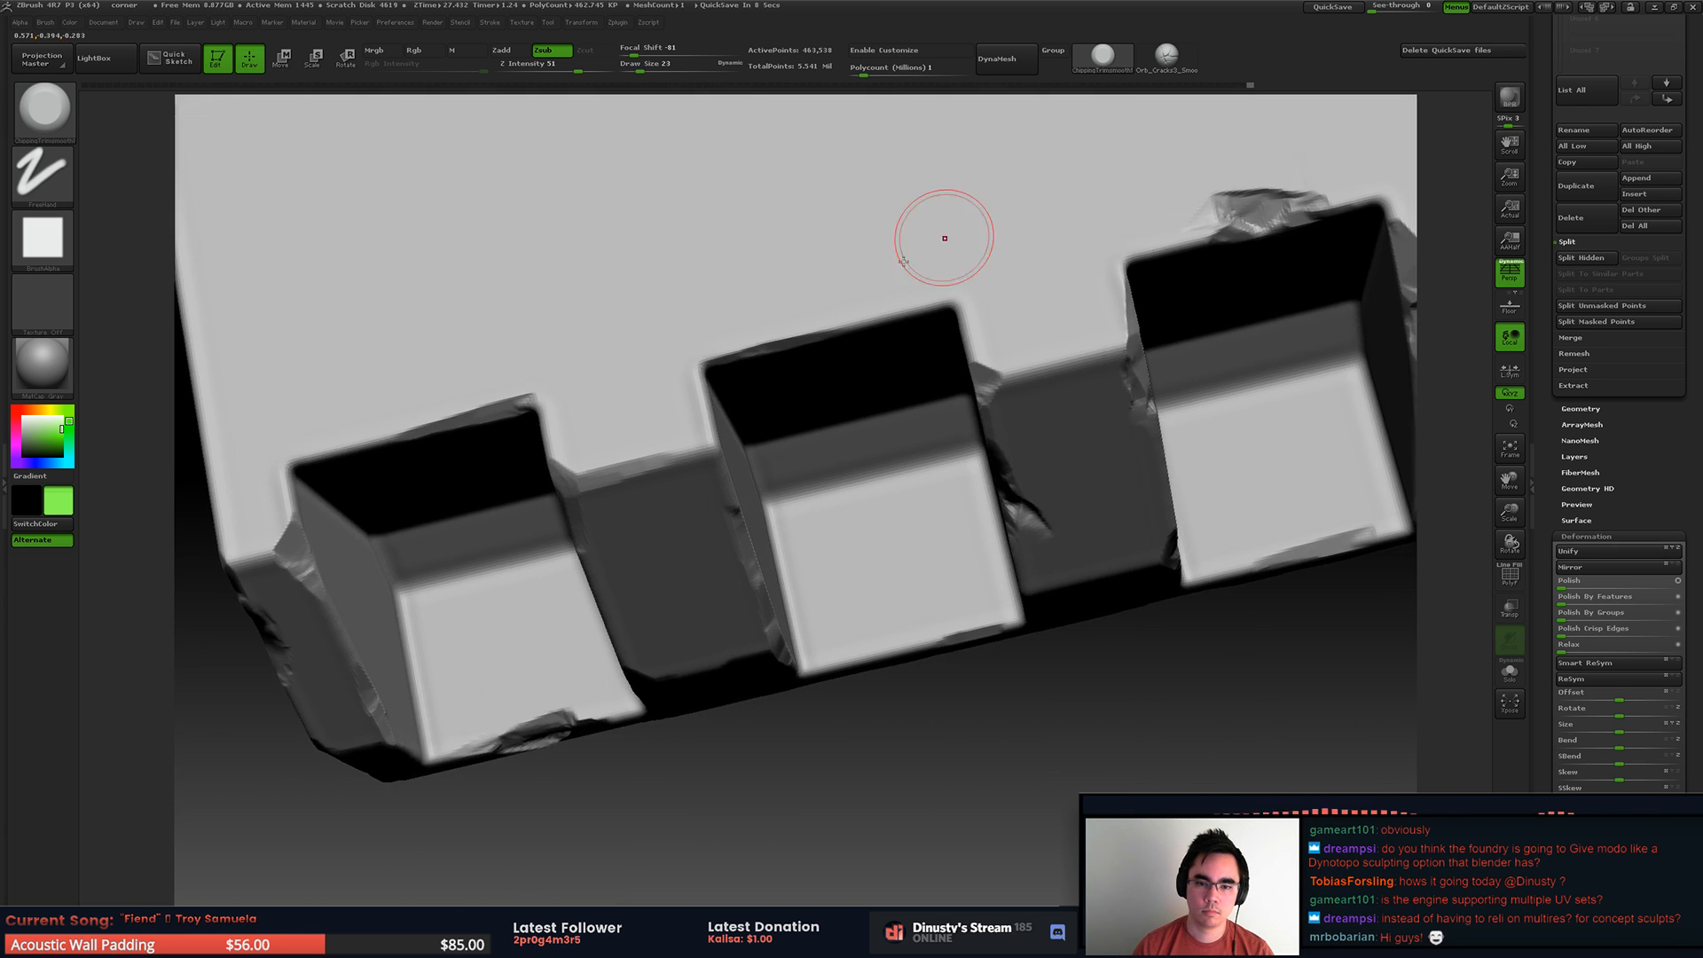
mouse_move(818, 323)
right_mouse_down()
mouse_move(414, 408)
mouse_move(431, 364)
right_mouse_up()
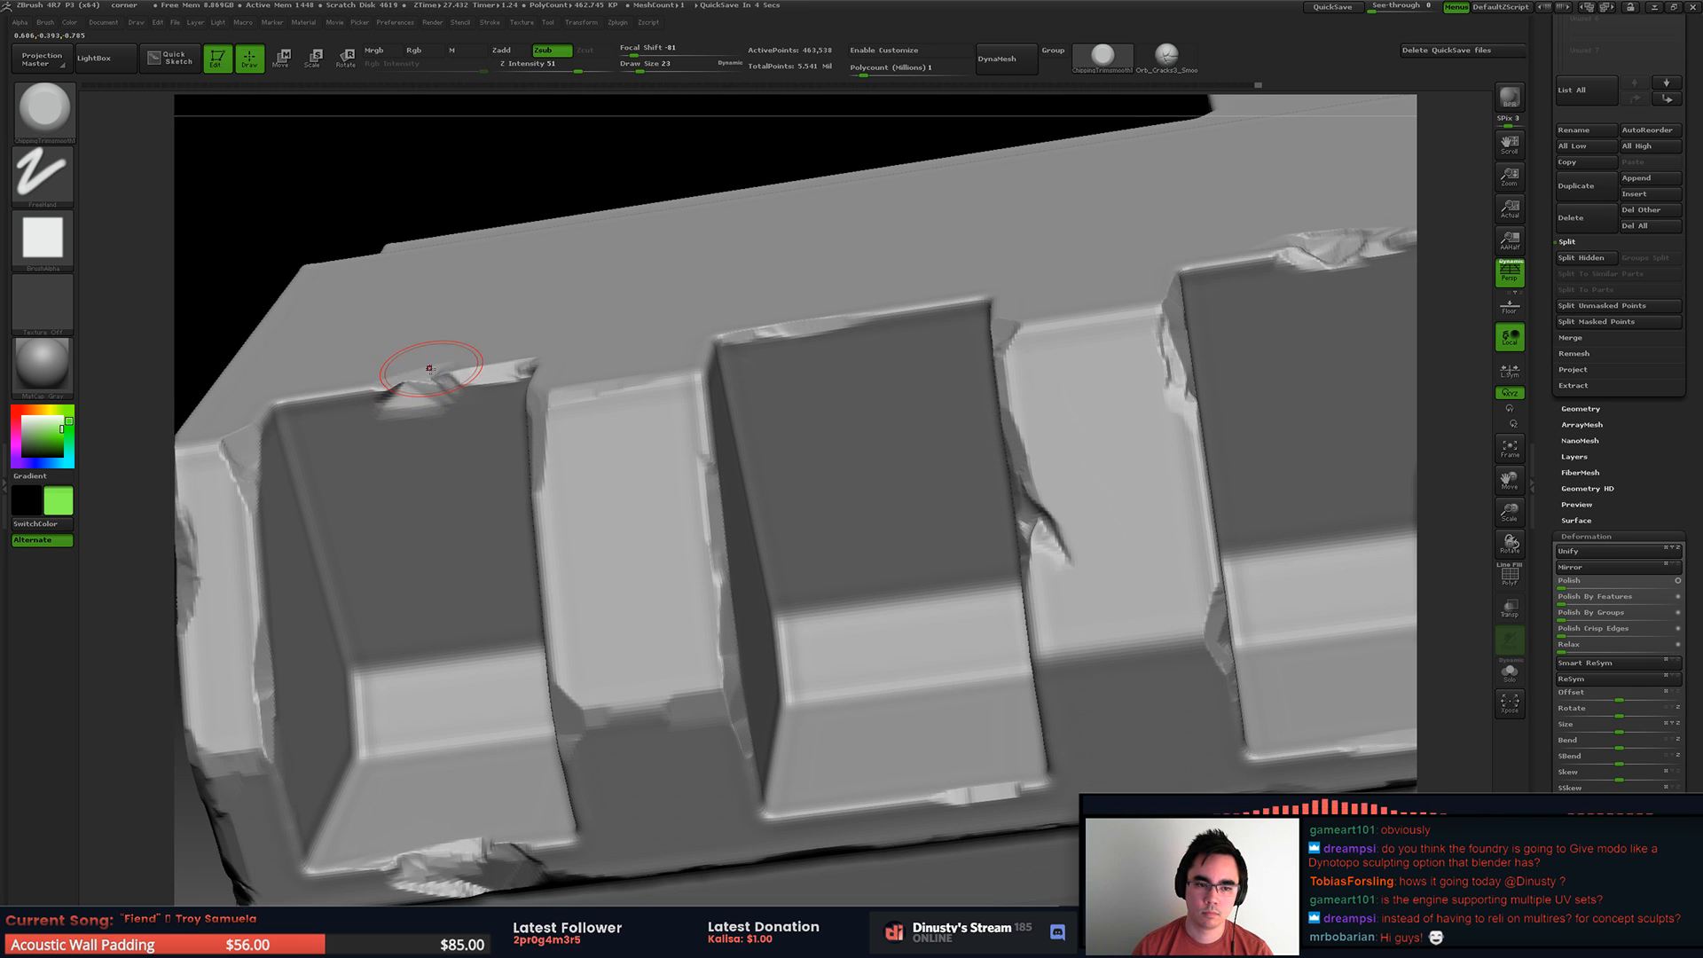
key("ctrl")
Step: Examine the chipped ribs, recesses and ledge from above and from the front
right_click_drag(925, 270, 728, 391, "ctrl")
right_click_drag(728, 390, 1469, 102)
right_click_drag(748, 323, 738, 396)
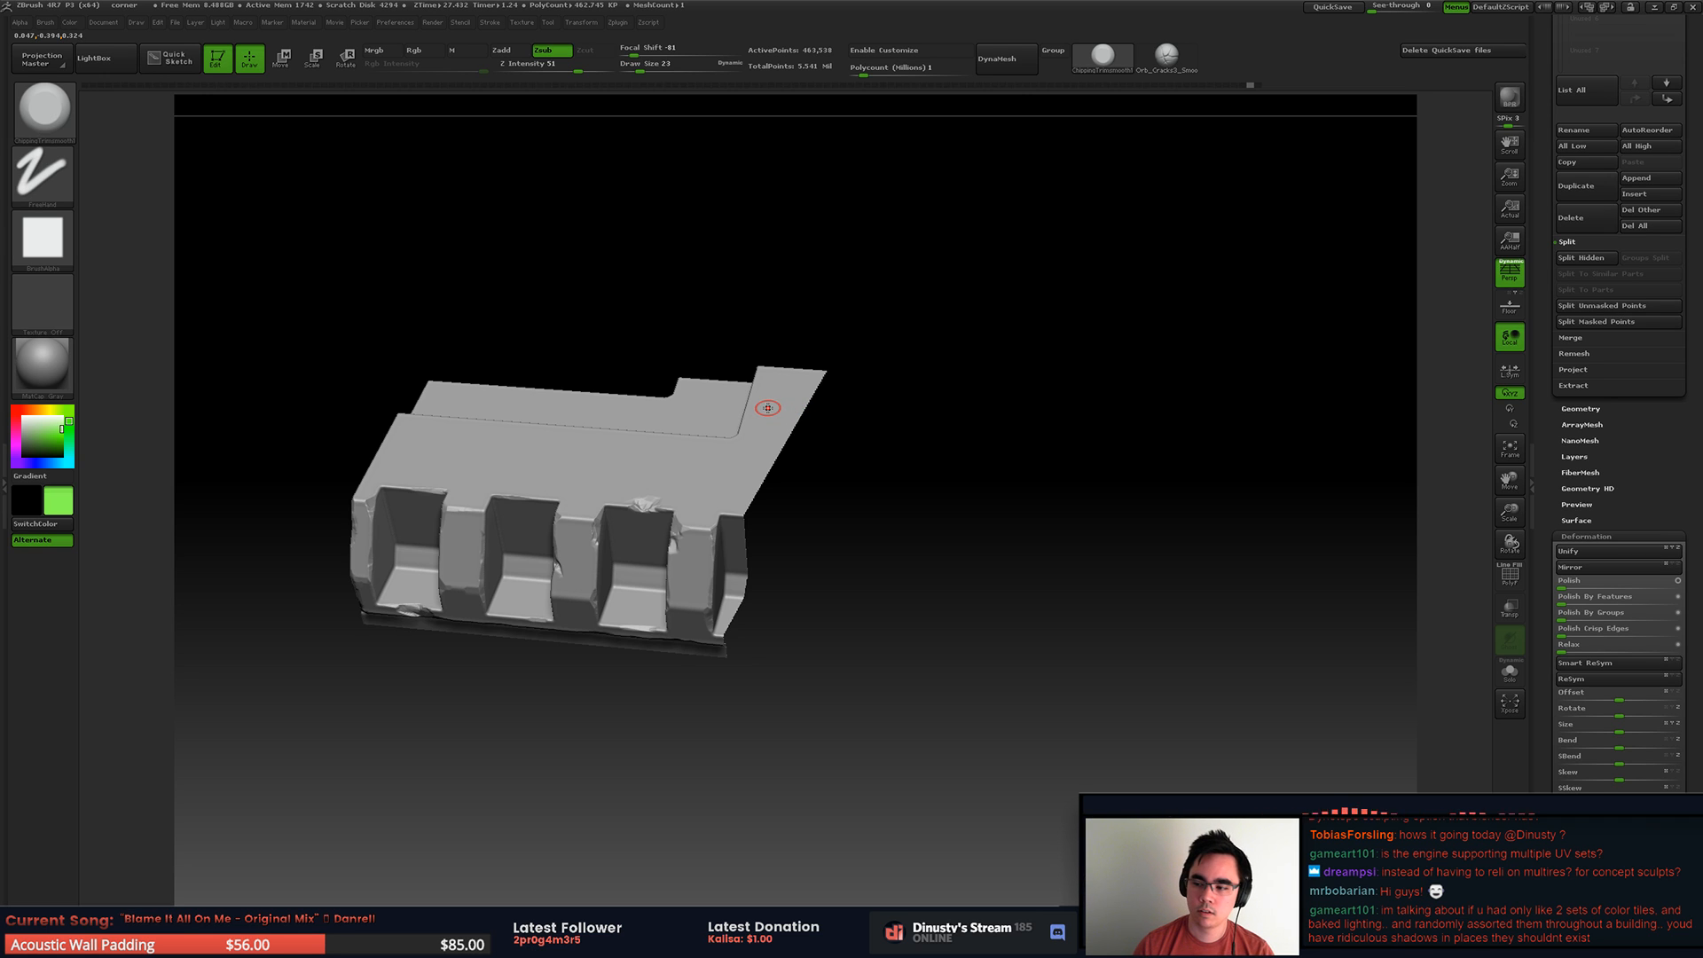
right_click_drag(766, 409, 857, 314)
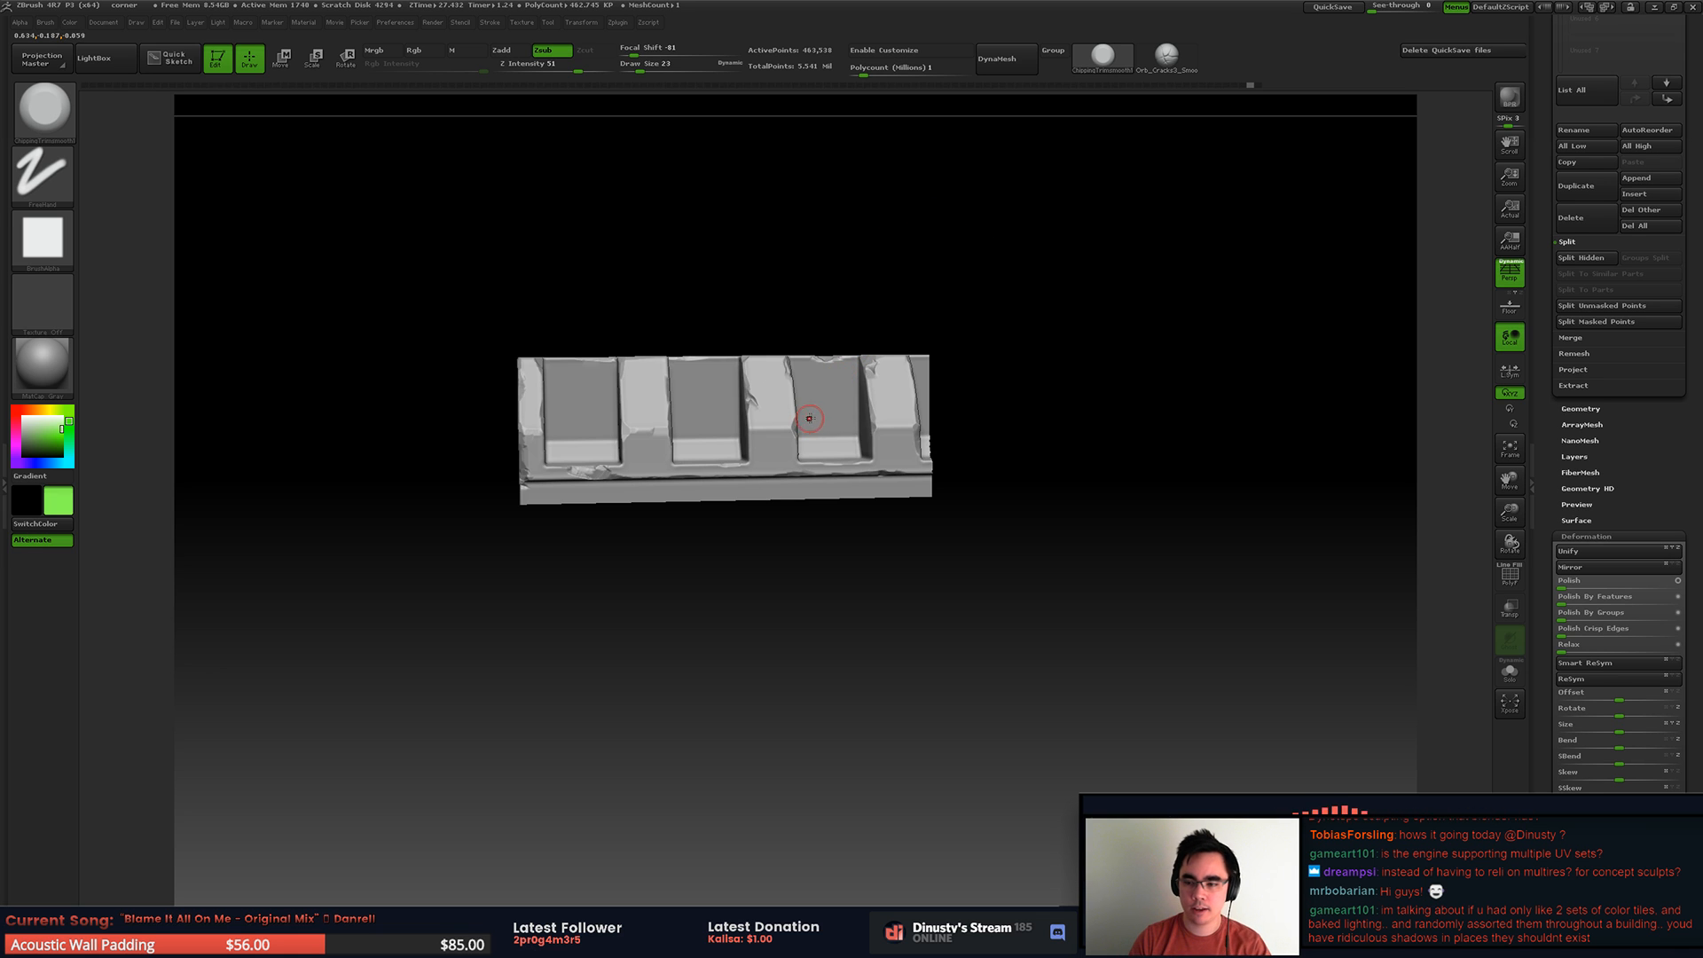
right_click_drag(795, 383, 897, 376, "alt")
right_click_drag(798, 347, 814, 397, "ctrl")
right_click_drag(814, 397, 838, 450)
right_click_drag(755, 388, 835, 362, "ctrl")
right_click_drag(914, 297, 825, 257, "alt")
Step: Chip the upper edge of the block's end face and break down the corner of its step
mouse_move(532, 302)
right_mouse_down()
mouse_move(659, 317)
mouse_move(763, 354)
mouse_move(663, 370)
mouse_move(966, 416)
mouse_move(782, 389)
mouse_move(1045, 365)
right_mouse_up()
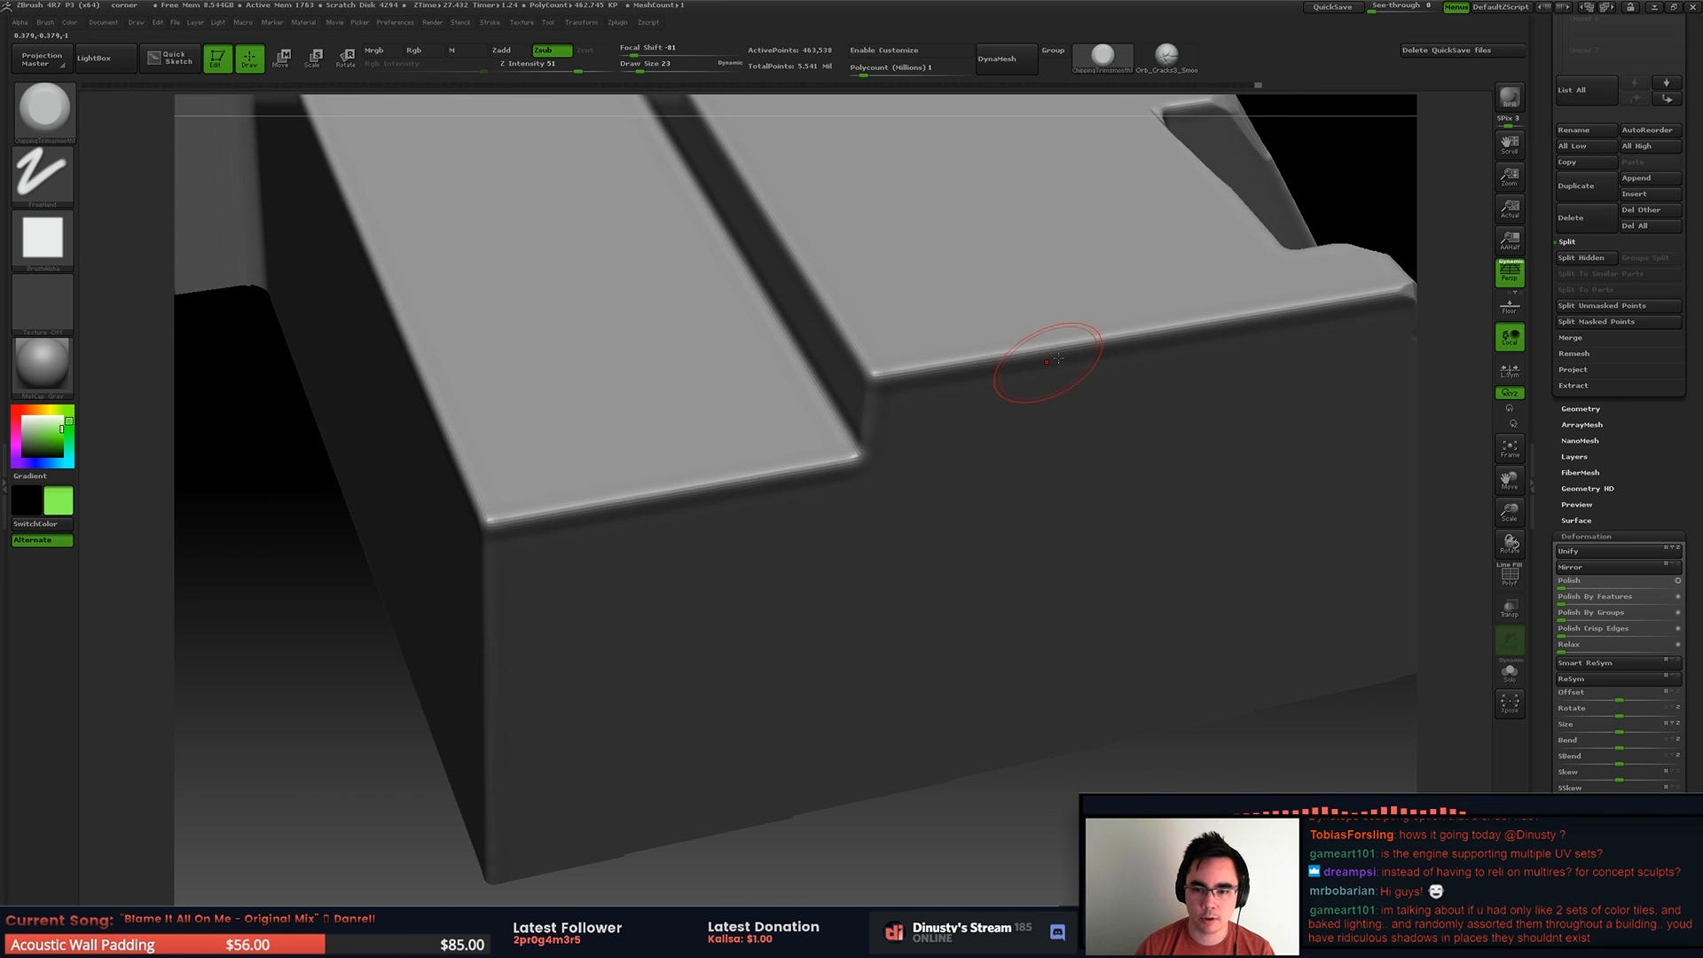
mouse_move(1114, 337)
left_mouse_down()
mouse_move(976, 353)
mouse_move(1200, 323)
left_mouse_up()
left_click_drag(966, 362, 906, 372)
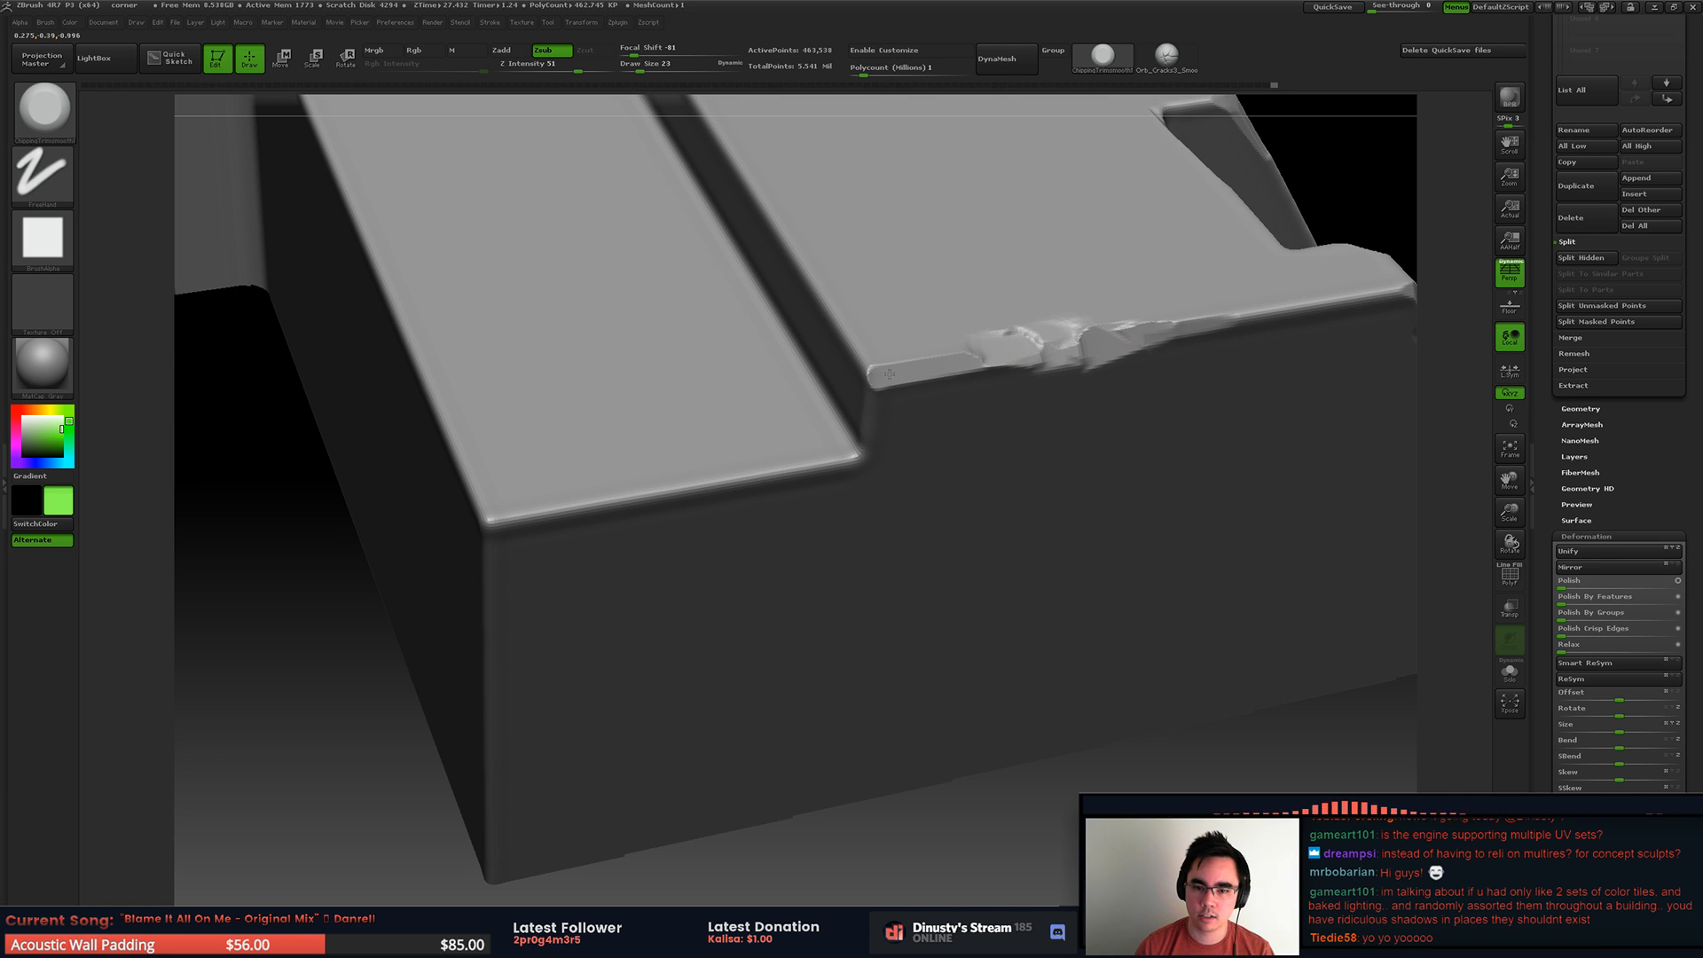
mouse_move(873, 359)
right_mouse_down("alt")
mouse_move(784, 381)
mouse_move(807, 384)
right_mouse_up("alt")
mouse_move(743, 449)
left_mouse_down()
mouse_move(749, 469)
mouse_move(722, 413)
mouse_move(756, 463)
left_mouse_up()
right_click_drag(778, 387, 706, 401, "alt")
Step: Isolate the stepped end and carve rough chips into the step's corner and lower top edge
left_click_drag(599, 332, 1154, 605, "ctrl+shift")
right_click_drag(745, 389, 869, 430, "alt")
right_click_drag(869, 429, 987, 479)
mouse_move(974, 479)
left_mouse_down()
mouse_move(942, 502)
mouse_move(983, 448)
left_mouse_up()
right_click_drag(979, 427, 947, 364)
left_click_drag(919, 392, 847, 326)
mouse_move(863, 331)
right_mouse_down()
mouse_move(806, 373)
mouse_move(773, 359)
right_mouse_up()
mouse_move(780, 509)
left_mouse_down()
mouse_move(744, 509)
mouse_move(798, 490)
left_mouse_up()
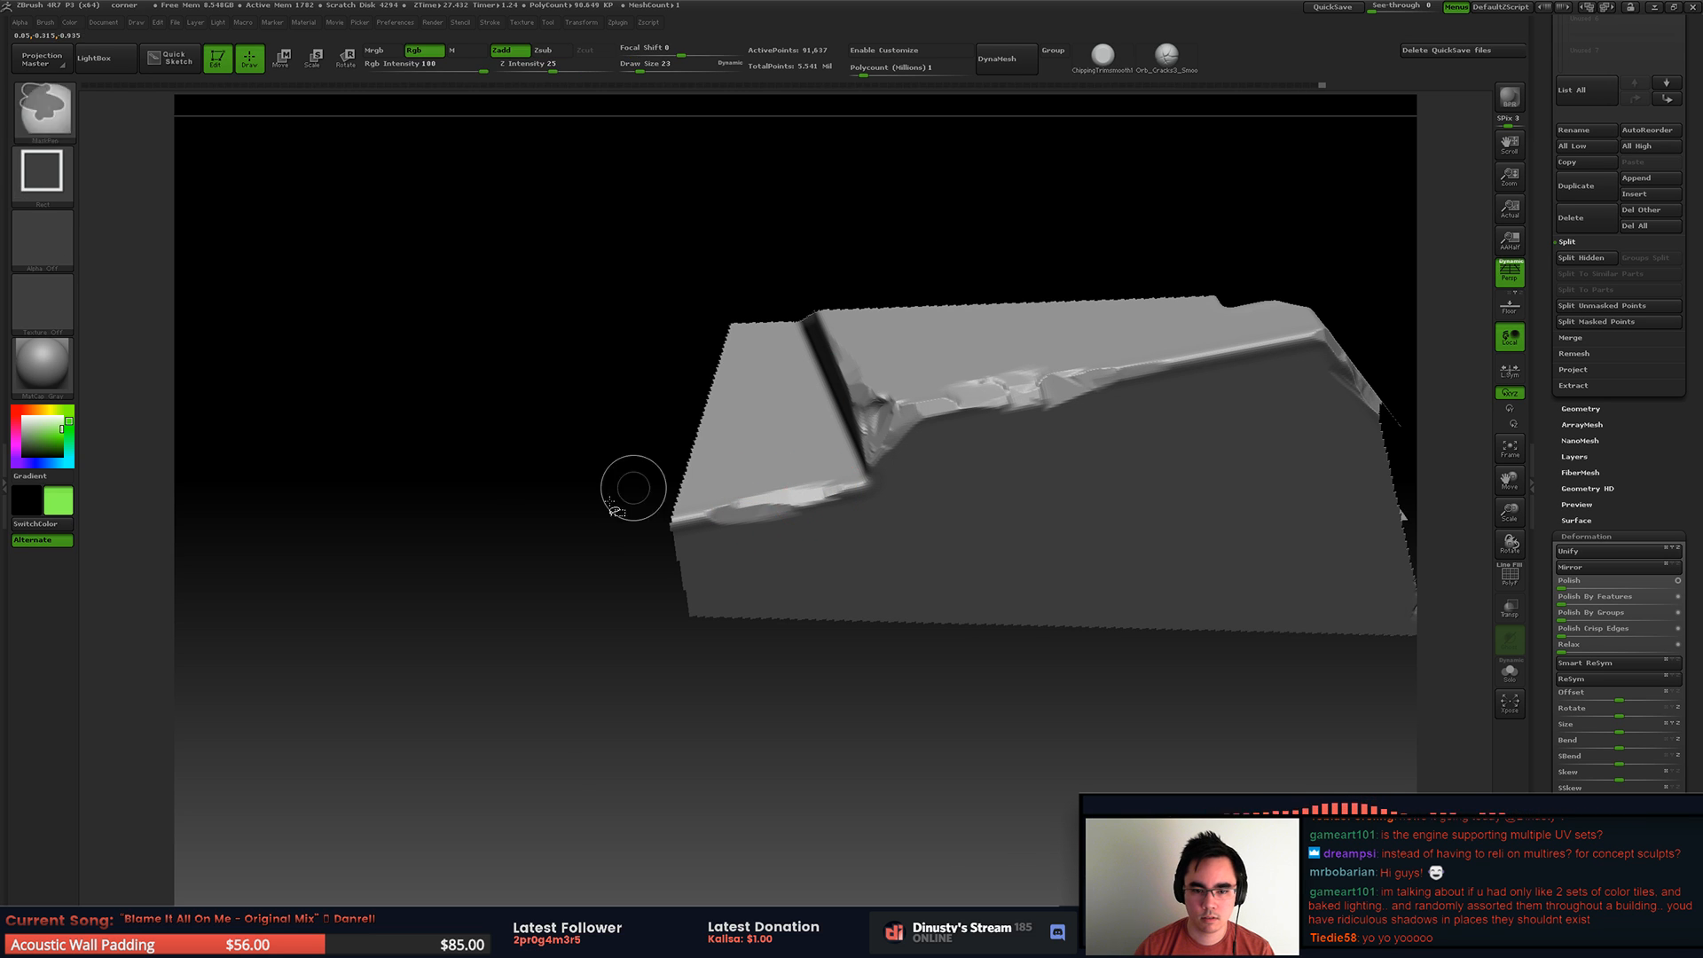
Step: Unhide the mesh and isolate the outer corner block beside the step
left_click(655, 483, "ctrl+shift")
key("f")
right_click_drag(765, 479, 752, 434)
left_click_drag(733, 391, 917, 700, "ctrl+shift")
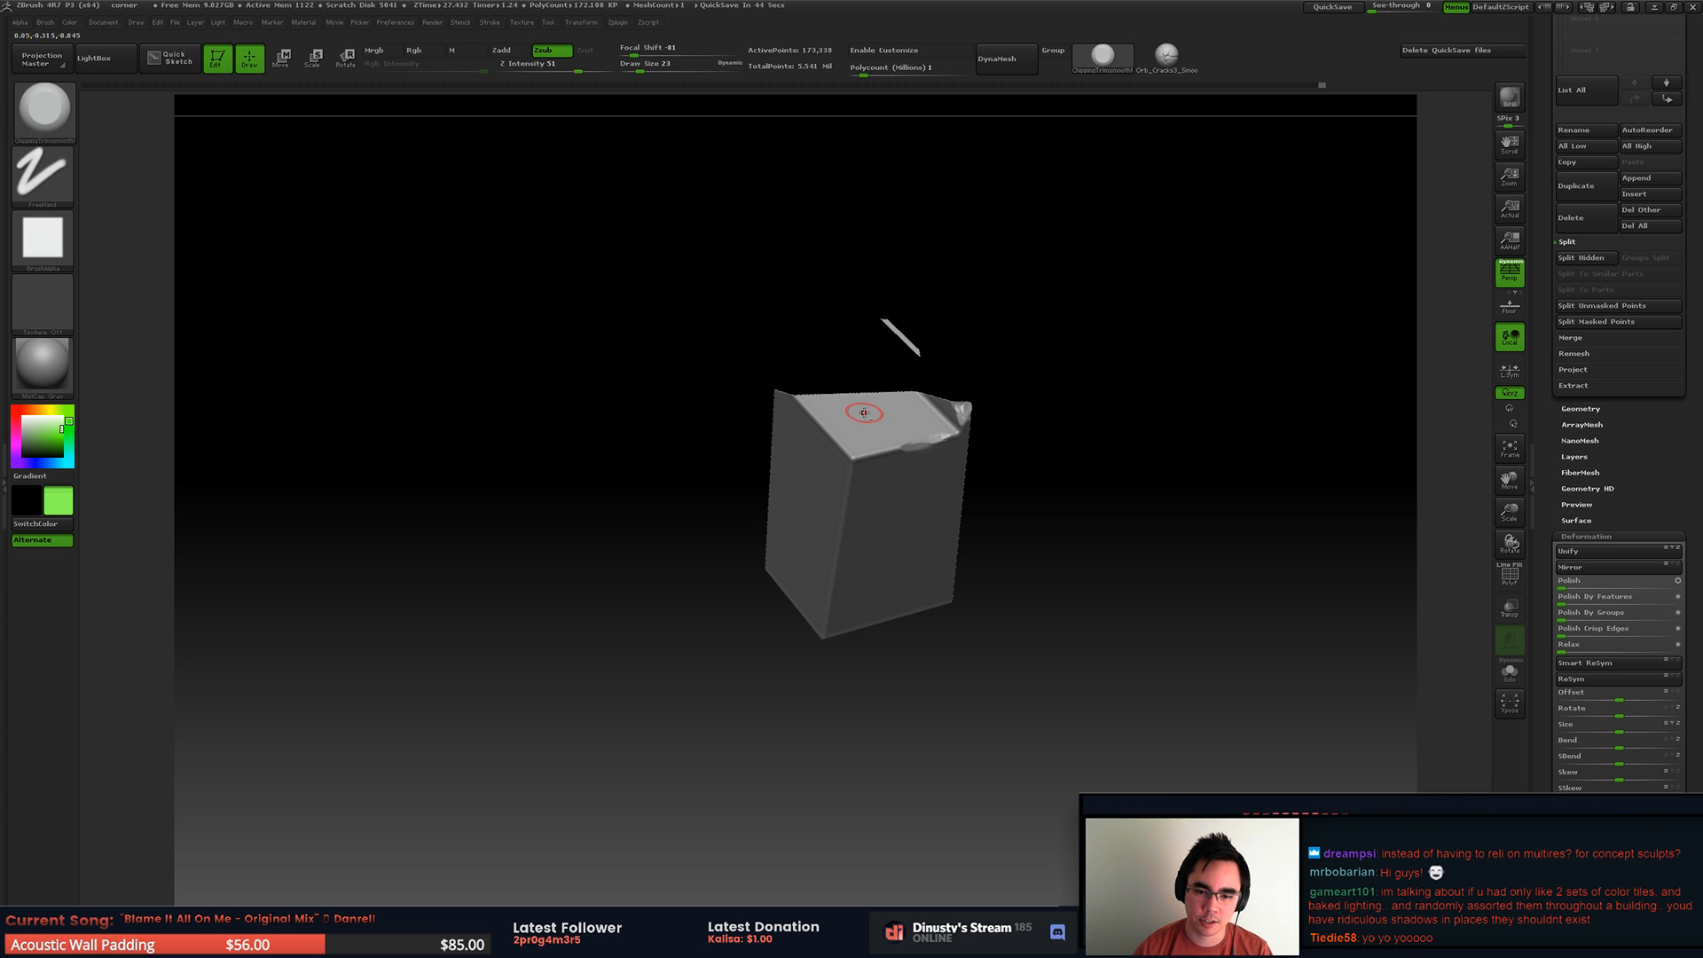
Step: Chip the isolated corner block's upper corner and notch its vertical edge down the middle at draw size 31
right_click_drag(863, 411, 885, 481, "ctrl")
key("space")
left_click(854, 502)
left_click_drag(853, 501, 851, 502)
mouse_move(836, 531)
left_mouse_down()
mouse_move(847, 506)
mouse_move(823, 487)
left_mouse_up()
right_click_drag(801, 464, 862, 585)
left_click_drag(862, 585, 846, 493)
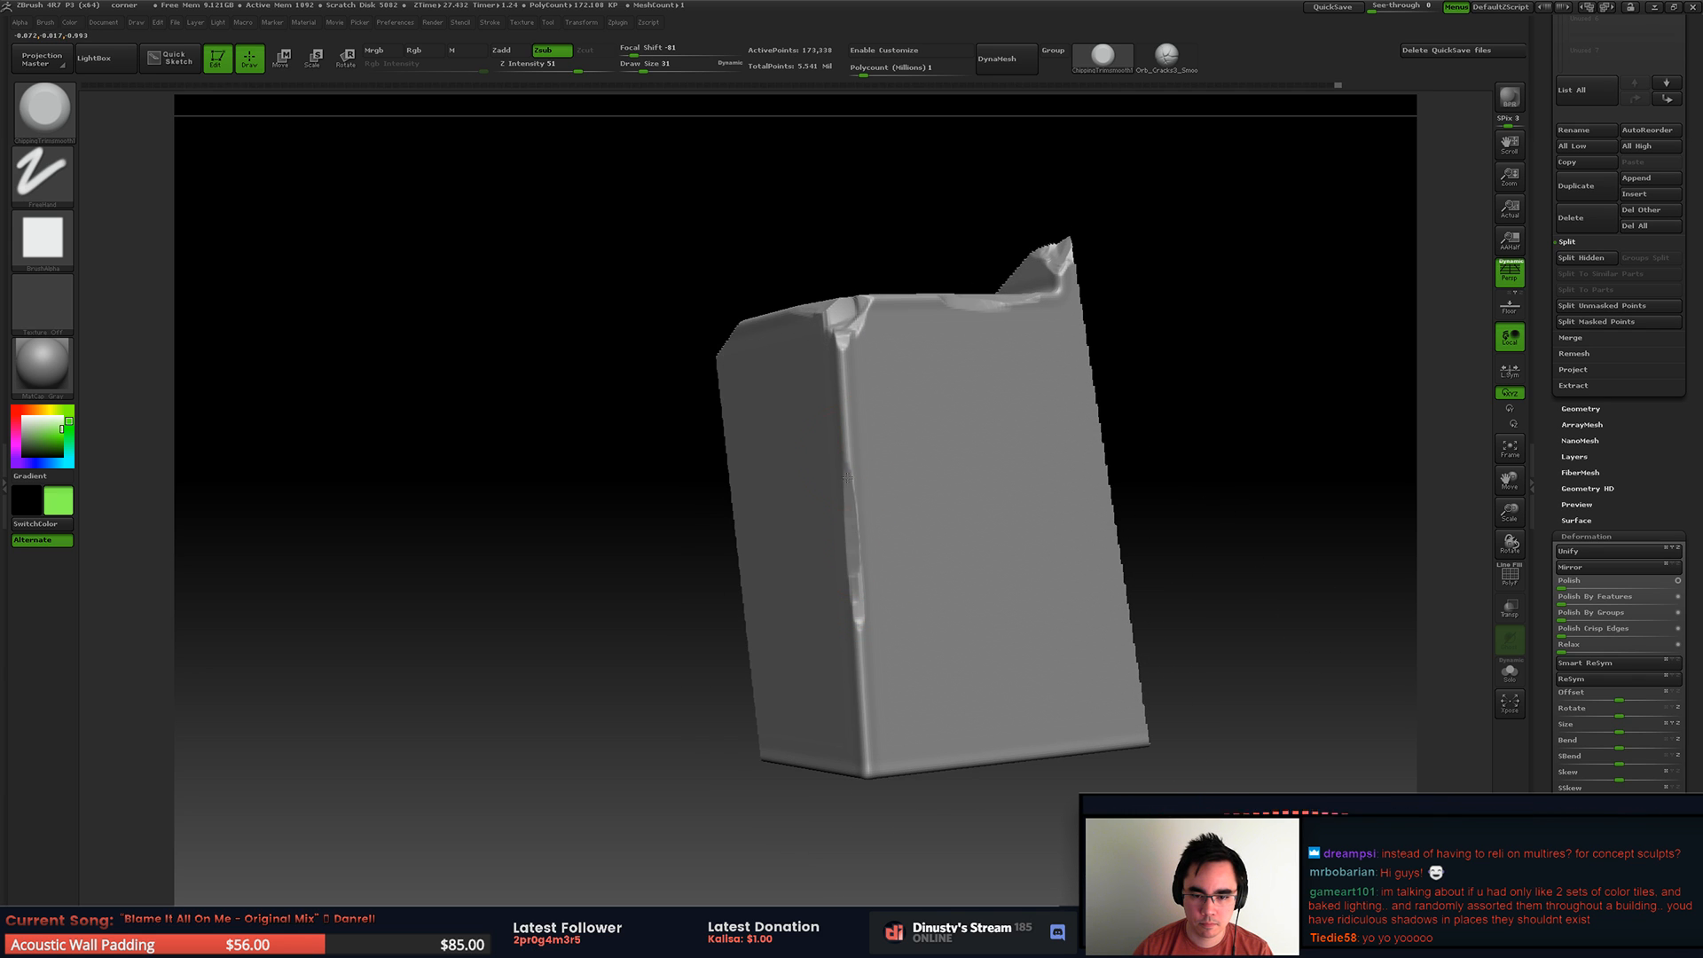
right_click_drag(858, 542, 923, 430)
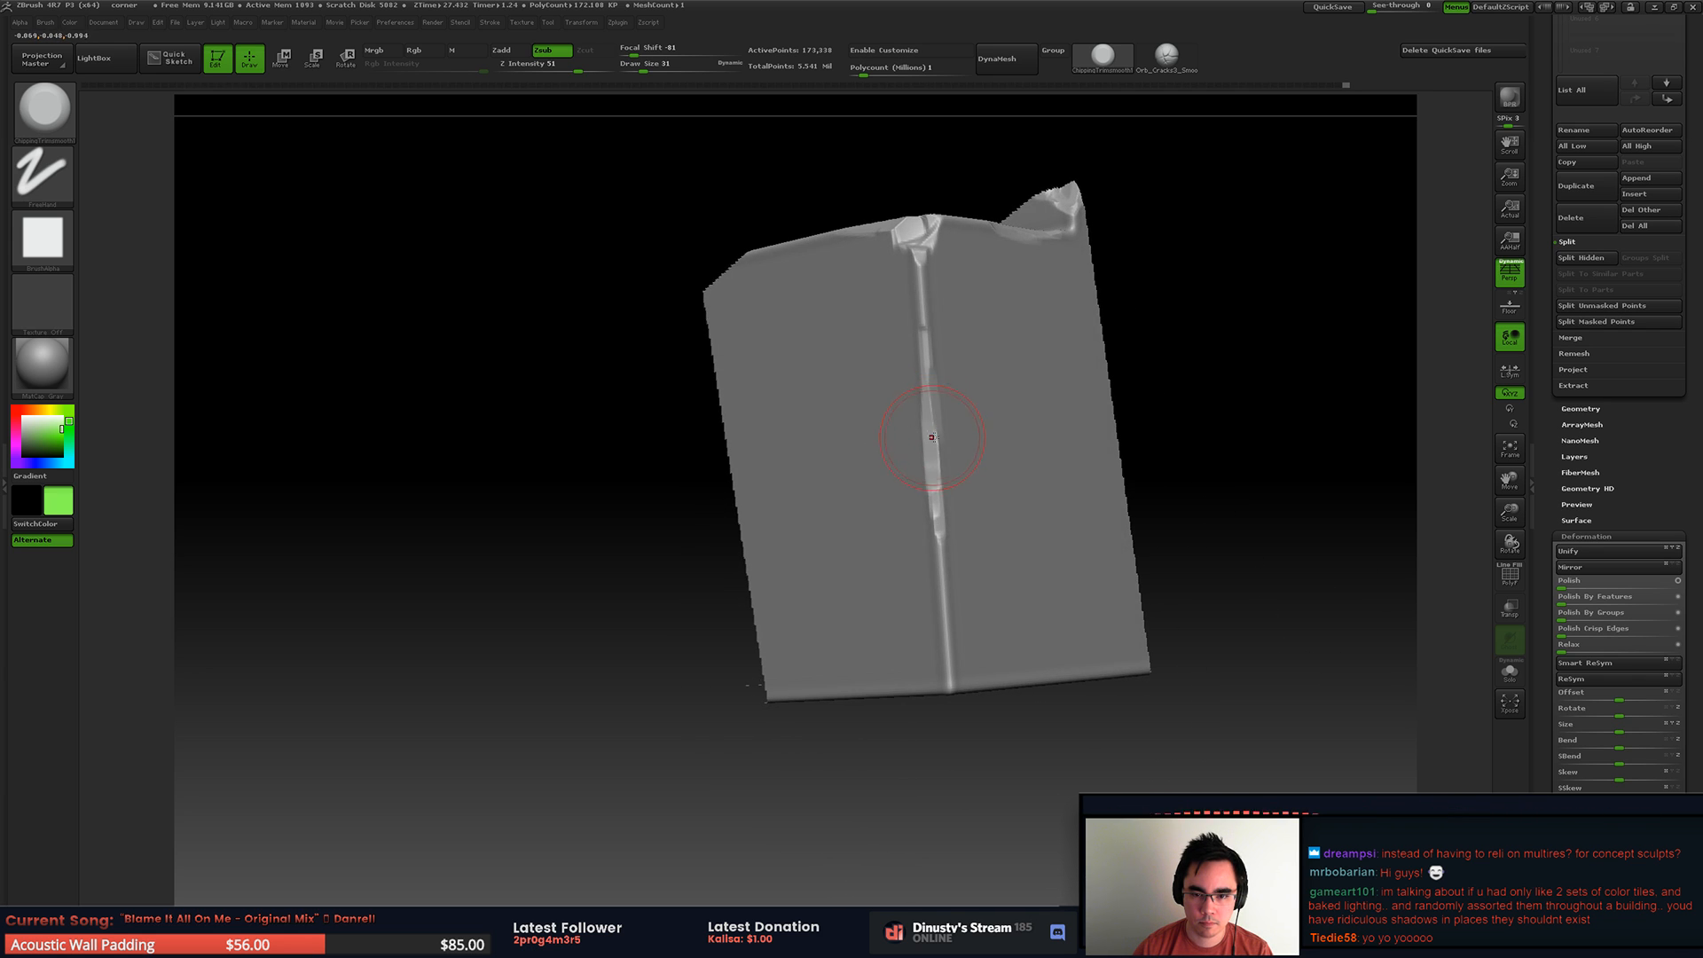
left_click_drag(930, 400, 935, 338)
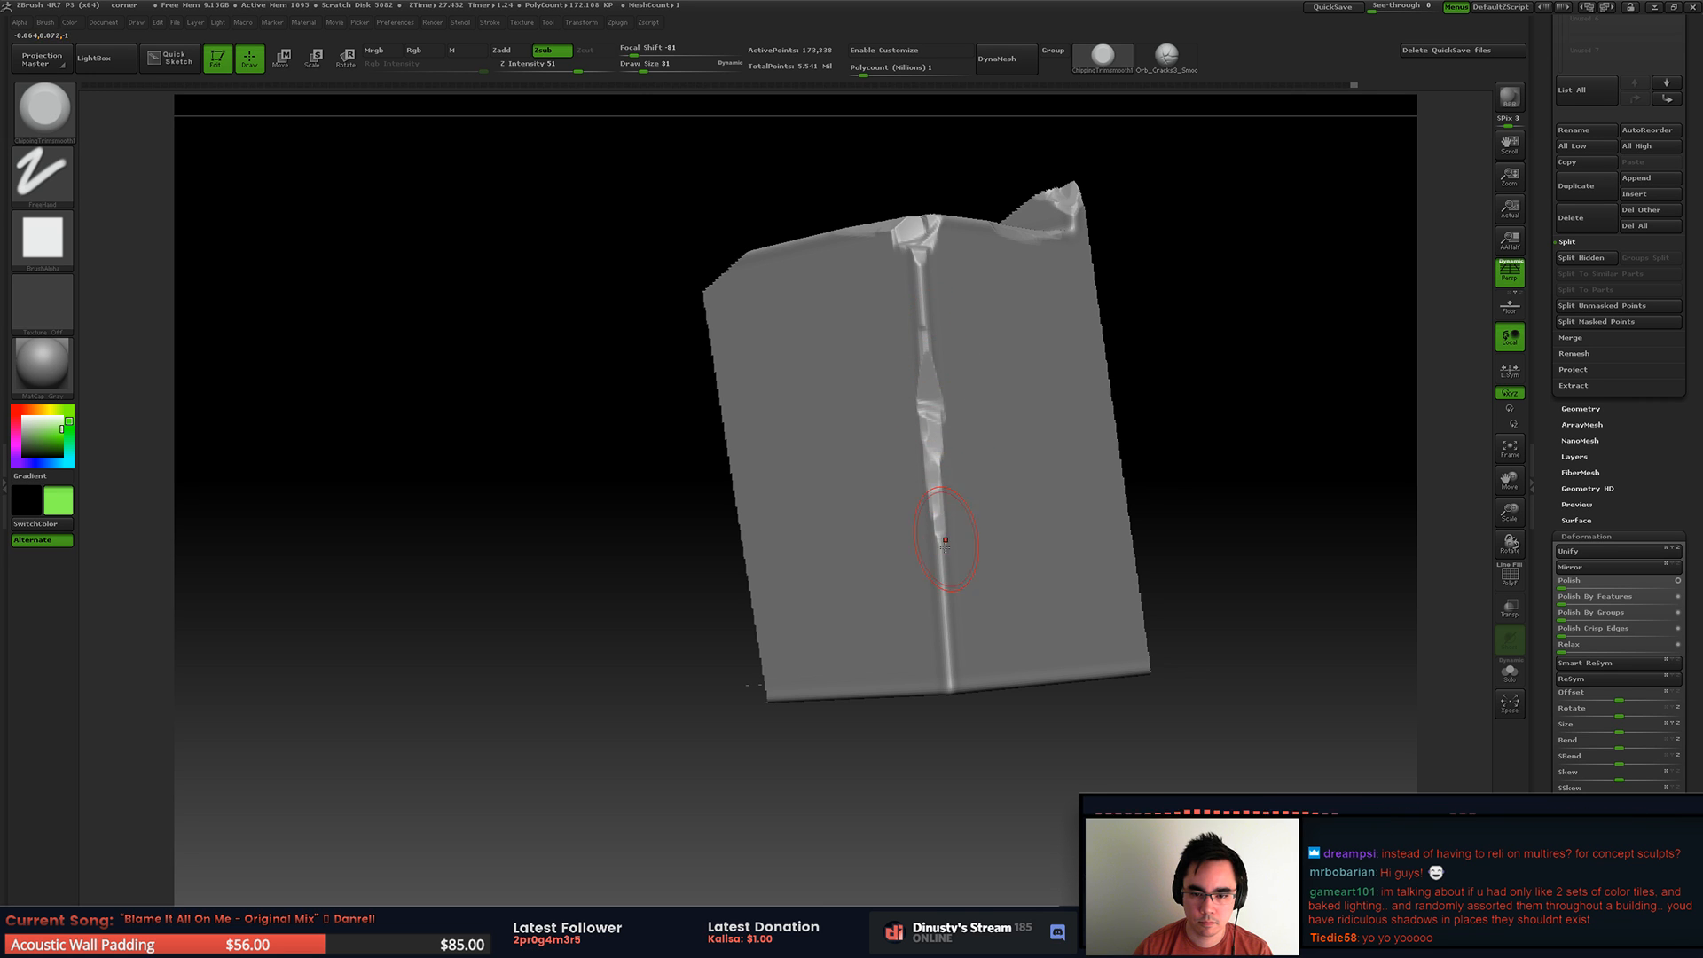
right_click_drag(967, 513, 934, 538)
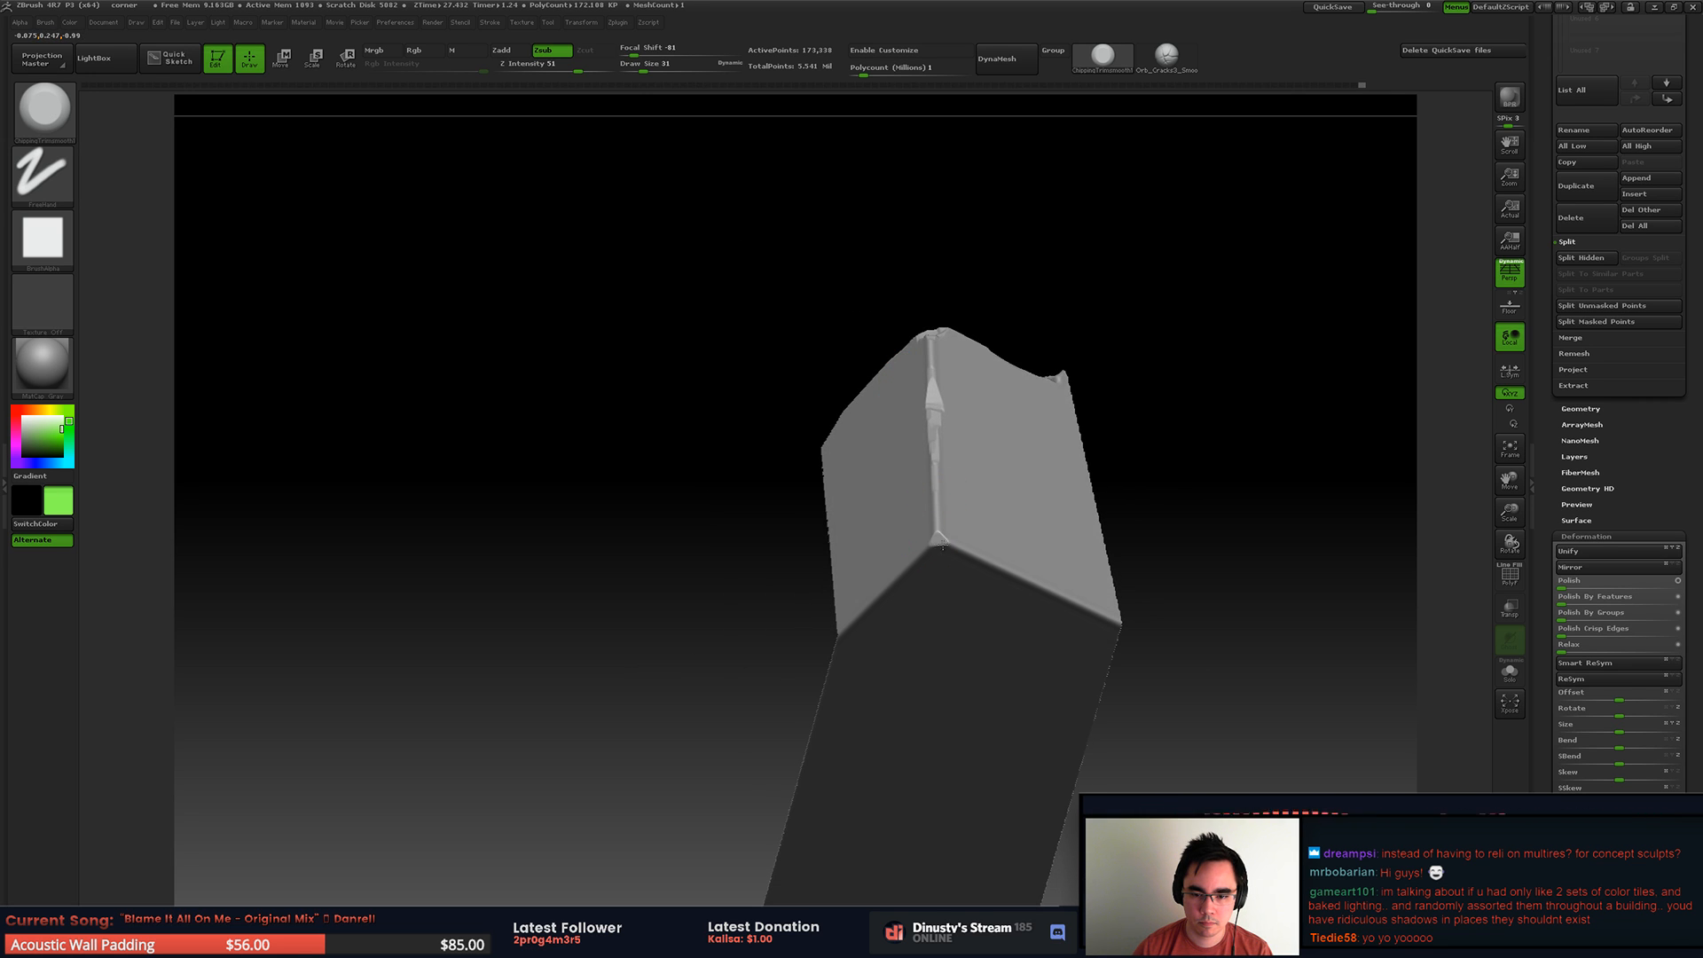
Step: Chip the corner block's lower corner and the start of the adjoining bottom edge
mouse_move(965, 559)
left_mouse_down()
mouse_move(953, 544)
mouse_move(998, 568)
left_mouse_up()
key("ctrl+z")
mouse_move(939, 510)
right_mouse_down()
mouse_move(970, 544)
mouse_move(929, 557)
mouse_move(887, 399)
right_mouse_up()
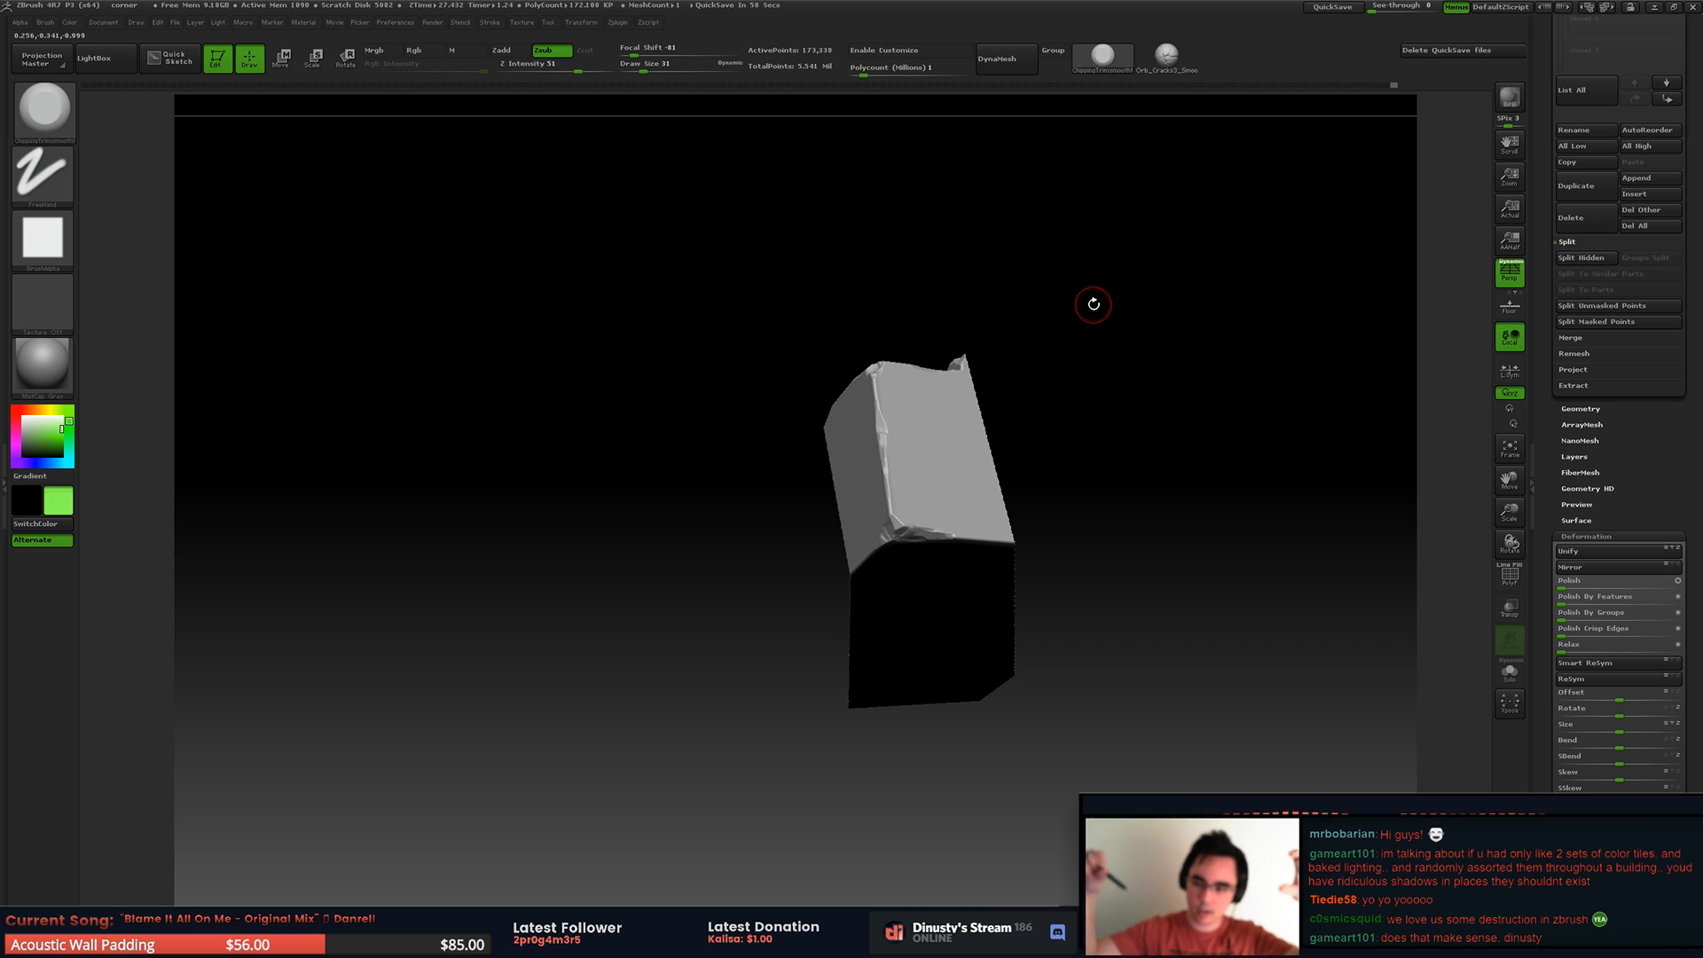
Step: Unhide the mesh and isolate the long section between the two raised ends
right_click_drag(1066, 528, 1059, 534)
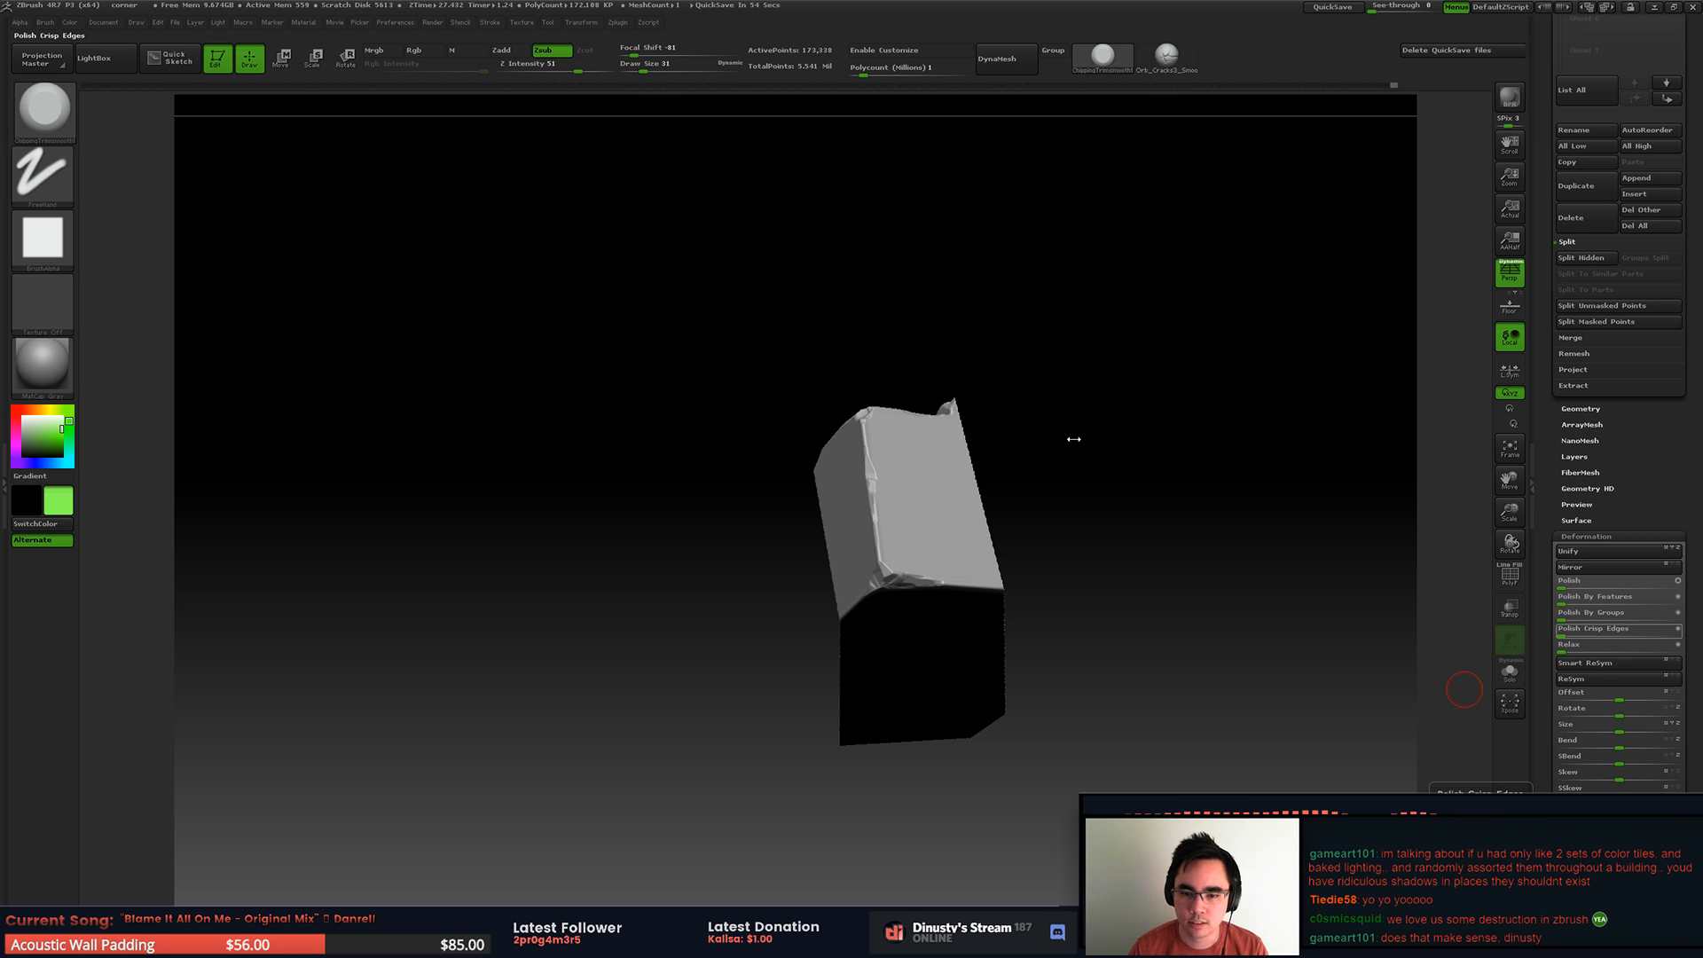
left_click_drag(1036, 443, 1117, 417)
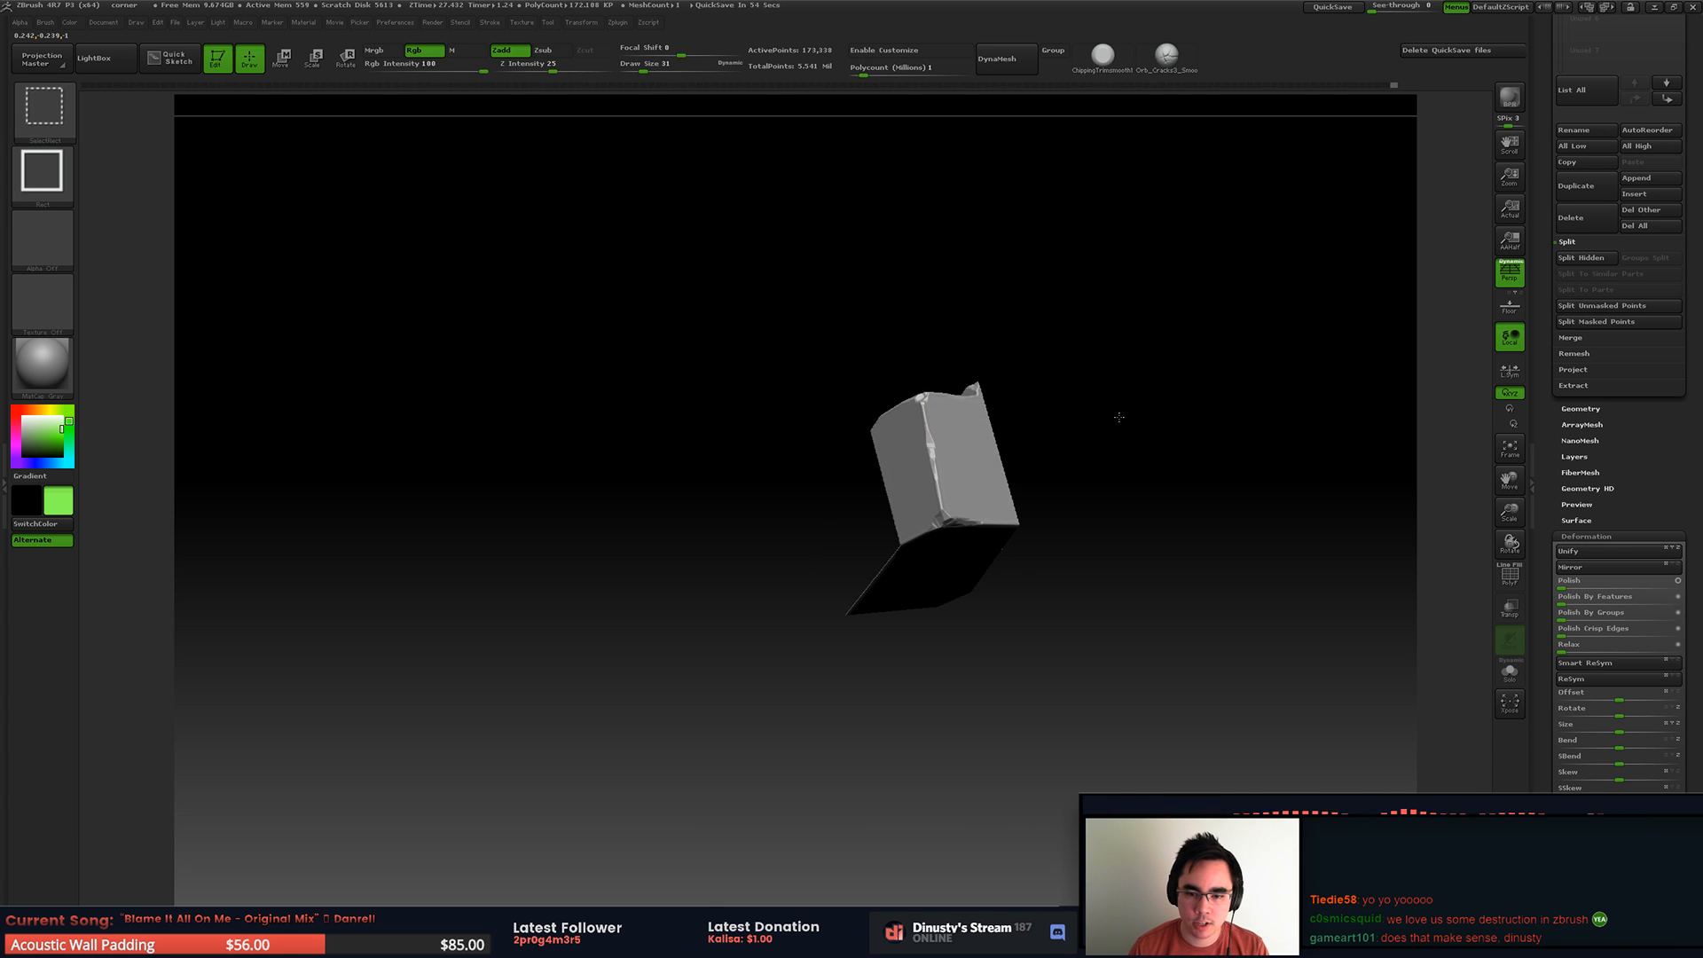
left_click(1012, 442, "ctrl+shift")
mouse_move(917, 476)
right_mouse_down()
mouse_move(954, 550)
mouse_move(976, 458)
mouse_move(1086, 421)
mouse_move(1020, 404)
mouse_move(887, 430)
right_mouse_up()
right_click(1086, 421)
left_click_drag(720, 417, 1294, 637, "ctrl+shift")
right_click_drag(1083, 533, 1055, 585, "ctrl")
mouse_move(1056, 585)
right_mouse_down()
mouse_move(989, 455)
mouse_move(888, 456)
right_mouse_up()
Step: Carve rough chips down the inner edge of the isolated section's raised end
left_click_drag(907, 493, 1092, 485)
right_click_drag(1022, 436, 1083, 456)
mouse_move(915, 477)
right_mouse_down("alt")
mouse_move(1076, 450)
mouse_move(1054, 475)
right_mouse_up("alt")
mouse_move(923, 481)
left_mouse_down()
mouse_move(991, 476)
mouse_move(829, 495)
mouse_move(766, 523)
left_mouse_up()
key("ctrl+z")
right_click_drag(866, 494, 852, 503)
mouse_move(858, 556)
left_mouse_down()
mouse_move(864, 581)
mouse_move(874, 528)
mouse_move(826, 563)
left_mouse_up()
mouse_move(829, 521)
right_mouse_down("ctrl")
mouse_move(813, 475)
mouse_move(825, 520)
mouse_move(873, 524)
mouse_move(780, 448)
mouse_move(777, 508)
right_mouse_up("ctrl")
left_click_drag(664, 318, 696, 416)
right_click_drag(776, 509, 752, 484)
left_click_drag(748, 537, 799, 654)
left_click_drag(768, 589, 745, 531)
right_click_drag(748, 499, 753, 456, "alt")
key("ctrl+z")
Step: Break down the corner where the raised end meets the long upper edge at draw size 20
mouse_move(905, 301)
right_mouse_down("alt")
mouse_move(923, 461)
mouse_move(870, 502)
right_mouse_up("alt")
right_click_drag(865, 435, 899, 468)
key("space")
left_click_drag(858, 413, 811, 407)
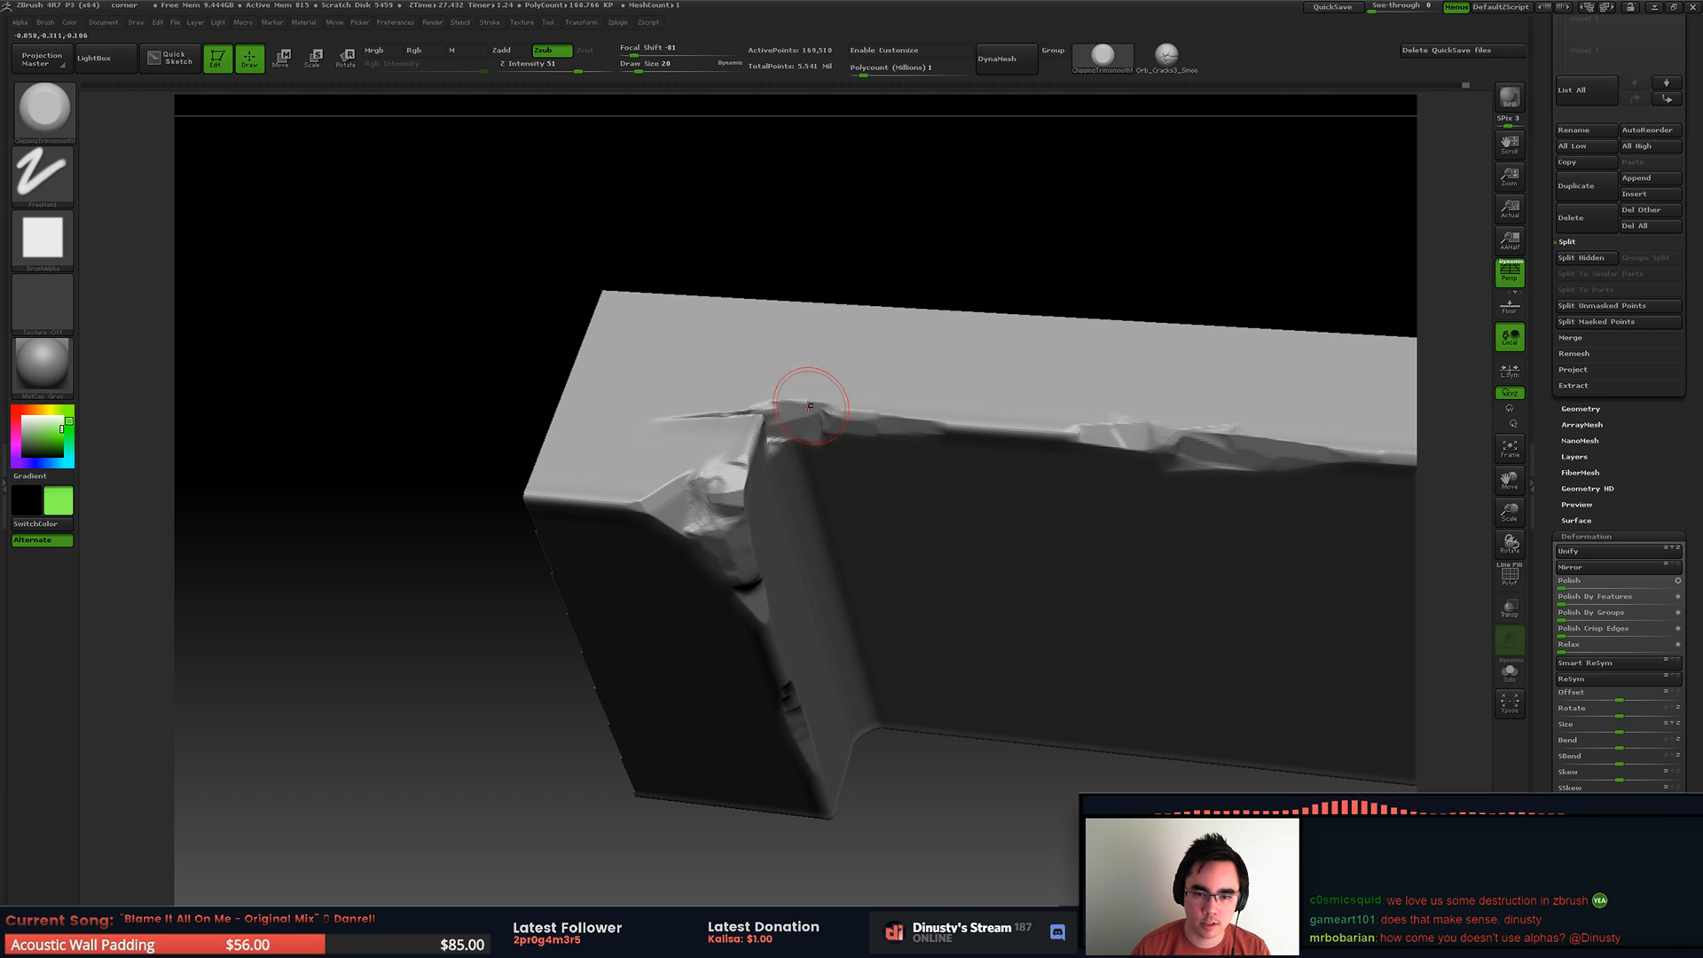
mouse_move(935, 403)
right_mouse_down()
mouse_move(897, 383)
mouse_move(692, 381)
mouse_move(703, 420)
mouse_move(660, 479)
mouse_move(626, 461)
right_mouse_up()
mouse_move(603, 489)
left_mouse_down()
mouse_move(570, 485)
mouse_move(585, 499)
mouse_move(687, 438)
left_mouse_up()
mouse_move(748, 364)
right_mouse_down()
mouse_move(576, 302)
mouse_move(627, 414)
mouse_move(616, 369)
mouse_move(780, 497)
mouse_move(824, 414)
mouse_move(798, 555)
mouse_move(867, 407)
mouse_move(774, 593)
mouse_move(783, 614)
right_mouse_up()
Step: Chip the raised end's inner edge down to its bottom corner at draw size 37
key("space")
left_click_drag(837, 523, 844, 524)
left_click_drag(804, 609, 774, 637)
mouse_move(807, 590)
right_mouse_down()
mouse_move(787, 580)
mouse_move(807, 588)
right_mouse_up()
left_click_drag(812, 583, 834, 559)
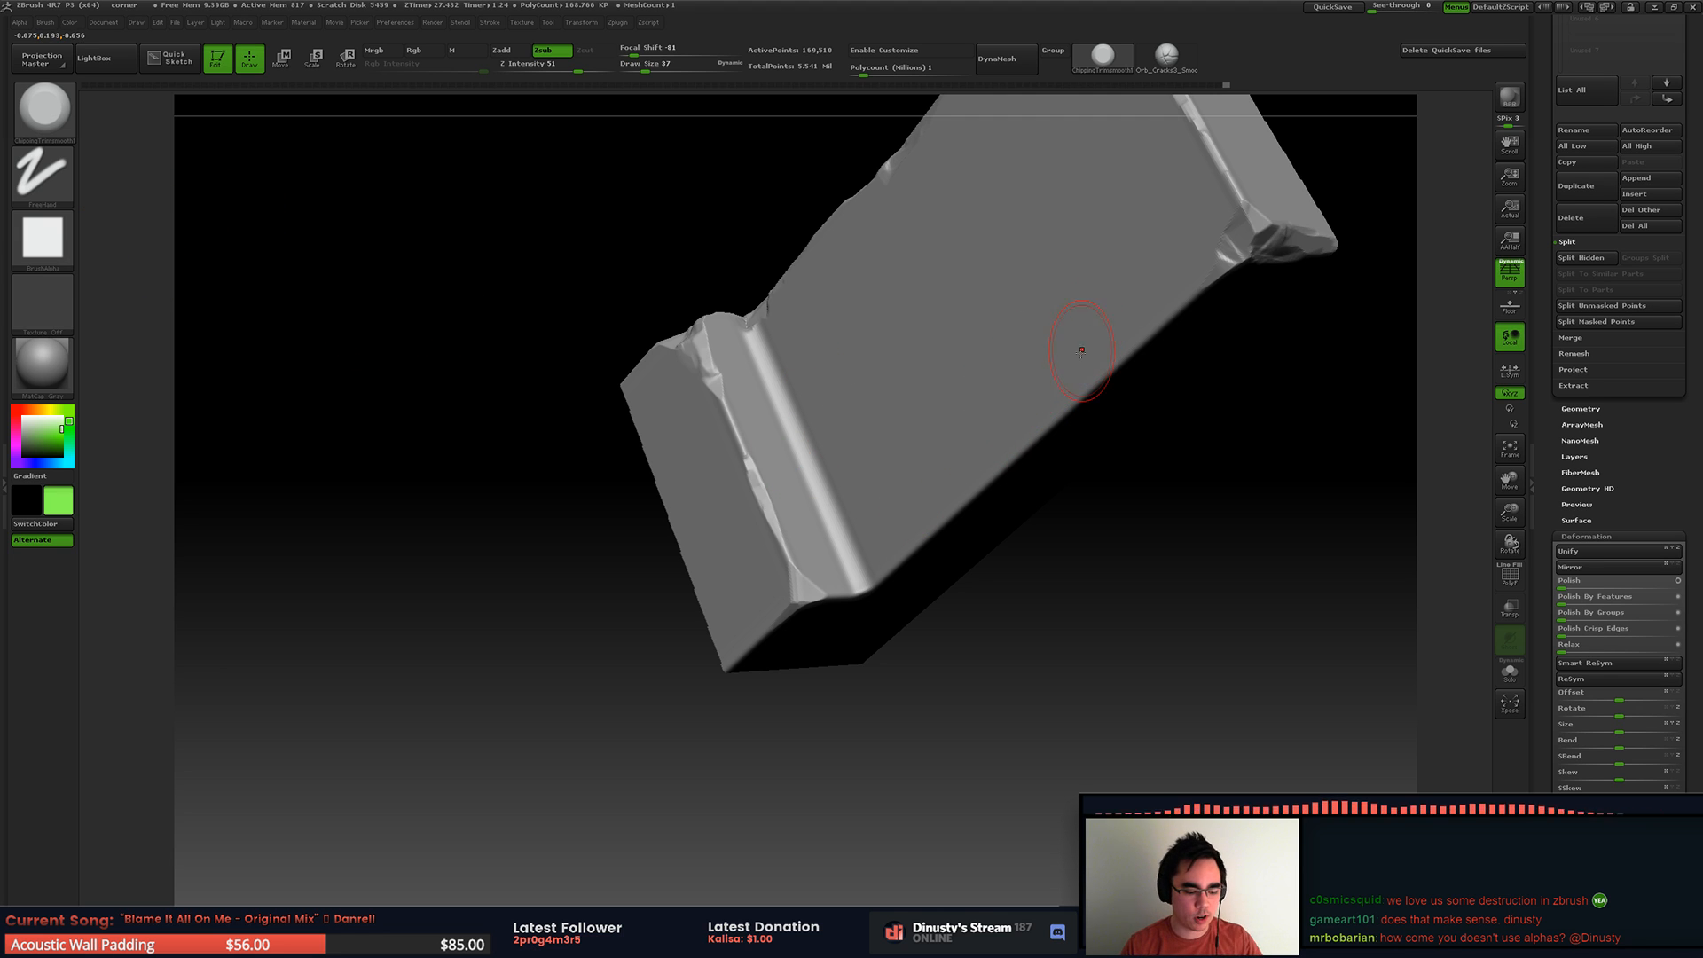
Step: Carve uneven chips along the long lower edge of the recessed face
right_click_drag(985, 482, 874, 435, "alt")
mouse_move(914, 491)
right_mouse_down()
mouse_move(1007, 417)
mouse_move(917, 420)
mouse_move(945, 434)
right_mouse_up()
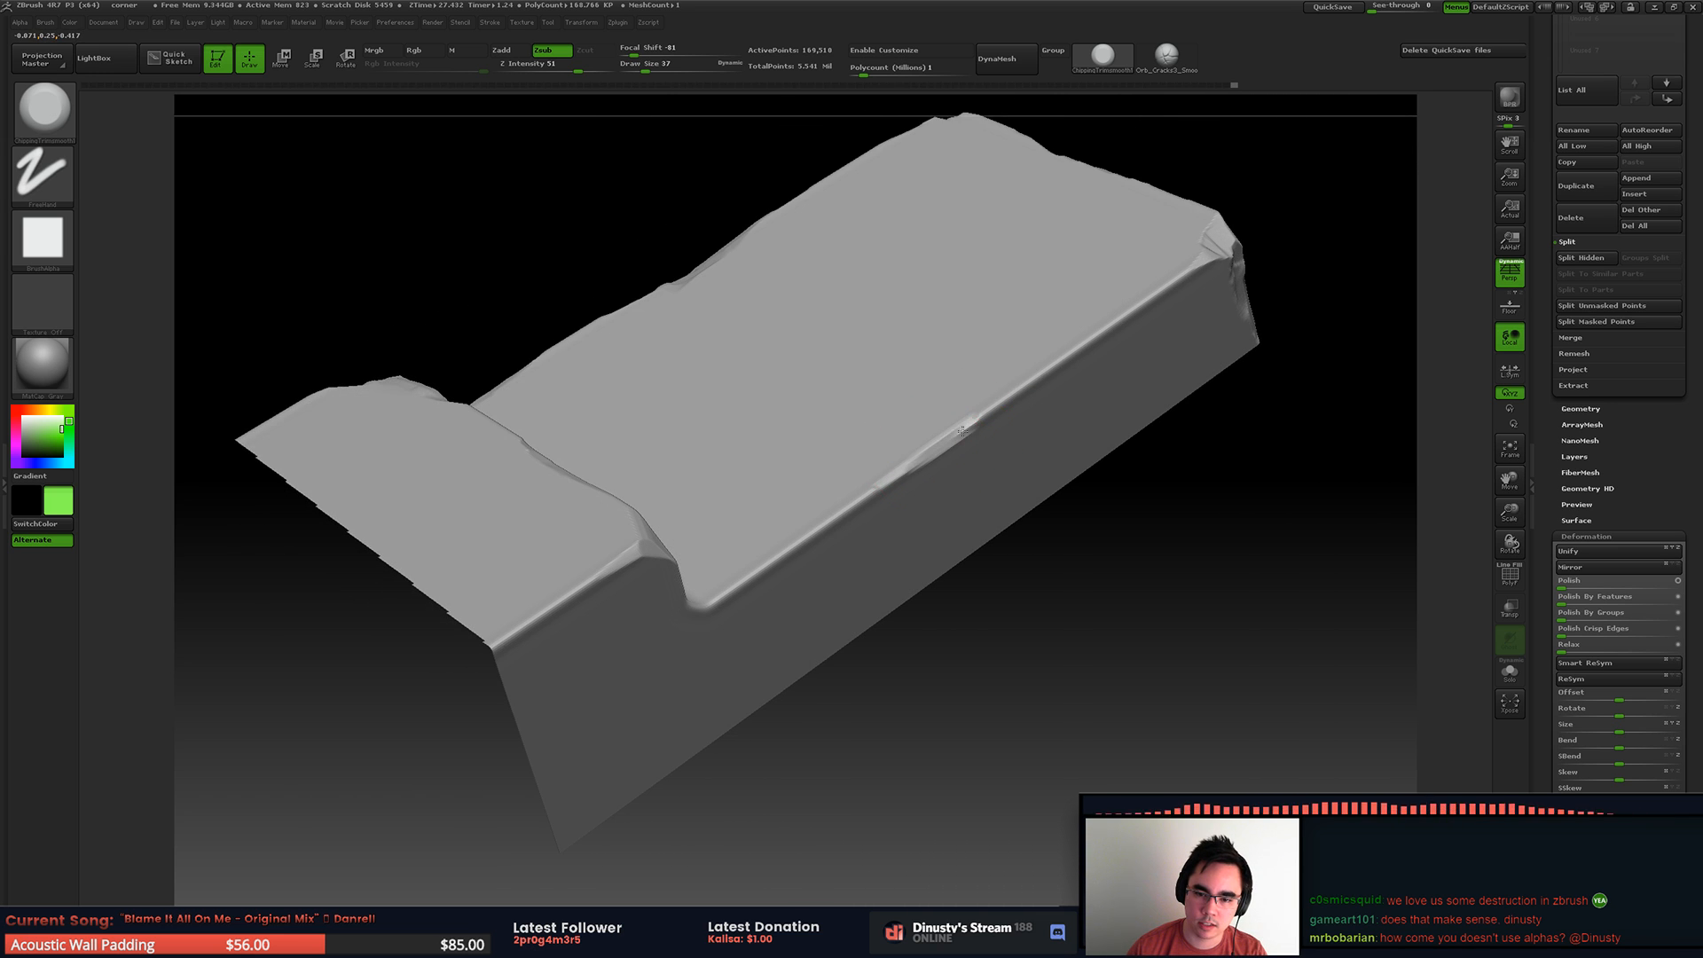
left_click_drag(985, 415, 838, 516)
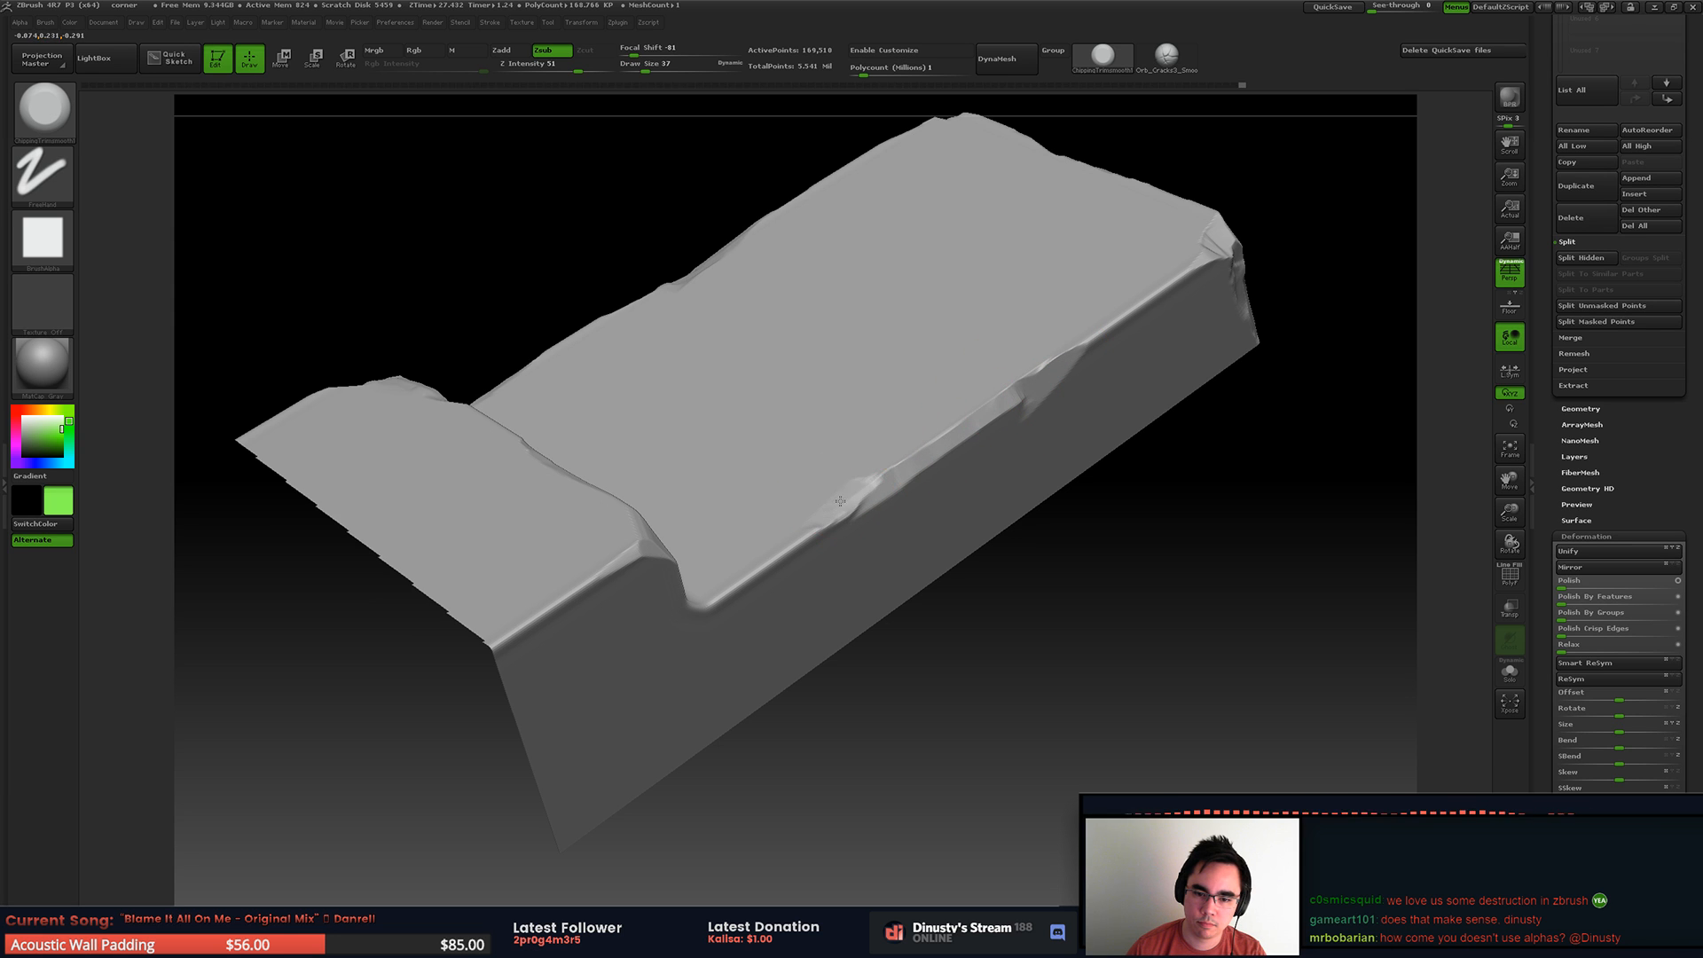
left_click_drag(1039, 411, 995, 424)
left_click_drag(1049, 367, 1100, 334)
Step: Unhide the full corner piece
mouse_move(1144, 298)
right_mouse_down()
mouse_move(963, 399)
mouse_move(942, 372)
mouse_move(992, 381)
mouse_move(947, 481)
mouse_move(931, 444)
mouse_move(951, 540)
right_mouse_up()
left_click(996, 614, "ctrl+shift")
right_click_drag(868, 468, 827, 448, "alt")
left_click_drag(827, 448, 844, 306)
right_click_drag(781, 462, 867, 418, "alt")
left_click_drag(867, 421, 753, 449)
right_click_drag(718, 439, 905, 375, "alt")
Step: Chip the sloping outer edge of the end rib at draw size 20
left_click_drag(623, 453, 709, 410)
mouse_move(777, 409)
right_mouse_down()
mouse_move(755, 395)
mouse_move(857, 322)
right_mouse_up()
key("ctrl+z")
key("space")
left_click_drag(832, 374, 825, 374)
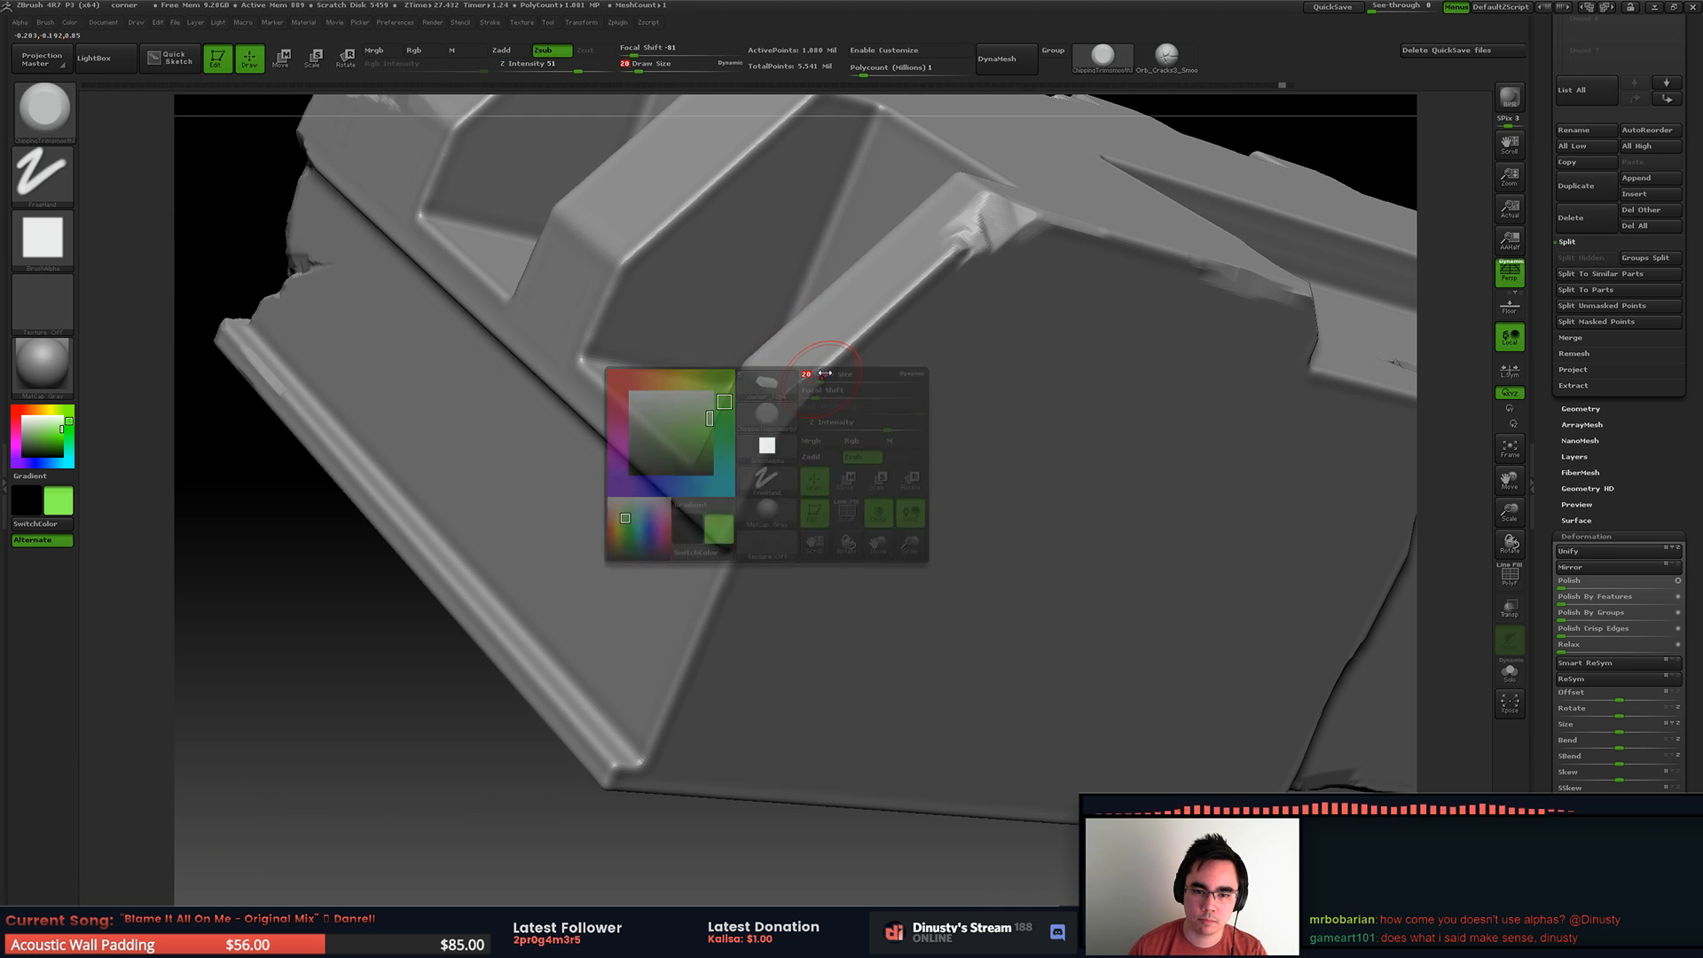
mouse_move(784, 416)
right_mouse_down("alt")
mouse_move(857, 306)
mouse_move(794, 379)
right_mouse_up("alt")
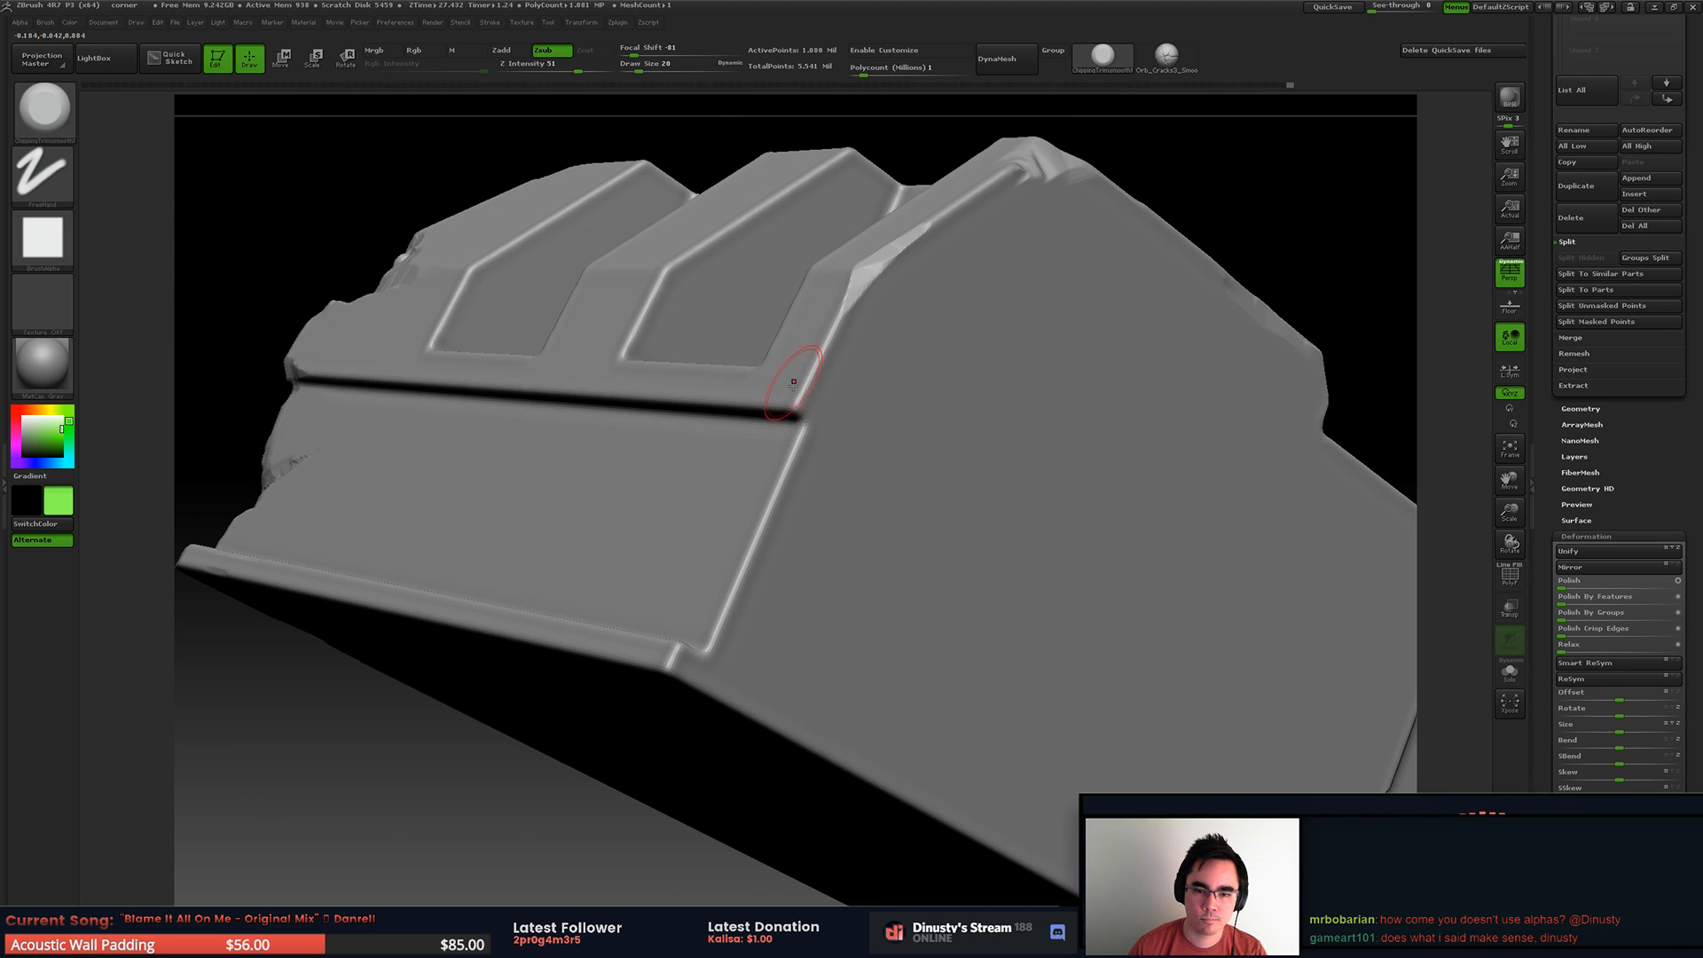
Step: Chip the end edge of the lower wall and the end corner of the bottom ledge
mouse_move(771, 495)
left_mouse_down()
mouse_move(731, 590)
mouse_move(785, 472)
left_mouse_up()
mouse_move(852, 385)
right_mouse_down("alt")
mouse_move(861, 283)
mouse_move(847, 483)
mouse_move(790, 497)
right_mouse_up("alt")
left_click_drag(668, 596, 664, 612)
right_click_drag(709, 568, 820, 426)
mouse_move(670, 572)
left_mouse_down()
mouse_move(652, 596)
mouse_move(665, 585)
mouse_move(701, 619)
mouse_move(649, 608)
left_mouse_up()
mouse_move(727, 444)
right_mouse_down("ctrl")
mouse_move(732, 339)
mouse_move(855, 357)
mouse_move(927, 402)
right_mouse_up("ctrl")
Step: Isolate the end section of the piece that holds two recesses
right_click_drag(952, 482, 1099, 364, "ctrl")
right_click_drag(1100, 364, 1170, 479, "ctrl")
right_click_drag(1171, 479, 1045, 231)
key("space")
mouse_move(822, 436)
left_mouse_down()
mouse_move(836, 433)
mouse_move(805, 433)
mouse_move(981, 439)
mouse_move(1034, 419)
left_mouse_up()
key("]")
right_click_drag(1034, 419, 915, 462)
left_click_drag(1016, 437, 1209, 514, "ctrl+shift")
mouse_move(1209, 514)
left_mouse_down("alt")
mouse_move(1263, 540)
mouse_move(1242, 656)
left_mouse_up("alt")
left_click_drag(896, 408, 1228, 424)
mouse_move(1153, 709)
left_mouse_down("alt")
mouse_move(1145, 577)
mouse_move(879, 443)
mouse_move(1067, 502)
mouse_move(1021, 470)
mouse_move(846, 448)
mouse_move(977, 377)
left_mouse_up("alt")
left_click(1068, 502, "ctrl+shift")
left_click_drag(733, 154, 1045, 663, "ctrl+shift")
Step: Chip the middle rib's upper corner and side edges beside the recesses at draw size 22
left_click_drag(603, 486, 880, 487)
right_click_drag(880, 487, 742, 463)
mouse_move(716, 440)
left_mouse_down()
mouse_move(724, 524)
mouse_move(724, 329)
left_mouse_up()
mouse_move(590, 377)
right_mouse_down()
mouse_move(665, 403)
mouse_move(754, 390)
mouse_move(821, 510)
right_mouse_up()
left_click_drag(684, 479, 658, 313)
right_click_drag(658, 313, 685, 331)
key("space")
mouse_move(686, 331)
left_mouse_down()
mouse_move(662, 332)
mouse_move(659, 285)
left_mouse_up()
mouse_move(667, 279)
right_mouse_down()
mouse_move(660, 323)
mouse_move(800, 264)
right_mouse_up()
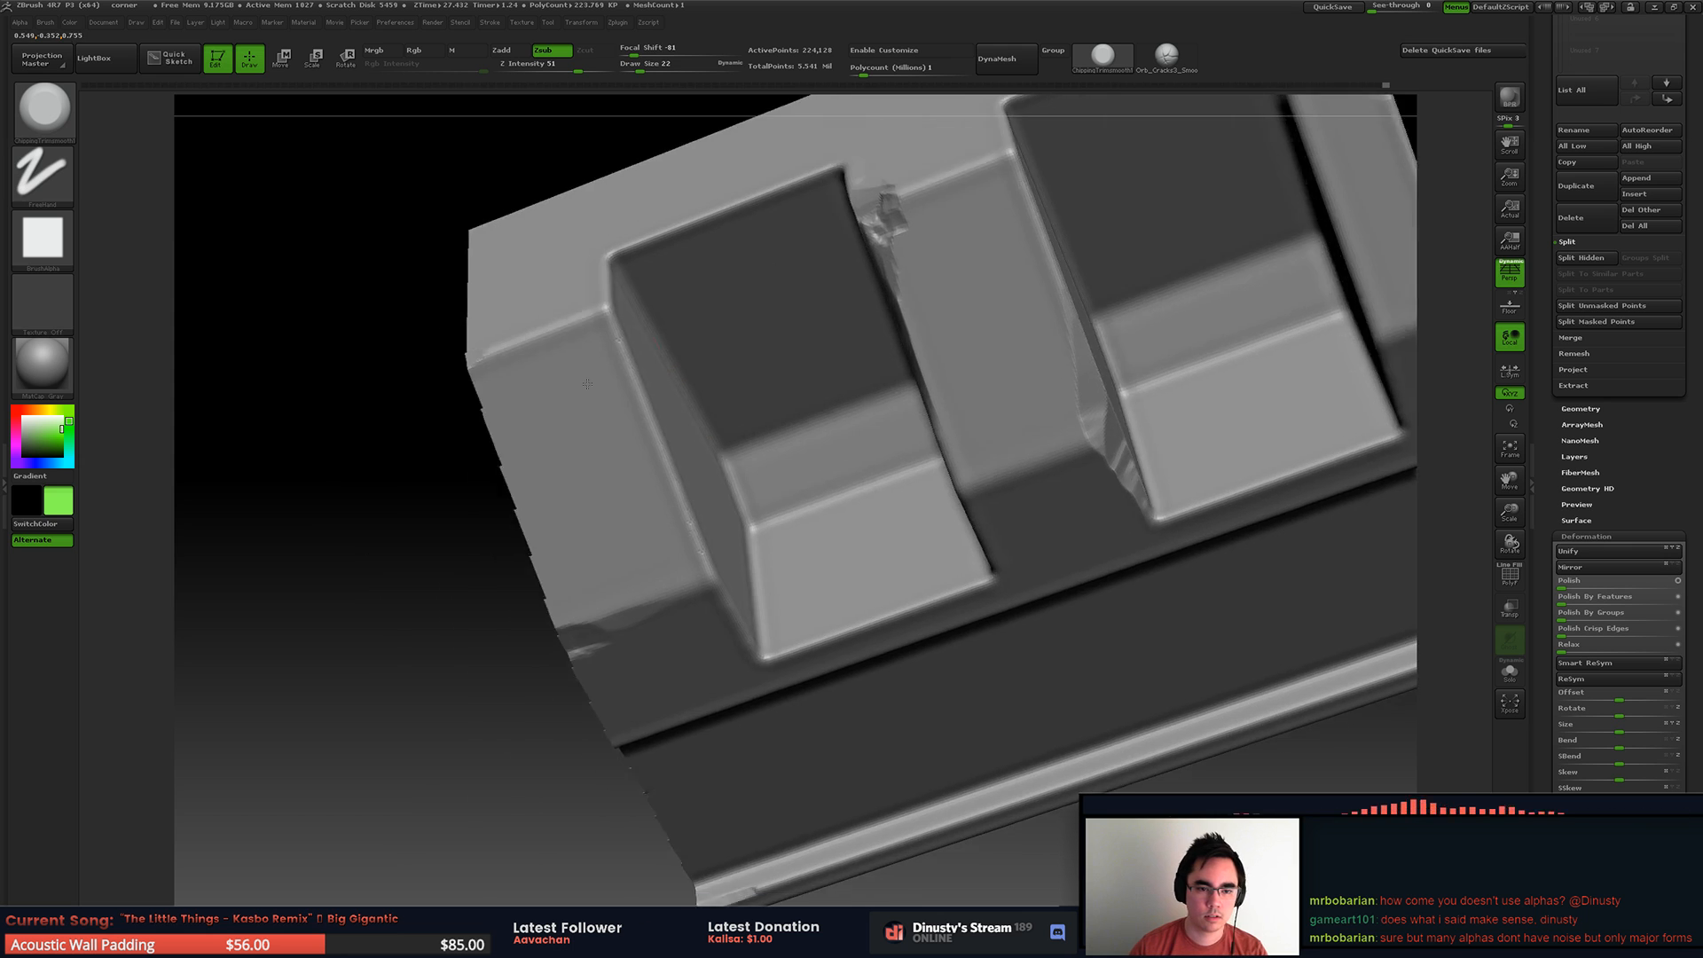
Step: Chip the upper corner and side edge of the outer rib next to the first recess
right_click_drag(589, 369, 637, 373)
mouse_move(630, 388)
left_mouse_down()
mouse_move(597, 316)
mouse_move(613, 339)
left_mouse_up()
right_click_drag(628, 379, 743, 448)
right_click_drag(750, 369, 723, 306)
Step: Break away the lower lip of the first recess down into the groove at draw size 31
mouse_move(967, 481)
left_mouse_down()
mouse_move(918, 493)
mouse_move(989, 463)
mouse_move(907, 491)
left_mouse_up()
right_click_drag(907, 491, 779, 449)
mouse_move(684, 504)
right_mouse_down()
mouse_move(701, 424)
mouse_move(721, 449)
right_mouse_up()
mouse_move(728, 443)
left_mouse_down()
mouse_move(702, 437)
mouse_move(771, 417)
mouse_move(654, 525)
mouse_move(661, 545)
mouse_move(690, 523)
mouse_move(652, 555)
mouse_move(641, 530)
mouse_move(709, 569)
mouse_move(671, 563)
left_mouse_up()
key("space")
key("ctrl+z")
left_click_drag(786, 552, 661, 563)
left_click_drag(750, 506, 685, 538)
right_click_drag(772, 359, 766, 411)
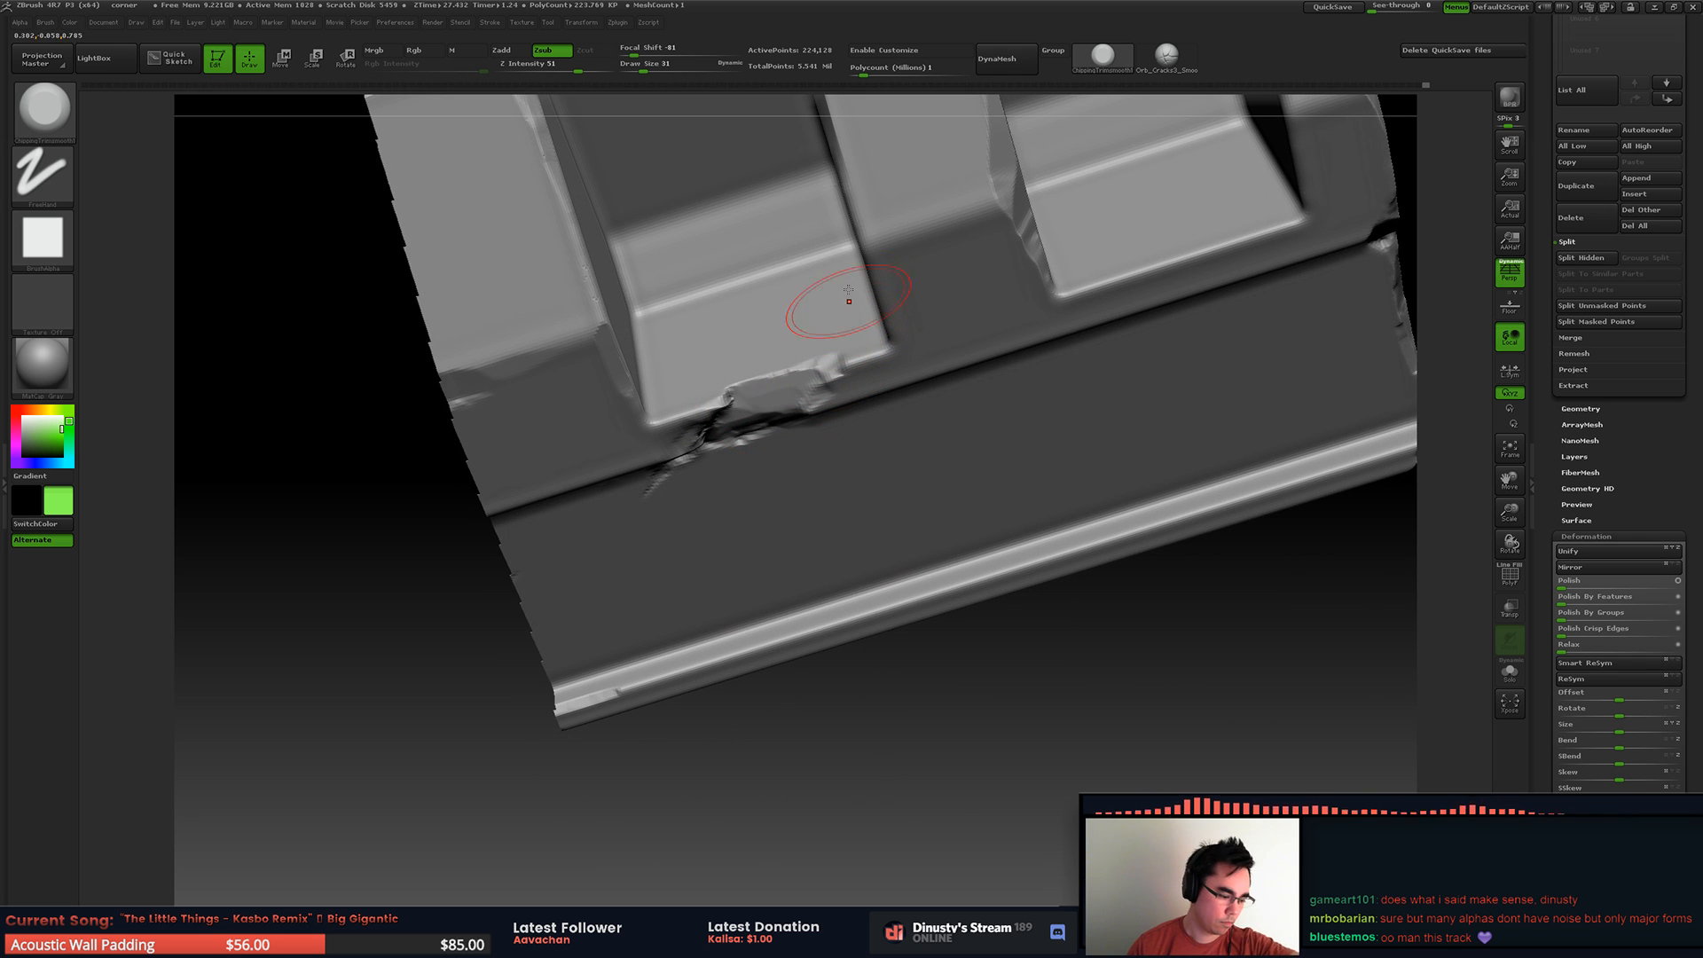
Step: Carve finer fractures into the first recess's broken lip and floor with a smaller brush
key("space")
left_click_drag(743, 411, 735, 409)
mouse_move(807, 372)
right_mouse_down("alt")
mouse_move(785, 426)
mouse_move(789, 342)
mouse_move(901, 449)
mouse_move(889, 386)
mouse_move(892, 404)
mouse_move(695, 460)
mouse_move(707, 530)
mouse_move(675, 550)
right_mouse_up("alt")
left_click_drag(692, 575, 739, 523)
left_click_drag(689, 580, 714, 546)
right_click_drag(749, 483, 716, 564)
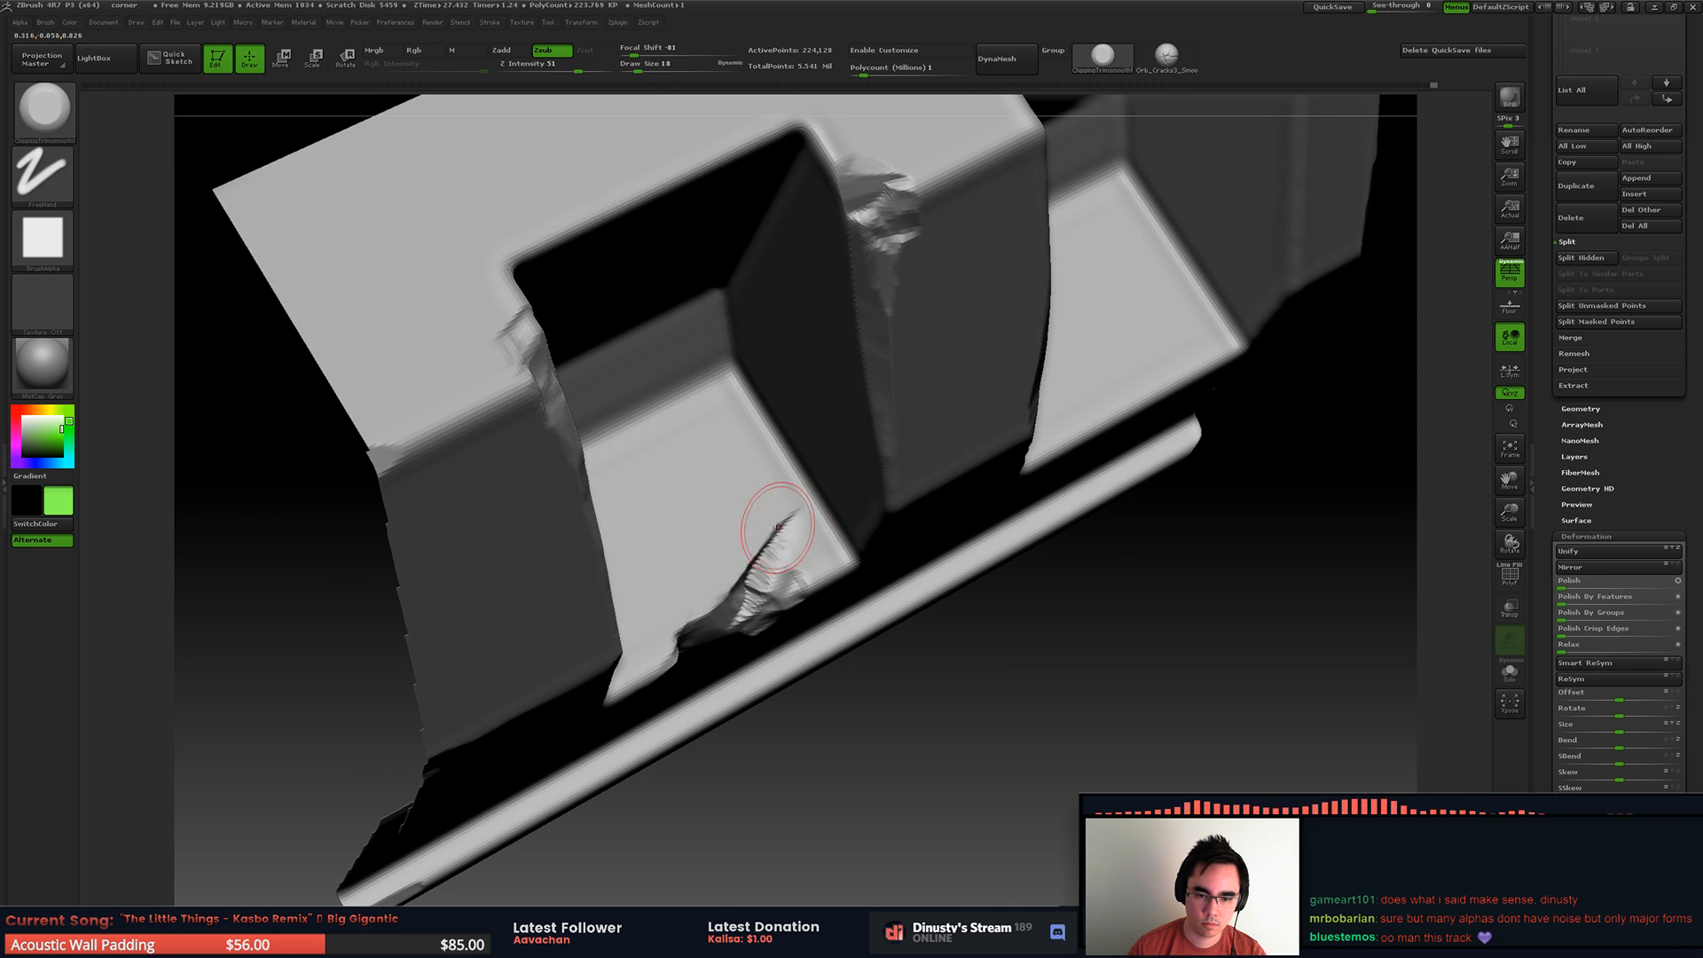
mouse_move(790, 562)
left_mouse_down("shift")
mouse_move(761, 554)
mouse_move(786, 544)
mouse_move(758, 610)
mouse_move(780, 575)
left_mouse_up("shift")
mouse_move(779, 576)
right_mouse_down()
mouse_move(783, 593)
mouse_move(805, 572)
mouse_move(790, 426)
mouse_move(703, 441)
mouse_move(658, 415)
right_mouse_up()
Step: Chip the lower crease of the middle rib at draw size 27
key("space")
left_click_drag(658, 418, 656, 377)
right_click_drag(643, 380, 742, 384, "alt")
mouse_move(854, 280)
right_mouse_down("alt")
mouse_move(770, 211)
mouse_move(689, 91)
right_mouse_up("alt")
right_click_drag(971, 541, 944, 423, "ctrl")
right_click_drag(944, 423, 998, 535, "alt")
right_click_drag(997, 535, 1035, 456)
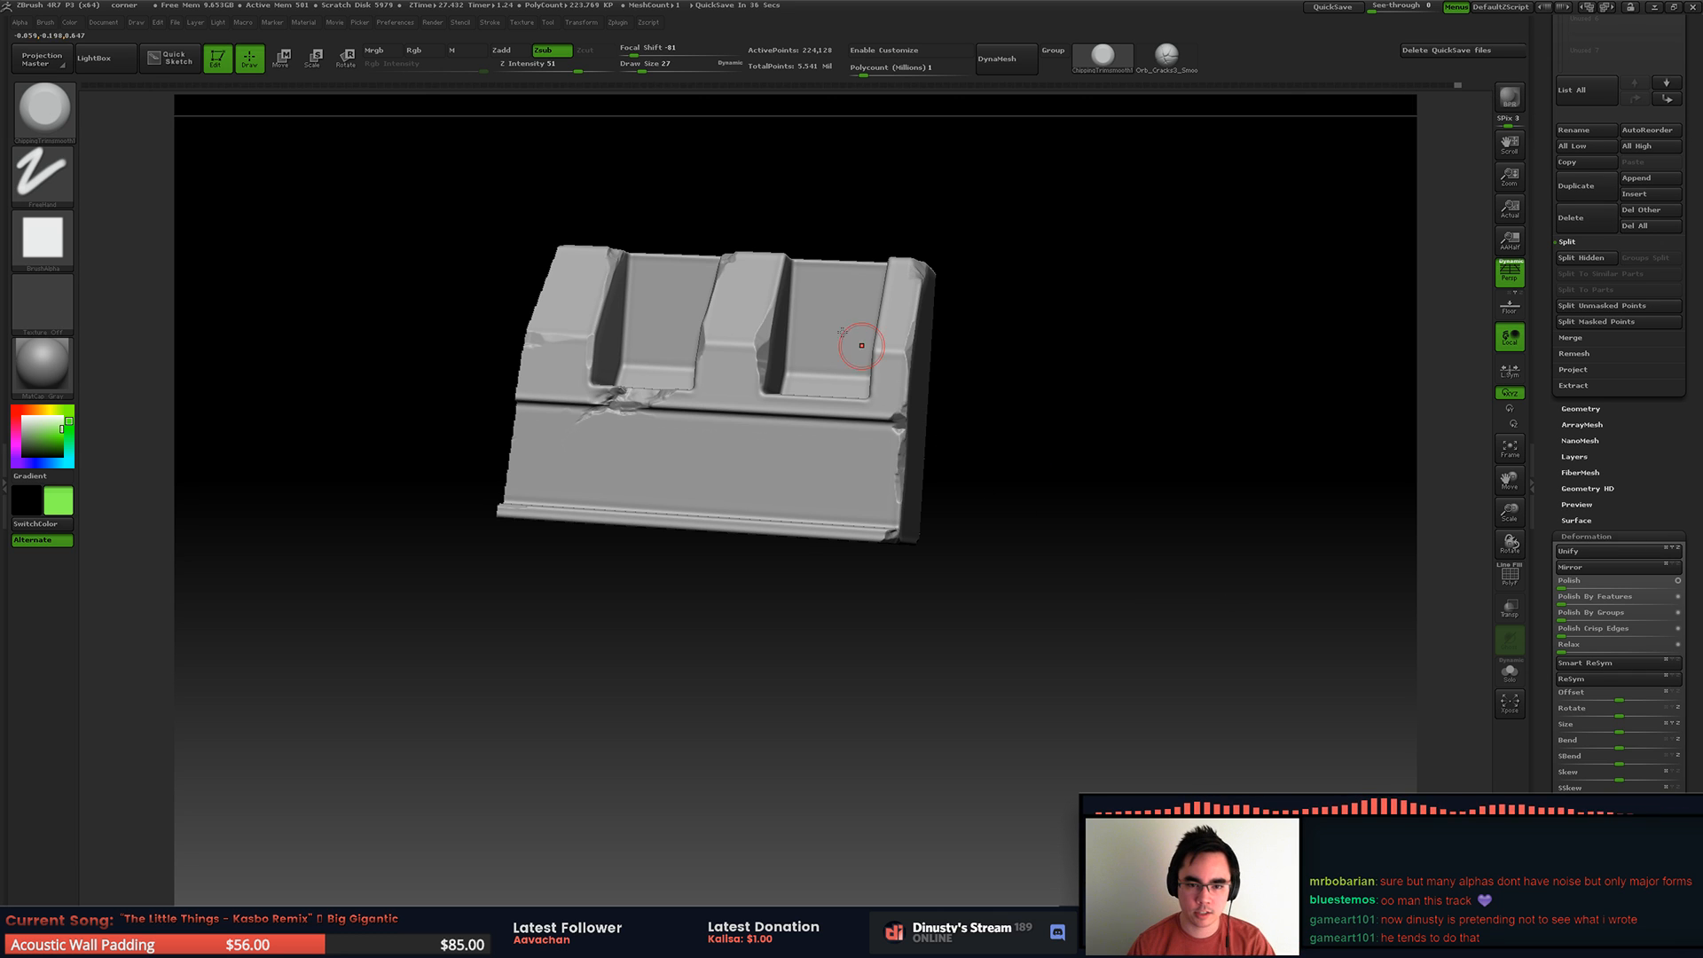
right_click_drag(772, 401, 797, 501, "alt")
mouse_move(764, 444)
left_mouse_down()
mouse_move(747, 447)
mouse_move(773, 450)
left_mouse_up()
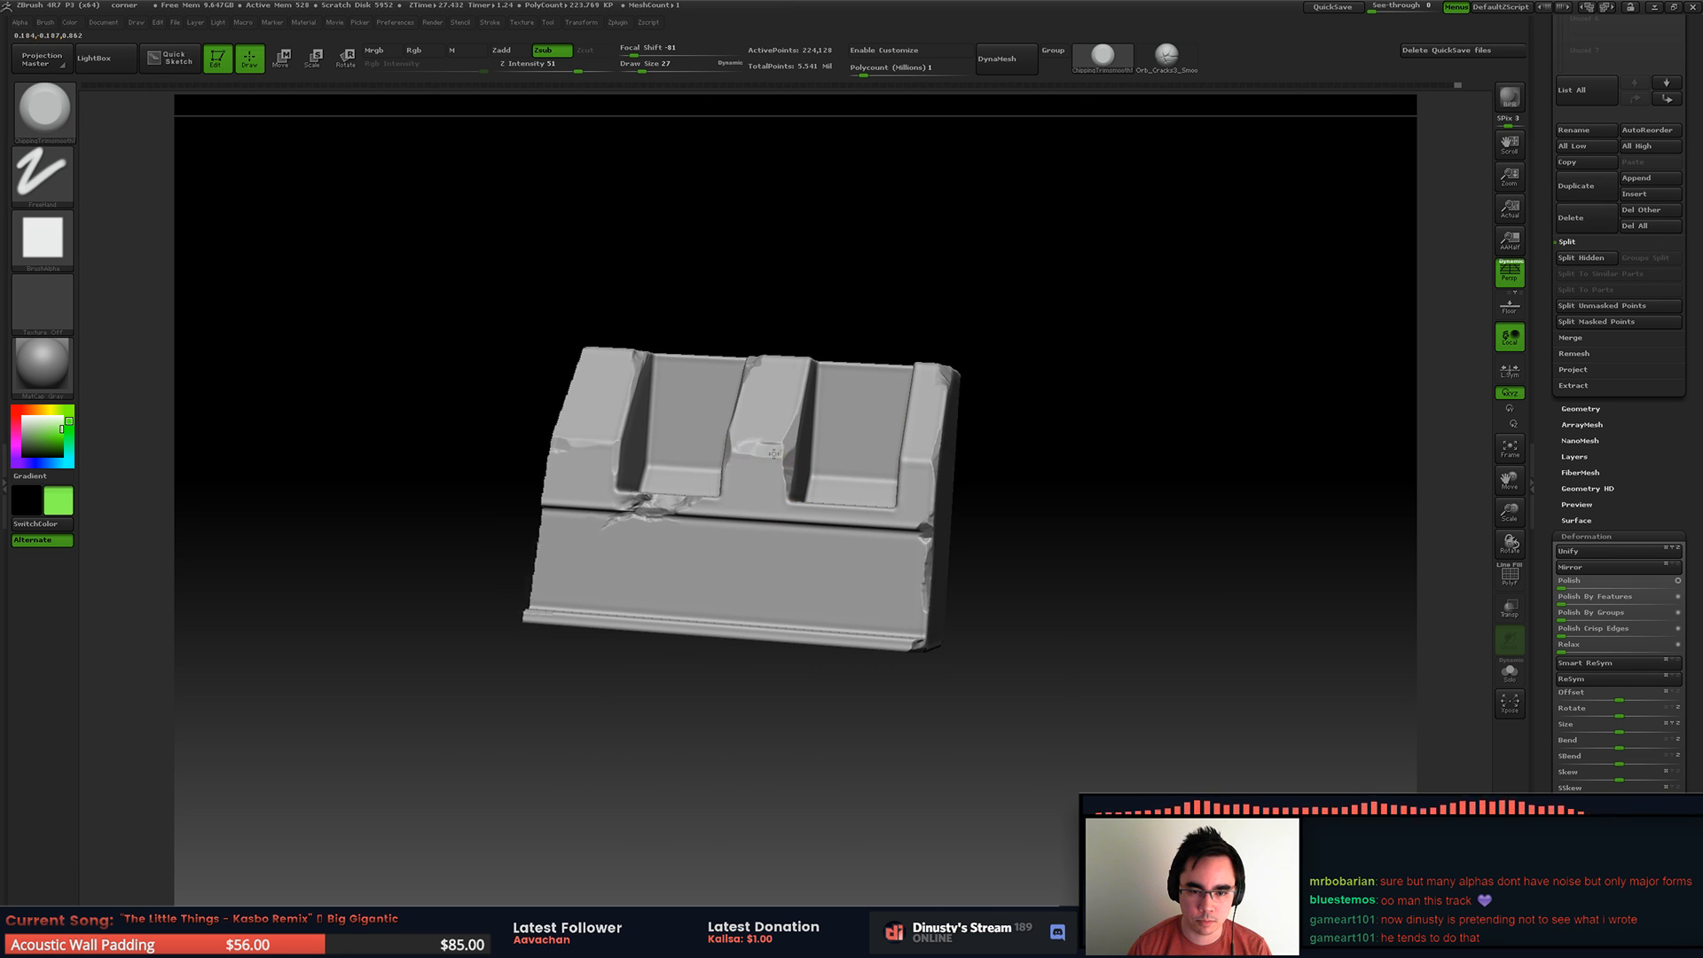
right_click_drag(765, 439, 805, 459, "ctrl")
key("ctrl+z")
mouse_move(768, 464)
left_mouse_down()
mouse_move(781, 458)
mouse_move(727, 454)
left_mouse_up()
mouse_move(731, 453)
right_mouse_down()
mouse_move(798, 429)
mouse_move(770, 462)
right_mouse_up()
Step: Chip the end rib's outer upper edge and the upper edge of the recess beside it
mouse_move(626, 437)
right_mouse_down()
mouse_move(902, 470)
mouse_move(892, 355)
mouse_move(936, 412)
mouse_move(927, 392)
mouse_move(892, 393)
right_mouse_up()
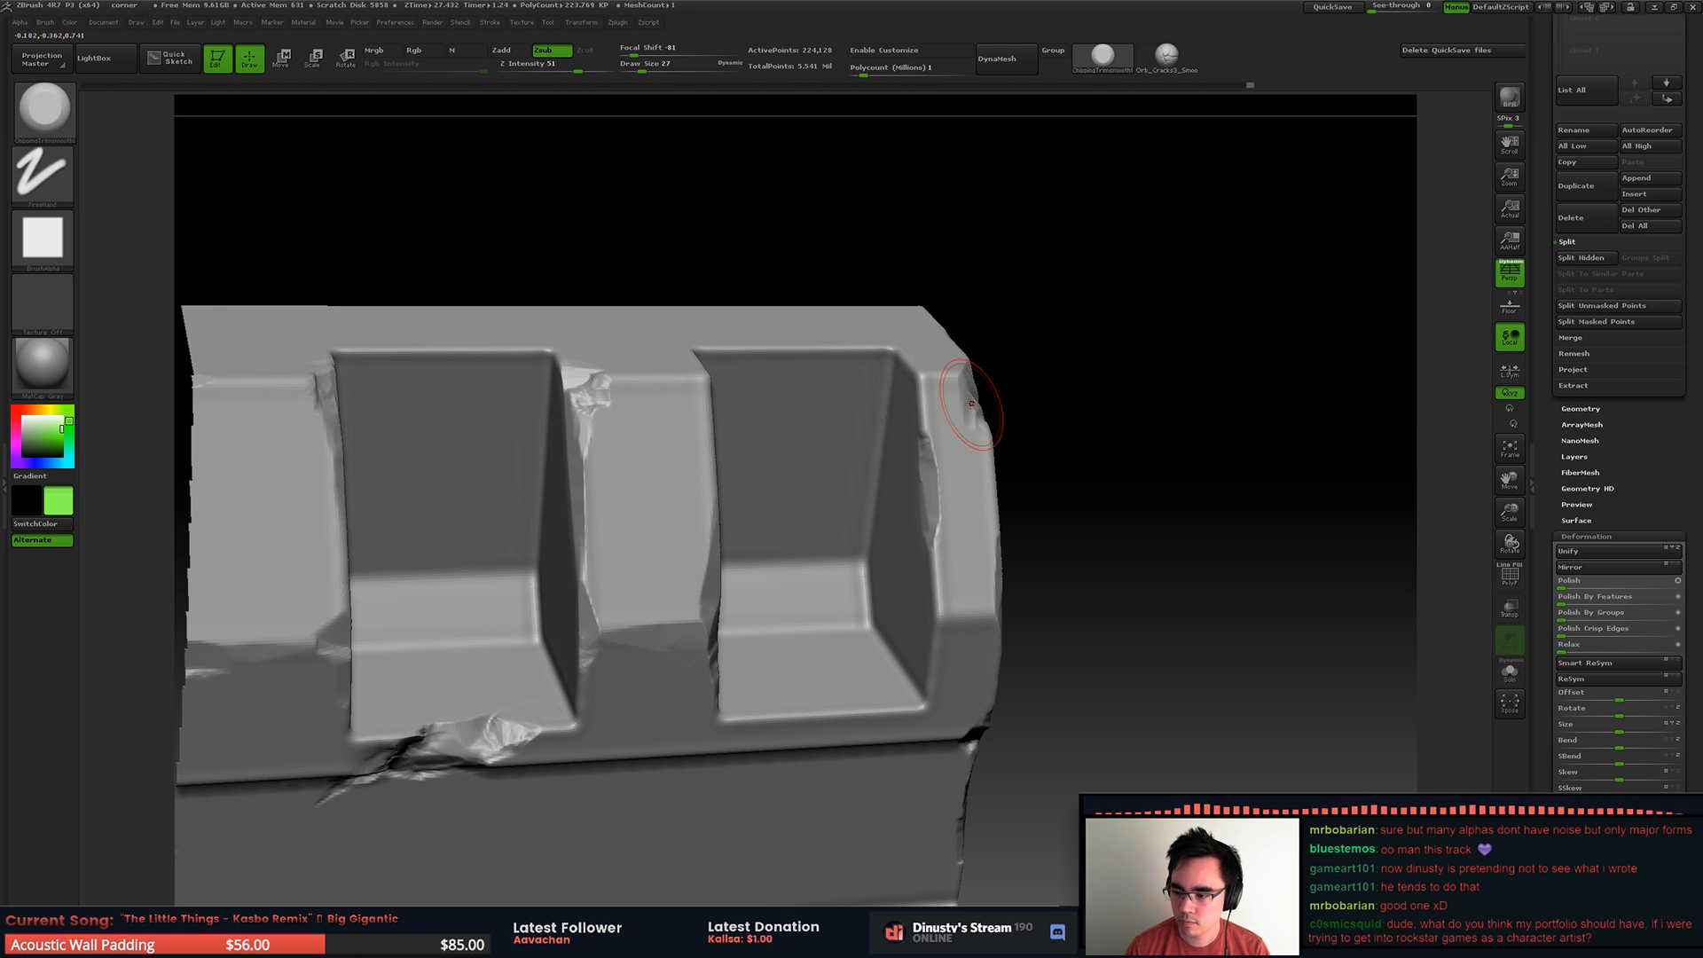
right_click_drag(974, 354, 1029, 345)
mouse_move(931, 407)
right_mouse_down()
mouse_move(924, 354)
mouse_move(829, 369)
right_mouse_up()
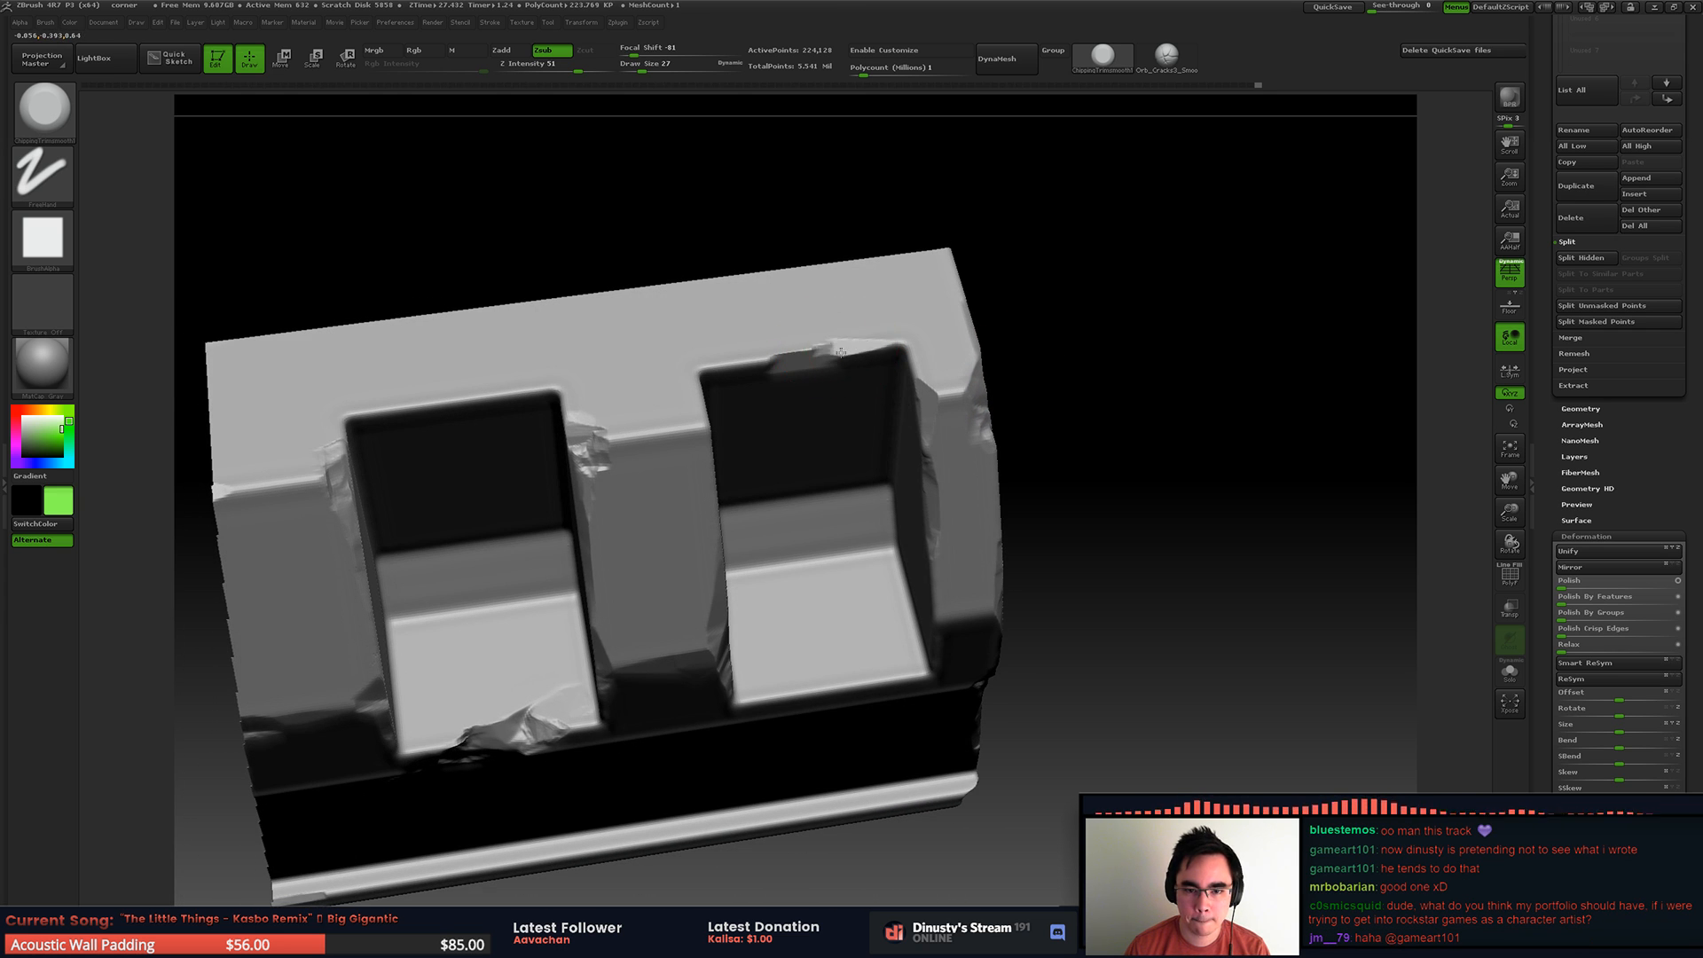
left_click_drag(782, 351, 746, 357)
right_click_drag(746, 357, 960, 339, "alt")
right_click_drag(959, 339, 924, 319)
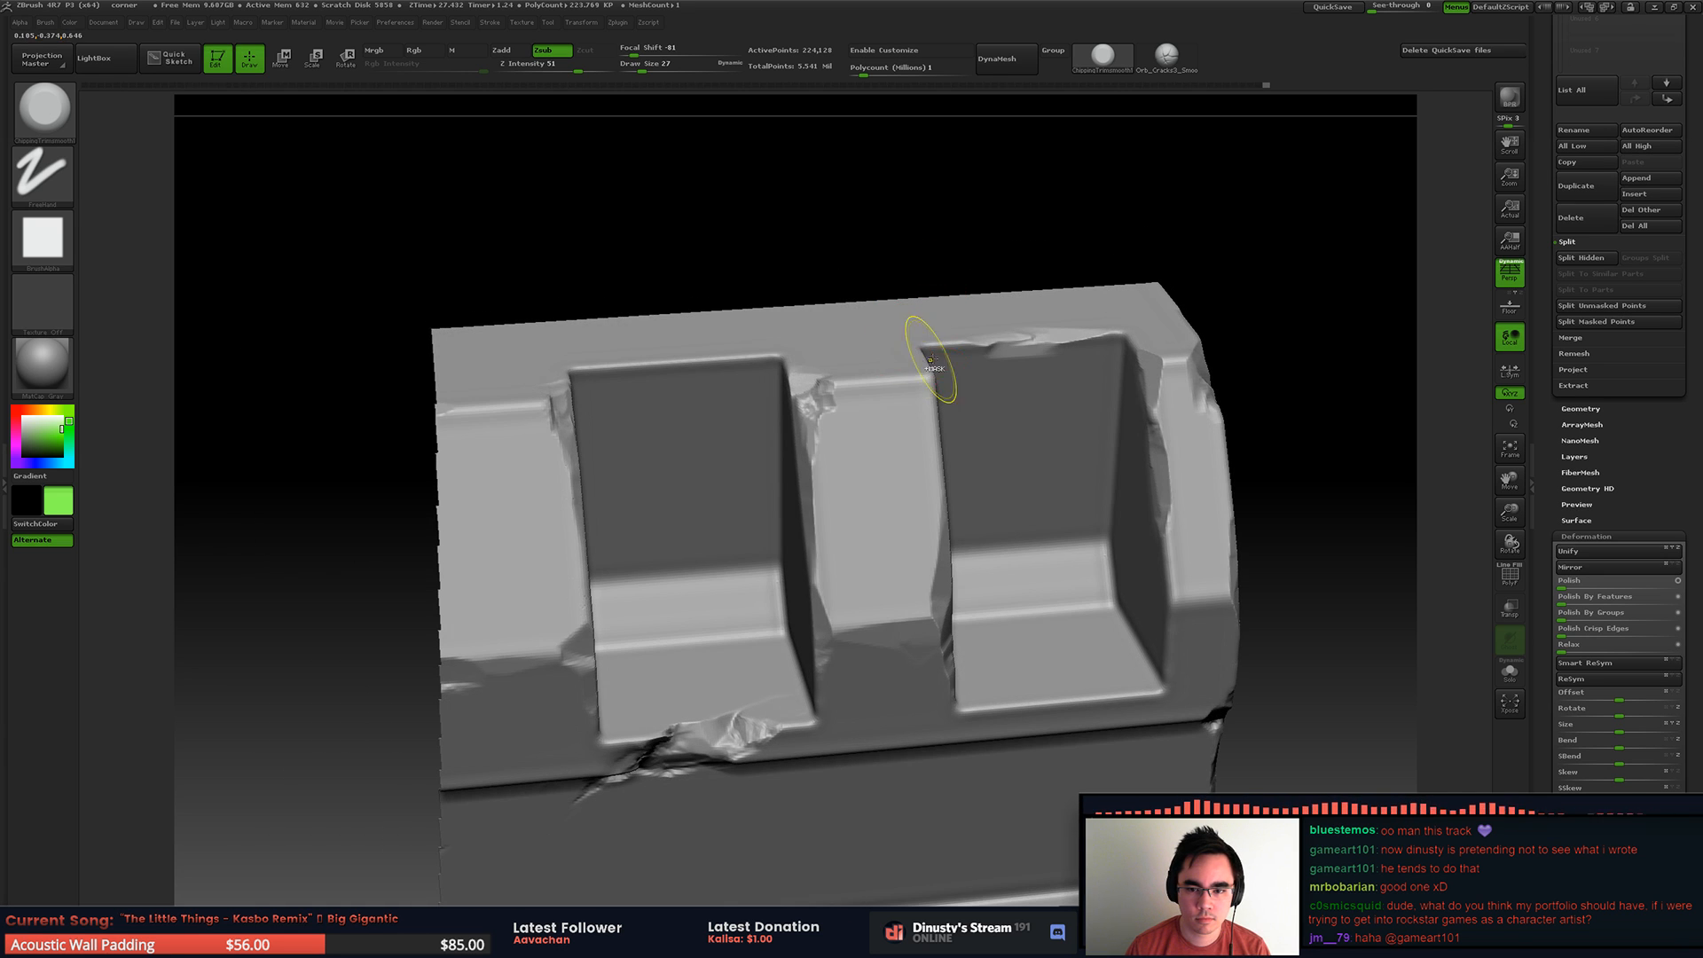
key("ctrl+z")
mouse_move(1007, 339)
left_mouse_down()
mouse_move(994, 341)
mouse_move(1036, 336)
left_mouse_up()
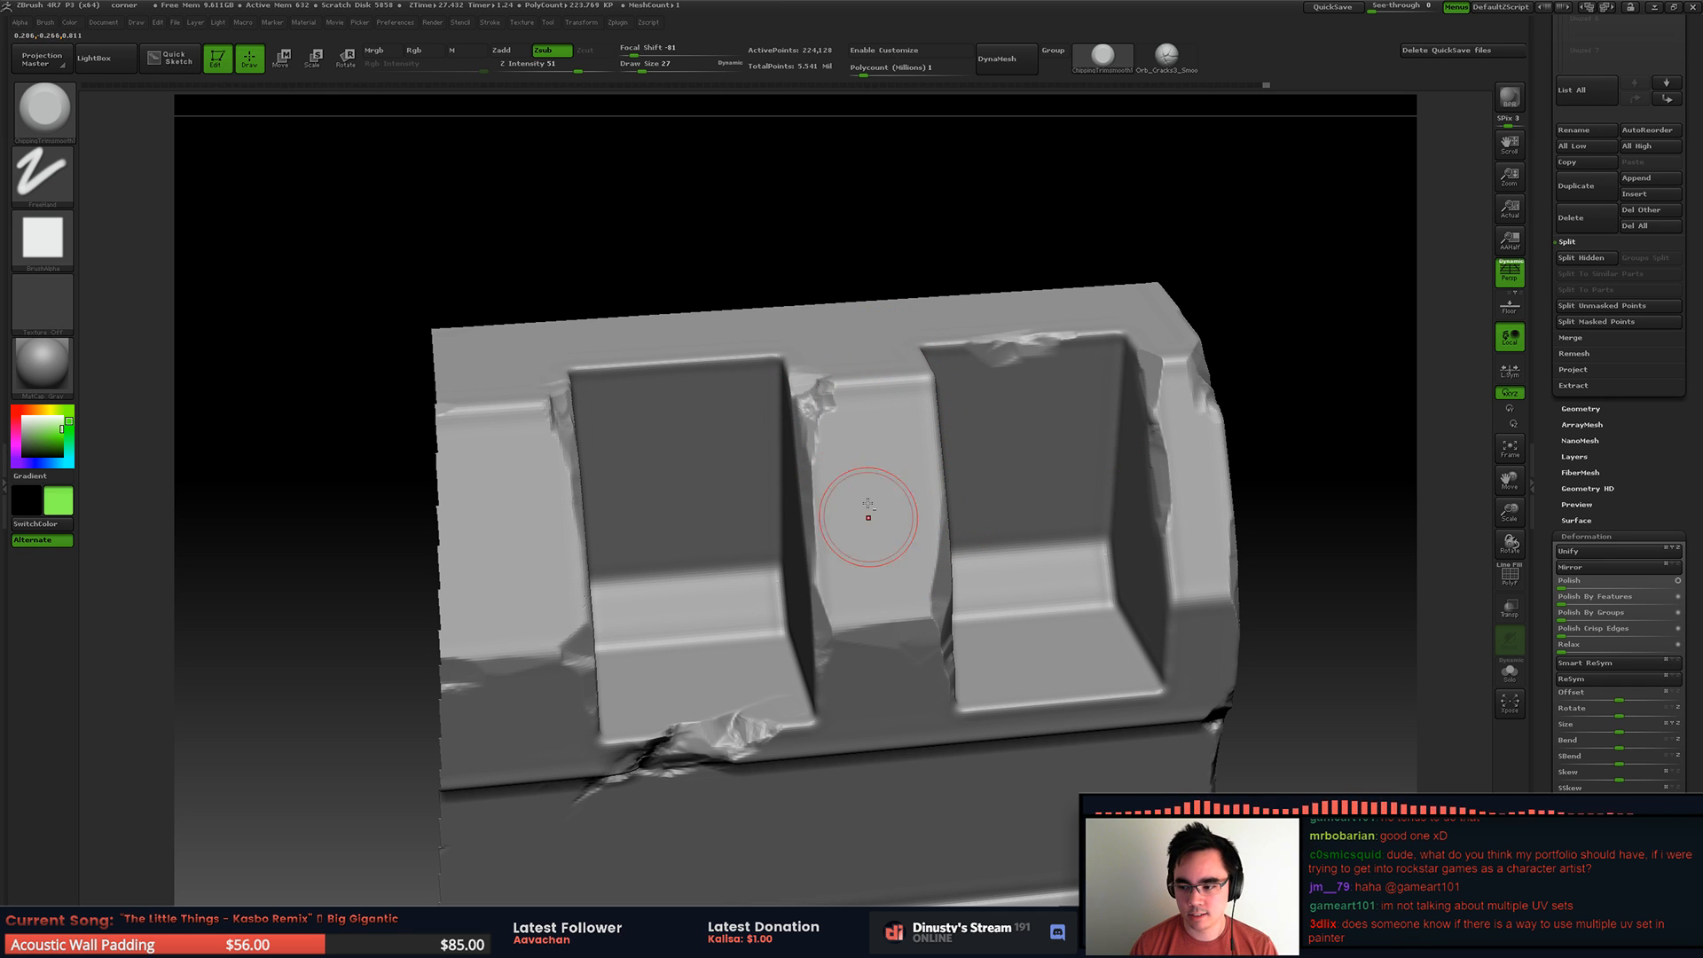
Step: Chip the upper edge of the first recess
mouse_move(776, 319)
right_mouse_down("alt")
mouse_move(837, 340)
mouse_move(742, 401)
mouse_move(703, 380)
right_mouse_up("alt")
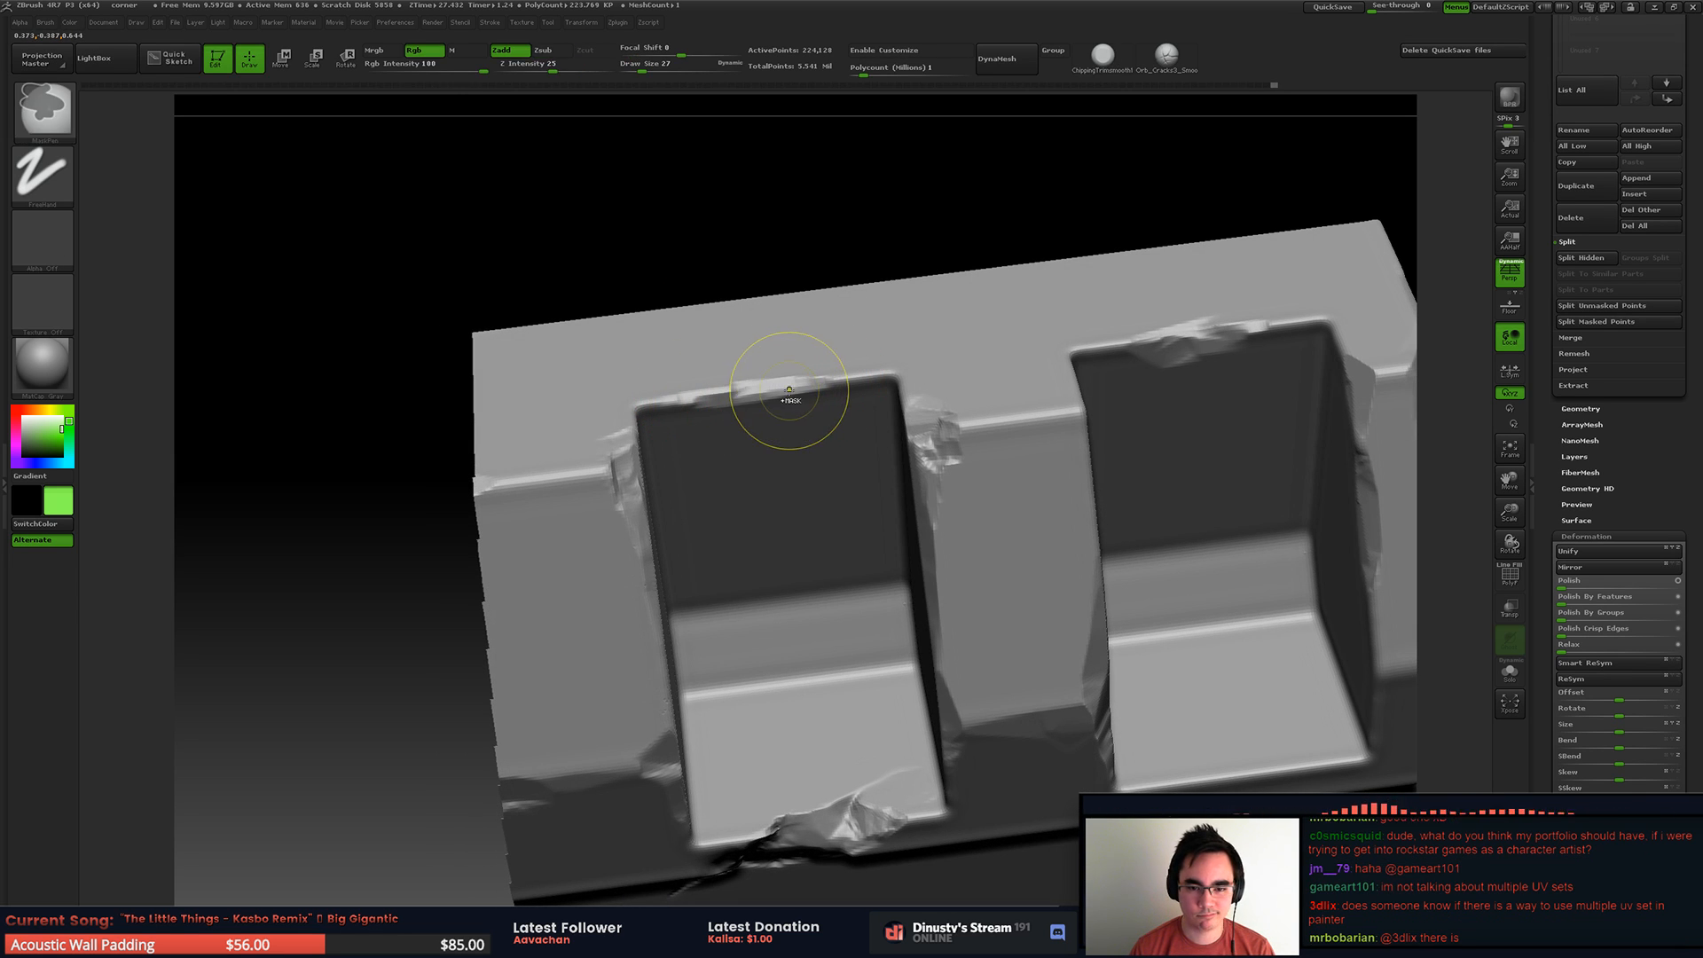
right_click_drag(745, 413, 749, 296)
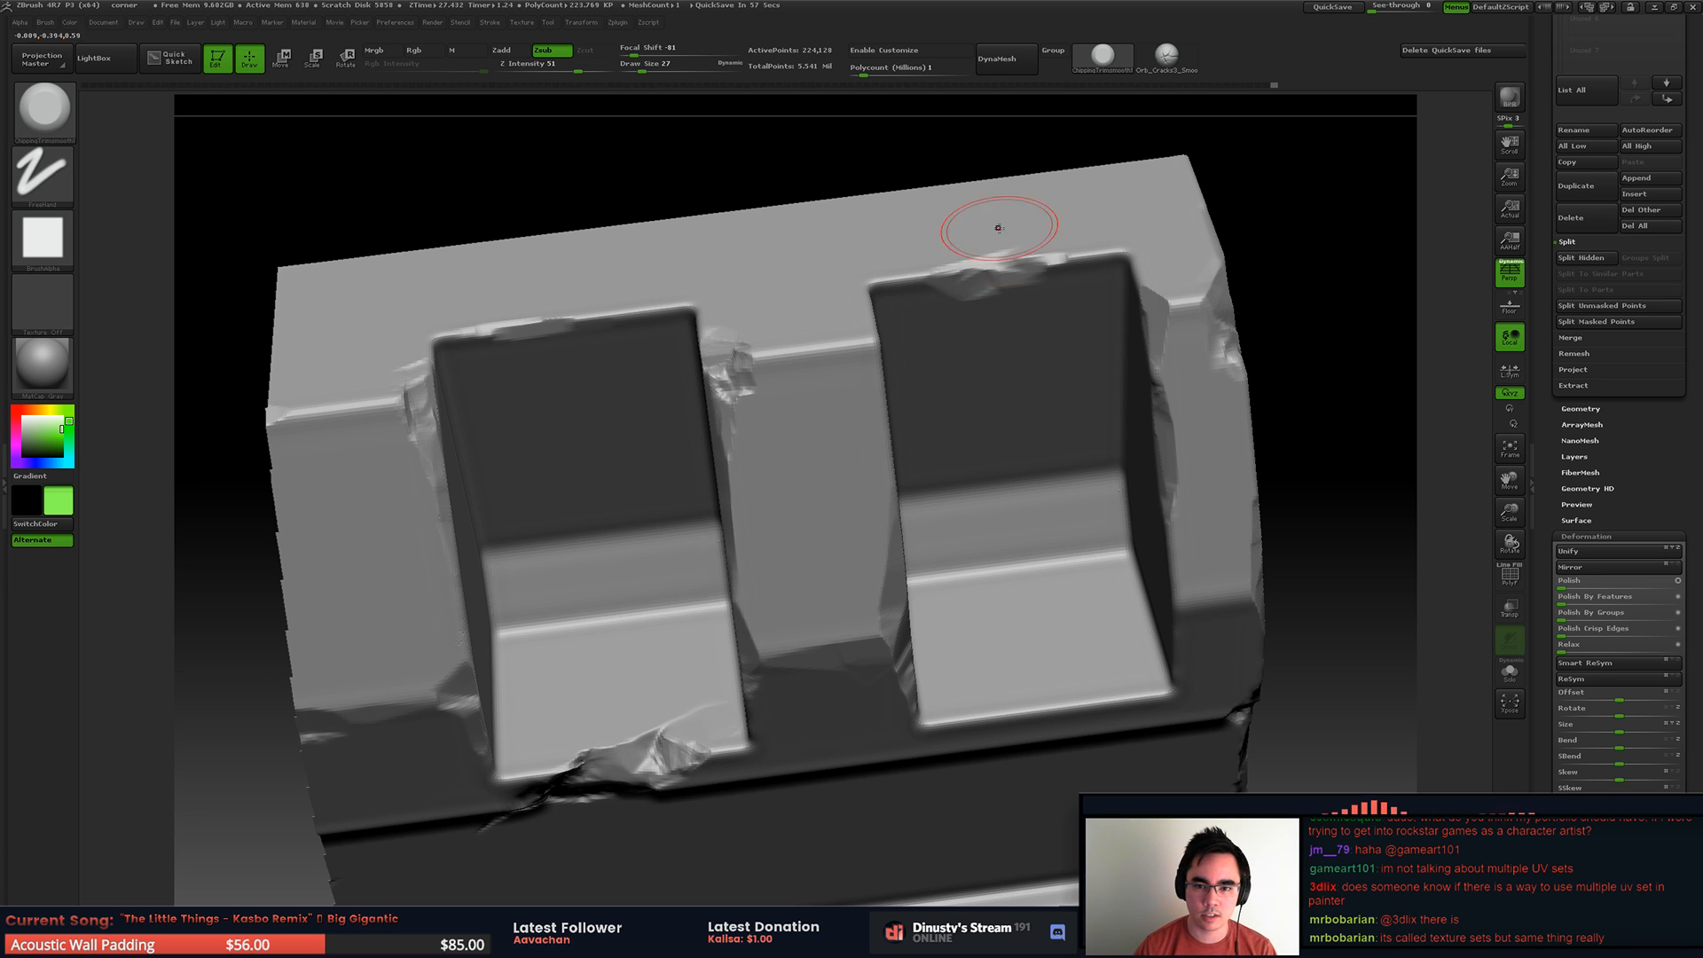
right_click_drag(845, 353, 826, 253)
left_click_drag(631, 160, 581, 154)
right_click_drag(661, 191, 679, 103, "alt")
mouse_move(976, 362)
right_mouse_down("ctrl")
mouse_move(919, 368)
mouse_move(1023, 353)
right_mouse_up("ctrl")
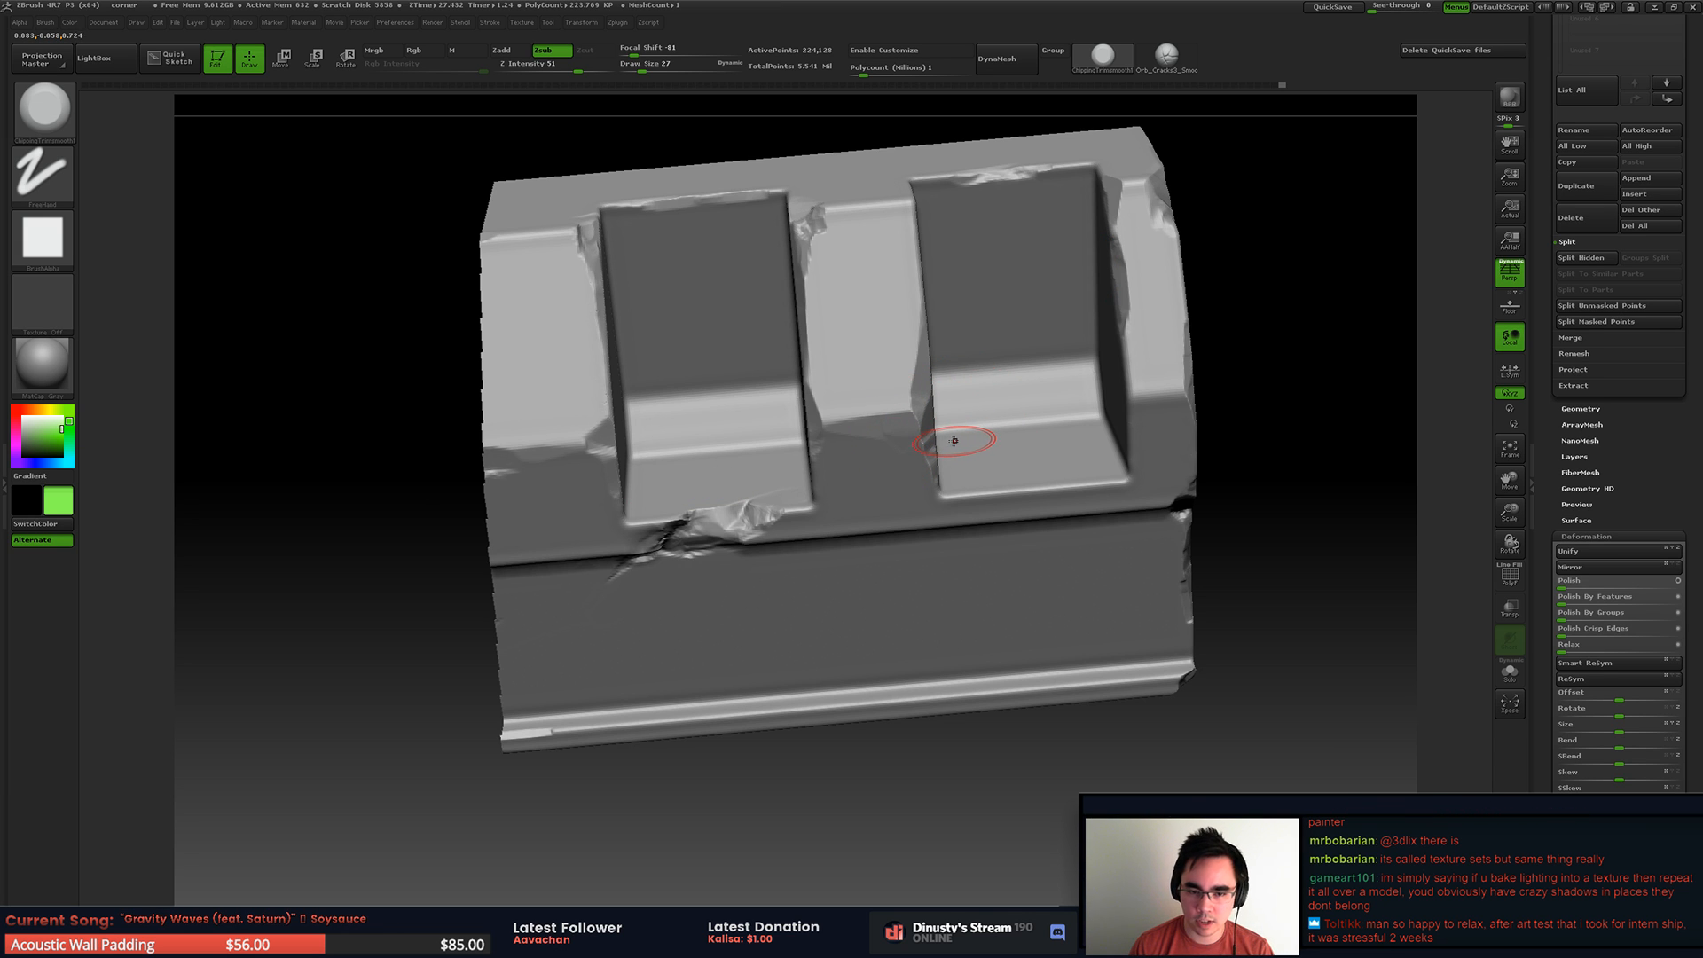
Step: Wear down the outer rib's upper crease and the middle rib's corner beside the second recess
right_click_drag(727, 356, 826, 457, "alt")
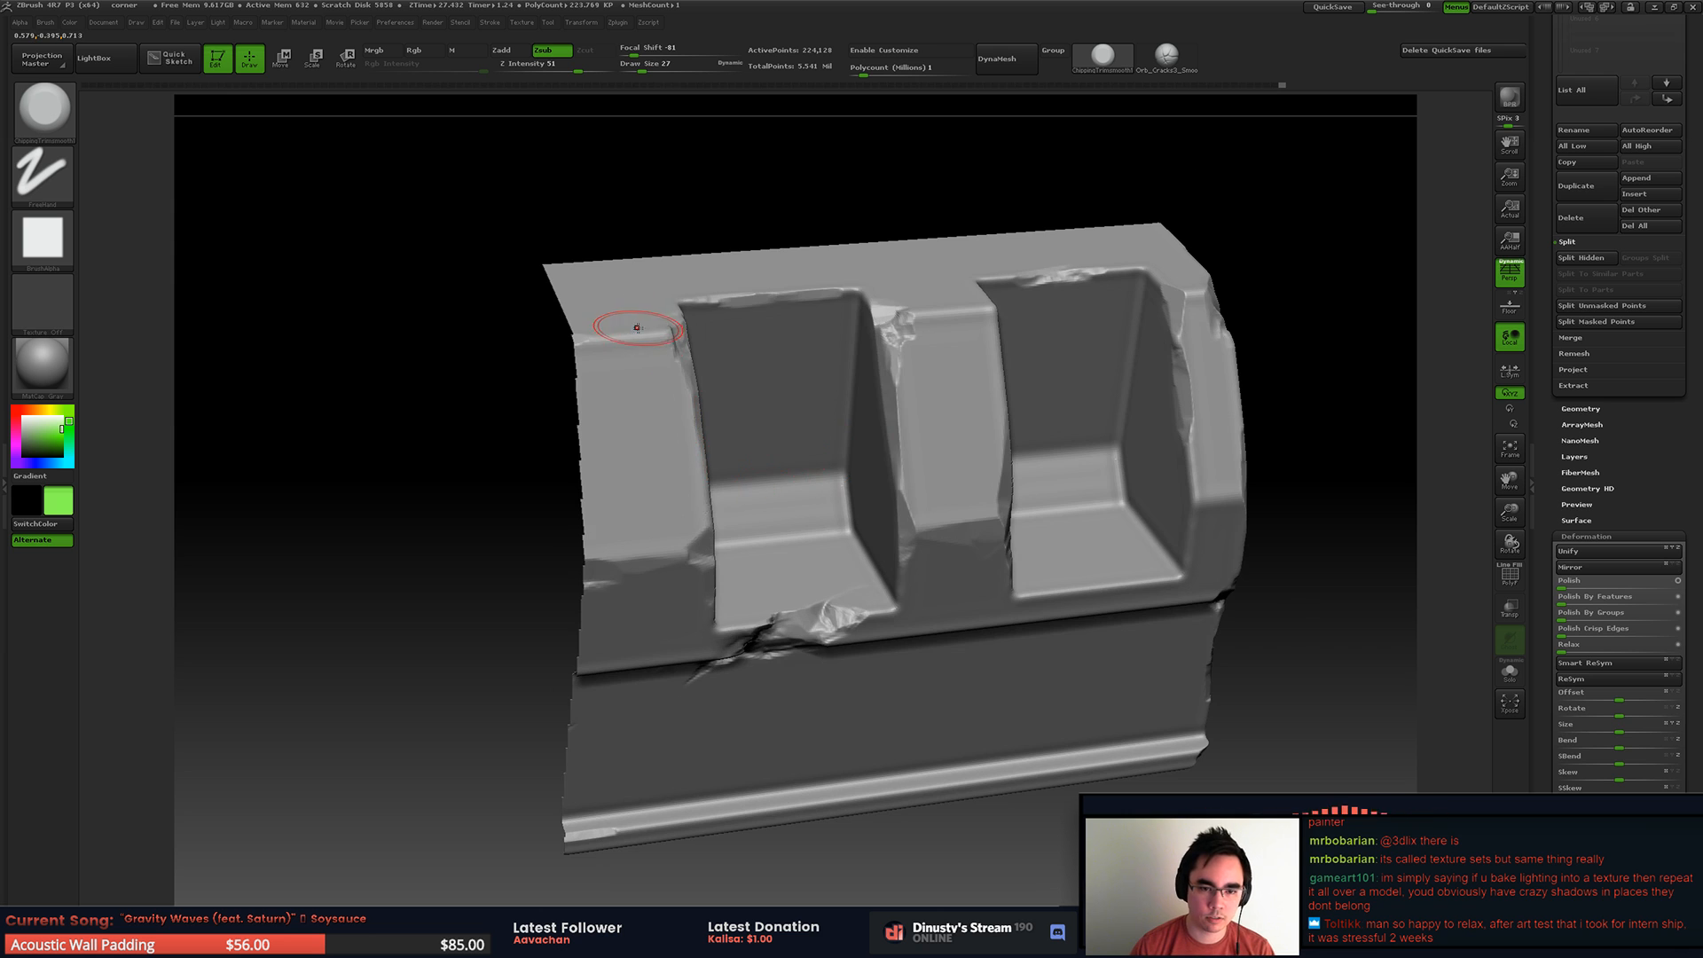
right_click_drag(636, 327, 590, 330)
mouse_move(667, 318)
left_mouse_down()
mouse_move(678, 359)
mouse_move(634, 346)
left_mouse_up()
right_click_drag(700, 339, 690, 330, "ctrl")
right_click_drag(810, 322, 853, 413, "alt")
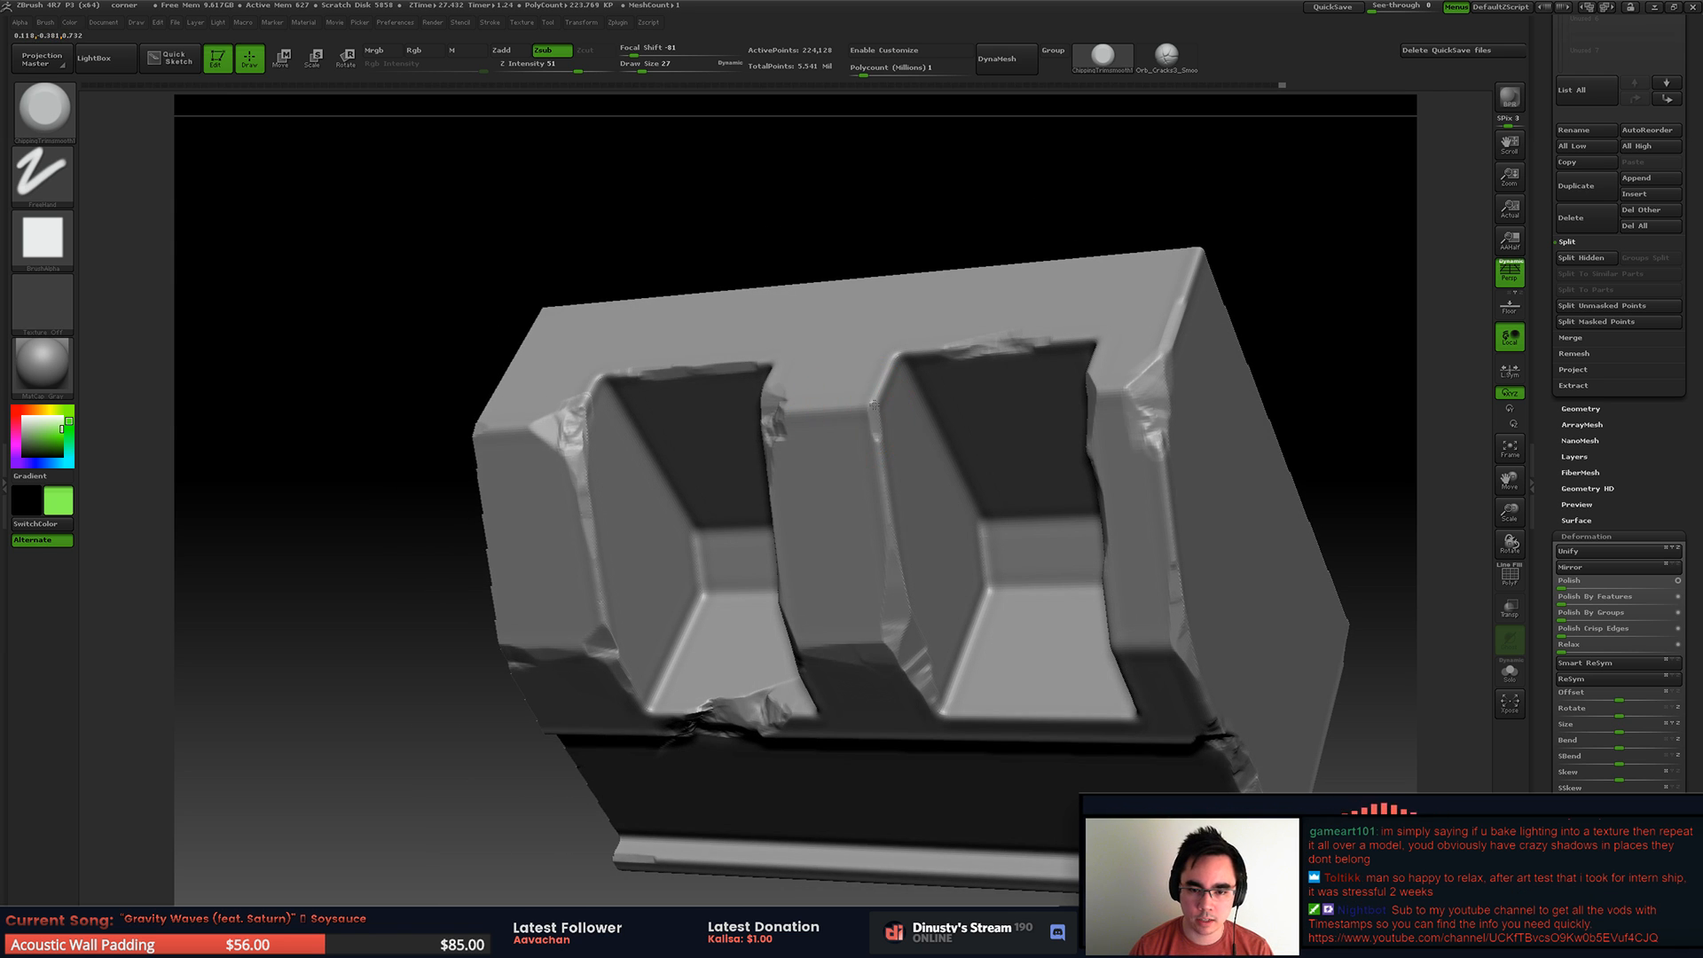
left_click_drag(876, 409, 874, 440)
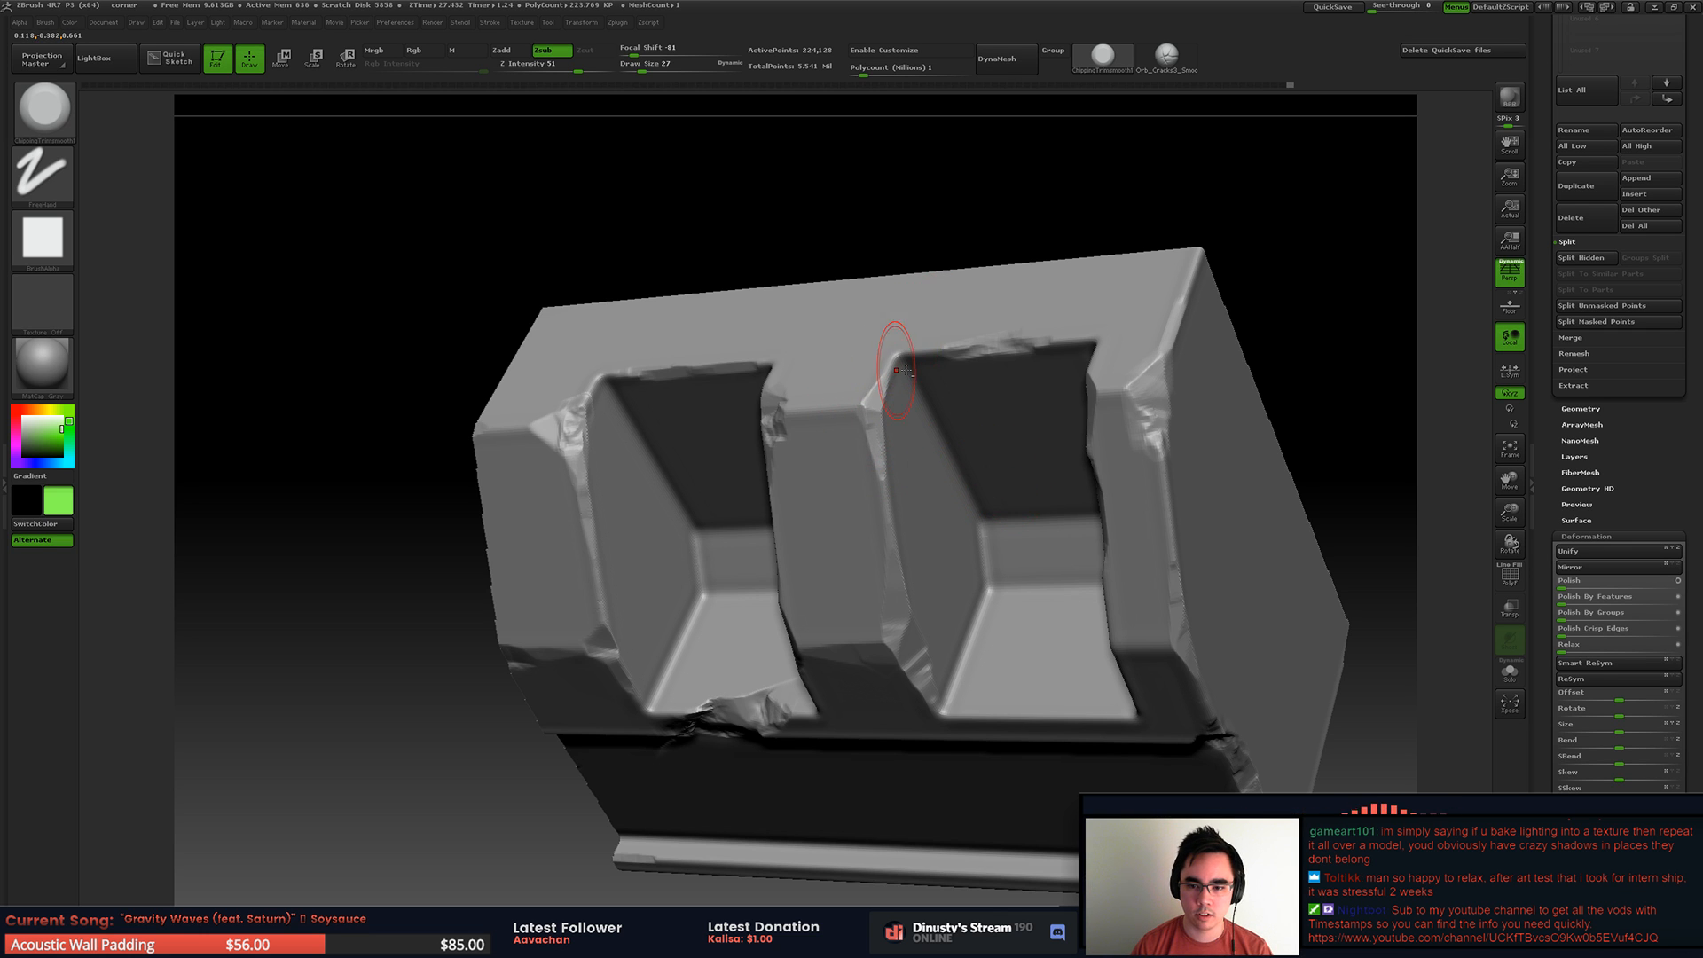
right_click_drag(878, 358, 844, 392, "alt")
Step: Unhide the mesh and carve a thin crack from the broken recess lip across the lower wall to the broken corner at draw size 11
right_click_drag(935, 426, 1047, 390)
right_click_drag(1046, 391, 958, 350, "ctrl")
left_click(1083, 343, "ctrl+shift")
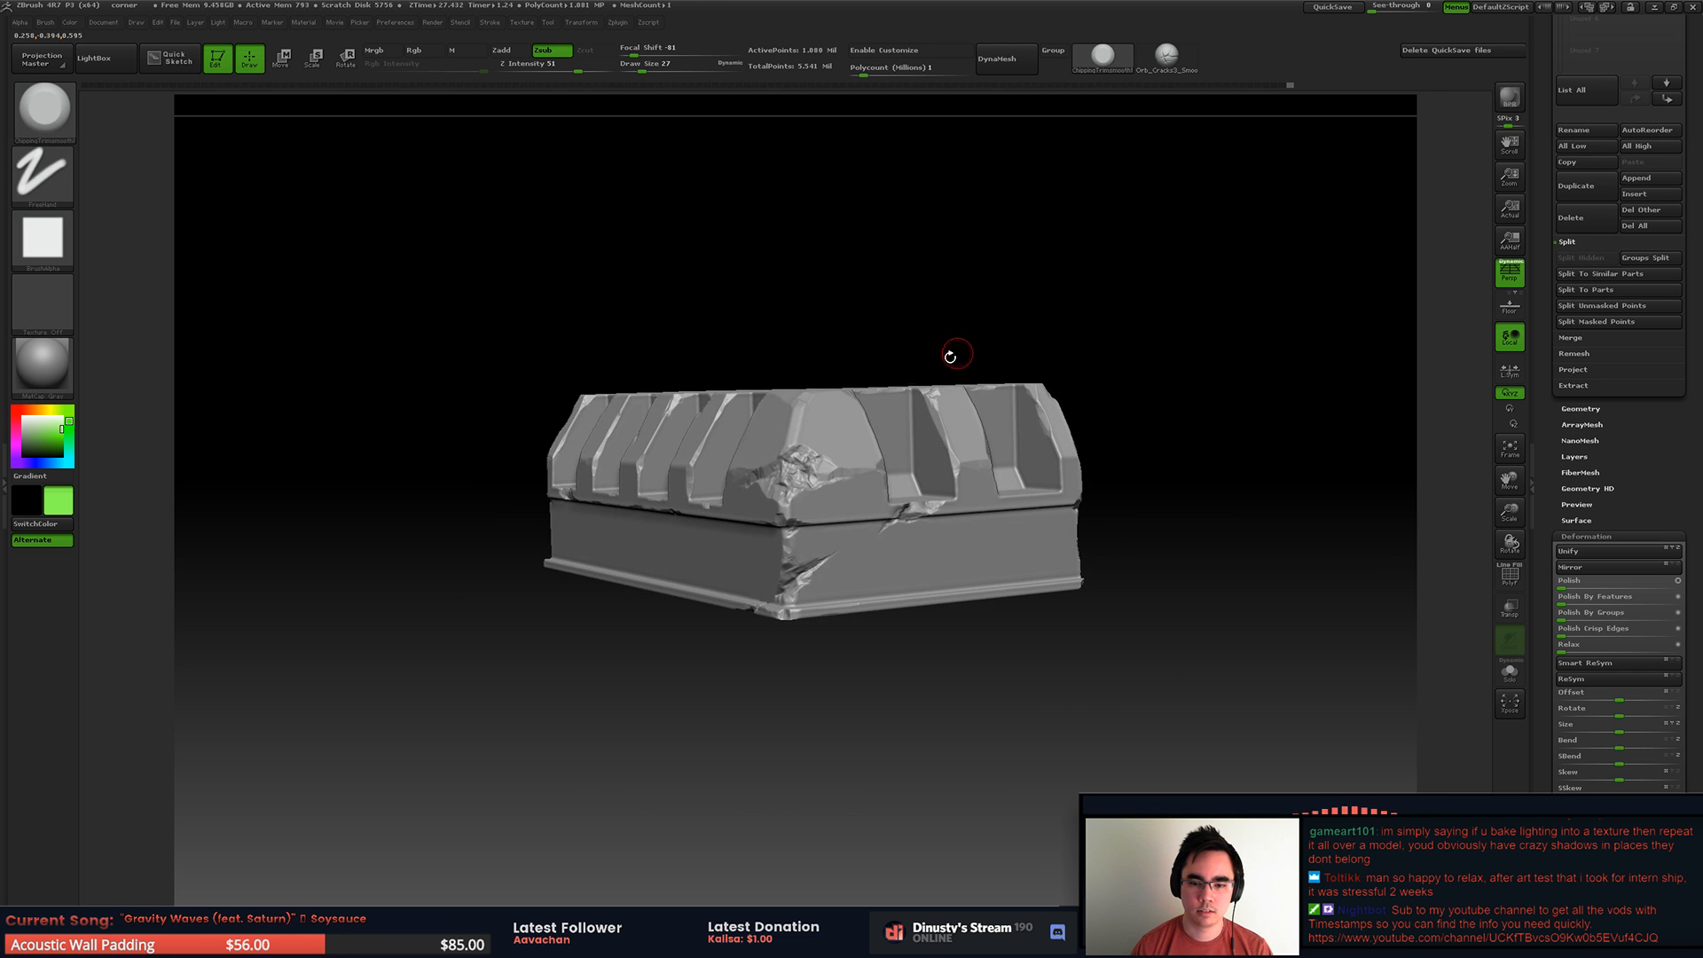
right_click_drag(886, 396, 798, 385)
right_click_drag(799, 386, 924, 483, "ctrl")
right_click_drag(923, 483, 1001, 321, "alt")
key("space")
mouse_move(891, 533)
left_mouse_down()
mouse_move(713, 583)
mouse_move(901, 499)
left_mouse_up()
key("ctrl+z")
key("ctrl+z")
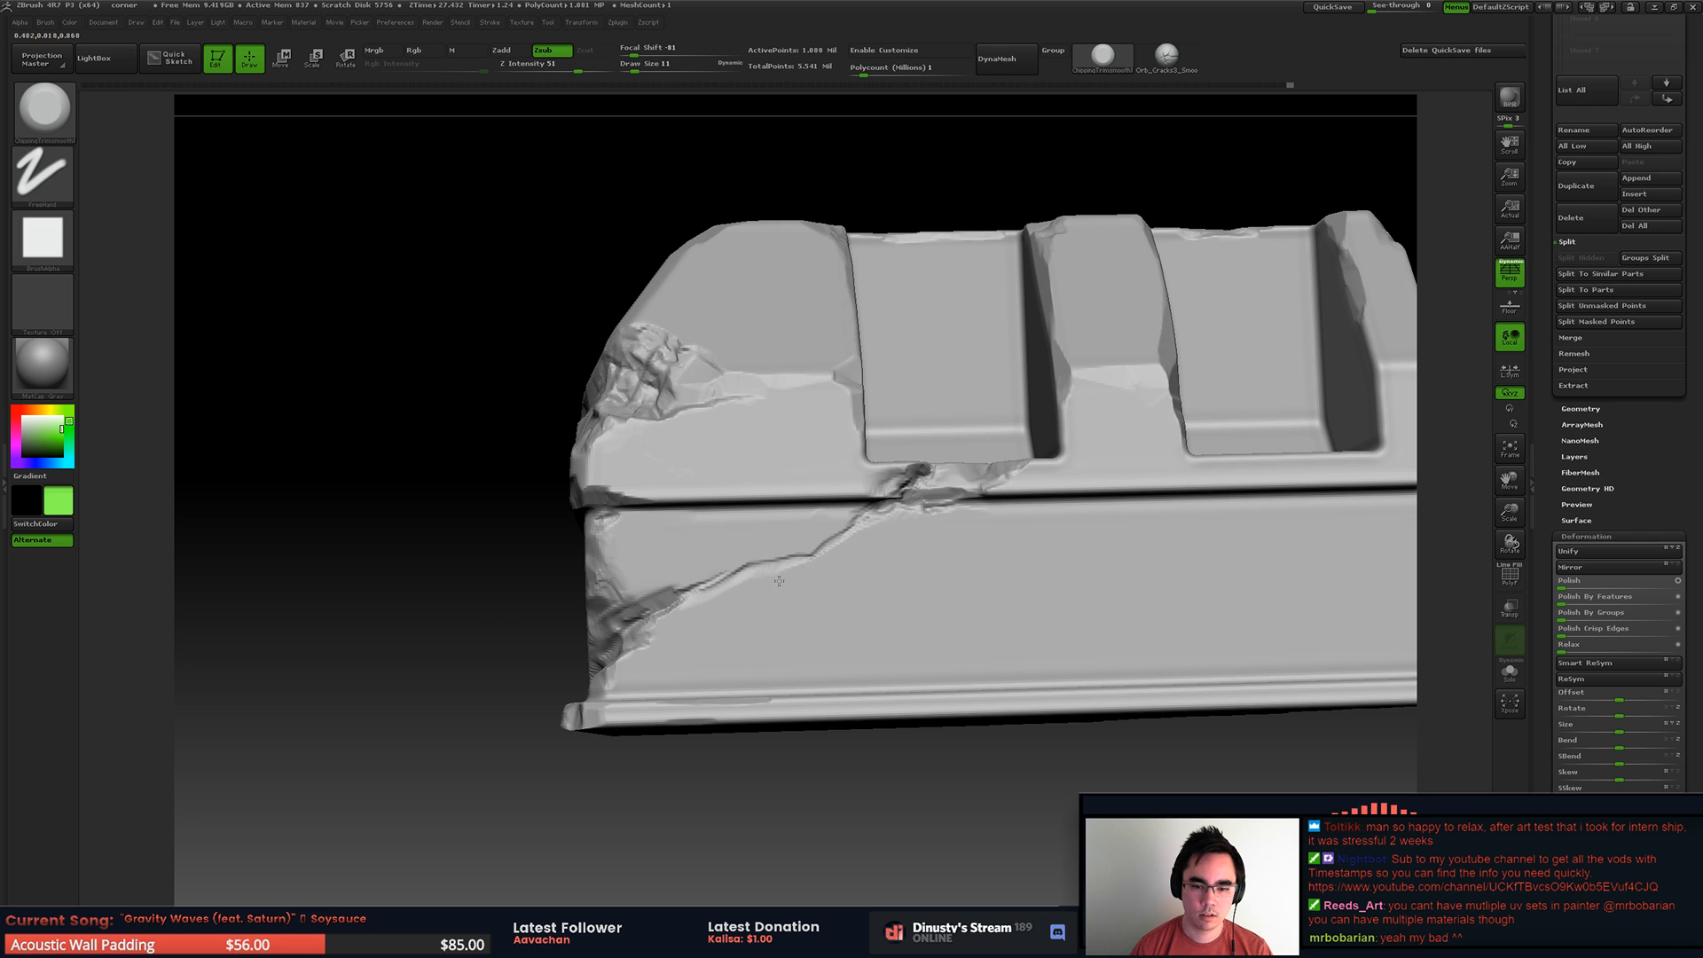
Step: Refine the edges of the thin crack running across the lower wall to the broken corner, raising the draw size to 13
left_click_drag(746, 581, 711, 612)
key("space")
left_click(791, 609)
key("space")
left_click(818, 556)
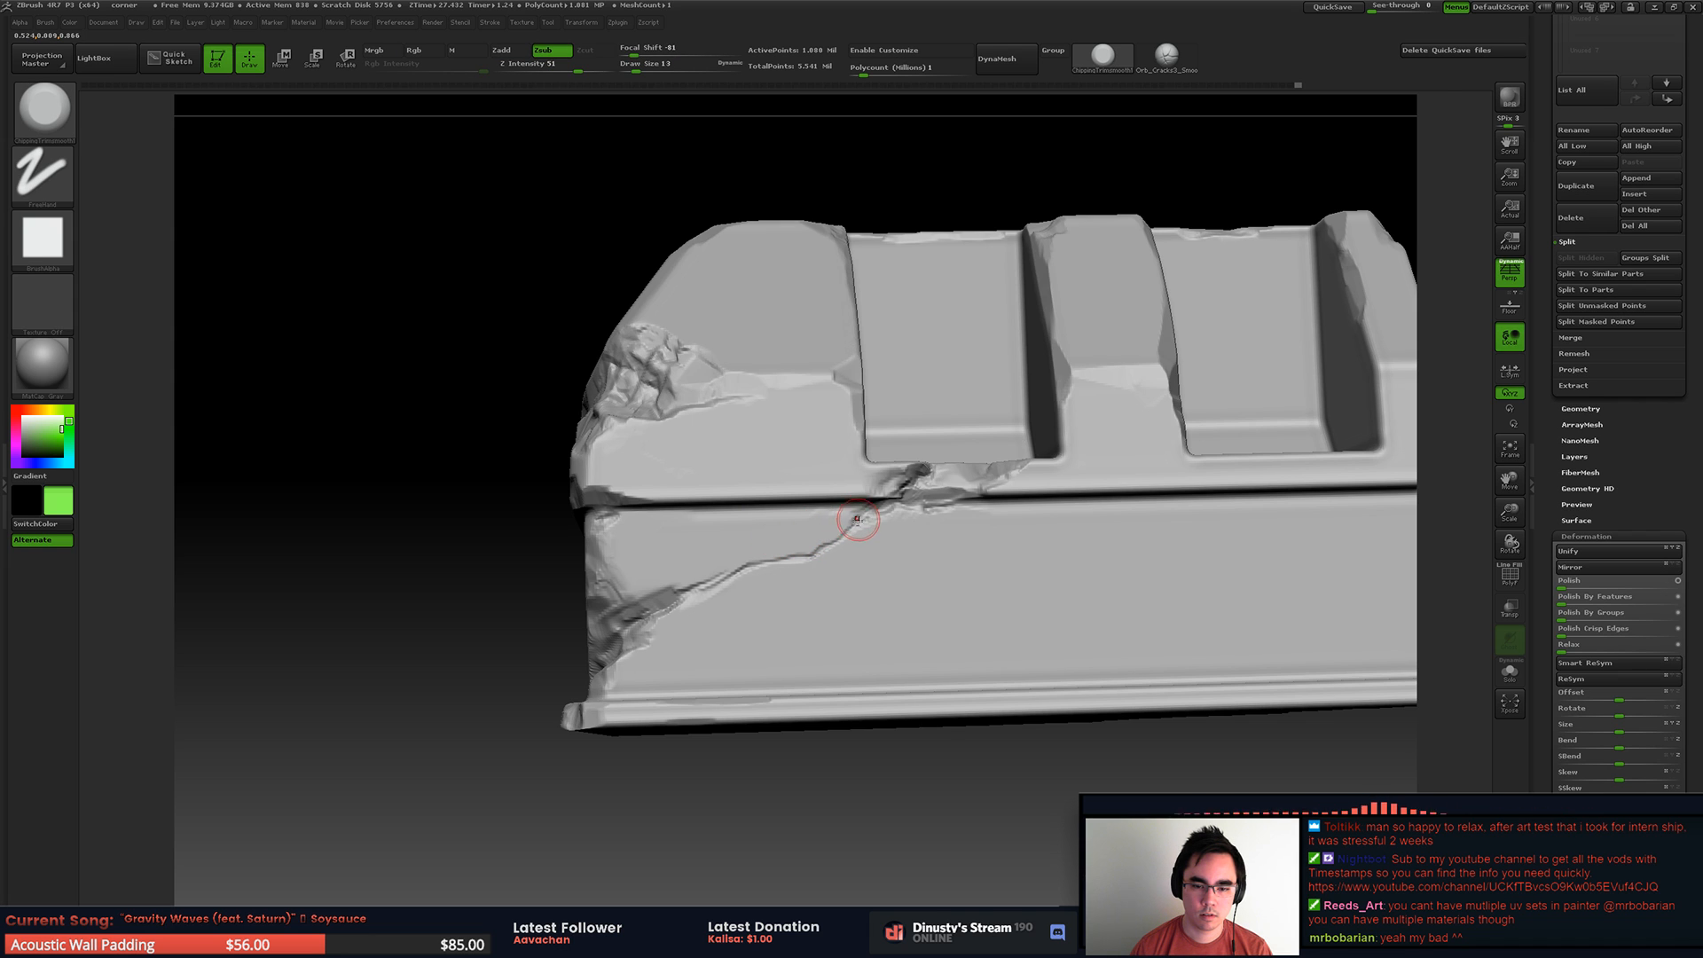
mouse_move(779, 573)
left_mouse_down()
mouse_move(740, 574)
mouse_move(760, 579)
left_mouse_up()
right_click_drag(1029, 521, 758, 532, "ctrl")
left_click_drag(759, 532, 858, 544)
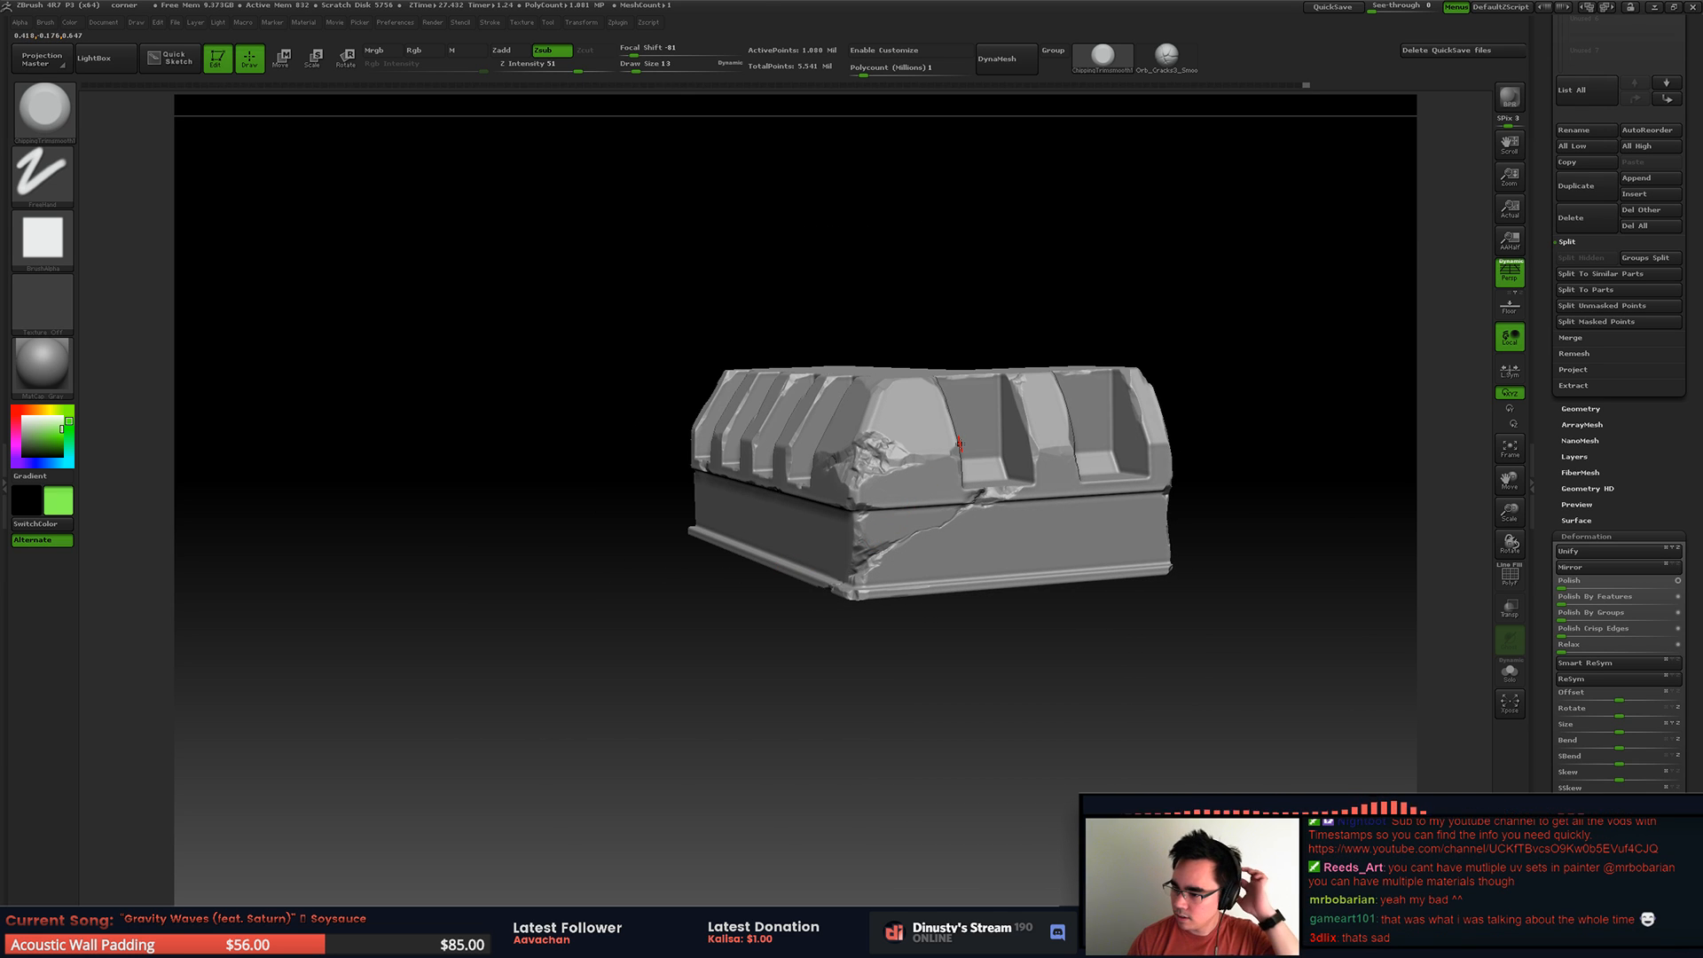
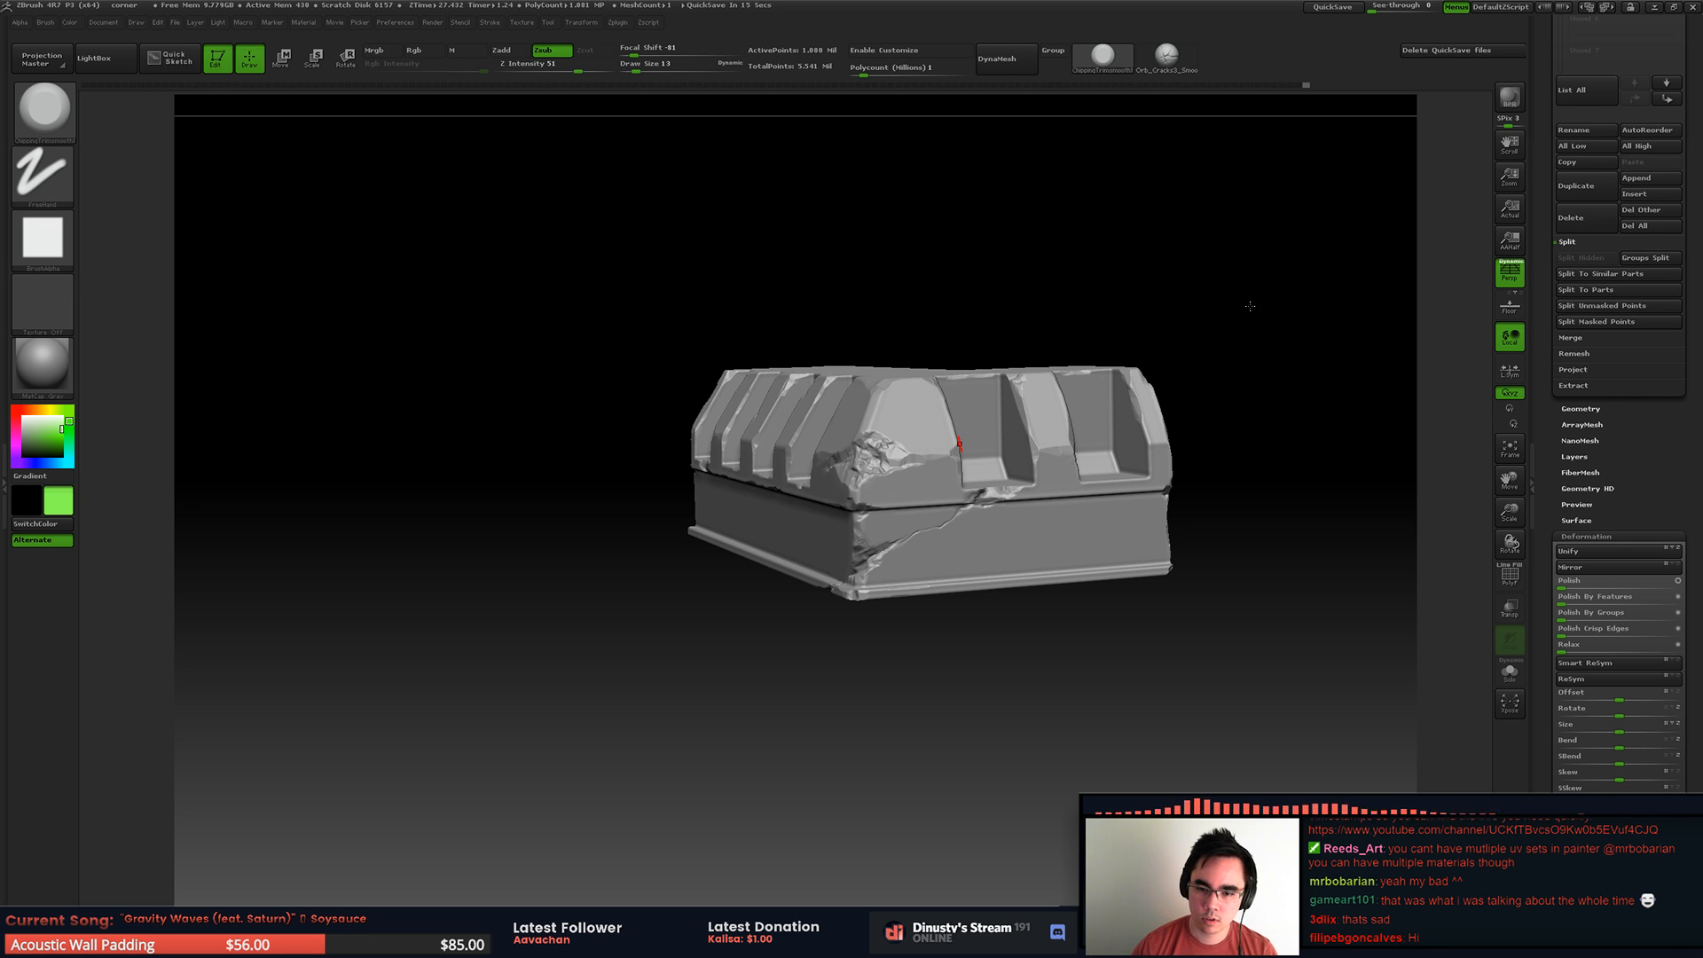
Step: Chip the rib edge beside the second recess, enlarge the brush and wear down the neighbouring rib's lower crease
right_click_drag(932, 474, 946, 523, "ctrl")
right_click_drag(1086, 470, 874, 461)
right_click_drag(874, 461, 881, 498, "ctrl")
right_click_drag(829, 444, 858, 427, "alt")
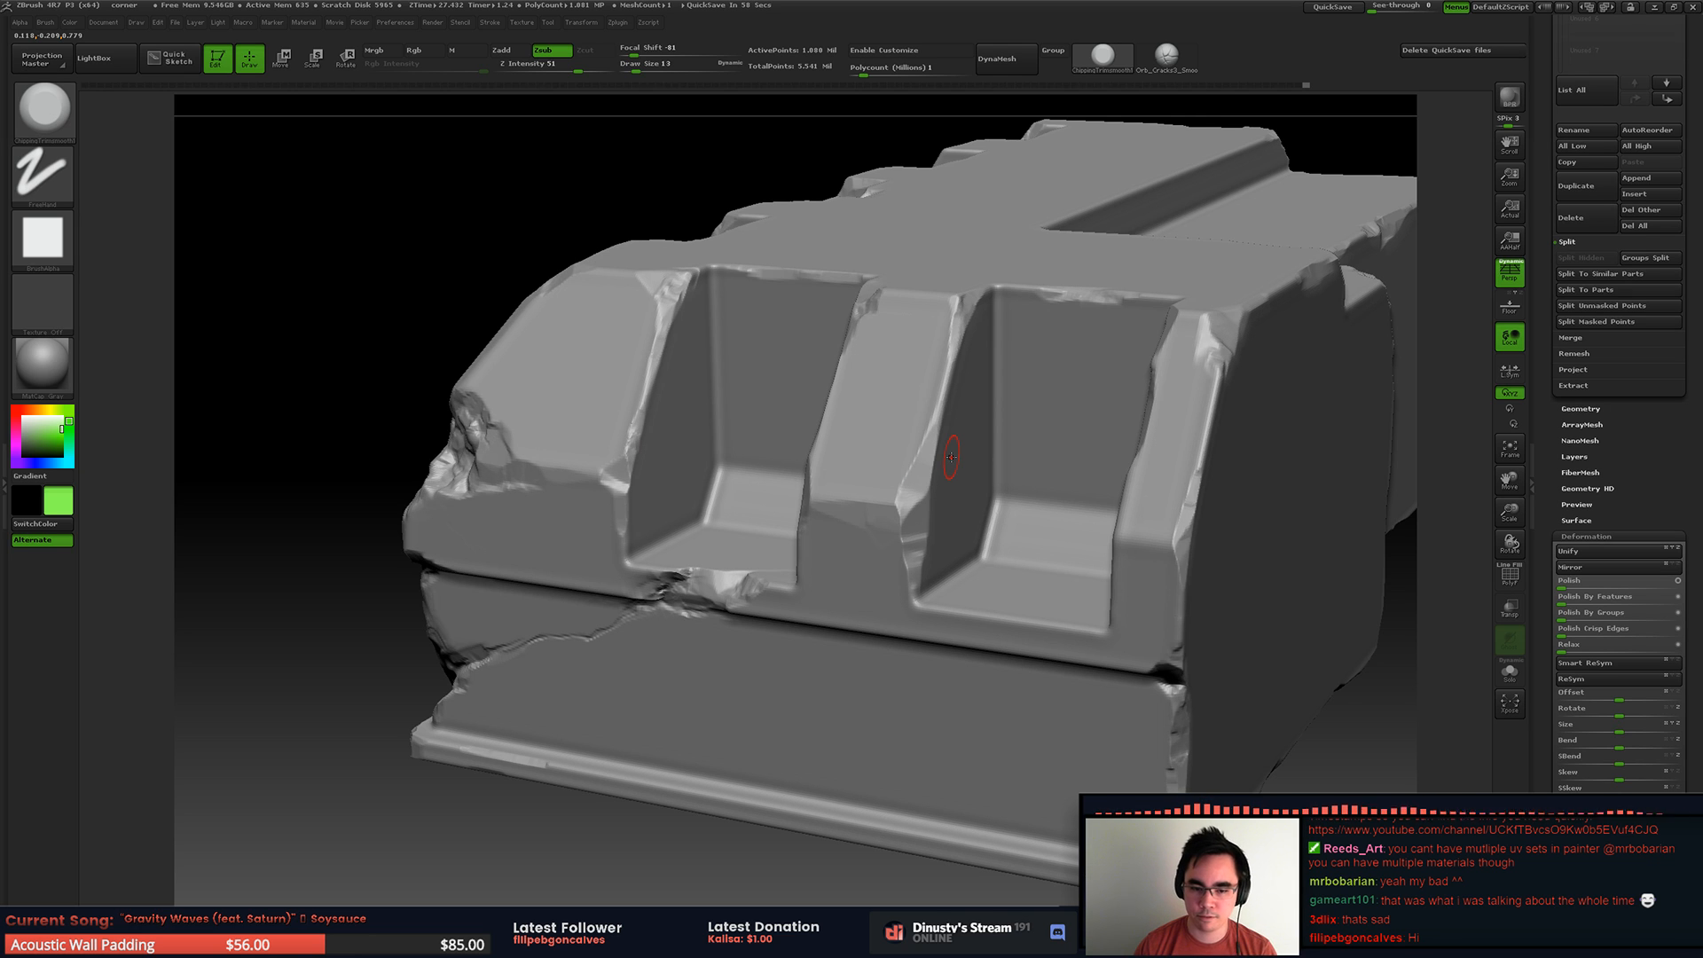
mouse_move(951, 457)
right_mouse_down()
mouse_move(1047, 453)
mouse_move(1052, 468)
mouse_move(1014, 444)
mouse_move(1011, 412)
mouse_move(917, 418)
mouse_move(972, 515)
mouse_move(859, 488)
right_mouse_up()
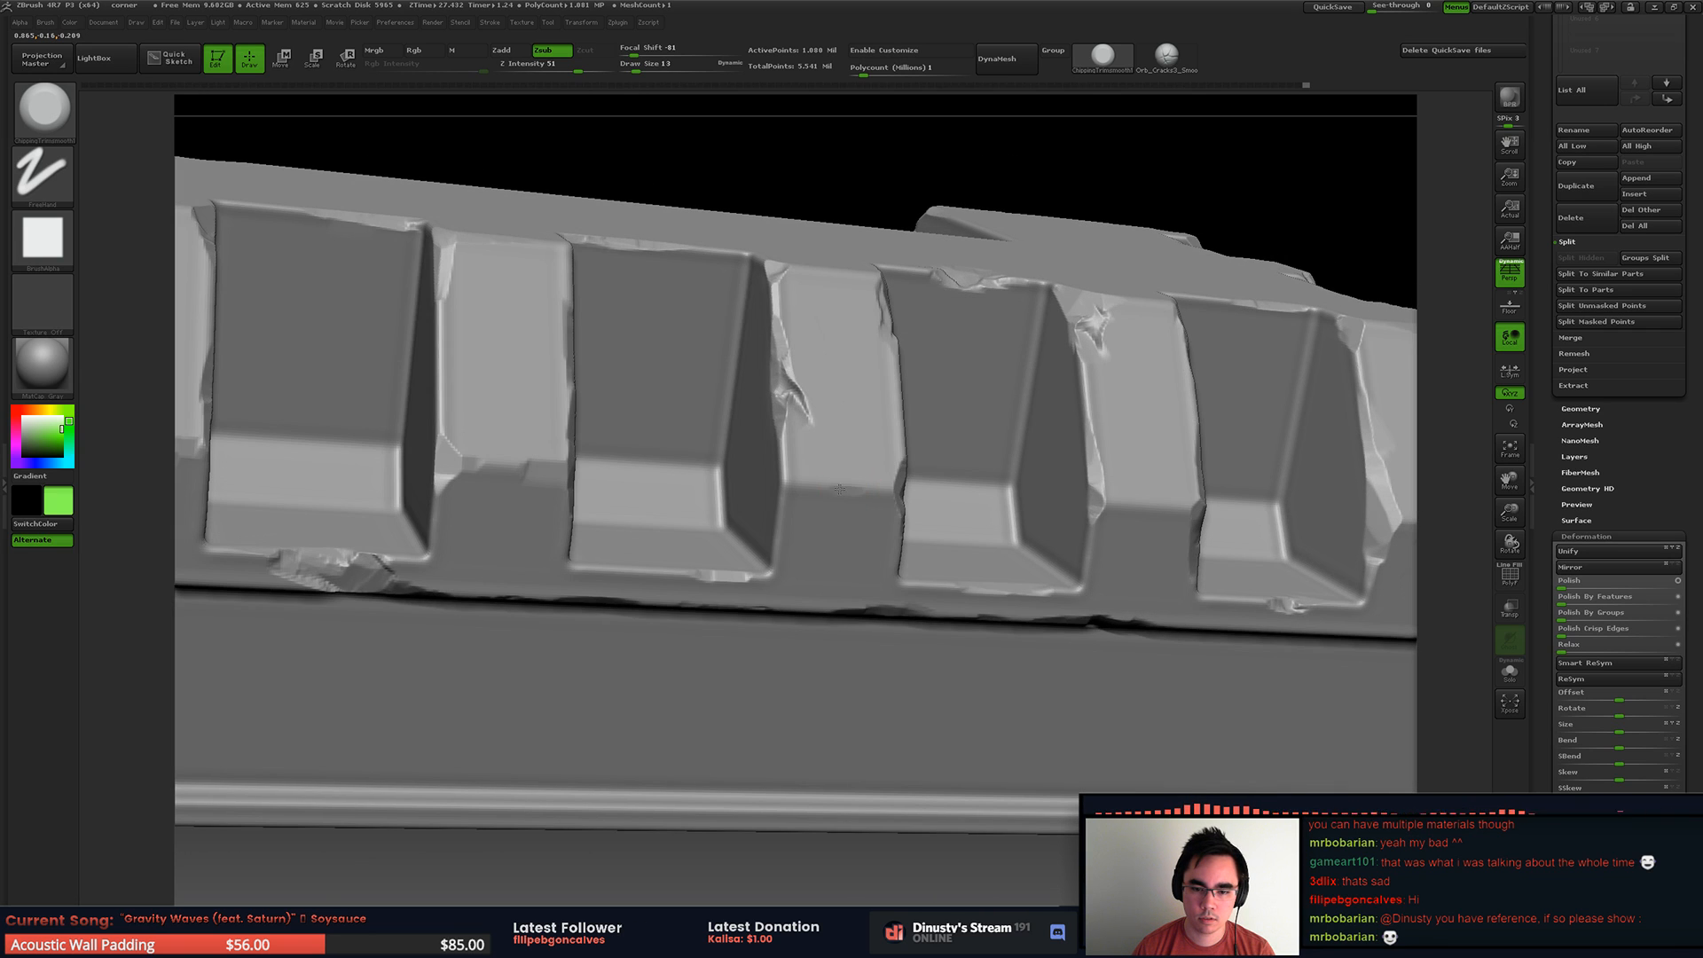
left_click_drag(836, 484, 800, 489)
key("s")
left_click_drag(802, 493, 818, 496)
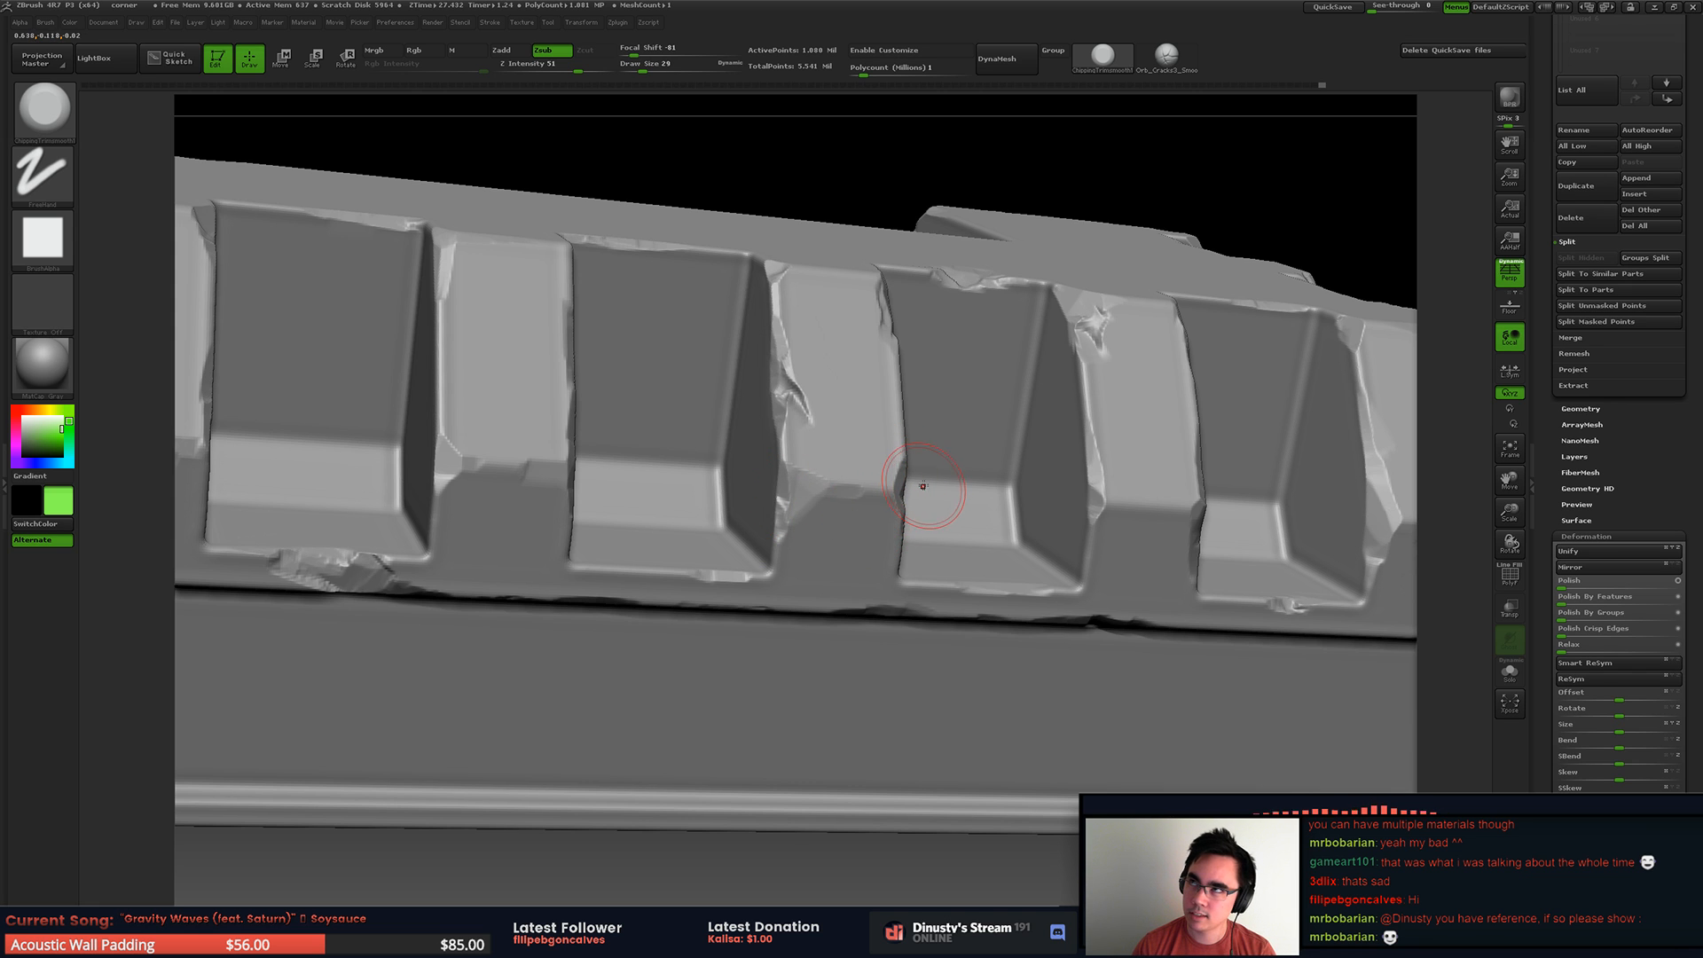
Step: Wear the rib edges beside the middle recesses, undoing one stray stroke and readjusting the draw size
right_click_drag(933, 471, 902, 409)
right_click_drag(1055, 352, 902, 391, "ctrl")
right_click(901, 390)
key("space")
left_click_drag(880, 327, 864, 329)
right_click_drag(865, 330, 990, 350)
mouse_move(995, 372)
left_mouse_down()
mouse_move(1062, 370)
mouse_move(1036, 393)
left_mouse_up()
key("ctrl+z")
right_click_drag(1036, 393, 806, 524)
key("space")
left_click_drag(857, 417, 855, 417)
mouse_move(843, 404)
right_mouse_down("alt")
mouse_move(864, 460)
mouse_move(838, 271)
right_mouse_up("alt")
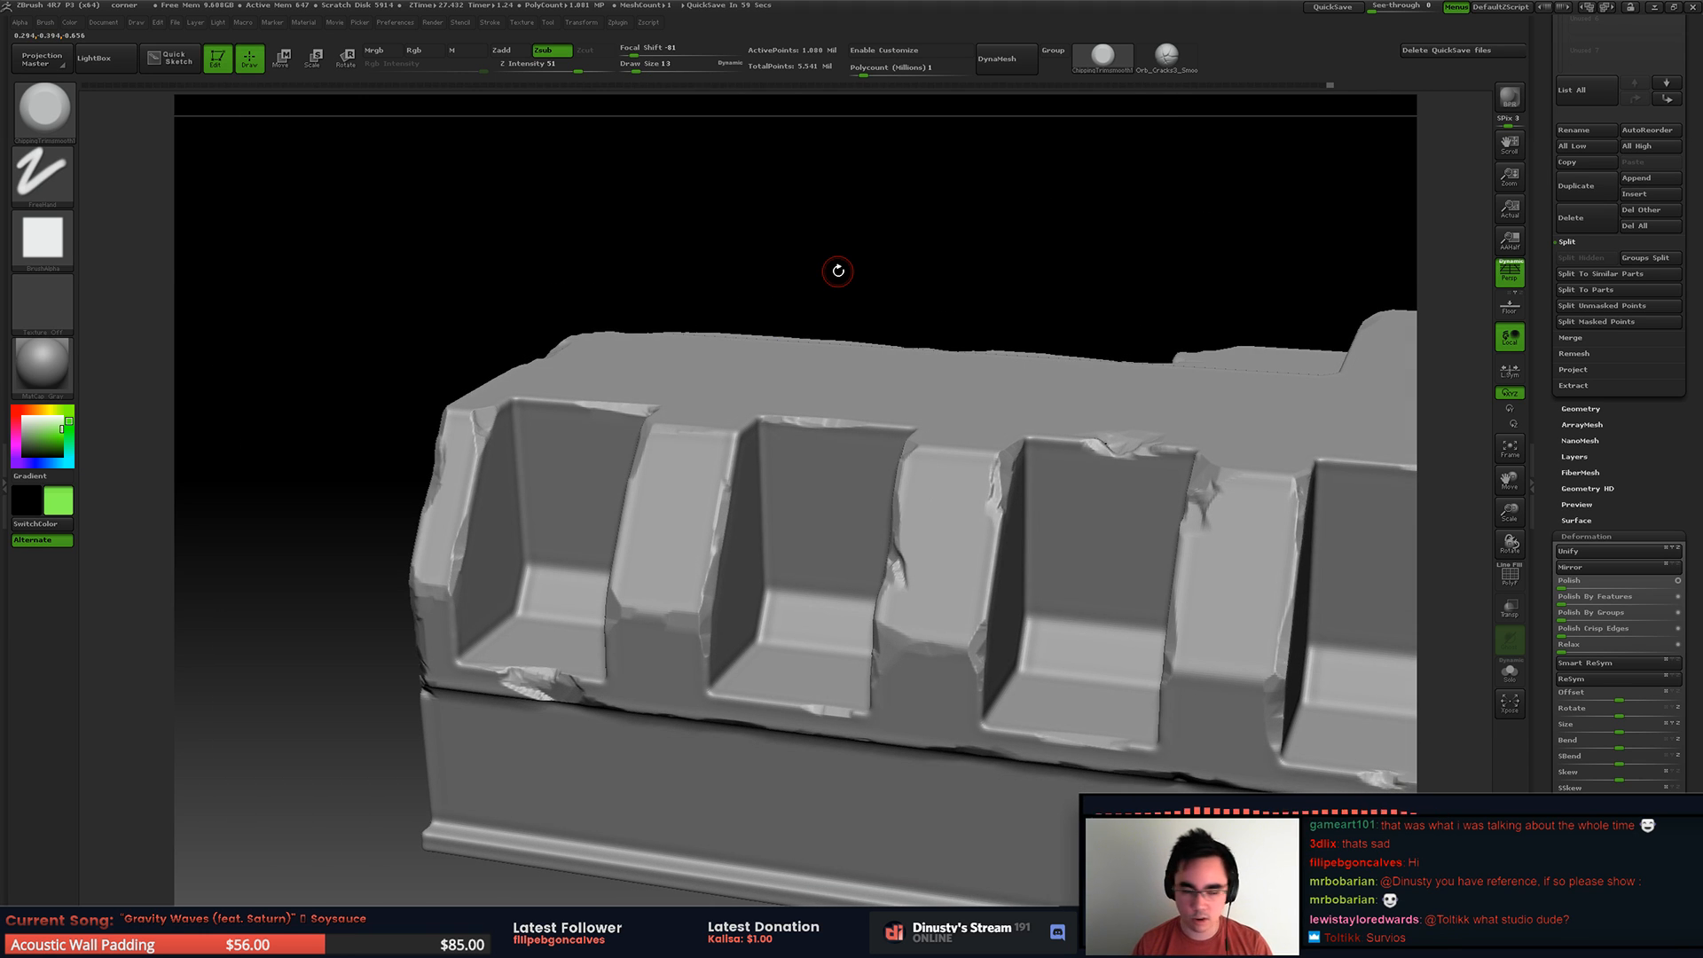
Step: Wear the creases of the first ribs and chip the first recess's upper edge, reducing the draw size to 6
mouse_move(838, 270)
right_mouse_down()
mouse_move(825, 355)
mouse_move(783, 430)
mouse_move(697, 480)
mouse_move(743, 473)
right_mouse_up()
mouse_move(744, 473)
left_mouse_down()
mouse_move(720, 475)
mouse_move(755, 471)
left_mouse_up()
right_click_drag(756, 467, 821, 427, "ctrl")
key("space")
key("space")
left_click_drag(715, 441, 717, 440)
right_click_drag(550, 484, 619, 452, "alt")
Step: Chip the outer rib's inner edge along the first recess at draw size 10
key("space")
left_click_drag(624, 417, 615, 417)
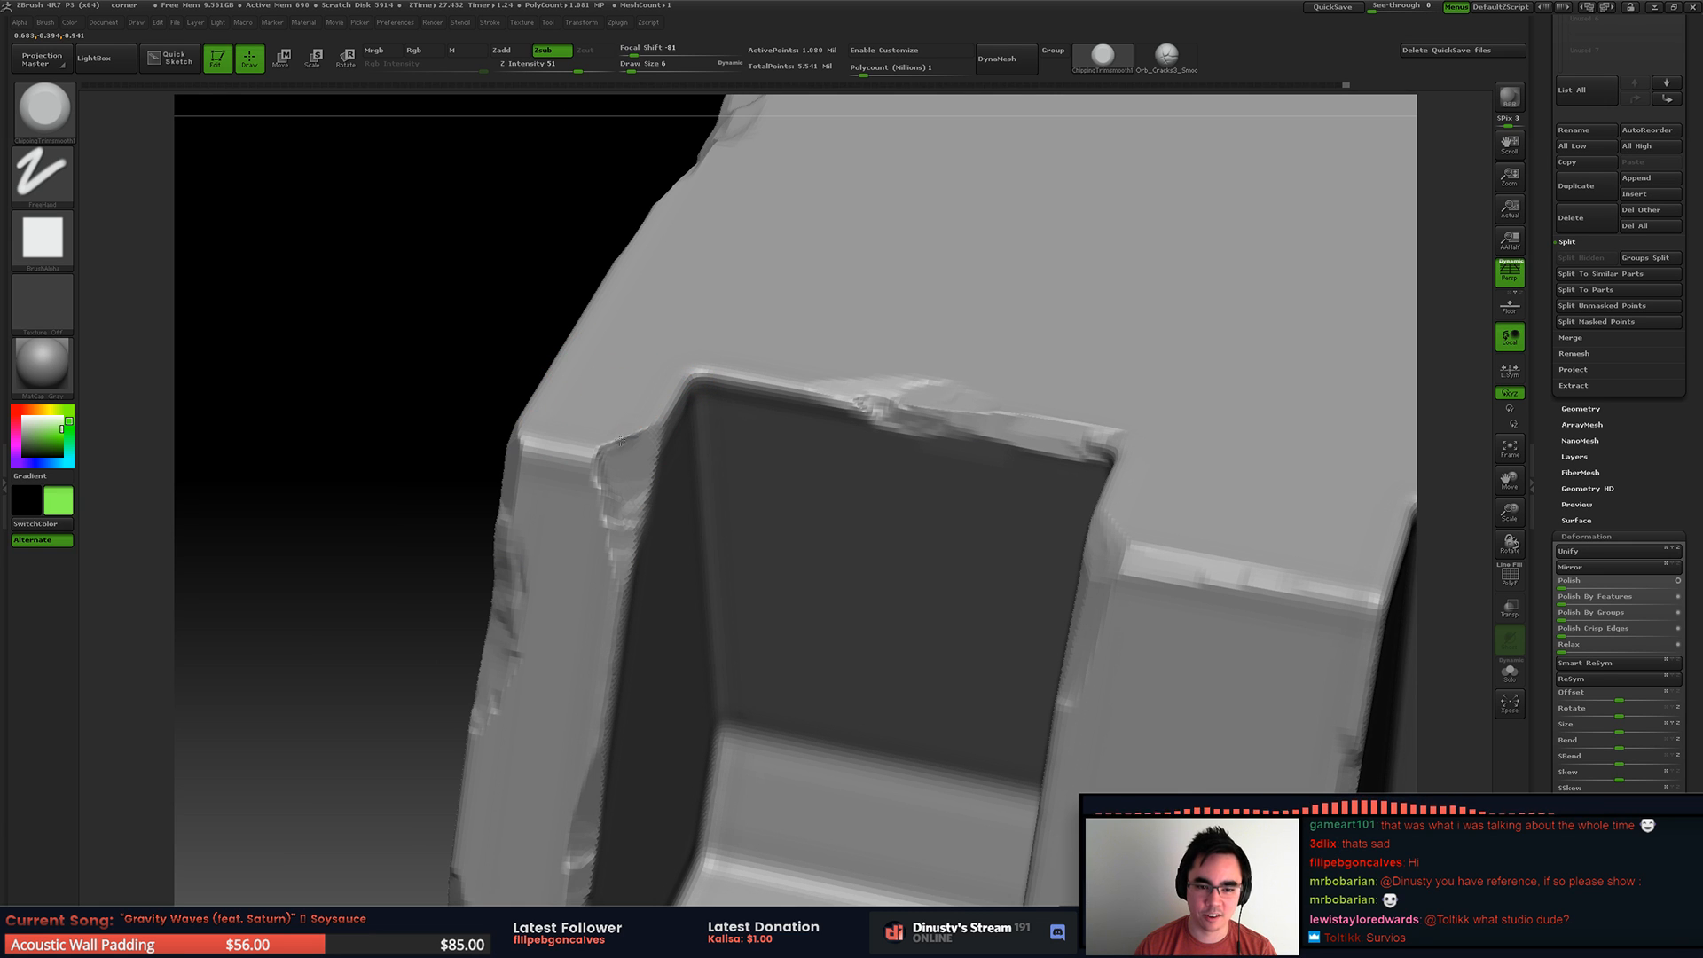
mouse_move(629, 432)
right_mouse_down()
mouse_move(627, 369)
mouse_move(669, 389)
mouse_move(696, 521)
right_mouse_up()
key("space")
left_click_drag(695, 511, 710, 511)
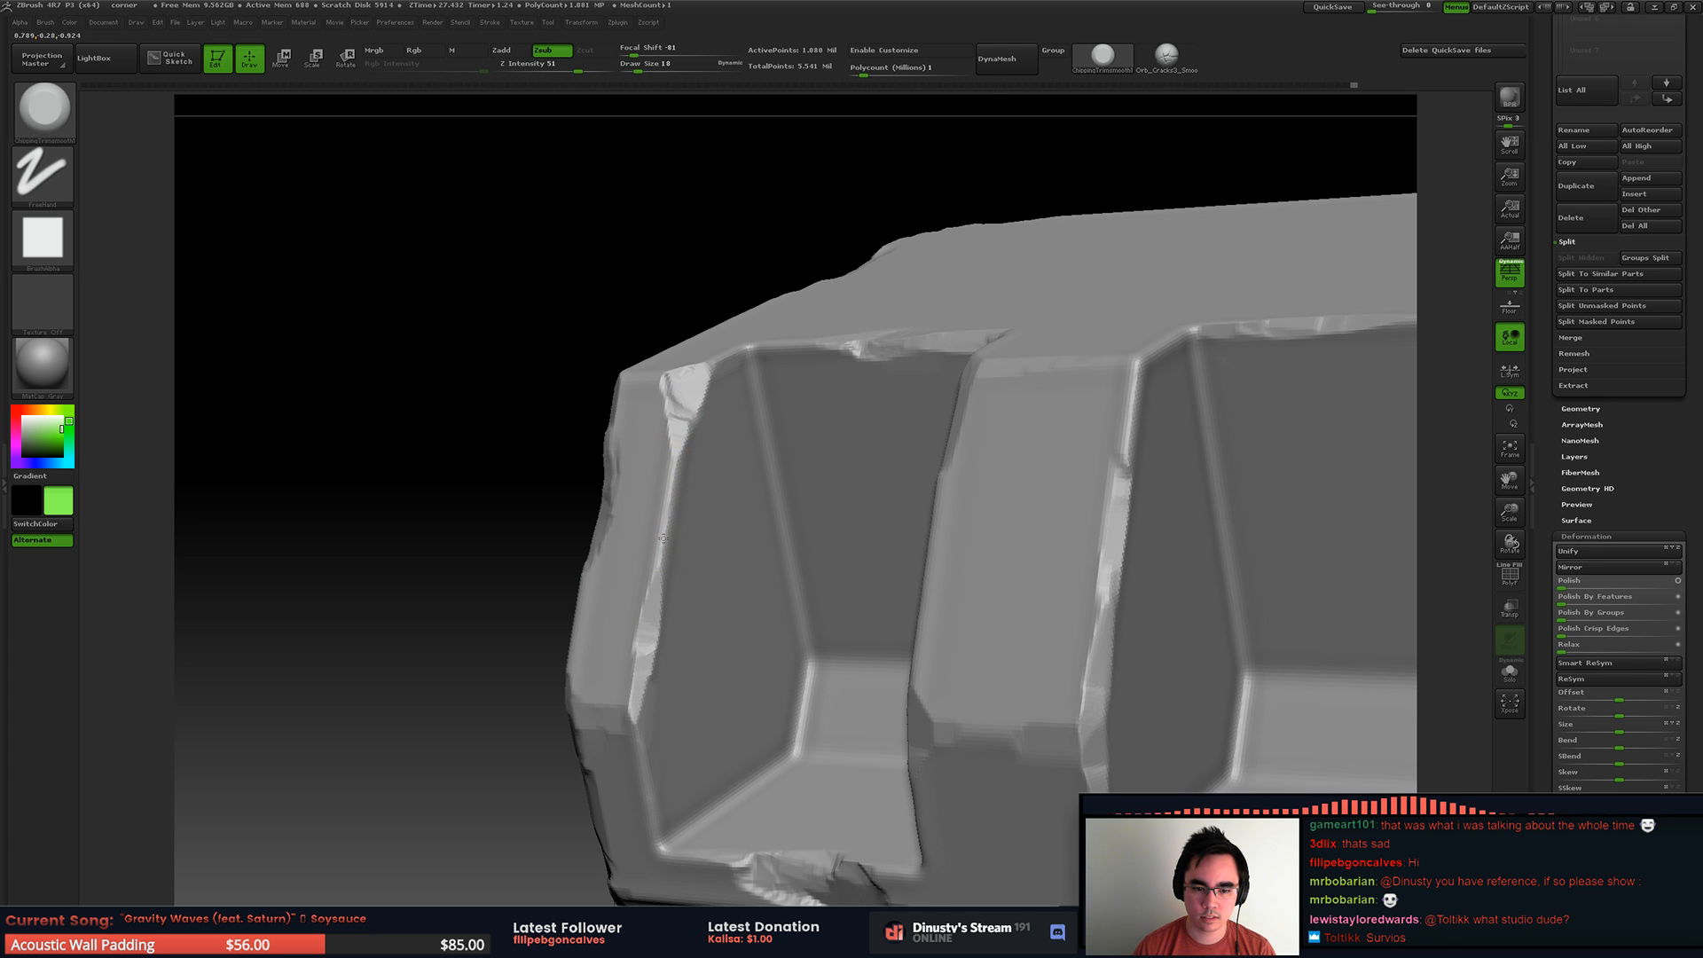
left_click_drag(669, 521, 665, 543)
mouse_move(665, 543)
right_mouse_down("alt")
mouse_move(615, 543)
mouse_move(679, 399)
right_mouse_up("alt")
mouse_move(874, 313)
right_mouse_down()
mouse_move(924, 354)
mouse_move(798, 310)
mouse_move(863, 344)
mouse_move(718, 399)
right_mouse_up()
right_click_drag(718, 399, 770, 364)
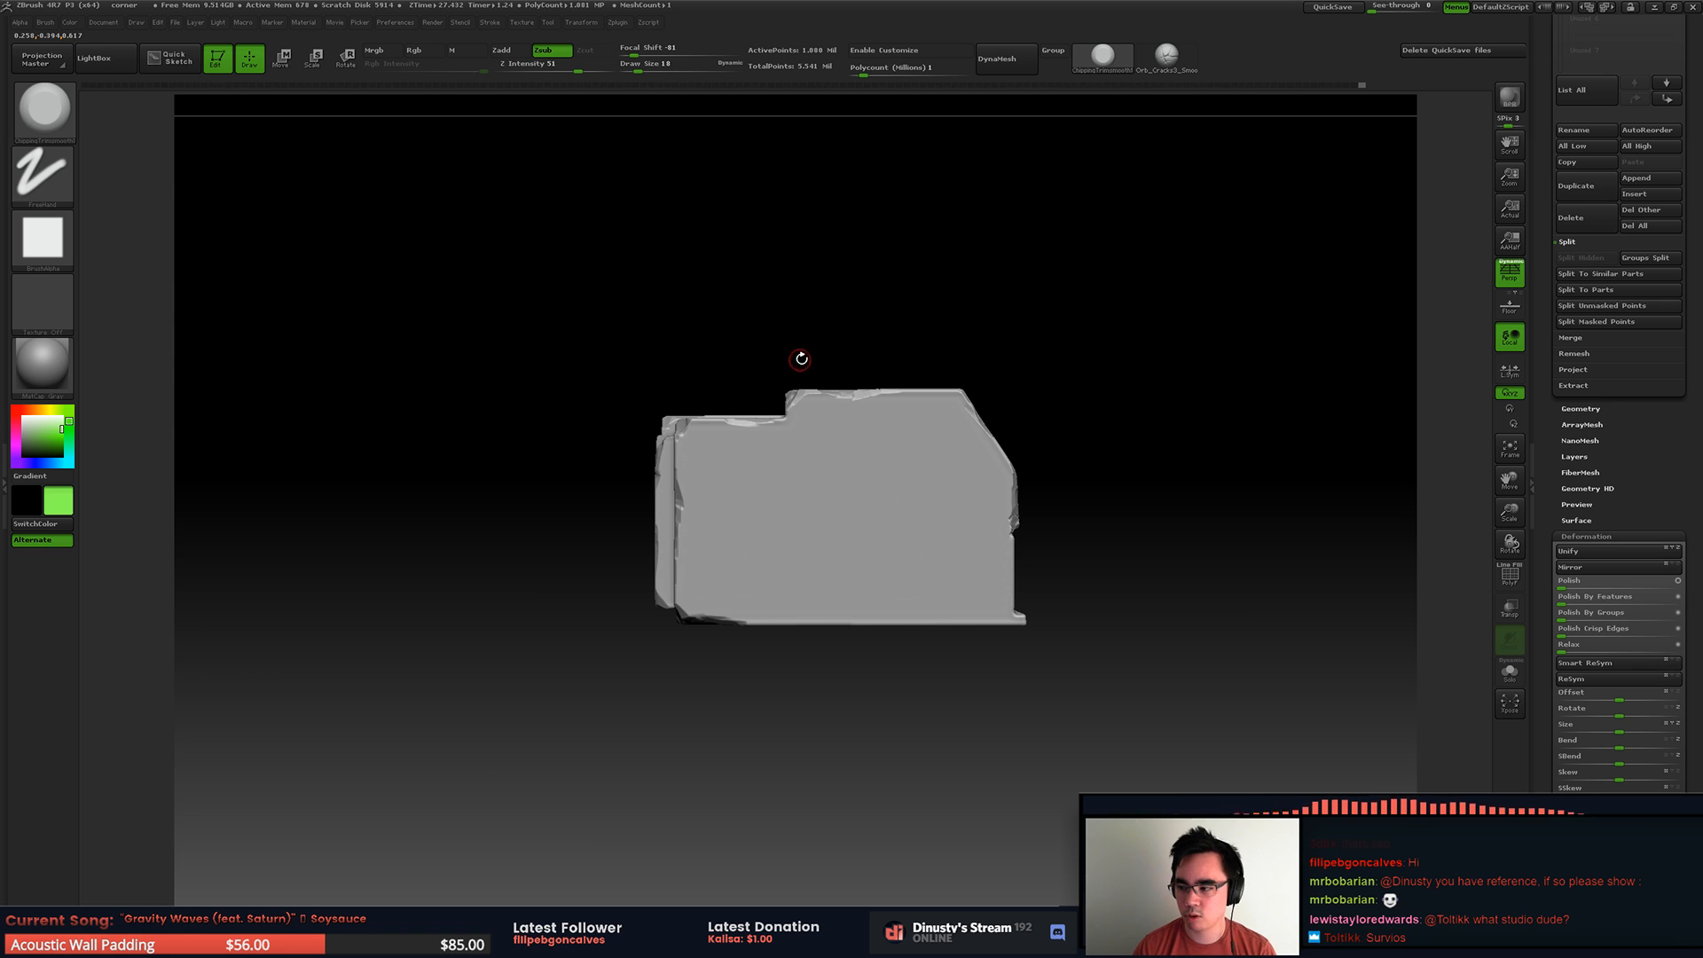
Step: Isolate the upper part of the block and chip the outer edges of the L-shaped groove around its corner and long side
left_click_drag(593, 315, 859, 491, "ctrl+shift")
right_click_drag(754, 381, 695, 483)
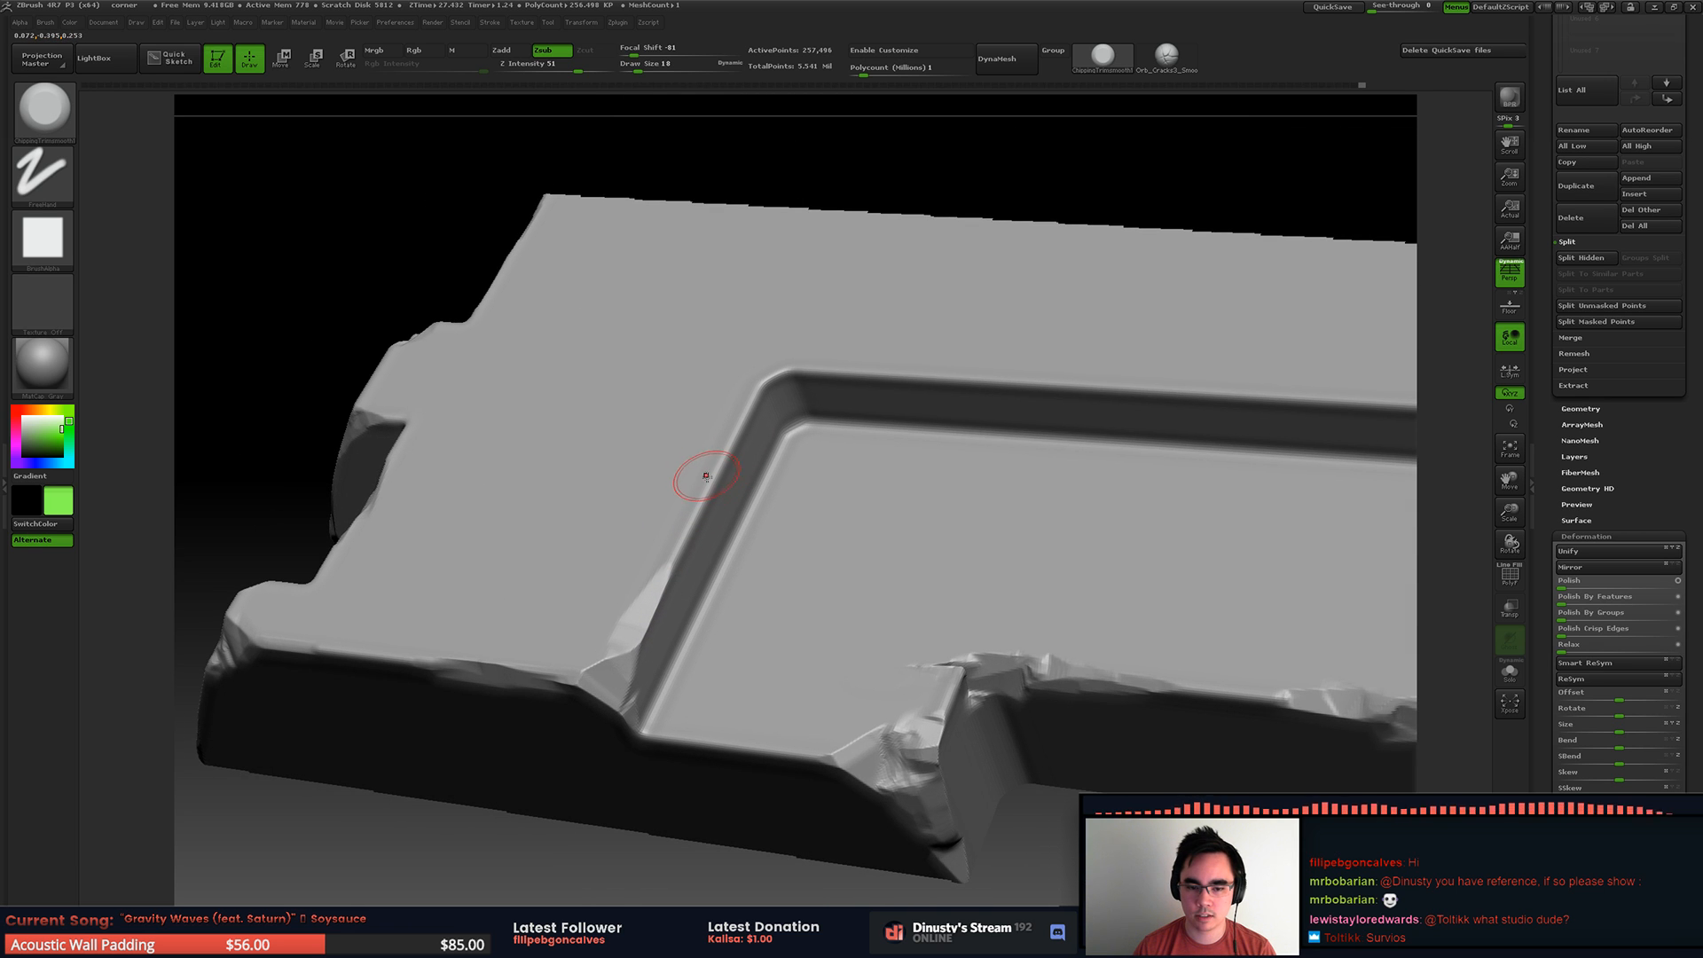
right_click_drag(728, 421, 642, 490)
left_click_drag(579, 529, 605, 497)
right_click_drag(685, 440, 494, 482)
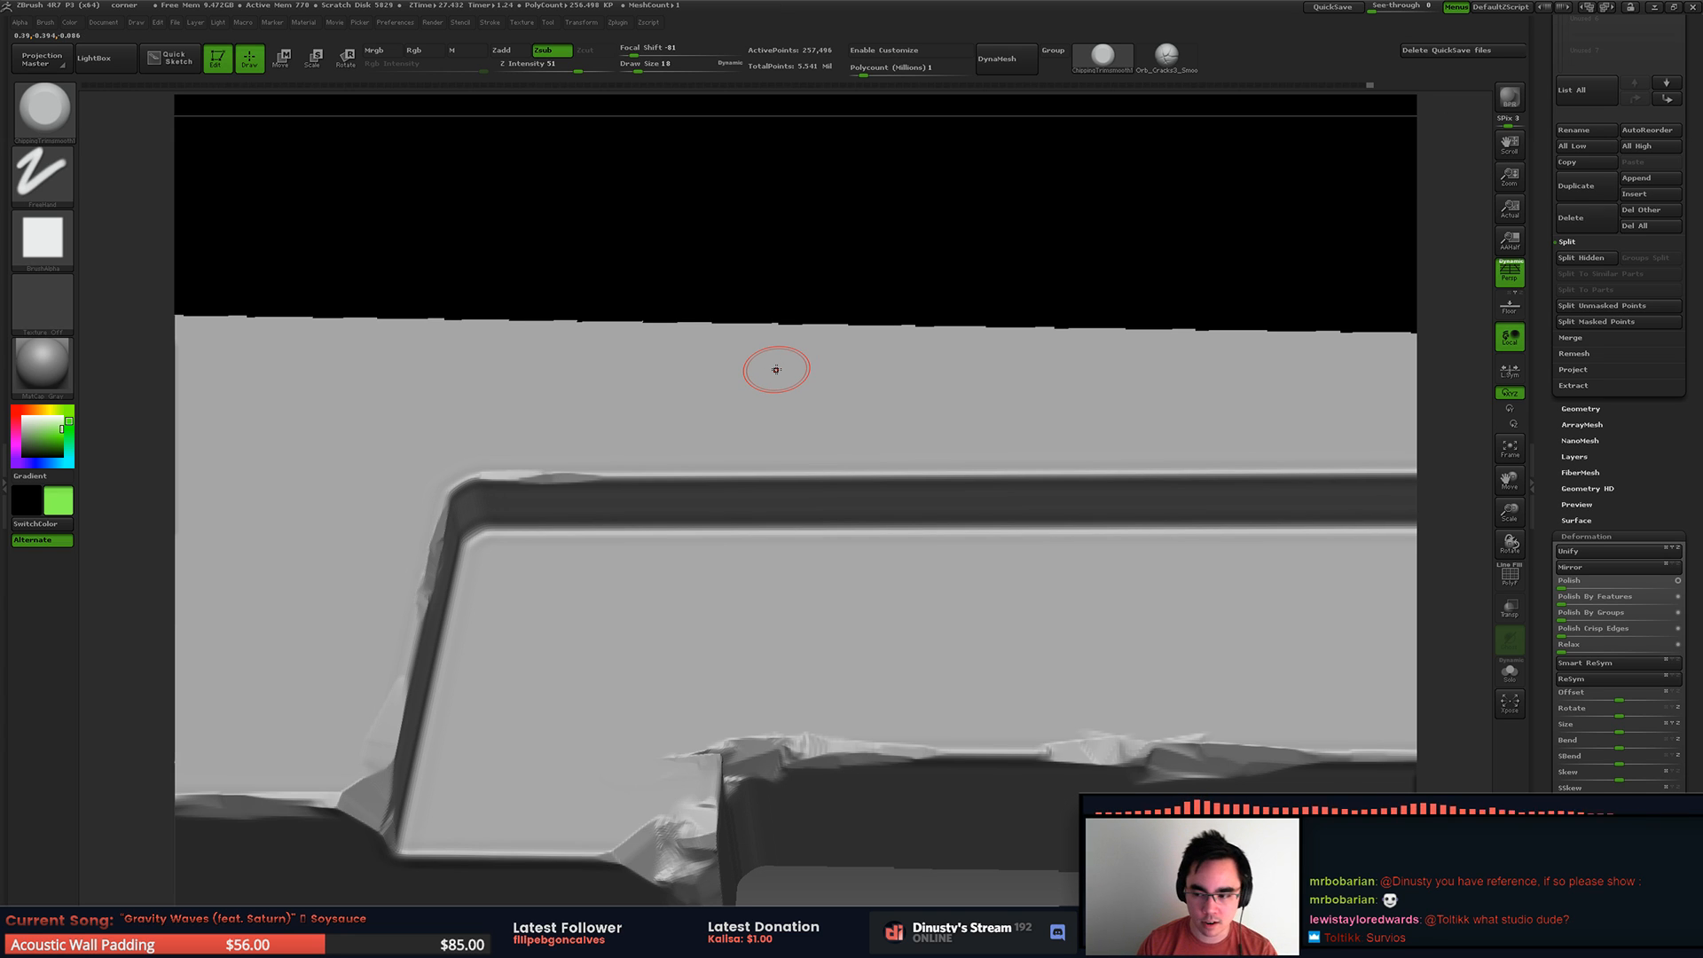
right_click_drag(965, 376, 655, 359, "alt")
left_click_drag(650, 460, 672, 462)
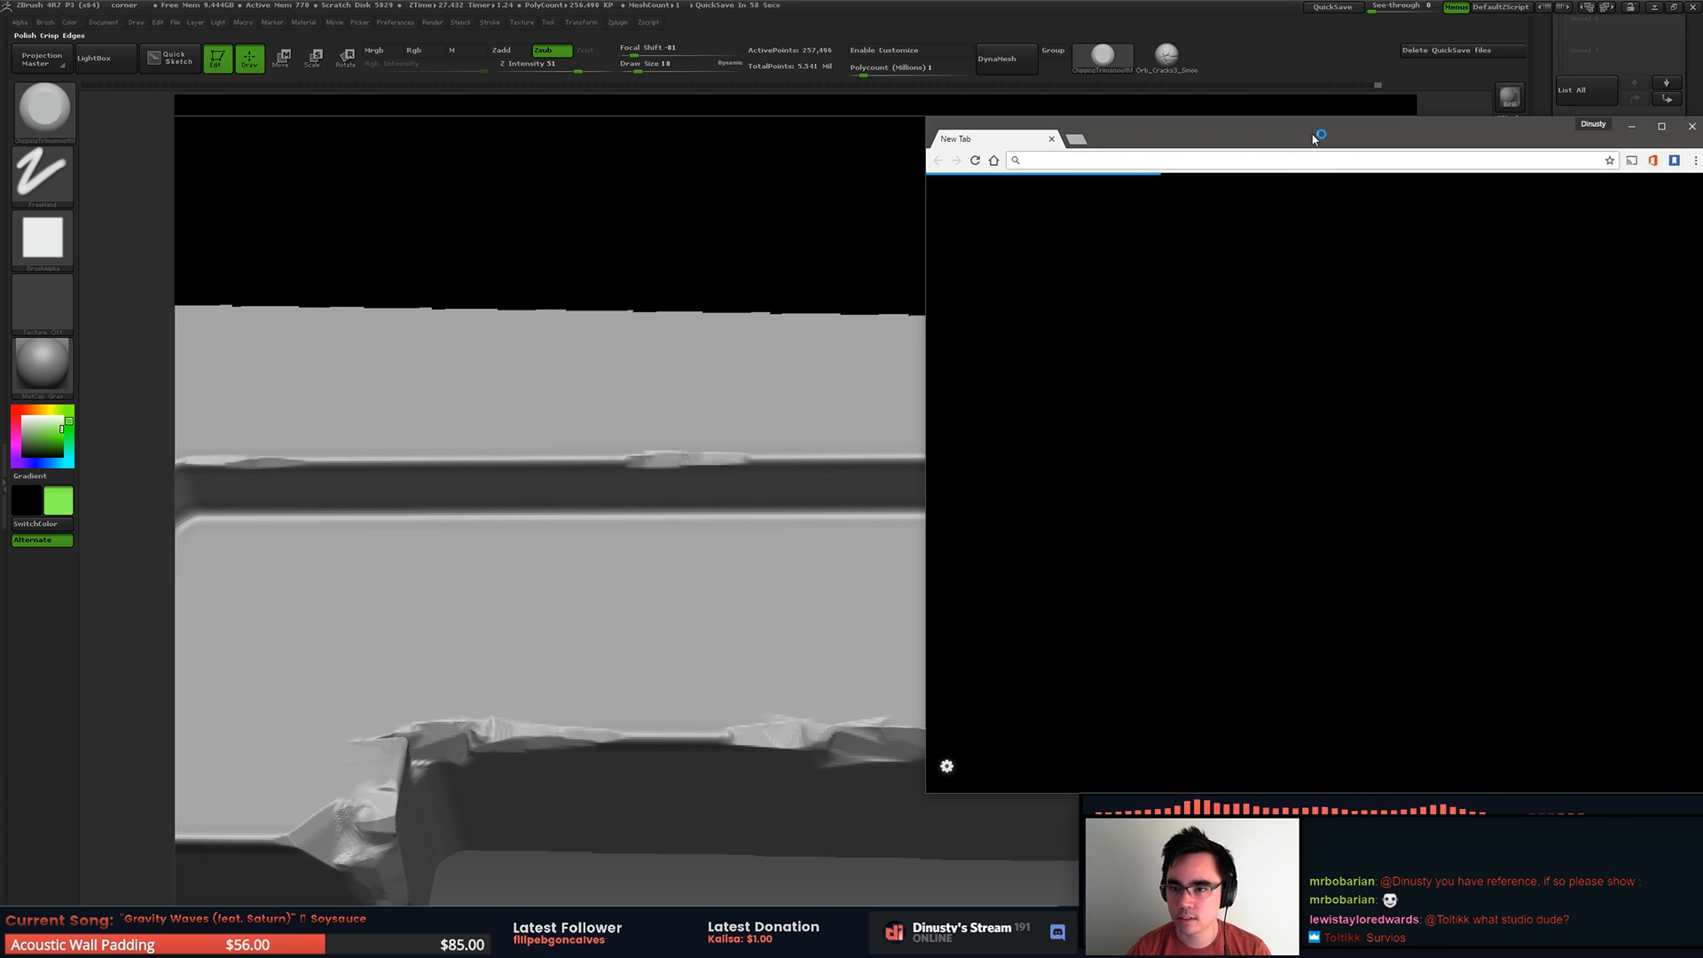
Step: Switch to Chrome, load Pinterest and open the profile's saved boards
left_click_drag(1315, 139, 1702, 130)
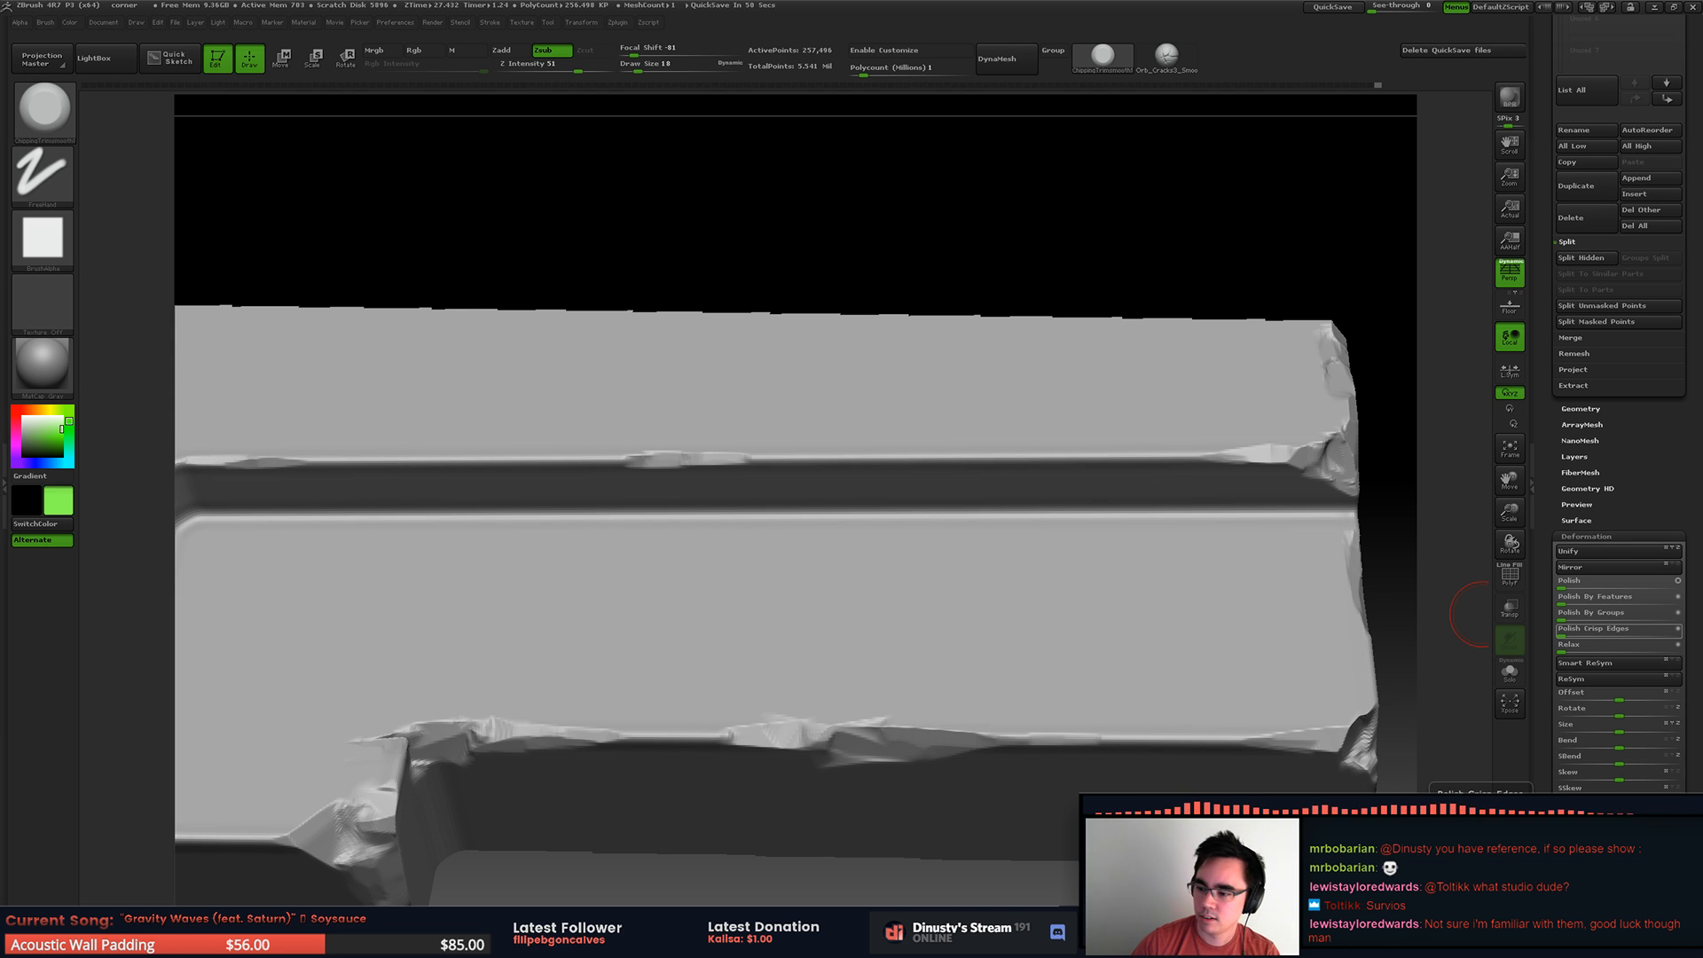
left_click_drag(1702, 81, 807, 130)
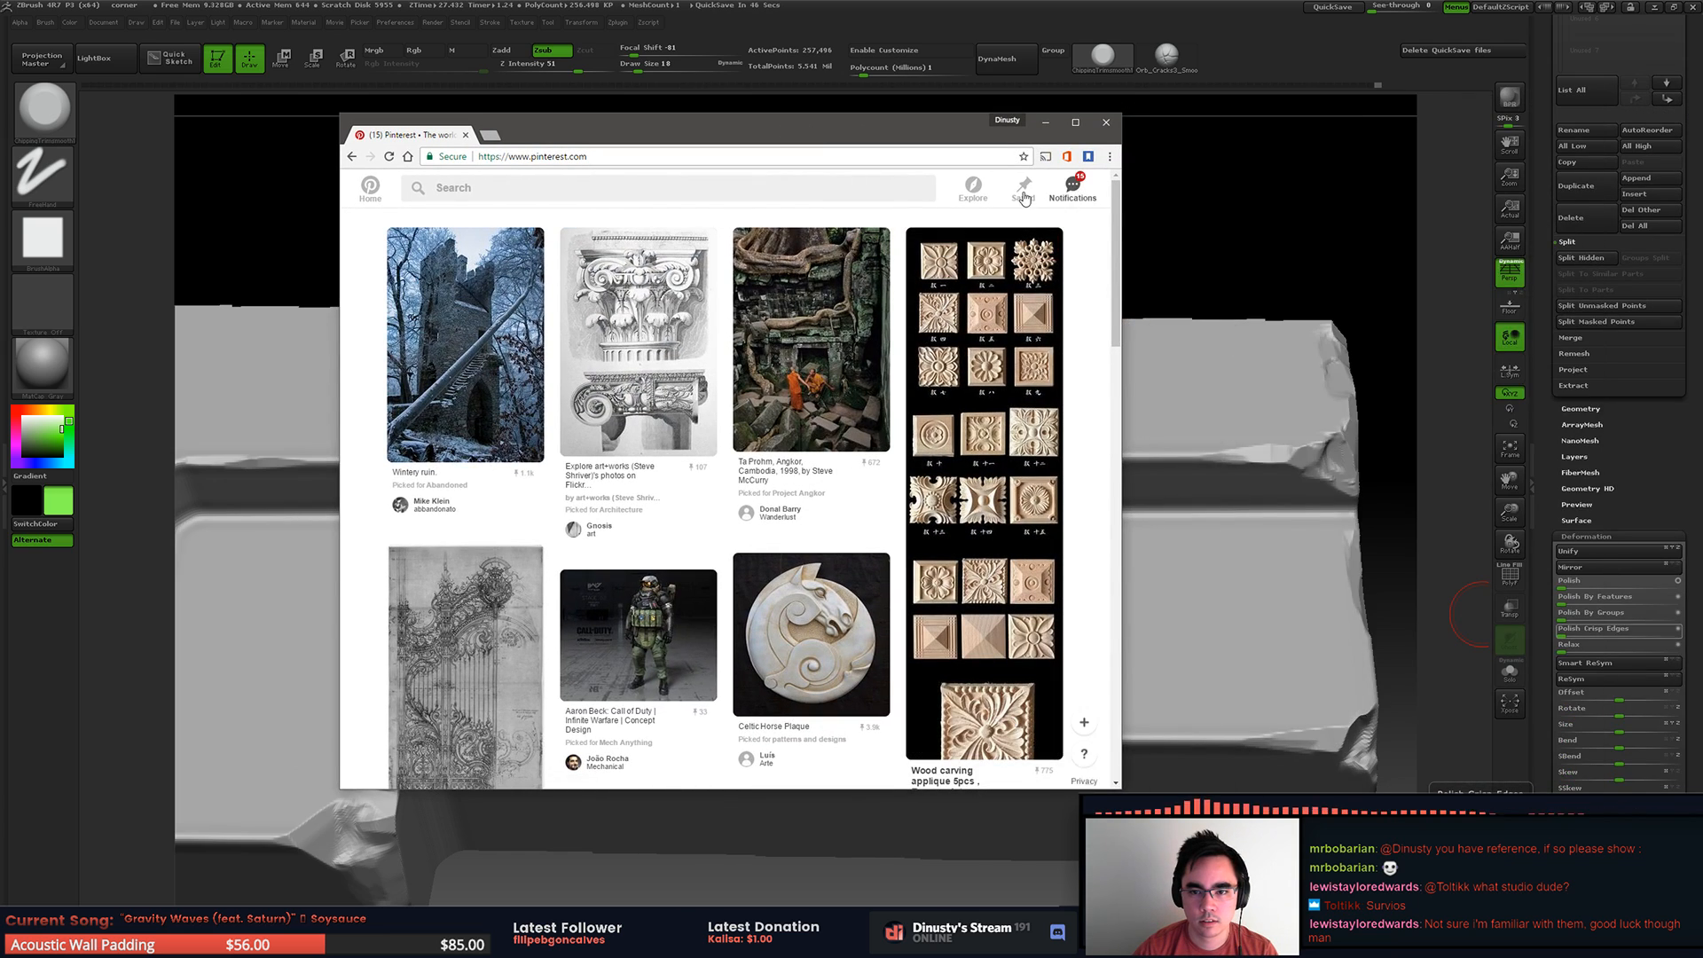
mouse_move(1116, 221)
left_mouse_down()
mouse_move(1152, 358)
mouse_move(1115, 513)
mouse_move(1120, 594)
mouse_move(1116, 200)
left_mouse_up()
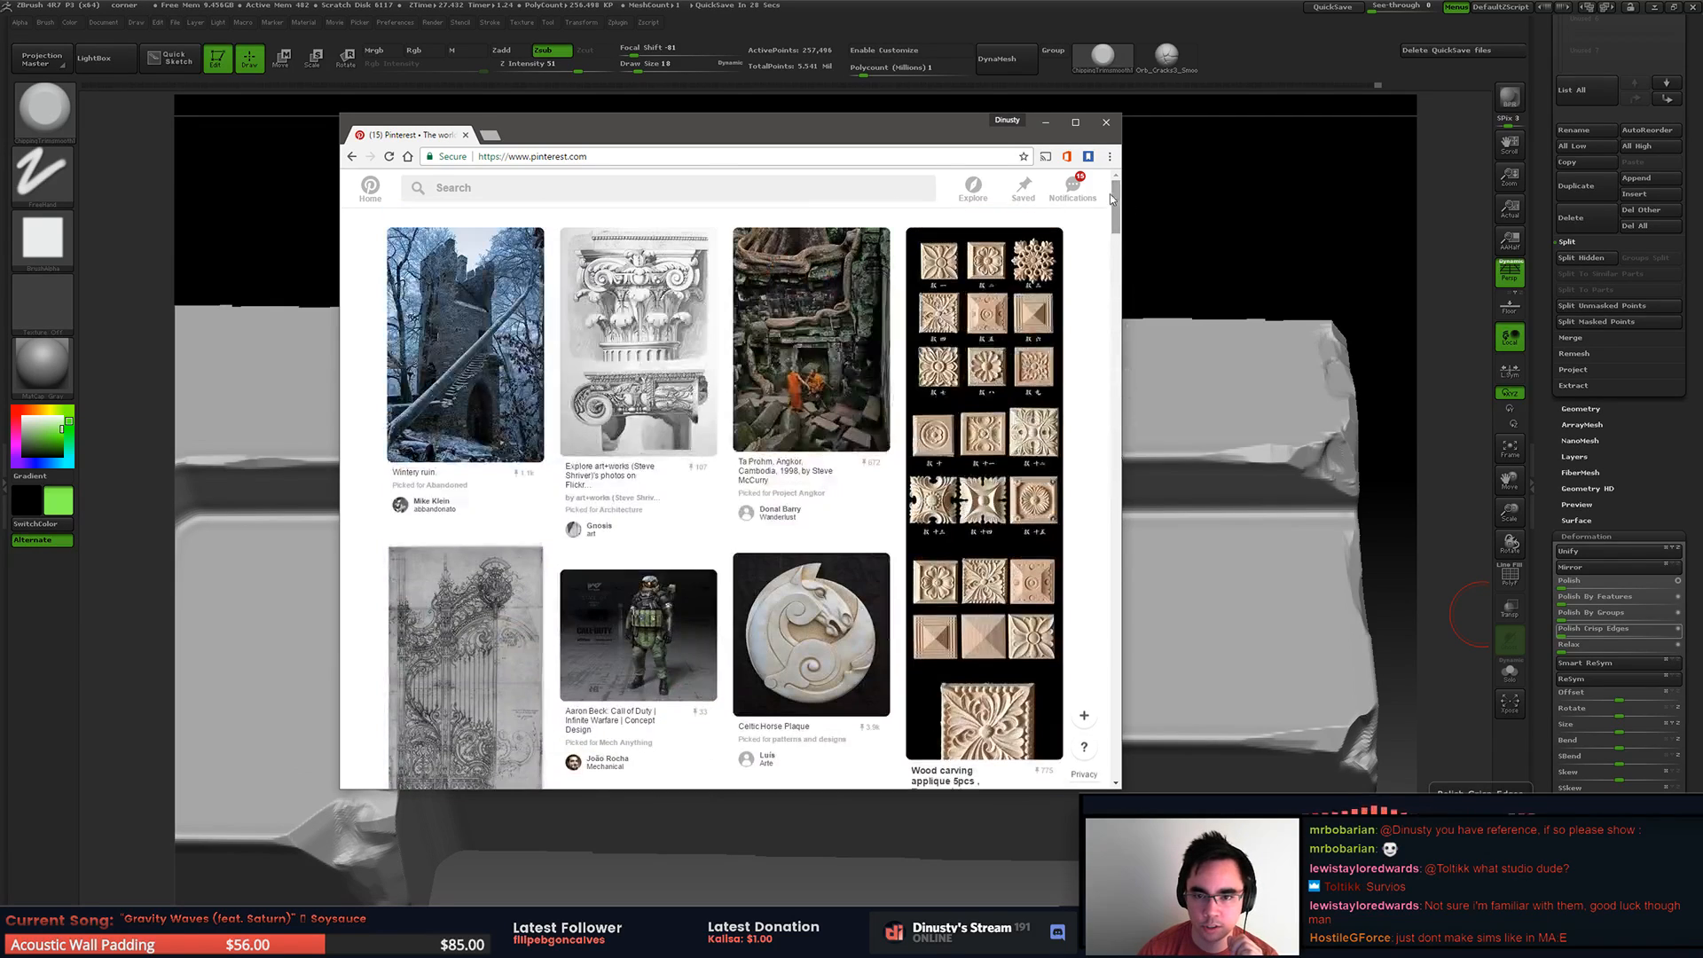
left_click(1074, 191)
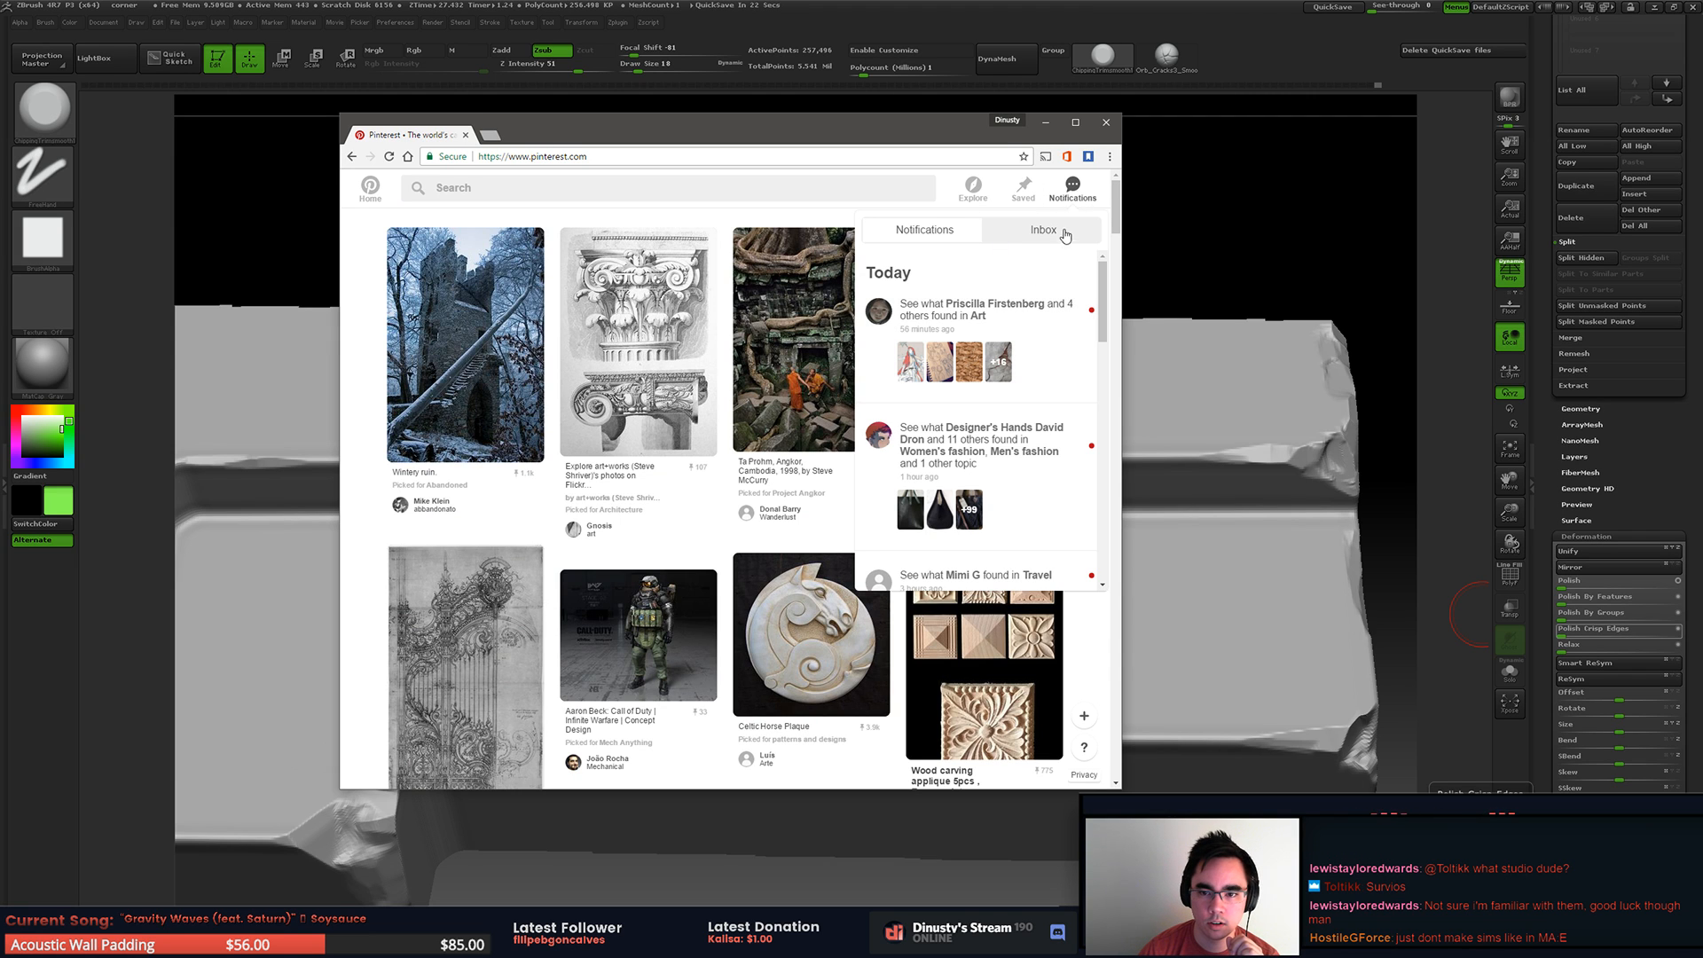
left_click(1027, 190)
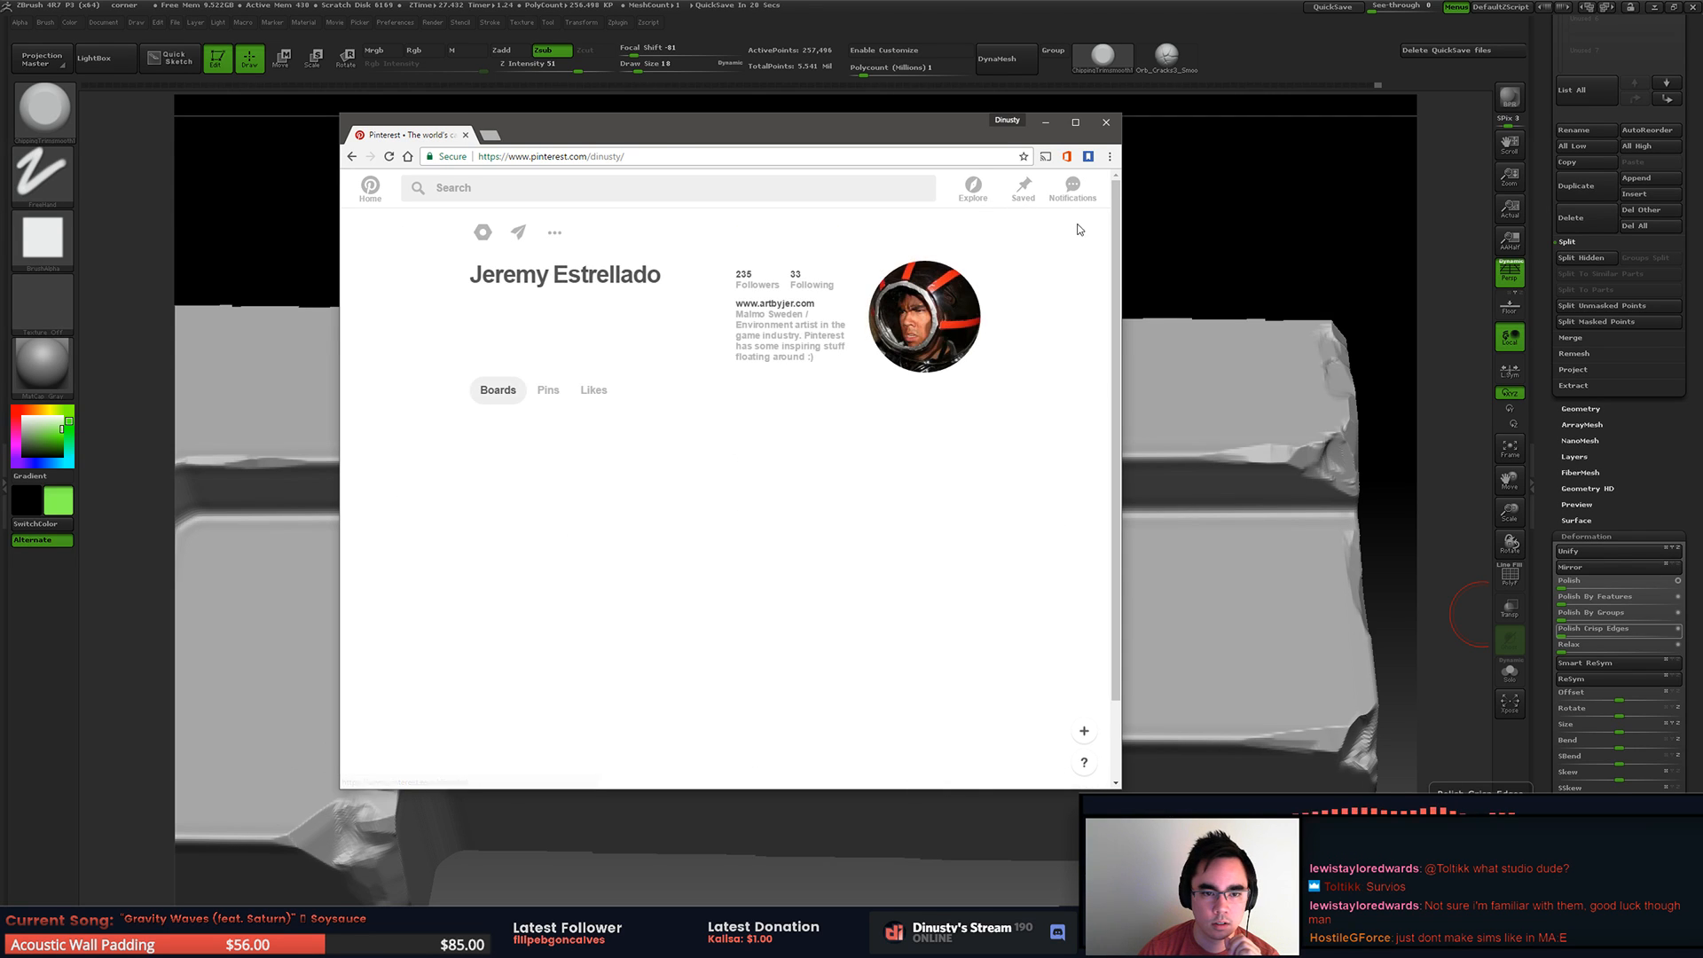
Step: Open the Project Angkor board from the saved boards and copy its web address
left_click_drag(1114, 225, 1104, 466)
scroll(1106, 495, "down", 3)
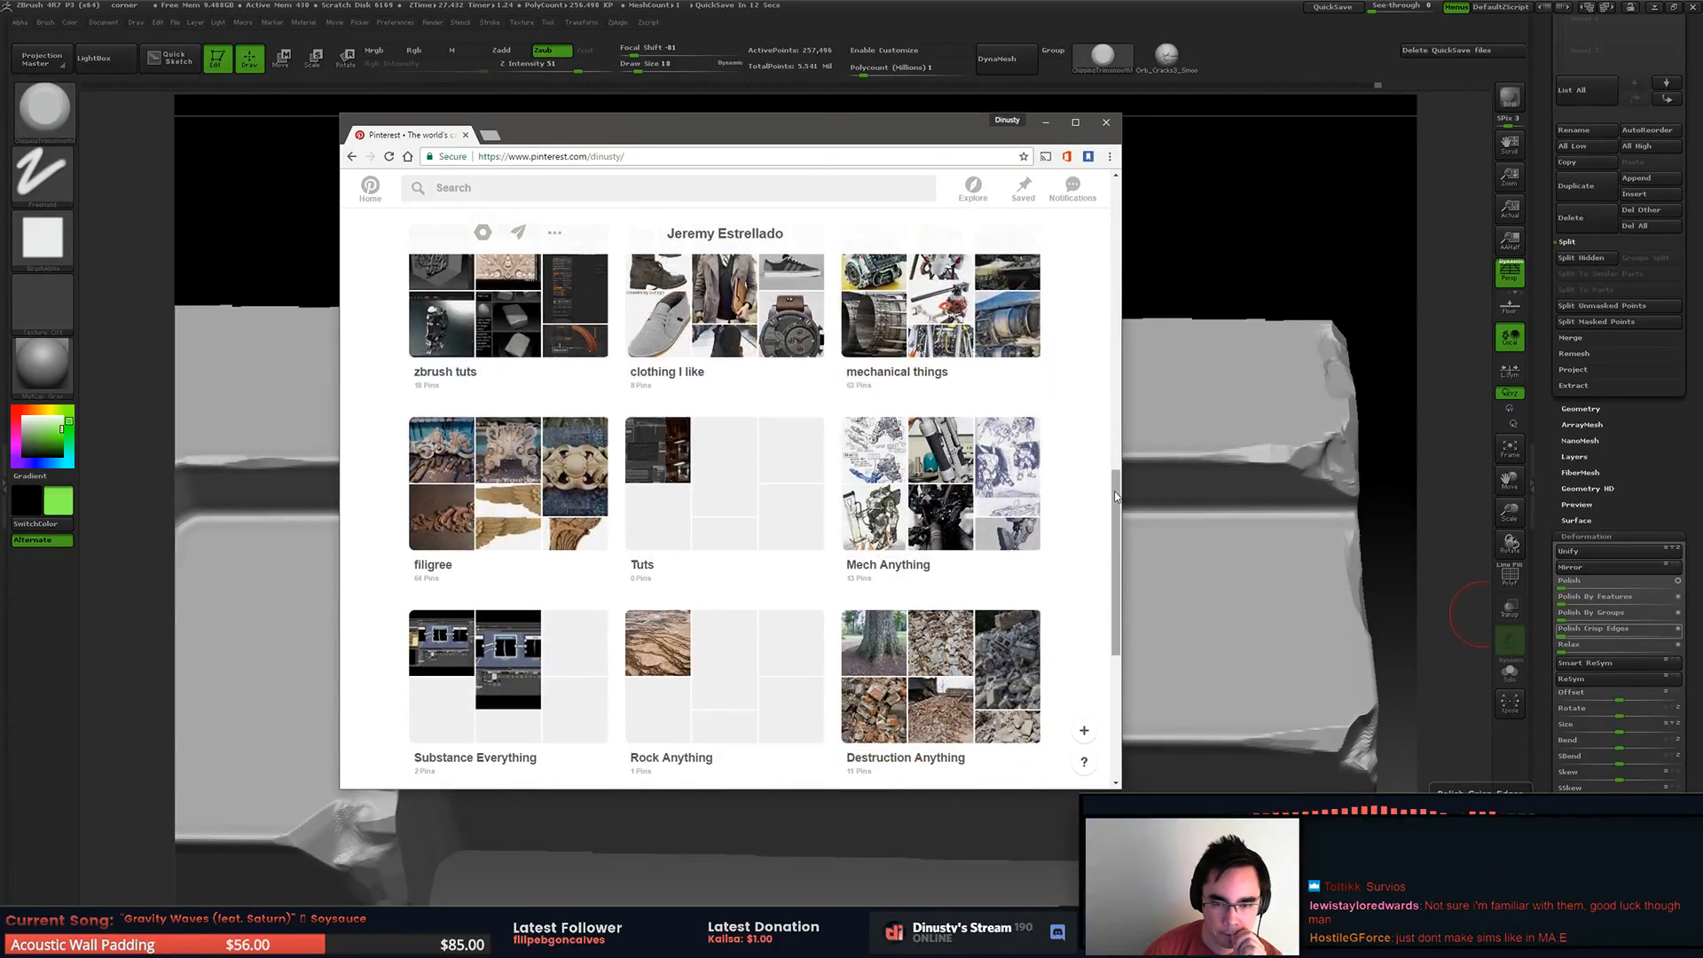
scroll(1125, 571, "down", 6)
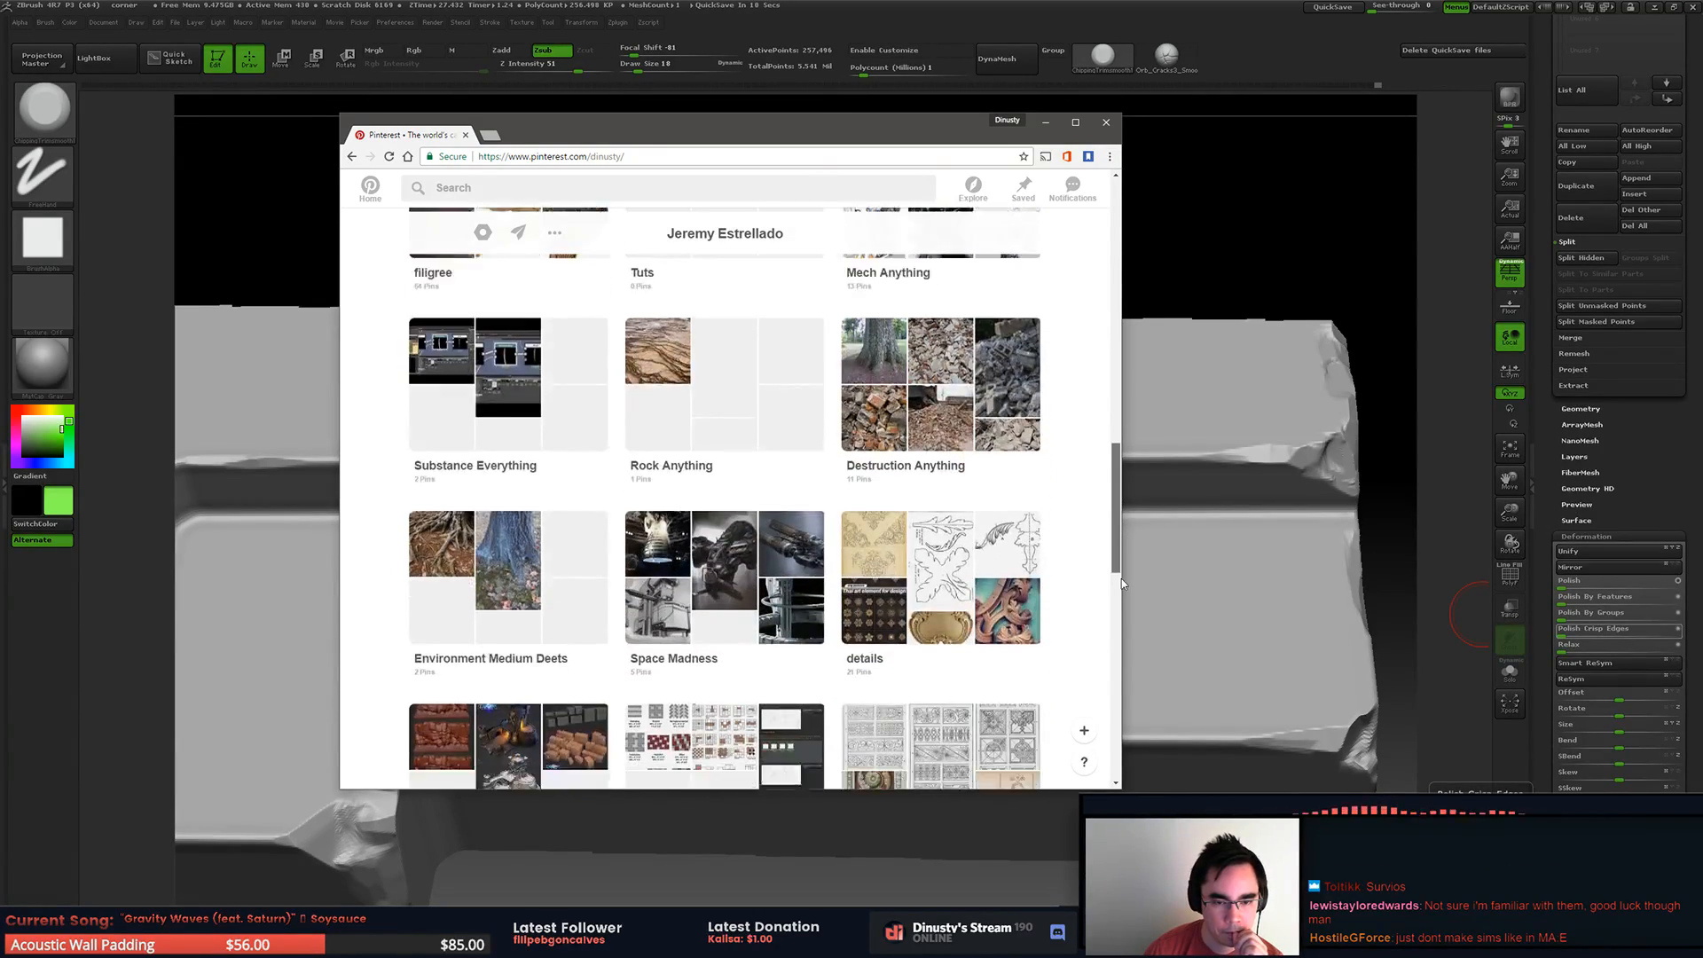
mouse_move(1112, 679)
left_mouse_down()
mouse_move(1115, 727)
mouse_move(1115, 681)
left_mouse_up()
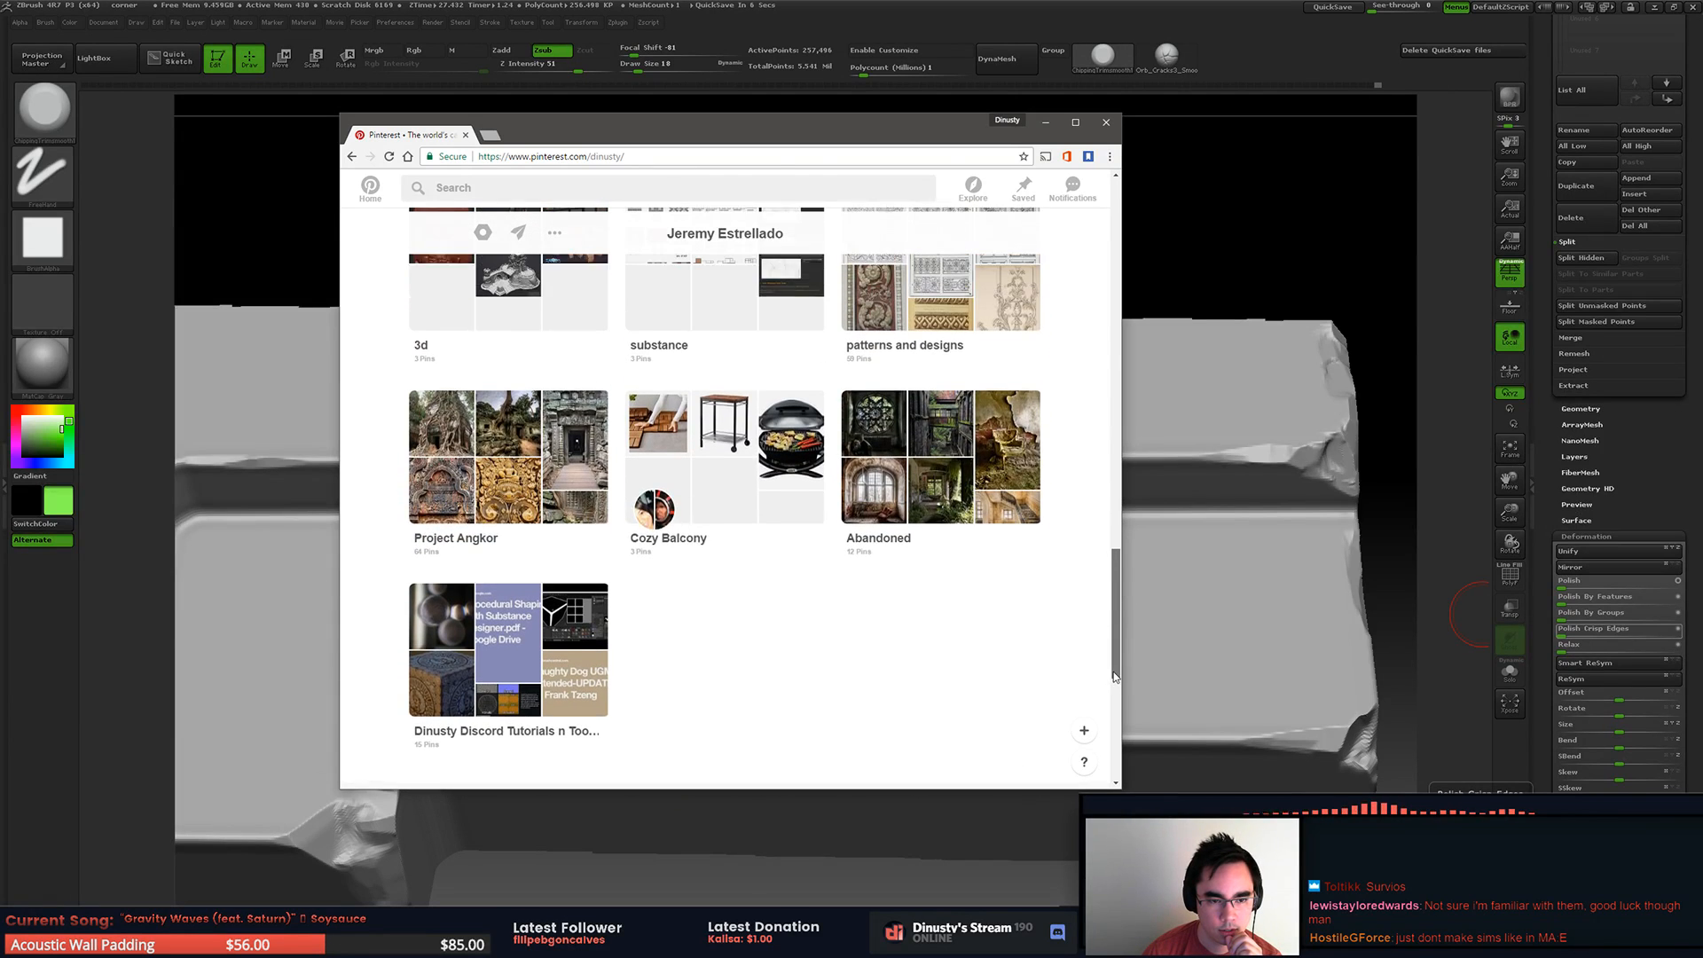
left_click(568, 497)
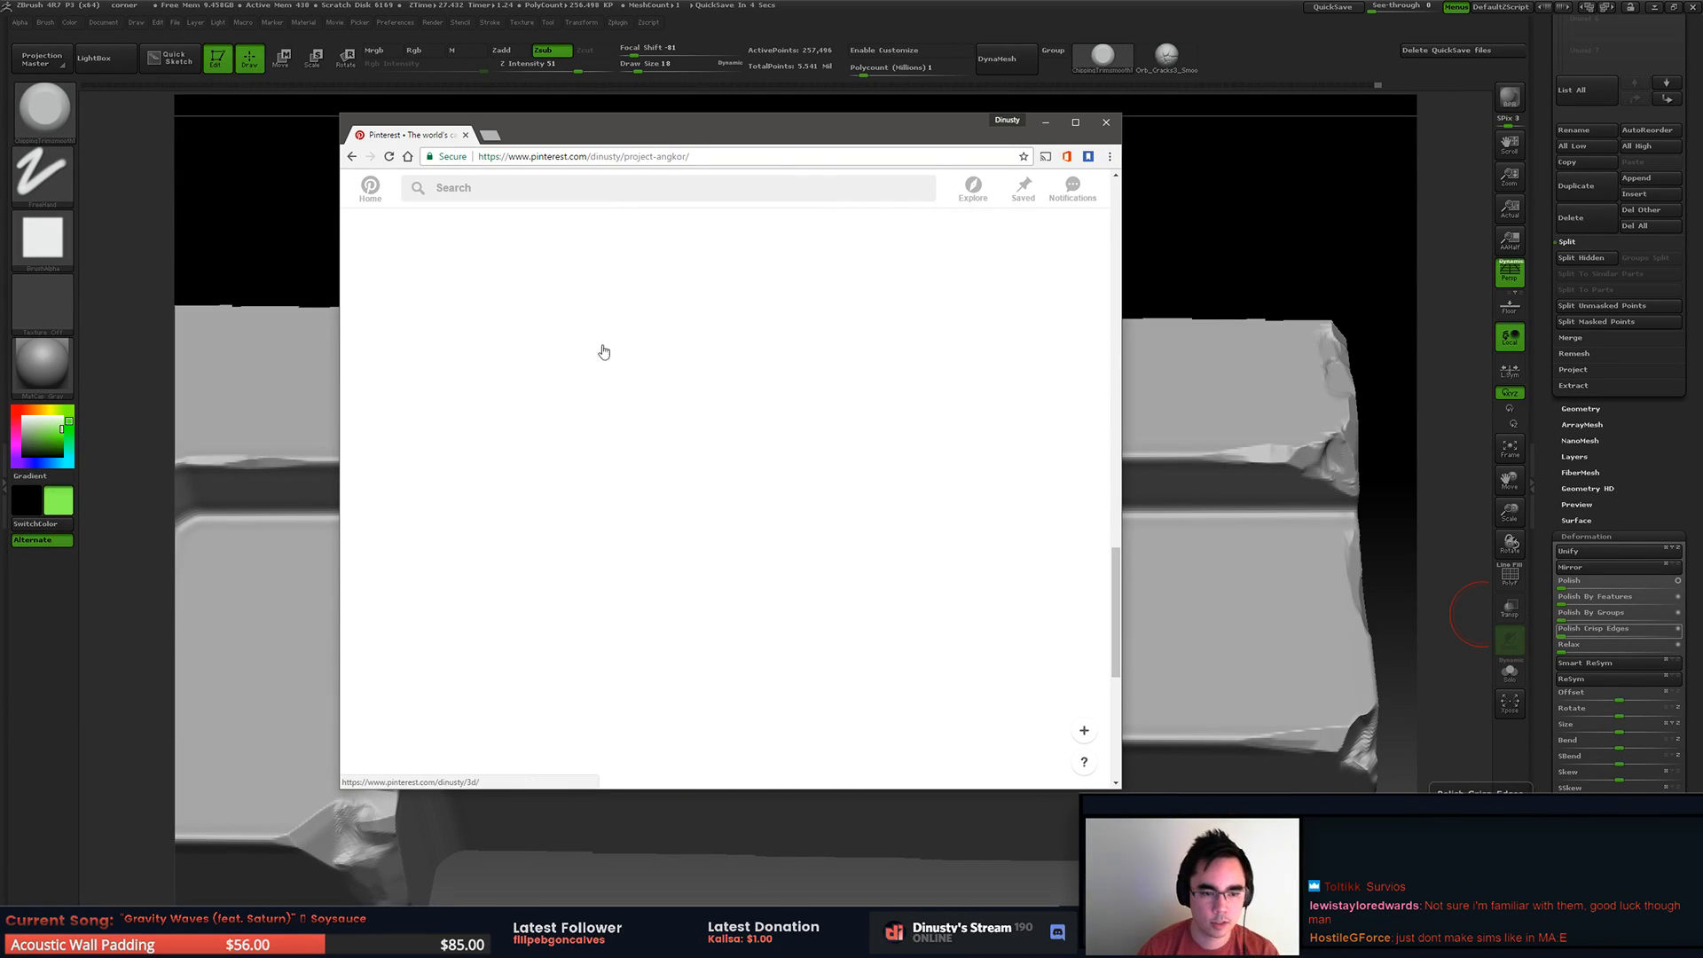
left_click(579, 157)
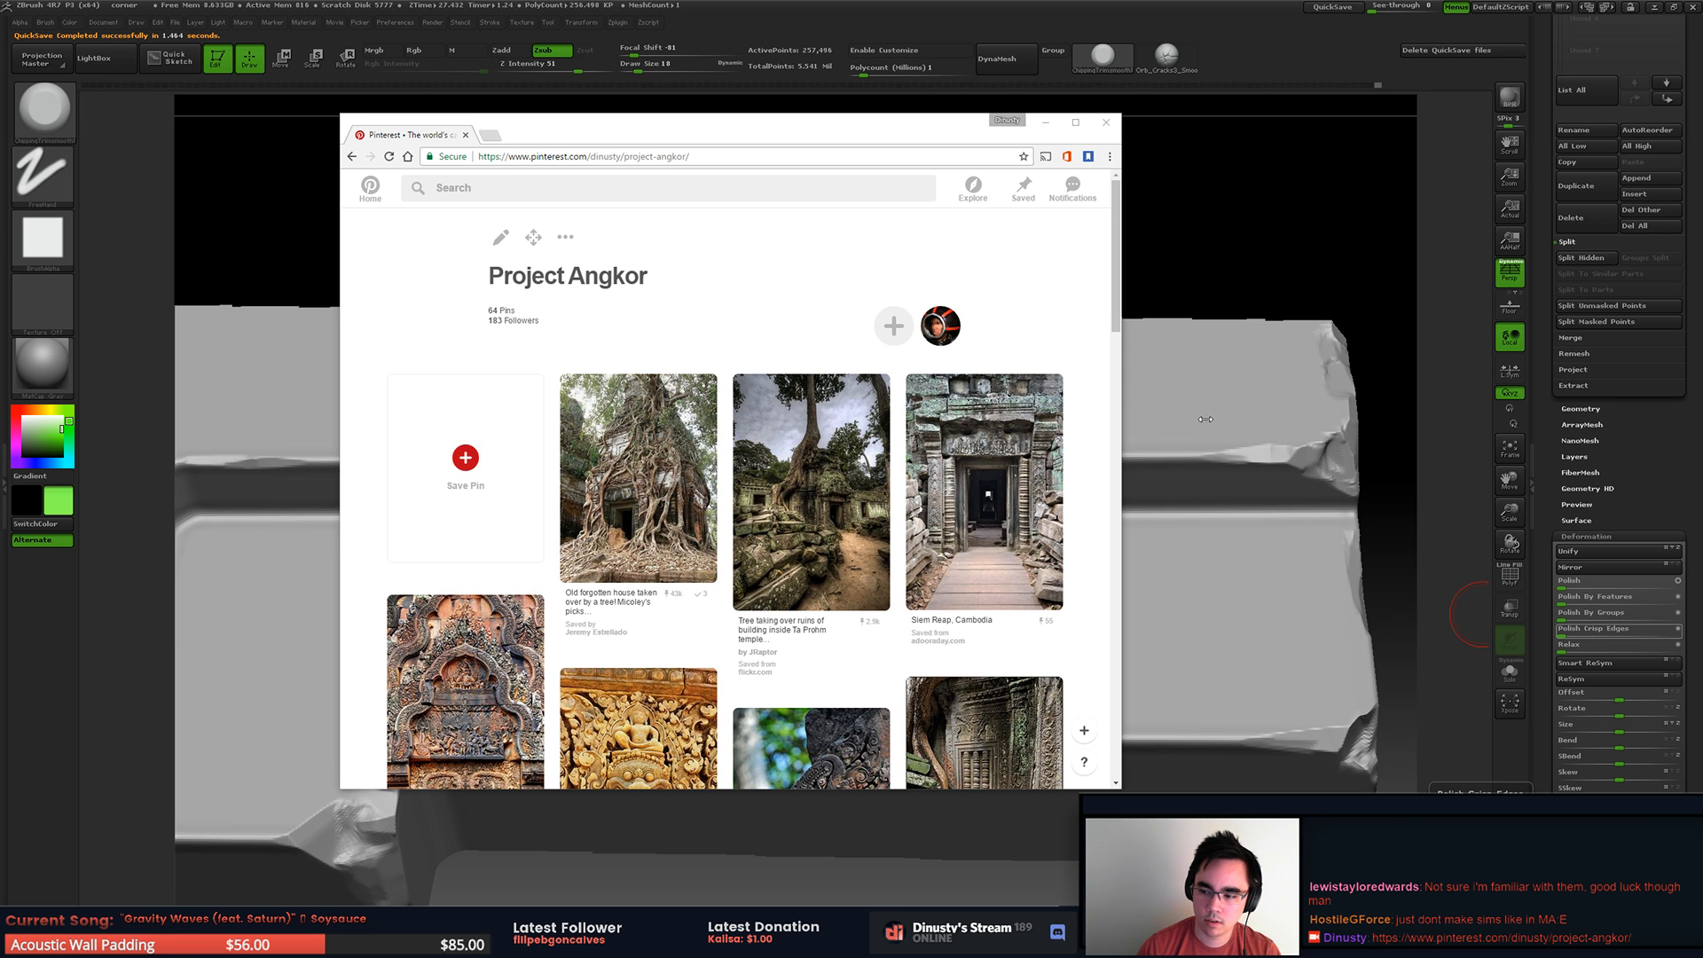
Step: Return to ZBrush and carve a larger chip midway along the L-shaped groove's long outer edge
left_click(1267, 241)
mouse_move(1266, 349)
left_mouse_down()
mouse_move(1145, 341)
mouse_move(1300, 320)
mouse_move(1293, 333)
left_mouse_up()
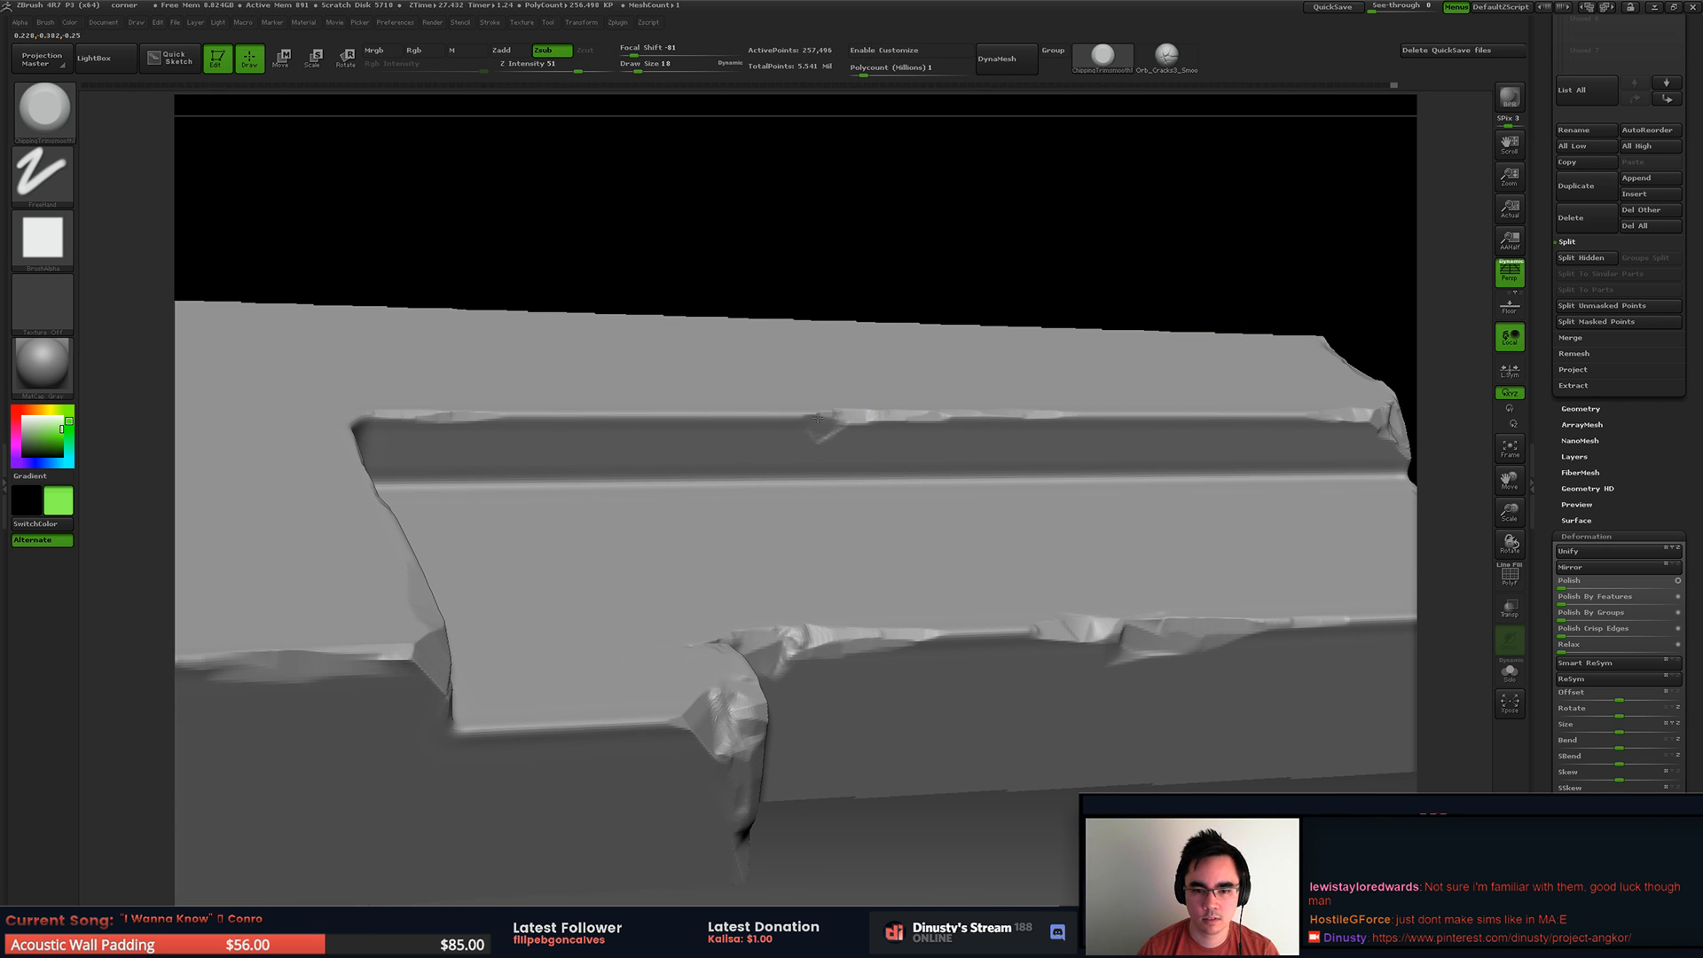
right_click_drag(744, 443, 667, 450)
left_click_drag(818, 415, 801, 420)
right_click_drag(1005, 434, 945, 479, "alt")
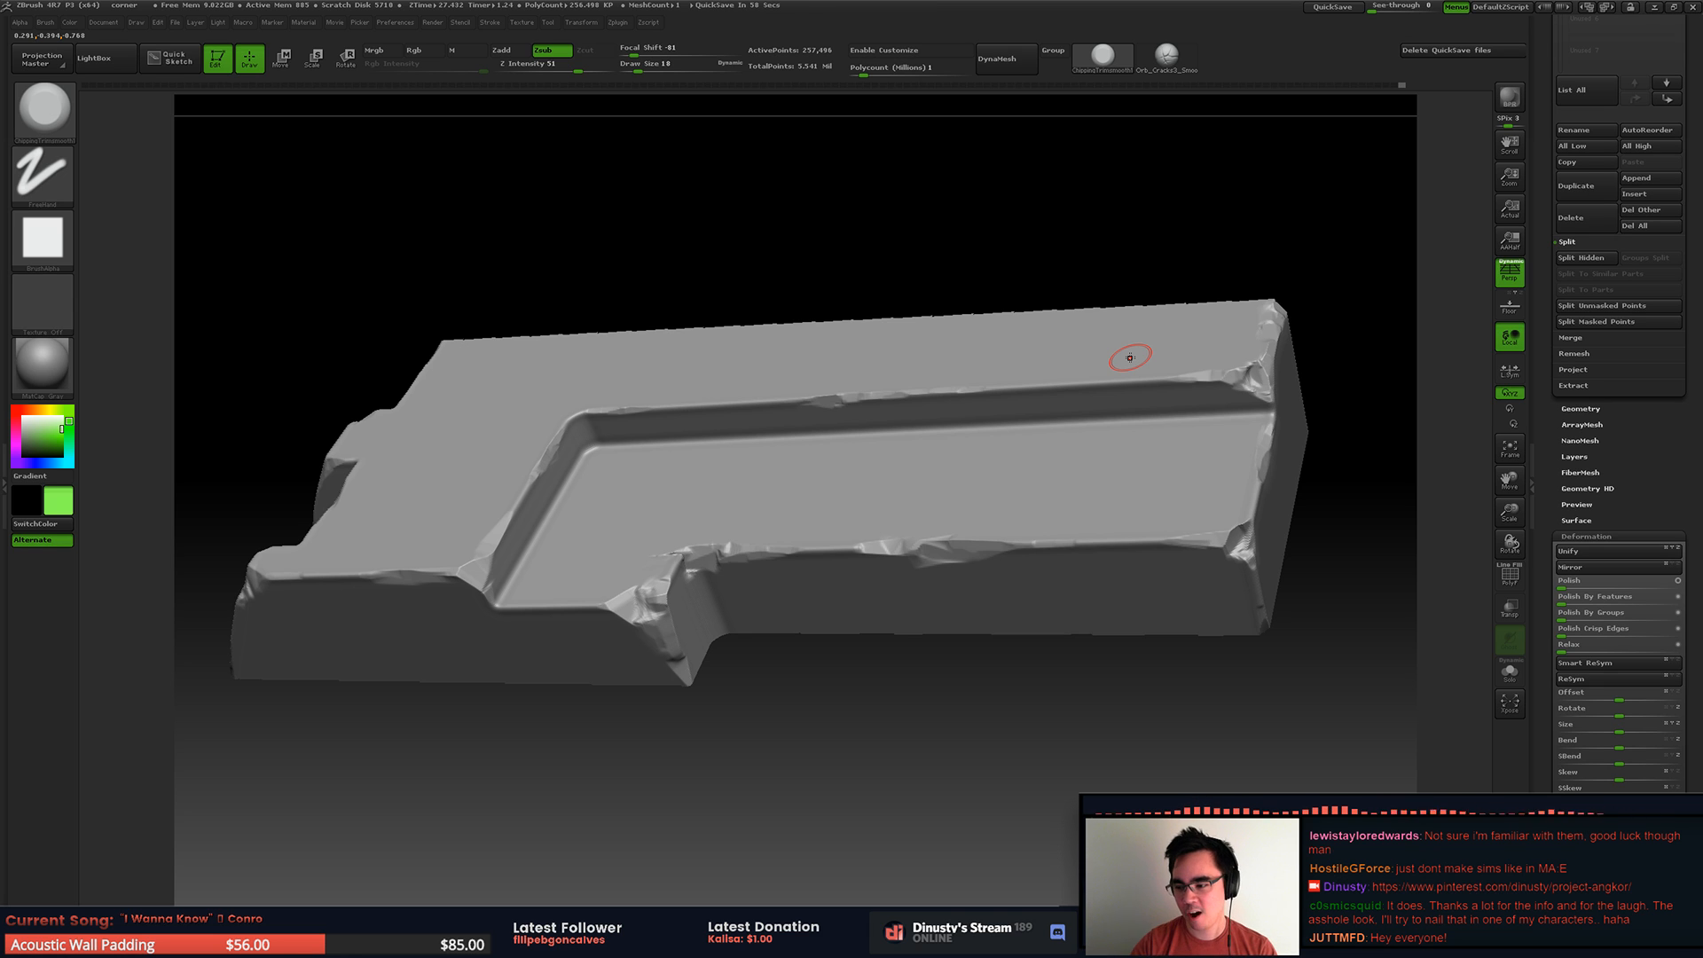
mouse_move(939, 351)
right_mouse_down()
mouse_move(846, 345)
mouse_move(912, 373)
right_mouse_up()
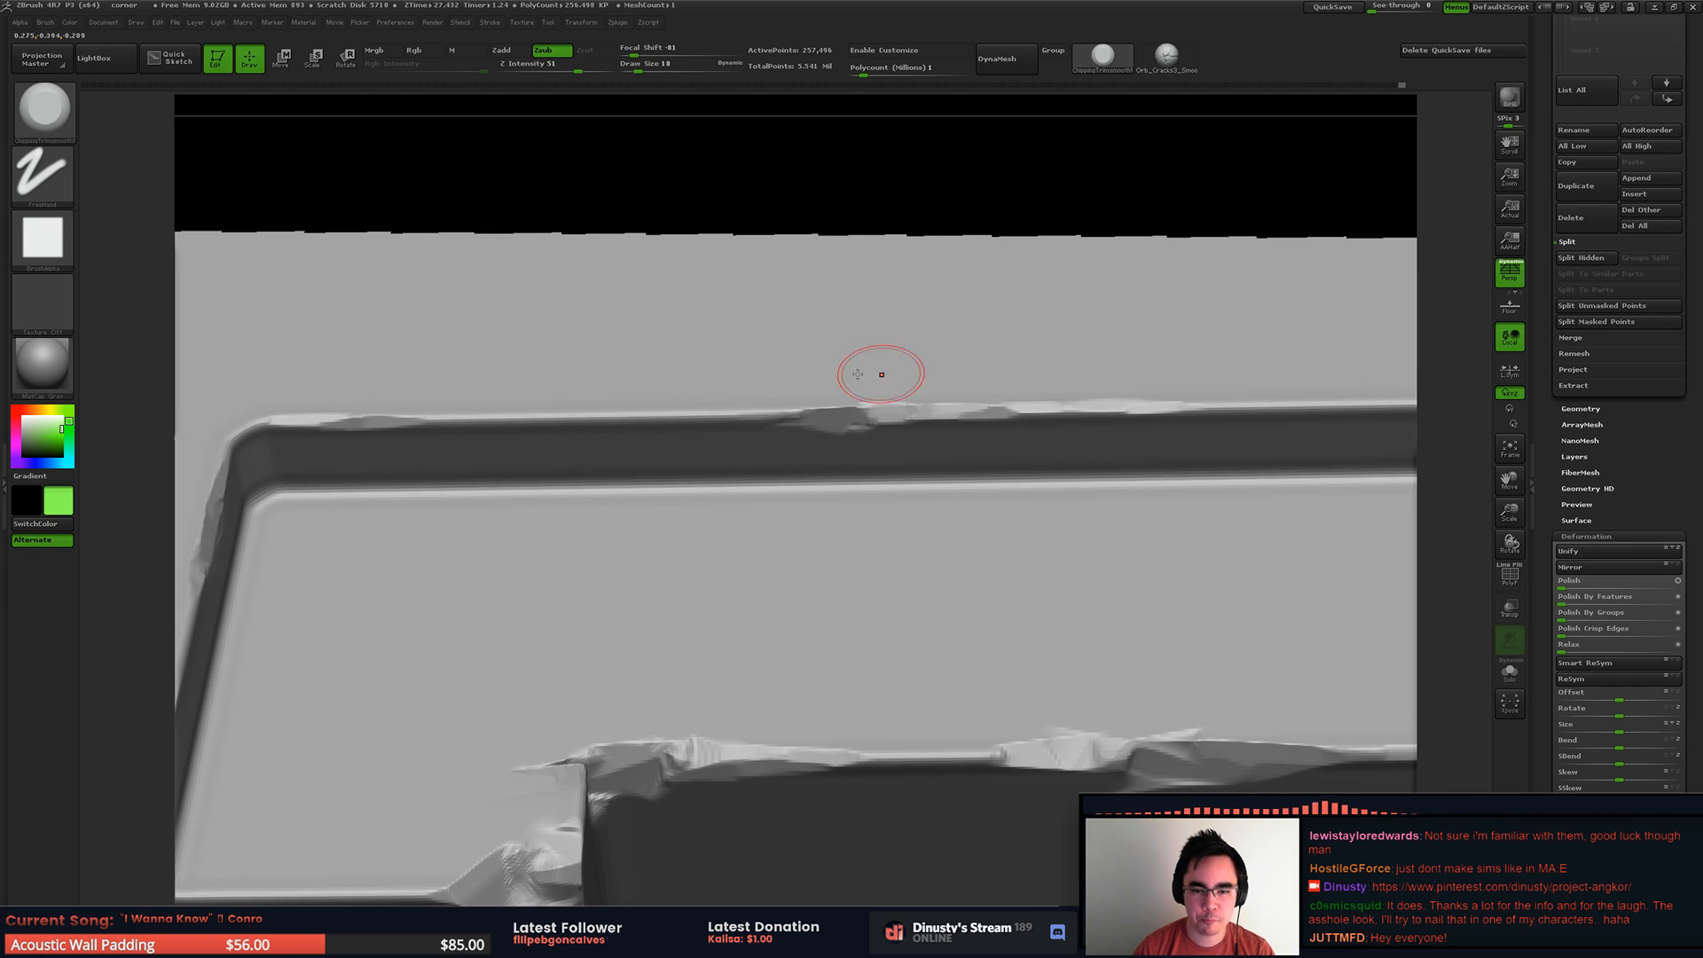
Step: Extend the chipping along the groove's long outer edge towards its inner corner
left_click_drag(536, 399, 554, 400)
mouse_move(652, 395)
right_mouse_down("alt")
mouse_move(728, 388)
mouse_move(517, 416)
mouse_move(624, 285)
right_mouse_up("alt")
mouse_move(664, 436)
right_mouse_down("alt")
mouse_move(749, 470)
mouse_move(791, 407)
right_mouse_up("alt")
right_click_drag(814, 464, 726, 452, "ctrl")
mouse_move(775, 453)
left_mouse_down()
mouse_move(572, 461)
mouse_move(595, 460)
left_mouse_up()
mouse_move(581, 456)
right_mouse_down()
mouse_move(686, 432)
mouse_move(668, 436)
right_mouse_up()
right_click_drag(760, 411, 559, 471)
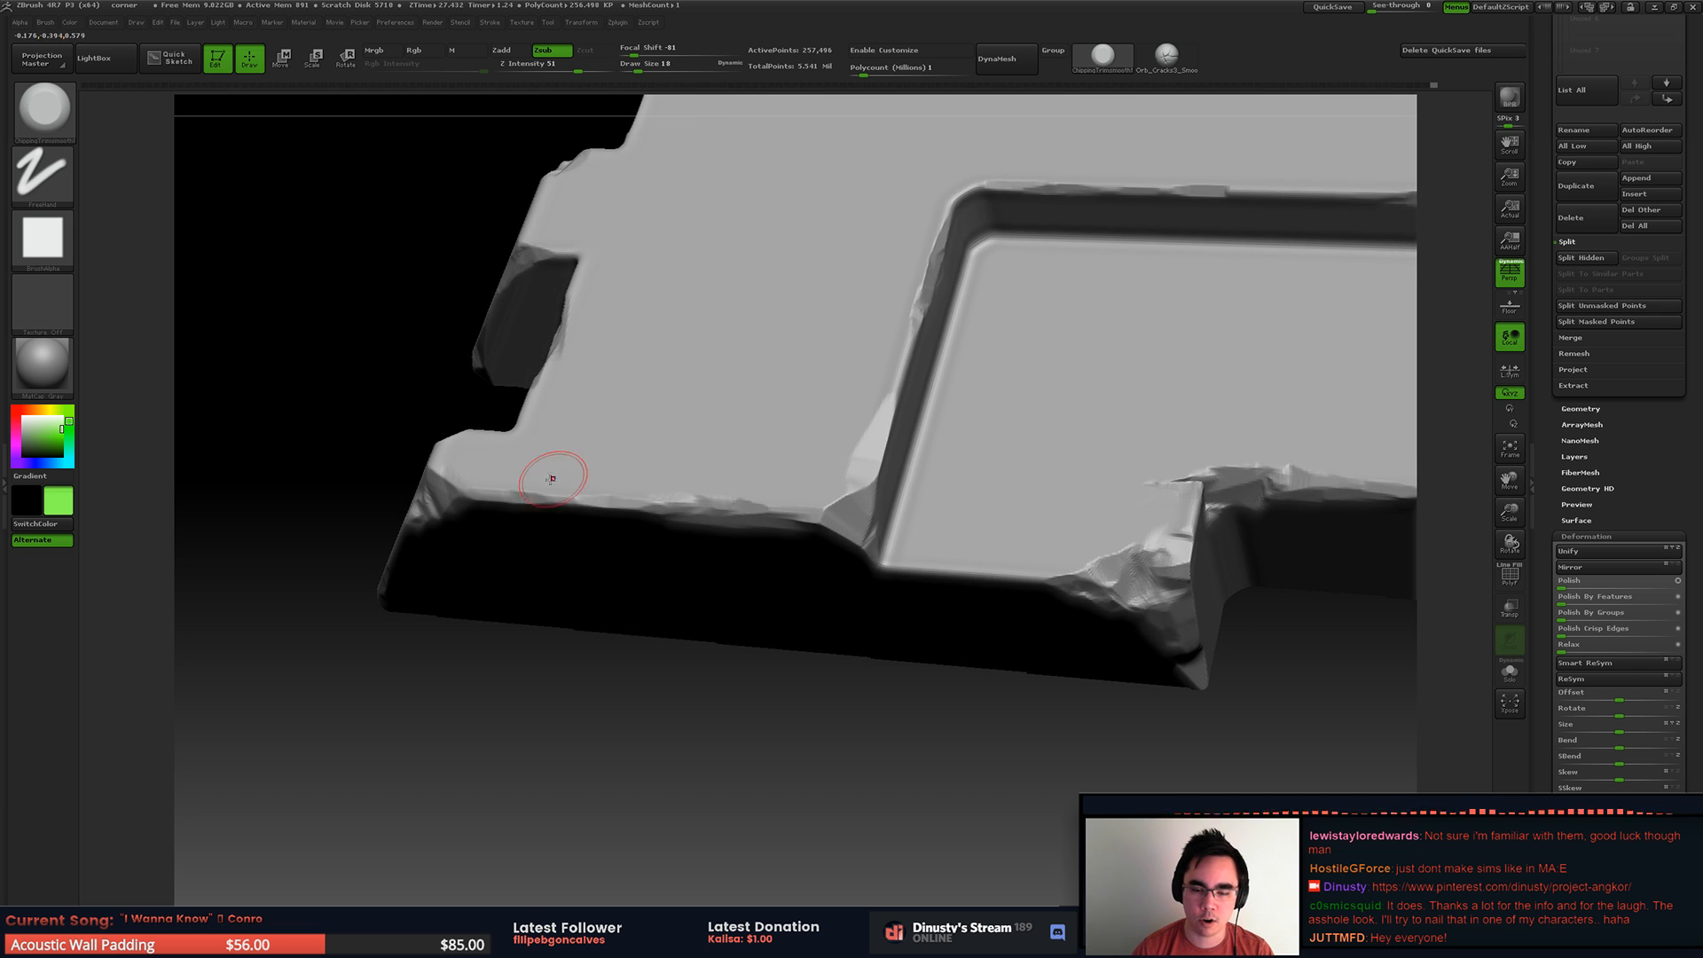
Step: Wear the upper edge of the block's end wall and break up the top corner of the adjoining rib
mouse_move(874, 386)
right_mouse_down()
mouse_move(859, 468)
mouse_move(874, 470)
mouse_move(891, 397)
mouse_move(885, 450)
right_mouse_up()
mouse_move(875, 532)
right_mouse_down()
mouse_move(912, 487)
mouse_move(1049, 498)
mouse_move(870, 489)
right_mouse_up()
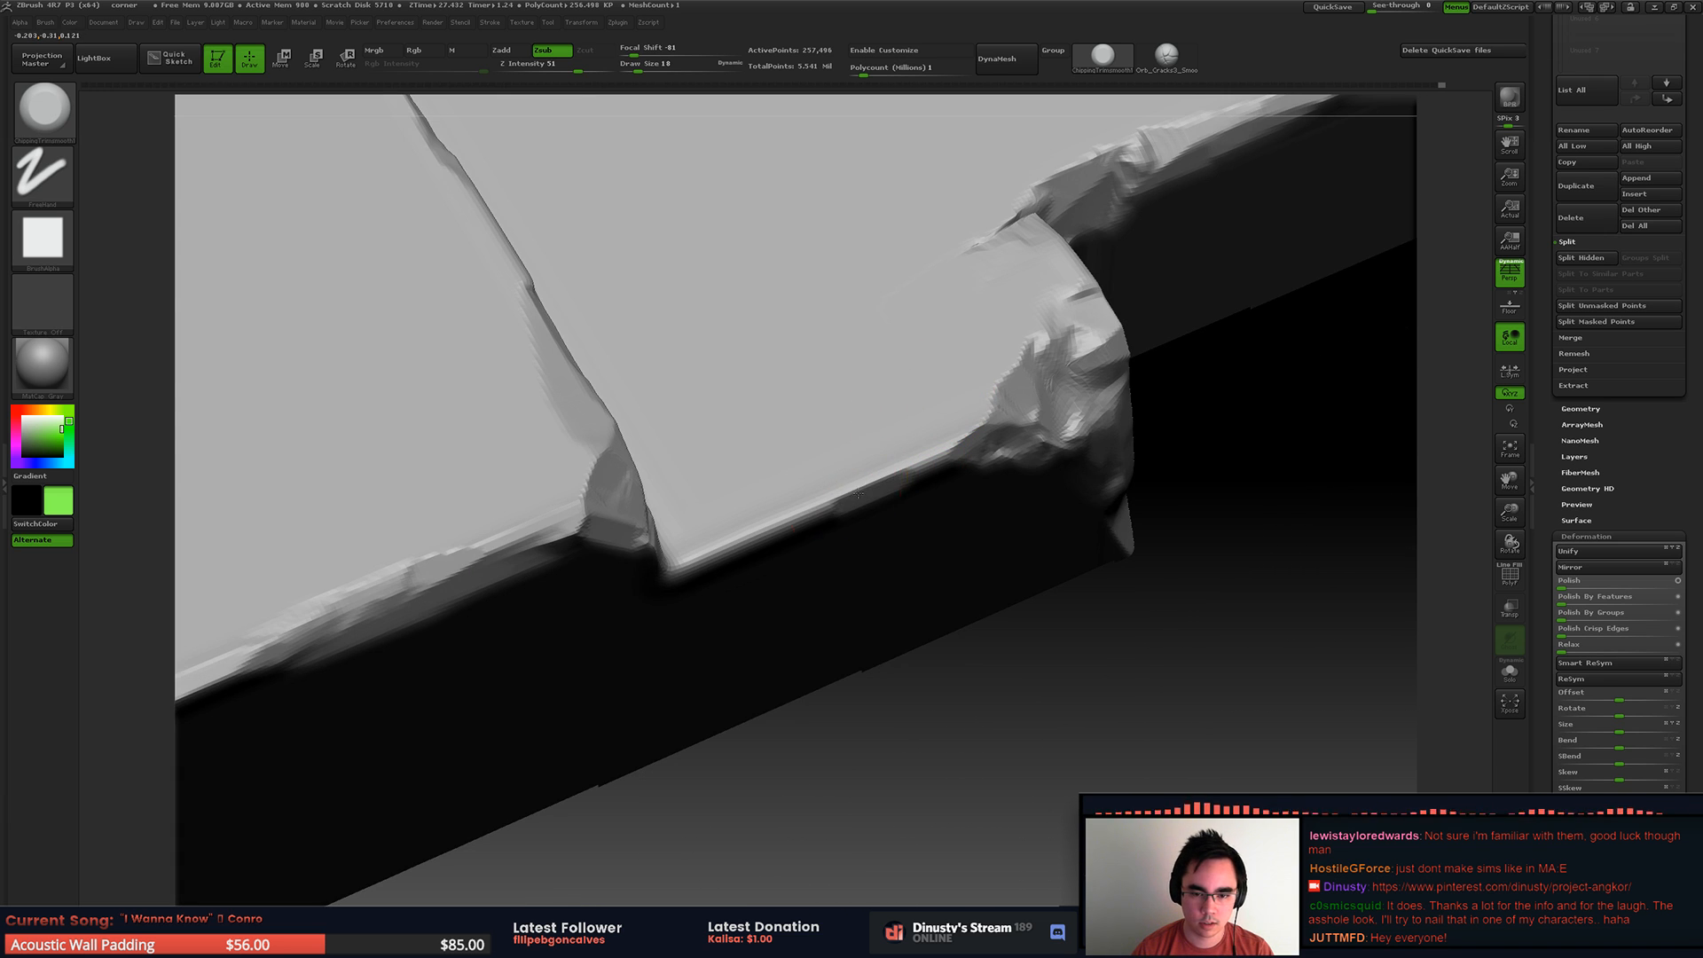
right_click_drag(866, 426, 983, 453, "alt")
right_click_drag(984, 454, 859, 494, "ctrl")
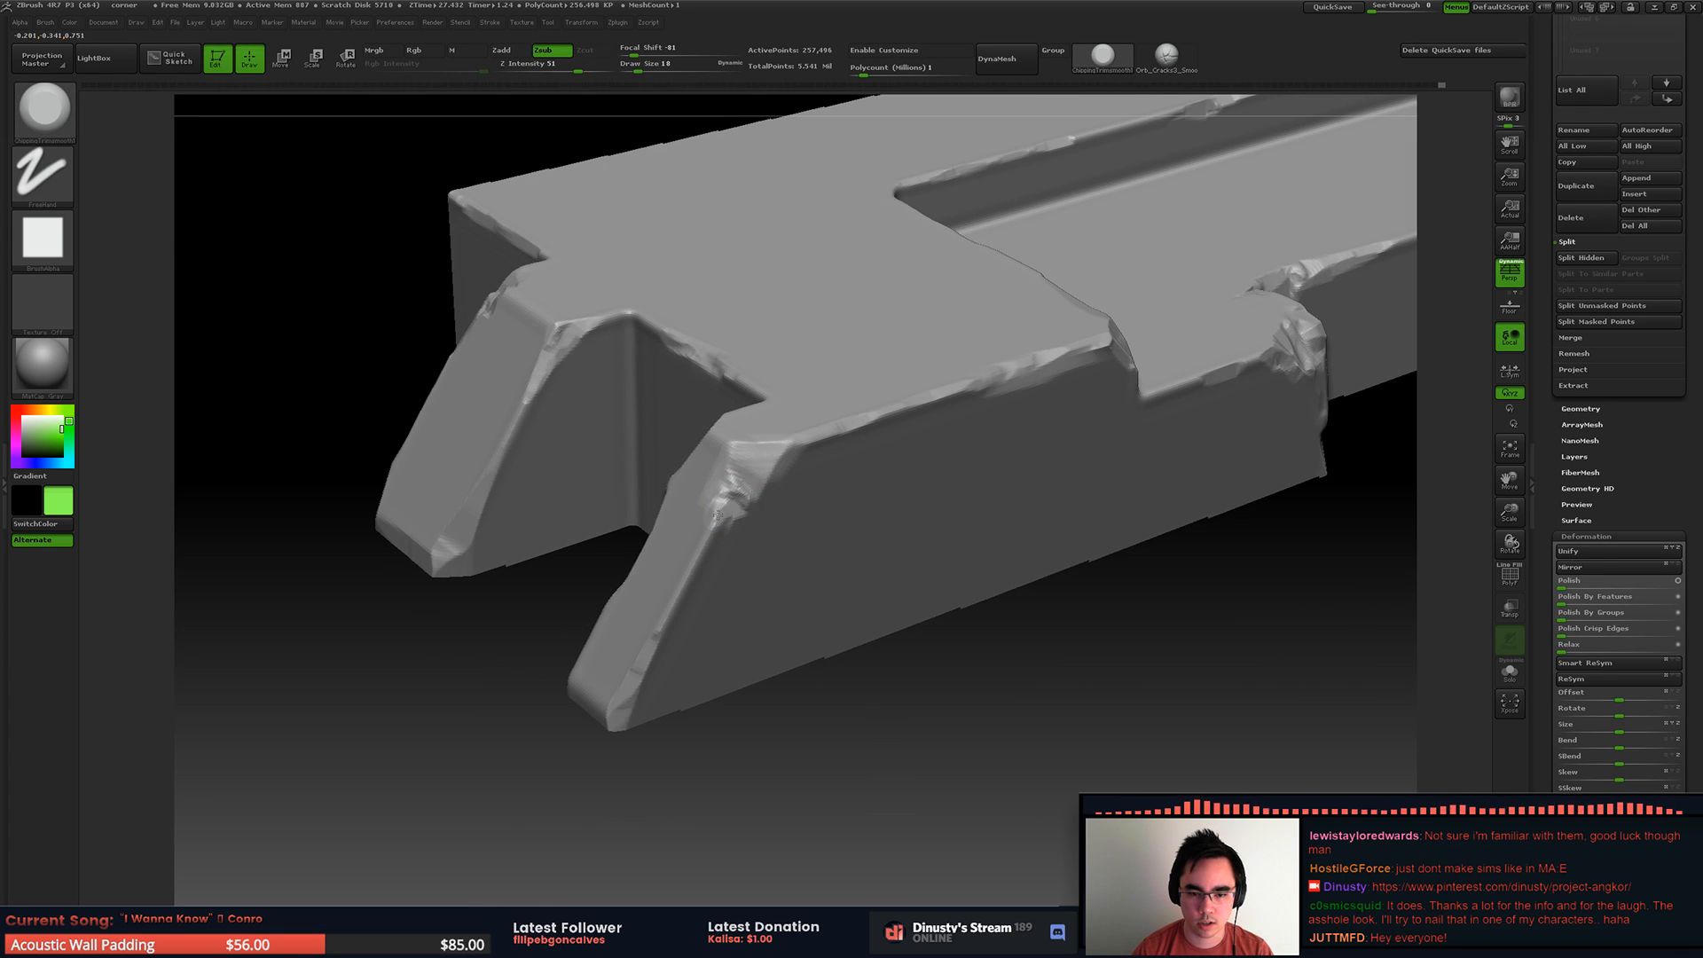
left_click_drag(724, 516, 758, 489)
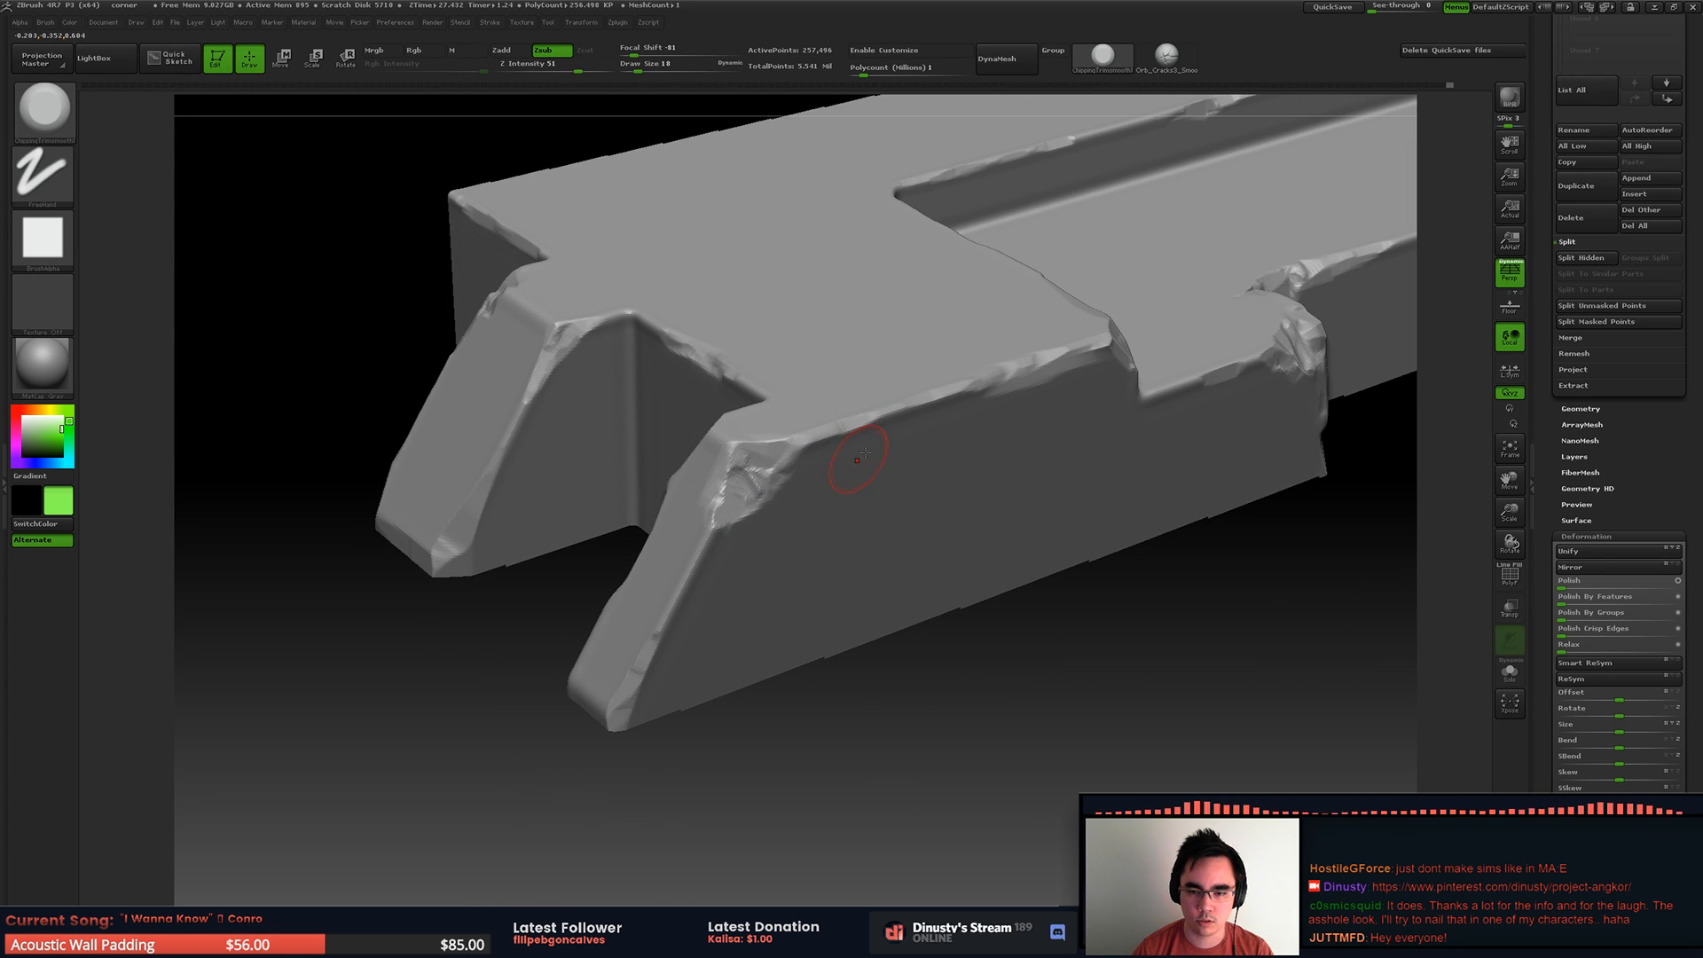
Step: Switch to Discord, read through the art-related channel and move the window away again
left_click_drag(1702, 133, 900, 218)
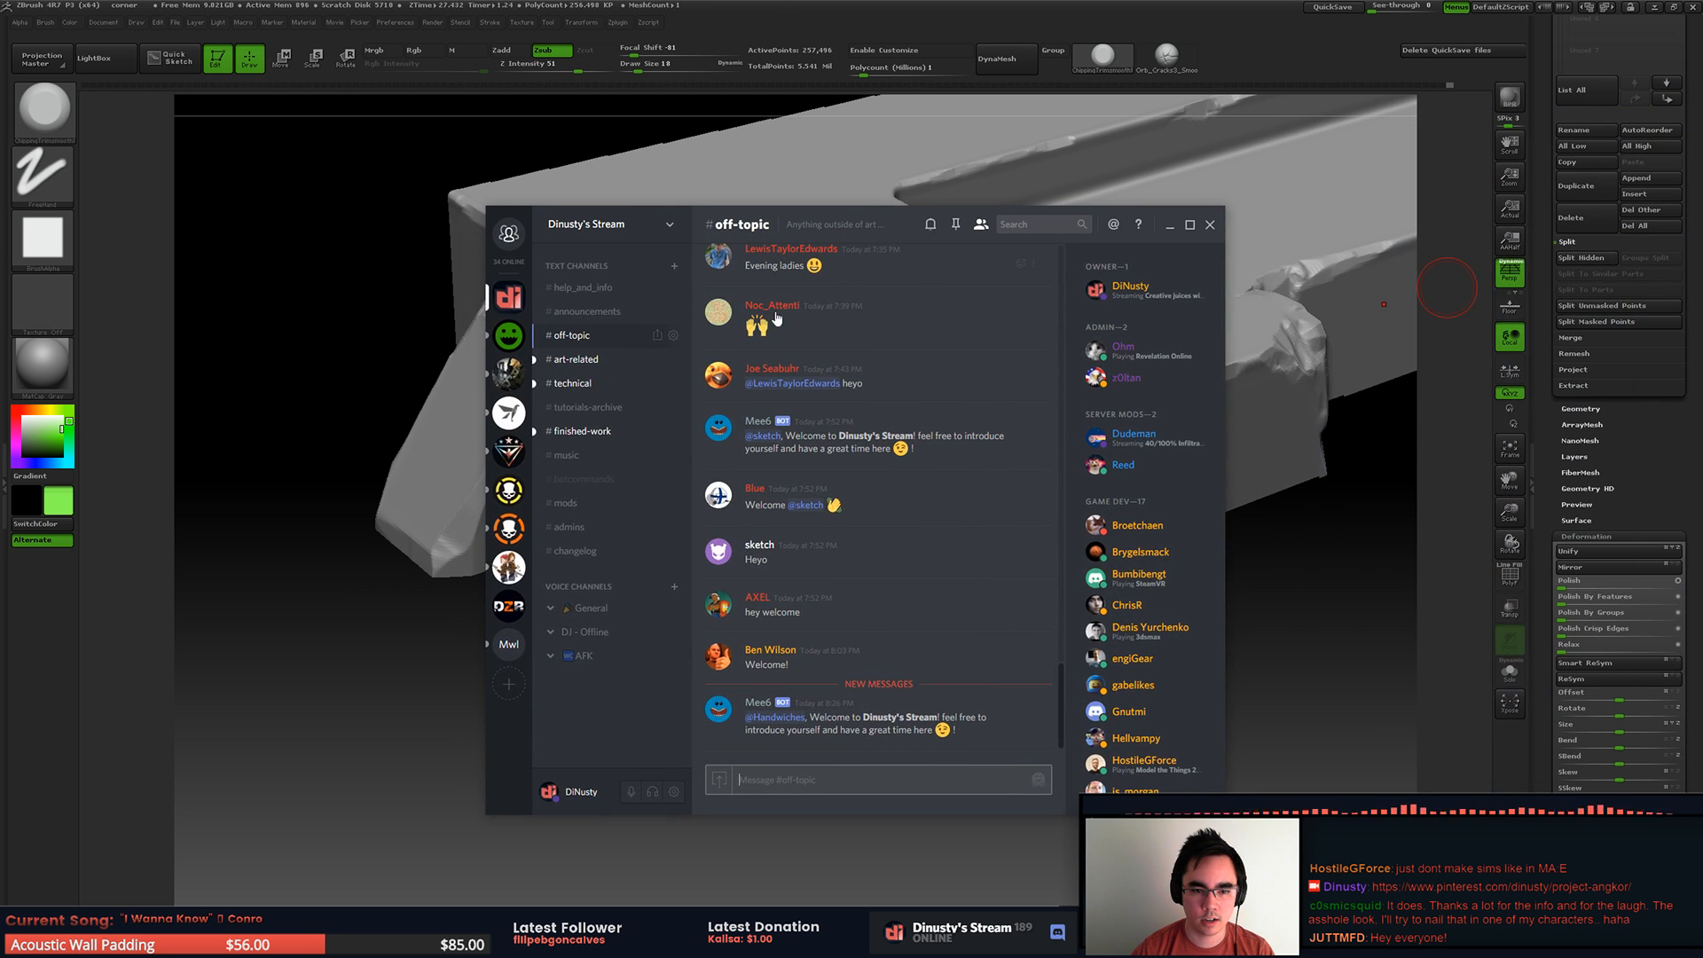
left_click(589, 362)
left_click_drag(1060, 486, 1048, 755)
left_click_drag(891, 209, 1702, 213)
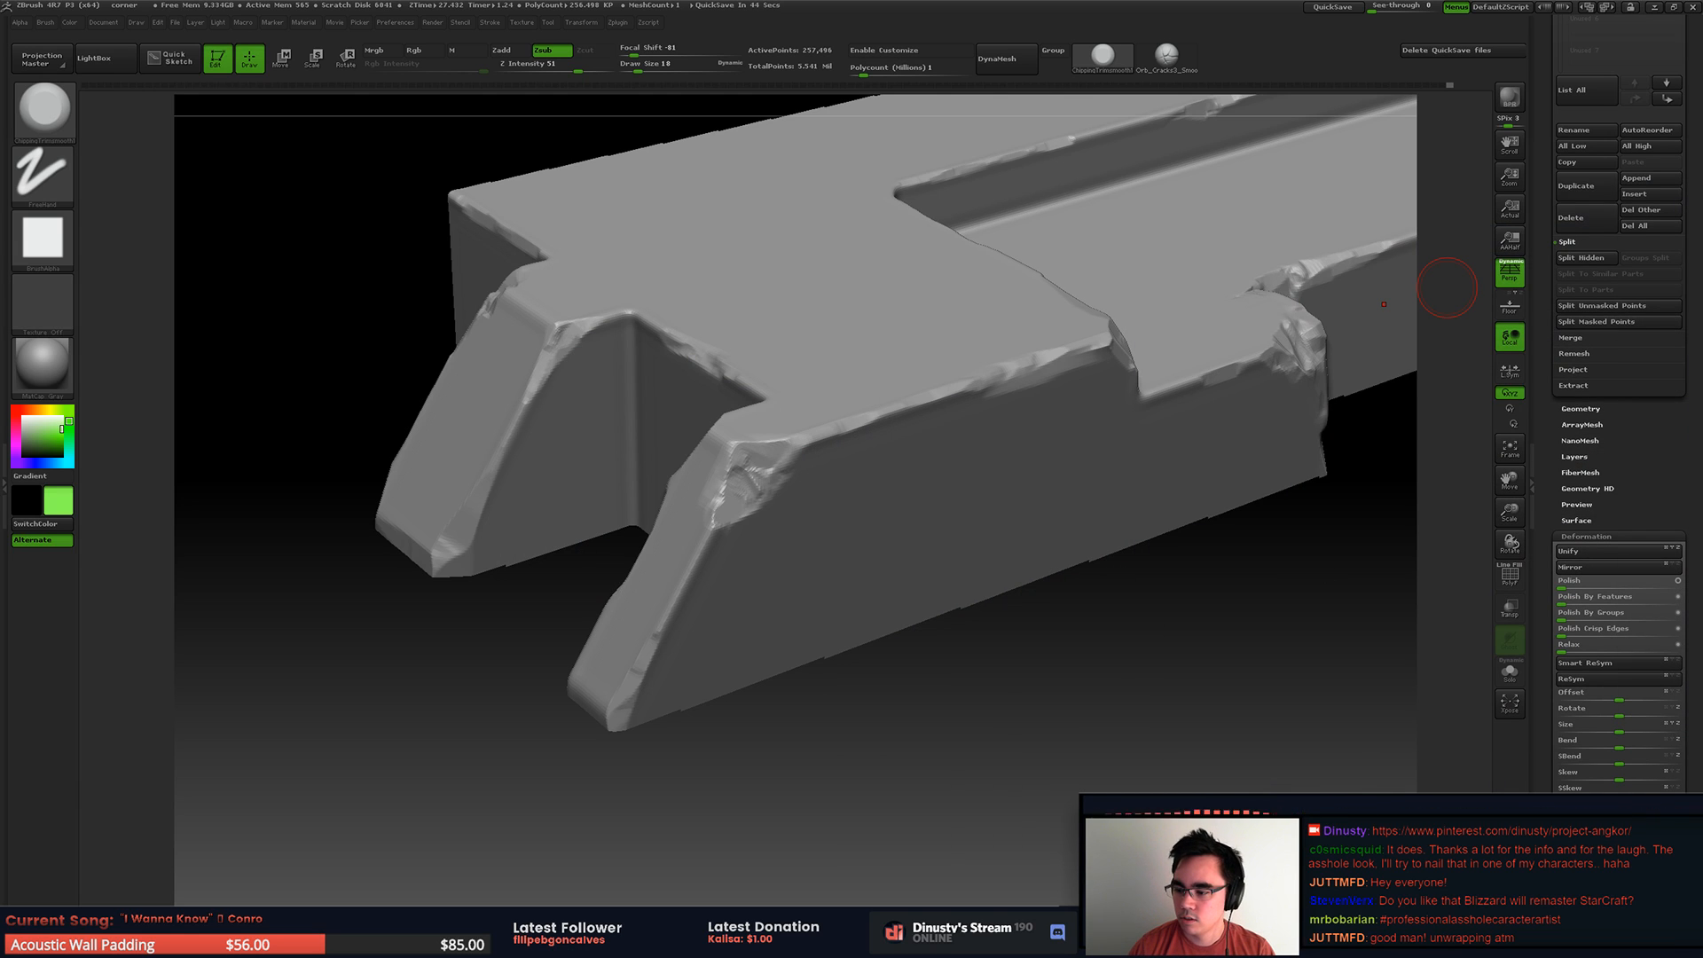
Step: Chip the broken top corner and long side edges of the end rib
right_click_drag(705, 457, 802, 466)
mouse_move(612, 533)
right_mouse_down("alt")
mouse_move(741, 581)
mouse_move(774, 575)
right_mouse_up("alt")
mouse_move(812, 513)
right_mouse_down("alt")
mouse_move(834, 486)
mouse_move(958, 502)
right_mouse_up("alt")
mouse_move(1159, 567)
right_mouse_down("alt")
mouse_move(1114, 468)
mouse_move(1151, 496)
mouse_move(867, 514)
mouse_move(798, 426)
mouse_move(745, 498)
mouse_move(843, 447)
mouse_move(779, 399)
right_mouse_up("alt")
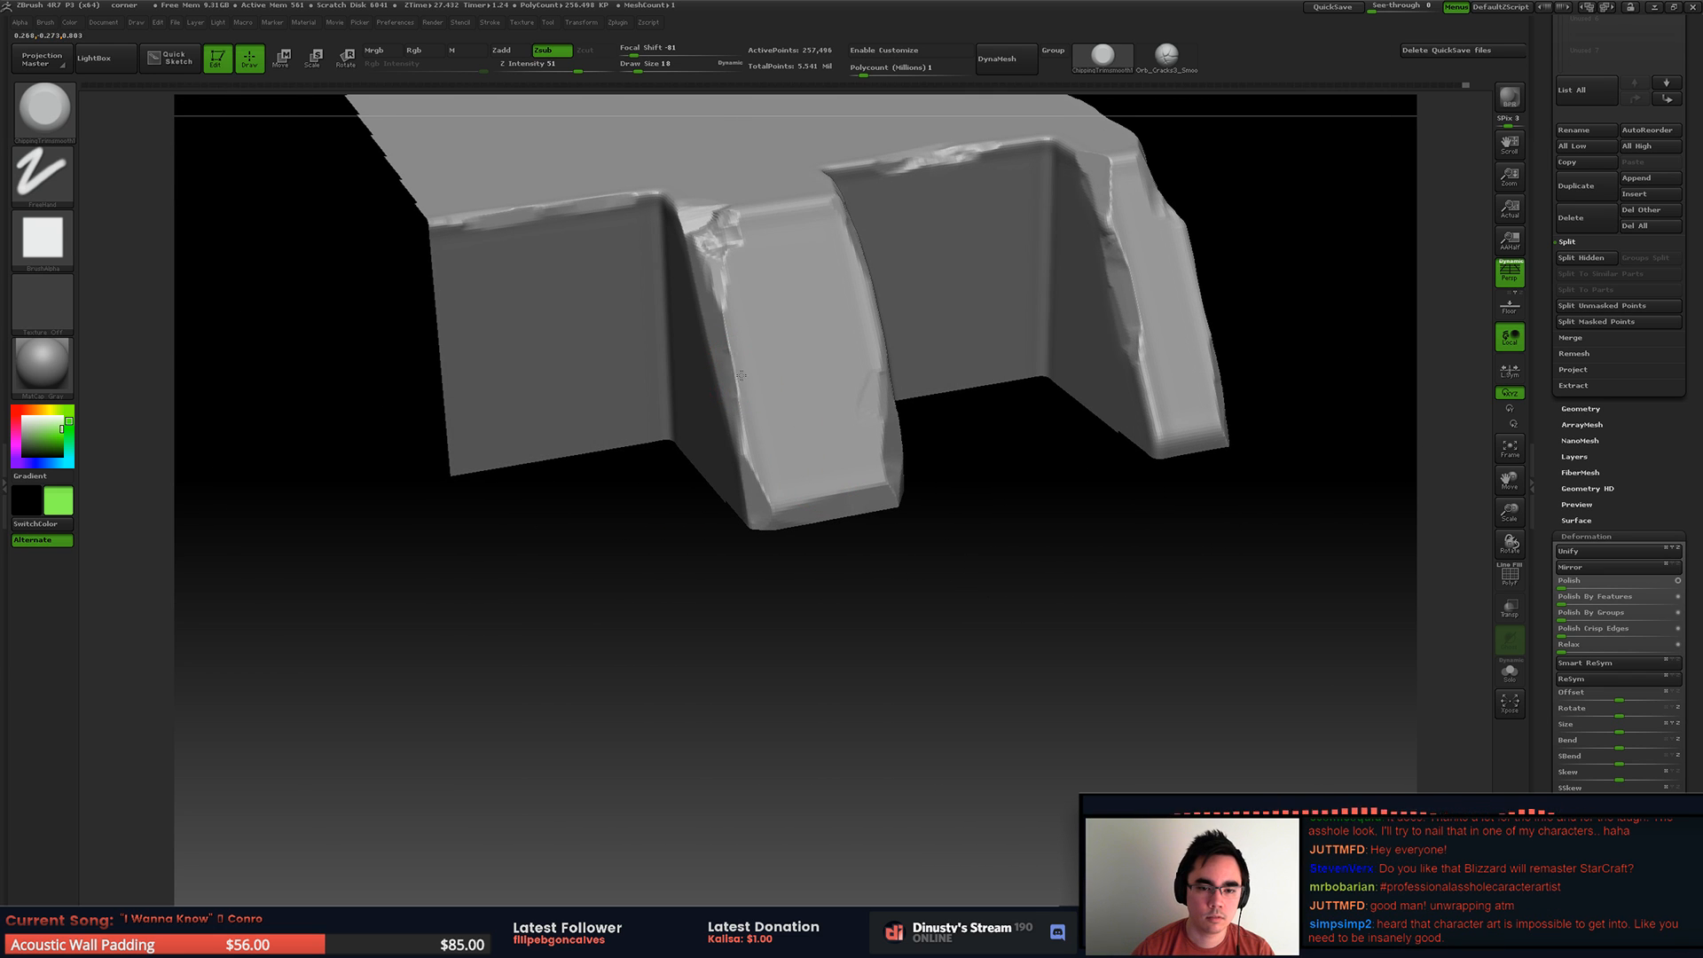
right_click_drag(875, 361, 771, 433, "alt")
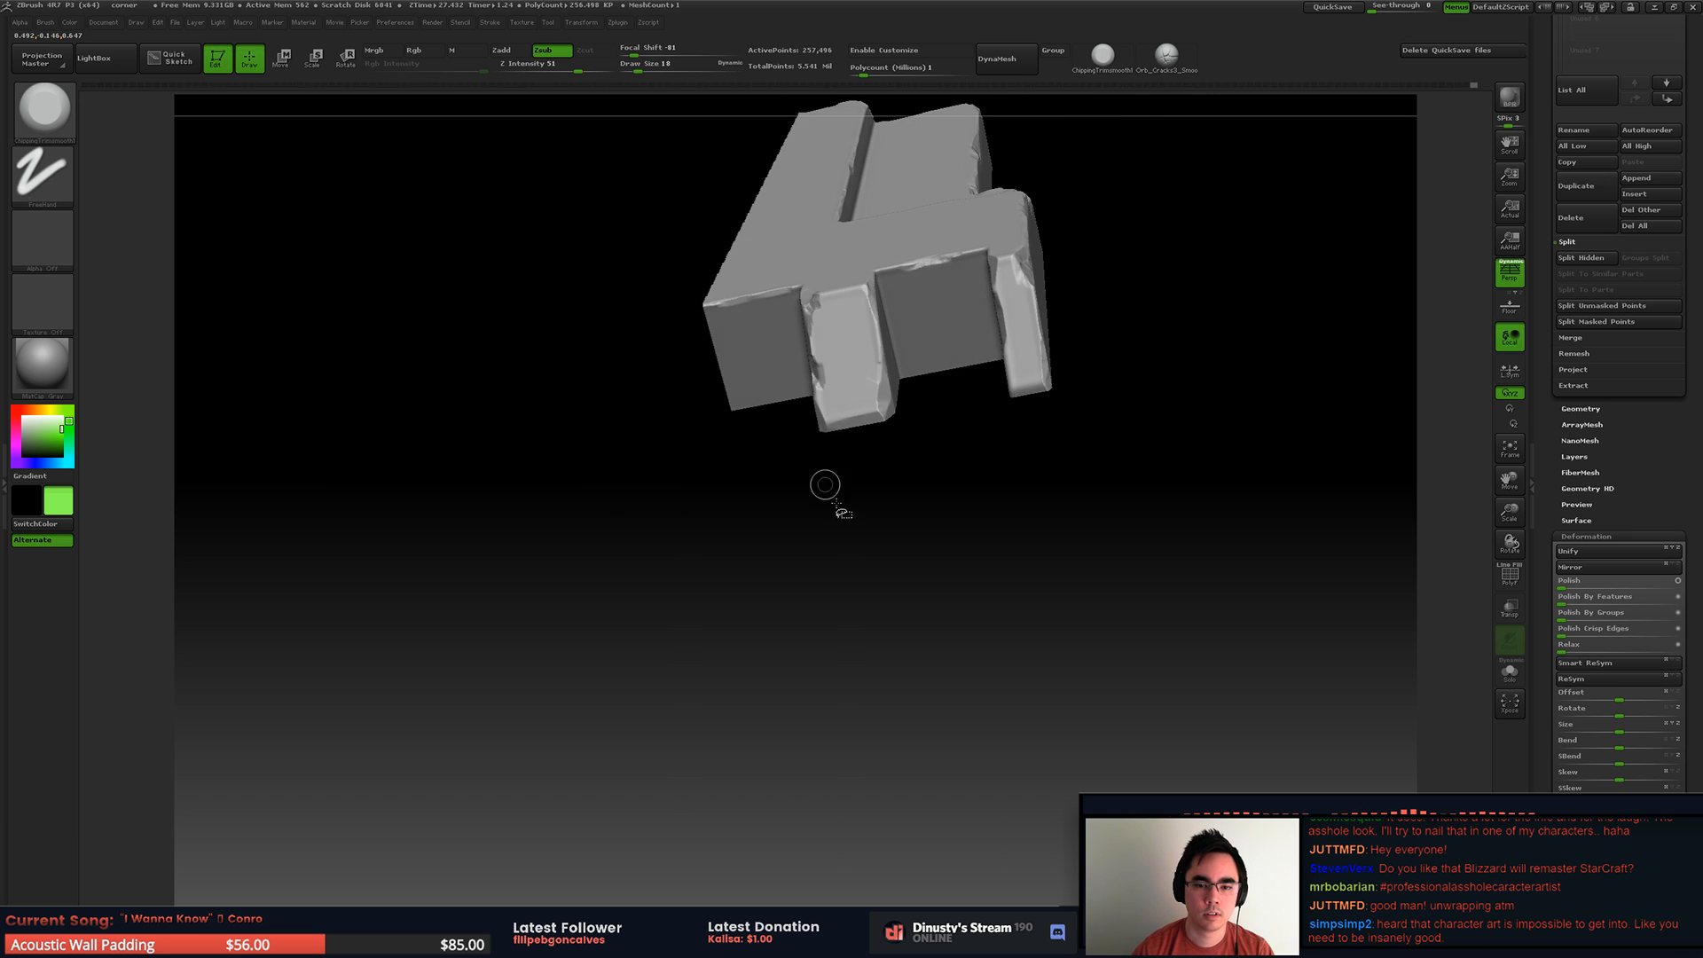
Step: Isolate the block's base moulding strip and mask its upper band, undoing the first masking attempt
left_click(1011, 392, "ctrl+shift")
mouse_move(976, 382)
right_mouse_down("alt")
mouse_move(729, 387)
mouse_move(772, 381)
mouse_move(953, 496)
mouse_move(864, 440)
mouse_move(920, 497)
mouse_move(795, 475)
mouse_move(692, 502)
right_mouse_up("alt")
left_click_drag(528, 544, 1242, 484, "ctrl+shift")
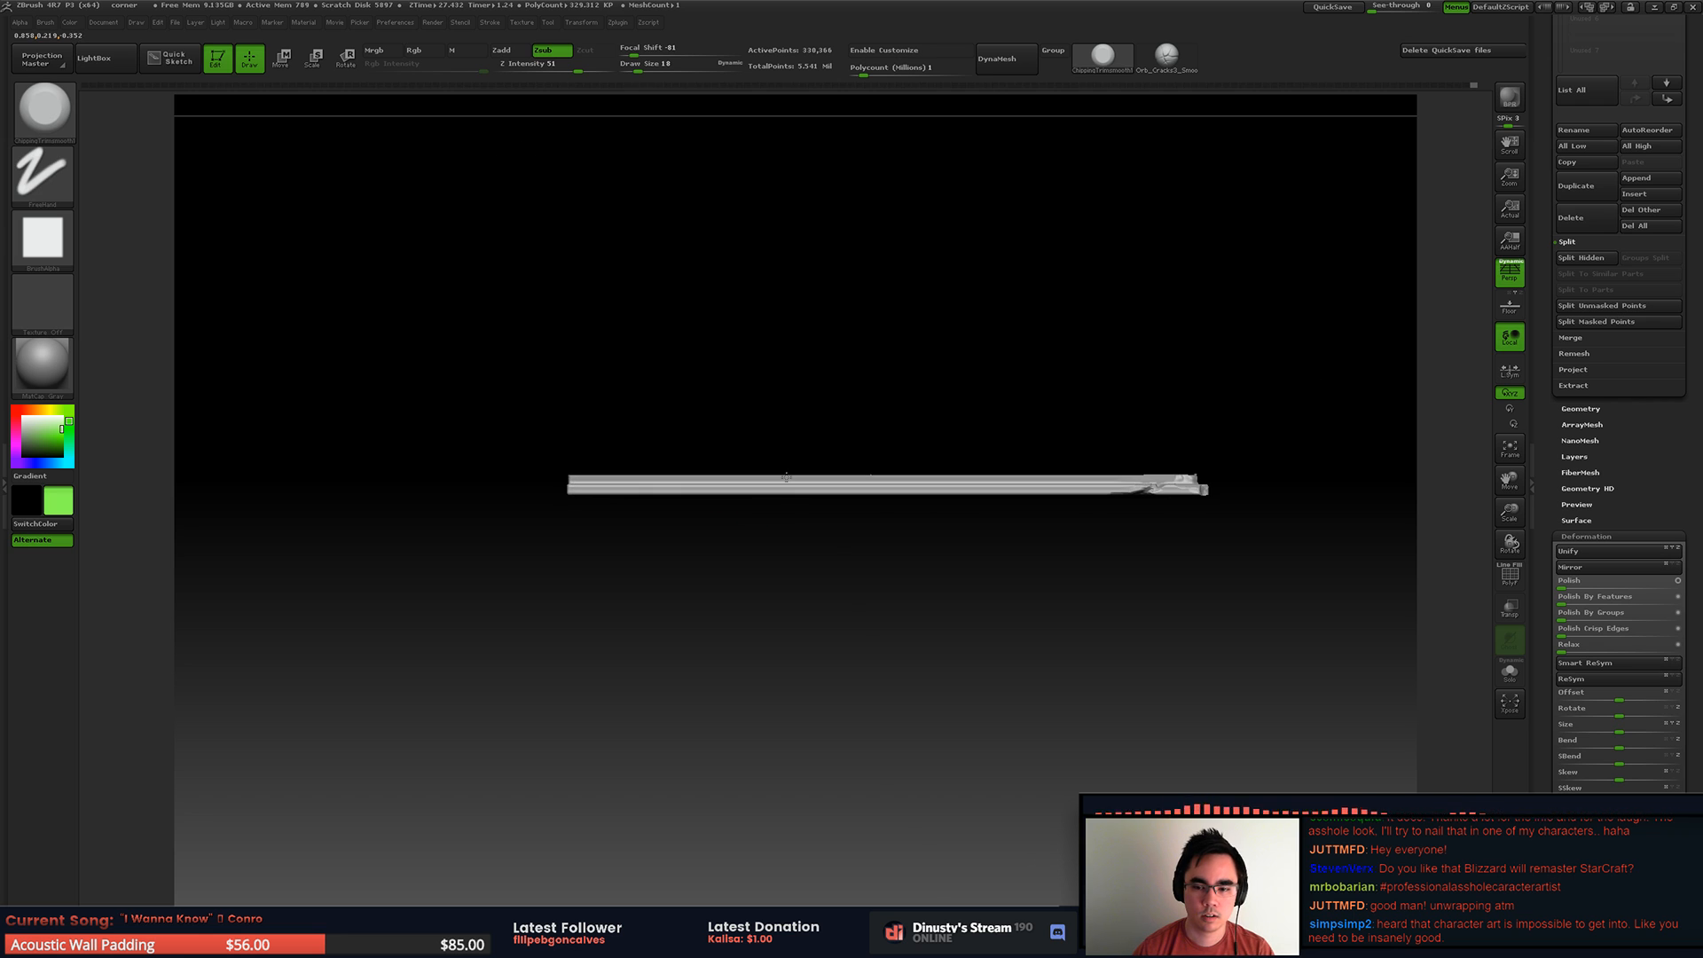
mouse_move(478, 359)
left_mouse_down("ctrl+shift")
mouse_move(1317, 446)
mouse_move(1296, 448)
left_mouse_up("ctrl+shift")
key("ctrl+z")
mouse_move(503, 331)
left_mouse_down("ctrl")
mouse_move(1303, 448)
mouse_move(1349, 483)
left_mouse_up("ctrl")
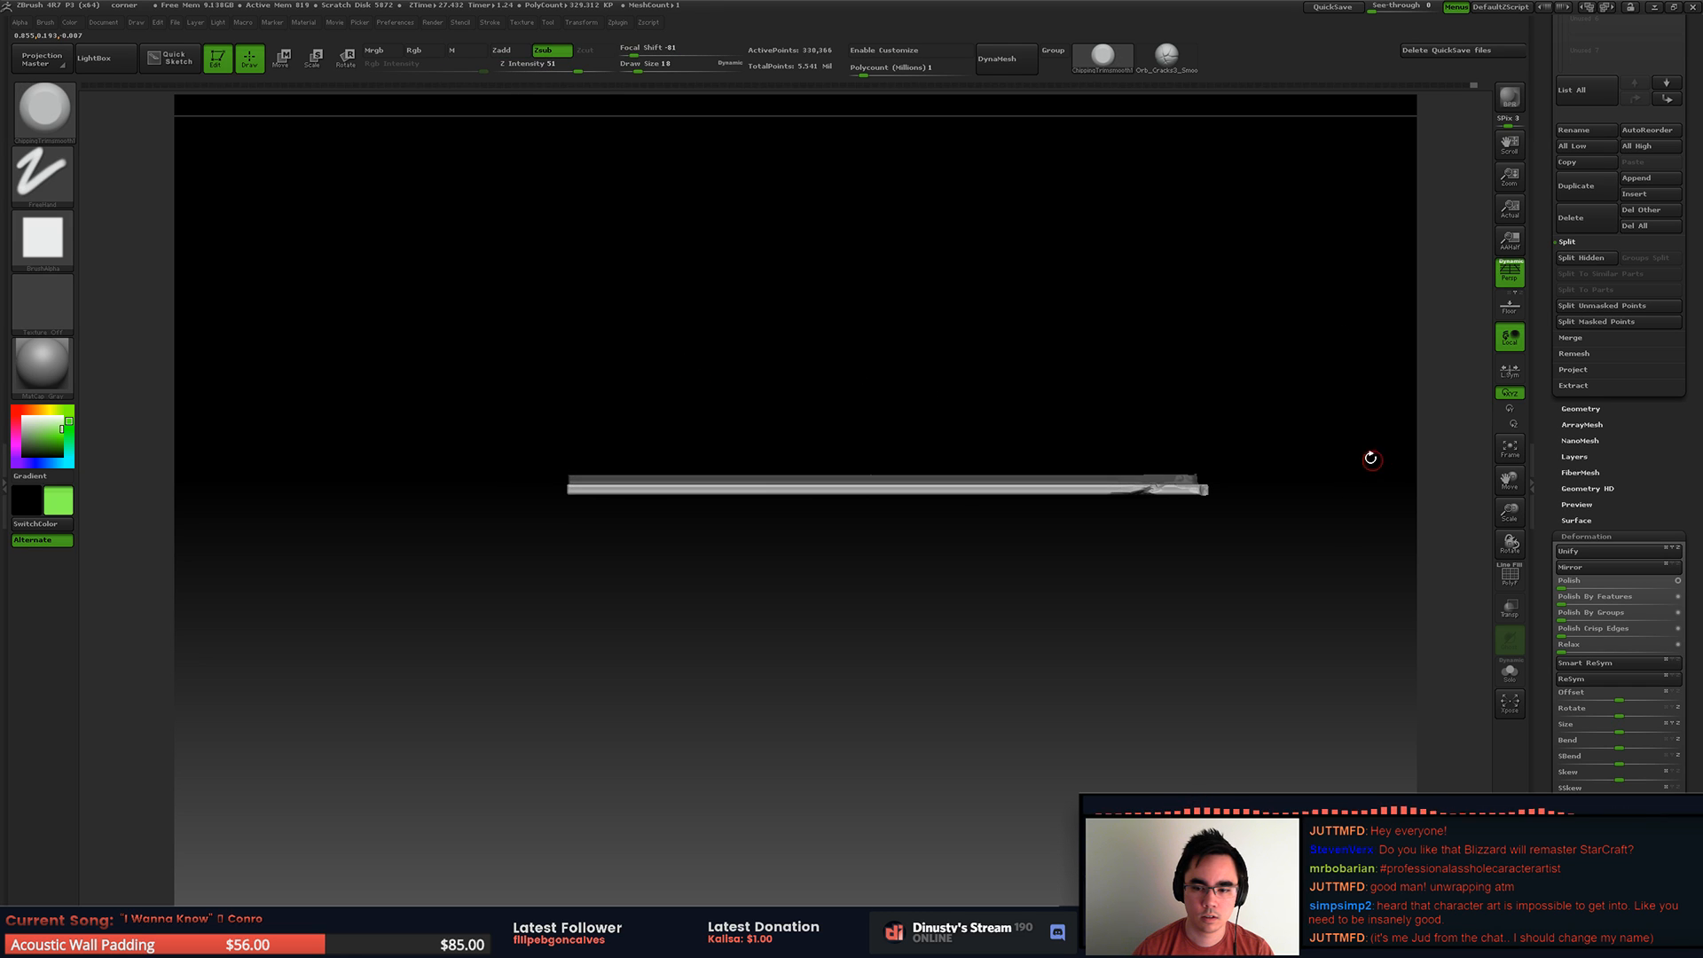
mouse_move(1165, 491)
right_mouse_down("alt")
mouse_move(1185, 478)
mouse_move(1091, 444)
mouse_move(1162, 462)
mouse_move(1134, 487)
mouse_move(1183, 476)
mouse_move(1168, 472)
right_mouse_up("alt")
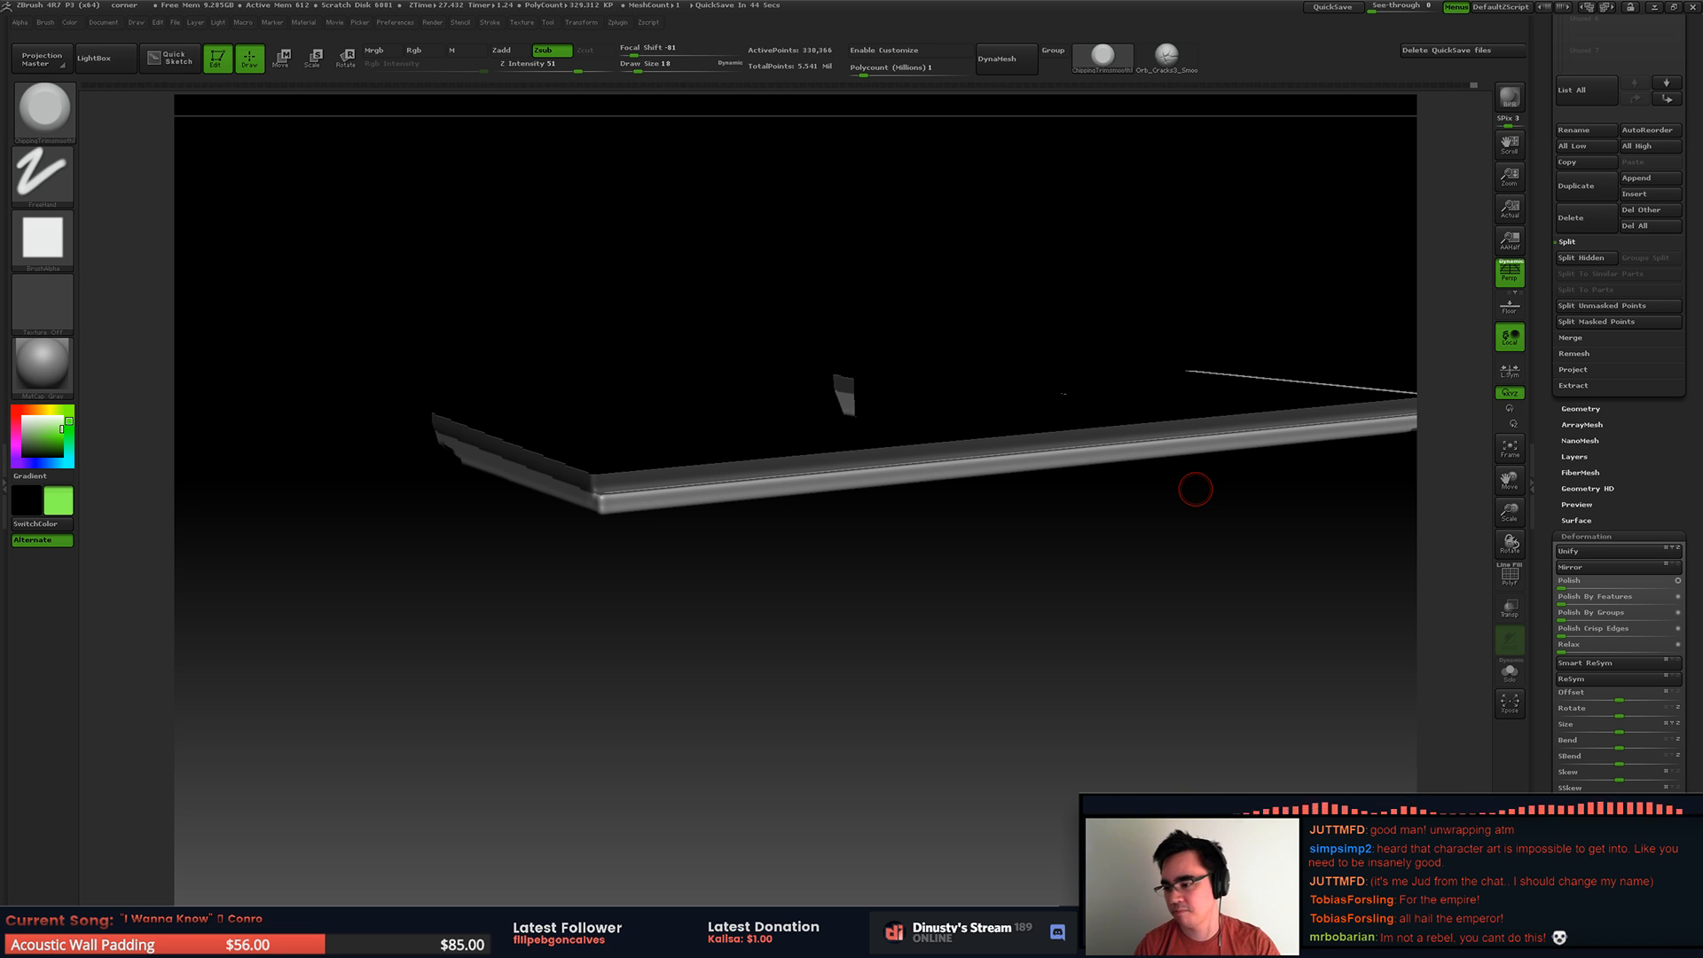
mouse_move(735, 562)
left_mouse_down()
mouse_move(901, 585)
mouse_move(912, 541)
mouse_move(947, 564)
mouse_move(755, 468)
mouse_move(760, 513)
mouse_move(745, 502)
mouse_move(983, 501)
left_mouse_up()
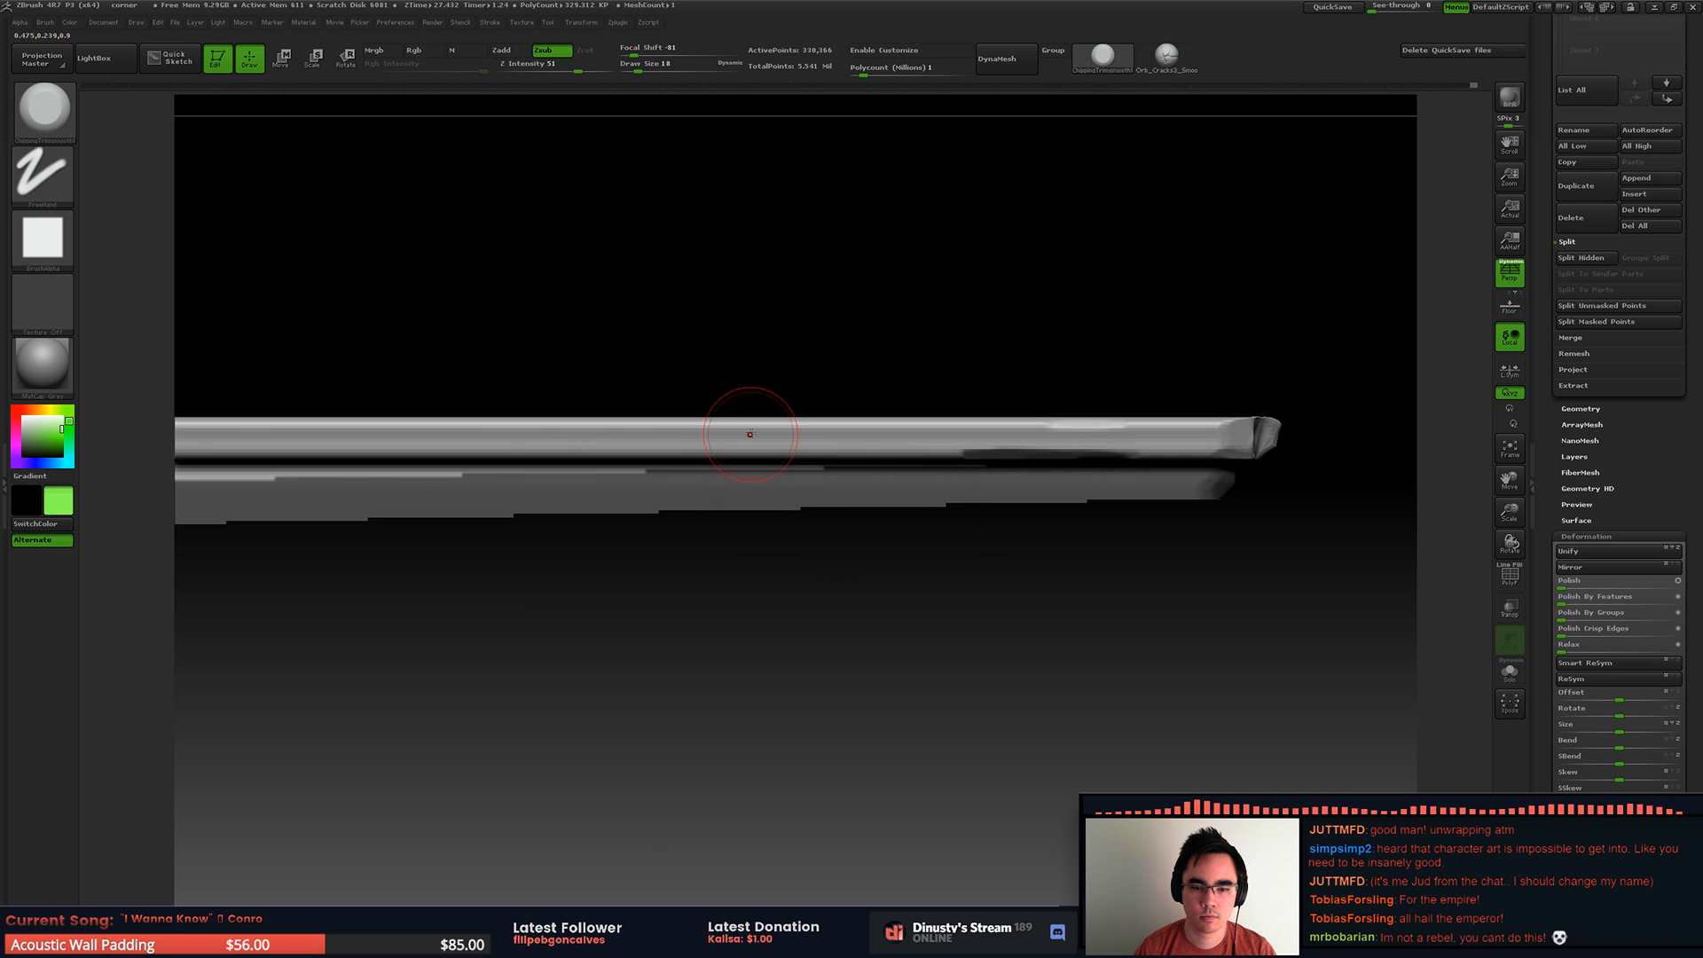
Step: Chip the isolated base moulding's long outer edge near its corner, with perspective turned off
left_click_drag(767, 398, 674, 415, "alt")
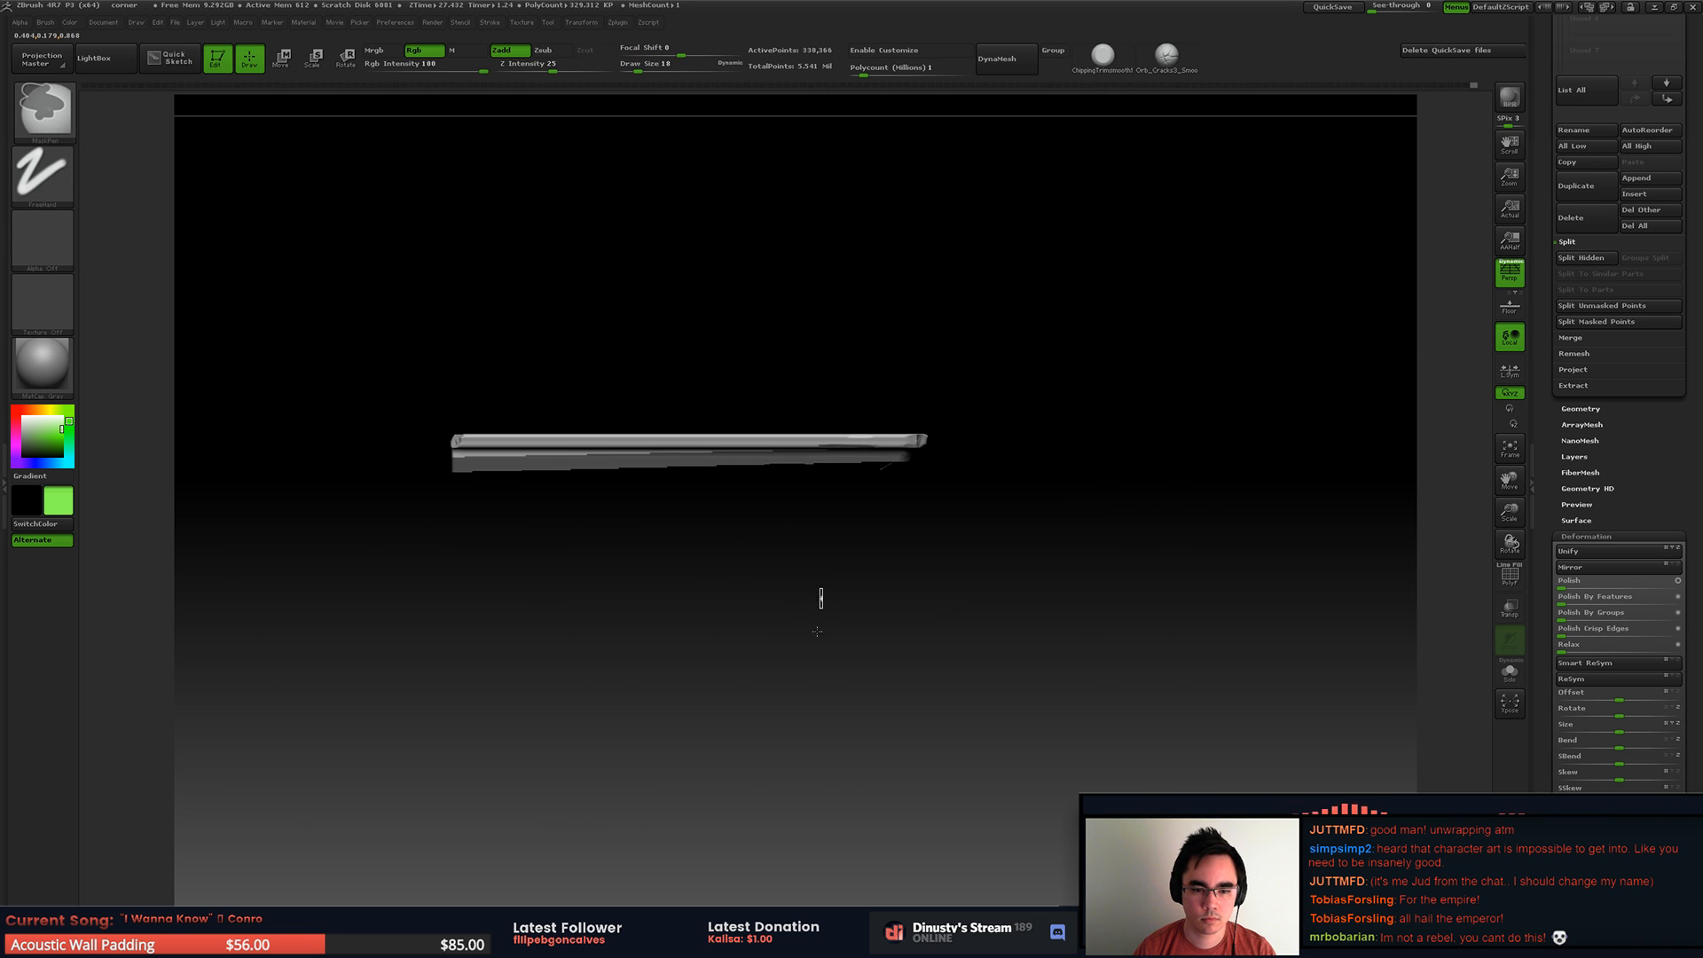
left_click_drag(824, 583, 825, 672, "ctrl")
key("p")
mouse_move(374, 608)
left_mouse_down("ctrl")
mouse_move(1205, 490)
mouse_move(1237, 461)
left_mouse_up("ctrl")
mouse_move(1020, 470)
left_mouse_down("alt")
mouse_move(1003, 532)
mouse_move(730, 434)
mouse_move(725, 415)
left_mouse_up("alt")
mouse_move(725, 415)
left_mouse_down("alt")
mouse_move(785, 430)
mouse_move(747, 408)
left_mouse_up("alt")
left_click_drag(862, 433, 874, 429)
mouse_move(1038, 374)
left_mouse_down("alt")
mouse_move(635, 440)
mouse_move(722, 502)
mouse_move(864, 499)
left_mouse_up("alt")
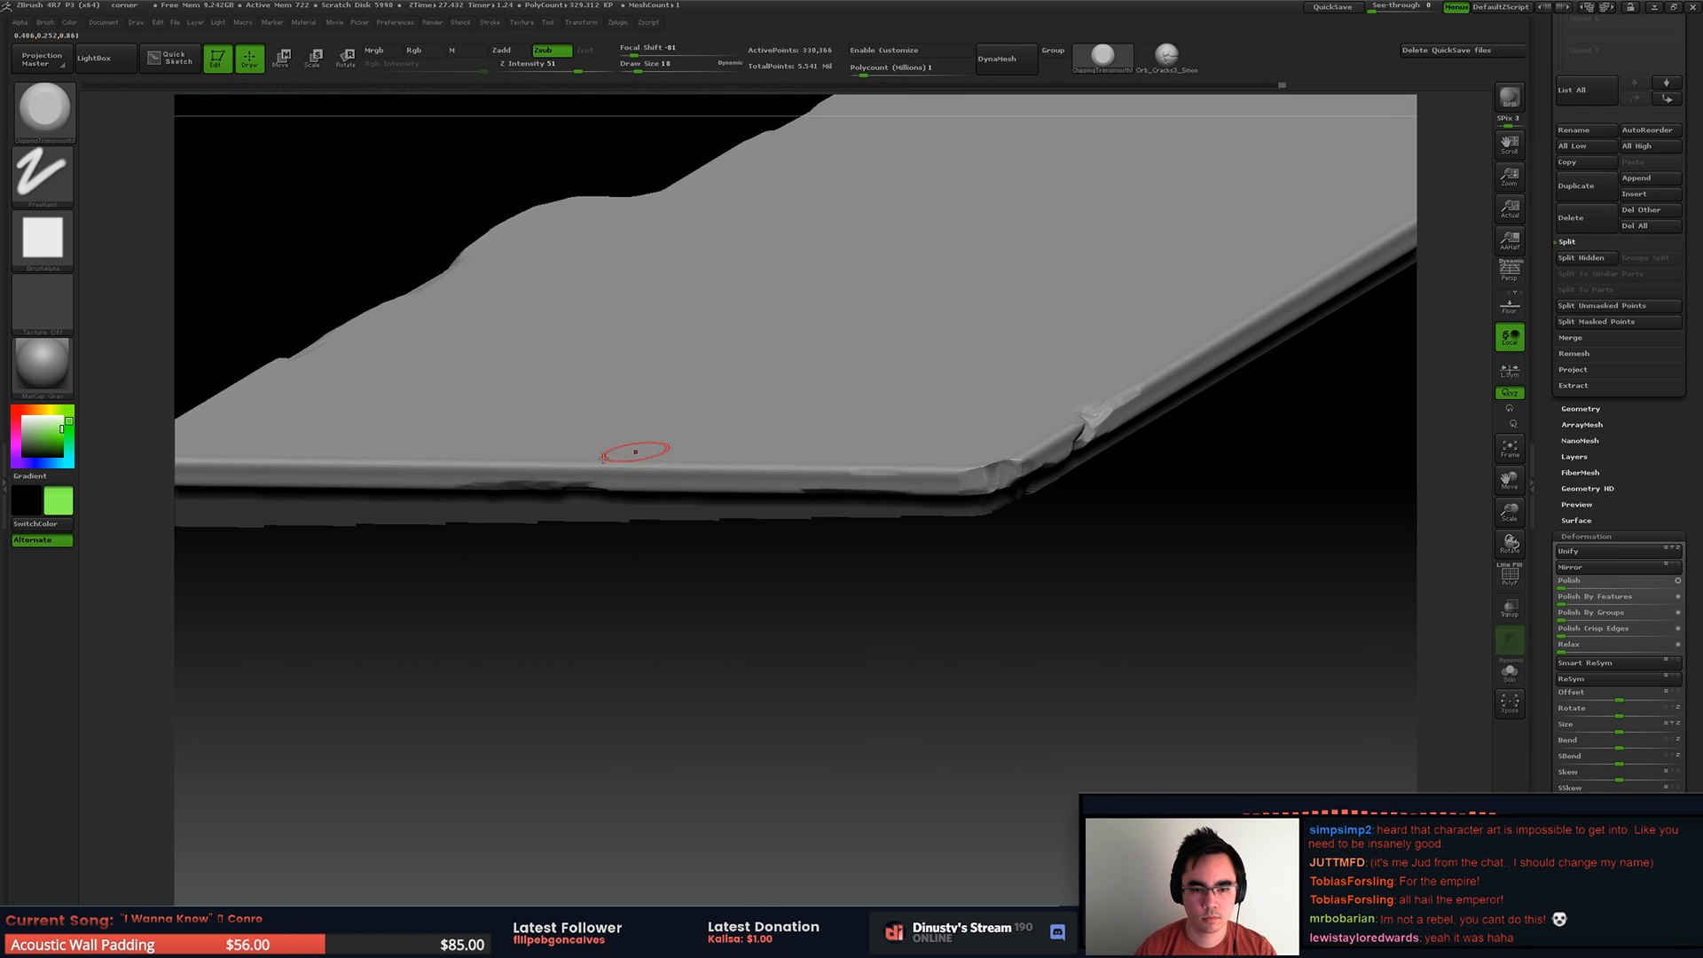
left_click_drag(574, 465, 568, 464)
Step: Wear the edge of the moulding strip's adjoining side and bring the rest of the block back into view
right_click_drag(1027, 354, 514, 377, "alt")
right_click_drag(1116, 213, 841, 329, "alt")
left_click_drag(760, 312, 873, 270)
right_click_drag(962, 282, 908, 276)
left_click_drag(1012, 230, 1024, 213)
mouse_move(1025, 204)
right_mouse_down()
mouse_move(1017, 238)
mouse_move(825, 351)
mouse_move(847, 396)
mouse_move(722, 391)
mouse_move(1065, 440)
mouse_move(870, 391)
mouse_move(817, 445)
mouse_move(1020, 437)
mouse_move(881, 384)
mouse_move(897, 274)
right_mouse_up()
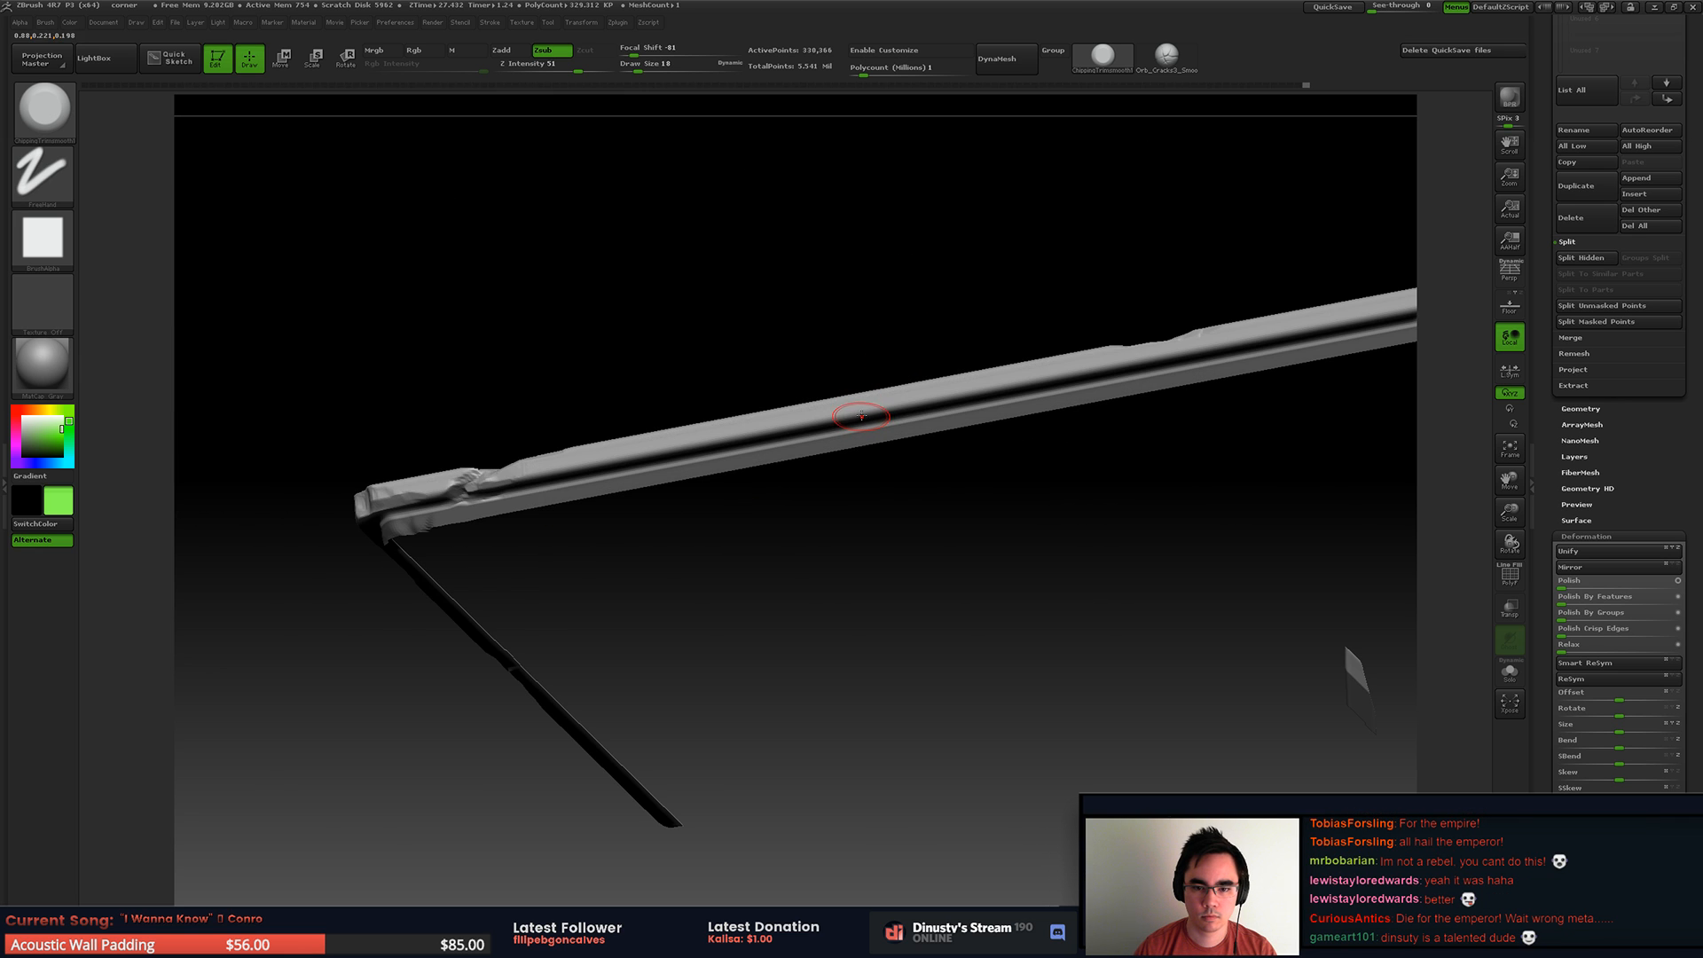
right_click_drag(1014, 374, 958, 288, "ctrl")
left_click_drag(796, 370, 1113, 511)
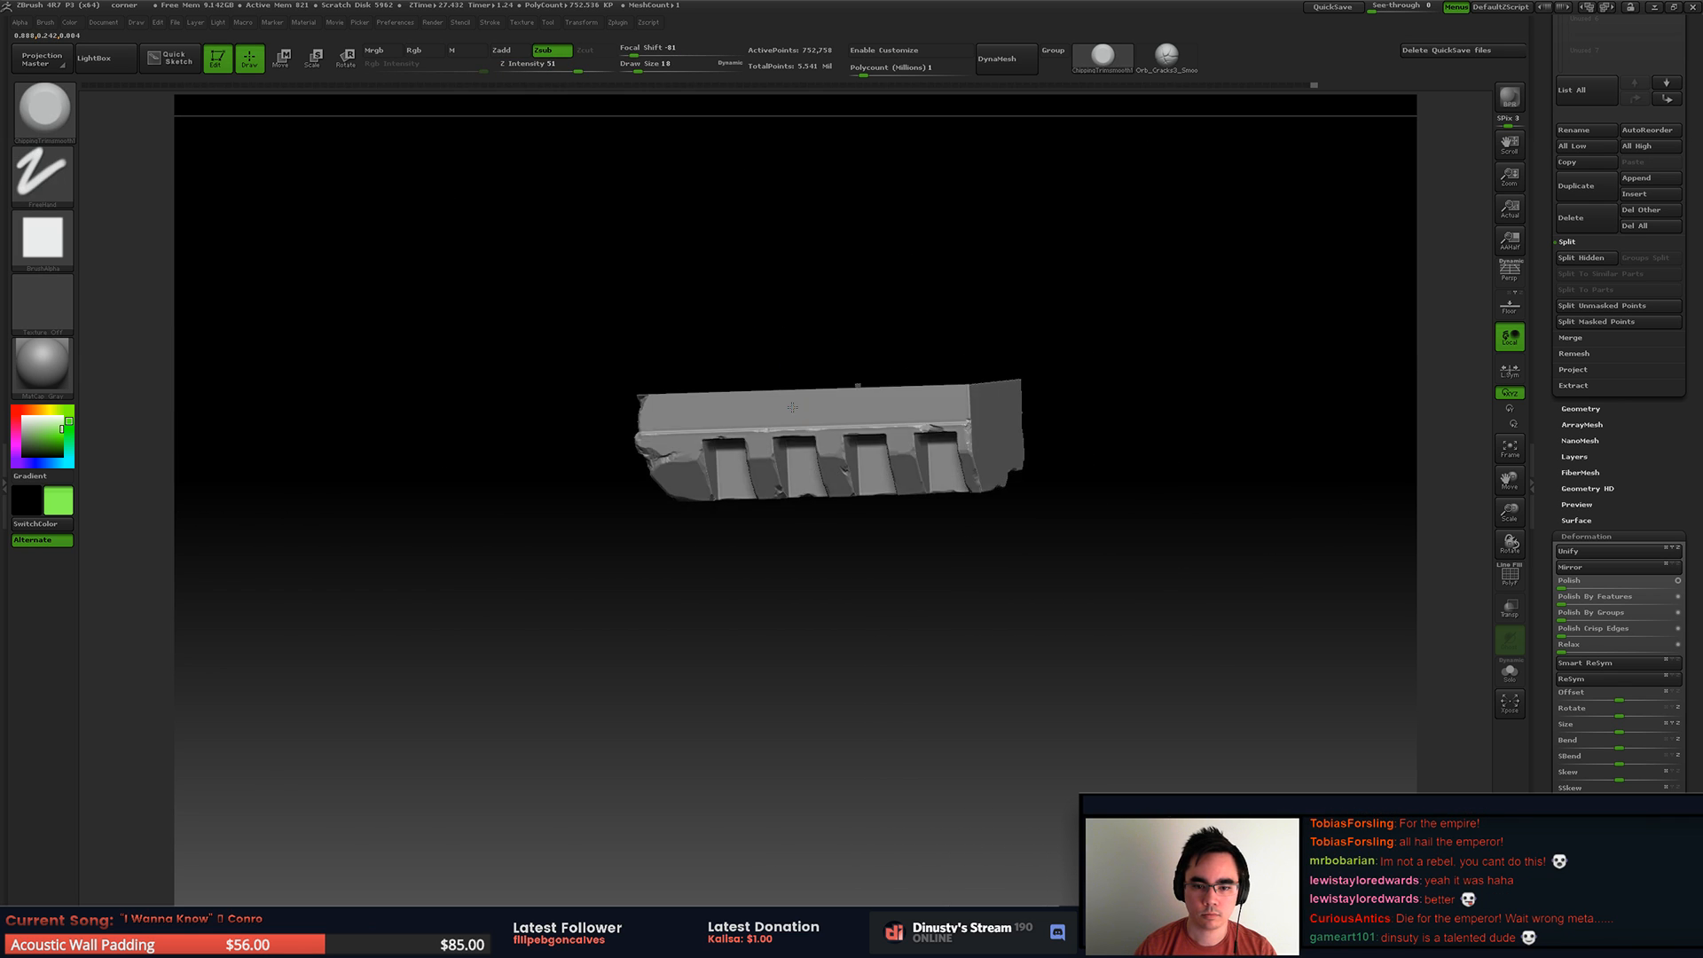
Step: Examine the chips along the base moulding's long side on the full block
mouse_move(1050, 587)
left_mouse_down()
mouse_move(910, 465)
mouse_move(992, 506)
mouse_move(1013, 567)
left_mouse_up()
left_click(1037, 512, "ctrl+shift")
mouse_move(1020, 462)
left_mouse_down("alt")
mouse_move(1044, 495)
mouse_move(863, 597)
mouse_move(686, 525)
mouse_move(787, 507)
mouse_move(755, 501)
left_mouse_up("alt")
left_click_drag(710, 576, 1205, 617, "alt")
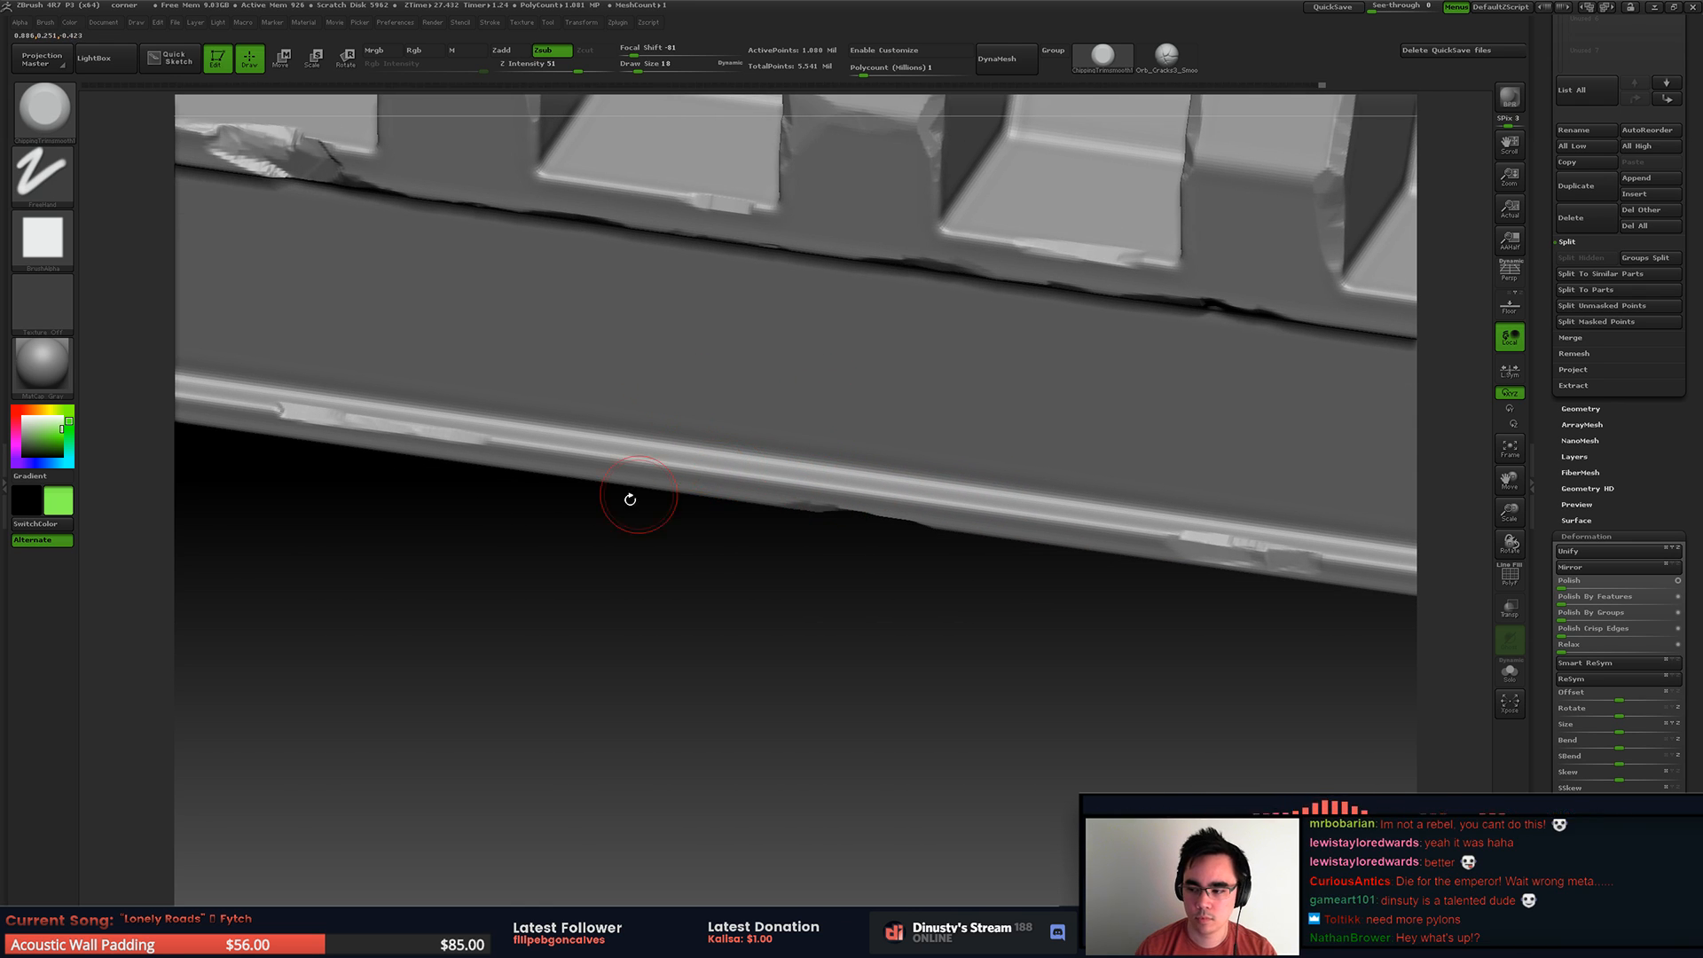
right_click_drag(636, 479, 767, 529, "alt")
mouse_move(775, 435)
right_mouse_down("alt")
mouse_move(798, 437)
mouse_move(756, 433)
right_mouse_up("alt")
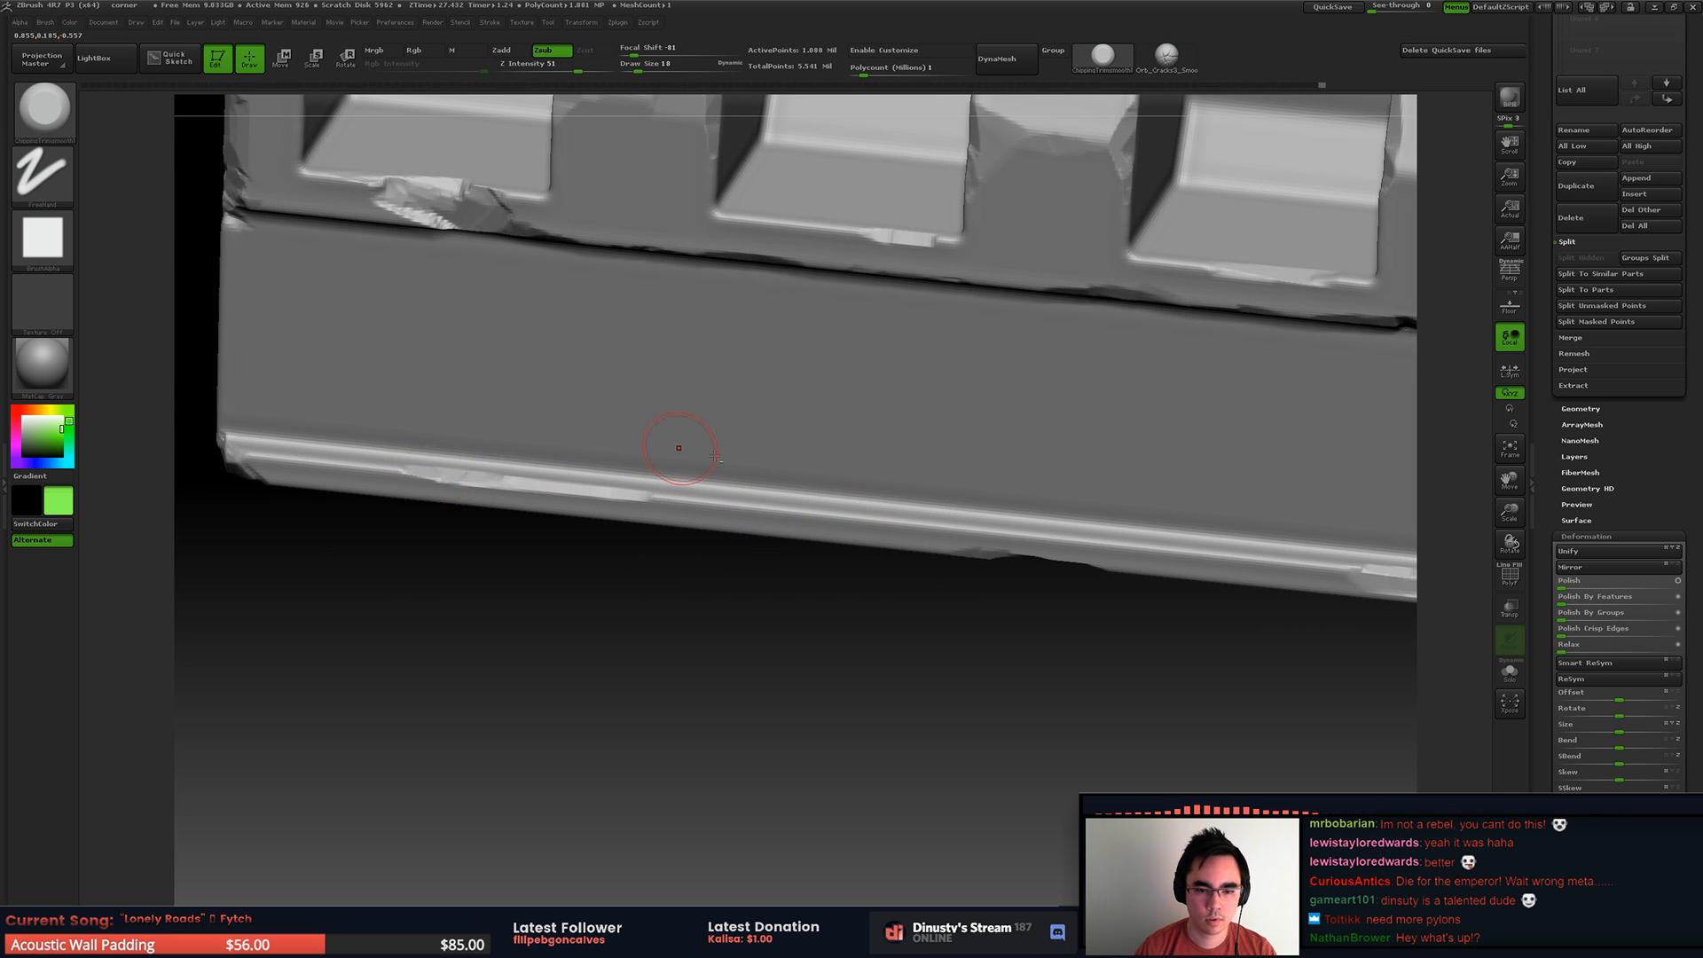
right_click_drag(639, 451, 839, 479)
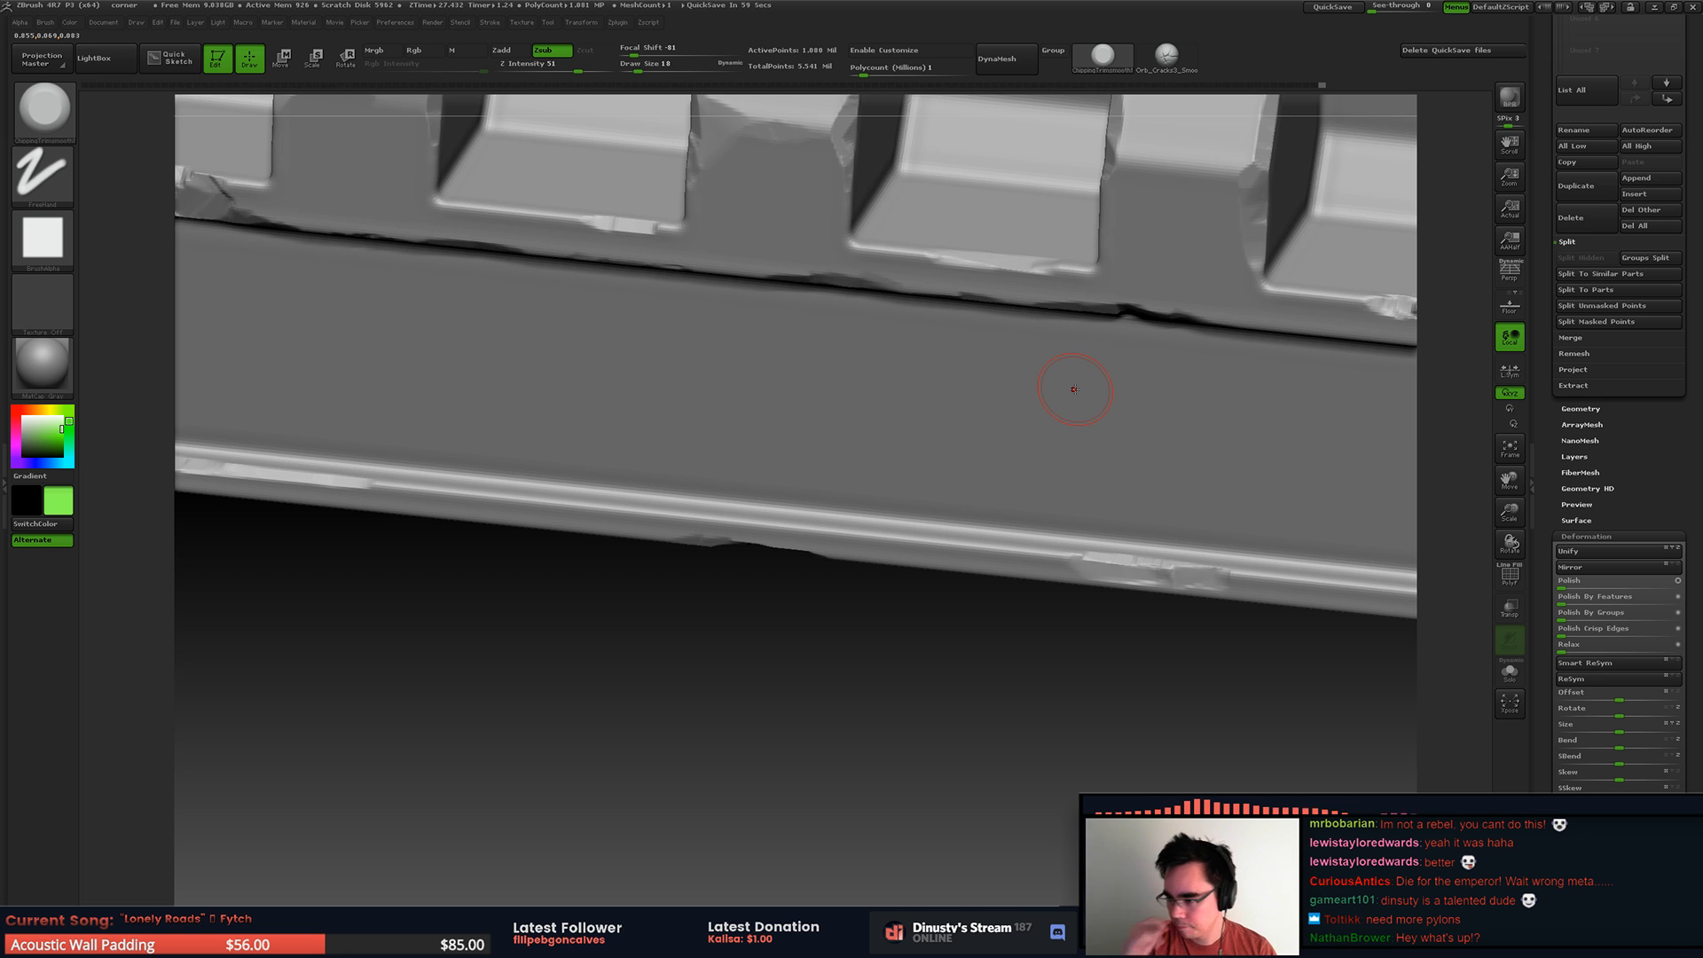
right_click_drag(907, 635, 770, 510)
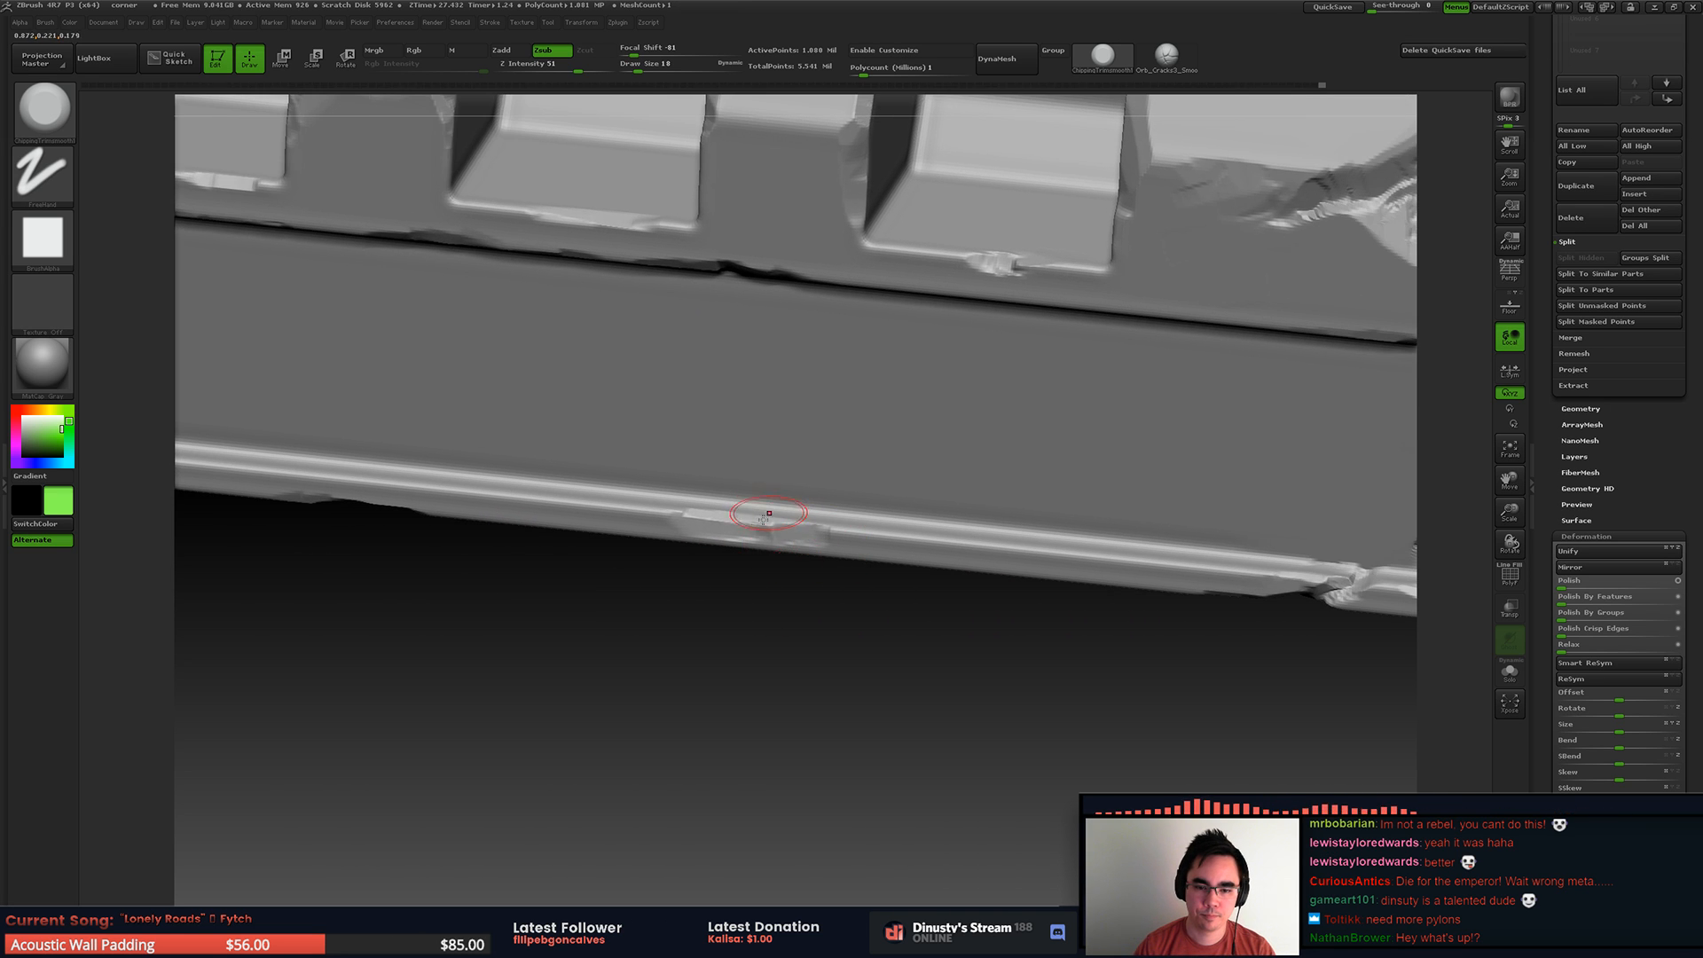
left_click_drag(823, 533, 927, 536)
Step: Examine the block's underside, broken corner and neighbouring recesses, ending with the whole piece framed
mouse_move(927, 568)
right_mouse_down("alt")
mouse_move(586, 558)
mouse_move(603, 425)
right_mouse_up("alt")
mouse_move(603, 426)
right_mouse_down()
mouse_move(763, 354)
mouse_move(887, 329)
right_mouse_up()
mouse_move(887, 328)
right_mouse_down("ctrl")
mouse_move(953, 463)
mouse_move(844, 236)
mouse_move(856, 258)
mouse_move(975, 121)
right_mouse_up("ctrl")
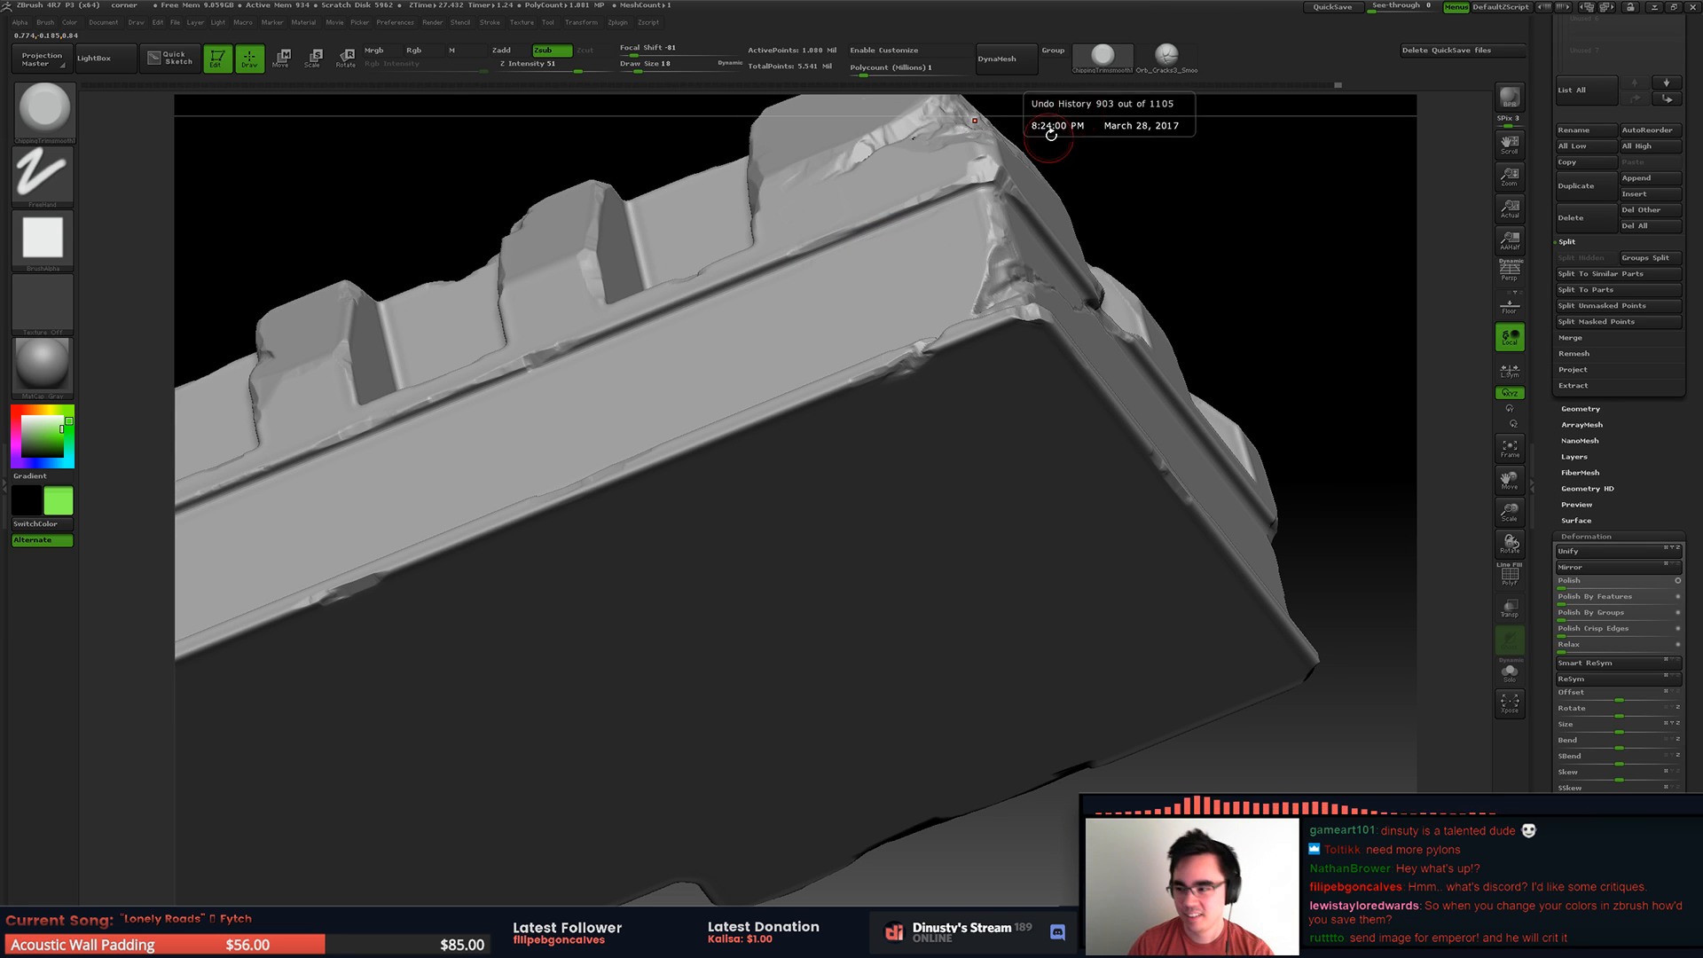
right_click_drag(953, 178, 913, 301)
mouse_move(914, 301)
right_mouse_down()
mouse_move(885, 464)
mouse_move(980, 434)
mouse_move(950, 337)
mouse_move(931, 410)
mouse_move(888, 432)
right_mouse_up()
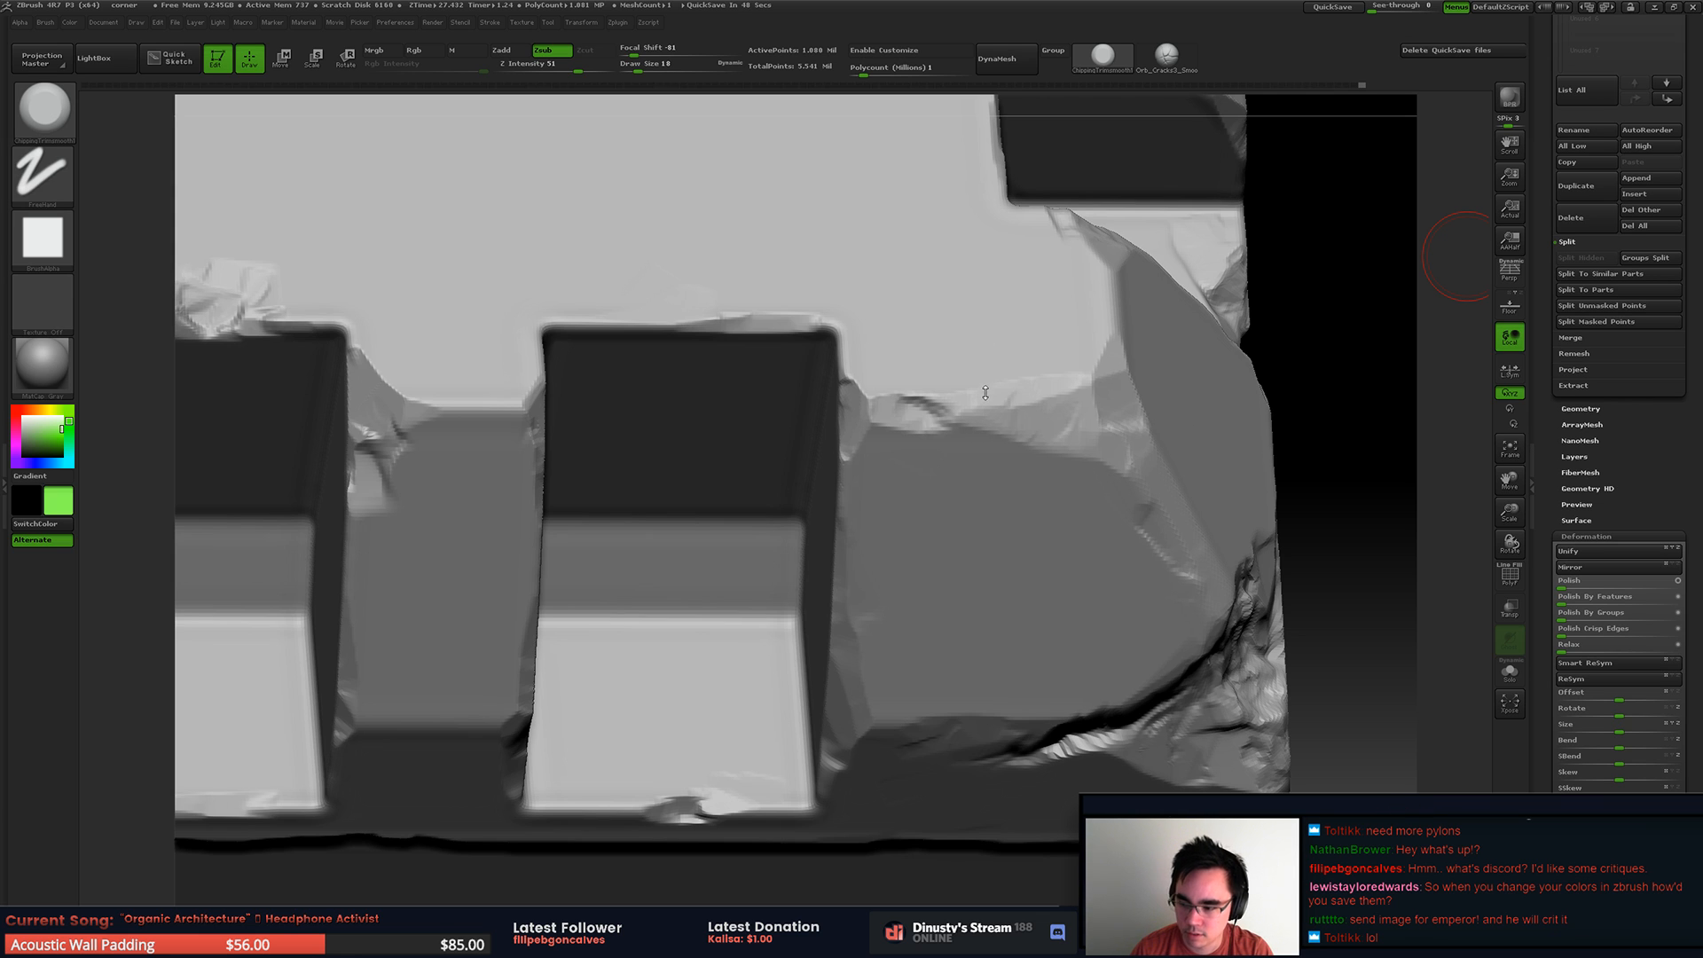
right_click_drag(777, 345, 529, 323)
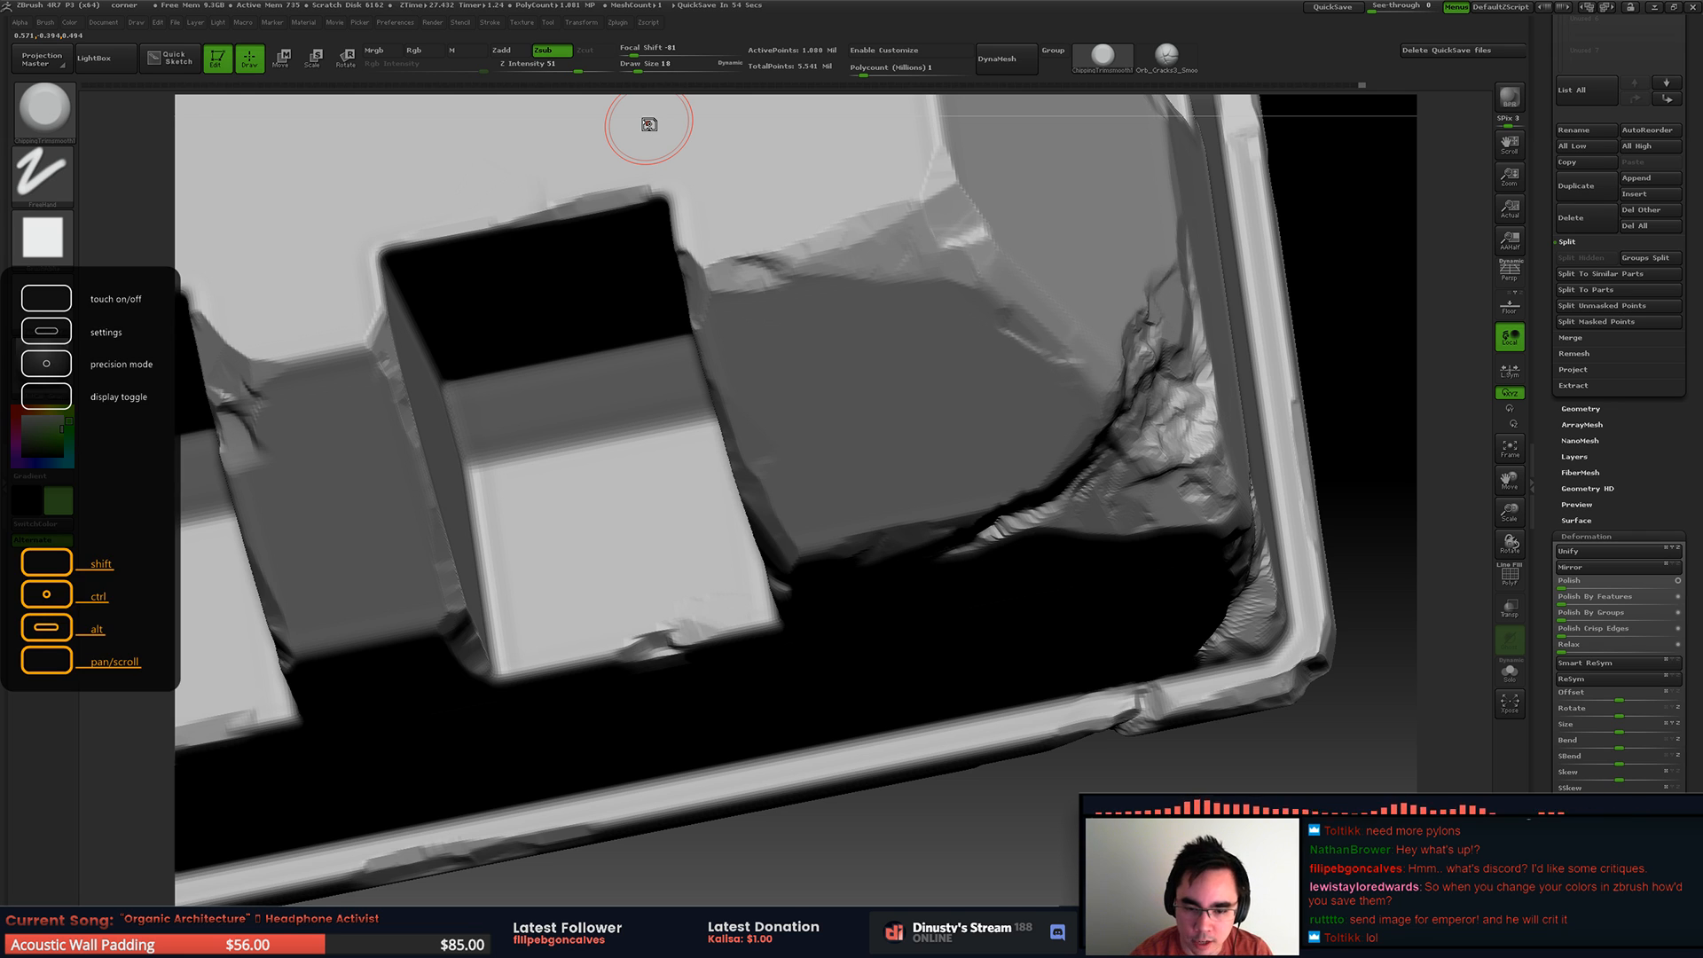
right_click_drag(675, 302, 604, 240)
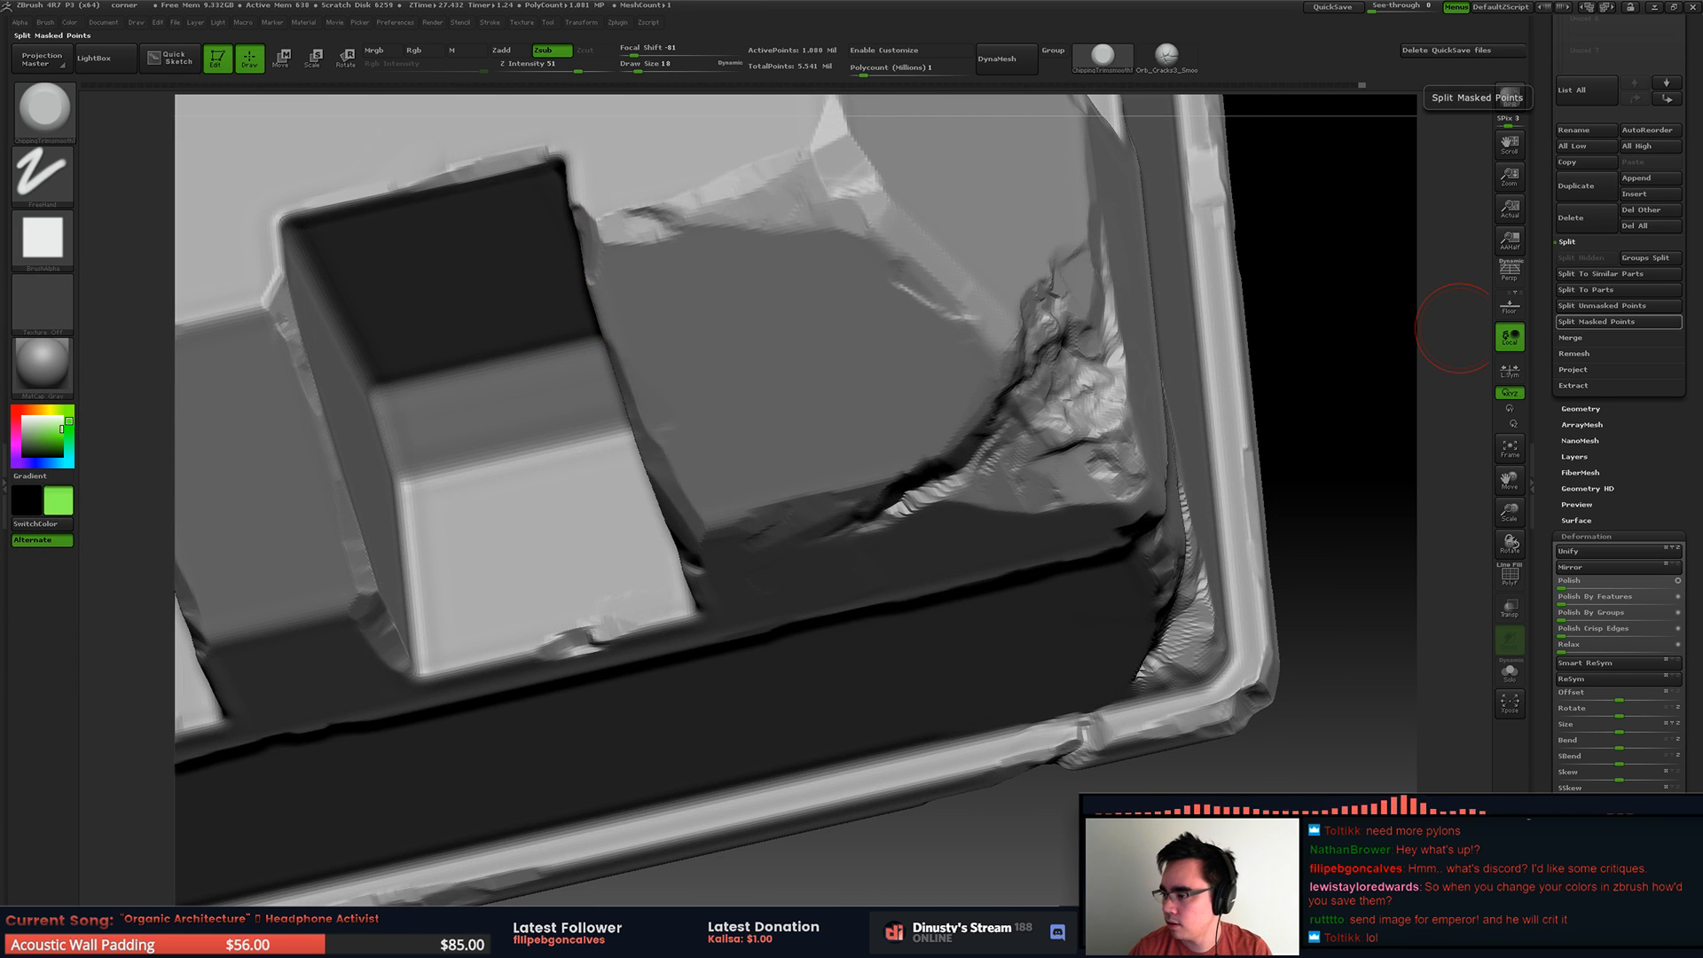
right_click_drag(1255, 373, 763, 426)
key("f")
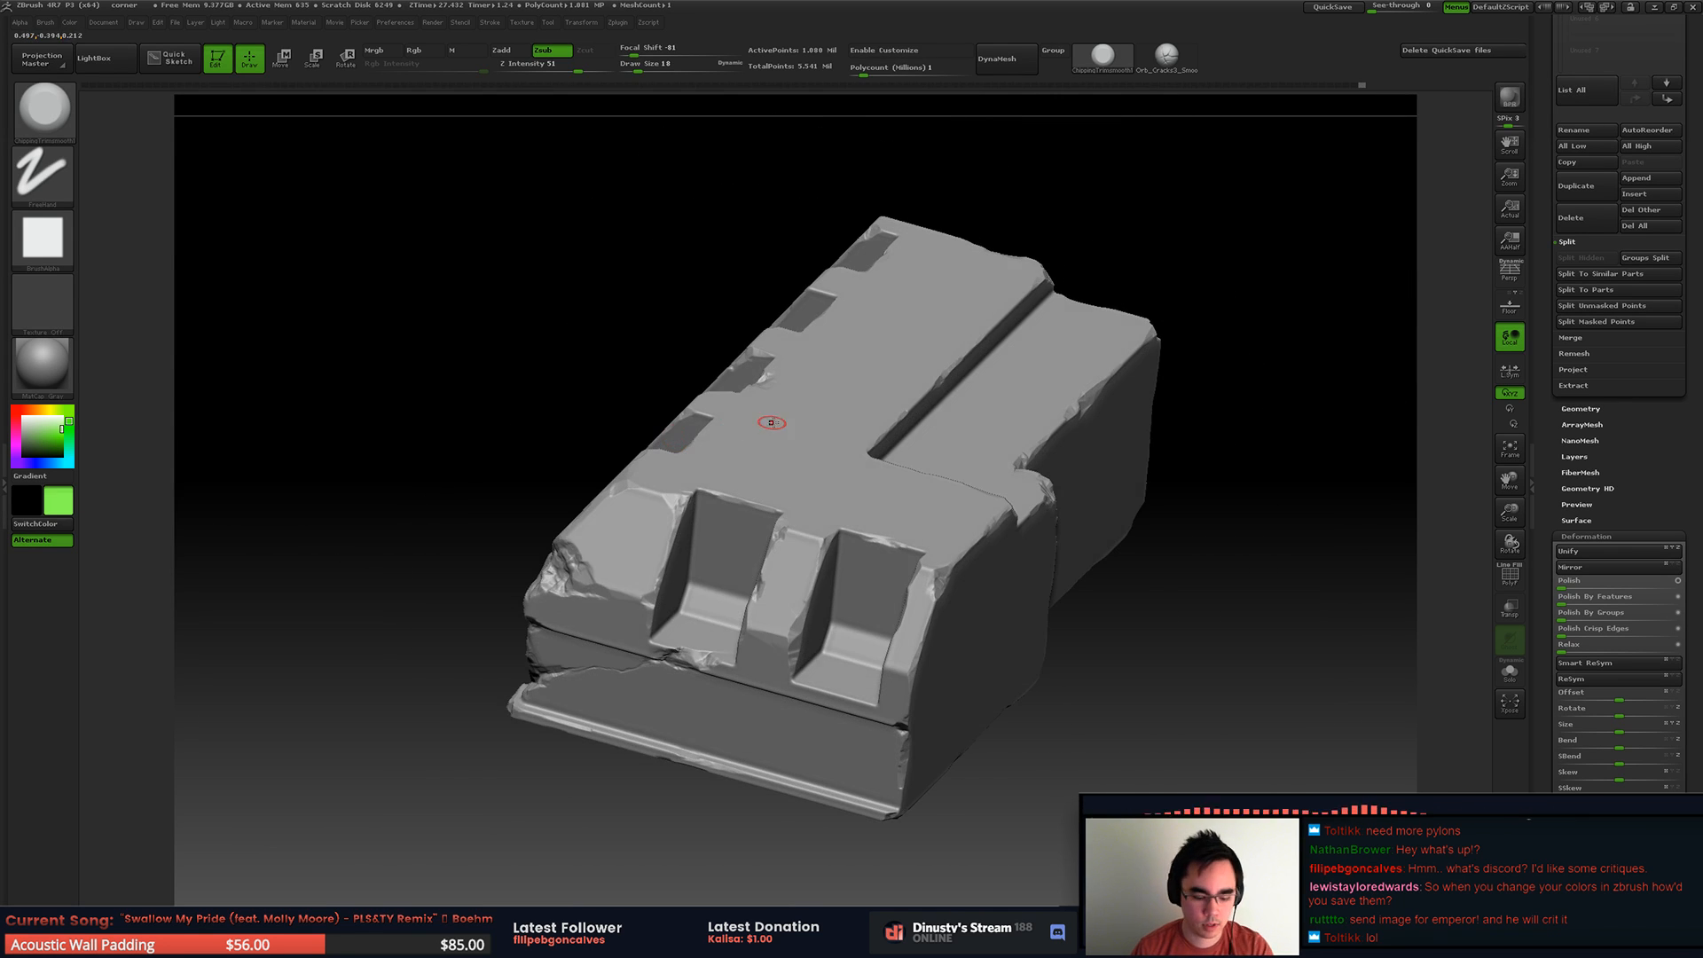
Step: Turn perspective on, set the draw size to 20 and cut a chip outward from the top groove's inner corner
key("p")
mouse_move(891, 448)
right_mouse_down()
mouse_move(901, 487)
mouse_move(858, 509)
mouse_move(862, 543)
mouse_move(820, 493)
mouse_move(823, 533)
right_mouse_up()
key("space")
left_click(809, 534)
mouse_move(802, 537)
left_mouse_down()
mouse_move(761, 543)
mouse_move(773, 534)
left_mouse_up()
mouse_move(777, 533)
right_mouse_down()
mouse_move(763, 514)
mouse_move(795, 466)
right_mouse_up()
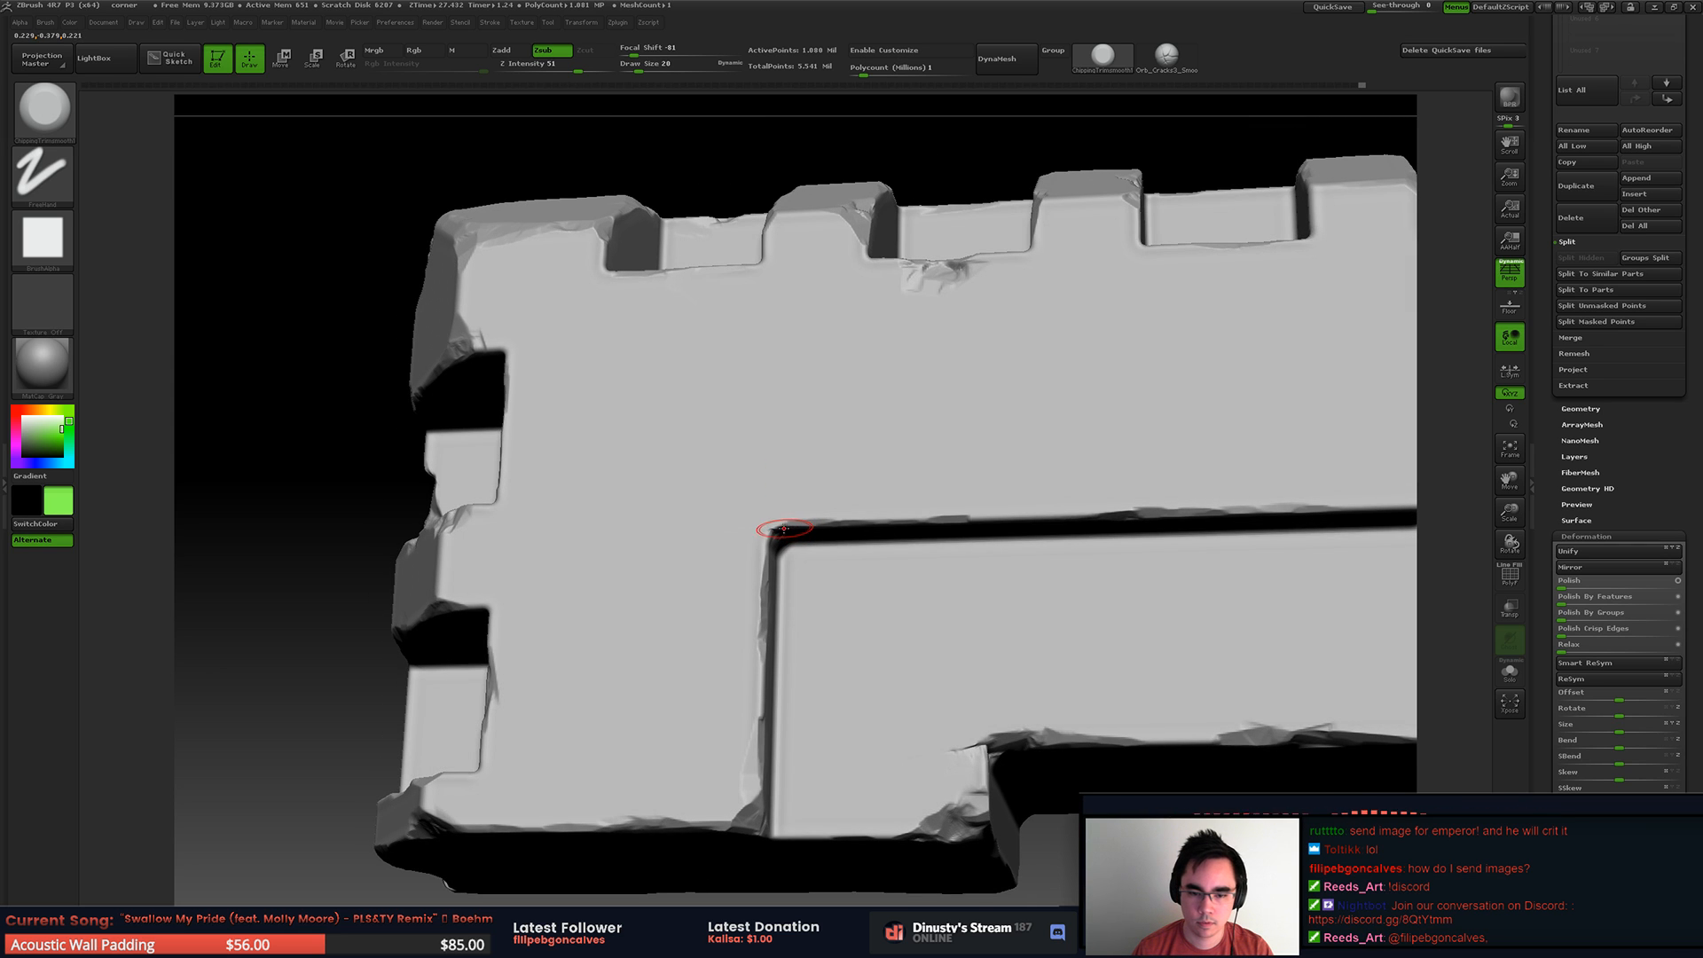
right_click_drag(779, 527, 801, 532, "ctrl")
left_click_drag(733, 536, 637, 564)
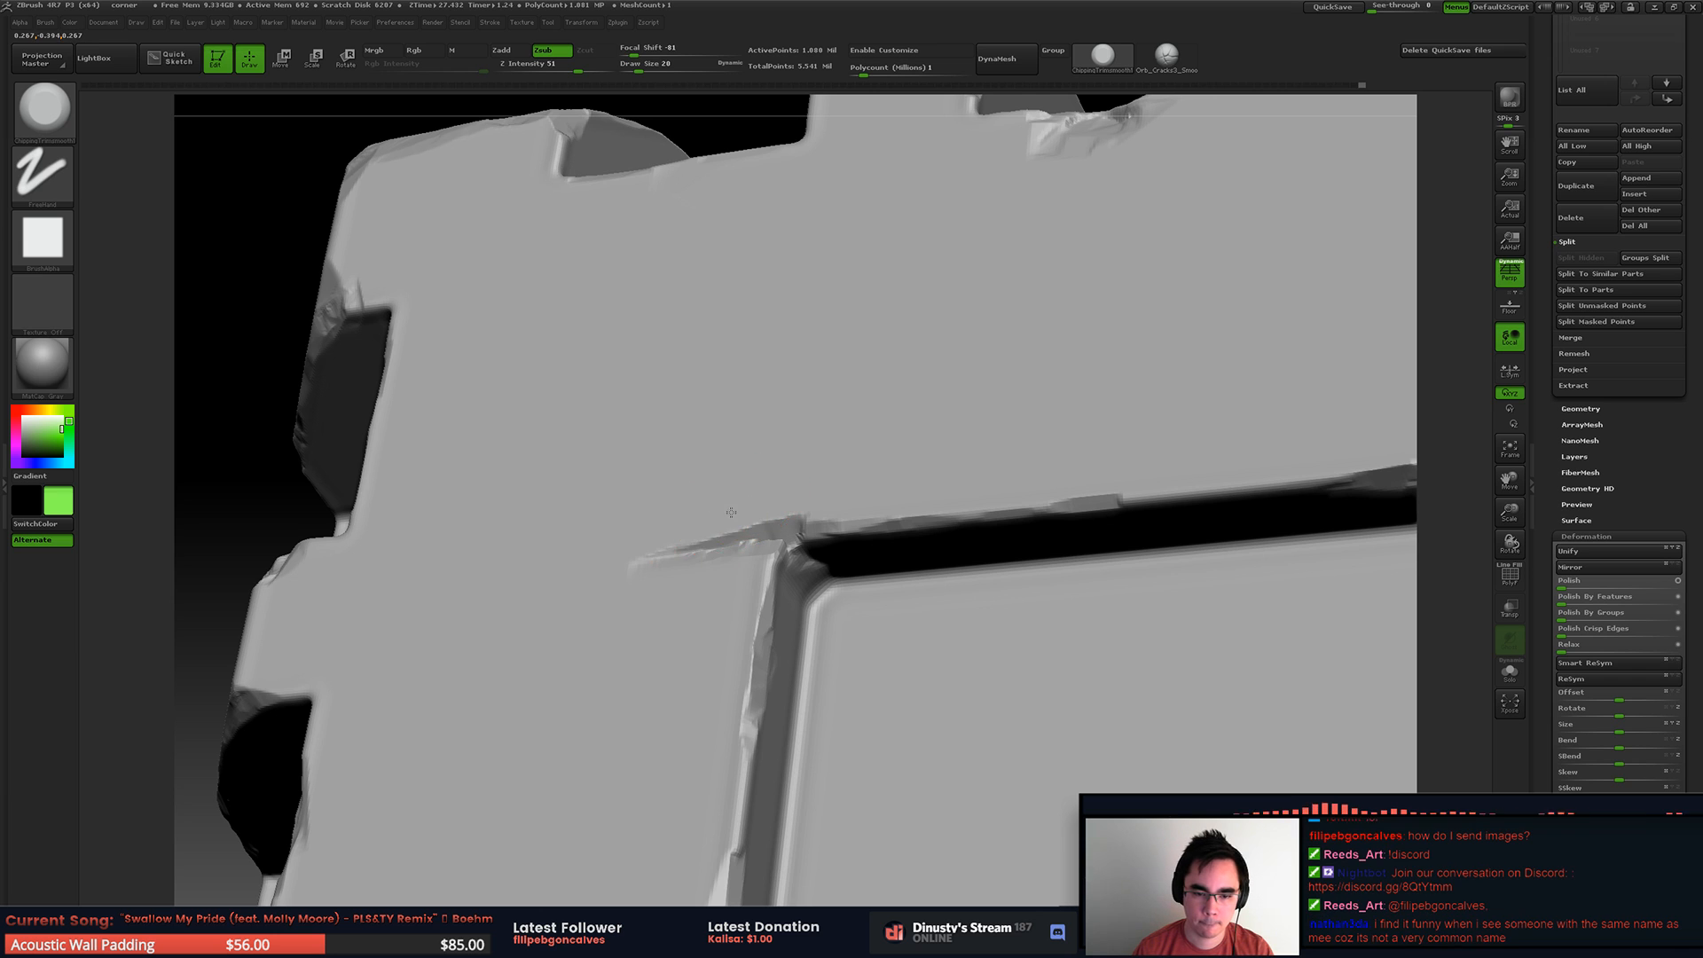
right_click_drag(874, 437, 885, 475, "shift")
left_click_drag(715, 562, 559, 605)
key("ctrl+z")
mouse_move(753, 545)
left_mouse_down()
mouse_move(657, 583)
mouse_move(545, 559)
mouse_move(364, 598)
left_mouse_up()
key("ctrl+z")
Step: Carve a winding crack across the top face from the groove's inner corner to the side recess and narrow it
mouse_move(825, 510)
right_mouse_down("alt")
mouse_move(849, 486)
mouse_move(940, 469)
mouse_move(746, 491)
mouse_move(785, 507)
right_mouse_up("alt")
mouse_move(674, 595)
right_mouse_down("alt")
mouse_move(644, 600)
mouse_move(970, 425)
right_mouse_up("alt")
mouse_move(1102, 278)
left_mouse_down()
mouse_move(997, 299)
mouse_move(804, 450)
mouse_move(620, 497)
left_mouse_up()
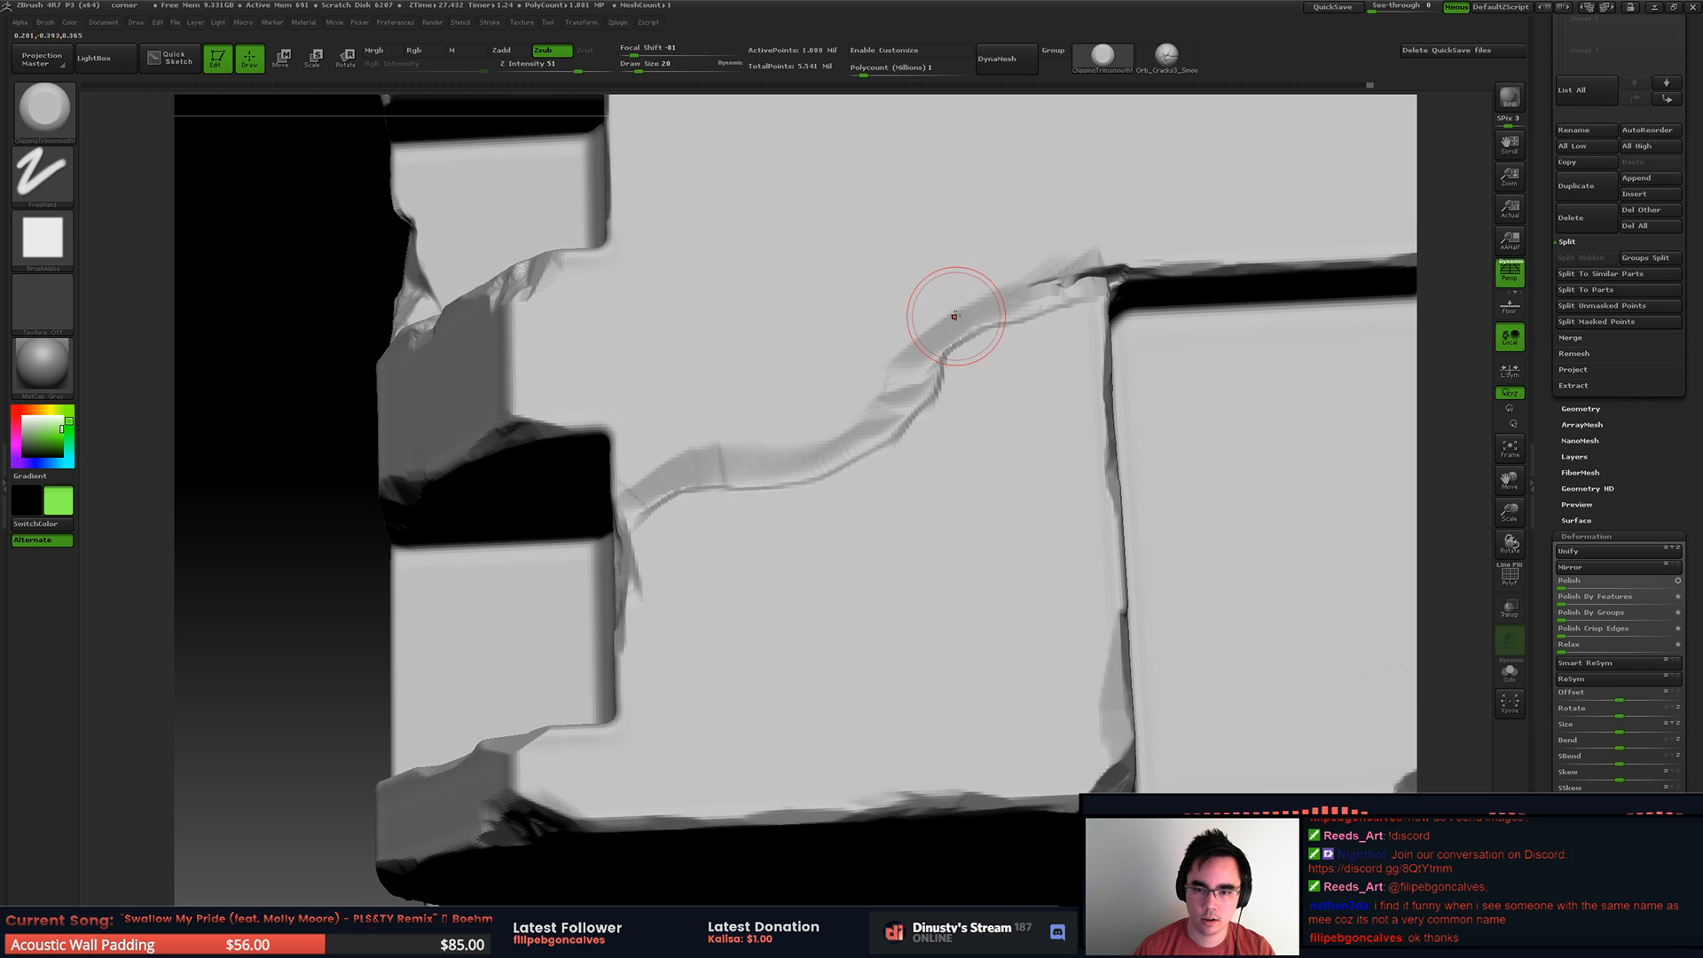
left_click_drag(1014, 270, 998, 278)
mouse_move(1105, 245)
left_mouse_down()
mouse_move(922, 320)
mouse_move(814, 430)
mouse_move(754, 444)
left_mouse_up()
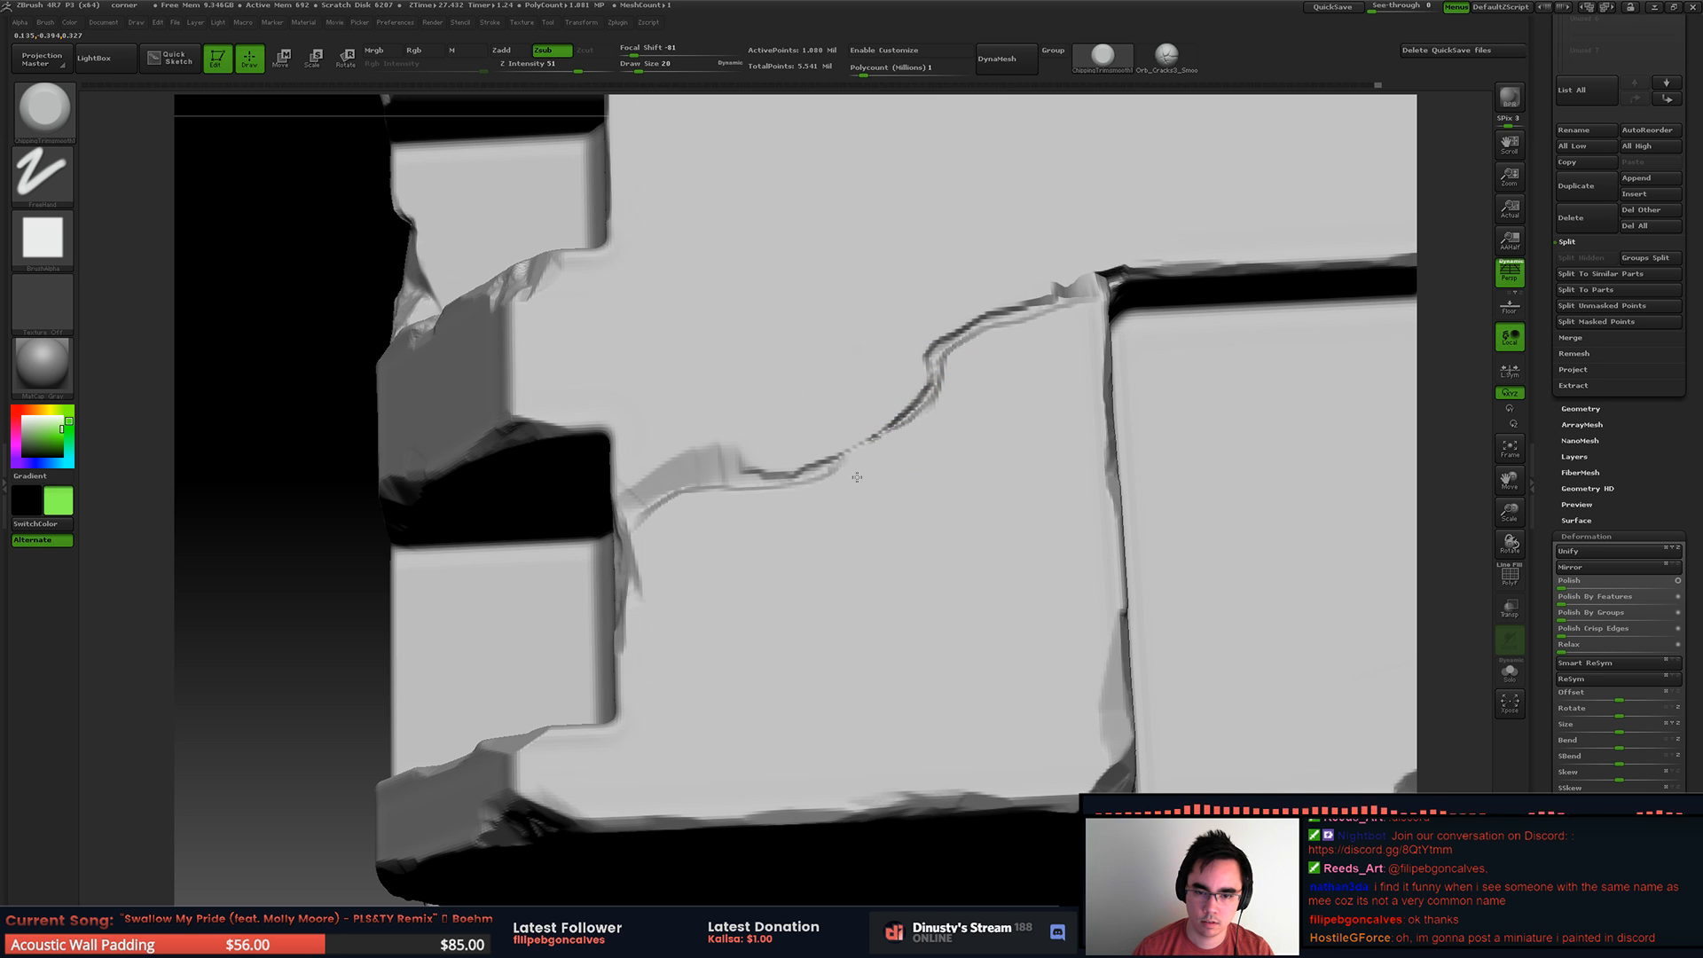
left_click_drag(860, 476, 823, 492)
Step: Reshape the chip where the crack nears the side recess, using draw size 13
mouse_move(805, 407)
left_mouse_down()
mouse_move(670, 462)
mouse_move(773, 466)
mouse_move(704, 451)
left_mouse_up()
key("space")
mouse_move(703, 454)
left_mouse_down()
mouse_move(670, 480)
mouse_move(697, 429)
left_mouse_up()
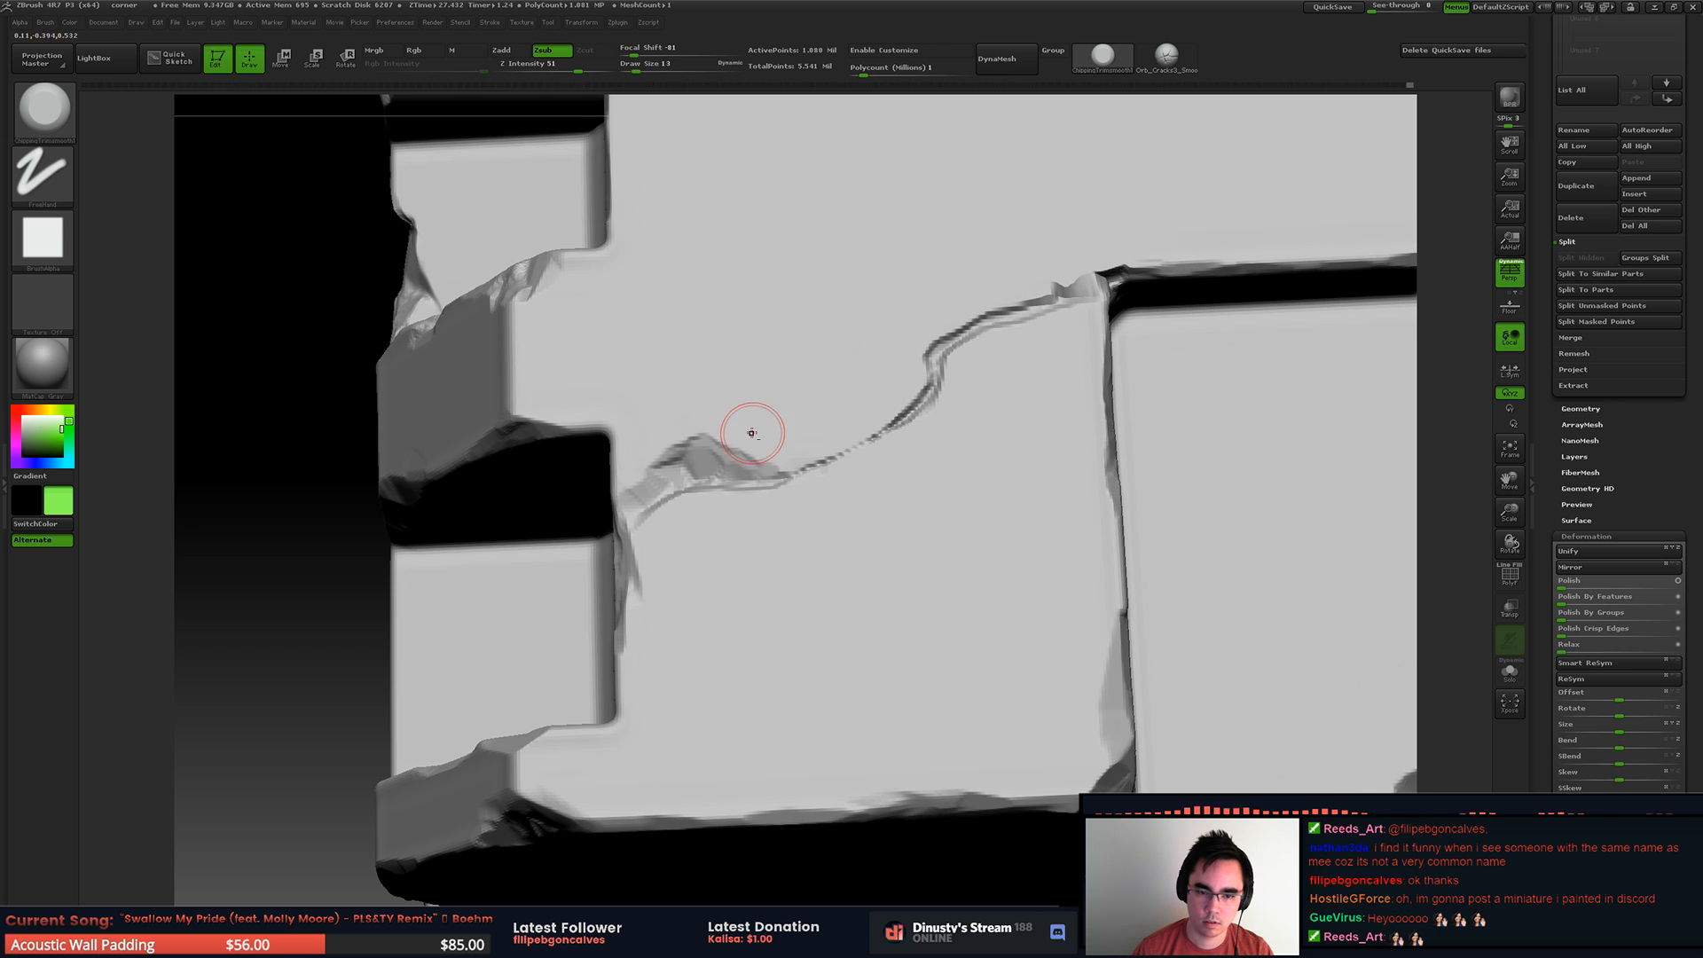
Step: Break up the groove's inner corner where the crack meets it, adjusting the brush size between strokes
mouse_move(1055, 293)
left_mouse_down()
mouse_move(1125, 265)
mouse_move(1080, 274)
mouse_move(1123, 282)
mouse_move(1055, 286)
mouse_move(1172, 268)
mouse_move(1193, 227)
mouse_move(1036, 247)
left_mouse_up()
key("space")
mouse_move(1071, 238)
right_mouse_down()
mouse_move(1053, 228)
mouse_move(1014, 361)
right_mouse_up()
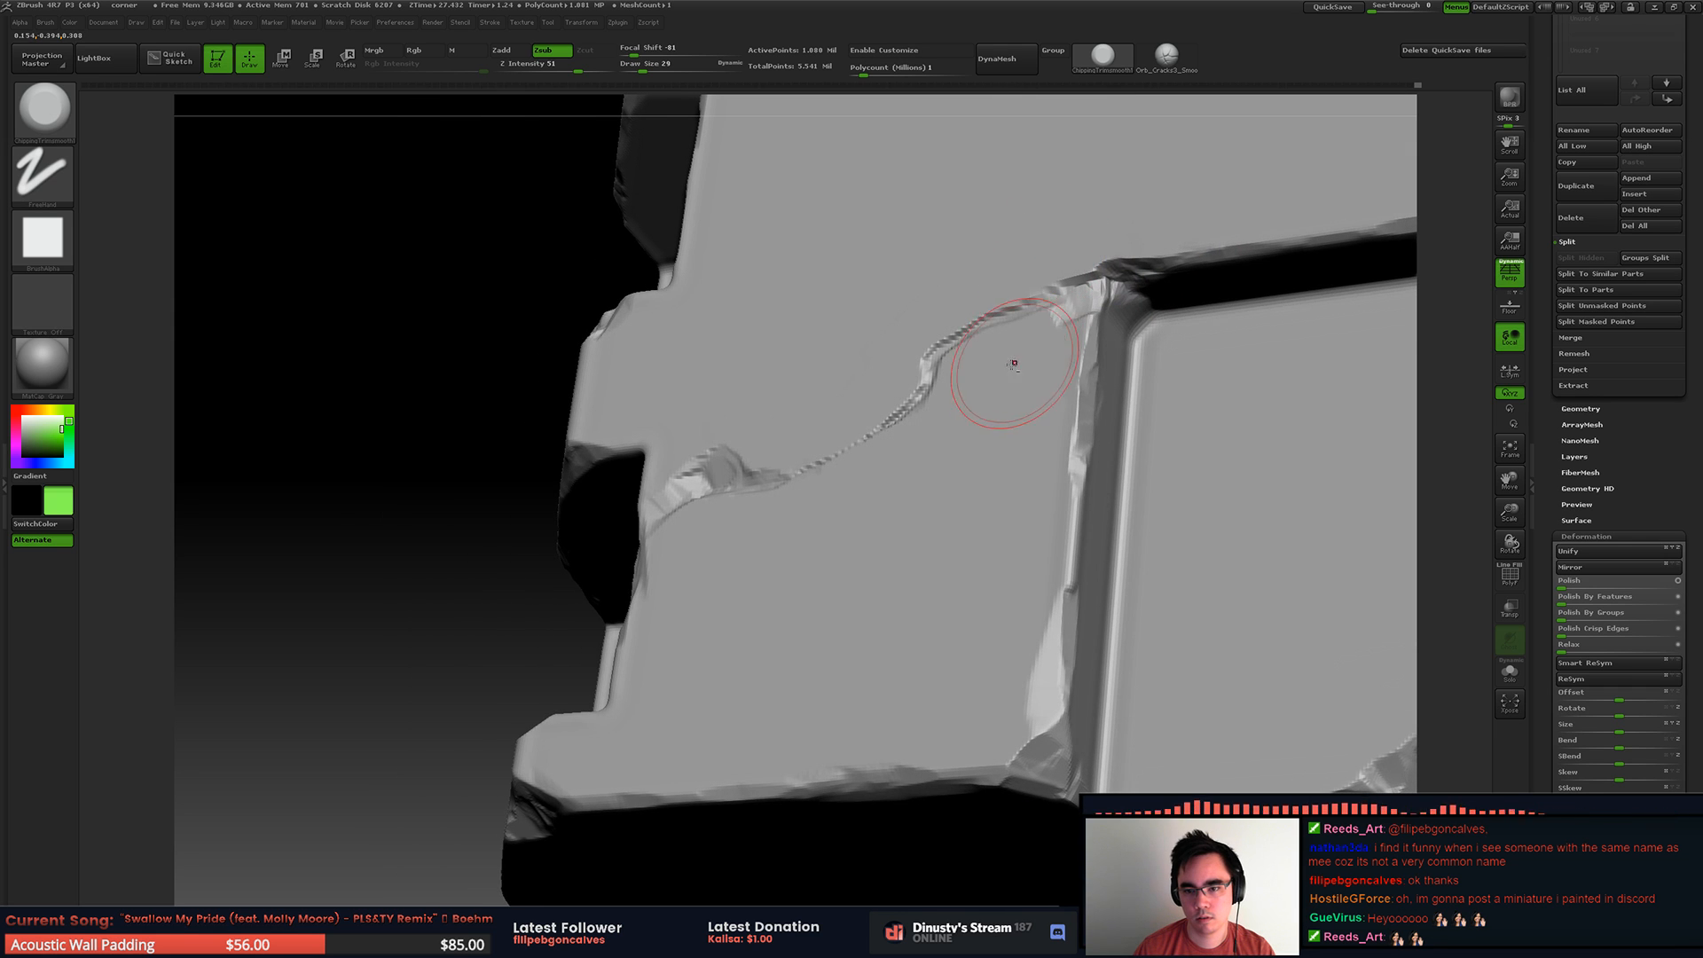
key("space")
left_click_drag(1080, 327, 1069, 328)
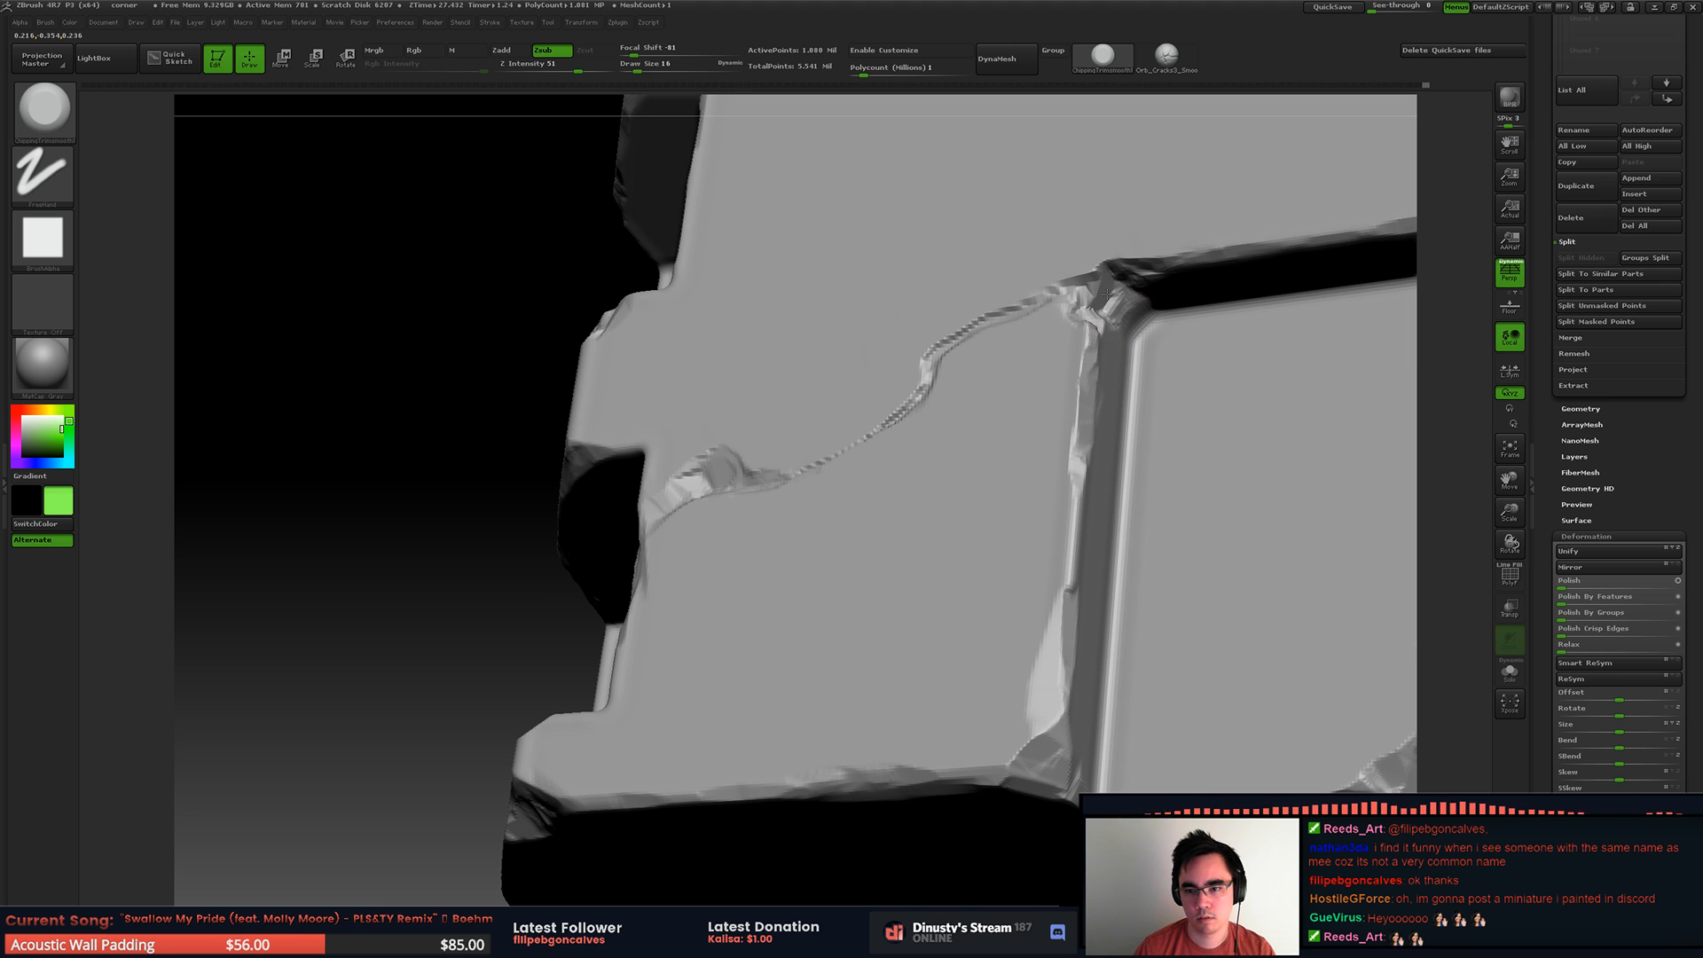
mouse_move(1198, 264)
right_mouse_down()
mouse_move(1217, 183)
mouse_move(1047, 385)
right_mouse_up()
key("space")
left_click_drag(1084, 316, 1062, 300)
Step: Set the draw size to 17 and refine the chipped groove corner and the start of the crack
key("space")
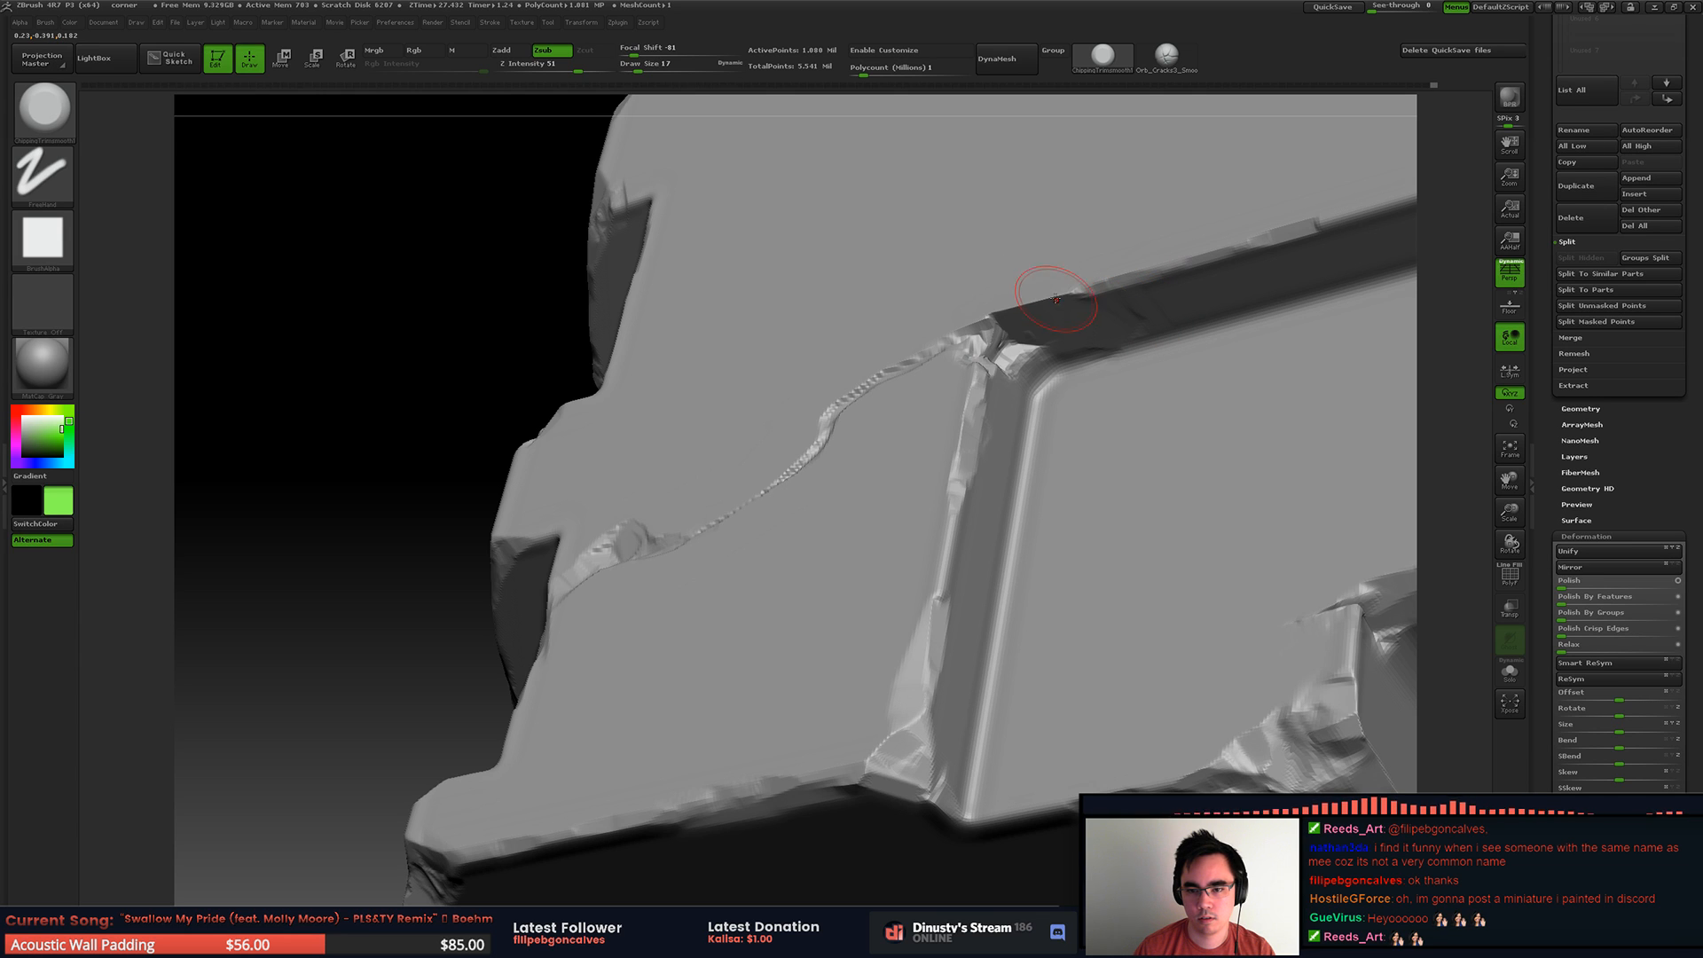
mouse_move(973, 318)
right_mouse_down()
mouse_move(1029, 356)
mouse_move(982, 390)
mouse_move(928, 389)
mouse_move(991, 301)
mouse_move(1061, 312)
mouse_move(1003, 308)
right_mouse_up()
right_click_drag(1002, 308, 959, 327, "ctrl")
right_click_drag(959, 327, 863, 393)
right_click_drag(864, 393, 1217, 468, "alt")
right_click_drag(1217, 468, 1078, 306, "ctrl")
right_click_drag(1078, 306, 972, 355)
Step: Cut the crack's other end through the side recess's top edge with draw sizes 8 and 12
mouse_move(1045, 227)
right_mouse_down("ctrl")
mouse_move(1030, 371)
mouse_move(1024, 354)
mouse_move(825, 466)
mouse_move(914, 483)
mouse_move(856, 392)
mouse_move(710, 386)
right_mouse_up("ctrl")
key("space")
left_click_drag(685, 419, 671, 418)
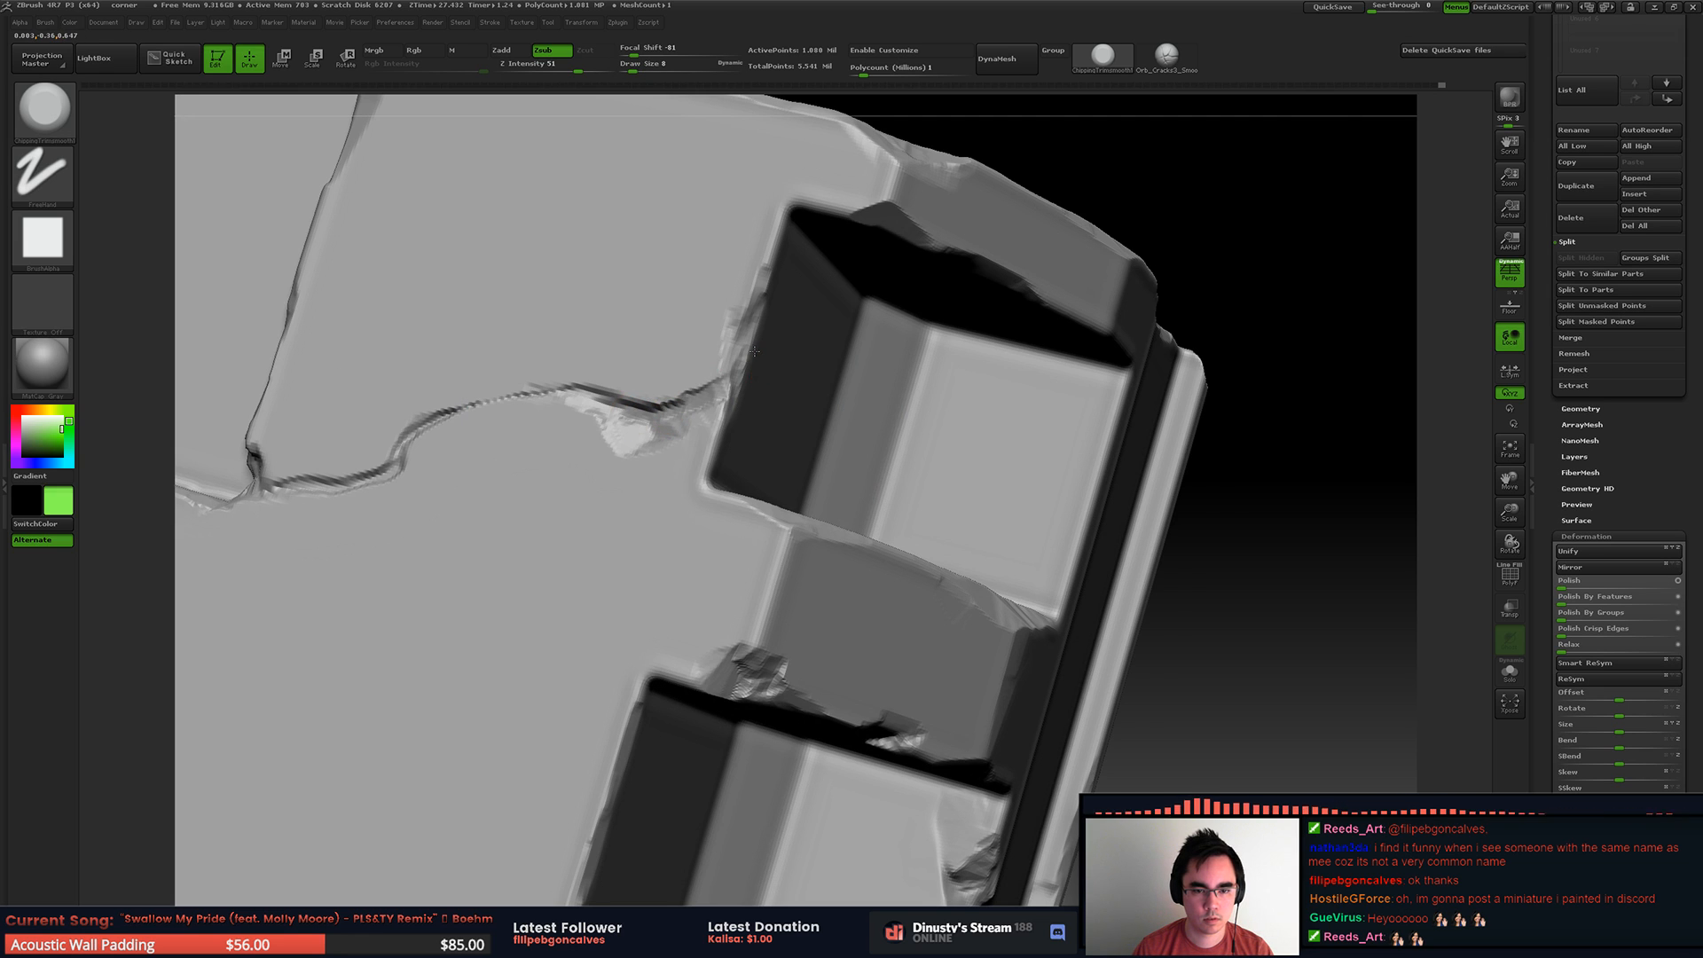
right_click_drag(755, 356, 728, 379)
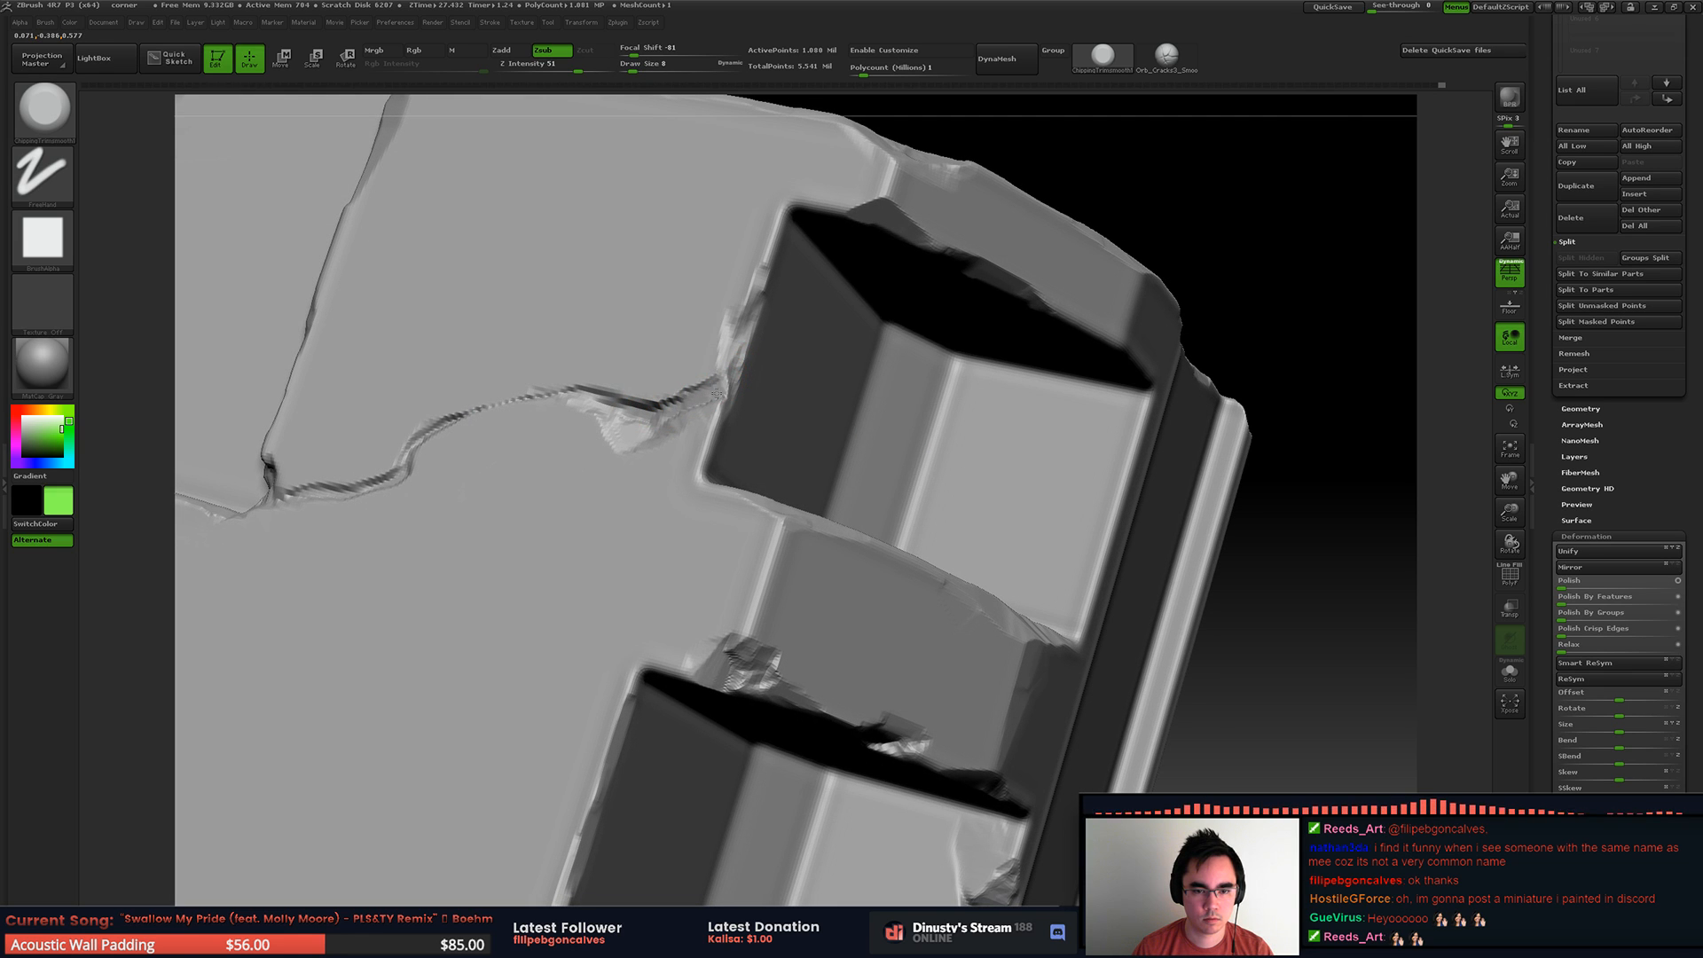
key("space")
left_click_drag(734, 384, 743, 362)
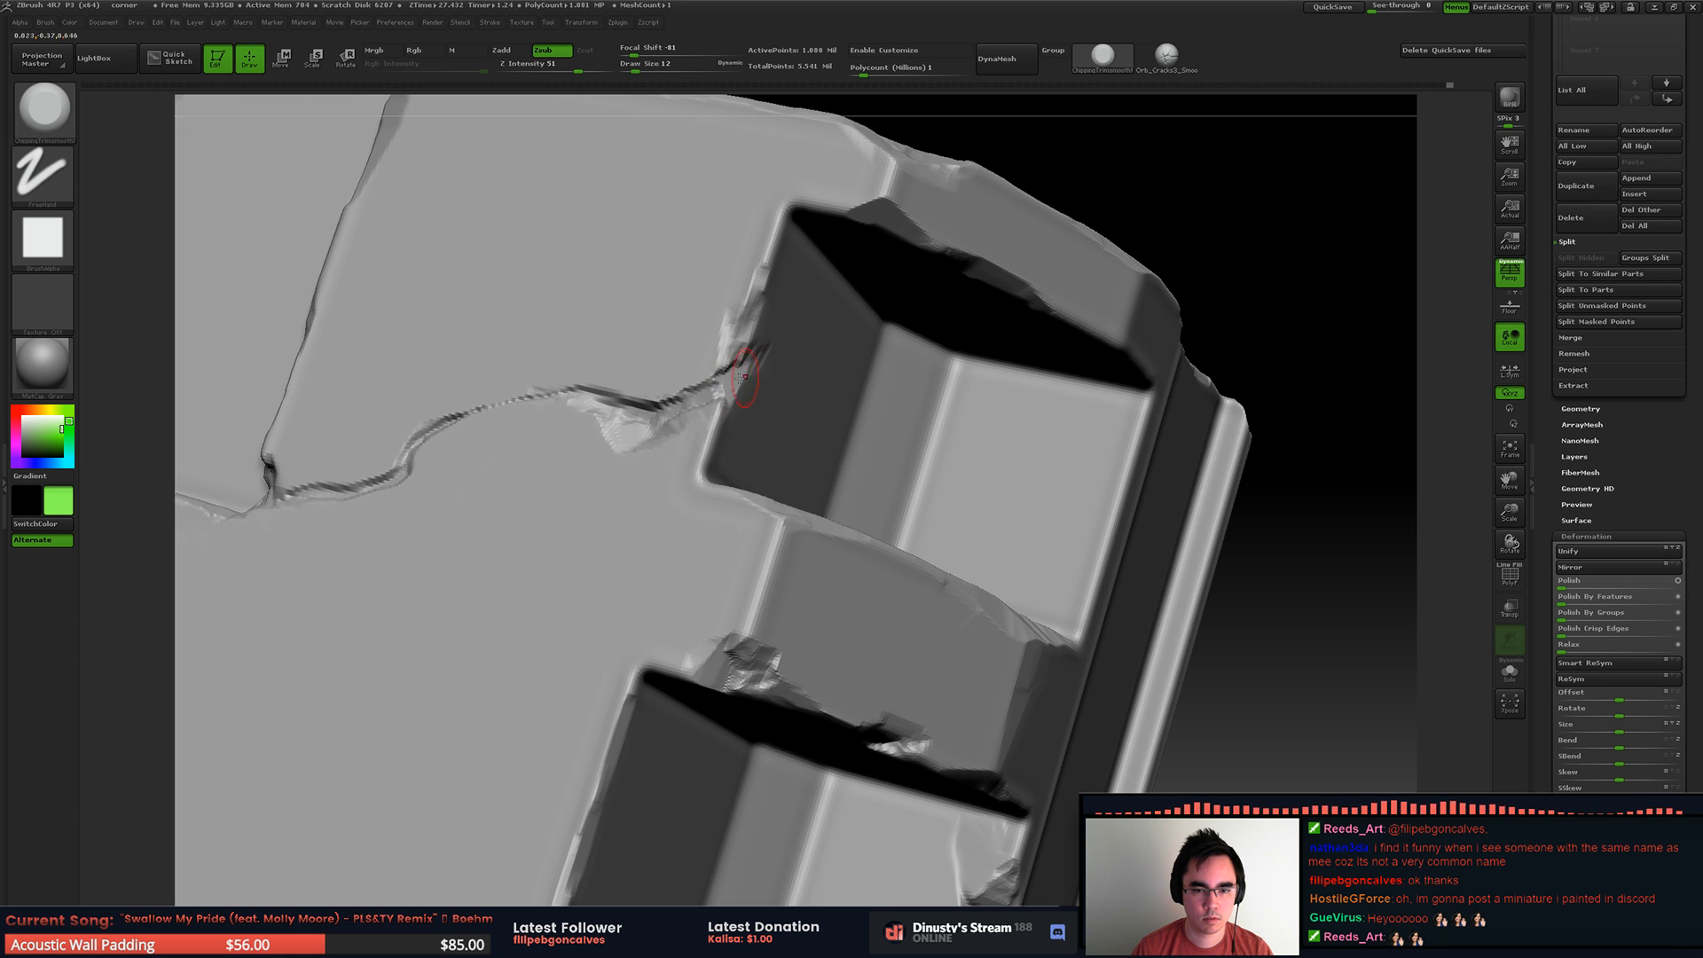
right_click_drag(737, 379, 729, 380)
Step: Try to extend the crack down the recess wall with draw sizes 22 and 9, undoing the last strokes
key("bracketright")
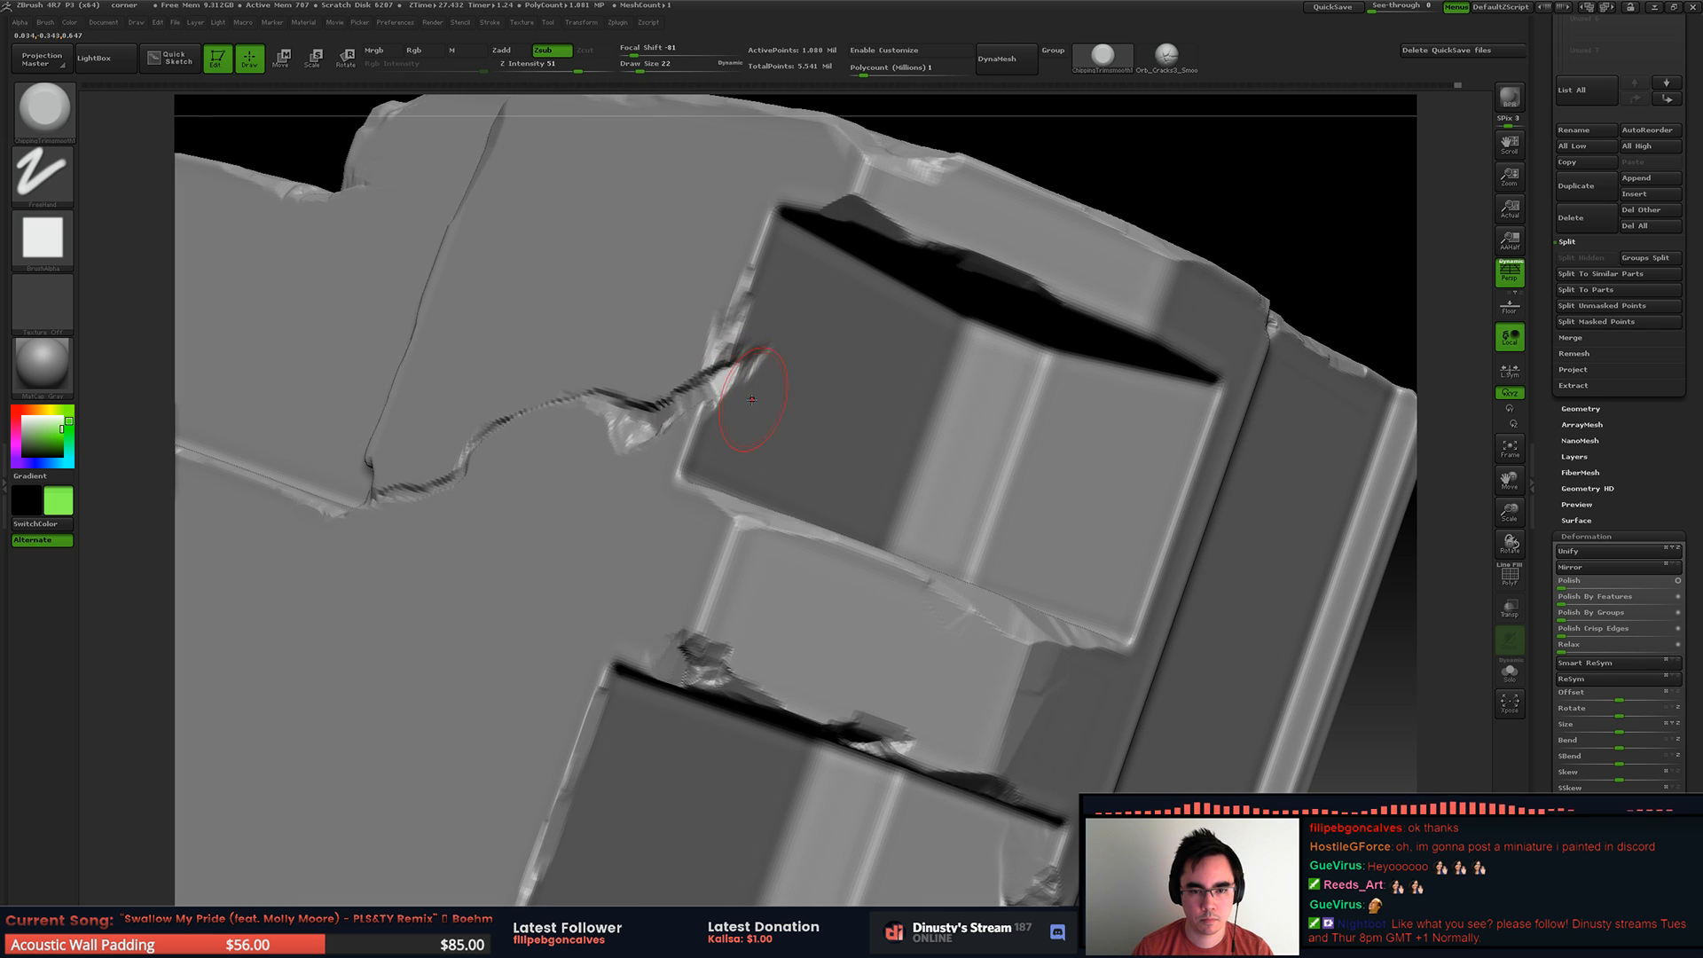
mouse_move(720, 383)
left_mouse_down()
mouse_move(846, 304)
mouse_move(735, 405)
left_mouse_up()
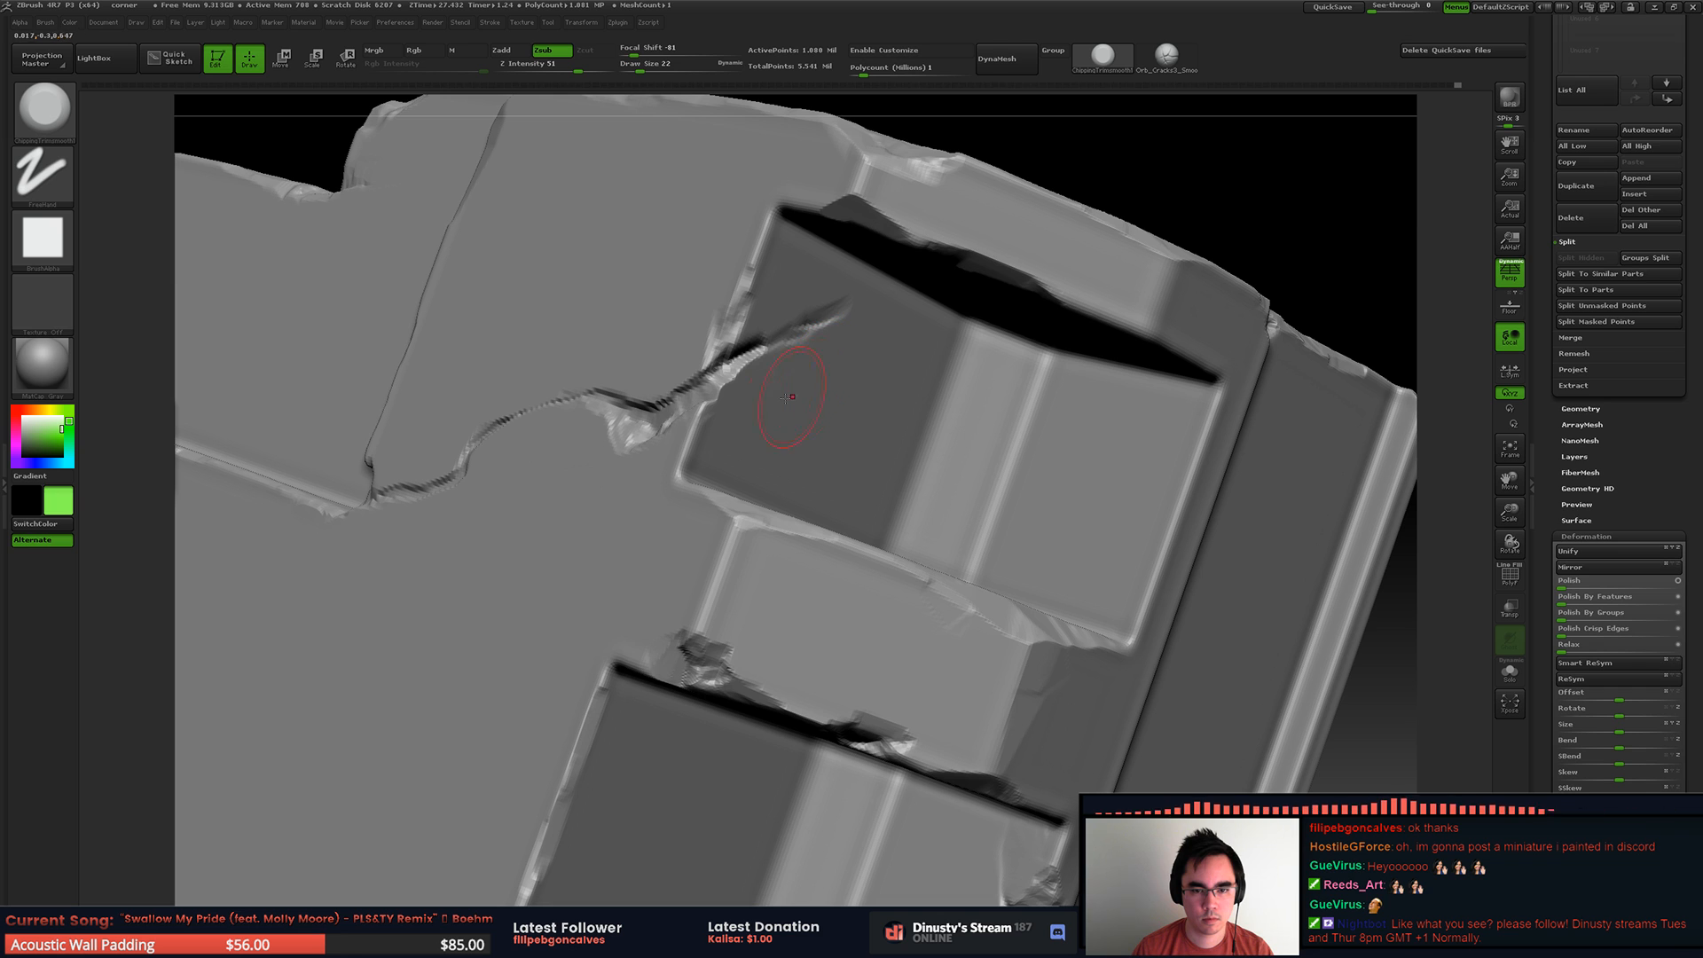
key("space")
left_click_drag(806, 294, 792, 310)
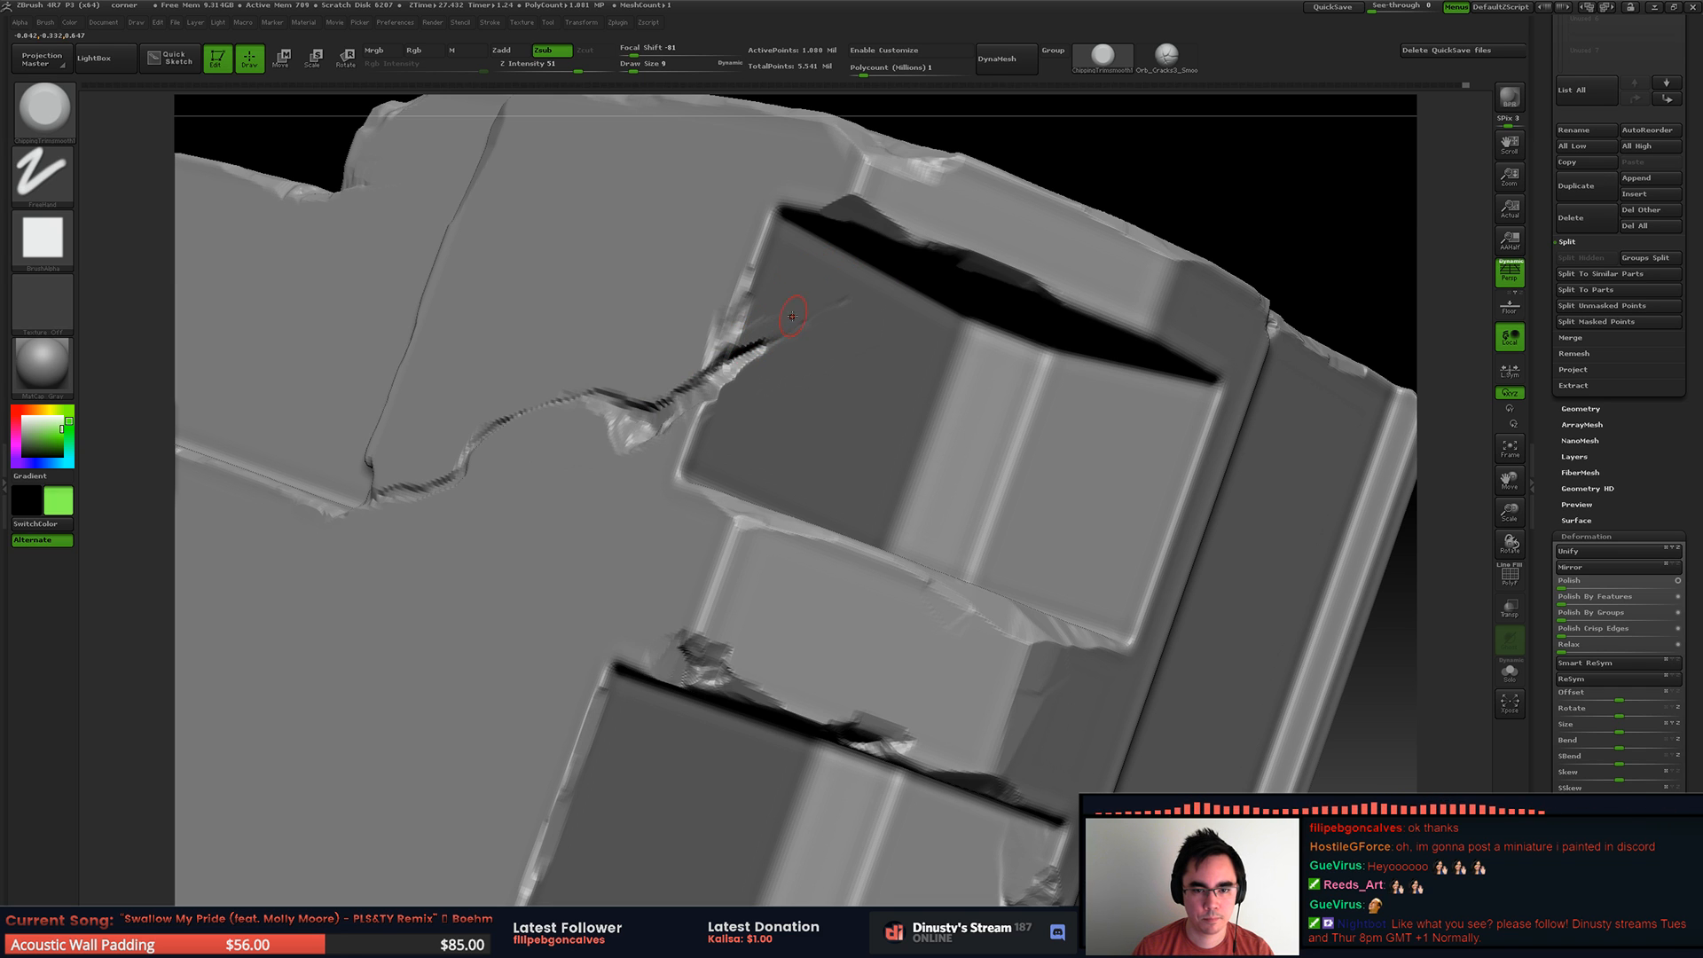
key("space")
mouse_move(873, 292)
left_mouse_down()
mouse_move(866, 313)
mouse_move(772, 347)
left_mouse_up()
key("space")
key("ctrl+z")
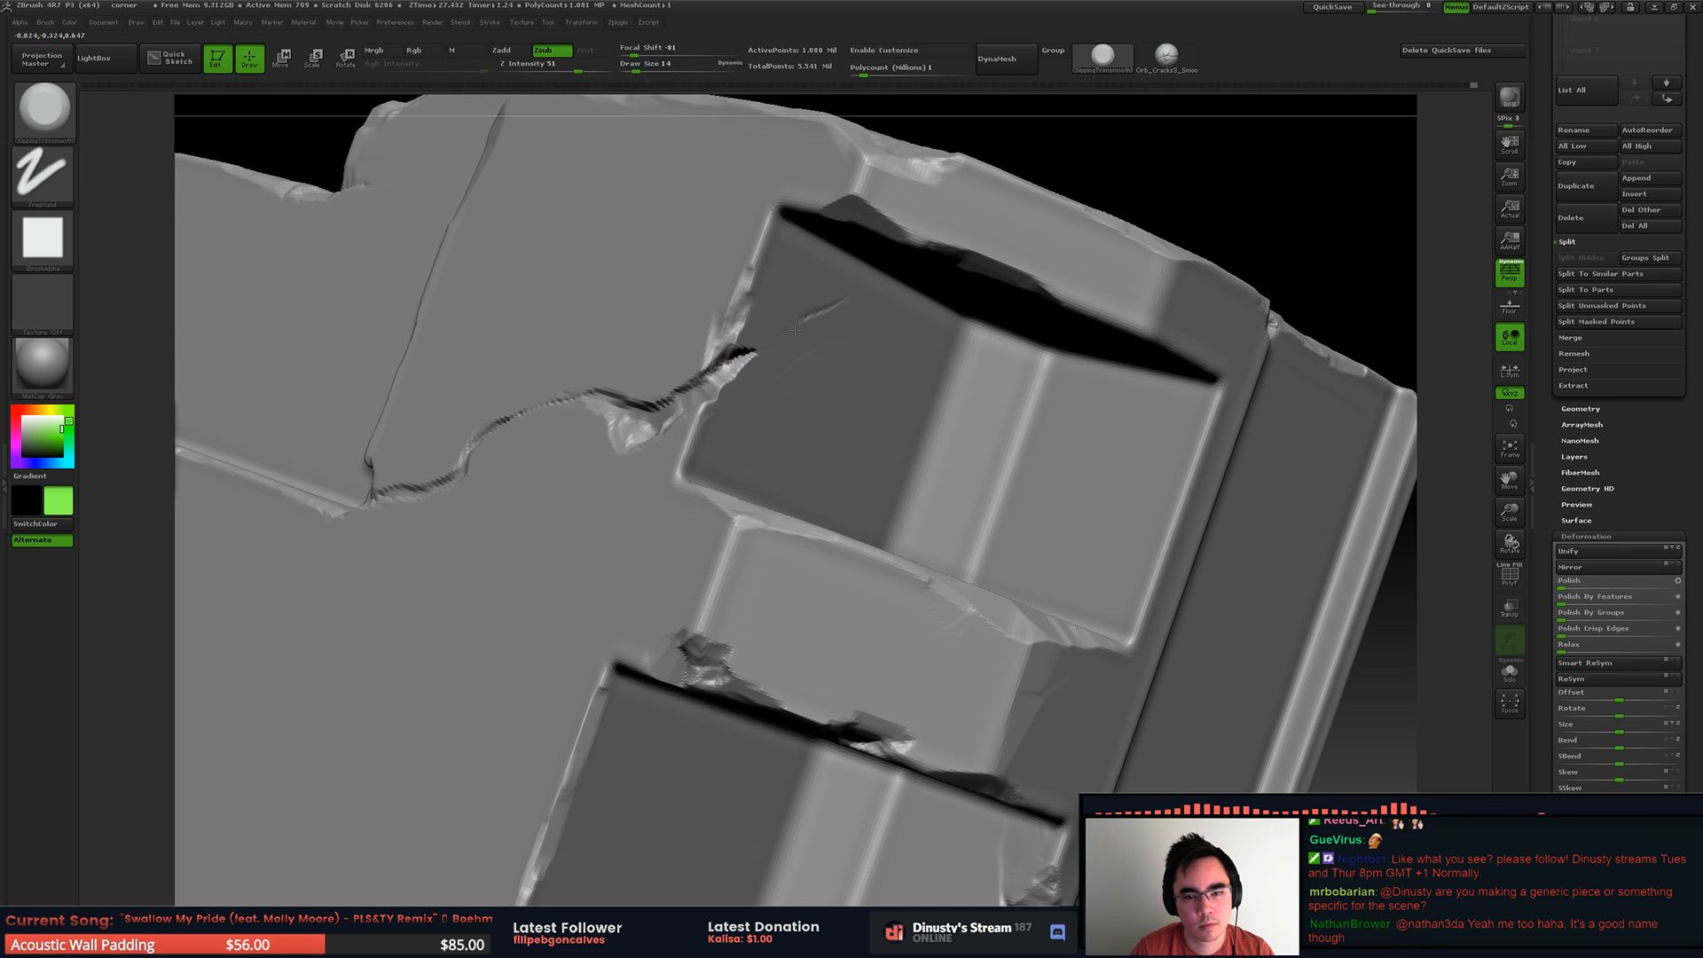
key("ctrl+z")
Step: Set the draw size to 31 and carve the crack diagonally into the recess's inner wall
key("space")
left_click_drag(848, 342, 851, 342)
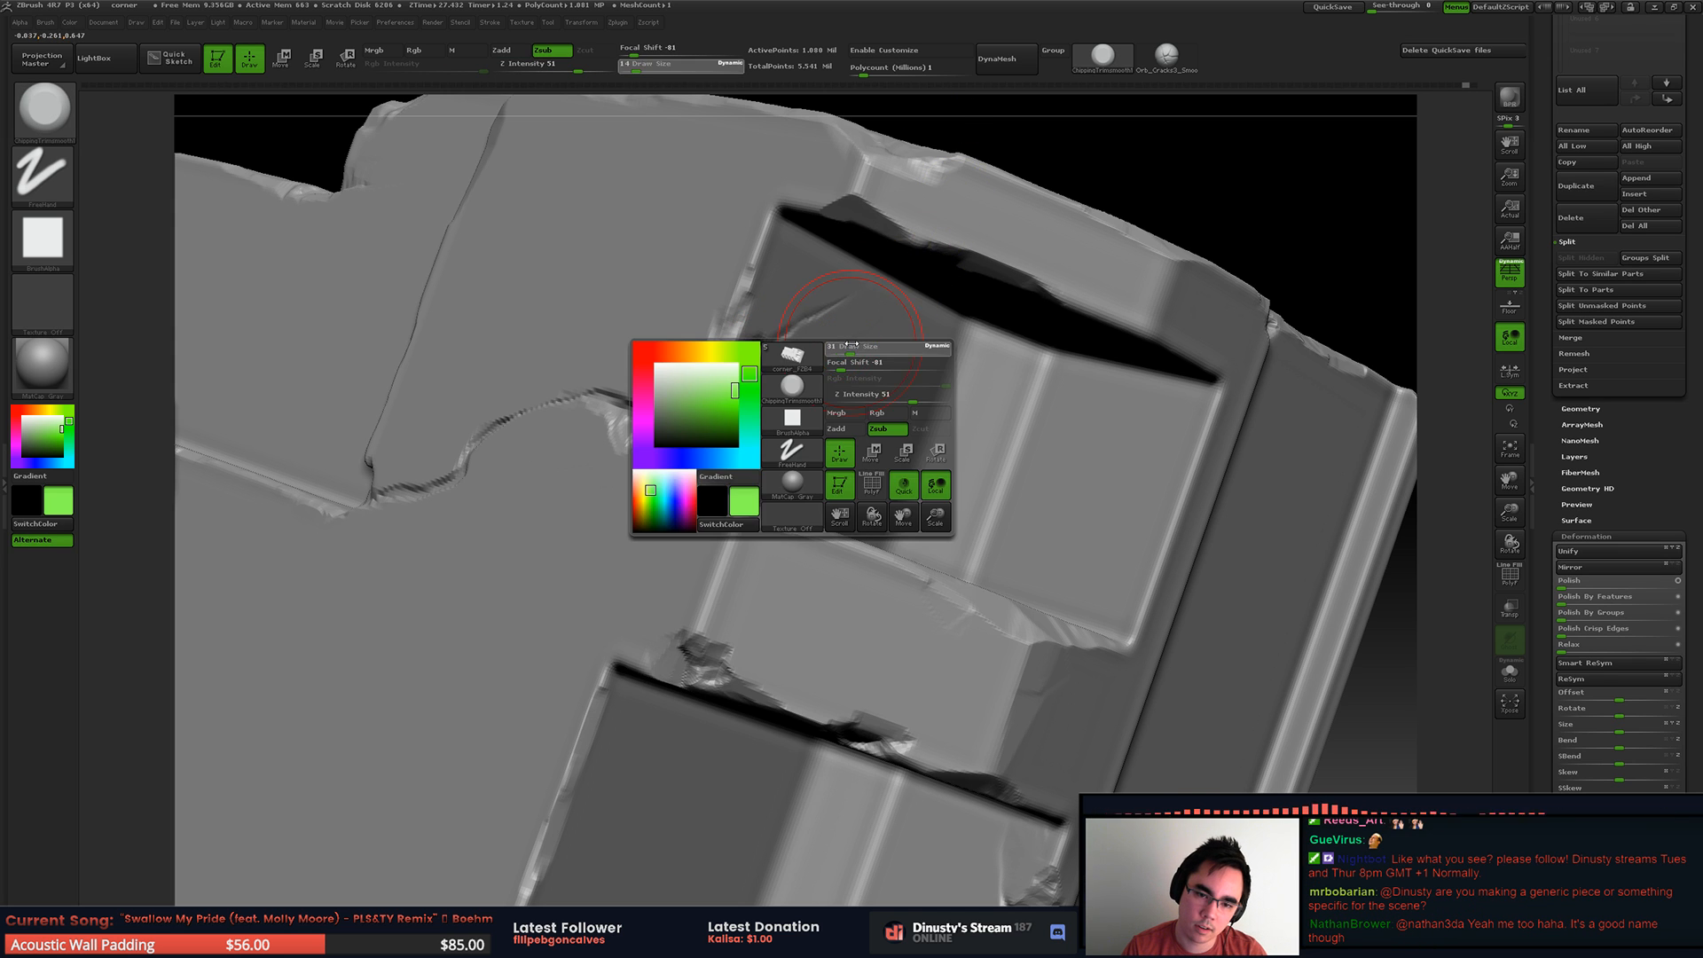
mouse_move(776, 365)
right_mouse_down("shift")
mouse_move(787, 342)
mouse_move(913, 369)
right_mouse_up("shift")
left_click_drag(896, 371, 851, 376, "shift")
key("shift")
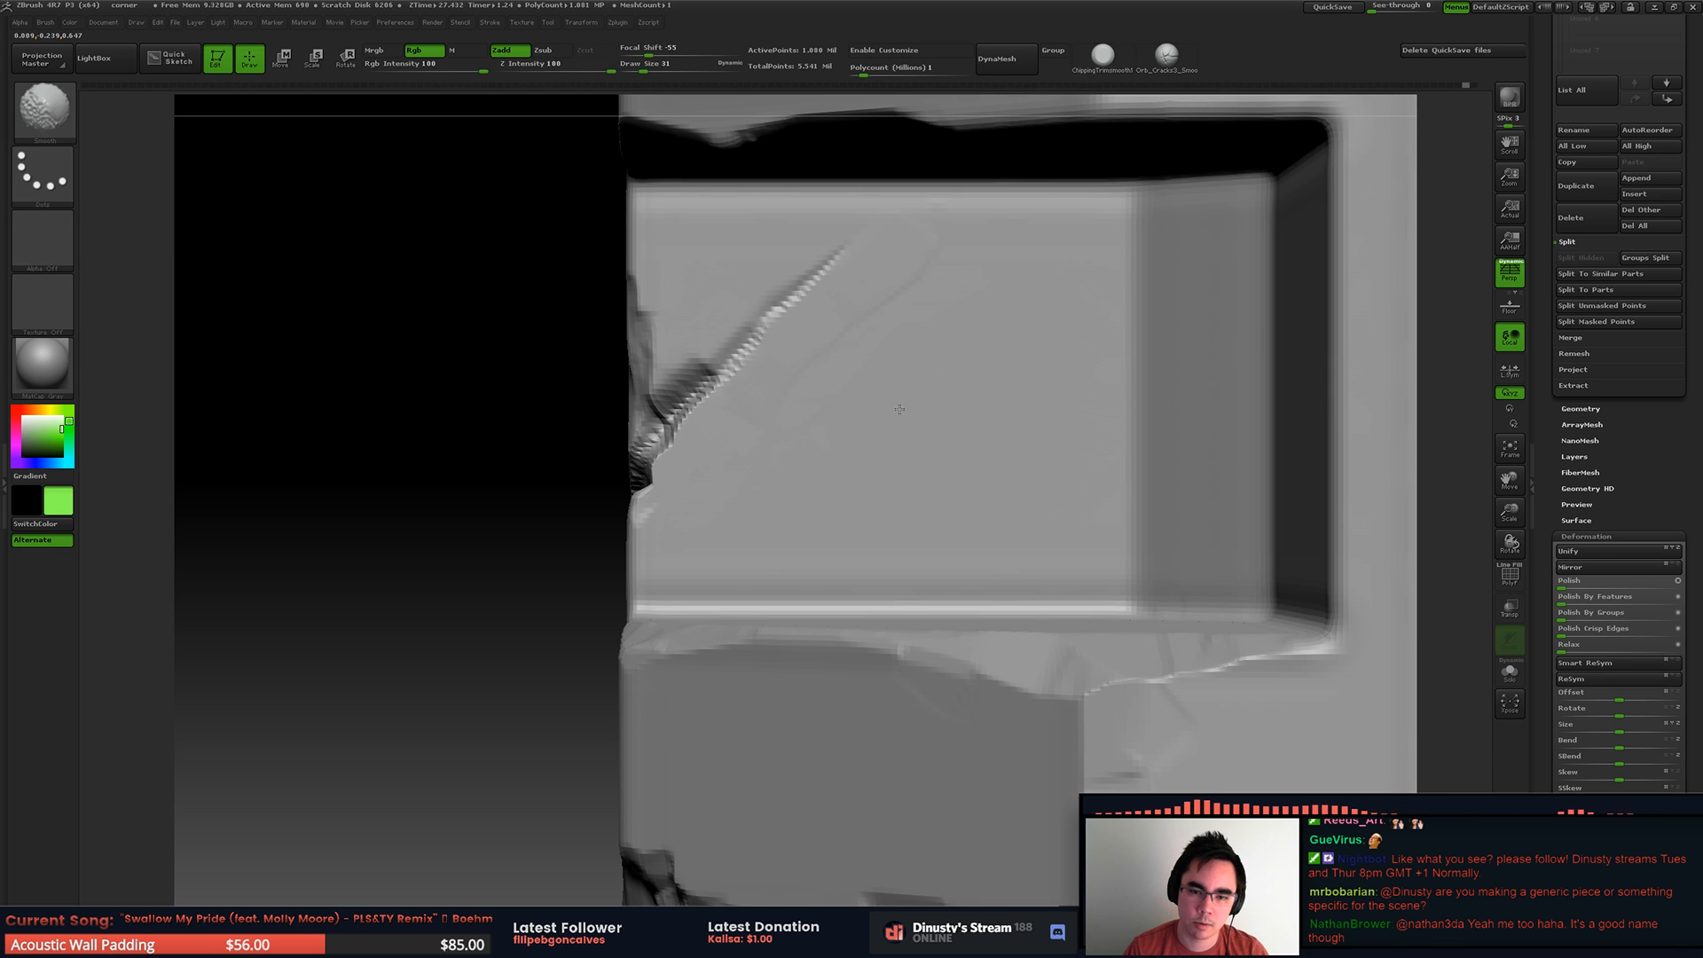
Step: Bend the straight crack on the recess wall into an irregular curve with the Move brush, reducing the brush size
key("b")
key("m")
key("v")
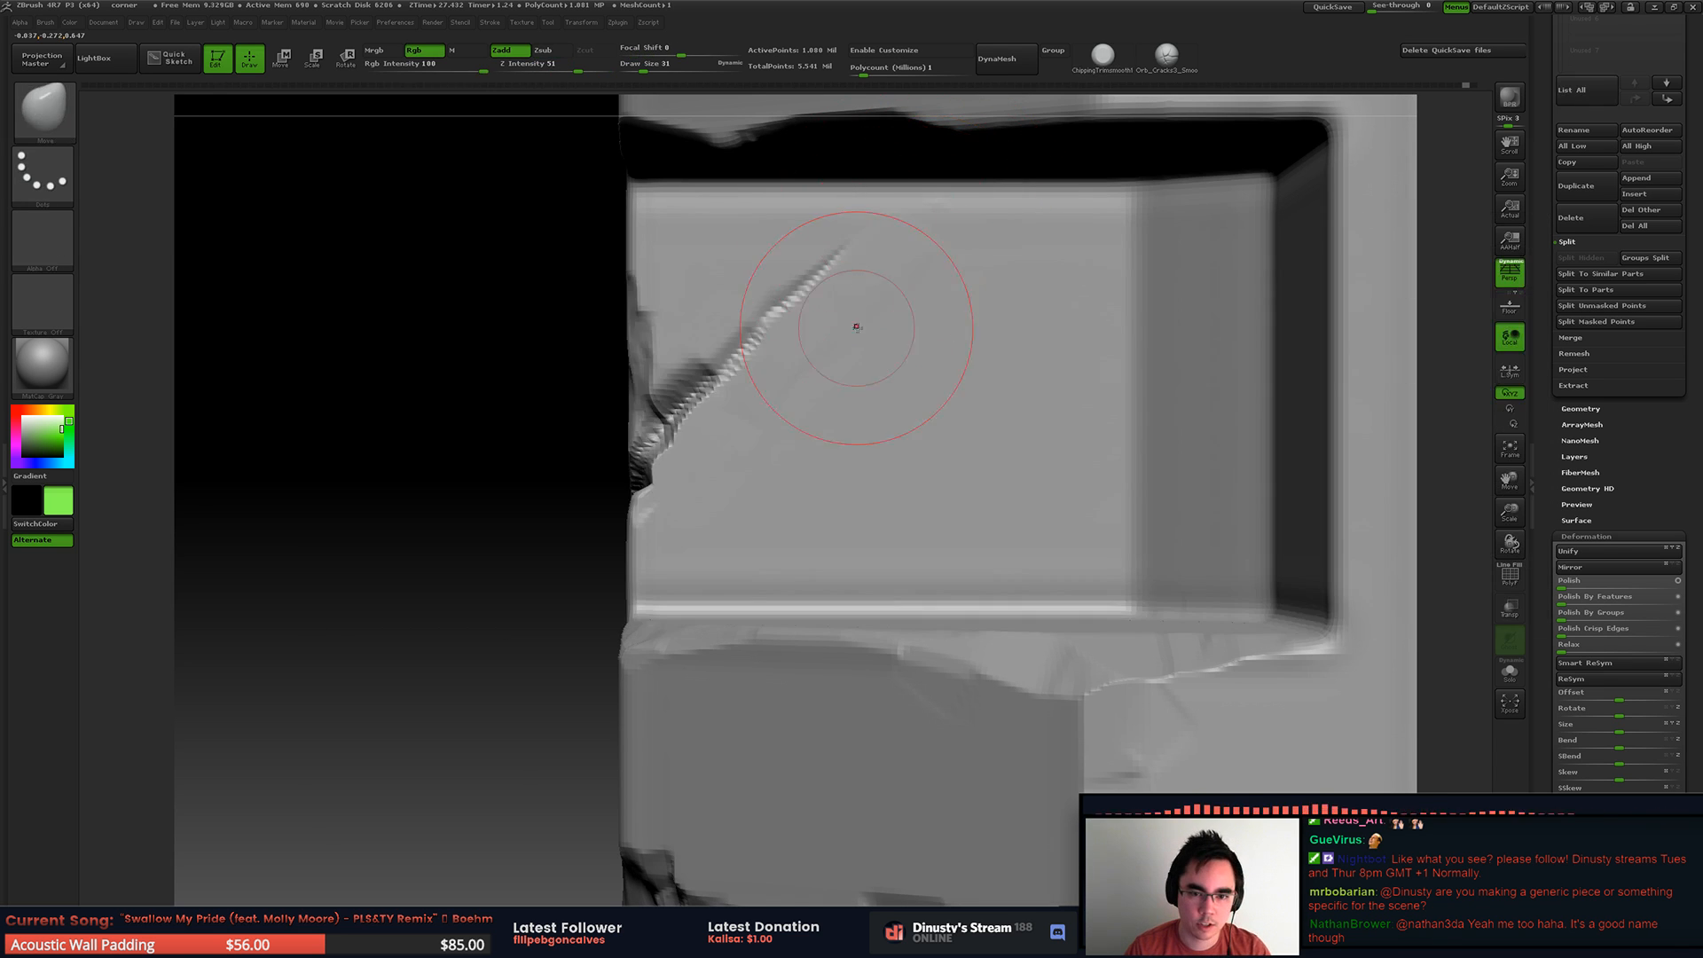
left_click_drag(752, 332, 771, 358)
left_click_drag(822, 286, 808, 276)
key("space")
left_click_drag(782, 400, 762, 400)
mouse_move(754, 366)
left_mouse_down()
mouse_move(715, 417)
mouse_move(686, 373)
left_mouse_up()
Step: Switch back to the chipping trim brush and trim away the thin far end of the recess wall's crack
key("b")
key("b")
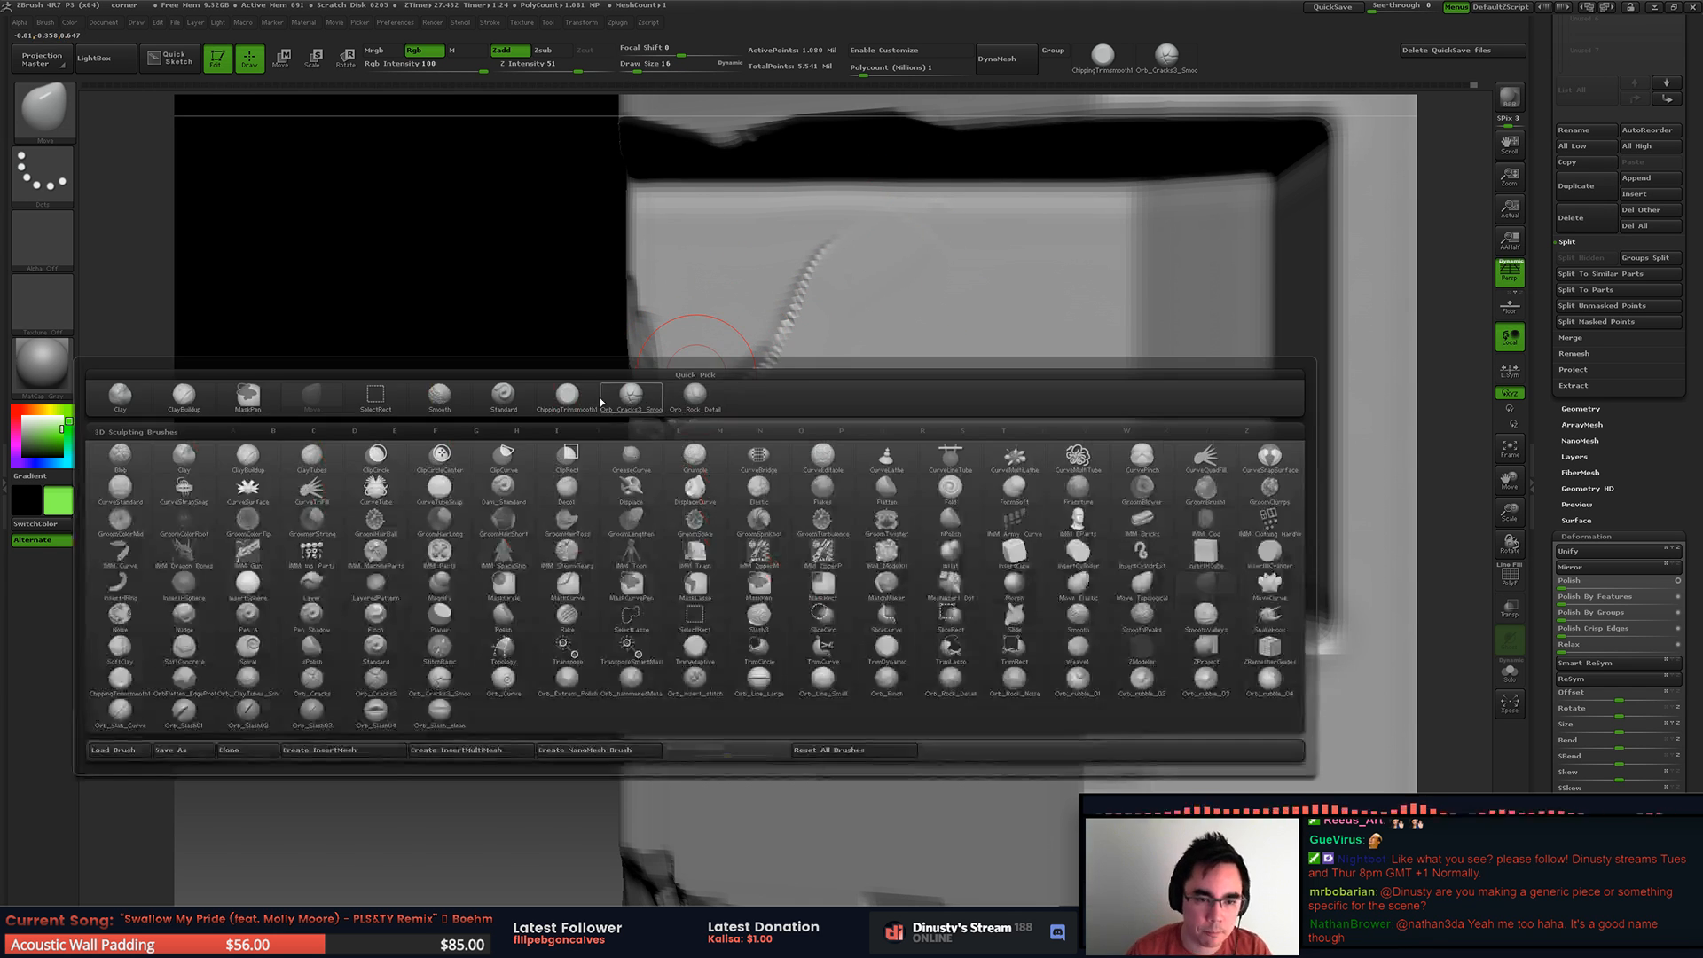
left_click(572, 396)
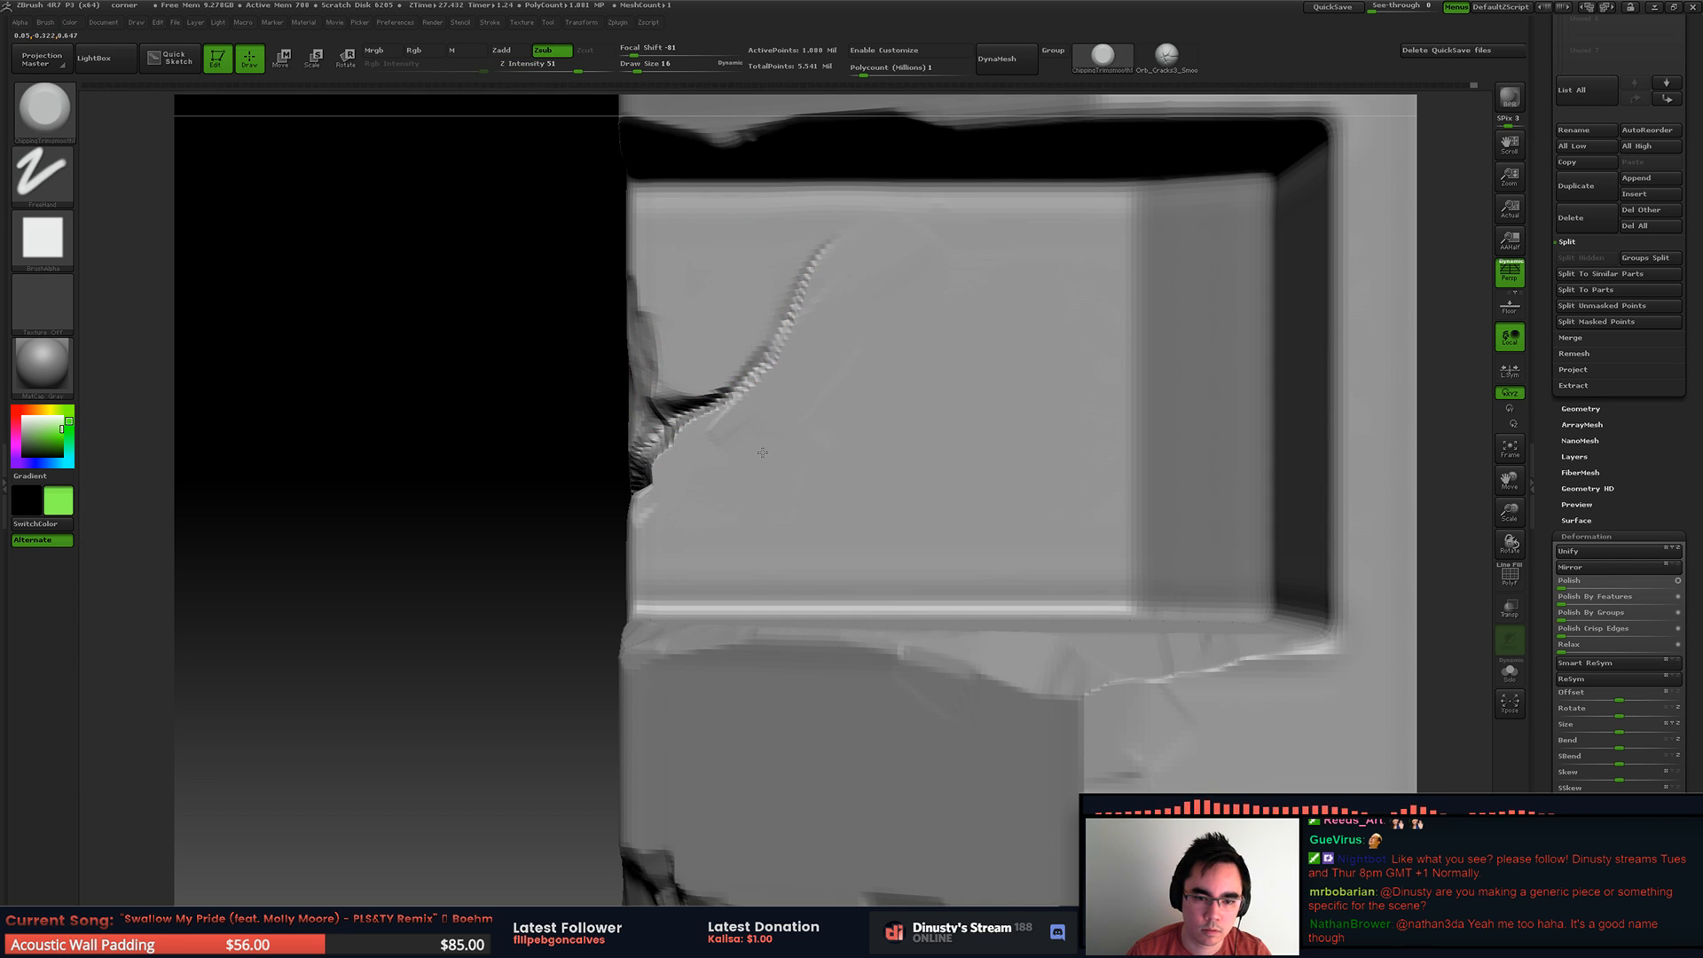
mouse_move(1048, 256)
right_mouse_down("ctrl")
mouse_move(783, 343)
mouse_move(1047, 297)
right_mouse_up("ctrl")
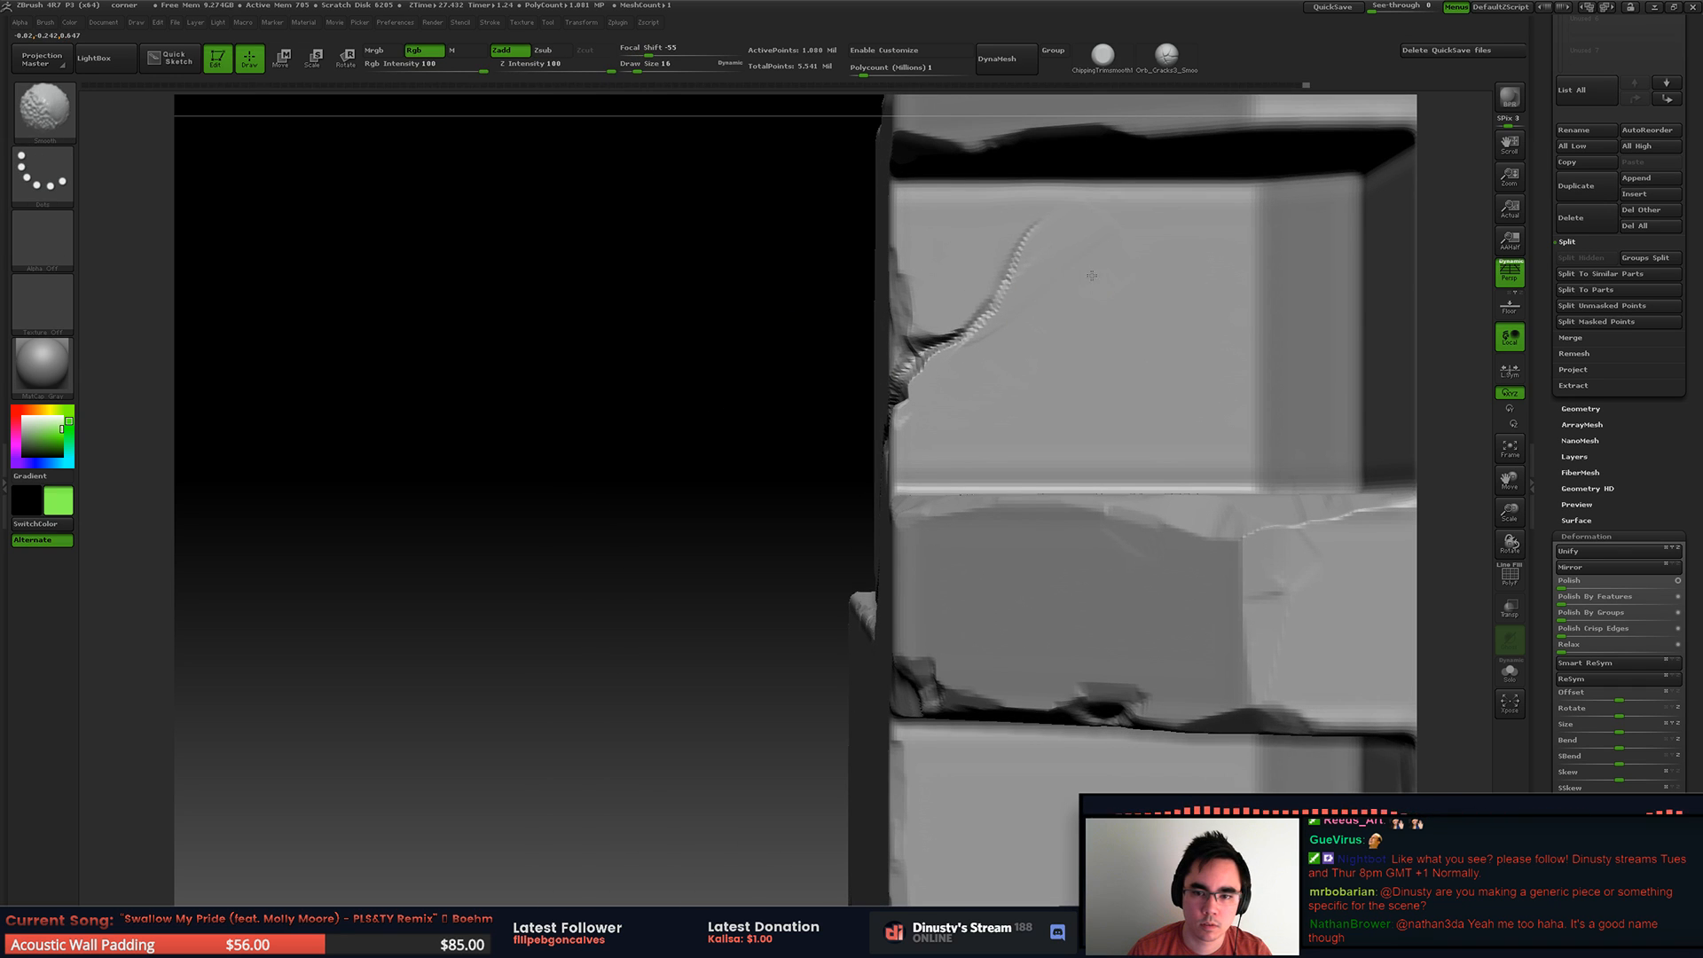
key("space")
left_click_drag(1136, 273, 1134, 267)
key("space")
key("ctrl+z")
right_click_drag(1080, 247, 1052, 258, "ctrl")
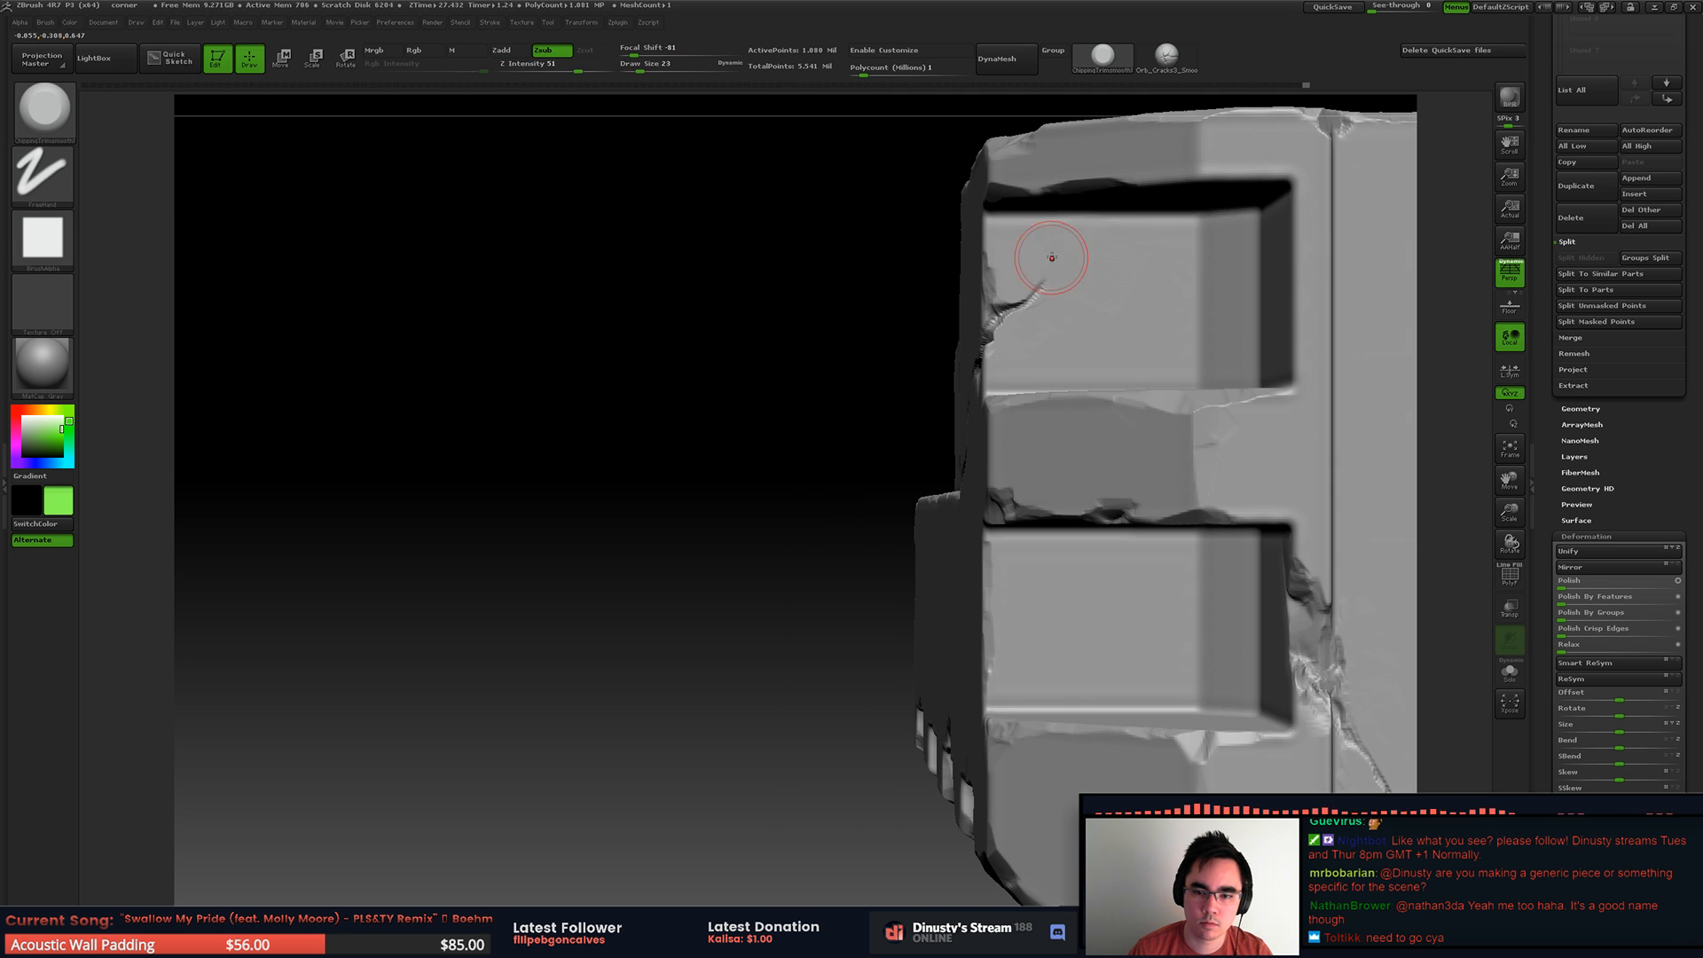
Step: Resize the trim brush and flatten the upper recess's inner wall, cutting its crack back to a short notch at the edge
key("space")
left_click_drag(1084, 296, 1089, 295)
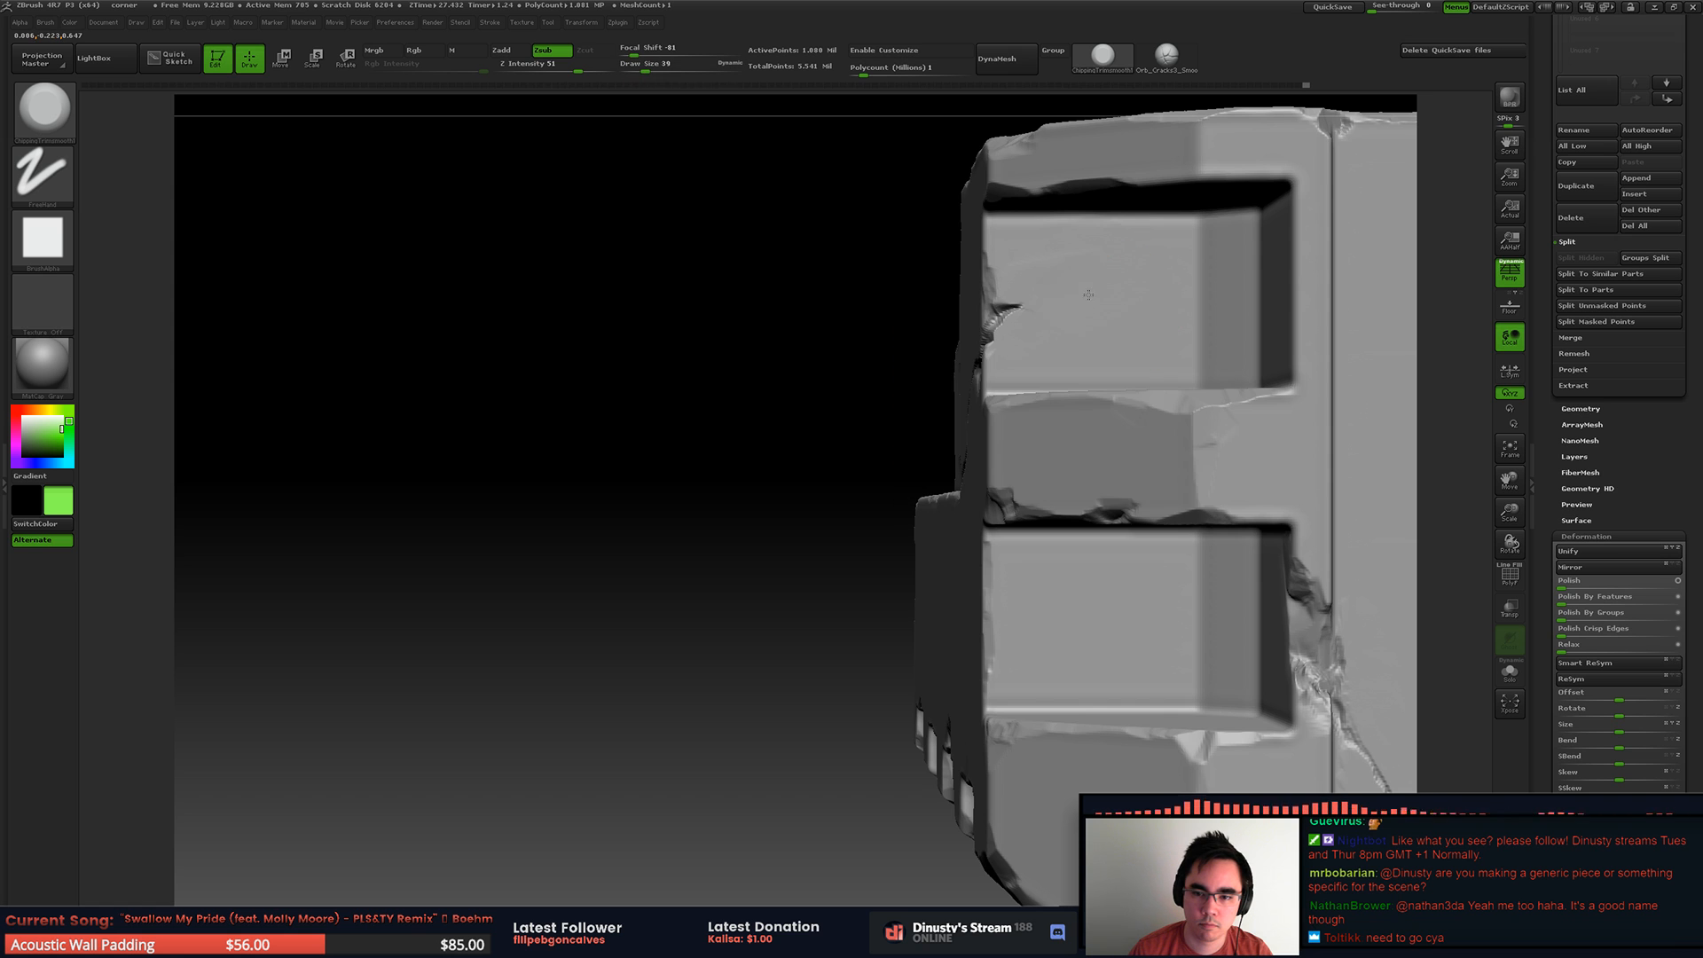
right_click_drag(1120, 251, 1162, 253)
mouse_move(1162, 253)
right_mouse_down("ctrl")
mouse_move(1149, 222)
mouse_move(1096, 232)
mouse_move(1144, 244)
right_mouse_up("ctrl")
mouse_move(1145, 244)
right_mouse_down("ctrl")
mouse_move(1142, 295)
mouse_move(1169, 266)
right_mouse_up("ctrl")
Step: Paint a mask below the diagonal crack from the groove corner to the upper recess, undoing the last mask stroke
left_click_drag(1037, 329, 1042, 366, "shift")
right_click_drag(1020, 364, 1010, 306, "ctrl")
mouse_move(1009, 306)
right_mouse_down()
mouse_move(896, 411)
mouse_move(892, 363)
right_mouse_up()
mouse_move(892, 363)
right_mouse_down()
mouse_move(887, 384)
mouse_move(913, 343)
mouse_move(820, 346)
right_mouse_up()
mouse_move(820, 345)
right_mouse_down()
mouse_move(866, 315)
mouse_move(867, 384)
mouse_move(731, 396)
mouse_move(1083, 361)
mouse_move(828, 369)
right_mouse_up()
mouse_move(838, 470)
left_mouse_down("ctrl")
mouse_move(741, 477)
mouse_move(980, 371)
mouse_move(1029, 304)
left_mouse_up("ctrl")
right_click_drag(1051, 304, 931, 345)
left_click_drag(931, 344, 912, 359, "ctrl")
key("ctrl+z")
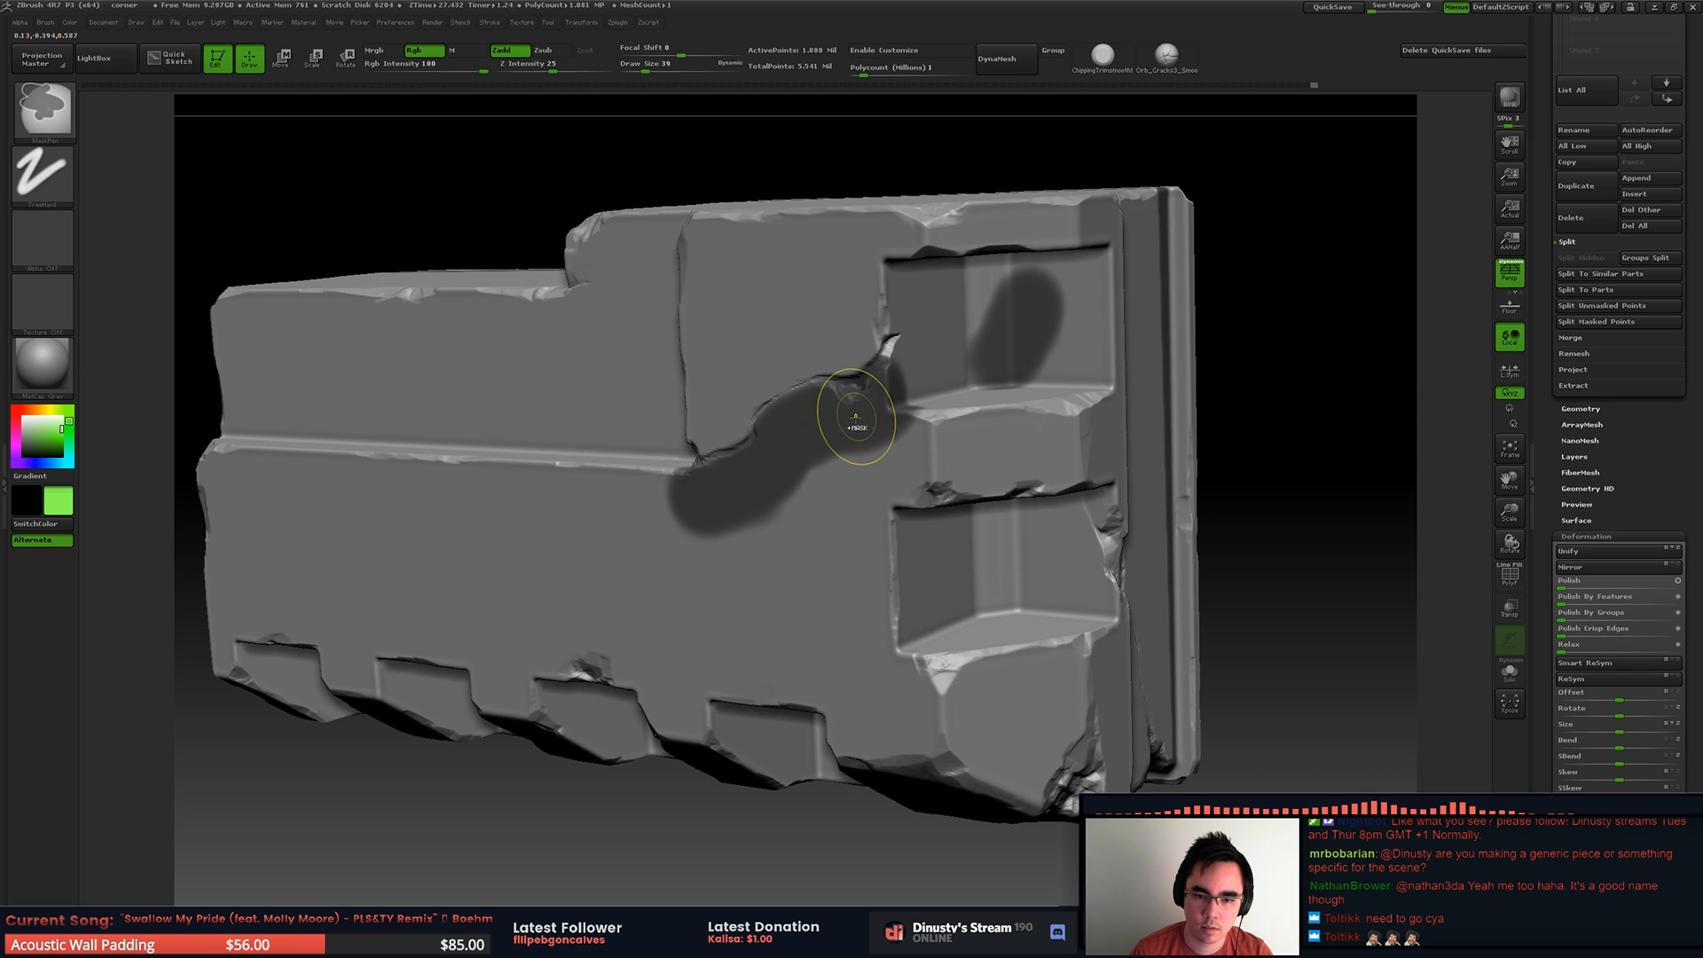
Step: Finish the mask at the crack's end inside the upper recess and invert it
left_click_drag(917, 331, 922, 303, "ctrl")
right_click_drag(890, 343, 924, 298, "shift")
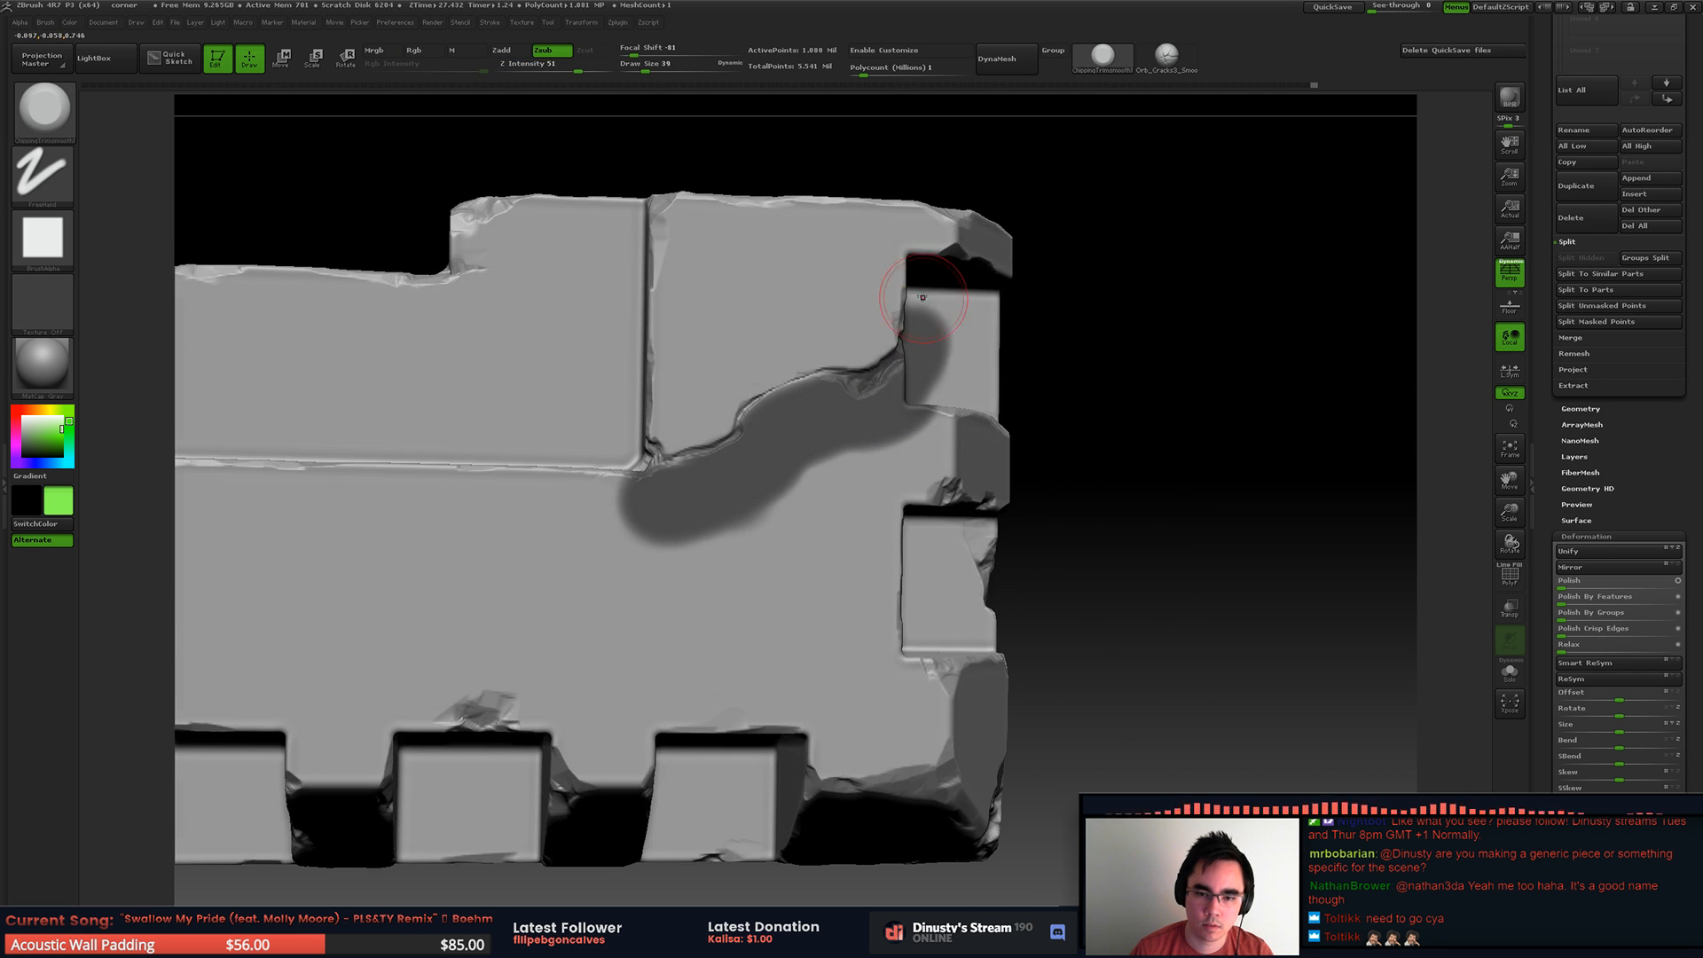
key("ctrl")
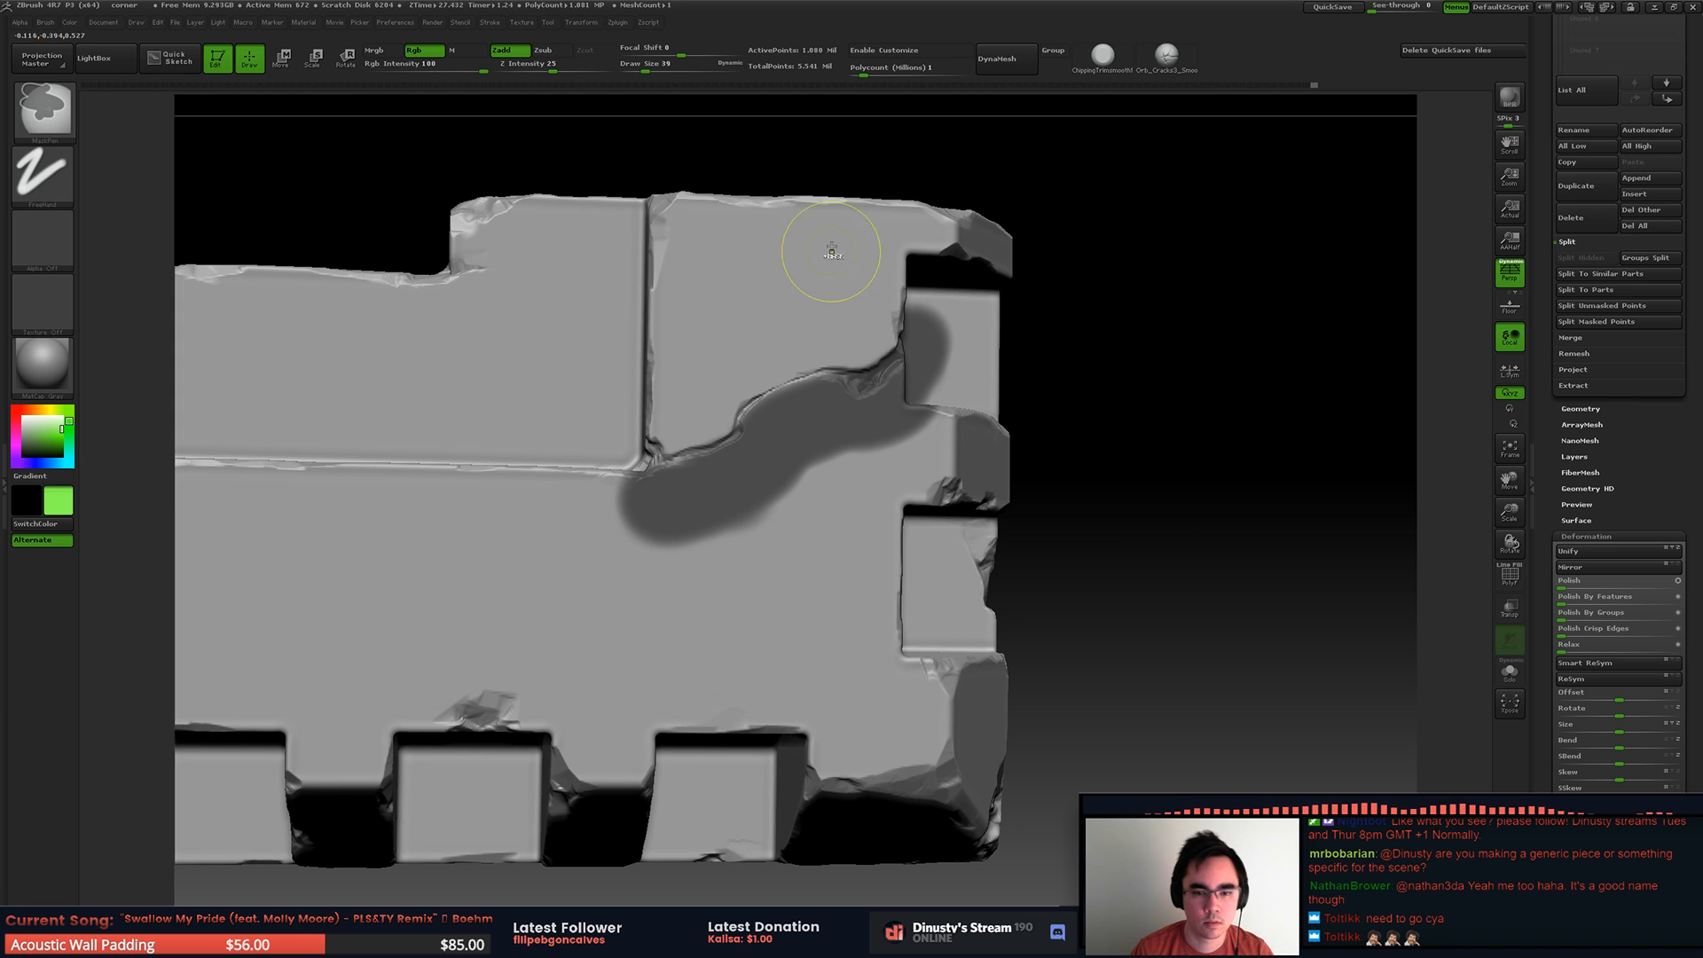
left_click(1100, 311, "ctrl")
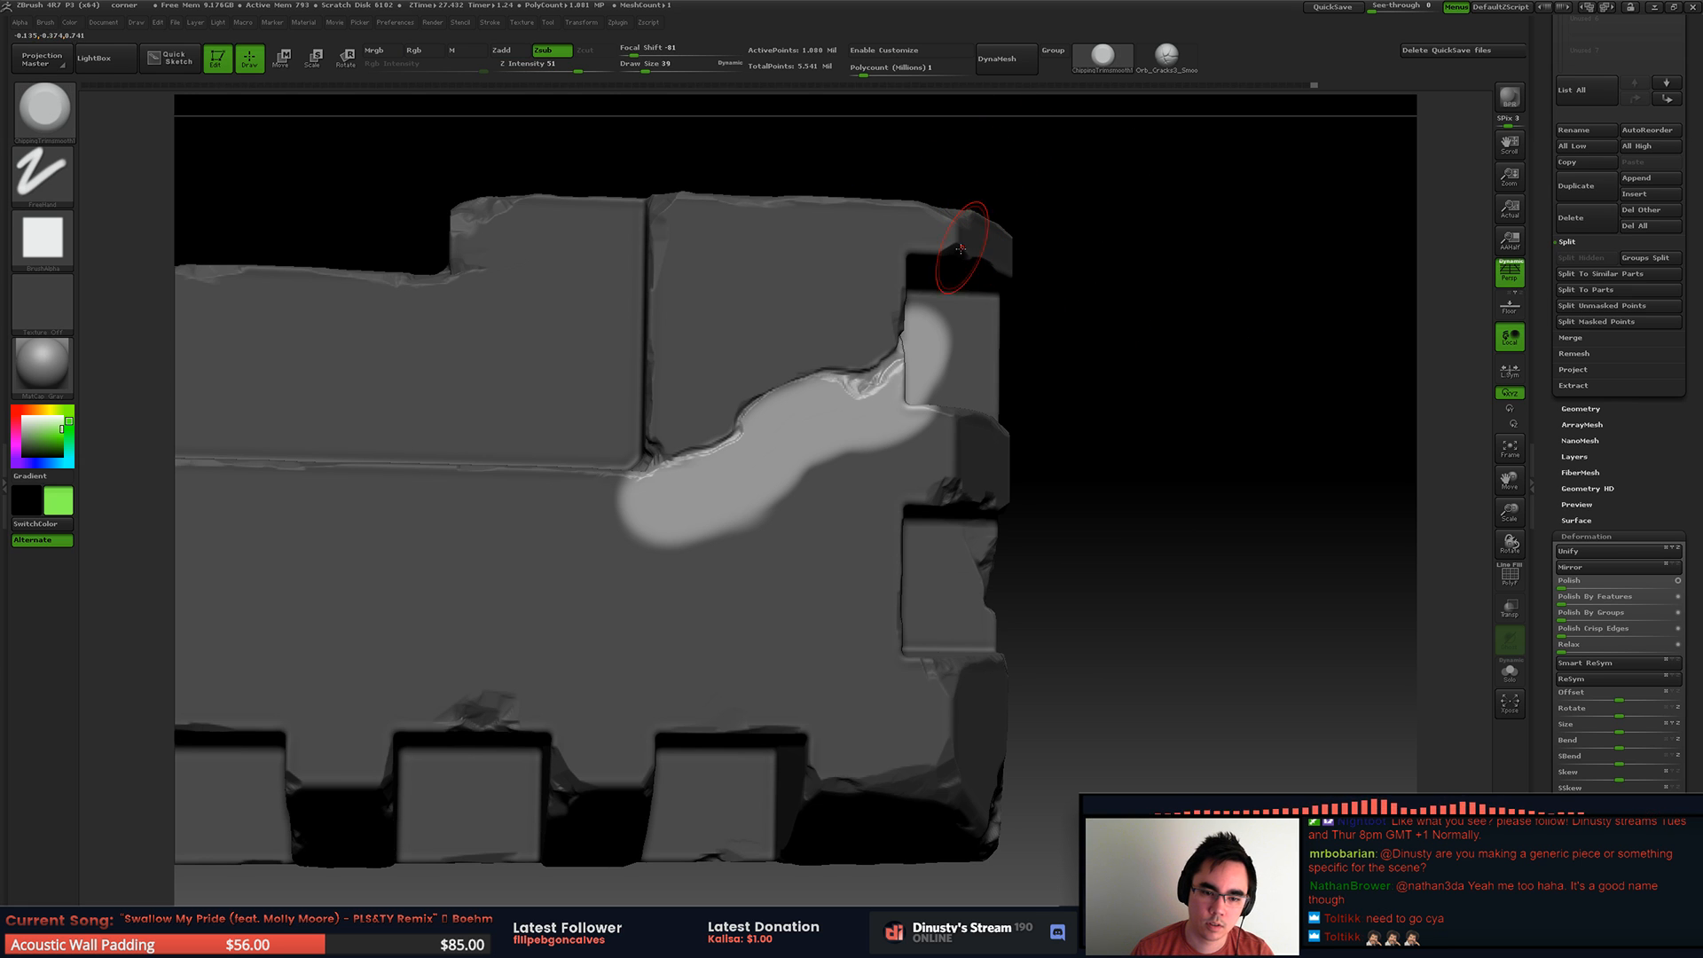
Step: Set the draw size to 112 and feather the mask's edges below the crack, undoing the first stroke
key("space")
key("ctrl")
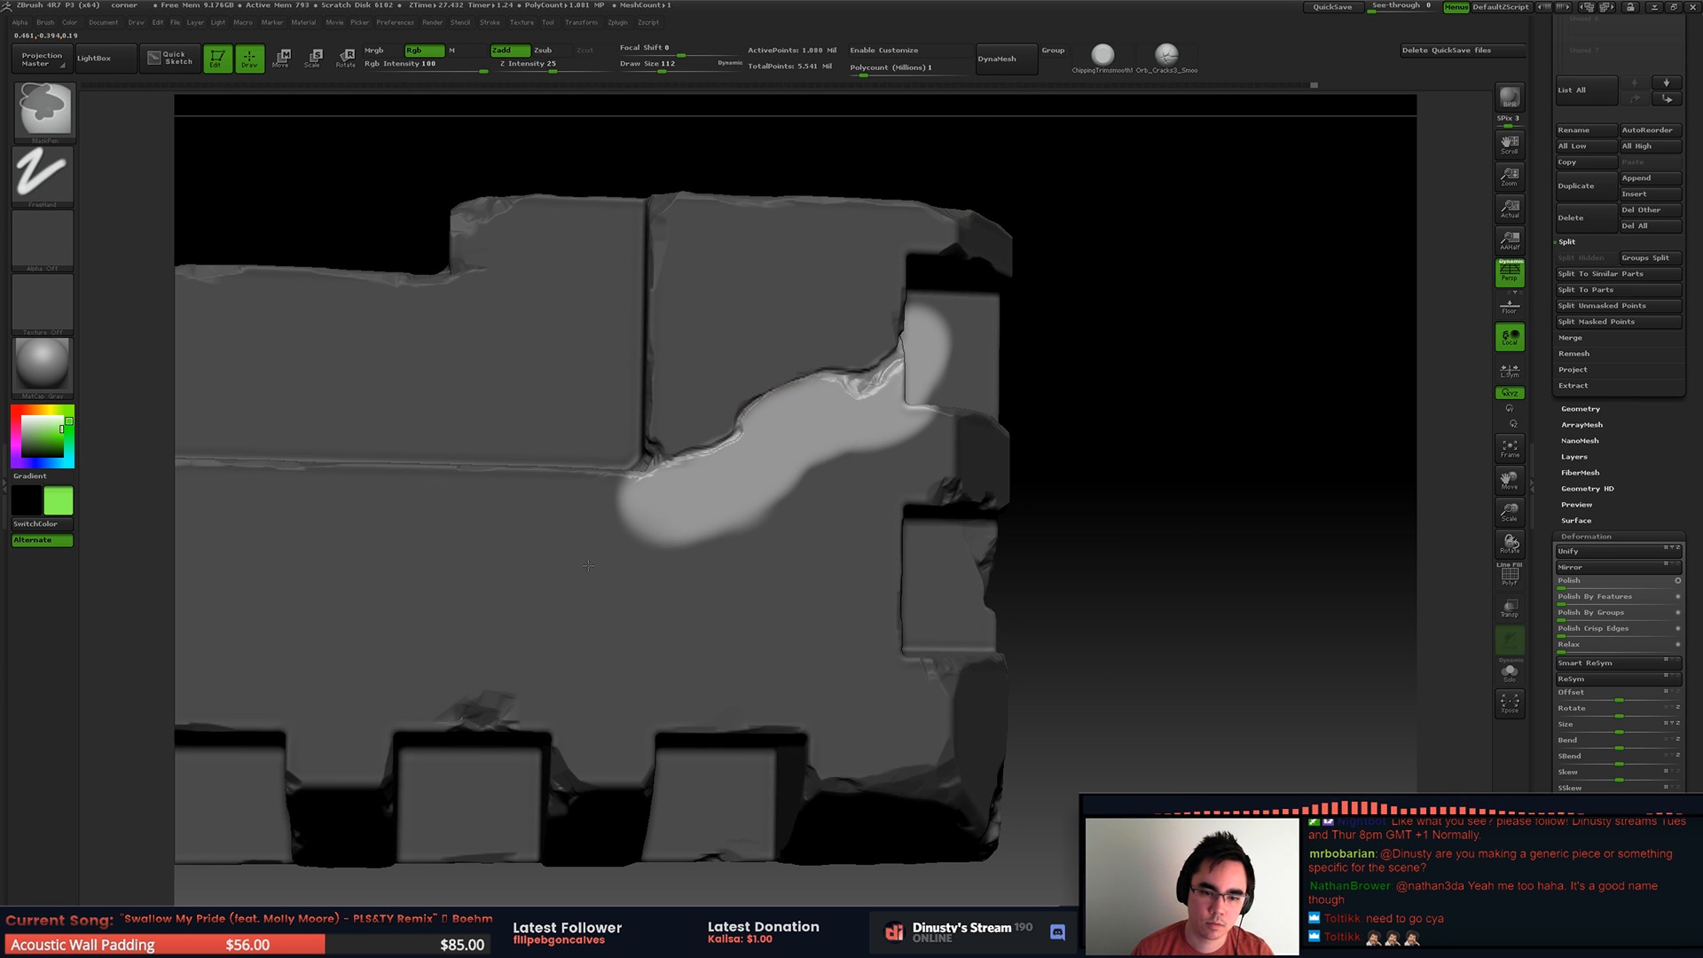
mouse_move(676, 585)
left_mouse_down("ctrl")
mouse_move(535, 517)
mouse_move(619, 563)
mouse_move(578, 453)
left_mouse_up("ctrl")
mouse_move(579, 442)
left_mouse_down("ctrl")
mouse_move(657, 603)
mouse_move(772, 559)
mouse_move(817, 597)
mouse_move(868, 504)
left_mouse_up("ctrl")
key("ctrl+z")
mouse_move(699, 630)
left_mouse_down("ctrl")
mouse_move(1114, 460)
mouse_move(851, 541)
mouse_move(1037, 444)
left_mouse_up("ctrl")
right_click_drag(976, 483, 887, 494)
mouse_move(1011, 425)
left_mouse_down("ctrl")
mouse_move(971, 337)
mouse_move(985, 417)
left_mouse_up("ctrl")
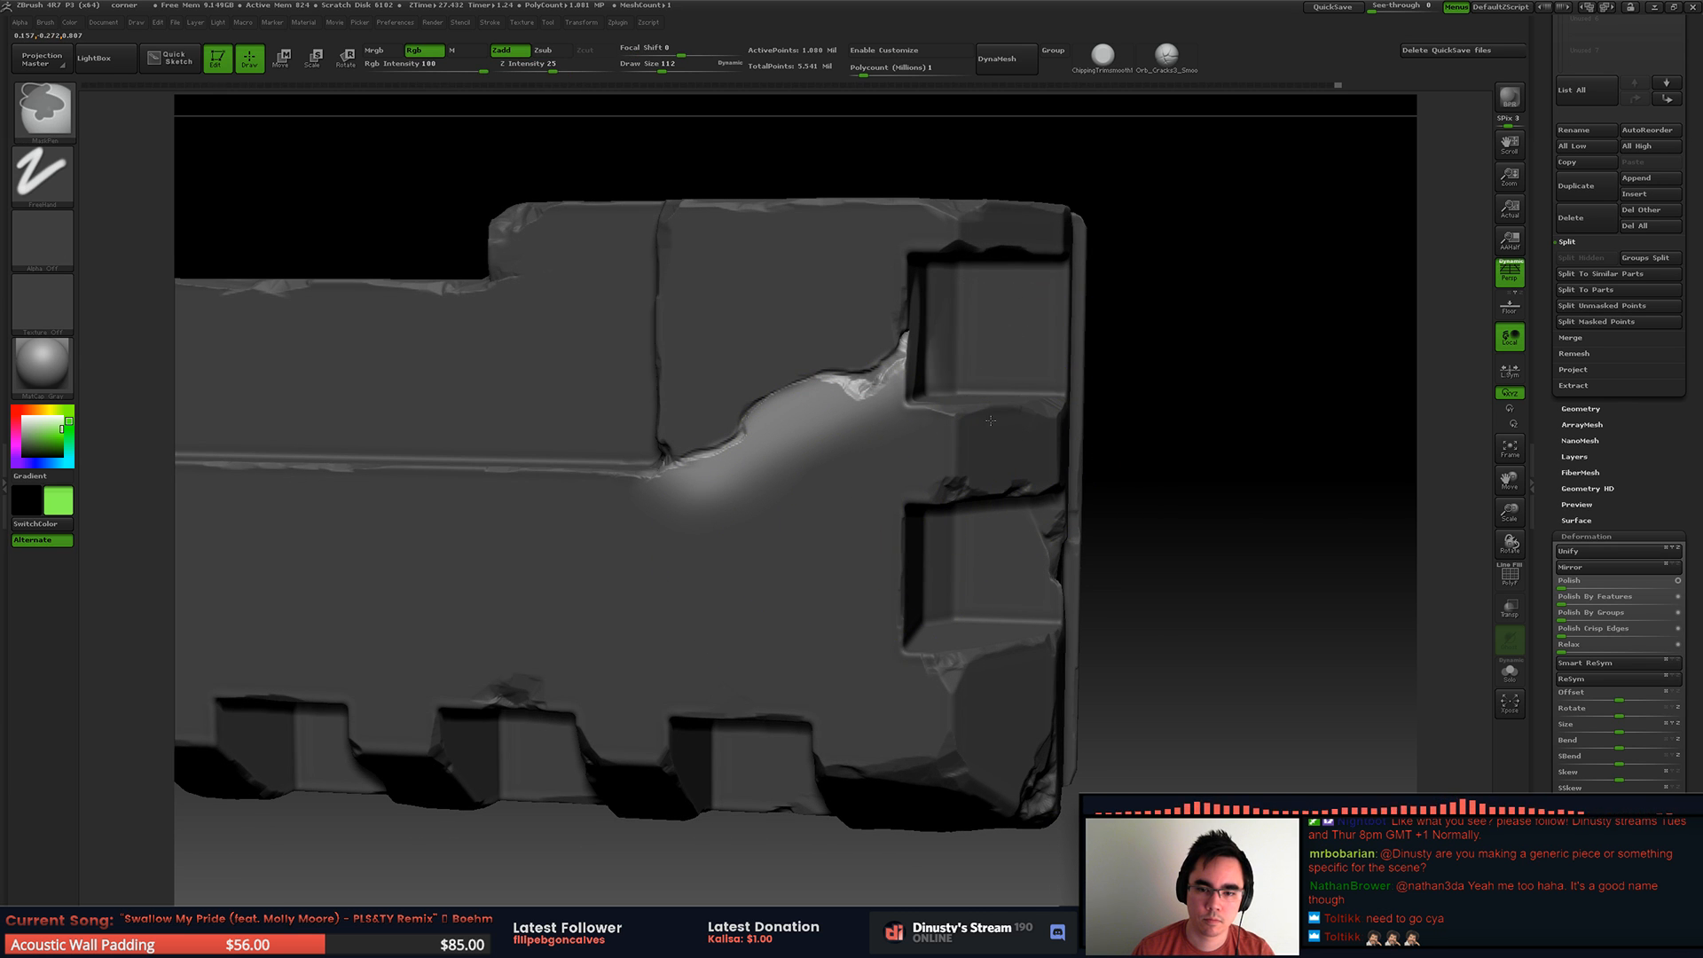
right_click_drag(1011, 342, 1069, 355)
mouse_move(781, 737)
right_mouse_down()
mouse_move(742, 469)
mouse_move(798, 483)
mouse_move(767, 434)
mouse_move(722, 508)
right_mouse_up()
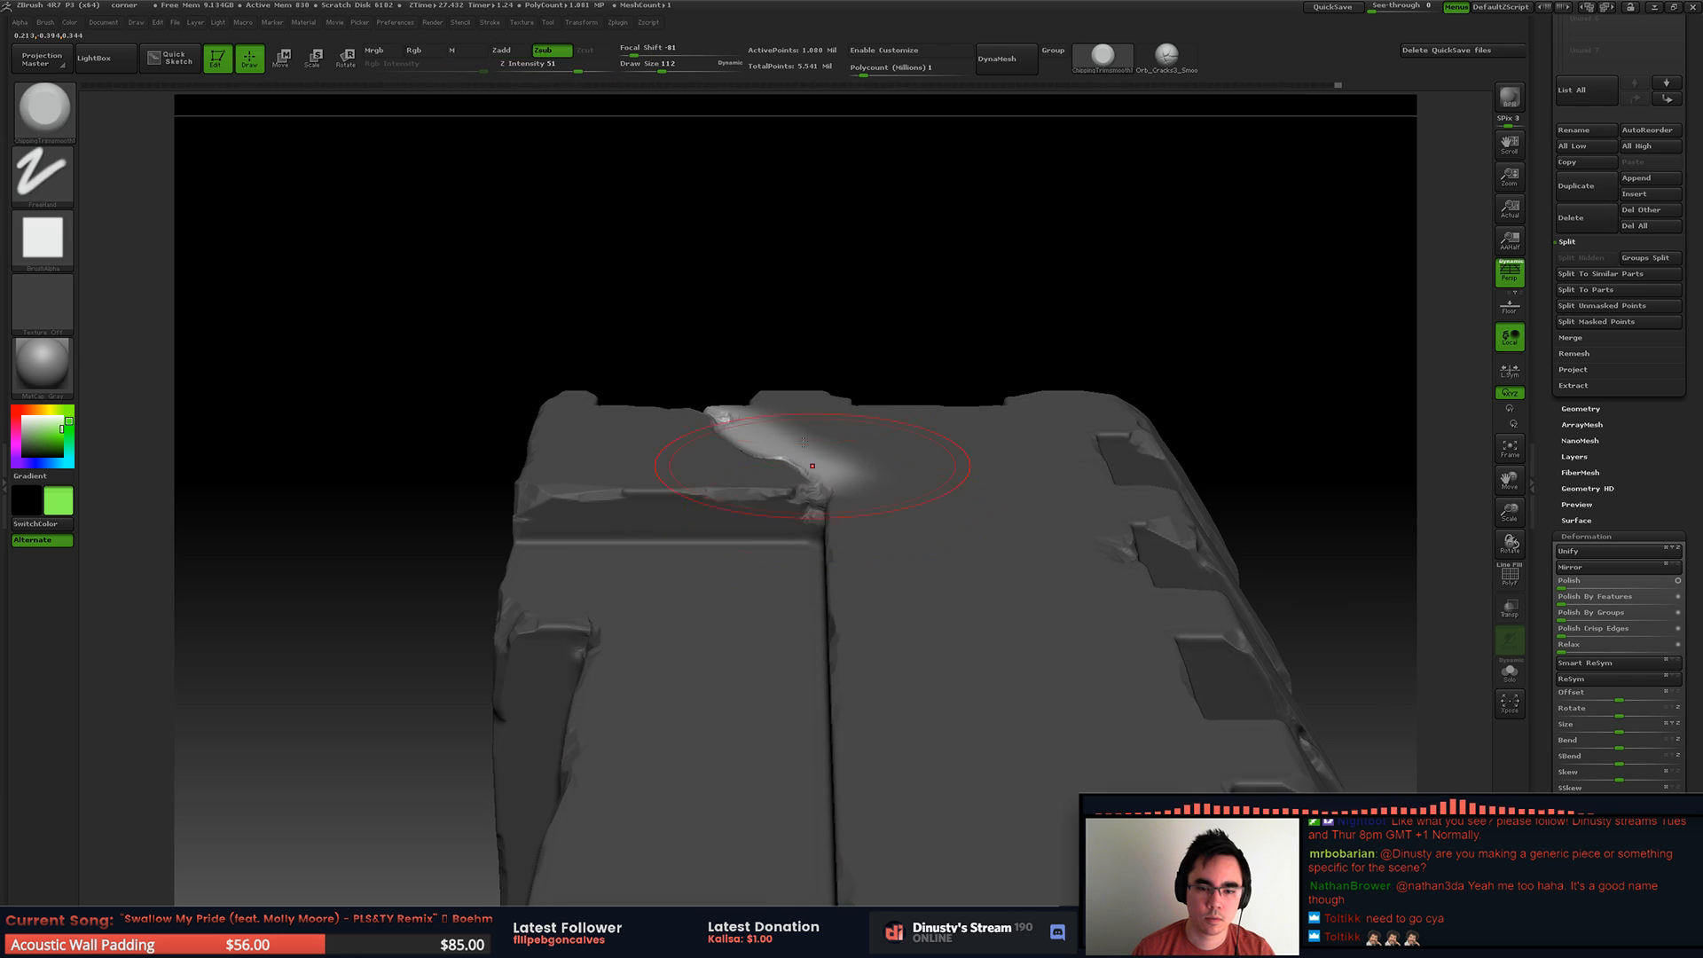
Step: Try to move the unmasked area beside the crack outward with a vertical Transpose line, and undo the move
key("w")
left_click_drag(777, 448, 799, 330)
right_click_drag(831, 331, 829, 297, "shift")
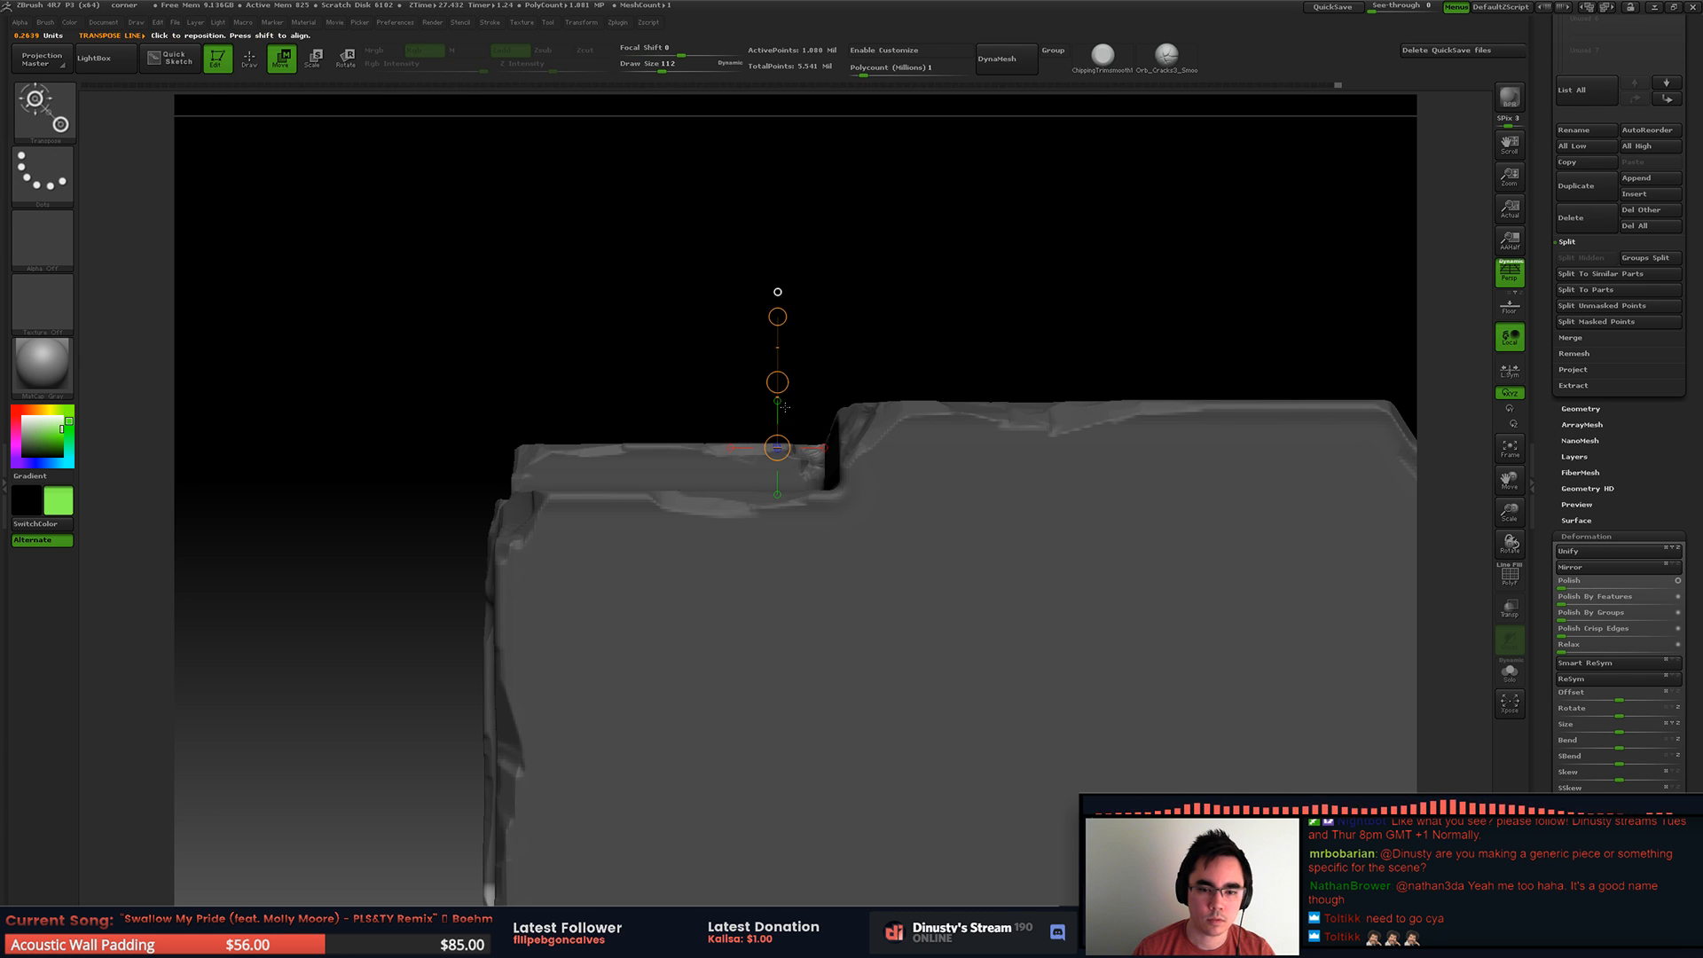
left_click_drag(753, 449, 753, 330, "shift")
right_click_drag(807, 321, 922, 448, "ctrl")
left_click_drag(773, 308, 776, 280)
key("ctrl+z")
Step: Redraw the Transpose line along the face beside the crack and retry moving the unmasked area, undoing the attempts
right_click_drag(961, 390, 940, 528, "alt")
left_click_drag(915, 533, 614, 410)
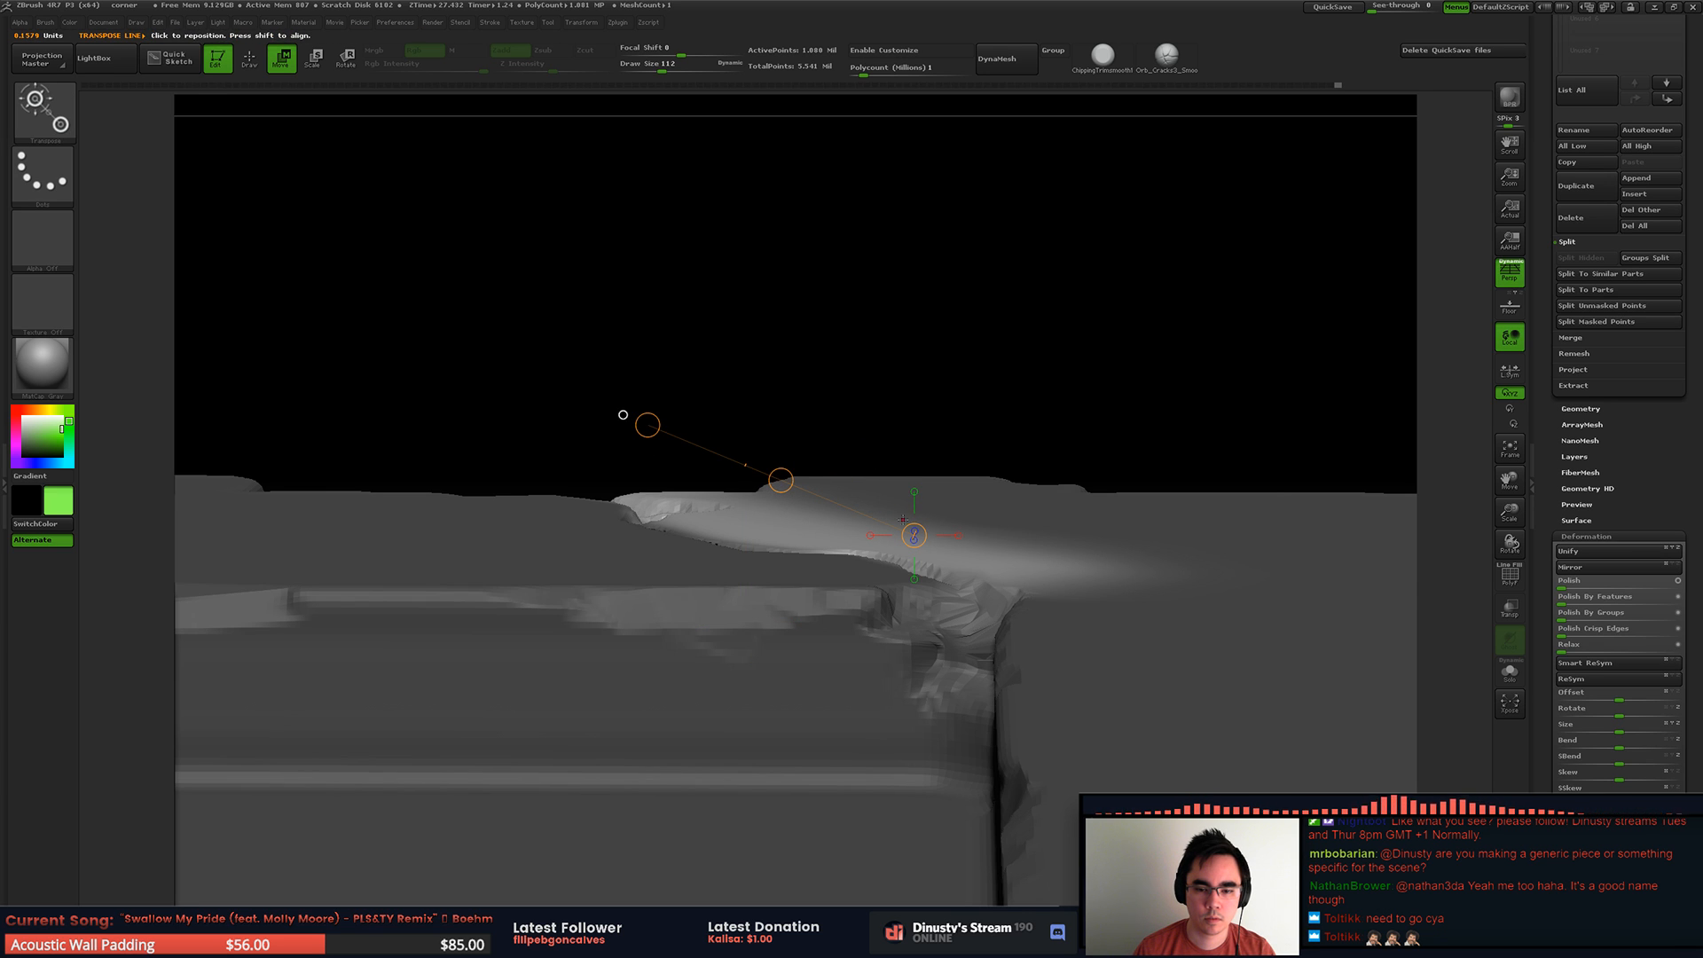
left_click_drag(935, 388, 950, 420, "ctrl")
key("ctrl+z")
mouse_move(836, 540)
right_mouse_down()
mouse_move(844, 468)
mouse_move(874, 457)
right_mouse_up()
left_click_drag(898, 503, 615, 500, "shift")
left_click_drag(759, 511, 790, 490)
left_click_drag(649, 474, 649, 472)
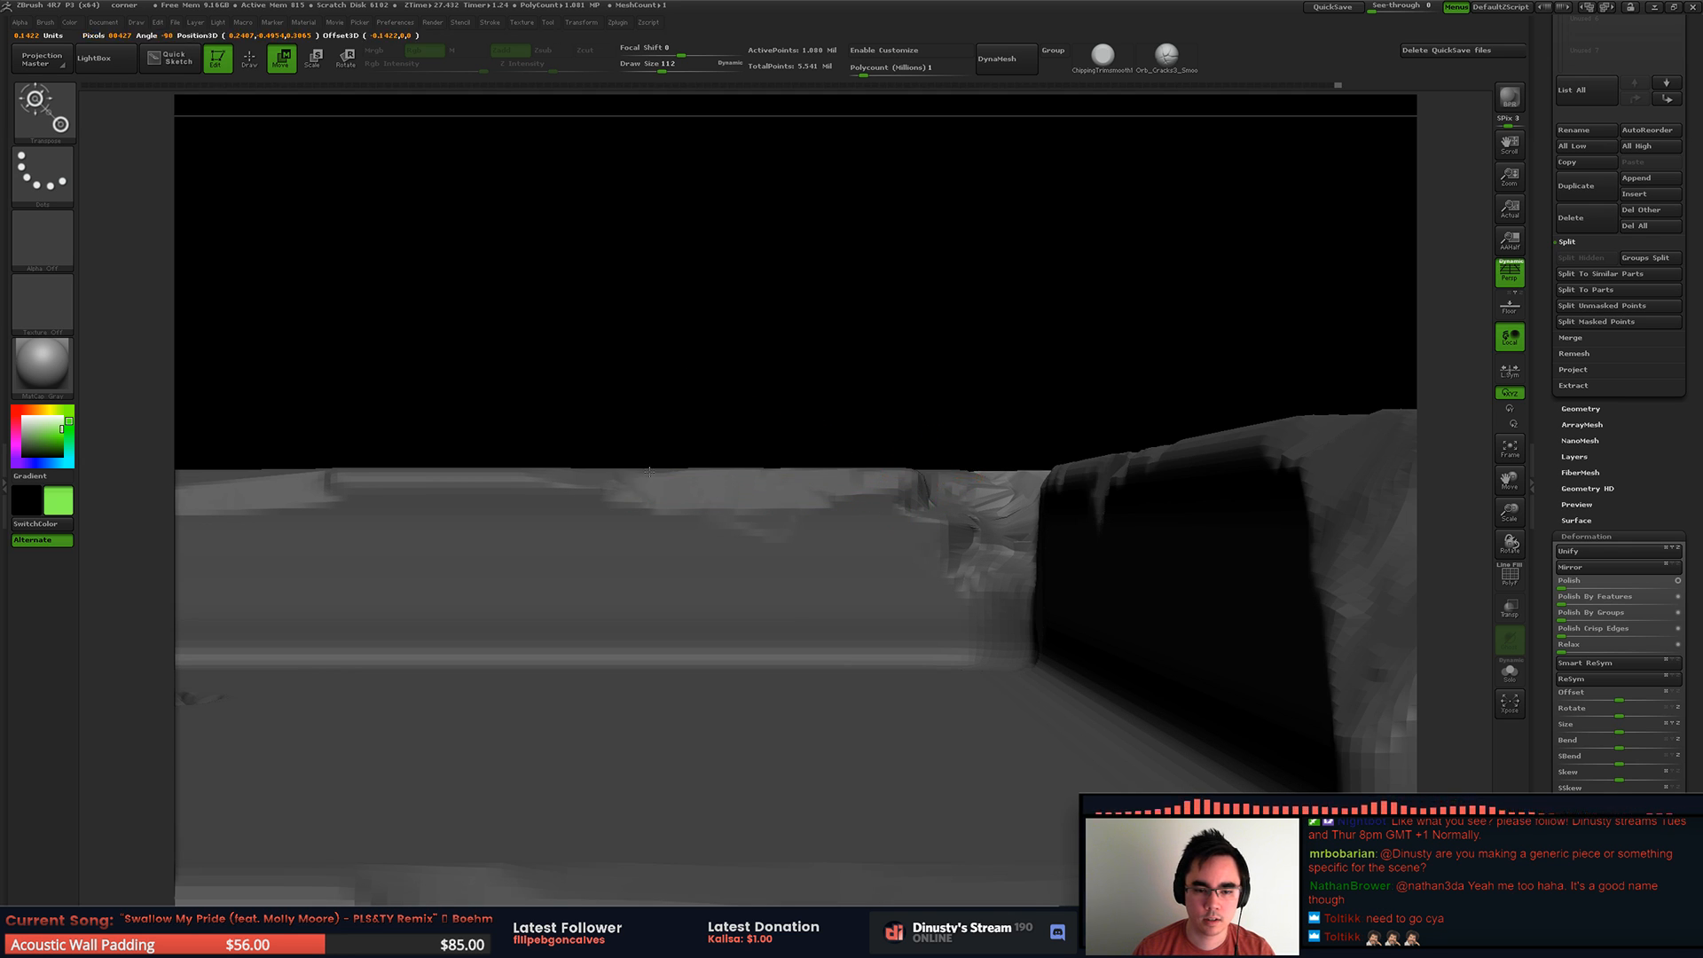
key("ctrl+z")
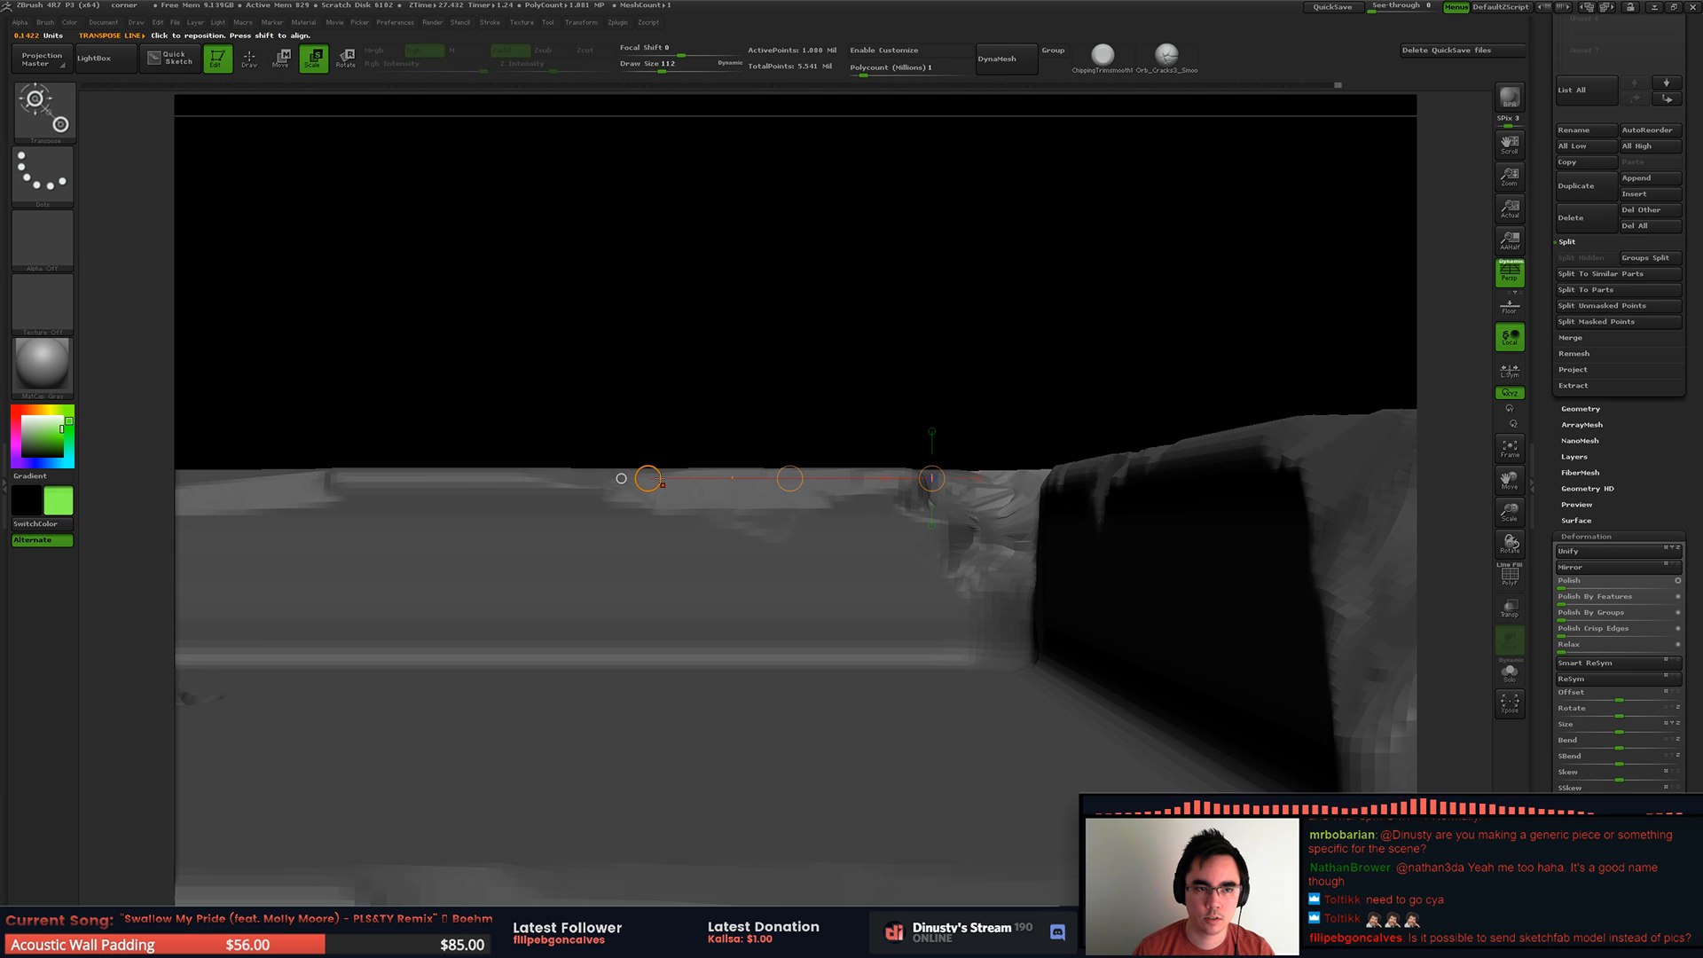
Step: Try Transpose scaling and rotating, undo the first rotation, and tilt and raise the unmasked area beside the crack
left_click(651, 478)
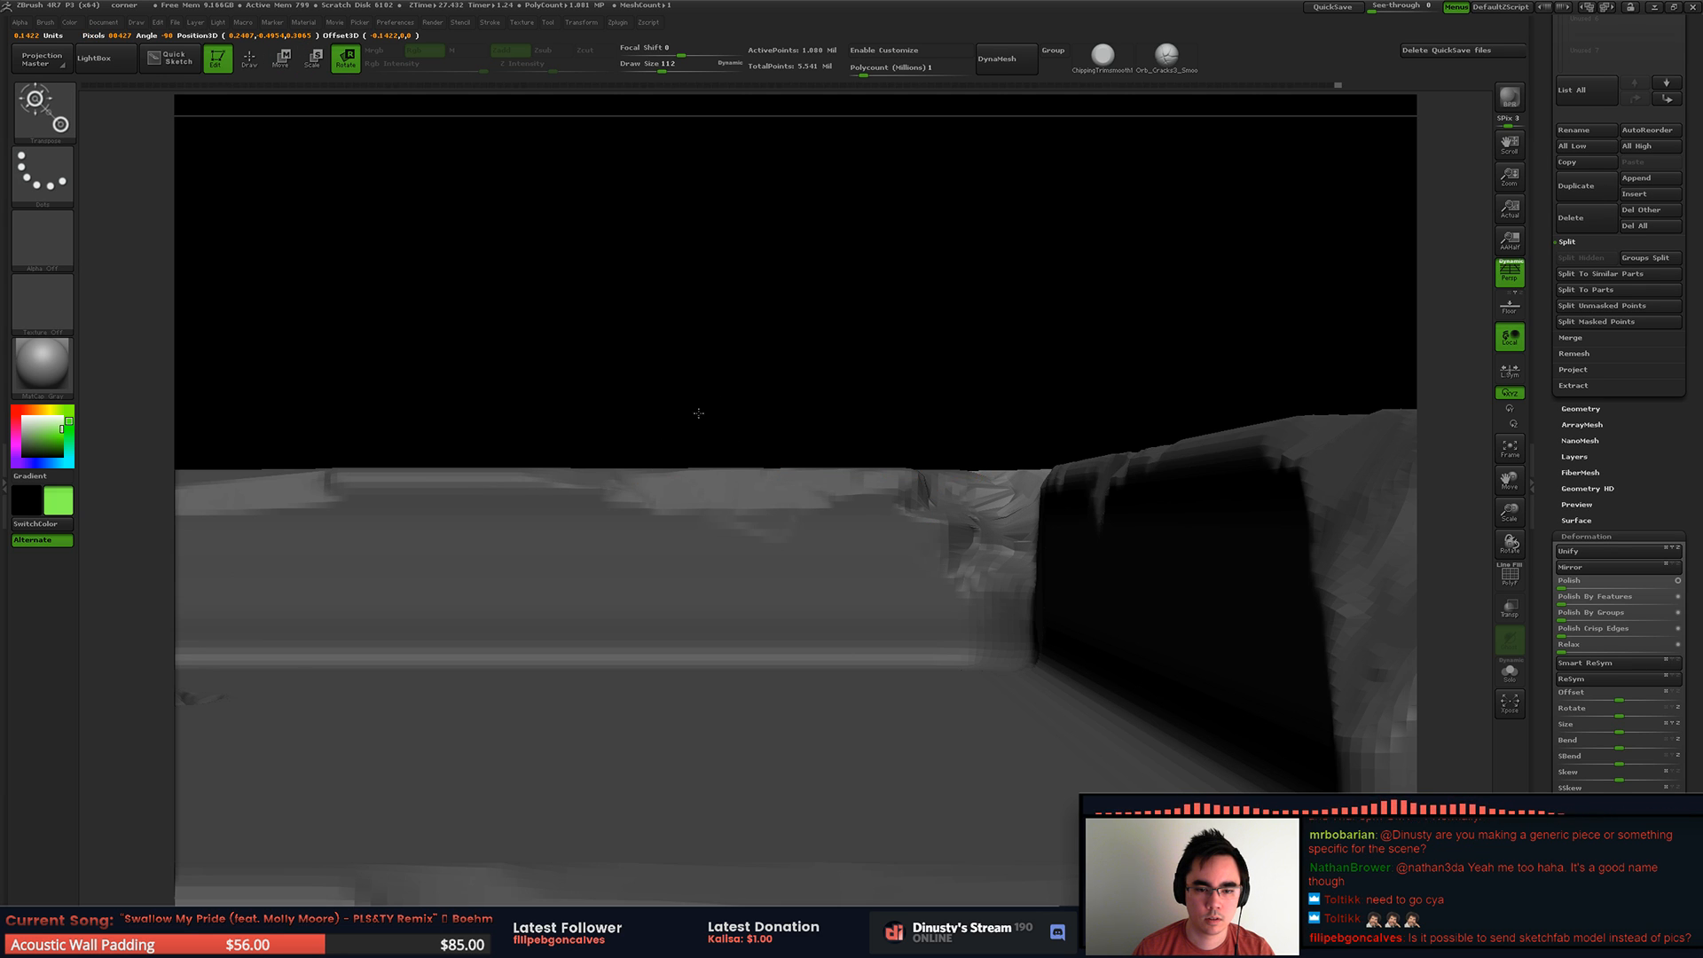
left_click_drag(655, 458, 697, 416)
key("ctrl+z")
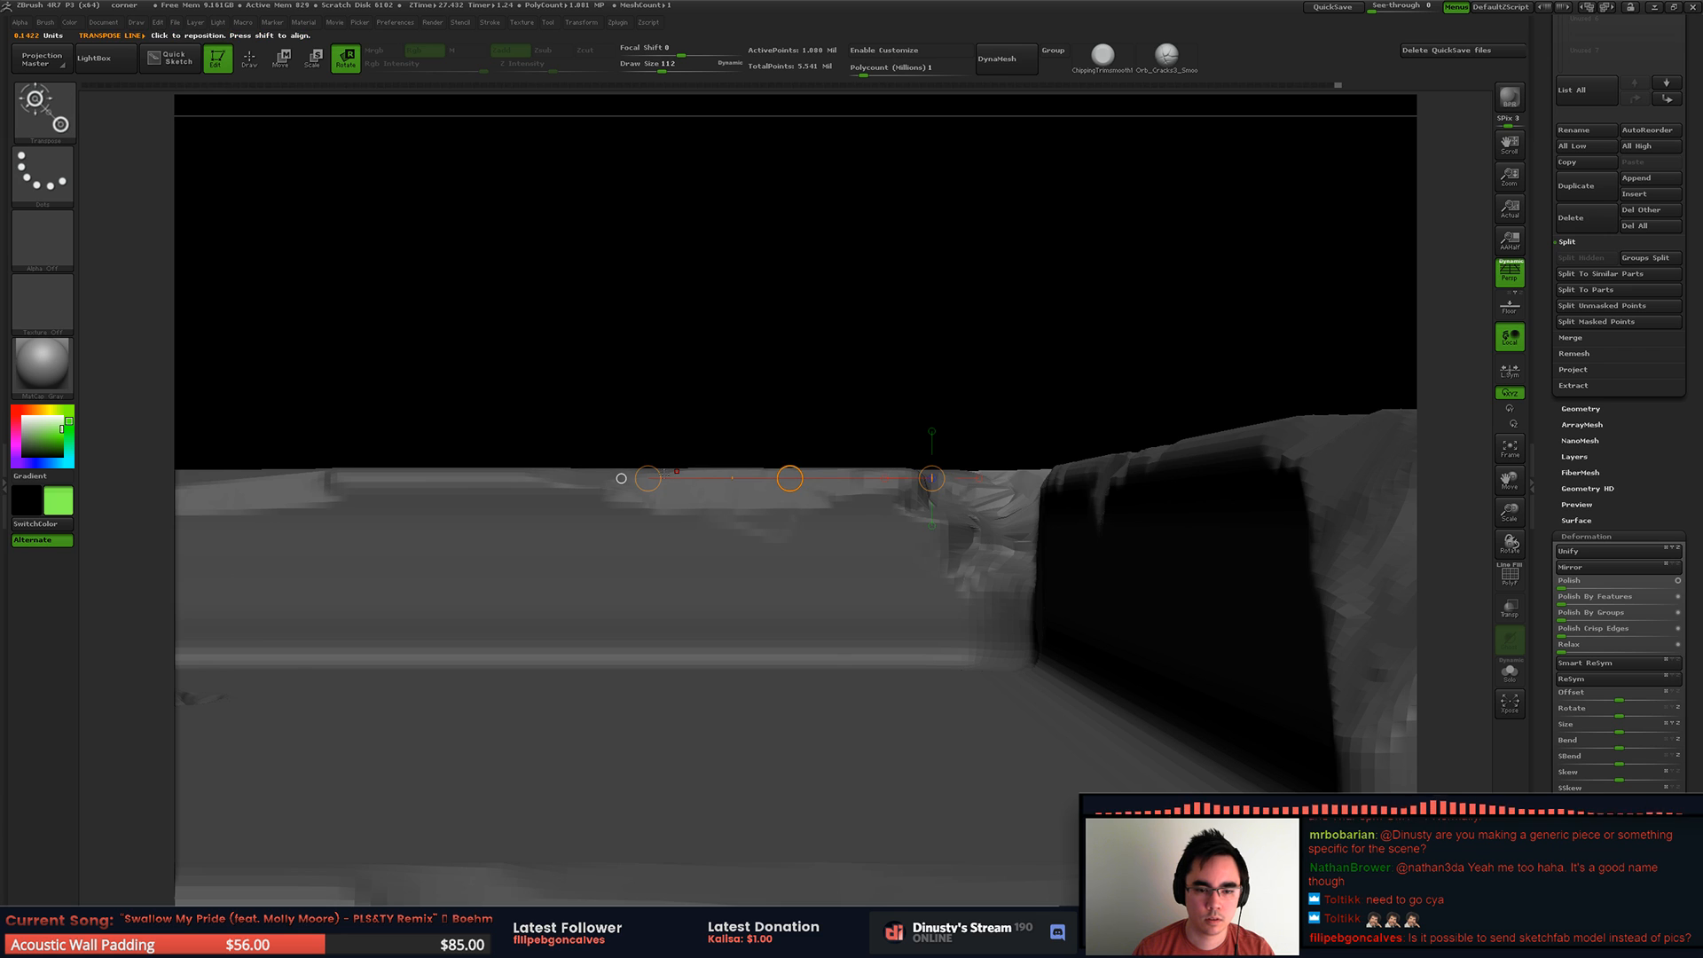
left_click_drag(647, 478, 796, 458)
key("w")
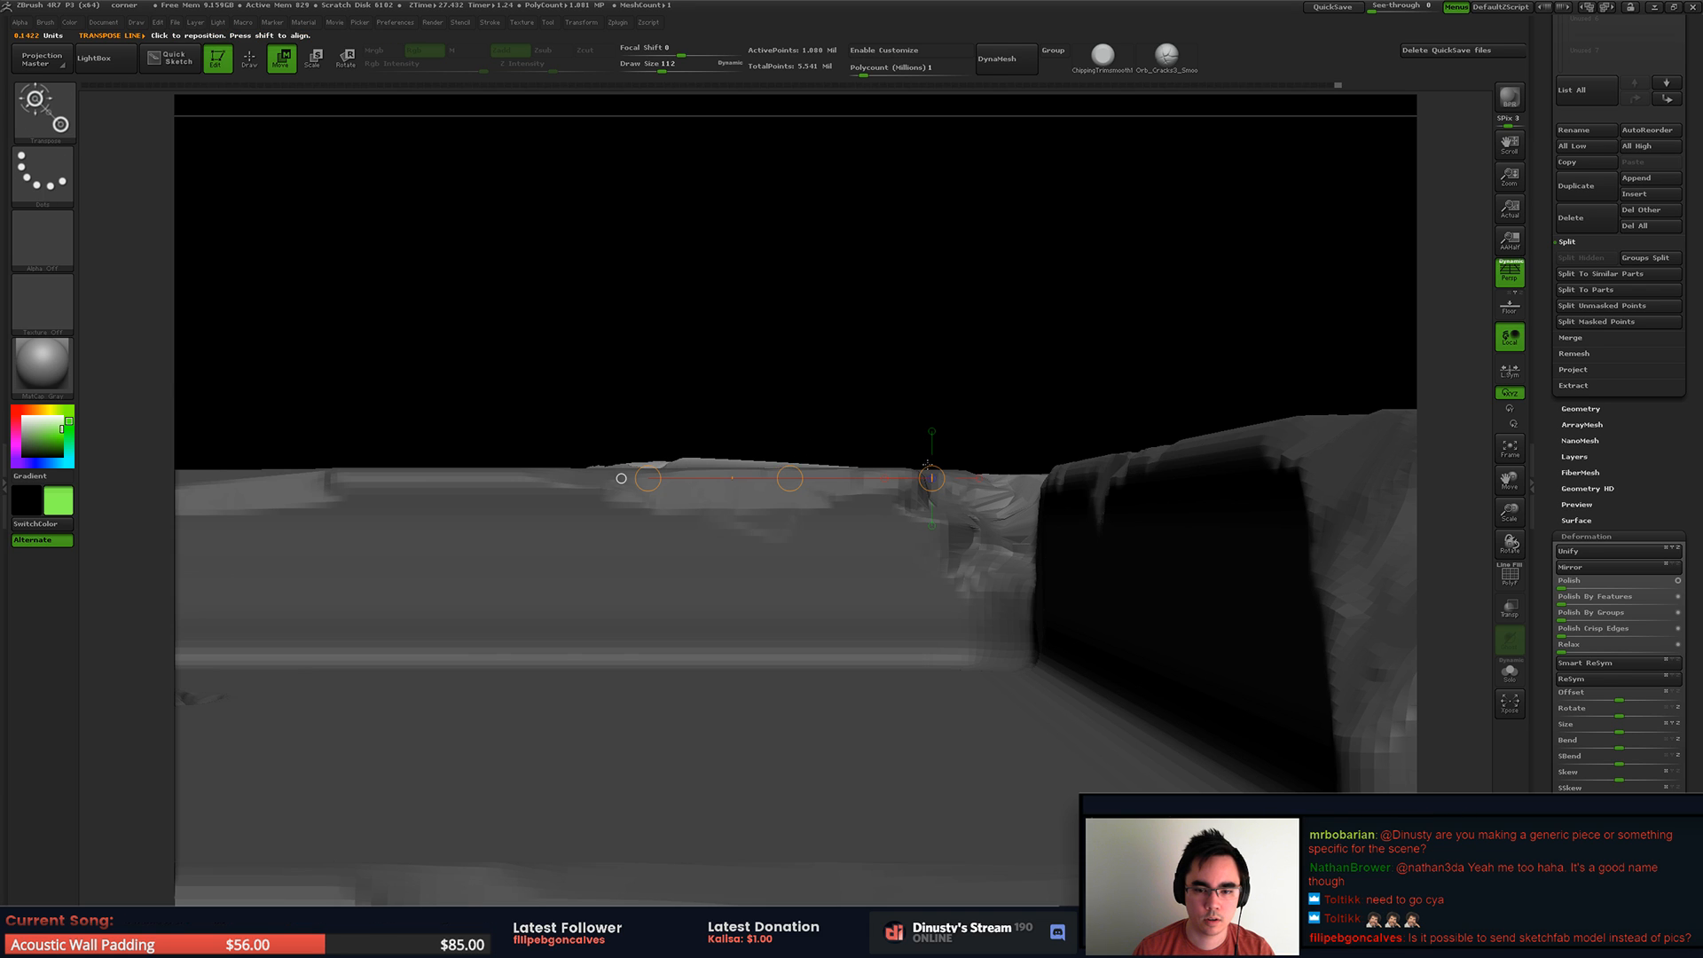
left_click(933, 432)
left_click_drag(931, 336, 857, 392)
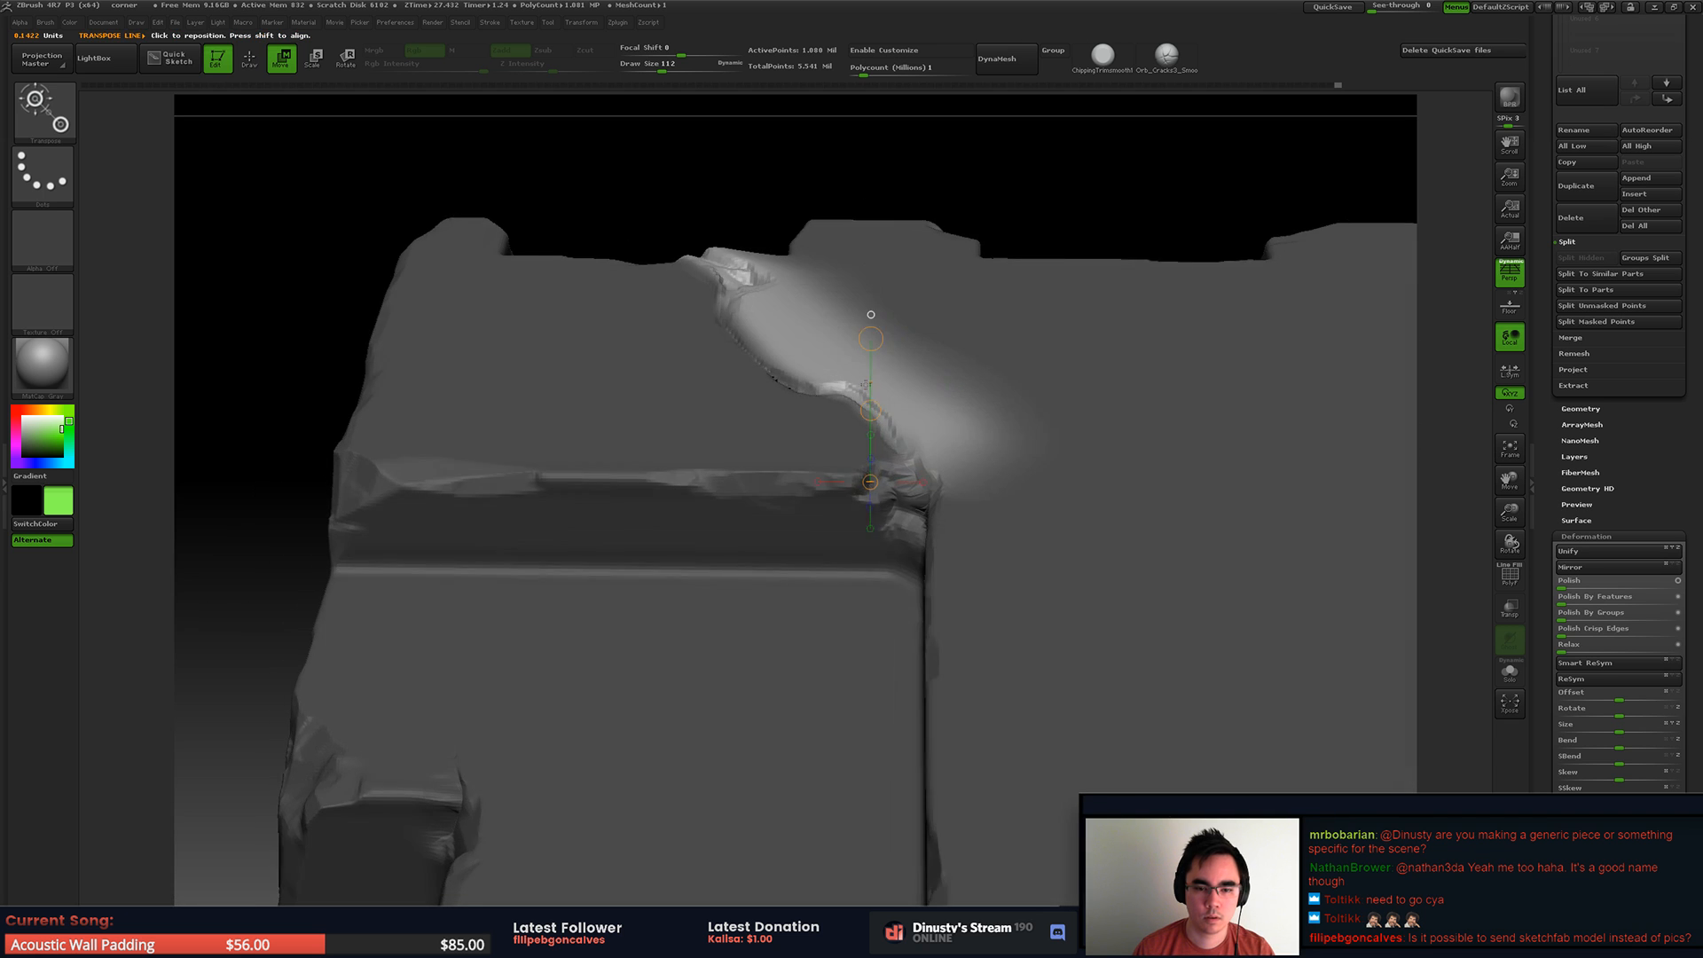
Step: Return to Draw mode and clear the mask from the stone piece
key("q")
left_click_drag(1011, 241, 1091, 285, "ctrl")
mouse_move(1091, 285)
right_mouse_down("alt")
mouse_move(958, 370)
mouse_move(672, 365)
mouse_move(764, 388)
mouse_move(744, 417)
mouse_move(765, 390)
right_mouse_up("alt")
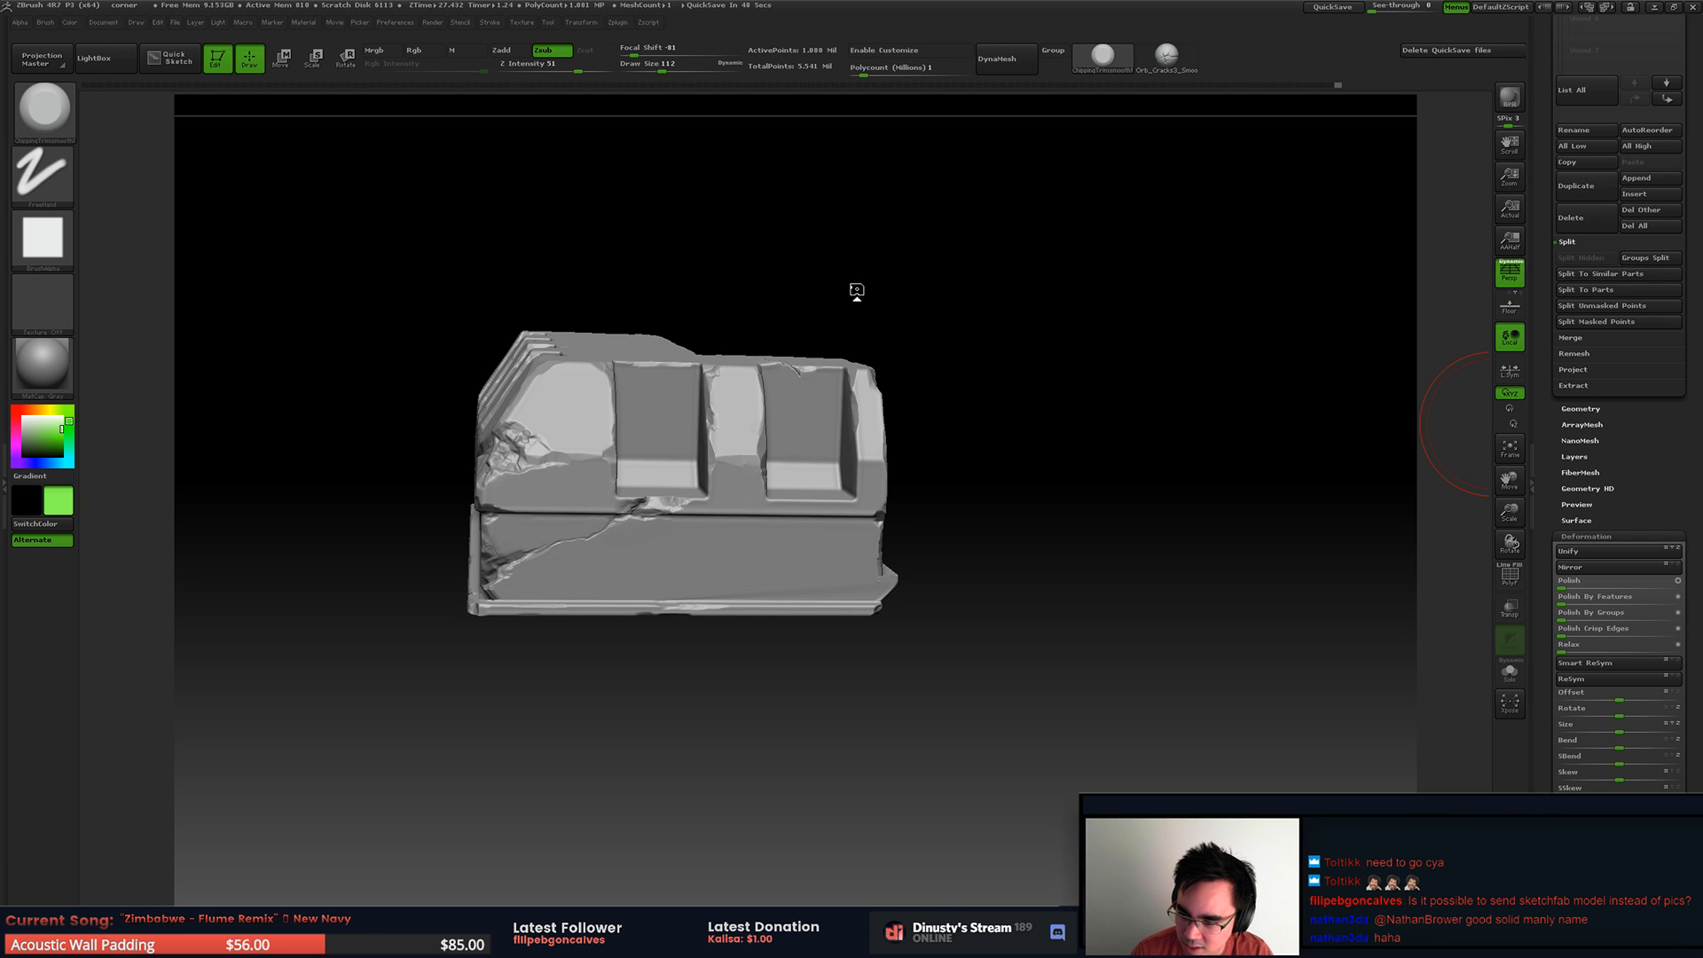
Step: Shrink the trim brush and try trimming the face beside the crack, undoing the last stroke
mouse_move(829, 300)
right_mouse_down()
mouse_move(882, 381)
mouse_move(752, 335)
mouse_move(808, 349)
mouse_move(734, 430)
right_mouse_up()
key("space")
left_click_drag(811, 346, 798, 345)
right_click_drag(799, 327, 787, 391, "ctrl")
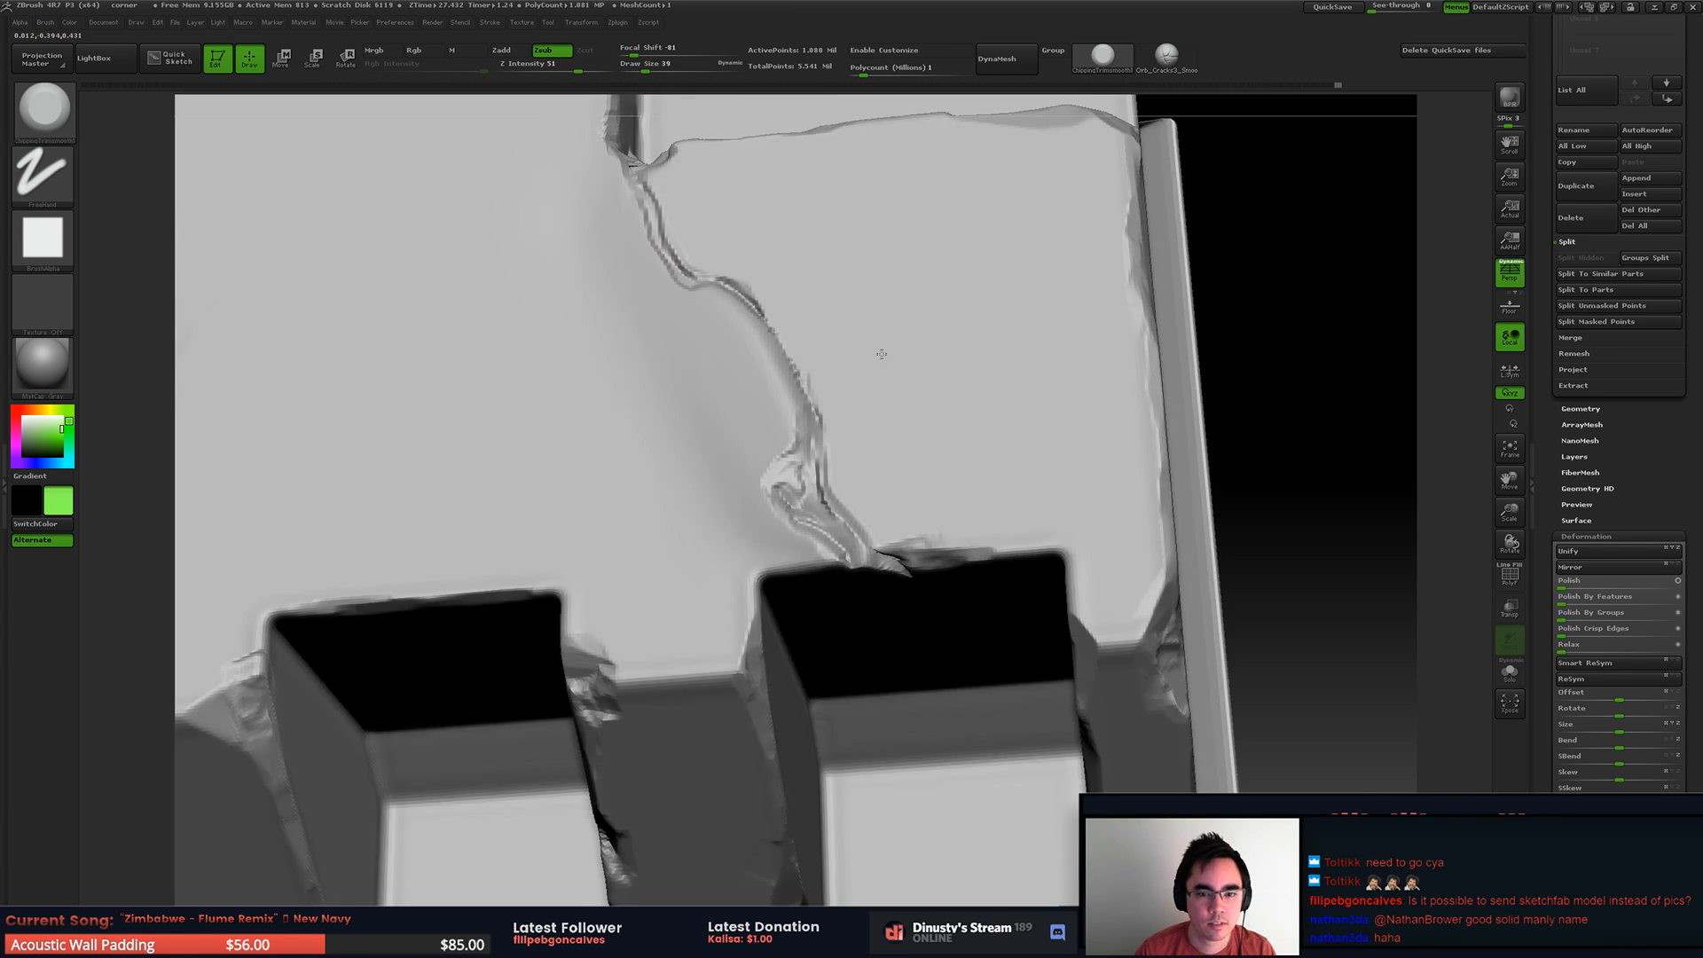
left_click_drag(699, 320, 754, 397)
left_click_drag(657, 376, 678, 497)
key("ctrl+z")
Step: Retry trimming around the crack and its neighbouring face with changed brush sizes, undoing the unwanted strokes
key("space")
left_click_drag(600, 346, 607, 346)
left_click_drag(485, 373, 616, 429)
key("ctrl+z")
left_click_drag(543, 351, 689, 468)
key("ctrl+z")
left_click_drag(653, 381, 666, 424, "shift")
left_click_drag(722, 482, 663, 373, "shift")
key("ctrl+z")
key("space")
key("ctrl+z")
Step: Trim the crack's end and chip the upper recess's adjoining edge, reducing the draw size to 23
mouse_move(615, 197)
left_mouse_down("shift")
mouse_move(578, 262)
mouse_move(576, 239)
mouse_move(592, 334)
left_mouse_up("shift")
left_click_drag(653, 456, 689, 502, "shift")
key("space")
mouse_move(865, 579)
left_mouse_down()
mouse_move(791, 570)
mouse_move(927, 568)
left_mouse_up()
key("space")
mouse_move(977, 536)
right_mouse_down("ctrl")
mouse_move(967, 497)
mouse_move(945, 533)
right_mouse_up("ctrl")
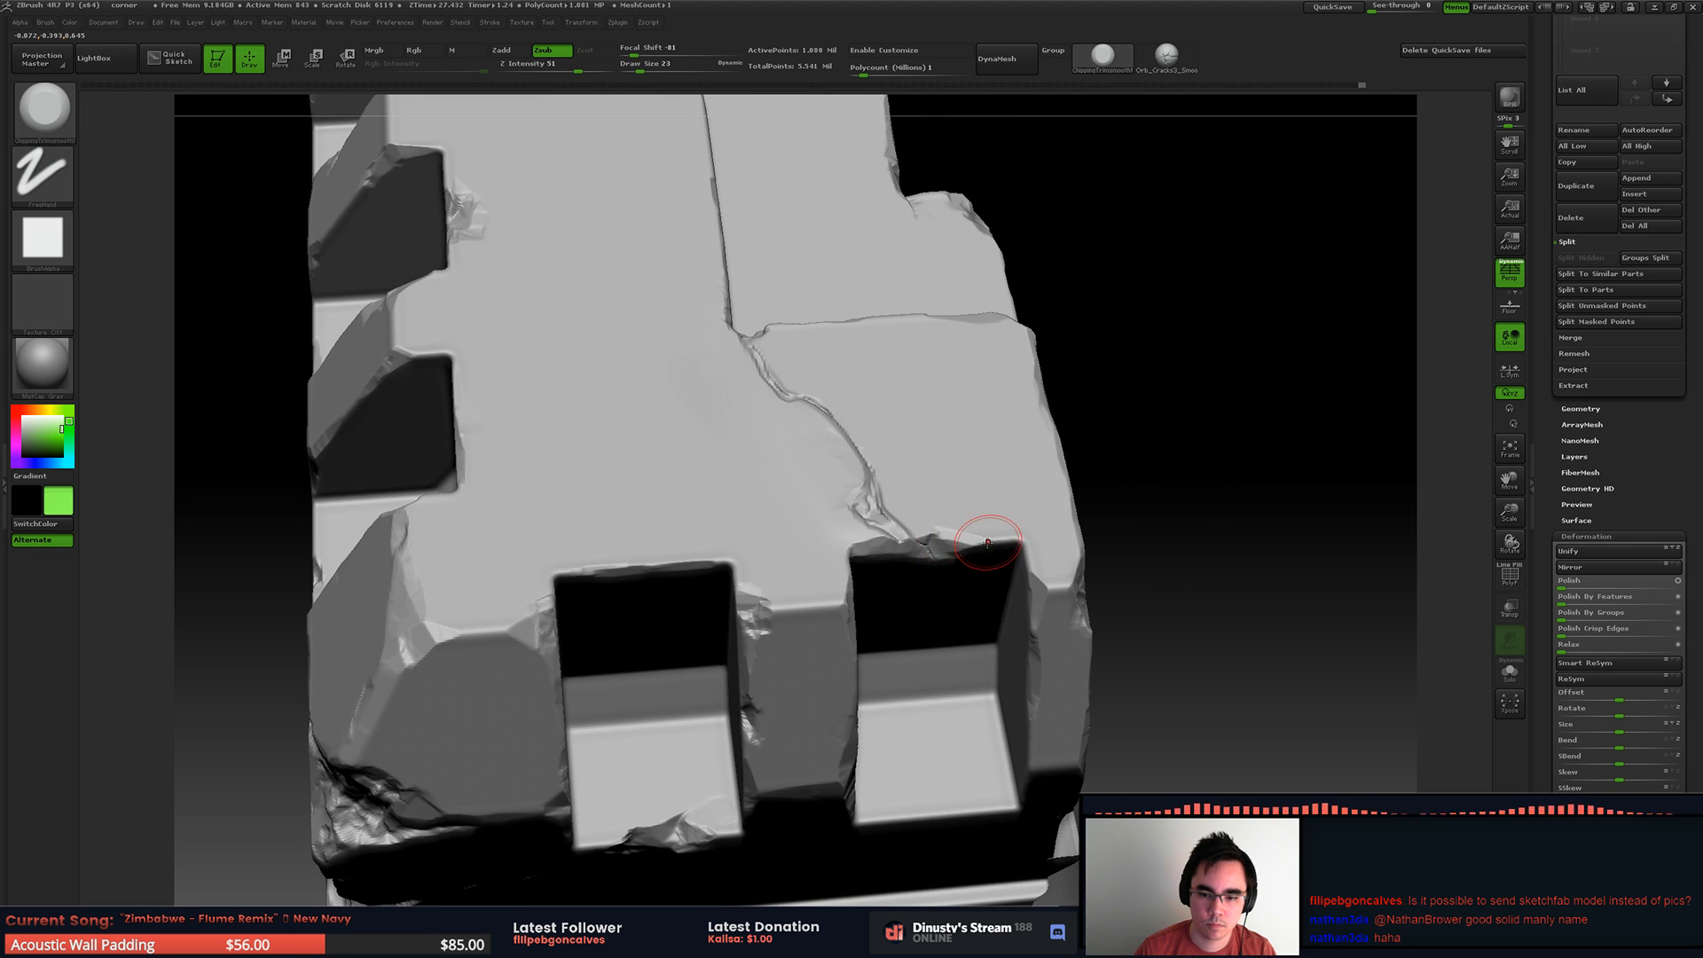
right_click_drag(1002, 526, 923, 494)
Step: Smooth the uneven slope below the crack between the groove corner and the upper recess, enlarging the smoothing brush
key("shift")
mouse_move(863, 407)
right_mouse_down()
mouse_move(870, 375)
mouse_move(764, 270)
mouse_move(843, 309)
mouse_move(760, 309)
mouse_move(747, 453)
right_mouse_up()
key("space")
mouse_move(770, 388)
left_mouse_down()
mouse_move(794, 367)
mouse_move(743, 375)
left_mouse_up()
key("shift")
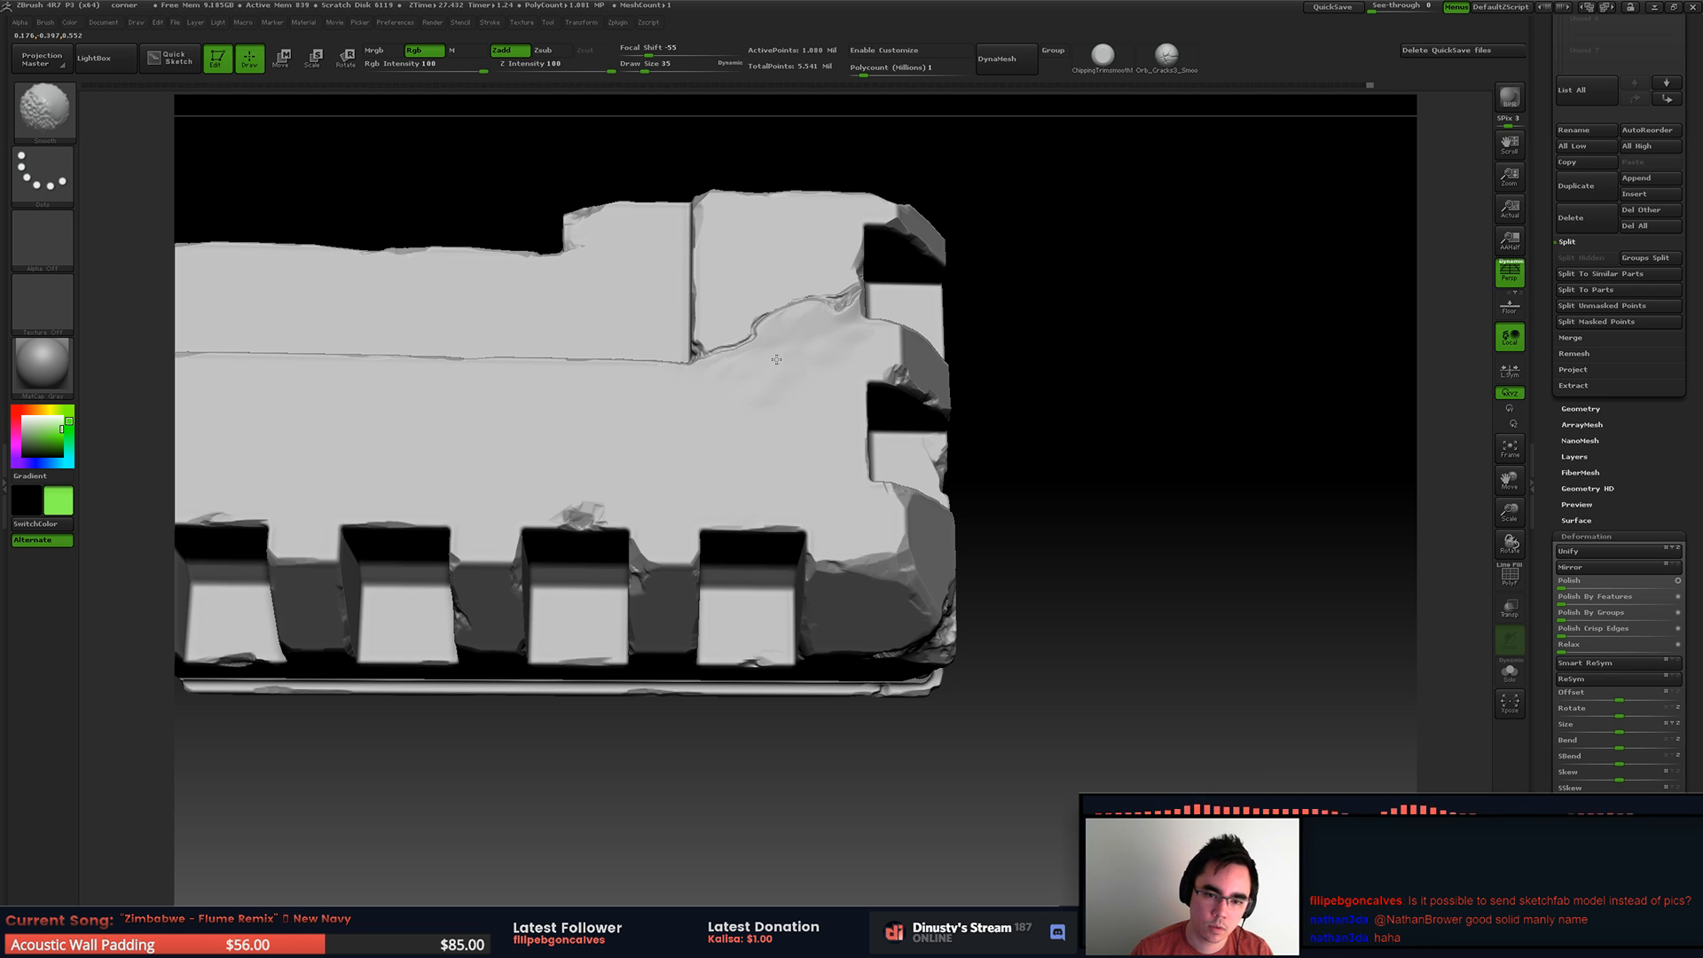
key("space")
mouse_move(823, 367)
left_mouse_down()
mouse_move(763, 385)
mouse_move(784, 378)
left_mouse_up()
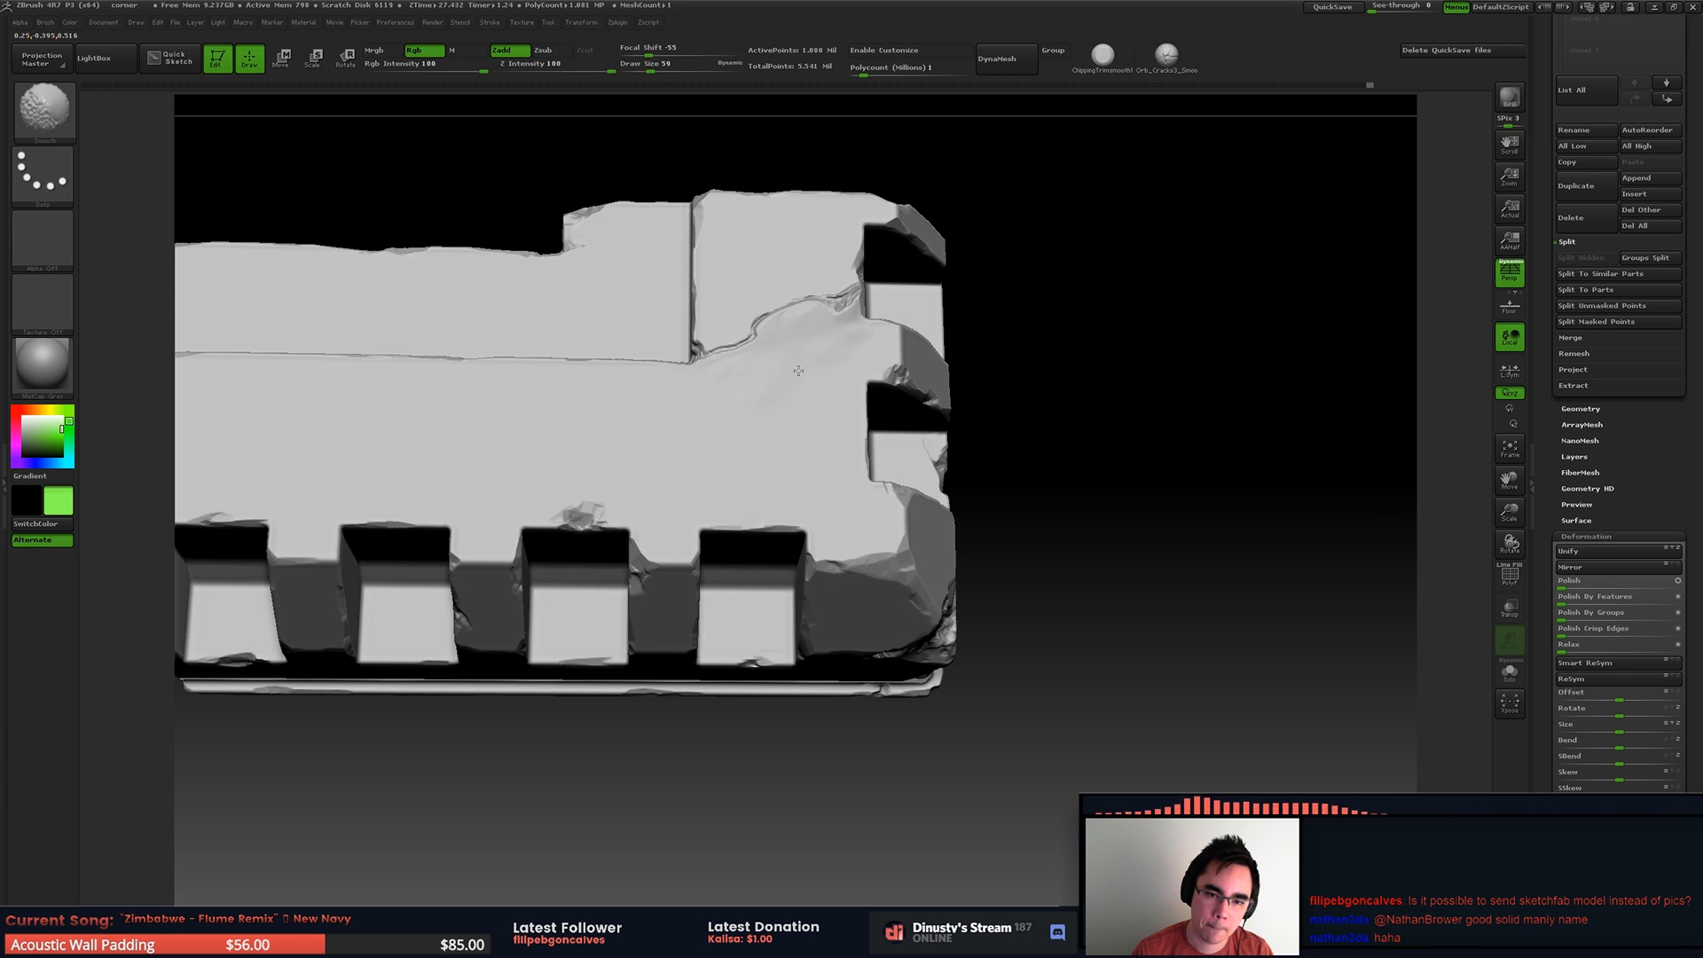
left_click_drag(971, 297, 789, 292, "alt")
left_click_drag(723, 324, 780, 364)
left_click_drag(780, 364, 828, 400)
Step: Examine the base moulding's flared end and the side panels from several angles, briefly showing the polyframe
left_click_drag(567, 550, 789, 435, "alt")
left_click_drag(790, 434, 825, 410)
mouse_move(824, 410)
right_mouse_down()
mouse_move(855, 387)
mouse_move(798, 430)
right_mouse_up()
right_click_drag(799, 430, 931, 390, "alt")
right_click_drag(813, 391, 1106, 275, "alt")
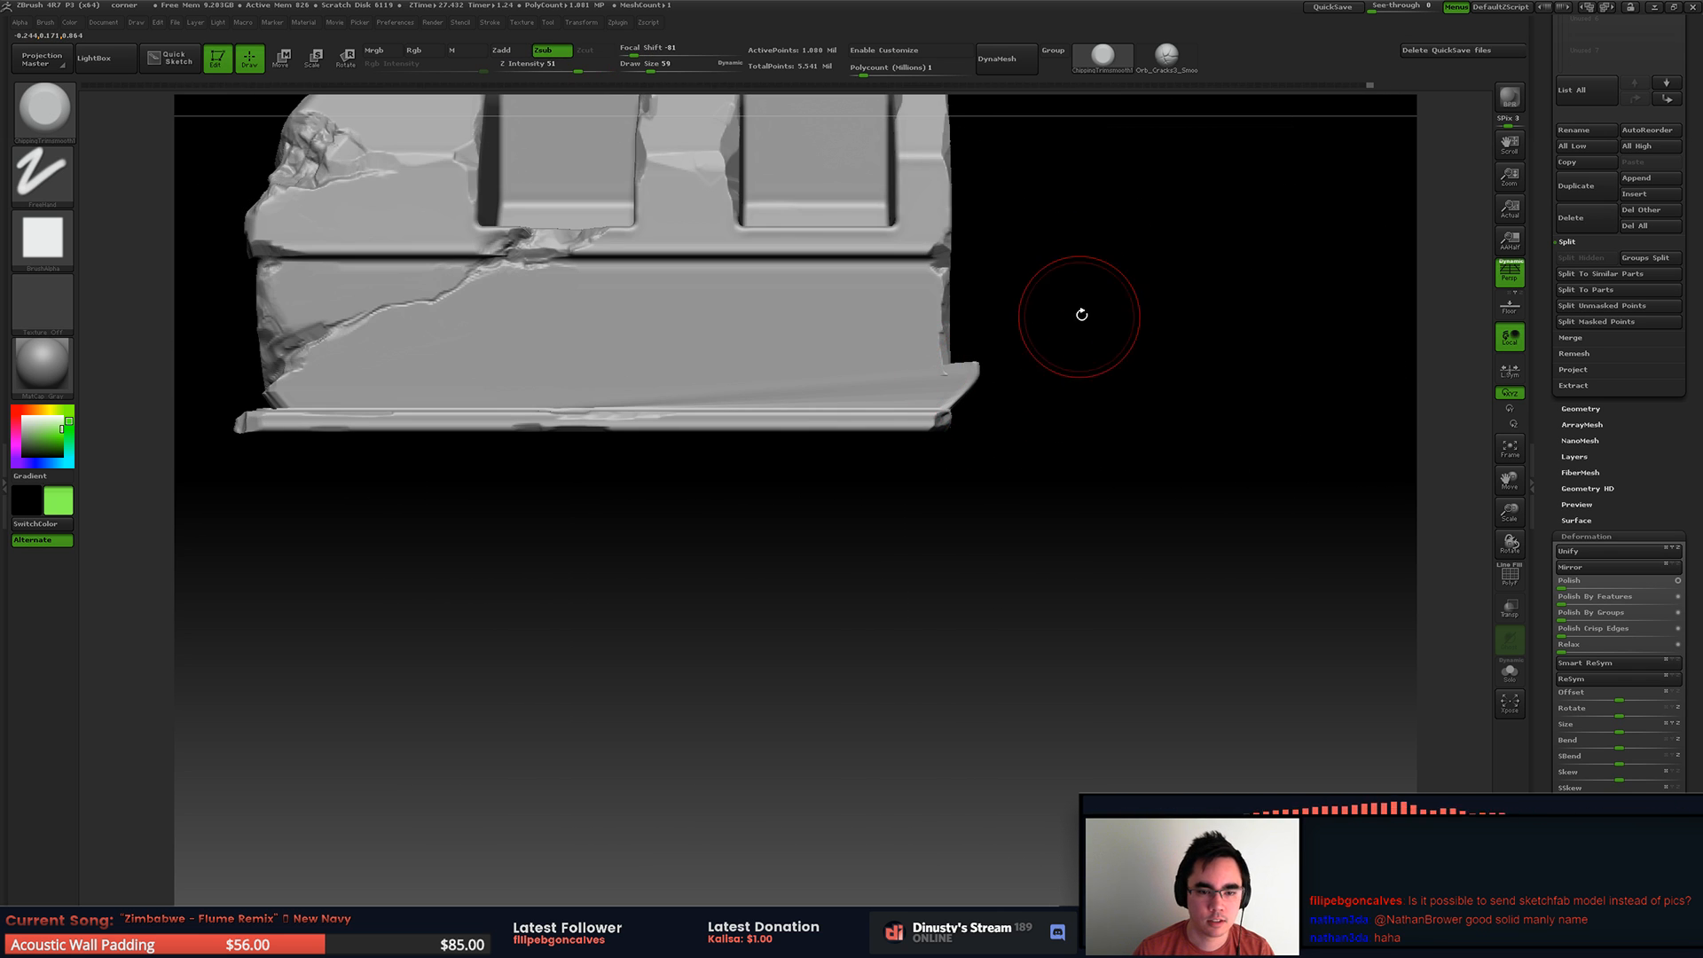
mouse_move(1045, 326)
right_mouse_down()
mouse_move(1025, 335)
mouse_move(1036, 351)
right_mouse_up()
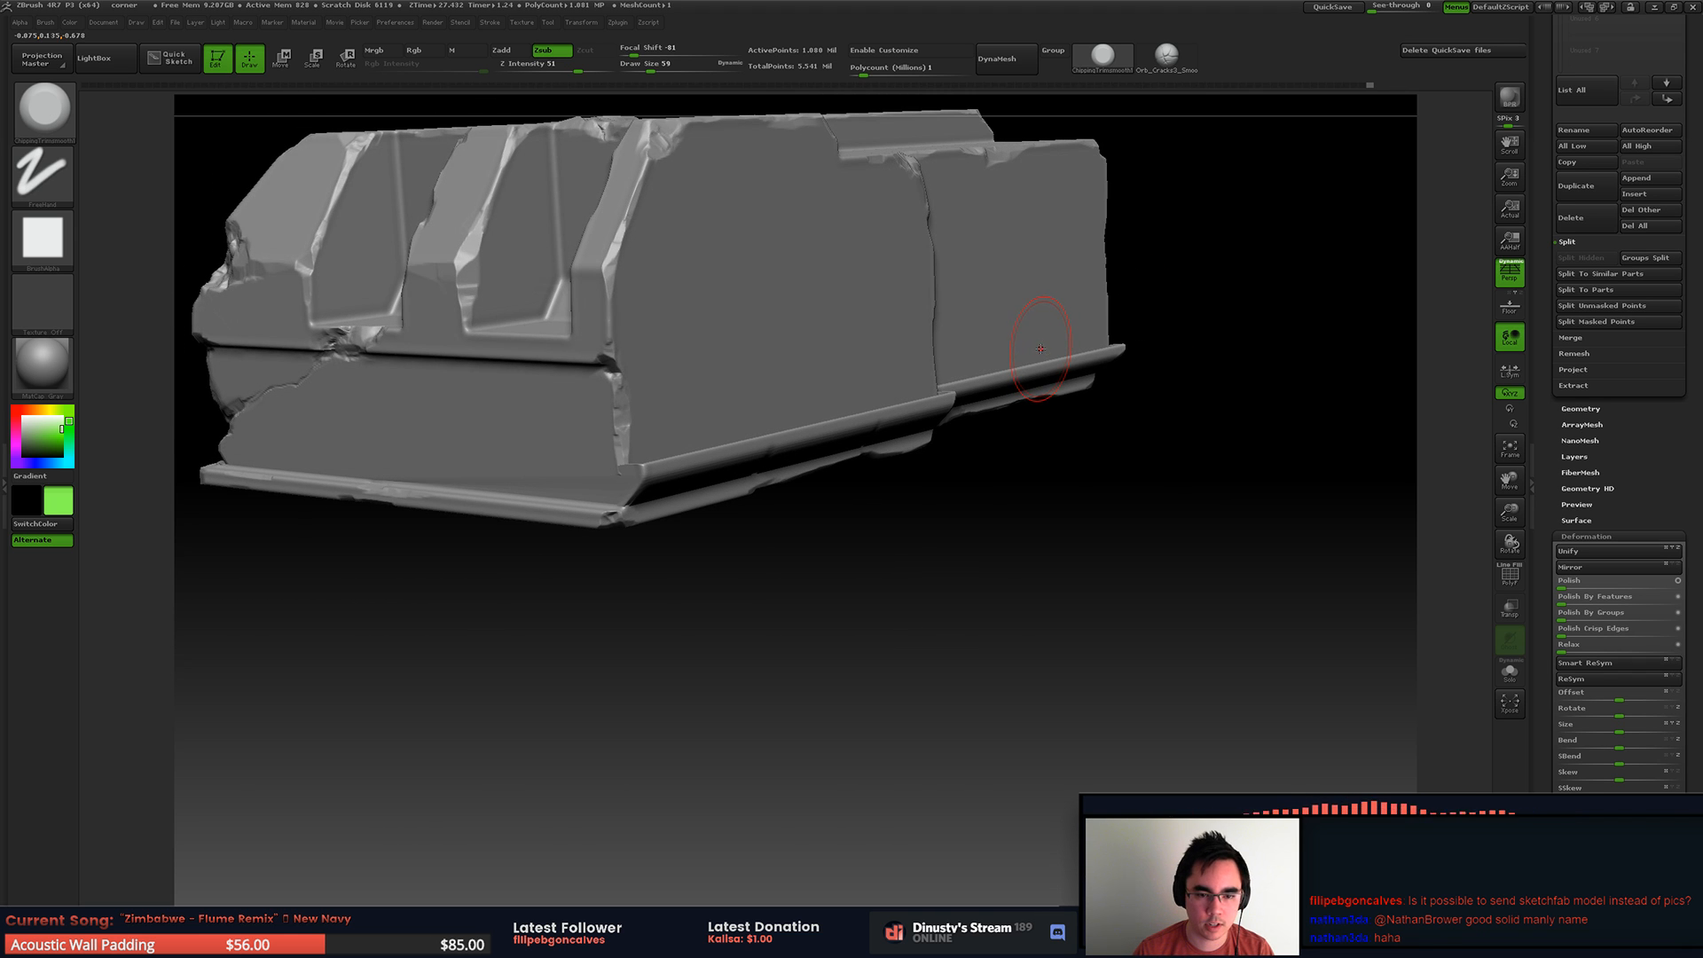
left_click(1509, 576)
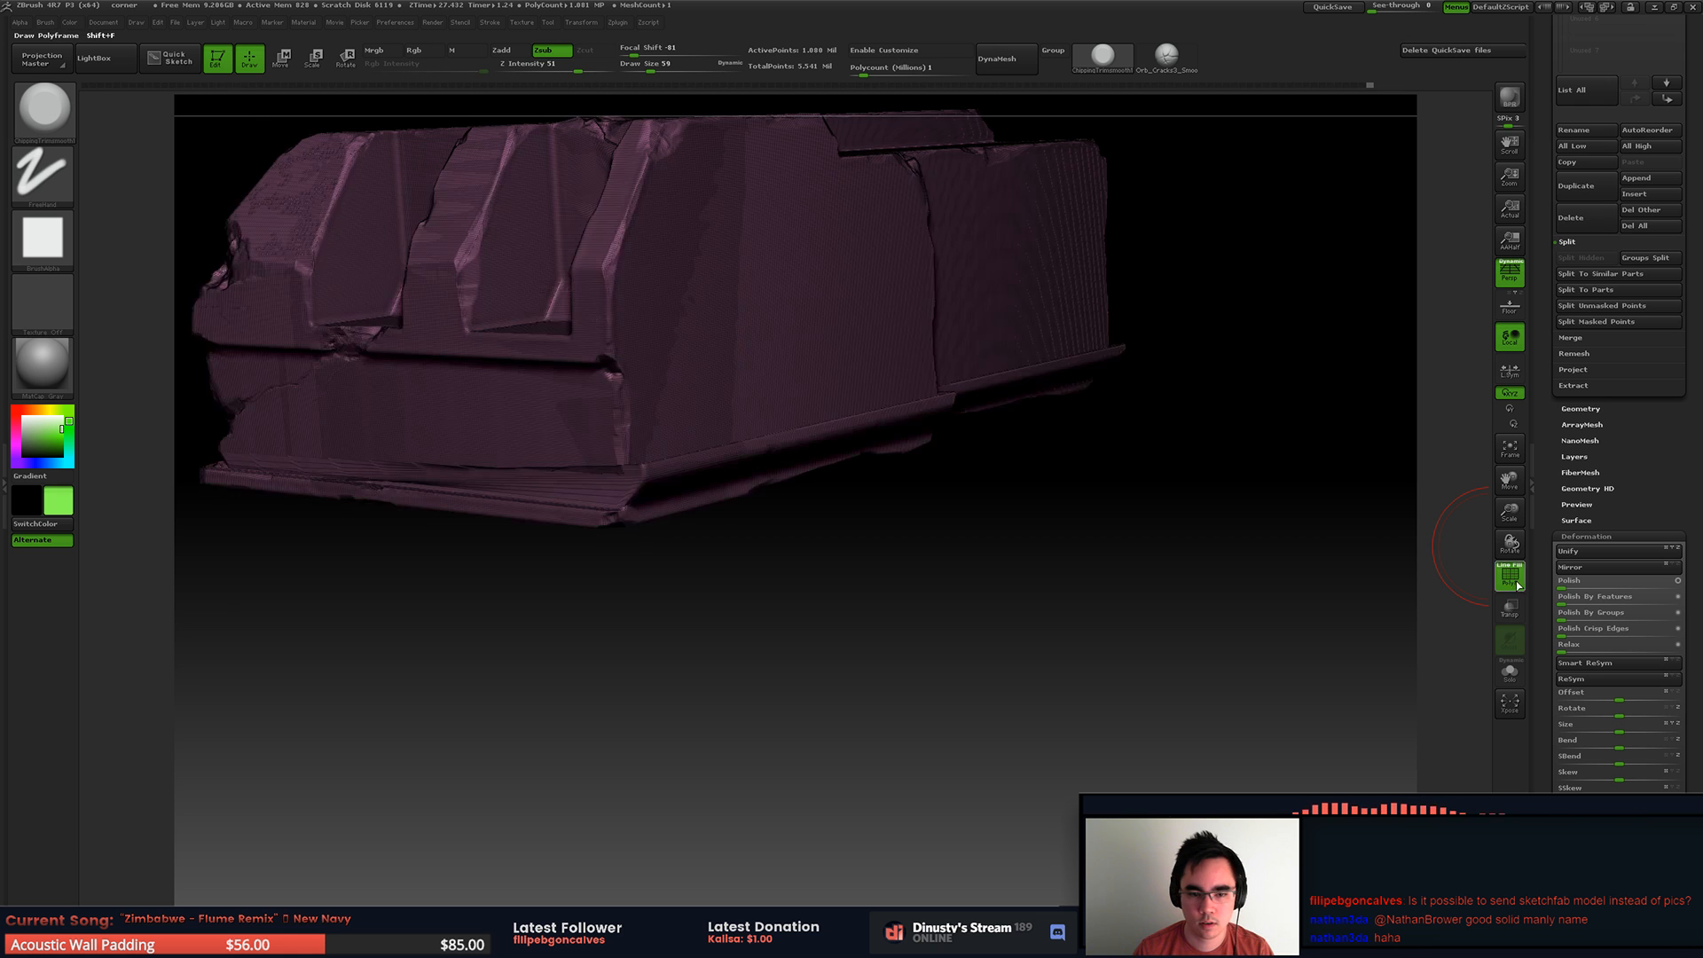
left_click(1520, 579)
Step: Set the draw size to 132 and trim the displaced moulding off the first side panel's outer end, undoing the last stroke
left_click_drag(1011, 571, 778, 532, "shift")
mouse_move(753, 534)
left_mouse_down()
mouse_move(748, 555)
mouse_move(779, 504)
left_mouse_up()
key("space")
mouse_move(744, 387)
left_mouse_down()
mouse_move(770, 387)
mouse_move(749, 376)
mouse_move(739, 432)
mouse_move(849, 381)
mouse_move(818, 386)
mouse_move(851, 361)
left_mouse_up()
right_click_drag(865, 378, 728, 359)
mouse_move(722, 359)
left_mouse_down()
mouse_move(865, 331)
mouse_move(763, 360)
mouse_move(664, 435)
left_mouse_up()
key("ctrl+z")
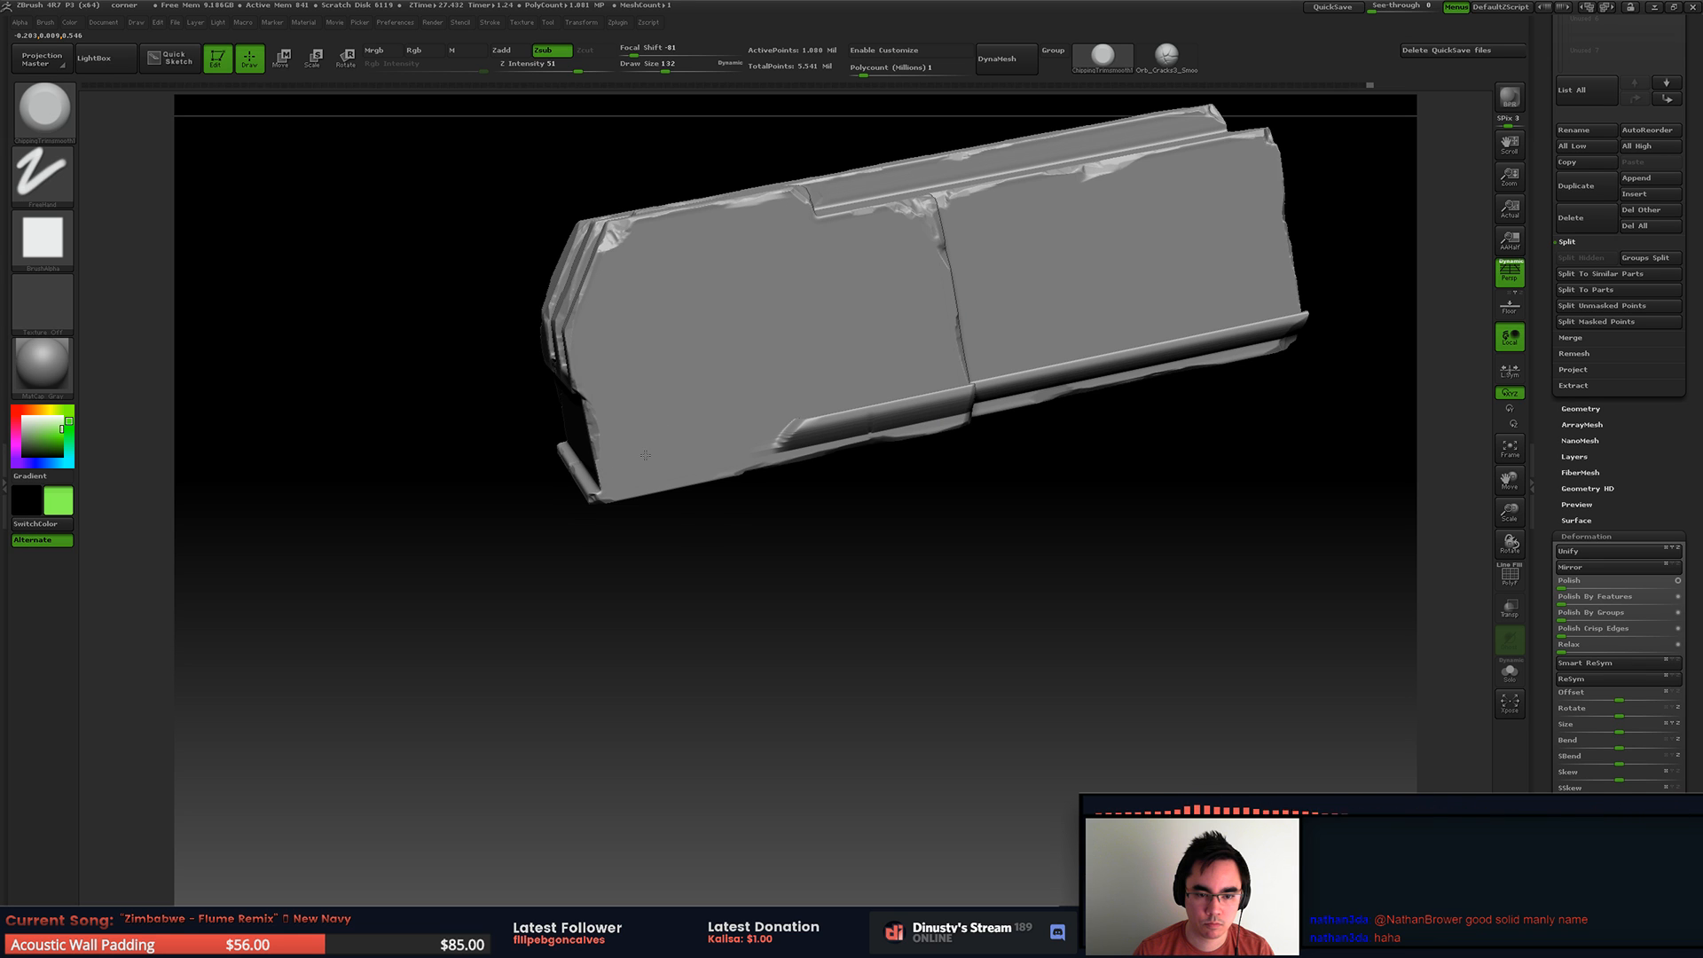
Step: Trim the rest of the moulding off the first side panel up to the vertical groove, using a smaller brush for the last stub
mouse_move(760, 344)
left_mouse_down()
mouse_move(785, 383)
mouse_move(840, 366)
left_mouse_up()
key("ctrl+z")
left_click_drag(785, 316, 822, 313)
left_click_drag(876, 366, 897, 377)
mouse_move(908, 358)
right_mouse_down()
mouse_move(666, 436)
mouse_move(719, 417)
right_mouse_up()
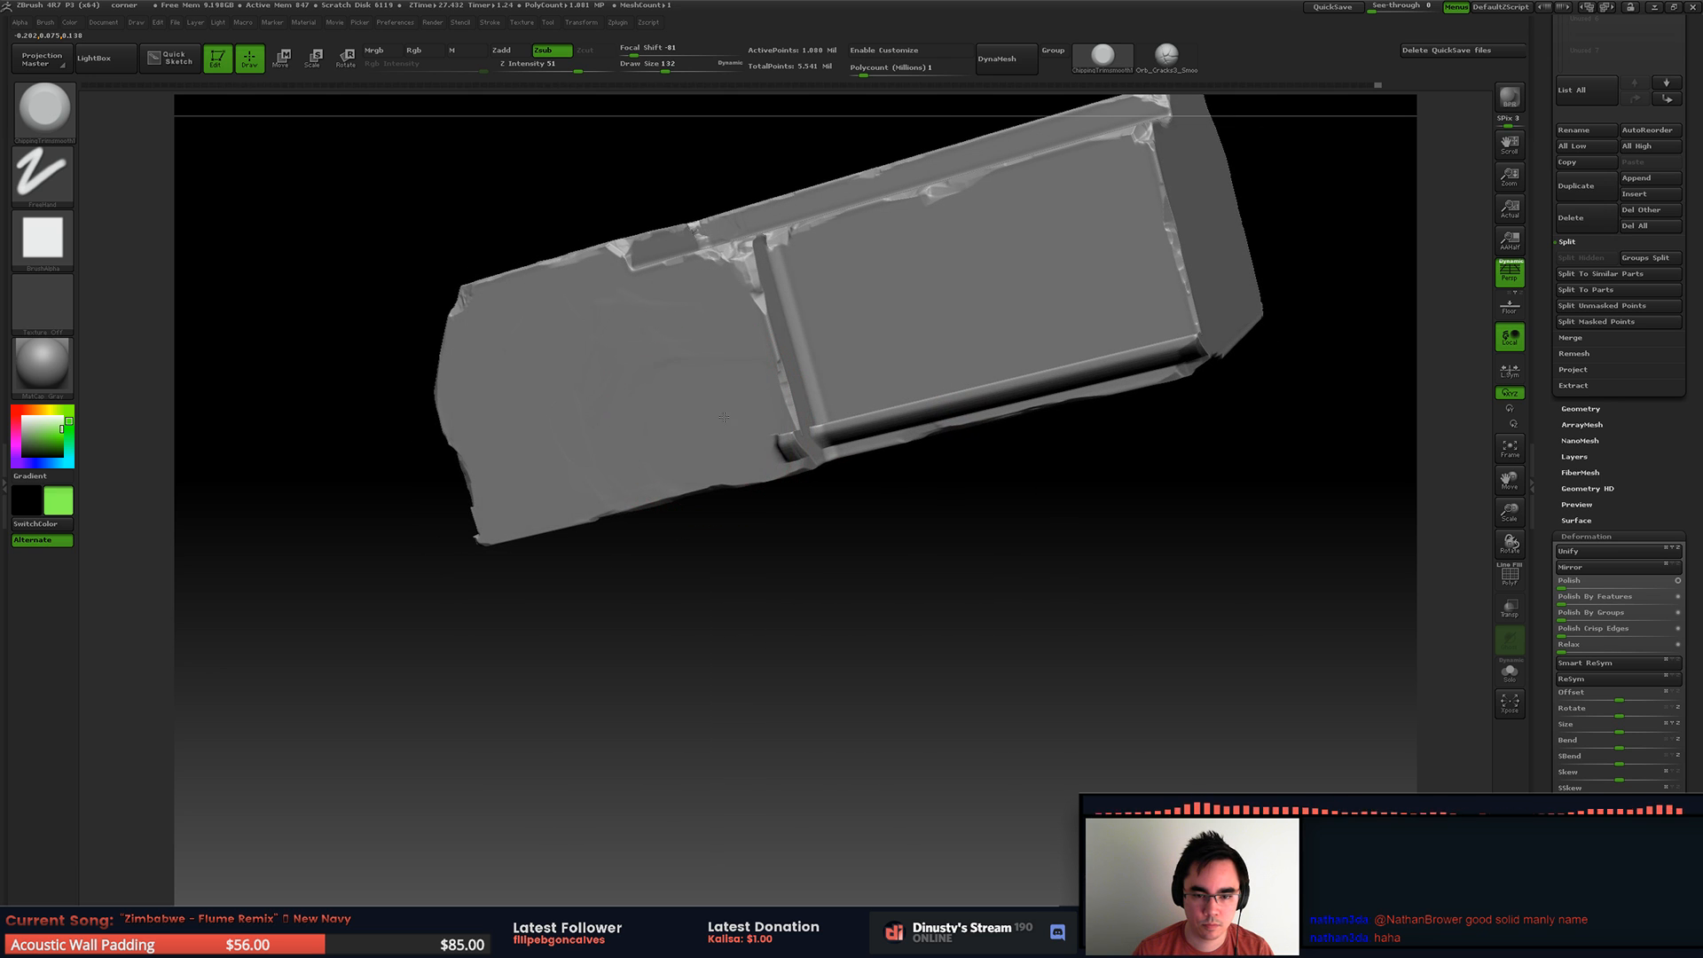
key("space")
left_click_drag(738, 422, 725, 422)
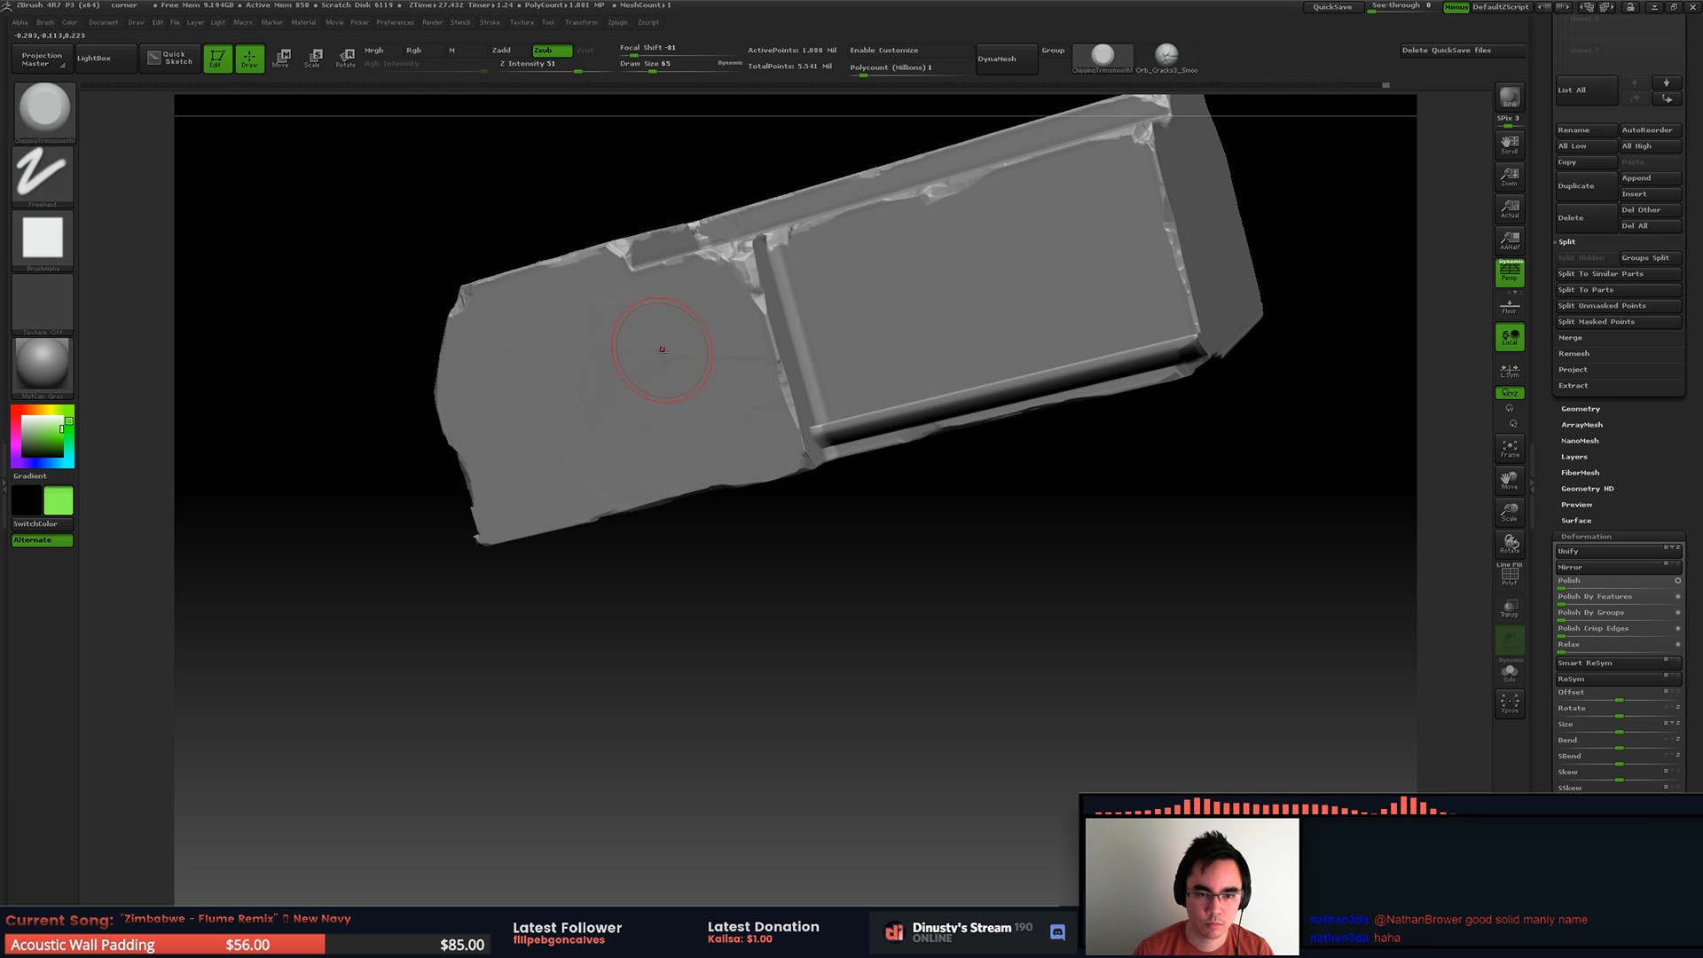
right_click_drag(660, 347, 689, 353)
Step: Enlarge the trim brush and cut the moulding off the second side panel, starting from its outer corner
key("space")
mouse_move(825, 370)
left_mouse_down()
mouse_move(1002, 321)
mouse_move(1060, 341)
left_mouse_up()
mouse_move(894, 323)
left_mouse_down("shift")
mouse_move(949, 369)
mouse_move(922, 344)
left_mouse_up("shift")
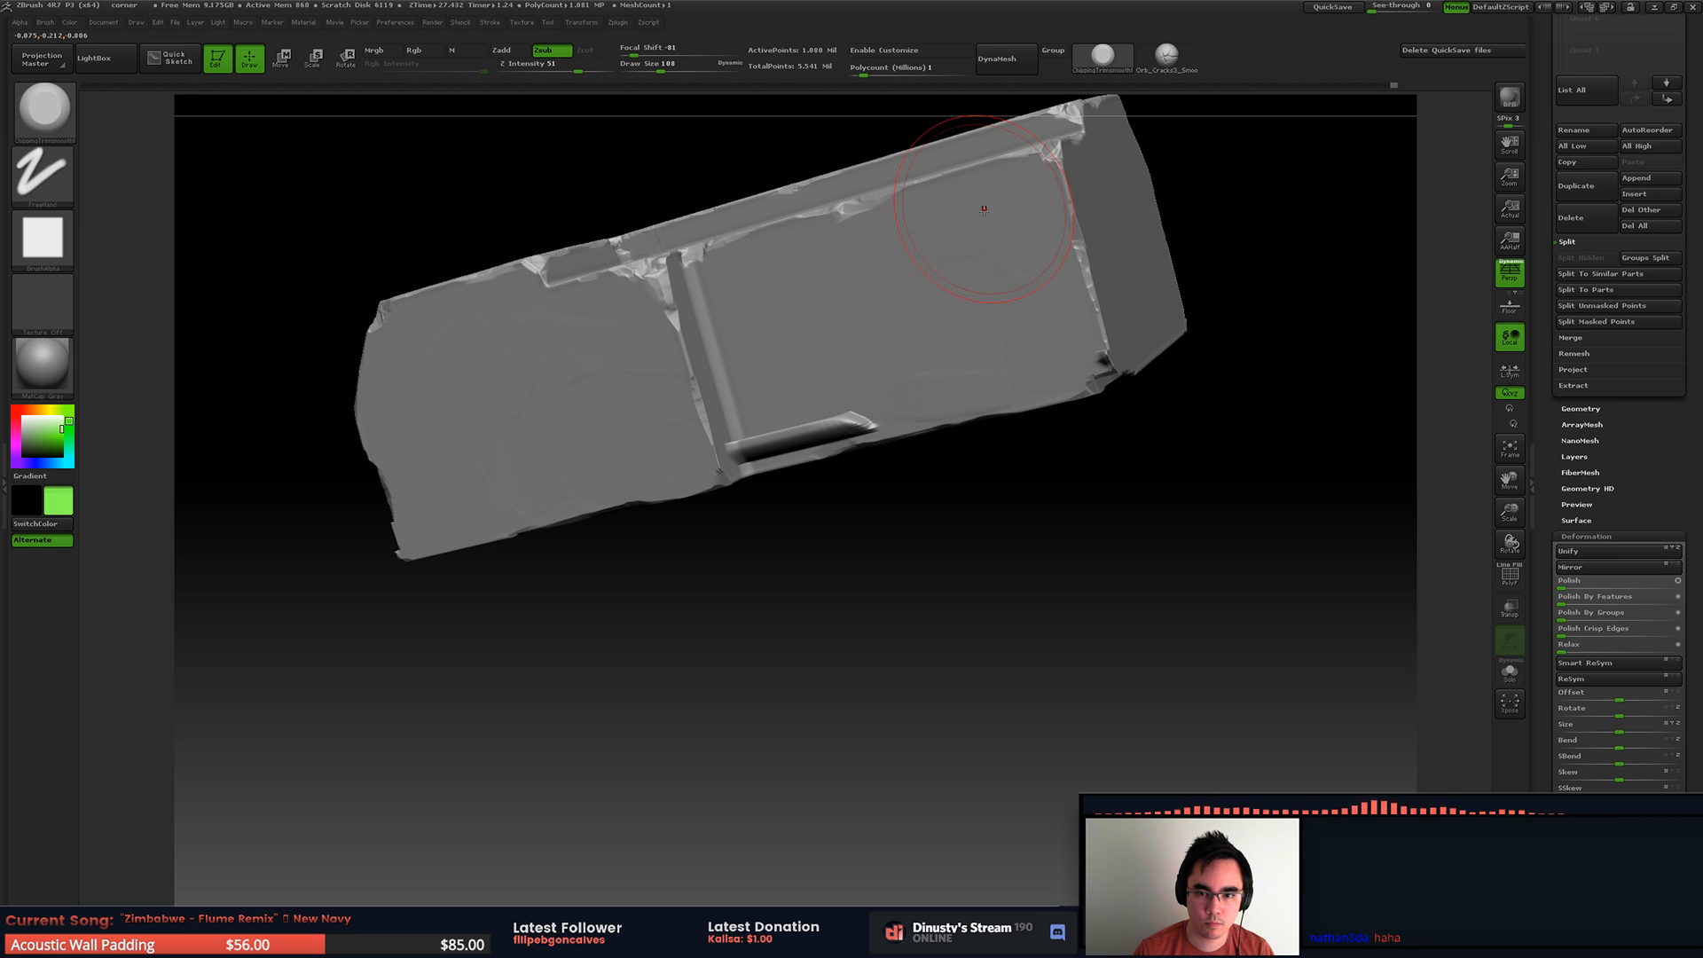
mouse_move(837, 342)
left_mouse_down()
mouse_move(832, 401)
mouse_move(754, 428)
left_mouse_up()
right_click_drag(784, 372, 760, 407)
Step: Trim away the second side panel's remaining moulding beside the groove, adjusting the brush down to draw size 17
key("space")
mouse_move(760, 407)
left_mouse_down()
mouse_move(746, 414)
mouse_move(723, 332)
mouse_move(714, 222)
left_mouse_up()
mouse_move(805, 319)
right_mouse_down()
mouse_move(947, 355)
mouse_move(971, 343)
right_mouse_up()
left_click_drag(971, 343, 908, 385, "shift")
mouse_move(871, 397)
right_mouse_down()
mouse_move(844, 374)
mouse_move(904, 374)
right_mouse_up()
key("space")
left_click_drag(927, 389, 911, 389)
mouse_move(911, 388)
right_mouse_down("alt")
mouse_move(979, 407)
mouse_move(998, 470)
right_mouse_up("alt")
right_click_drag(998, 470, 989, 445)
left_click_drag(994, 444, 994, 454, "shift")
right_click_drag(762, 524, 1038, 394, "alt")
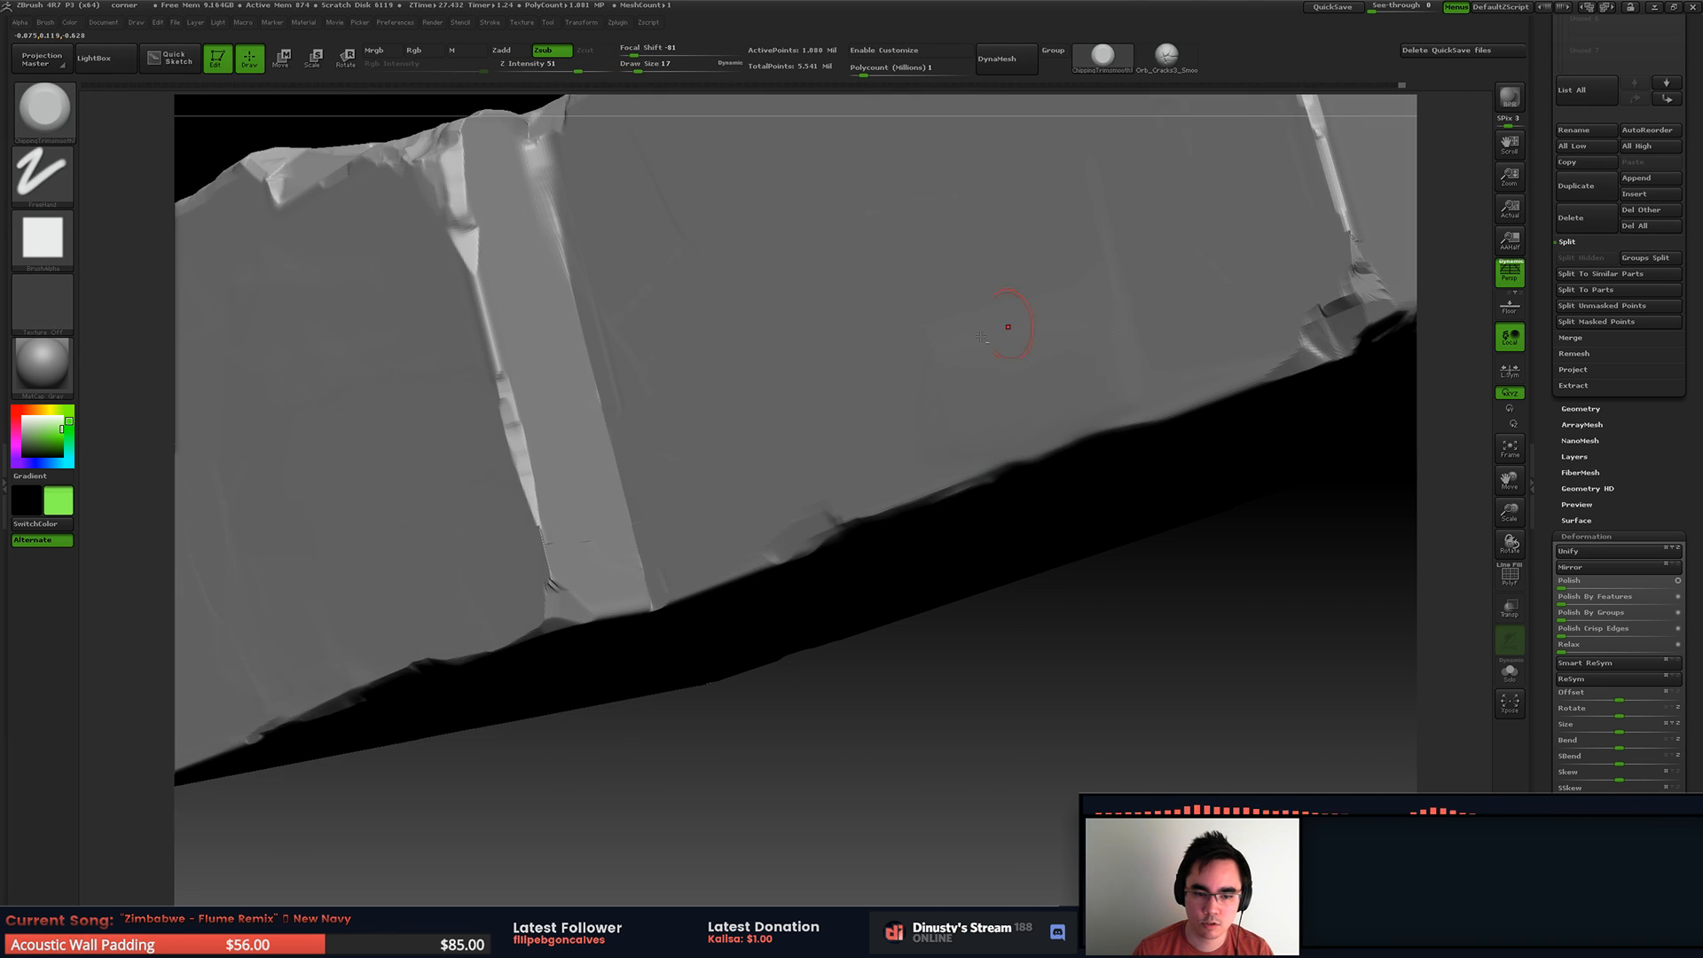
Step: Trim the lower end of the groove strip between the two side panels with draw size 17
right_click_drag(550, 559, 727, 481, "alt")
left_click_drag(717, 477, 719, 523)
mouse_move(752, 460)
right_mouse_down("ctrl")
mouse_move(692, 355)
mouse_move(1026, 359)
right_mouse_up("ctrl")
right_click_drag(763, 359, 958, 461)
right_click_drag(1153, 408, 1040, 378)
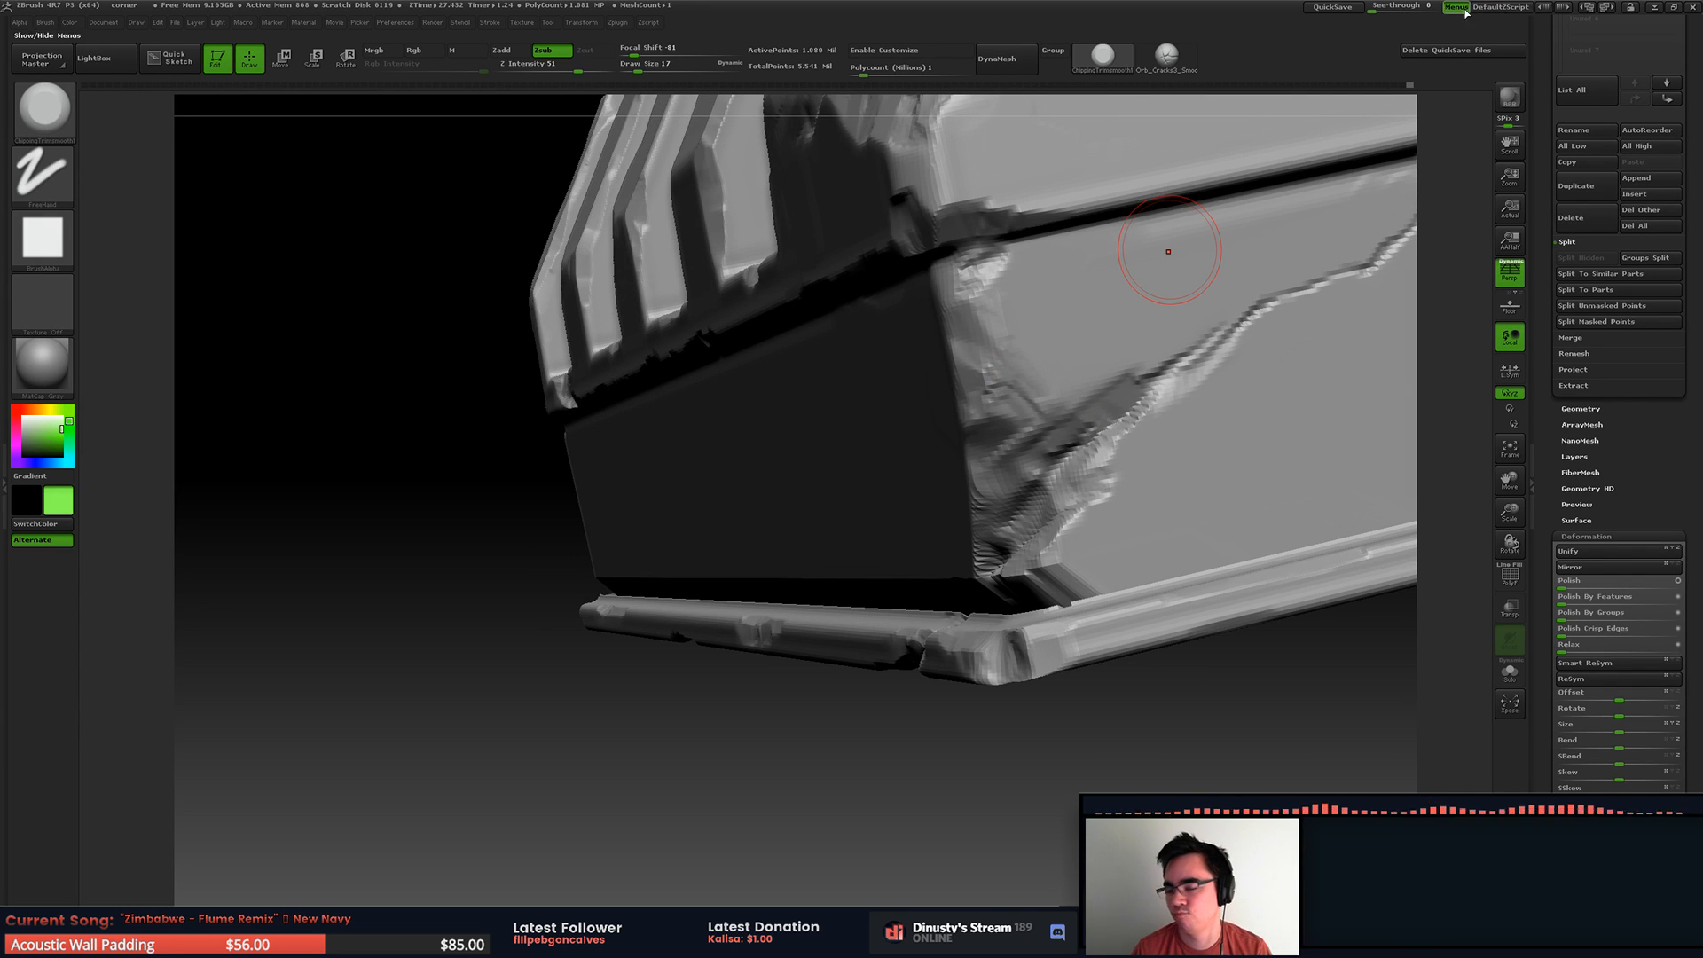
right_click_drag(833, 258, 635, 417, "ctrl")
right_click_drag(635, 417, 745, 421)
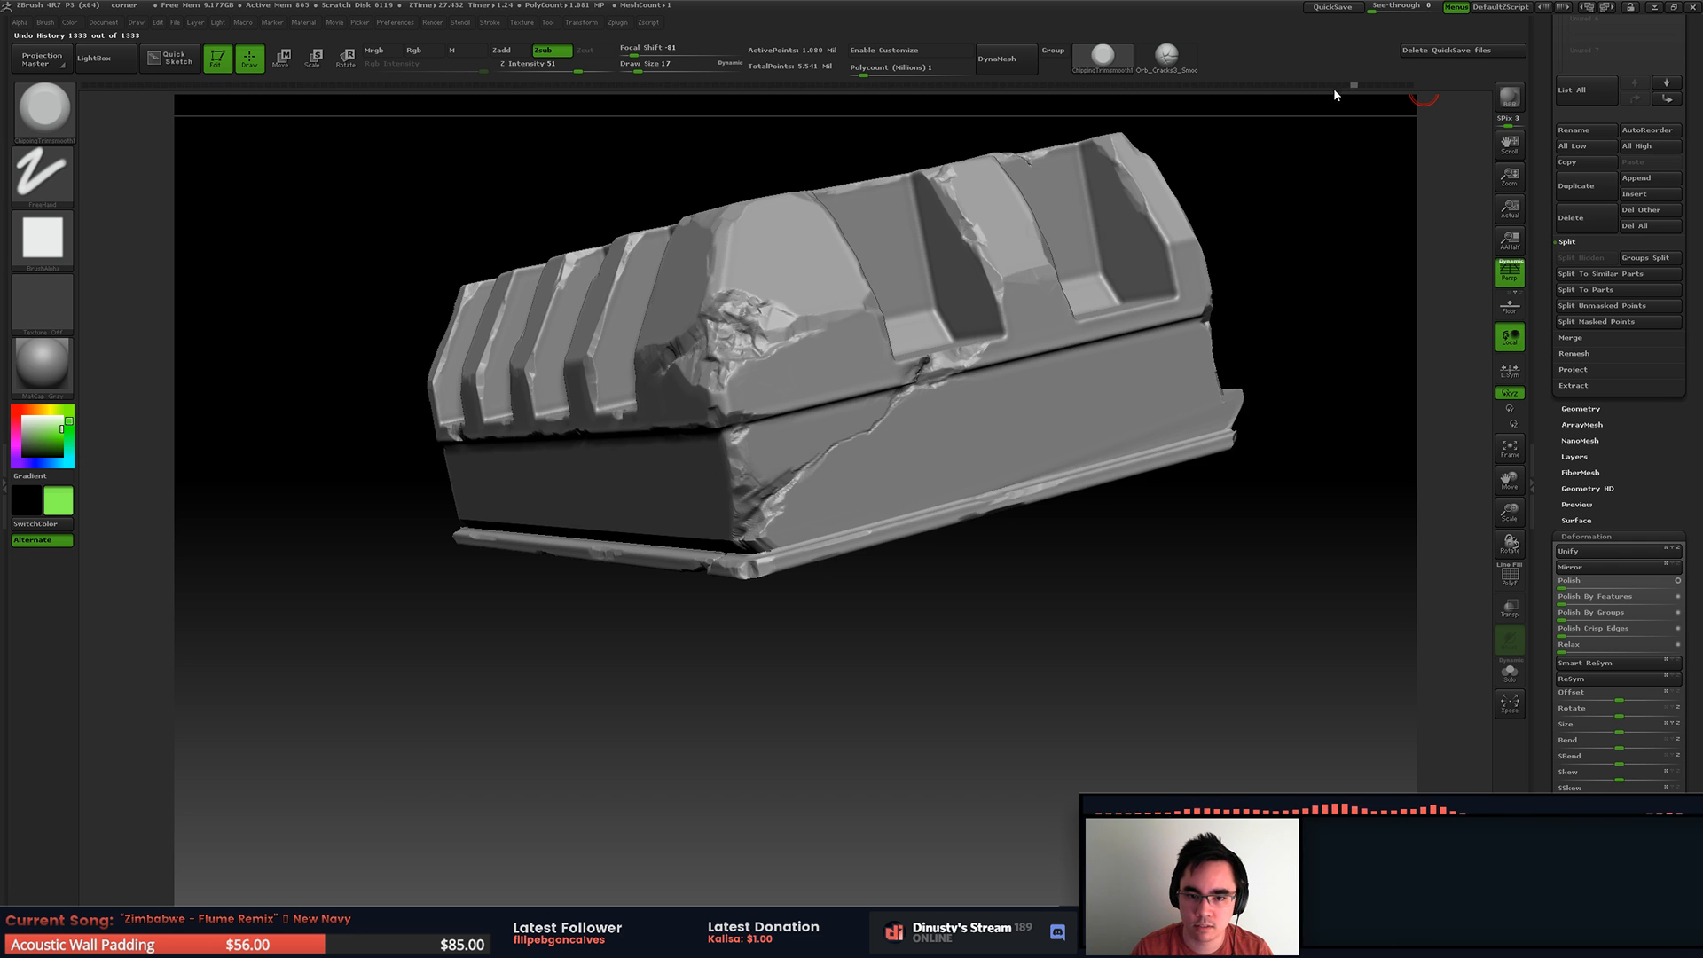
Step: Step back through the undo history to the state with the inverted crack mask and the intact base moulding
mouse_move(1222, 96)
left_mouse_down()
mouse_move(1007, 87)
mouse_move(1195, 61)
left_mouse_up()
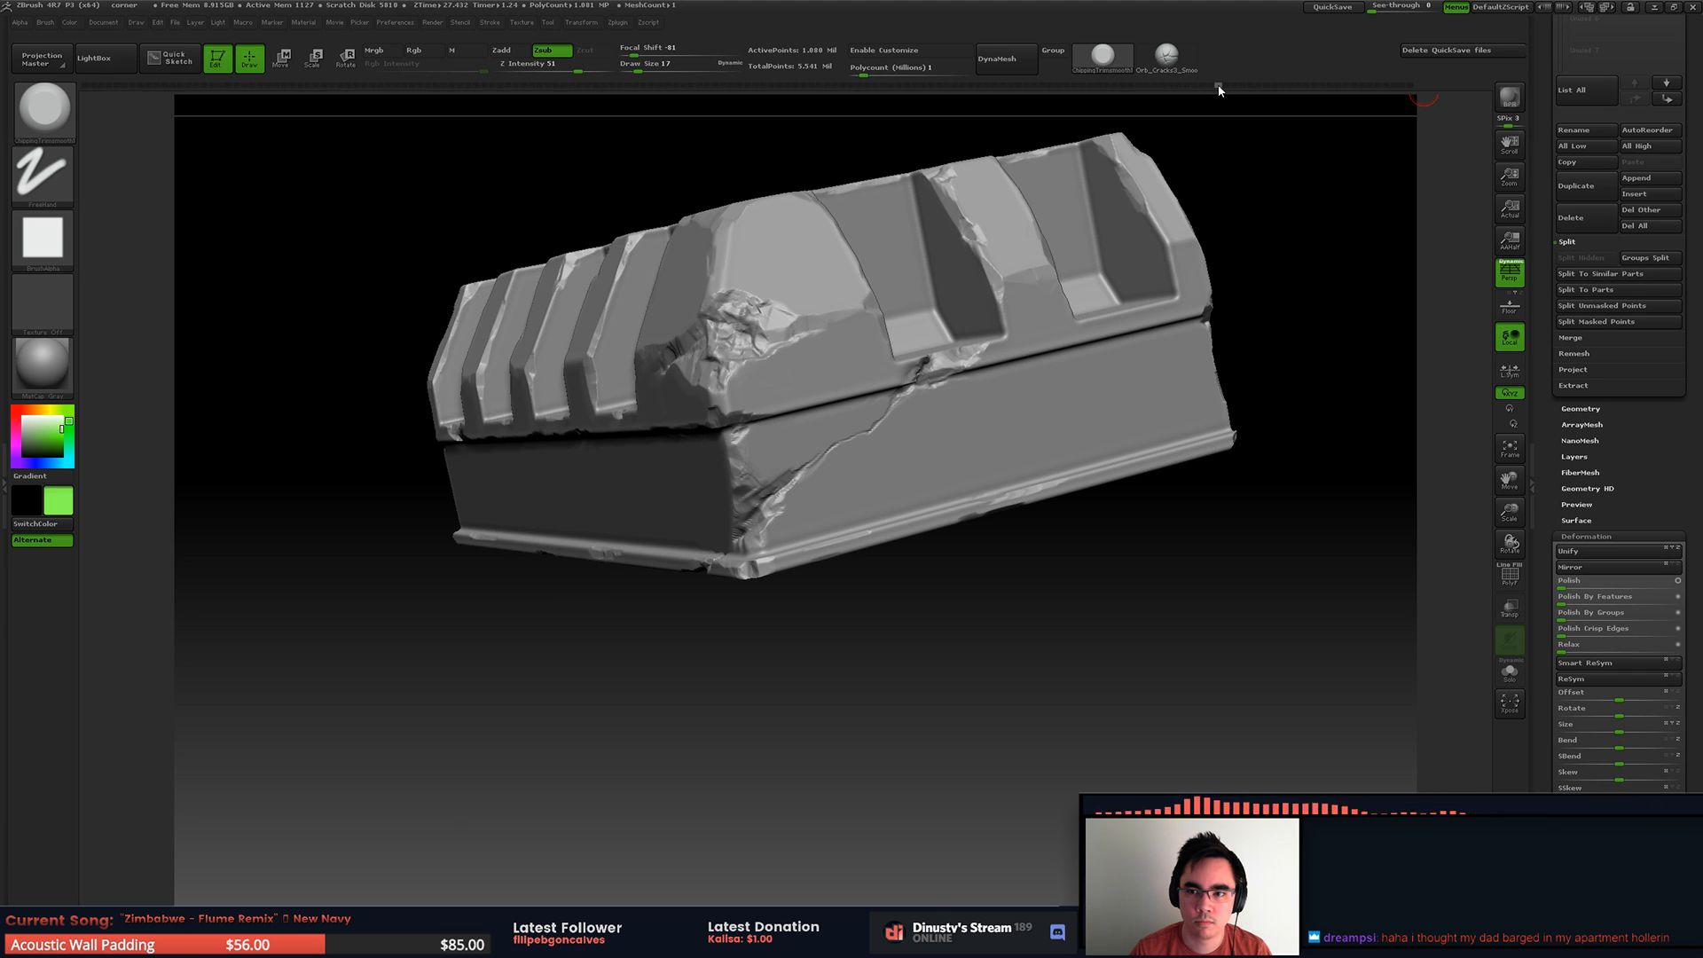
mouse_move(1222, 83)
left_mouse_down()
mouse_move(1350, 84)
mouse_move(1320, 93)
left_mouse_up()
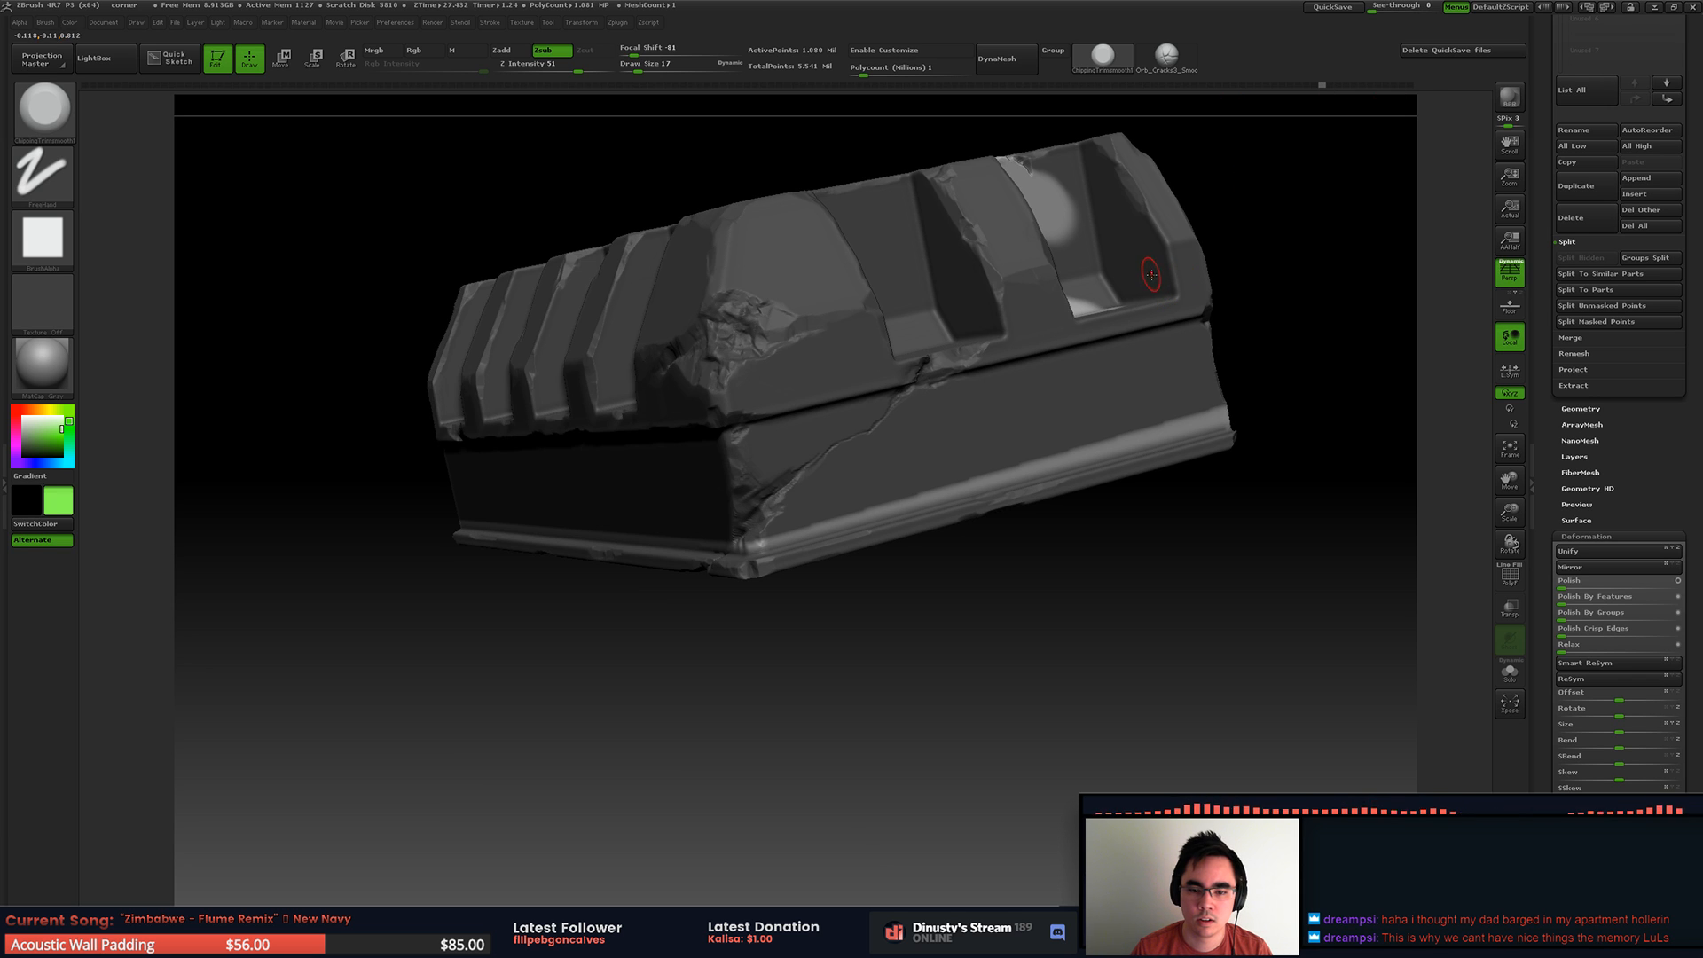
mouse_move(1323, 87)
left_mouse_down()
mouse_move(1224, 248)
mouse_move(1110, 373)
mouse_move(930, 268)
mouse_move(608, 364)
mouse_move(703, 649)
left_mouse_up()
Step: Mask the lower part of the piece, including the whole base moulding, with a rectangular mask
mouse_move(298, 541)
left_mouse_down("ctrl")
mouse_move(1086, 754)
mouse_move(1374, 782)
left_mouse_up("ctrl")
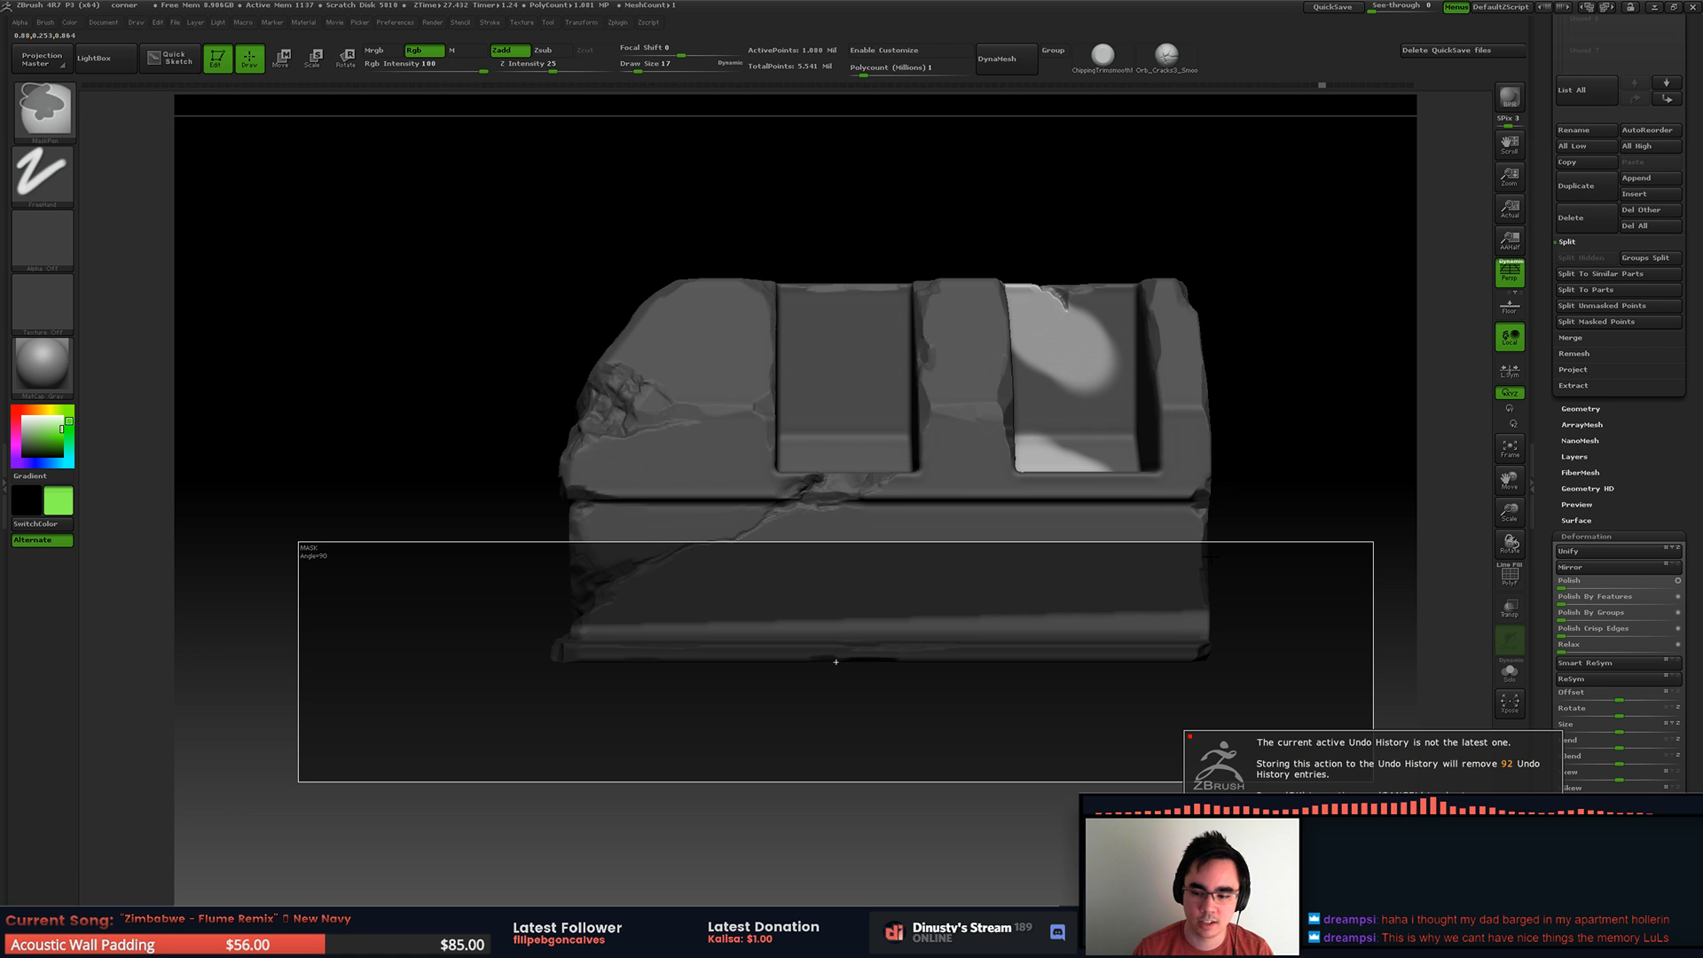
left_click(1277, 818)
mouse_move(1166, 700)
left_mouse_down("alt")
mouse_move(1052, 669)
mouse_move(1095, 657)
mouse_move(1092, 683)
mouse_move(788, 444)
left_mouse_up("alt")
mouse_move(968, 373)
left_mouse_down("alt")
mouse_move(905, 477)
mouse_move(805, 417)
left_mouse_up("alt")
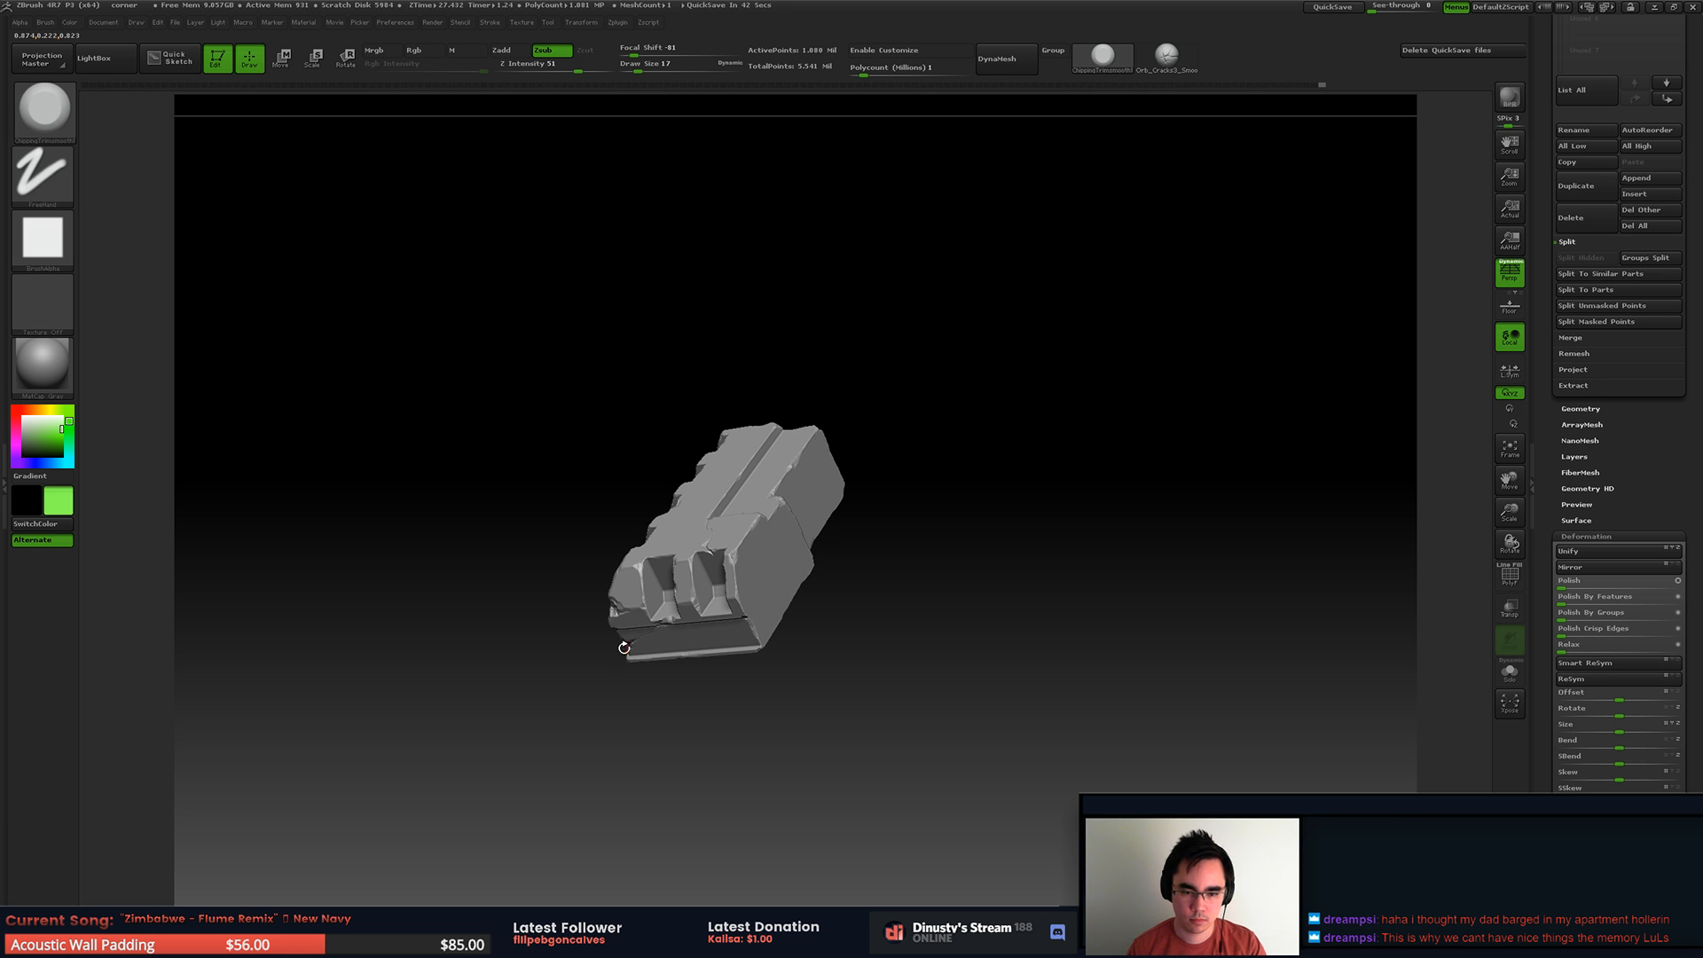
Step: Save the tool over the existing corner_FZB4.ZTL file
mouse_move(1032, 481)
left_mouse_down()
mouse_move(1020, 550)
mouse_move(1047, 543)
mouse_move(974, 549)
mouse_move(1187, 553)
mouse_move(1181, 637)
mouse_move(1247, 594)
mouse_move(1235, 745)
mouse_move(1242, 491)
mouse_move(1243, 509)
mouse_move(1198, 523)
mouse_move(1254, 559)
mouse_move(1278, 550)
mouse_move(1281, 452)
left_mouse_up()
key("ctrl+s")
key("Escape")
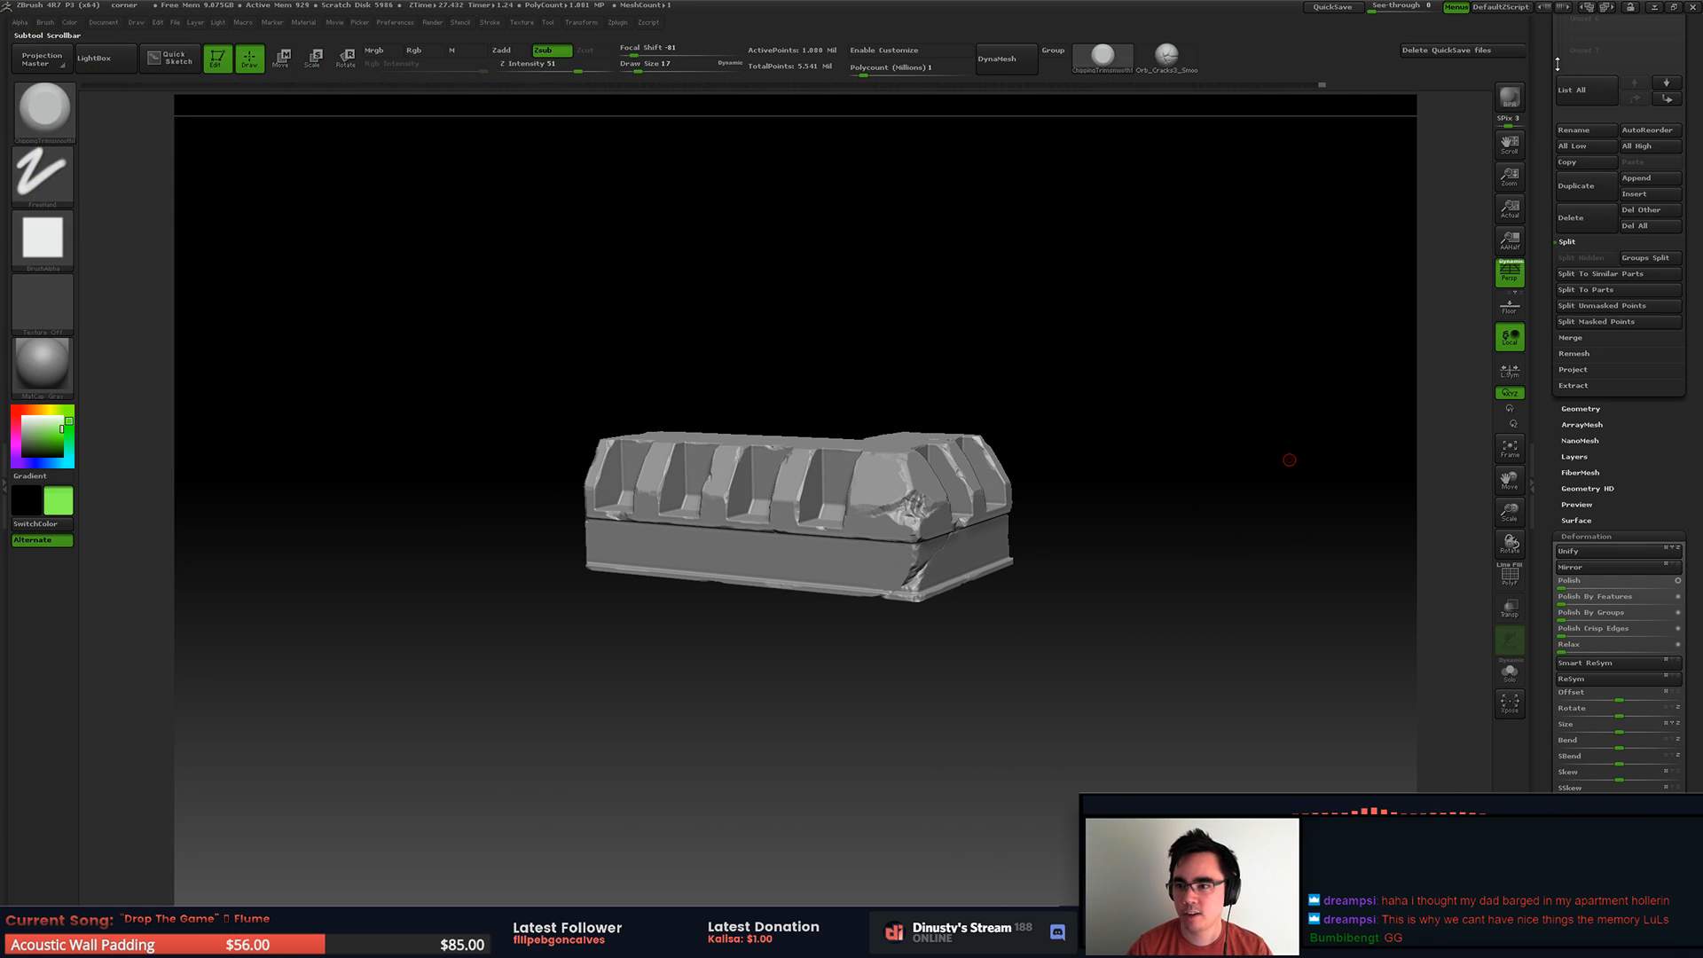
left_click_drag(1631, 112, 1637, 600)
left_click(1613, 48)
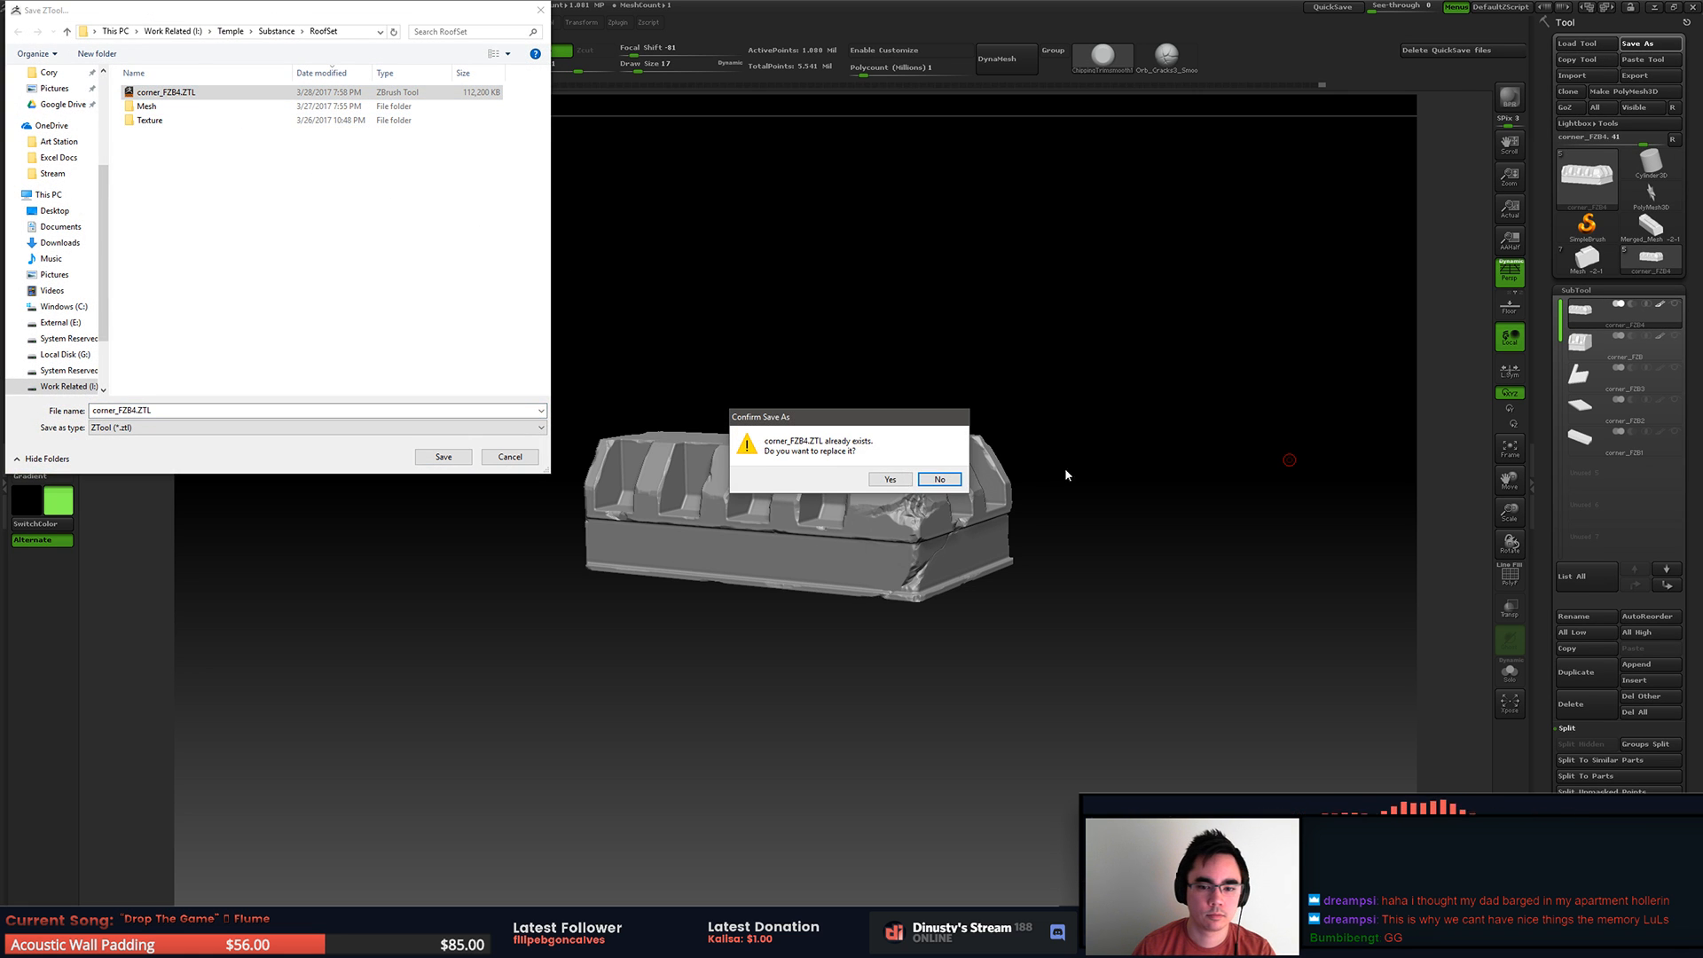
left_click(895, 480)
Step: Adjust the trim brush's focal shift and draw size on the end edge, undoing the test strokes
left_click_drag(1152, 459, 1373, 476)
key("space")
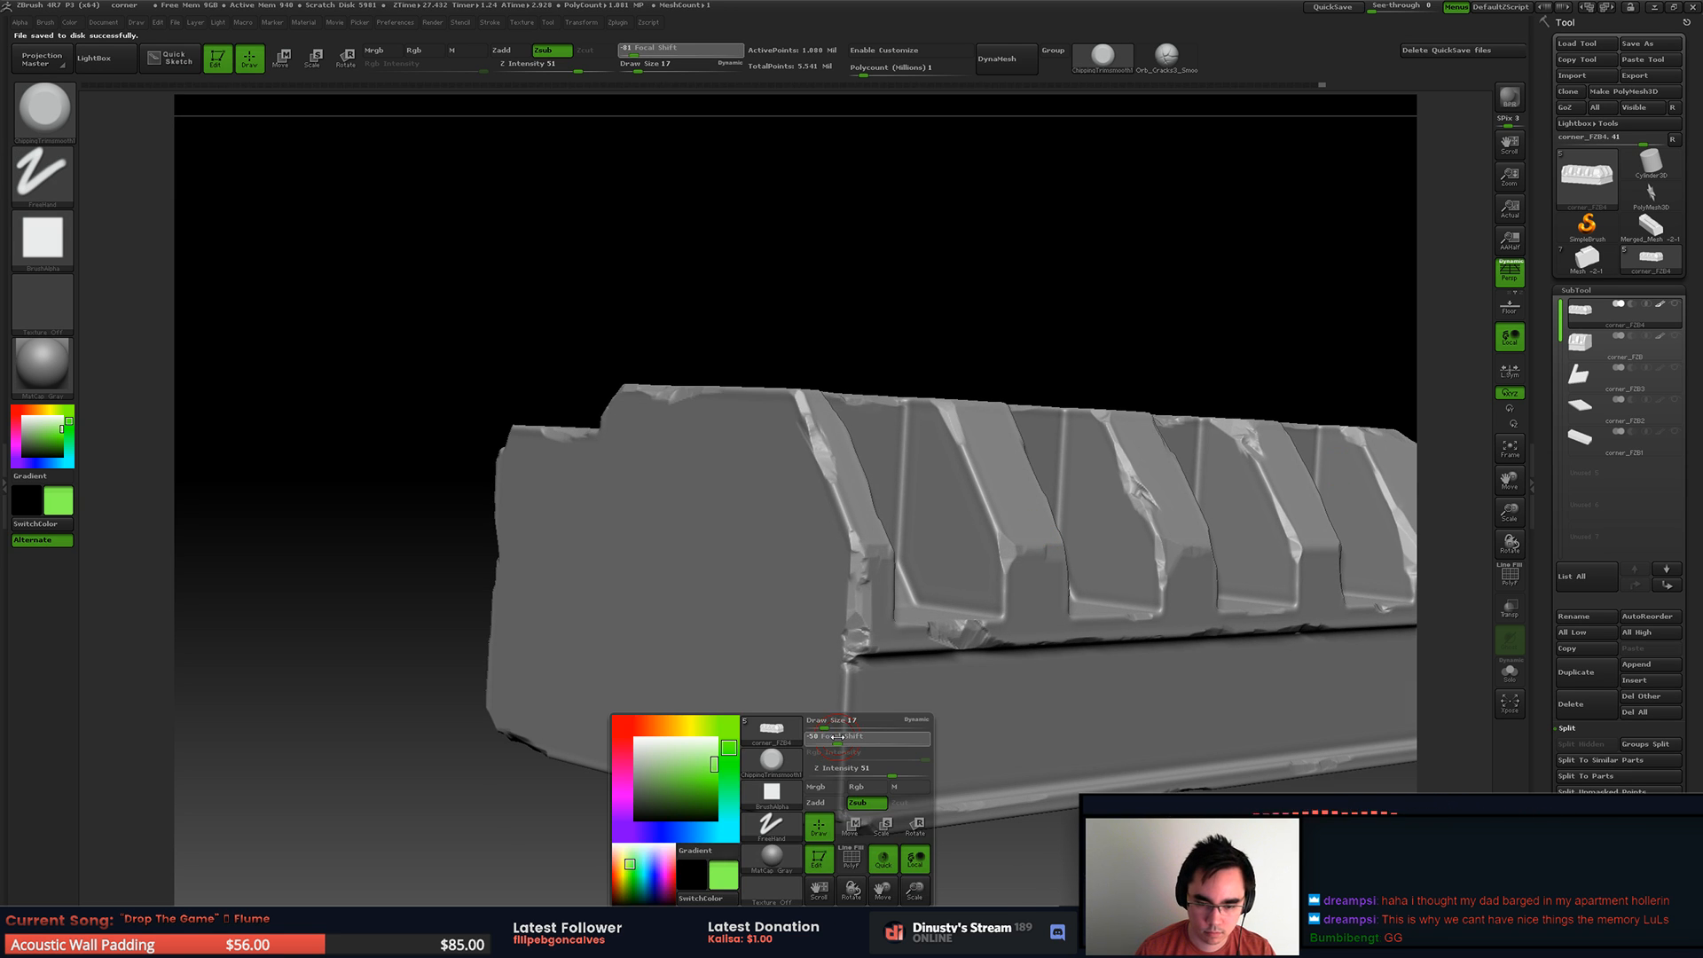
left_click_drag(826, 741, 826, 740)
left_click_drag(826, 726, 845, 742)
key("space")
mouse_move(844, 727)
left_mouse_down()
mouse_move(846, 772)
mouse_move(844, 722)
left_mouse_up()
key("ctrl+z")
key("ctrl+z")
key("space")
Step: Trim small chips into the upper edges of the ribs along the long side
right_click_drag(896, 700, 794, 581)
mouse_move(1093, 610)
right_mouse_down("alt")
mouse_move(910, 562)
mouse_move(889, 531)
mouse_move(841, 536)
right_mouse_up("alt")
right_click_drag(966, 488, 881, 540, "ctrl")
right_click_drag(981, 507, 839, 457)
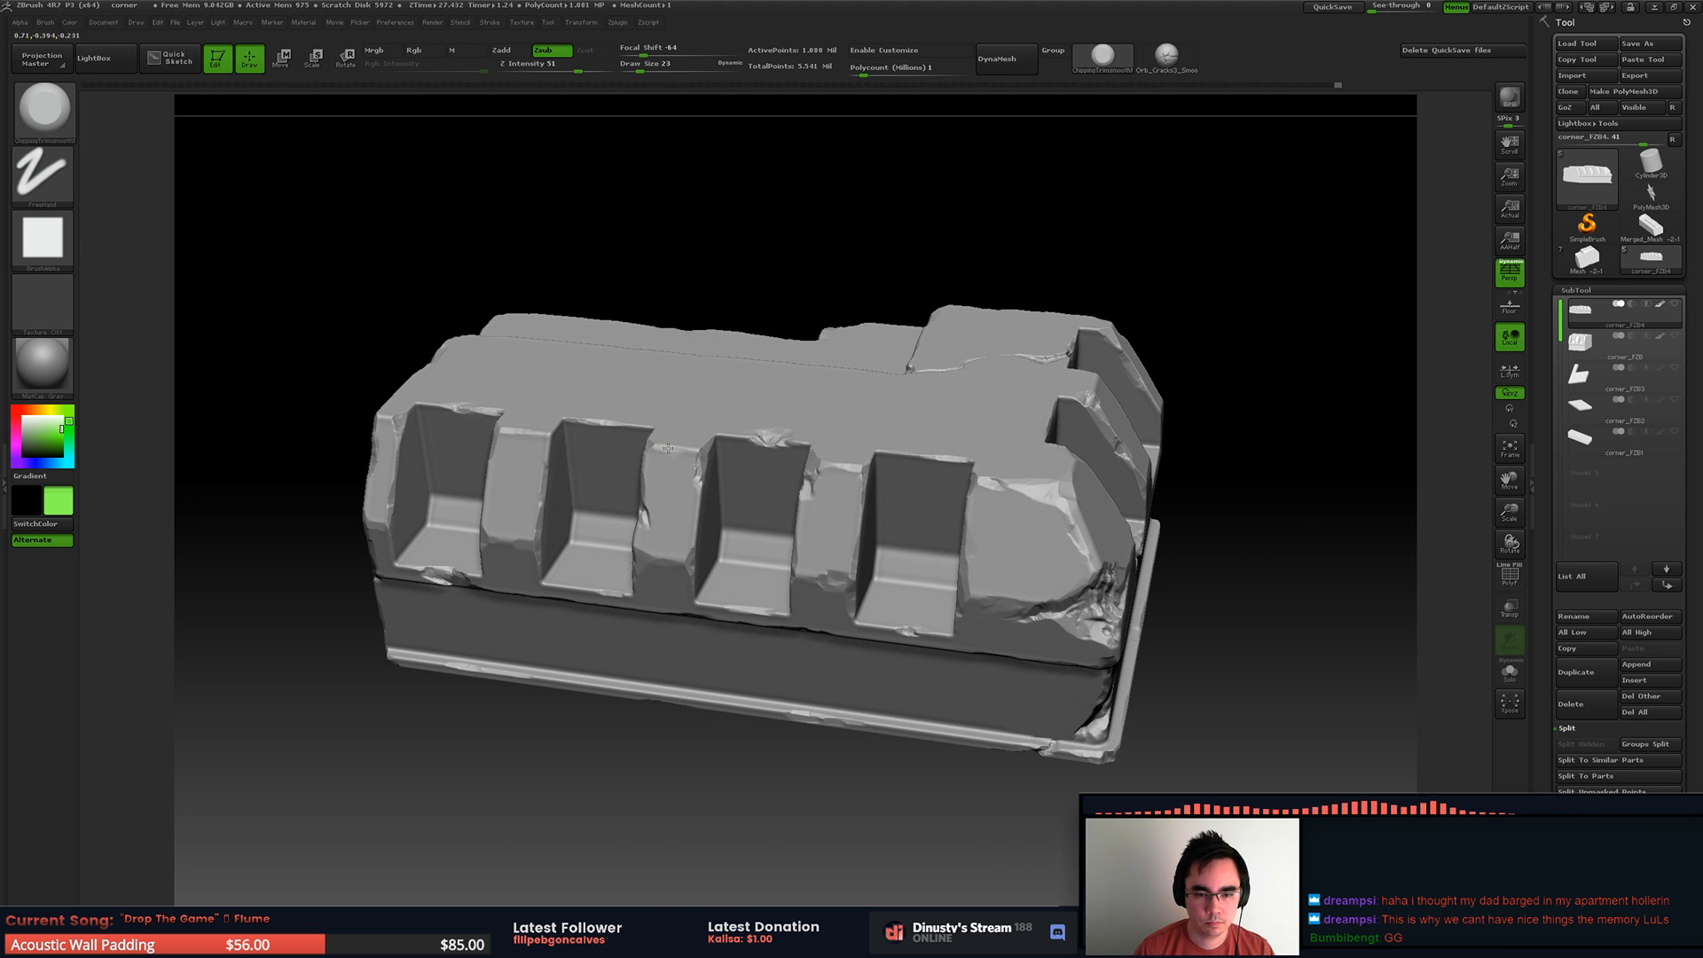
right_click_drag(742, 398, 754, 422)
right_click_drag(857, 460, 1056, 532)
right_click_drag(1055, 532, 1039, 506)
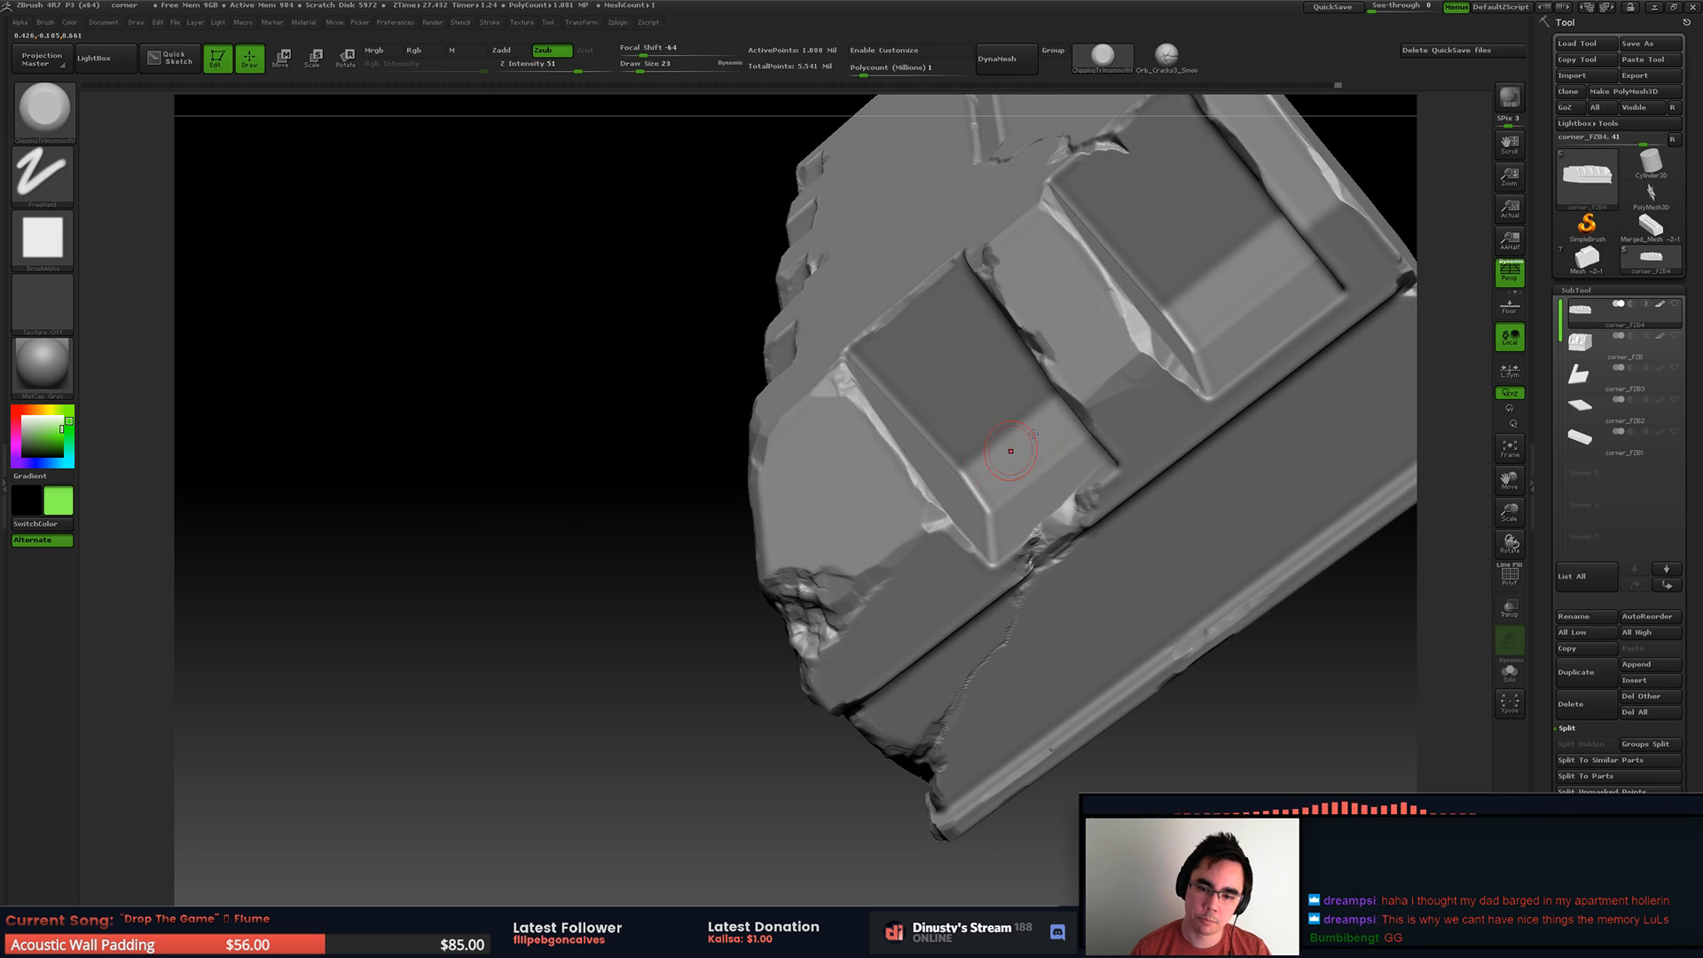
Step: Wear down the recess and rib edges near the broken corner with further trim strokes
right_click_drag(1053, 436, 849, 313, "shift")
right_click_drag(1025, 358, 845, 457, "ctrl")
key("space")
right_click_drag(786, 396, 850, 391)
right_click_drag(966, 371, 1025, 451, "alt")
right_click_drag(1010, 272, 946, 294, "alt")
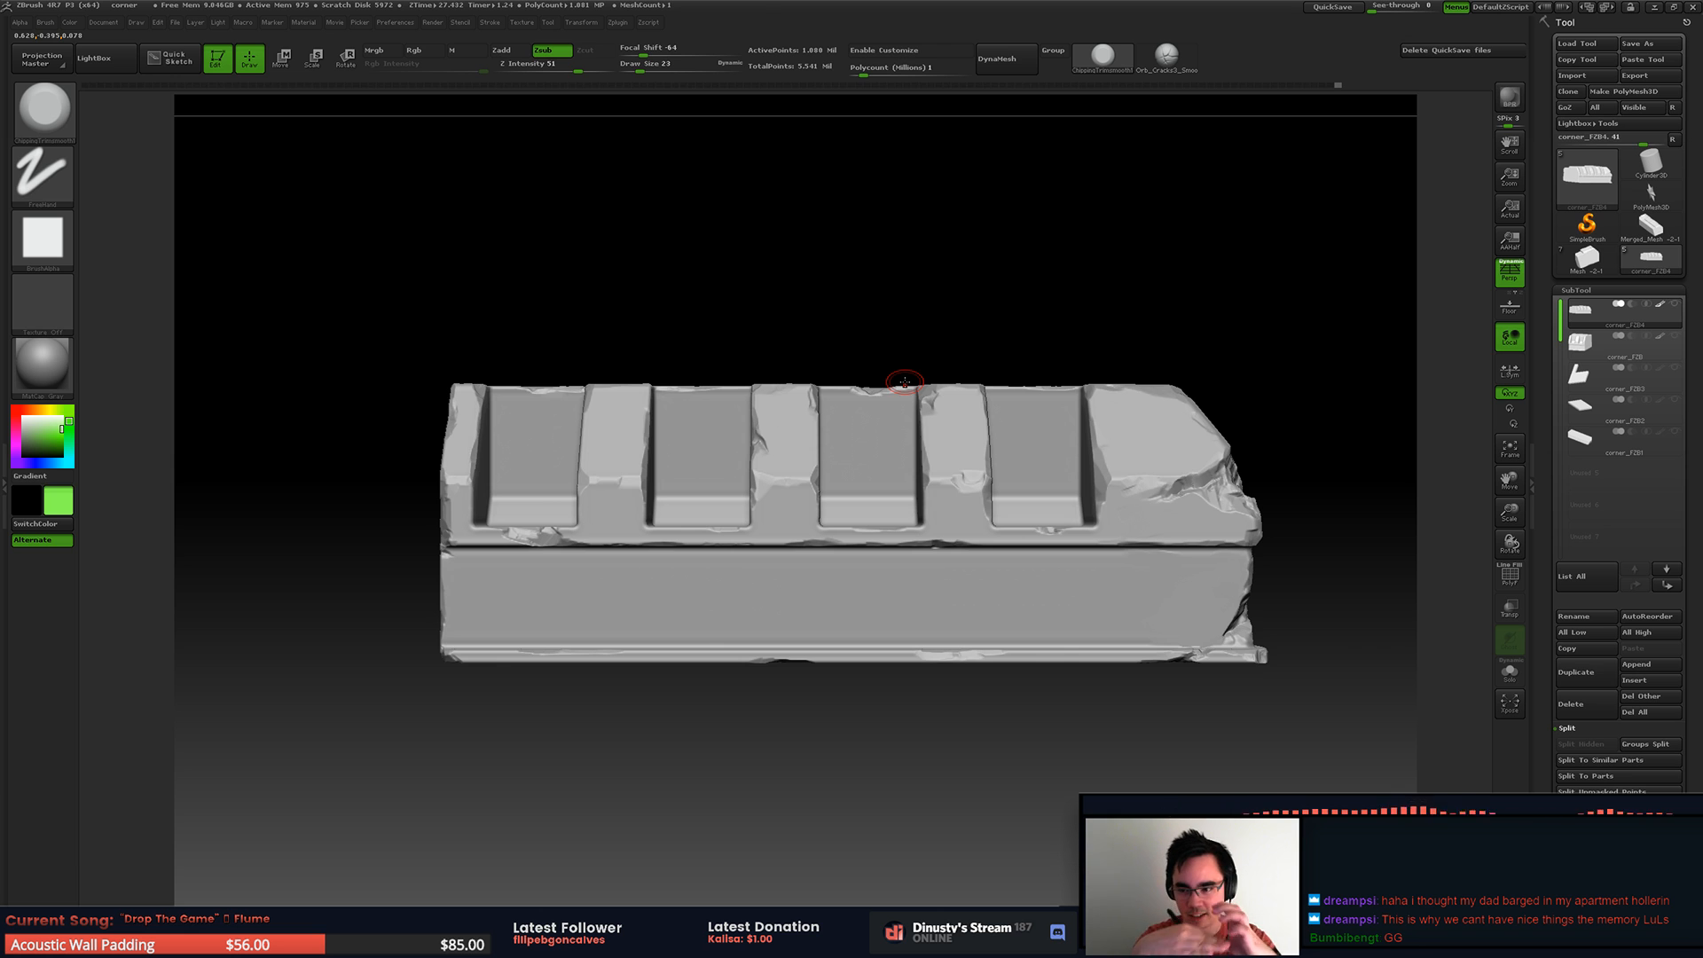
Step: Chip away the top edge of the corner block, using draw size 56 for the broad cut and 27 for the finer breaks
right_click_drag(1115, 435, 948, 436)
key("space")
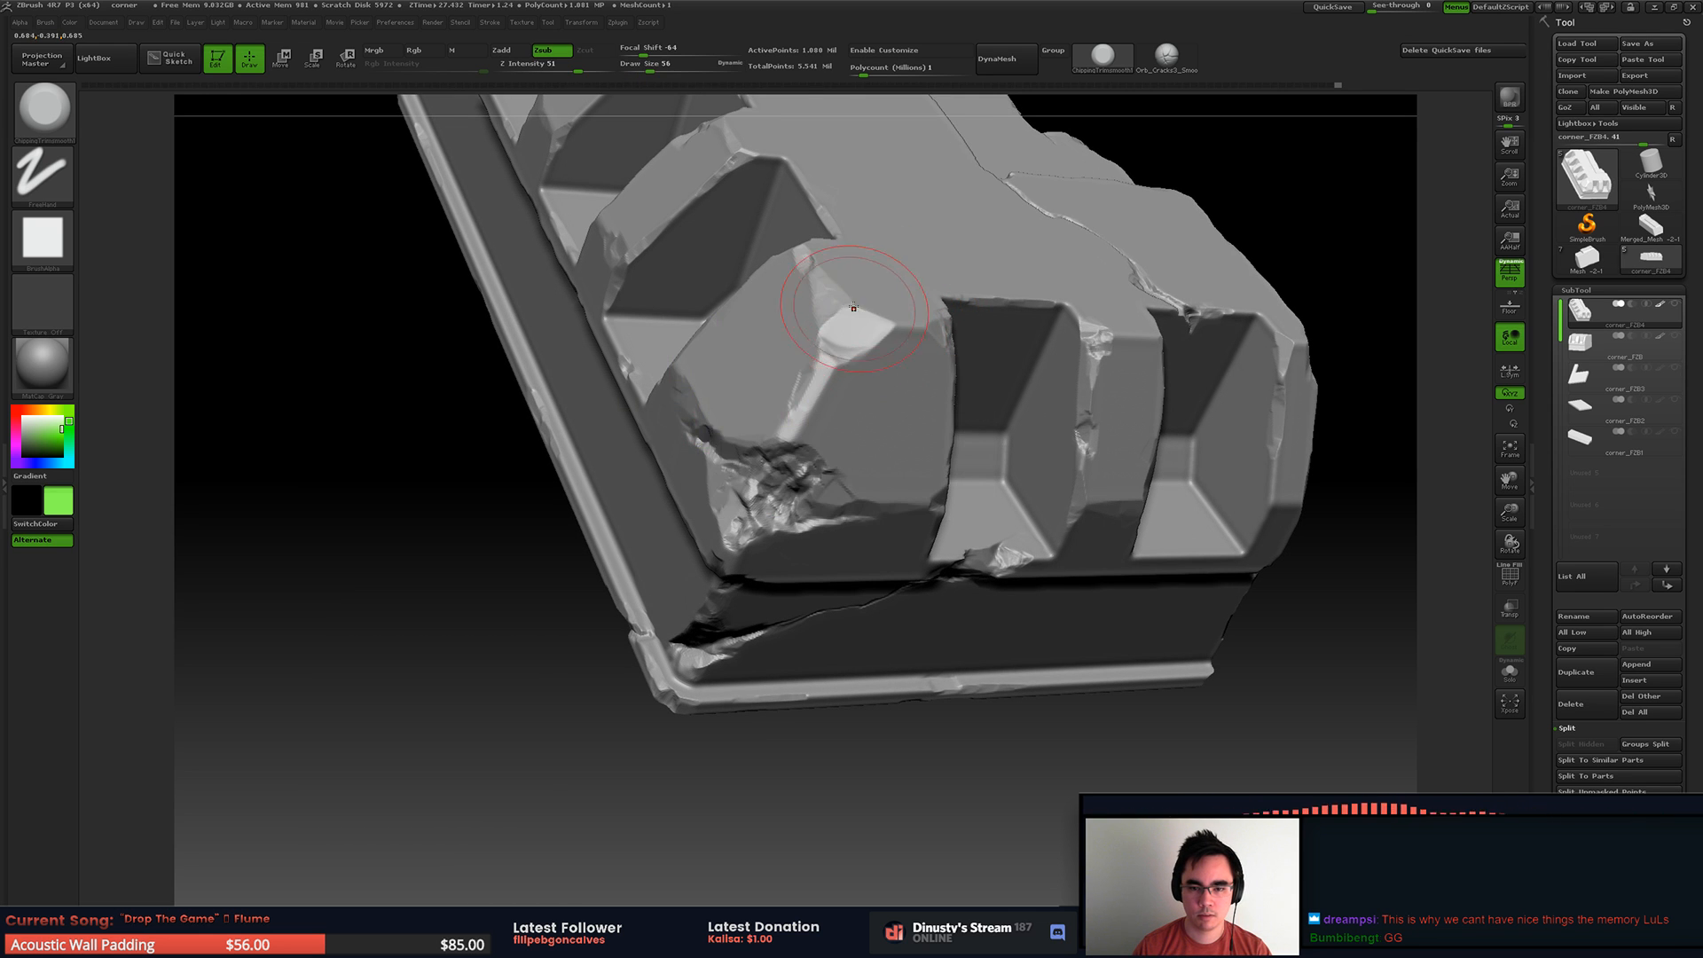
key("space")
left_click_drag(890, 331, 885, 329)
right_click_drag(918, 321, 897, 335)
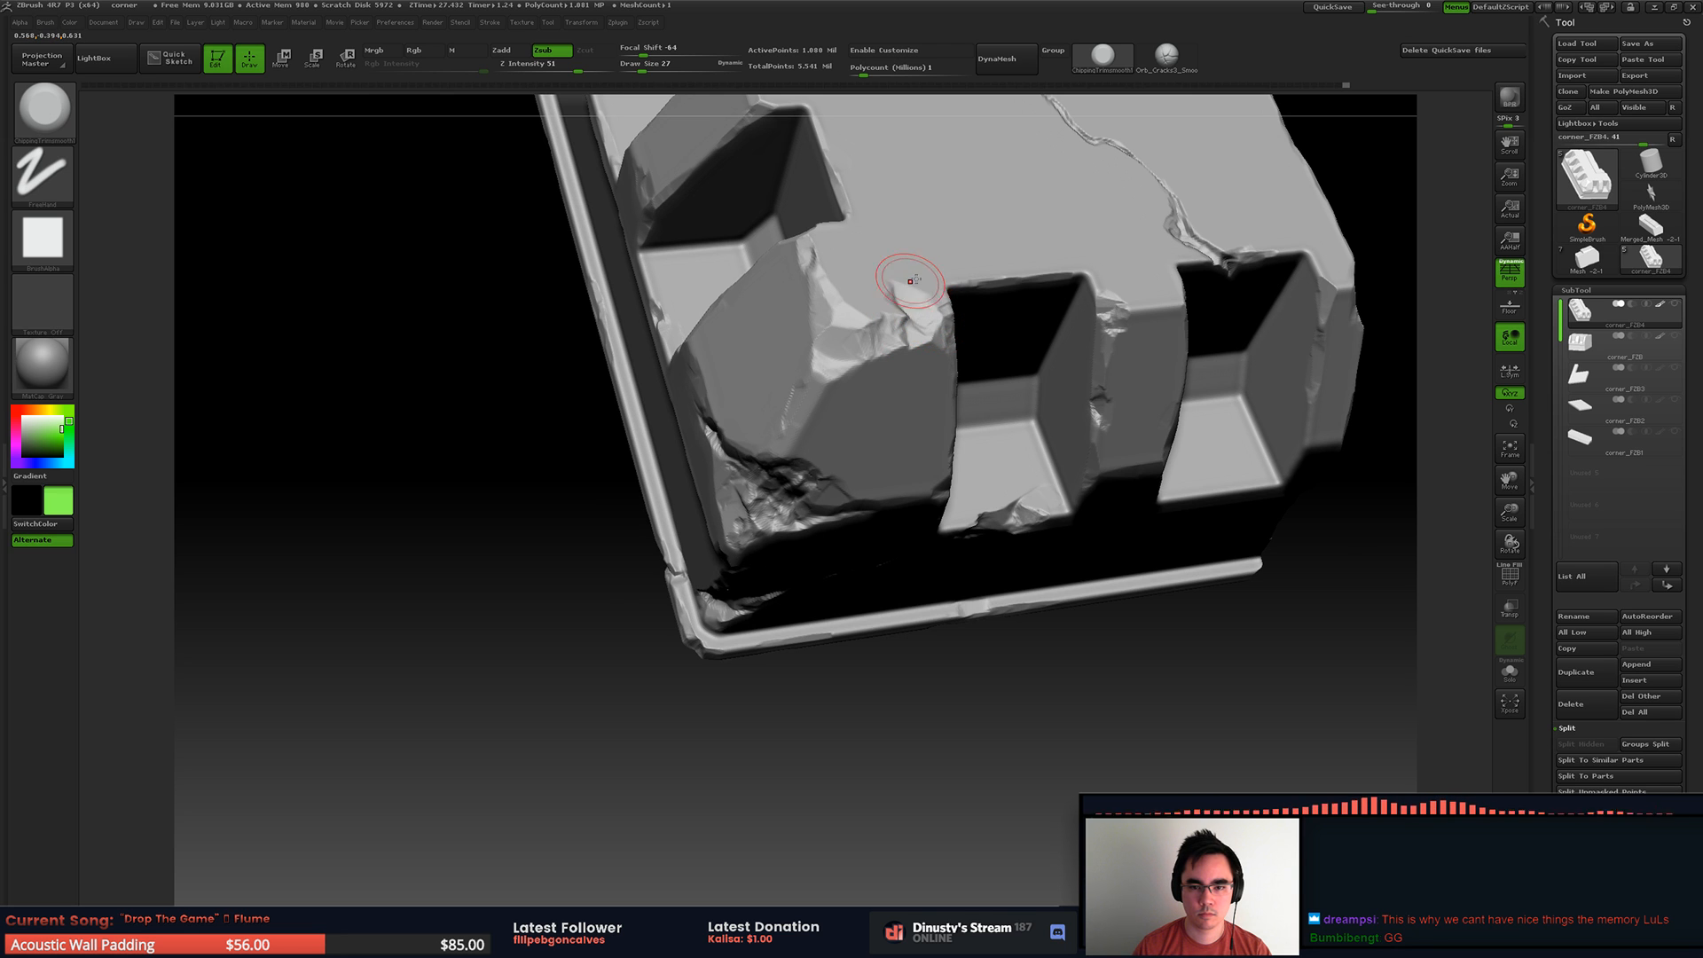
right_click_drag(916, 275, 911, 272)
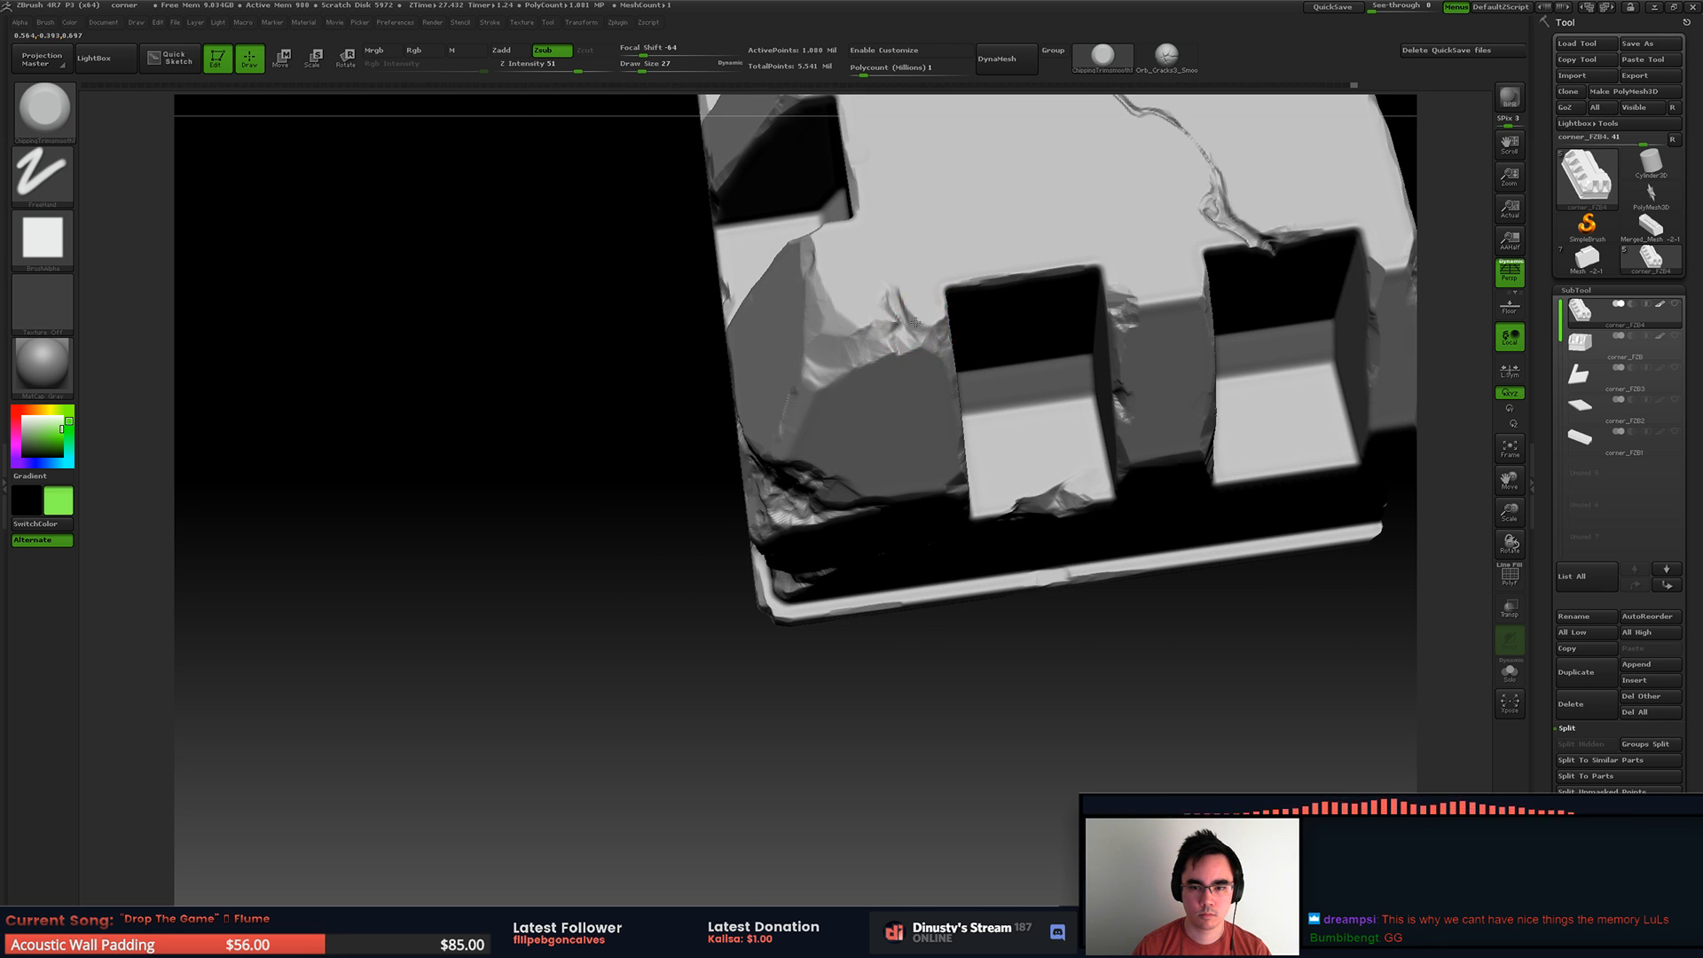
mouse_move(981, 315)
right_mouse_down()
mouse_move(981, 274)
mouse_move(1020, 277)
mouse_move(1072, 317)
mouse_move(912, 274)
mouse_move(912, 327)
mouse_move(935, 311)
mouse_move(901, 304)
mouse_move(1222, 401)
right_mouse_up()
Step: Undo the last strokes on the corner block's top edge and rework the chip beside the adjacent recess
key("ctrl+z")
key("ctrl+z")
key("ctrl+z")
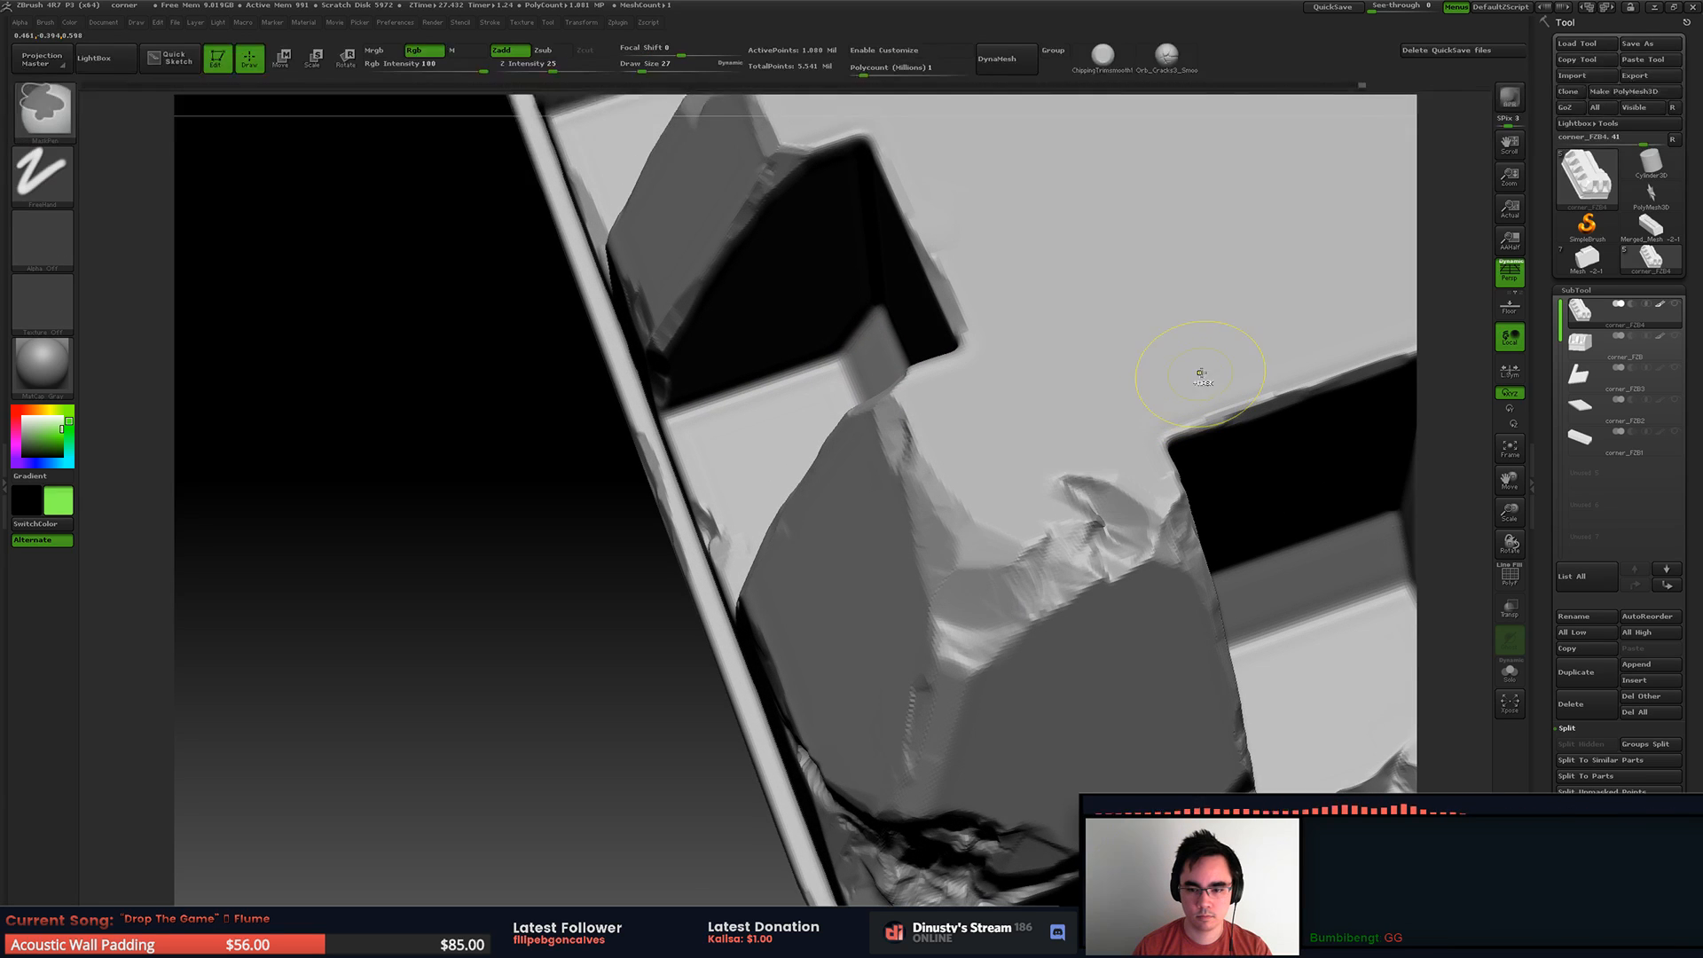
key("ctrl+z")
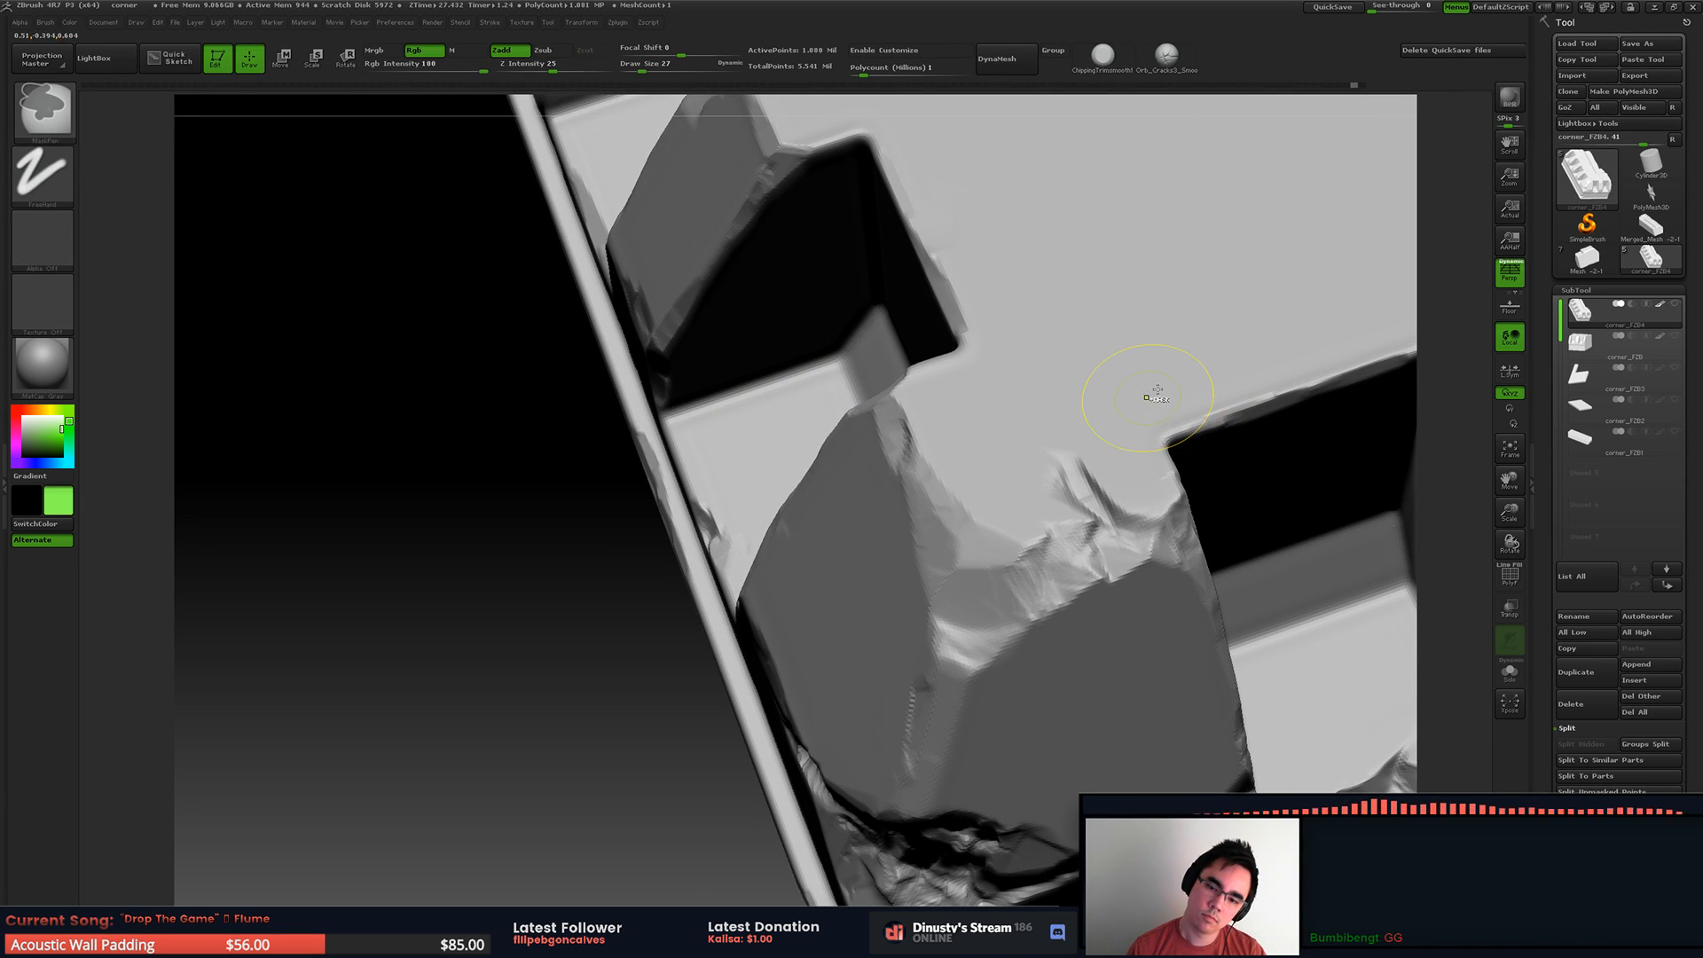
key("ctrl+z")
key("ctrl+z")
key("ctrl+z")
left_click_drag(1070, 463, 1128, 458)
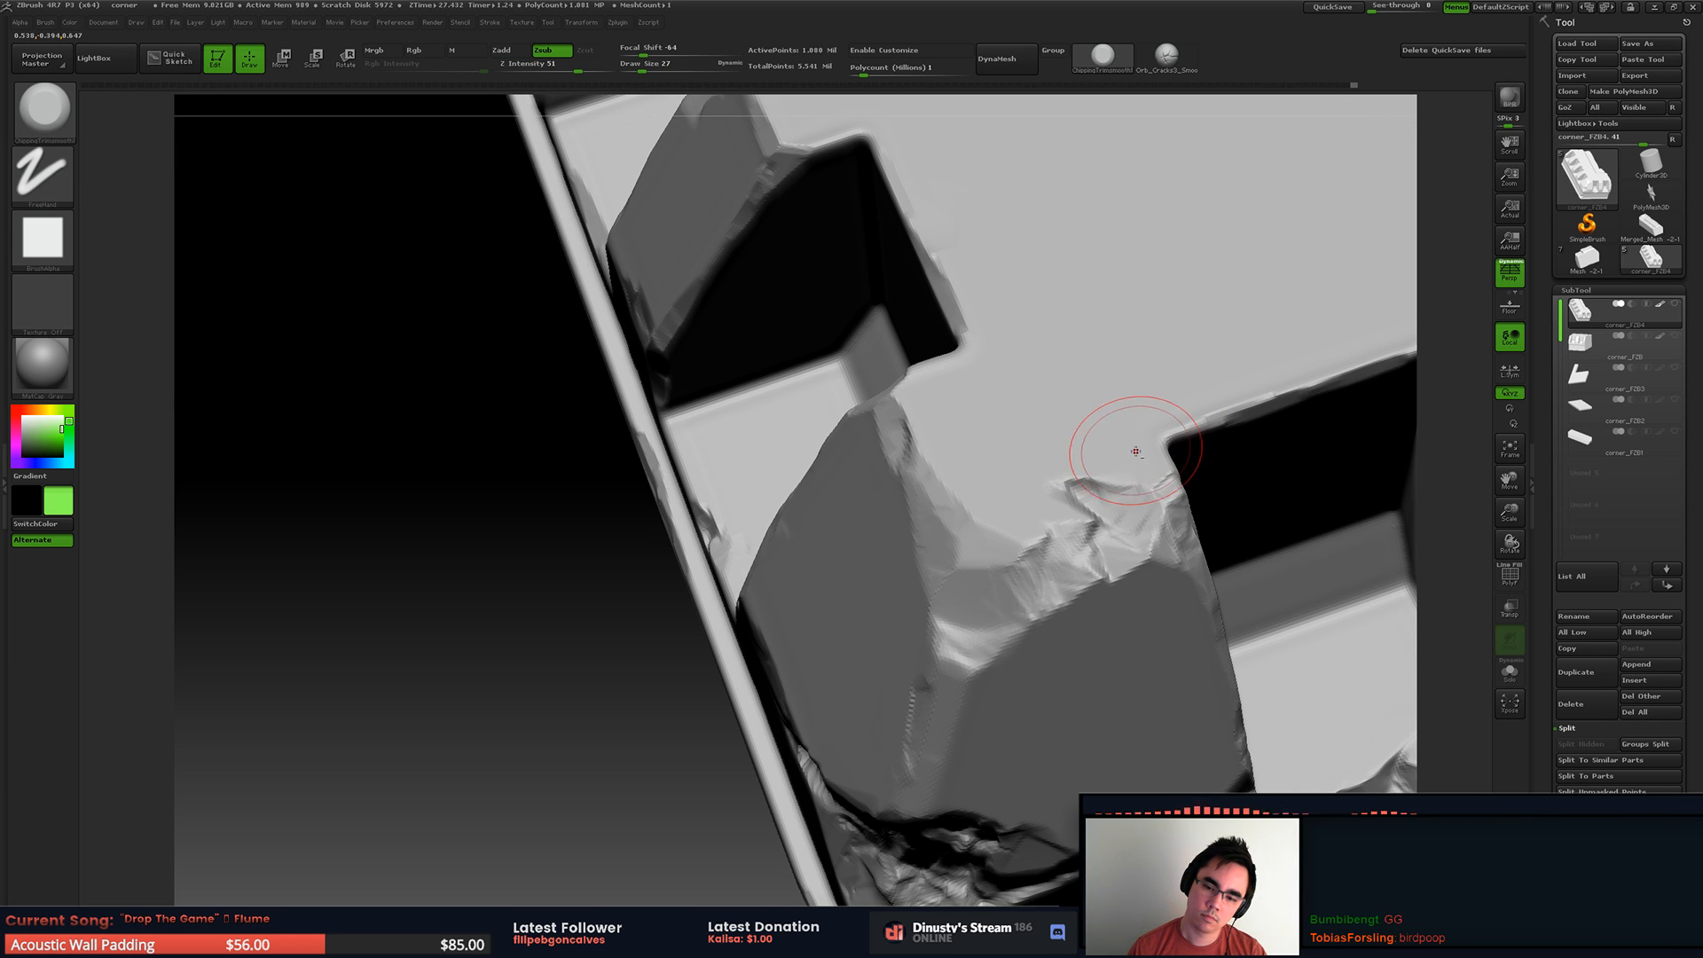
Step: Chip the upper edge of the rib between the two end recesses with draw size 27
mouse_move(1127, 389)
right_mouse_down("ctrl")
mouse_move(942, 415)
mouse_move(896, 448)
right_mouse_up("ctrl")
right_click_drag(896, 448, 1061, 473)
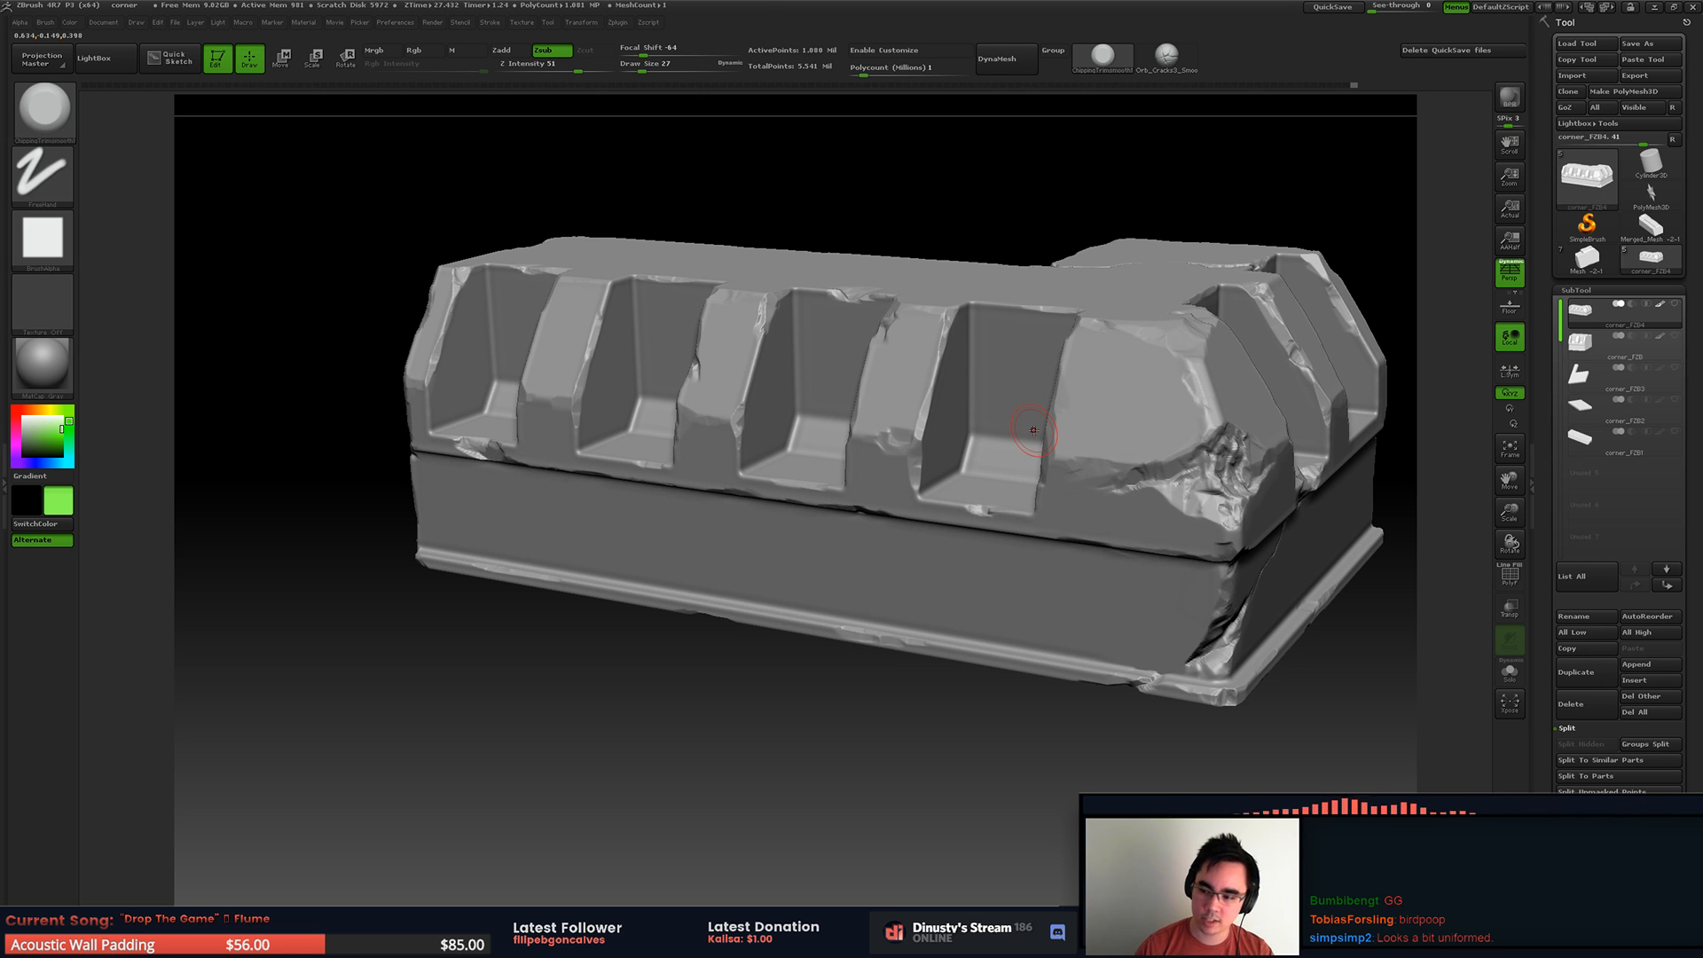
right_click_drag(1005, 450, 914, 435)
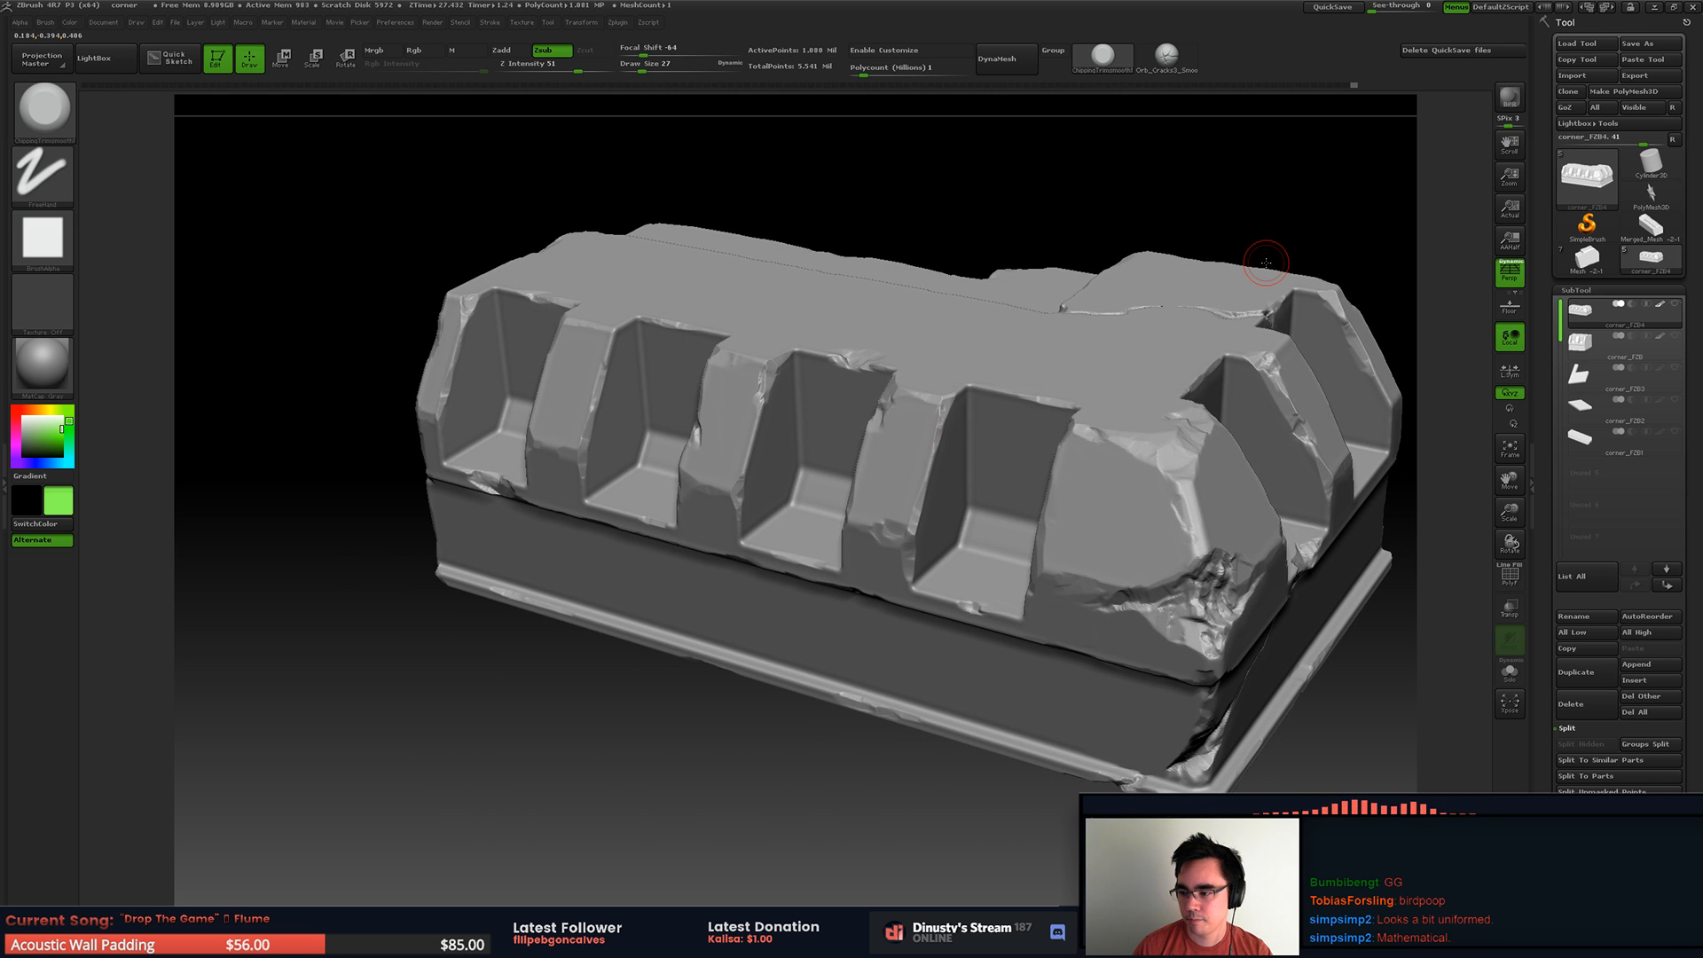
mouse_move(1064, 403)
right_mouse_down()
mouse_move(905, 475)
mouse_move(886, 422)
mouse_move(1020, 424)
mouse_move(987, 466)
mouse_move(787, 479)
mouse_move(829, 537)
mouse_move(812, 546)
mouse_move(834, 451)
right_mouse_up()
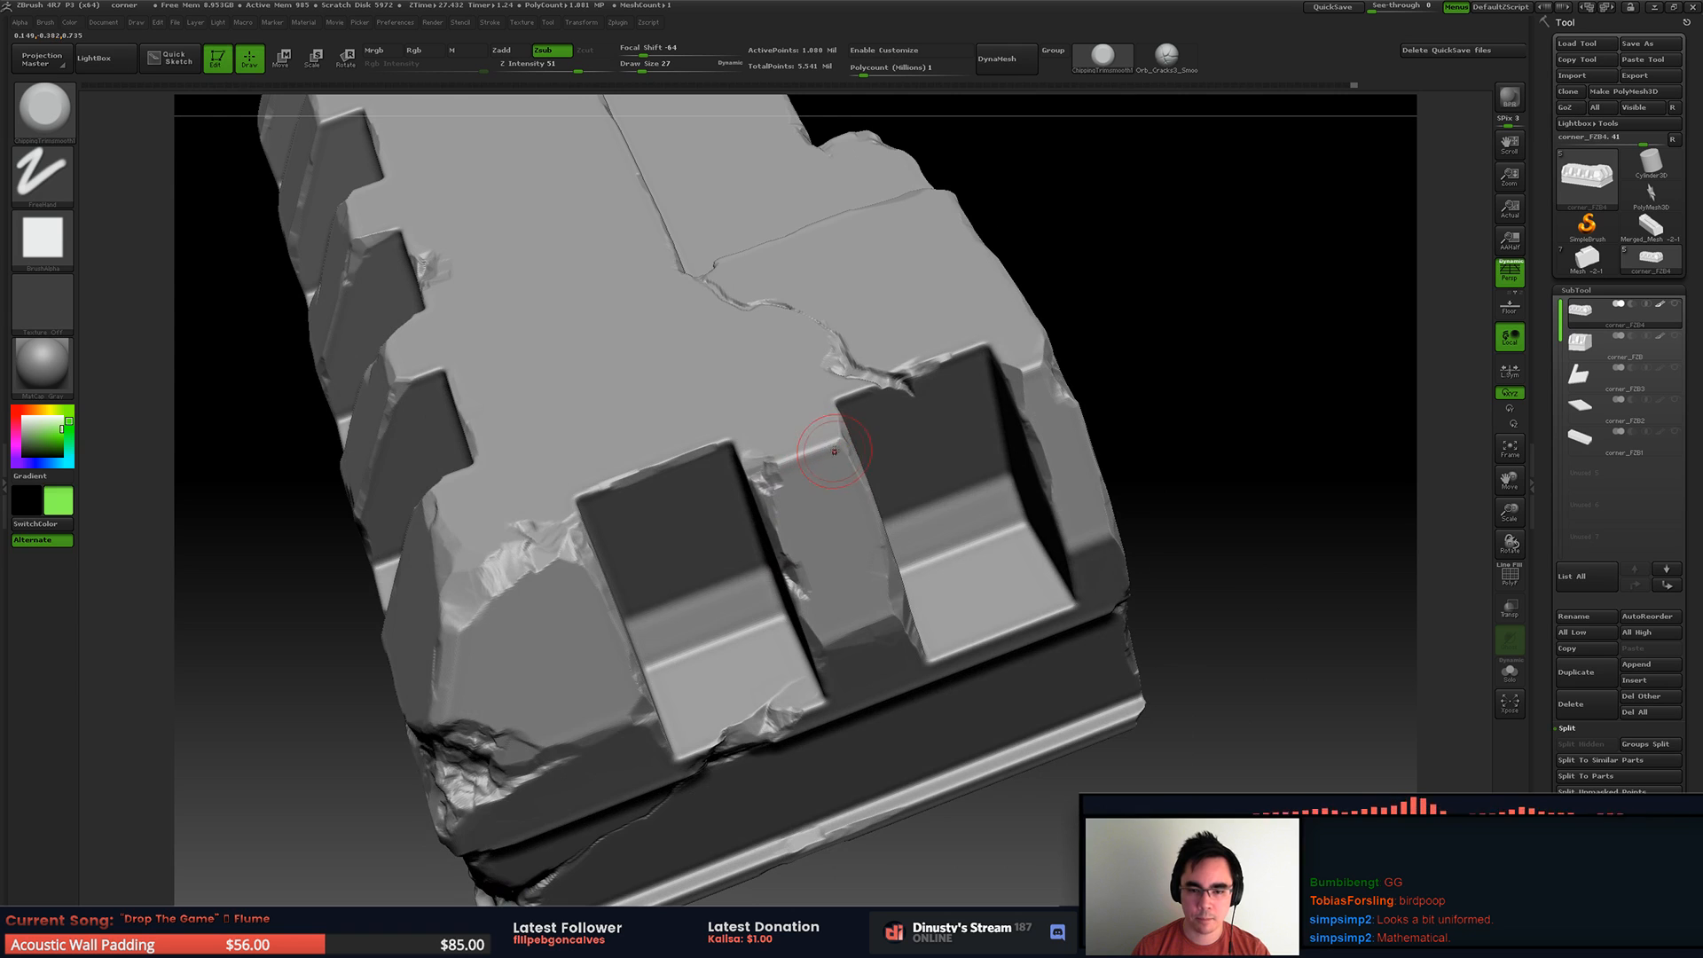
mouse_move(803, 520)
right_mouse_down()
mouse_move(882, 395)
mouse_move(855, 357)
mouse_move(821, 365)
mouse_move(862, 377)
right_mouse_up()
mouse_move(742, 476)
right_mouse_down()
mouse_move(972, 425)
mouse_move(886, 448)
mouse_move(882, 373)
mouse_move(994, 372)
right_mouse_up()
mouse_move(1074, 293)
right_mouse_down()
mouse_move(980, 425)
mouse_move(1034, 372)
mouse_move(993, 510)
mouse_move(931, 501)
mouse_move(905, 820)
mouse_move(860, 471)
mouse_move(985, 532)
mouse_move(934, 488)
mouse_move(913, 539)
mouse_move(905, 478)
right_mouse_up()
Step: Save the sculpted piece again, replacing corner_FZB4.ZTL
key("ctrl+s")
key("Escape")
left_click(1638, 54)
double_click(169, 93)
left_click(890, 479)
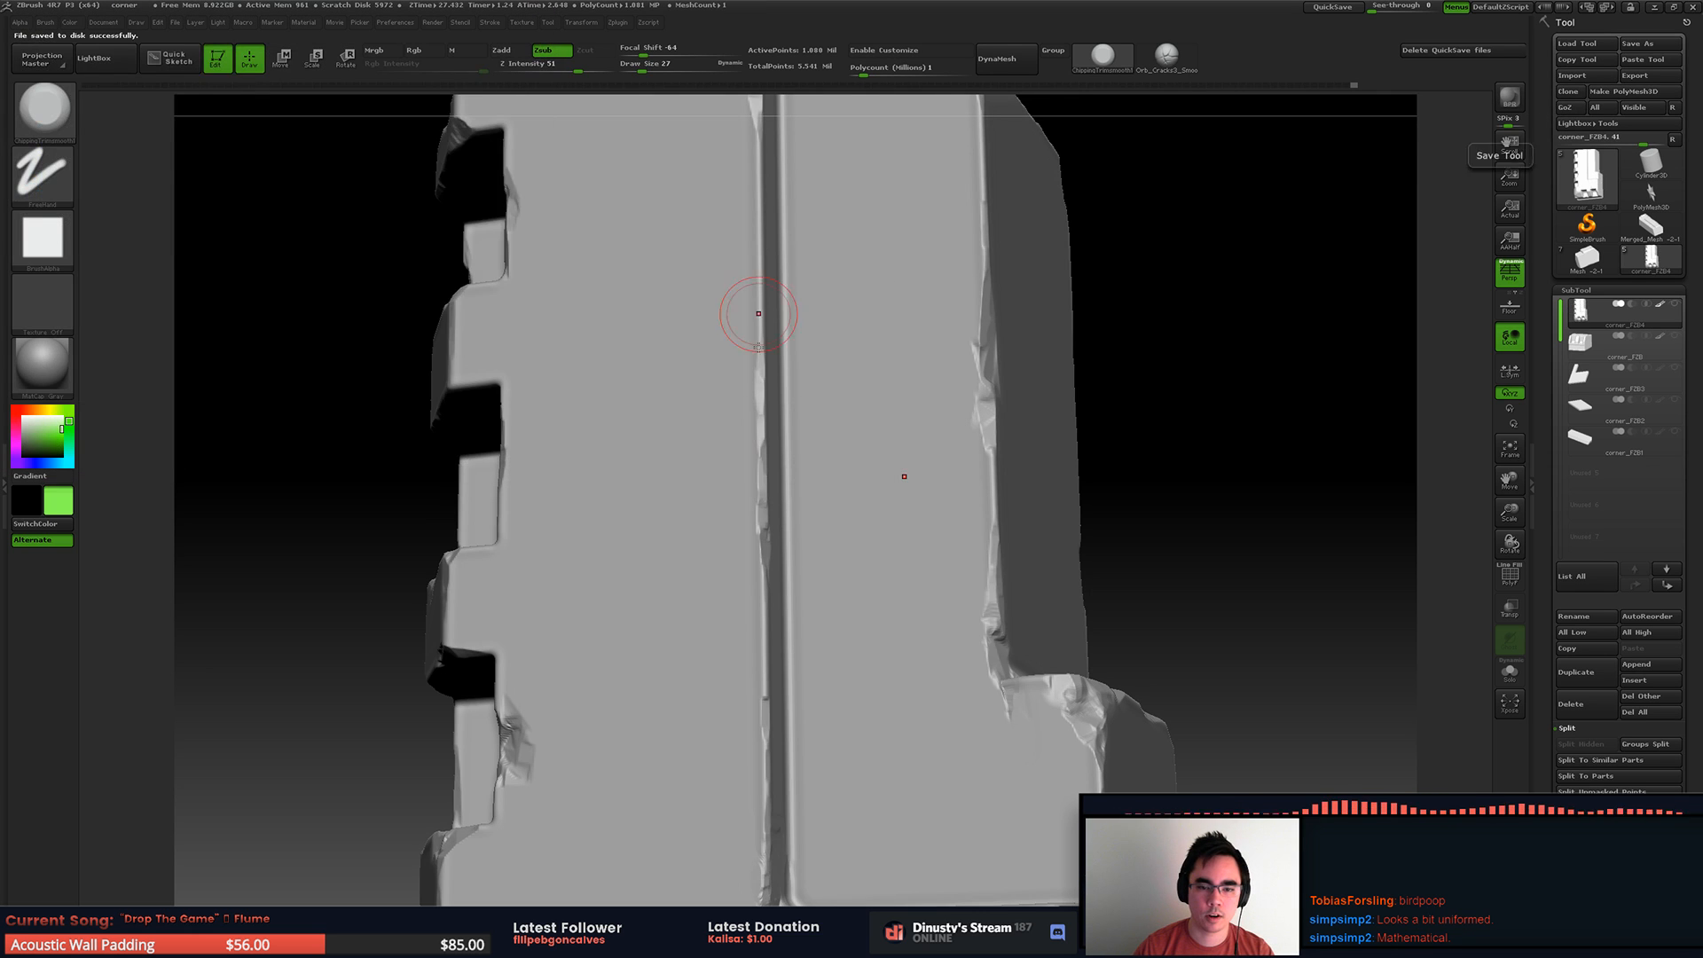
Step: Carve a wide run of chips along one edge of the long top groove, enlarging the brush from draw size 35
right_click_drag(837, 335, 760, 391)
key("space")
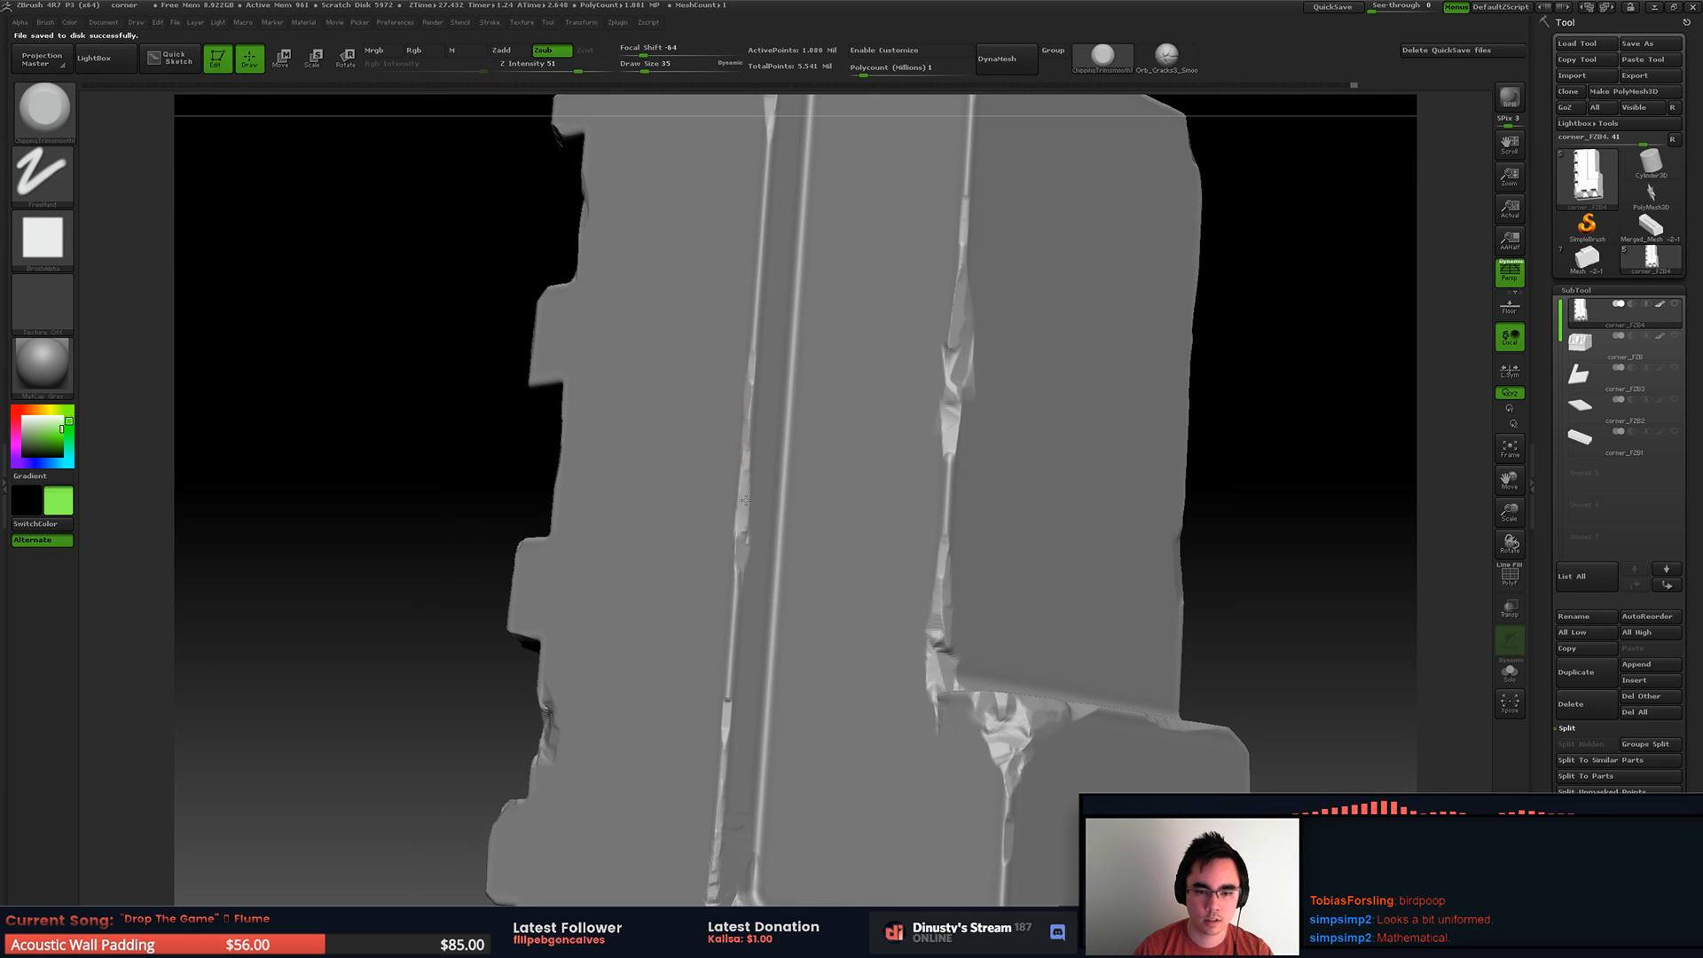
left_click_drag(742, 413, 747, 249)
key("space")
mouse_move(748, 349)
left_mouse_down()
mouse_move(762, 350)
mouse_move(757, 213)
mouse_move(746, 331)
left_mouse_up()
key("space")
mouse_move(765, 195)
left_mouse_down()
mouse_move(727, 419)
mouse_move(742, 548)
mouse_move(754, 418)
mouse_move(732, 643)
mouse_move(727, 541)
mouse_move(752, 420)
left_mouse_up()
right_click_drag(754, 422, 841, 431)
right_click_drag(813, 282, 764, 244)
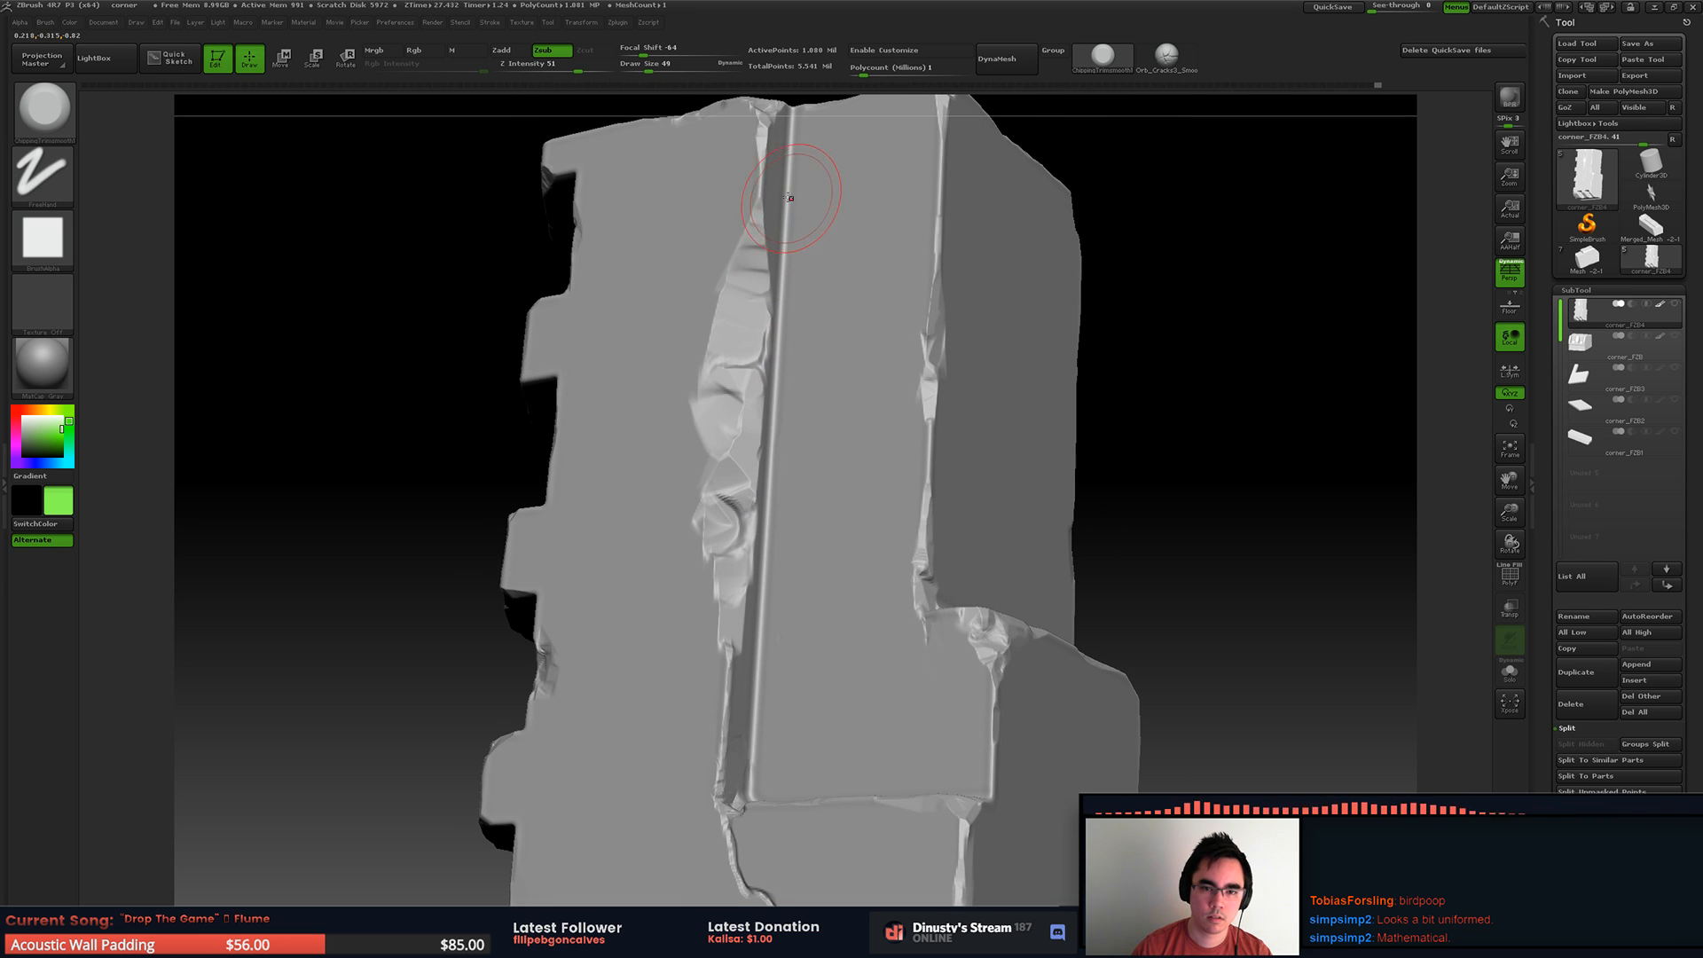
Step: Break up the chipped groove edge into smaller irregular facets along its length with draw size 27
key("s")
left_click_drag(764, 192, 755, 194)
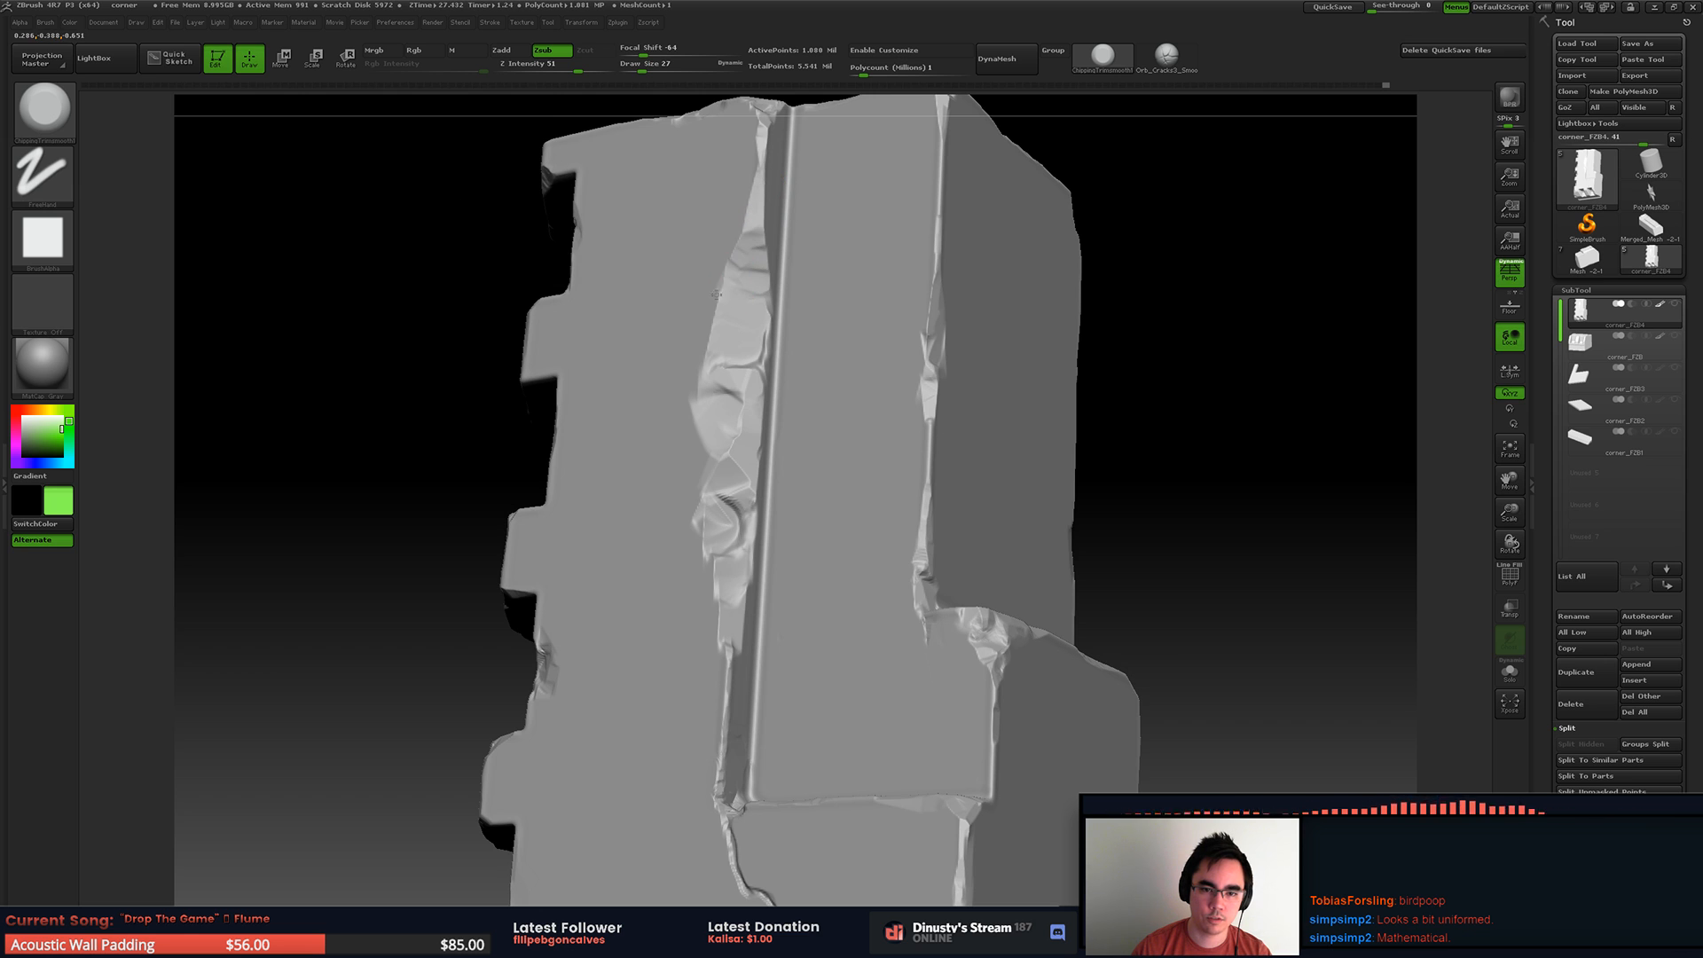
right_click_drag(712, 340, 725, 343)
right_click_drag(726, 343, 729, 395, "ctrl")
left_click_drag(741, 408, 759, 365)
right_click_drag(770, 337, 751, 457)
mouse_move(735, 481)
left_mouse_down()
mouse_move(700, 499)
mouse_move(765, 782)
mouse_move(750, 705)
left_mouse_up()
right_click_drag(750, 705, 754, 717)
mouse_move(754, 717)
left_mouse_down()
mouse_move(769, 739)
mouse_move(762, 465)
left_mouse_up()
mouse_move(761, 463)
left_mouse_down()
mouse_move(747, 488)
mouse_move(785, 461)
mouse_move(757, 469)
left_mouse_up()
mouse_move(778, 410)
right_mouse_down()
mouse_move(796, 439)
mouse_move(789, 408)
right_mouse_up()
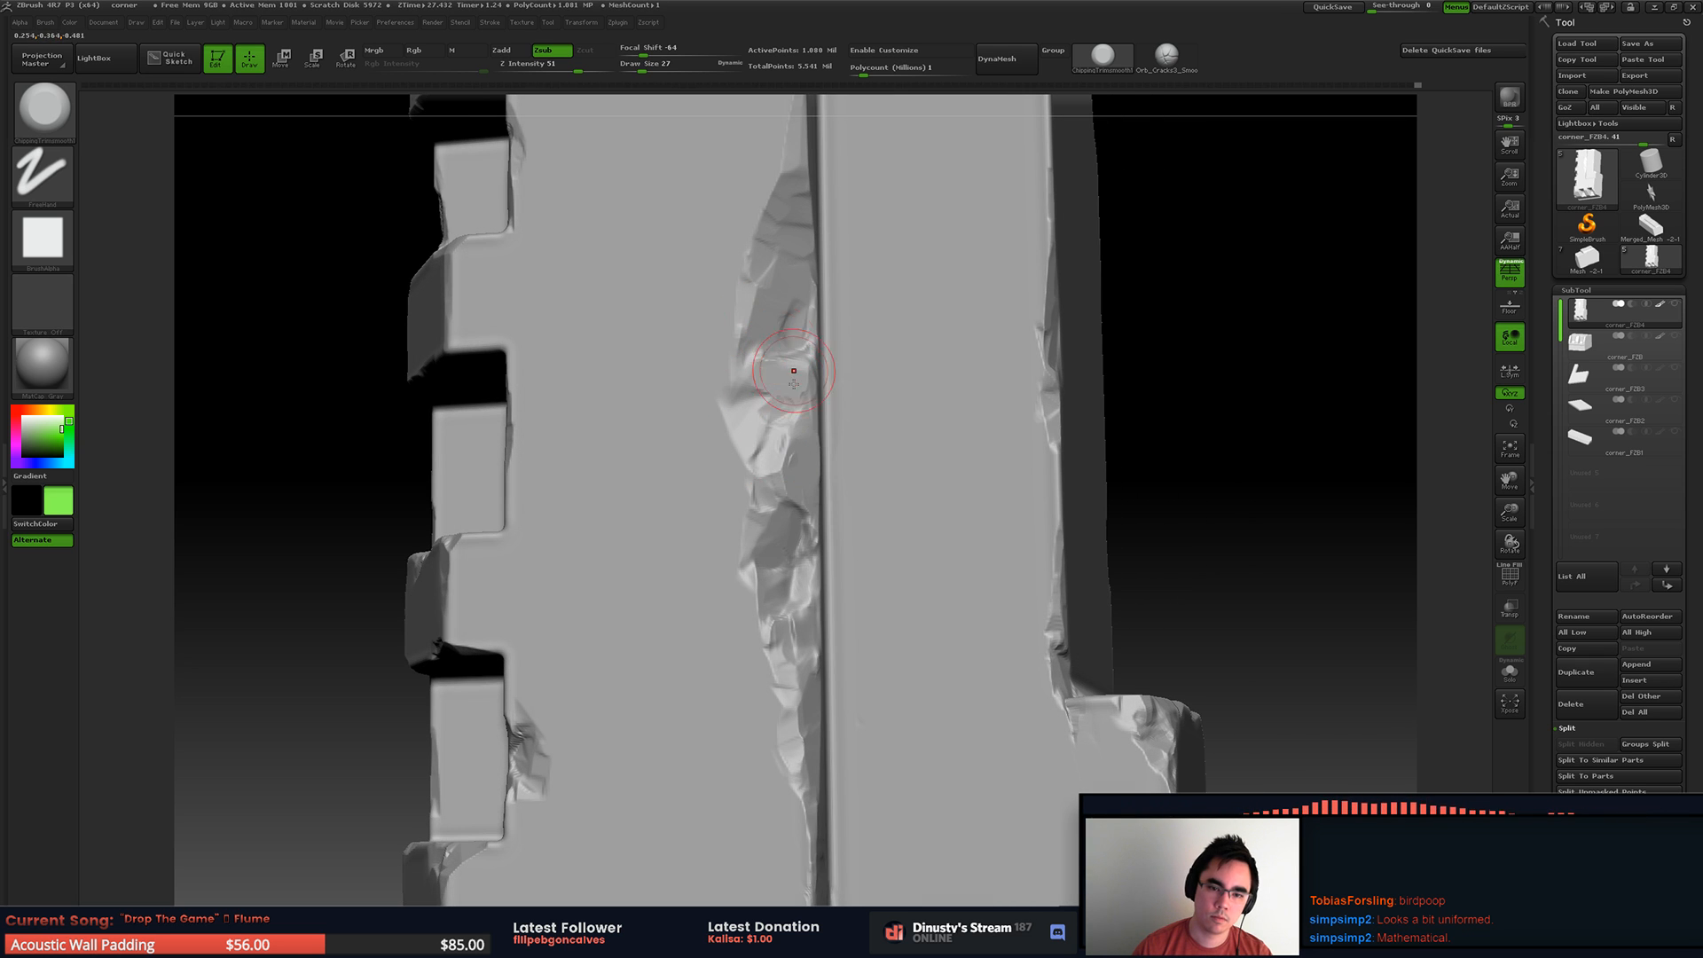
Step: Gouge deeper irregular chips into the upper part of the broken groove edge
mouse_move(793, 345)
left_mouse_down()
mouse_move(735, 295)
mouse_move(718, 223)
left_mouse_up()
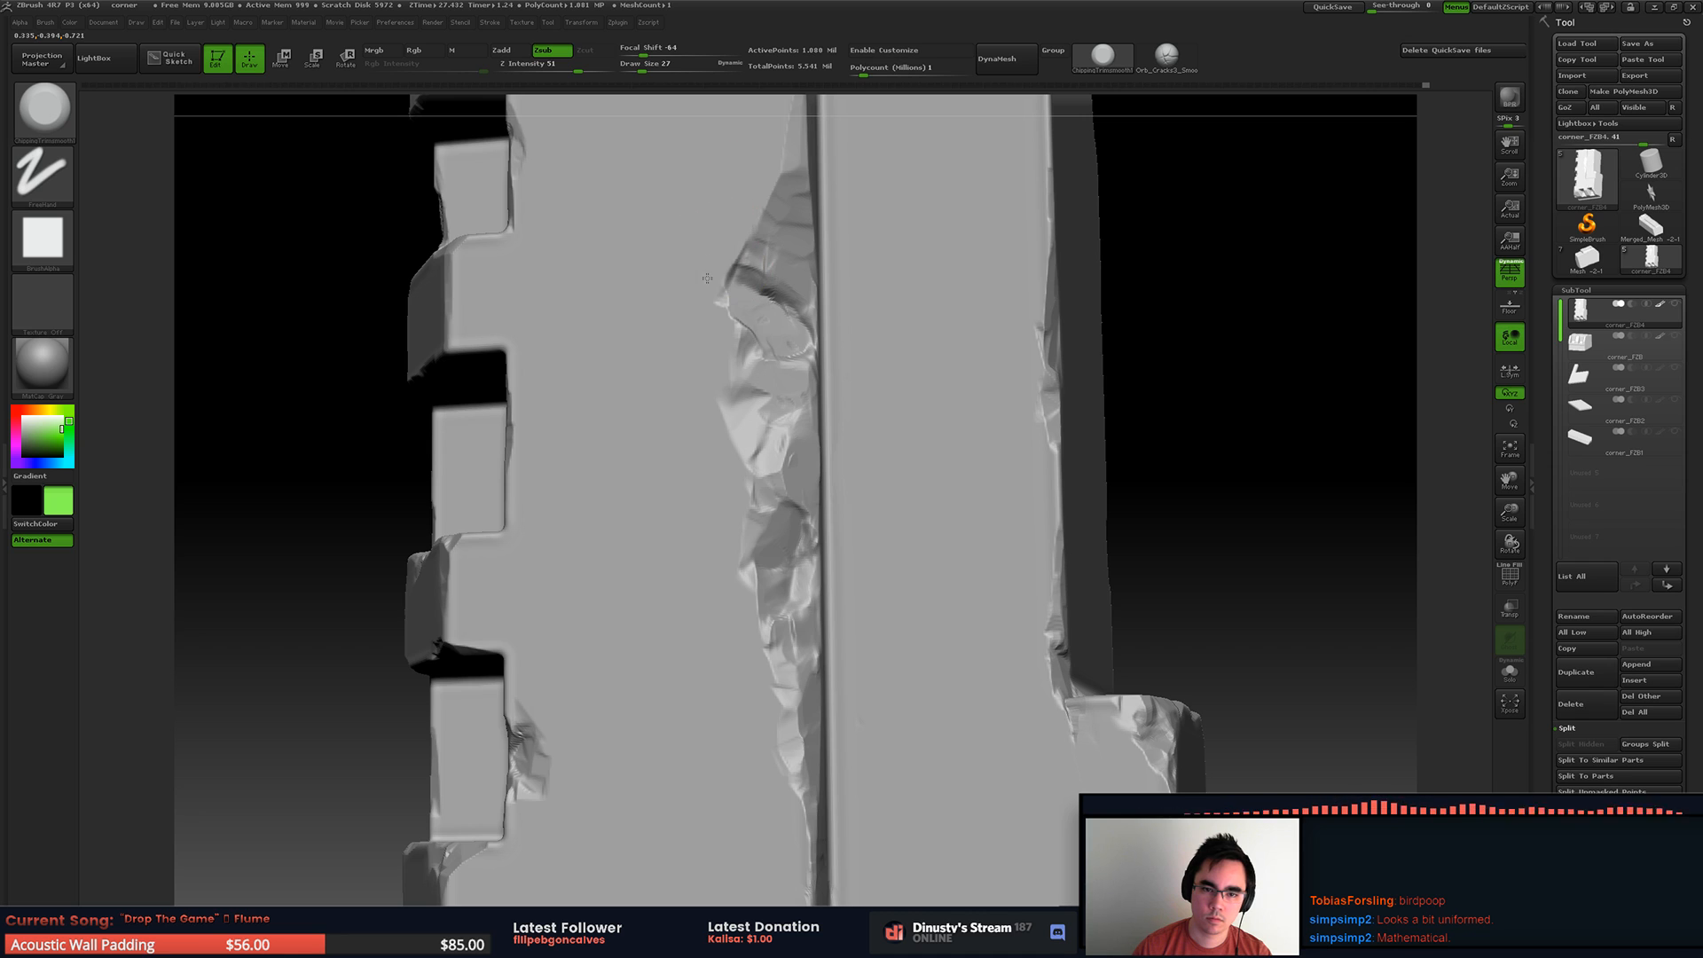
left_click_drag(703, 289, 781, 212)
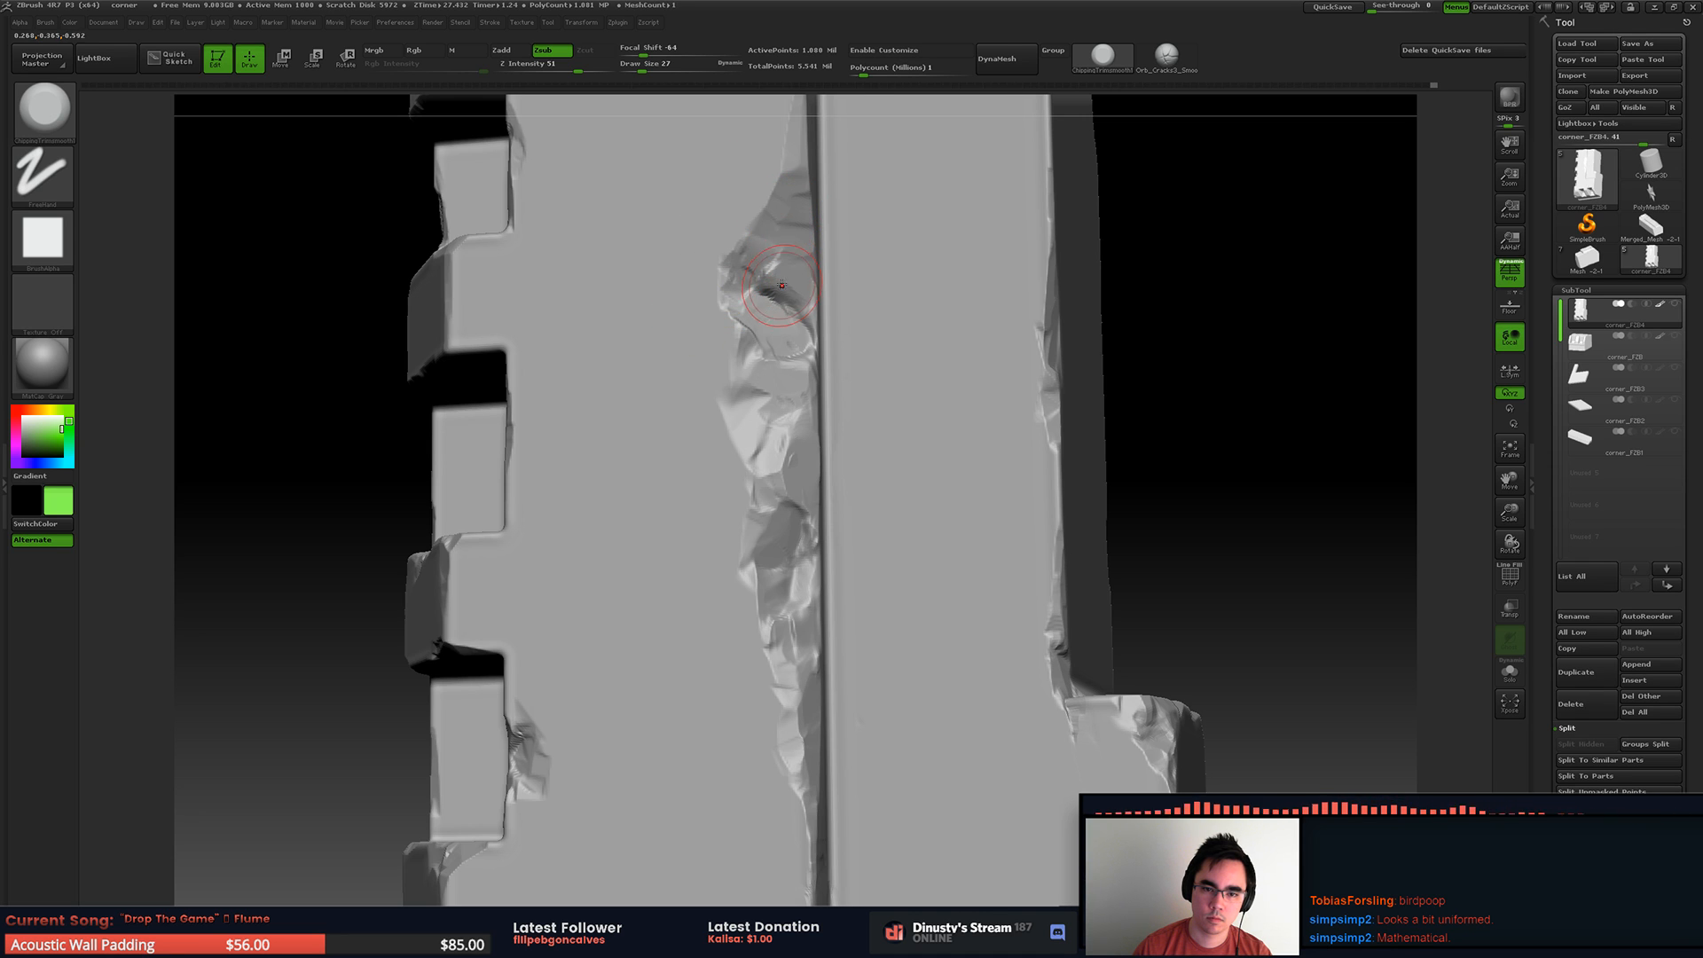
mouse_move(783, 280)
left_mouse_down()
mouse_move(753, 230)
mouse_move(791, 164)
left_mouse_up()
key("f")
Step: Break the top corner of the rib between the first two side recesses with draw size 37
mouse_move(790, 177)
right_mouse_down()
mouse_move(775, 354)
mouse_move(825, 359)
mouse_move(766, 399)
mouse_move(816, 364)
mouse_move(760, 381)
mouse_move(843, 292)
mouse_move(780, 309)
mouse_move(714, 410)
right_mouse_up()
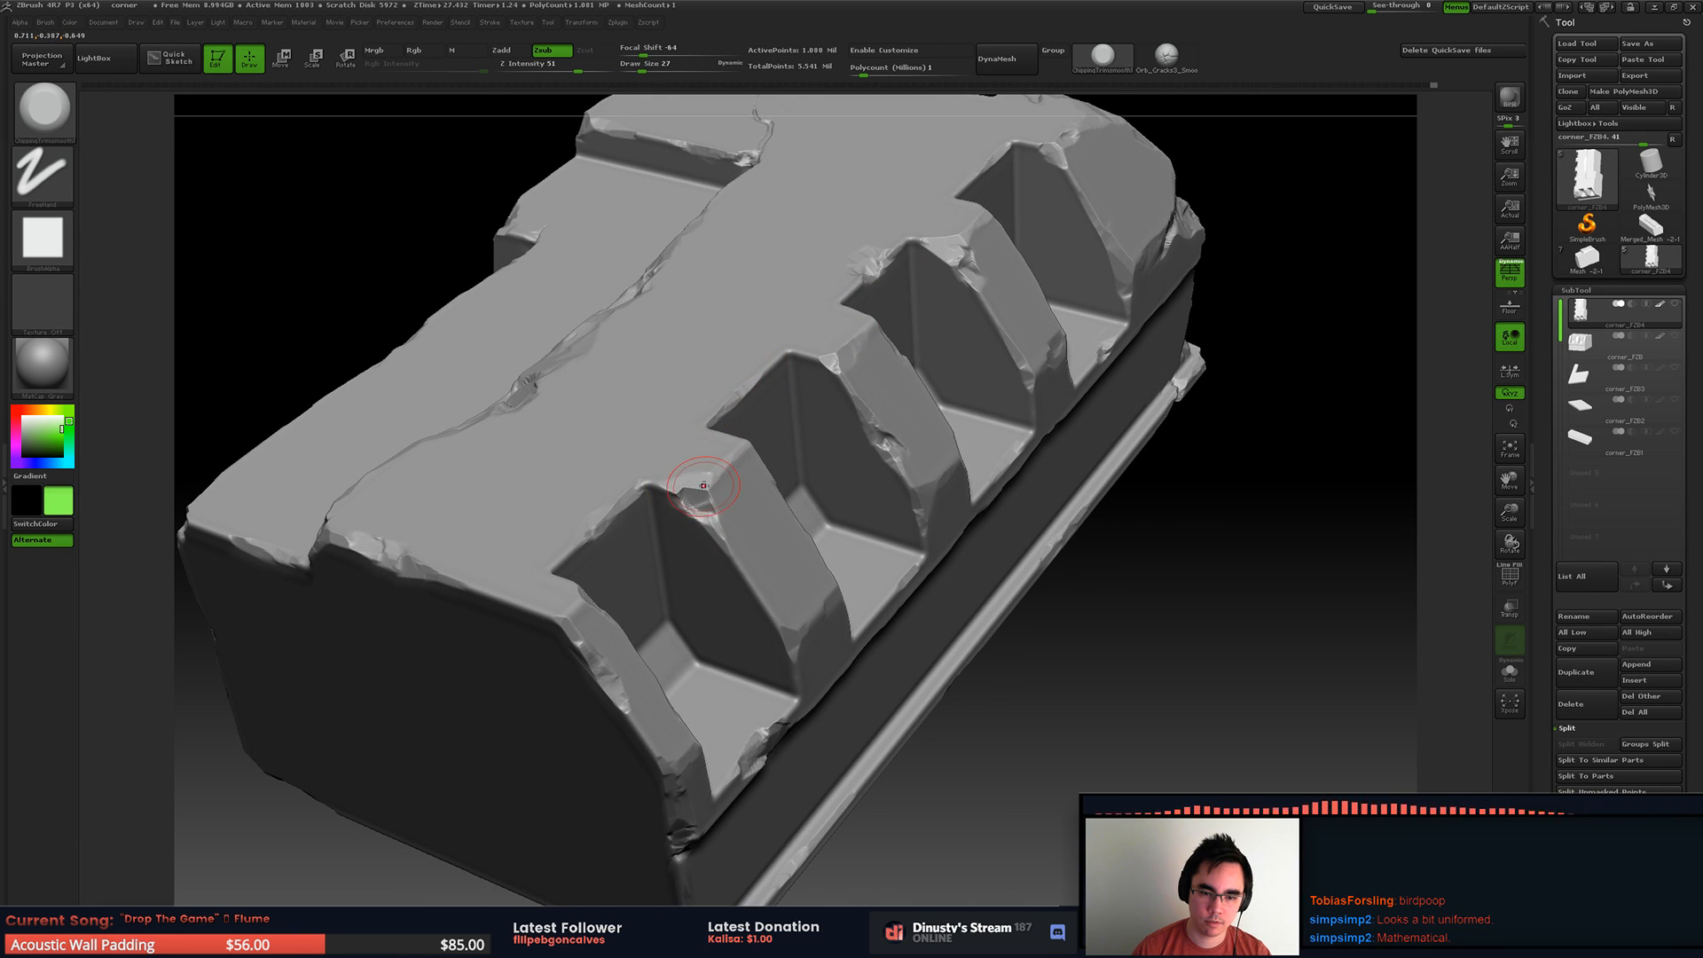
key("]")
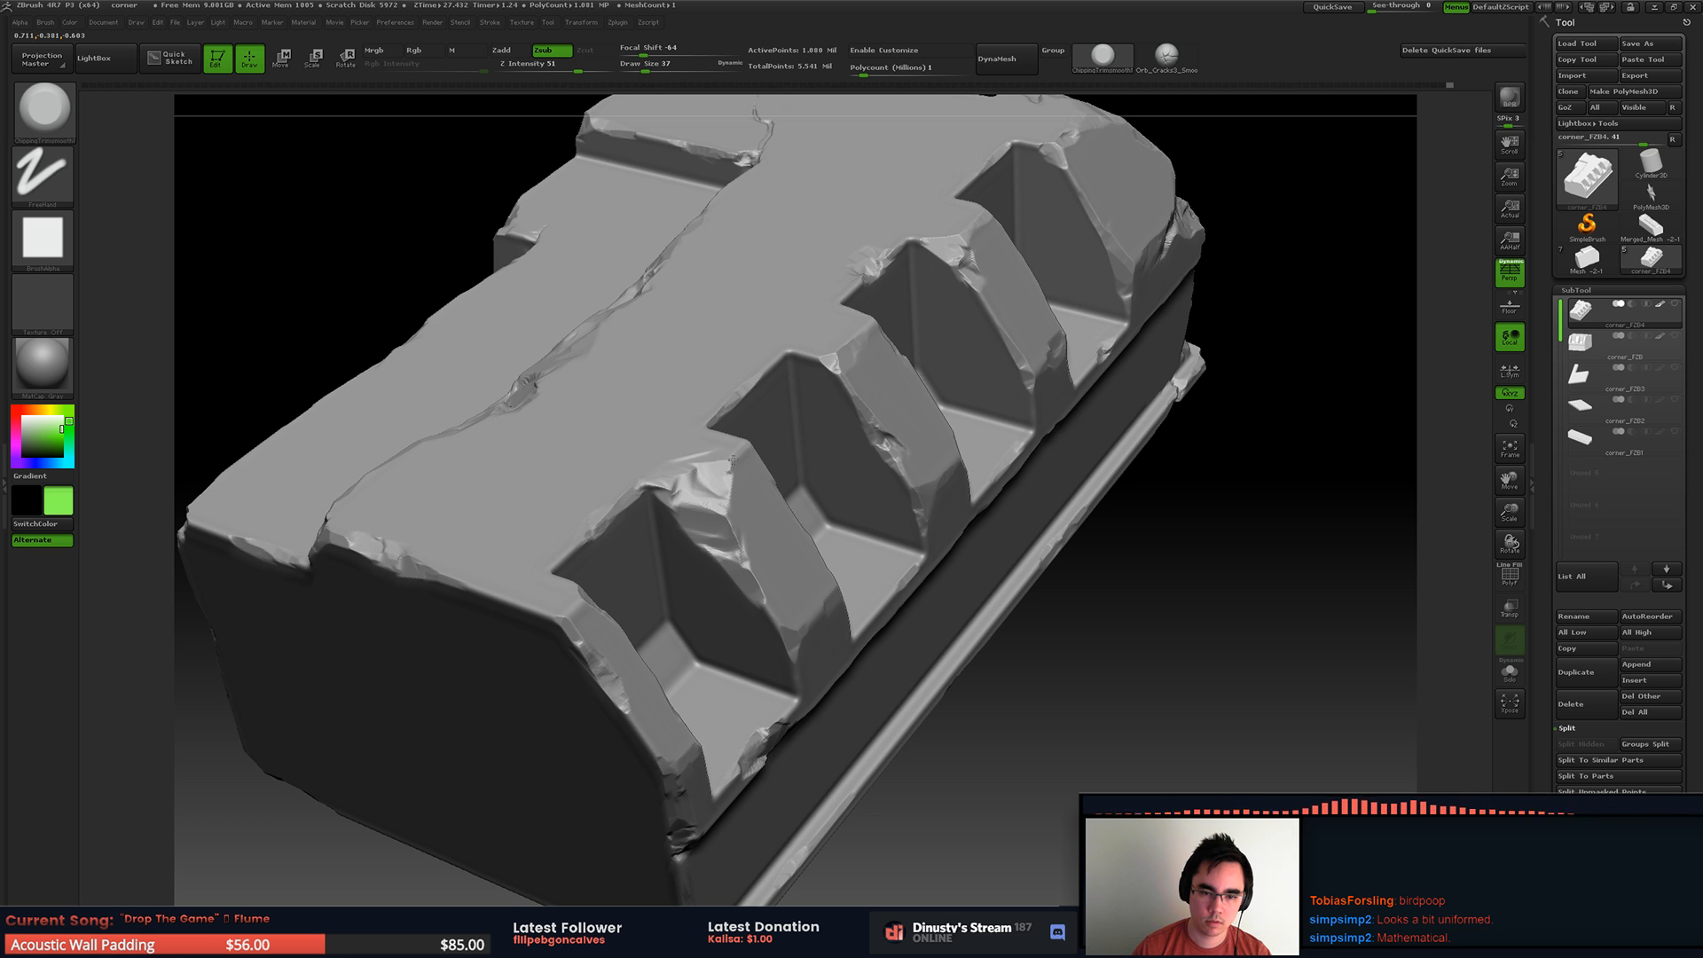
left_click_drag(663, 485, 676, 490)
right_click_drag(676, 490, 614, 412)
Step: Extend the broken rib corner down along the recess edge with draw size 18
key("s")
left_click_drag(745, 529, 729, 531)
right_click_drag(716, 478, 779, 591, "ctrl")
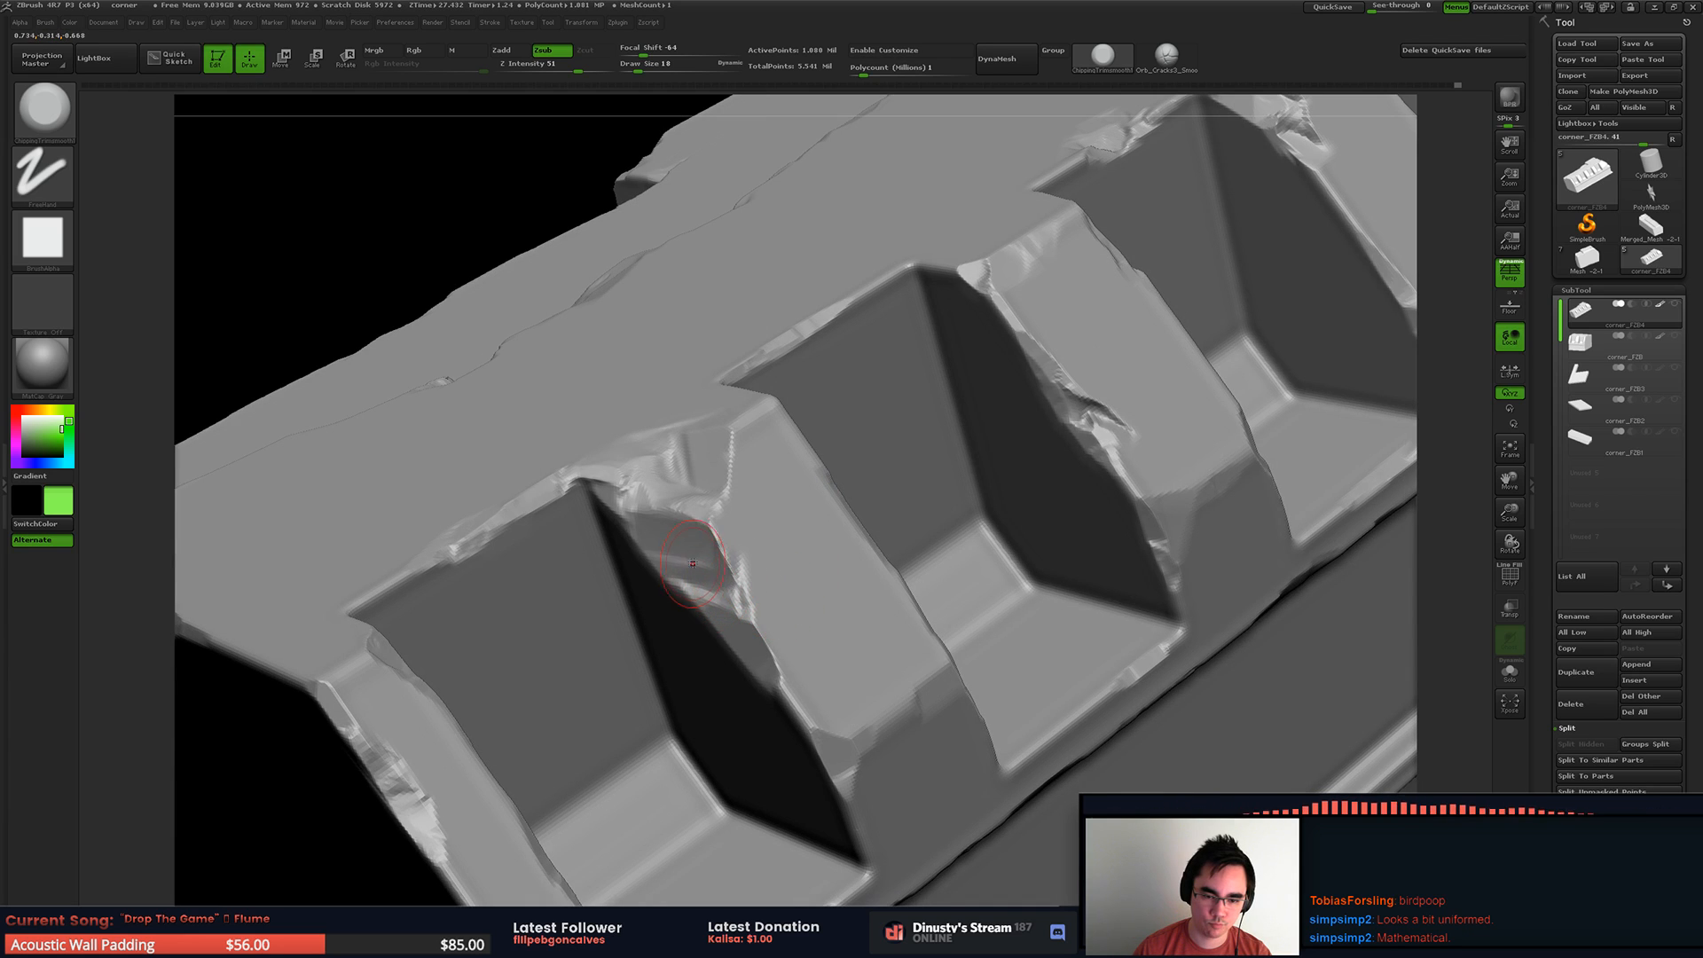
mouse_move(677, 561)
left_mouse_down()
mouse_move(701, 554)
mouse_move(672, 568)
left_mouse_up()
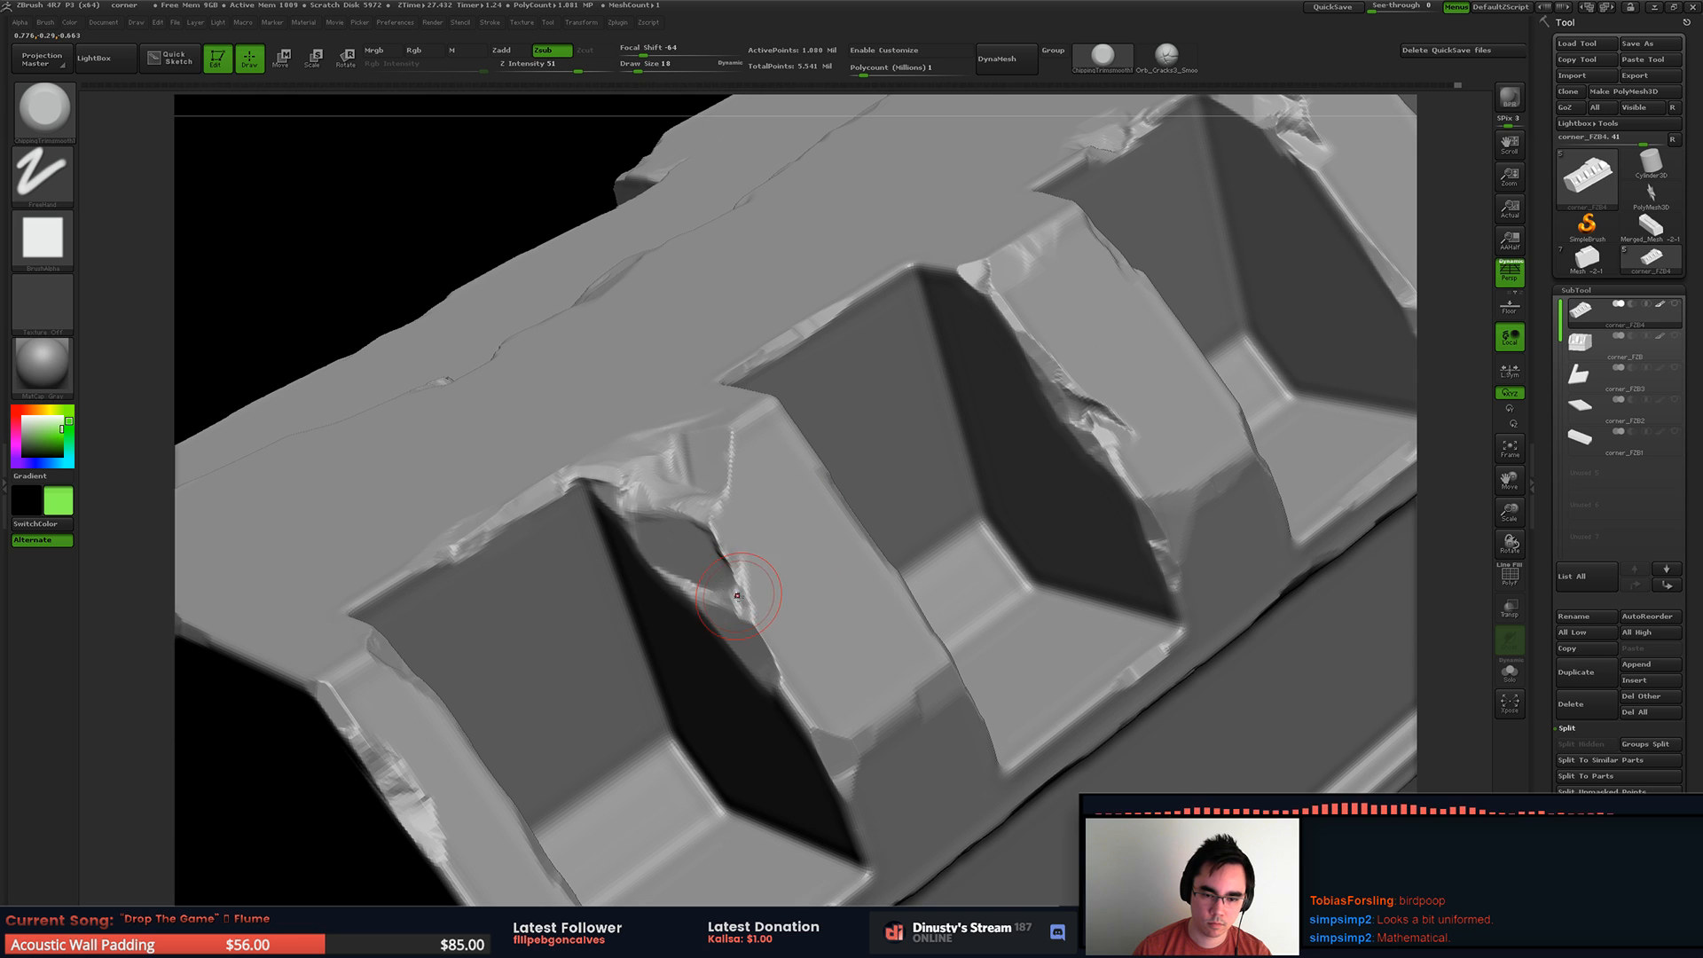
mouse_move(738, 584)
left_mouse_down()
mouse_move(761, 556)
mouse_move(795, 566)
left_mouse_up()
Step: Rework the rib's chipped side edge with draw size 23, undoing the unwanted strokes
key("ctrl+z")
key("space")
mouse_move(765, 557)
left_mouse_down()
mouse_move(761, 641)
mouse_move(750, 564)
left_mouse_up()
key("space")
key("ctrl")
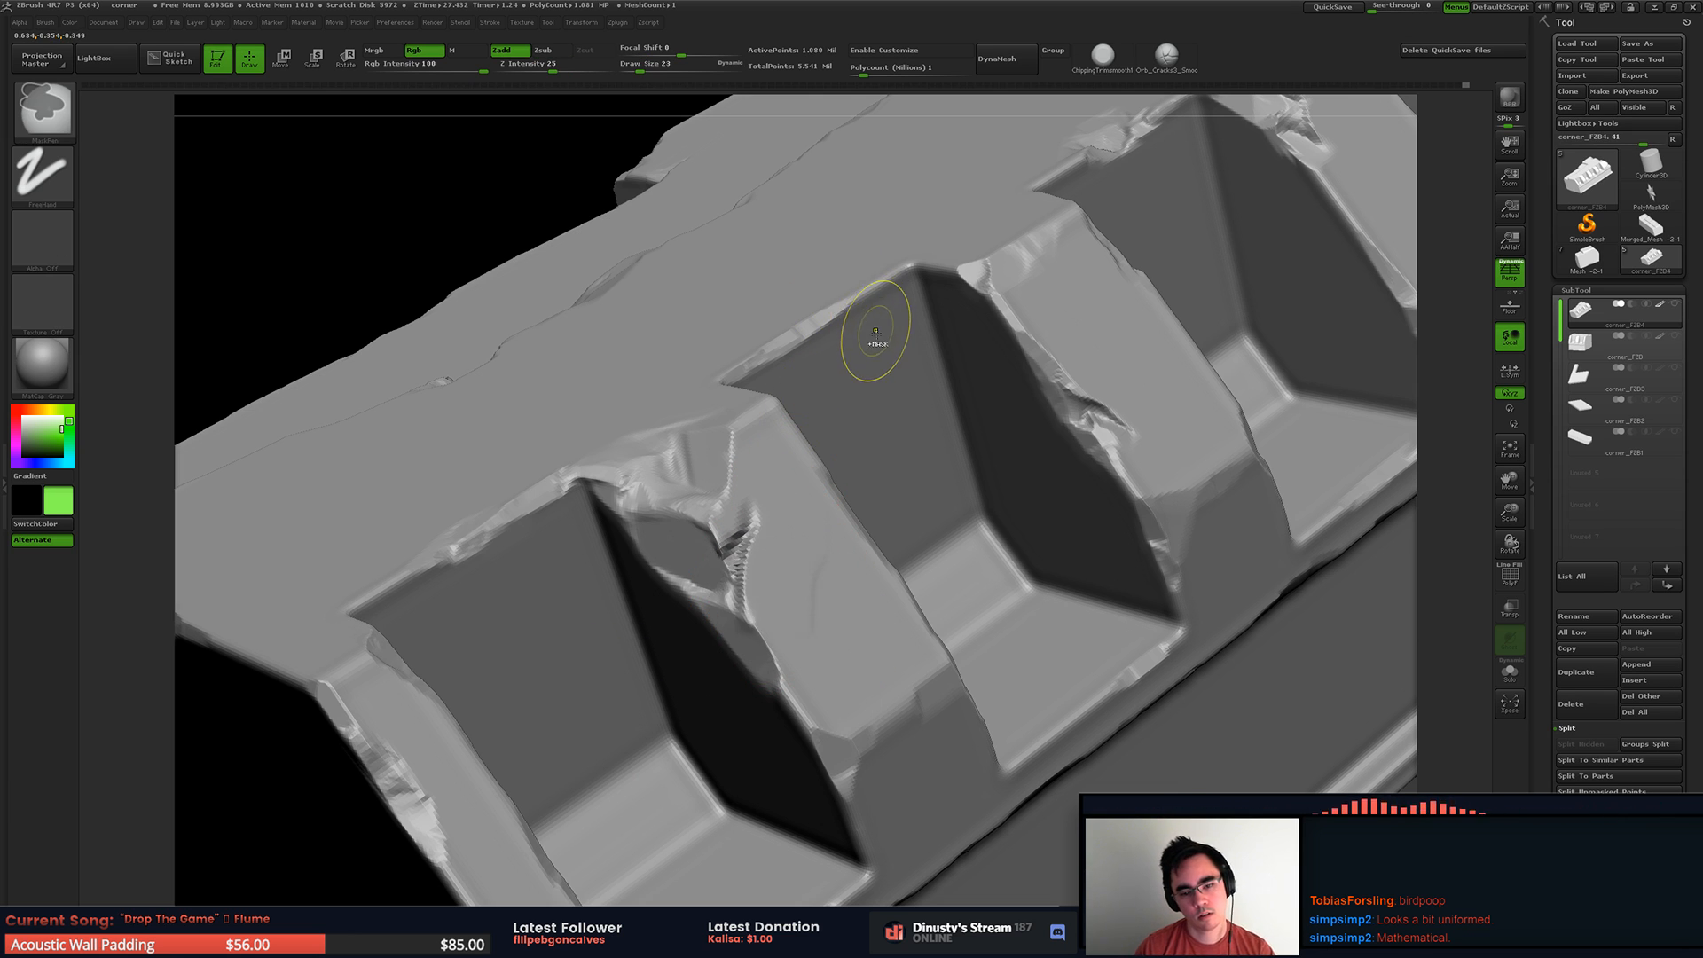
key("ctrl+z")
mouse_move(851, 408)
right_mouse_down()
mouse_move(859, 371)
mouse_move(802, 426)
right_mouse_up()
key("ctrl")
key("ctrl+z")
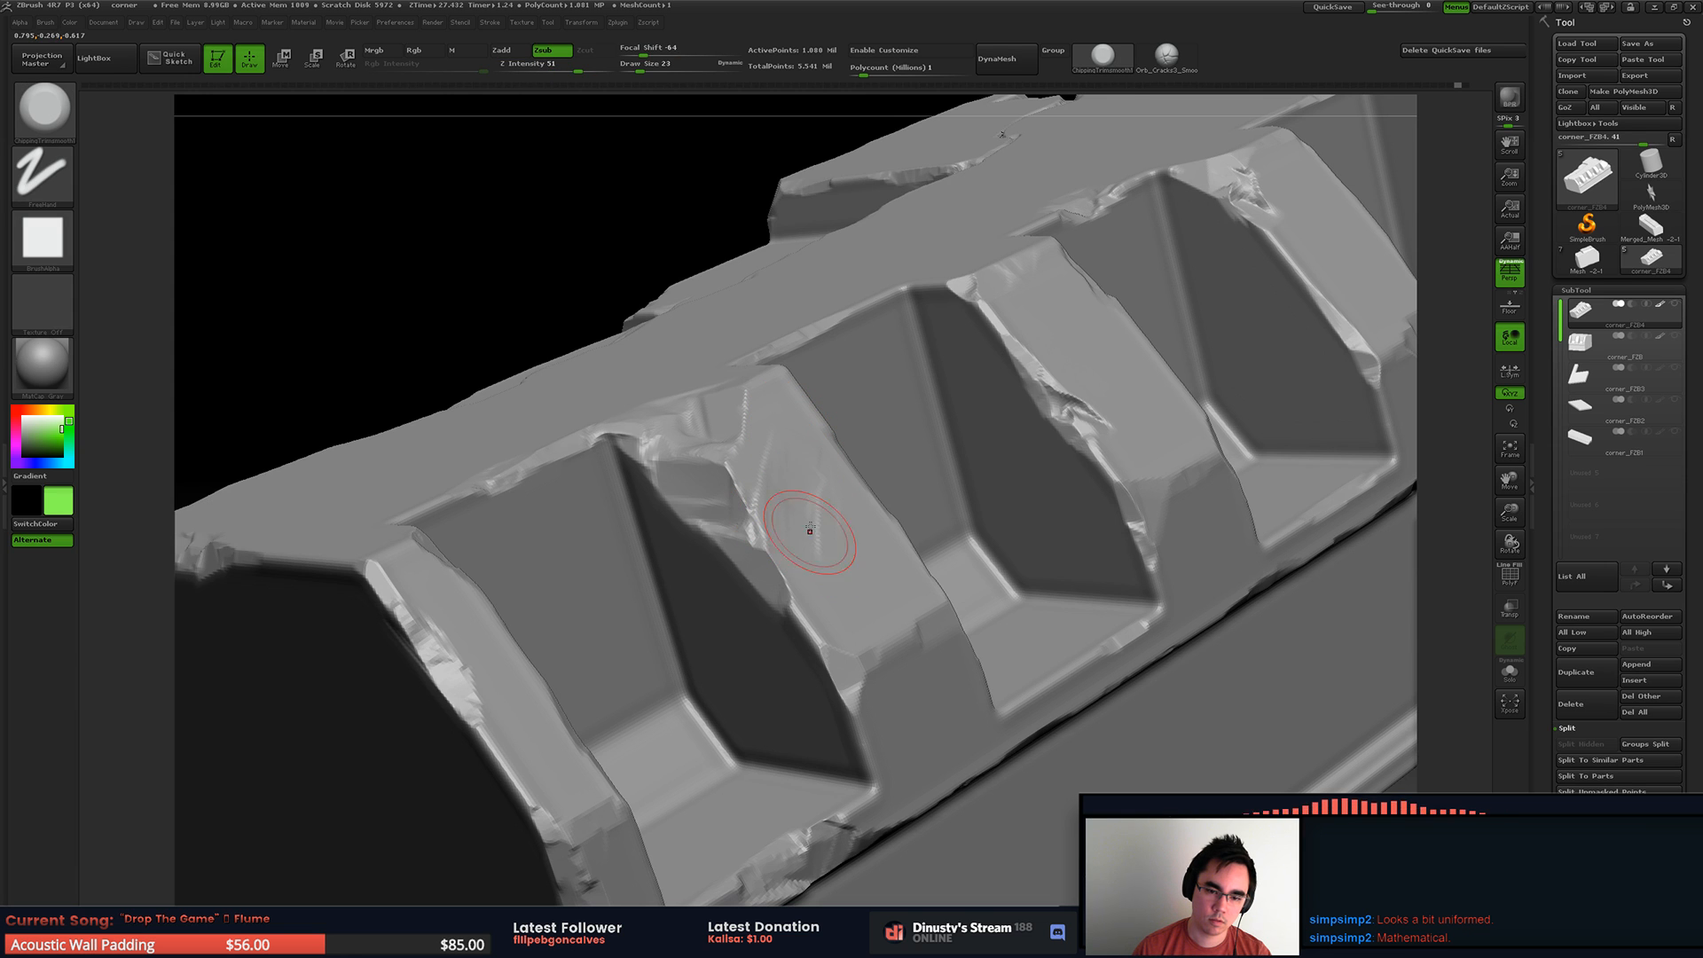
key("ctrl")
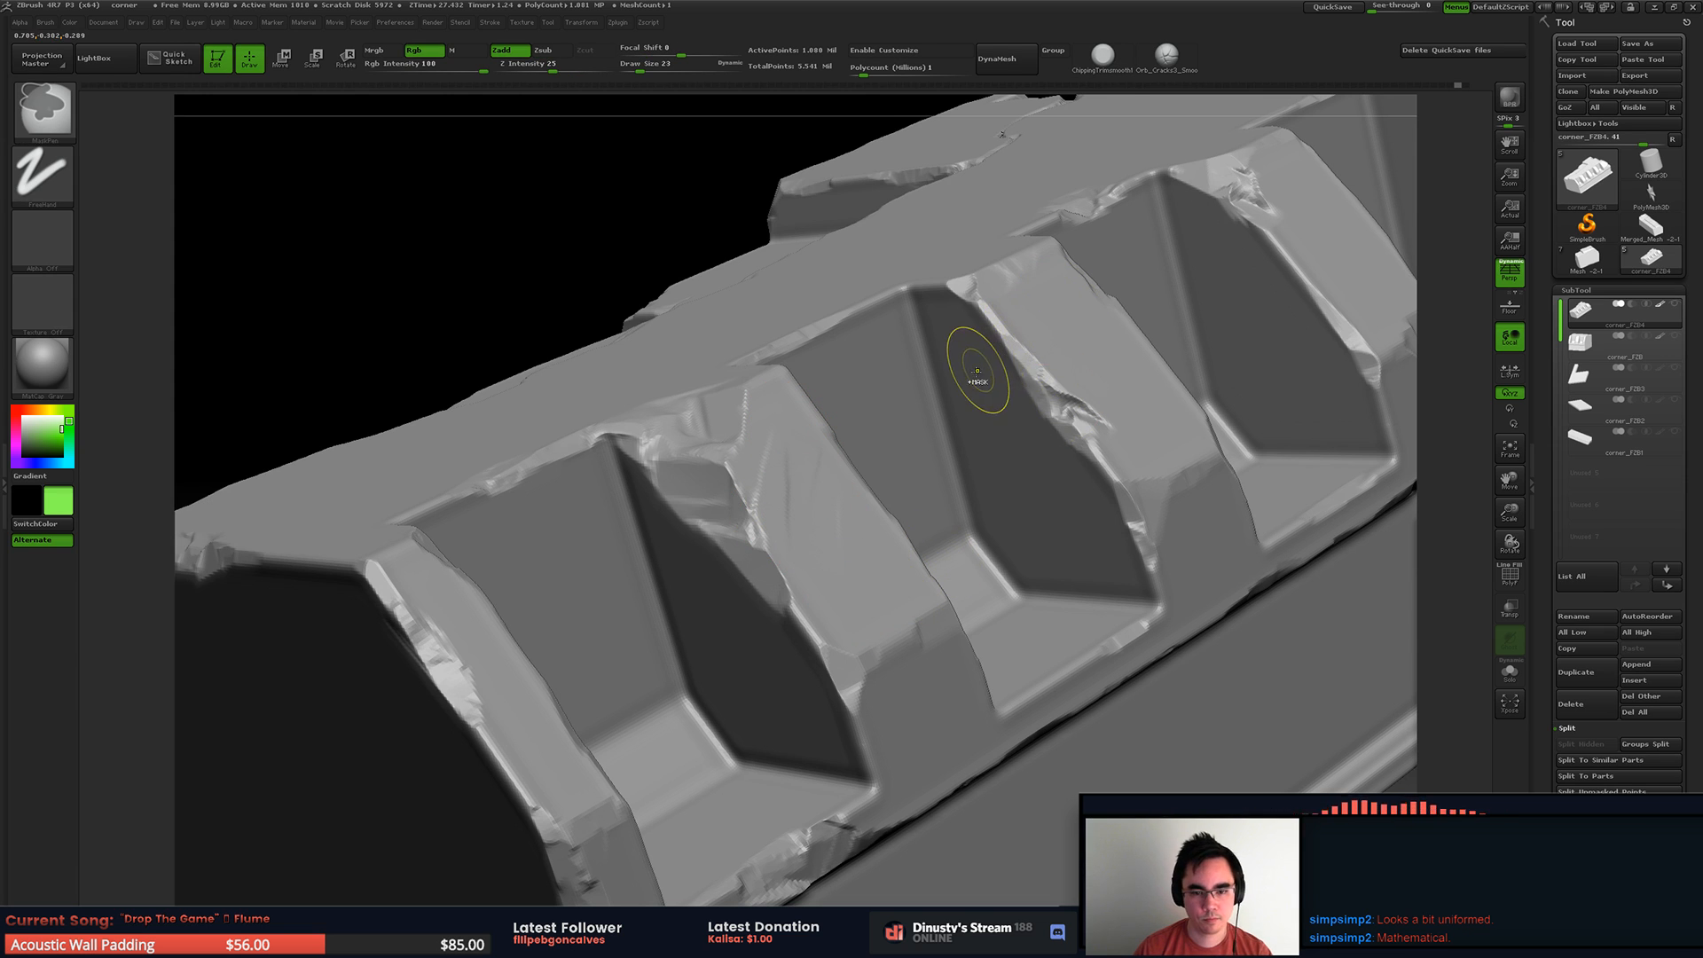
Step: Switch to the Orb cracks brush at draw size 6 and cut a small crack beside the rib's chipped edge, undoing the first attempts
mouse_move(974, 401)
right_mouse_down()
mouse_move(834, 400)
mouse_move(814, 422)
mouse_move(912, 470)
right_mouse_up()
key("b")
left_click(940, 495)
key("space")
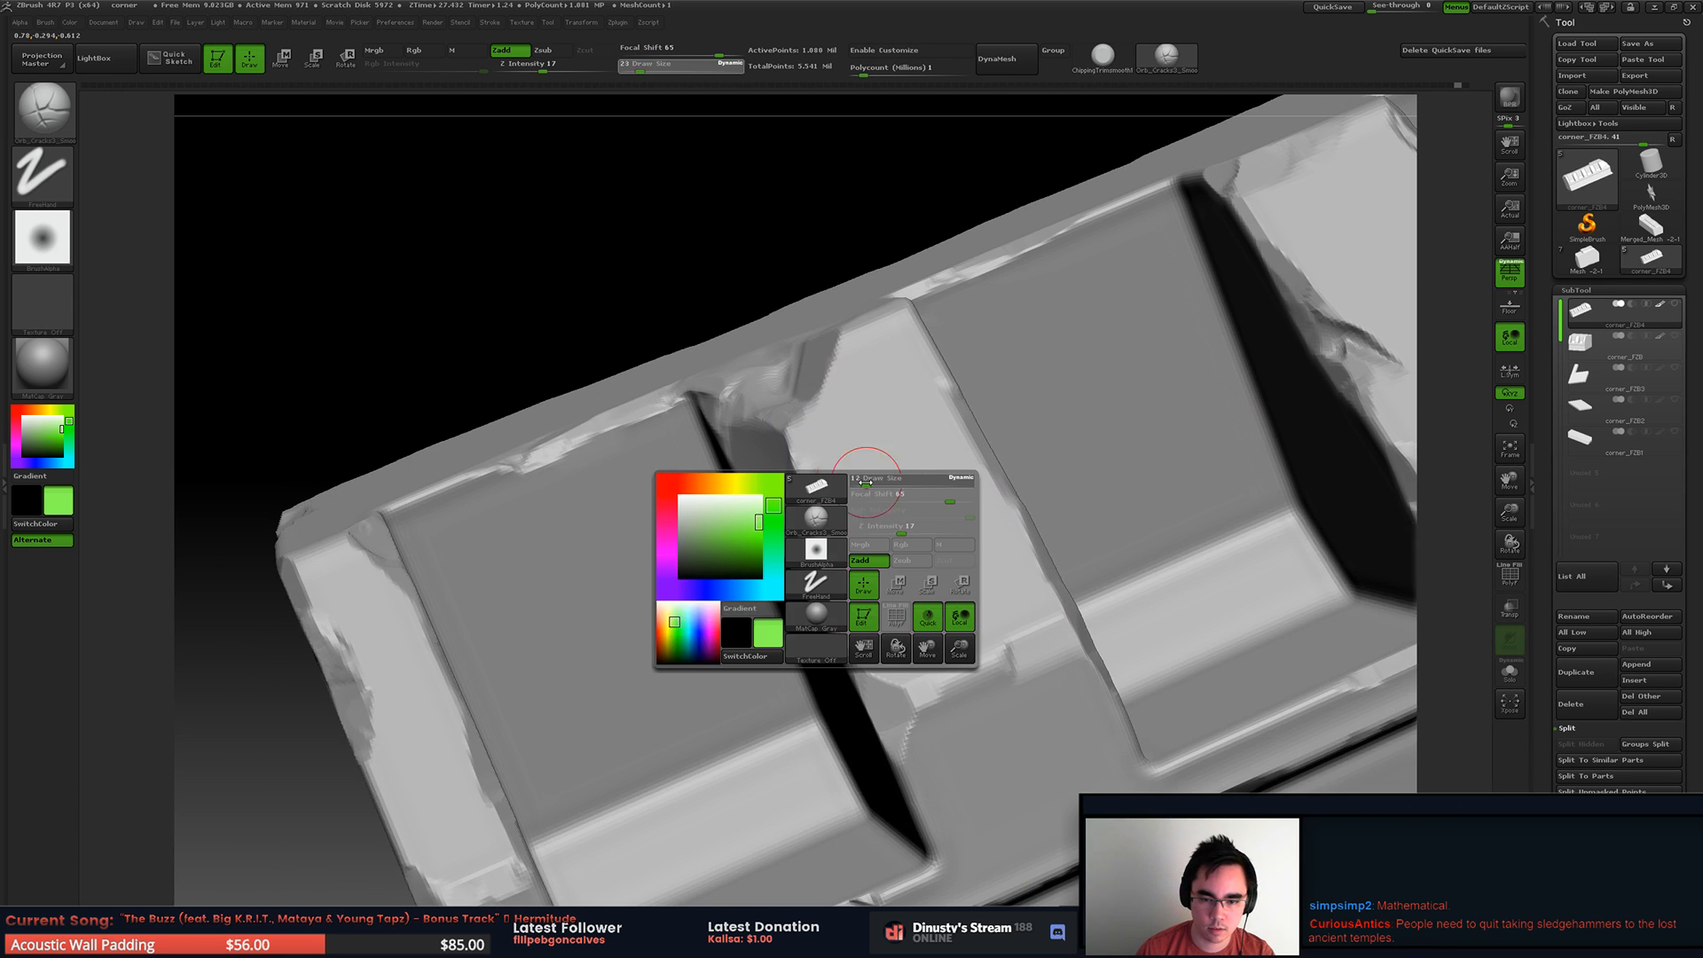
key("ctrl+z")
mouse_move(810, 459)
left_mouse_down()
mouse_move(803, 520)
mouse_move(807, 503)
left_mouse_up()
key("ctrl+z")
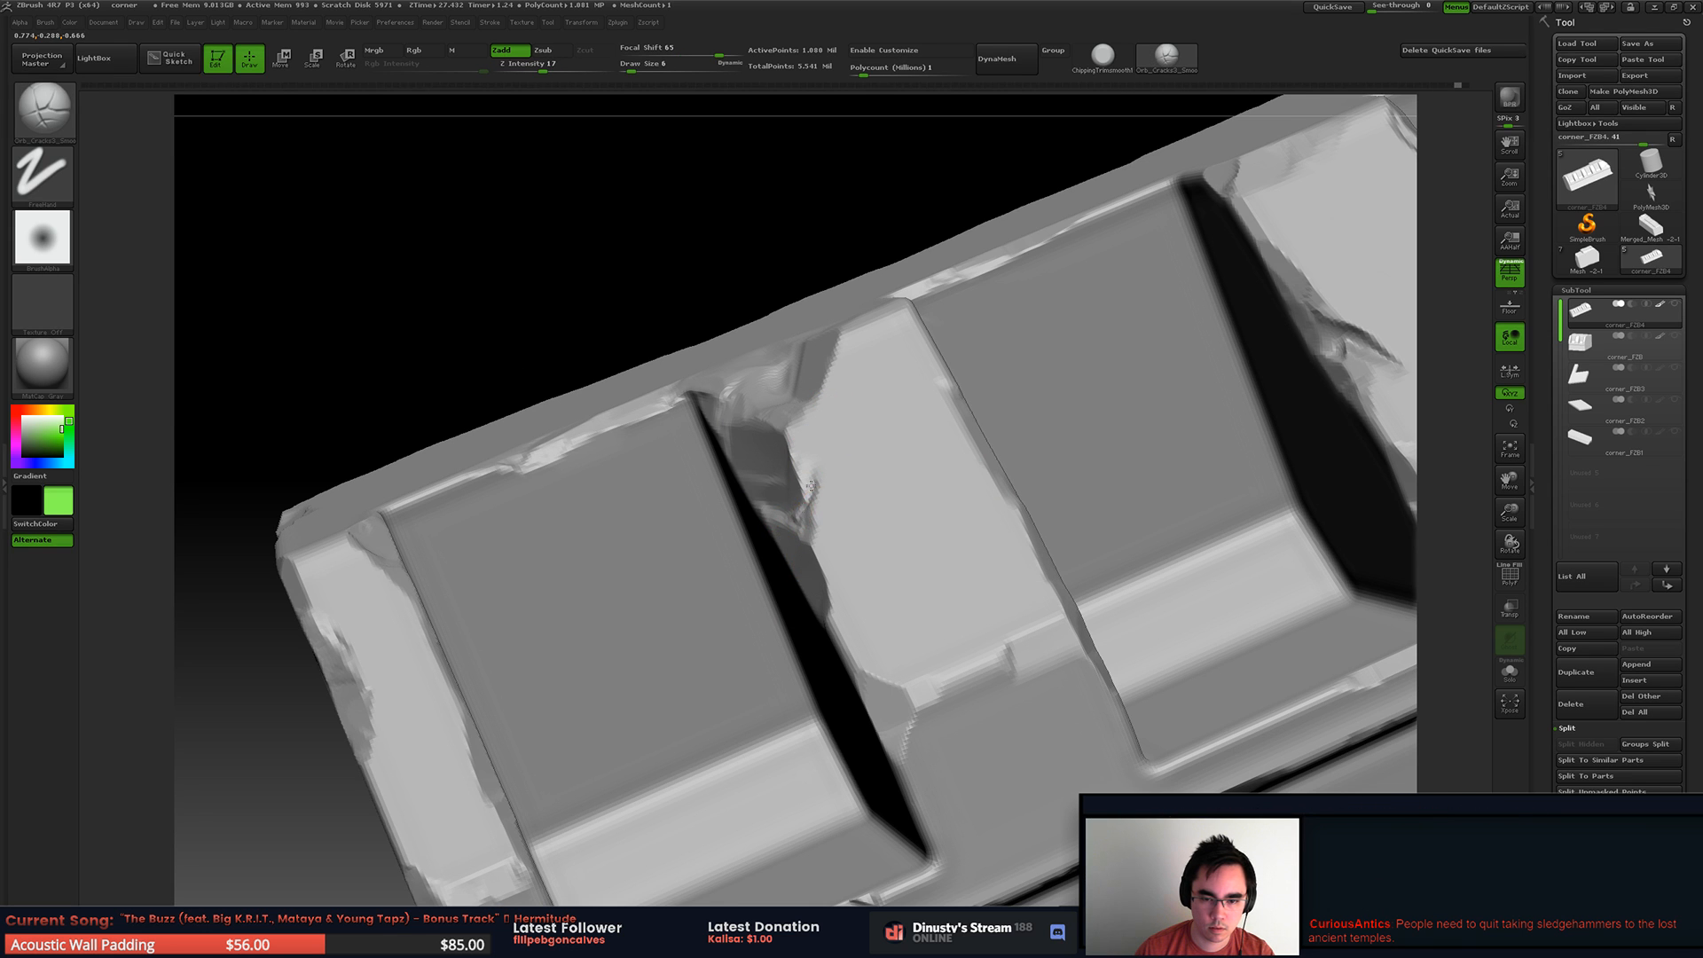
right_click_drag(819, 460, 815, 502)
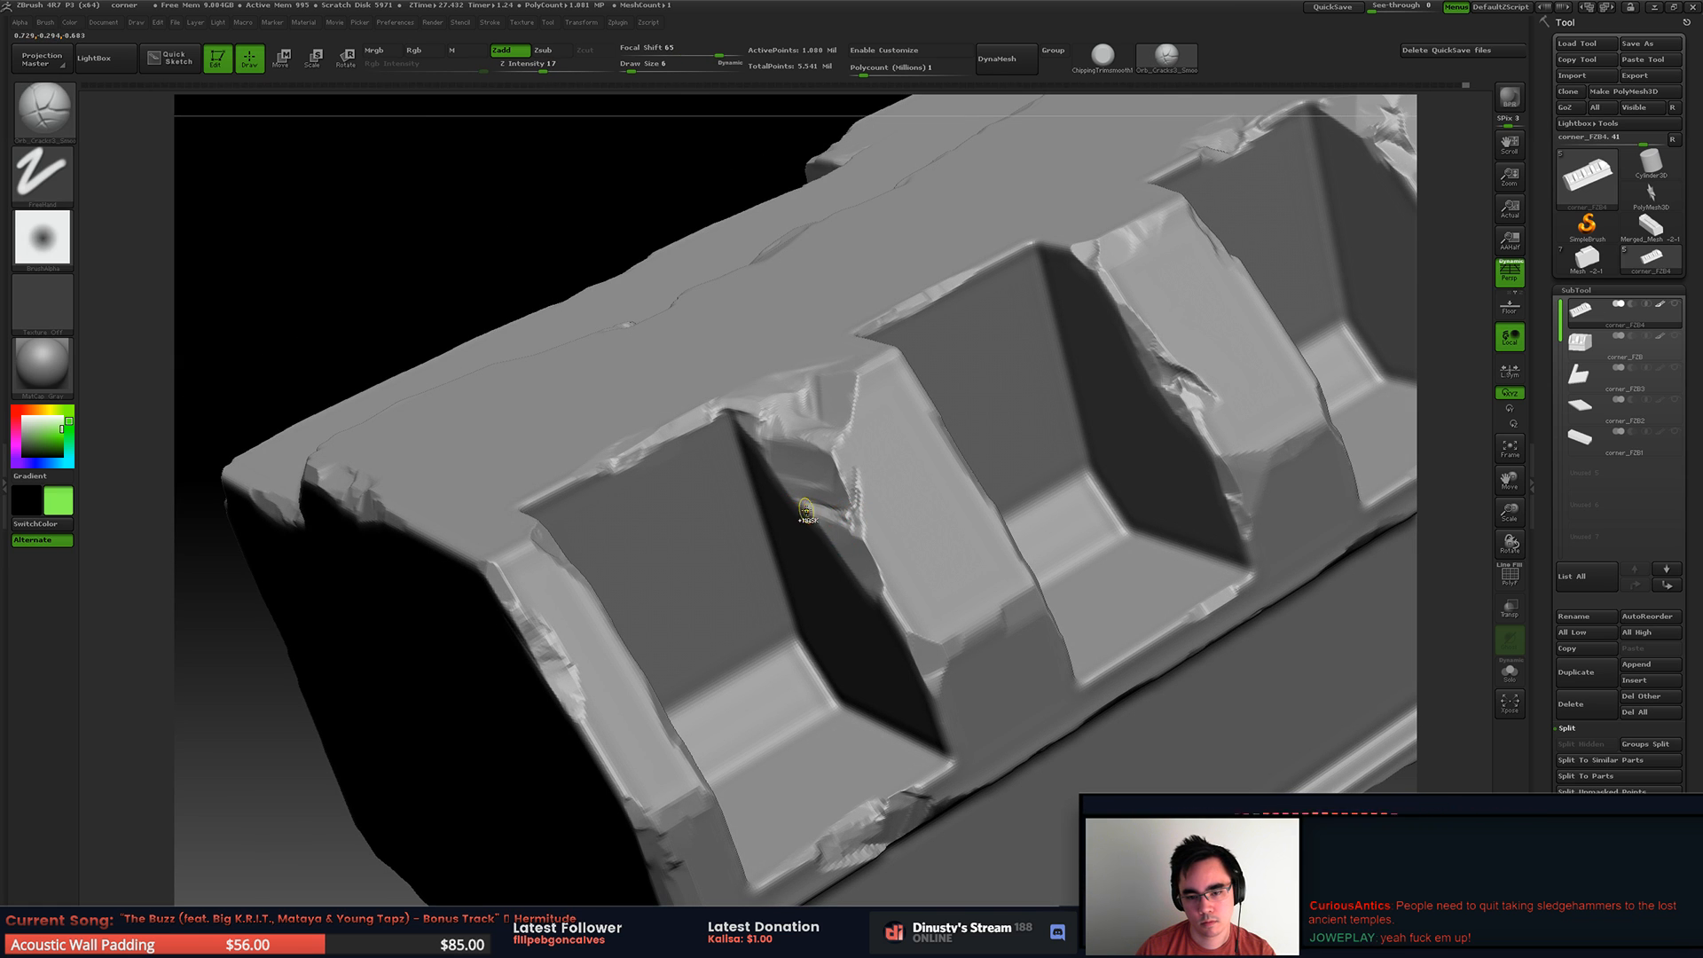
Step: Switch to the trim brush at draw size 20 and trim the broken top corner of the rib between the first two side recesses
right_click_drag(860, 513, 872, 435)
right_click_drag(1020, 355, 918, 441)
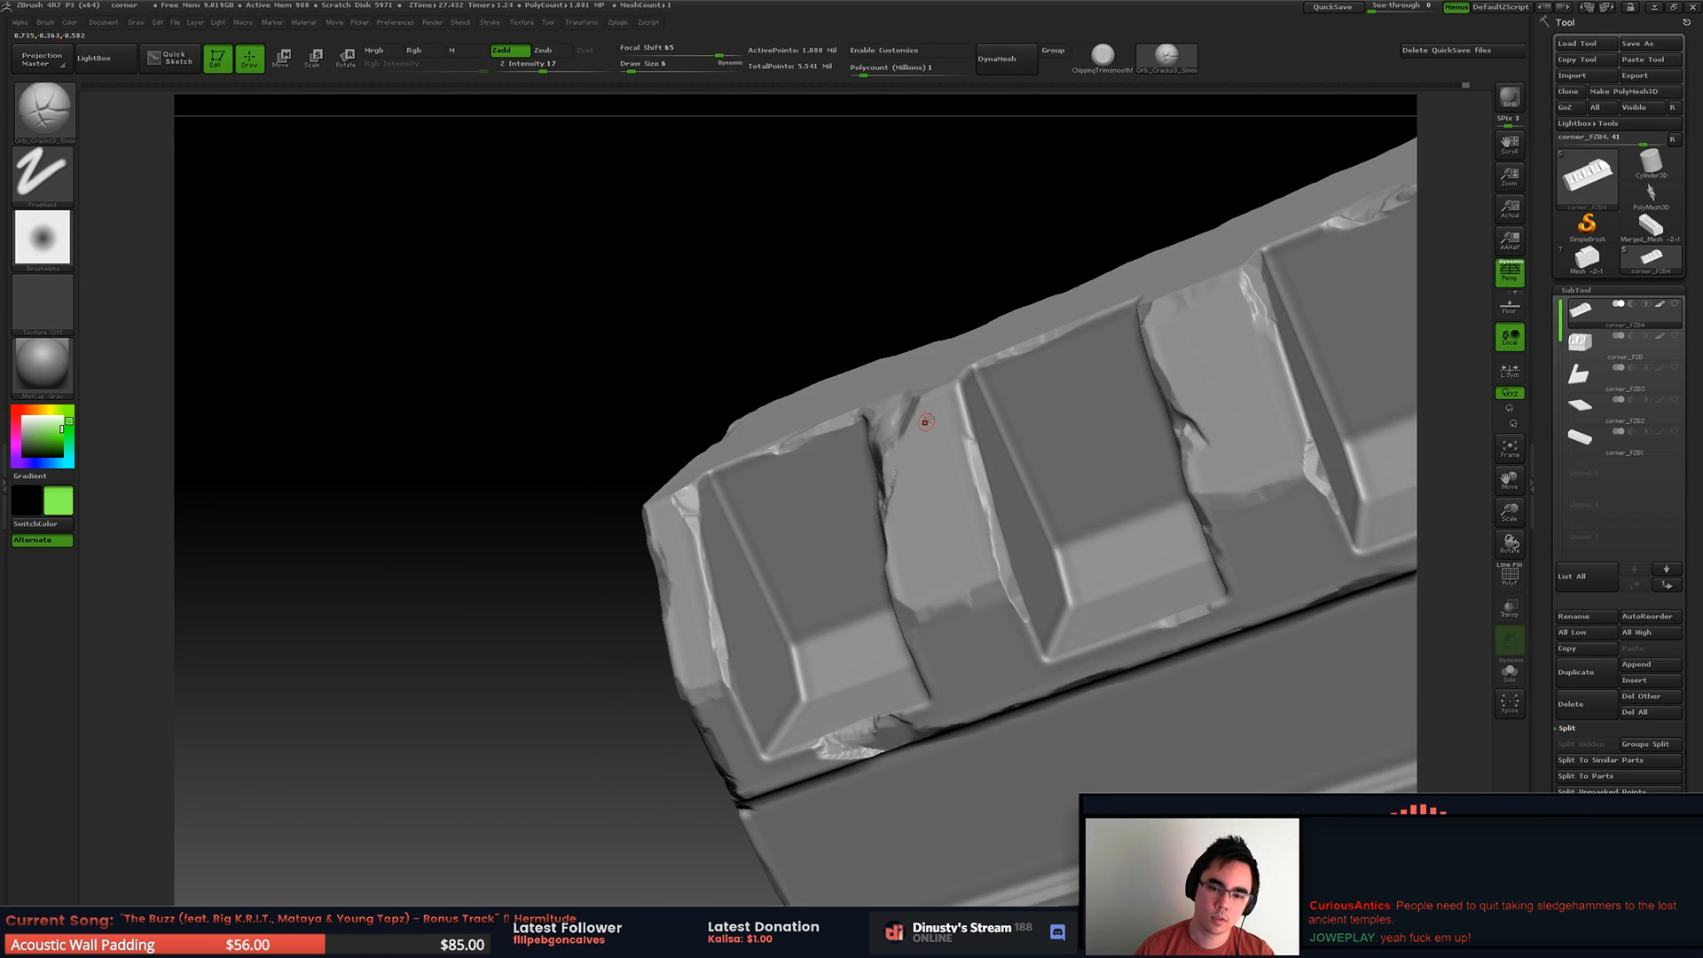
key("b")
left_click(920, 397)
right_click_drag(958, 376, 963, 389)
key("space")
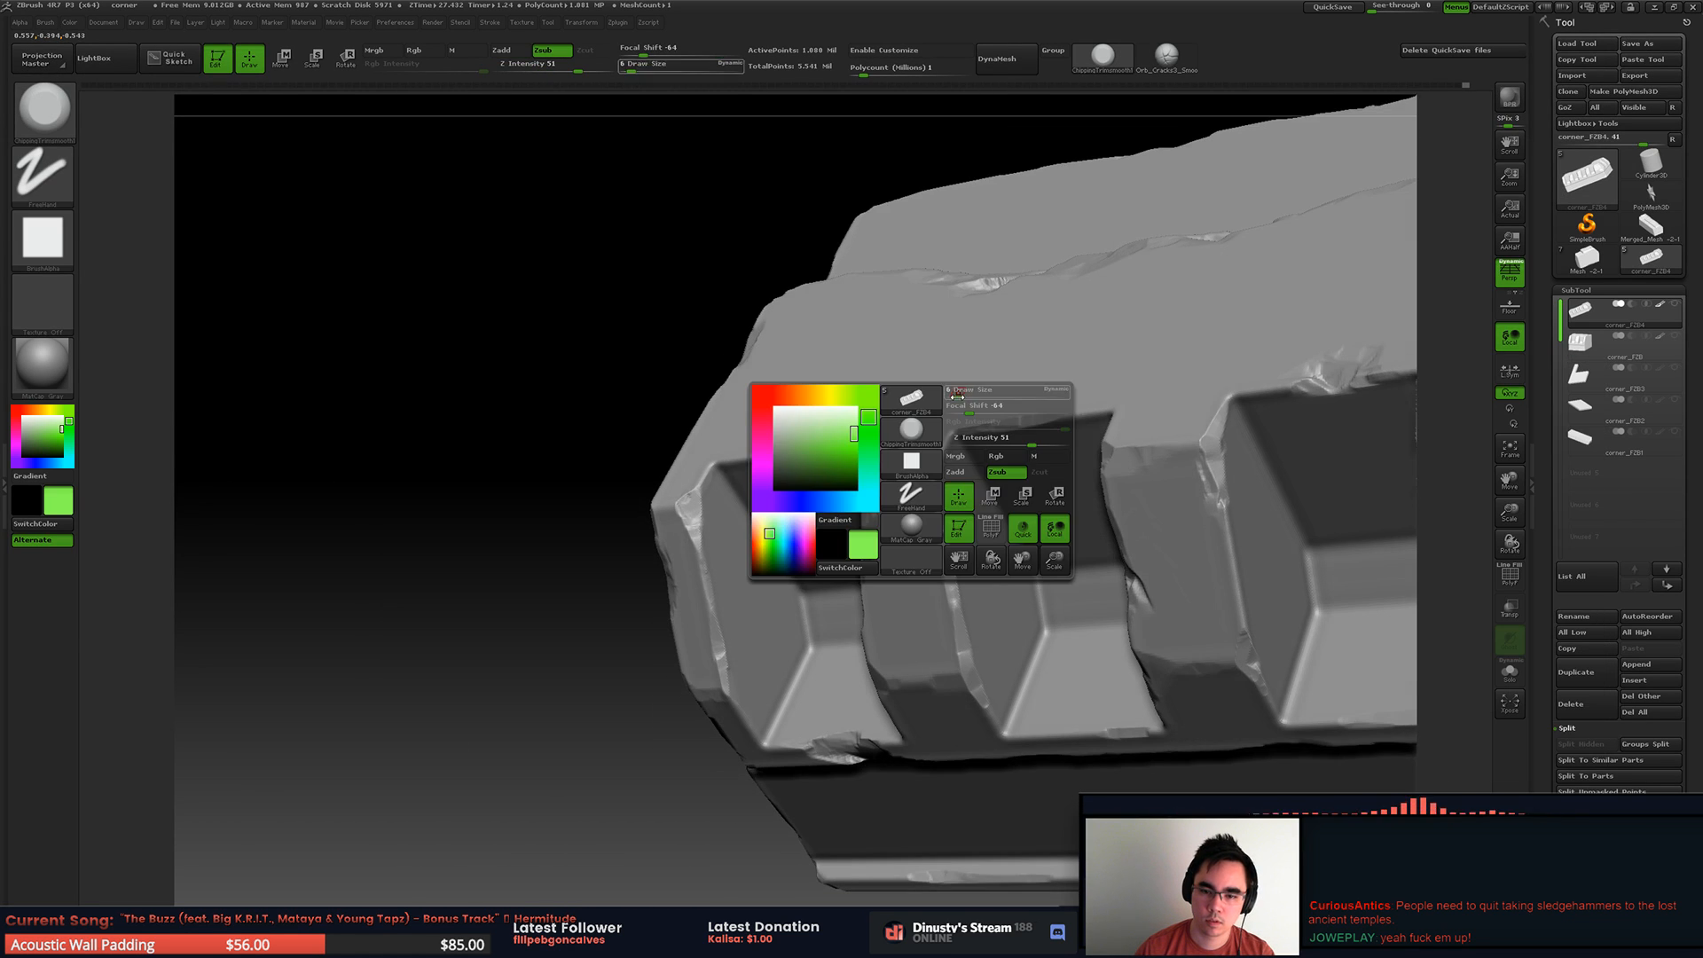
left_click_drag(962, 389, 966, 390)
key("space")
left_click_drag(938, 466, 944, 469)
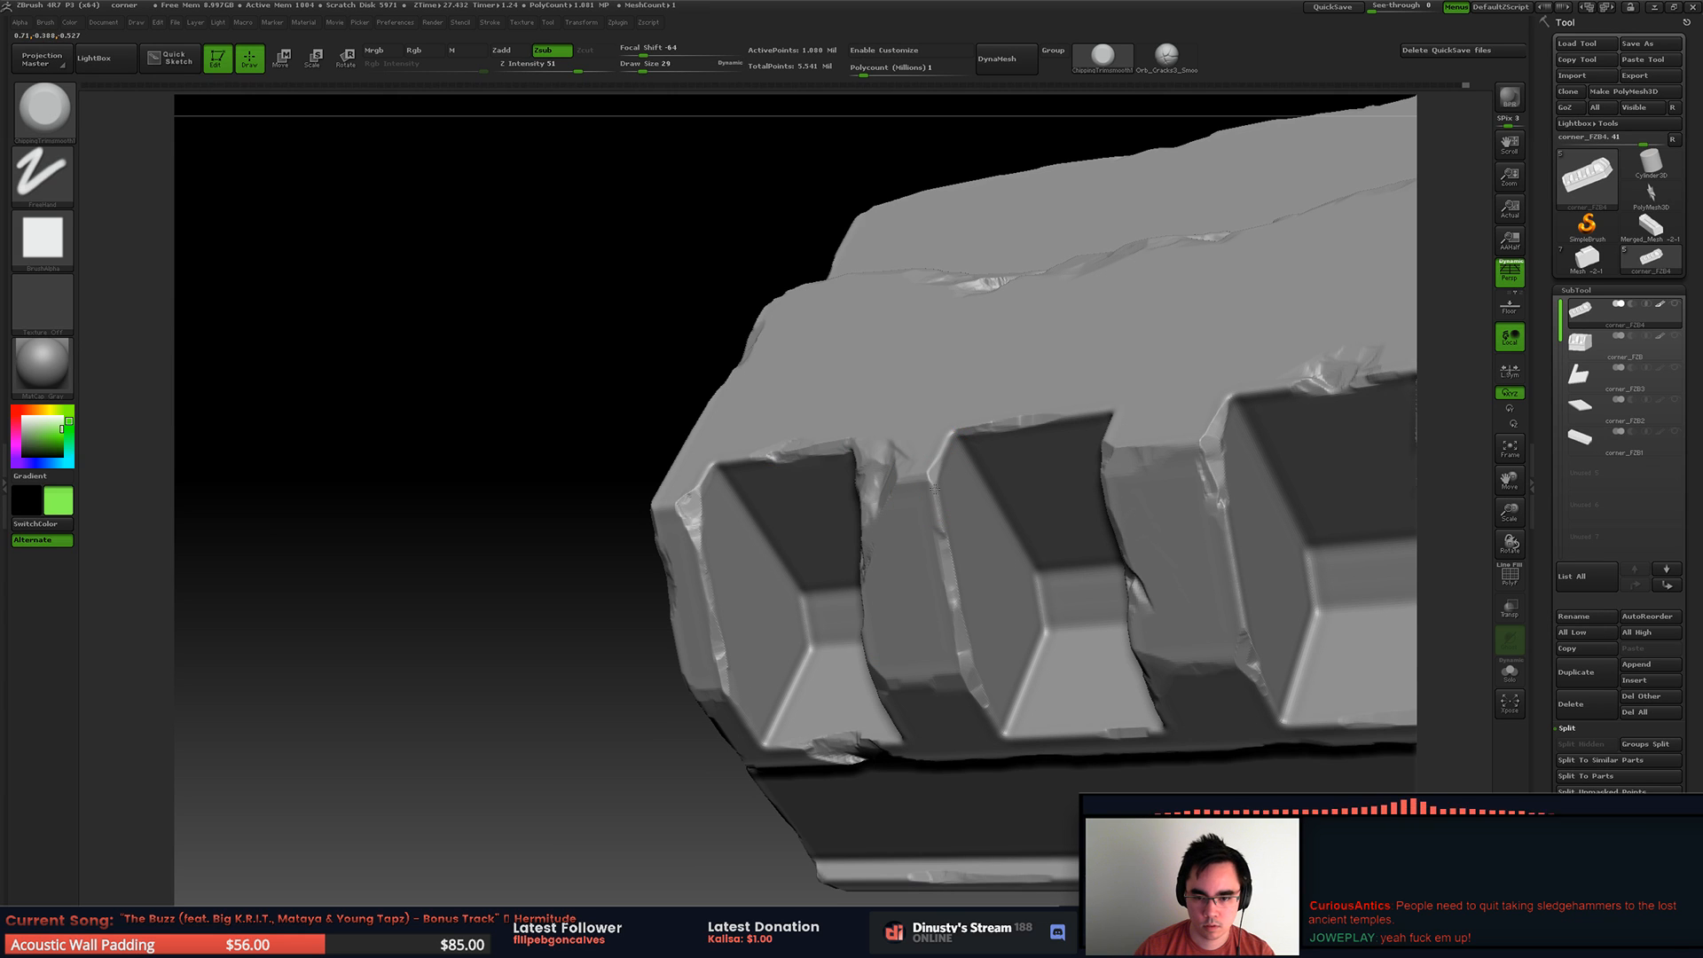
right_click_drag(965, 417, 1419, 163, "ctrl")
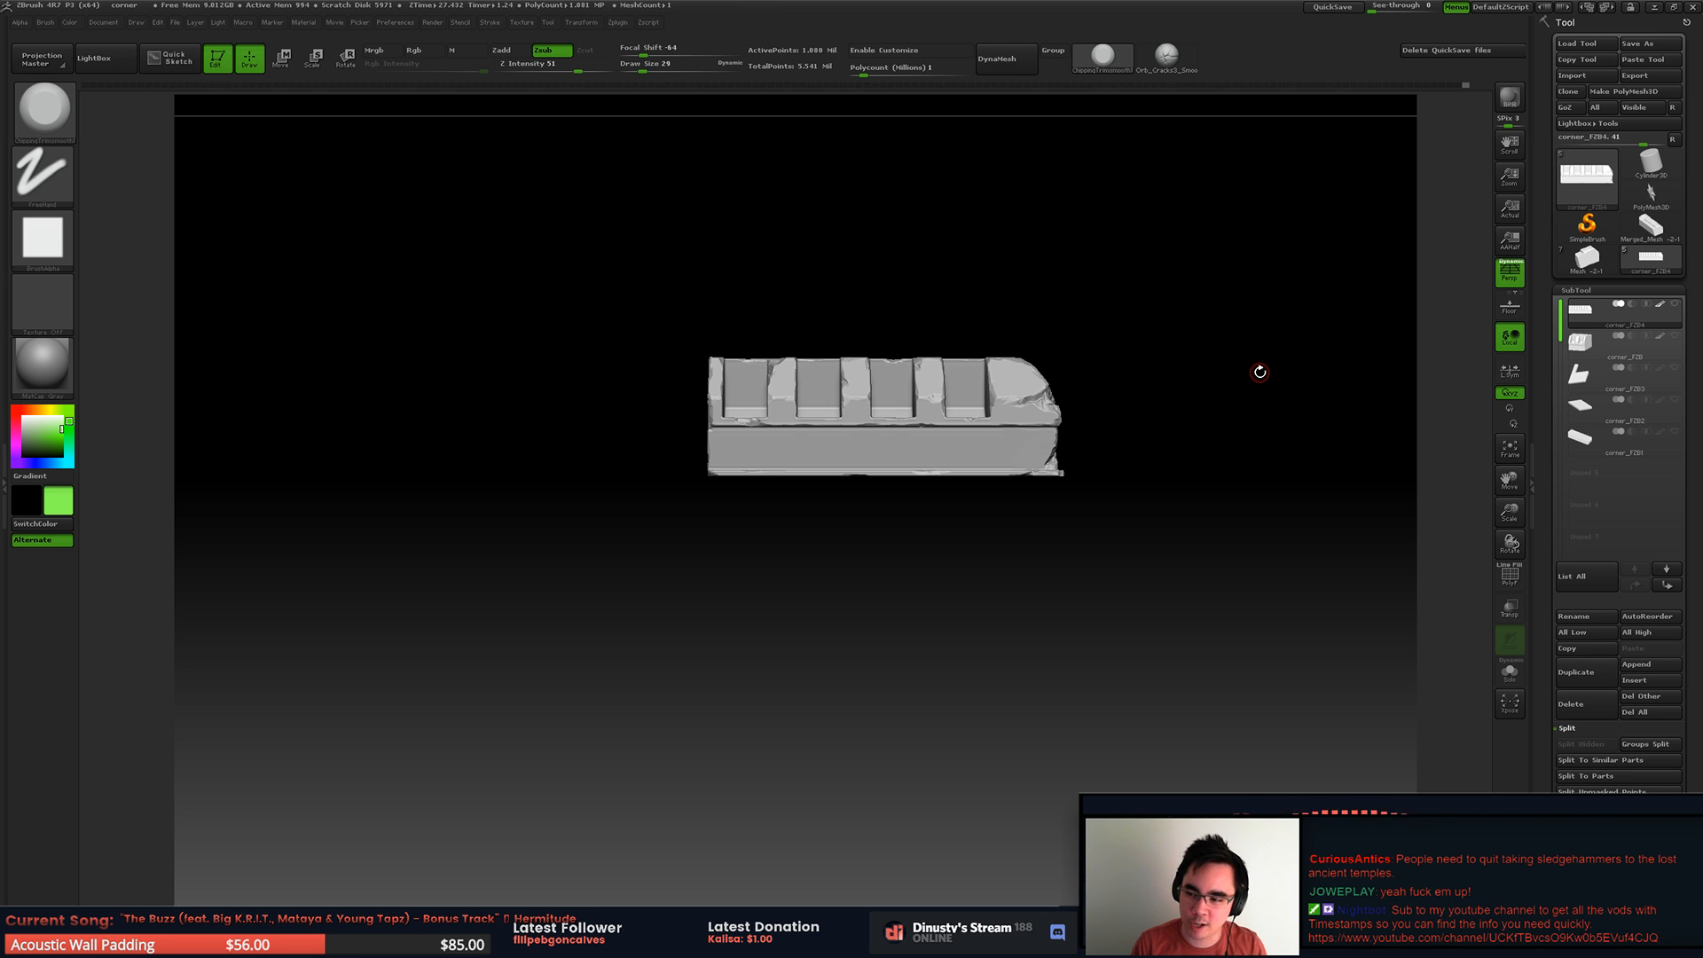
Step: Isolate the stone's short end section with its ribs and recess, hiding the rest of the mesh
left_click_drag(1201, 375, 1124, 396)
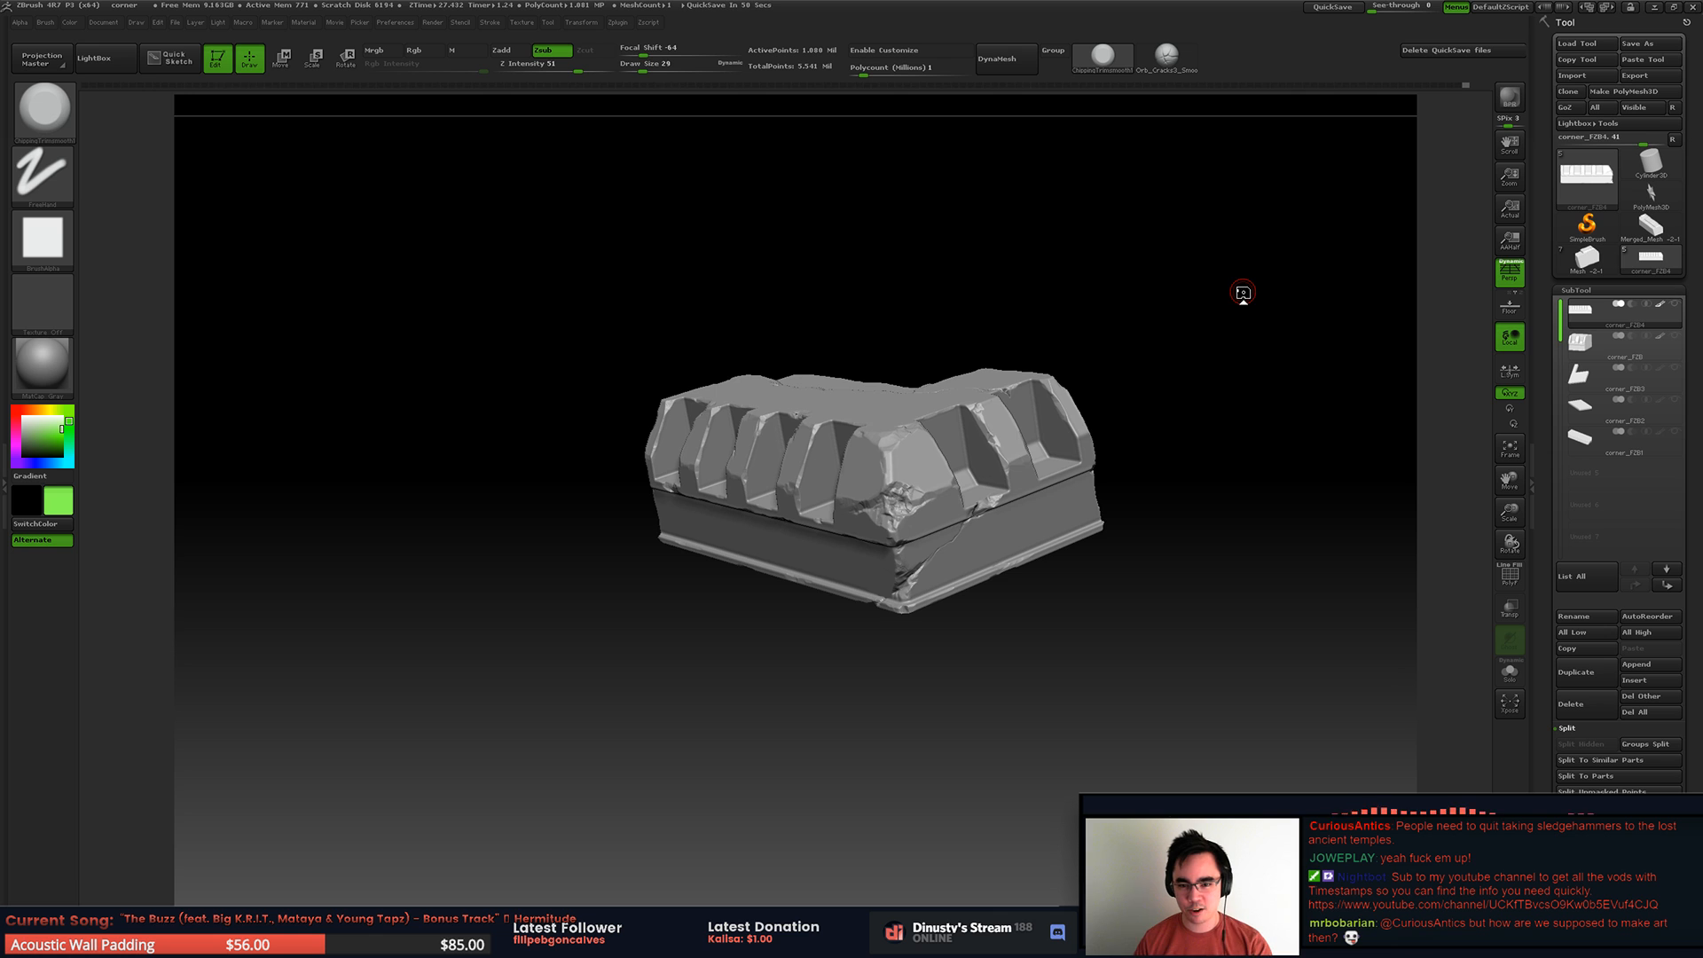
right_click_drag(846, 414, 867, 505, "alt")
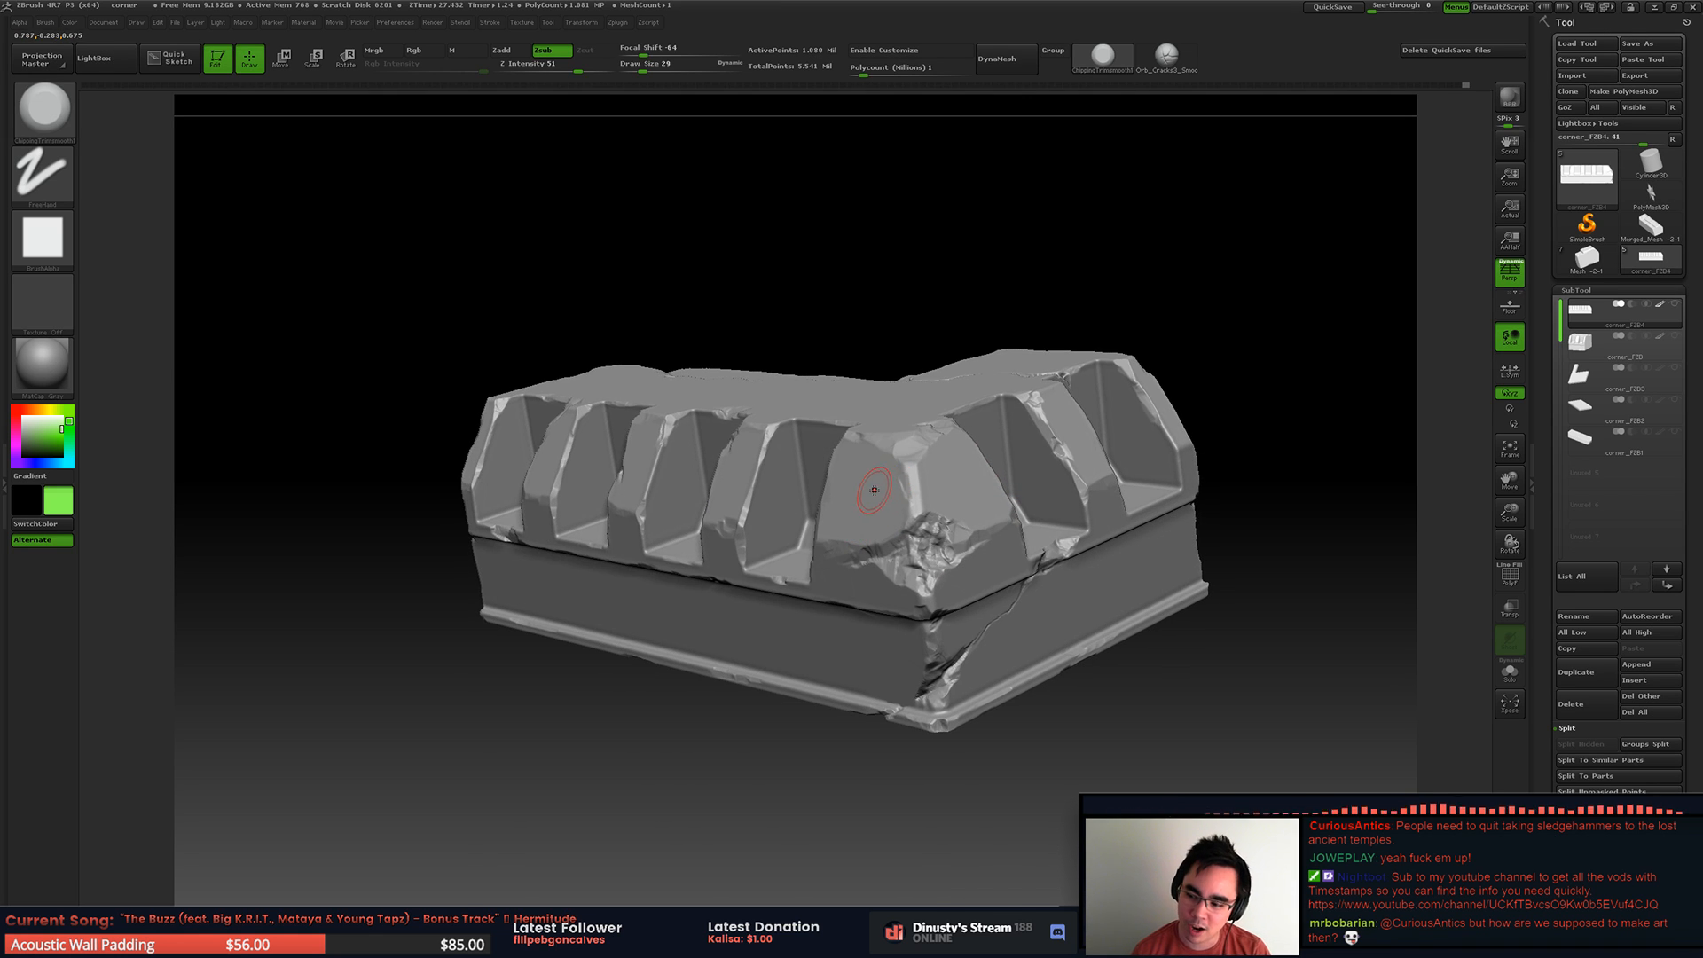
right_click_drag(869, 486, 745, 533, "alt")
left_click_drag(575, 453, 1081, 655, "ctrl+shift")
right_click_drag(850, 515, 941, 551, "ctrl")
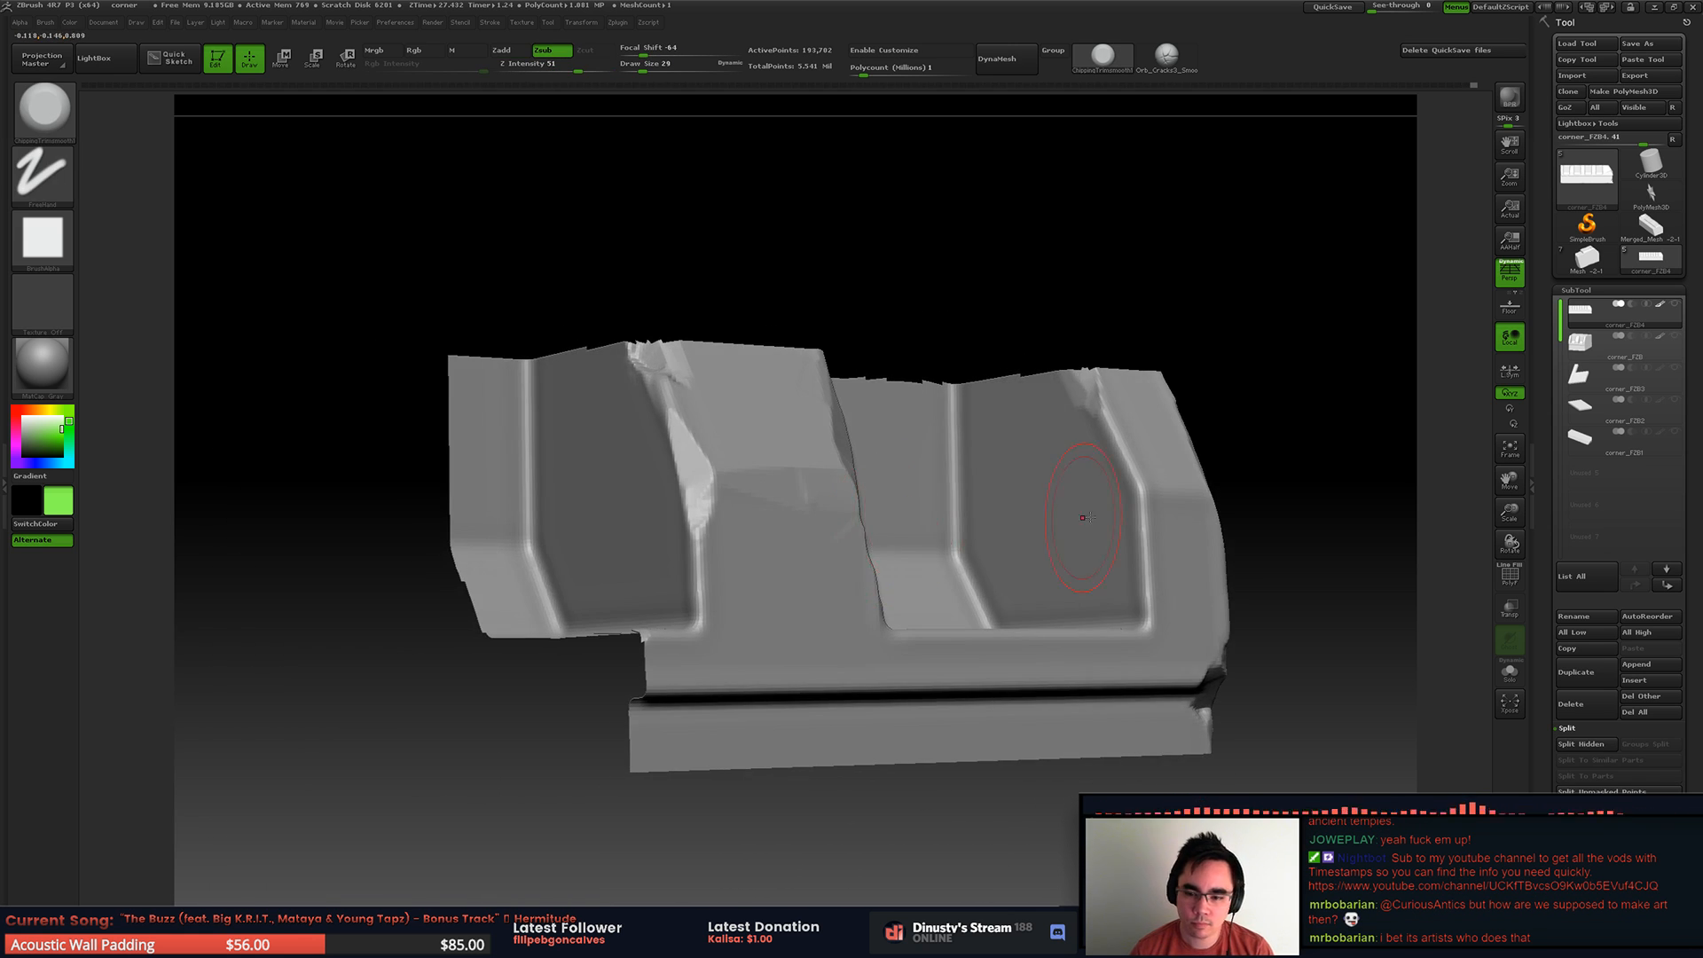
mouse_move(1144, 568)
right_mouse_down()
mouse_move(1048, 650)
mouse_move(1004, 662)
right_mouse_up()
left_click_drag(480, 804, 1385, 681, "ctrl")
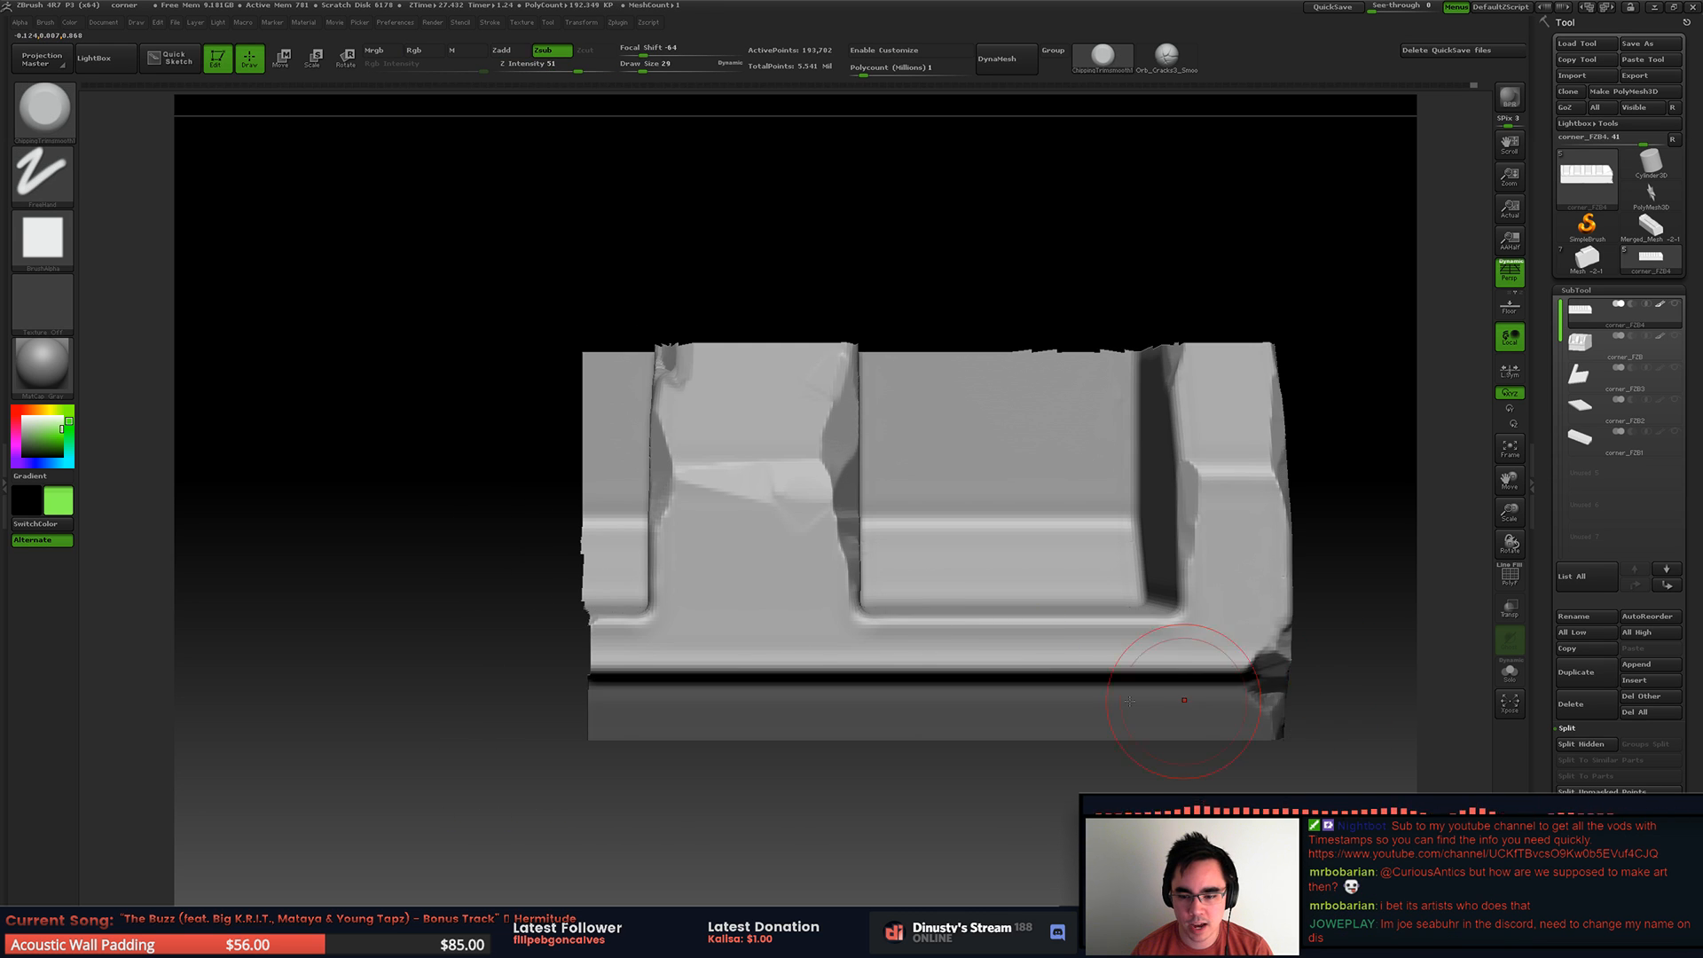
Step: Chip the lower ledge edge beneath the ribs along the groove with draw size 17
right_click_drag(1201, 701, 1068, 642)
key("space")
left_click_drag(1011, 666, 999, 665)
left_click_drag(895, 671, 1101, 663)
mouse_move(1079, 666)
left_mouse_down()
mouse_move(712, 686)
mouse_move(865, 676)
left_mouse_up()
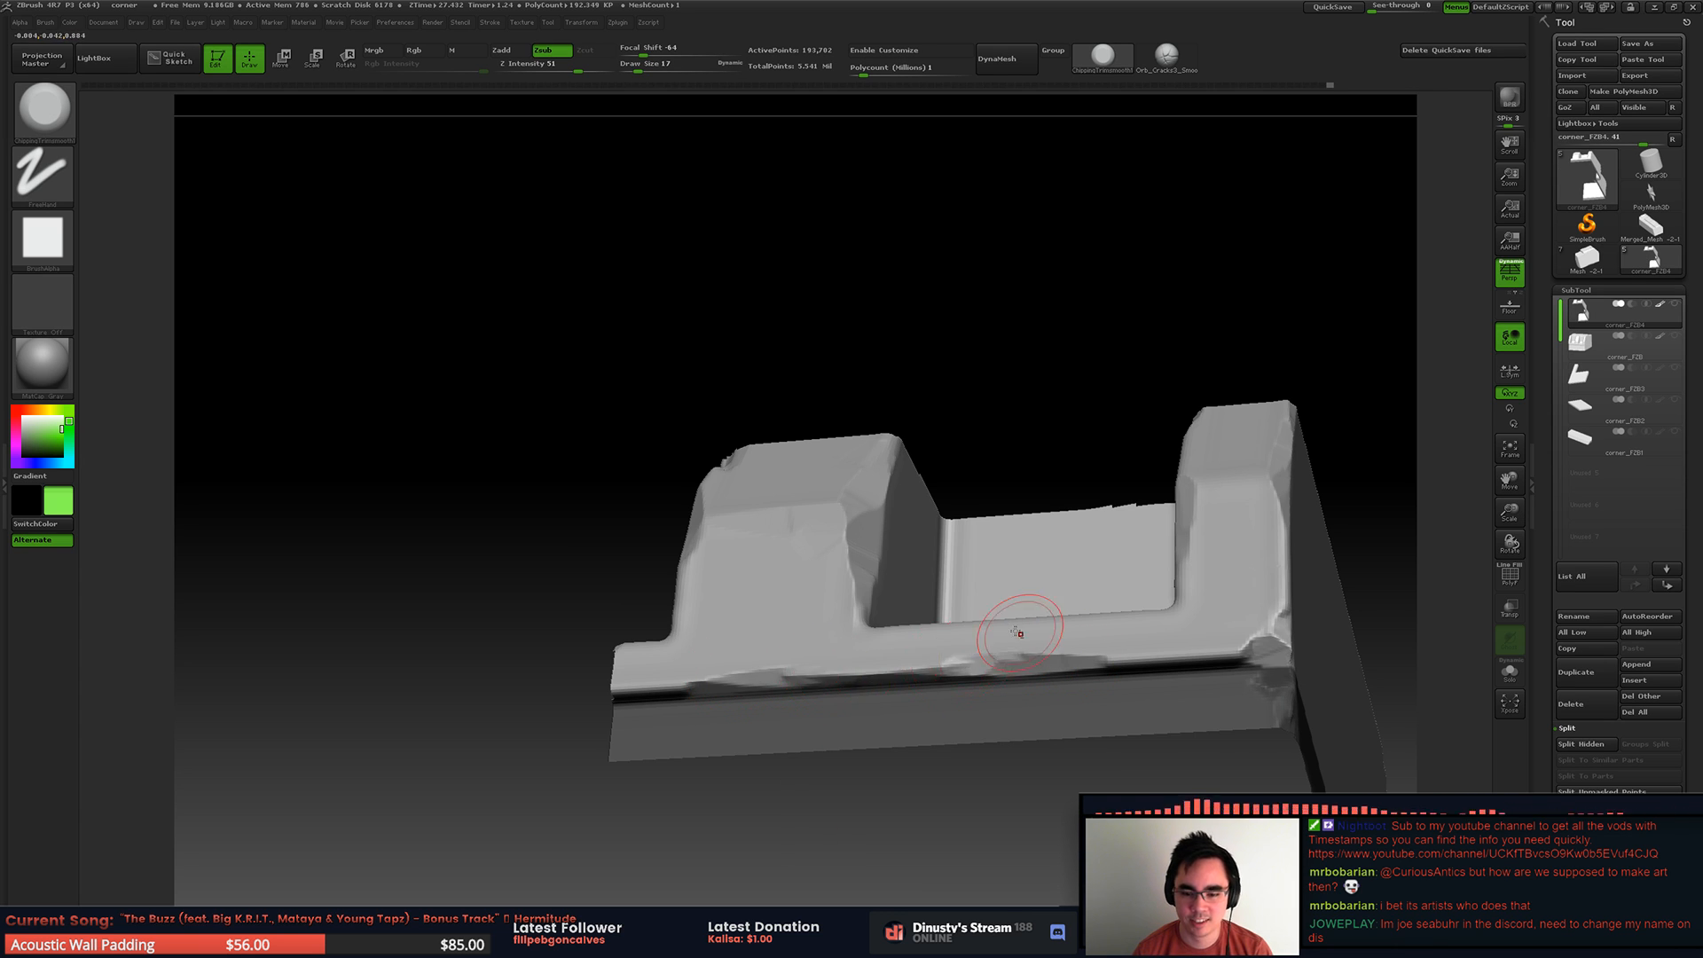
Step: Extend the chipped ledge edge to the end corner and break that corner, undoing the last stroke
right_click_drag(1011, 637, 986, 632, "ctrl")
mouse_move(1034, 654)
left_mouse_down()
mouse_move(1186, 649)
mouse_move(1205, 625)
left_mouse_up()
mouse_move(1236, 598)
right_mouse_down()
mouse_move(1206, 587)
mouse_move(1286, 613)
mouse_move(1270, 616)
right_mouse_up()
left_click_drag(1150, 719, 1193, 698)
key("ctrl+z")
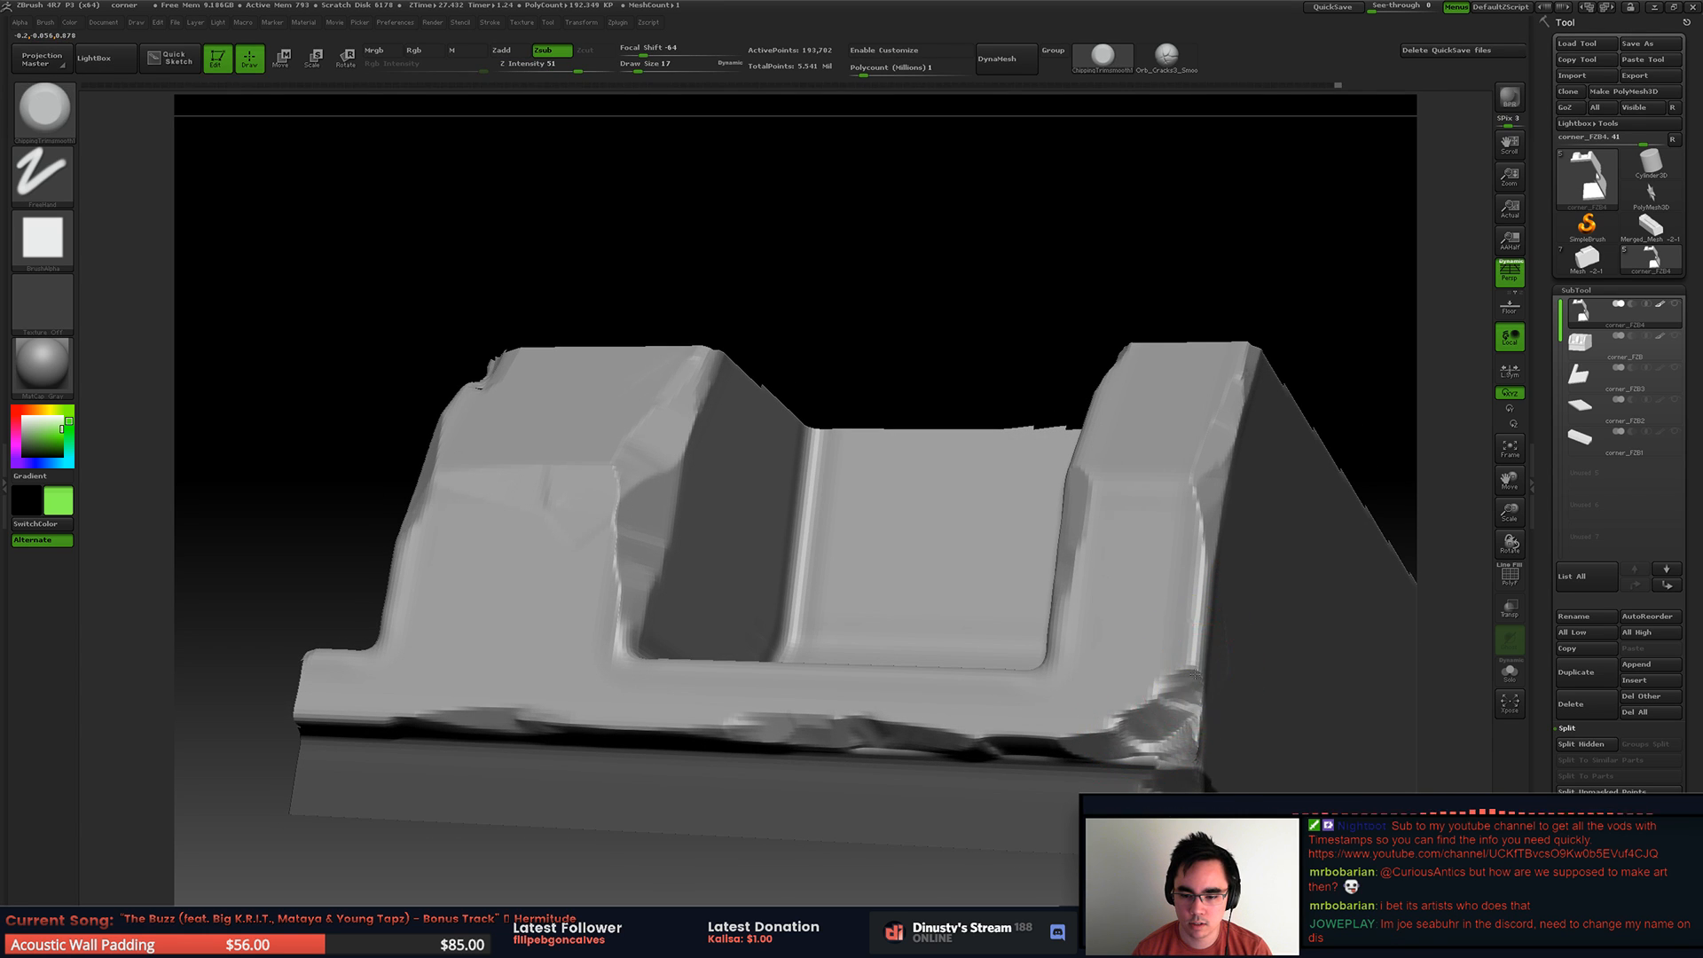
Step: Try to cut a deeper break up the end corner with draw size 9 and smooth it
right_click_drag(1196, 680, 1209, 696)
key("space")
mouse_move(1178, 717)
left_mouse_down()
mouse_move(1096, 736)
mouse_move(1153, 738)
mouse_move(1120, 723)
mouse_move(1180, 706)
mouse_move(1131, 672)
mouse_move(1196, 651)
left_mouse_up()
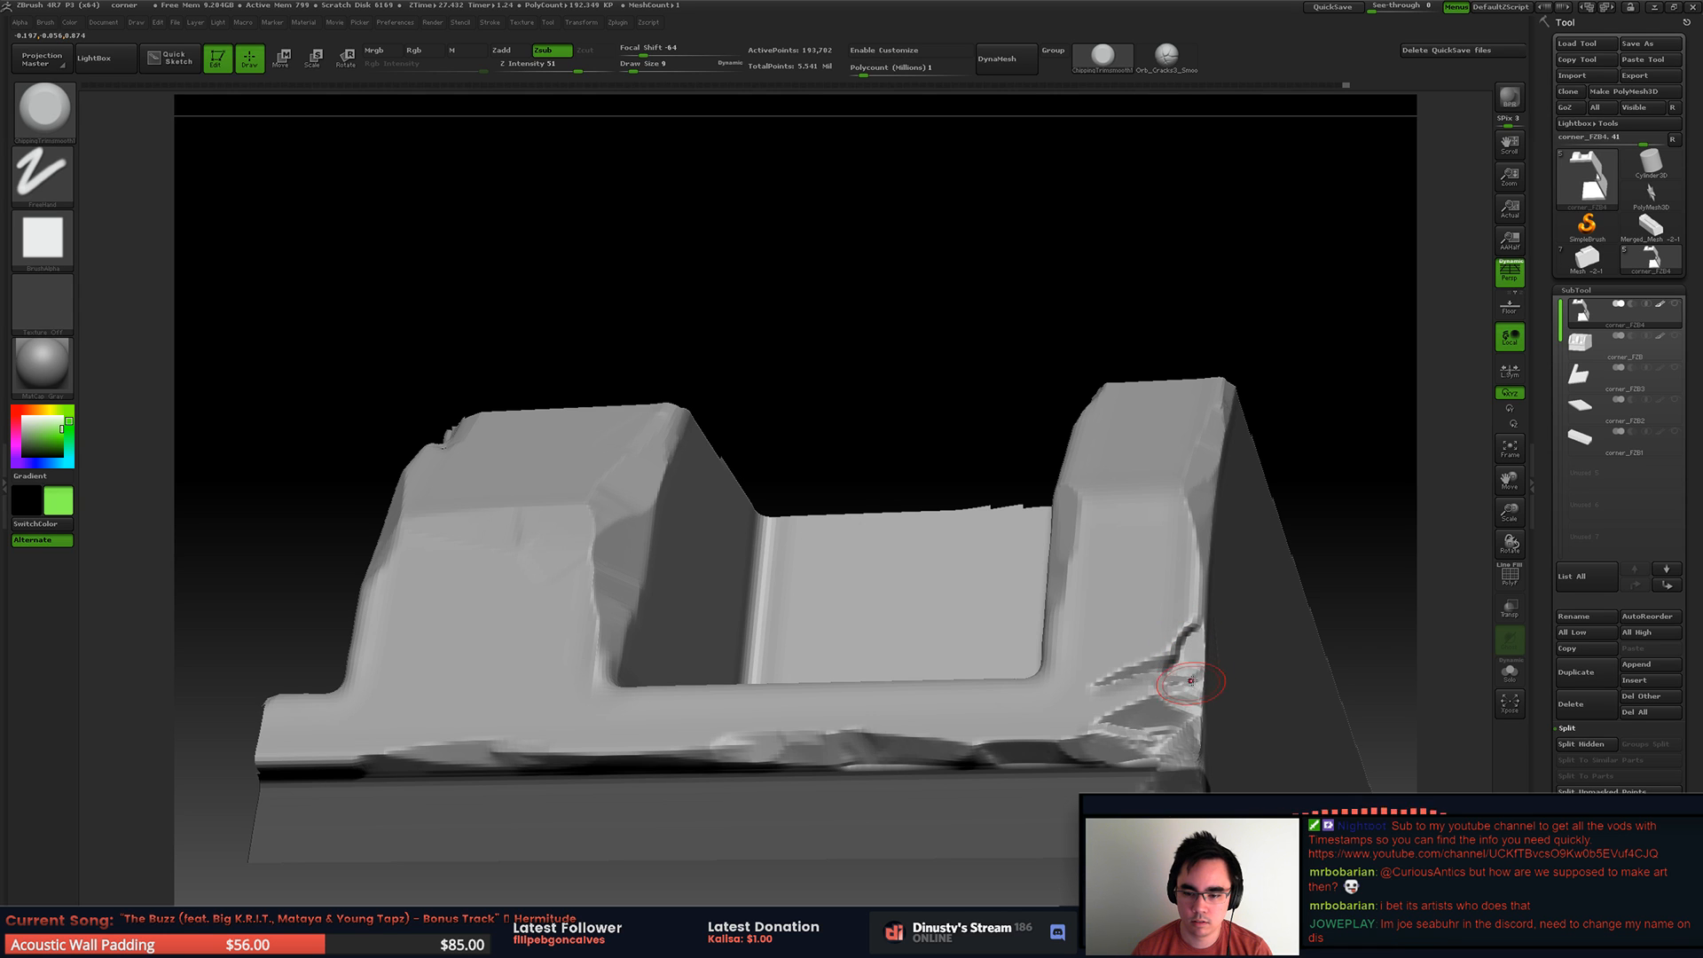
right_click_drag(1206, 663, 1208, 677)
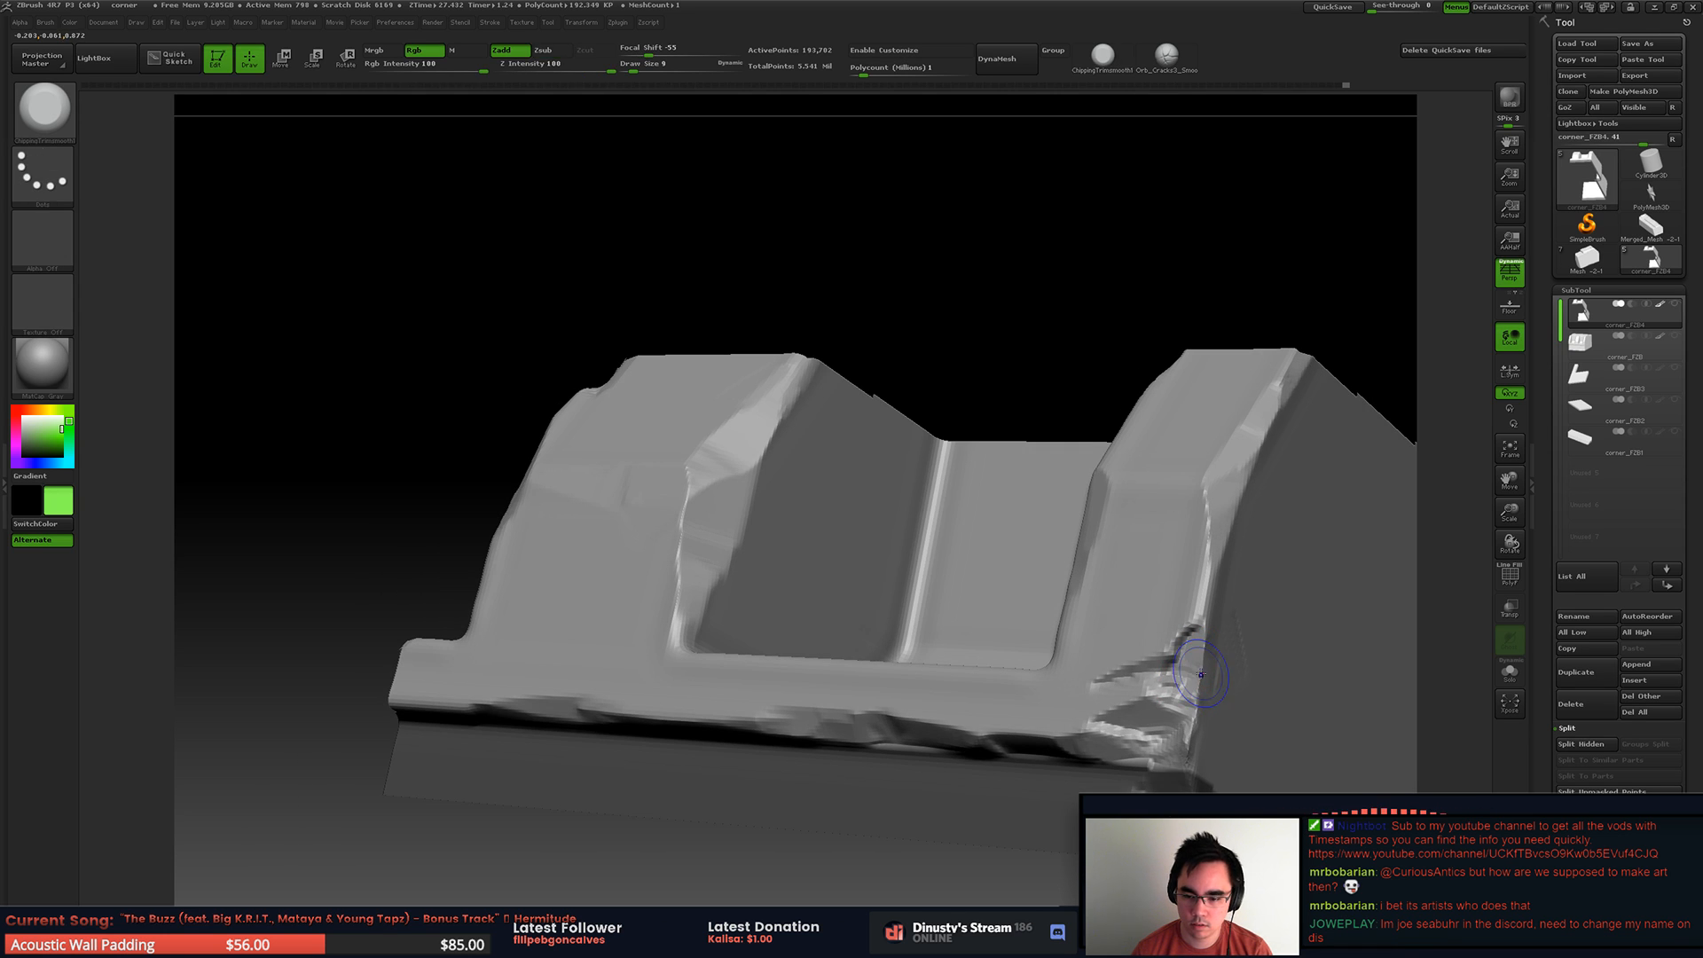
right_click_drag(1214, 706, 1217, 654, "shift")
Step: Smooth the end corner's break and try to trim it further with draw size 11
left_click_drag(1131, 685, 1169, 687)
key("]")
mouse_move(1220, 601)
right_mouse_down("ctrl")
mouse_move(1217, 567)
mouse_move(1242, 612)
right_mouse_up("ctrl")
right_click_drag(1242, 612, 1214, 661)
key("space")
left_click_drag(1215, 667, 1209, 667)
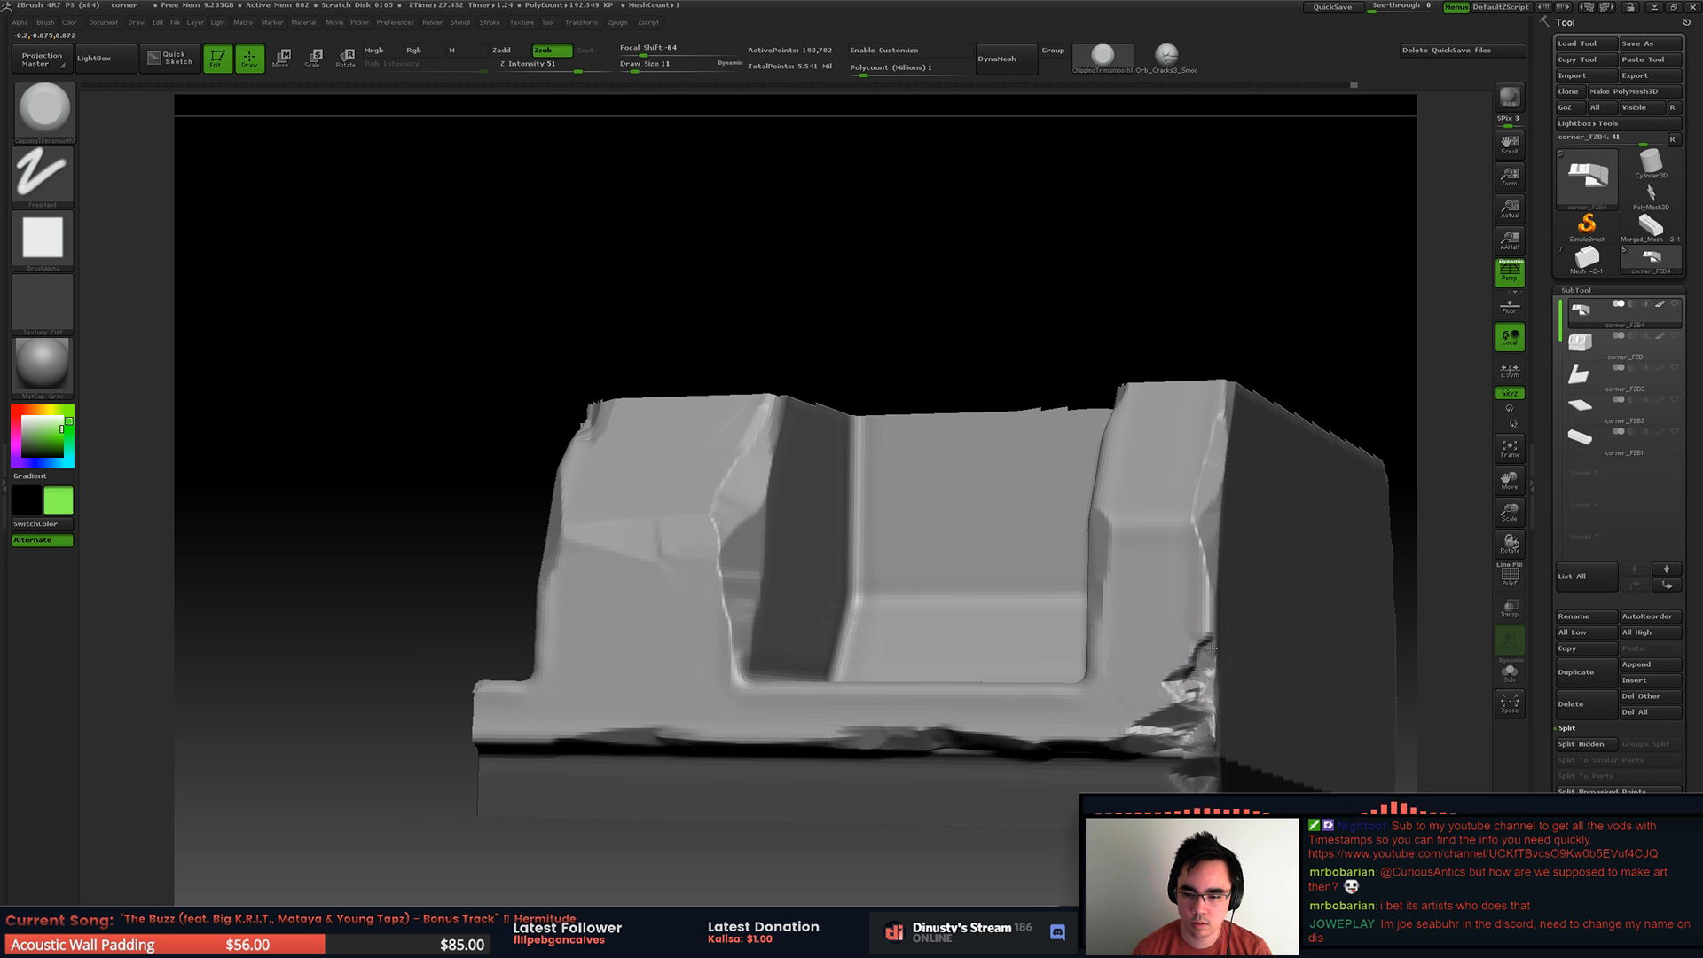
right_click_drag(1236, 612, 1274, 604)
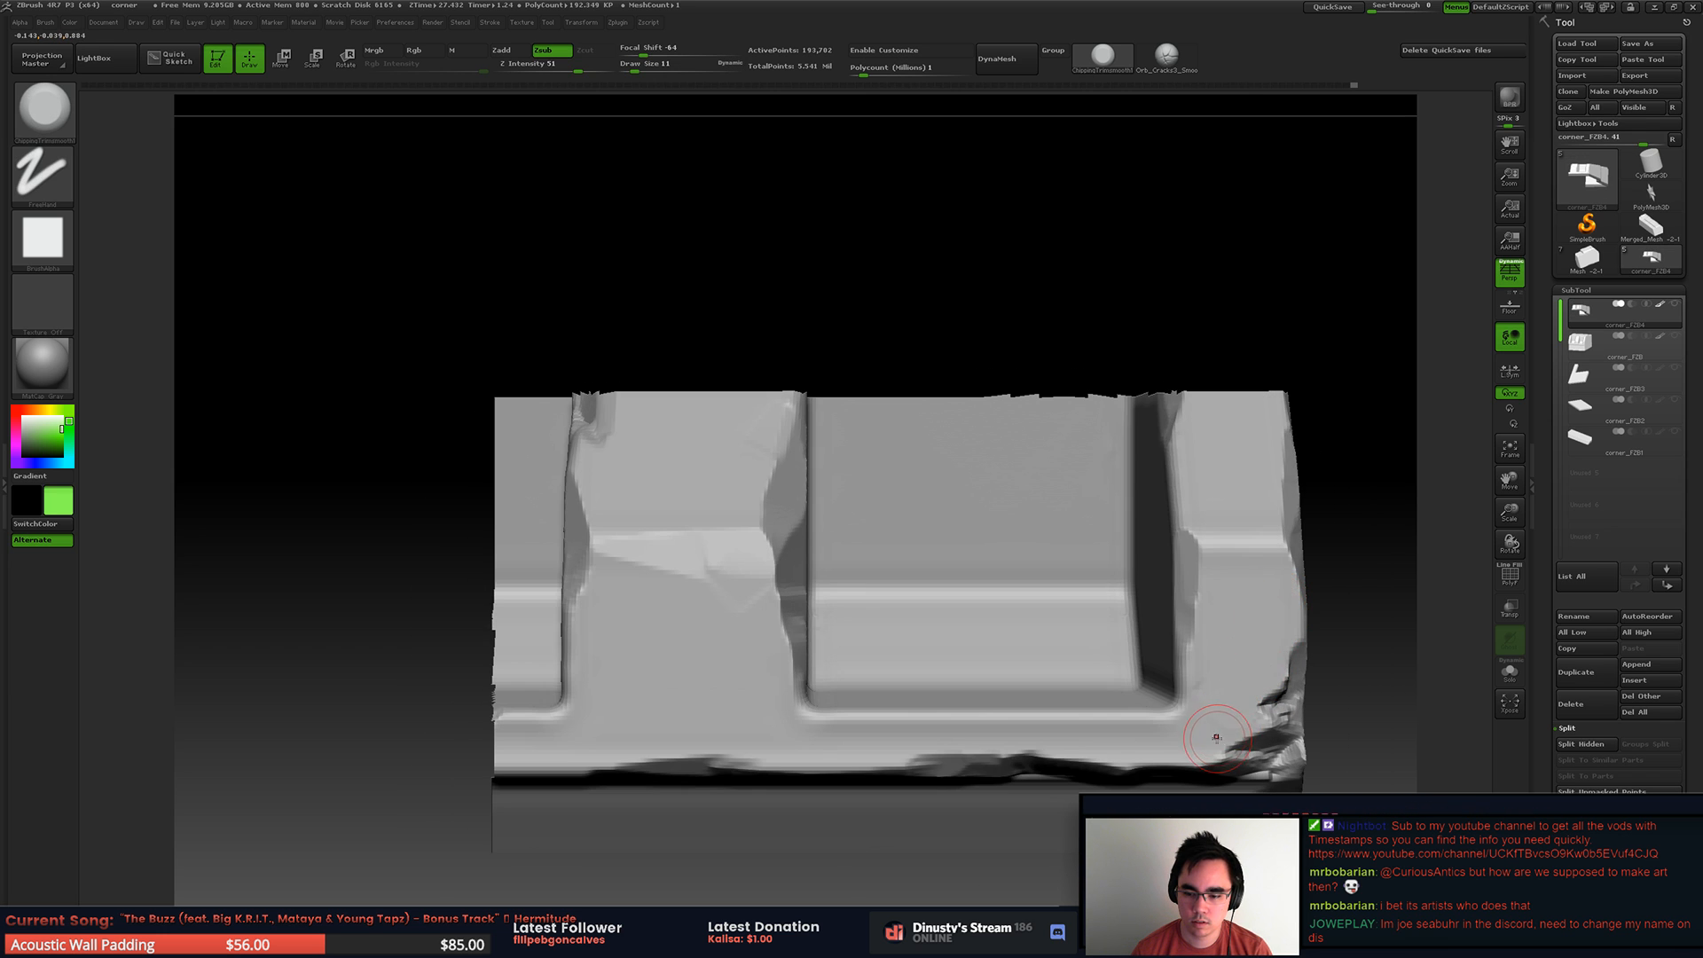
Step: Undo the recent break and trim strokes on the end corner
key("ctrl")
key("ctrl+z")
left_click_drag(1240, 677, 1286, 679)
key("ctrl+z")
key("ctrl+z")
key("ctrl+z")
key("ctrl+z")
key("ctrl+z")
key("ctrl+z")
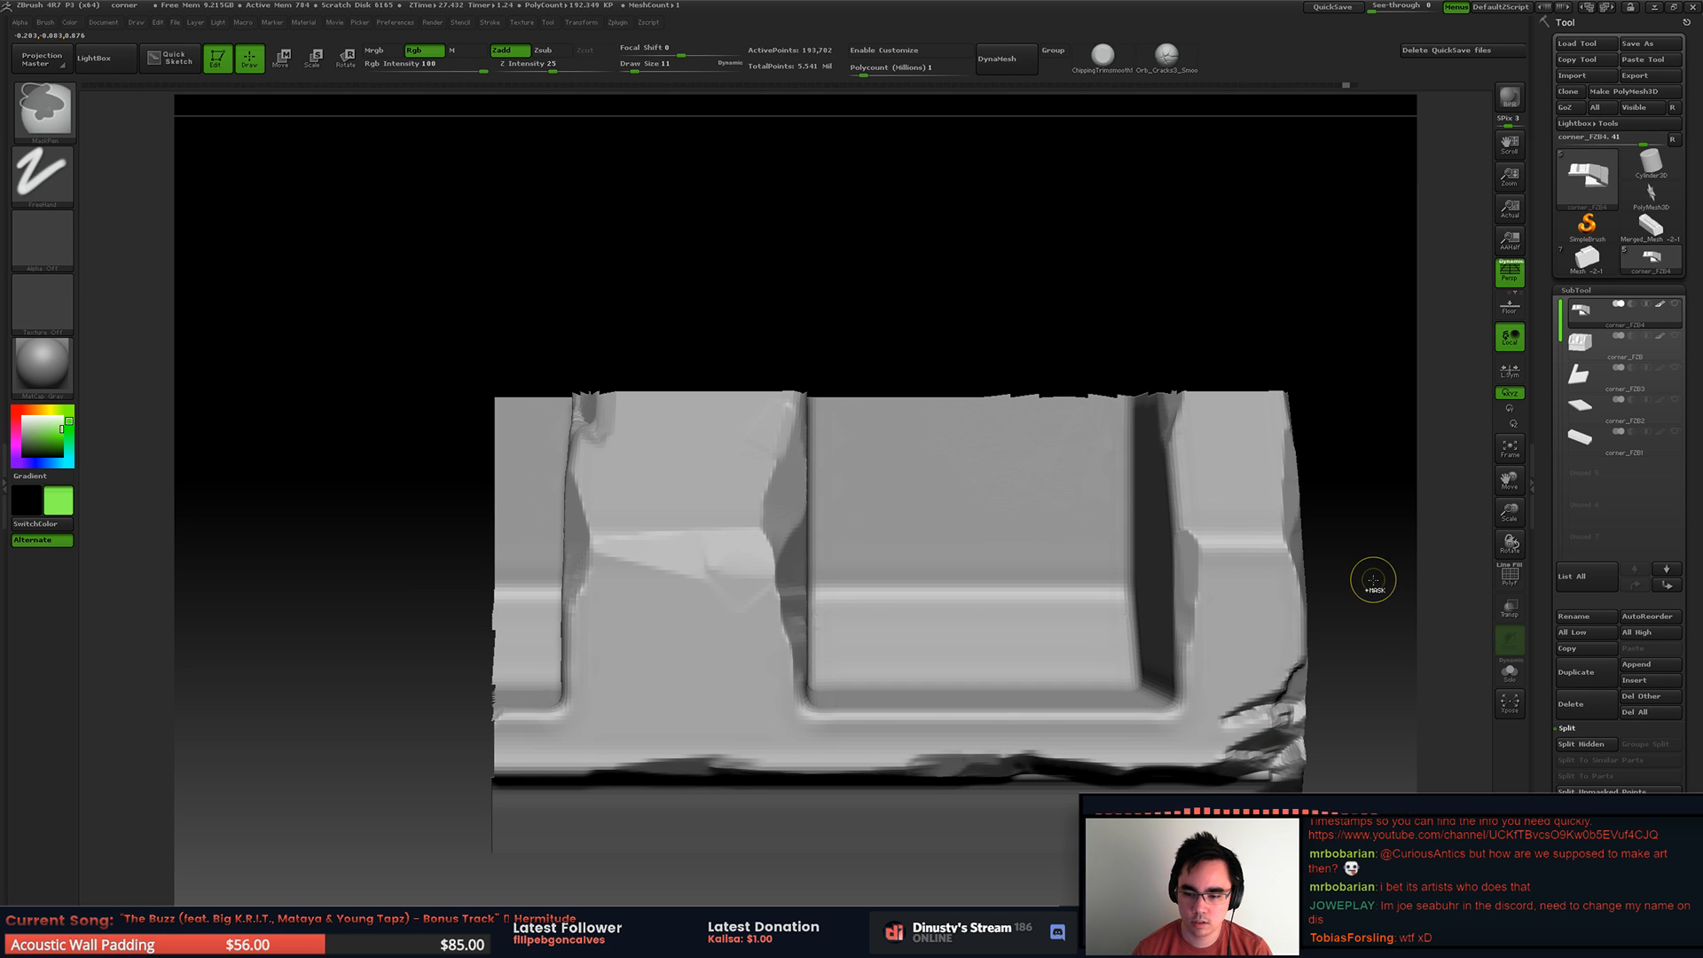
key("ctrl+z")
key("ctrl+z")
Step: Re-trim the end corner with draw size 11 and unhide the rest of the stone
mouse_move(1282, 696)
right_mouse_down()
mouse_move(1229, 676)
mouse_move(1251, 680)
right_mouse_up()
left_click_drag(1295, 706, 1266, 711)
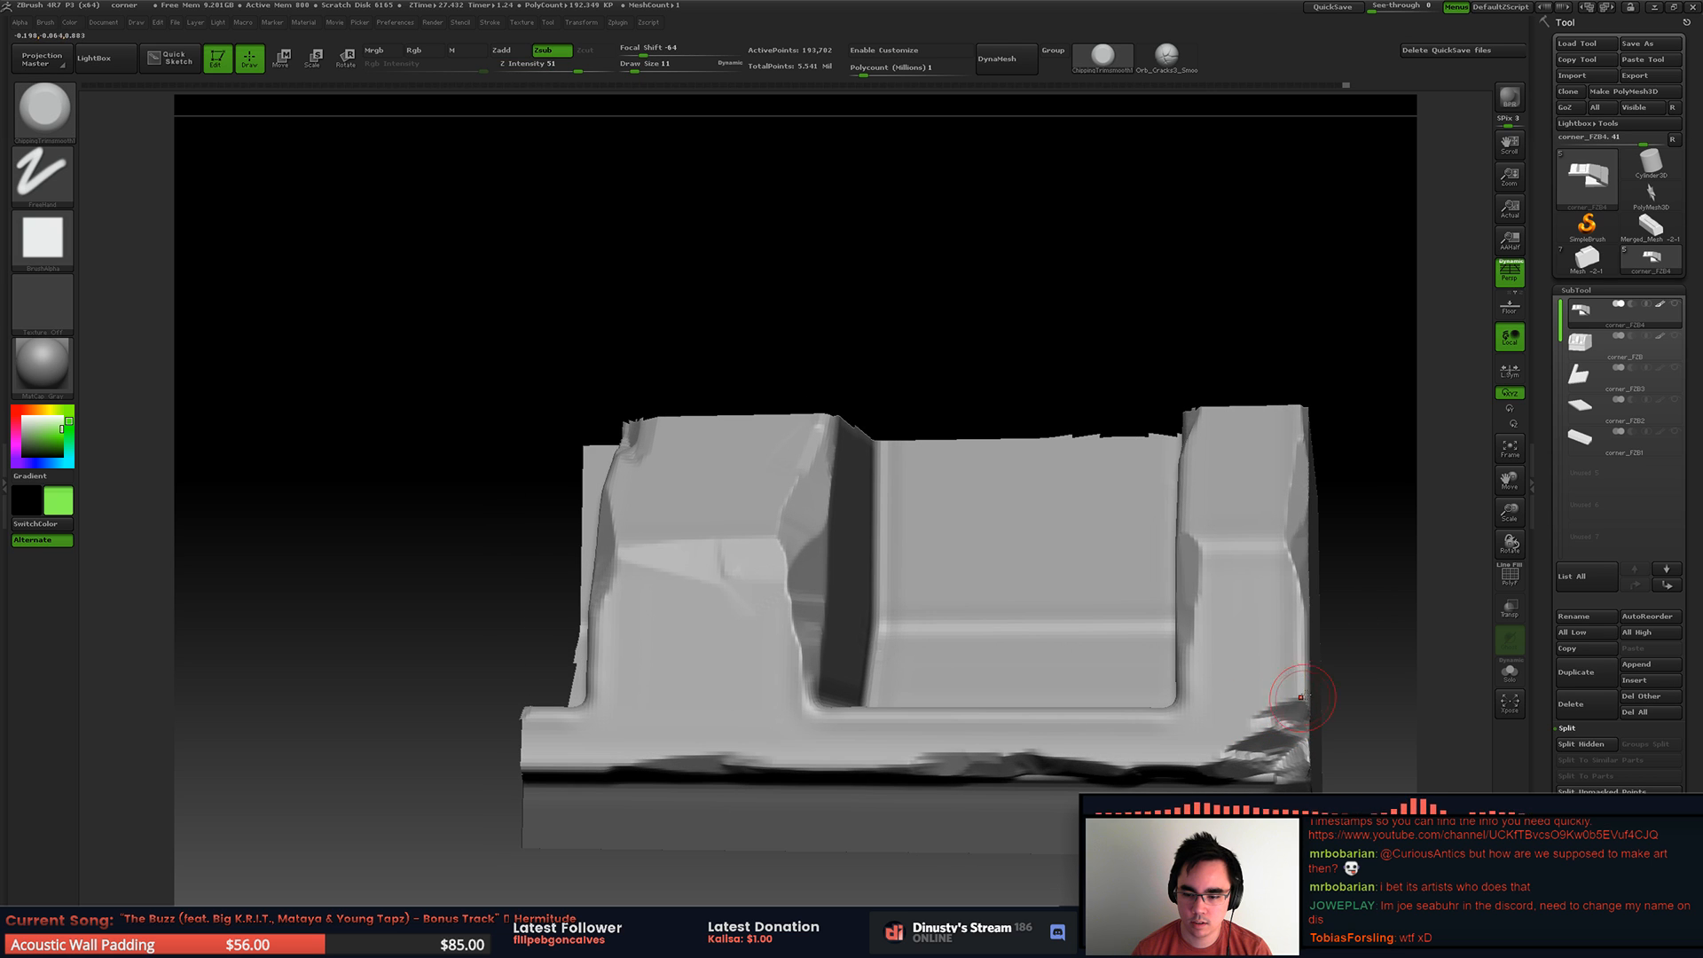
mouse_move(1344, 634)
right_mouse_down()
mouse_move(1226, 664)
mouse_move(1151, 635)
right_mouse_up()
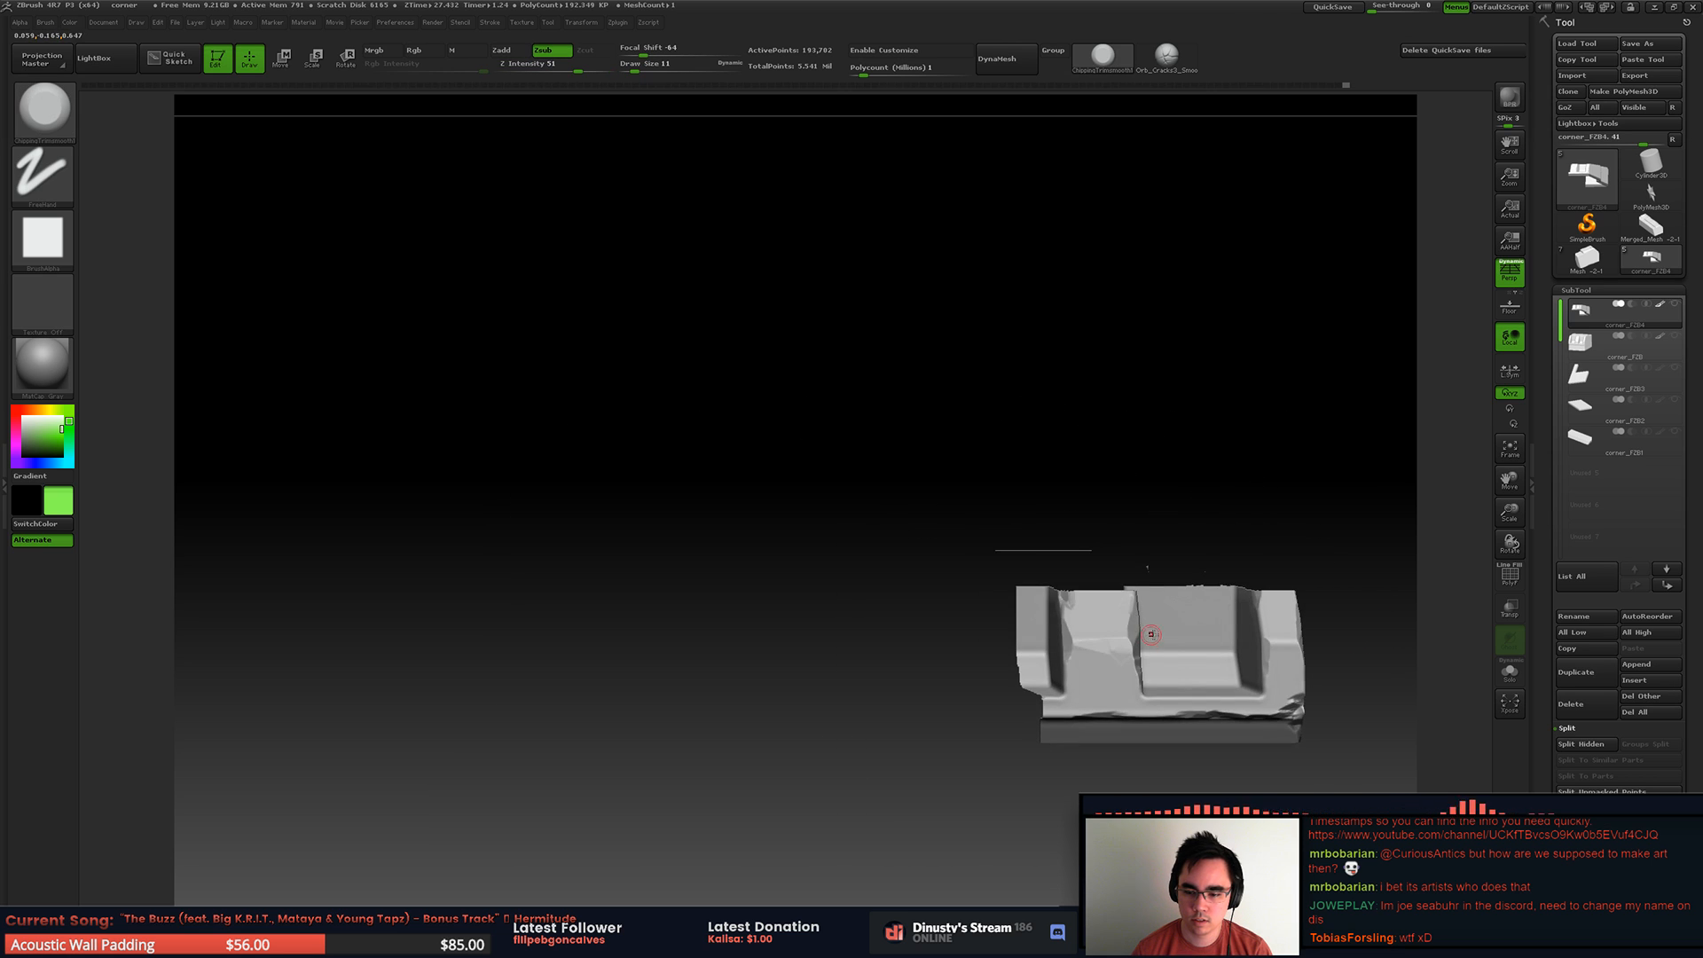
mouse_move(1287, 651)
right_mouse_down("alt")
mouse_move(1168, 610)
mouse_move(1278, 710)
right_mouse_up("alt")
left_click(1193, 621, "ctrl+shift")
right_click_drag(1330, 710, 1240, 685)
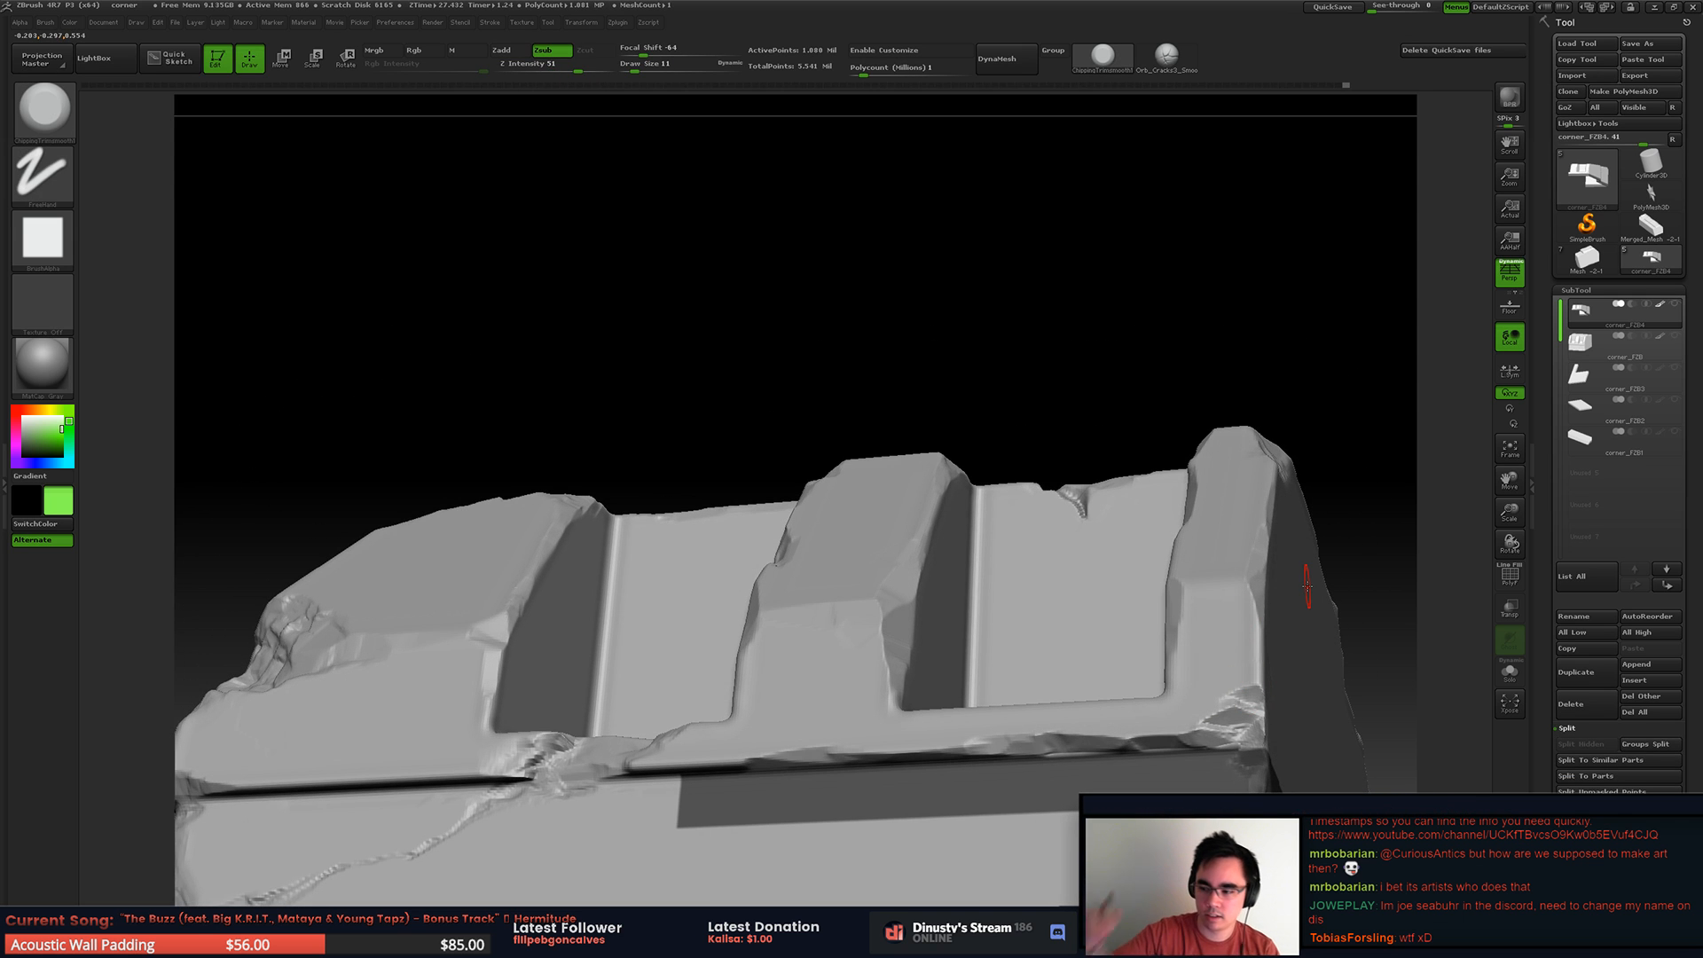
mouse_move(1313, 464)
right_mouse_down("alt")
mouse_move(1035, 391)
mouse_move(1083, 449)
mouse_move(1098, 424)
mouse_move(1038, 407)
mouse_move(1088, 452)
right_mouse_up("alt")
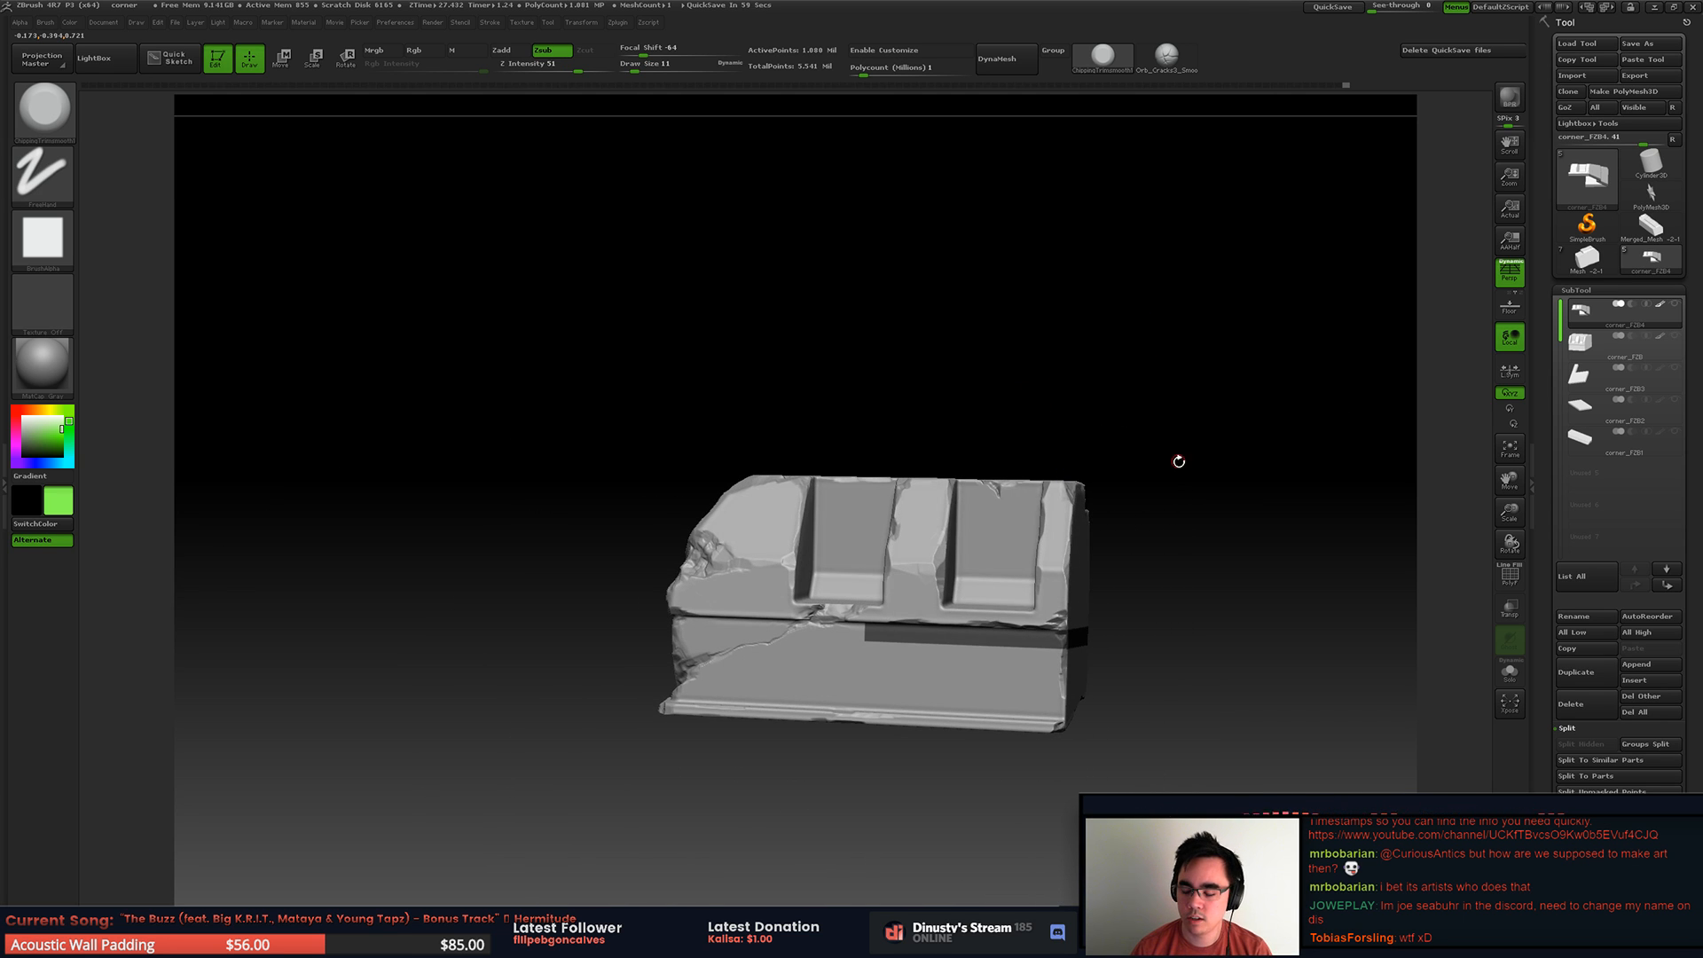
Step: Try to trim the top edge above the large corner rib with draw size 20 and undo the strokes
mouse_move(1053, 452)
right_mouse_down()
mouse_move(1068, 523)
mouse_move(1035, 627)
right_mouse_up()
mouse_move(803, 547)
right_mouse_down()
mouse_move(756, 532)
mouse_move(804, 409)
mouse_move(908, 570)
mouse_move(896, 396)
mouse_move(913, 393)
mouse_move(781, 621)
mouse_move(1046, 377)
right_mouse_up()
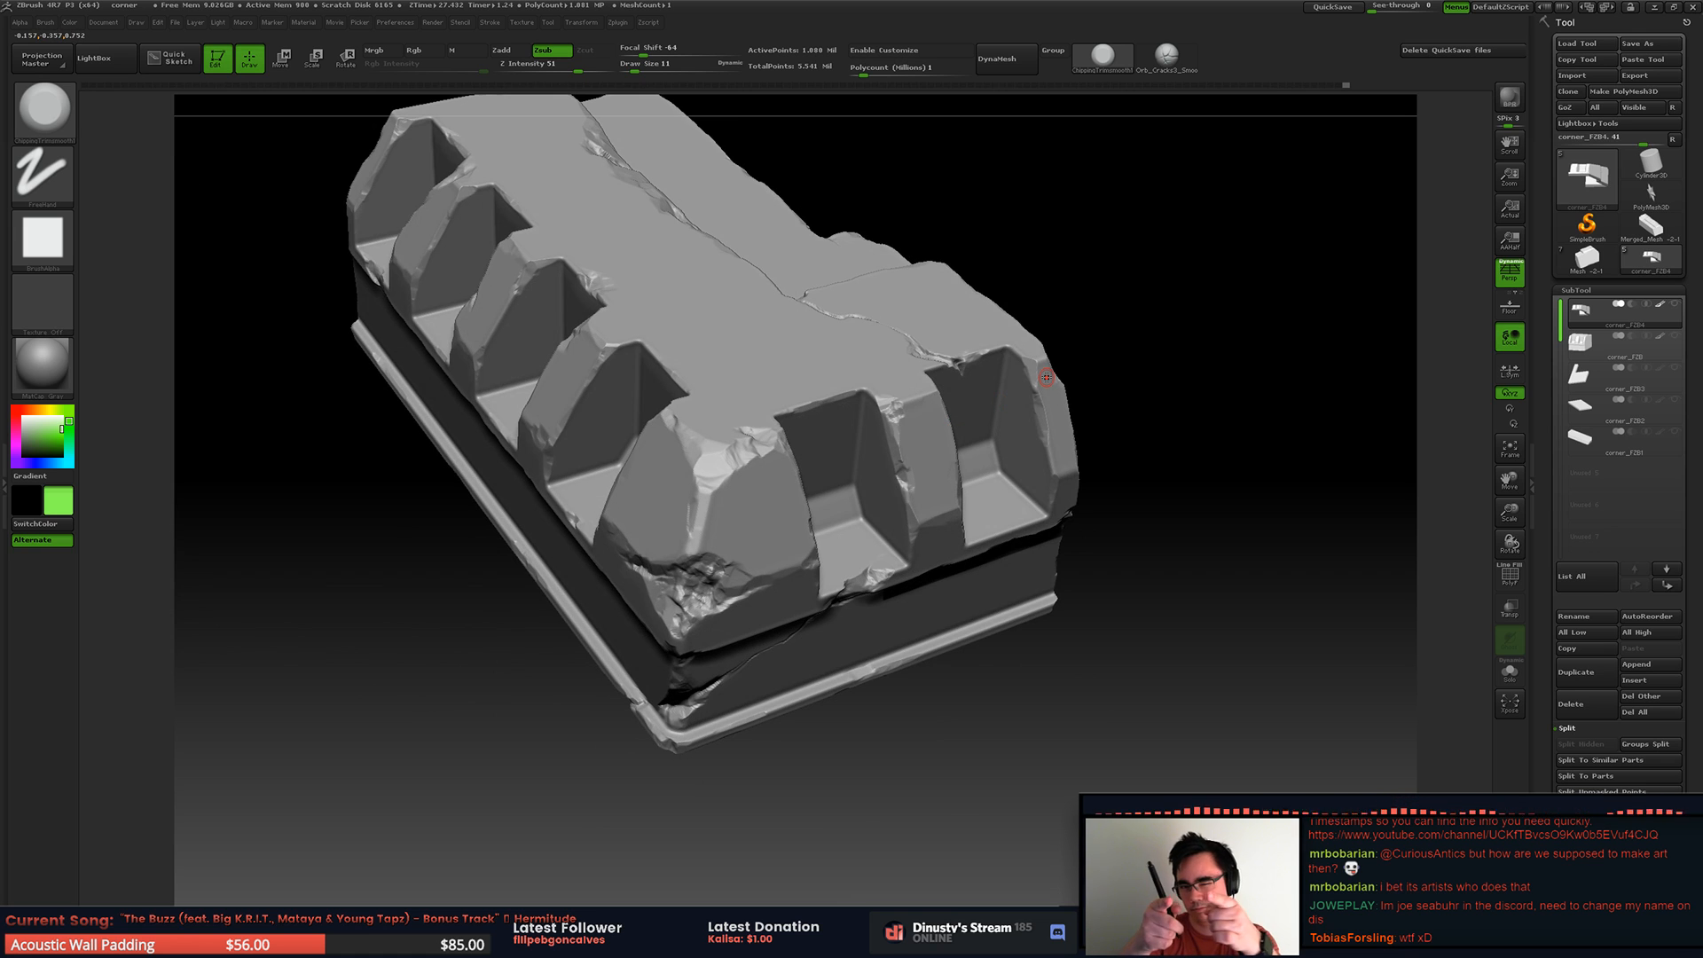
mouse_move(582, 391)
right_mouse_down()
mouse_move(614, 454)
mouse_move(785, 487)
right_mouse_up()
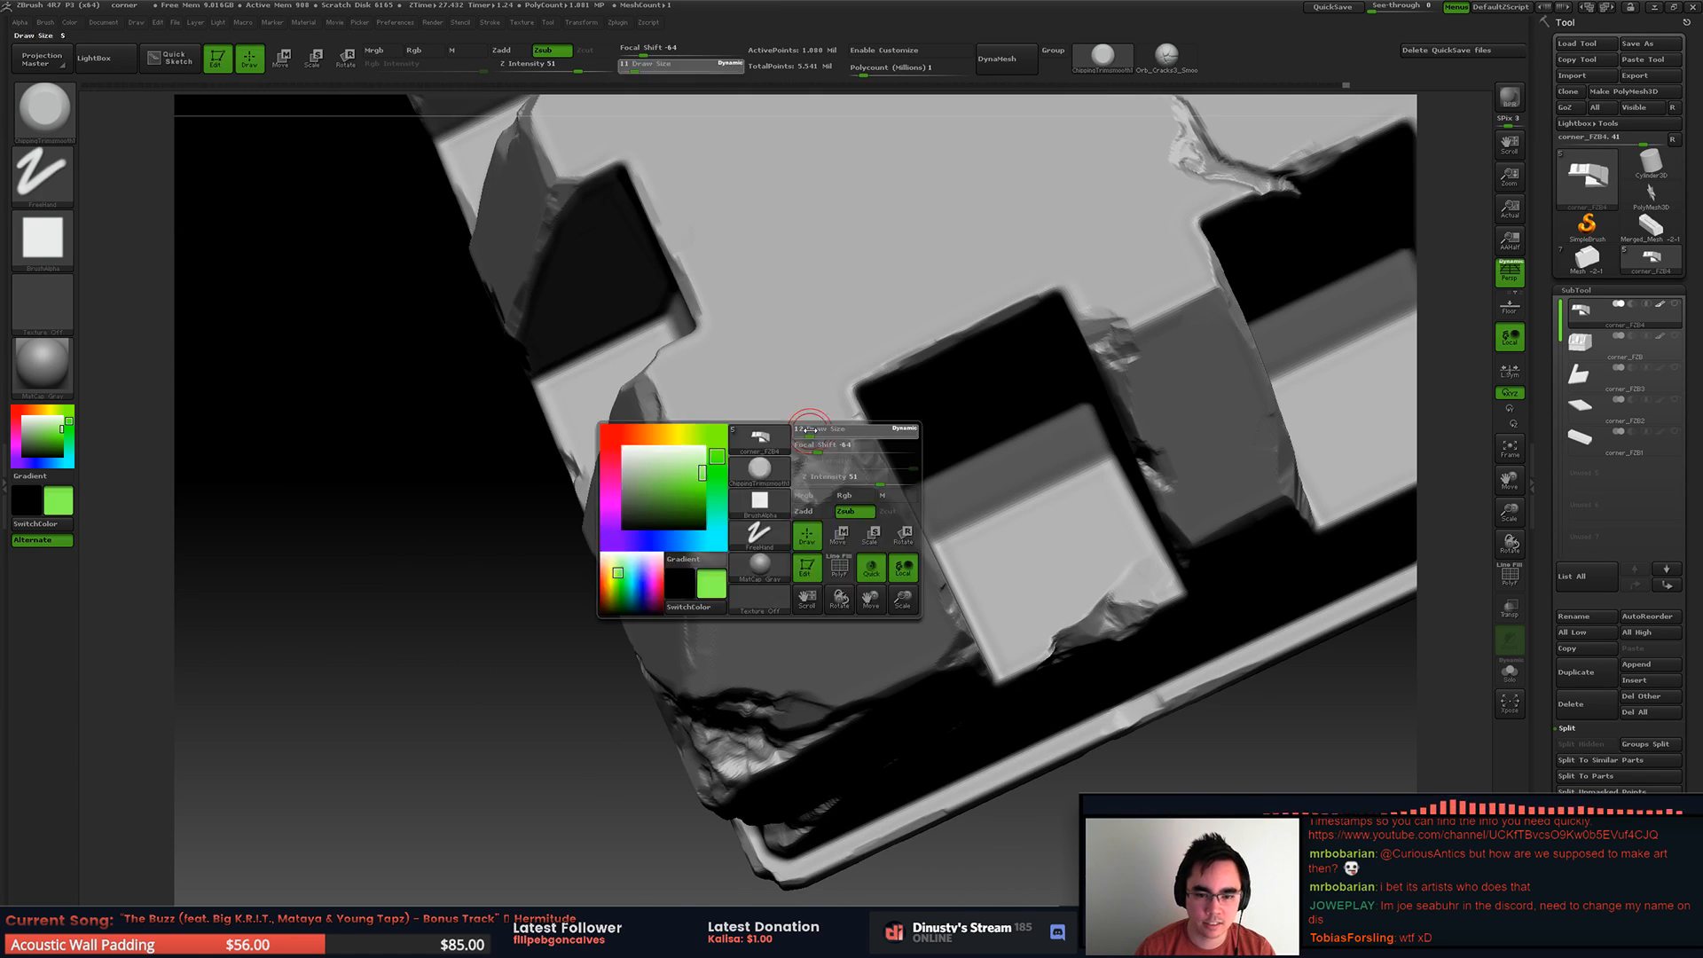
key("space")
left_click(799, 415)
left_click_drag(800, 414, 820, 422)
key("ctrl+z")
key("ctrl+z")
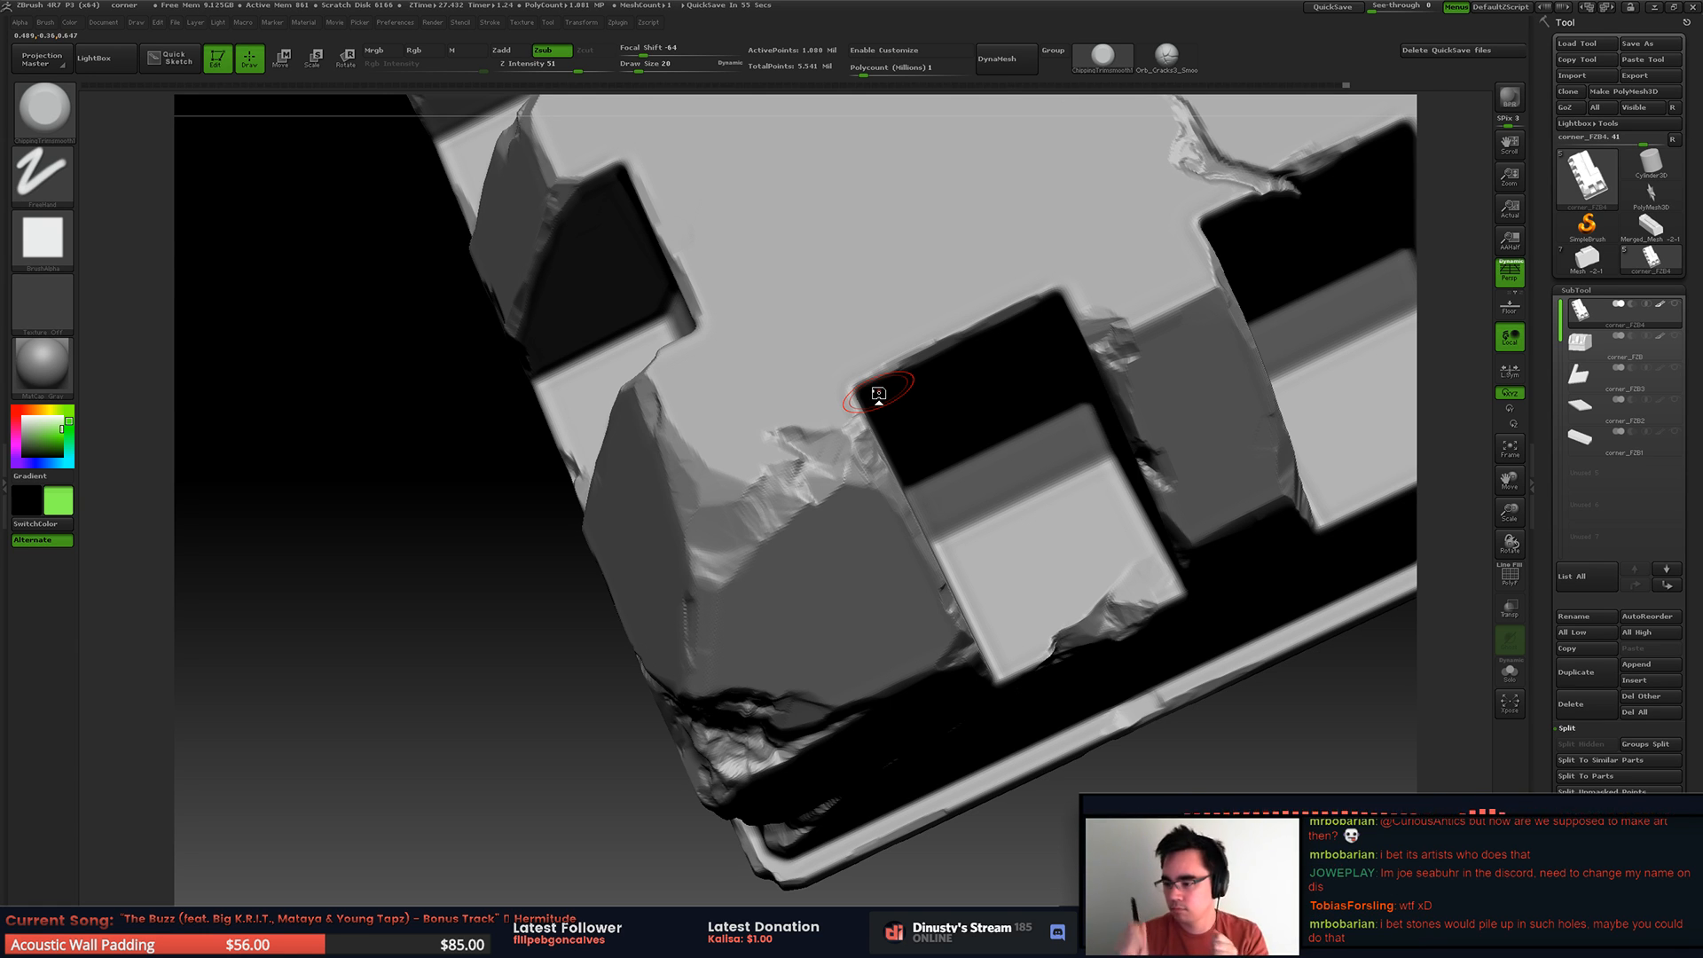
Step: Examine the worn ribs and recesses along the stone's long side from several angles
mouse_move(1057, 511)
right_mouse_down("alt")
mouse_move(1019, 535)
mouse_move(998, 614)
right_mouse_up("alt")
right_click_drag(852, 530, 918, 443, "ctrl")
right_click_drag(932, 513, 1020, 523)
right_click_drag(885, 525, 1081, 447, "alt")
right_click_drag(1082, 447, 1074, 494, "ctrl")
right_click_drag(1074, 493, 958, 435)
mouse_move(958, 435)
right_mouse_down("ctrl")
mouse_move(1013, 476)
mouse_move(1159, 352)
right_mouse_up("ctrl")
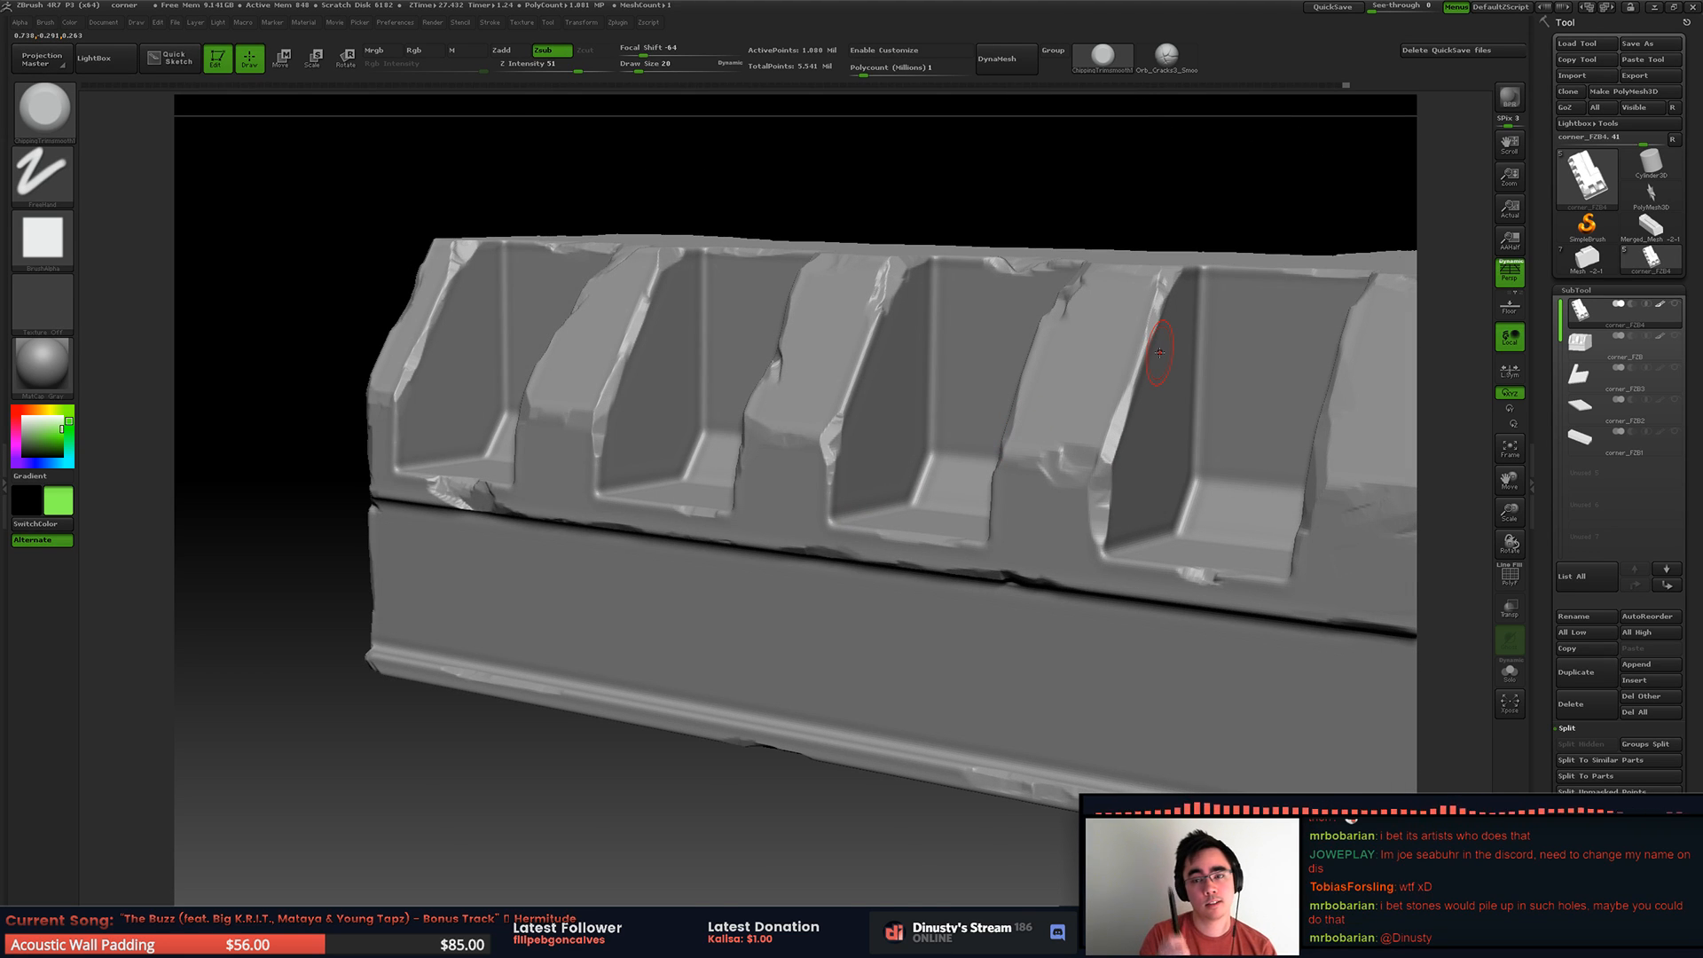
mouse_move(643, 476)
right_mouse_down()
mouse_move(709, 532)
mouse_move(694, 471)
mouse_move(673, 494)
right_mouse_up()
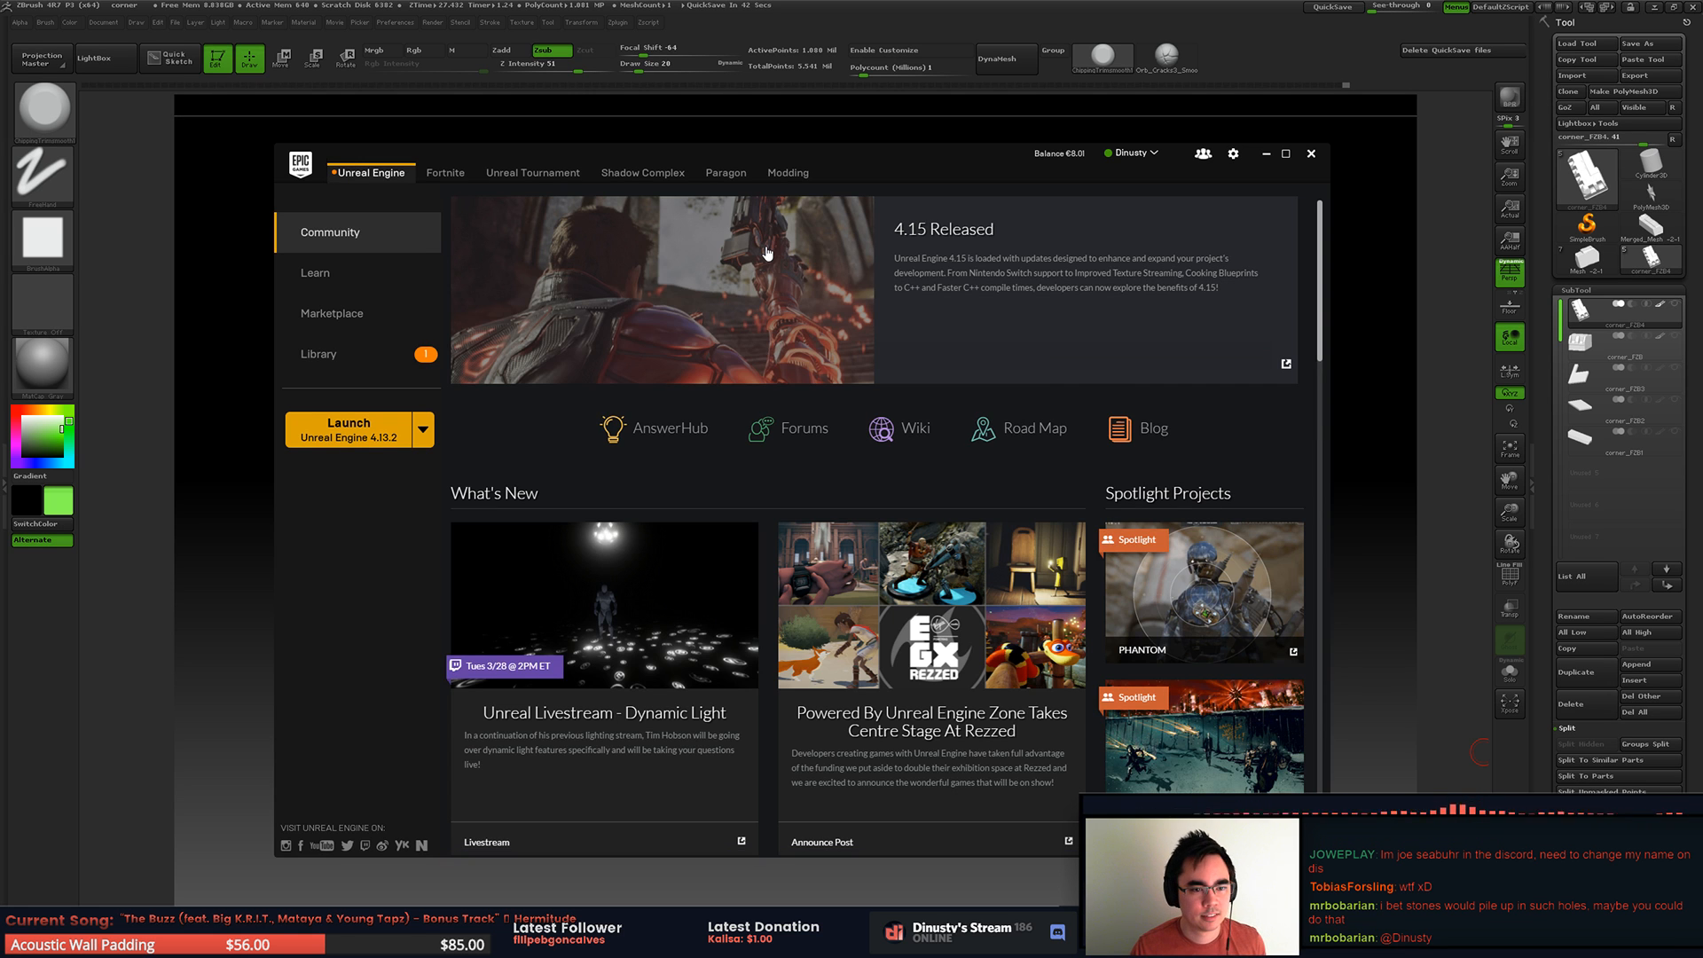
Step: Launch Unreal Engine 4.13.2 from the Epic Games Launcher and open MyProject
left_click(391, 426)
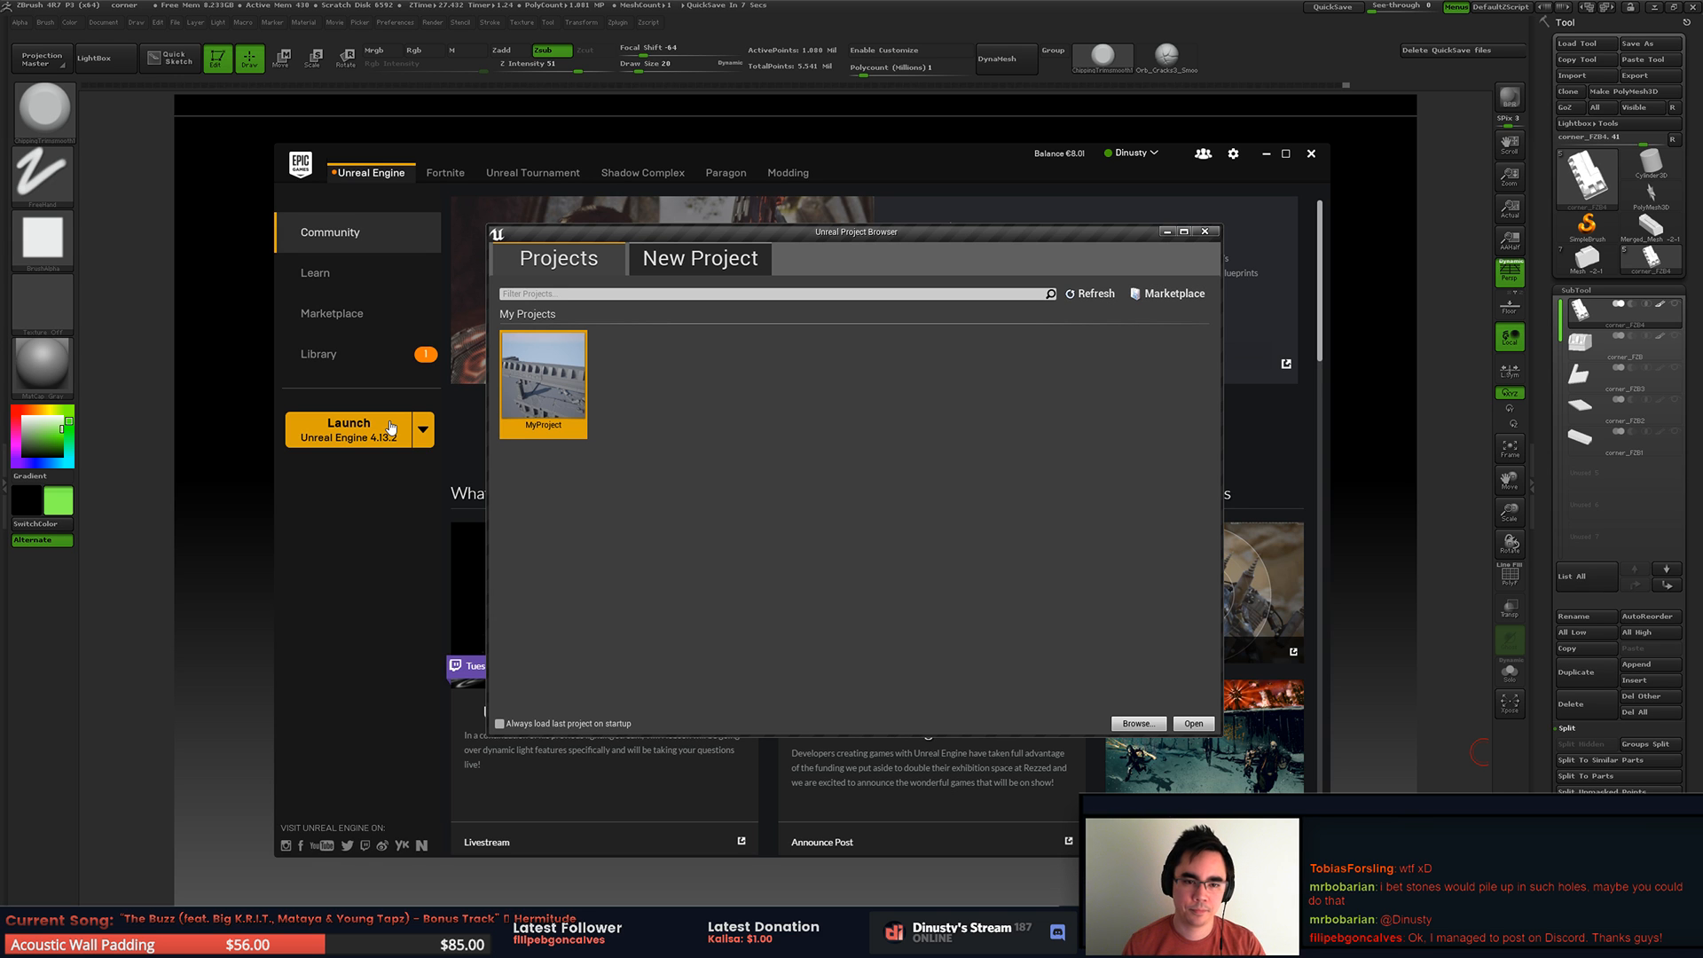
double_click(543, 377)
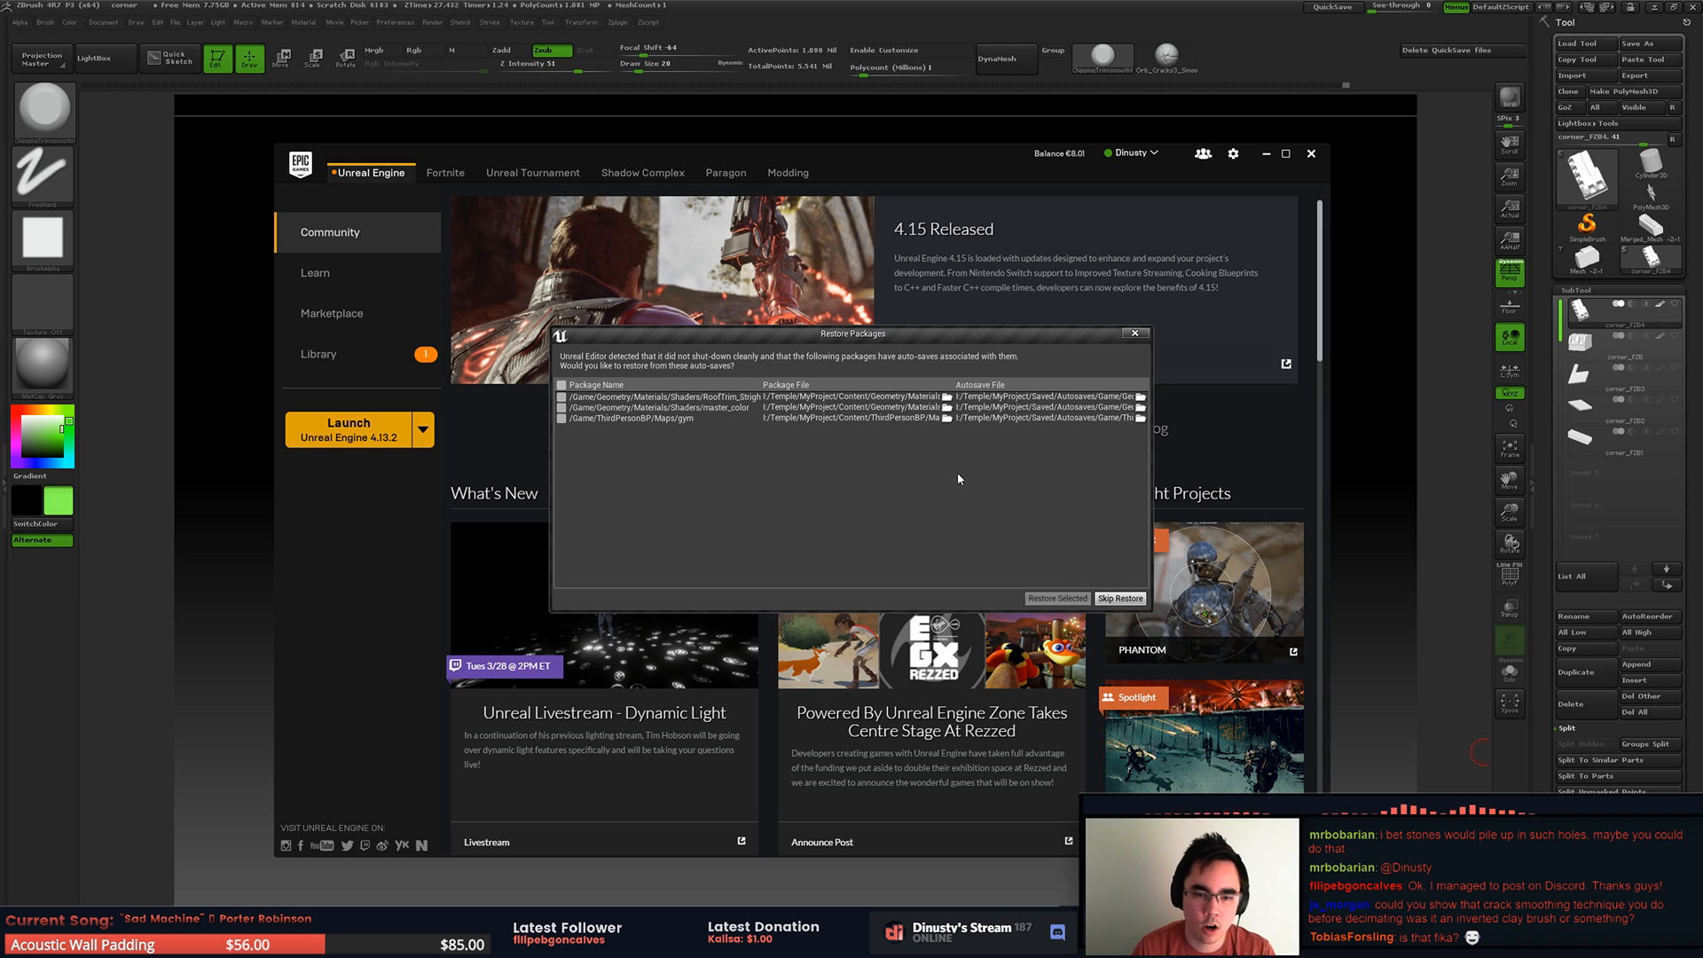
Step: Select all auto-saved packages for MyProject and restore them
left_click_drag(983, 337, 992, 318)
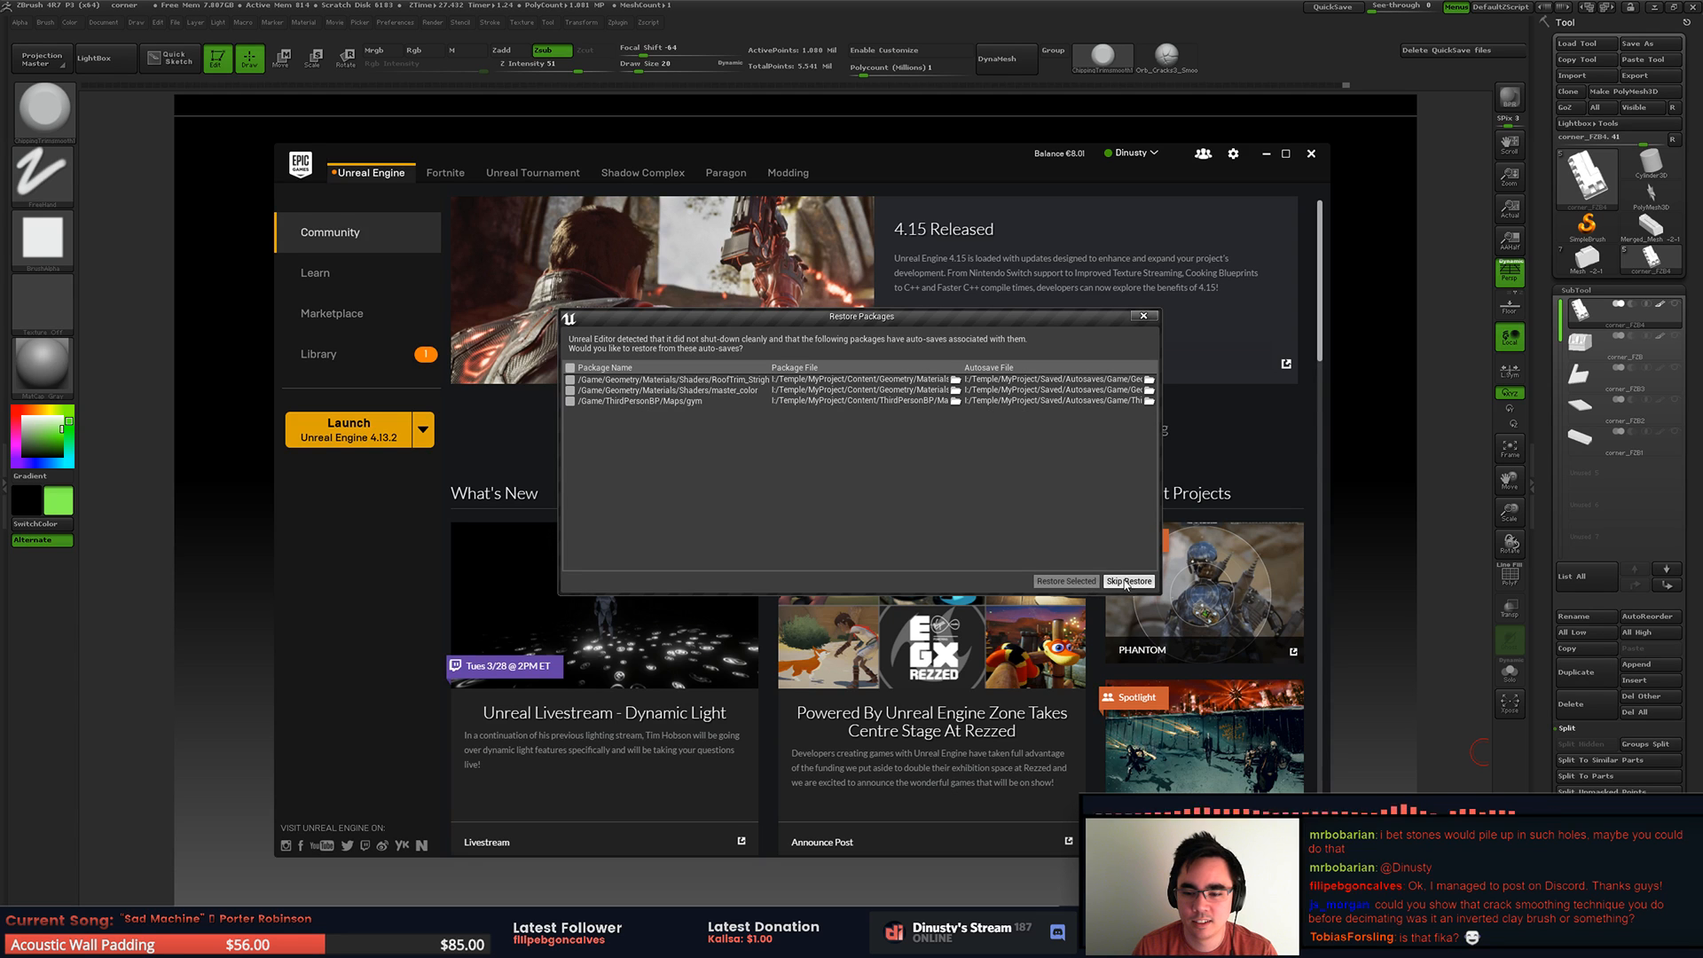
left_click(570, 367)
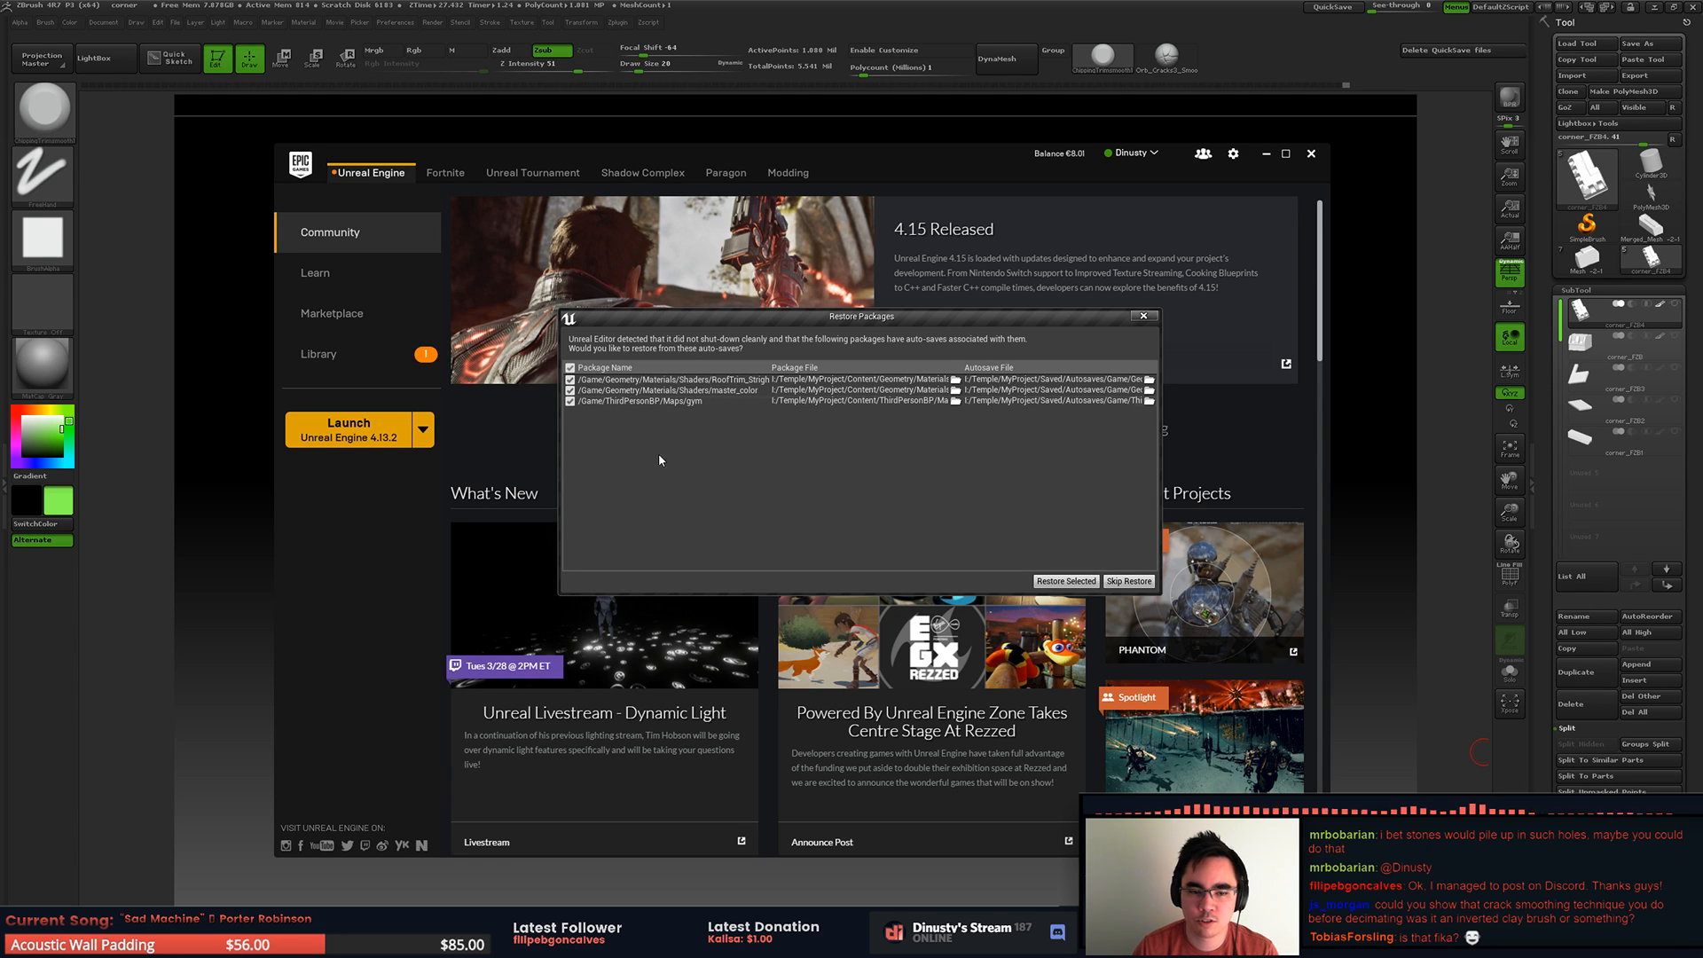
left_click(1077, 585)
left_click(1004, 534)
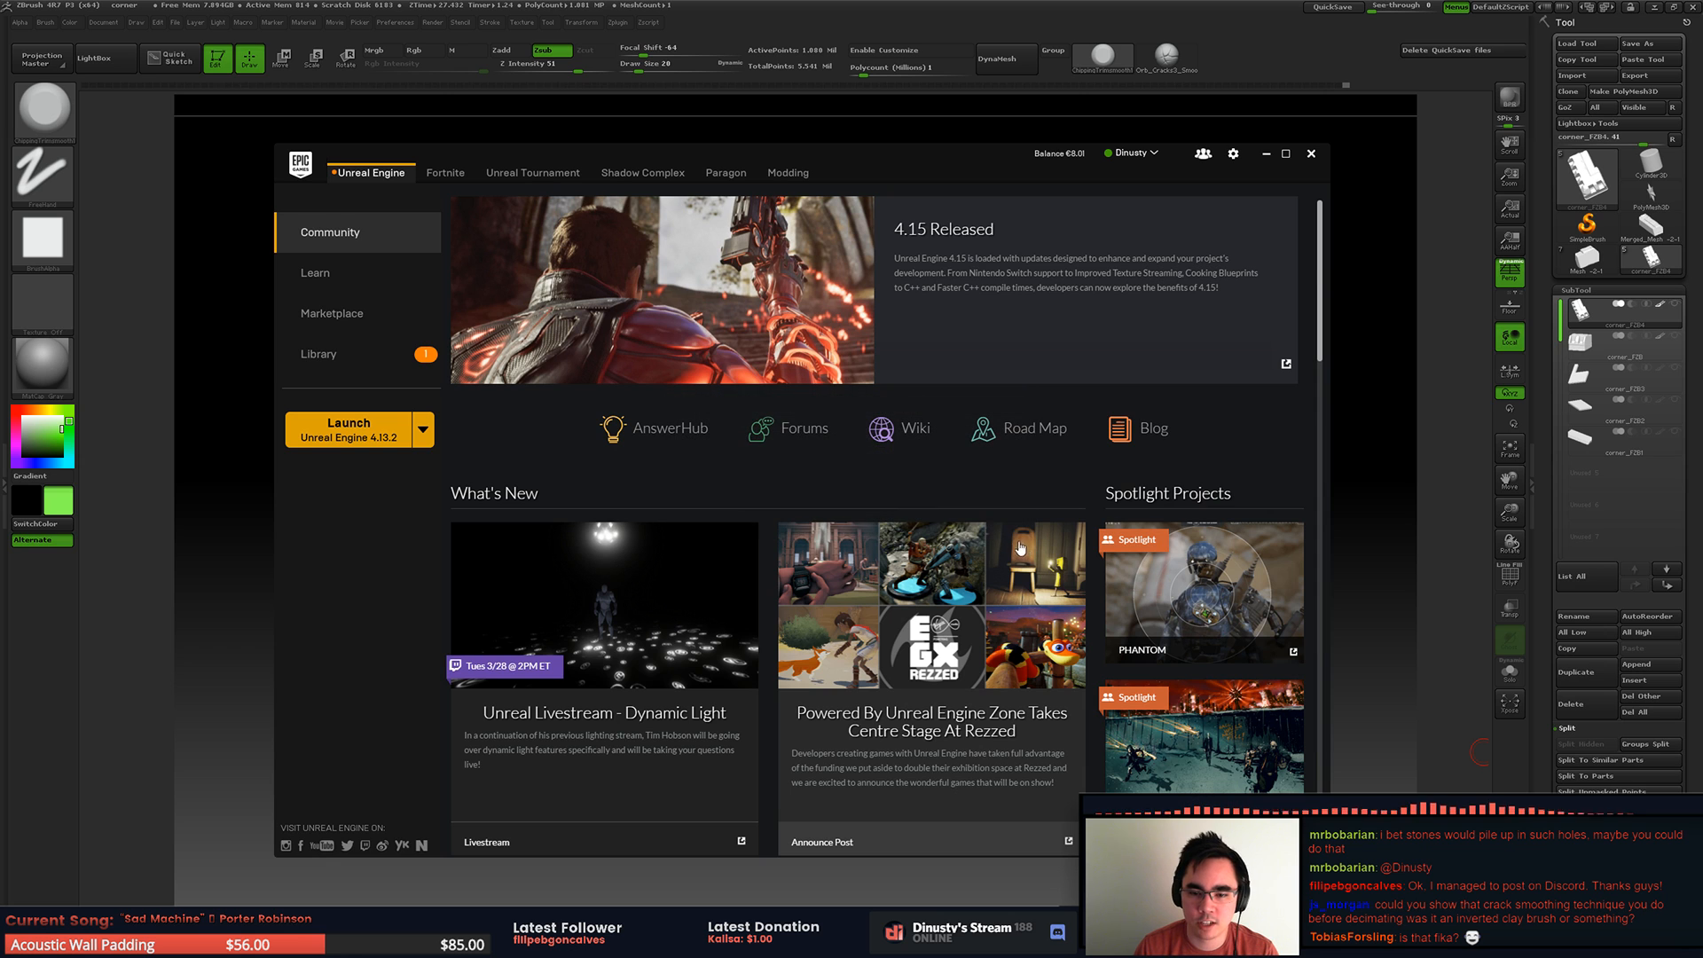
Step: Switch back to ZBrush, try smoothing away the middle of the diagonal crack on the base band, and undo it
left_click(1371, 520)
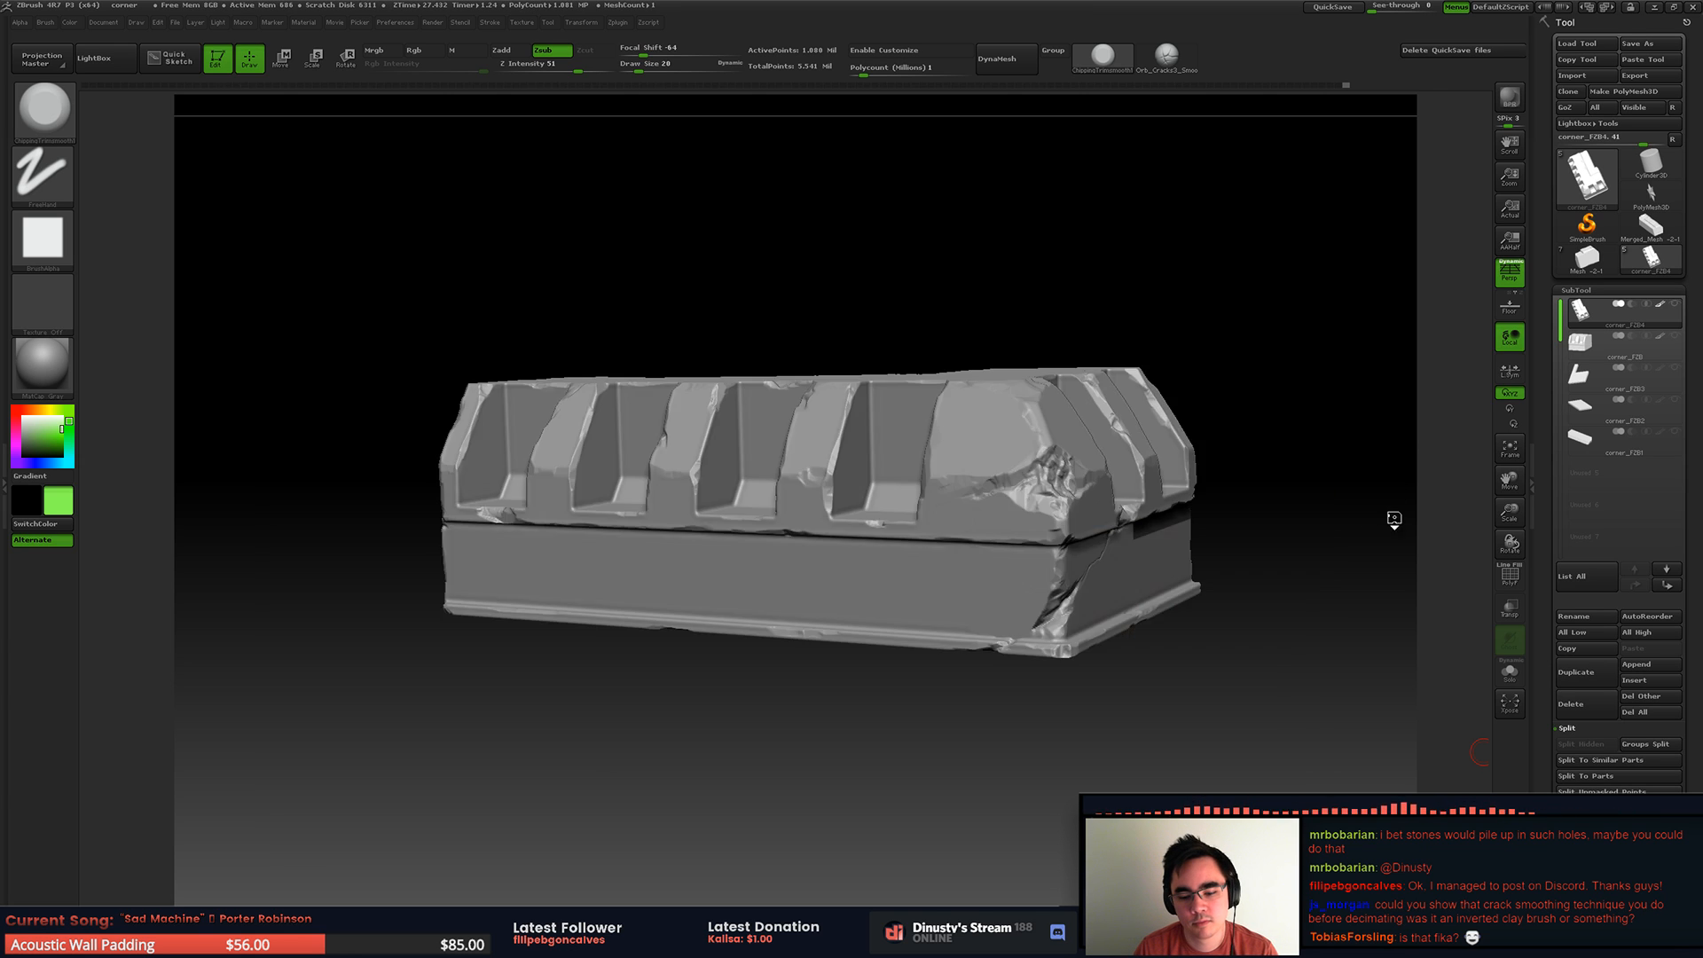
mouse_move(938, 414)
right_mouse_down()
mouse_move(914, 444)
mouse_move(860, 388)
mouse_move(873, 444)
right_mouse_up()
mouse_move(1047, 426)
right_mouse_down()
mouse_move(958, 444)
mouse_move(844, 425)
mouse_move(823, 485)
right_mouse_up()
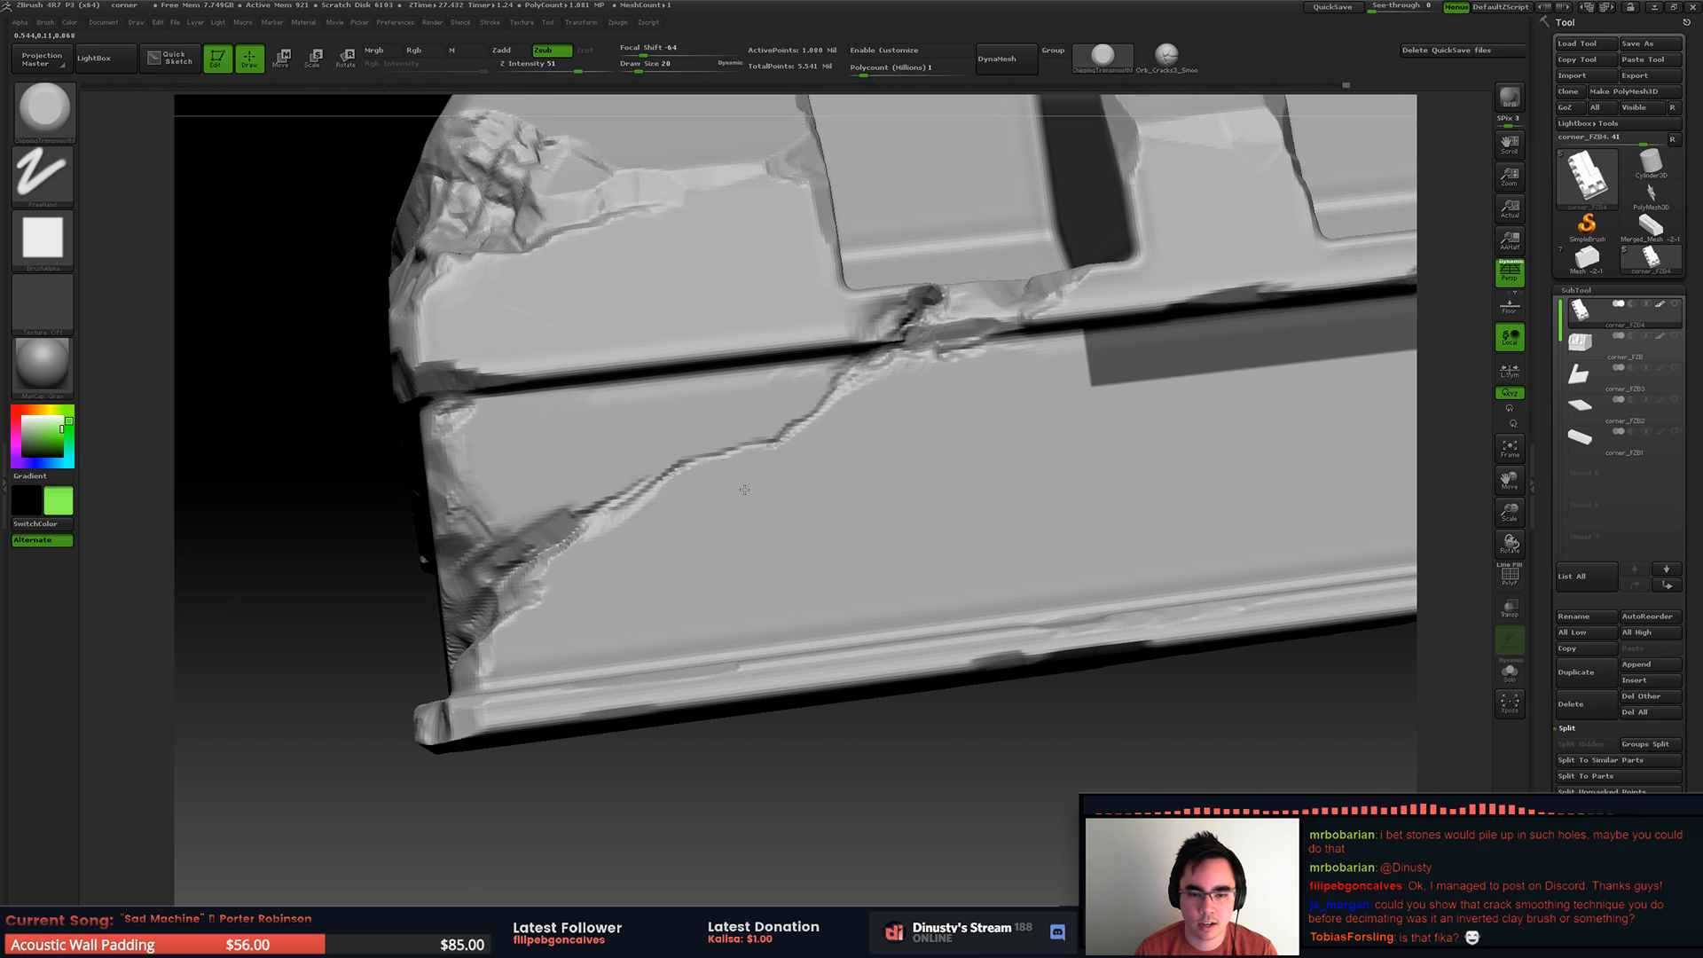
left_click_drag(761, 444, 626, 493, "shift")
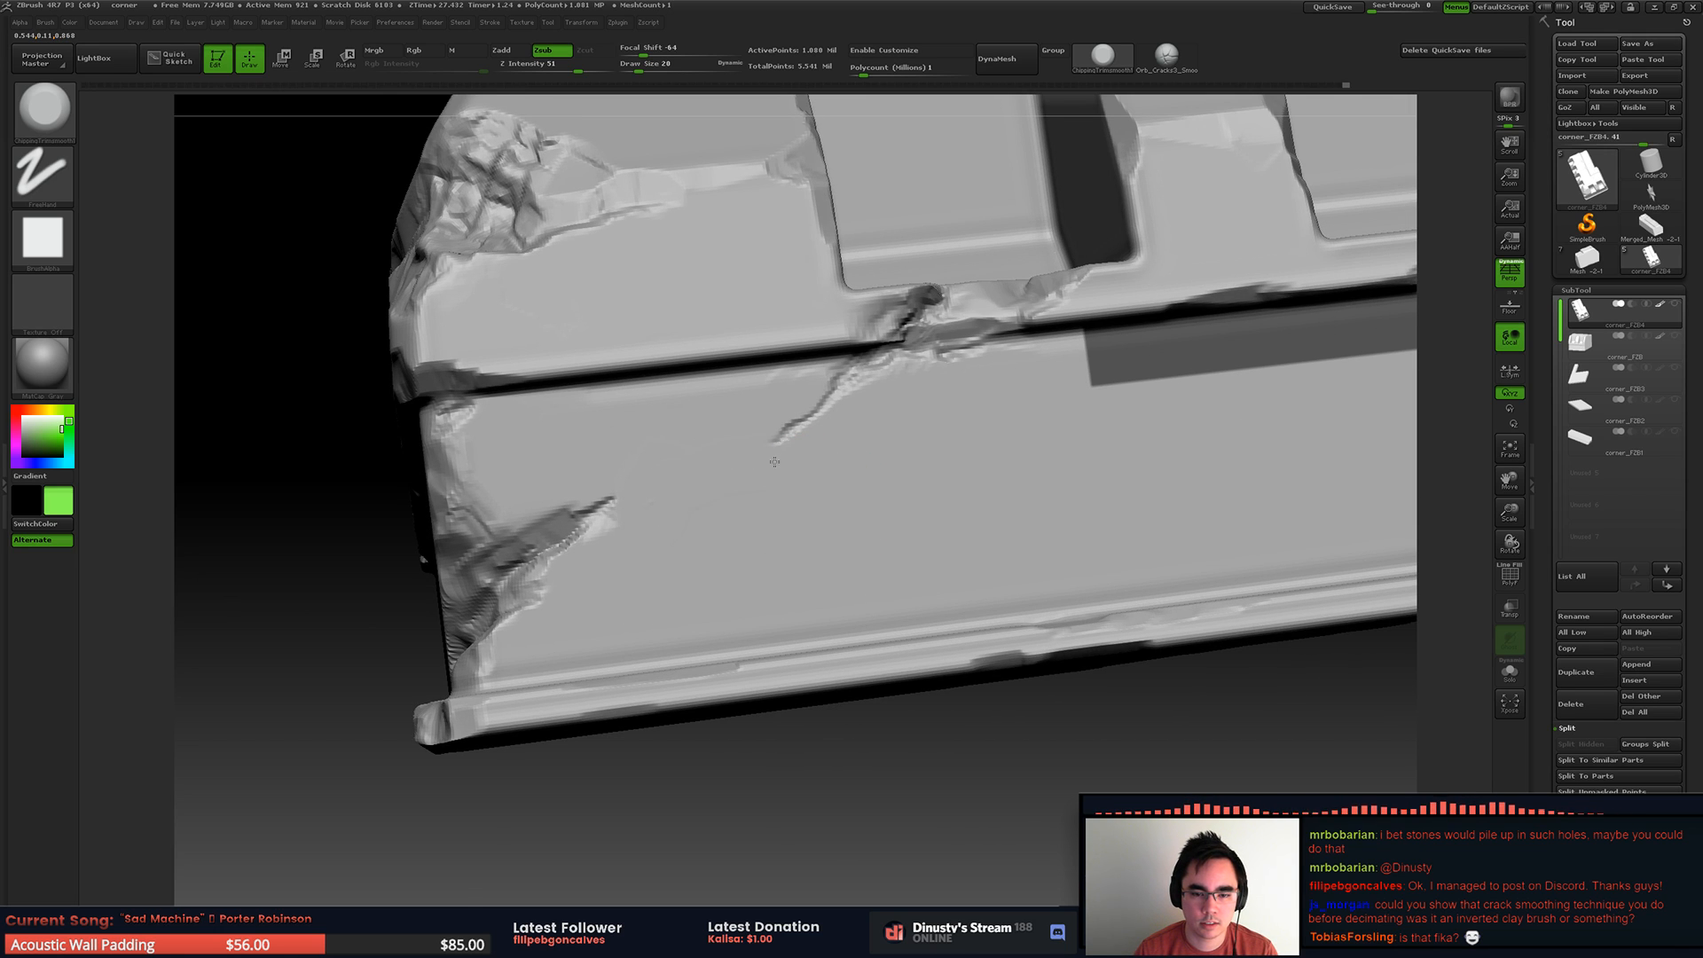
key("ctrl+z")
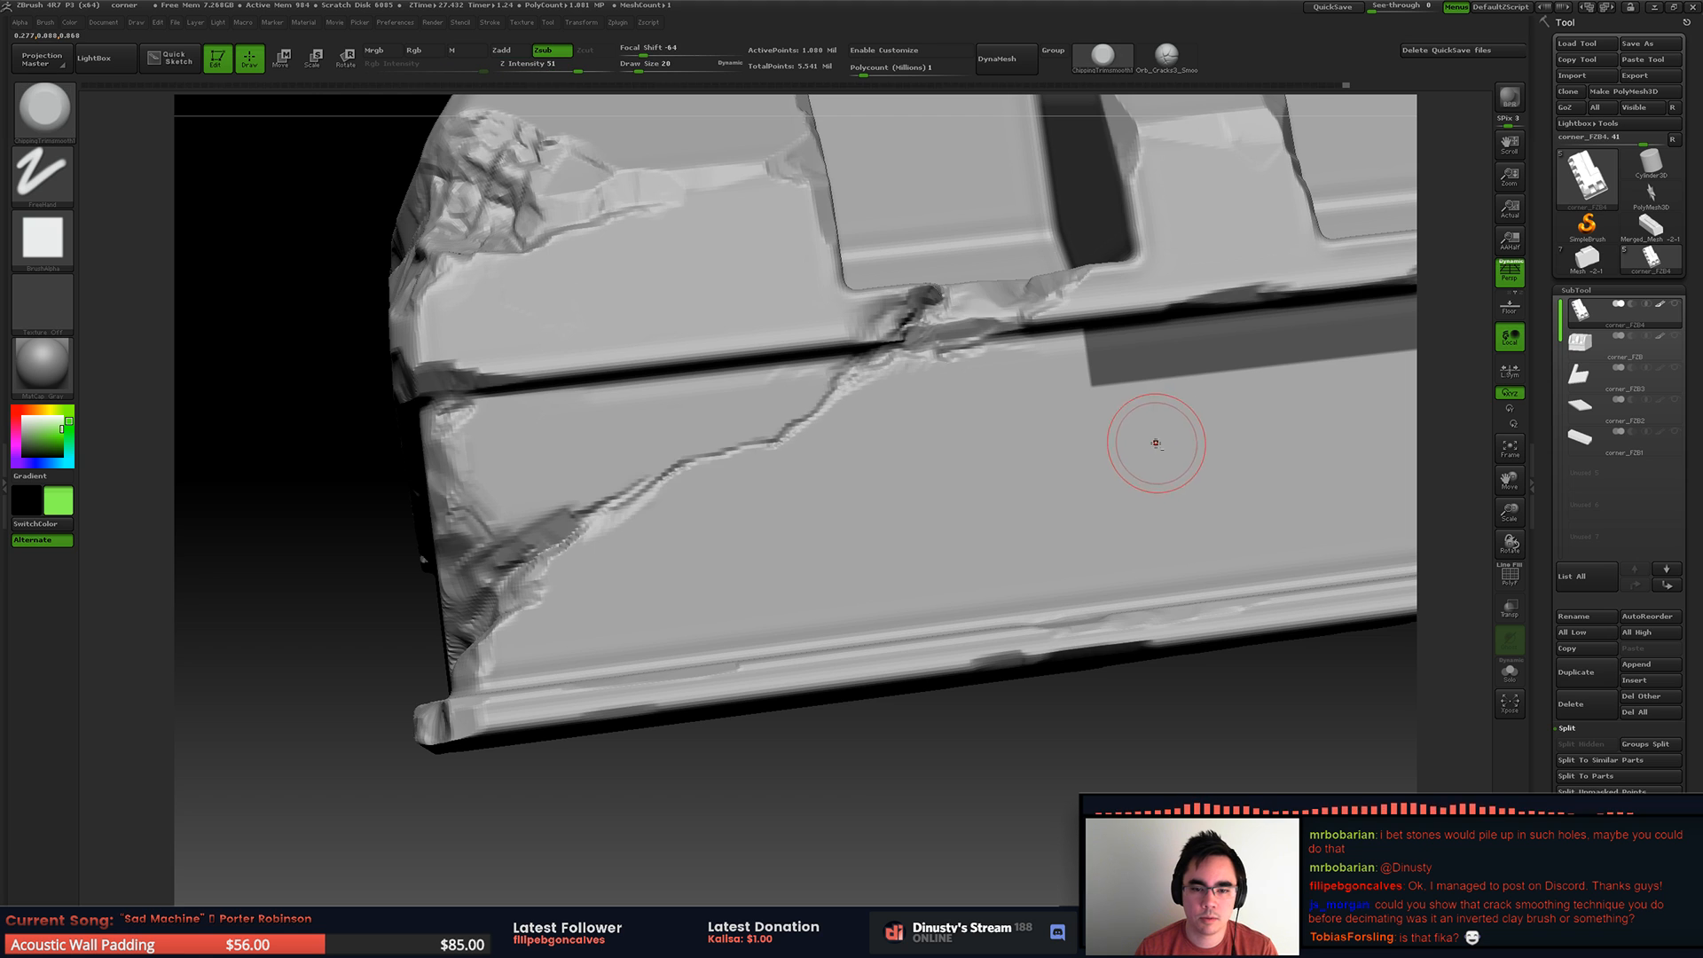
key("f")
left_click_drag(1002, 612, 1083, 634)
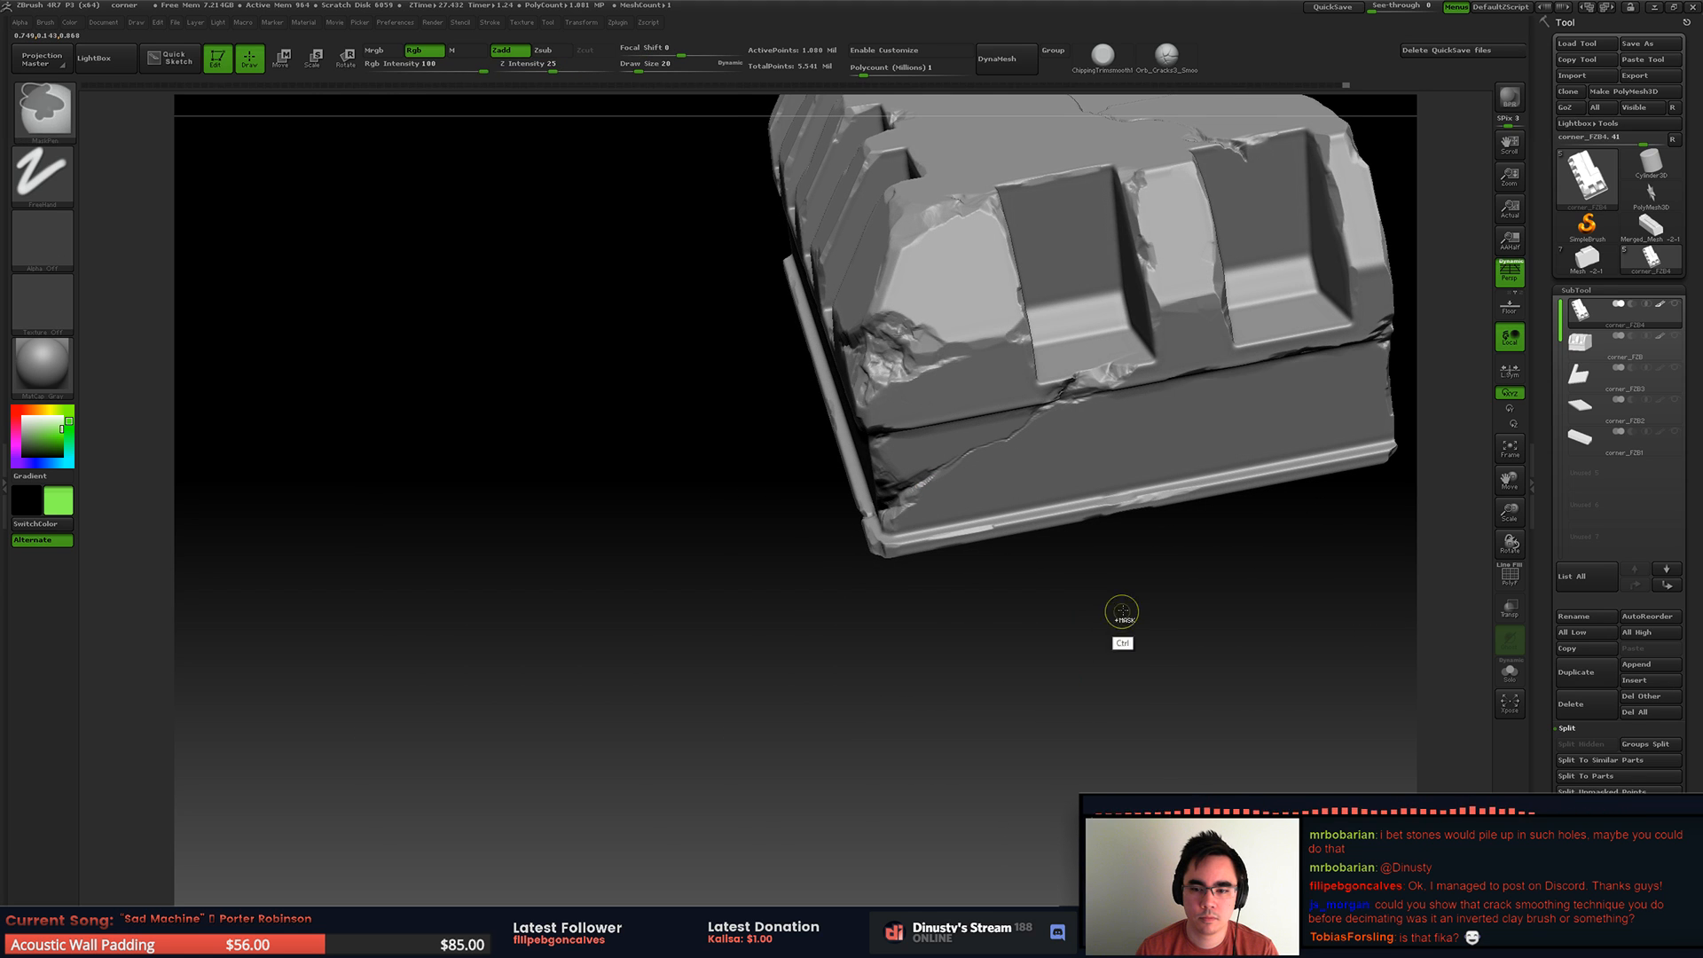
Step: Switch to Unreal Engine, close the message log, and open the gym level from the ThirdPersonBP Maps folder
key("alt+Tab")
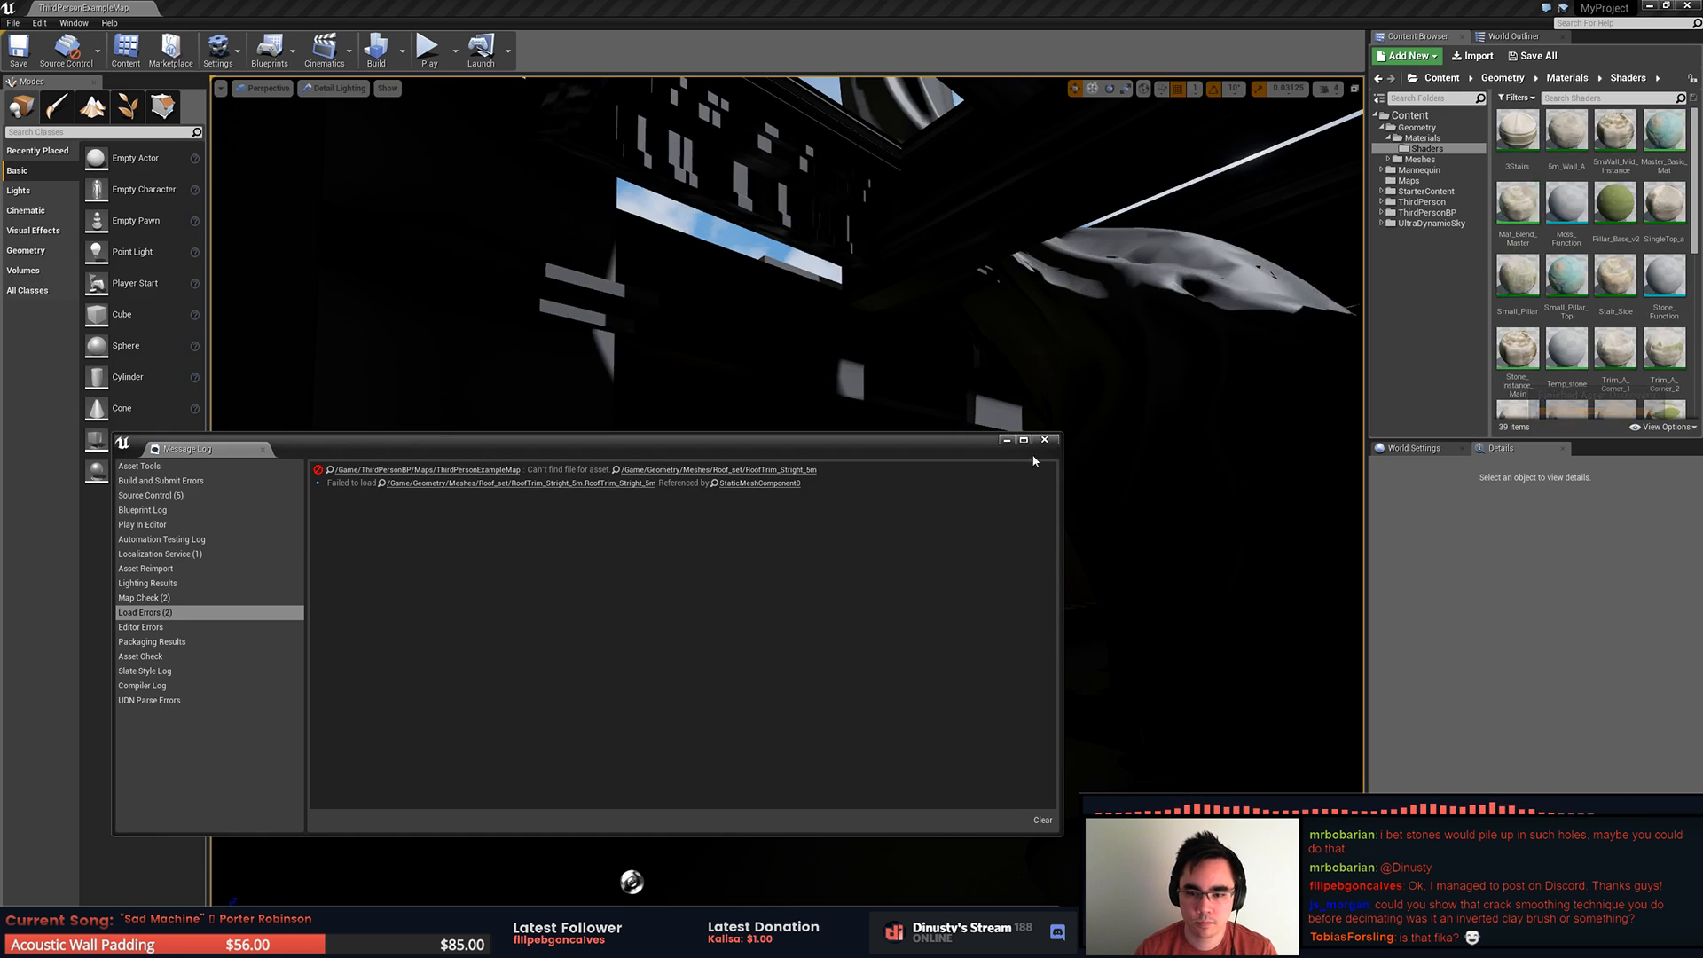
left_click(1046, 442)
left_click(13, 23)
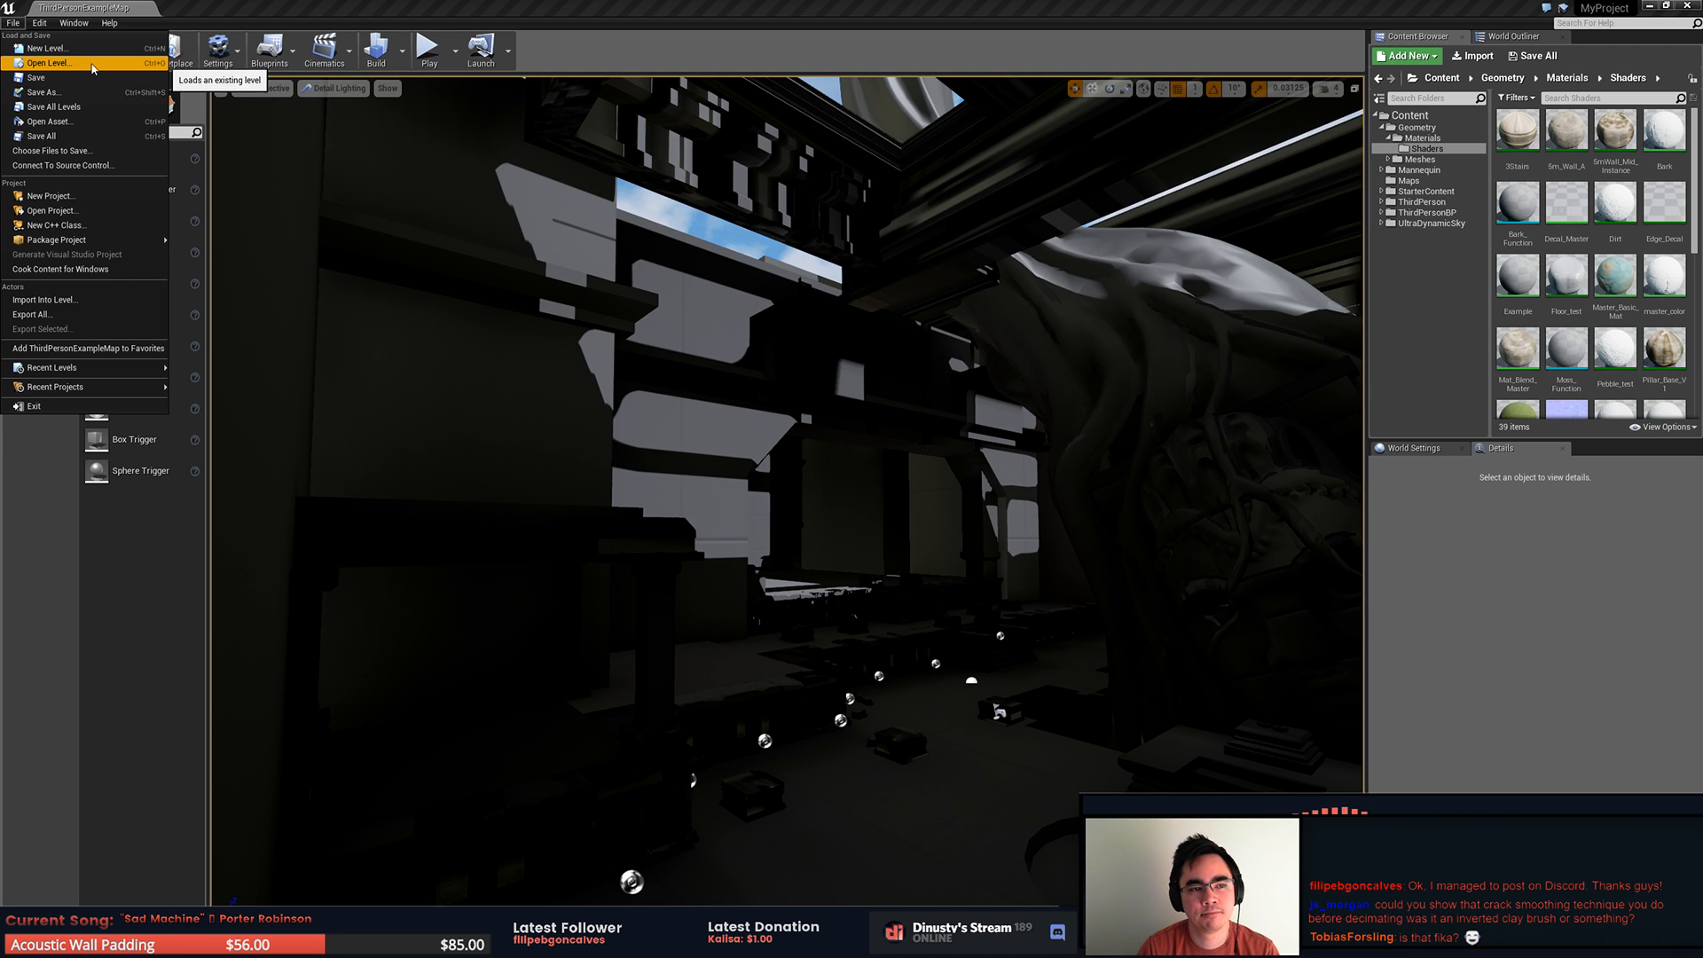
left_click(88, 64)
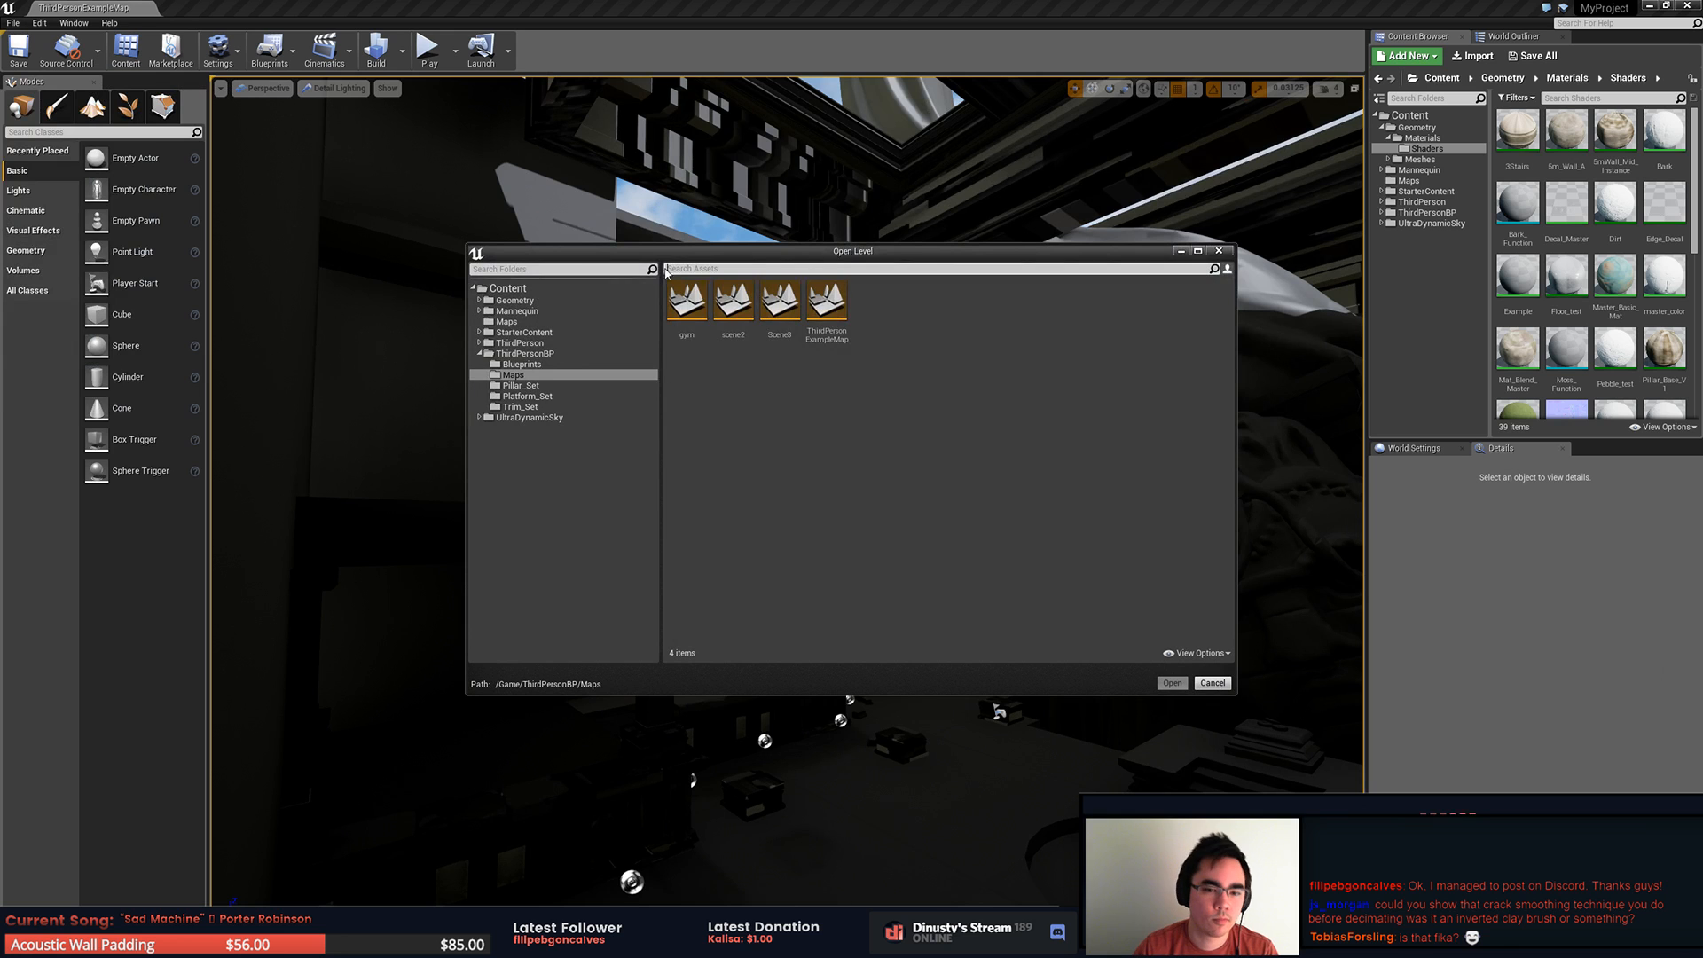
double_click(698, 290)
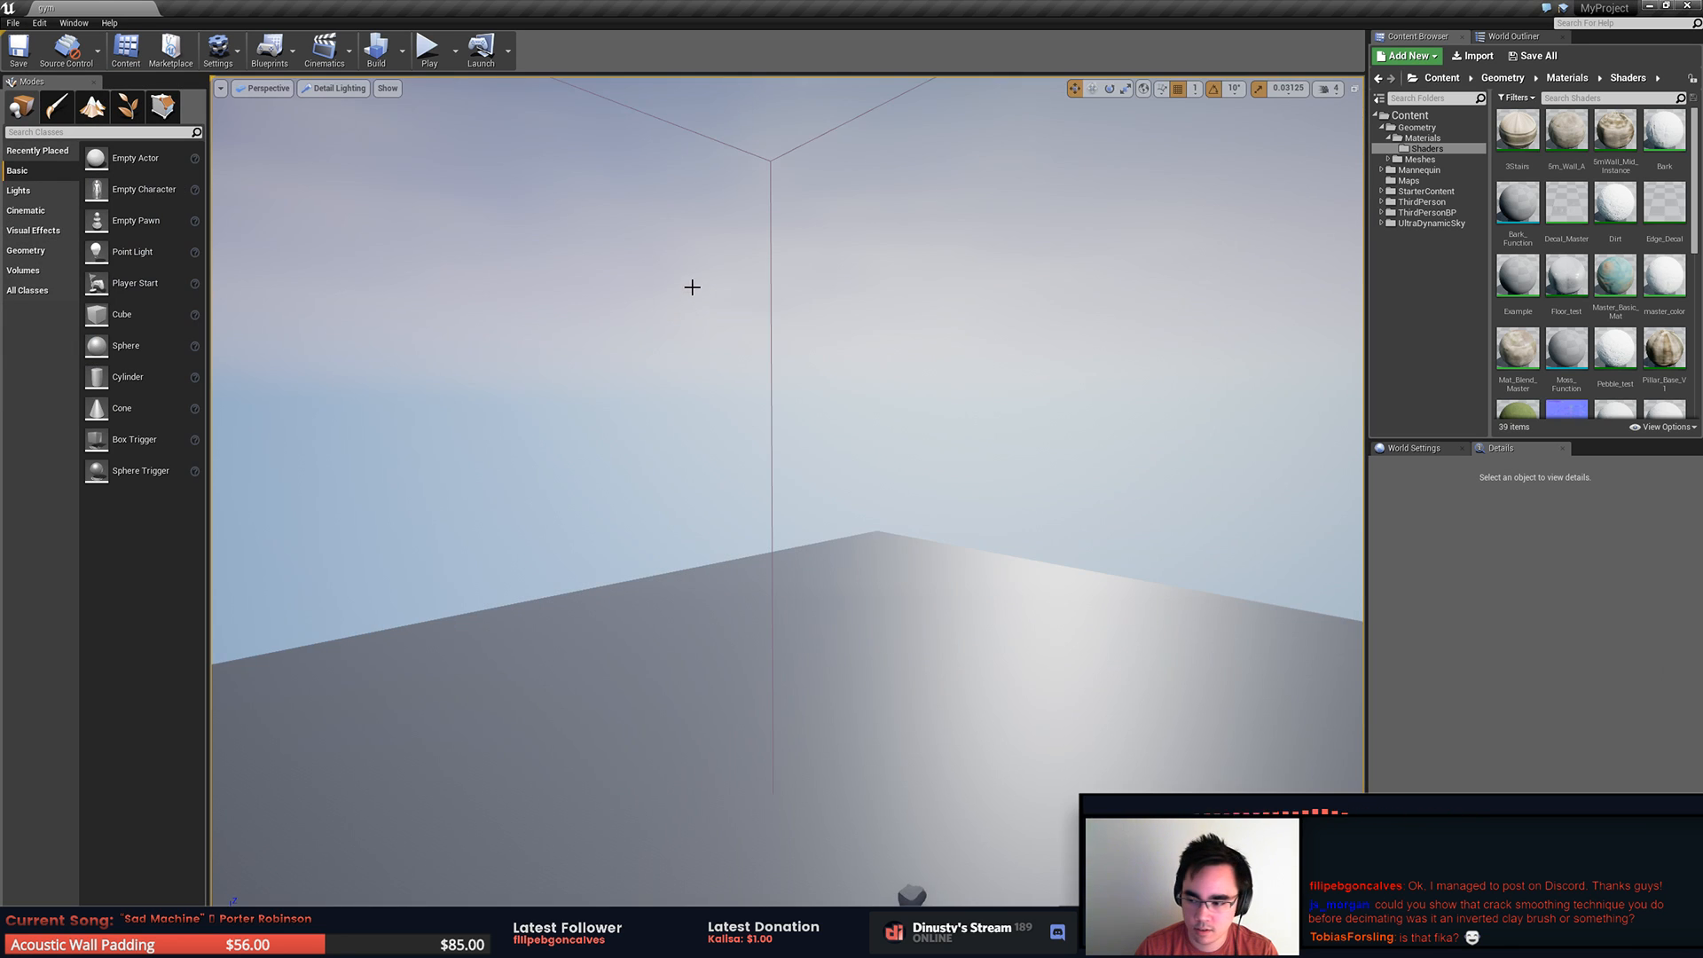
Step: Examine the ornamented roof trim section above the temple platform up close in the level
right_click_drag(941, 575, 1012, 595)
left_click(1009, 595)
left_click_drag(480, 694, 794, 652)
key("Escape")
right_click_drag(912, 555, 1019, 473)
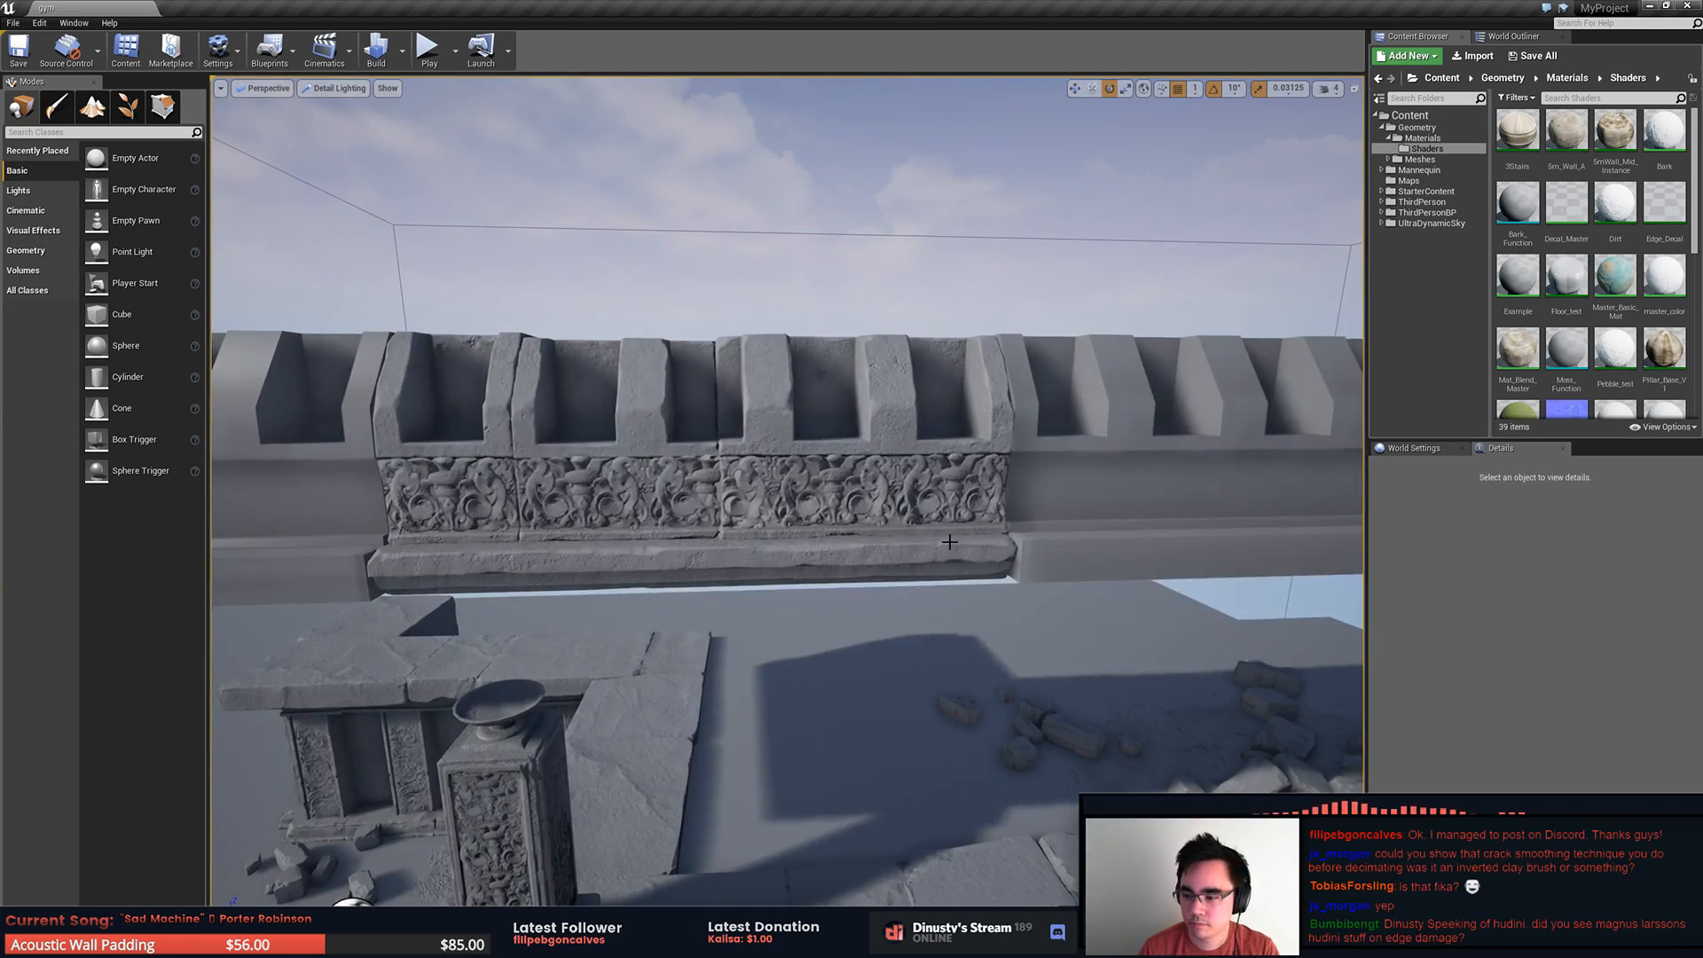
Step: Inspect the sculpted corner piece in ZBrush, switch back to Unreal Engine, and compare it with the roof trim above the platform
key("alt+Tab")
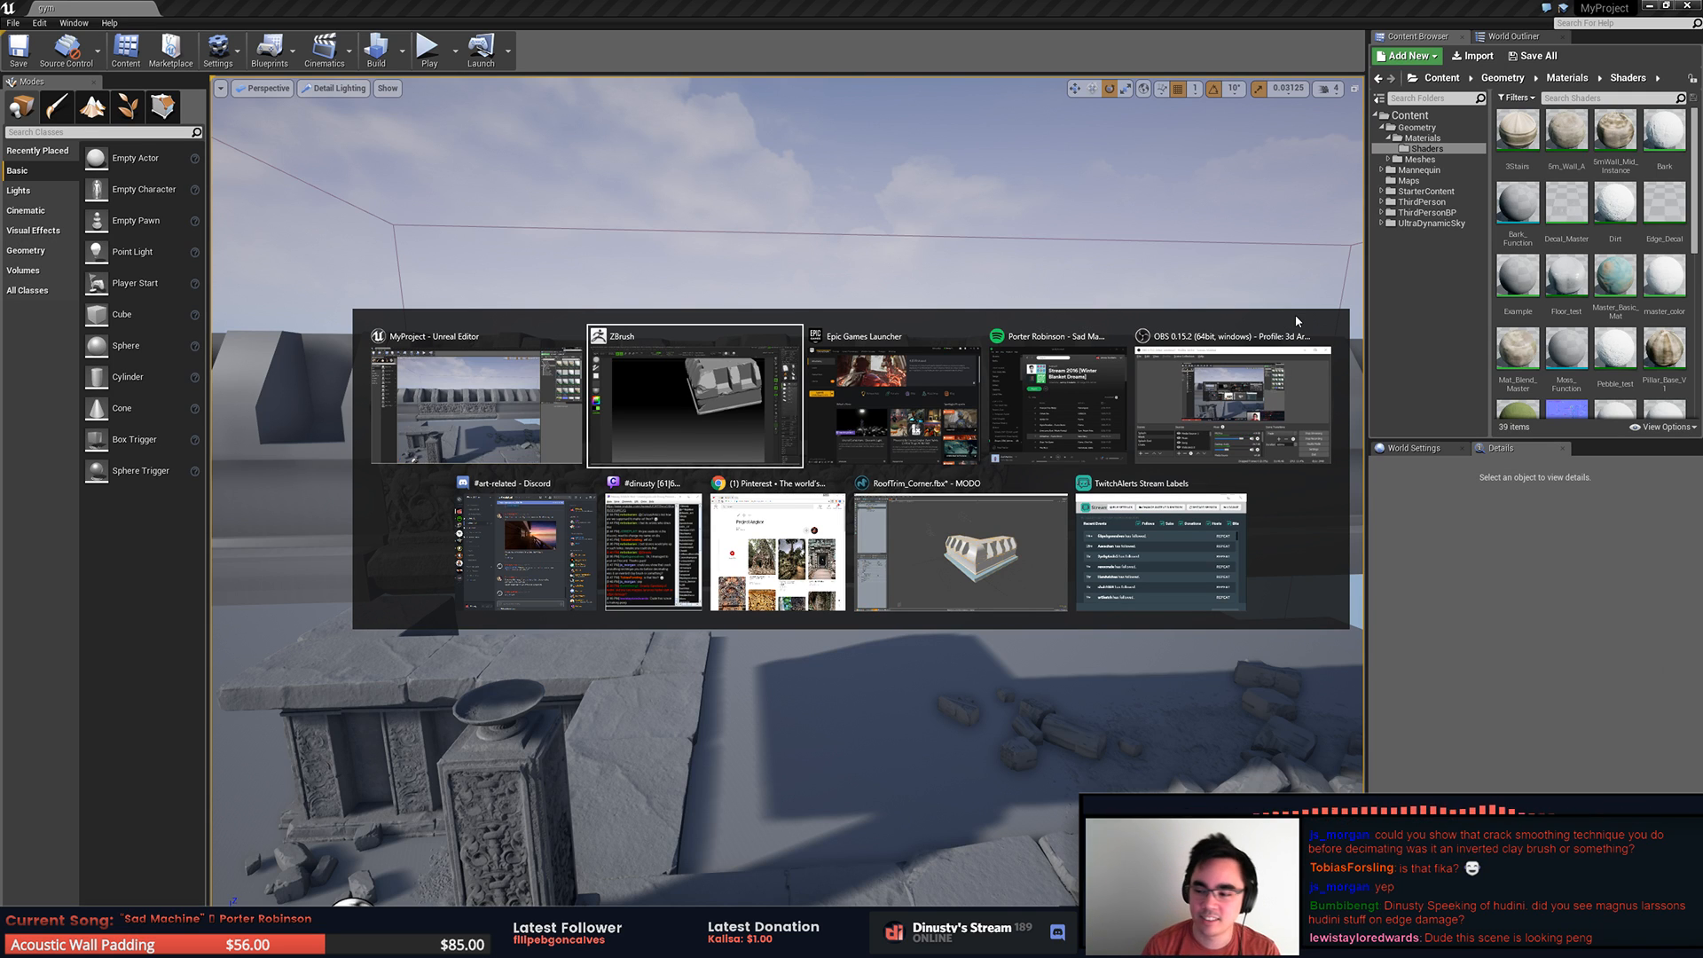
key("alt+Tab")
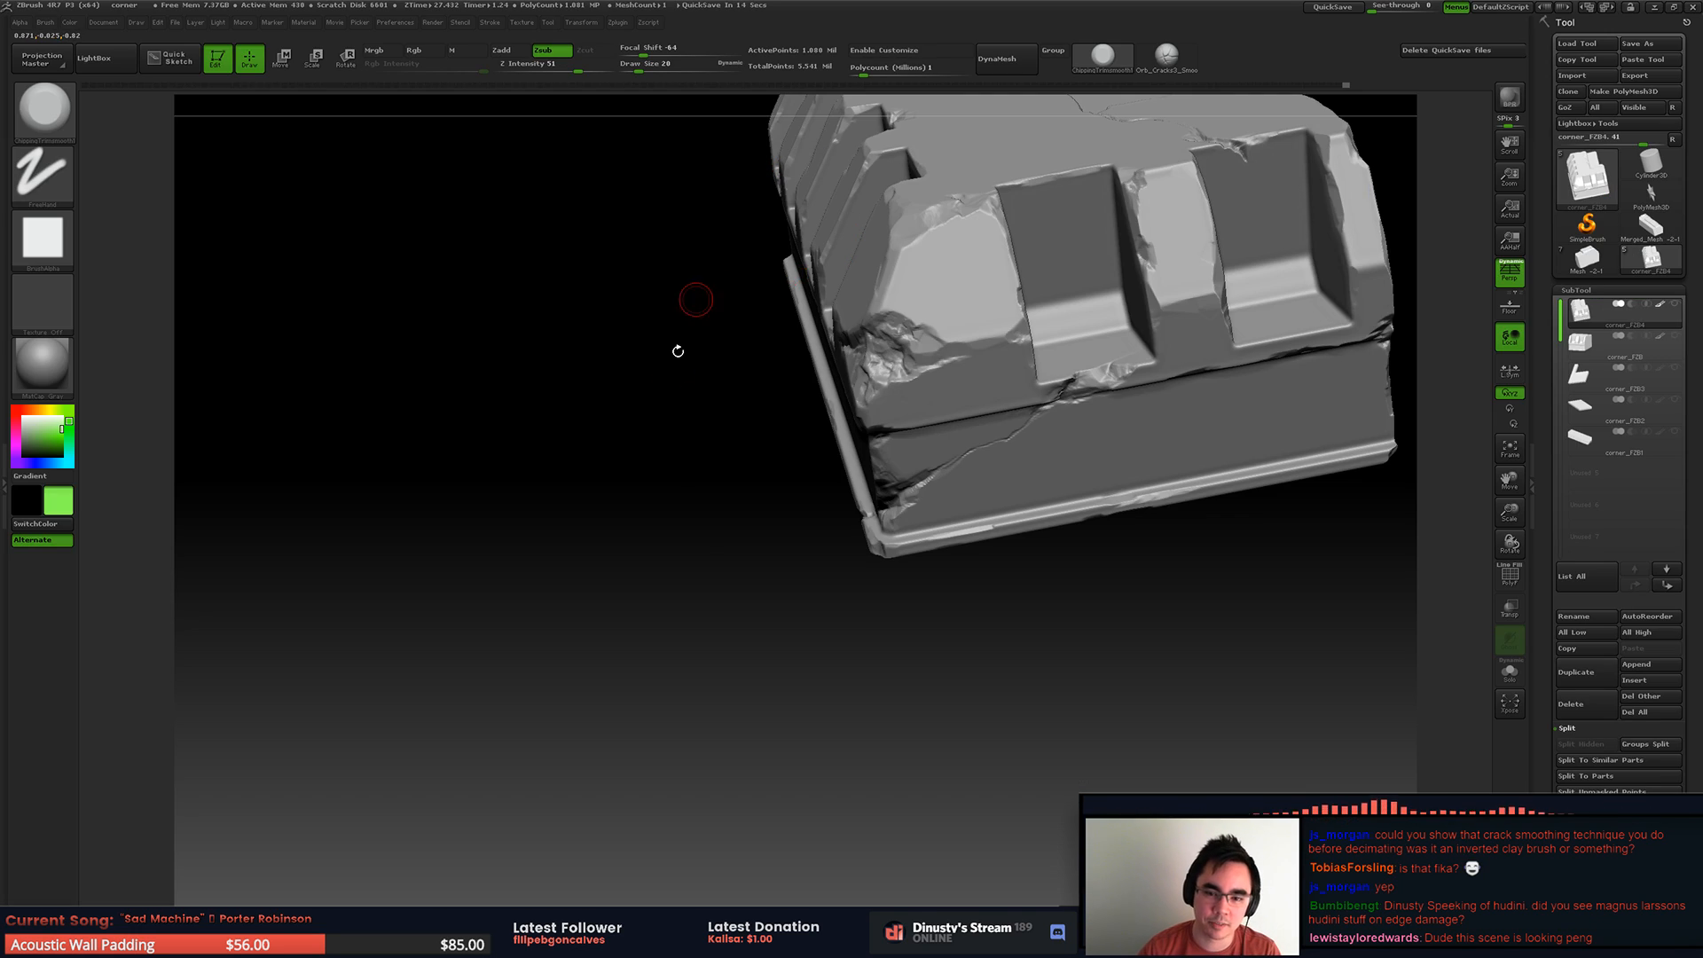
right_click_drag(877, 491, 709, 479, "alt")
right_click_drag(709, 479, 774, 510)
right_click_drag(774, 510, 781, 567, "ctrl")
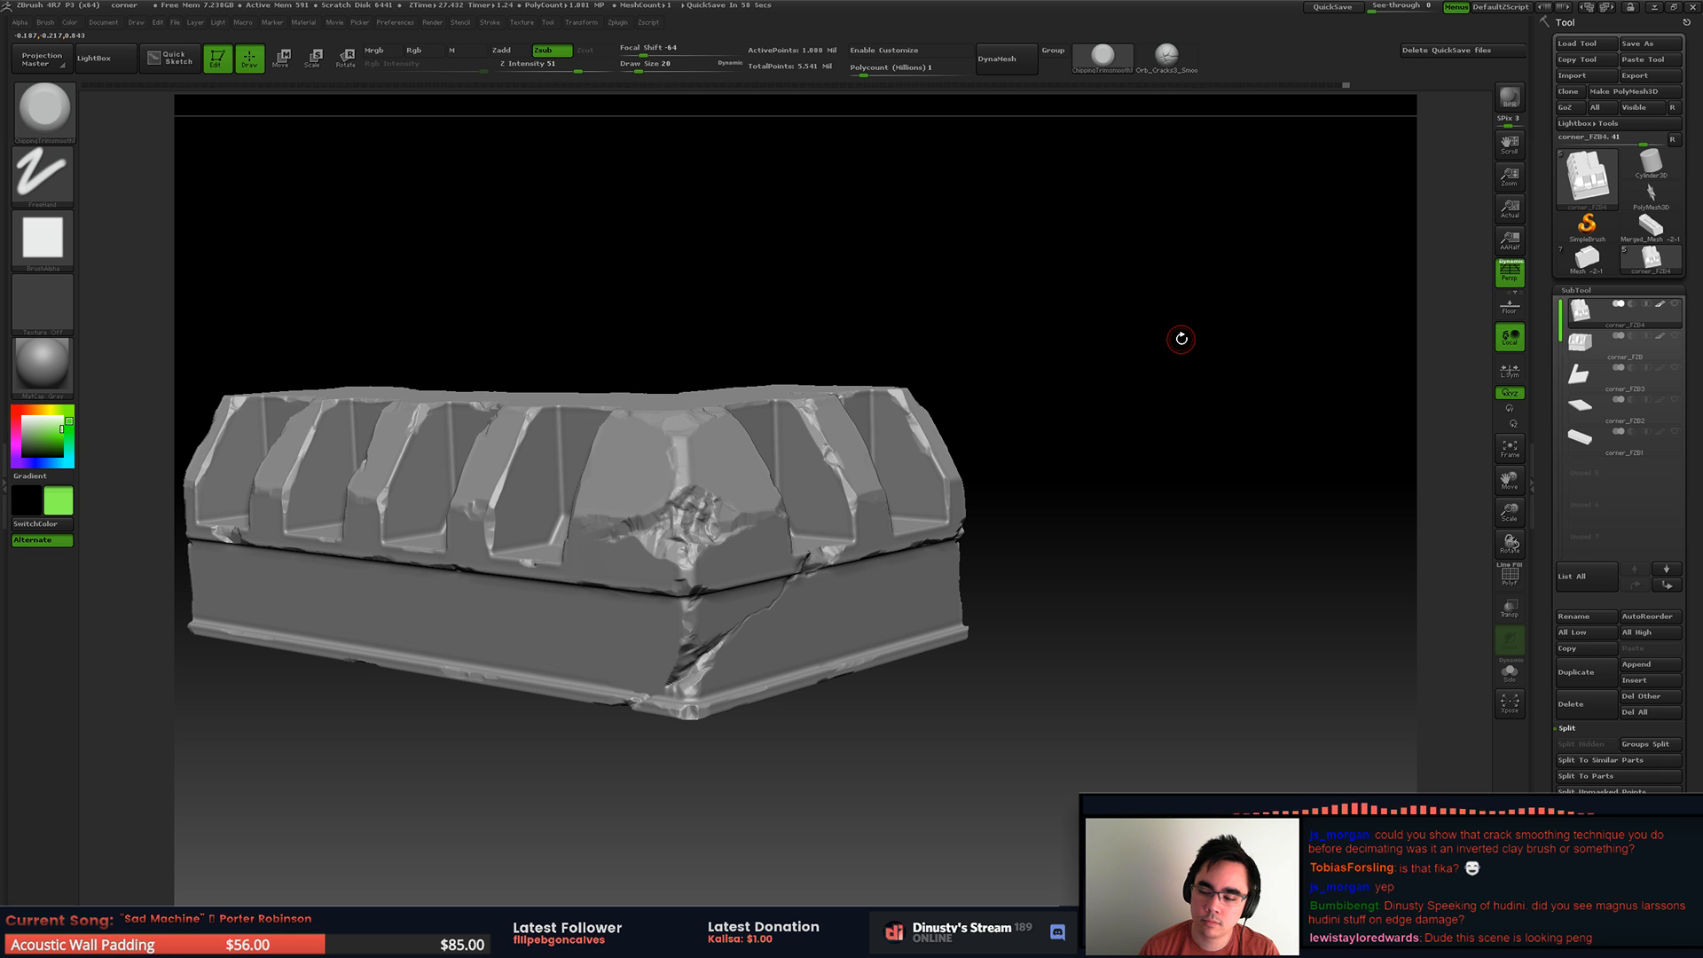
key("alt+Tab")
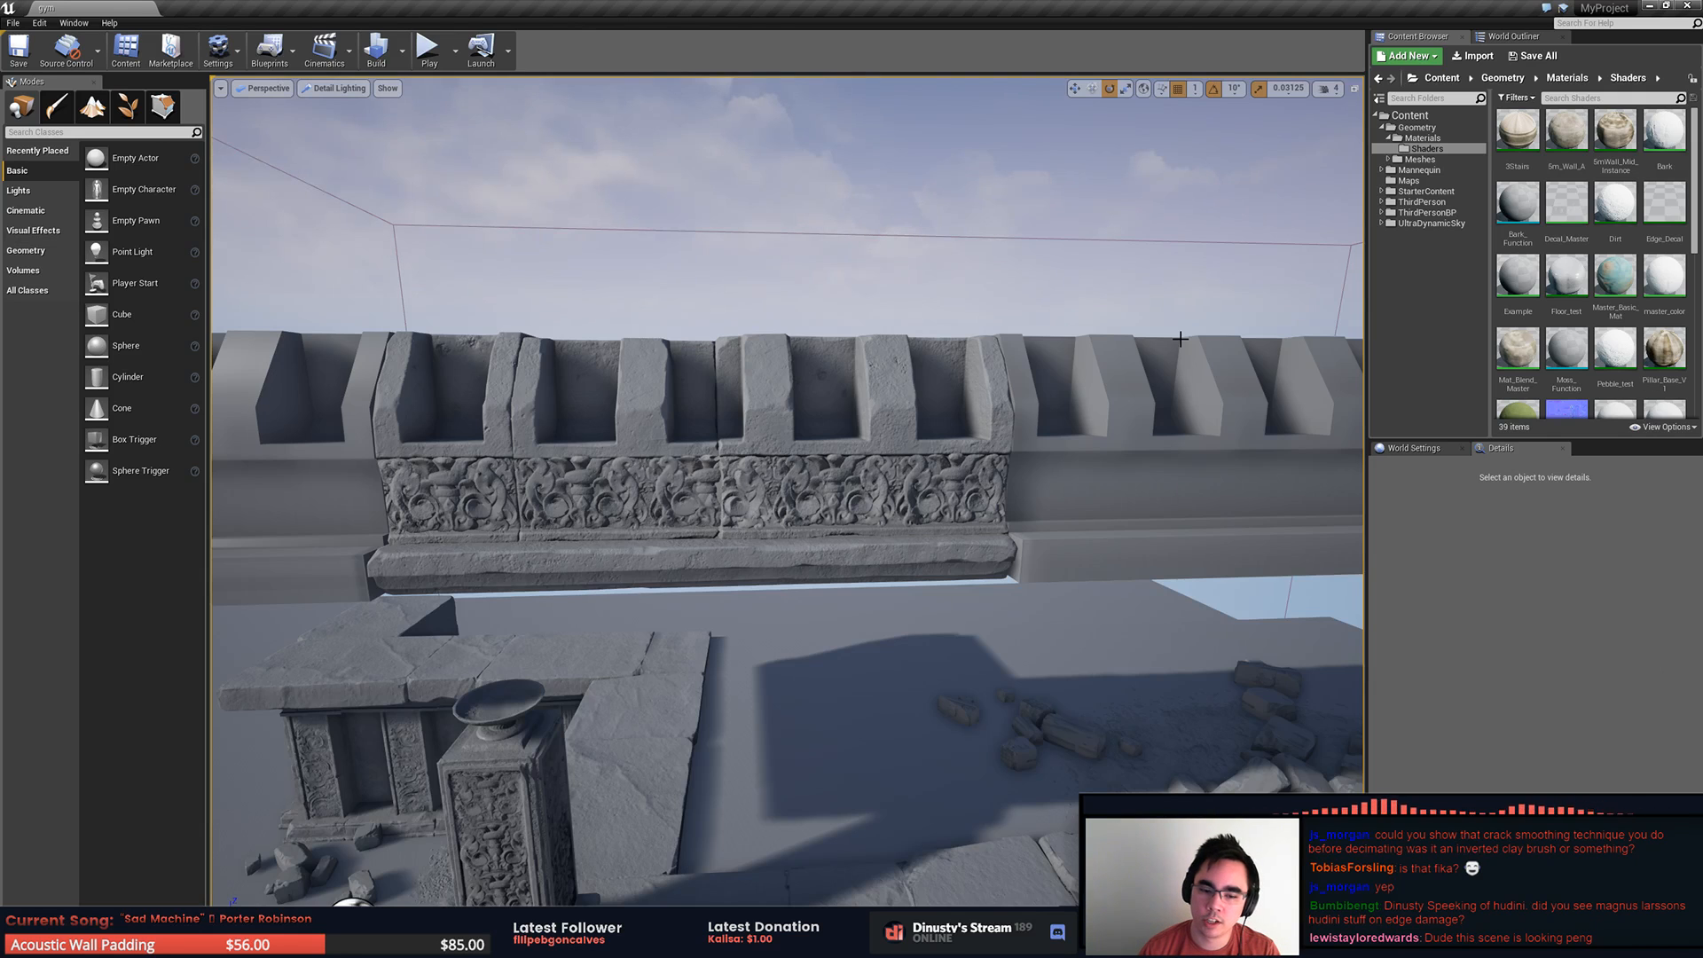
right_click_drag(511, 468, 692, 384)
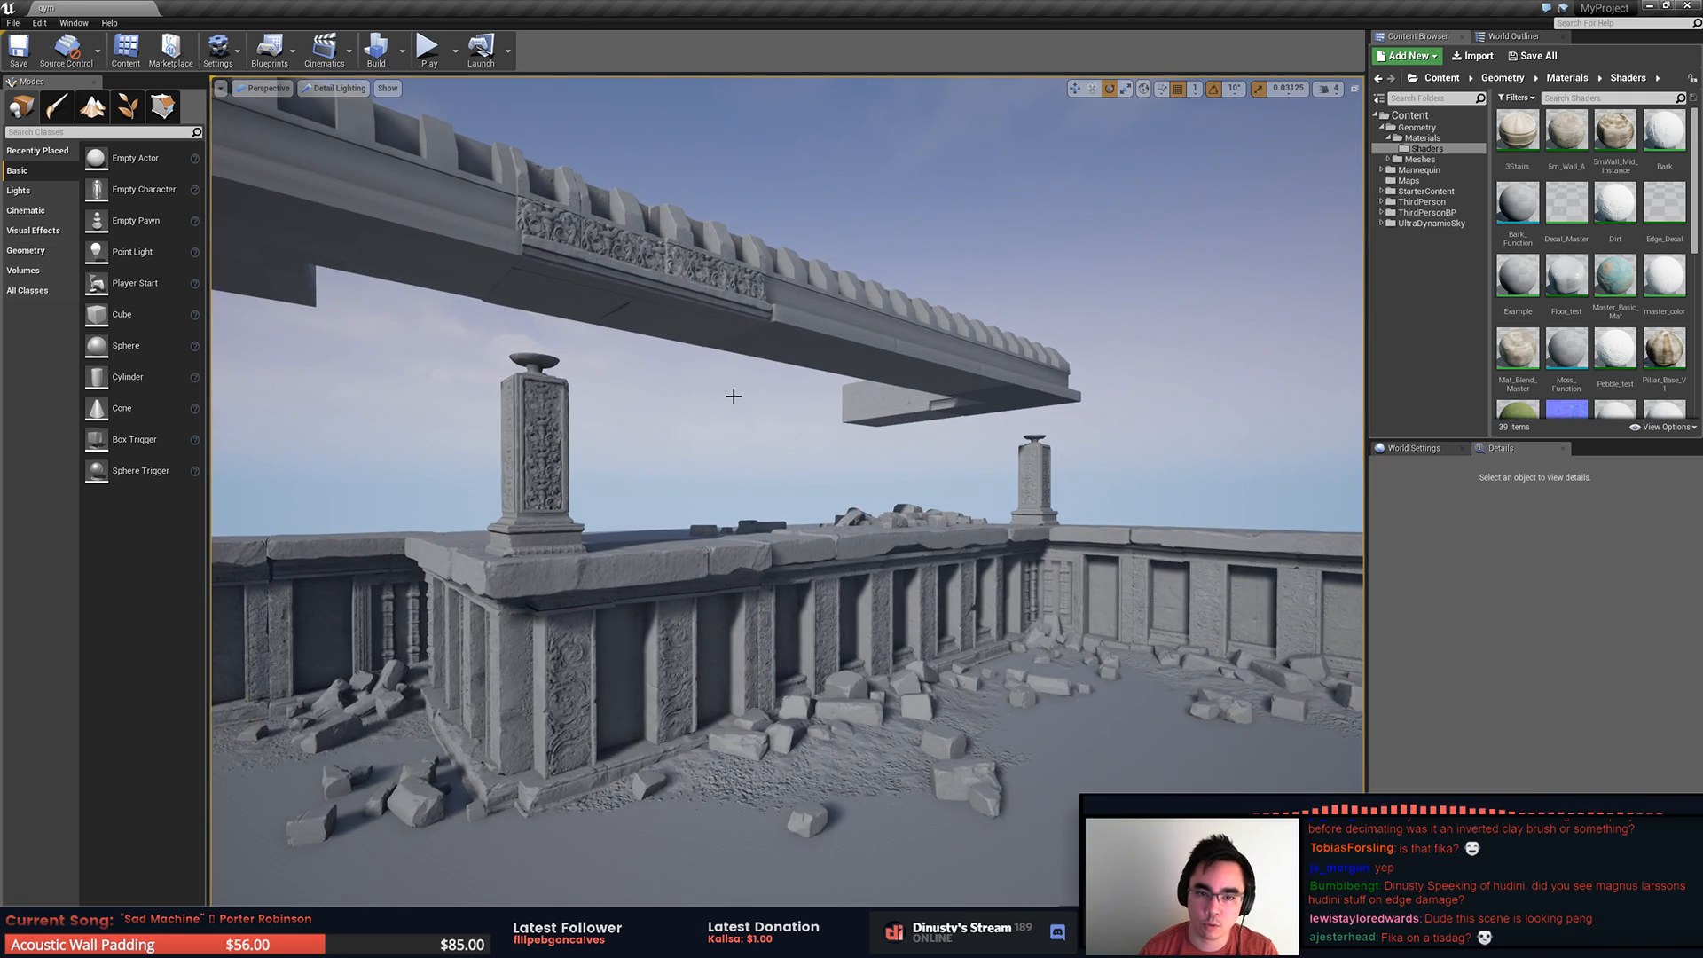
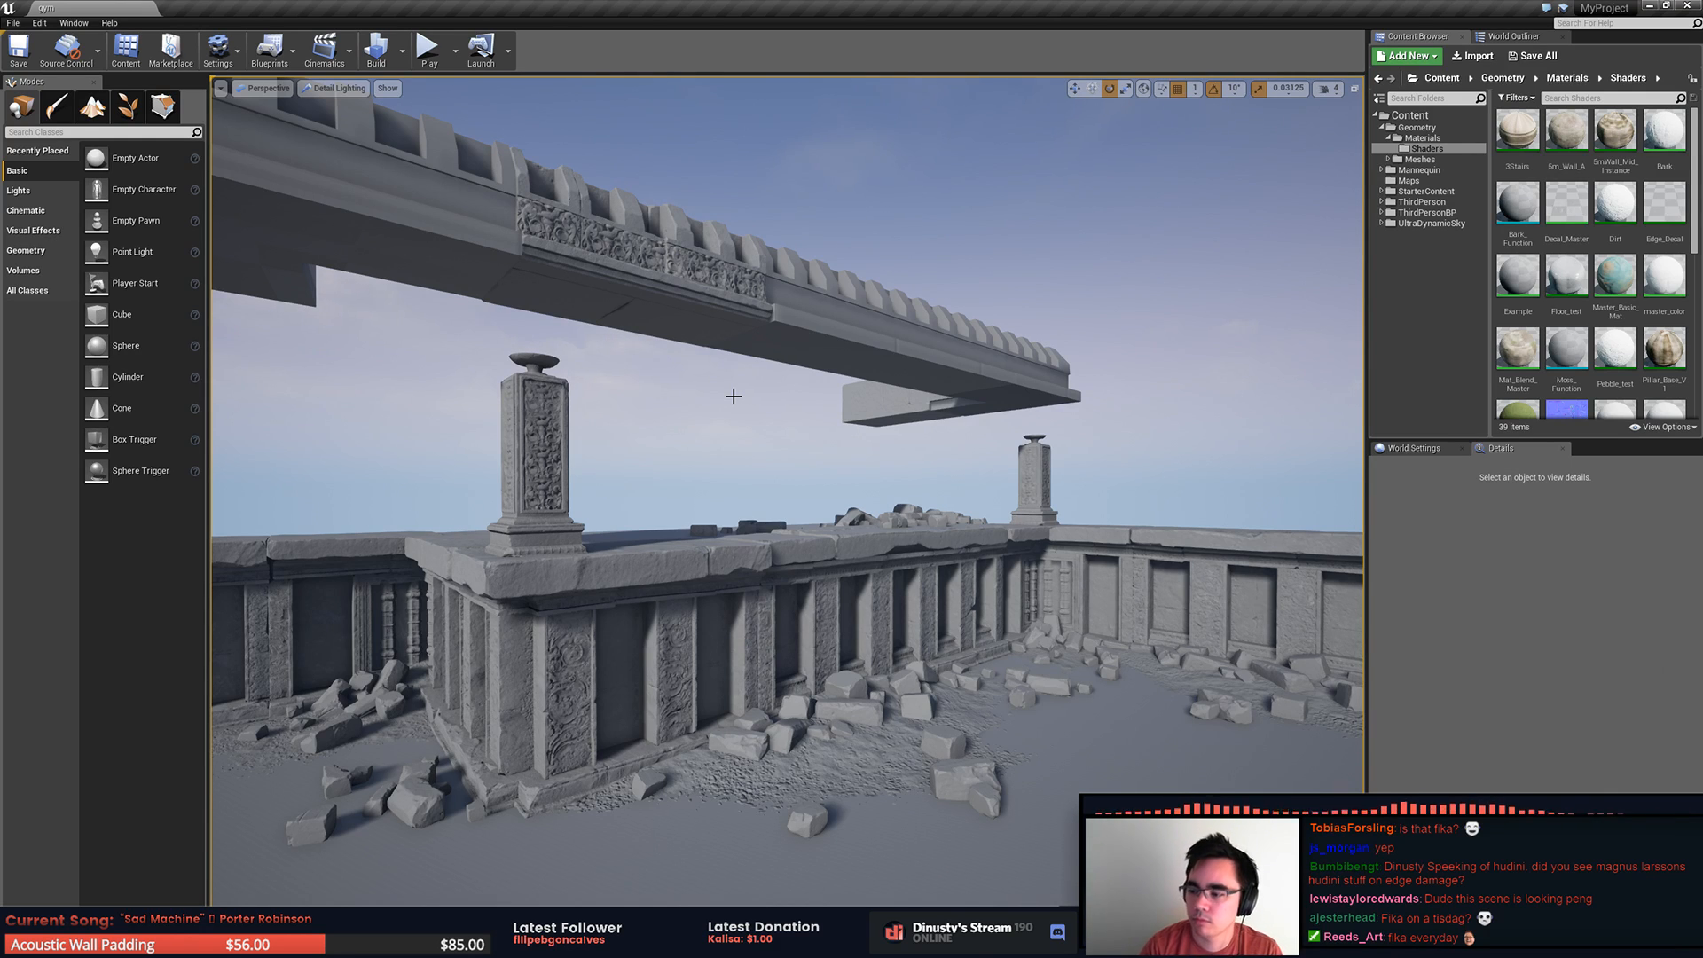
Step: Examine the roof trim pieces above the temple walls from several angles in the level
right_click_drag(747, 477, 573, 576)
left_click(865, 544)
right_click_drag(956, 499, 525, 458)
left_click(868, 530)
key("Escape")
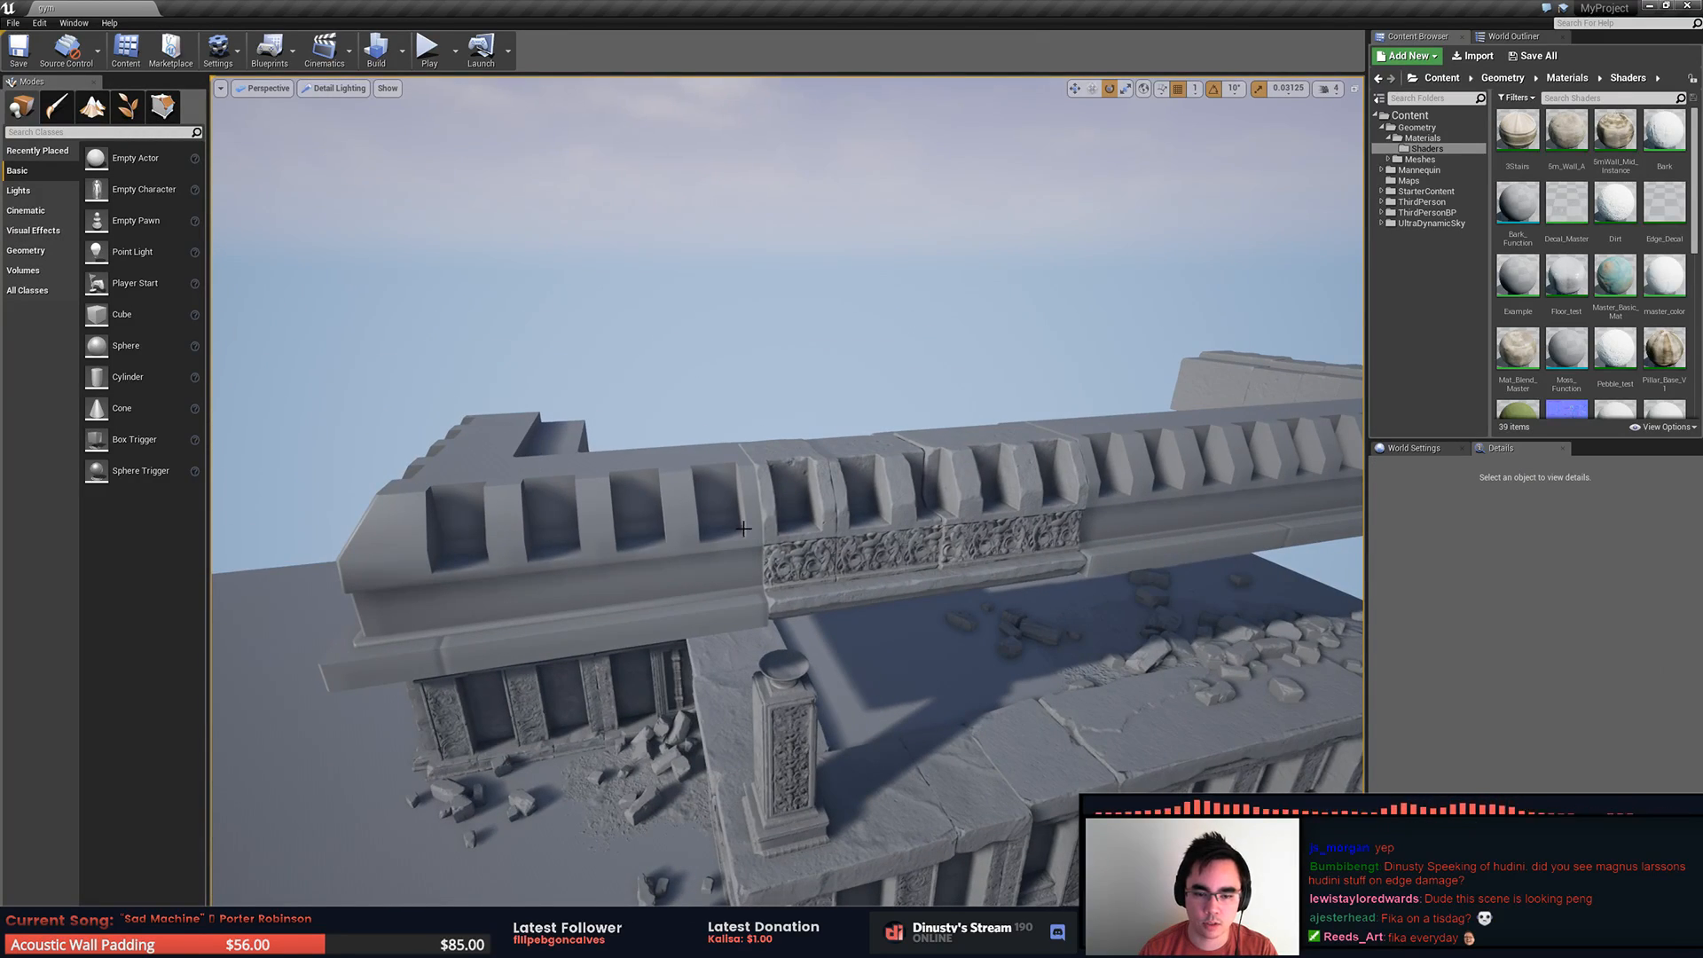
right_click_drag(867, 482, 843, 532)
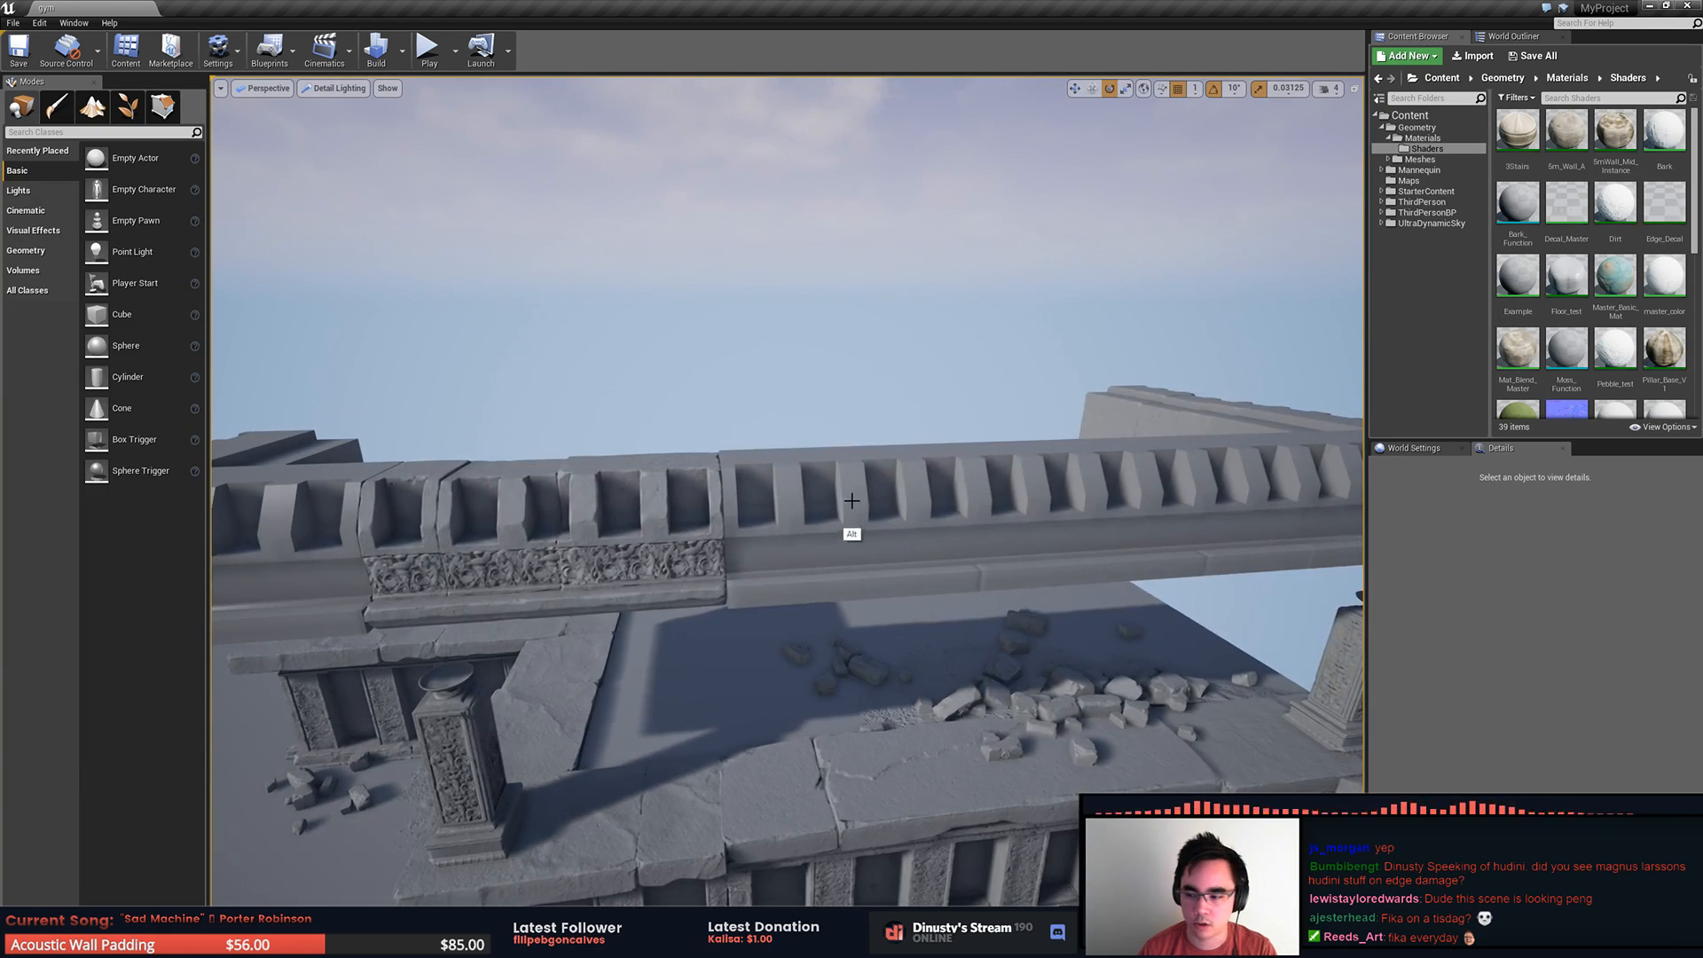
Step: Switch to ZBrush and make a base slab piece of the roof corner sculpt the active subtool
key("alt+Tab")
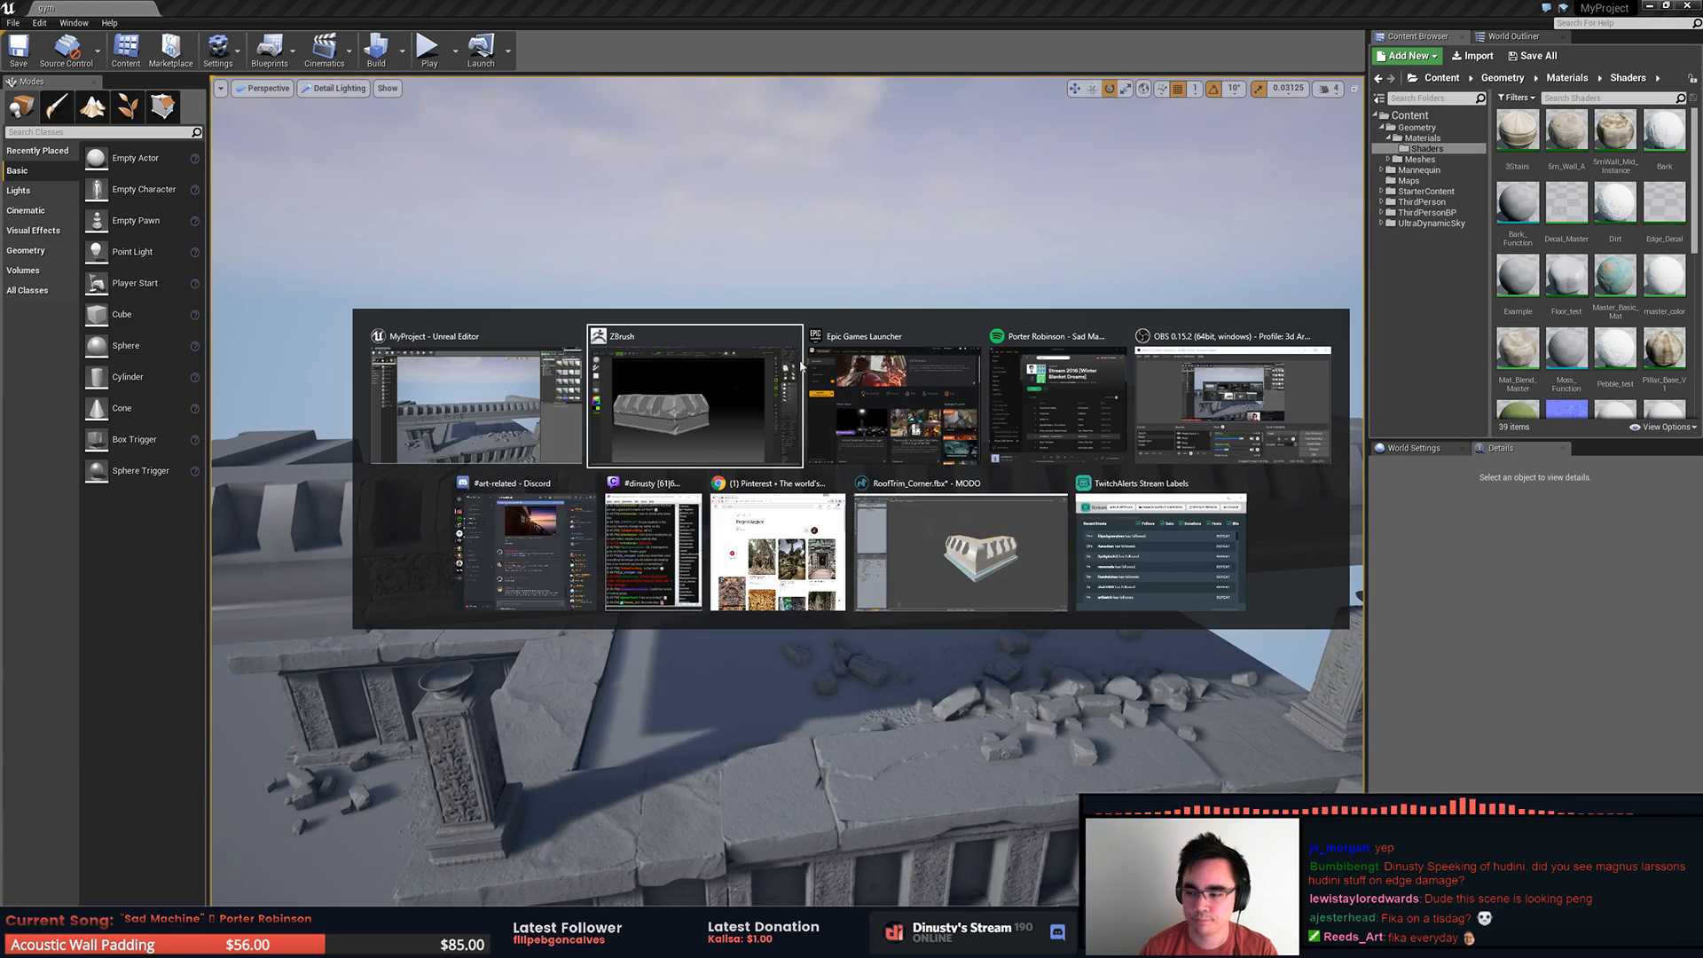
left_click(738, 451)
right_click_drag(847, 447, 1029, 534, "ctrl")
left_click(1674, 303)
left_click(1073, 578, "alt")
left_click_drag(40, 432, 15, 410)
right_click_drag(731, 434, 544, 411, "alt")
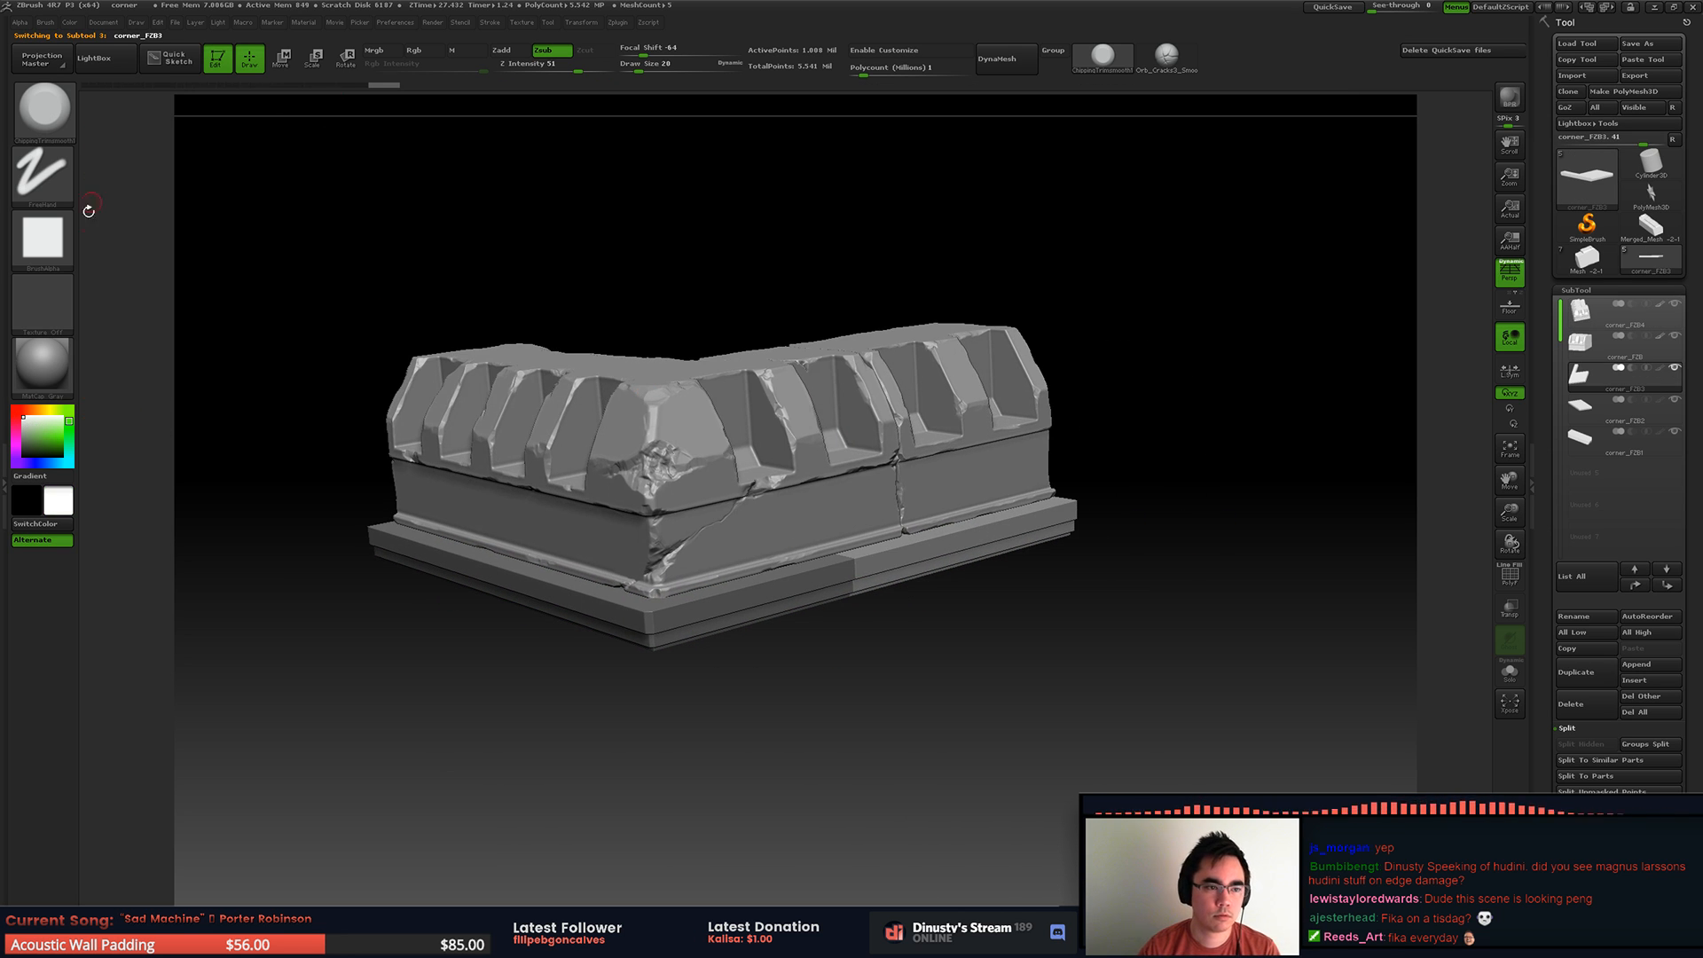
Step: Inspect the base slab subtools beneath the sculpted roof corner from several angles
left_click(69, 22)
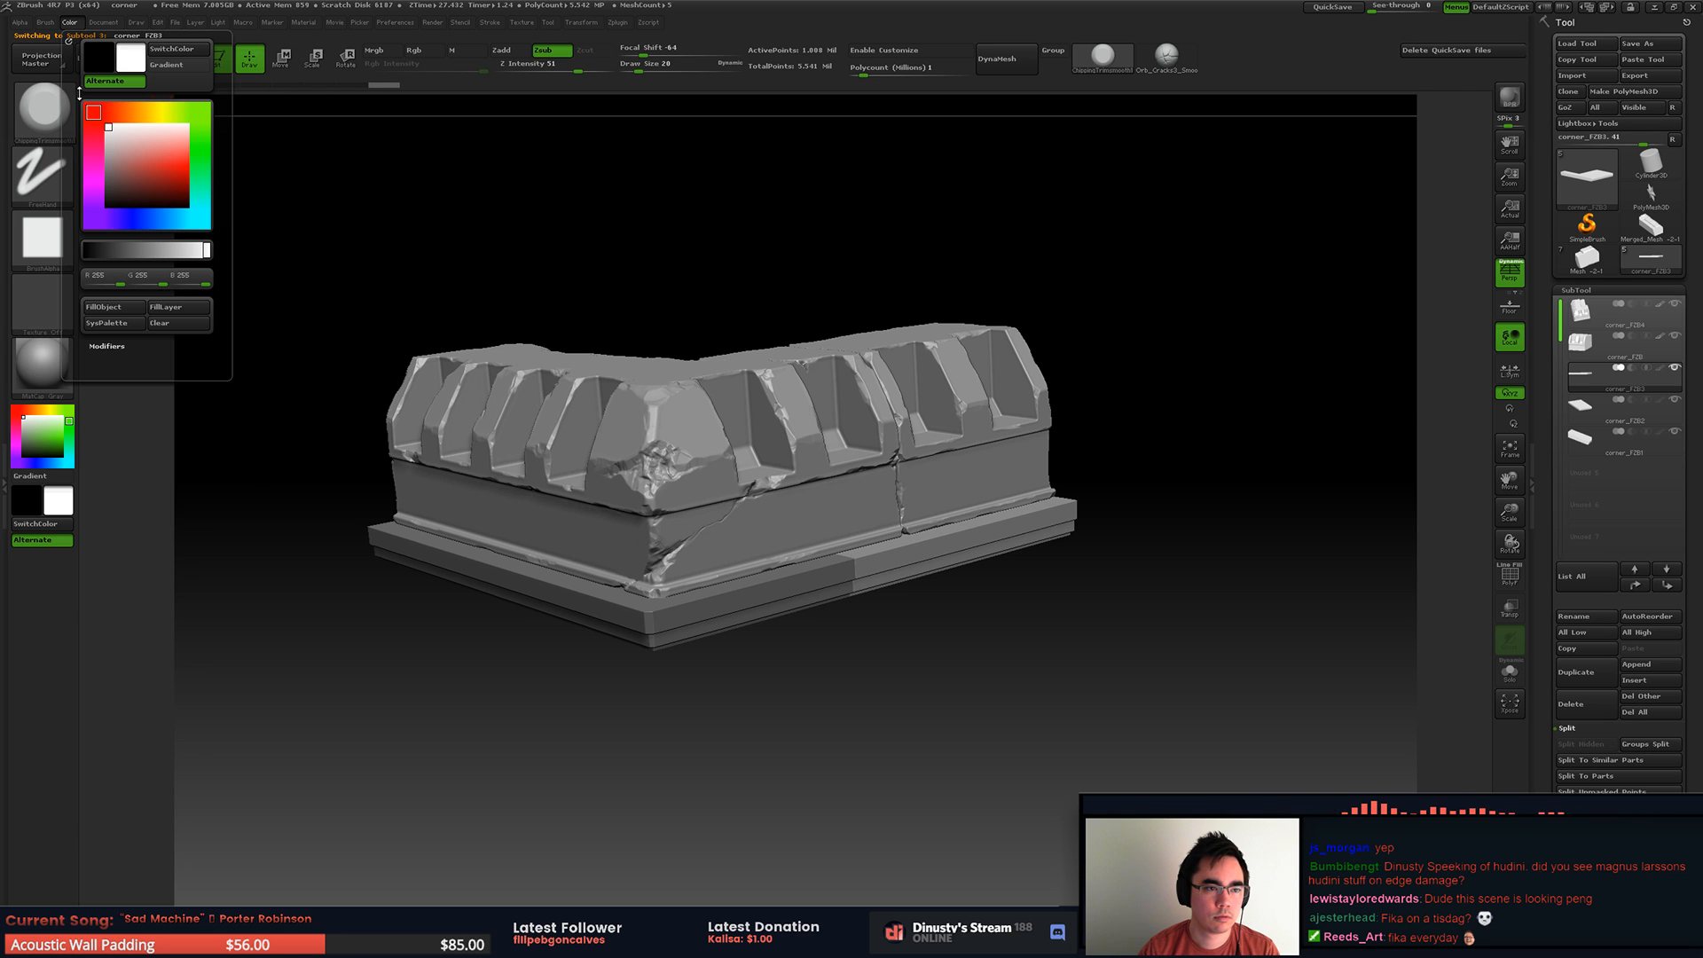
left_click(495, 591, "alt")
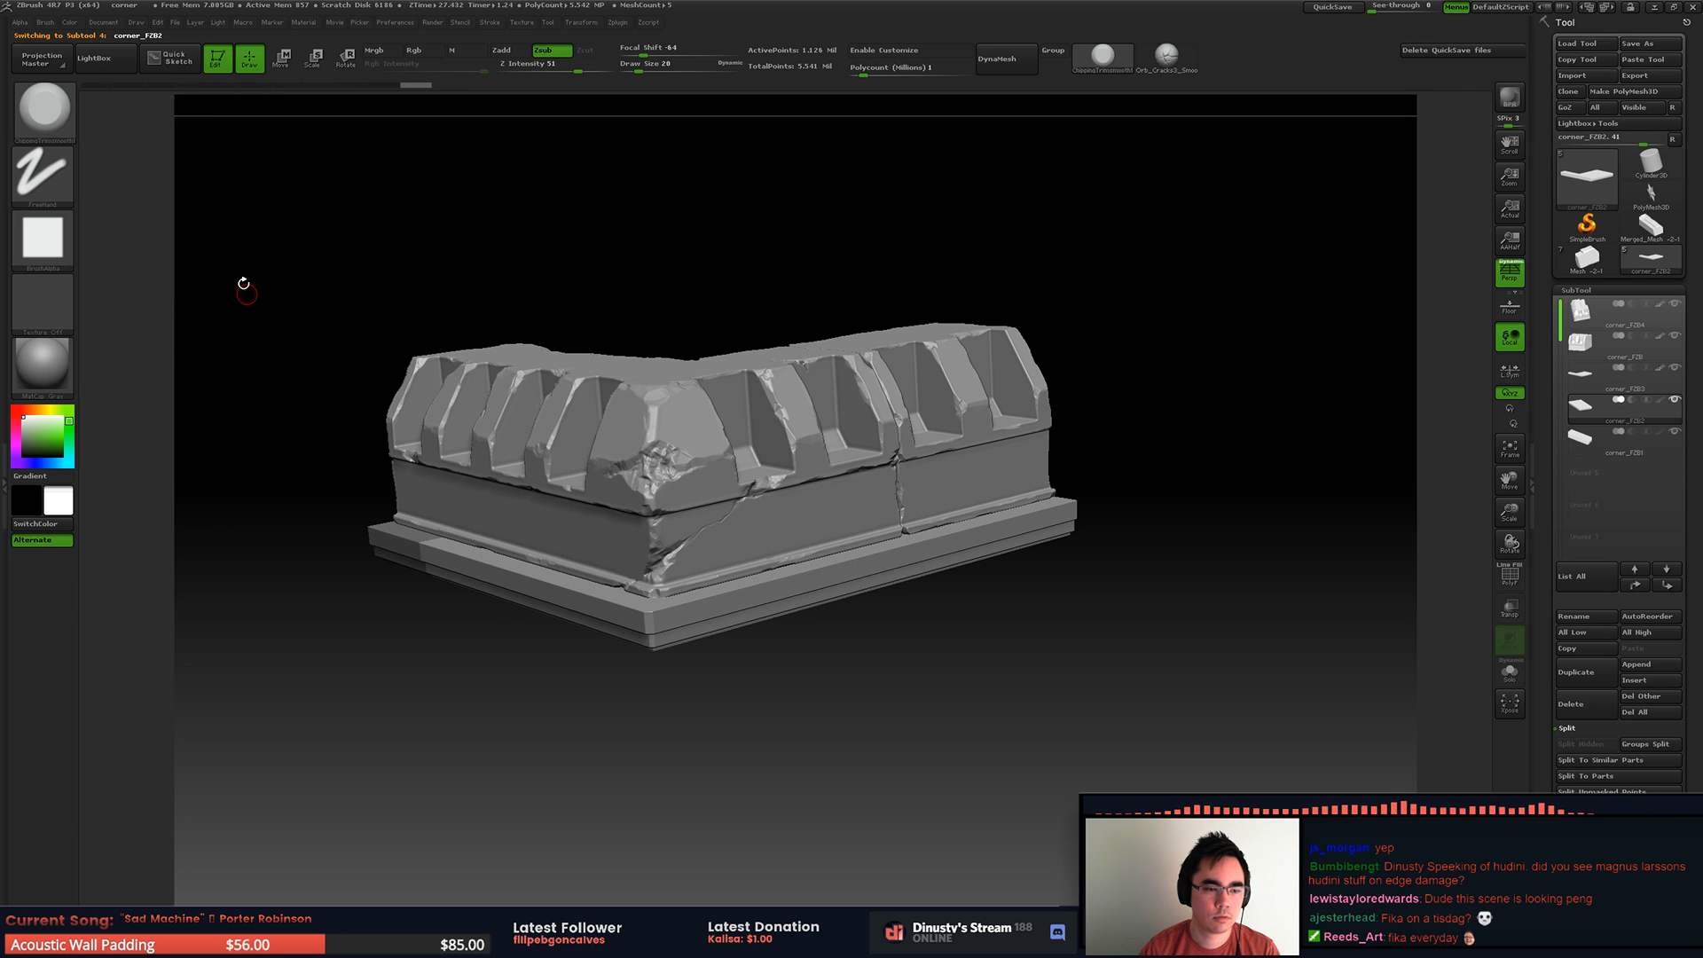
mouse_move(979, 338)
left_mouse_down()
mouse_move(1091, 327)
mouse_move(1099, 342)
mouse_move(1105, 315)
left_mouse_up()
right_click_drag(945, 393, 621, 426, "alt")
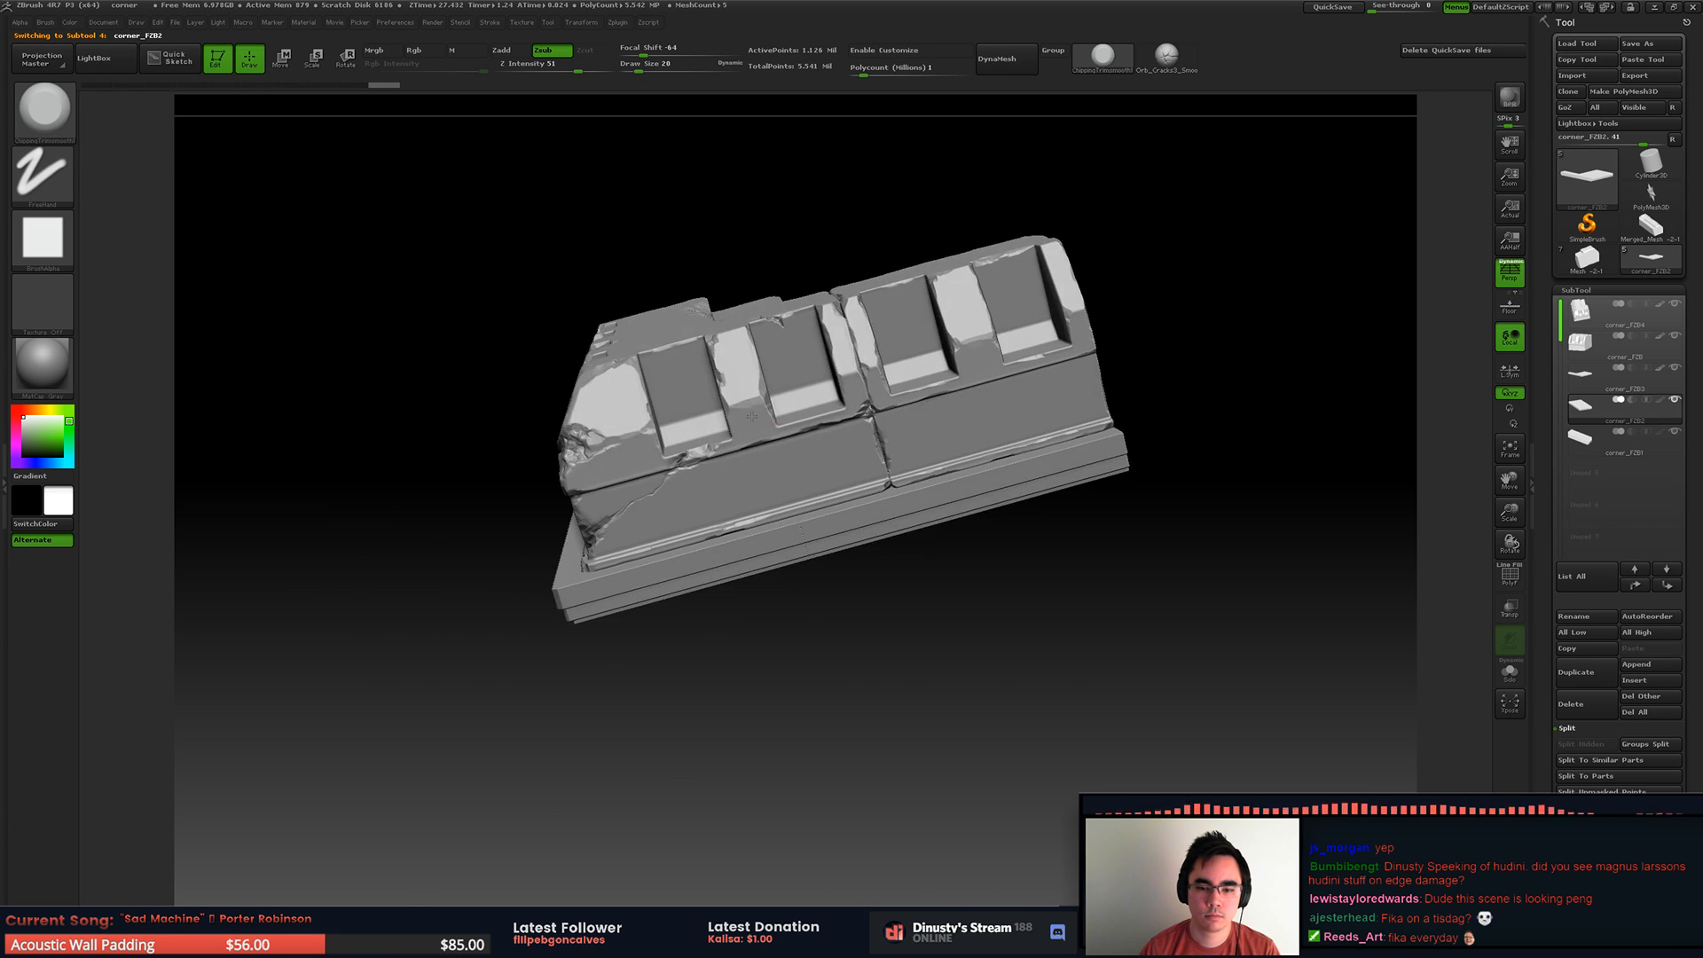
left_click(842, 514, "alt")
right_click_drag(842, 514, 926, 479, "ctrl")
Step: Save the tool as corner_FZB4.ZTL in the RoofSet folder
left_click(1650, 43)
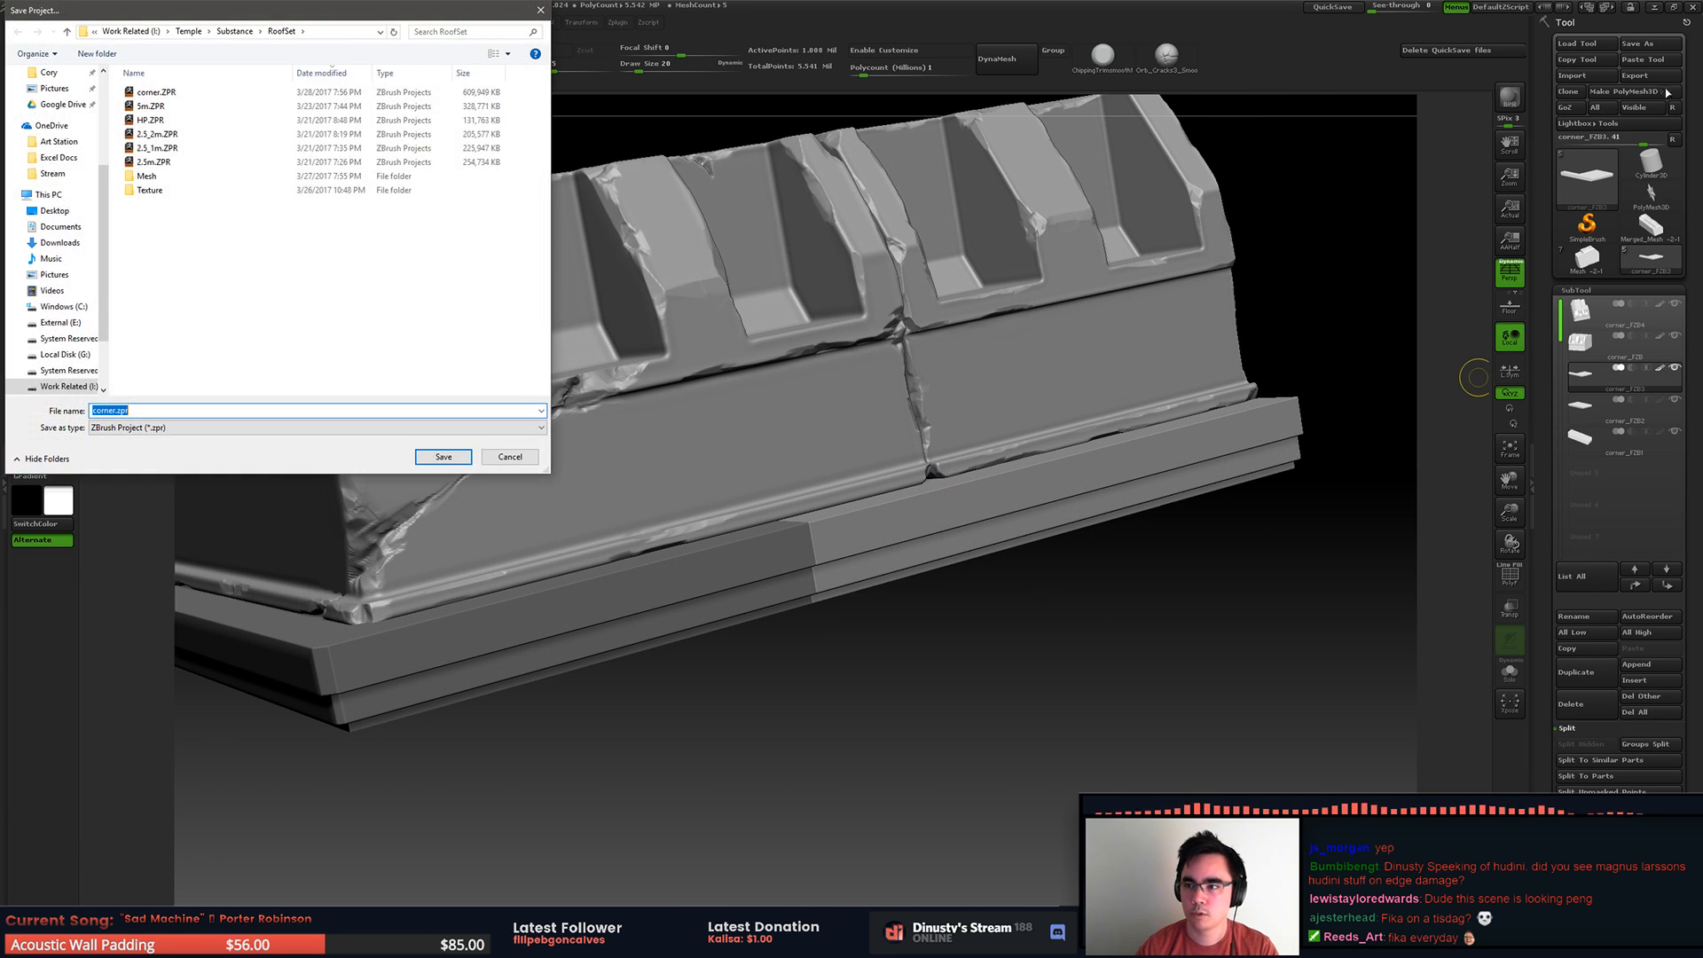
double_click(169, 93)
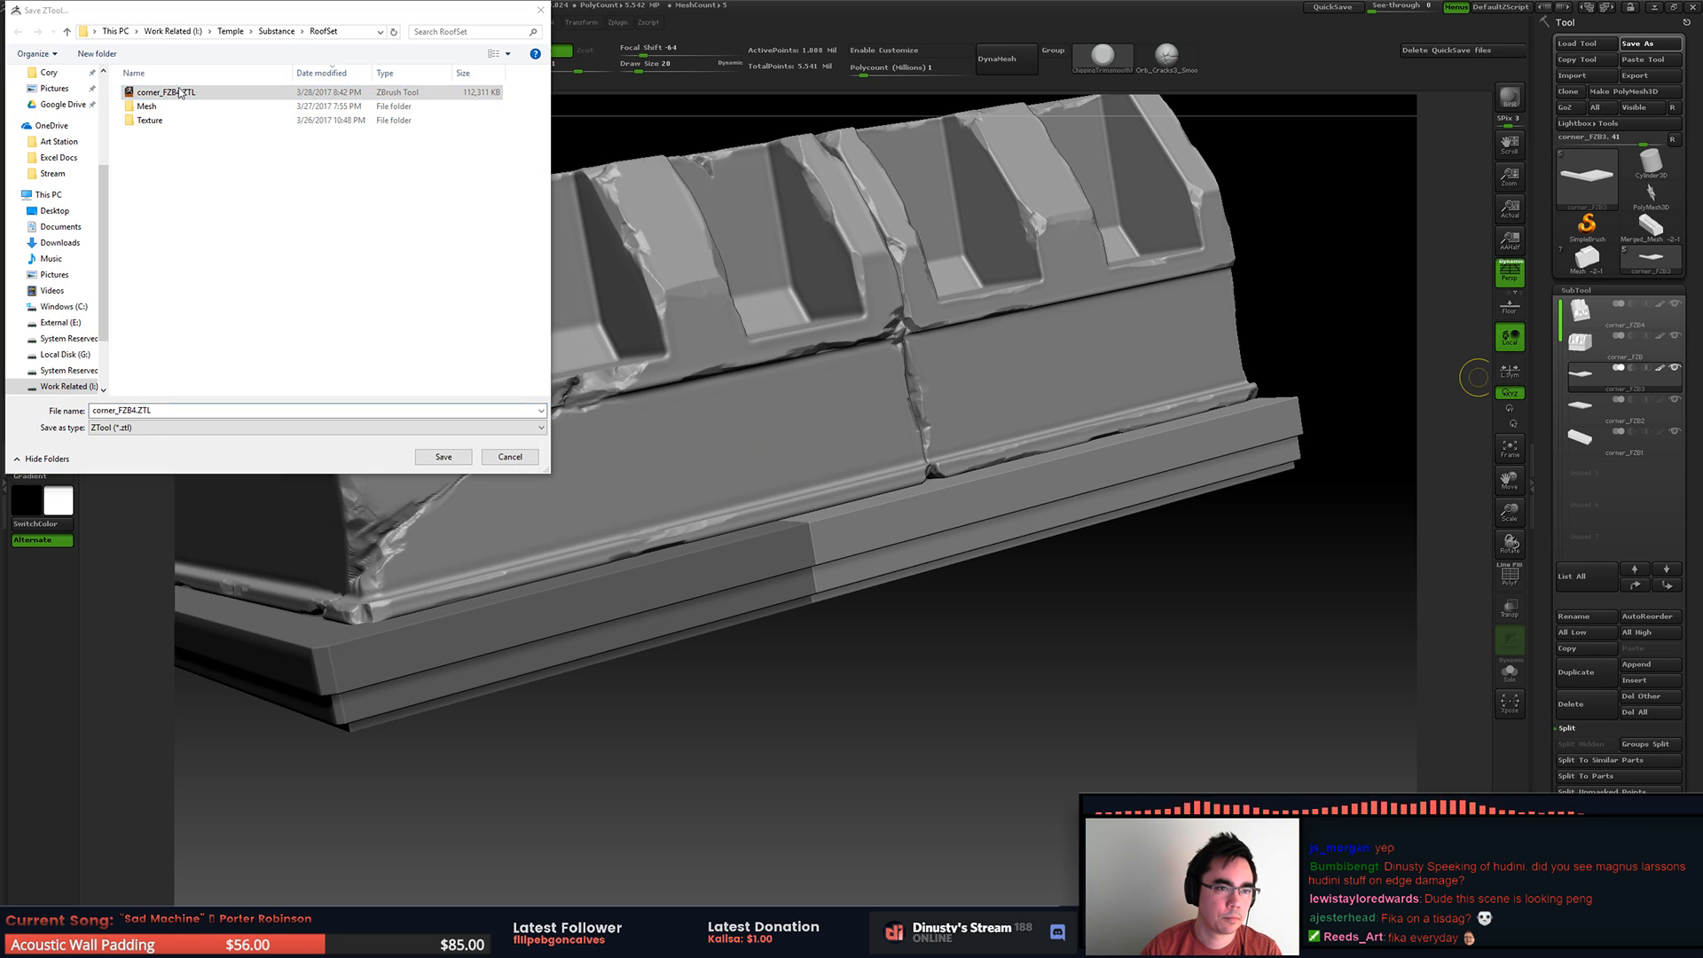
left_click(895, 475)
Step: Isolate the active base slab by hiding all other subtools of the roof corner
mouse_move(897, 380)
right_mouse_down()
mouse_move(877, 417)
mouse_move(933, 502)
right_mouse_up()
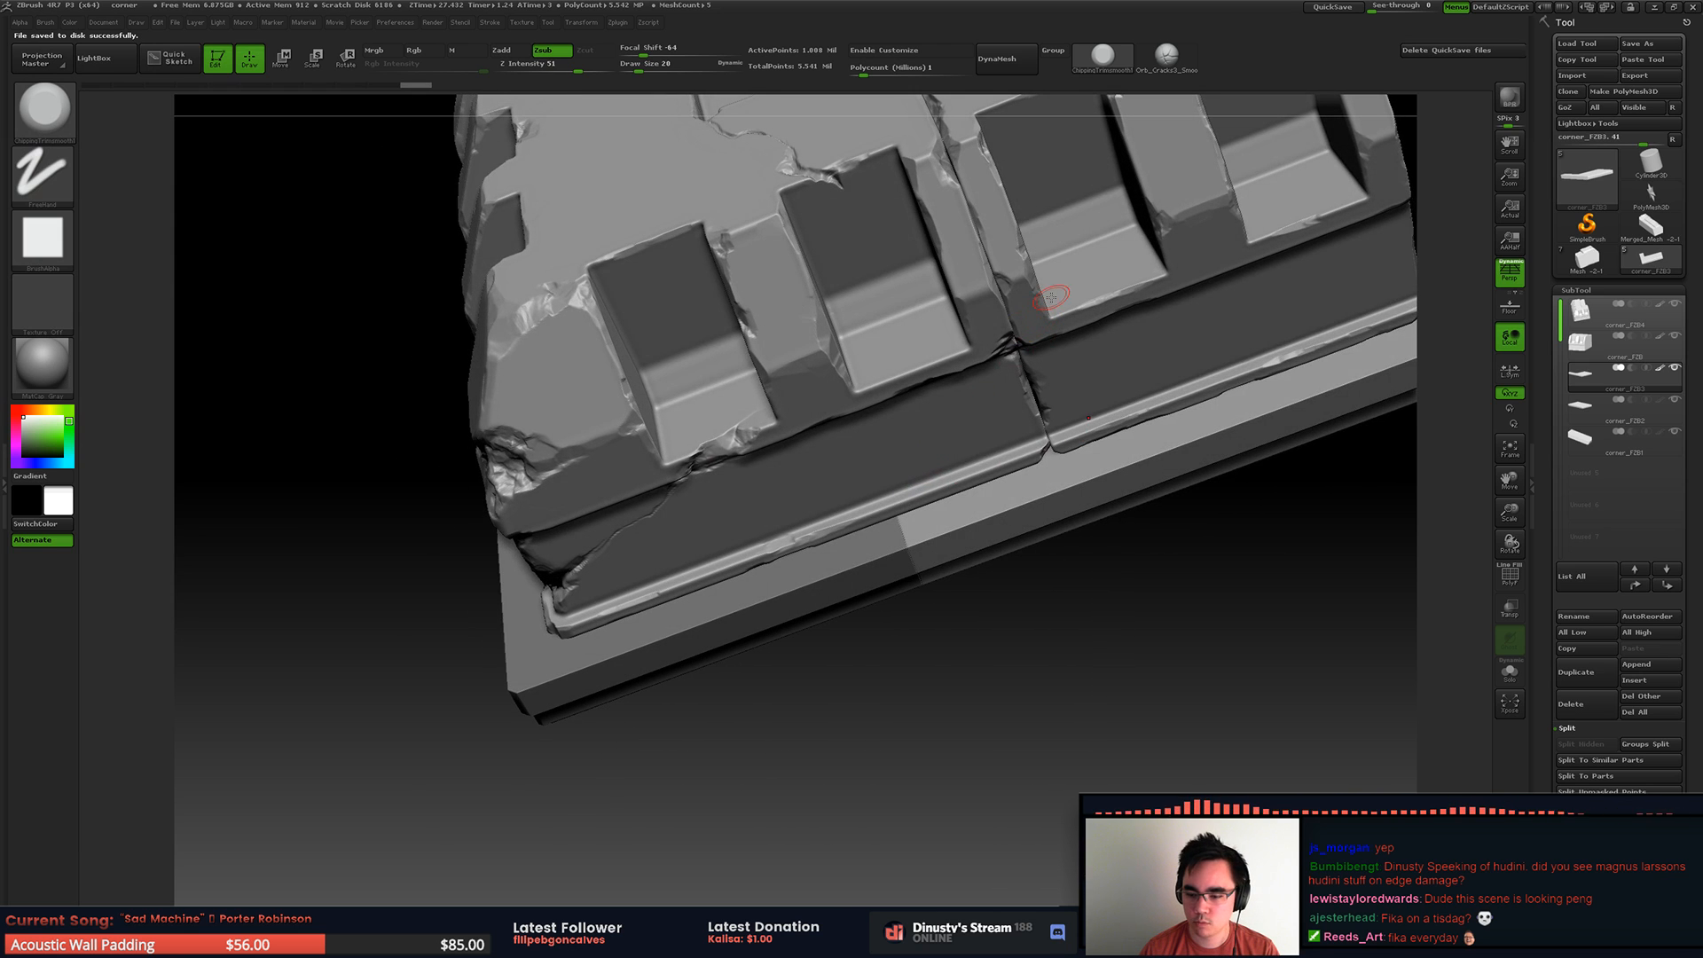
right_click_drag(857, 462, 897, 423, "ctrl")
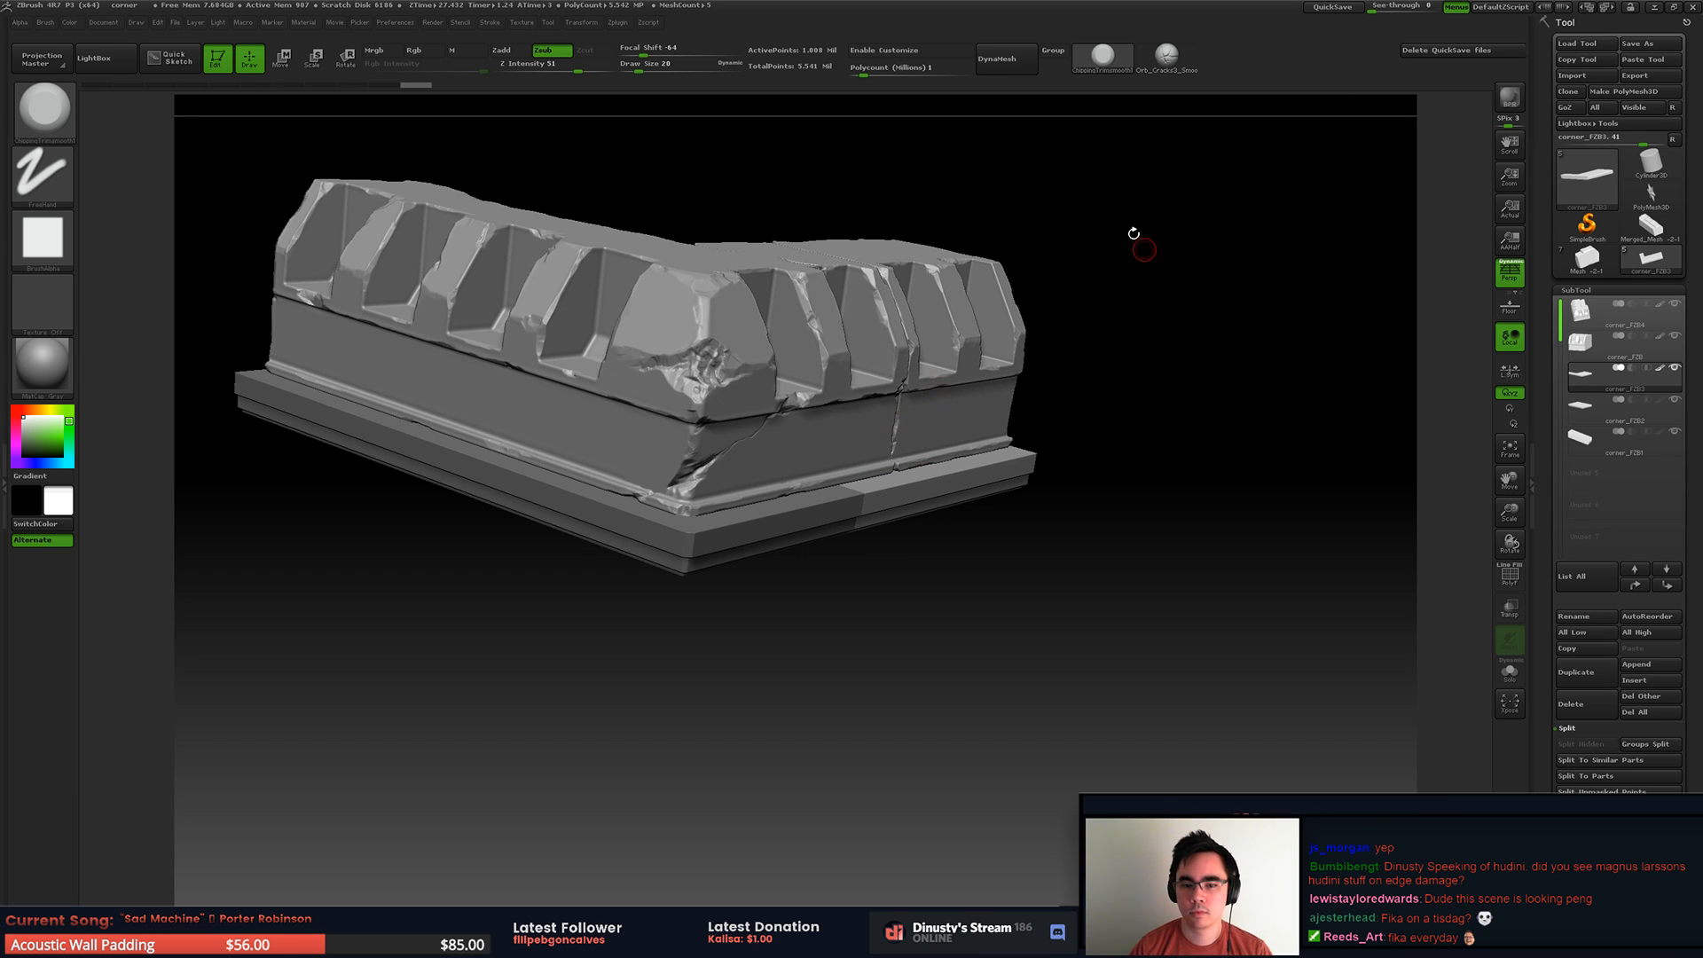
left_click(1676, 369, "shift")
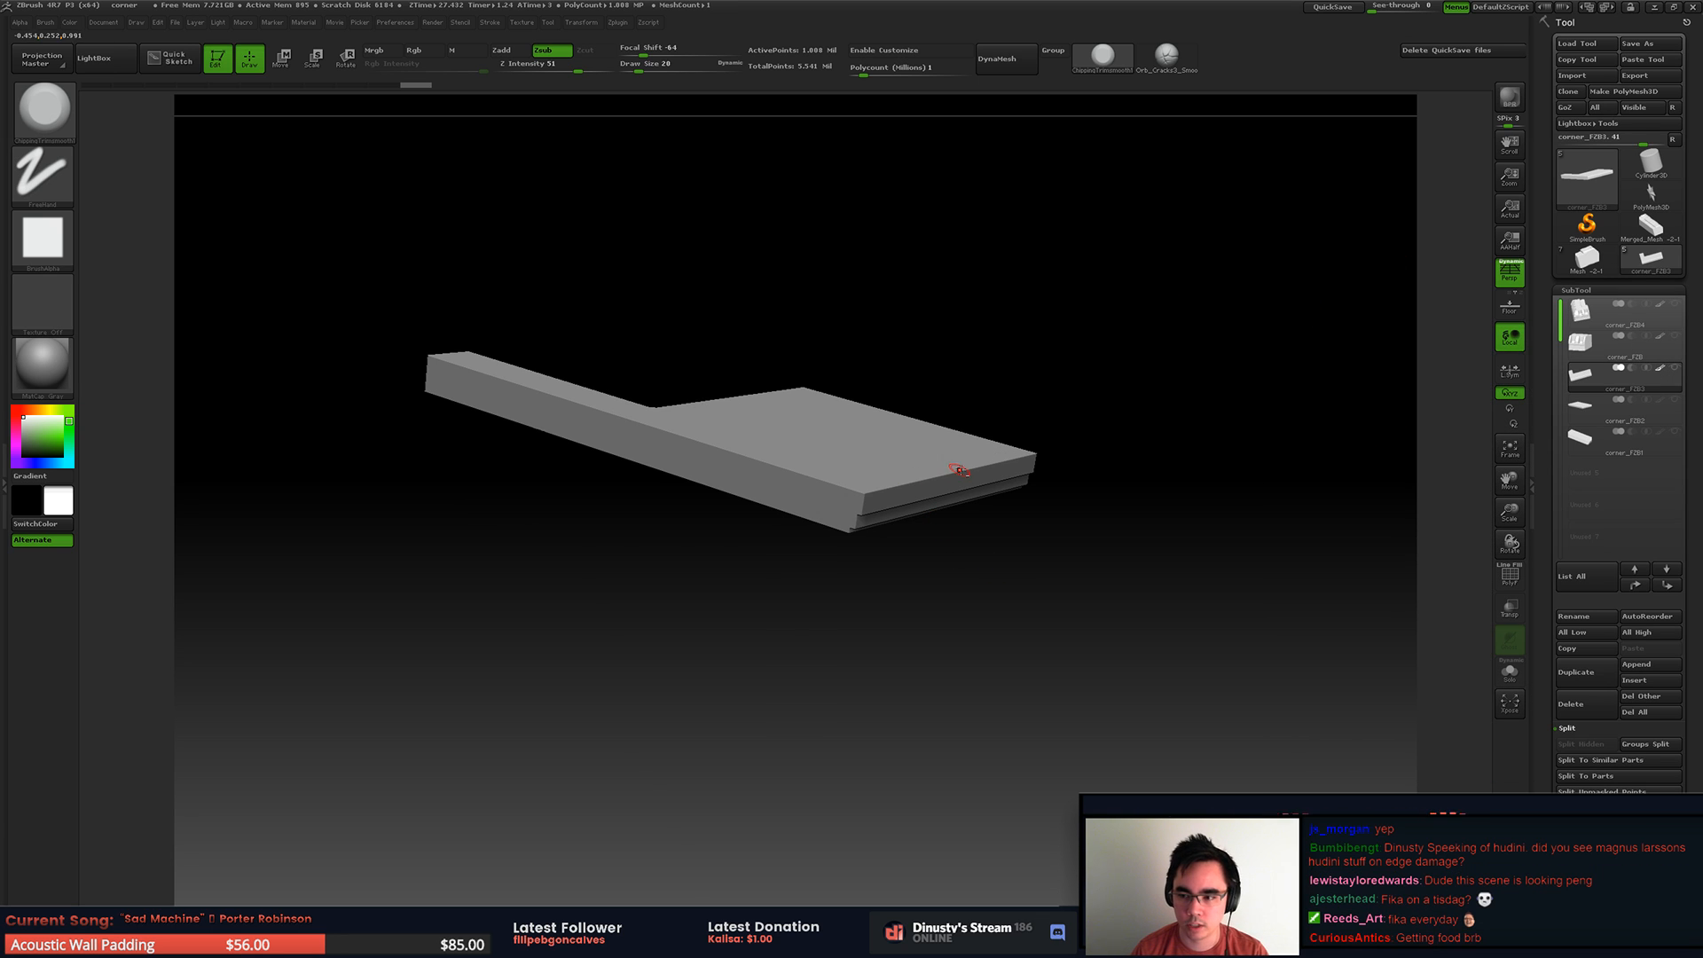
right_click_drag(984, 493, 1011, 528, "alt")
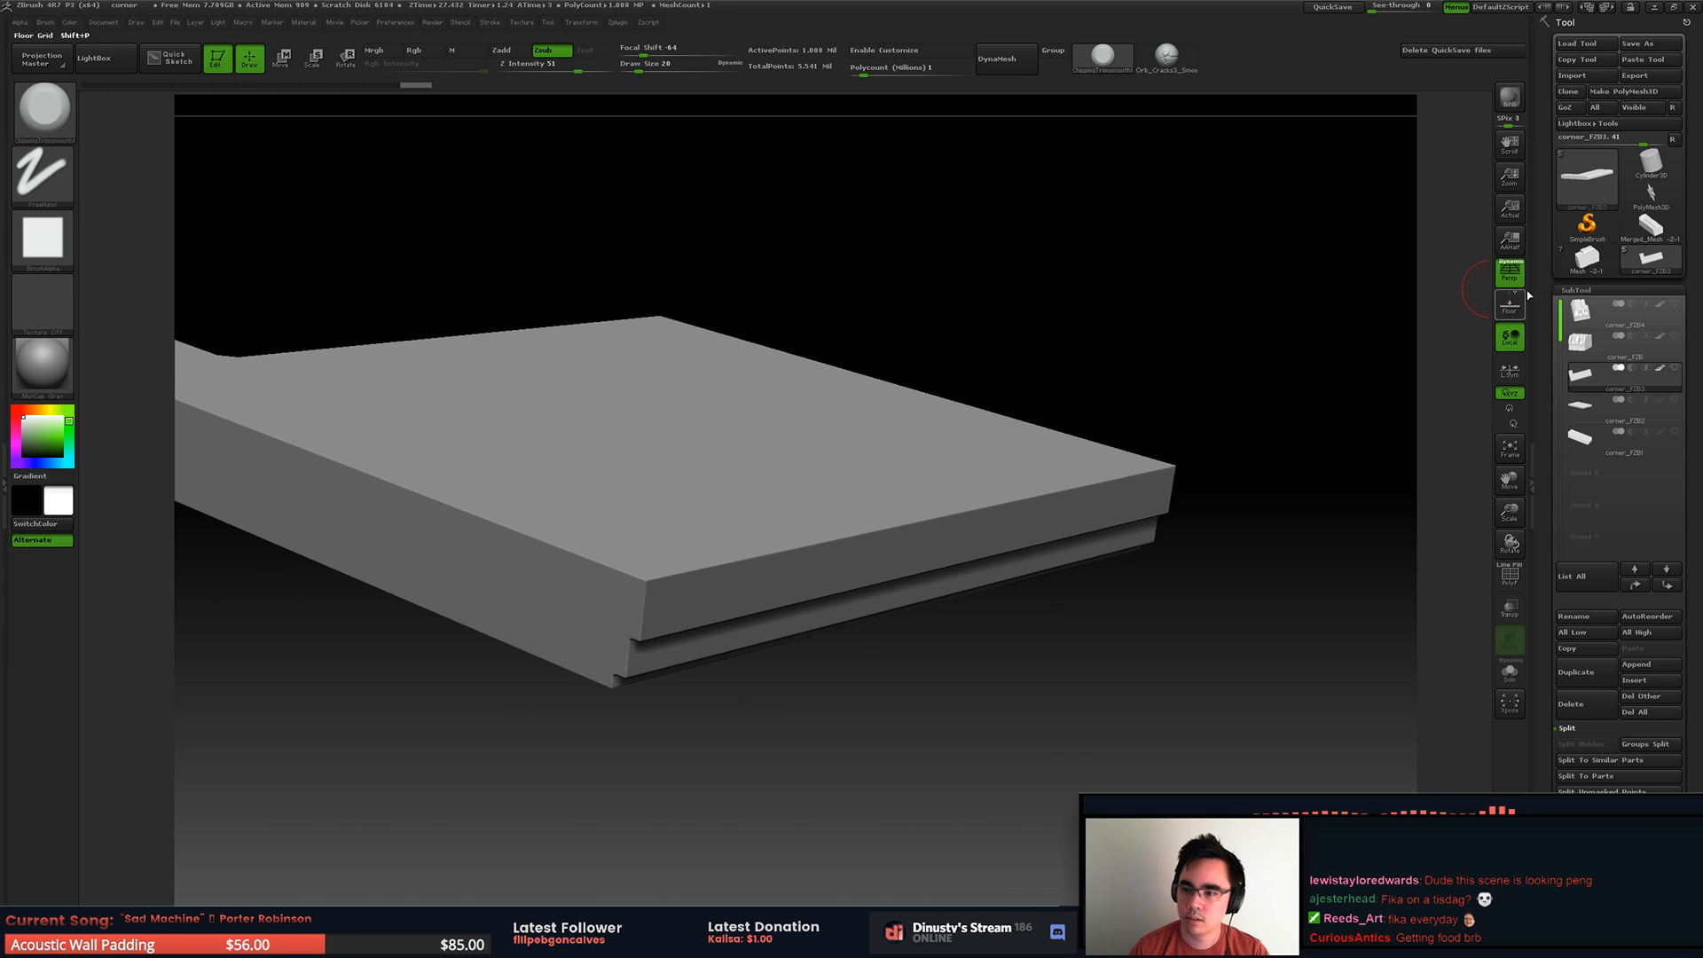
Step: Soften the hard edges of the base slab with the Polish deformation
left_click(1603, 289)
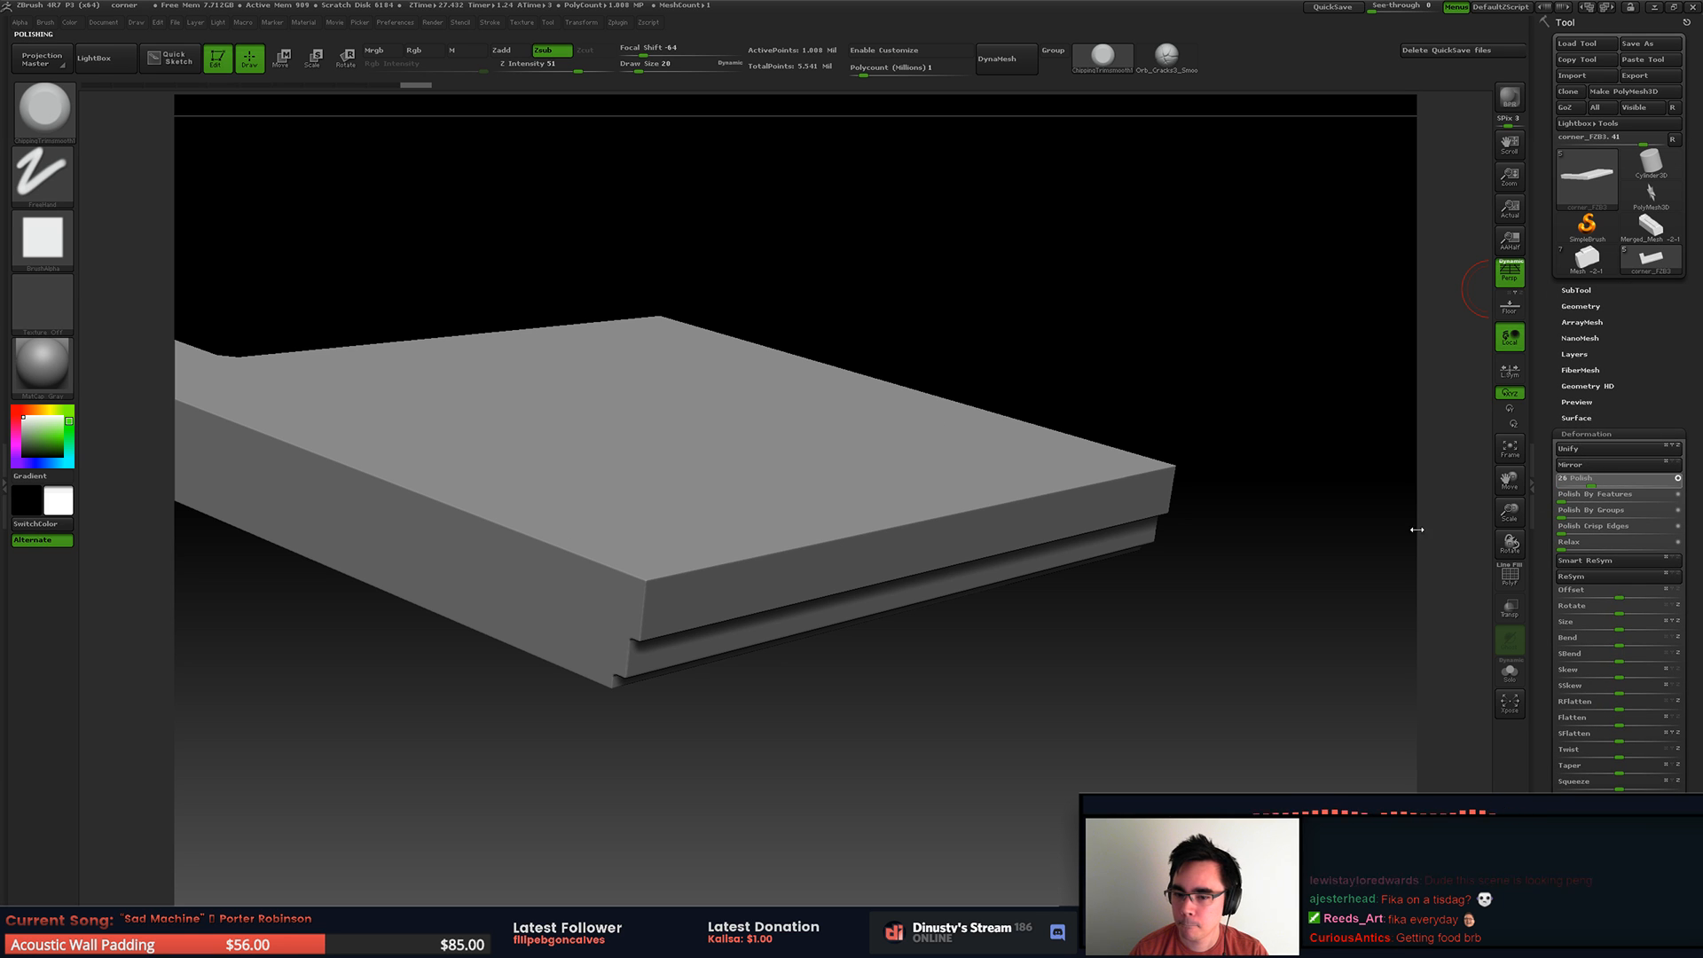
left_click_drag(837, 513, 689, 594)
right_click_drag(688, 557, 754, 504, "alt")
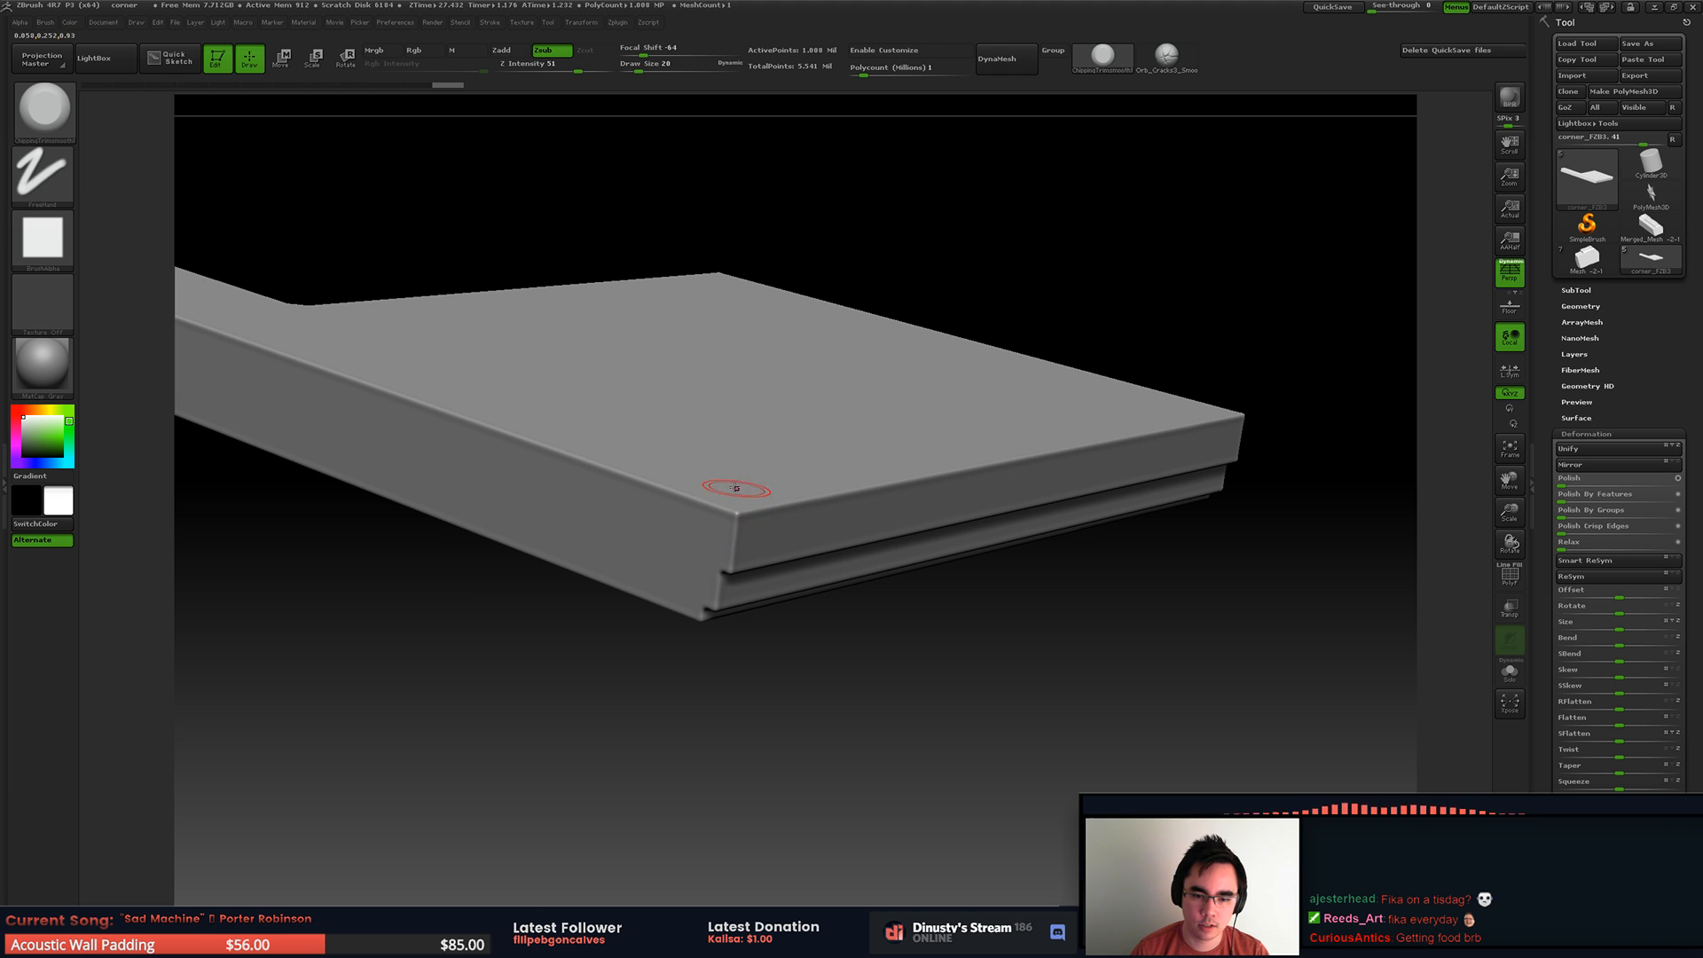
Step: Hide the rest of the slab's mesh so only its front moulding strip is shown
mouse_move(591, 428)
left_mouse_down("ctrl+shift")
mouse_move(1167, 635)
mouse_move(1160, 664)
mouse_move(1167, 648)
left_mouse_up("ctrl+shift")
left_click(1047, 713, "ctrl+shift")
right_click_drag(1045, 715, 1000, 647, "shift")
left_click_drag(1066, 640, 699, 339, "ctrl+shift")
Step: Carve chips into the strip's near corner and along its upper front edge with the trim brush
right_click_drag(878, 533, 726, 608)
right_click_drag(815, 539, 809, 587)
mouse_move(768, 569)
left_mouse_down()
mouse_move(725, 567)
mouse_move(763, 592)
mouse_move(775, 578)
left_mouse_up()
left_click_drag(785, 557, 827, 536)
right_click_drag(889, 480, 755, 548, "alt")
left_click_drag(788, 562, 896, 513)
right_click_drag(894, 514, 801, 543, "ctrl")
right_click_drag(801, 542, 852, 525)
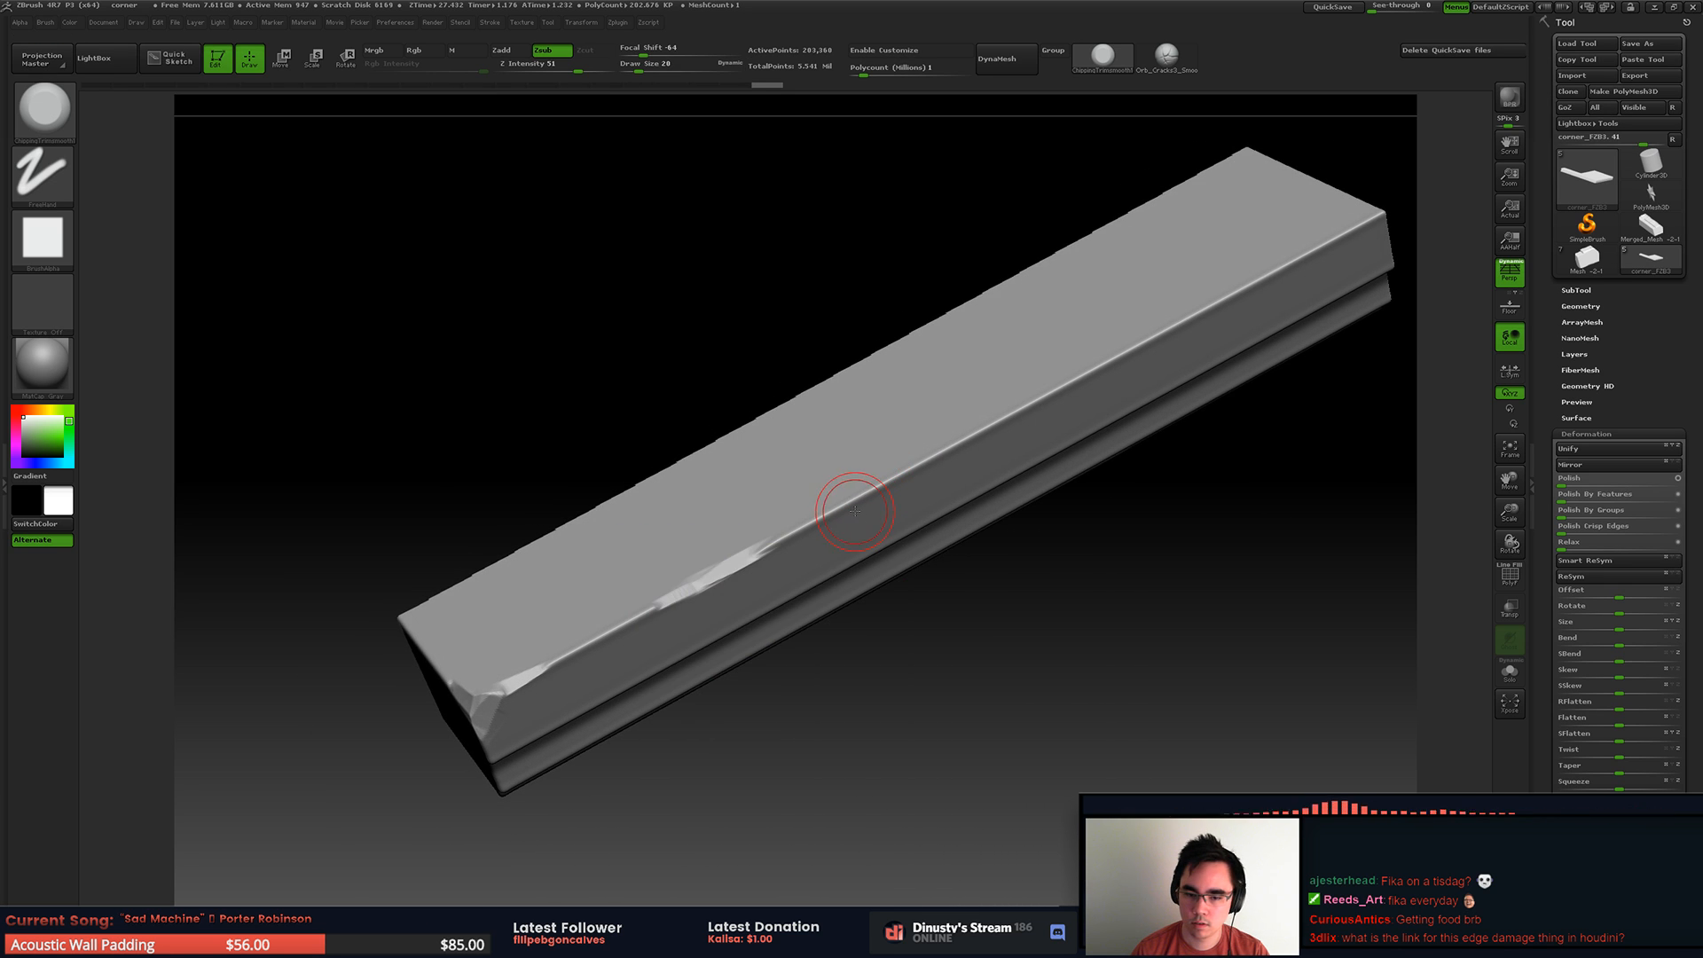
Step: Undo the last trim strokes on the strip's upper edge
mouse_move(779, 551)
left_mouse_down()
mouse_move(747, 549)
mouse_move(794, 534)
left_mouse_up()
key("ctrl+z")
key("ctrl+z")
key("ctrl+z")
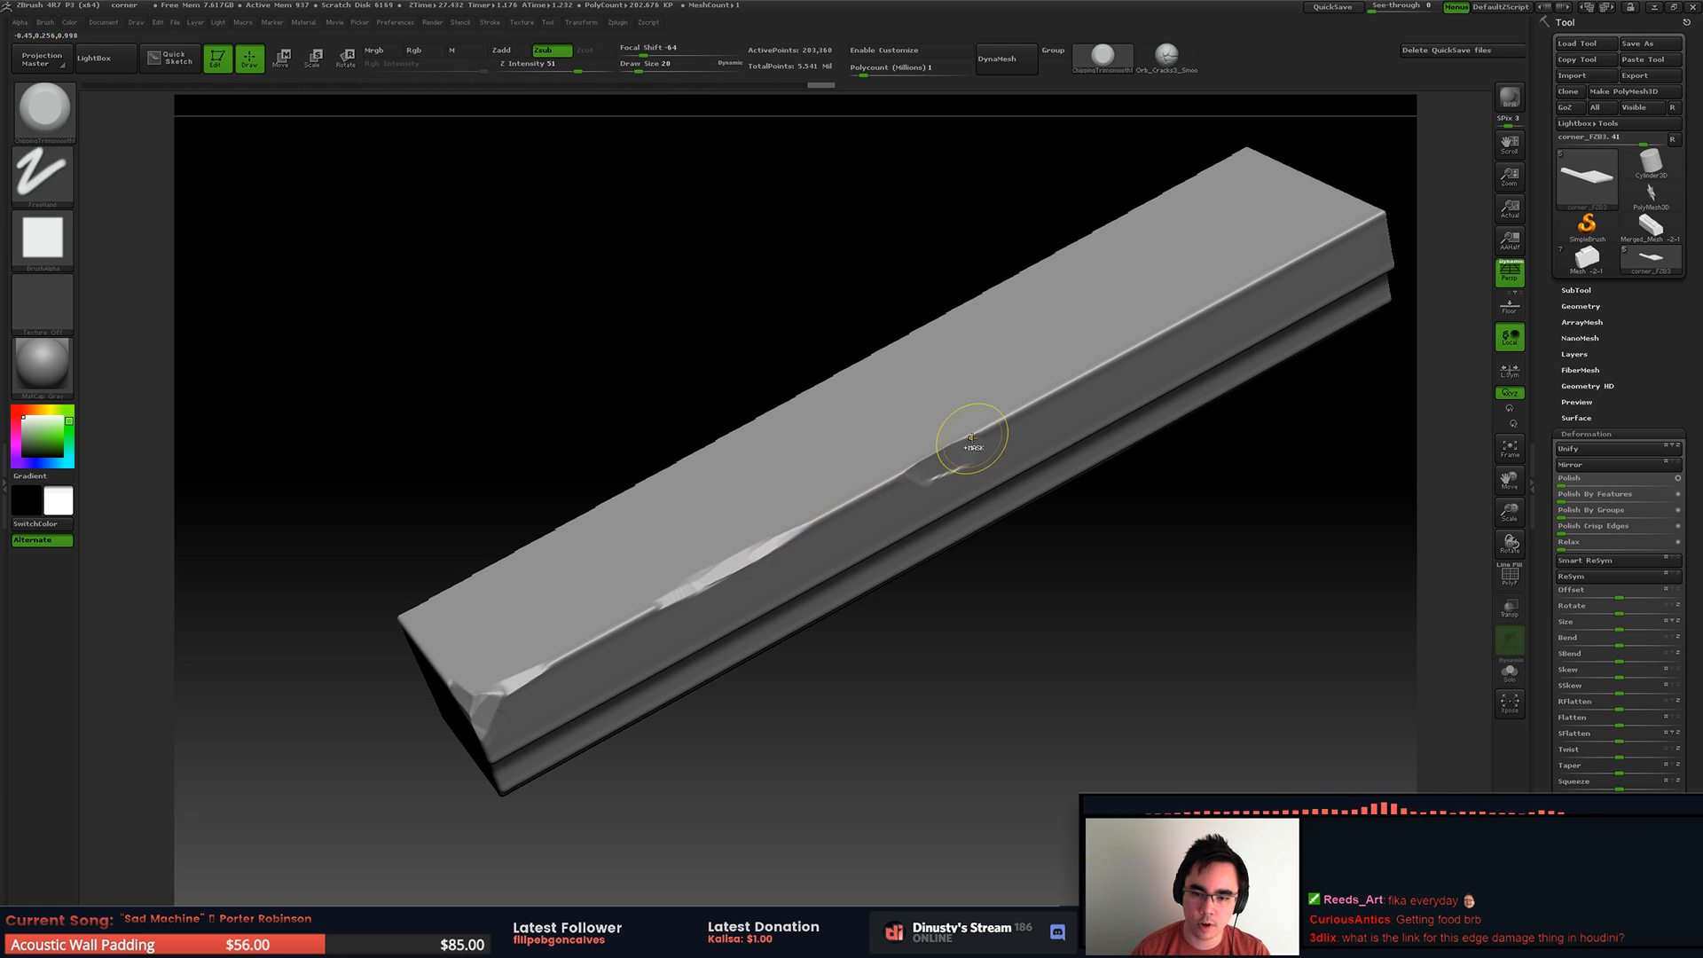
Step: Carve wear into the farther part of the strip's upper edge with the trim brush
mouse_move(1080, 376)
left_mouse_down()
mouse_move(1169, 329)
mouse_move(1093, 377)
left_mouse_up()
mouse_move(1005, 411)
right_mouse_down("alt")
mouse_move(985, 425)
mouse_move(1000, 419)
right_mouse_up("alt")
mouse_move(989, 421)
left_mouse_down()
mouse_move(913, 460)
mouse_move(955, 438)
left_mouse_up()
mouse_move(954, 437)
right_mouse_down("alt")
mouse_move(1005, 373)
mouse_move(973, 456)
mouse_move(923, 445)
right_mouse_up("alt")
mouse_move(923, 445)
left_mouse_down()
mouse_move(905, 460)
mouse_move(985, 417)
left_mouse_up()
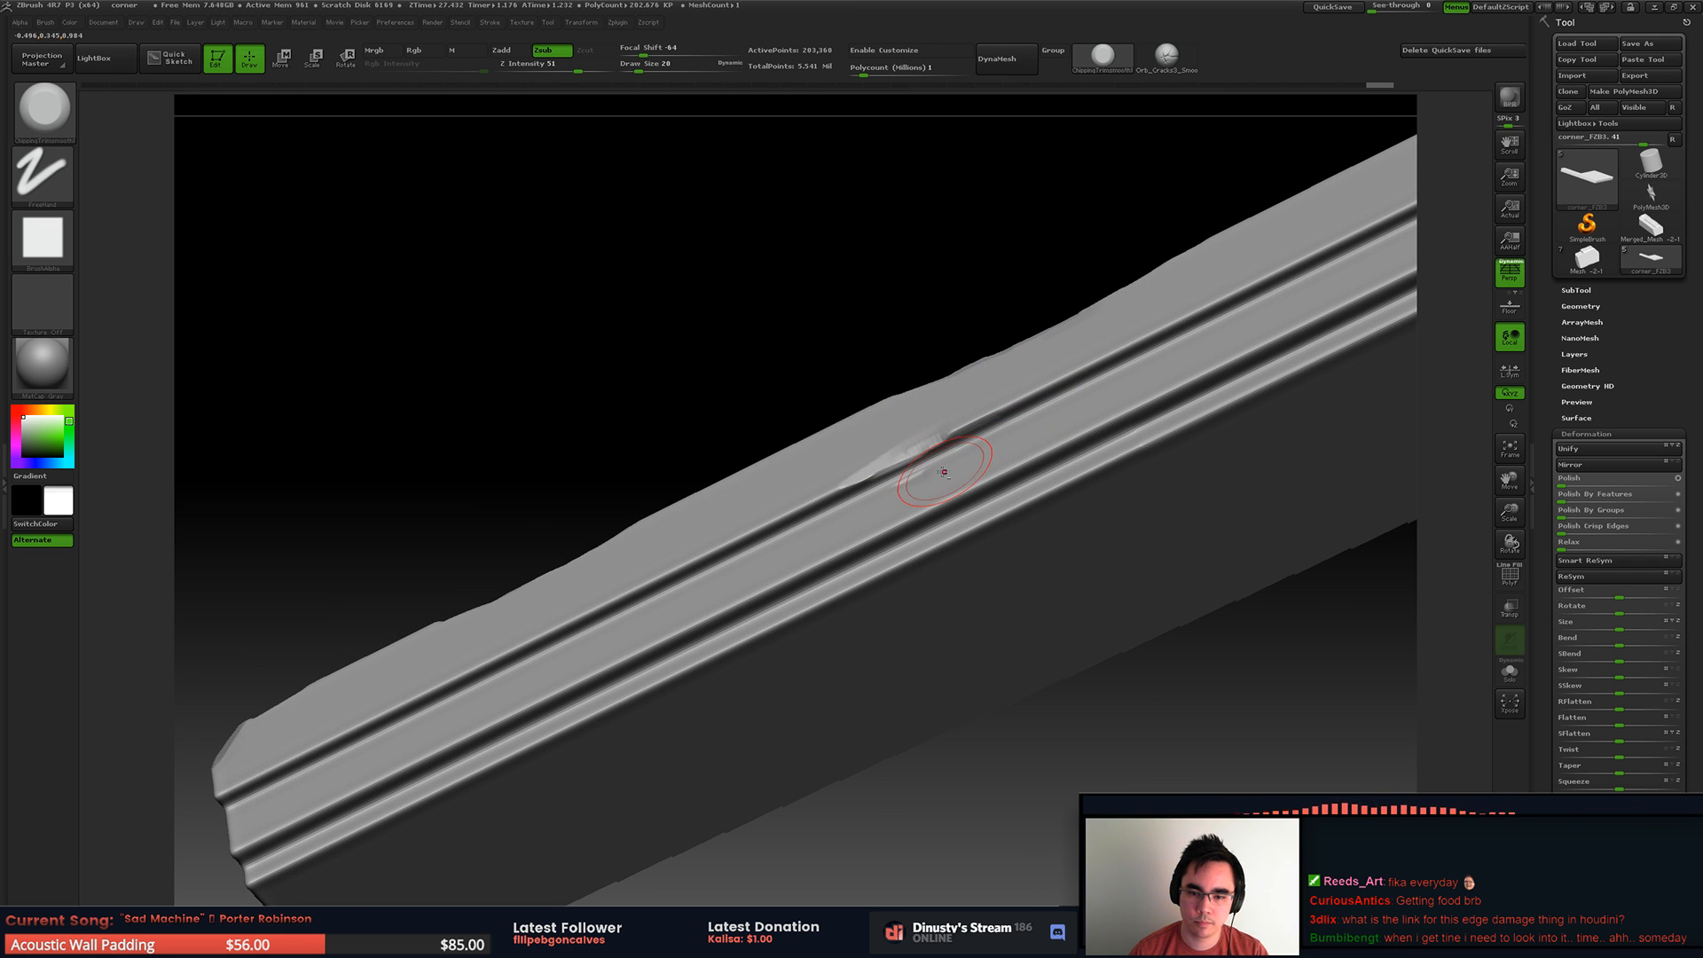
Step: Chip the second ledge of the moulding toward its far end, undoing the unwanted strokes
right_click_drag(965, 433, 993, 409)
right_click_drag(993, 409, 941, 420, "alt")
left_click_drag(983, 405, 1034, 369)
key("ctrl+z")
key("ctrl+z")
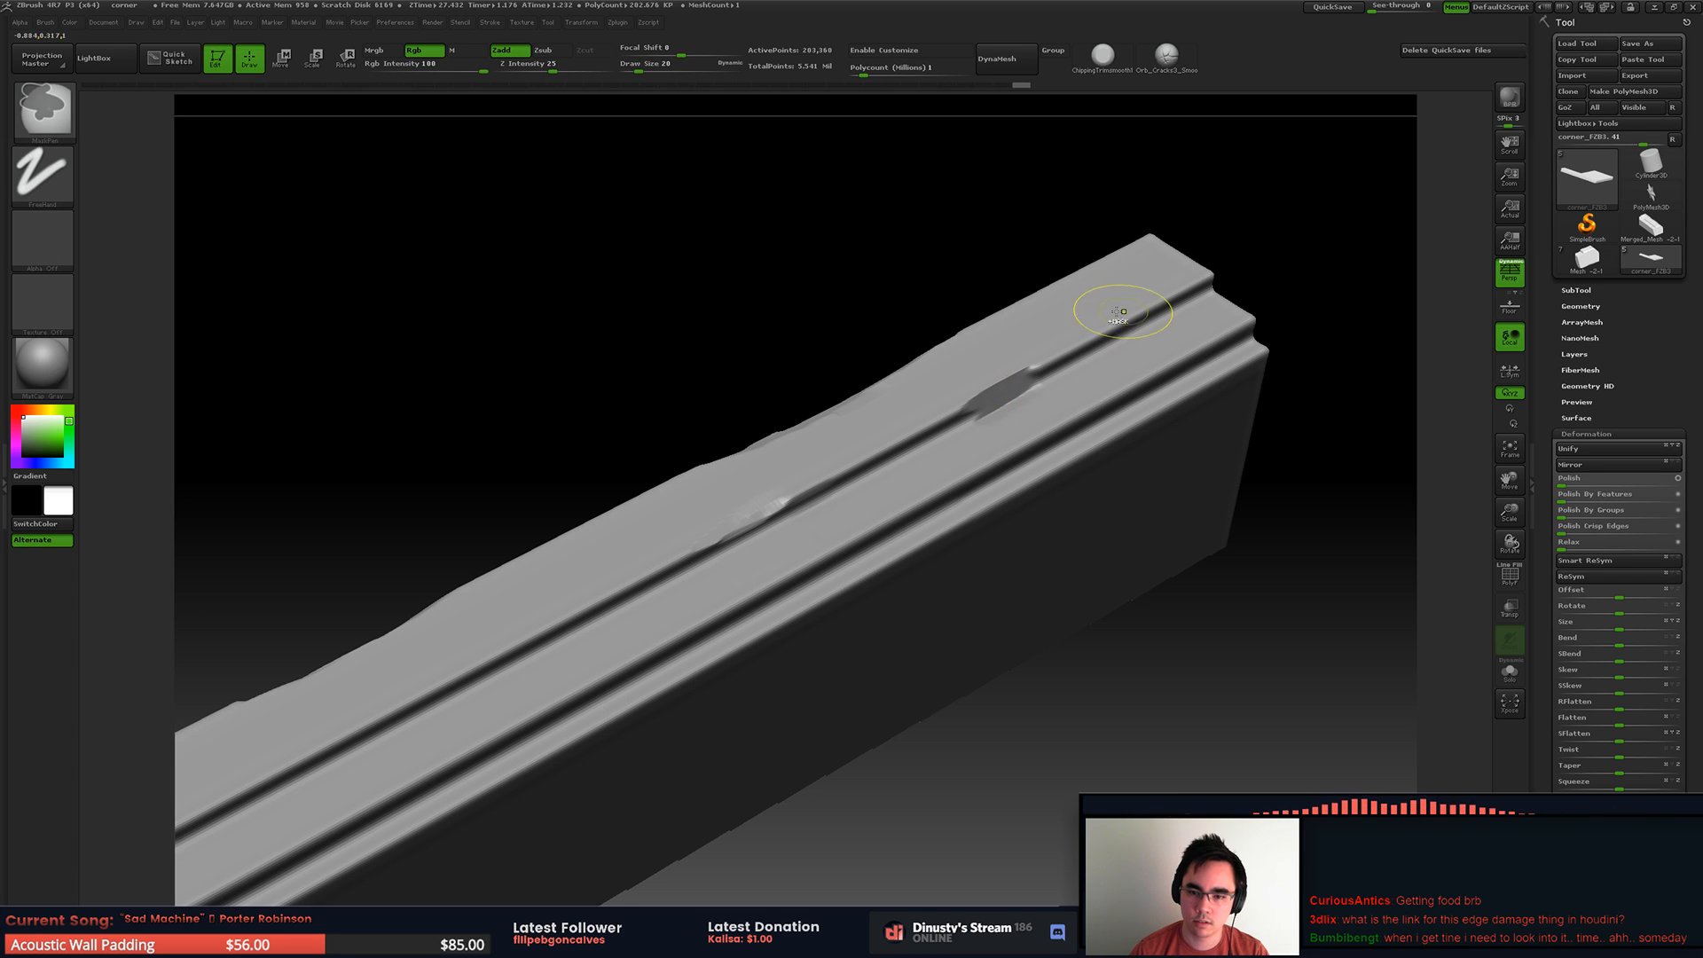
left_click_drag(944, 415, 1076, 378)
right_click_drag(935, 450, 1135, 362, "alt")
Step: Set the draw size to 14 and carve a long chip into the second ledge near the strip's near end
key("space")
left_click(555, 649)
mouse_move(630, 608)
left_mouse_down()
mouse_move(501, 674)
mouse_move(542, 683)
mouse_move(574, 652)
left_mouse_up()
mouse_move(548, 597)
right_mouse_down()
mouse_move(609, 553)
mouse_move(660, 545)
right_mouse_up()
right_click_drag(809, 430, 568, 532, "alt")
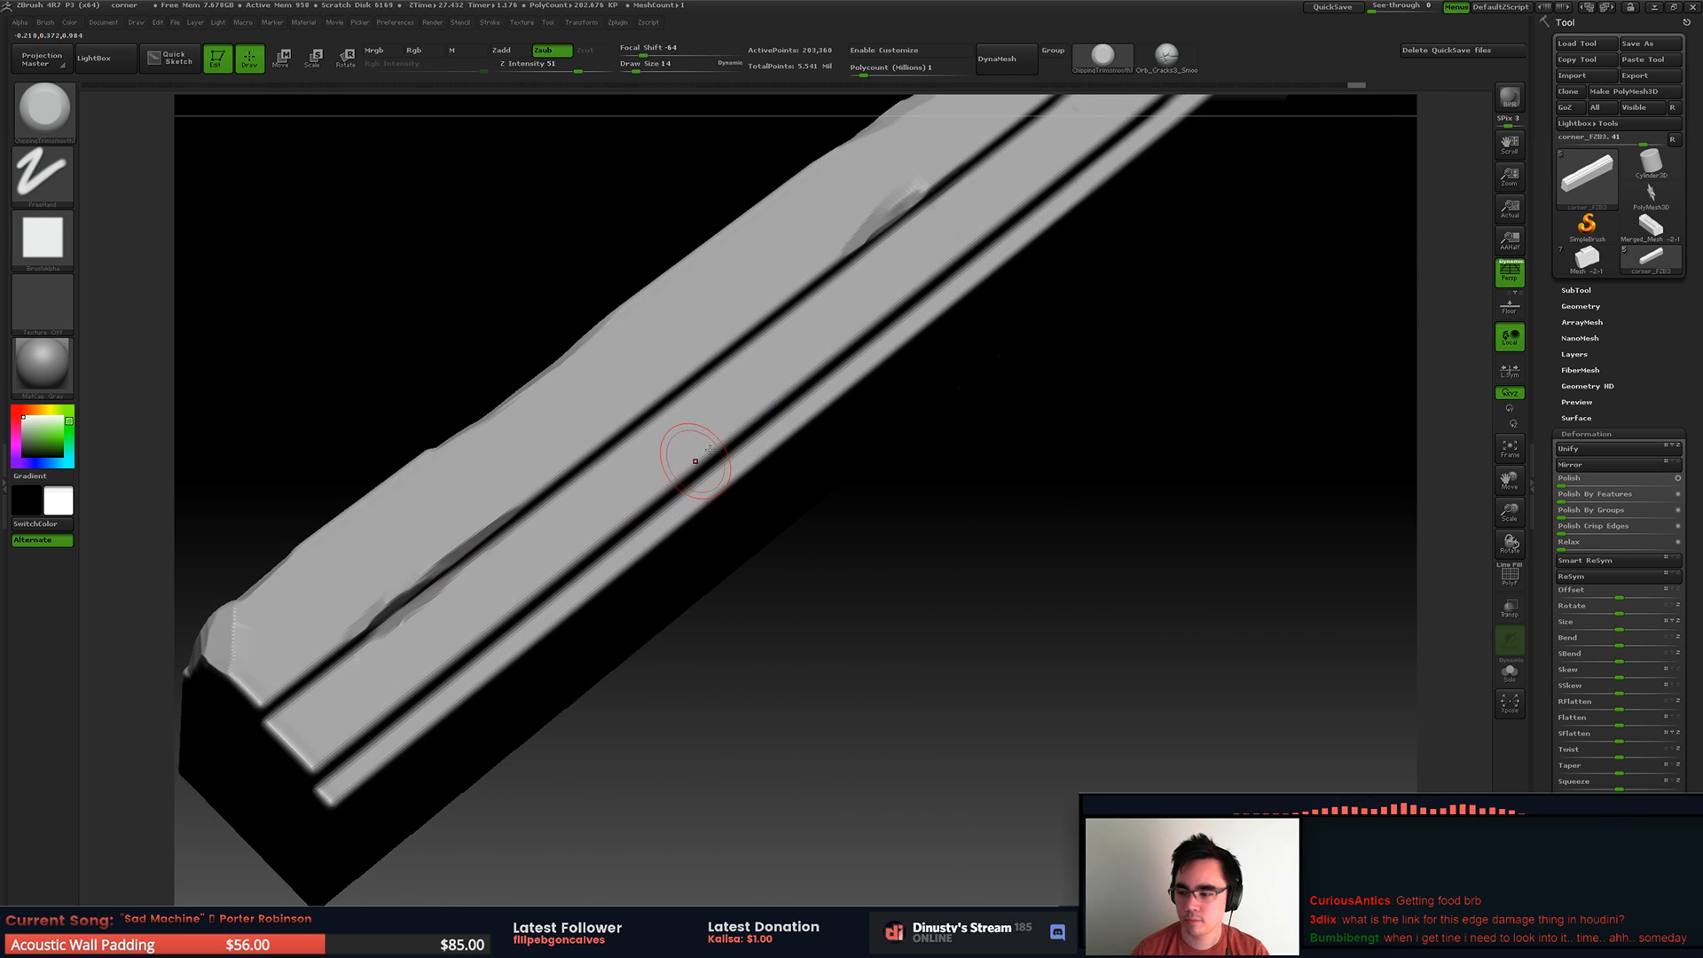
Step: Break up the near end corner of the lower ledges and chip the moulding's lowest edge
mouse_move(728, 559)
right_mouse_down("ctrl")
mouse_move(797, 475)
mouse_move(723, 589)
right_mouse_up("ctrl")
right_click_drag(723, 590, 754, 457)
right_click_drag(621, 470, 759, 456)
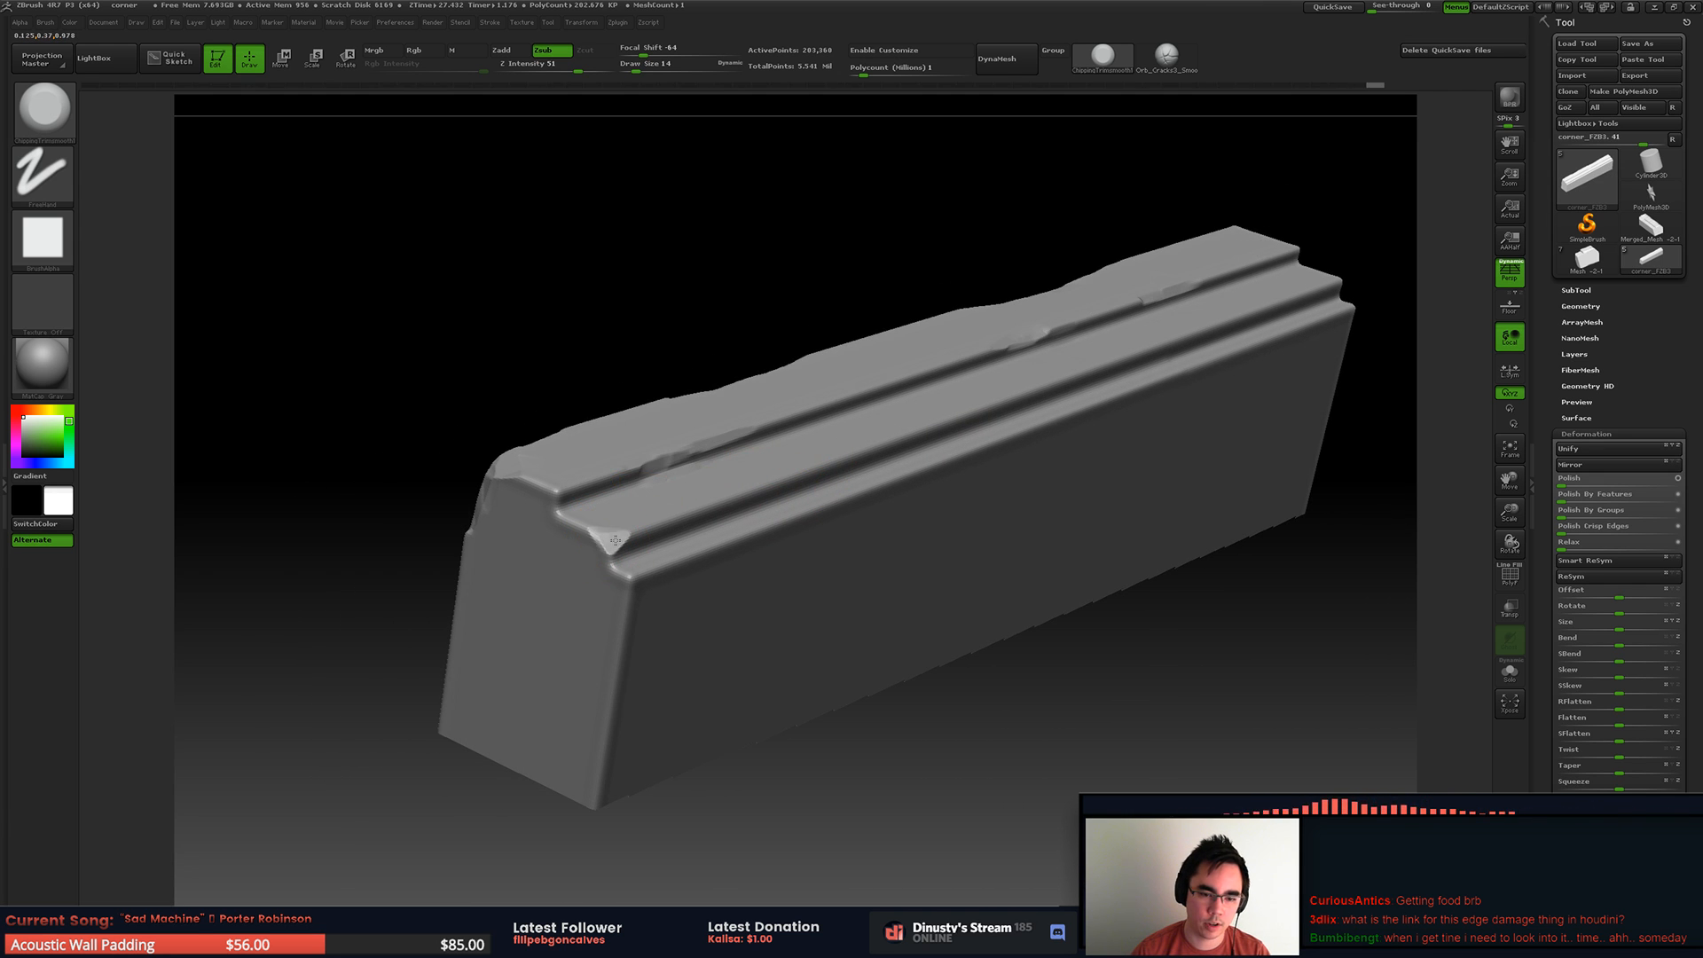
right_click_drag(666, 517, 715, 502, "ctrl")
left_click_drag(592, 624, 672, 565)
right_click_drag(799, 498, 690, 550, "alt")
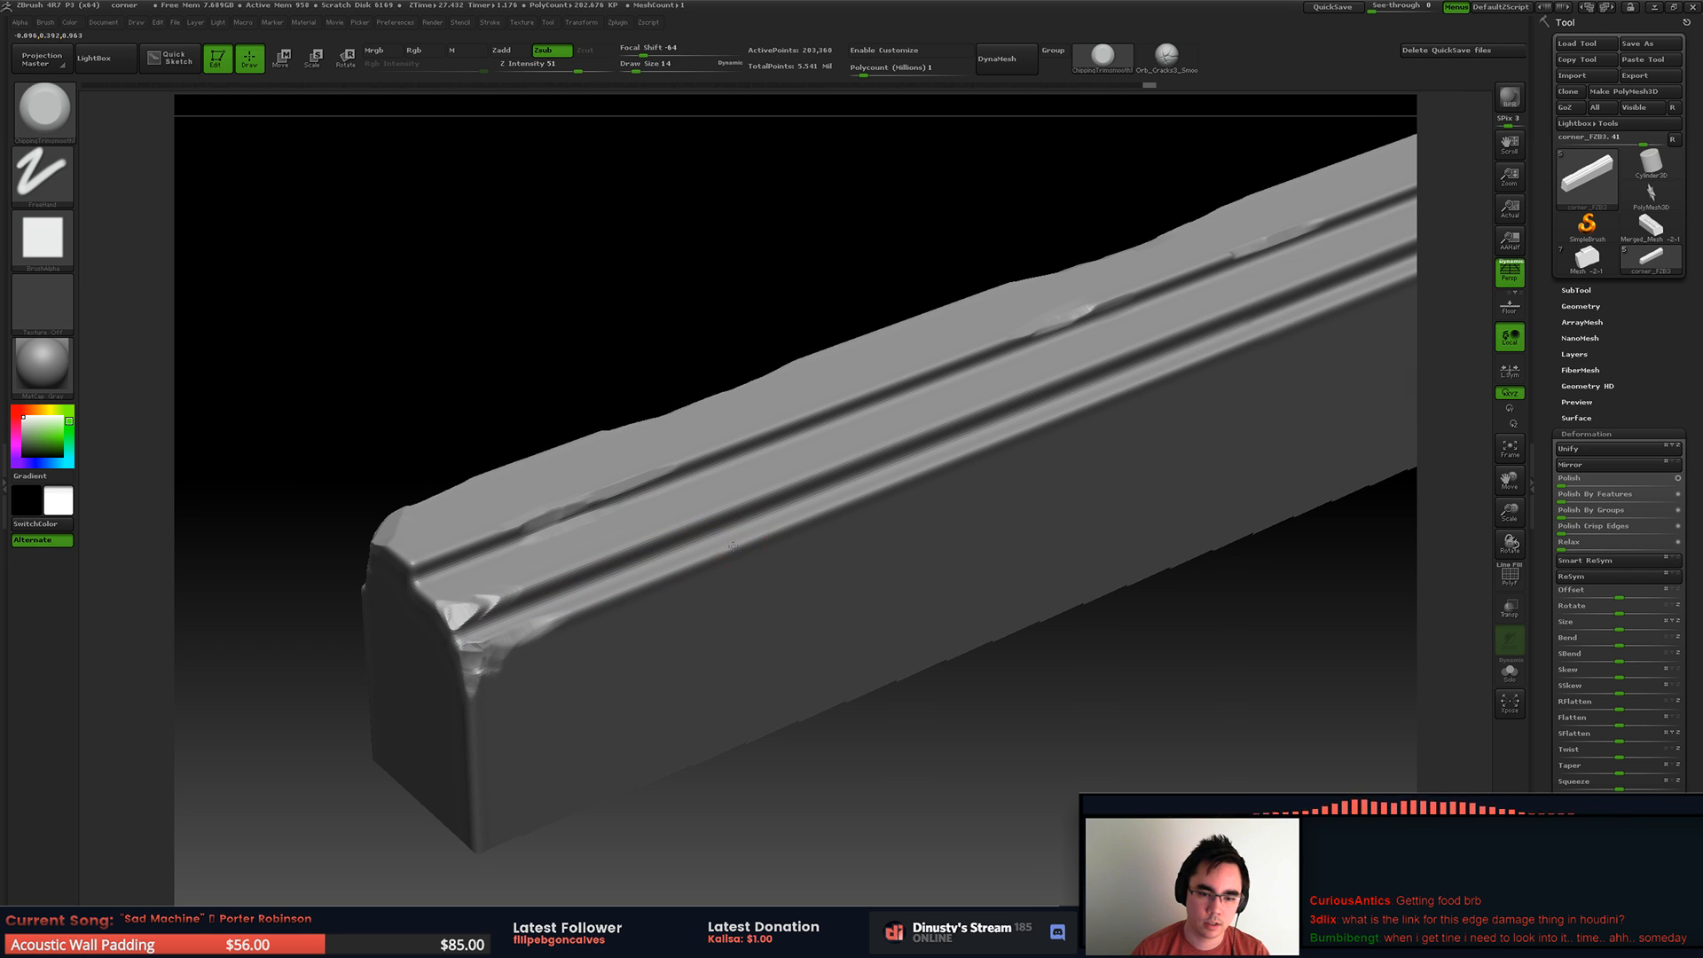
left_click_drag(973, 419, 937, 428)
right_click_drag(1141, 316, 1068, 379)
Step: Carve a diagonal break across the middle of the stepped moulding, undoing the unwanted stroke
mouse_move(700, 535)
left_mouse_down()
mouse_move(643, 560)
mouse_move(750, 492)
mouse_move(789, 438)
left_mouse_up()
right_click_drag(759, 484, 778, 491)
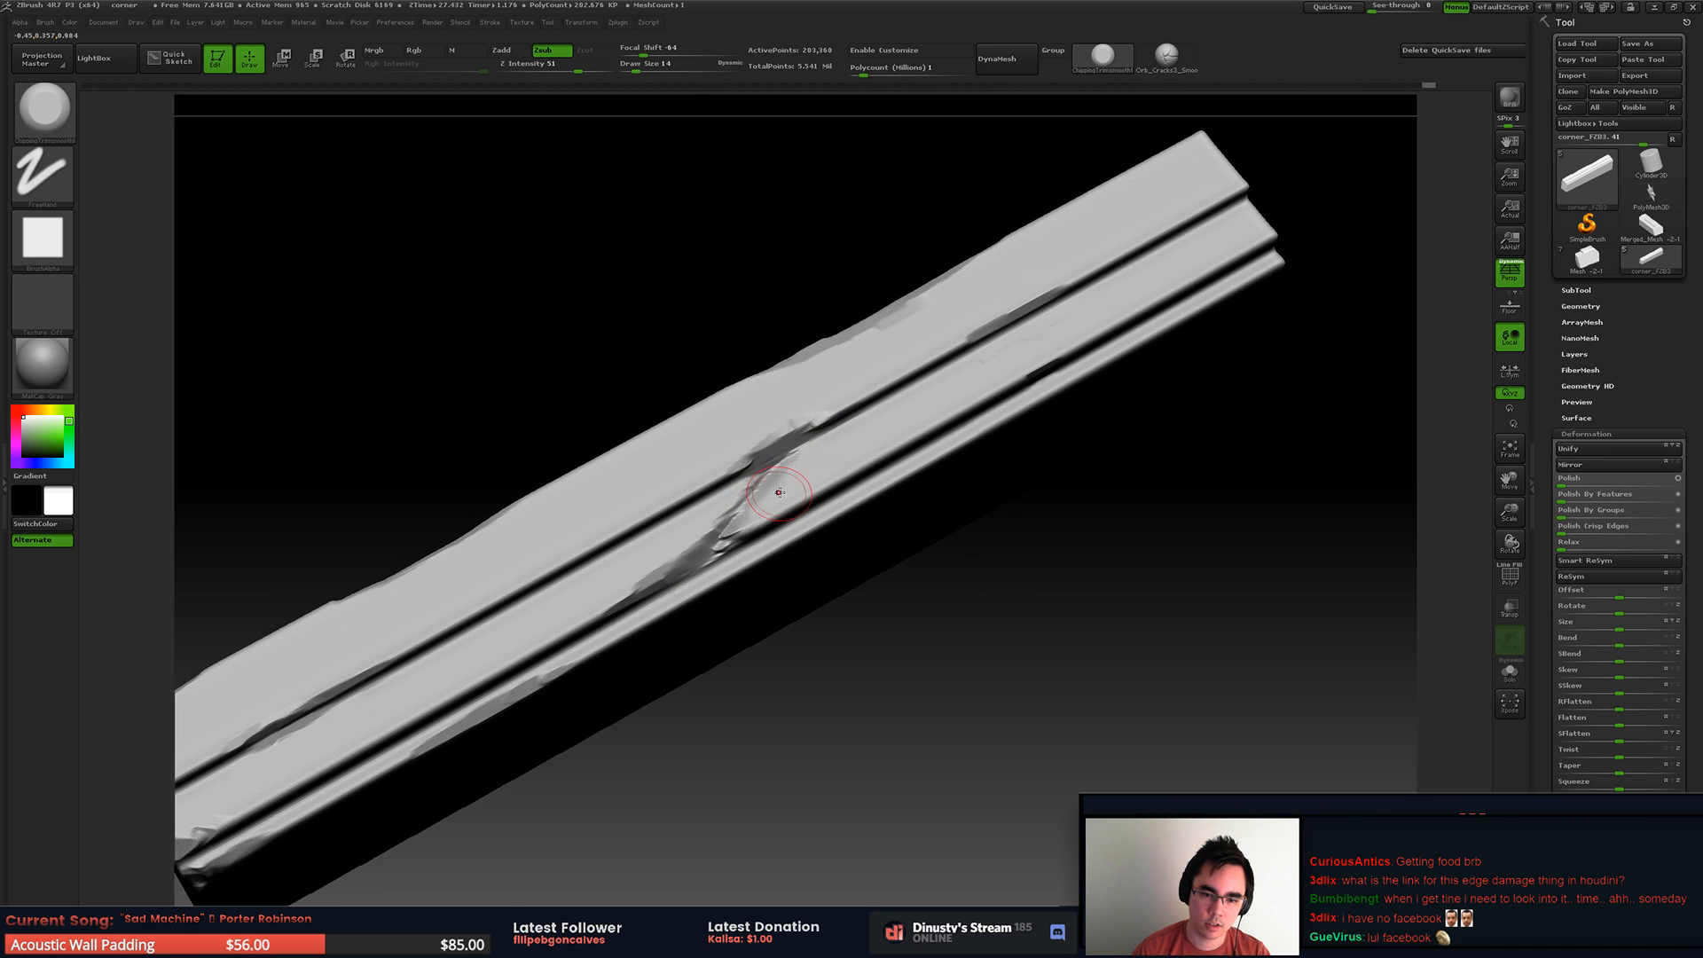
mouse_move(782, 465)
left_mouse_down()
mouse_move(747, 517)
mouse_move(761, 475)
left_mouse_up()
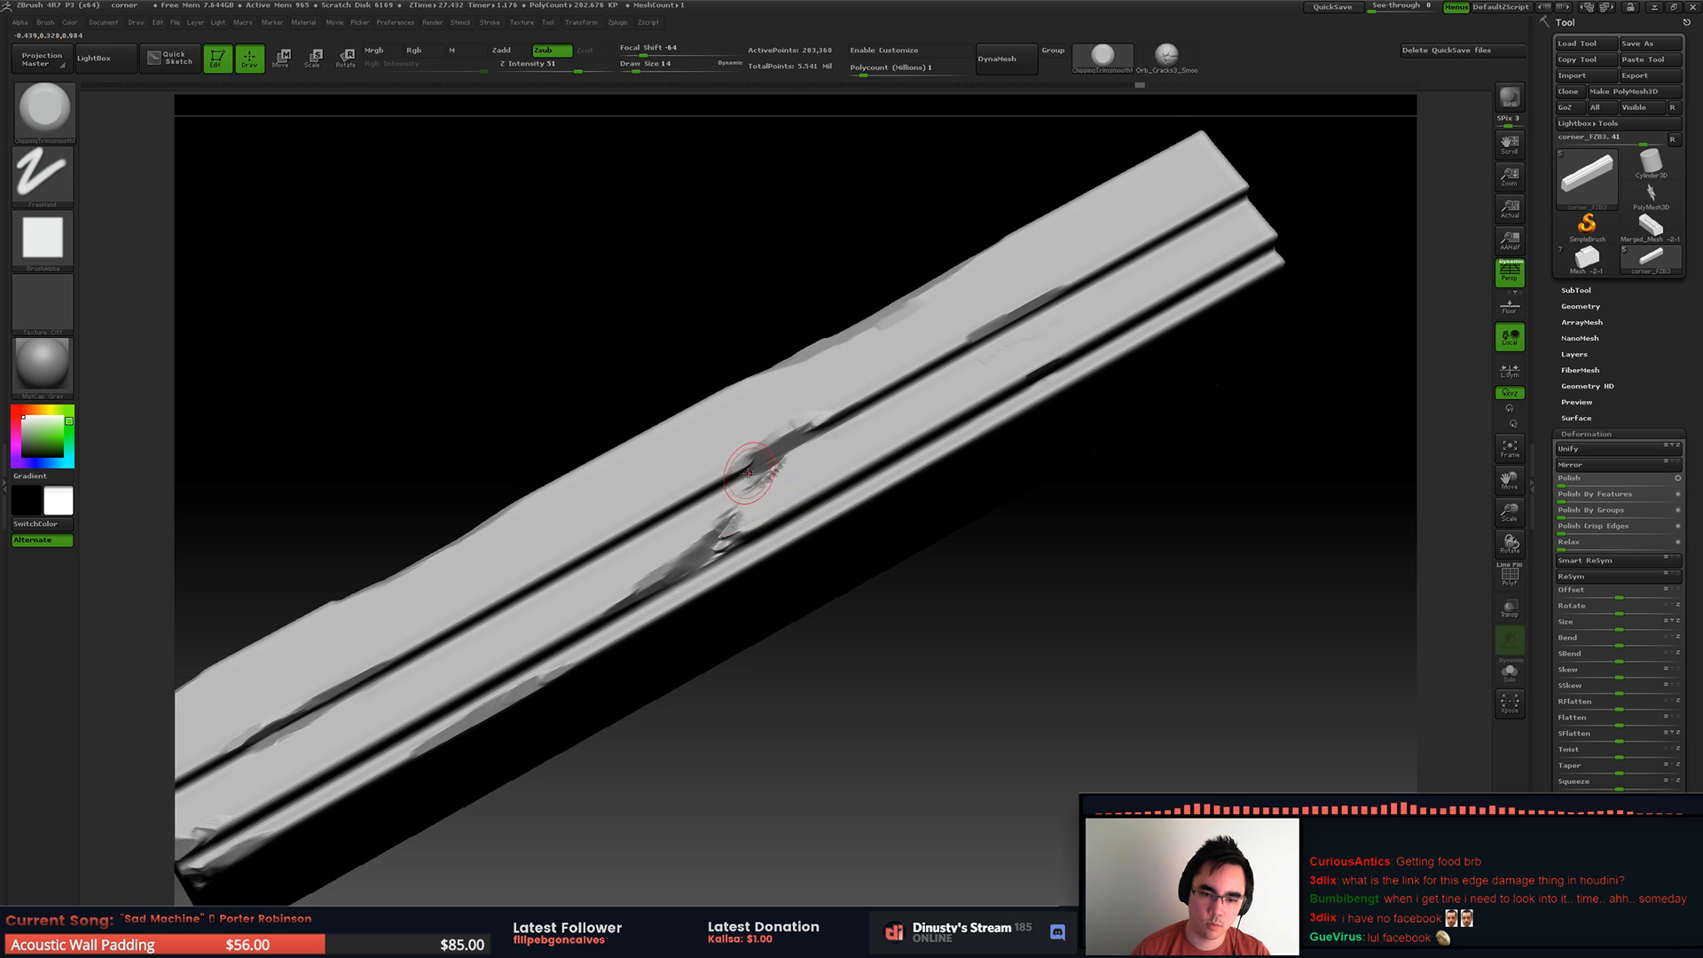
right_click_drag(760, 475, 782, 458)
key("ctrl+z")
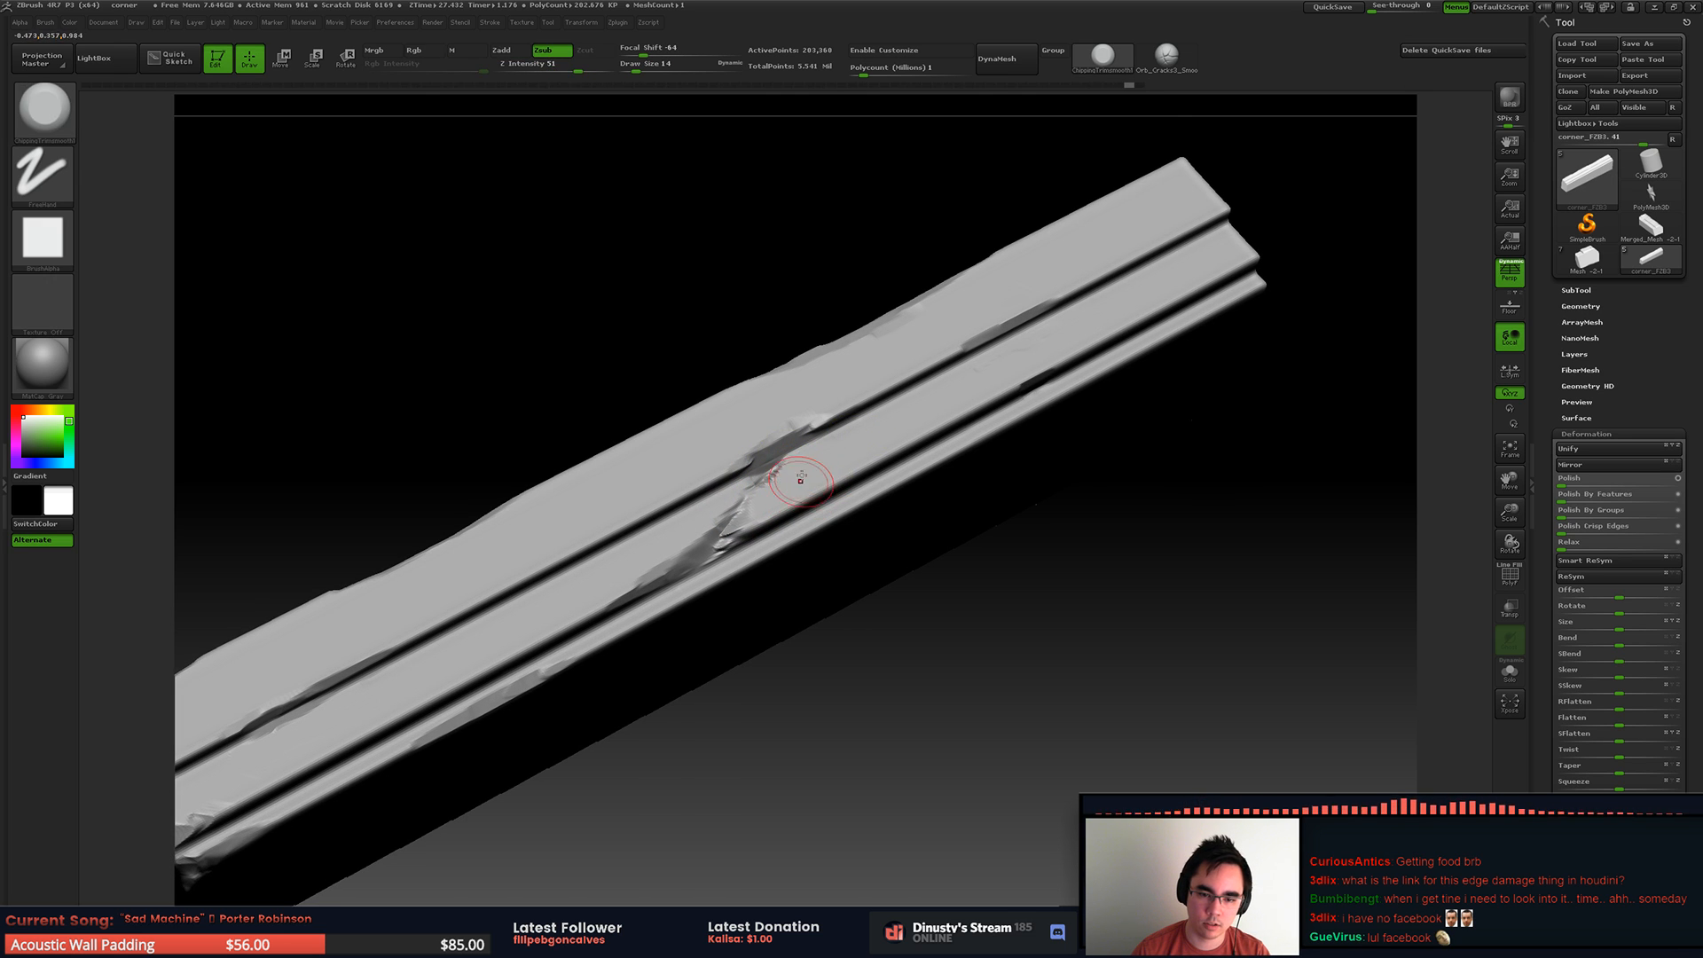
mouse_move(796, 488)
right_mouse_down()
mouse_move(747, 523)
mouse_move(881, 461)
right_mouse_up()
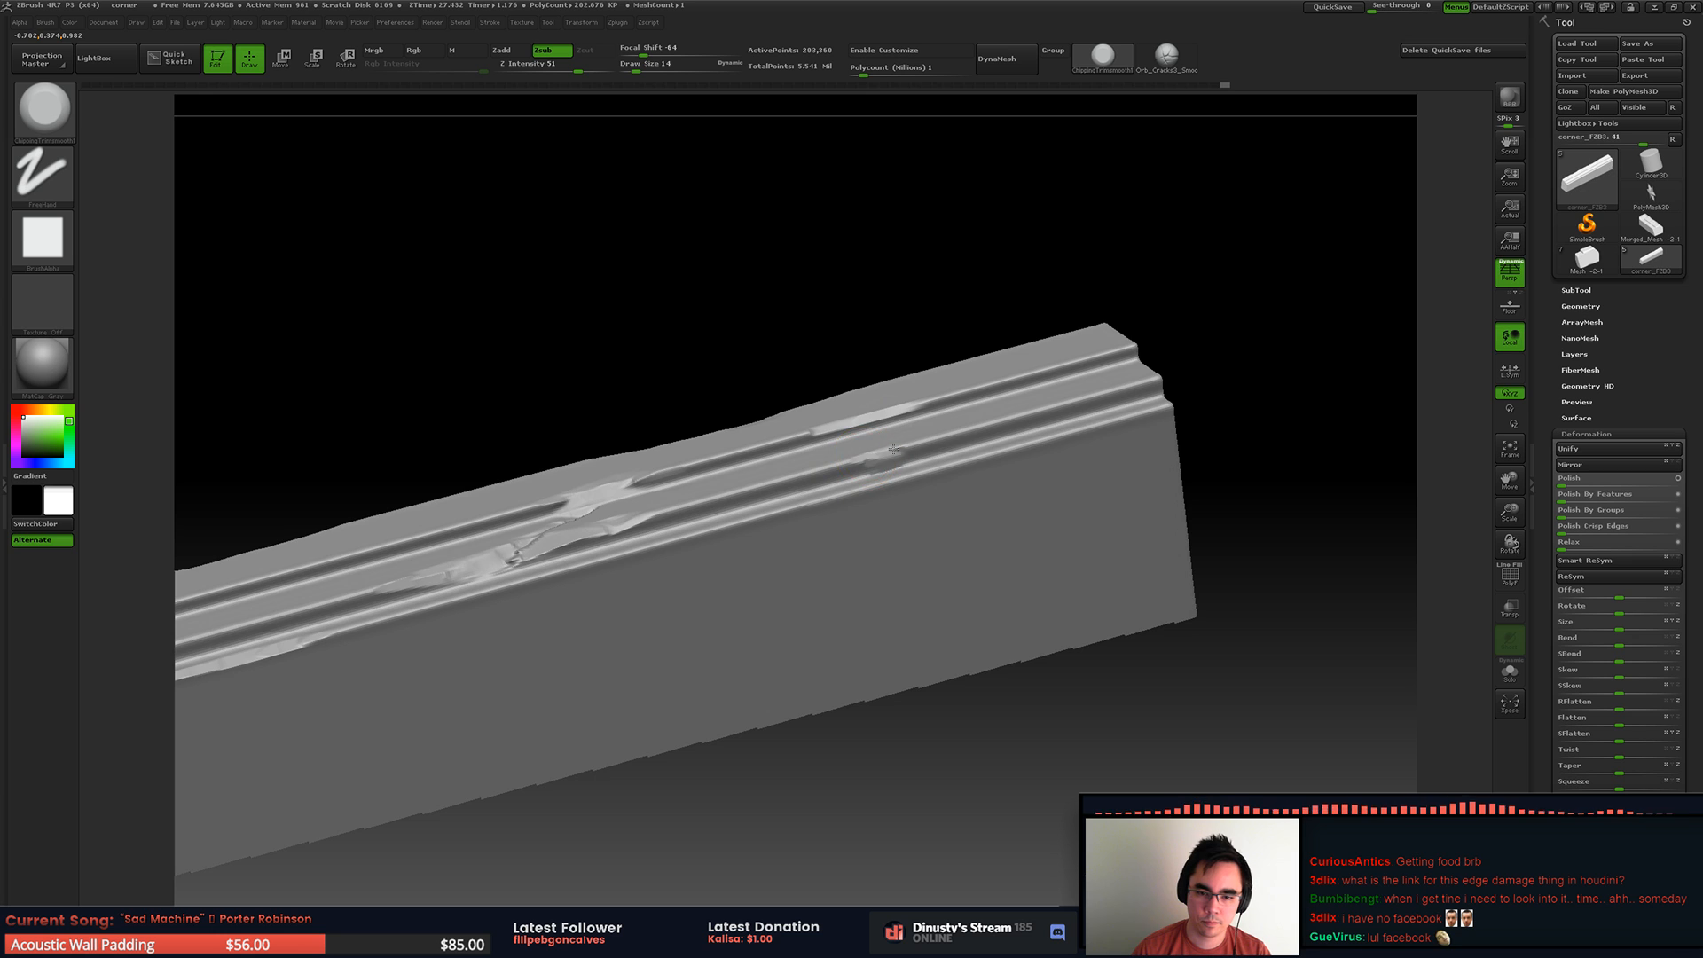
Step: Add further chips around the diagonal break and along the ledges toward the strip's far end
right_click_drag(982, 409, 1063, 203)
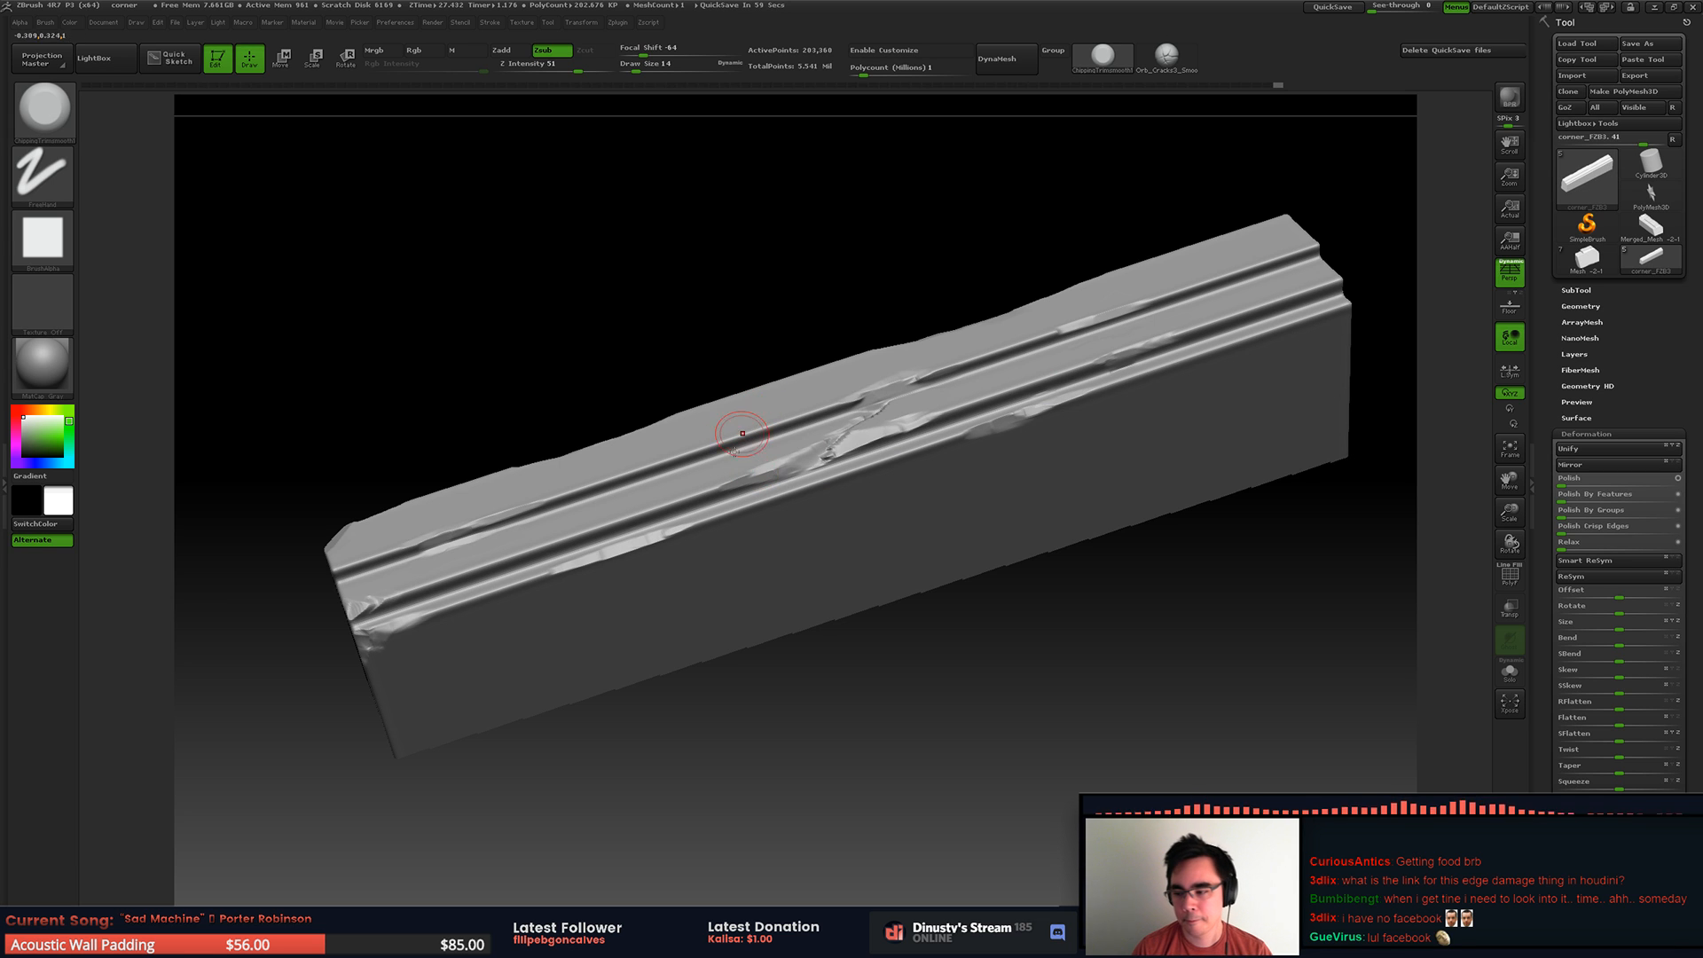
right_click_drag(780, 440, 806, 383)
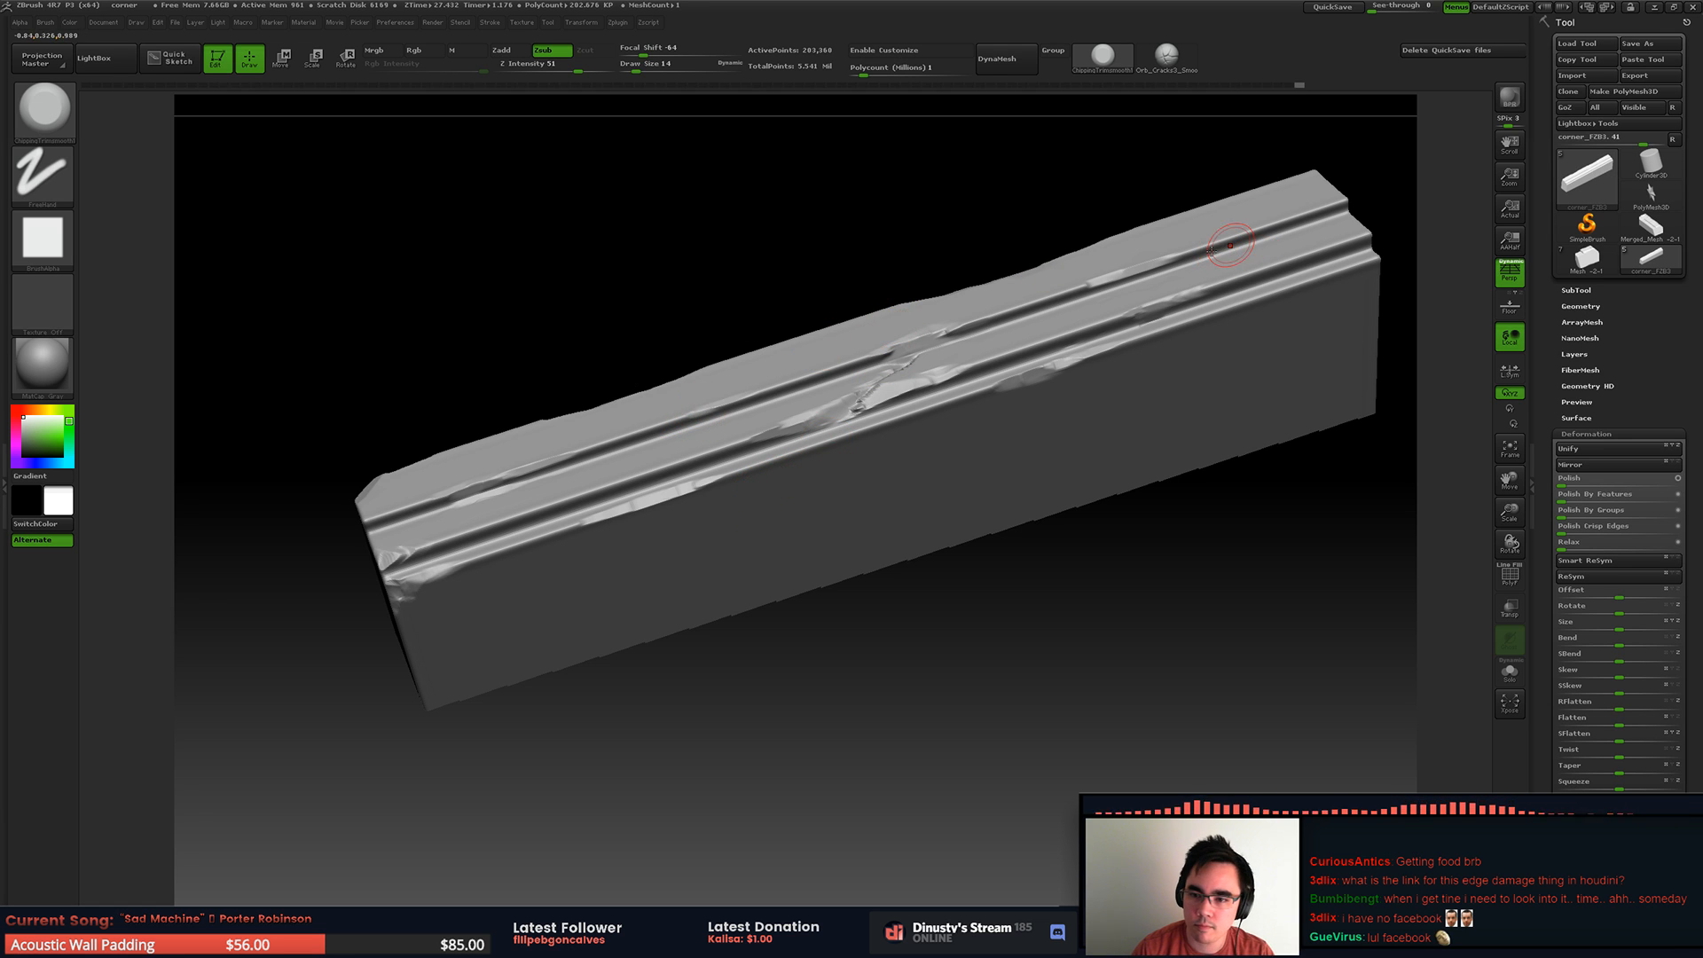
left_click_drag(1091, 285, 1077, 291)
mouse_move(1282, 227)
right_mouse_down("ctrl")
mouse_move(1072, 276)
mouse_move(1103, 359)
right_mouse_up("ctrl")
Step: Show the full slab mesh again and deepen the diagonal crack across the front moulding
right_click_drag(1291, 309, 981, 361, "alt")
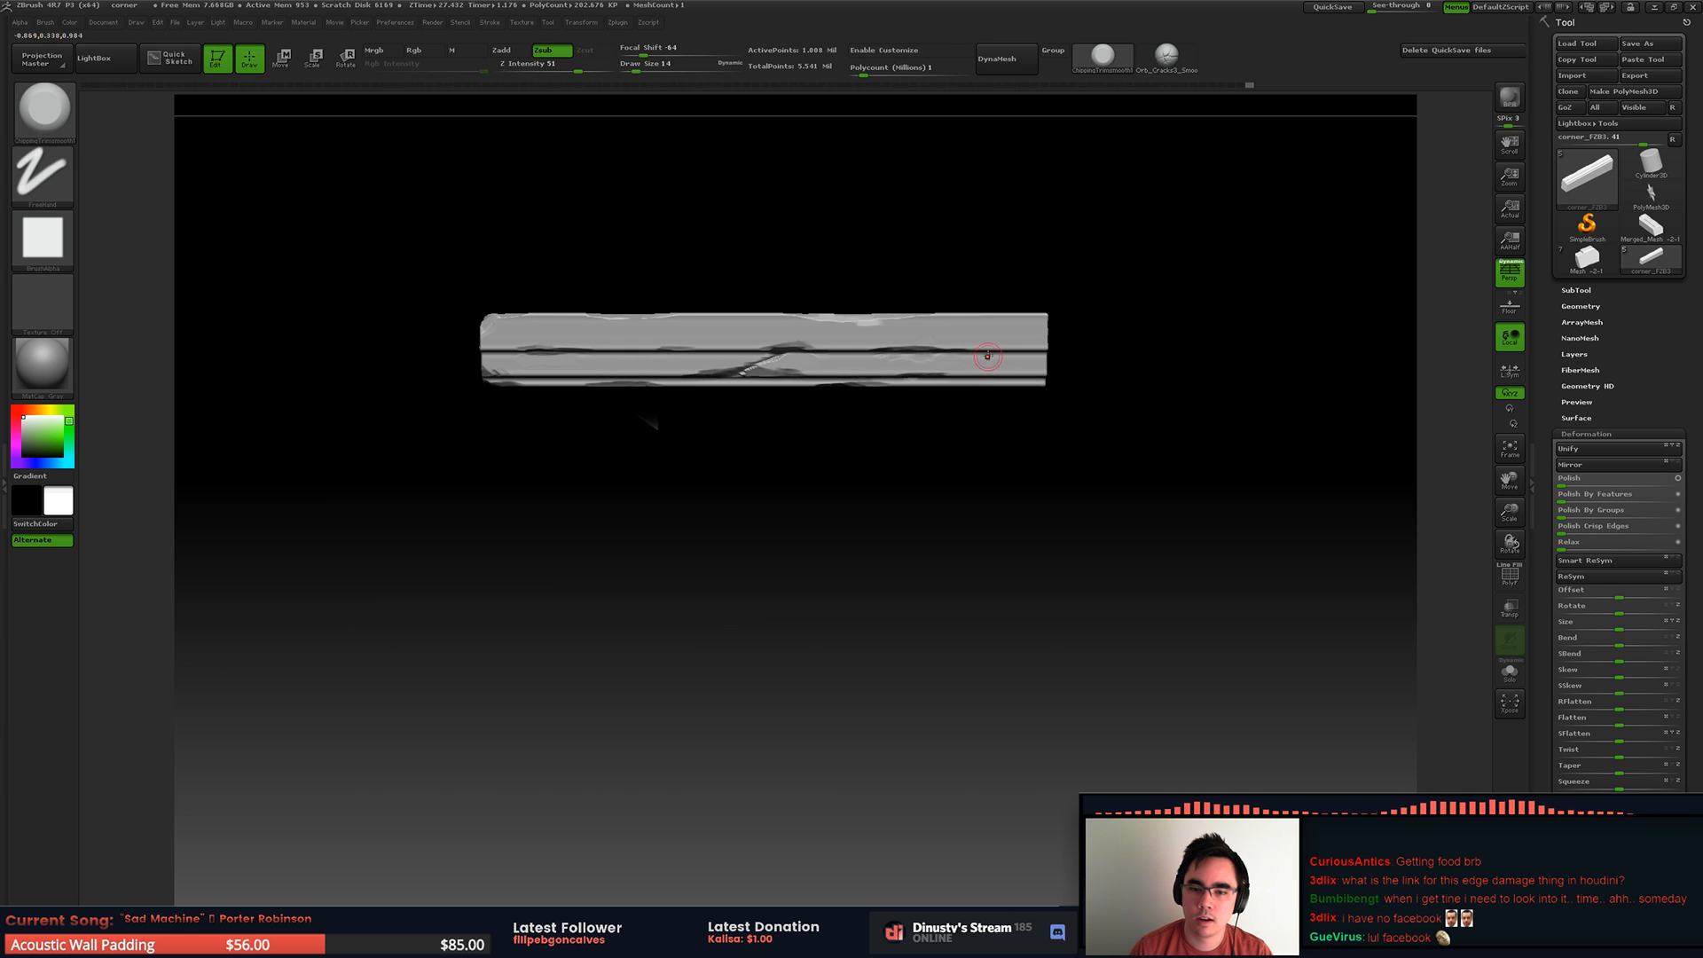
right_click_drag(859, 302, 980, 334, "ctrl")
right_click_drag(754, 377, 736, 399)
mouse_move(735, 413)
left_mouse_down()
mouse_move(700, 413)
mouse_move(891, 329)
left_mouse_up()
right_click_drag(939, 304, 921, 336)
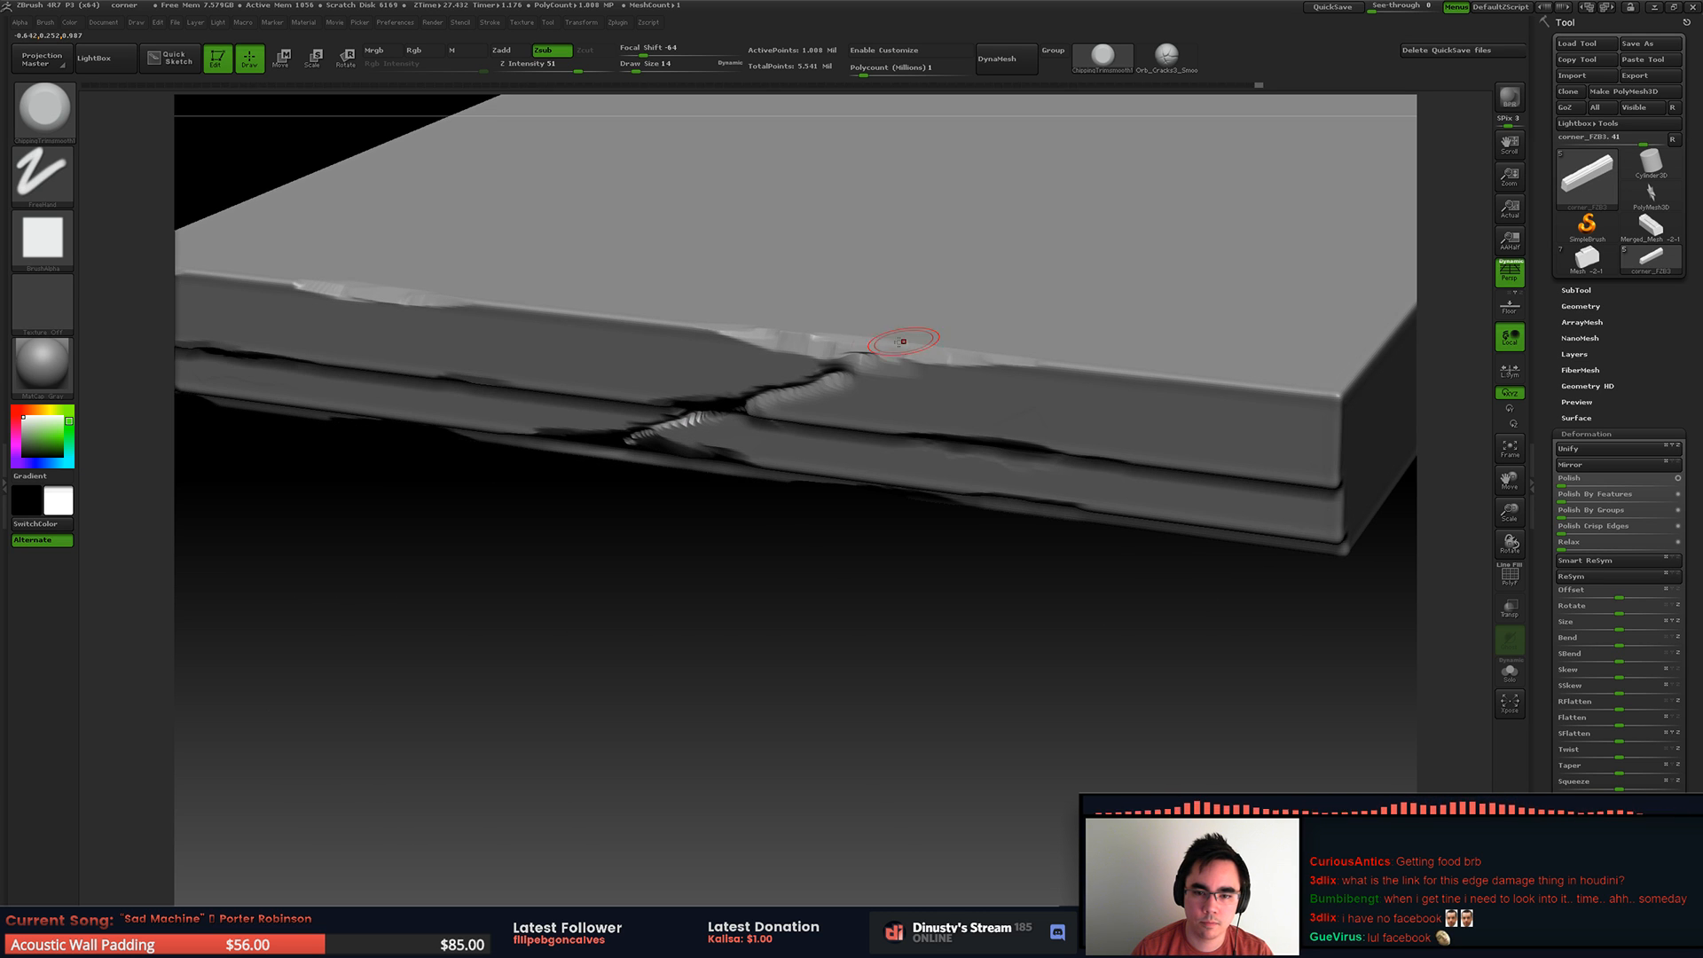
Step: Extend the diagonal crack upward through the slab's top front edge
mouse_move(849, 356)
left_mouse_down()
mouse_move(909, 349)
mouse_move(887, 340)
left_mouse_up()
mouse_move(892, 334)
right_mouse_down()
mouse_move(870, 302)
mouse_move(935, 166)
right_mouse_up()
left_click_drag(878, 334, 800, 331)
left_click_drag(954, 321, 780, 335)
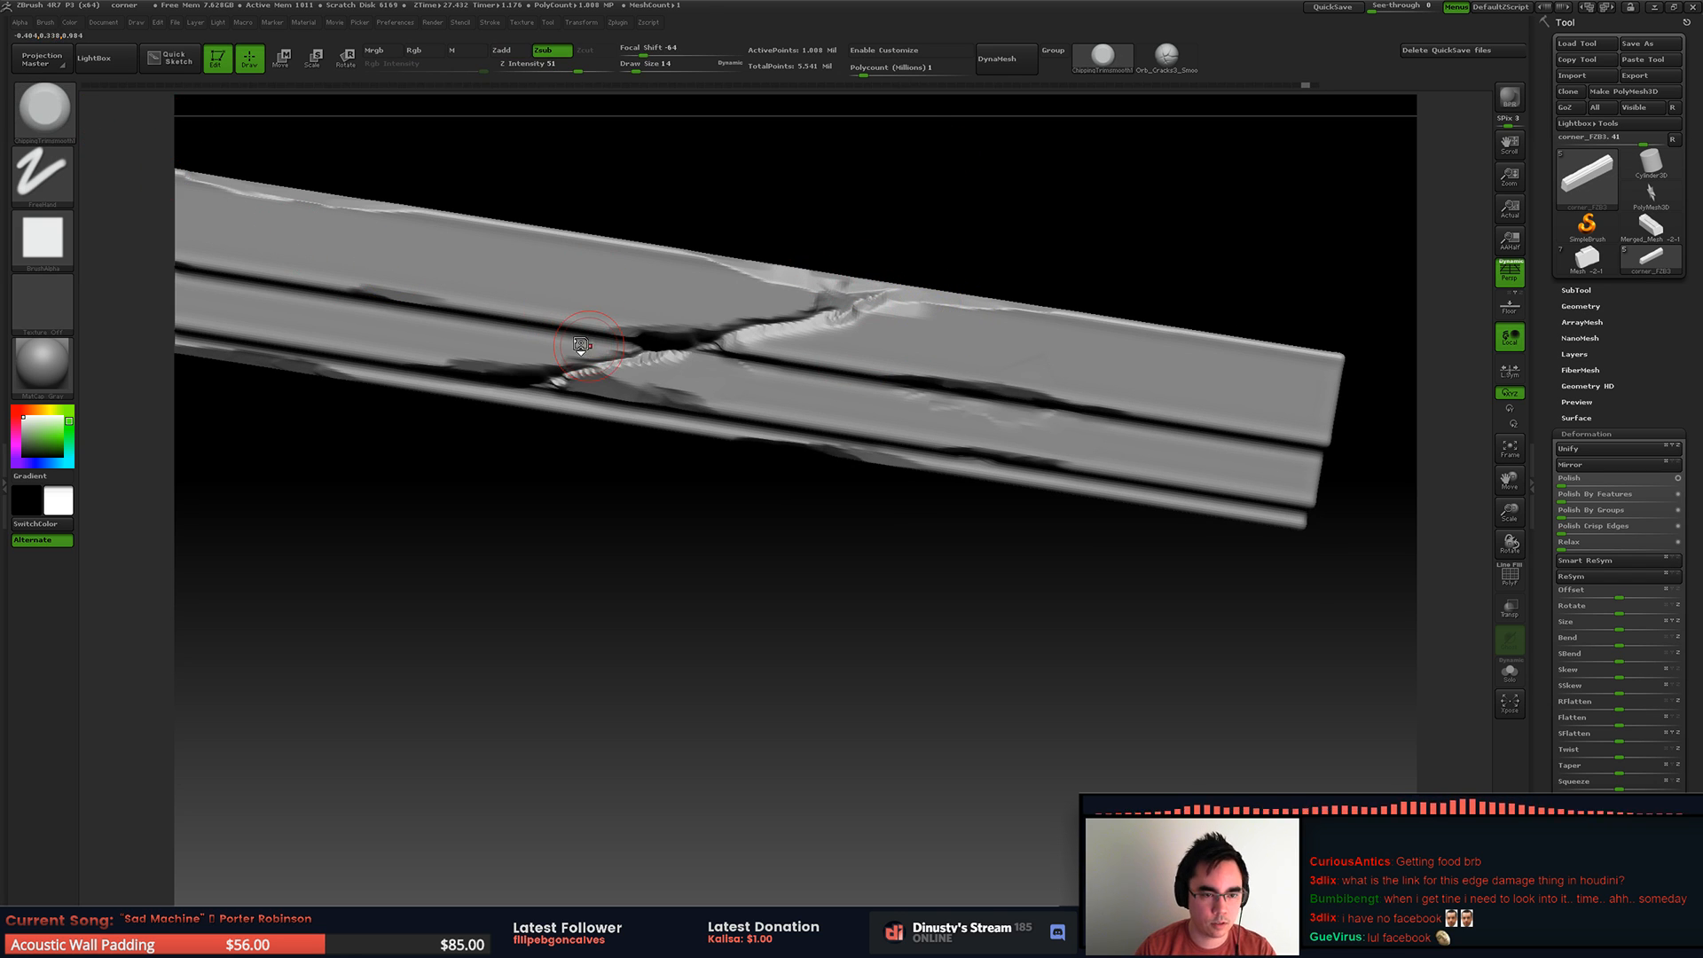
Step: Load the TrimSmoothBorder brush from the Trim brush folder, give it a square alpha and lower its Z Intensity to 50
left_click(189, 101)
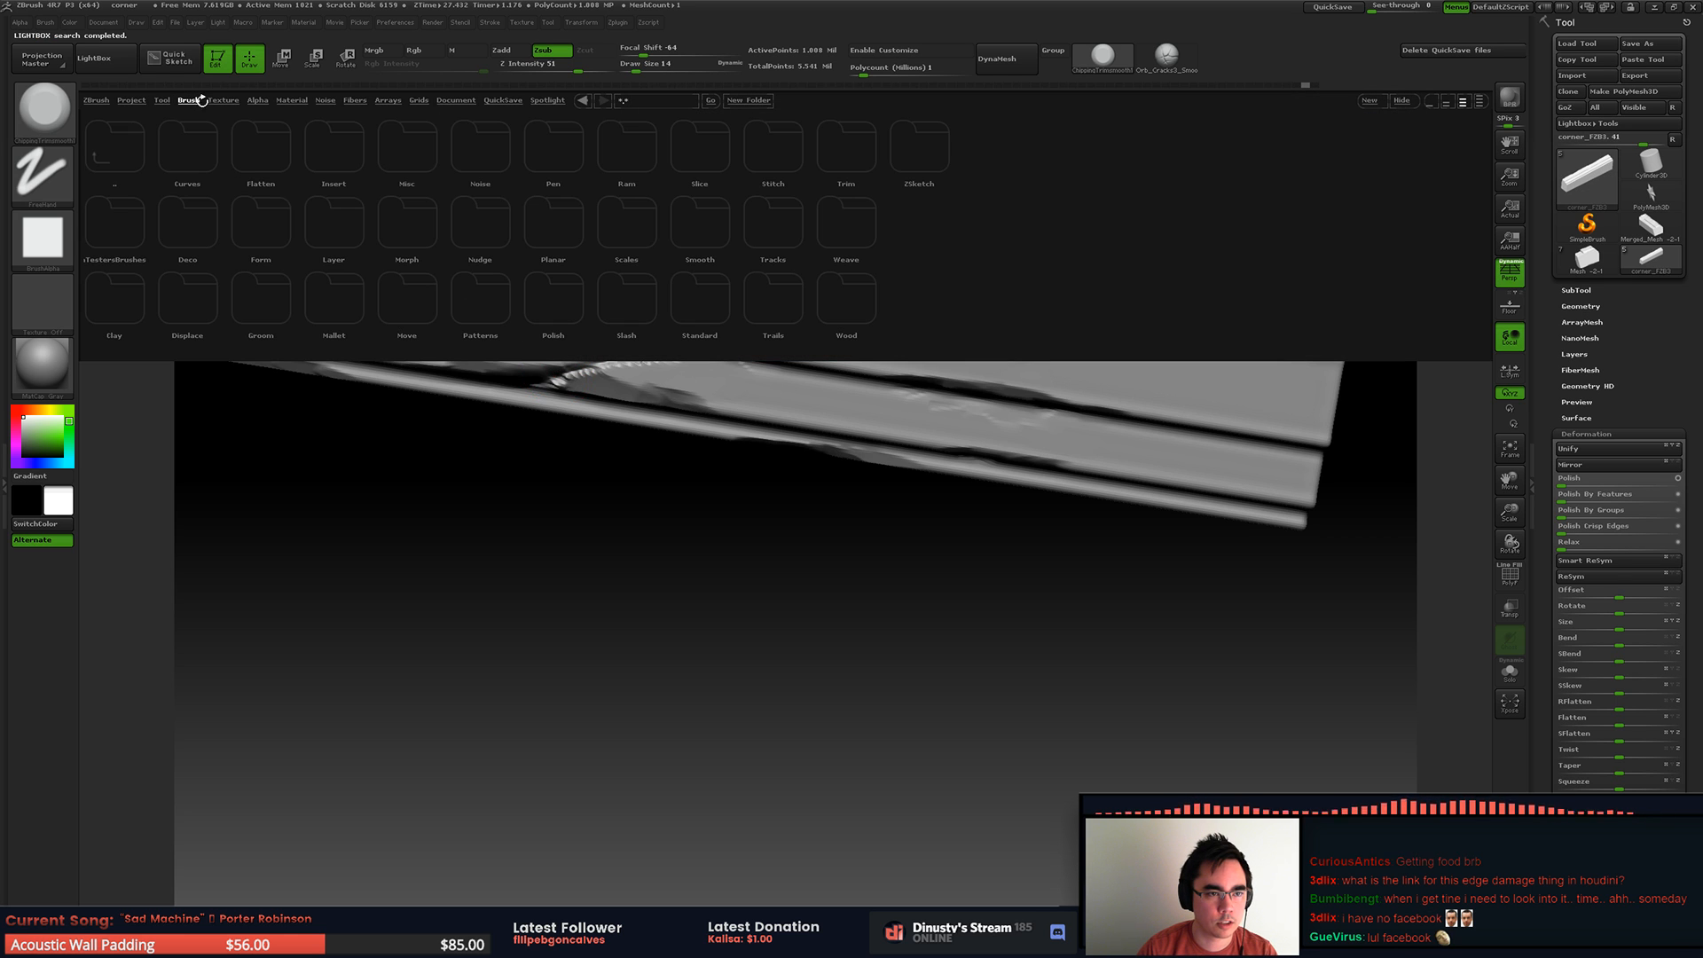
left_click(849, 152)
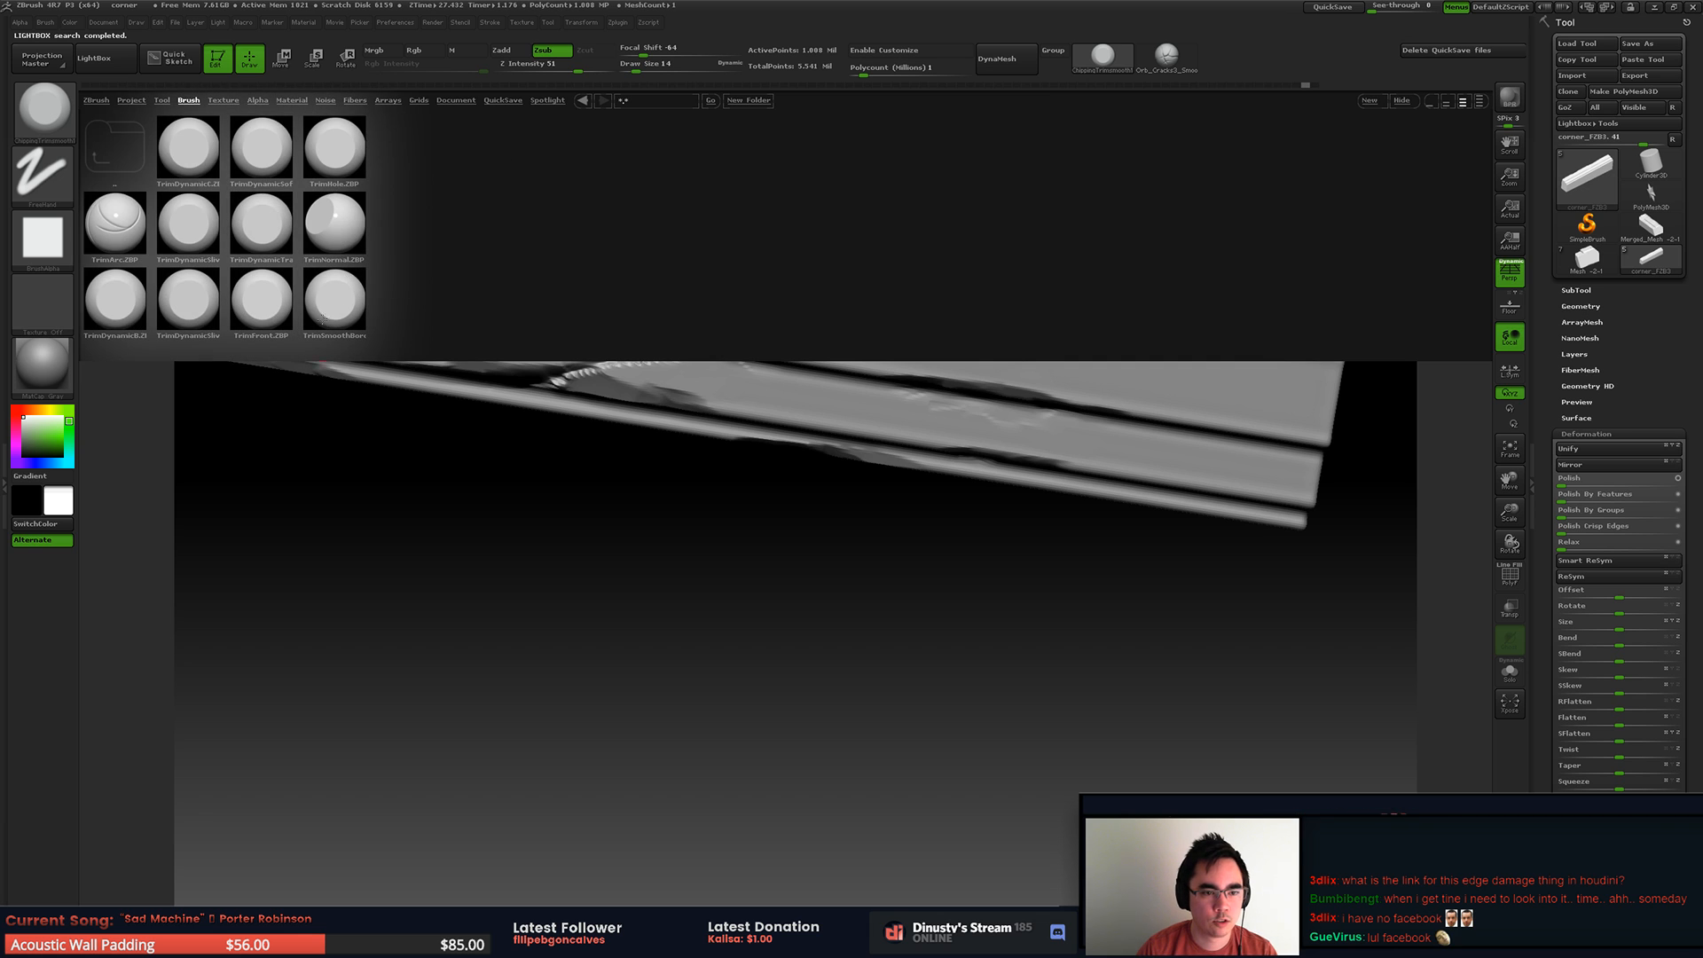
double_click(341, 304)
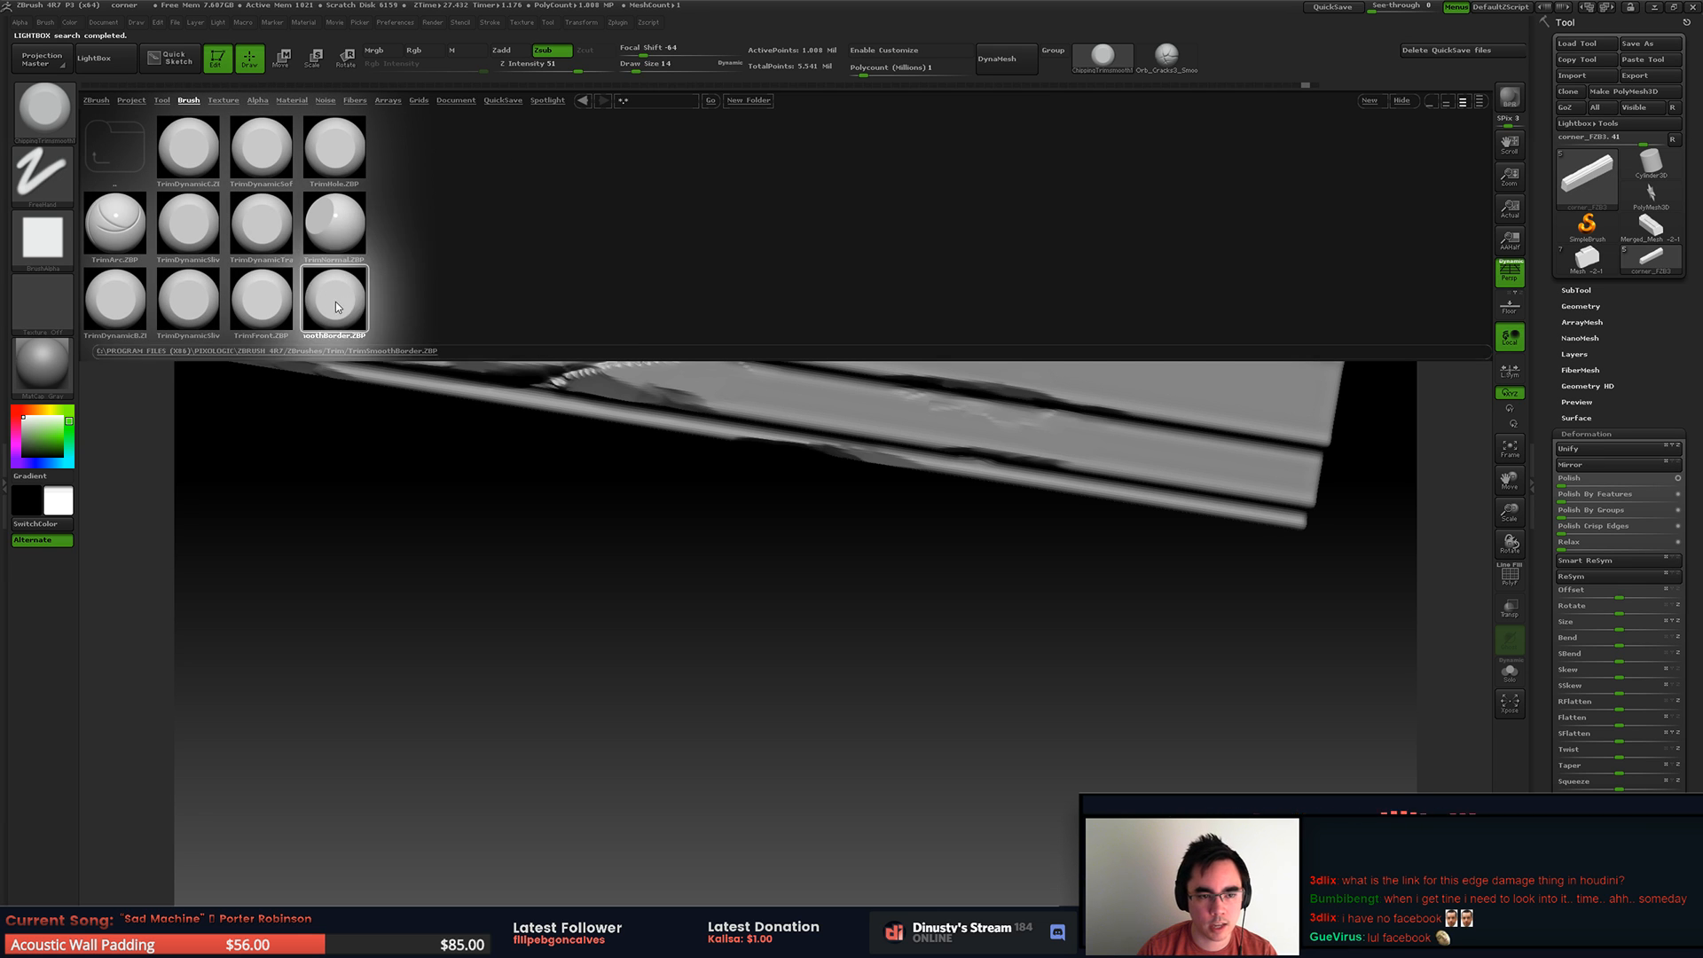
left_click(41, 240)
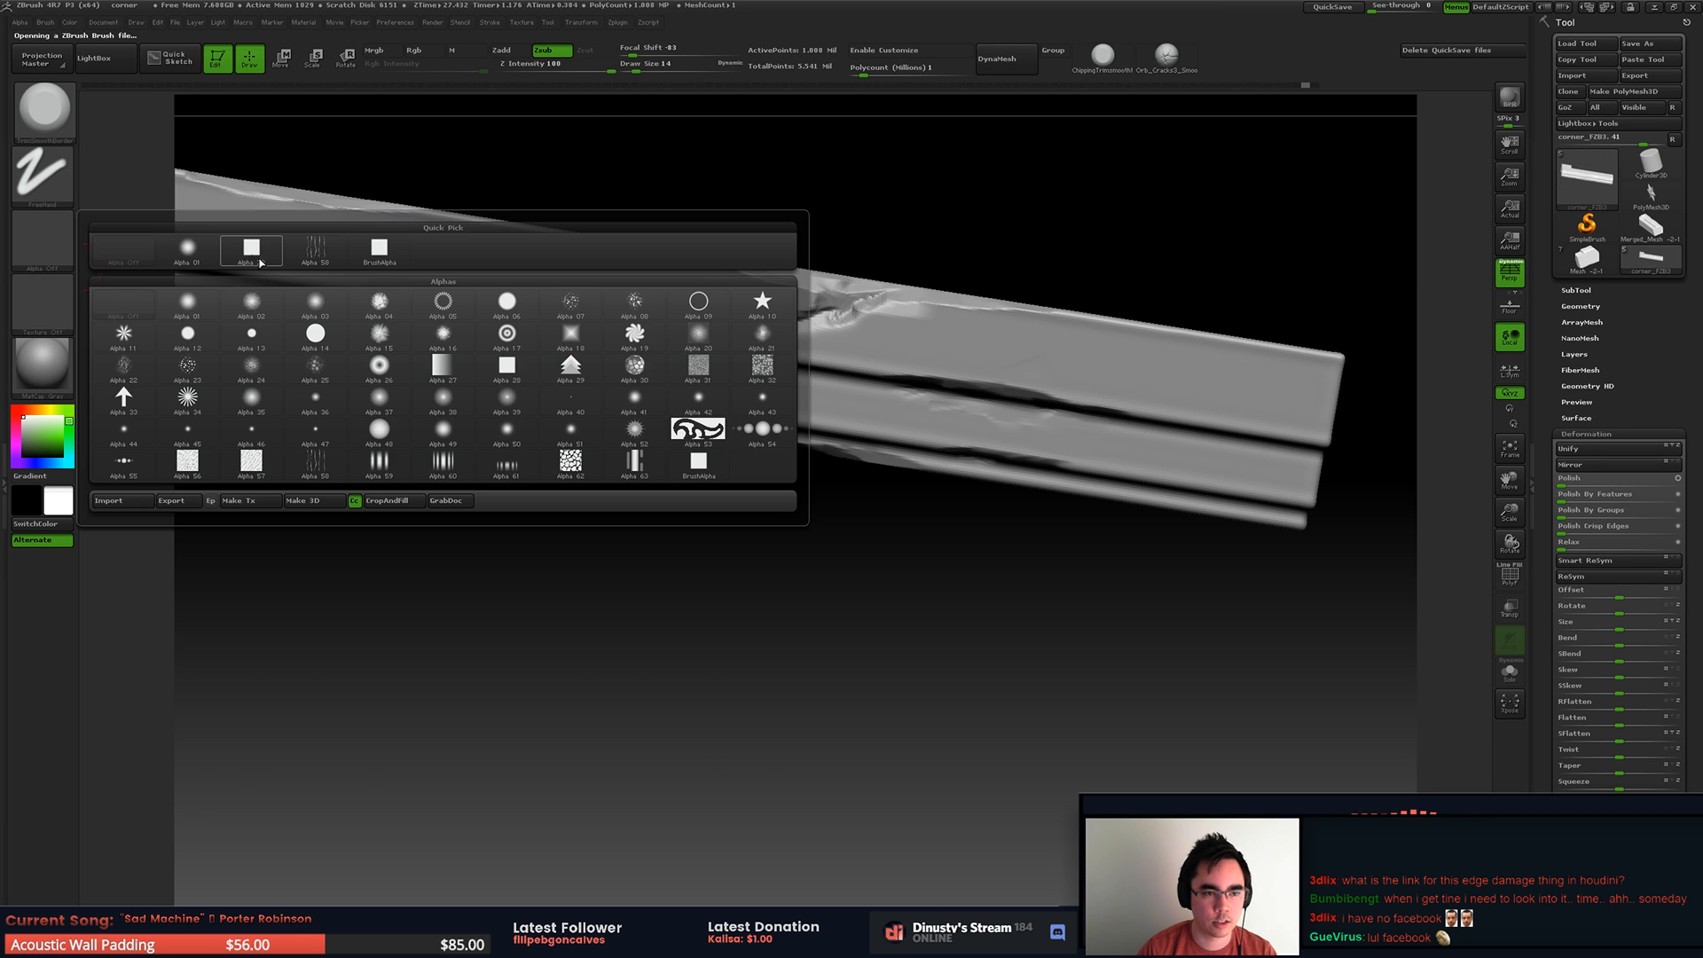
left_click(252, 248)
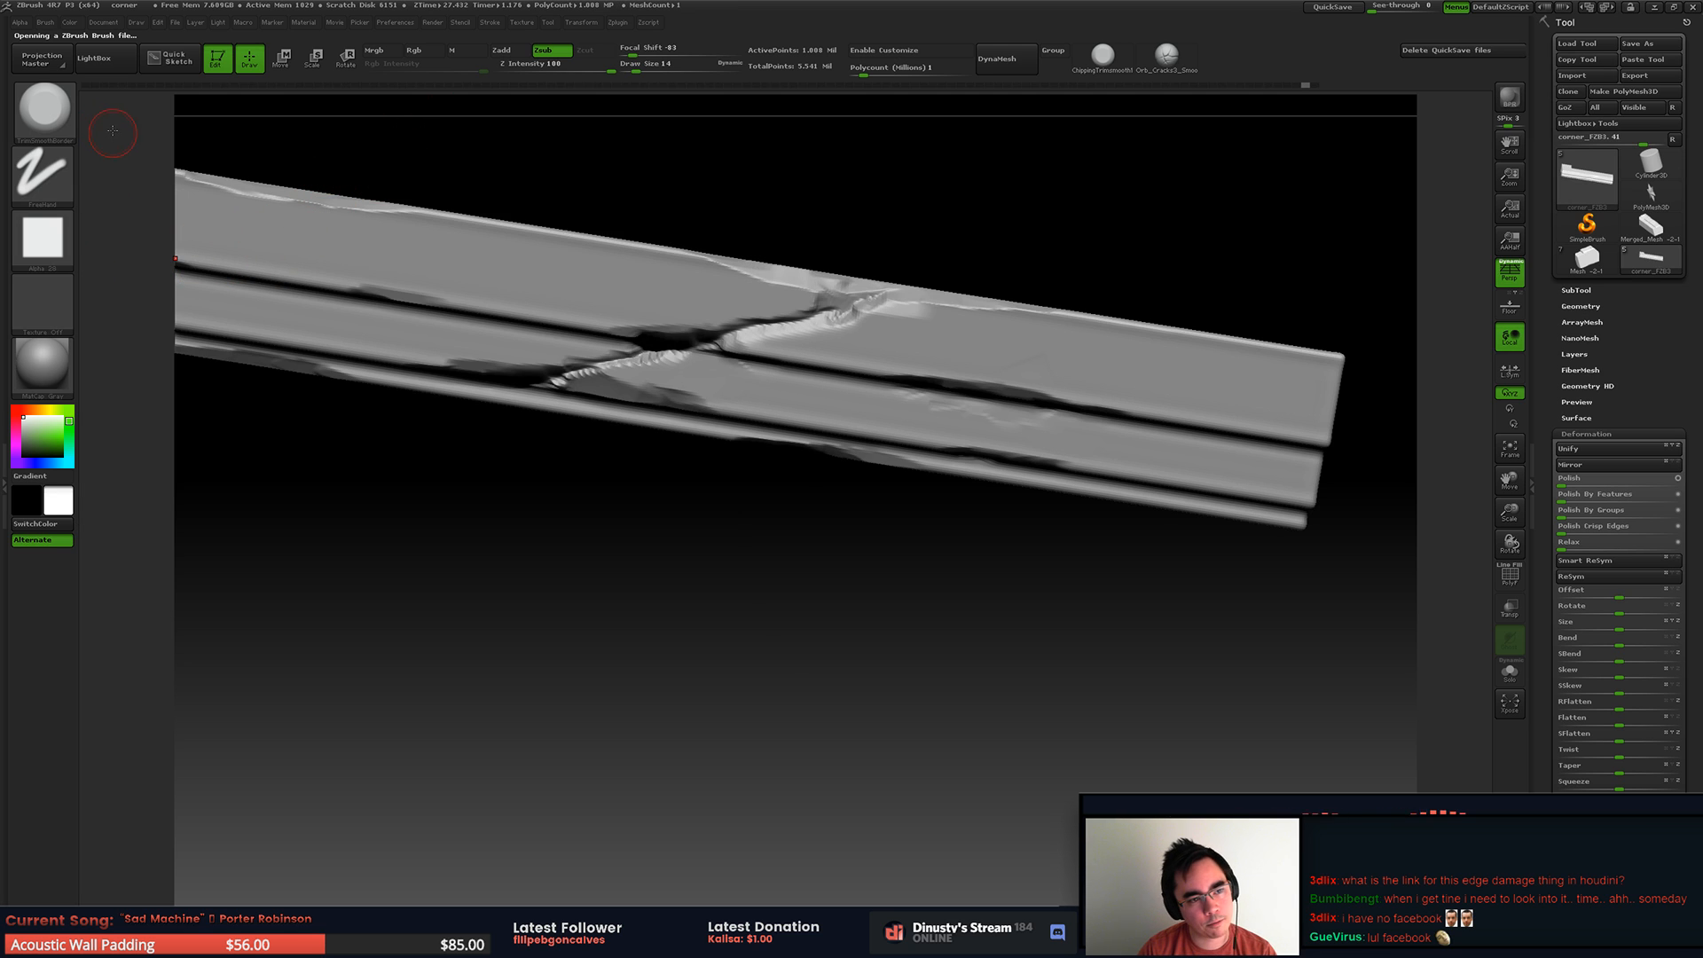
left_click_drag(607, 67, 579, 68)
left_click(583, 68)
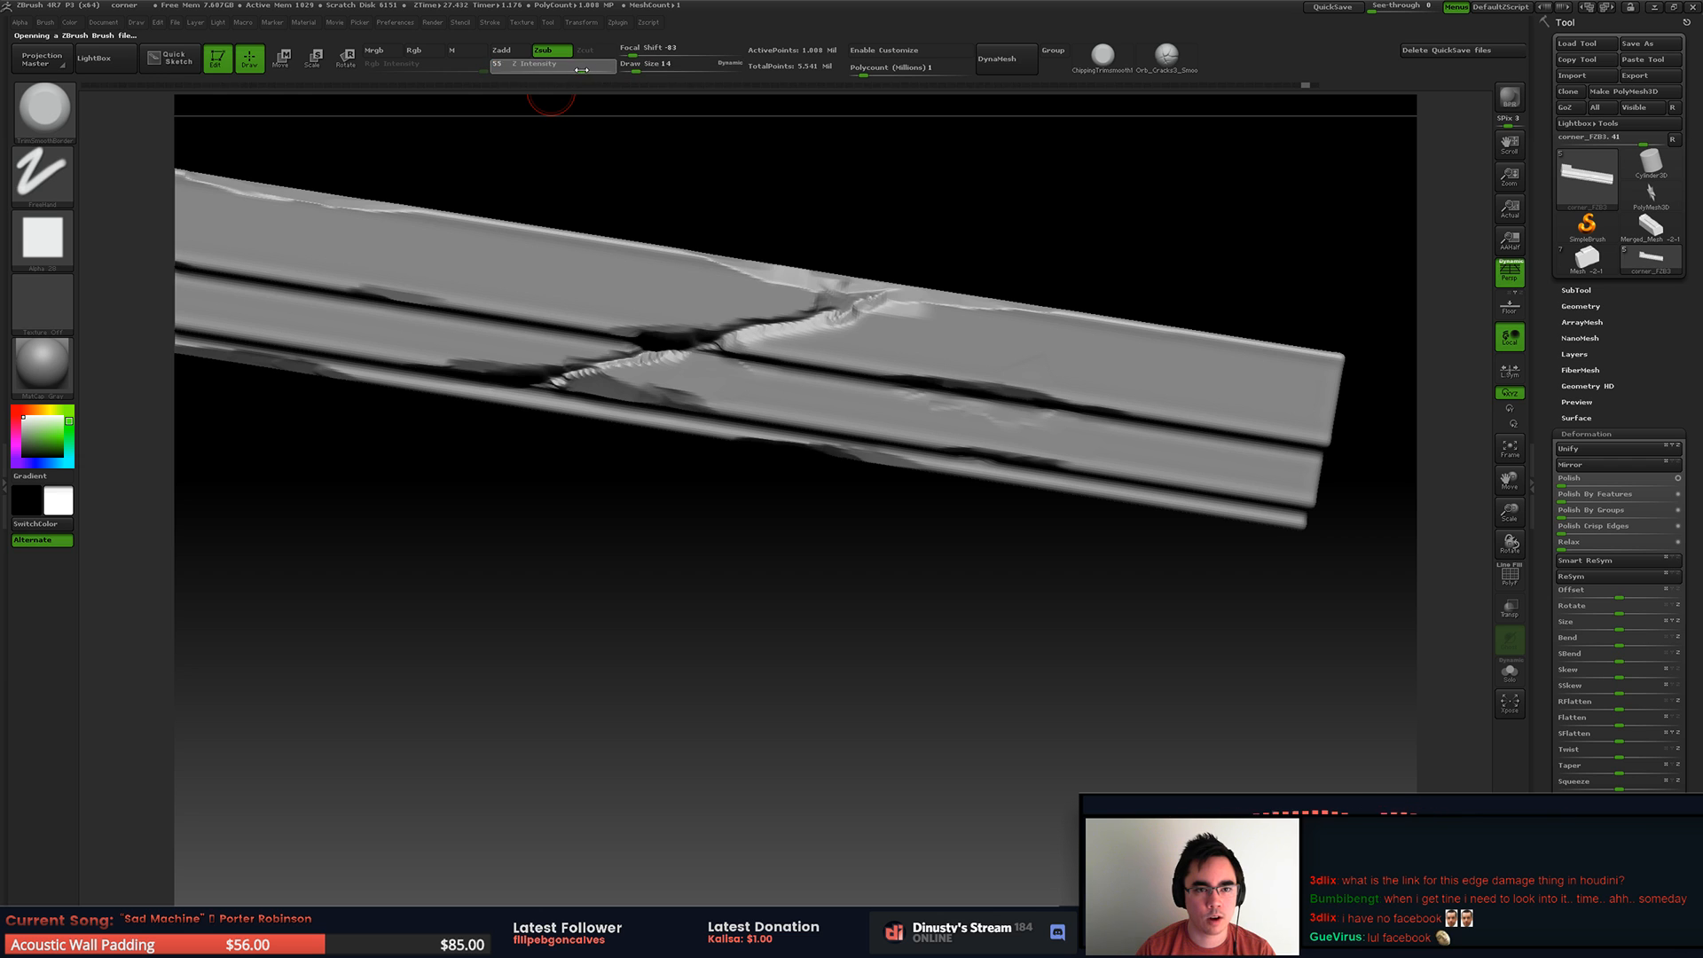
Step: Trim and reshape both sides of the diagonal crack across the slab's front moulding
mouse_move(897, 341)
right_mouse_down("alt")
mouse_move(887, 445)
mouse_move(932, 407)
mouse_move(967, 477)
mouse_move(962, 404)
mouse_move(1003, 327)
mouse_move(1249, 405)
mouse_move(1107, 320)
mouse_move(717, 314)
mouse_move(924, 334)
right_mouse_up("alt")
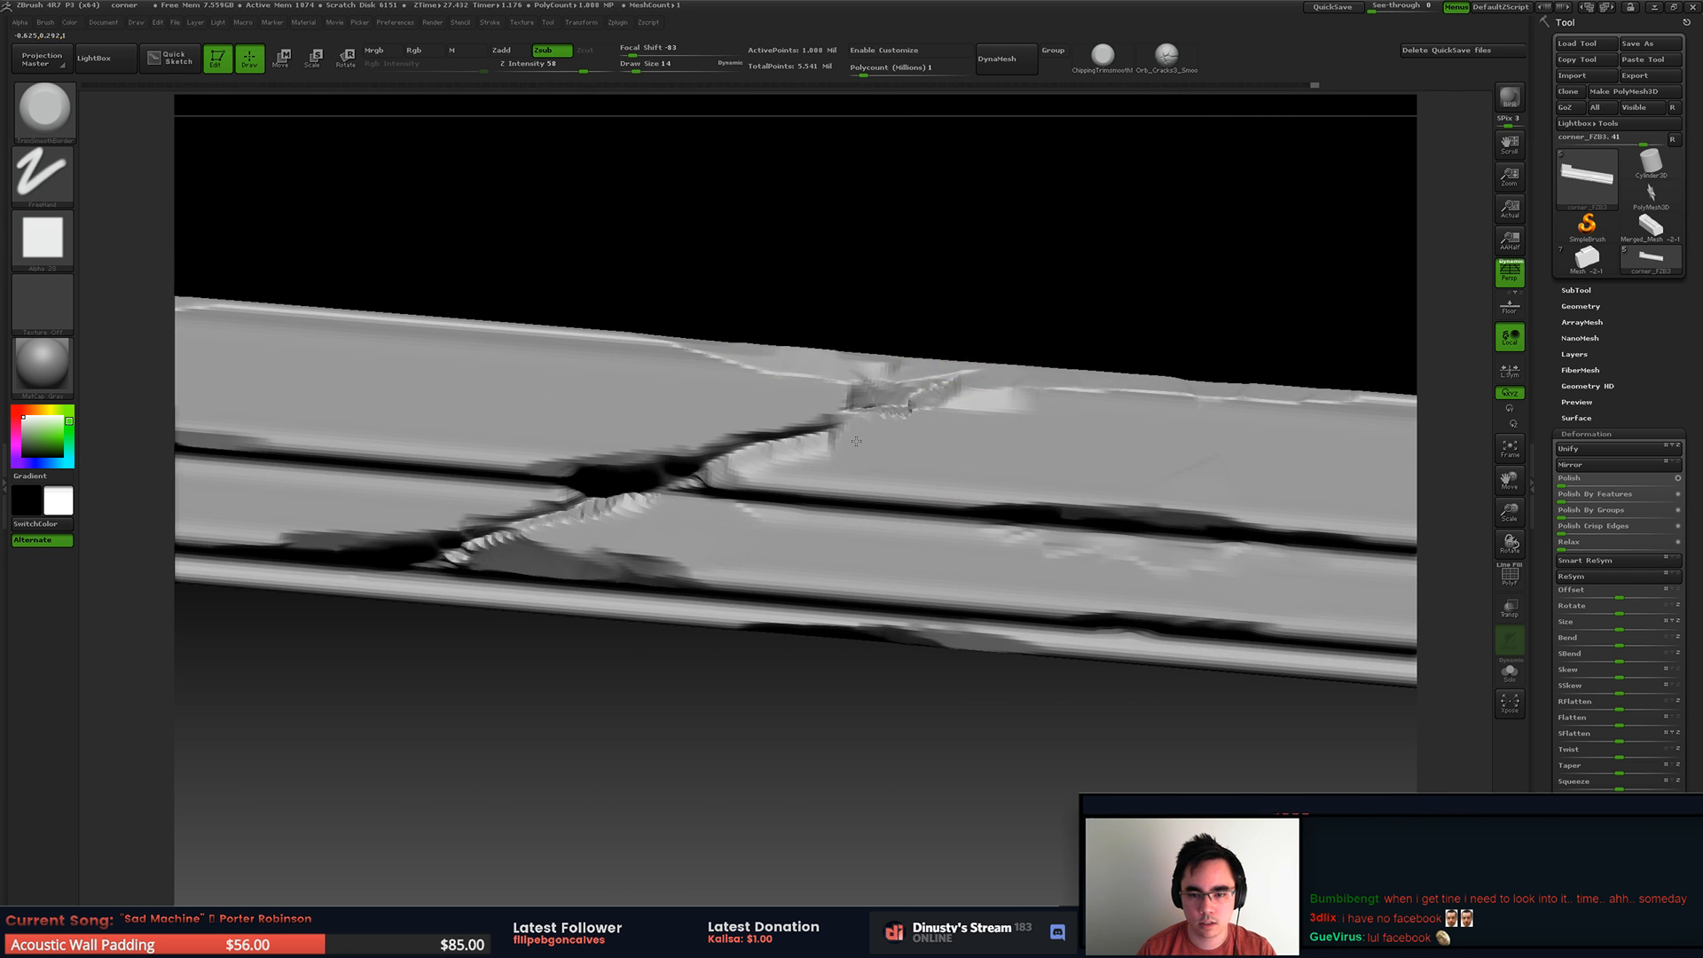
mouse_move(790, 441)
left_mouse_down()
mouse_move(740, 448)
mouse_move(918, 403)
left_mouse_up()
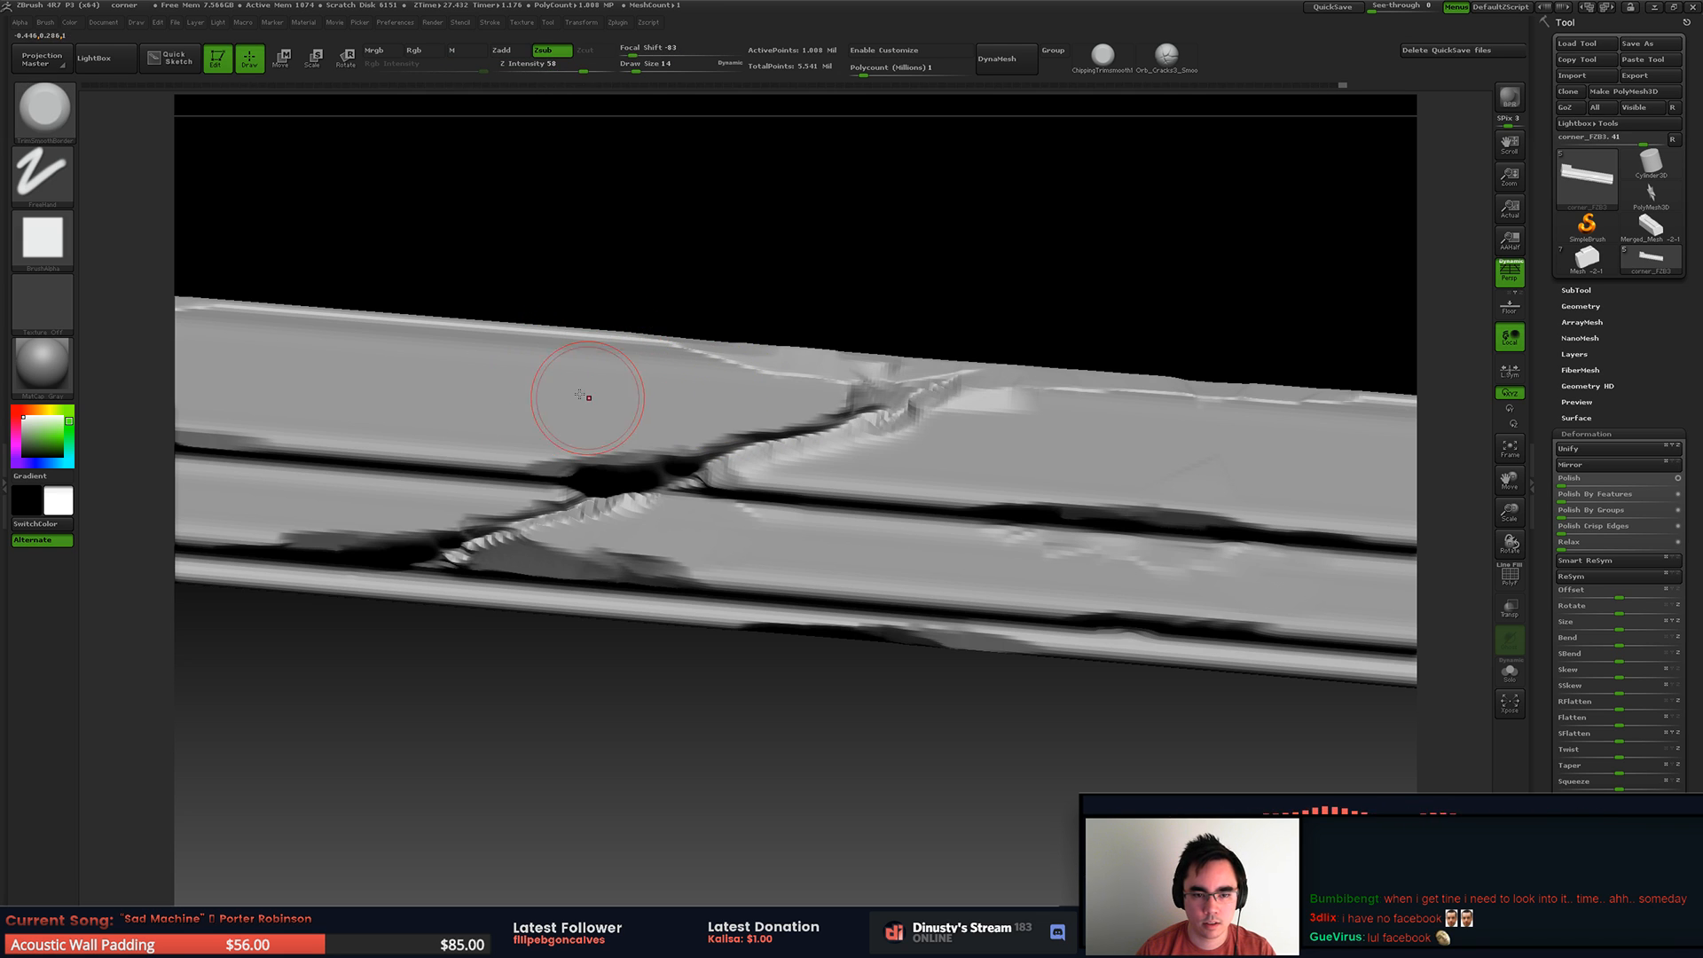
left_click_drag(723, 442, 814, 448)
mouse_move(1055, 341)
left_mouse_down()
mouse_move(1064, 330)
mouse_move(931, 342)
mouse_move(927, 417)
left_mouse_up()
left_click_drag(757, 464, 621, 480)
left_click_drag(733, 432, 931, 358, "shift")
right_click_drag(871, 366, 830, 306)
mouse_move(820, 390)
right_mouse_down()
mouse_move(803, 350)
mouse_move(763, 328)
mouse_move(760, 387)
mouse_move(764, 354)
mouse_move(559, 373)
right_mouse_up()
right_click_drag(873, 357, 770, 453, "alt")
right_click_drag(770, 453, 825, 328, "ctrl")
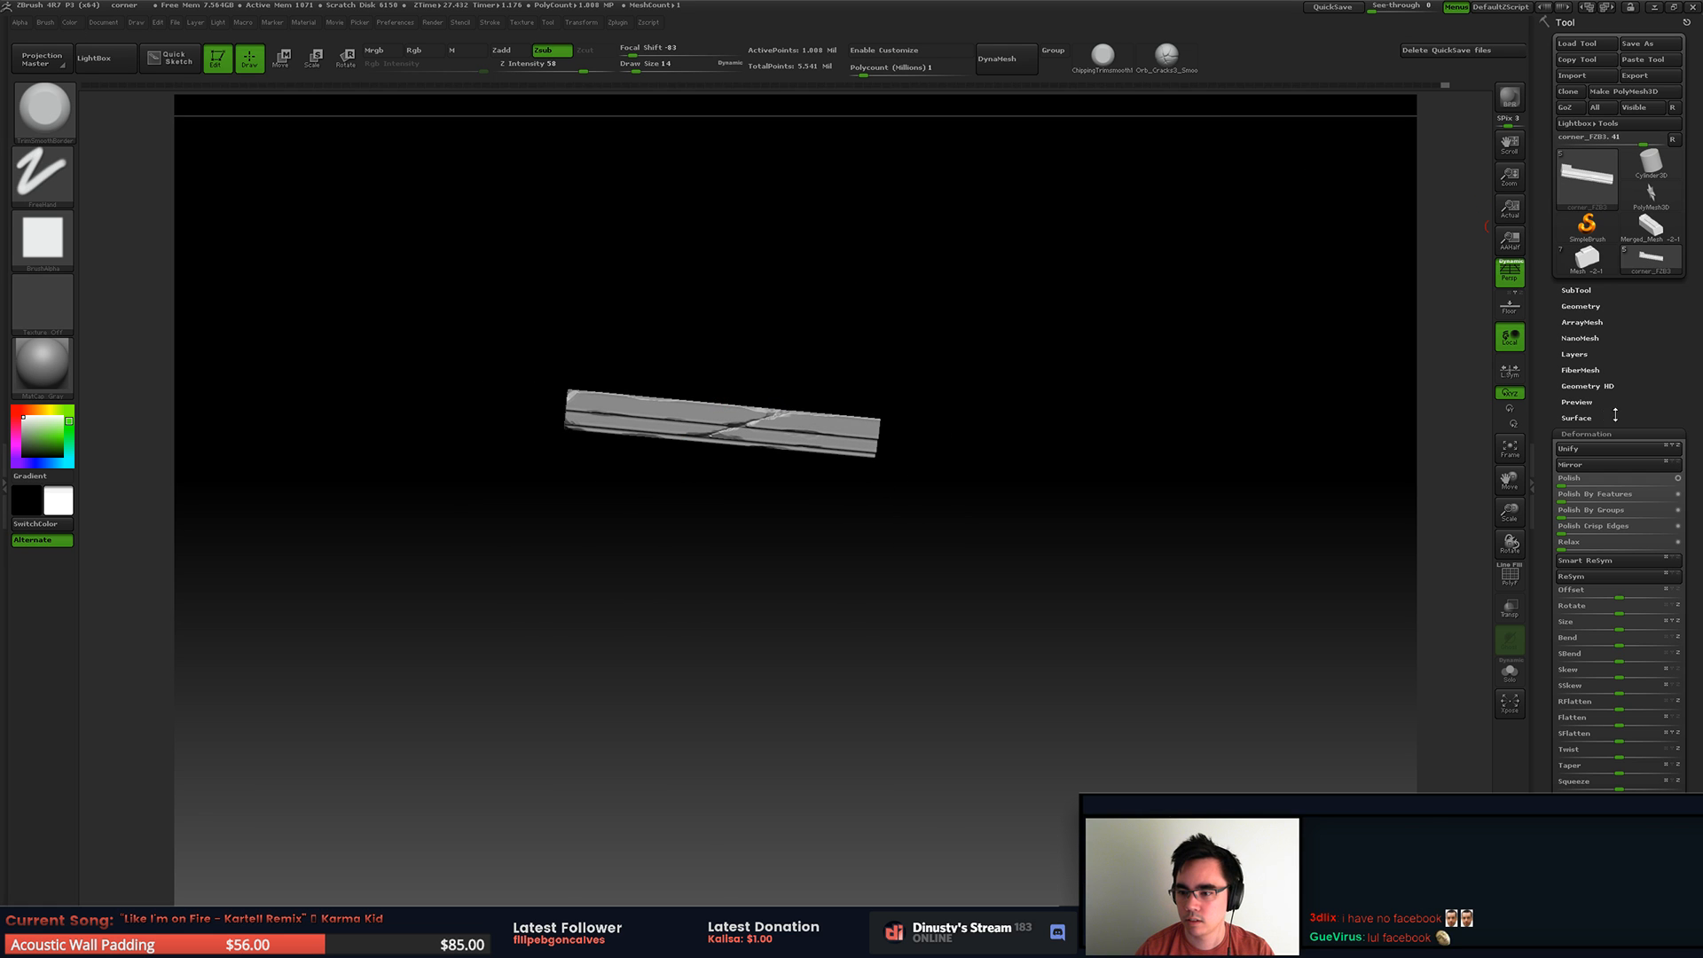
Step: Show the other subtools again and carve the diagonal crack across the slab's top ledge to the block above
left_click(1588, 292)
left_click(1675, 367, "shift")
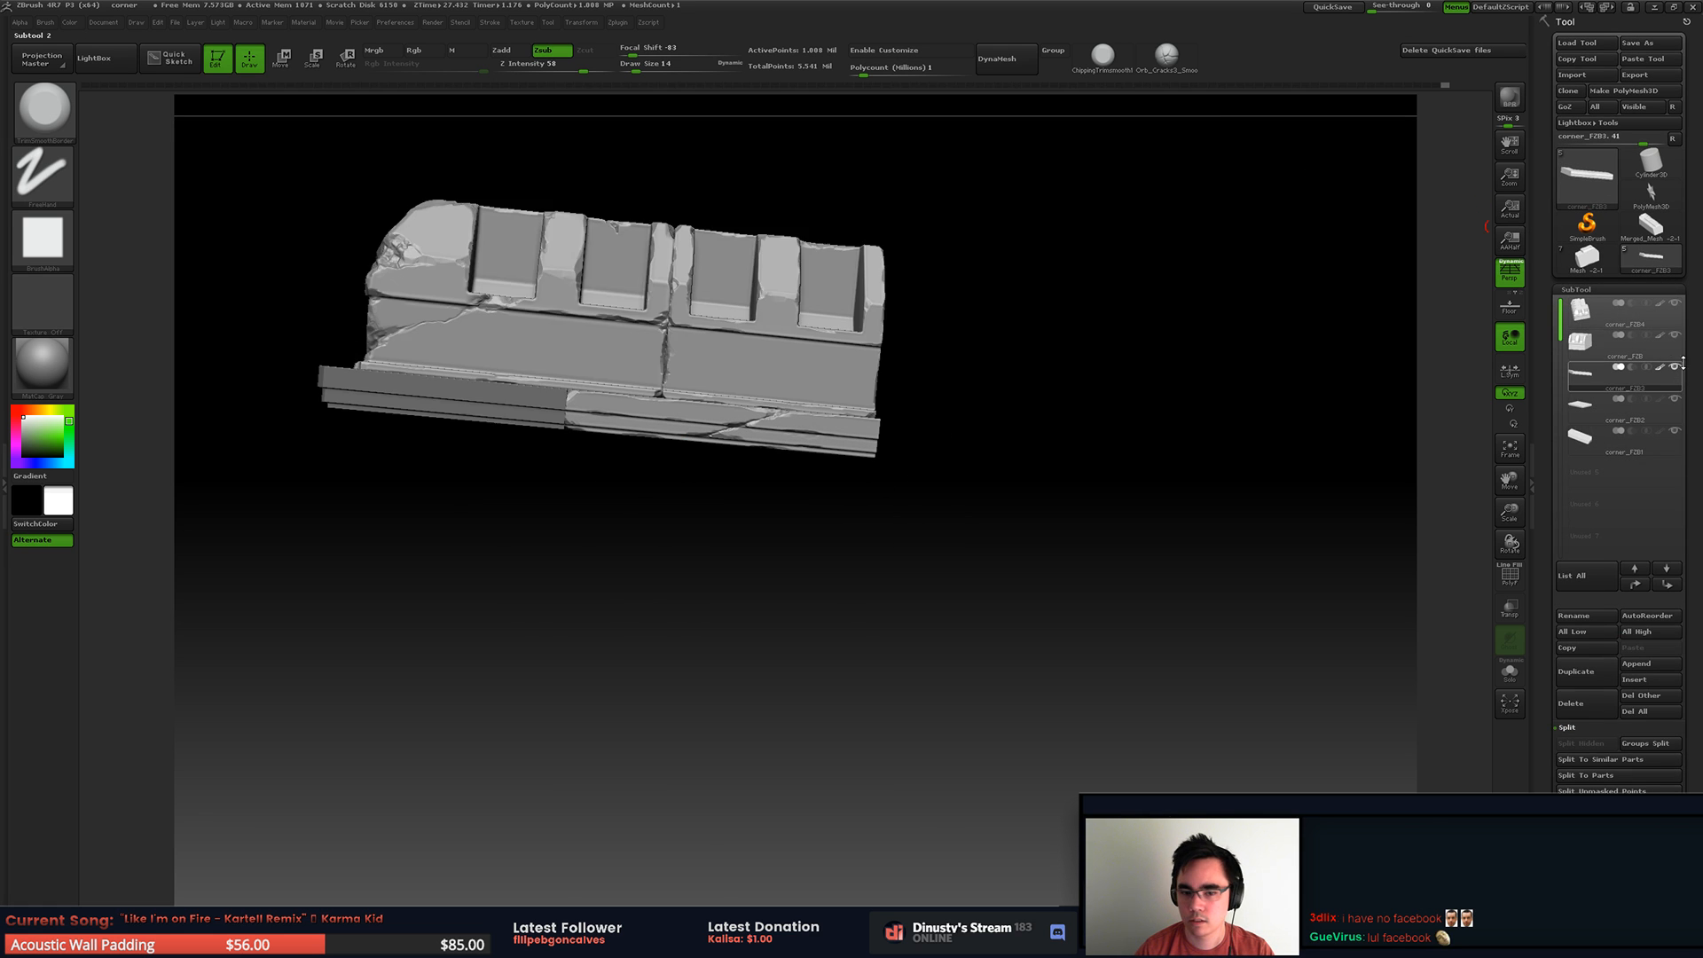
right_click_drag(702, 416, 761, 324, "ctrl")
right_click_drag(761, 323, 851, 328)
mouse_move(851, 328)
right_mouse_down("ctrl")
mouse_move(927, 413)
mouse_move(896, 374)
mouse_move(869, 421)
mouse_move(879, 371)
right_mouse_up("ctrl")
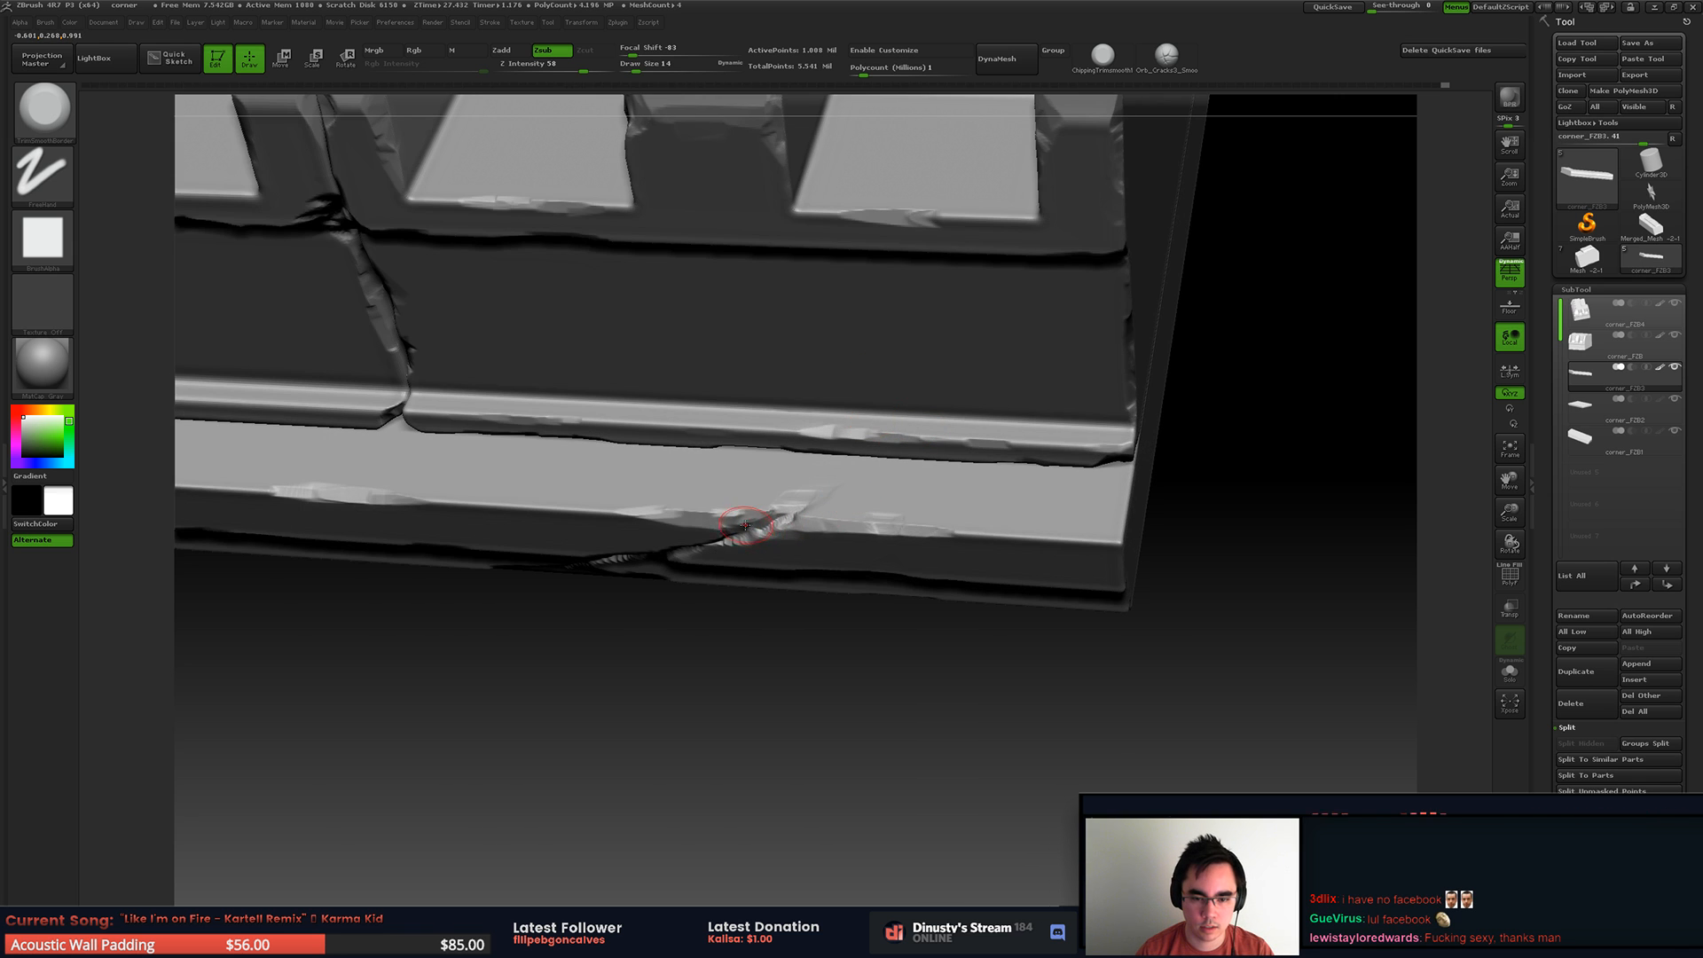
right_click_drag(826, 454, 875, 502, "ctrl")
mouse_move(875, 503)
left_mouse_down("shift")
mouse_move(754, 557)
mouse_move(747, 538)
mouse_move(830, 488)
mouse_move(754, 533)
mouse_move(800, 504)
left_mouse_up("shift")
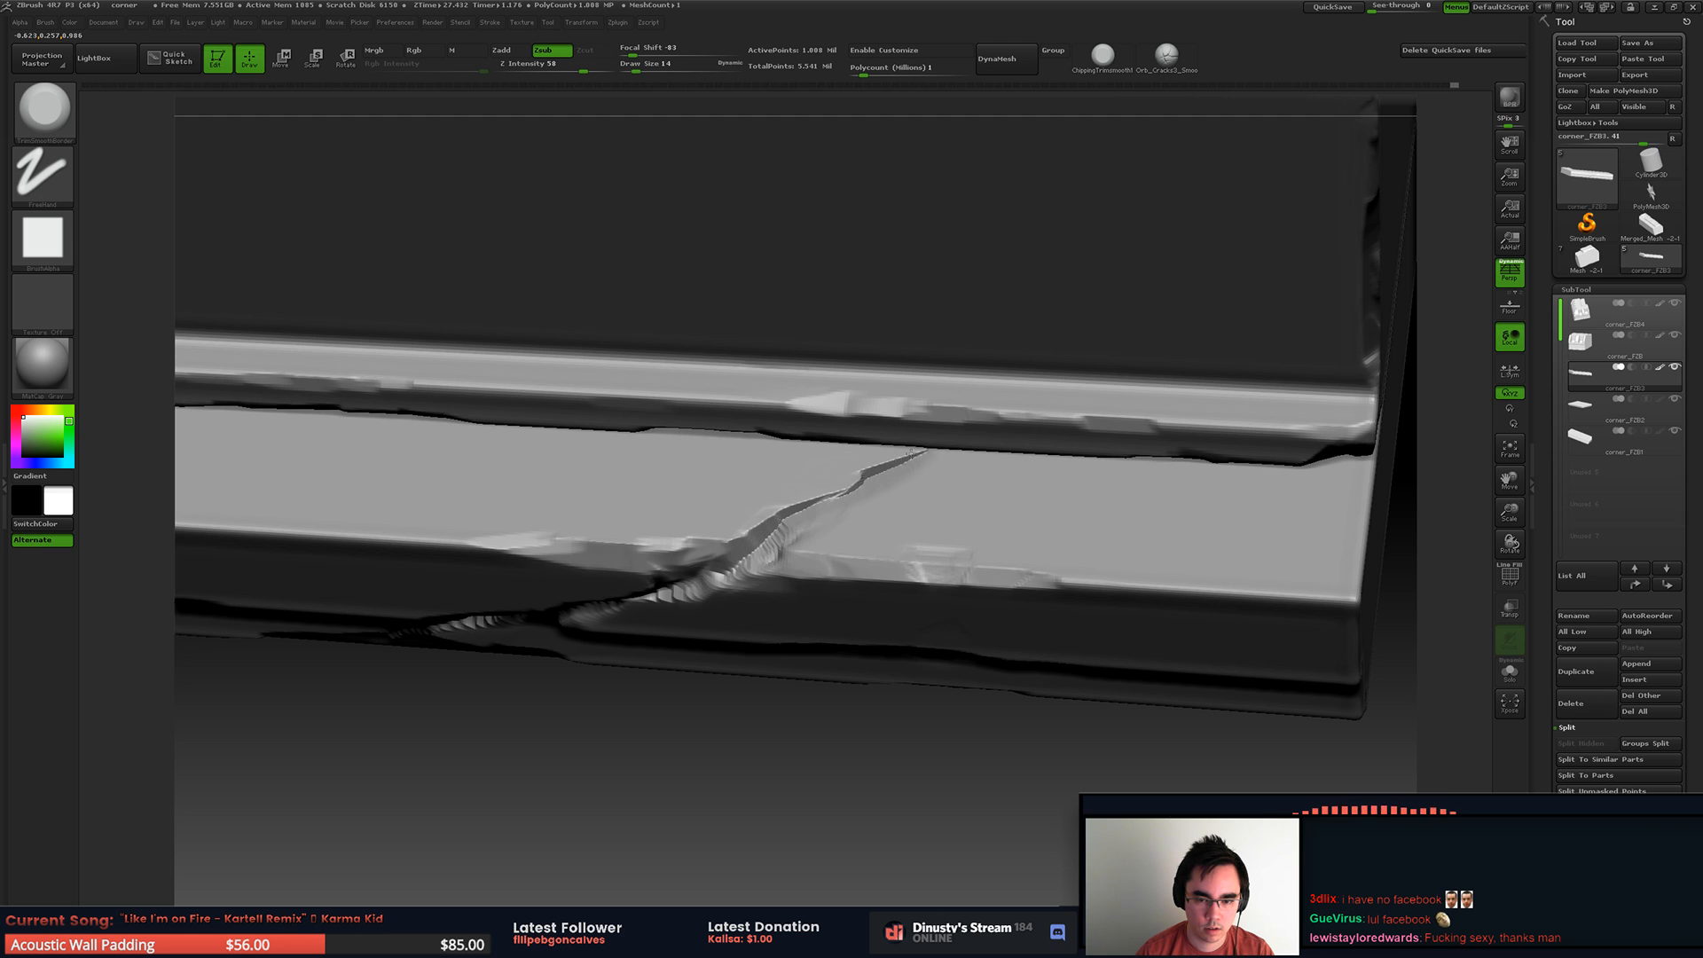
Step: Smooth and trim the surface beside the top-ledge crack, then refine the crack with a draw size of 7
right_click_drag(922, 454, 940, 497)
mouse_move(945, 450)
left_mouse_down()
mouse_move(890, 487)
mouse_move(953, 475)
left_mouse_up()
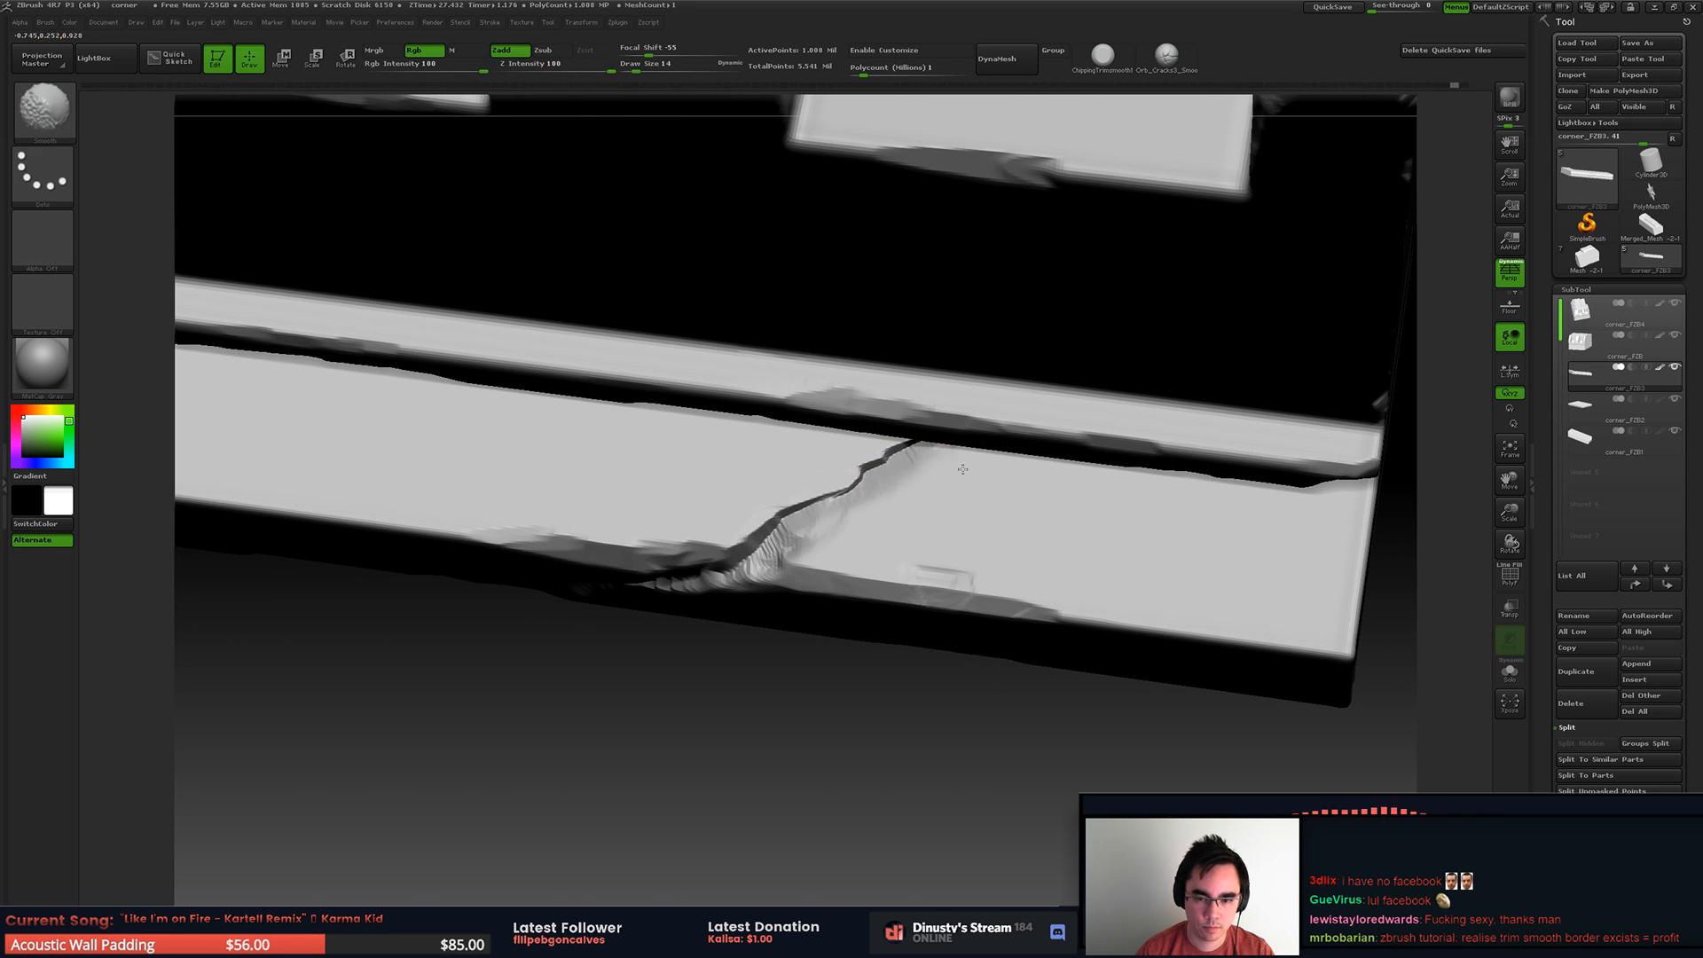
left_click_drag(815, 545, 869, 512, "shift")
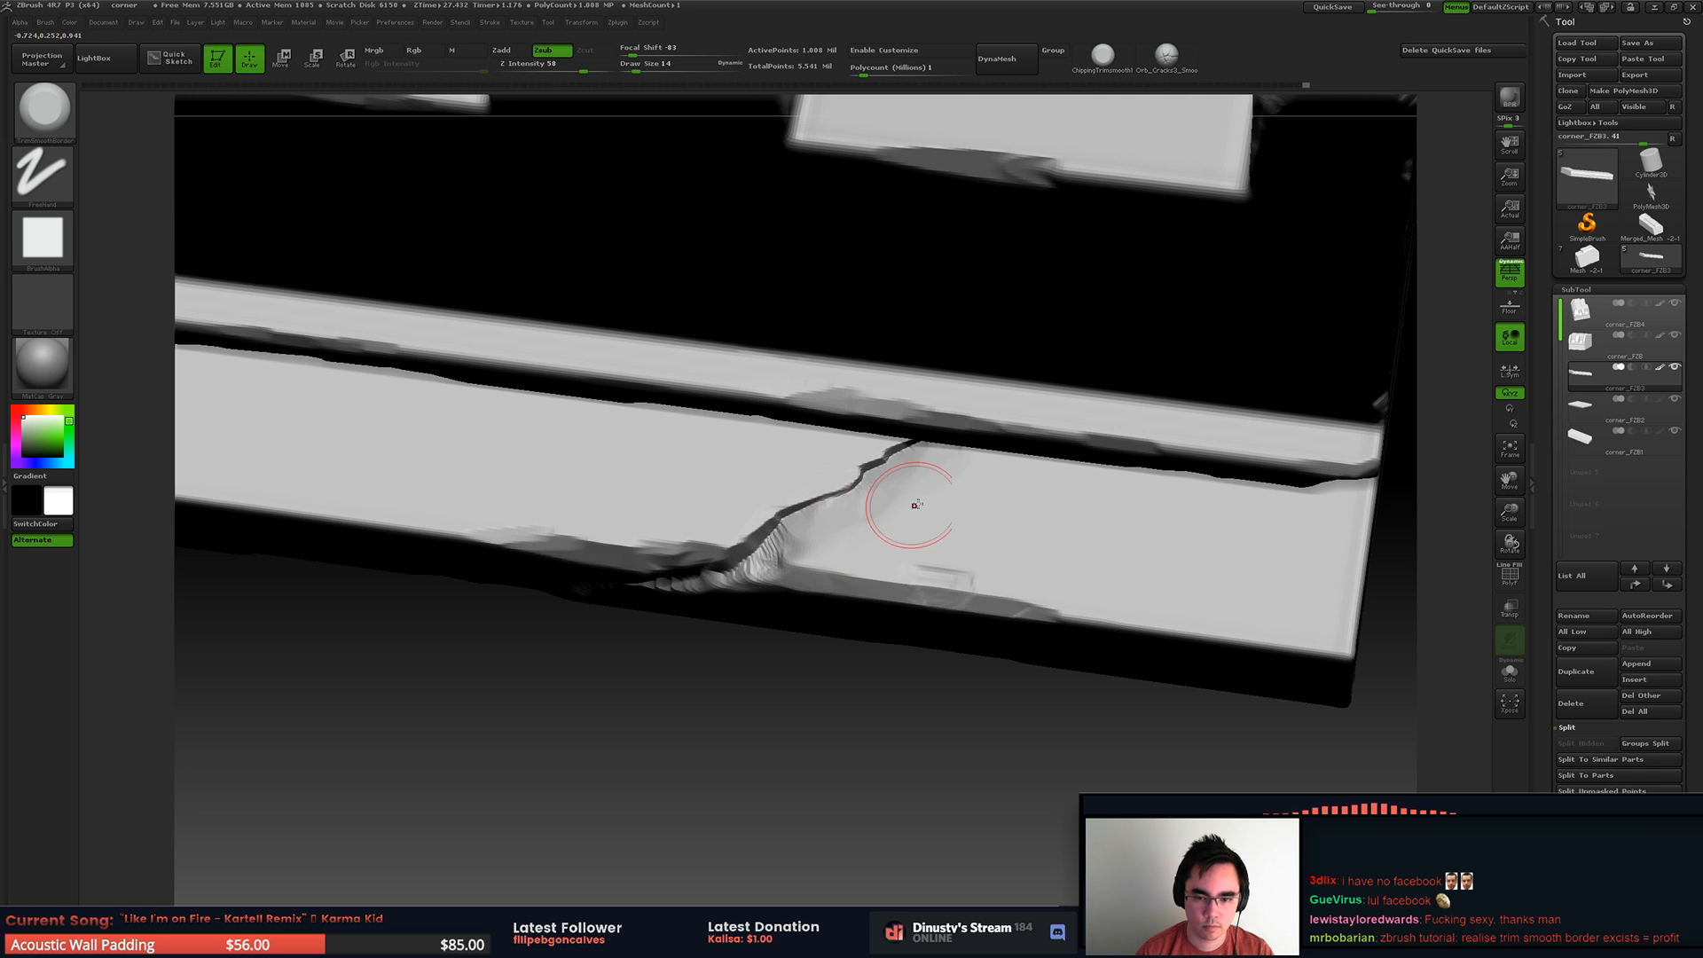
mouse_move(917, 448)
right_mouse_down()
mouse_move(865, 374)
mouse_move(887, 374)
mouse_move(887, 403)
mouse_move(833, 541)
right_mouse_up()
key("space")
left_click_drag(809, 570, 789, 569)
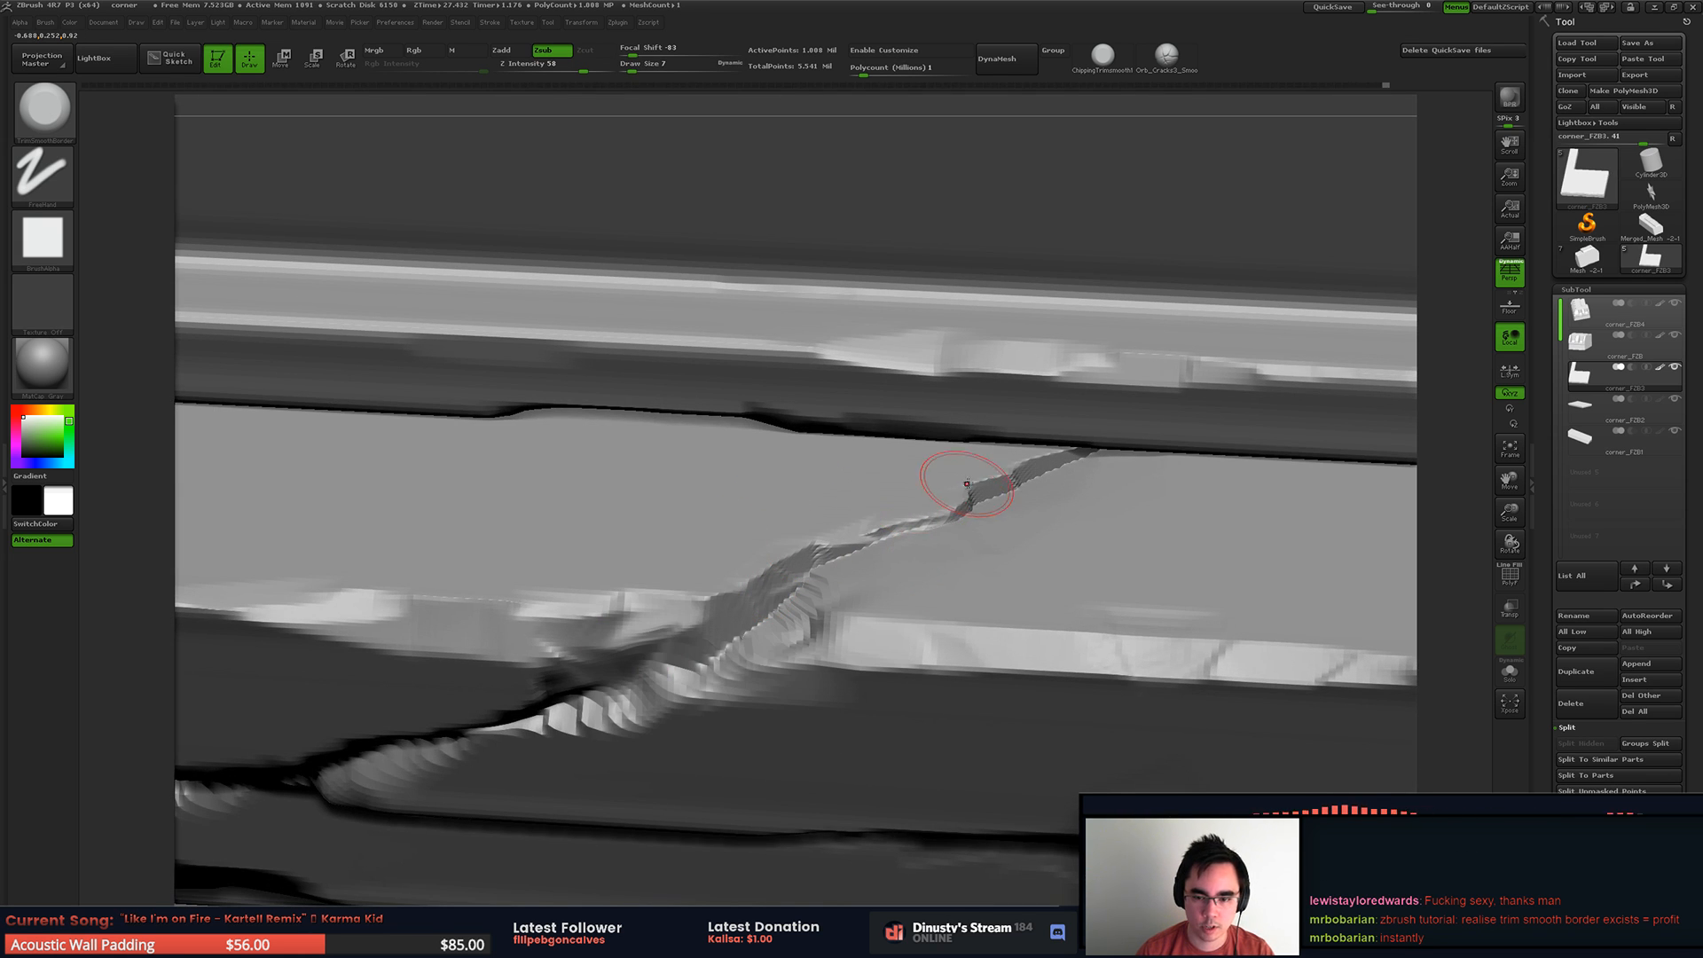
Step: Check the crack on the whole trim piece and select the undamaged corner base slab subtool
right_click_drag(1052, 417, 873, 395, "ctrl")
right_click_drag(878, 310, 959, 290, "alt")
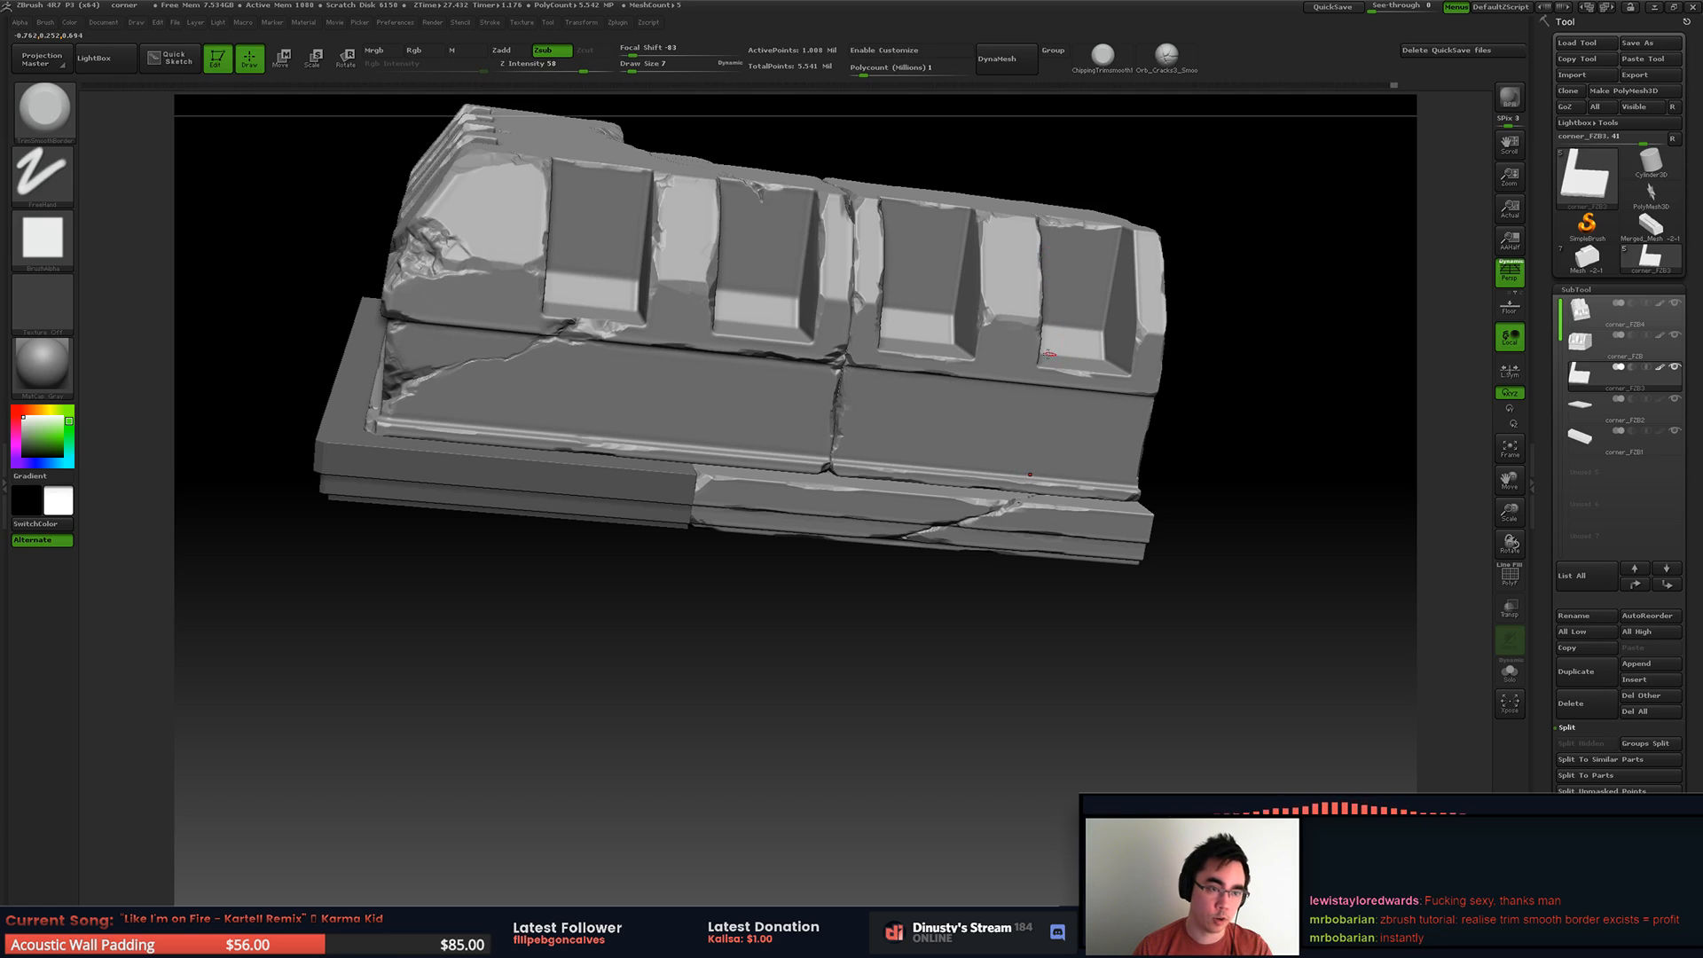
right_click_drag(1007, 409, 958, 523, "alt")
right_click_drag(1069, 524, 1009, 375, "alt")
right_click_drag(834, 470, 887, 541, "alt")
right_click_drag(887, 542, 869, 437)
left_click(965, 513, "alt")
right_click_drag(963, 502, 918, 510, "alt")
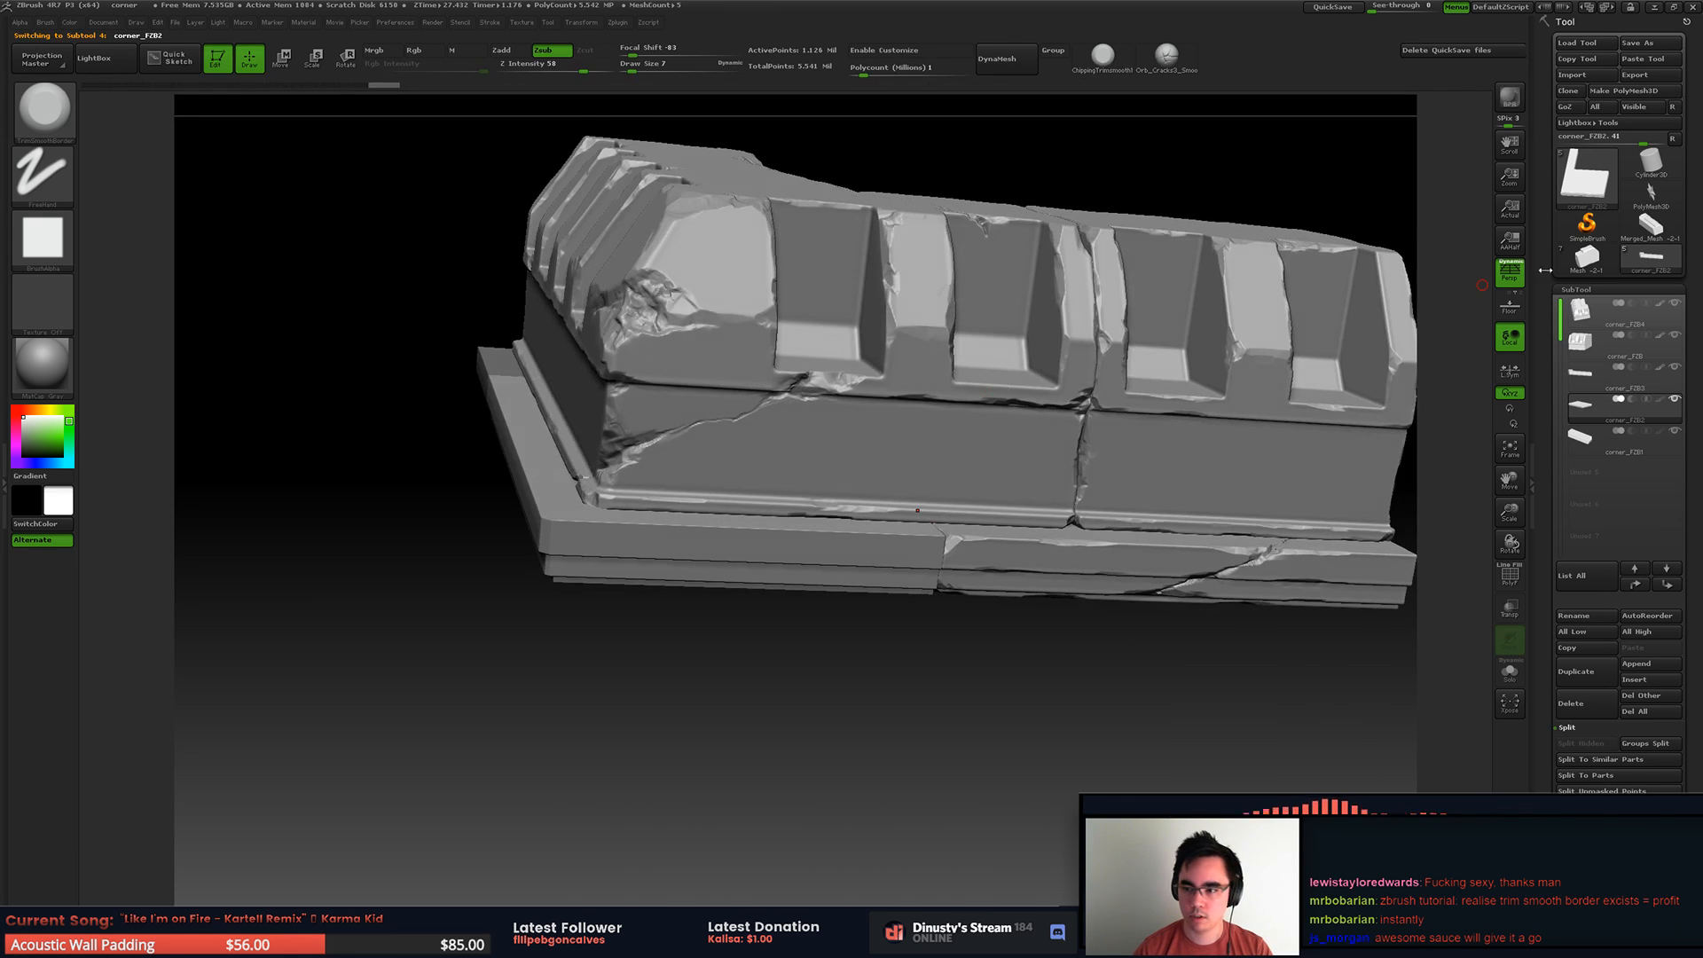
Step: Save the tool over the existing file
left_click(1664, 48)
double_click(212, 97)
key("y")
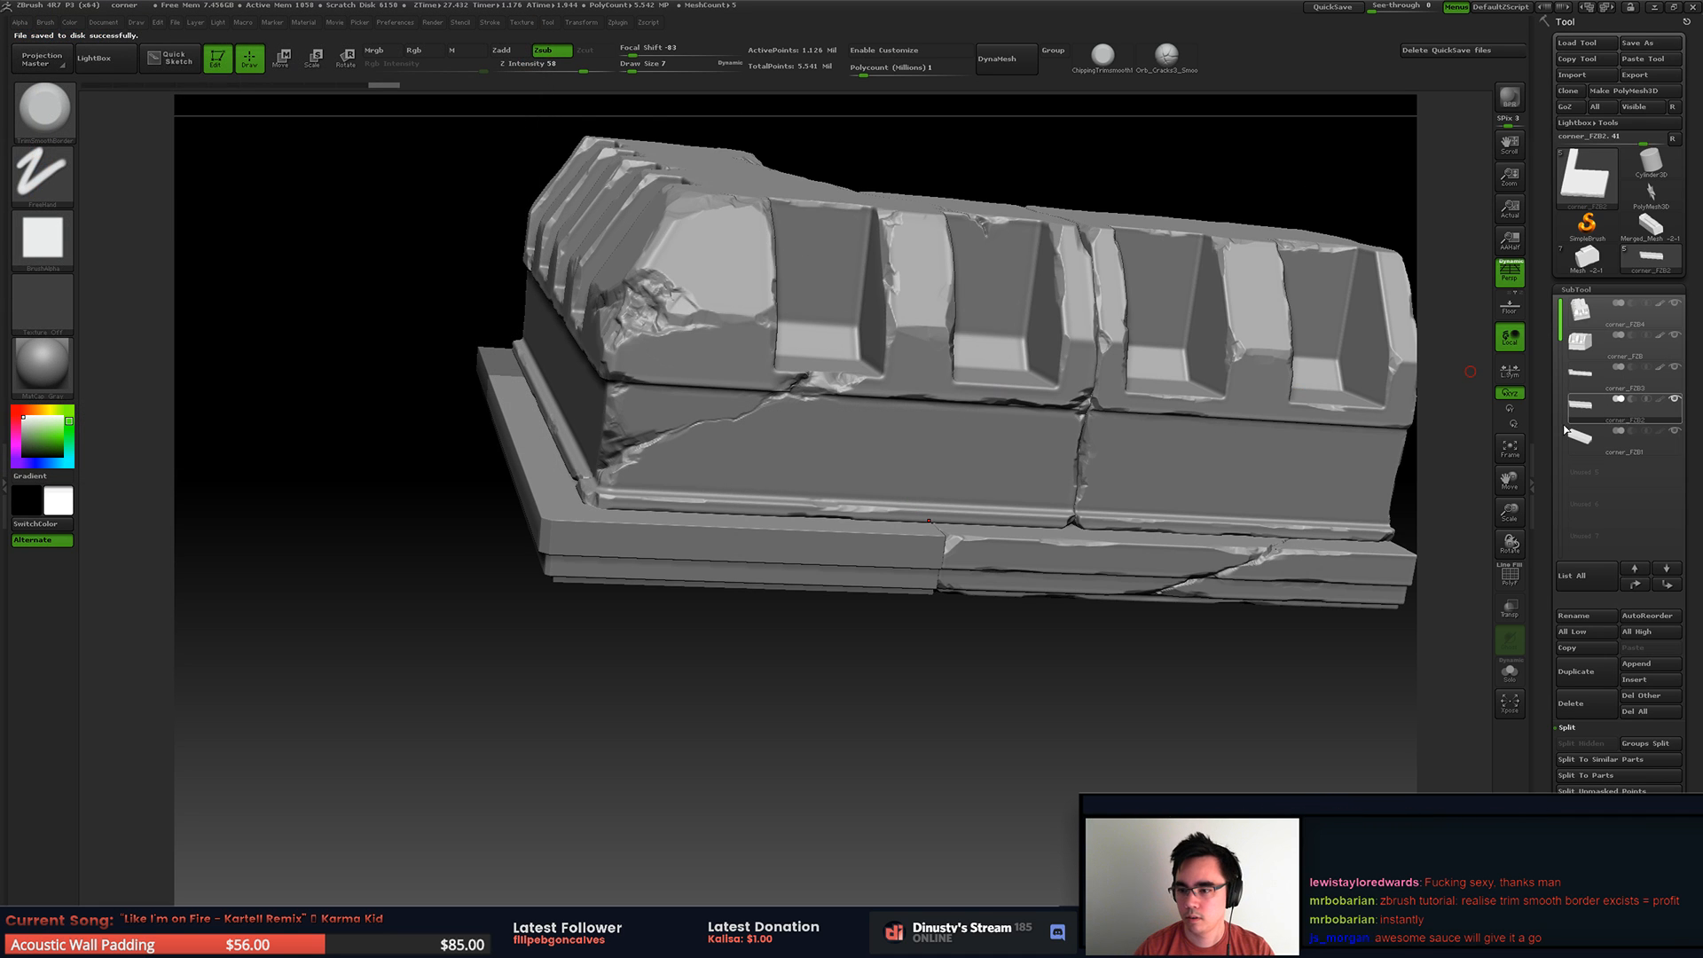
Step: Isolate the corner base slab and soften its hard edges with the Polish deformation
left_click(1675, 399)
right_click_drag(933, 497, 1039, 466, "alt")
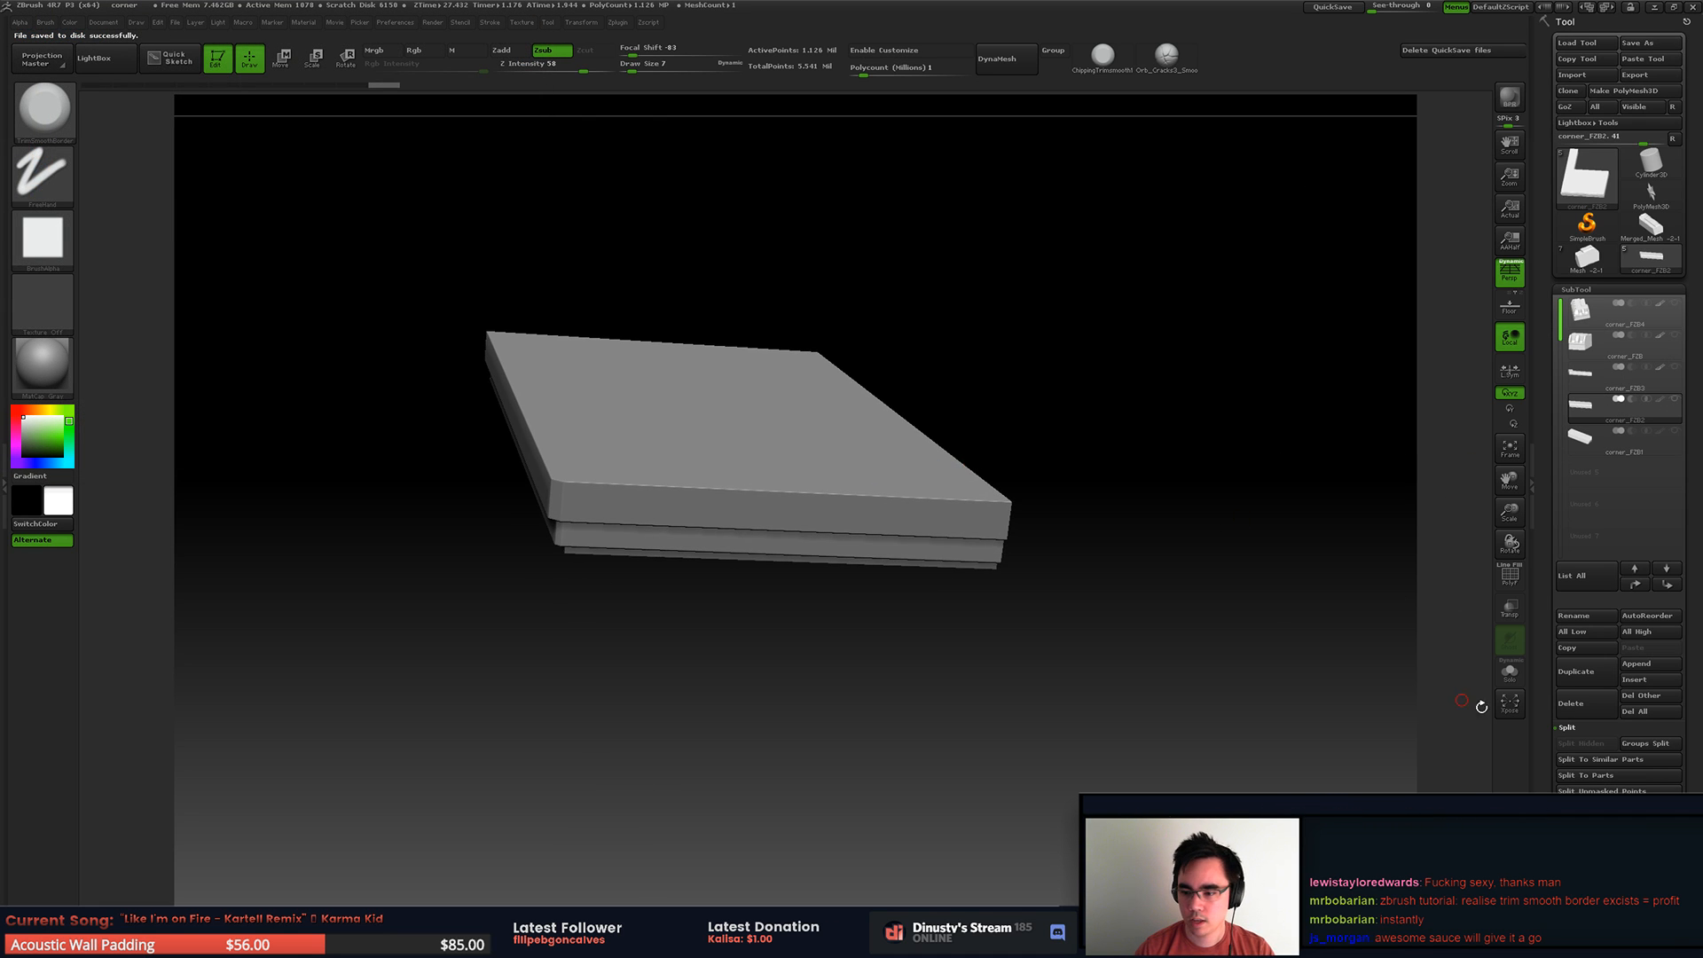
left_click_drag(1544, 726, 1550, 222)
key("shift")
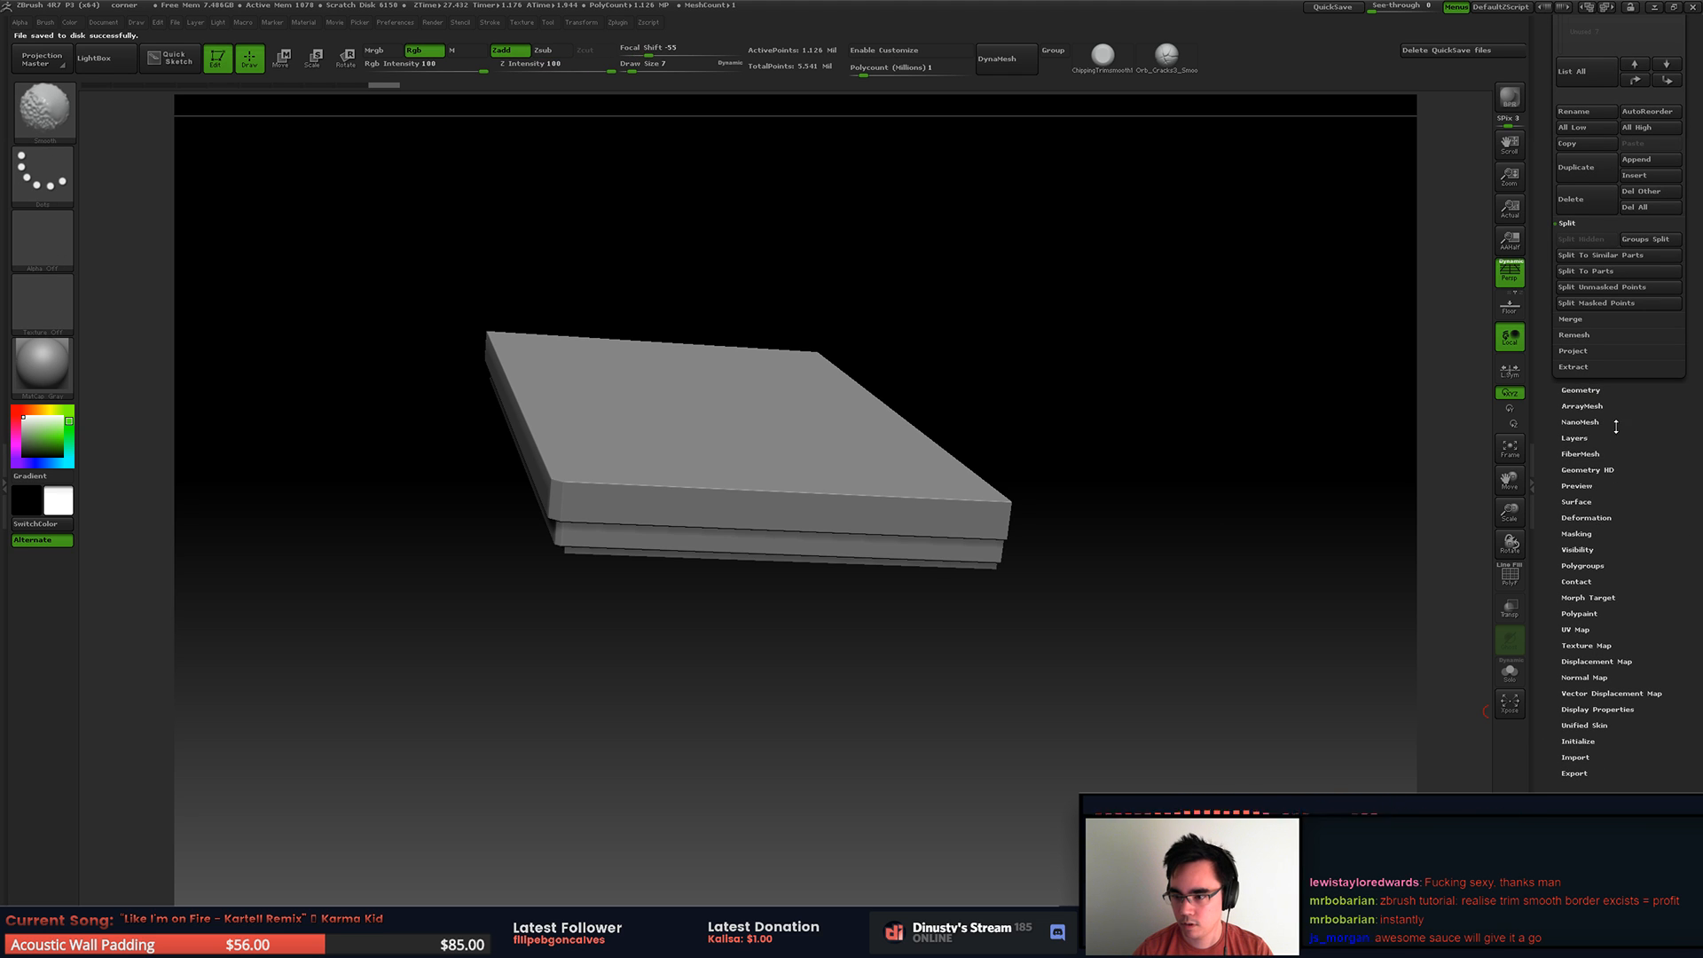
left_click(1586, 517)
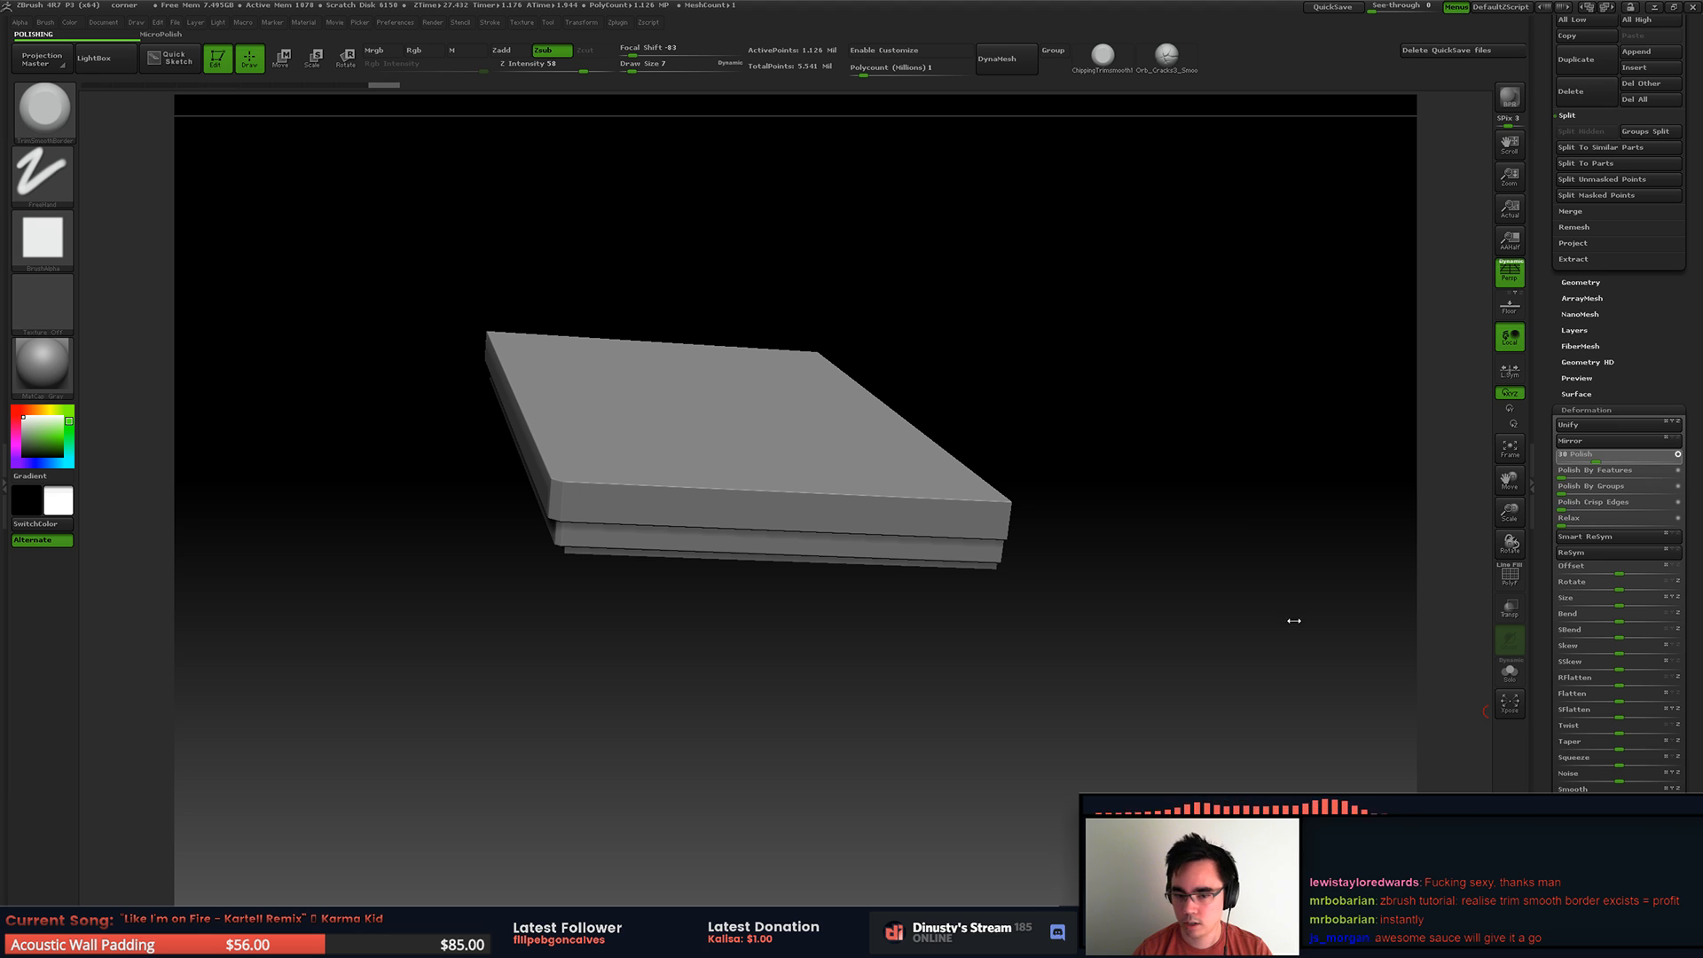
left_click_drag(1206, 543, 1065, 584)
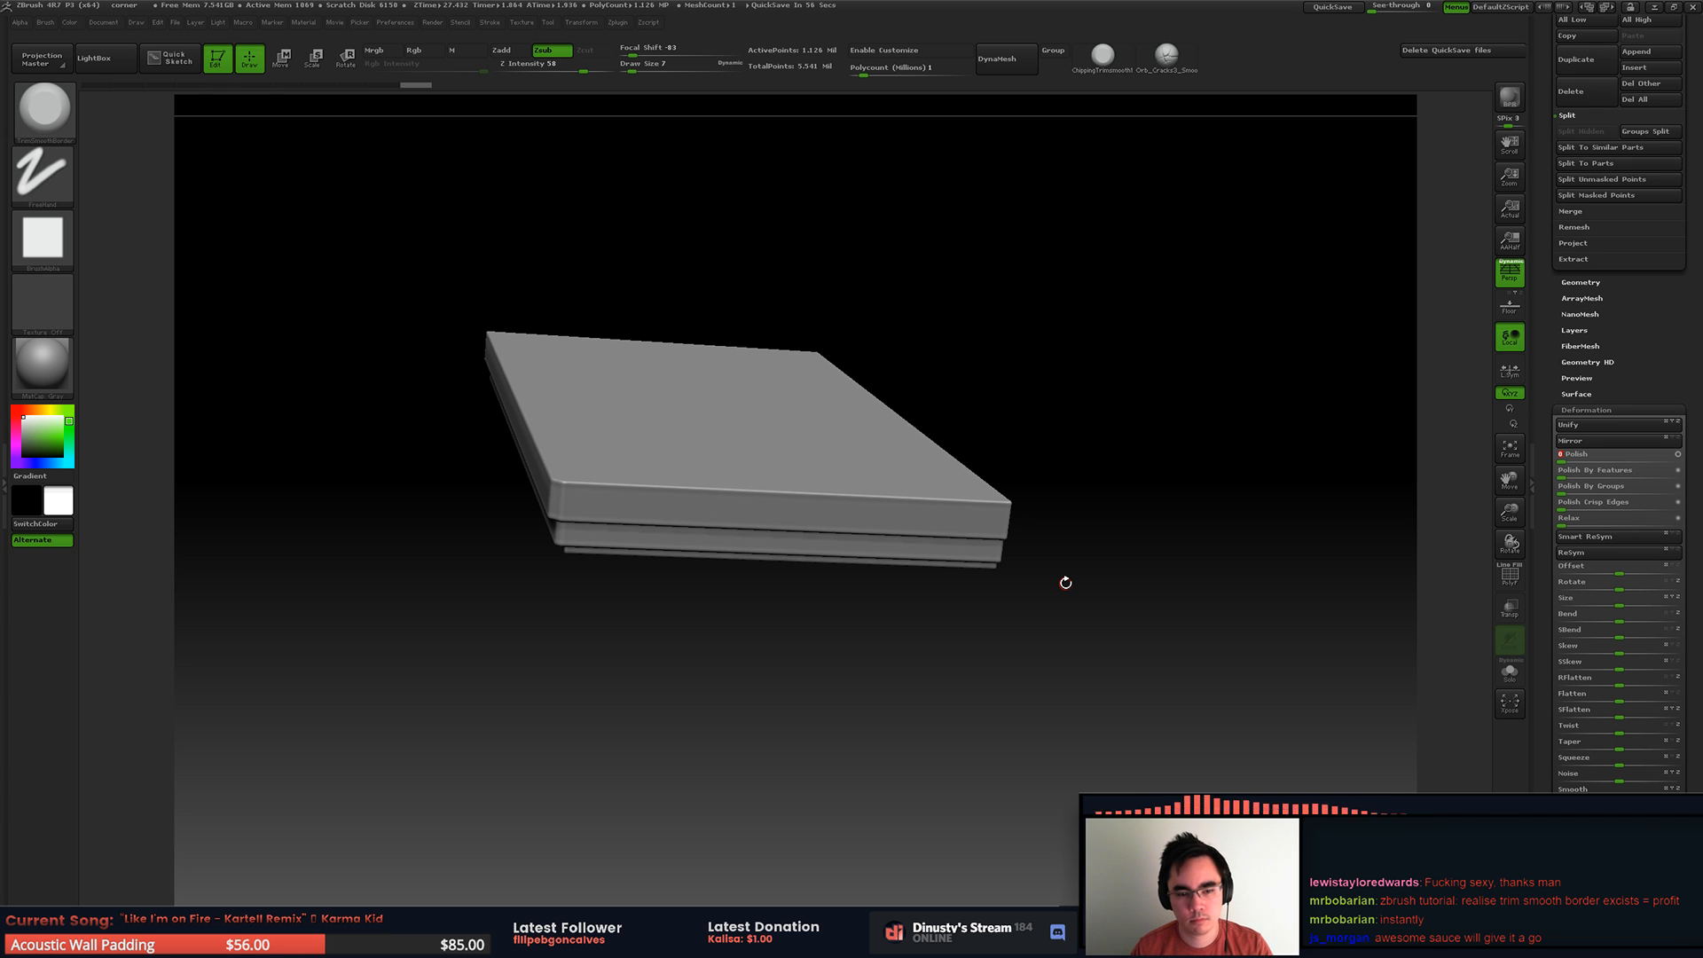
Step: Show only the slab's outer corner portion and break off its top corner with a draw size of 27
right_click_drag(754, 454, 815, 517)
left_click_drag(571, 228, 875, 437, "ctrl+shift")
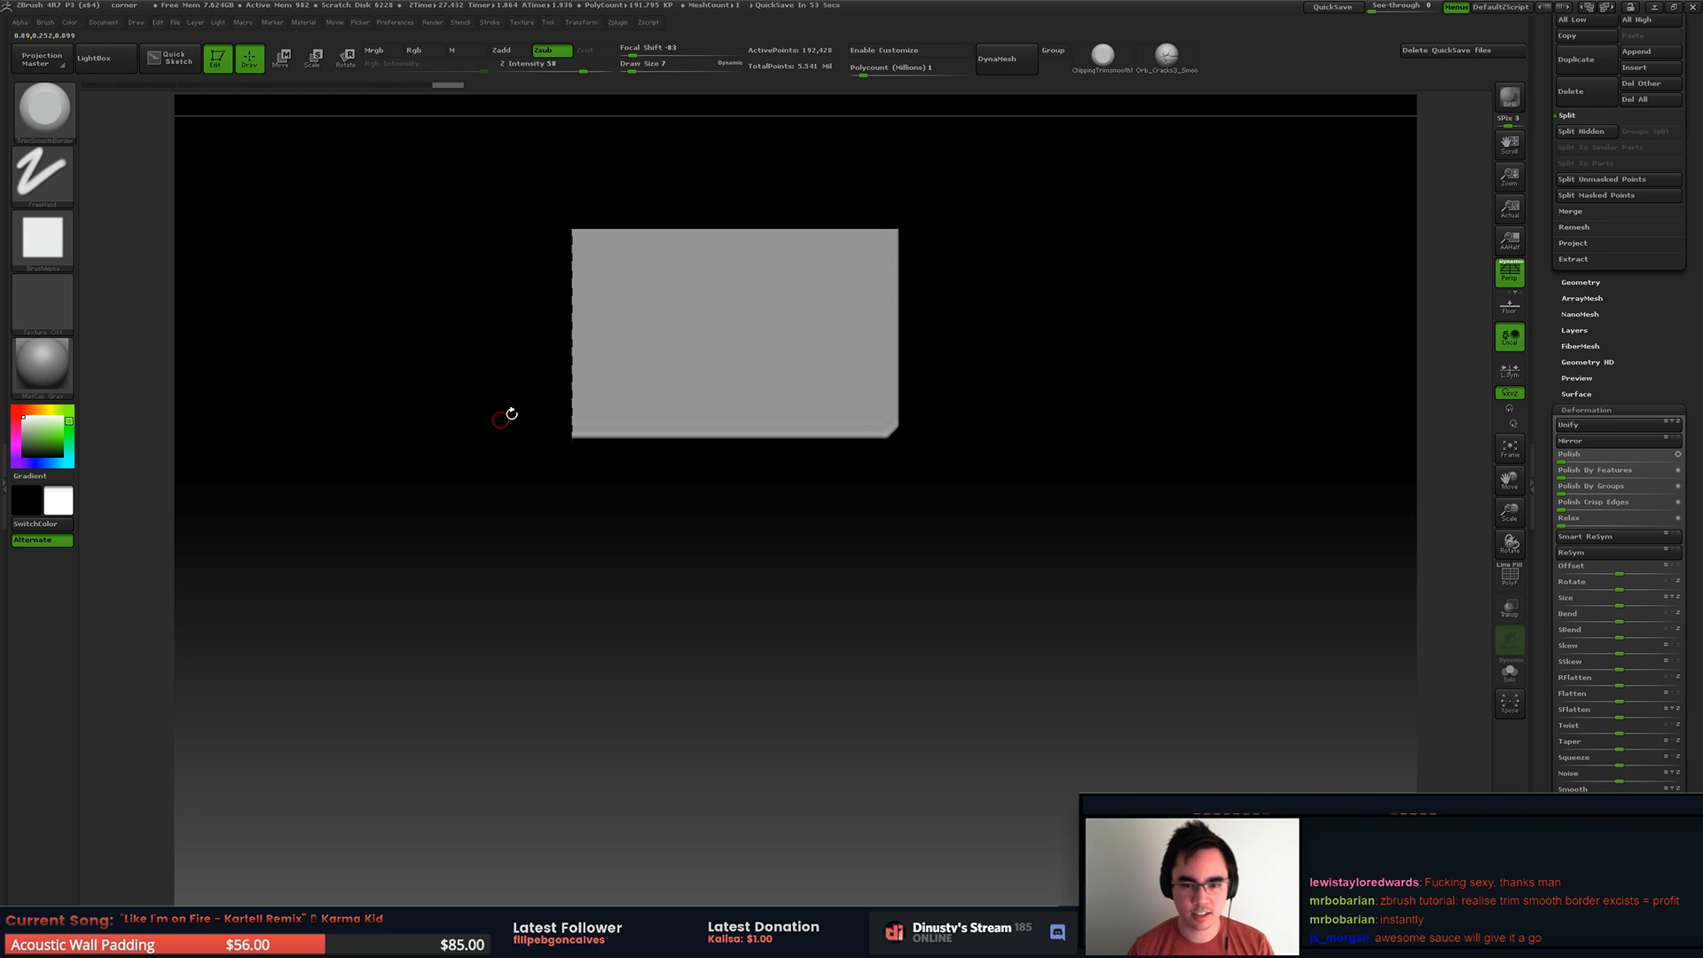
mouse_move(847, 413)
left_mouse_down()
mouse_move(849, 328)
mouse_move(920, 324)
mouse_move(976, 377)
mouse_move(883, 413)
left_mouse_up()
key("space")
key("space")
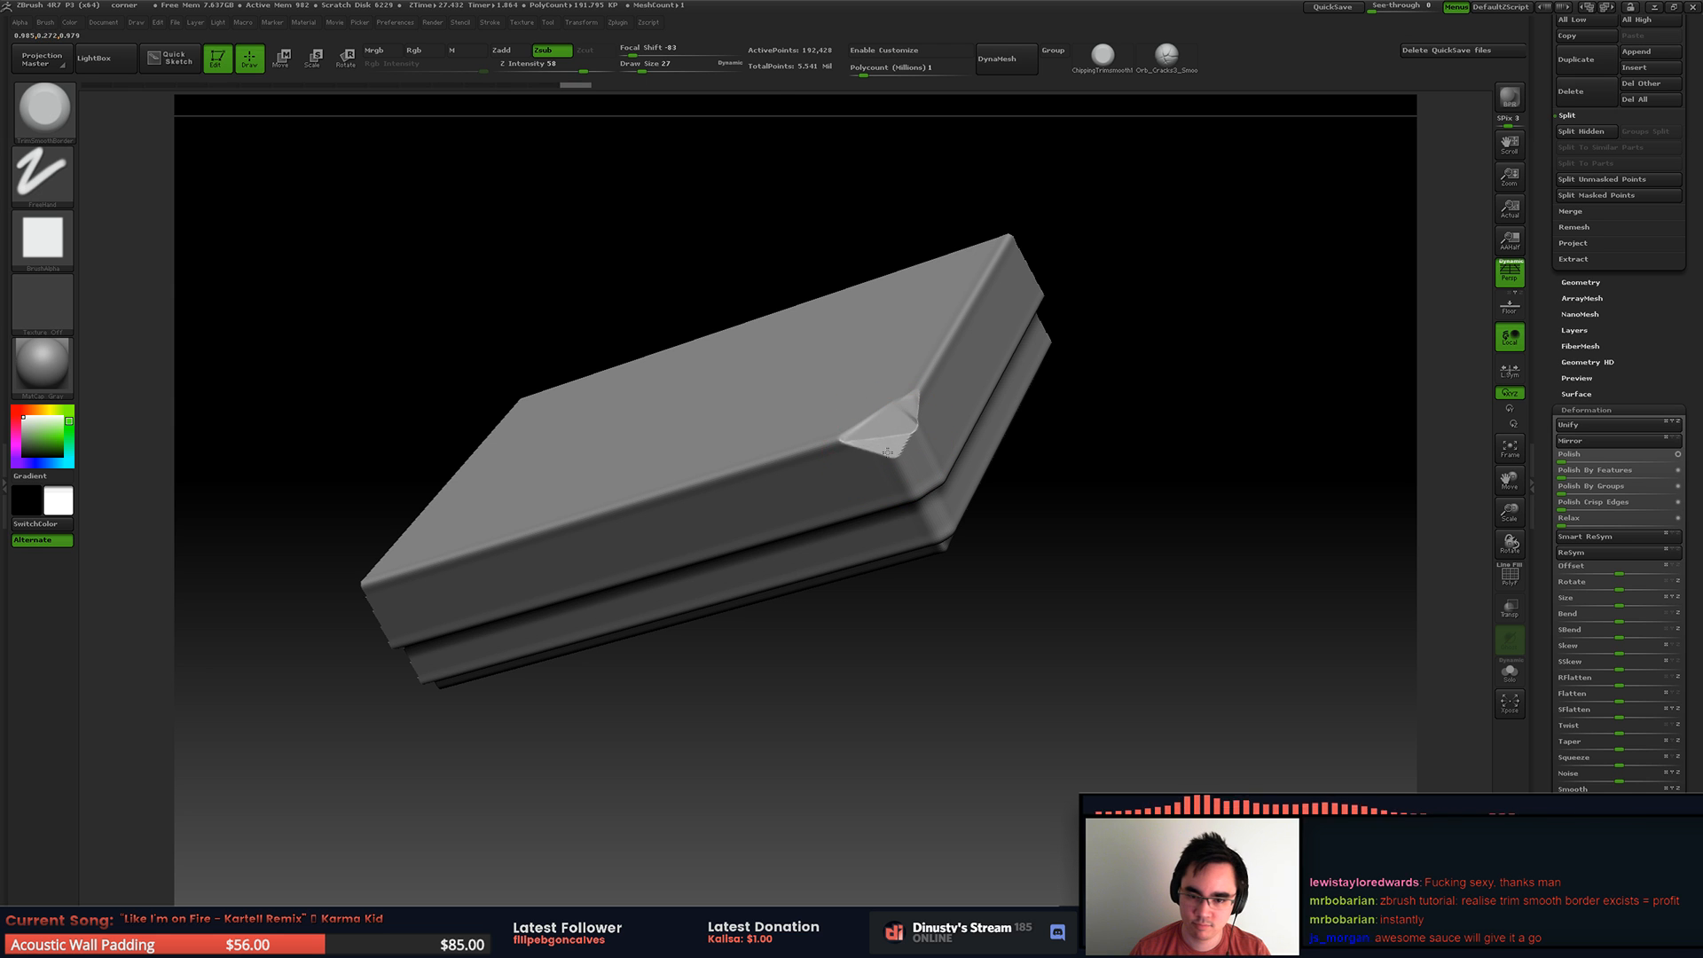
mouse_move(790, 453)
left_mouse_down()
mouse_move(841, 443)
mouse_move(674, 482)
left_mouse_up()
mouse_move(691, 489)
right_mouse_down()
mouse_move(707, 455)
mouse_move(800, 468)
right_mouse_up()
Step: Reduce the draw size to 10 and chip the edges of the upper band beside the corner
key("space")
left_click_drag(844, 487, 839, 487)
right_click_drag(839, 480, 806, 430, "ctrl")
left_click_drag(839, 531, 759, 568)
mouse_move(758, 568)
right_mouse_down()
mouse_move(923, 355)
mouse_move(963, 381)
mouse_move(974, 366)
right_mouse_up()
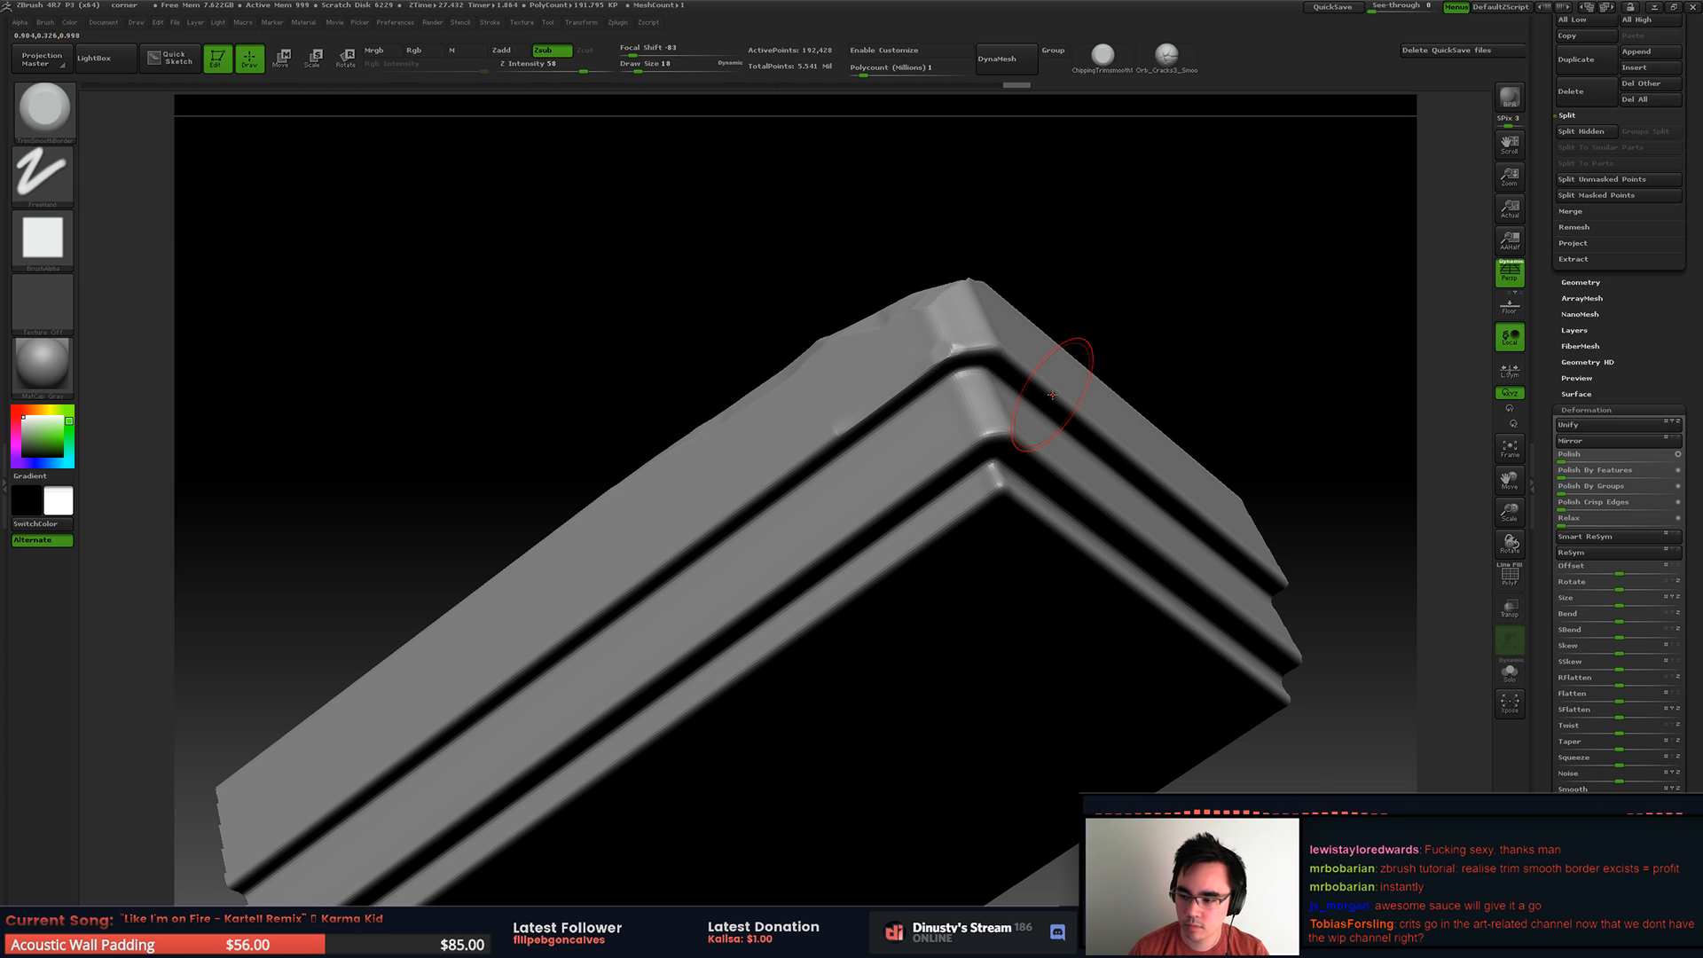
mouse_move(835, 450)
left_mouse_down()
mouse_move(771, 486)
mouse_move(950, 363)
left_mouse_up()
left_click_drag(835, 480, 791, 493)
mouse_move(976, 411)
right_mouse_down("alt")
mouse_move(856, 436)
mouse_move(901, 439)
right_mouse_up("alt")
Step: Set the draw size to 9 and chip the lower edge of the upper band along one side of the corner
key("space")
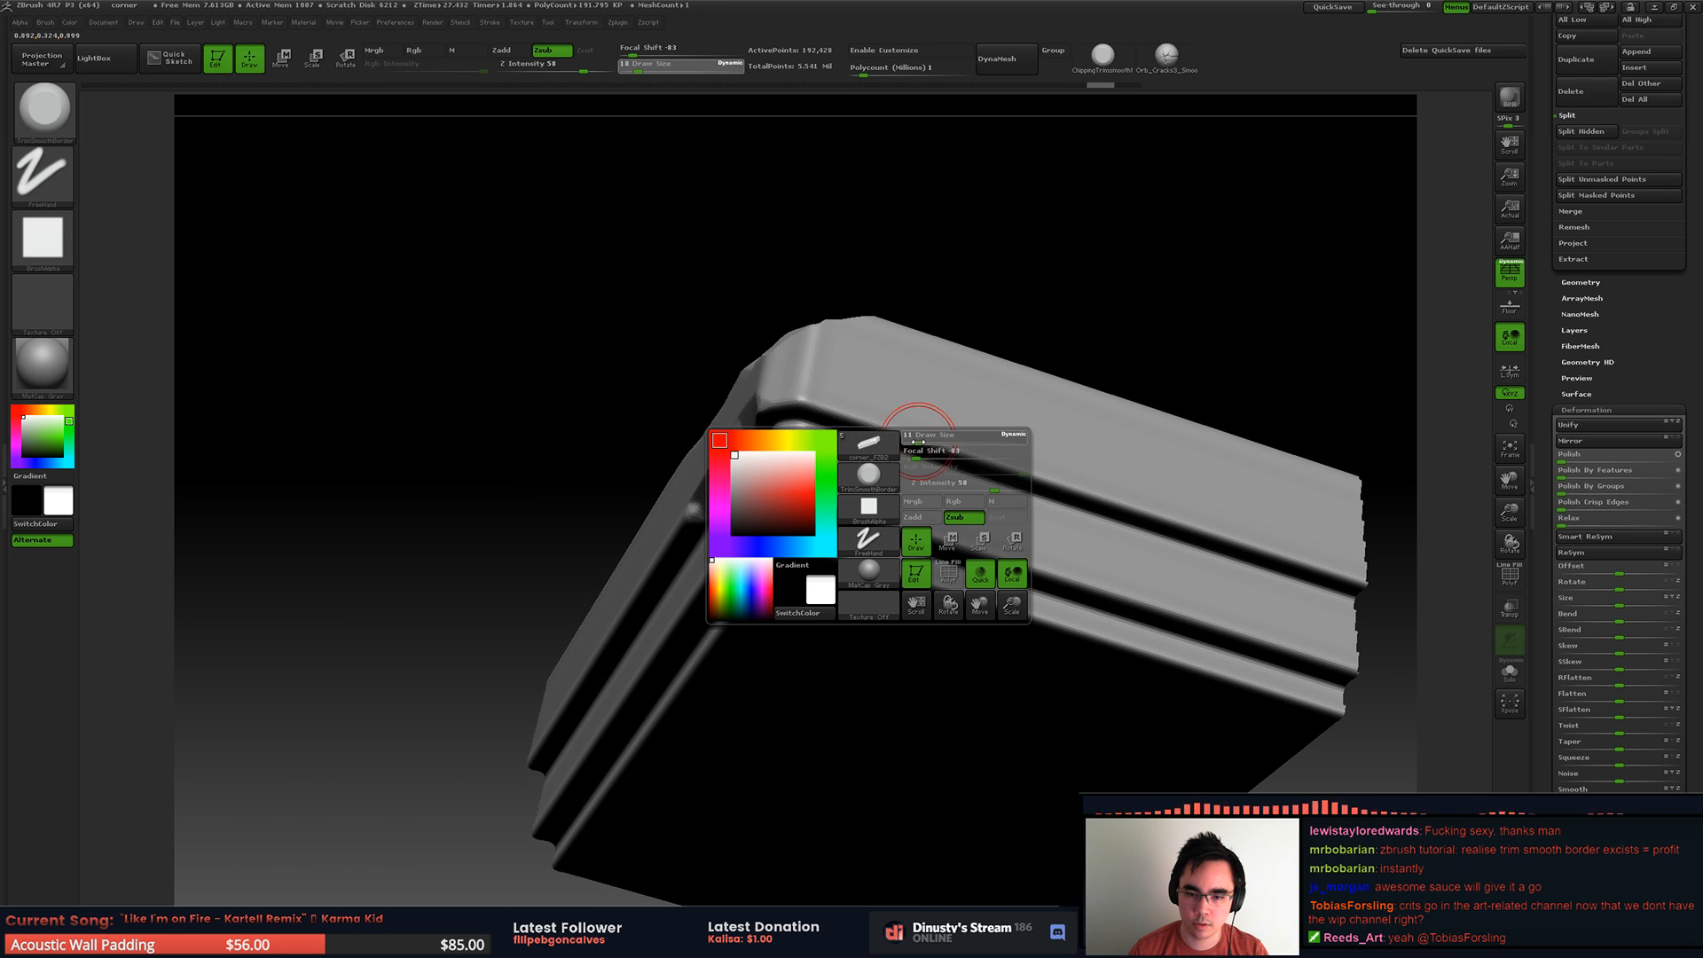
left_click_drag(918, 441, 917, 440)
left_click_drag(805, 399, 914, 436)
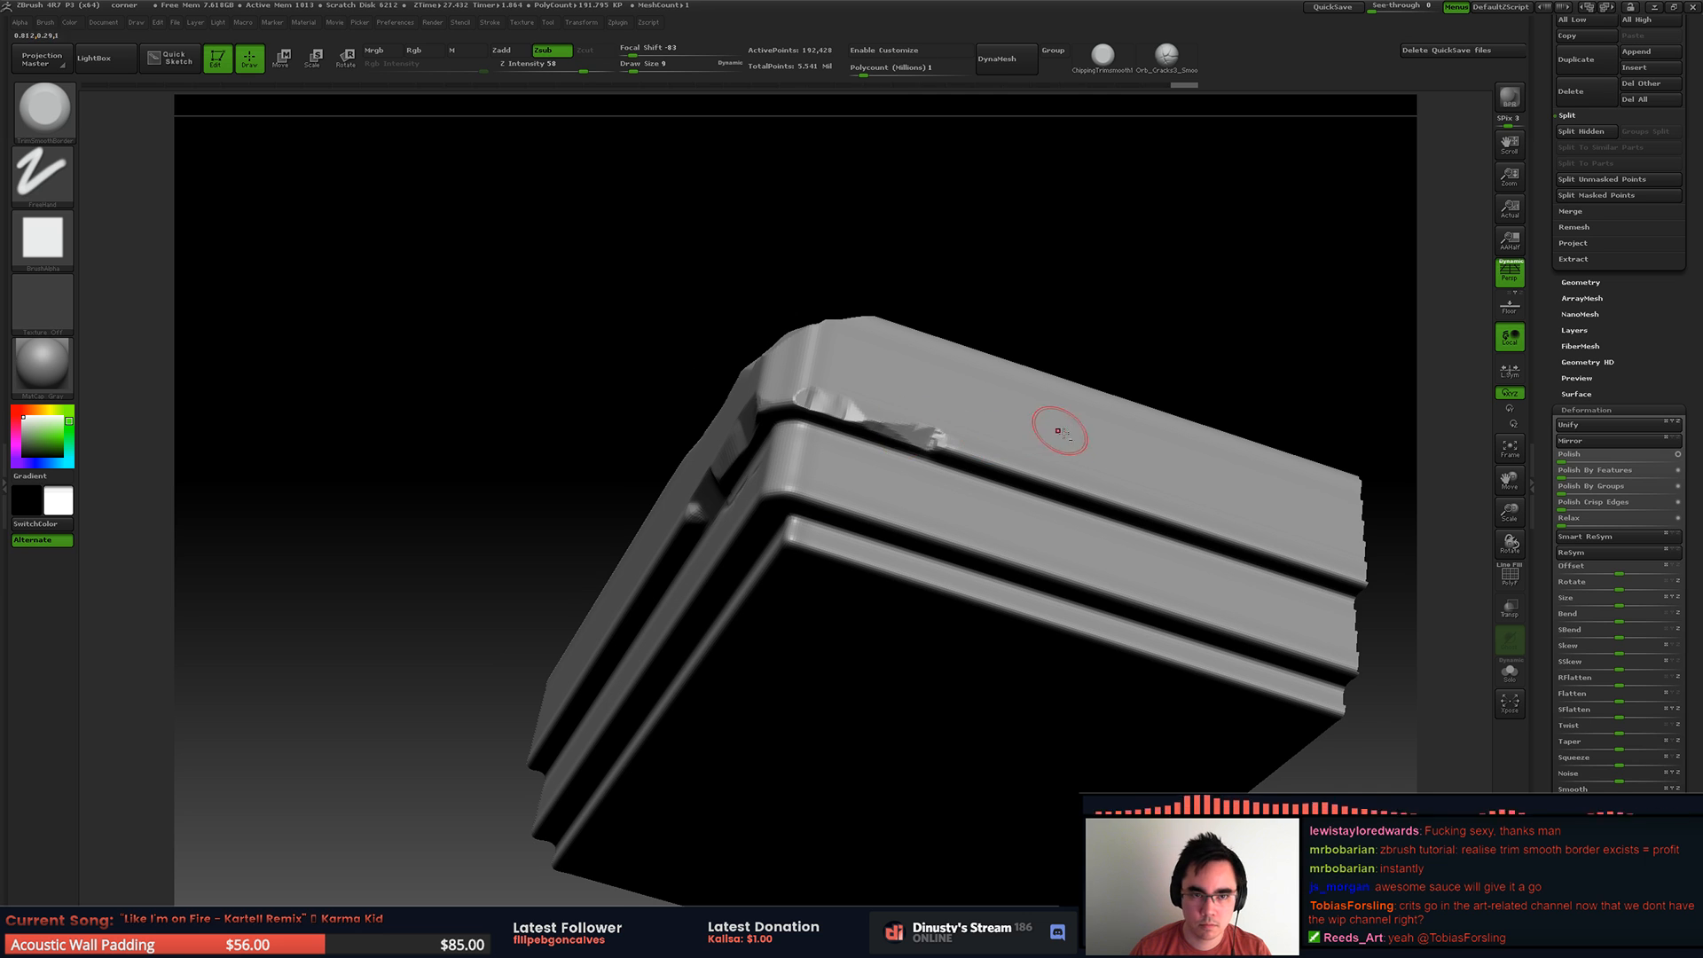
right_click_drag(1058, 431, 988, 404, "alt")
left_click_drag(980, 445, 964, 438)
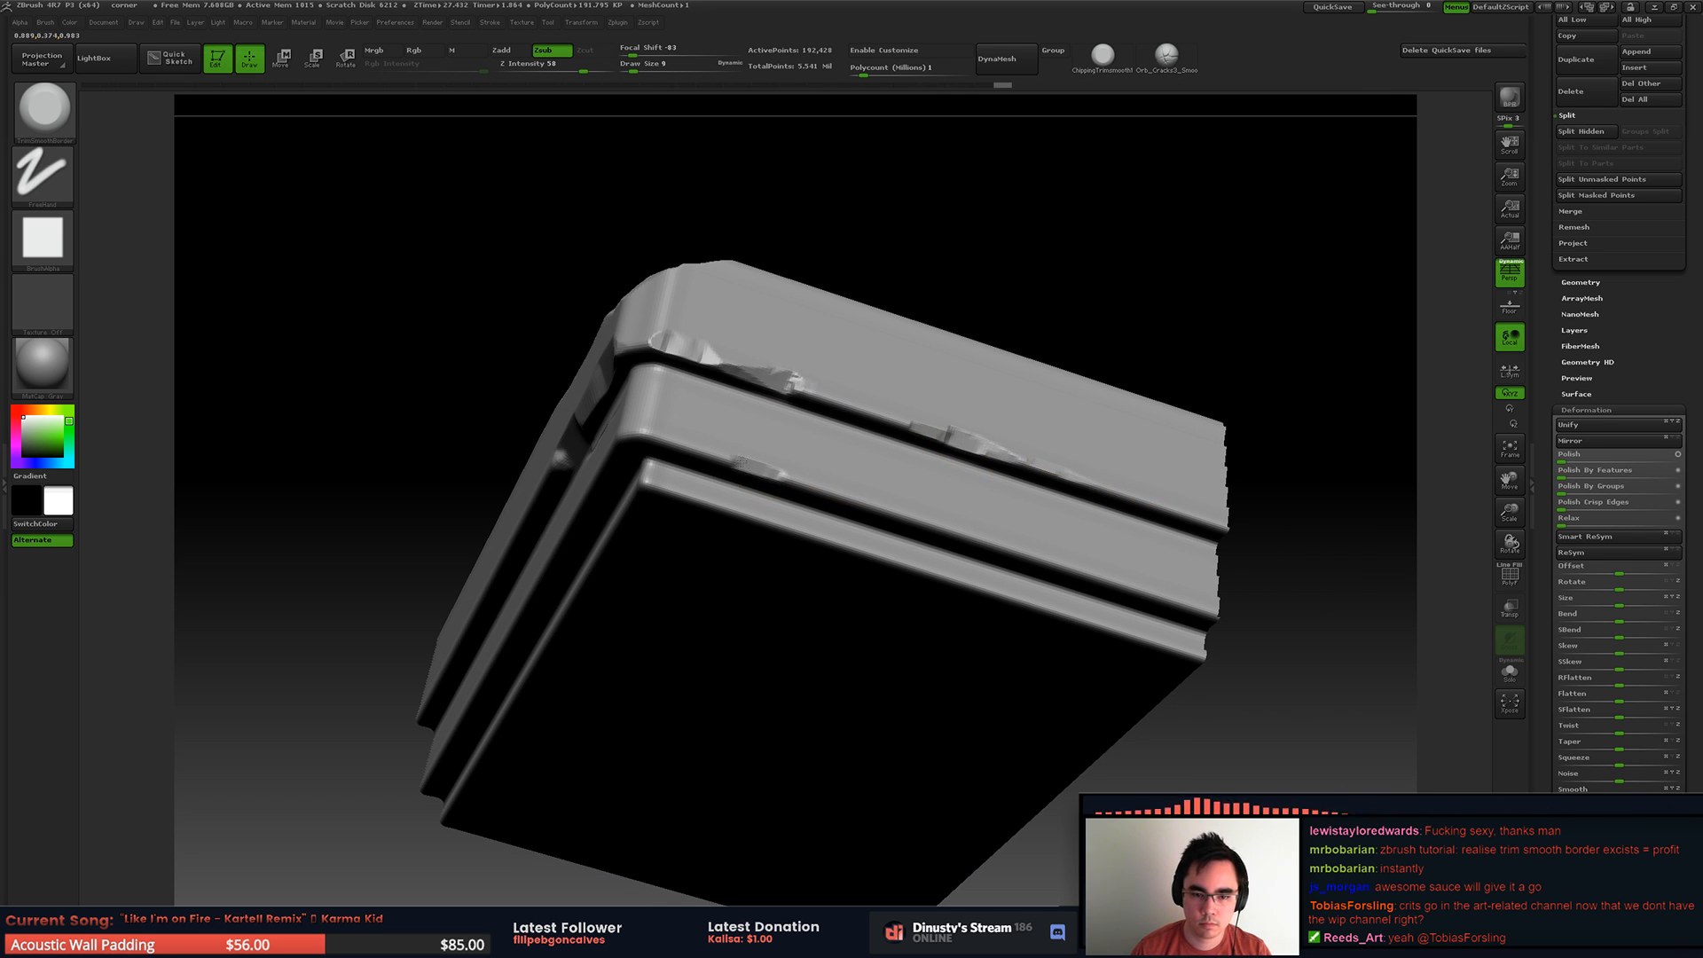
Step: Chip the lower ledges around the slab's corner with an adjusted brush size, undoing the unwanted stroke
left_click_drag(648, 434, 660, 431)
right_click_drag(661, 431, 754, 432)
key("s")
left_click_drag(623, 432, 660, 426)
key("space")
mouse_move(661, 426)
right_mouse_down("alt")
mouse_move(811, 452)
mouse_move(638, 426)
mouse_move(692, 411)
right_mouse_up("alt")
left_click_drag(525, 352, 444, 392)
left_click_drag(416, 482, 490, 467)
key("ctrl+z")
Step: Carve chips into the moulding on the other side of the corner and undo the last stroke
mouse_move(391, 495)
right_mouse_down("alt")
mouse_move(838, 222)
mouse_move(461, 382)
right_mouse_up("alt")
left_click_drag(733, 253, 555, 334)
right_click_drag(555, 333, 1215, 98, "alt")
mouse_move(684, 296)
right_mouse_down()
mouse_move(750, 290)
mouse_move(780, 257)
right_mouse_up()
right_click_drag(780, 257, 462, 355, "alt")
key("ctrl+z")
Step: Set the draw size to 11 and chip the upper band's lower edge from the corner toward the cut end
key("space")
left_click_drag(1058, 186, 1050, 186)
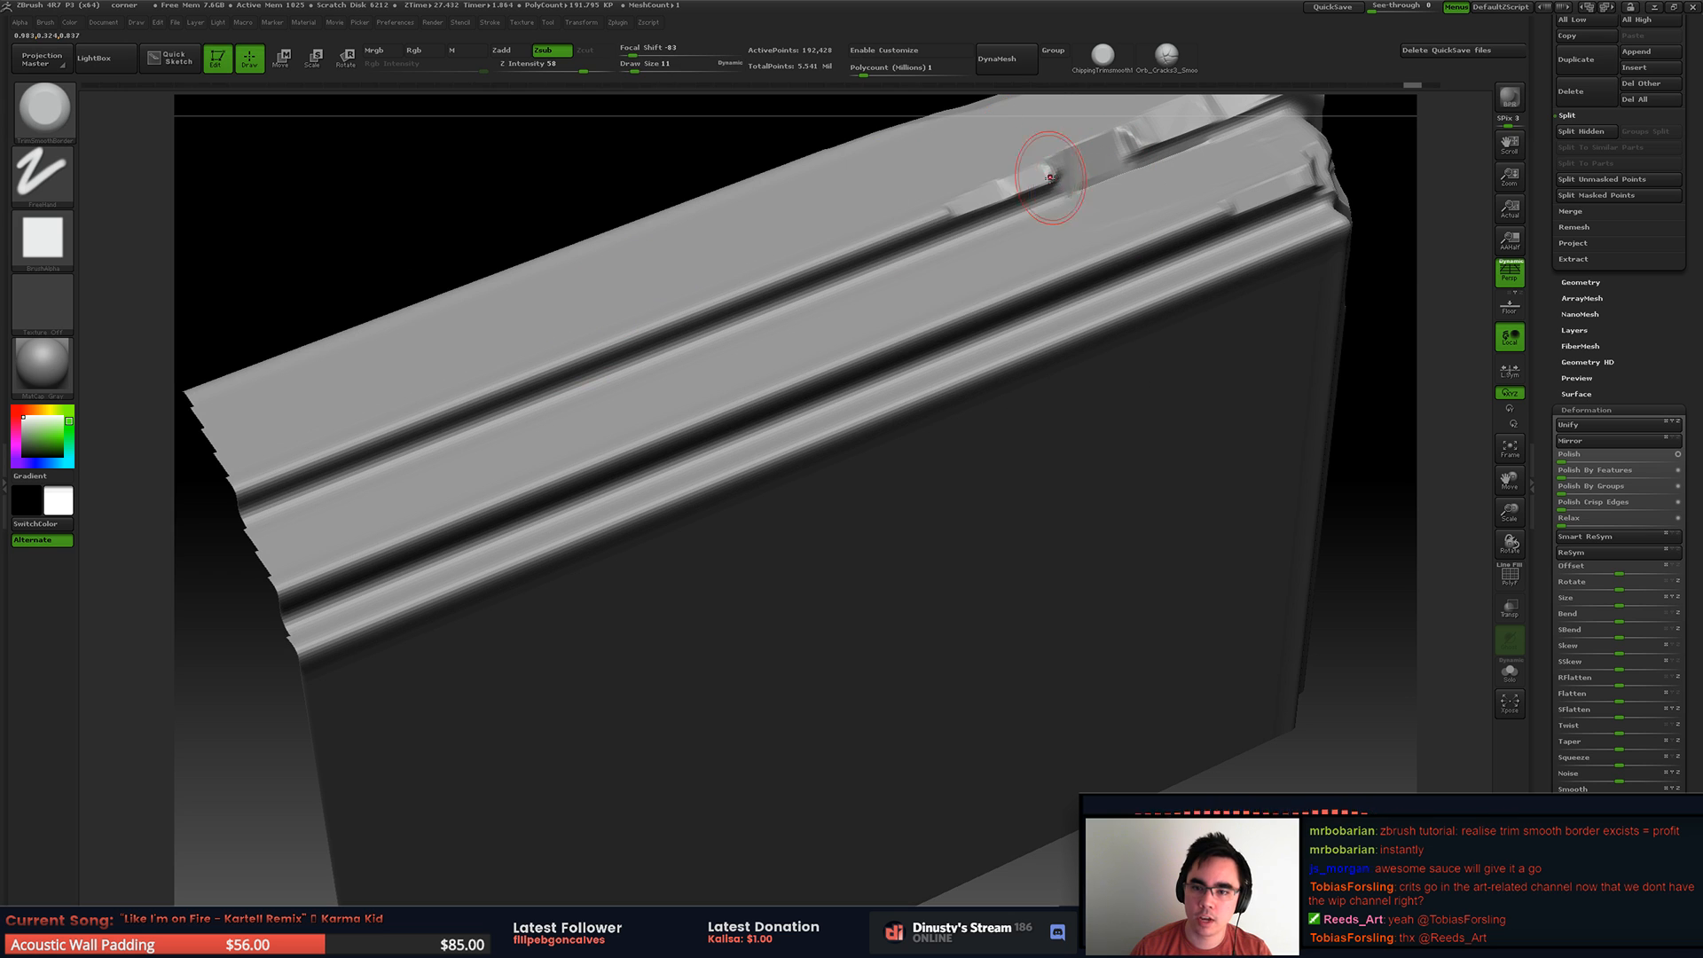
right_click_drag(1062, 184, 966, 245, "alt")
left_click_drag(1072, 197, 1089, 184)
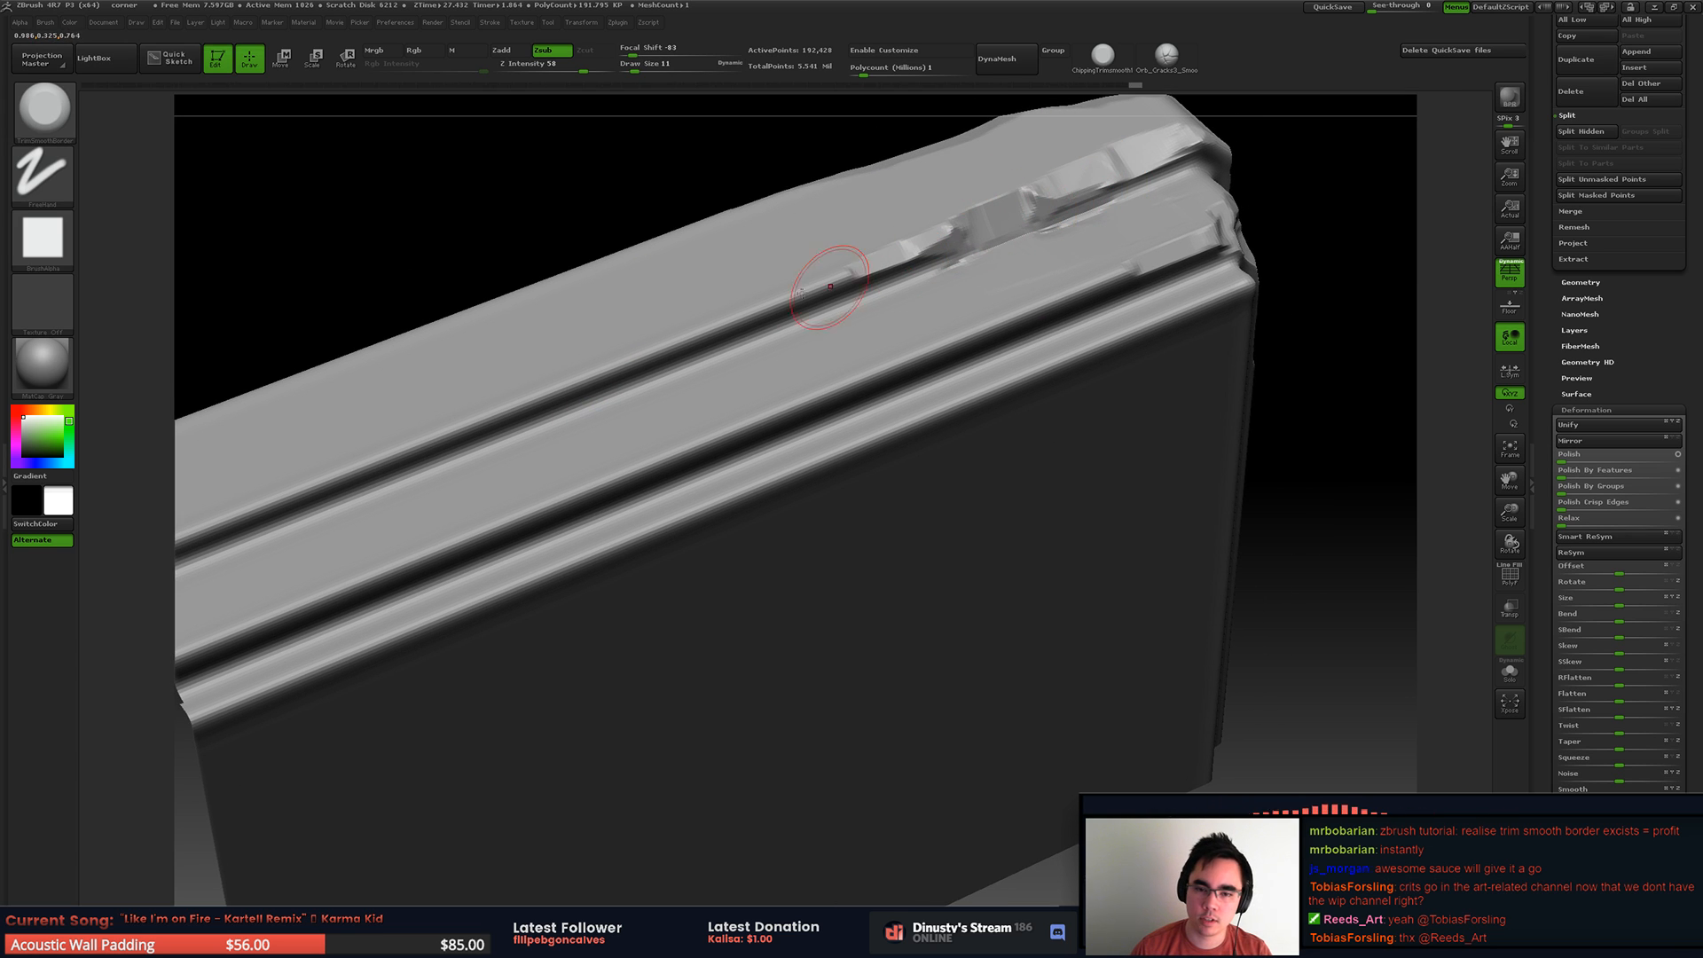
right_click_drag(664, 348, 703, 334)
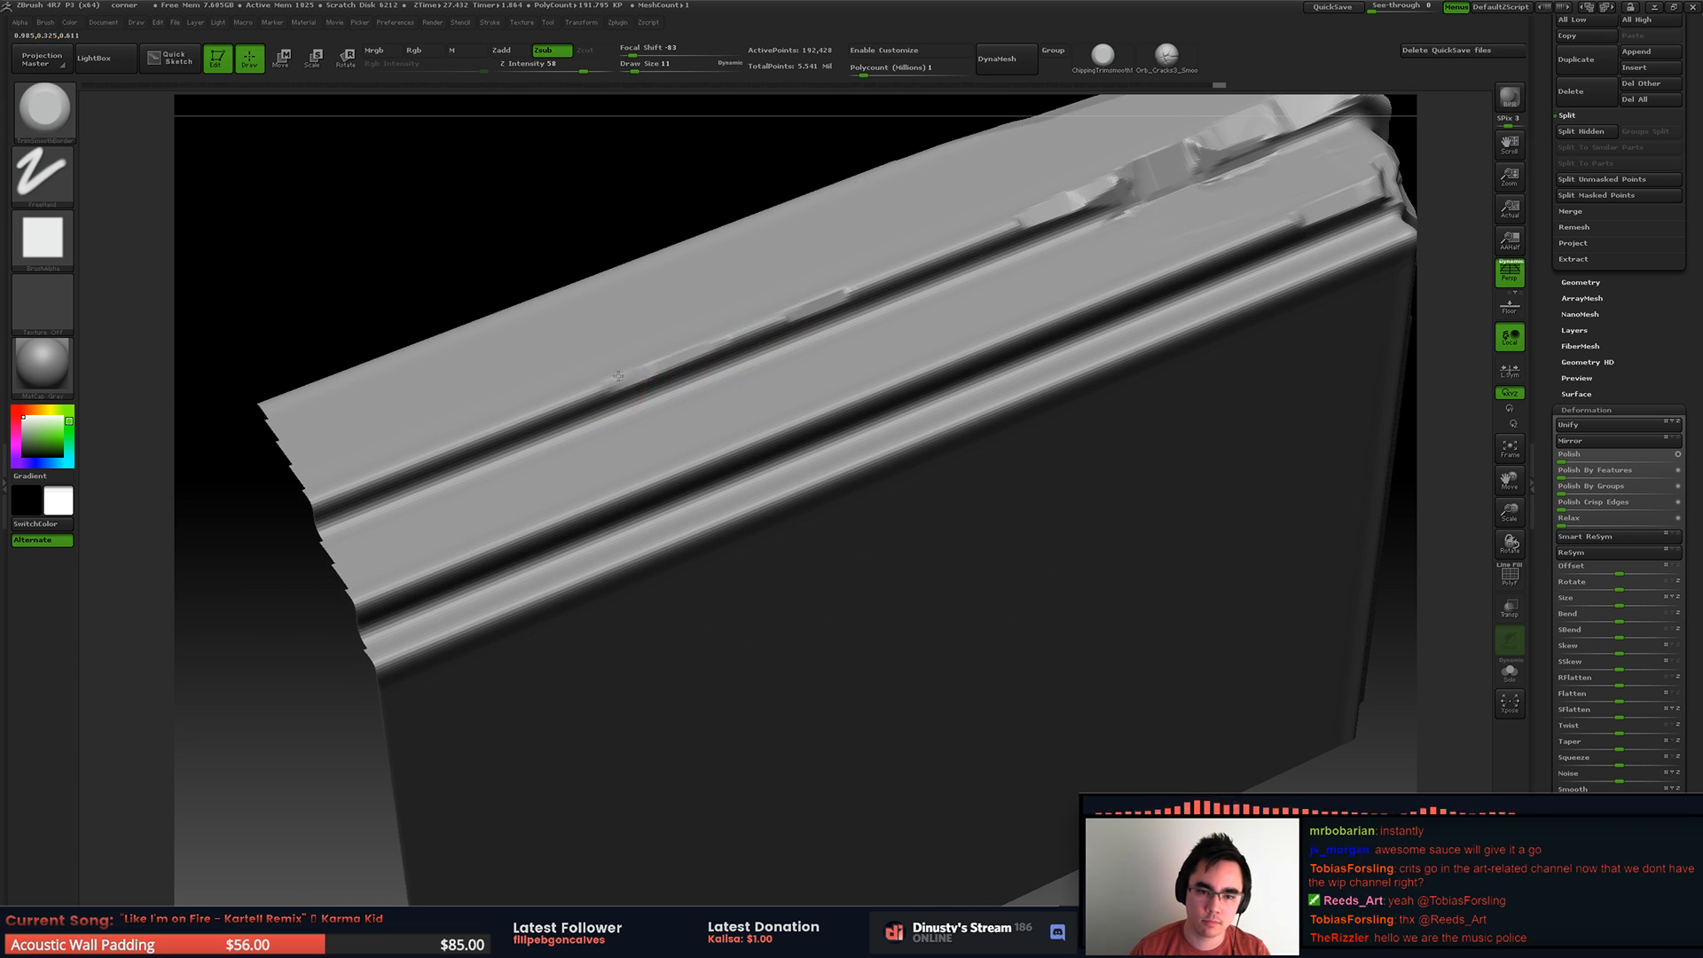
Step: Chip the middle band's lower edge and the slab's bottom edge along the same side
left_click_drag(612, 504, 787, 432)
left_click_drag(652, 488, 914, 381)
right_click_drag(913, 382, 760, 347)
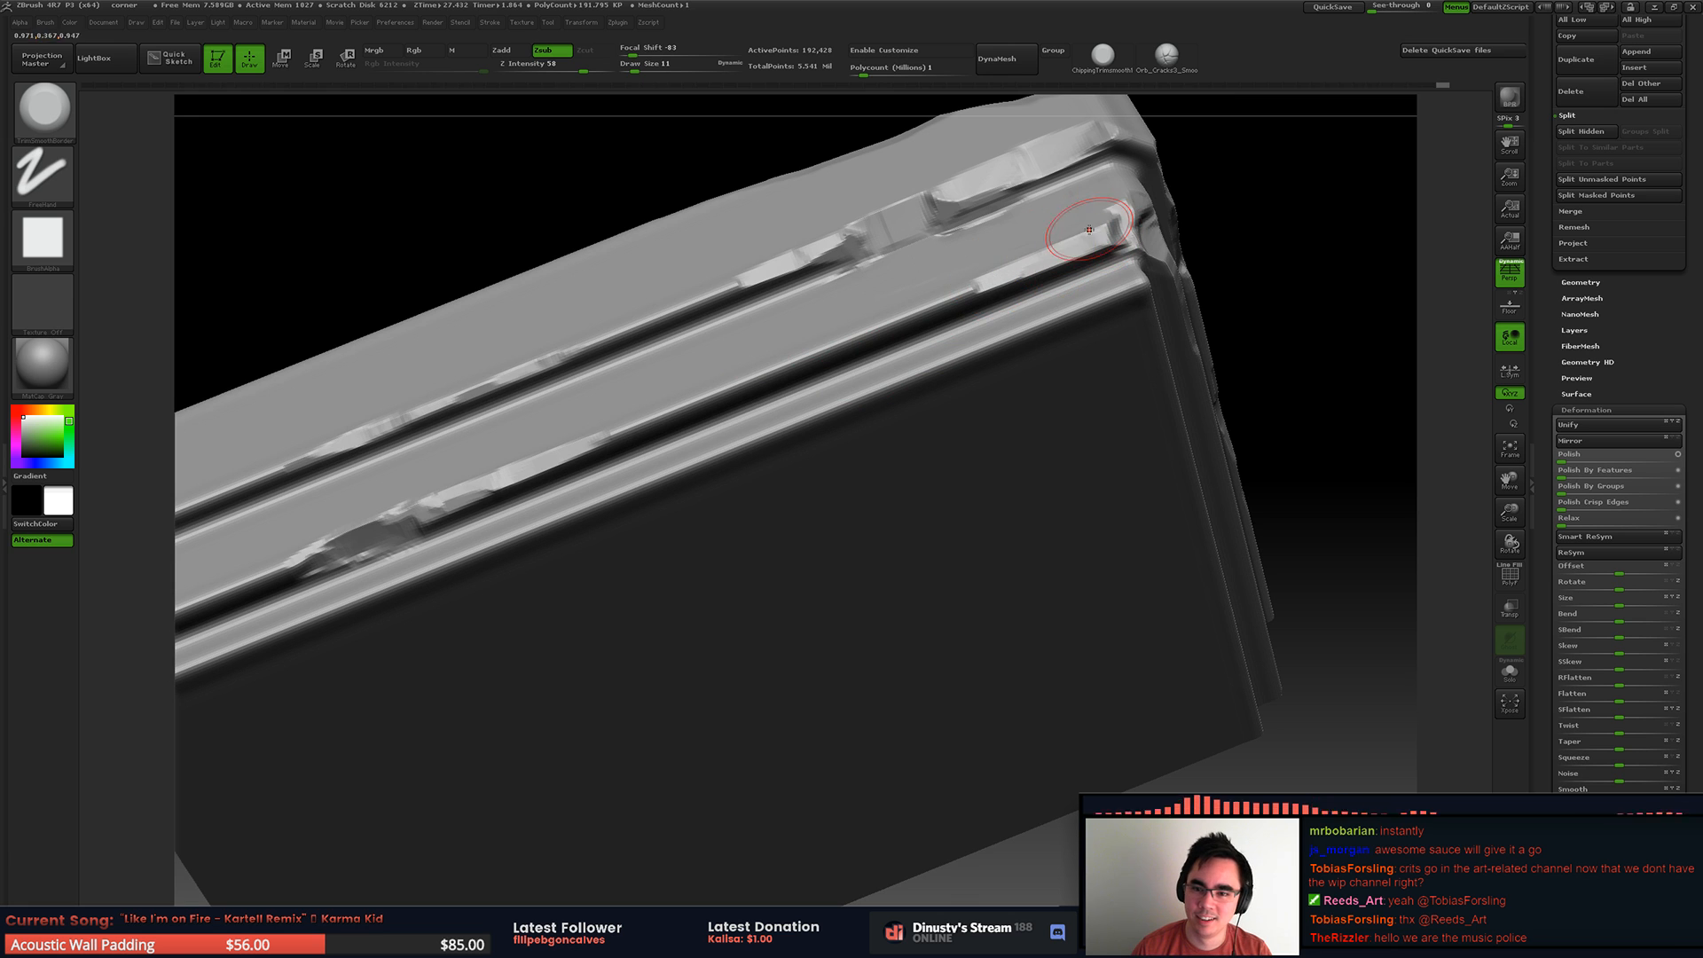
left_click_drag(800, 422, 912, 381)
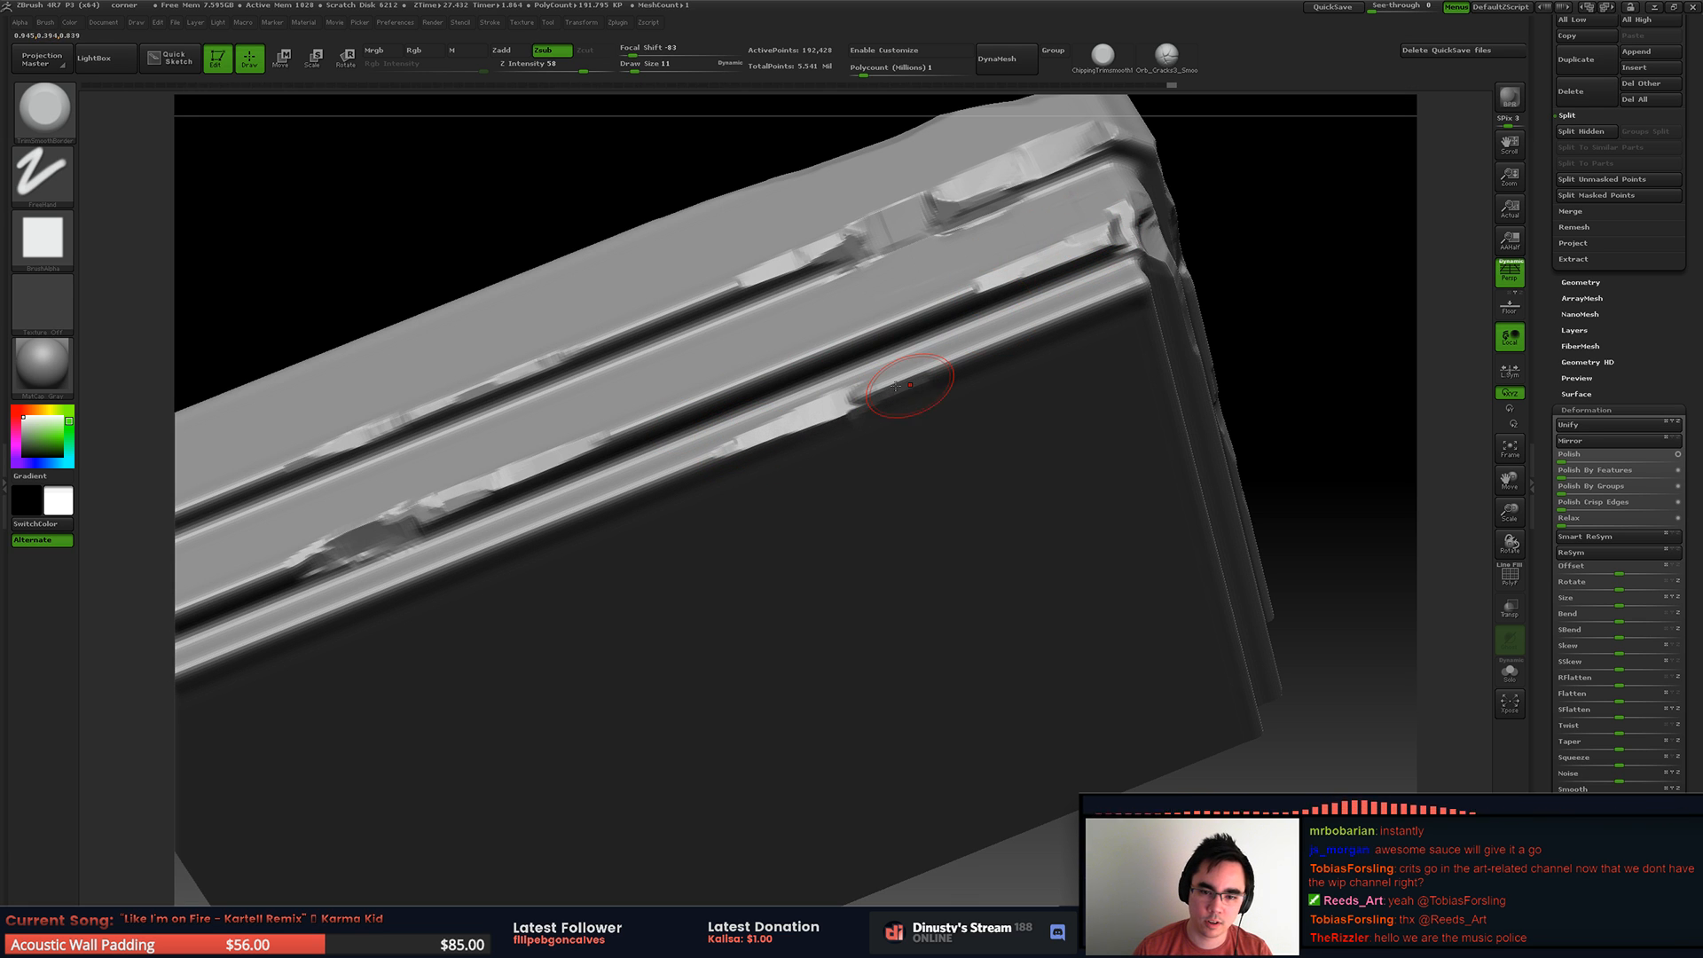
Step: Extend the bottom-edge chipping and add chips to the lower ledges on the opposite side of the corner
right_click_drag(931, 366, 692, 335)
left_click_drag(682, 361, 723, 403)
mouse_move(1099, 541)
right_mouse_down("alt")
mouse_move(891, 419)
mouse_move(784, 427)
mouse_move(765, 383)
mouse_move(771, 411)
right_mouse_up("alt")
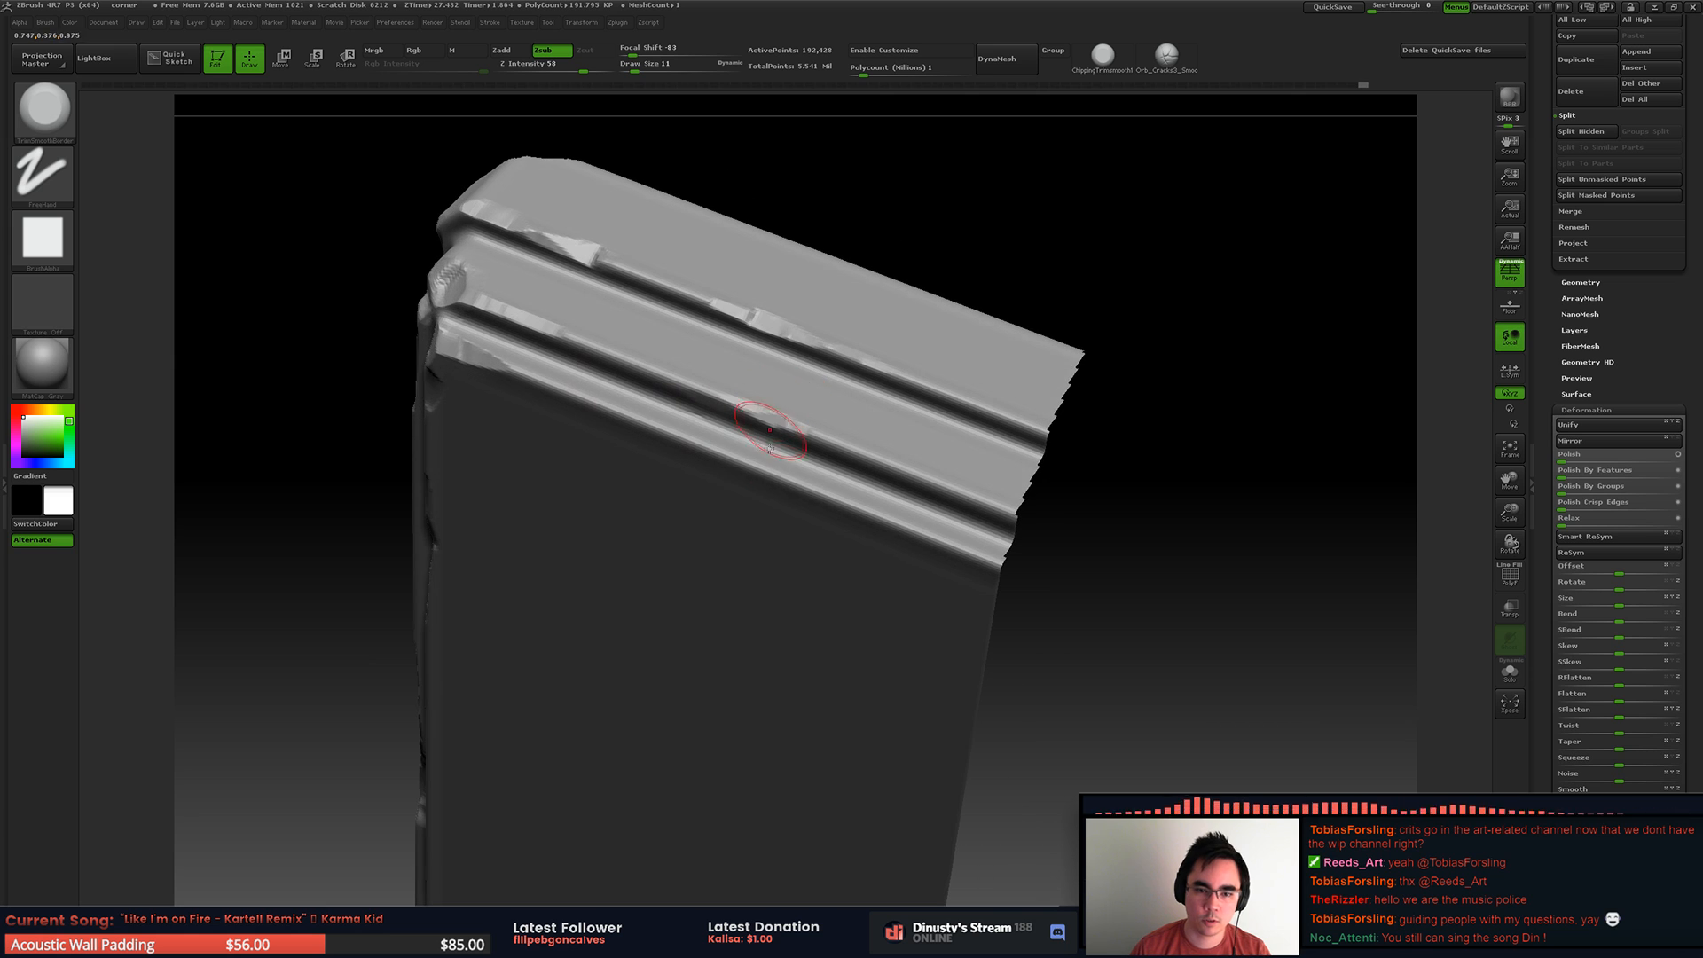
mouse_move(847, 501)
left_mouse_down()
mouse_move(772, 465)
mouse_move(877, 518)
mouse_move(780, 461)
left_mouse_up()
mouse_move(767, 359)
right_mouse_down()
mouse_move(811, 426)
mouse_move(791, 414)
mouse_move(635, 456)
mouse_move(710, 390)
mouse_move(700, 429)
right_mouse_up()
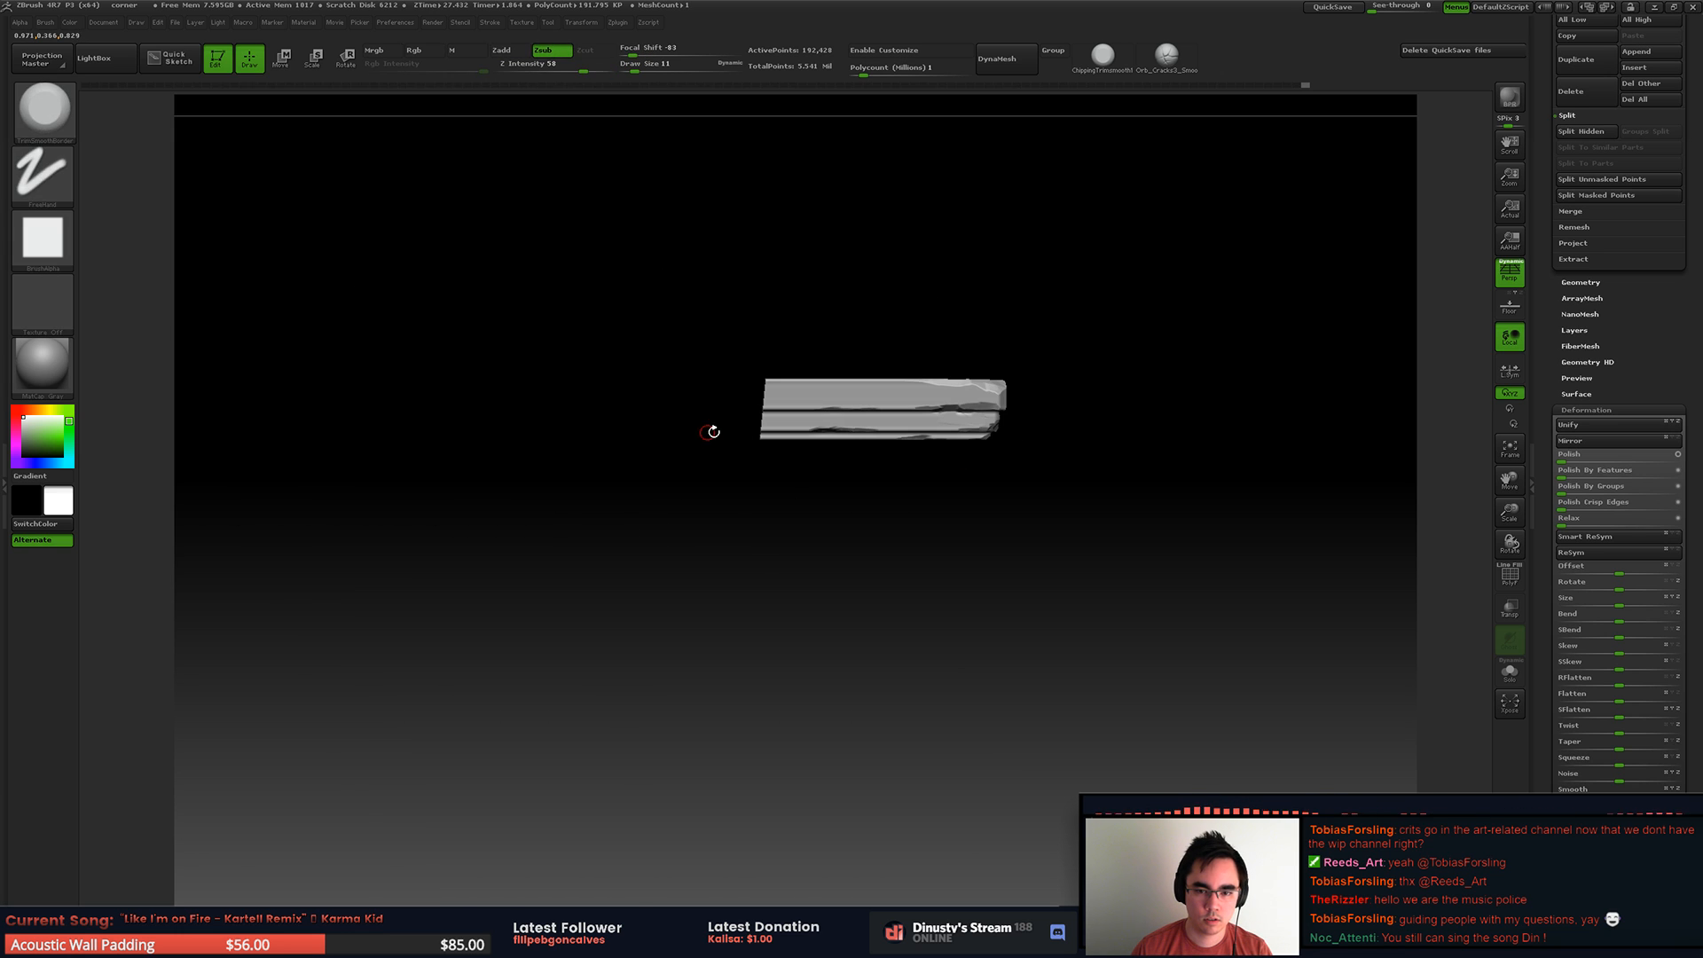
Step: Isolate a stretch of the slab's front and chip its top edge with the draw size set to 22
left_click(832, 301, "ctrl+shift")
left_click_drag(487, 290, 852, 461, "ctrl+shift")
mouse_move(754, 391)
right_mouse_down("ctrl")
mouse_move(695, 444)
mouse_move(894, 447)
mouse_move(865, 488)
mouse_move(911, 445)
right_mouse_up("ctrl")
key("space")
left_click_drag(910, 416, 902, 420)
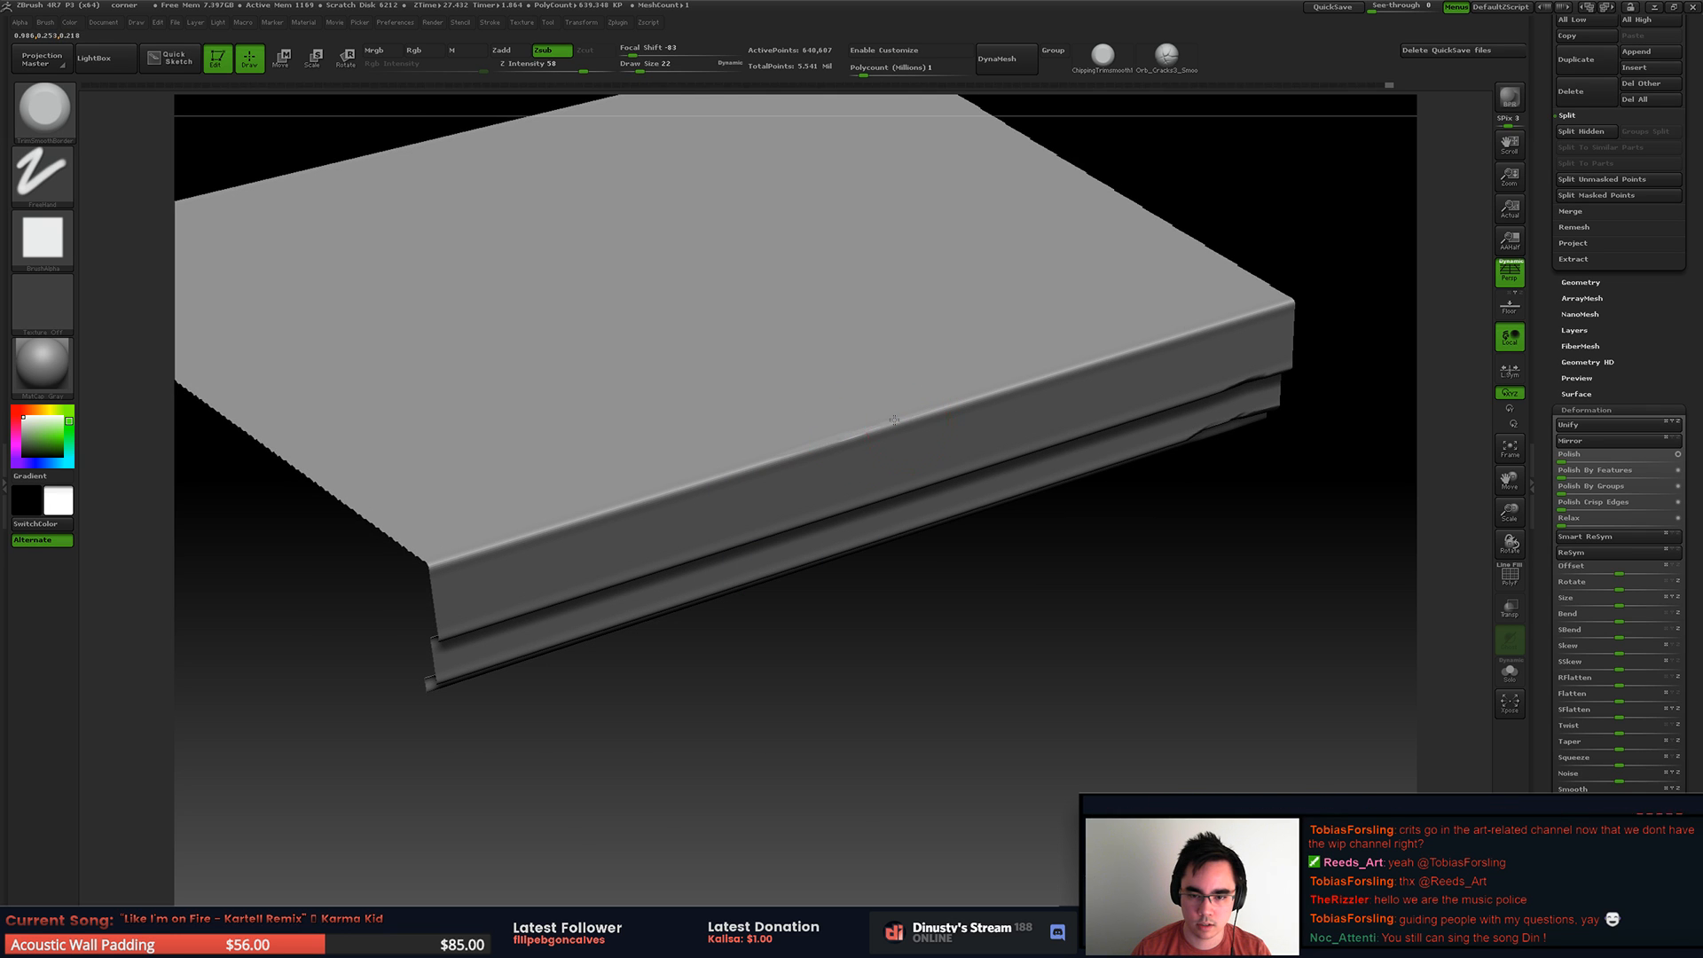
left_click_drag(768, 324, 1160, 579, "ctrl+shift")
left_click_drag(847, 432, 975, 403)
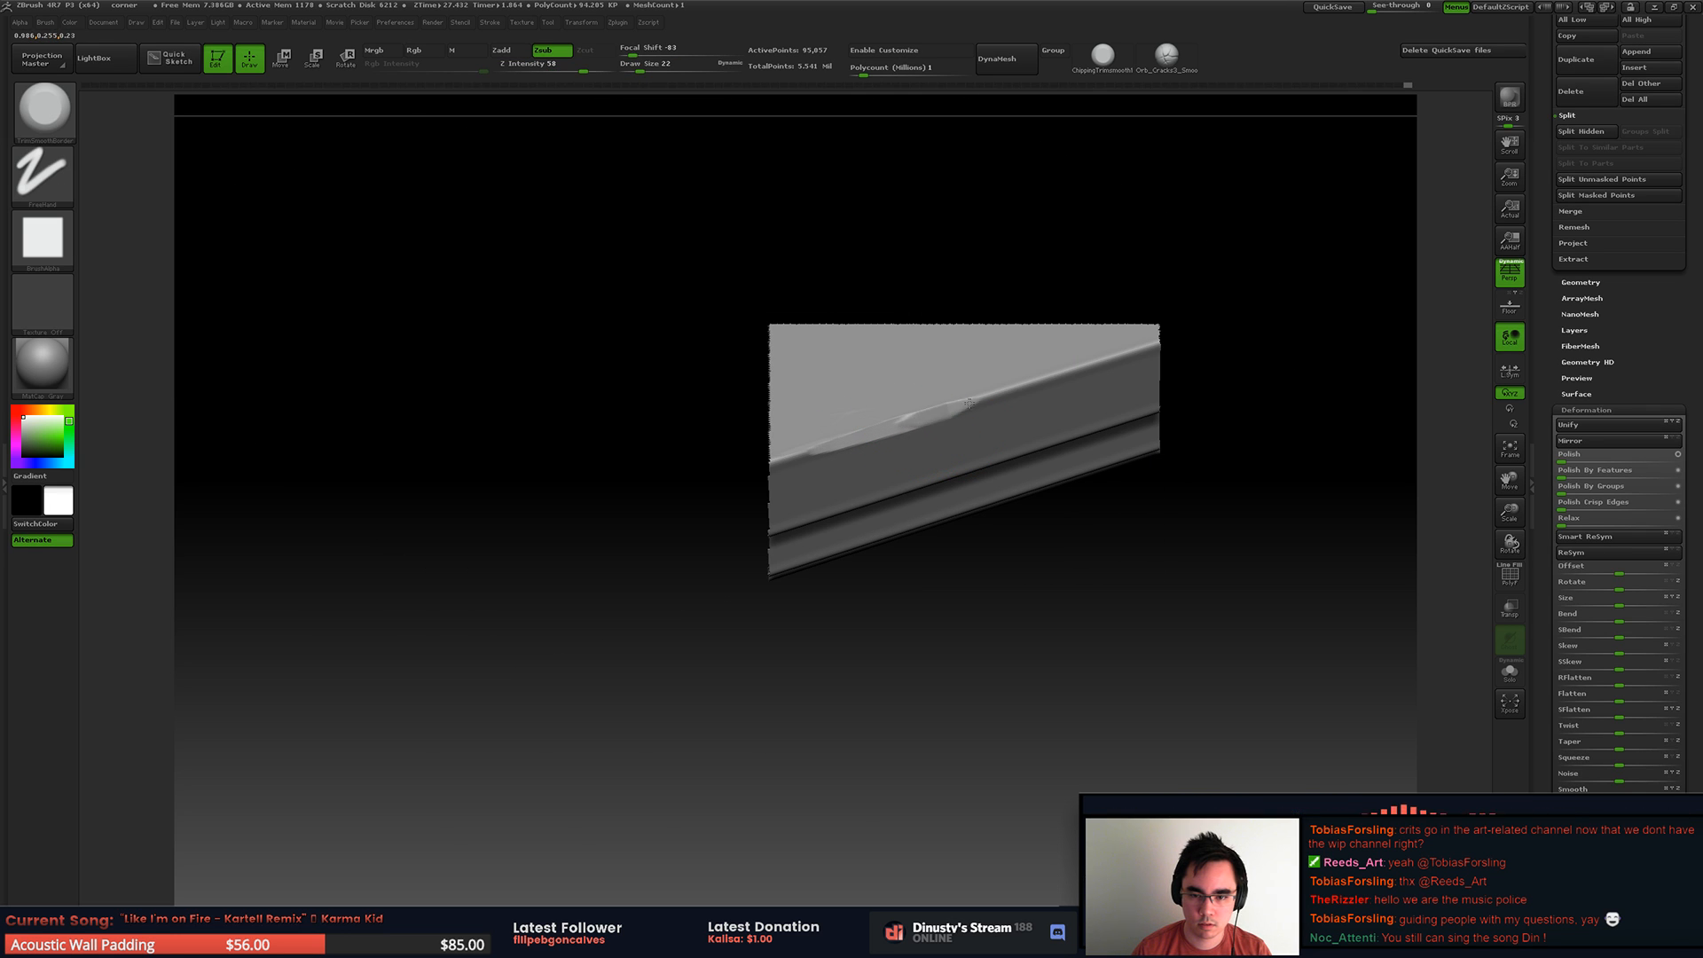
left_click(1179, 562, "ctrl+shift")
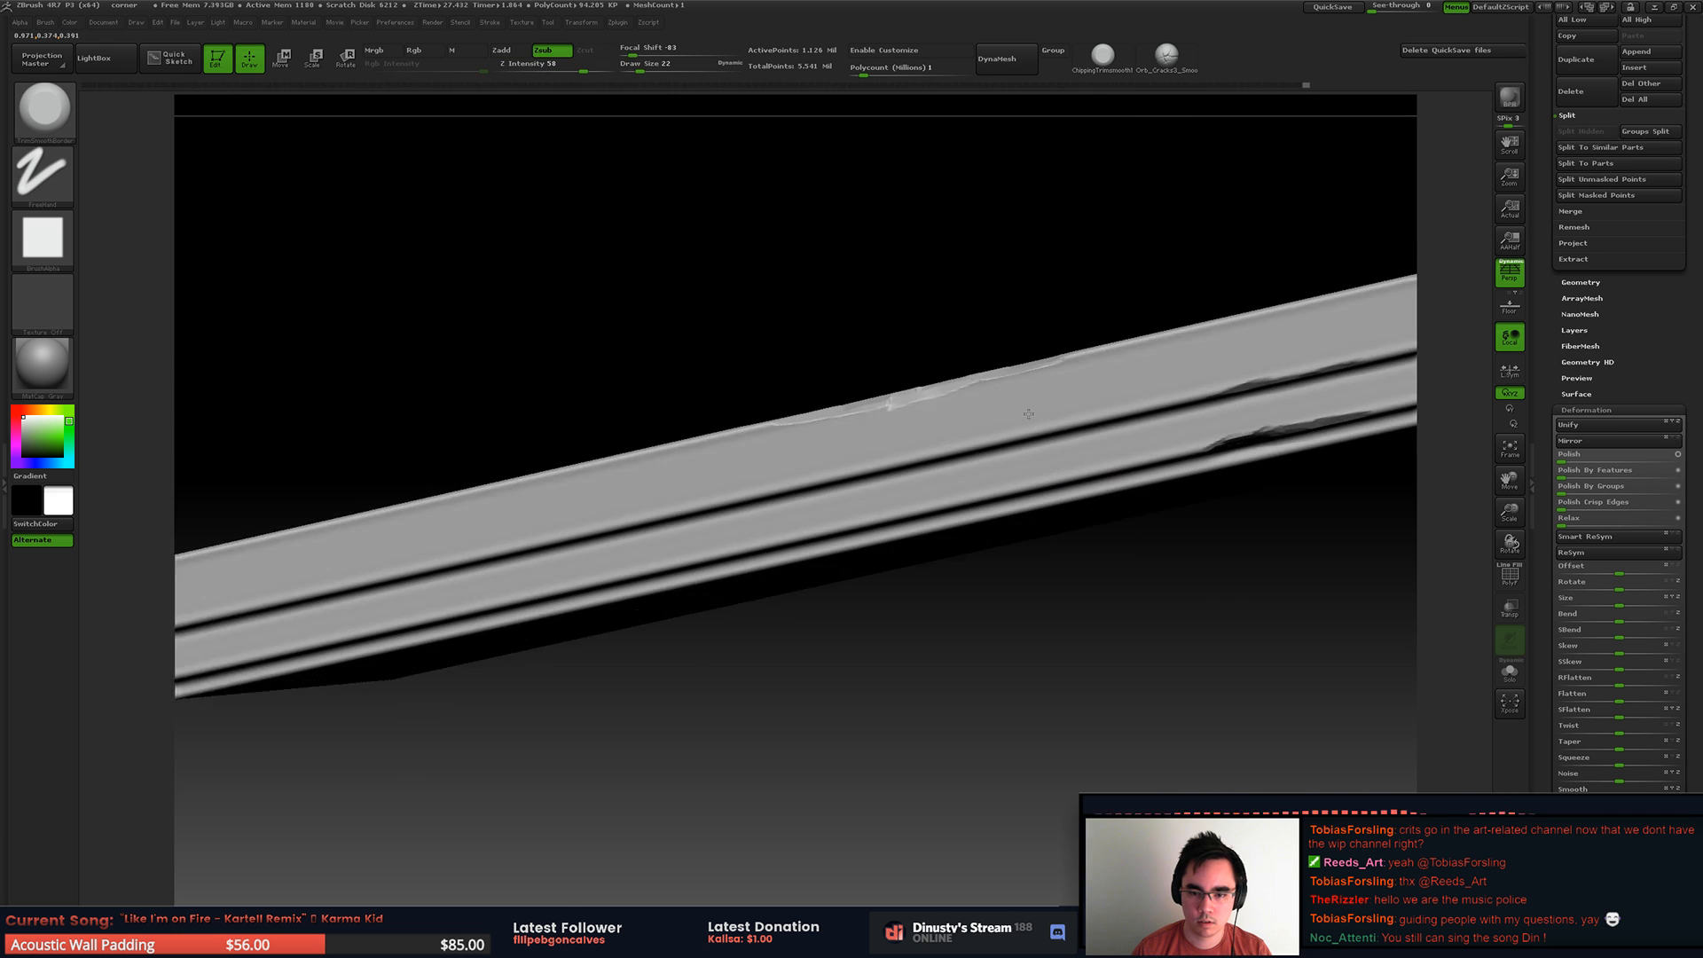
Step: Isolate a front section, chip the lower edges of the upper and middle bands, and set the draw size to 8
left_click_drag(719, 337, 1140, 606, "ctrl+shift")
mouse_move(963, 452)
right_mouse_down("ctrl")
mouse_move(958, 509)
mouse_move(932, 449)
right_mouse_up("ctrl")
left_click_drag(896, 452, 1004, 420)
left_click_drag(944, 481, 849, 504)
mouse_move(850, 504)
right_mouse_down()
mouse_move(890, 437)
mouse_move(874, 454)
right_mouse_up()
key("space")
left_click_drag(792, 519, 781, 519)
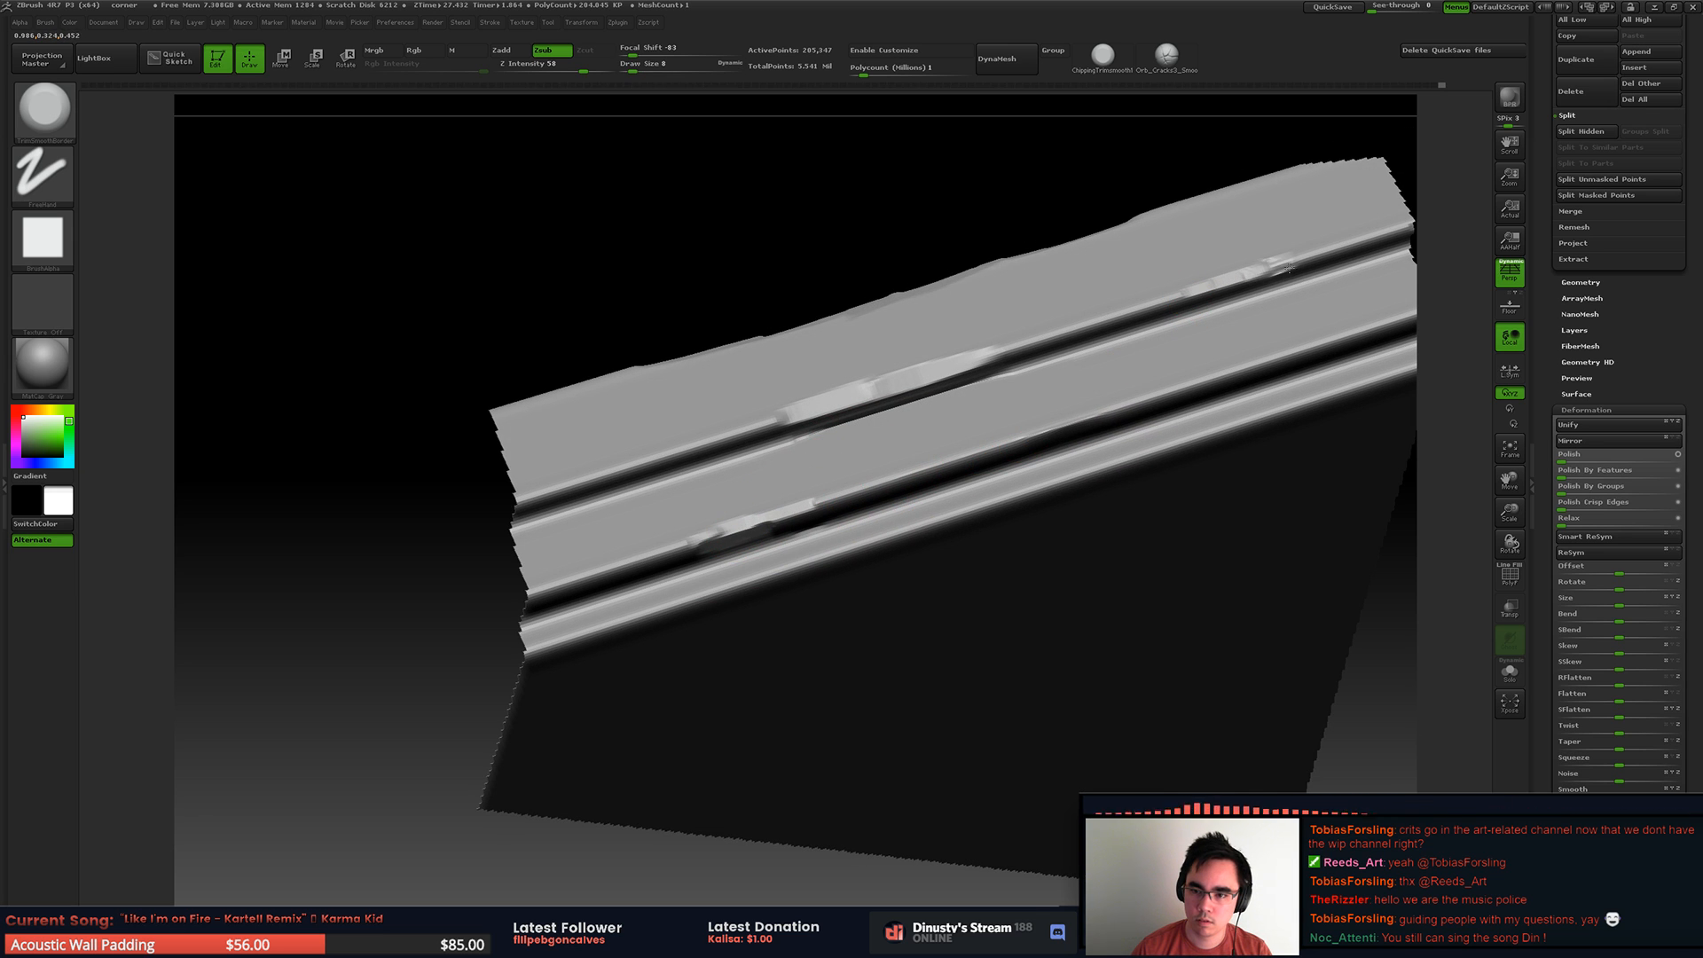
Step: Set the draw size to 14 and extend the chips along the middle band's lower edge and the bottom ledge
left_click_drag(1091, 425, 1036, 443)
key("space")
left_click_drag(1147, 395, 1155, 395)
left_click_drag(1056, 432, 1216, 376)
right_click_drag(1216, 376, 1096, 351)
left_click_drag(1126, 330, 1192, 307)
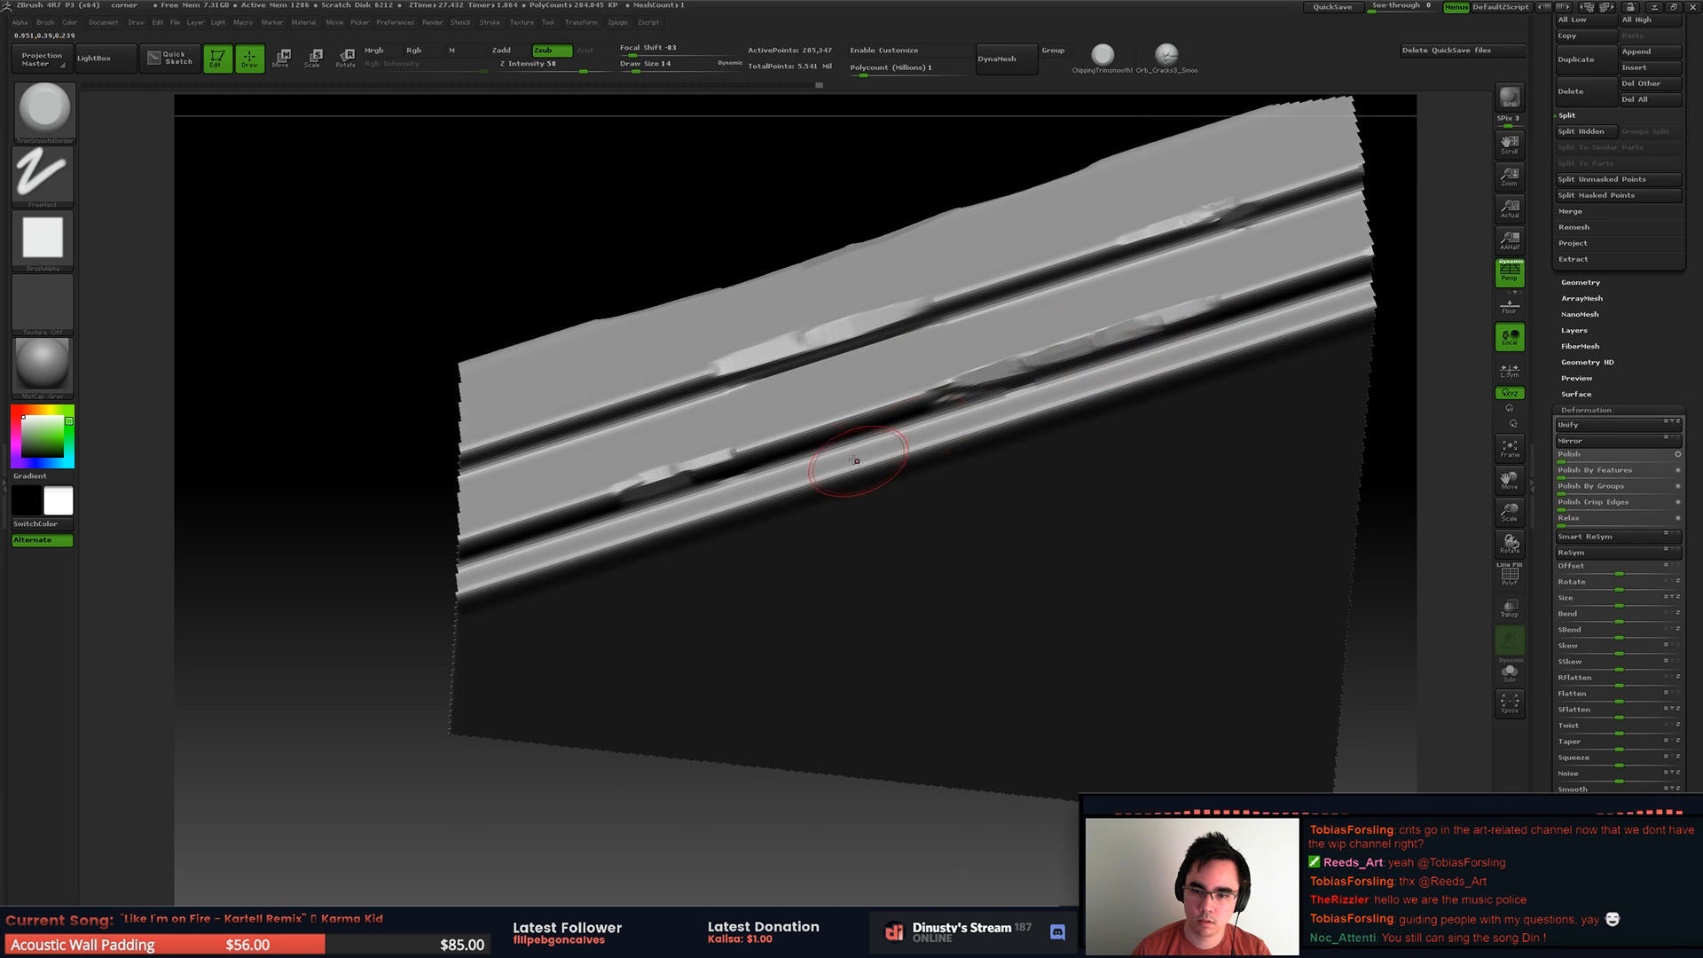
right_click_drag(818, 476, 1077, 454, "alt")
right_click_drag(1077, 454, 897, 574)
left_click(897, 574, "ctrl+shift")
Step: Isolate the far end of the front and chip the lower corners of its bands into a broken edge
right_click_drag(1053, 456, 821, 505, "ctrl")
left_click_drag(604, 353, 1126, 661, "ctrl+shift")
right_click_drag(840, 475, 907, 405, "alt")
right_click_drag(908, 404, 1126, 554, "ctrl")
mouse_move(1004, 512)
right_mouse_down()
mouse_move(946, 452)
mouse_move(817, 562)
mouse_move(756, 529)
right_mouse_up()
left_click_drag(723, 586, 734, 645)
mouse_move(723, 563)
left_mouse_down()
mouse_move(717, 545)
mouse_move(792, 523)
left_mouse_up()
left_click_drag(605, 456, 603, 445)
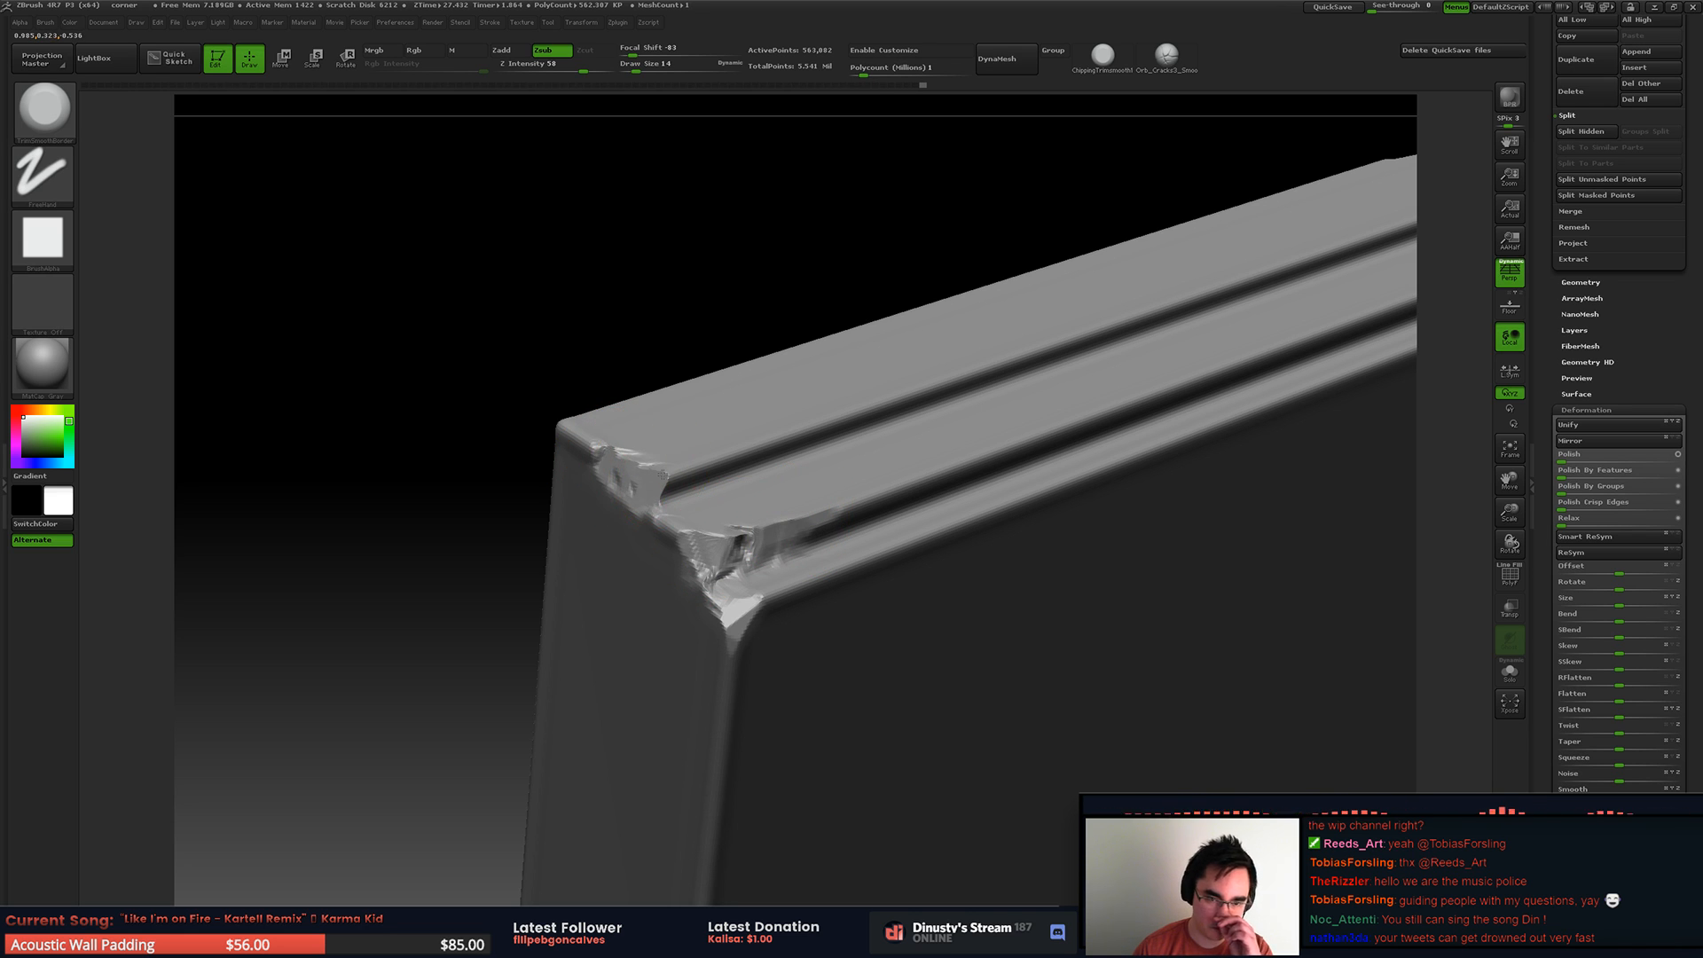
mouse_move(794, 400)
right_mouse_down()
mouse_move(787, 499)
mouse_move(786, 416)
right_mouse_up()
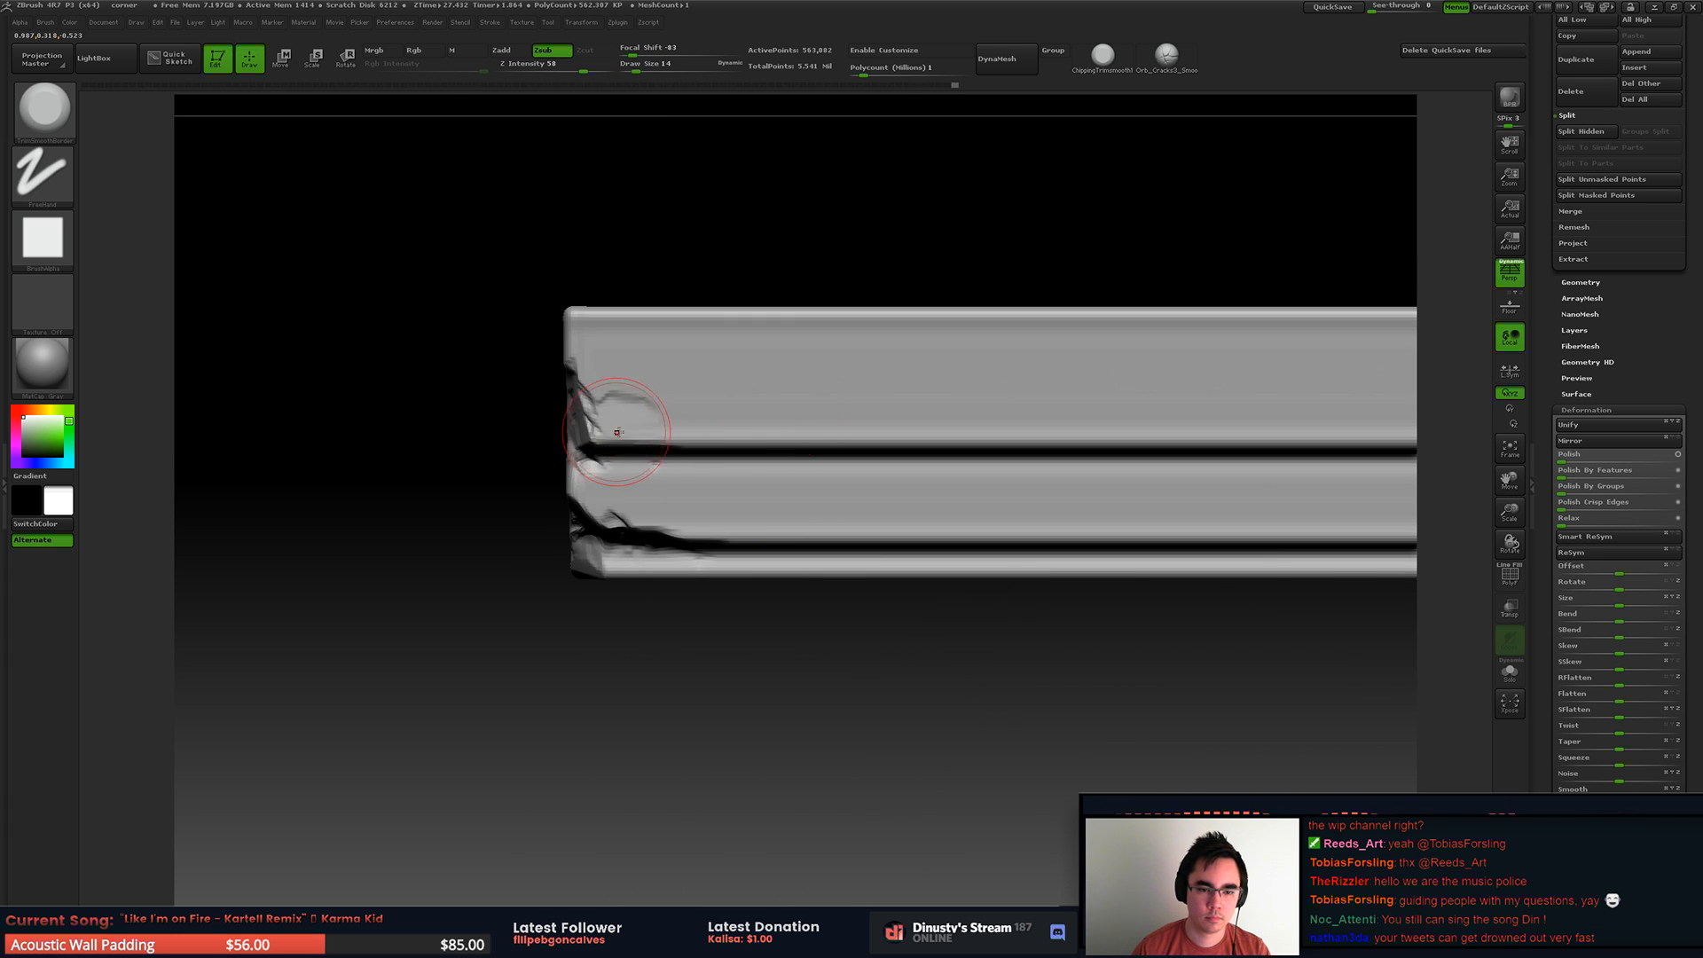
right_click_drag(604, 432, 646, 361)
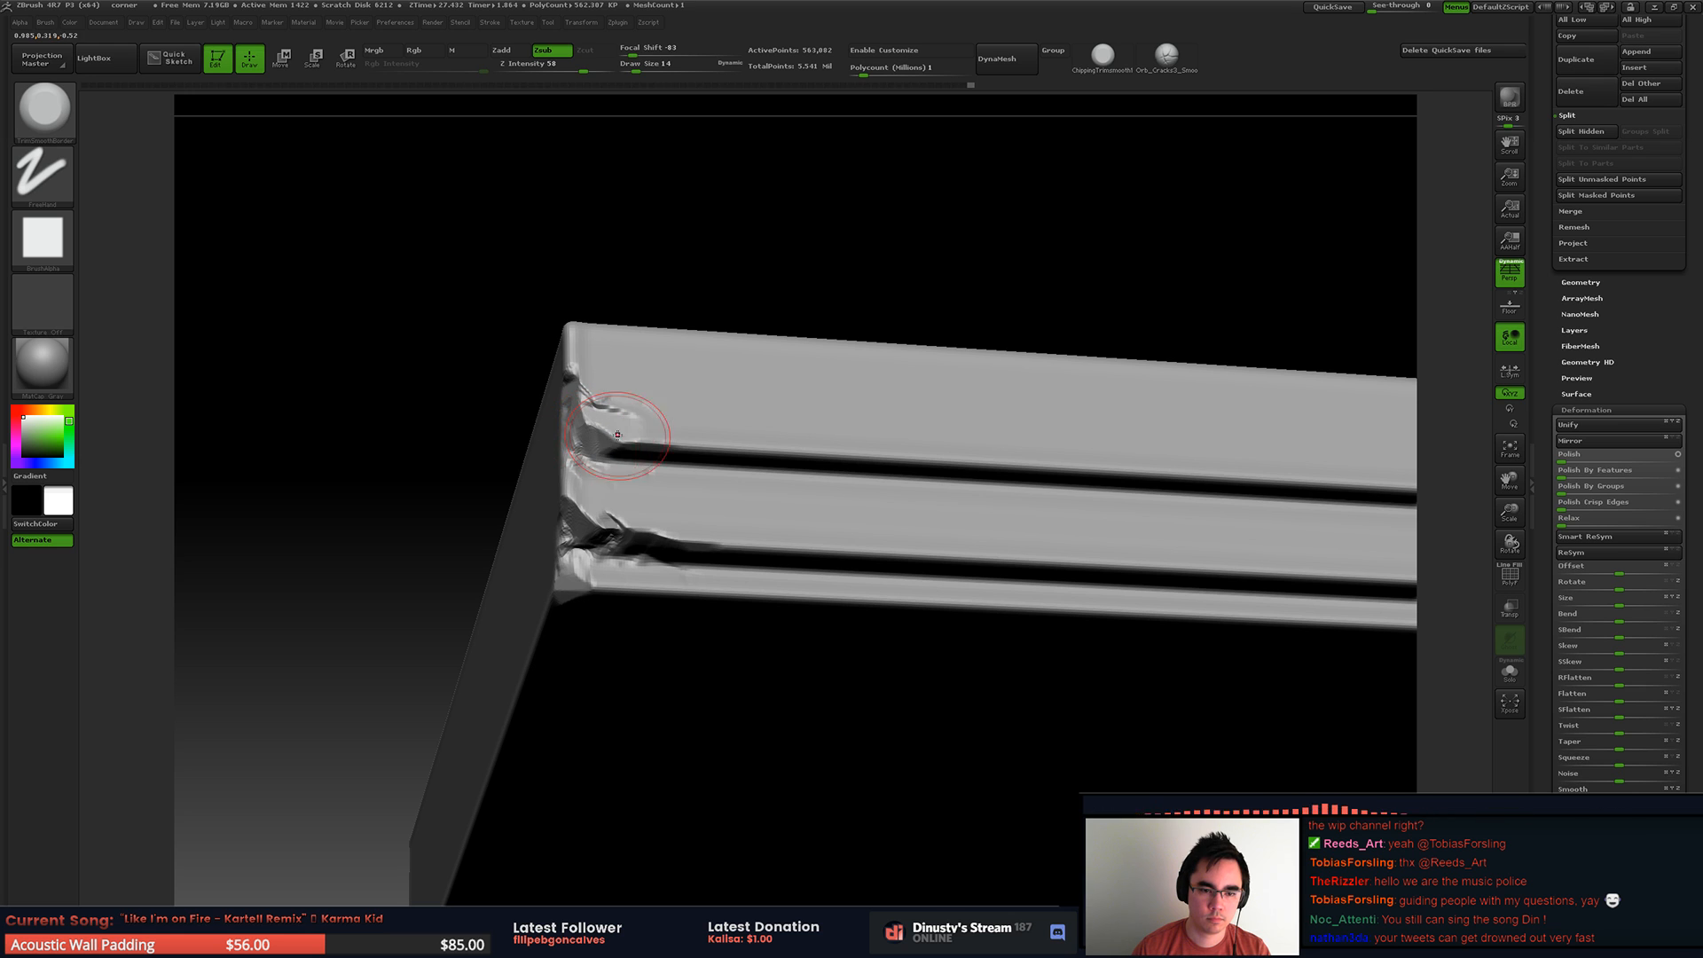
right_click_drag(683, 456, 612, 342, "alt")
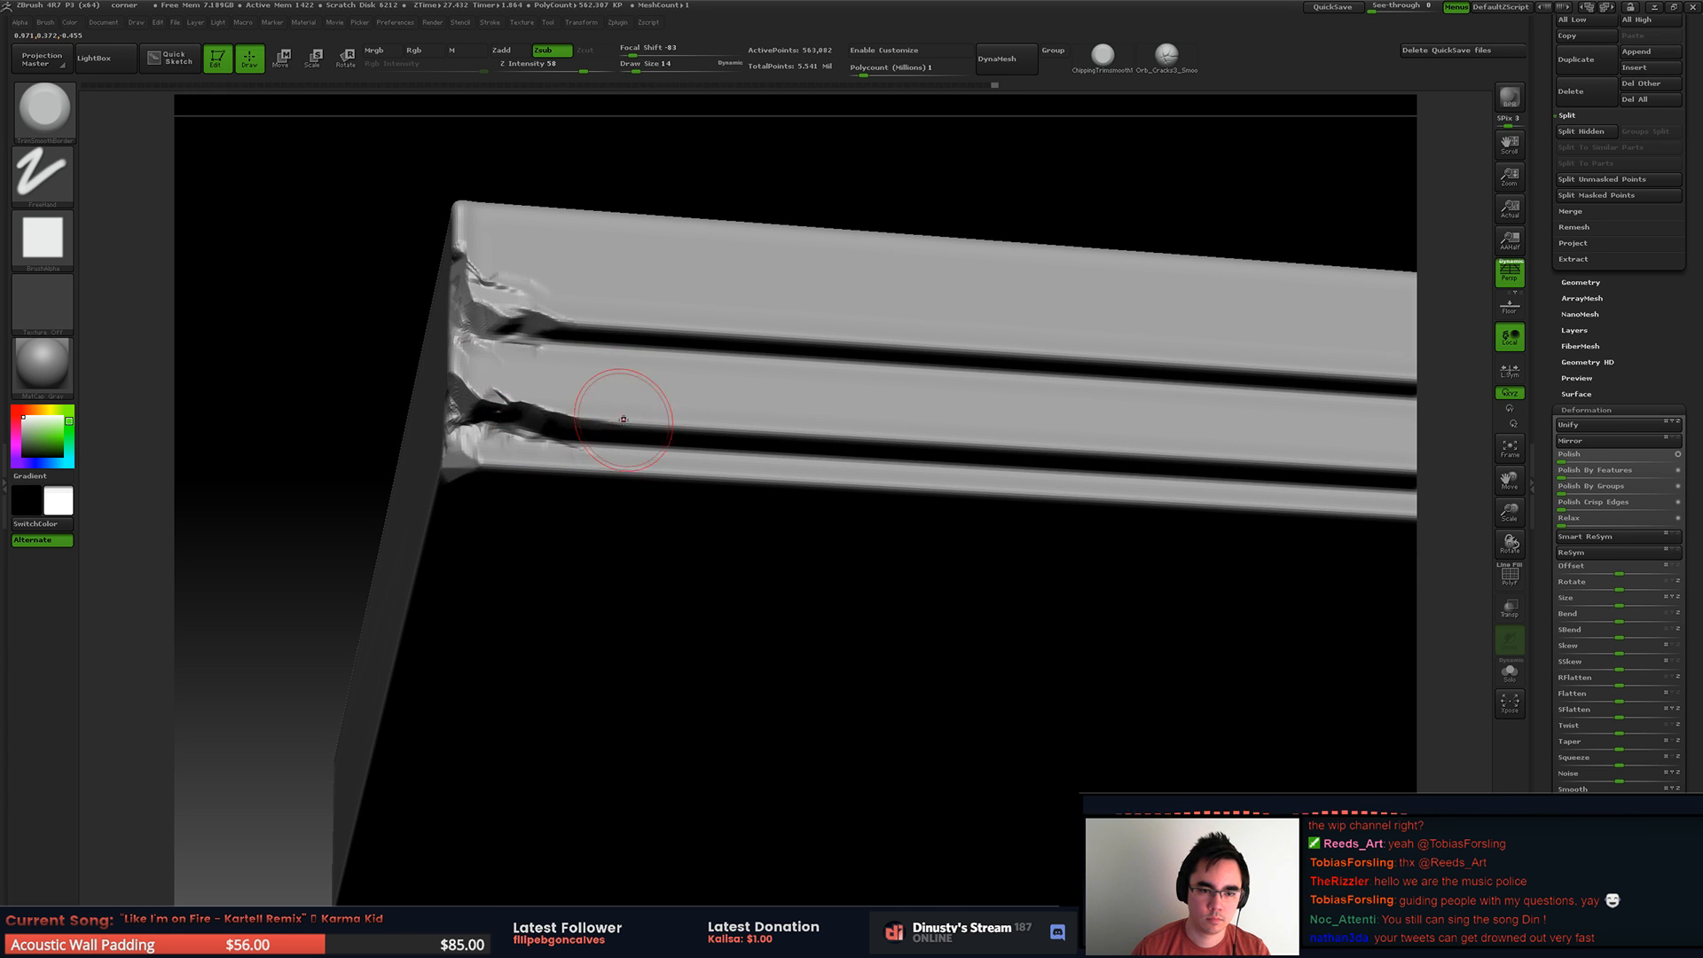
Step: Isolate the chipped end more closely and extend the damage inward along the band edges
left_click_drag(407, 246, 1014, 609, "ctrl+shift")
key("f")
left_click_drag(605, 404, 779, 422)
left_click_drag(574, 271, 633, 290)
right_click_drag(848, 346, 824, 314)
left_click_drag(762, 498, 1011, 522)
mouse_move(1036, 426)
right_mouse_down("alt")
mouse_move(631, 320)
mouse_move(662, 484)
mouse_move(357, 454)
right_mouse_up("alt")
left_click(646, 517, "ctrl+shift")
Step: Isolate the same end and chip its upper corner and the adjoining top edge
right_click_drag(648, 445, 435, 479, "alt")
right_click_drag(695, 490, 781, 533, "ctrl")
left_click_drag(427, 280, 874, 541, "ctrl+shift")
right_click_drag(588, 476, 680, 453)
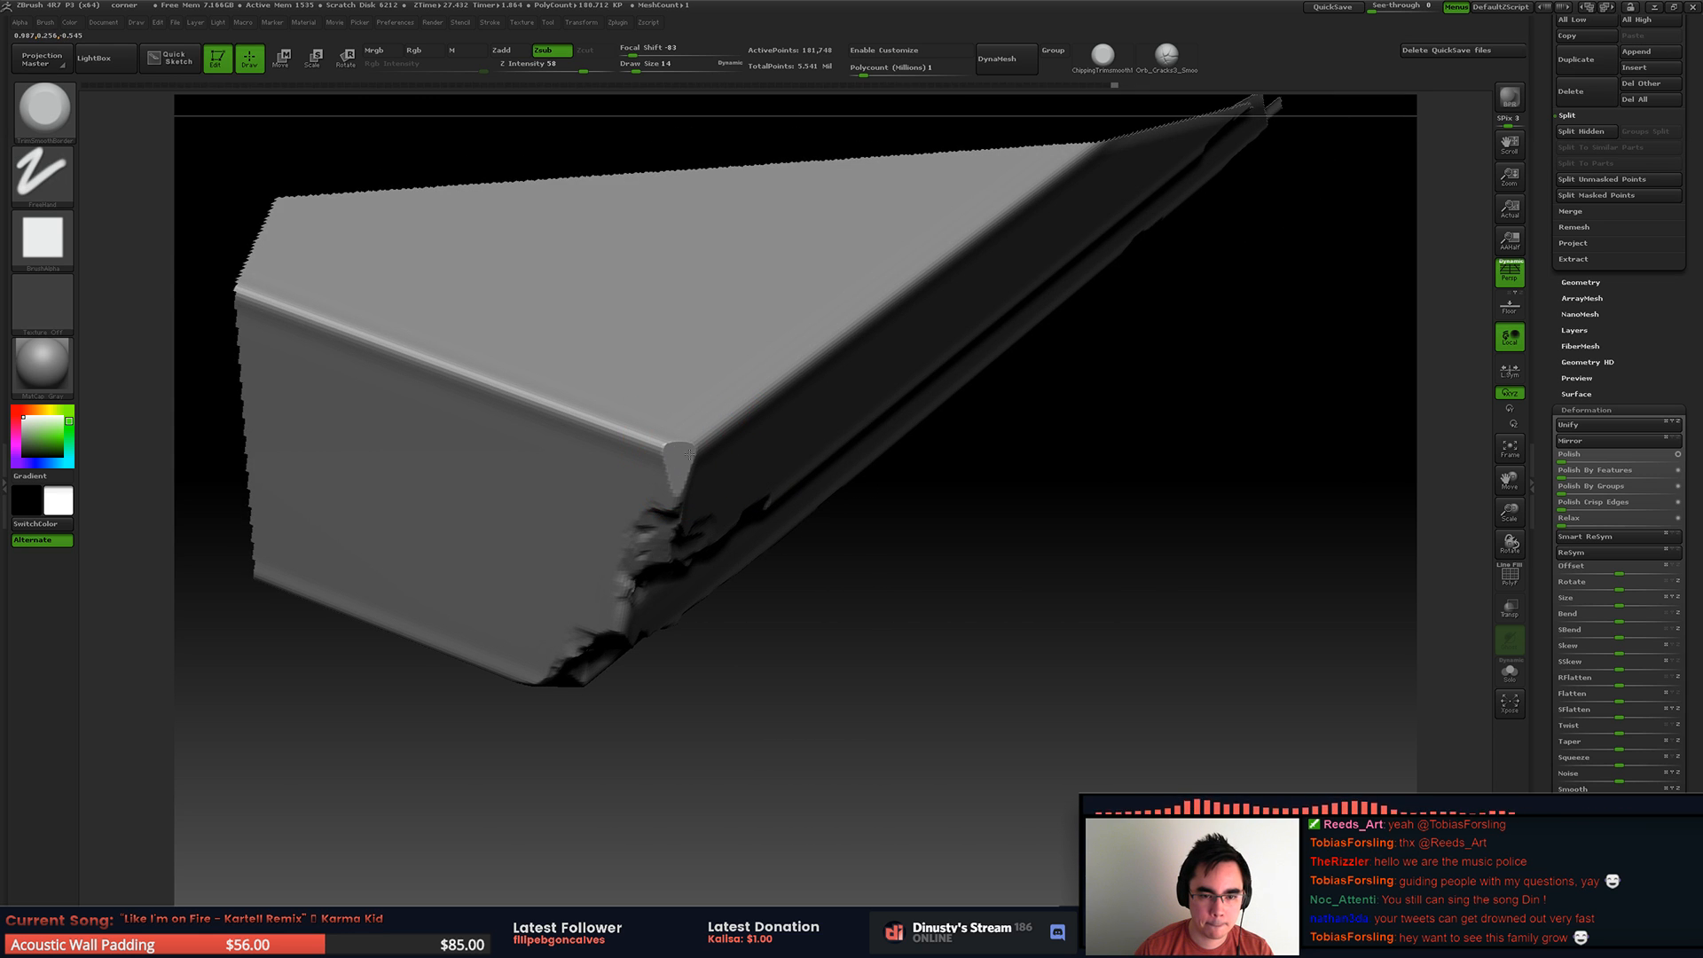
left_click_drag(675, 453, 677, 454)
right_click_drag(713, 454, 680, 455)
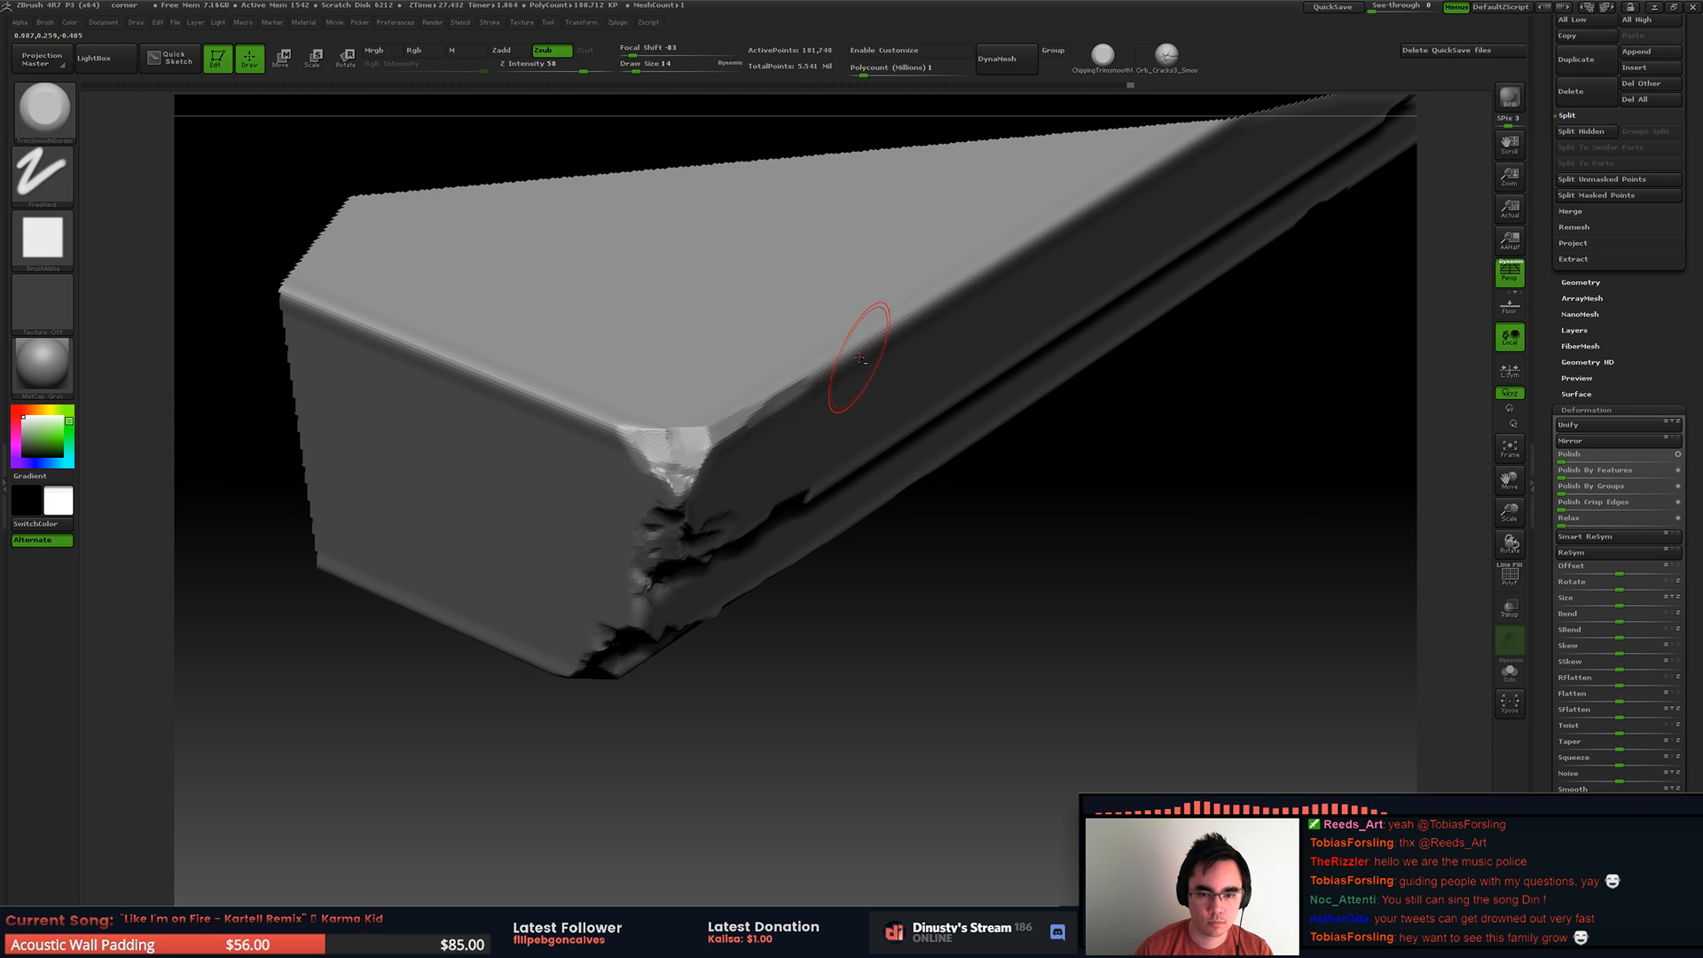
right_click_drag(850, 364, 785, 350, "ctrl")
left_click(946, 596, "ctrl+shift")
Step: Isolate another stretch of the front and add chips along its top edge
mouse_move(940, 489)
right_mouse_down()
mouse_move(639, 547)
mouse_move(577, 434)
mouse_move(754, 480)
right_mouse_up()
mouse_move(754, 480)
right_mouse_down("shift")
mouse_move(737, 425)
mouse_move(801, 429)
right_mouse_up("shift")
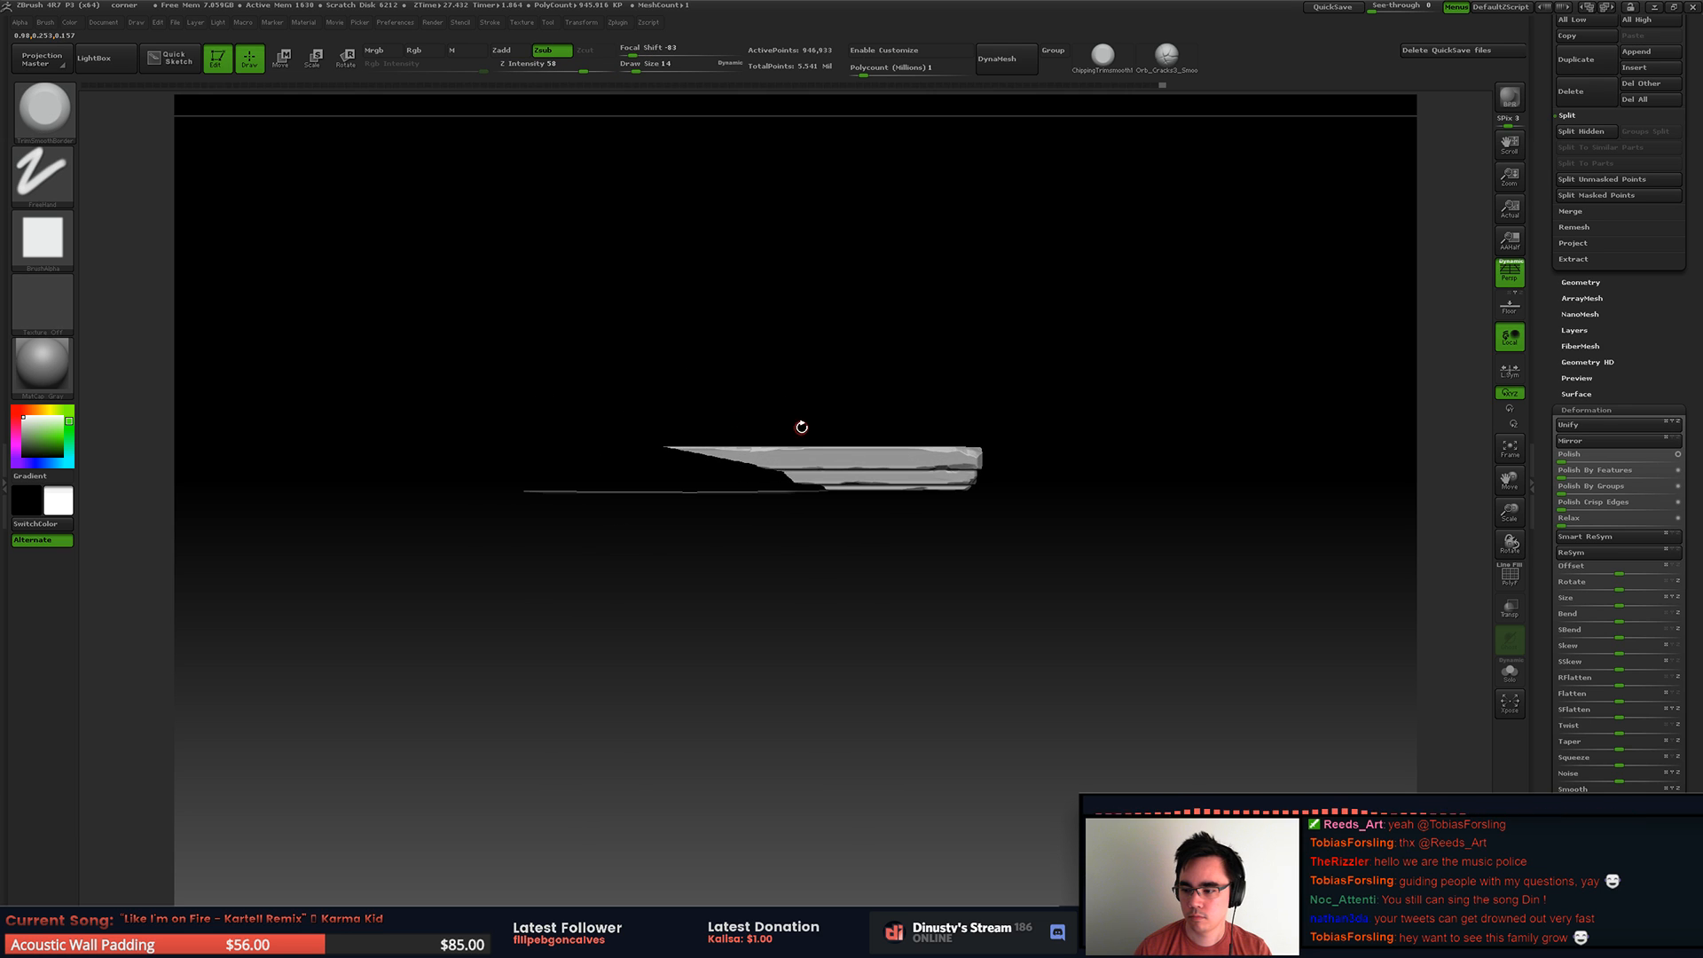
left_click(842, 604, "ctrl+shift")
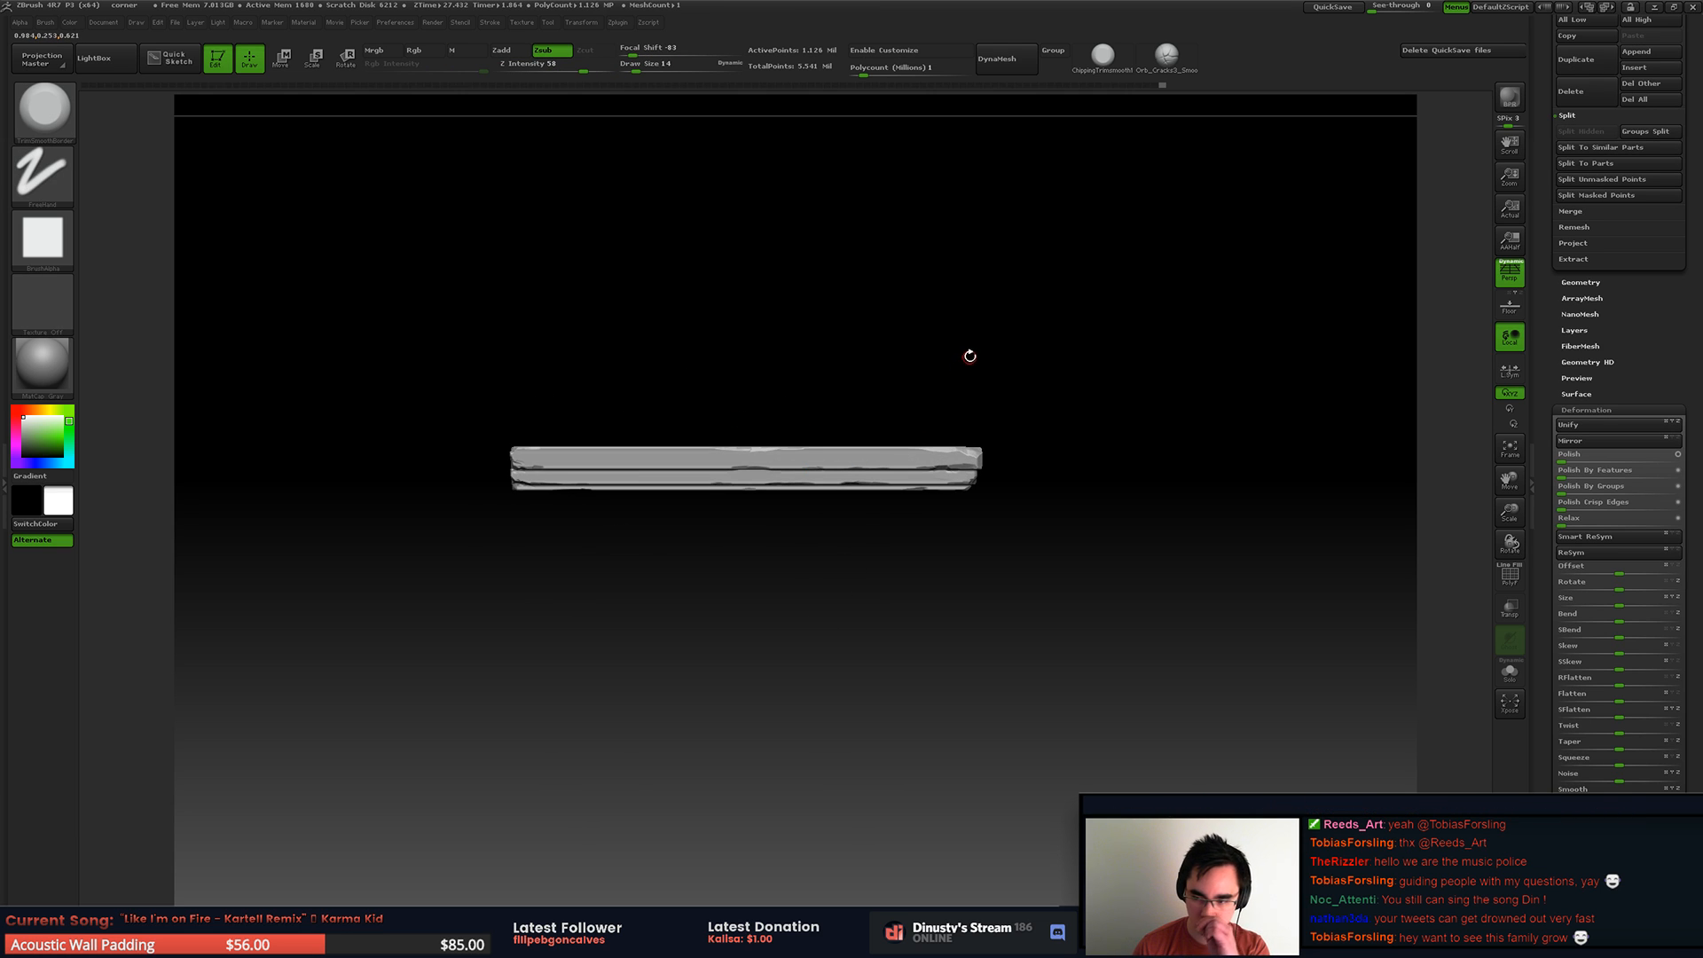
left_click_drag(539, 416, 763, 527, "ctrl+shift")
right_click_drag(609, 464, 716, 437, "ctrl")
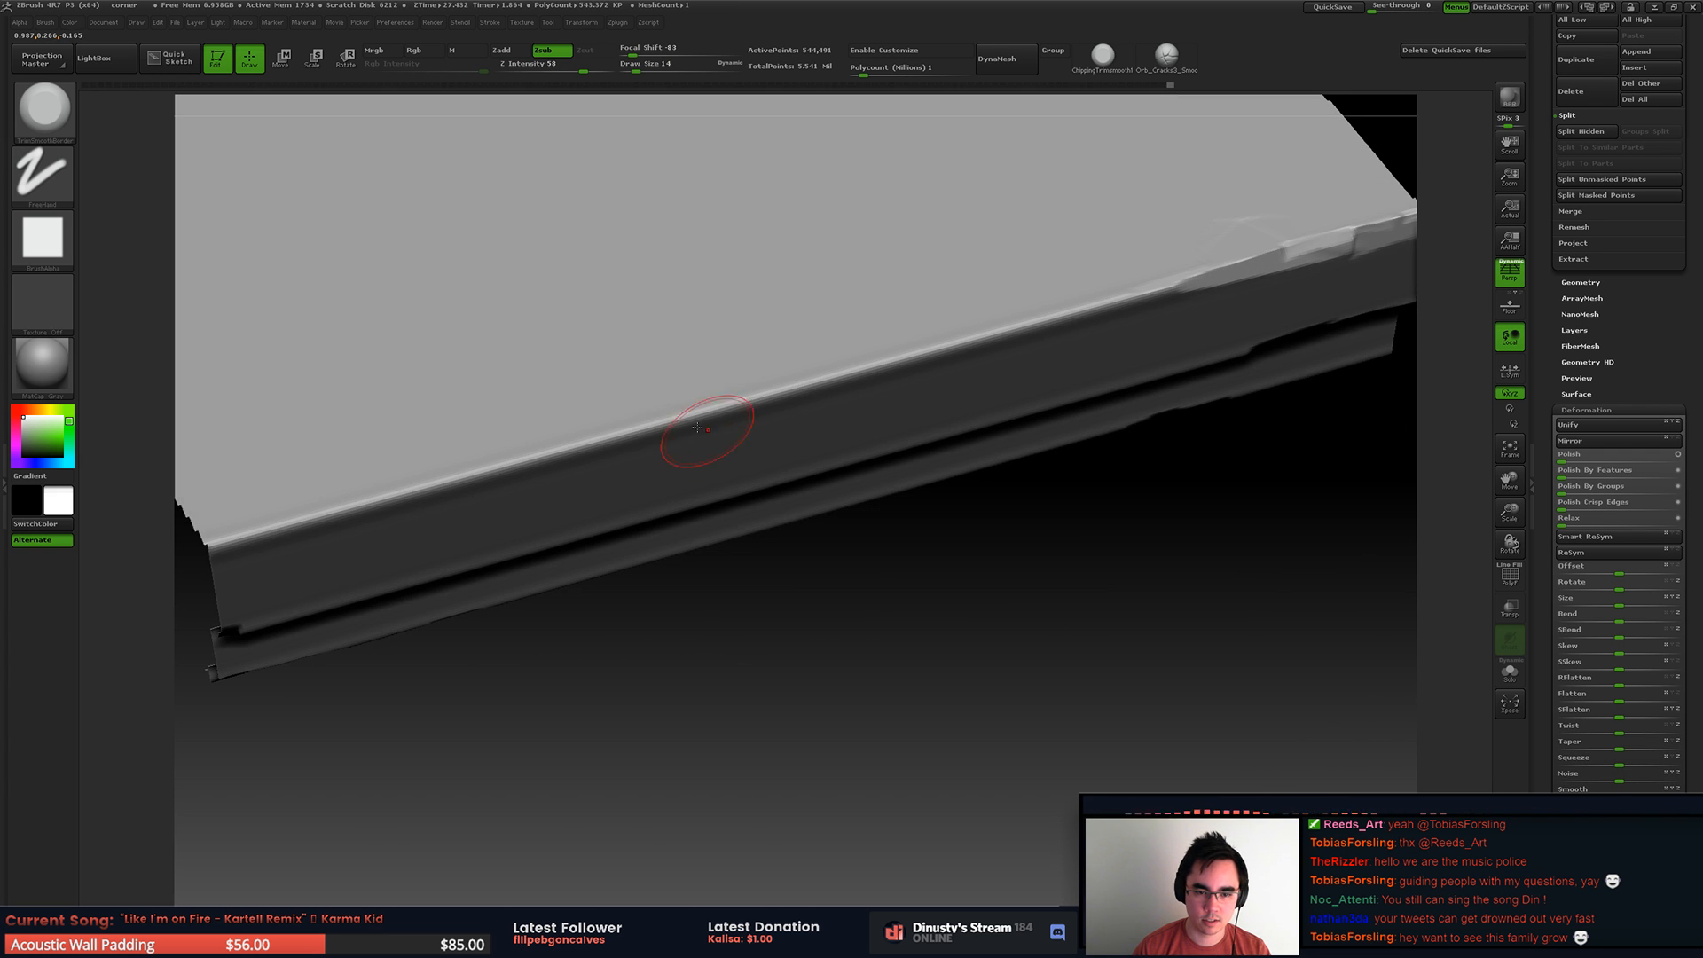
left_click_drag(825, 380, 521, 458)
left_click_drag(926, 347, 1013, 325)
mouse_move(958, 325)
right_mouse_down()
mouse_move(794, 335)
mouse_move(709, 288)
right_mouse_up()
left_click(1068, 460, "ctrl+shift")
Step: Isolate the slab's adjacent side, chip its top edge with a draw size of 31, and undo the last stroke
mouse_move(1068, 460)
right_mouse_down("alt")
mouse_move(866, 494)
mouse_move(728, 421)
mouse_move(785, 403)
mouse_move(825, 359)
mouse_move(894, 383)
right_mouse_up("alt")
right_click_drag(894, 383, 955, 410, "ctrl")
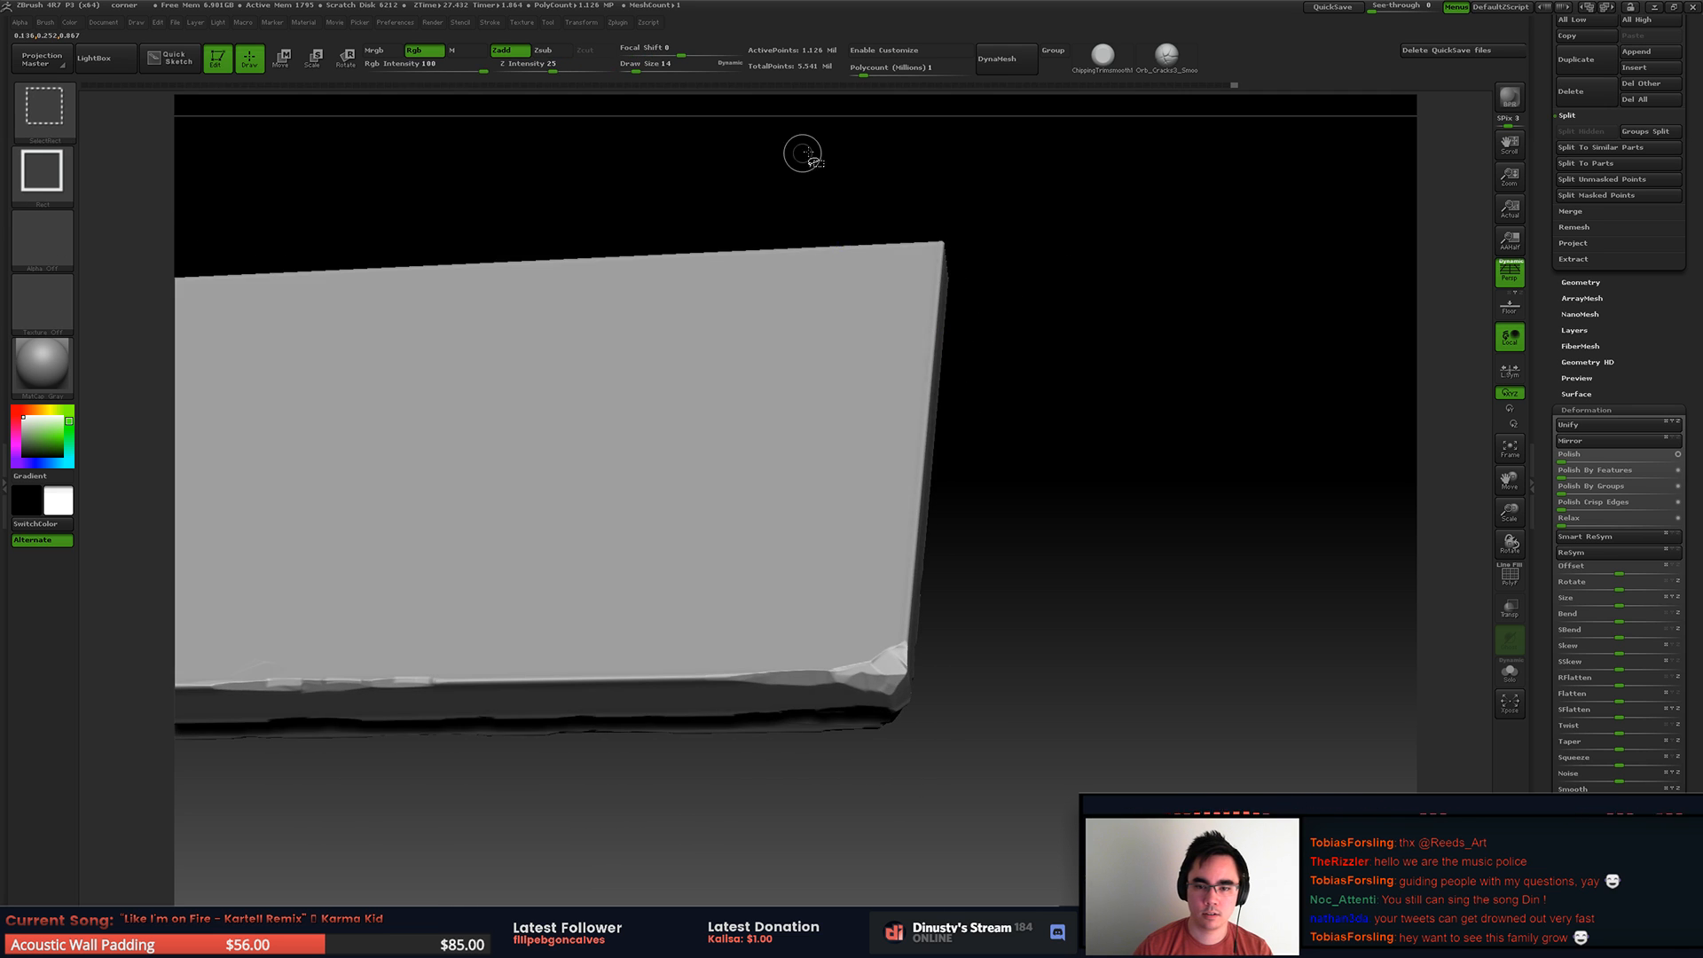
left_click_drag(801, 164, 1024, 726, "ctrl+shift")
right_click_drag(878, 610, 984, 444)
right_click_drag(984, 443, 1049, 501, "ctrl")
key("space")
mouse_move(993, 526)
left_mouse_down()
mouse_move(1026, 496)
mouse_move(1018, 528)
left_mouse_up()
left_click_drag(979, 548, 1084, 431)
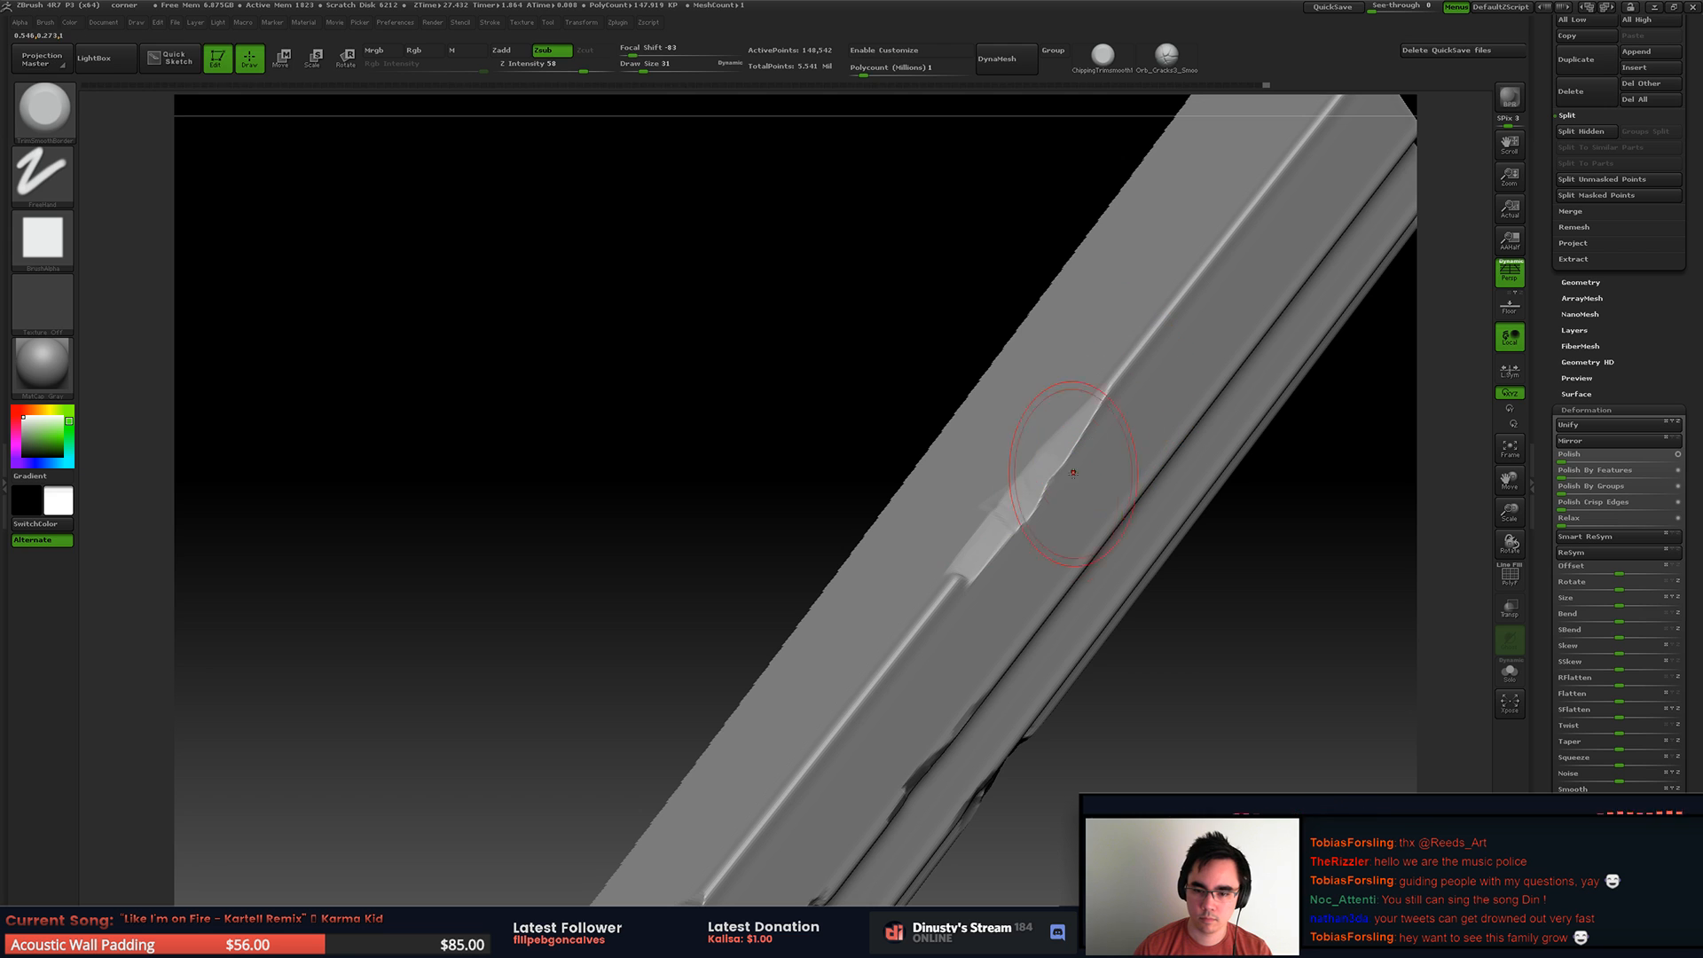
key("ctrl+z")
Step: Set the draw size to 13 and roughen the top edge with smaller chips toward the cut end
key("space")
left_click_drag(1052, 502, 1042, 502)
left_click_drag(1045, 484, 995, 534)
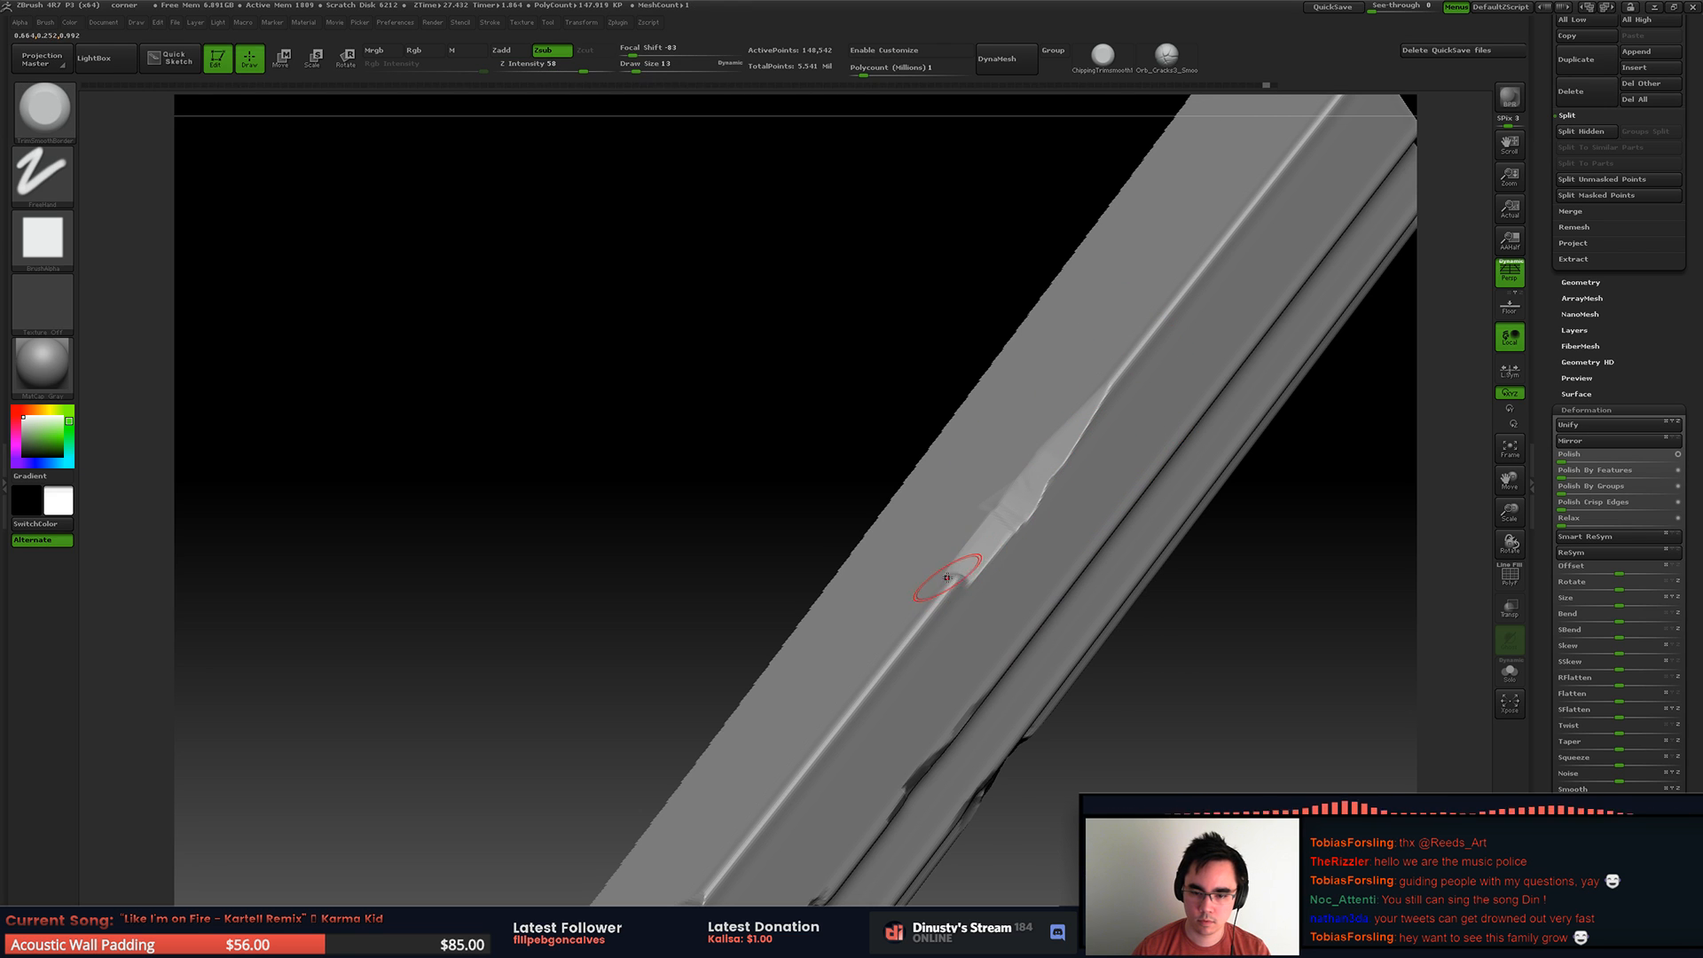
right_click_drag(898, 641, 964, 543)
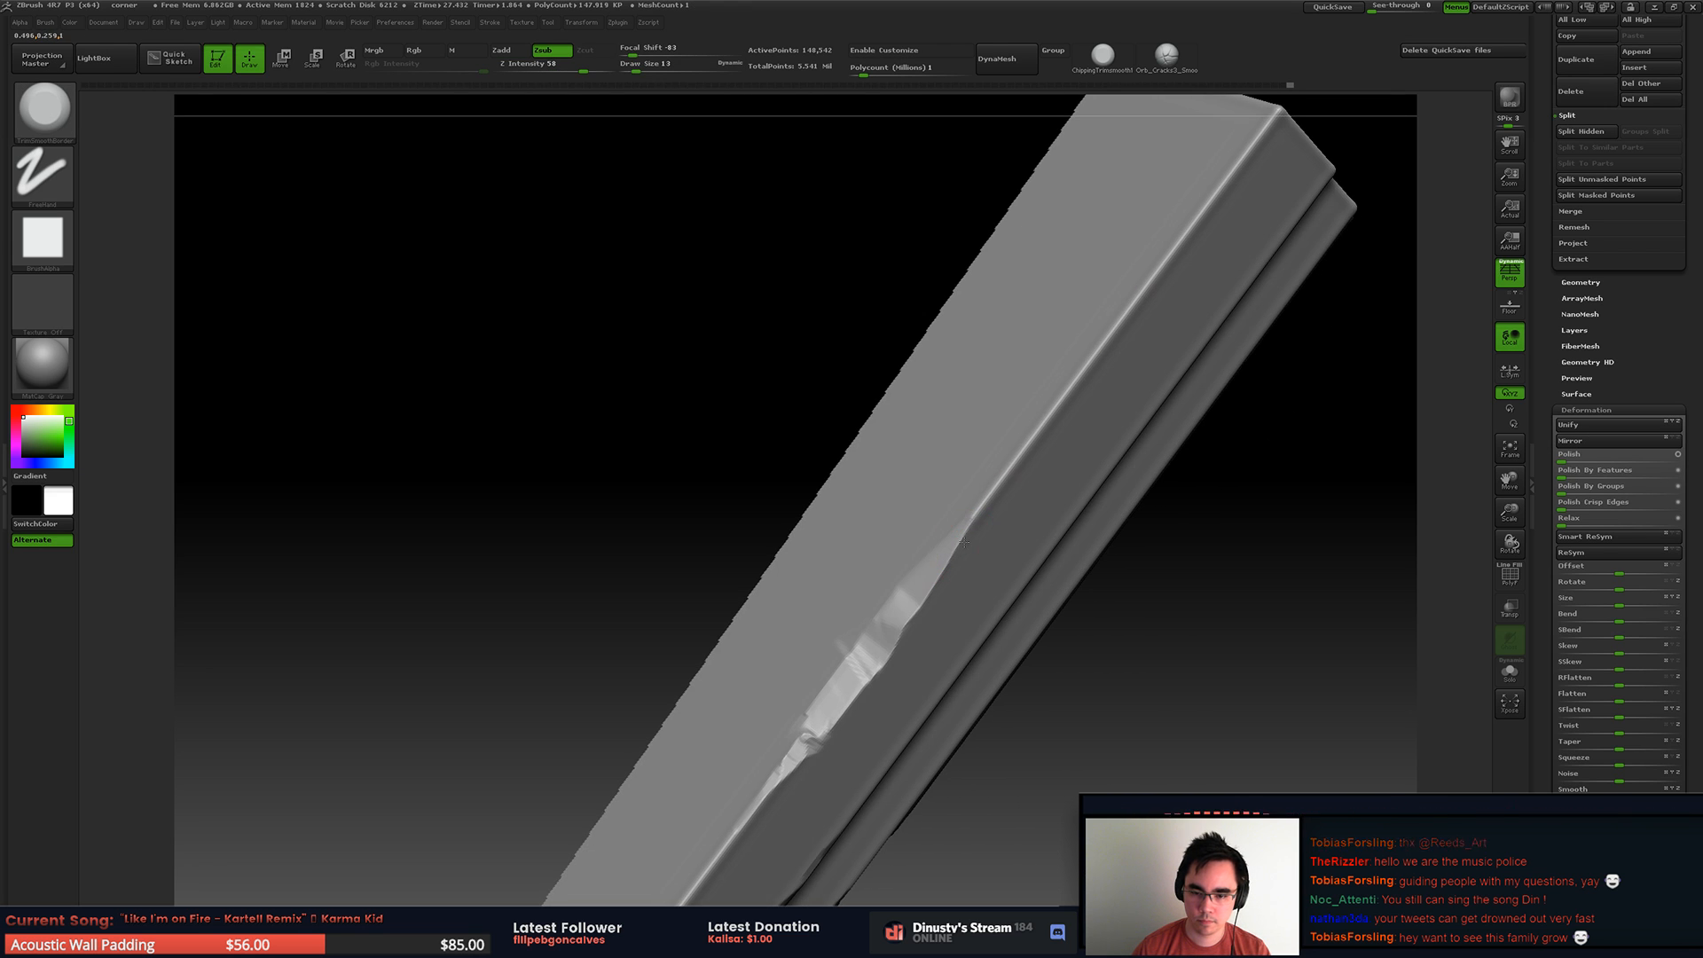
right_click_drag(1072, 387, 1095, 379)
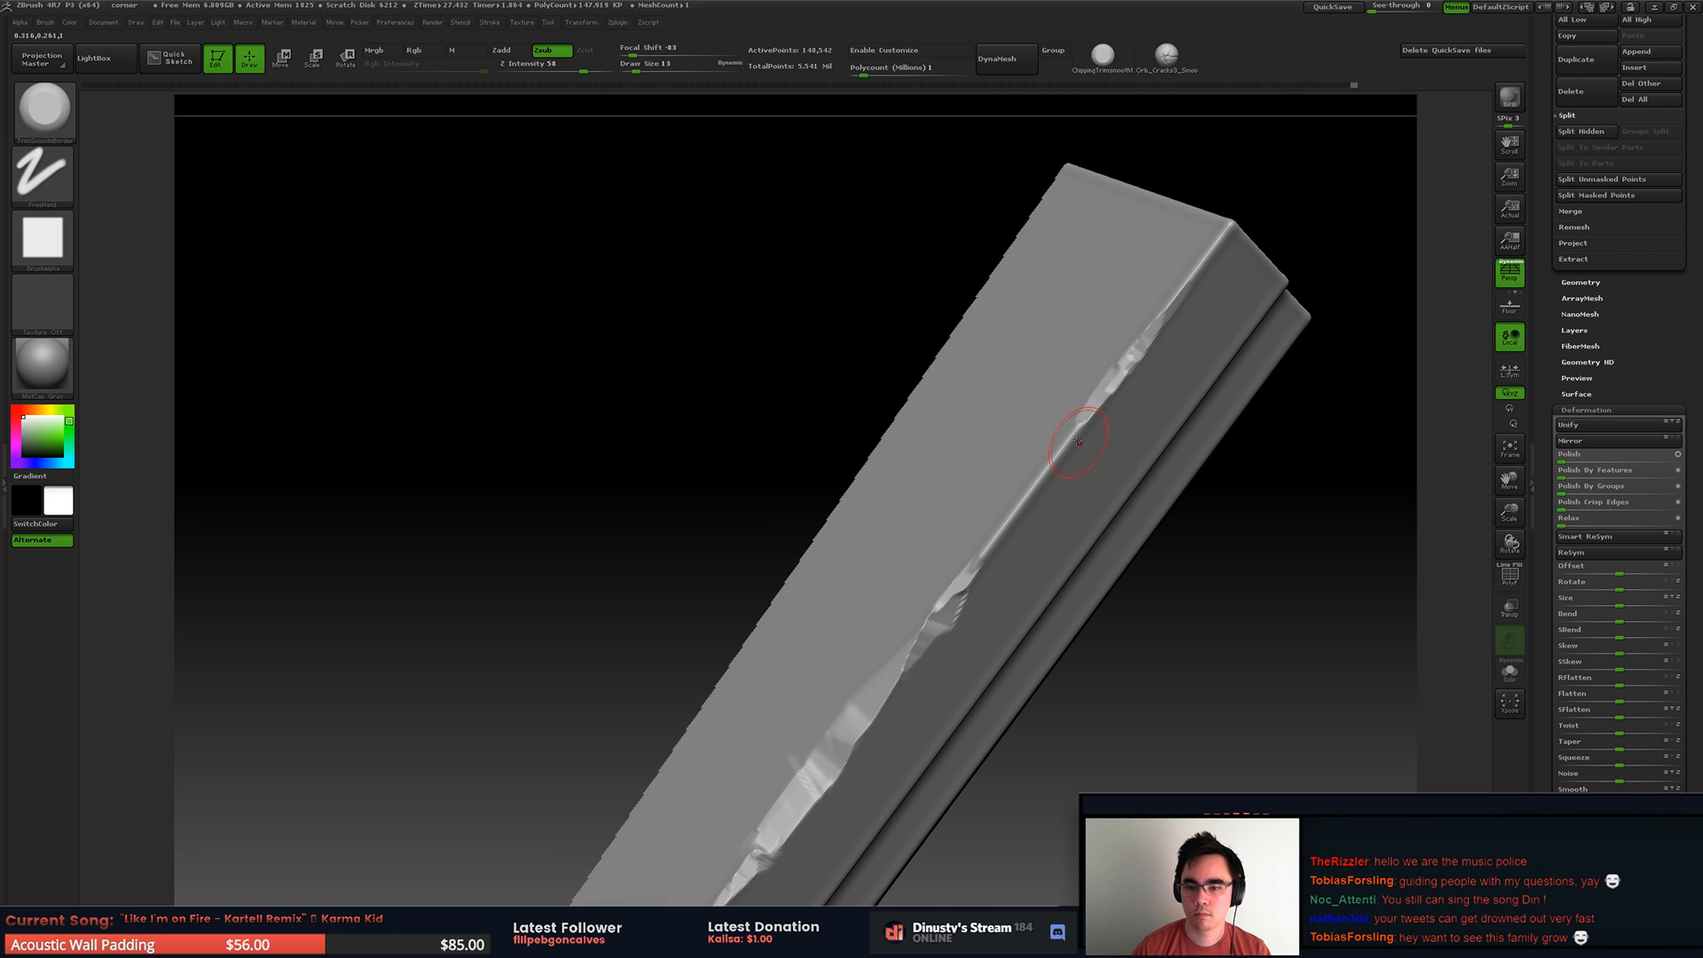
mouse_move(1105, 396)
right_mouse_down()
mouse_move(998, 404)
mouse_move(1069, 460)
mouse_move(1027, 433)
right_mouse_up()
Step: Chip the upper band's lower edge along the same side from below
left_click_drag(1024, 436, 927, 594)
right_click_drag(927, 594, 975, 465)
left_click_drag(1150, 186, 1165, 147)
right_click_drag(994, 435, 1061, 302, "alt")
left_click_drag(895, 464, 981, 325)
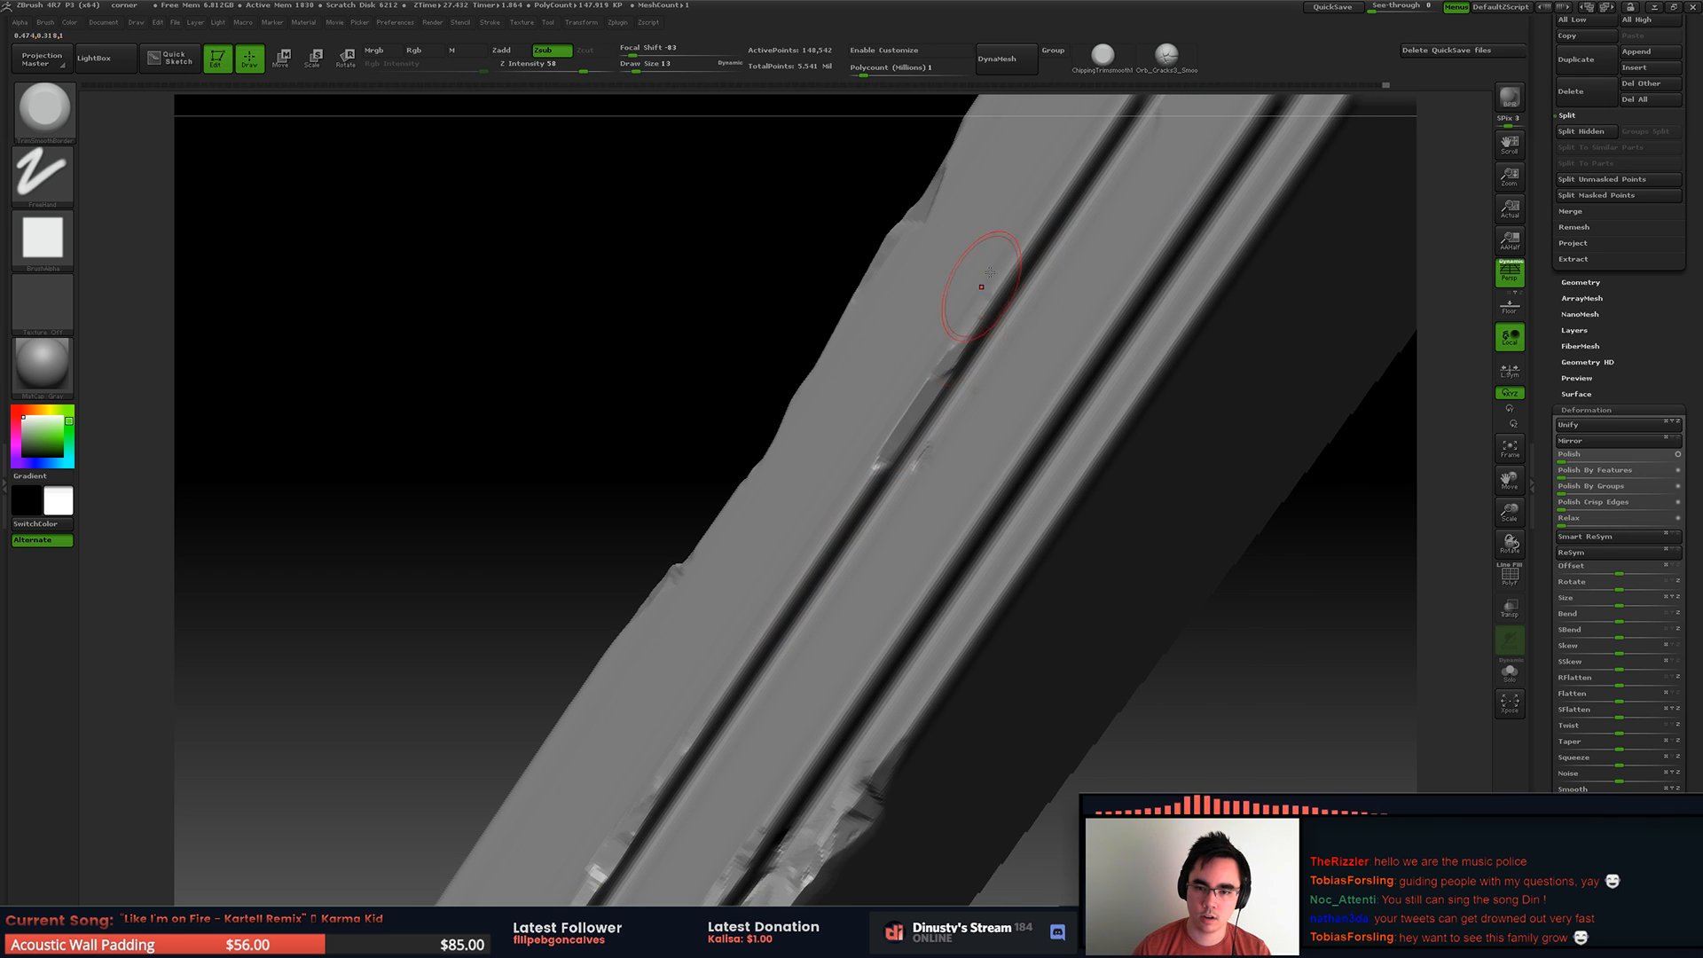
Step: Chip the bottom ledge along the same side and break up the lower corner at its end
left_click_drag(1044, 454, 916, 621)
right_click_drag(1064, 355, 767, 674, "alt")
left_click_drag(1083, 366, 1176, 227)
right_click_drag(1184, 228, 987, 492, "alt")
mouse_move(953, 433)
left_mouse_down()
mouse_move(998, 357)
mouse_move(1012, 366)
left_mouse_up()
right_click_drag(1020, 355, 1065, 399)
Step: Set the draw size to 8, chip the upper band's lower corner at the end, and undo the last stroke
key("space")
mouse_move(1029, 357)
left_mouse_down()
mouse_move(1087, 342)
mouse_move(1065, 324)
mouse_move(1096, 341)
mouse_move(1004, 286)
left_mouse_up()
key("space")
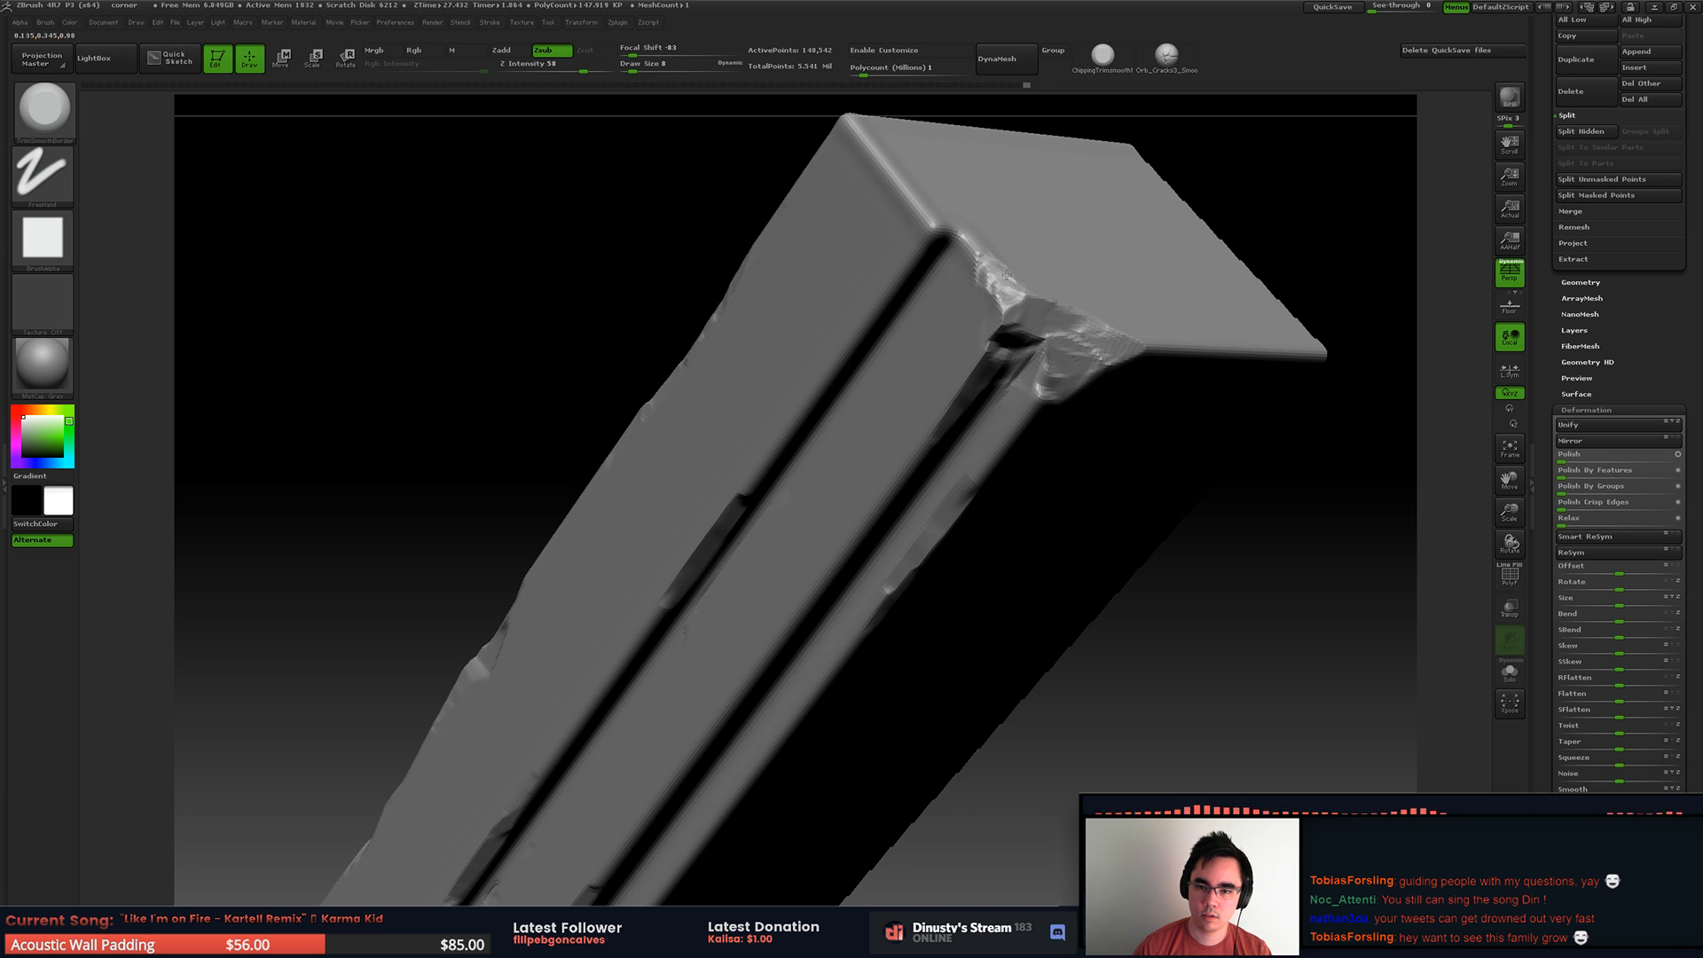
left_click_drag(918, 207, 938, 229)
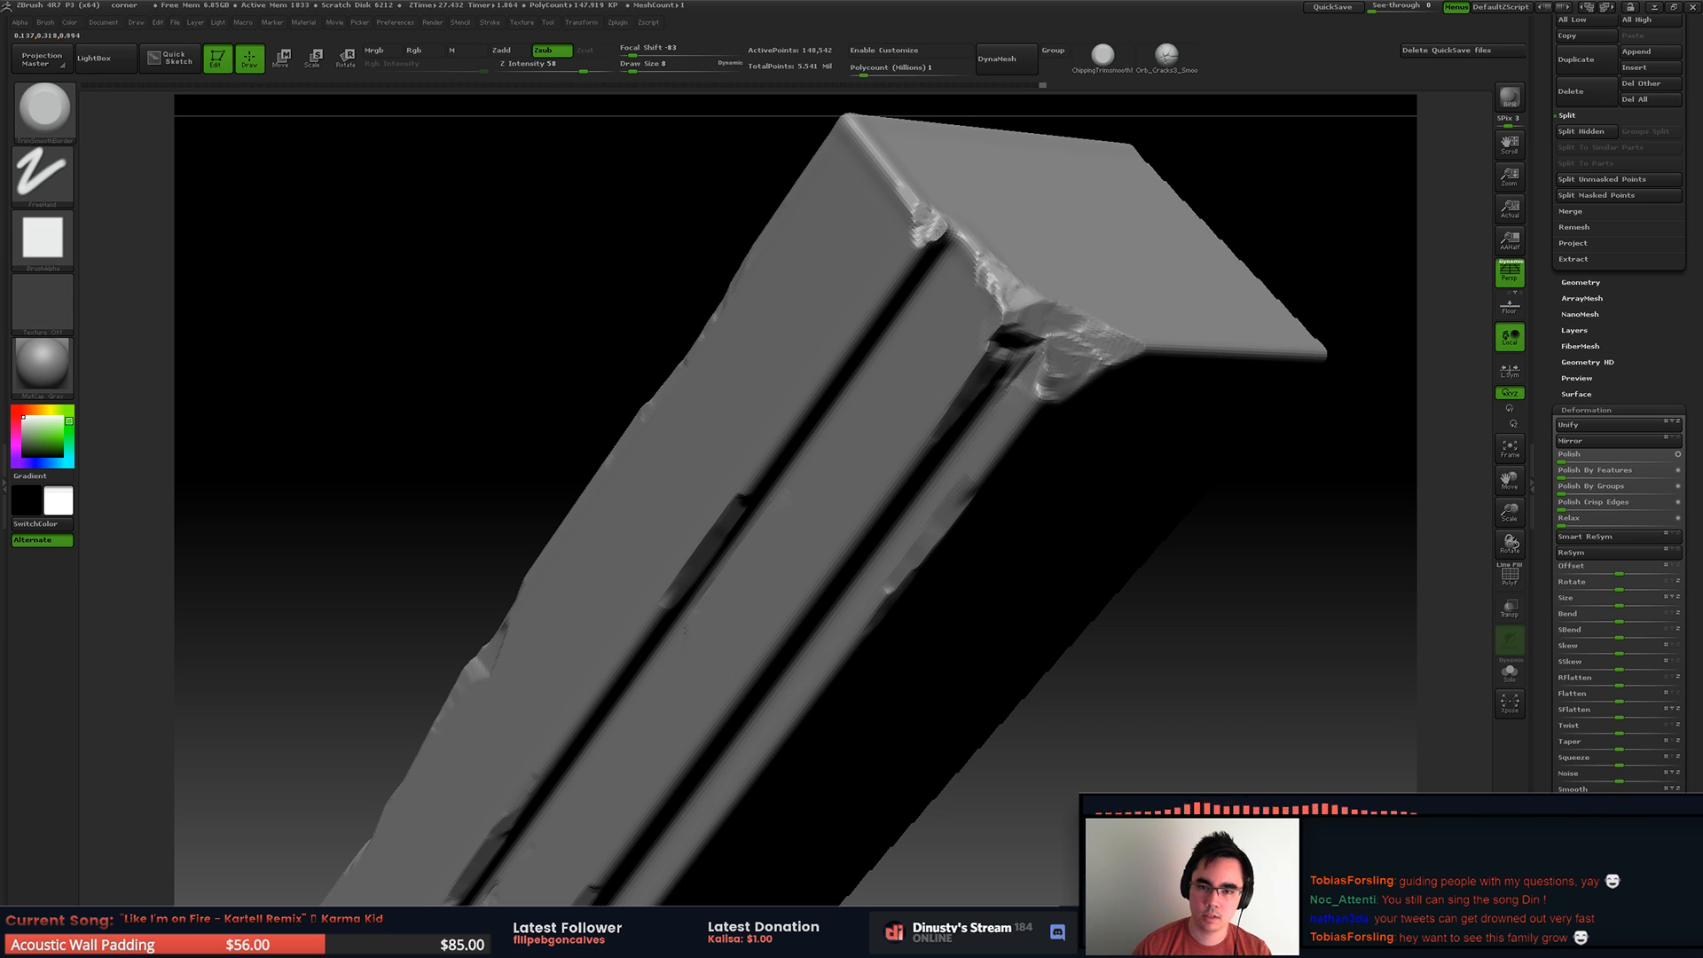
left_click_drag(906, 287, 906, 270)
key("ctrl+z")
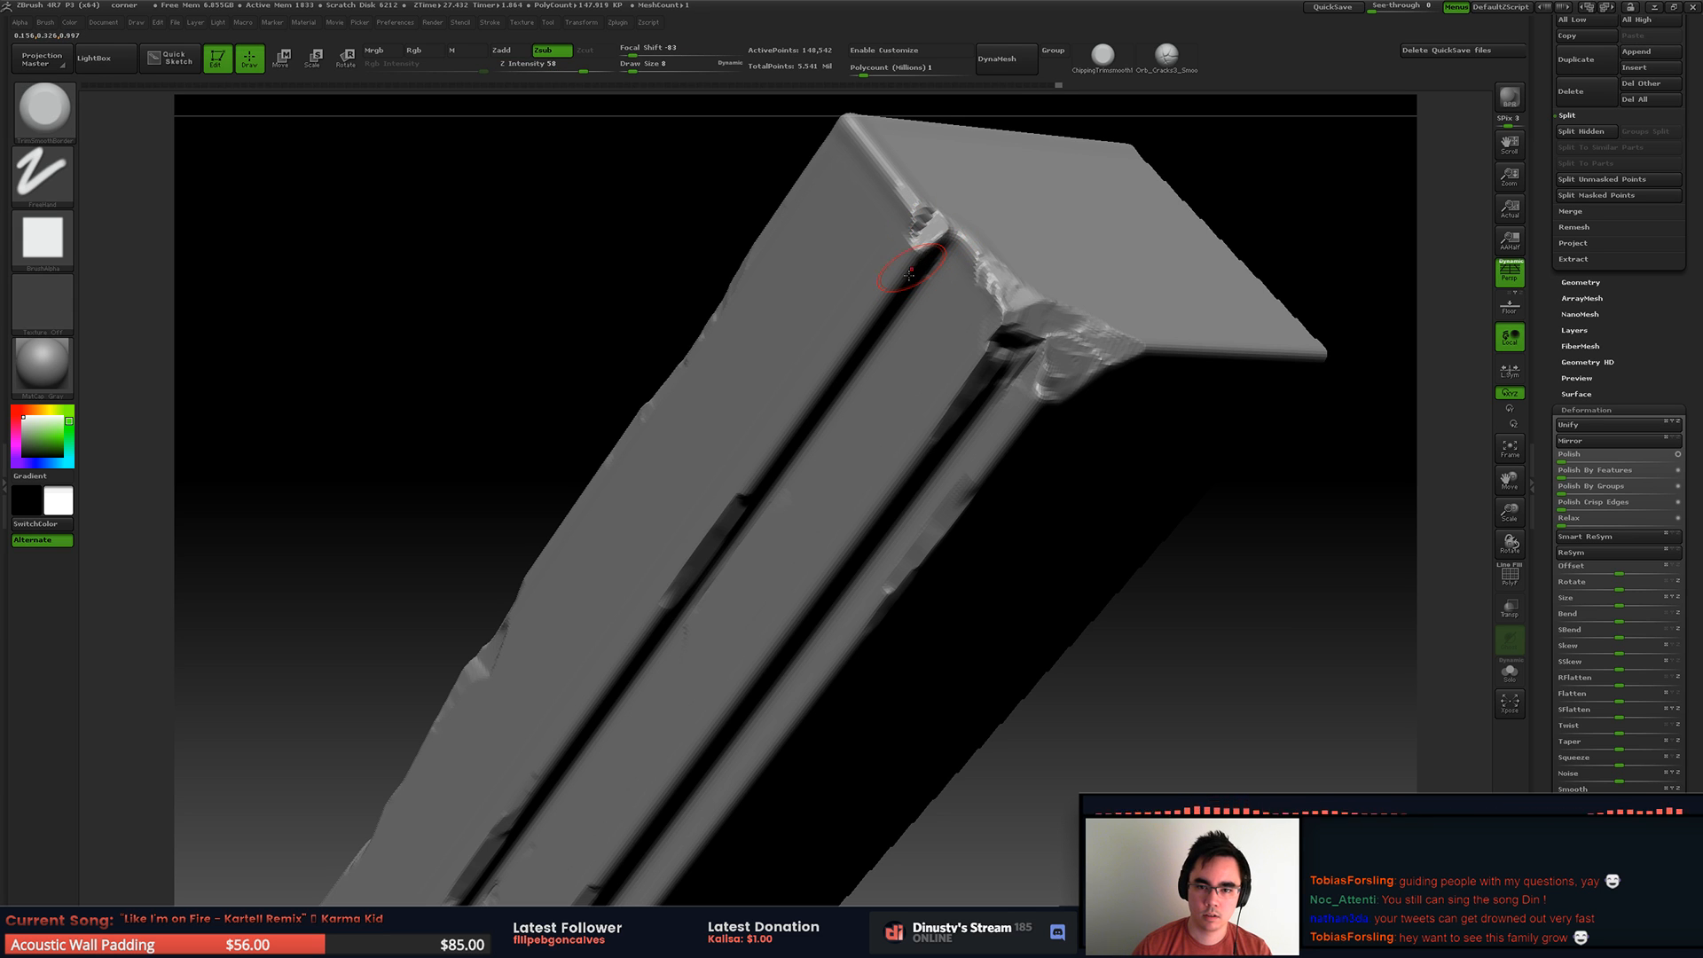
Step: Show the whole slab and enlarge the chip in the upper band's lower edge near the cut end
left_click_drag(1127, 426, 920, 447, "alt")
left_click(1078, 320, "ctrl+shift")
mouse_move(1024, 345)
left_mouse_down("alt")
mouse_move(980, 277)
mouse_move(1044, 353)
mouse_move(876, 396)
mouse_move(876, 344)
left_mouse_up("alt")
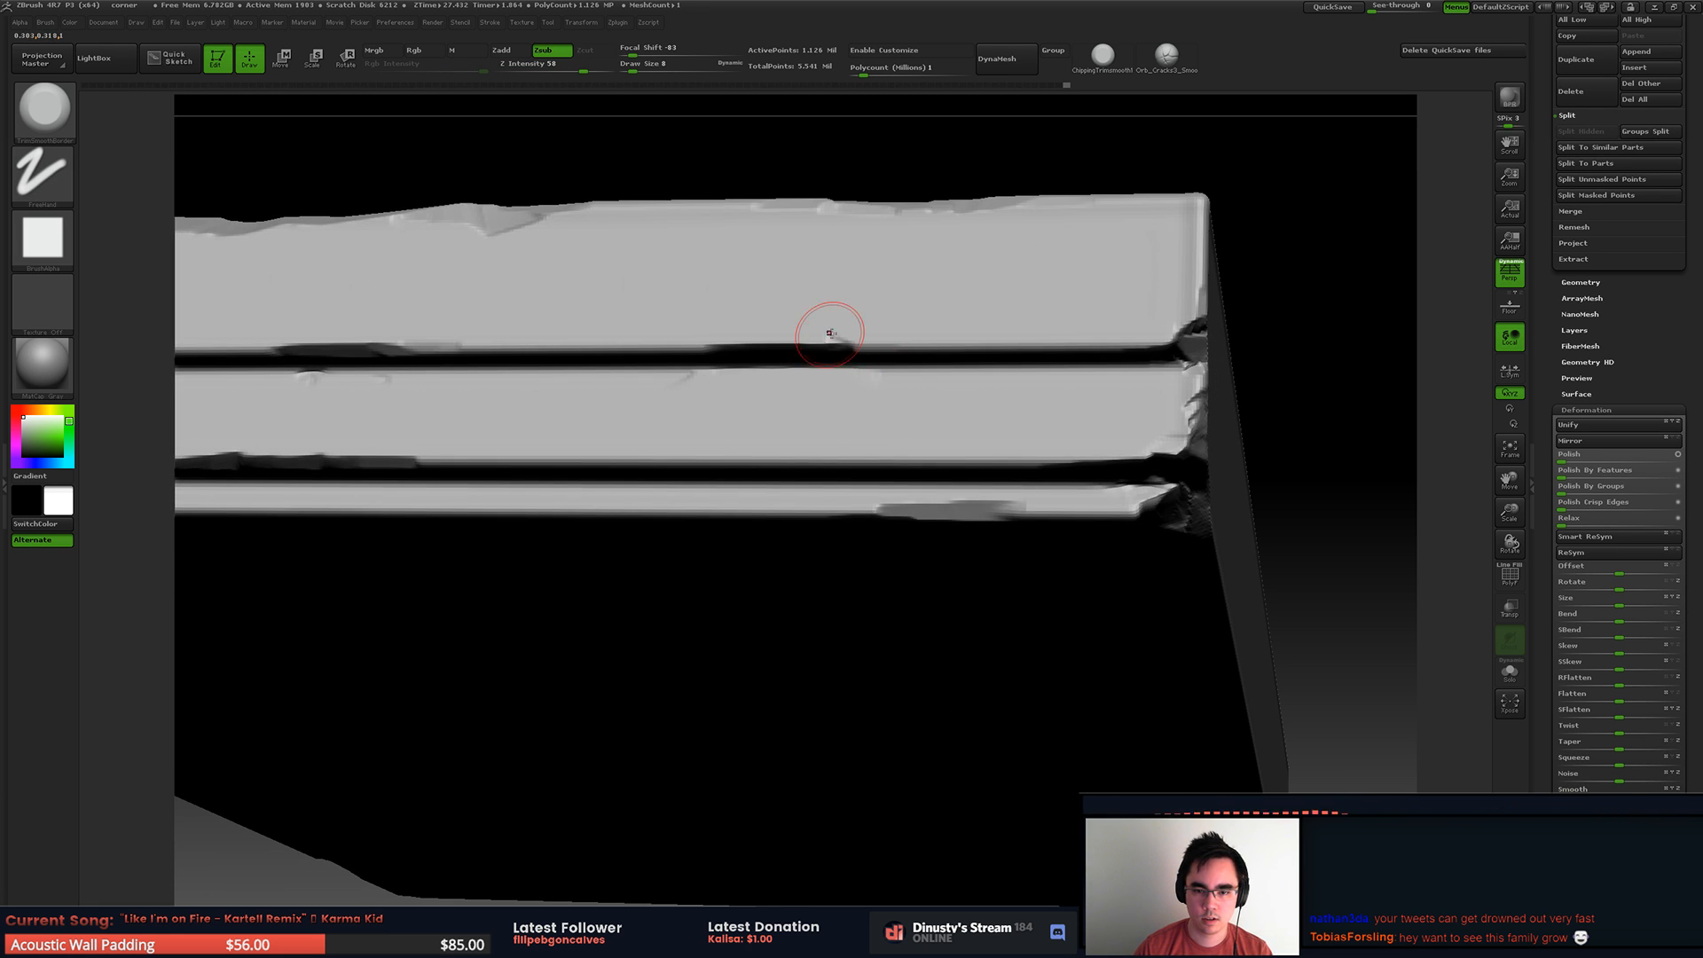
right_click_drag(829, 334, 823, 341)
left_click_drag(823, 340, 744, 343)
right_click_drag(691, 352, 700, 314)
Step: Refine the chips on the bottom ledge and the broken vertical edge at the slab's cut end
right_click_drag(872, 289, 1164, 449)
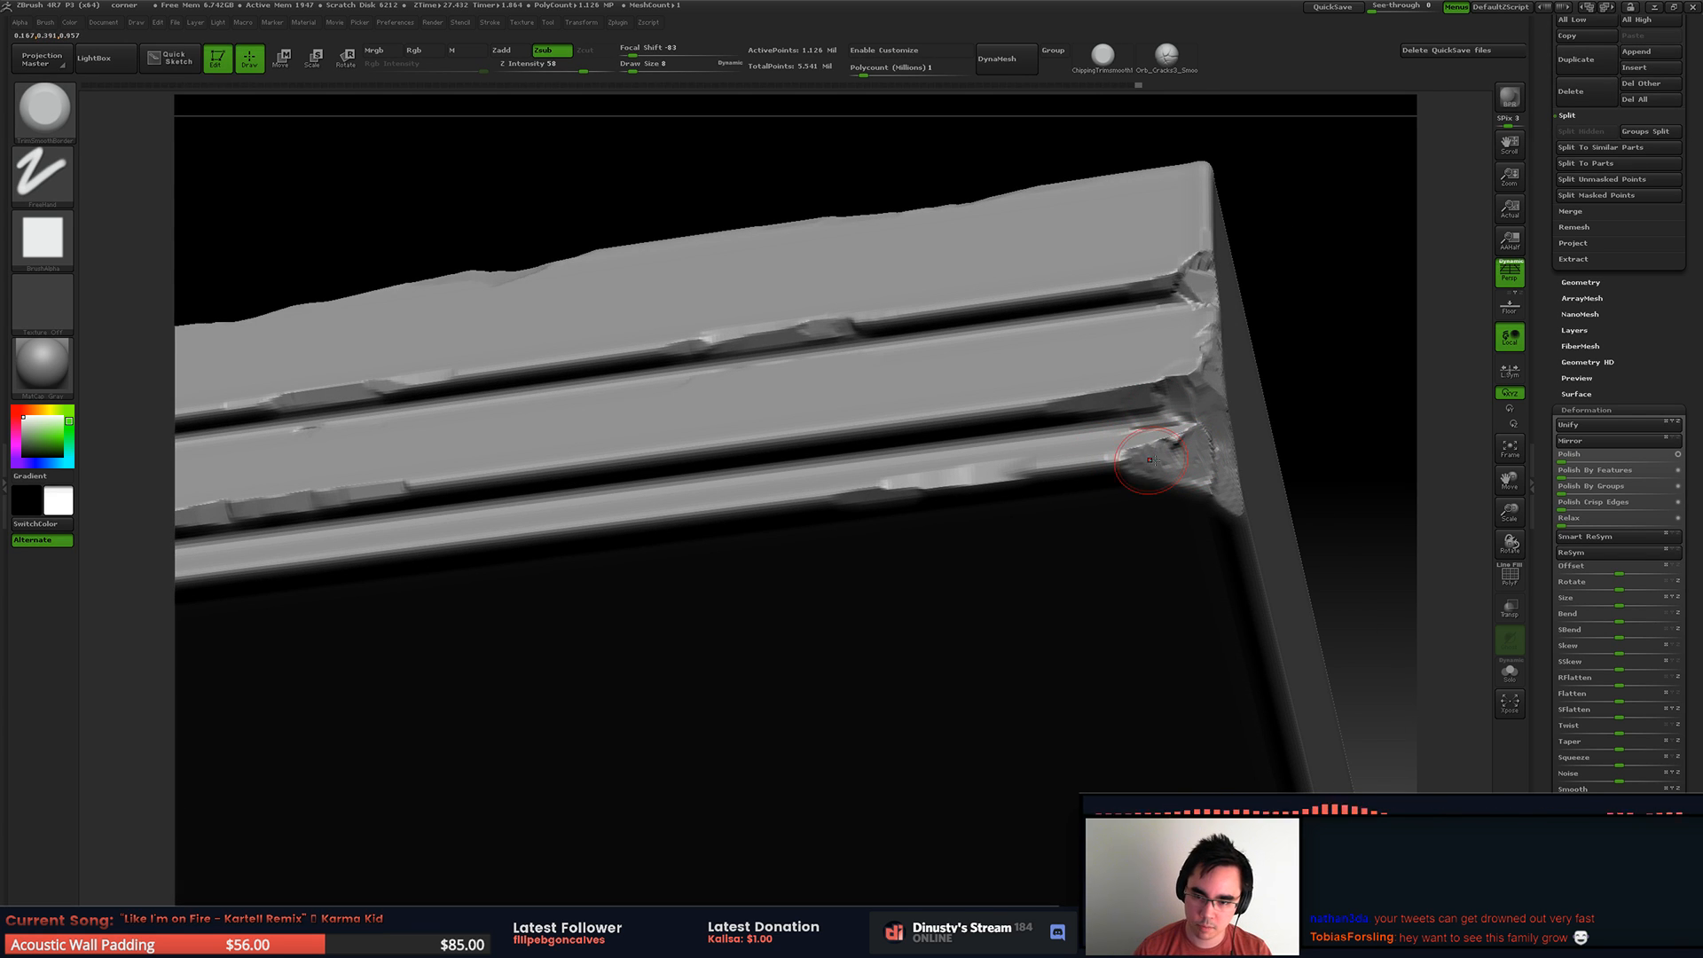
mouse_move(1110, 392)
right_mouse_down()
mouse_move(1140, 414)
mouse_move(1081, 446)
mouse_move(1065, 493)
mouse_move(1008, 444)
mouse_move(1179, 444)
right_mouse_up()
key("f")
right_click_drag(1180, 444, 1130, 416)
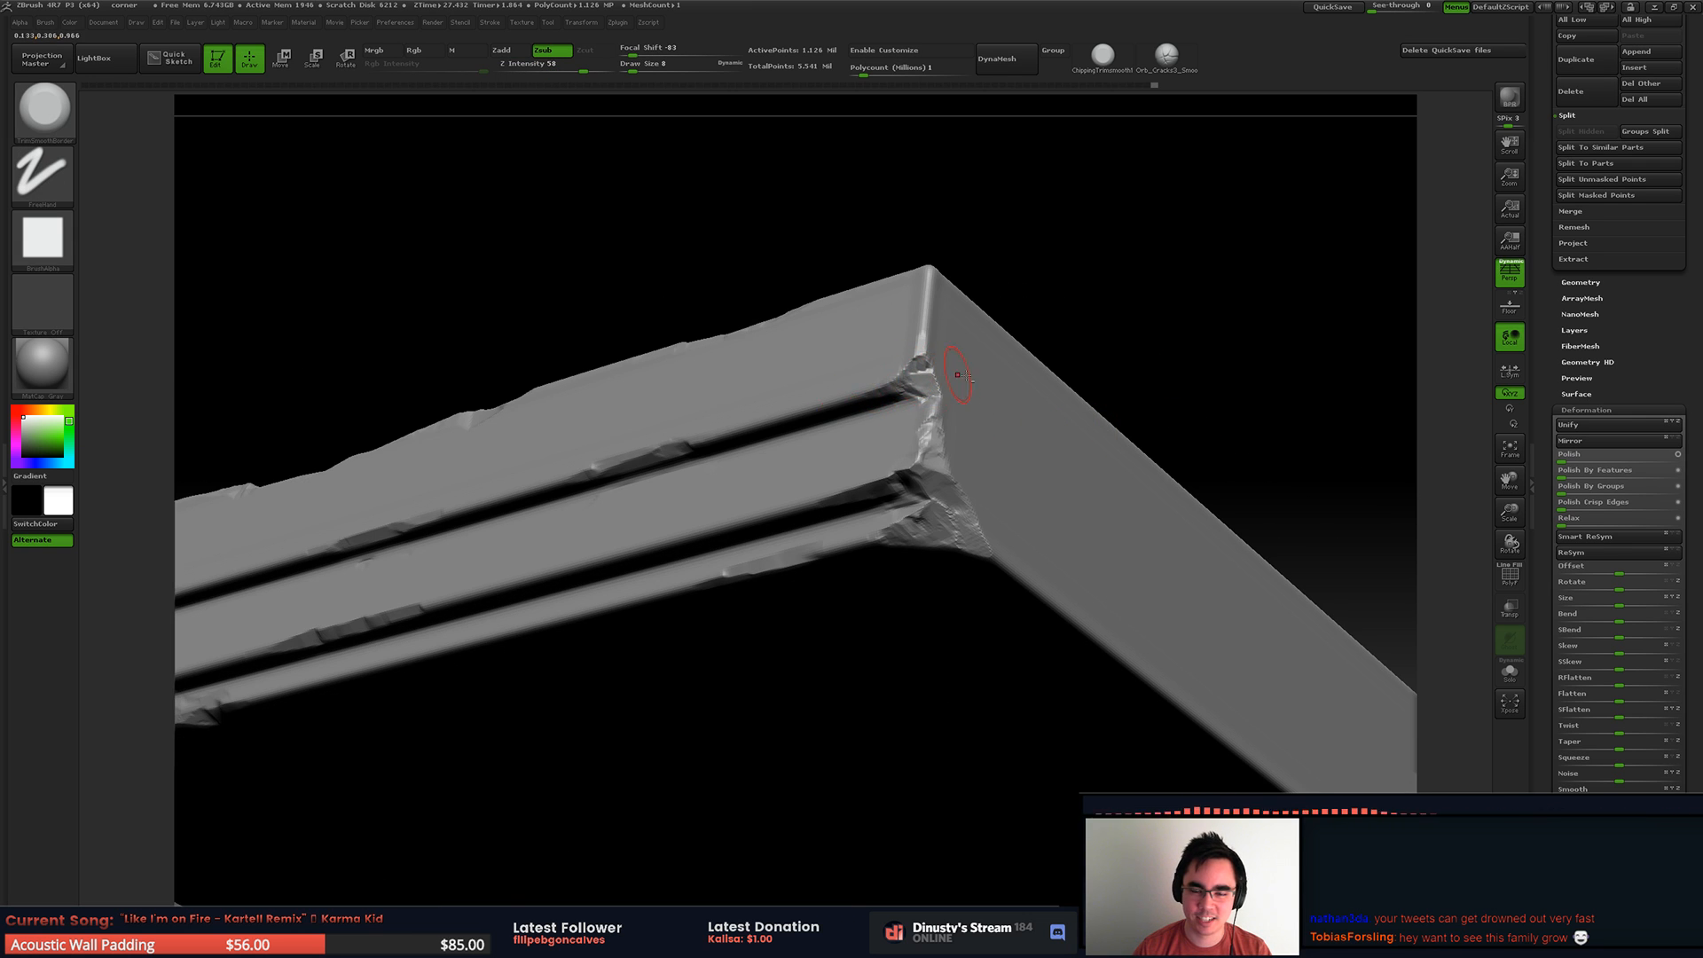
right_click_drag(953, 375, 942, 403)
right_click_drag(942, 404, 927, 435, "ctrl")
Step: Show all subtools of the corner piece and select the unchipped base slab under the fluted block
right_click_drag(1150, 345, 1197, 267)
left_click(1587, 285)
left_click_drag(1552, 289, 1555, 261)
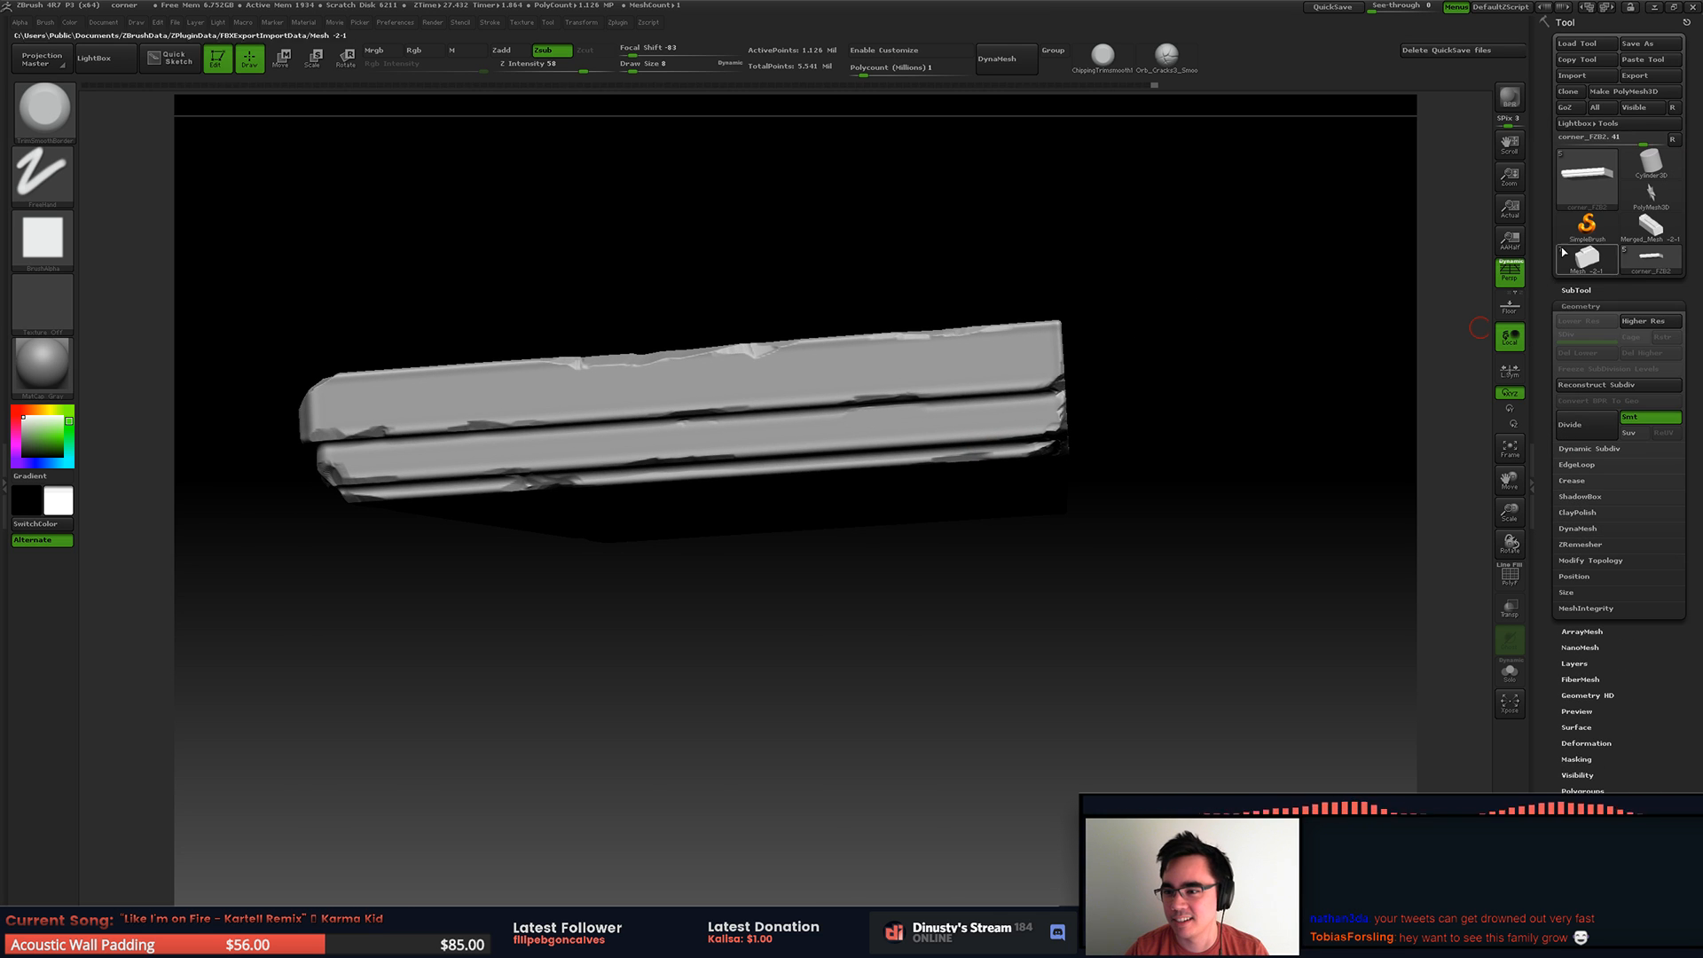
left_click(1571, 293)
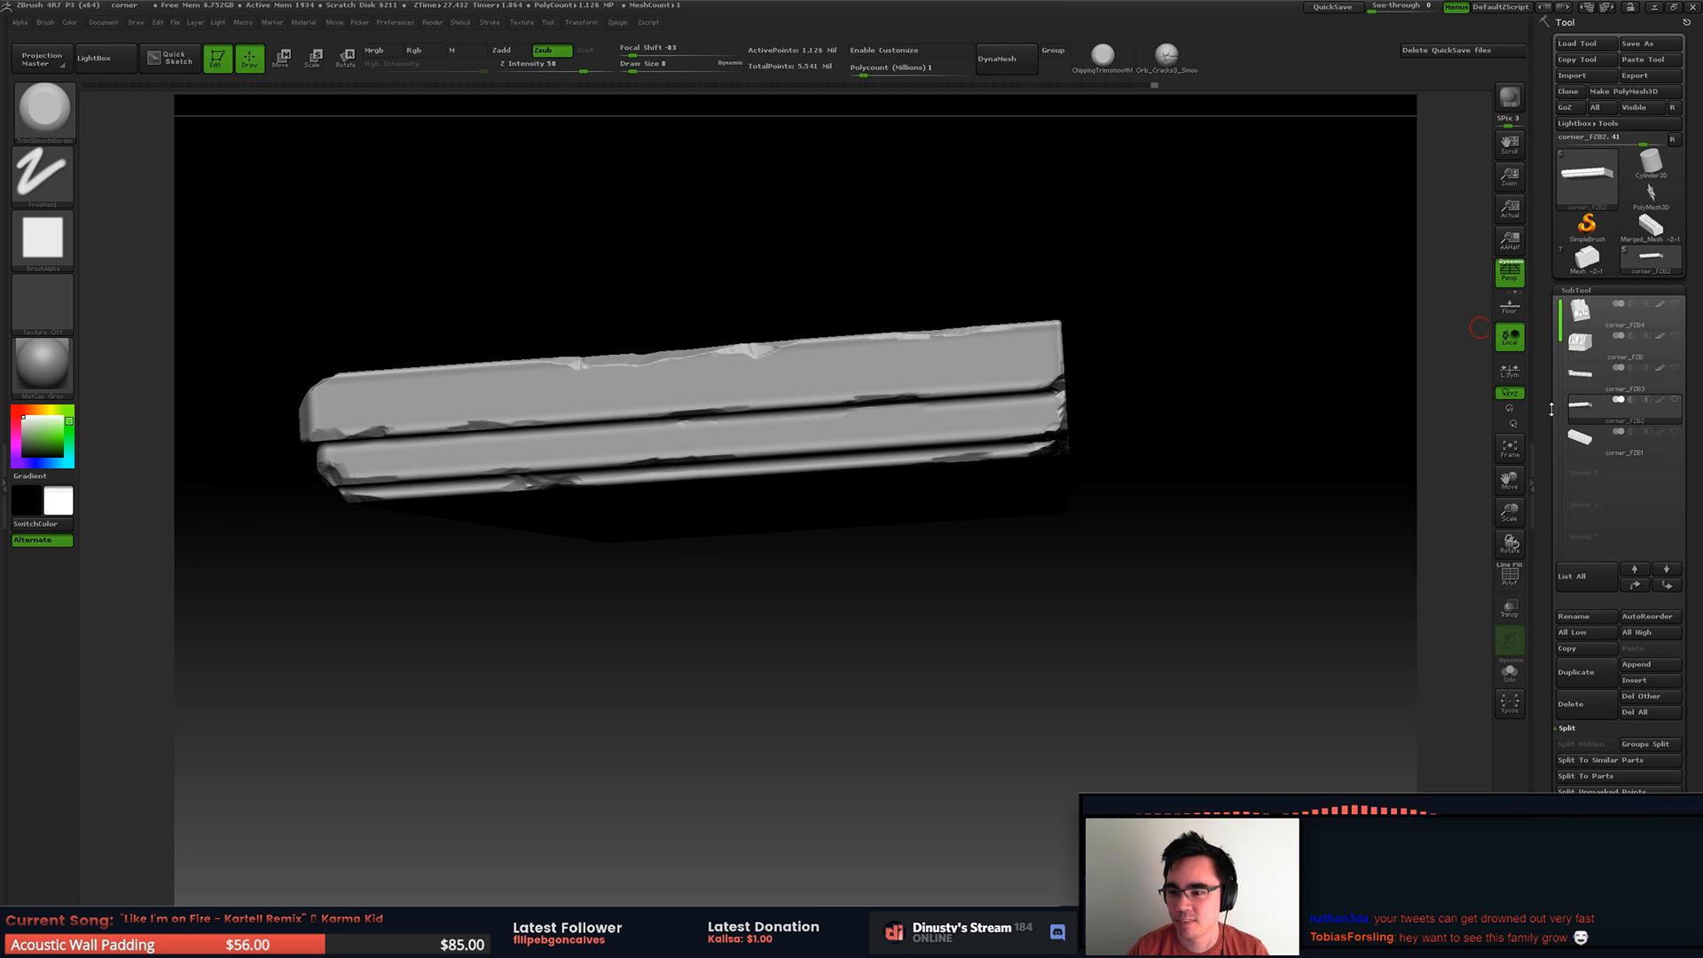
left_click(1674, 400)
right_click_drag(1057, 525, 1143, 458, "ctrl")
right_click_drag(733, 515, 918, 470, "alt")
right_click_drag(918, 470, 958, 497)
right_click_drag(1056, 441, 1079, 384)
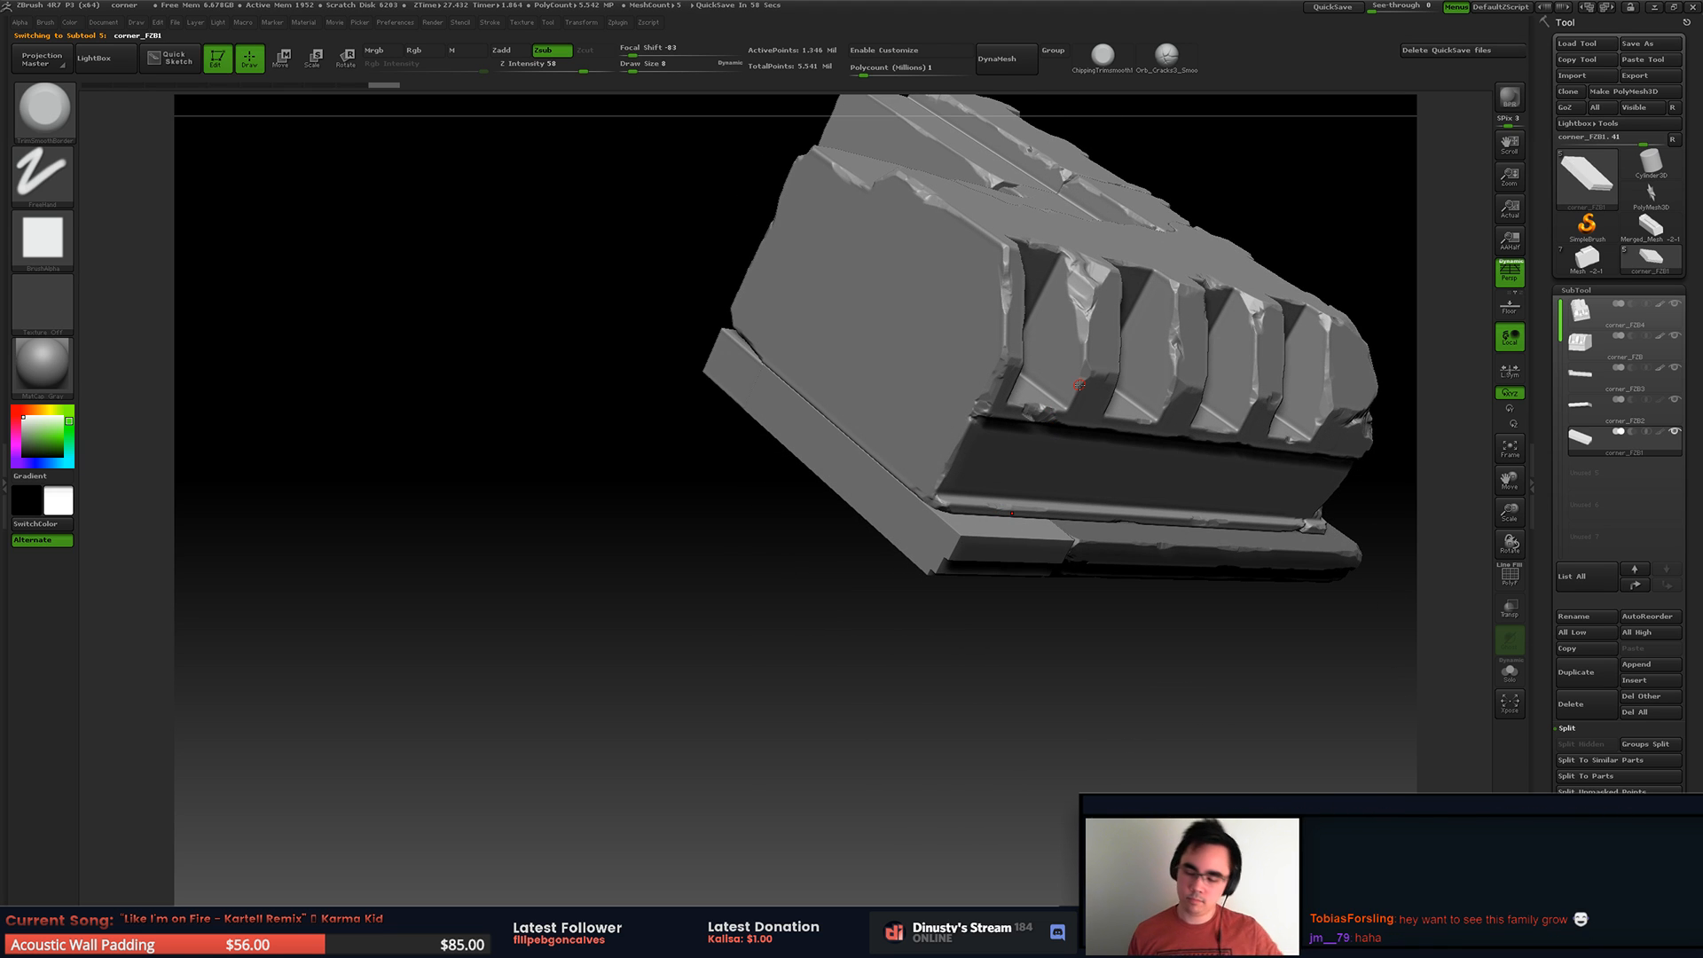
right_click_drag(974, 391, 847, 389, "alt")
Step: Isolate the selected base slab and soften its edges with the Polish deformation
left_click(1674, 432)
right_click_drag(1087, 466, 1477, 437)
scroll(1588, 368, "down", 5)
scroll(1588, 368, "up", 3)
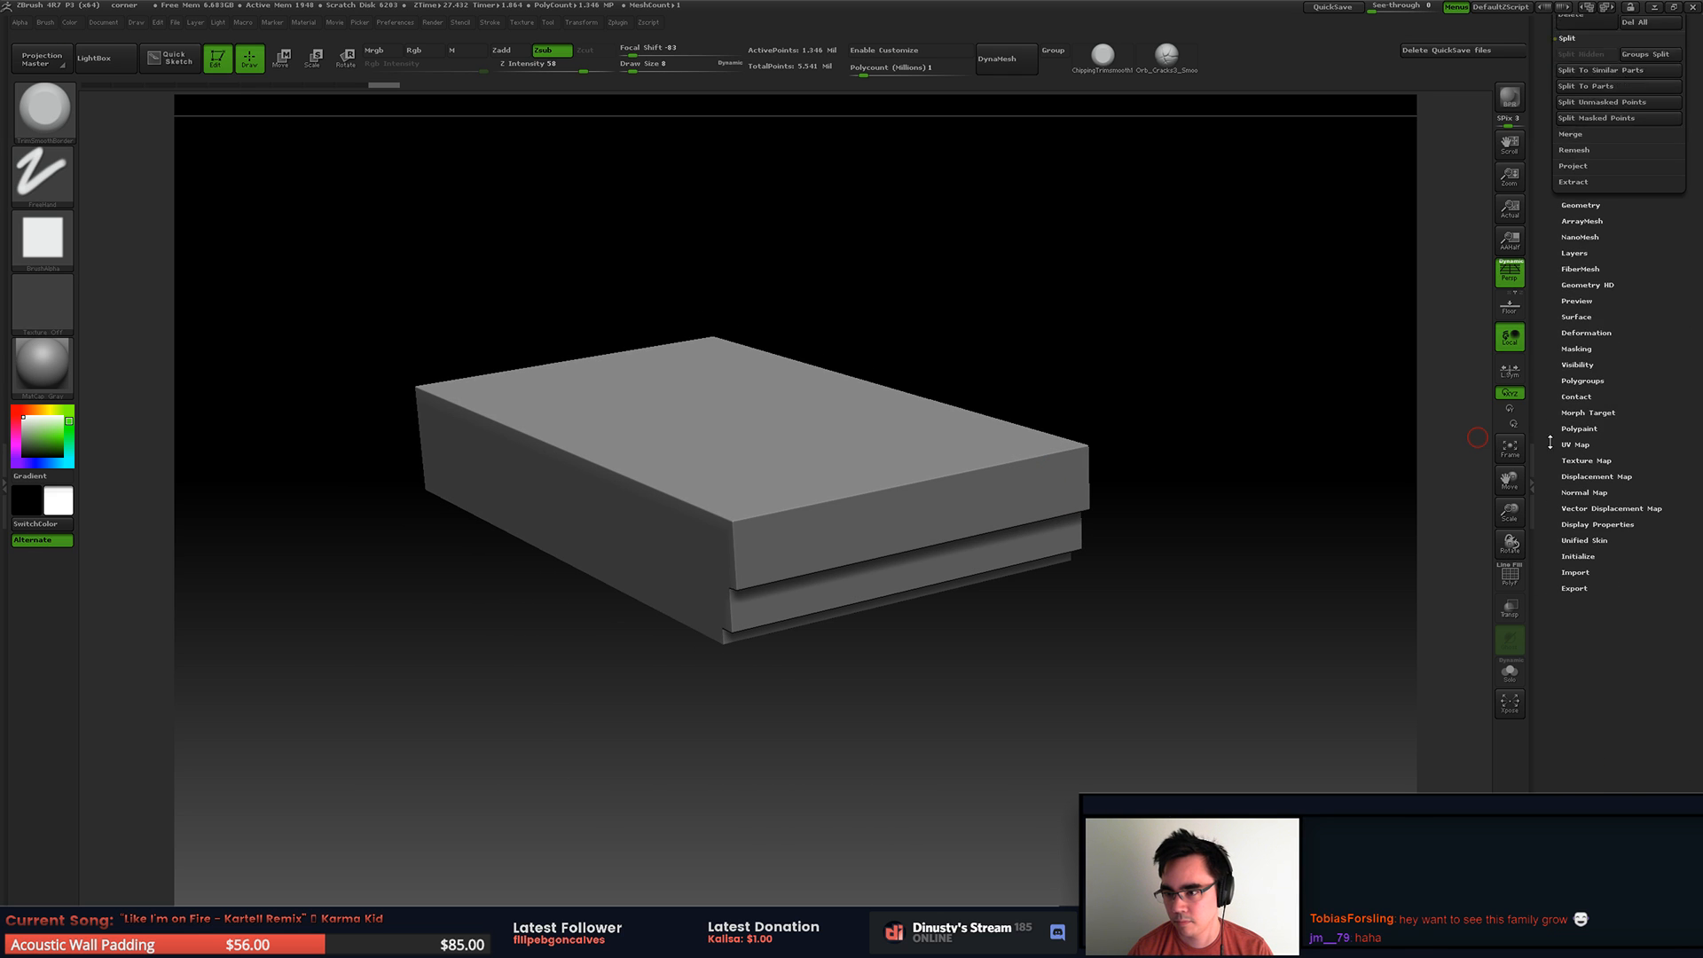
left_click(1582, 395)
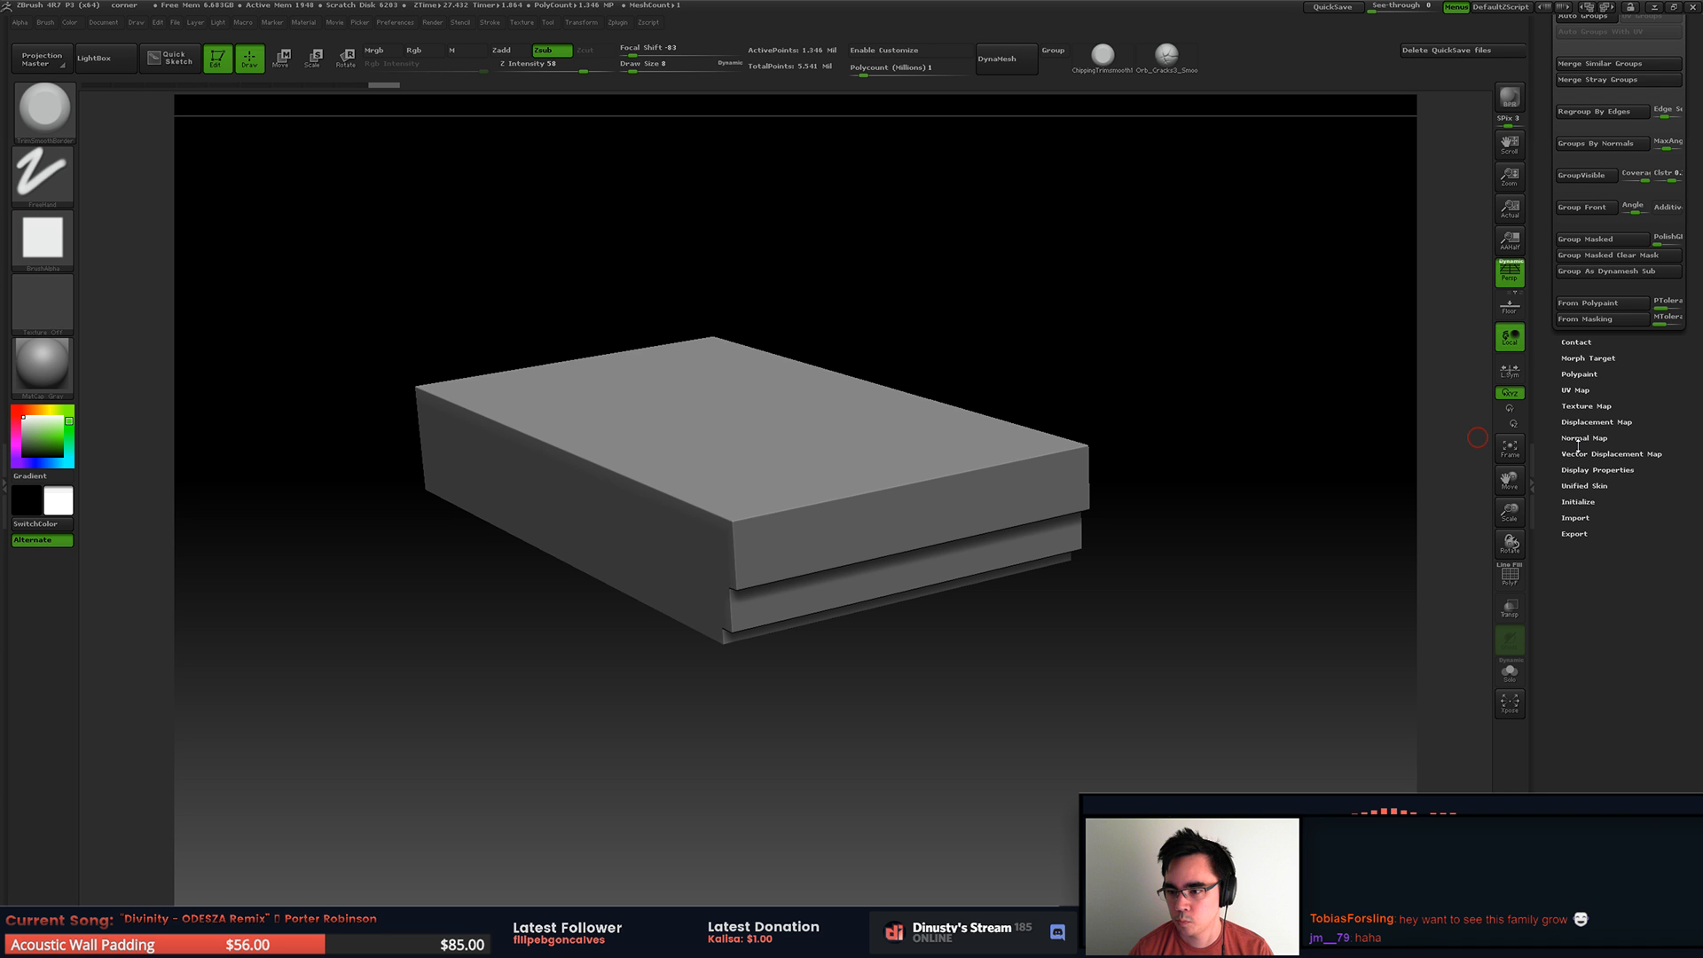
scroll(1578, 447, "up", 10)
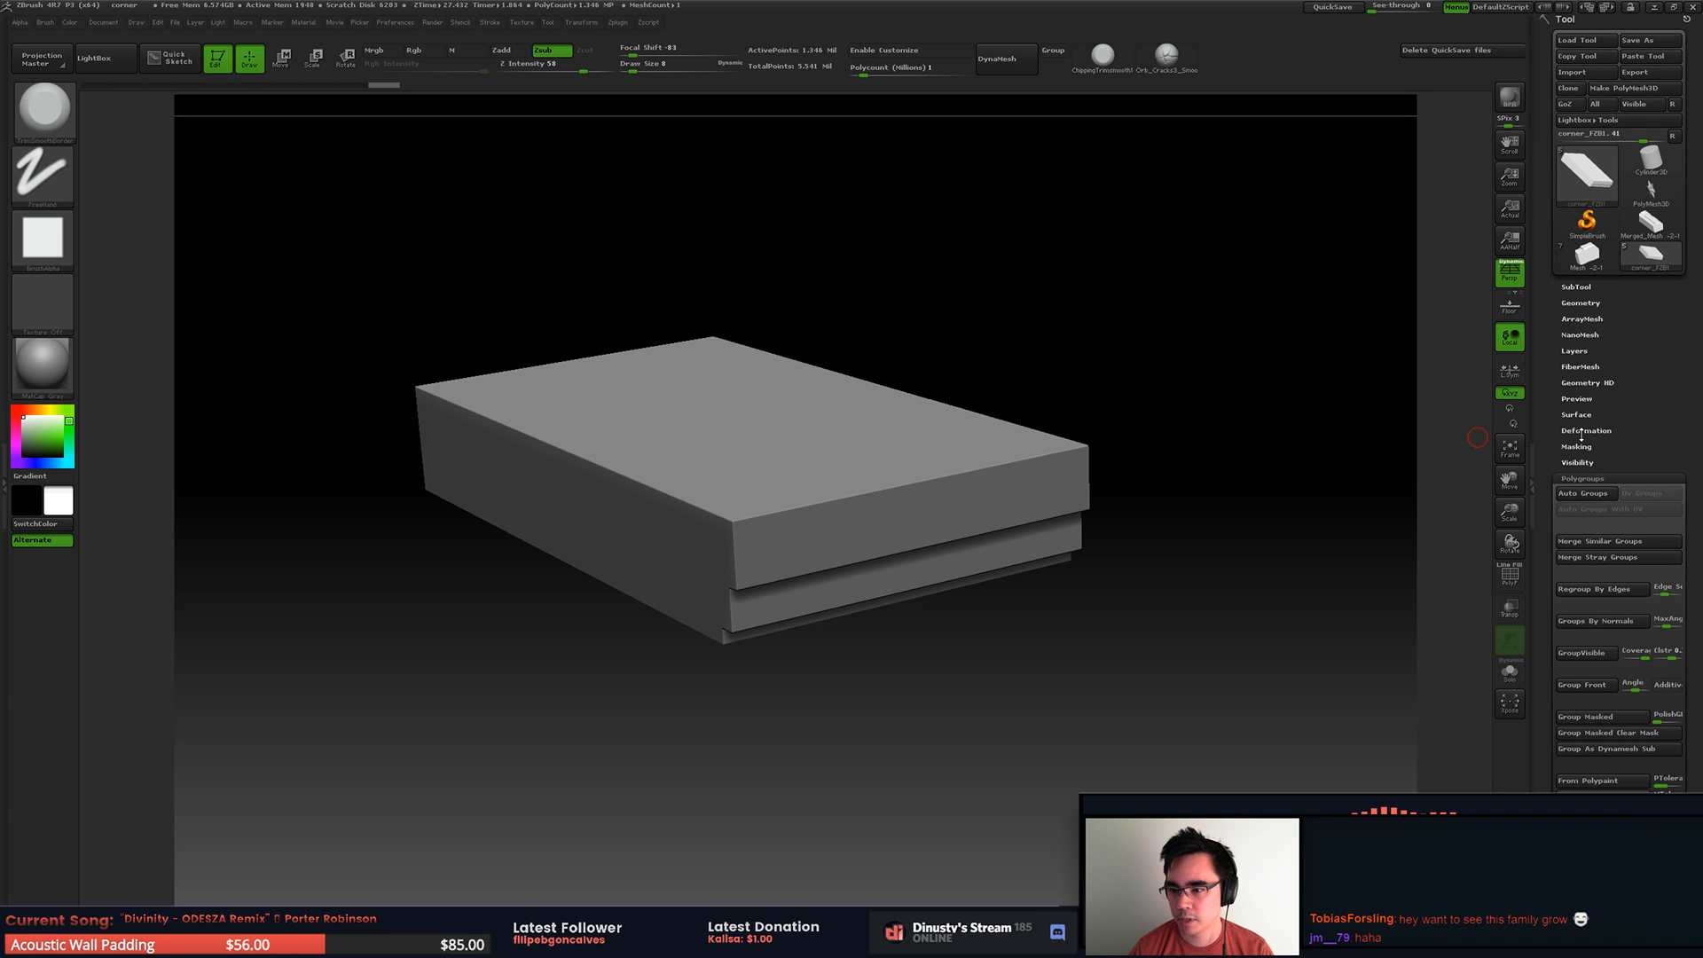
left_click(1583, 432)
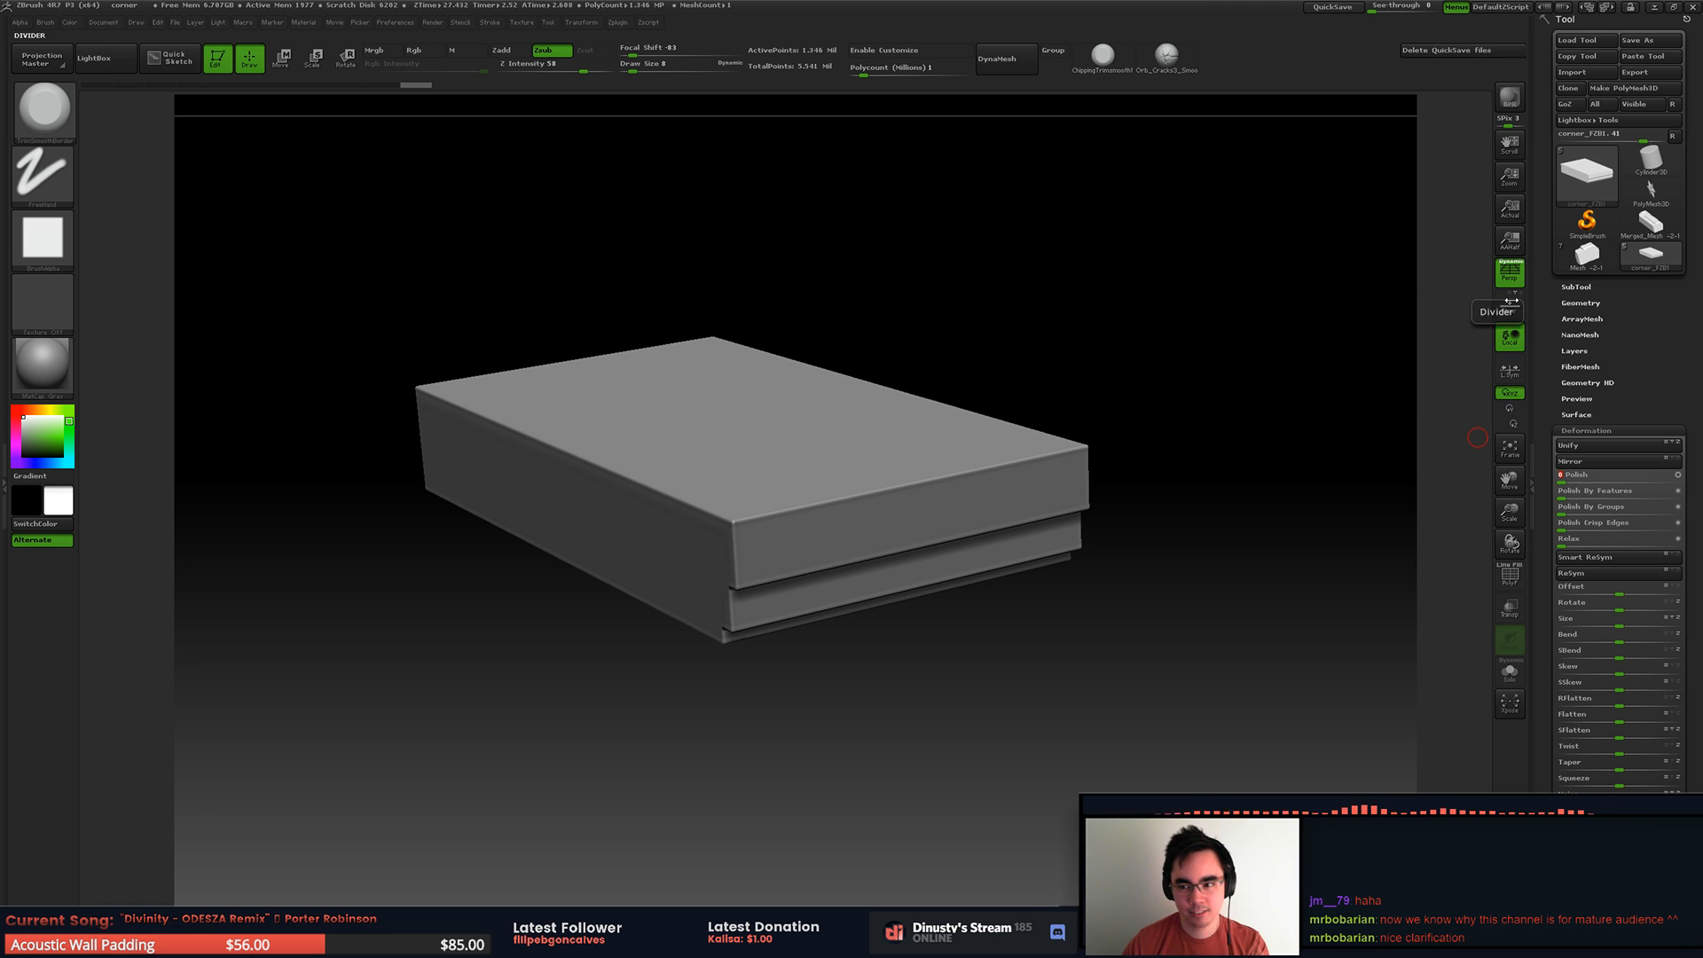
Step: Set the draw size to 14 and chip the slab's upper front corner and the start of its top edge
left_click_drag(965, 376, 779, 464)
key("space")
right_click_drag(721, 528, 790, 559, "alt")
key("space")
left_click_drag(791, 561, 796, 560)
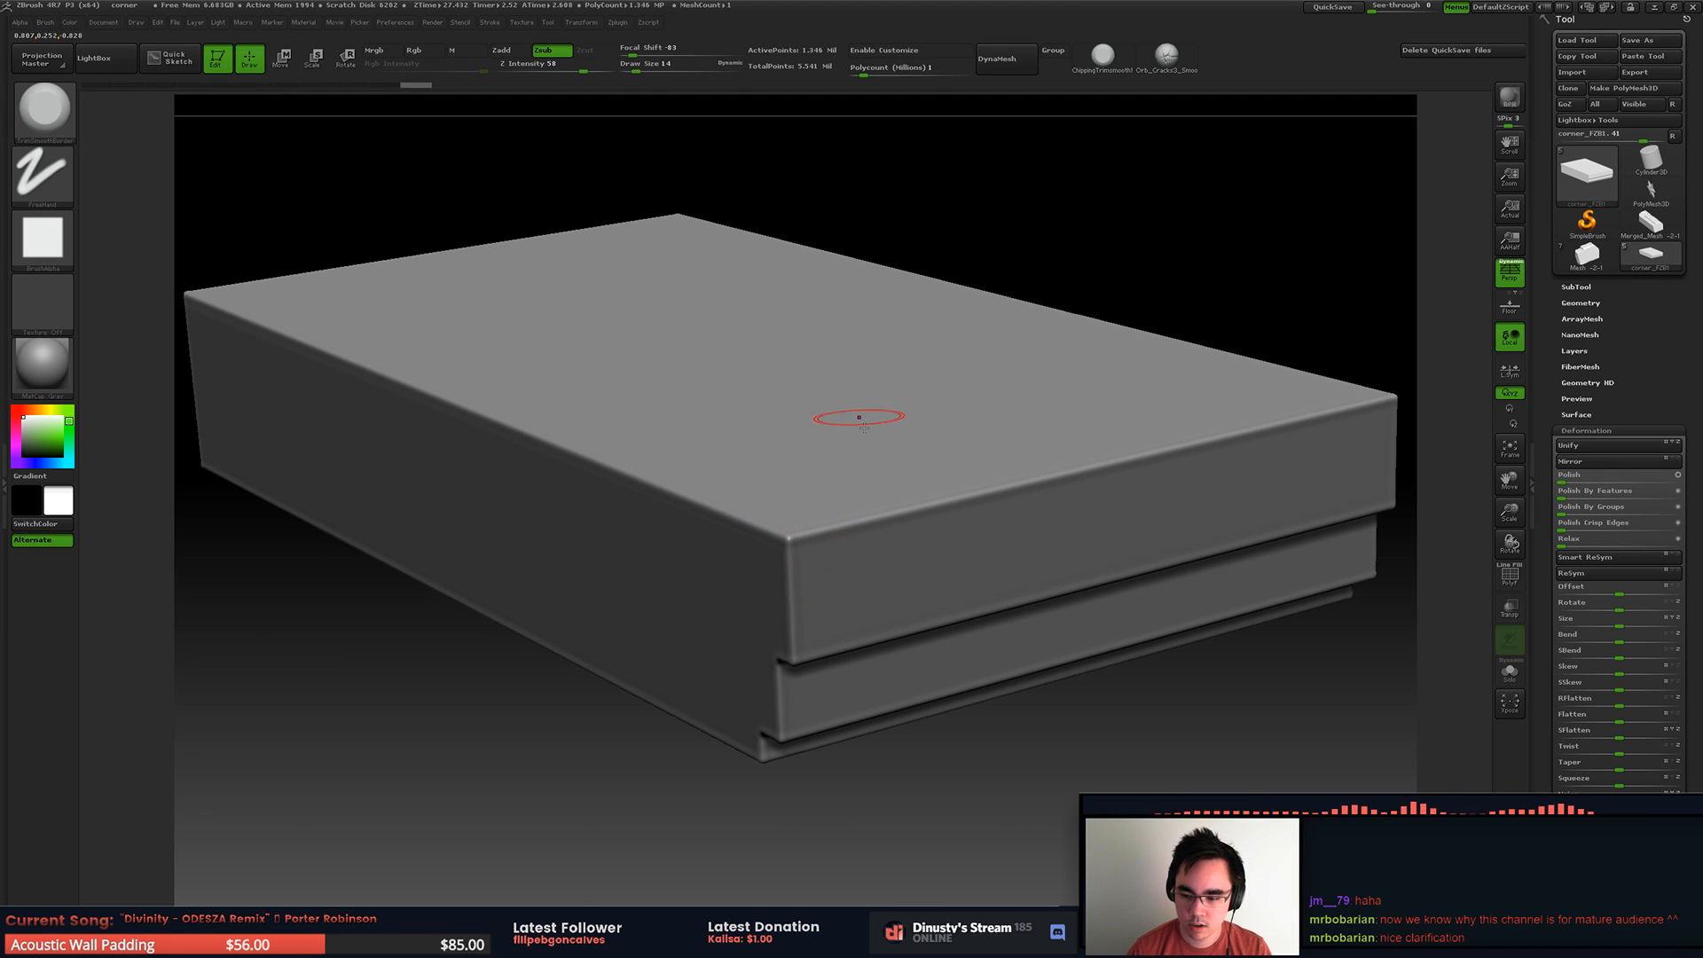
left_click_drag(789, 539, 838, 528)
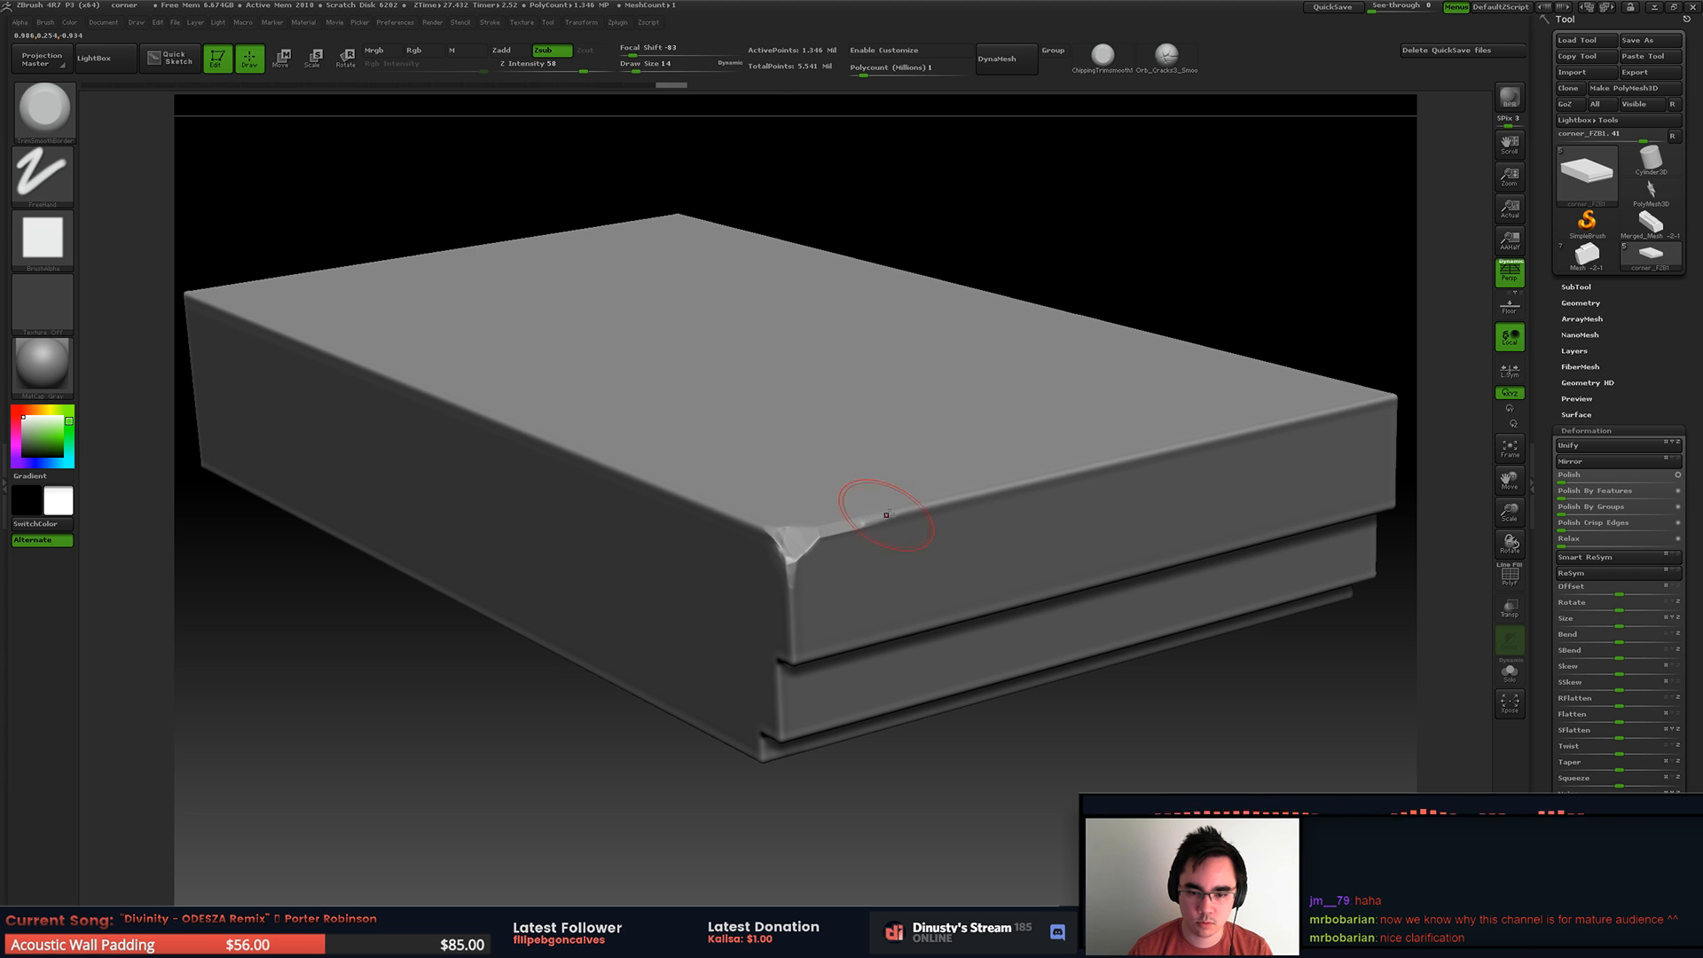
Step: Extend the chip on the slab's upper front corner along the top edge and down the vertical edge
right_click_drag(876, 551, 810, 544)
left_click_drag(785, 559, 785, 593)
right_click_drag(865, 639, 803, 567)
Step: Set the draw size to 12, isolate the front corner area and break up the vertical corner edge beside the stepped ledges
key("space")
left_click_drag(806, 575, 800, 576)
key("ctrl+shift")
left_click_drag(648, 411, 1135, 839, "ctrl+shift")
right_click_drag(881, 692, 865, 426, "alt")
right_click_drag(864, 426, 812, 452)
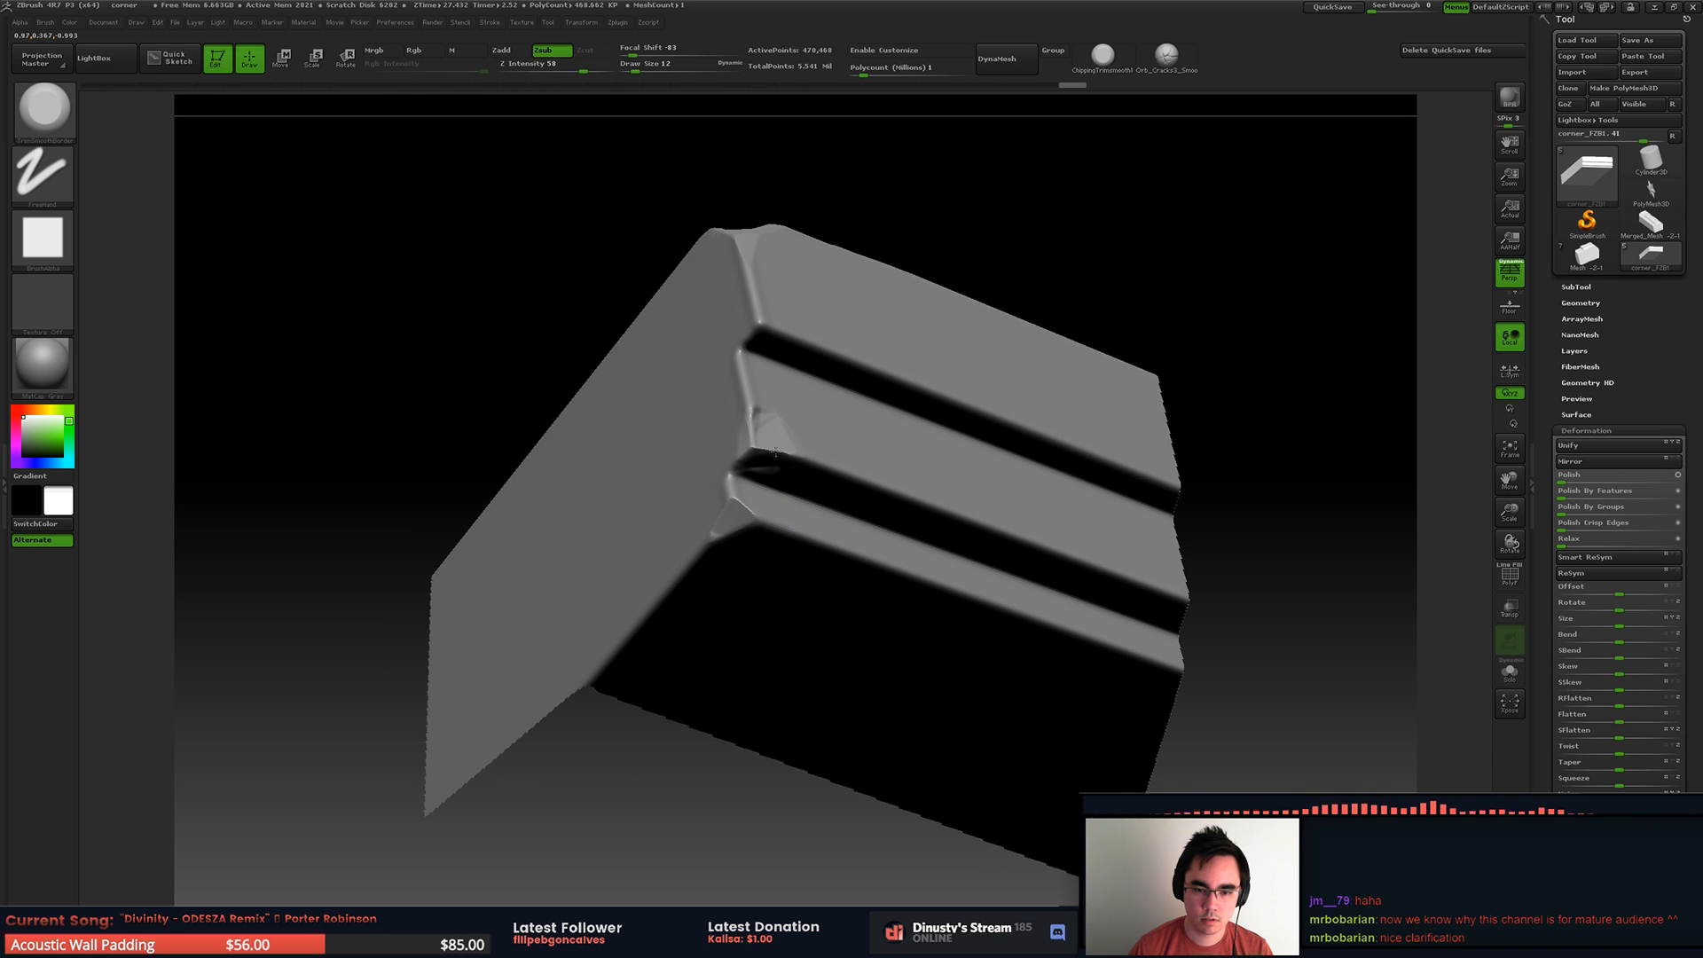
left_click_drag(804, 454, 759, 412)
right_click_drag(840, 442, 812, 492)
mouse_move(847, 459)
left_mouse_down()
mouse_move(785, 424)
mouse_move(812, 461)
left_mouse_up()
mouse_move(834, 470)
right_mouse_down("alt")
mouse_move(656, 448)
mouse_move(759, 391)
mouse_move(913, 420)
mouse_move(826, 408)
right_mouse_up("alt")
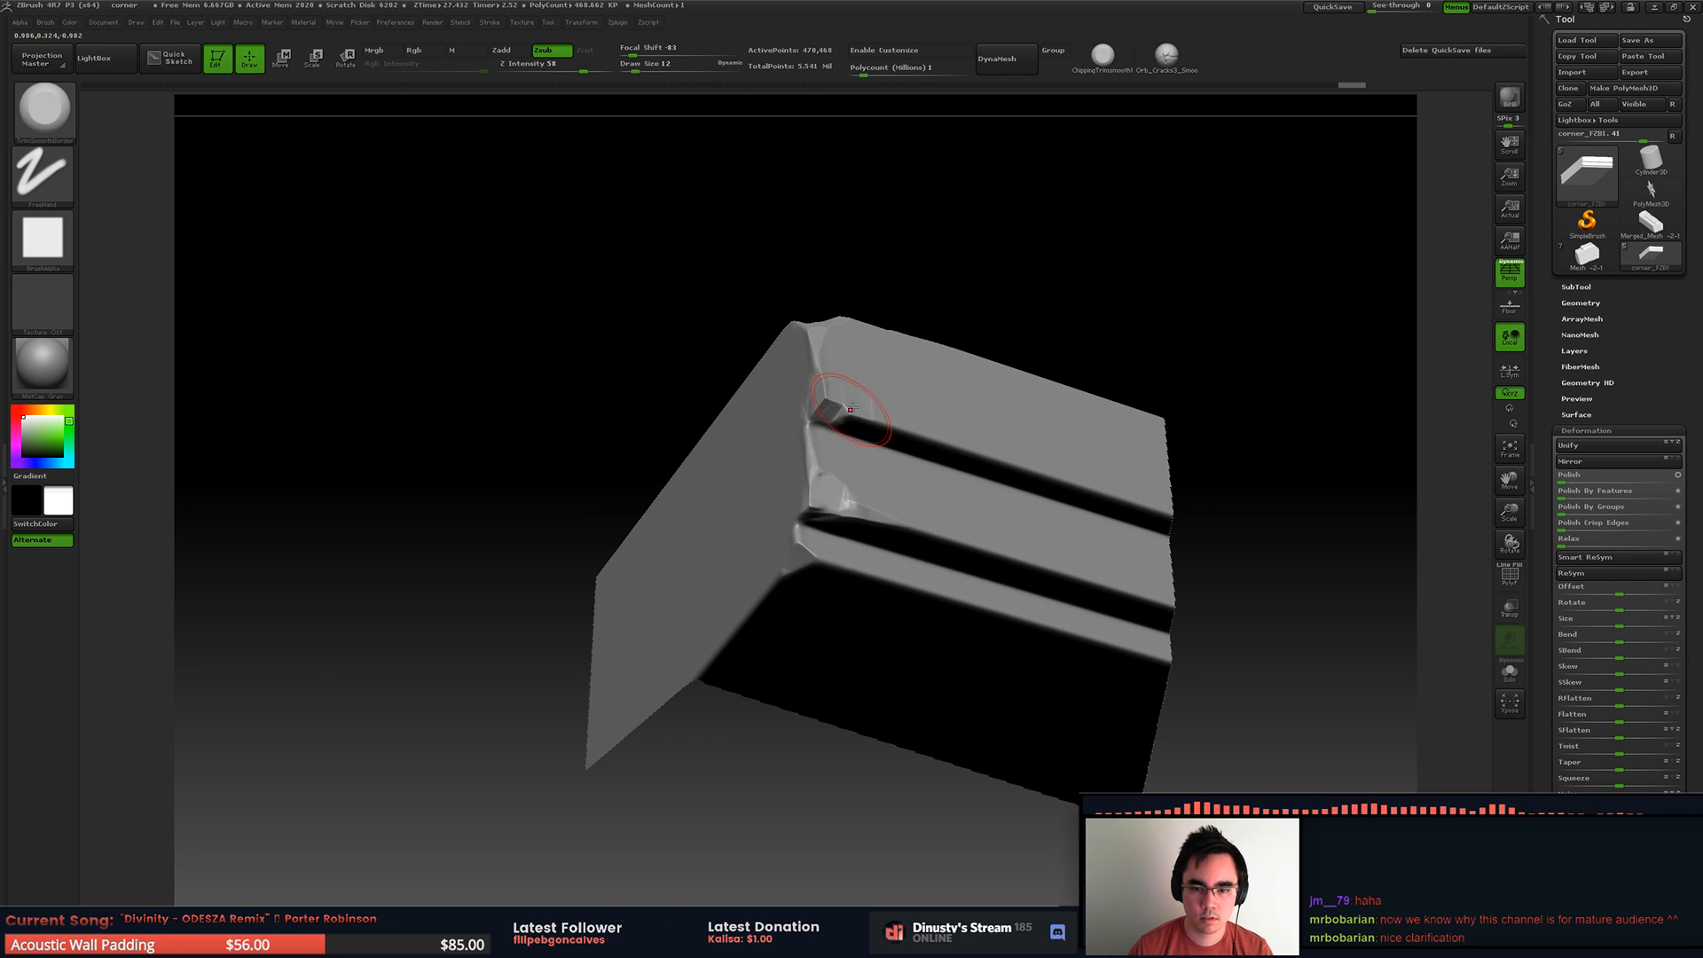
Step: Narrow the visible area, set the draw size to 8 and chip the lower edges of the top and middle bands near the corner
left_click_drag(674, 260, 1008, 583, "ctrl+shift")
right_click_drag(950, 506, 834, 377)
key("space")
left_click_drag(860, 379, 854, 379)
right_click_drag(855, 379, 802, 395)
key("space")
left_click_drag(829, 373, 875, 383)
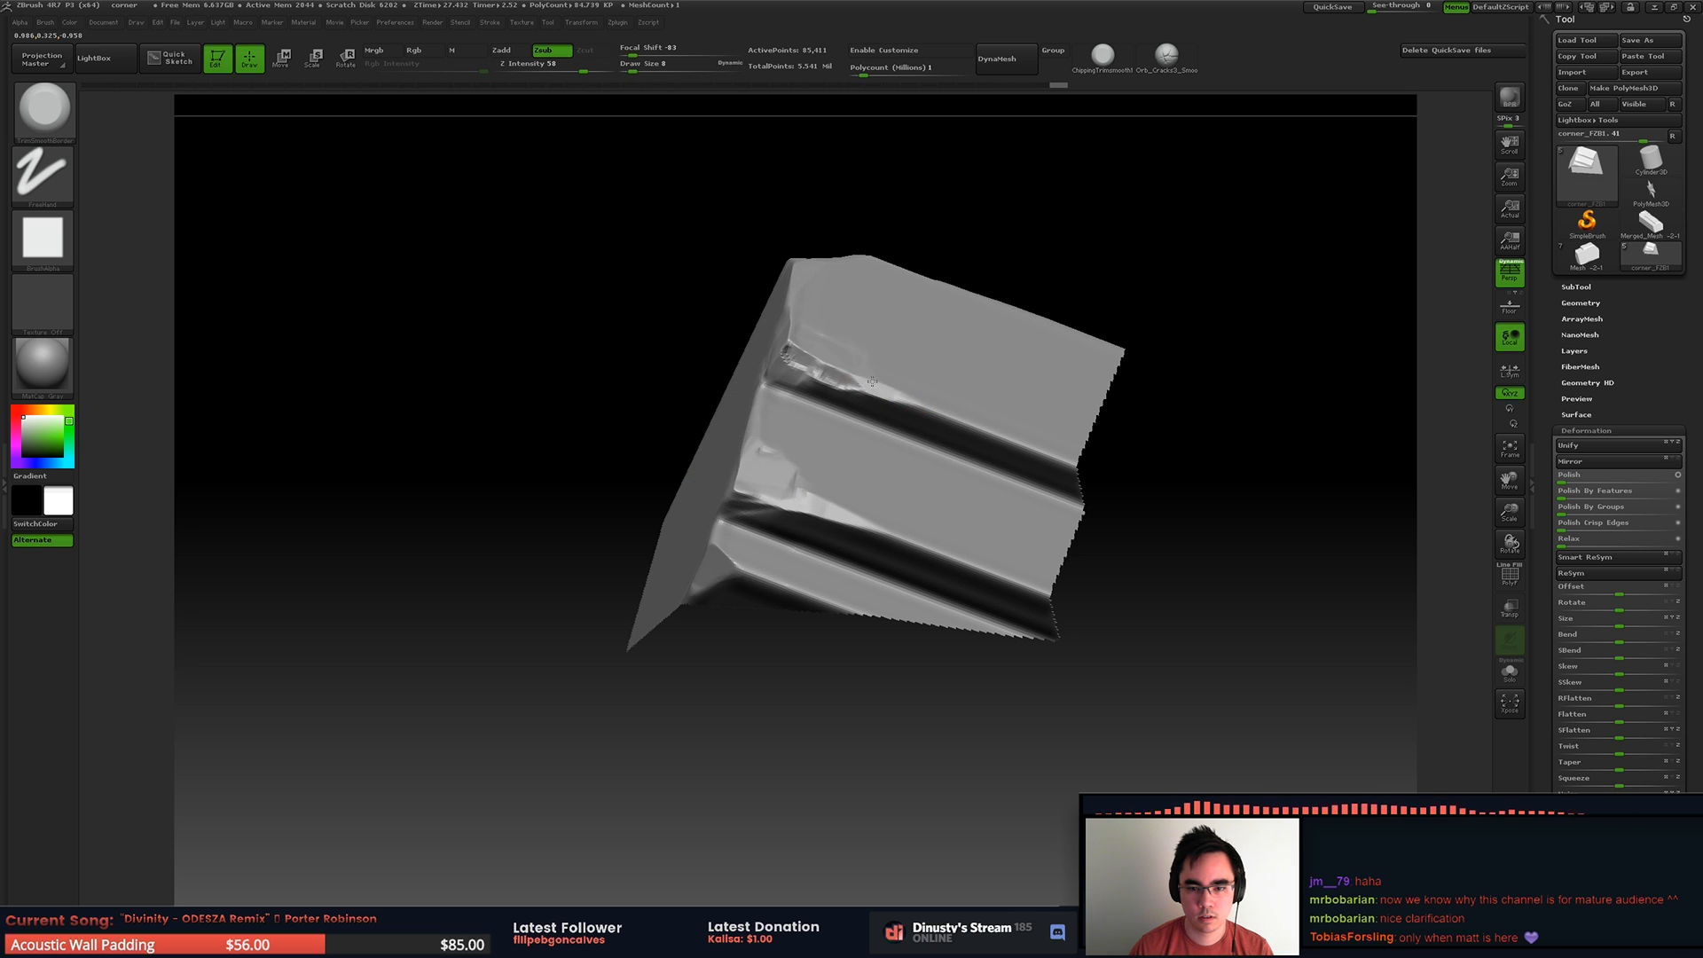
right_click_drag(982, 418, 859, 373)
key("space")
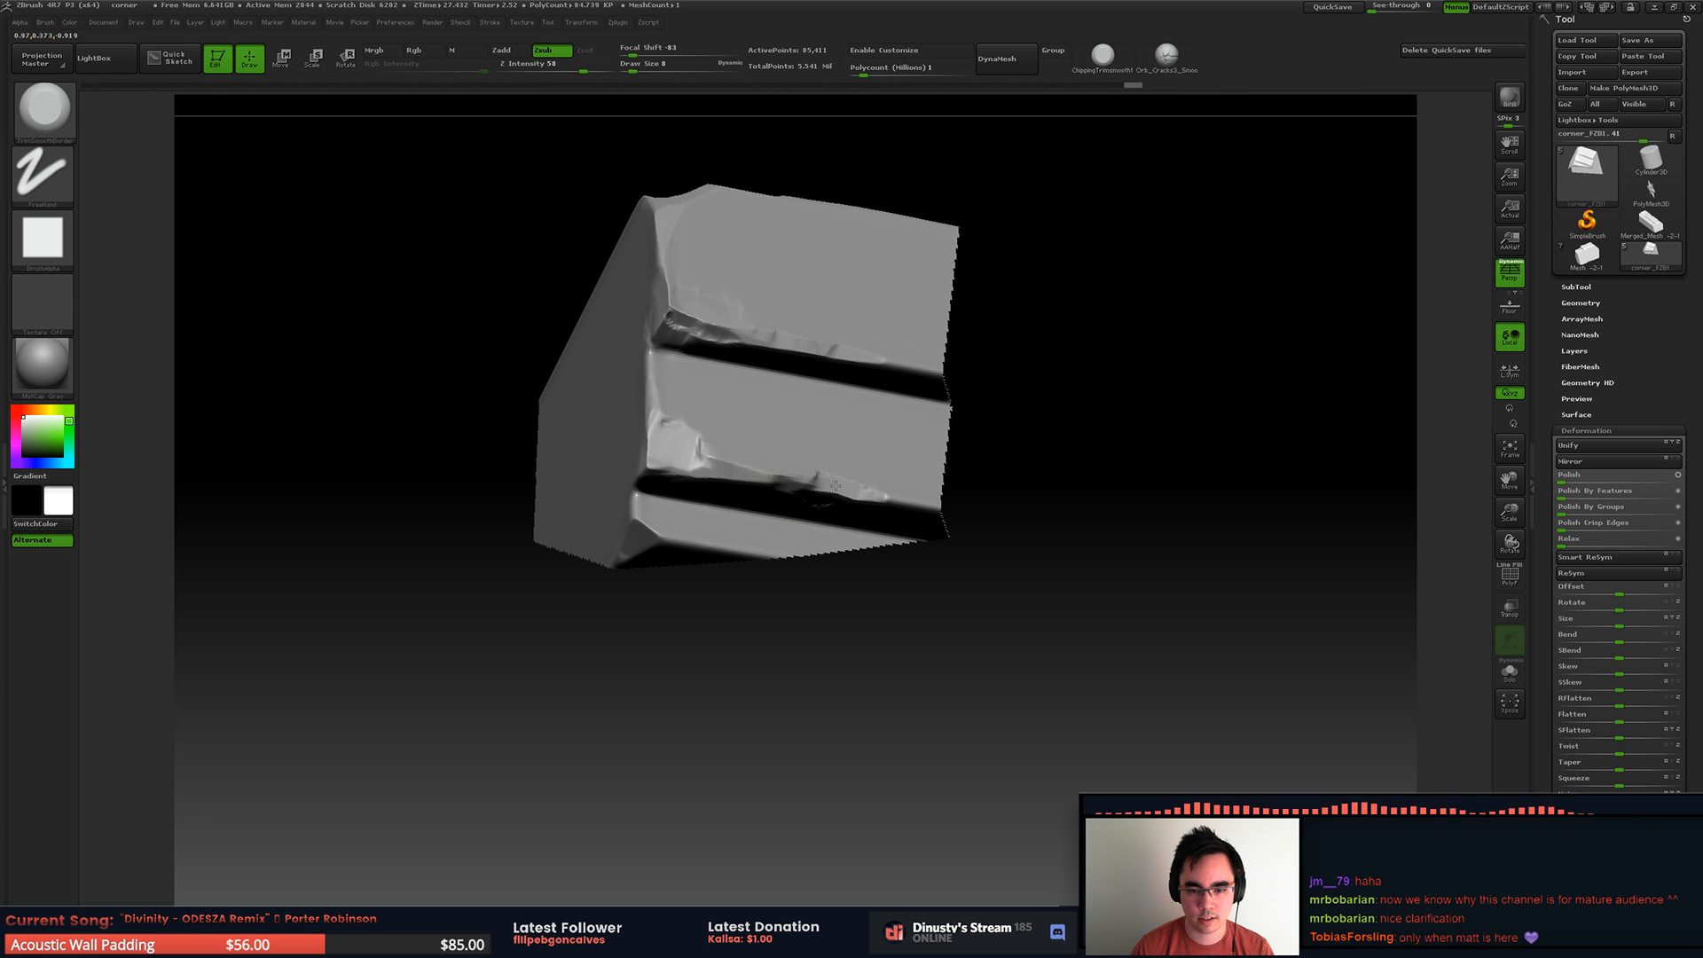
left_click_drag(821, 489, 862, 494)
Step: Isolate the middle section of the stepped face and carve a chip into the top band's lower edge
right_click_drag(1002, 430, 817, 391, "alt")
left_click(1019, 479, "ctrl+shift")
left_click_drag(772, 316, 1011, 590, "ctrl+shift")
right_click_drag(779, 403, 1108, 474, "alt")
right_click_drag(1109, 475, 916, 429, "alt")
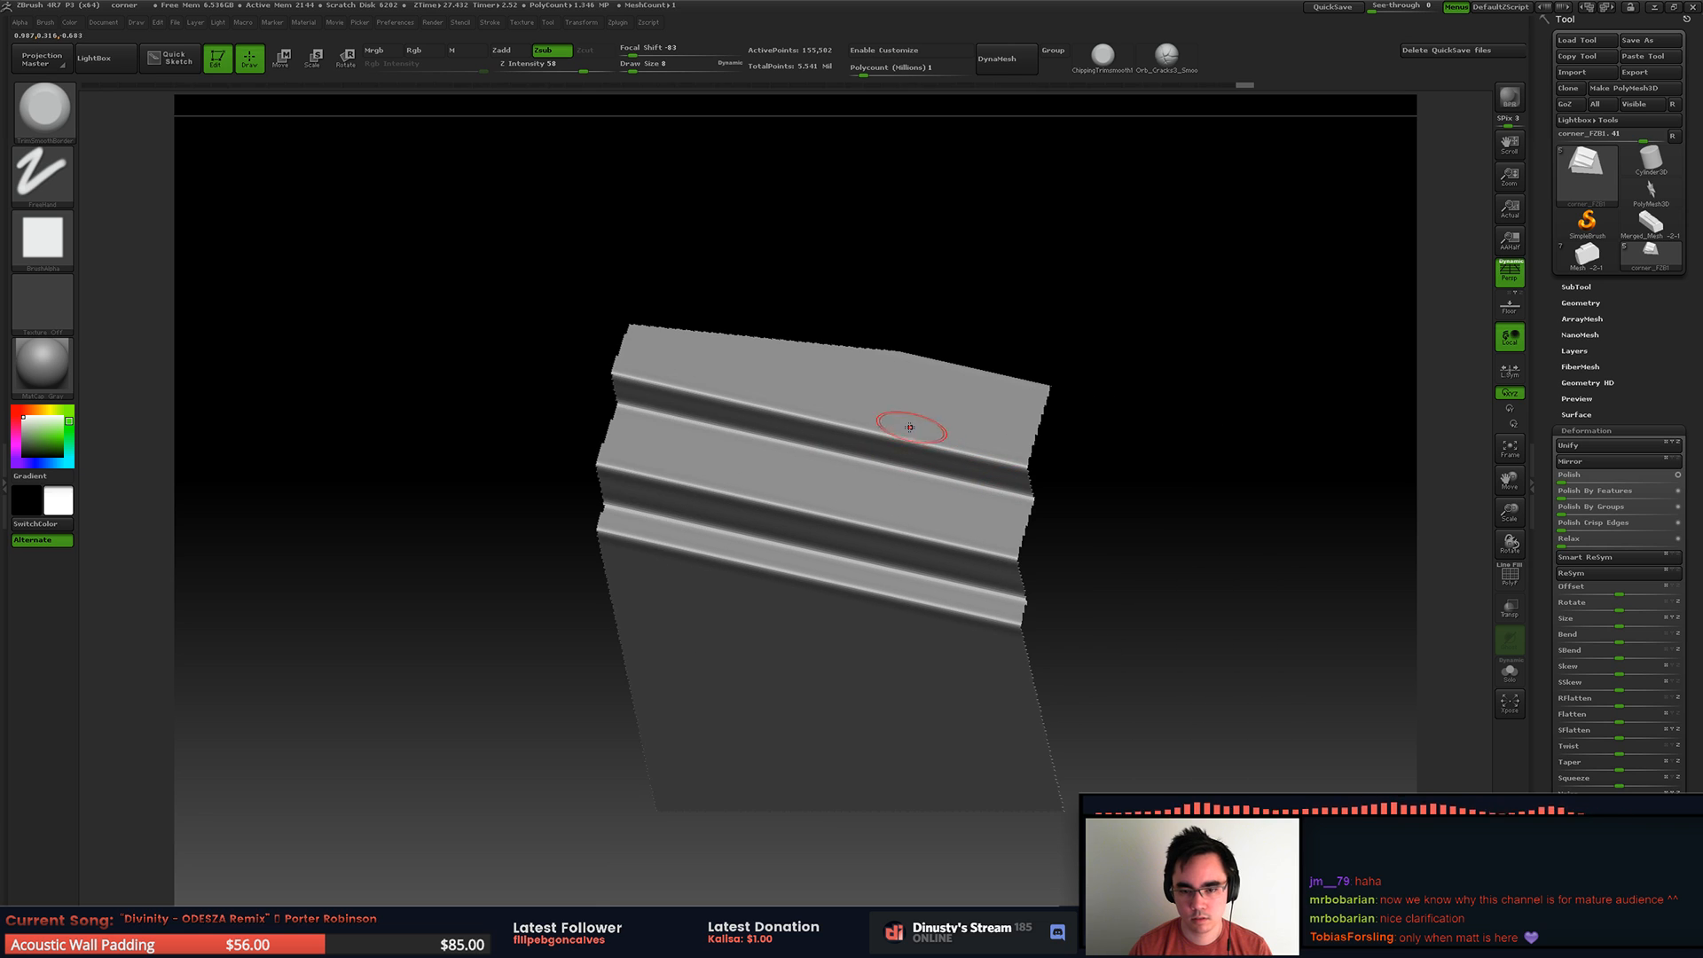
mouse_move(840, 426)
left_mouse_down()
mouse_move(786, 407)
mouse_move(803, 419)
left_mouse_up()
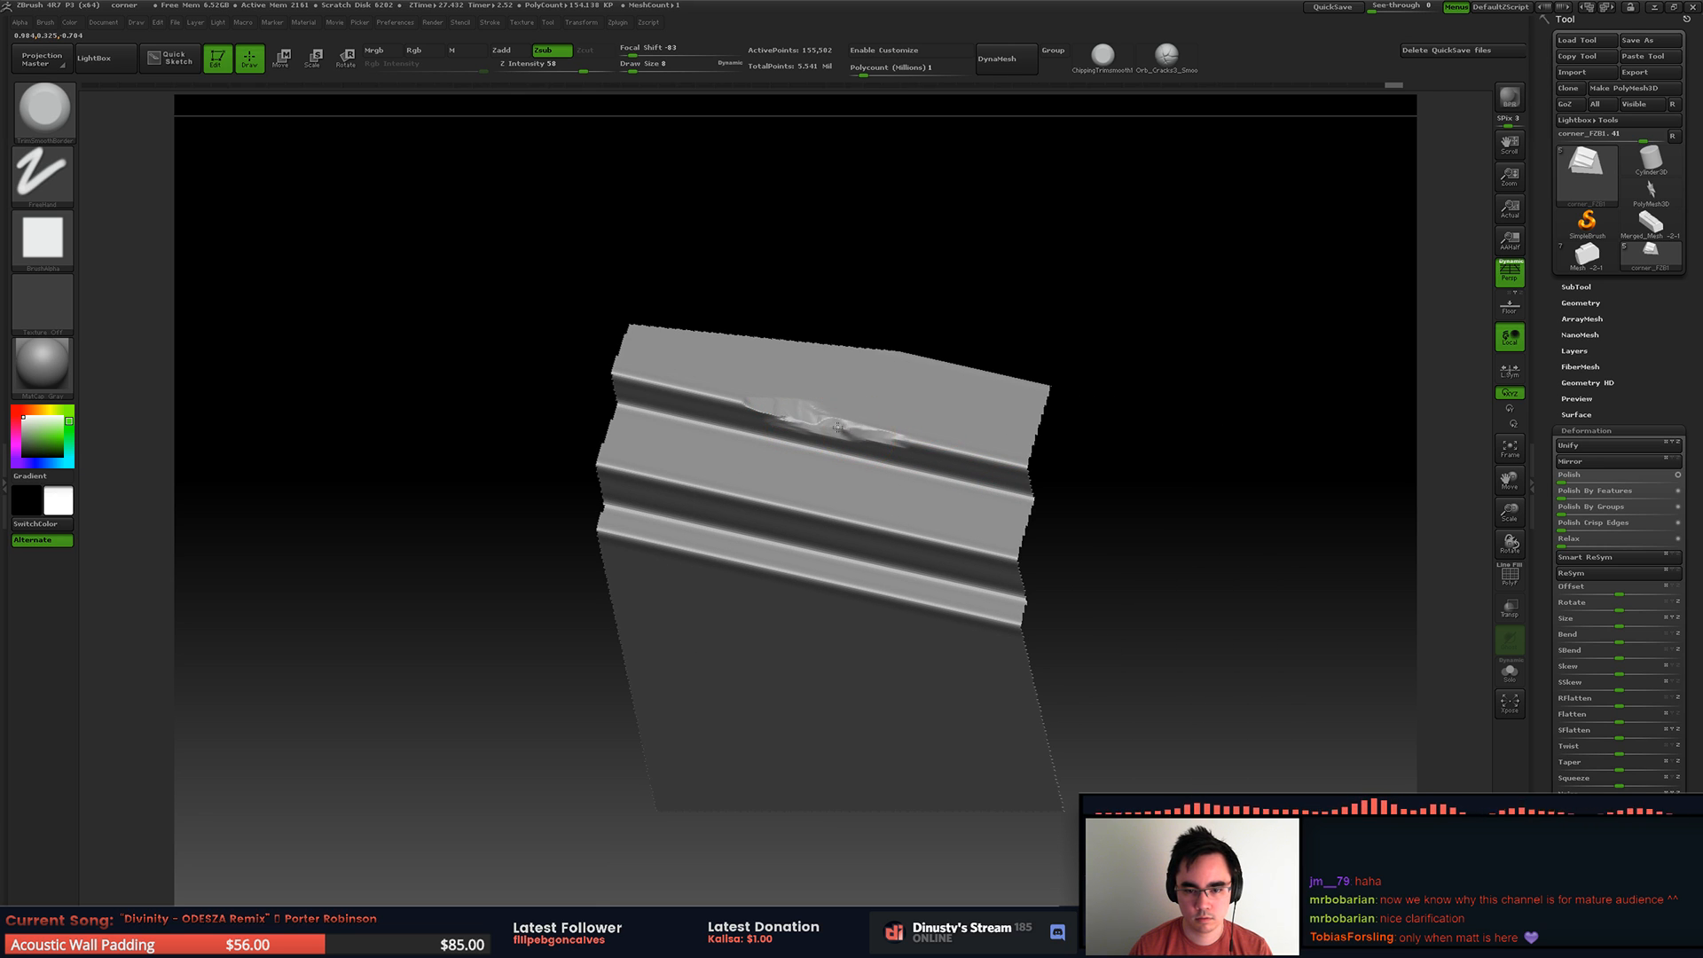
mouse_move(969, 423)
right_mouse_down("ctrl")
mouse_move(976, 355)
mouse_move(908, 396)
mouse_move(888, 534)
right_mouse_up("ctrl")
Step: Switch to the trim dynamic chipping brush and chip the middle and bottom bands midway along the stepped face, raising the draw size to 20
left_click(1111, 69)
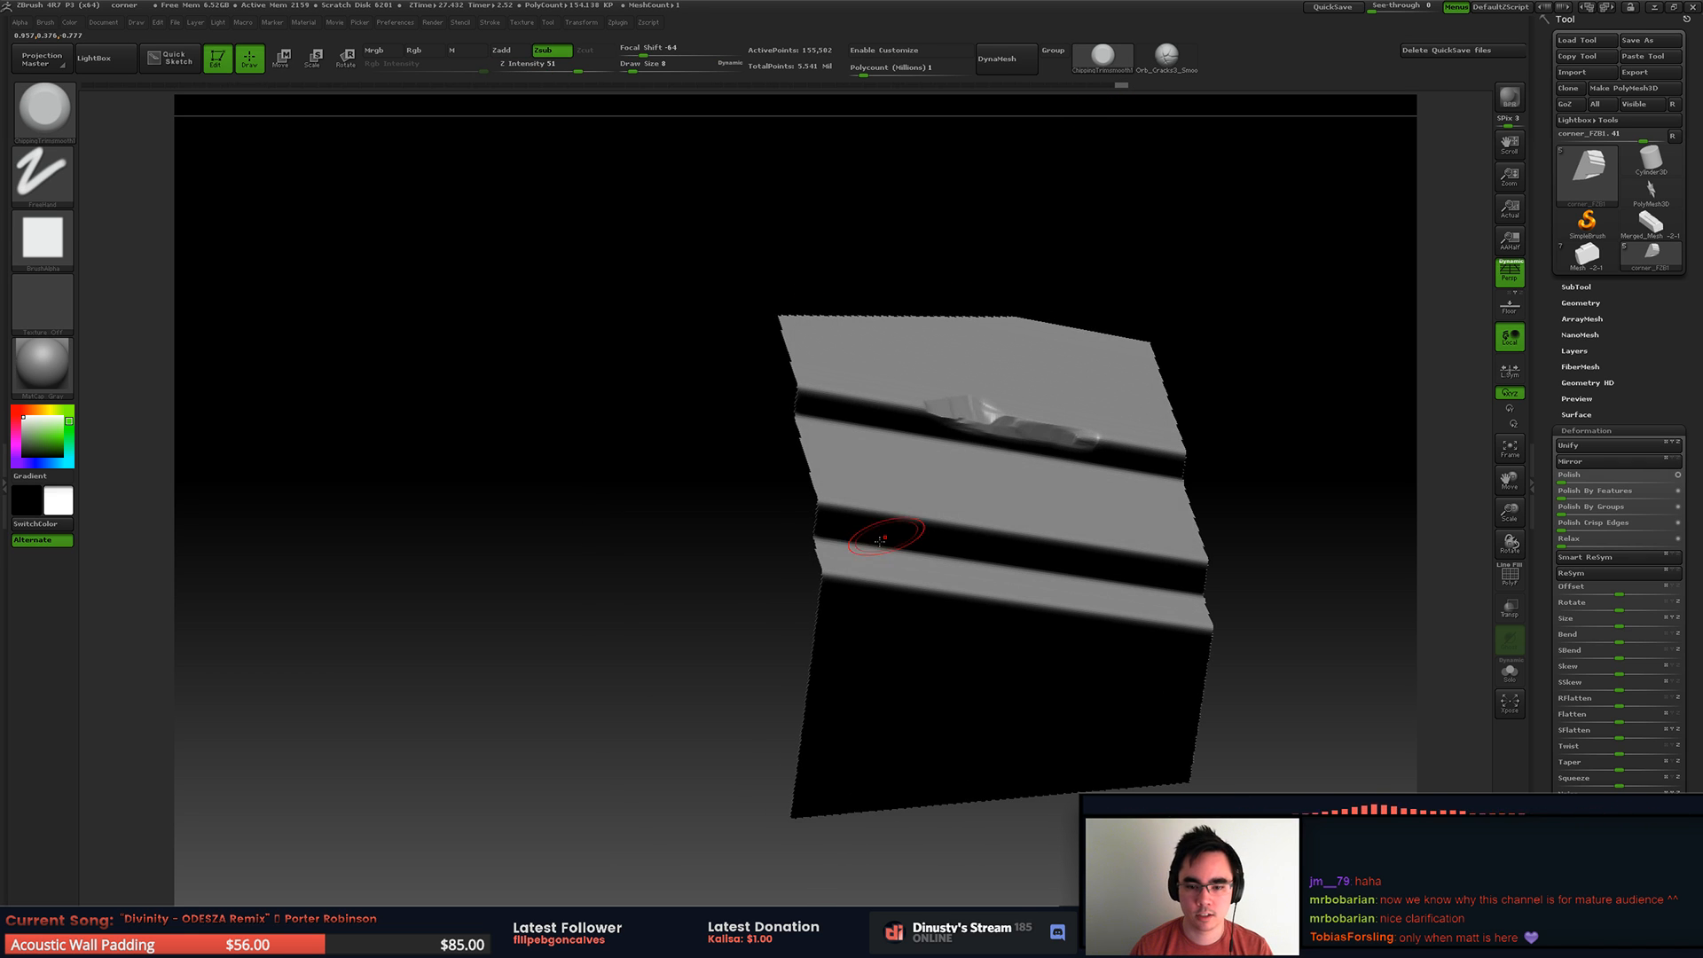
left_click_drag(869, 511, 876, 508)
right_click_drag(950, 491, 743, 490, "alt")
right_click_drag(744, 490, 825, 490)
key("space")
mouse_move(864, 593)
left_mouse_down()
mouse_move(799, 597)
mouse_move(962, 611)
left_mouse_up()
mouse_move(1050, 502)
right_mouse_down("ctrl")
mouse_move(1026, 529)
mouse_move(901, 487)
mouse_move(794, 532)
mouse_move(709, 630)
mouse_move(720, 612)
right_mouse_up("ctrl")
Step: Isolate the opposite end of the stepped face, set the draw size to 9 and break its lower corner and ledge ends
left_click(1122, 518, "ctrl+shift")
left_click_drag(681, 324, 936, 645, "ctrl+shift")
mouse_move(936, 645)
right_mouse_down()
mouse_move(882, 555)
mouse_move(845, 403)
right_mouse_up()
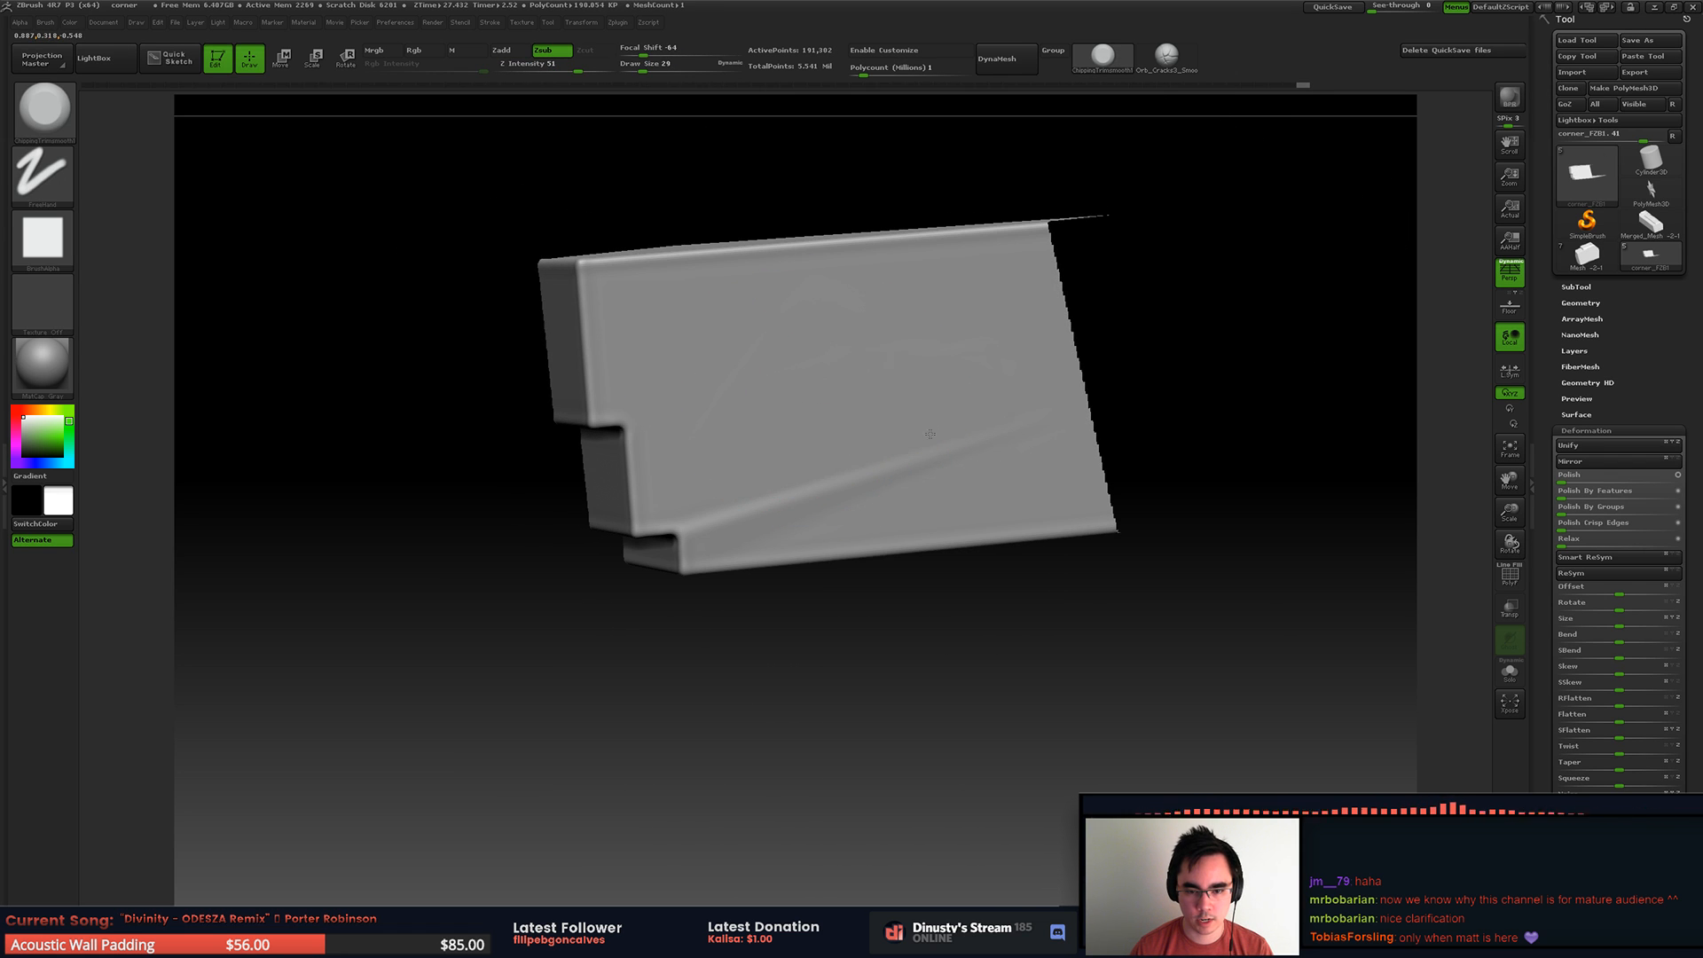
mouse_move(797, 459)
right_mouse_down()
mouse_move(752, 402)
mouse_move(577, 565)
right_mouse_up()
key("space")
left_click_drag(649, 474, 623, 475)
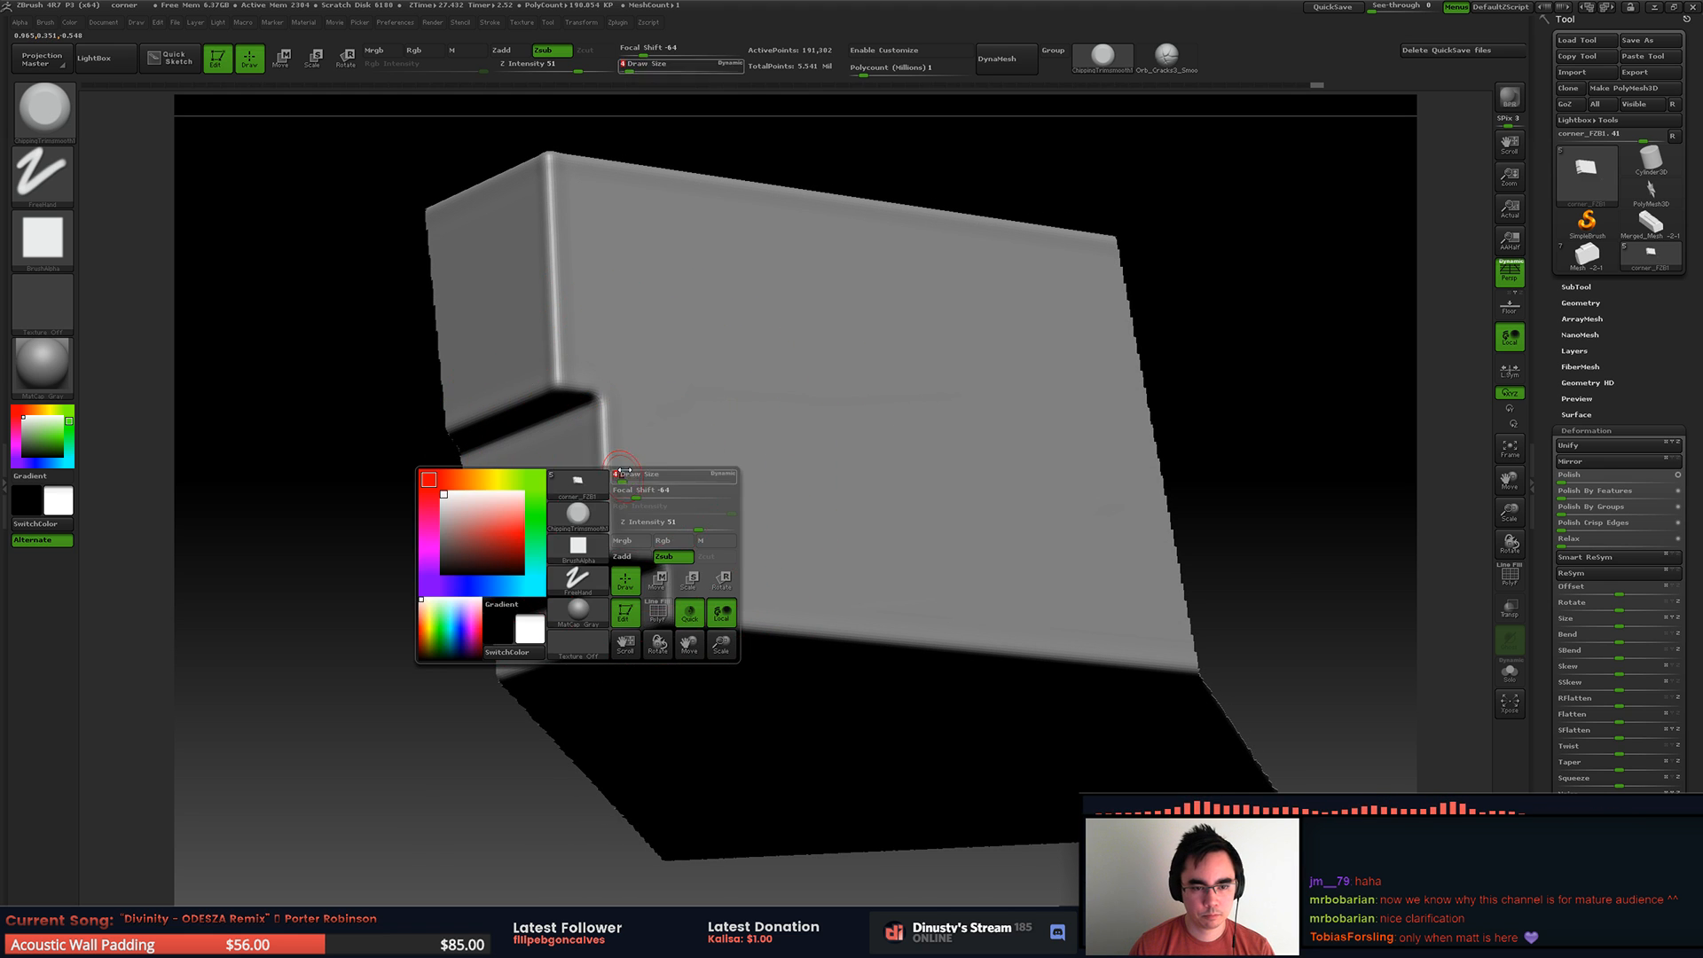
key("space")
left_click_drag(561, 380, 585, 393)
right_click_drag(620, 497, 616, 456)
mouse_move(610, 504)
left_mouse_down()
mouse_move(611, 545)
mouse_move(613, 523)
mouse_move(658, 556)
left_mouse_up()
mouse_move(680, 616)
left_mouse_down()
mouse_move(710, 620)
mouse_move(653, 600)
mouse_move(599, 645)
left_mouse_up()
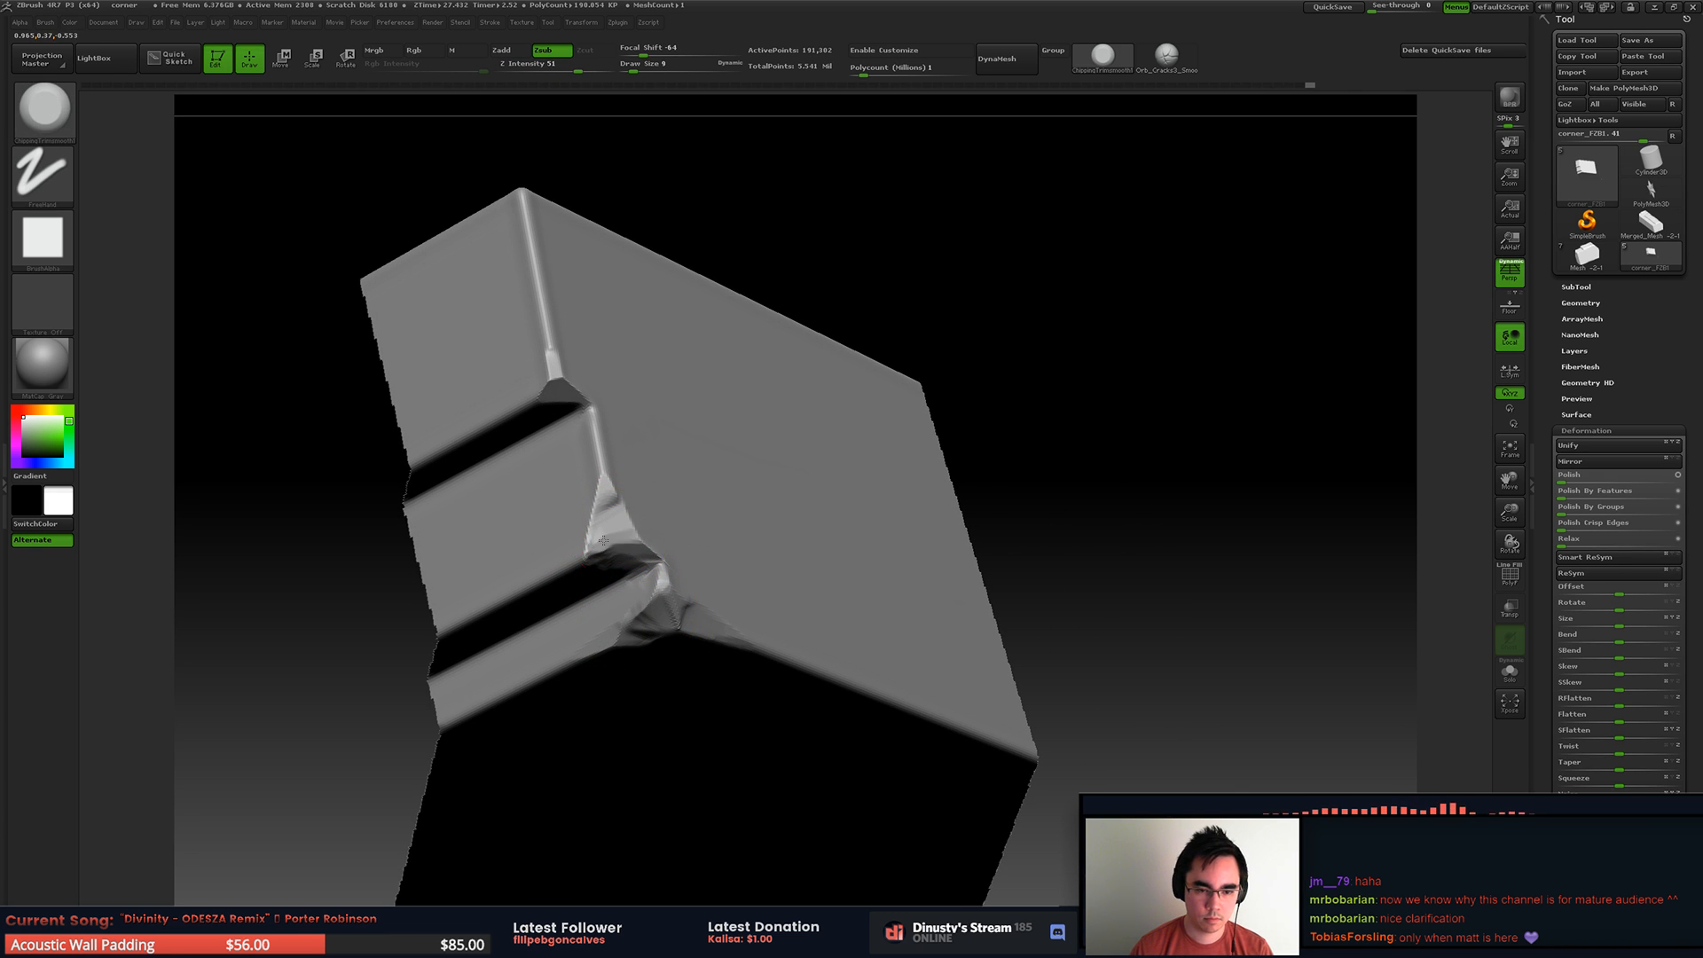
Step: Undo the last two strokes and rework the chips on the vertical corner edge of the middle and top bands
left_click_drag(605, 539, 564, 575)
key("ctrl+z")
key("ctrl+z")
left_click_drag(633, 530, 624, 512)
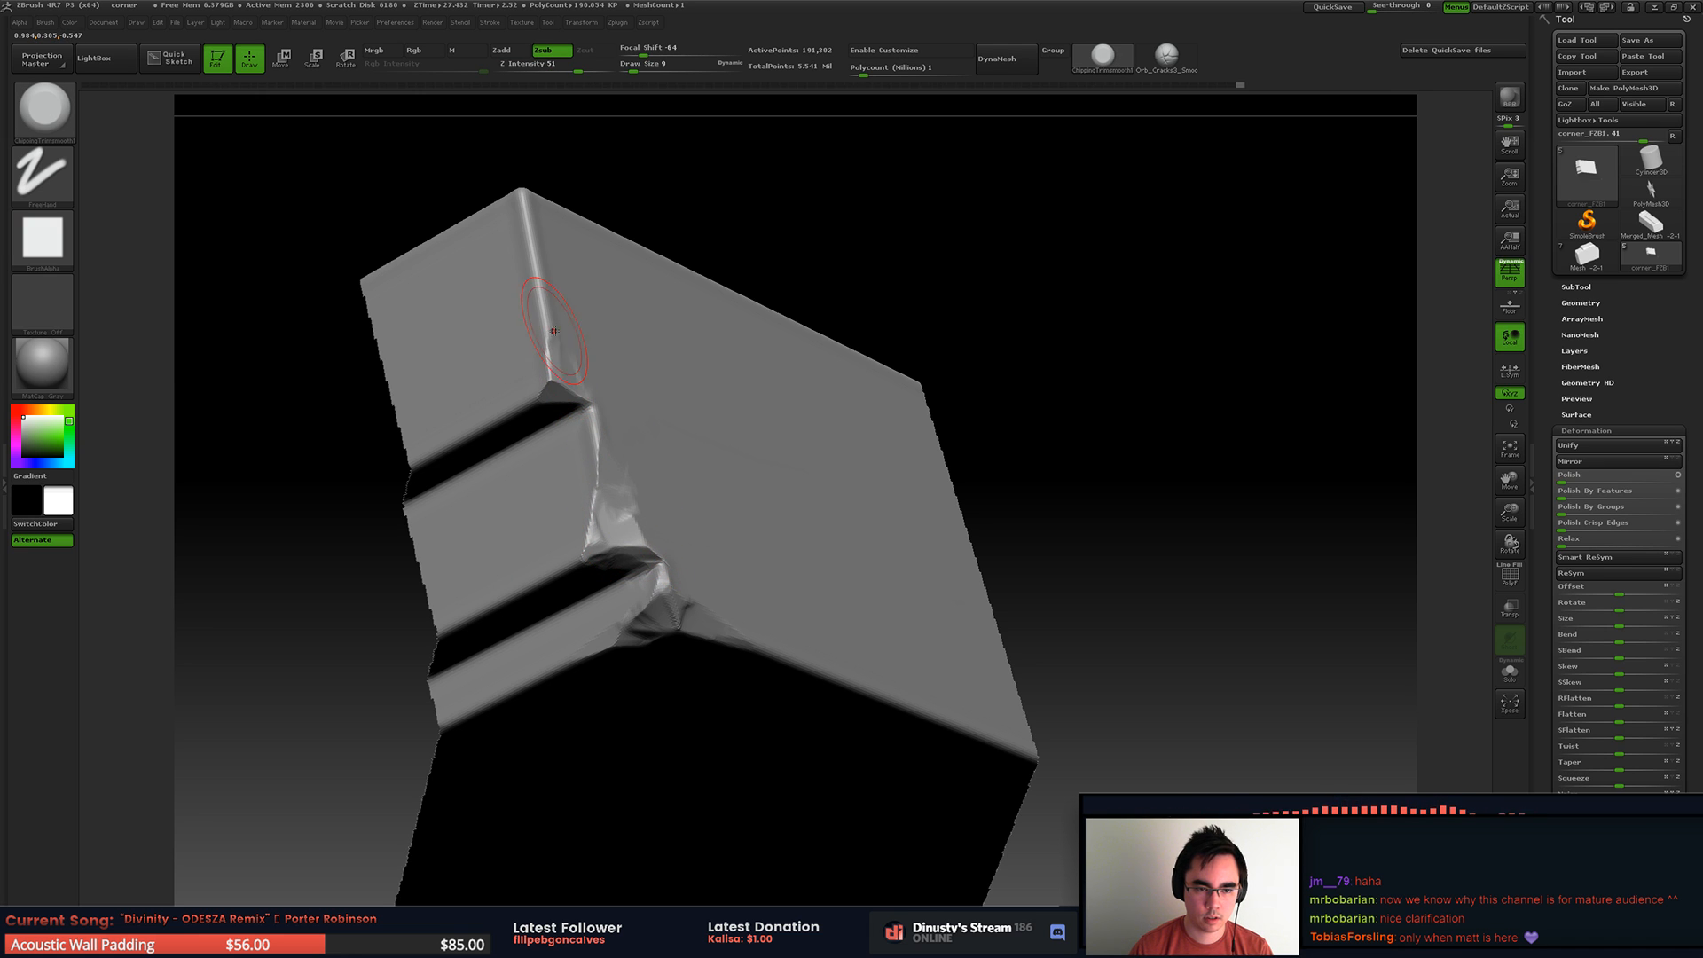
left_click_drag(565, 383, 556, 345)
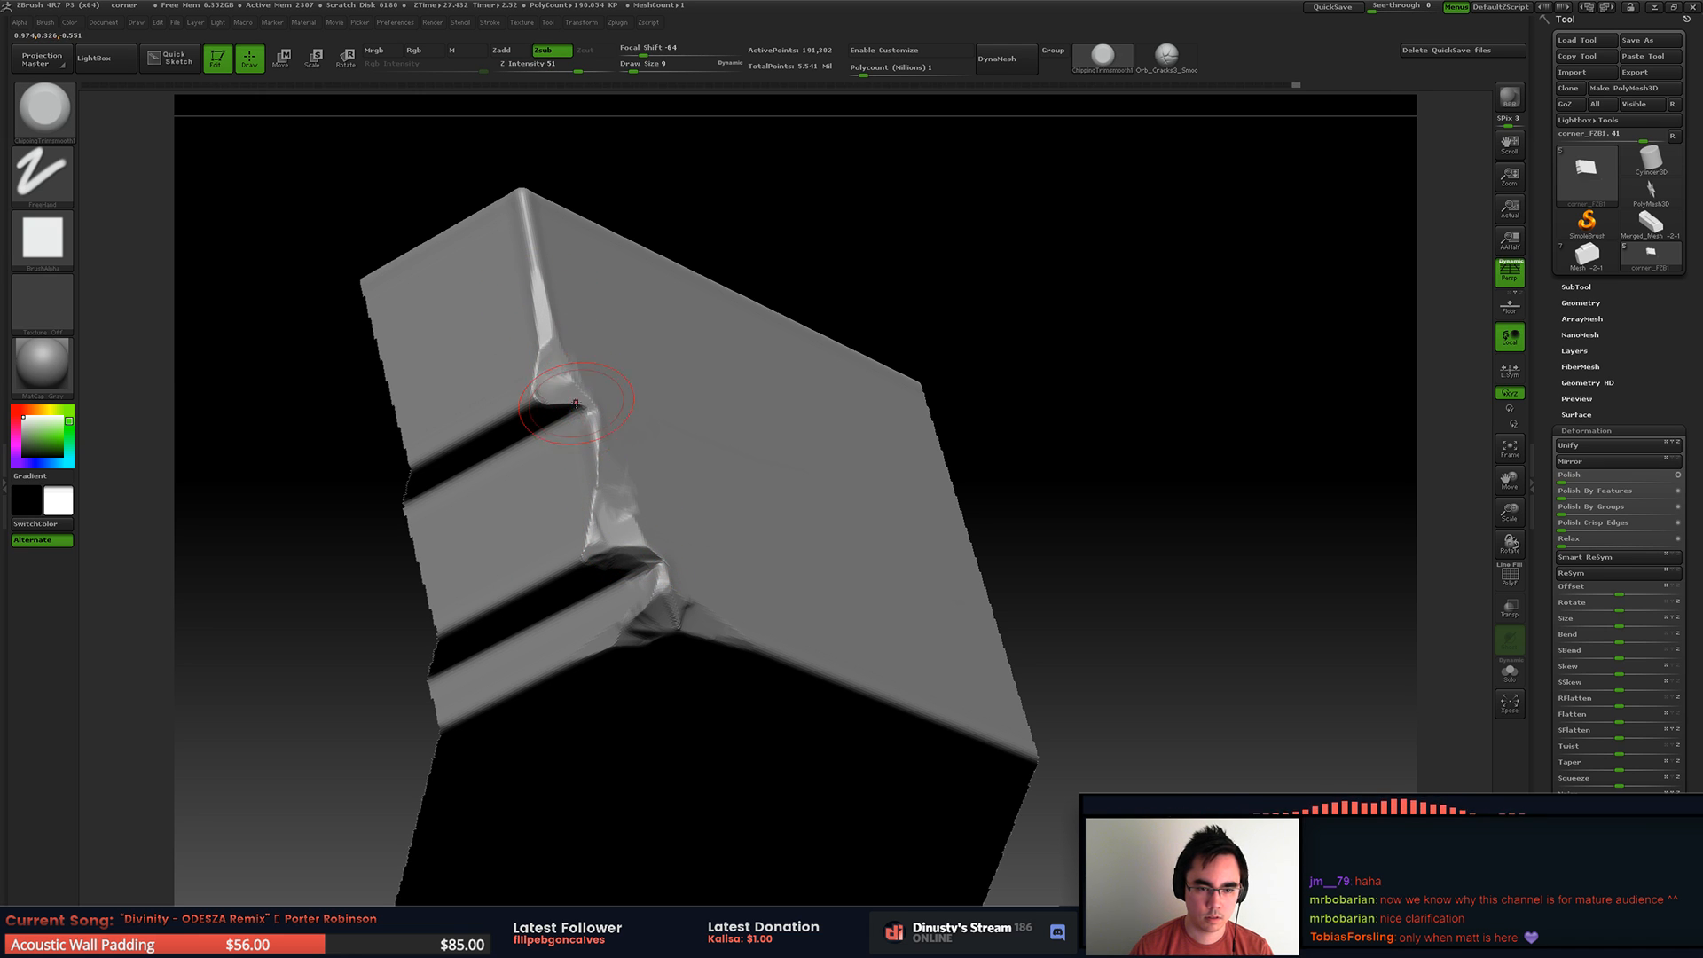
mouse_move(785, 361)
right_mouse_down()
mouse_move(678, 355)
mouse_move(661, 377)
right_mouse_up()
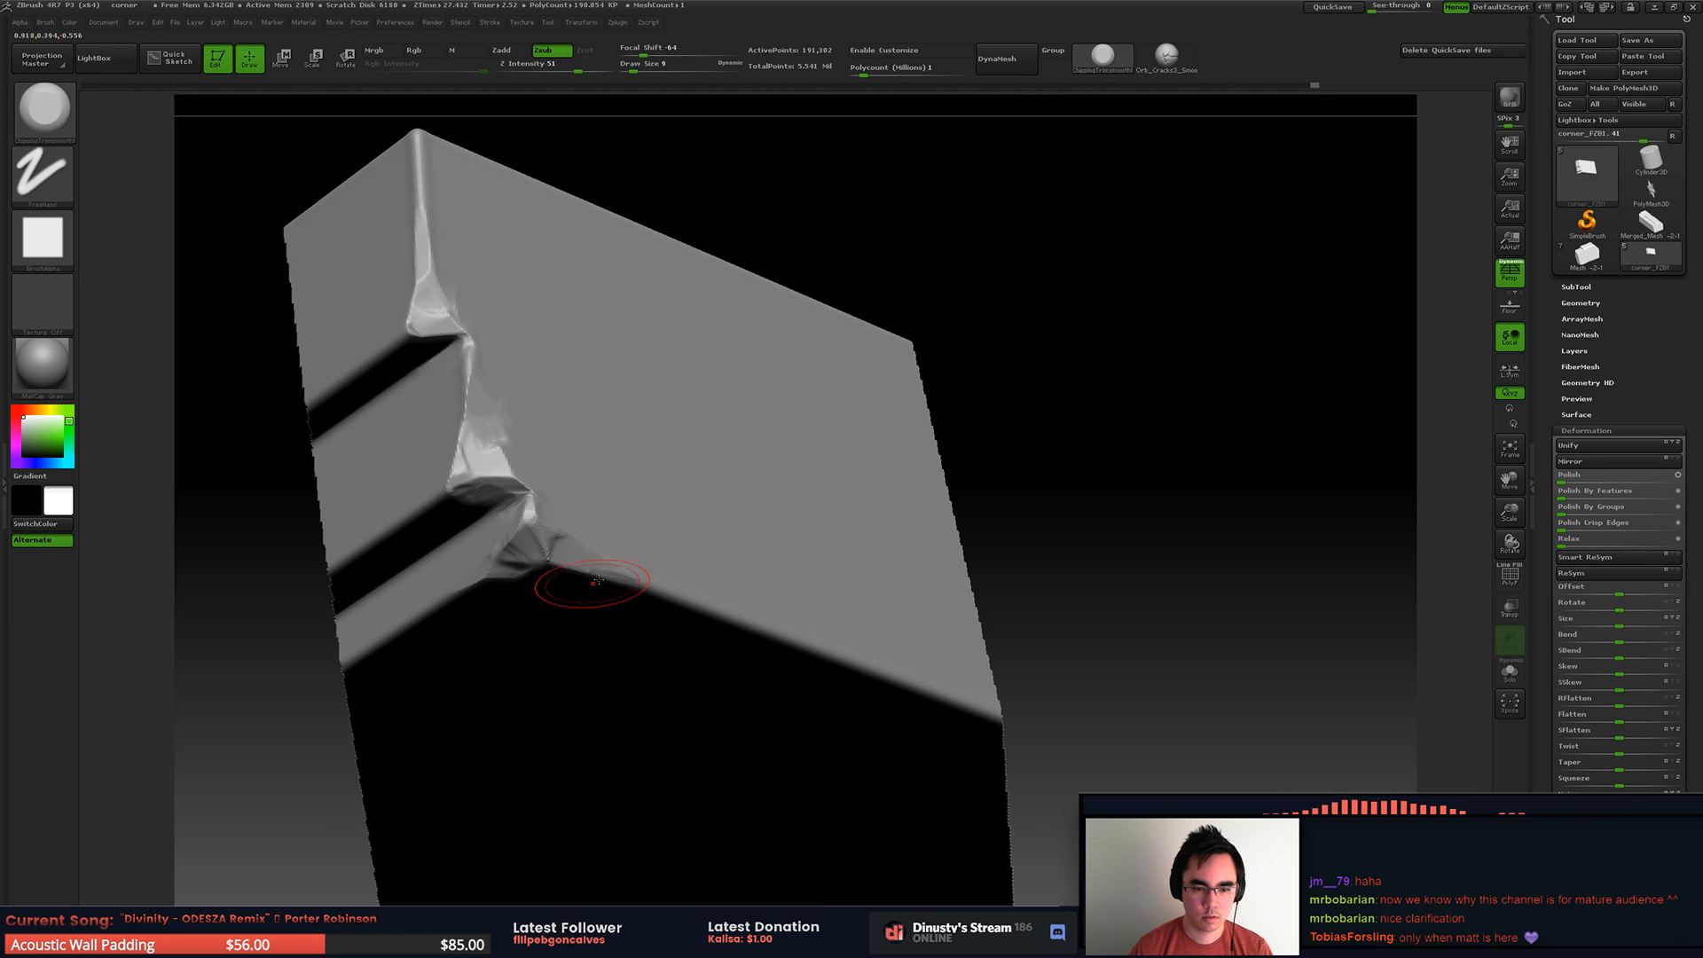
Step: Chip the slab's bottom side edge running back from the broken lower corner, changing the draw size to 12
left_click_drag(669, 593, 821, 652)
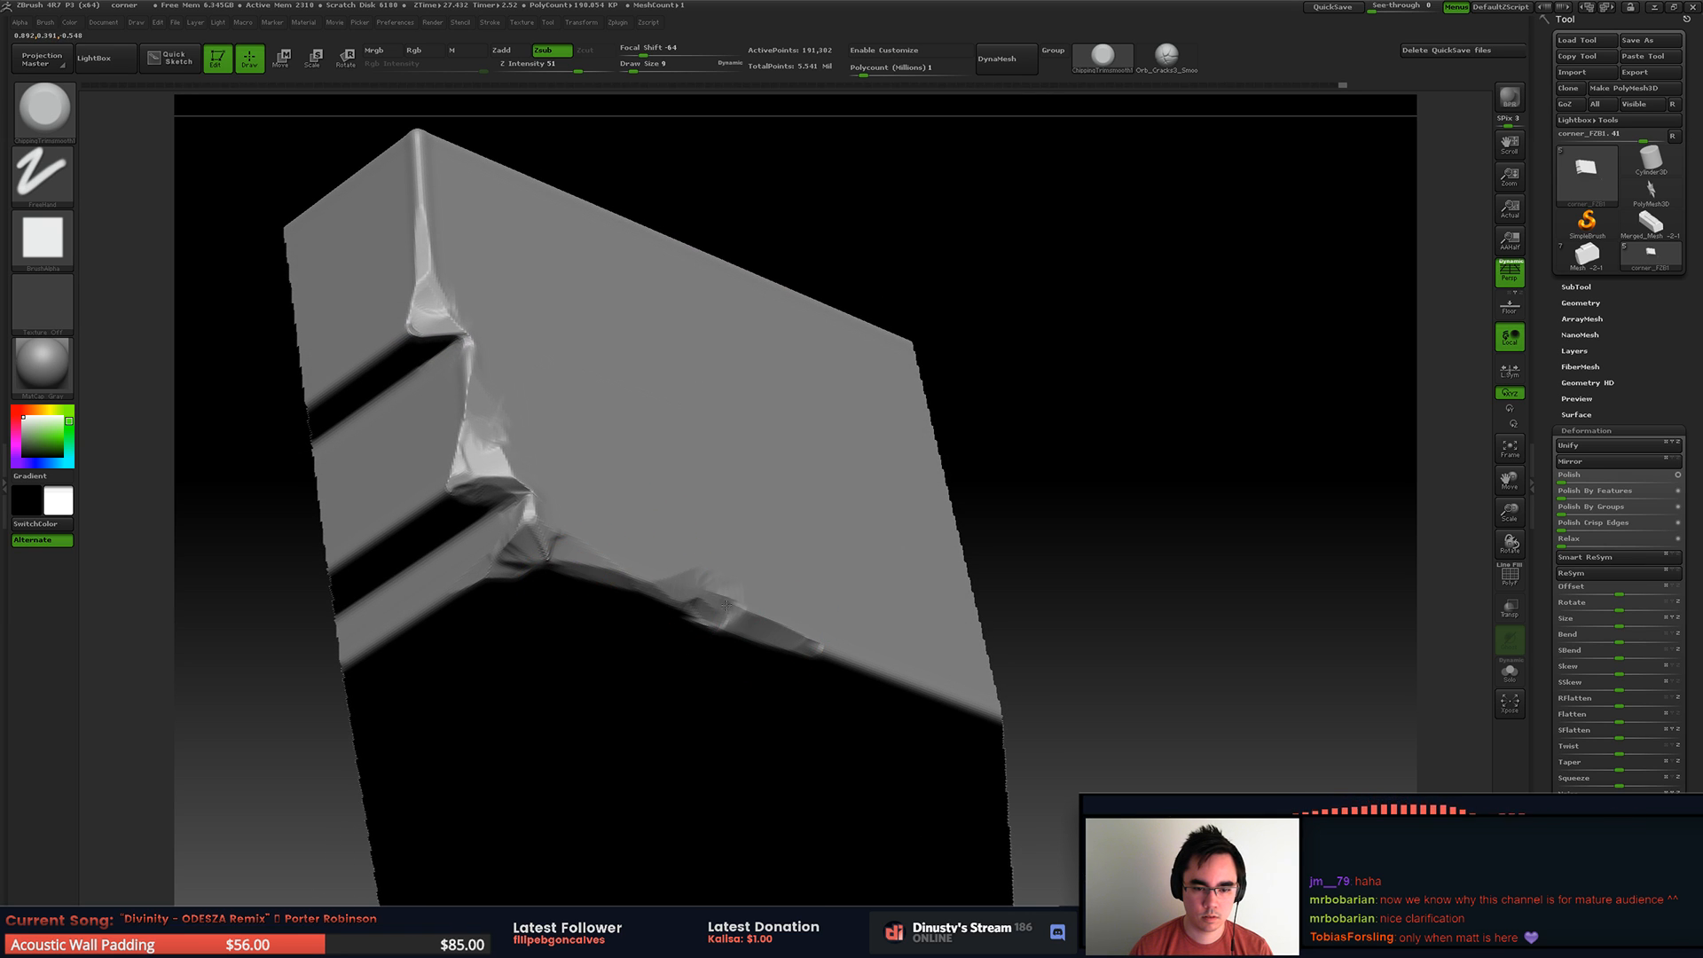
left_click_drag(714, 599, 820, 654)
key("space")
left_click_drag(732, 598, 838, 662)
key("space")
left_click_drag(788, 624, 780, 624)
right_click_drag(733, 566, 684, 559)
left_click_drag(681, 568, 856, 579)
key("ctrl+z")
mouse_move(737, 608)
left_mouse_down()
mouse_move(891, 612)
mouse_move(981, 649)
mouse_move(843, 638)
left_mouse_up()
mouse_move(844, 639)
right_mouse_down("ctrl")
mouse_move(557, 513)
mouse_move(710, 501)
right_mouse_up("ctrl")
Step: Show the whole slab, isolate its other upper front corner and chip that corner and the adjoining top edge
left_click(992, 464, "ctrl+shift")
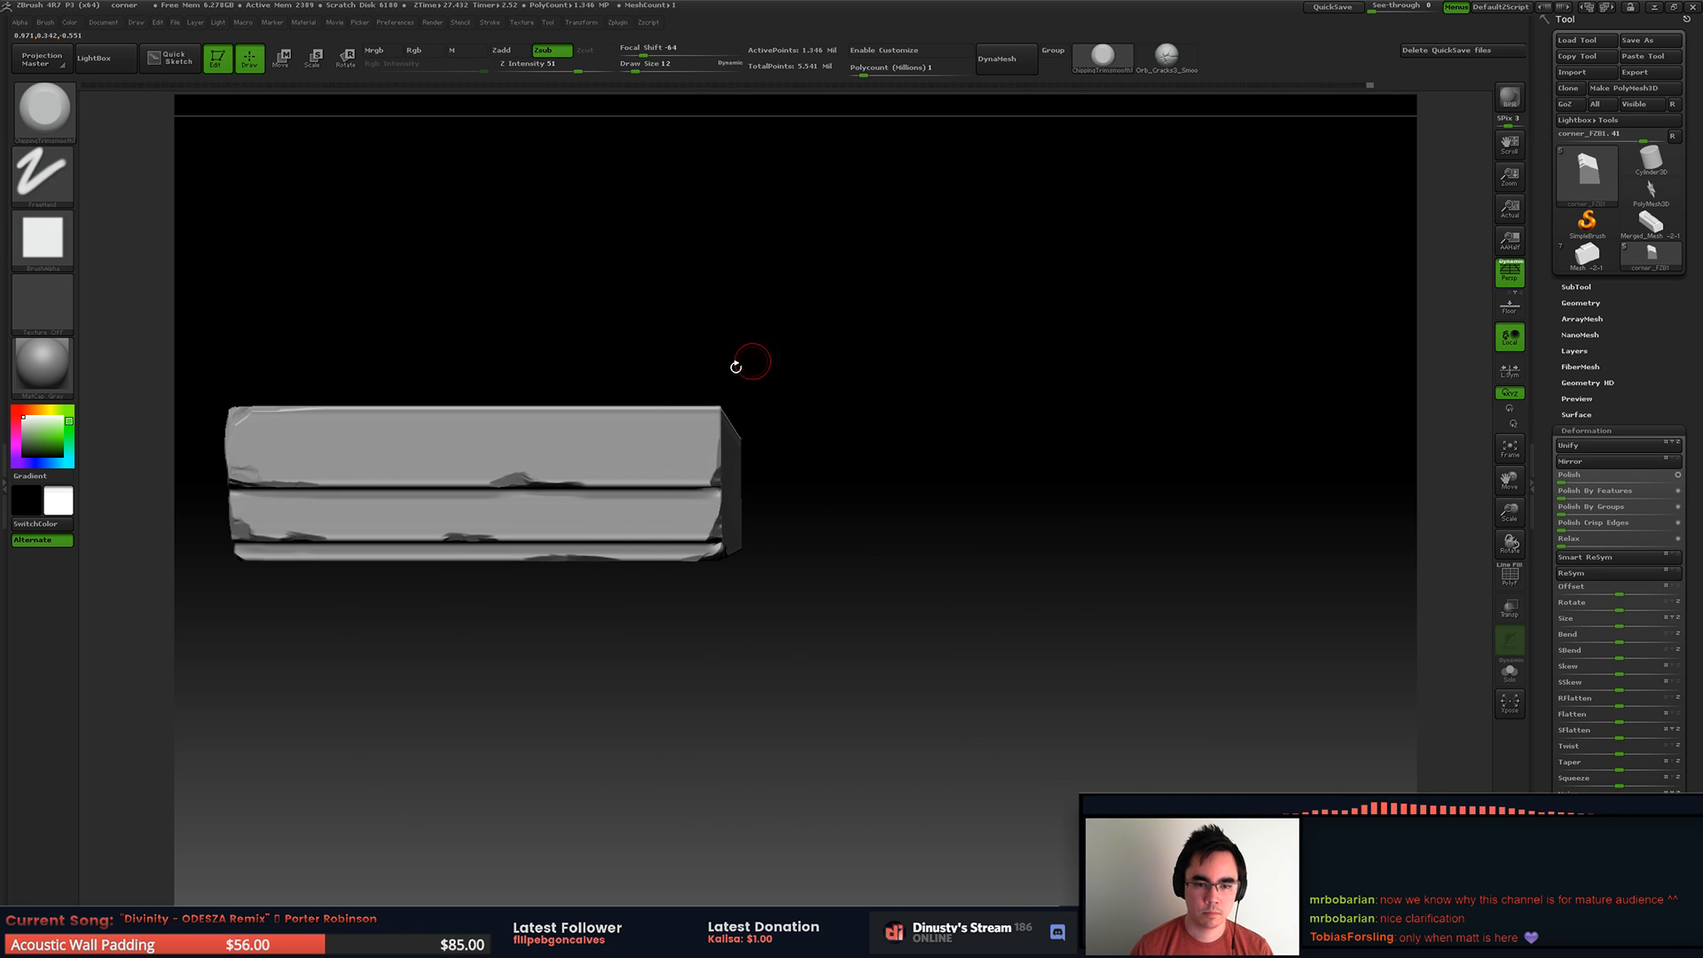
right_click_drag(774, 351, 684, 380)
left_click_drag(594, 342, 855, 511, "ctrl+shift")
right_click_drag(671, 414, 777, 403, "alt")
right_click_drag(777, 403, 663, 451)
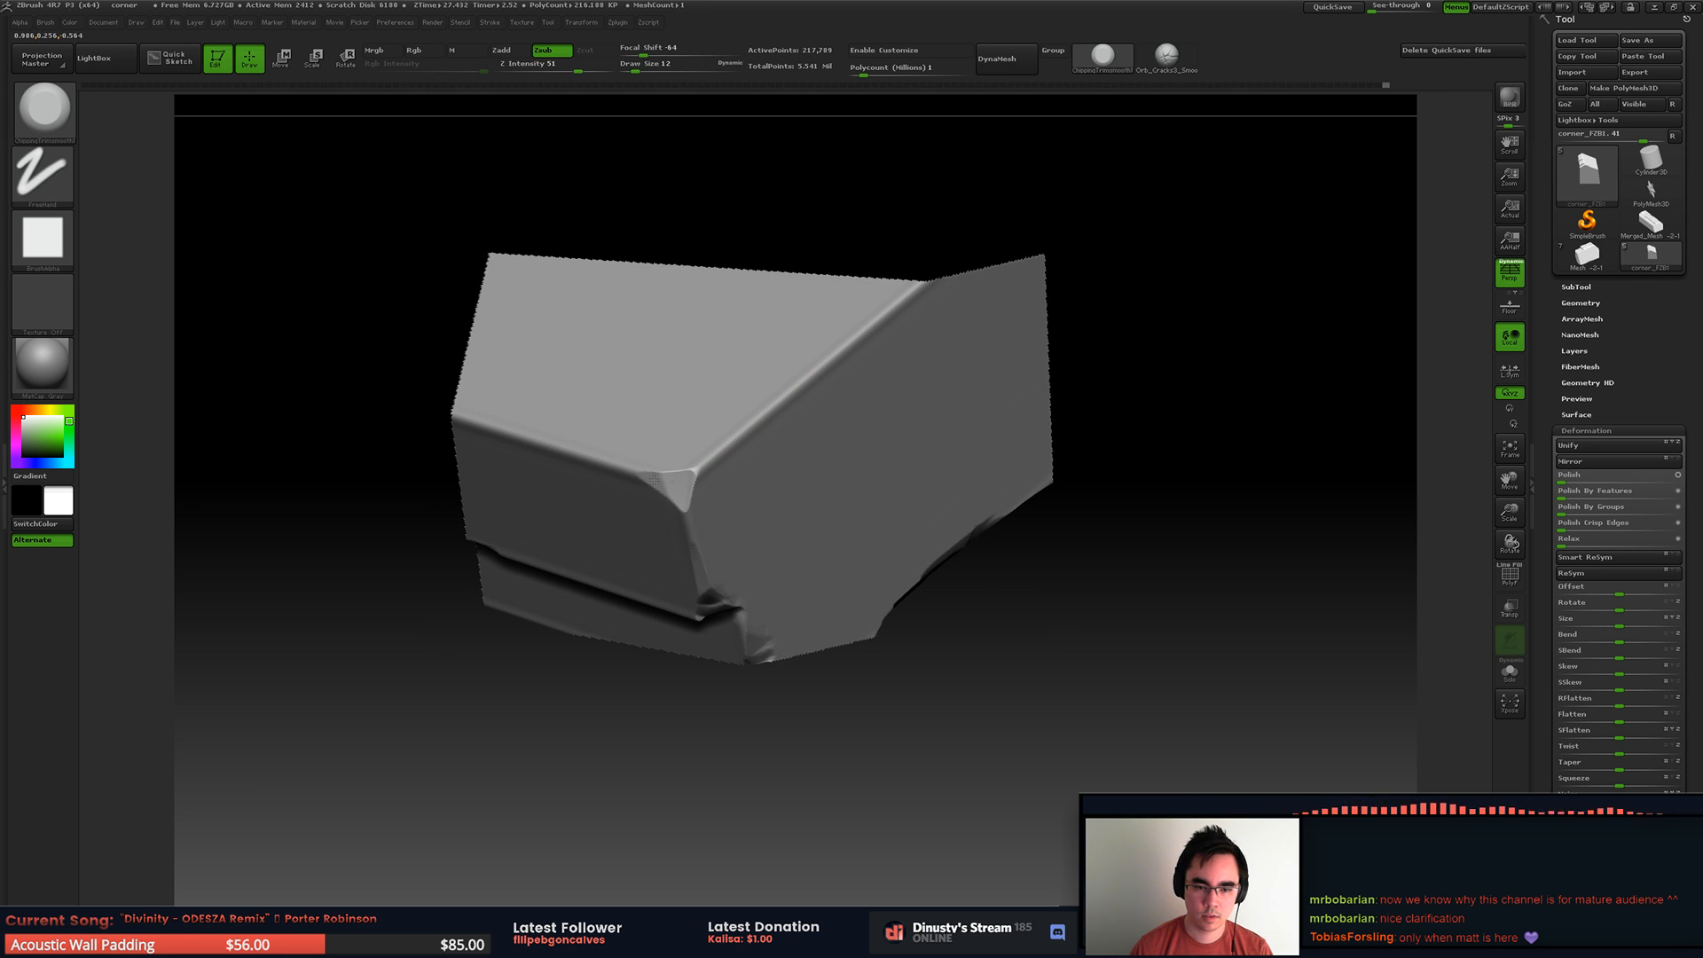
left_click_drag(687, 506, 721, 442)
mouse_move(699, 471)
right_mouse_down()
mouse_move(723, 446)
mouse_move(710, 478)
right_mouse_up()
left_click_drag(658, 471, 679, 476)
left_click_drag(770, 462, 800, 433)
right_click_drag(777, 405, 944, 411, "alt")
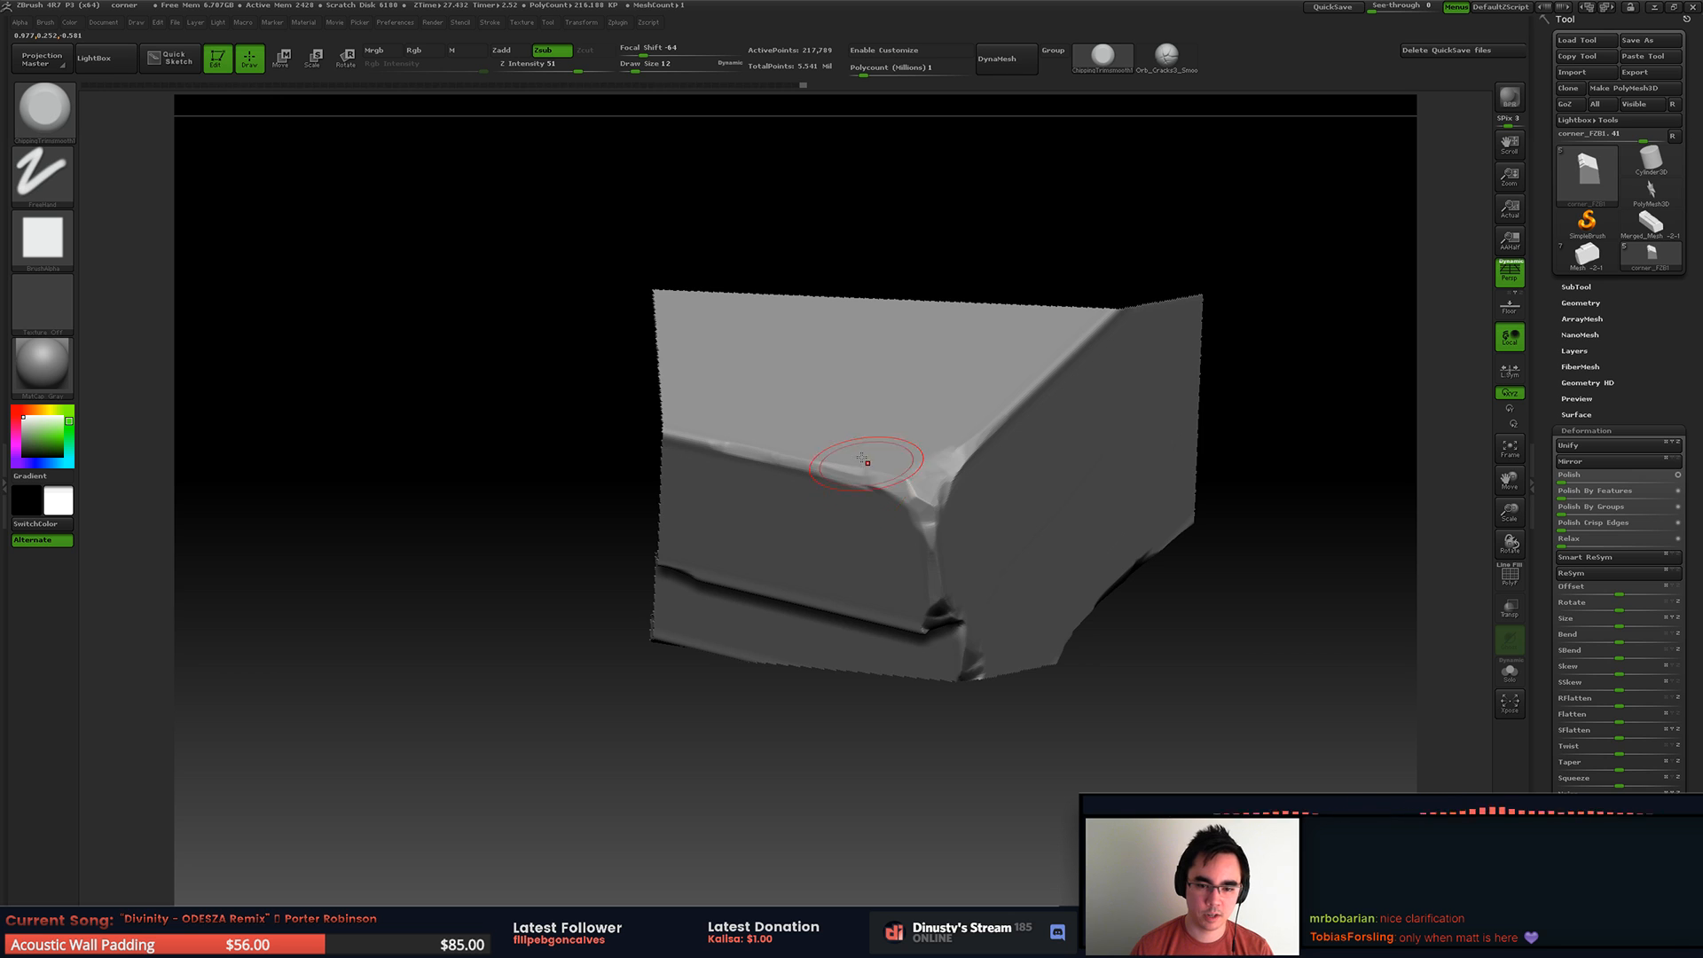
Step: Isolate the top front edge of the slab and carve a long irregular chip along it
right_click_drag(867, 472, 662, 411, "ctrl")
left_click(663, 411, "ctrl+shift")
left_click_drag(490, 344, 748, 502, "ctrl+shift")
right_click_drag(568, 436, 610, 460, "ctrl")
mouse_move(611, 460)
right_mouse_down()
mouse_move(609, 402)
mouse_move(623, 432)
right_mouse_up()
right_click_drag(623, 432, 613, 494)
left_click_drag(677, 380, 881, 382)
mouse_move(881, 381)
left_mouse_down()
mouse_move(900, 375)
mouse_move(841, 375)
left_mouse_up()
left_click_drag(838, 376, 689, 387)
right_click_drag(687, 393, 684, 418)
Step: Undo the last strokes on the top front edge, reshape its chip and show the whole slab again
mouse_move(829, 358)
left_mouse_down()
mouse_move(923, 335)
mouse_move(867, 369)
mouse_move(569, 395)
left_mouse_up()
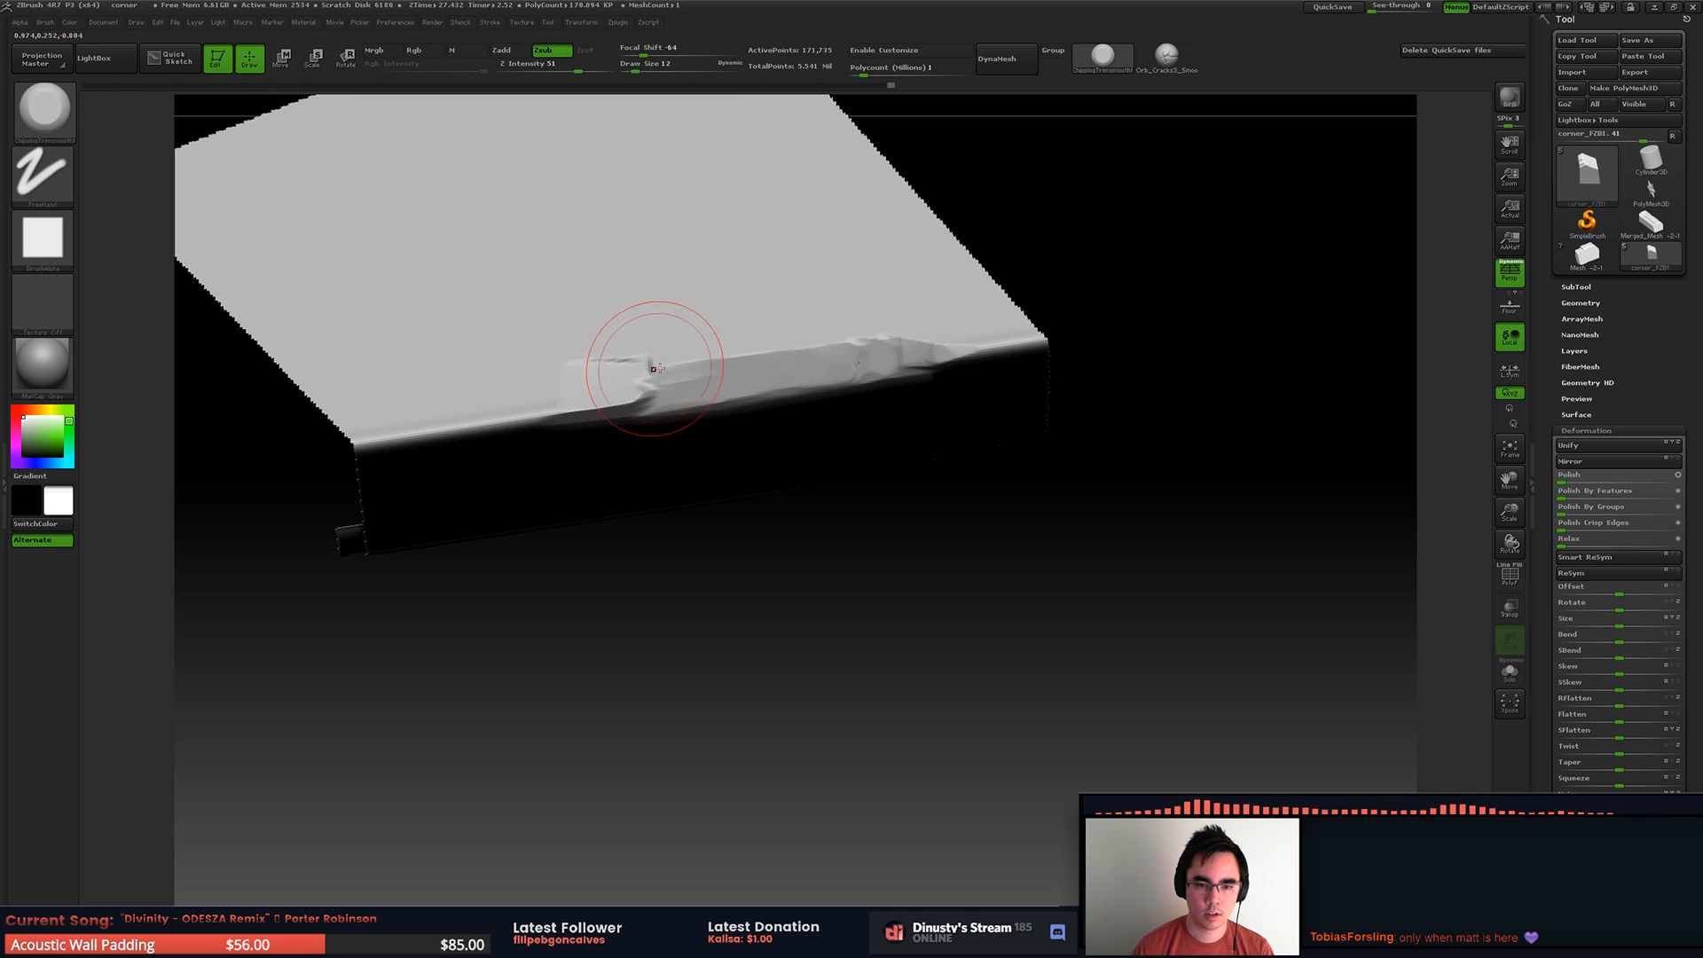
key("ctrl+z")
key("ctrl+z")
mouse_move(757, 352)
left_mouse_down()
mouse_move(936, 333)
mouse_move(789, 327)
left_mouse_up()
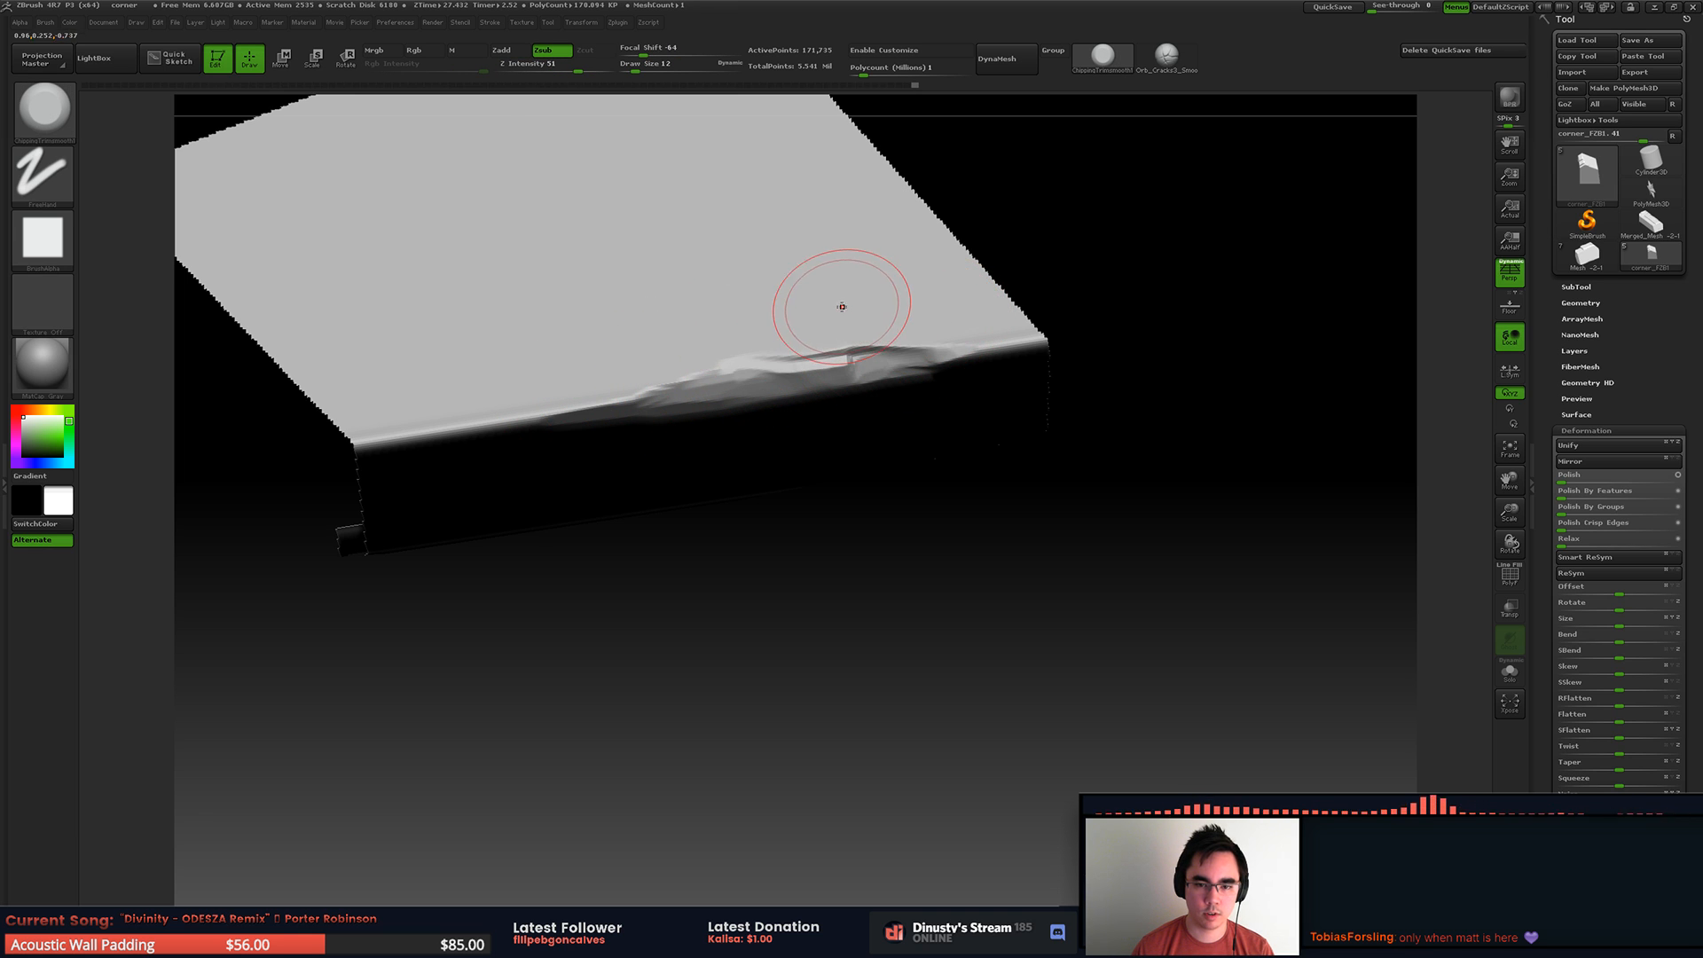
left_click_drag(707, 383, 577, 400)
right_click_drag(651, 326, 665, 266, "ctrl")
left_click(967, 394, "ctrl+shift")
right_click_drag(931, 390, 754, 372)
right_click_drag(754, 372, 674, 404)
right_click_drag(674, 404, 772, 433, "ctrl")
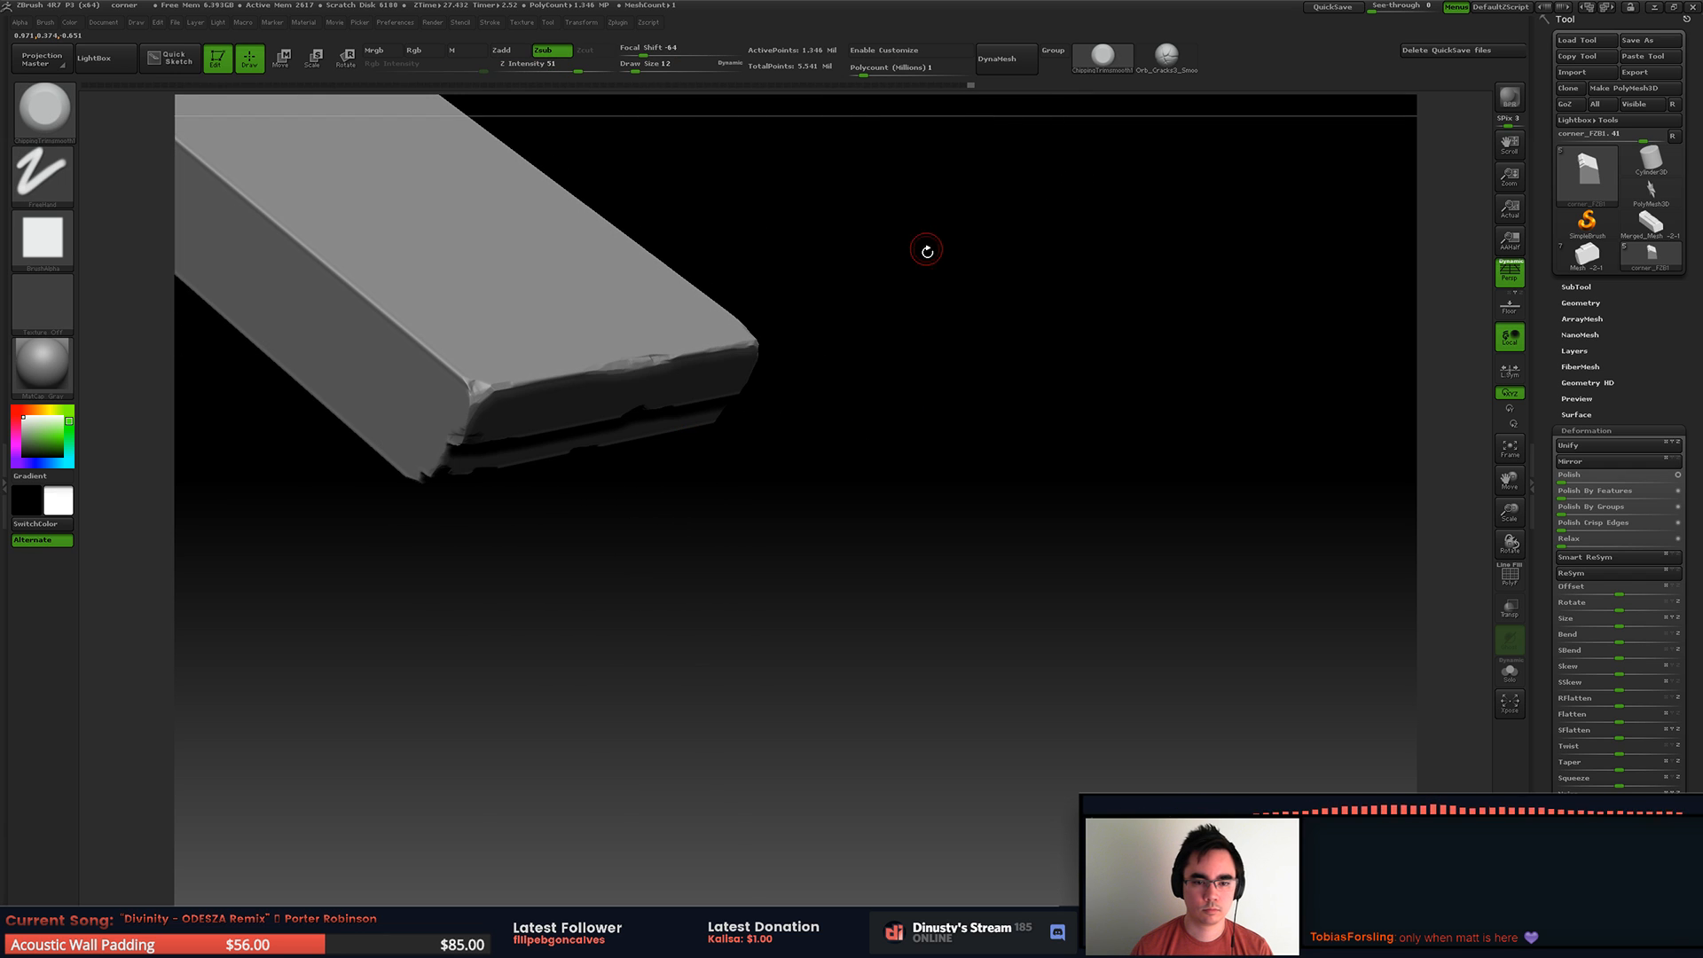
right_click_drag(924, 248, 1130, 329, "ctrl")
Step: Show all subtools of the roof corner piece
left_click(1658, 288)
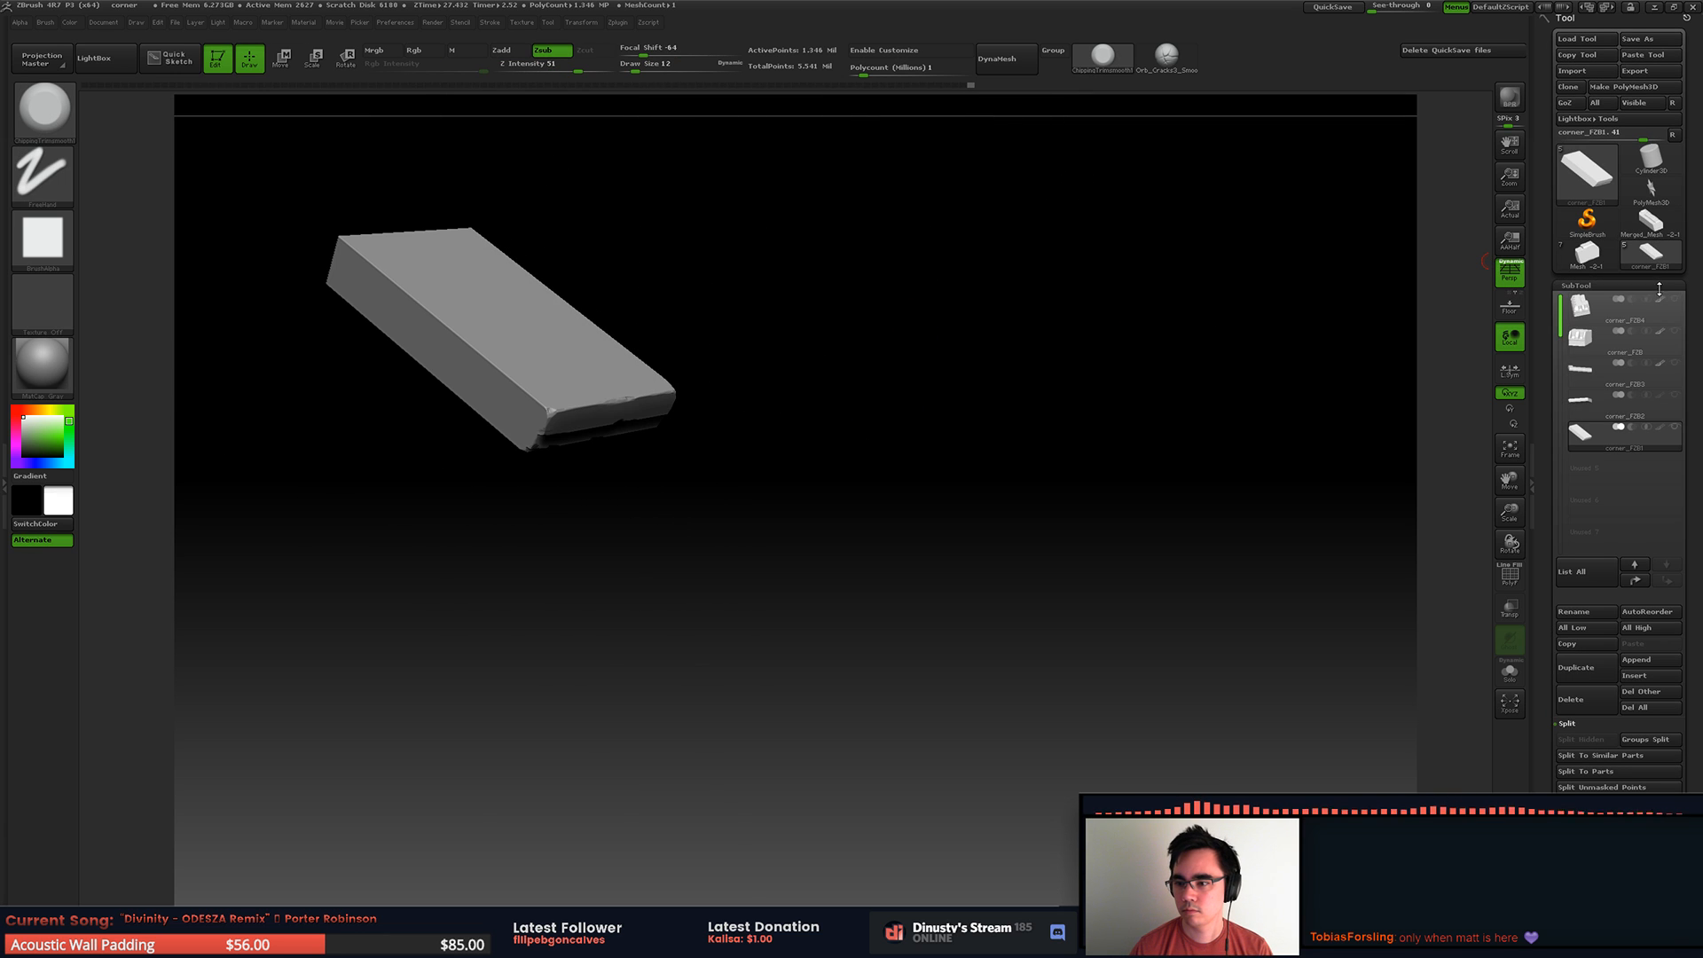
left_click(1674, 427)
mouse_move(856, 434)
right_mouse_down()
mouse_move(843, 403)
mouse_move(847, 479)
mouse_move(842, 445)
mouse_move(734, 589)
right_mouse_up()
Step: Open the side tray and dock the Color palette in it
left_click(135, 23)
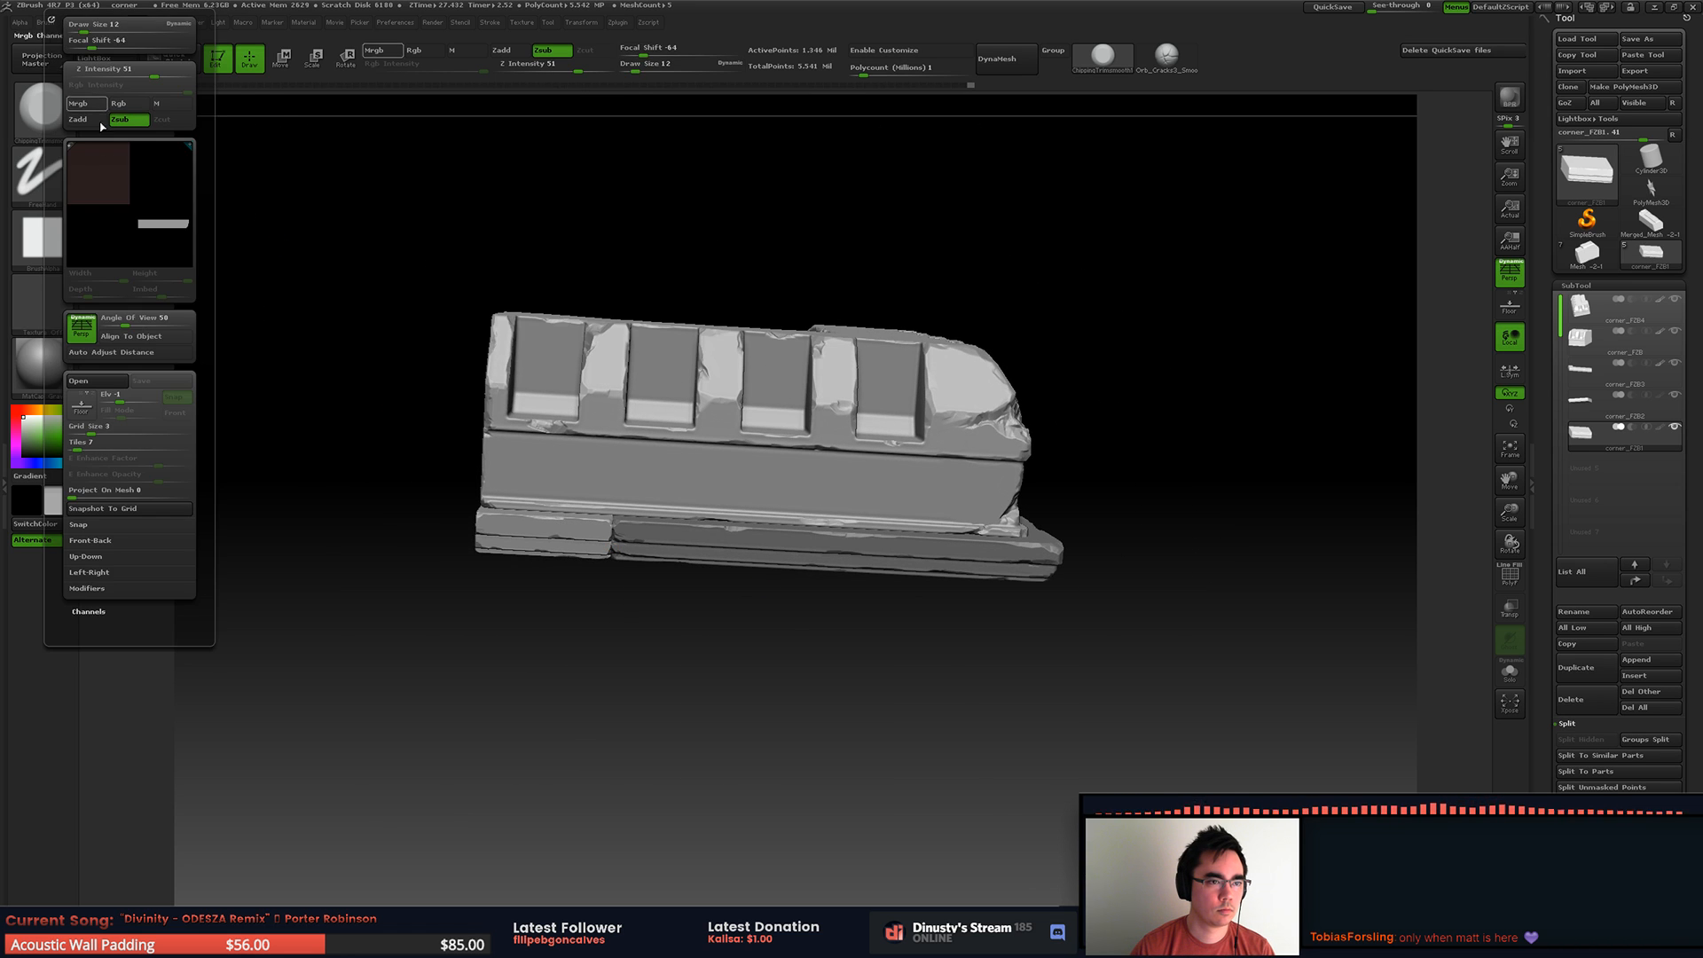
left_click(51, 19)
left_click(236, 23)
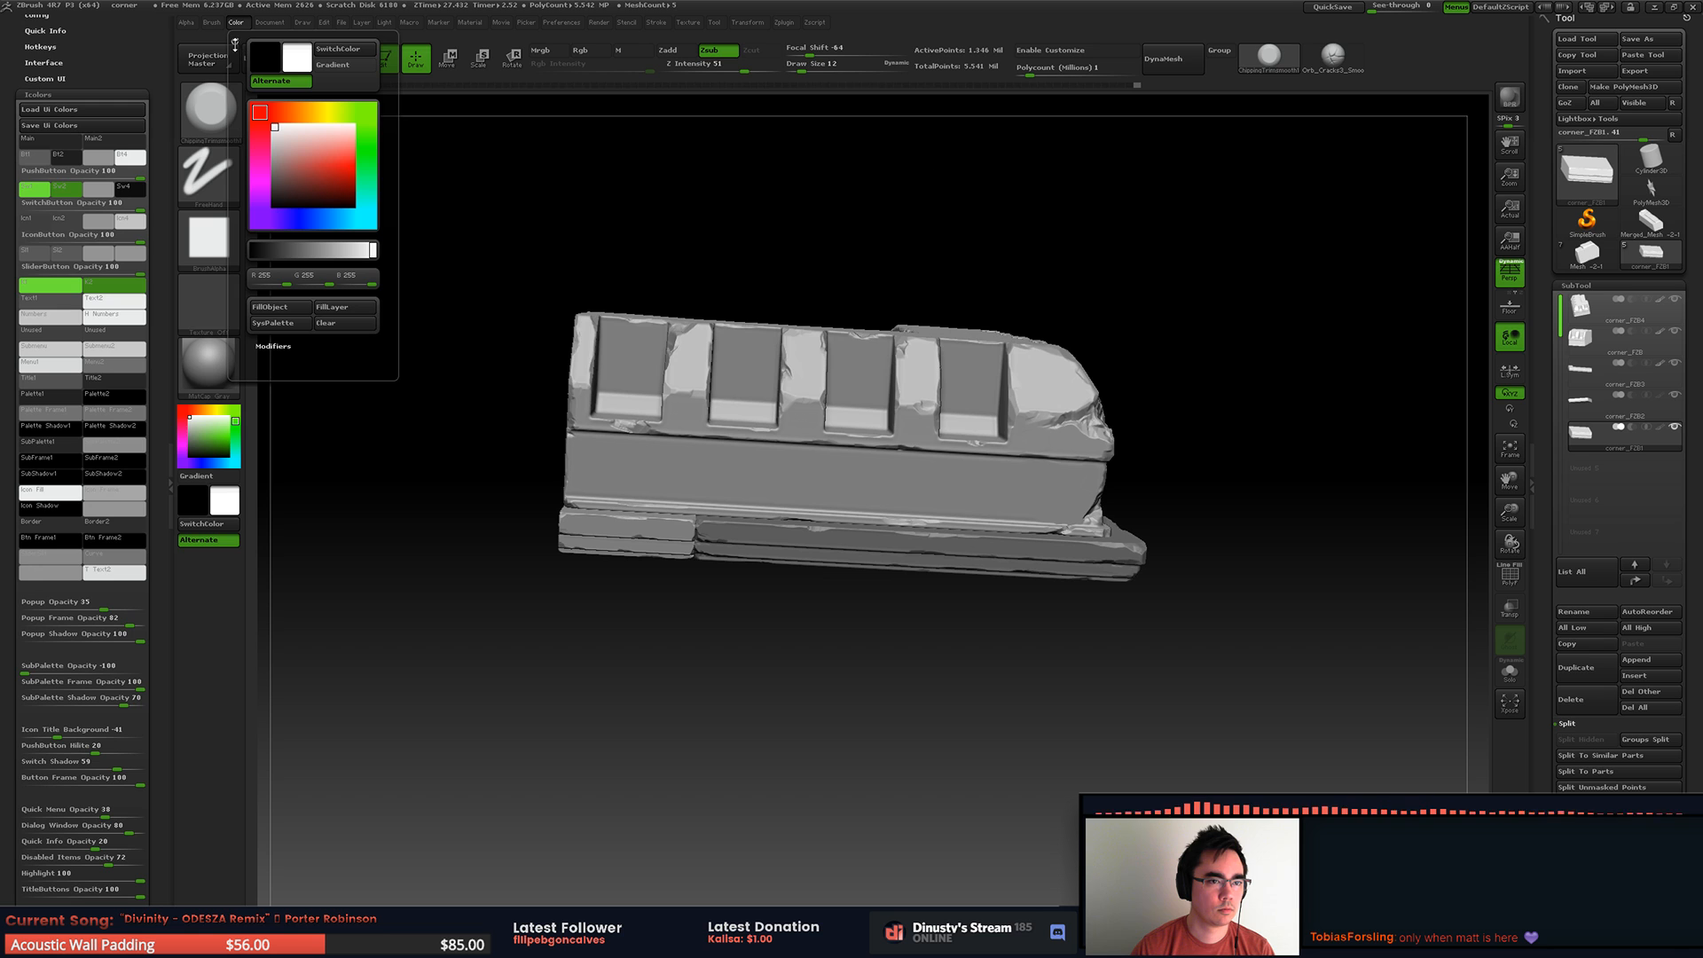
left_click(236, 40)
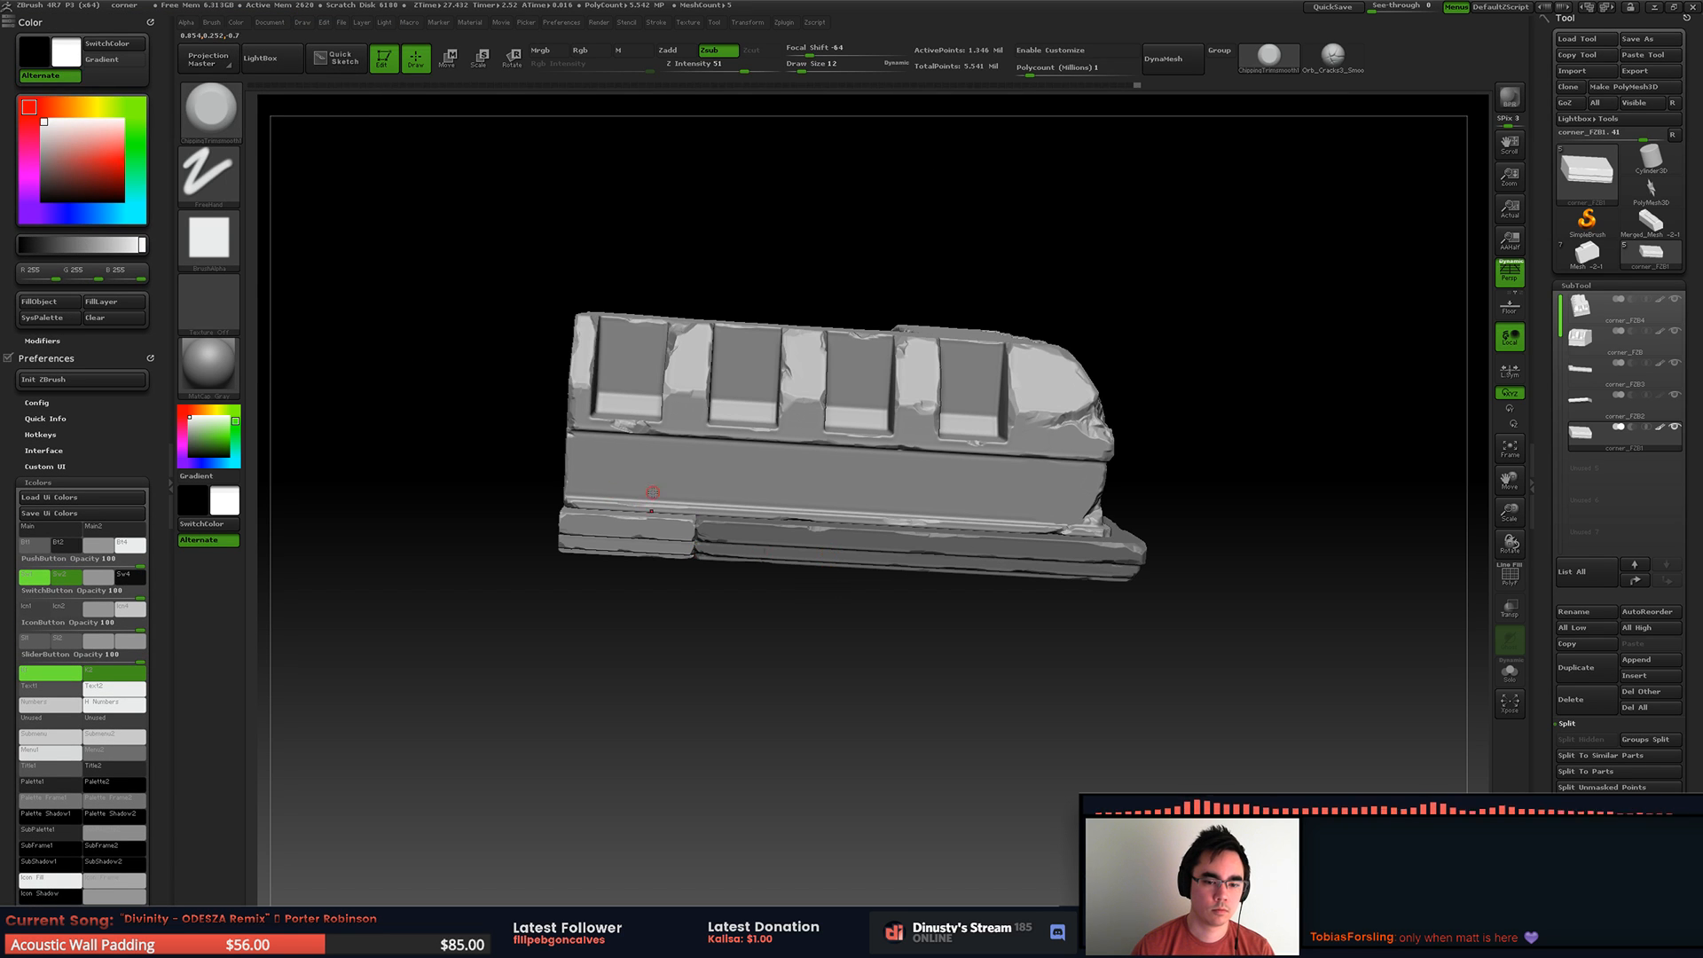
Step: Select the longer base slab and save the tool as corner_FZB4.ZTL, replacing the existing file
left_click(784, 545, "alt")
mouse_move(967, 355)
right_mouse_down()
mouse_move(1026, 354)
mouse_move(1107, 452)
mouse_move(1114, 418)
mouse_move(1133, 427)
mouse_move(1209, 391)
mouse_move(1167, 354)
mouse_move(966, 466)
mouse_move(1377, 272)
right_mouse_up()
left_click(1651, 39)
left_click(169, 92)
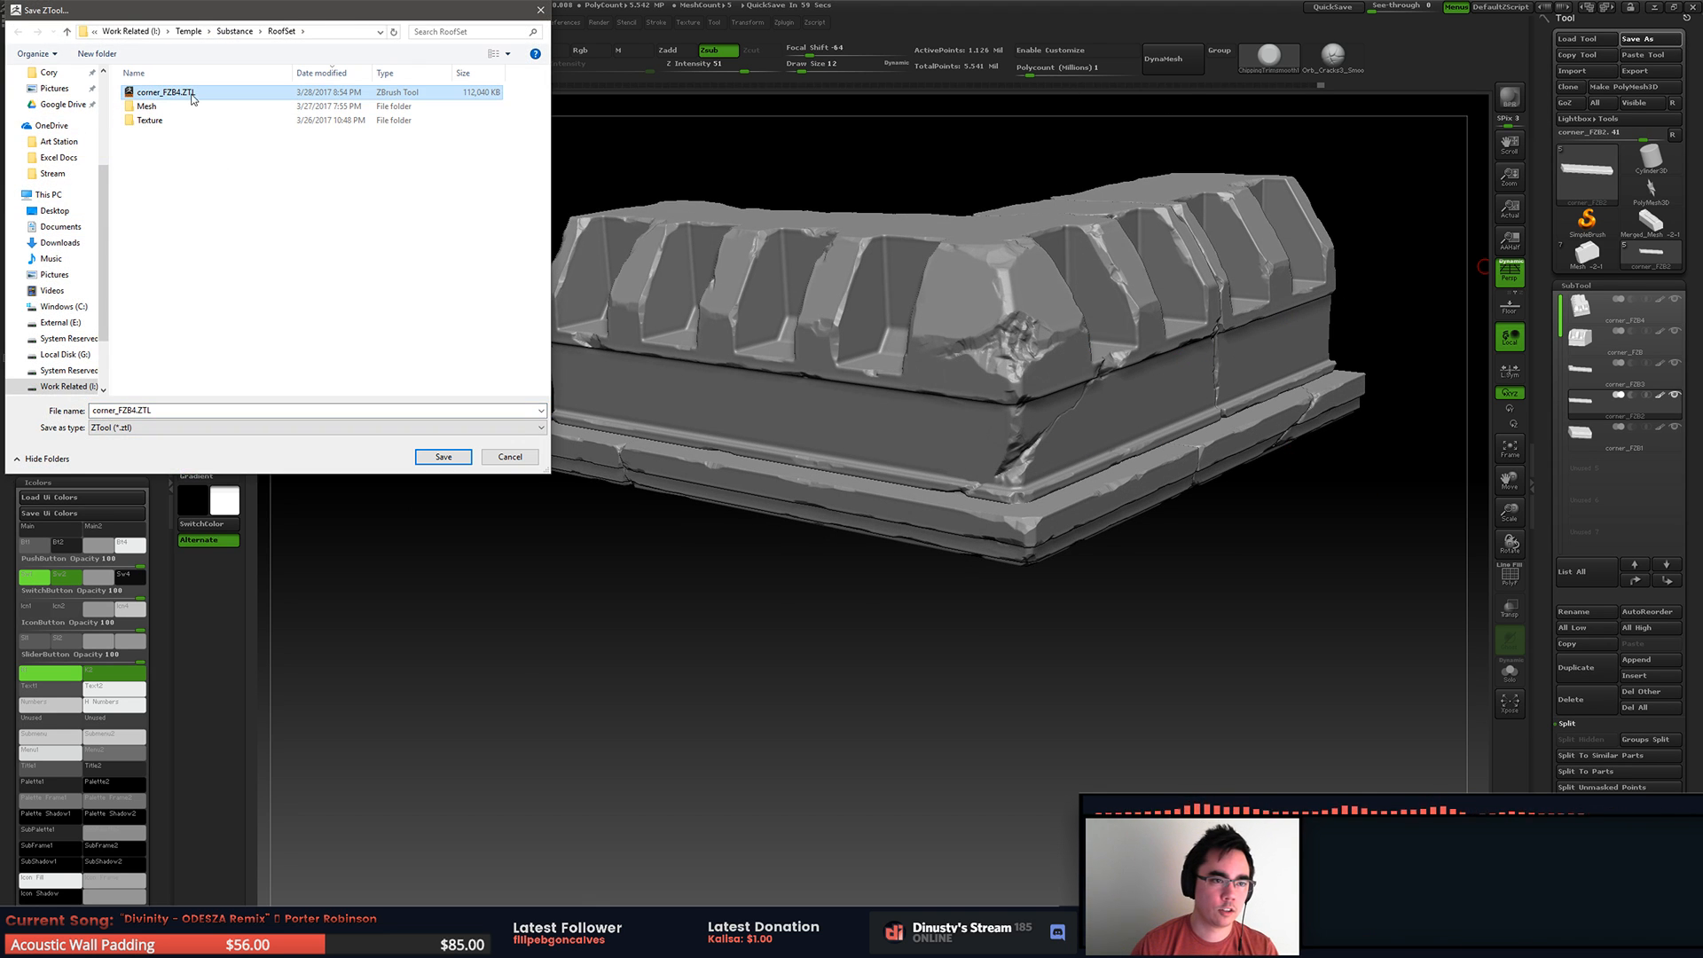
key("Return")
left_click(888, 480)
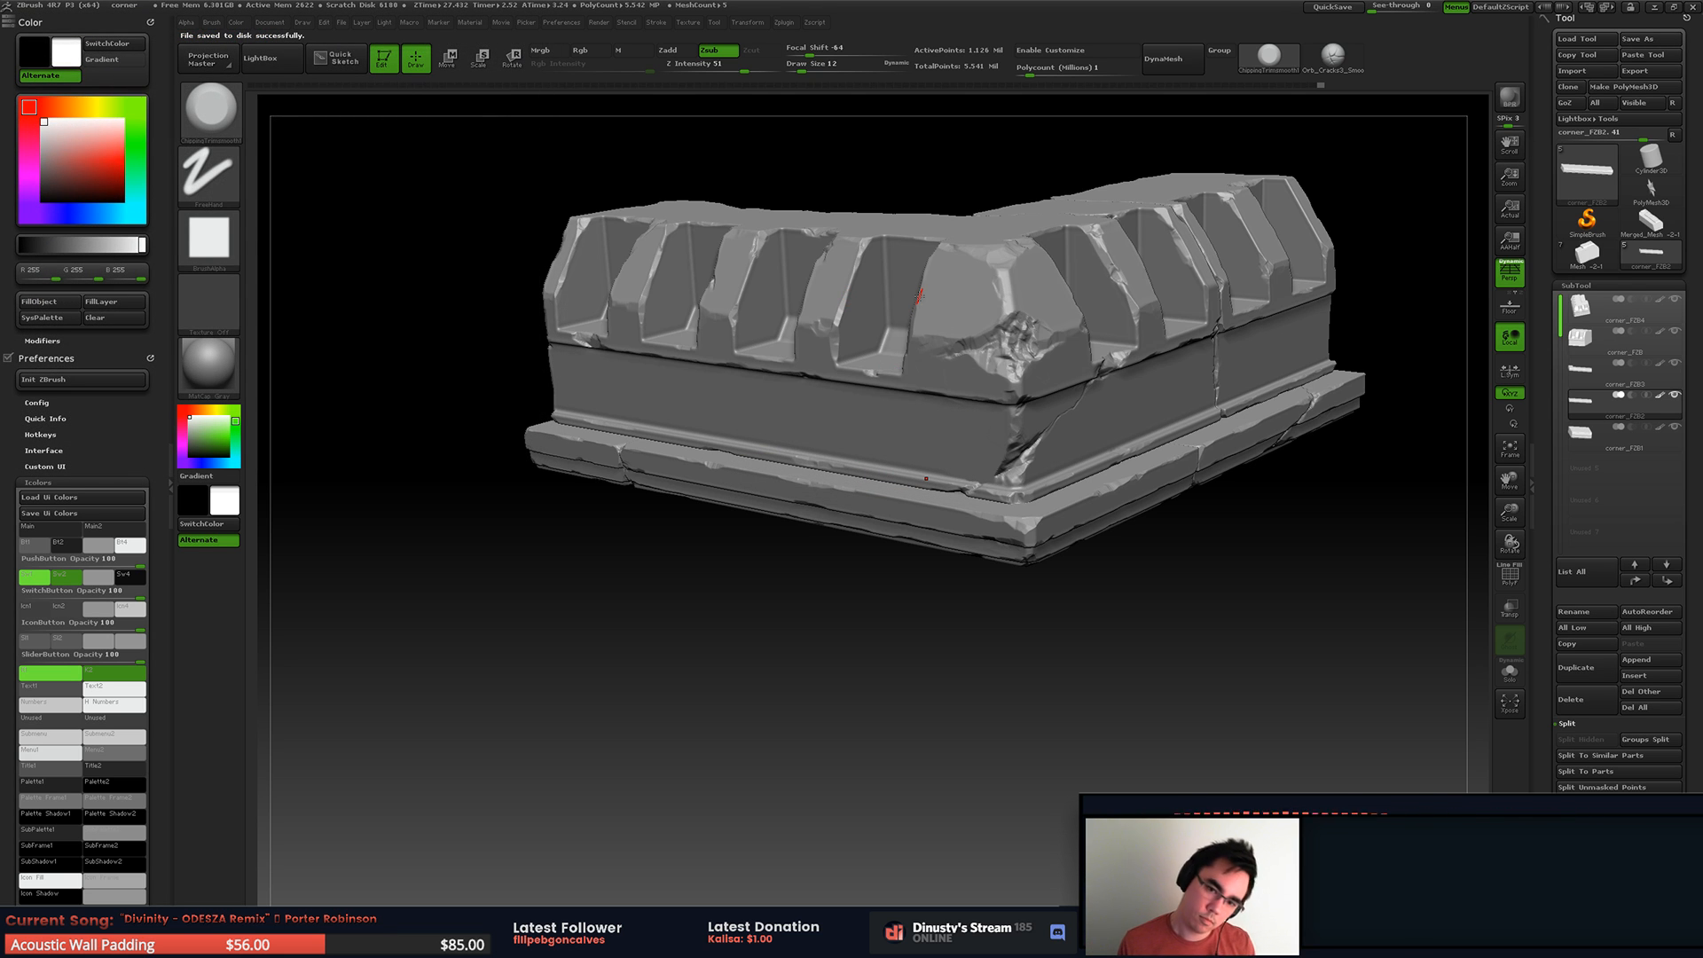
Step: Merge all visible subtools and switch to the resulting Merged_corner_FZB2 tool
right_click_drag(1111, 371, 1112, 308)
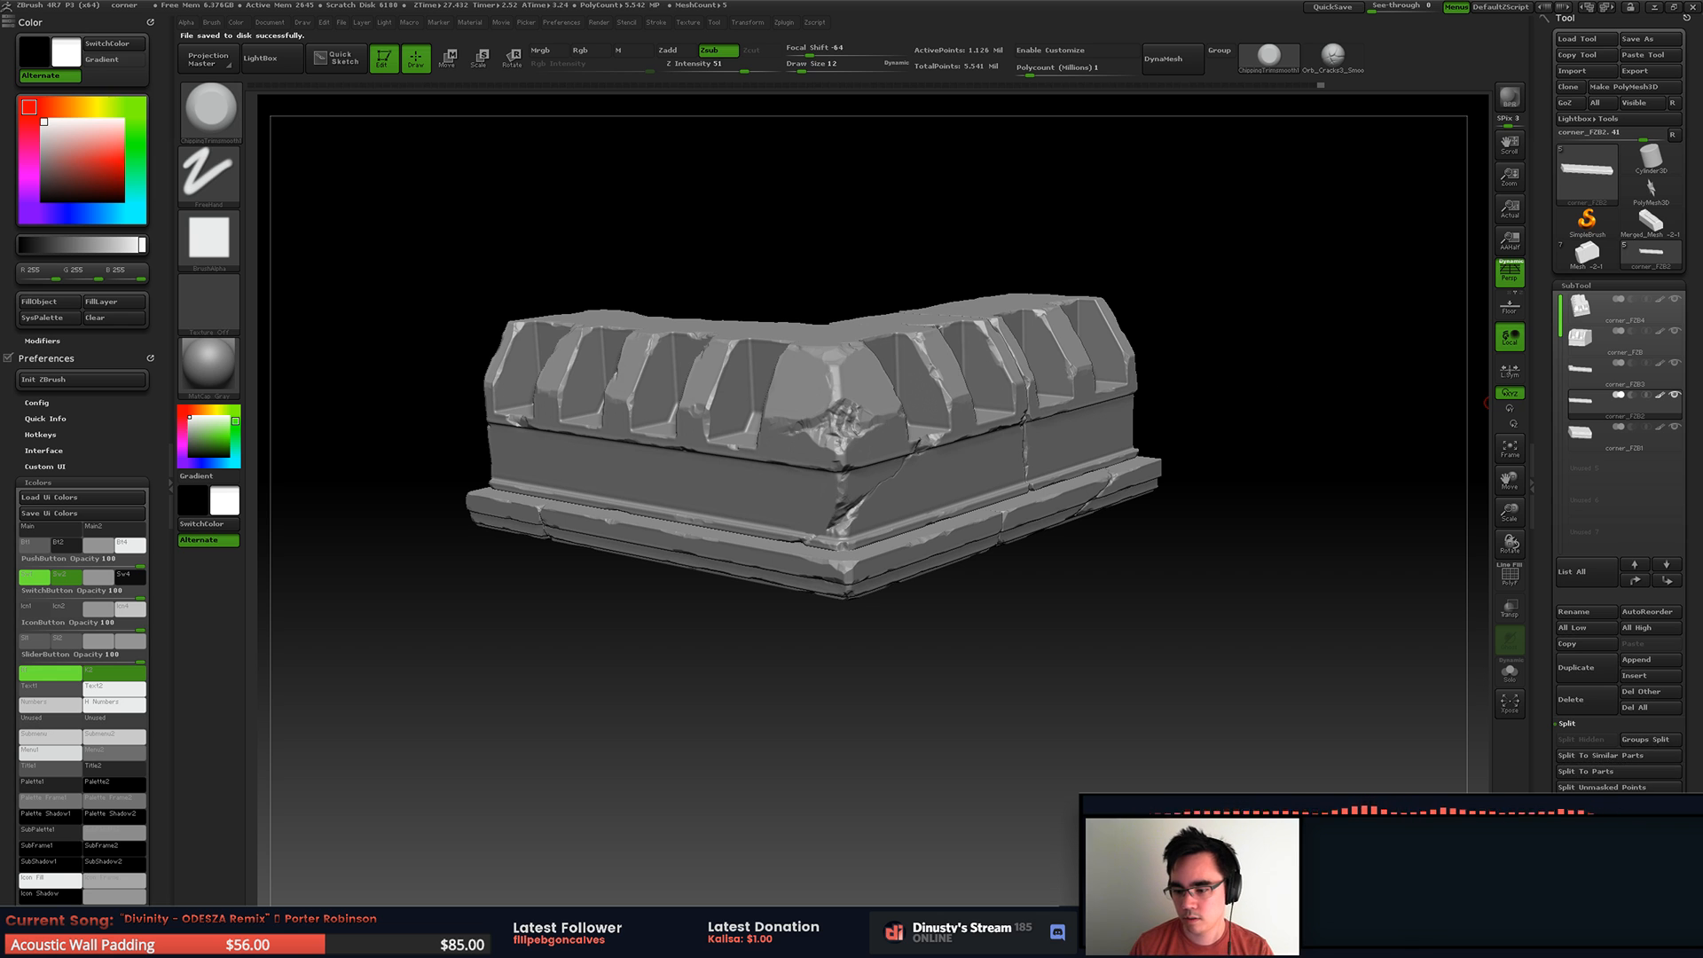
scroll(1564, 658, "down", 3)
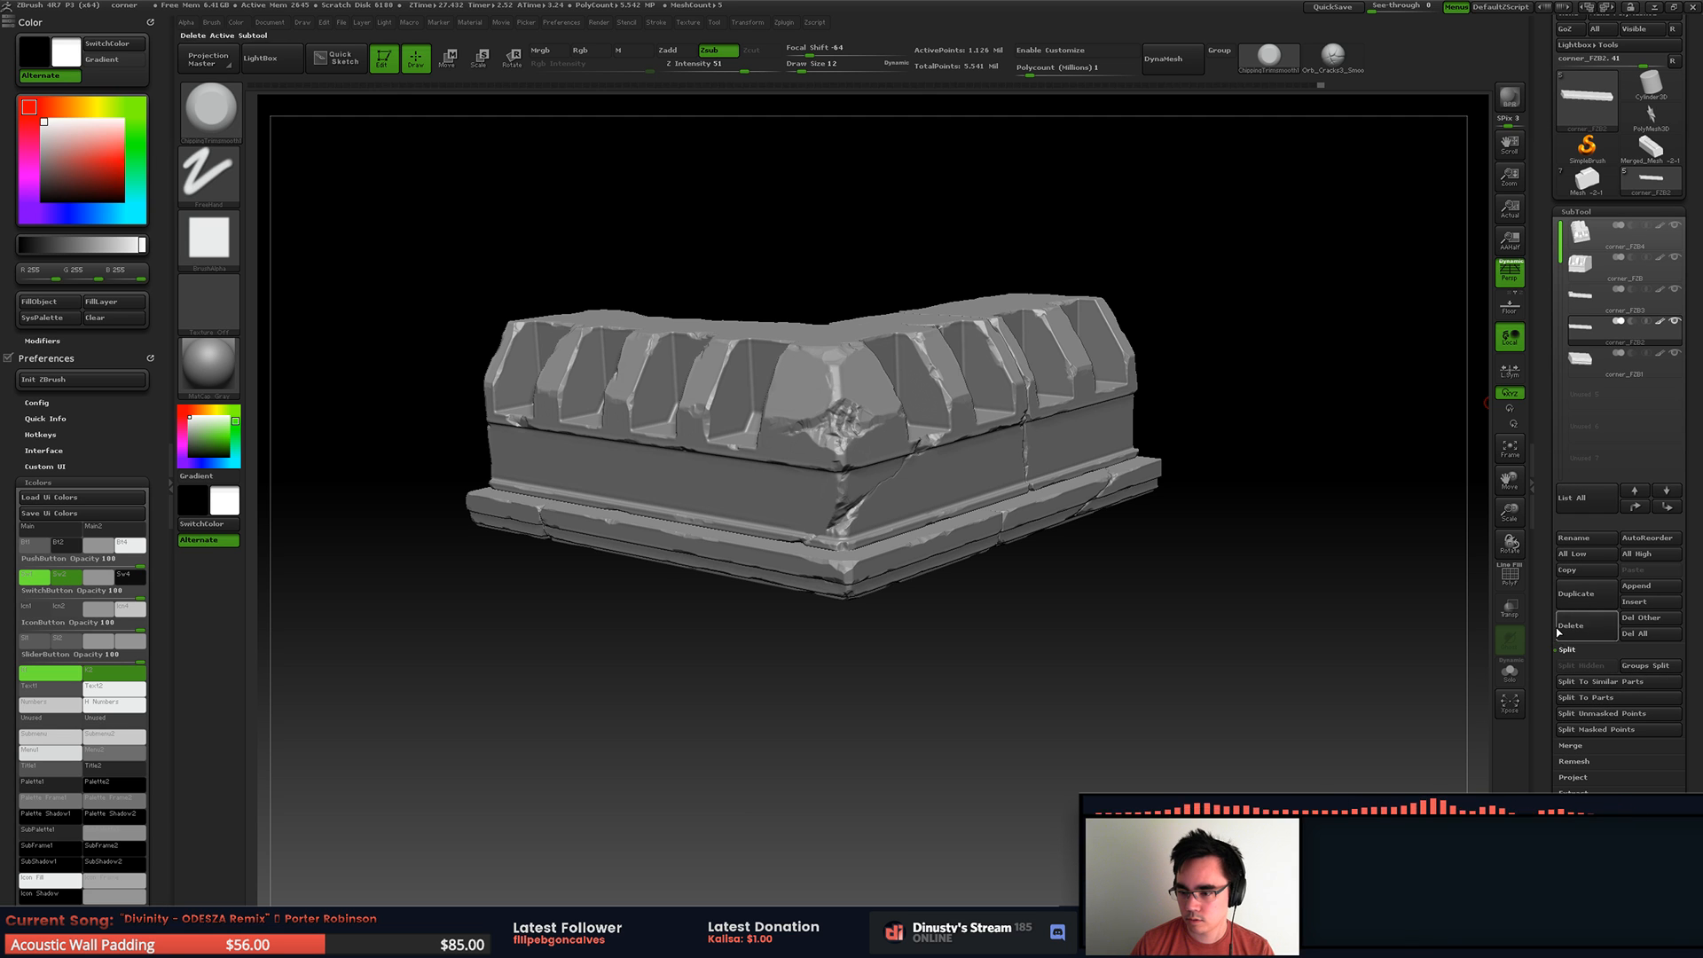
left_click(1572, 745)
left_click_drag(1549, 699, 1553, 554)
left_click(1604, 553)
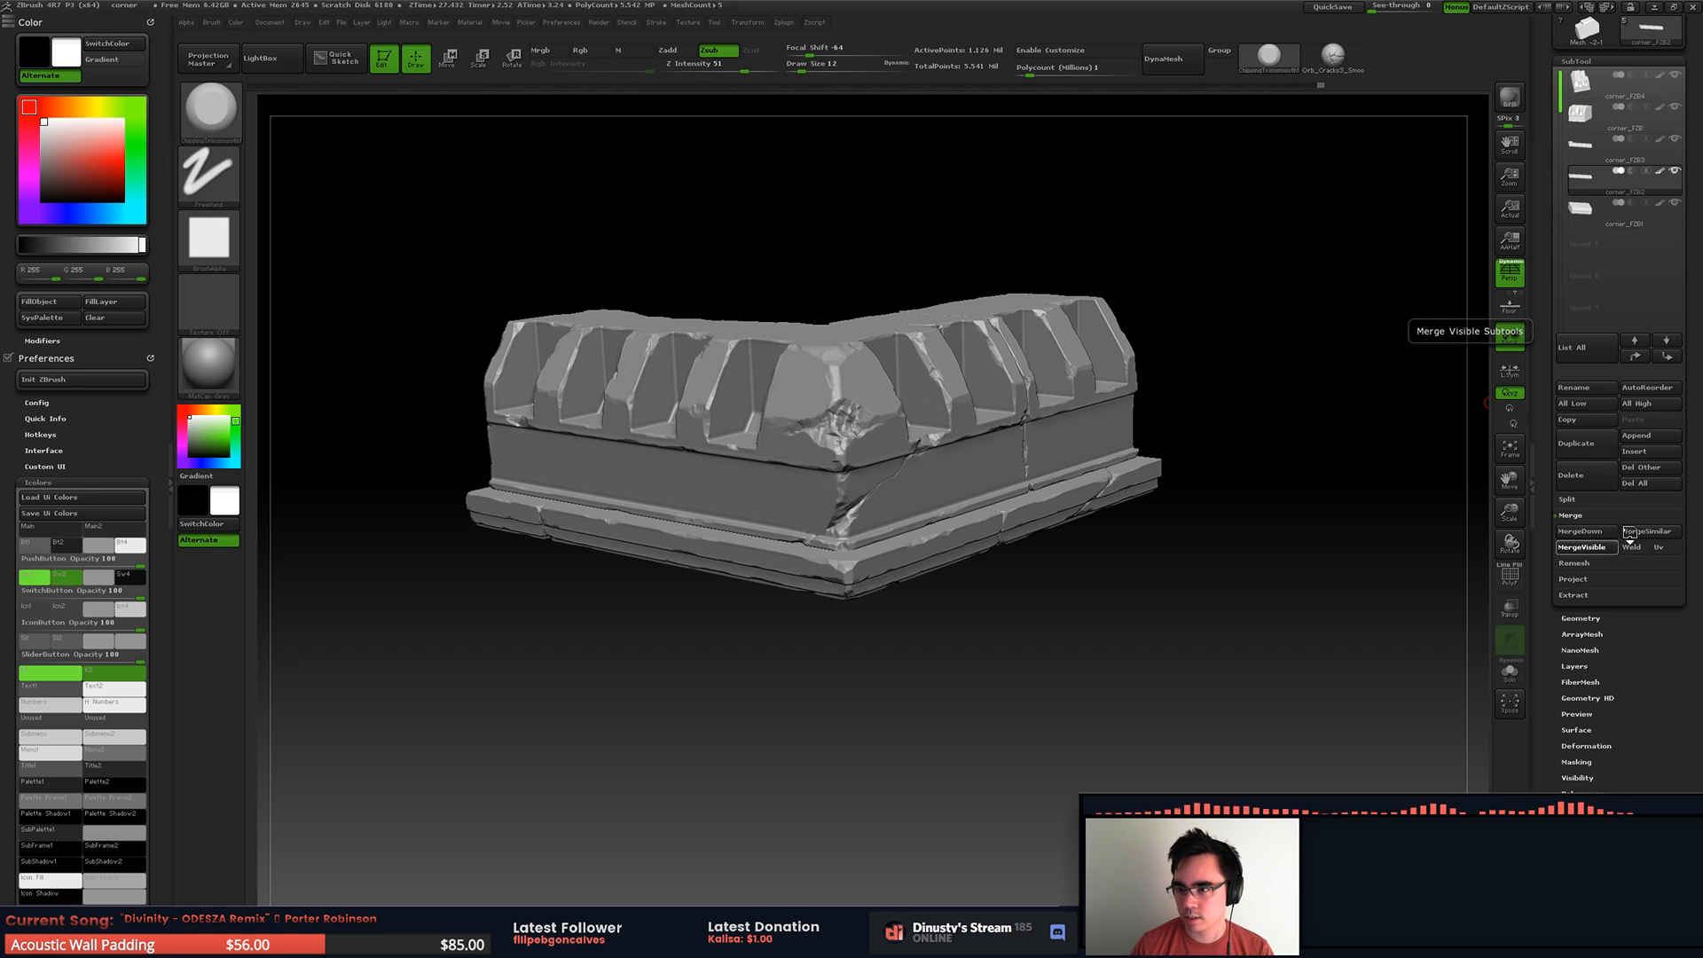
left_click_drag(1547, 62, 1551, 321)
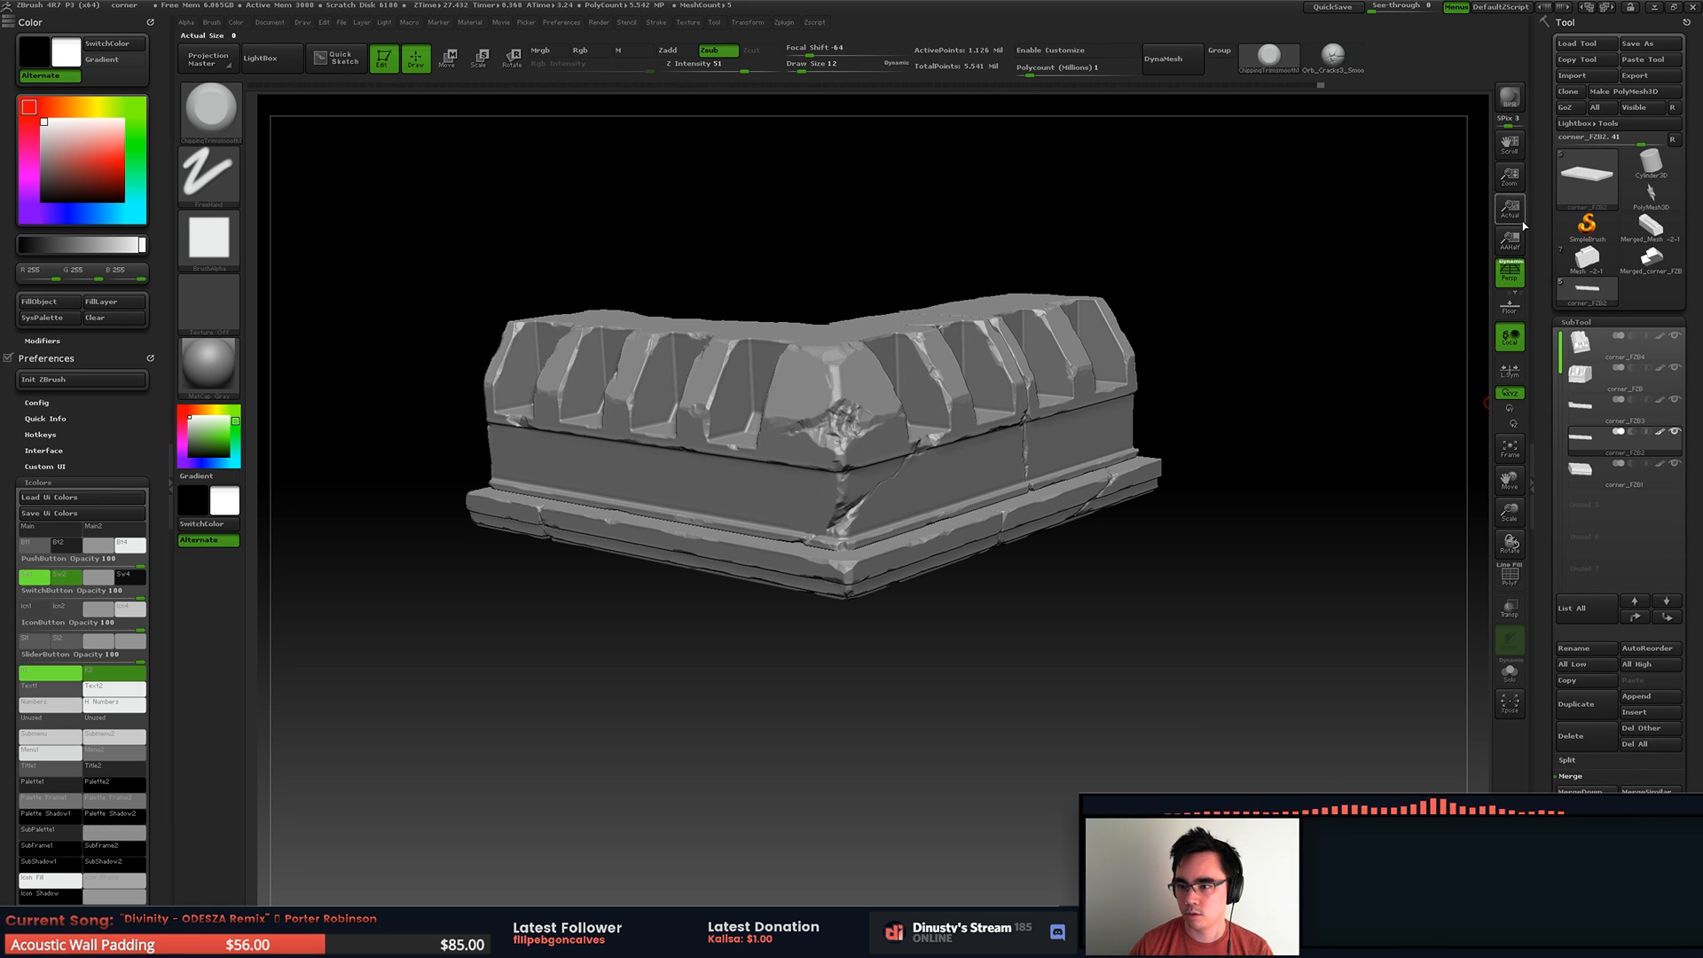
mouse_move(1649, 263)
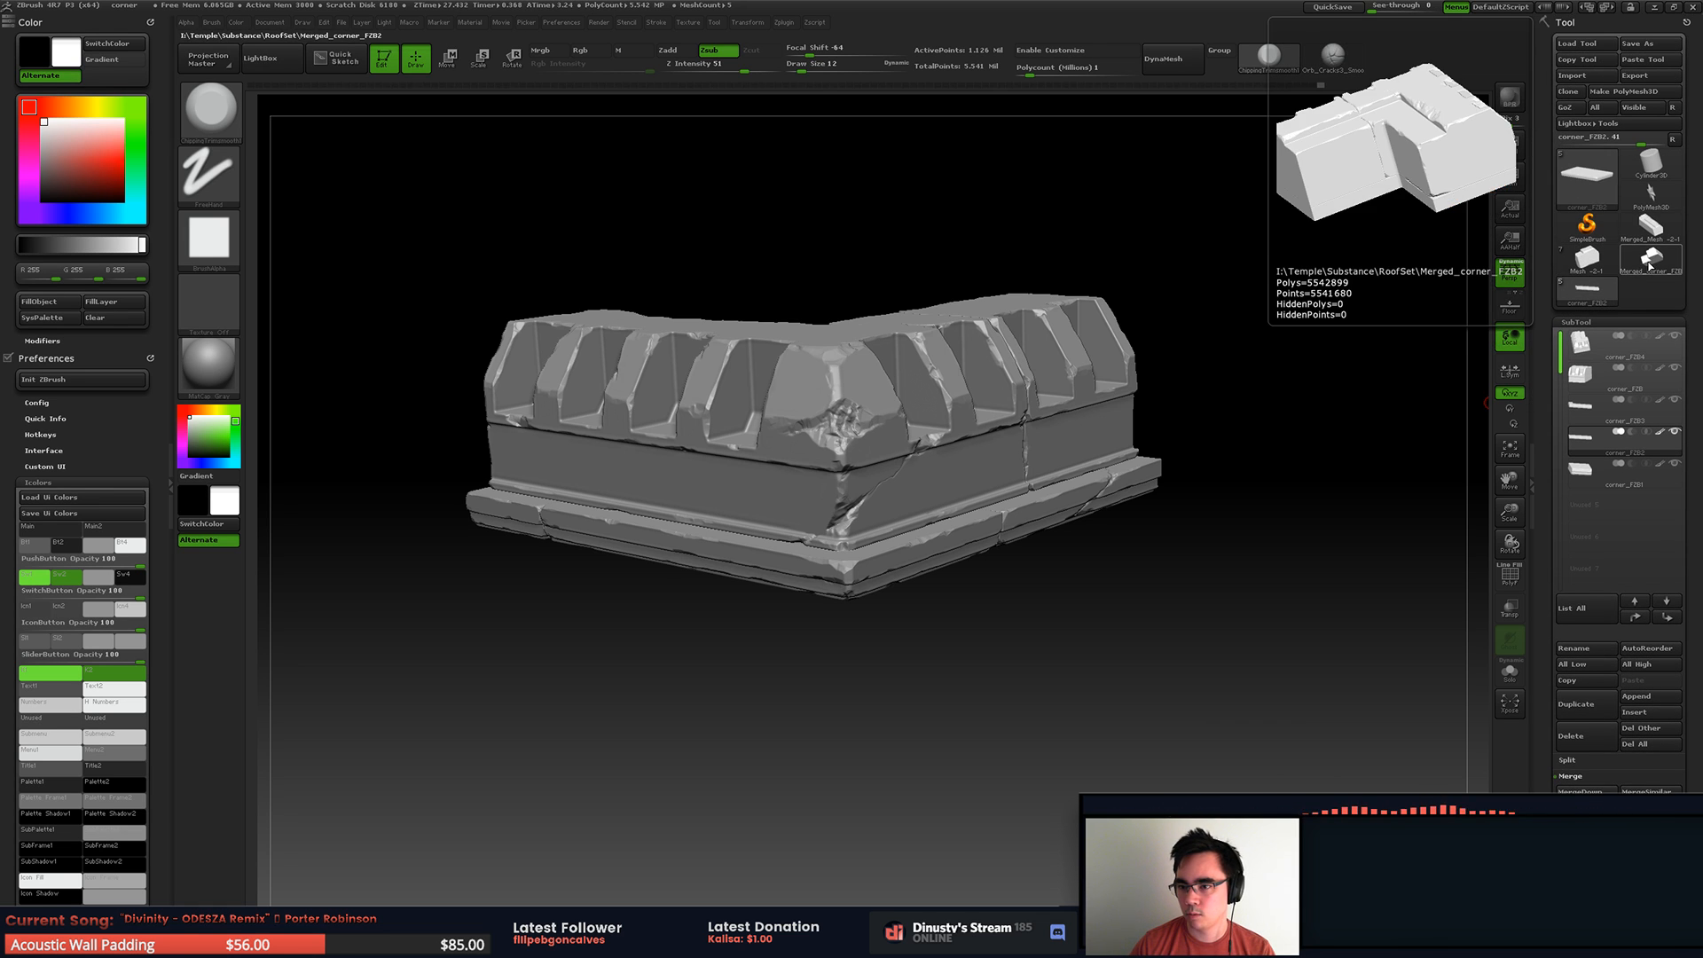
left_click(1649, 263)
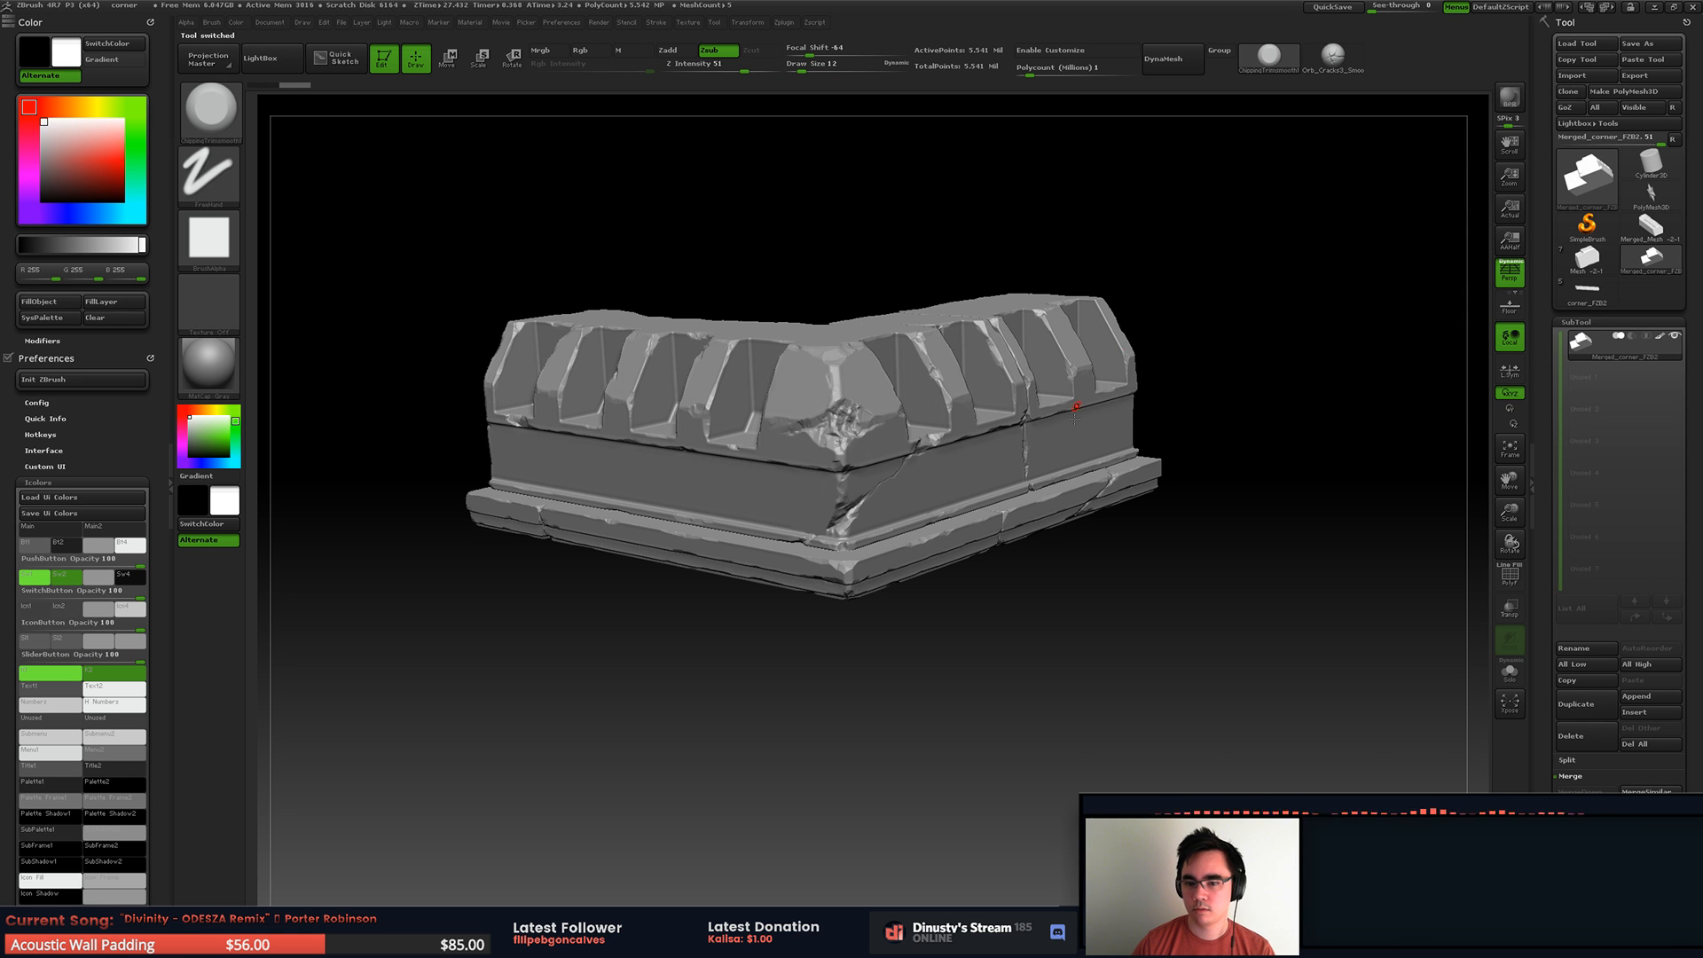
Step: Inspect the merged corner piece from several sides, toggling its polyframe display on and off
left_click_drag(1050, 451, 1187, 341)
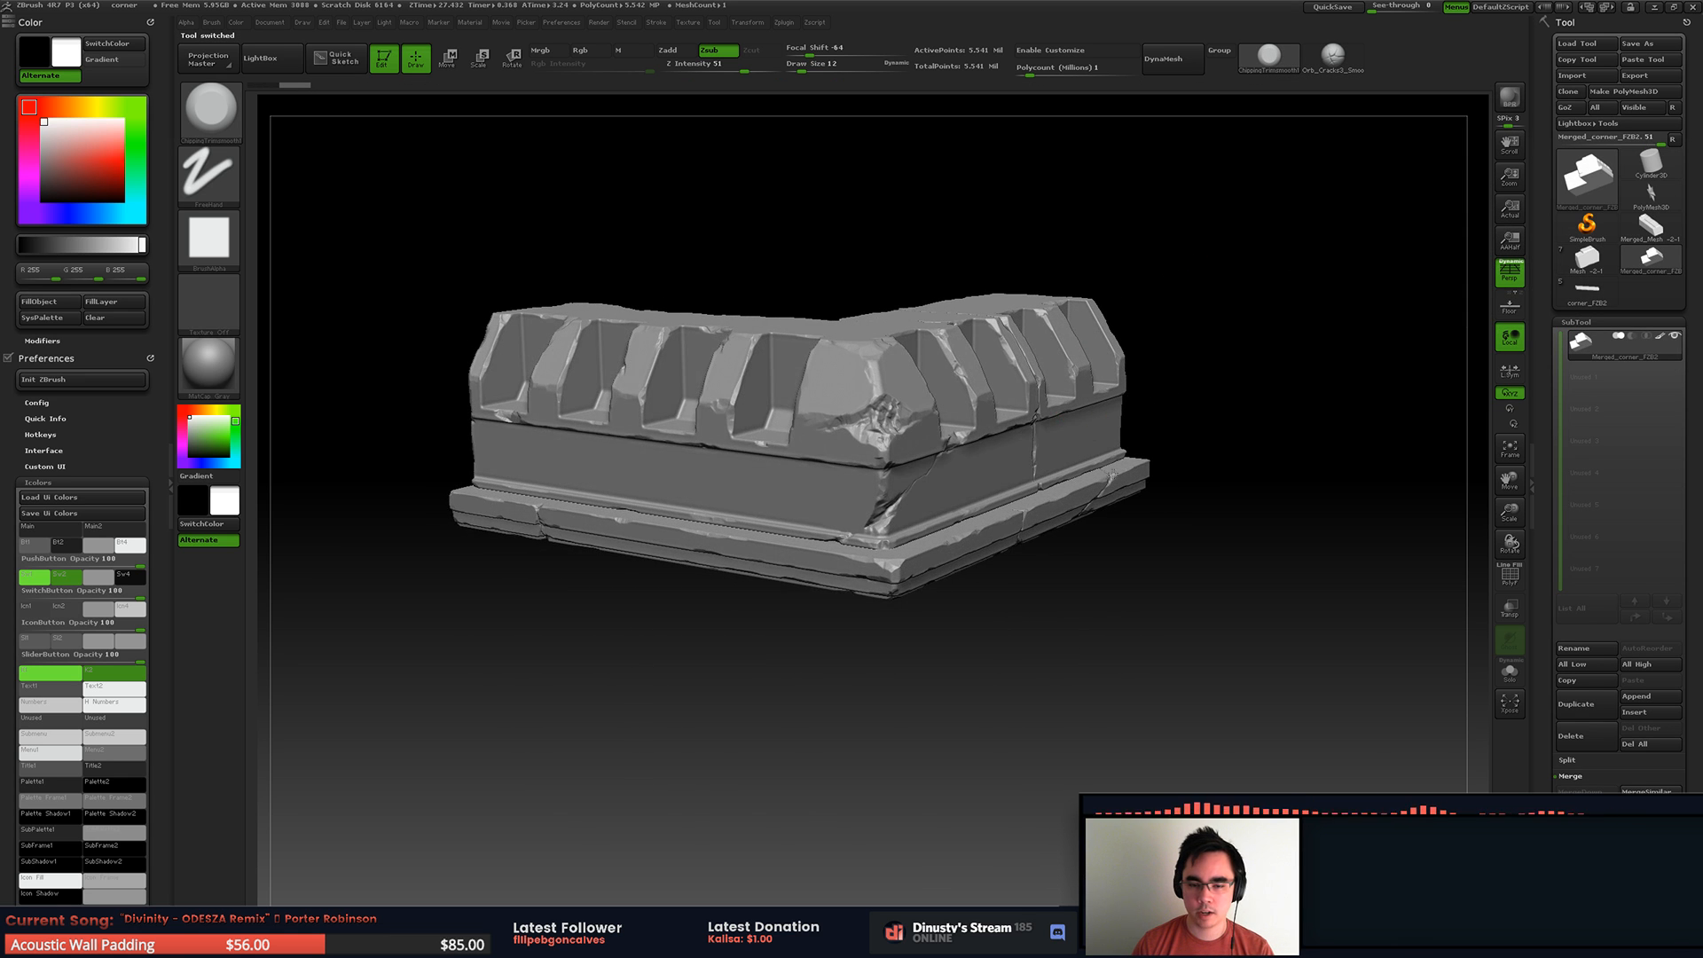
left_click_drag(1087, 432, 1188, 417)
key("shift+f")
left_click_drag(1201, 493, 1158, 441)
key("shift+f")
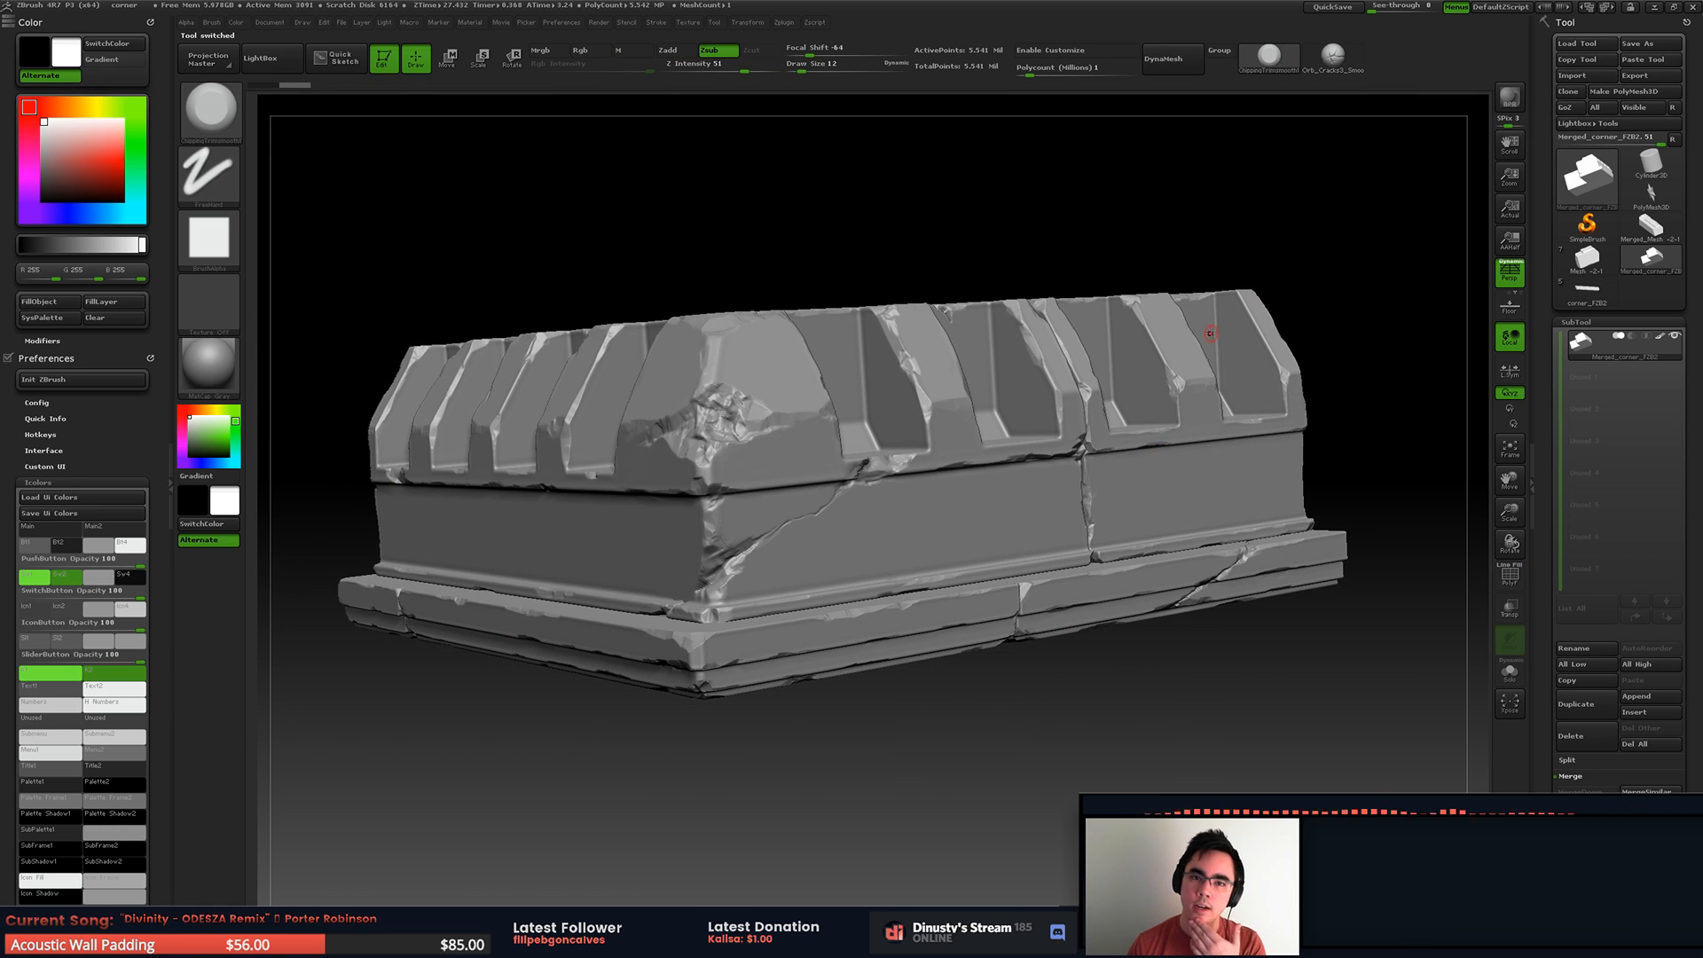
left_click(723, 24)
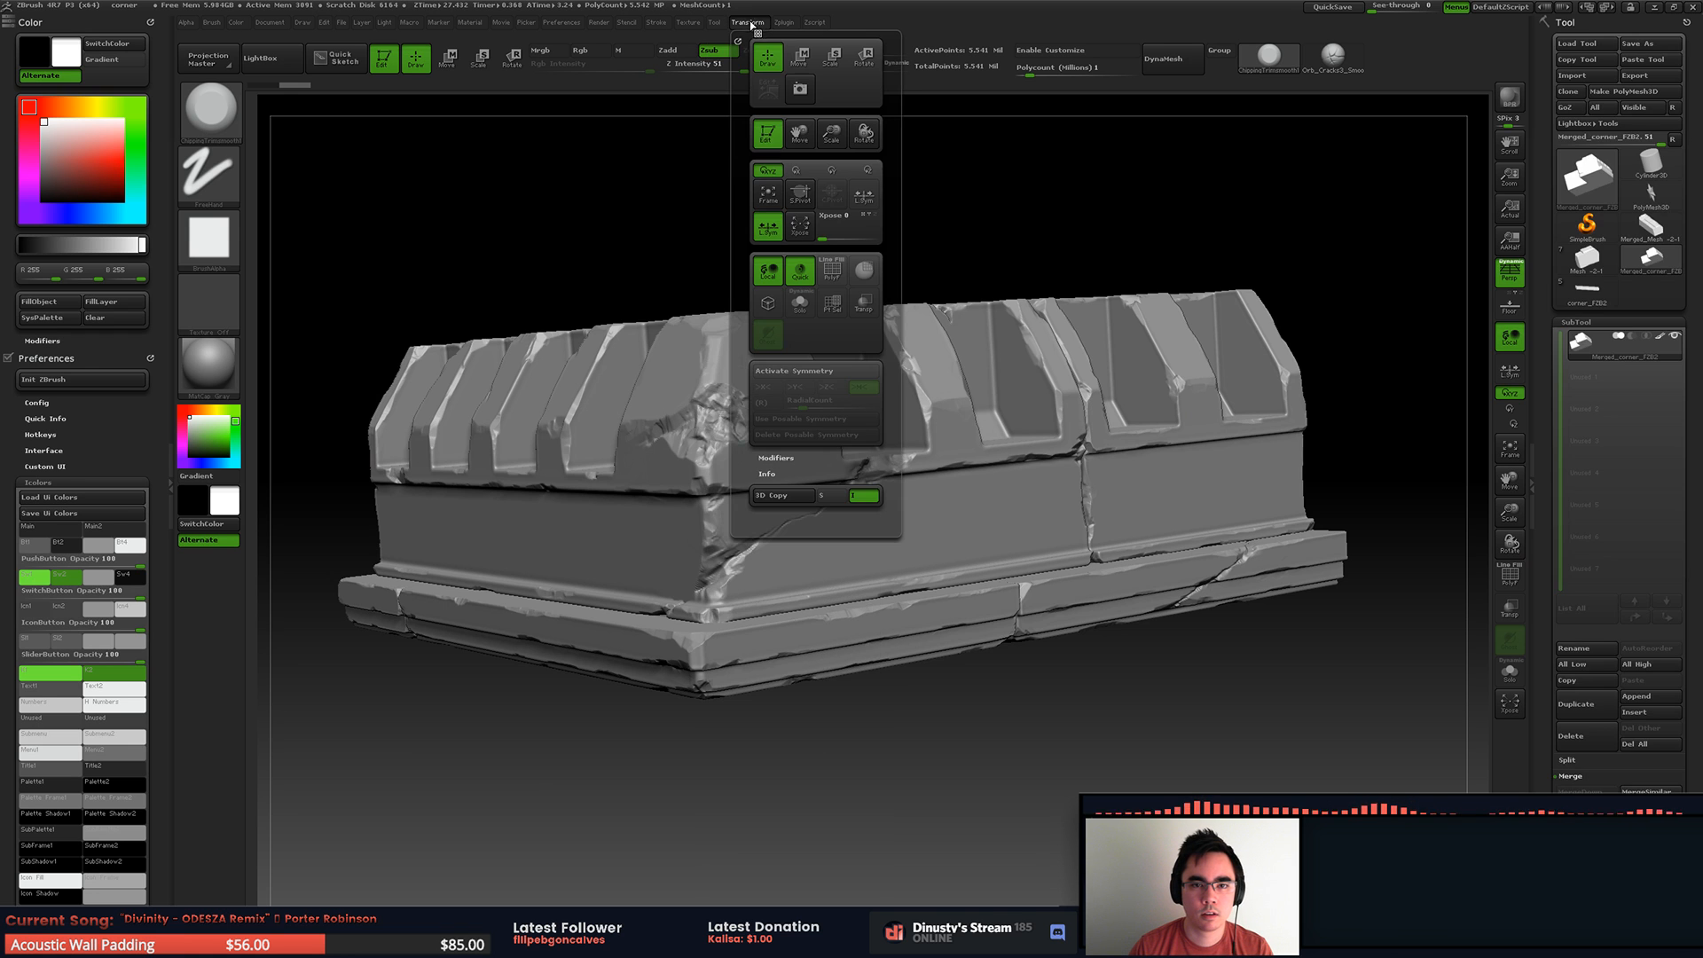
Step: Dock the Zplugin palette in the side tray and remove the Preferences and Color palettes from it
left_click_drag(783, 39, 122, 85)
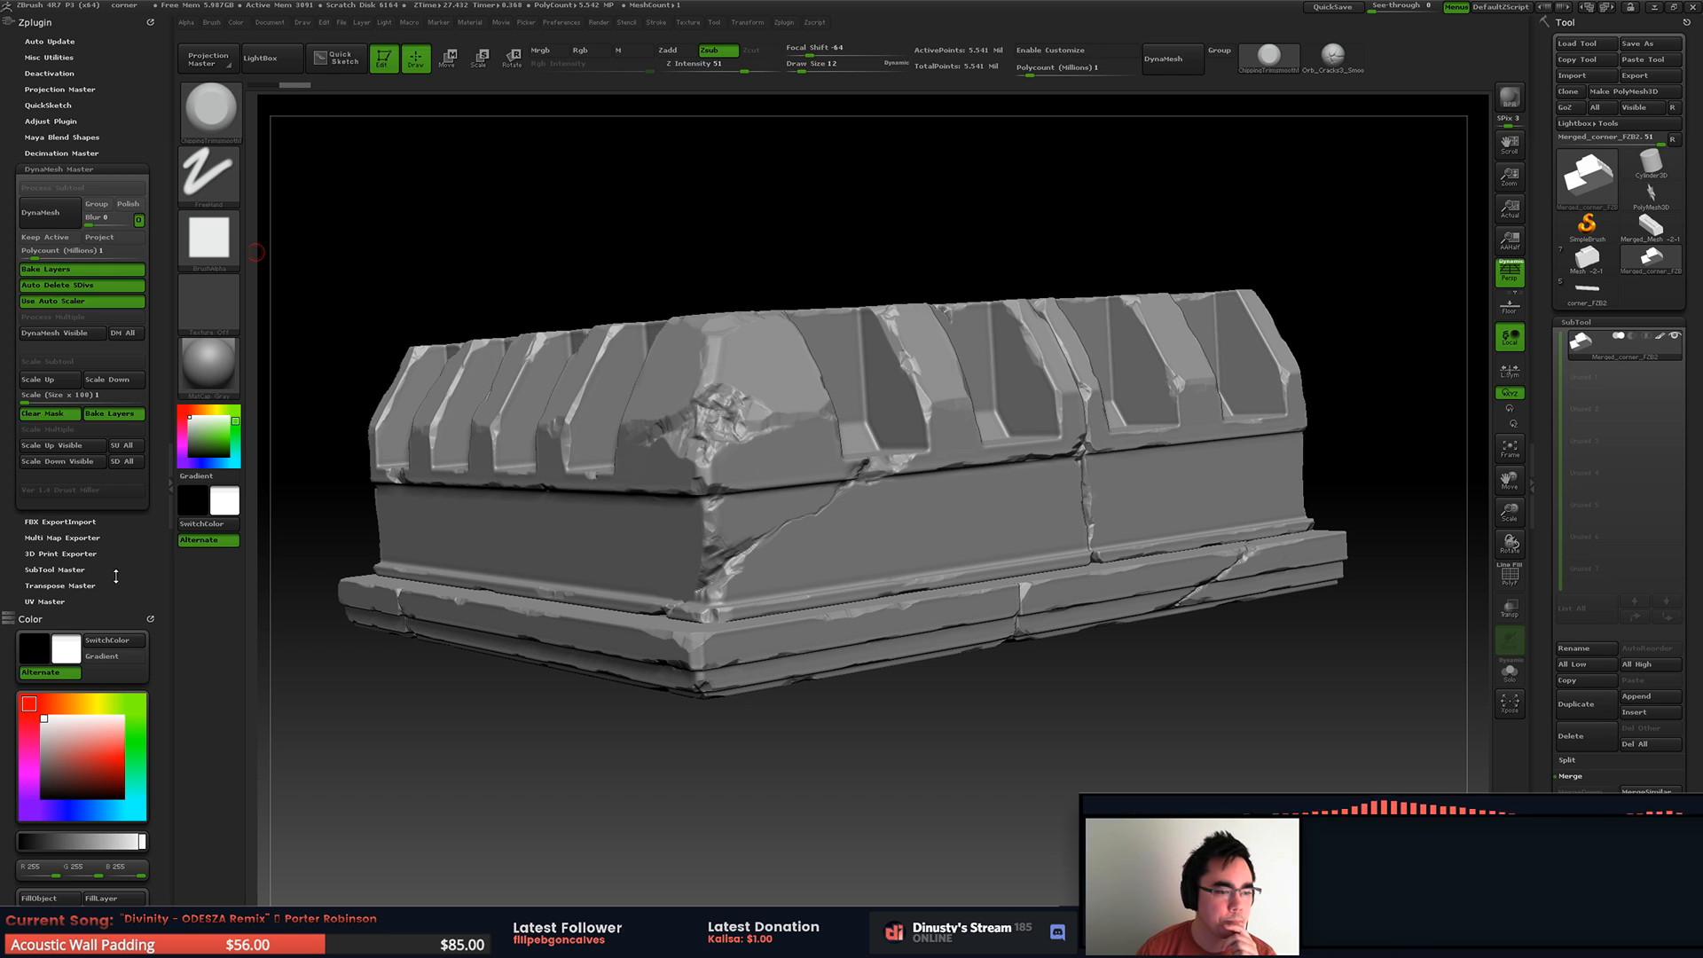
left_click(155, 622)
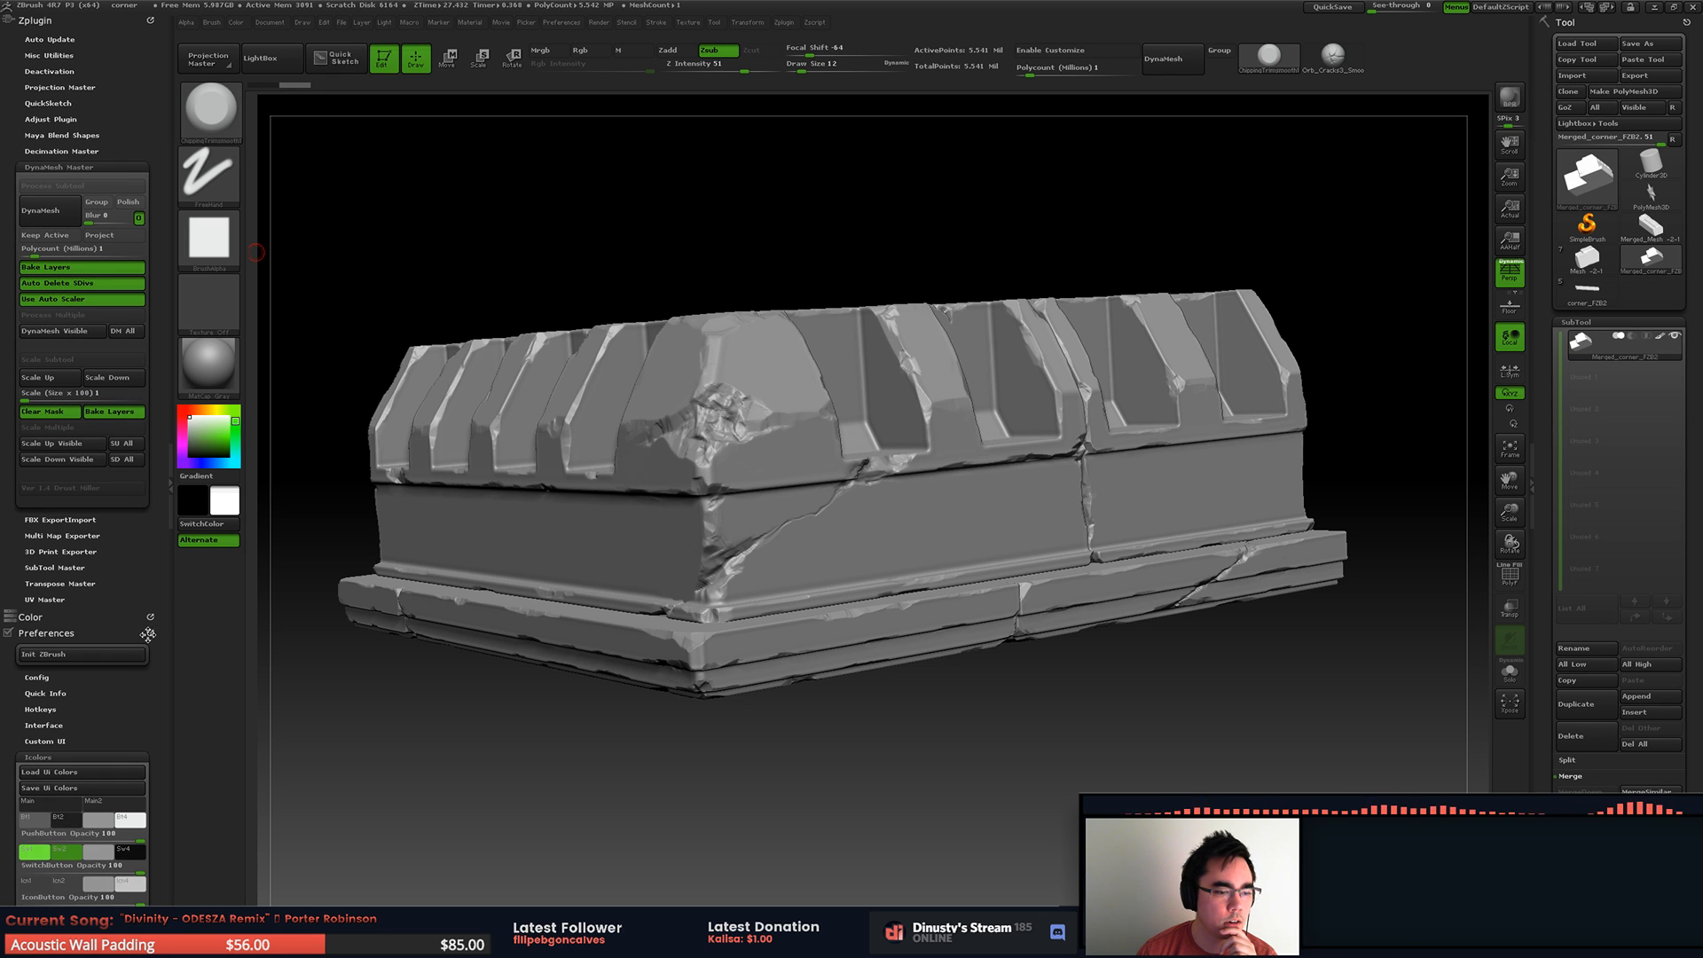
left_click(148, 633)
left_click(149, 631)
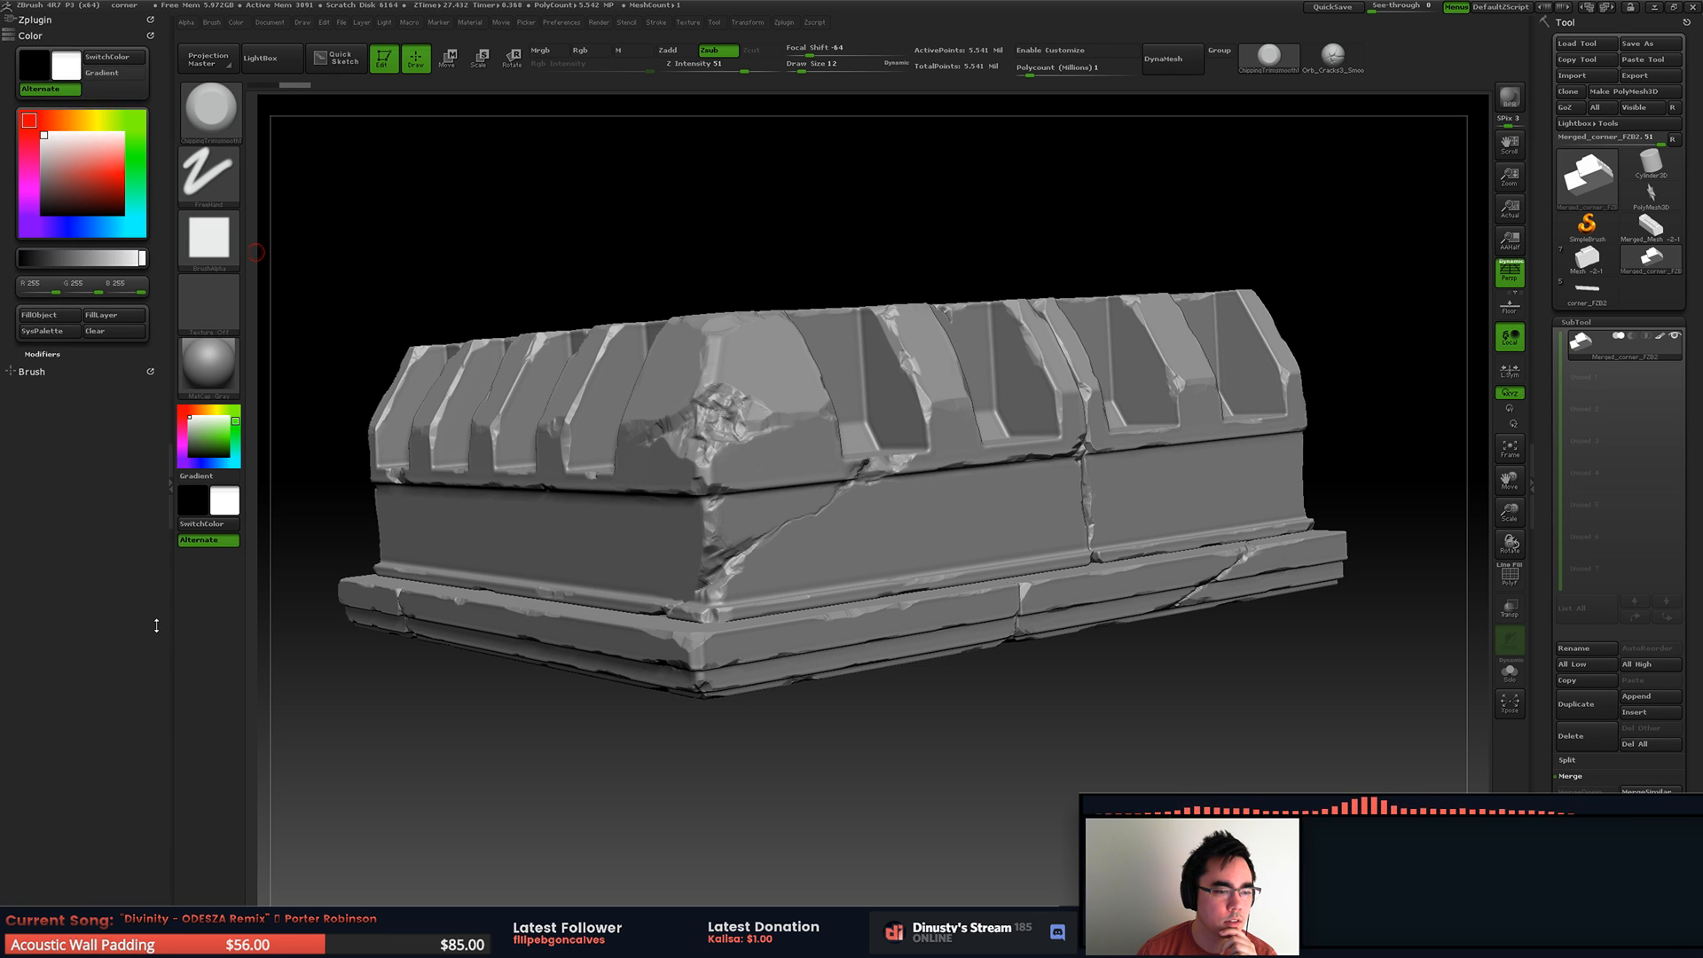
left_click(151, 34)
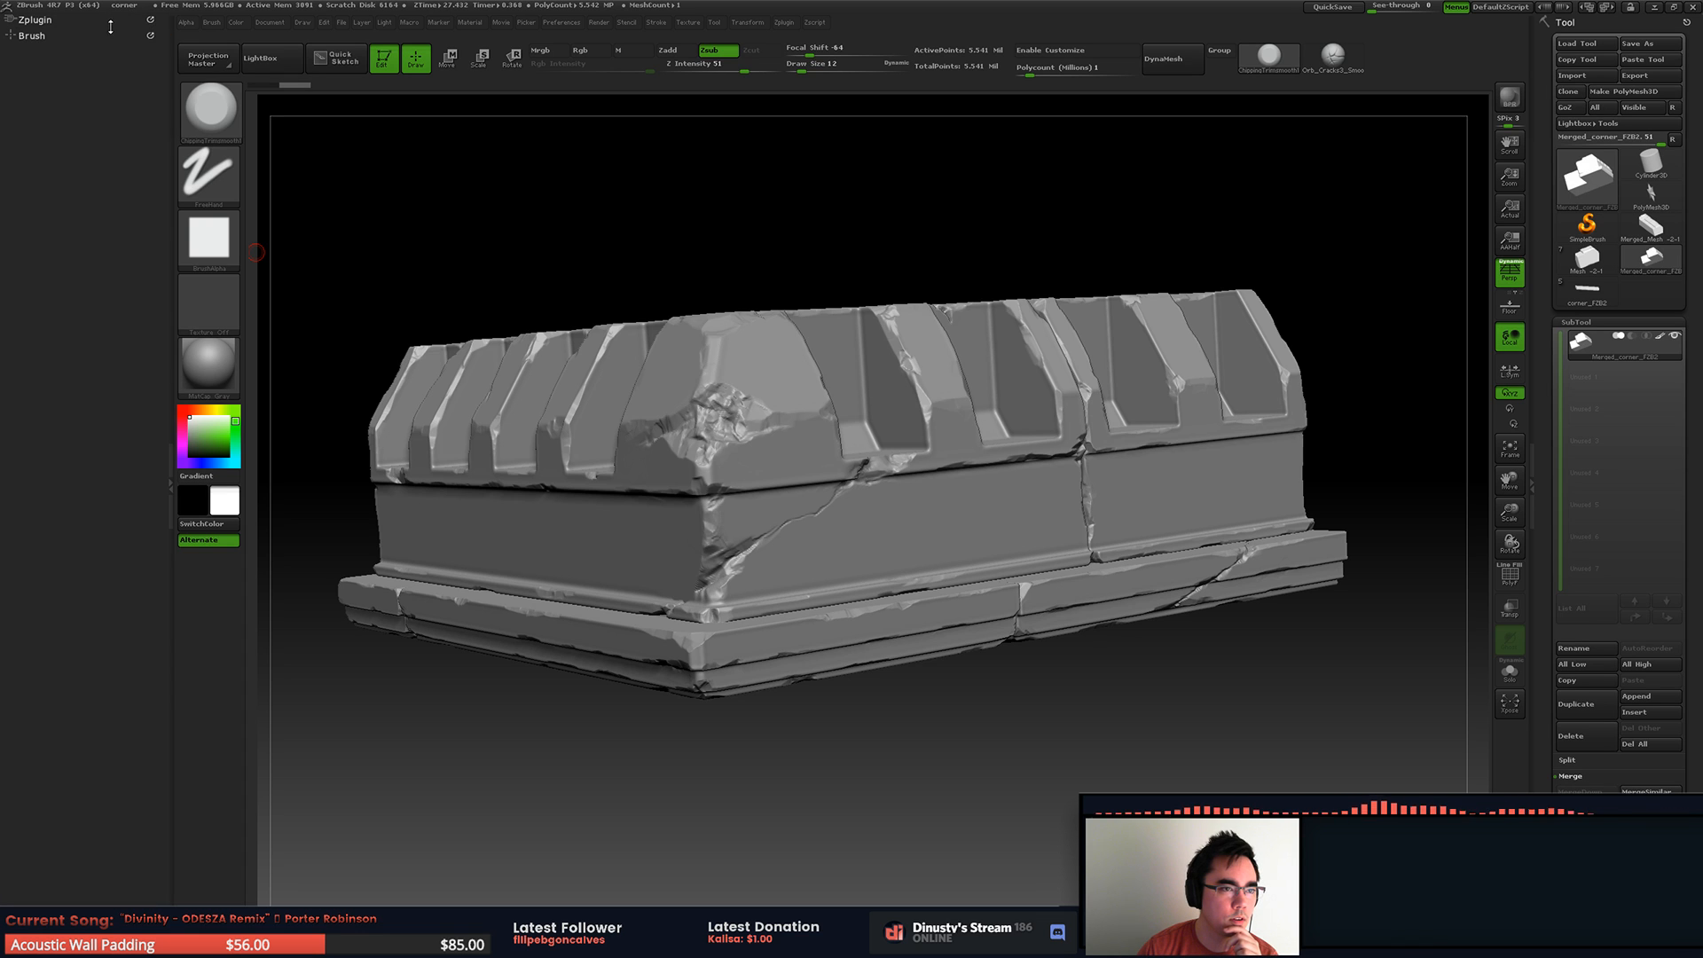
Step: Set the DynaMesh Master polycount to 2.5 million and DynaMesh the merged corner piece
left_click(35, 19)
left_click(58, 168)
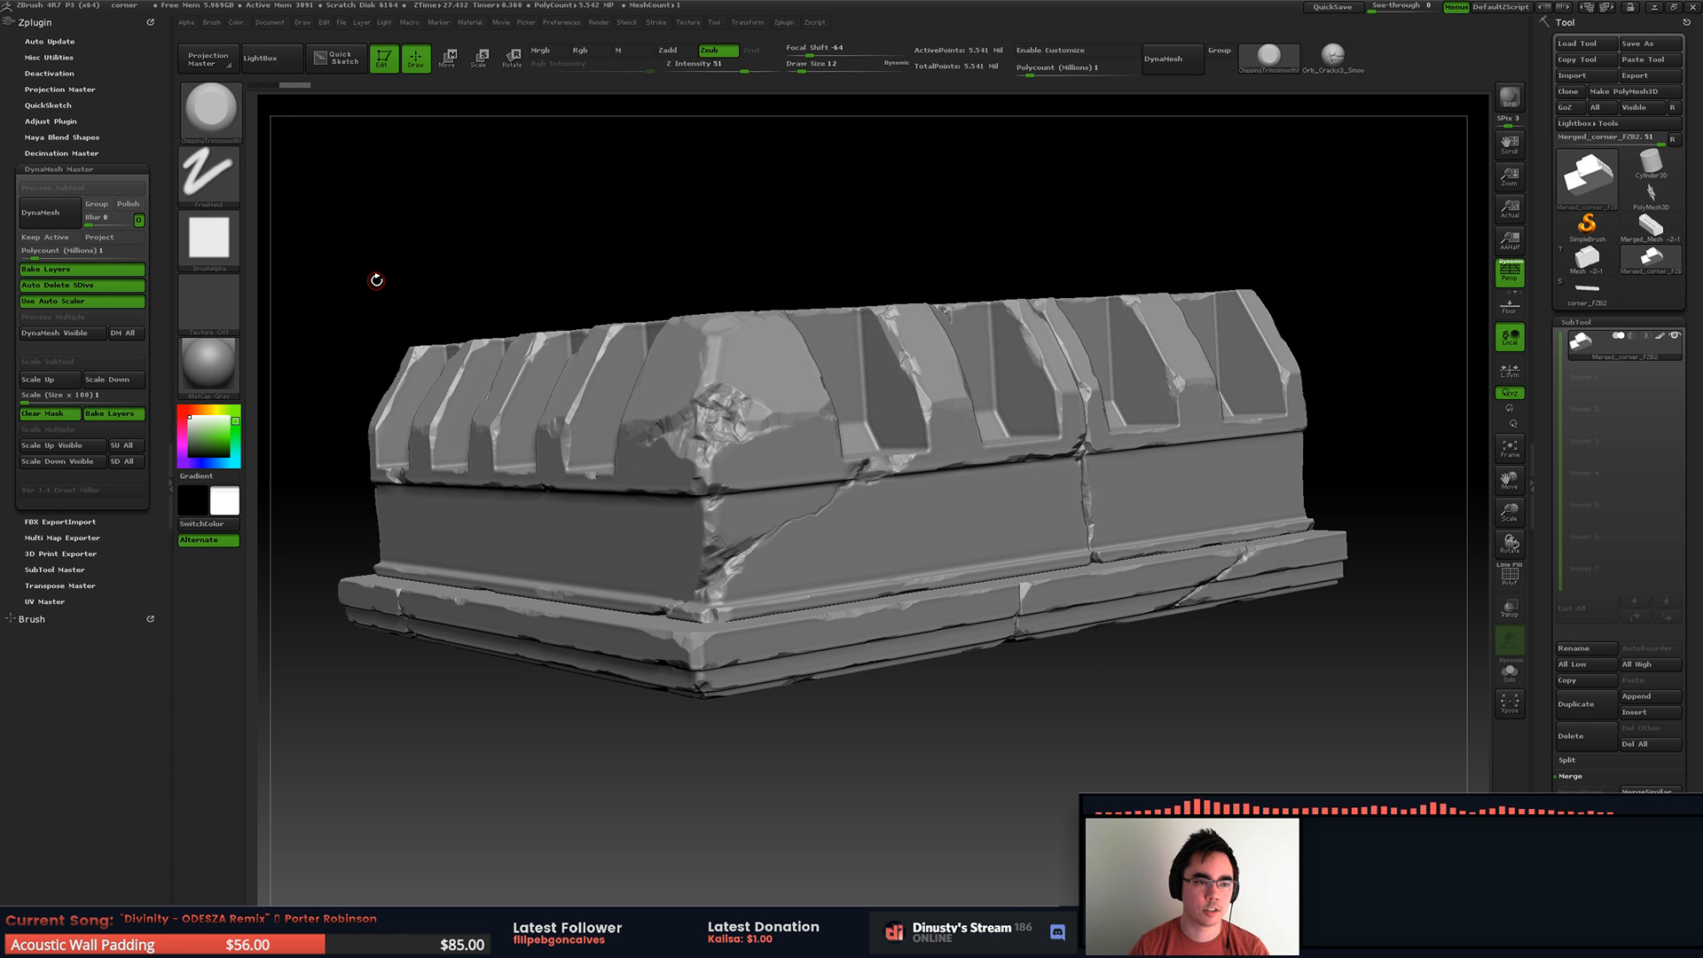
left_click(69, 252)
type("2")
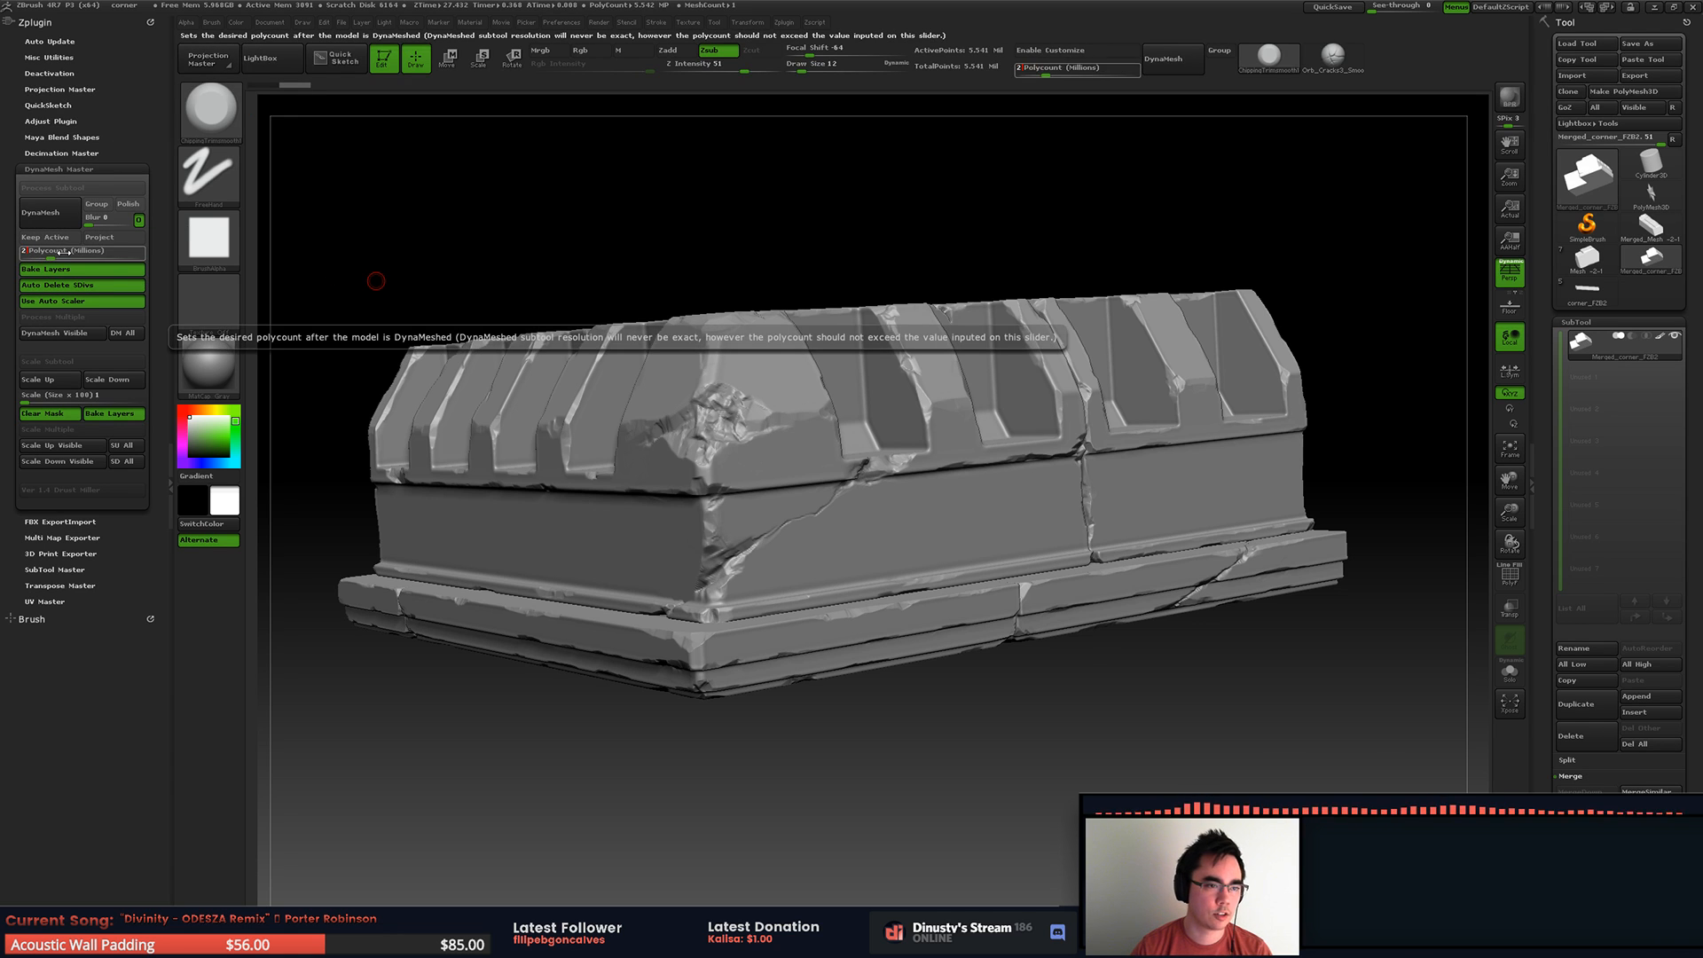
type(".5")
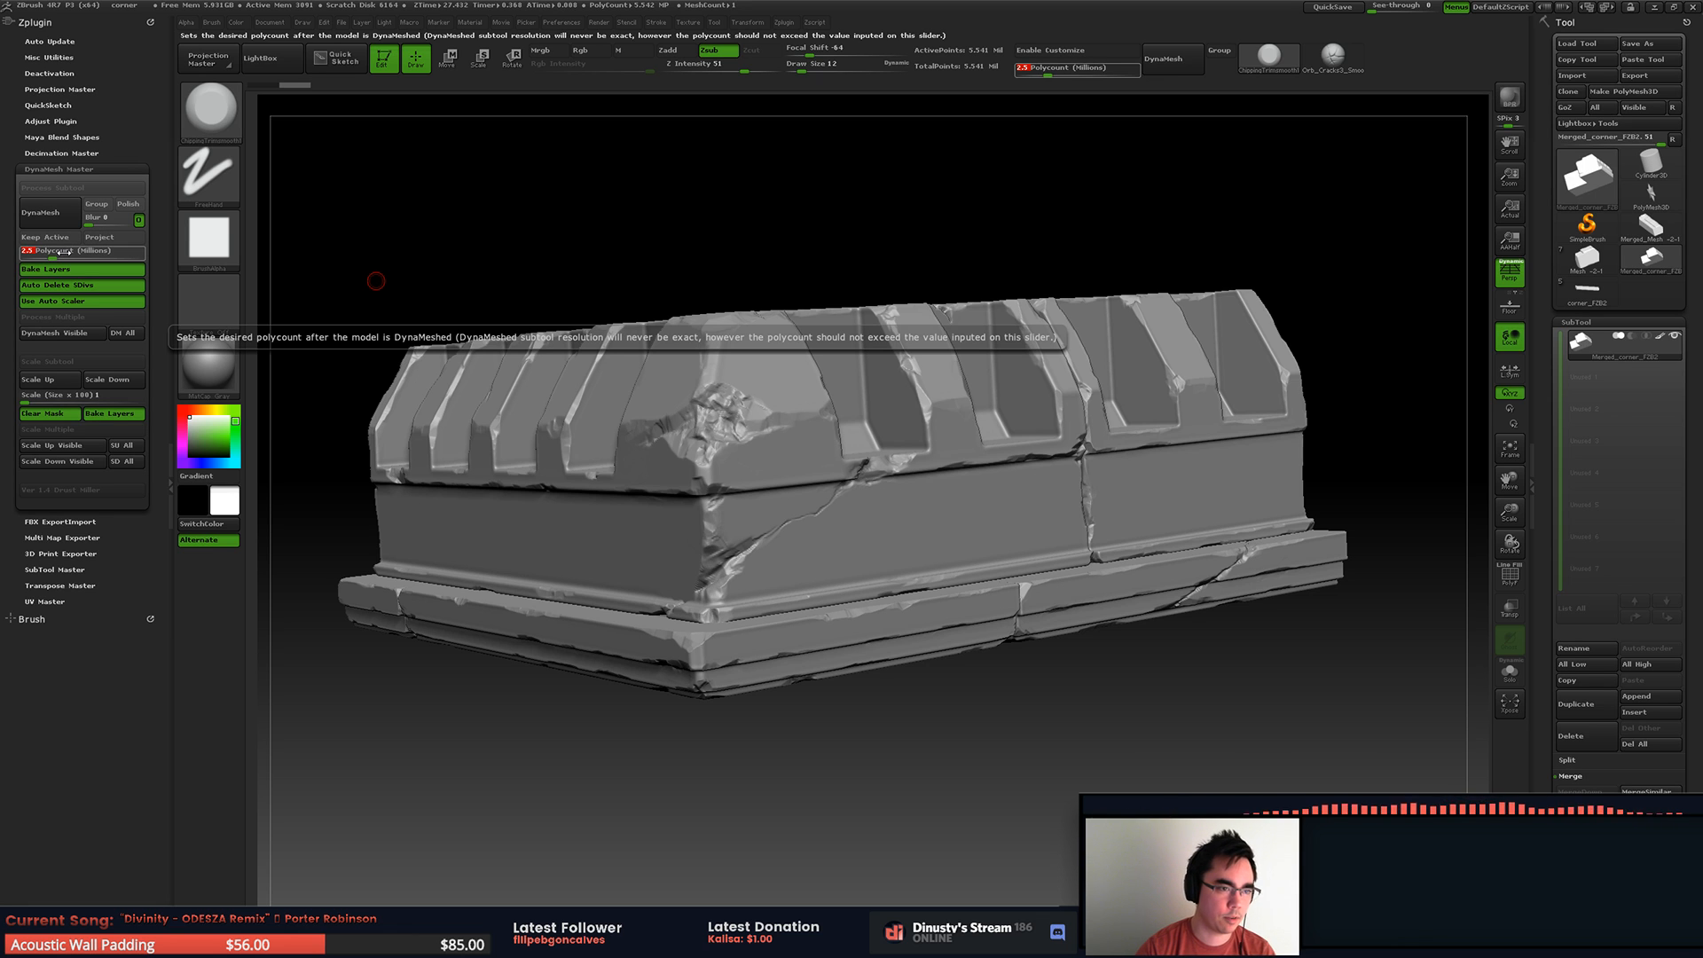
key("Return")
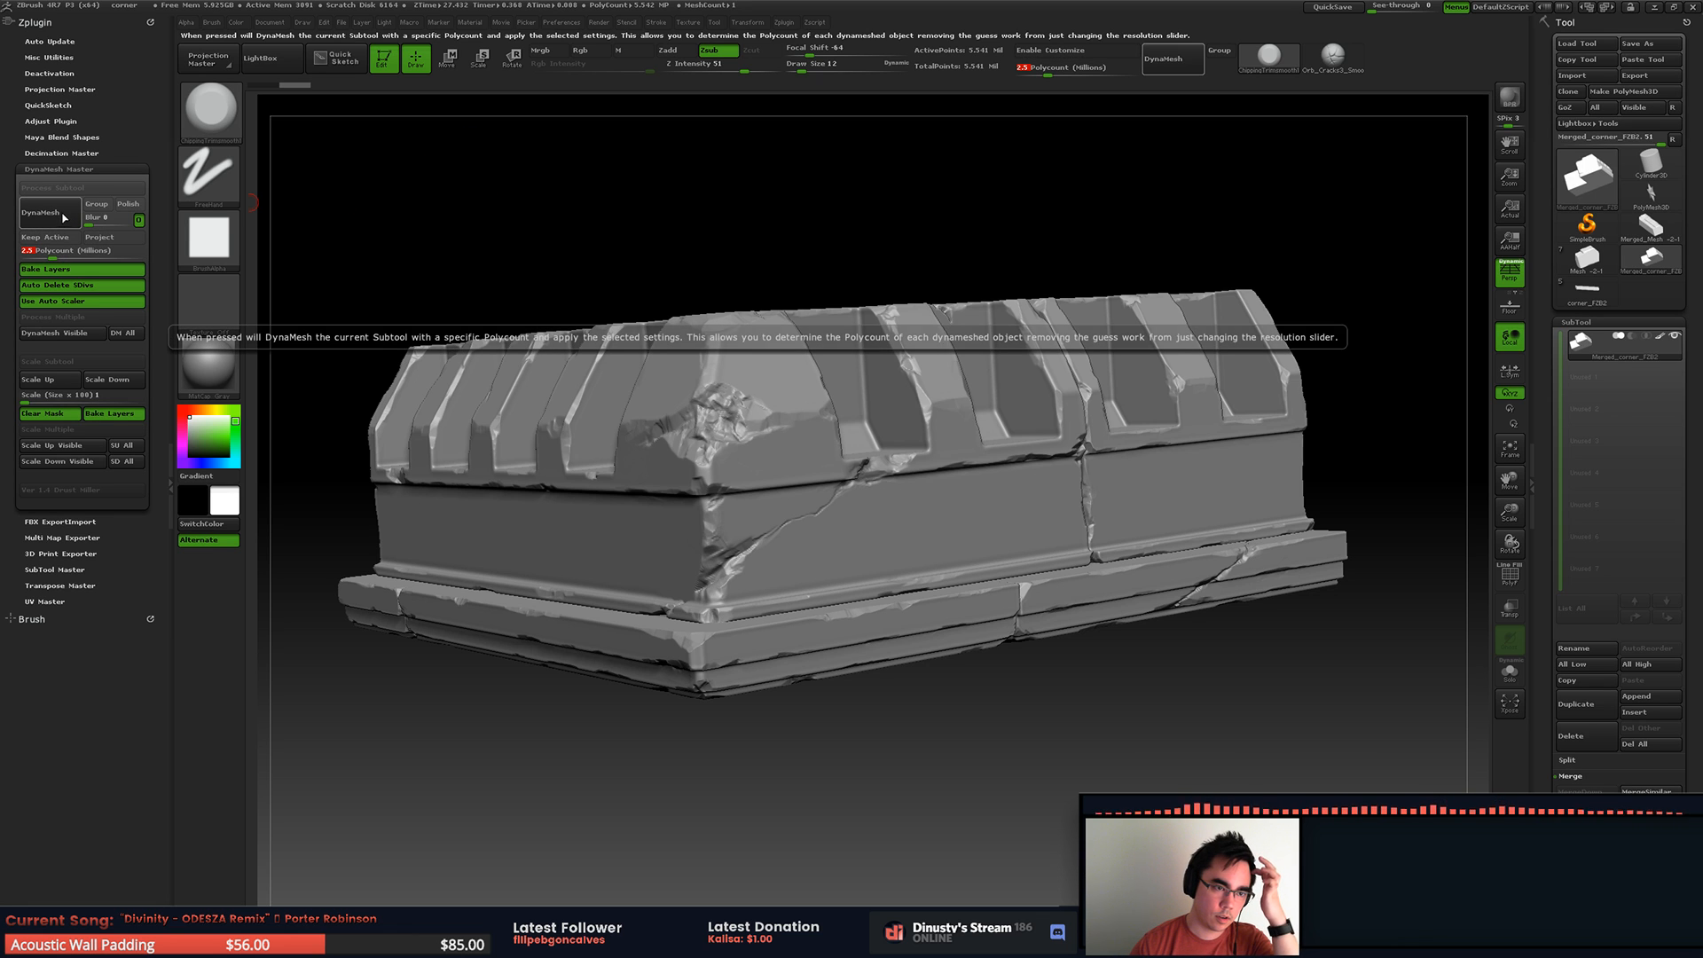
left_click(63, 216)
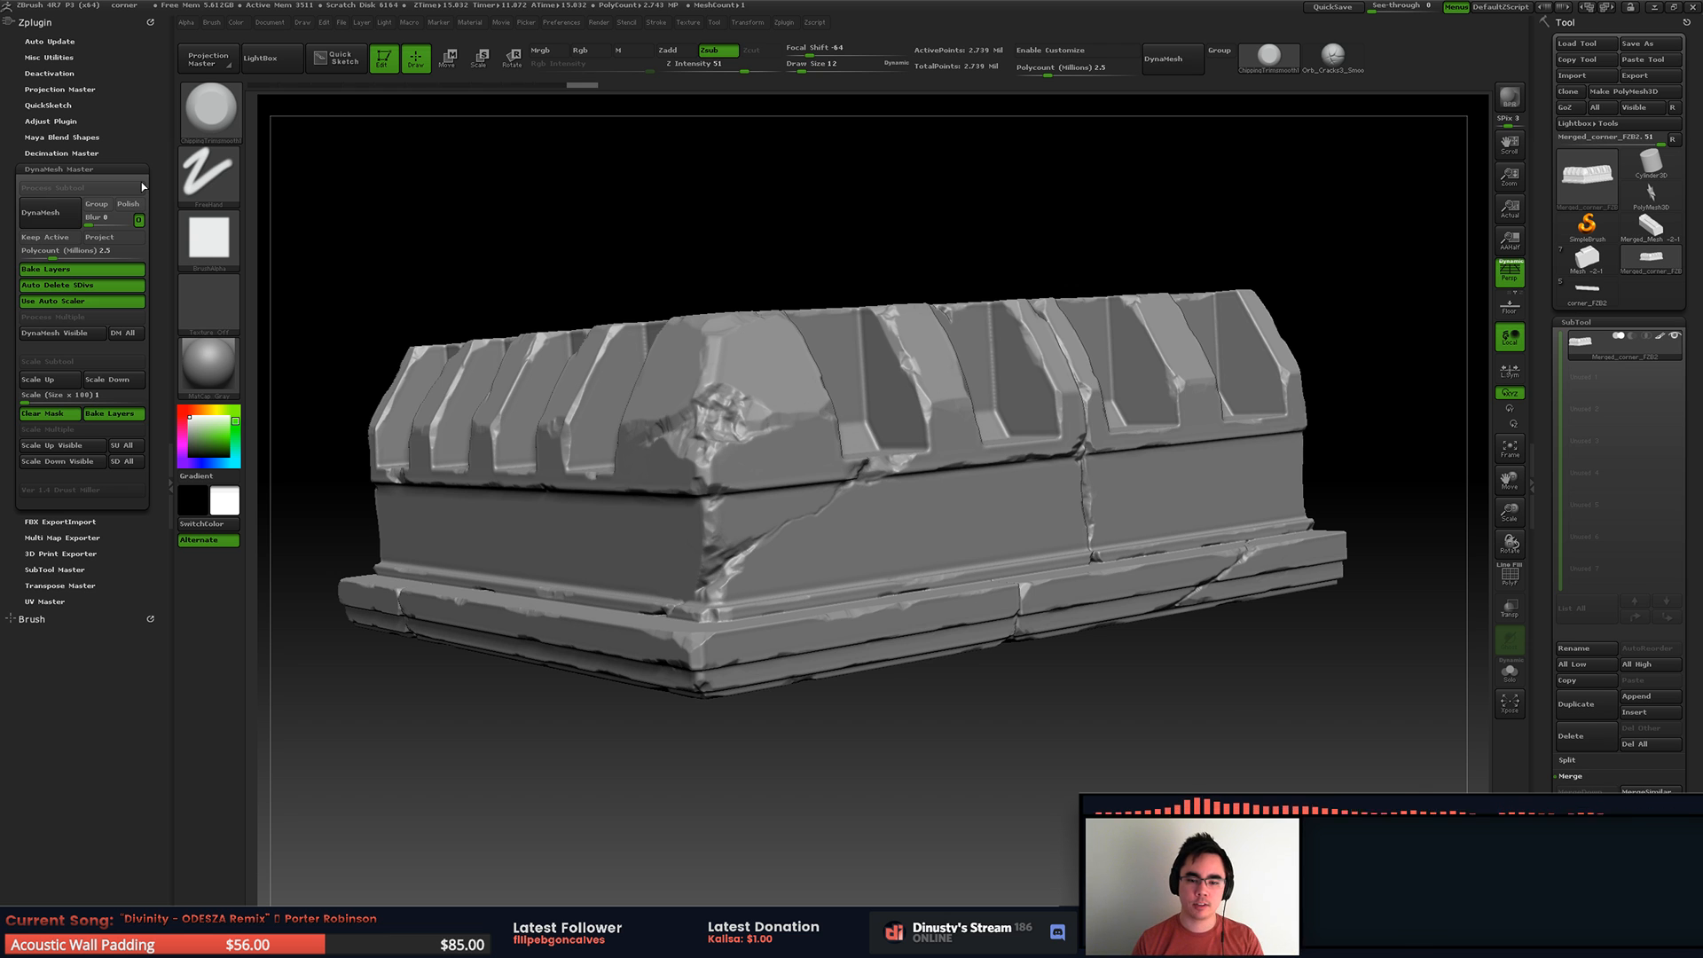
Step: Try brush strokes along the inner molding of the base near the corner and undo them
mouse_move(897, 529)
right_mouse_down("alt")
mouse_move(884, 458)
mouse_move(905, 443)
mouse_move(950, 493)
mouse_move(798, 396)
mouse_move(1012, 533)
right_mouse_up("alt")
mouse_move(993, 530)
left_mouse_down()
mouse_move(826, 548)
mouse_move(847, 565)
left_mouse_up()
key("ctrl+z")
key("ctrl+z")
left_click_drag(938, 525, 732, 579)
key("ctrl+z")
left_click_drag(928, 527, 667, 598)
left_click_drag(954, 525, 1077, 515)
right_click_drag(1071, 431, 807, 580, "ctrl")
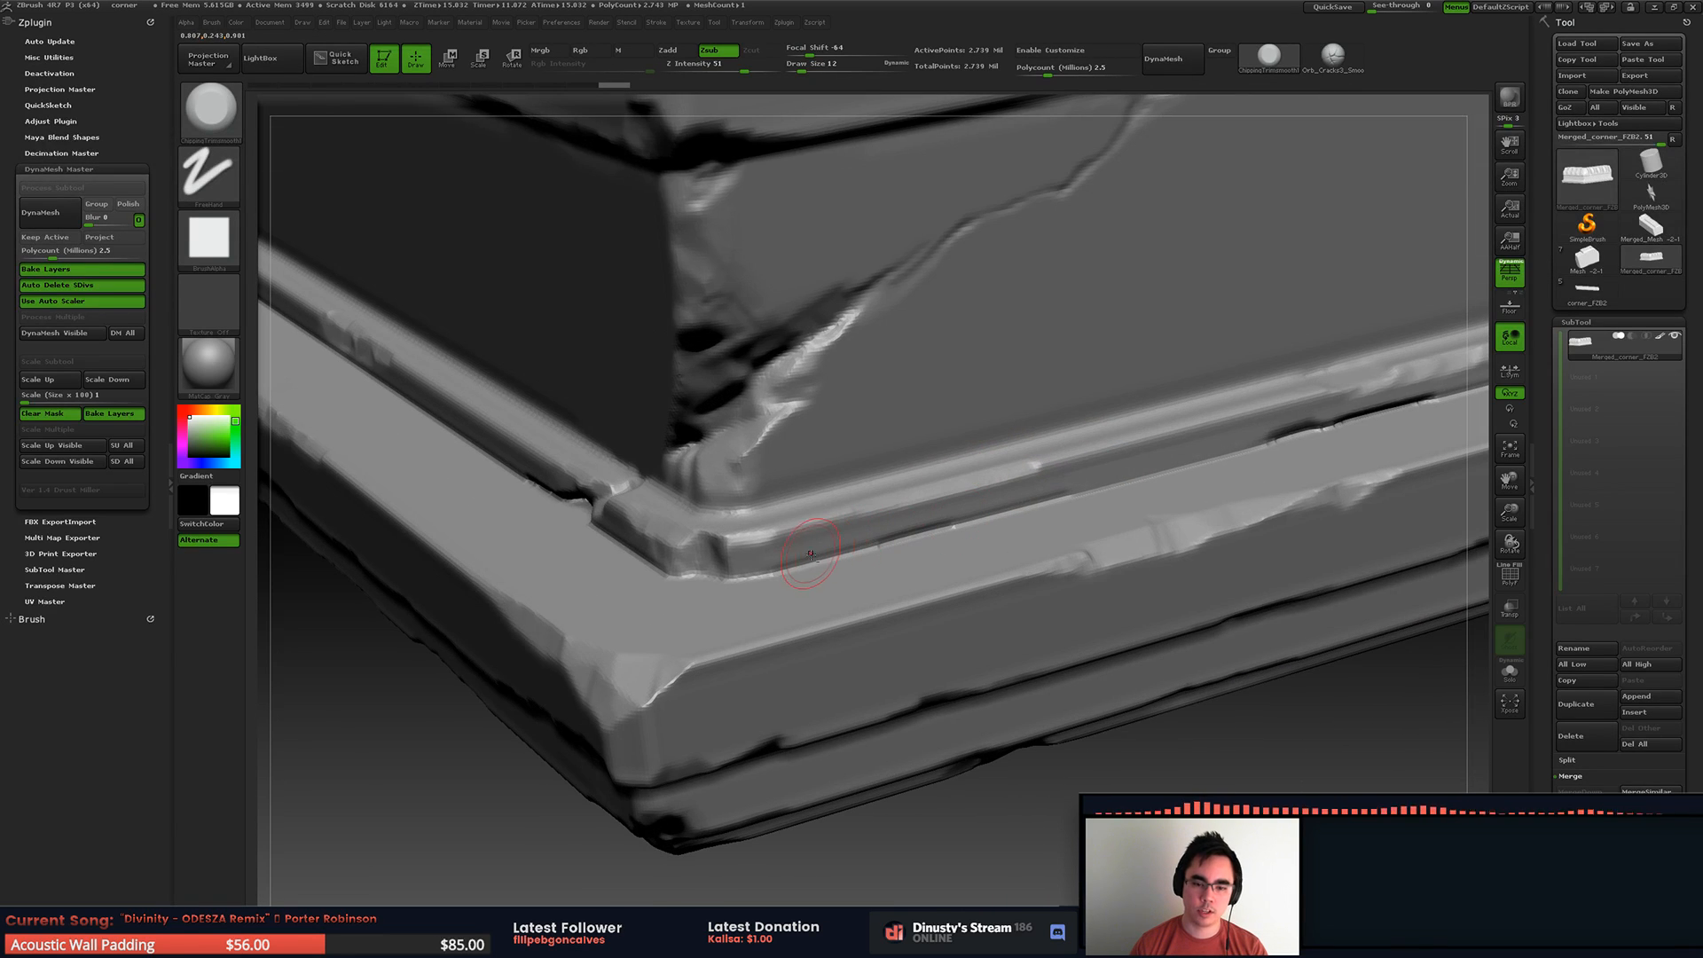
left_click_drag(811, 553, 1041, 493)
key("ctrl+z")
key("ctrl+z")
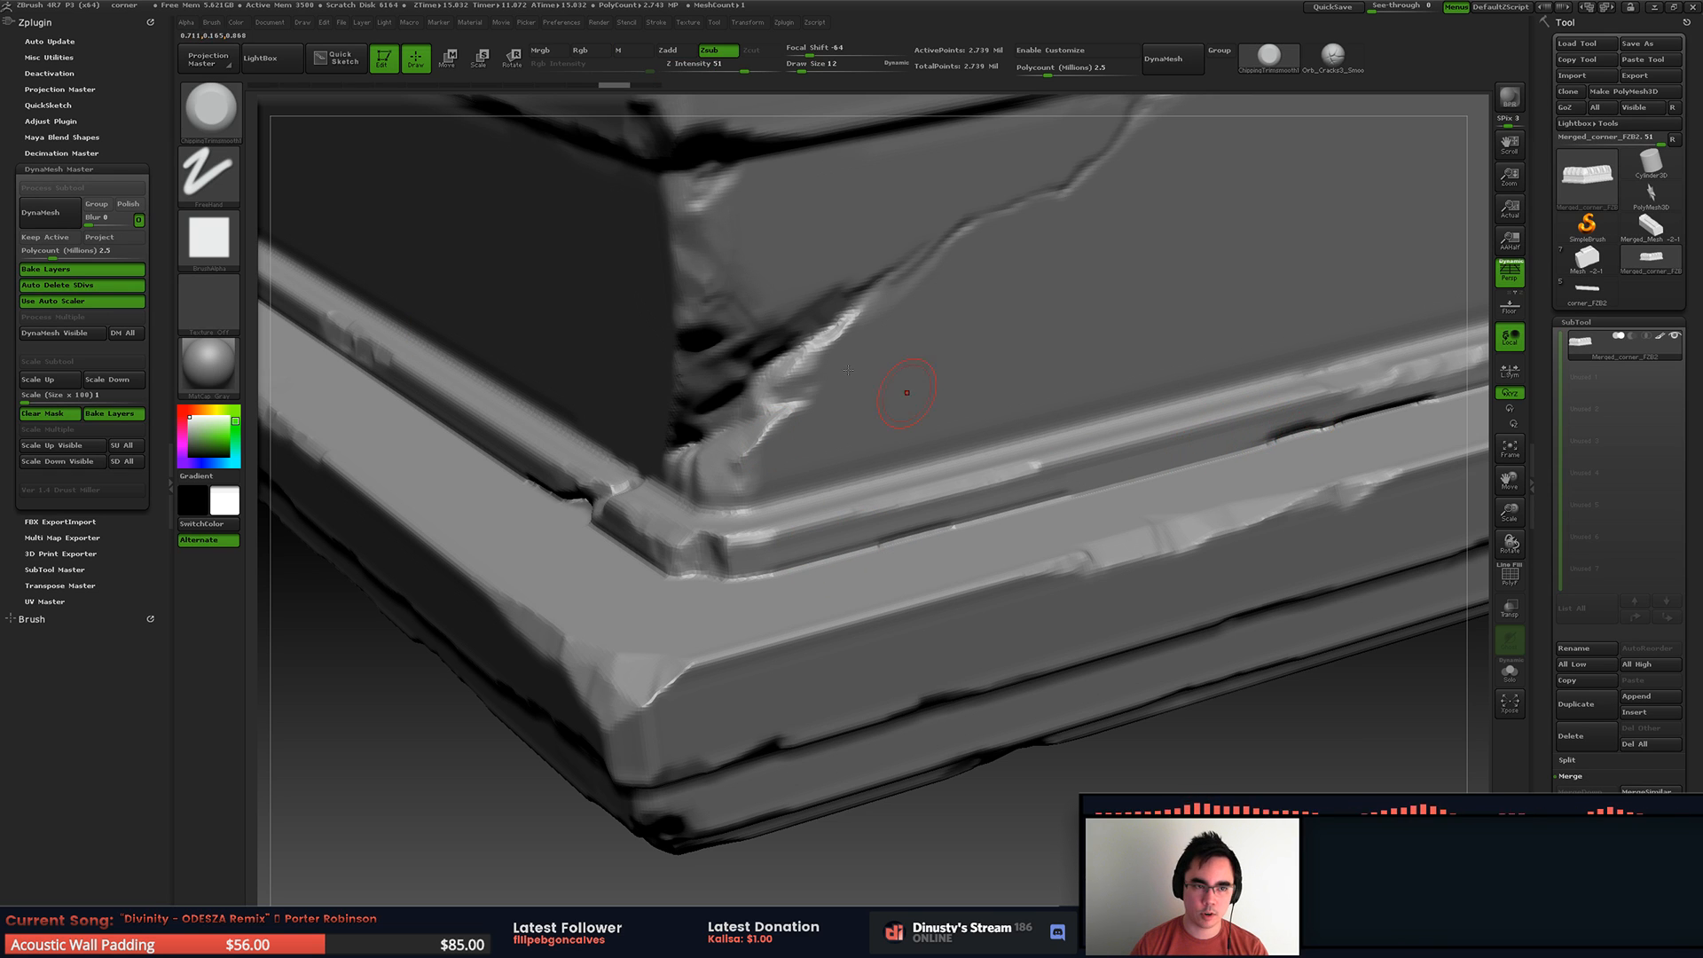
Step: Open the brush library and go to the folder of Smooth brushes
left_click(202, 114)
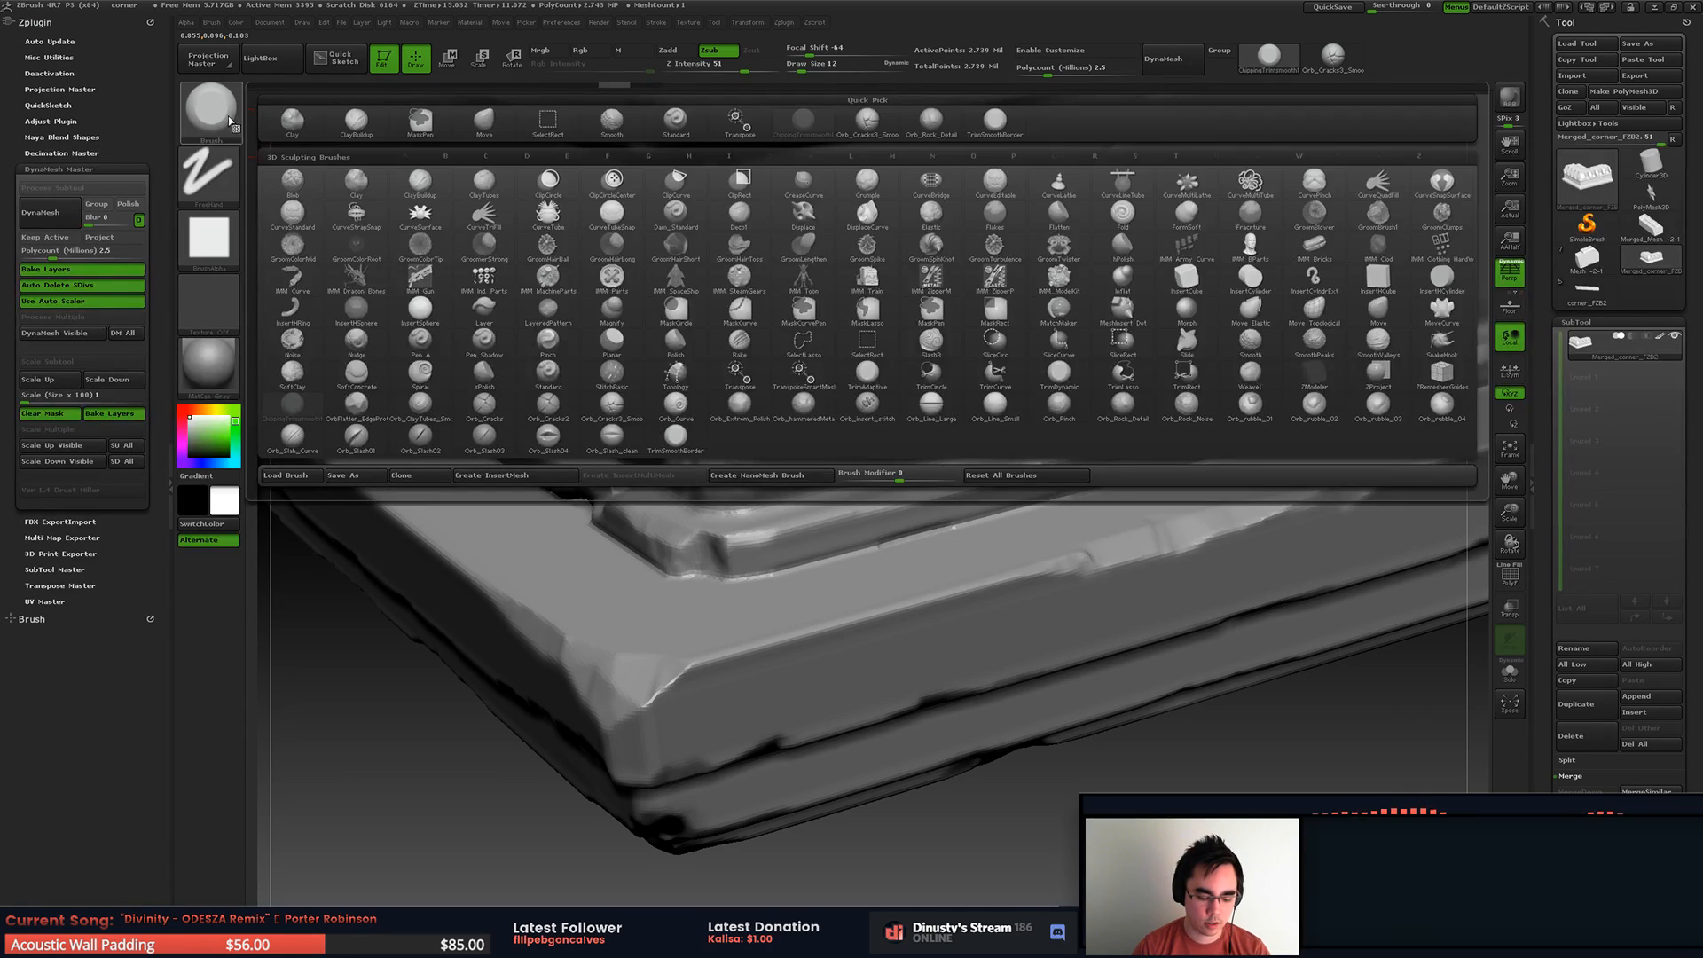
left_click(233, 122)
key("comma")
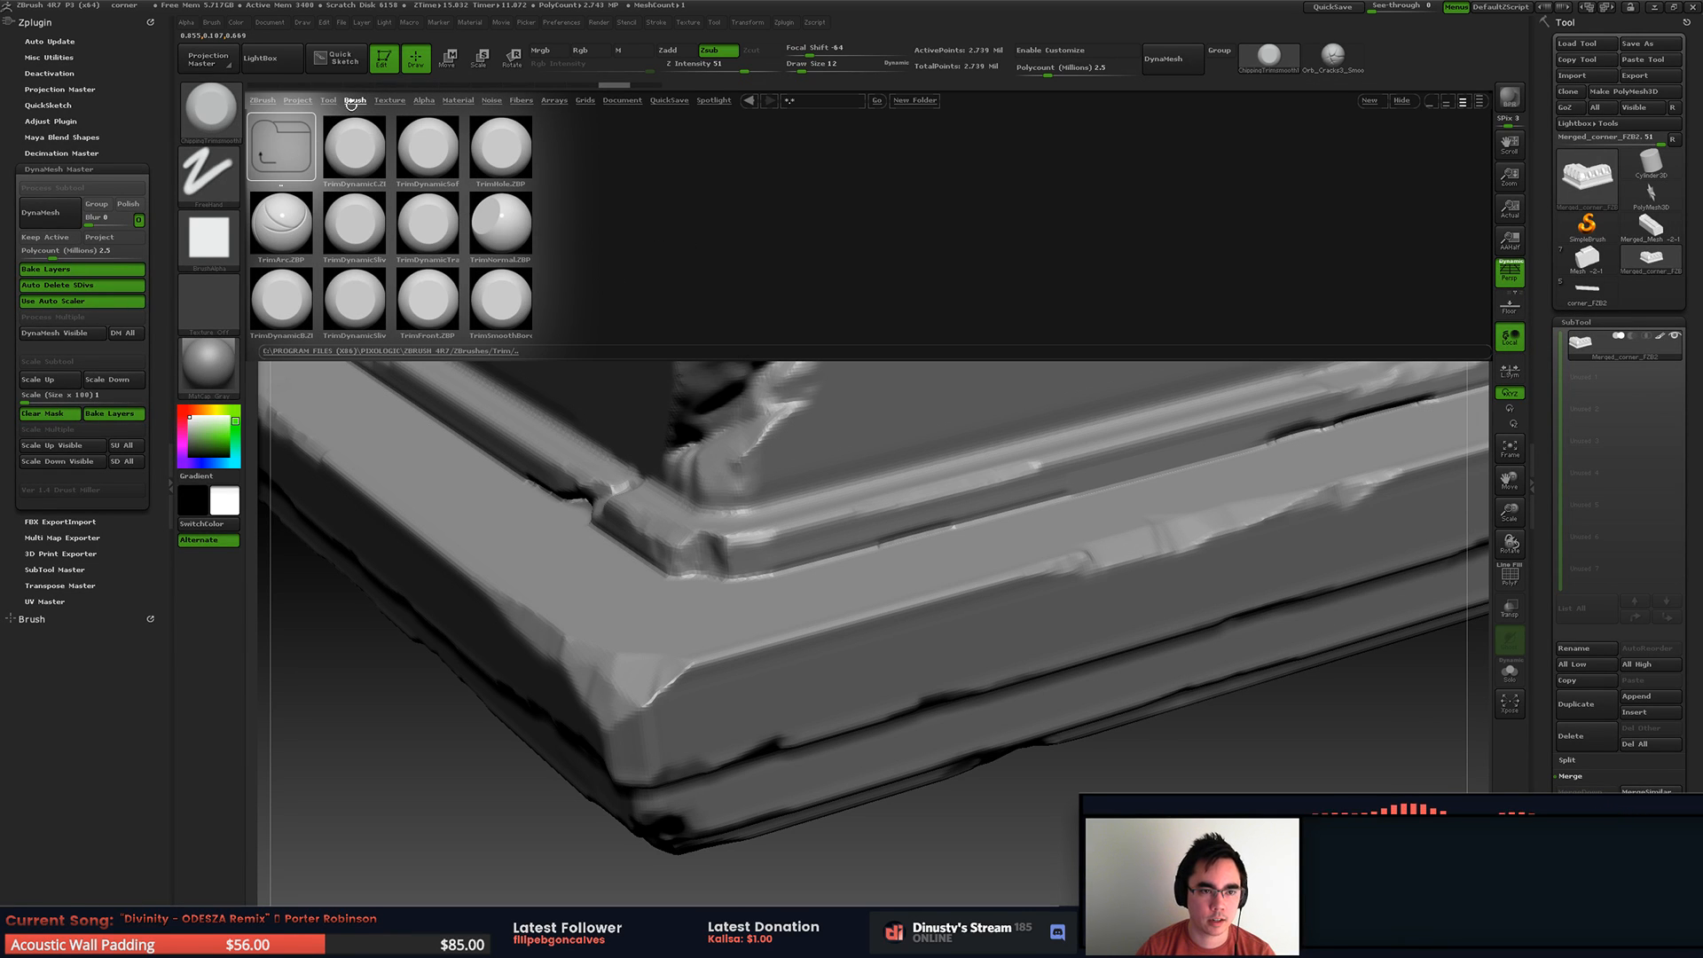
left_click(289, 151)
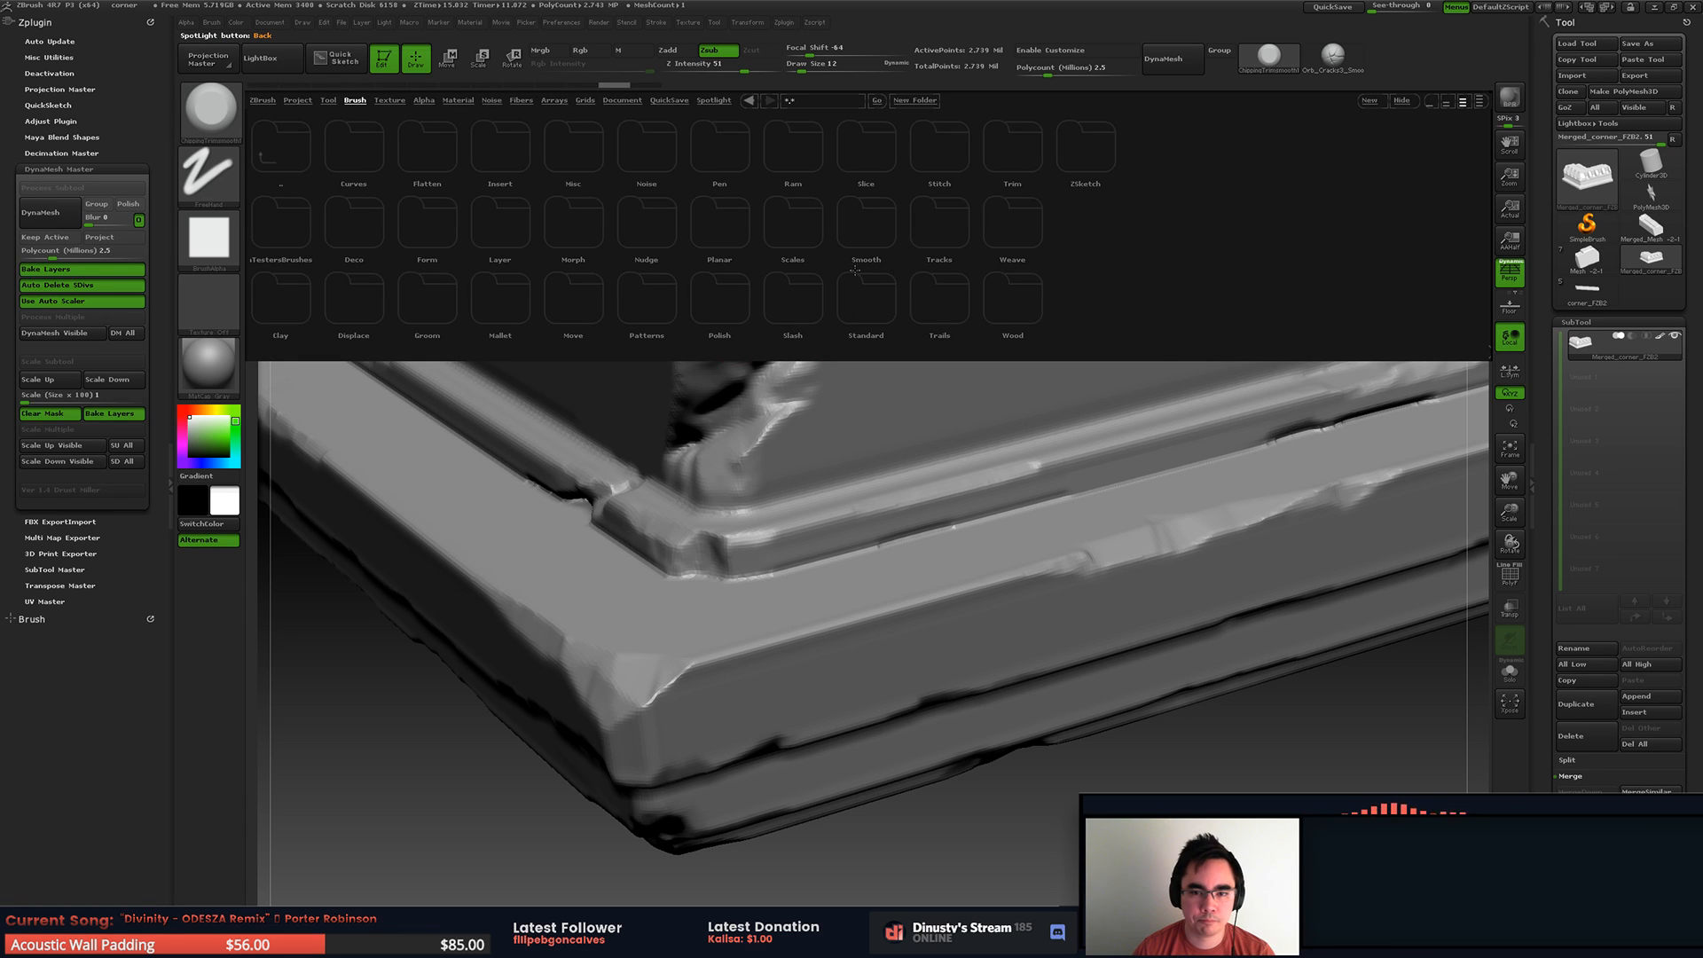
left_click(861, 228)
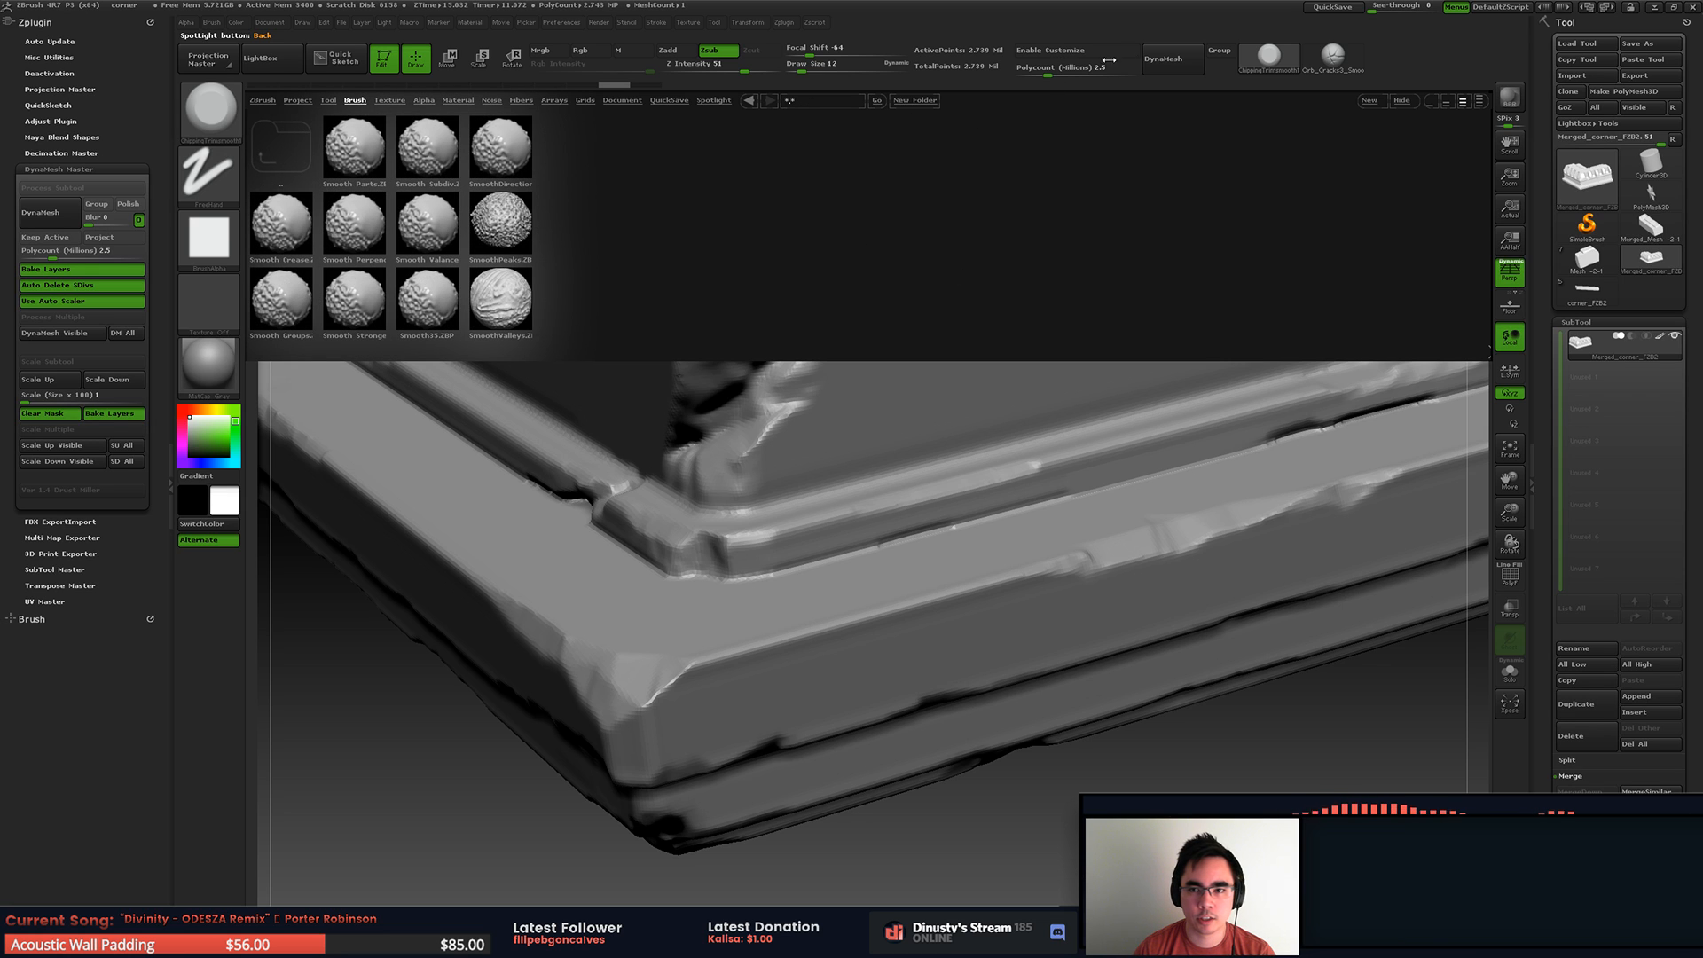
Step: Enable interface customization and try to place SmoothValleys and SmoothPeaks from the library into the interface
left_click(1065, 51)
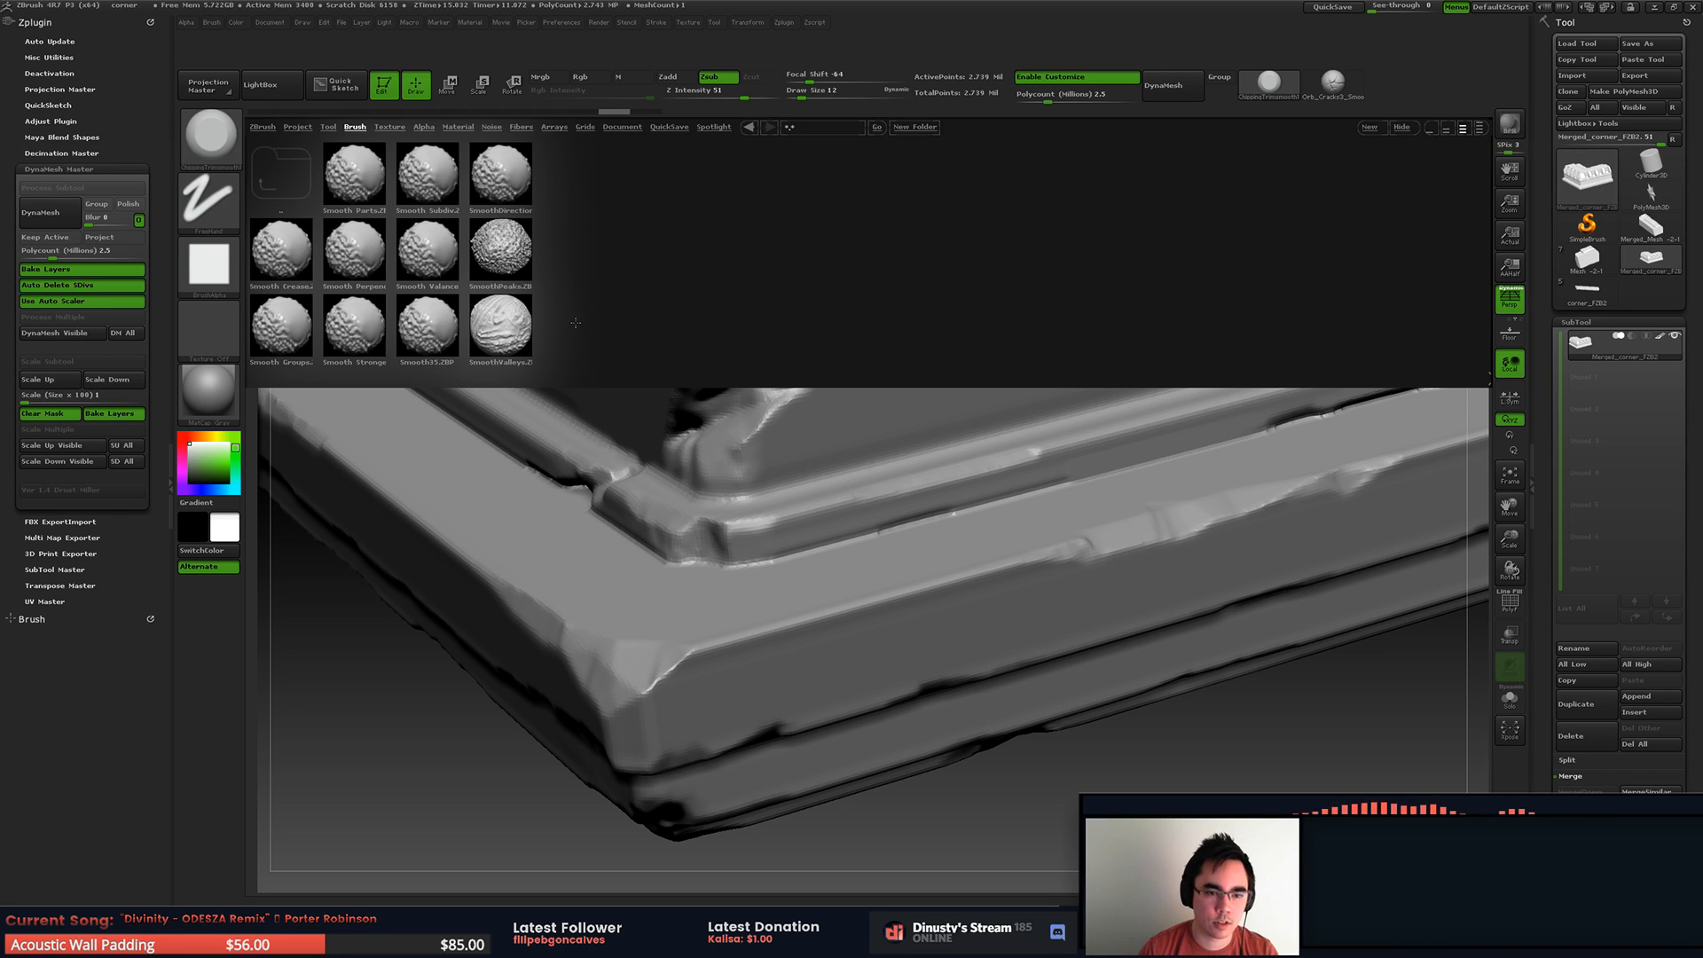
key("ctrl")
mouse_move(510, 330)
left_mouse_down("ctrl+alt")
mouse_move(1217, 164)
mouse_move(1417, 78)
mouse_move(1213, 229)
mouse_move(676, 330)
mouse_move(500, 324)
left_mouse_up("ctrl+alt")
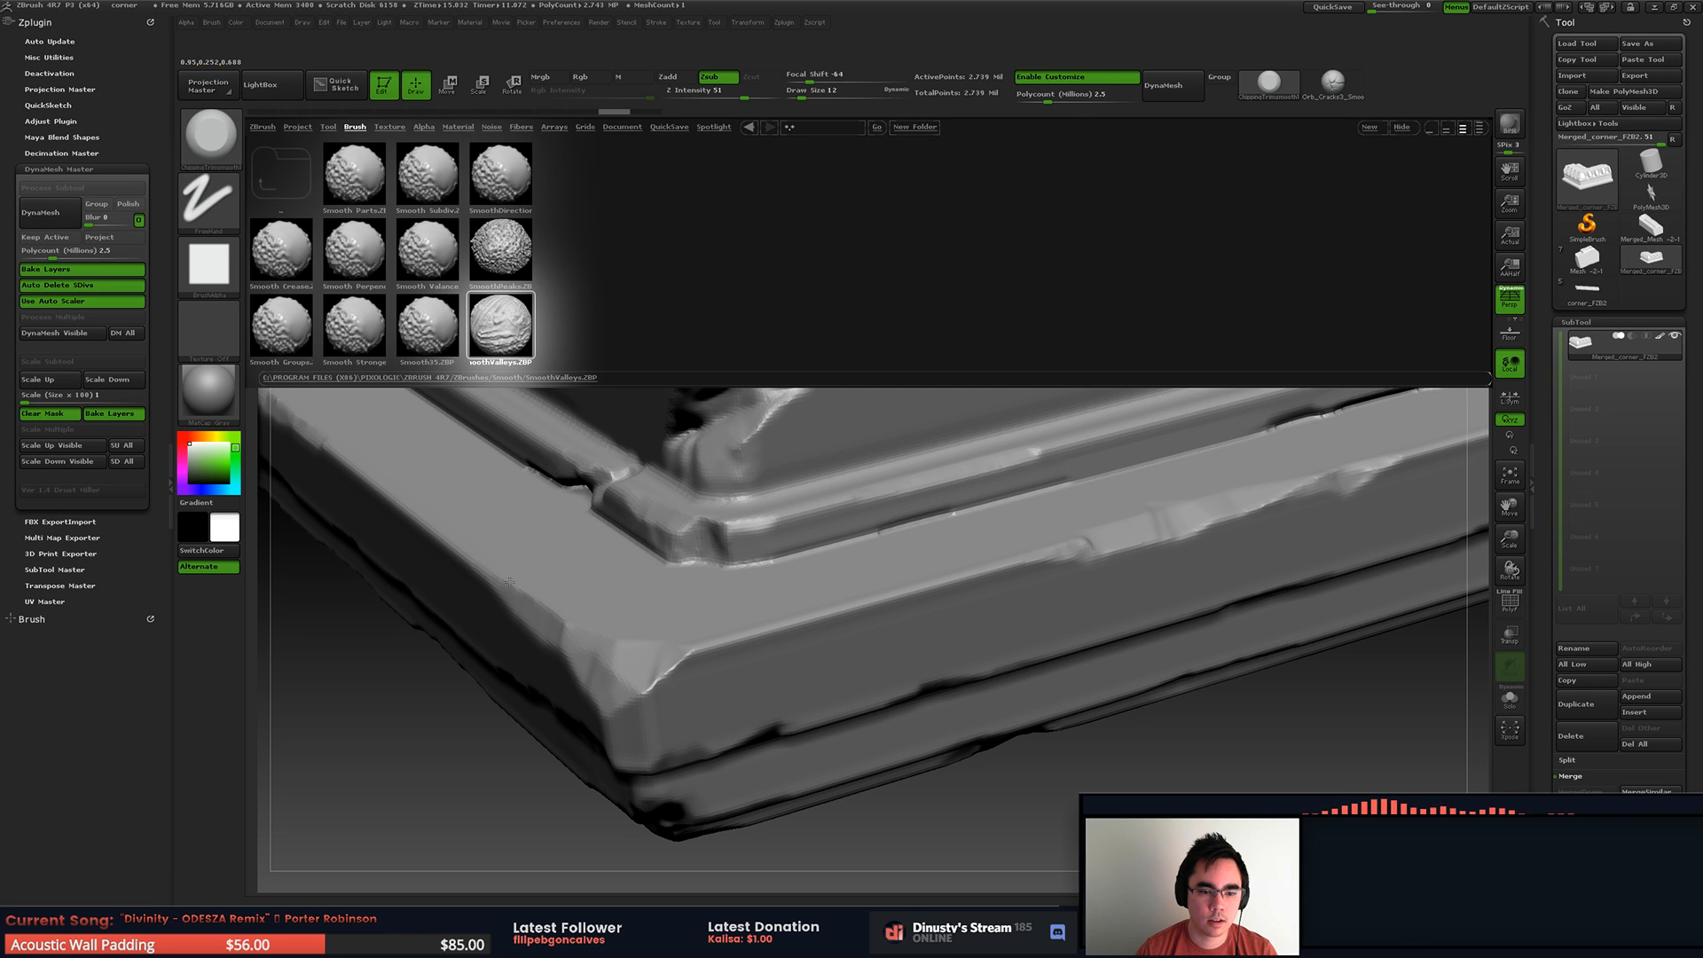
key("shift")
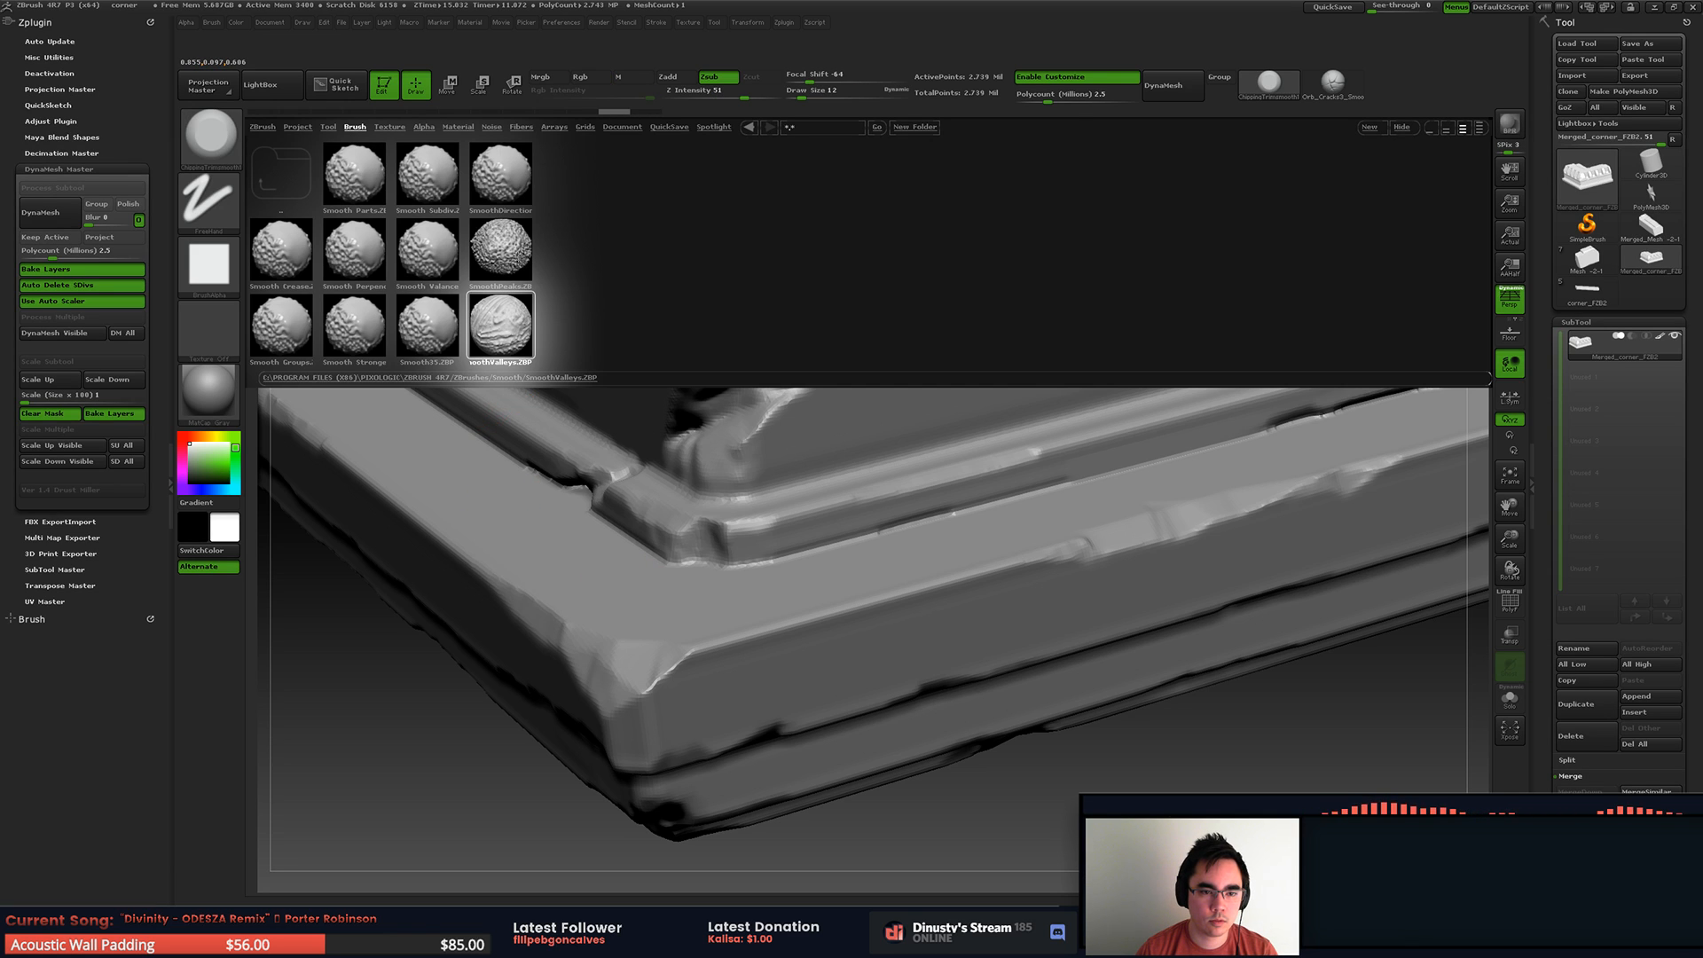
double_click(523, 253)
left_click_drag(491, 574, 559, 622)
key("ctrl")
left_click(224, 144)
Step: Dock the Brush palette in the side tray above Zplugin
left_click(211, 23)
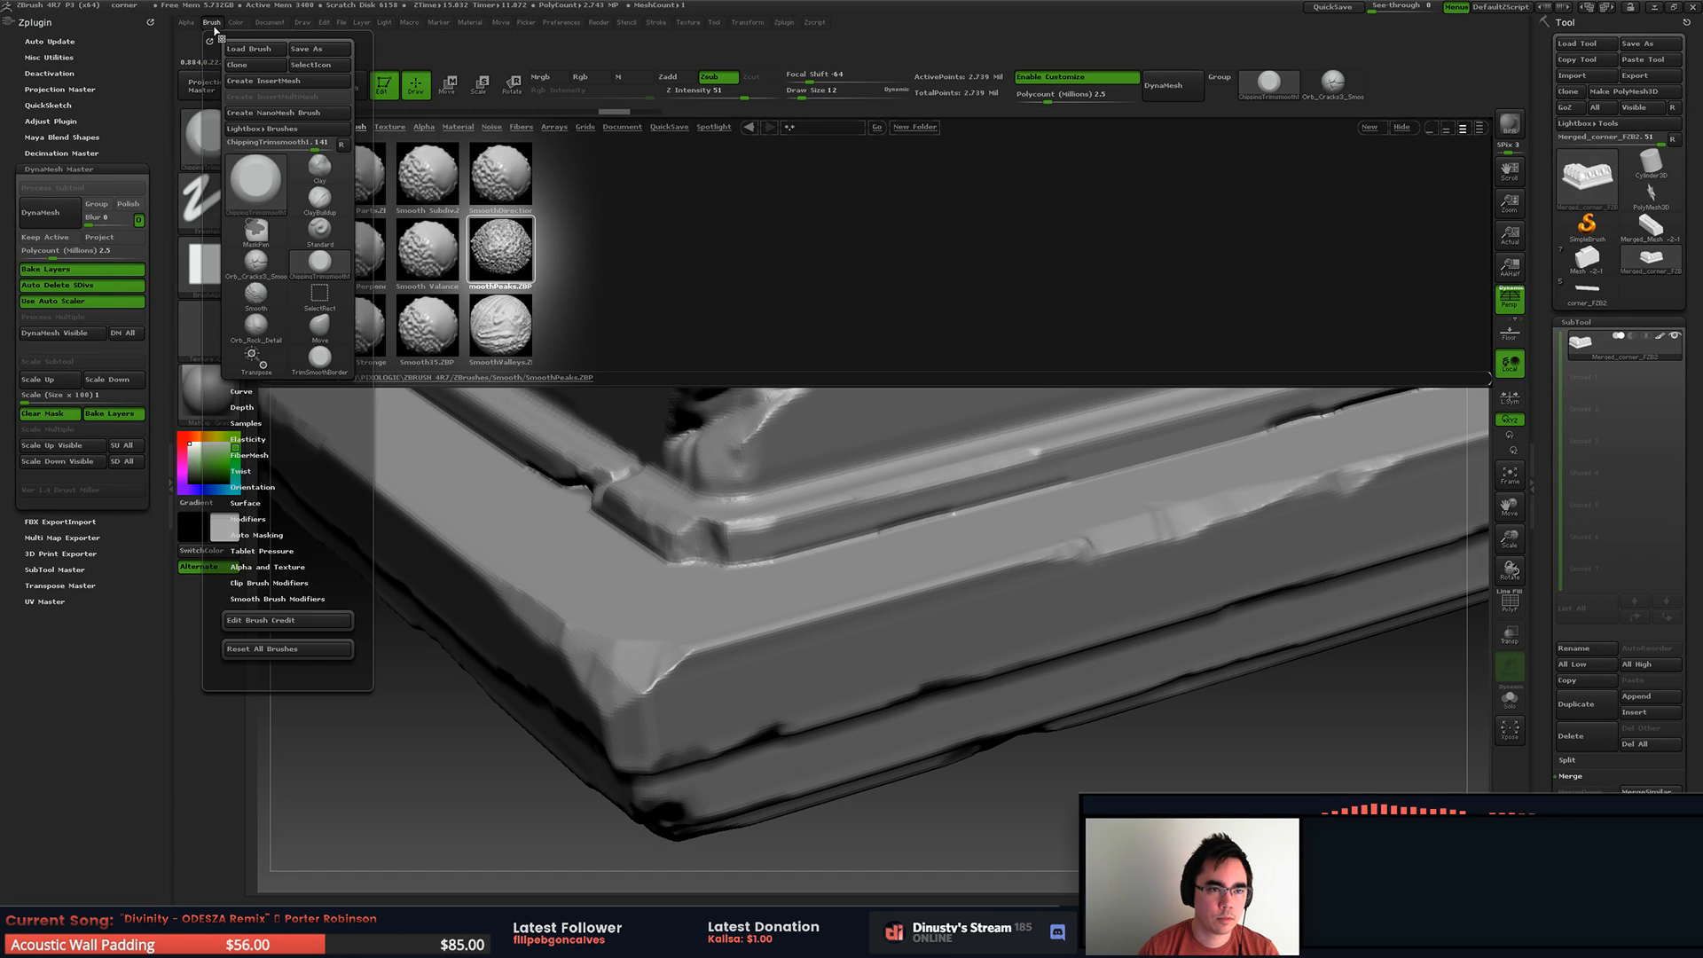
left_click(208, 41)
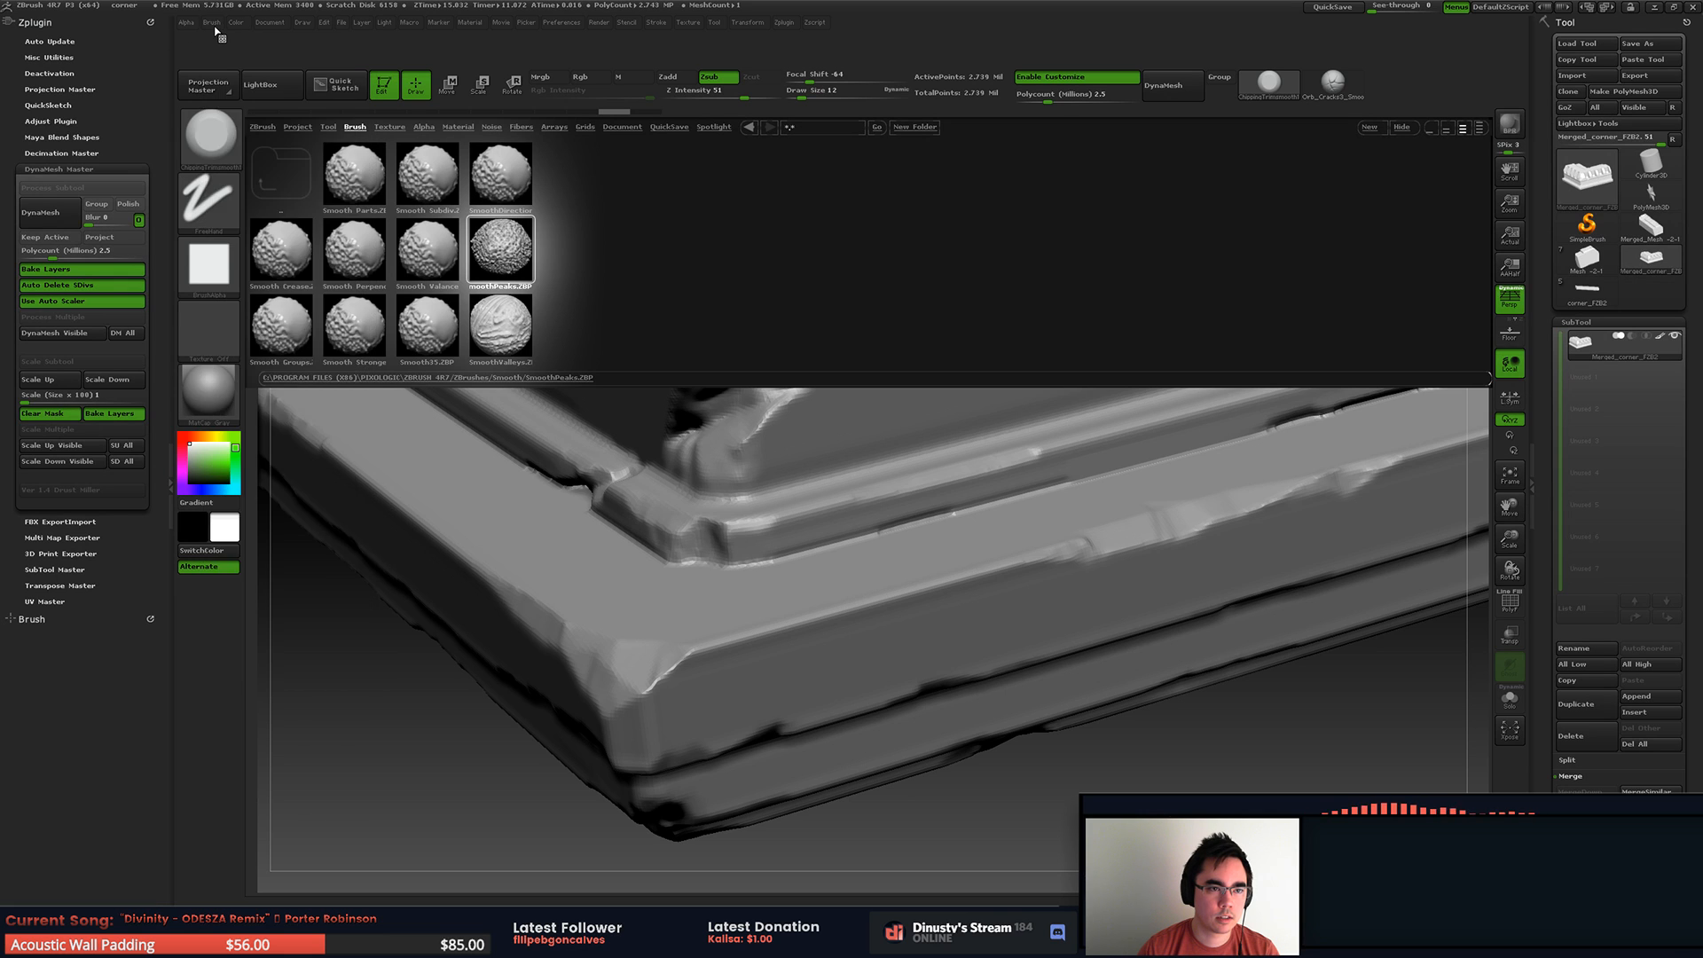
left_click(214, 25)
left_click_drag(207, 42, 126, 36)
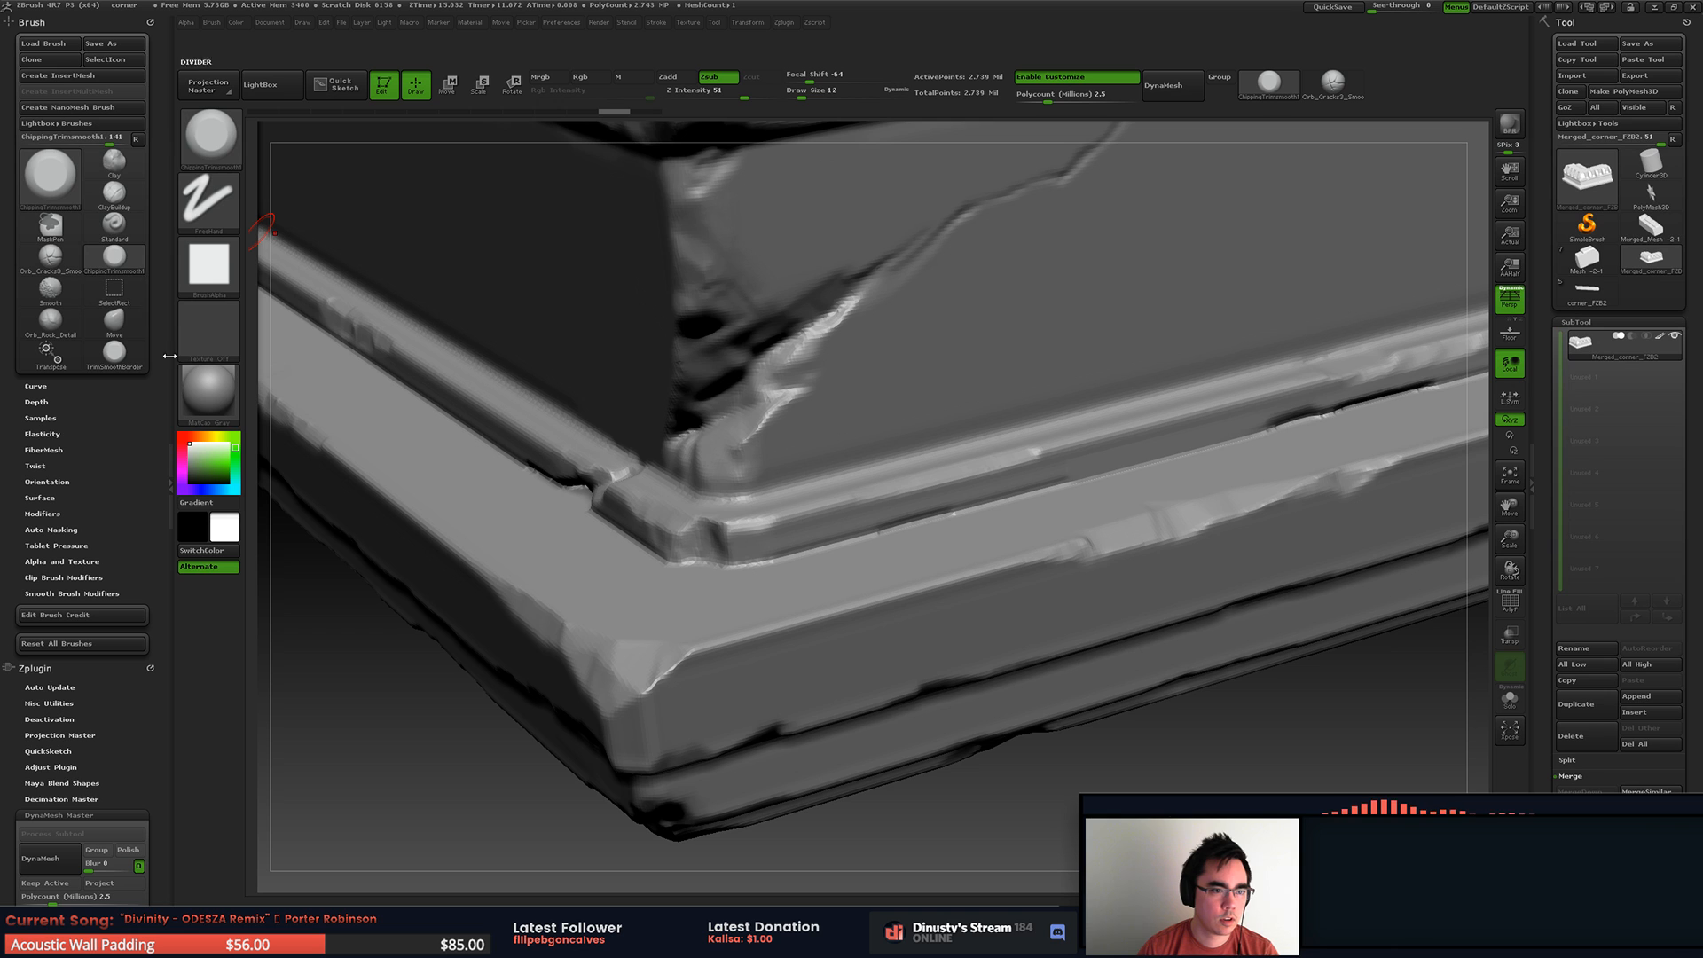
left_click(52, 173)
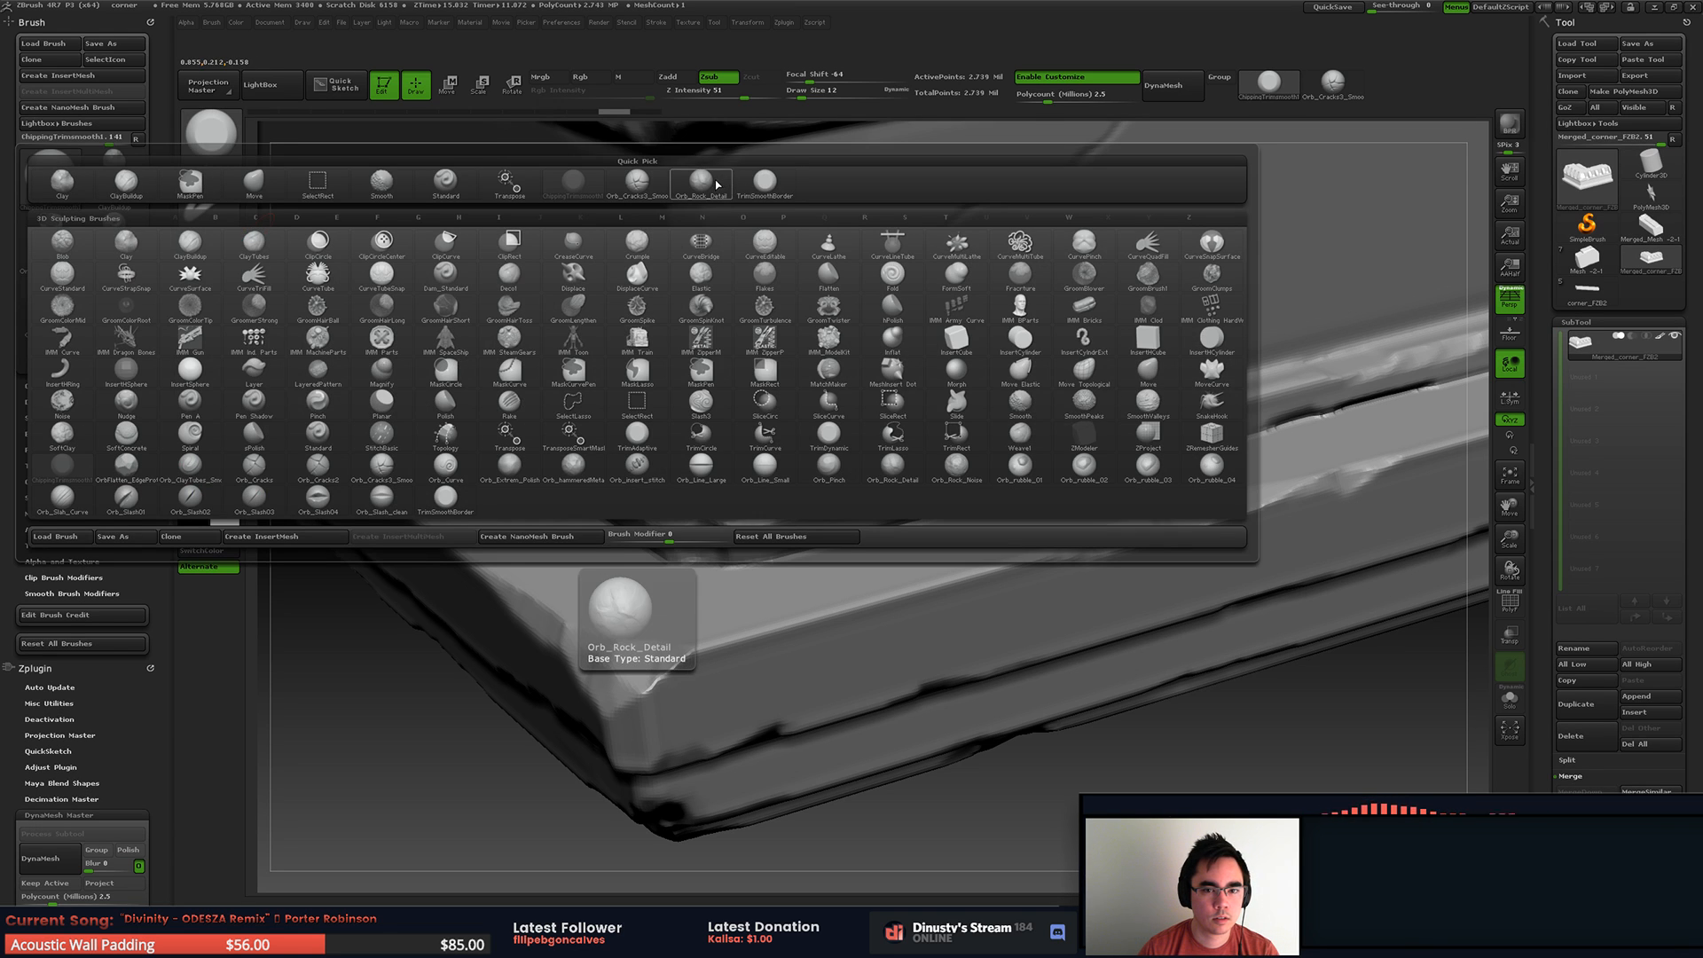
left_click(211, 146)
left_click(221, 145)
left_click(221, 139)
left_click(221, 138)
key("shift")
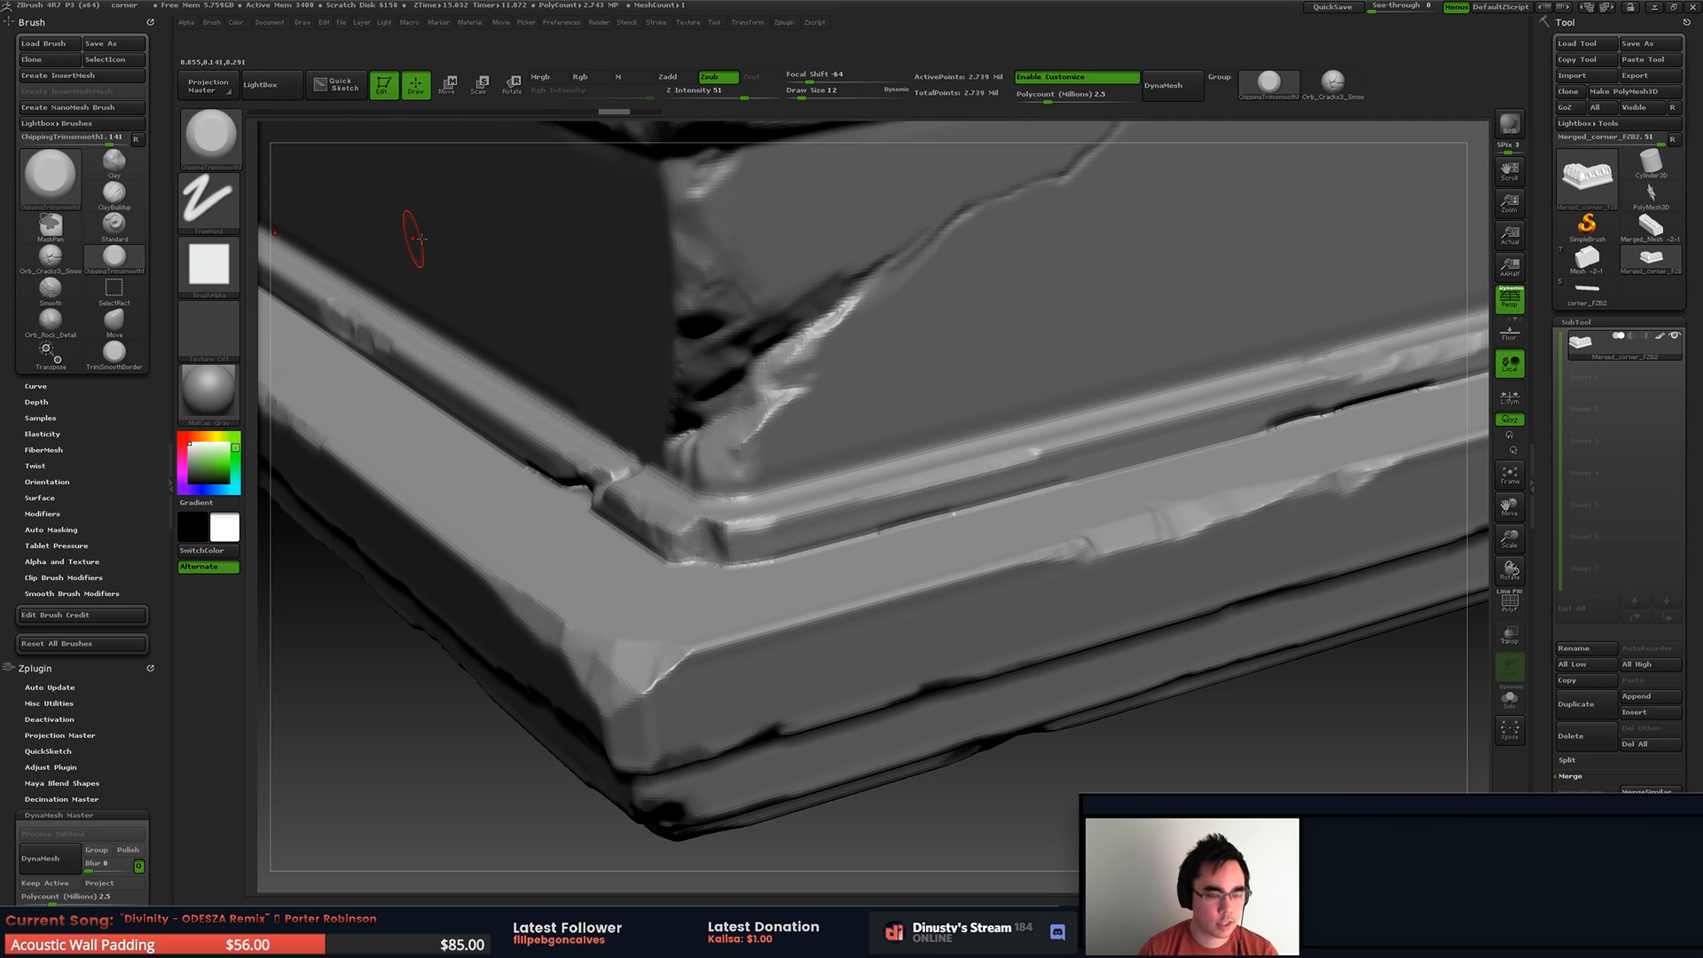
Step: Load the SmoothValleys and SmoothPeaks brushes from the brush library
key("comma")
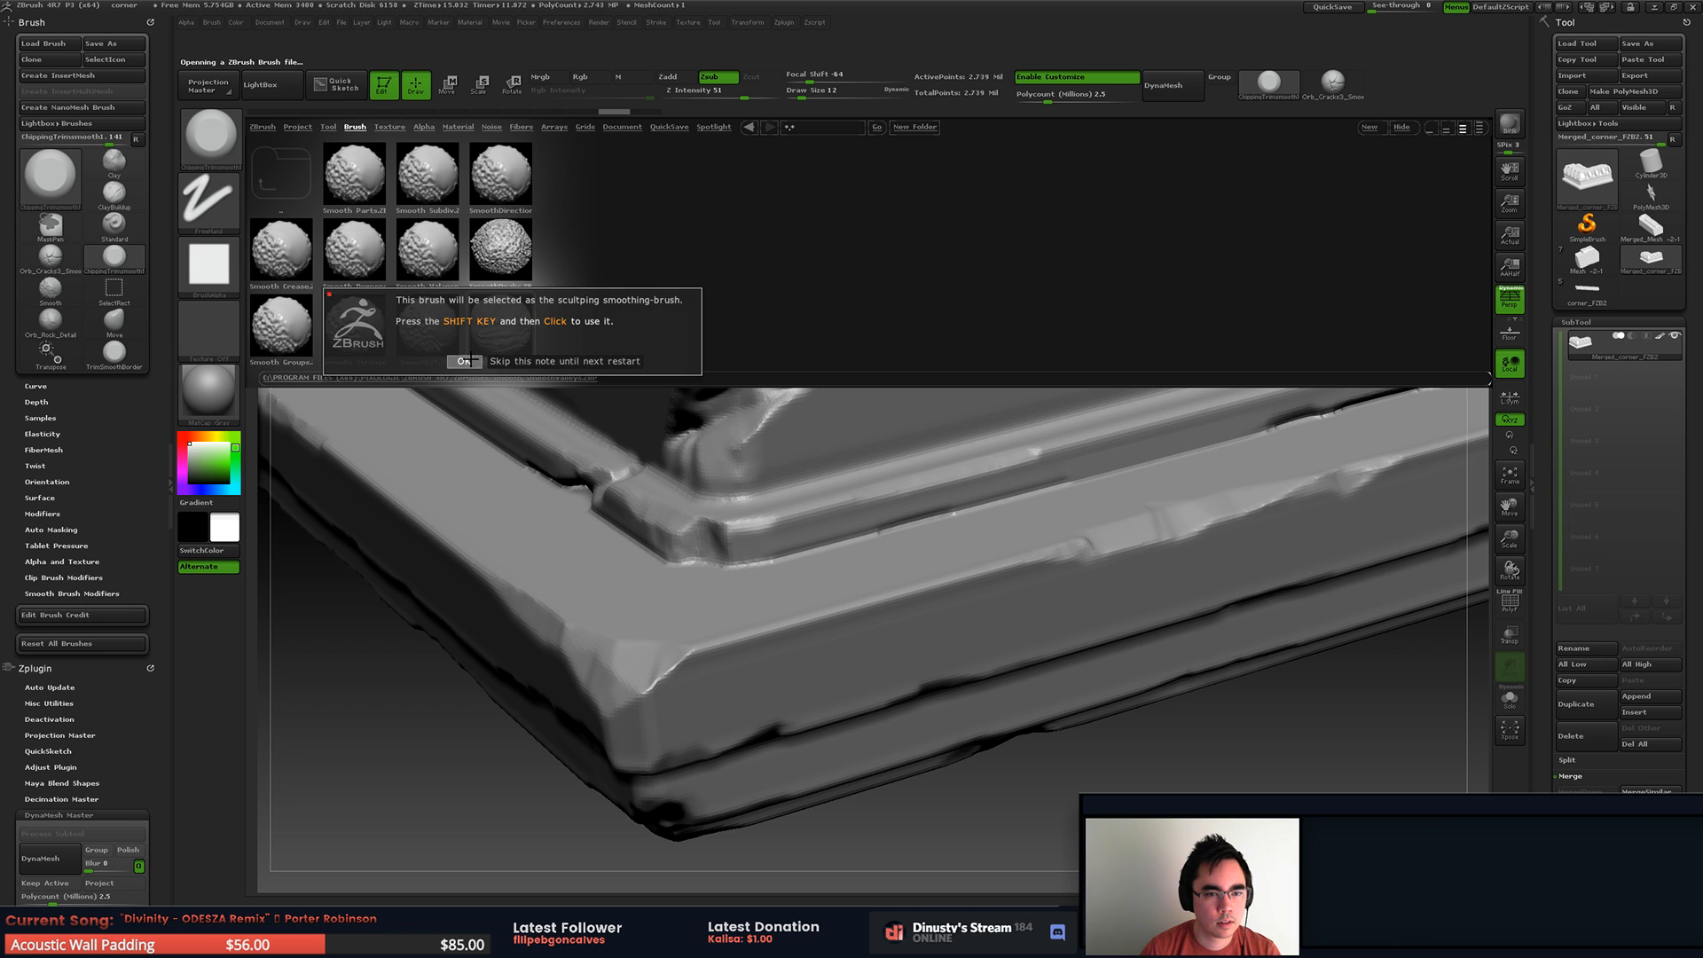
double_click(513, 331)
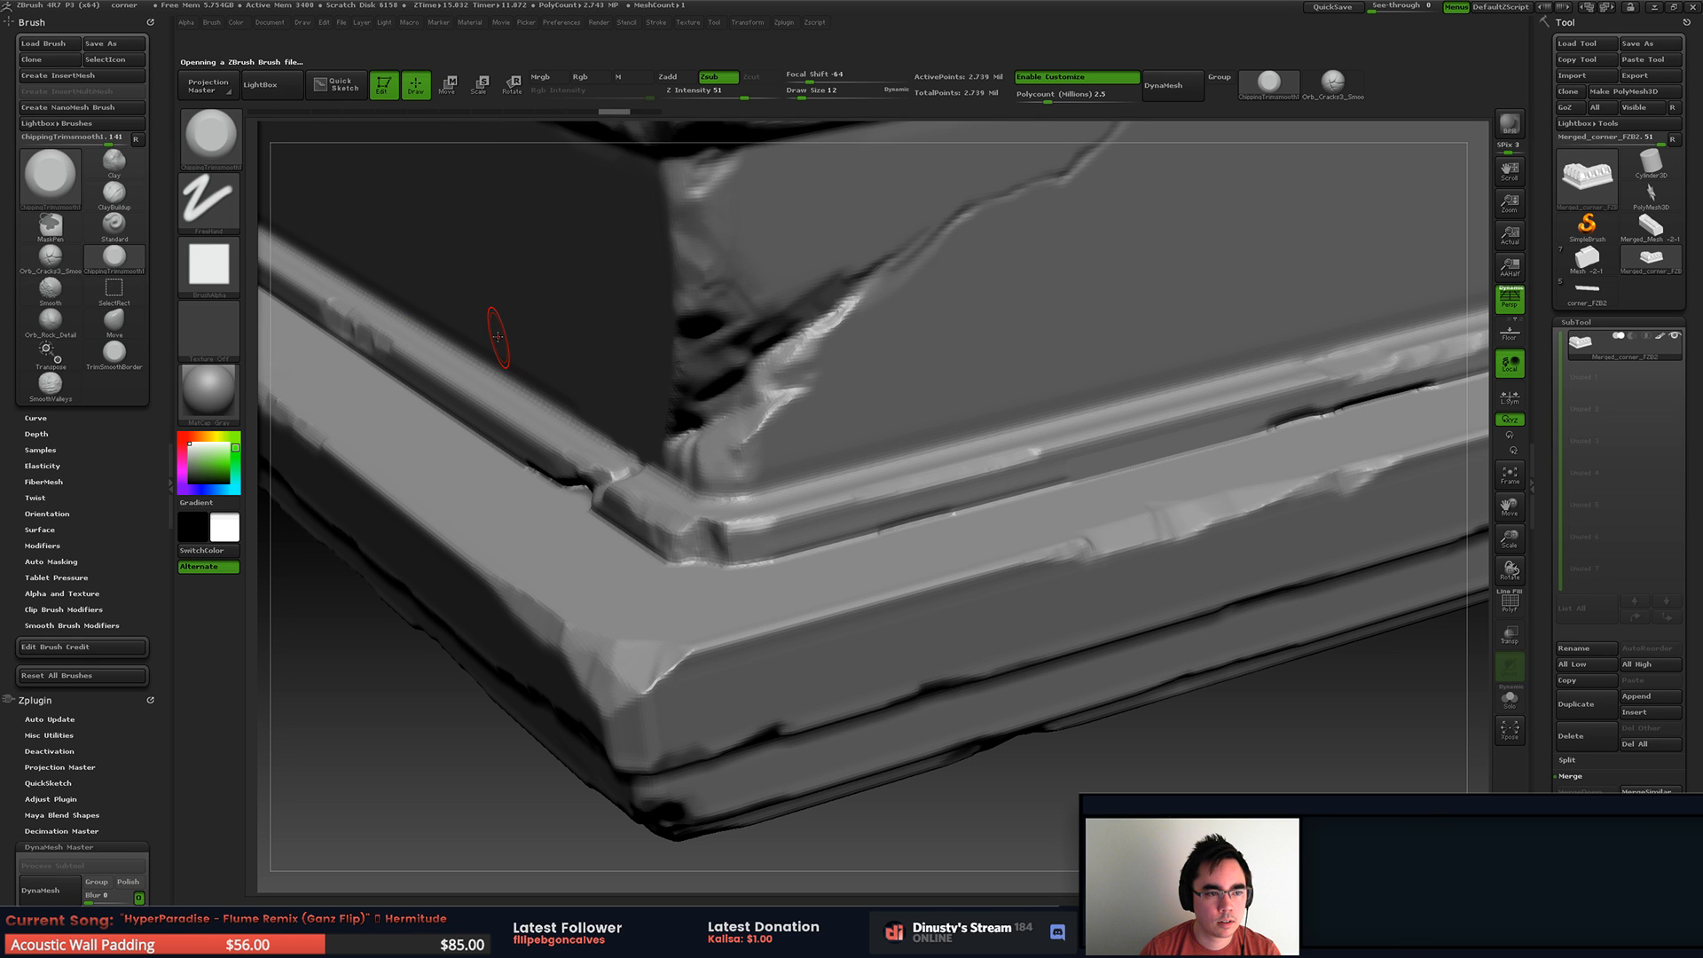
key("comma")
double_click(502, 253)
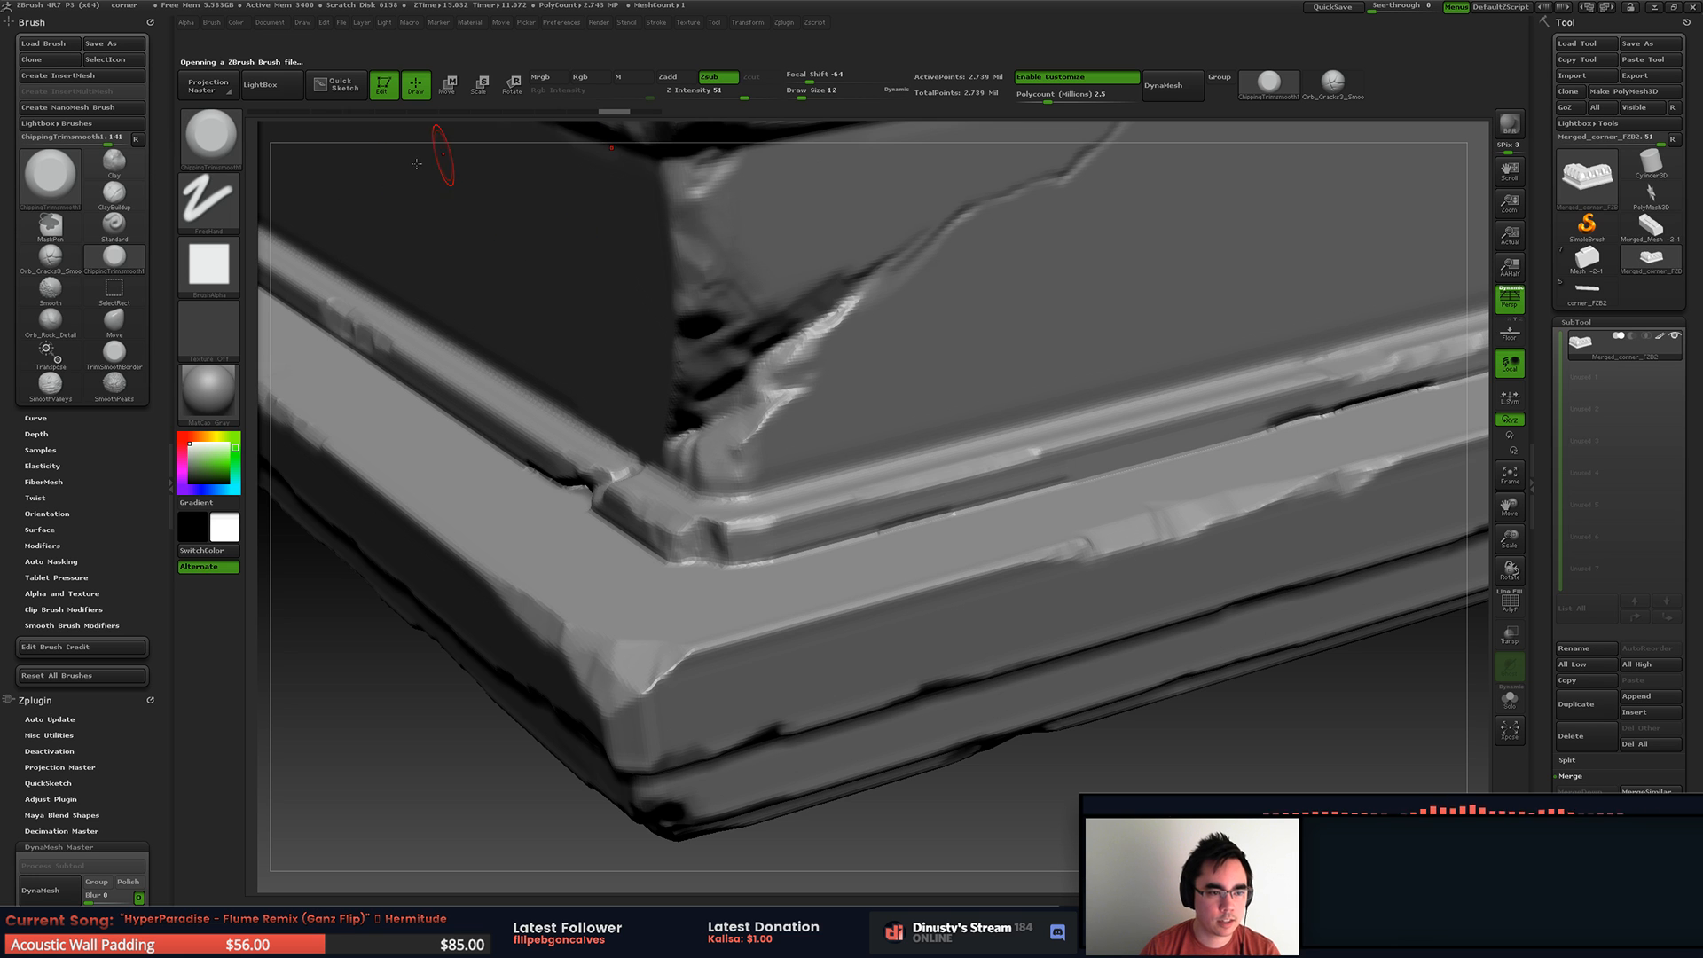
Step: Add SmoothPeaks and SmoothValleys from the Brush palette to the custom brush shelf beside the cracks brush
mouse_move(116, 389)
left_mouse_down("ctrl+alt")
mouse_move(1055, 159)
mouse_move(1424, 102)
left_mouse_up("ctrl+alt")
mouse_move(50, 383)
left_mouse_down("ctrl+alt")
mouse_move(1170, 186)
mouse_move(1459, 86)
left_mouse_up("ctrl+alt")
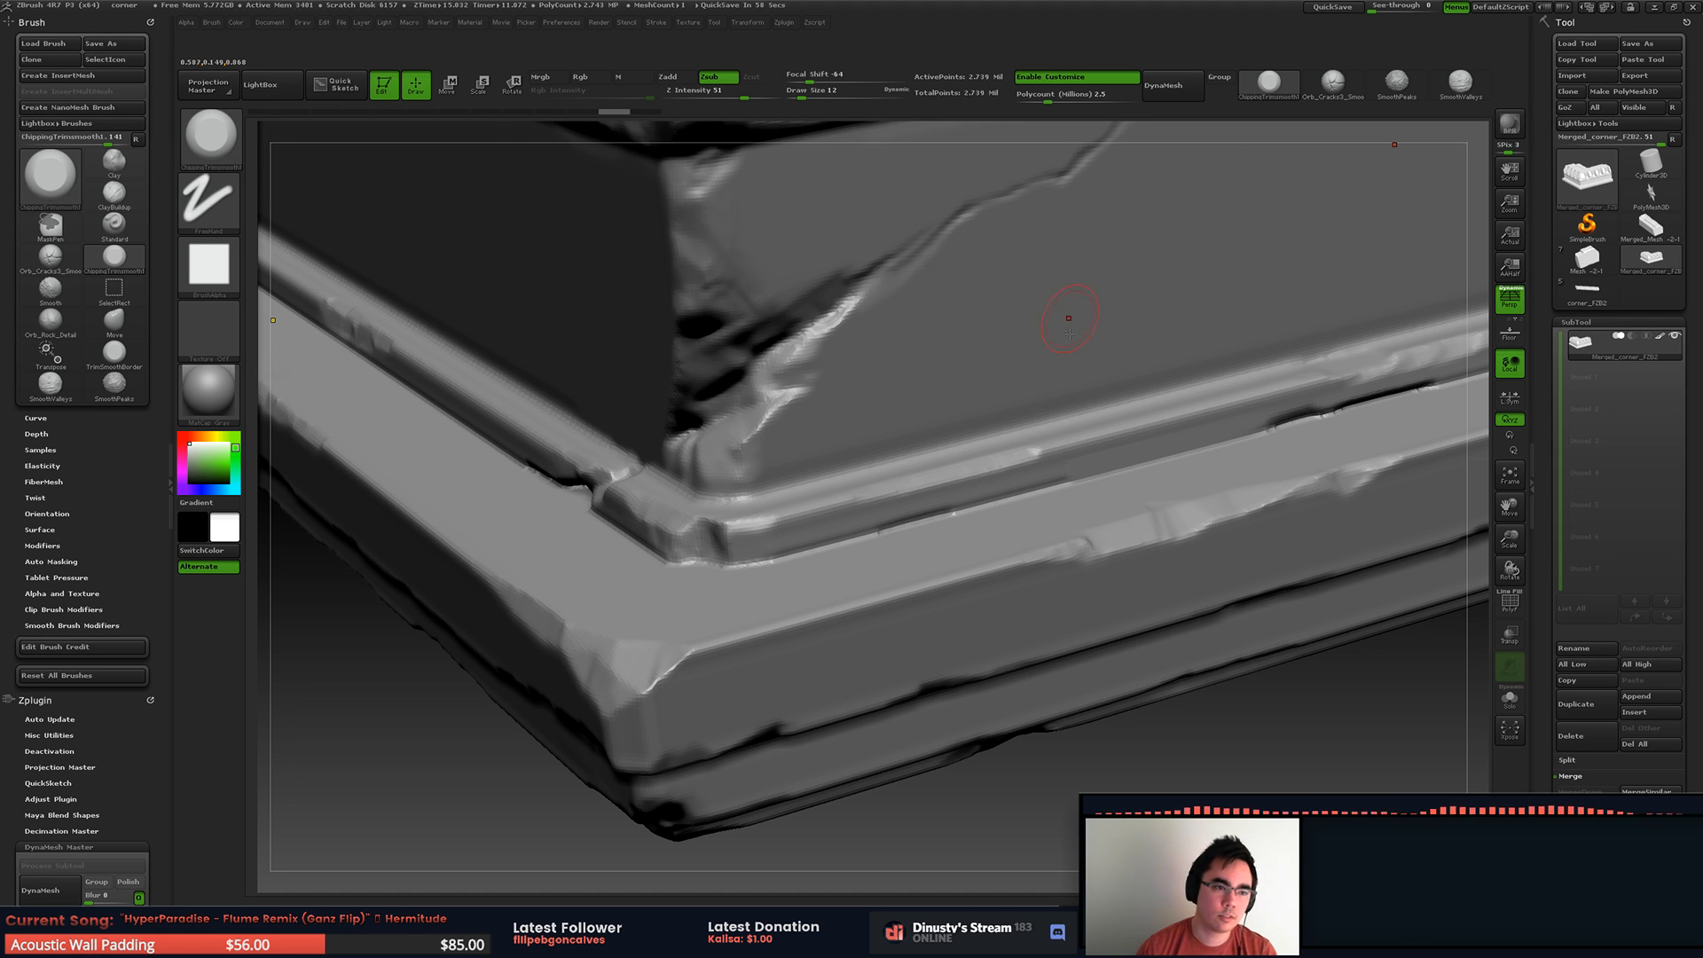
mouse_move(1357, 208)
right_mouse_down("alt")
mouse_move(1153, 210)
mouse_move(1113, 231)
right_mouse_up("alt")
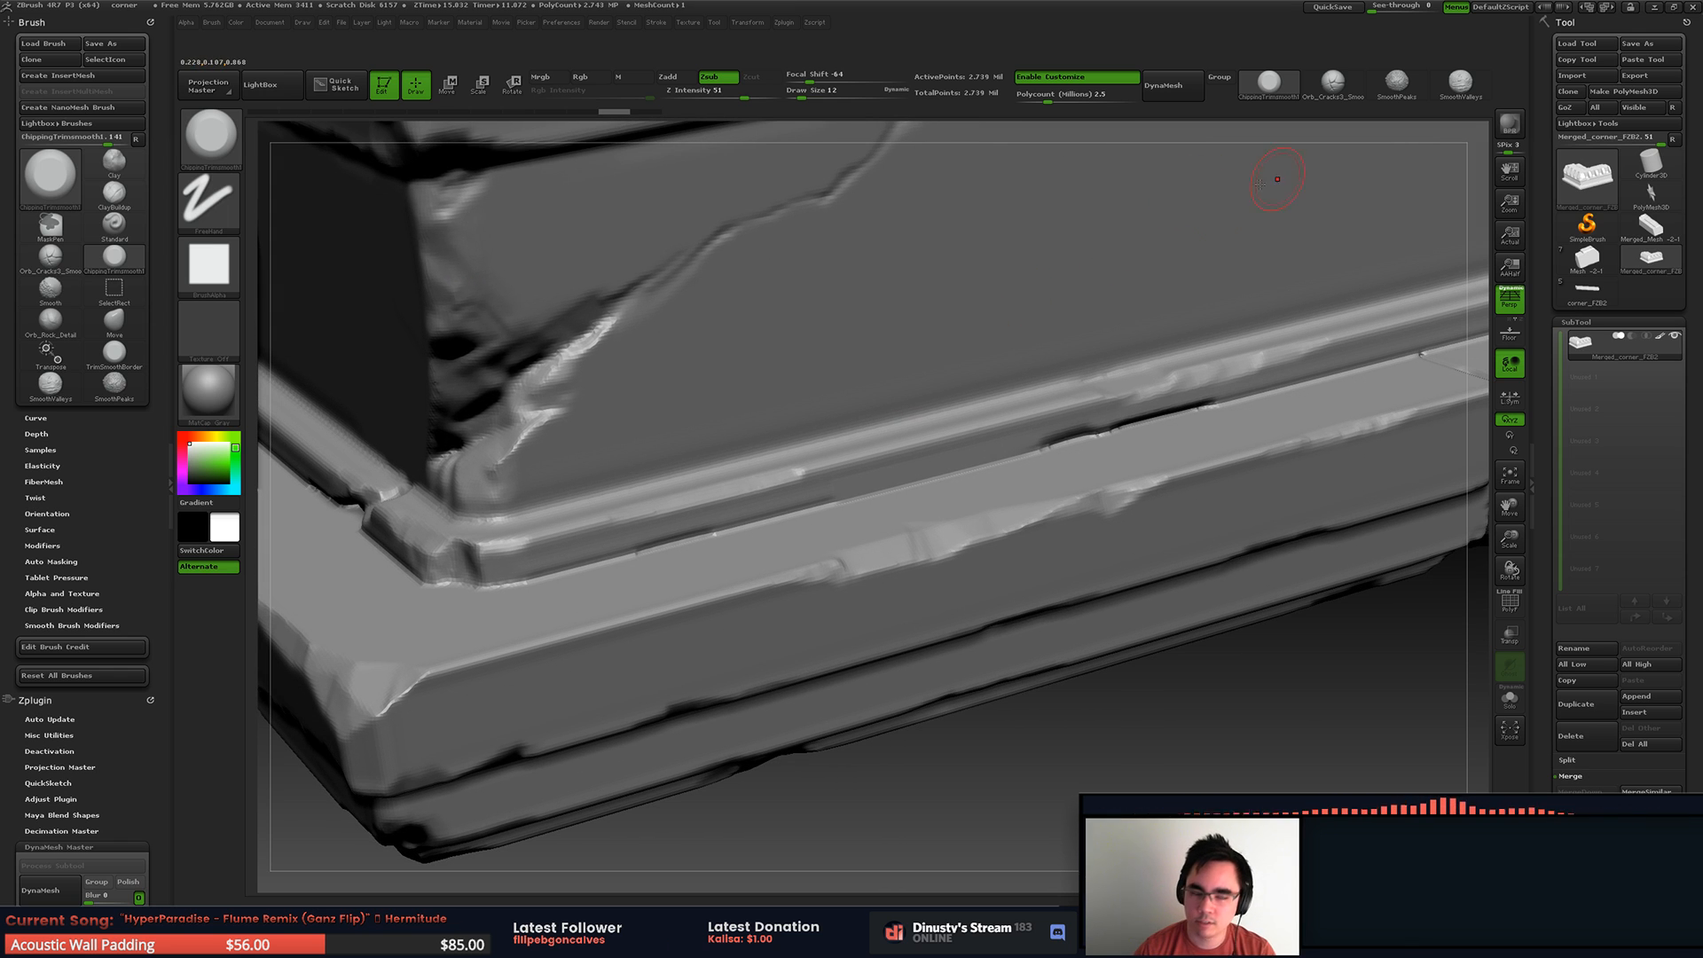
Step: Collapse the Zplugin palette and set SmoothValleys as the active smoothing brush, dismissing the notes
left_click(142, 22)
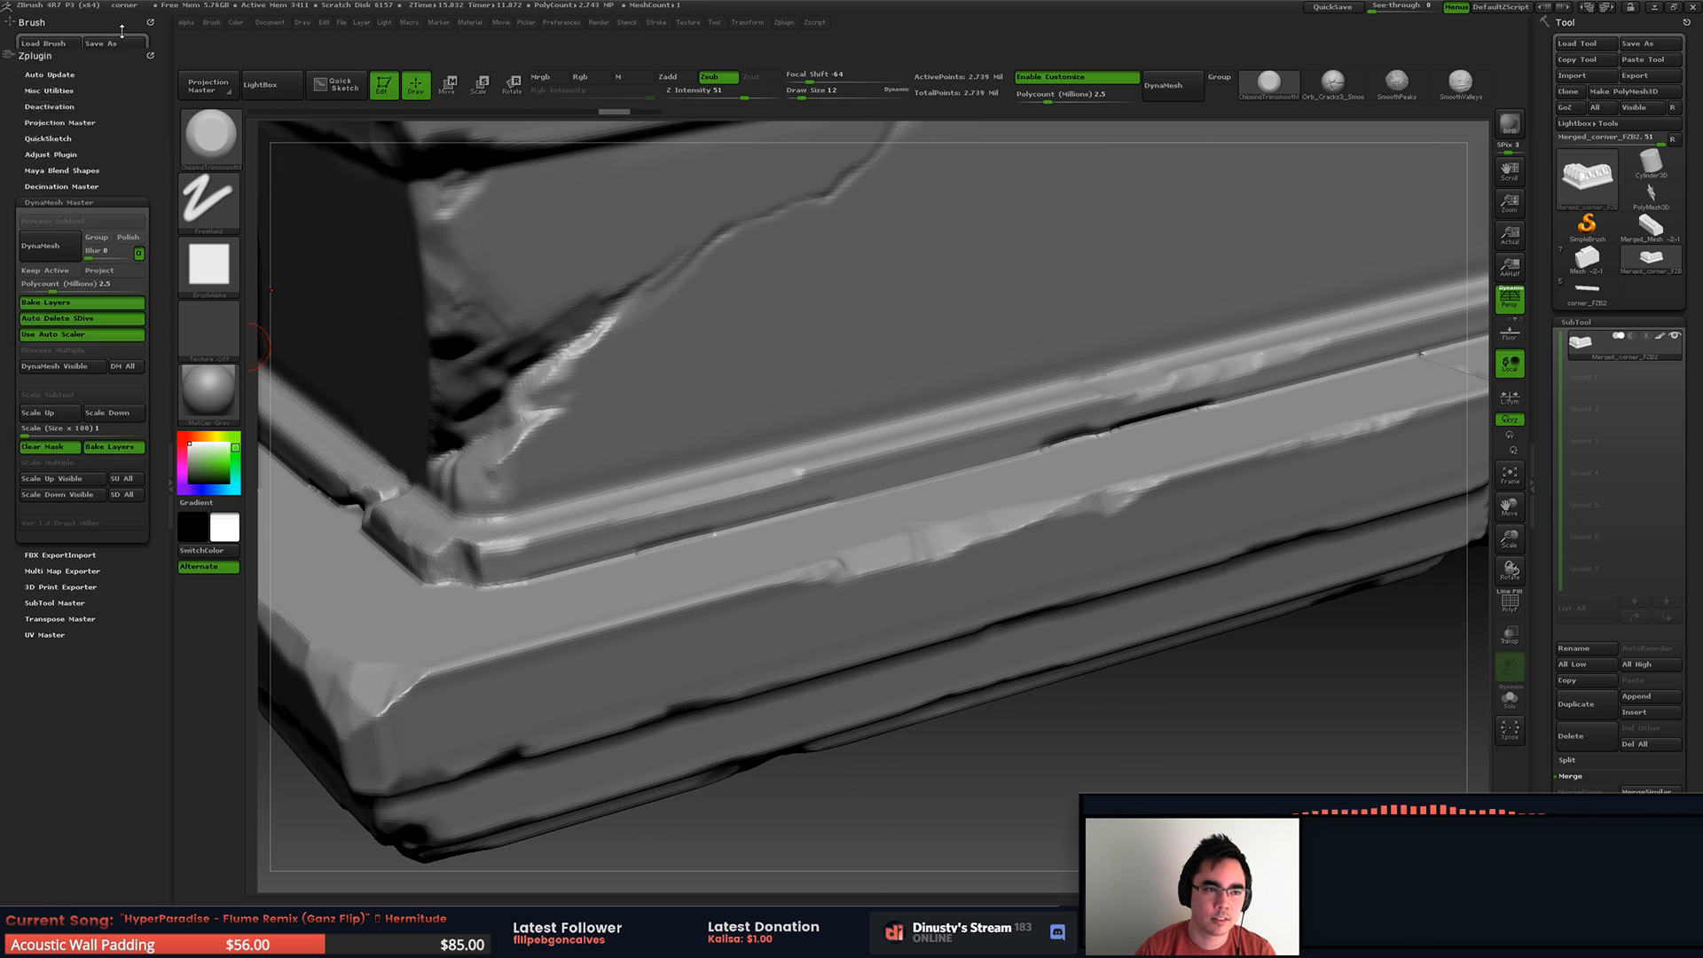
left_click(143, 22)
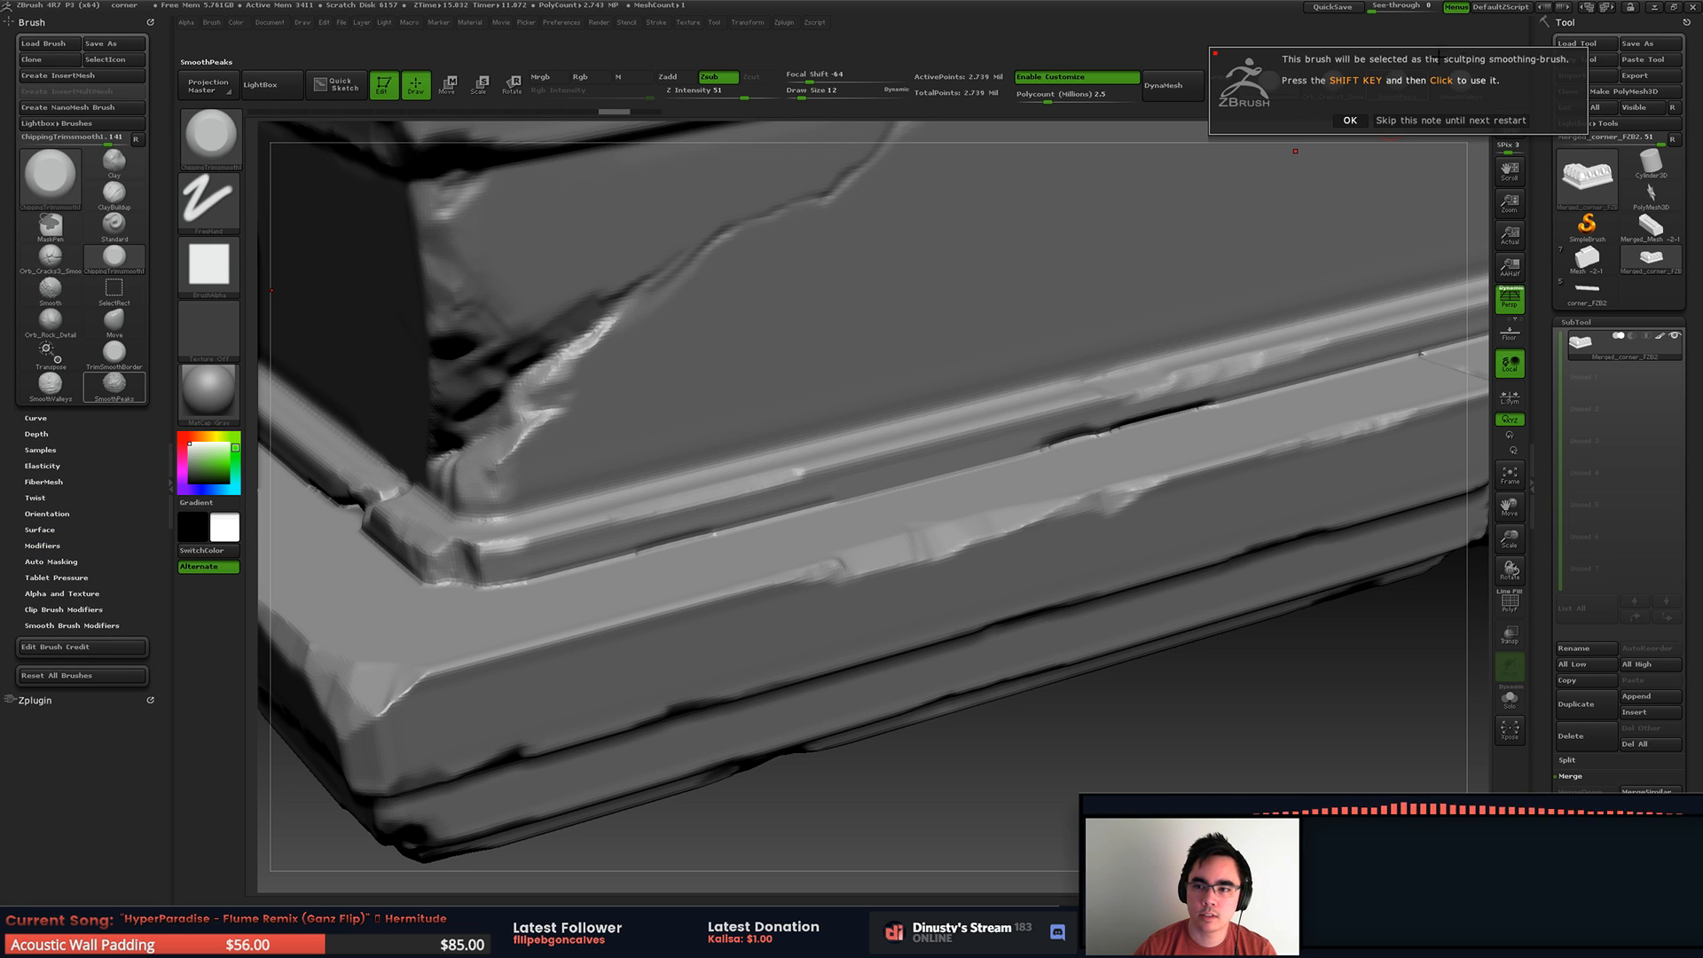
left_click(1364, 120)
left_click(1453, 90)
left_click(1425, 121)
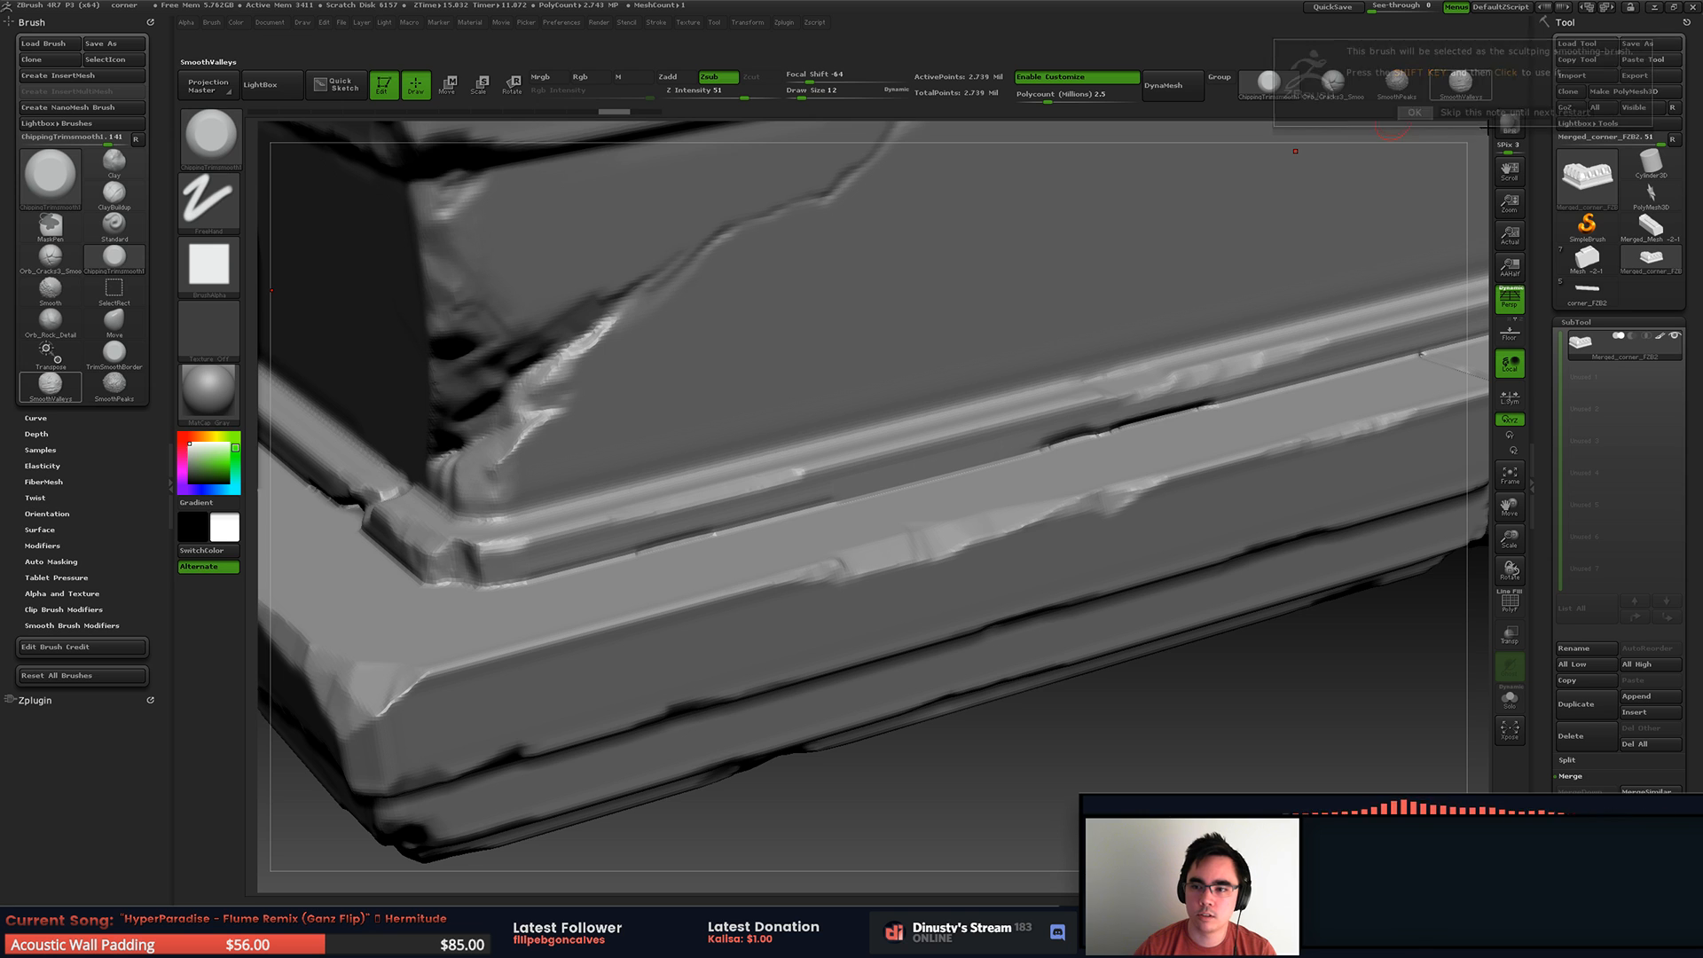
Step: Trim the groove between the moulding and base ledge beside the front corner, using the chipping trim brush at draw size 38
right_click_drag(993, 347, 924, 358, "alt")
key("space")
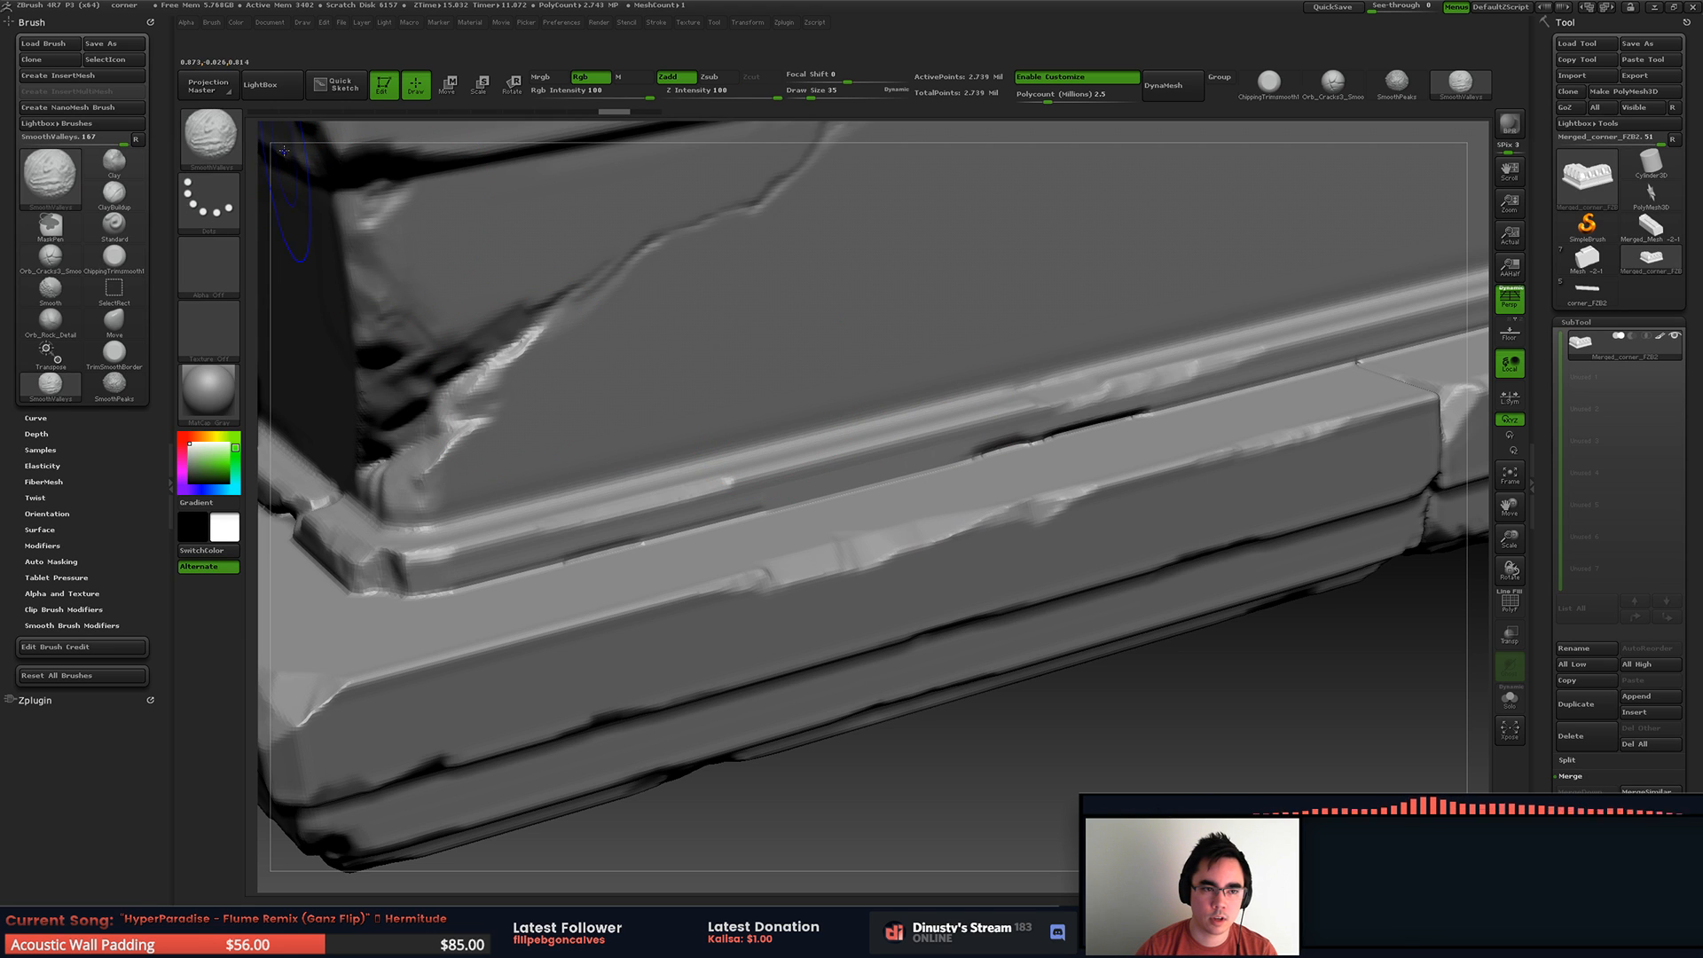
key("shift")
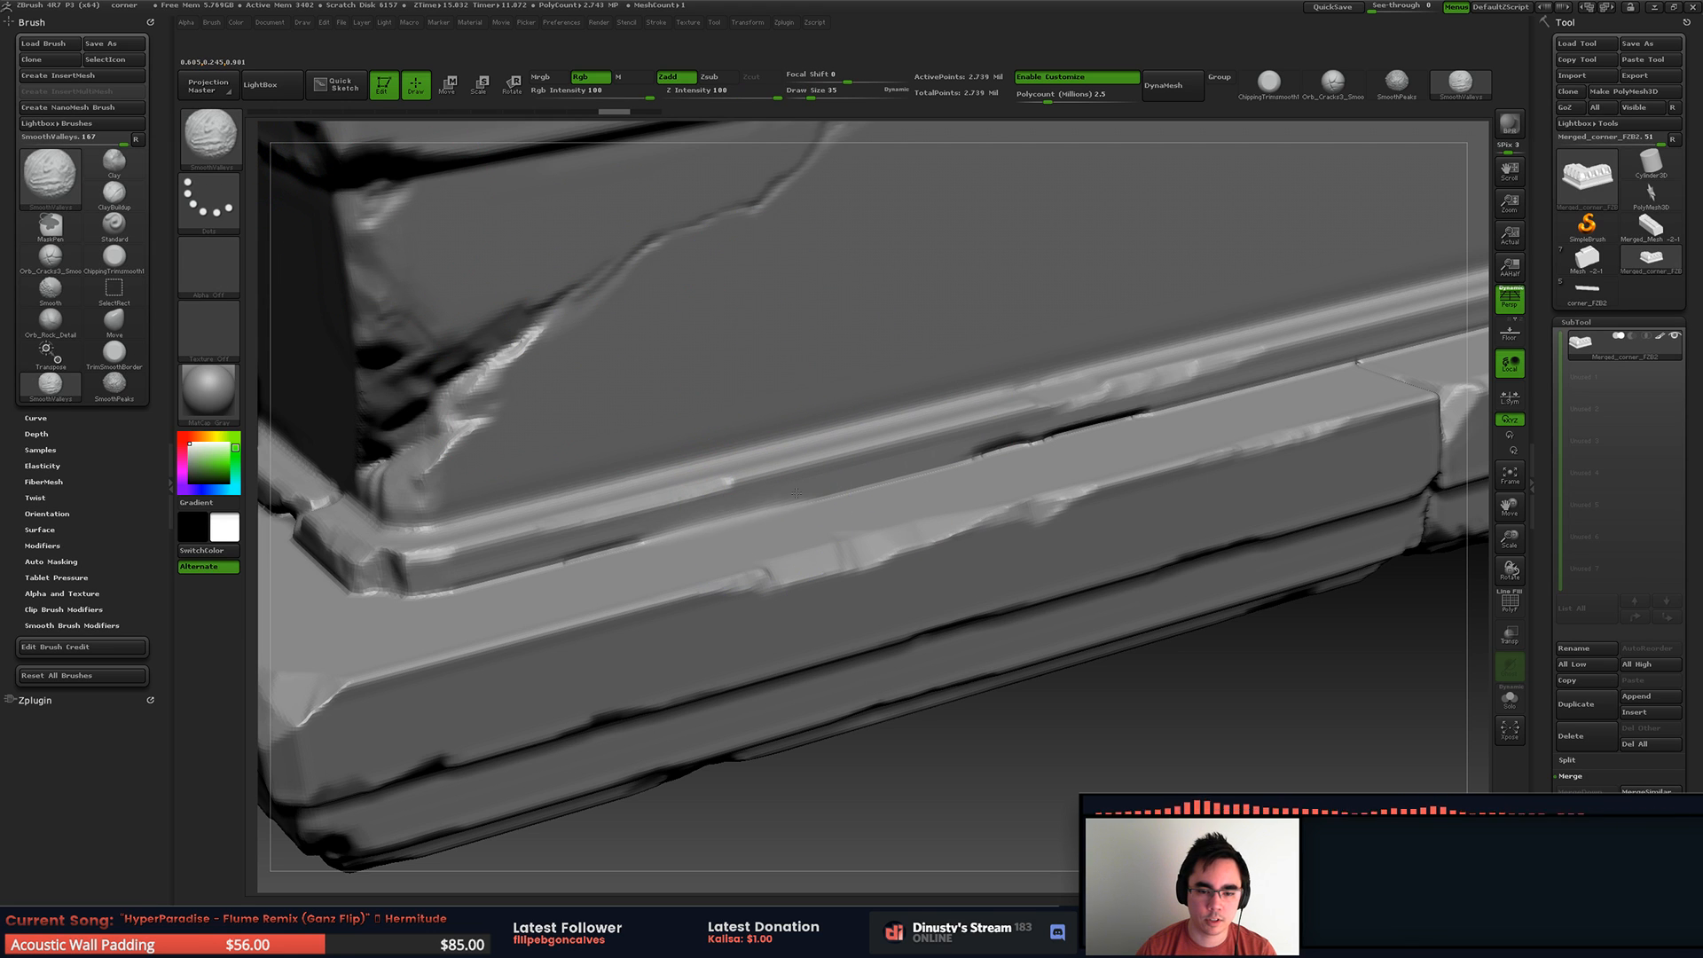
key("space")
mouse_move(1053, 388)
left_mouse_down()
mouse_move(896, 444)
mouse_move(532, 523)
mouse_move(1135, 399)
left_mouse_up()
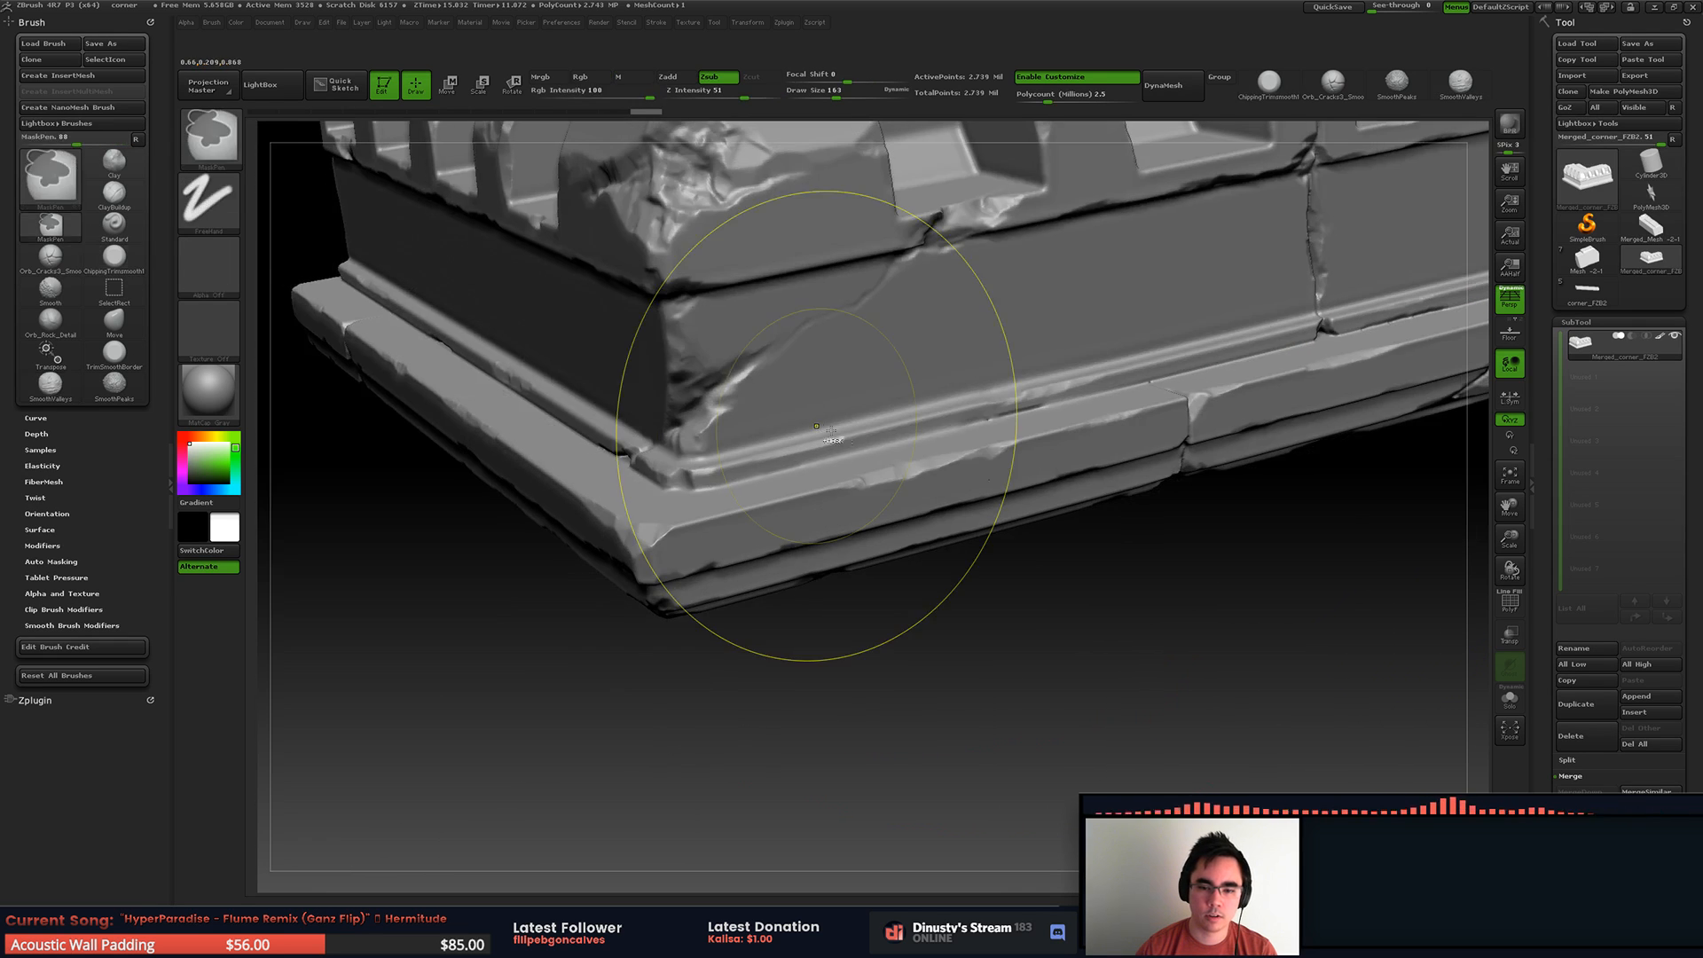
key("shift")
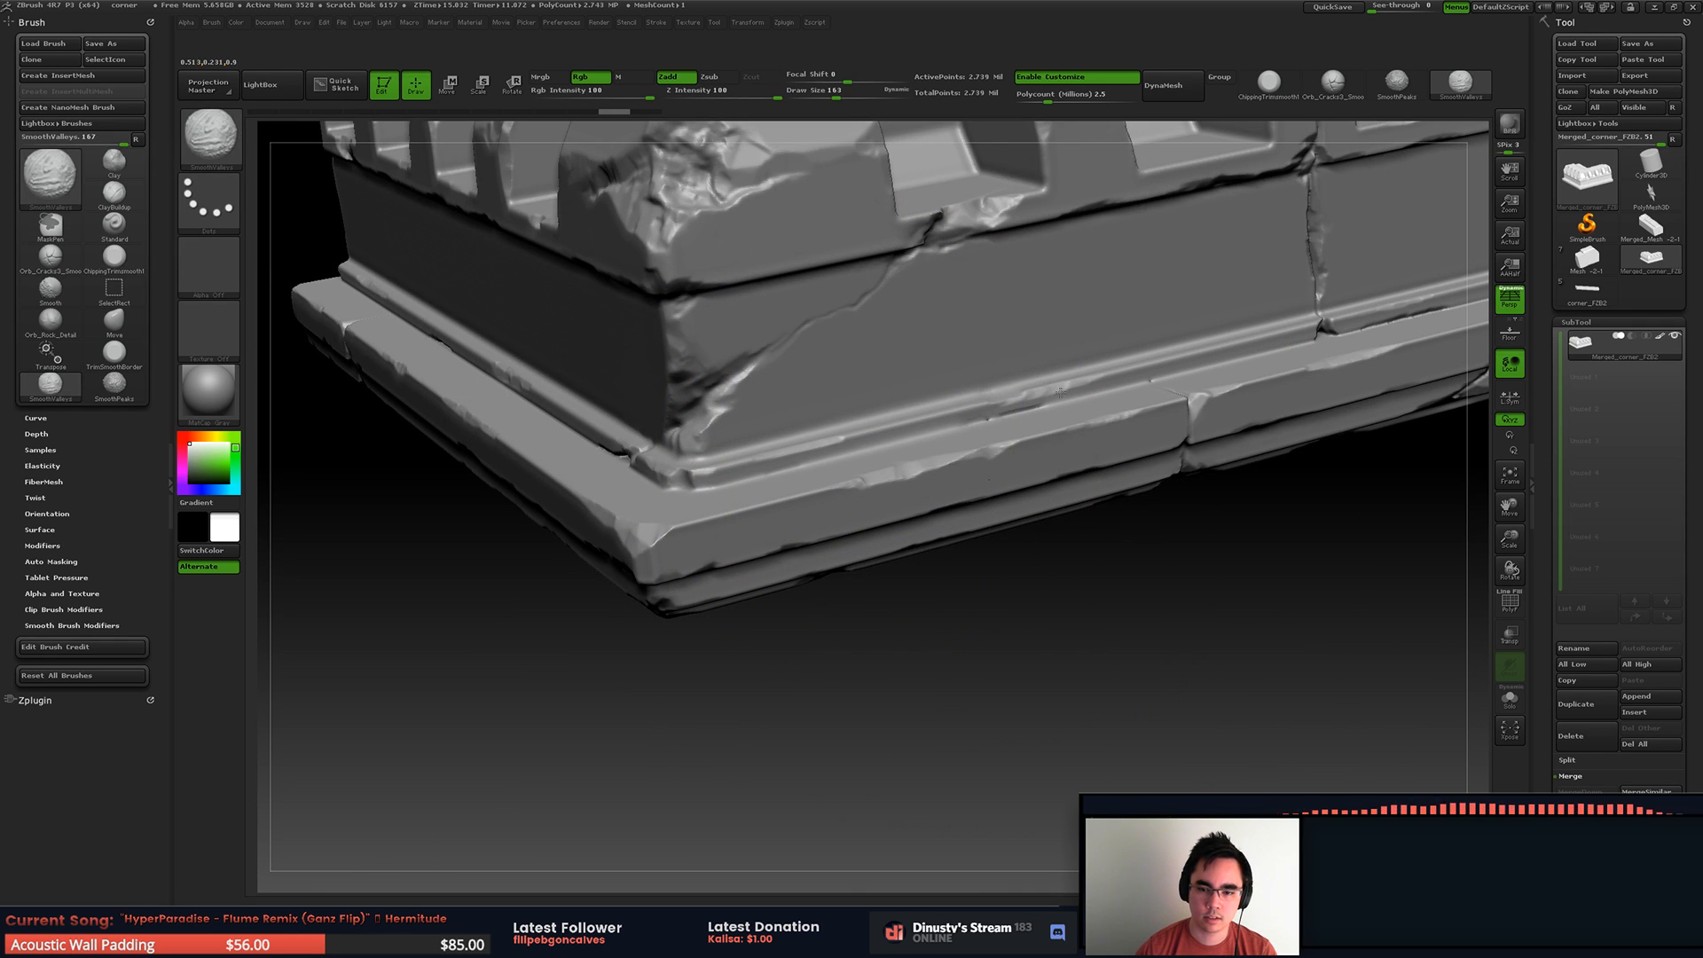
key("1")
right_click_drag(1059, 382, 946, 466)
key("space")
left_click_drag(1030, 383, 1005, 383)
right_click_drag(950, 369, 989, 372, "alt")
right_click_drag(989, 373, 1015, 461, "ctrl")
left_click_drag(844, 487, 536, 555, "shift")
left_click_drag(936, 450, 1020, 439, "shift")
Step: Continue trimming the moulding groove along the front ledge to the vertical block crack, undoing one stroke
right_click_drag(1046, 426, 685, 542, "alt")
right_click_drag(1056, 430, 724, 526, "alt")
left_click_drag(898, 479, 1197, 423, "shift")
key("ctrl+z")
right_click_drag(1188, 426, 1125, 448, "alt")
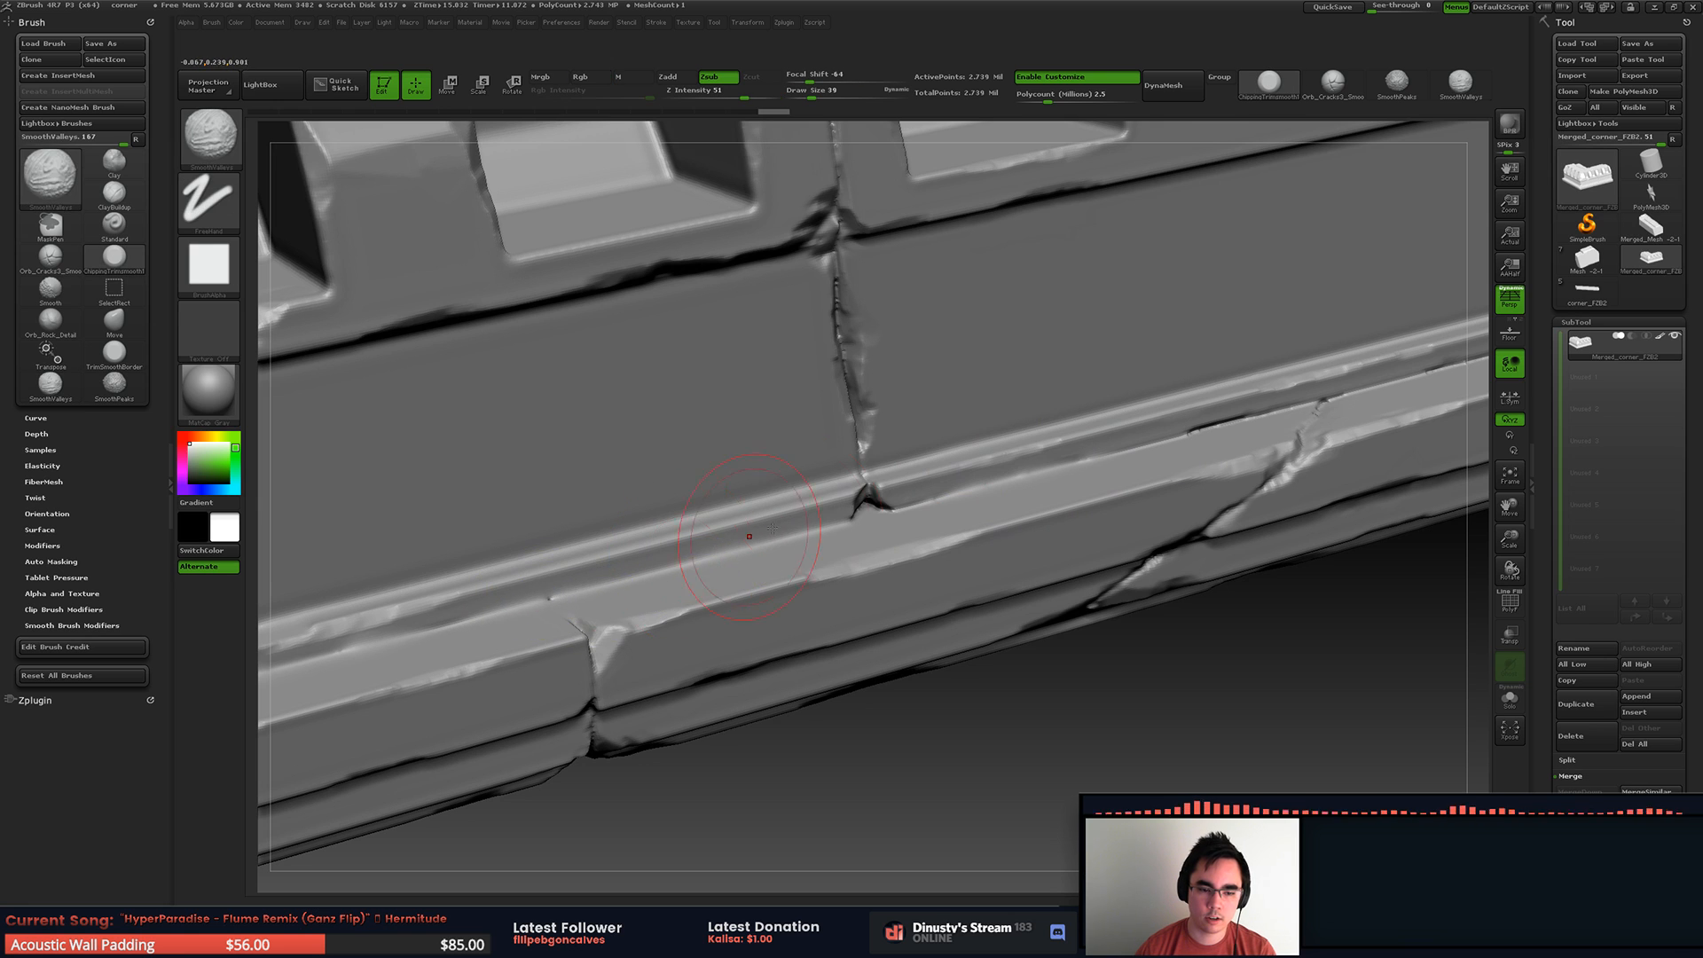
Step: Smooth the groove above the ledge toward the far end of the front side with a smaller brush, undoing one stroke
right_click_drag(804, 531, 721, 567)
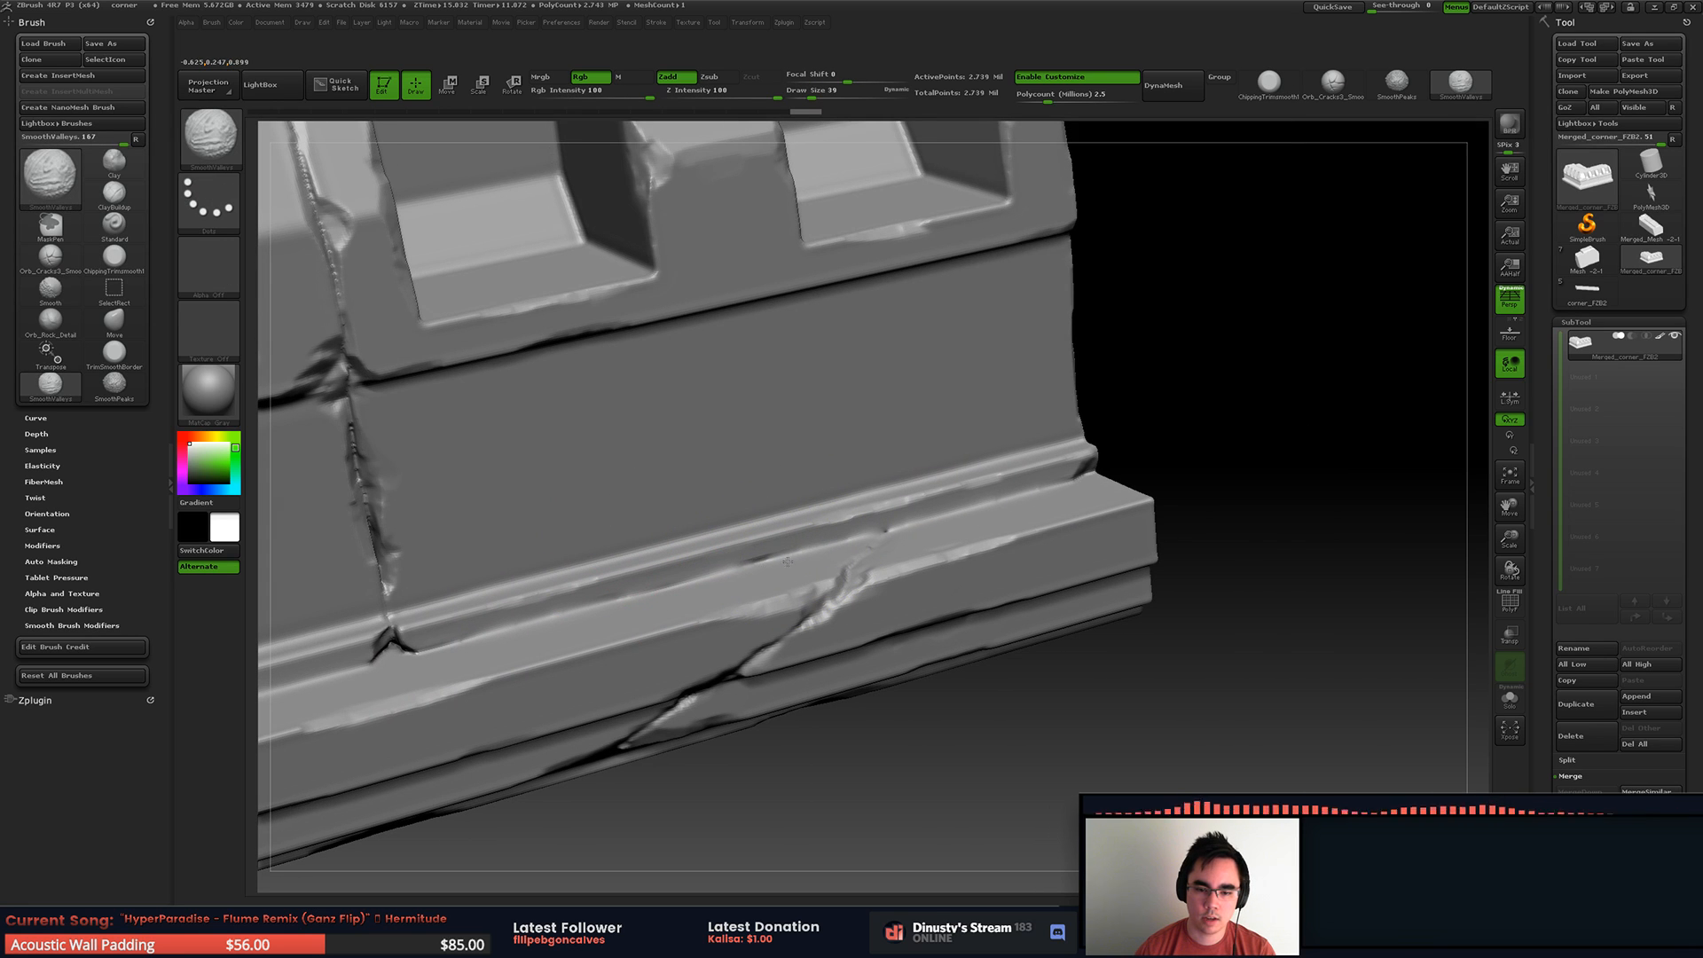
left_click_drag(733, 575, 800, 529, "shift")
key("ctrl+z")
key("space")
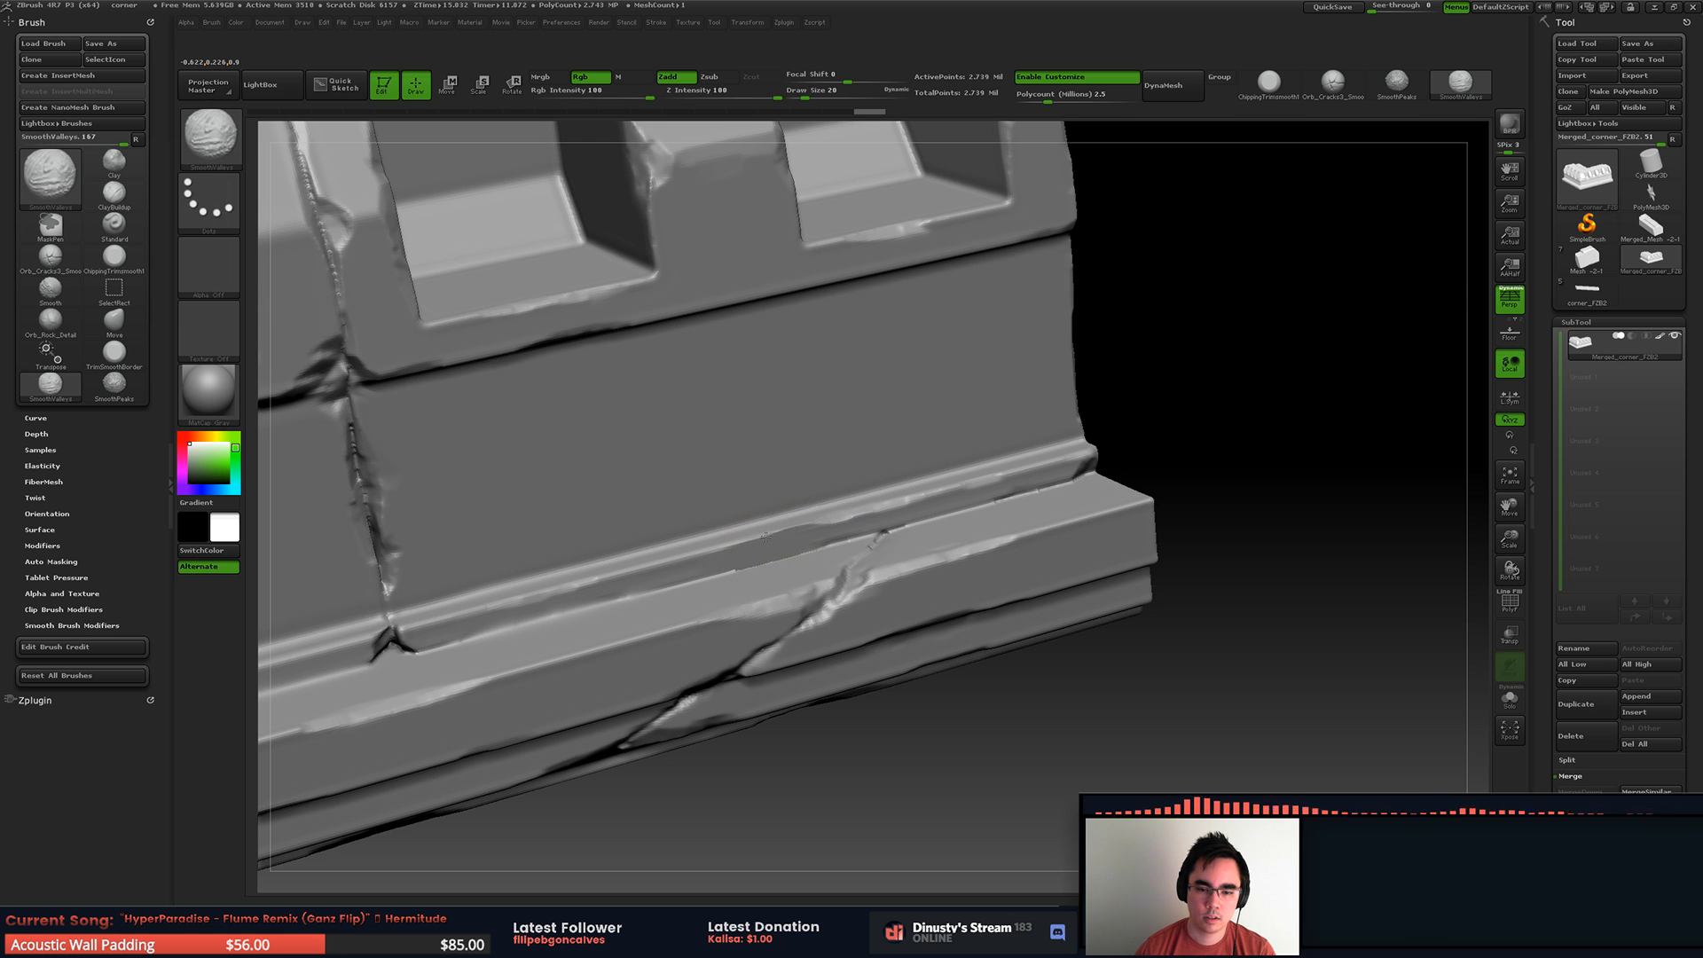
mouse_move(812, 518)
right_mouse_down("alt")
mouse_move(1108, 439)
mouse_move(631, 337)
mouse_move(827, 369)
right_mouse_up("alt")
Step: Flatten the middle stretch of the seam crossing the top face, using the chipping trim brush at draw size 54
right_click_drag(760, 297, 725, 538)
key("space")
left_click(688, 561)
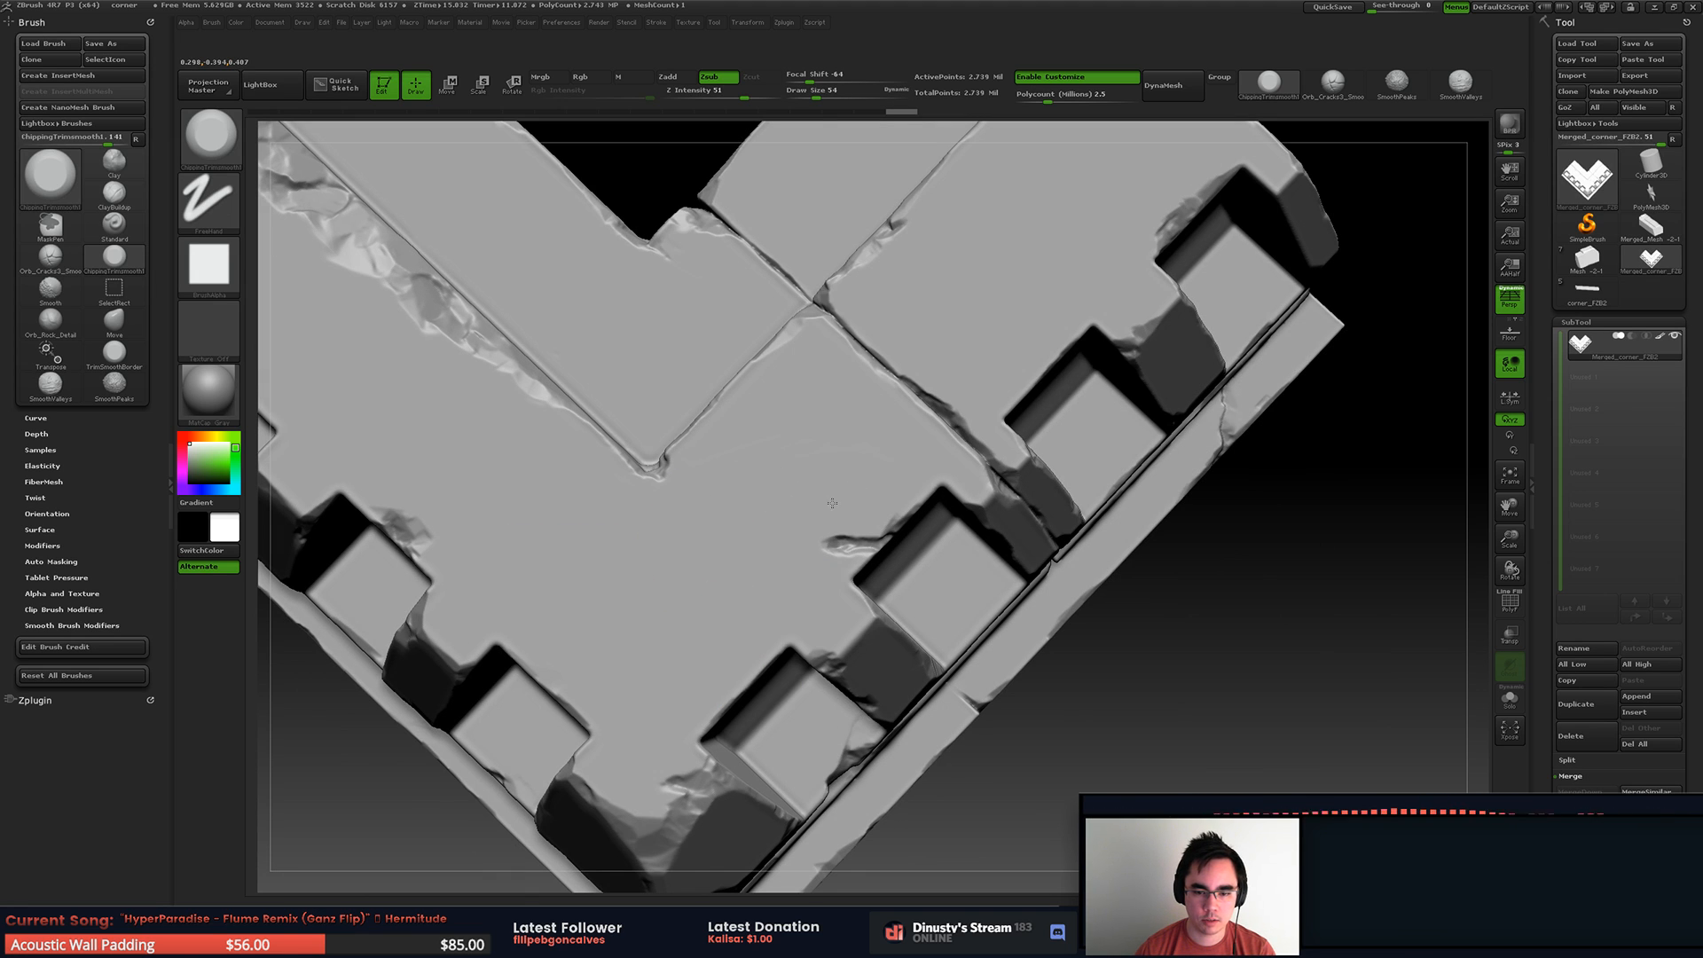
right_click_drag(774, 467, 741, 521, "alt")
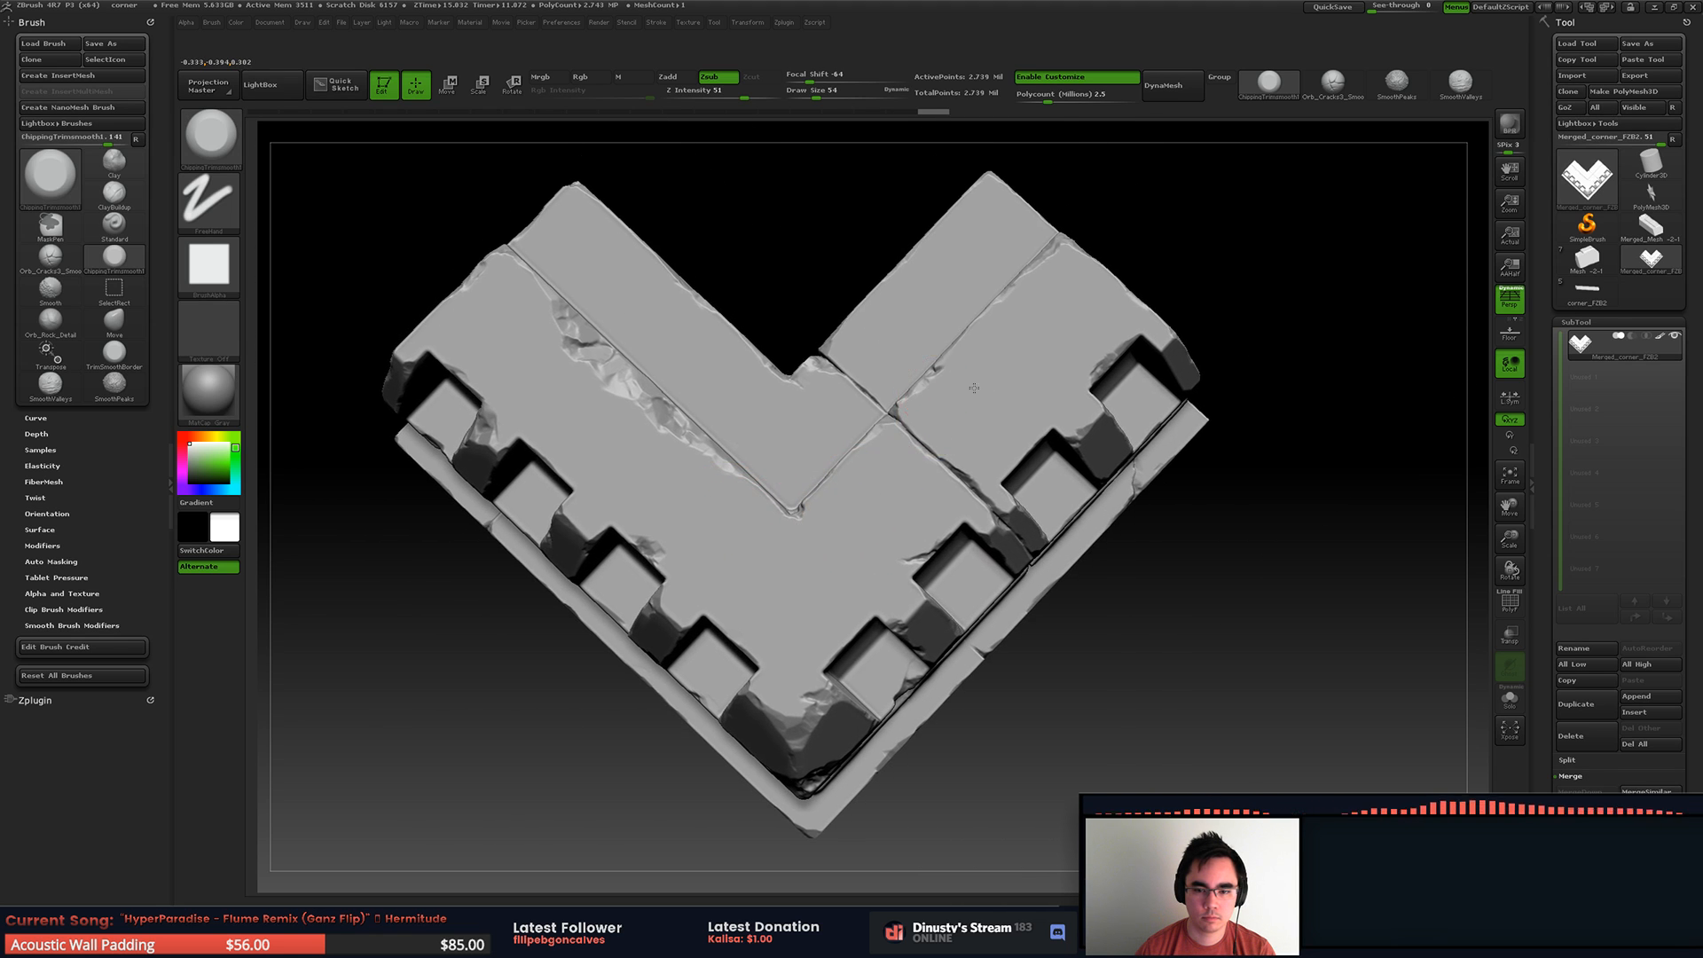
right_click_drag(941, 389, 1041, 384, "ctrl")
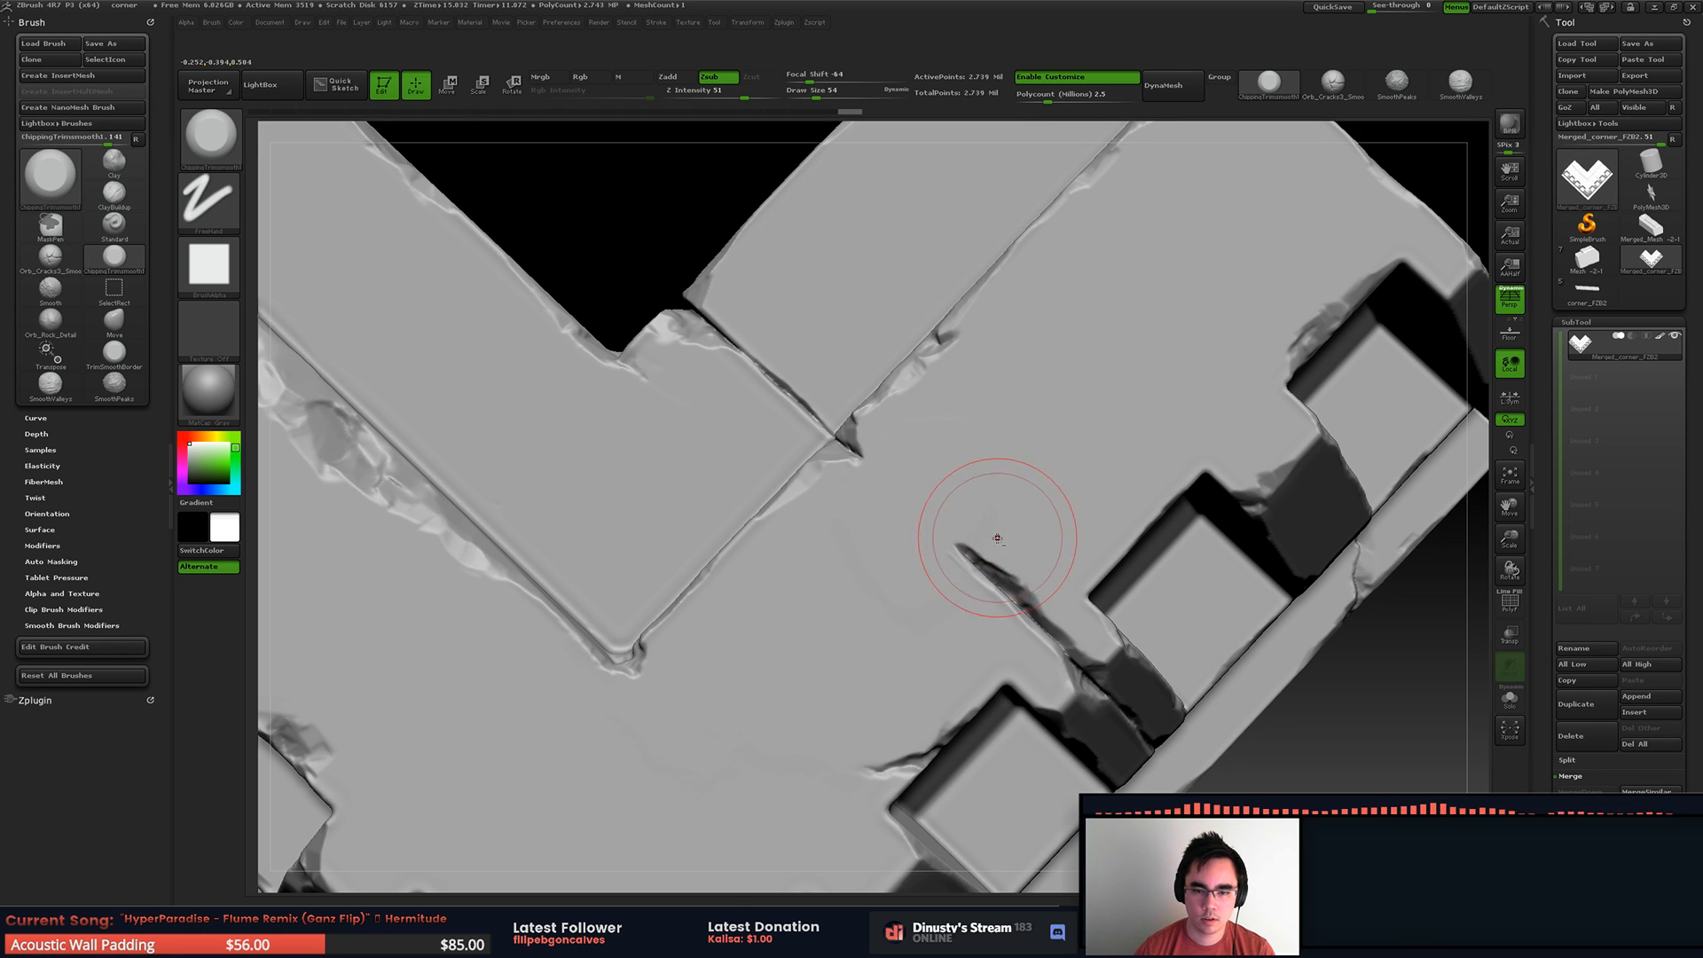
key("f")
right_click_drag(859, 481, 810, 327, "ctrl")
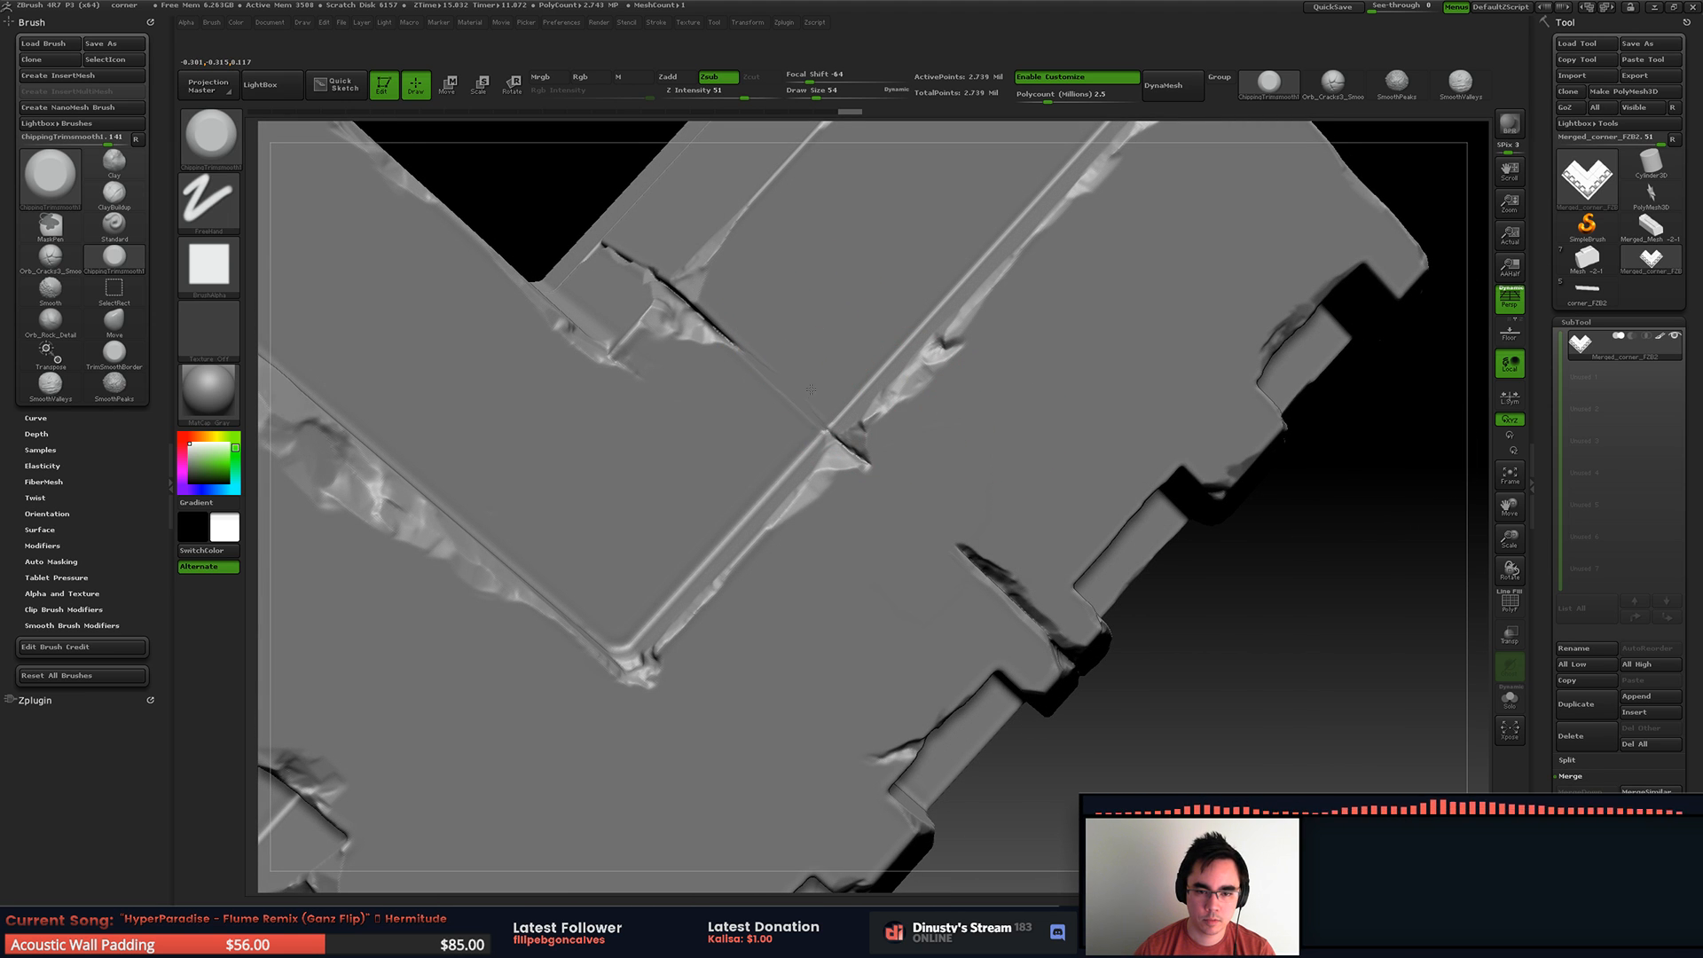
Step: Trim the groove between the moulding and base ledge on the other side of the outer corner
mouse_move(818, 378)
right_mouse_down("ctrl")
mouse_move(757, 306)
mouse_move(869, 384)
mouse_move(801, 384)
mouse_move(833, 387)
mouse_move(749, 470)
right_mouse_up("ctrl")
left_click_drag(744, 480, 692, 459, "shift")
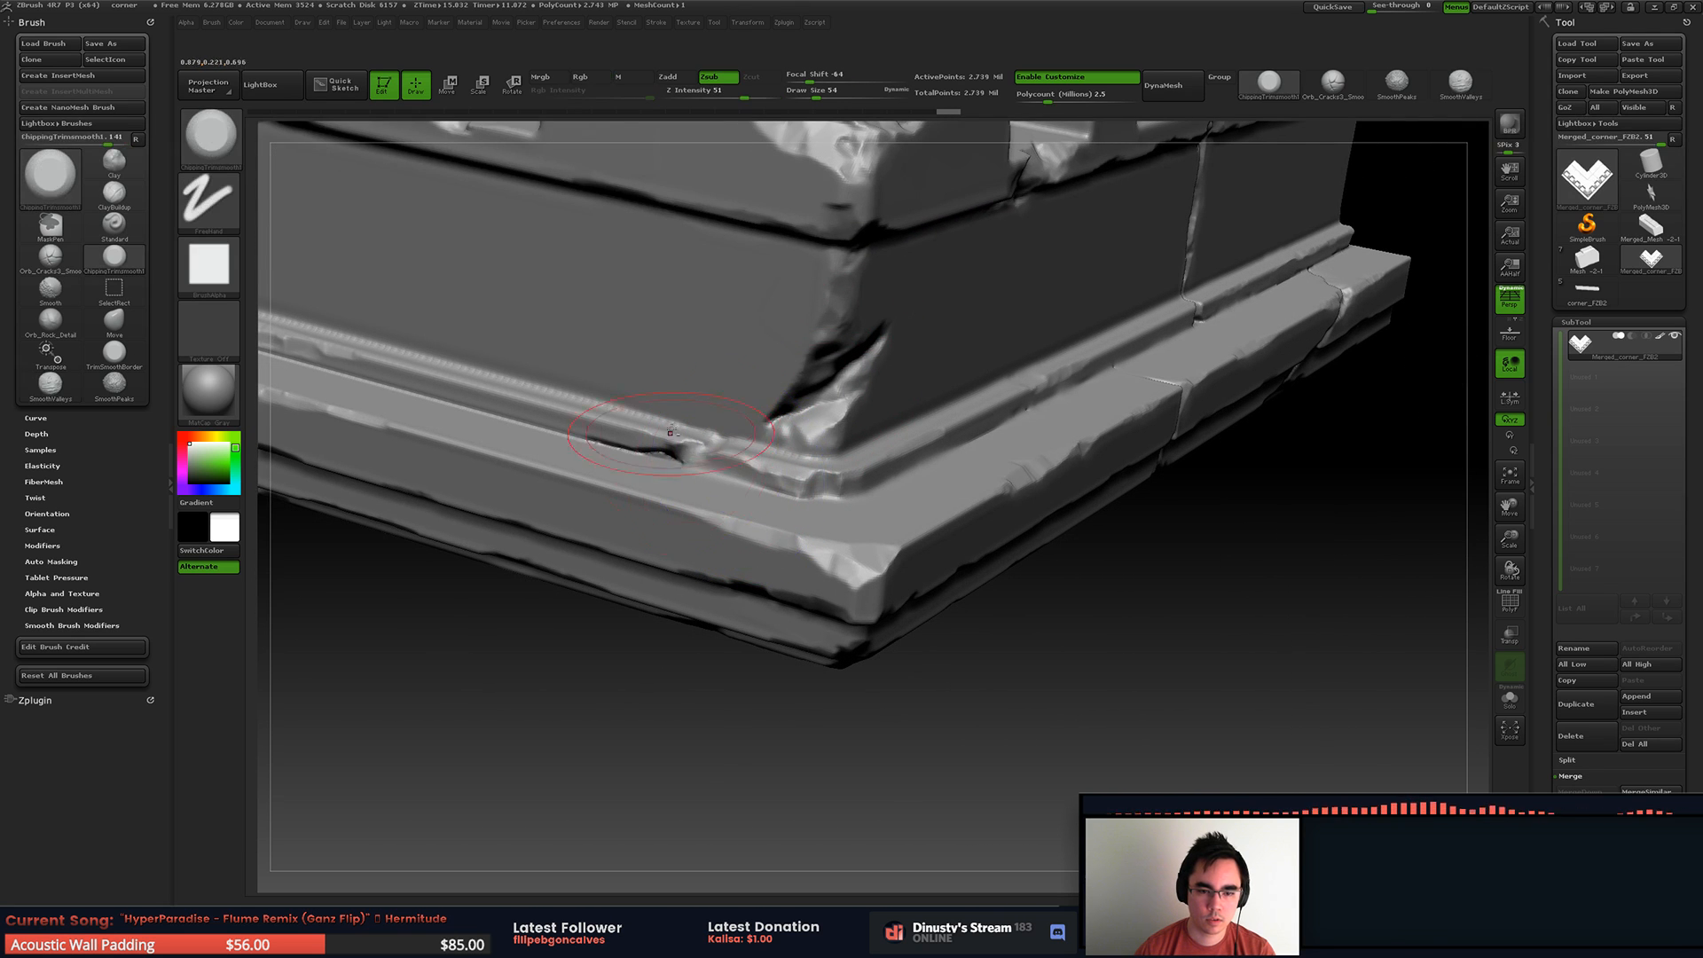
right_click_drag(763, 431, 1003, 457, "alt")
left_click_drag(998, 459, 953, 455, "shift")
mouse_move(672, 374)
right_mouse_down("alt")
mouse_move(839, 496)
mouse_move(949, 514)
right_mouse_up("alt")
left_click_drag(556, 414, 443, 387, "shift")
mouse_move(686, 387)
right_mouse_down()
mouse_move(723, 396)
mouse_move(833, 497)
right_mouse_up()
Step: Refine that side's moulding groove with a smaller trim brush, undoing the unwanted strokes and reworking toward the corner
key("space")
left_click_drag(853, 505, 822, 506)
left_click_drag(661, 452, 1019, 542)
key("ctrl+z")
key("space")
mouse_move(1000, 539)
left_mouse_down()
mouse_move(741, 470)
mouse_move(983, 550)
mouse_move(1016, 538)
mouse_move(726, 463)
left_mouse_up()
key("ctrl+z")
right_click_drag(719, 456, 711, 419)
left_click_drag(715, 416, 841, 472)
key("ctrl+z")
left_click_drag(642, 416, 929, 534)
left_click_drag(753, 411, 954, 461)
mouse_move(967, 426)
right_mouse_down("ctrl")
mouse_move(554, 408)
mouse_move(646, 391)
right_mouse_up("ctrl")
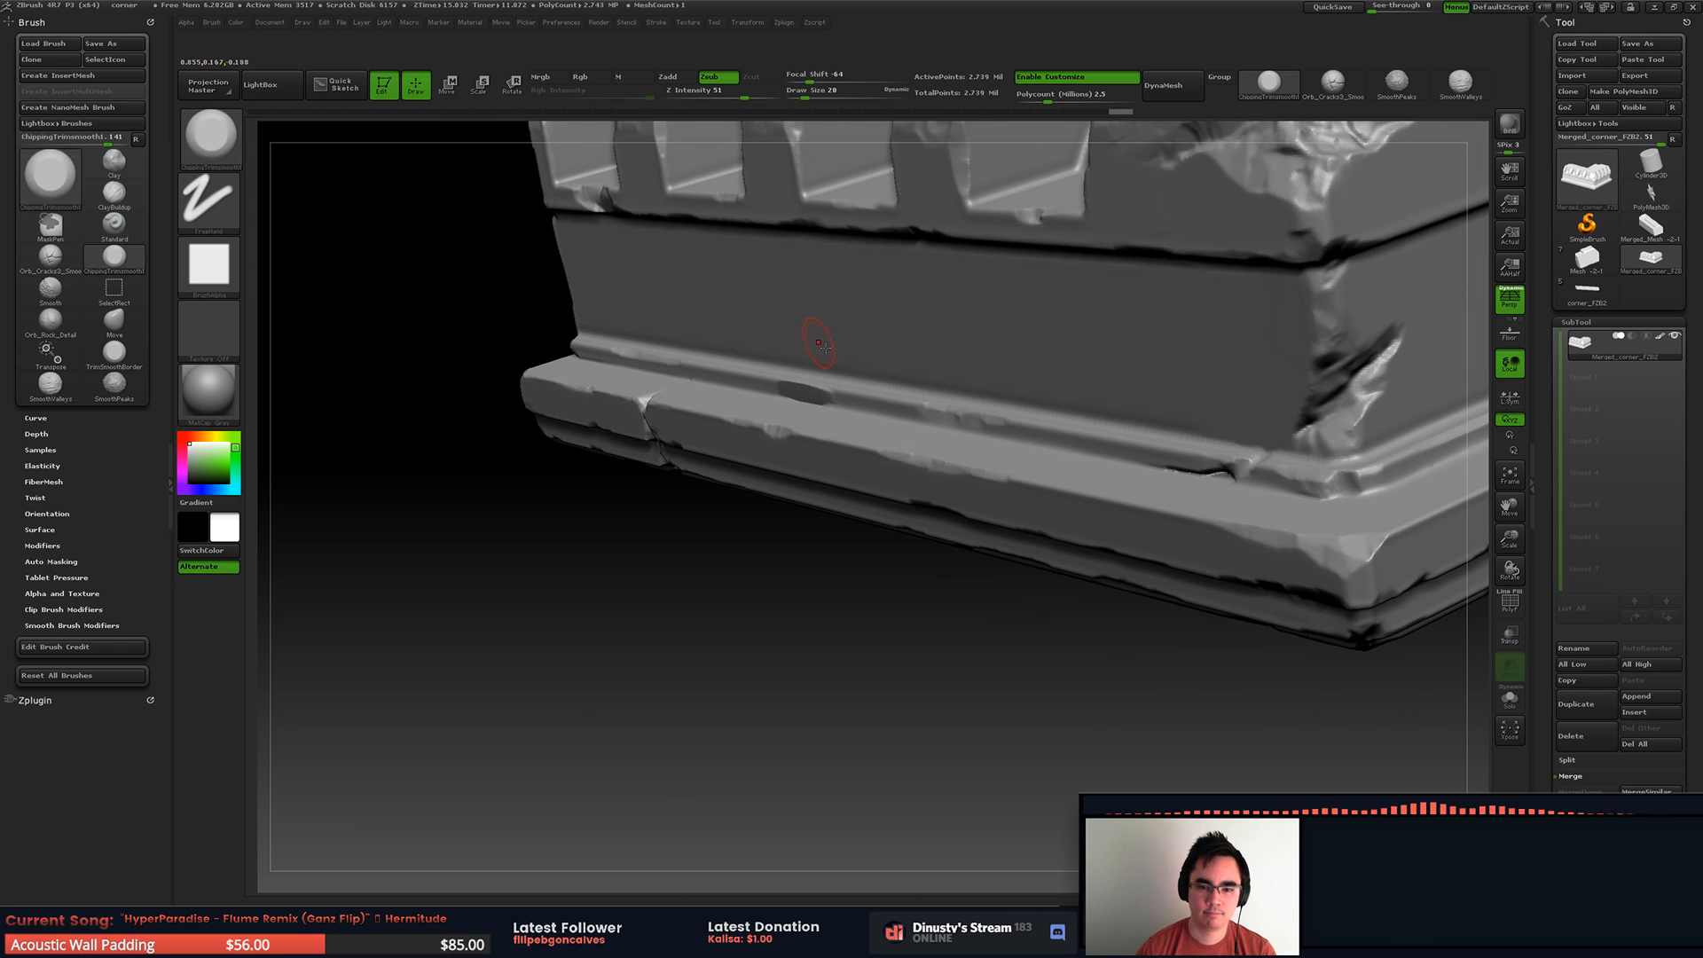
Step: Close the dark gap midway along the moulding groove, using trim and SmoothValleys strokes at draw size 11
mouse_move(784, 378)
right_mouse_down()
mouse_move(842, 387)
mouse_move(987, 479)
right_mouse_up()
key("space")
left_click_drag(984, 488, 951, 483)
left_click_drag(810, 468, 722, 461)
key("ctrl+z")
key("shift")
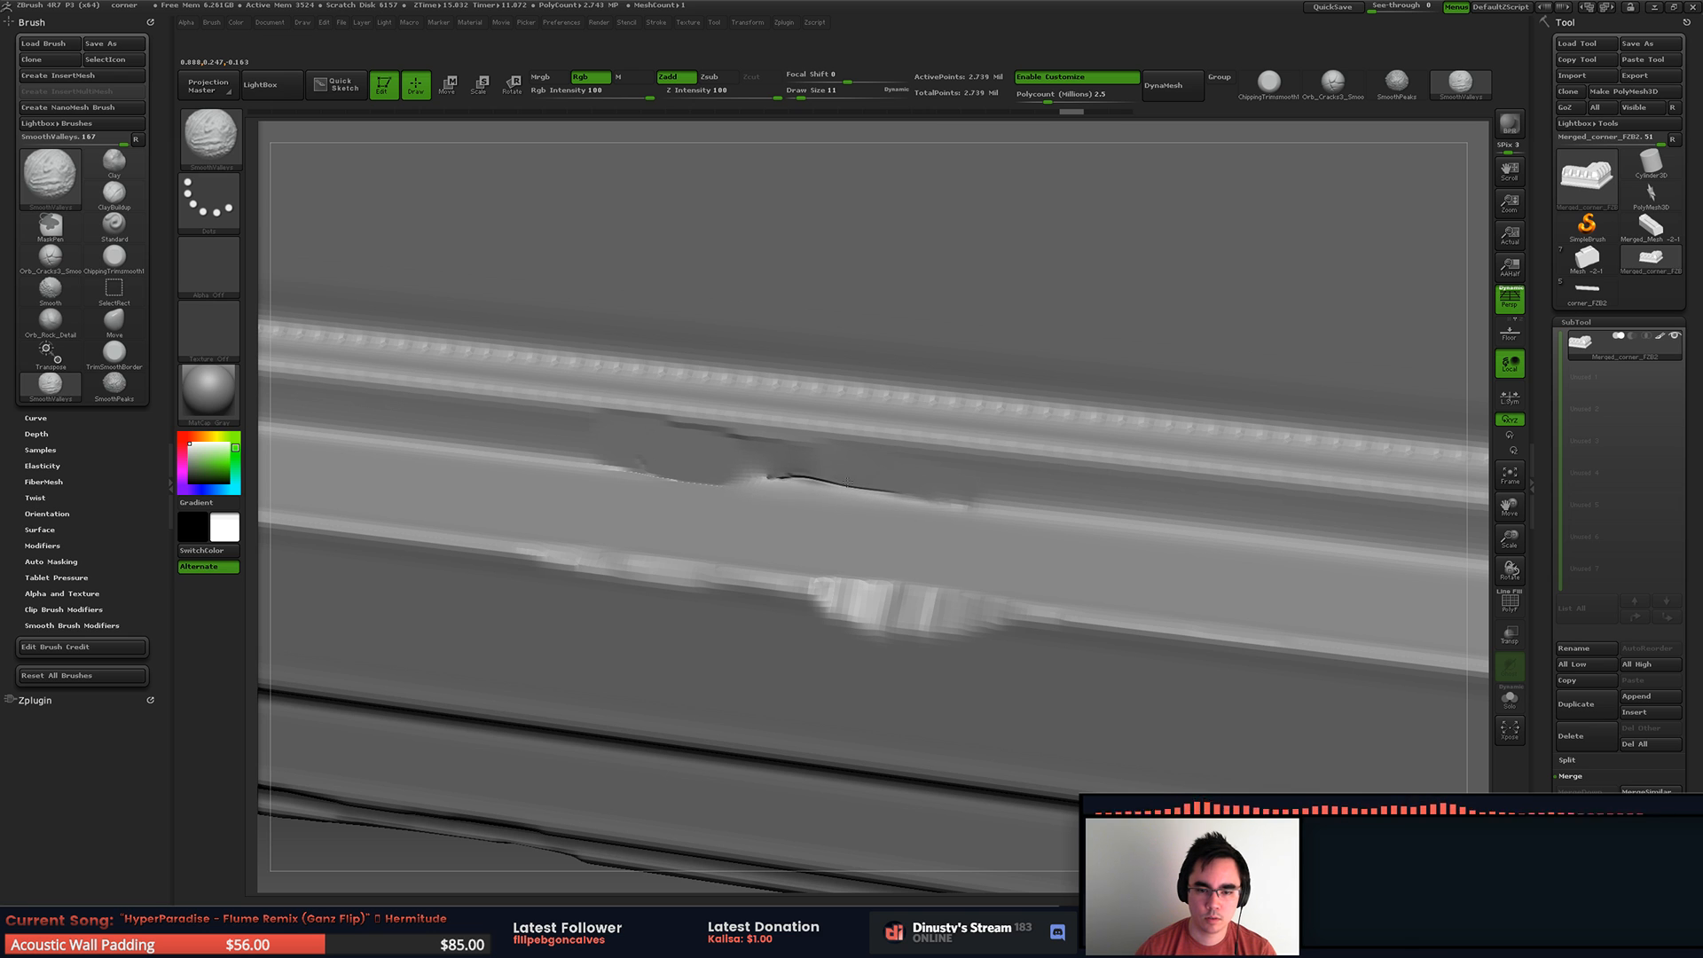
left_click_drag(701, 468, 927, 493, "shift")
mouse_move(761, 541)
right_mouse_down("ctrl")
mouse_move(715, 434)
mouse_move(721, 364)
mouse_move(787, 372)
mouse_move(426, 345)
mouse_move(439, 430)
right_mouse_up("ctrl")
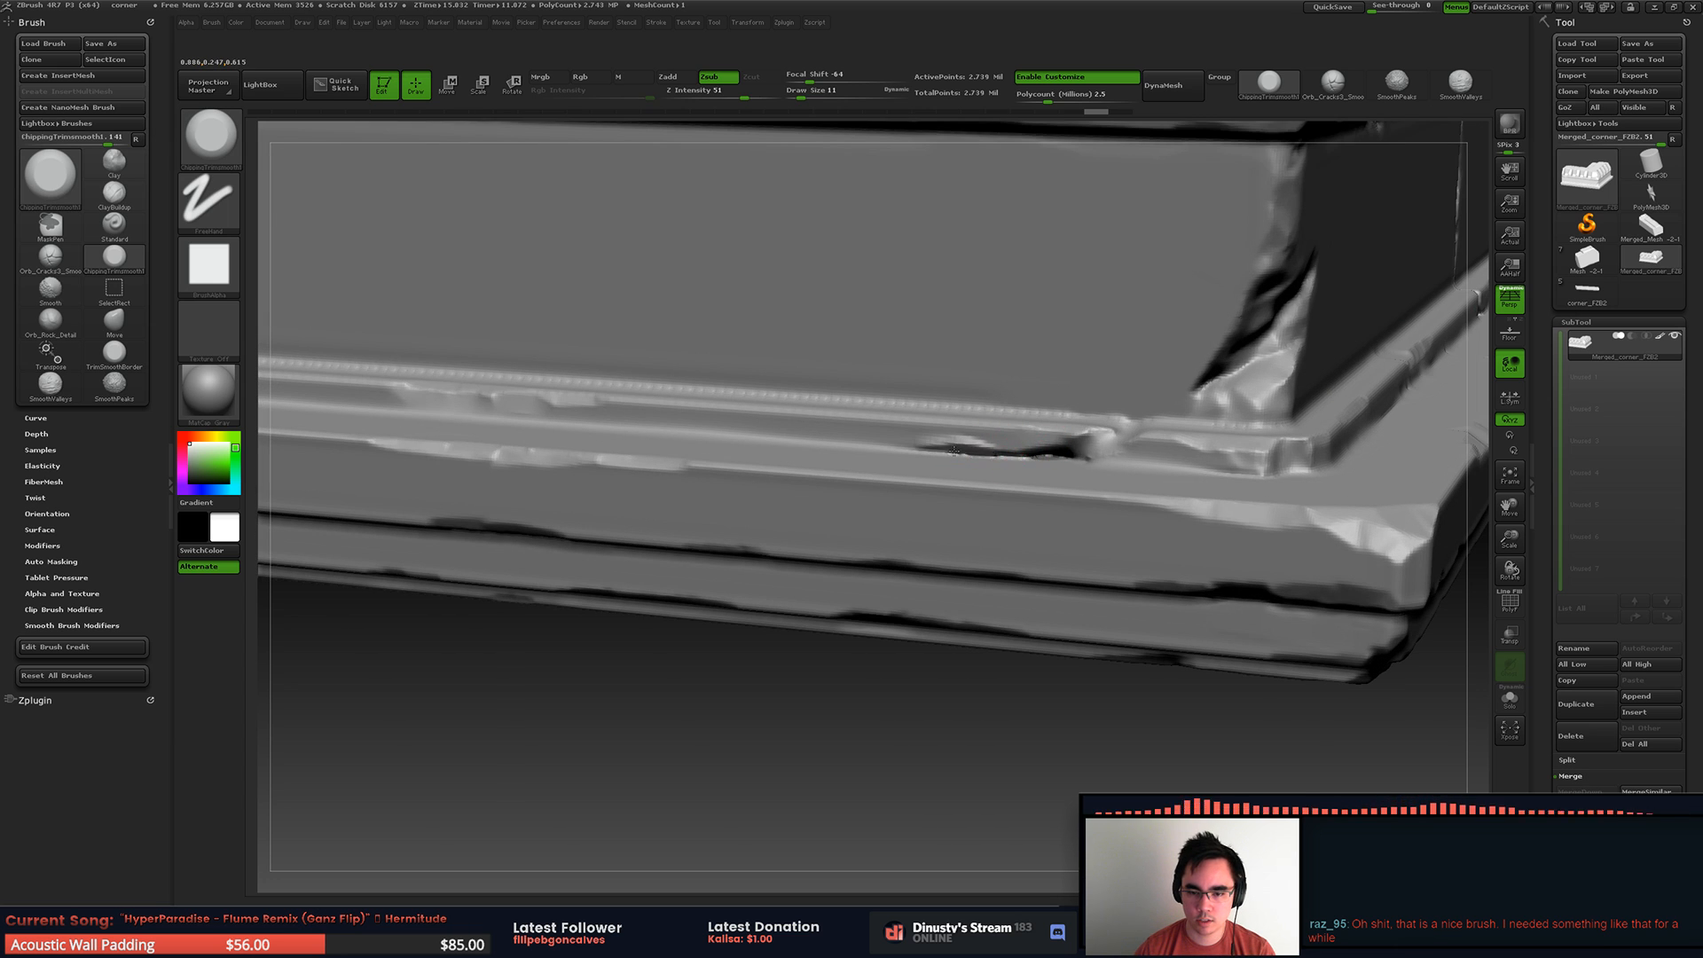
Step: Enlarge the brush and fill part of the black gap in the groove next to the outer corner
key("space")
left_click_drag(963, 448, 983, 452)
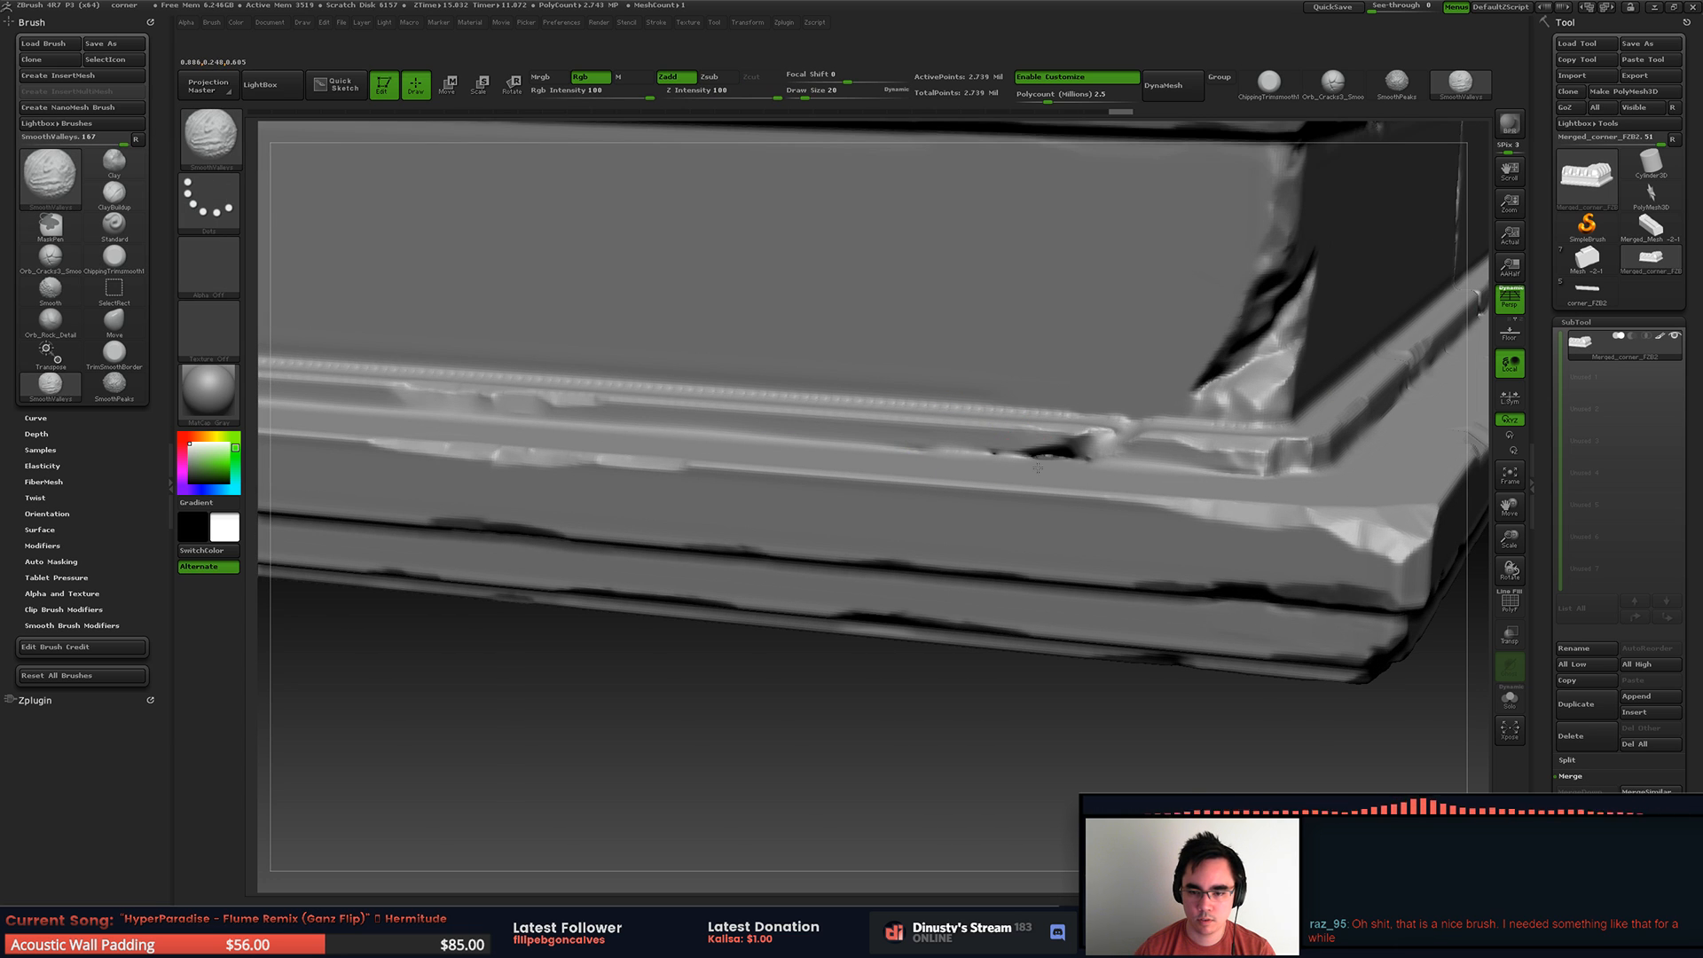
right_click_drag(1021, 462, 957, 328, "ctrl")
Step: Flatten the seam line between wall and base on the flat end face at draw size 74, undoing one stroke
mouse_move(745, 346)
right_mouse_down()
mouse_move(861, 364)
mouse_move(870, 446)
mouse_move(931, 435)
mouse_move(986, 458)
right_mouse_up()
key("space")
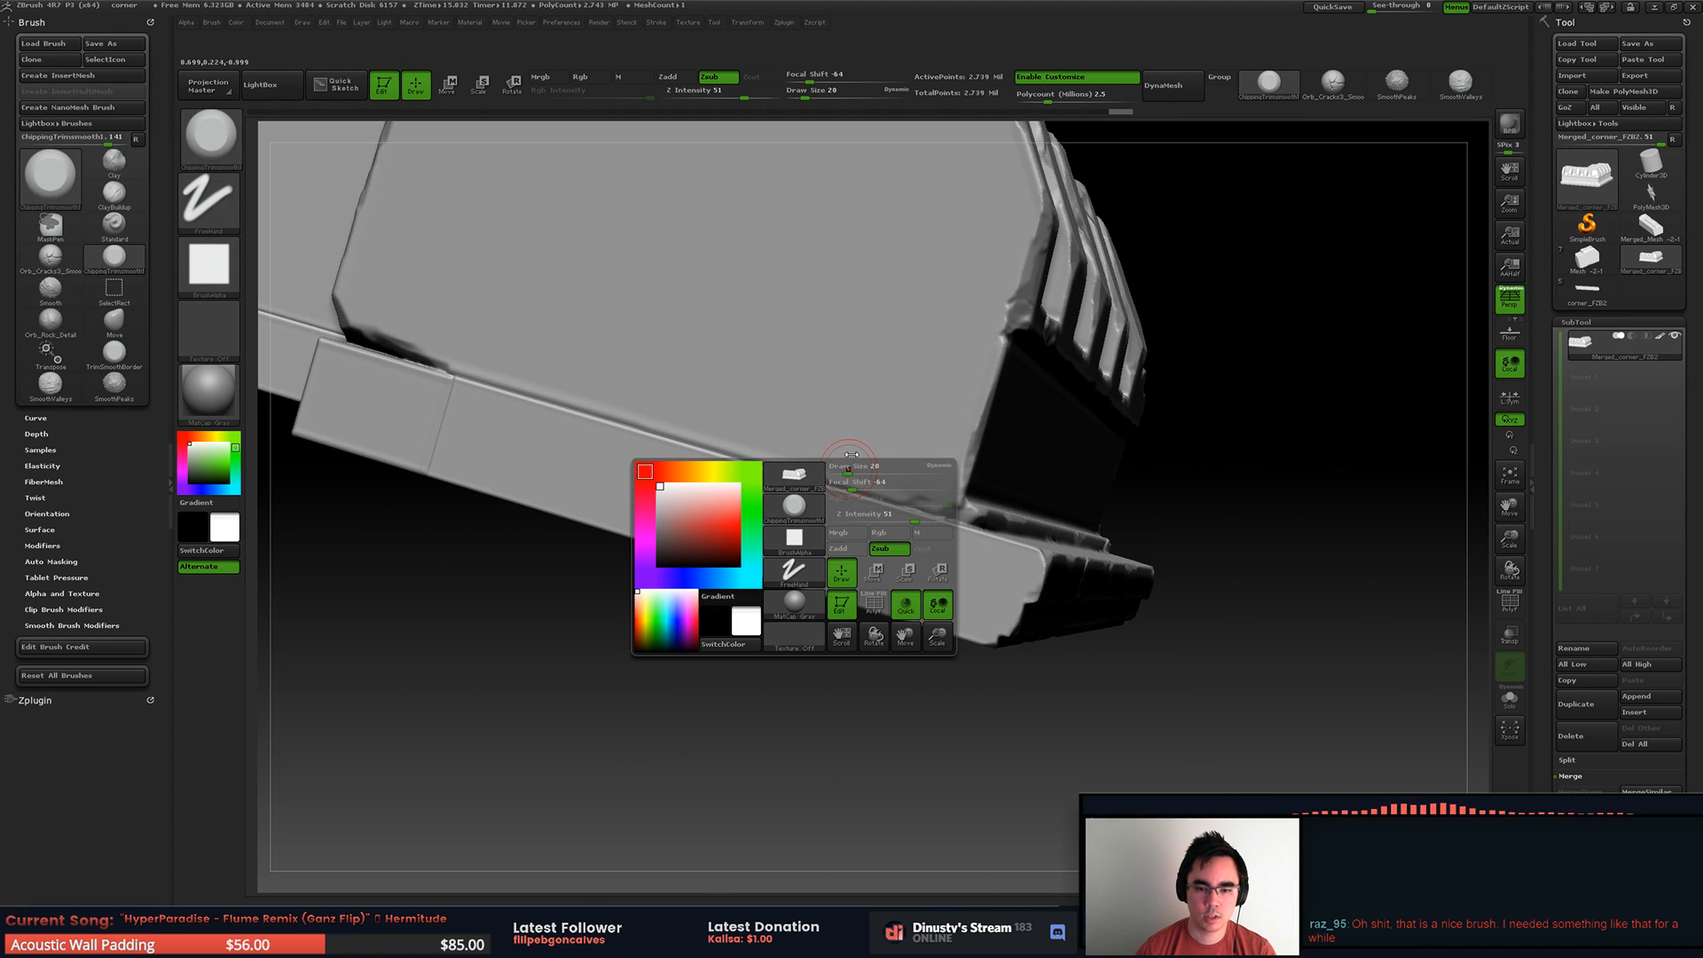
left_click_drag(850, 464, 870, 413)
key("ctrl")
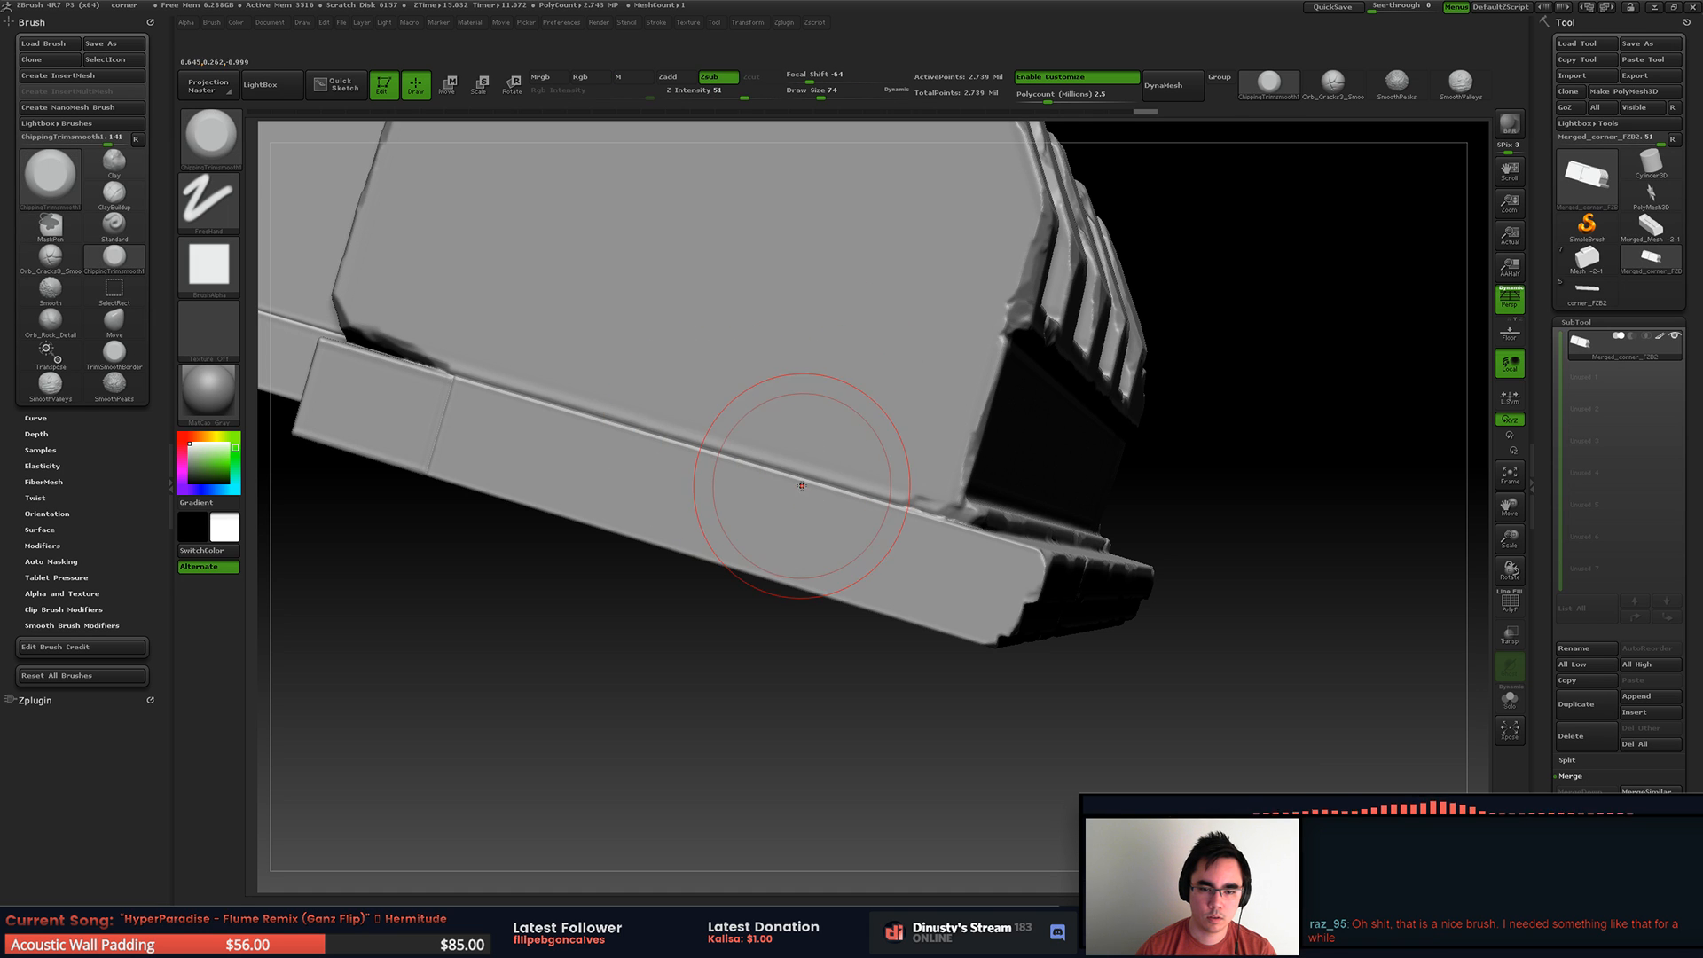
key("shift")
left_click_drag(777, 428, 577, 385, "shift")
left_click_drag(827, 477, 713, 444)
key("ctrl+z")
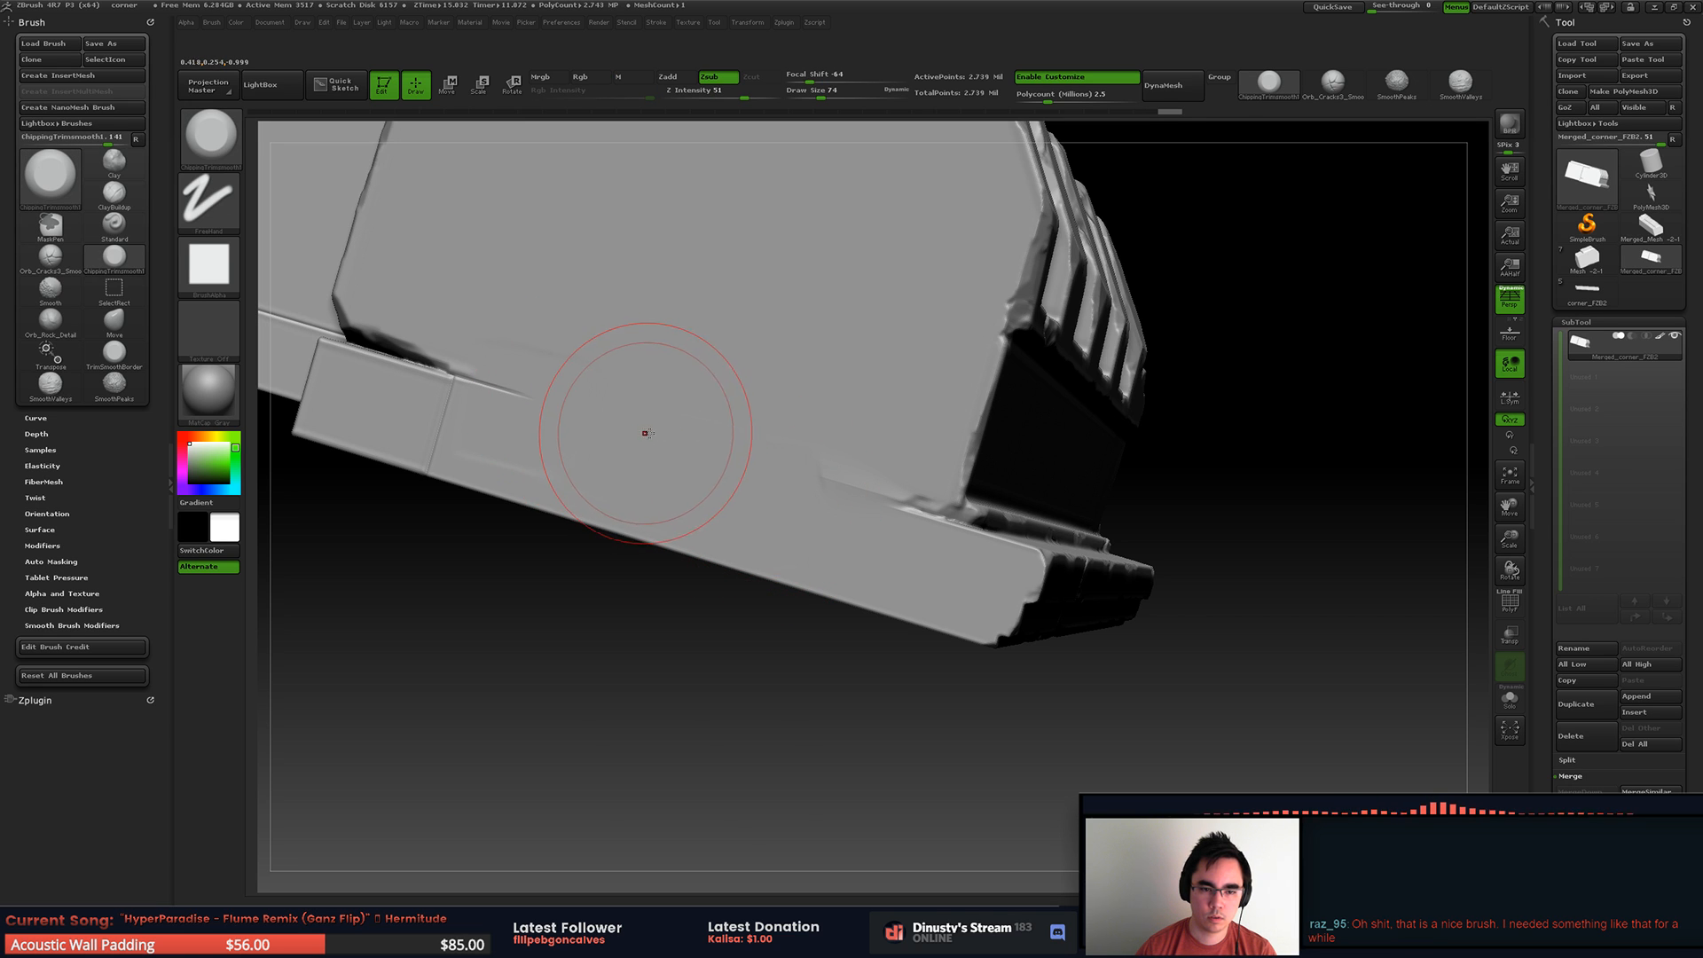
Step: Extend the flattening of the wall-to-base seam across the end face toward the neighbouring block
key("shift")
mouse_move(744, 425)
left_mouse_down("shift")
mouse_move(730, 434)
mouse_move(843, 474)
left_mouse_up("shift")
right_click_drag(788, 446, 1055, 468, "alt")
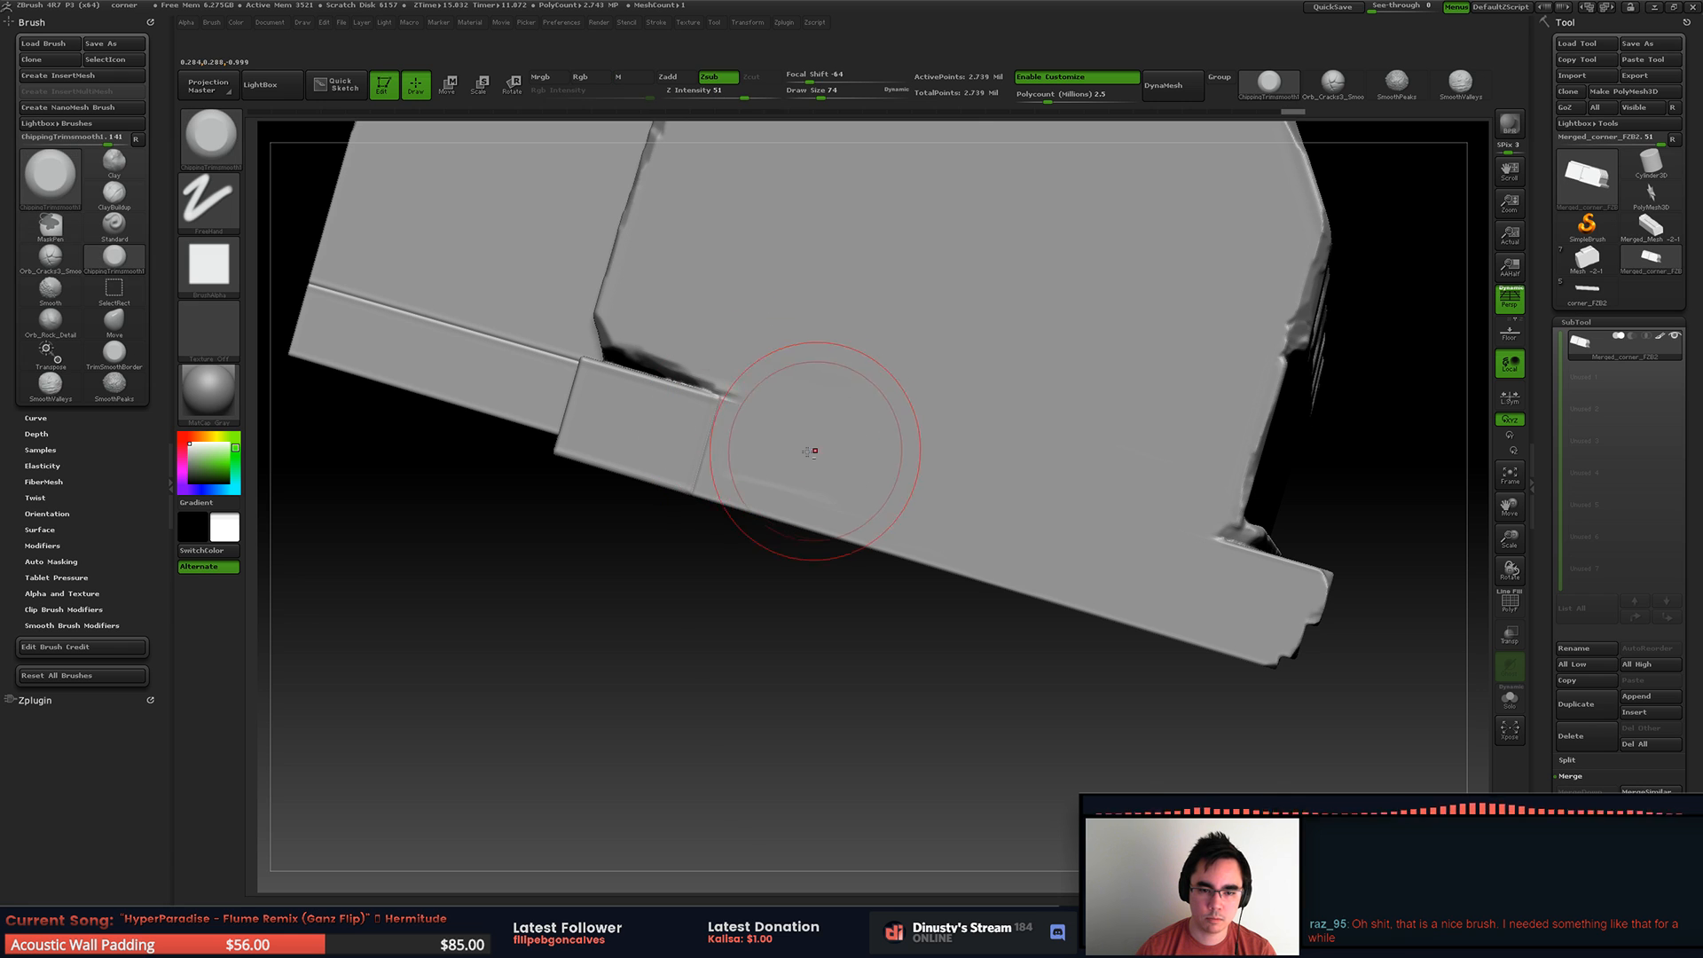
left_click_drag(767, 442, 756, 419)
left_click_drag(933, 468, 800, 356, "shift")
Step: Trim away the base seam and its chipped gap along the rear wall up to the inner corner
mouse_move(799, 353)
right_mouse_down("alt")
mouse_move(927, 414)
mouse_move(753, 417)
mouse_move(966, 373)
mouse_move(1094, 431)
right_mouse_up("alt")
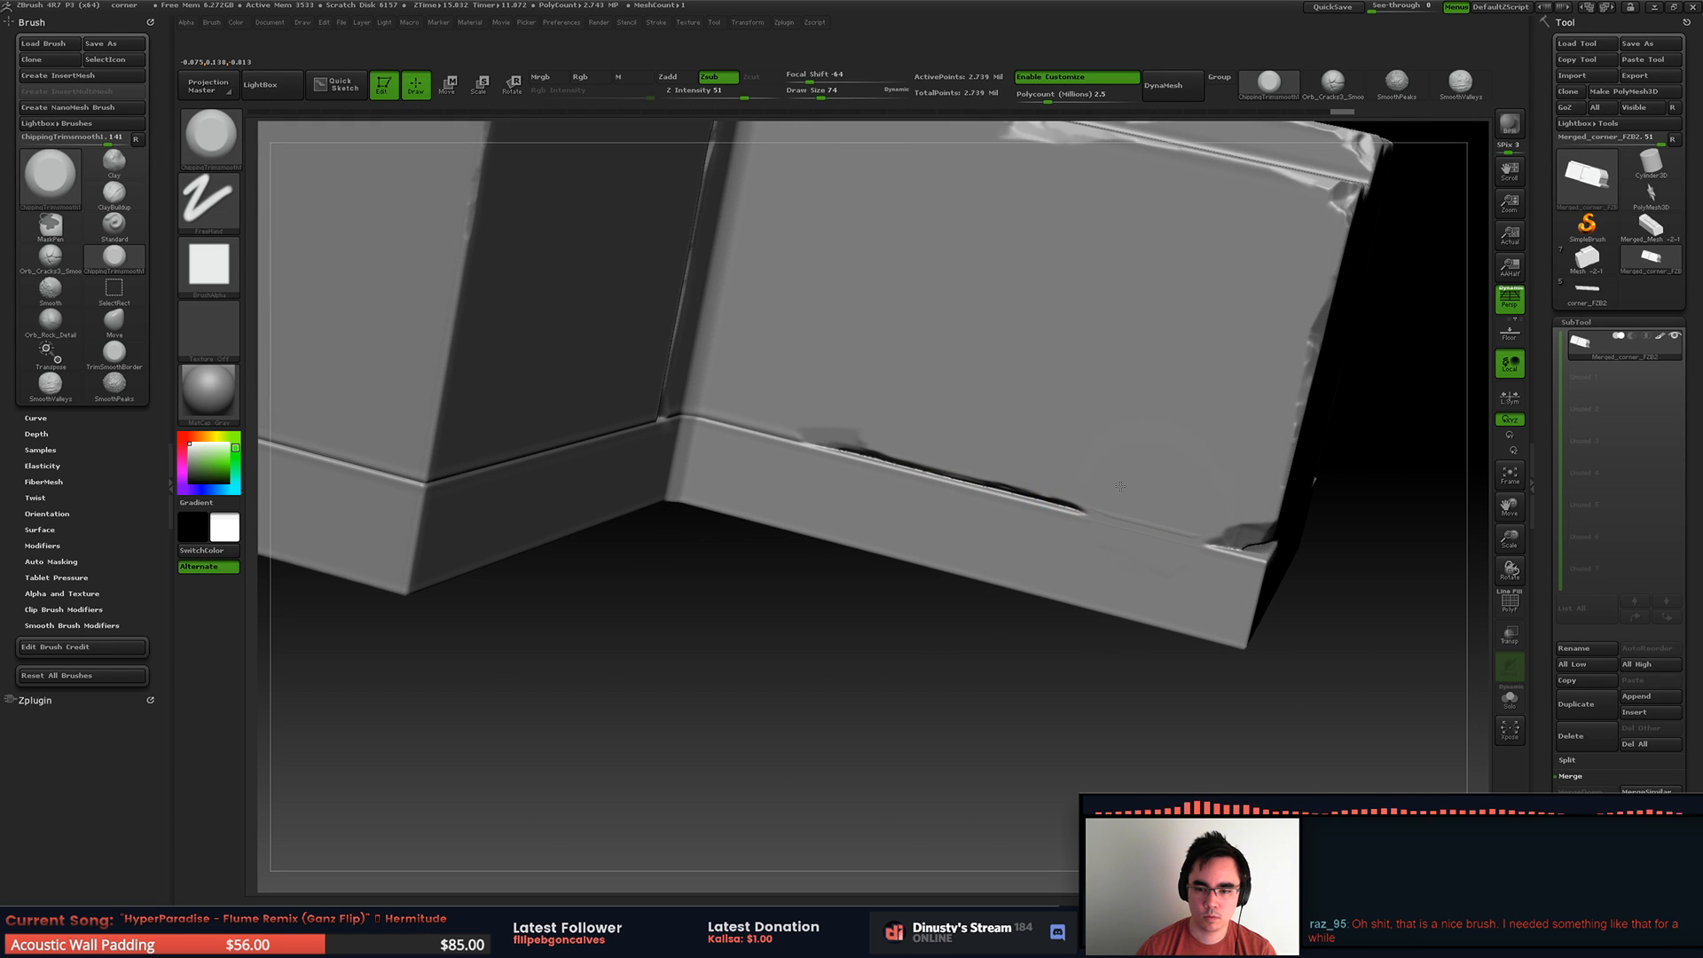
left_click_drag(949, 434, 810, 380, "shift")
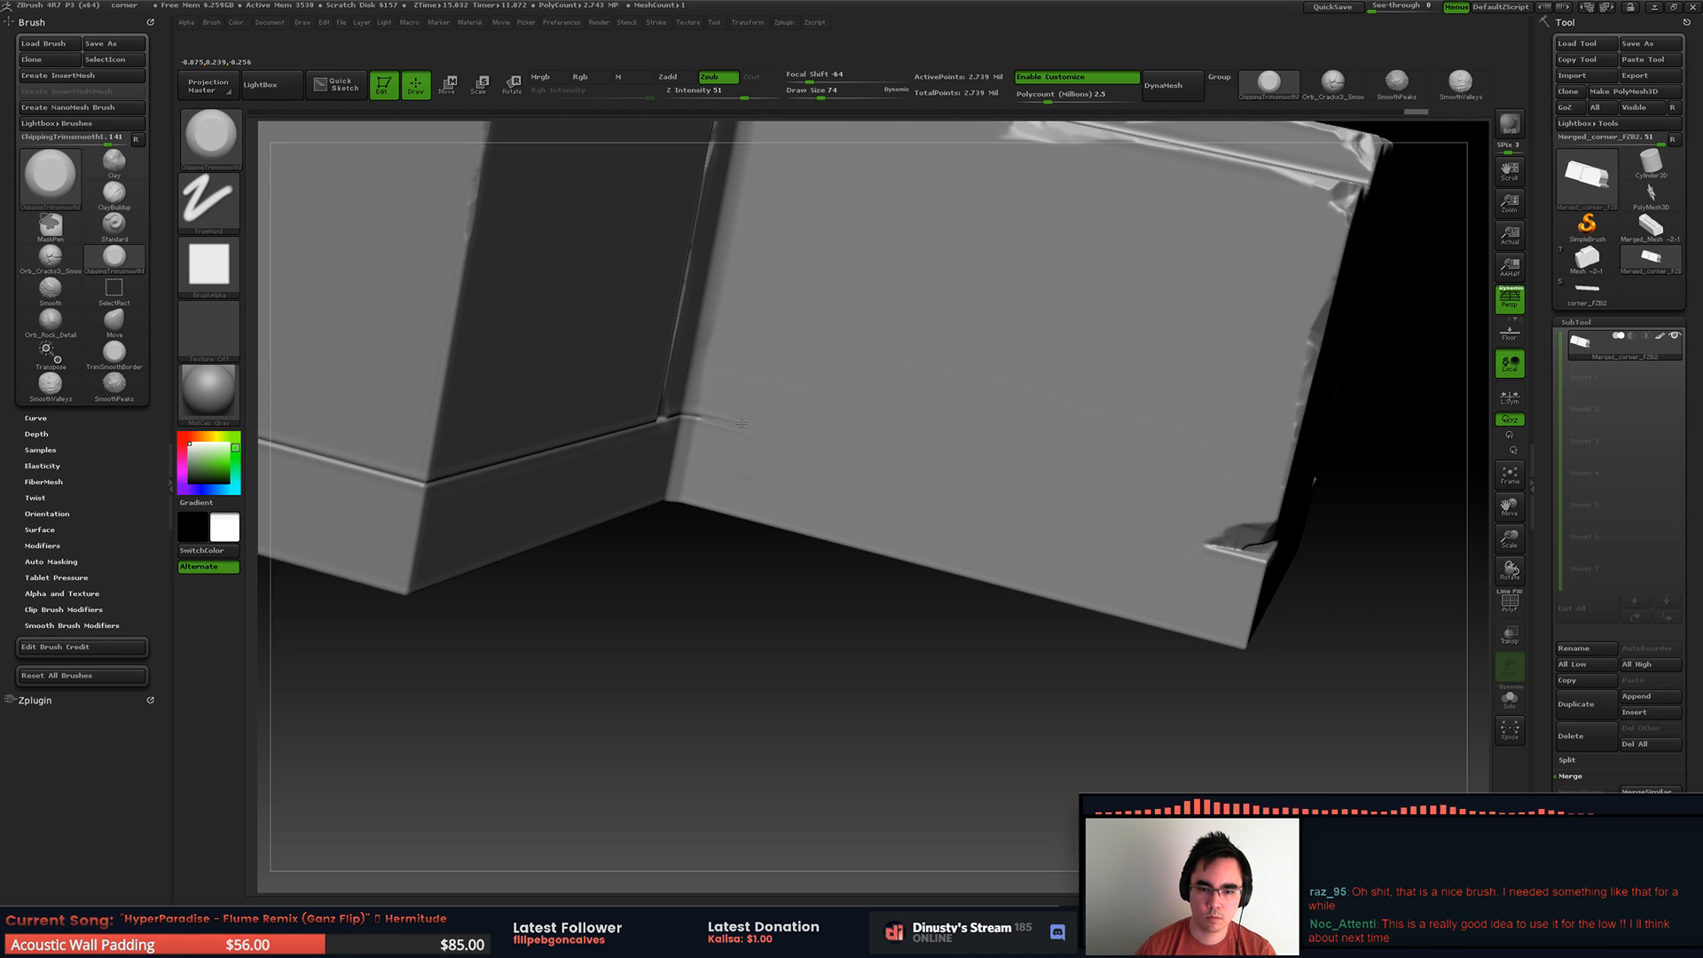
right_click_drag(829, 385, 802, 397)
left_click_drag(796, 408, 780, 418)
right_click_drag(760, 427, 819, 428)
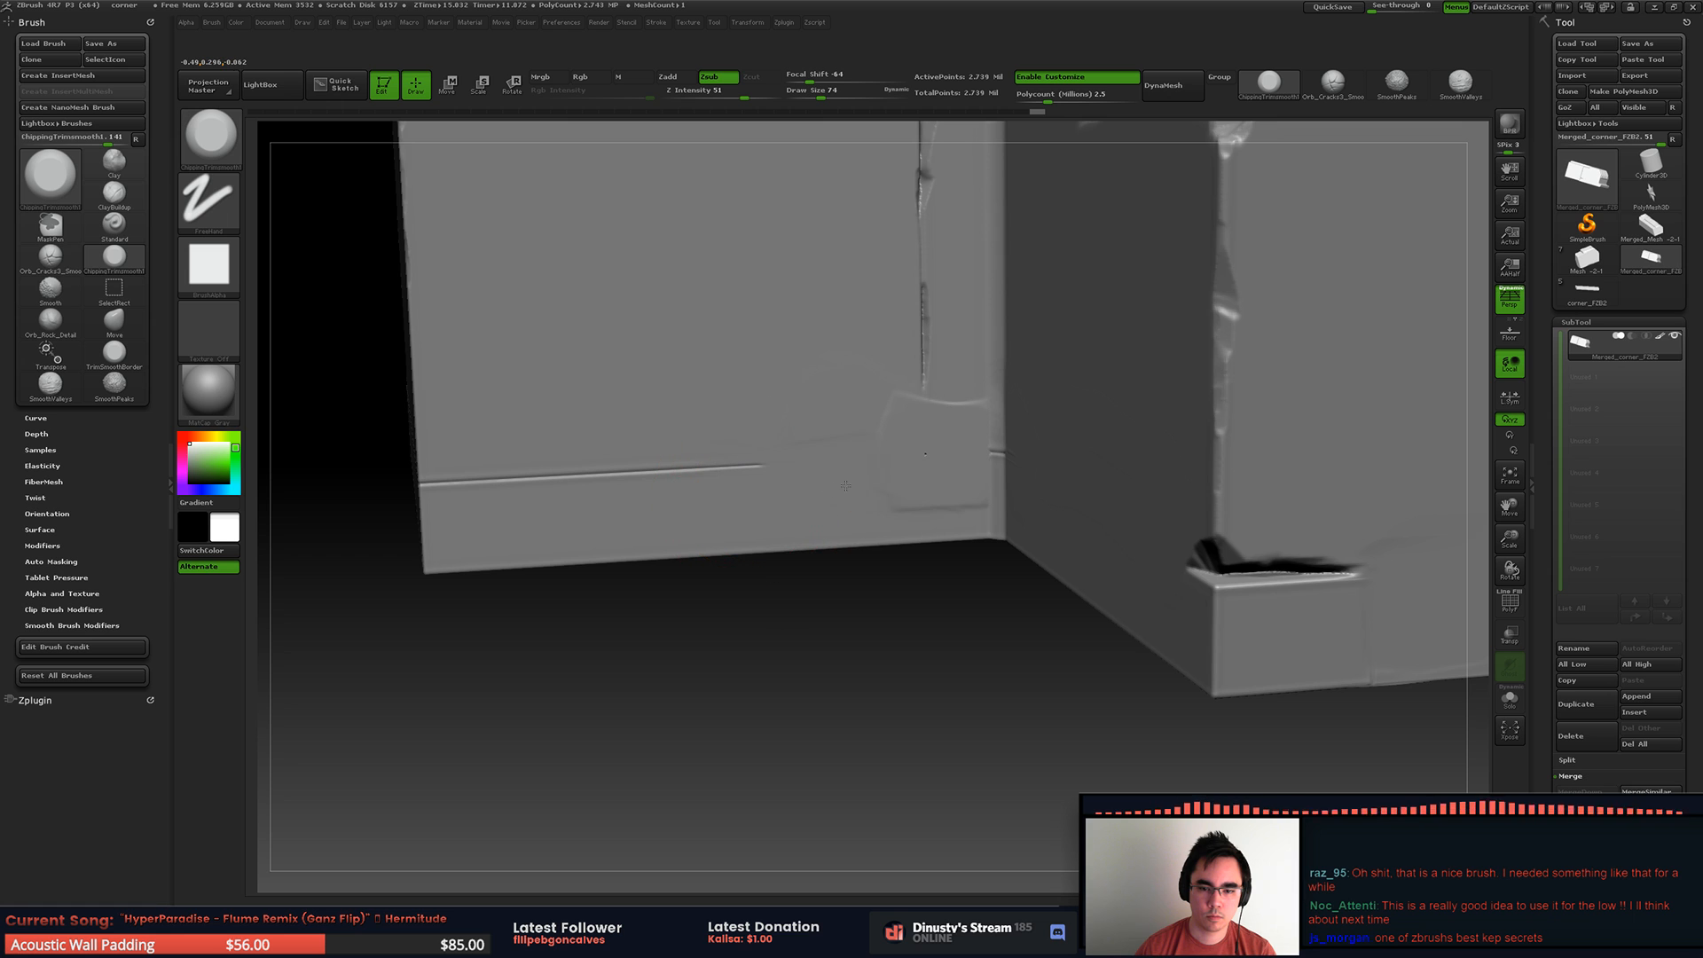
Step: Flatten the horizontal base seam on the other rear wall, undoing two strokes along the way
right_click_drag(813, 393, 970, 413)
key("ctrl+z")
left_click_drag(849, 420, 786, 418)
key("ctrl+z")
left_click_drag(890, 471, 740, 463)
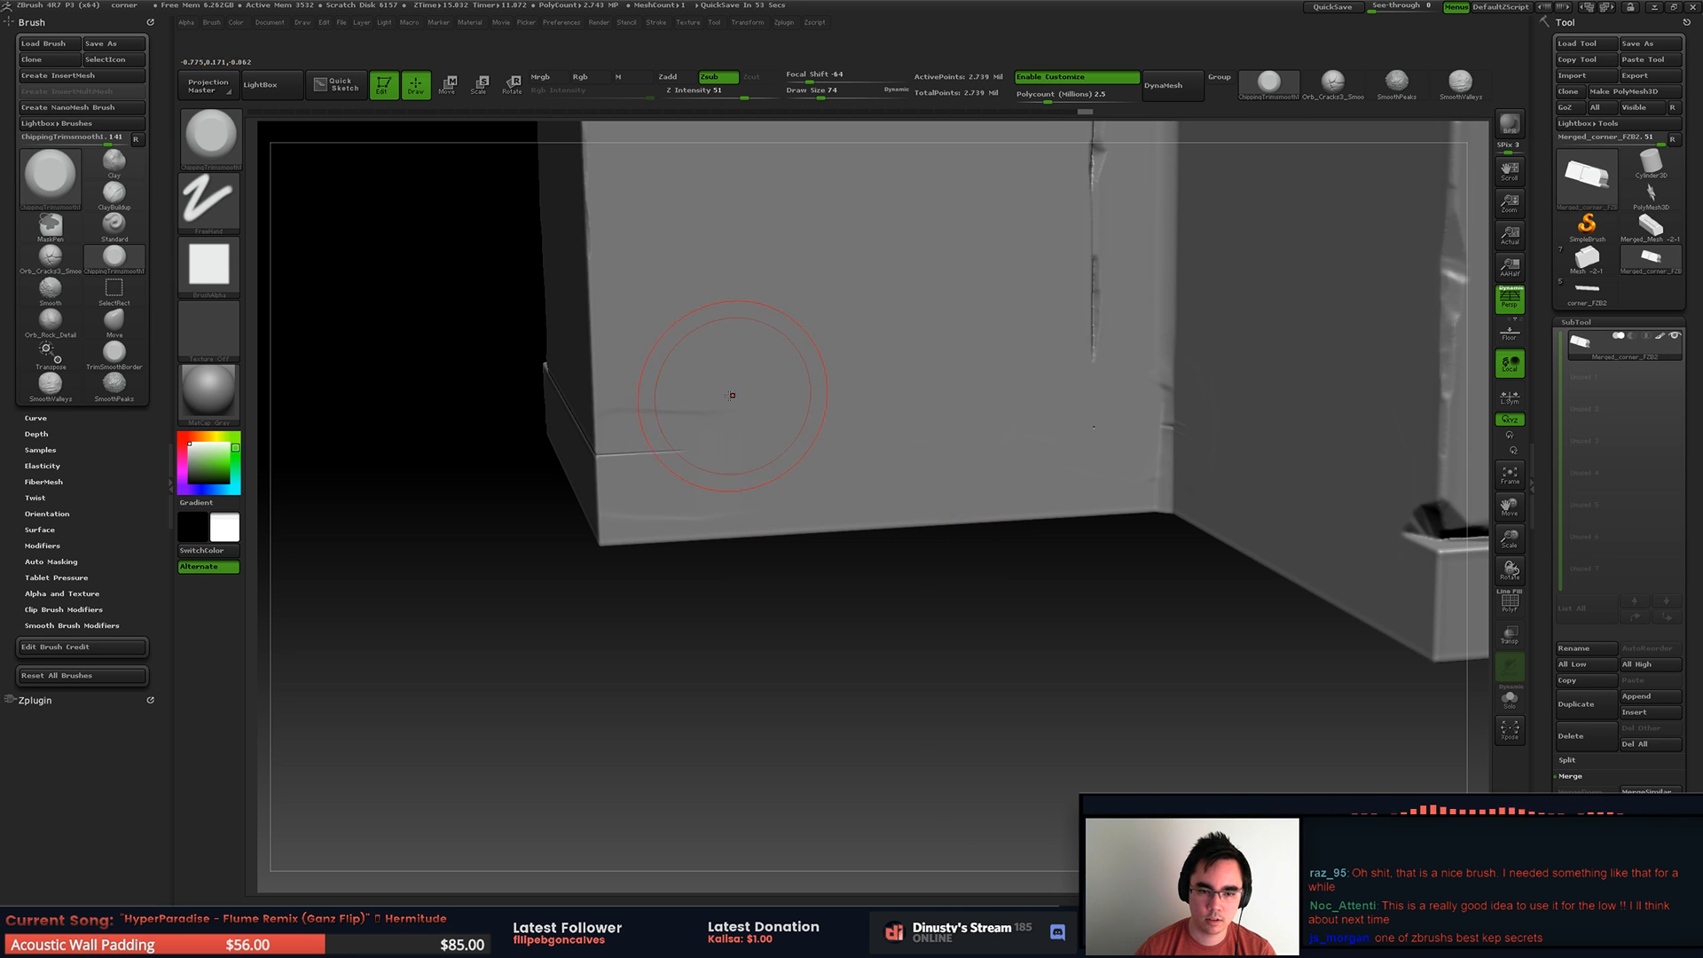
left_click_drag(738, 395, 688, 444, "shift")
Step: Trim away the lower part of the vertical crack and the leftover seam beside the inner corner
right_click_drag(841, 300, 767, 401, "alt")
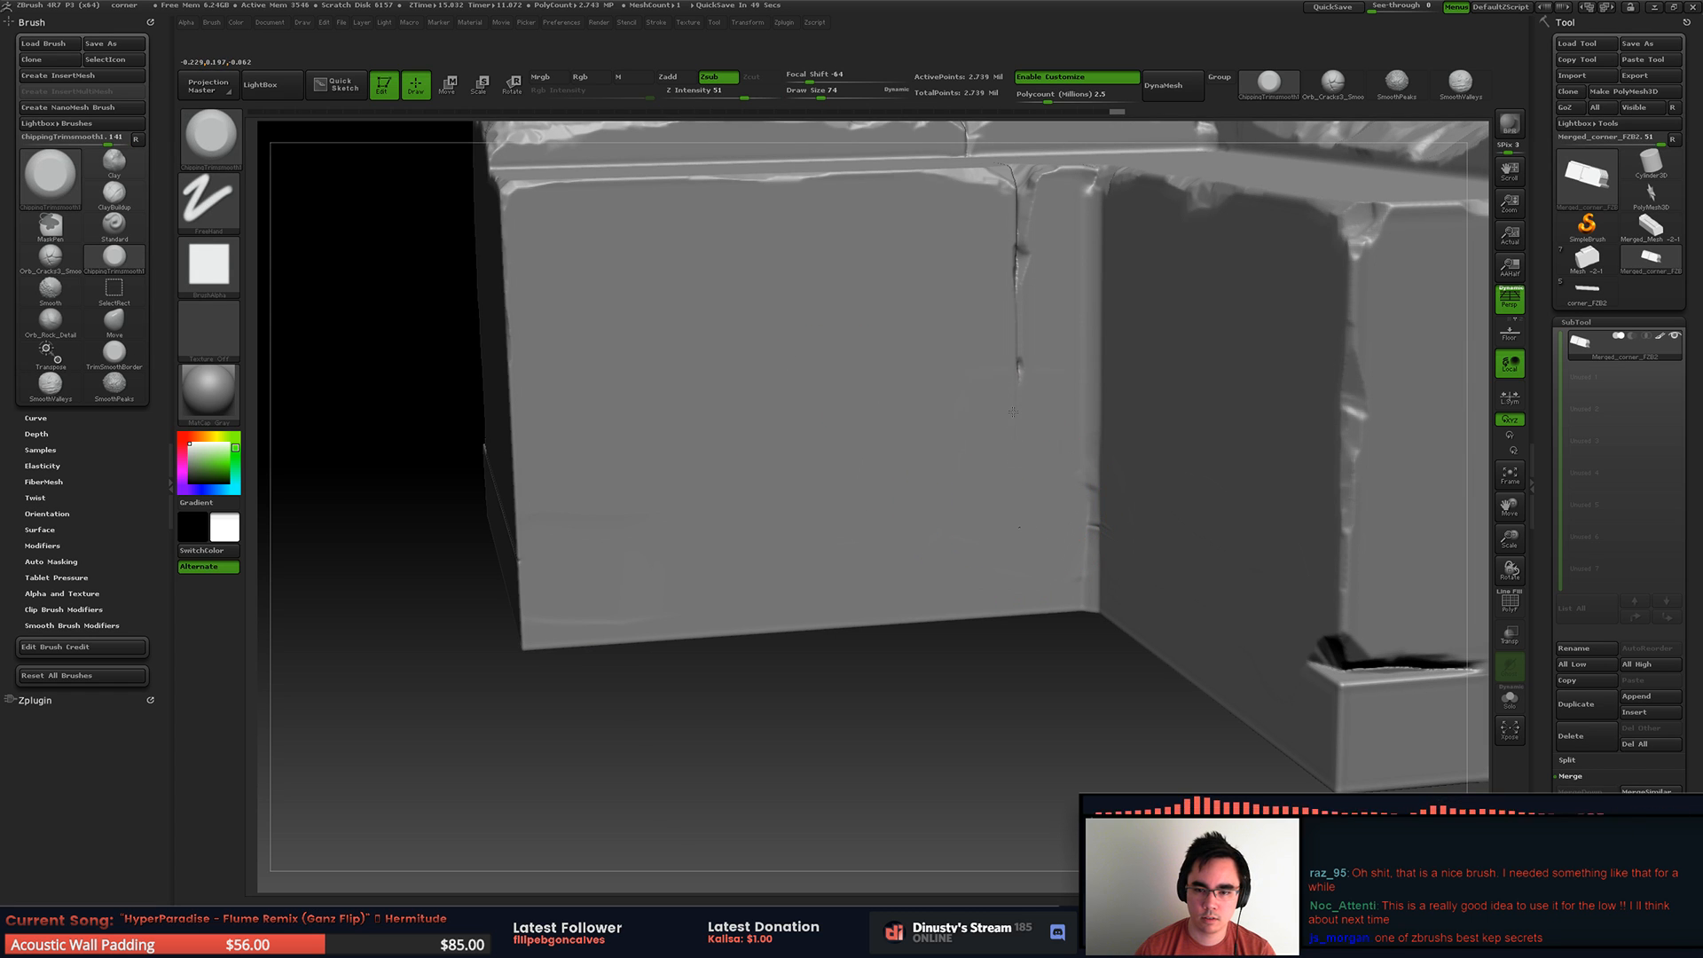
mouse_move(1041, 397)
right_mouse_down("ctrl")
mouse_move(1046, 514)
mouse_move(1089, 525)
right_mouse_up("ctrl")
left_click_drag(1056, 600, 1057, 530, "shift")
mouse_move(1118, 529)
right_mouse_down()
mouse_move(1029, 523)
mouse_move(998, 399)
mouse_move(871, 394)
mouse_move(1126, 357)
mouse_move(1076, 353)
mouse_move(1233, 359)
mouse_move(1215, 452)
right_mouse_up()
Step: Flatten the remaining base seam on the opposite end face, including the stub beside the stepped profile
left_click_drag(870, 466, 887, 470, "shift")
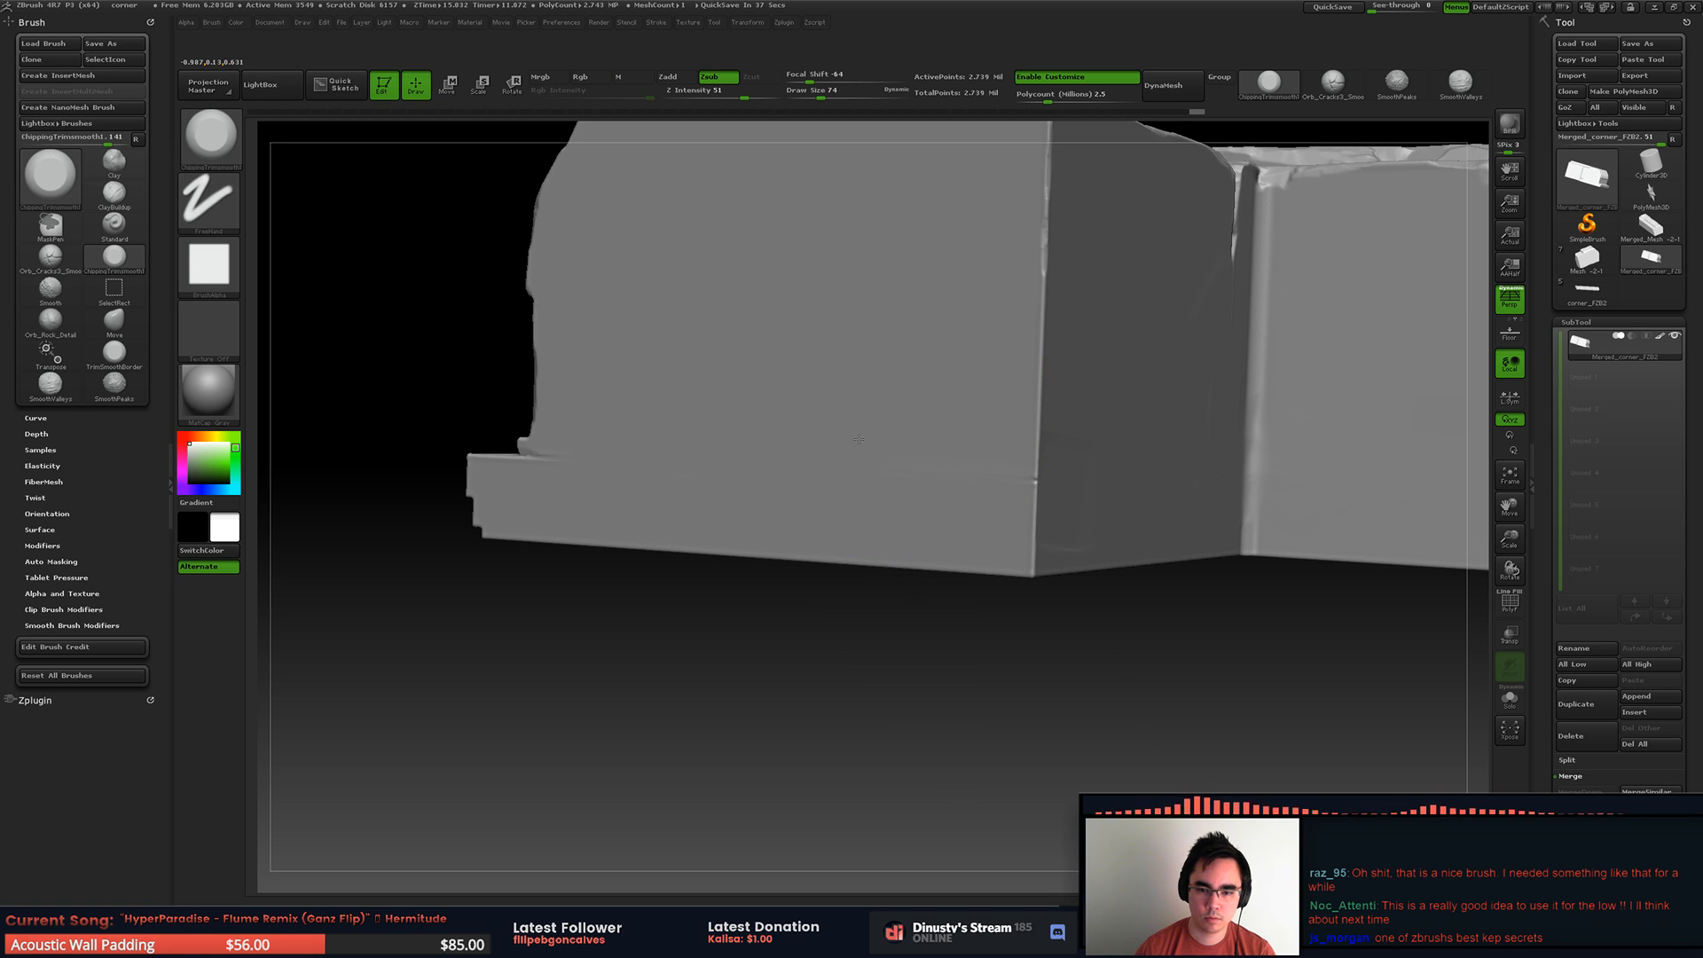
right_click_drag(958, 436, 1146, 417)
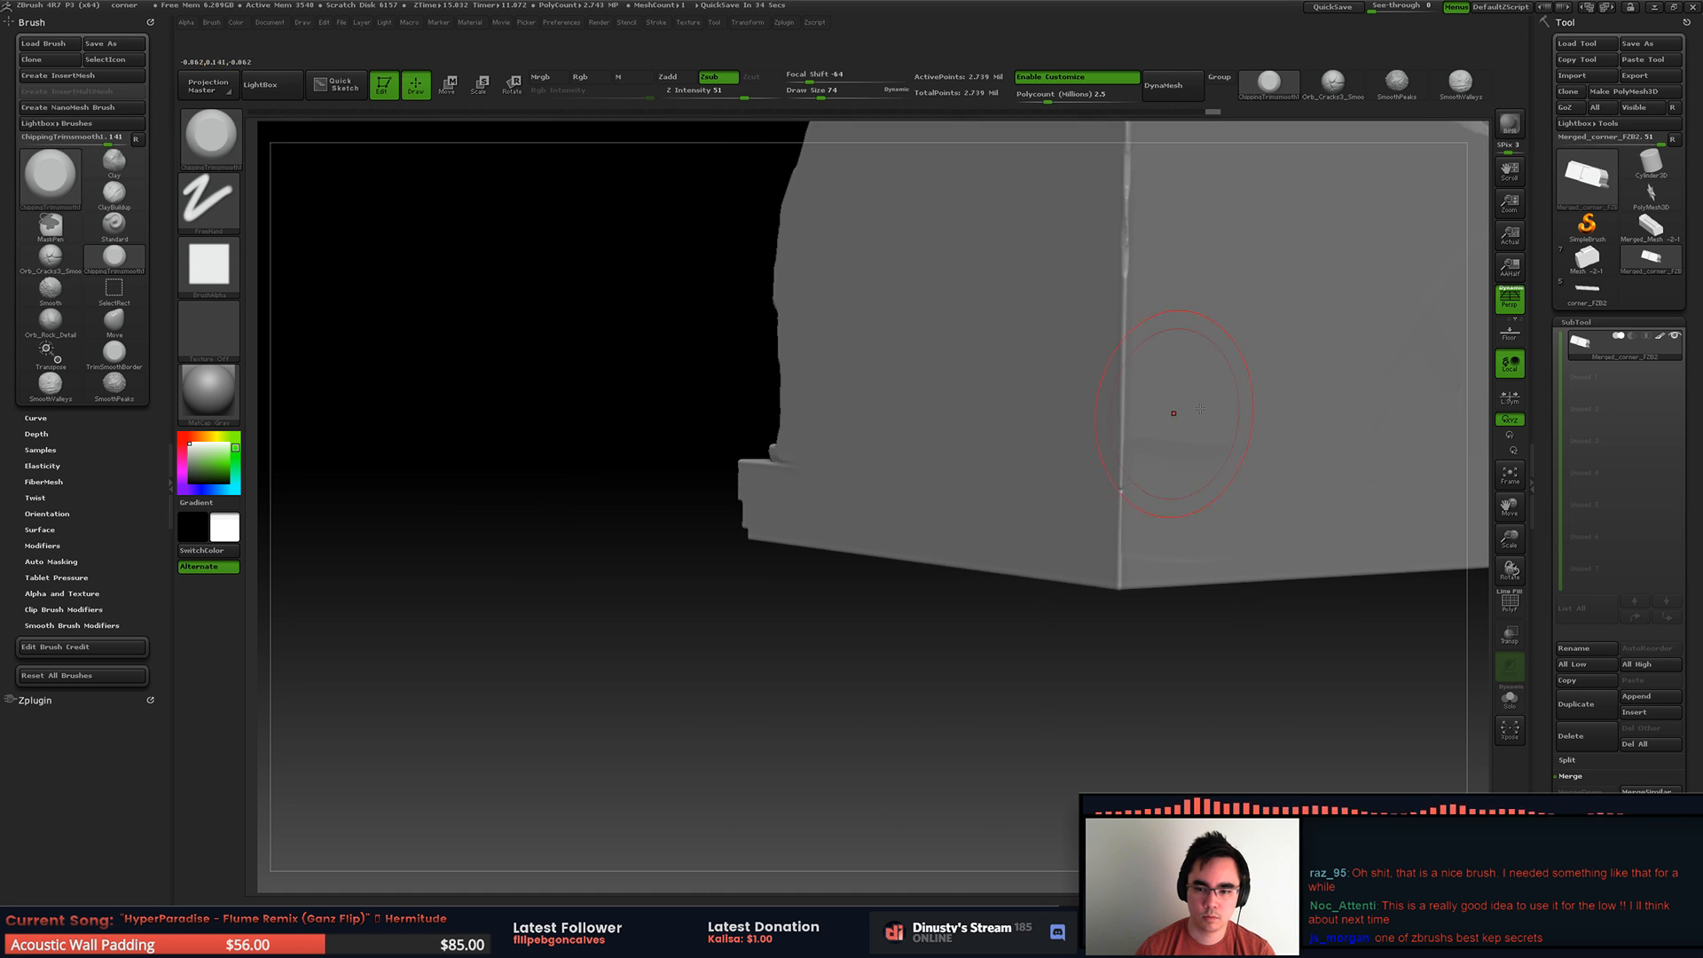
mouse_move(990, 417)
right_mouse_down()
mouse_move(1014, 399)
mouse_move(932, 411)
mouse_move(1045, 403)
mouse_move(1128, 429)
right_mouse_up()
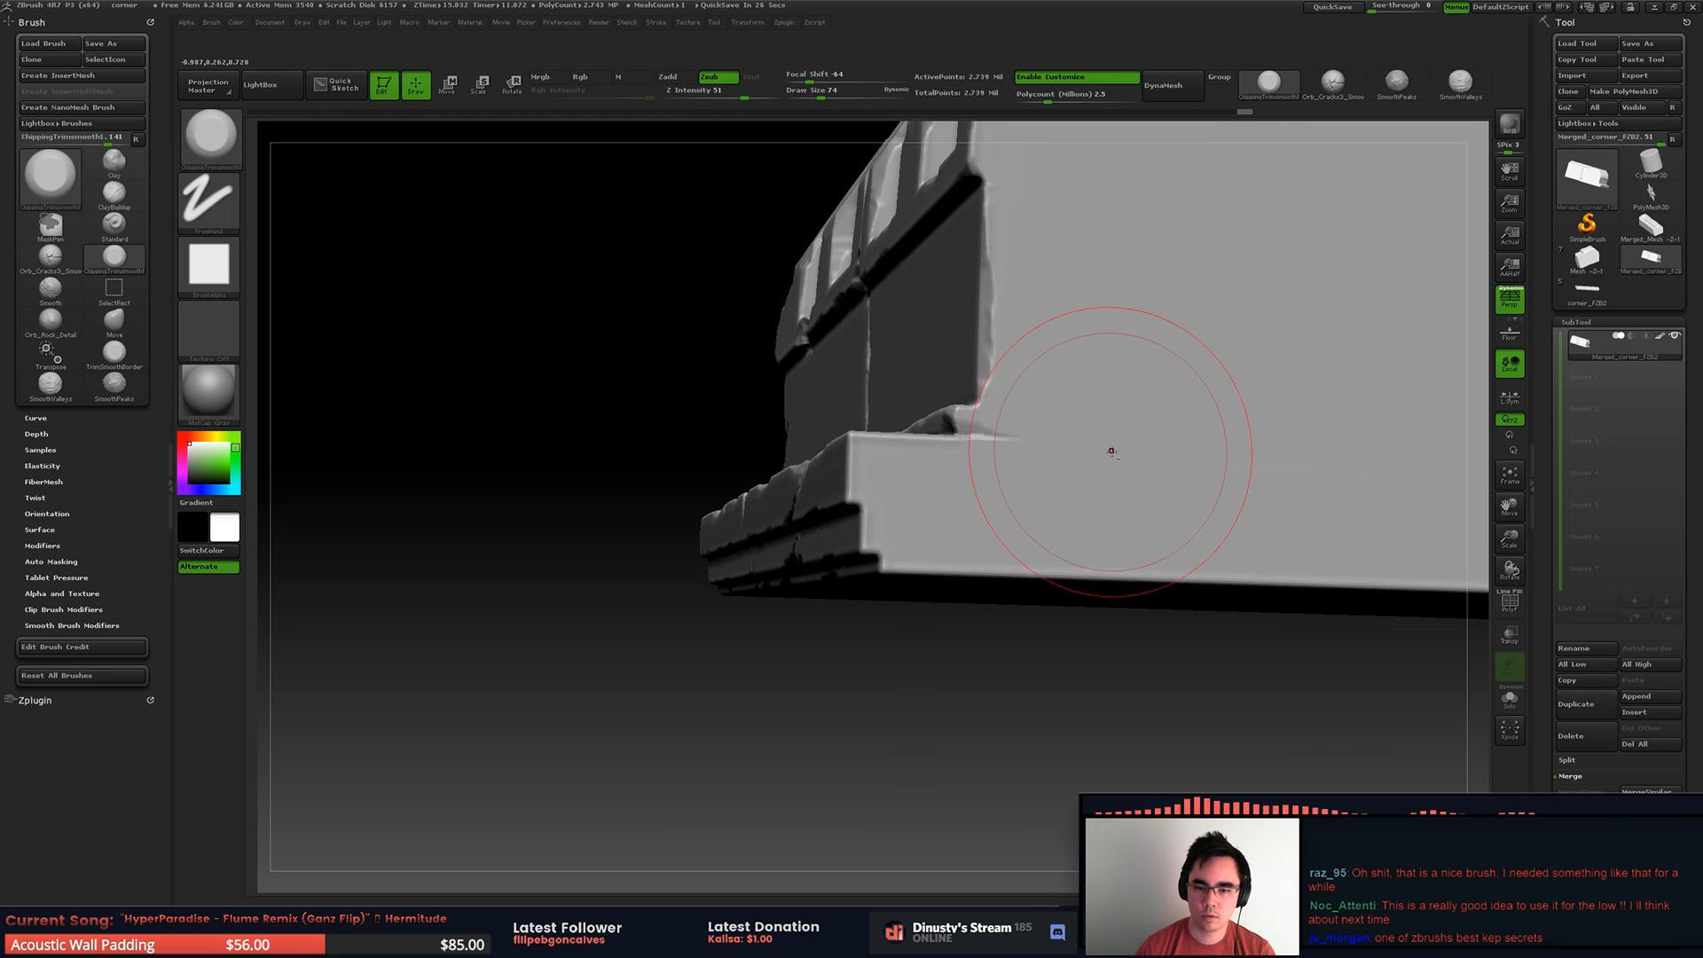
mouse_move(1068, 452)
right_mouse_down("ctrl")
mouse_move(851, 390)
mouse_move(931, 373)
mouse_move(974, 486)
right_mouse_up("ctrl")
right_click_drag(479, 528, 965, 549, "alt")
Step: Smooth out the seam running across the width of the flat underside up to its moulded edge
right_click_drag(1054, 293, 865, 515, "alt")
mouse_move(797, 520)
left_mouse_down("shift")
mouse_move(811, 515)
mouse_move(891, 603)
mouse_move(818, 566)
left_mouse_up("shift")
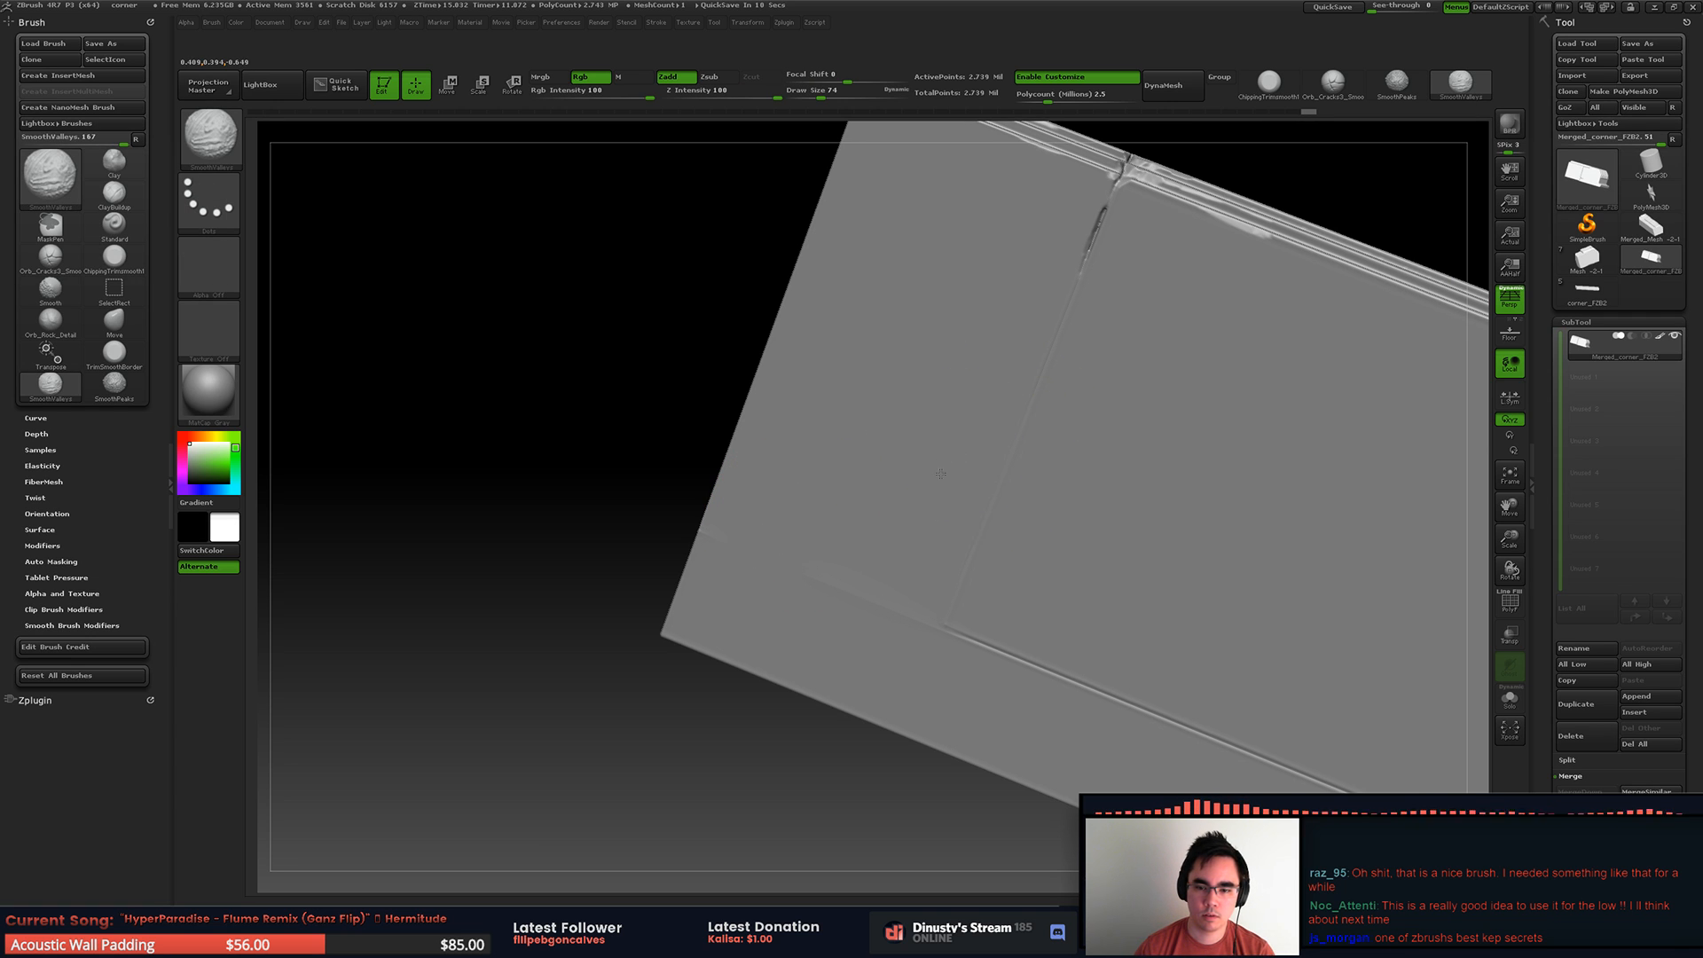
left_click_drag(1058, 293, 1071, 242, "shift")
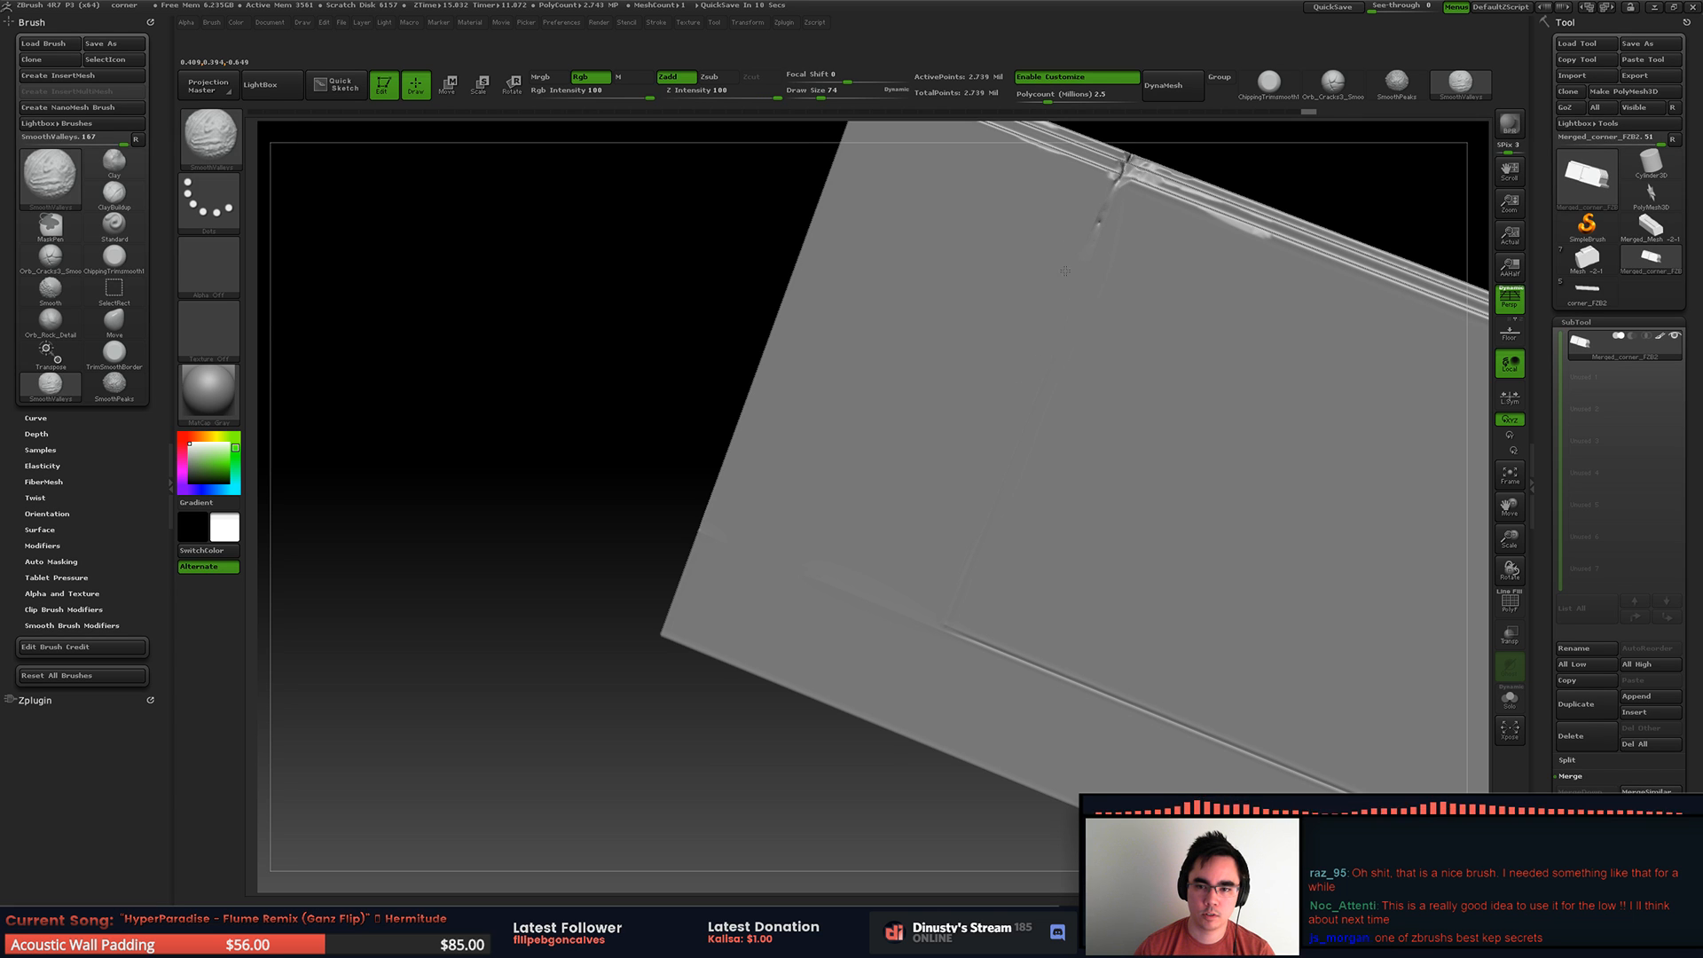
right_click_drag(1055, 355, 996, 221, "alt")
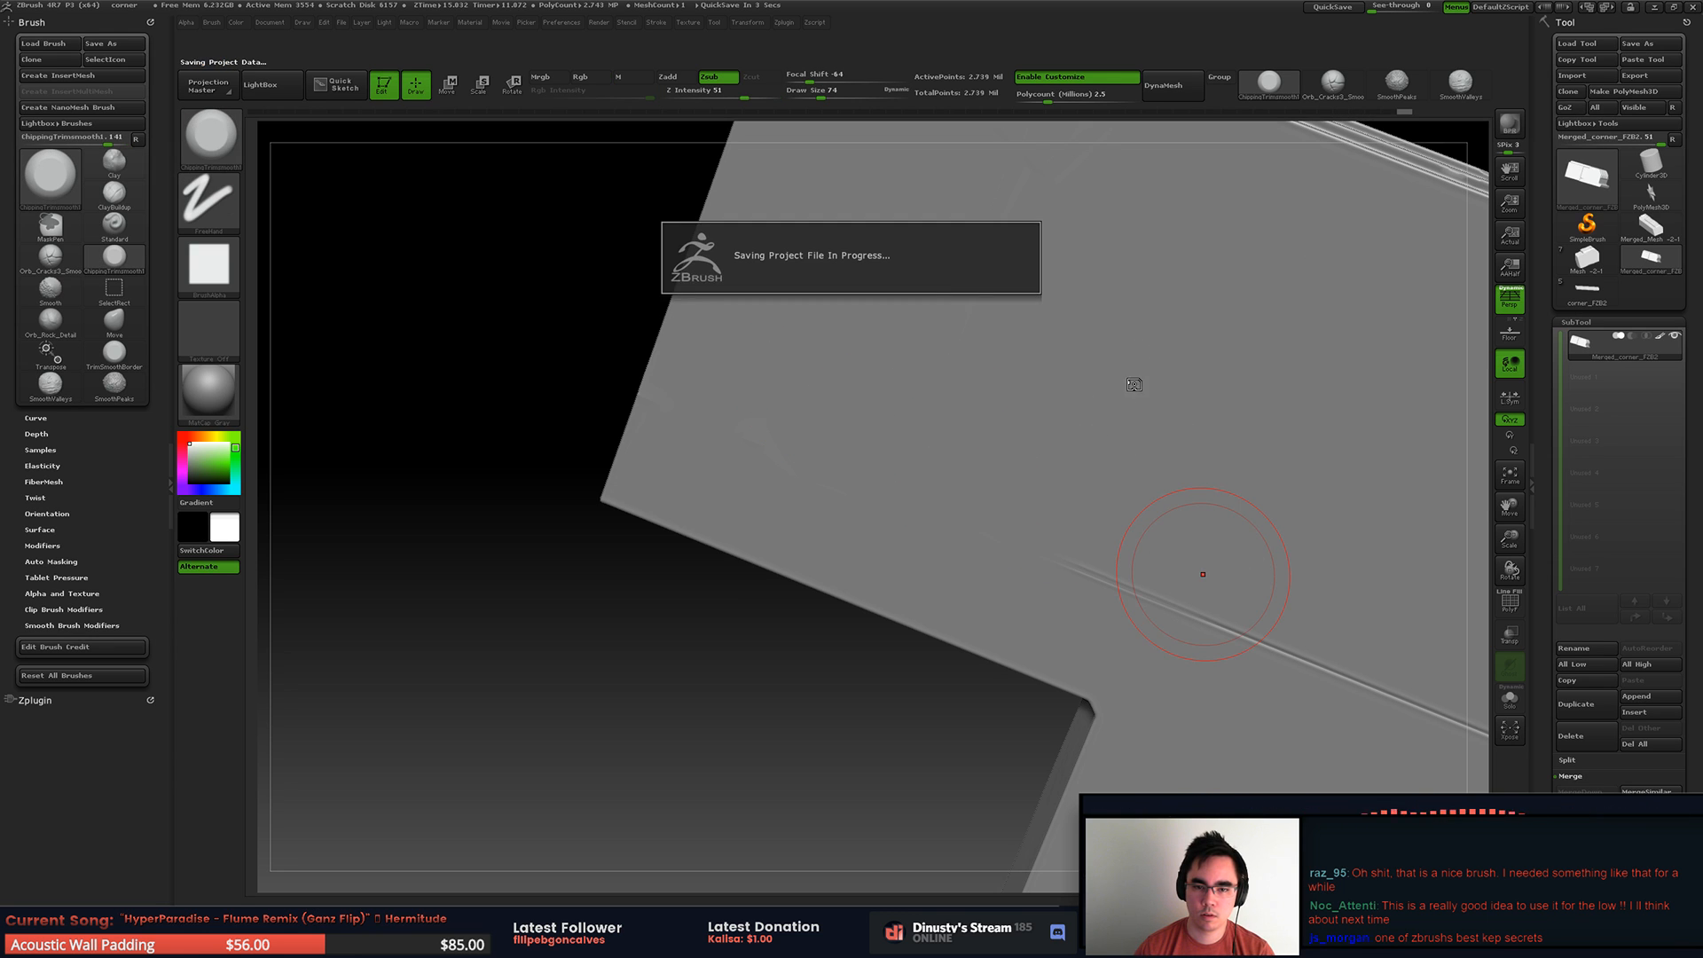
Step: Smooth the long straight seam across the L-shaped underside out to the chipped outer edge
right_click_drag(1179, 563, 972, 448, "ctrl")
left_click_drag(891, 489, 909, 487, "shift")
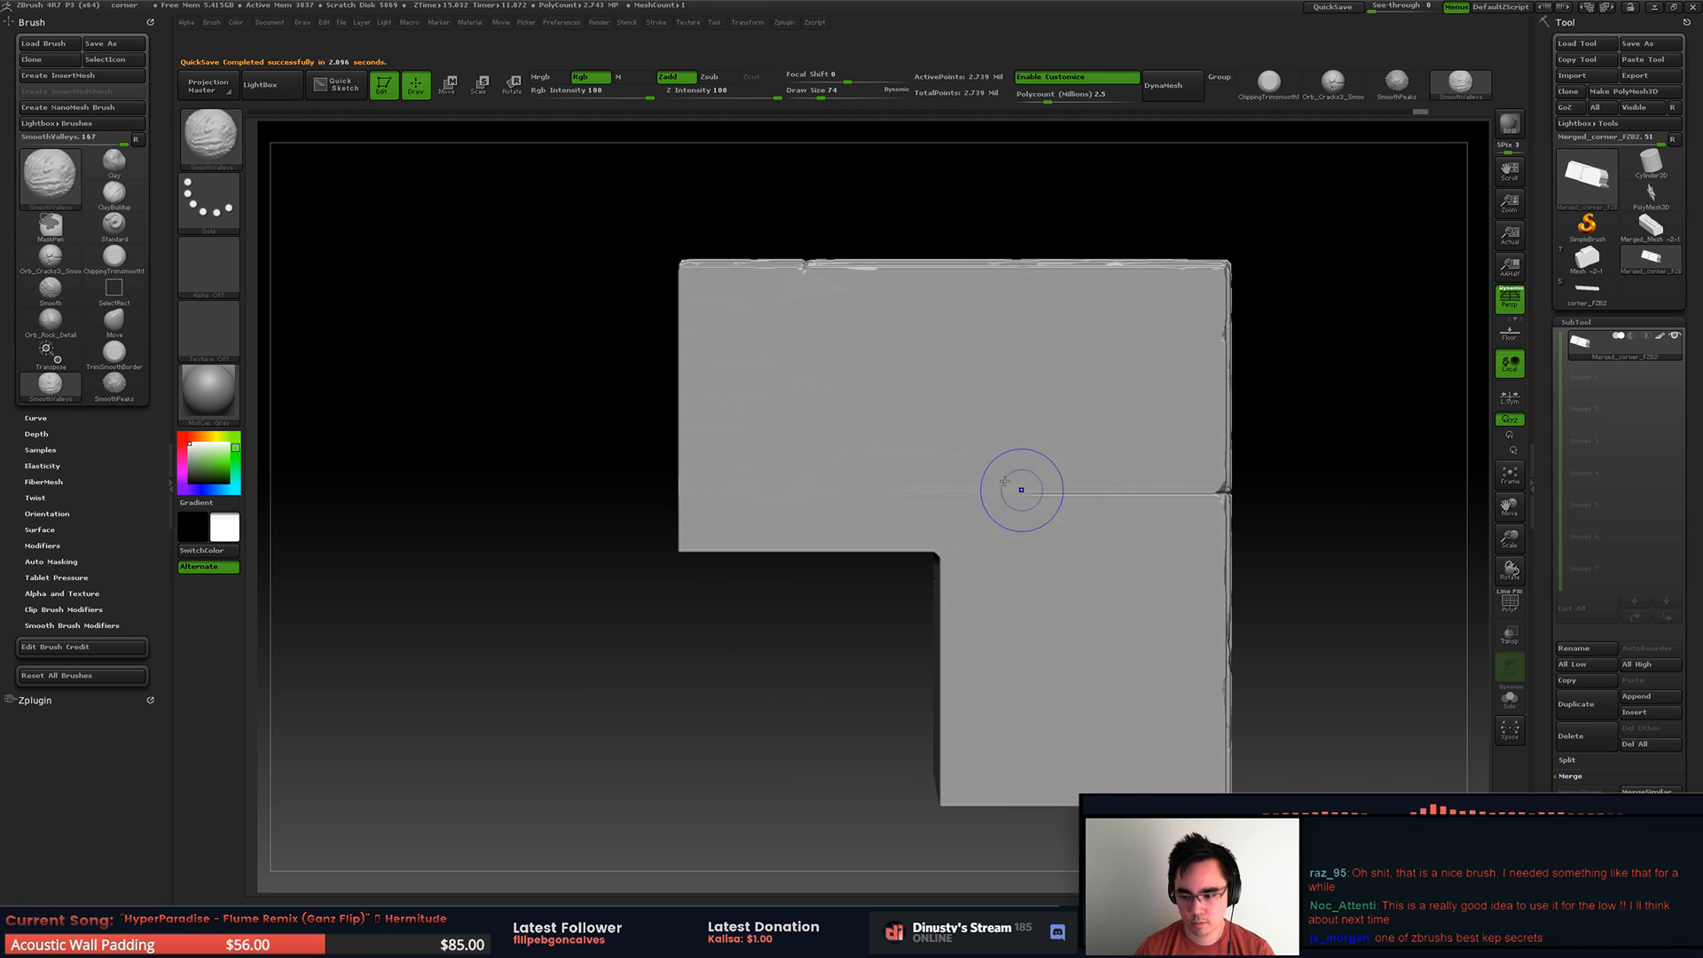
mouse_move(1028, 475)
left_mouse_down("shift")
mouse_move(976, 484)
mouse_move(1194, 480)
left_mouse_up("shift")
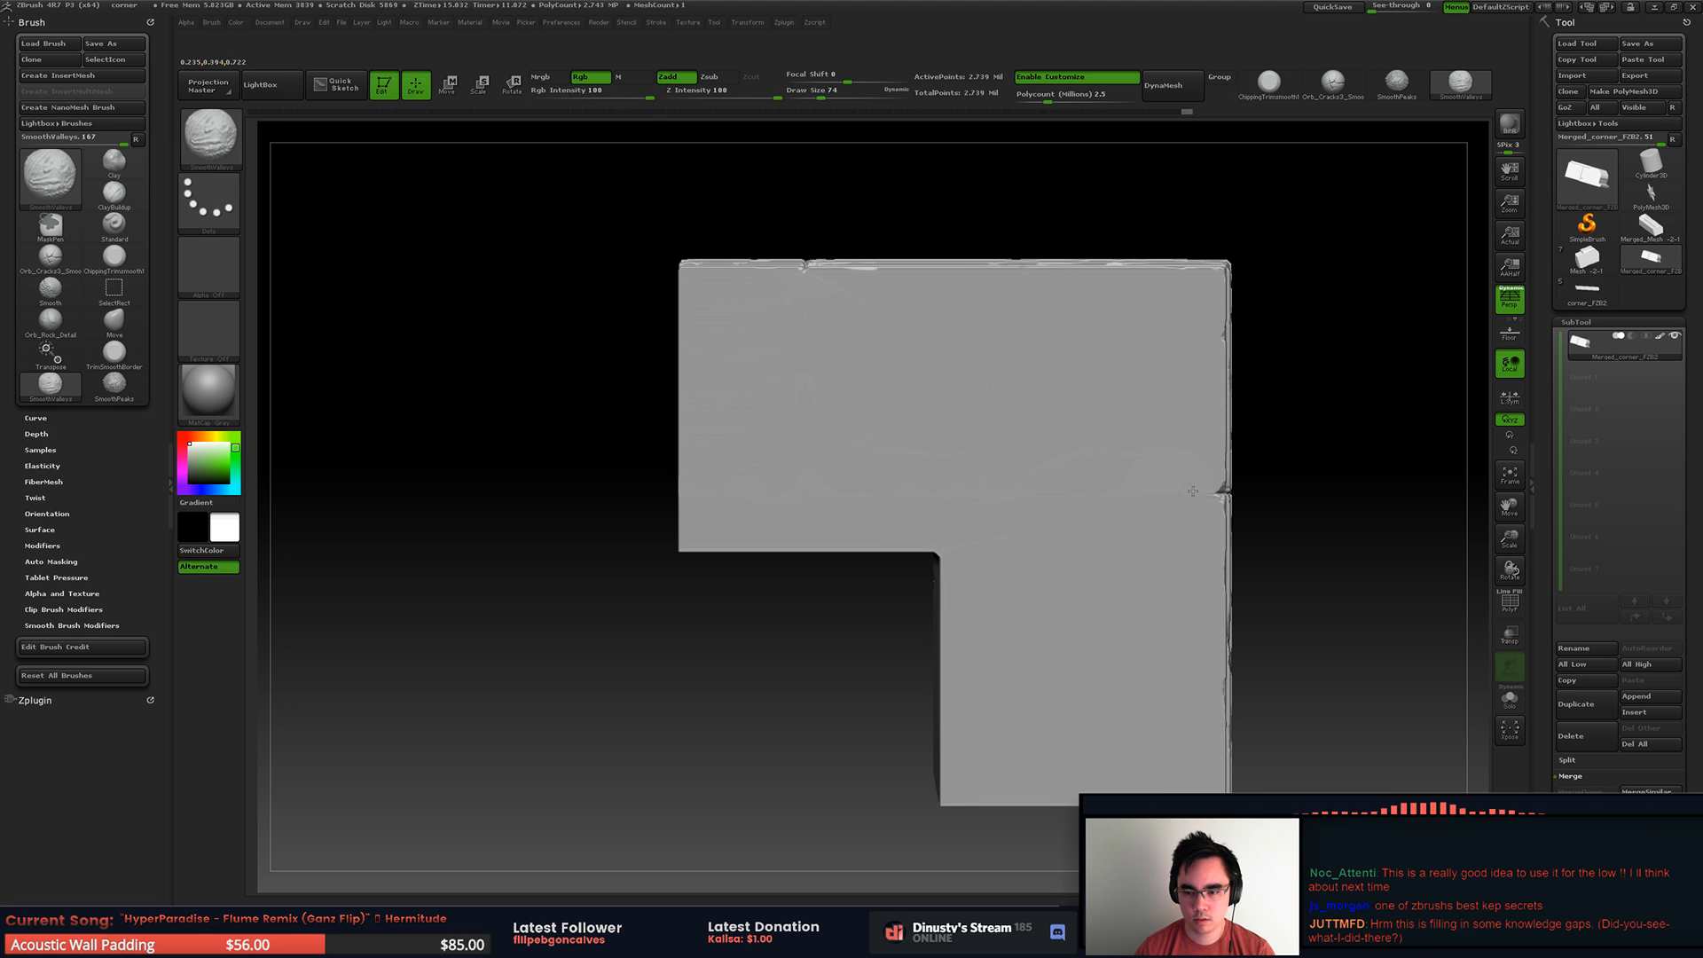
mouse_move(1171, 498)
right_mouse_down("alt")
mouse_move(1026, 436)
mouse_move(1051, 415)
right_mouse_up("alt")
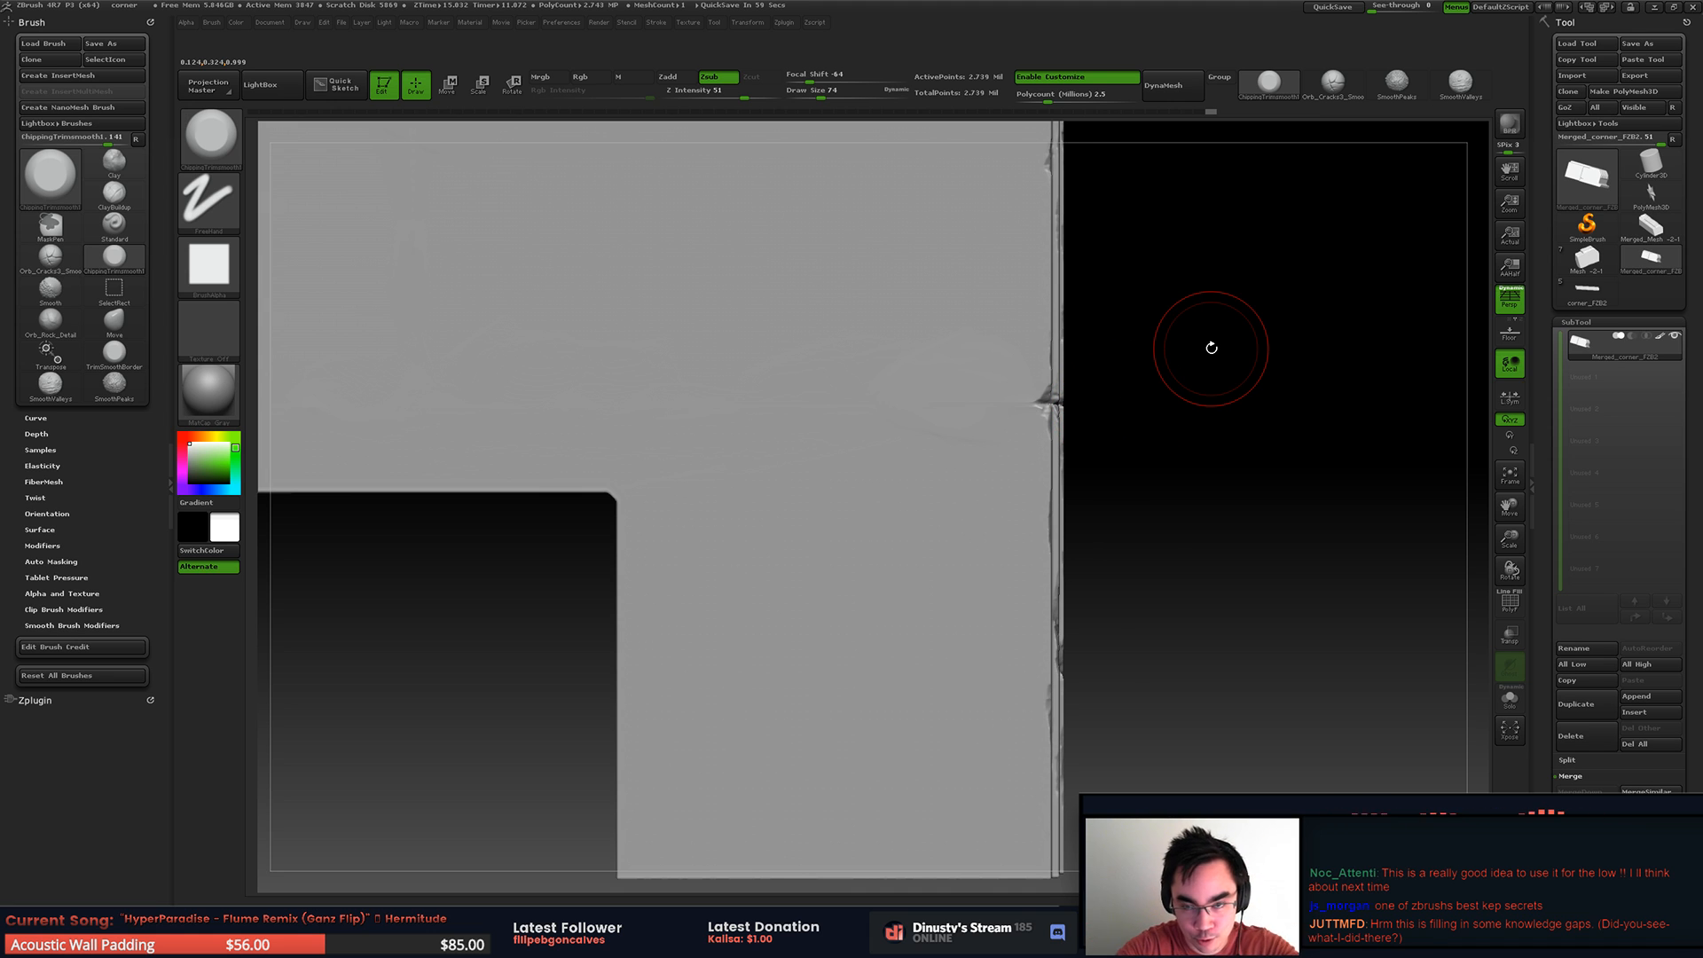
Step: Review the whole merged corner piece from its outer corner
right_click_drag(1026, 375, 856, 464, "alt")
mouse_move(929, 326)
right_mouse_down()
mouse_move(1027, 251)
mouse_move(897, 361)
mouse_move(792, 378)
mouse_move(893, 532)
mouse_move(903, 519)
mouse_move(695, 381)
mouse_move(791, 336)
mouse_move(817, 444)
mouse_move(871, 385)
mouse_move(830, 371)
mouse_move(819, 406)
mouse_move(882, 381)
mouse_move(992, 412)
mouse_move(857, 396)
mouse_move(1114, 276)
right_mouse_up()
key("ctrl")
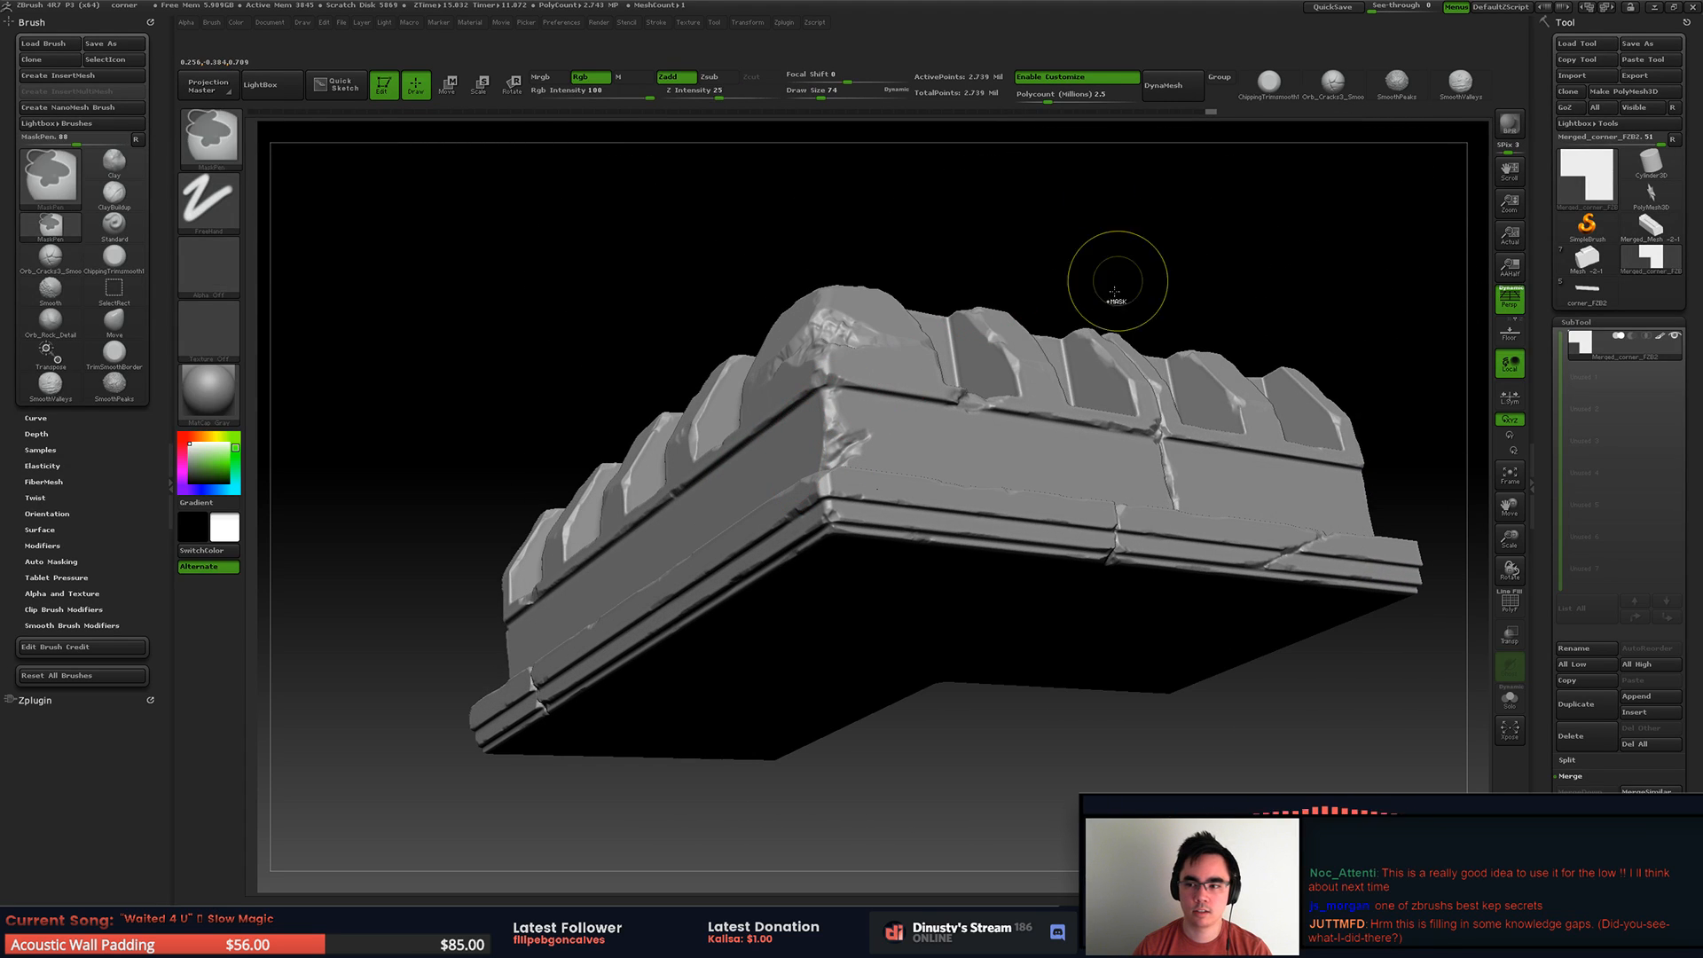
Step: Save the merged corner tool as Merged_corner_FZB2.ztl in the RoofSet folder
left_click(1636, 44)
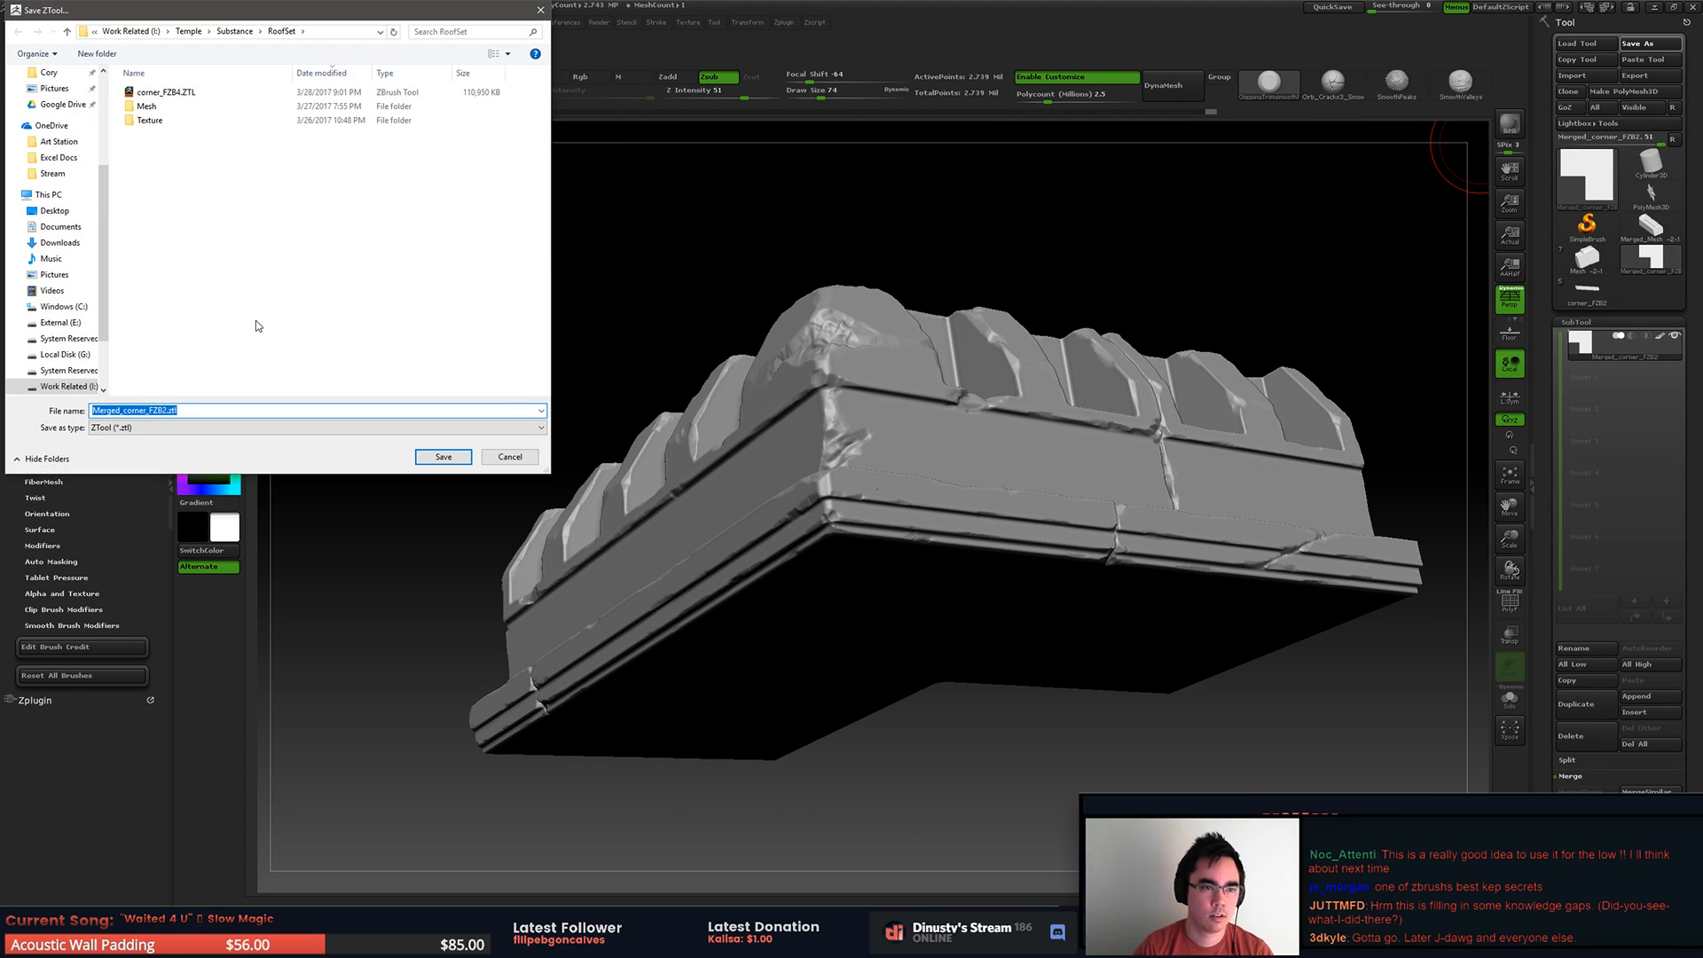
key("Return")
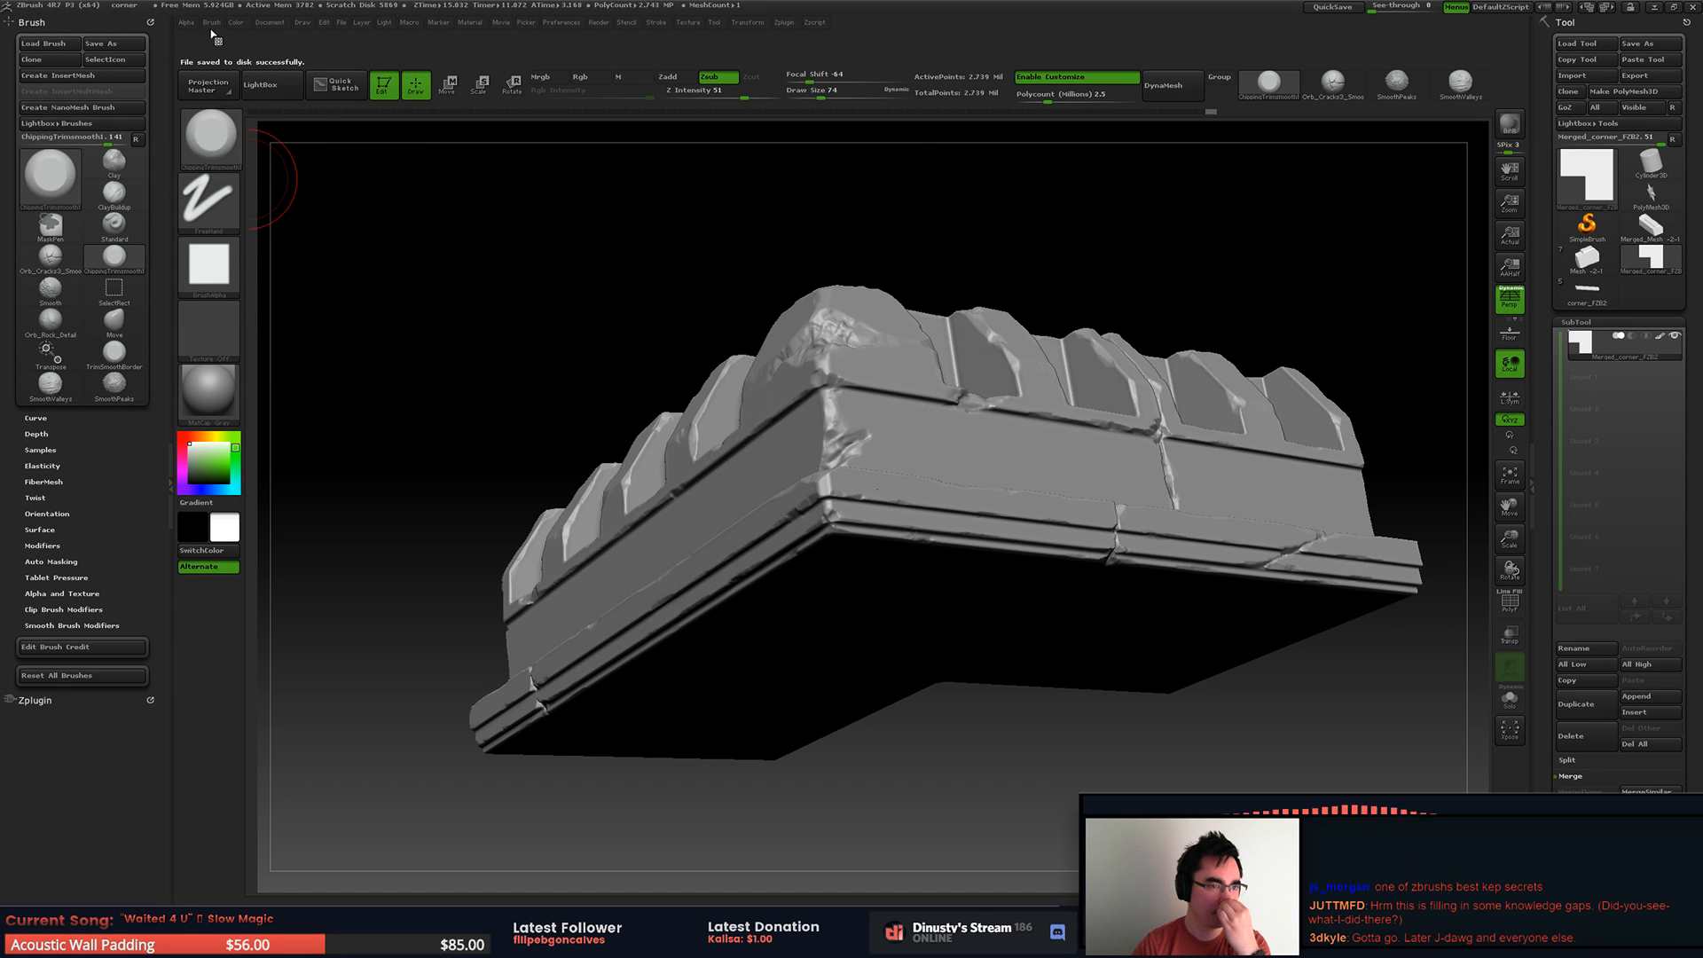
Step: Pre-process the merged corner mesh in Decimation Master
left_click(561, 22)
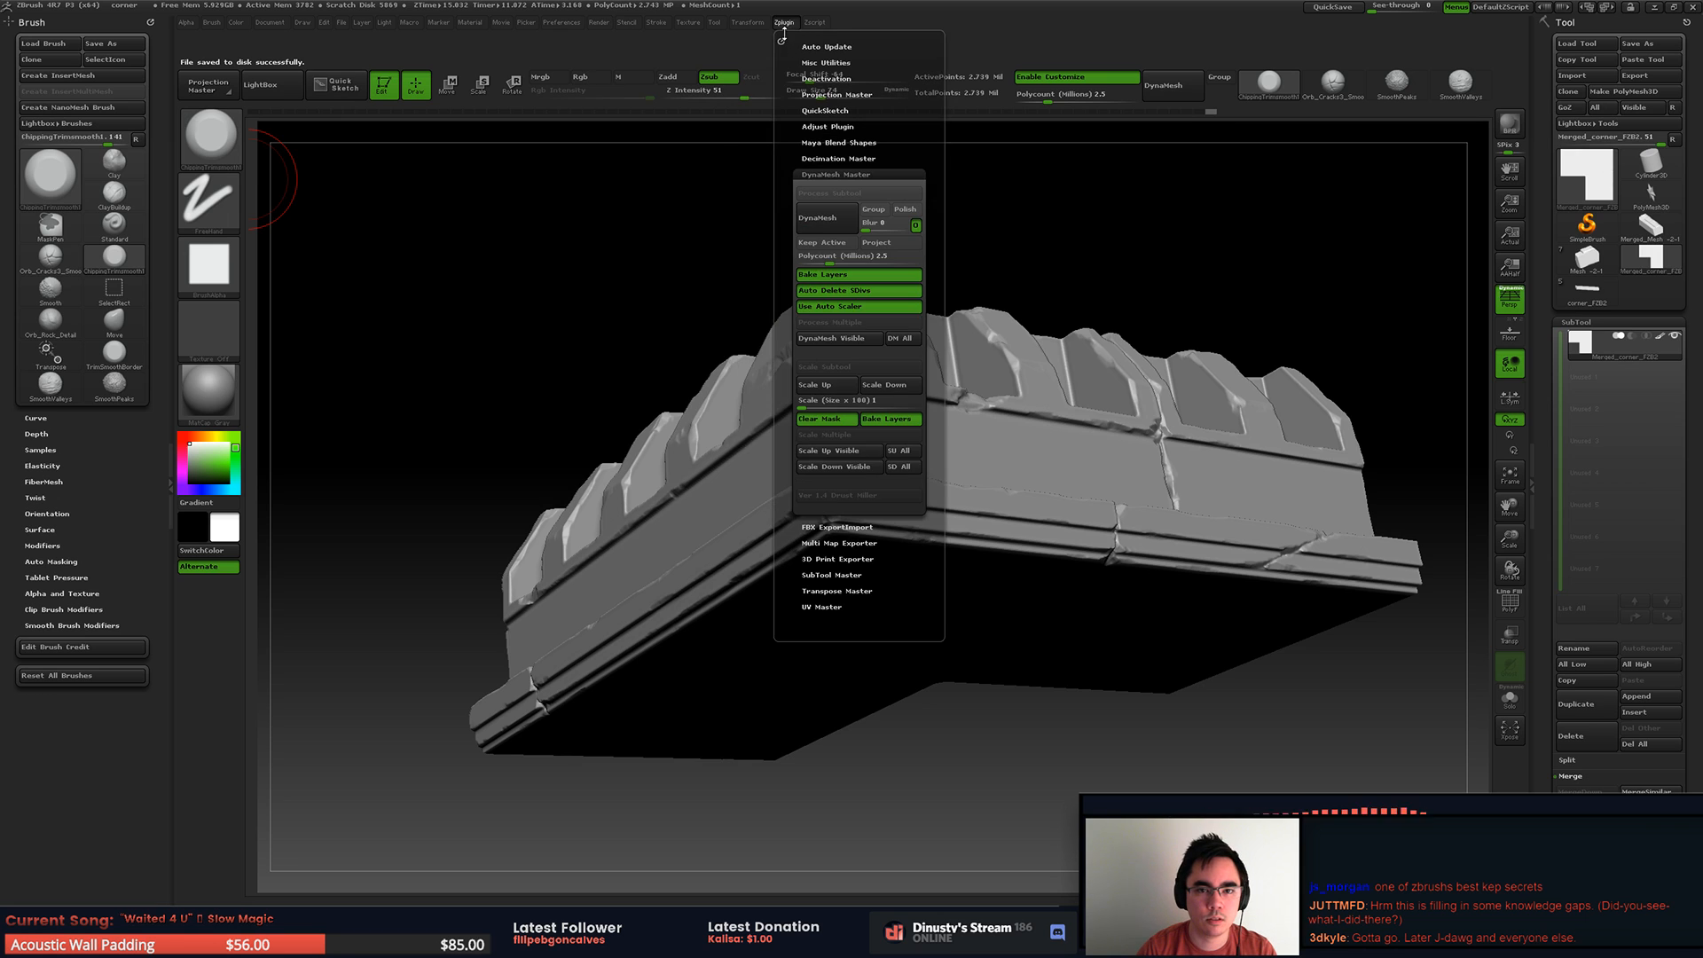
left_click(781, 40)
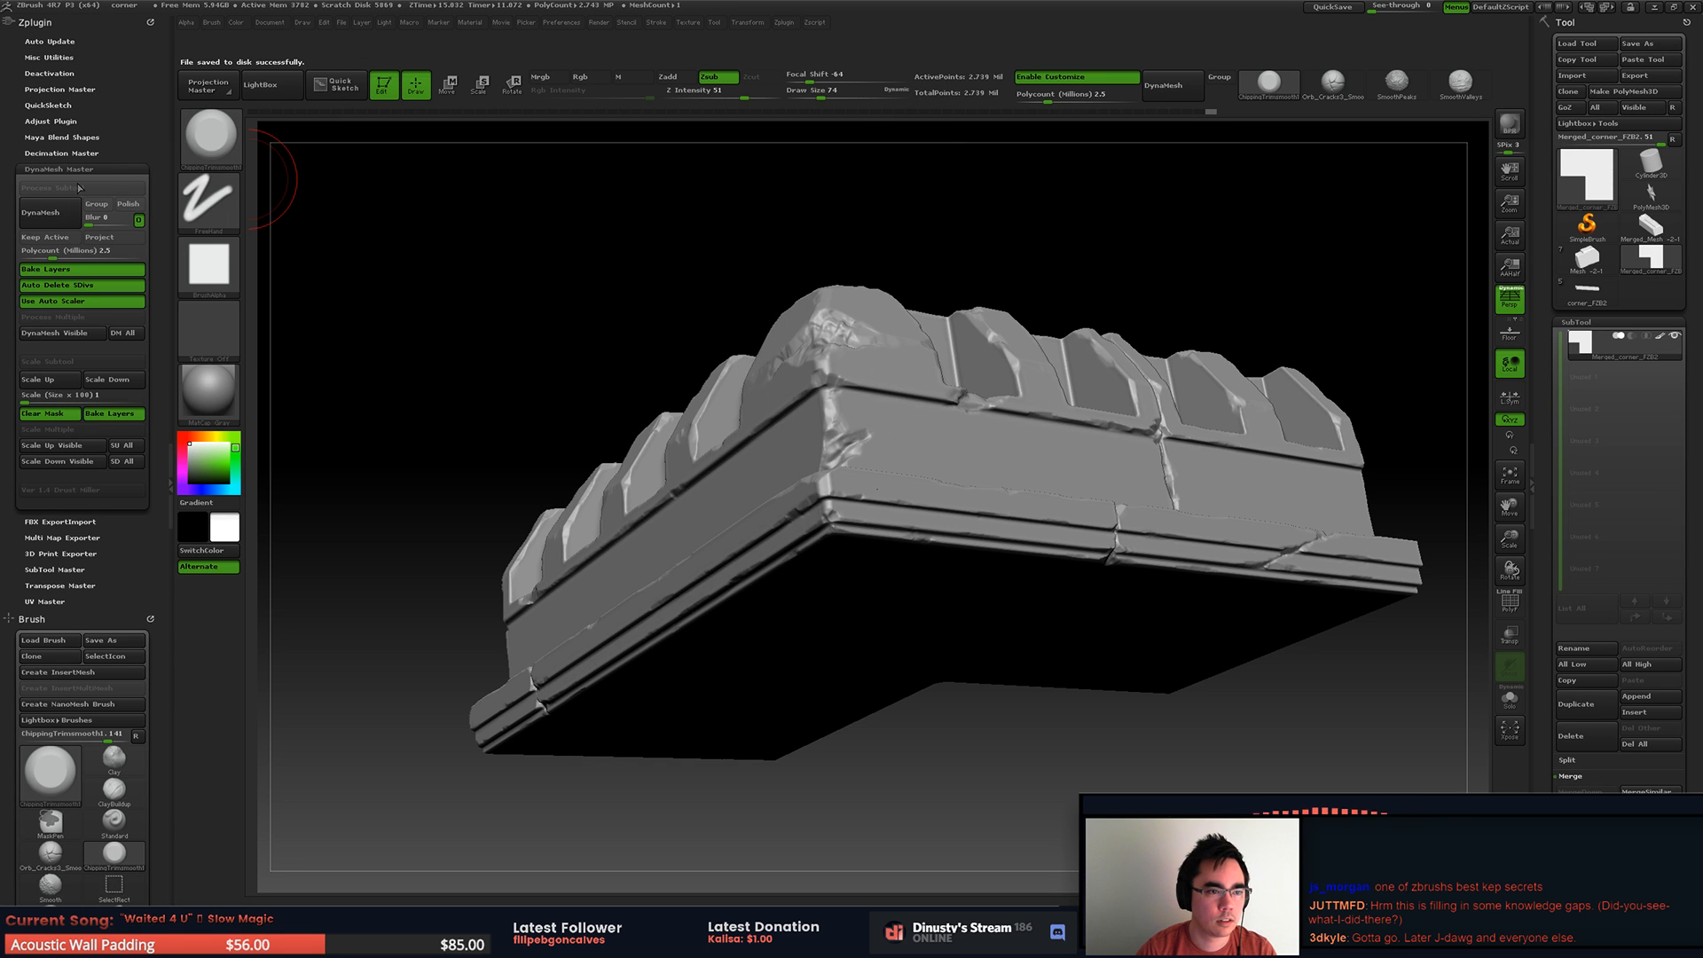
left_click(68, 169)
left_click(74, 153)
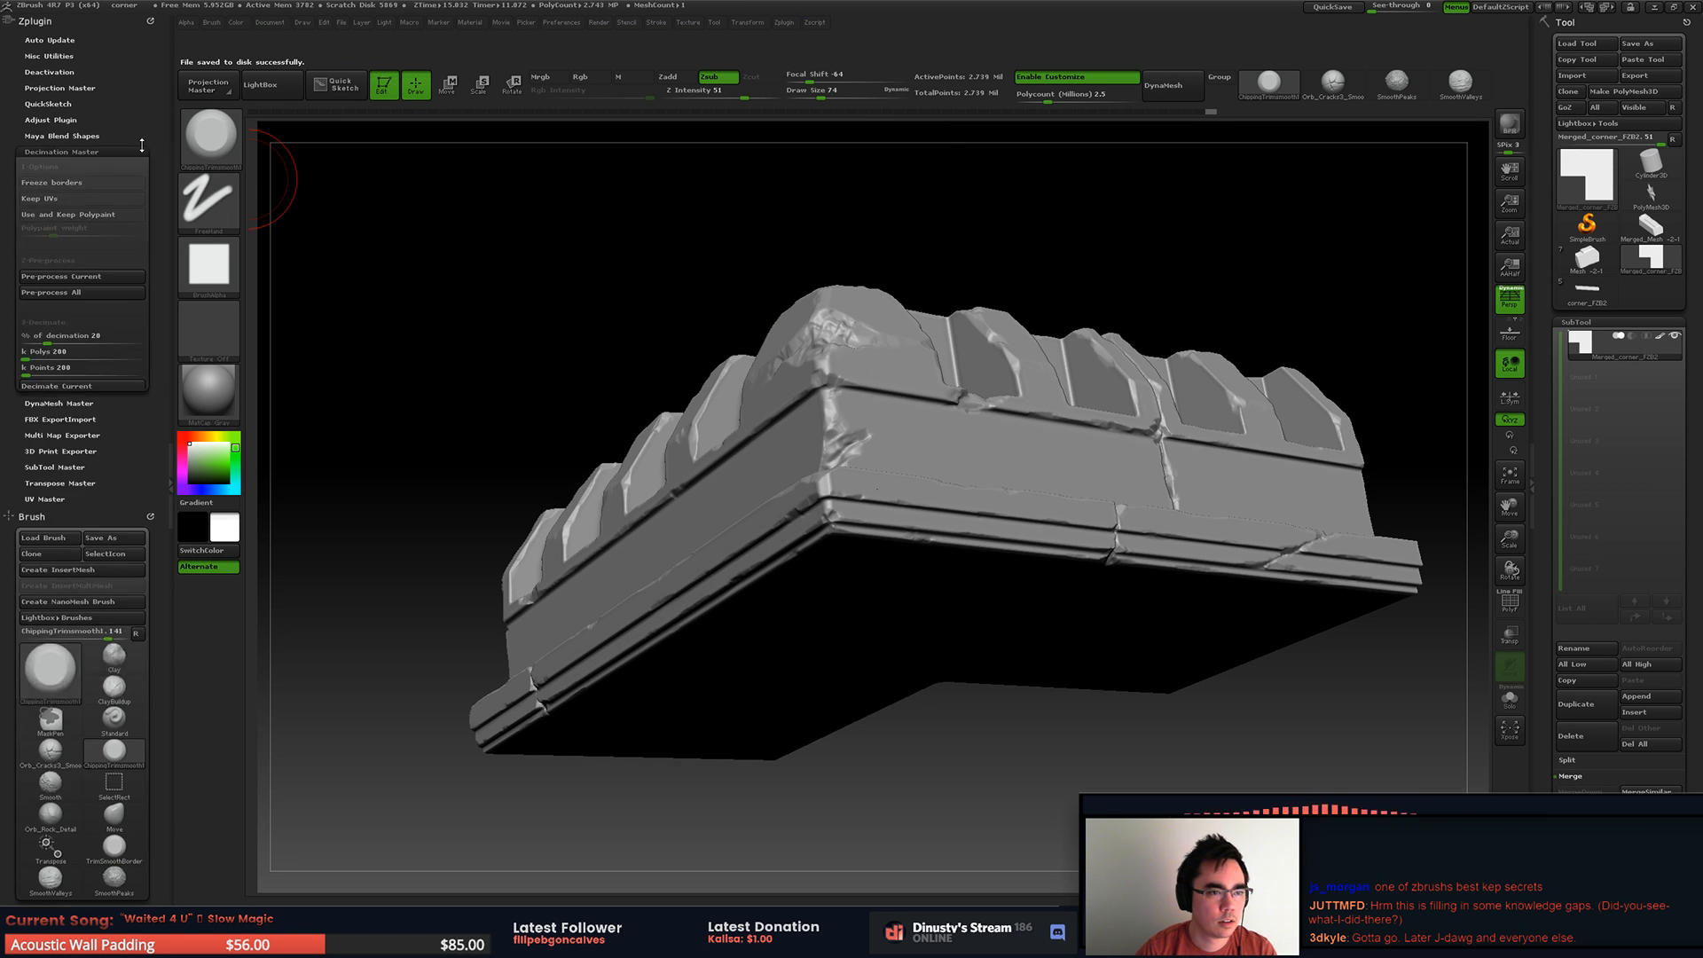
left_click(97, 275)
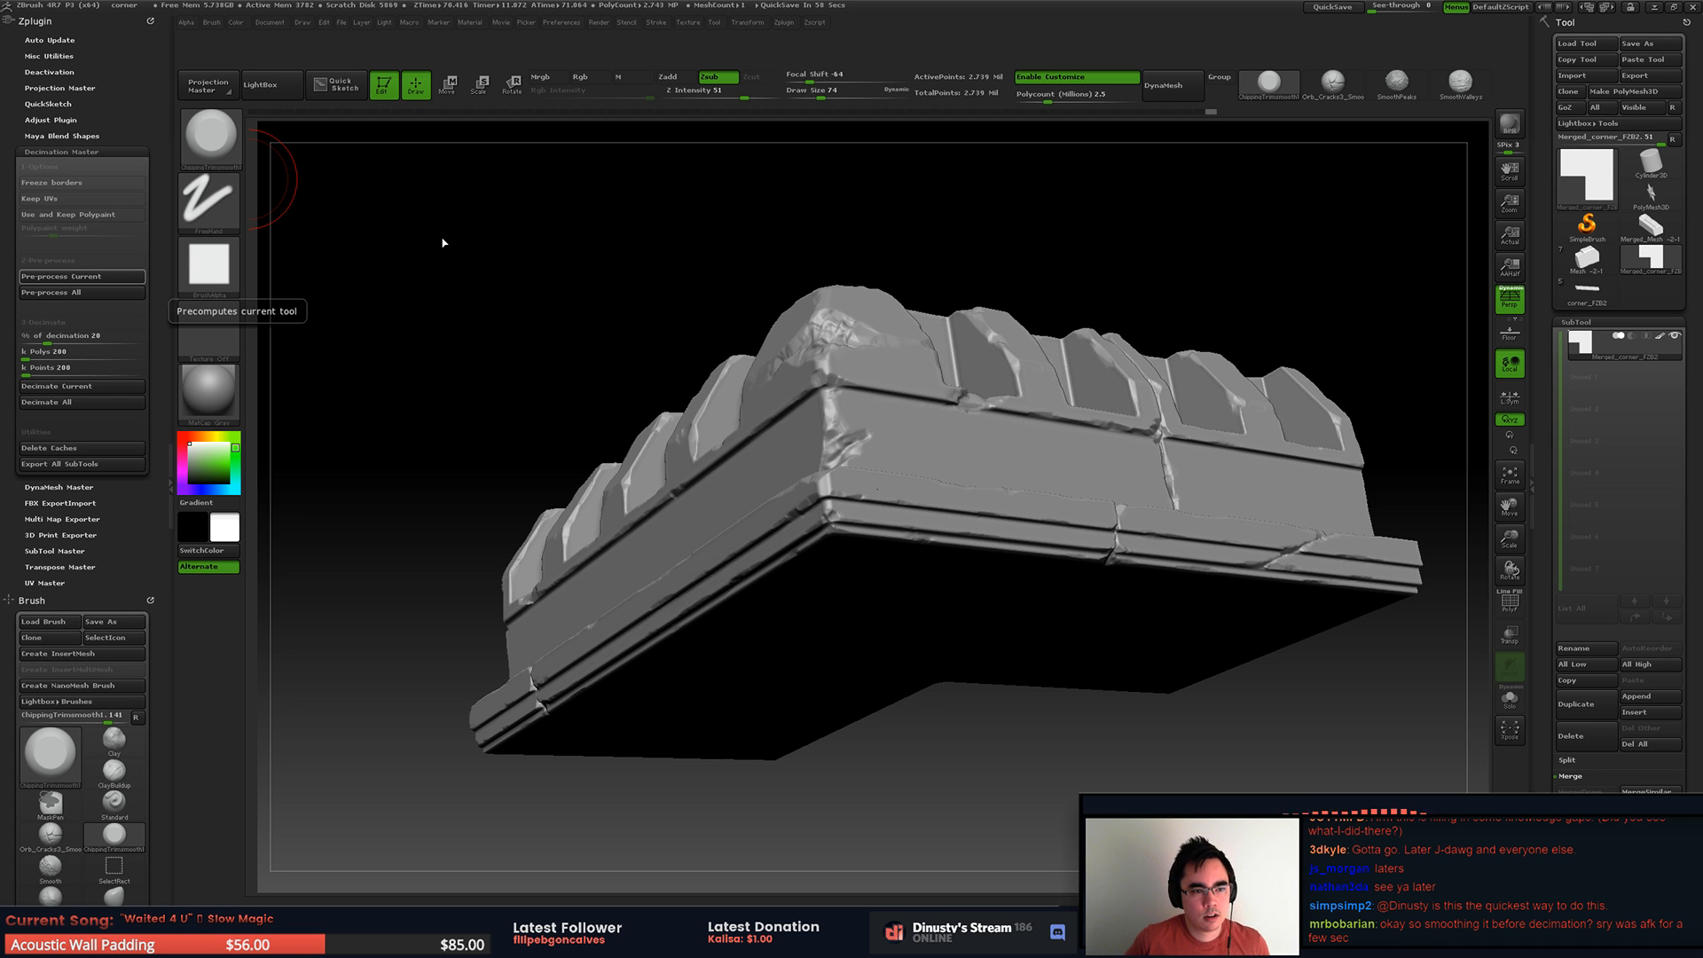
Step: Decimate the merged corner mesh to 20 percent and check its wireframe around the chipped outer corner
left_click_drag(536, 334, 530, 433)
mouse_move(531, 433)
right_mouse_down("alt")
mouse_move(683, 479)
mouse_move(848, 487)
mouse_move(736, 533)
mouse_move(724, 575)
mouse_move(756, 563)
mouse_move(736, 552)
right_mouse_up("alt")
key("space")
left_click_drag(738, 554, 722, 550)
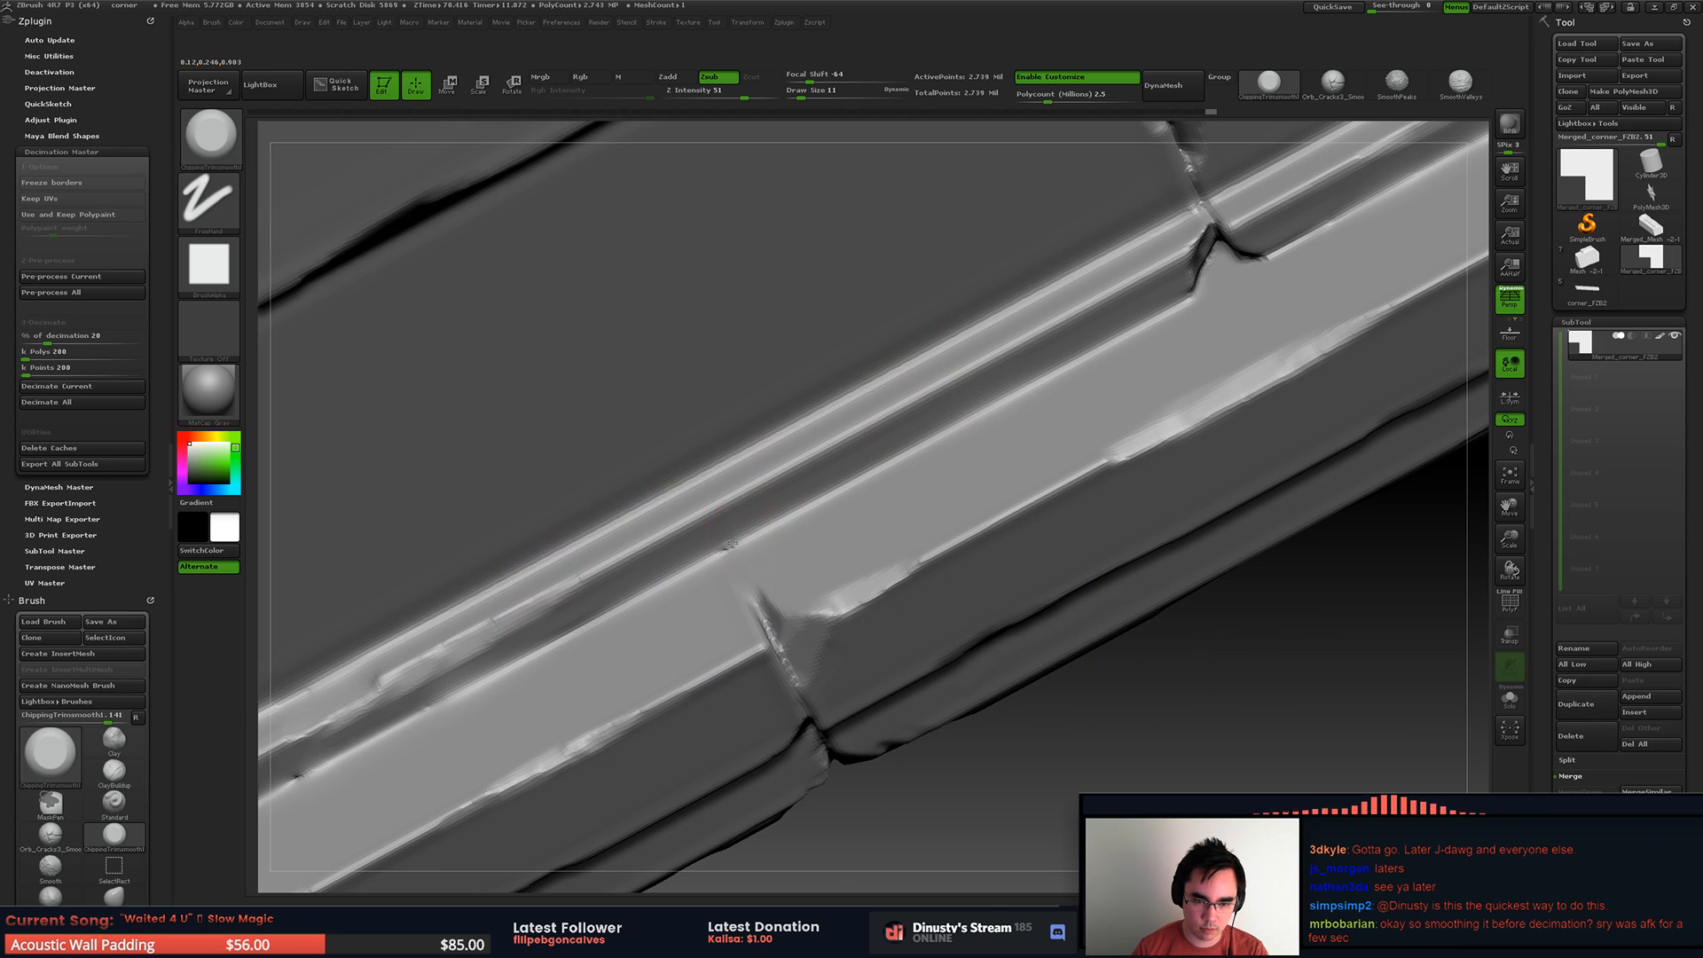
mouse_move(841, 499)
right_mouse_down("alt")
mouse_move(779, 507)
mouse_move(729, 479)
mouse_move(777, 519)
mouse_move(723, 551)
right_mouse_up("alt")
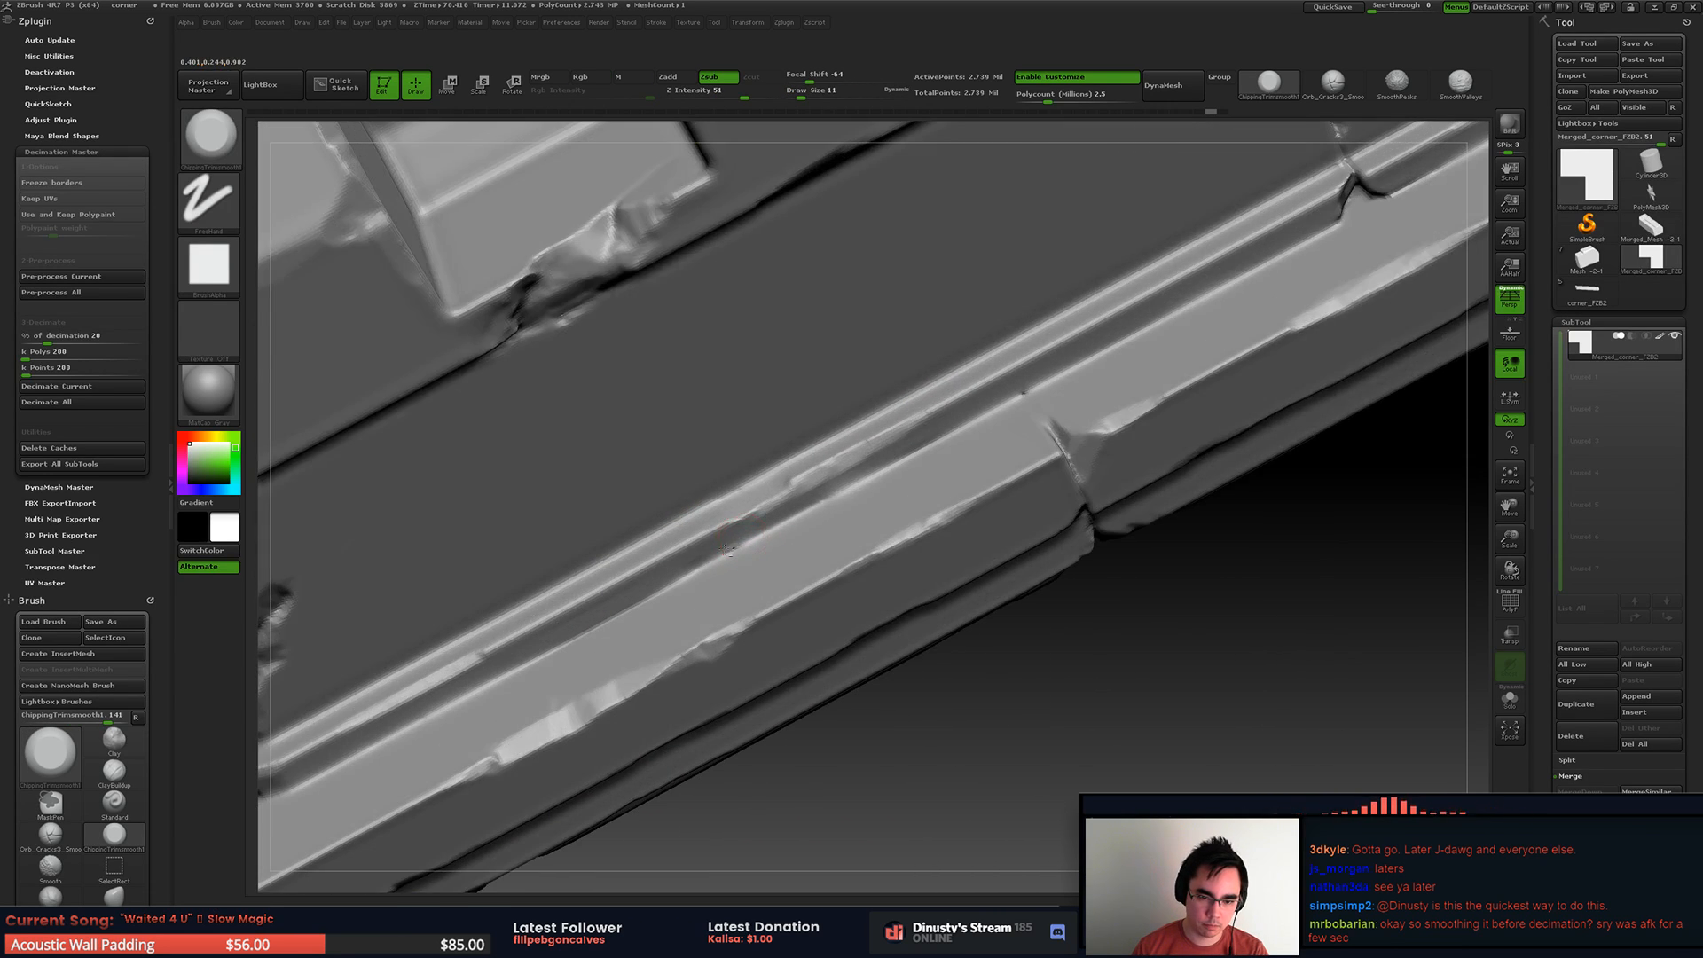
right_click_drag(813, 498, 841, 394, "ctrl")
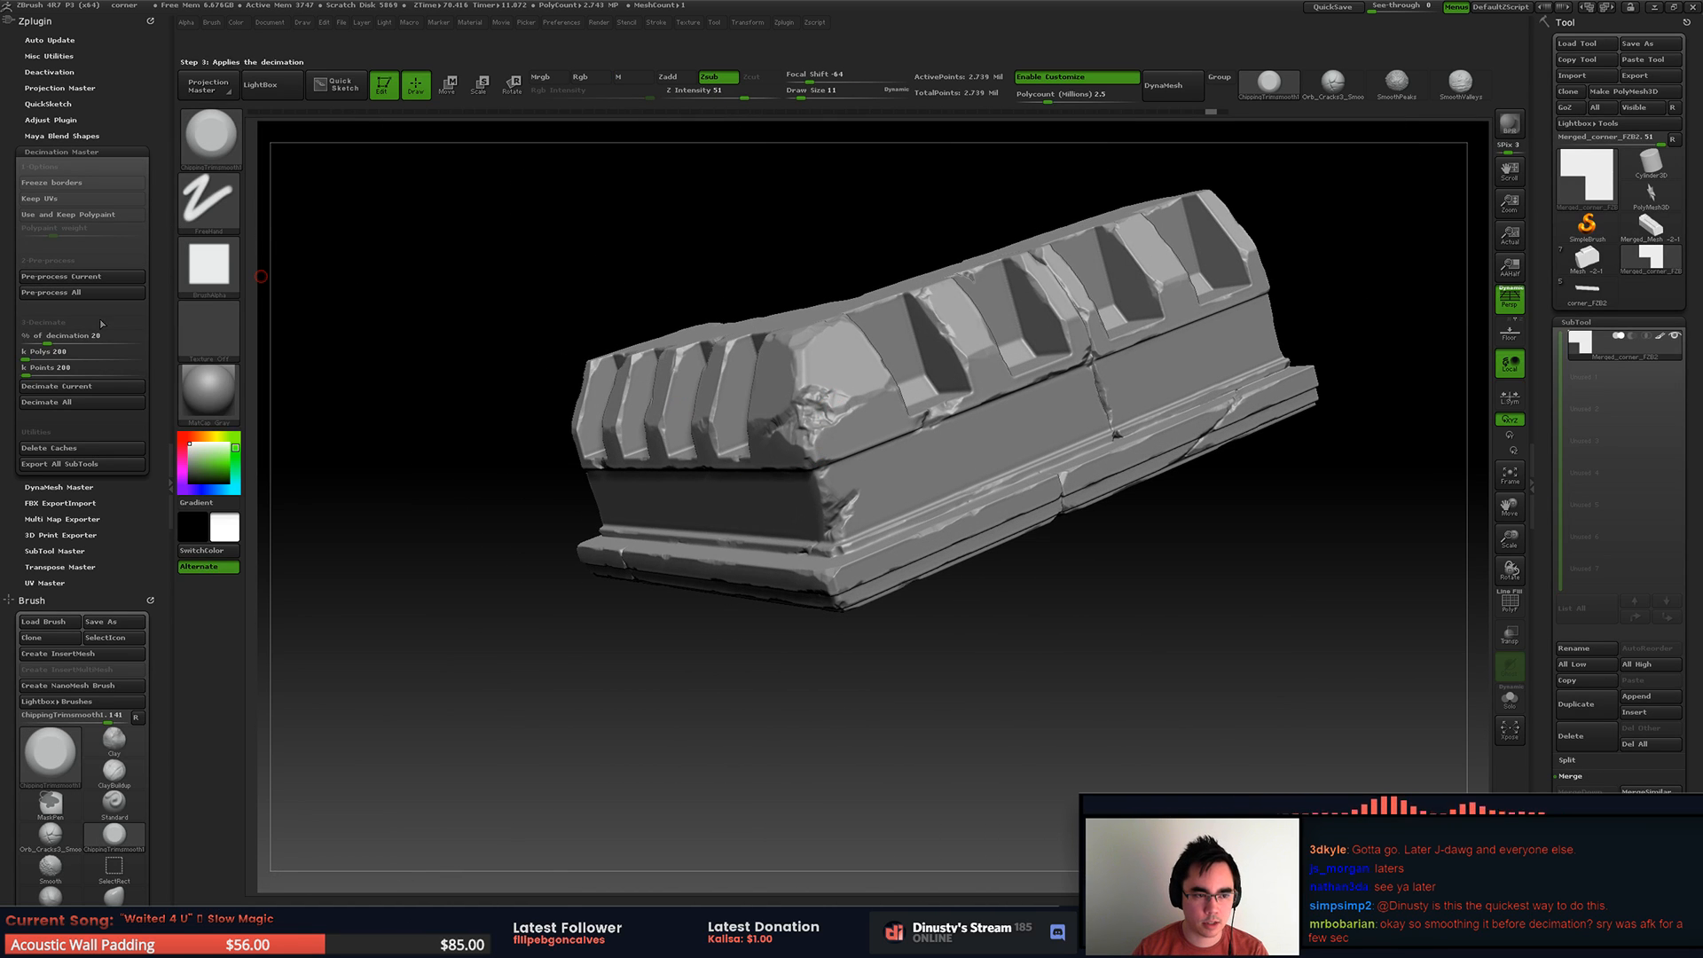
left_click(61, 385)
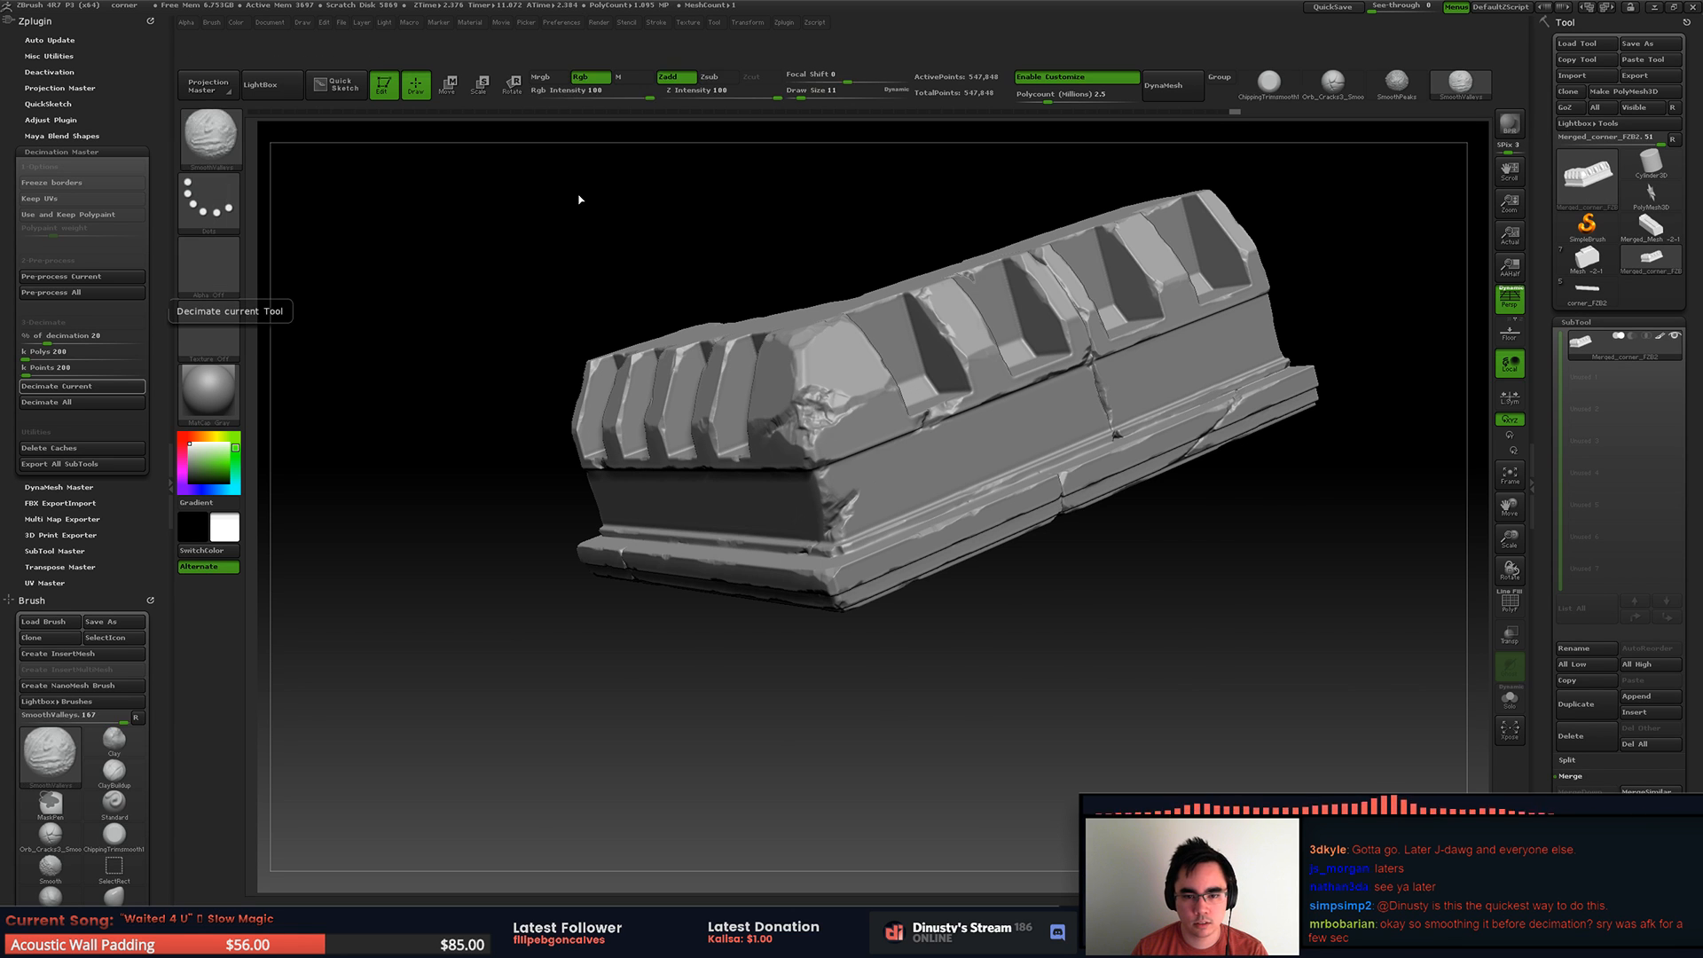
key("shift+f")
right_click_drag(759, 401, 832, 463)
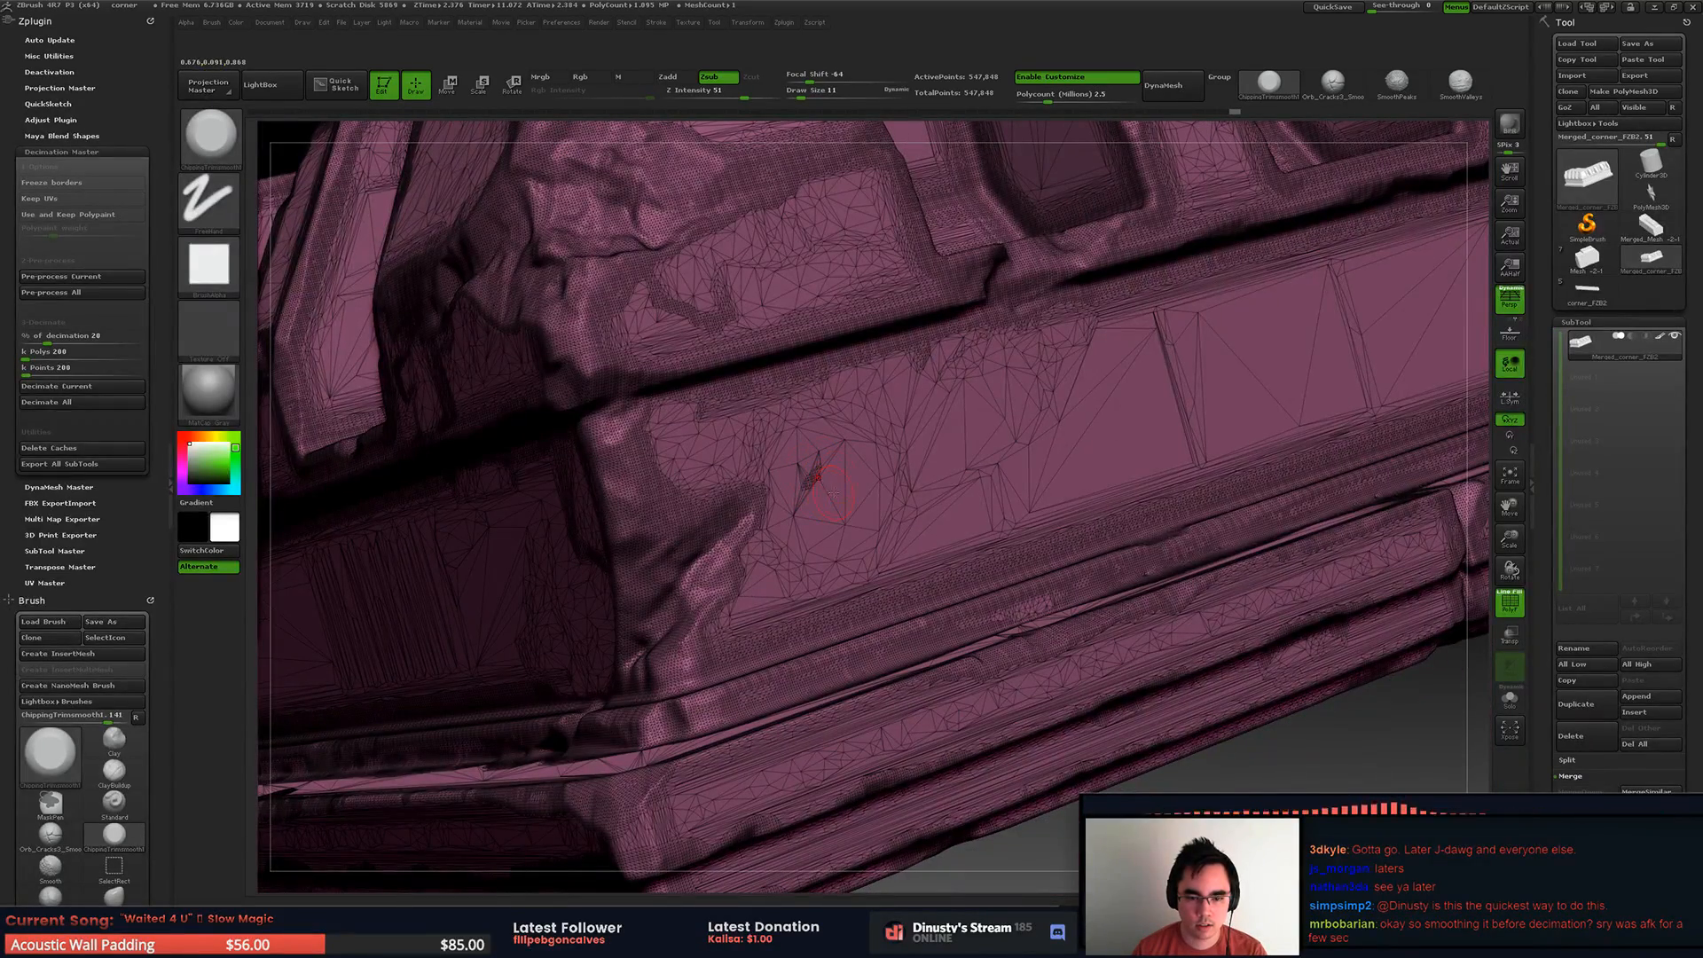
key("shift+f")
right_click_drag(932, 430, 737, 466)
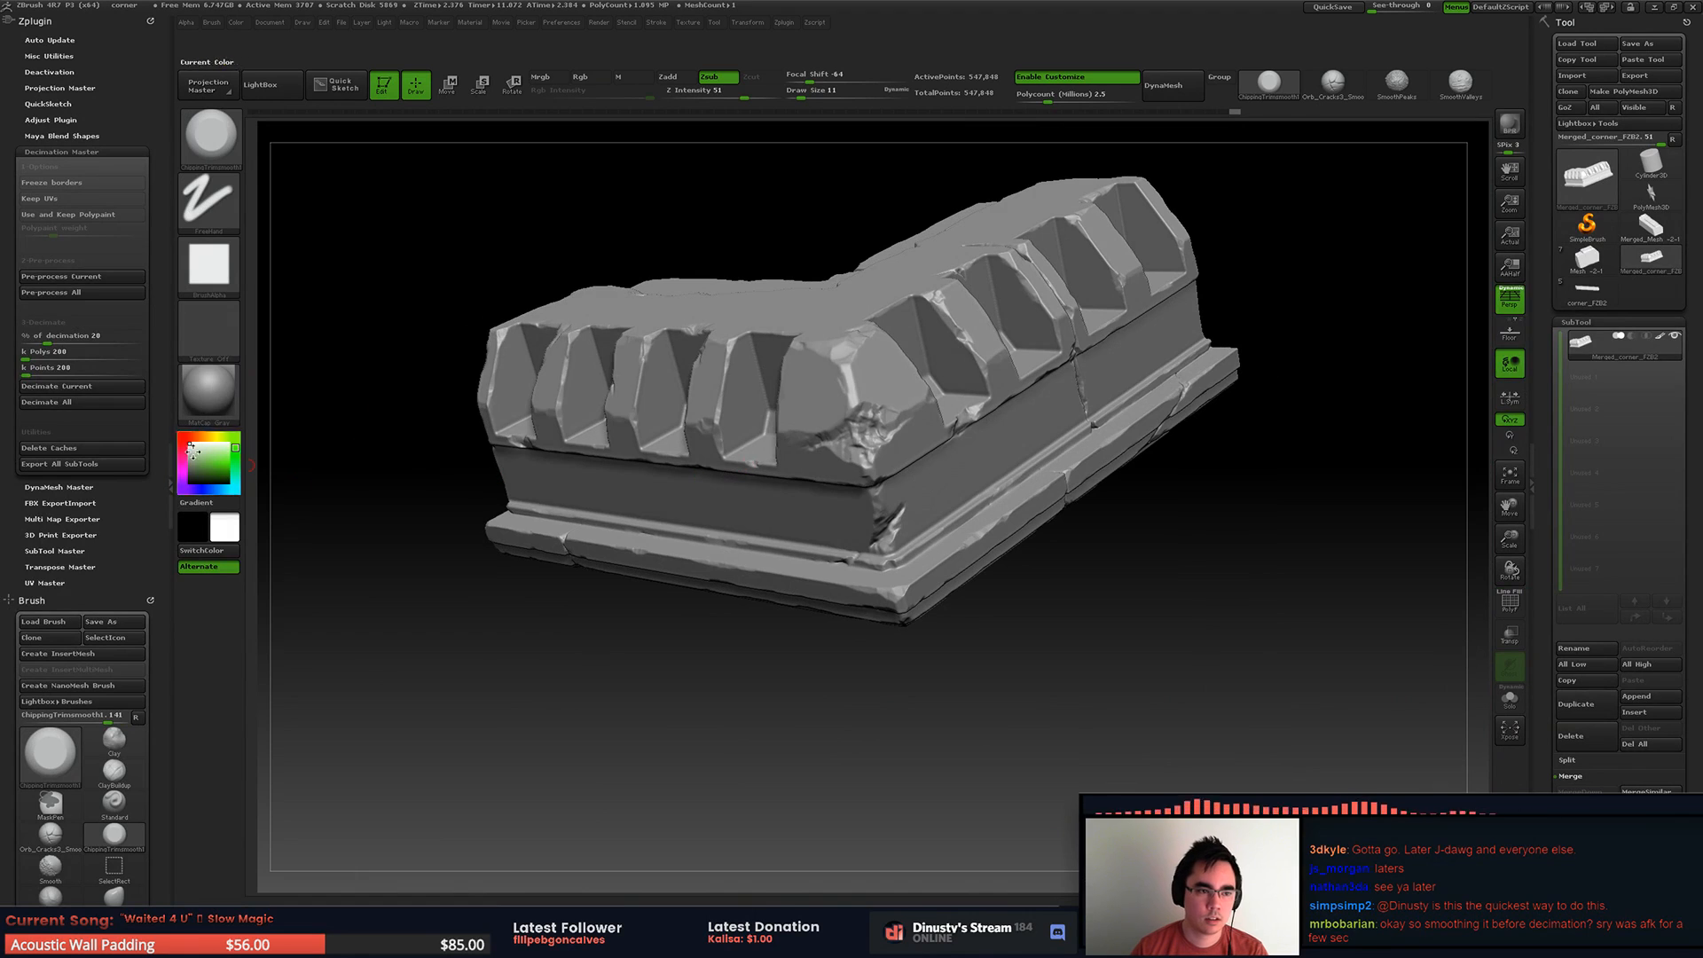
Step: Pre-process the decimated corner mesh again and decimate it to 1 percent
left_click(78, 282)
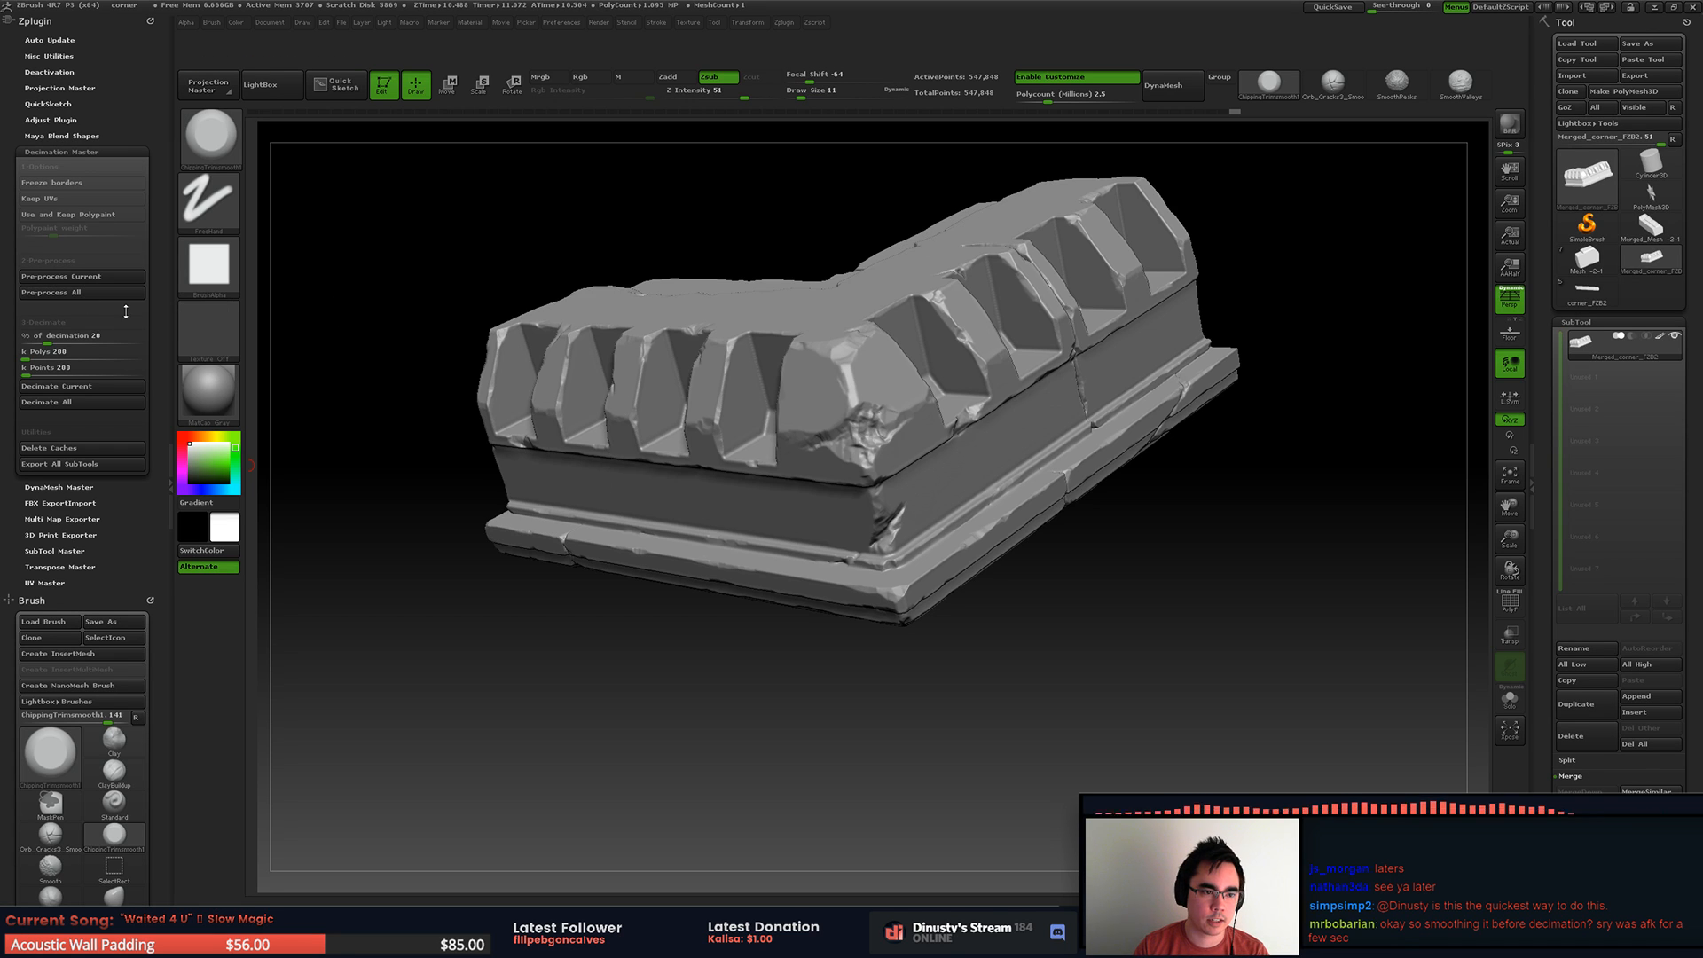
left_click(91, 335)
type("1")
key("Return")
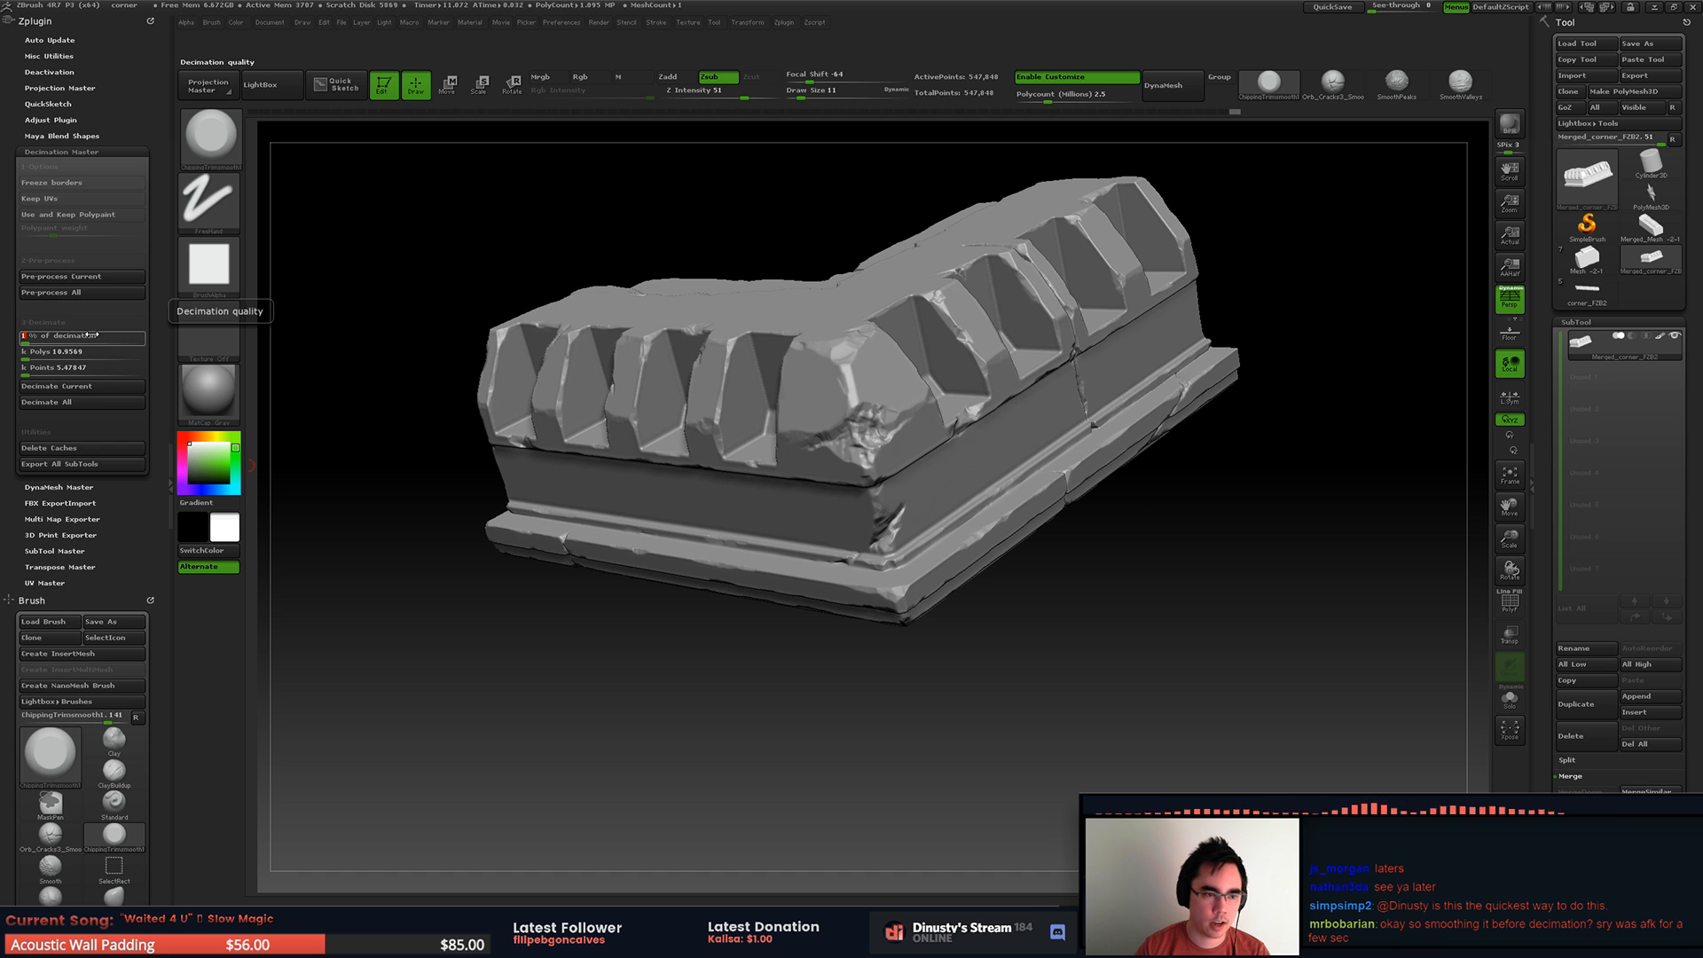
left_click(82, 386)
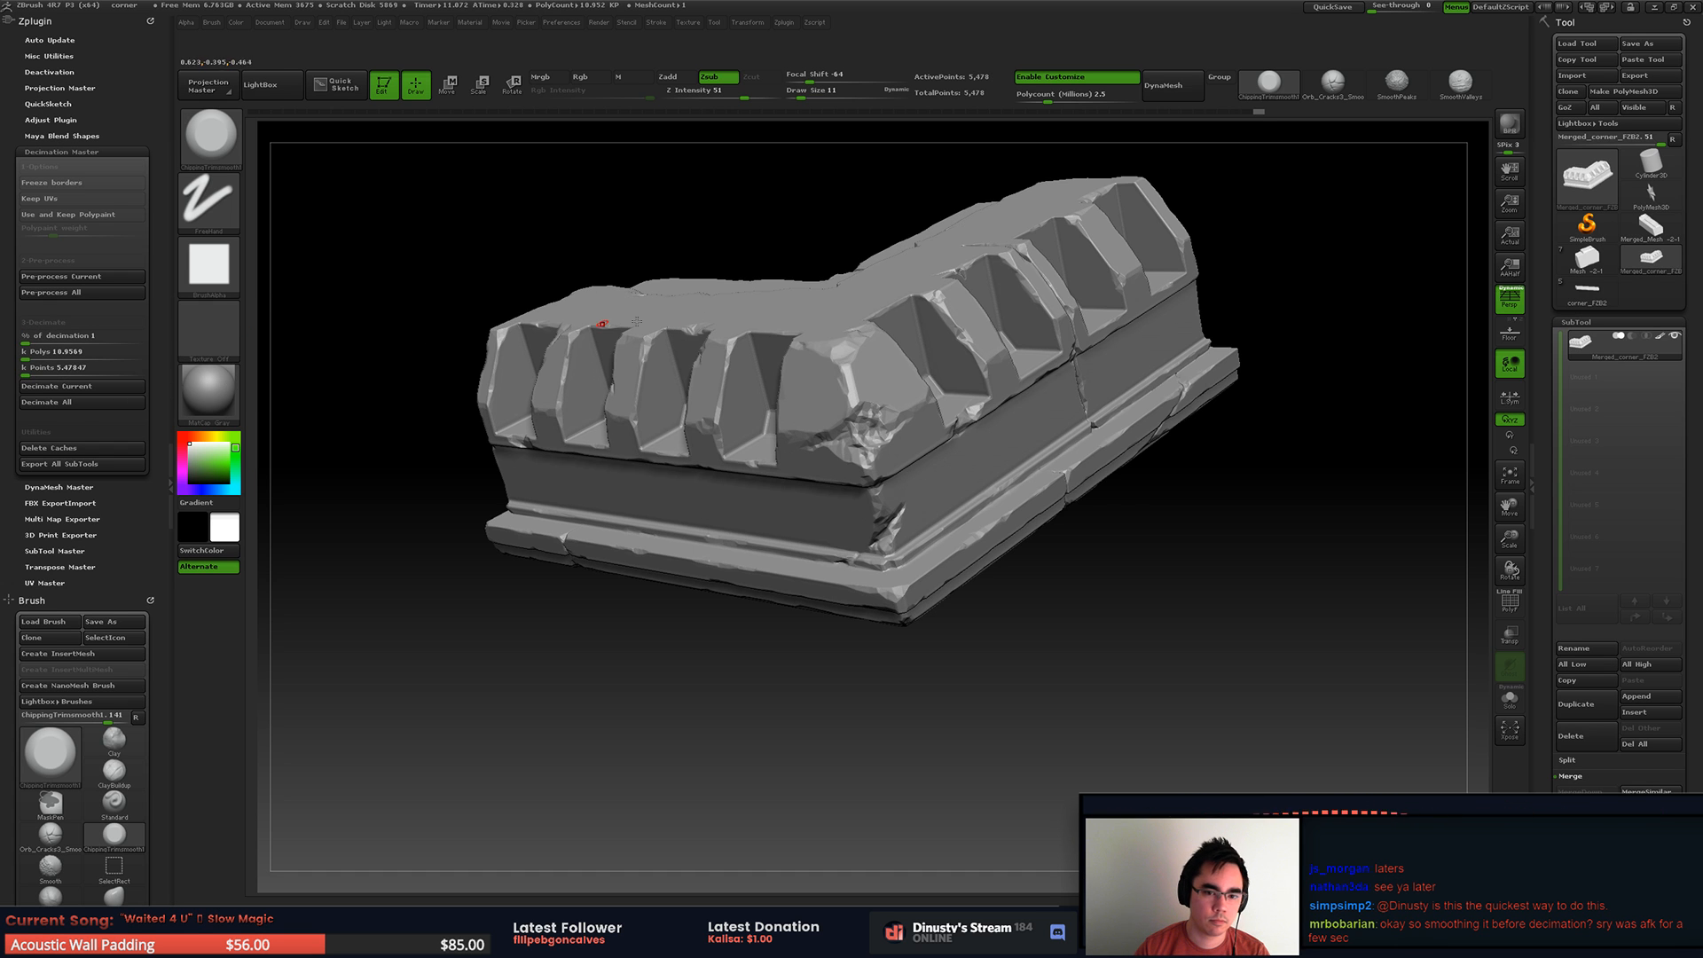
Step: Reduce the corner mesh further at 0.2 percent decimation and check the resulting wireframe on the inner side
key("shift+f")
mouse_move(1028, 328)
right_mouse_down("ctrl")
mouse_move(1029, 368)
mouse_move(994, 417)
mouse_move(1026, 494)
mouse_move(1109, 478)
right_mouse_up("ctrl")
key("shift+f")
left_click(66, 333)
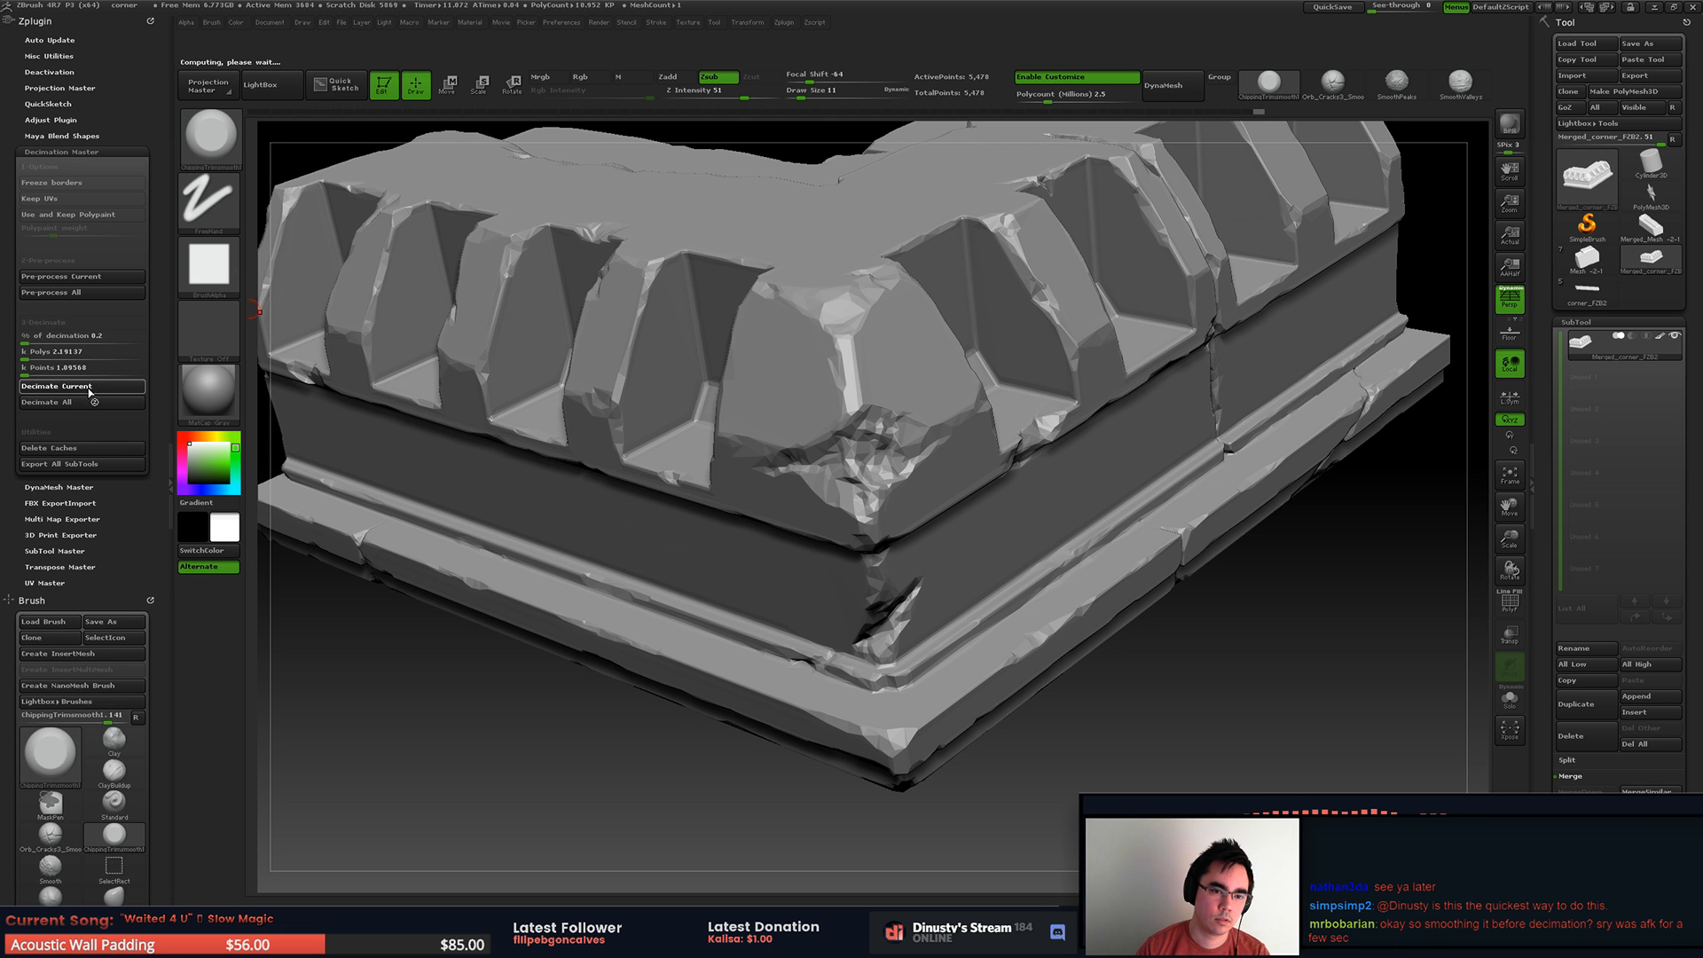
key("f")
key("shift+f")
mouse_move(801, 440)
right_mouse_down()
mouse_move(824, 414)
mouse_move(885, 429)
mouse_move(1002, 417)
mouse_move(825, 456)
mouse_move(922, 444)
mouse_move(998, 537)
mouse_move(1135, 557)
right_mouse_up()
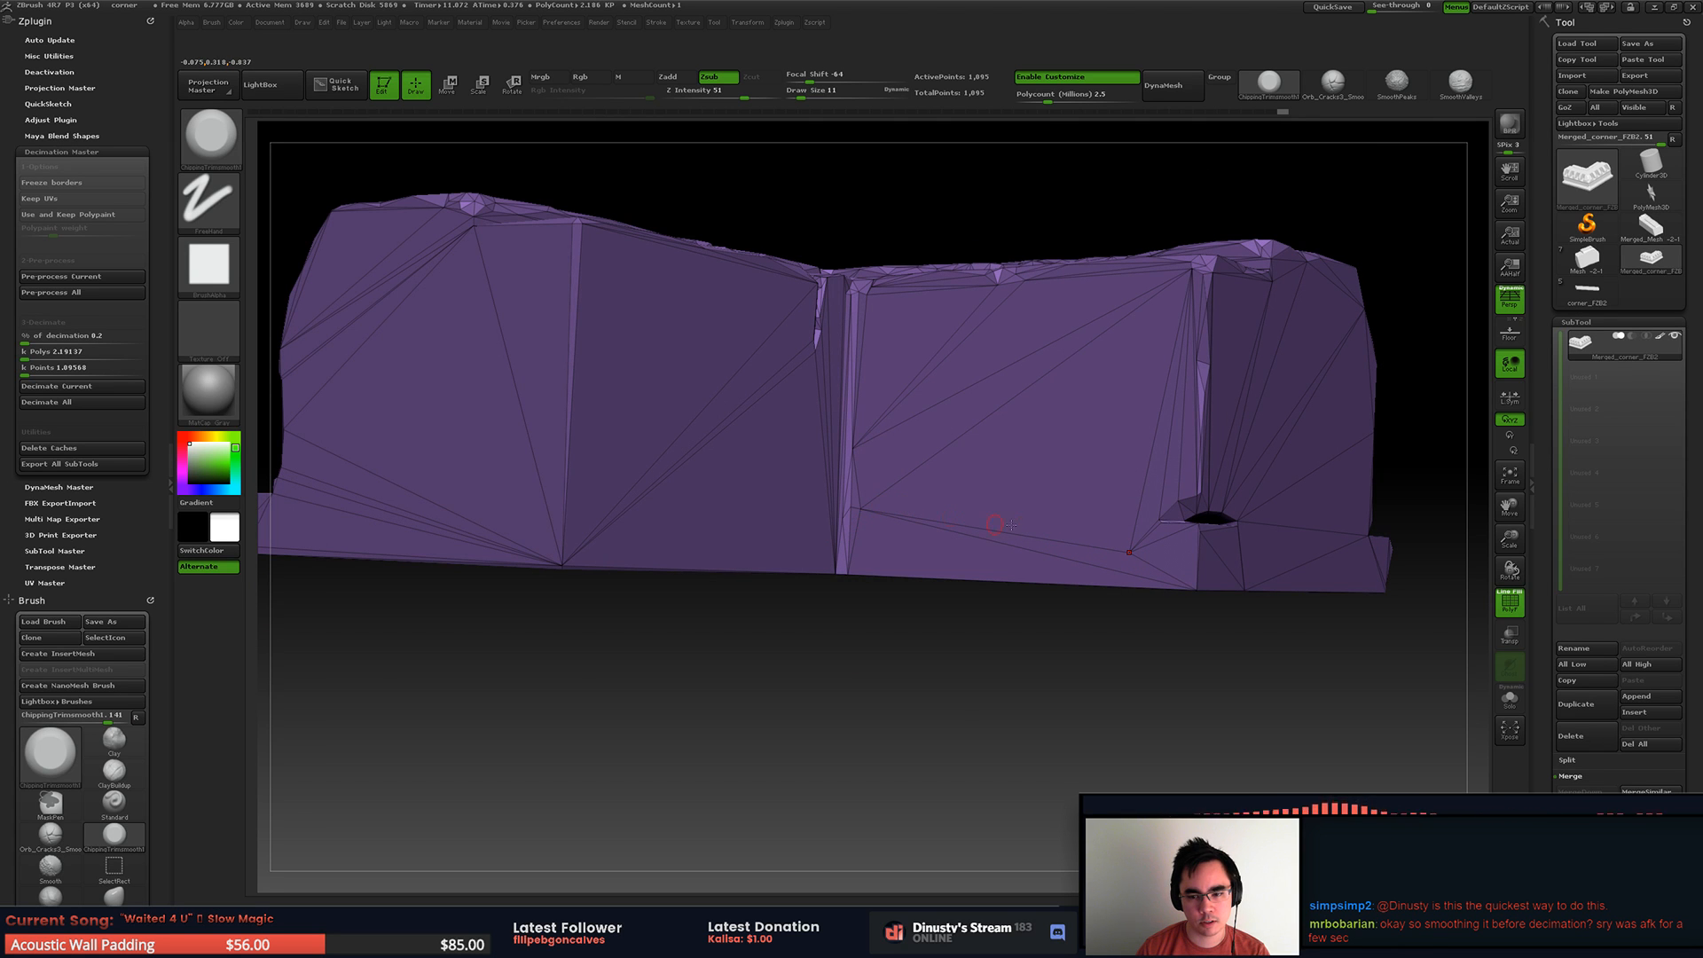
mouse_move(1079, 487)
right_mouse_down()
mouse_move(875, 532)
mouse_move(777, 485)
mouse_move(831, 401)
mouse_move(857, 471)
mouse_move(842, 581)
right_mouse_up()
key("shift+f")
right_click(842, 581)
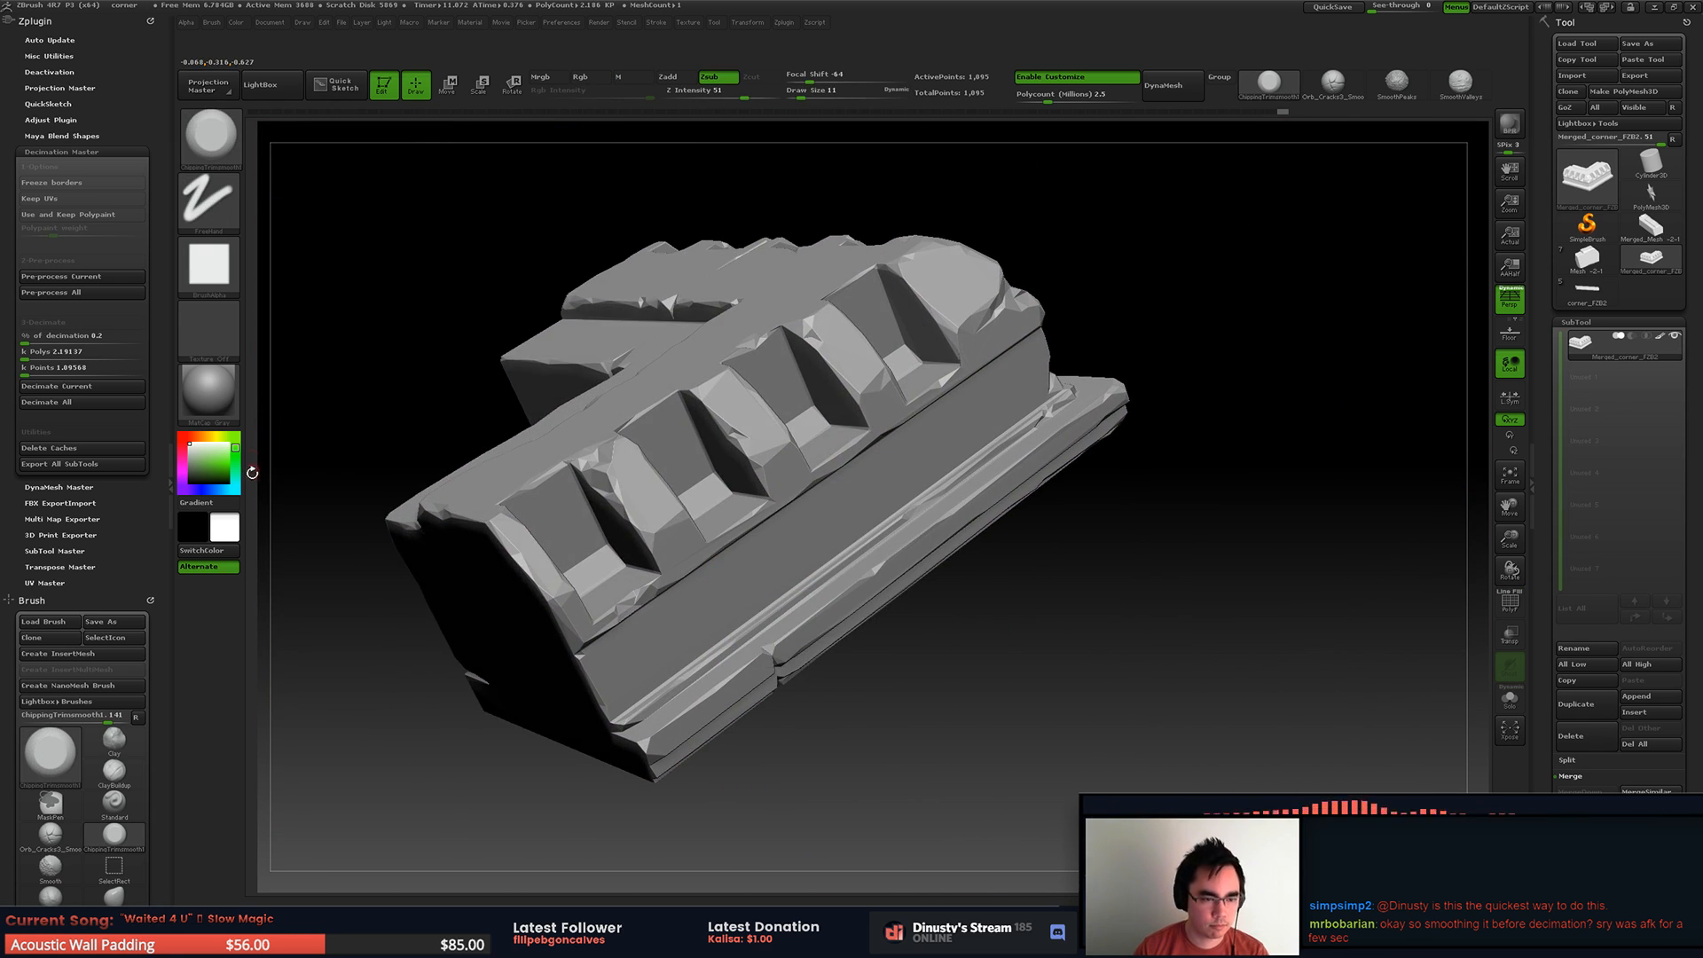
Step: Examine the low-poly corner's silhouette with the Flat Color material and restore the MatCap Gray material
left_click(210, 404)
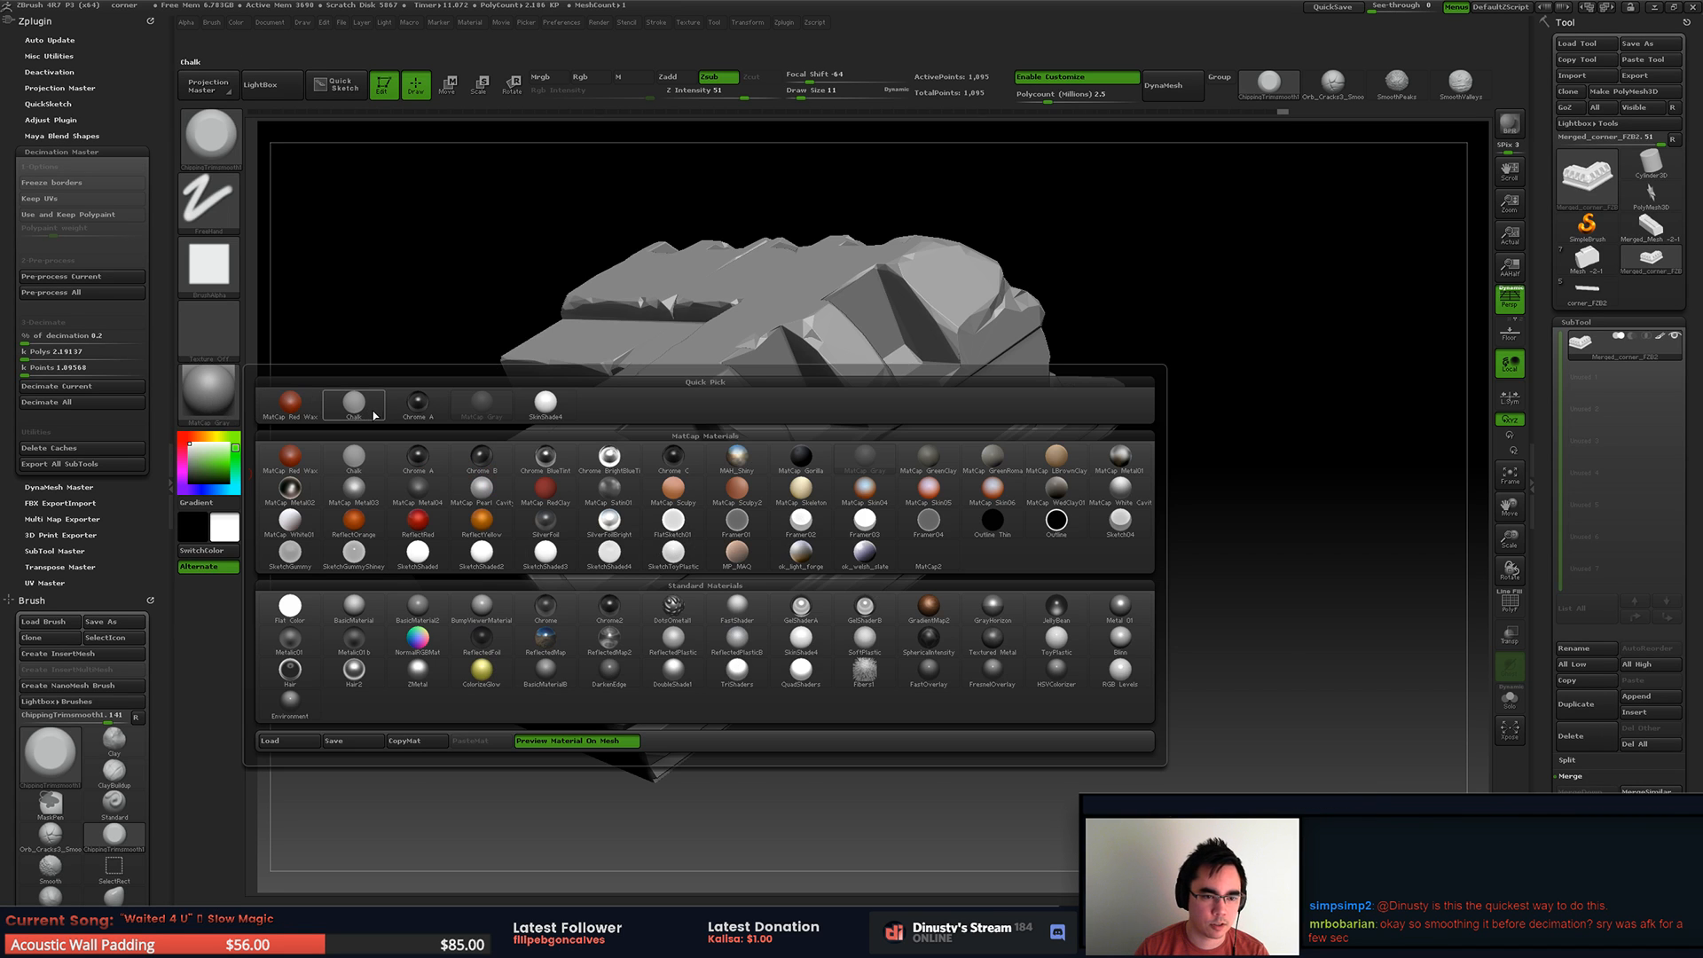
left_click(296, 607)
right_click_drag(437, 482, 781, 342)
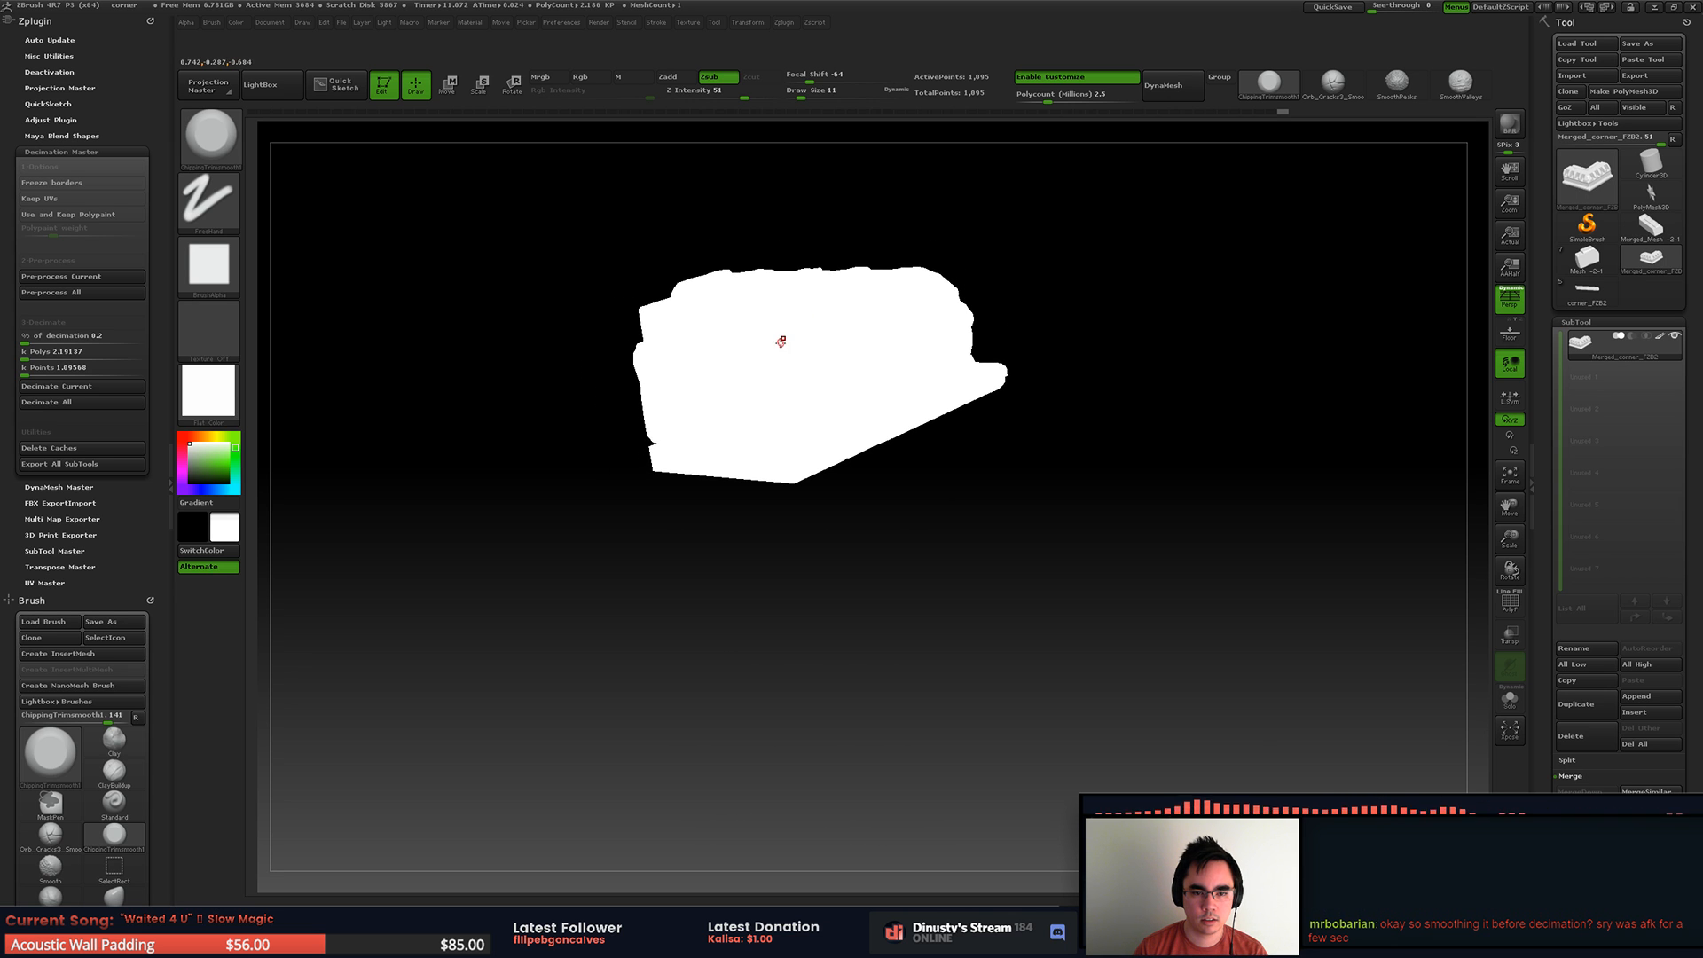
right_click_drag(652, 468, 280, 393)
key("shift+f")
key("shift+f")
key("shift+f")
left_click(226, 391)
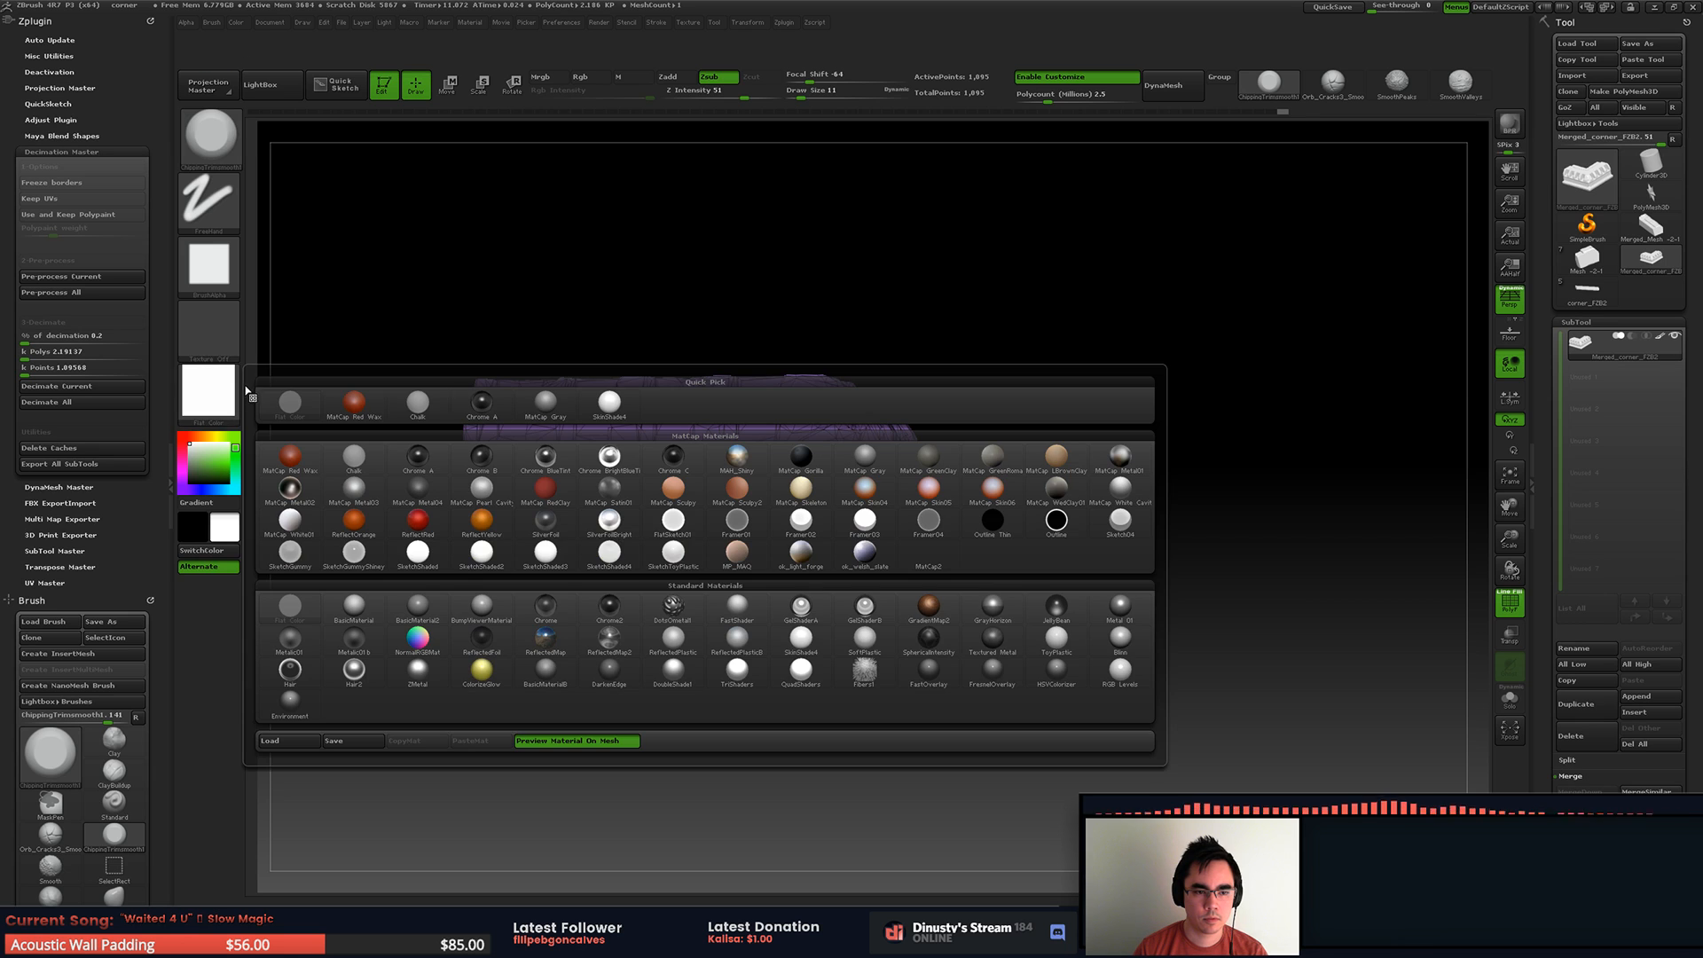
left_click(545, 402)
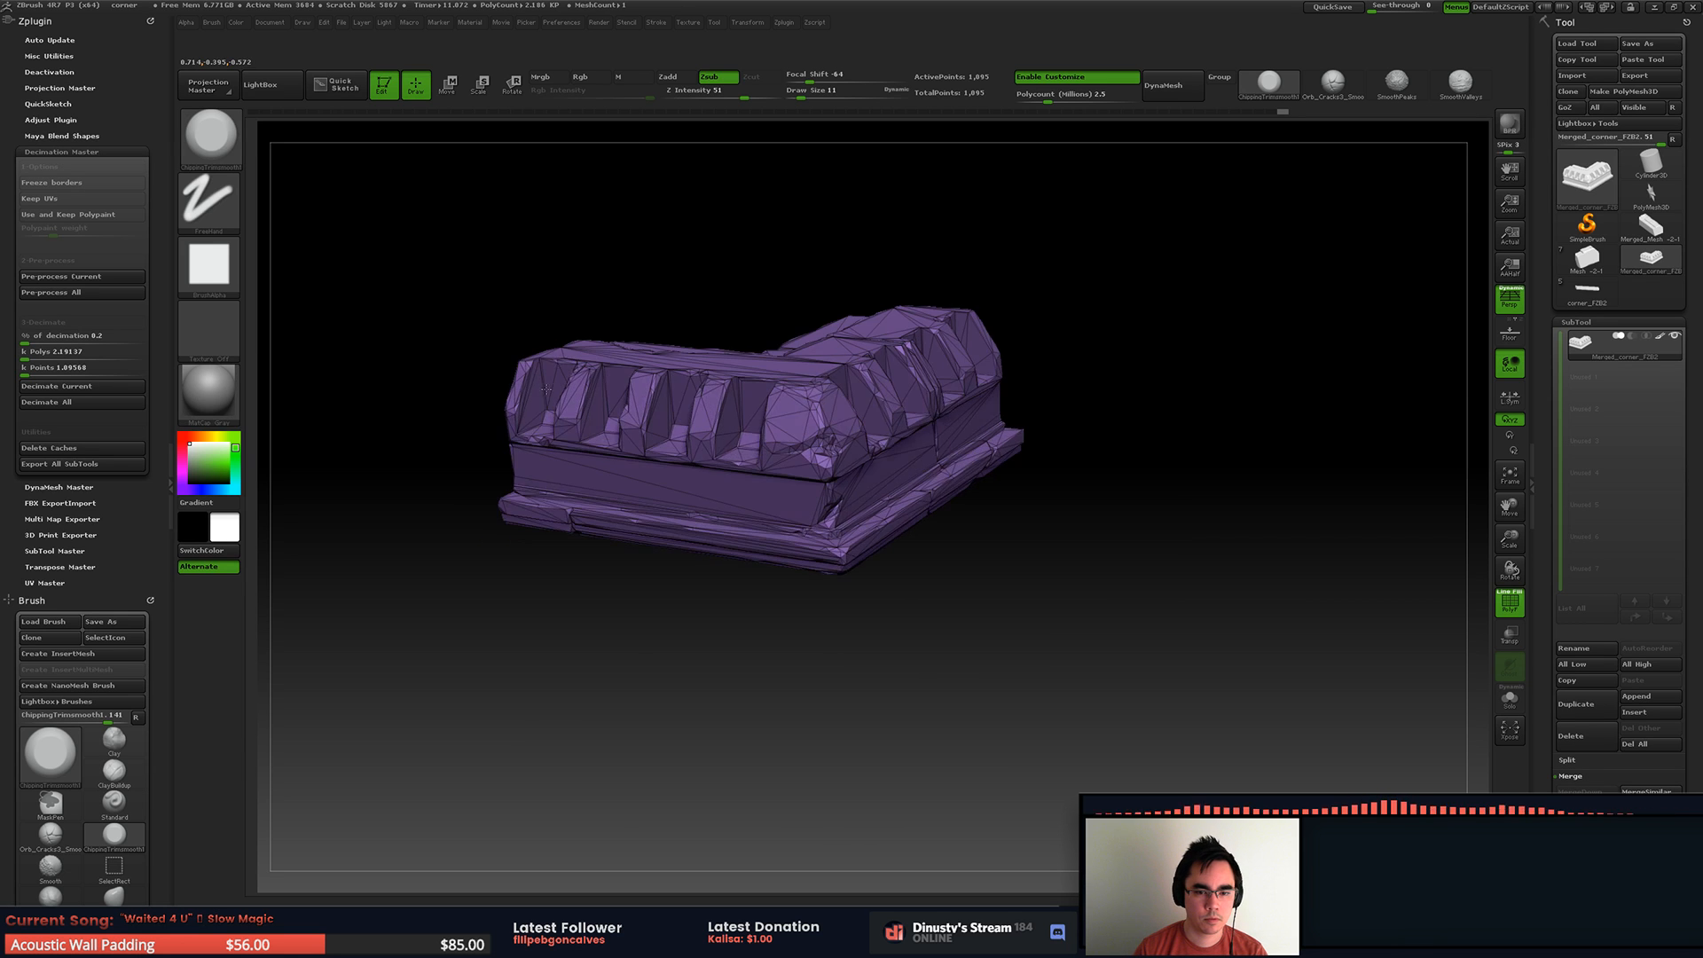
Step: Export the decimated corner as the OBJ file Cornerlow in the RoofSet folder
key("shift+f")
right_click_drag(586, 374, 795, 399)
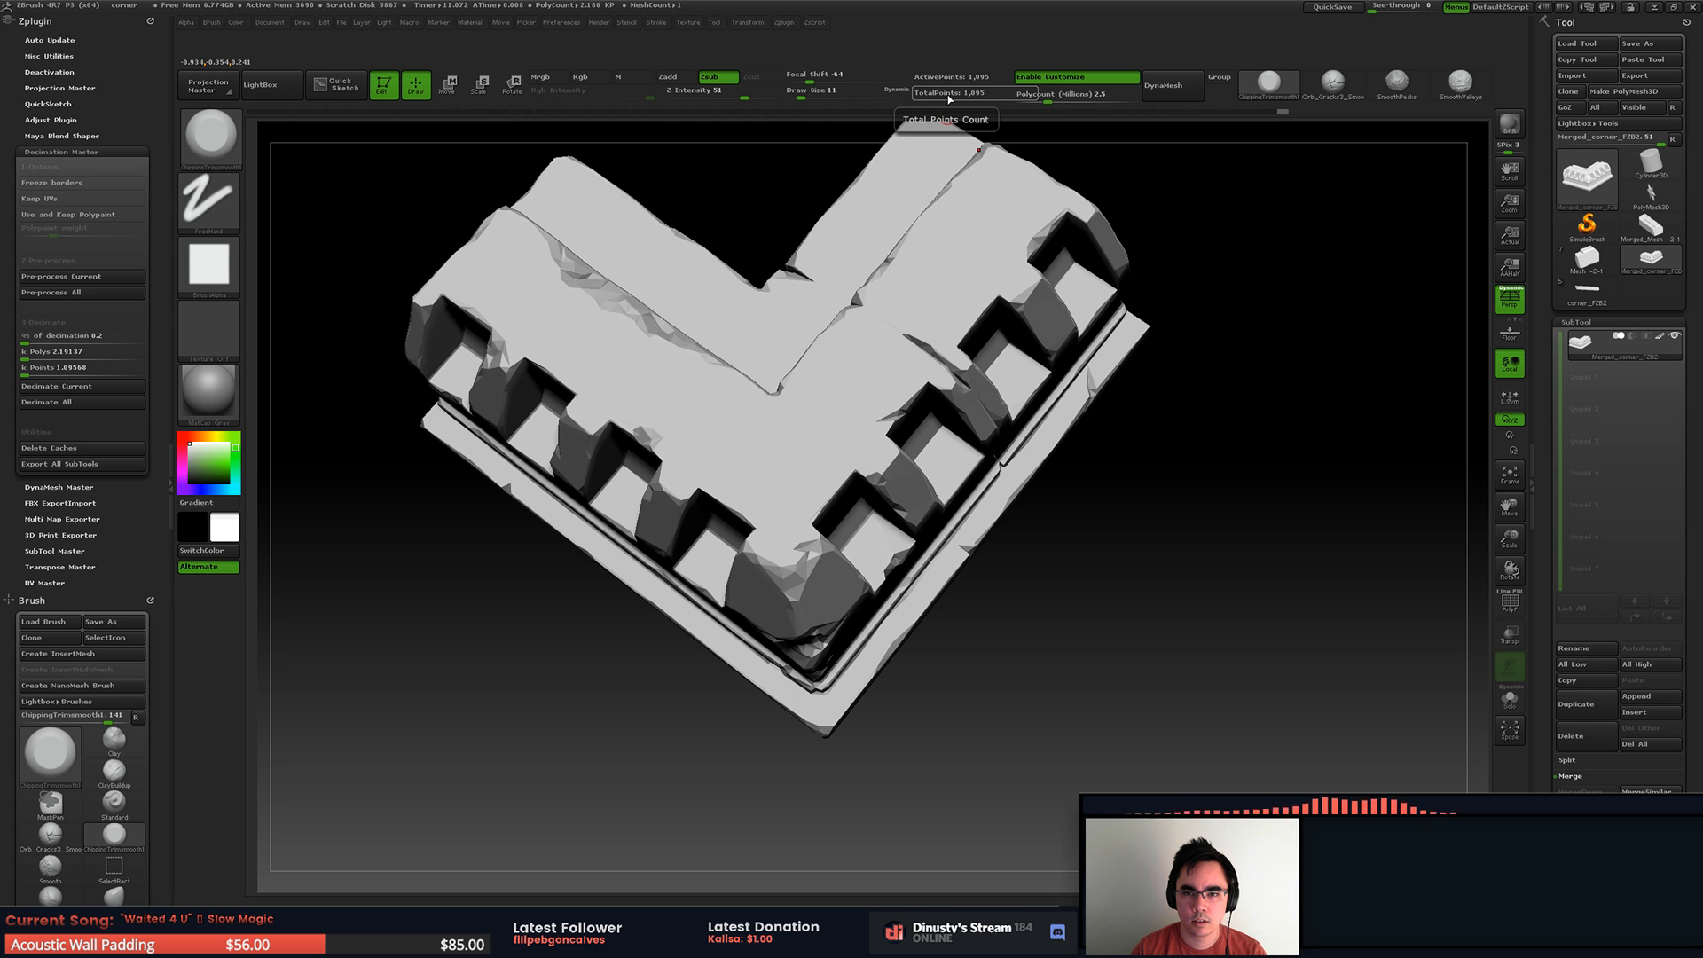
right_click_drag(931, 296, 890, 244, "ctrl")
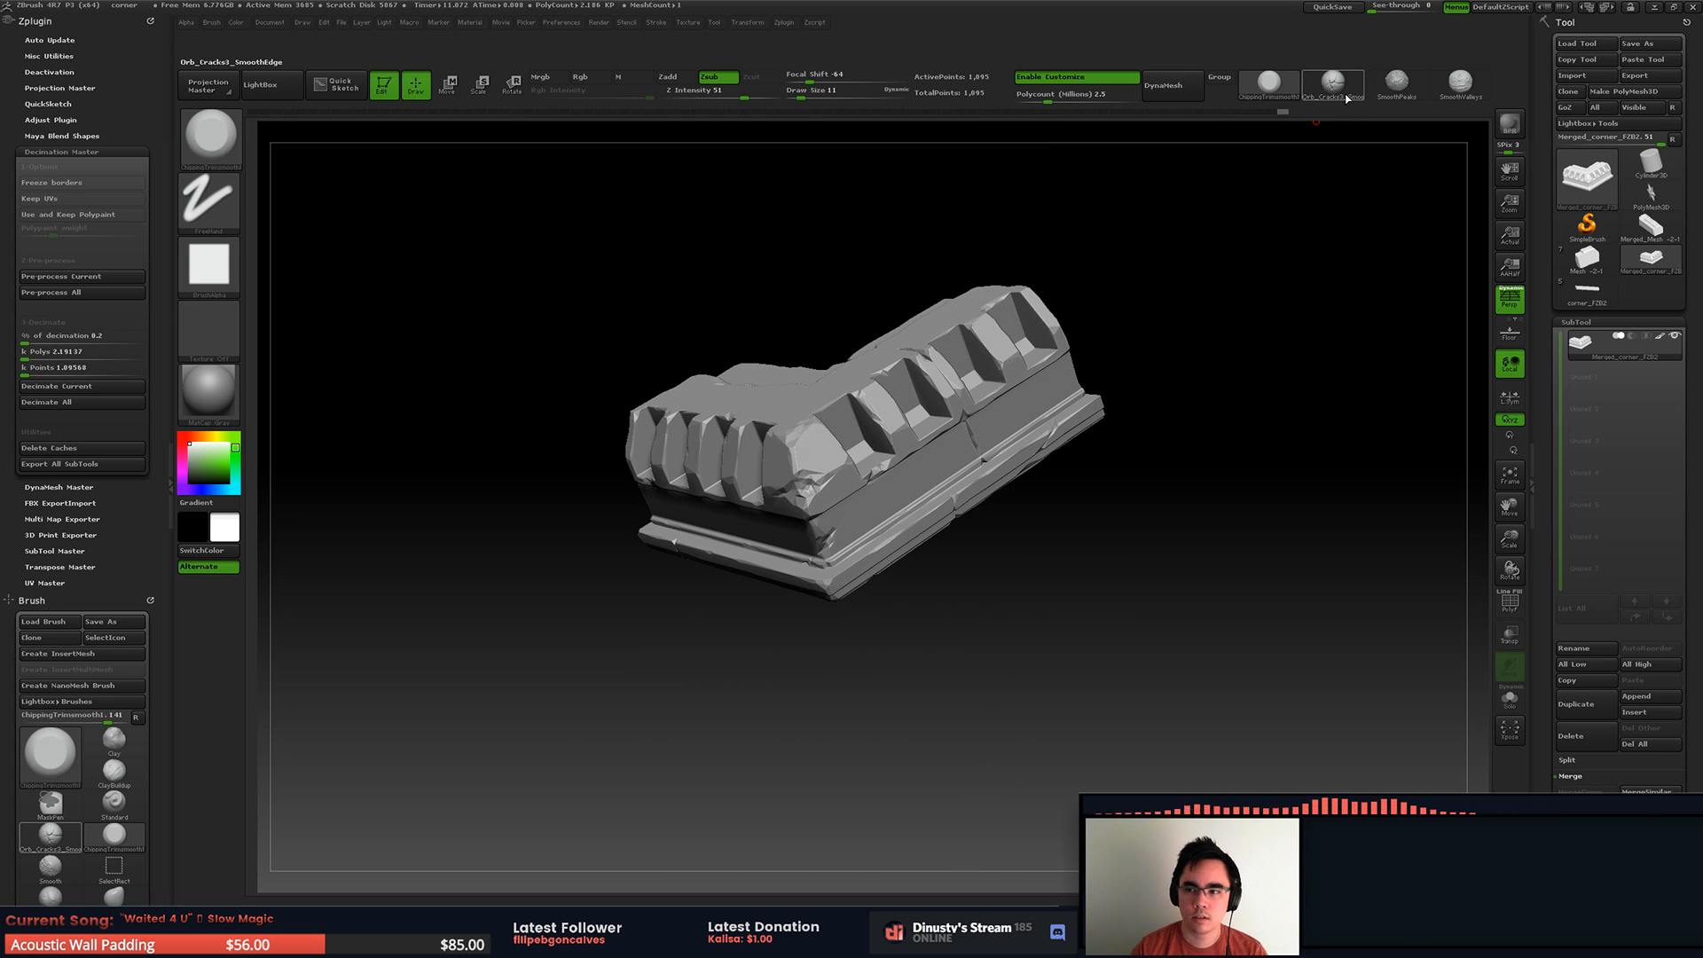
left_click(1639, 78)
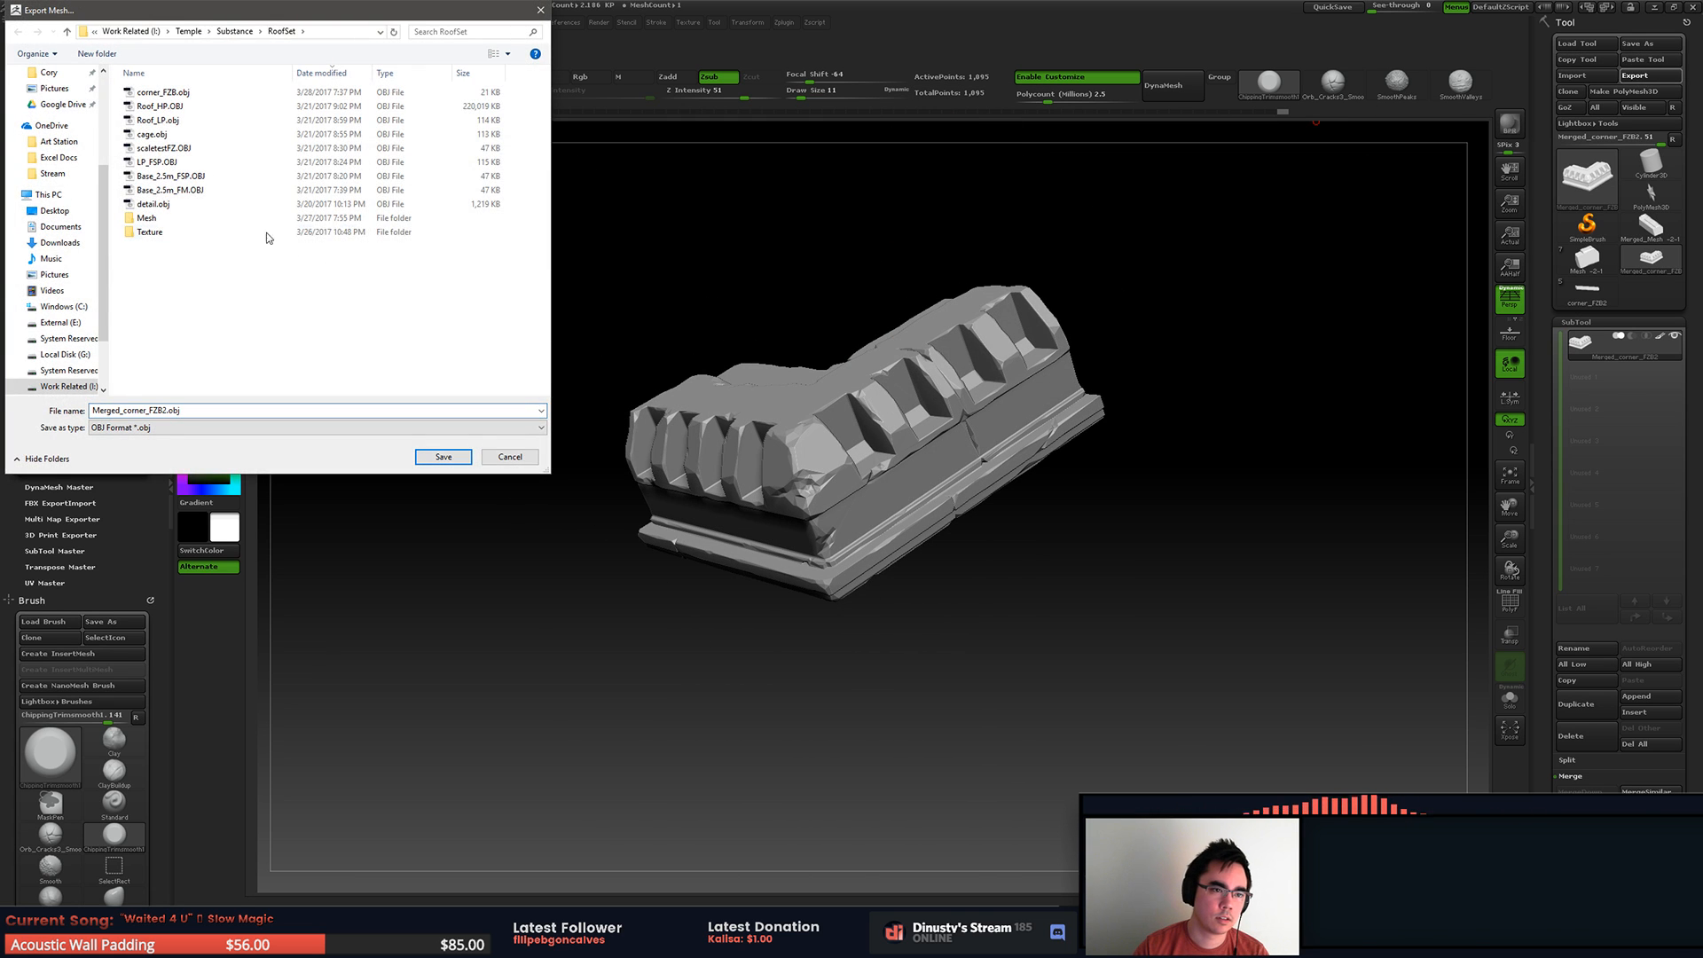
double_click(190, 410)
type("Corne")
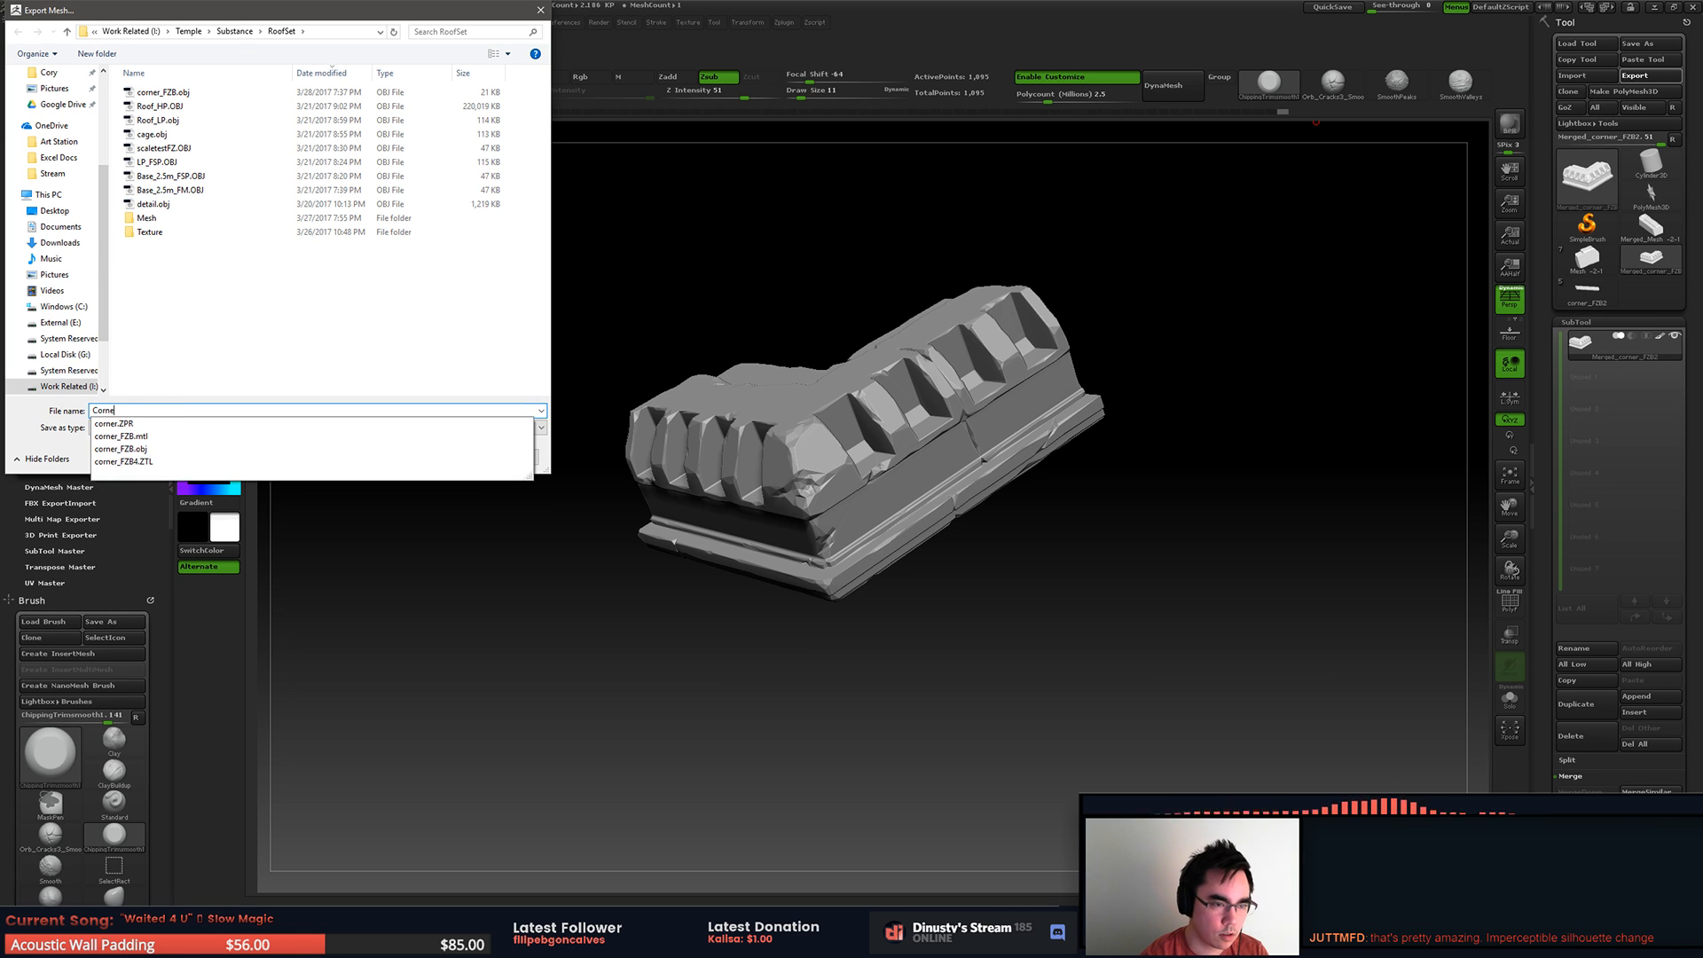
type("rlow")
key("Return")
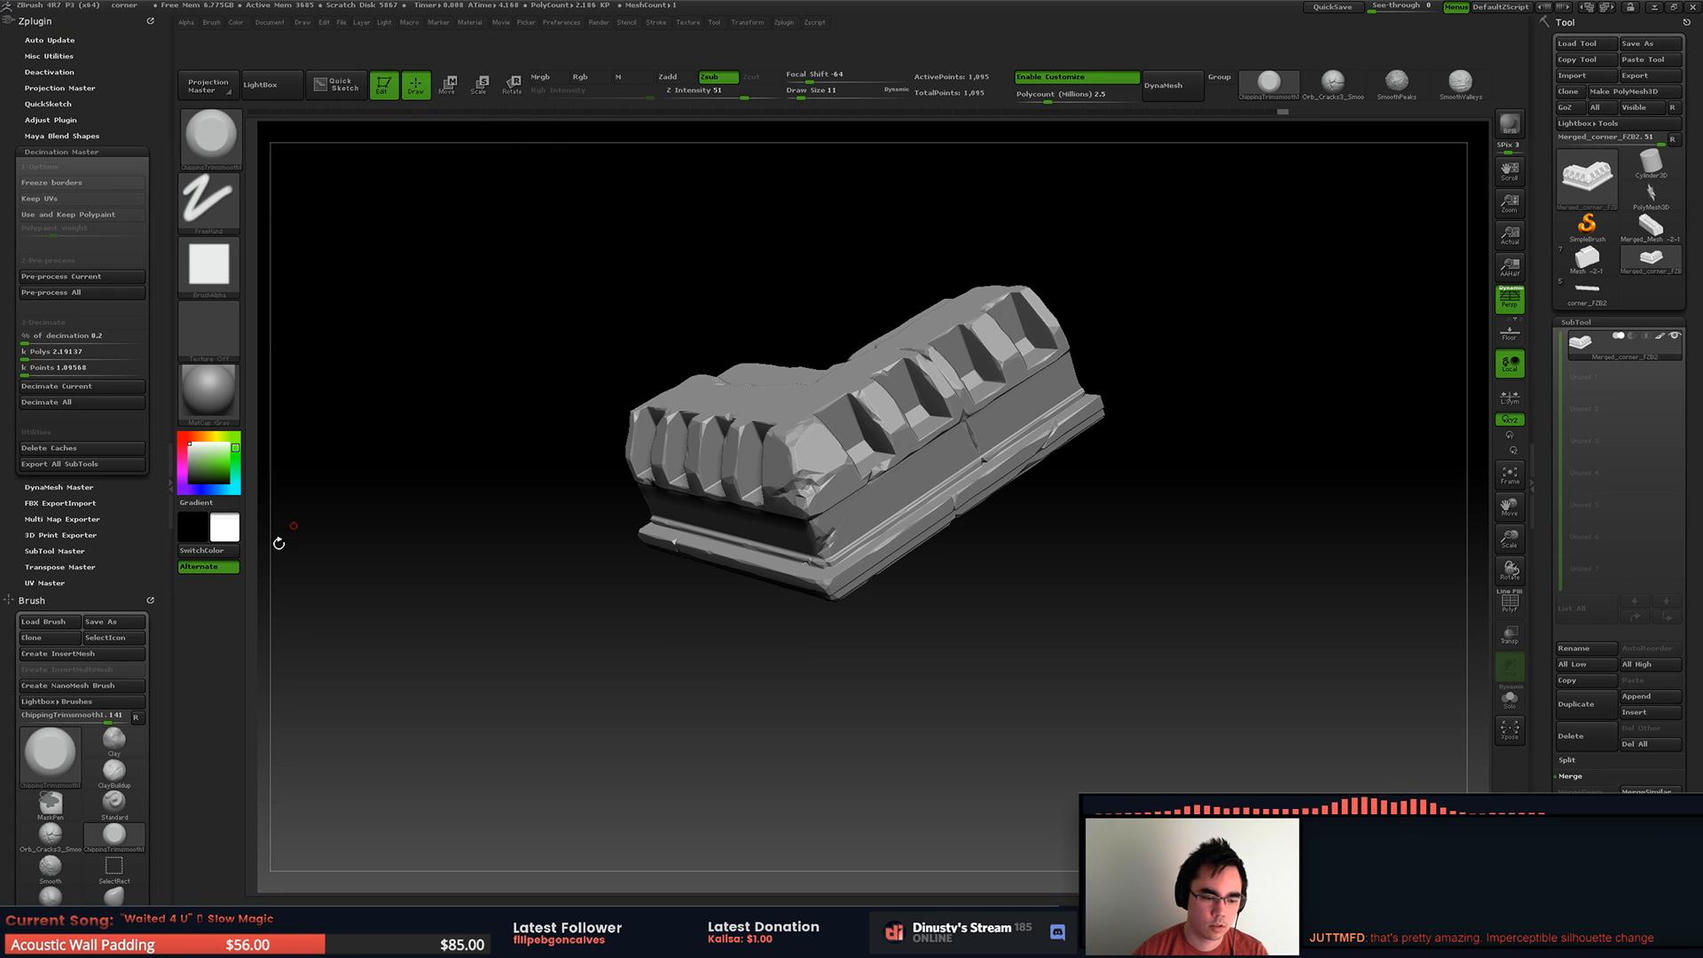
Step: Switch to MODO and import Cornerlow.OBJ into the RoofTrim_Corner scene
key("alt+Tab")
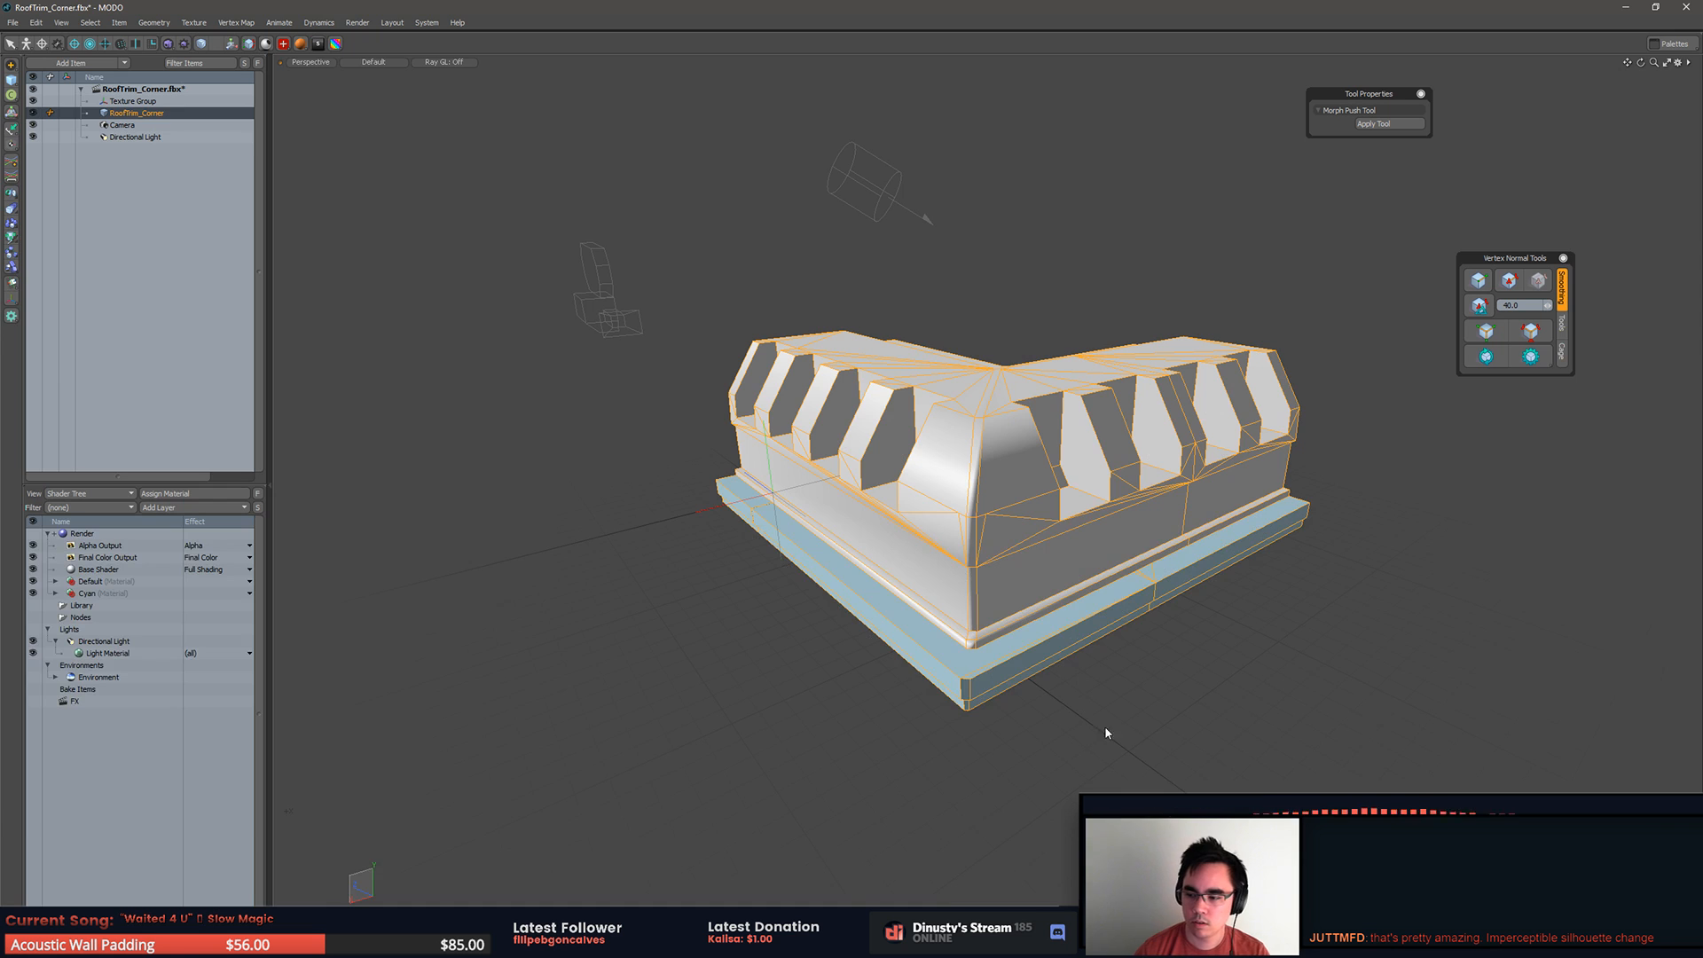
left_click(1215, 737)
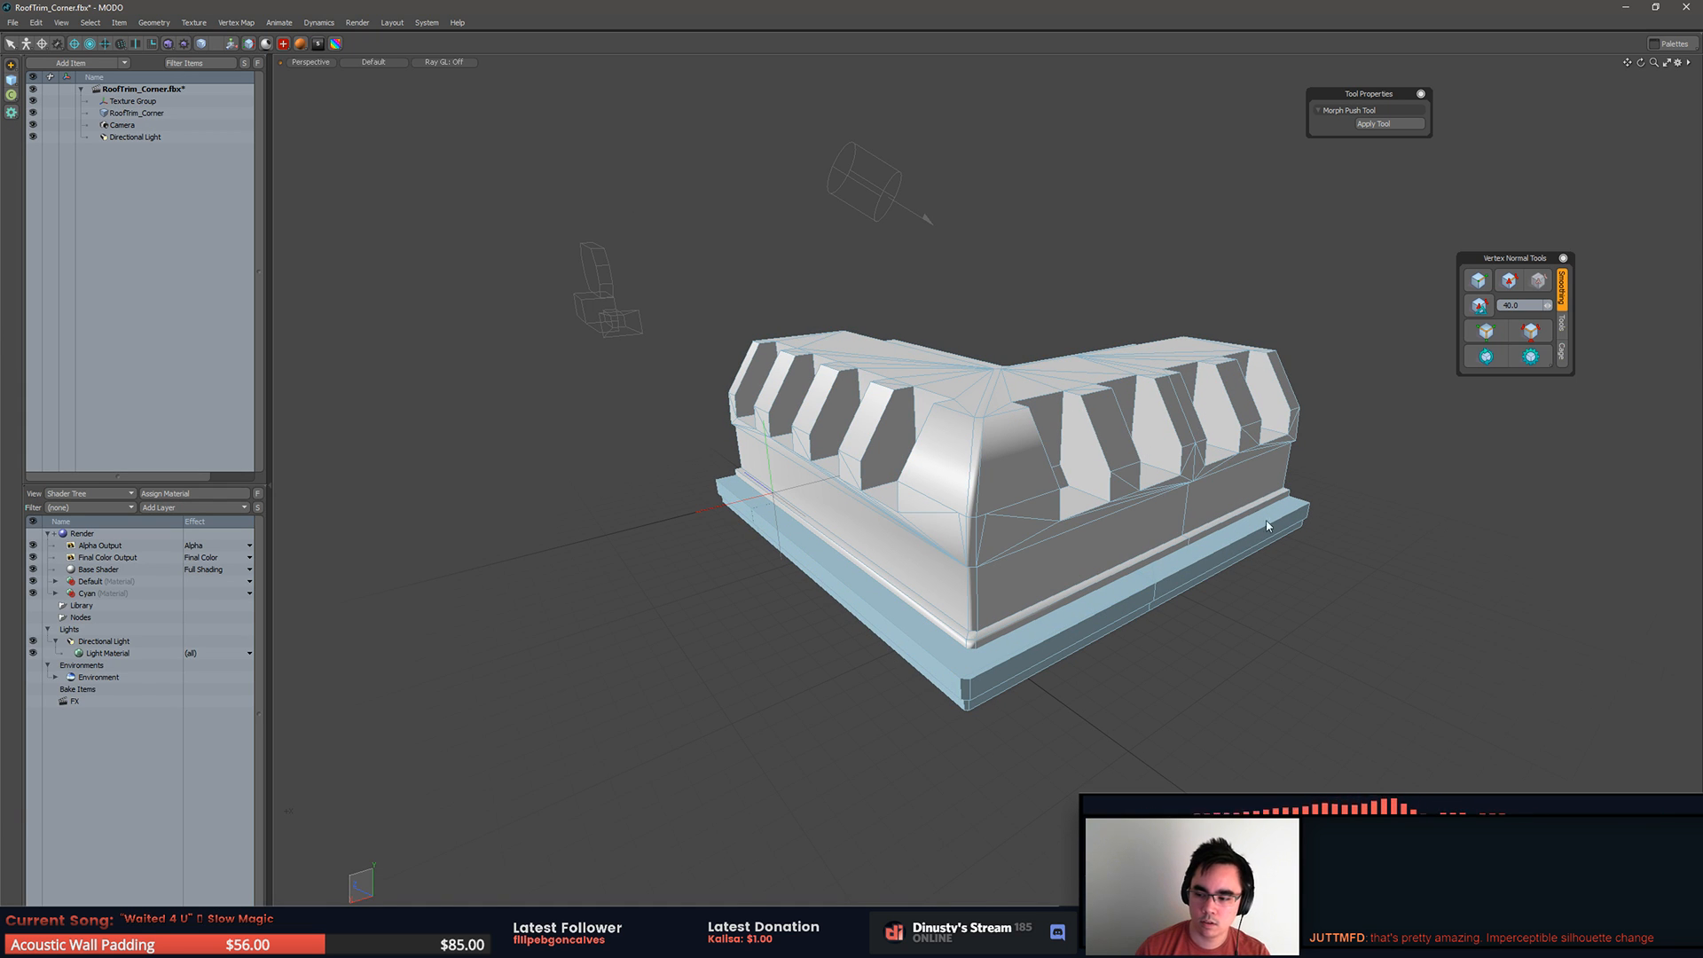
left_click(14, 22)
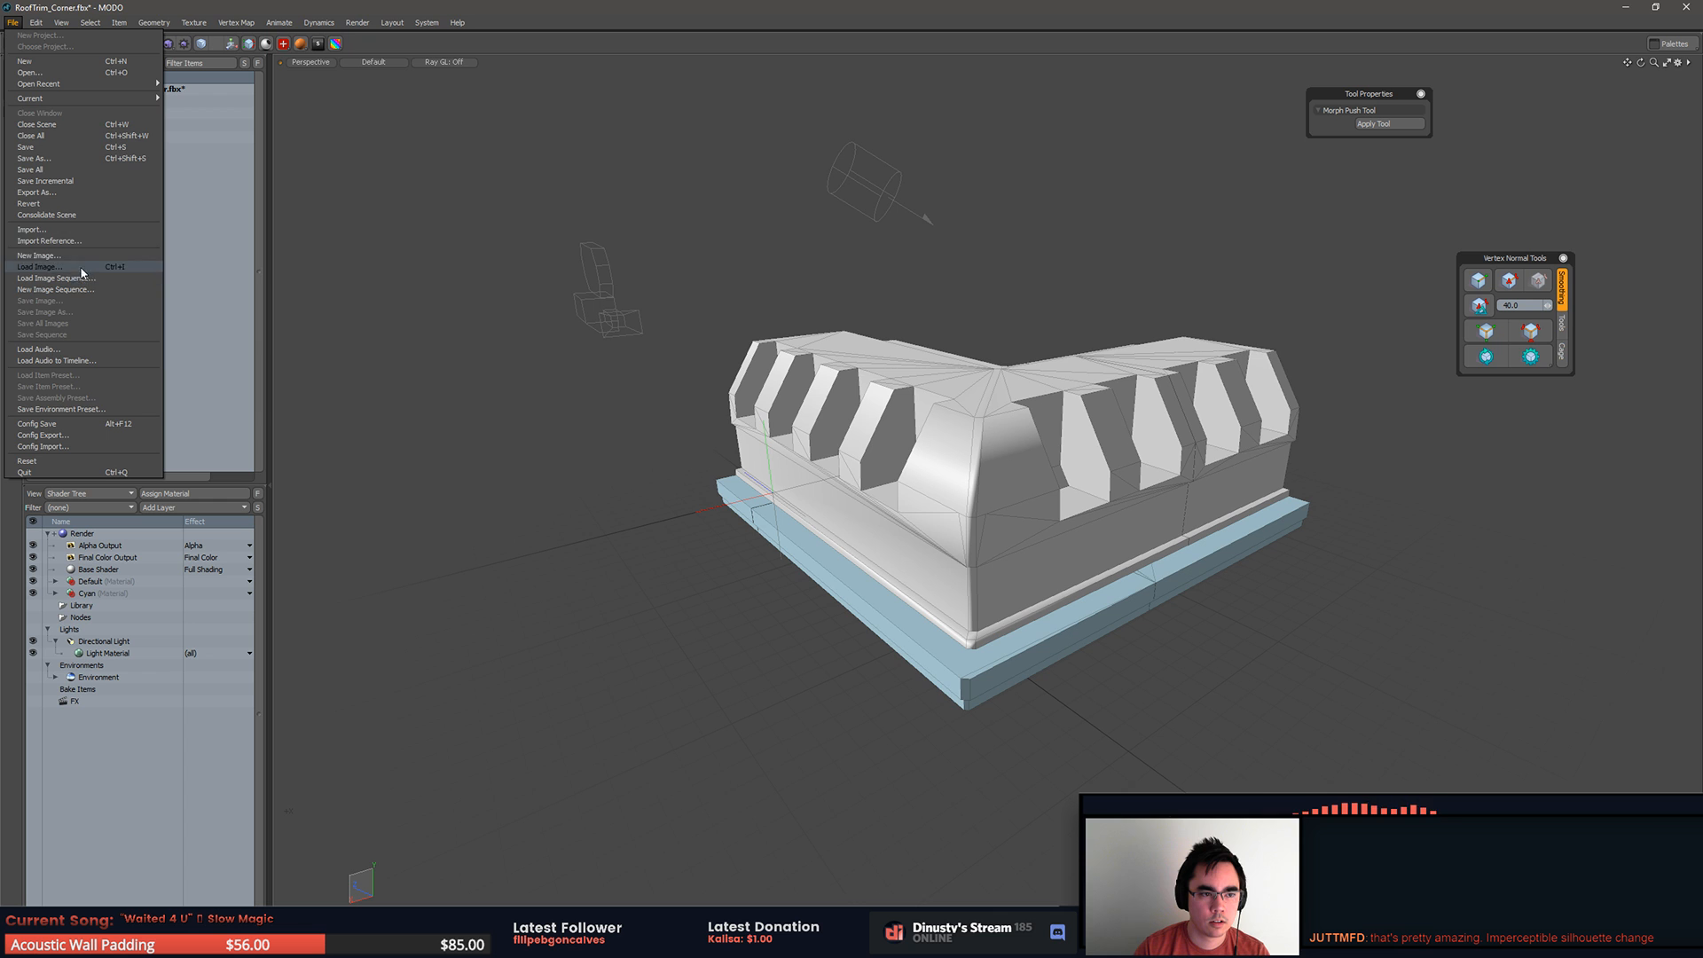
left_click(81, 228)
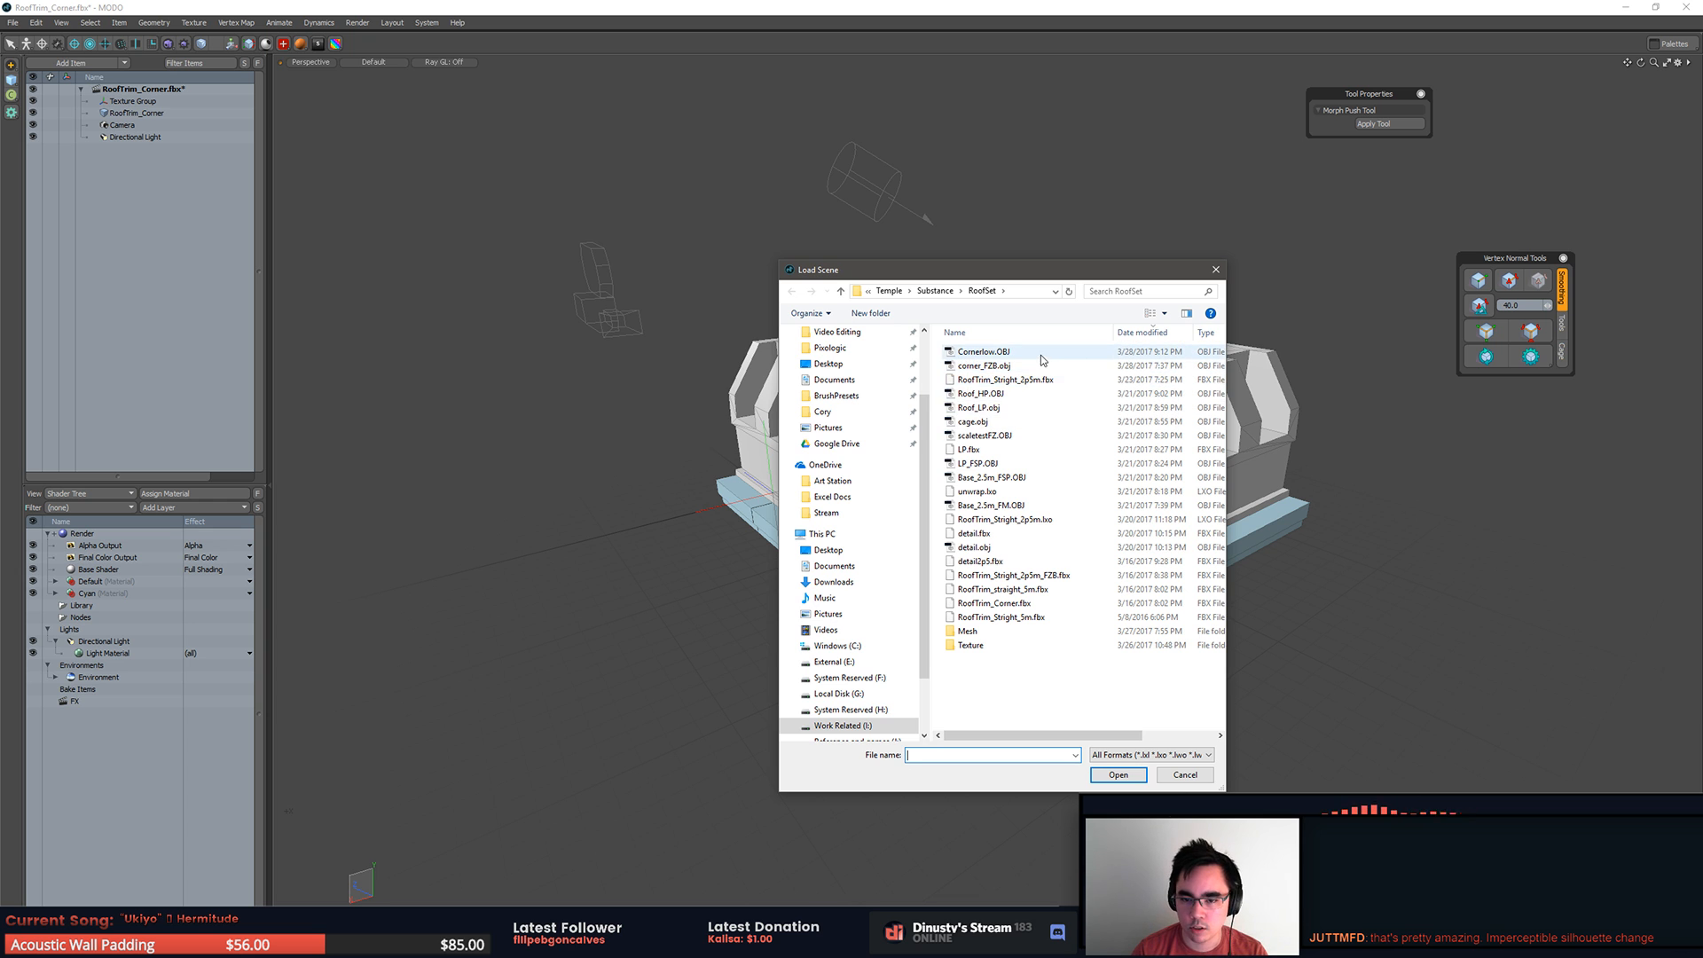
double_click(1043, 353)
left_click(952, 447)
left_click(1043, 304)
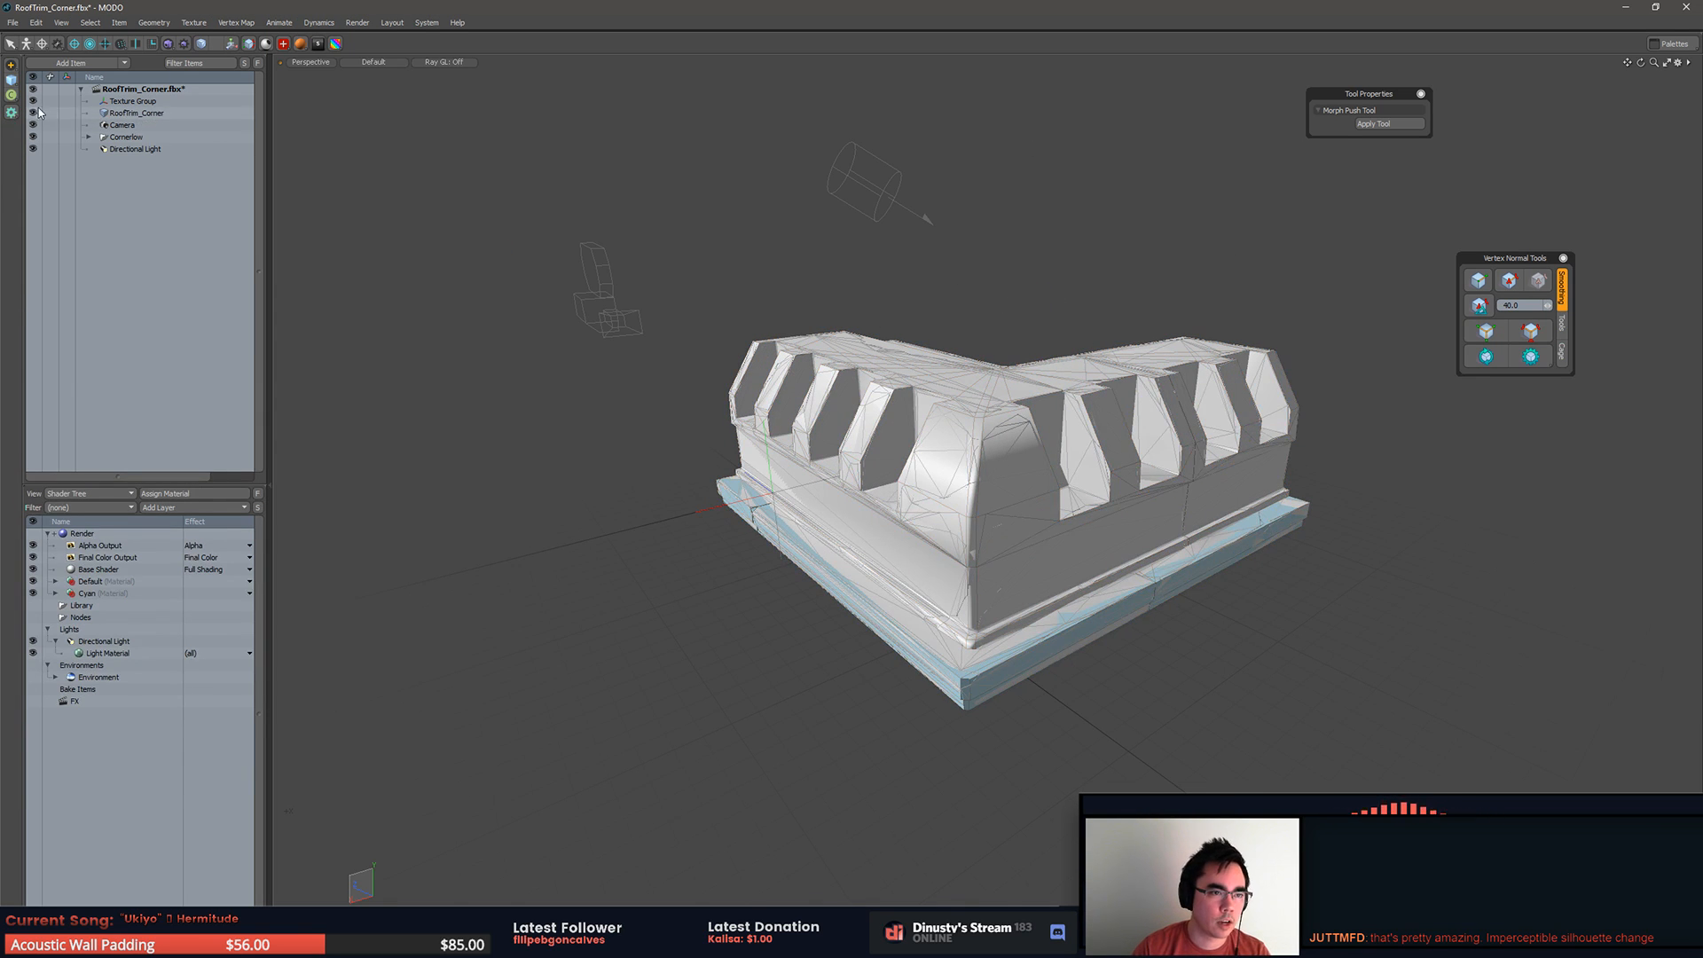
Step: Isolate the imported Cornerlow mesh by hiding the original RoofTrim_Corner mesh
left_click_drag(1065, 274, 1035, 273, "alt")
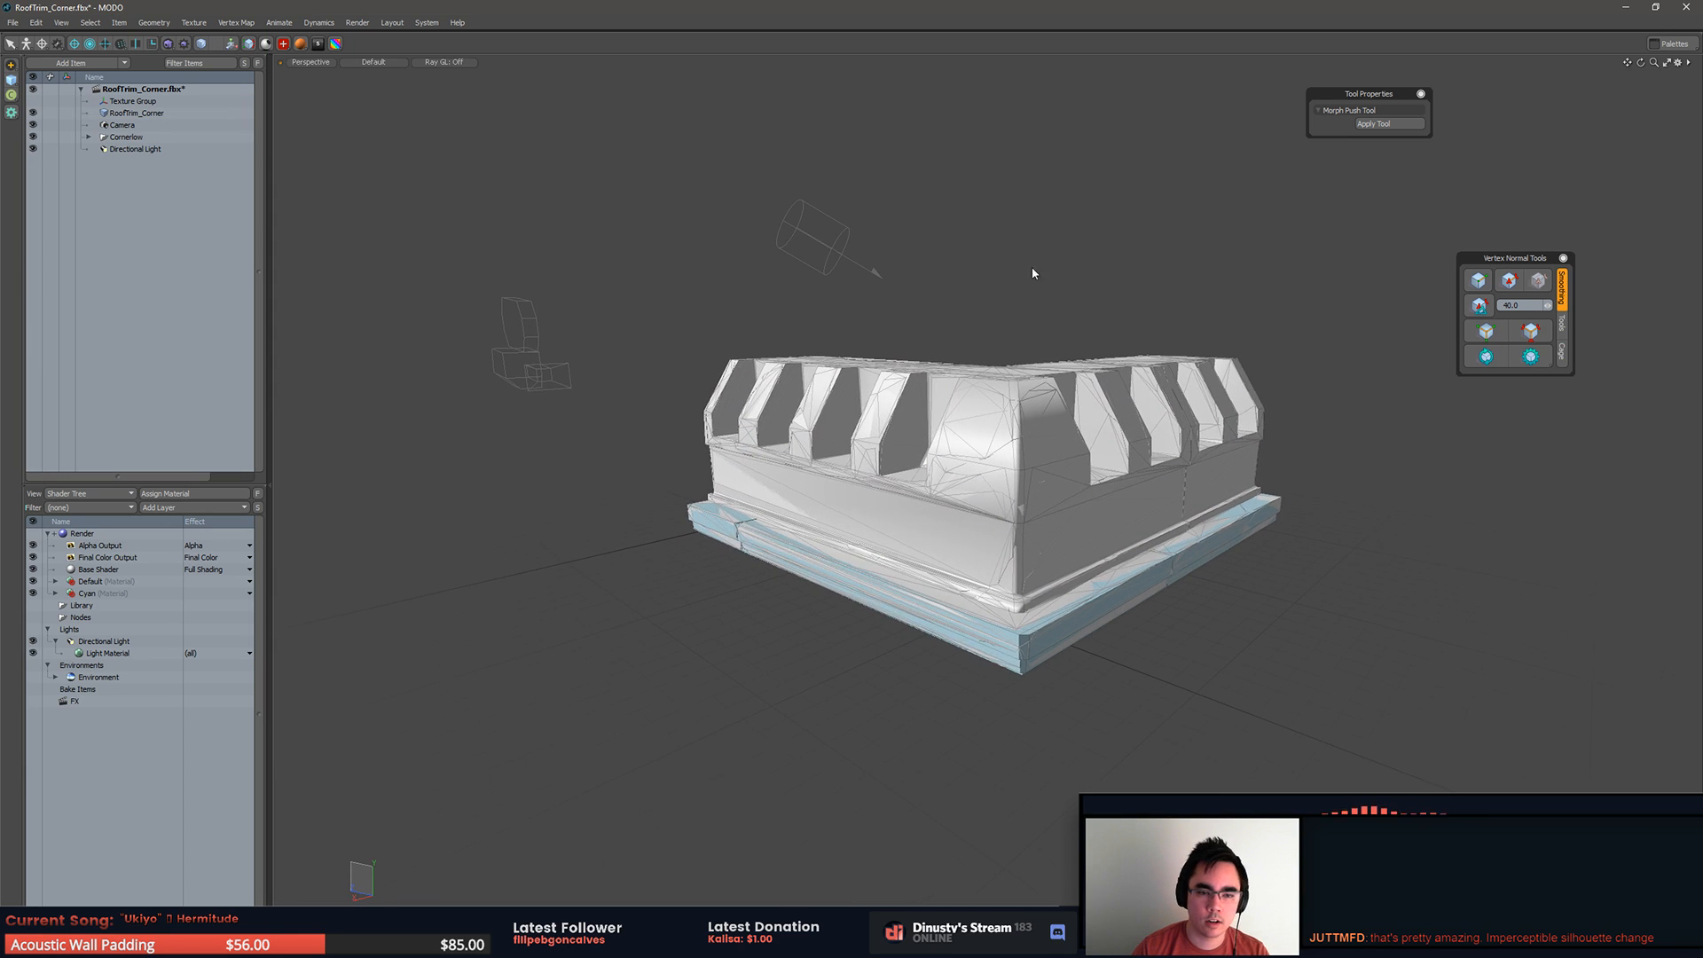
left_click(164, 114)
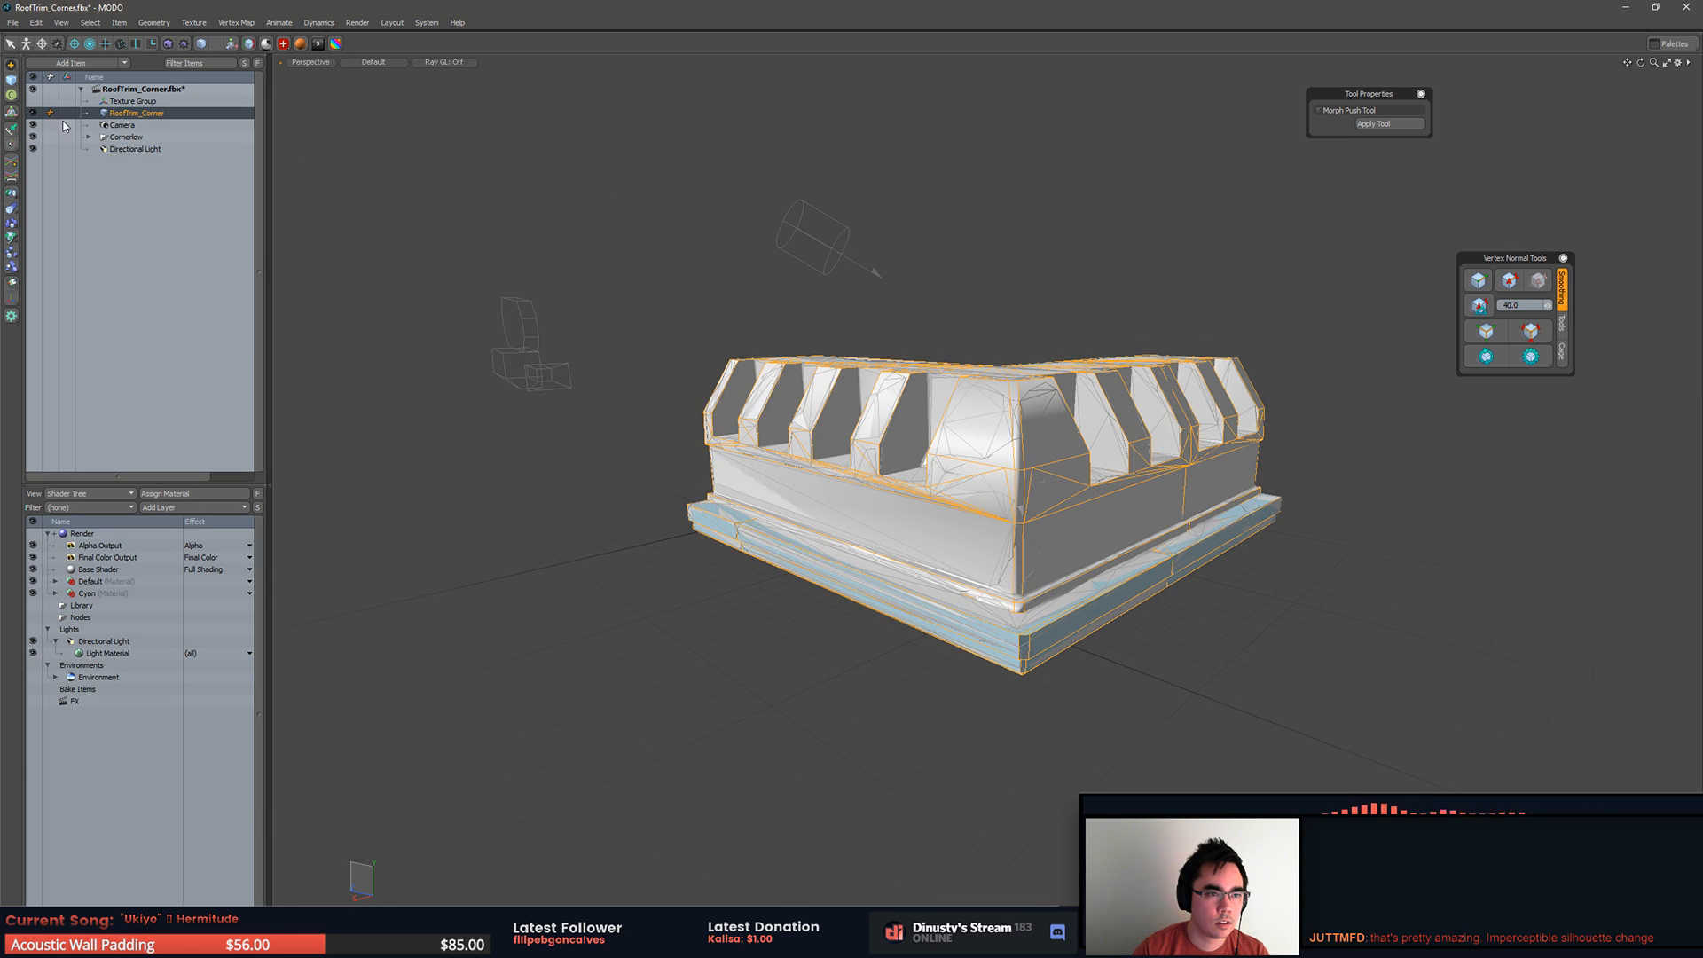
left_click(142, 125)
left_click(32, 114)
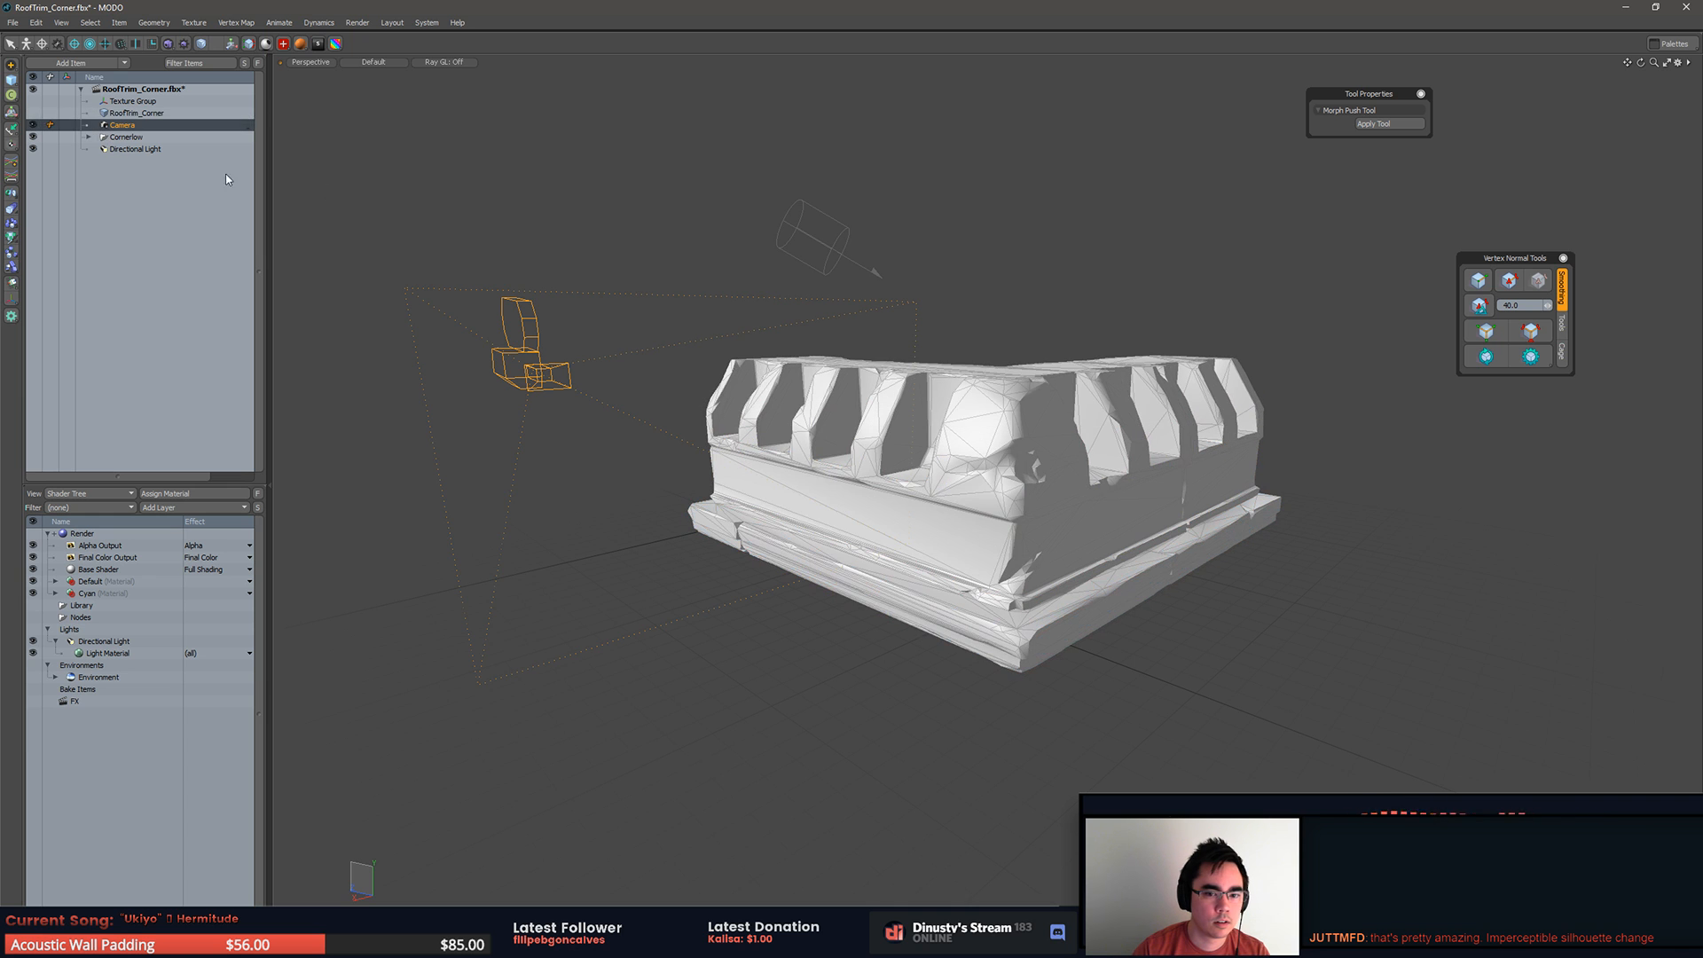
Step: Select all connected polygons of the Cornerlow mesh, examine the triangulated corner, and clear the selection
key("3")
left_click_drag(1121, 274, 1112, 296, "alt")
key("5")
left_click_drag(1047, 488, 1009, 470, "alt+shift")
left_click(1011, 472)
key("3")
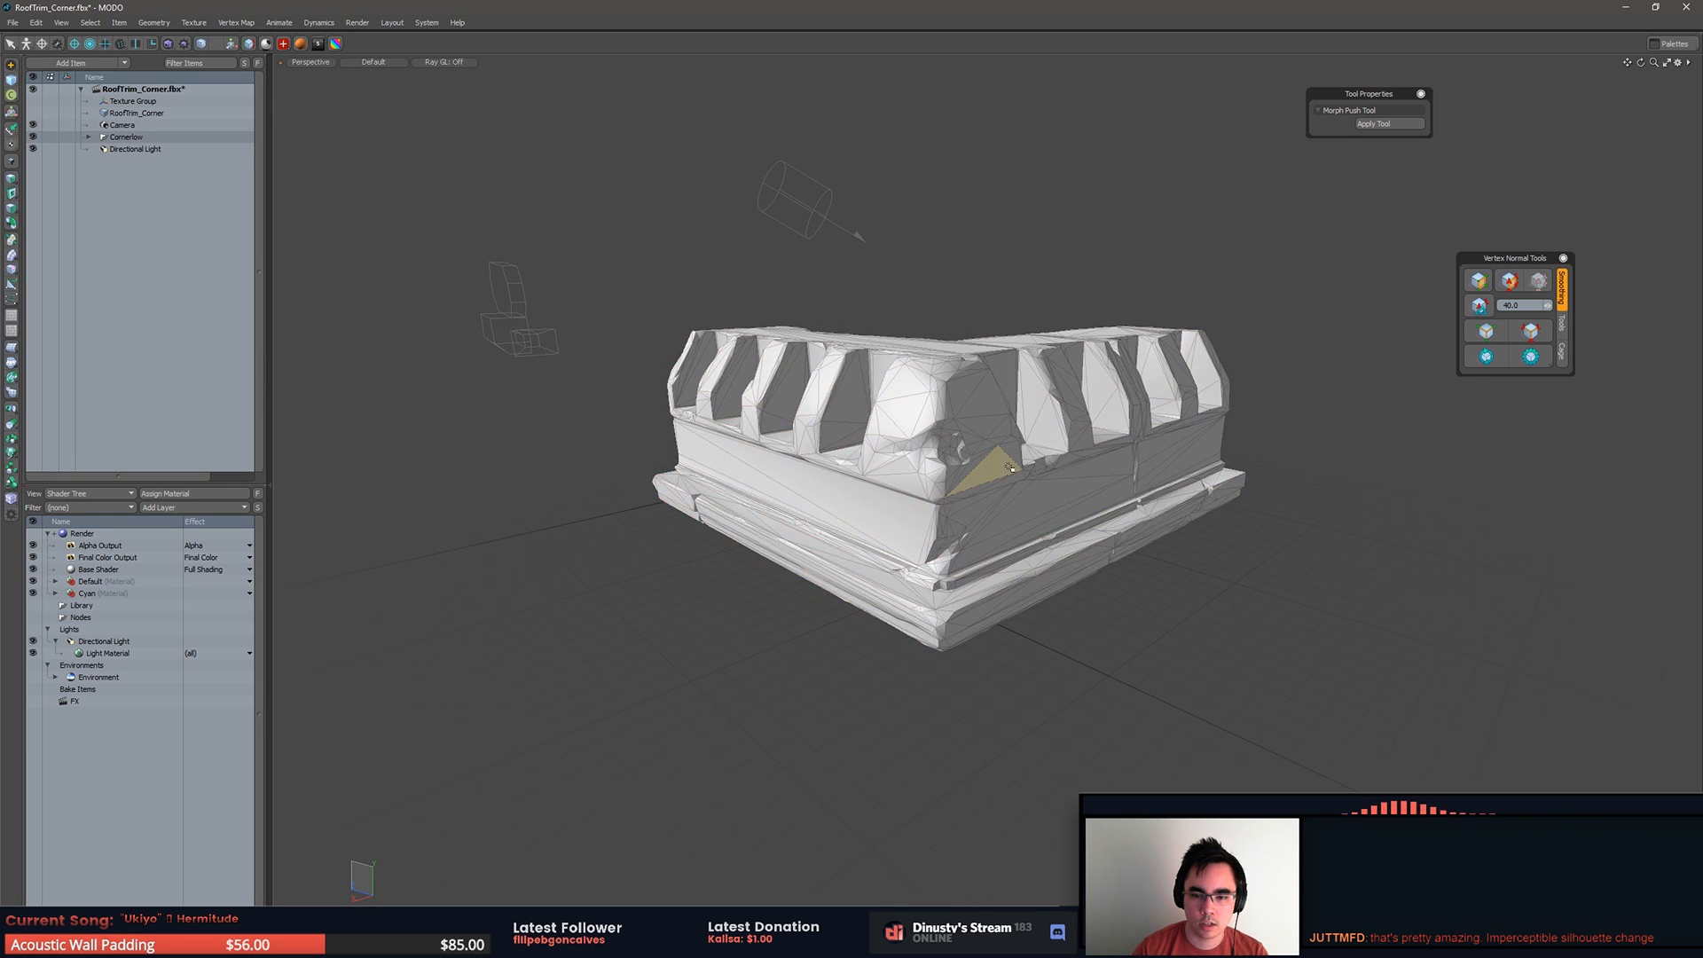
double_click(1014, 467)
left_click_drag(1100, 449, 1292, 605, "ctrl+alt")
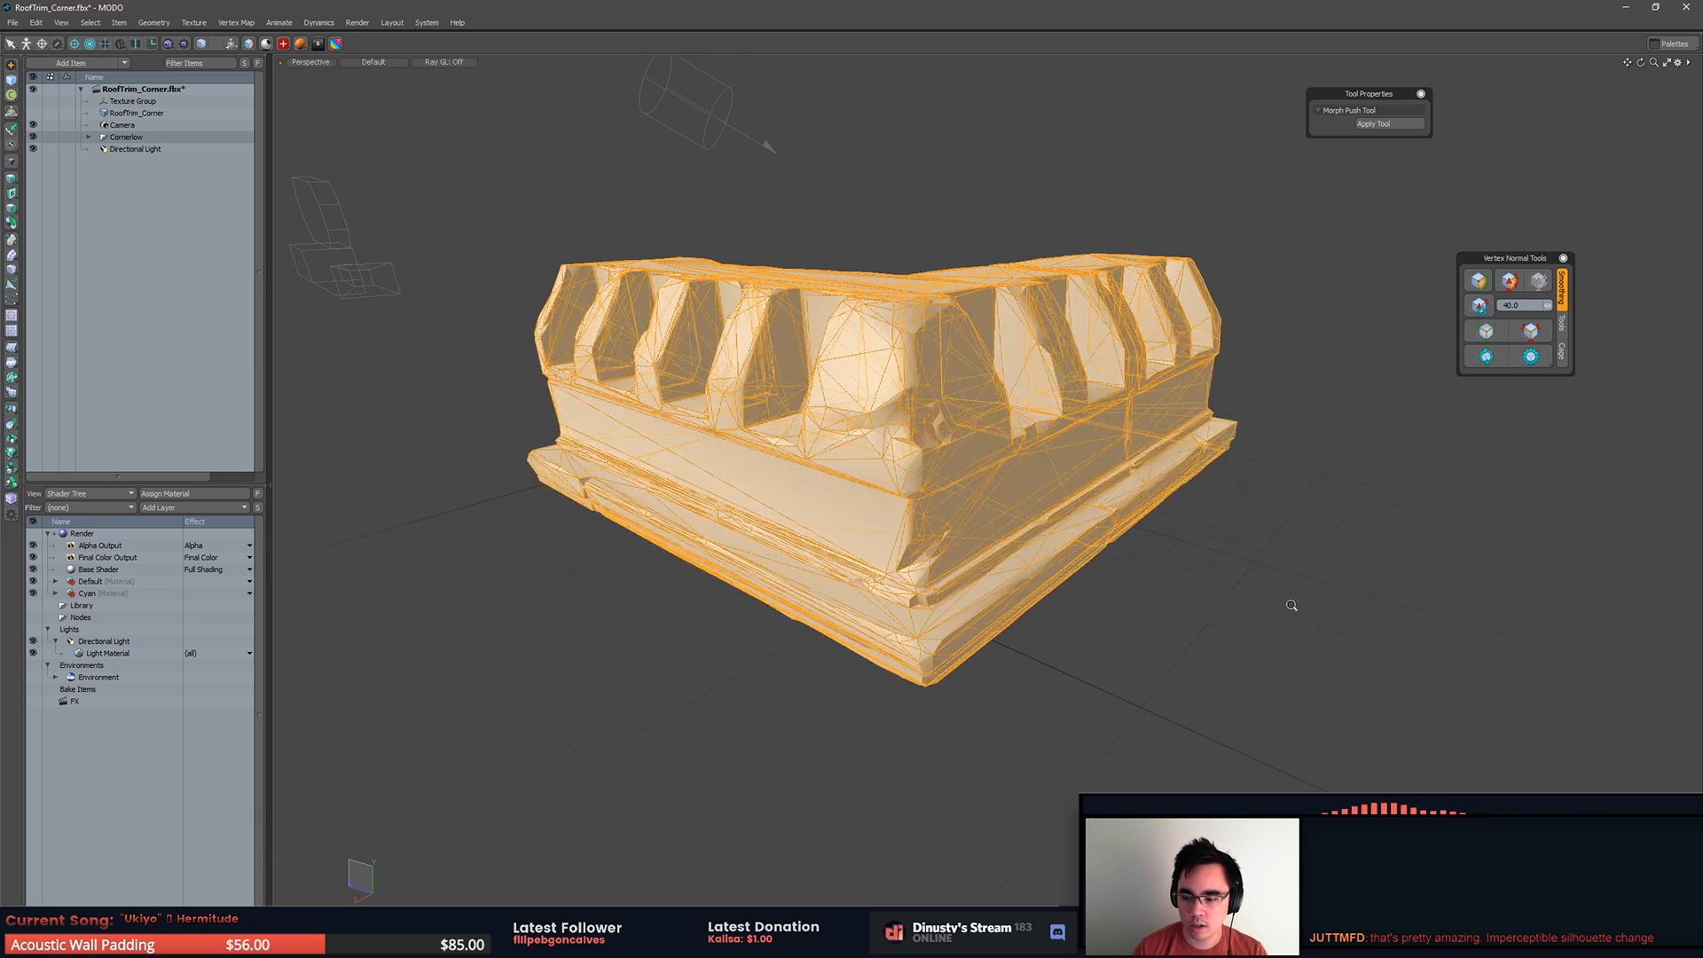
key("1")
key("3")
left_click(1267, 666)
left_click_drag(1268, 667, 1307, 587, "alt")
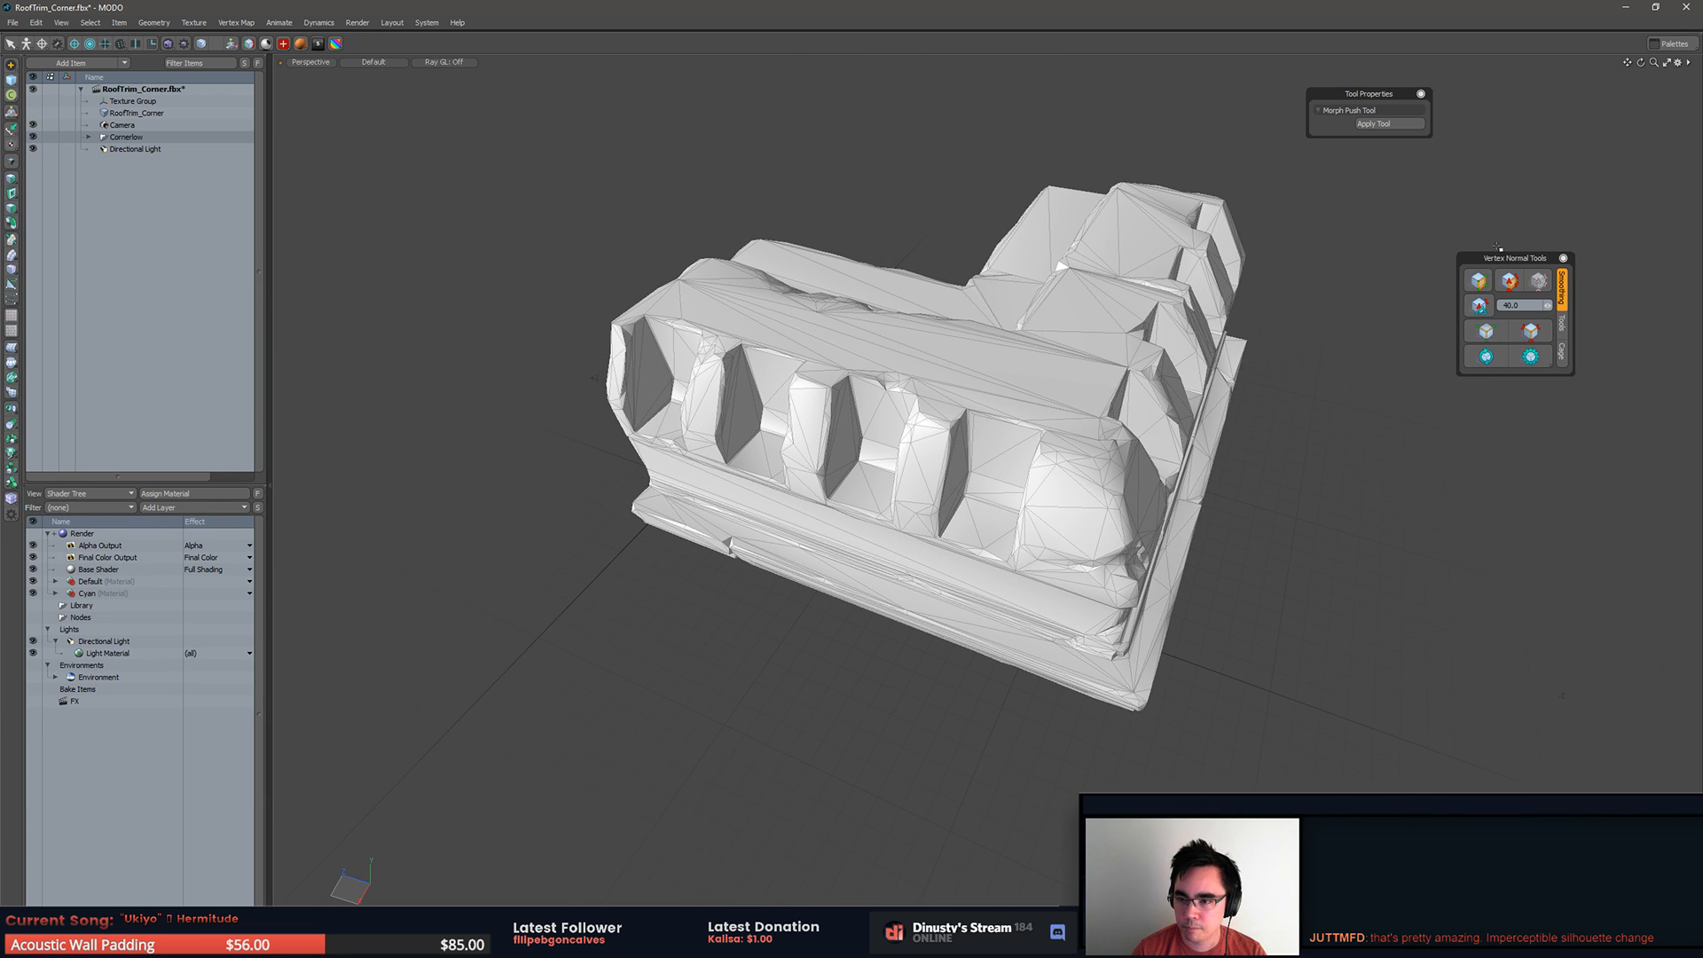
Step: Apply vertex normal smoothing to the Cornerlow mesh with the smoothing angle at 40.0
left_click(1481, 287)
mouse_move(1422, 373)
left_mouse_down("alt")
mouse_move(1391, 346)
mouse_move(1304, 366)
left_mouse_up("alt")
left_click(1478, 305)
mouse_move(1455, 355)
left_mouse_down("alt")
mouse_move(1352, 339)
mouse_move(1419, 354)
mouse_move(1388, 323)
left_mouse_up("alt")
key("ctrl+2")
left_click(1455, 325)
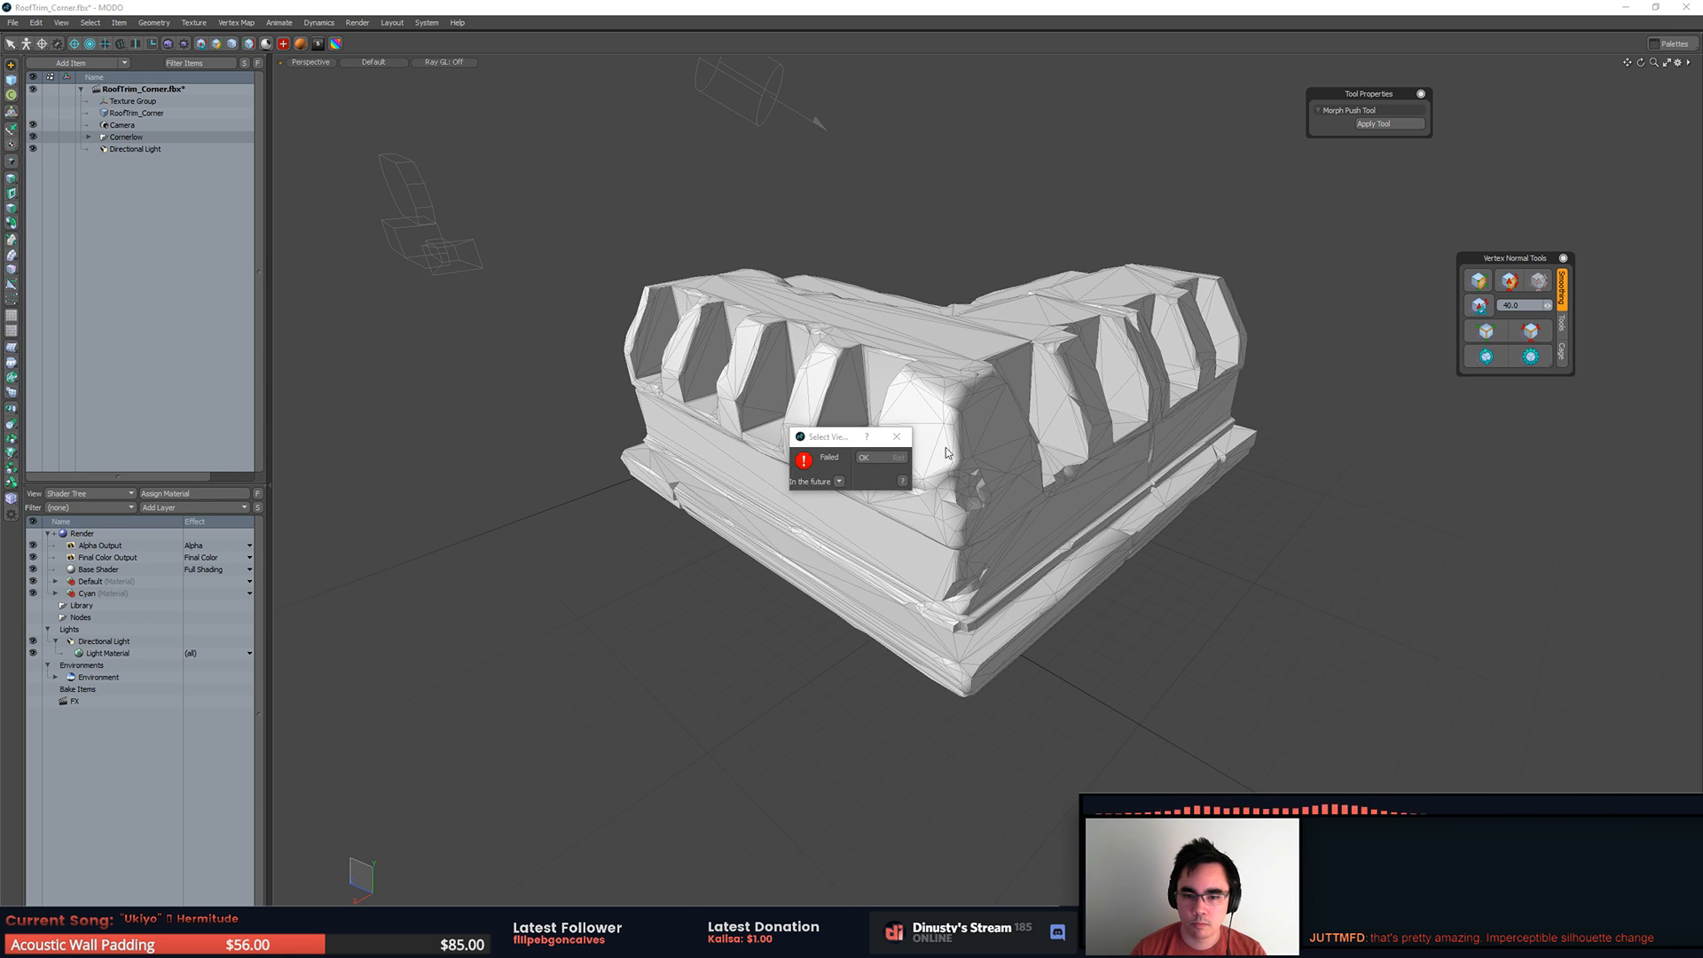
left_click(880, 458)
Step: Examine the shading of the low-poly corner from its end face and outer corner
left_click_drag(1249, 426, 1492, 454, "alt")
key("ctrl+3")
left_click(1292, 417)
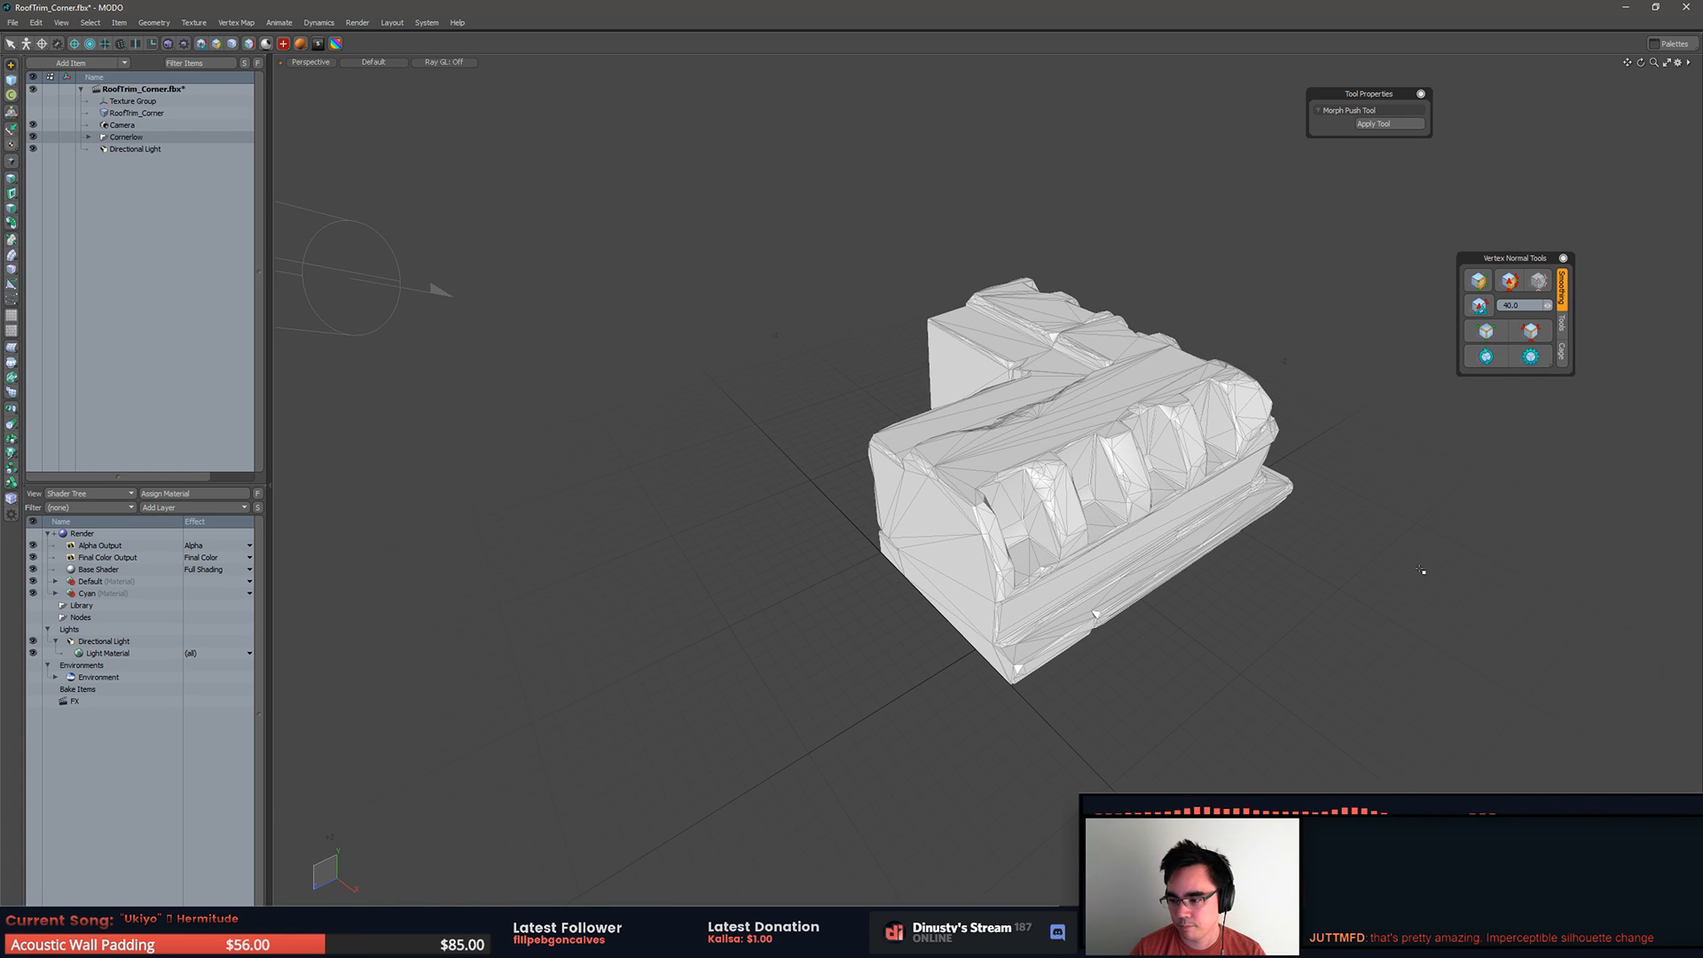
left_click_drag(1443, 559, 1213, 533, "alt")
scroll(1319, 536, "down", 4)
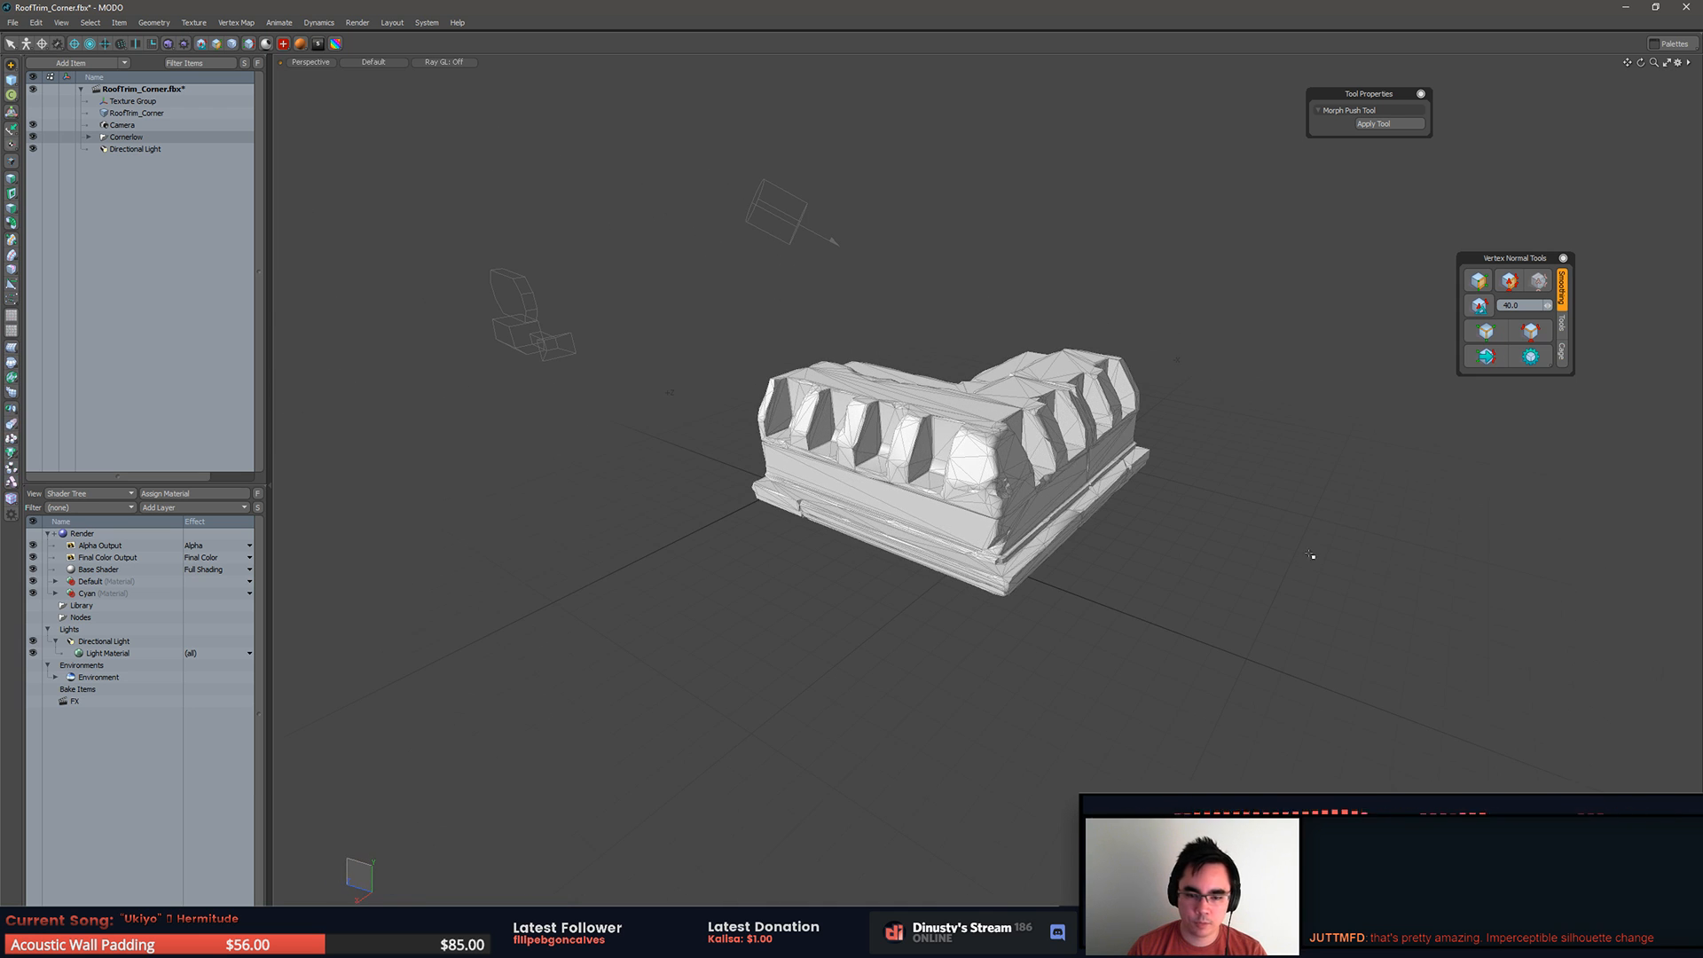